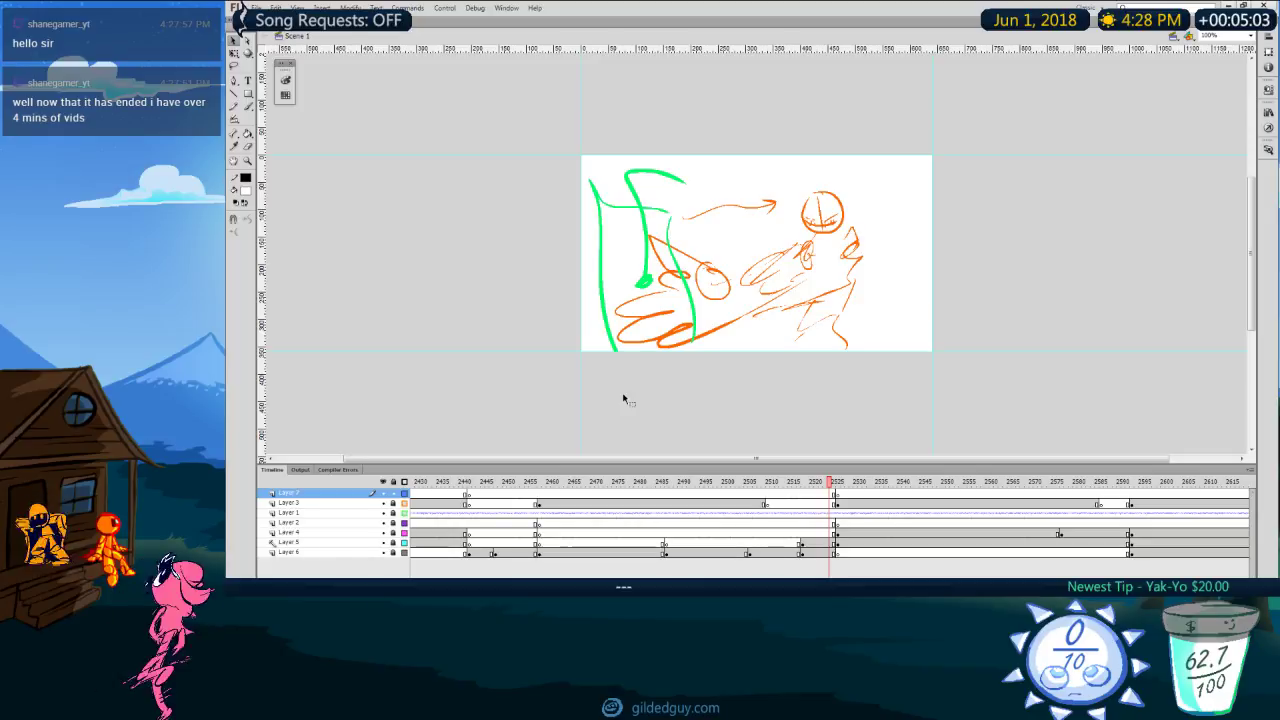
Step: Play back the storyboard repeatedly from about frame 2441 to study the timing of the poses
{"action": "left_click", "coordinate": [467, 482]}
{"action": "key", "text": "Return"}
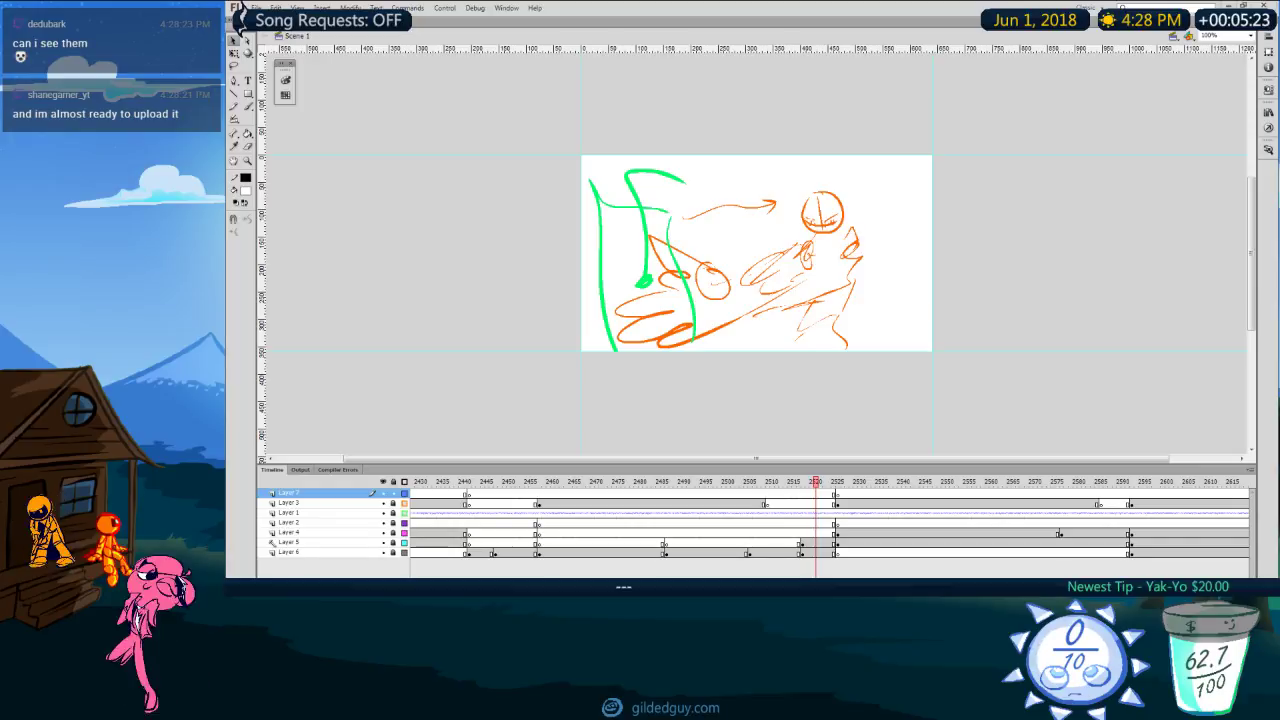
{"action": "left_click", "coordinate": [474, 484]}
{"action": "key", "text": "Return"}
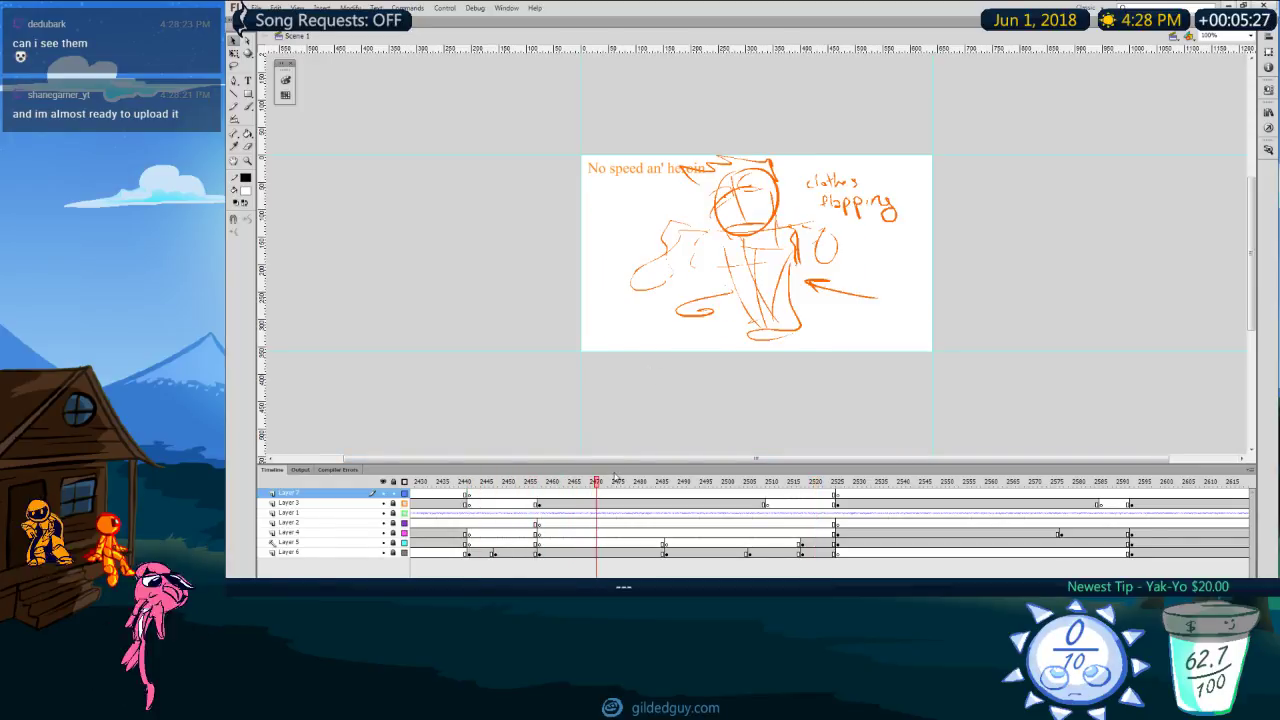
{"action": "left_click", "coordinate": [470, 482]}
{"action": "key", "text": "Return"}
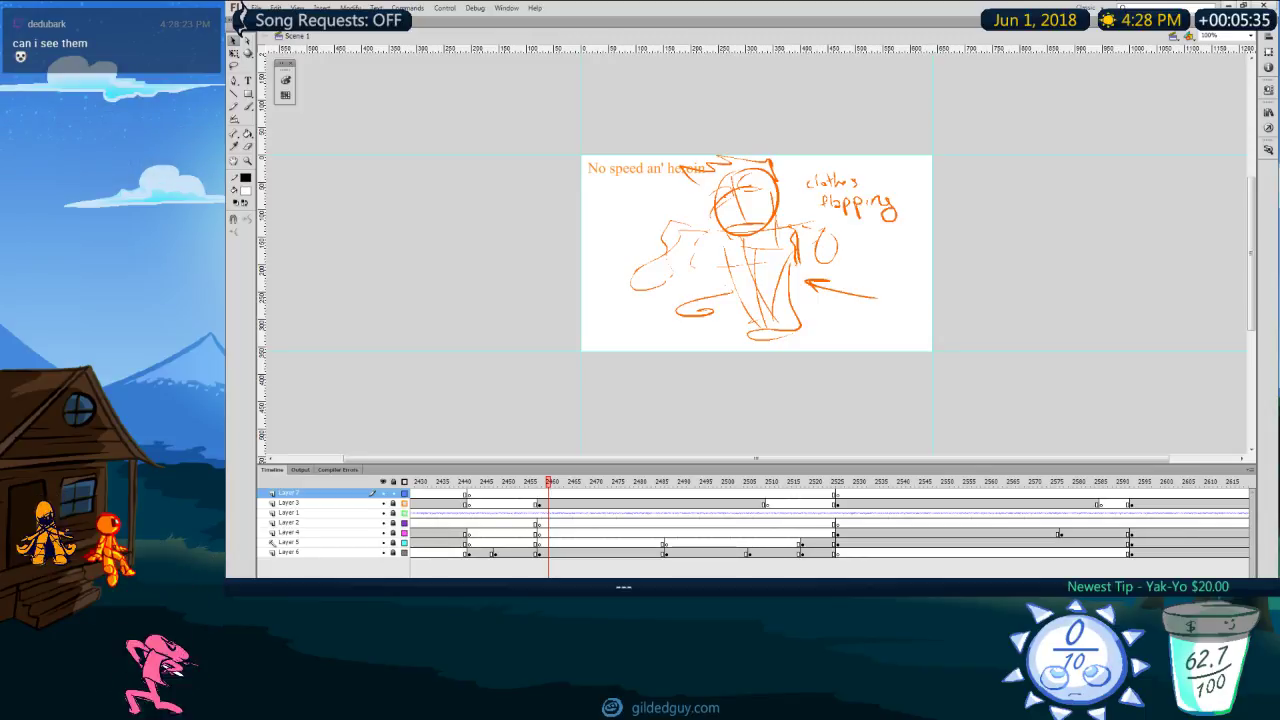
{"action": "left_click", "coordinate": [465, 482]}
{"action": "key", "text": "Return"}
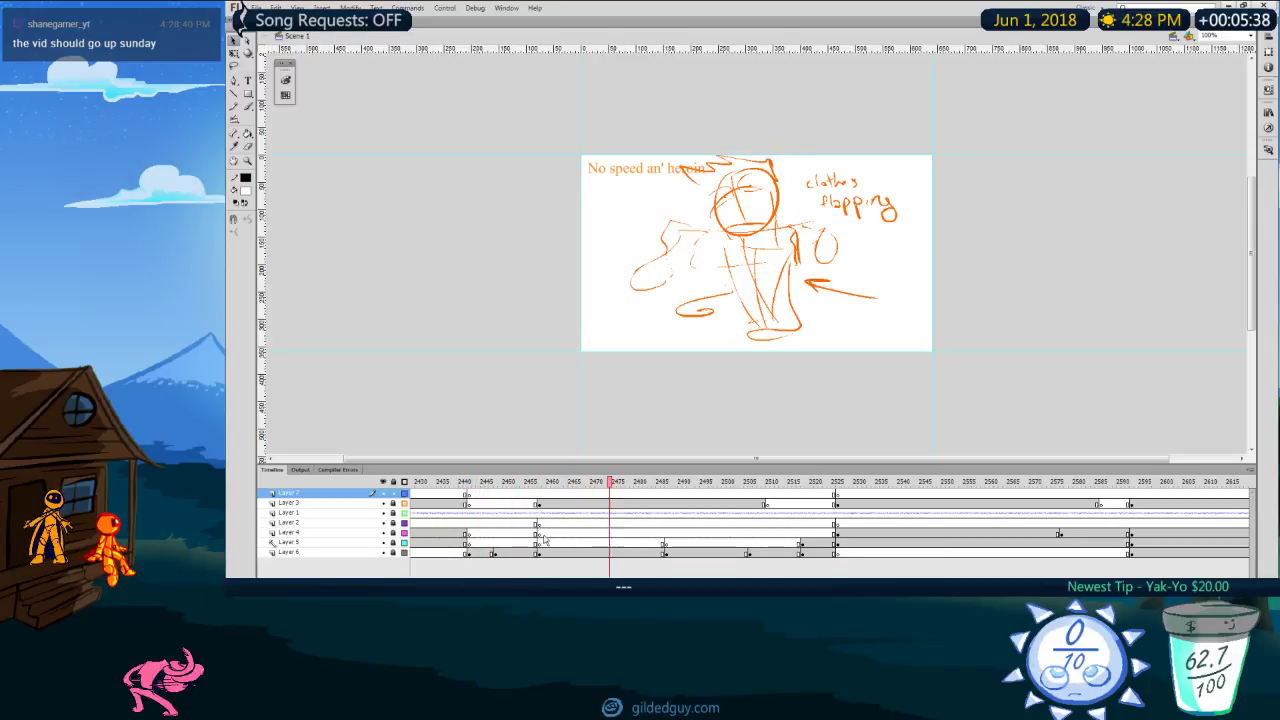
Step: Insert blank keyframes on Layer 7 at about frames 2457 and 2447 to match the playback timing
{"action": "key", "text": "Return"}
{"action": "left_click_drag", "start_coordinate": [503, 482], "coordinate": [430, 483]}
{"action": "key", "text": "Return"}
{"action": "key", "text": "Return"}
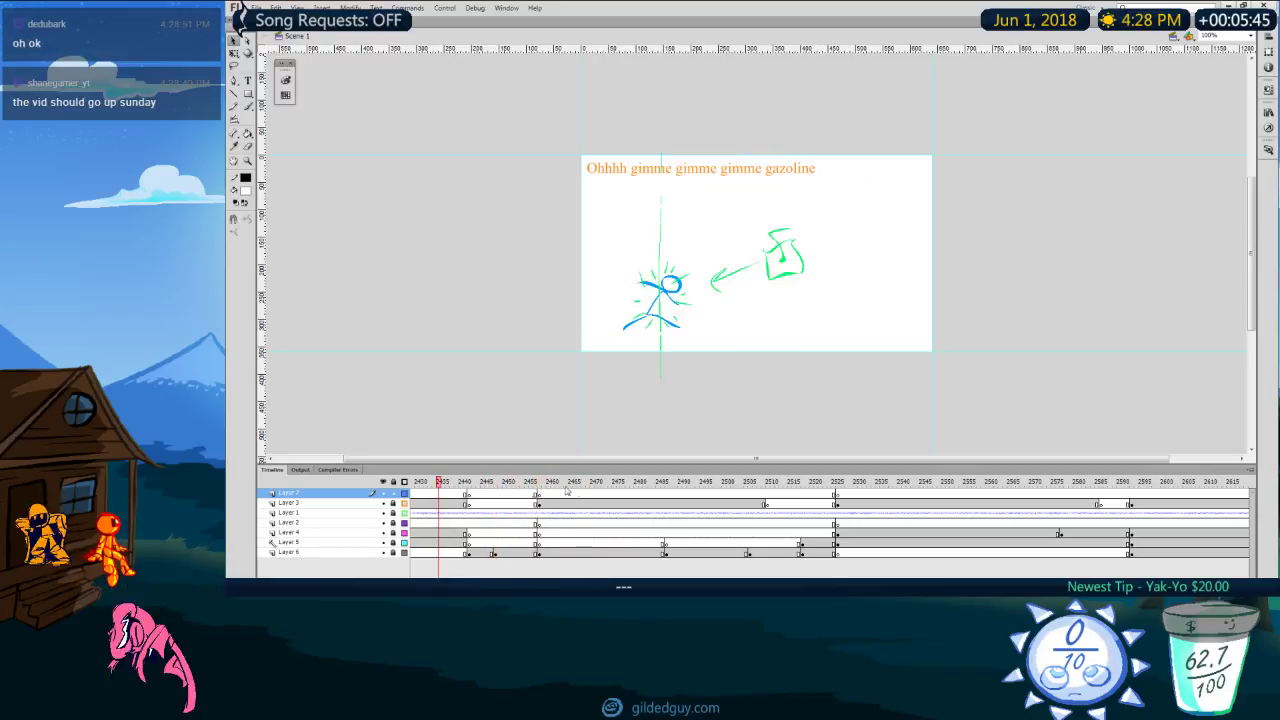
{"action": "left_click", "coordinate": [497, 494]}
{"action": "key", "text": "F7"}
Step: Replay the section and insert blank keyframes on Layer 7 at about frames 2465, 2478, 2485, 2505 and 2517
{"action": "left_click", "coordinate": [458, 482]}
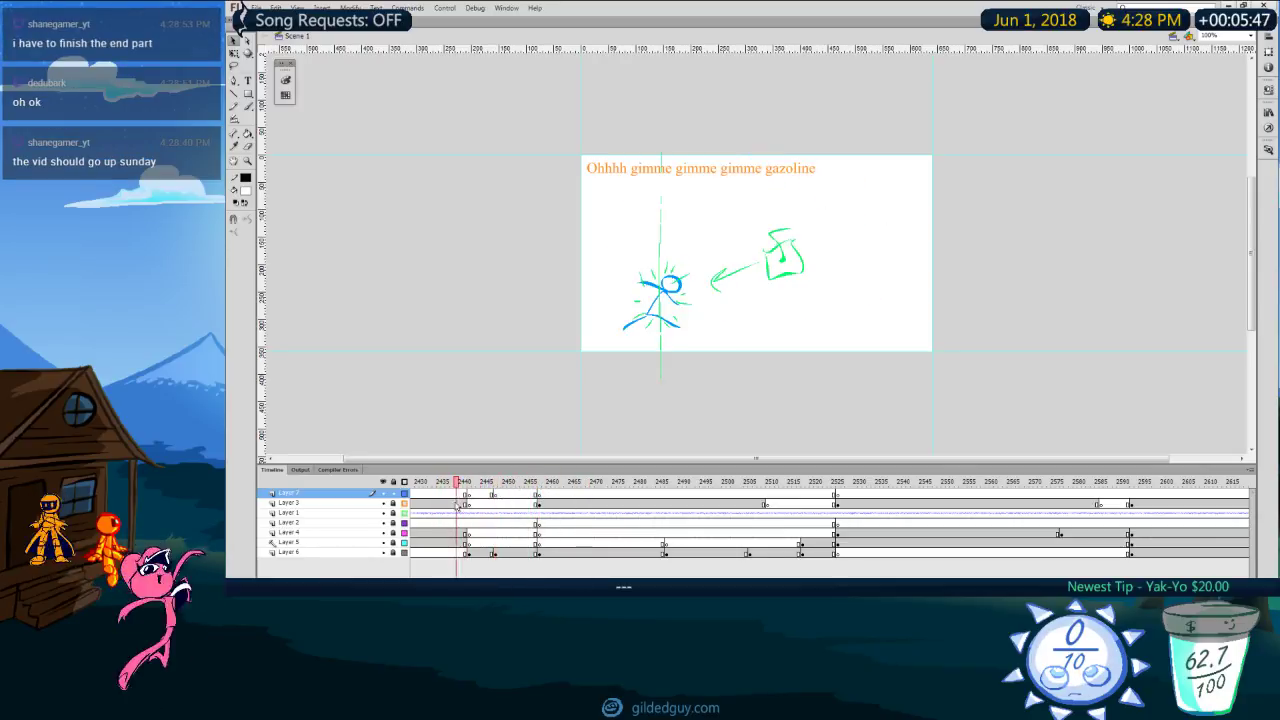
{"action": "key", "text": "Return"}
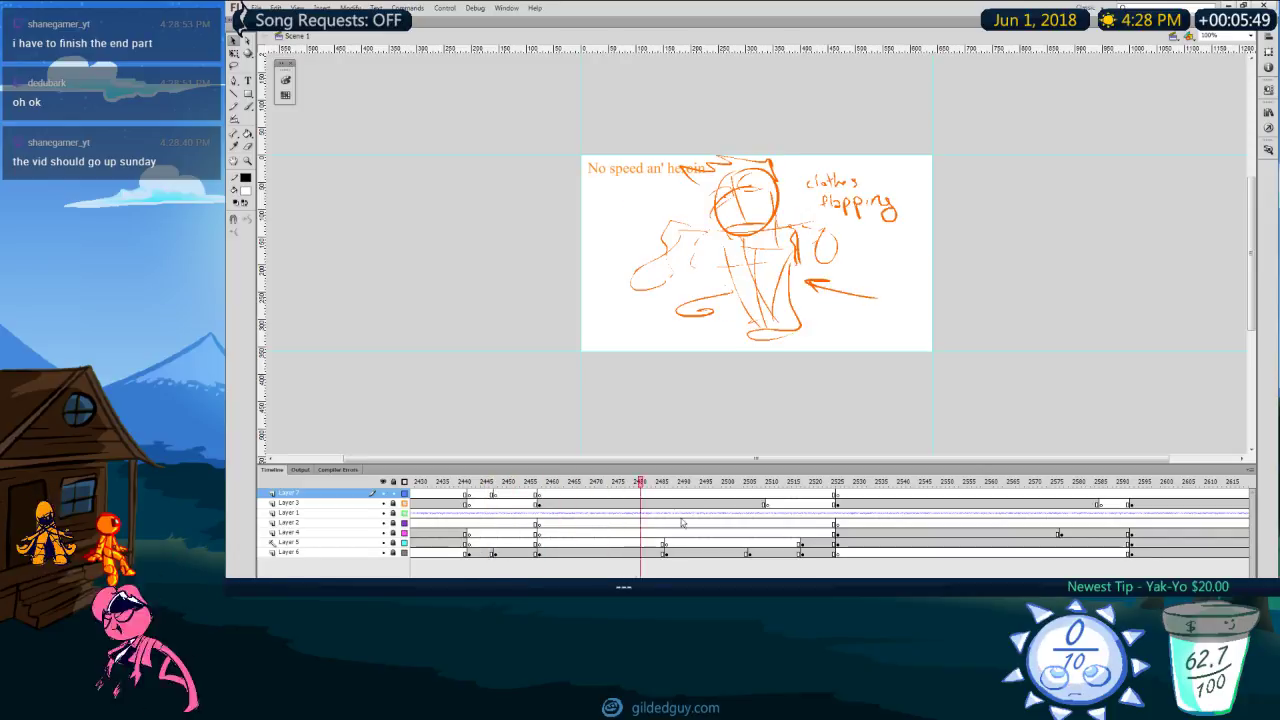
{"action": "left_click_drag", "start_coordinate": [632, 484], "coordinate": [533, 517]}
{"action": "key", "text": "Return"}
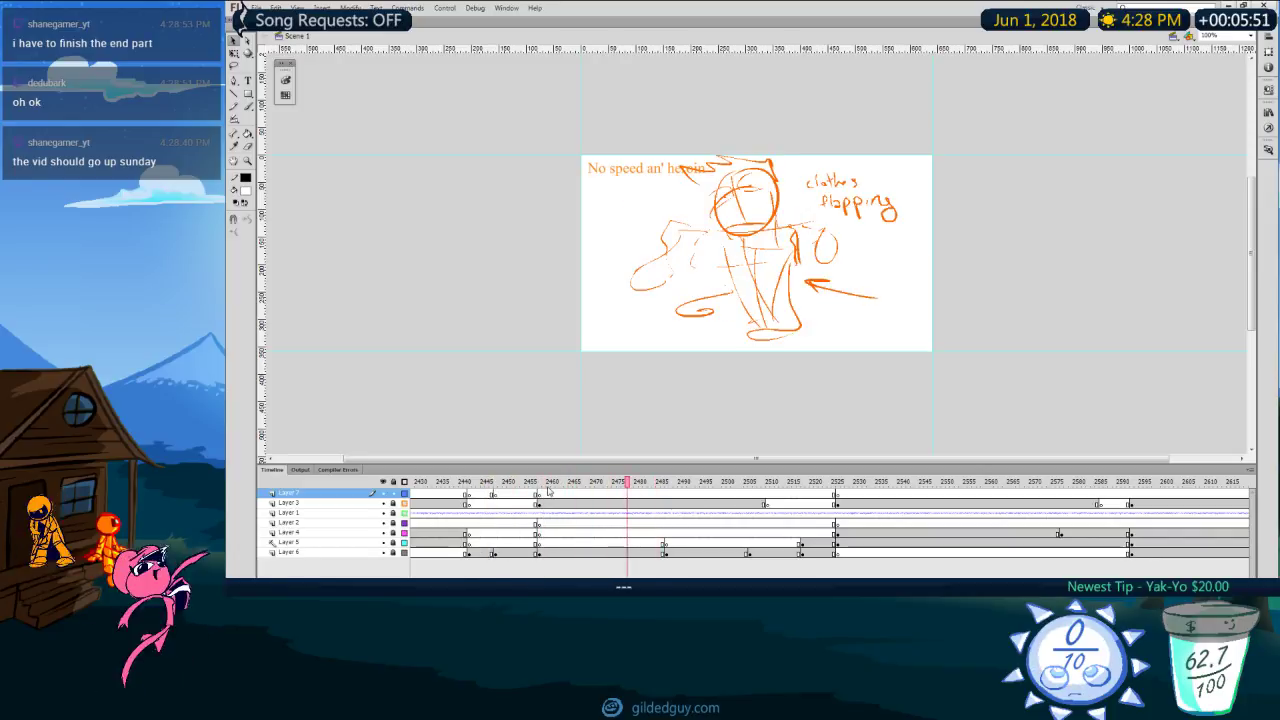
{"action": "left_click", "coordinate": [600, 483]}
{"action": "mouse_move", "coordinate": [602, 488]}
{"action": "left_mouse_down"}
{"action": "mouse_move", "coordinate": [532, 510]}
{"action": "mouse_move", "coordinate": [586, 489]}
{"action": "mouse_move", "coordinate": [592, 521]}
{"action": "mouse_move", "coordinate": [503, 565]}
{"action": "left_mouse_up"}
{"action": "key", "text": "Return"}
{"action": "key", "text": "Return"}
{"action": "left_click", "coordinate": [574, 496]}
{"action": "key", "text": "F7"}
{"action": "key", "text": "Return"}
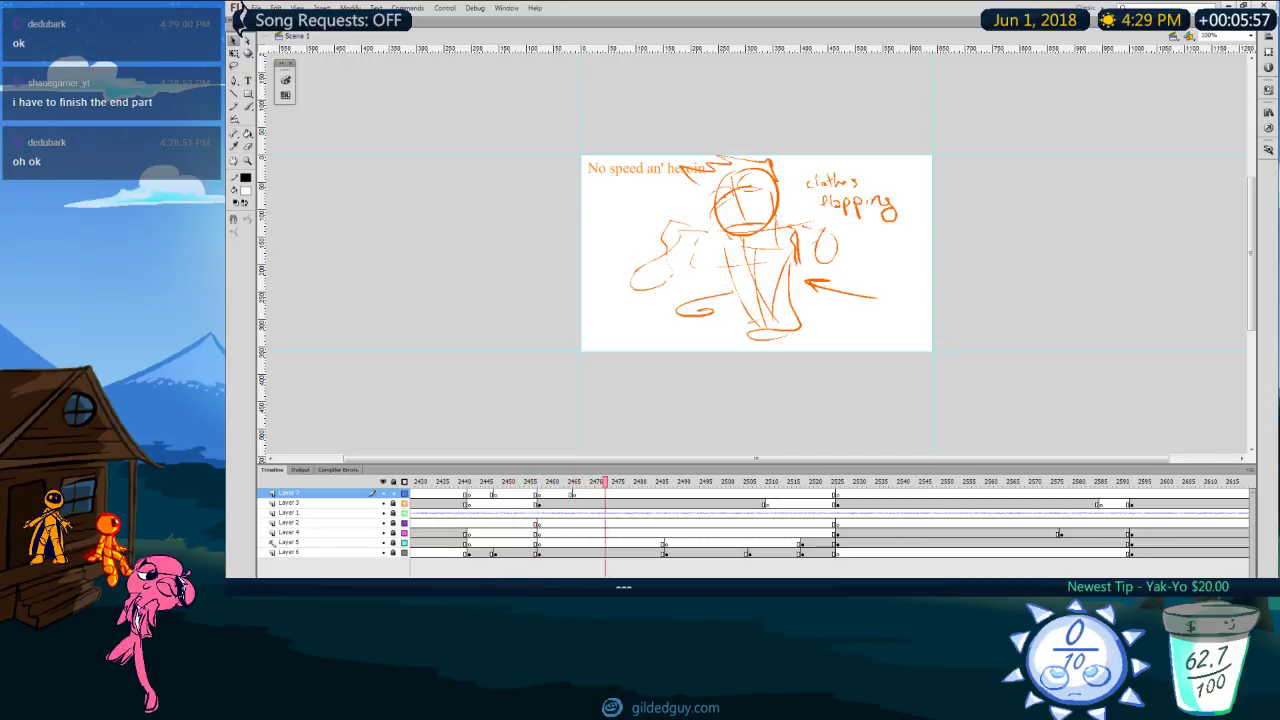
{"action": "mouse_move", "coordinate": [630, 498]}
{"action": "left_mouse_down"}
{"action": "mouse_move", "coordinate": [585, 498]}
{"action": "mouse_move", "coordinate": [735, 505]}
{"action": "mouse_move", "coordinate": [597, 530]}
{"action": "mouse_move", "coordinate": [660, 549]}
{"action": "mouse_move", "coordinate": [666, 500]}
{"action": "mouse_move", "coordinate": [614, 503]}
{"action": "mouse_move", "coordinate": [758, 495]}
{"action": "mouse_move", "coordinate": [700, 486]}
{"action": "mouse_move", "coordinate": [773, 475]}
{"action": "mouse_move", "coordinate": [808, 490]}
{"action": "mouse_move", "coordinate": [491, 487]}
{"action": "mouse_move", "coordinate": [566, 487]}
{"action": "left_mouse_up"}
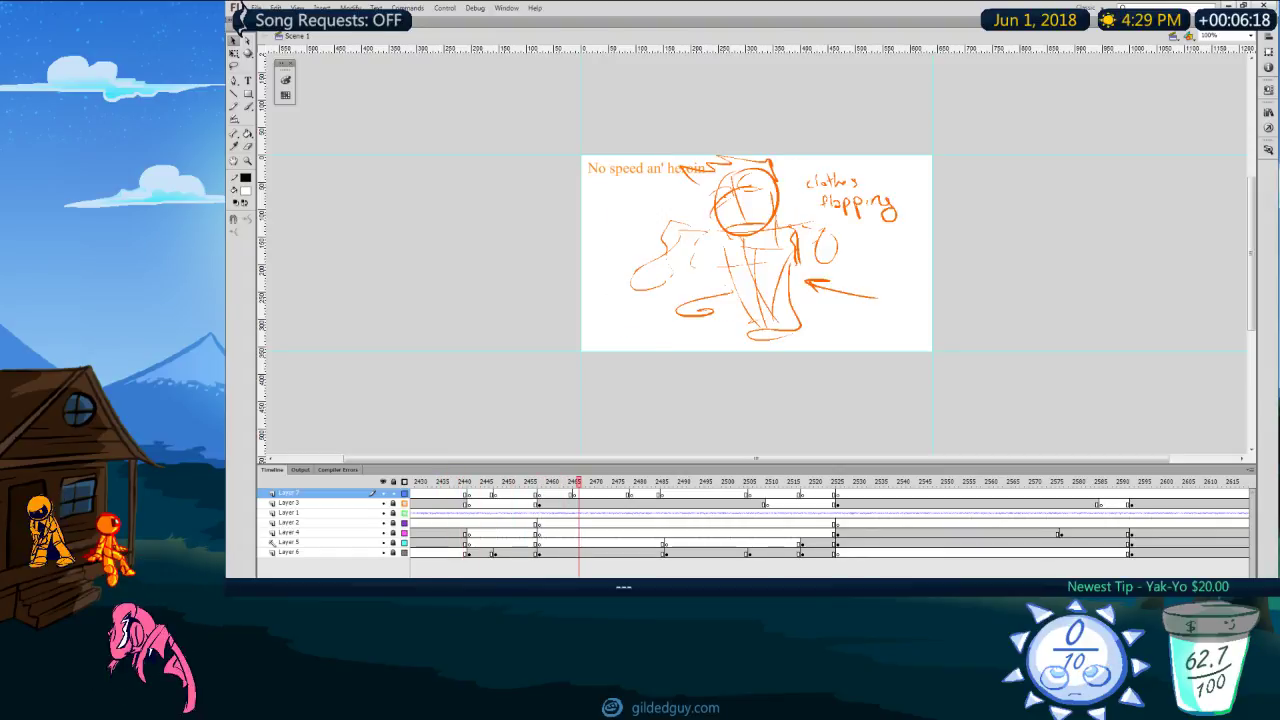
Step: Move Layer 4's blank keyframe at about frame 2457 to about frame 2441 on Layer 2
{"action": "left_click_drag", "start_coordinate": [670, 459], "coordinate": [660, 457]}
{"action": "key", "text": "z"}
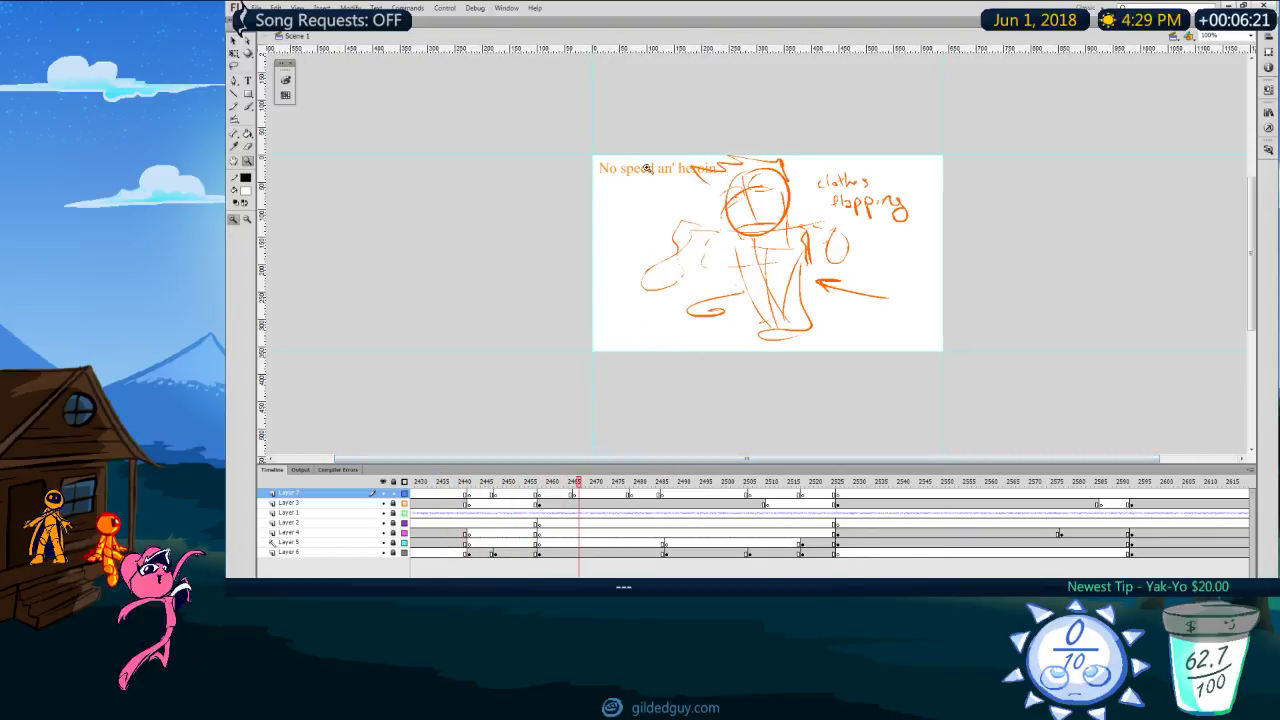
{"action": "left_click_drag", "start_coordinate": [583, 147], "coordinate": [960, 358]}
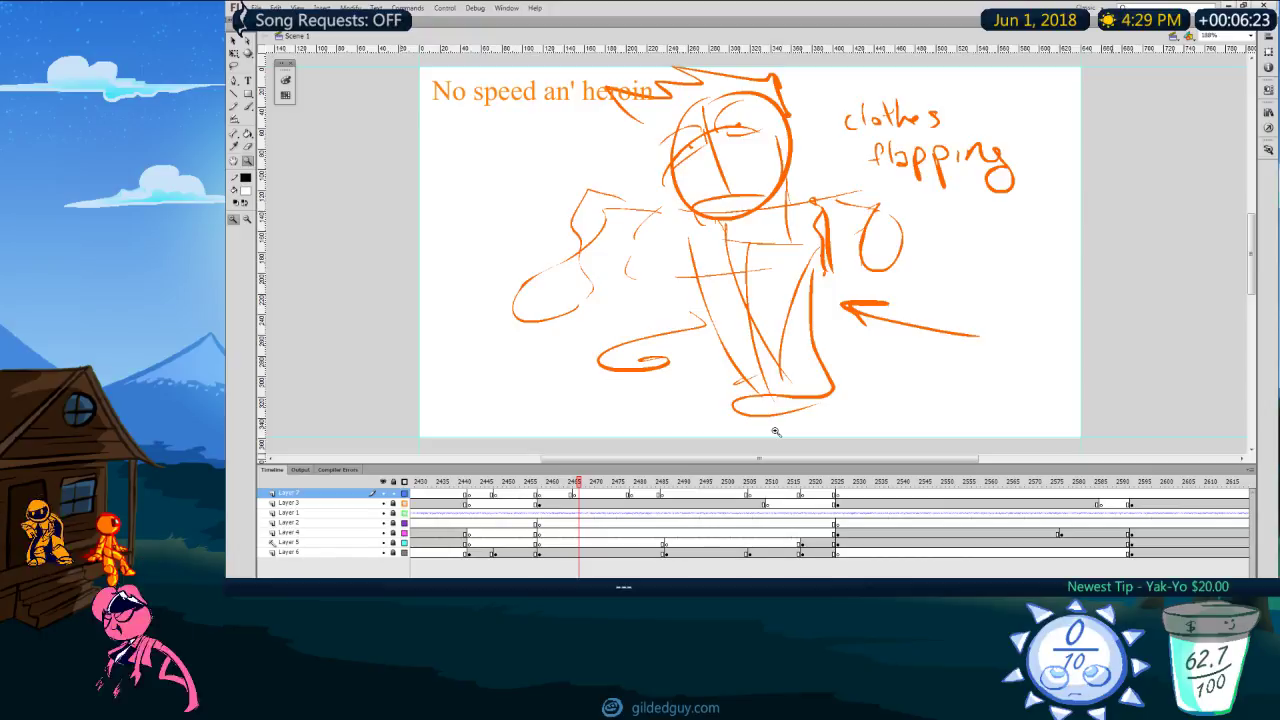
{"action": "left_click", "coordinate": [541, 533]}
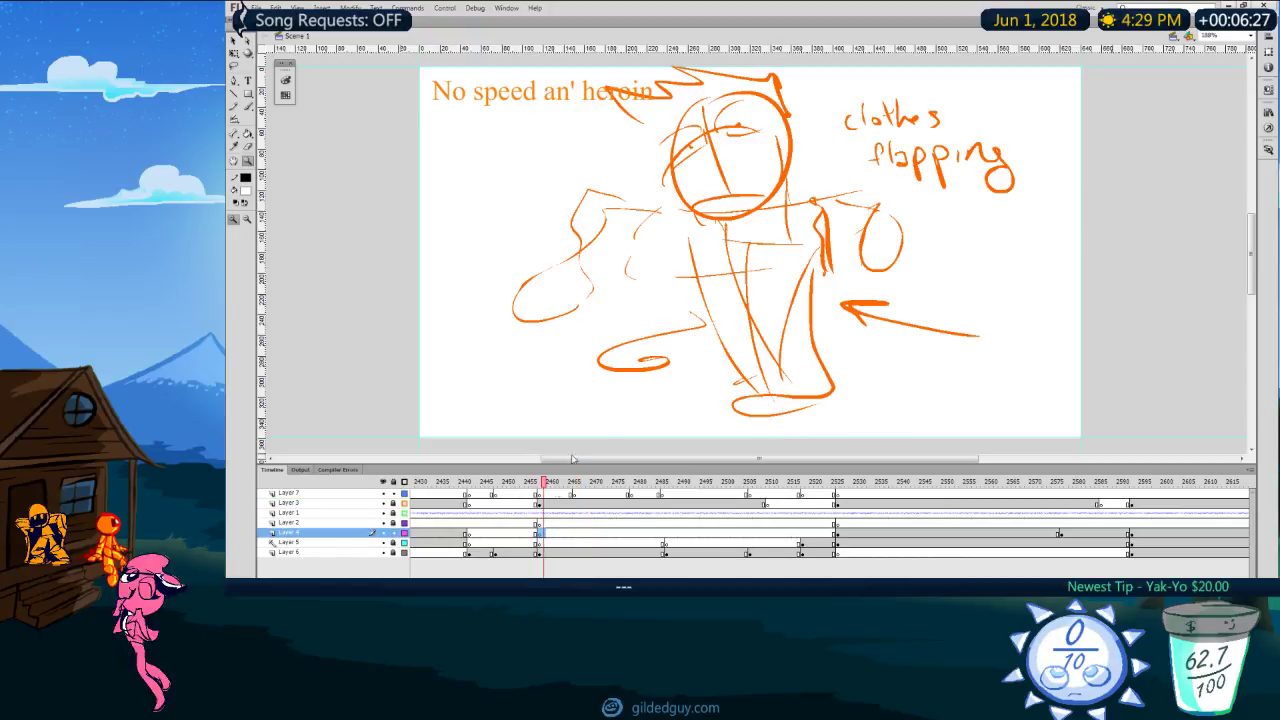
{"action": "left_click", "coordinate": [539, 534]}
{"action": "left_click_drag", "start_coordinate": [539, 534], "coordinate": [467, 523]}
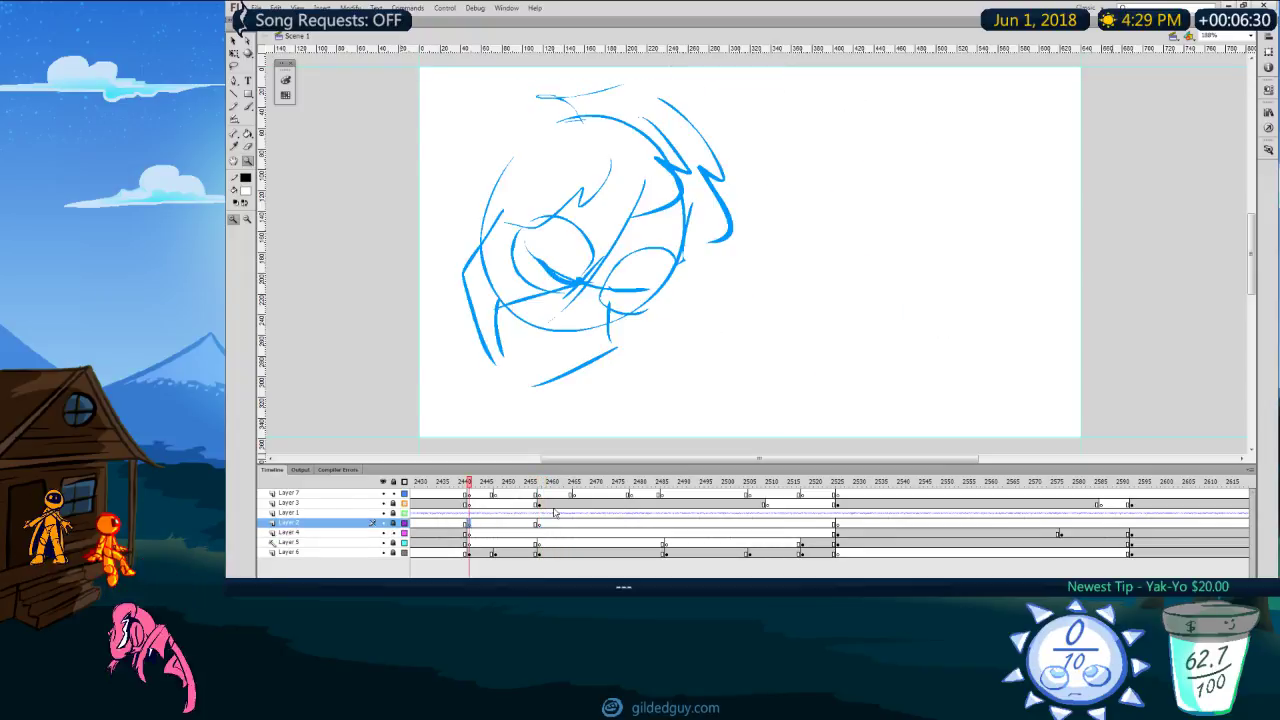
Step: Draw a semi-transparent white rectangle without a stroke over the whole stage on Layer 4, fading the storyboard sketches
{"action": "left_click", "coordinate": [491, 533]}
{"action": "left_click", "coordinate": [285, 79]}
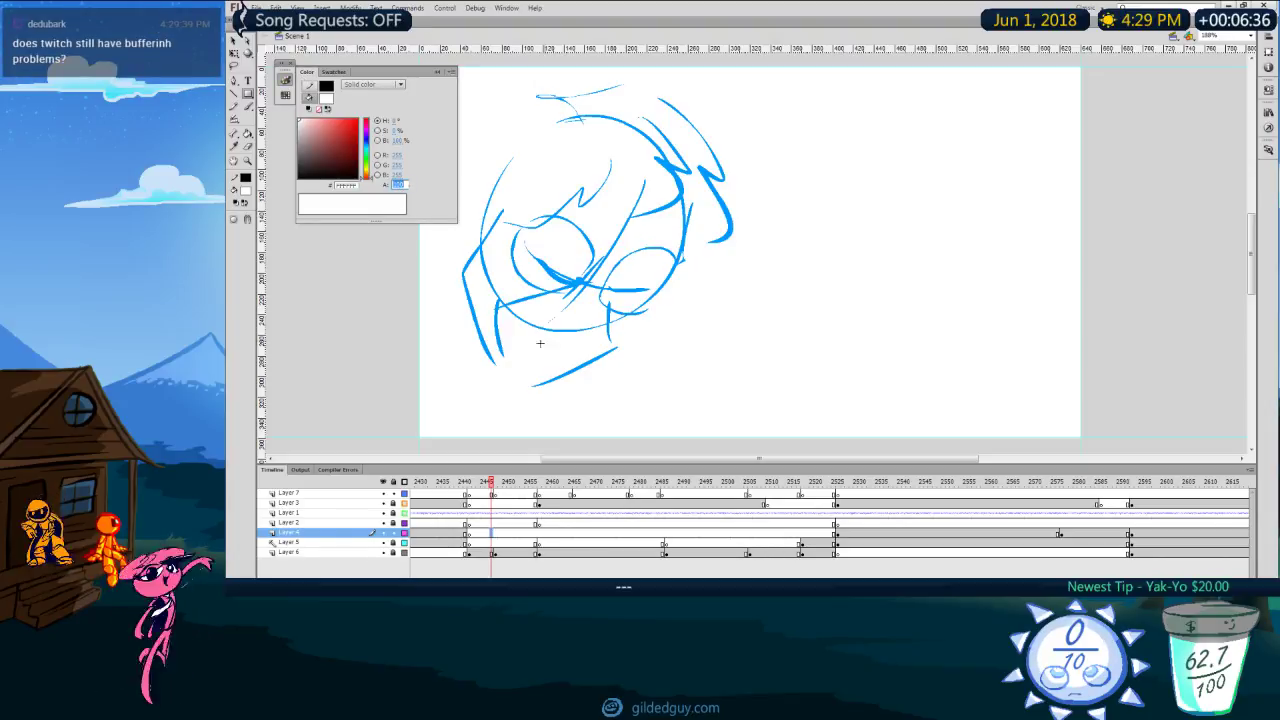
{"action": "key", "text": "Return"}
{"action": "left_click", "coordinate": [311, 86]}
{"action": "left_click", "coordinate": [319, 109]}
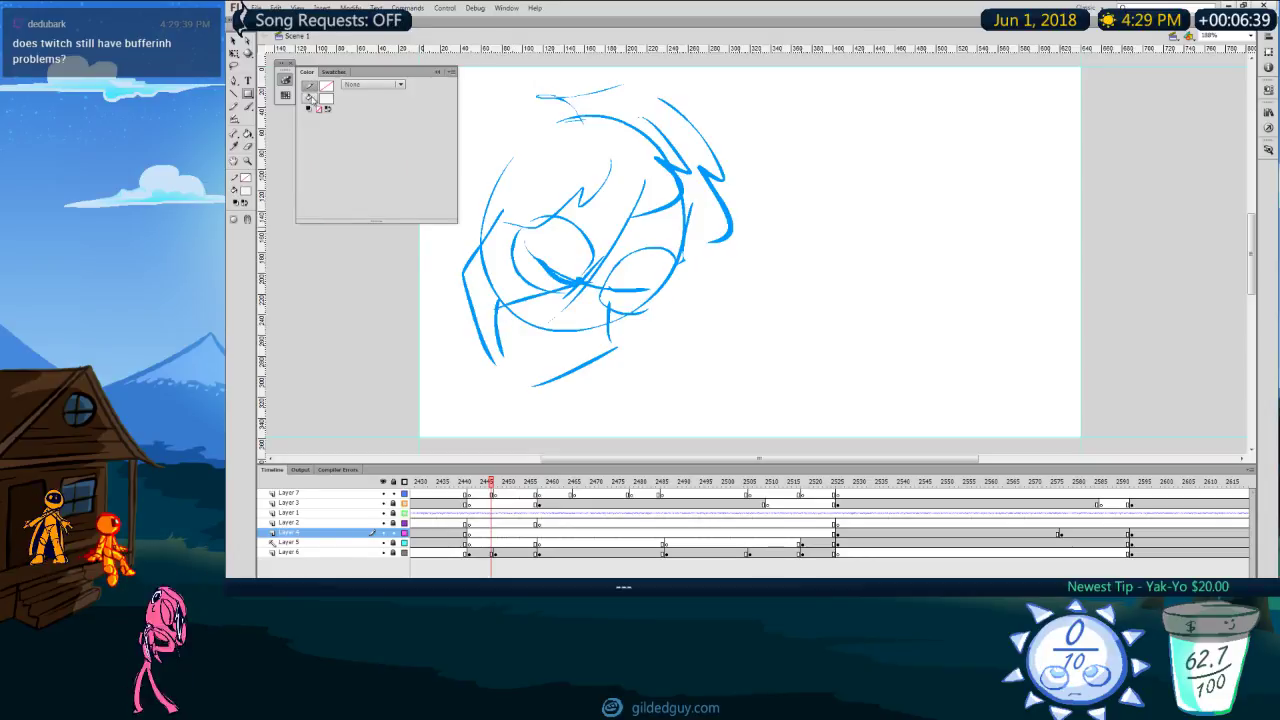
{"action": "left_click", "coordinate": [309, 98]}
{"action": "left_click", "coordinate": [285, 79]}
{"action": "mouse_move", "coordinate": [413, 63]}
{"action": "left_mouse_down"}
{"action": "mouse_move", "coordinate": [726, 286]}
{"action": "mouse_move", "coordinate": [1083, 440]}
{"action": "left_mouse_up"}
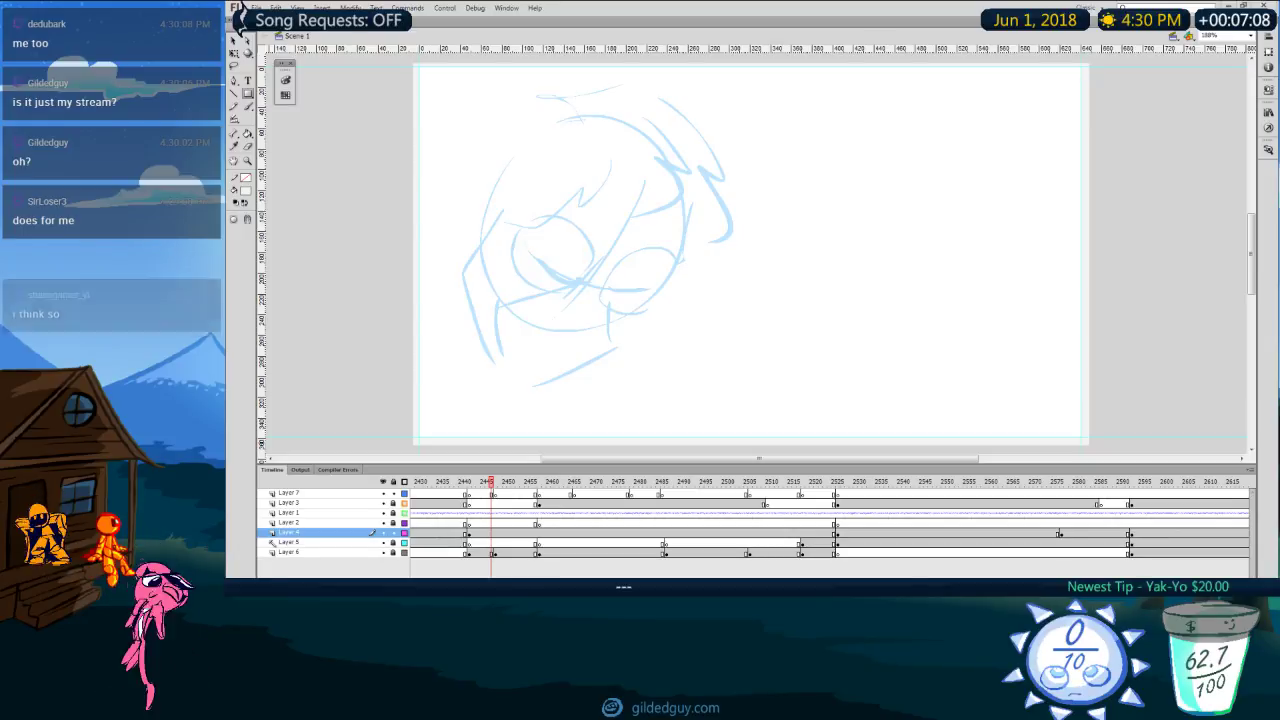
Step: Play back the faded storyboard and return to the Layer 7 keyframe at about frame 2441
{"action": "key", "text": "Return"}
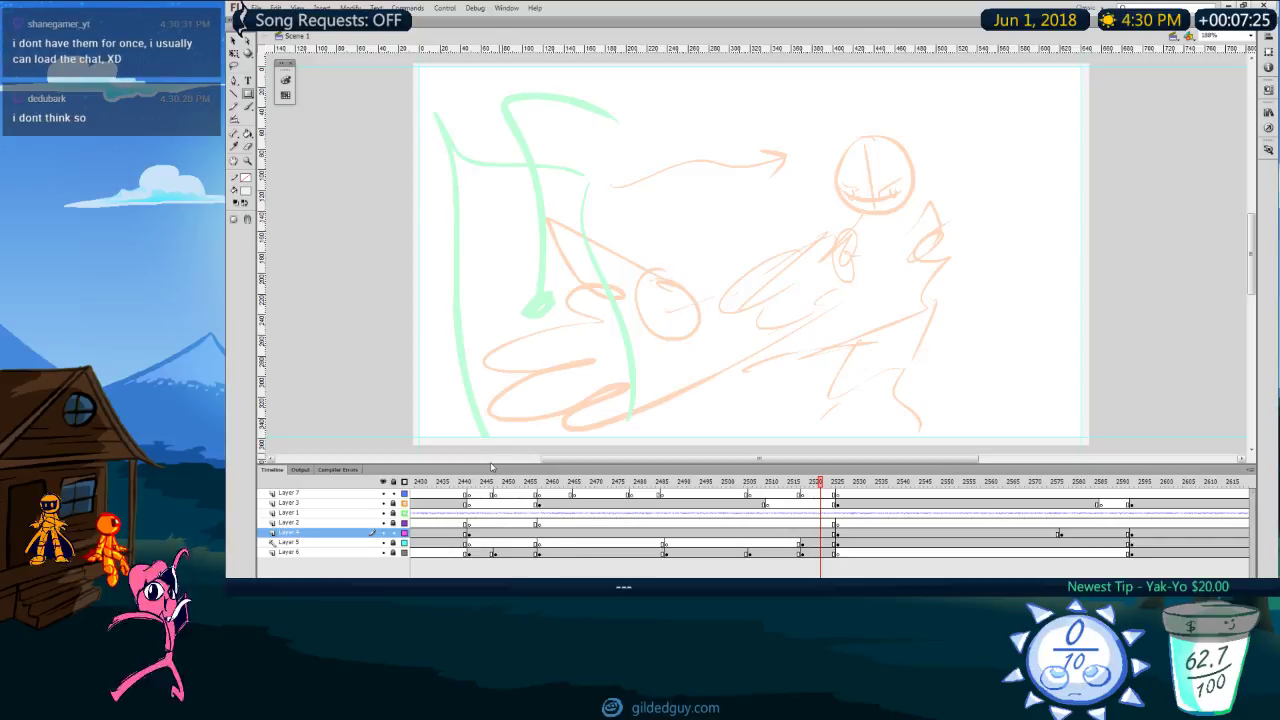
{"action": "left_click", "coordinate": [469, 483]}
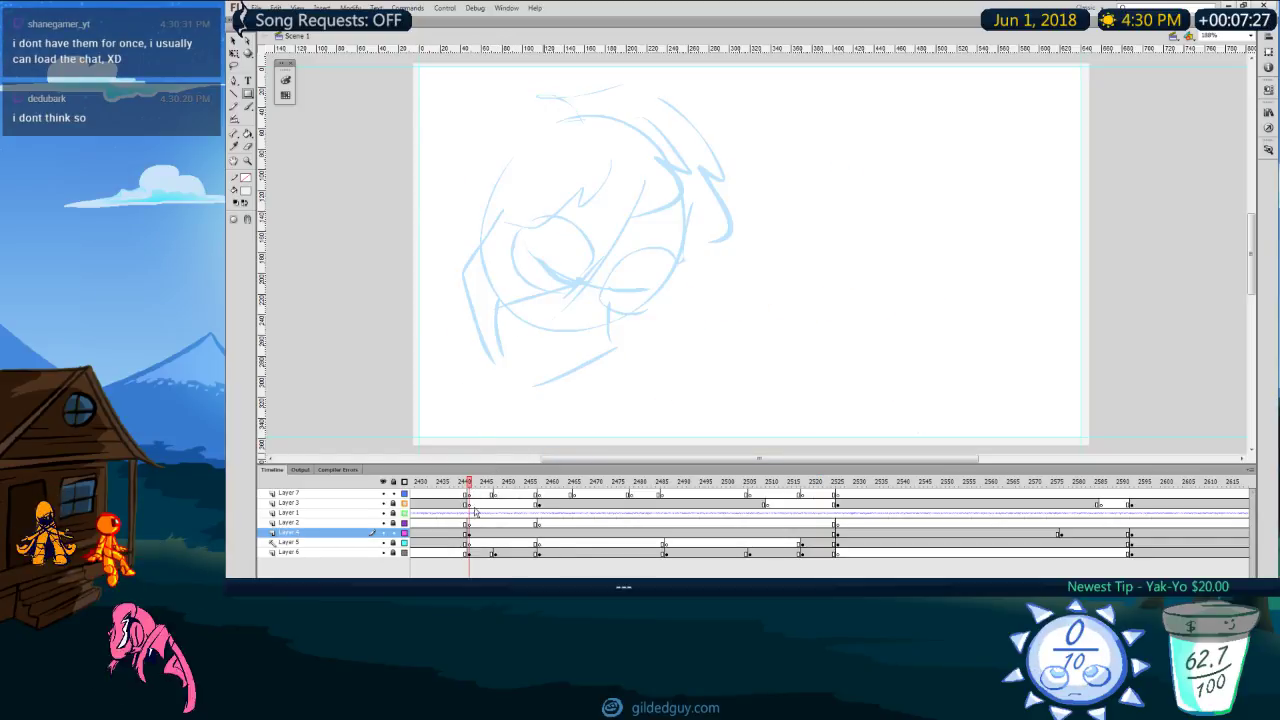
{"action": "left_click", "coordinate": [471, 496]}
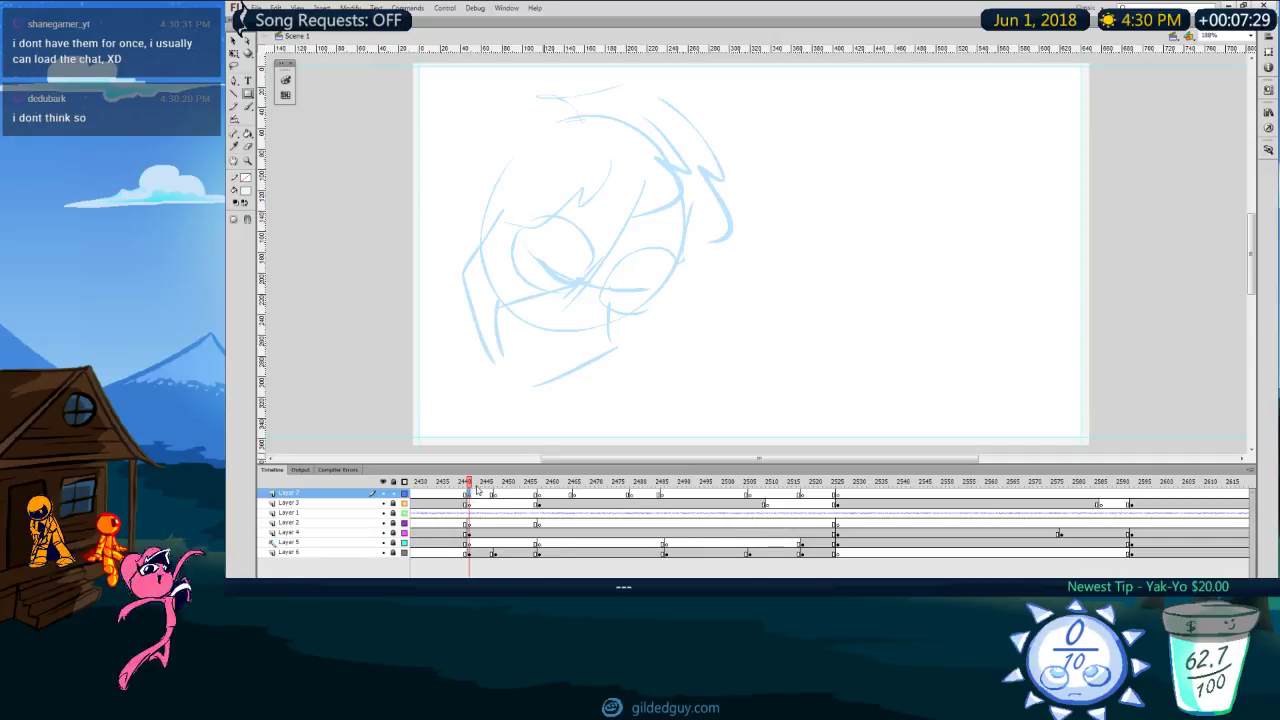
{"action": "key", "text": "Return"}
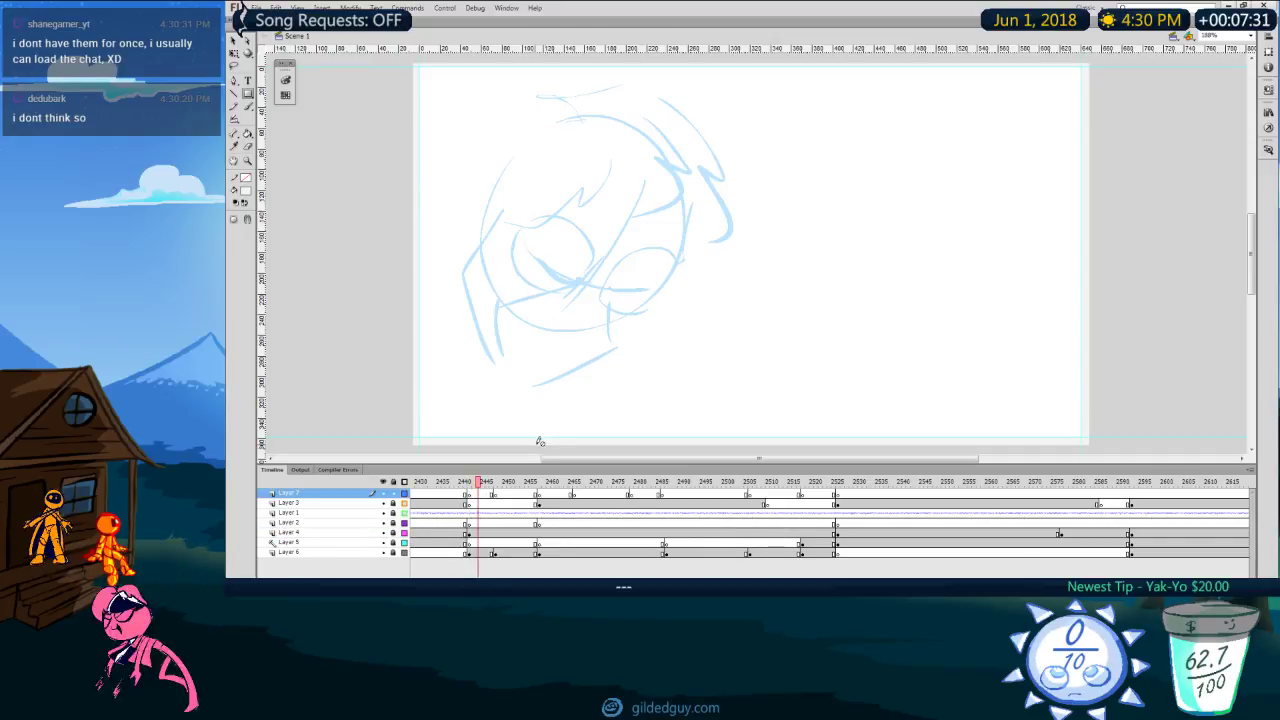
{"action": "left_click", "coordinate": [470, 495]}
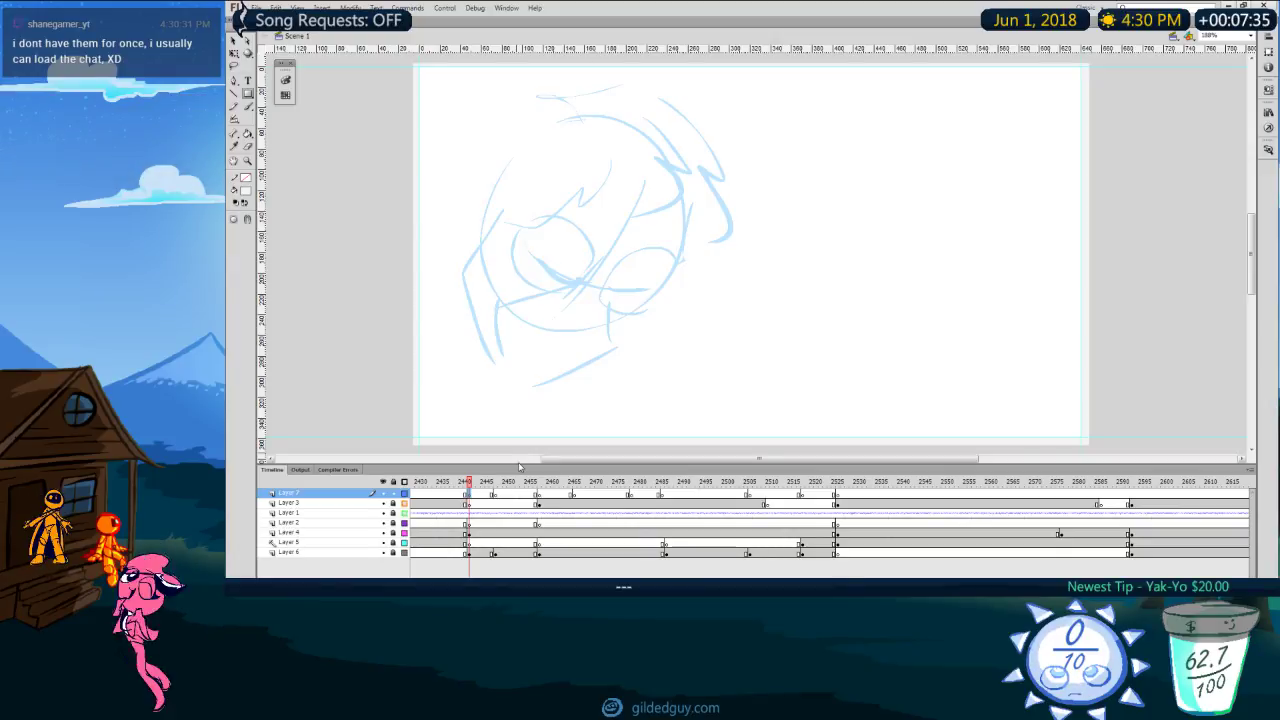
{"action": "left_click_drag", "start_coordinate": [599, 283], "coordinate": [608, 305]}
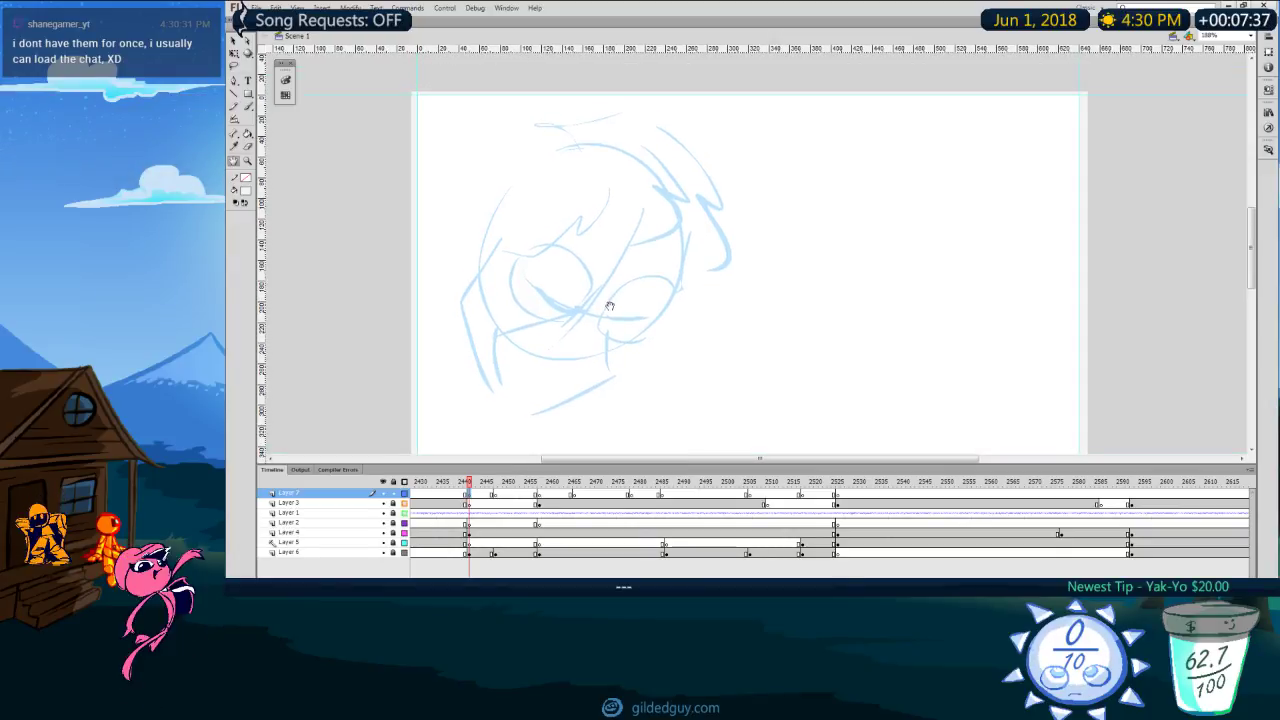
{"action": "mouse_move", "coordinate": [641, 346]}
{"action": "left_mouse_down"}
{"action": "mouse_move", "coordinate": [620, 316]}
{"action": "mouse_move", "coordinate": [586, 311]}
{"action": "mouse_move", "coordinate": [589, 321]}
{"action": "left_mouse_up"}
{"action": "mouse_move", "coordinate": [506, 148]}
{"action": "left_mouse_down"}
{"action": "mouse_move", "coordinate": [637, 152]}
{"action": "mouse_move", "coordinate": [508, 146]}
{"action": "left_mouse_up"}
{"action": "key", "text": "ctrl+z"}
{"action": "left_click_drag", "start_coordinate": [603, 136], "coordinate": [618, 138]}
{"action": "key", "text": "ctrl+z"}
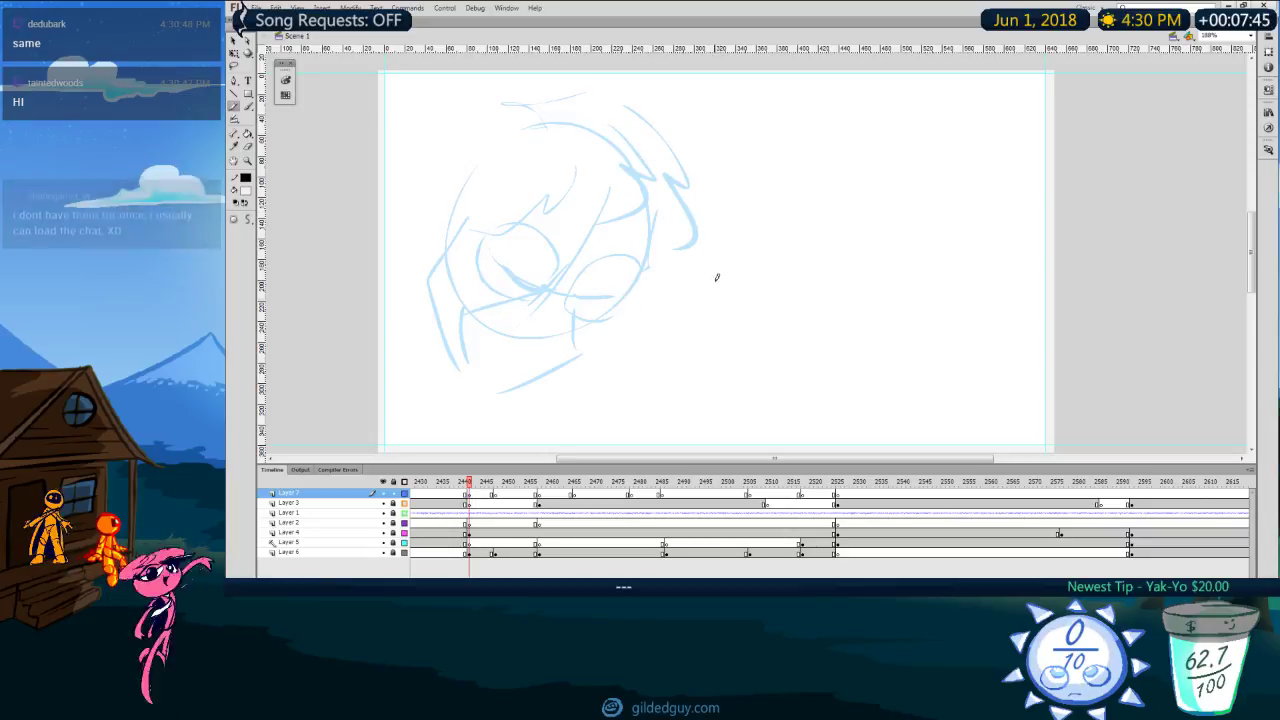
Step: Replay the scene and examine the sketched poses around frames 2455, 2505 and 2517
{"action": "key", "text": "Return"}
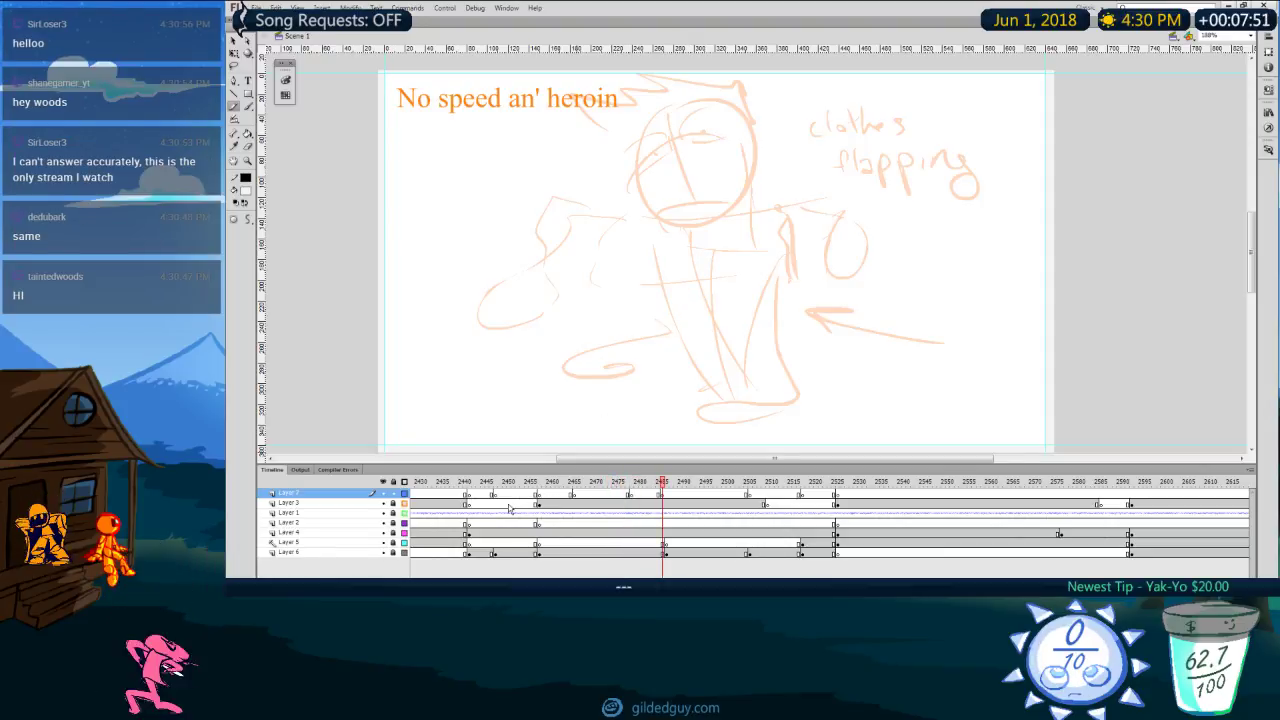
{"action": "key", "text": "Return"}
{"action": "key", "text": "Return"}
{"action": "left_click", "coordinate": [537, 484]}
{"action": "key", "text": "Return"}
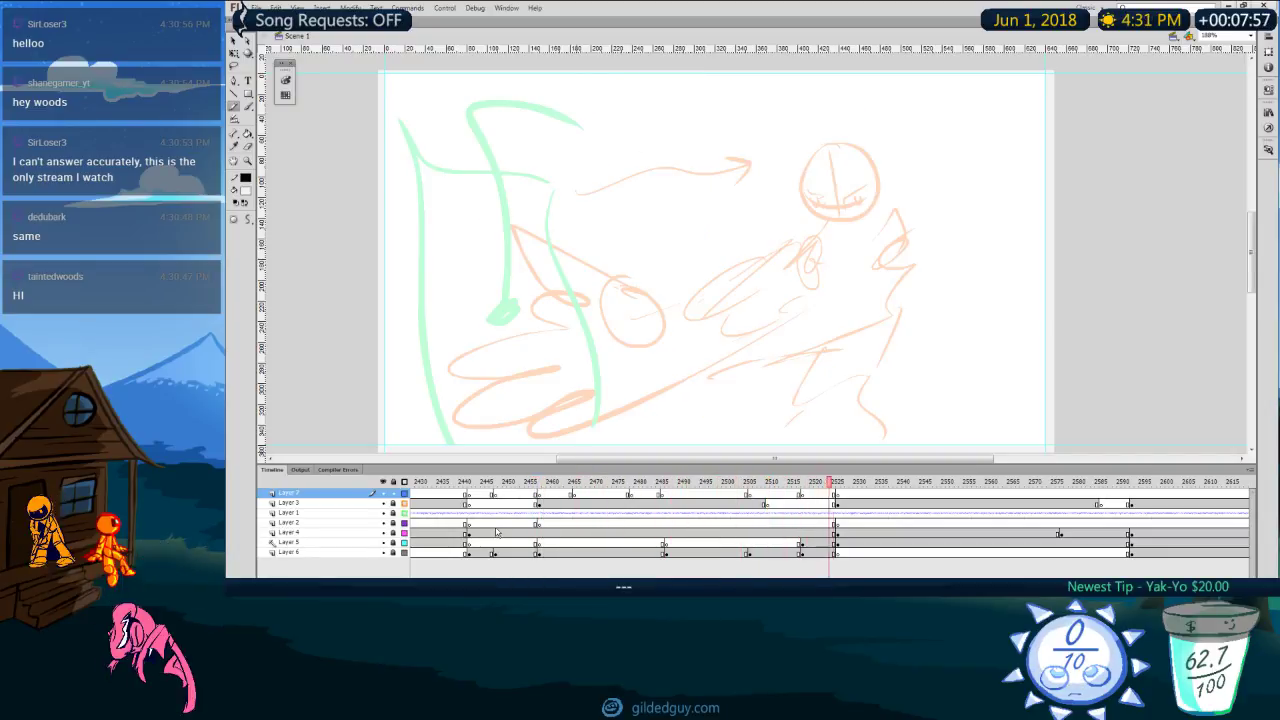
{"action": "left_click", "coordinate": [531, 483]}
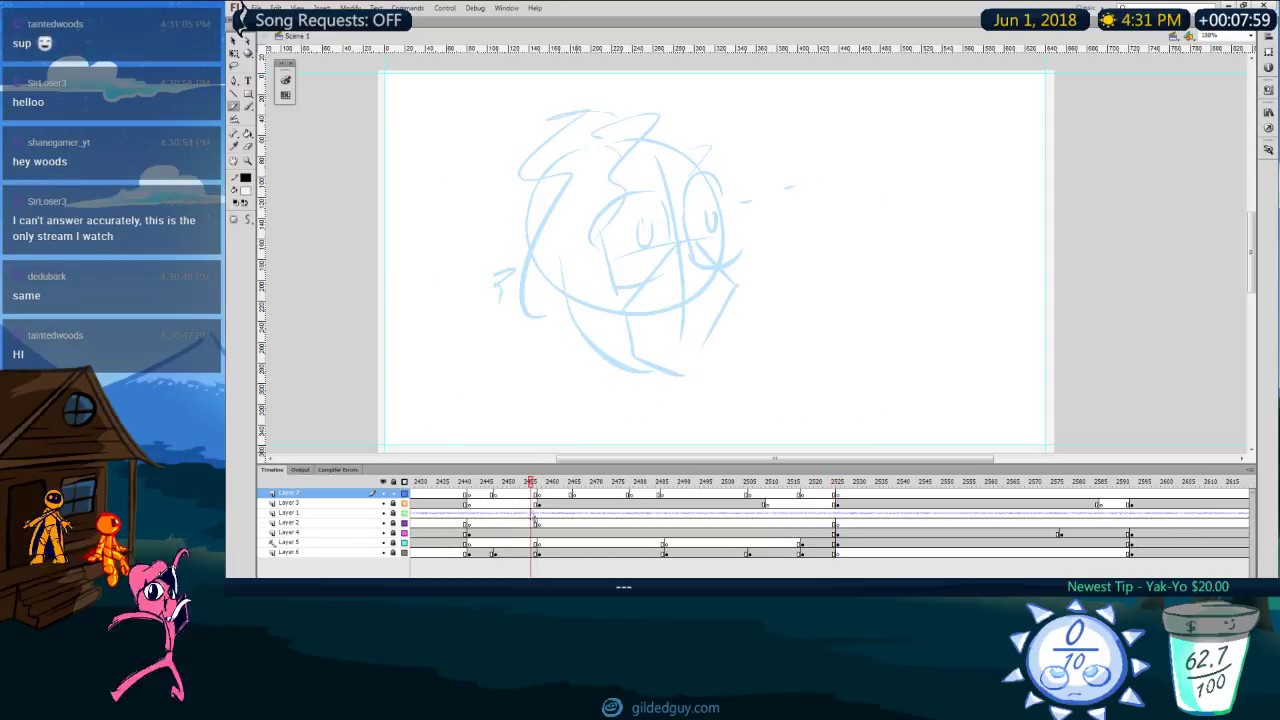
{"action": "key", "text": "Return"}
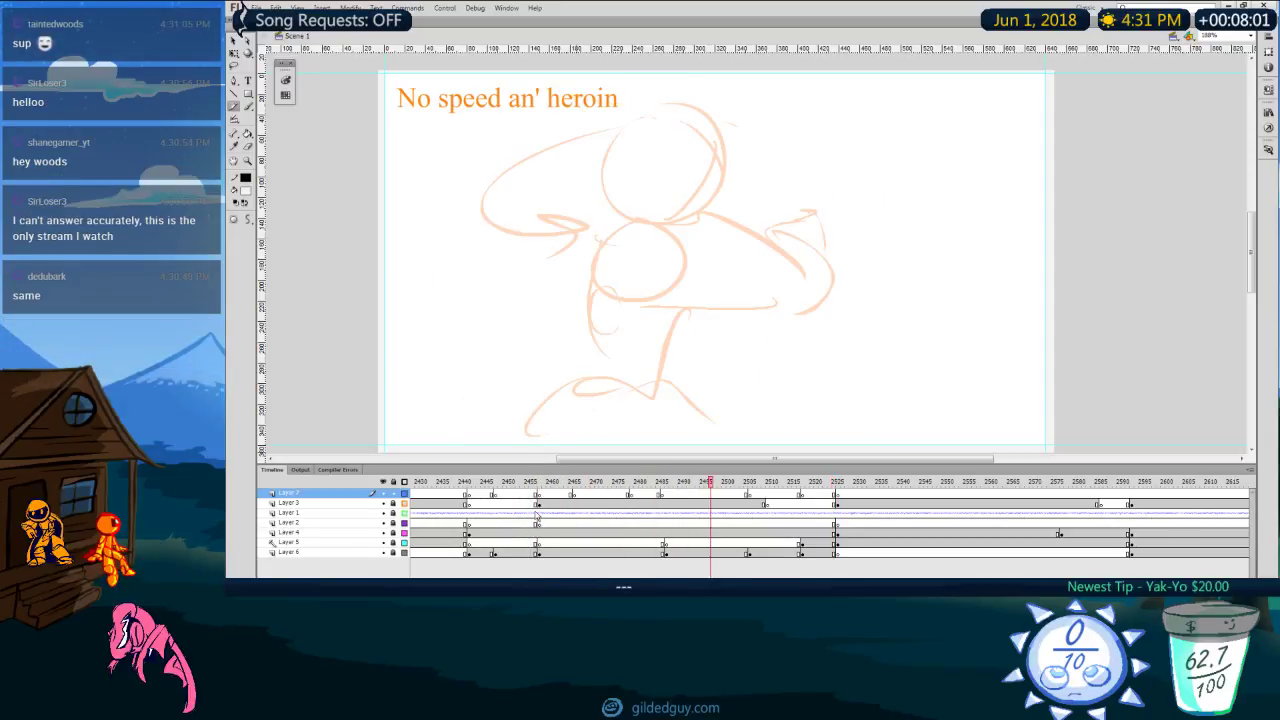
{"action": "left_click", "coordinate": [751, 483]}
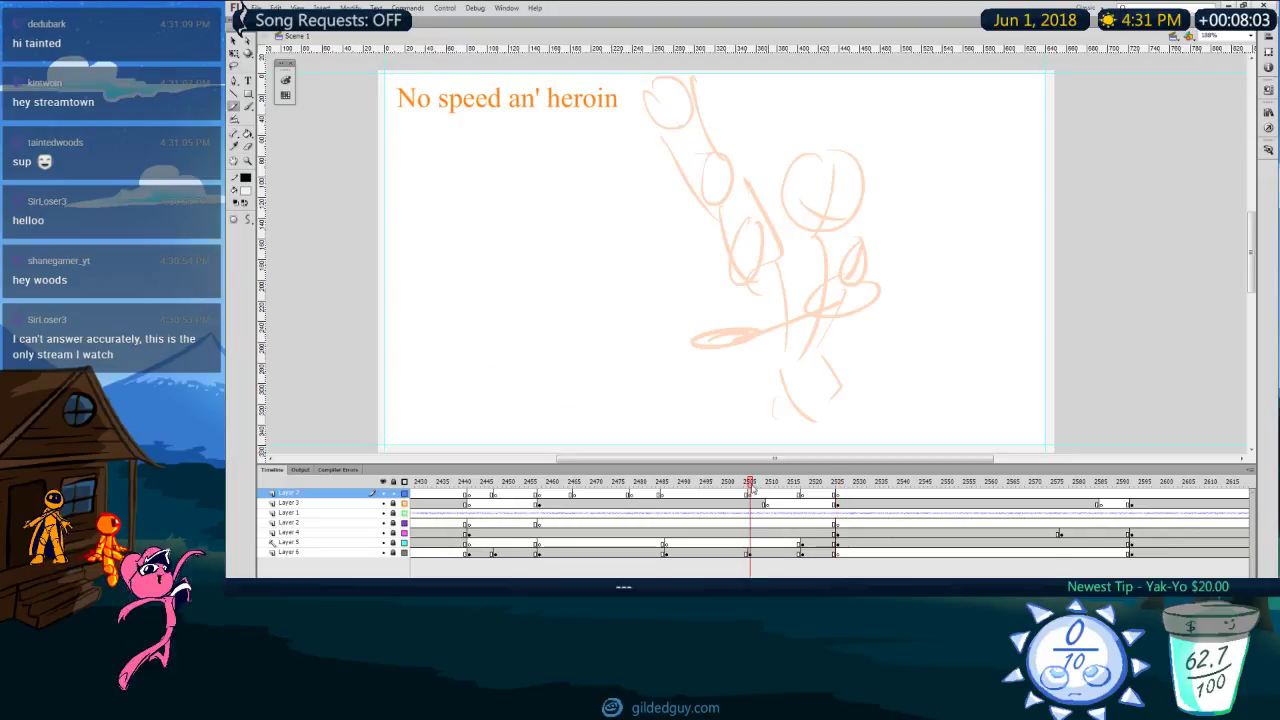
{"action": "left_click", "coordinate": [802, 484]}
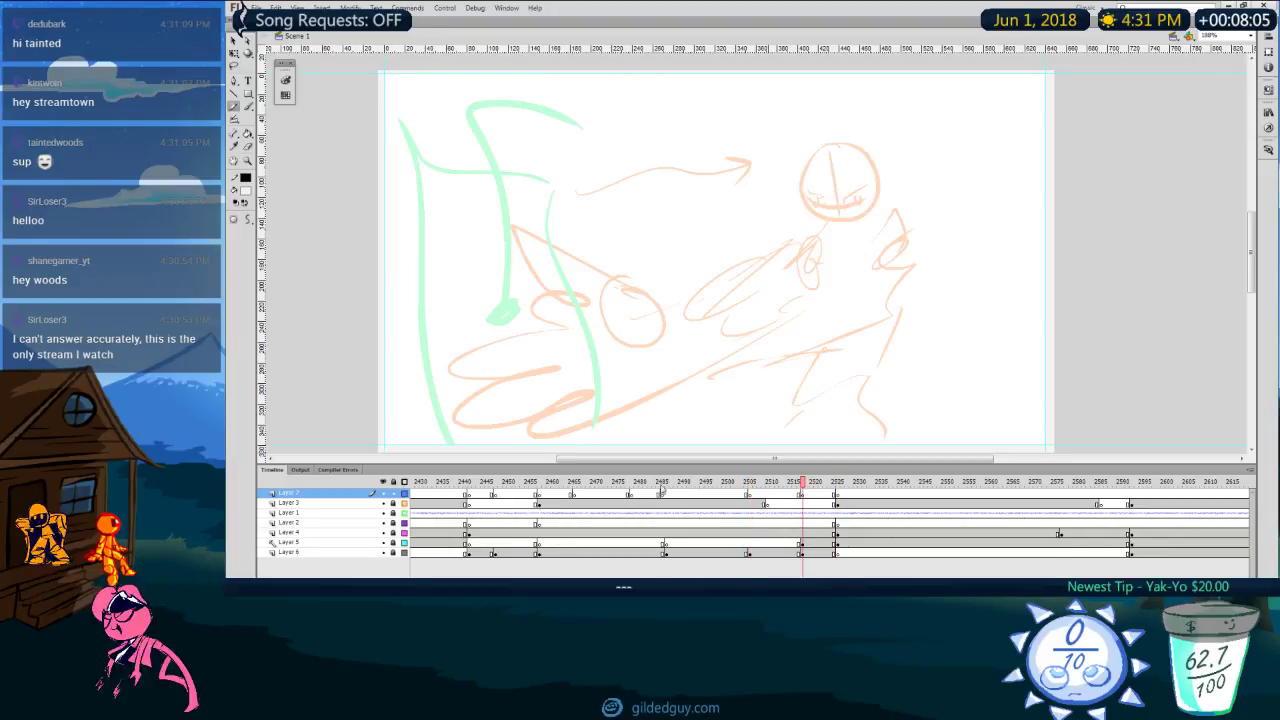
Step: Move the Layer 5 and Layer 6 keyframes at about frame 2486 one frame earlier, aligning them with Layer 7's keyframe
{"action": "left_click", "coordinate": [663, 484]}
{"action": "left_click", "coordinate": [671, 495]}
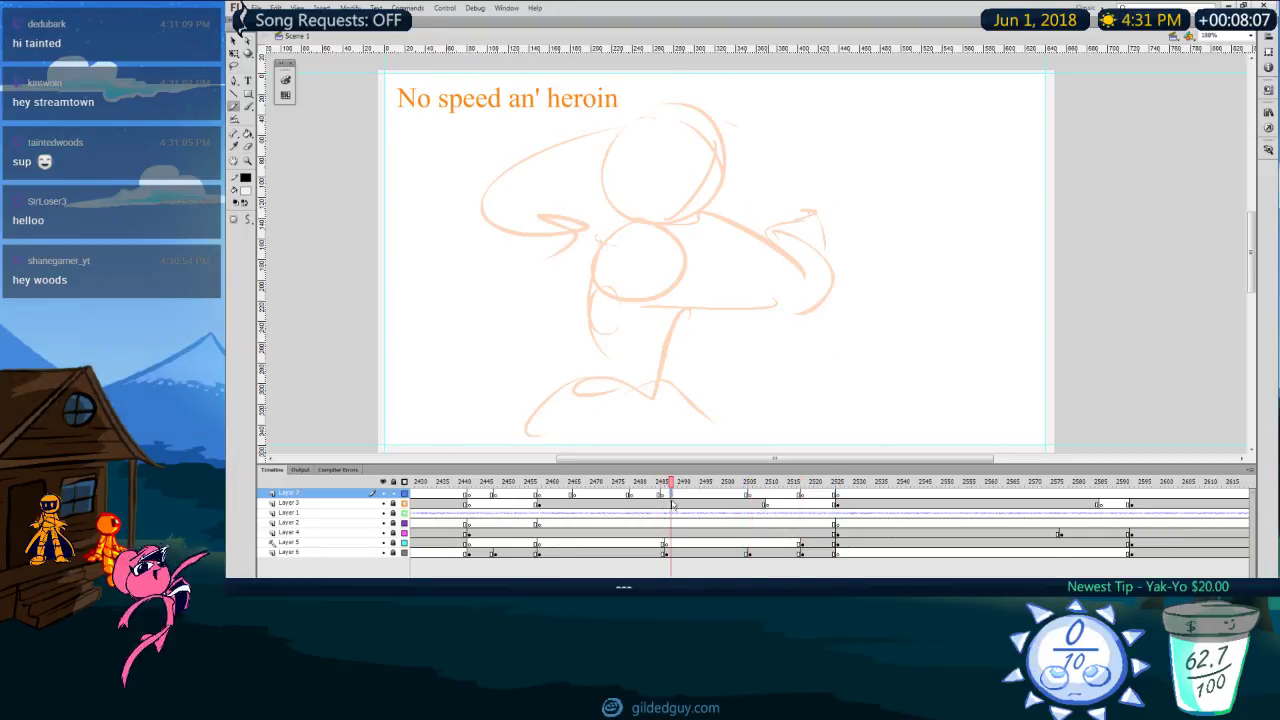
{"action": "left_click", "coordinate": [662, 496]}
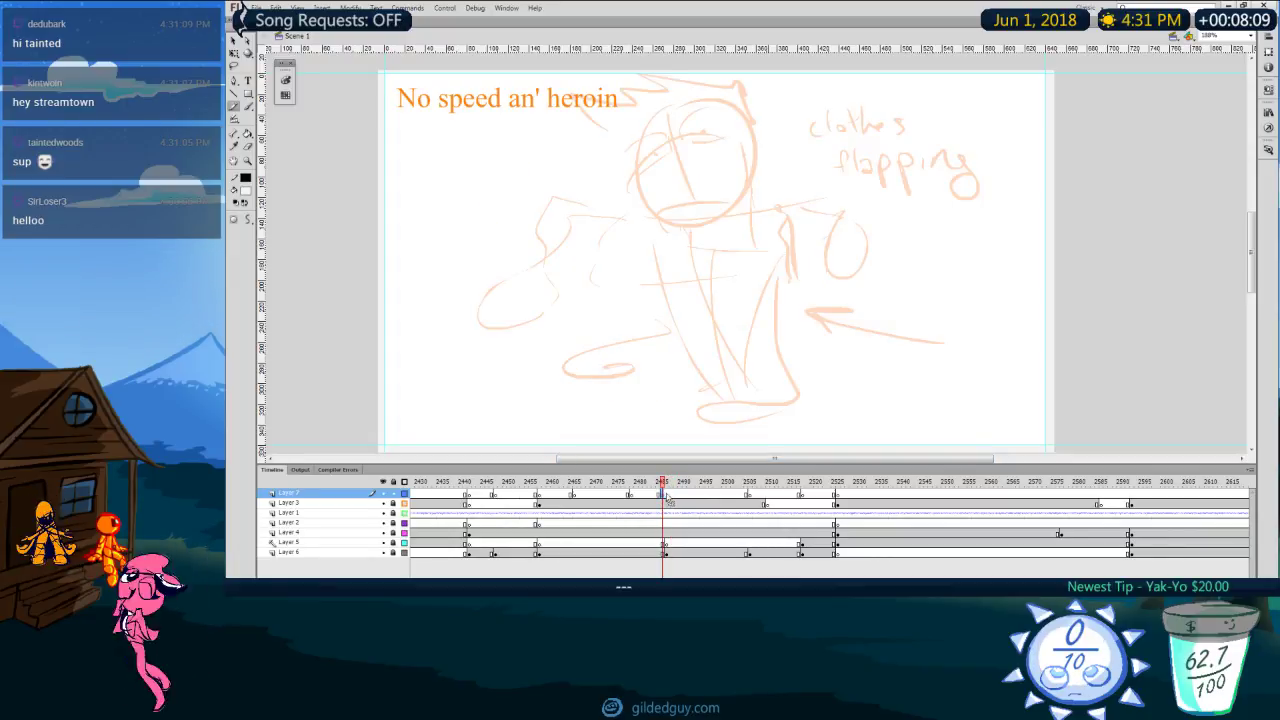
{"action": "left_click", "coordinate": [667, 497]}
{"action": "left_click", "coordinate": [666, 553]}
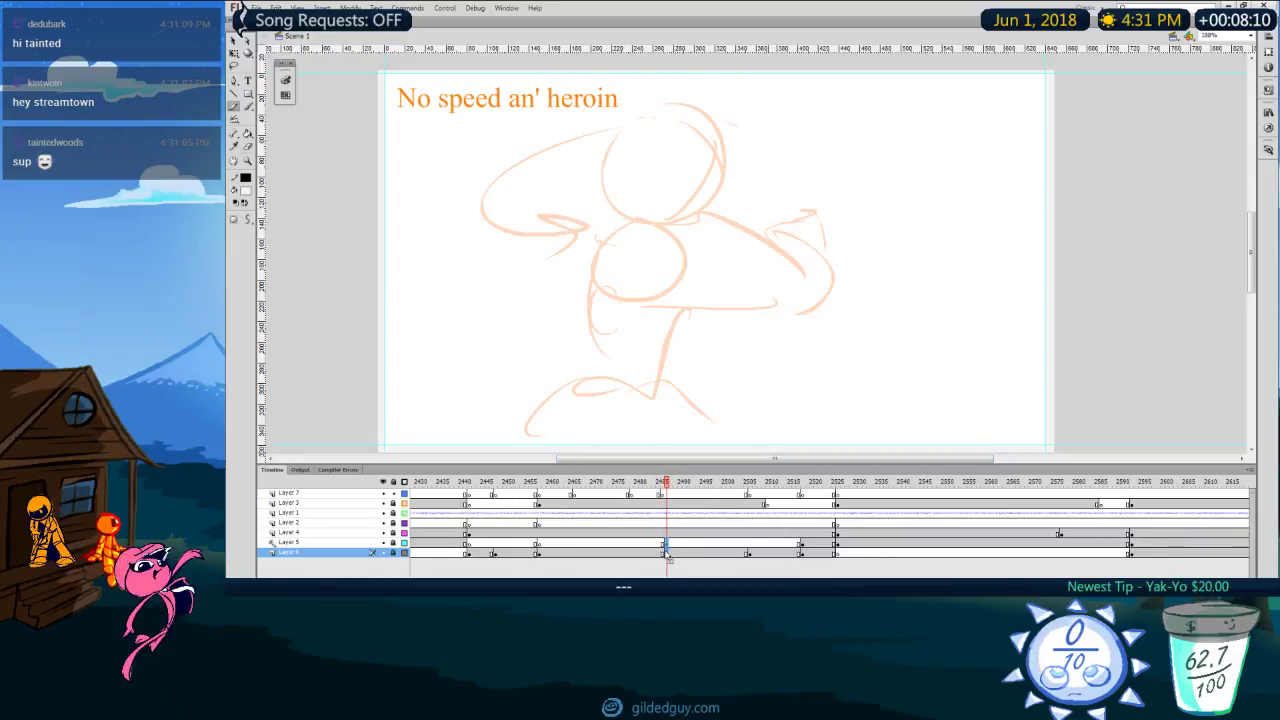
{"action": "left_click", "coordinate": [662, 484]}
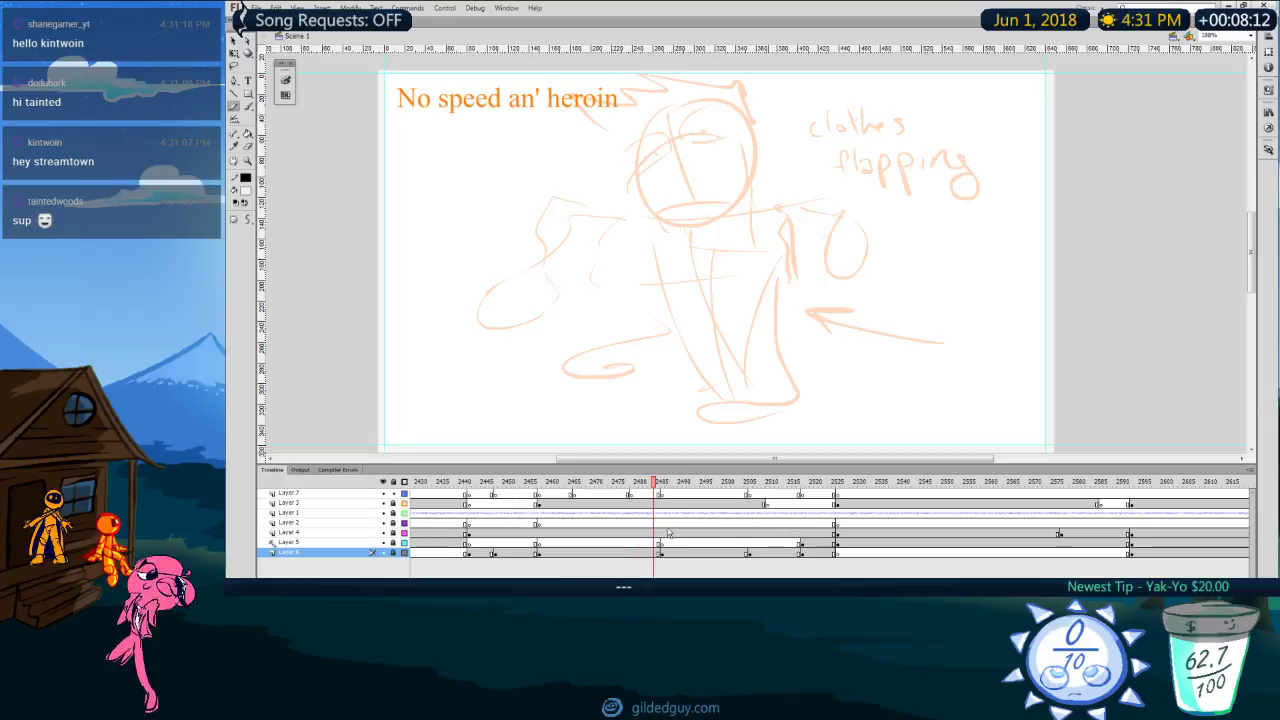
{"action": "left_click", "coordinate": [546, 483]}
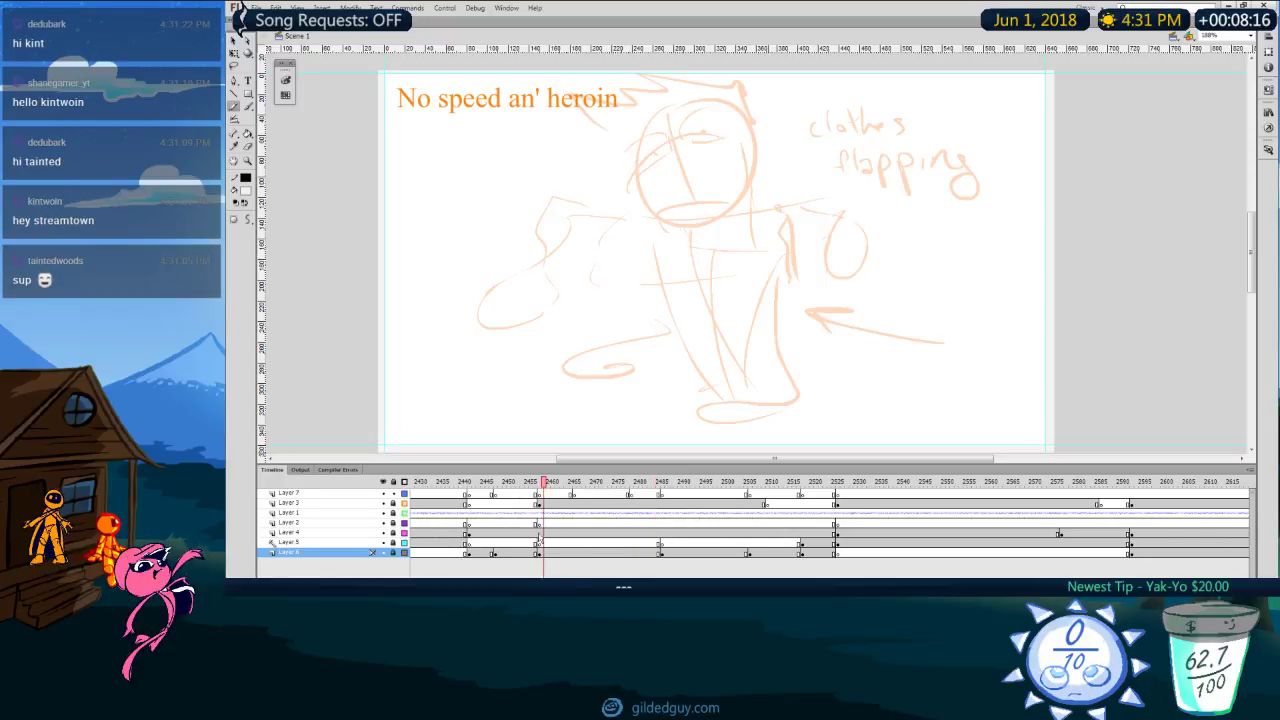
Step: Hide Layer 1 and replay the scene from about frame 2457 to examine the timing of the sketched poses
{"action": "left_click", "coordinate": [382, 512]}
{"action": "key", "text": "Return"}
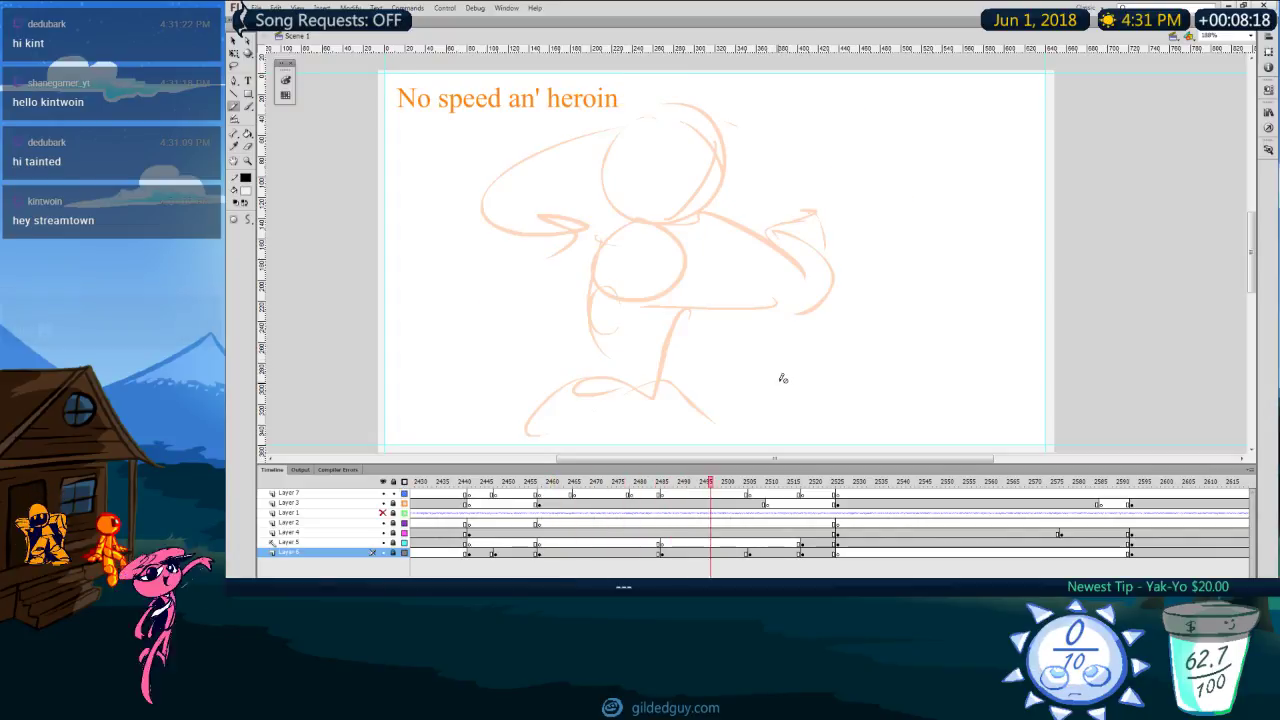
{"action": "left_click", "coordinate": [549, 489]}
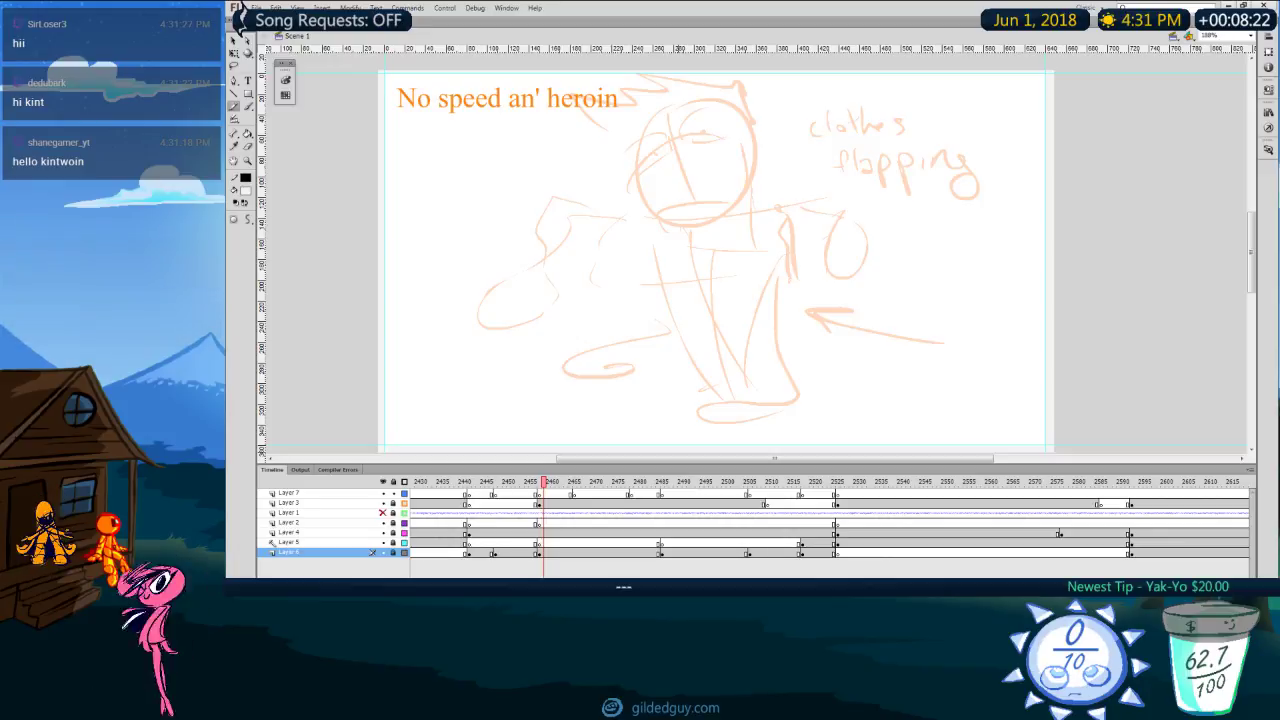
{"action": "key", "text": "Return"}
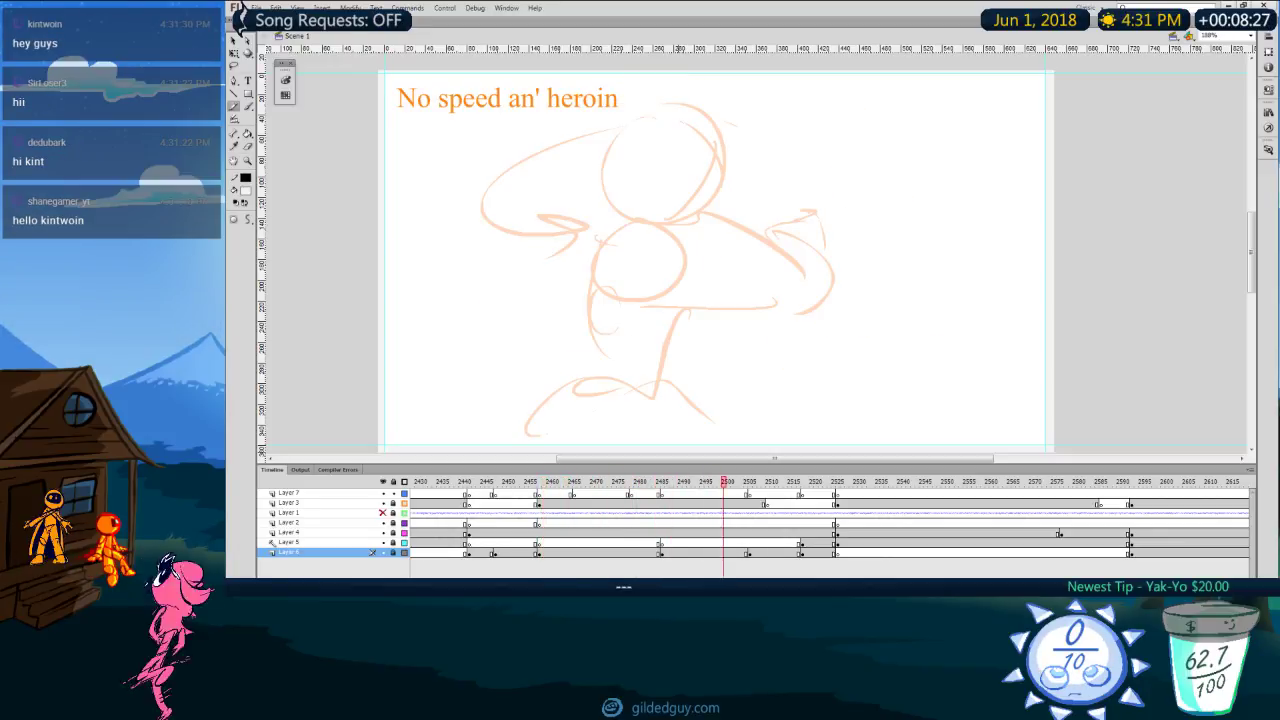
{"action": "left_click", "coordinate": [540, 505]}
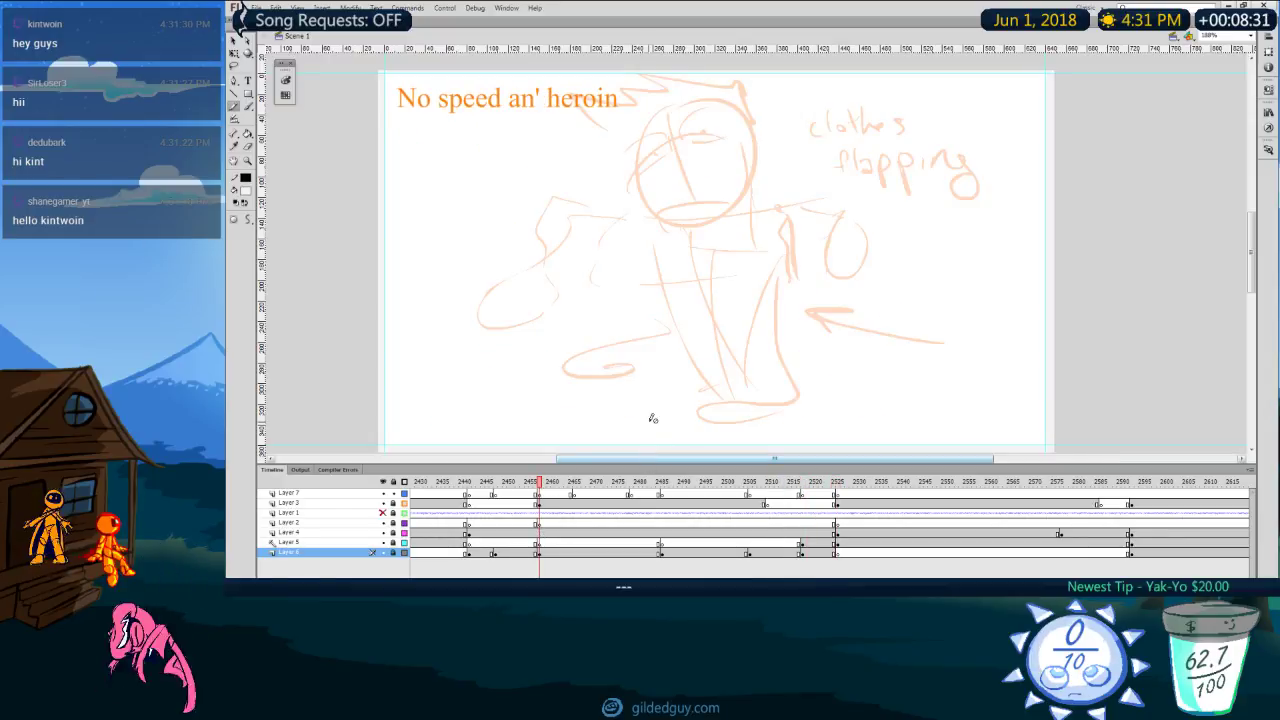
{"action": "key", "text": "Return"}
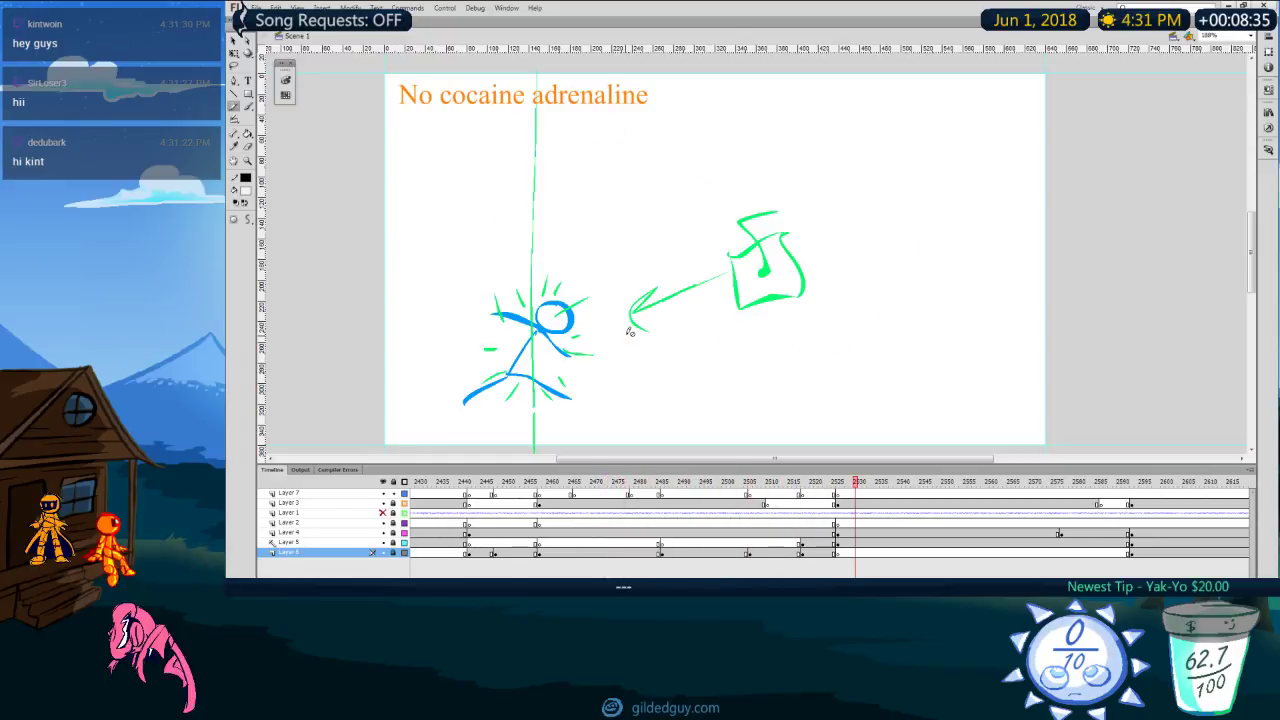
{"action": "left_click", "coordinate": [545, 513]}
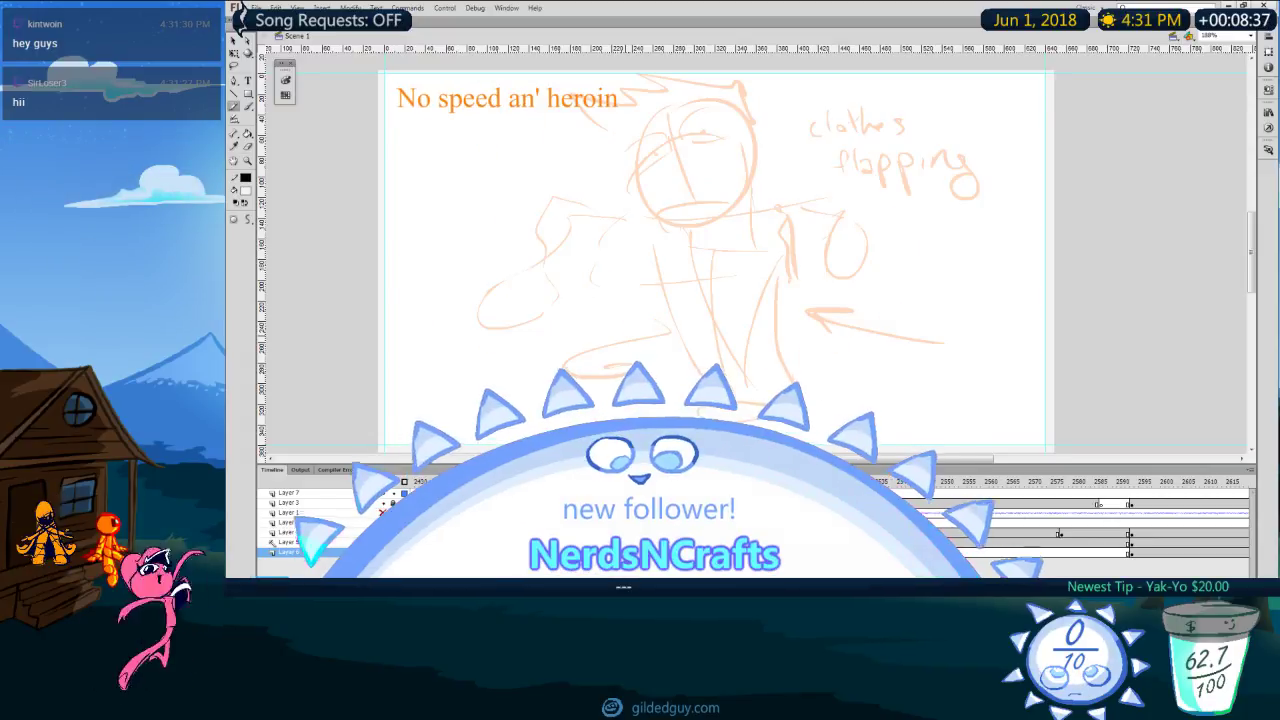
{"action": "key", "text": "Return"}
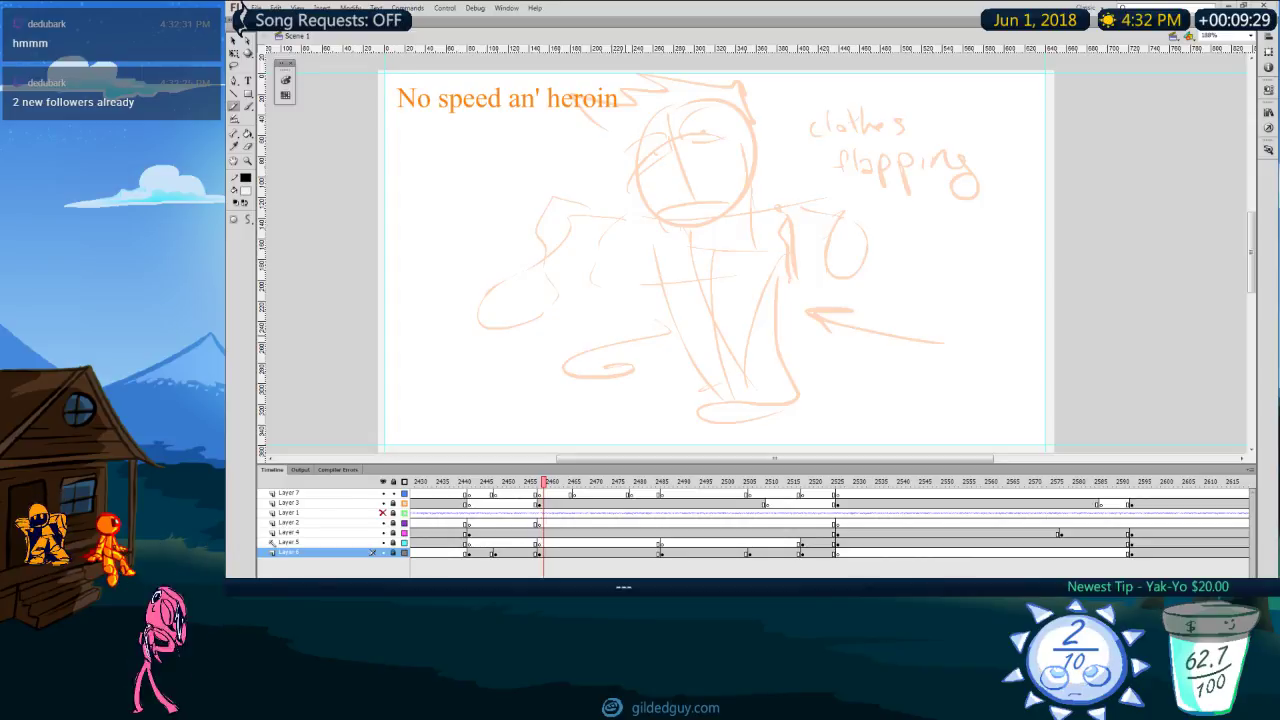
{"action": "key", "text": "Return"}
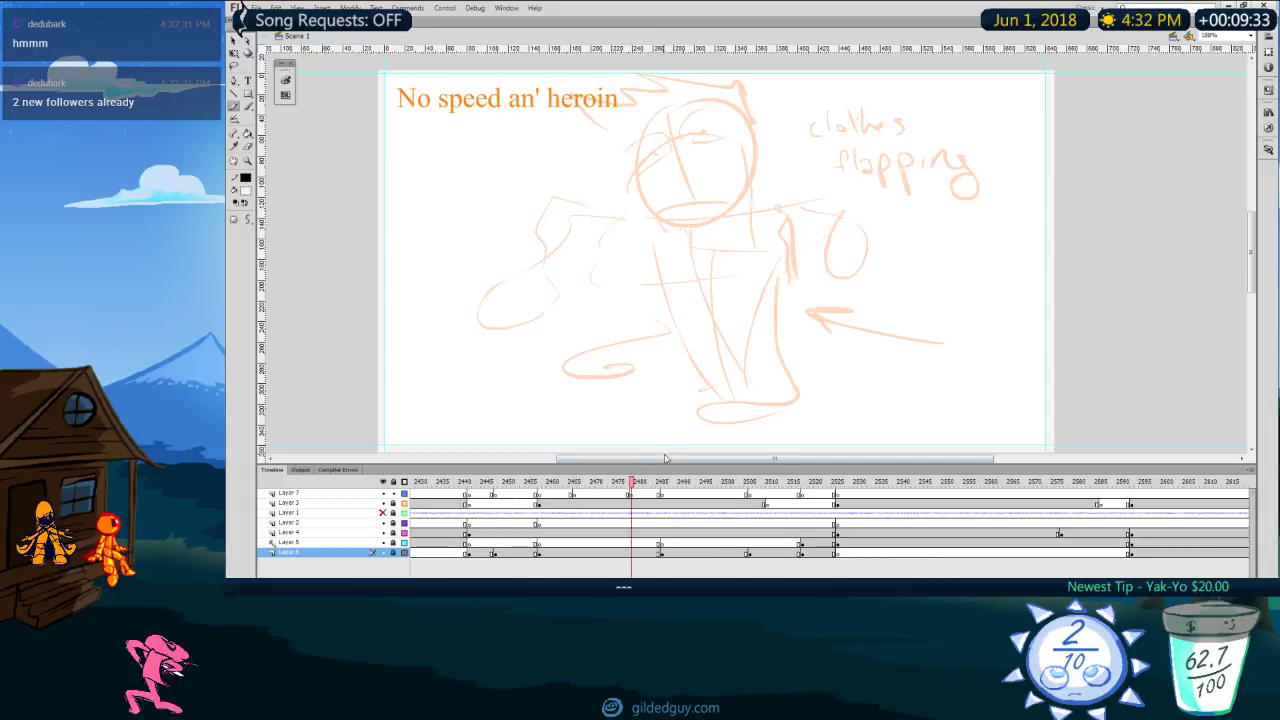
{"action": "left_click", "coordinate": [543, 503]}
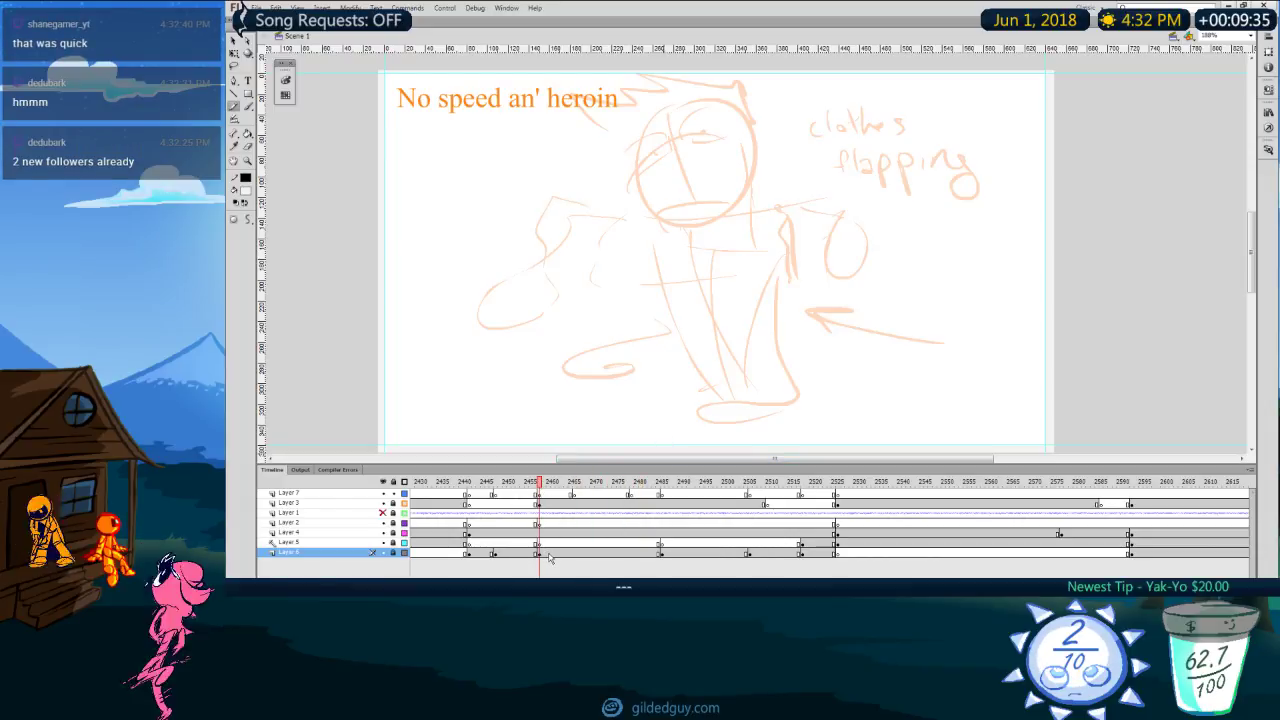
{"action": "key", "text": "Return"}
{"action": "key", "text": "Return"}
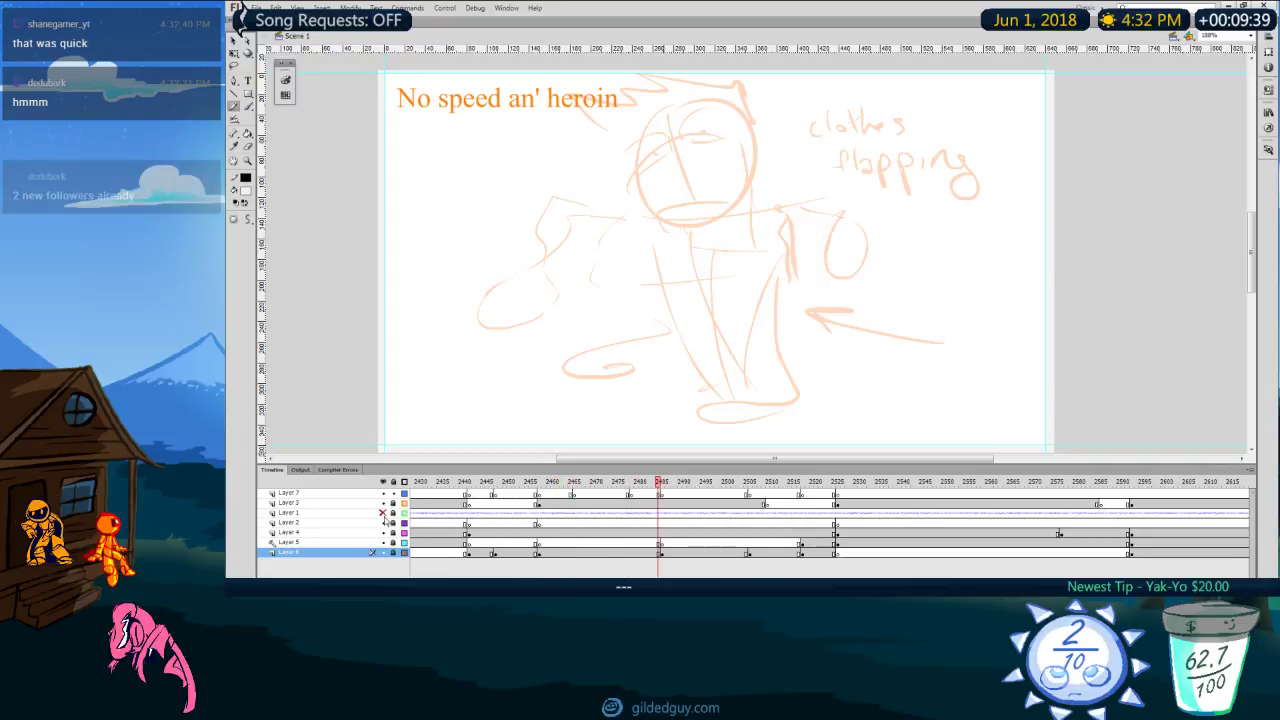
Step: Play the scene again with Layer 1 shown, starting from about frames 2444 and 2457, to check the pose changes
{"action": "left_click", "coordinate": [558, 553]}
{"action": "key", "text": "Return"}
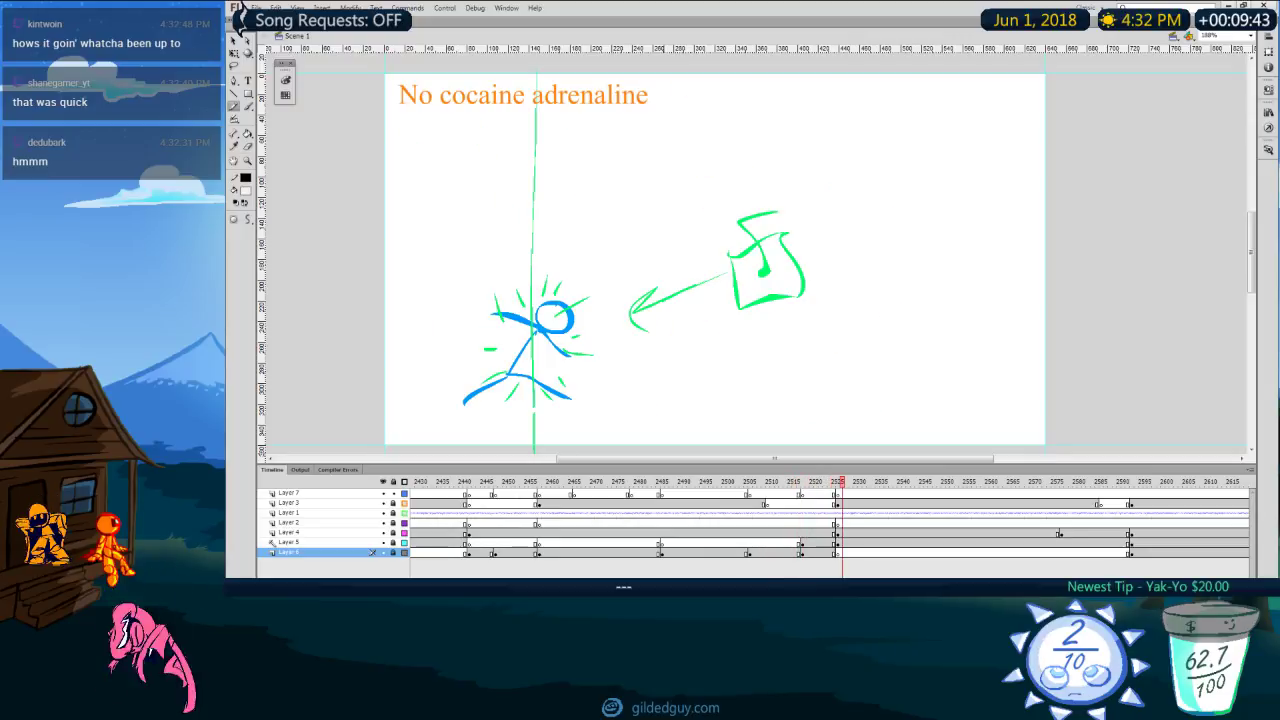
{"action": "left_click", "coordinate": [540, 544]}
{"action": "key", "text": "Return"}
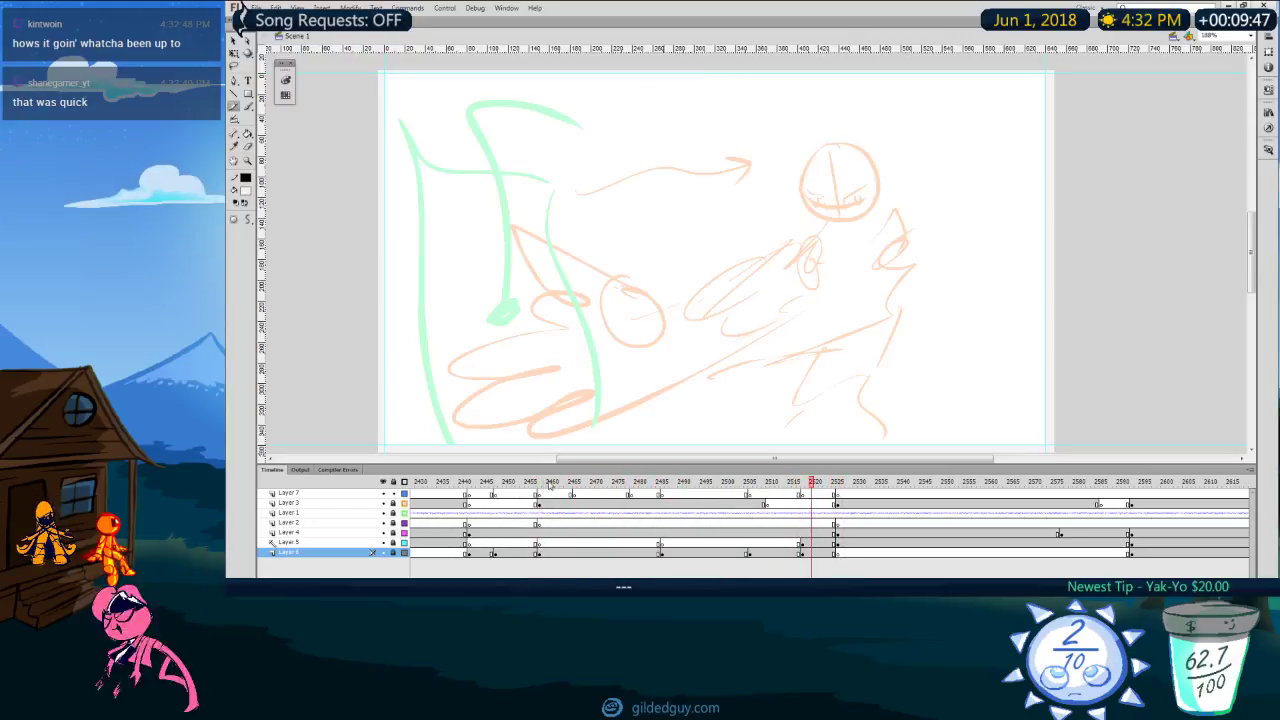
{"action": "left_click", "coordinate": [479, 482]}
{"action": "key", "text": "Return"}
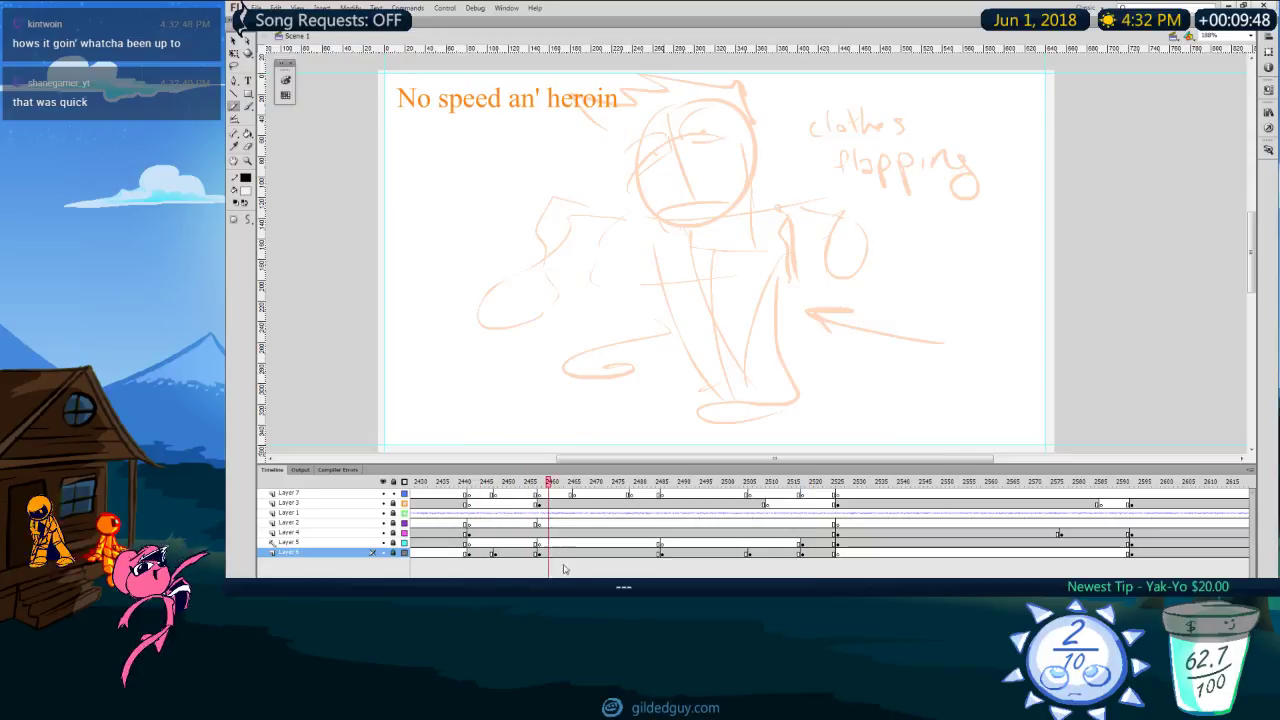
{"action": "left_click", "coordinate": [543, 482]}
{"action": "key", "text": "Return"}
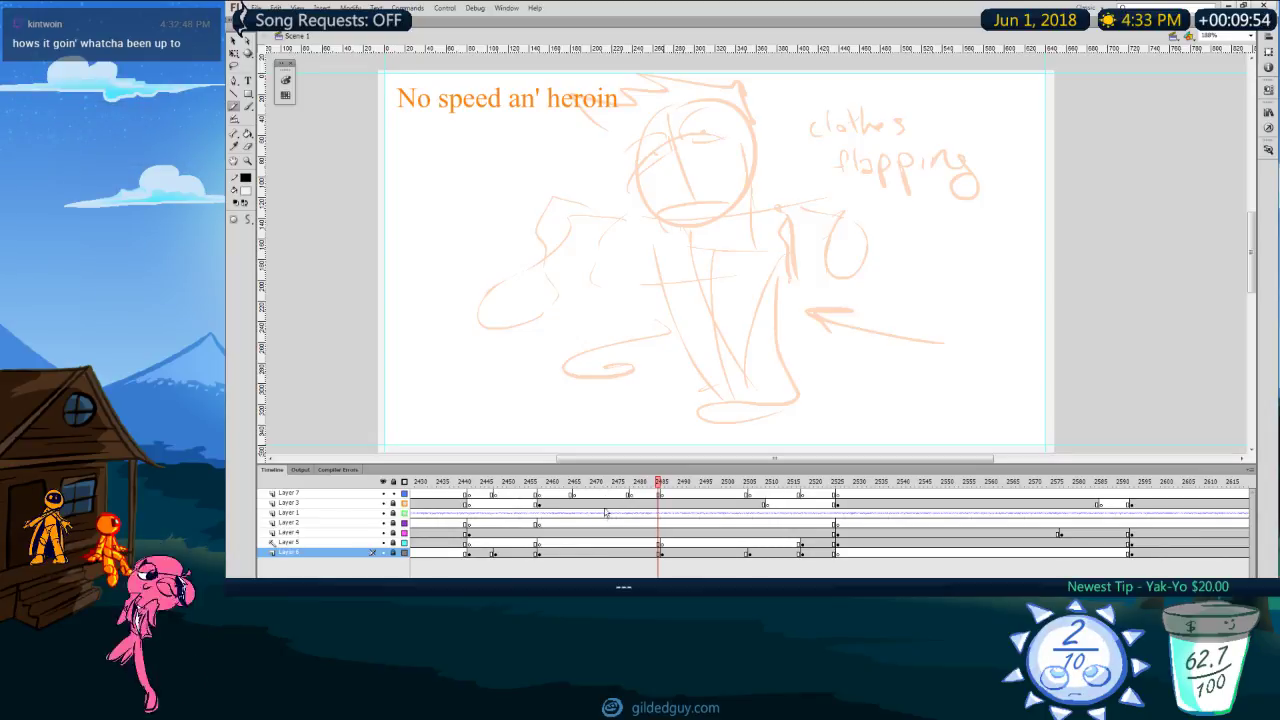
Step: Sketch the head's circle and vertical face guide on Layer 7's keyframe at about frame 2457, over the faded storyboard head
{"action": "left_click", "coordinate": [539, 495]}
{"action": "key", "text": "space"}
{"action": "mouse_move", "coordinate": [776, 264]}
{"action": "left_mouse_down"}
{"action": "mouse_move", "coordinate": [769, 298]}
{"action": "mouse_move", "coordinate": [734, 227]}
{"action": "left_mouse_up"}
{"action": "mouse_move", "coordinate": [701, 132]}
{"action": "left_mouse_down"}
{"action": "mouse_move", "coordinate": [657, 160]}
{"action": "mouse_move", "coordinate": [689, 133]}
{"action": "mouse_move", "coordinate": [686, 114]}
{"action": "left_mouse_up"}
{"action": "key", "text": "ctrl+z"}
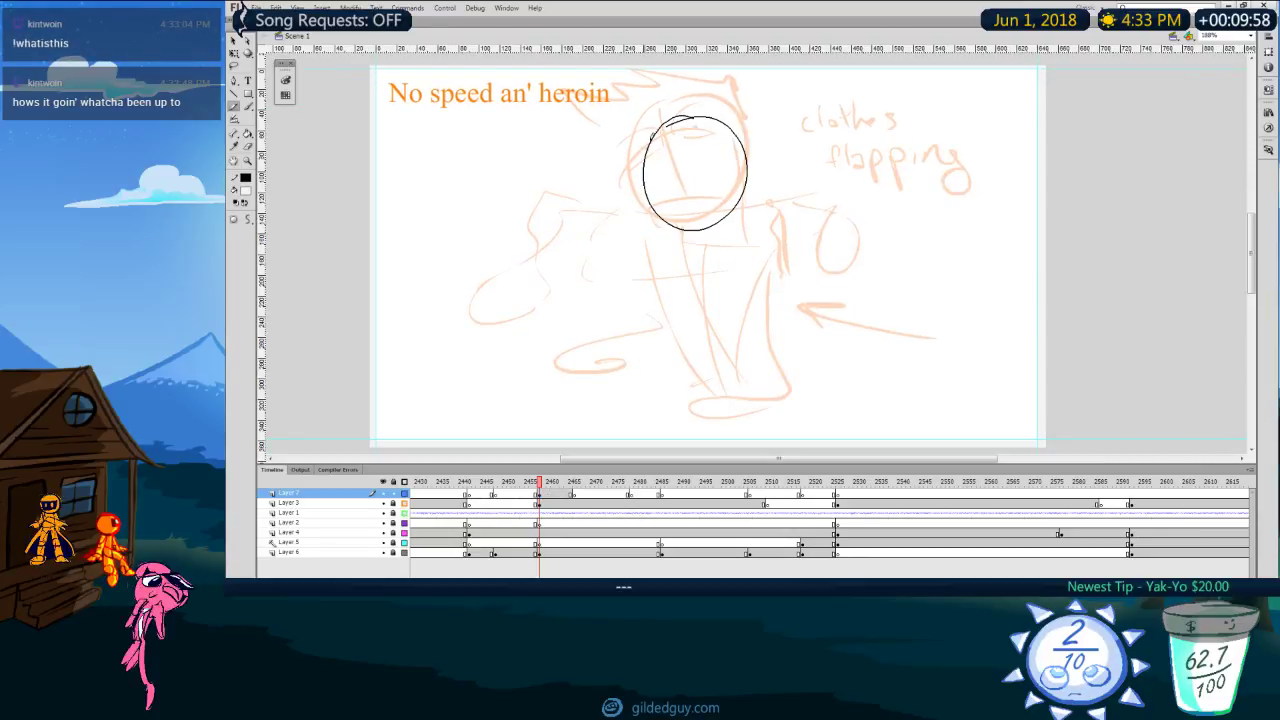
{"action": "key", "text": "ctrl+z"}
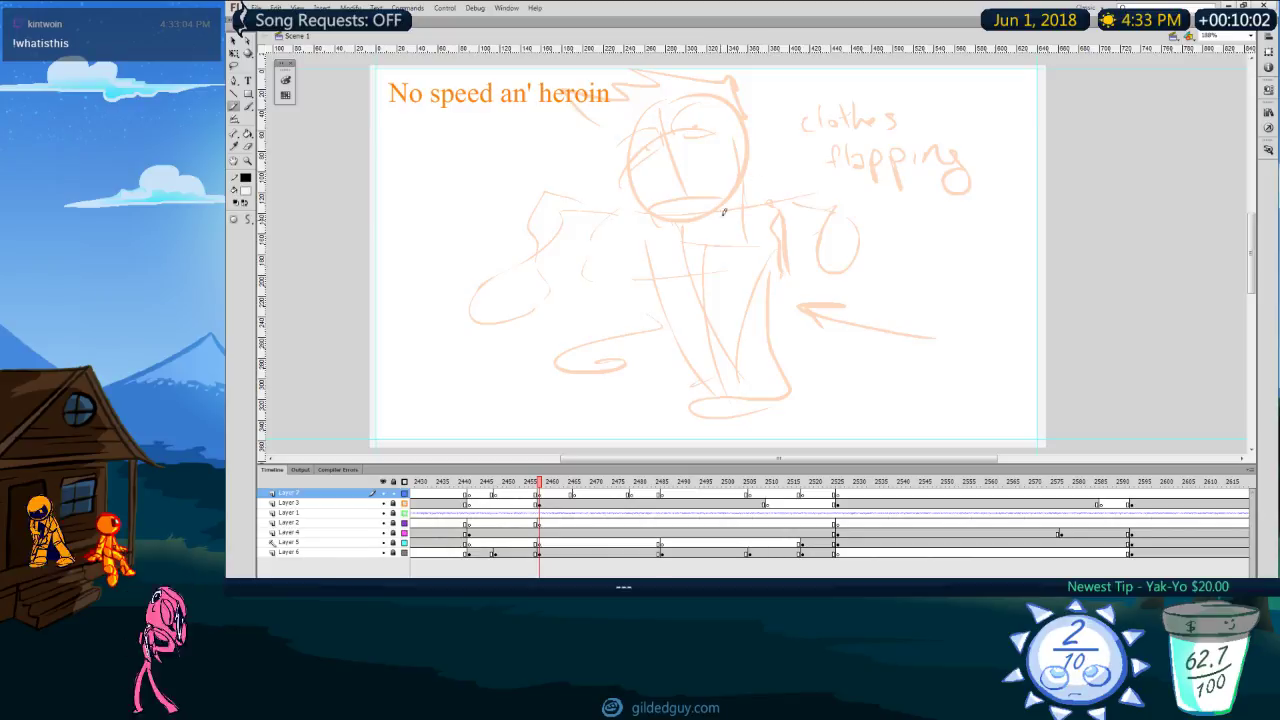
{"action": "left_click_drag", "start_coordinate": [688, 277], "coordinate": [686, 263]}
{"action": "mouse_move", "coordinate": [685, 104]}
{"action": "left_mouse_down"}
{"action": "mouse_move", "coordinate": [636, 160]}
{"action": "mouse_move", "coordinate": [698, 100]}
{"action": "mouse_move", "coordinate": [738, 160]}
{"action": "mouse_move", "coordinate": [688, 96]}
{"action": "left_mouse_up"}
{"action": "key", "text": "ctrl+z"}
{"action": "key", "text": "ctrl+z"}
{"action": "mouse_move", "coordinate": [679, 101]}
{"action": "left_mouse_down"}
{"action": "mouse_move", "coordinate": [638, 146]}
{"action": "mouse_move", "coordinate": [659, 100]}
{"action": "mouse_move", "coordinate": [699, 206]}
{"action": "left_mouse_up"}
Step: Sketch the curved horizontal face guide, the jaw and the neck of the figure
{"action": "left_click_drag", "start_coordinate": [636, 171], "coordinate": [740, 138]}
{"action": "key", "text": "ctrl+z"}
{"action": "left_click_drag", "start_coordinate": [640, 170], "coordinate": [731, 145]}
{"action": "left_click_drag", "start_coordinate": [652, 175], "coordinate": [671, 224]}
{"action": "left_click_drag", "start_coordinate": [667, 209], "coordinate": [712, 228]}
{"action": "mouse_move", "coordinate": [720, 148]}
{"action": "left_mouse_down"}
{"action": "mouse_move", "coordinate": [729, 215]}
{"action": "mouse_move", "coordinate": [738, 206]}
{"action": "left_mouse_up"}
{"action": "mouse_move", "coordinate": [738, 208]}
{"action": "left_mouse_down"}
{"action": "mouse_move", "coordinate": [686, 190]}
{"action": "mouse_move", "coordinate": [676, 213]}
{"action": "left_mouse_up"}
Step: Sketch the collar line and both tapering sides of the torso below the head
{"action": "mouse_move", "coordinate": [645, 217]}
{"action": "left_mouse_down"}
{"action": "mouse_move", "coordinate": [722, 226]}
{"action": "mouse_move", "coordinate": [763, 205]}
{"action": "left_mouse_up"}
{"action": "left_click_drag", "start_coordinate": [636, 214], "coordinate": [733, 383]}
{"action": "key", "text": "ctrl+z"}
{"action": "left_click_drag", "start_coordinate": [633, 215], "coordinate": [691, 328]}
{"action": "left_click_drag", "start_coordinate": [762, 205], "coordinate": [712, 274]}
{"action": "left_click_drag", "start_coordinate": [764, 208], "coordinate": [745, 324]}
Step: Sketch the curved jacket hem, the two lines down the middle of the torso and both rounded shoulders
{"action": "mouse_move", "coordinate": [666, 354]}
{"action": "left_mouse_down"}
{"action": "mouse_move", "coordinate": [759, 394]}
{"action": "mouse_move", "coordinate": [806, 347]}
{"action": "left_mouse_up"}
{"action": "left_click_drag", "start_coordinate": [782, 317], "coordinate": [784, 371]}
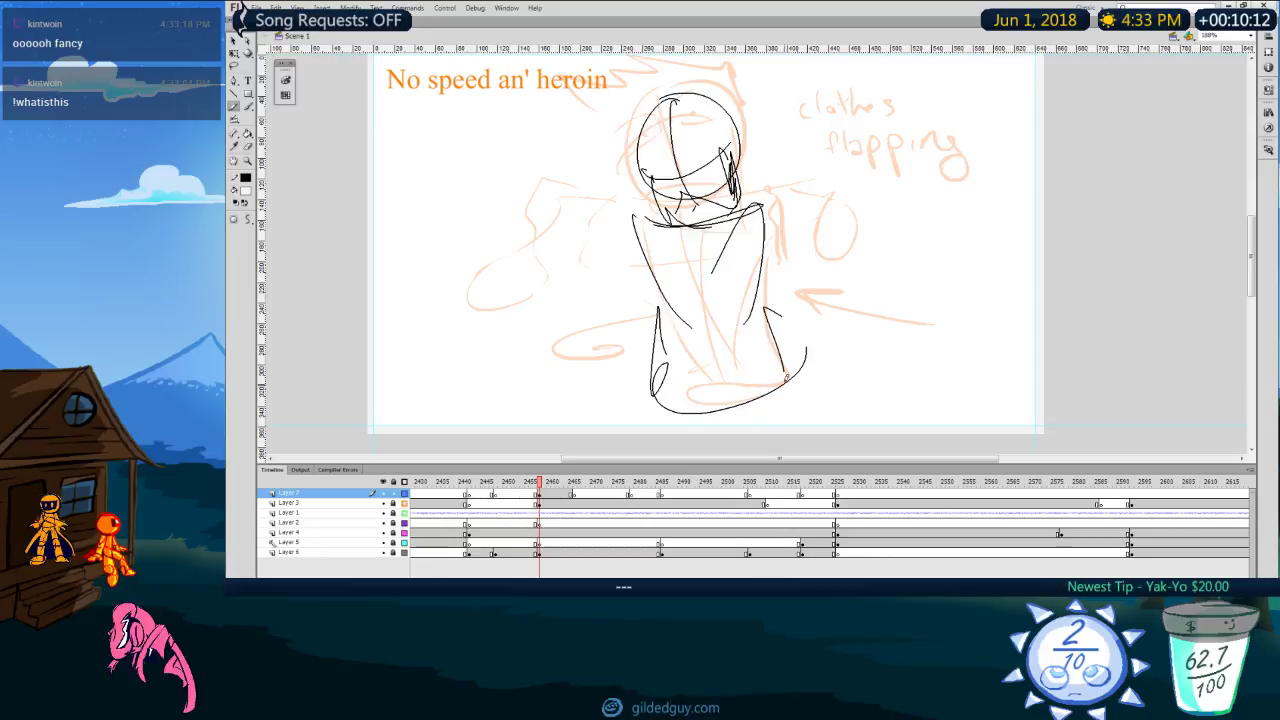
{"action": "left_click_drag", "start_coordinate": [692, 228], "coordinate": [722, 411]}
{"action": "left_click_drag", "start_coordinate": [705, 232], "coordinate": [720, 386]}
{"action": "left_click_drag", "start_coordinate": [632, 215], "coordinate": [636, 230]}
{"action": "left_click_drag", "start_coordinate": [760, 205], "coordinate": [806, 238]}
Step: Sketch two angry, slanted eyes along the horizontal face guide
{"action": "left_click_drag", "start_coordinate": [684, 175], "coordinate": [722, 121]}
{"action": "key", "text": "ctrl+z"}
{"action": "left_click_drag", "start_coordinate": [682, 168], "coordinate": [691, 180]}
{"action": "left_click_drag", "start_coordinate": [684, 171], "coordinate": [728, 159]}
{"action": "mouse_move", "coordinate": [707, 157]}
{"action": "left_mouse_down"}
{"action": "mouse_move", "coordinate": [648, 218]}
{"action": "mouse_move", "coordinate": [691, 170]}
{"action": "mouse_move", "coordinate": [696, 190]}
{"action": "mouse_move", "coordinate": [653, 160]}
{"action": "mouse_move", "coordinate": [653, 182]}
{"action": "mouse_move", "coordinate": [681, 190]}
{"action": "mouse_move", "coordinate": [712, 130]}
{"action": "left_mouse_up"}
{"action": "key", "text": "ctrl+z"}
{"action": "mouse_move", "coordinate": [685, 161]}
{"action": "left_mouse_down"}
{"action": "mouse_move", "coordinate": [717, 146]}
{"action": "mouse_move", "coordinate": [634, 161]}
{"action": "mouse_move", "coordinate": [630, 173]}
{"action": "left_mouse_up"}
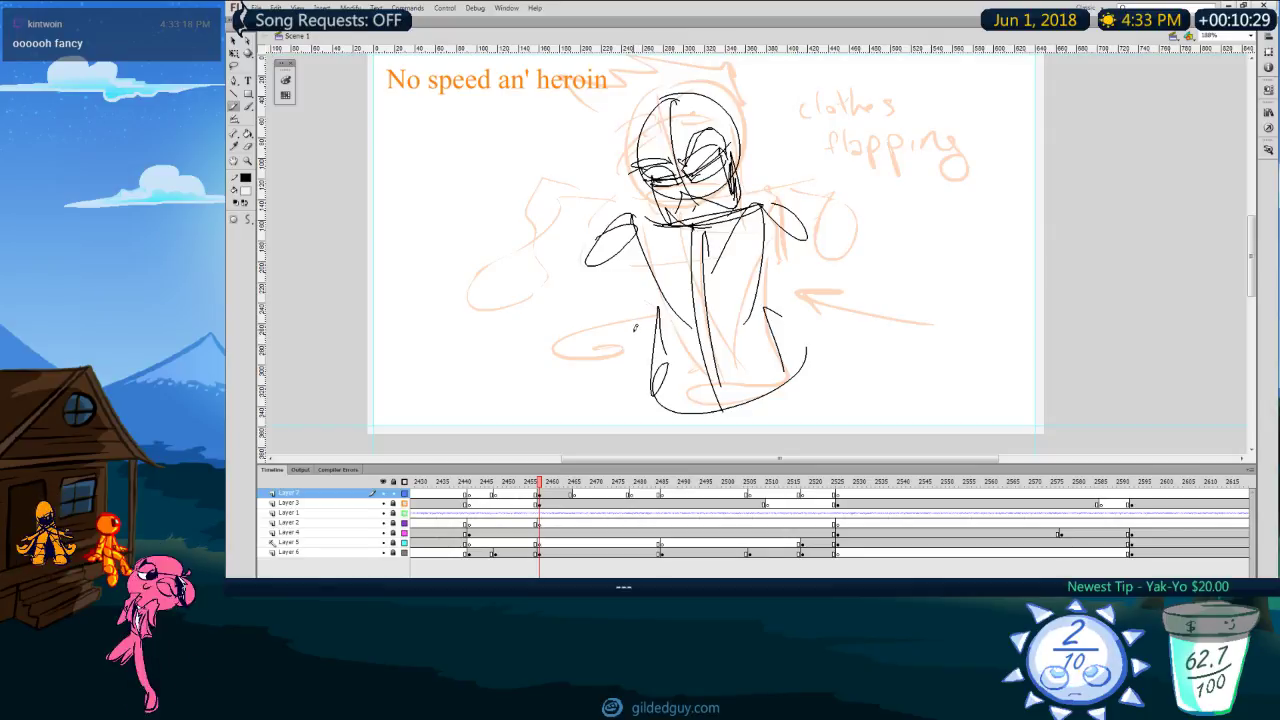
Step: Erase the rough lines around the mouth and neck and redraw the lower face and jaw
{"action": "key", "text": "e"}
{"action": "left_click_drag", "start_coordinate": [672, 193], "coordinate": [721, 198]}
{"action": "key", "text": "b"}
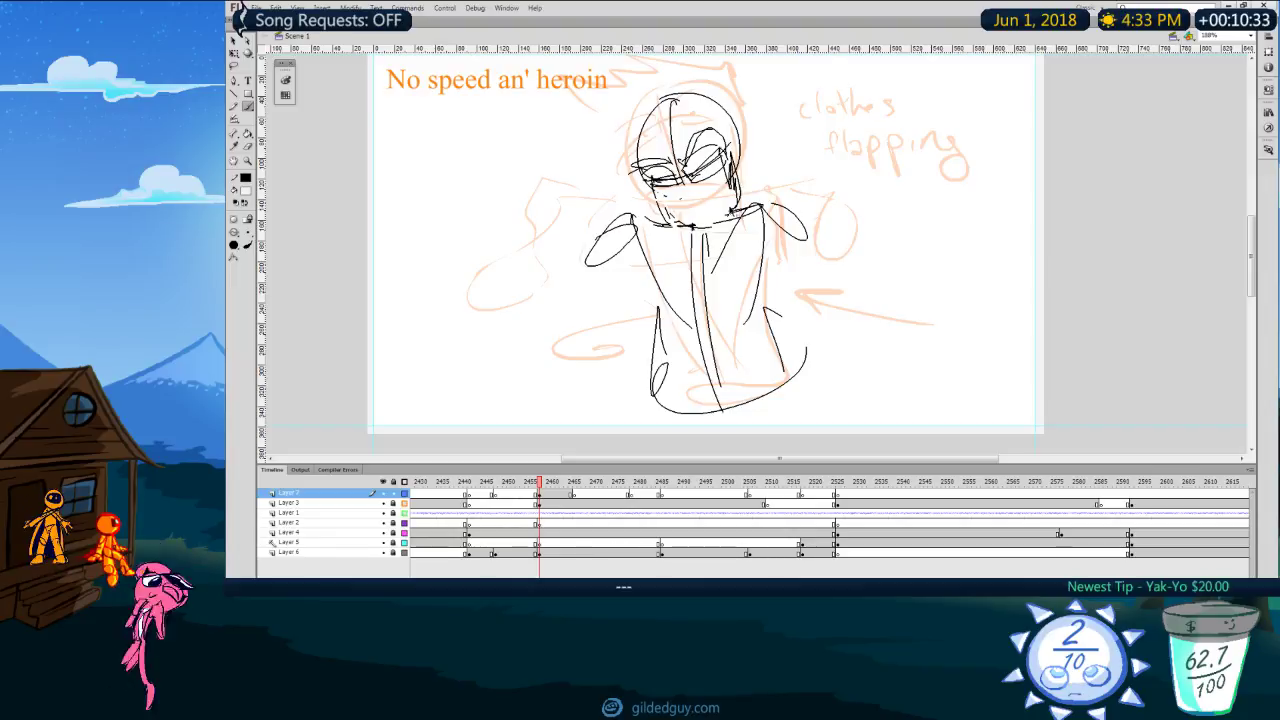
{"action": "key", "text": "y"}
{"action": "left_click_drag", "start_coordinate": [655, 188], "coordinate": [681, 226]}
{"action": "mouse_move", "coordinate": [682, 169]}
{"action": "left_mouse_down"}
{"action": "mouse_move", "coordinate": [704, 214]}
{"action": "mouse_move", "coordinate": [732, 181]}
{"action": "mouse_move", "coordinate": [698, 204]}
{"action": "left_mouse_up"}
{"action": "key", "text": "ctrl+z"}
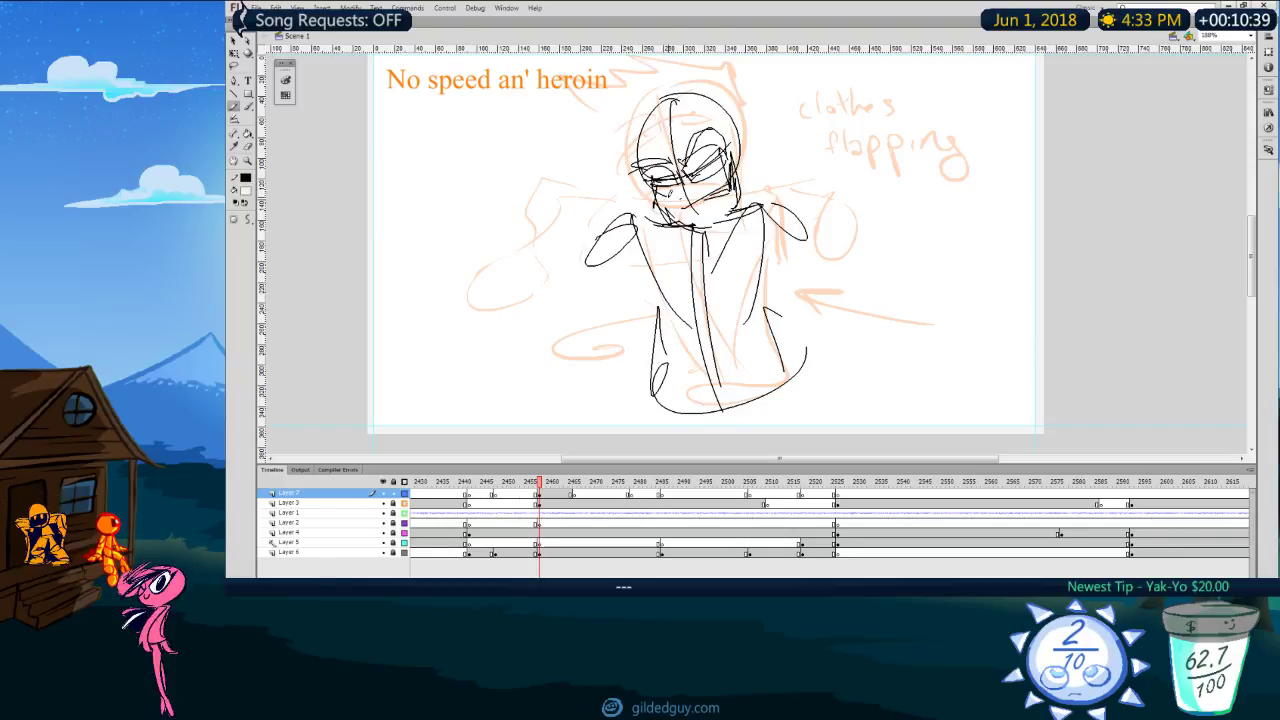
Step: Sketch a higher waistline with new torso sides and remove the old curved hem below it
{"action": "key", "text": "period"}
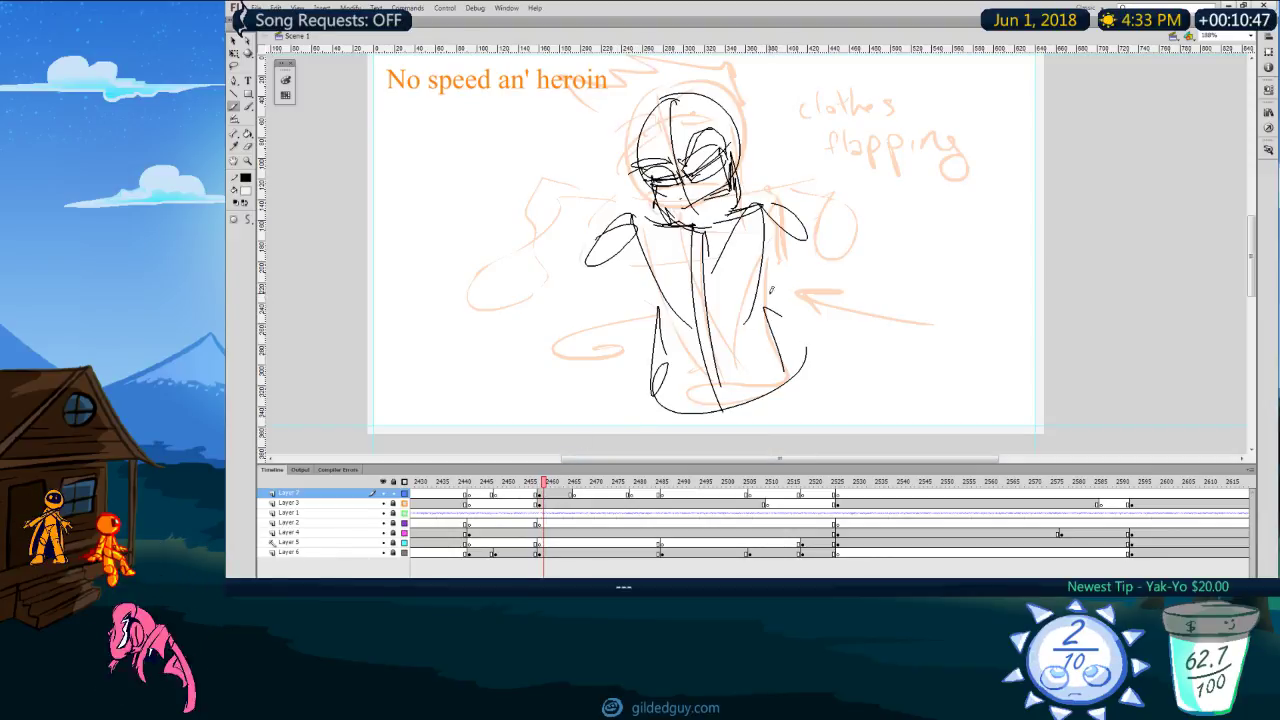
{"action": "left_click_drag", "start_coordinate": [659, 280], "coordinate": [666, 354]}
{"action": "left_click_drag", "start_coordinate": [658, 341], "coordinate": [785, 328]}
{"action": "left_click_drag", "start_coordinate": [761, 281], "coordinate": [769, 339]}
{"action": "key", "text": "e"}
{"action": "mouse_move", "coordinate": [652, 367]}
{"action": "left_mouse_down"}
{"action": "mouse_move", "coordinate": [664, 401]}
{"action": "mouse_move", "coordinate": [690, 360]}
{"action": "mouse_move", "coordinate": [672, 380]}
{"action": "left_mouse_up"}
{"action": "key", "text": "l"}
{"action": "key", "text": "Delete"}
{"action": "key", "text": "y"}
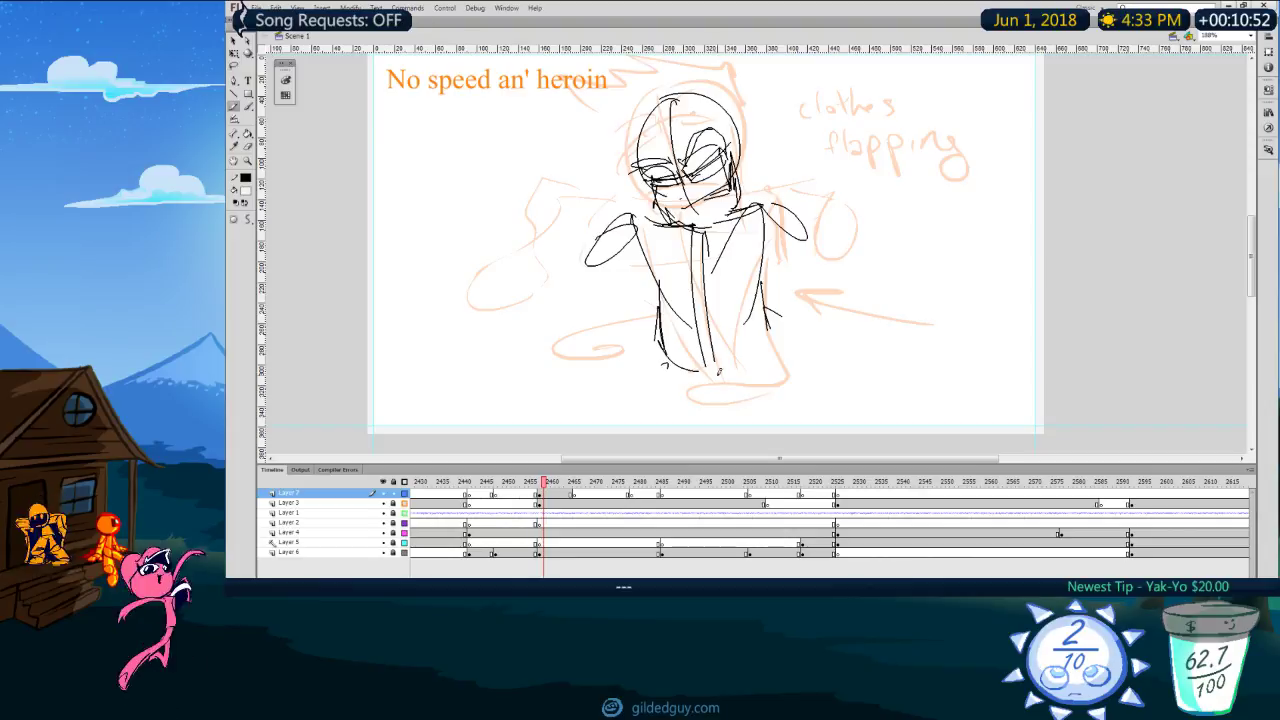
Step: Sketch the curved bottom of the waist and reinforce the shoulder joints and both torso sides
{"action": "left_click_drag", "start_coordinate": [663, 360], "coordinate": [770, 318]}
{"action": "left_click_drag", "start_coordinate": [624, 223], "coordinate": [622, 257]}
{"action": "left_click_drag", "start_coordinate": [618, 238], "coordinate": [664, 288]}
{"action": "left_click_drag", "start_coordinate": [647, 284], "coordinate": [657, 340]}
{"action": "left_click_drag", "start_coordinate": [647, 284], "coordinate": [688, 347]}
{"action": "left_click_drag", "start_coordinate": [761, 280], "coordinate": [766, 338]}
{"action": "left_click_drag", "start_coordinate": [762, 264], "coordinate": [761, 326]}
{"action": "left_click_drag", "start_coordinate": [765, 216], "coordinate": [780, 242]}
Step: Sketch both spread thighs below the waist and add the forehead line and ear to the head
{"action": "mouse_move", "coordinate": [637, 337]}
{"action": "left_mouse_down"}
{"action": "mouse_move", "coordinate": [564, 420]}
{"action": "mouse_move", "coordinate": [712, 378]}
{"action": "mouse_move", "coordinate": [796, 406]}
{"action": "left_mouse_up"}
{"action": "mouse_move", "coordinate": [760, 342]}
{"action": "left_mouse_down"}
{"action": "mouse_move", "coordinate": [840, 416]}
{"action": "mouse_move", "coordinate": [816, 422]}
{"action": "mouse_move", "coordinate": [812, 440]}
{"action": "left_mouse_up"}
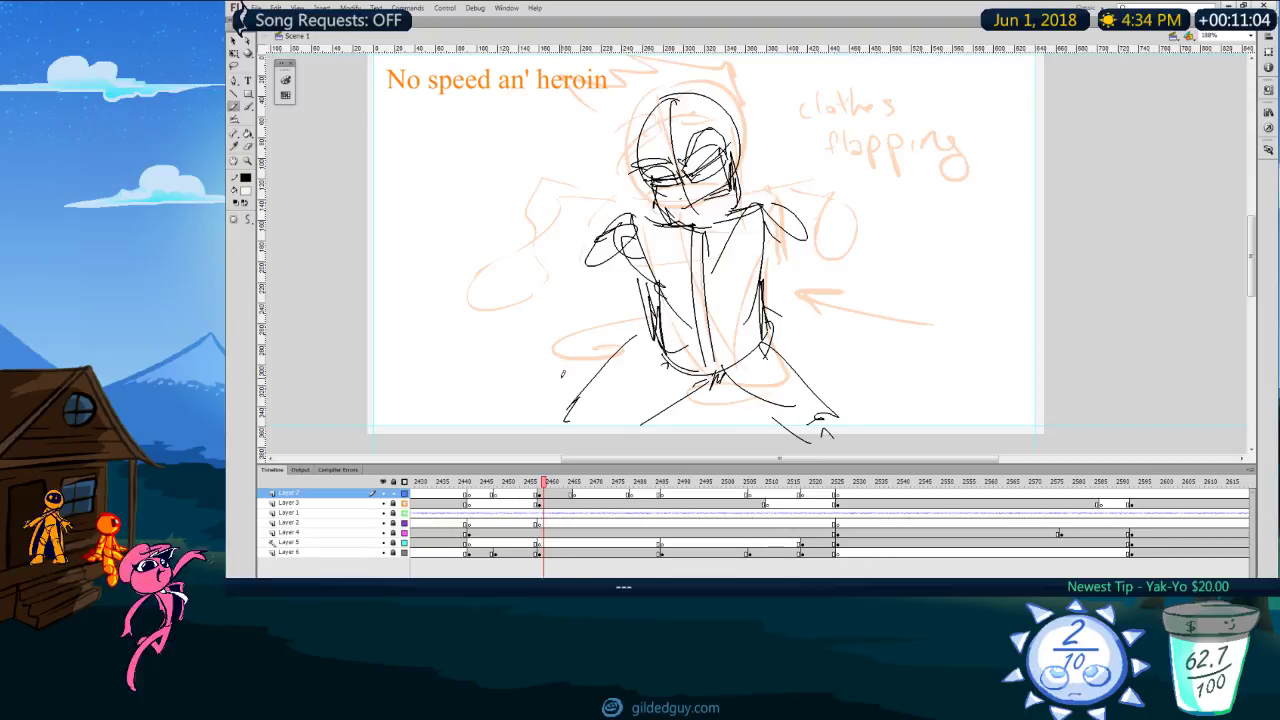
{"action": "mouse_move", "coordinate": [636, 151]}
{"action": "left_mouse_down"}
{"action": "mouse_move", "coordinate": [742, 130]}
{"action": "mouse_move", "coordinate": [742, 163]}
{"action": "left_mouse_up"}
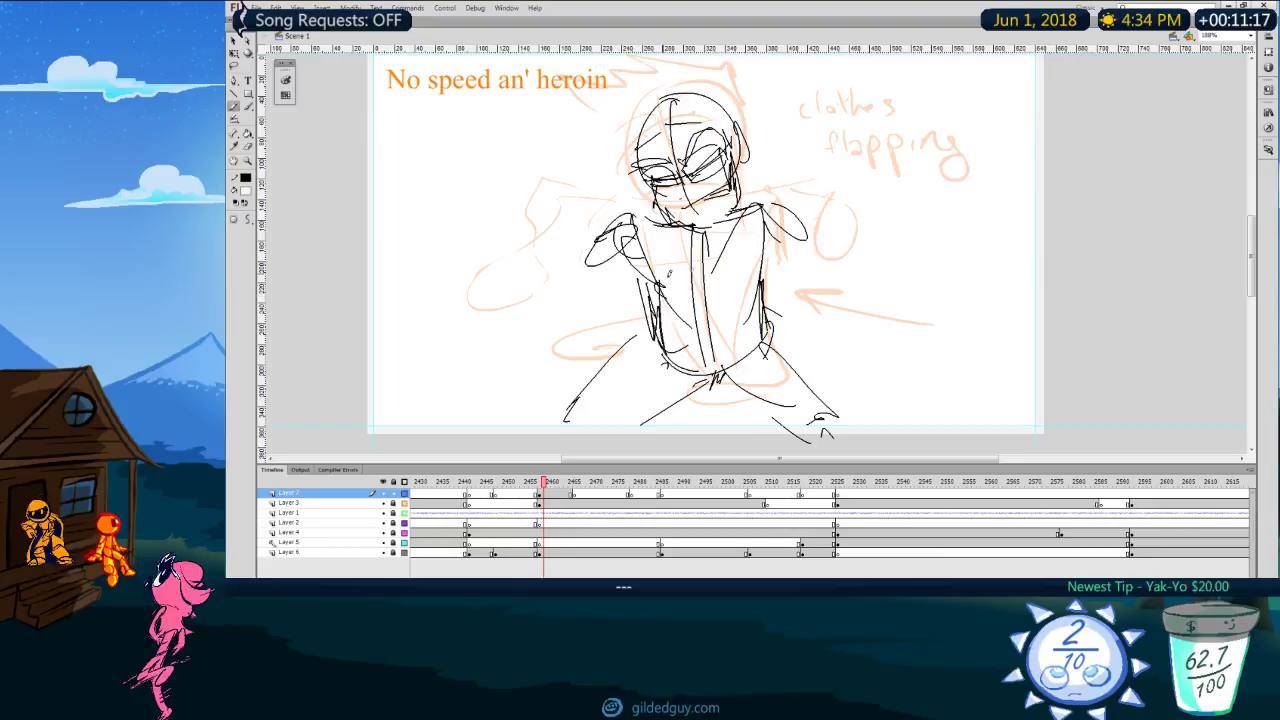
Step: Sketch raised shoulders and both upper arms bending outward from the torso
{"action": "left_click_drag", "start_coordinate": [629, 203], "coordinate": [618, 242]}
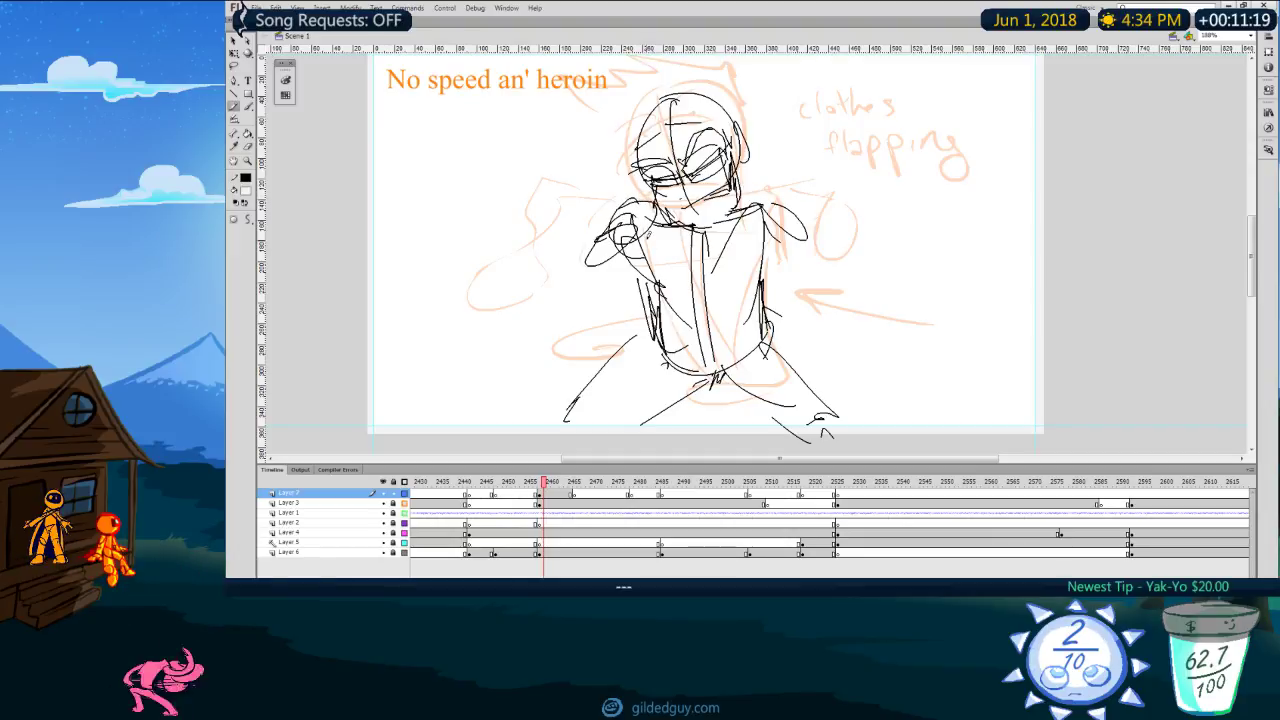
{"action": "mouse_move", "coordinate": [740, 212]}
{"action": "left_mouse_down"}
{"action": "mouse_move", "coordinate": [770, 268]}
{"action": "mouse_move", "coordinate": [798, 250]}
{"action": "mouse_move", "coordinate": [774, 206]}
{"action": "mouse_move", "coordinate": [802, 236]}
{"action": "left_mouse_up"}
{"action": "key", "text": "e"}
{"action": "key", "text": "y"}
{"action": "mouse_move", "coordinate": [622, 199]}
{"action": "left_mouse_down"}
{"action": "mouse_move", "coordinate": [575, 260]}
{"action": "mouse_move", "coordinate": [632, 282]}
{"action": "left_mouse_up"}
{"action": "left_click_drag", "start_coordinate": [745, 240], "coordinate": [752, 270]}
{"action": "left_click_drag", "start_coordinate": [770, 212], "coordinate": [816, 304]}
{"action": "mouse_move", "coordinate": [586, 256]}
{"action": "left_mouse_down"}
{"action": "mouse_move", "coordinate": [598, 284]}
{"action": "mouse_move", "coordinate": [492, 322]}
{"action": "mouse_move", "coordinate": [503, 354]}
{"action": "left_mouse_up"}
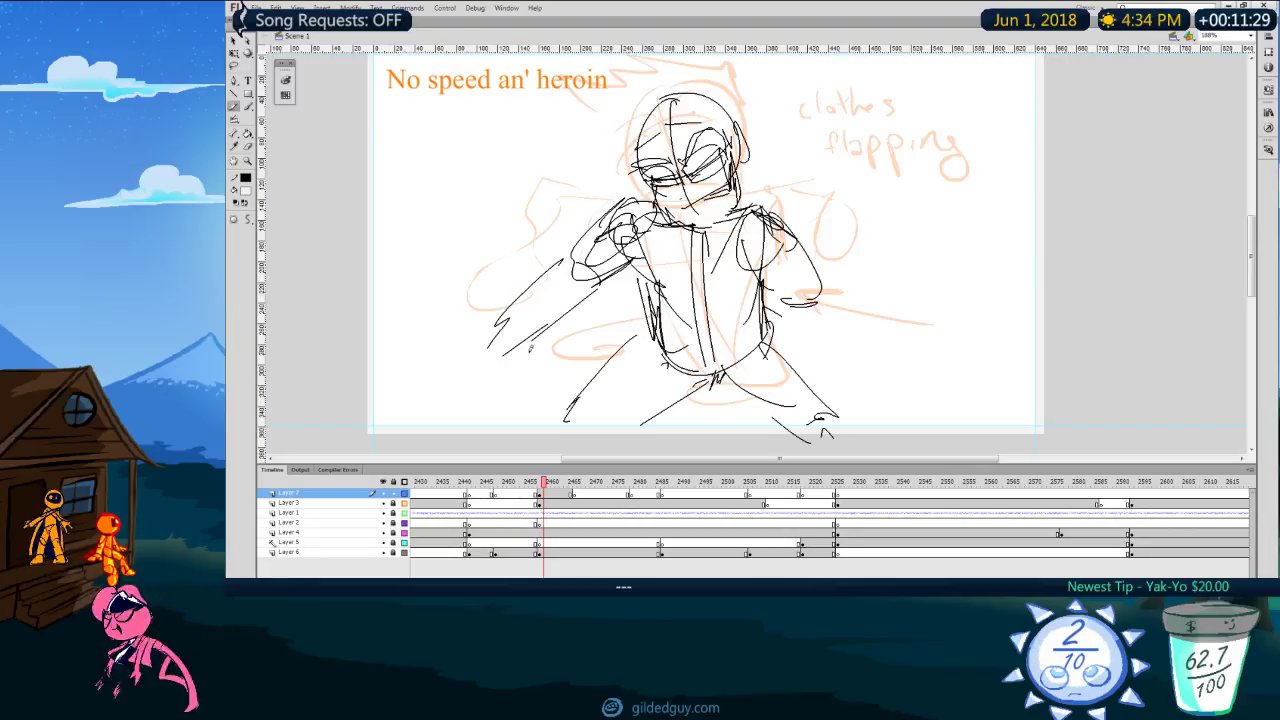
{"action": "key", "text": "ctrl+z"}
{"action": "key", "text": "ctrl+z"}
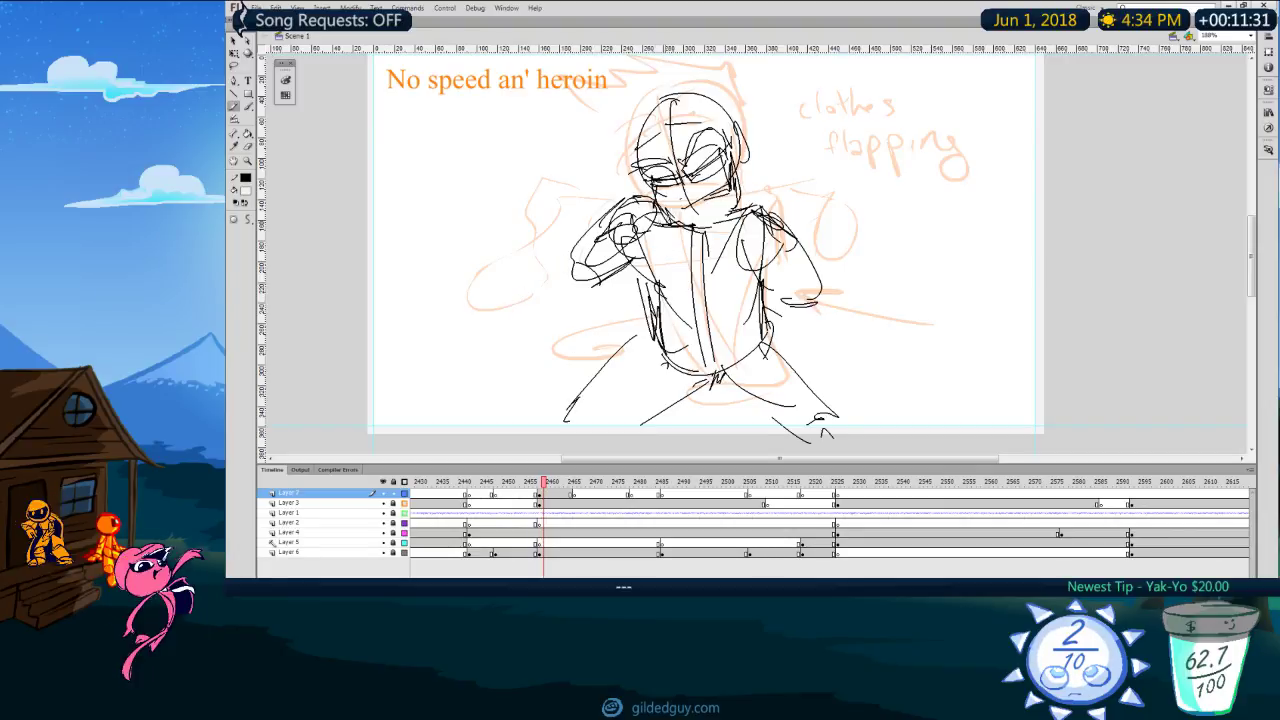
Step: Refine both elbow outlines and erase the excess lines on the left upper arm
{"action": "left_click_drag", "start_coordinate": [600, 292], "coordinate": [640, 272]}
{"action": "left_click_drag", "start_coordinate": [577, 252], "coordinate": [604, 224]}
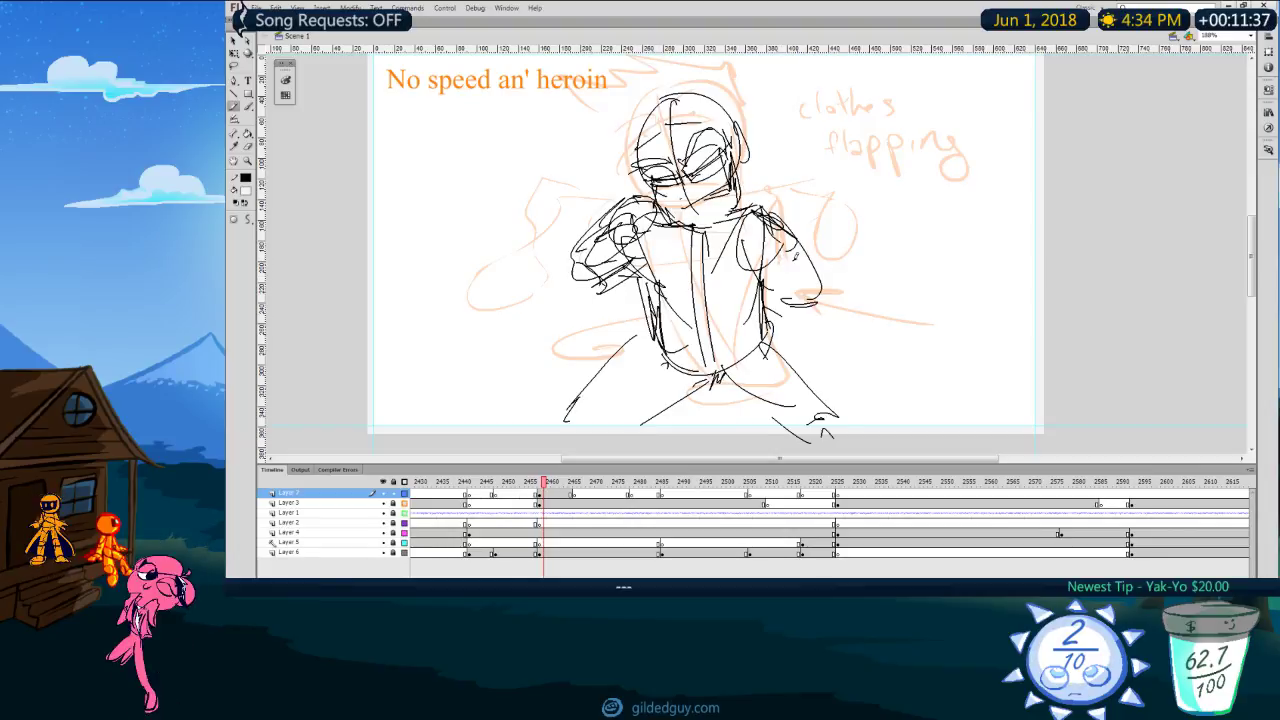
{"action": "left_click_drag", "start_coordinate": [797, 256], "coordinate": [765, 290]}
{"action": "left_click_drag", "start_coordinate": [764, 286], "coordinate": [817, 259]}
{"action": "mouse_move", "coordinate": [645, 198]}
{"action": "left_mouse_down"}
{"action": "mouse_move", "coordinate": [598, 246]}
{"action": "mouse_move", "coordinate": [603, 299]}
{"action": "mouse_move", "coordinate": [602, 228]}
{"action": "mouse_move", "coordinate": [574, 287]}
{"action": "mouse_move", "coordinate": [640, 272]}
{"action": "left_mouse_up"}
{"action": "key", "text": "e"}
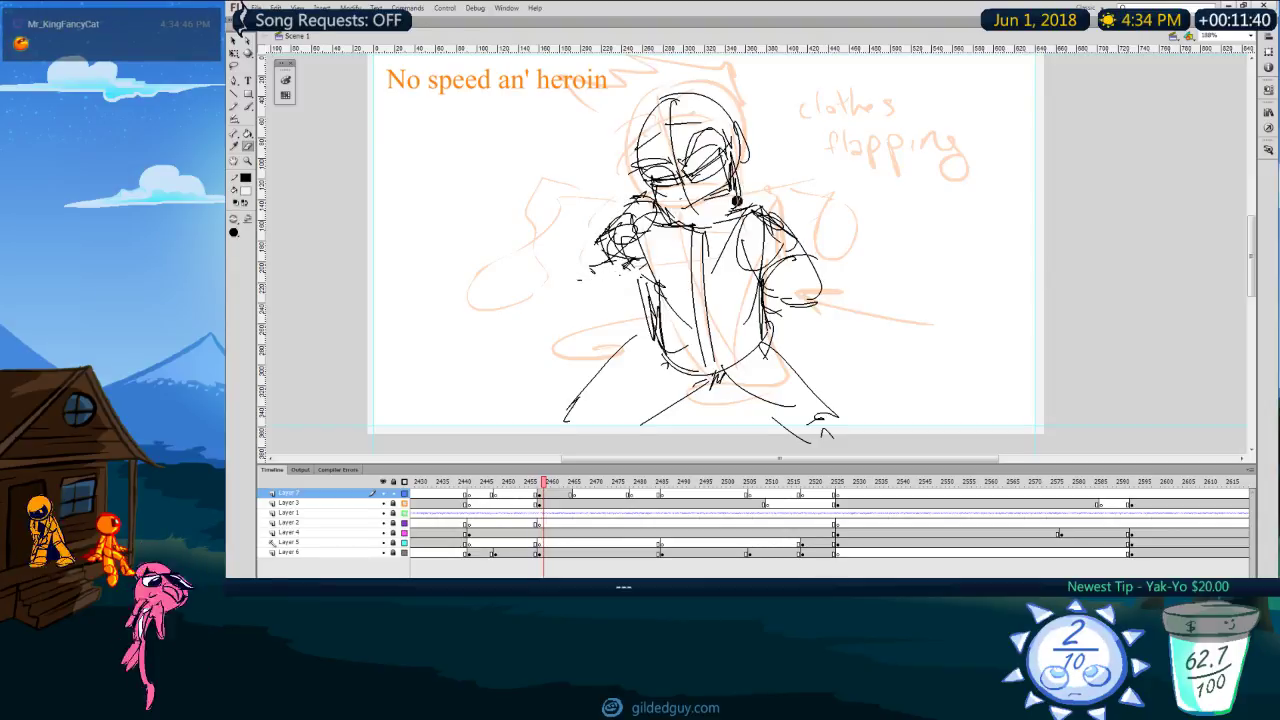
{"action": "key", "text": "b"}
{"action": "key", "text": "y"}
{"action": "mouse_move", "coordinate": [644, 198]}
{"action": "left_mouse_down"}
{"action": "mouse_move", "coordinate": [594, 252]}
{"action": "mouse_move", "coordinate": [646, 270]}
{"action": "mouse_move", "coordinate": [568, 264]}
{"action": "mouse_move", "coordinate": [512, 336]}
{"action": "left_mouse_up"}
{"action": "key", "text": "ctrl+z"}
{"action": "left_click_drag", "start_coordinate": [579, 250], "coordinate": [528, 324]}
{"action": "left_click_drag", "start_coordinate": [526, 338], "coordinate": [556, 339]}
{"action": "mouse_move", "coordinate": [556, 340]}
{"action": "left_mouse_down"}
{"action": "mouse_move", "coordinate": [572, 347]}
{"action": "mouse_move", "coordinate": [588, 308]}
{"action": "left_mouse_up"}
{"action": "key", "text": "ctrl+z"}
{"action": "key", "text": "ctrl+z"}
{"action": "key", "text": "ctrl+z"}
Step: Sketch the left forearm reaching diagonally down from the elbow, ending in a cuff line
{"action": "left_click_drag", "start_coordinate": [590, 255], "coordinate": [537, 314]}
{"action": "mouse_move", "coordinate": [520, 337]}
{"action": "left_mouse_down"}
{"action": "mouse_move", "coordinate": [560, 336]}
{"action": "mouse_move", "coordinate": [565, 349]}
{"action": "left_mouse_up"}
{"action": "left_click_drag", "start_coordinate": [563, 344], "coordinate": [611, 290]}
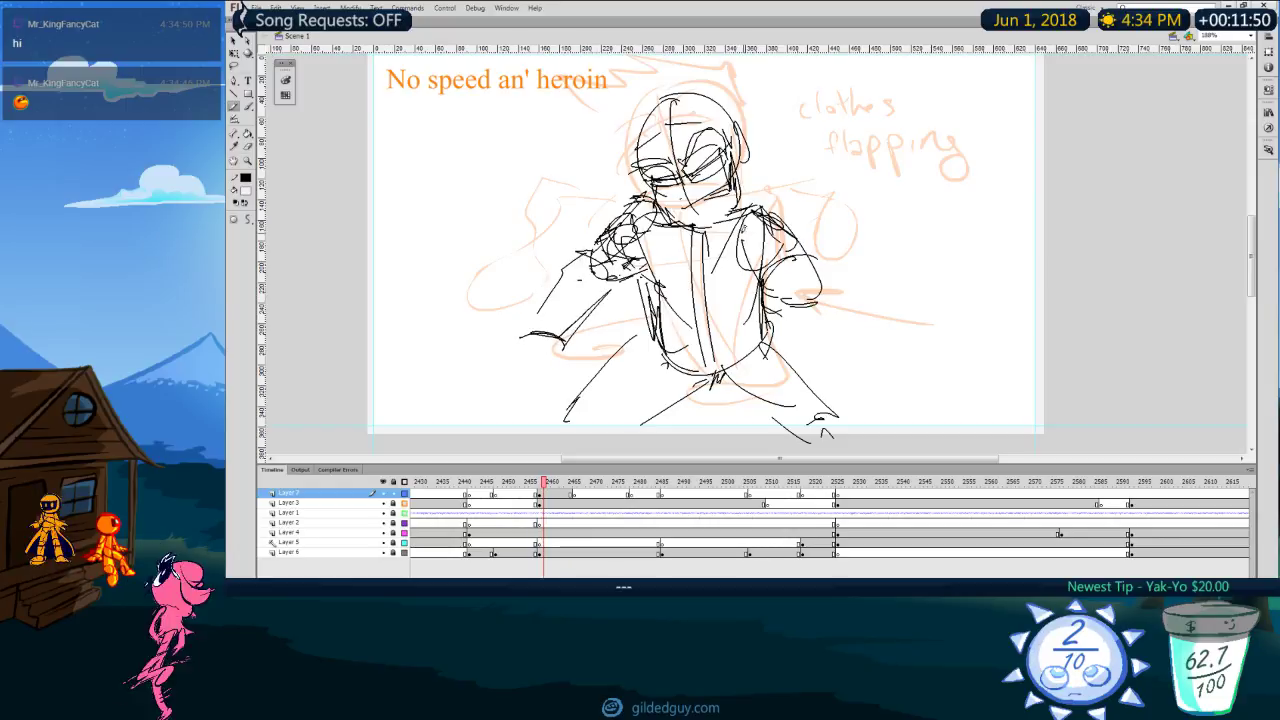
Step: Sketch the right forearm bent across the waist with a rounded cuff, erasing the torso lines that overlap it
{"action": "mouse_move", "coordinate": [788, 263]}
{"action": "left_mouse_down"}
{"action": "mouse_move", "coordinate": [721, 287]}
{"action": "mouse_move", "coordinate": [632, 377]}
{"action": "left_mouse_up"}
{"action": "key", "text": "ctrl+z"}
{"action": "left_click_drag", "start_coordinate": [788, 262], "coordinate": [668, 331]}
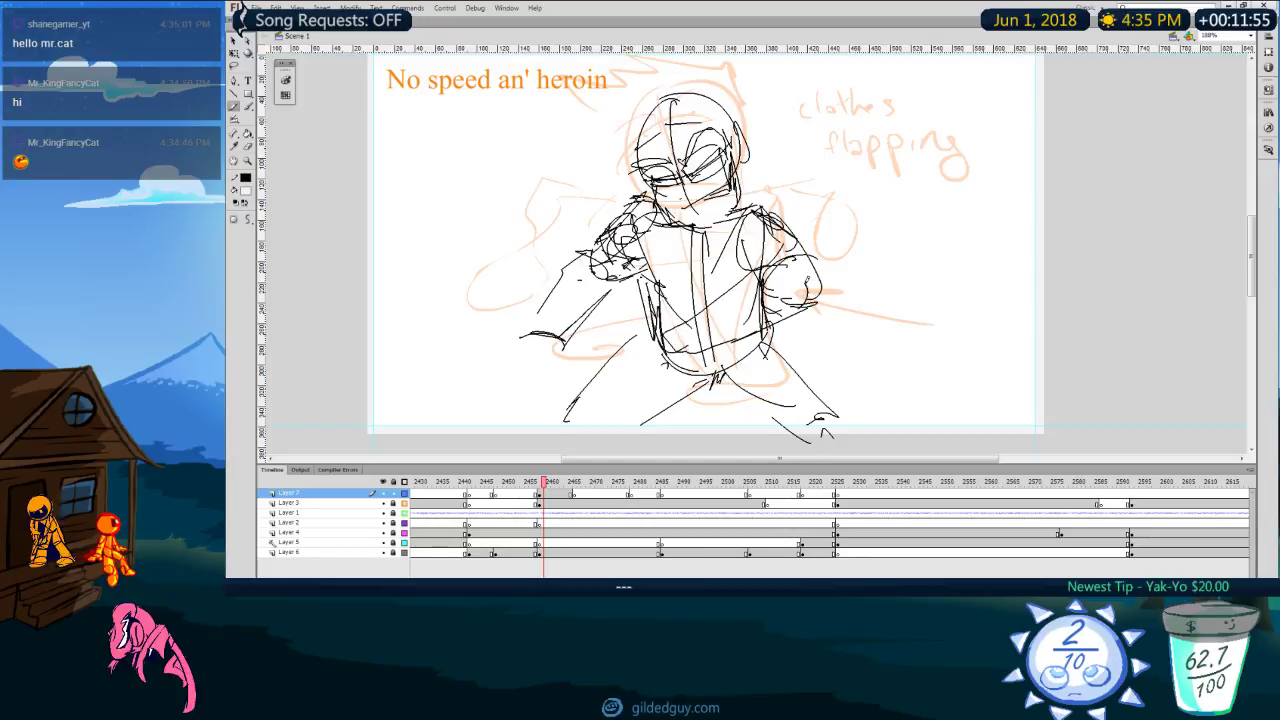
{"action": "key", "text": "b"}
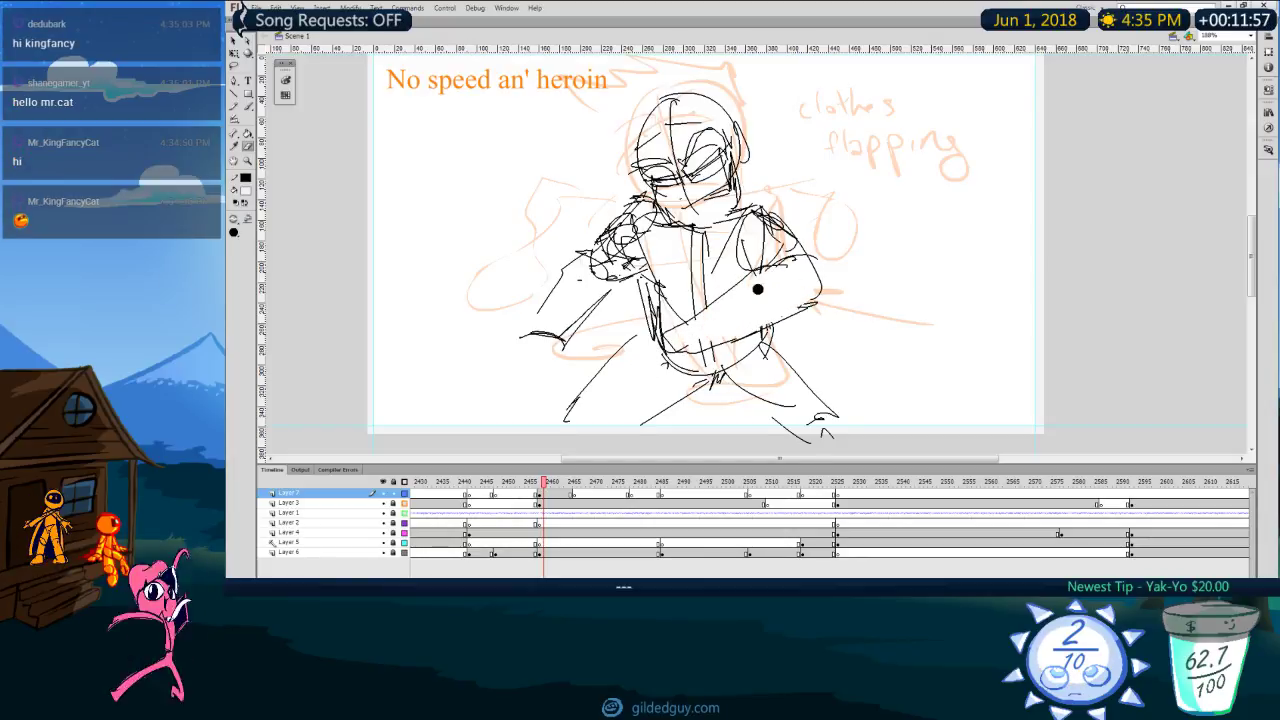
{"action": "key", "text": "y"}
{"action": "left_click_drag", "start_coordinate": [818, 267], "coordinate": [816, 304]}
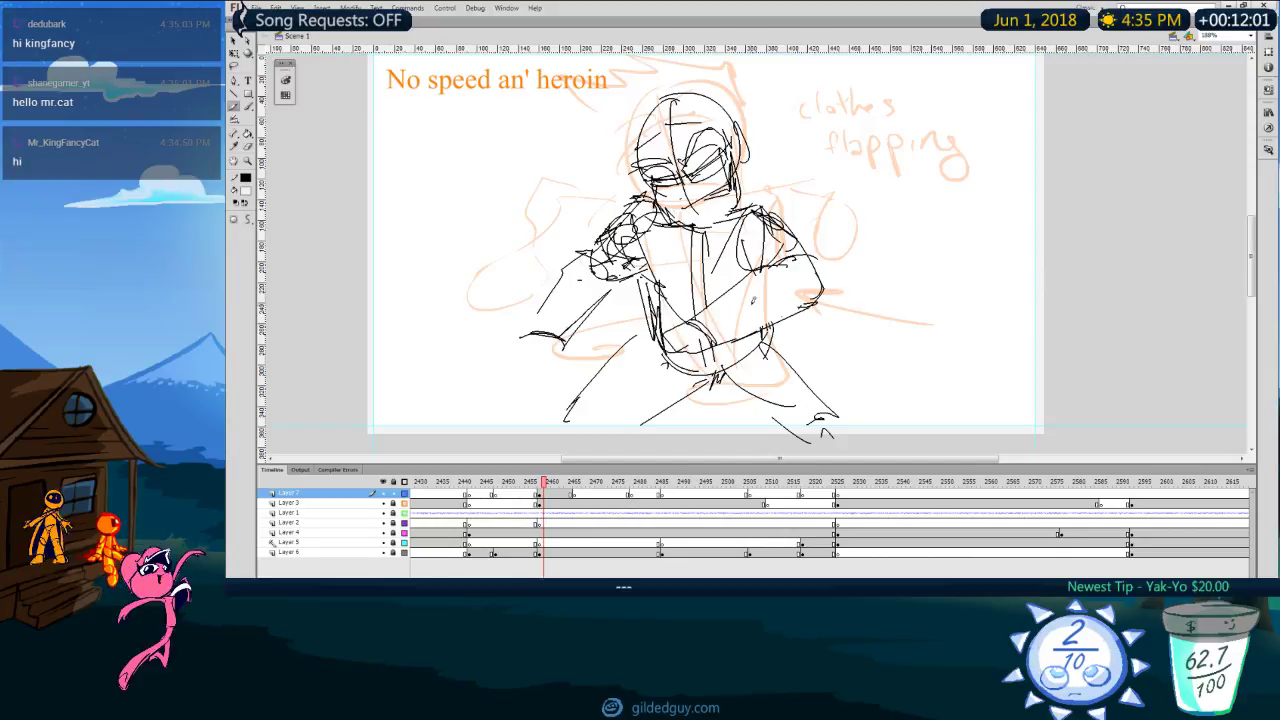
{"action": "key", "text": "e"}
{"action": "mouse_move", "coordinate": [668, 329]}
{"action": "left_mouse_down"}
{"action": "mouse_move", "coordinate": [671, 354]}
{"action": "mouse_move", "coordinate": [688, 321]}
{"action": "mouse_move", "coordinate": [656, 353]}
{"action": "left_mouse_up"}
{"action": "key", "text": "y"}
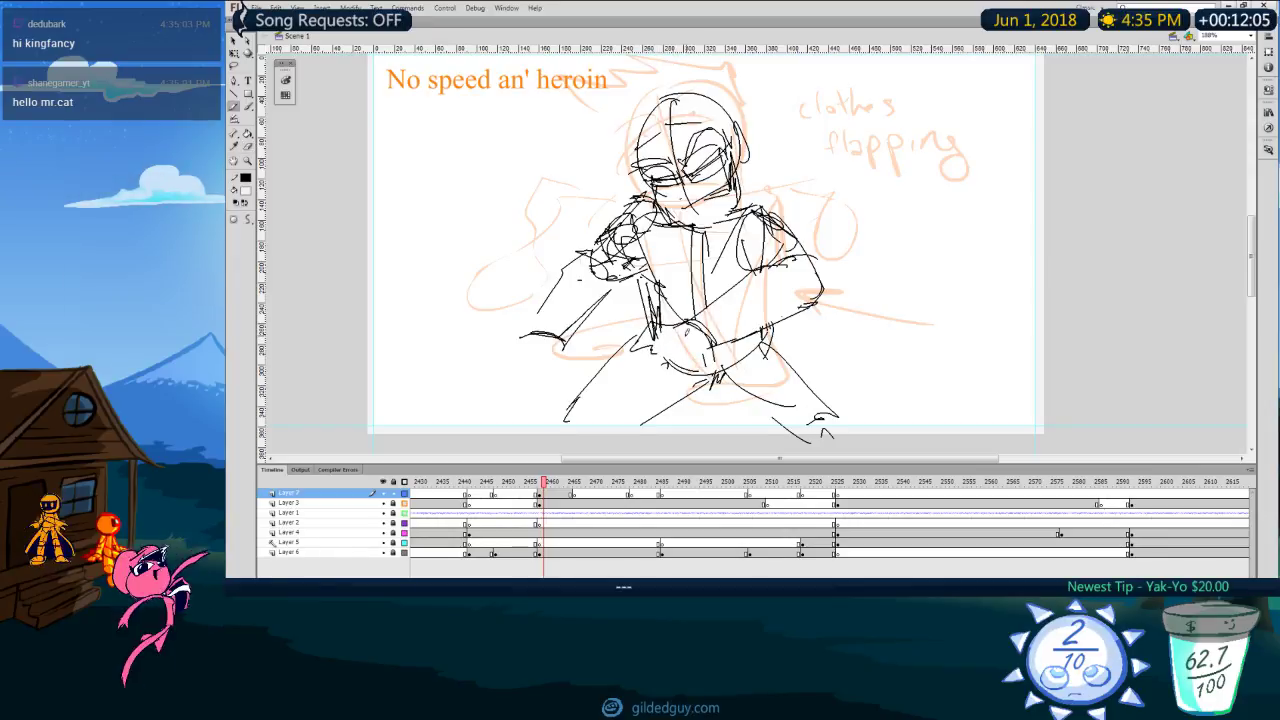
Step: Sketch a rough hand extending from the right forearm's cuff in front of the waist, undoing the unwanted strokes
{"action": "key", "text": "ctrl+z"}
{"action": "key", "text": "ctrl+z"}
{"action": "mouse_move", "coordinate": [656, 302]}
{"action": "left_mouse_down"}
{"action": "mouse_move", "coordinate": [660, 334]}
{"action": "mouse_move", "coordinate": [642, 346]}
{"action": "left_mouse_up"}
{"action": "mouse_move", "coordinate": [640, 345]}
{"action": "left_mouse_down"}
{"action": "mouse_move", "coordinate": [689, 368]}
{"action": "mouse_move", "coordinate": [725, 328]}
{"action": "mouse_move", "coordinate": [714, 371]}
{"action": "left_mouse_up"}
{"action": "key", "text": "ctrl+z"}
{"action": "mouse_move", "coordinate": [644, 340]}
{"action": "left_mouse_down"}
{"action": "mouse_move", "coordinate": [674, 370]}
{"action": "mouse_move", "coordinate": [702, 374]}
{"action": "mouse_move", "coordinate": [713, 356]}
{"action": "mouse_move", "coordinate": [656, 366]}
{"action": "mouse_move", "coordinate": [712, 350]}
{"action": "left_mouse_up"}
{"action": "key", "text": "ctrl+z"}
{"action": "key", "text": "ctrl+z"}
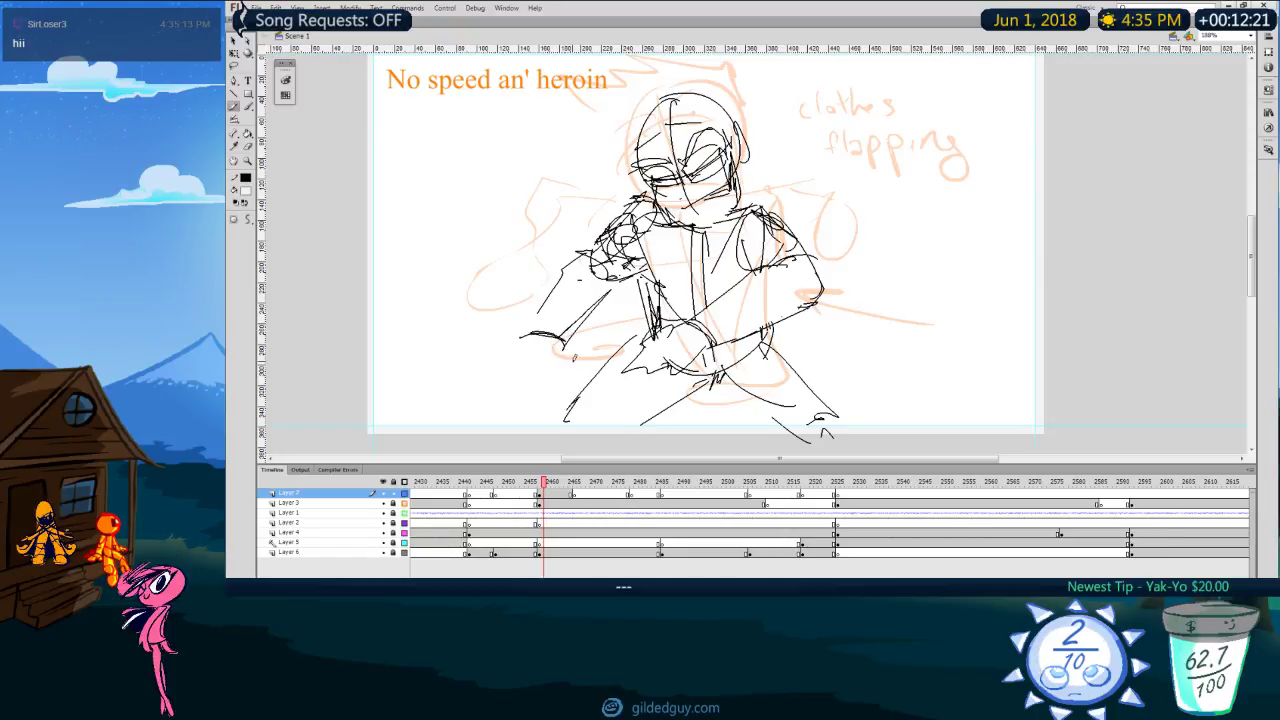
Step: Sketch a rough hand at the left forearm's cuff and play back the sequence around frame 2457 to check the pose
{"action": "mouse_move", "coordinate": [518, 330]}
{"action": "left_mouse_down"}
{"action": "mouse_move", "coordinate": [570, 336]}
{"action": "mouse_move", "coordinate": [578, 360]}
{"action": "mouse_move", "coordinate": [540, 378]}
{"action": "left_mouse_up"}
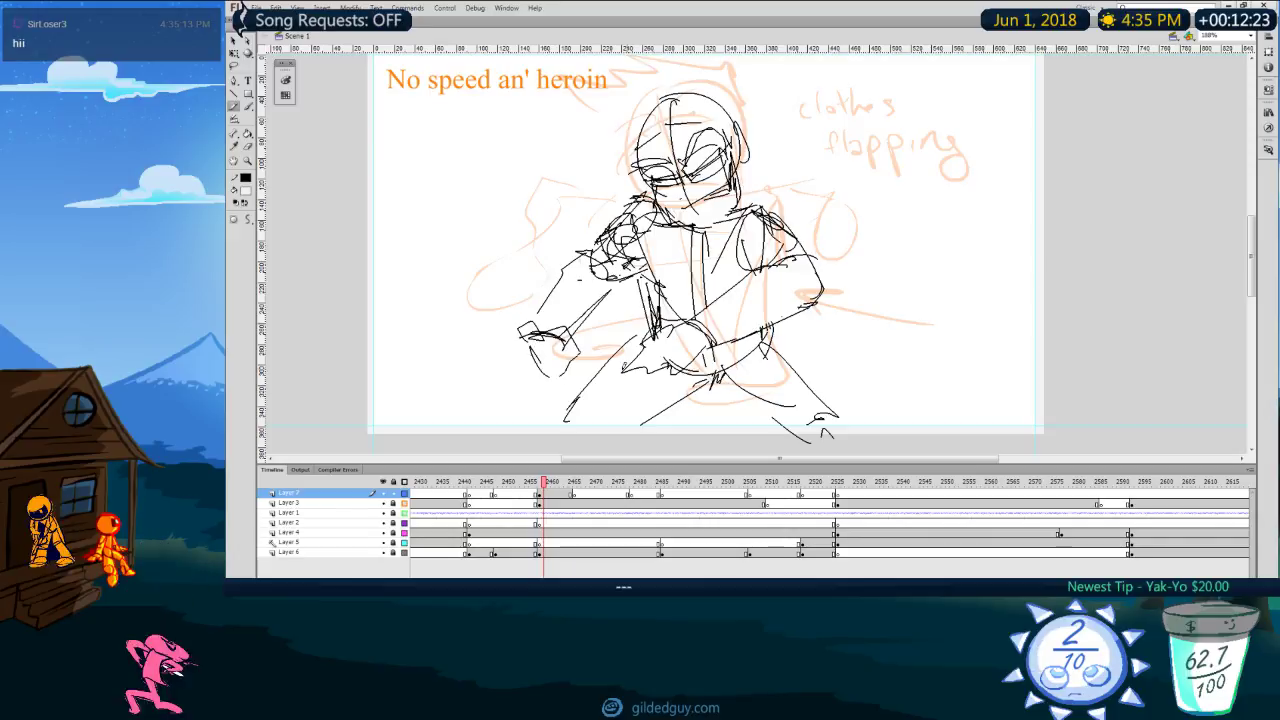
{"action": "key", "text": "period"}
{"action": "key", "text": "period"}
{"action": "key", "text": "period"}
{"action": "key", "text": "period"}
{"action": "mouse_move", "coordinate": [537, 483]}
{"action": "left_mouse_down"}
{"action": "mouse_move", "coordinate": [571, 483]}
{"action": "mouse_move", "coordinate": [531, 484]}
{"action": "left_mouse_up"}
{"action": "key", "text": "Return"}
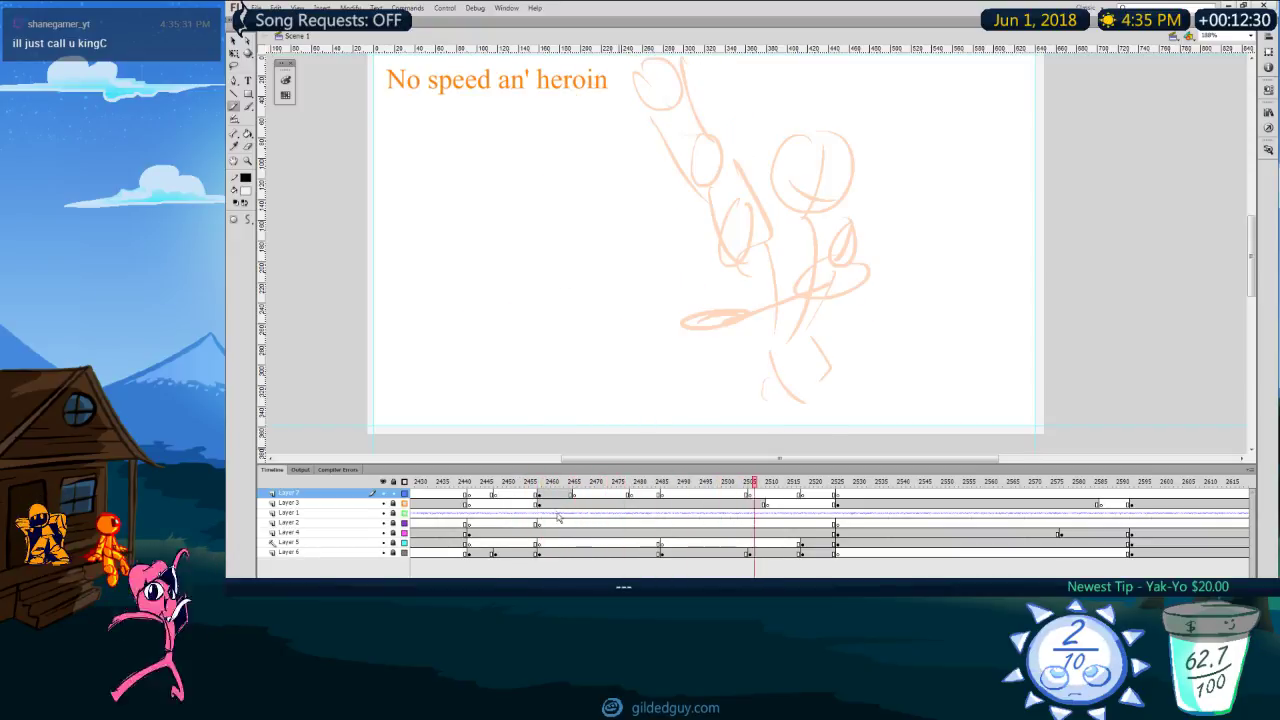
{"action": "key", "text": "Return"}
{"action": "left_click", "coordinate": [541, 482]}
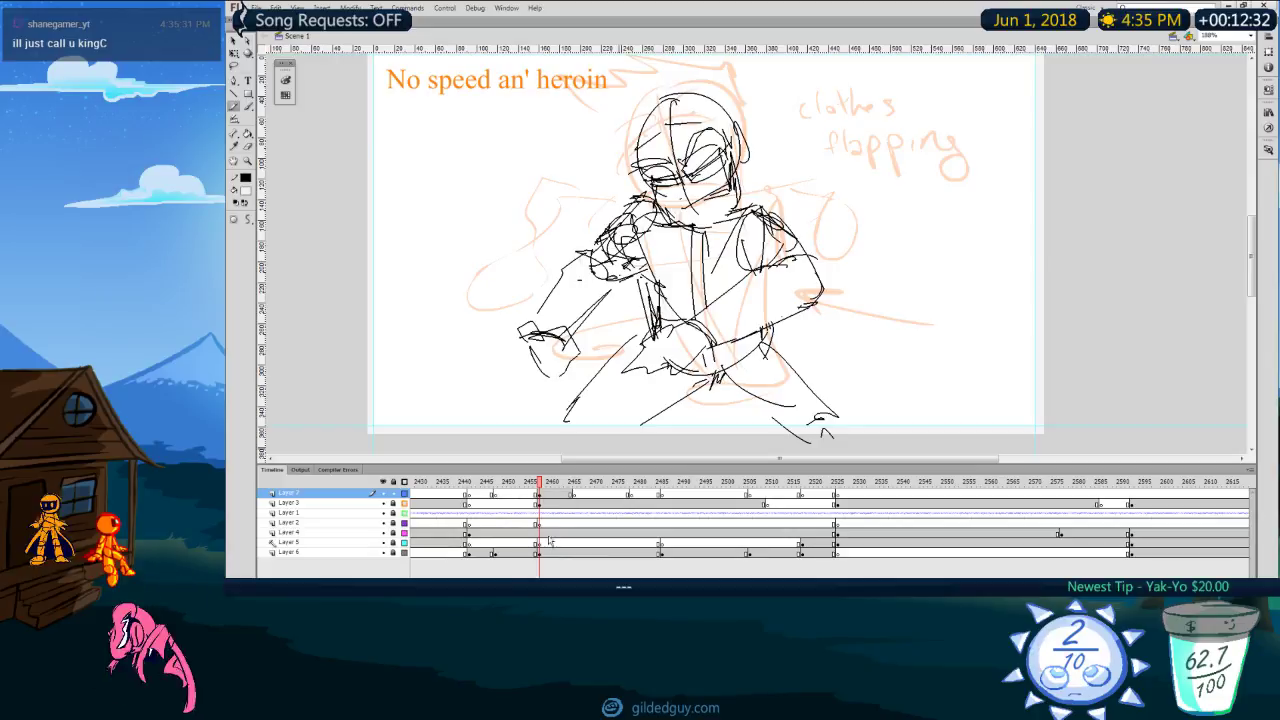
{"action": "left_click", "coordinate": [527, 482]}
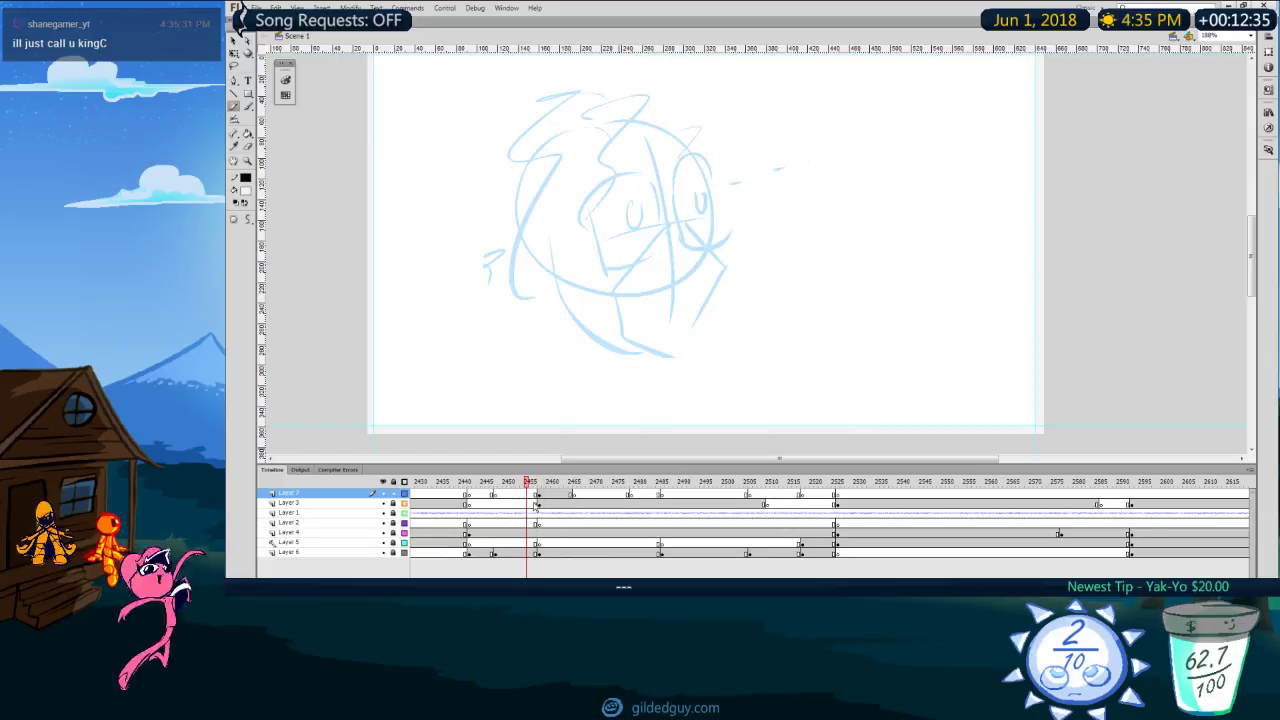
{"action": "key", "text": "Return"}
Step: Draw a curved motion arrow rising above the left arm at about frame 2460
{"action": "left_click", "coordinate": [575, 496]}
{"action": "key", "text": "comma"}
{"action": "key", "text": "comma"}
{"action": "key", "text": "comma"}
{"action": "key", "text": "comma"}
{"action": "key", "text": "comma"}
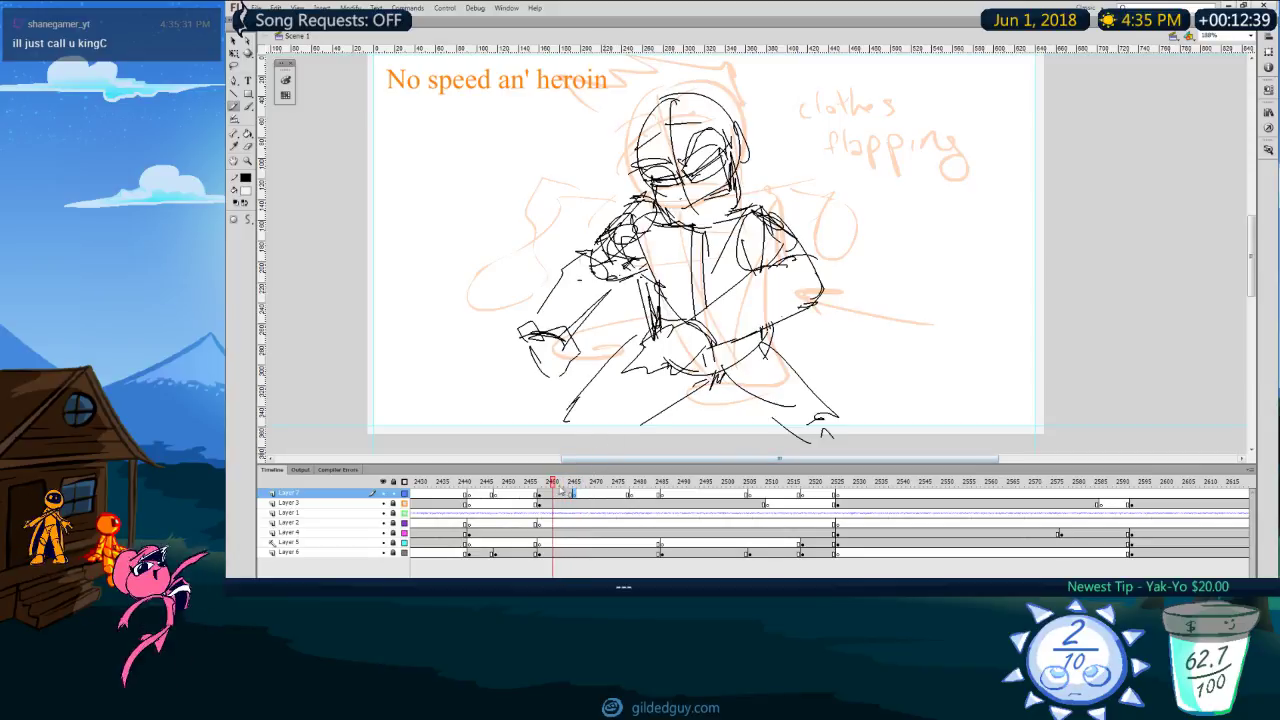
{"action": "mouse_move", "coordinate": [524, 264]}
{"action": "left_mouse_down"}
{"action": "mouse_move", "coordinate": [579, 154]}
{"action": "mouse_move", "coordinate": [571, 177]}
{"action": "left_mouse_up"}
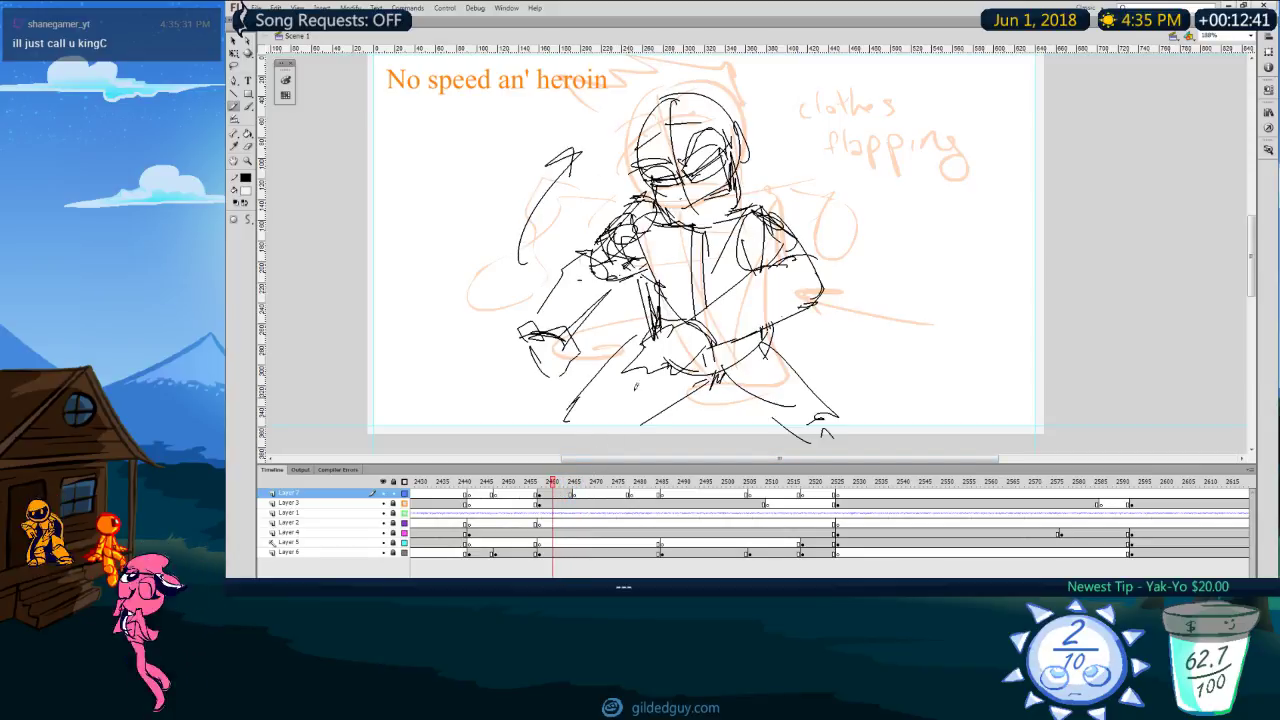
Step: Step through the frames between about 2460 and 2464 to judge how long the pose holds
{"action": "key", "text": "period"}
{"action": "key", "text": "period"}
{"action": "key", "text": "period"}
{"action": "key", "text": "period"}
{"action": "key", "text": "period"}
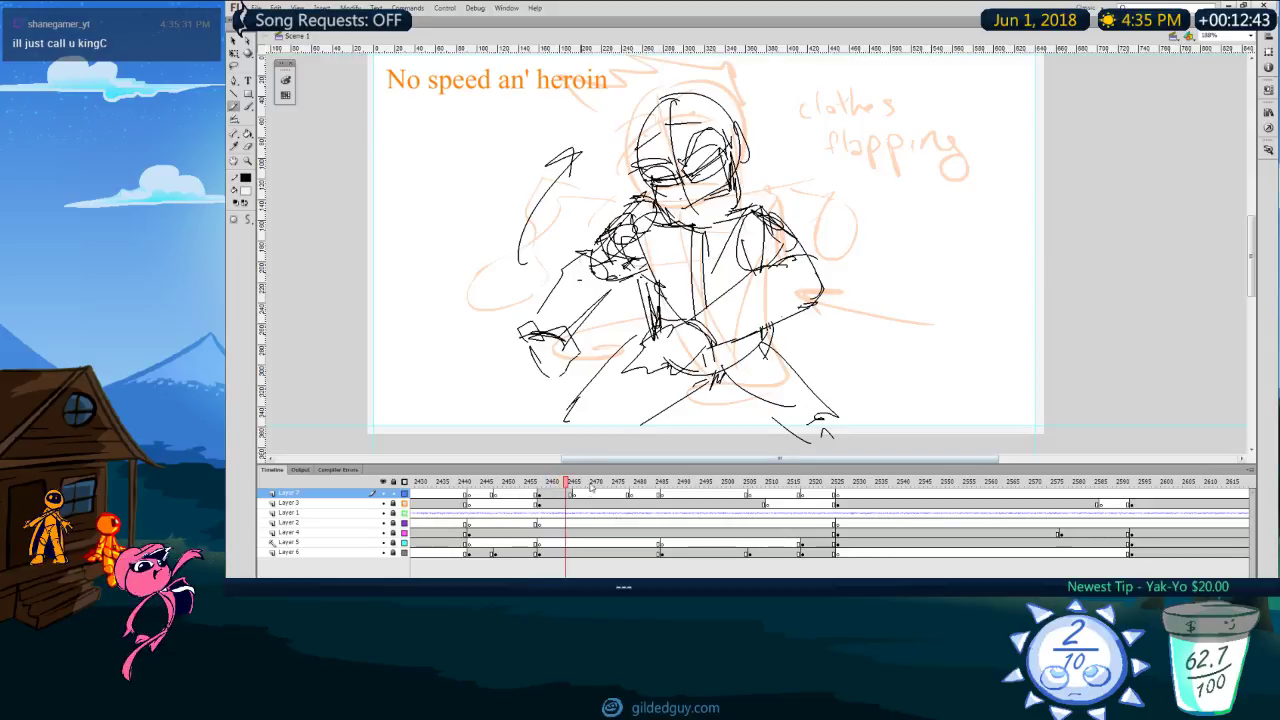
{"action": "key", "text": "comma"}
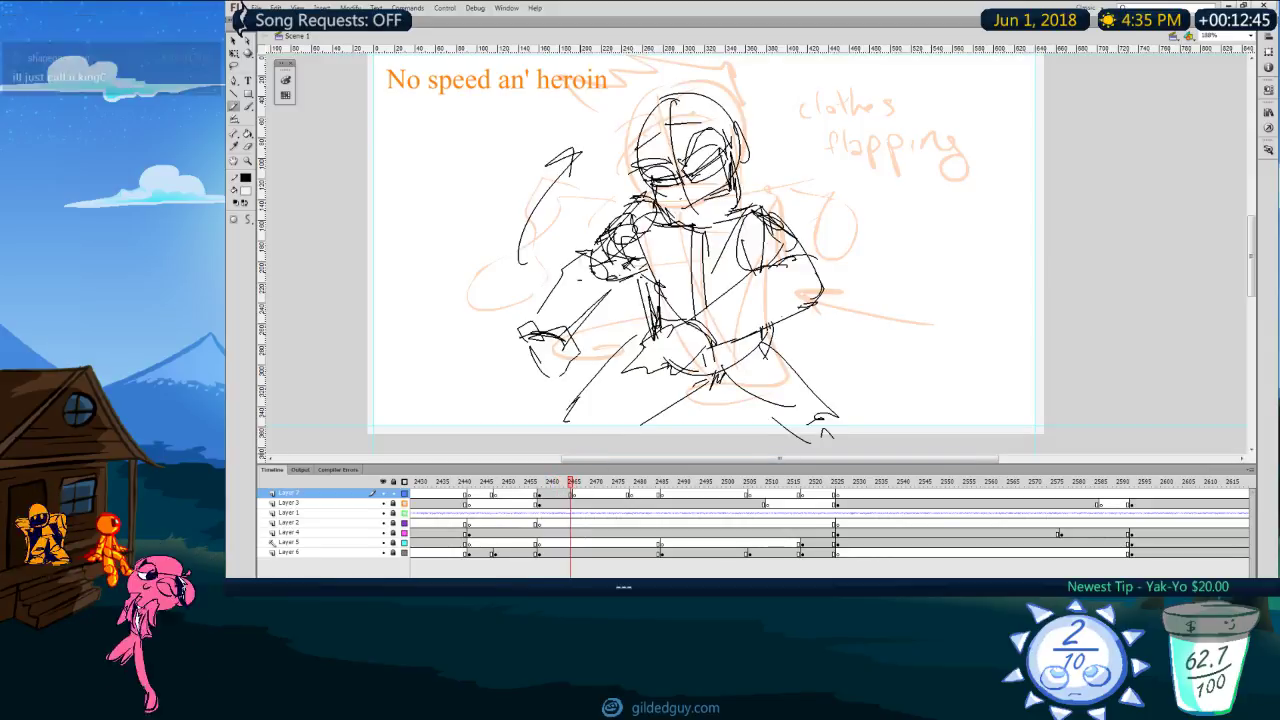
{"action": "left_click", "coordinate": [496, 574]}
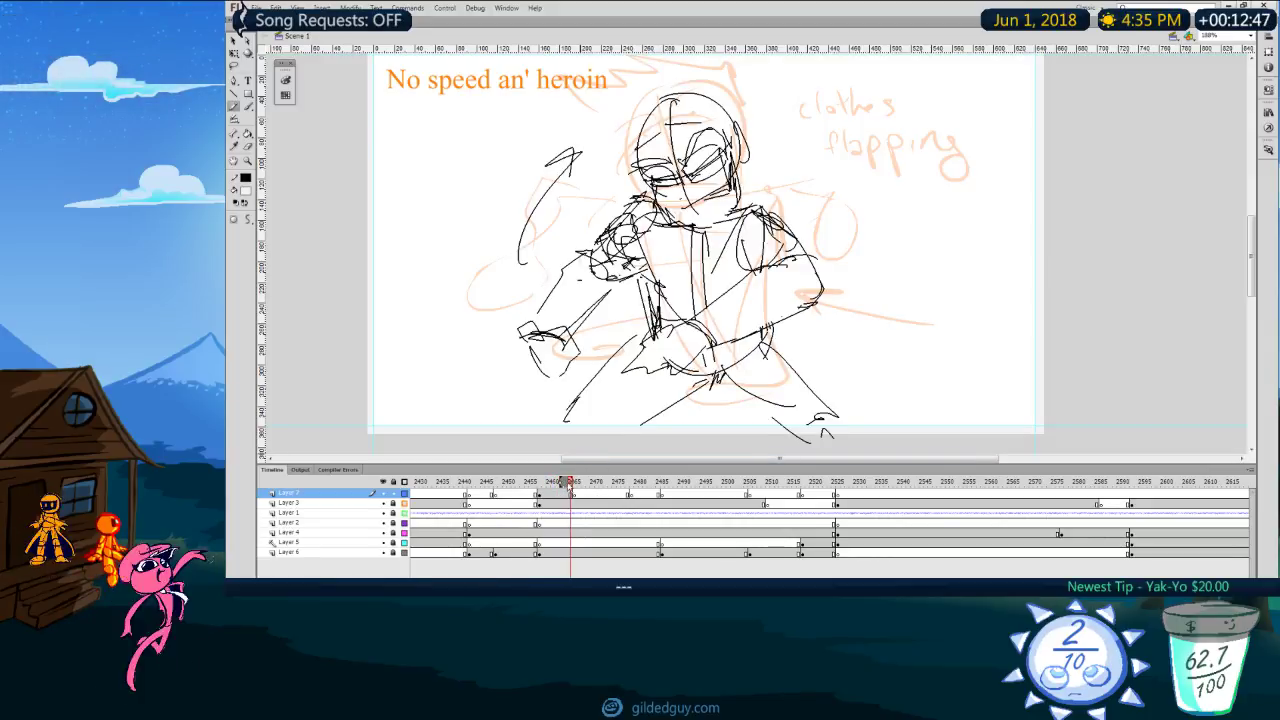
{"action": "key", "text": "period"}
{"action": "key", "text": "comma"}
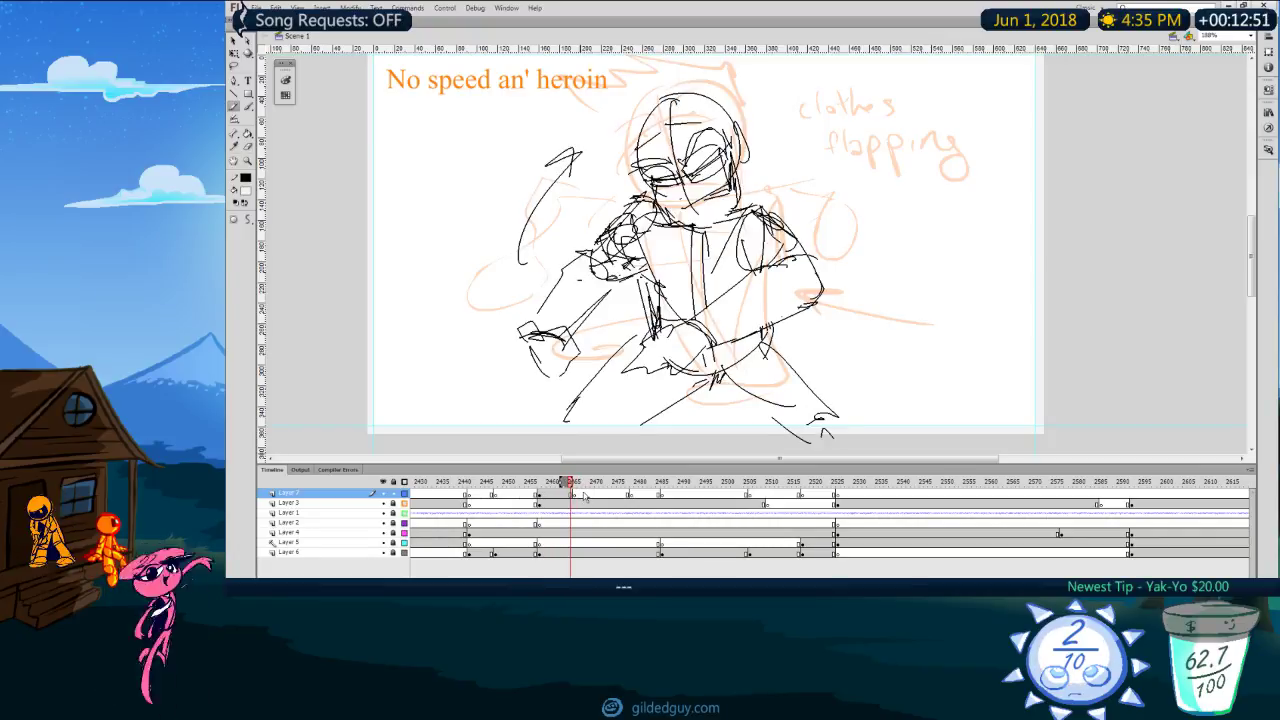
{"action": "key", "text": "comma"}
{"action": "key", "text": "comma"}
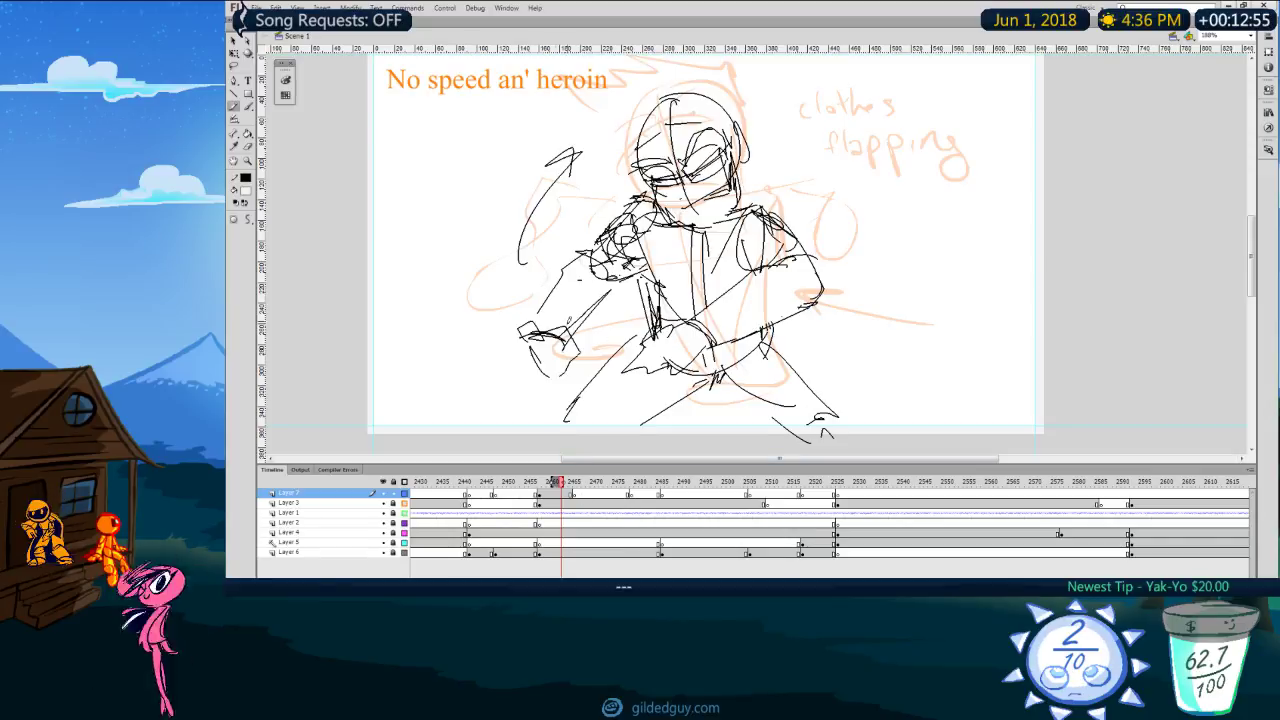
Step: Replace the curved arrow above the left arm with a zigzag motion arrow pointing up toward the head
{"action": "mouse_move", "coordinate": [537, 234]}
{"action": "left_mouse_down"}
{"action": "mouse_move", "coordinate": [591, 176]}
{"action": "mouse_move", "coordinate": [589, 137]}
{"action": "mouse_move", "coordinate": [520, 217]}
{"action": "mouse_move", "coordinate": [516, 276]}
{"action": "left_mouse_up"}
{"action": "key", "text": "e"}
{"action": "key", "text": "comma"}
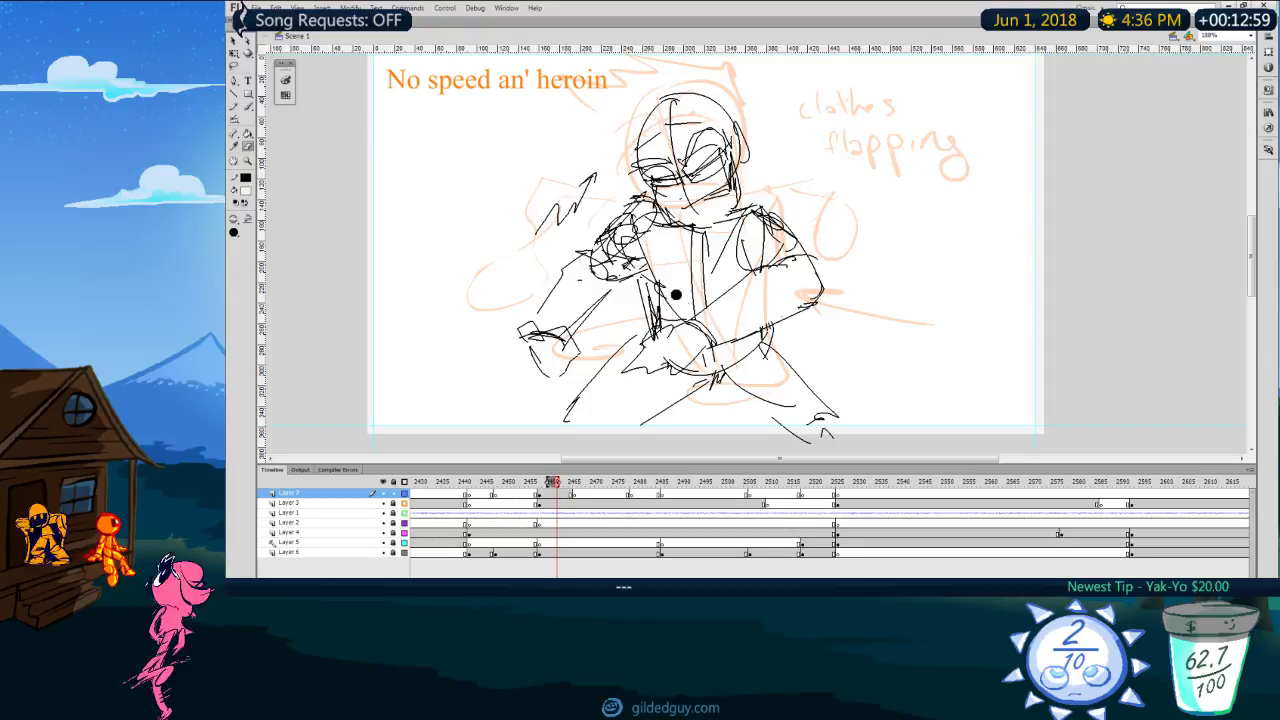
{"action": "key", "text": "period"}
{"action": "key", "text": "period"}
{"action": "key", "text": "y"}
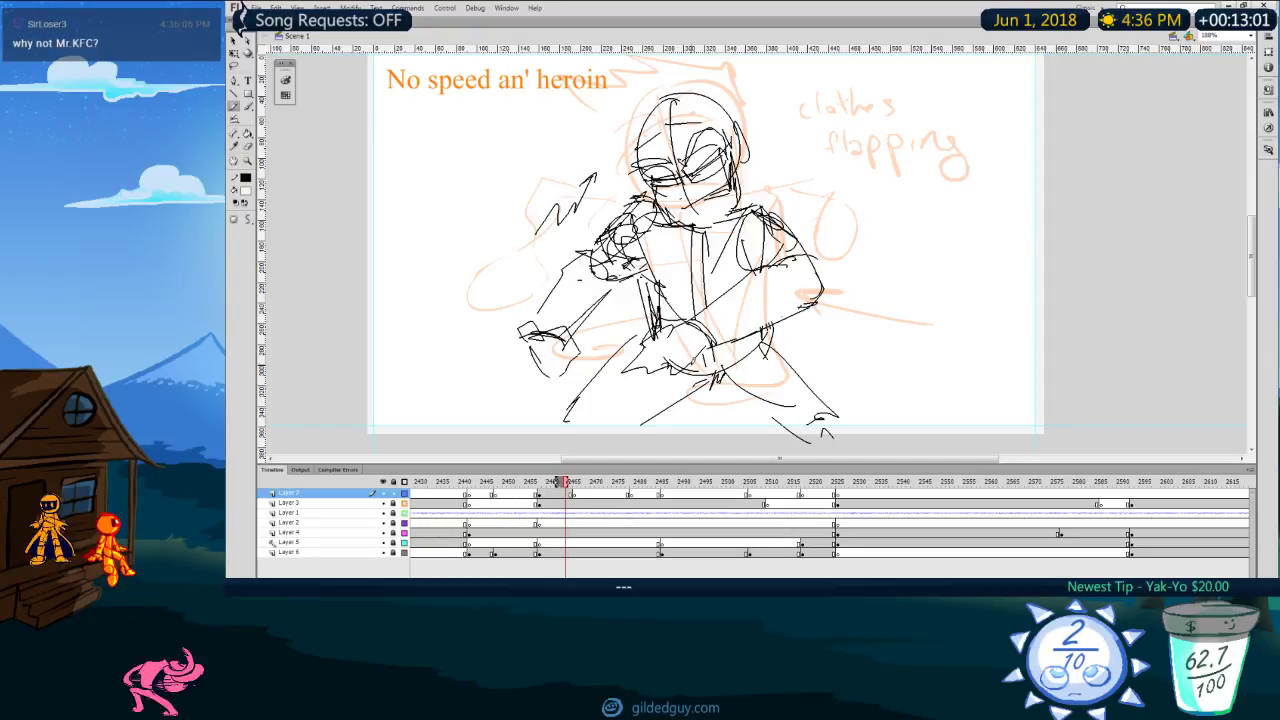
Step: Step back and forth between about frames 2460 and 2466 to compare the drawn pose with the next blank keyframe
{"action": "key", "text": "comma"}
{"action": "key", "text": "comma"}
{"action": "key", "text": "comma"}
{"action": "key", "text": "comma"}
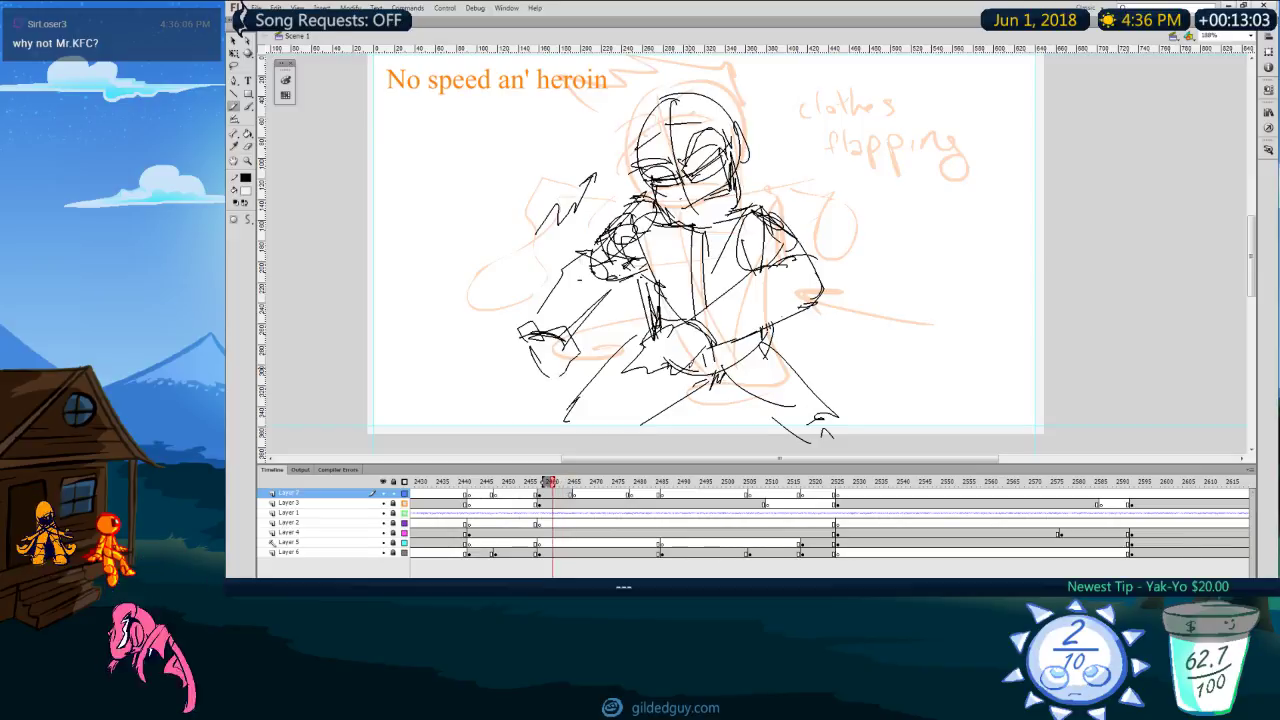
{"action": "key", "text": "period"}
{"action": "key", "text": "period"}
{"action": "key", "text": "period"}
{"action": "key", "text": "period"}
{"action": "key", "text": "period"}
{"action": "key", "text": "period"}
{"action": "key", "text": "period"}
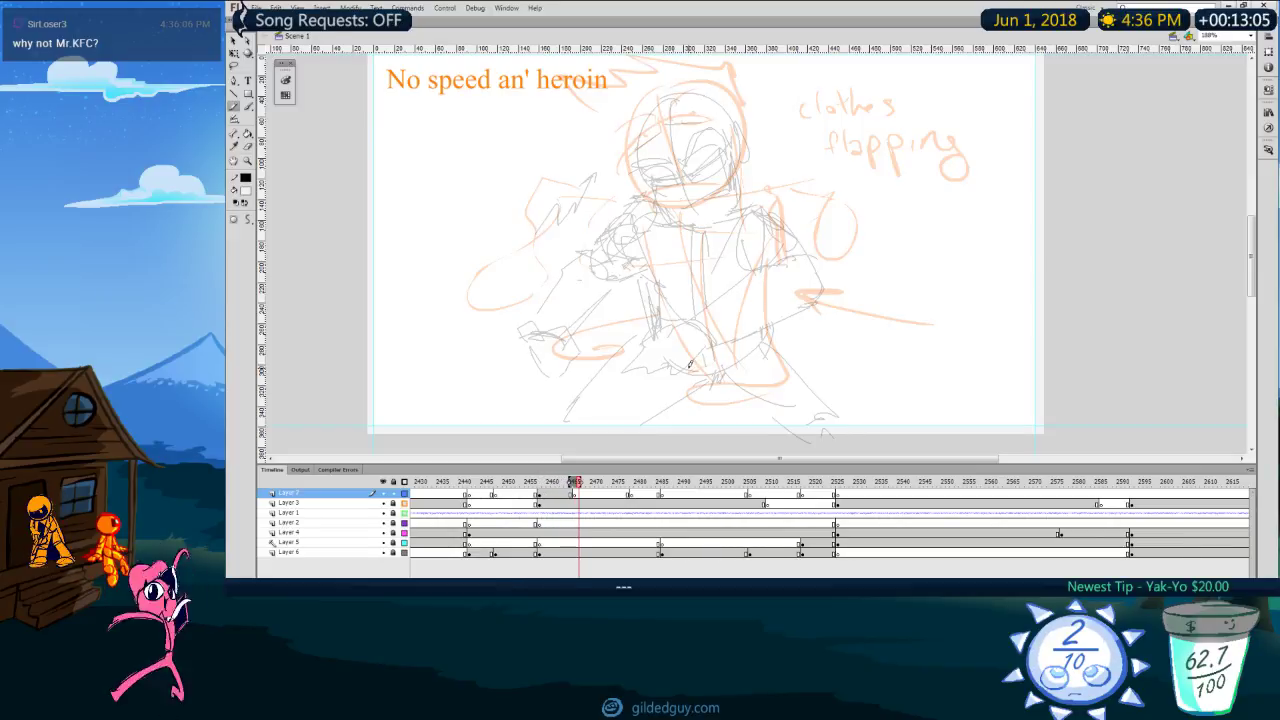
{"action": "key", "text": "comma"}
{"action": "key", "text": "comma"}
{"action": "key", "text": "comma"}
{"action": "key", "text": "period"}
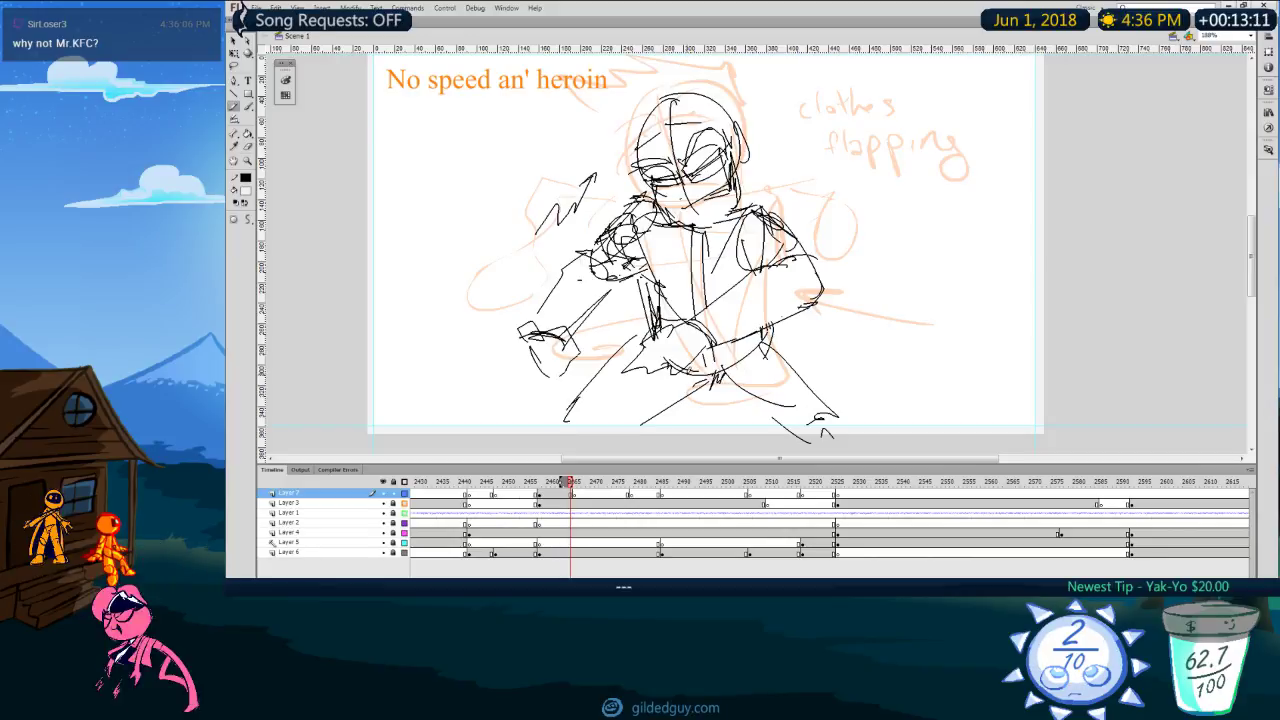
Step: Sketch the head circle and its facial guidelines on the keyframe at about frame 2465, undoing the unwanted strokes
{"action": "key", "text": "period"}
{"action": "left_click_drag", "start_coordinate": [717, 95], "coordinate": [747, 155]}
{"action": "key", "text": "ctrl+z"}
{"action": "mouse_move", "coordinate": [722, 72]}
{"action": "left_mouse_down"}
{"action": "mouse_move", "coordinate": [702, 196]}
{"action": "mouse_move", "coordinate": [718, 71]}
{"action": "mouse_move", "coordinate": [694, 64]}
{"action": "mouse_move", "coordinate": [748, 84]}
{"action": "mouse_move", "coordinate": [710, 196]}
{"action": "left_mouse_up"}
{"action": "key", "text": "ctrl+z"}
{"action": "key", "text": "ctrl+z"}
{"action": "mouse_move", "coordinate": [670, 122]}
{"action": "left_mouse_down"}
{"action": "mouse_move", "coordinate": [772, 126]}
{"action": "mouse_move", "coordinate": [745, 96]}
{"action": "mouse_move", "coordinate": [778, 124]}
{"action": "mouse_move", "coordinate": [674, 104]}
{"action": "mouse_move", "coordinate": [713, 114]}
{"action": "left_mouse_up"}
{"action": "key", "text": "ctrl+z"}
{"action": "mouse_move", "coordinate": [682, 106]}
{"action": "left_mouse_down"}
{"action": "mouse_move", "coordinate": [699, 106]}
{"action": "mouse_move", "coordinate": [687, 199]}
{"action": "mouse_move", "coordinate": [739, 162]}
{"action": "mouse_move", "coordinate": [729, 188]}
{"action": "left_mouse_up"}
{"action": "key", "text": "comma"}
{"action": "key", "text": "period"}
{"action": "key", "text": "ctrl+z"}
Step: Add the jaw line, ears, eyebrows and eyes to the new head, undoing the scribble over the right eye
{"action": "left_click_drag", "start_coordinate": [663, 162], "coordinate": [745, 187]}
{"action": "left_click_drag", "start_coordinate": [773, 141], "coordinate": [747, 199]}
{"action": "mouse_move", "coordinate": [679, 133]}
{"action": "left_mouse_down"}
{"action": "mouse_move", "coordinate": [722, 148]}
{"action": "mouse_move", "coordinate": [692, 132]}
{"action": "mouse_move", "coordinate": [740, 127]}
{"action": "mouse_move", "coordinate": [764, 130]}
{"action": "mouse_move", "coordinate": [682, 130]}
{"action": "mouse_move", "coordinate": [794, 145]}
{"action": "mouse_move", "coordinate": [779, 112]}
{"action": "mouse_move", "coordinate": [789, 168]}
{"action": "left_mouse_up"}
{"action": "key", "text": "ctrl+z"}
{"action": "left_click_drag", "start_coordinate": [668, 111], "coordinate": [653, 142]}
{"action": "mouse_move", "coordinate": [738, 82]}
{"action": "left_mouse_down"}
{"action": "mouse_move", "coordinate": [795, 94]}
{"action": "mouse_move", "coordinate": [668, 74]}
{"action": "mouse_move", "coordinate": [668, 89]}
{"action": "left_mouse_up"}
{"action": "mouse_move", "coordinate": [758, 103]}
{"action": "left_mouse_down"}
{"action": "mouse_move", "coordinate": [742, 109]}
{"action": "mouse_move", "coordinate": [768, 117]}
{"action": "left_mouse_up"}
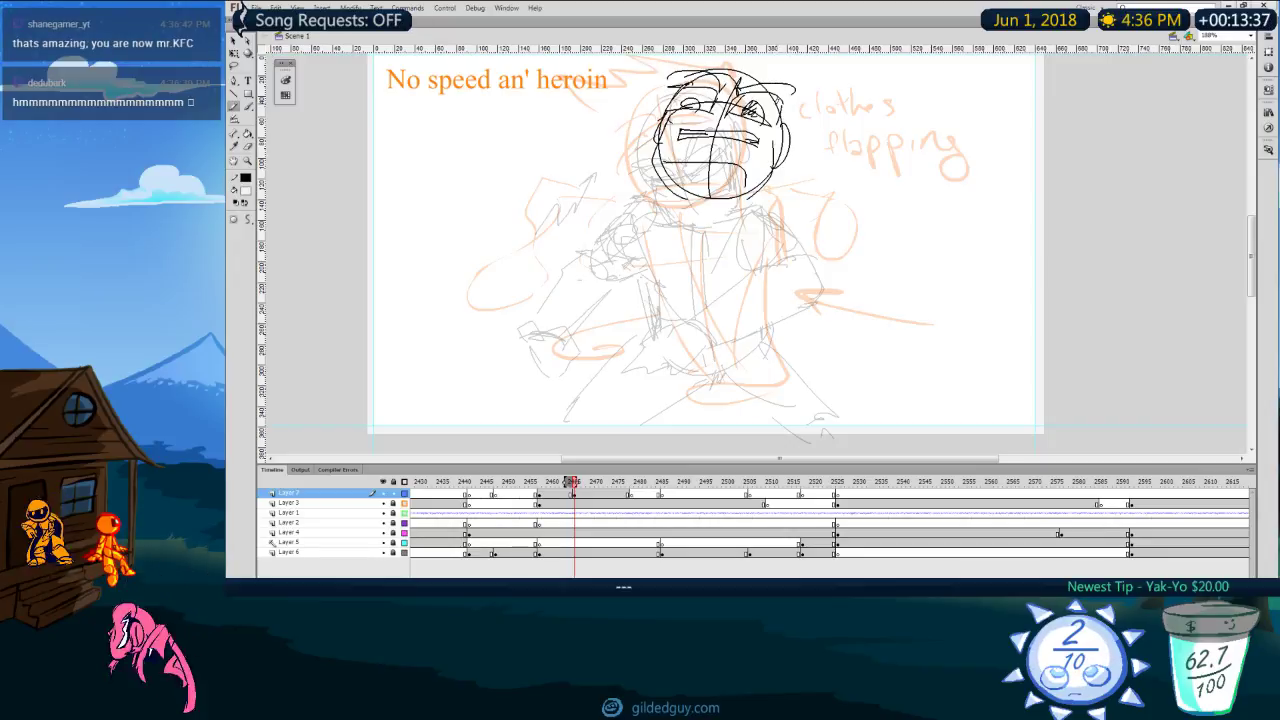
{"action": "key", "text": "ctrl+z"}
{"action": "key", "text": "comma"}
{"action": "key", "text": "period"}
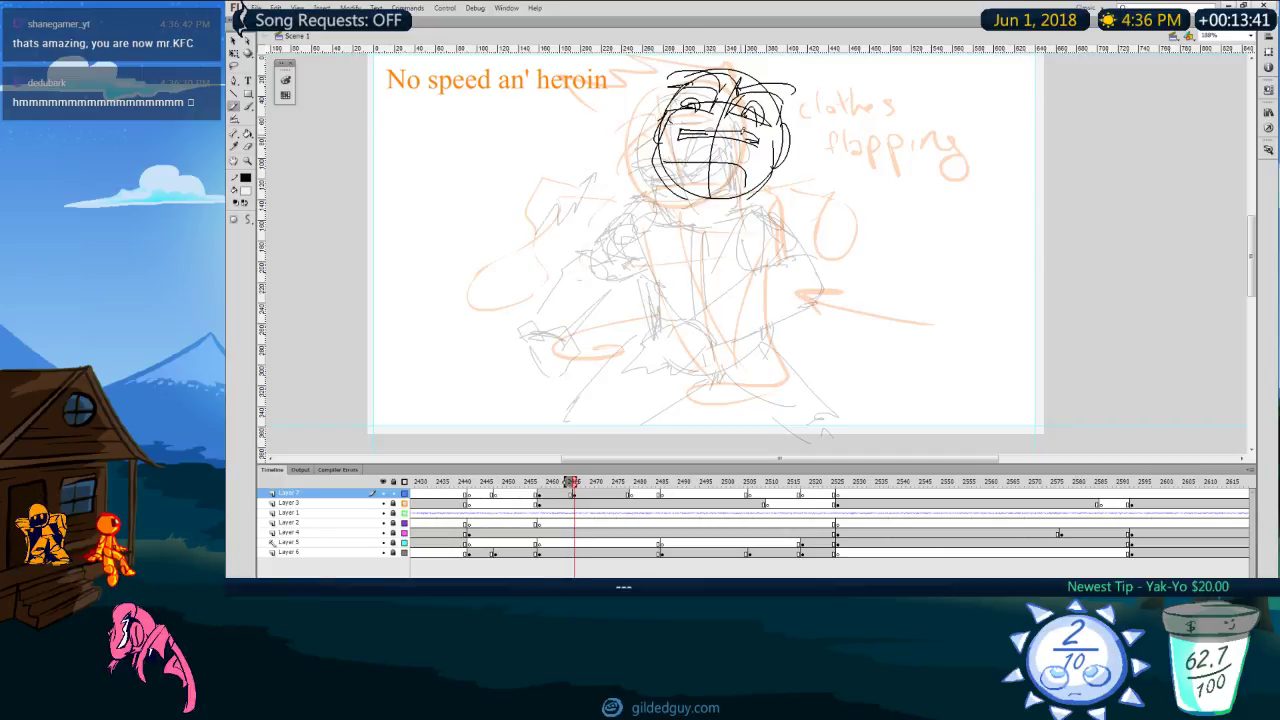
{"action": "key", "text": "comma"}
{"action": "key", "text": "period"}
Step: Sketch the neck, curved collar, two central torso lines and both outer shoulder and arm outlines below the new head
{"action": "left_click_drag", "start_coordinate": [683, 189], "coordinate": [656, 226]}
{"action": "mouse_move", "coordinate": [658, 212]}
{"action": "left_mouse_down"}
{"action": "mouse_move", "coordinate": [766, 218]}
{"action": "mouse_move", "coordinate": [753, 238]}
{"action": "left_mouse_up"}
{"action": "left_click_drag", "start_coordinate": [590, 222], "coordinate": [590, 347]}
{"action": "mouse_move", "coordinate": [662, 266]}
{"action": "left_mouse_down"}
{"action": "mouse_move", "coordinate": [688, 438]}
{"action": "mouse_move", "coordinate": [697, 269]}
{"action": "left_mouse_up"}
{"action": "mouse_move", "coordinate": [803, 229]}
{"action": "left_mouse_down"}
{"action": "mouse_move", "coordinate": [812, 300]}
{"action": "mouse_move", "coordinate": [781, 343]}
{"action": "left_mouse_up"}
{"action": "left_click_drag", "start_coordinate": [575, 319], "coordinate": [610, 452]}
{"action": "left_click_drag", "start_coordinate": [780, 355], "coordinate": [748, 427]}
{"action": "key", "text": "comma"}
{"action": "key", "text": "period"}
{"action": "key", "text": "comma"}
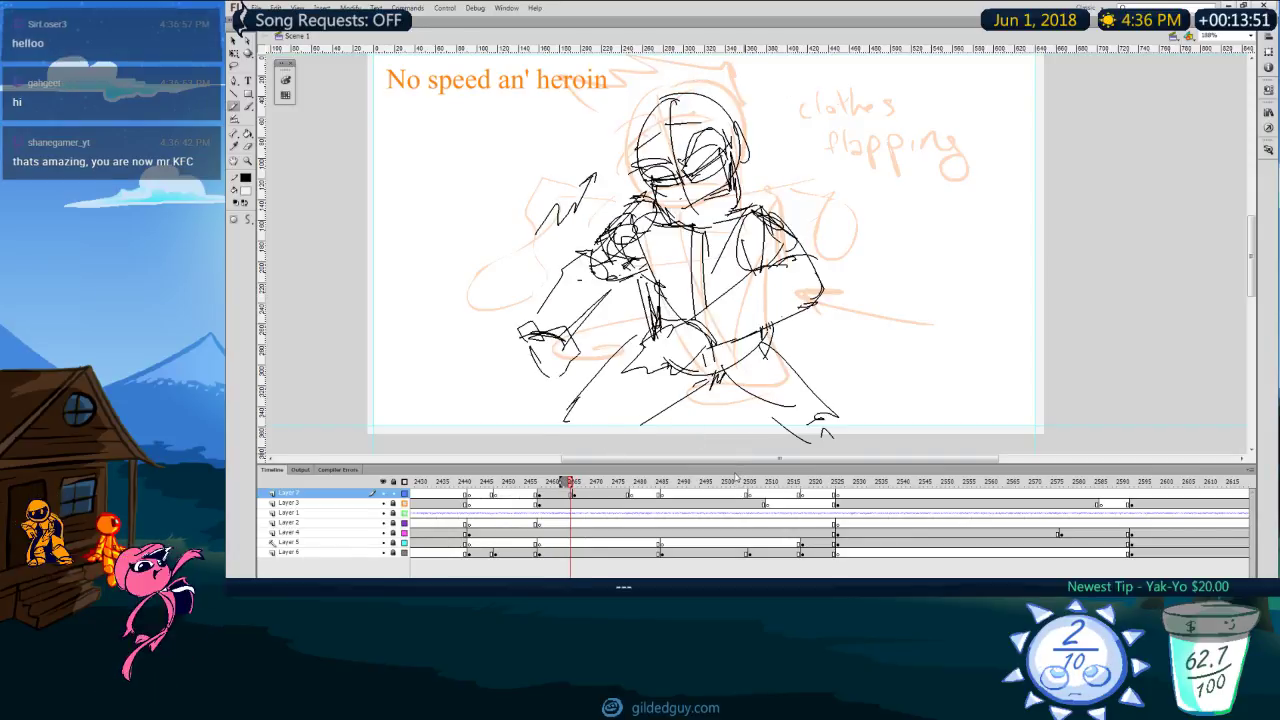
Step: Shift the crouched pose on the keyframe at about frame 2457 slightly left and compare it with the upright pose
{"action": "left_click", "coordinate": [552, 495]}
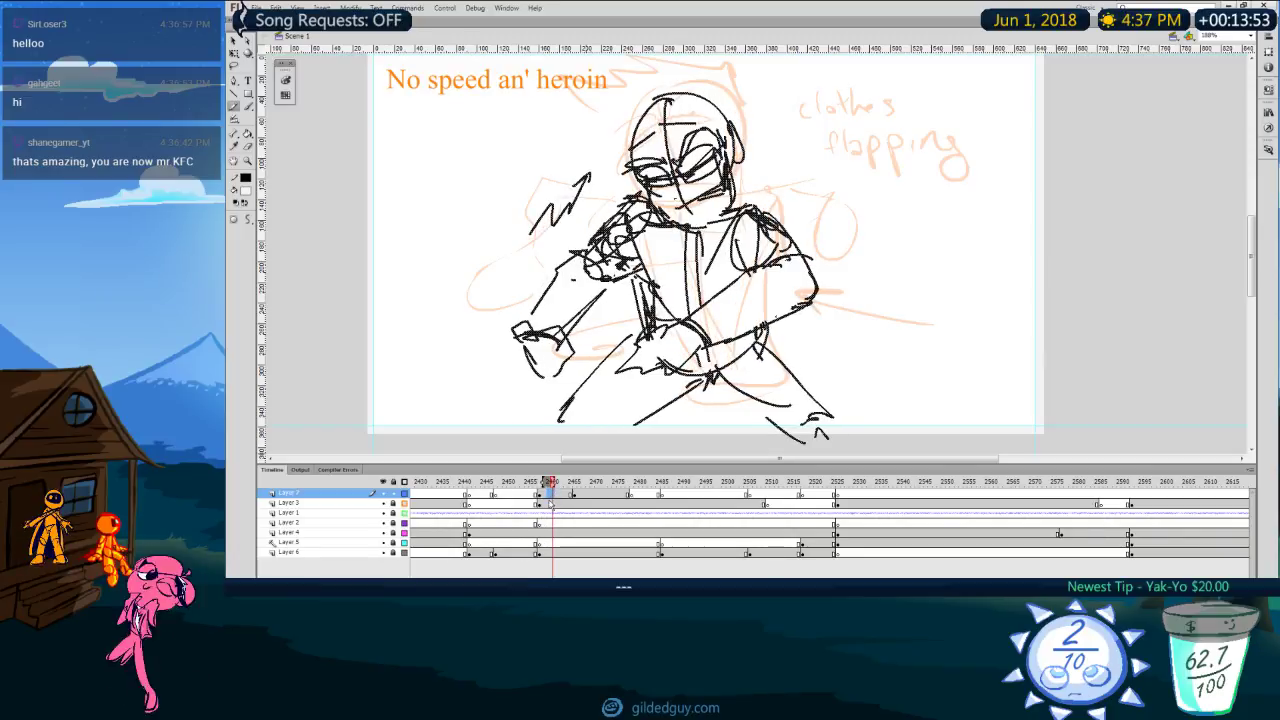
{"action": "key", "text": "shift+Left"}
{"action": "key", "text": "shift+Left"}
{"action": "key", "text": "shift+Left"}
{"action": "key", "text": "shift+Left"}
{"action": "key", "text": "shift+Left"}
{"action": "key", "text": "shift+Left"}
{"action": "key", "text": "shift+Left"}
{"action": "key", "text": "shift+Left"}
{"action": "left_click", "coordinate": [574, 496]}
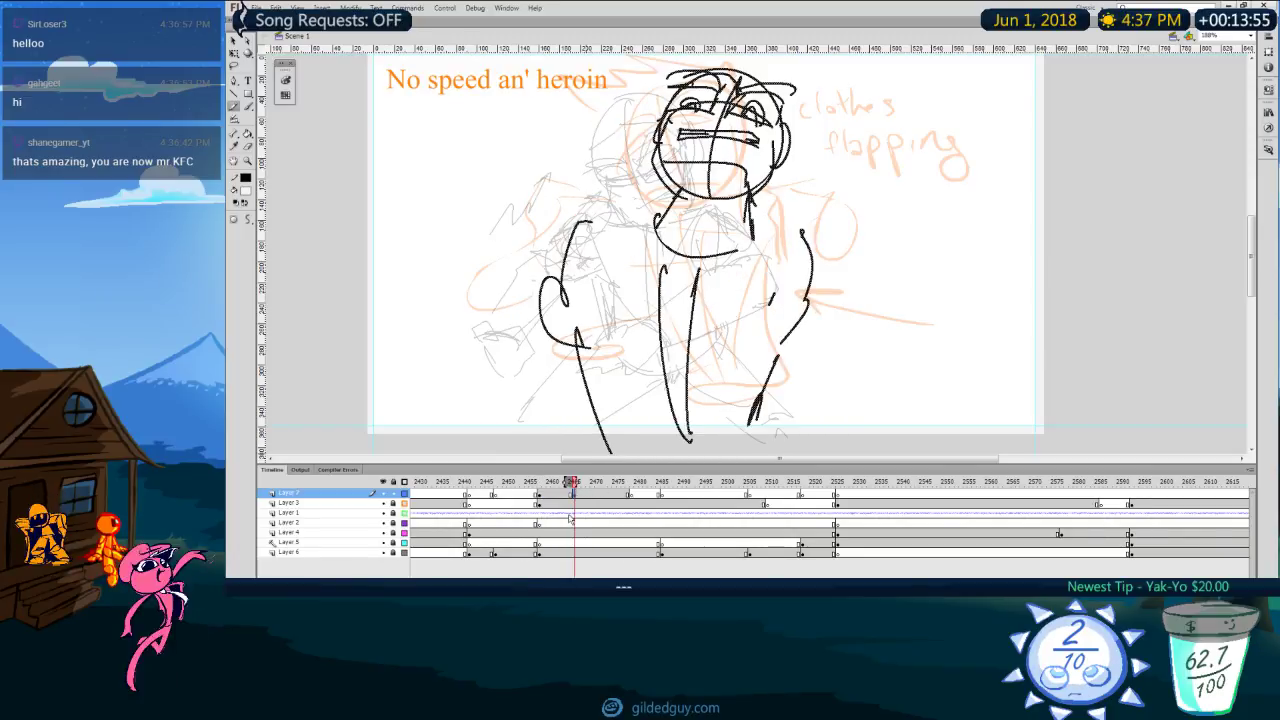
{"action": "key", "text": "comma"}
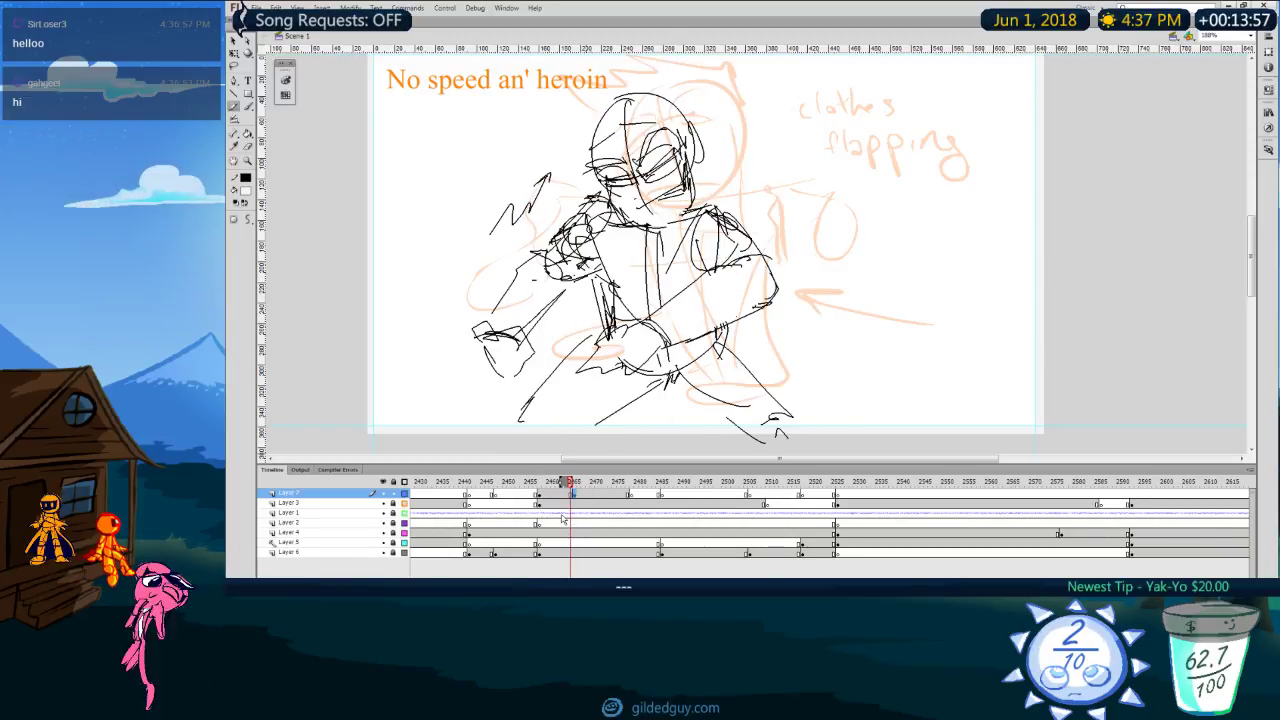
{"action": "key", "text": "period"}
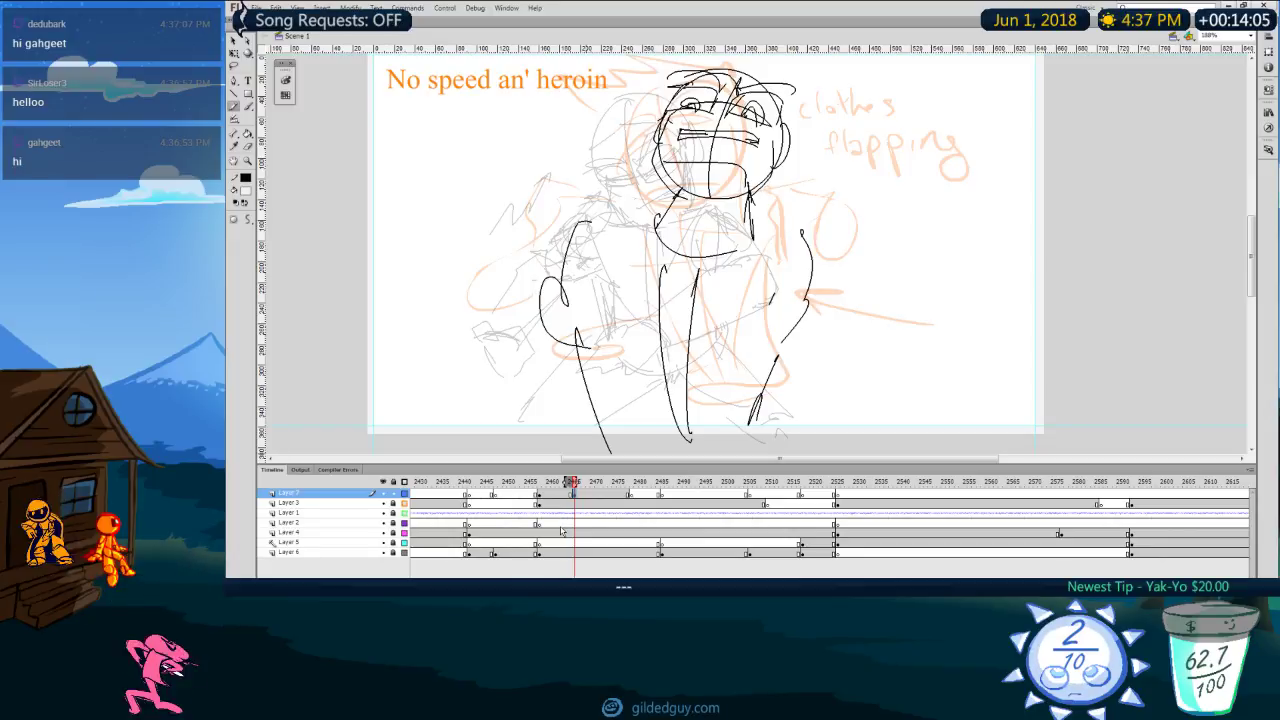
Step: Step back frame by frame to about frame 2441 and forward again to frame 2465 to review the pose changes
{"action": "key", "text": "comma"}
{"action": "key", "text": "comma"}
{"action": "key", "text": "comma"}
{"action": "key", "text": "comma"}
{"action": "key", "text": "comma"}
{"action": "key", "text": "comma"}
{"action": "key", "text": "comma"}
{"action": "key", "text": "comma"}
{"action": "key", "text": "comma"}
{"action": "key", "text": "comma"}
{"action": "key", "text": "comma"}
{"action": "key", "text": "comma"}
{"action": "key", "text": "comma"}
{"action": "key", "text": "comma"}
{"action": "key", "text": "comma"}
{"action": "key", "text": "comma"}
{"action": "key", "text": "comma"}
{"action": "key", "text": "comma"}
{"action": "key", "text": "comma"}
{"action": "key", "text": "comma"}
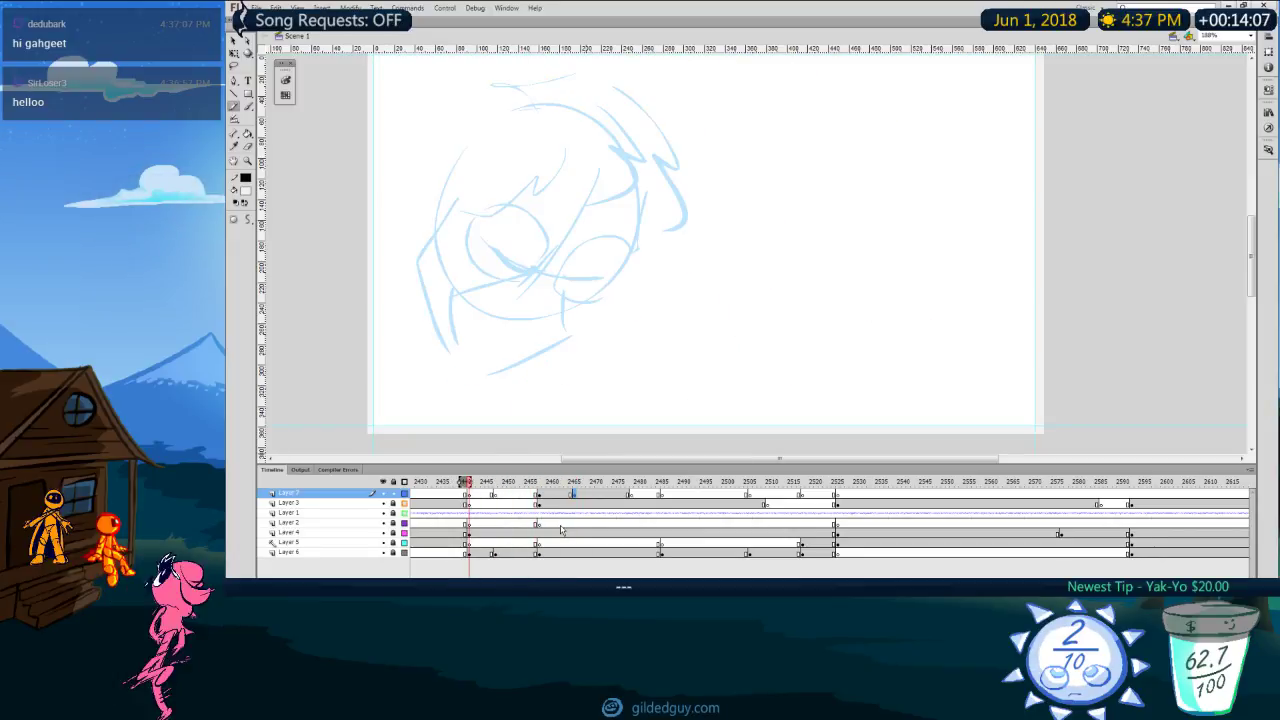
{"action": "key", "text": "period"}
{"action": "key", "text": "period"}
{"action": "key", "text": "period"}
{"action": "key", "text": "period"}
{"action": "key", "text": "period"}
{"action": "key", "text": "period"}
{"action": "key", "text": "period"}
{"action": "key", "text": "period"}
{"action": "key", "text": "period"}
{"action": "key", "text": "period"}
{"action": "key", "text": "period"}
{"action": "key", "text": "period"}
{"action": "key", "text": "period"}
{"action": "key", "text": "period"}
{"action": "key", "text": "period"}
{"action": "key", "text": "period"}
{"action": "key", "text": "period"}
{"action": "key", "text": "period"}
{"action": "key", "text": "period"}
{"action": "key", "text": "period"}
{"action": "key", "text": "period"}
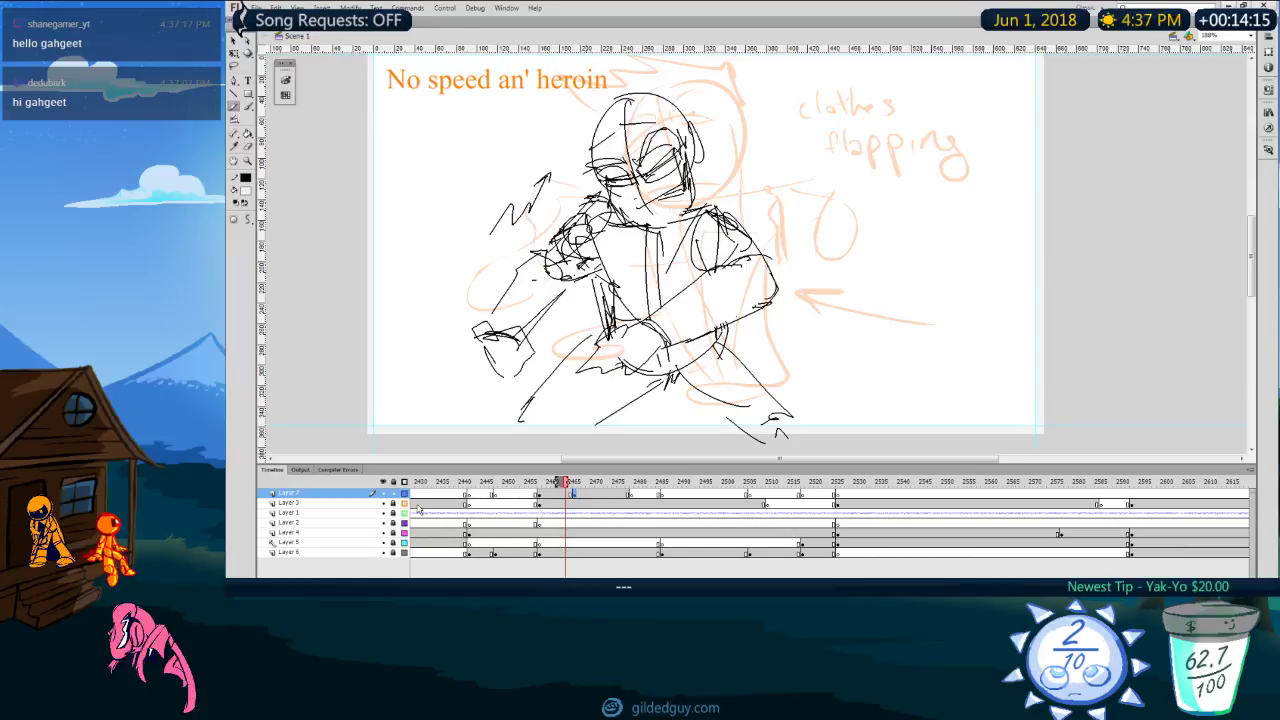
{"action": "key", "text": "period"}
{"action": "key", "text": "period"}
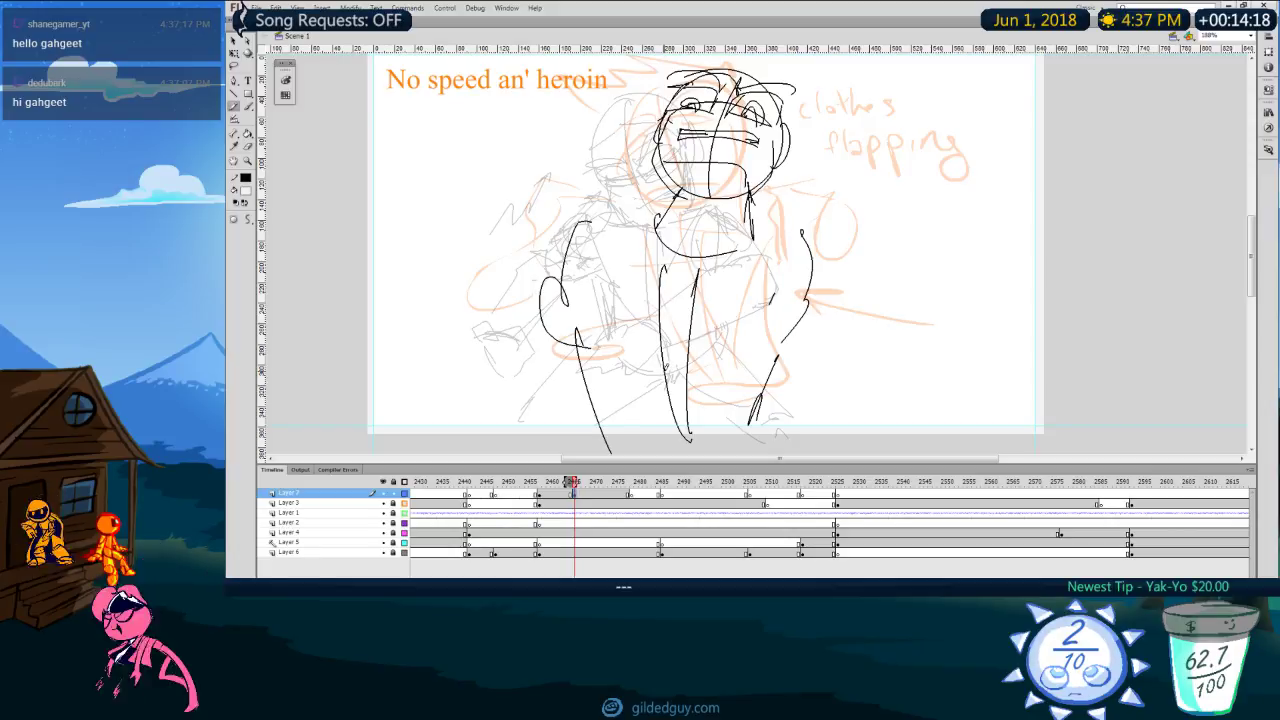
Step: Flip between the crouched and upright poses and play back the sequence to check the movement between them
{"action": "key", "text": "comma"}
{"action": "key", "text": "comma"}
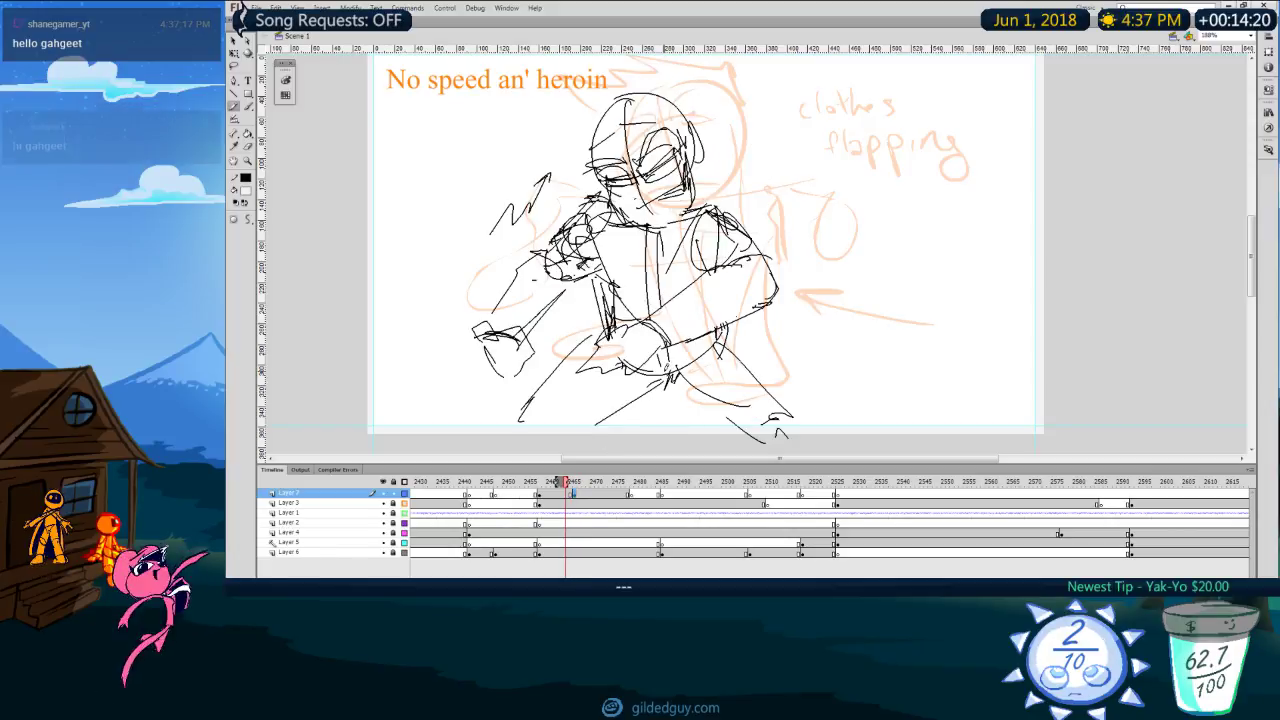
{"action": "key", "text": "period"}
{"action": "key", "text": "period"}
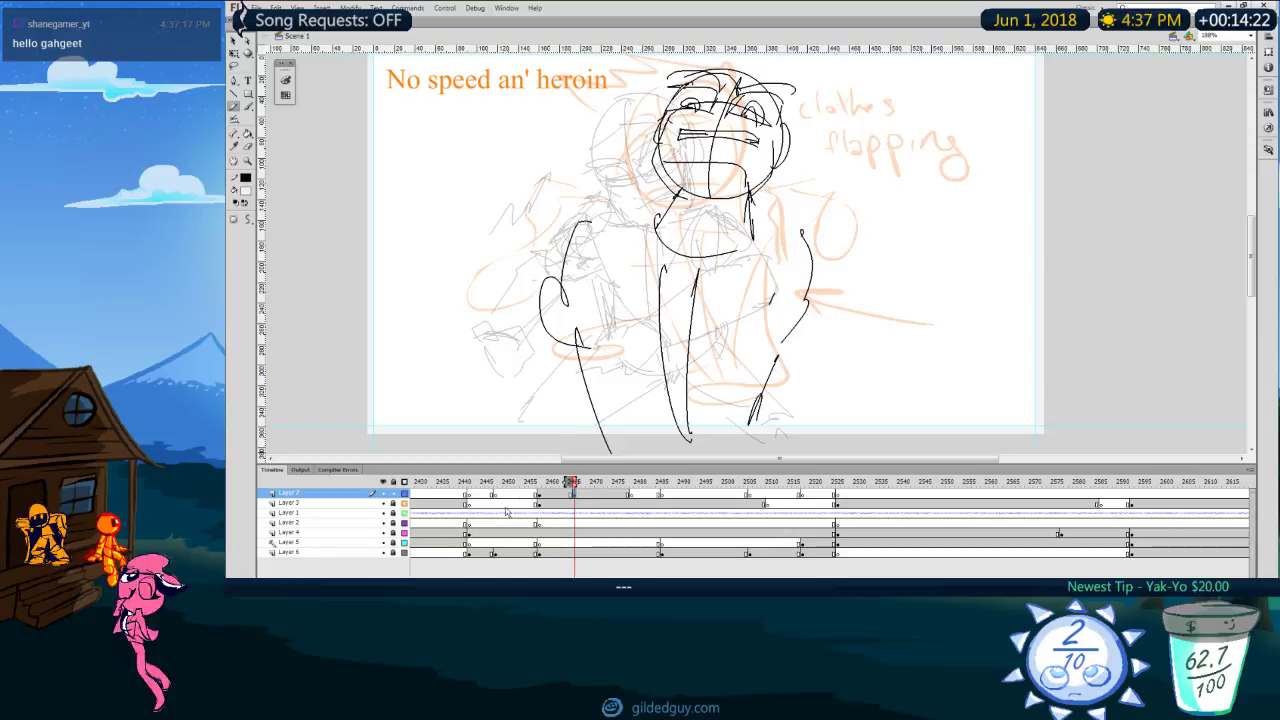
{"action": "left_click", "coordinate": [574, 495]}
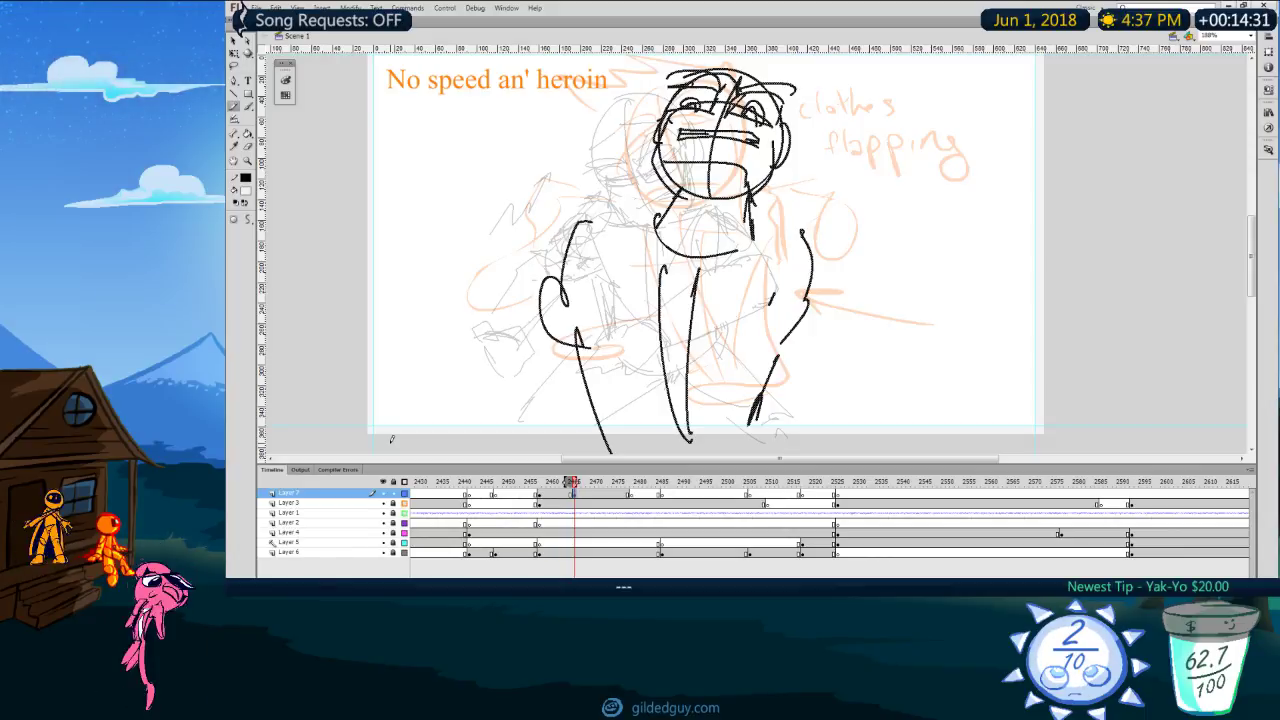
{"action": "key", "text": "comma"}
{"action": "key", "text": "period"}
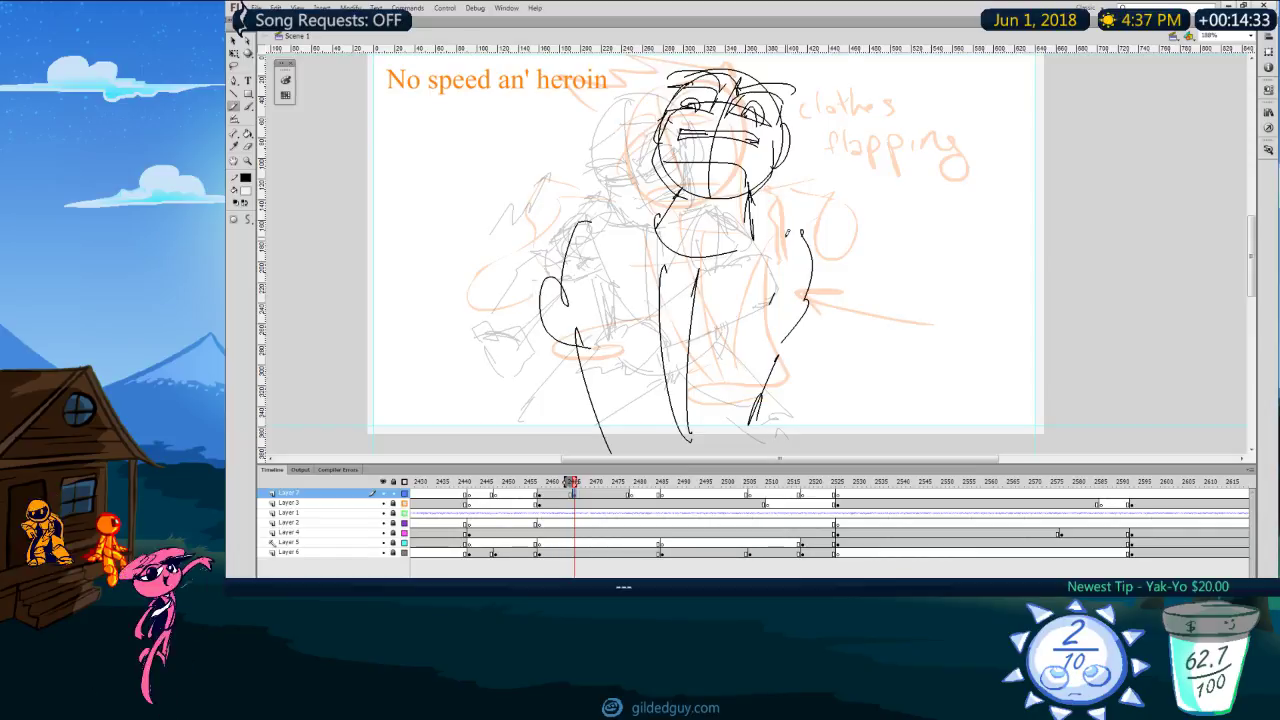
{"action": "left_click", "coordinate": [527, 483]}
{"action": "key", "text": "Return"}
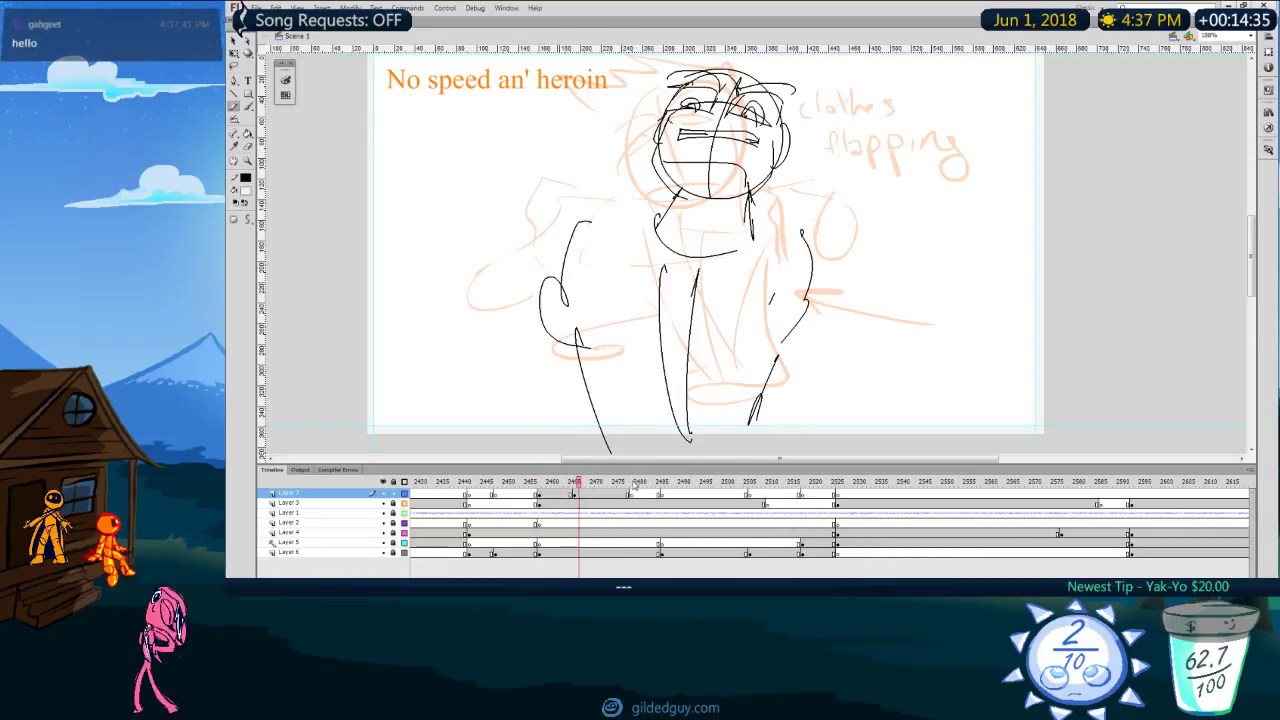
{"action": "key", "text": "Return"}
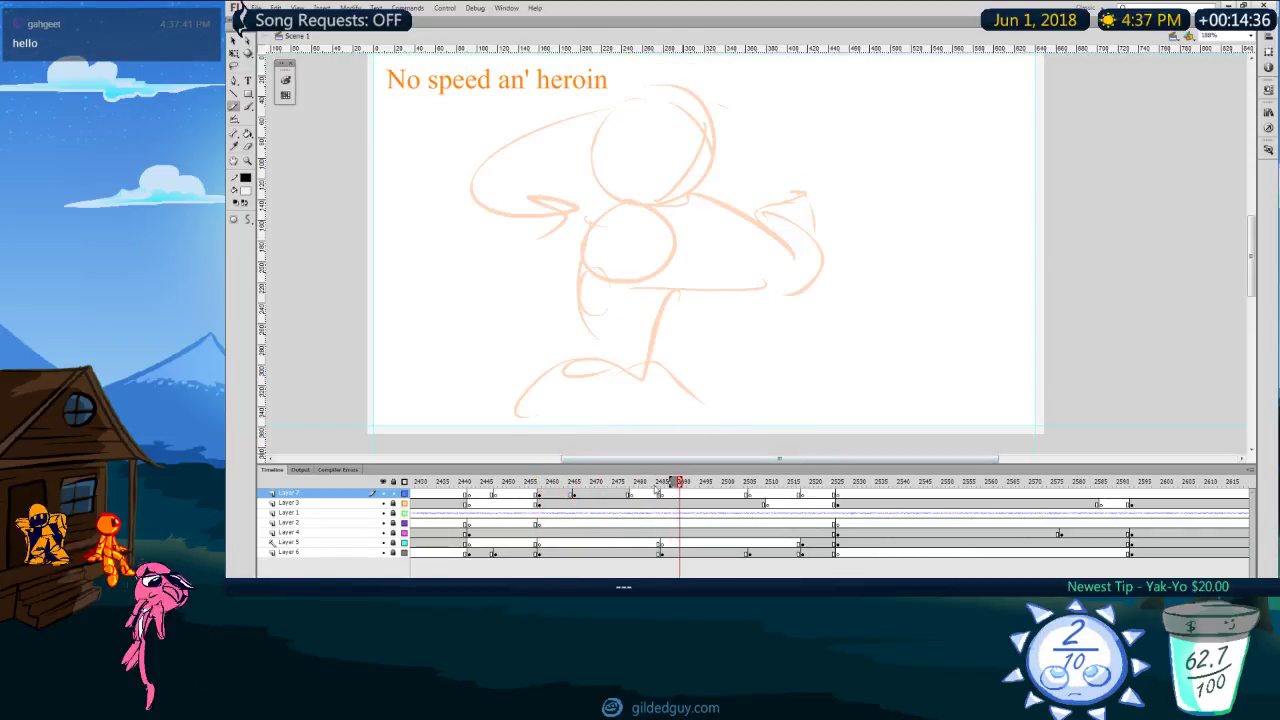
{"action": "left_click", "coordinate": [546, 481]}
{"action": "key", "text": "Return"}
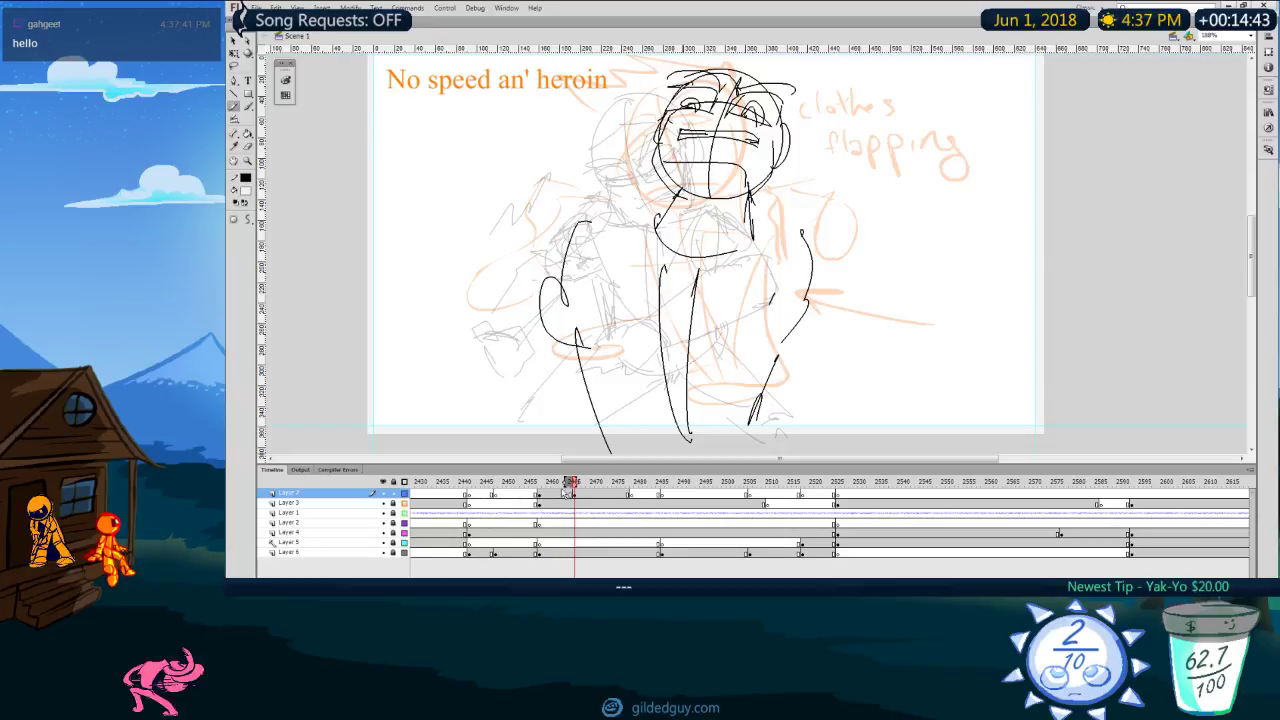
Step: Shift the upright pose on the keyframe at about frame 2465 to the right, away from the crouched pose
{"action": "left_click", "coordinate": [574, 494]}
{"action": "key", "text": "shift+Right"}
{"action": "key", "text": "shift+Right"}
{"action": "key", "text": "shift+Right"}
{"action": "key", "text": "shift+Right"}
{"action": "key", "text": "shift+Right"}
{"action": "key", "text": "shift+Right"}
{"action": "key", "text": "shift+Right"}
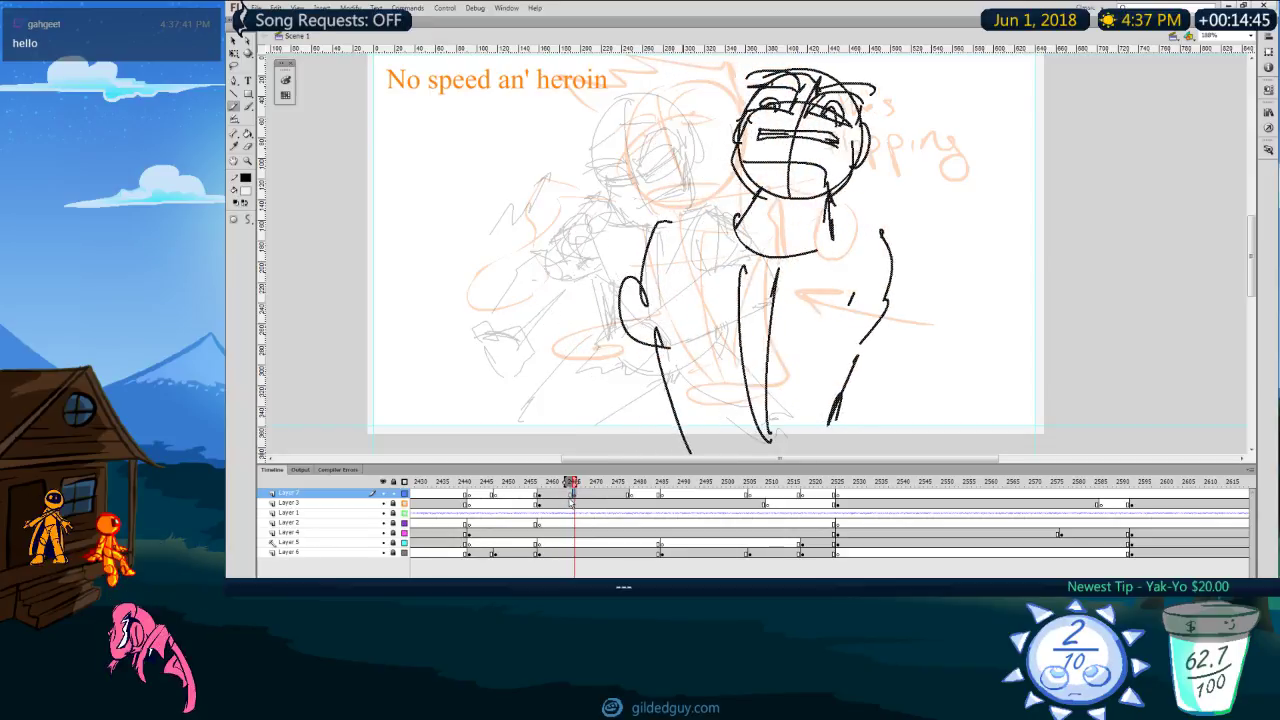
Step: Sketch the raised arm's shoulder, upper arm and wide cuff on the upright pose at about frame 2465
{"action": "key", "text": "comma"}
{"action": "key", "text": "period"}
{"action": "mouse_move", "coordinate": [684, 215]}
{"action": "left_mouse_down"}
{"action": "mouse_move", "coordinate": [700, 261]}
{"action": "mouse_move", "coordinate": [671, 312]}
{"action": "left_mouse_up"}
{"action": "left_click_drag", "start_coordinate": [678, 240], "coordinate": [680, 265]}
{"action": "left_click_drag", "start_coordinate": [678, 214], "coordinate": [696, 229]}
{"action": "left_click_drag", "start_coordinate": [622, 180], "coordinate": [691, 232]}
{"action": "mouse_move", "coordinate": [607, 160]}
{"action": "left_mouse_down"}
{"action": "mouse_move", "coordinate": [640, 165]}
{"action": "mouse_move", "coordinate": [692, 222]}
{"action": "left_mouse_up"}
{"action": "mouse_move", "coordinate": [554, 156]}
{"action": "left_mouse_down"}
{"action": "mouse_move", "coordinate": [545, 205]}
{"action": "mouse_move", "coordinate": [571, 183]}
{"action": "left_mouse_up"}
{"action": "left_click_drag", "start_coordinate": [572, 158], "coordinate": [585, 162]}
{"action": "left_click_drag", "start_coordinate": [461, 207], "coordinate": [556, 165]}
{"action": "left_click_drag", "start_coordinate": [500, 206], "coordinate": [574, 146]}
{"action": "left_click_drag", "start_coordinate": [457, 177], "coordinate": [467, 198]}
{"action": "key", "text": "ctrl+z"}
{"action": "left_click_drag", "start_coordinate": [579, 178], "coordinate": [672, 232]}
Step: Sketch the opposite shoulder's oval cap and the upper arm curve beneath it on the upright pose
{"action": "mouse_move", "coordinate": [841, 272]}
{"action": "left_mouse_down"}
{"action": "mouse_move", "coordinate": [868, 240]}
{"action": "mouse_move", "coordinate": [856, 308]}
{"action": "left_mouse_up"}
{"action": "left_click_drag", "start_coordinate": [888, 242], "coordinate": [860, 334]}
{"action": "key", "text": "ctrl+z"}
{"action": "key", "text": "ctrl+z"}
{"action": "left_click_drag", "start_coordinate": [880, 247], "coordinate": [852, 346]}
{"action": "left_click_drag", "start_coordinate": [812, 272], "coordinate": [832, 245]}
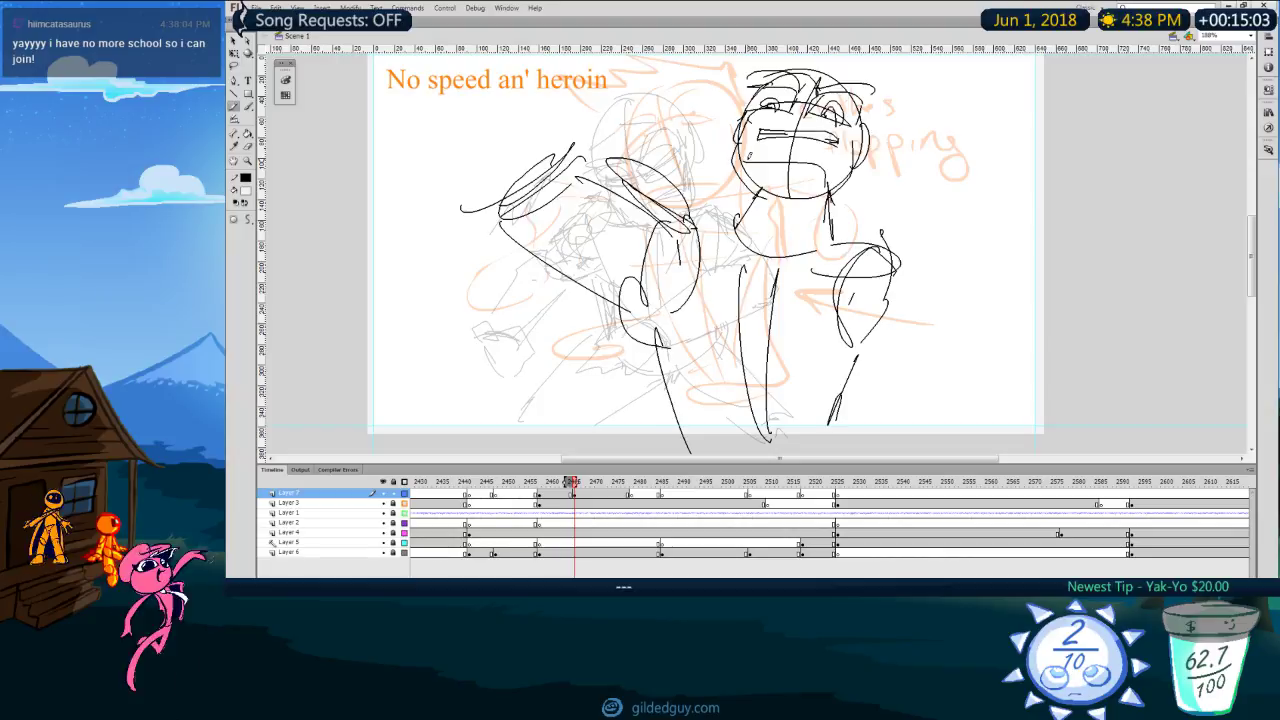
{"action": "mouse_move", "coordinate": [851, 248]}
{"action": "left_mouse_down"}
{"action": "mouse_move", "coordinate": [886, 266]}
{"action": "mouse_move", "coordinate": [880, 247]}
{"action": "left_mouse_up"}
Step: Rough in a narrow oval at the centre of the upright pose's chest with guide lines linking it to the shoulder
{"action": "left_click_drag", "start_coordinate": [829, 253], "coordinate": [757, 289]}
{"action": "left_click_drag", "start_coordinate": [745, 267], "coordinate": [750, 336]}
{"action": "left_click_drag", "start_coordinate": [738, 293], "coordinate": [770, 356]}
{"action": "mouse_move", "coordinate": [731, 298]}
{"action": "left_mouse_down"}
{"action": "mouse_move", "coordinate": [733, 351]}
{"action": "mouse_move", "coordinate": [771, 370]}
{"action": "left_mouse_up"}
{"action": "left_click_drag", "start_coordinate": [758, 373], "coordinate": [816, 328]}
{"action": "mouse_move", "coordinate": [742, 297]}
{"action": "left_mouse_down"}
{"action": "mouse_move", "coordinate": [623, 210]}
{"action": "mouse_move", "coordinate": [577, 258]}
{"action": "mouse_move", "coordinate": [690, 370]}
{"action": "left_mouse_up"}
{"action": "left_click_drag", "start_coordinate": [707, 358], "coordinate": [736, 400]}
{"action": "key", "text": "ctrl+z"}
{"action": "key", "text": "ctrl+z"}
Step: Extend the raised arm's line to the chest, sweep the lower torso curve across to the far shoulder, and compare with the crouched pose
{"action": "mouse_move", "coordinate": [608, 198]}
{"action": "left_mouse_down"}
{"action": "mouse_move", "coordinate": [592, 190]}
{"action": "mouse_move", "coordinate": [697, 370]}
{"action": "left_mouse_up"}
{"action": "left_click_drag", "start_coordinate": [652, 328], "coordinate": [756, 370]}
{"action": "mouse_move", "coordinate": [726, 358]}
{"action": "left_mouse_down"}
{"action": "mouse_move", "coordinate": [758, 374]}
{"action": "mouse_move", "coordinate": [858, 322]}
{"action": "left_mouse_up"}
{"action": "left_click_drag", "start_coordinate": [603, 203], "coordinate": [600, 212]}
{"action": "key", "text": "comma"}
{"action": "key", "text": "period"}
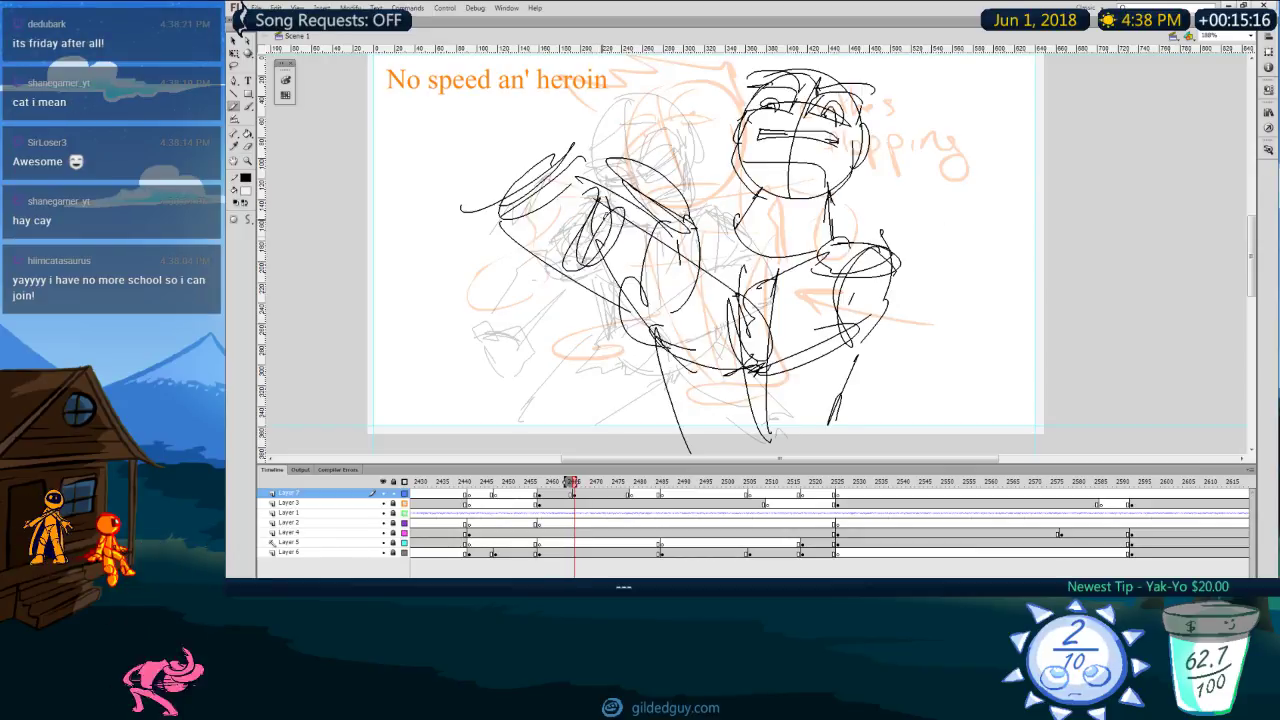
Step: Add contour strokes inside and around the raised arm's cuff
{"action": "mouse_move", "coordinate": [554, 165]}
{"action": "left_mouse_down"}
{"action": "mouse_move", "coordinate": [594, 158]}
{"action": "mouse_move", "coordinate": [526, 208]}
{"action": "left_mouse_up"}
{"action": "left_click_drag", "start_coordinate": [550, 210], "coordinate": [565, 243]}
{"action": "left_click_drag", "start_coordinate": [596, 155], "coordinate": [620, 200]}
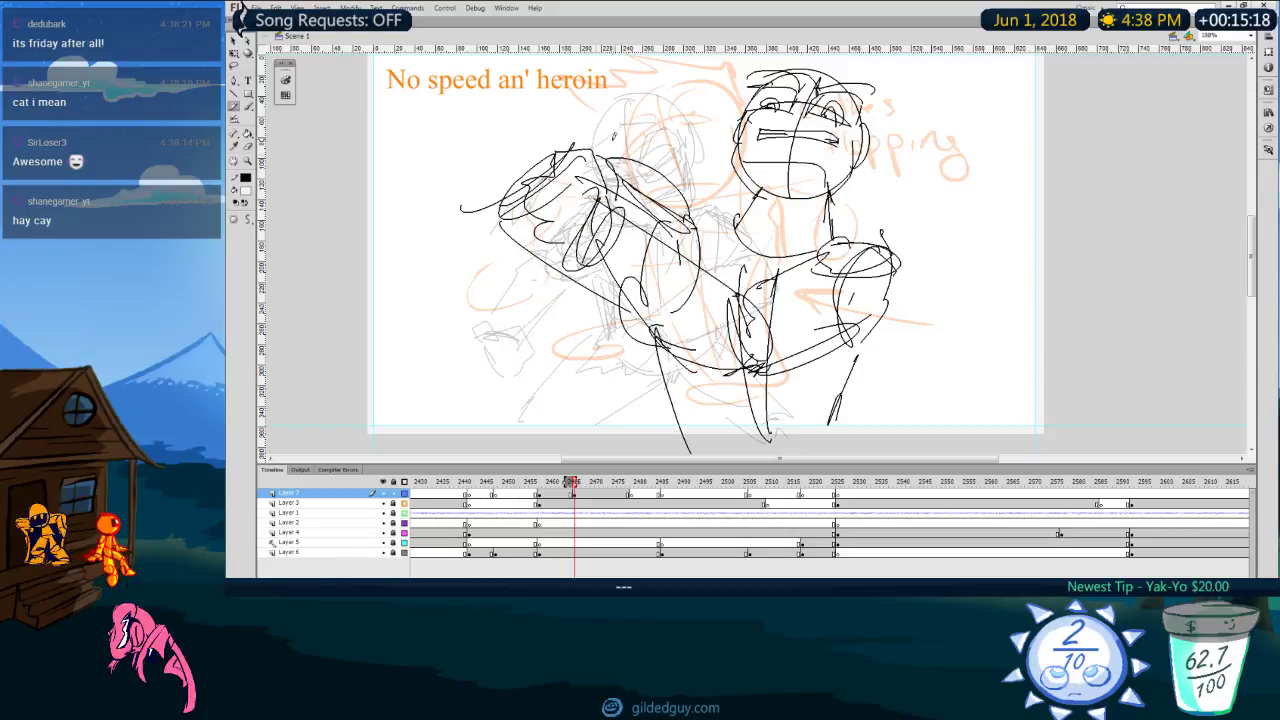
{"action": "left_click_drag", "start_coordinate": [580, 150], "coordinate": [535, 53]}
{"action": "key", "text": "ctrl+z"}
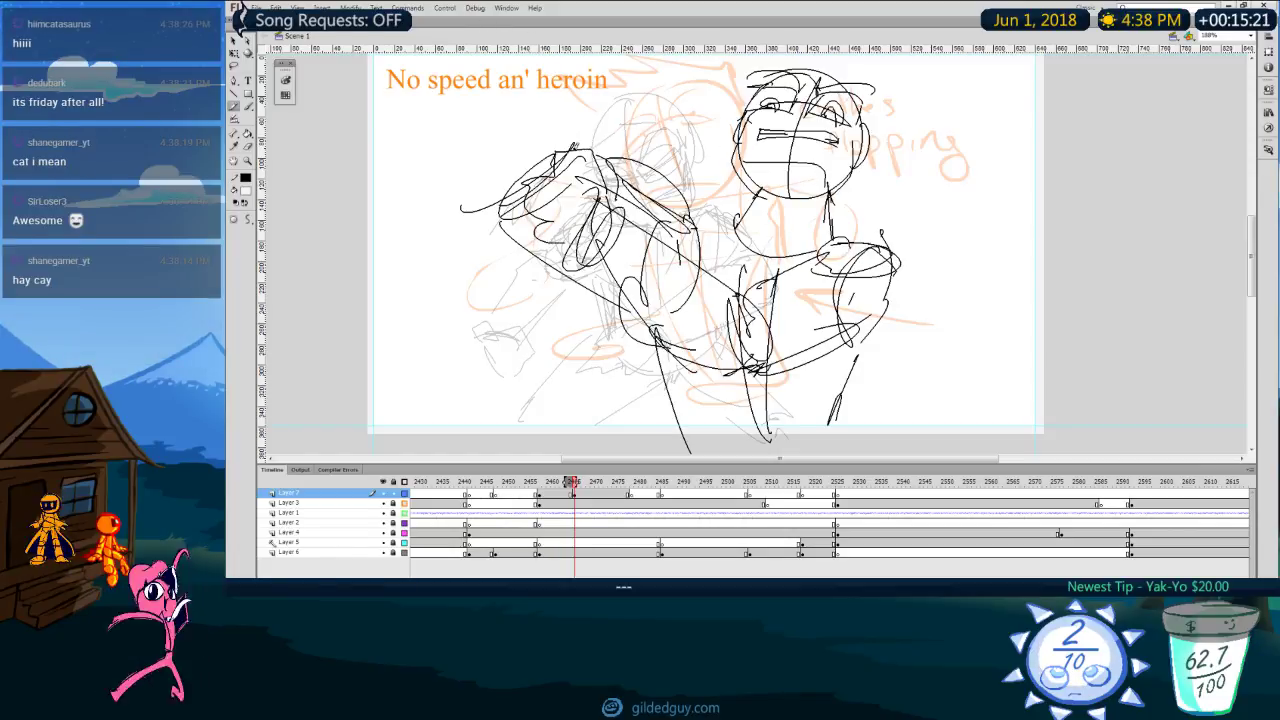
{"action": "left_click_drag", "start_coordinate": [578, 151], "coordinate": [586, 53]}
{"action": "left_click_drag", "start_coordinate": [496, 204], "coordinate": [537, 58]}
{"action": "key", "text": "ctrl+z"}
{"action": "key", "text": "ctrl+z"}
{"action": "left_click_drag", "start_coordinate": [578, 150], "coordinate": [546, 54]}
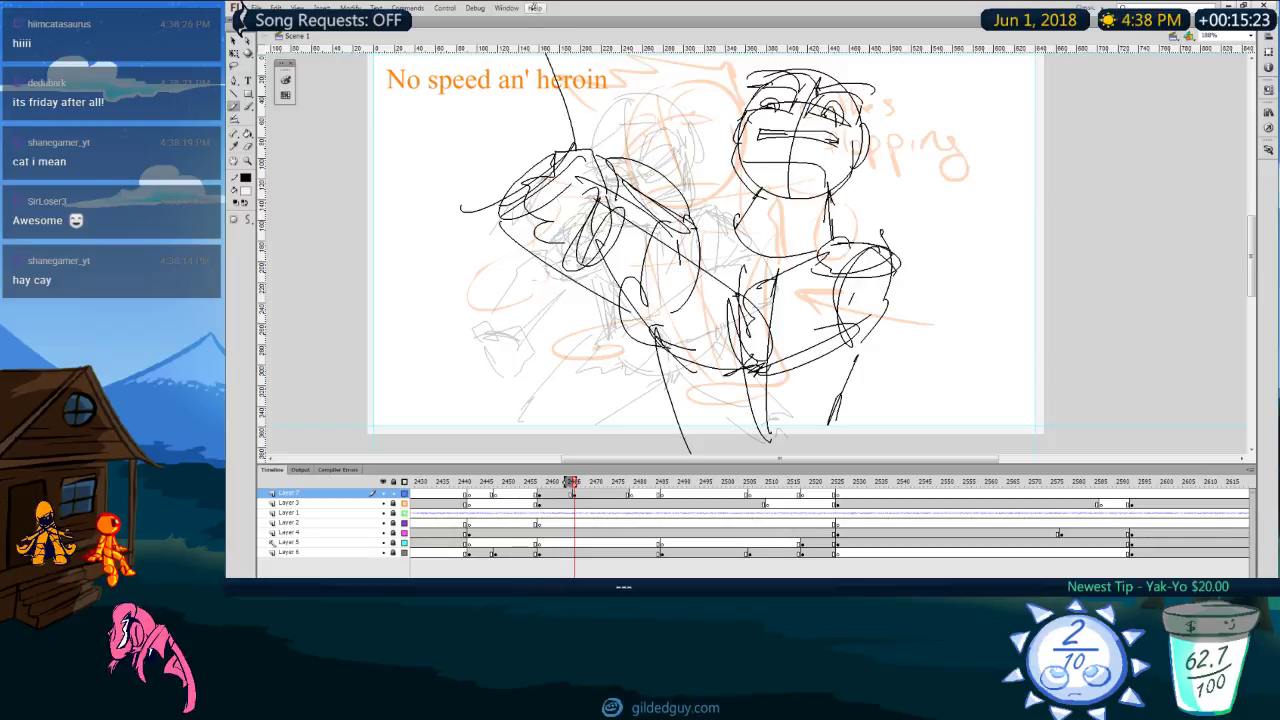
{"action": "key", "text": "ctrl+z"}
{"action": "left_click_drag", "start_coordinate": [572, 150], "coordinate": [563, 54]}
{"action": "left_click_drag", "start_coordinate": [498, 196], "coordinate": [493, 54]}
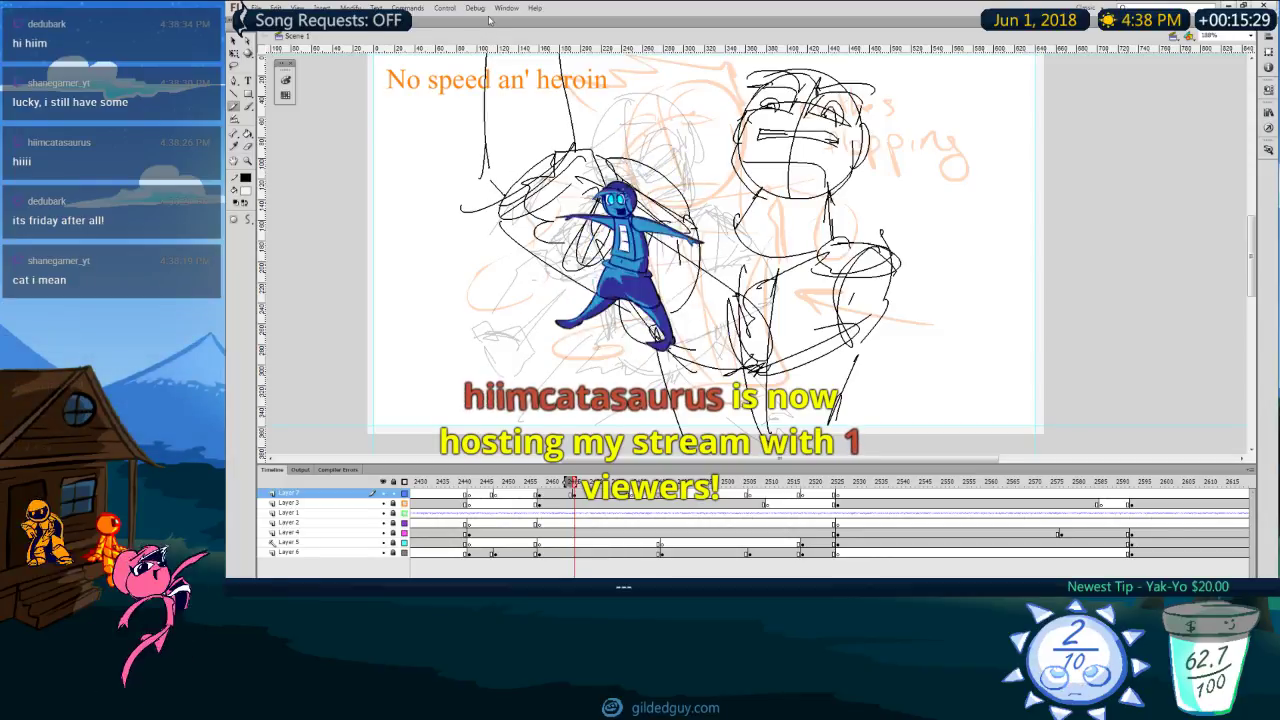
{"action": "key", "text": "ctrl+z"}
{"action": "key", "text": "ctrl+z"}
{"action": "left_click_drag", "start_coordinate": [577, 149], "coordinate": [506, 55]}
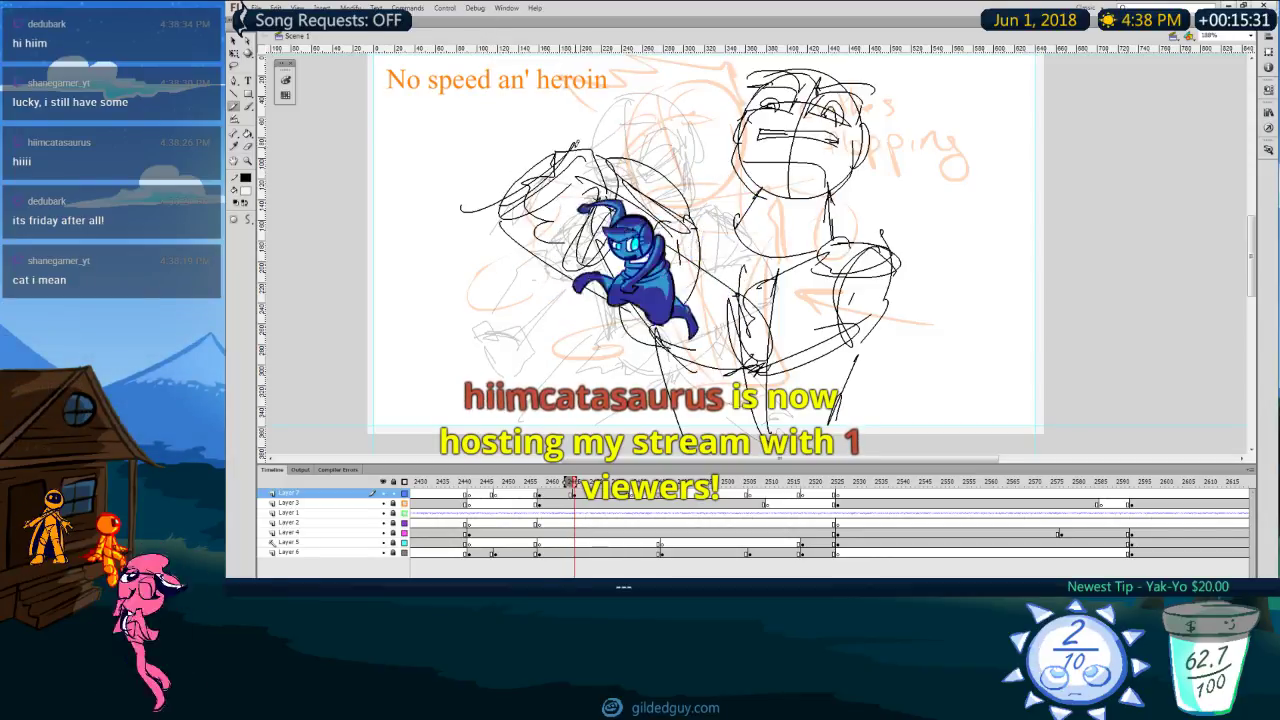
{"action": "key", "text": "ctrl+z"}
Step: Draw the two edges of the raised forearm running diagonally off the canvas's upper edge, compare with the crouched pose, and add wrist strokes
{"action": "left_click_drag", "start_coordinate": [574, 140], "coordinate": [506, 54]}
{"action": "left_click_drag", "start_coordinate": [520, 198], "coordinate": [454, 54]}
{"action": "key", "text": "comma"}
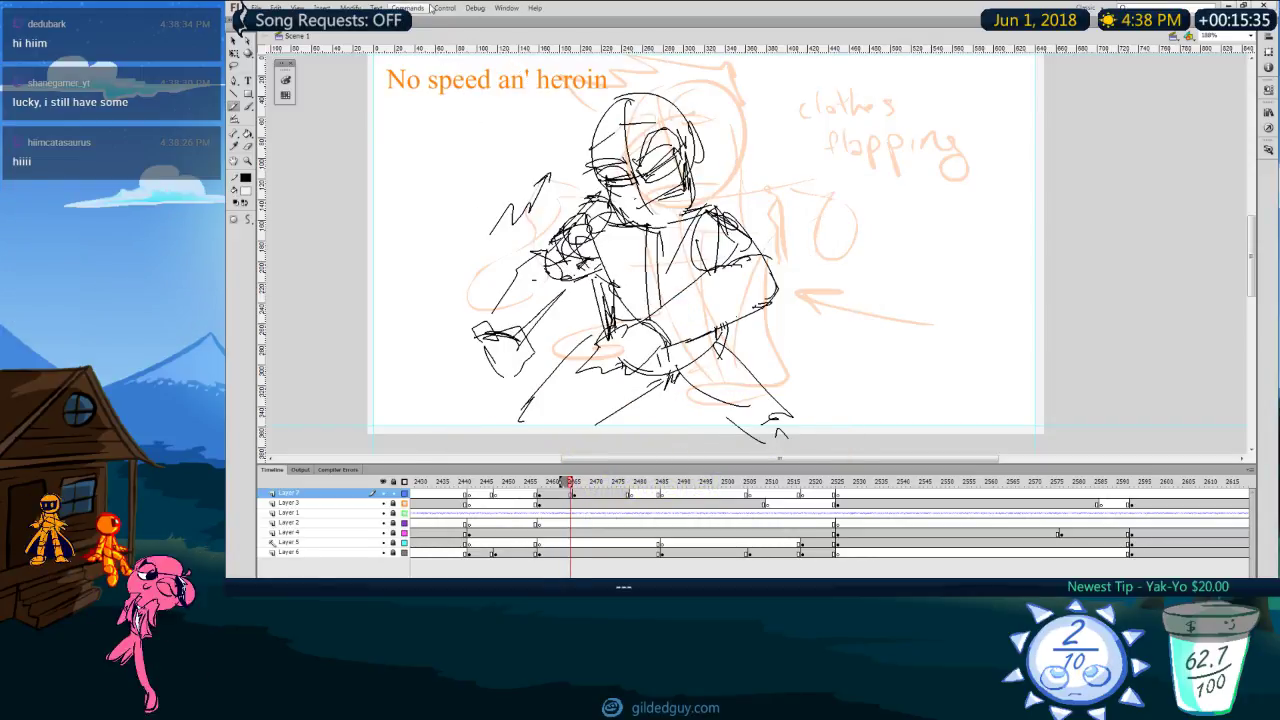
{"action": "key", "text": "period"}
{"action": "mouse_move", "coordinate": [568, 90]}
{"action": "left_mouse_down"}
{"action": "mouse_move", "coordinate": [590, 139]}
{"action": "mouse_move", "coordinate": [575, 124]}
{"action": "left_mouse_up"}
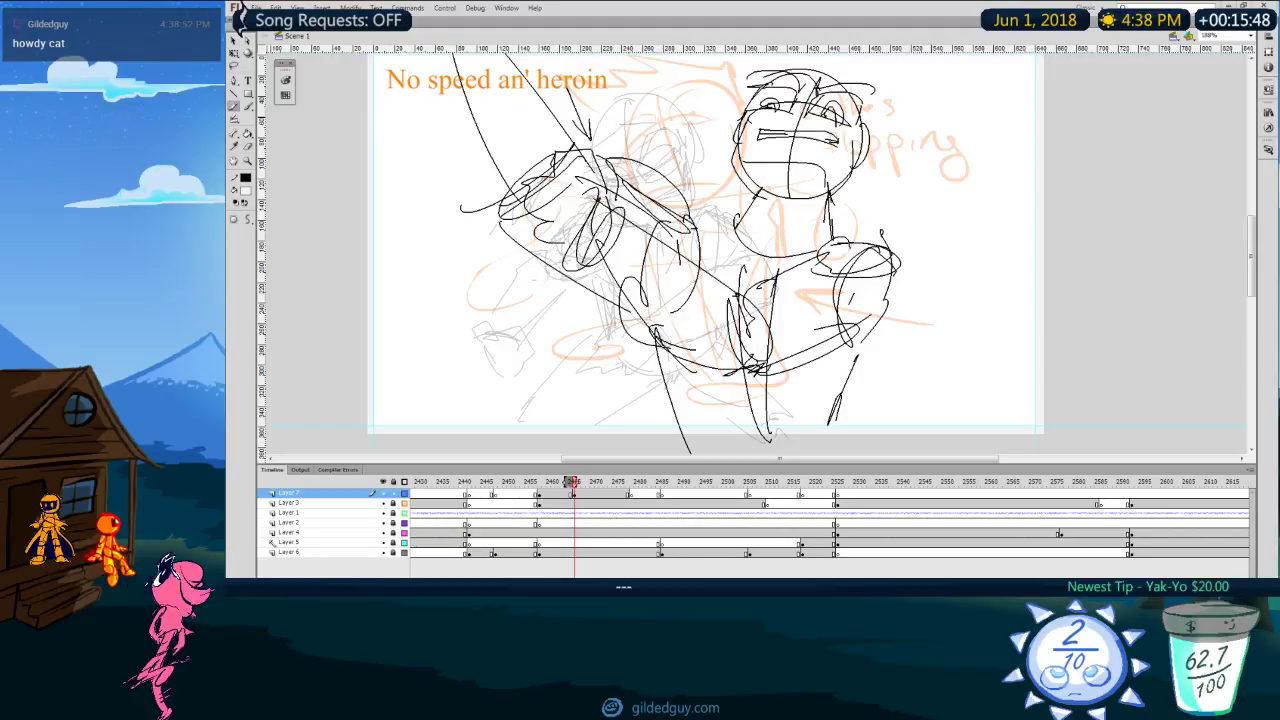
Step: Play back the sequence around the crouched and upright poses to judge their timing
{"action": "left_click", "coordinate": [538, 482]}
{"action": "key", "text": "Return"}
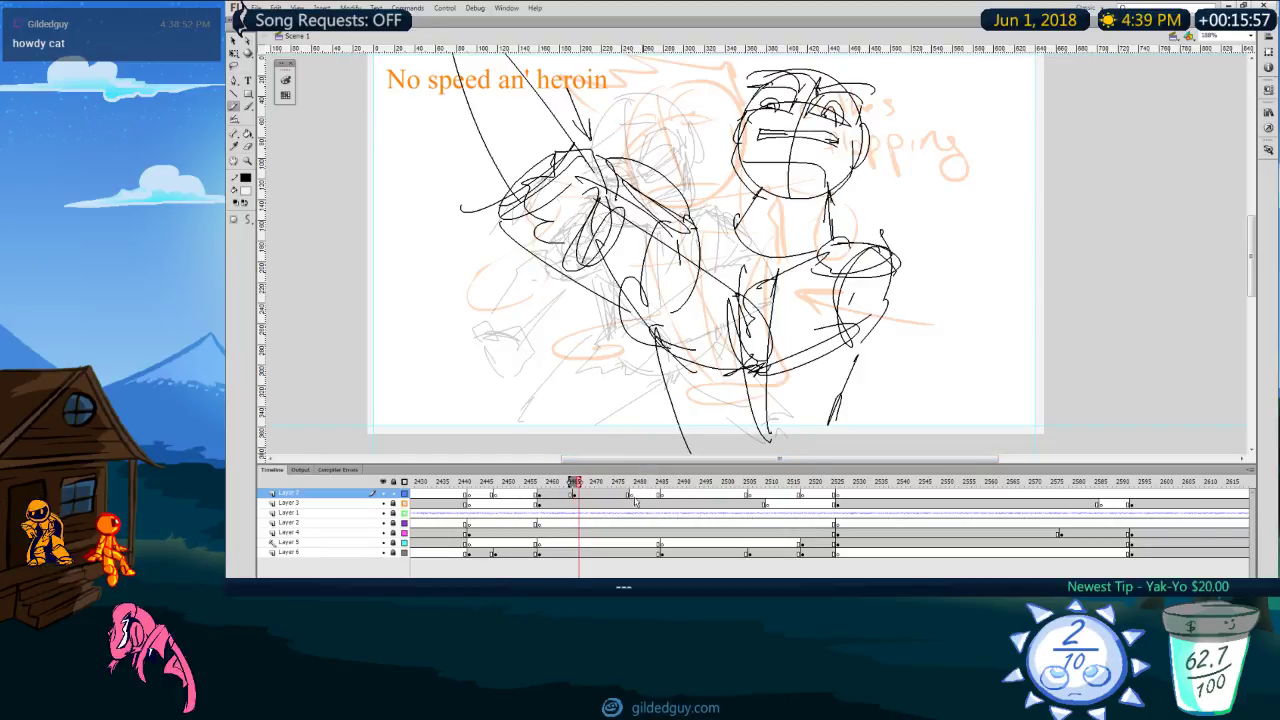
{"action": "left_click", "coordinate": [632, 498]}
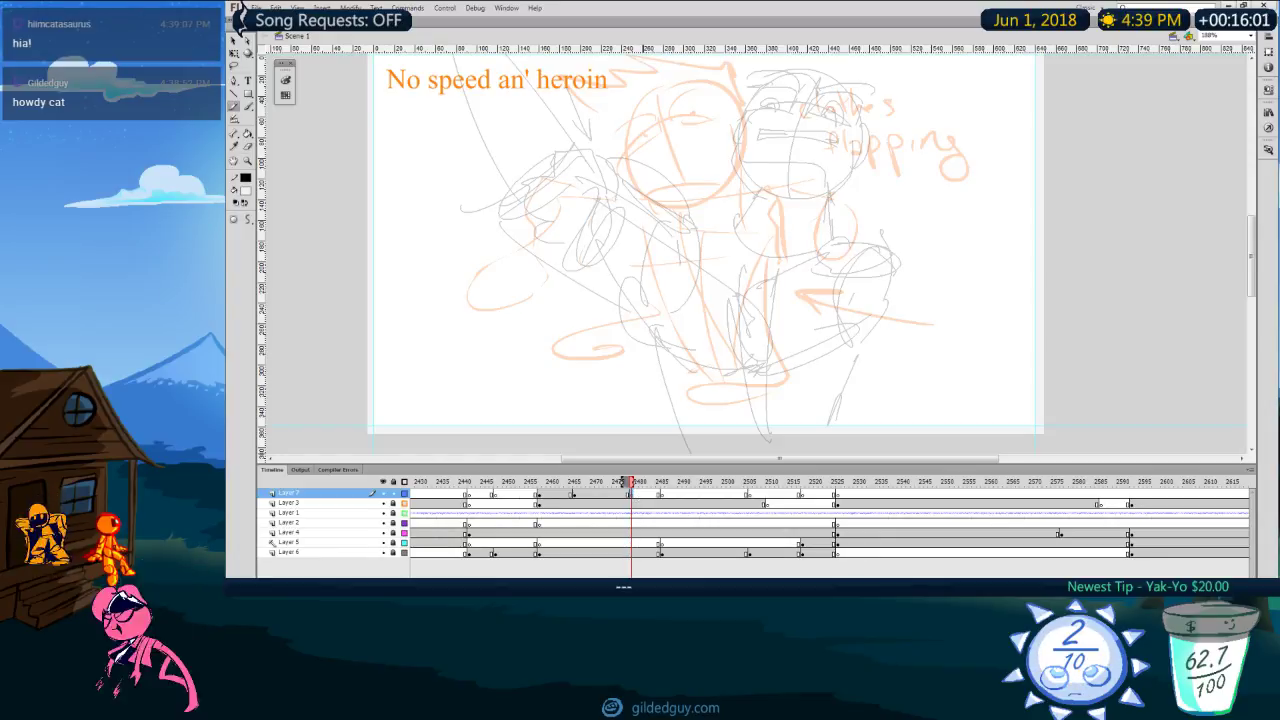
{"action": "left_click_drag", "start_coordinate": [552, 484], "coordinate": [523, 484]}
{"action": "key", "text": "Return"}
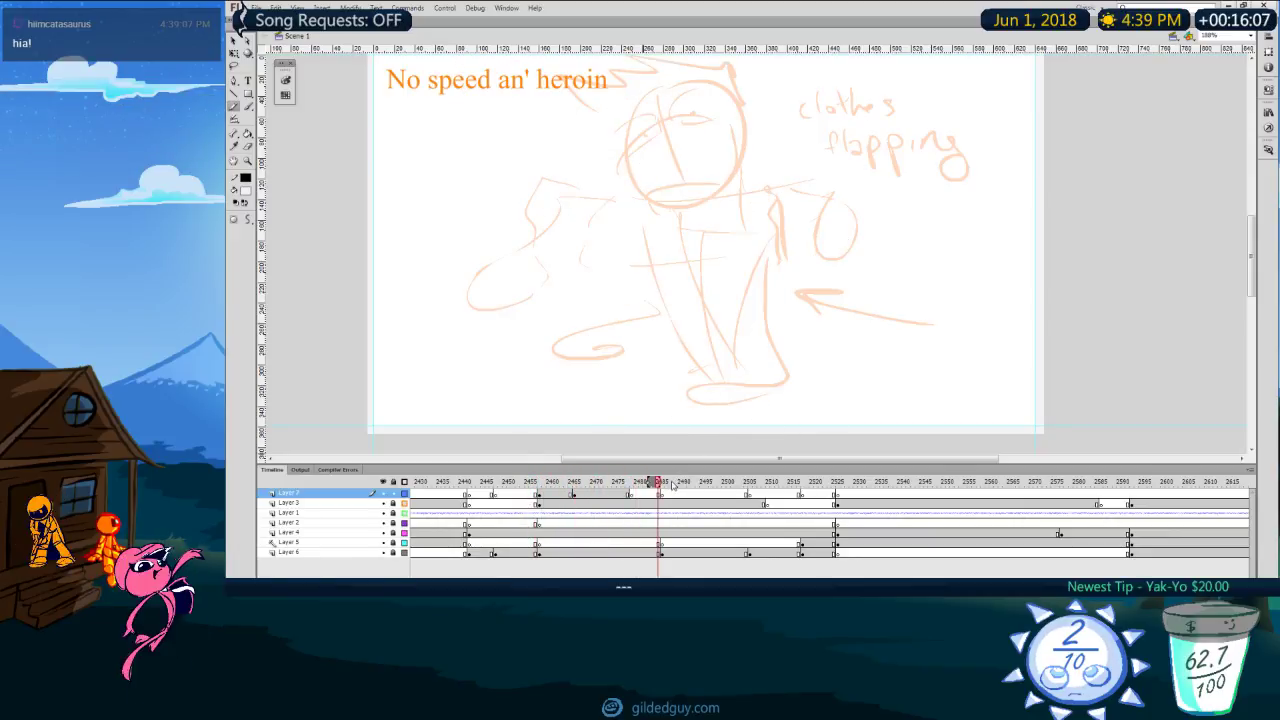
Step: Move the upright pose drawing from frame 2465 to the same canvas position on the keyframe at about frame 2478
{"action": "left_click", "coordinate": [622, 496]}
{"action": "key", "text": "ctrl+x"}
{"action": "left_click", "coordinate": [631, 496]}
{"action": "key", "text": "ctrl+shift+v"}
{"action": "left_click", "coordinate": [572, 496]}
{"action": "left_click", "coordinate": [575, 497]}
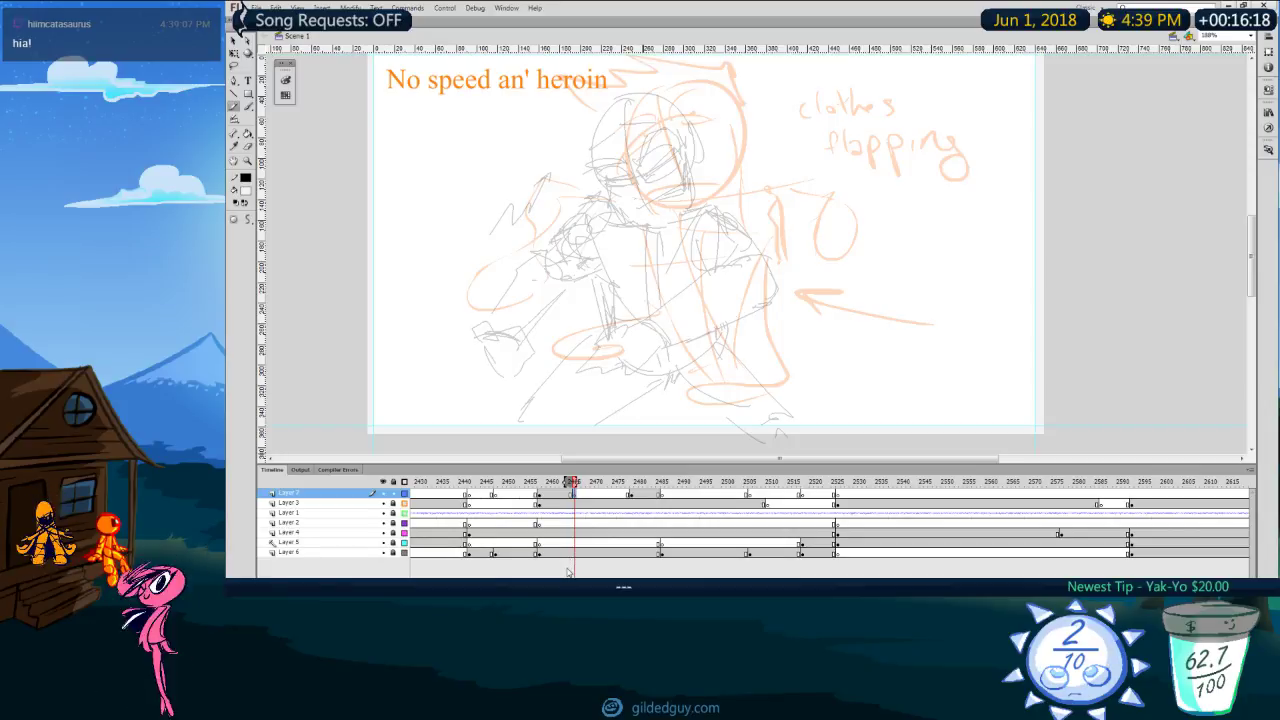
Step: Play back from the crouched pose at about frame 2457 to check the gap before the moved upright pose
{"action": "left_click", "coordinate": [536, 483]}
{"action": "key", "text": "Return"}
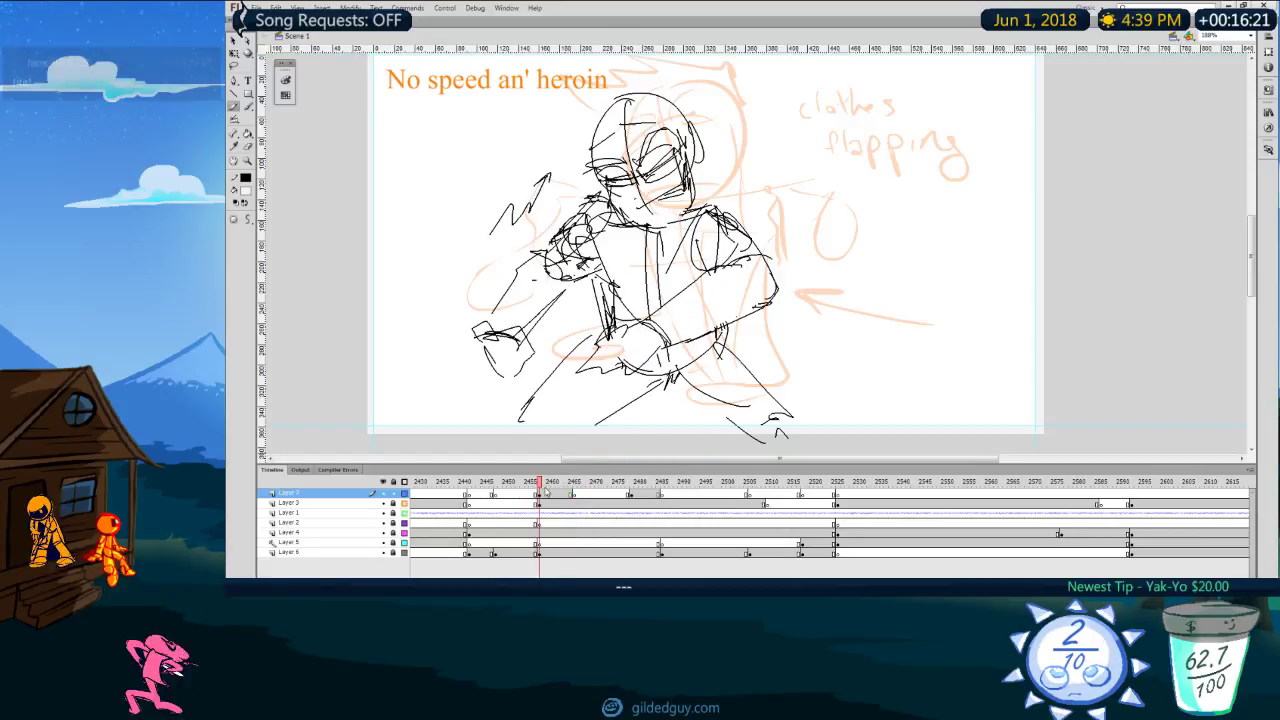
{"action": "key", "text": "Return"}
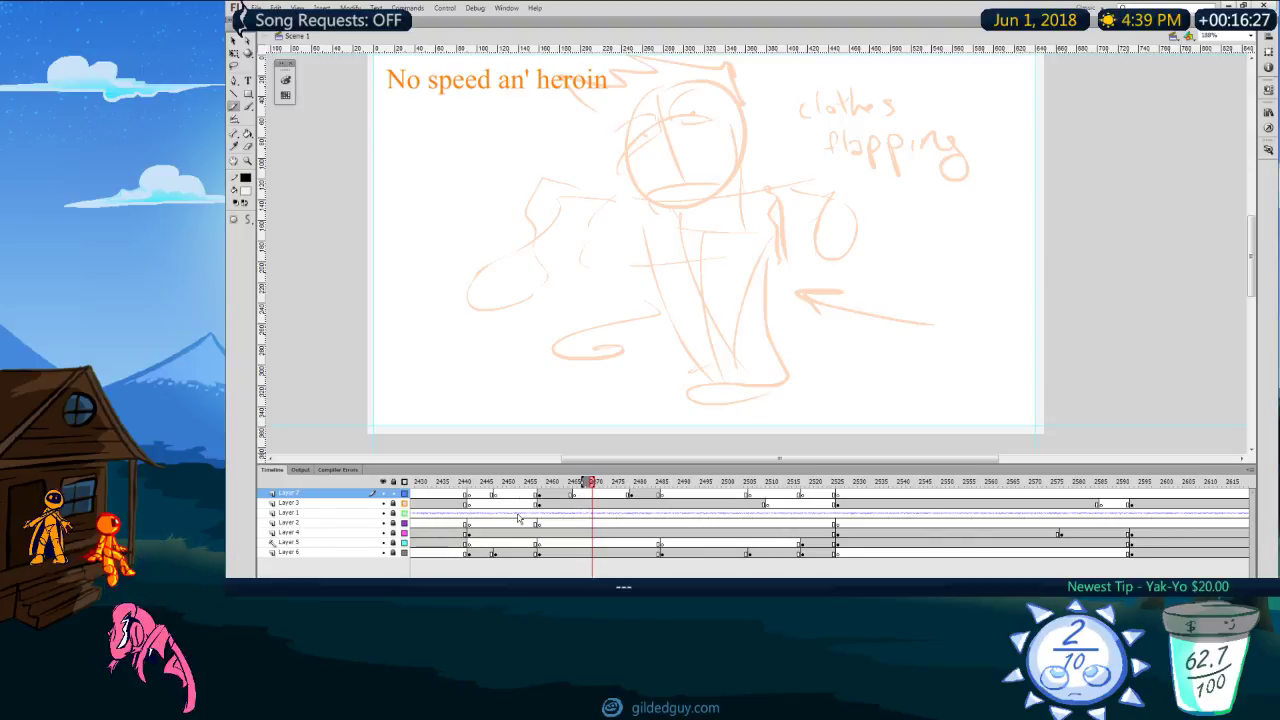
{"action": "left_click_drag", "start_coordinate": [553, 483], "coordinate": [535, 484]}
{"action": "key", "text": "Return"}
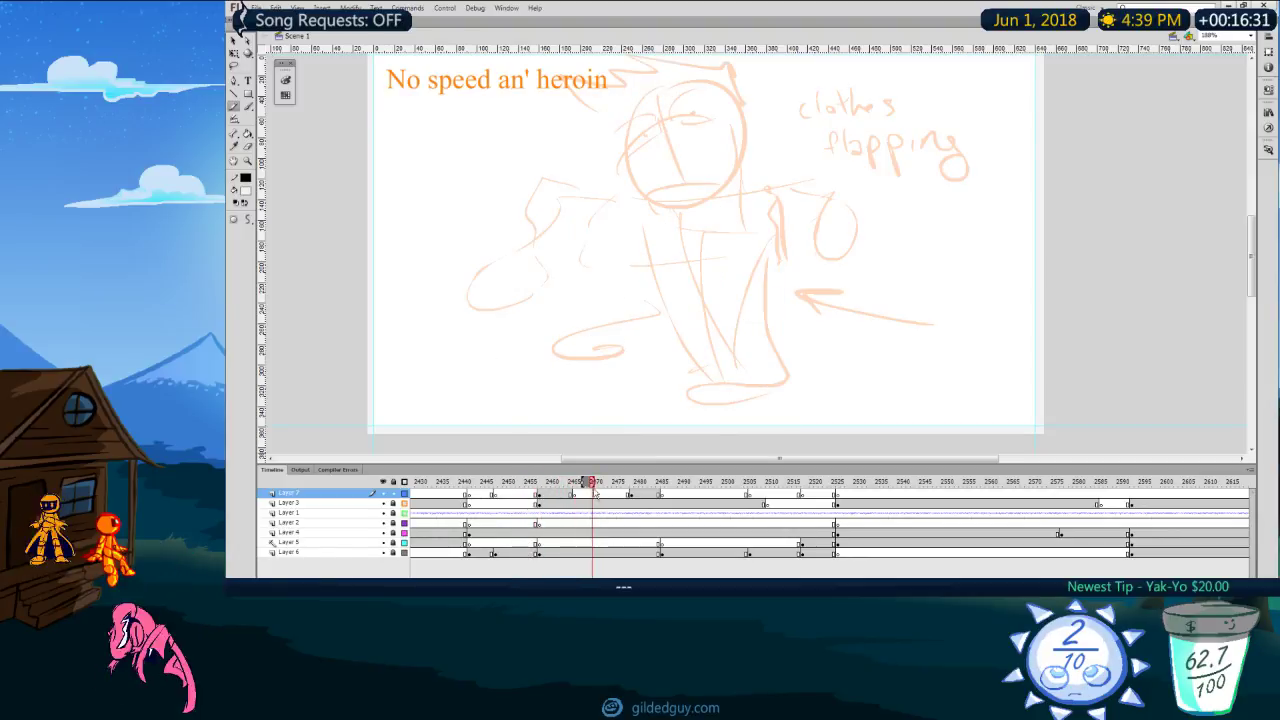
Step: Sketch a large round head with a centre line, eyes, angry brows and jaw on the blank keyframe at about frame 2465
{"action": "left_click", "coordinate": [574, 494]}
{"action": "left_click_drag", "start_coordinate": [713, 130], "coordinate": [678, 137]}
{"action": "key", "text": "ctrl+z"}
{"action": "left_click_drag", "start_coordinate": [717, 99], "coordinate": [719, 281]}
{"action": "key", "text": "ctrl+z"}
{"action": "mouse_move", "coordinate": [716, 126]}
{"action": "left_mouse_down"}
{"action": "mouse_move", "coordinate": [699, 193]}
{"action": "mouse_move", "coordinate": [718, 287]}
{"action": "left_mouse_up"}
{"action": "mouse_move", "coordinate": [645, 207]}
{"action": "left_mouse_down"}
{"action": "mouse_move", "coordinate": [761, 231]}
{"action": "mouse_move", "coordinate": [715, 256]}
{"action": "mouse_move", "coordinate": [775, 170]}
{"action": "left_mouse_up"}
{"action": "mouse_move", "coordinate": [735, 255]}
{"action": "left_mouse_down"}
{"action": "mouse_move", "coordinate": [778, 163]}
{"action": "mouse_move", "coordinate": [745, 219]}
{"action": "mouse_move", "coordinate": [779, 229]}
{"action": "left_mouse_up"}
{"action": "mouse_move", "coordinate": [749, 192]}
{"action": "left_mouse_down"}
{"action": "mouse_move", "coordinate": [752, 229]}
{"action": "mouse_move", "coordinate": [743, 200]}
{"action": "left_mouse_up"}
{"action": "left_click_drag", "start_coordinate": [646, 189], "coordinate": [697, 250]}
{"action": "mouse_move", "coordinate": [643, 207]}
{"action": "left_mouse_down"}
{"action": "mouse_move", "coordinate": [652, 252]}
{"action": "mouse_move", "coordinate": [700, 314]}
{"action": "left_mouse_up"}
{"action": "mouse_move", "coordinate": [794, 220]}
{"action": "left_mouse_down"}
{"action": "mouse_move", "coordinate": [786, 280]}
{"action": "mouse_move", "coordinate": [722, 322]}
{"action": "left_mouse_up"}
{"action": "mouse_move", "coordinate": [704, 216]}
{"action": "left_mouse_down"}
{"action": "mouse_move", "coordinate": [714, 162]}
{"action": "mouse_move", "coordinate": [774, 146]}
{"action": "left_mouse_up"}
{"action": "mouse_move", "coordinate": [705, 216]}
{"action": "left_mouse_down"}
{"action": "mouse_move", "coordinate": [747, 175]}
{"action": "mouse_move", "coordinate": [622, 172]}
{"action": "left_mouse_up"}
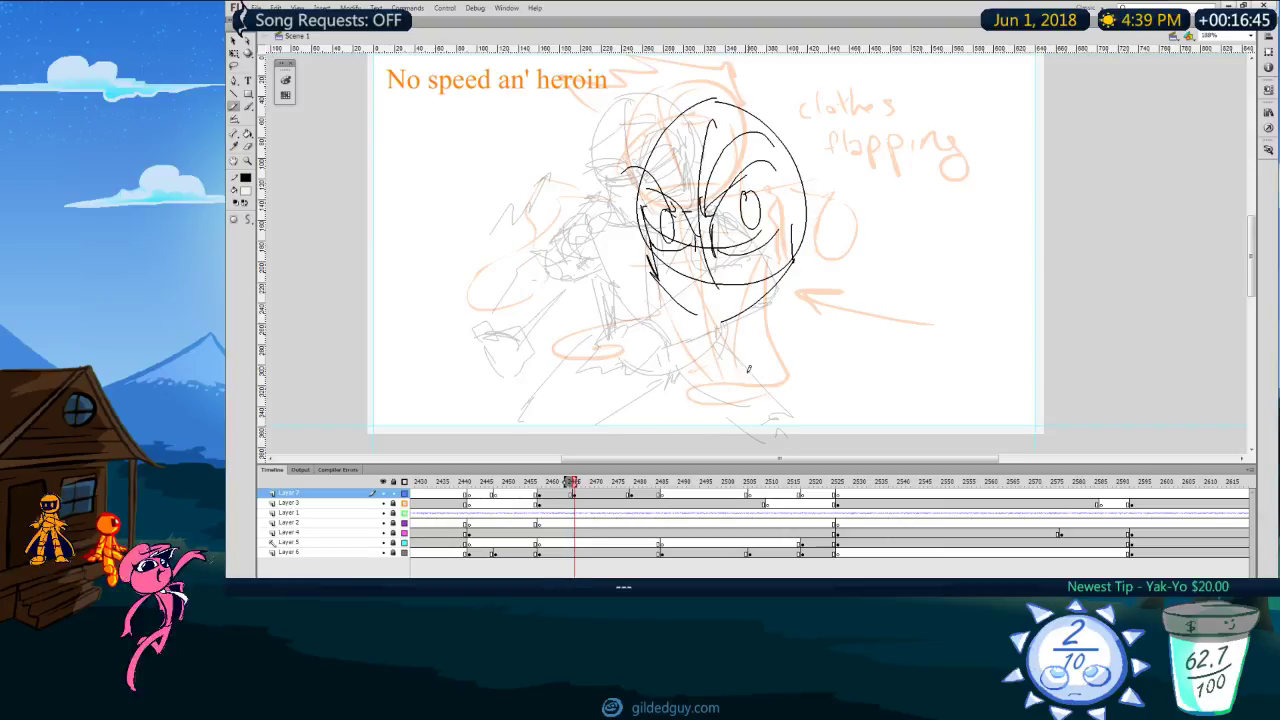
Step: Sketch the two sides of the neck beneath the large head, undoing the misplaced strokes
{"action": "left_click_drag", "start_coordinate": [768, 273], "coordinate": [777, 326]}
{"action": "mouse_move", "coordinate": [681, 279]}
{"action": "left_mouse_down"}
{"action": "mouse_move", "coordinate": [748, 320]}
{"action": "mouse_move", "coordinate": [790, 305]}
{"action": "left_mouse_up"}
{"action": "mouse_move", "coordinate": [774, 317]}
{"action": "left_mouse_down"}
{"action": "mouse_move", "coordinate": [808, 280]}
{"action": "mouse_move", "coordinate": [803, 268]}
{"action": "left_mouse_up"}
{"action": "key", "text": "ctrl+z"}
{"action": "key", "text": "ctrl+z"}
{"action": "key", "text": "ctrl+z"}
{"action": "left_click_drag", "start_coordinate": [684, 298], "coordinate": [686, 326]}
Step: Rough in both shoulder lines and the curved arm and chest contour on the near side of the new pose
{"action": "mouse_move", "coordinate": [788, 290]}
{"action": "left_mouse_down"}
{"action": "mouse_move", "coordinate": [802, 268]}
{"action": "mouse_move", "coordinate": [838, 271]}
{"action": "mouse_move", "coordinate": [865, 314]}
{"action": "left_mouse_up"}
{"action": "left_click_drag", "start_coordinate": [621, 212], "coordinate": [577, 228]}
{"action": "left_click_drag", "start_coordinate": [820, 262], "coordinate": [878, 352]}
{"action": "left_click_drag", "start_coordinate": [736, 348], "coordinate": [838, 424]}
{"action": "left_click_drag", "start_coordinate": [858, 320], "coordinate": [862, 424]}
Step: Sketch the far side of the torso from the shoulder down to the canvas's lower edge
{"action": "left_click_drag", "start_coordinate": [650, 202], "coordinate": [590, 274]}
{"action": "left_click_drag", "start_coordinate": [588, 212], "coordinate": [648, 322]}
{"action": "left_click_drag", "start_coordinate": [616, 294], "coordinate": [710, 390]}
{"action": "mouse_move", "coordinate": [620, 336]}
{"action": "left_mouse_down"}
{"action": "mouse_move", "coordinate": [664, 398]}
{"action": "mouse_move", "coordinate": [657, 436]}
{"action": "left_mouse_up"}
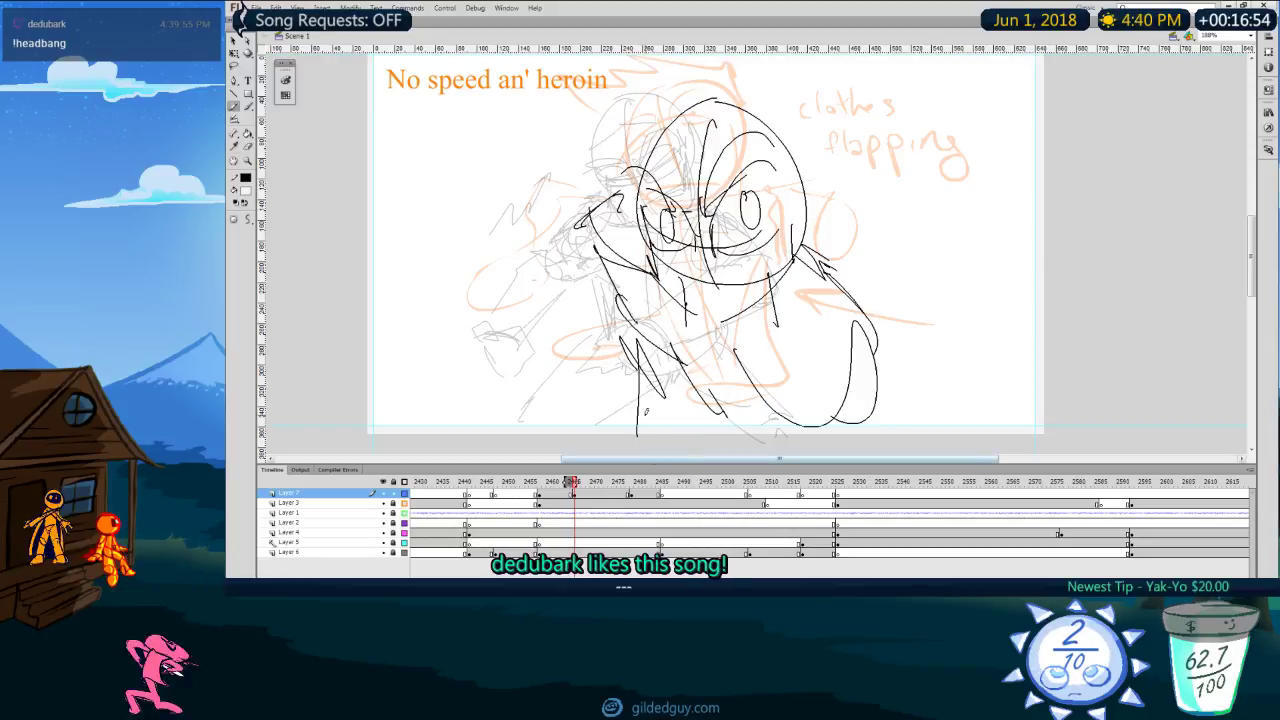
{"action": "key", "text": "ctrl+z"}
{"action": "left_click_drag", "start_coordinate": [626, 340], "coordinate": [645, 440]}
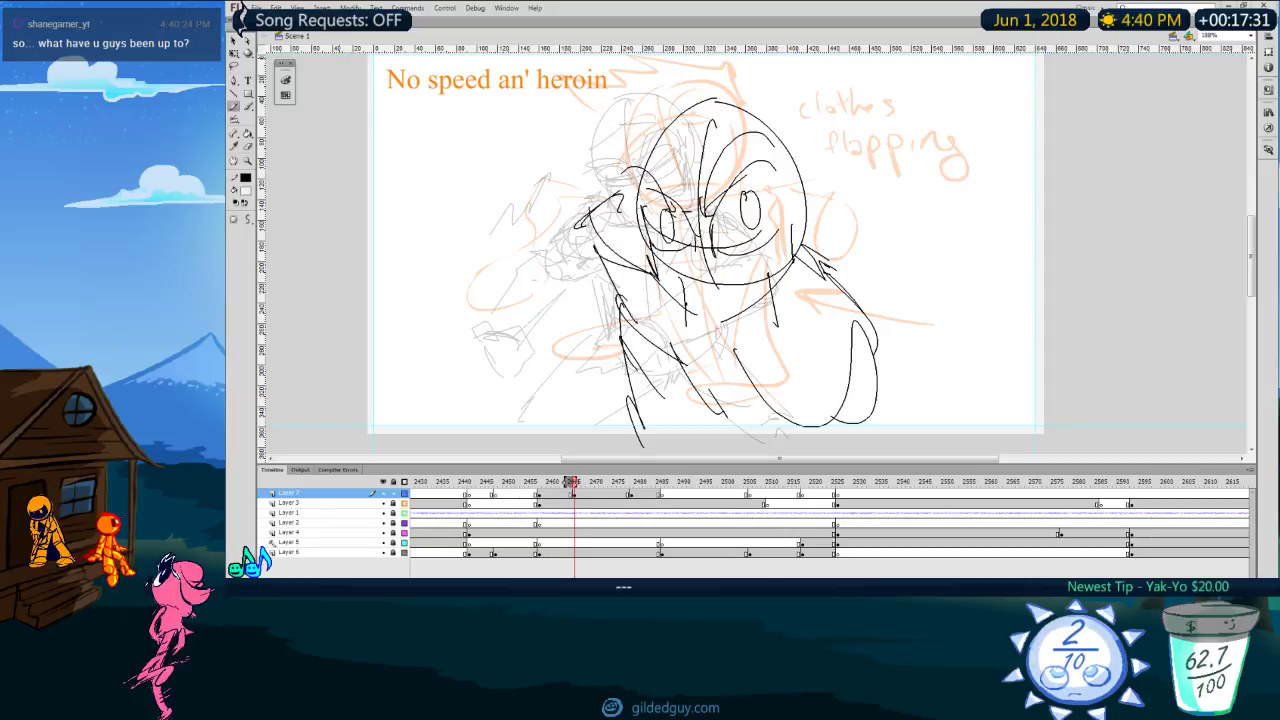
Step: Sketch the raised far shoulder and the wavy lower torso line on the pose at about frame 2465
{"action": "mouse_move", "coordinate": [583, 490]}
{"action": "left_mouse_down"}
{"action": "mouse_move", "coordinate": [524, 488]}
{"action": "mouse_move", "coordinate": [653, 488]}
{"action": "mouse_move", "coordinate": [521, 488]}
{"action": "mouse_move", "coordinate": [574, 488]}
{"action": "left_mouse_up"}
{"action": "key", "text": "alt+shift+o"}
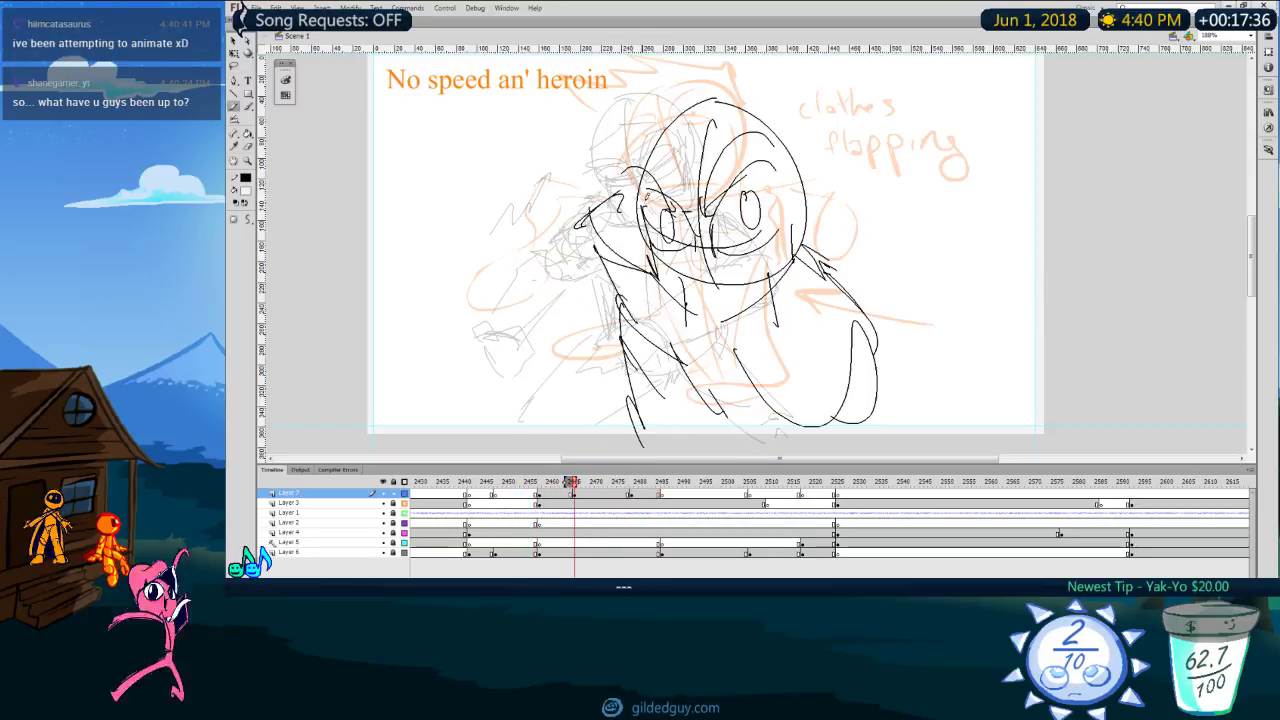
{"action": "left_click_drag", "start_coordinate": [584, 126], "coordinate": [562, 245]}
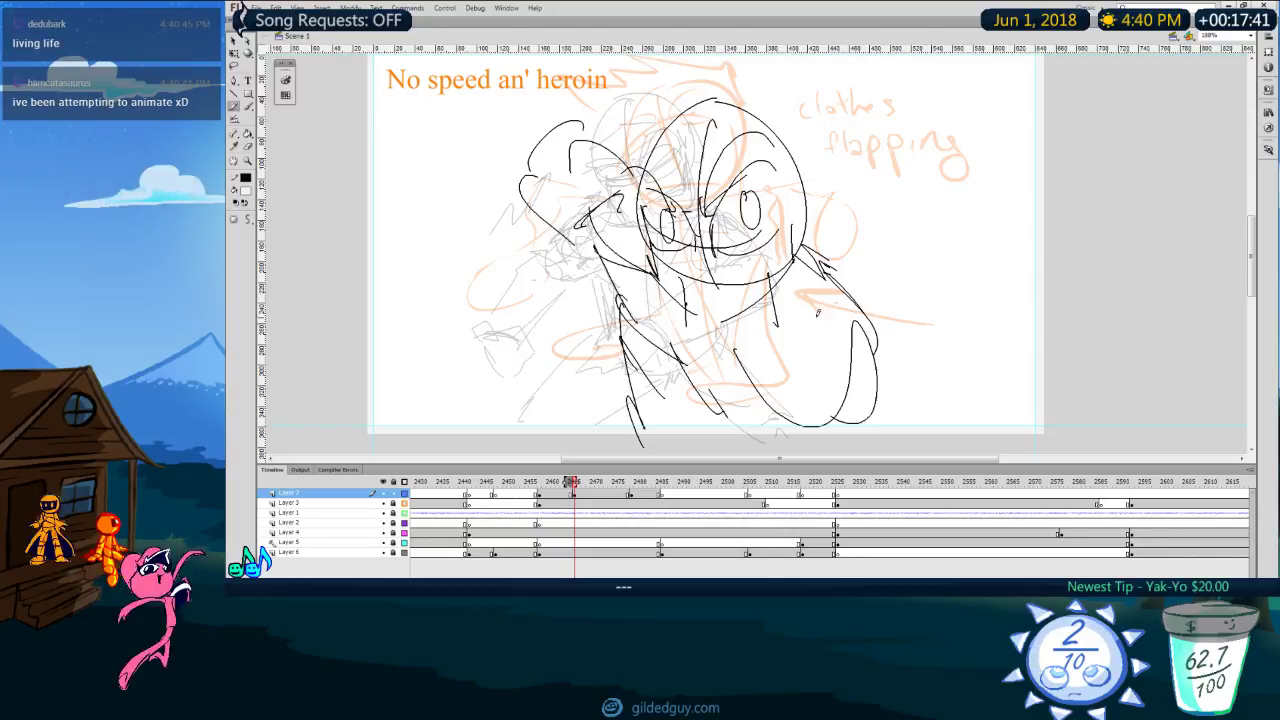
{"action": "left_click_drag", "start_coordinate": [690, 440], "coordinate": [842, 446]}
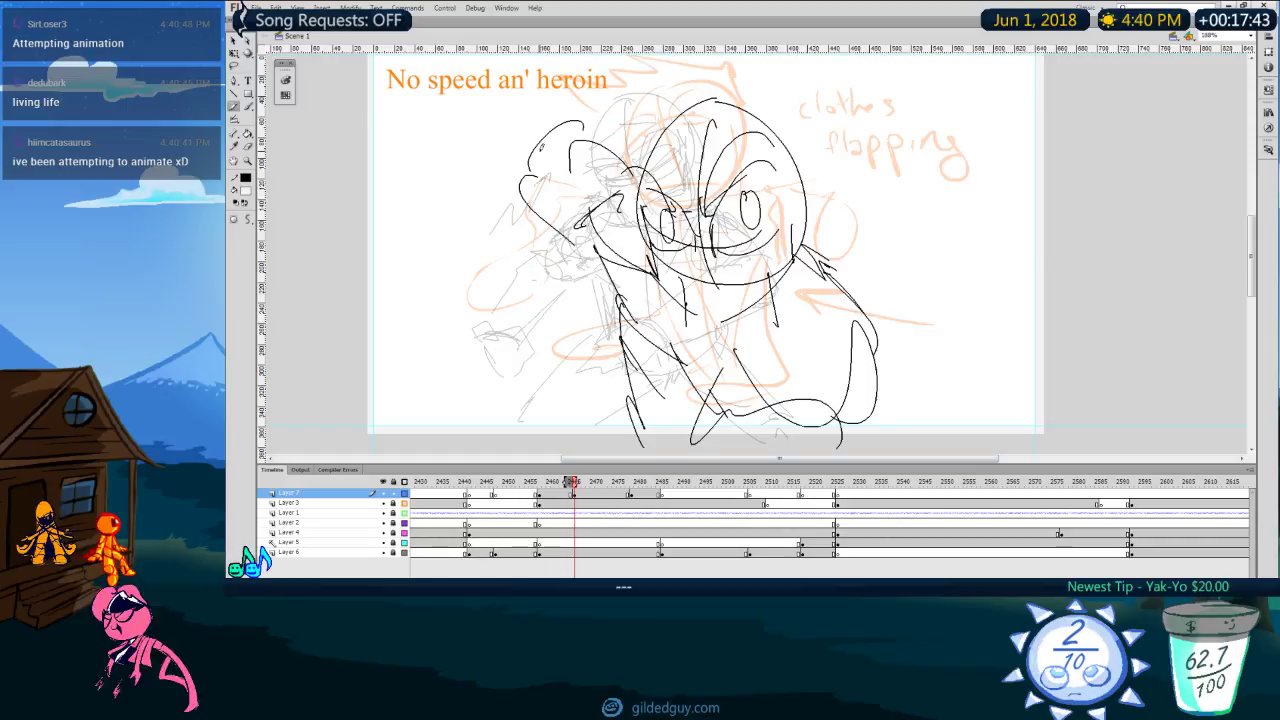
Step: Draw the far arm stretched outward from the shoulder with its cuff folds and hand end, and compare with the neighbouring frames
{"action": "left_click_drag", "start_coordinate": [580, 127], "coordinate": [433, 126]}
{"action": "mouse_move", "coordinate": [386, 125]}
{"action": "left_mouse_down"}
{"action": "mouse_move", "coordinate": [412, 119]}
{"action": "mouse_move", "coordinate": [380, 150]}
{"action": "left_mouse_up"}
{"action": "mouse_move", "coordinate": [543, 109]}
{"action": "left_mouse_down"}
{"action": "mouse_move", "coordinate": [447, 166]}
{"action": "mouse_move", "coordinate": [507, 153]}
{"action": "left_mouse_up"}
{"action": "mouse_move", "coordinate": [527, 128]}
{"action": "left_mouse_down"}
{"action": "mouse_move", "coordinate": [484, 180]}
{"action": "mouse_move", "coordinate": [508, 166]}
{"action": "left_mouse_up"}
{"action": "mouse_move", "coordinate": [508, 168]}
{"action": "left_mouse_down"}
{"action": "mouse_move", "coordinate": [514, 194]}
{"action": "mouse_move", "coordinate": [581, 244]}
{"action": "mouse_move", "coordinate": [498, 200]}
{"action": "left_mouse_up"}
{"action": "left_click_drag", "start_coordinate": [488, 181], "coordinate": [392, 175]}
{"action": "key", "text": "ctrl+z"}
{"action": "left_click_drag", "start_coordinate": [493, 185], "coordinate": [386, 157]}
{"action": "key", "text": "comma"}
{"action": "key", "text": "period"}
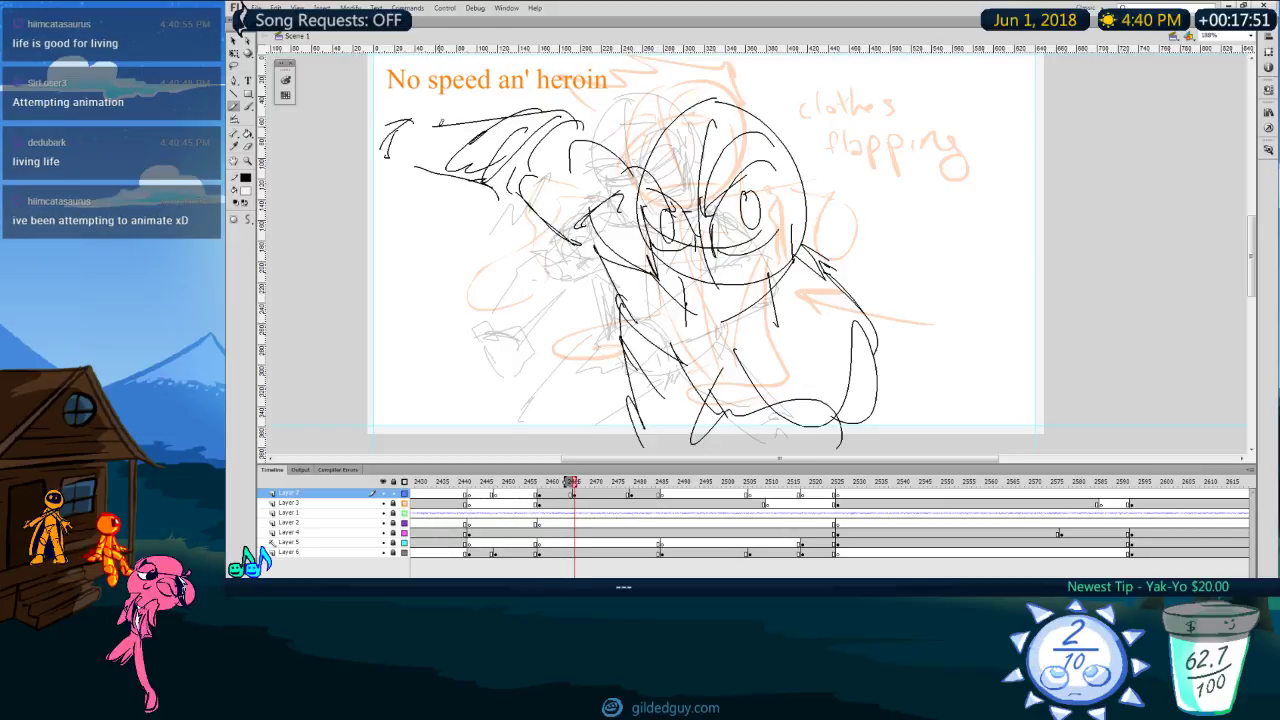
{"action": "key", "text": "period"}
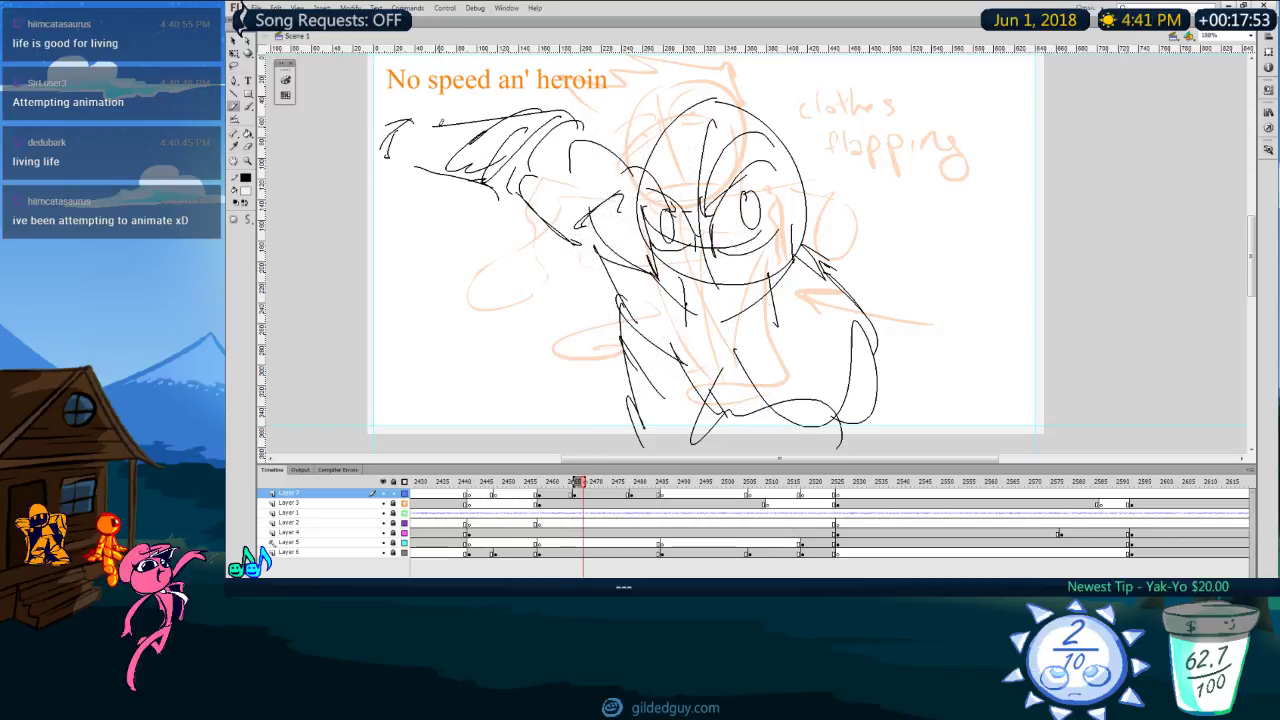
Step: Play back from about frame 2456 through the new pose and step on to the following storyboard frames
{"action": "left_click", "coordinate": [532, 483]}
{"action": "key", "text": "Return"}
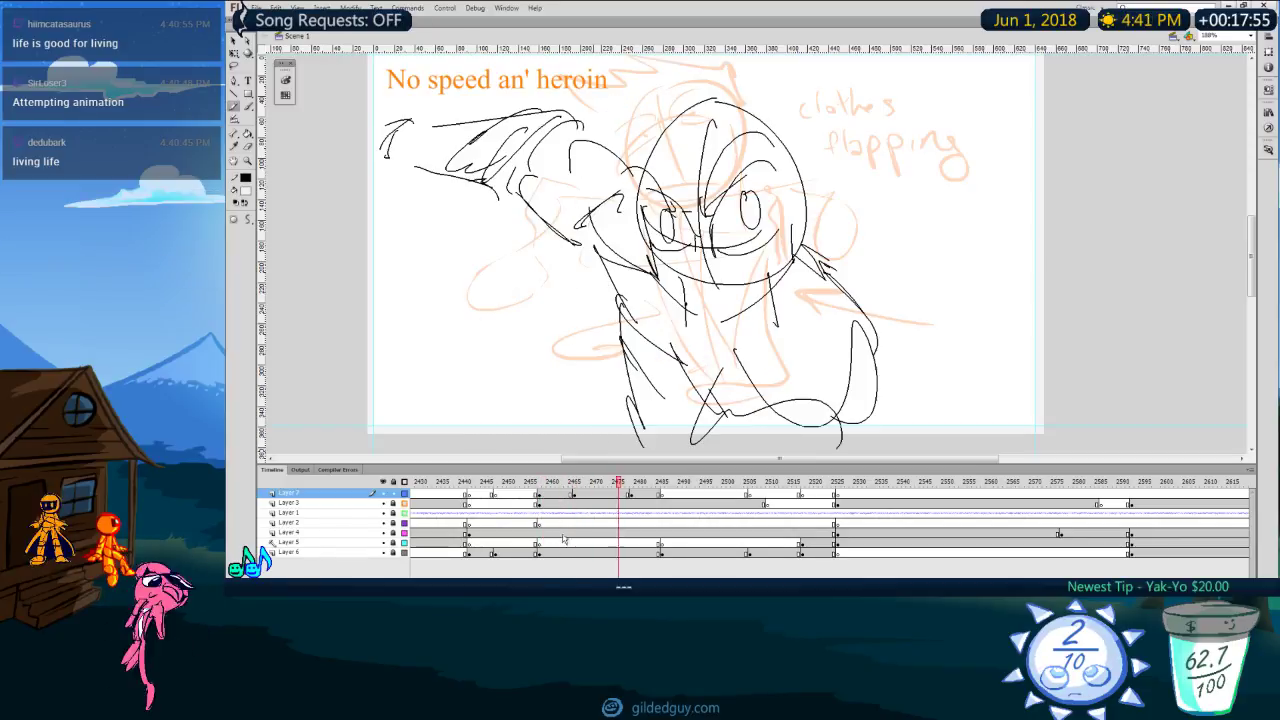
{"action": "key", "text": "Return"}
{"action": "key", "text": "period"}
{"action": "key", "text": "period"}
{"action": "key", "text": "period"}
{"action": "key", "text": "period"}
{"action": "key", "text": "period"}
{"action": "key", "text": "period"}
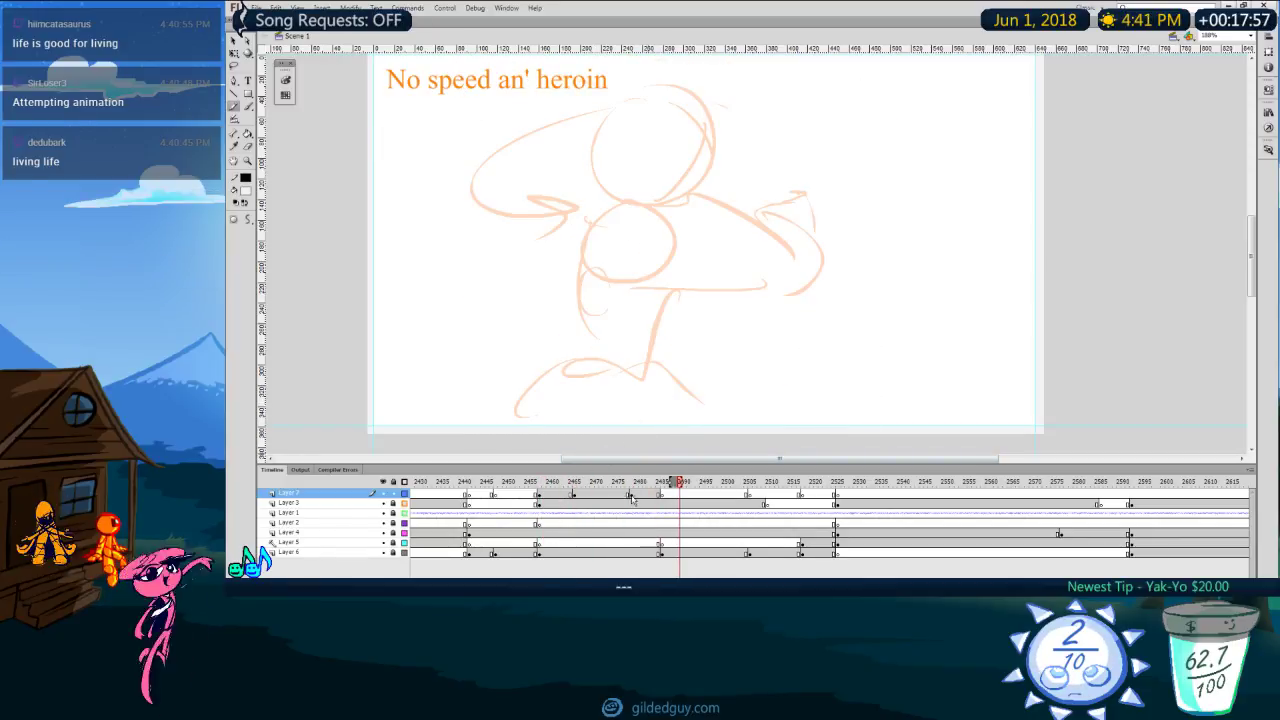
Step: Play on to the upright pose at about frame 2478 and sketch flapping cloth around its near shoulder
{"action": "left_click", "coordinate": [613, 483]}
{"action": "left_click", "coordinate": [600, 493]}
{"action": "key", "text": "Return"}
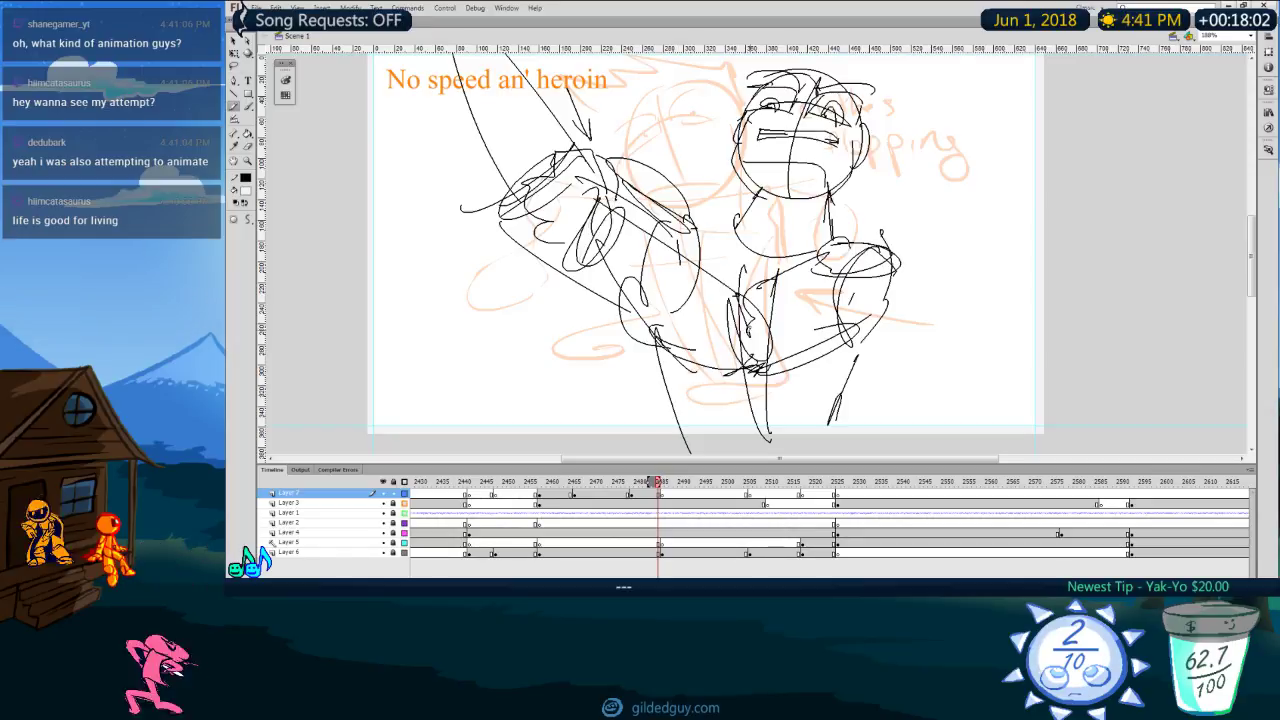
{"action": "mouse_move", "coordinate": [832, 239]}
{"action": "left_mouse_down"}
{"action": "mouse_move", "coordinate": [944, 276]}
{"action": "mouse_move", "coordinate": [897, 305]}
{"action": "left_mouse_up"}
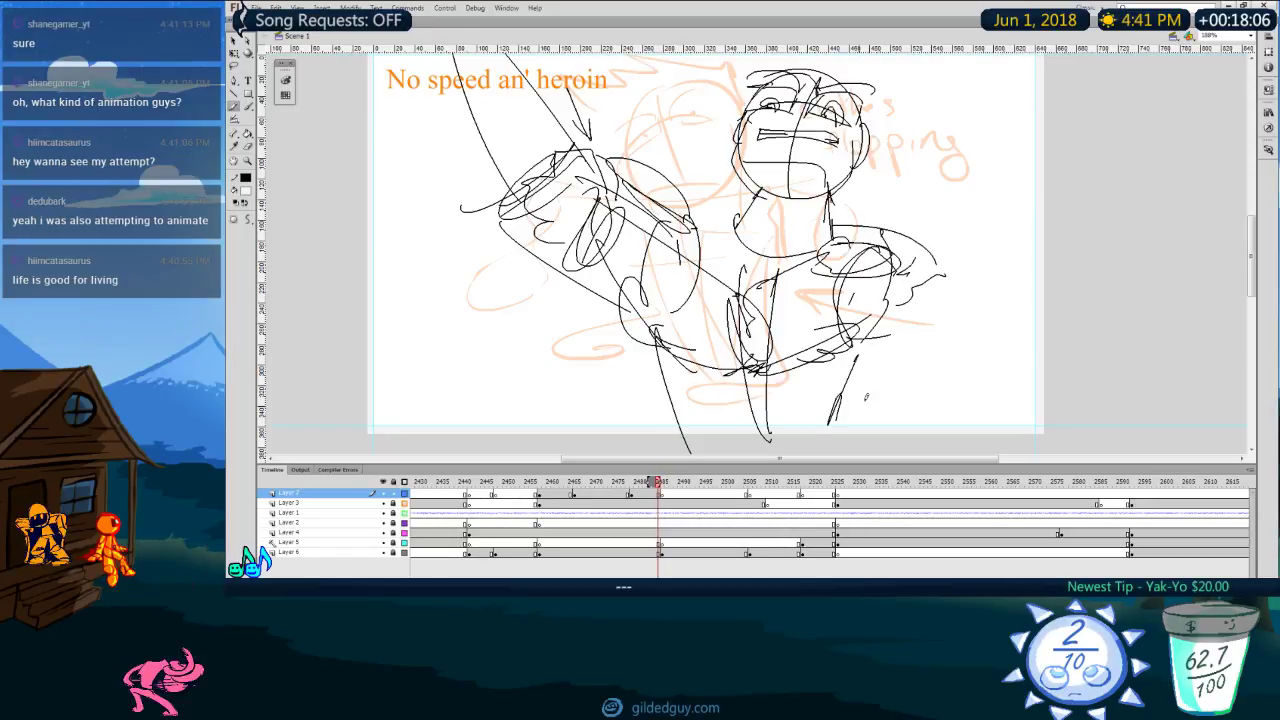
Step: Sketch a round tilted head with face guide and neck on the blank keyframe at about frame 2485, comparing with the upright pose
{"action": "left_click", "coordinate": [665, 495]}
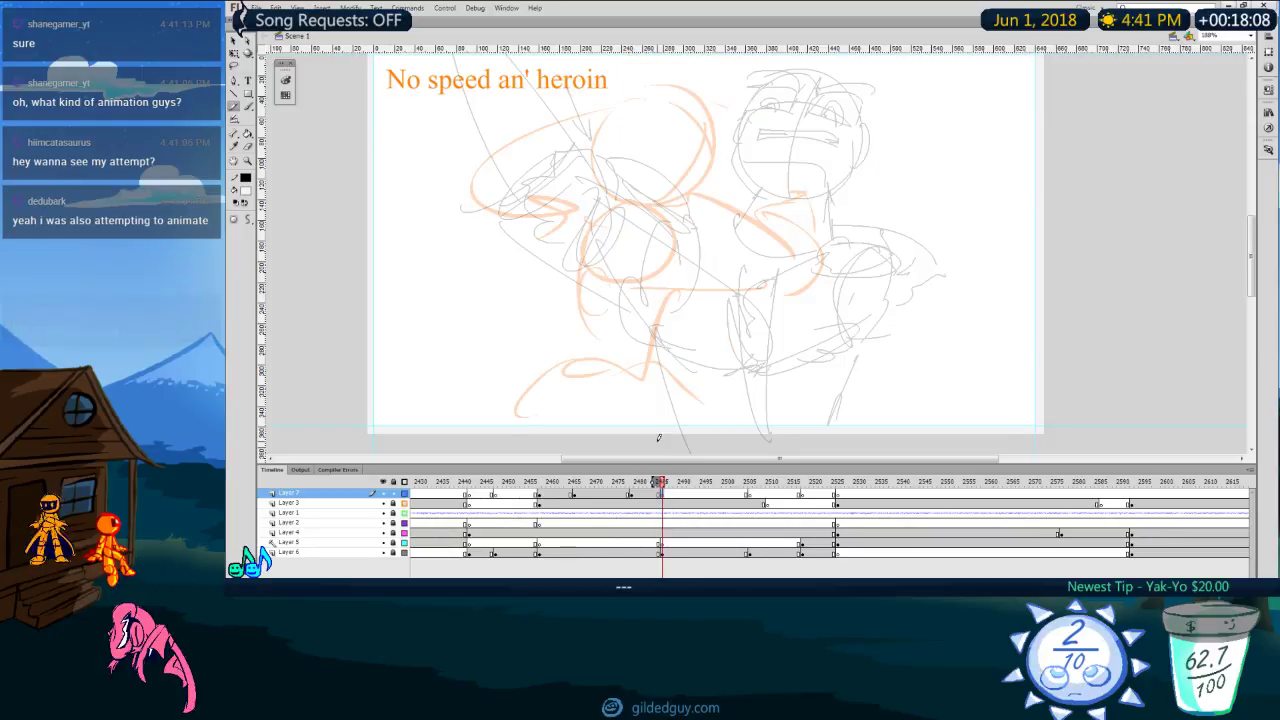
{"action": "mouse_move", "coordinate": [640, 485]}
{"action": "left_mouse_down"}
{"action": "mouse_move", "coordinate": [605, 485]}
{"action": "mouse_move", "coordinate": [675, 485]}
{"action": "left_mouse_up"}
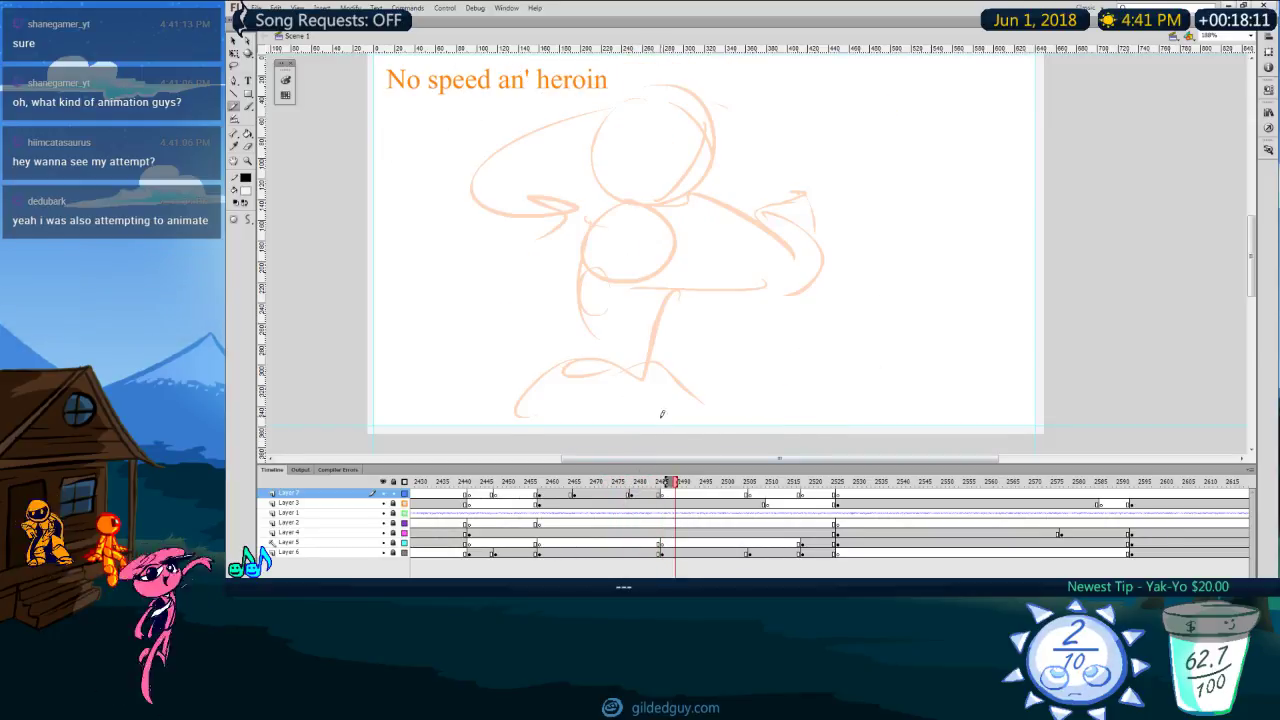
{"action": "left_click", "coordinate": [664, 499]}
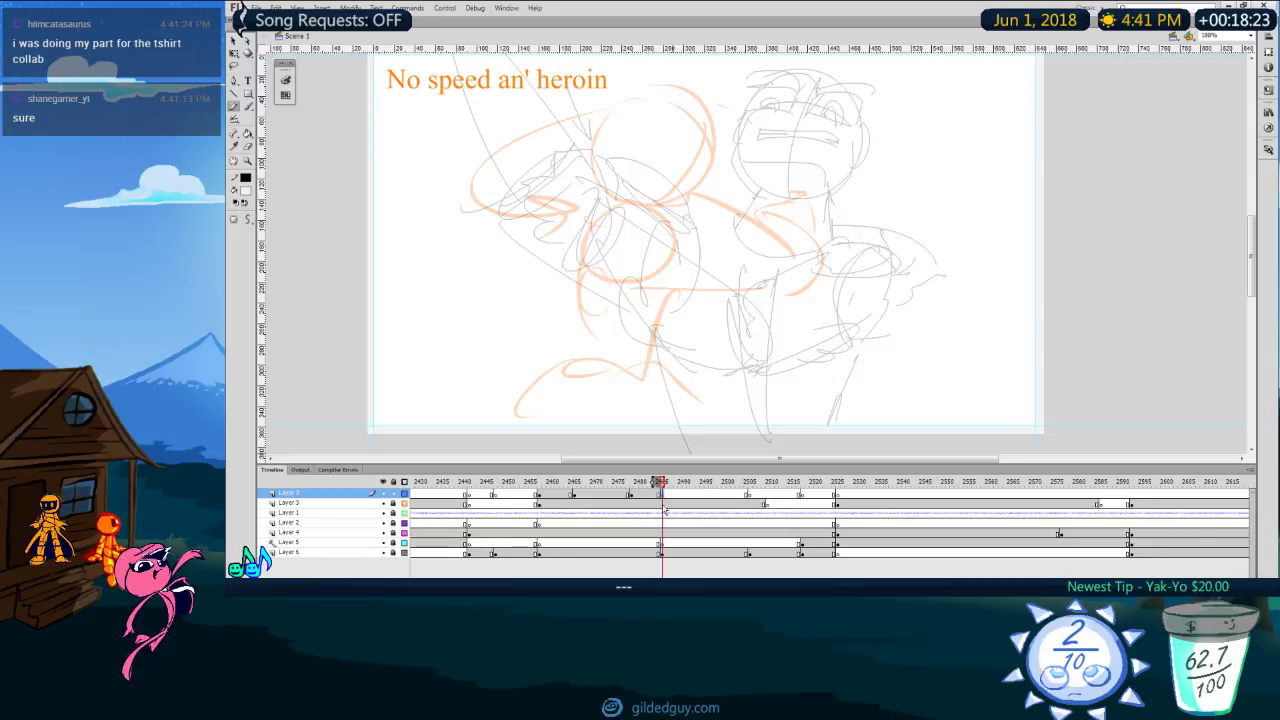
{"action": "mouse_move", "coordinate": [724, 94]}
{"action": "left_mouse_down"}
{"action": "mouse_move", "coordinate": [630, 171]}
{"action": "mouse_move", "coordinate": [720, 77]}
{"action": "mouse_move", "coordinate": [769, 104]}
{"action": "mouse_move", "coordinate": [696, 189]}
{"action": "left_mouse_up"}
{"action": "key", "text": "ctrl+z"}
{"action": "left_click_drag", "start_coordinate": [721, 109], "coordinate": [773, 154]}
{"action": "left_click_drag", "start_coordinate": [710, 118], "coordinate": [701, 193]}
{"action": "mouse_move", "coordinate": [773, 144]}
{"action": "left_mouse_down"}
{"action": "mouse_move", "coordinate": [718, 200]}
{"action": "mouse_move", "coordinate": [741, 190]}
{"action": "left_mouse_up"}
{"action": "left_click_drag", "start_coordinate": [655, 176], "coordinate": [695, 208]}
{"action": "key", "text": "comma"}
{"action": "key", "text": "period"}
Step: Draw the long curved back line from the shoulder down to the hip and compare it with the upright pose
{"action": "mouse_move", "coordinate": [606, 204]}
{"action": "left_mouse_down"}
{"action": "mouse_move", "coordinate": [568, 376]}
{"action": "mouse_move", "coordinate": [541, 393]}
{"action": "left_mouse_up"}
{"action": "left_click_drag", "start_coordinate": [571, 345], "coordinate": [557, 394]}
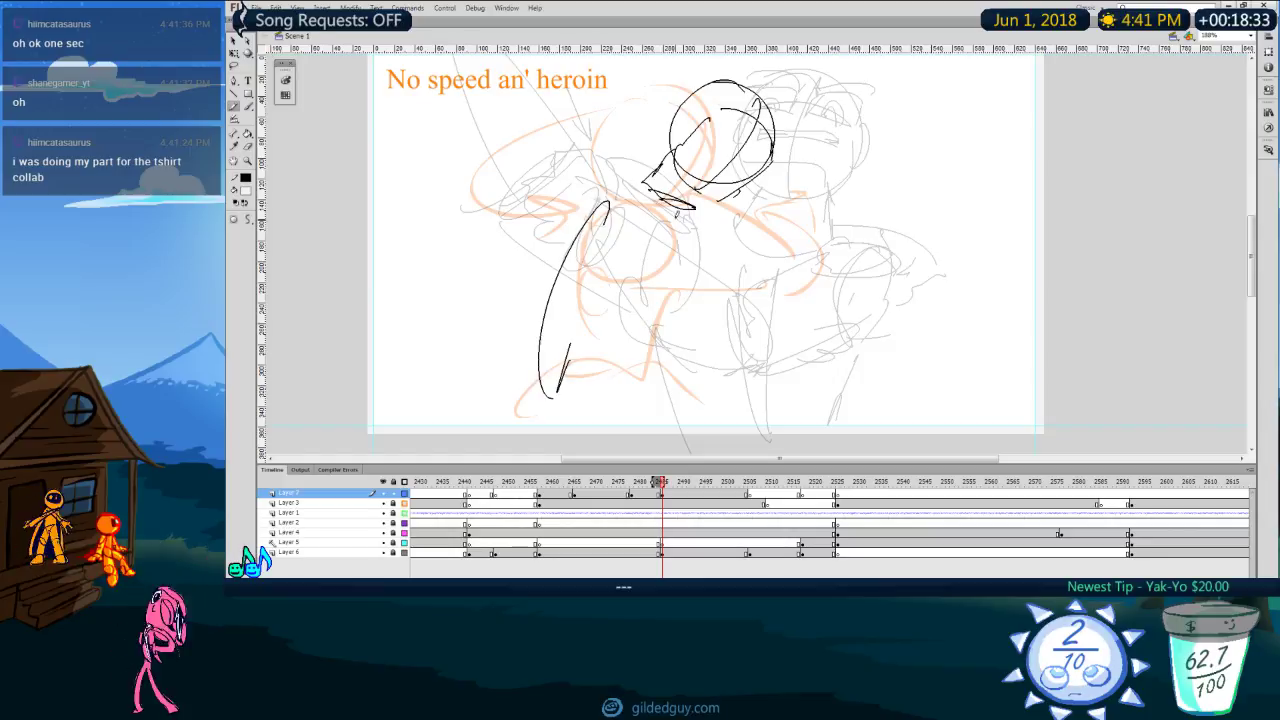
{"action": "key", "text": "comma"}
{"action": "key", "text": "period"}
Step: Rough in the shoulder and the long diagonal lines of the arm crossing the body, and compare with the upright pose
{"action": "mouse_move", "coordinate": [546, 184]}
{"action": "left_mouse_down"}
{"action": "mouse_move", "coordinate": [595, 186]}
{"action": "mouse_move", "coordinate": [912, 322]}
{"action": "left_mouse_up"}
{"action": "left_click_drag", "start_coordinate": [652, 258], "coordinate": [775, 299]}
{"action": "left_click_drag", "start_coordinate": [744, 287], "coordinate": [744, 300]}
{"action": "left_click_drag", "start_coordinate": [541, 219], "coordinate": [785, 280]}
{"action": "key", "text": "comma"}
{"action": "key", "text": "period"}
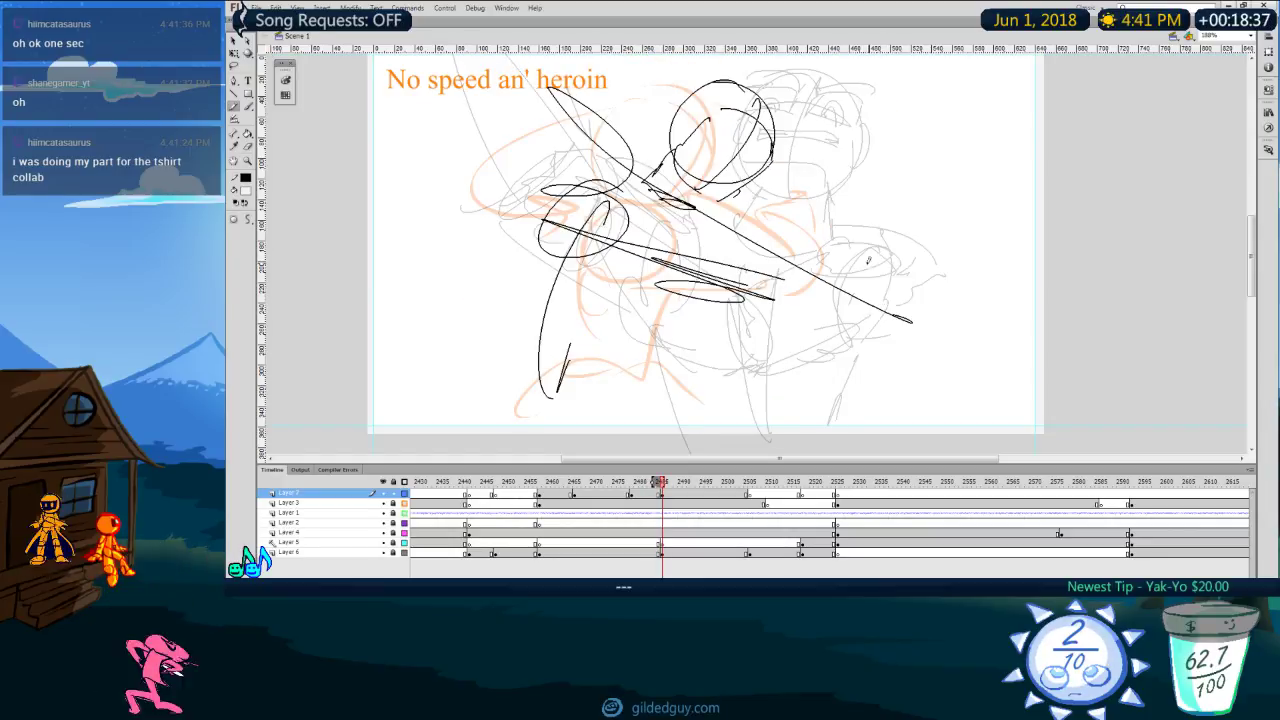
Step: Undo the last arm strokes and draw the arm stretched straight out with a jagged hand, comparing with the upright pose
{"action": "key", "text": "ctrl+z"}
{"action": "key", "text": "ctrl+z"}
{"action": "key", "text": "ctrl+z"}
{"action": "left_click_drag", "start_coordinate": [743, 219], "coordinate": [717, 275]}
{"action": "mouse_move", "coordinate": [727, 230]}
{"action": "left_mouse_down"}
{"action": "mouse_move", "coordinate": [740, 226]}
{"action": "mouse_move", "coordinate": [658, 271]}
{"action": "left_mouse_up"}
{"action": "mouse_move", "coordinate": [784, 216]}
{"action": "left_mouse_down"}
{"action": "mouse_move", "coordinate": [925, 228]}
{"action": "mouse_move", "coordinate": [878, 245]}
{"action": "mouse_move", "coordinate": [916, 240]}
{"action": "mouse_move", "coordinate": [905, 218]}
{"action": "mouse_move", "coordinate": [946, 210]}
{"action": "mouse_move", "coordinate": [973, 176]}
{"action": "mouse_move", "coordinate": [963, 181]}
{"action": "mouse_move", "coordinate": [1013, 217]}
{"action": "left_mouse_up"}
{"action": "left_click_drag", "start_coordinate": [1022, 228], "coordinate": [956, 268]}
{"action": "left_click_drag", "start_coordinate": [807, 298], "coordinate": [1015, 281]}
{"action": "left_click_drag", "start_coordinate": [706, 289], "coordinate": [859, 289]}
{"action": "key", "text": "comma"}
{"action": "key", "text": "period"}
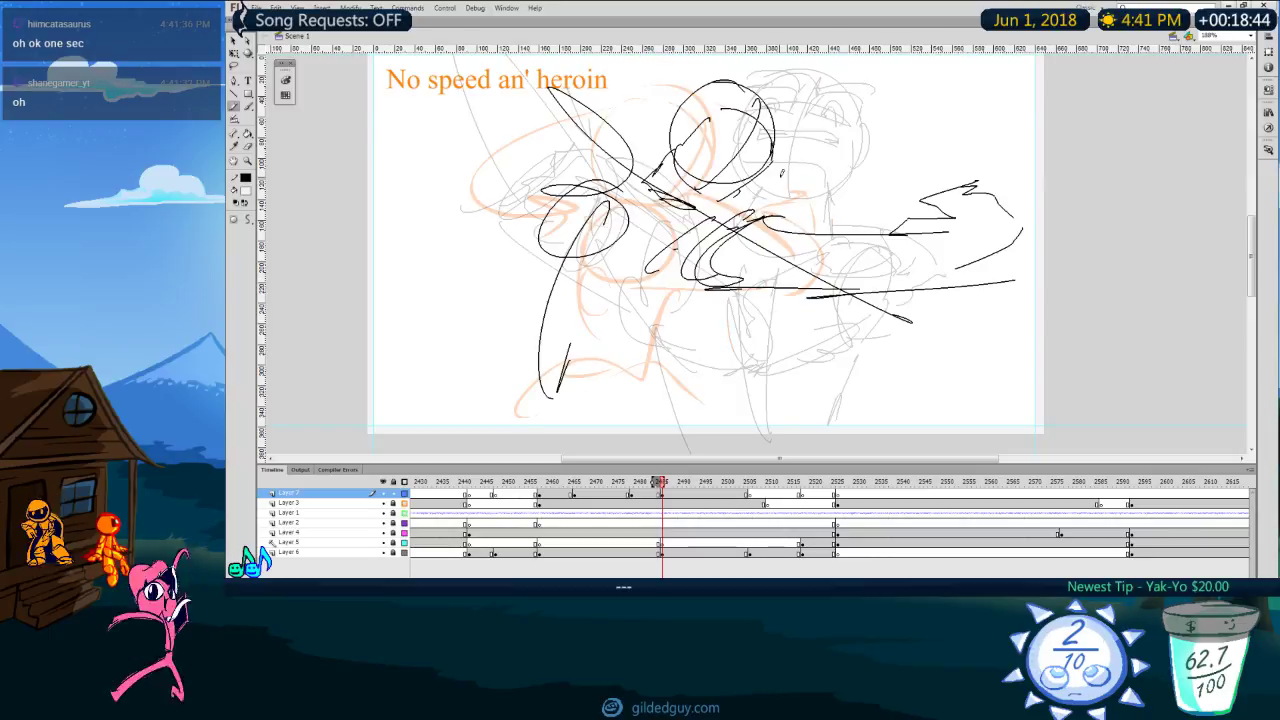
Step: Sketch flapping cloth lines trailing from the shoulder over the outstretched arm
{"action": "left_click_drag", "start_coordinate": [763, 183], "coordinate": [845, 194]}
{"action": "left_click_drag", "start_coordinate": [728, 231], "coordinate": [857, 207]}
{"action": "mouse_move", "coordinate": [719, 202]}
{"action": "left_mouse_down"}
{"action": "mouse_move", "coordinate": [839, 190]}
{"action": "mouse_move", "coordinate": [881, 203]}
{"action": "left_mouse_up"}
Step: Rough in the front of the torso, the curved waist and the tops of the legs, and compare with the upright pose
{"action": "mouse_move", "coordinate": [734, 297]}
{"action": "left_mouse_down"}
{"action": "mouse_move", "coordinate": [642, 354]}
{"action": "mouse_move", "coordinate": [679, 332]}
{"action": "mouse_move", "coordinate": [676, 406]}
{"action": "left_mouse_up"}
{"action": "left_click_drag", "start_coordinate": [669, 336], "coordinate": [684, 354]}
{"action": "left_click_drag", "start_coordinate": [536, 366], "coordinate": [663, 390]}
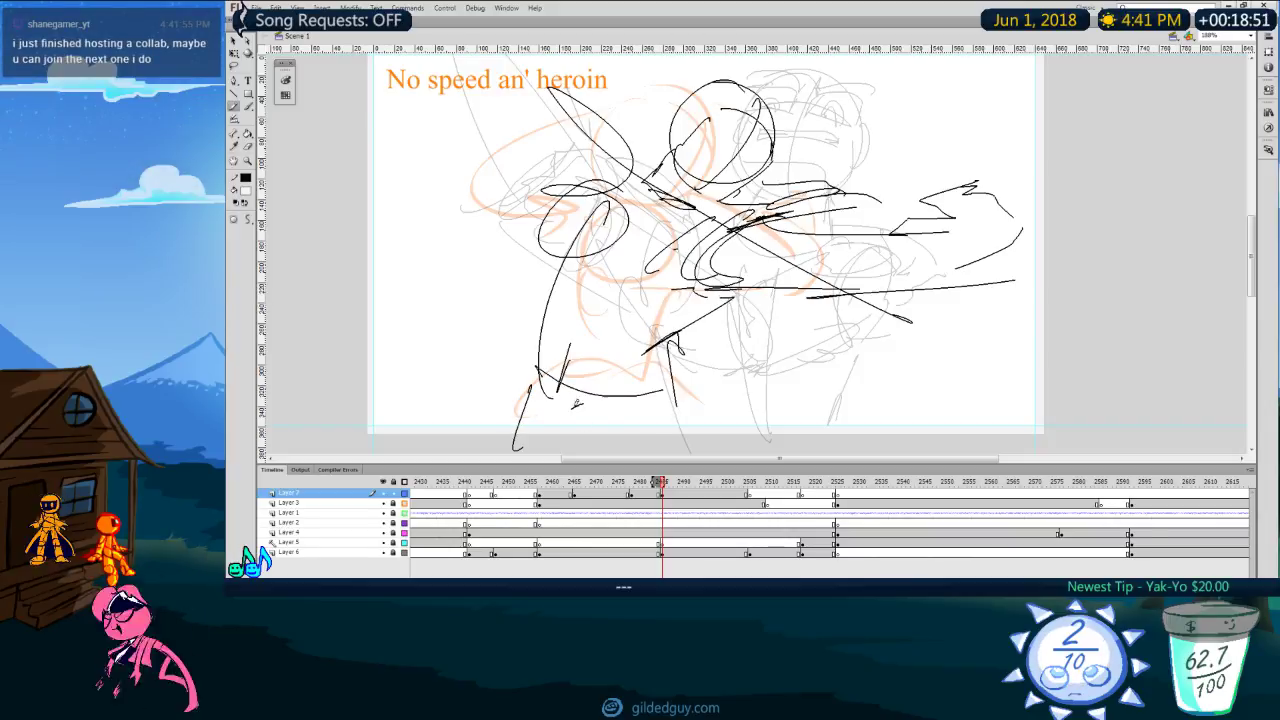
{"action": "left_click_drag", "start_coordinate": [572, 405], "coordinate": [665, 453]}
{"action": "key", "text": "comma"}
{"action": "key", "text": "period"}
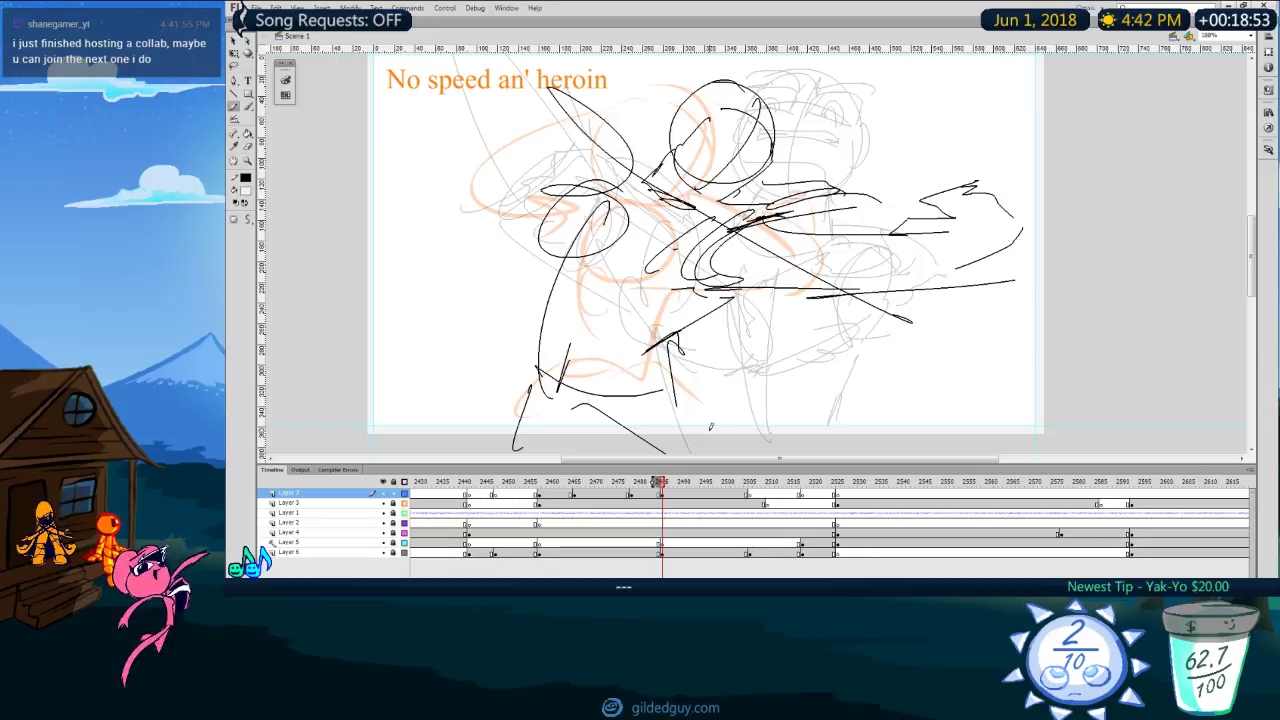
Step: Play back and scrub through the poses to check the timing from the crouch to the follow-through
{"action": "key", "text": "period"}
{"action": "key", "text": "period"}
{"action": "key", "text": "period"}
{"action": "key", "text": "period"}
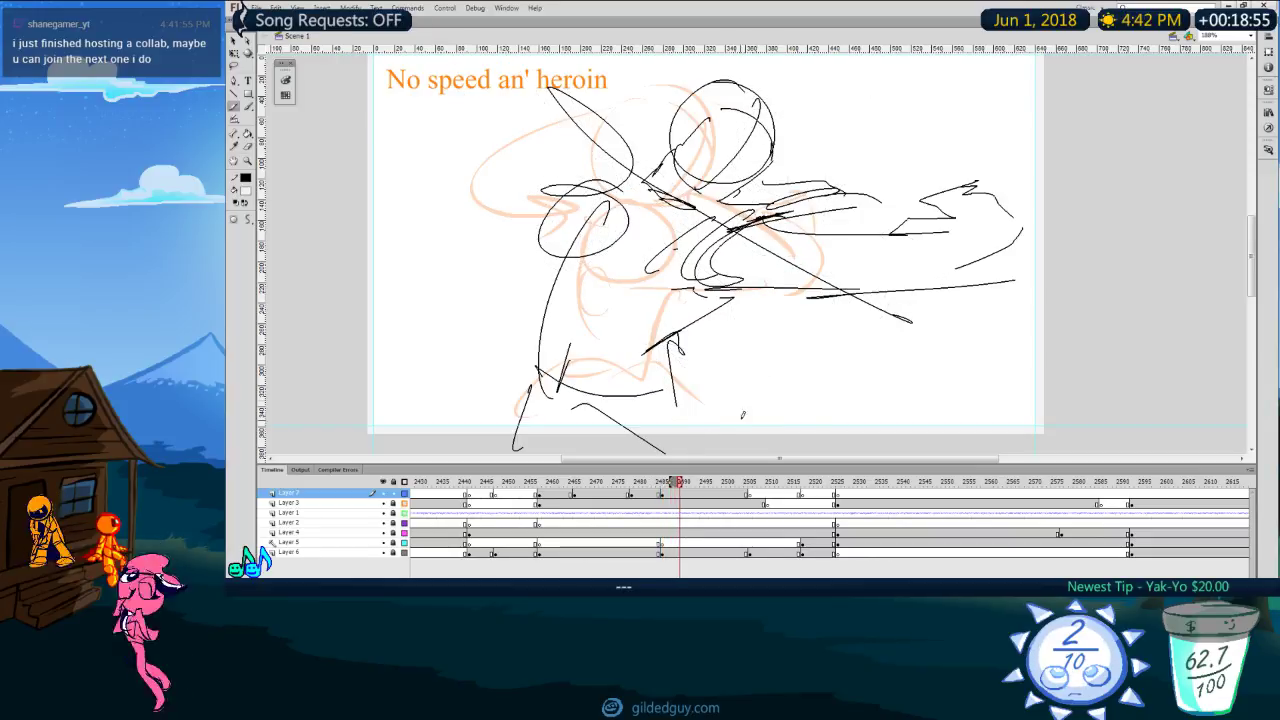
{"action": "left_click", "coordinate": [765, 486]}
{"action": "left_click_drag", "start_coordinate": [732, 486], "coordinate": [546, 487]}
{"action": "key", "text": "Return"}
{"action": "key", "text": "Return"}
{"action": "key", "text": "Return"}
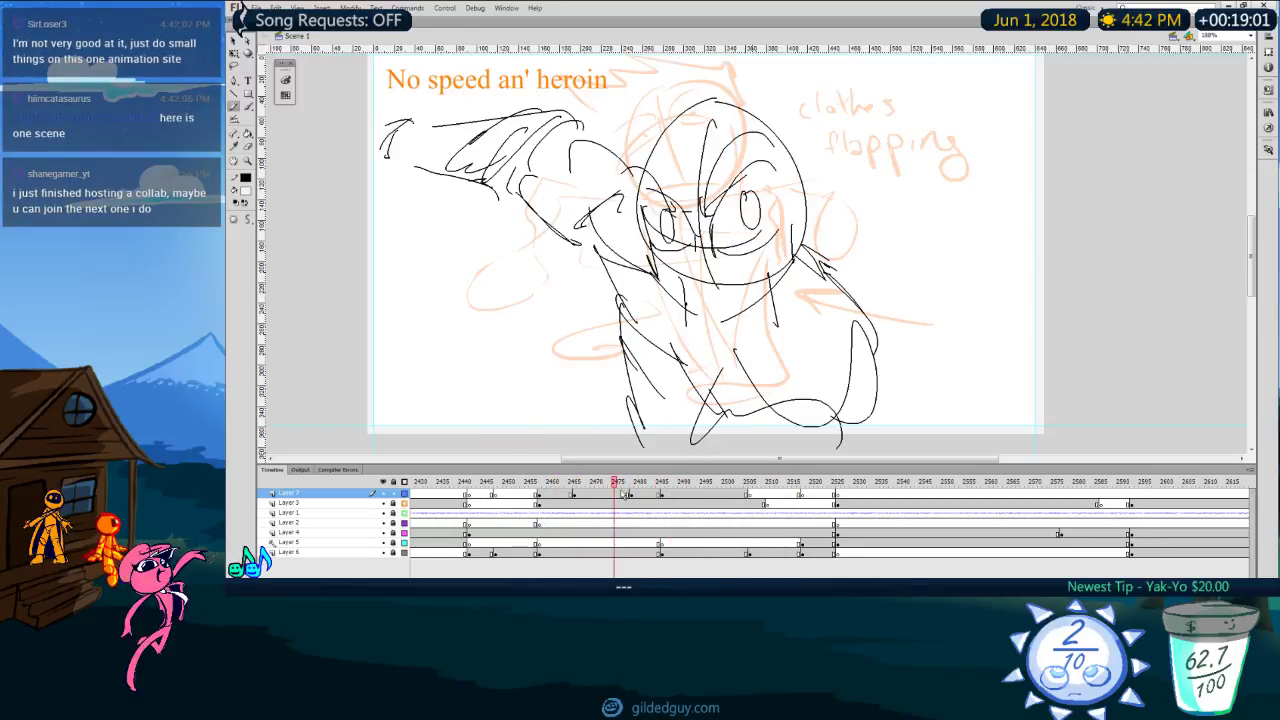
{"action": "key", "text": "Return"}
{"action": "left_click_drag", "start_coordinate": [670, 483], "coordinate": [685, 505]}
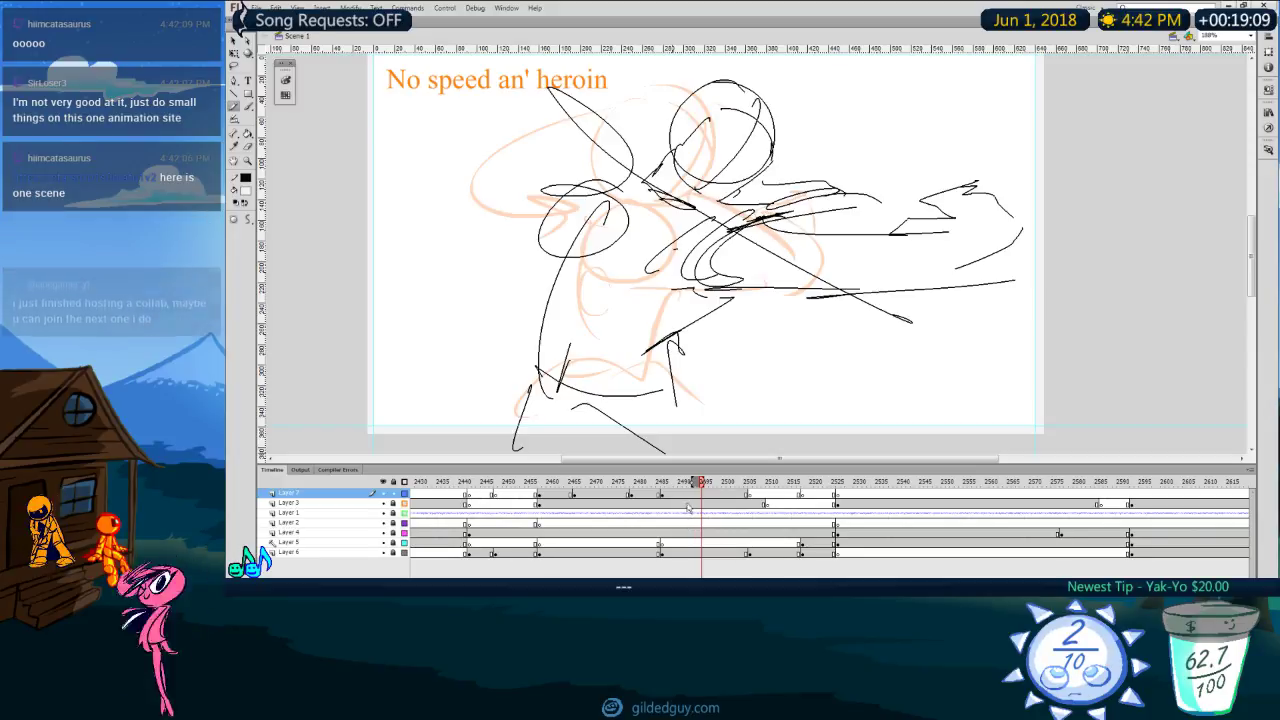
{"action": "left_click_drag", "start_coordinate": [651, 486], "coordinate": [706, 504]}
Step: Insert a blank keyframe at about frame 2491 on Layer 7 and draw a round head on it
{"action": "left_click", "coordinate": [688, 495]}
{"action": "key", "text": "F7"}
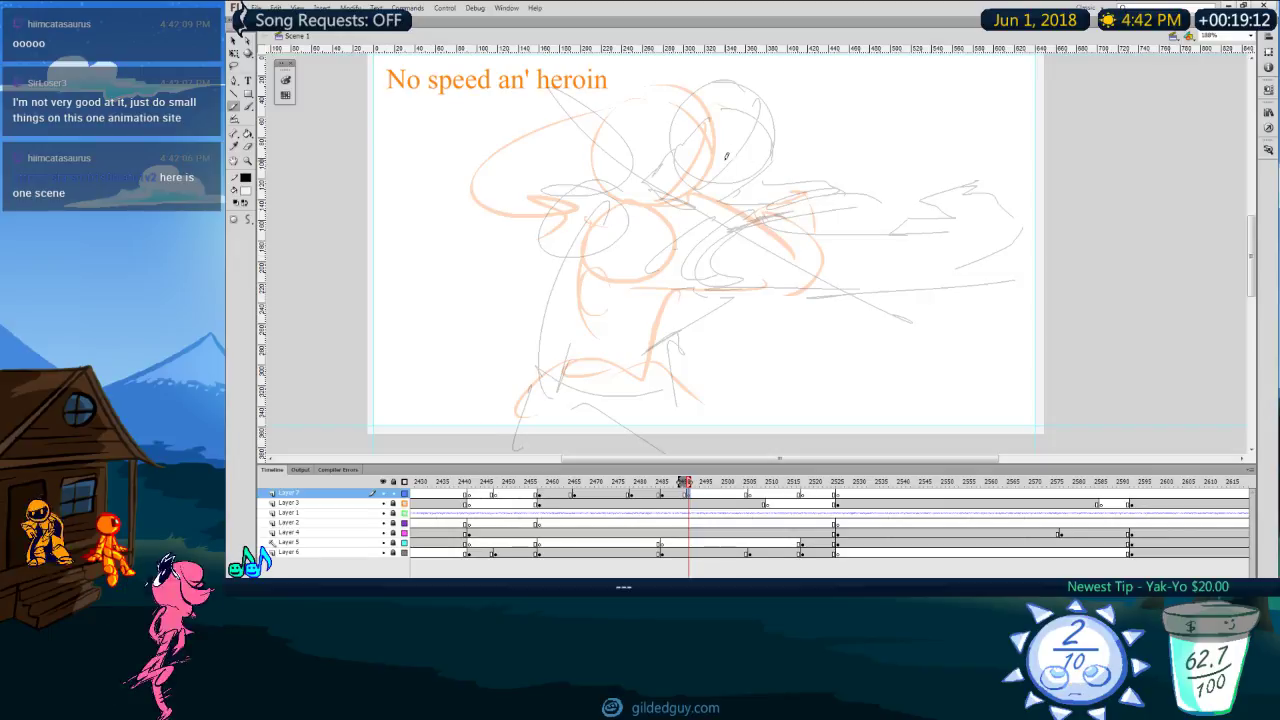
{"action": "mouse_move", "coordinate": [662, 112]}
{"action": "left_mouse_down"}
{"action": "mouse_move", "coordinate": [672, 218]}
{"action": "mouse_move", "coordinate": [664, 108]}
{"action": "left_mouse_up"}
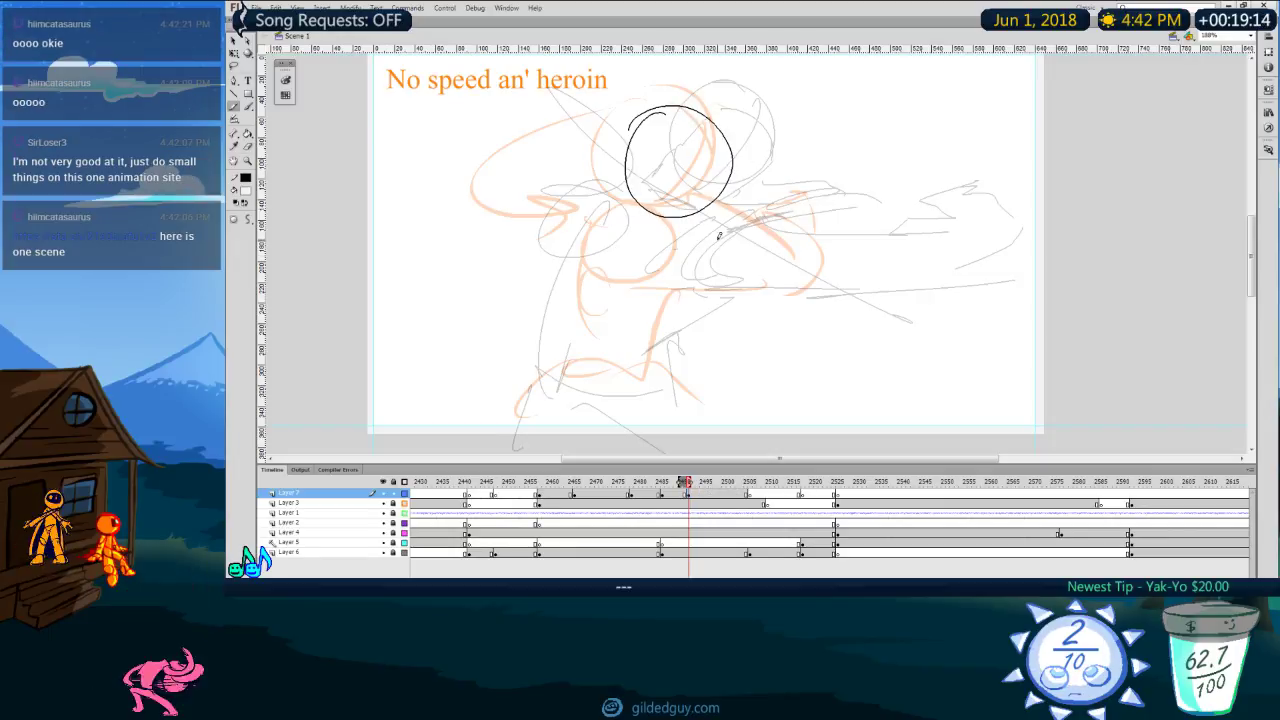
Step: Rough in the new pose's torso sides, centre line and collar, redoing the first strokes and comparing with the follow-through pose
{"action": "mouse_move", "coordinate": [636, 219]}
{"action": "left_mouse_down"}
{"action": "mouse_move", "coordinate": [643, 306]}
{"action": "mouse_move", "coordinate": [722, 236]}
{"action": "mouse_move", "coordinate": [740, 350]}
{"action": "mouse_move", "coordinate": [618, 228]}
{"action": "mouse_move", "coordinate": [651, 300]}
{"action": "mouse_move", "coordinate": [624, 375]}
{"action": "mouse_move", "coordinate": [745, 364]}
{"action": "left_mouse_up"}
{"action": "key", "text": "ctrl+z"}
{"action": "key", "text": "ctrl+z"}
{"action": "left_click_drag", "start_coordinate": [728, 245], "coordinate": [765, 398]}
{"action": "mouse_move", "coordinate": [674, 232]}
{"action": "left_mouse_down"}
{"action": "mouse_move", "coordinate": [710, 398]}
{"action": "mouse_move", "coordinate": [718, 382]}
{"action": "left_mouse_up"}
{"action": "left_click_drag", "start_coordinate": [671, 221], "coordinate": [710, 227]}
{"action": "key", "text": "comma"}
{"action": "key", "text": "period"}
Step: Draw crossed face guide lines on the head, replacing the first attempts, and compare with the follow-through pose
{"action": "left_click_drag", "start_coordinate": [660, 130], "coordinate": [677, 214]}
{"action": "left_click_drag", "start_coordinate": [630, 199], "coordinate": [712, 196]}
{"action": "left_click_drag", "start_coordinate": [678, 112], "coordinate": [680, 214]}
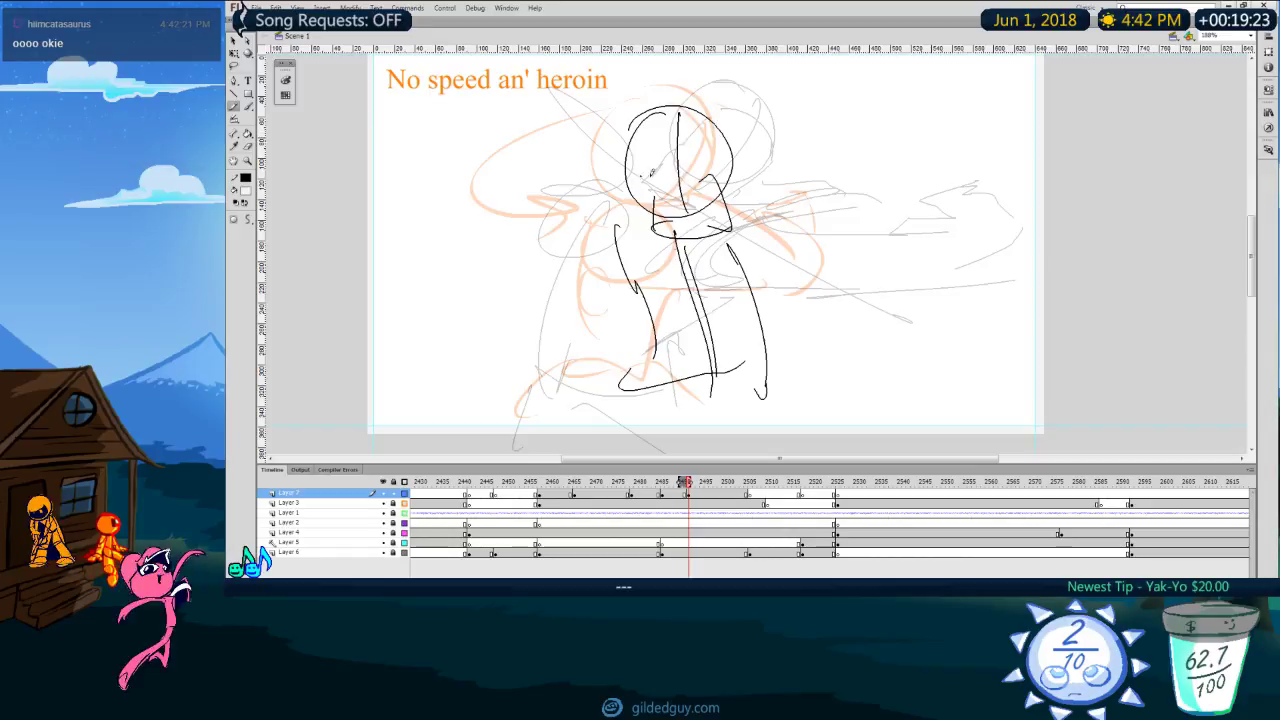
{"action": "key", "text": "ctrl+z"}
{"action": "key", "text": "ctrl+z"}
{"action": "mouse_move", "coordinate": [681, 117]}
{"action": "left_mouse_down"}
{"action": "mouse_move", "coordinate": [674, 188]}
{"action": "mouse_move", "coordinate": [715, 157]}
{"action": "left_mouse_up"}
{"action": "key", "text": "comma"}
{"action": "key", "text": "period"}
Step: Add shoulder ovals and redraw the sides of the torso, erasing the stray body lines
{"action": "left_click_drag", "start_coordinate": [744, 226], "coordinate": [748, 246]}
{"action": "mouse_move", "coordinate": [614, 230]}
{"action": "left_mouse_down"}
{"action": "mouse_move", "coordinate": [646, 233]}
{"action": "mouse_move", "coordinate": [608, 267]}
{"action": "mouse_move", "coordinate": [630, 360]}
{"action": "left_mouse_up"}
{"action": "left_click_drag", "start_coordinate": [773, 265], "coordinate": [743, 376]}
{"action": "key", "text": "e"}
{"action": "mouse_move", "coordinate": [765, 333]}
{"action": "left_mouse_down"}
{"action": "mouse_move", "coordinate": [764, 380]}
{"action": "mouse_move", "coordinate": [762, 368]}
{"action": "left_mouse_up"}
{"action": "key", "text": "comma"}
{"action": "key", "text": "period"}
{"action": "key", "text": "y"}
{"action": "key", "text": "e"}
{"action": "mouse_move", "coordinate": [631, 343]}
{"action": "left_mouse_down"}
{"action": "mouse_move", "coordinate": [644, 396]}
{"action": "mouse_move", "coordinate": [768, 305]}
{"action": "left_mouse_up"}
{"action": "key", "text": "y"}
Step: Draw two long jacket lines converging from the collar to the waist, and compare with the follow-through pose
{"action": "left_click_drag", "start_coordinate": [637, 300], "coordinate": [666, 321]}
{"action": "left_click_drag", "start_coordinate": [630, 240], "coordinate": [711, 398]}
{"action": "left_click_drag", "start_coordinate": [725, 240], "coordinate": [707, 383]}
{"action": "key", "text": "ctrl+z"}
{"action": "key", "text": "ctrl+z"}
{"action": "left_click_drag", "start_coordinate": [653, 231], "coordinate": [711, 403]}
{"action": "left_click_drag", "start_coordinate": [732, 240], "coordinate": [710, 395]}
{"action": "key", "text": "comma"}
{"action": "key", "text": "period"}
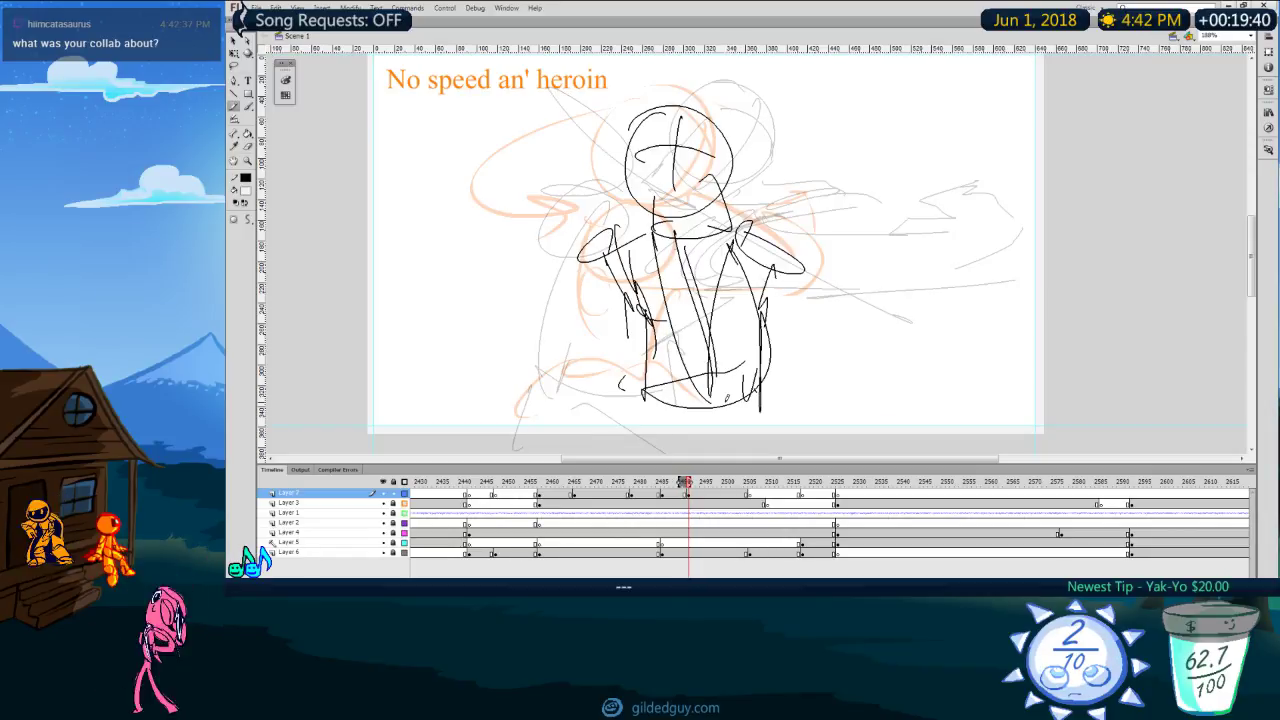
Step: Step back before the upright pose and play the animation through the new pose to check the motion
{"action": "key", "text": "comma"}
{"action": "key", "text": "comma"}
{"action": "key", "text": "comma"}
{"action": "key", "text": "comma"}
{"action": "key", "text": "comma"}
{"action": "key", "text": "comma"}
{"action": "key", "text": "comma"}
{"action": "key", "text": "comma"}
{"action": "key", "text": "comma"}
{"action": "key", "text": "comma"}
{"action": "key", "text": "comma"}
{"action": "key", "text": "comma"}
{"action": "key", "text": "comma"}
{"action": "key", "text": "comma"}
{"action": "key", "text": "comma"}
{"action": "key", "text": "comma"}
{"action": "key", "text": "comma"}
{"action": "key", "text": "Return"}
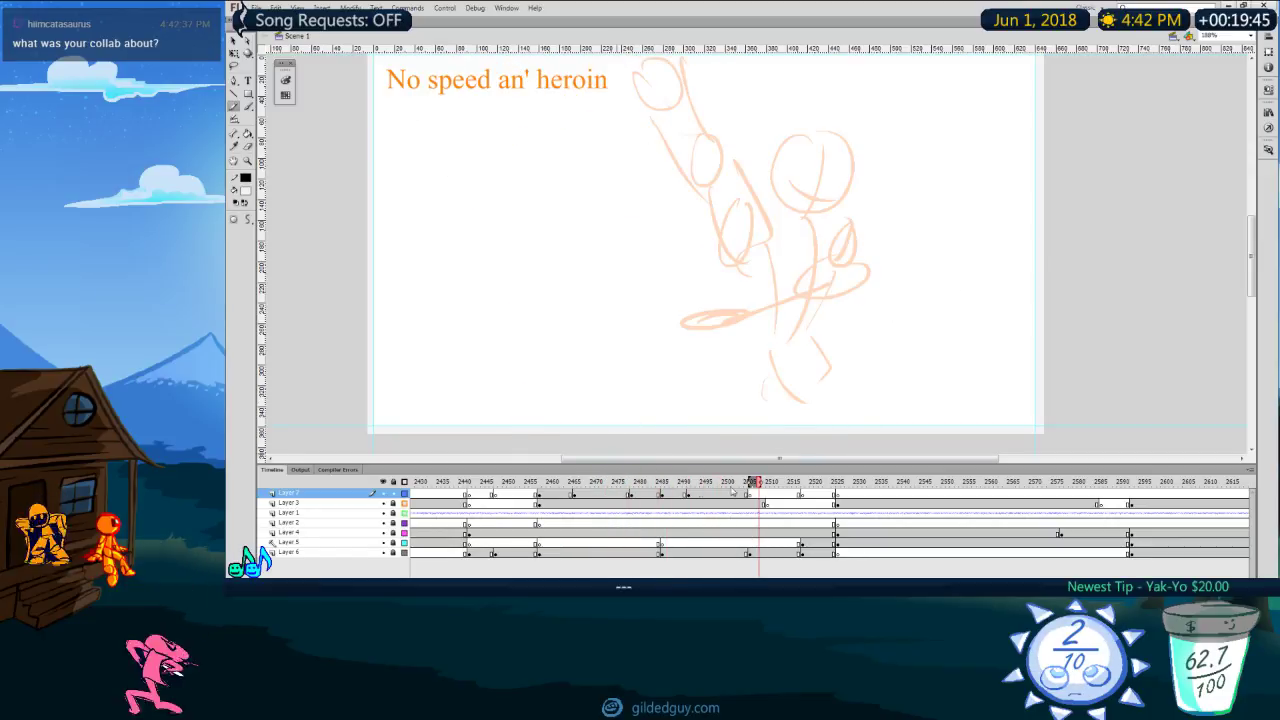
{"action": "left_click", "coordinate": [647, 482]}
{"action": "key", "text": "Return"}
{"action": "key", "text": "Return"}
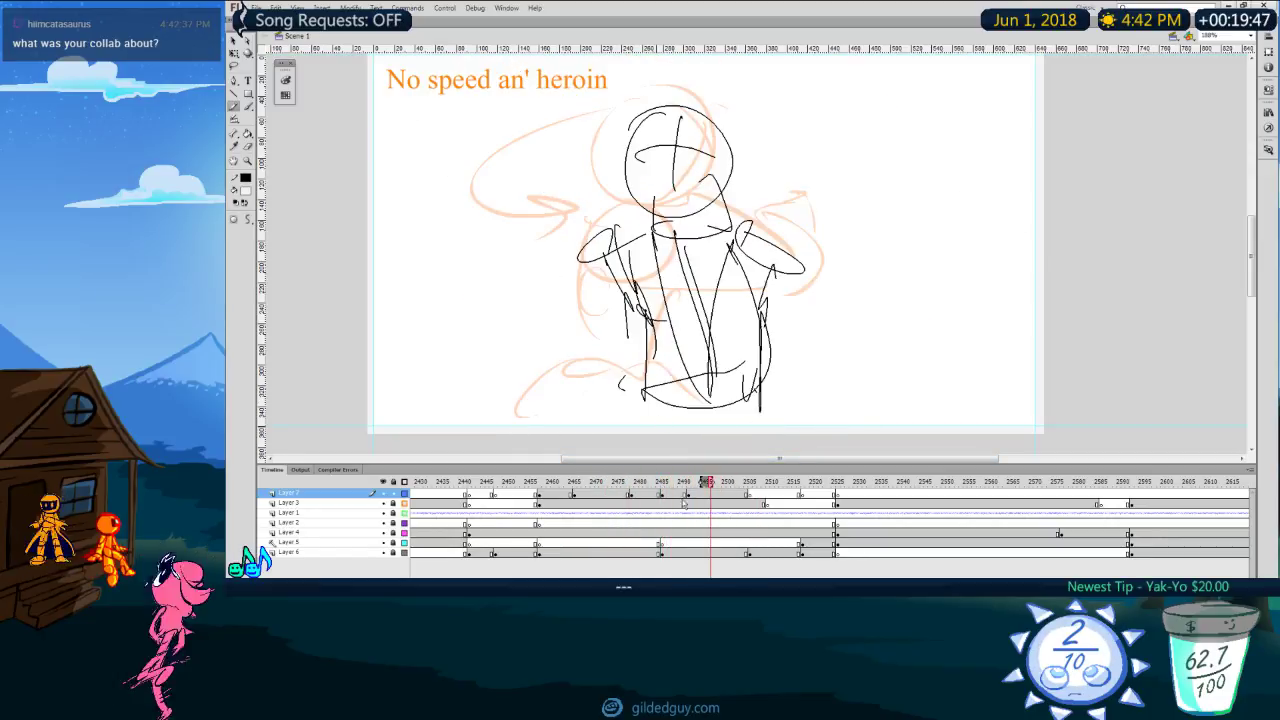
Step: Tilt the whole drawing at about frame 2491 slightly with Free Transform and nudge it right, comparing with the follow-through pose
{"action": "left_click", "coordinate": [691, 506]}
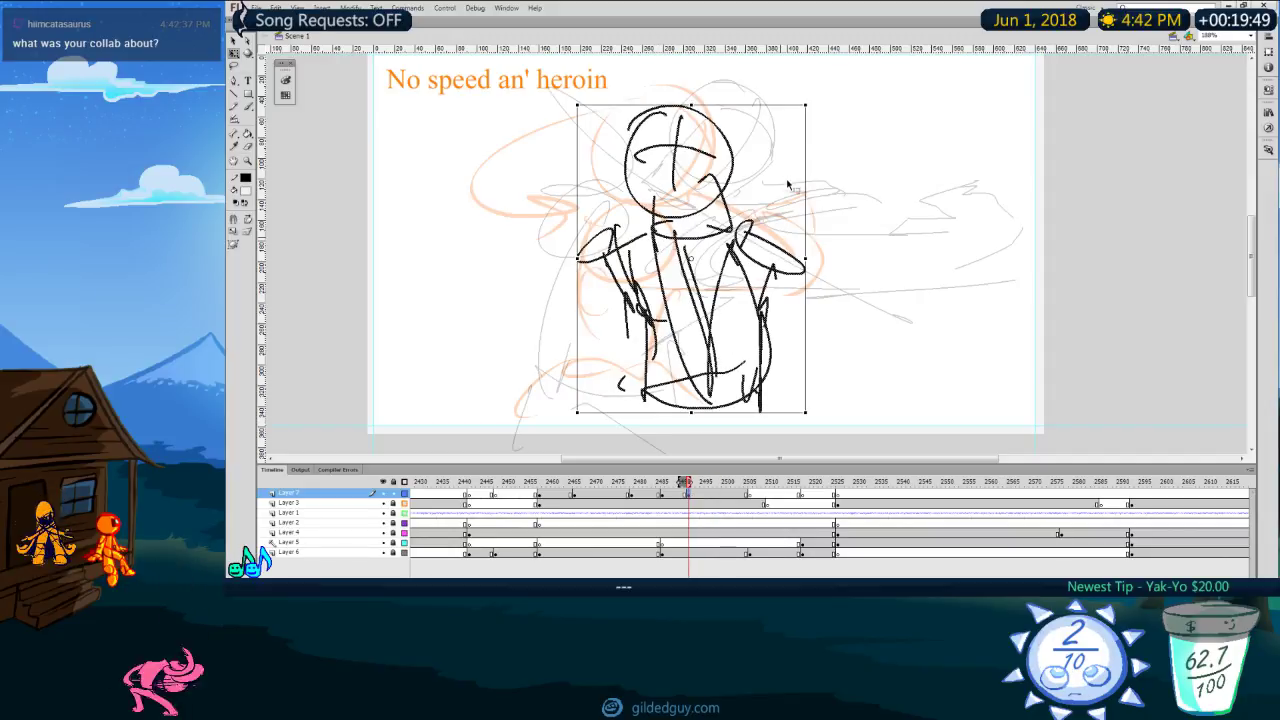
{"action": "left_click_drag", "start_coordinate": [812, 103], "coordinate": [798, 93]}
{"action": "left_click_drag", "start_coordinate": [812, 340], "coordinate": [811, 330]}
{"action": "left_click_drag", "start_coordinate": [830, 397], "coordinate": [835, 381]}
{"action": "key", "text": "Right"}
{"action": "key", "text": "Right"}
{"action": "key", "text": "Right"}
{"action": "key", "text": "Right"}
{"action": "key", "text": "Right"}
{"action": "key", "text": "Right"}
{"action": "key", "text": "Right"}
{"action": "key", "text": "Right"}
{"action": "key", "text": "Right"}
{"action": "key", "text": "Right"}
{"action": "key", "text": "Right"}
{"action": "key", "text": "comma"}
{"action": "key", "text": "period"}
Step: Sketch the upper arms on both sides of the tilted torso, angled down and outward with sleeve ends
{"action": "key", "text": "b"}
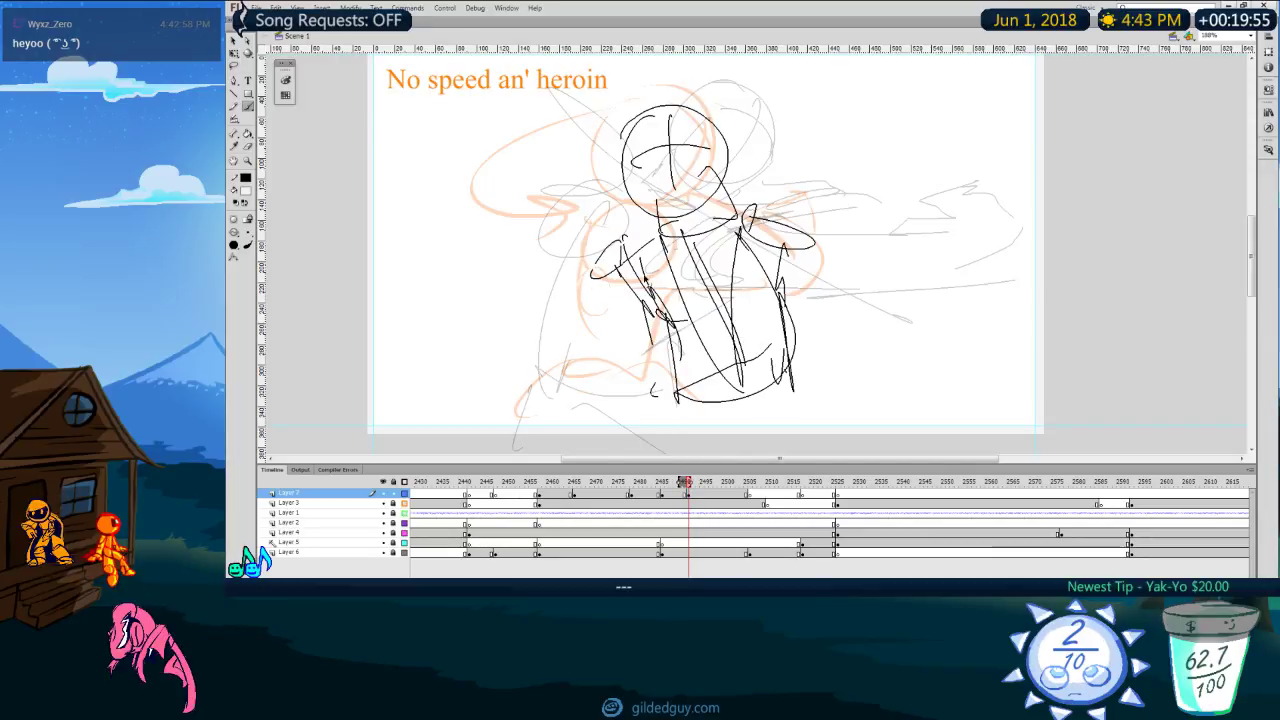
{"action": "key", "text": "y"}
{"action": "mouse_move", "coordinate": [645, 228]}
{"action": "left_mouse_down"}
{"action": "mouse_move", "coordinate": [584, 290]}
{"action": "mouse_move", "coordinate": [606, 347]}
{"action": "left_mouse_up"}
{"action": "left_click_drag", "start_coordinate": [585, 349], "coordinate": [612, 346]}
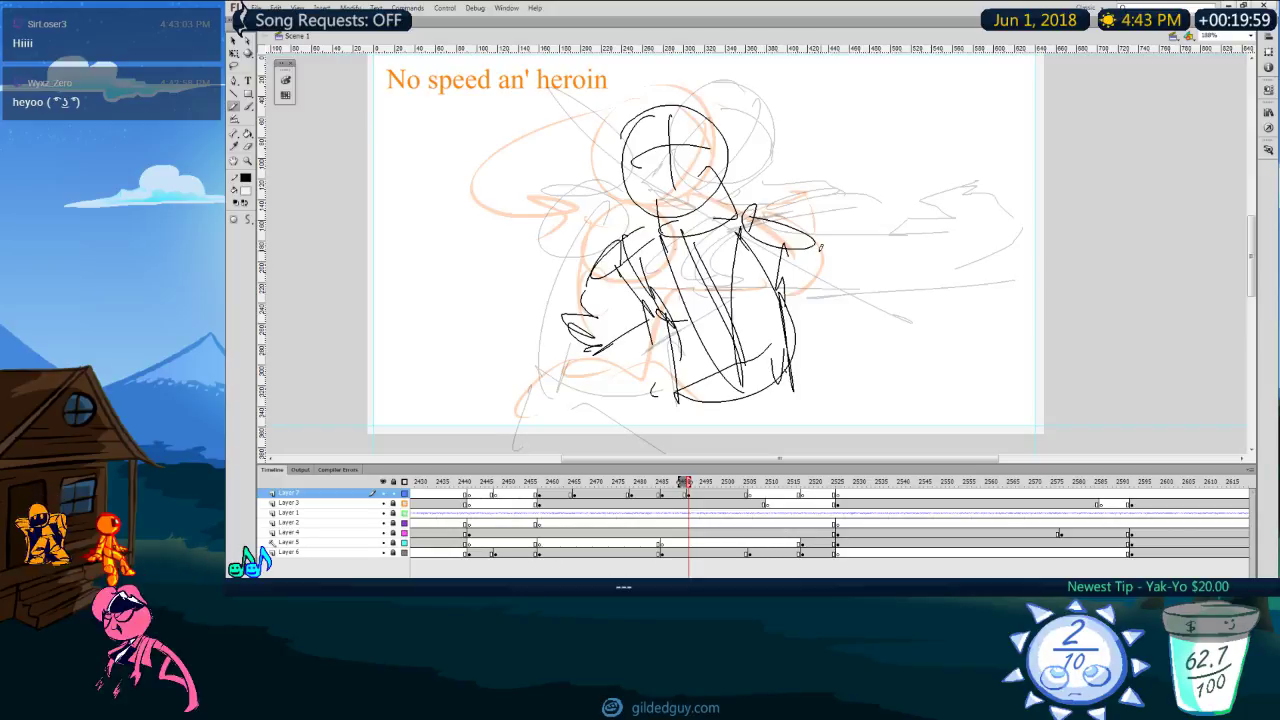
{"action": "mouse_move", "coordinate": [747, 217]}
{"action": "left_mouse_down"}
{"action": "mouse_move", "coordinate": [838, 282]}
{"action": "mouse_move", "coordinate": [775, 299]}
{"action": "left_mouse_up"}
{"action": "left_click_drag", "start_coordinate": [736, 236], "coordinate": [810, 260]}
Step: Draw long tapering forearms pointing down and outward from both elbows
{"action": "left_click_drag", "start_coordinate": [565, 328], "coordinate": [562, 371]}
{"action": "key", "text": "ctrl+z"}
{"action": "mouse_move", "coordinate": [569, 318]}
{"action": "left_mouse_down"}
{"action": "mouse_move", "coordinate": [512, 443]}
{"action": "mouse_move", "coordinate": [585, 358]}
{"action": "left_mouse_up"}
{"action": "mouse_move", "coordinate": [800, 292]}
{"action": "left_mouse_down"}
{"action": "mouse_move", "coordinate": [906, 358]}
{"action": "mouse_move", "coordinate": [832, 268]}
{"action": "left_mouse_up"}
Step: Play back the poses from the upright stance into the following storyboard section to judge the timing
{"action": "left_click_drag", "start_coordinate": [726, 483], "coordinate": [610, 483]}
{"action": "key", "text": "Return"}
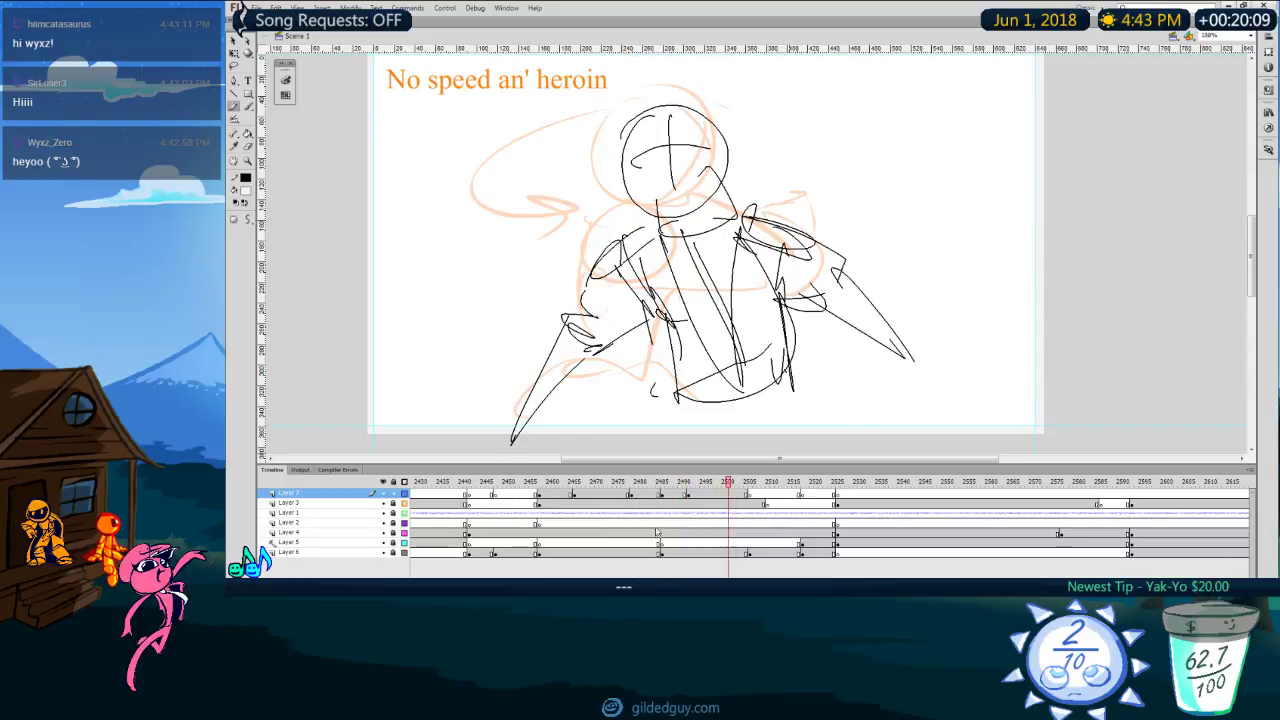
{"action": "key", "text": "Return"}
{"action": "left_click_drag", "start_coordinate": [720, 483], "coordinate": [664, 494]}
{"action": "key", "text": "Return"}
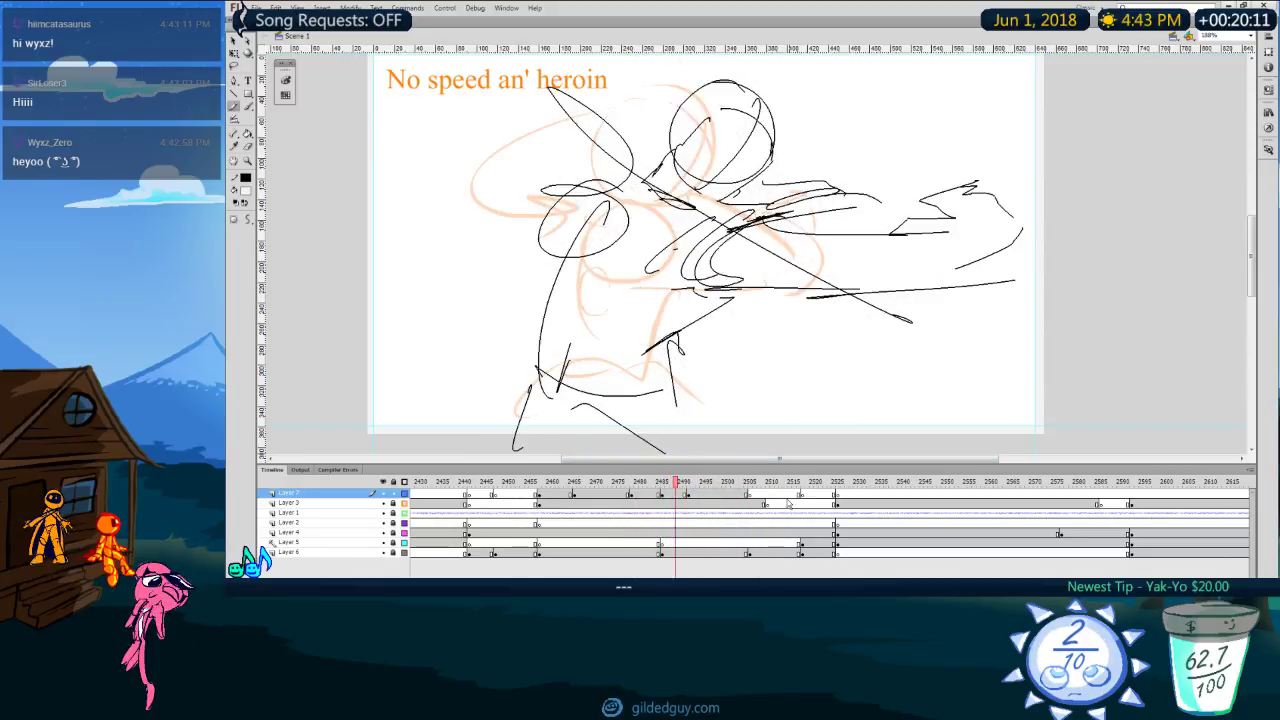
{"action": "key", "text": "Return"}
{"action": "left_click", "coordinate": [733, 503]}
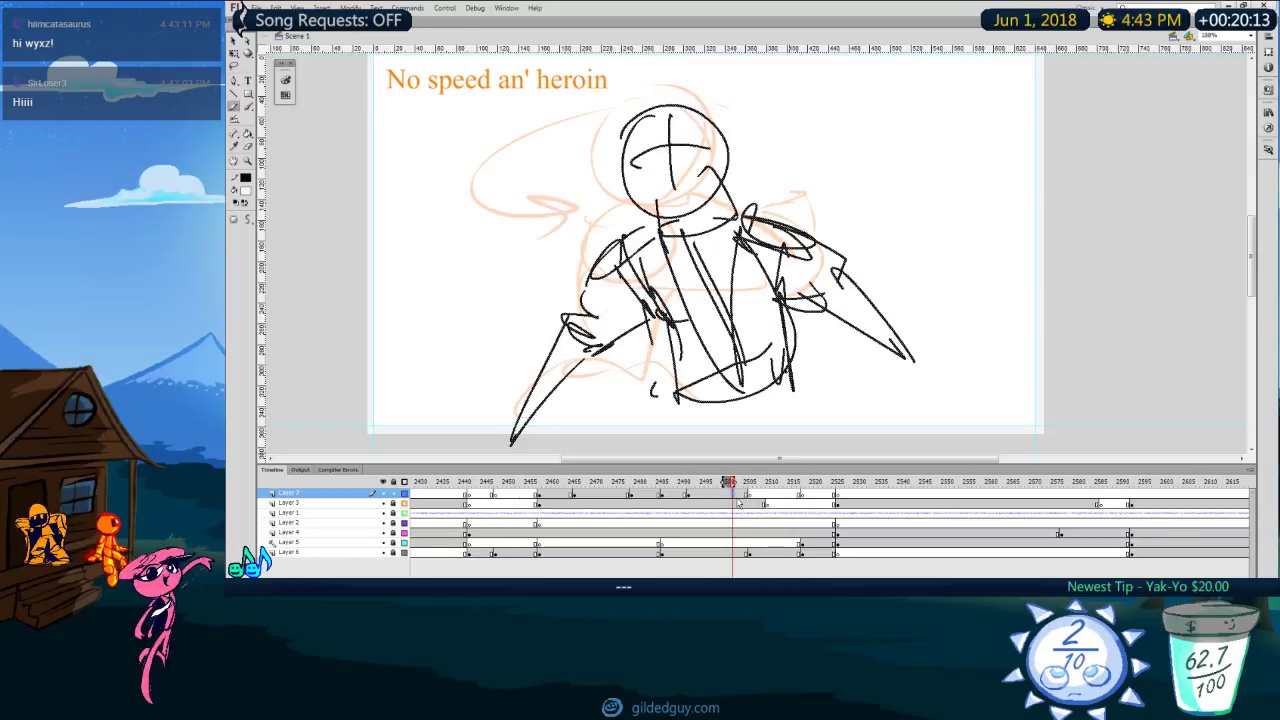
{"action": "left_click", "coordinate": [750, 498]}
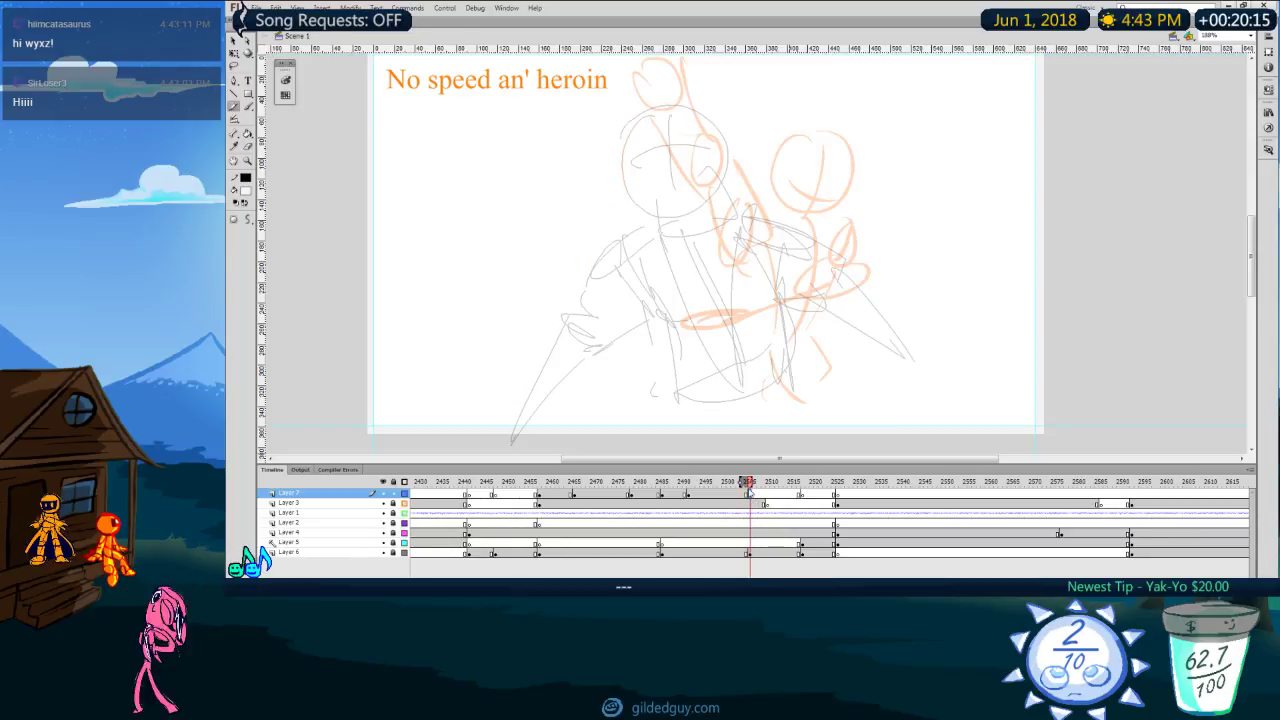
{"action": "key", "text": "Return"}
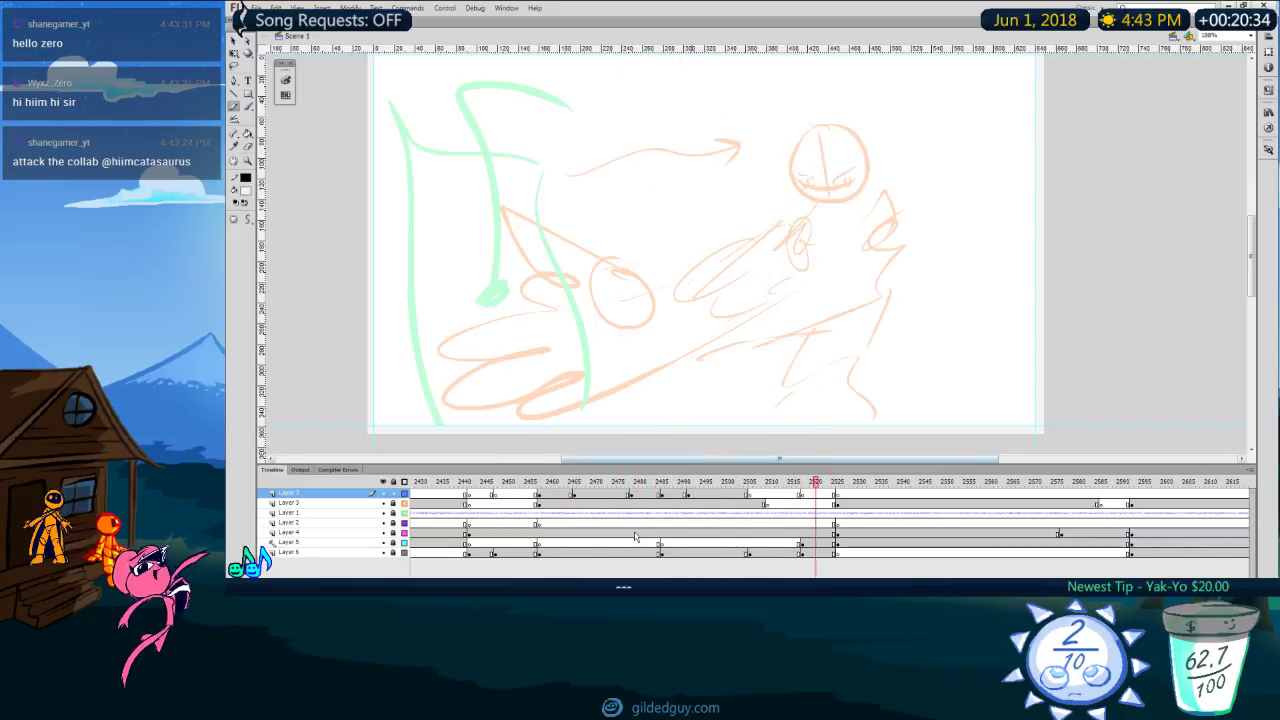
Step: Draw a smaller round head over the storyboard head on the blank keyframe at about frame 2505, comparing with the previous pose
{"action": "left_click", "coordinate": [756, 504]}
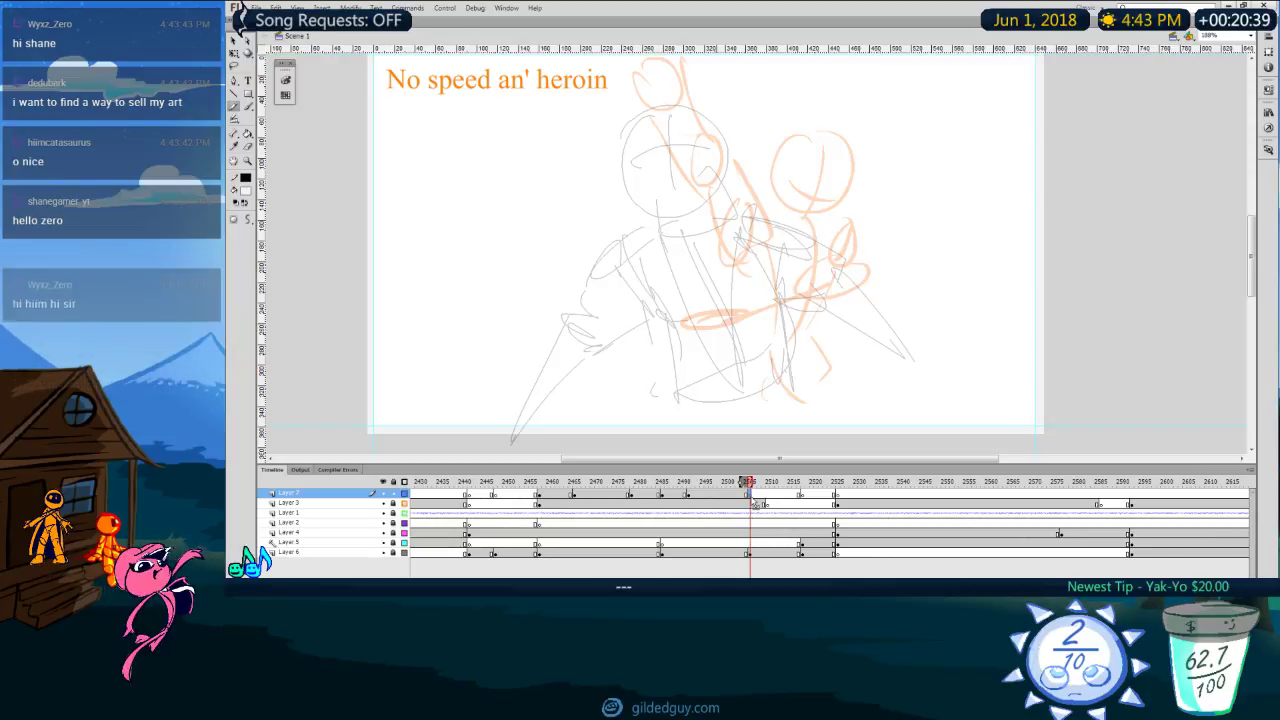
{"action": "key", "text": "comma"}
{"action": "key", "text": "comma"}
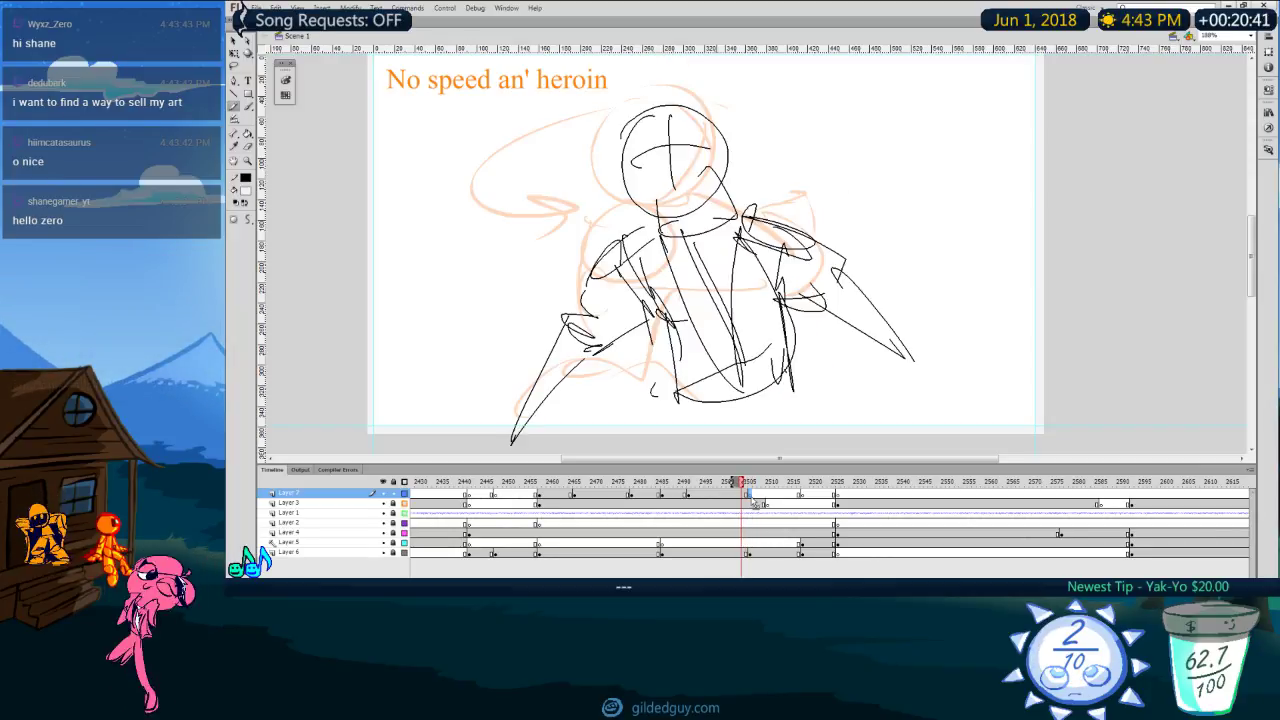
{"action": "key", "text": "period"}
{"action": "key", "text": "period"}
{"action": "mouse_move", "coordinate": [815, 131]}
{"action": "left_mouse_down"}
{"action": "mouse_move", "coordinate": [838, 138]}
{"action": "mouse_move", "coordinate": [820, 131]}
{"action": "left_mouse_up"}
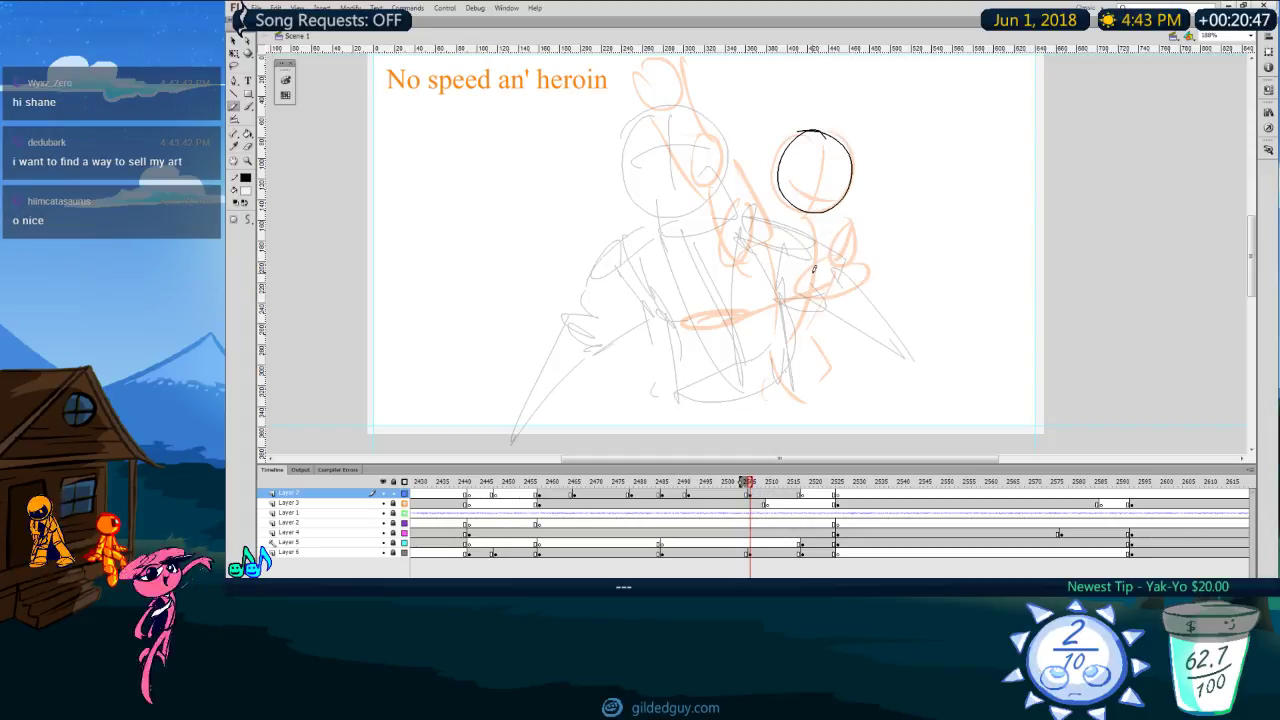
{"action": "key", "text": "comma"}
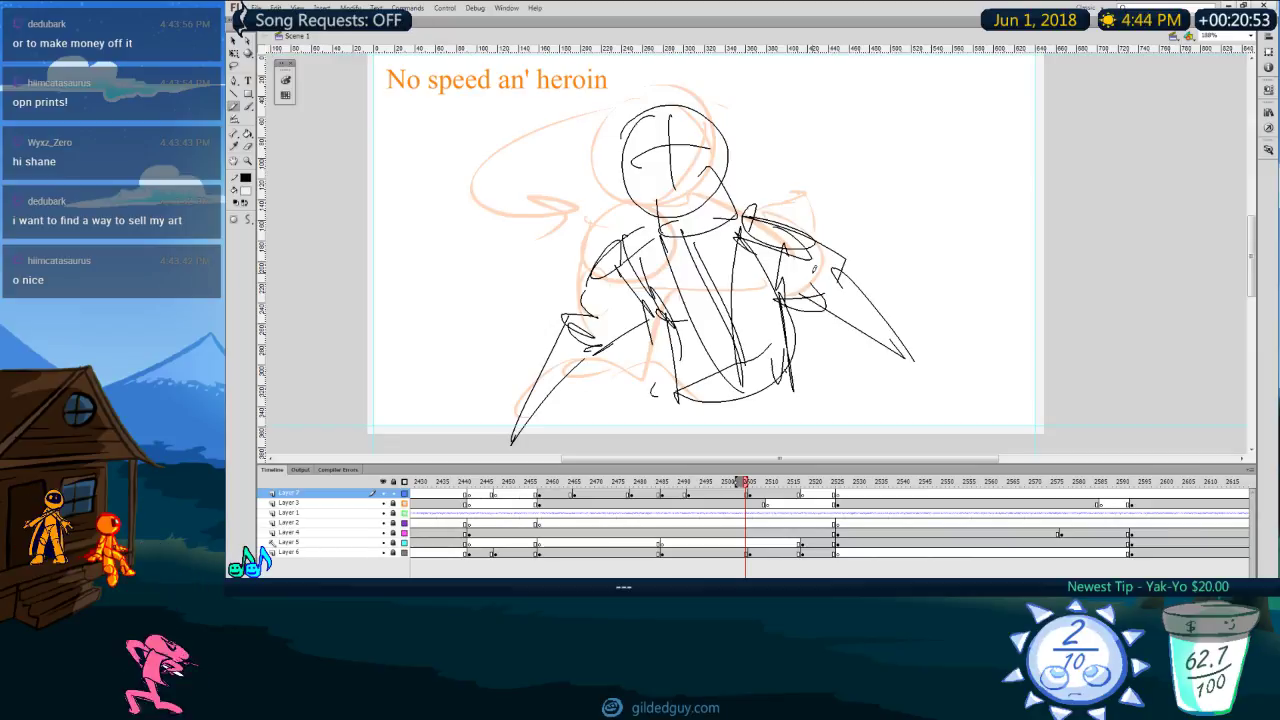
{"action": "key", "text": "period"}
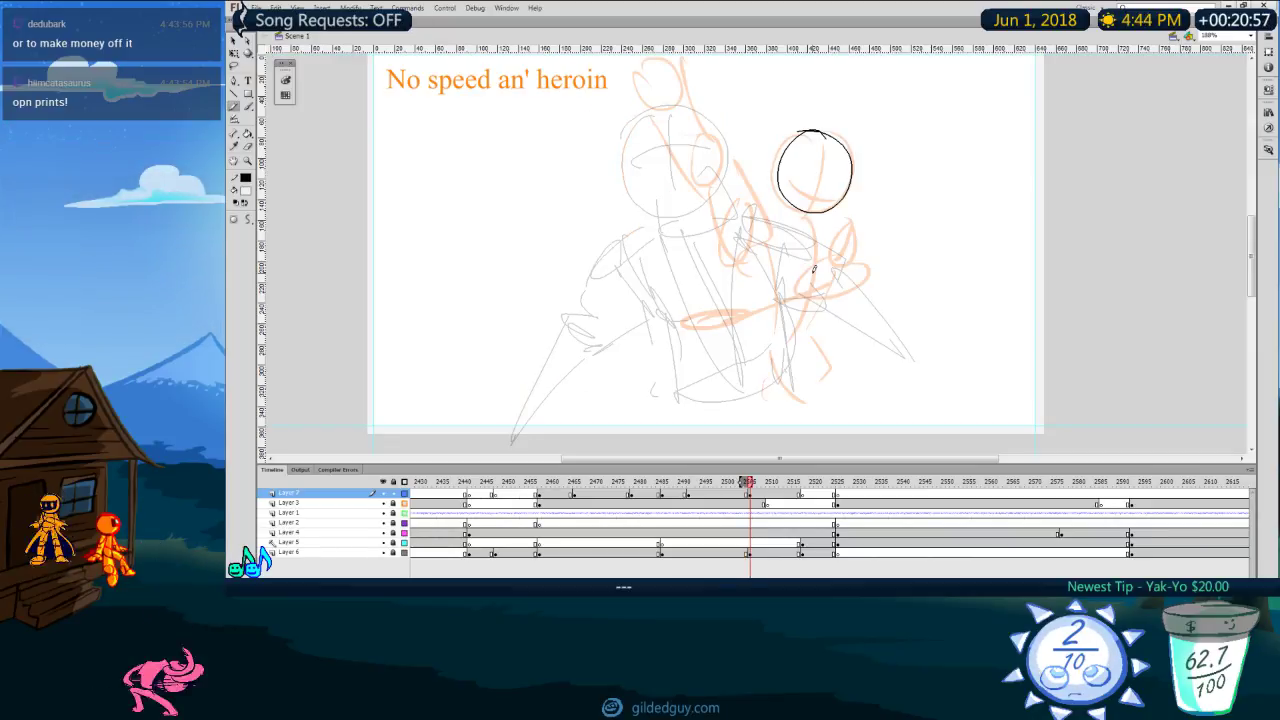
{"action": "key", "text": "comma"}
{"action": "key", "text": "period"}
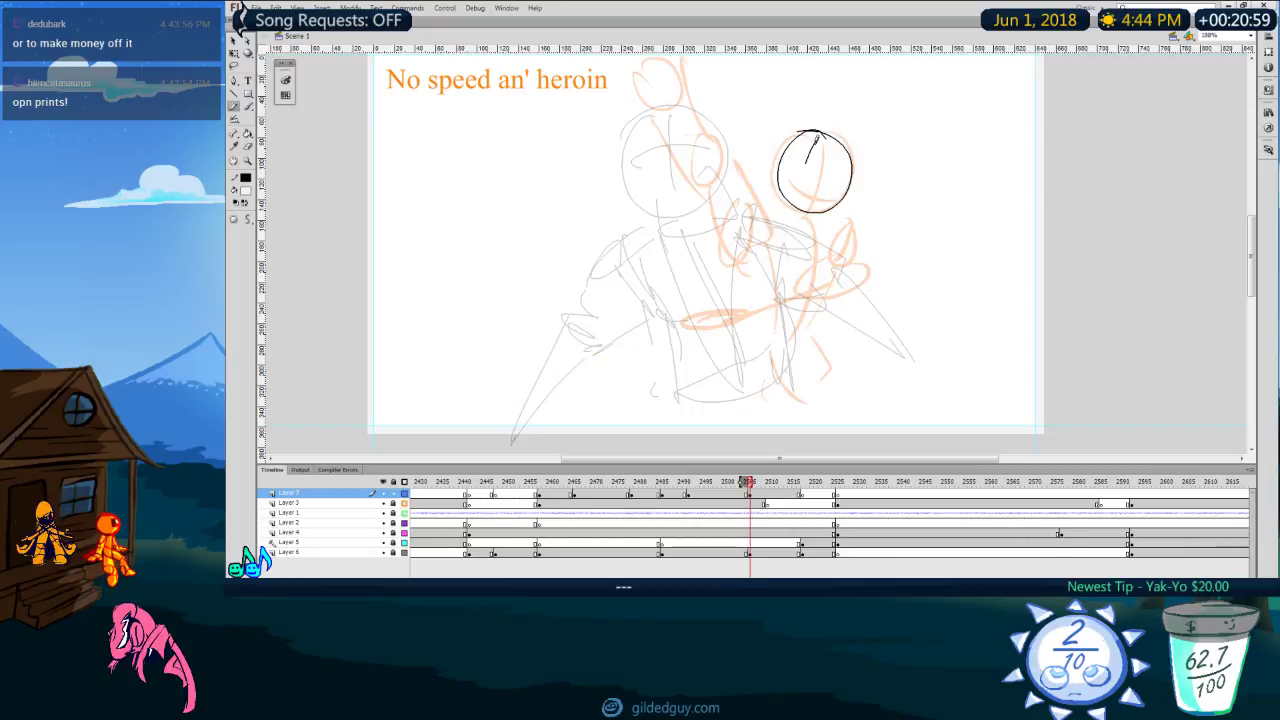
Step: Draw curved face guide lines on the small head, undoing the first tries
{"action": "key", "text": "ctrl+z"}
{"action": "mouse_move", "coordinate": [818, 138]}
{"action": "left_mouse_down"}
{"action": "mouse_move", "coordinate": [801, 211]}
{"action": "mouse_move", "coordinate": [835, 182]}
{"action": "left_mouse_up"}
{"action": "key", "text": "ctrl+z"}
{"action": "key", "text": "ctrl+z"}
{"action": "left_click_drag", "start_coordinate": [817, 135], "coordinate": [804, 210]}
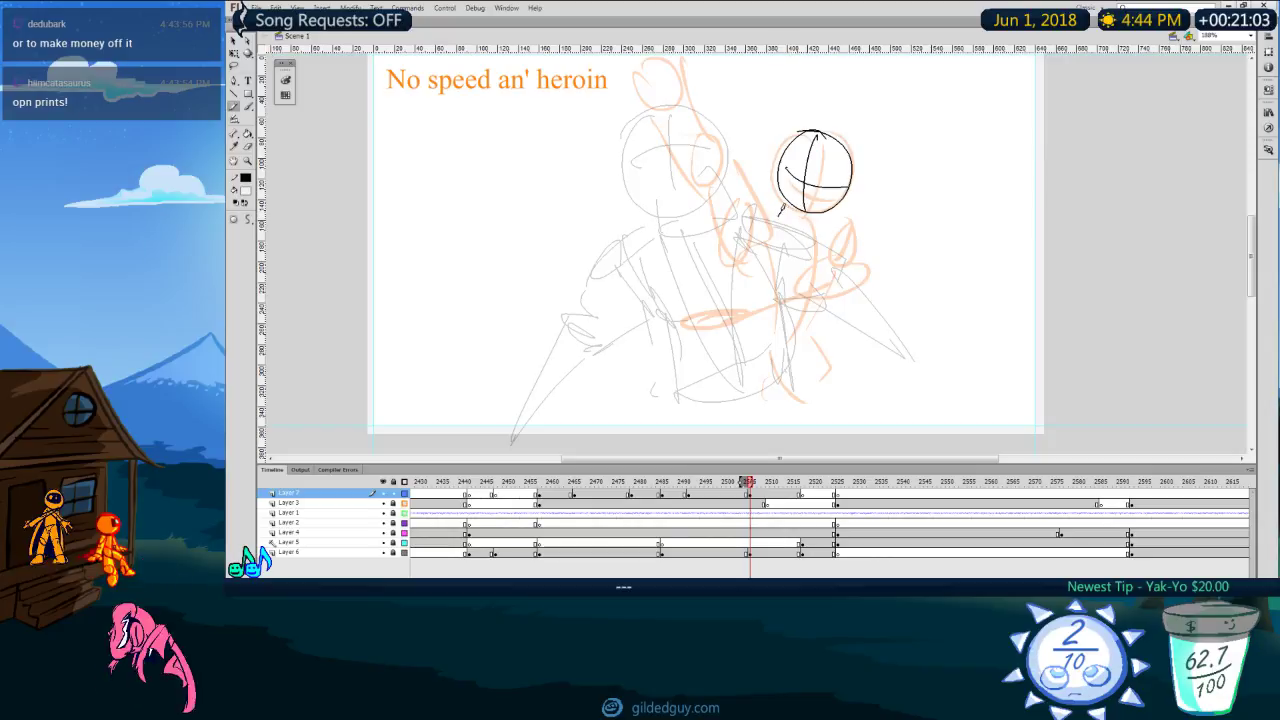
Step: Sketch the slanted shoulder line below the head and two long jacket lines running down the torso
{"action": "left_click_drag", "start_coordinate": [762, 207], "coordinate": [856, 248]}
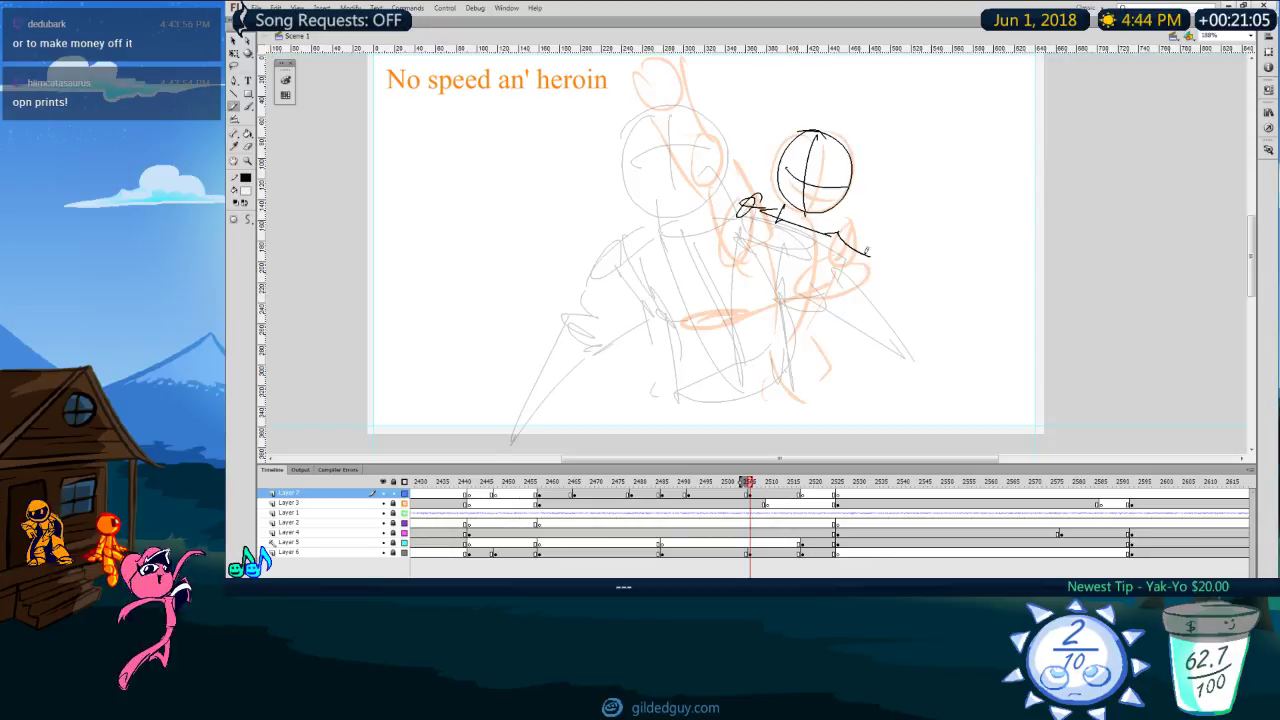
{"action": "left_click_drag", "start_coordinate": [775, 222], "coordinate": [772, 363]}
{"action": "left_click_drag", "start_coordinate": [807, 246], "coordinate": [779, 377]}
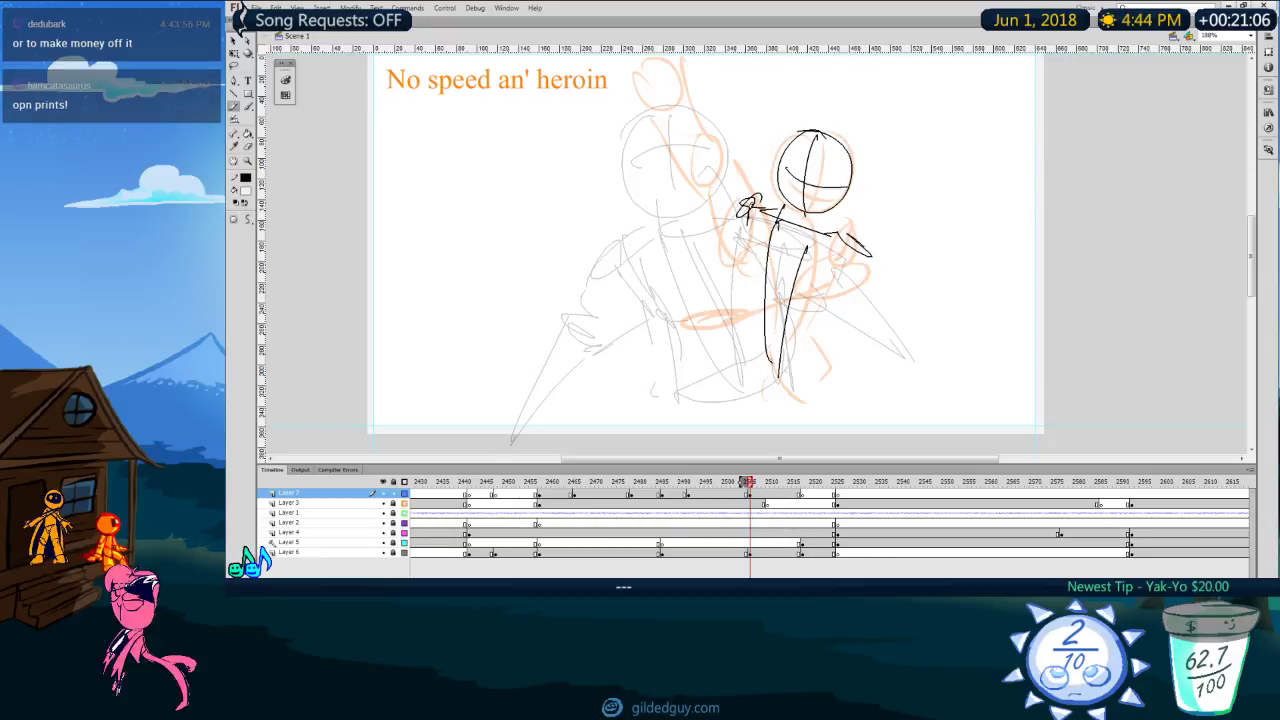
Step: Draw the torso sides and an elliptical waist, and compare with the previous pose
{"action": "left_click_drag", "start_coordinate": [750, 213], "coordinate": [757, 212]}
{"action": "left_click_drag", "start_coordinate": [832, 291], "coordinate": [809, 336]}
{"action": "left_click_drag", "start_coordinate": [749, 281], "coordinate": [724, 361]}
{"action": "left_click_drag", "start_coordinate": [818, 313], "coordinate": [826, 386]}
{"action": "mouse_move", "coordinate": [734, 371]}
{"action": "left_mouse_down"}
{"action": "mouse_move", "coordinate": [824, 387]}
{"action": "mouse_move", "coordinate": [732, 370]}
{"action": "left_mouse_up"}
{"action": "key", "text": "comma"}
{"action": "key", "text": "period"}
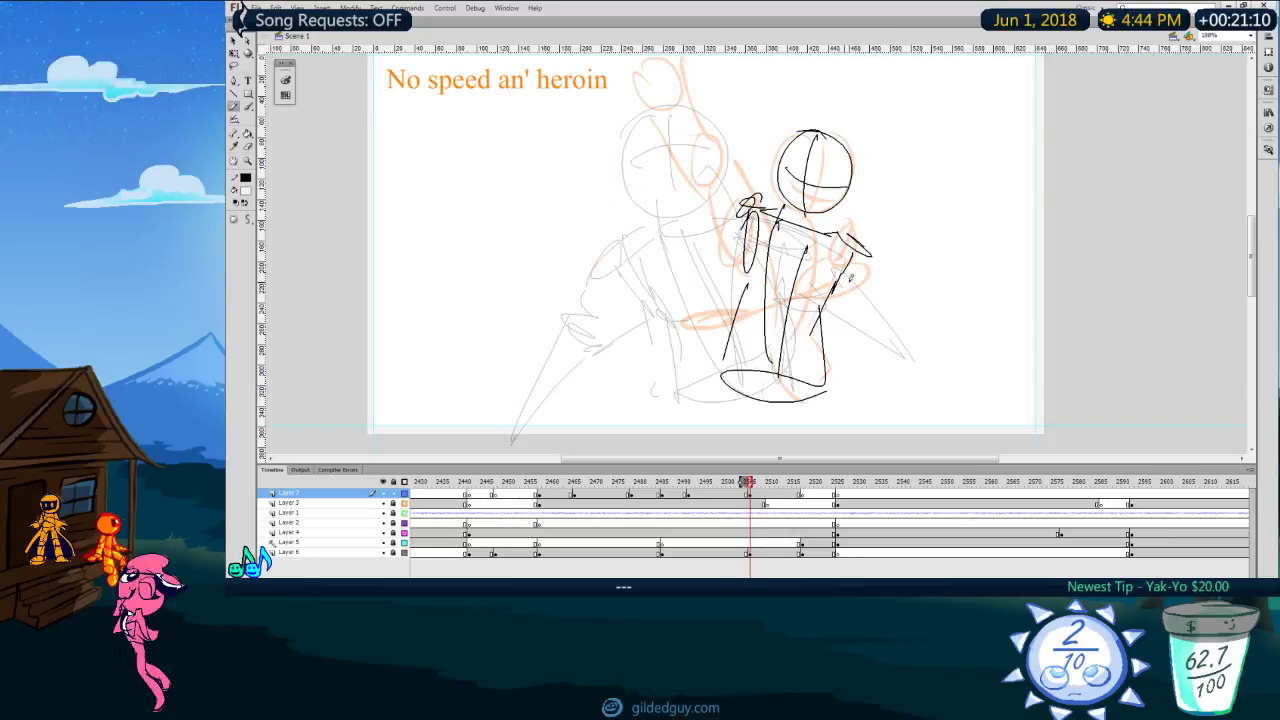
Step: Try reworking the small figure's torso side and shoulder line, erasing the overlapping strokes
{"action": "mouse_move", "coordinate": [758, 198]}
{"action": "left_mouse_down"}
{"action": "mouse_move", "coordinate": [740, 216]}
{"action": "mouse_move", "coordinate": [749, 246]}
{"action": "mouse_move", "coordinate": [842, 236]}
{"action": "mouse_move", "coordinate": [772, 374]}
{"action": "left_mouse_up"}
{"action": "key", "text": "comma"}
{"action": "key", "text": "period"}
{"action": "key", "text": "e"}
{"action": "key", "text": "y"}
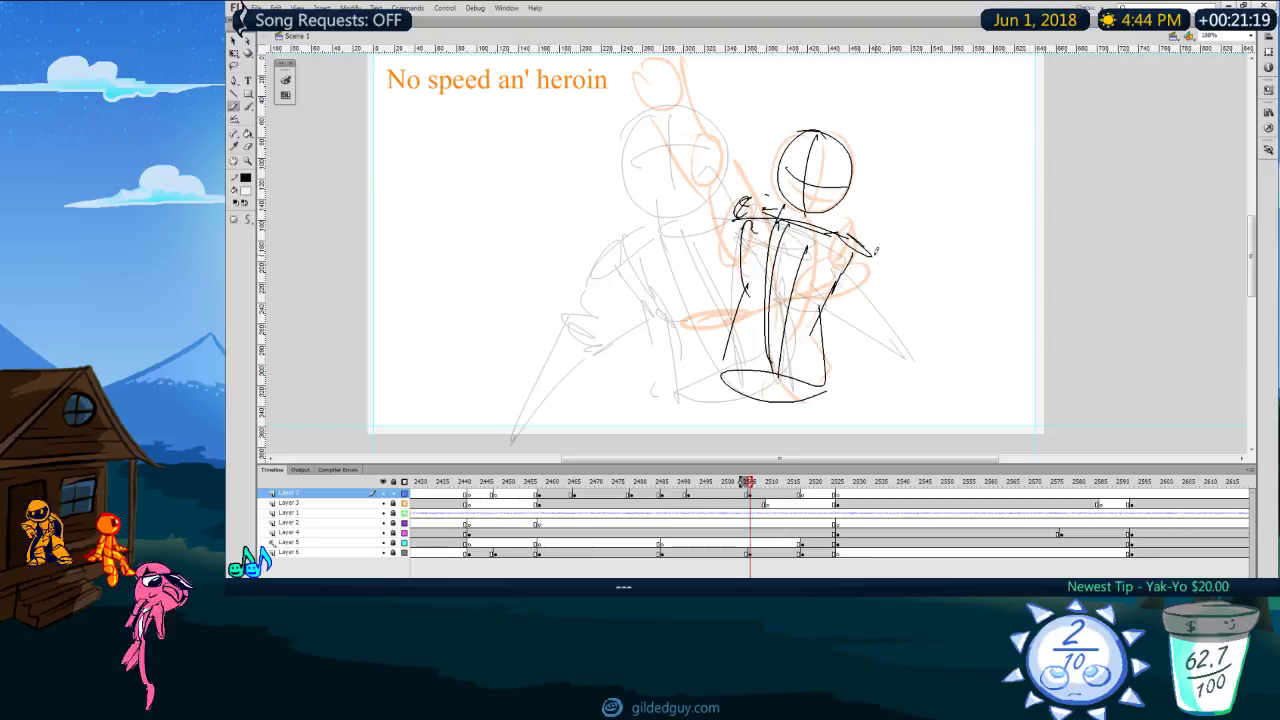
Step: Try adding bent arms to the small figure's shoulders and compare them with the previous pose
{"action": "mouse_move", "coordinate": [848, 234]}
{"action": "left_mouse_down"}
{"action": "mouse_move", "coordinate": [890, 262]}
{"action": "mouse_move", "coordinate": [912, 340]}
{"action": "left_mouse_up"}
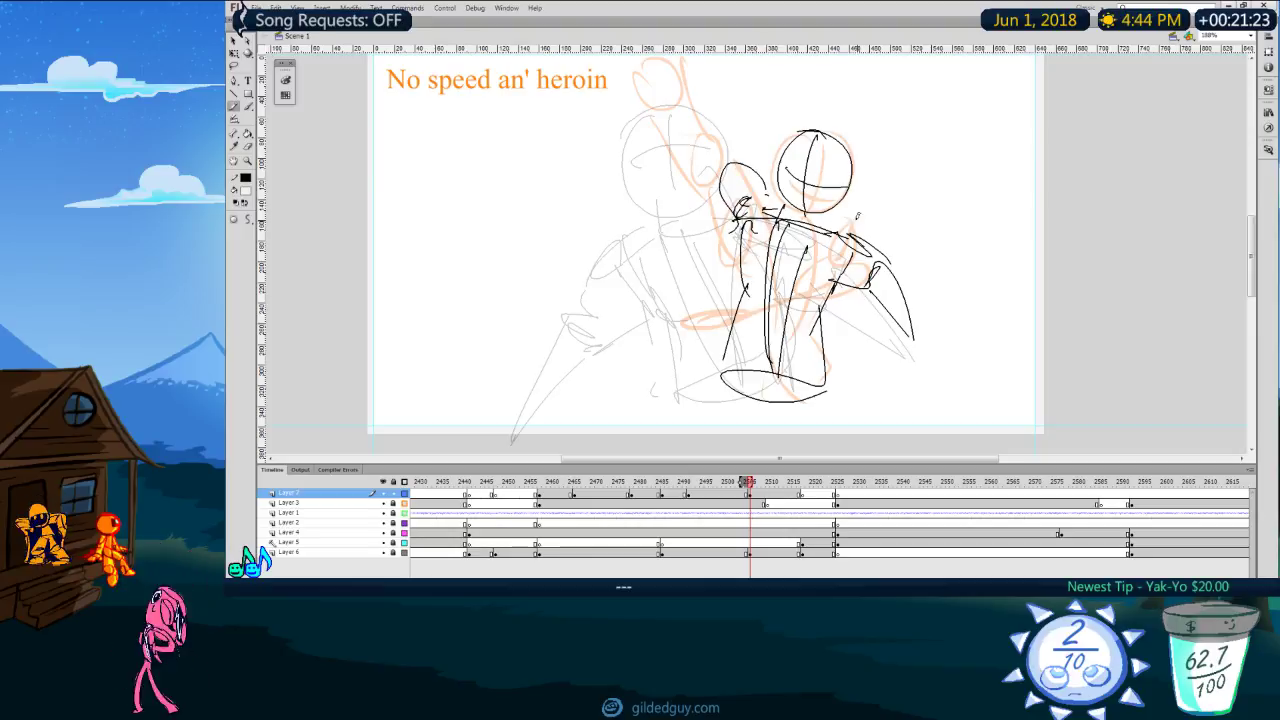
{"action": "key", "text": "comma"}
{"action": "key", "text": "period"}
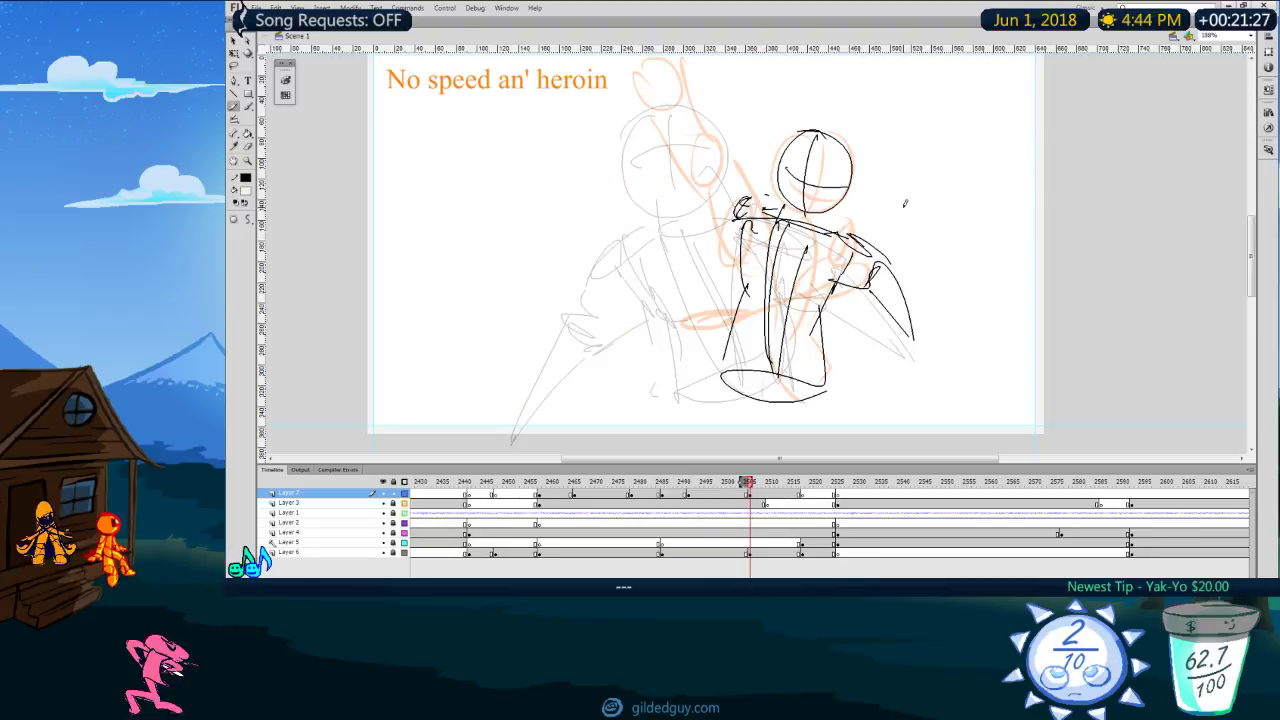
{"action": "key", "text": "comma"}
{"action": "key", "text": "period"}
{"action": "key", "text": "comma"}
{"action": "key", "text": "period"}
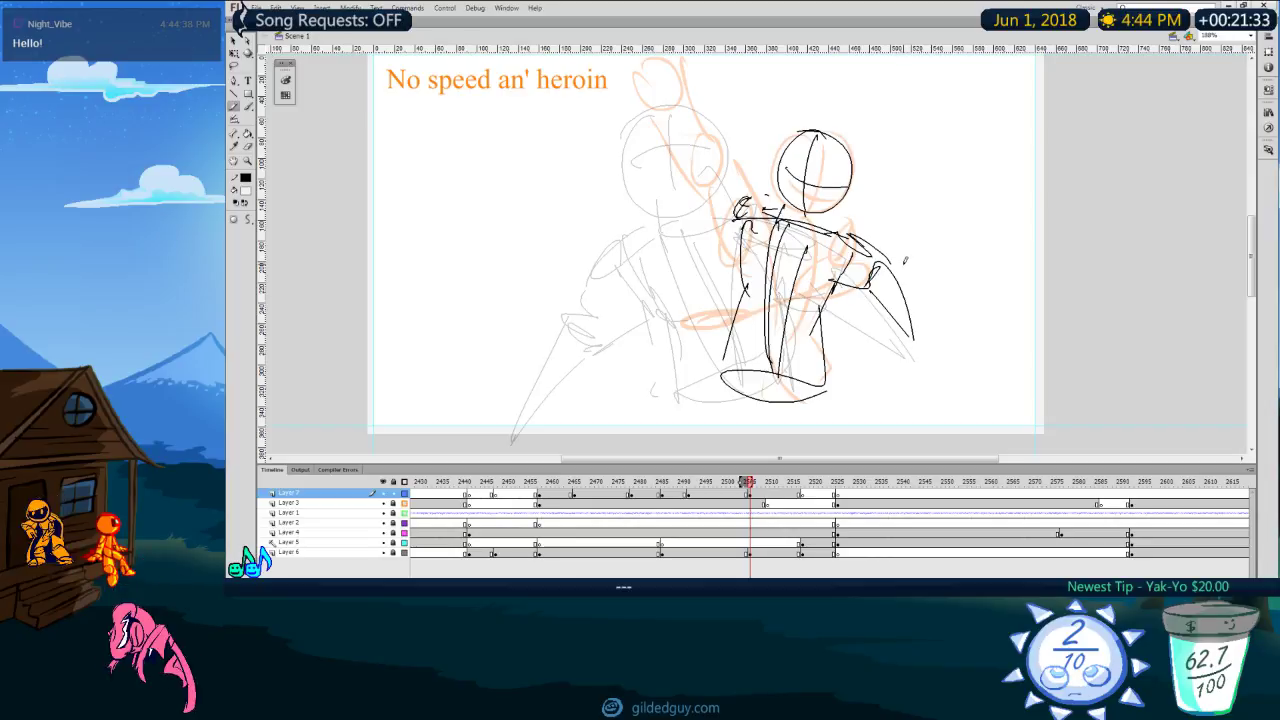
Step: Delete the entire small-figure drawing from the Layer 7 keyframe at about frame 2505
{"action": "key", "text": "v"}
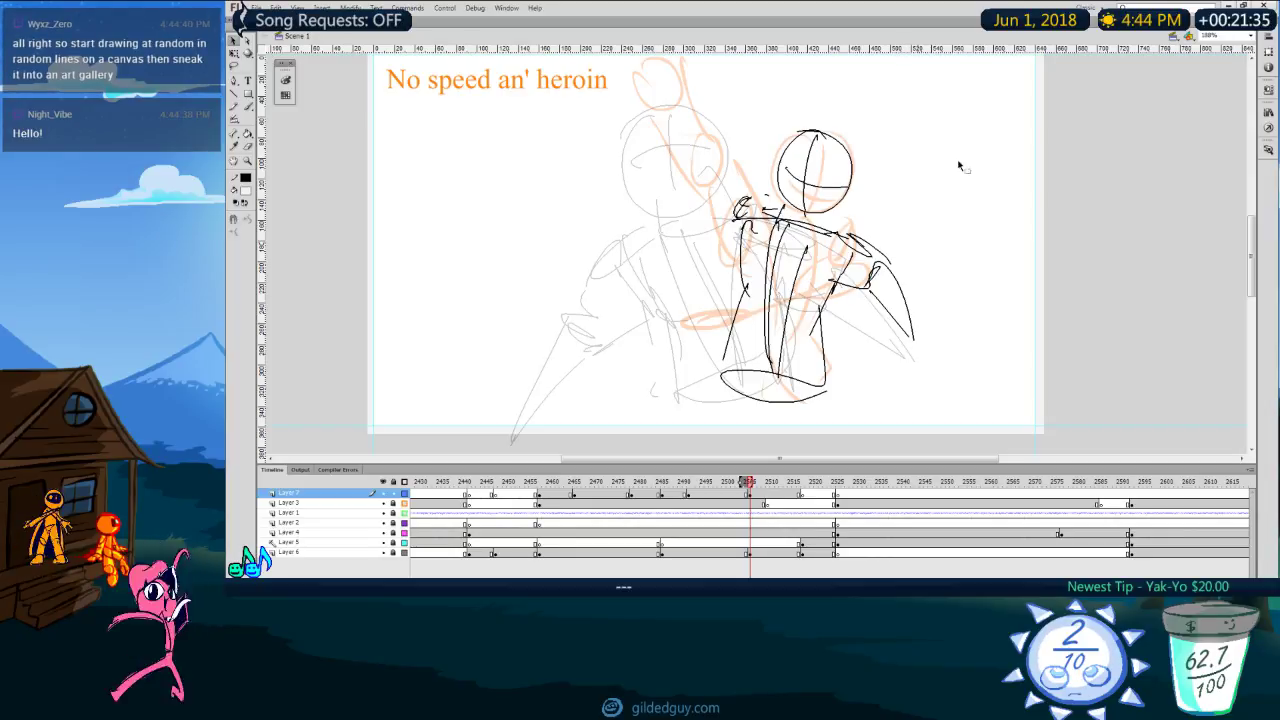
{"action": "key", "text": "ctrl+a"}
{"action": "key", "text": "Delete"}
{"action": "key", "text": "comma"}
{"action": "key", "text": "period"}
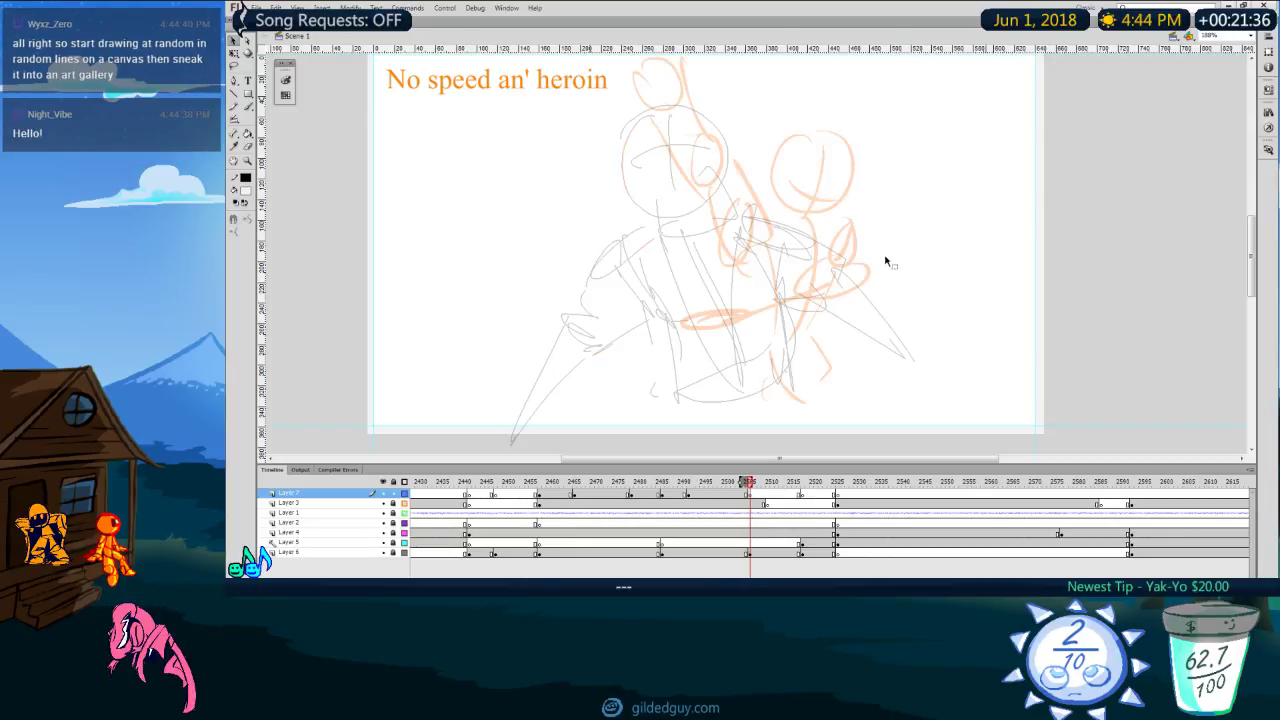
Step: Draw a large round head with curved face guide lines over the previous pose's head, undoing the first tries
{"action": "key", "text": "b"}
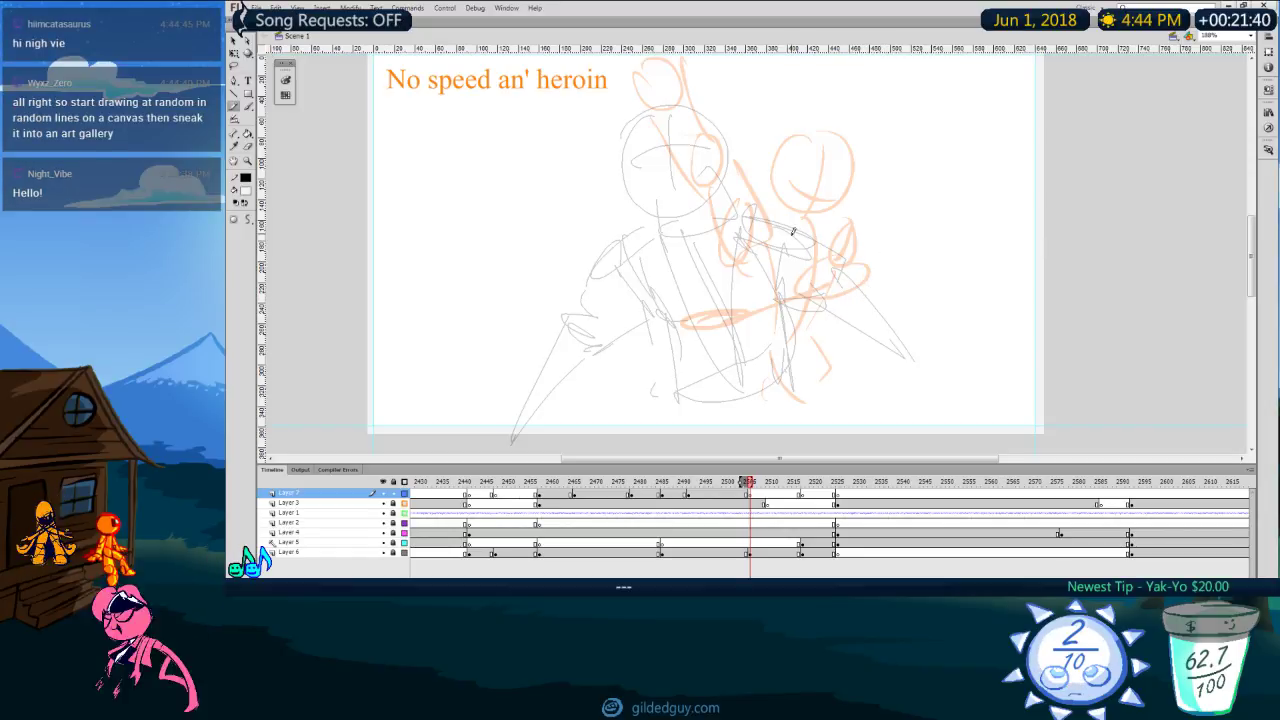
{"action": "mouse_move", "coordinate": [760, 167]}
{"action": "left_mouse_down"}
{"action": "mouse_move", "coordinate": [768, 126]}
{"action": "mouse_move", "coordinate": [752, 163]}
{"action": "left_mouse_up"}
{"action": "key", "text": "ctrl+z"}
{"action": "key", "text": "ctrl+z"}
{"action": "mouse_move", "coordinate": [659, 85]}
{"action": "left_mouse_down"}
{"action": "mouse_move", "coordinate": [755, 255]}
{"action": "mouse_move", "coordinate": [700, 90]}
{"action": "mouse_move", "coordinate": [574, 142]}
{"action": "left_mouse_up"}
{"action": "key", "text": "ctrl+z"}
{"action": "left_click_drag", "start_coordinate": [642, 114], "coordinate": [680, 278]}
{"action": "left_click_drag", "start_coordinate": [586, 240], "coordinate": [728, 222]}
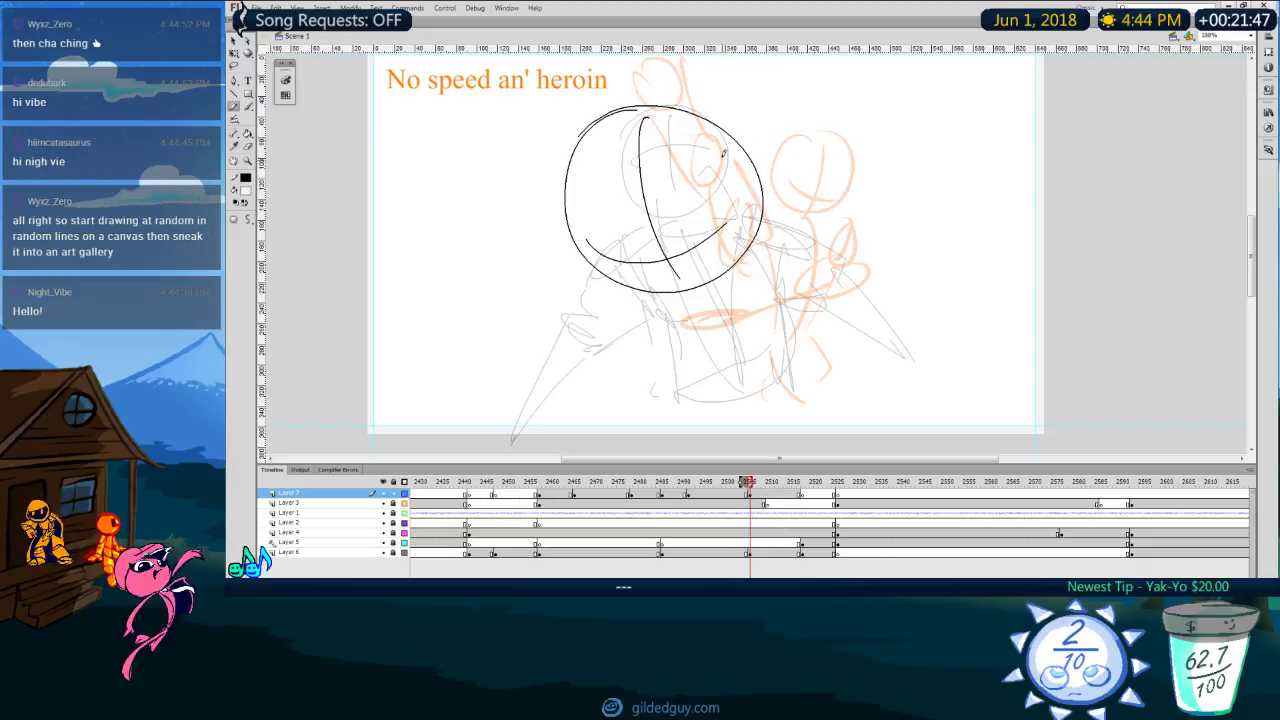
Step: Sketch the shoulder curve beside the large head, an arc above the head and the side of the torso
{"action": "left_click_drag", "start_coordinate": [776, 168], "coordinate": [860, 175]}
{"action": "key", "text": "ctrl+z"}
{"action": "mouse_move", "coordinate": [766, 212]}
{"action": "left_mouse_down"}
{"action": "mouse_move", "coordinate": [862, 250]}
{"action": "mouse_move", "coordinate": [842, 332]}
{"action": "left_mouse_up"}
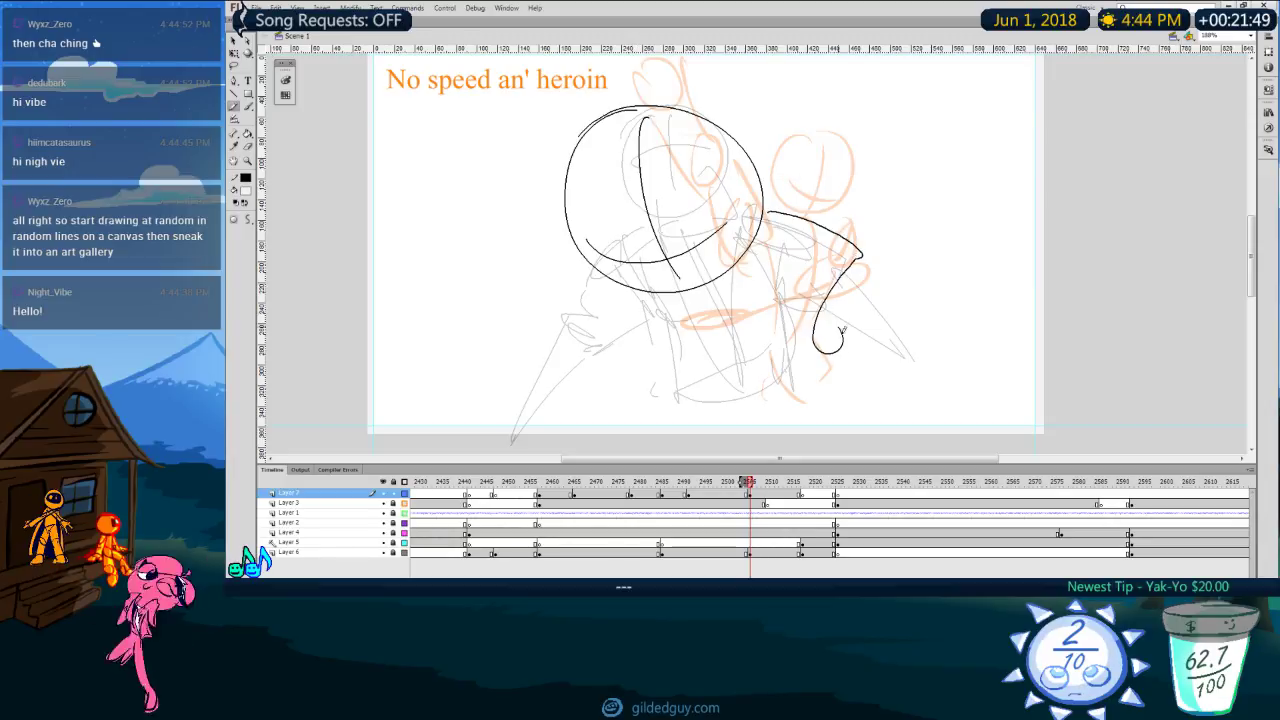
{"action": "mouse_move", "coordinate": [730, 119]}
{"action": "left_mouse_down"}
{"action": "mouse_move", "coordinate": [668, 88]}
{"action": "mouse_move", "coordinate": [580, 110]}
{"action": "left_mouse_up"}
{"action": "left_click_drag", "start_coordinate": [555, 135], "coordinate": [557, 158]}
{"action": "left_click_drag", "start_coordinate": [576, 270], "coordinate": [620, 396]}
Step: Draw the pointed collar shapes on both sides under the large head
{"action": "mouse_move", "coordinate": [765, 220]}
{"action": "left_mouse_down"}
{"action": "mouse_move", "coordinate": [822, 278]}
{"action": "mouse_move", "coordinate": [809, 290]}
{"action": "left_mouse_up"}
{"action": "mouse_move", "coordinate": [758, 250]}
{"action": "left_mouse_down"}
{"action": "mouse_move", "coordinate": [777, 252]}
{"action": "mouse_move", "coordinate": [732, 296]}
{"action": "left_mouse_up"}
{"action": "left_click_drag", "start_coordinate": [597, 247], "coordinate": [607, 304]}
{"action": "left_click_drag", "start_coordinate": [603, 280], "coordinate": [642, 308]}
Step: Erase and redraw the face's vertical guide line, and sketch a wide toothy grin with small eye strokes
{"action": "key", "text": "e"}
{"action": "left_click_drag", "start_coordinate": [631, 151], "coordinate": [688, 252]}
{"action": "key", "text": "y"}
{"action": "left_click_drag", "start_coordinate": [636, 128], "coordinate": [670, 314]}
{"action": "mouse_move", "coordinate": [582, 250]}
{"action": "left_mouse_down"}
{"action": "mouse_move", "coordinate": [721, 252]}
{"action": "mouse_move", "coordinate": [664, 290]}
{"action": "left_mouse_up"}
{"action": "left_click_drag", "start_coordinate": [658, 268], "coordinate": [707, 212]}
{"action": "mouse_move", "coordinate": [662, 291]}
{"action": "left_mouse_down"}
{"action": "mouse_move", "coordinate": [682, 231]}
{"action": "mouse_move", "coordinate": [708, 260]}
{"action": "left_mouse_up"}
{"action": "mouse_move", "coordinate": [669, 223]}
{"action": "left_mouse_down"}
{"action": "mouse_move", "coordinate": [684, 262]}
{"action": "mouse_move", "coordinate": [711, 194]}
{"action": "mouse_move", "coordinate": [666, 251]}
{"action": "mouse_move", "coordinate": [699, 243]}
{"action": "mouse_move", "coordinate": [703, 221]}
{"action": "left_mouse_up"}
{"action": "key", "text": "e"}
{"action": "key", "text": "y"}
{"action": "mouse_move", "coordinate": [705, 212]}
{"action": "left_mouse_down"}
{"action": "mouse_move", "coordinate": [721, 251]}
{"action": "mouse_move", "coordinate": [702, 221]}
{"action": "left_mouse_up"}
Step: Reinforce the collar edges below the jaw with short overlapping strokes
{"action": "left_click_drag", "start_coordinate": [586, 233], "coordinate": [638, 255]}
{"action": "mouse_move", "coordinate": [585, 236]}
{"action": "left_mouse_down"}
{"action": "mouse_move", "coordinate": [604, 266]}
{"action": "mouse_move", "coordinate": [626, 262]}
{"action": "left_mouse_up"}
{"action": "left_click_drag", "start_coordinate": [607, 290], "coordinate": [633, 317]}
{"action": "left_click_drag", "start_coordinate": [735, 262], "coordinate": [736, 278]}
{"action": "left_click_drag", "start_coordinate": [594, 264], "coordinate": [591, 310]}
{"action": "left_click_drag", "start_coordinate": [600, 306], "coordinate": [631, 328]}
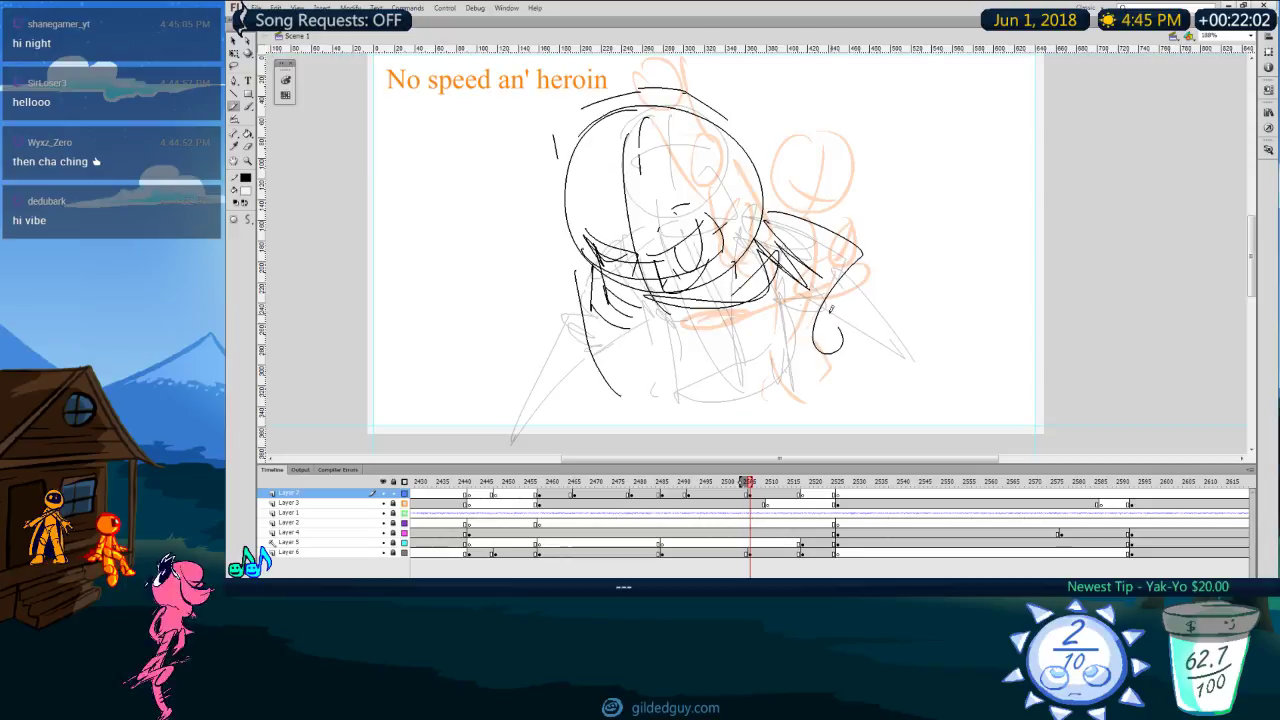
Step: Sketch the lower edge of the arm on the right, and erase the extra arc above the head
{"action": "left_click_drag", "start_coordinate": [865, 275], "coordinate": [1023, 372]}
{"action": "left_click_drag", "start_coordinate": [907, 302], "coordinate": [915, 314]}
{"action": "key", "text": "e"}
{"action": "mouse_move", "coordinate": [727, 114]}
{"action": "left_mouse_down"}
{"action": "mouse_move", "coordinate": [566, 117]}
{"action": "mouse_move", "coordinate": [555, 150]}
{"action": "left_mouse_up"}
{"action": "key", "text": "y"}
Step: Draw a long jagged arm shape reaching left from the face, and compare with the previous pose
{"action": "left_click_drag", "start_coordinate": [640, 164], "coordinate": [748, 212]}
{"action": "mouse_move", "coordinate": [645, 169]}
{"action": "left_mouse_down"}
{"action": "mouse_move", "coordinate": [590, 211]}
{"action": "mouse_move", "coordinate": [593, 160]}
{"action": "mouse_move", "coordinate": [456, 201]}
{"action": "left_mouse_up"}
{"action": "mouse_move", "coordinate": [454, 199]}
{"action": "left_mouse_down"}
{"action": "mouse_move", "coordinate": [441, 240]}
{"action": "mouse_move", "coordinate": [552, 235]}
{"action": "left_mouse_up"}
{"action": "key", "text": "comma"}
{"action": "key", "text": "period"}
Step: Erase the curved shoulder line on the right and draw an outstretched upper arm in its place
{"action": "key", "text": "e"}
{"action": "mouse_move", "coordinate": [768, 212]}
{"action": "left_mouse_down"}
{"action": "mouse_move", "coordinate": [863, 237]}
{"action": "mouse_move", "coordinate": [860, 256]}
{"action": "left_mouse_up"}
{"action": "key", "text": "y"}
{"action": "left_click_drag", "start_coordinate": [758, 253], "coordinate": [872, 251]}
{"action": "mouse_move", "coordinate": [898, 253]}
{"action": "left_mouse_down"}
{"action": "mouse_move", "coordinate": [797, 275]}
{"action": "mouse_move", "coordinate": [836, 280]}
{"action": "left_mouse_up"}
{"action": "left_click_drag", "start_coordinate": [770, 262], "coordinate": [948, 223]}
Step: Draw the bent elbow and wide flaring forearm on the right, undoing and redrawing the first version
{"action": "left_click_drag", "start_coordinate": [948, 223], "coordinate": [908, 286]}
{"action": "mouse_move", "coordinate": [935, 232]}
{"action": "left_mouse_down"}
{"action": "mouse_move", "coordinate": [935, 264]}
{"action": "mouse_move", "coordinate": [1071, 390]}
{"action": "left_mouse_up"}
{"action": "left_click_drag", "start_coordinate": [893, 291], "coordinate": [1046, 376]}
{"action": "key", "text": "ctrl+z"}
{"action": "key", "text": "ctrl+z"}
{"action": "key", "text": "ctrl+z"}
{"action": "left_click_drag", "start_coordinate": [935, 223], "coordinate": [1094, 356]}
{"action": "left_click_drag", "start_coordinate": [890, 316], "coordinate": [1018, 381]}
{"action": "mouse_move", "coordinate": [963, 228]}
{"action": "left_mouse_down"}
{"action": "mouse_move", "coordinate": [915, 316]}
{"action": "mouse_move", "coordinate": [888, 335]}
{"action": "left_mouse_up"}
Step: Draw the torso sides and a curved waist below the large head, erasing and redrawing the waist line
{"action": "left_click_drag", "start_coordinate": [574, 272], "coordinate": [588, 366]}
{"action": "mouse_move", "coordinate": [593, 378]}
{"action": "left_mouse_down"}
{"action": "mouse_move", "coordinate": [676, 419]}
{"action": "mouse_move", "coordinate": [706, 410]}
{"action": "left_mouse_up"}
{"action": "left_click_drag", "start_coordinate": [822, 320], "coordinate": [780, 408]}
{"action": "left_click_drag", "start_coordinate": [595, 390], "coordinate": [616, 450]}
{"action": "key", "text": "e"}
{"action": "left_click_drag", "start_coordinate": [692, 421], "coordinate": [633, 400]}
{"action": "key", "text": "y"}
{"action": "mouse_move", "coordinate": [590, 358]}
{"action": "left_mouse_down"}
{"action": "mouse_move", "coordinate": [594, 390]}
{"action": "mouse_move", "coordinate": [715, 438]}
{"action": "left_mouse_up"}
Step: Sketch a pointed shape at the lower right edge of the torso, and compare with the previous pose
{"action": "left_click_drag", "start_coordinate": [822, 373], "coordinate": [802, 426]}
{"action": "left_click_drag", "start_coordinate": [788, 346], "coordinate": [801, 426]}
{"action": "left_click_drag", "start_coordinate": [789, 360], "coordinate": [819, 372]}
{"action": "key", "text": "comma"}
{"action": "key", "text": "period"}
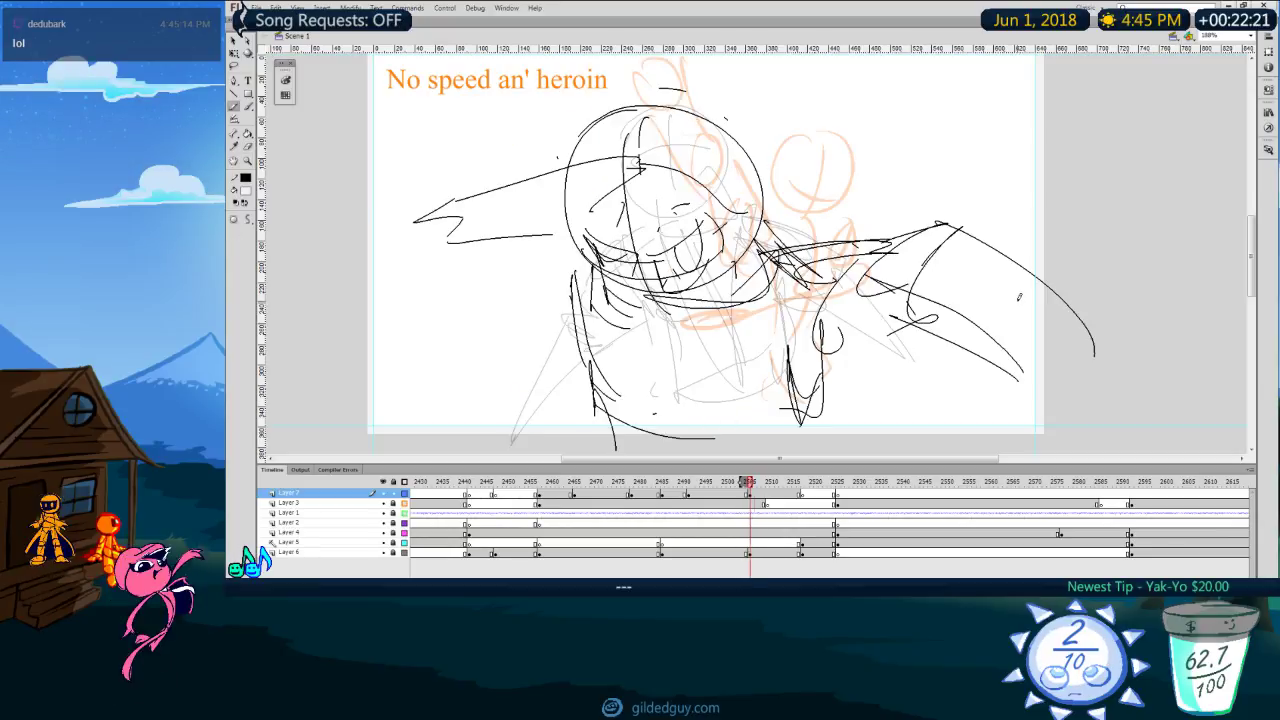
Step: Draw a small round head with face guide lines over the storyboard head on the keyframe at about frame 2517
{"action": "key", "text": "period"}
{"action": "key", "text": "period"}
{"action": "key", "text": "period"}
{"action": "key", "text": "period"}
{"action": "key", "text": "period"}
{"action": "key", "text": "period"}
{"action": "key", "text": "period"}
{"action": "key", "text": "period"}
{"action": "key", "text": "period"}
{"action": "key", "text": "period"}
{"action": "key", "text": "period"}
{"action": "key", "text": "period"}
{"action": "key", "text": "comma"}
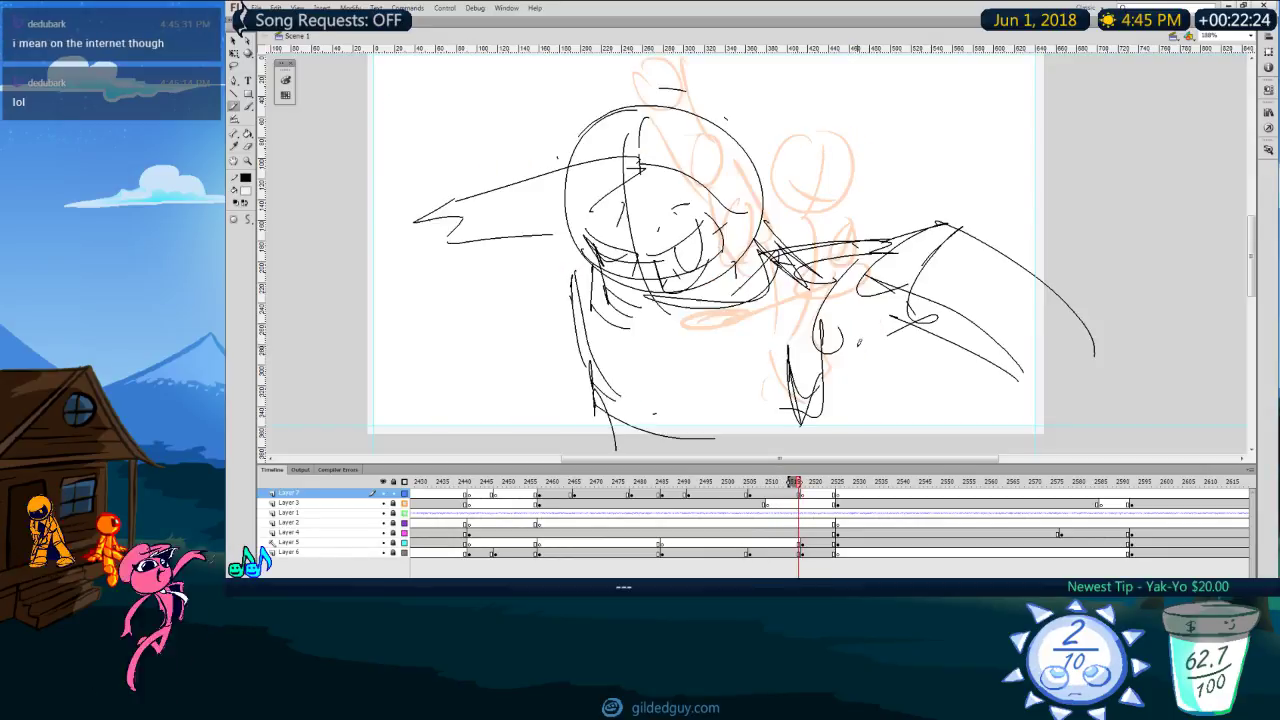
{"action": "key", "text": "period"}
{"action": "mouse_move", "coordinate": [806, 107]}
{"action": "left_mouse_down"}
{"action": "mouse_move", "coordinate": [826, 108]}
{"action": "mouse_move", "coordinate": [813, 117]}
{"action": "mouse_move", "coordinate": [815, 211]}
{"action": "left_mouse_up"}
{"action": "key", "text": "ctrl+z"}
{"action": "key", "text": "ctrl+z"}
{"action": "key", "text": "comma"}
{"action": "key", "text": "period"}
{"action": "mouse_move", "coordinate": [775, 177]}
{"action": "left_mouse_down"}
{"action": "mouse_move", "coordinate": [802, 193]}
{"action": "mouse_move", "coordinate": [842, 188]}
{"action": "left_mouse_up"}
Step: Sketch the collar and rounded shoulders below the small head
{"action": "left_click_drag", "start_coordinate": [758, 211], "coordinate": [762, 212]}
{"action": "left_click_drag", "start_coordinate": [755, 236], "coordinate": [773, 240]}
{"action": "mouse_move", "coordinate": [862, 226]}
{"action": "left_mouse_down"}
{"action": "mouse_move", "coordinate": [880, 230]}
{"action": "mouse_move", "coordinate": [876, 219]}
{"action": "left_mouse_up"}
{"action": "left_click_drag", "start_coordinate": [826, 199], "coordinate": [885, 207]}
{"action": "left_click_drag", "start_coordinate": [847, 240], "coordinate": [866, 229]}
{"action": "left_click_drag", "start_coordinate": [766, 220], "coordinate": [783, 223]}
Step: Draw the jacket opening, the torso sides and an elliptical waist on the small figure
{"action": "mouse_move", "coordinate": [780, 210]}
{"action": "left_mouse_down"}
{"action": "mouse_move", "coordinate": [809, 206]}
{"action": "mouse_move", "coordinate": [809, 274]}
{"action": "mouse_move", "coordinate": [789, 274]}
{"action": "left_mouse_up"}
{"action": "mouse_move", "coordinate": [792, 249]}
{"action": "left_mouse_down"}
{"action": "mouse_move", "coordinate": [810, 240]}
{"action": "mouse_move", "coordinate": [819, 279]}
{"action": "mouse_move", "coordinate": [741, 350]}
{"action": "left_mouse_up"}
{"action": "left_click_drag", "start_coordinate": [756, 311], "coordinate": [765, 345]}
{"action": "left_click_drag", "start_coordinate": [849, 289], "coordinate": [850, 368]}
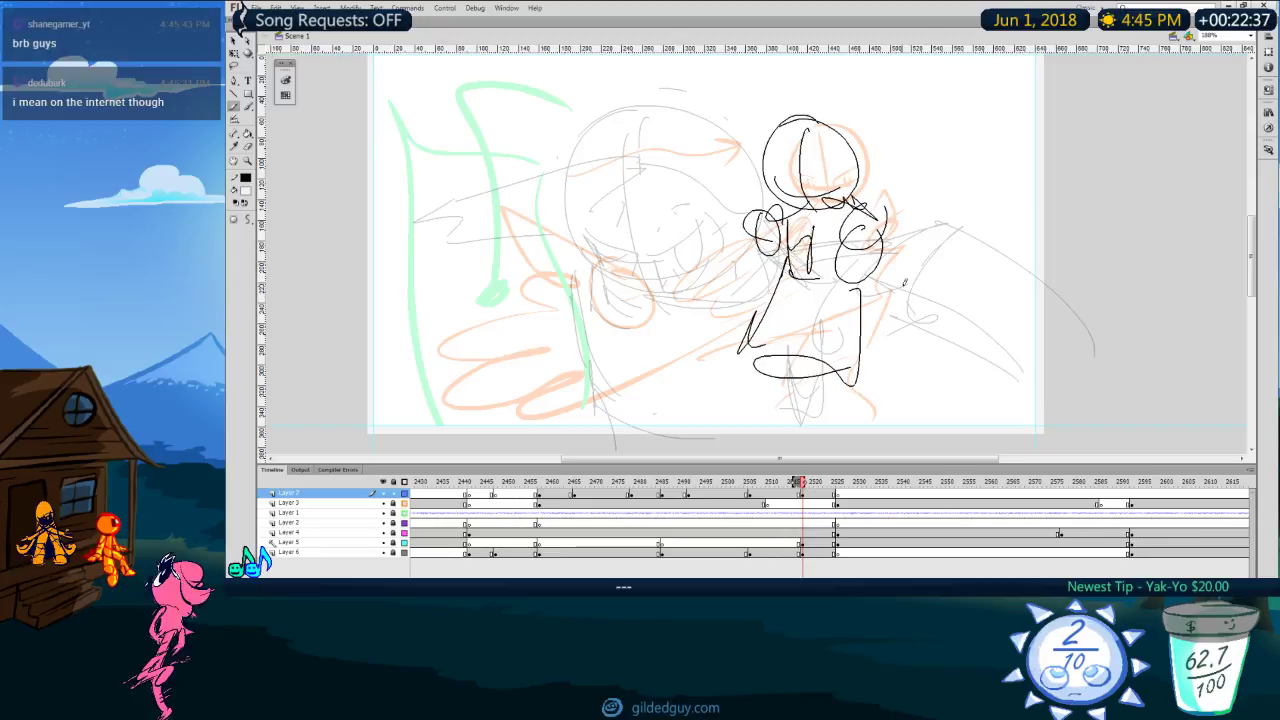
{"action": "mouse_move", "coordinate": [733, 215]}
{"action": "left_mouse_down"}
{"action": "mouse_move", "coordinate": [761, 214]}
{"action": "mouse_move", "coordinate": [765, 258]}
{"action": "left_mouse_up"}
{"action": "left_click_drag", "start_coordinate": [750, 215], "coordinate": [630, 253]}
{"action": "left_click_drag", "start_coordinate": [760, 245], "coordinate": [688, 265]}
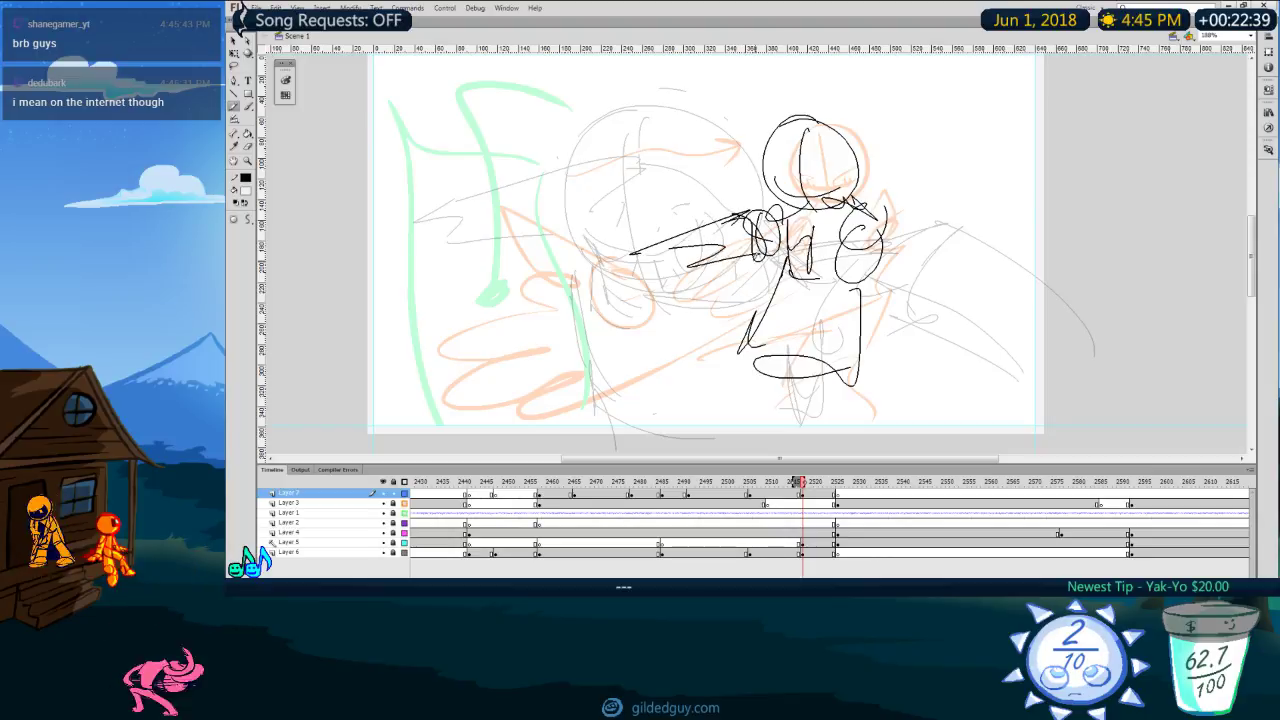
{"action": "key", "text": "ctrl+z"}
{"action": "key", "text": "ctrl+z"}
{"action": "key", "text": "ctrl+z"}
{"action": "key", "text": "ctrl+z"}
Step: Draw a foreshortened arm reaching left from the small figure's shoulder to a large oval palm
{"action": "left_click_drag", "start_coordinate": [770, 212], "coordinate": [664, 226]}
{"action": "mouse_move", "coordinate": [656, 222]}
{"action": "left_mouse_down"}
{"action": "mouse_move", "coordinate": [603, 280]}
{"action": "mouse_move", "coordinate": [611, 235]}
{"action": "left_mouse_up"}
{"action": "left_click_drag", "start_coordinate": [630, 304], "coordinate": [634, 342]}
{"action": "left_click_drag", "start_coordinate": [795, 243], "coordinate": [634, 344]}
Step: Draw the other arm crossing the torso down to the left, undoing misplaced strokes, and compare with the previous pose
{"action": "left_click_drag", "start_coordinate": [866, 243], "coordinate": [724, 313]}
{"action": "key", "text": "ctrl+z"}
{"action": "left_click_drag", "start_coordinate": [866, 236], "coordinate": [736, 303]}
{"action": "left_click_drag", "start_coordinate": [736, 303], "coordinate": [672, 350]}
{"action": "left_click_drag", "start_coordinate": [776, 288], "coordinate": [712, 368]}
{"action": "key", "text": "ctrl+z"}
{"action": "left_click_drag", "start_coordinate": [812, 254], "coordinate": [690, 356]}
{"action": "left_click_drag", "start_coordinate": [880, 240], "coordinate": [754, 318]}
{"action": "key", "text": "comma"}
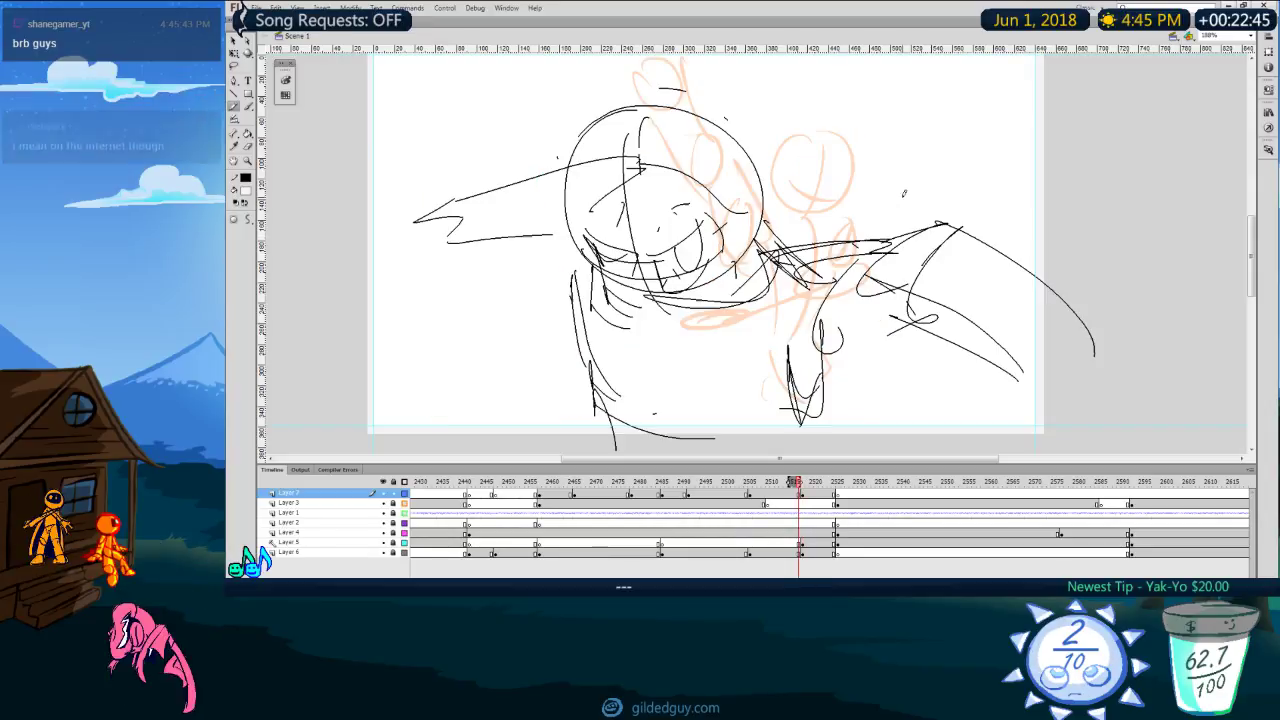
{"action": "key", "text": "period"}
Step: Draw large splayed fingers extending left from the oval palm, and compare with the previous pose
{"action": "left_click_drag", "start_coordinate": [657, 221], "coordinate": [682, 232]}
{"action": "left_click_drag", "start_coordinate": [612, 198], "coordinate": [676, 214]}
{"action": "mouse_move", "coordinate": [672, 206]}
{"action": "left_mouse_down"}
{"action": "mouse_move", "coordinate": [542, 201]}
{"action": "mouse_move", "coordinate": [600, 215]}
{"action": "mouse_move", "coordinate": [466, 278]}
{"action": "left_mouse_up"}
{"action": "mouse_move", "coordinate": [600, 248]}
{"action": "left_mouse_down"}
{"action": "mouse_move", "coordinate": [628, 336]}
{"action": "mouse_move", "coordinate": [522, 396]}
{"action": "left_mouse_up"}
{"action": "key", "text": "comma"}
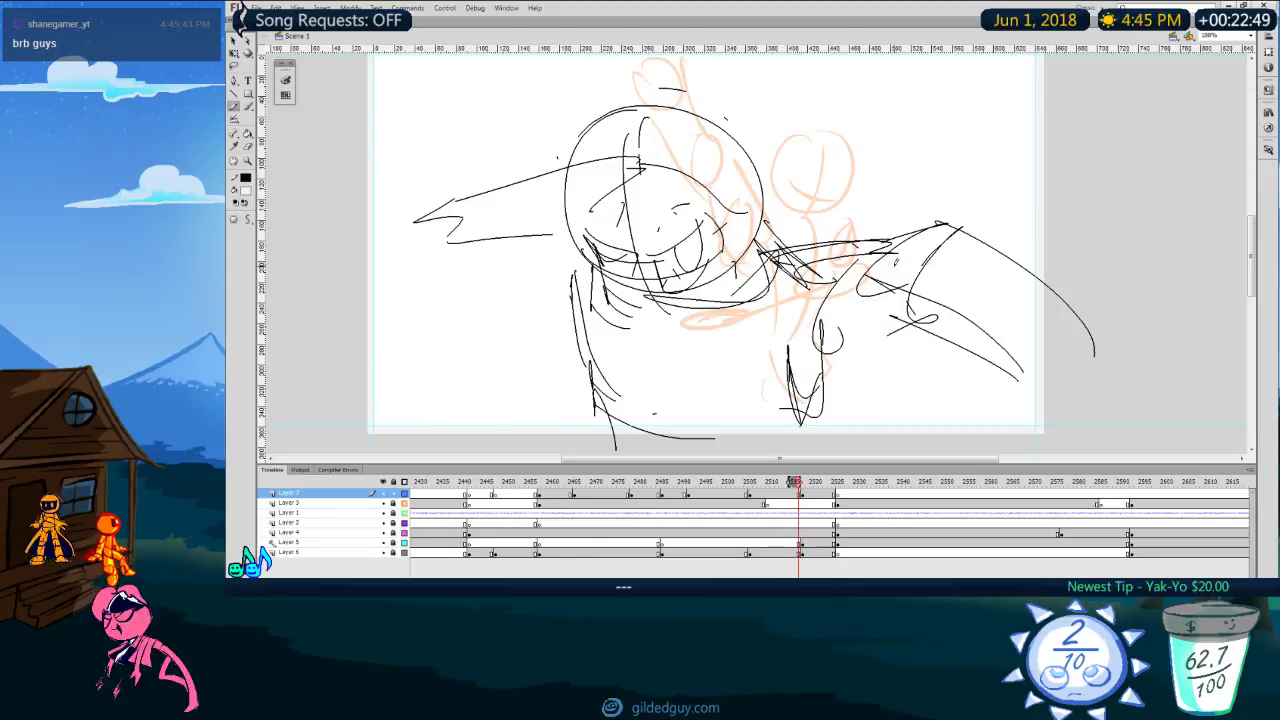
{"action": "key", "text": "period"}
Step: Step past the reaching pose, then play the animation from about frame 2454 to review the poses
{"action": "key", "text": "period"}
{"action": "key", "text": "period"}
{"action": "key", "text": "period"}
{"action": "key", "text": "period"}
{"action": "key", "text": "period"}
{"action": "key", "text": "period"}
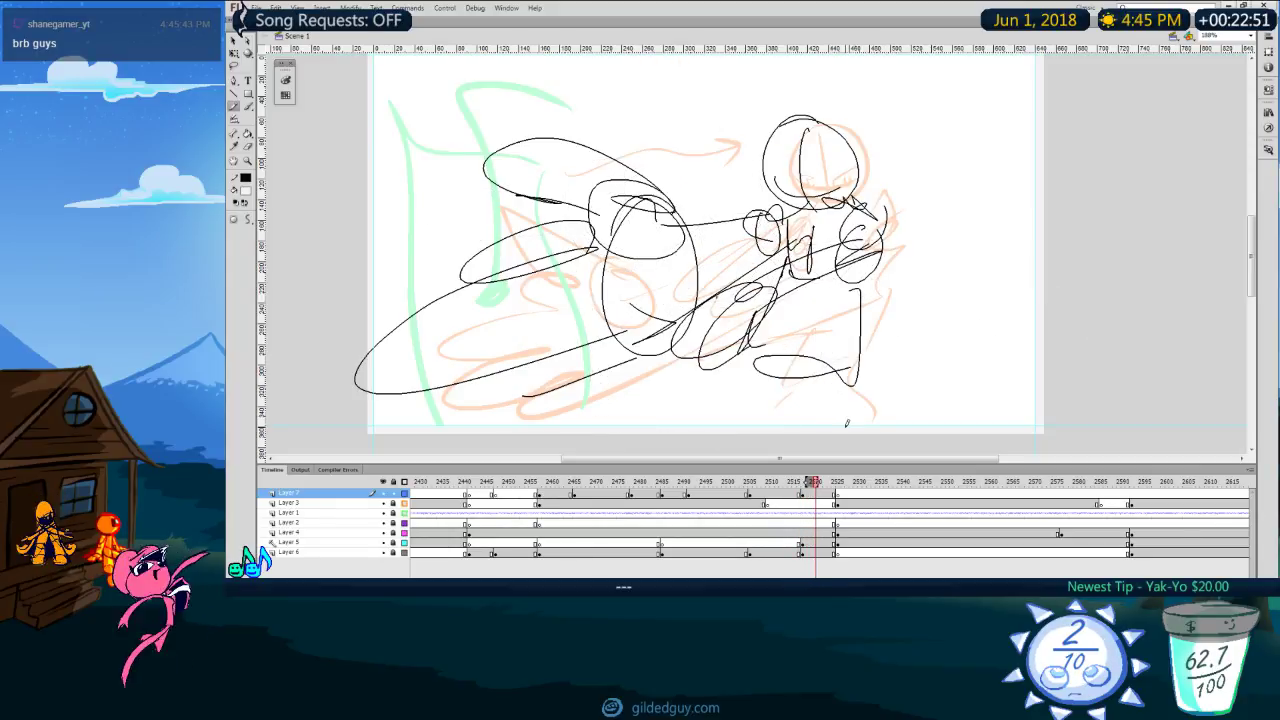
{"action": "key", "text": "period"}
{"action": "key", "text": "period"}
{"action": "key", "text": "period"}
{"action": "key", "text": "period"}
{"action": "left_click_drag", "start_coordinate": [846, 482], "coordinate": [526, 482]}
{"action": "key", "text": "Return"}
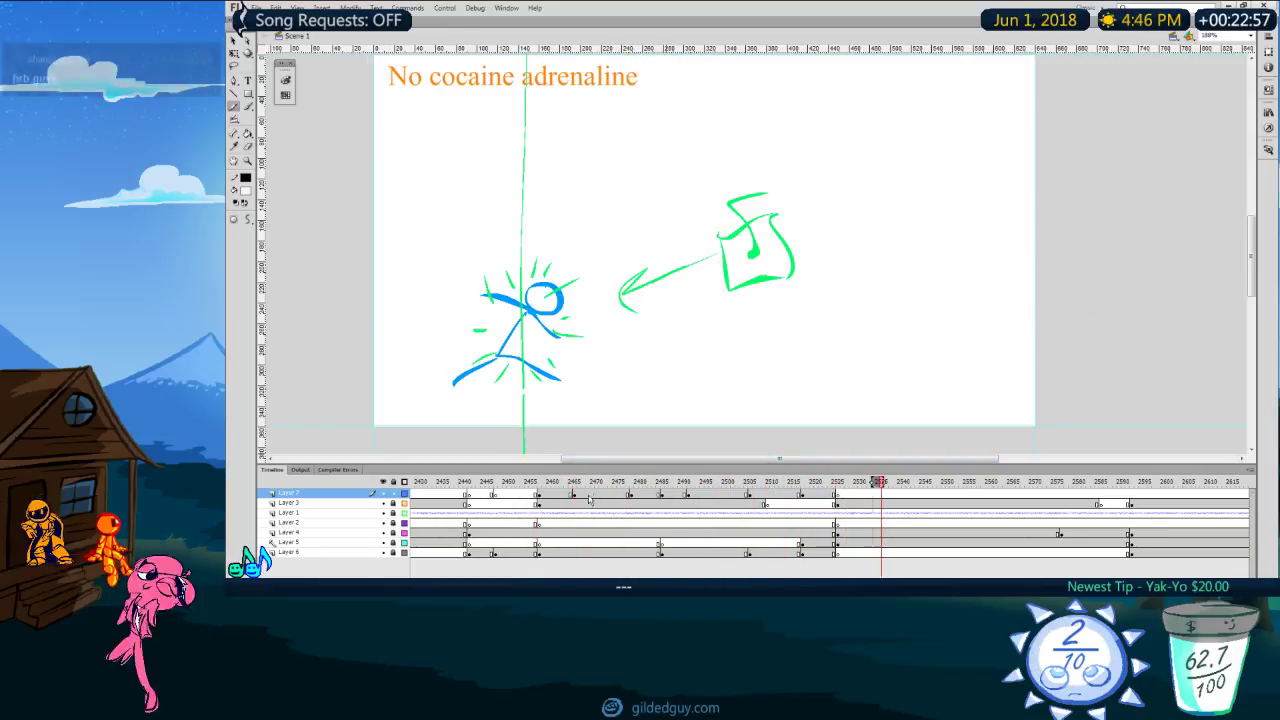
Step: Play the animation several times from around frames 2435 to 2440 to review the rough poses, and return to the close-up head shot
{"action": "left_click", "coordinate": [444, 482]}
{"action": "key", "text": "Return"}
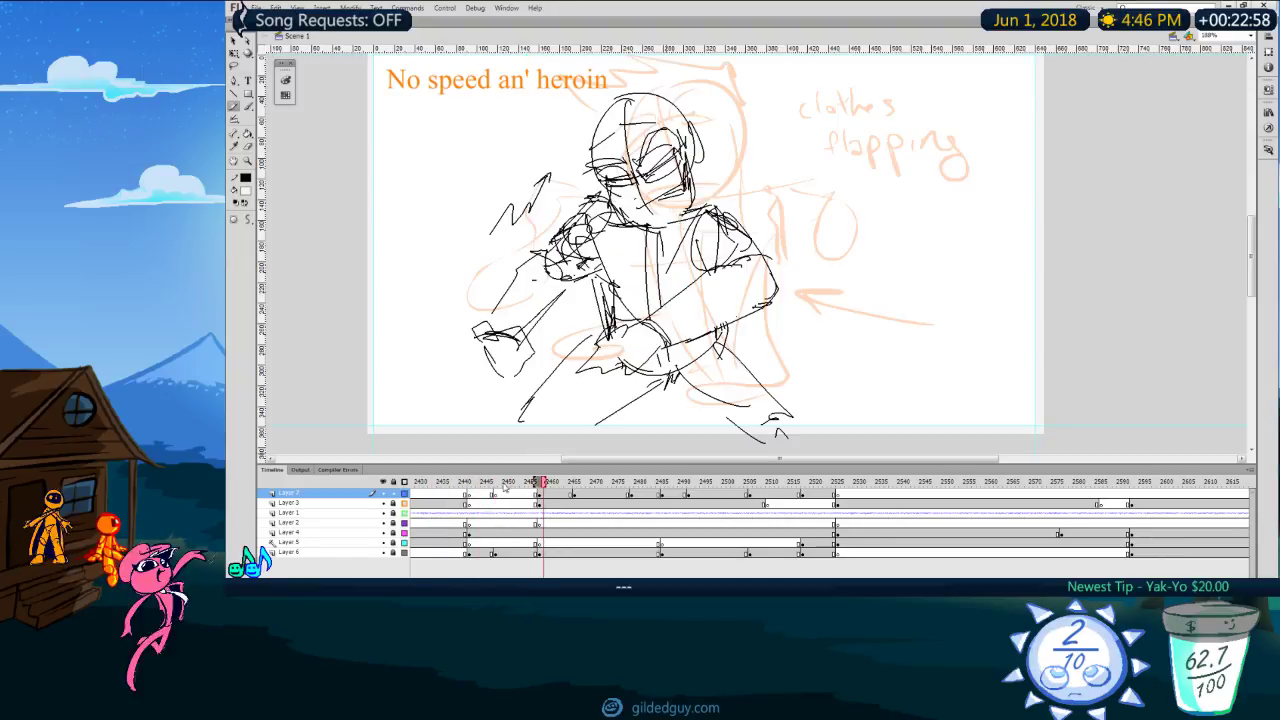
{"action": "left_click_drag", "start_coordinate": [537, 482], "coordinate": [415, 482]}
{"action": "key", "text": "Return"}
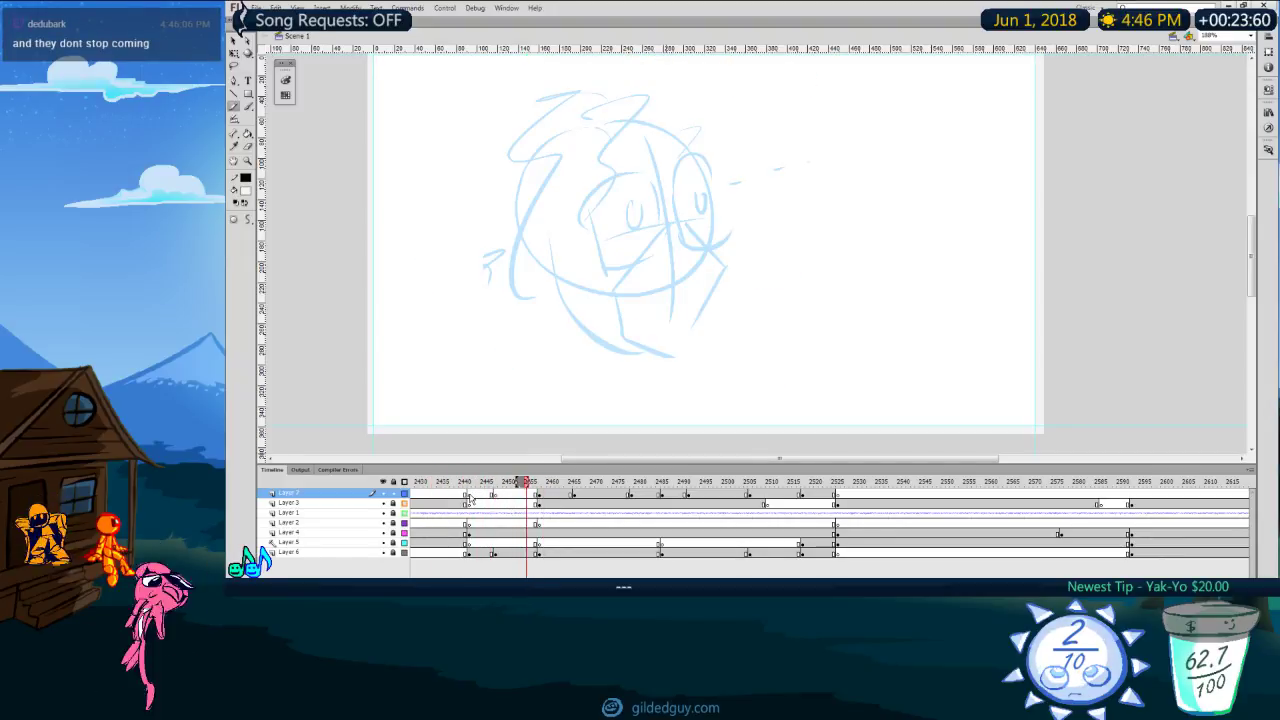
{"action": "left_click", "coordinate": [468, 483]}
{"action": "key", "text": "Return"}
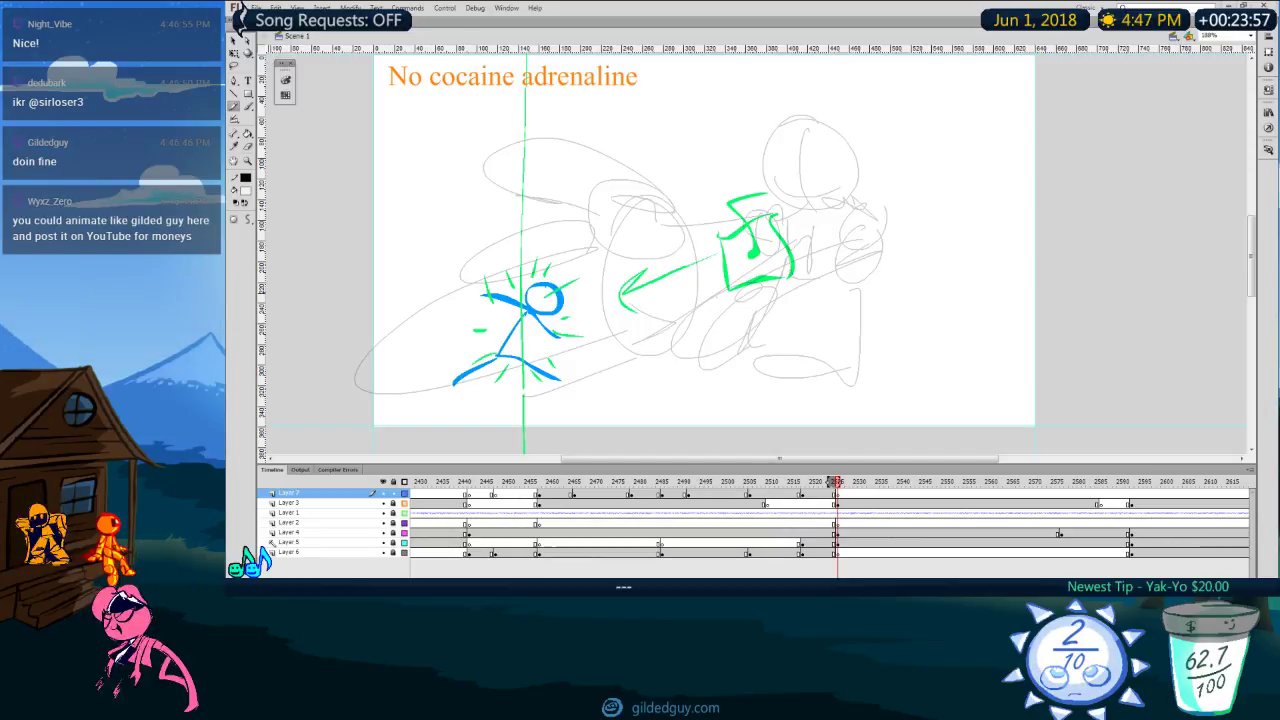
{"action": "mouse_move", "coordinate": [526, 490]}
{"action": "left_mouse_down"}
{"action": "mouse_move", "coordinate": [455, 488]}
{"action": "mouse_move", "coordinate": [503, 484]}
{"action": "left_mouse_up"}
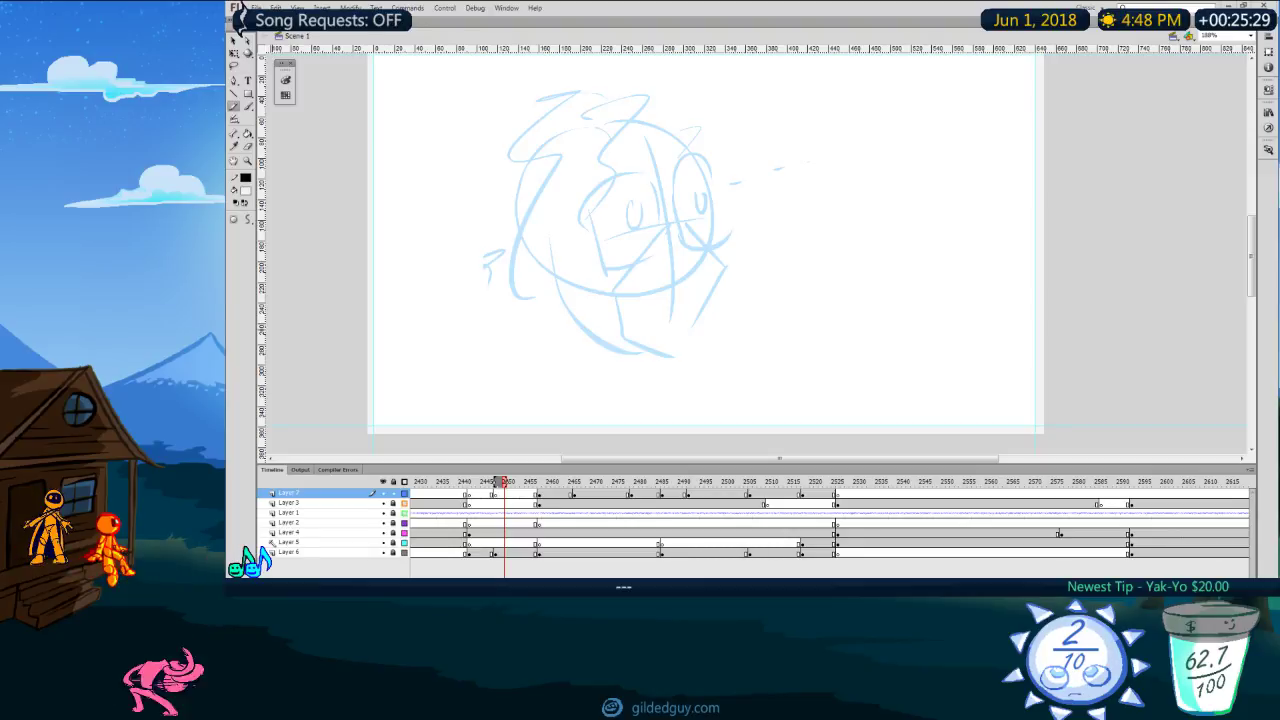
{"action": "left_click_drag", "start_coordinate": [624, 240], "coordinate": [662, 389]}
{"action": "key", "text": "ctrl+z"}
{"action": "key", "text": "ctrl+z"}
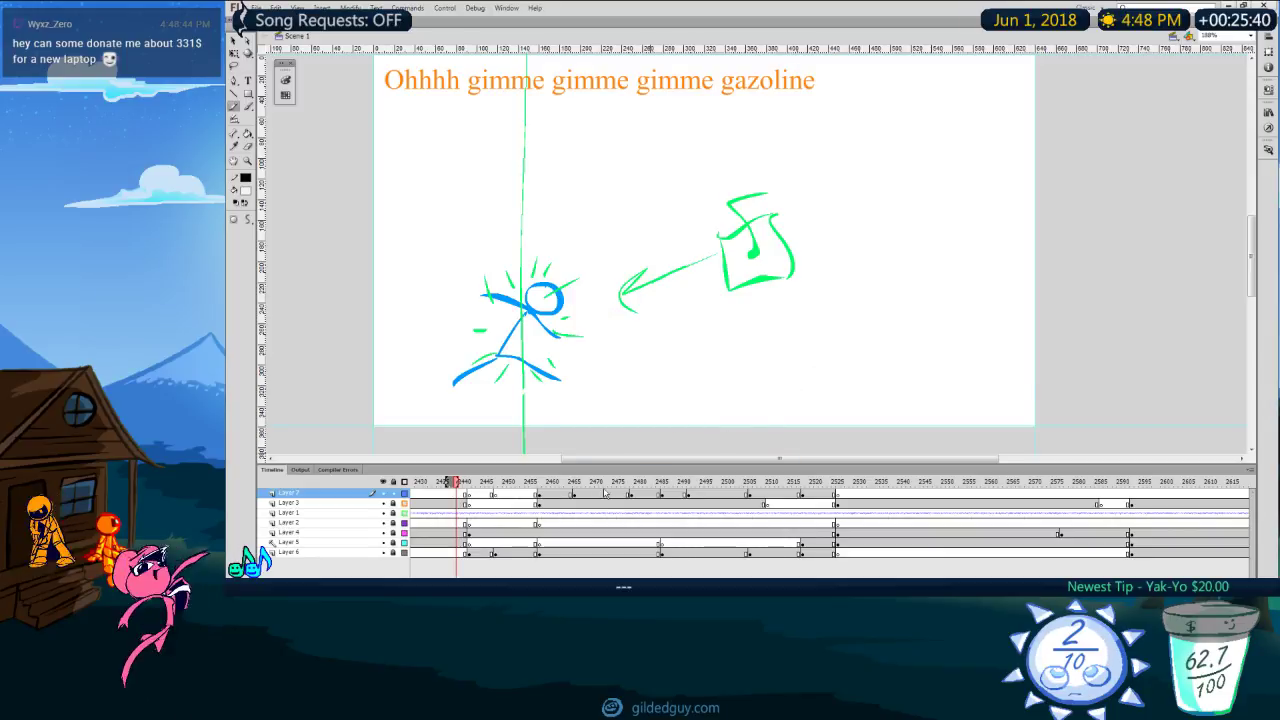
Step: Play up to frame 2440 and step between the neighbouring frames to examine the transition into the close-up head drawing
{"action": "key", "text": "Return"}
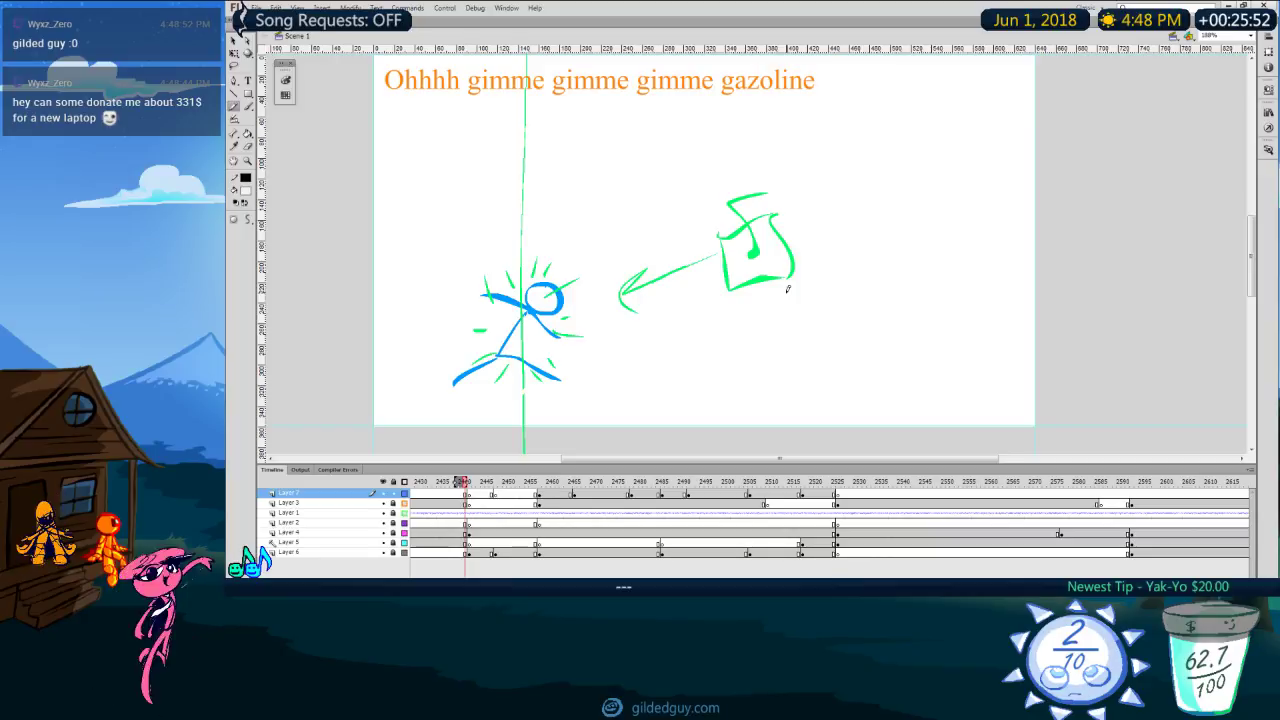
{"action": "left_click_drag", "start_coordinate": [612, 460], "coordinate": [609, 460]}
{"action": "key", "text": "space"}
{"action": "left_click_drag", "start_coordinate": [628, 386], "coordinate": [669, 381]}
{"action": "key", "text": "comma"}
{"action": "key", "text": "period"}
{"action": "key", "text": "period"}
{"action": "key", "text": "comma"}
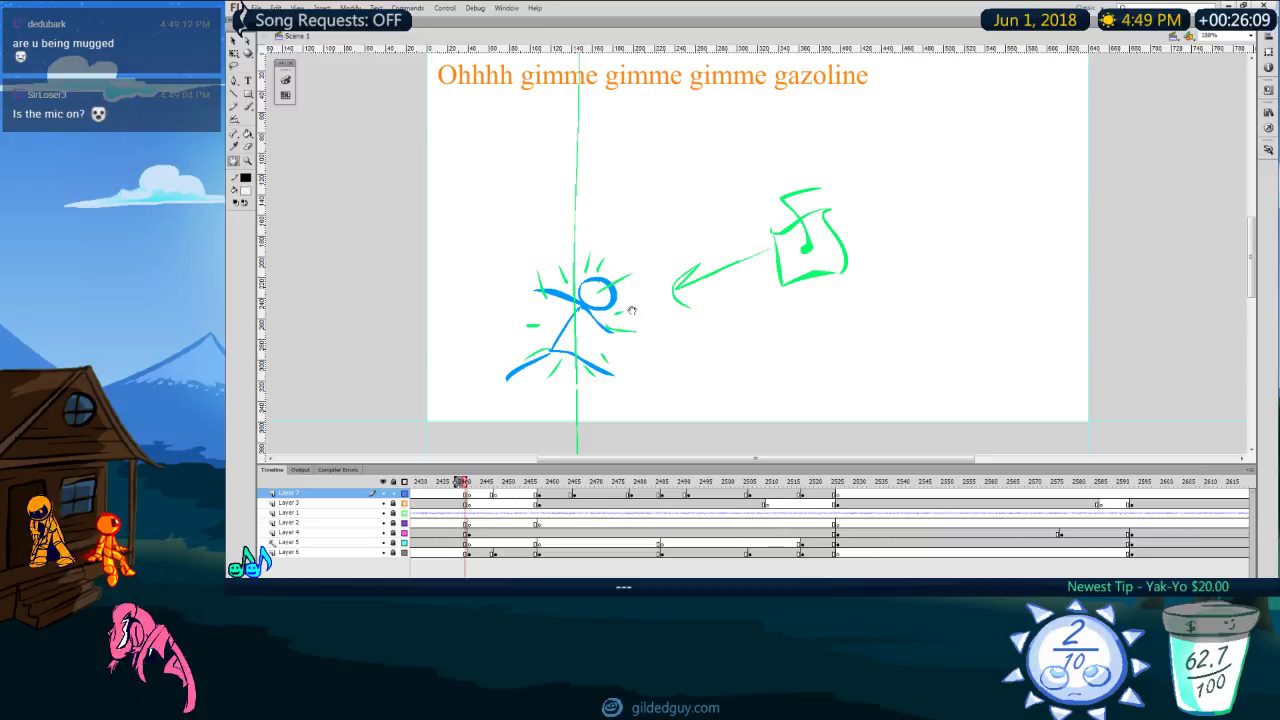
{"action": "scroll", "coordinate": [640, 335], "scroll_direction": "up", "scroll_amount": 2}
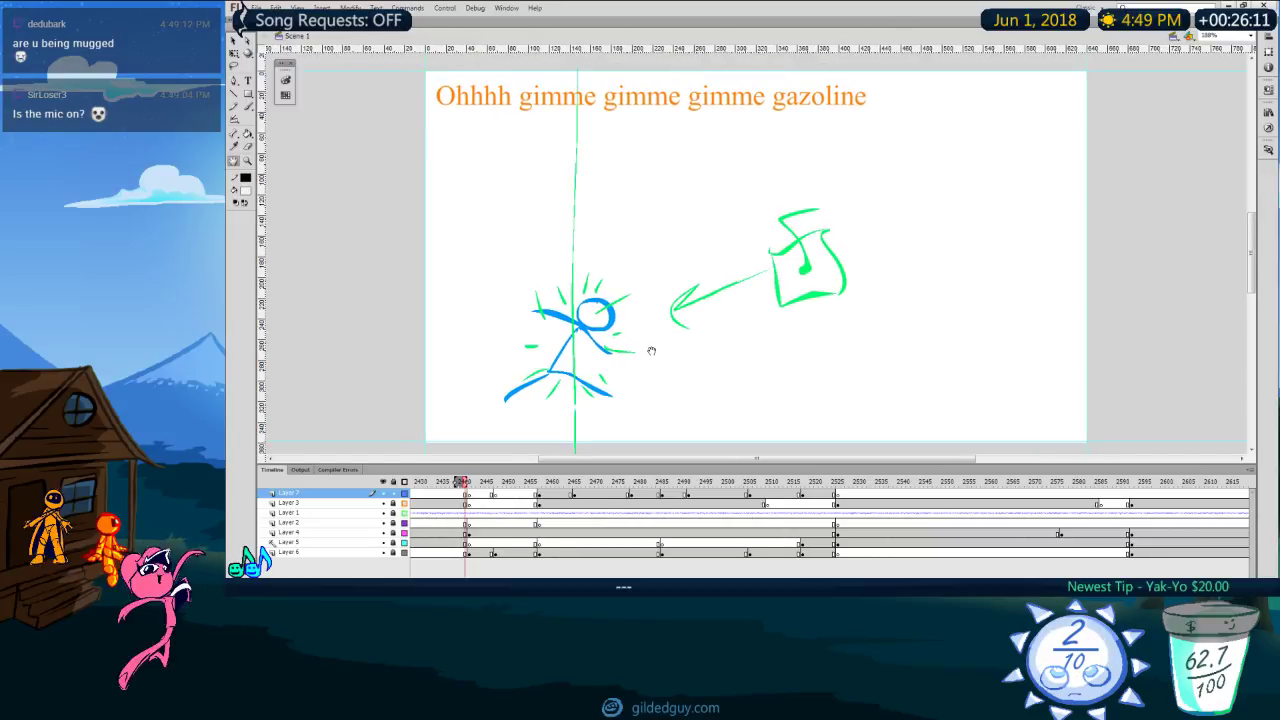
{"action": "left_click_drag", "start_coordinate": [654, 344], "coordinate": [636, 318]}
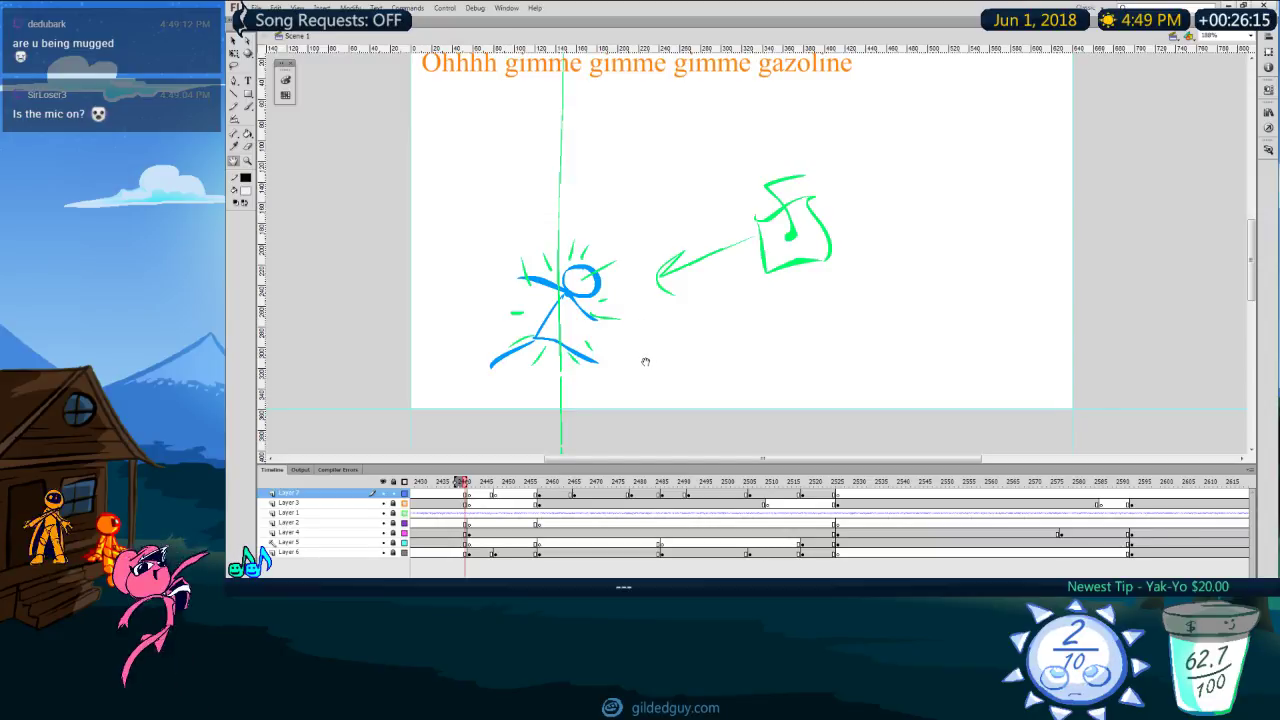
{"action": "mouse_move", "coordinate": [641, 371]}
{"action": "left_mouse_down"}
{"action": "mouse_move", "coordinate": [639, 395]}
{"action": "mouse_move", "coordinate": [652, 358]}
{"action": "left_mouse_up"}
{"action": "key", "text": "comma"}
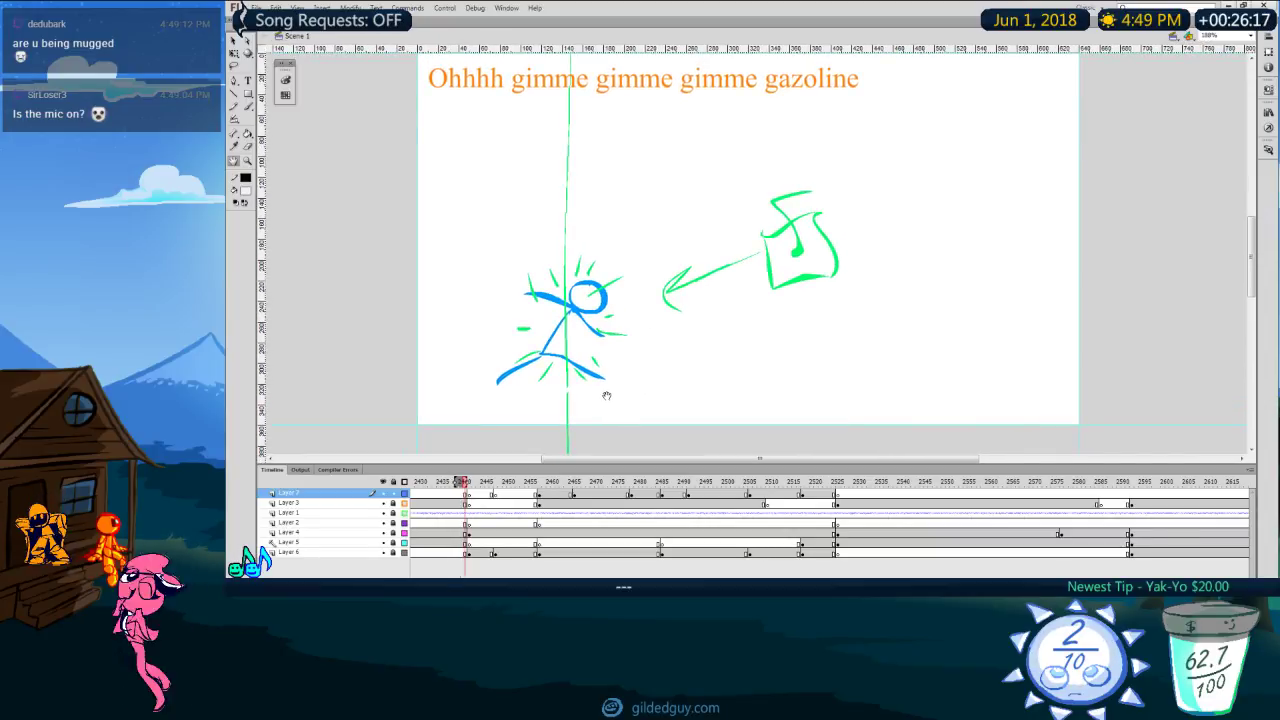
Step: Draw a large head circle over the faded close-up face on Layer 7, undoing misshapen attempts
{"action": "key", "text": "period"}
{"action": "key", "text": "period"}
{"action": "key", "text": "y"}
{"action": "mouse_move", "coordinate": [606, 131]}
{"action": "left_mouse_down"}
{"action": "mouse_move", "coordinate": [653, 273]}
{"action": "mouse_move", "coordinate": [560, 125]}
{"action": "mouse_move", "coordinate": [502, 168]}
{"action": "left_mouse_up"}
{"action": "key", "text": "ctrl+z"}
{"action": "key", "text": "ctrl+z"}
{"action": "mouse_move", "coordinate": [610, 105]}
{"action": "left_mouse_down"}
{"action": "mouse_move", "coordinate": [500, 230]}
{"action": "mouse_move", "coordinate": [634, 322]}
{"action": "left_mouse_up"}
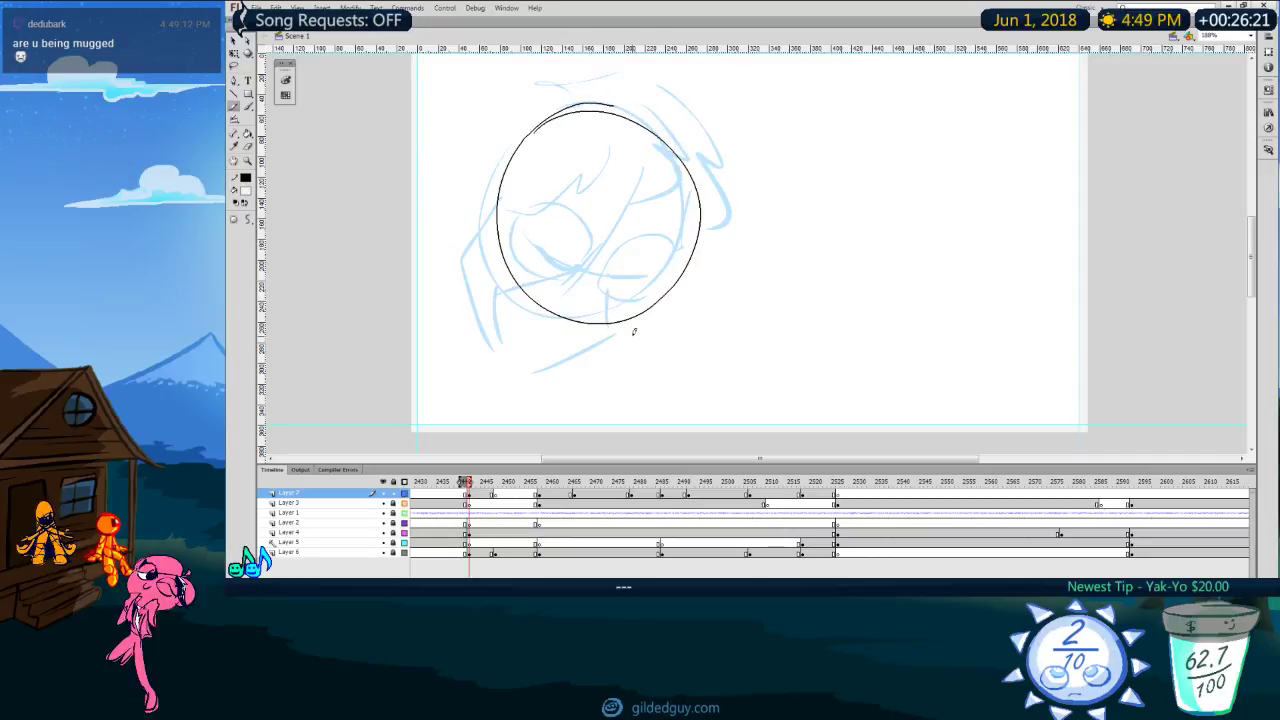
{"action": "key", "text": "ctrl+z"}
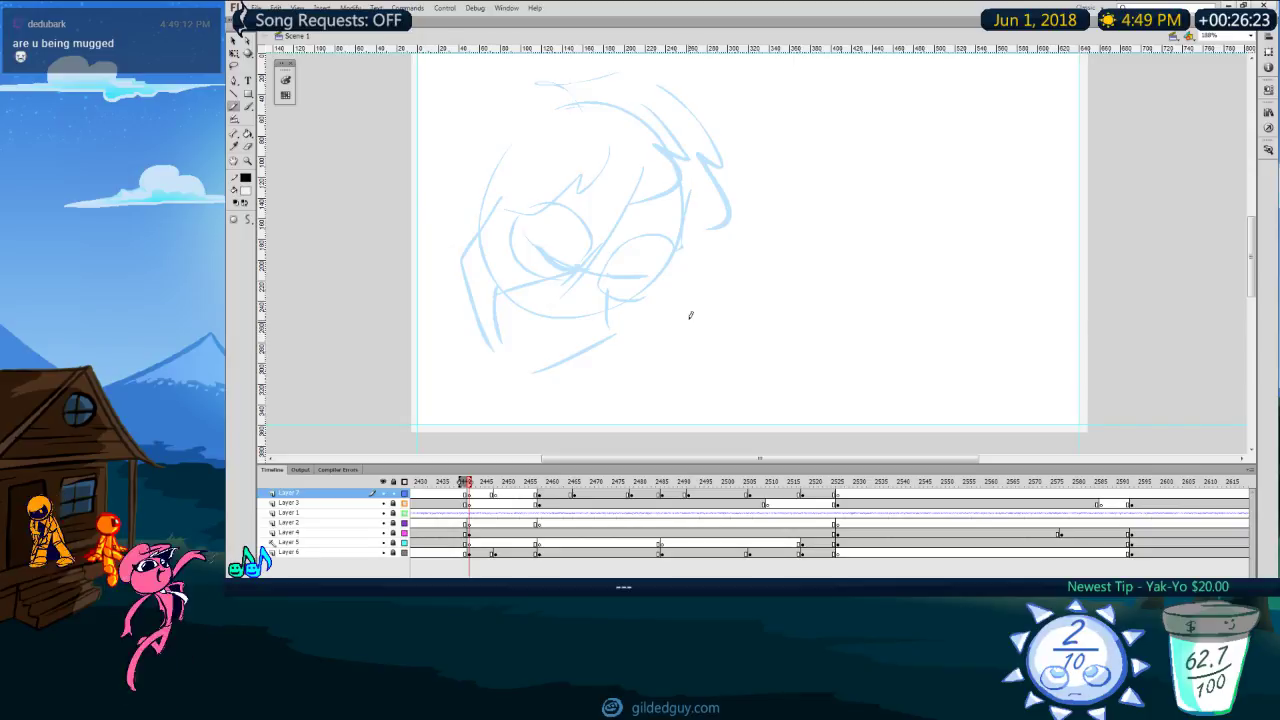
{"action": "mouse_move", "coordinate": [587, 104]}
{"action": "left_mouse_down"}
{"action": "mouse_move", "coordinate": [695, 197]}
{"action": "mouse_move", "coordinate": [560, 112]}
{"action": "mouse_move", "coordinate": [687, 148]}
{"action": "mouse_move", "coordinate": [560, 98]}
{"action": "left_mouse_up"}
{"action": "key", "text": "ctrl+z"}
{"action": "key", "text": "ctrl+z"}
{"action": "mouse_move", "coordinate": [562, 93]}
{"action": "left_mouse_down"}
{"action": "mouse_move", "coordinate": [681, 271]}
{"action": "mouse_move", "coordinate": [515, 129]}
{"action": "mouse_move", "coordinate": [698, 175]}
{"action": "mouse_move", "coordinate": [587, 311]}
{"action": "mouse_move", "coordinate": [541, 126]}
{"action": "mouse_move", "coordinate": [674, 163]}
{"action": "mouse_move", "coordinate": [524, 144]}
{"action": "mouse_move", "coordinate": [676, 257]}
{"action": "mouse_move", "coordinate": [549, 302]}
{"action": "mouse_move", "coordinate": [592, 99]}
{"action": "mouse_move", "coordinate": [563, 107]}
{"action": "left_mouse_up"}
{"action": "key", "text": "ctrl+z"}
{"action": "key", "text": "ctrl+z"}
{"action": "key", "text": "ctrl+z"}
{"action": "key", "text": "ctrl+z"}
{"action": "key", "text": "ctrl+z"}
Step: Draw a curved centre line and a crossing eye line on the tilted head, redrawing the misplaced strokes
{"action": "mouse_move", "coordinate": [644, 162]}
{"action": "left_mouse_down"}
{"action": "mouse_move", "coordinate": [526, 337]}
{"action": "mouse_move", "coordinate": [618, 257]}
{"action": "mouse_move", "coordinate": [540, 335]}
{"action": "left_mouse_up"}
{"action": "key", "text": "ctrl+z"}
{"action": "left_click_drag", "start_coordinate": [538, 239], "coordinate": [626, 284]}
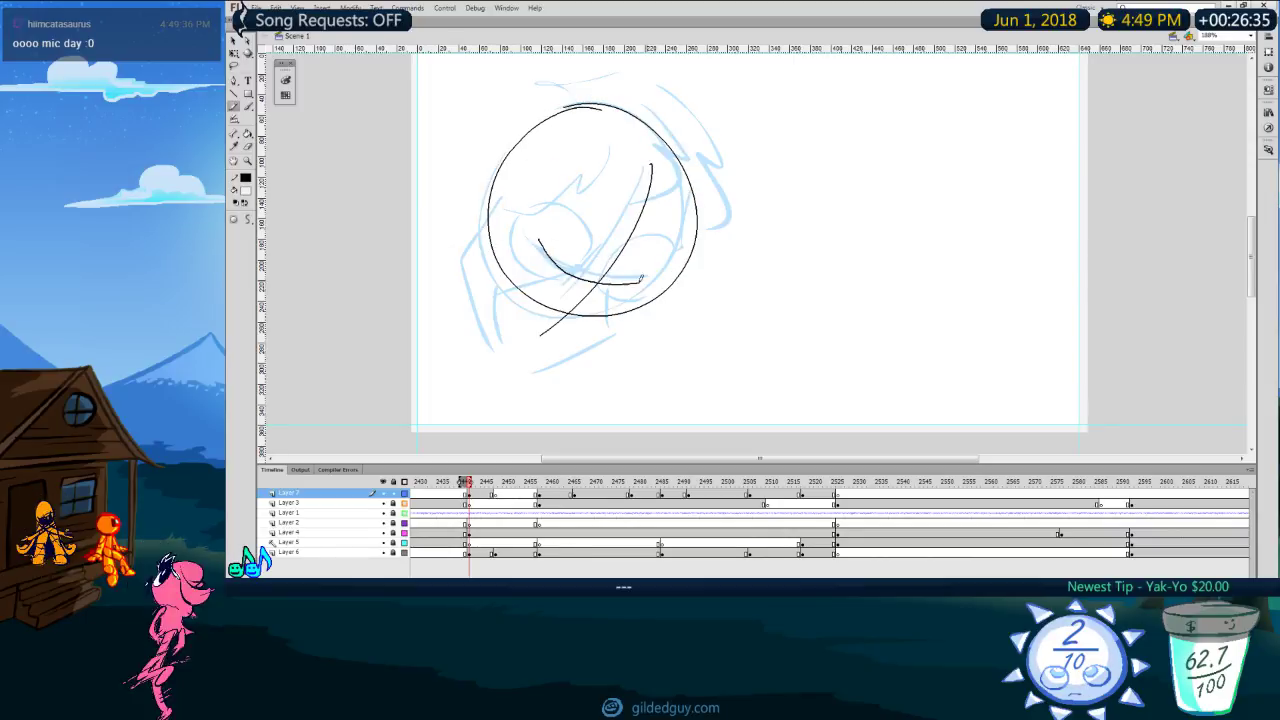
{"action": "key", "text": "ctrl+z"}
{"action": "mouse_move", "coordinate": [528, 229]}
{"action": "left_mouse_down"}
{"action": "mouse_move", "coordinate": [638, 284]}
{"action": "mouse_move", "coordinate": [600, 300]}
{"action": "left_mouse_up"}
Step: Sketch the angled eyes, brows and jaw lines over the tilted head, and erase the overlong end of the chin line
{"action": "mouse_move", "coordinate": [608, 282]}
{"action": "left_mouse_down"}
{"action": "mouse_move", "coordinate": [663, 250]}
{"action": "mouse_move", "coordinate": [679, 266]}
{"action": "left_mouse_up"}
{"action": "mouse_move", "coordinate": [681, 263]}
{"action": "left_mouse_down"}
{"action": "mouse_move", "coordinate": [600, 300]}
{"action": "mouse_move", "coordinate": [659, 300]}
{"action": "mouse_move", "coordinate": [662, 276]}
{"action": "mouse_move", "coordinate": [573, 291]}
{"action": "mouse_move", "coordinate": [524, 200]}
{"action": "mouse_move", "coordinate": [579, 289]}
{"action": "mouse_move", "coordinate": [519, 229]}
{"action": "mouse_move", "coordinate": [471, 257]}
{"action": "left_mouse_up"}
{"action": "left_click_drag", "start_coordinate": [487, 225], "coordinate": [522, 367]}
{"action": "left_click_drag", "start_coordinate": [632, 322], "coordinate": [508, 398]}
{"action": "mouse_move", "coordinate": [632, 237]}
{"action": "left_mouse_down"}
{"action": "mouse_move", "coordinate": [707, 251]}
{"action": "mouse_move", "coordinate": [715, 232]}
{"action": "left_mouse_up"}
{"action": "mouse_move", "coordinate": [536, 193]}
{"action": "left_mouse_down"}
{"action": "mouse_move", "coordinate": [606, 258]}
{"action": "mouse_move", "coordinate": [602, 221]}
{"action": "left_mouse_up"}
{"action": "left_click_drag", "start_coordinate": [594, 206], "coordinate": [535, 191]}
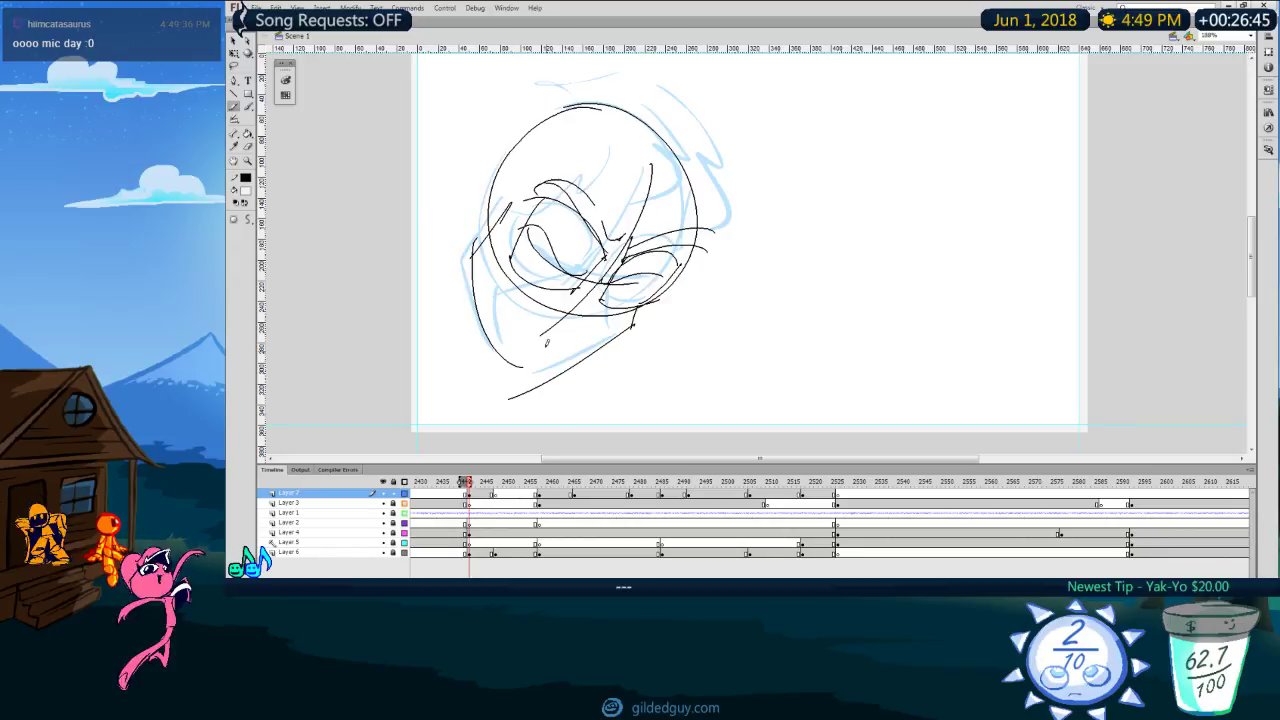
{"action": "key", "text": "e"}
{"action": "mouse_move", "coordinate": [549, 370]}
{"action": "left_mouse_down"}
{"action": "mouse_move", "coordinate": [525, 373]}
{"action": "mouse_move", "coordinate": [554, 378]}
{"action": "left_mouse_up"}
{"action": "key", "text": "y"}
Step: Draw the neck outline behind the jaw with a long line running down through it, undoing misplaced strokes
{"action": "mouse_move", "coordinate": [463, 251]}
{"action": "left_mouse_down"}
{"action": "mouse_move", "coordinate": [481, 223]}
{"action": "mouse_move", "coordinate": [441, 285]}
{"action": "left_mouse_up"}
{"action": "mouse_move", "coordinate": [415, 322]}
{"action": "left_mouse_down"}
{"action": "mouse_move", "coordinate": [449, 352]}
{"action": "mouse_move", "coordinate": [506, 365]}
{"action": "left_mouse_up"}
{"action": "key", "text": "ctrl+z"}
{"action": "mouse_move", "coordinate": [479, 231]}
{"action": "left_mouse_down"}
{"action": "mouse_move", "coordinate": [434, 308]}
{"action": "mouse_move", "coordinate": [498, 349]}
{"action": "left_mouse_up"}
{"action": "key", "text": "ctrl+z"}
{"action": "key", "text": "ctrl+z"}
{"action": "key", "text": "ctrl+z"}
{"action": "left_click_drag", "start_coordinate": [486, 220], "coordinate": [436, 332]}
{"action": "left_click_drag", "start_coordinate": [440, 313], "coordinate": [498, 363]}
{"action": "left_click_drag", "start_coordinate": [470, 284], "coordinate": [480, 385]}
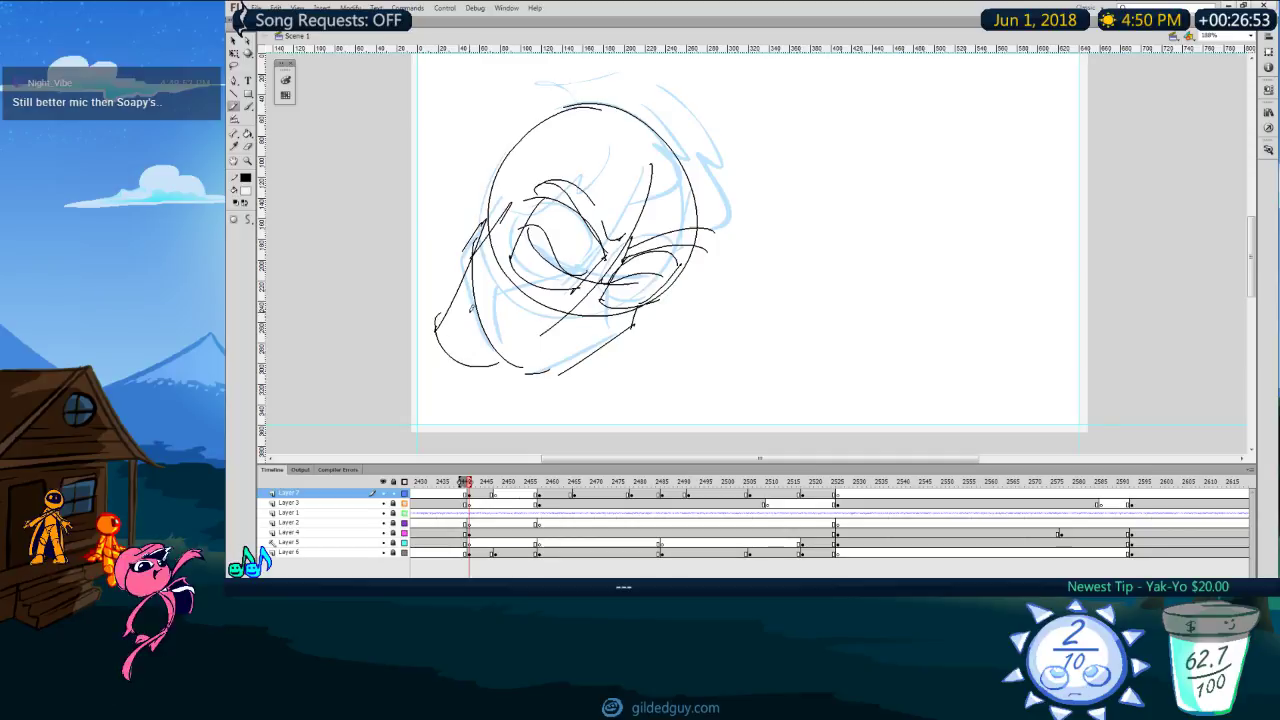
{"action": "key", "text": "ctrl+z"}
{"action": "left_click_drag", "start_coordinate": [471, 278], "coordinate": [486, 376]}
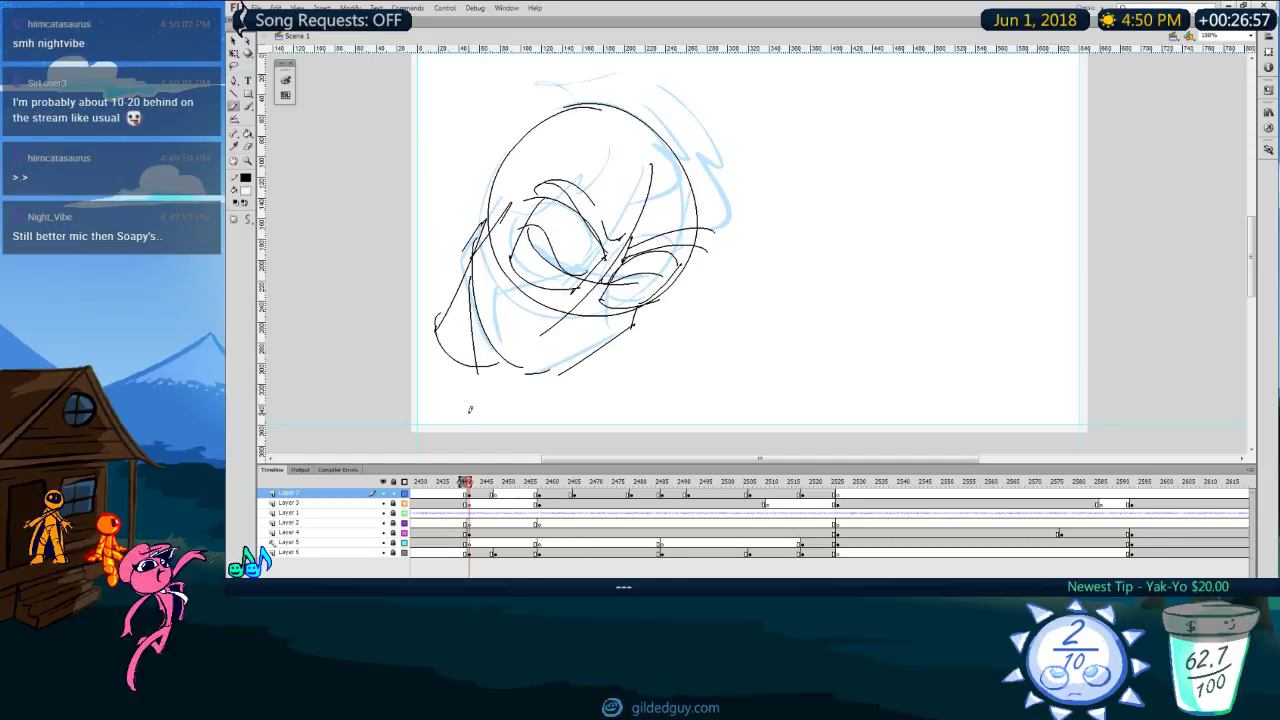
{"action": "key", "text": "ctrl+z"}
{"action": "left_click_drag", "start_coordinate": [470, 270], "coordinate": [470, 378]}
Step: Draw curved shoulder lines on both sides of the neck and a body line below the chin, undoing misplaced strokes
{"action": "mouse_move", "coordinate": [450, 296]}
{"action": "left_mouse_down"}
{"action": "mouse_move", "coordinate": [346, 290]}
{"action": "mouse_move", "coordinate": [333, 305]}
{"action": "left_mouse_up"}
{"action": "left_click_drag", "start_coordinate": [593, 360], "coordinate": [623, 391]}
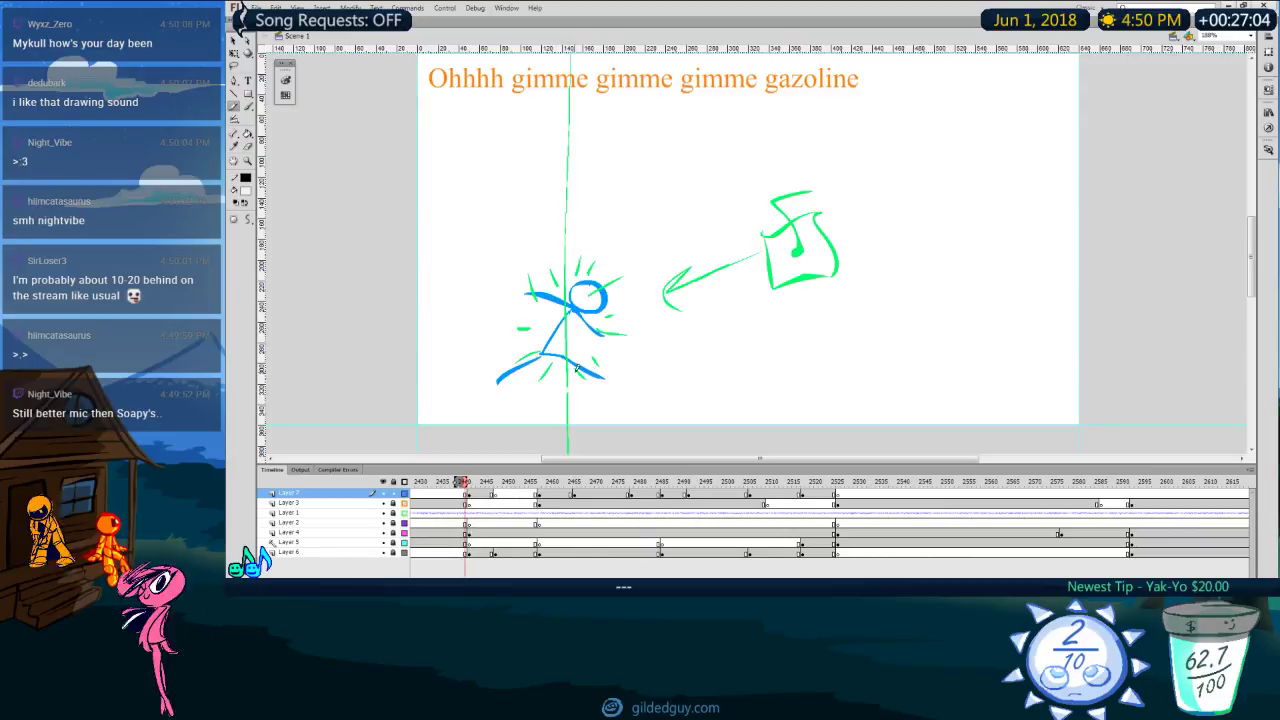
{"action": "key", "text": "ctrl+z"}
{"action": "mouse_move", "coordinate": [580, 356]}
{"action": "left_mouse_down"}
{"action": "mouse_move", "coordinate": [675, 386]}
{"action": "mouse_move", "coordinate": [510, 452]}
{"action": "left_mouse_up"}
{"action": "left_click_drag", "start_coordinate": [576, 388], "coordinate": [641, 392]}
{"action": "key", "text": "ctrl+z"}
{"action": "key", "text": "ctrl+z"}
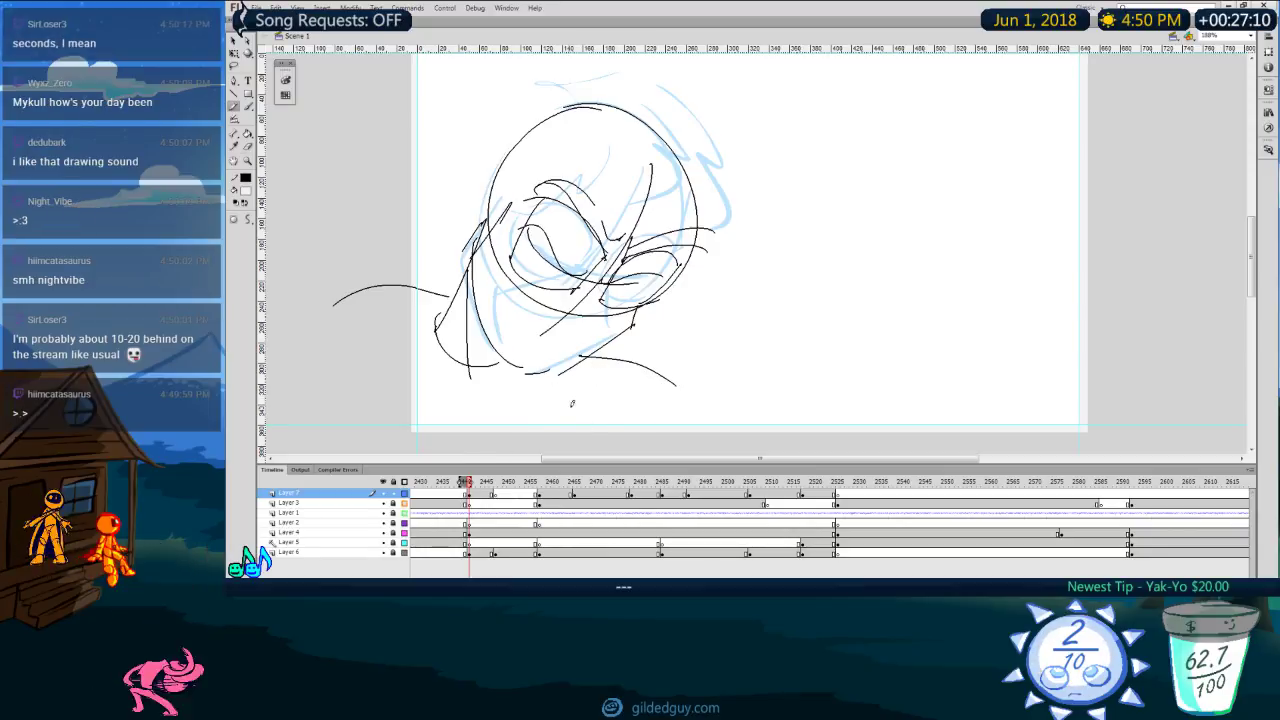
{"action": "mouse_move", "coordinate": [582, 386]}
{"action": "left_mouse_down"}
{"action": "mouse_move", "coordinate": [560, 455]}
{"action": "mouse_move", "coordinate": [676, 293]}
{"action": "mouse_move", "coordinate": [640, 352]}
{"action": "left_mouse_up"}
{"action": "key", "text": "ctrl+z"}
{"action": "key", "text": "ctrl+z"}
{"action": "mouse_move", "coordinate": [674, 272]}
{"action": "left_mouse_down"}
{"action": "mouse_move", "coordinate": [671, 322]}
{"action": "mouse_move", "coordinate": [643, 382]}
{"action": "left_mouse_up"}
{"action": "left_click_drag", "start_coordinate": [490, 207], "coordinate": [505, 204]}
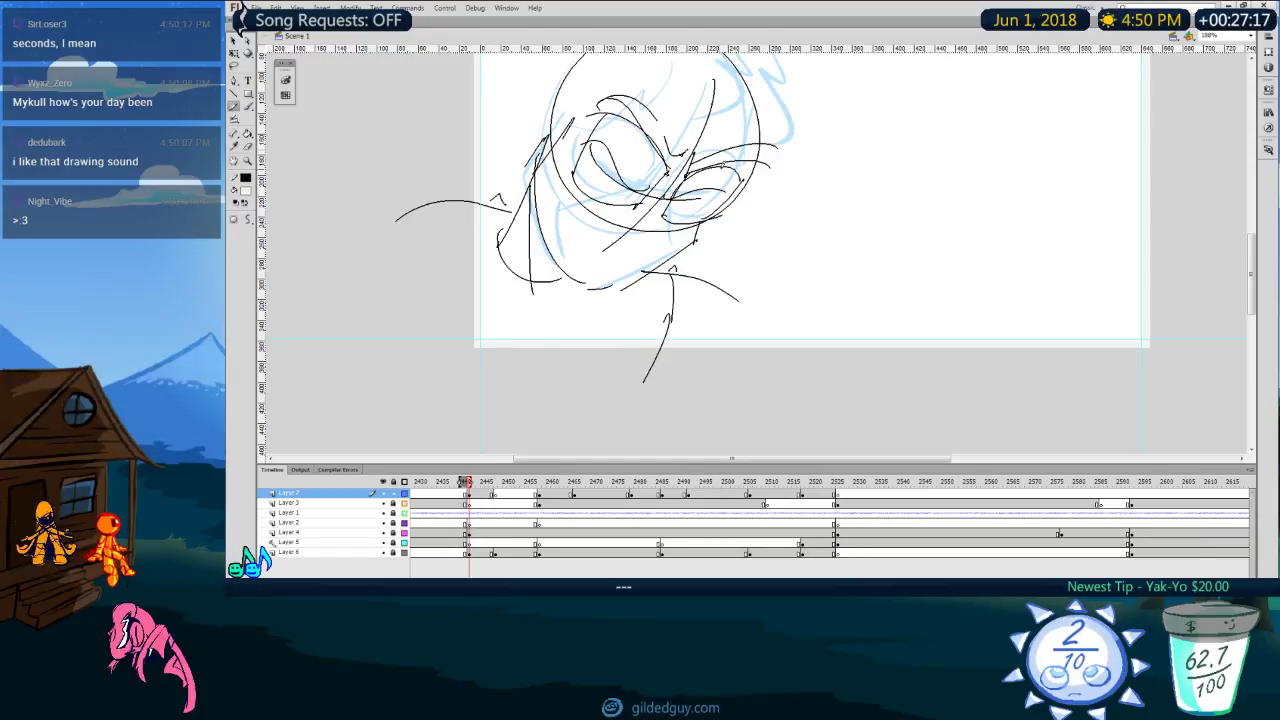
{"action": "left_click_drag", "start_coordinate": [884, 190], "coordinate": [845, 236]}
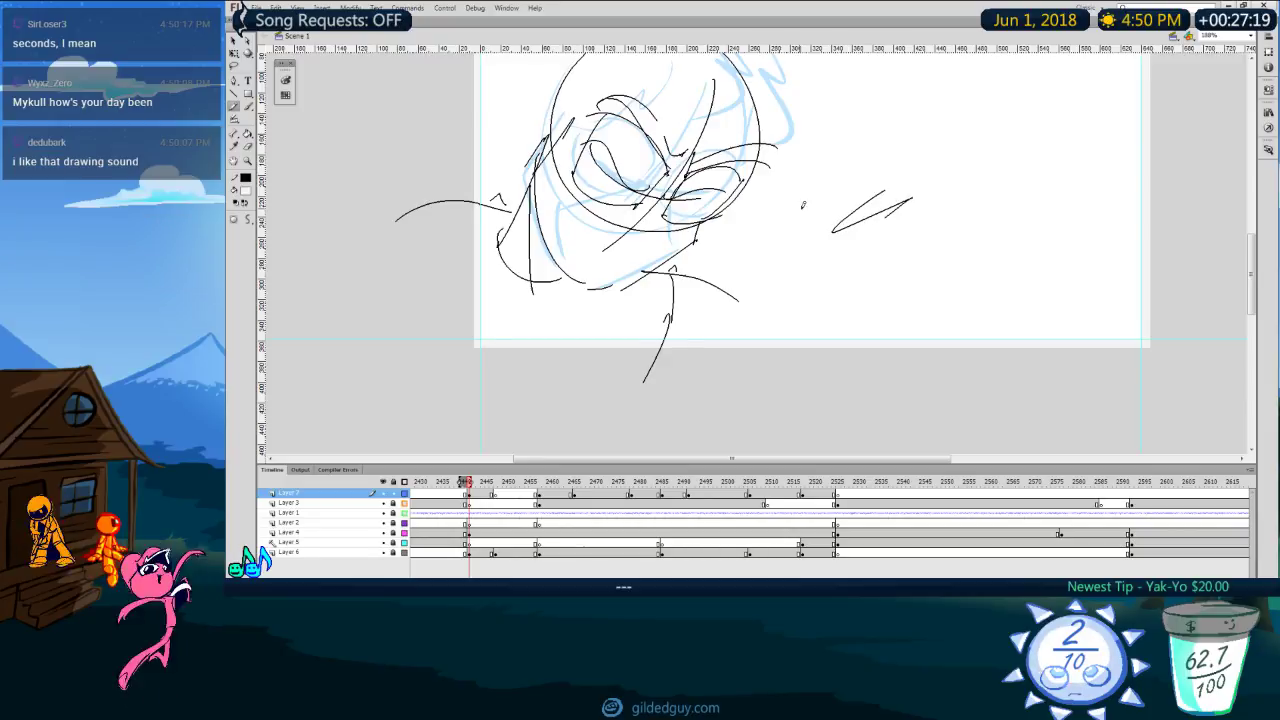
{"action": "key", "text": "ctrl+z"}
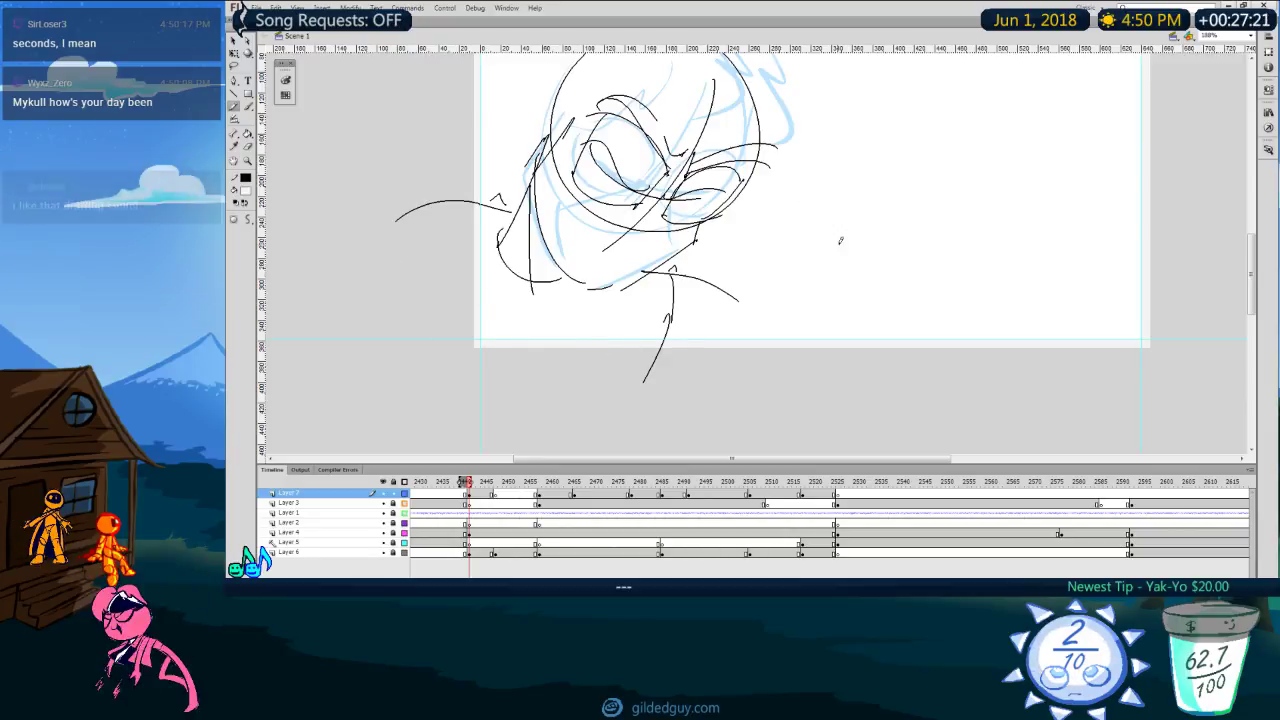
{"action": "left_click_drag", "start_coordinate": [540, 402], "coordinate": [879, 257]}
{"action": "key", "text": "ctrl+z"}
{"action": "left_click_drag", "start_coordinate": [506, 414], "coordinate": [802, 273]}
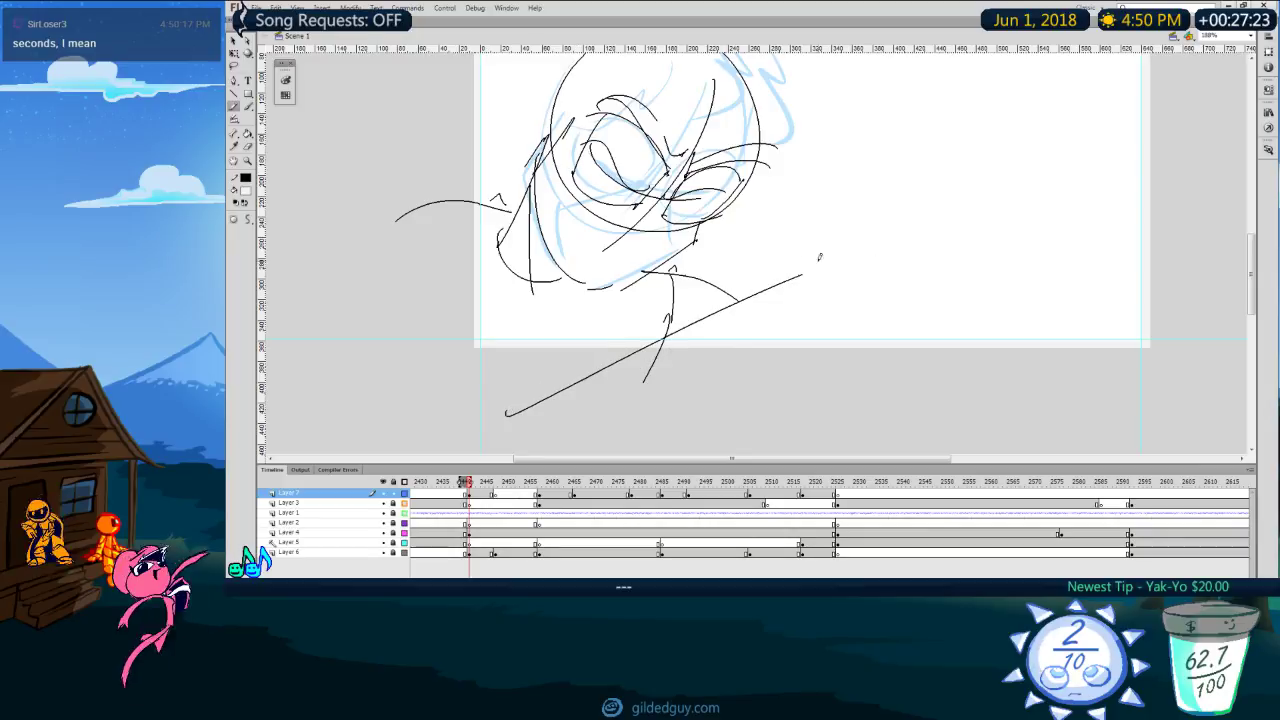
{"action": "left_click_drag", "start_coordinate": [547, 398], "coordinate": [752, 290]}
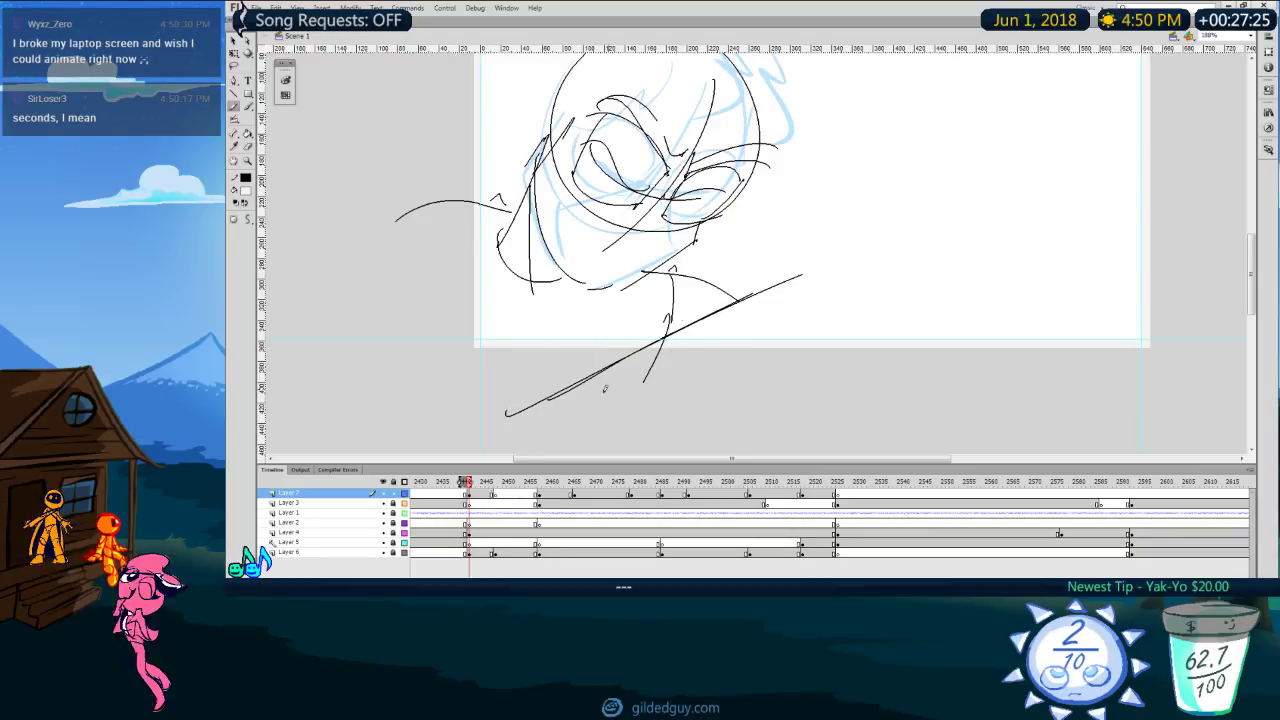
{"action": "key", "text": "ctrl+z"}
{"action": "key", "text": "ctrl+z"}
Step: Add curved body lines running down from both shoulders and retrace the far left shoulder
{"action": "left_click_drag", "start_coordinate": [497, 214], "coordinate": [438, 321]}
{"action": "key", "text": "ctrl+z"}
{"action": "left_click_drag", "start_coordinate": [676, 278], "coordinate": [656, 420]}
{"action": "mouse_move", "coordinate": [497, 213]}
{"action": "left_mouse_down"}
{"action": "mouse_move", "coordinate": [413, 337]}
{"action": "mouse_move", "coordinate": [494, 209]}
{"action": "mouse_move", "coordinate": [489, 247]}
{"action": "mouse_move", "coordinate": [416, 201]}
{"action": "left_mouse_up"}
{"action": "key", "text": "ctrl+z"}
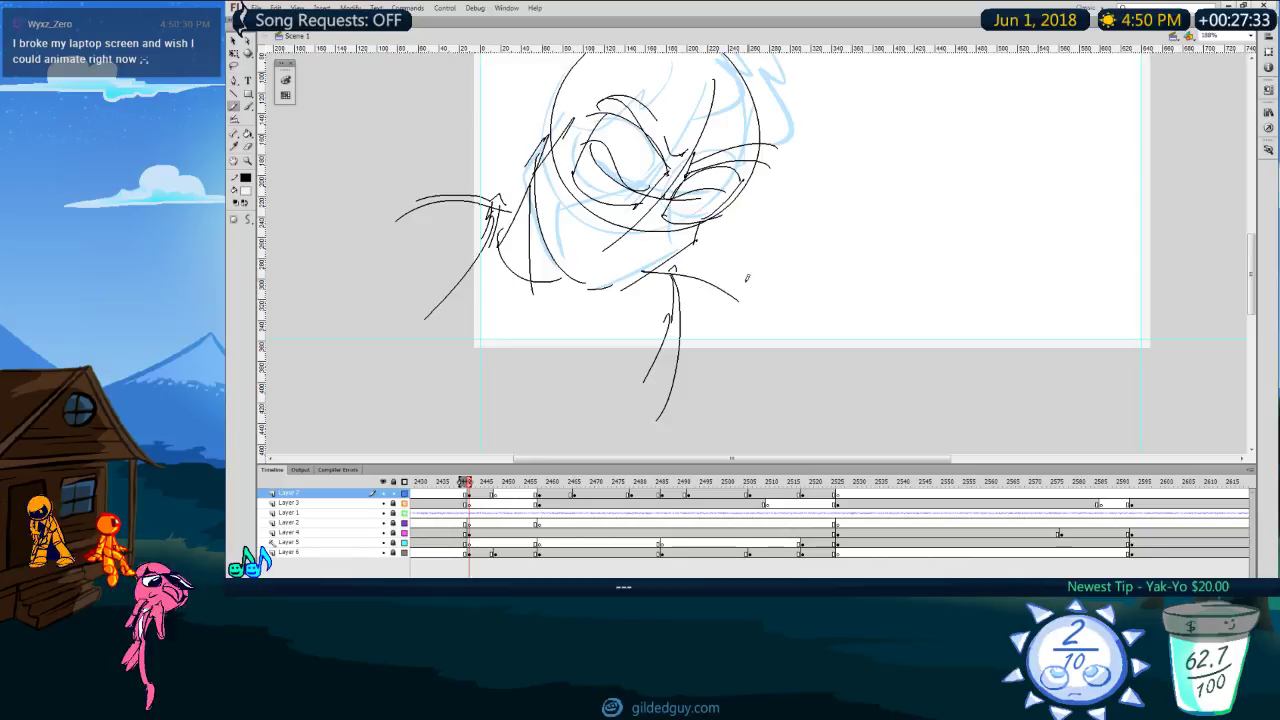
{"action": "key", "text": "space"}
{"action": "left_click_drag", "start_coordinate": [845, 233], "coordinate": [751, 289]}
Step: Step forward to the next storyboard head pose and back to compare it with the new close-up sketch
{"action": "key", "text": "period"}
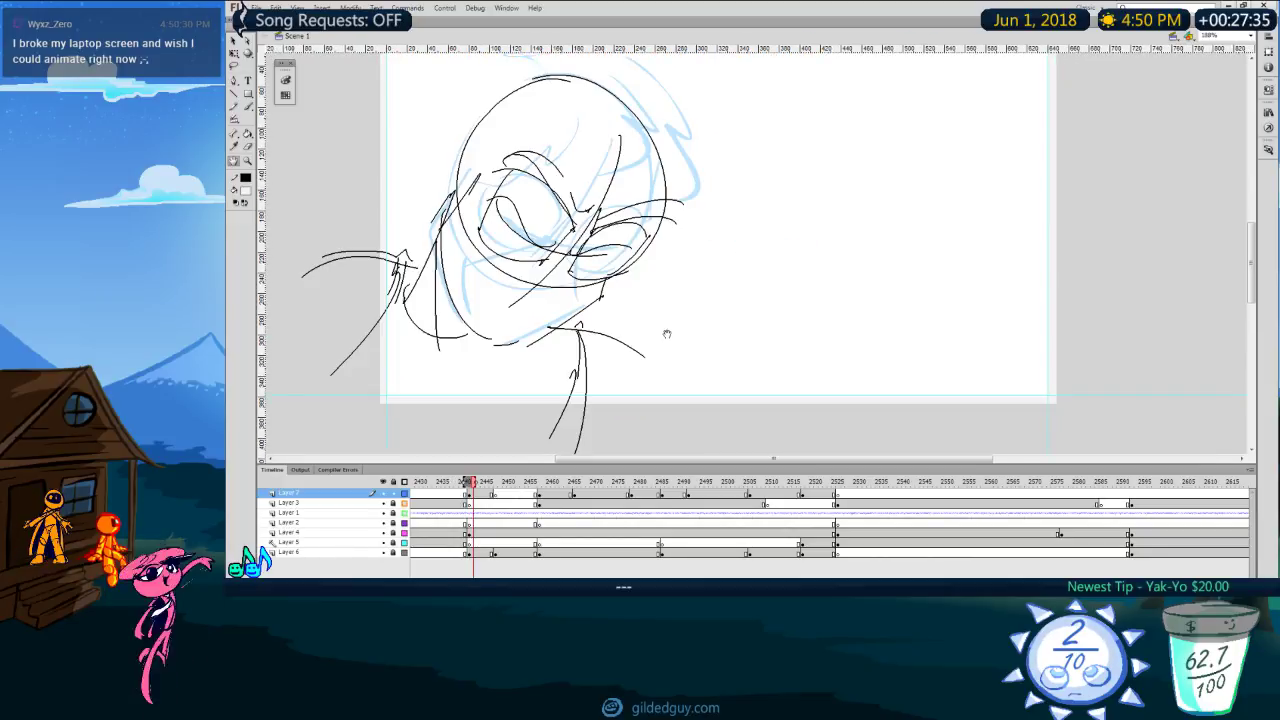
{"action": "key", "text": "period"}
{"action": "key", "text": "period"}
{"action": "key", "text": "period"}
{"action": "key", "text": "period"}
{"action": "key", "text": "period"}
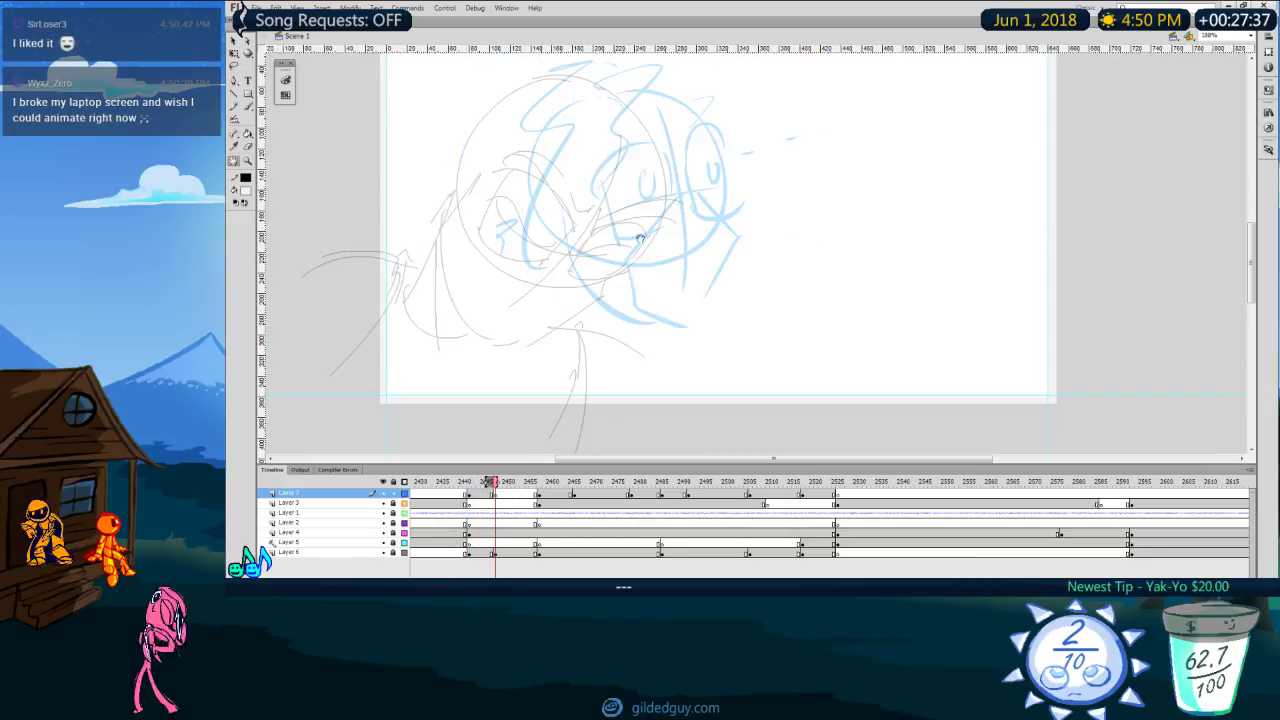
{"action": "key", "text": "comma"}
{"action": "key", "text": "comma"}
{"action": "key", "text": "comma"}
{"action": "key", "text": "comma"}
{"action": "key", "text": "comma"}
{"action": "key", "text": "comma"}
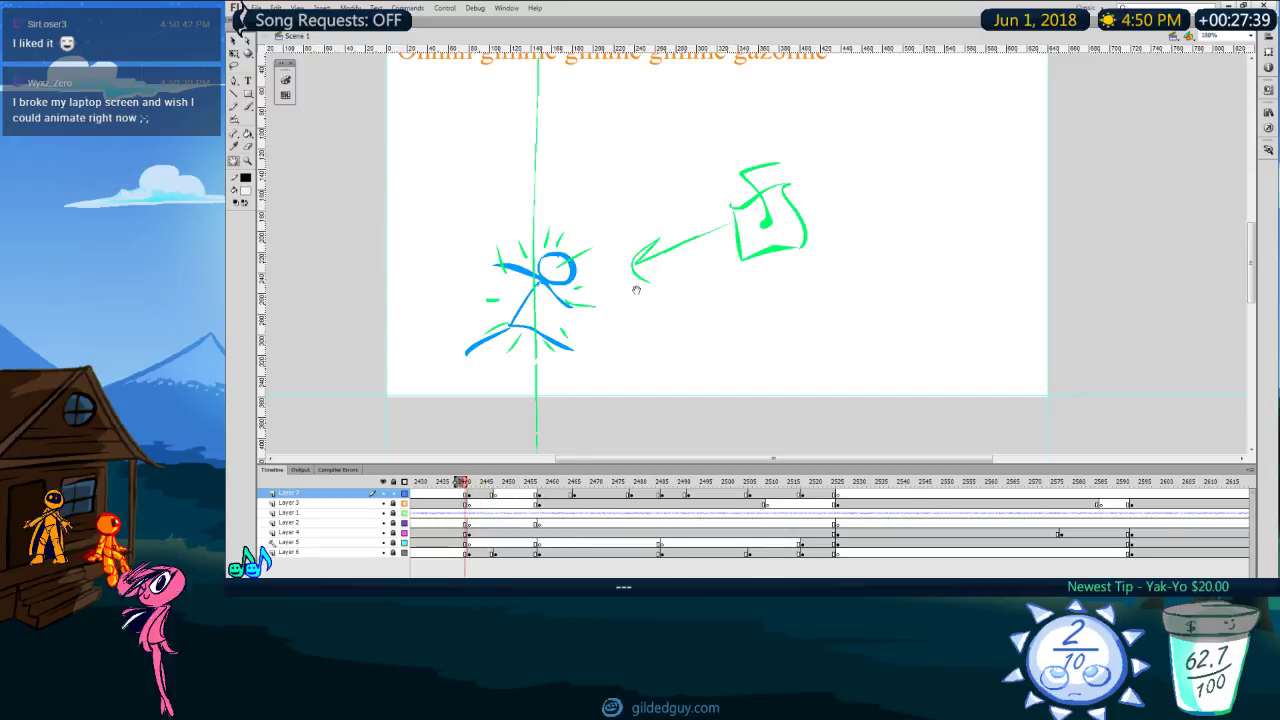
{"action": "key", "text": "period"}
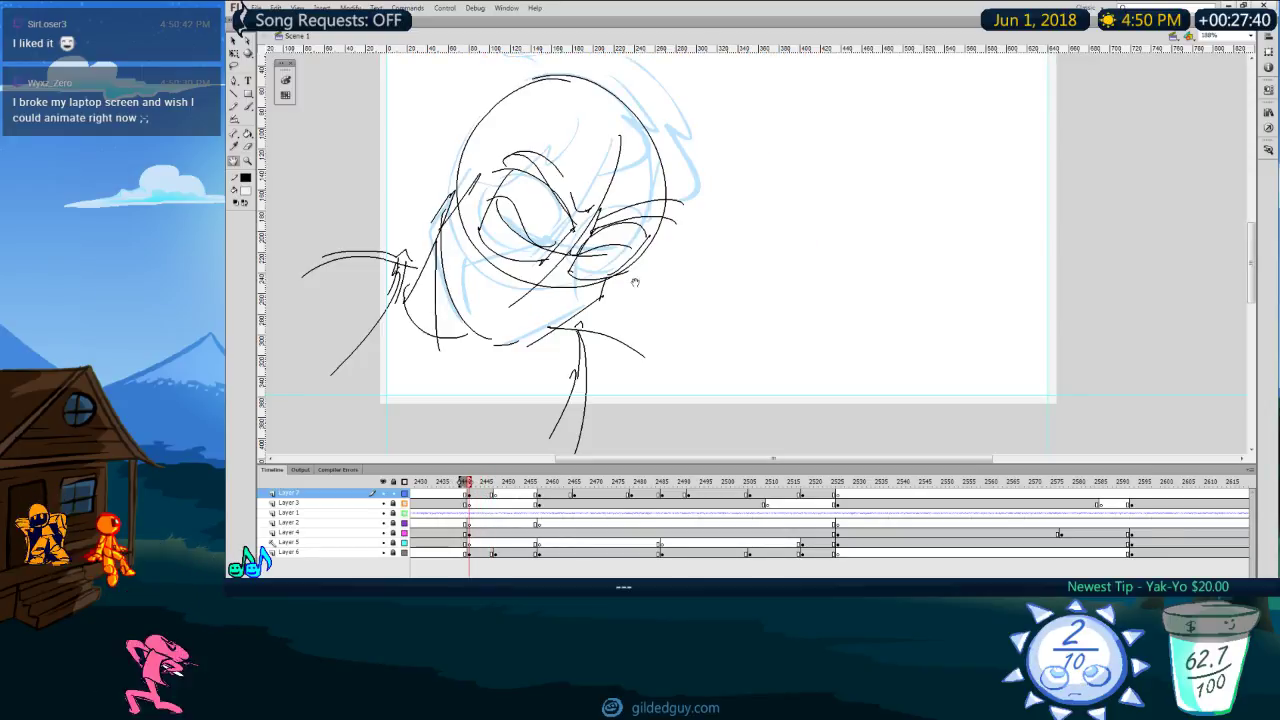
Step: Add an ear loop at the side of the head and mouth and cheek lines below the eyes, and compare with the previous frame
{"action": "left_click_drag", "start_coordinate": [628, 295], "coordinate": [637, 339]}
{"action": "mouse_move", "coordinate": [462, 257]}
{"action": "left_mouse_down"}
{"action": "mouse_move", "coordinate": [497, 190]}
{"action": "mouse_move", "coordinate": [466, 239]}
{"action": "left_mouse_up"}
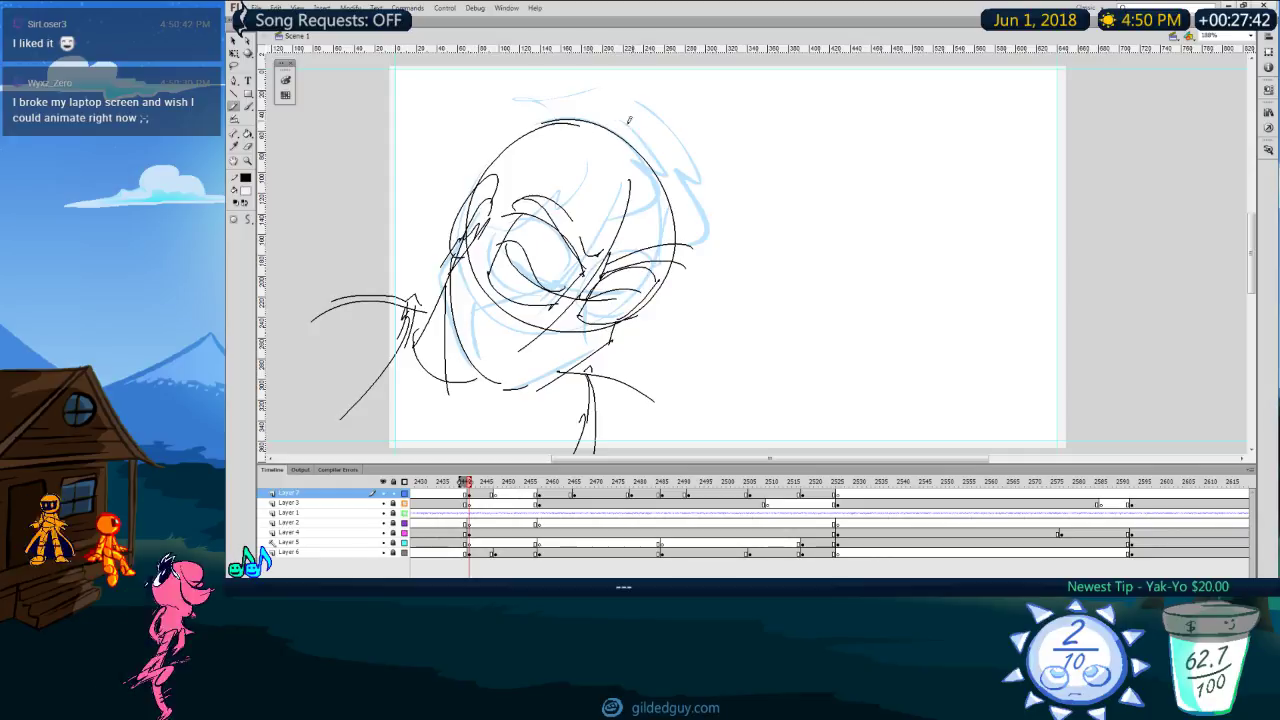
{"action": "left_click_drag", "start_coordinate": [568, 290], "coordinate": [487, 303]}
{"action": "left_click_drag", "start_coordinate": [497, 295], "coordinate": [452, 350]}
{"action": "key", "text": "comma"}
{"action": "key", "text": "period"}
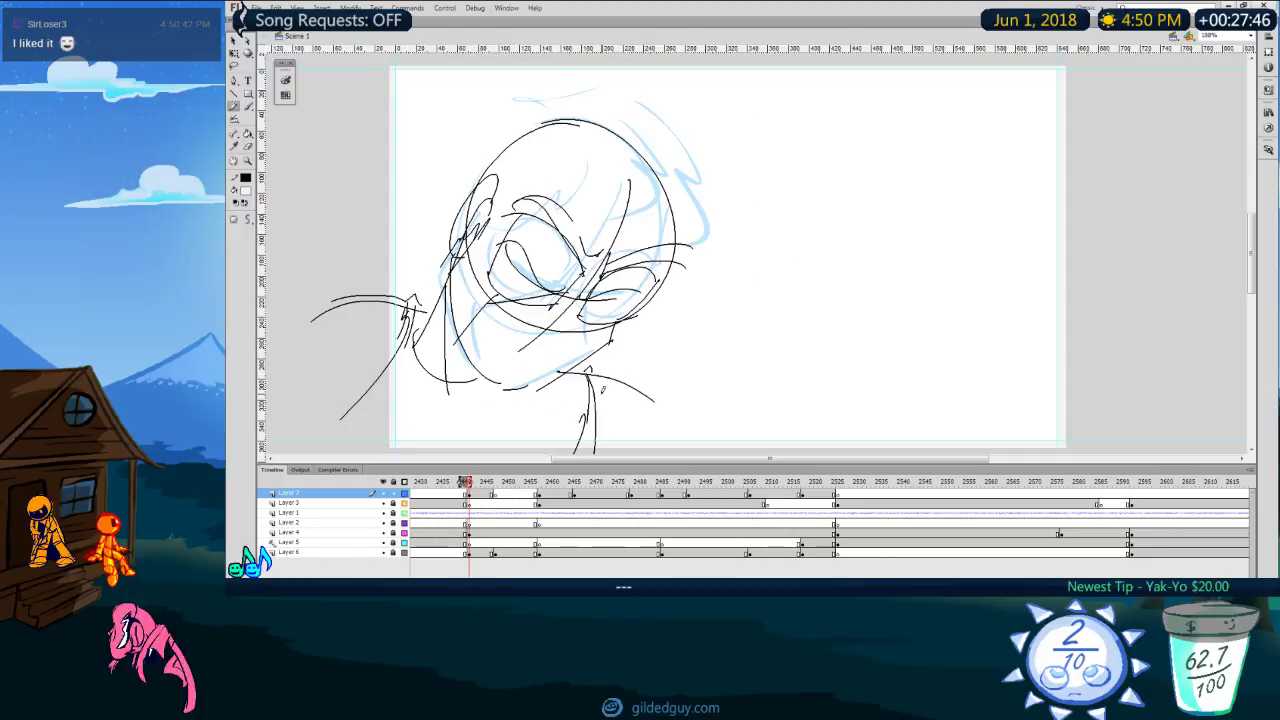
Step: Insert two blank keyframes on Layer 7 after the close-up head sketch, spaced two frames apart, and go back to the first one
{"action": "key", "text": "period"}
{"action": "key", "text": "period"}
{"action": "key", "text": "F7"}
{"action": "key", "text": "period"}
{"action": "key", "text": "period"}
{"action": "key", "text": "F7"}
{"action": "key", "text": "period"}
{"action": "left_click", "coordinate": [477, 482]}
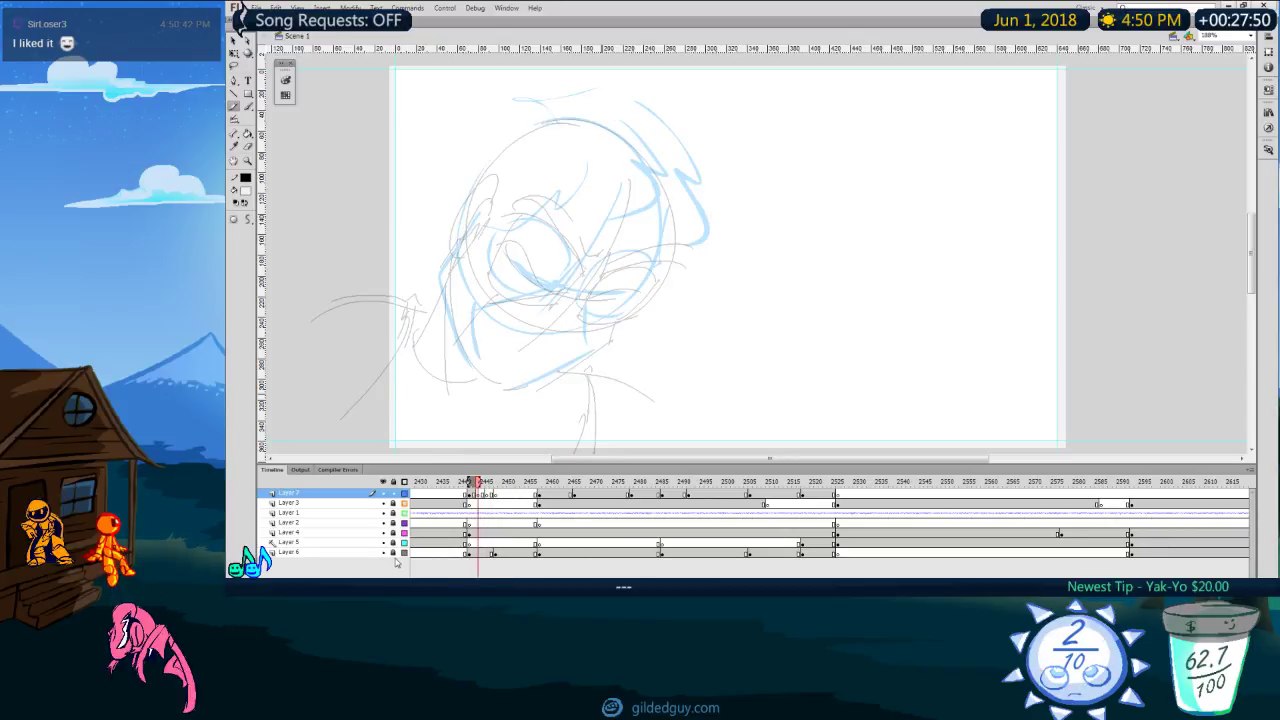
Step: Play the animation from about frame 2453 to review the poses, and return to the first blank keyframe after the head sketch
{"action": "key", "text": "comma"}
{"action": "key", "text": "period"}
{"action": "key", "text": "period"}
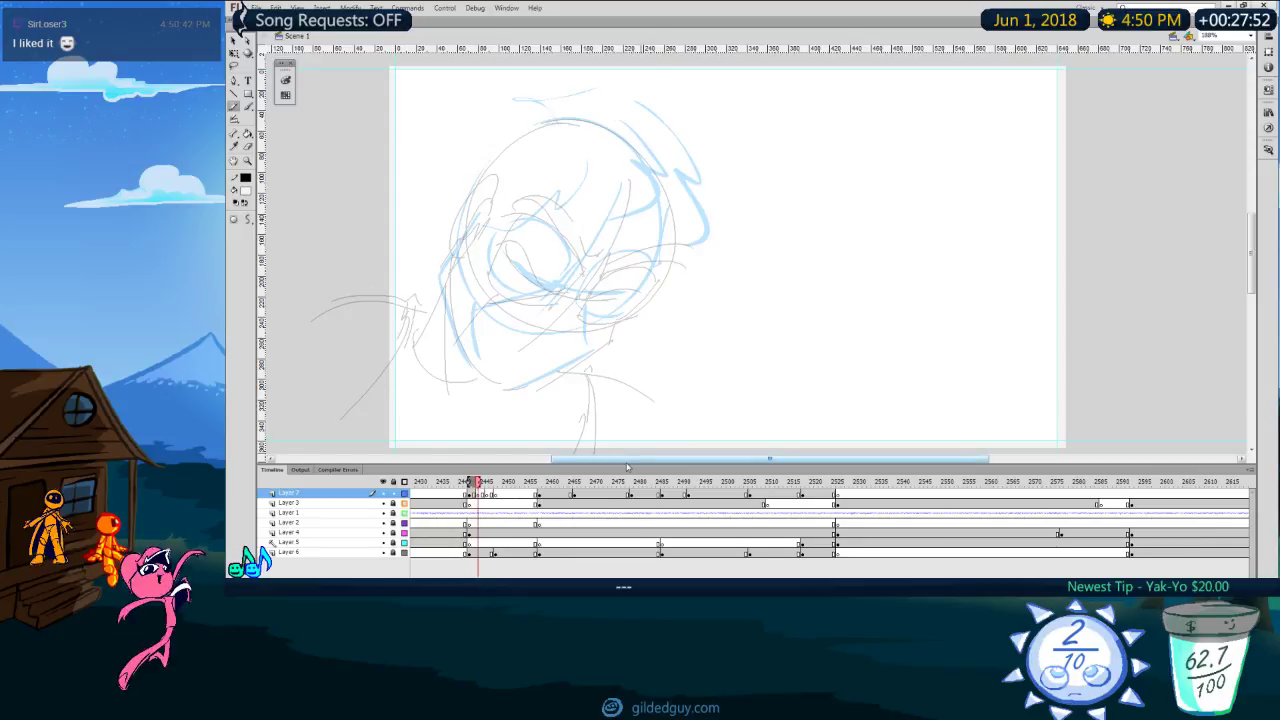
{"action": "left_click_drag", "start_coordinate": [537, 484], "coordinate": [521, 485]}
{"action": "key", "text": "Return"}
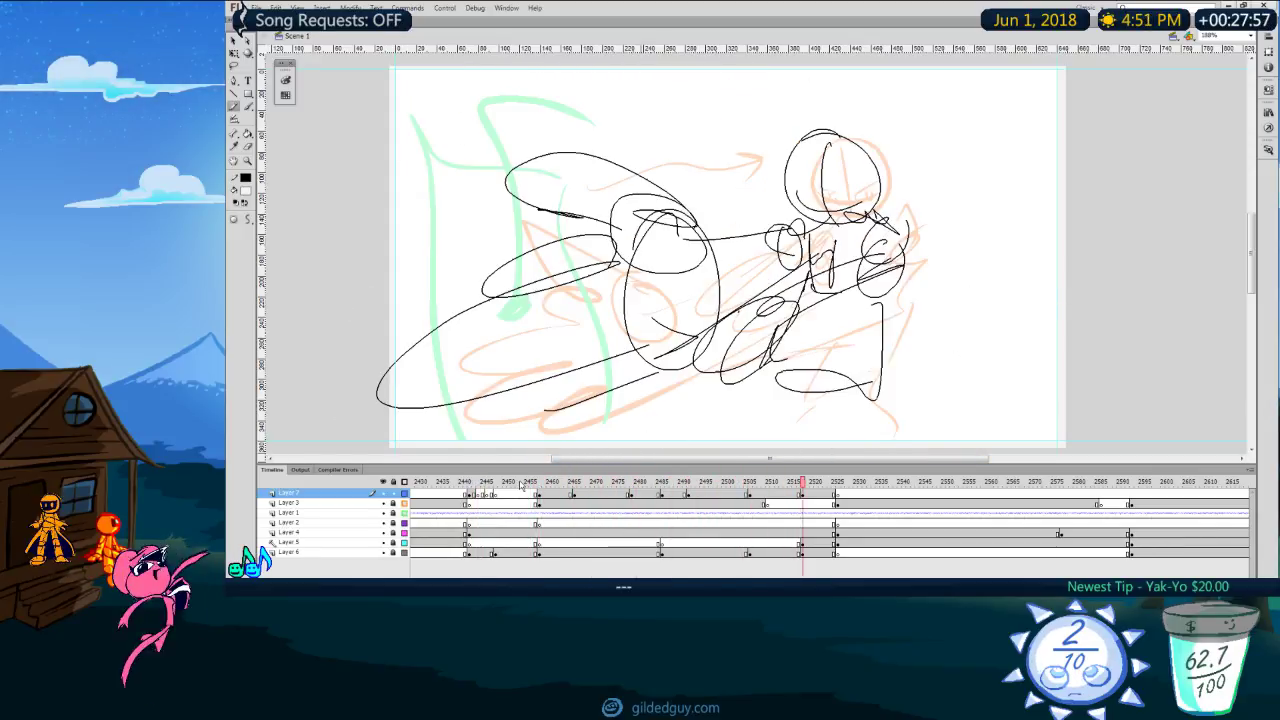
{"action": "left_click", "coordinate": [479, 482]}
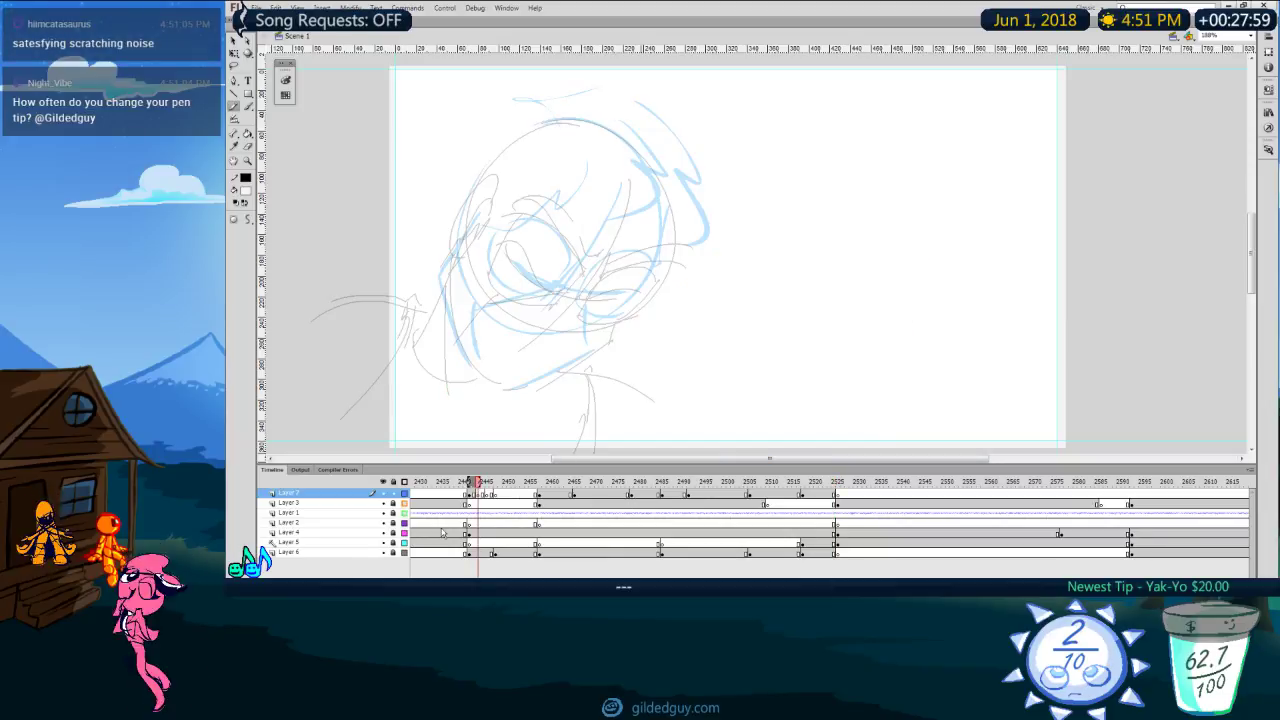
{"action": "key", "text": "h"}
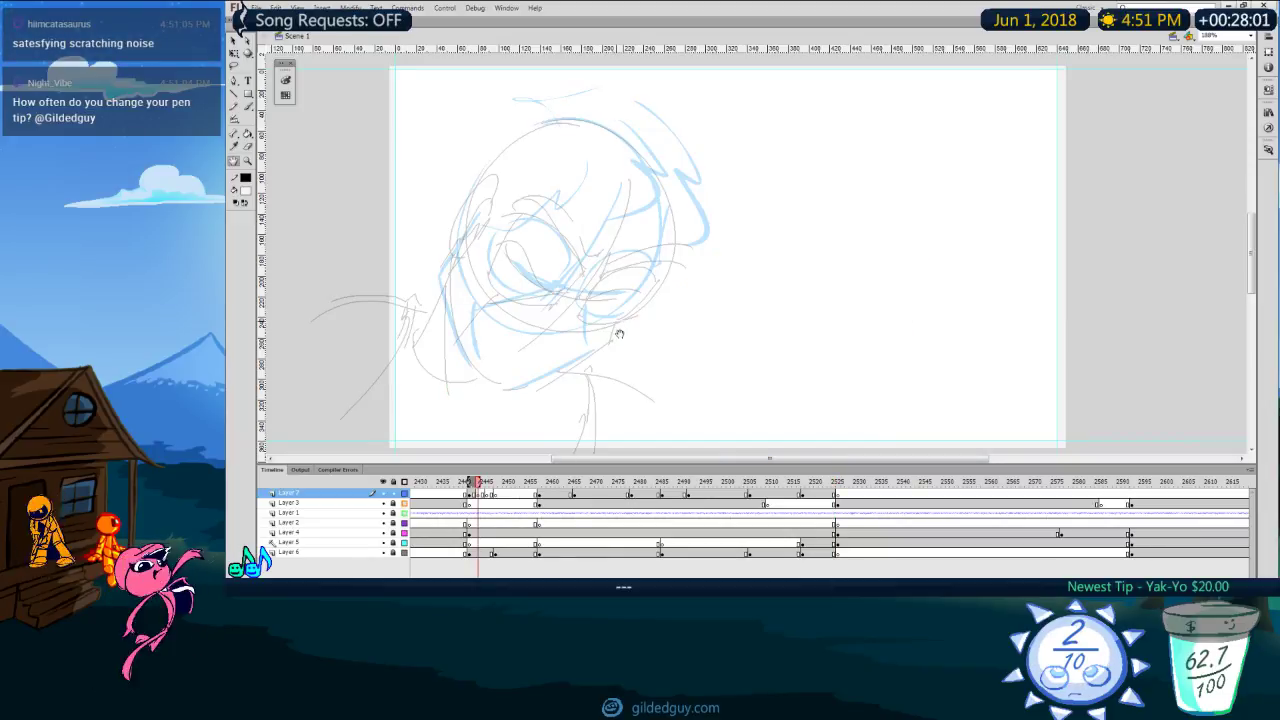
Step: Flip between the blank keyframe and the close-up head sketch before it to compare them
{"action": "left_click_drag", "start_coordinate": [600, 345], "coordinate": [638, 327]}
{"action": "key", "text": "comma"}
{"action": "key", "text": "period"}
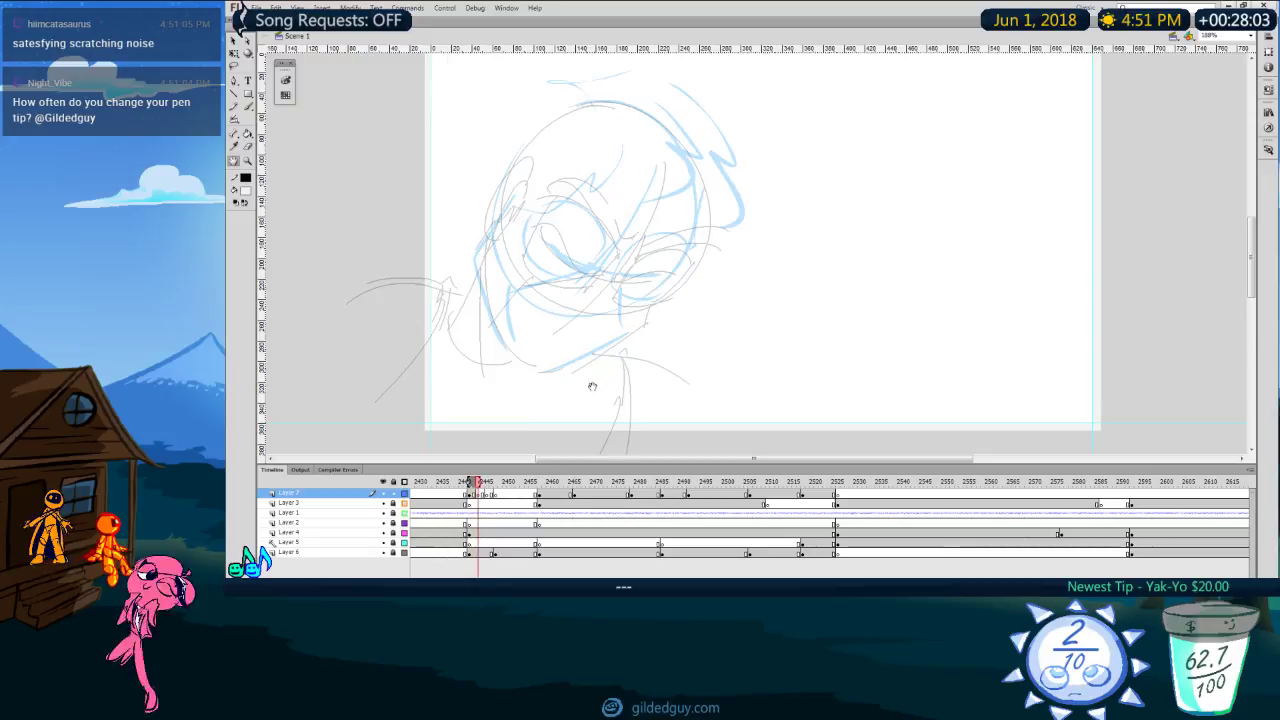
{"action": "key", "text": "comma"}
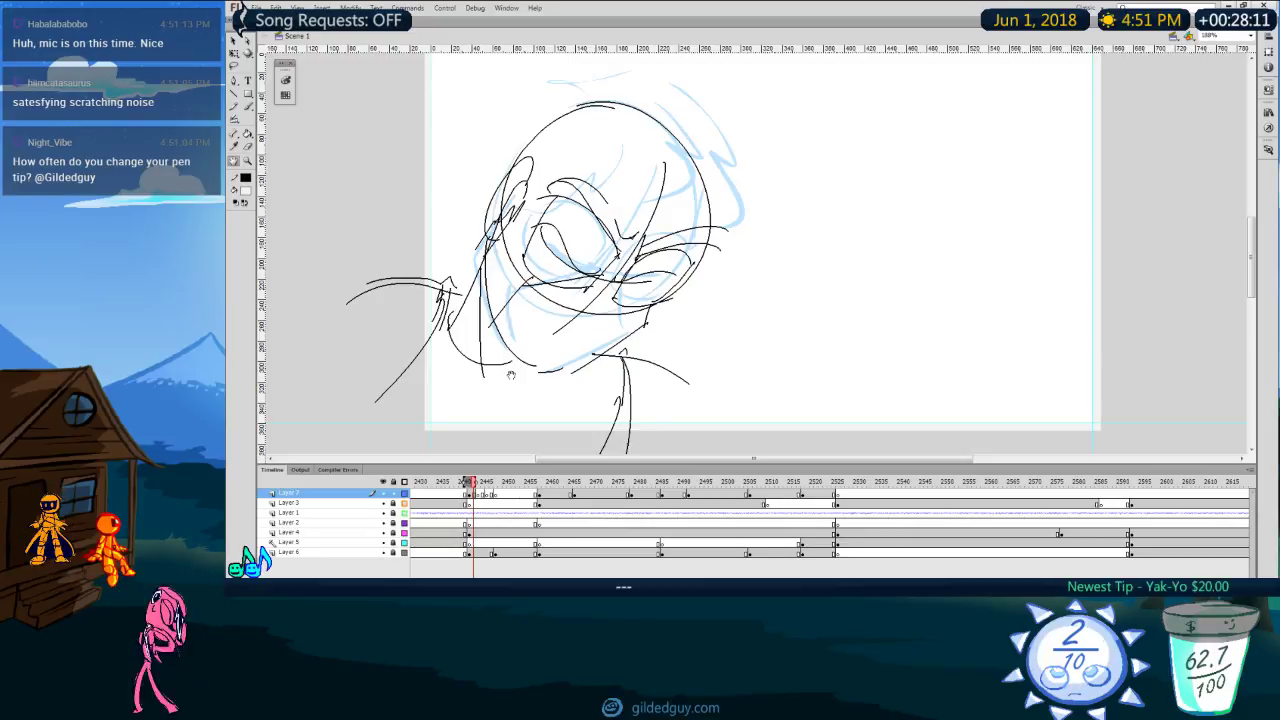
{"action": "key", "text": "b"}
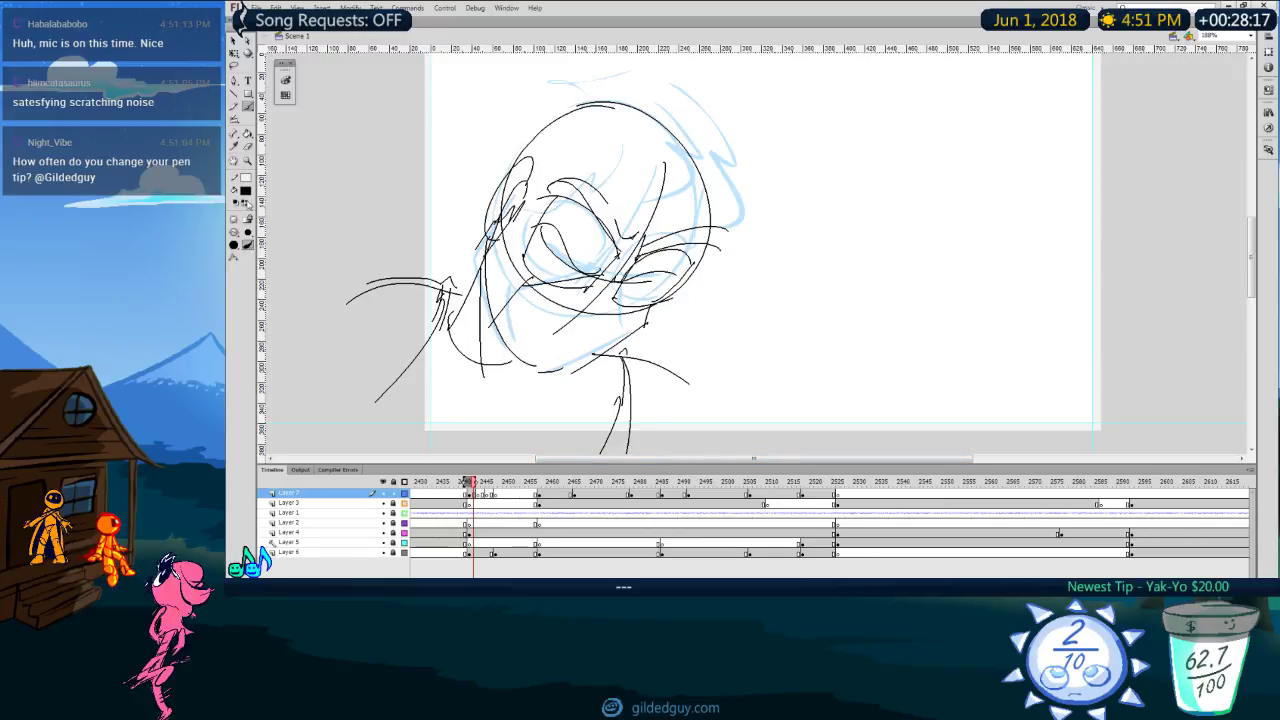
{"action": "mouse_move", "coordinate": [724, 347]}
{"action": "left_mouse_down"}
{"action": "mouse_move", "coordinate": [780, 310]}
{"action": "mouse_move", "coordinate": [822, 307]}
{"action": "left_mouse_up"}
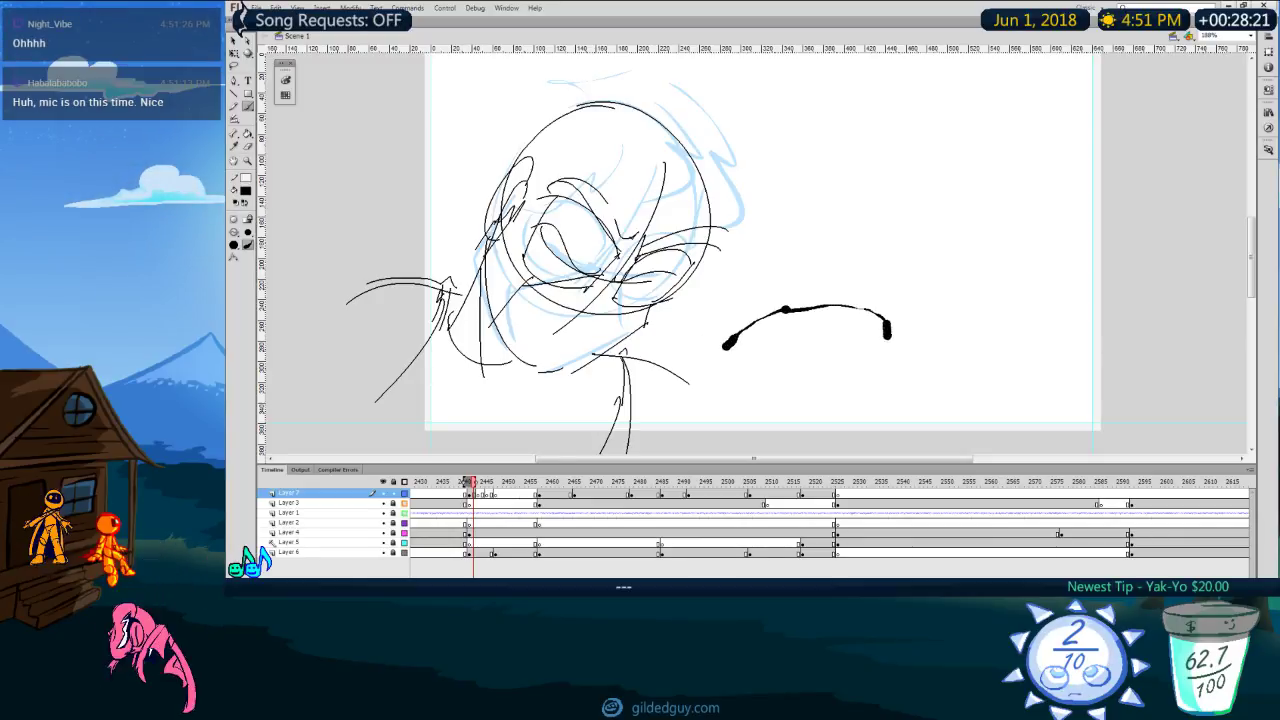
{"action": "left_click_drag", "start_coordinate": [886, 336], "coordinate": [884, 347]}
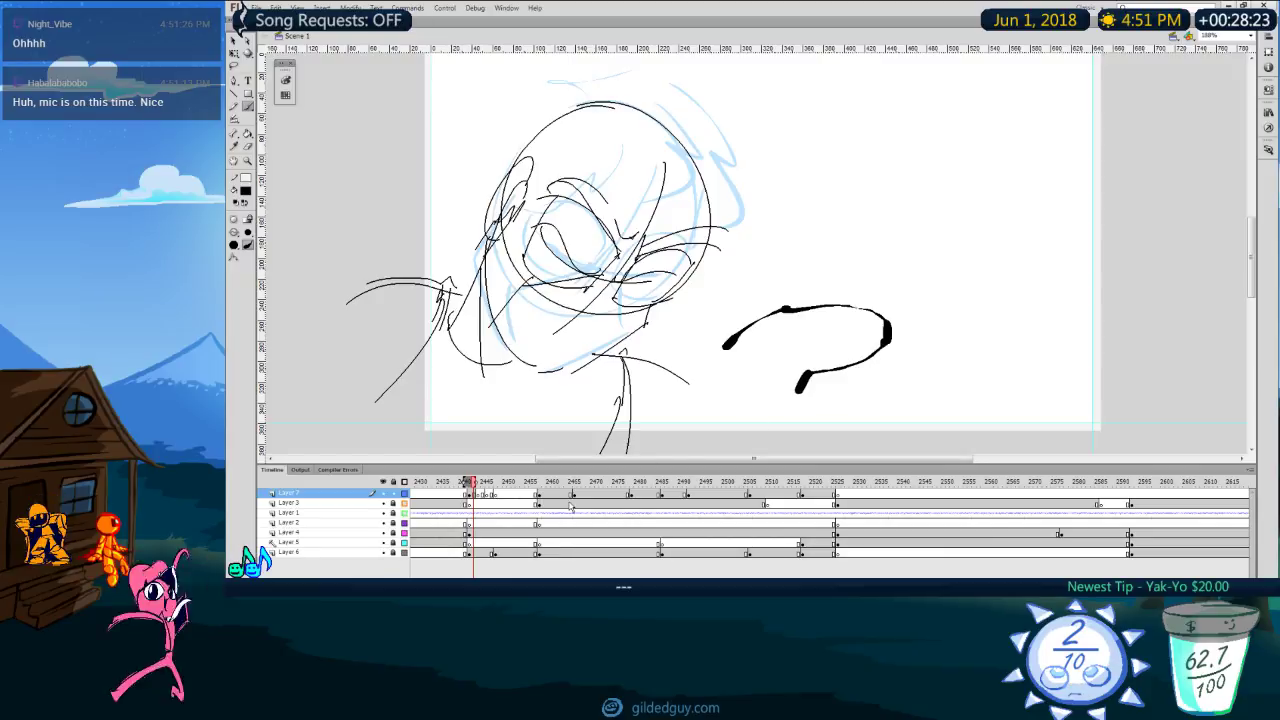
{"action": "key", "text": "ctrl+z"}
{"action": "key", "text": "ctrl+z"}
{"action": "key", "text": "ctrl+z"}
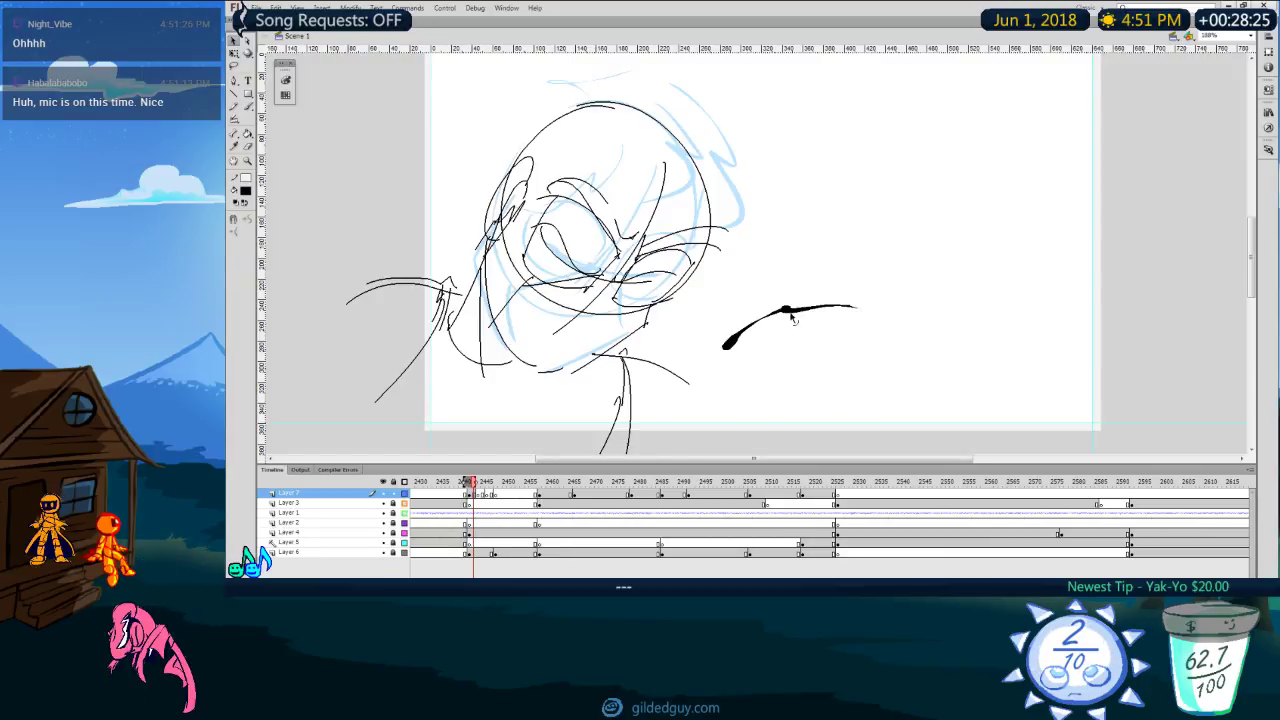
{"action": "key", "text": "ctrl+z"}
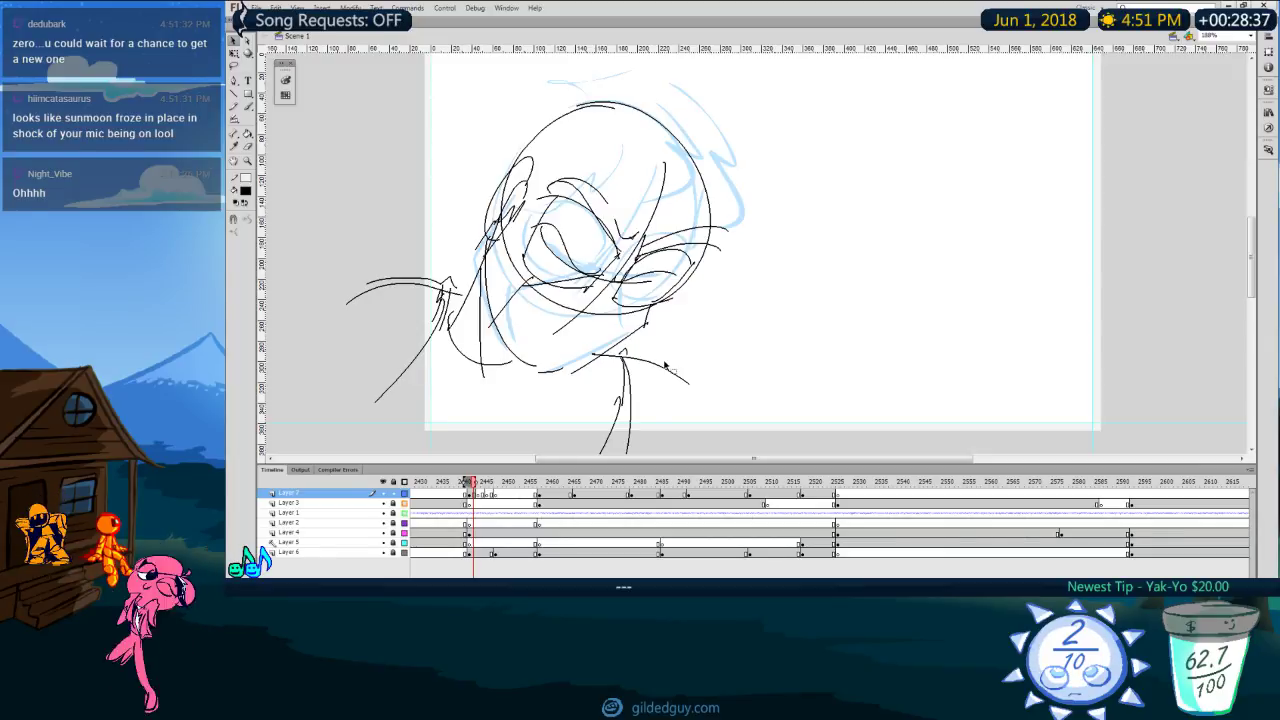
Step: Swap the stroke and fill colours so the pencil stroke is black, and compare the head sketch with the frame before it
{"action": "key", "text": "space"}
{"action": "left_click_drag", "start_coordinate": [692, 346], "coordinate": [729, 310]}
{"action": "key", "text": "comma"}
{"action": "key", "text": "period"}
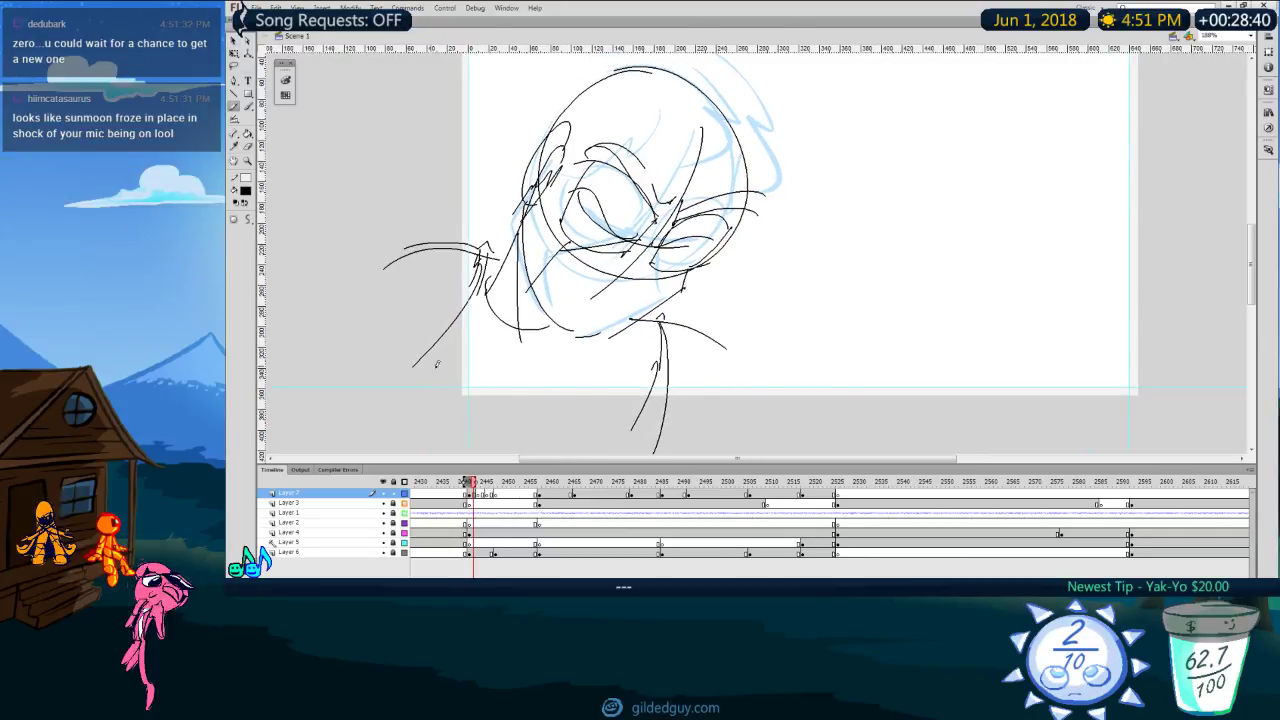
{"action": "left_click", "coordinate": [244, 203]}
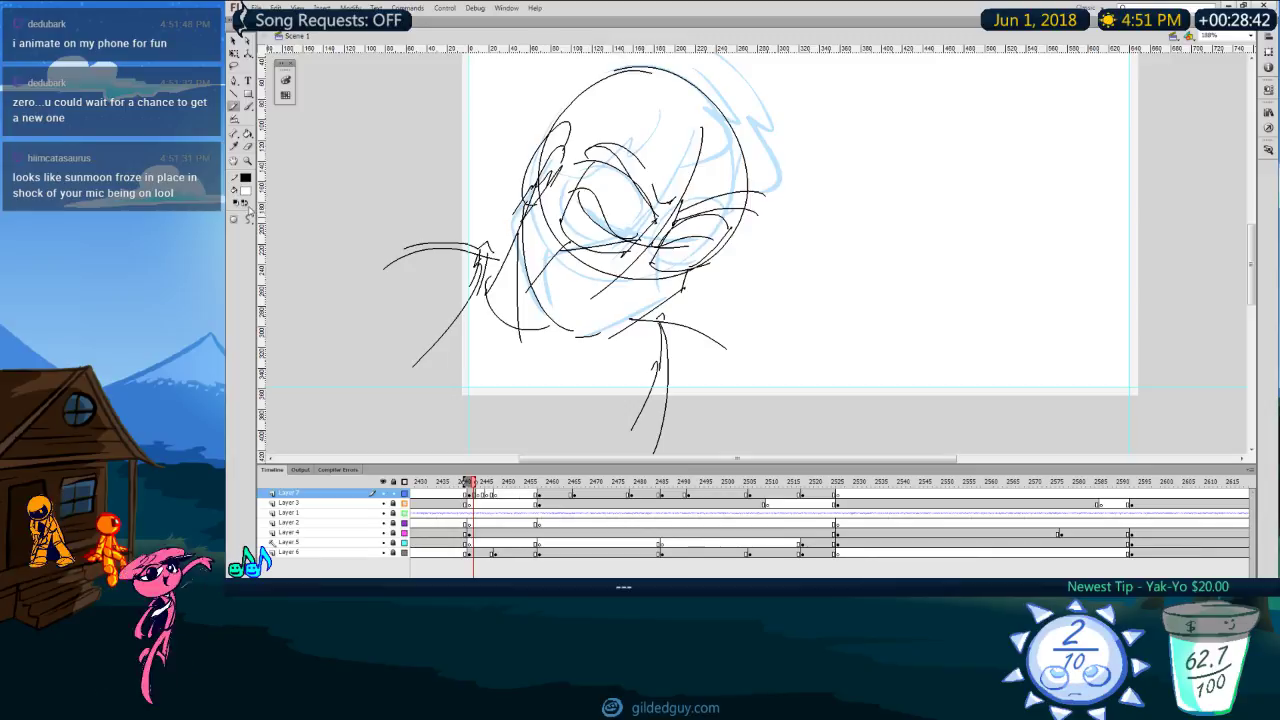
{"action": "key", "text": "space"}
{"action": "left_click_drag", "start_coordinate": [777, 310], "coordinate": [749, 331]}
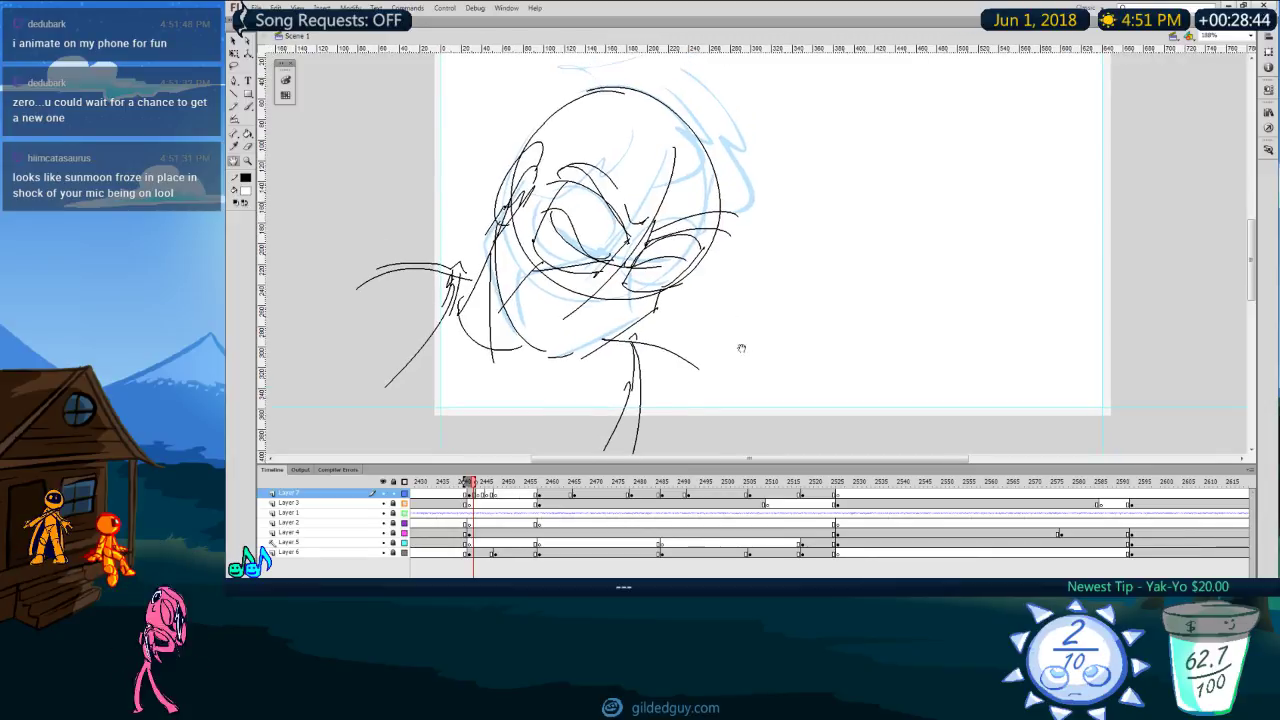
{"action": "key", "text": "comma"}
{"action": "key", "text": "comma"}
{"action": "key", "text": "period"}
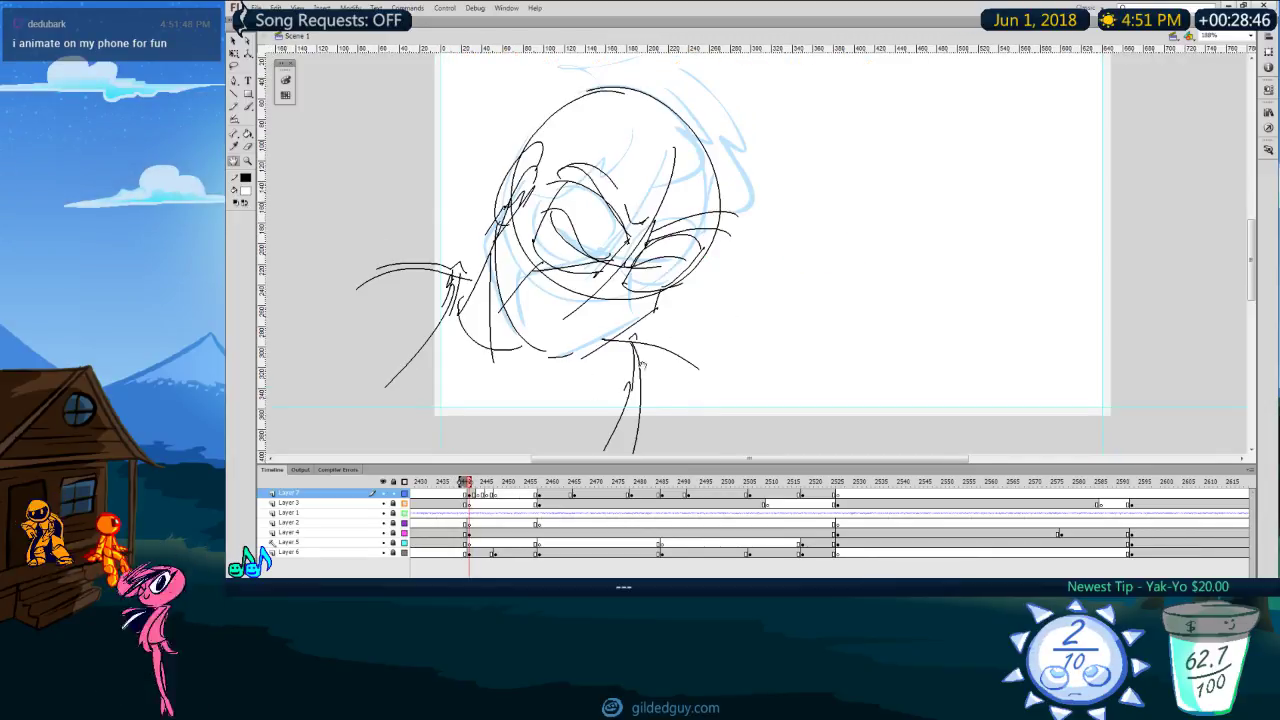
{"action": "key", "text": "b"}
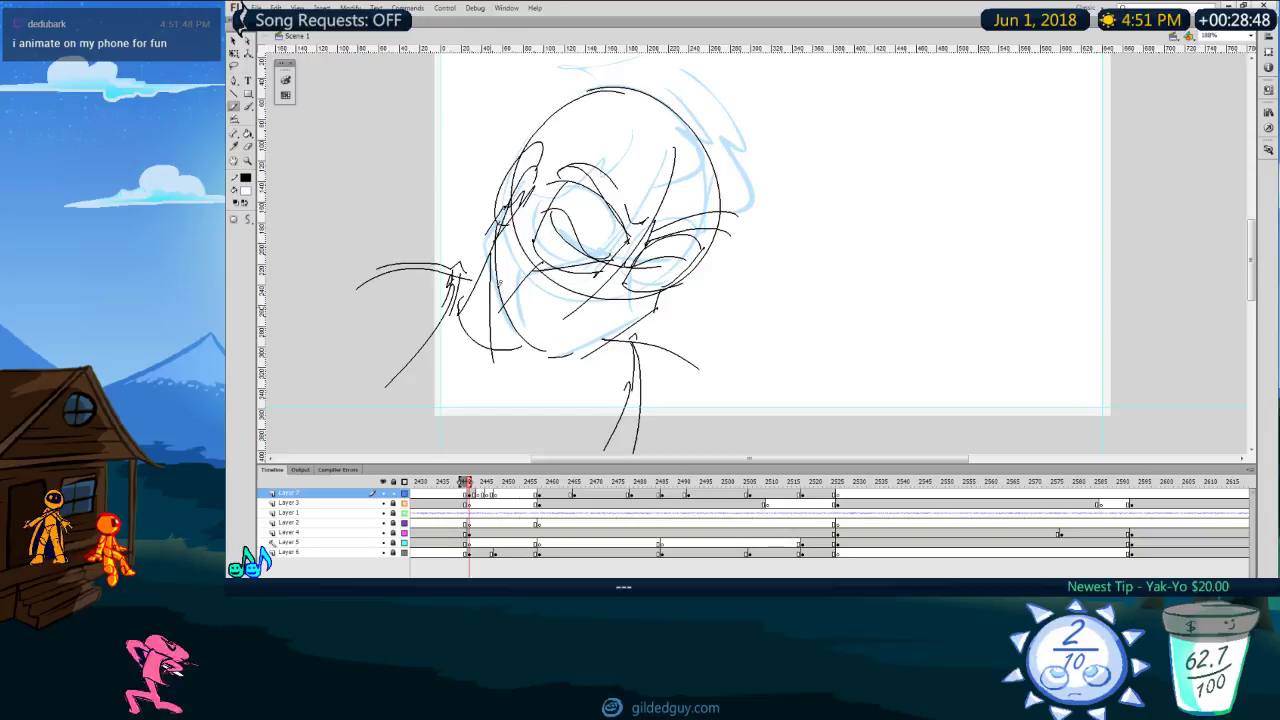
{"action": "key", "text": "l"}
{"action": "mouse_move", "coordinate": [475, 267]}
{"action": "left_mouse_down"}
{"action": "mouse_move", "coordinate": [455, 452]}
{"action": "mouse_move", "coordinate": [470, 252]}
{"action": "left_mouse_up"}
{"action": "key", "text": "Delete"}
{"action": "mouse_move", "coordinate": [638, 330]}
{"action": "left_mouse_down"}
{"action": "mouse_move", "coordinate": [558, 452]}
{"action": "mouse_move", "coordinate": [641, 306]}
{"action": "left_mouse_up"}
{"action": "left_click", "coordinate": [527, 432]}
{"action": "key", "text": "ctrl+z"}
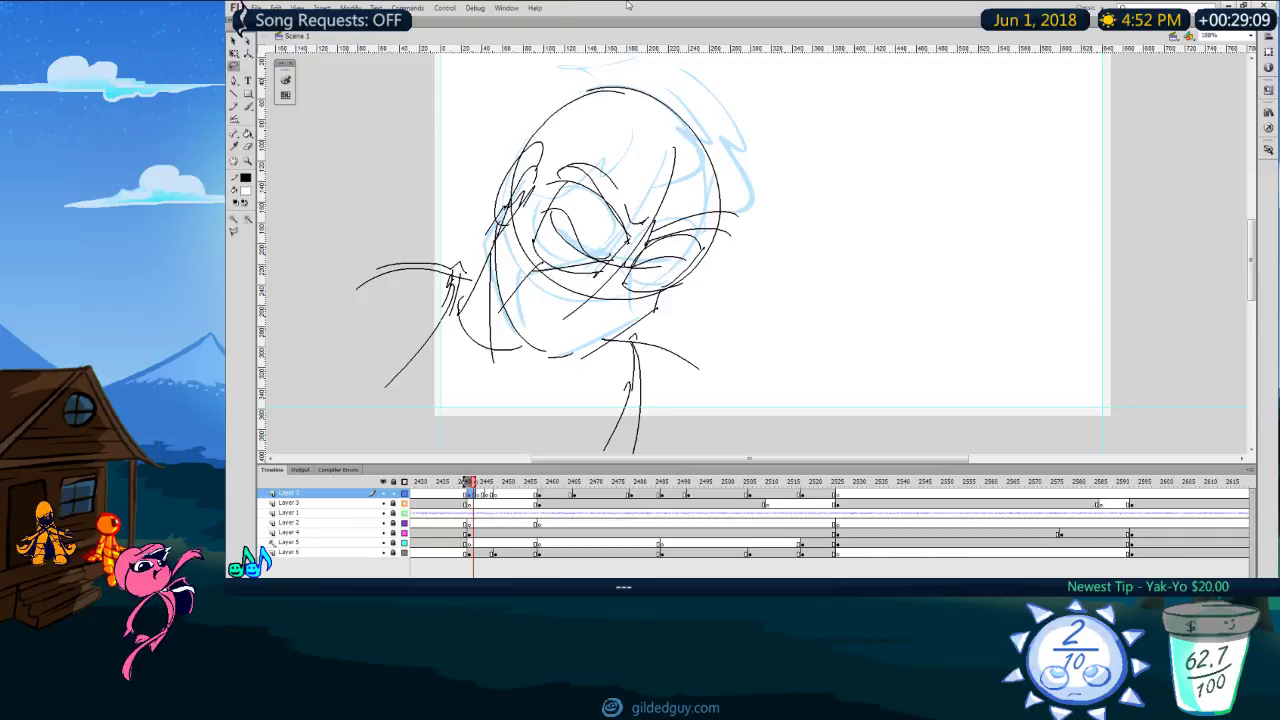
Step: Flip through the frames around the close-up head sketch, and ready the Pencil tool on the blank keyframe after it
{"action": "key", "text": "space"}
{"action": "left_click_drag", "start_coordinate": [697, 392], "coordinate": [723, 386]}
{"action": "key", "text": "comma"}
{"action": "key", "text": "period"}
{"action": "key", "text": "comma"}
{"action": "key", "text": "comma"}
{"action": "key", "text": "period"}
{"action": "key", "text": "period"}
{"action": "key", "text": "period"}
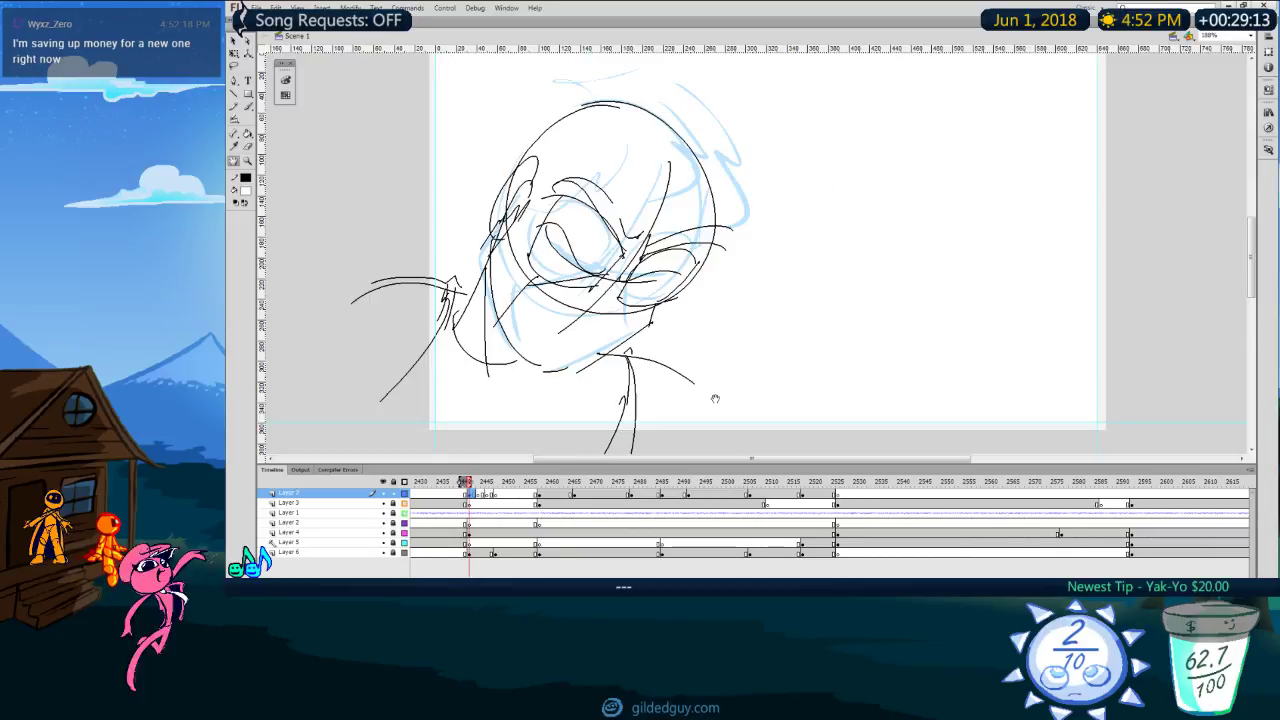
{"action": "key", "text": "y"}
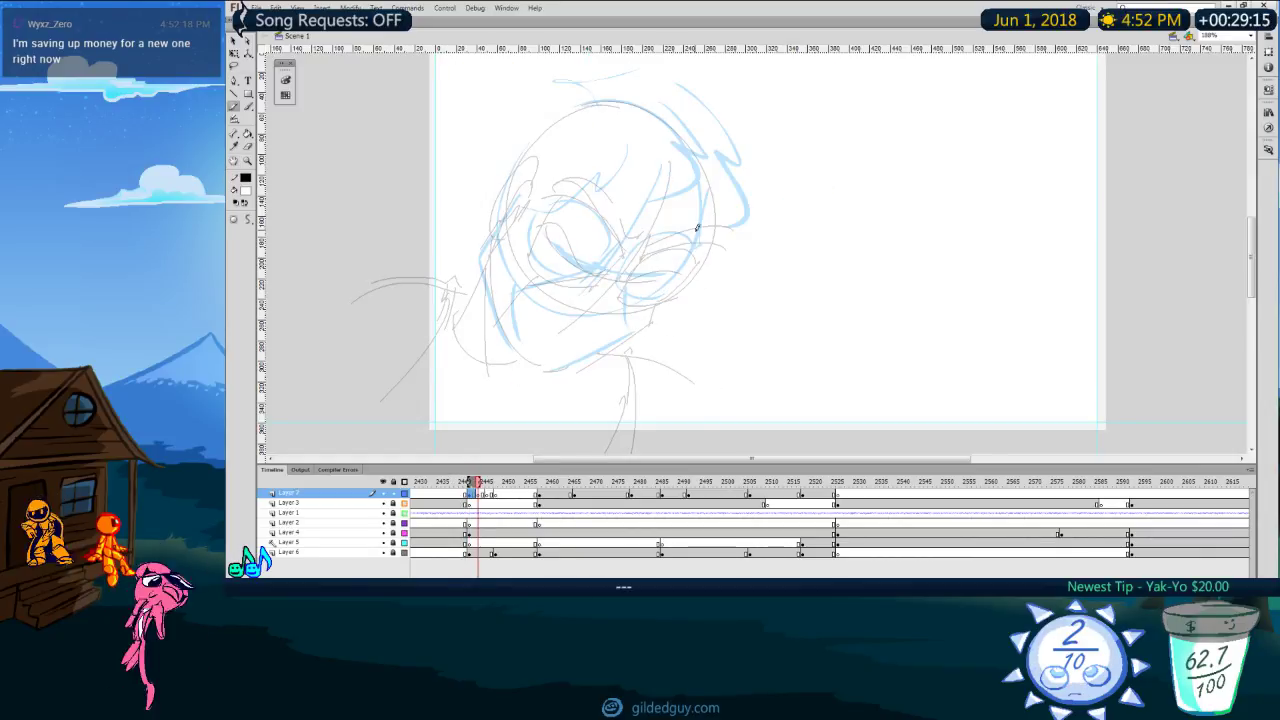
{"action": "mouse_move", "coordinate": [690, 140]}
{"action": "left_mouse_down"}
{"action": "mouse_move", "coordinate": [645, 357]}
{"action": "mouse_move", "coordinate": [647, 131]}
{"action": "mouse_move", "coordinate": [584, 166]}
{"action": "left_mouse_up"}
{"action": "key", "text": "ctrl+z"}
{"action": "mouse_move", "coordinate": [654, 123]}
{"action": "left_mouse_down"}
{"action": "mouse_move", "coordinate": [716, 176]}
{"action": "mouse_move", "coordinate": [570, 158]}
{"action": "mouse_move", "coordinate": [714, 158]}
{"action": "mouse_move", "coordinate": [640, 137]}
{"action": "left_mouse_up"}
{"action": "key", "text": "ctrl+z"}
{"action": "key", "text": "ctrl+z"}
{"action": "mouse_move", "coordinate": [646, 132]}
{"action": "left_mouse_down"}
{"action": "mouse_move", "coordinate": [554, 183]}
{"action": "mouse_move", "coordinate": [620, 143]}
{"action": "left_mouse_up"}
{"action": "mouse_move", "coordinate": [700, 196]}
{"action": "left_mouse_down"}
{"action": "mouse_move", "coordinate": [568, 365]}
{"action": "mouse_move", "coordinate": [577, 359]}
{"action": "left_mouse_up"}
{"action": "key", "text": "ctrl+z"}
{"action": "key", "text": "ctrl+z"}
{"action": "key", "text": "ctrl+z"}
{"action": "mouse_move", "coordinate": [655, 131]}
{"action": "left_mouse_down"}
{"action": "mouse_move", "coordinate": [616, 361]}
{"action": "mouse_move", "coordinate": [603, 133]}
{"action": "left_mouse_up"}
{"action": "left_click_drag", "start_coordinate": [699, 196], "coordinate": [562, 372]}
{"action": "key", "text": "ctrl+z"}
{"action": "key", "text": "ctrl+z"}
Step: Sketch the lowered head circle with a slanted face centre line and a curved eye line, and compare with the previous frame
{"action": "mouse_move", "coordinate": [654, 136]}
{"action": "left_mouse_down"}
{"action": "mouse_move", "coordinate": [594, 142]}
{"action": "mouse_move", "coordinate": [655, 143]}
{"action": "left_mouse_up"}
{"action": "left_click_drag", "start_coordinate": [697, 198], "coordinate": [562, 374]}
{"action": "left_click_drag", "start_coordinate": [590, 221], "coordinate": [726, 297]}
{"action": "key", "text": "ctrl+z"}
{"action": "mouse_move", "coordinate": [565, 259]}
{"action": "left_mouse_down"}
{"action": "mouse_move", "coordinate": [717, 291]}
{"action": "mouse_move", "coordinate": [724, 268]}
{"action": "mouse_move", "coordinate": [727, 297]}
{"action": "left_mouse_up"}
{"action": "key", "text": "comma"}
{"action": "key", "text": "period"}
Step: Add both eye shapes, the lines around them and the near jaw line to the lowered head, checking against the previous frame
{"action": "left_click_drag", "start_coordinate": [652, 325], "coordinate": [709, 320]}
{"action": "left_click_drag", "start_coordinate": [555, 257], "coordinate": [525, 304]}
{"action": "mouse_move", "coordinate": [514, 312]}
{"action": "left_mouse_down"}
{"action": "mouse_move", "coordinate": [545, 376]}
{"action": "mouse_move", "coordinate": [567, 386]}
{"action": "left_mouse_up"}
{"action": "left_click_drag", "start_coordinate": [644, 286], "coordinate": [612, 328]}
{"action": "mouse_move", "coordinate": [648, 280]}
{"action": "left_mouse_down"}
{"action": "mouse_move", "coordinate": [580, 234]}
{"action": "mouse_move", "coordinate": [549, 268]}
{"action": "mouse_move", "coordinate": [680, 266]}
{"action": "mouse_move", "coordinate": [655, 300]}
{"action": "mouse_move", "coordinate": [703, 316]}
{"action": "mouse_move", "coordinate": [566, 250]}
{"action": "left_mouse_up"}
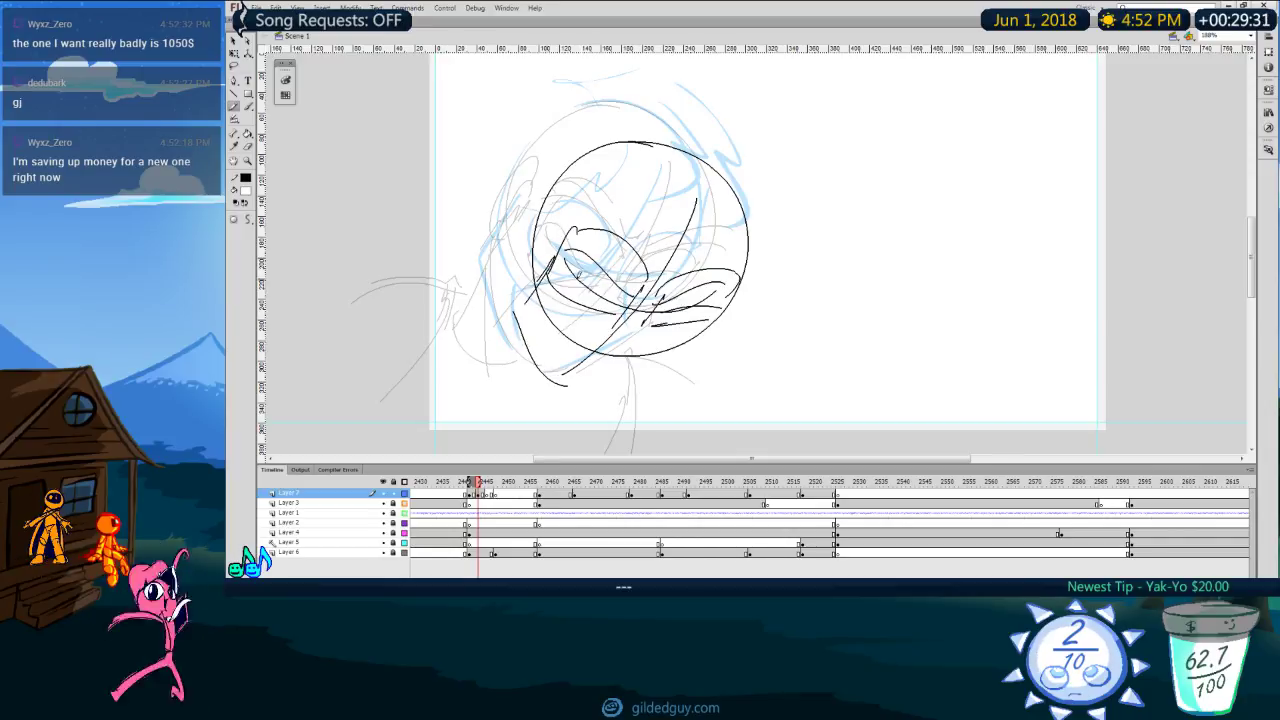
{"action": "left_click_drag", "start_coordinate": [620, 299], "coordinate": [550, 259]}
{"action": "key", "text": "comma"}
{"action": "key", "text": "period"}
Step: Draw the chin line below the head circle, and flip back and forth with the previous head sketch
{"action": "mouse_move", "coordinate": [689, 334]}
{"action": "left_mouse_down"}
{"action": "mouse_move", "coordinate": [683, 359]}
{"action": "mouse_move", "coordinate": [586, 404]}
{"action": "left_mouse_up"}
{"action": "key", "text": "comma"}
{"action": "key", "text": "period"}
{"action": "key", "text": "comma"}
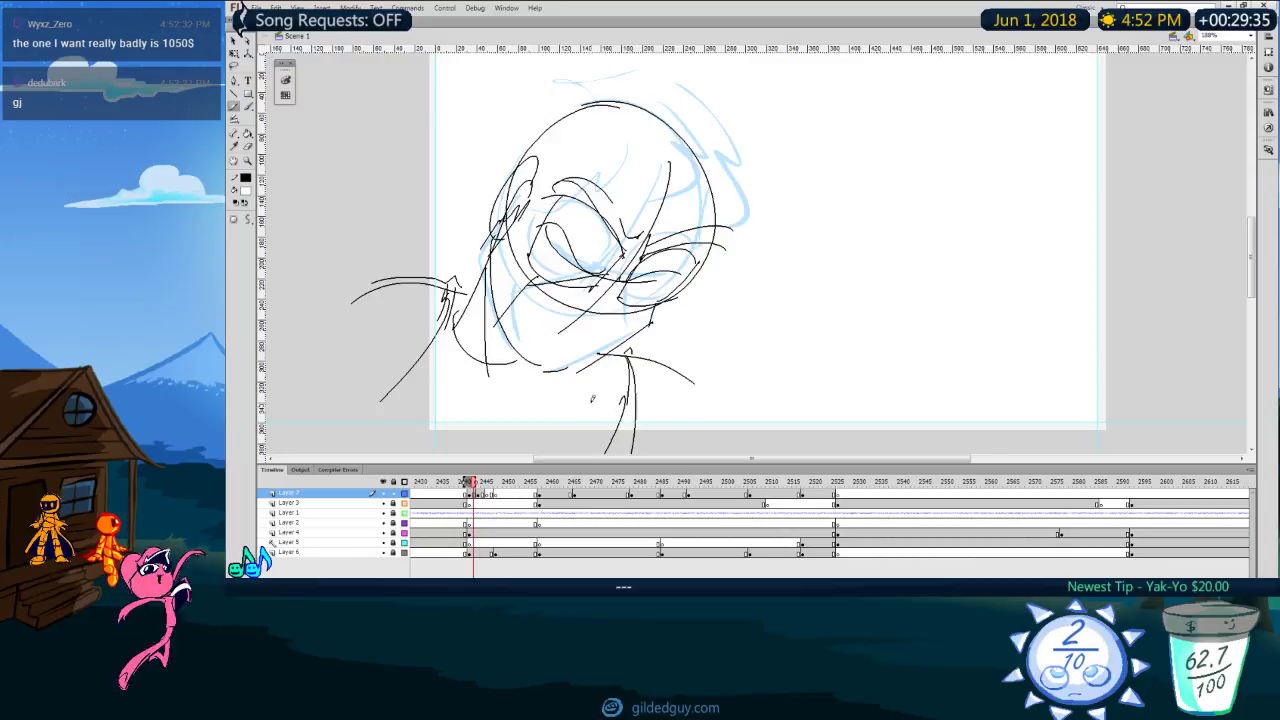
{"action": "key", "text": "period"}
{"action": "key", "text": "comma"}
{"action": "key", "text": "period"}
Step: Sketch the ear loop and the lines below it, compare with the previous frame, and undo the last strokes
{"action": "mouse_move", "coordinate": [567, 228]}
{"action": "left_mouse_down"}
{"action": "mouse_move", "coordinate": [538, 240]}
{"action": "mouse_move", "coordinate": [552, 237]}
{"action": "mouse_move", "coordinate": [505, 357]}
{"action": "mouse_move", "coordinate": [532, 382]}
{"action": "left_mouse_up"}
{"action": "key", "text": "comma"}
{"action": "key", "text": "period"}
{"action": "key", "text": "comma"}
{"action": "key", "text": "period"}
{"action": "key", "text": "ctrl+z"}
{"action": "key", "text": "ctrl+z"}
Step: Rough in the line below the ear and the curve behind the jaw, compare frames, and undo the last strokes
{"action": "left_click_drag", "start_coordinate": [530, 272], "coordinate": [482, 307]}
{"action": "left_click_drag", "start_coordinate": [474, 304], "coordinate": [522, 393]}
{"action": "left_click_drag", "start_coordinate": [487, 356], "coordinate": [522, 394]}
{"action": "key", "text": "comma"}
{"action": "key", "text": "period"}
{"action": "key", "text": "ctrl+z"}
{"action": "key", "text": "ctrl+z"}
{"action": "key", "text": "ctrl+z"}
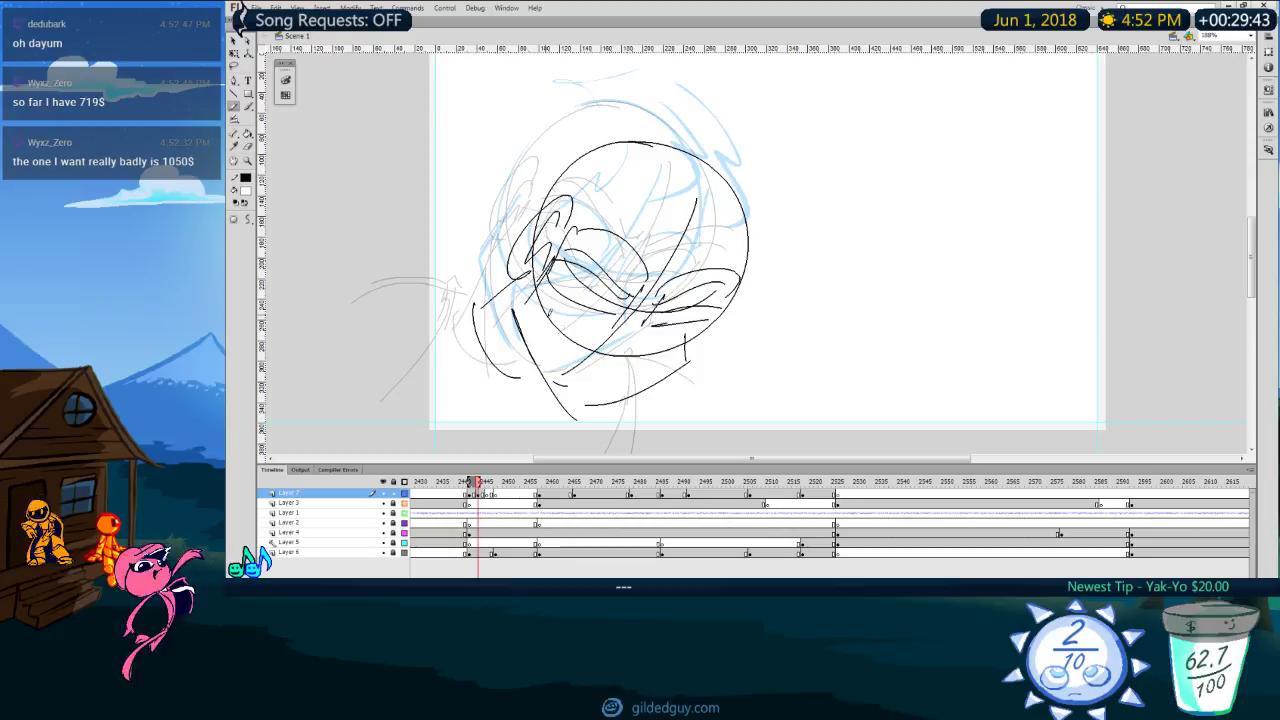
Step: Draw doubled curves behind the jaw from below the ear down to the chin, and check them against the previous frame
{"action": "left_click_drag", "start_coordinate": [474, 358], "coordinate": [538, 411]}
{"action": "left_click_drag", "start_coordinate": [473, 350], "coordinate": [541, 410]}
{"action": "left_click_drag", "start_coordinate": [475, 308], "coordinate": [510, 388]}
{"action": "left_click_drag", "start_coordinate": [504, 299], "coordinate": [509, 387]}
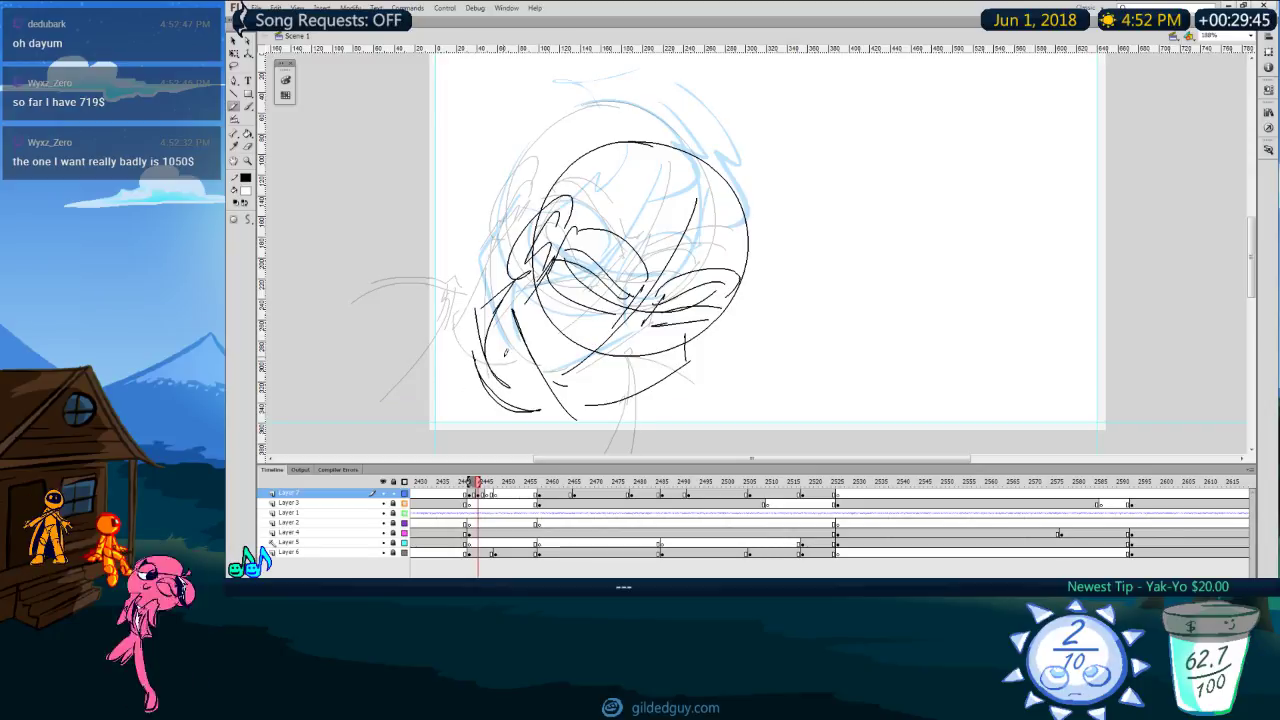
{"action": "key", "text": "comma"}
{"action": "key", "text": "period"}
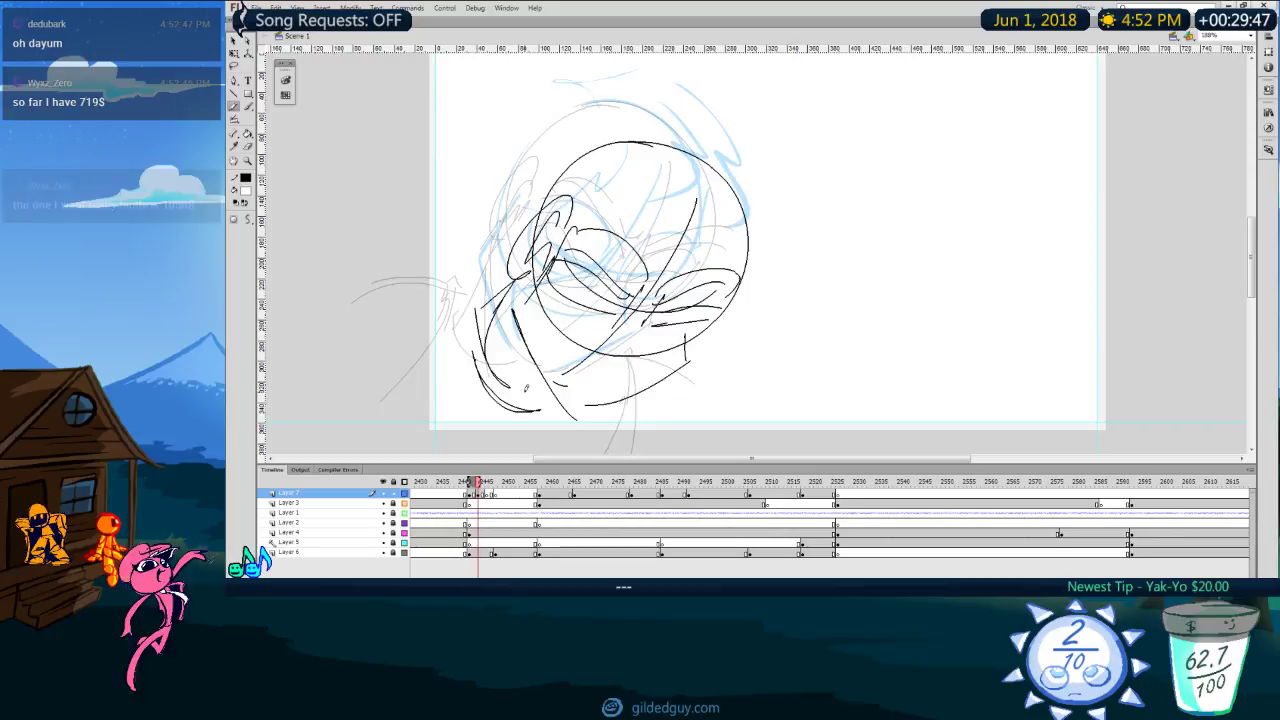
Step: Add the shoulder line behind the head and short lines below the chin, and advance to the next blank keyframe
{"action": "mouse_move", "coordinate": [481, 318]}
{"action": "left_mouse_down"}
{"action": "mouse_move", "coordinate": [398, 287]}
{"action": "mouse_move", "coordinate": [346, 296]}
{"action": "left_mouse_up"}
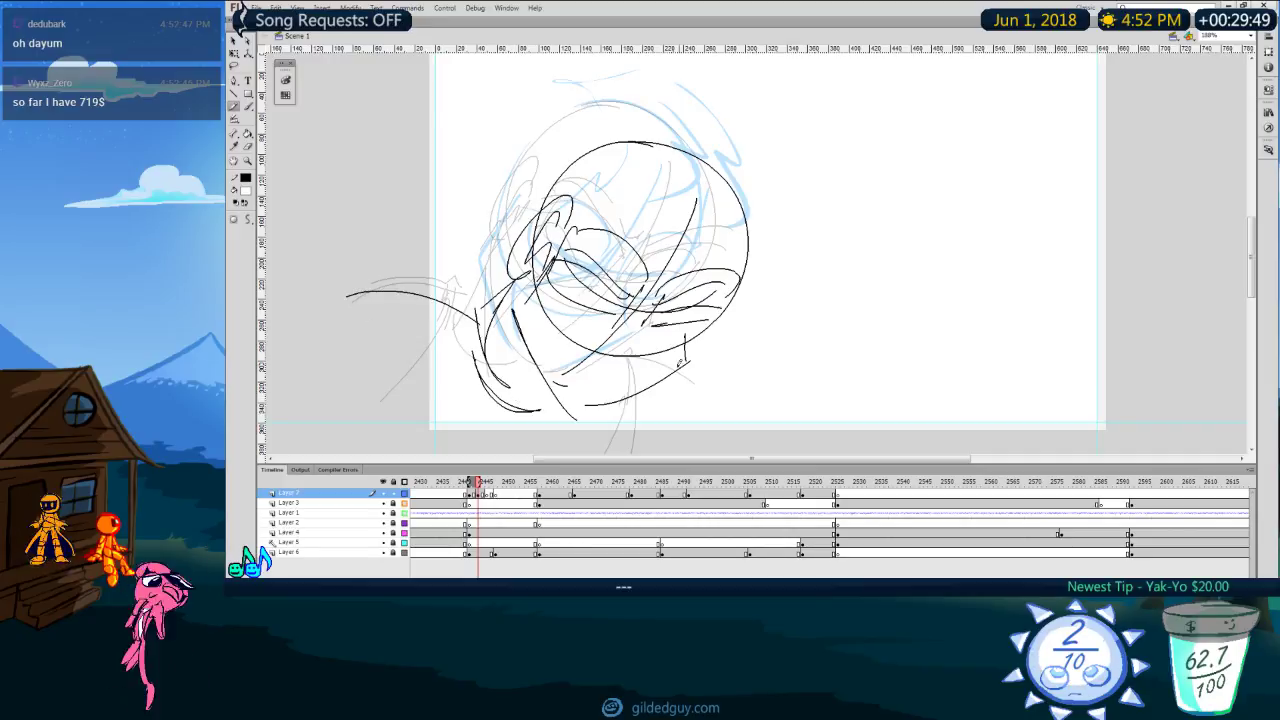
{"action": "key", "text": "comma"}
{"action": "key", "text": "period"}
{"action": "left_click_drag", "start_coordinate": [675, 419], "coordinate": [677, 440]}
{"action": "key", "text": "period"}
{"action": "key", "text": "period"}
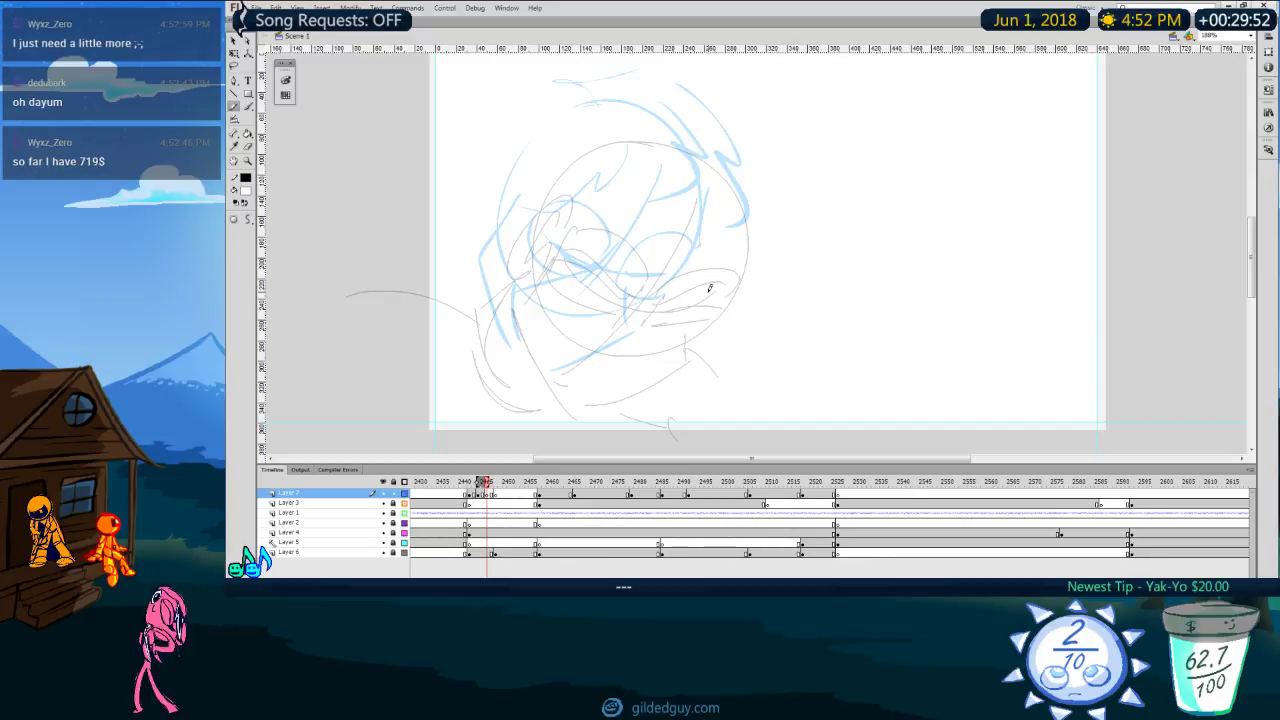
Step: Start the next head pose near frame 2445 with the curve behind the jaw, comparing it with the previous pose
{"action": "mouse_move", "coordinate": [698, 154]}
{"action": "left_mouse_down"}
{"action": "mouse_move", "coordinate": [614, 149]}
{"action": "mouse_move", "coordinate": [583, 313]}
{"action": "mouse_move", "coordinate": [763, 179]}
{"action": "left_mouse_up"}
{"action": "key", "text": "ctrl+z"}
{"action": "key", "text": "comma"}
{"action": "key", "text": "period"}
{"action": "left_click_drag", "start_coordinate": [491, 316], "coordinate": [563, 396]}
{"action": "key", "text": "comma"}
{"action": "key", "text": "period"}
Step: Sketch the head circle slightly lower than in the previous pose, redoing the first attempt
{"action": "mouse_move", "coordinate": [626, 151]}
{"action": "left_mouse_down"}
{"action": "mouse_move", "coordinate": [734, 200]}
{"action": "mouse_move", "coordinate": [630, 149]}
{"action": "left_mouse_up"}
{"action": "key", "text": "comma"}
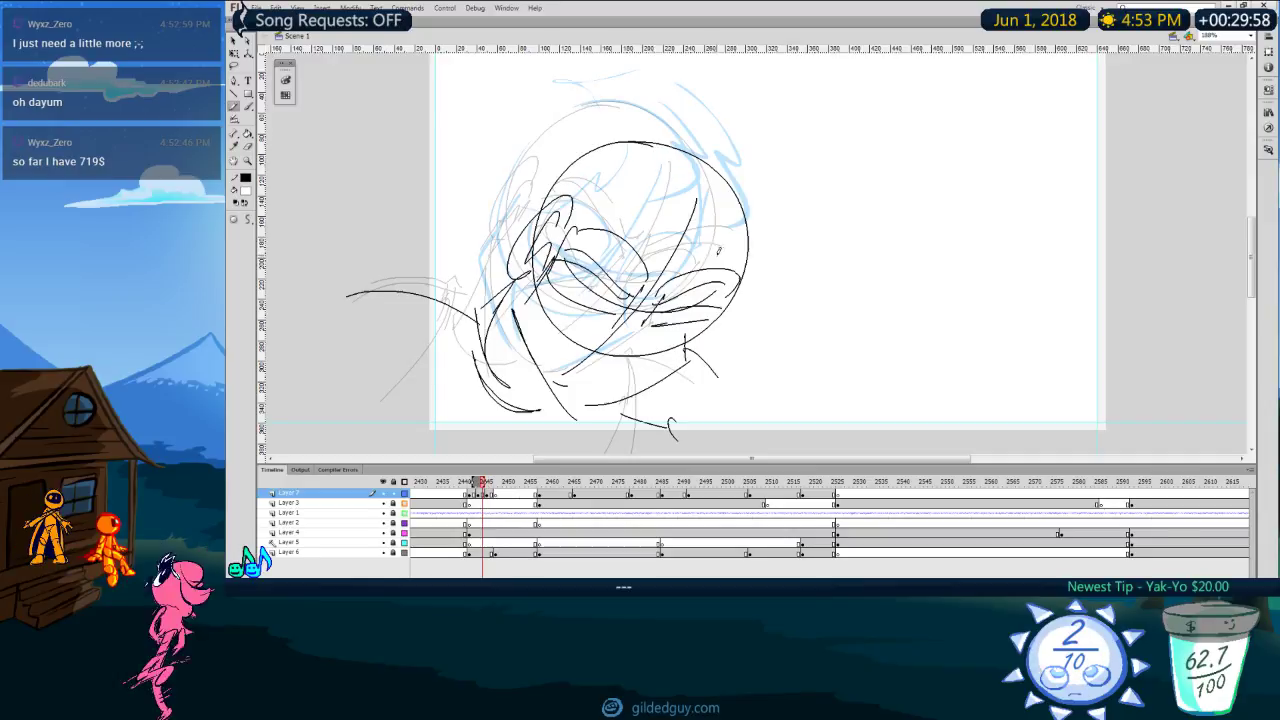
{"action": "key", "text": "period"}
{"action": "key", "text": "ctrl+z"}
{"action": "mouse_move", "coordinate": [715, 178]}
{"action": "left_mouse_down"}
{"action": "mouse_move", "coordinate": [535, 285]}
{"action": "mouse_move", "coordinate": [605, 355]}
{"action": "mouse_move", "coordinate": [727, 318]}
{"action": "mouse_move", "coordinate": [708, 338]}
{"action": "left_mouse_up"}
{"action": "key", "text": "comma"}
{"action": "key", "text": "period"}
Step: Add the slanted face centre line and the curved eye line to the new head circle, and compare frames
{"action": "left_click_drag", "start_coordinate": [699, 224], "coordinate": [590, 382]}
{"action": "mouse_move", "coordinate": [568, 290]}
{"action": "left_mouse_down"}
{"action": "mouse_move", "coordinate": [616, 321]}
{"action": "mouse_move", "coordinate": [695, 332]}
{"action": "mouse_move", "coordinate": [735, 298]}
{"action": "mouse_move", "coordinate": [650, 348]}
{"action": "left_mouse_up"}
{"action": "key", "text": "comma"}
{"action": "key", "text": "period"}
Step: Sketch both eyes along the curved eye line, flipping to the previous frame to match their placement
{"action": "left_click_drag", "start_coordinate": [657, 330], "coordinate": [717, 315]}
{"action": "key", "text": "comma"}
{"action": "key", "text": "period"}
{"action": "left_click_drag", "start_coordinate": [568, 241], "coordinate": [645, 307]}
{"action": "left_click_drag", "start_coordinate": [595, 273], "coordinate": [646, 314]}
{"action": "mouse_move", "coordinate": [570, 245]}
{"action": "left_mouse_down"}
{"action": "mouse_move", "coordinate": [558, 312]}
{"action": "mouse_move", "coordinate": [617, 334]}
{"action": "left_mouse_up"}
{"action": "key", "text": "comma"}
{"action": "key", "text": "period"}
Step: Add the ear loop, near jaw line and chin line to the new head pose, and compare with the previous frame
{"action": "mouse_move", "coordinate": [572, 210]}
{"action": "left_mouse_down"}
{"action": "mouse_move", "coordinate": [528, 258]}
{"action": "mouse_move", "coordinate": [540, 292]}
{"action": "left_mouse_up"}
{"action": "left_click_drag", "start_coordinate": [514, 334], "coordinate": [580, 420]}
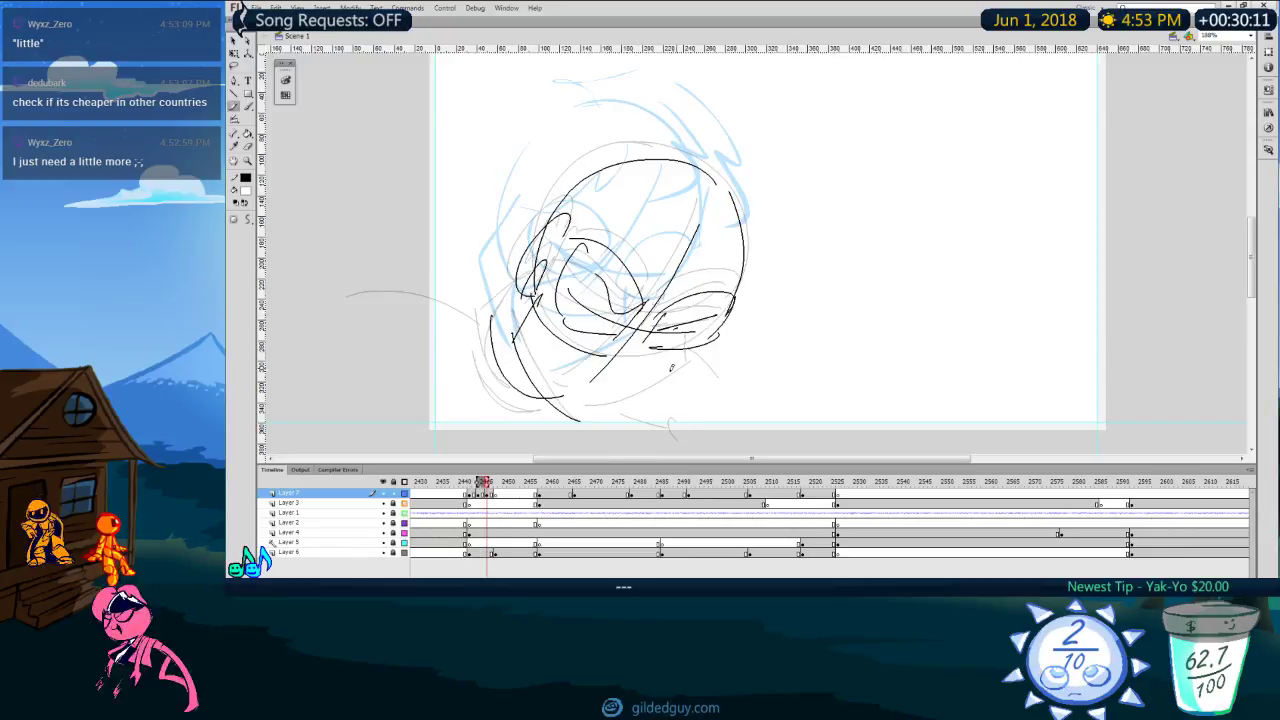
{"action": "left_click_drag", "start_coordinate": [688, 385], "coordinate": [615, 428]}
{"action": "key", "text": "comma"}
{"action": "key", "text": "period"}
{"action": "key", "text": "comma"}
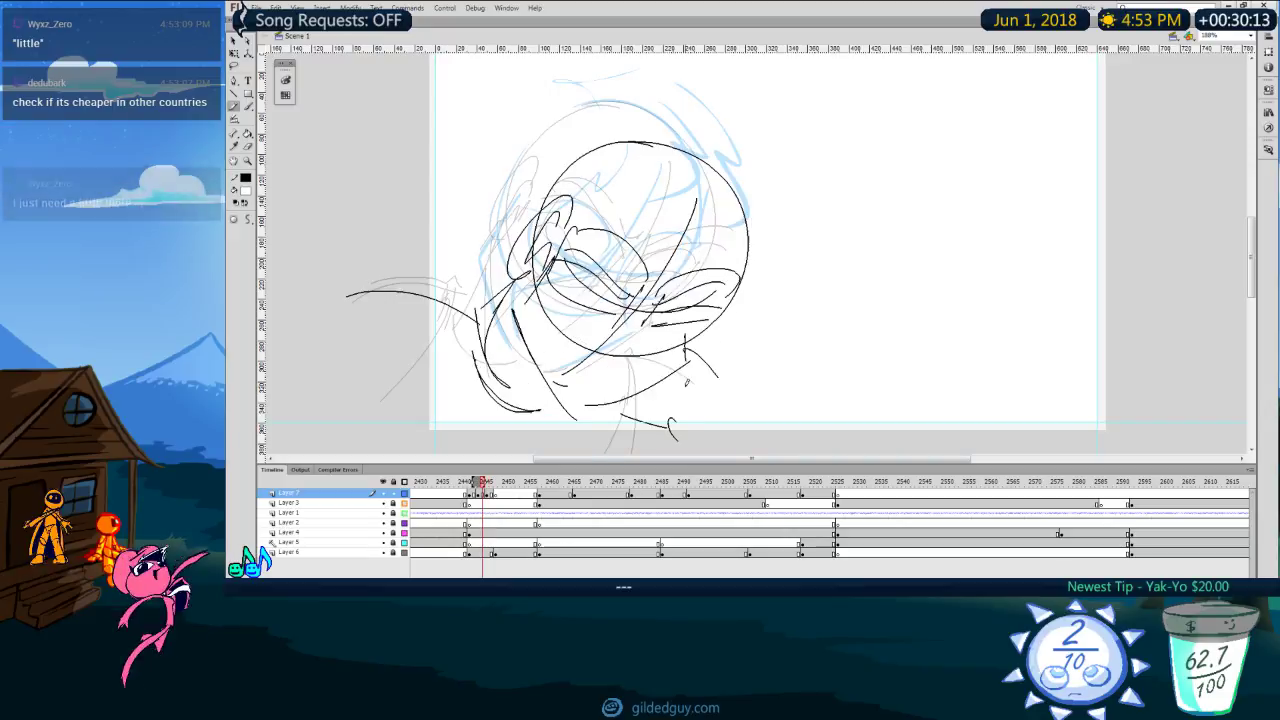
Step: Erase the jaw and chin lines of the newest head pose and redraw the jaw slightly lower
{"action": "key", "text": "period"}
{"action": "key", "text": "e"}
{"action": "left_click_drag", "start_coordinate": [692, 367], "coordinate": [603, 424]}
{"action": "mouse_move", "coordinate": [522, 331]}
{"action": "left_mouse_down"}
{"action": "mouse_move", "coordinate": [552, 415]}
{"action": "mouse_move", "coordinate": [659, 394]}
{"action": "left_mouse_up"}
{"action": "key", "text": "y"}
{"action": "mouse_move", "coordinate": [692, 349]}
{"action": "left_mouse_down"}
{"action": "mouse_move", "coordinate": [692, 371]}
{"action": "mouse_move", "coordinate": [612, 423]}
{"action": "mouse_move", "coordinate": [537, 380]}
{"action": "left_mouse_up"}
{"action": "key", "text": "comma"}
Step: Erase and redraw the near neck line running down to the chin, and flip through the neighbouring frames to compare
{"action": "key", "text": "period"}
{"action": "key", "text": "e"}
{"action": "key", "text": "y"}
{"action": "left_click_drag", "start_coordinate": [518, 332], "coordinate": [592, 424]}
{"action": "key", "text": "comma"}
{"action": "key", "text": "period"}
{"action": "key", "text": "comma"}
{"action": "key", "text": "comma"}
{"action": "key", "text": "comma"}
{"action": "key", "text": "period"}
{"action": "key", "text": "period"}
{"action": "key", "text": "period"}
Step: Sketch the shoulder line behind the neck with a short arm stroke, redoing failed attempts and comparing with the previous frame
{"action": "mouse_move", "coordinate": [495, 304]}
{"action": "left_mouse_down"}
{"action": "mouse_move", "coordinate": [380, 314]}
{"action": "mouse_move", "coordinate": [491, 324]}
{"action": "mouse_move", "coordinate": [419, 289]}
{"action": "left_mouse_up"}
{"action": "key", "text": "ctrl+z"}
{"action": "key", "text": "ctrl+z"}
{"action": "key", "text": "comma"}
{"action": "key", "text": "period"}
{"action": "key", "text": "ctrl+z"}
{"action": "left_click_drag", "start_coordinate": [399, 292], "coordinate": [385, 306]}
{"action": "key", "text": "comma"}
{"action": "key", "text": "period"}
{"action": "key", "text": "comma"}
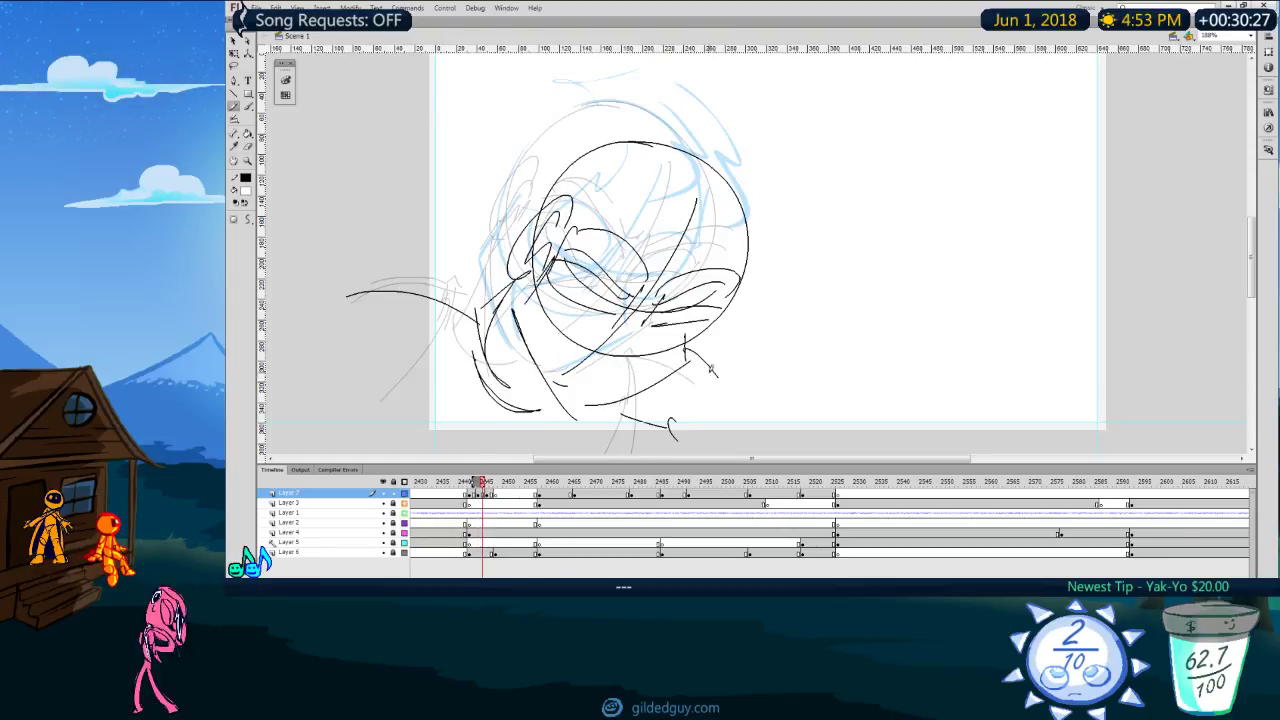
Step: Play back the animation and step back through the close-up head poses to check their motion
{"action": "key", "text": "period"}
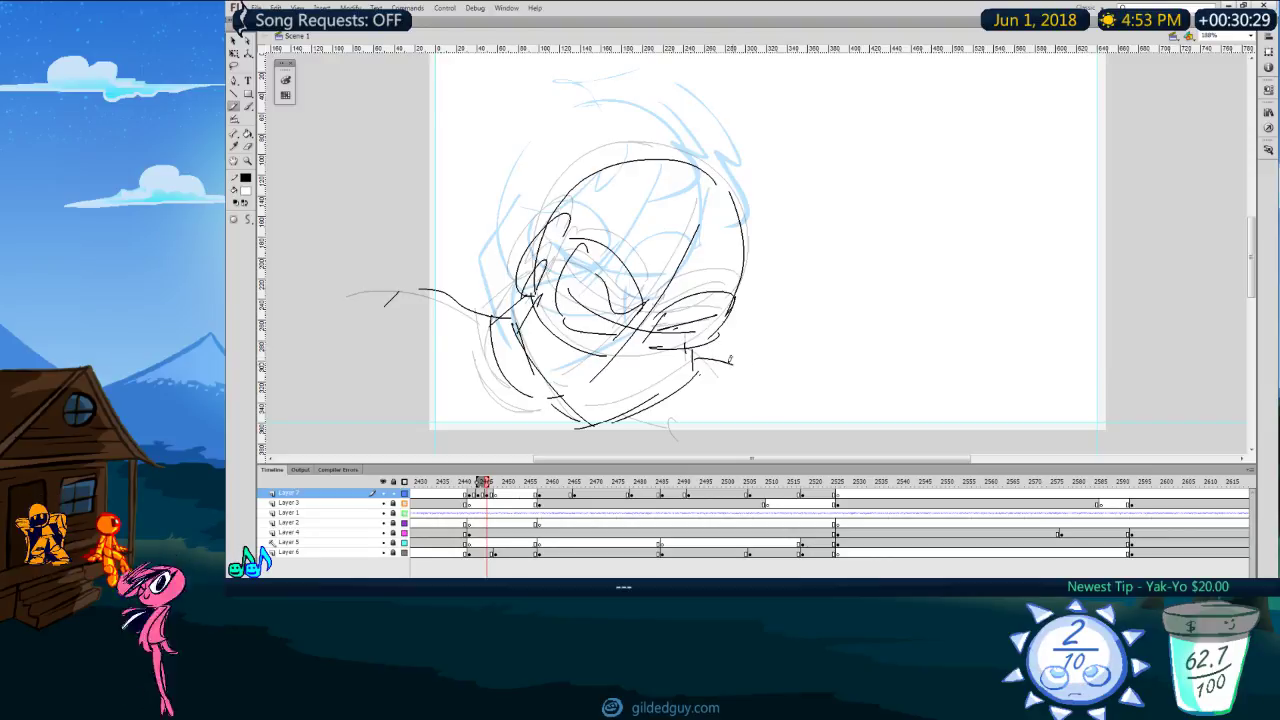
{"action": "key", "text": "comma"}
{"action": "key", "text": "period"}
{"action": "key", "text": "comma"}
{"action": "key", "text": "comma"}
{"action": "key", "text": "comma"}
{"action": "key", "text": "comma"}
{"action": "key", "text": "comma"}
{"action": "key", "text": "comma"}
{"action": "key", "text": "Return"}
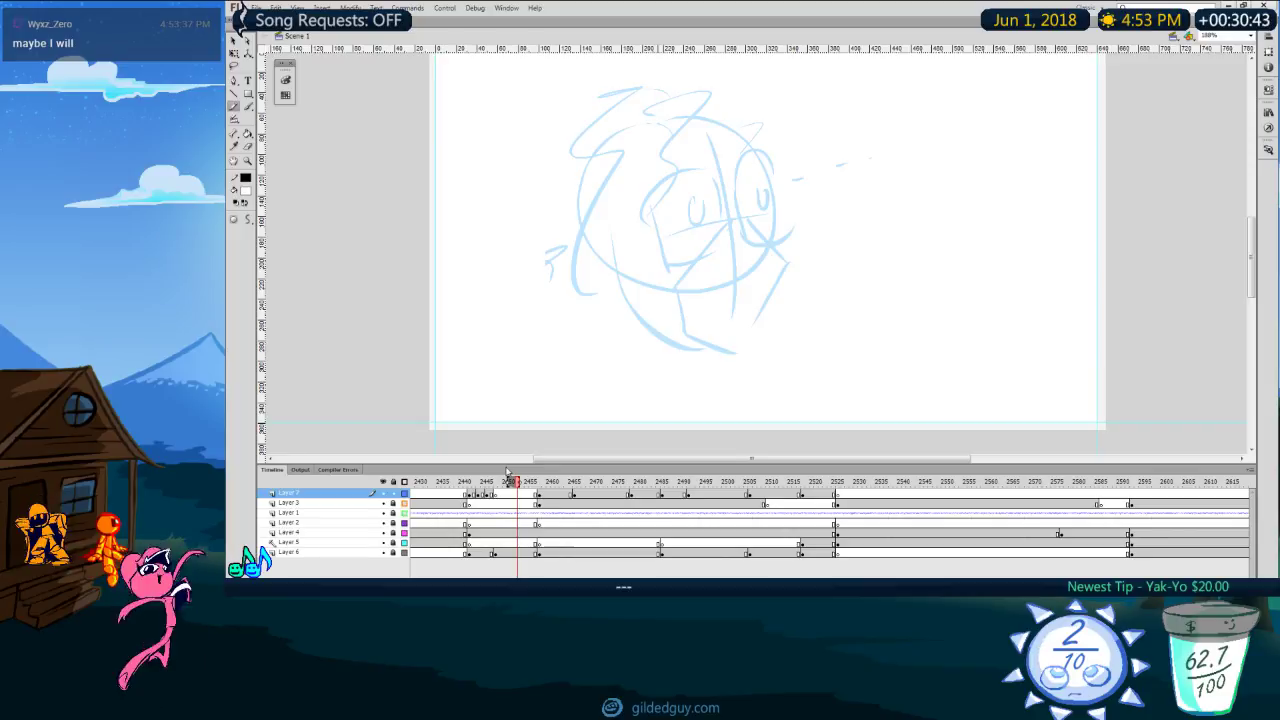
{"action": "key", "text": "h"}
{"action": "mouse_move", "coordinate": [666, 306]}
{"action": "left_mouse_down"}
{"action": "mouse_move", "coordinate": [663, 331]}
{"action": "mouse_move", "coordinate": [689, 337]}
{"action": "mouse_move", "coordinate": [678, 343]}
{"action": "left_mouse_up"}
{"action": "key", "text": "comma"}
{"action": "key", "text": "comma"}
{"action": "key", "text": "comma"}
{"action": "key", "text": "comma"}
{"action": "key", "text": "comma"}
{"action": "key", "text": "comma"}
{"action": "key", "text": "comma"}
{"action": "key", "text": "comma"}
Step: Sketch a tall, tilted head oval at frame 2447 on Layer 7, redoing the first strokes and comparing with the previous frame
{"action": "key", "text": "period"}
{"action": "key", "text": "period"}
{"action": "key", "text": "period"}
{"action": "key", "text": "period"}
{"action": "key", "text": "period"}
{"action": "key", "text": "b"}
{"action": "mouse_move", "coordinate": [648, 179]}
{"action": "left_mouse_down"}
{"action": "mouse_move", "coordinate": [682, 335]}
{"action": "mouse_move", "coordinate": [640, 153]}
{"action": "mouse_move", "coordinate": [553, 184]}
{"action": "left_mouse_up"}
{"action": "key", "text": "ctrl+z"}
{"action": "key", "text": "ctrl+z"}
{"action": "mouse_move", "coordinate": [622, 142]}
{"action": "left_mouse_down"}
{"action": "mouse_move", "coordinate": [553, 362]}
{"action": "mouse_move", "coordinate": [537, 185]}
{"action": "left_mouse_up"}
{"action": "key", "text": "comma"}
{"action": "key", "text": "period"}
{"action": "key", "text": "ctrl+z"}
{"action": "mouse_move", "coordinate": [674, 144]}
{"action": "left_mouse_down"}
{"action": "mouse_move", "coordinate": [733, 241]}
{"action": "mouse_move", "coordinate": [625, 137]}
{"action": "left_mouse_up"}
{"action": "key", "text": "comma"}
{"action": "key", "text": "period"}
Step: Add the curved face centre line and the arched eye line to the tilted head oval
{"action": "left_click_drag", "start_coordinate": [722, 164], "coordinate": [675, 354]}
{"action": "key", "text": "ctrl+z"}
{"action": "left_click_drag", "start_coordinate": [721, 162], "coordinate": [668, 333]}
{"action": "left_click_drag", "start_coordinate": [608, 246], "coordinate": [755, 255]}
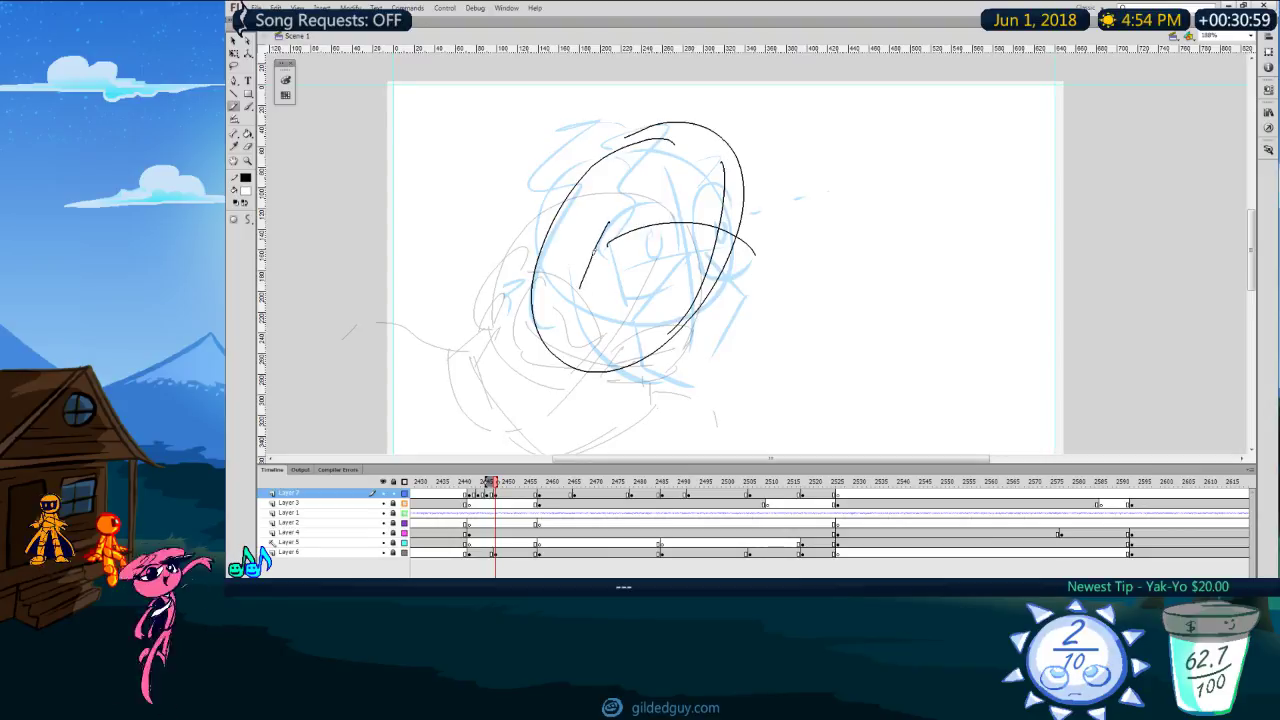
Step: Draw the cheek and jaw lines down to a pointed chin below the head oval, and compare with the previous frame
{"action": "left_click_drag", "start_coordinate": [607, 223], "coordinate": [656, 406]}
{"action": "left_click_drag", "start_coordinate": [736, 241], "coordinate": [649, 407]}
{"action": "key", "text": "comma"}
{"action": "key", "text": "period"}
Step: Sketch the wide near eye, the narrow far eye and the ear loop around the arched eye line
{"action": "left_click_drag", "start_coordinate": [619, 250], "coordinate": [668, 172]}
{"action": "left_click_drag", "start_coordinate": [641, 199], "coordinate": [709, 188]}
{"action": "mouse_move", "coordinate": [617, 249]}
{"action": "left_mouse_down"}
{"action": "mouse_move", "coordinate": [672, 259]}
{"action": "mouse_move", "coordinate": [706, 180]}
{"action": "mouse_move", "coordinate": [722, 240]}
{"action": "left_mouse_up"}
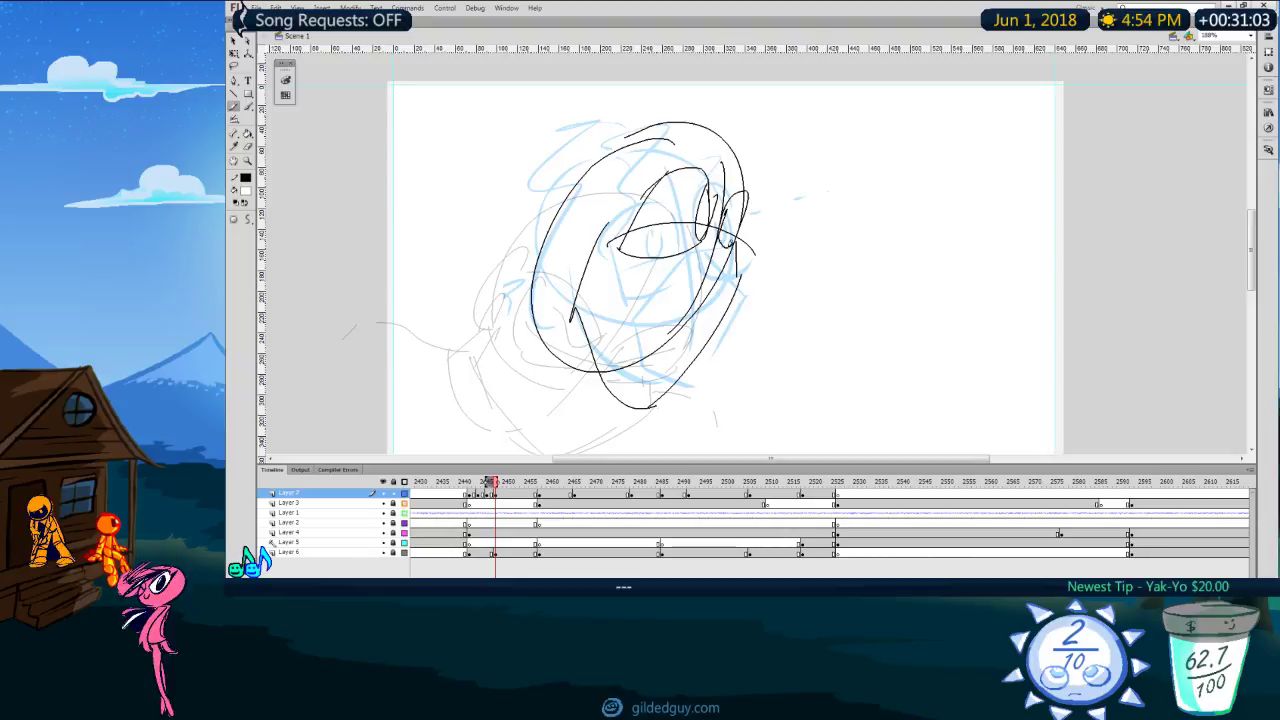
{"action": "mouse_move", "coordinate": [618, 168]}
{"action": "left_mouse_down"}
{"action": "mouse_move", "coordinate": [607, 252]}
{"action": "mouse_move", "coordinate": [720, 222]}
{"action": "left_mouse_up"}
{"action": "key", "text": "comma"}
{"action": "key", "text": "period"}
Step: Sketch the open mouth with its slanted upper line, redoing the first attempt, and reinforce the far jaw line
{"action": "left_click_drag", "start_coordinate": [592, 282], "coordinate": [614, 371]}
{"action": "key", "text": "comma"}
{"action": "key", "text": "period"}
{"action": "key", "text": "ctrl+z"}
{"action": "key", "text": "ctrl+z"}
{"action": "left_click_drag", "start_coordinate": [722, 224], "coordinate": [612, 286]}
{"action": "key", "text": "comma"}
{"action": "key", "text": "period"}
{"action": "left_click_drag", "start_coordinate": [740, 258], "coordinate": [686, 378]}
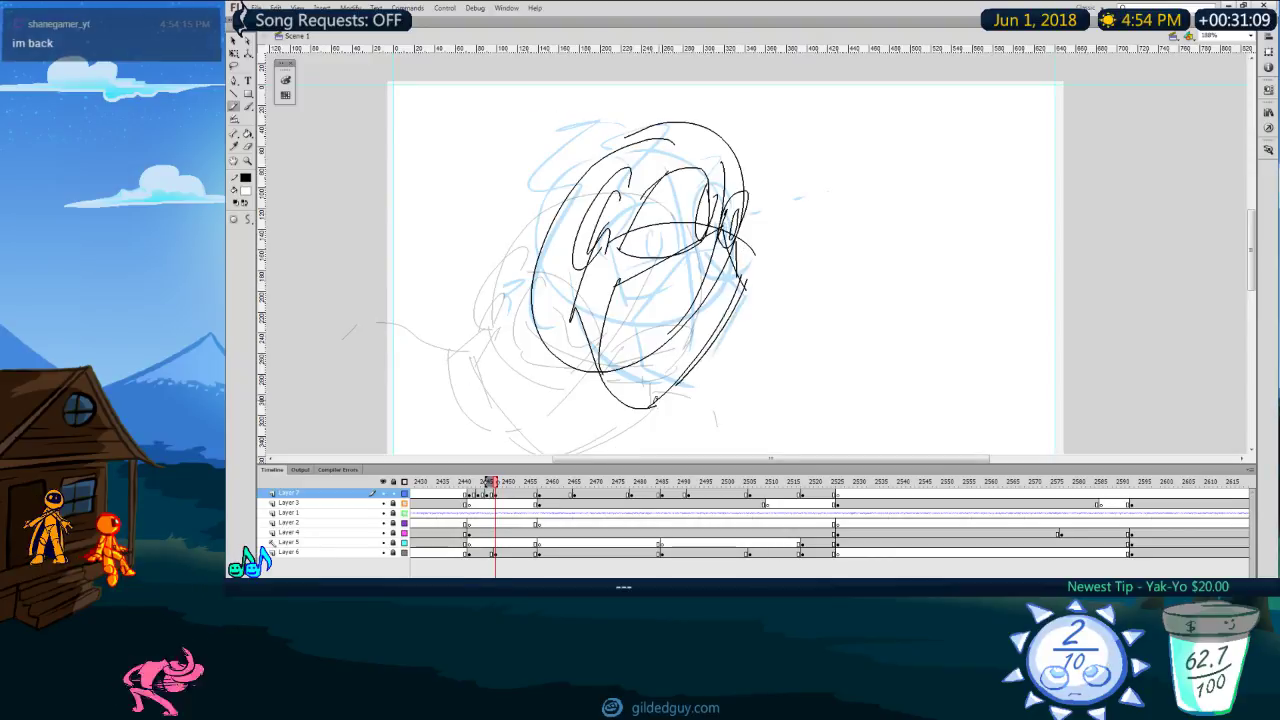
Step: Add the brow line above the eyes and a small curl beyond the far side of the head
{"action": "key", "text": "comma"}
{"action": "key", "text": "period"}
{"action": "mouse_move", "coordinate": [632, 185]}
{"action": "left_mouse_down"}
{"action": "mouse_move", "coordinate": [718, 157]}
{"action": "mouse_move", "coordinate": [628, 154]}
{"action": "left_mouse_up"}
{"action": "key", "text": "comma"}
{"action": "key", "text": "period"}
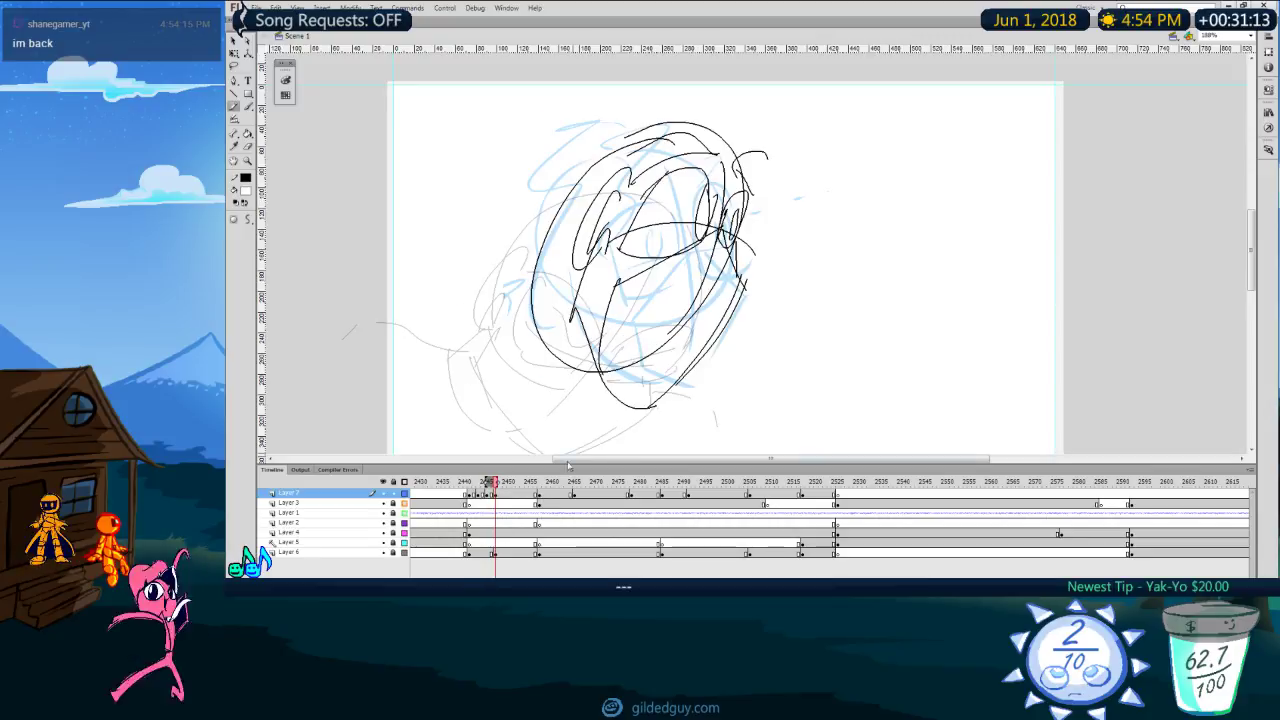
{"action": "key", "text": "comma"}
{"action": "key", "text": "period"}
Step: Draw the neck line below the near side of the head and flip repeatedly to the previous frame to compare
{"action": "mouse_move", "coordinate": [569, 276]}
{"action": "left_mouse_down"}
{"action": "mouse_move", "coordinate": [576, 263]}
{"action": "mouse_move", "coordinate": [508, 352]}
{"action": "mouse_move", "coordinate": [521, 388]}
{"action": "mouse_move", "coordinate": [597, 403]}
{"action": "left_mouse_up"}
{"action": "key", "text": "comma"}
{"action": "key", "text": "period"}
{"action": "key", "text": "comma"}
{"action": "key", "text": "period"}
{"action": "key", "text": "comma"}
{"action": "key", "text": "period"}
{"action": "key", "text": "comma"}
{"action": "key", "text": "period"}
Step: Sketch the shoulder line, the collar curve and the curved upper body lines below the tilted head
{"action": "mouse_move", "coordinate": [413, 338]}
{"action": "left_mouse_down"}
{"action": "mouse_move", "coordinate": [553, 407]}
{"action": "mouse_move", "coordinate": [562, 341]}
{"action": "left_mouse_up"}
{"action": "key", "text": "space"}
{"action": "left_click_drag", "start_coordinate": [472, 306], "coordinate": [555, 427]}
{"action": "left_click_drag", "start_coordinate": [476, 314], "coordinate": [563, 418]}
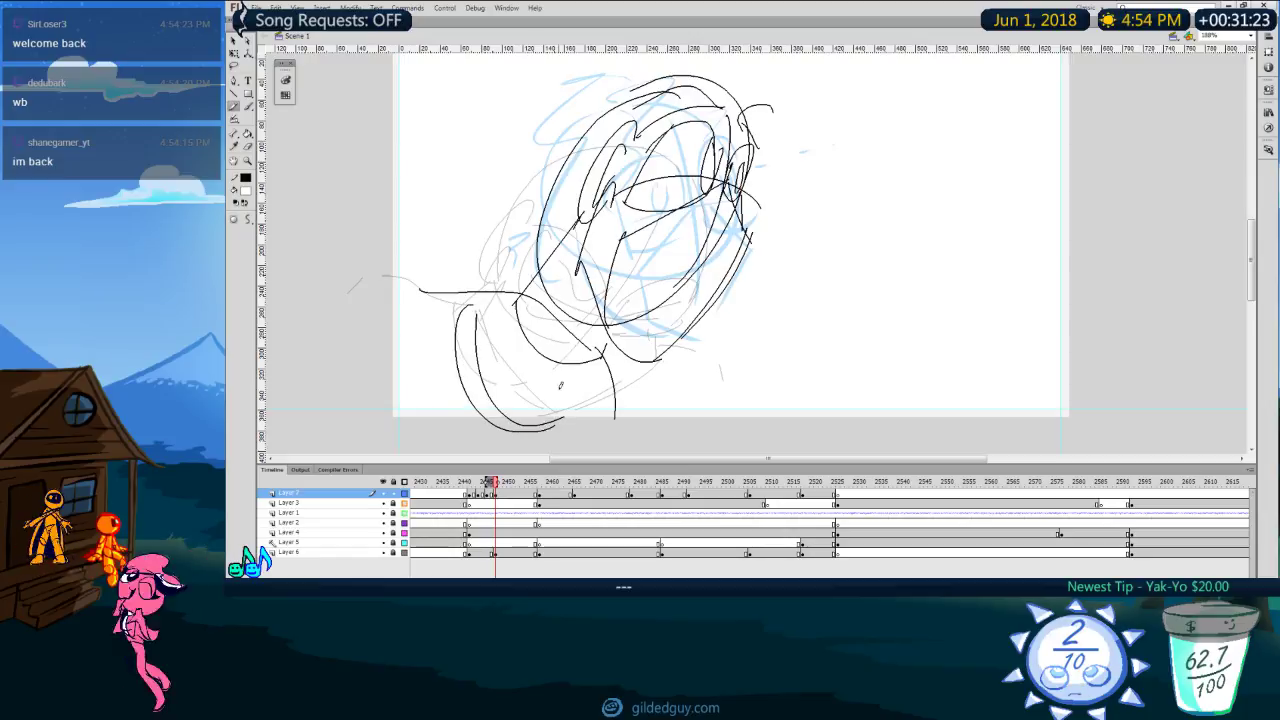
{"action": "left_click_drag", "start_coordinate": [546, 319], "coordinate": [600, 428]}
{"action": "key", "text": "comma"}
{"action": "key", "text": "period"}
{"action": "left_click_drag", "start_coordinate": [692, 384], "coordinate": [789, 212]}
{"action": "left_click_drag", "start_coordinate": [696, 372], "coordinate": [801, 182]}
{"action": "key", "text": "ctrl+z"}
{"action": "key", "text": "ctrl+z"}
{"action": "mouse_move", "coordinate": [796, 121]}
{"action": "left_mouse_down"}
{"action": "mouse_move", "coordinate": [828, 187]}
{"action": "mouse_move", "coordinate": [694, 380]}
{"action": "mouse_move", "coordinate": [676, 384]}
{"action": "left_mouse_up"}
{"action": "key", "text": "ctrl+z"}
{"action": "key", "text": "comma"}
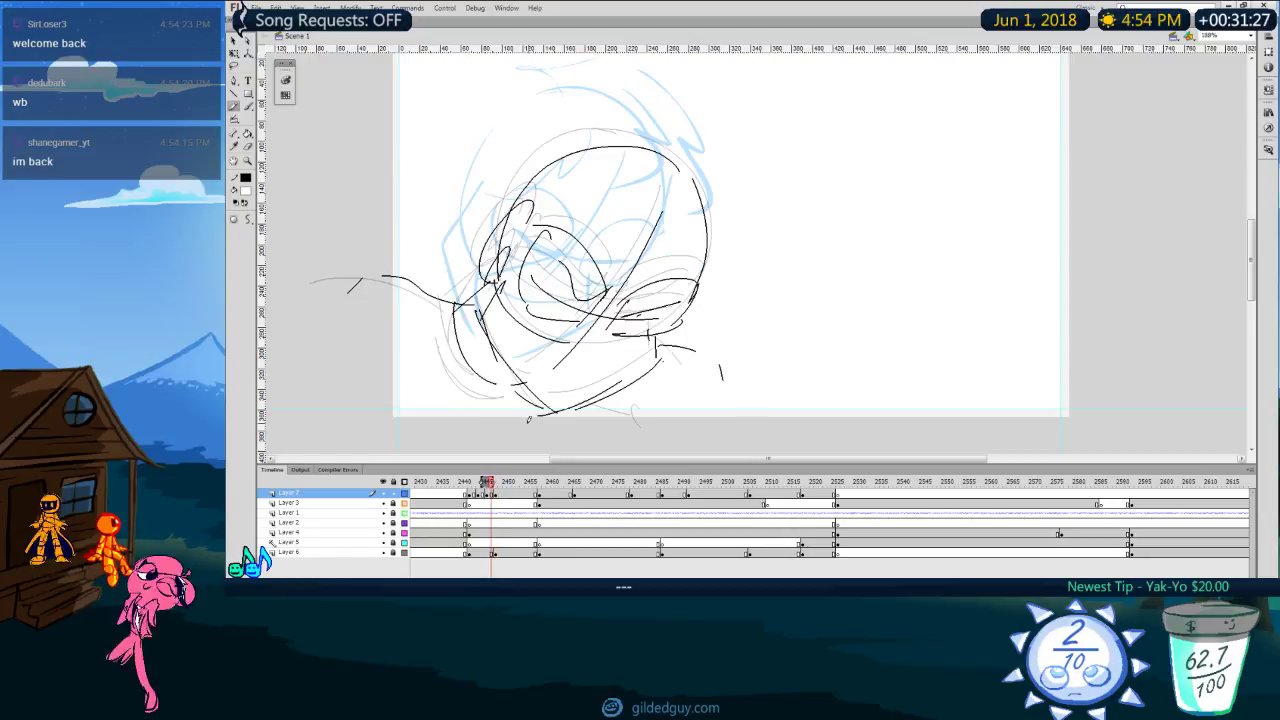
{"action": "key", "text": "period"}
Step: Draw the sloping chest line from the shoulder, redoing it once, and add the upper shoulder and near arm strokes
{"action": "left_click_drag", "start_coordinate": [476, 297], "coordinate": [640, 427]}
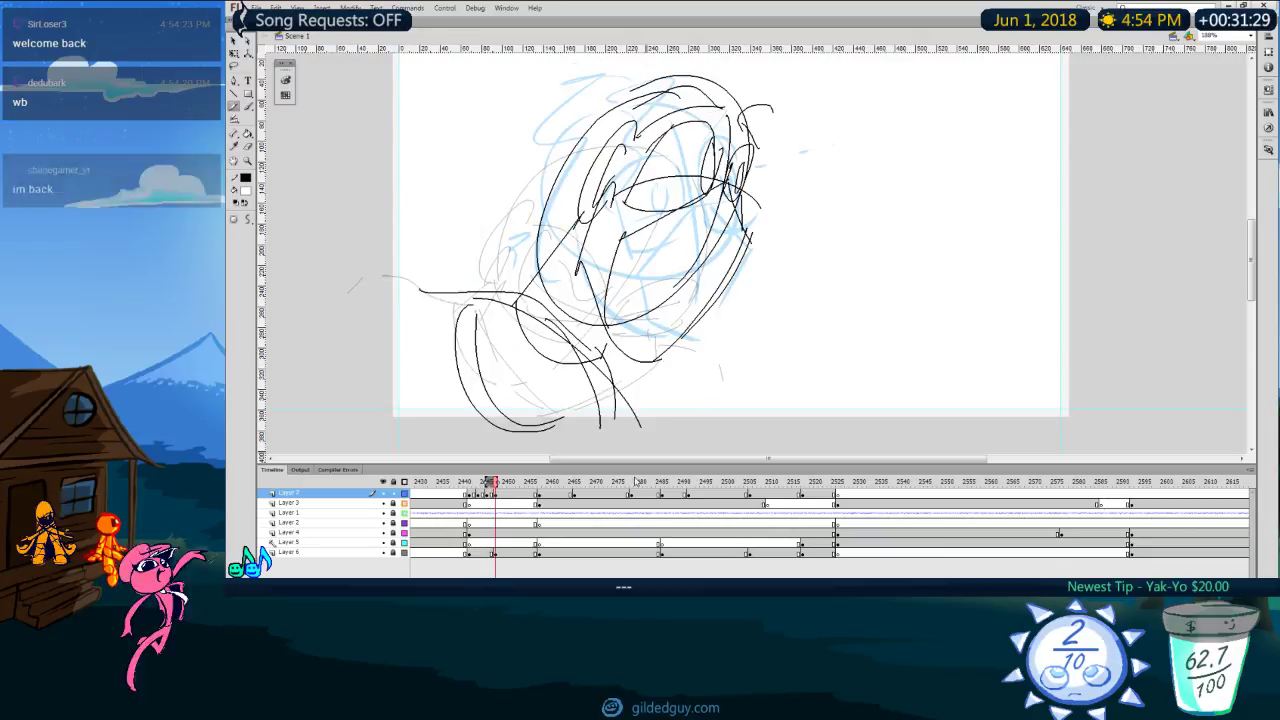
{"action": "key", "text": "ctrl+z"}
{"action": "mouse_move", "coordinate": [491, 317]}
{"action": "left_mouse_down"}
{"action": "mouse_move", "coordinate": [665, 418]}
{"action": "mouse_move", "coordinate": [640, 445]}
{"action": "left_mouse_up"}
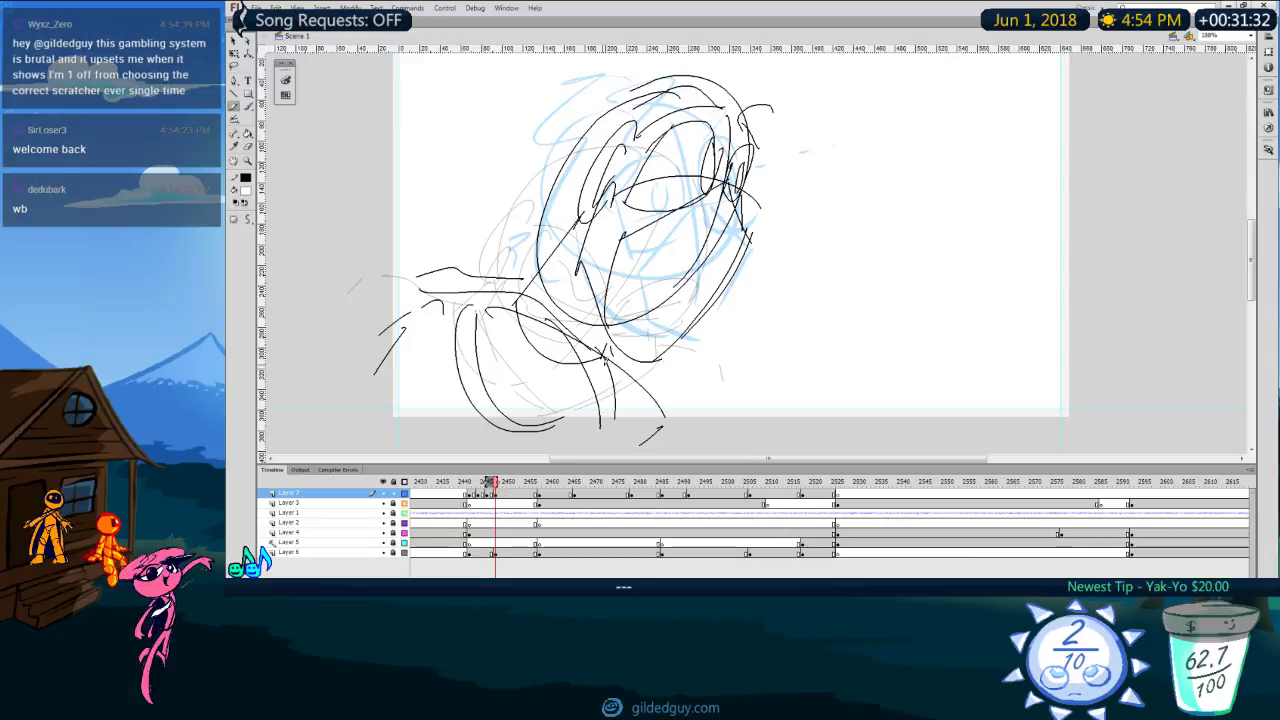
{"action": "mouse_move", "coordinate": [455, 294]}
{"action": "left_mouse_down"}
{"action": "mouse_move", "coordinate": [418, 308]}
{"action": "mouse_move", "coordinate": [378, 366]}
{"action": "left_mouse_up"}
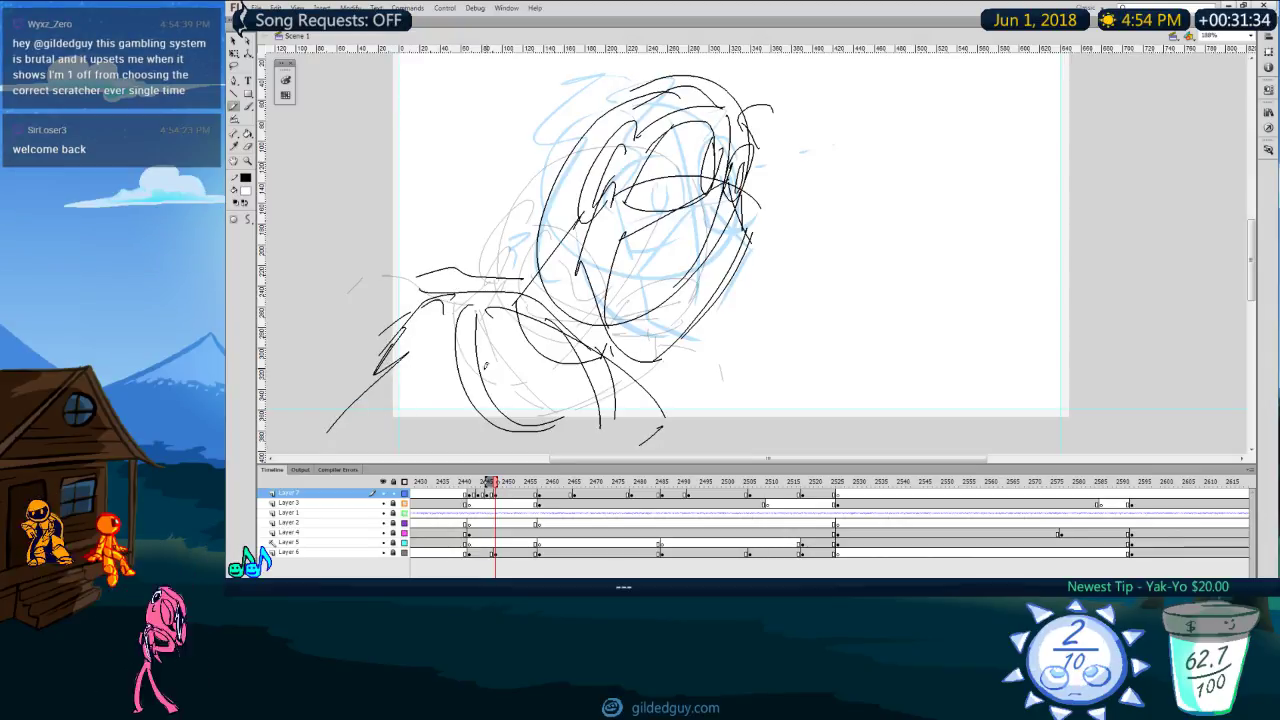
Step: Erase the head oval's construction lines inside the lower face, rework the far jaw line, and compare with the previous frame
{"action": "mouse_move", "coordinate": [636, 371]}
{"action": "left_mouse_down"}
{"action": "mouse_move", "coordinate": [546, 406]}
{"action": "mouse_move", "coordinate": [597, 399]}
{"action": "left_mouse_up"}
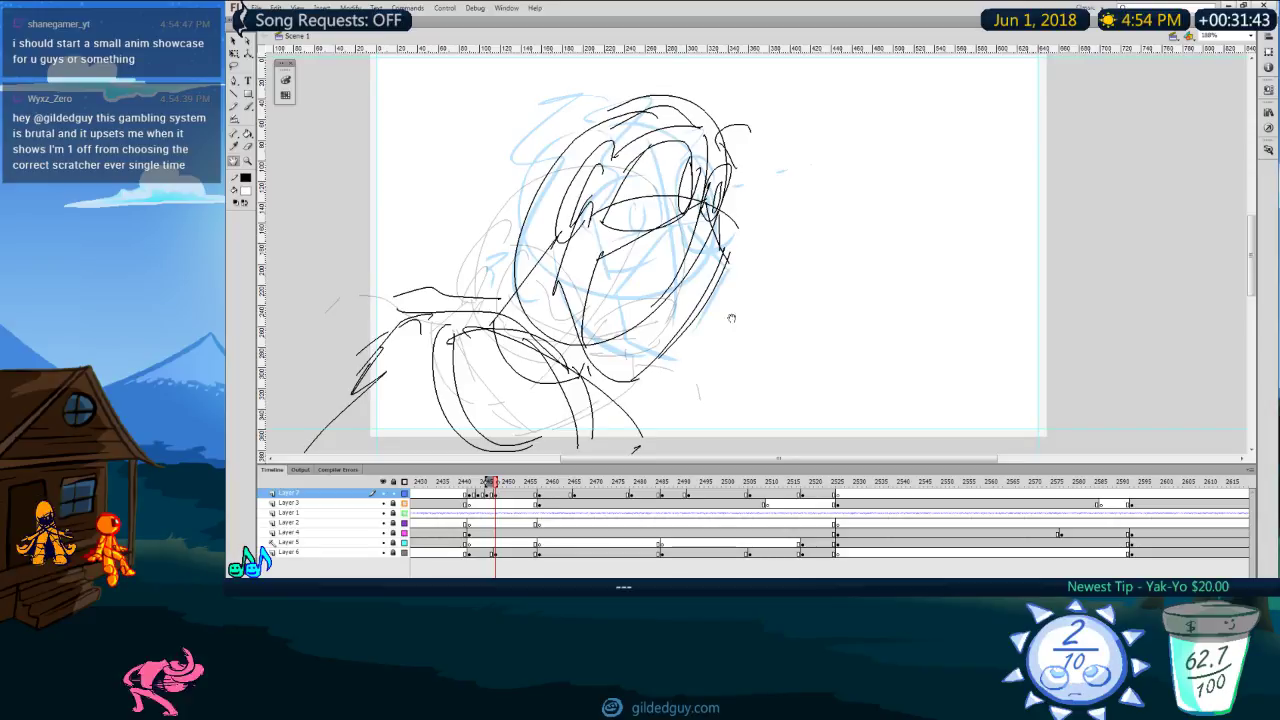
{"action": "left_click_drag", "start_coordinate": [645, 383], "coordinate": [657, 373]}
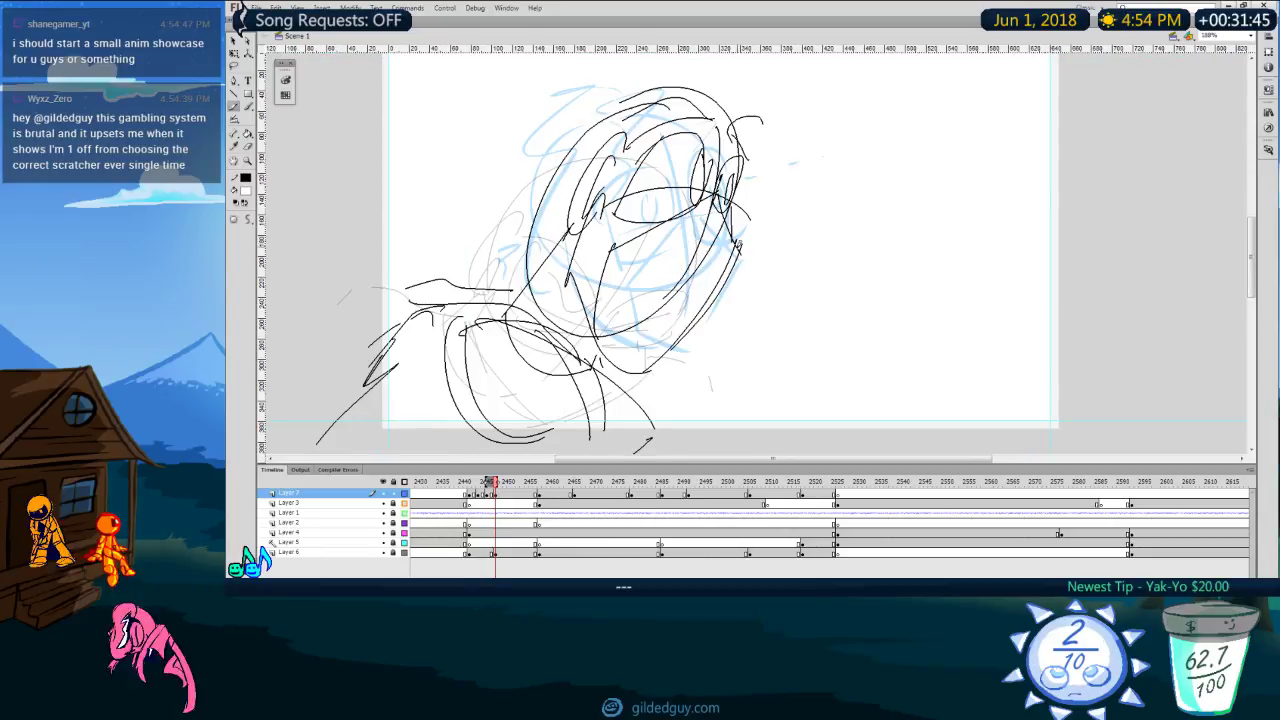
{"action": "left_click_drag", "start_coordinate": [743, 260], "coordinate": [688, 327]}
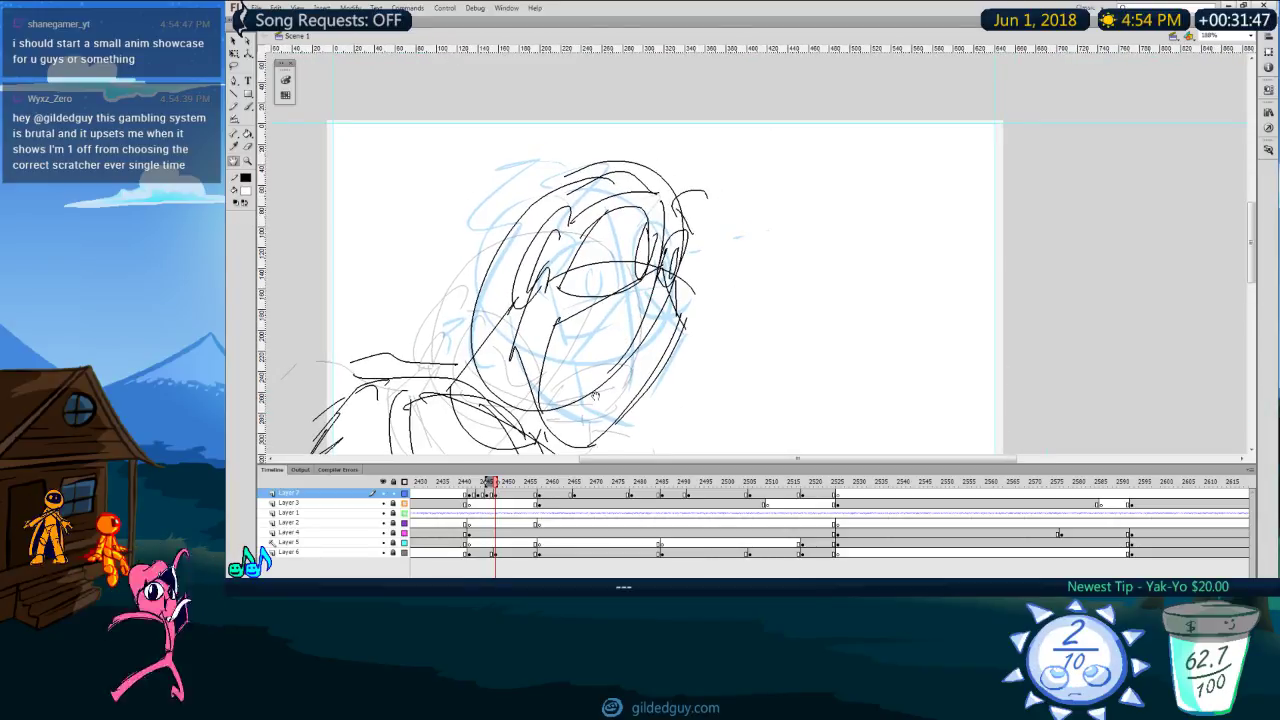
{"action": "left_click_drag", "start_coordinate": [653, 323], "coordinate": [693, 288]}
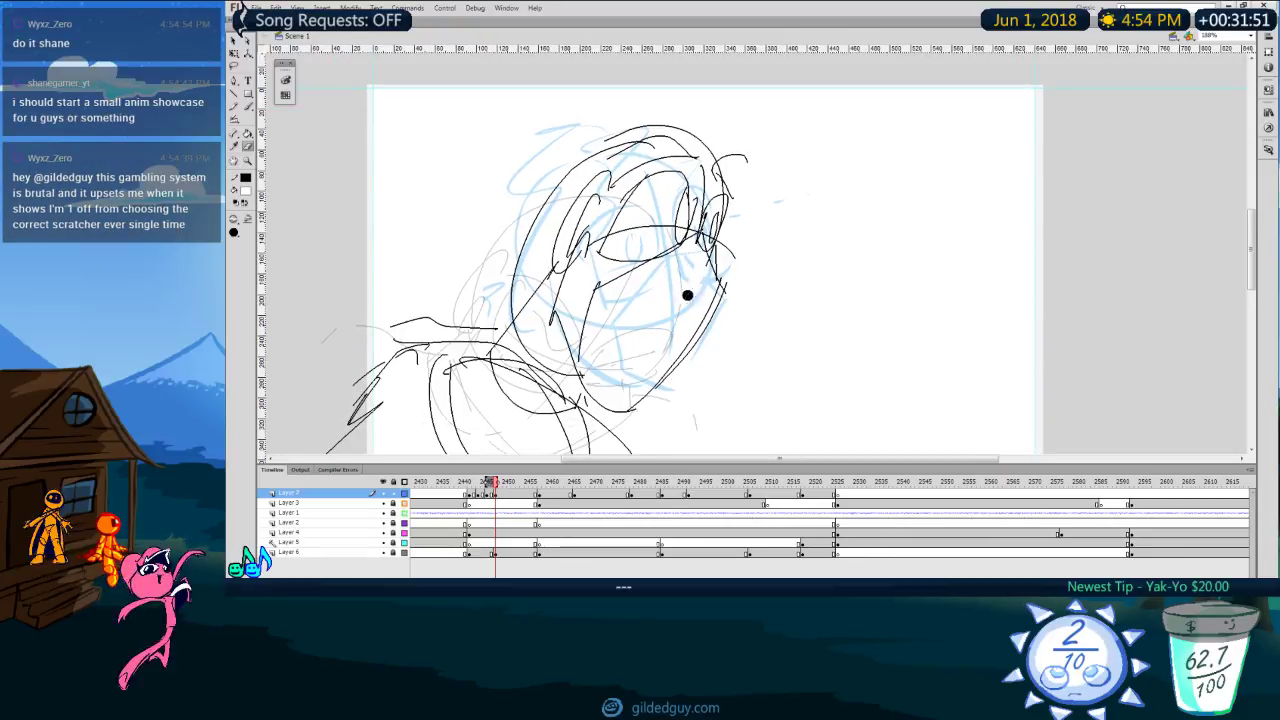
{"action": "key", "text": "y"}
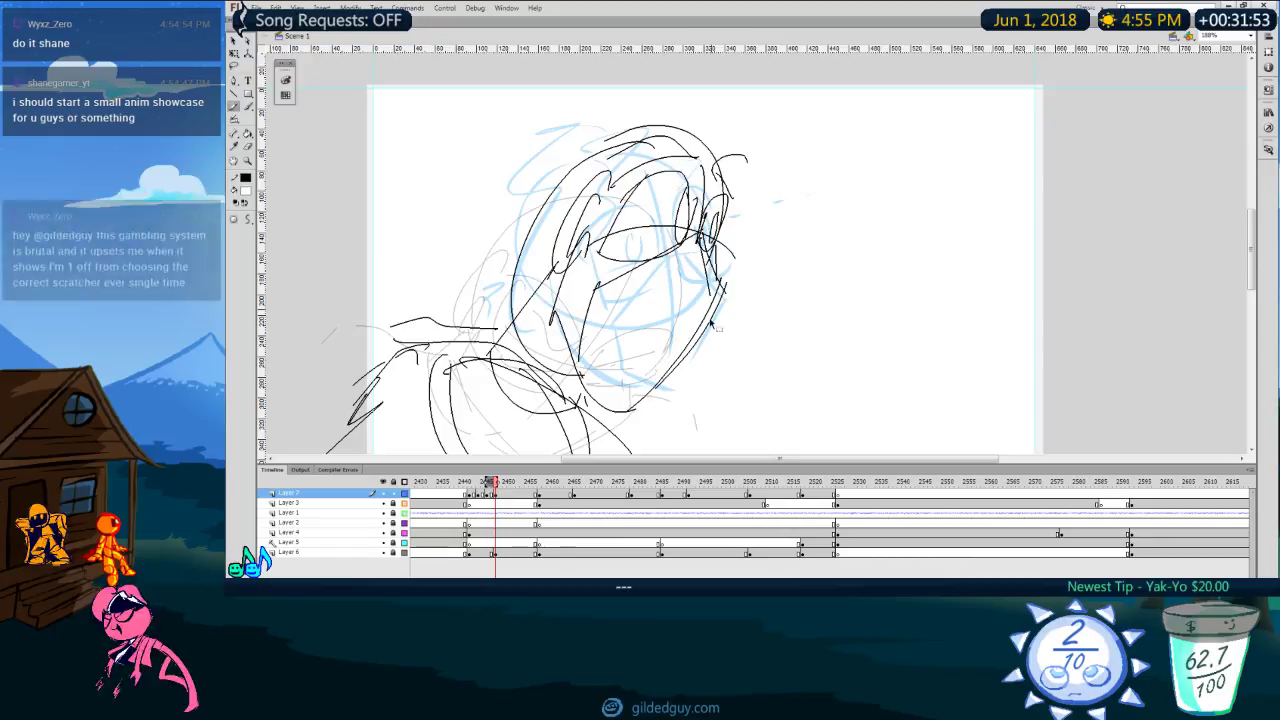
{"action": "left_click_drag", "start_coordinate": [753, 290], "coordinate": [722, 299]}
{"action": "key", "text": "comma"}
{"action": "key", "text": "period"}
{"action": "key", "text": "comma"}
{"action": "key", "text": "period"}
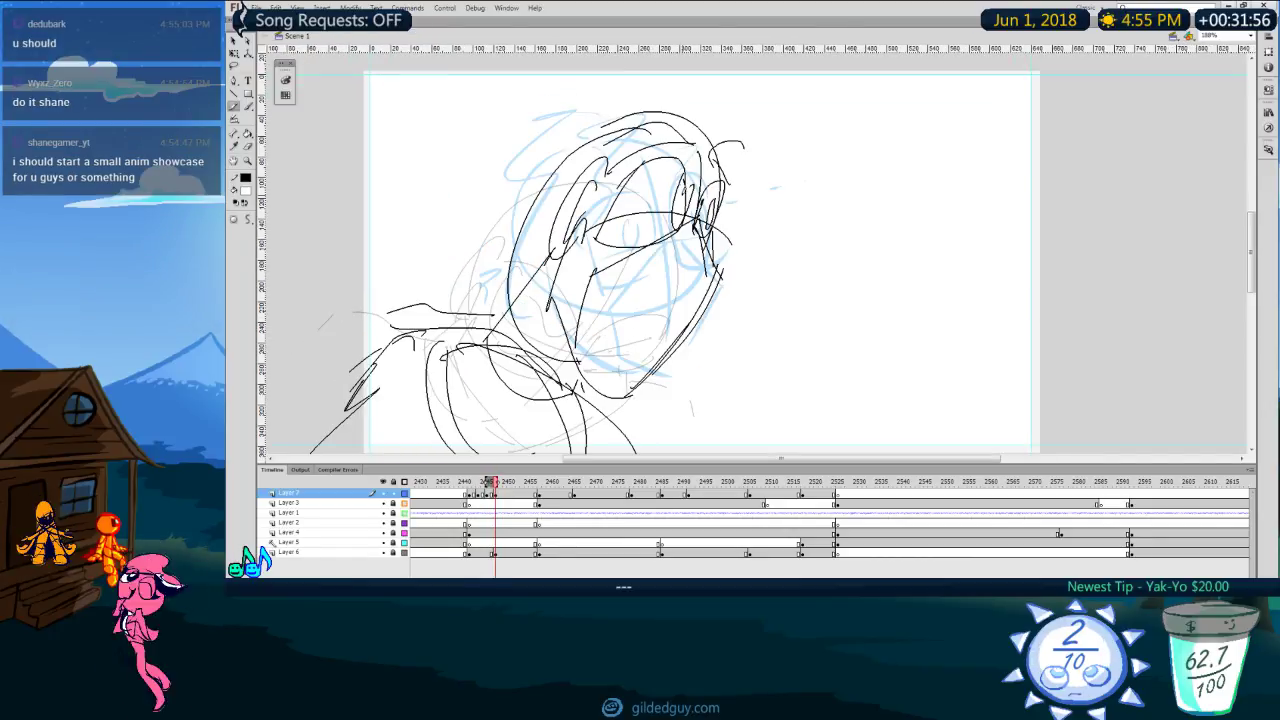
Step: Undo the last three strokes on the tilted head and compare the pose with the previous frame
{"action": "key", "text": "ctrl+z"}
{"action": "key", "text": "ctrl+z"}
{"action": "key", "text": "ctrl+z"}
{"action": "left_click_drag", "start_coordinate": [698, 317], "coordinate": [706, 304]}
{"action": "key", "text": "comma"}
{"action": "key", "text": "period"}
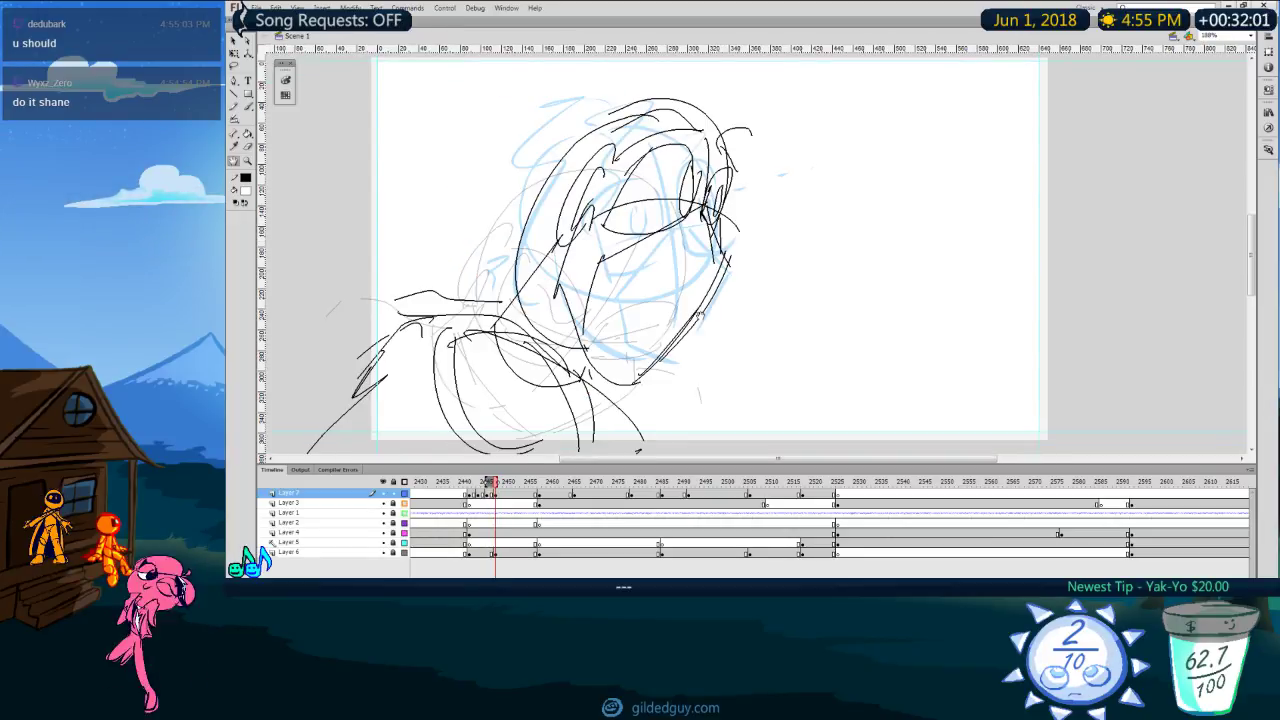
Step: Step back through the earlier frames to the storyboard shot before this one, and return forward to review the pose sequence
{"action": "key", "text": "comma"}
{"action": "key", "text": "comma"}
{"action": "key", "text": "comma"}
{"action": "key", "text": "comma"}
{"action": "key", "text": "comma"}
{"action": "key", "text": "comma"}
{"action": "key", "text": "comma"}
{"action": "key", "text": "comma"}
{"action": "key", "text": "comma"}
{"action": "key", "text": "comma"}
{"action": "key", "text": "comma"}
{"action": "key", "text": "comma"}
{"action": "key", "text": "comma"}
{"action": "key", "text": "comma"}
{"action": "key", "text": "comma"}
{"action": "key", "text": "comma"}
{"action": "key", "text": "comma"}
{"action": "key", "text": "comma"}
{"action": "key", "text": "comma"}
{"action": "key", "text": "comma"}
{"action": "key", "text": "period"}
{"action": "key", "text": "period"}
{"action": "key", "text": "period"}
{"action": "key", "text": "period"}
{"action": "key", "text": "period"}
{"action": "key", "text": "period"}
{"action": "key", "text": "period"}
{"action": "key", "text": "period"}
{"action": "key", "text": "period"}
{"action": "key", "text": "period"}
{"action": "key", "text": "period"}
{"action": "key", "text": "period"}
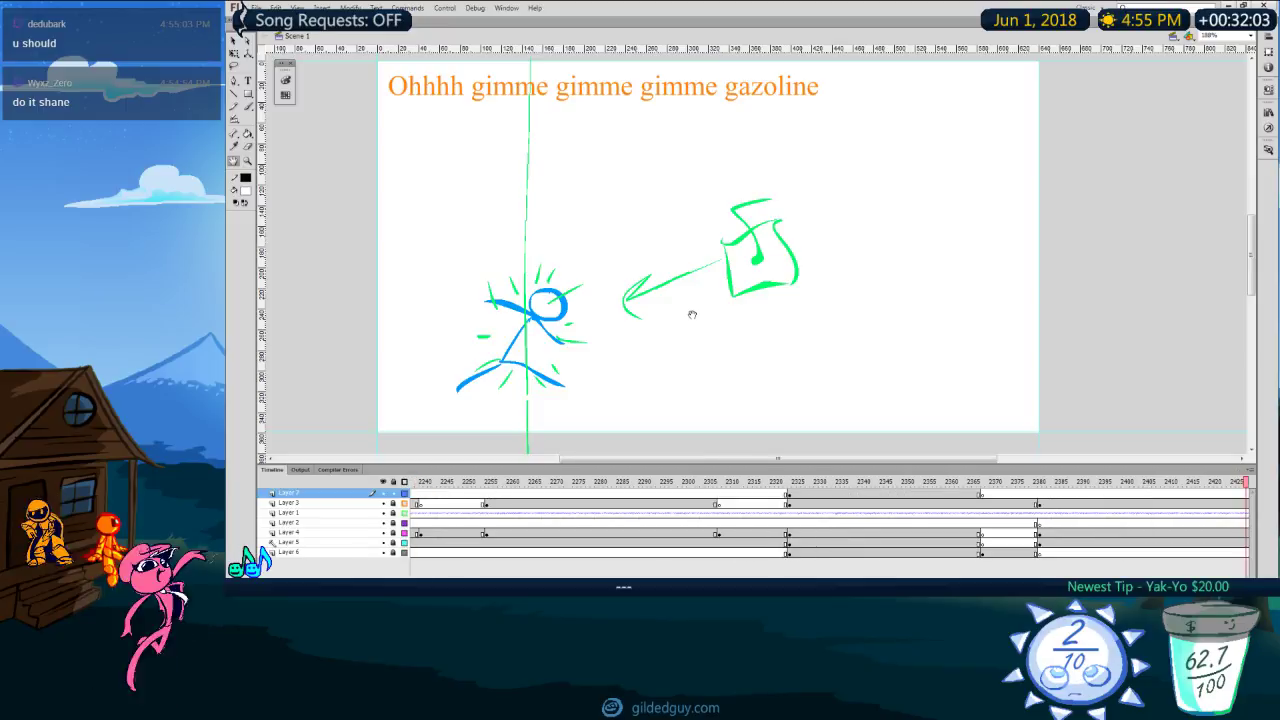
{"action": "key", "text": "period"}
{"action": "key", "text": "period"}
{"action": "key", "text": "period"}
{"action": "key", "text": "period"}
{"action": "key", "text": "period"}
{"action": "key", "text": "period"}
{"action": "key", "text": "period"}
{"action": "key", "text": "period"}
{"action": "key", "text": "period"}
{"action": "key", "text": "period"}
{"action": "key", "text": "period"}
{"action": "key", "text": "period"}
{"action": "key", "text": "period"}
{"action": "key", "text": "period"}
{"action": "key", "text": "period"}
{"action": "key", "text": "period"}
{"action": "key", "text": "period"}
{"action": "key", "text": "period"}
{"action": "key", "text": "period"}
{"action": "key", "text": "period"}
Step: Insert a blank keyframe on Layer 7 after the tilted head pose, around frame 2449, and check it against the preceding frames
{"action": "mouse_move", "coordinate": [493, 488]}
{"action": "left_mouse_down"}
{"action": "mouse_move", "coordinate": [443, 488]}
{"action": "mouse_move", "coordinate": [504, 504]}
{"action": "left_mouse_up"}
{"action": "left_click", "coordinate": [501, 495]}
{"action": "key", "text": "F7"}
{"action": "key", "text": "comma"}
{"action": "key", "text": "comma"}
{"action": "key", "text": "comma"}
{"action": "key", "text": "period"}
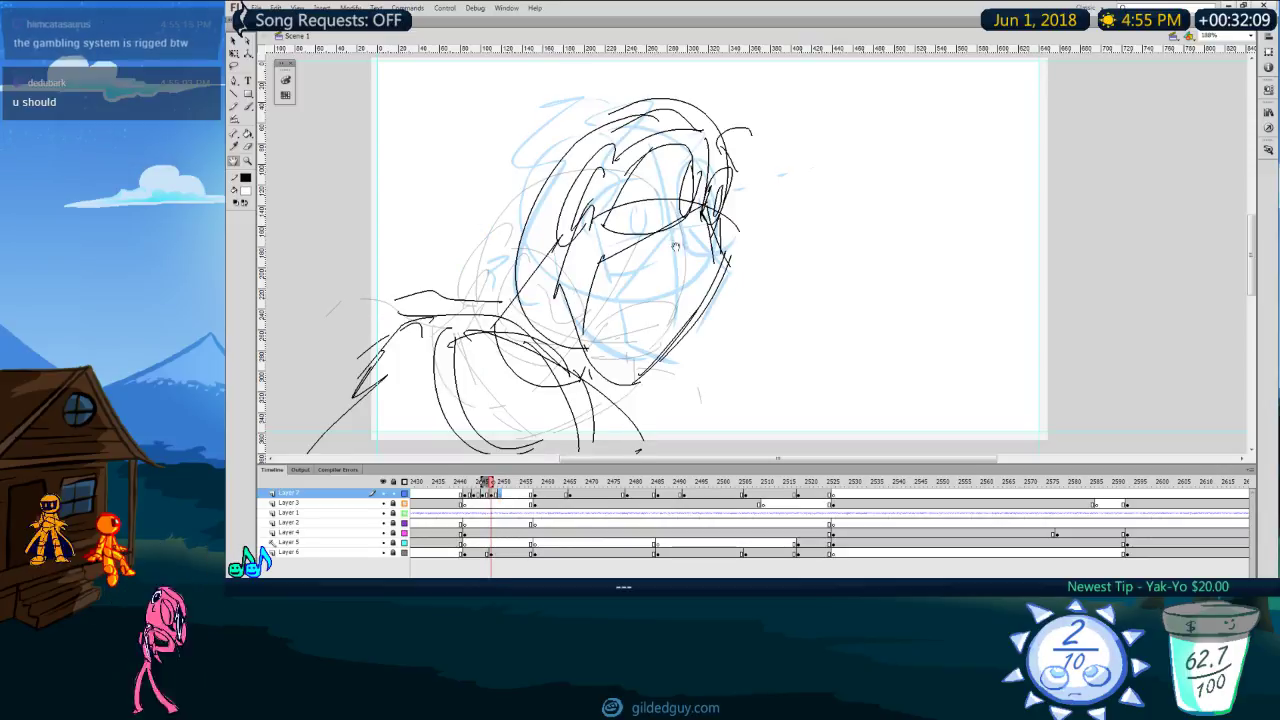
{"action": "key", "text": "period"}
{"action": "key", "text": "period"}
Step: Draw a large round head circle over the upper part of the onion-skinned head, redoing it until it fits the motion
{"action": "key", "text": "y"}
{"action": "mouse_move", "coordinate": [675, 96]}
{"action": "left_mouse_down"}
{"action": "mouse_move", "coordinate": [622, 319]}
{"action": "mouse_move", "coordinate": [602, 116]}
{"action": "mouse_move", "coordinate": [643, 91]}
{"action": "mouse_move", "coordinate": [749, 203]}
{"action": "mouse_move", "coordinate": [707, 259]}
{"action": "mouse_move", "coordinate": [576, 220]}
{"action": "mouse_move", "coordinate": [602, 110]}
{"action": "left_mouse_up"}
{"action": "key", "text": "ctrl+z"}
{"action": "key", "text": "ctrl+z"}
{"action": "key", "text": "ctrl+z"}
{"action": "key", "text": "ctrl+z"}
{"action": "mouse_move", "coordinate": [636, 94]}
{"action": "left_mouse_down"}
{"action": "mouse_move", "coordinate": [580, 131]}
{"action": "mouse_move", "coordinate": [604, 114]}
{"action": "left_mouse_up"}
{"action": "key", "text": "comma"}
{"action": "key", "text": "comma"}
{"action": "key", "text": "period"}
{"action": "key", "text": "period"}
Step: Add the vertical far edge of the face, a brow curve, the curved near jaw line and the ear outline on the head circle
{"action": "left_click_drag", "start_coordinate": [735, 122], "coordinate": [734, 296]}
{"action": "key", "text": "ctrl+z"}
{"action": "left_click_drag", "start_coordinate": [742, 144], "coordinate": [744, 272]}
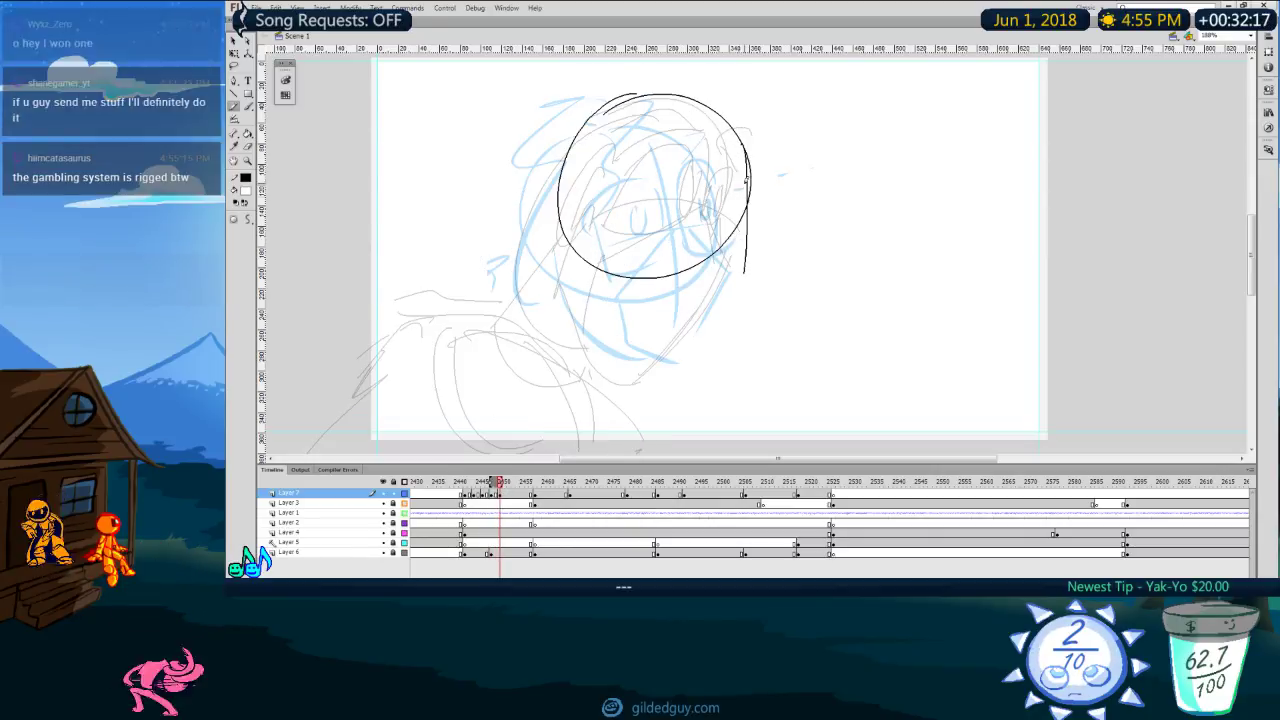
{"action": "left_click_drag", "start_coordinate": [672, 154], "coordinate": [752, 188]}
{"action": "left_click_drag", "start_coordinate": [616, 178], "coordinate": [708, 300]}
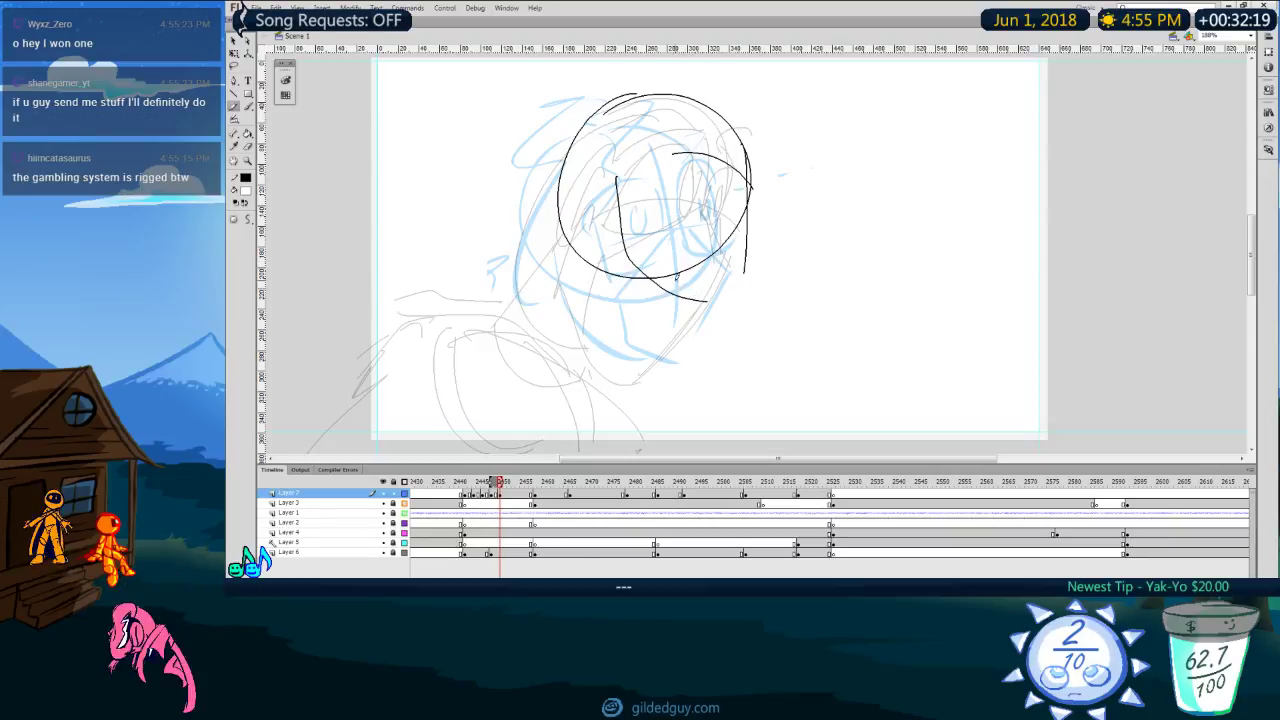
{"action": "key", "text": "ctrl+z"}
{"action": "left_click_drag", "start_coordinate": [624, 180], "coordinate": [730, 290]}
{"action": "left_click_drag", "start_coordinate": [627, 158], "coordinate": [613, 219]}
{"action": "key", "text": "comma"}
{"action": "key", "text": "period"}
Step: Sketch the brow and visor curves around the far eye, the inner face curve, and the far cheek and jaw strokes
{"action": "left_click_drag", "start_coordinate": [690, 136], "coordinate": [665, 171]}
{"action": "mouse_move", "coordinate": [672, 146]}
{"action": "left_mouse_down"}
{"action": "mouse_move", "coordinate": [743, 148]}
{"action": "mouse_move", "coordinate": [746, 184]}
{"action": "left_mouse_up"}
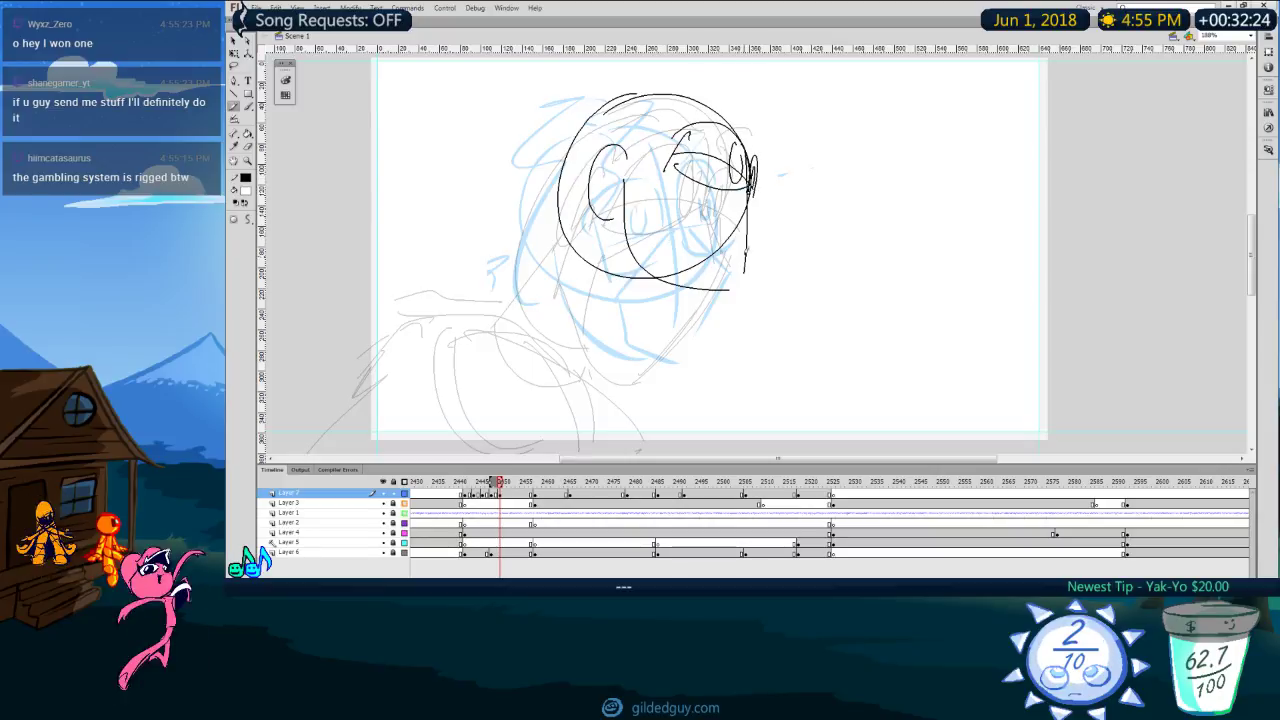
{"action": "left_click_drag", "start_coordinate": [740, 182], "coordinate": [677, 203]}
{"action": "left_click_drag", "start_coordinate": [661, 204], "coordinate": [667, 282]}
{"action": "left_click_drag", "start_coordinate": [748, 183], "coordinate": [766, 226]}
{"action": "left_click_drag", "start_coordinate": [771, 234], "coordinate": [721, 300]}
{"action": "key", "text": "comma"}
{"action": "key", "text": "period"}
Step: Add the back neck line, the inner ear detail and short strokes beneath the chin
{"action": "mouse_move", "coordinate": [549, 298]}
{"action": "left_mouse_down"}
{"action": "mouse_move", "coordinate": [563, 274]}
{"action": "mouse_move", "coordinate": [548, 300]}
{"action": "left_mouse_up"}
{"action": "left_click_drag", "start_coordinate": [621, 156], "coordinate": [611, 203]}
{"action": "left_click_drag", "start_coordinate": [615, 203], "coordinate": [623, 194]}
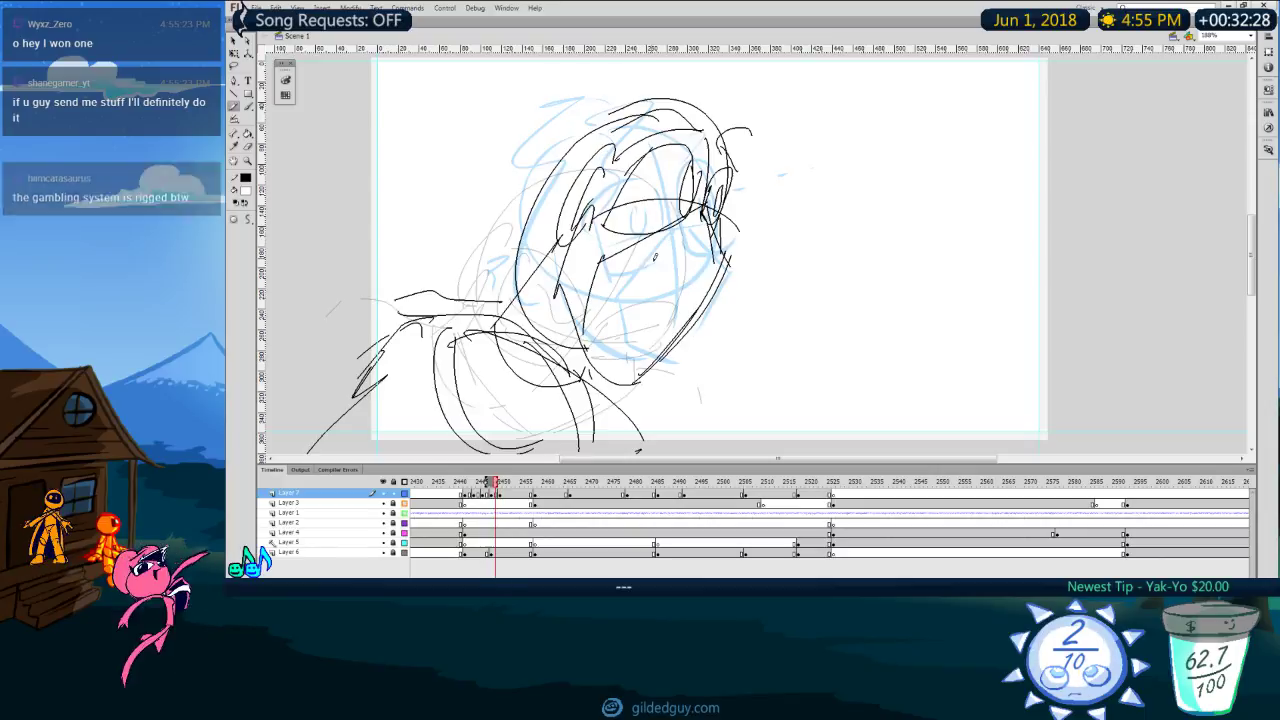
{"action": "left_click_drag", "start_coordinate": [664, 285], "coordinate": [668, 328]}
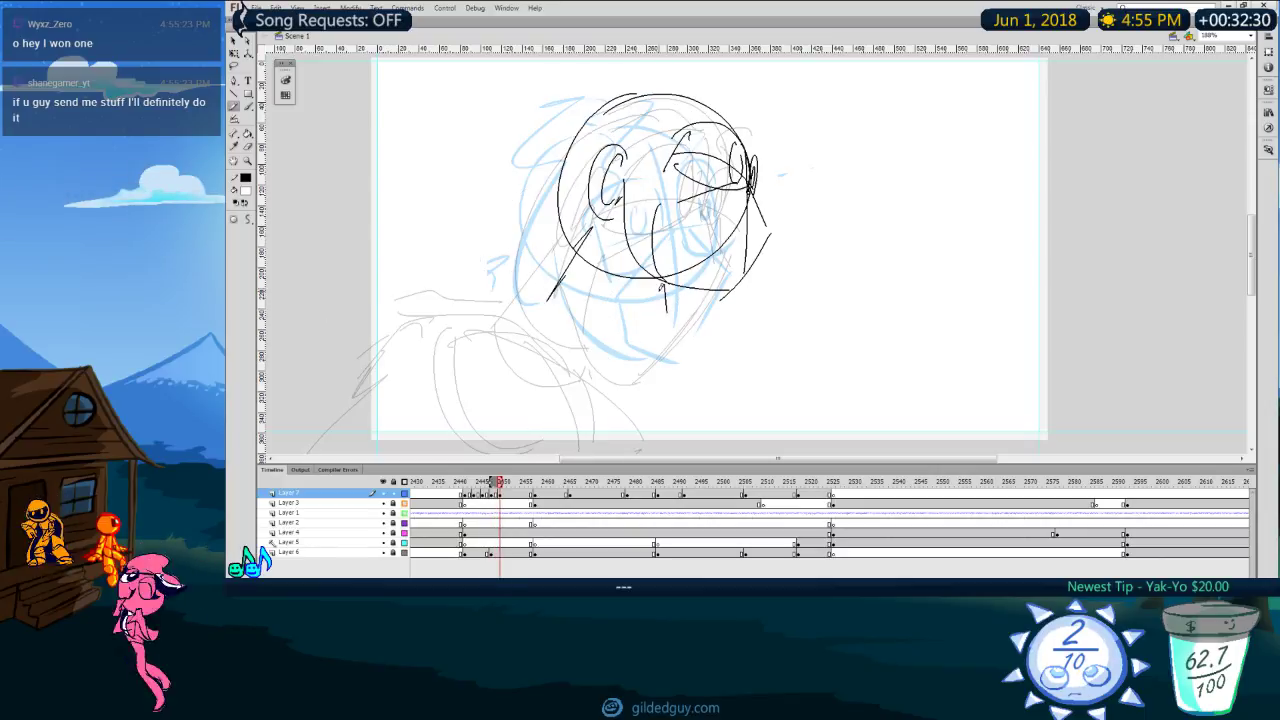
{"action": "left_click_drag", "start_coordinate": [664, 282], "coordinate": [666, 312]}
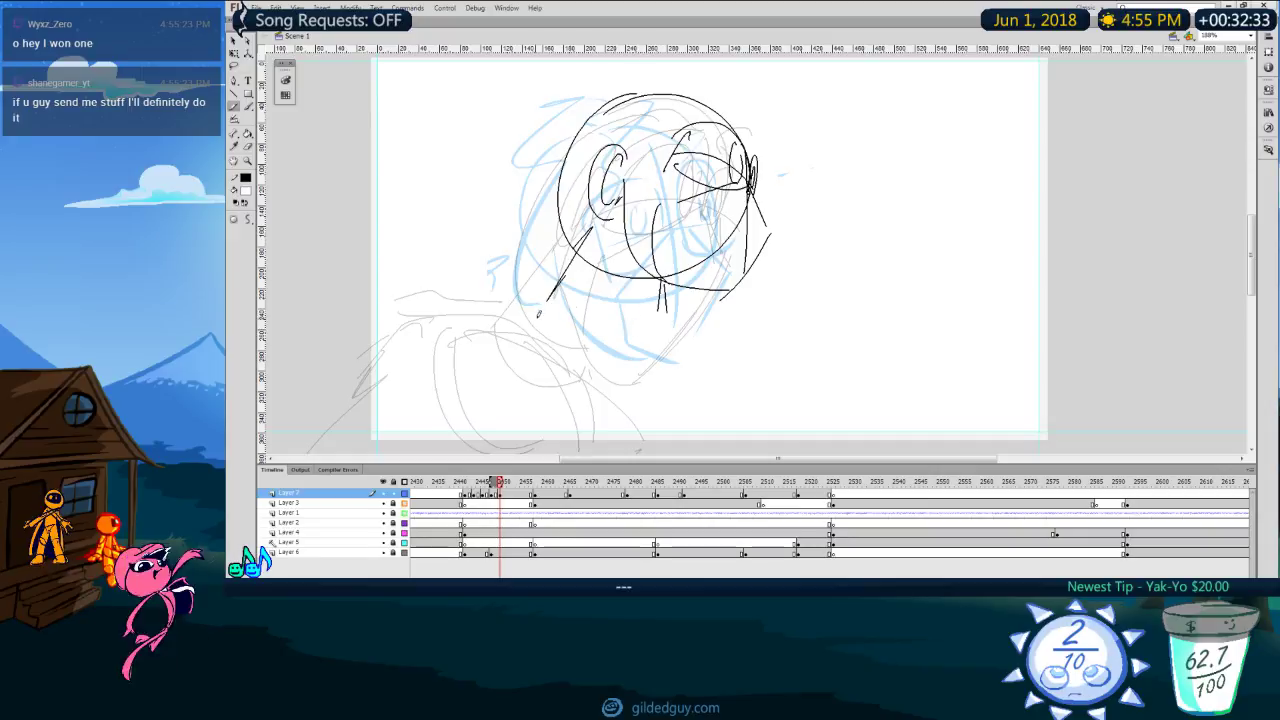
Step: Draw the rounded near shoulder and the first upper arm lines below the head
{"action": "mouse_move", "coordinate": [531, 360]}
{"action": "left_mouse_down"}
{"action": "mouse_move", "coordinate": [604, 297]}
{"action": "mouse_move", "coordinate": [530, 386]}
{"action": "left_mouse_up"}
{"action": "mouse_move", "coordinate": [566, 301]}
{"action": "left_mouse_down"}
{"action": "mouse_move", "coordinate": [745, 297]}
{"action": "mouse_move", "coordinate": [742, 343]}
{"action": "mouse_move", "coordinate": [710, 358]}
{"action": "left_mouse_up"}
{"action": "left_click_drag", "start_coordinate": [580, 367], "coordinate": [718, 374]}
{"action": "left_click_drag", "start_coordinate": [764, 292], "coordinate": [997, 286]}
{"action": "left_click_drag", "start_coordinate": [979, 291], "coordinate": [853, 332]}
{"action": "left_click_drag", "start_coordinate": [762, 358], "coordinate": [921, 347]}
{"action": "key", "text": "comma"}
{"action": "key", "text": "period"}
{"action": "key", "text": "ctrl+z"}
{"action": "key", "text": "ctrl+z"}
{"action": "key", "text": "ctrl+z"}
{"action": "left_click_drag", "start_coordinate": [815, 331], "coordinate": [873, 301]}
{"action": "left_click_drag", "start_coordinate": [597, 308], "coordinate": [855, 307]}
{"action": "left_click_drag", "start_coordinate": [609, 375], "coordinate": [825, 372]}
{"action": "left_click_drag", "start_coordinate": [853, 306], "coordinate": [1018, 272]}
{"action": "left_click_drag", "start_coordinate": [973, 295], "coordinate": [998, 290]}
{"action": "key", "text": "comma"}
{"action": "key", "text": "period"}
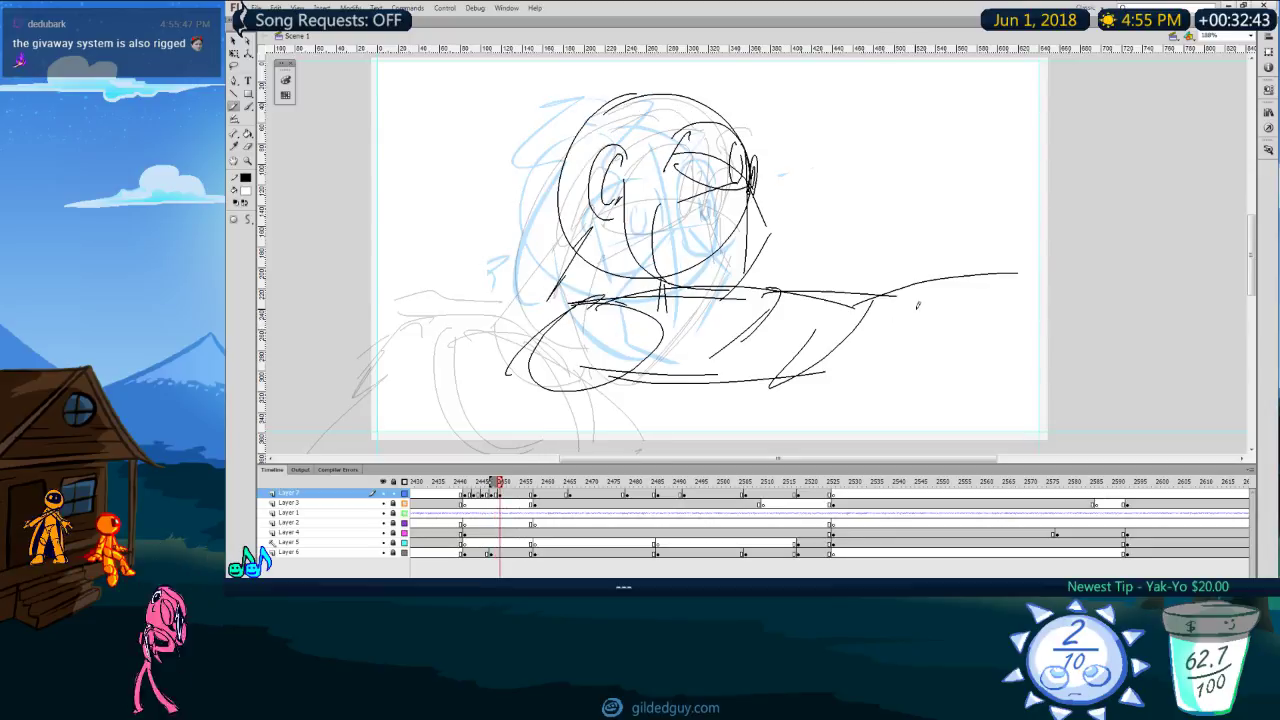
{"action": "key", "text": "ctrl+z"}
{"action": "key", "text": "ctrl+z"}
{"action": "key", "text": "ctrl+z"}
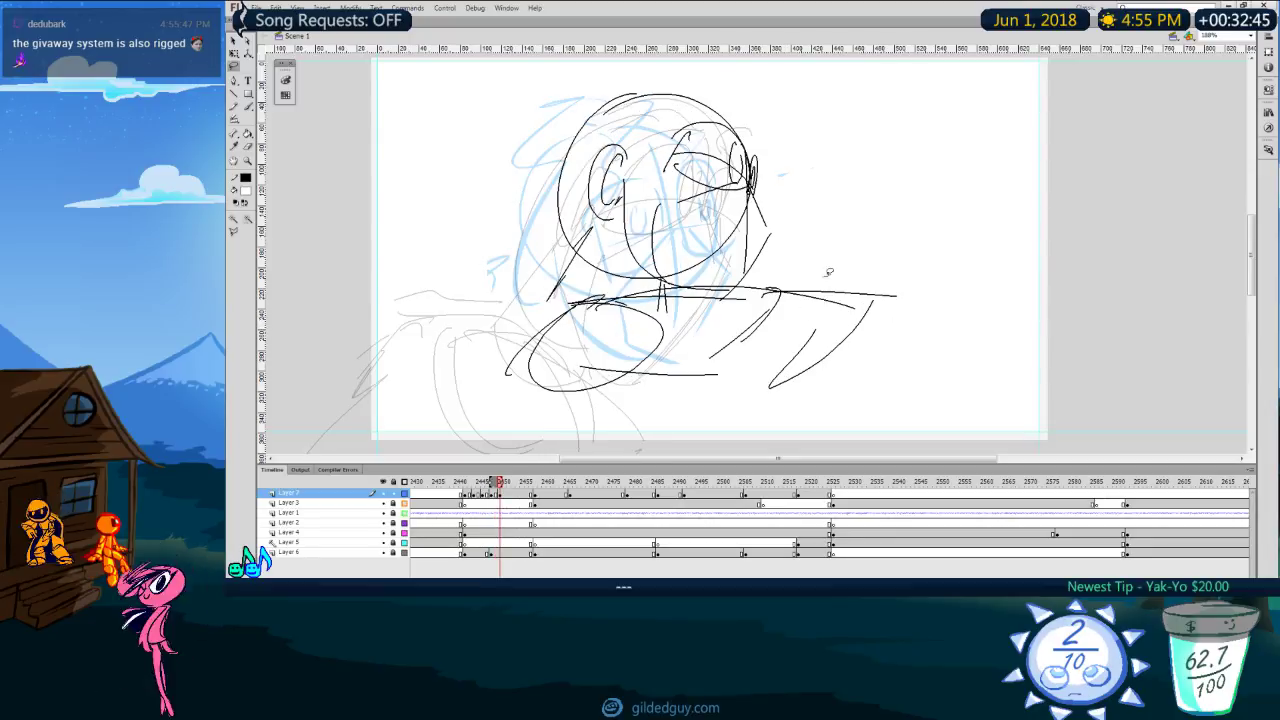
{"action": "key", "text": "ctrl+z"}
{"action": "key", "text": "ctrl+z"}
{"action": "key", "text": "ctrl+z"}
Step: Draw the outstretched arm's sloping upper edge, underside, elbow curve and first forearm line from the near shoulder, comparing with the previous frame
{"action": "key", "text": "y"}
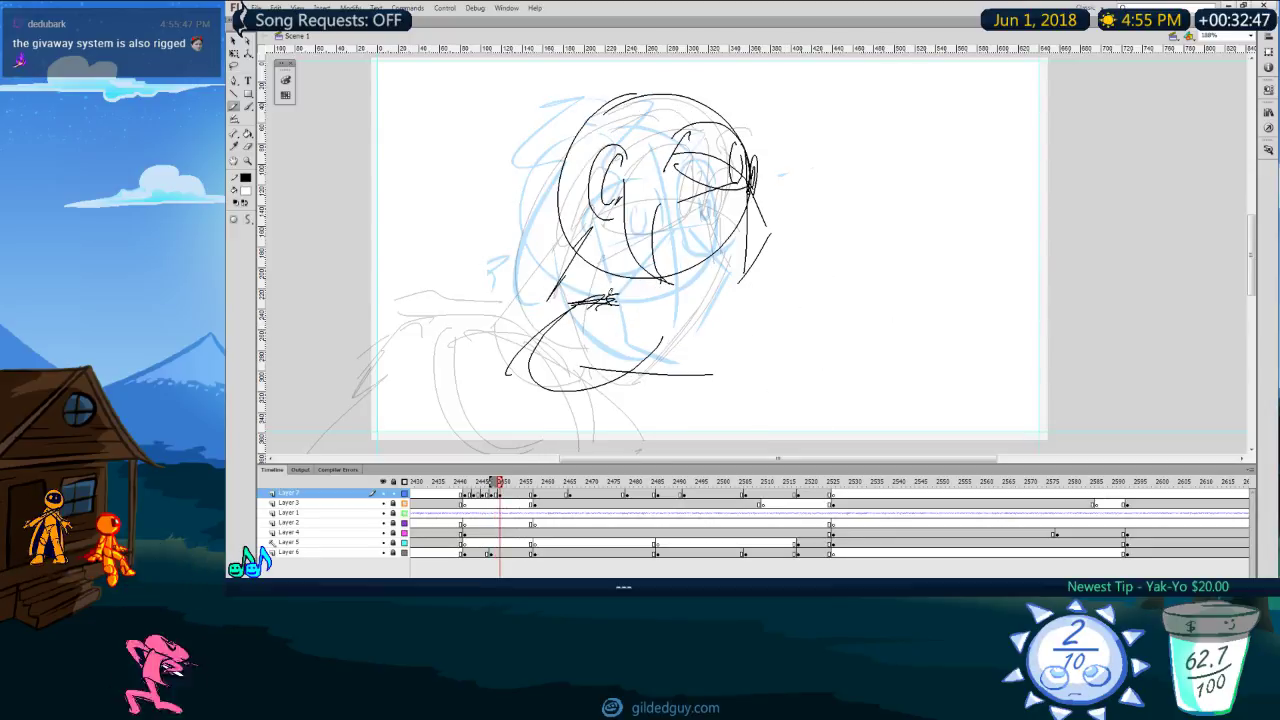
{"action": "left_click_drag", "start_coordinate": [608, 297], "coordinate": [815, 324]}
{"action": "left_click_drag", "start_coordinate": [816, 336], "coordinate": [741, 415]}
{"action": "left_click_drag", "start_coordinate": [577, 368], "coordinate": [697, 421]}
{"action": "key", "text": "comma"}
{"action": "key", "text": "period"}
{"action": "left_click_drag", "start_coordinate": [804, 338], "coordinate": [968, 346]}
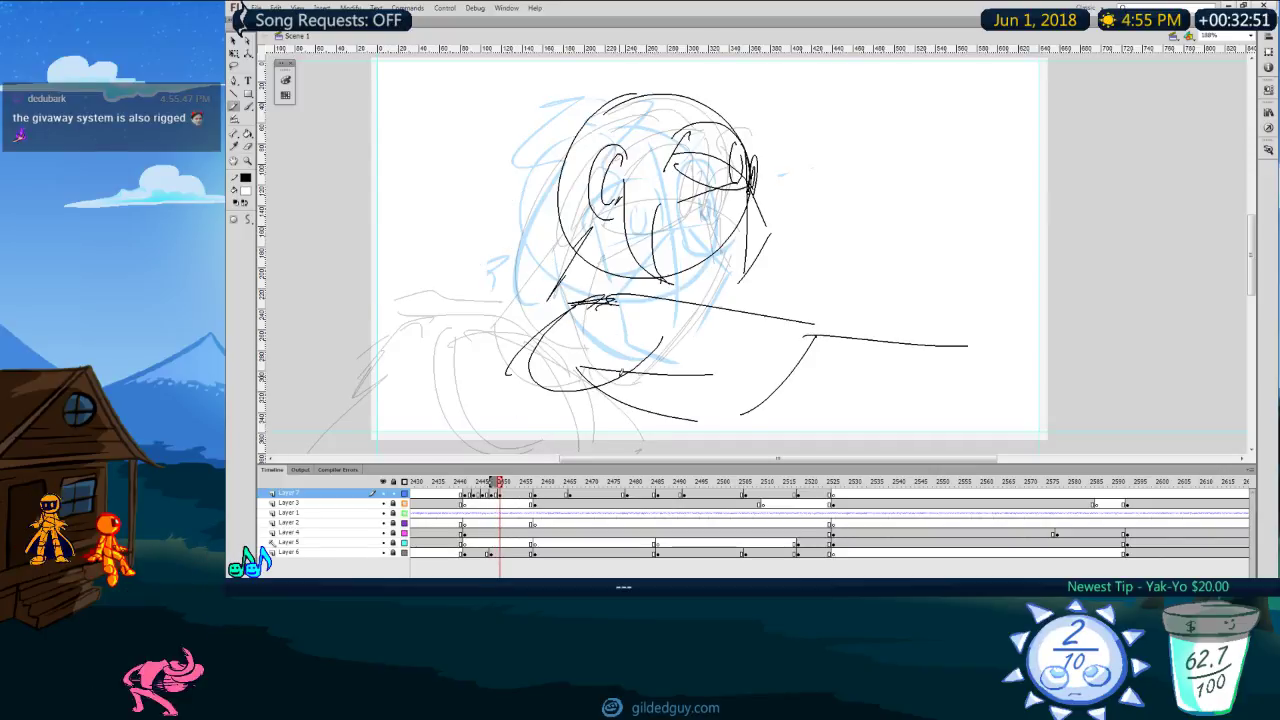
{"action": "key", "text": "comma"}
{"action": "key", "text": "period"}
Step: Extend the arm's upper contour to the canvas edge and add the inner arm curve, the forearm underside and the wrist end
{"action": "left_click_drag", "start_coordinate": [583, 296], "coordinate": [833, 345]}
{"action": "key", "text": "comma"}
{"action": "mouse_move", "coordinate": [620, 311]}
{"action": "left_mouse_down"}
{"action": "mouse_move", "coordinate": [822, 356]}
{"action": "mouse_move", "coordinate": [1022, 368]}
{"action": "mouse_move", "coordinate": [995, 434]}
{"action": "left_mouse_up"}
{"action": "key", "text": "period"}
{"action": "left_click_drag", "start_coordinate": [765, 412], "coordinate": [1025, 404]}
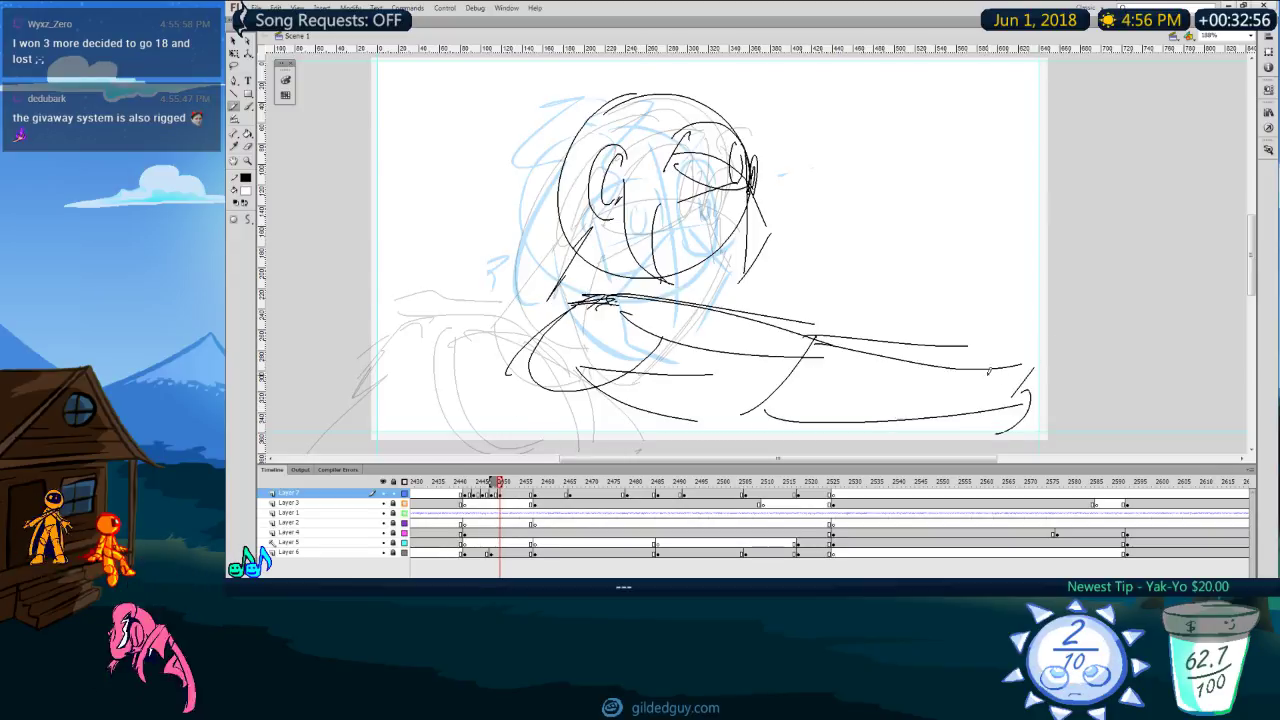
{"action": "left_click_drag", "start_coordinate": [823, 412], "coordinate": [792, 418]}
{"action": "key", "text": "comma"}
{"action": "key", "text": "period"}
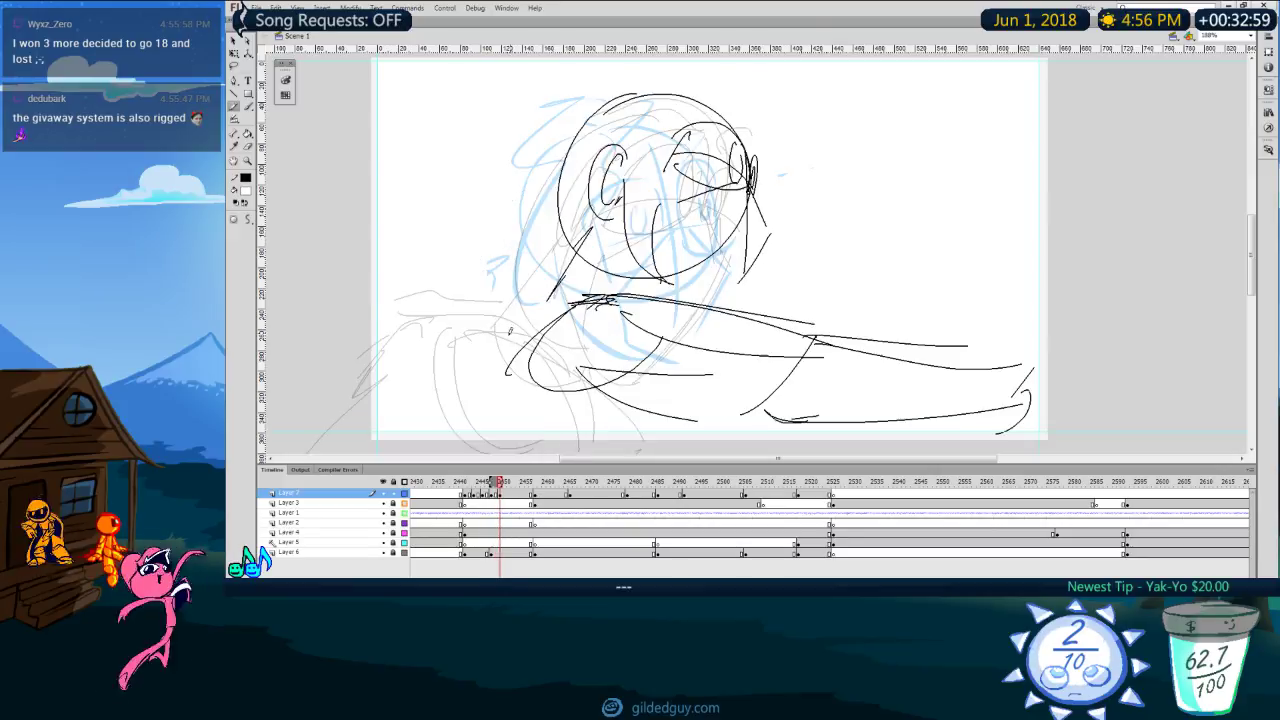
Step: Sketch the shoulder line behind the neck, try the trailing arm strokes, then undo them and erase the rough outer end
{"action": "left_click_drag", "start_coordinate": [552, 299], "coordinate": [488, 305]}
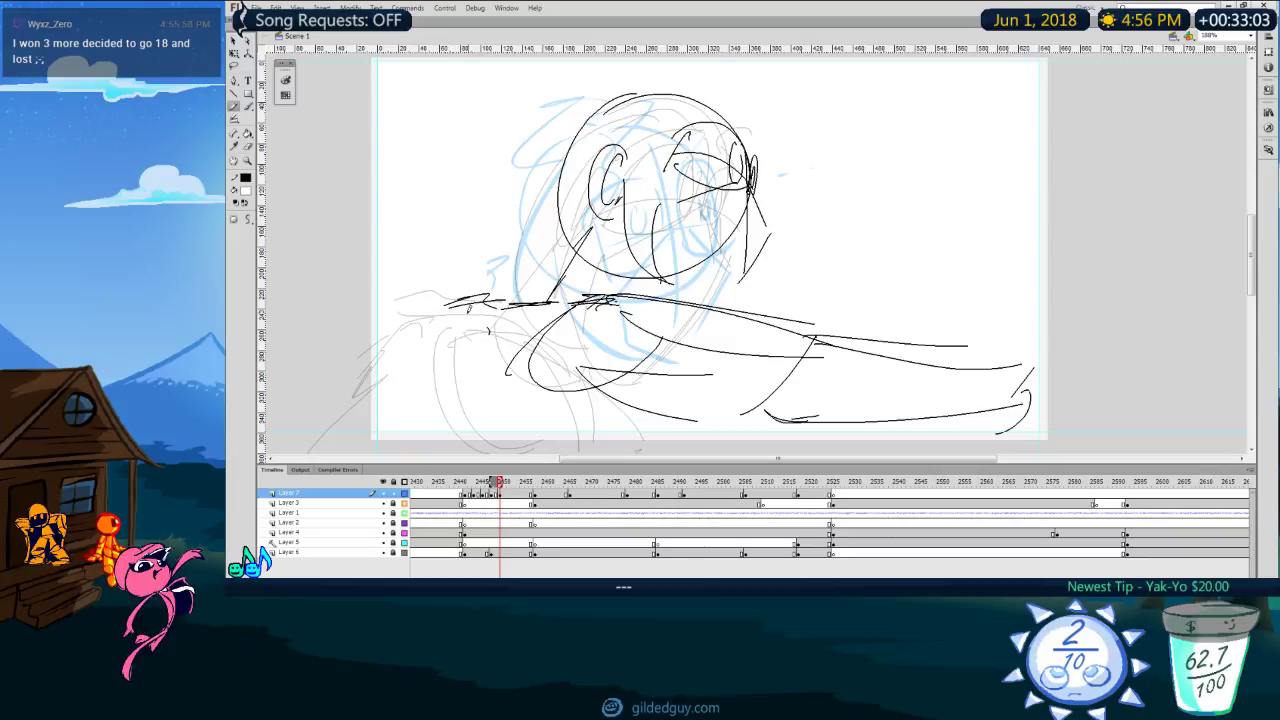
{"action": "scroll", "coordinate": [449, 359], "scroll_direction": "left", "scroll_amount": 5}
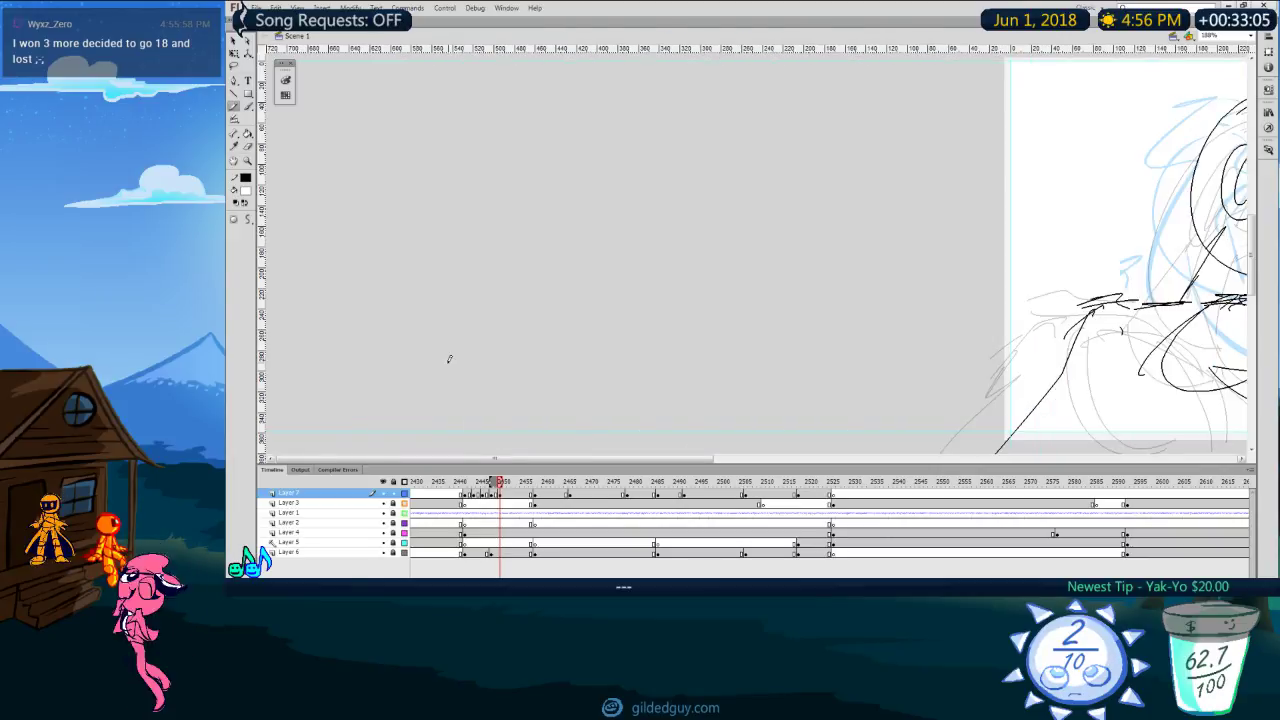
{"action": "left_click_drag", "start_coordinate": [688, 453], "coordinate": [789, 449]}
{"action": "mouse_move", "coordinate": [1231, 403]}
{"action": "left_mouse_down"}
{"action": "mouse_move", "coordinate": [820, 380]}
{"action": "mouse_move", "coordinate": [611, 314]}
{"action": "left_mouse_up"}
{"action": "key", "text": "ctrl+z"}
{"action": "key", "text": "ctrl+z"}
{"action": "key", "text": "e"}
{"action": "left_click_drag", "start_coordinate": [495, 219], "coordinate": [469, 226]}
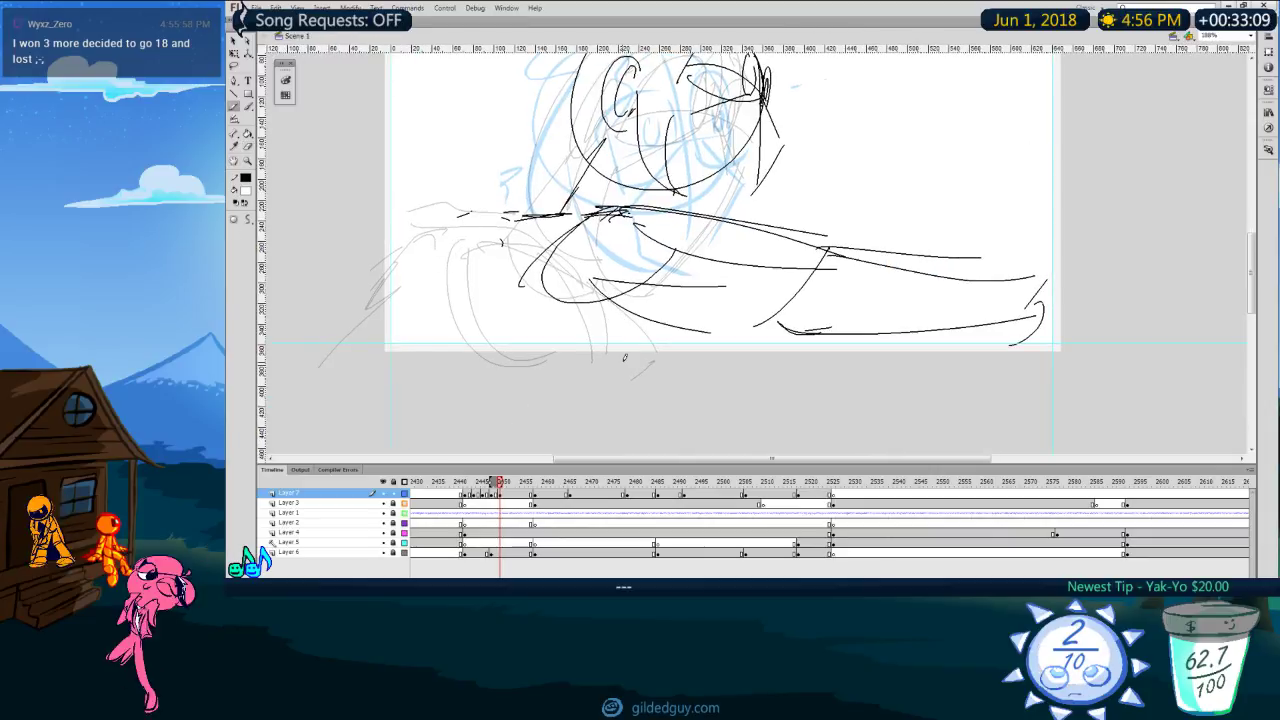
Step: Draw the torso's side lines below the shoulders and hatch in the trailing shoulder and arm, comparing with the previous frame
{"action": "key", "text": "y"}
{"action": "left_click_drag", "start_coordinate": [636, 333], "coordinate": [569, 424]}
{"action": "left_click_drag", "start_coordinate": [549, 229], "coordinate": [511, 369]}
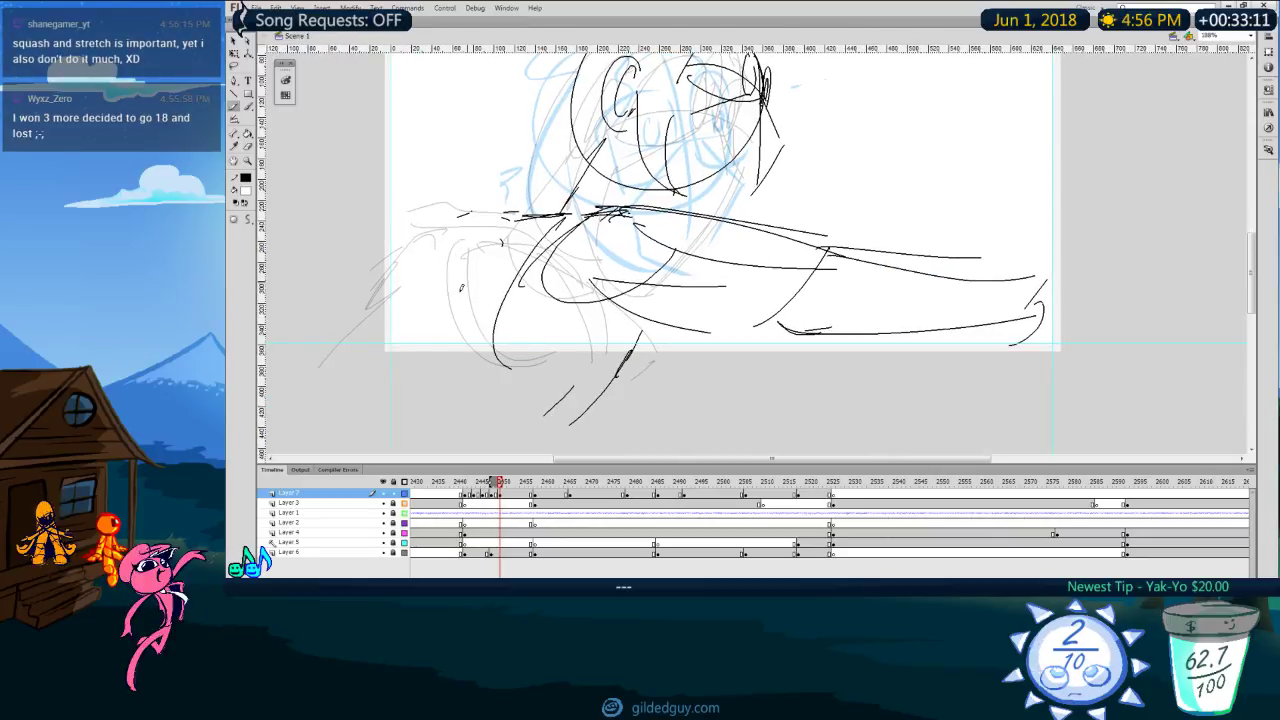
{"action": "left_click_drag", "start_coordinate": [468, 266], "coordinate": [430, 293]}
{"action": "mouse_move", "coordinate": [511, 209]}
{"action": "left_mouse_down"}
{"action": "mouse_move", "coordinate": [480, 233]}
{"action": "mouse_move", "coordinate": [438, 220]}
{"action": "mouse_move", "coordinate": [532, 207]}
{"action": "left_mouse_up"}
{"action": "left_click_drag", "start_coordinate": [462, 236], "coordinate": [354, 275]}
{"action": "left_click_drag", "start_coordinate": [660, 295], "coordinate": [588, 355]}
{"action": "key", "text": "comma"}
{"action": "key", "text": "period"}
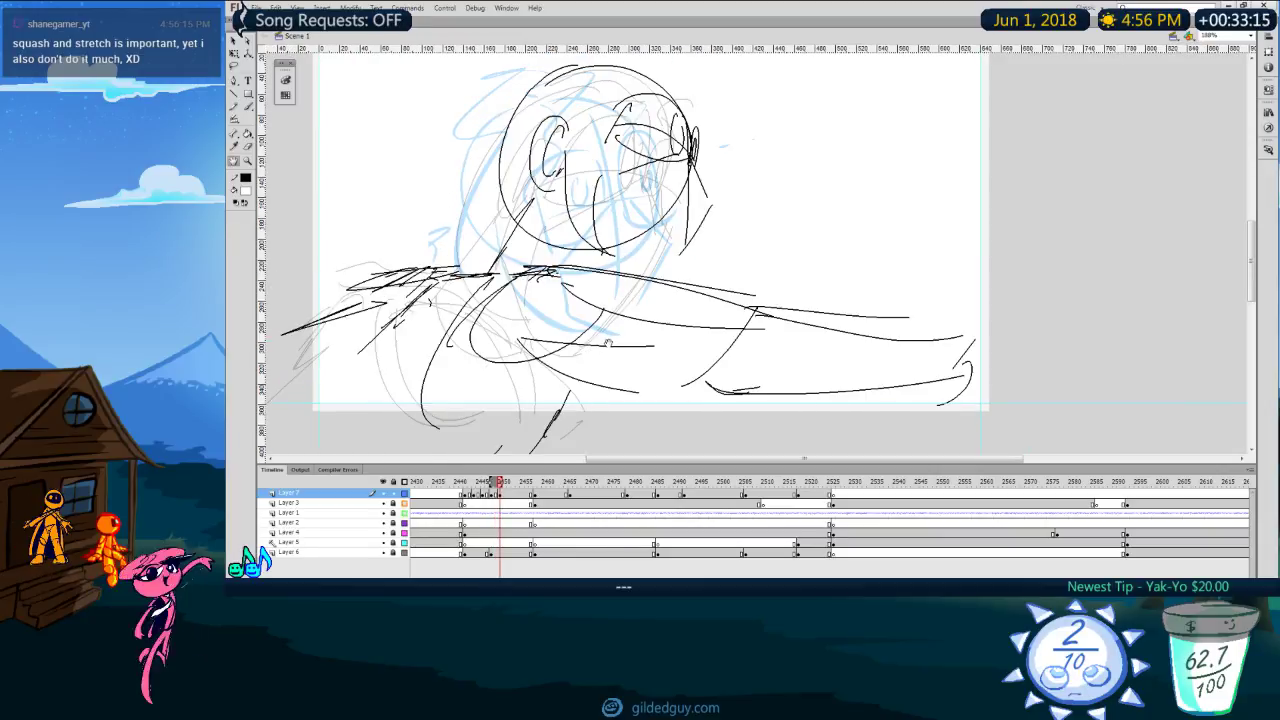
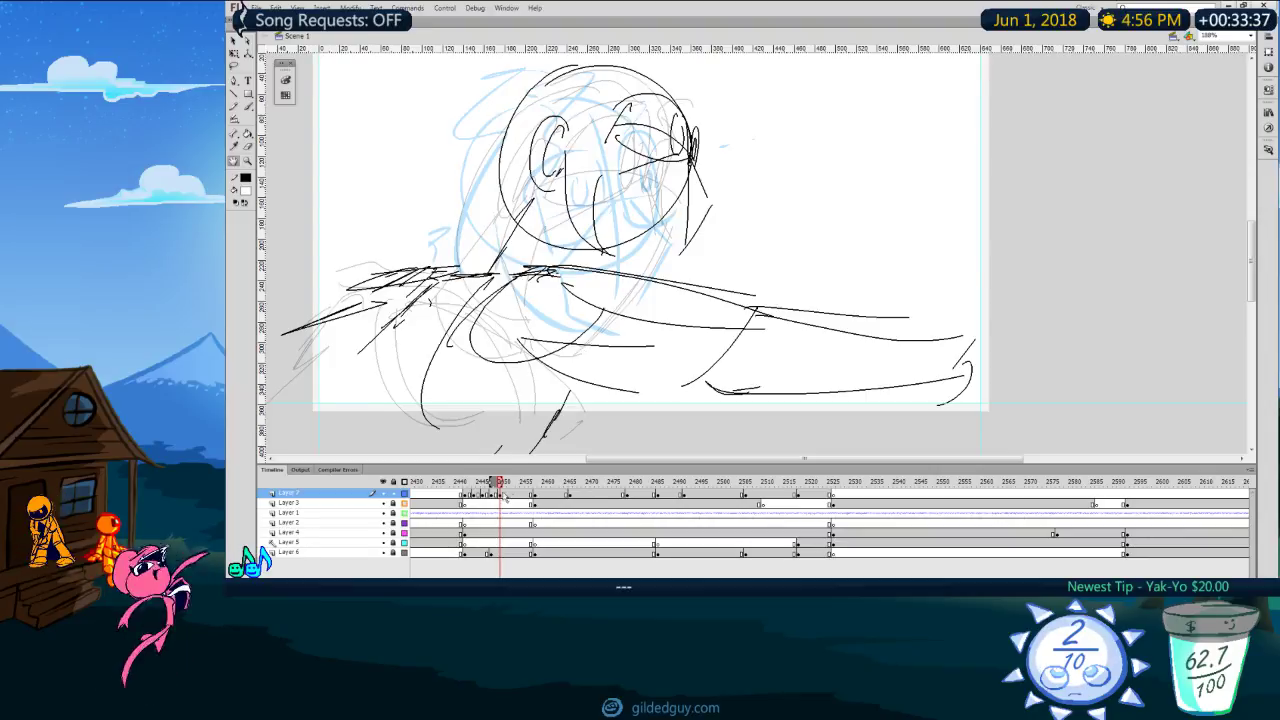
Step: Step back through the close-up poses and play the sequence from around frame 2441 to check the motion
{"action": "key", "text": "comma"}
{"action": "key", "text": "comma"}
{"action": "key", "text": "comma"}
{"action": "key", "text": "comma"}
{"action": "key", "text": "comma"}
{"action": "key", "text": "comma"}
{"action": "key", "text": "comma"}
{"action": "key", "text": "comma"}
{"action": "key", "text": "comma"}
{"action": "key", "text": "comma"}
{"action": "key", "text": "comma"}
{"action": "key", "text": "comma"}
{"action": "key", "text": "comma"}
{"action": "key", "text": "comma"}
{"action": "key", "text": "Return"}
{"action": "key", "text": "Return"}
{"action": "left_click", "coordinate": [452, 482]}
{"action": "key", "text": "Return"}
{"action": "key", "text": "Return"}
{"action": "key", "text": "comma"}
{"action": "key", "text": "comma"}
{"action": "key", "text": "period"}
{"action": "key", "text": "y"}
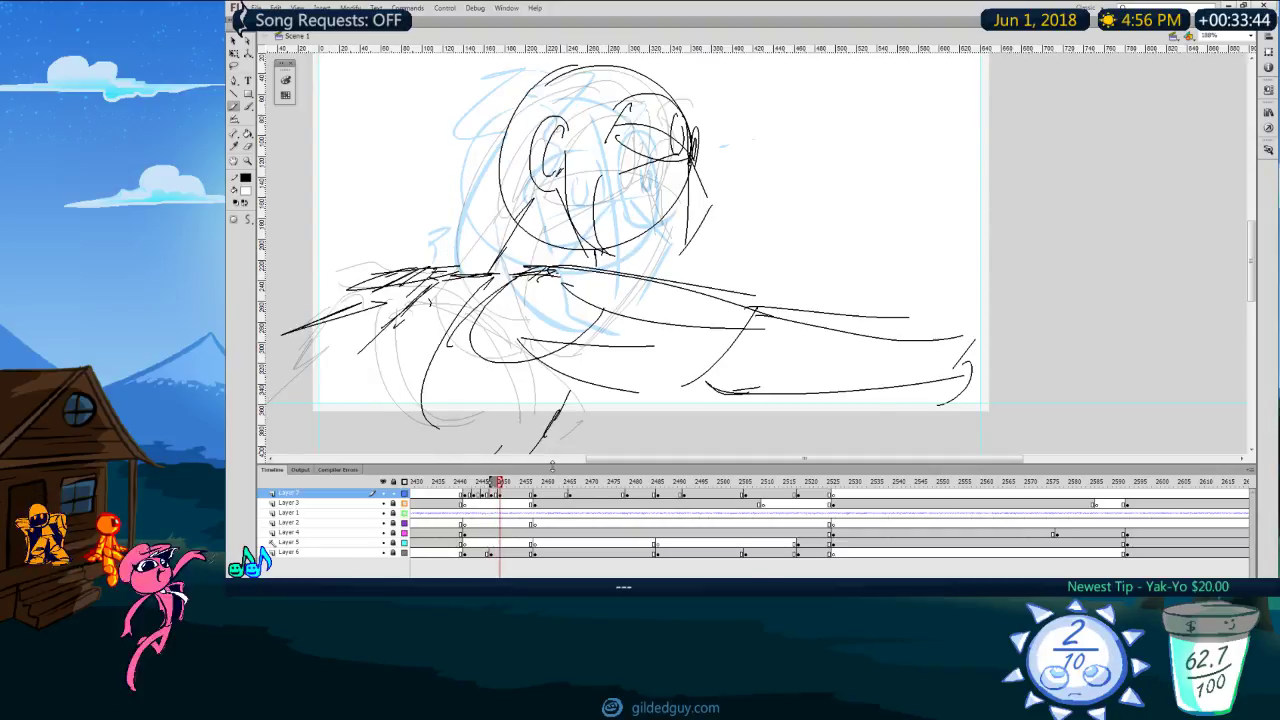
Step: Add blank keyframes for the next Layer 7 poses and one on Layer 3 near frame 2447
{"action": "key", "text": "period"}
{"action": "key", "text": "period"}
{"action": "key", "text": "period"}
{"action": "key", "text": "period"}
{"action": "key", "text": "period"}
{"action": "key", "text": "period"}
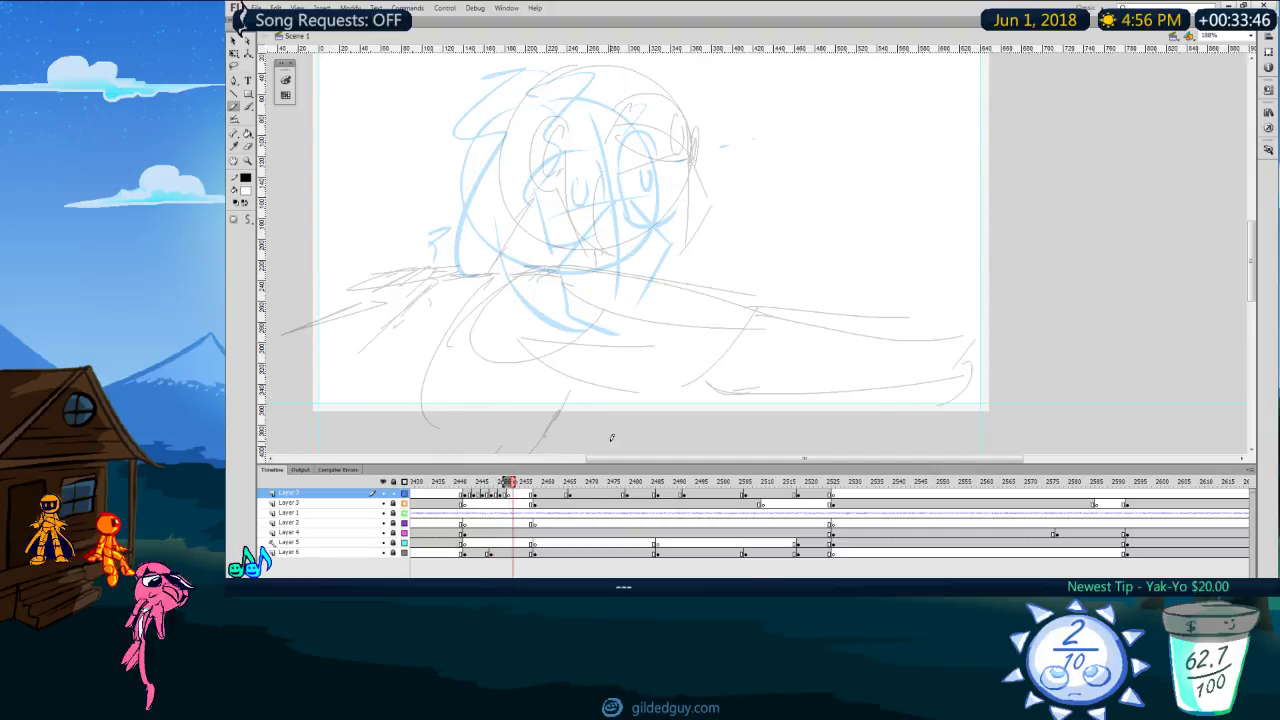
{"action": "mouse_move", "coordinate": [530, 484]}
{"action": "left_mouse_down"}
{"action": "mouse_move", "coordinate": [438, 486]}
{"action": "mouse_move", "coordinate": [506, 518]}
{"action": "mouse_move", "coordinate": [424, 490]}
{"action": "left_mouse_up"}
{"action": "left_click", "coordinate": [491, 503]}
{"action": "key", "text": "F7"}
{"action": "key", "text": "comma"}
{"action": "key", "text": "Return"}
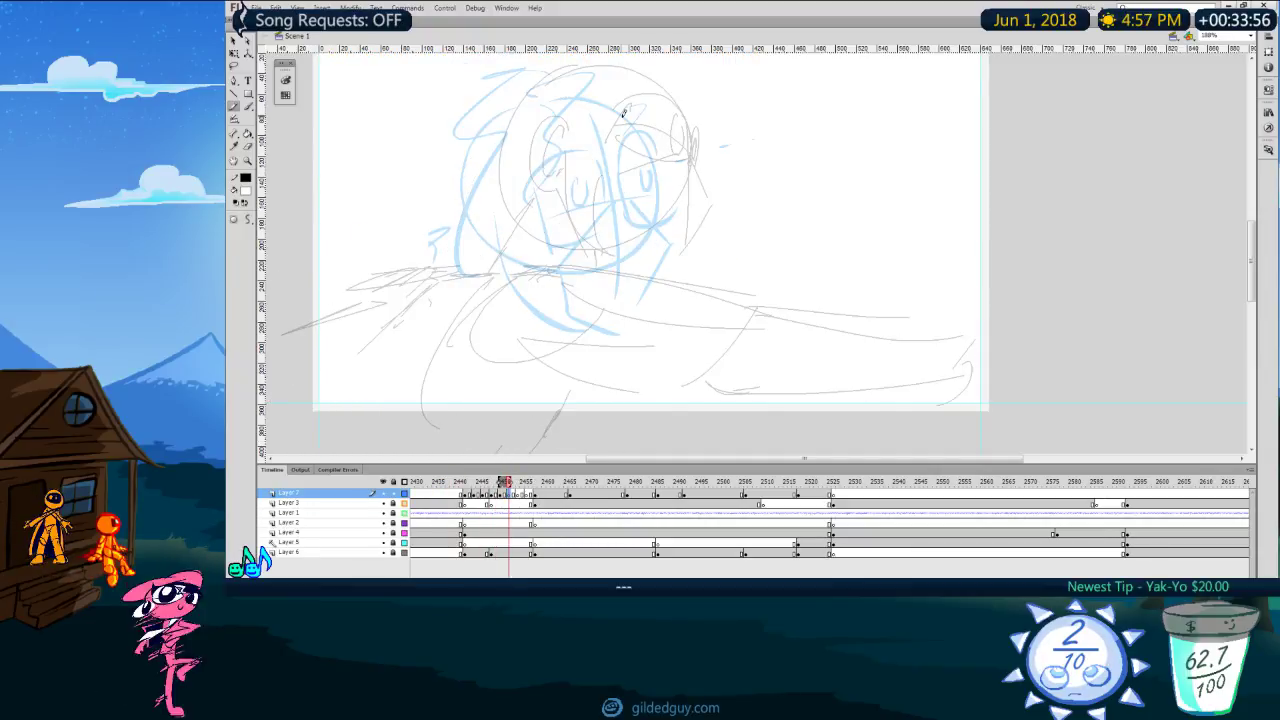
Step: Draw the outstretched upper arm's level top edge, elbow curve and underside at frame 2451, comparing with the previous poses
{"action": "key", "text": "period"}
{"action": "key", "text": "period"}
{"action": "key", "text": "period"}
{"action": "left_click_drag", "start_coordinate": [415, 286], "coordinate": [712, 286]}
{"action": "left_click_drag", "start_coordinate": [719, 284], "coordinate": [720, 362]}
{"action": "left_click_drag", "start_coordinate": [715, 370], "coordinate": [557, 388]}
{"action": "left_click_drag", "start_coordinate": [503, 281], "coordinate": [623, 277]}
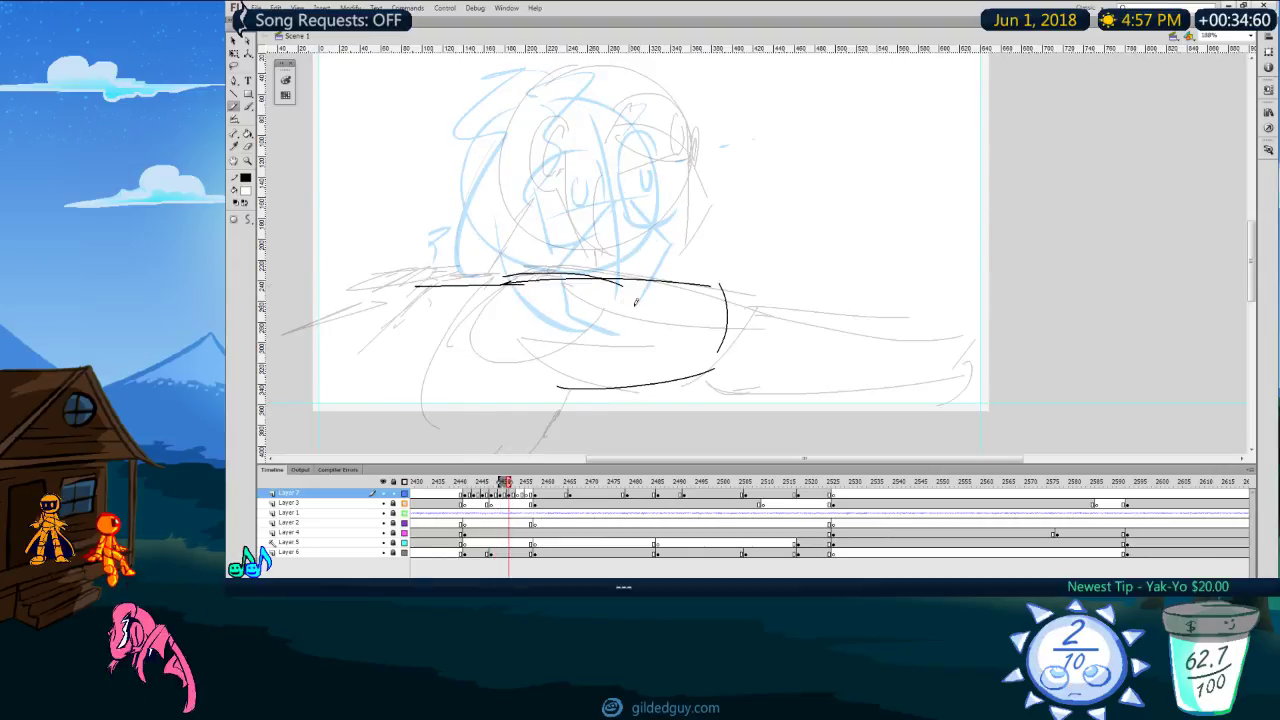
{"action": "key", "text": "comma"}
{"action": "key", "text": "comma"}
{"action": "key", "text": "comma"}
{"action": "key", "text": "comma"}
{"action": "key", "text": "period"}
{"action": "key", "text": "period"}
{"action": "mouse_move", "coordinate": [908, 147]}
{"action": "left_mouse_down"}
{"action": "mouse_move", "coordinate": [756, 192]}
{"action": "mouse_move", "coordinate": [975, 165]}
{"action": "mouse_move", "coordinate": [930, 195]}
{"action": "left_mouse_up"}
{"action": "key", "text": "ctrl+z"}
{"action": "key", "text": "ctrl+z"}
{"action": "mouse_move", "coordinate": [728, 142]}
{"action": "left_mouse_down"}
{"action": "mouse_move", "coordinate": [926, 144]}
{"action": "mouse_move", "coordinate": [876, 170]}
{"action": "left_mouse_up"}
{"action": "key", "text": "ctrl+z"}
Step: Step back through the earlier poses and play the sequence to check how the arm swing reads
{"action": "key", "text": "comma"}
{"action": "key", "text": "comma"}
{"action": "key", "text": "comma"}
{"action": "key", "text": "comma"}
{"action": "key", "text": "comma"}
{"action": "key", "text": "comma"}
{"action": "key", "text": "comma"}
{"action": "key", "text": "comma"}
{"action": "key", "text": "comma"}
{"action": "key", "text": "comma"}
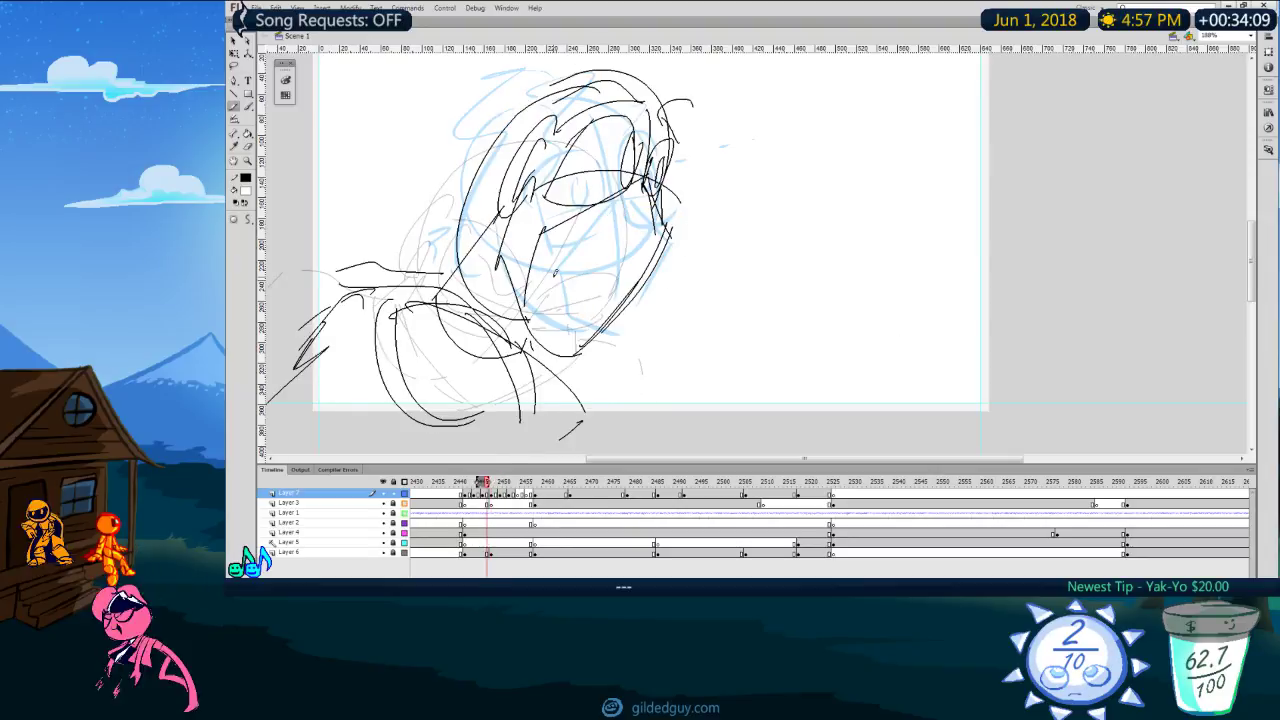
{"action": "key", "text": "Return"}
{"action": "key", "text": "Return"}
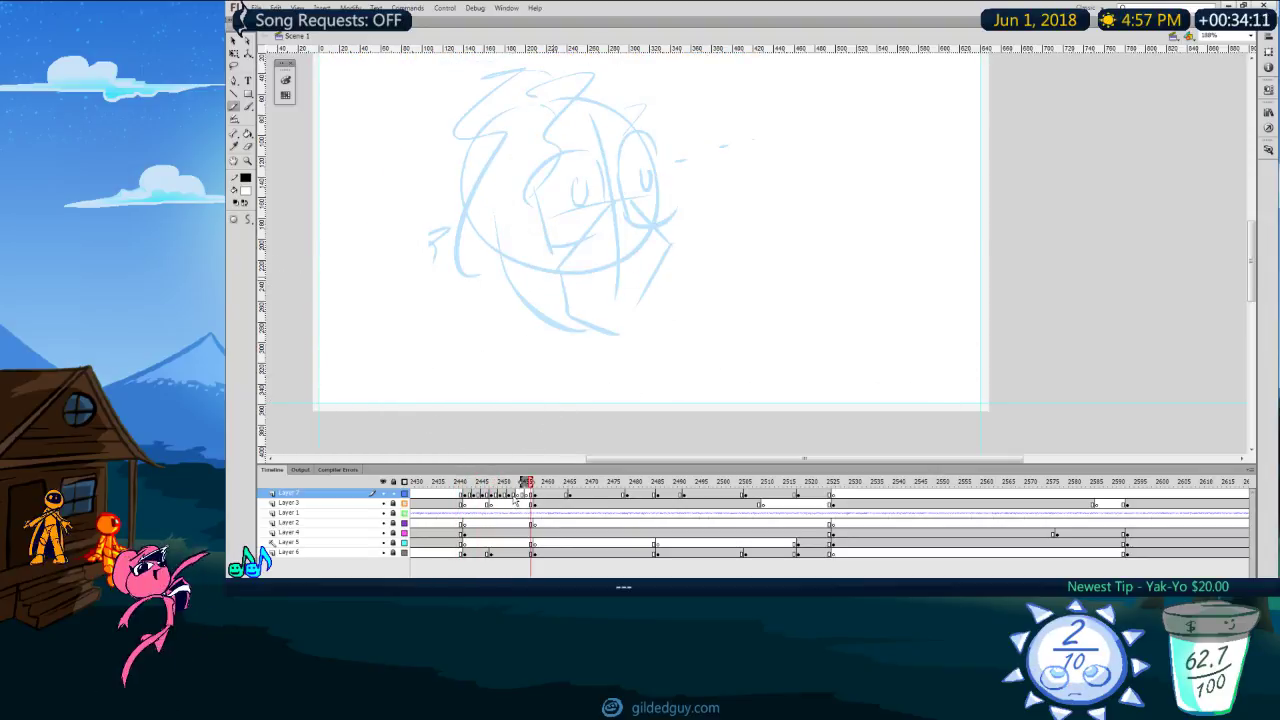
Step: Return to frame 2451 and draw the forearm's upper edge, wrist end and tapering underside, comparing with neighbouring frames
{"action": "left_click", "coordinate": [510, 494]}
{"action": "left_click", "coordinate": [510, 494]}
{"action": "key", "text": "comma"}
{"action": "key", "text": "period"}
{"action": "left_click_drag", "start_coordinate": [720, 295], "coordinate": [945, 281]}
{"action": "key", "text": "ctrl+z"}
{"action": "left_click_drag", "start_coordinate": [960, 278], "coordinate": [967, 310]}
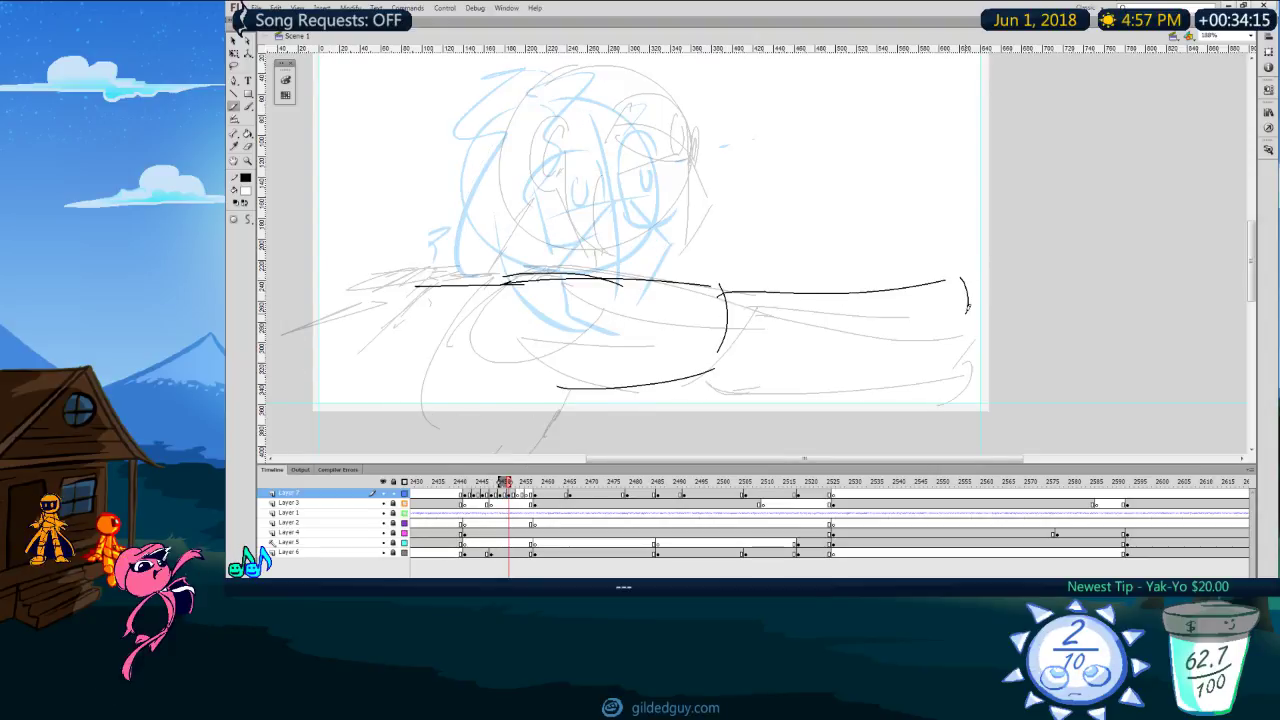
{"action": "left_click_drag", "start_coordinate": [731, 366], "coordinate": [924, 328]}
{"action": "key", "text": "comma"}
{"action": "key", "text": "period"}
{"action": "key", "text": "comma"}
{"action": "key", "text": "comma"}
{"action": "key", "text": "comma"}
{"action": "key", "text": "period"}
{"action": "key", "text": "period"}
Step: Sketch the far shoulder hump, the torso's side and lower edge, and the start of the trailing arm
{"action": "left_click_drag", "start_coordinate": [474, 280], "coordinate": [382, 268]}
{"action": "mouse_move", "coordinate": [450, 293]}
{"action": "left_mouse_down"}
{"action": "mouse_move", "coordinate": [428, 372]}
{"action": "mouse_move", "coordinate": [438, 384]}
{"action": "left_mouse_up"}
{"action": "left_click_drag", "start_coordinate": [475, 397], "coordinate": [507, 398]}
{"action": "left_click_drag", "start_coordinate": [446, 294], "coordinate": [370, 327]}
{"action": "key", "text": "comma"}
{"action": "key", "text": "period"}
Step: Draw the head circle above the shoulders and a vertical face guide line near its front edge
{"action": "mouse_move", "coordinate": [645, 72]}
{"action": "left_mouse_down"}
{"action": "mouse_move", "coordinate": [550, 92]}
{"action": "mouse_move", "coordinate": [680, 225]}
{"action": "mouse_move", "coordinate": [620, 72]}
{"action": "left_mouse_up"}
{"action": "key", "text": "comma"}
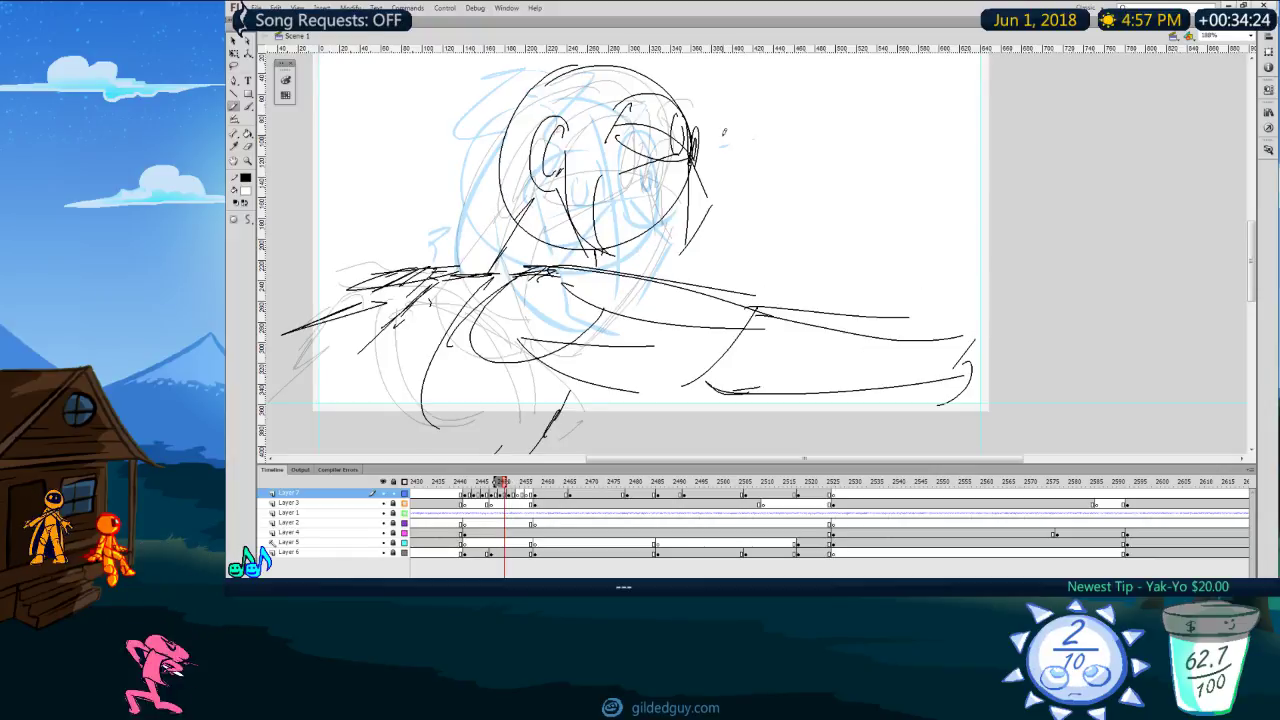
{"action": "key", "text": "period"}
{"action": "left_click_drag", "start_coordinate": [690, 117], "coordinate": [690, 253]}
{"action": "key", "text": "comma"}
{"action": "key", "text": "period"}
Step: Outline the eye shapes around the face guide line, undoing stray strokes and comparing with the previous pose
{"action": "left_click_drag", "start_coordinate": [614, 160], "coordinate": [694, 140]}
{"action": "mouse_move", "coordinate": [619, 163]}
{"action": "left_mouse_down"}
{"action": "mouse_move", "coordinate": [685, 131]}
{"action": "mouse_move", "coordinate": [707, 184]}
{"action": "left_mouse_up"}
{"action": "key", "text": "ctrl+z"}
{"action": "key", "text": "comma"}
{"action": "key", "text": "period"}
{"action": "left_click_drag", "start_coordinate": [831, 135], "coordinate": [743, 154]}
{"action": "key", "text": "ctrl+z"}
{"action": "key", "text": "comma"}
{"action": "key", "text": "period"}
{"action": "key", "text": "comma"}
{"action": "key", "text": "period"}
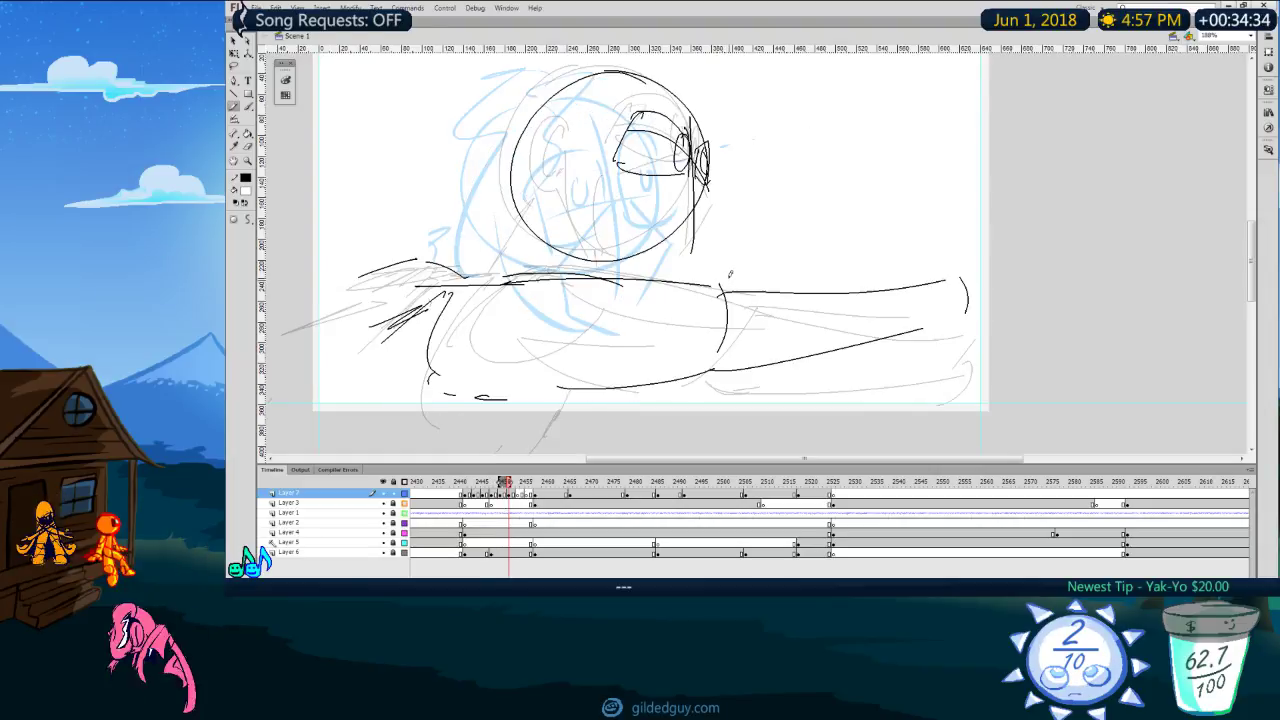
{"action": "key", "text": "comma"}
{"action": "key", "text": "period"}
{"action": "key", "text": "comma"}
{"action": "key", "text": "period"}
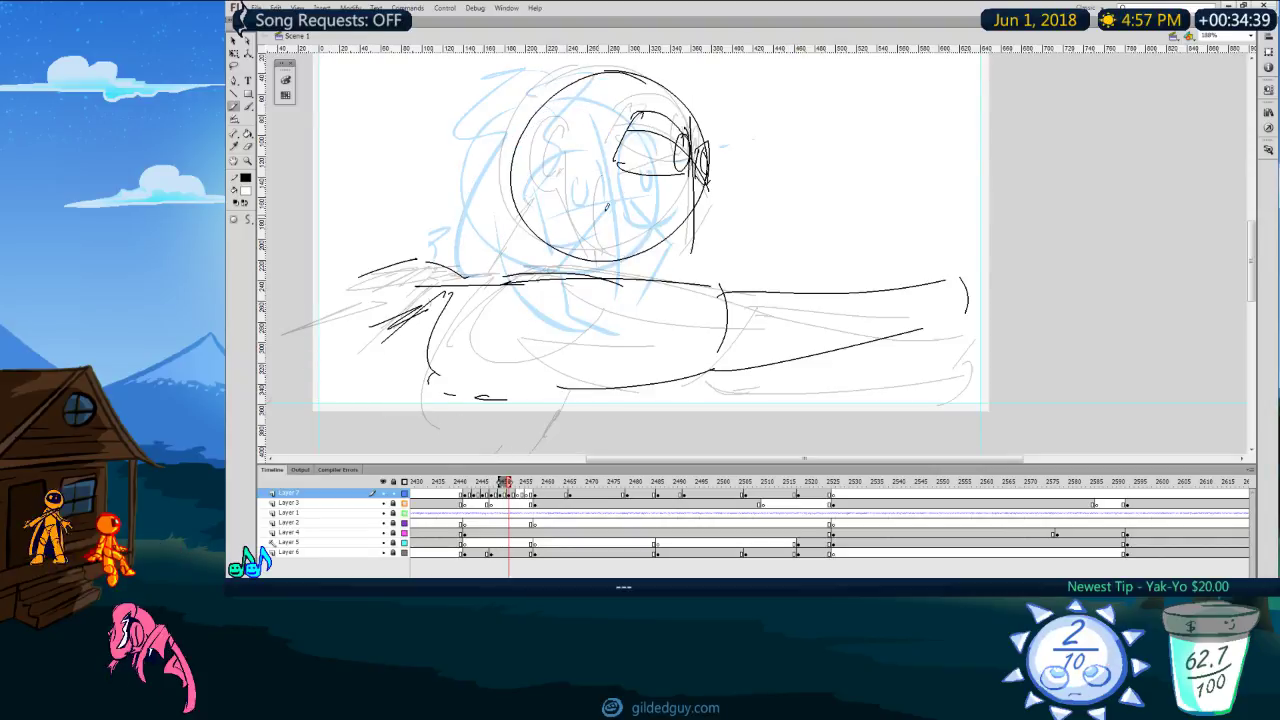
Step: Draw the long jaw curve, the cheek and chin lines at the front of the face, and the open mouth line
{"action": "mouse_move", "coordinate": [583, 169]}
{"action": "left_mouse_down"}
{"action": "mouse_move", "coordinate": [638, 273]}
{"action": "mouse_move", "coordinate": [671, 277]}
{"action": "mouse_move", "coordinate": [642, 281]}
{"action": "left_mouse_up"}
{"action": "key", "text": "ctrl+z"}
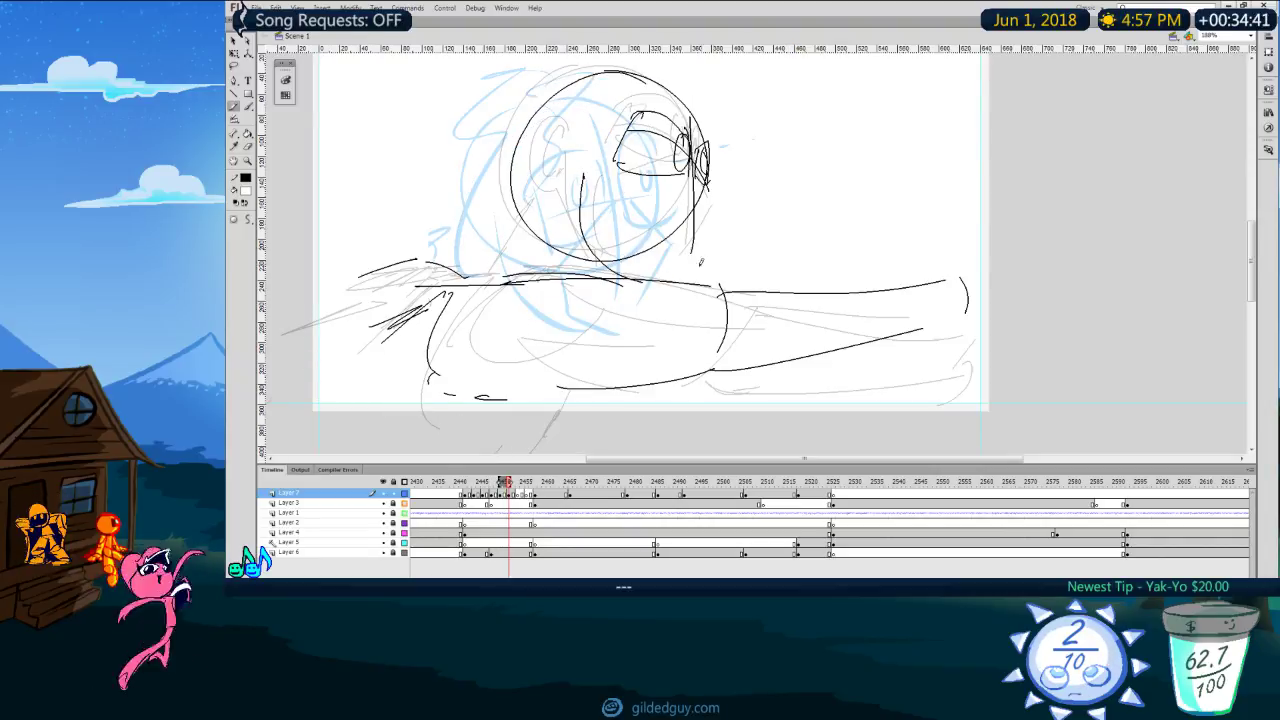
{"action": "left_click_drag", "start_coordinate": [703, 177], "coordinate": [711, 216]}
{"action": "left_click_drag", "start_coordinate": [716, 223], "coordinate": [681, 280]}
{"action": "left_click_drag", "start_coordinate": [683, 174], "coordinate": [628, 198]}
{"action": "left_click_drag", "start_coordinate": [621, 196], "coordinate": [612, 266]}
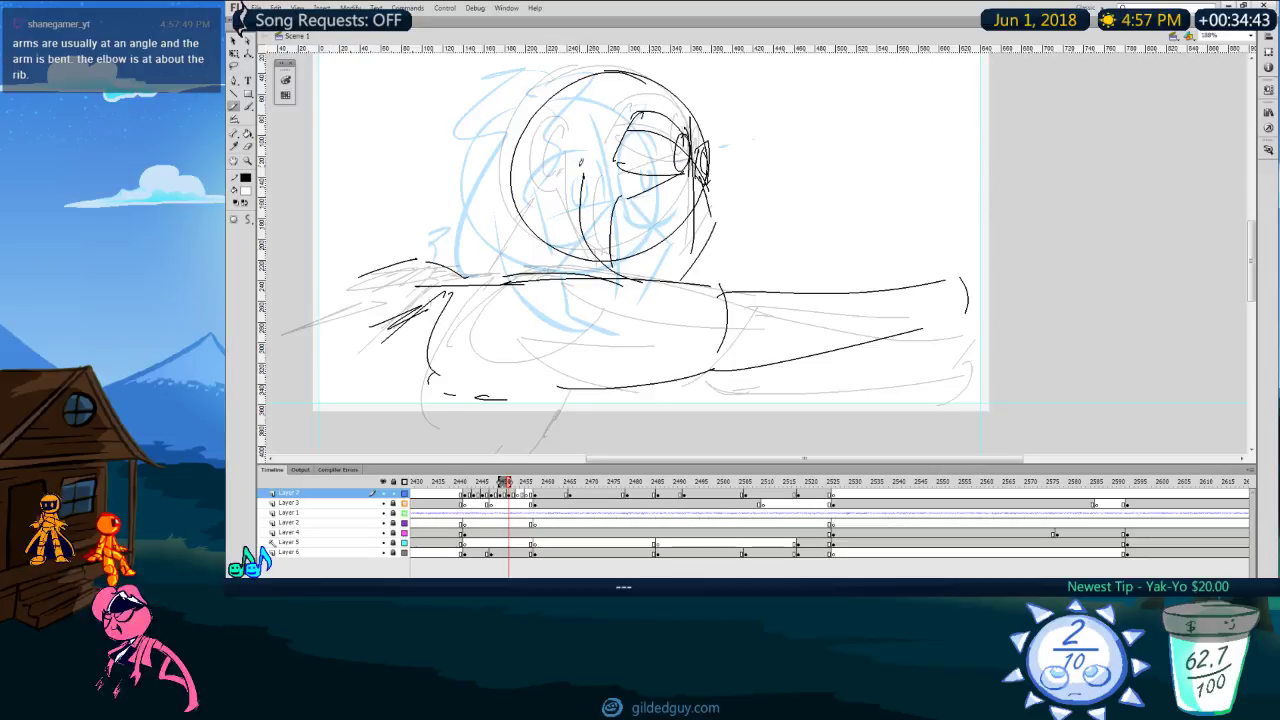
Step: Sketch the ear with its inner fold on the side of the head, comparing with the previous frame
{"action": "left_click_drag", "start_coordinate": [579, 161], "coordinate": [581, 189]}
{"action": "left_click_drag", "start_coordinate": [574, 131], "coordinate": [576, 163]}
{"action": "key", "text": "comma"}
{"action": "key", "text": "period"}
Step: Draw the back and front neck lines joining the head to the shoulders, comparing with the previous frame
{"action": "left_click_drag", "start_coordinate": [491, 272], "coordinate": [541, 213]}
{"action": "left_click_drag", "start_coordinate": [527, 242], "coordinate": [572, 194]}
{"action": "left_click_drag", "start_coordinate": [586, 244], "coordinate": [600, 280]}
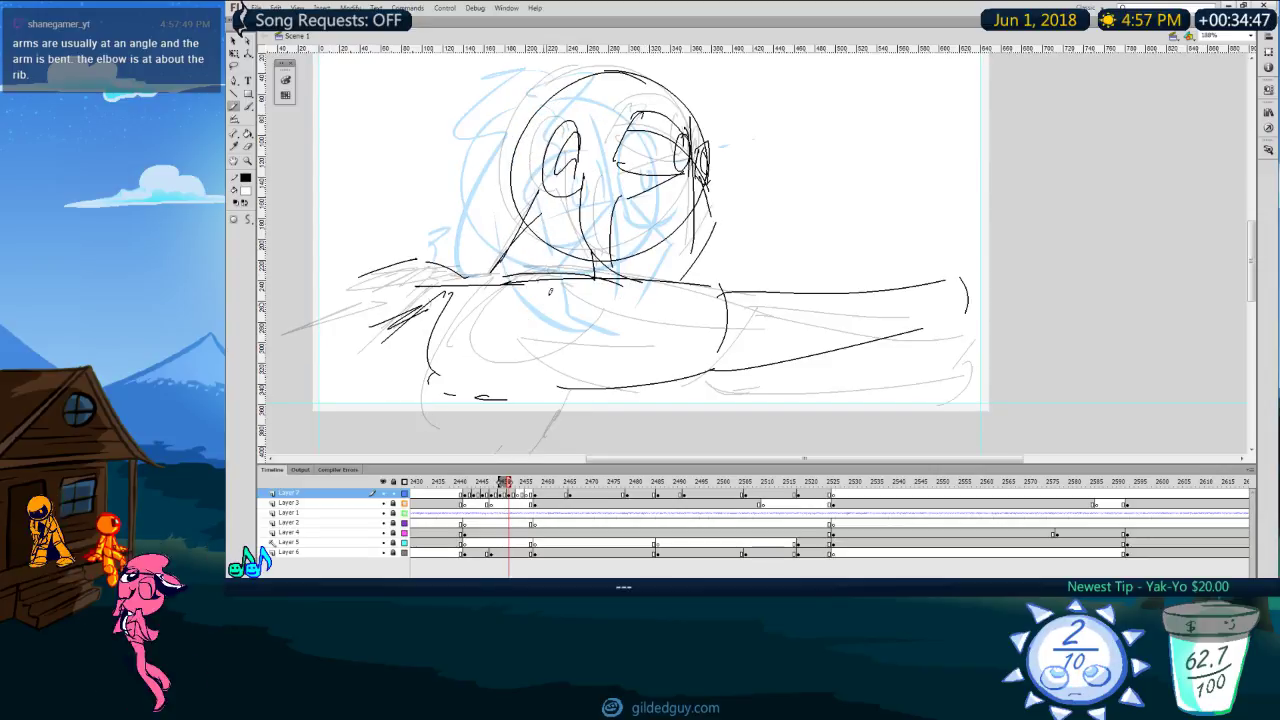
{"action": "left_click_drag", "start_coordinate": [556, 200], "coordinate": [594, 279]}
{"action": "left_click_drag", "start_coordinate": [492, 238], "coordinate": [481, 269]}
{"action": "key", "text": "comma"}
{"action": "key", "text": "period"}
{"action": "key", "text": "comma"}
{"action": "key", "text": "period"}
Step: Add the torso's side line below the arm and the trailing arm's outlines beyond the canvas edge
{"action": "key", "text": "period"}
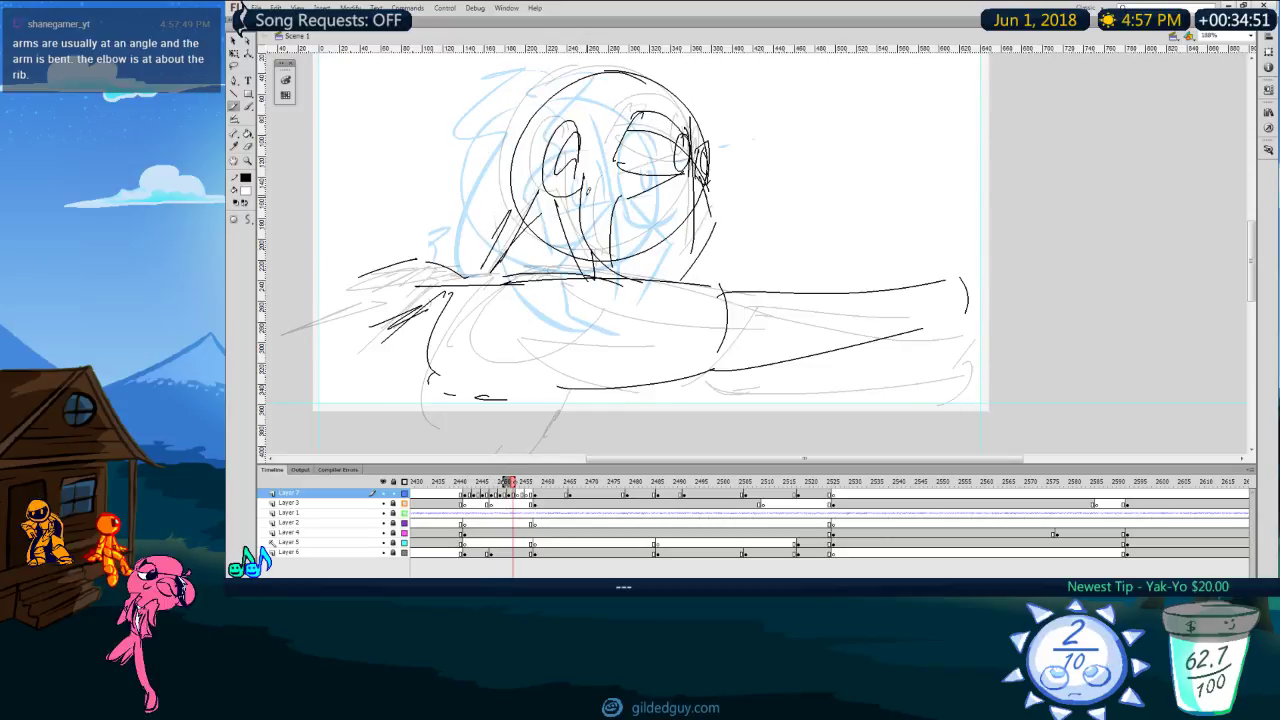
{"action": "left_click_drag", "start_coordinate": [570, 391], "coordinate": [541, 445]}
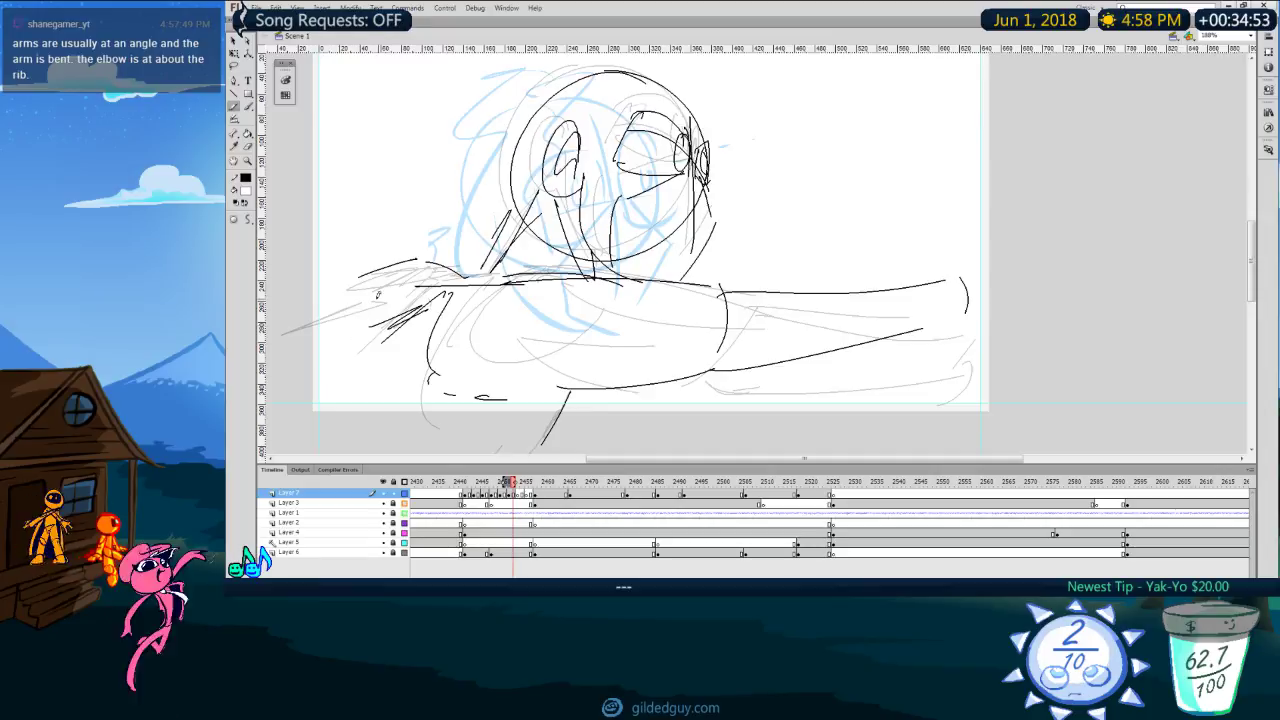
{"action": "left_click_drag", "start_coordinate": [328, 390], "coordinate": [309, 418]}
{"action": "mouse_move", "coordinate": [358, 301]}
{"action": "left_mouse_down"}
{"action": "mouse_move", "coordinate": [327, 292]}
{"action": "mouse_move", "coordinate": [268, 350]}
{"action": "left_mouse_up"}
{"action": "left_click_drag", "start_coordinate": [308, 336], "coordinate": [268, 352]}
{"action": "key", "text": "."}
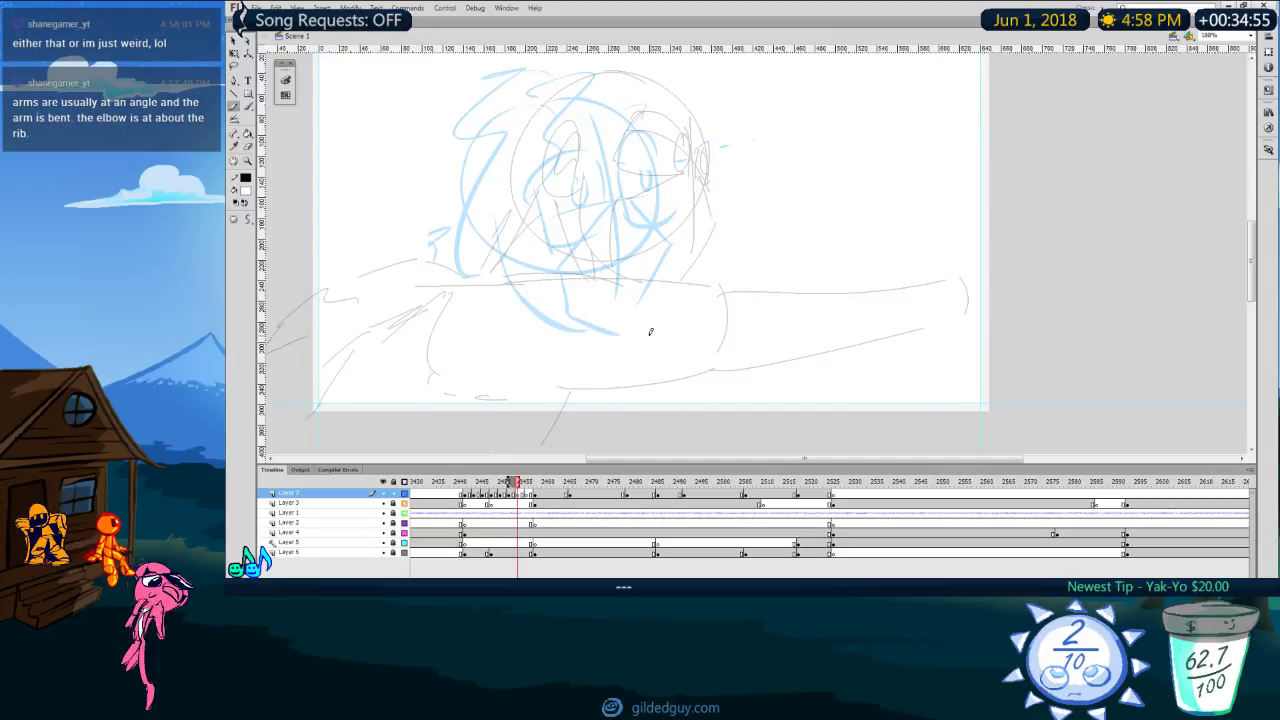
{"action": "key", "text": "comma"}
{"action": "key", "text": "comma"}
{"action": "key", "text": "period"}
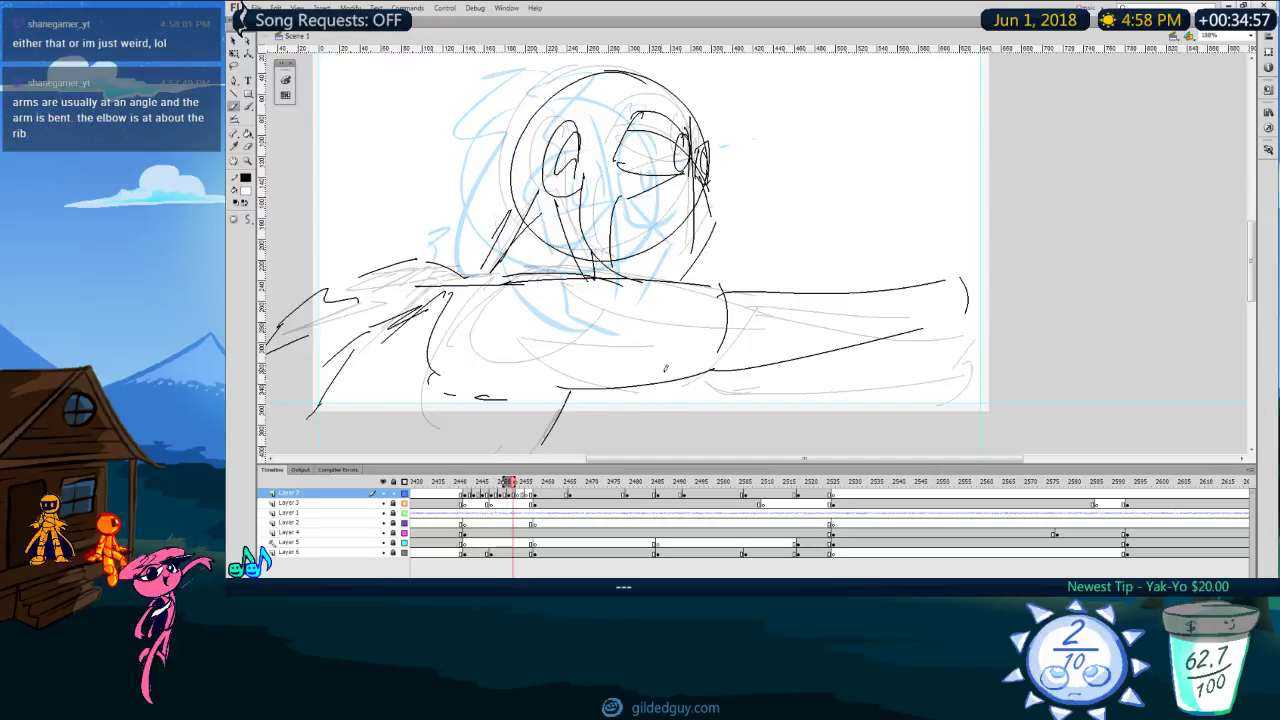
Step: Draw the next pose's upper arm at frame 2453 with its top edge, elbow end and underside
{"action": "key", "text": "period"}
{"action": "left_click_drag", "start_coordinate": [545, 285], "coordinate": [721, 297]}
{"action": "left_click_drag", "start_coordinate": [723, 294], "coordinate": [720, 379]}
{"action": "left_click_drag", "start_coordinate": [528, 375], "coordinate": [719, 380]}
{"action": "key", "text": "comma"}
{"action": "key", "text": "comma"}
{"action": "key", "text": "period"}
{"action": "key", "text": "period"}
Step: Extend the frame 2453 arm with the forearm's upper edge and tapering underside, comparing with the previous pose
{"action": "left_click_drag", "start_coordinate": [735, 303], "coordinate": [945, 291]}
{"action": "mouse_move", "coordinate": [950, 291]}
{"action": "left_mouse_down"}
{"action": "mouse_move", "coordinate": [957, 335]}
{"action": "mouse_move", "coordinate": [727, 379]}
{"action": "left_mouse_up"}
{"action": "key", "text": "comma"}
{"action": "key", "text": "period"}
Step: Sketch the far shoulder line, the trailing arm and the torso's side on the frame 2453 pose
{"action": "left_click_drag", "start_coordinate": [531, 271], "coordinate": [475, 281]}
{"action": "mouse_move", "coordinate": [447, 282]}
{"action": "left_mouse_down"}
{"action": "mouse_move", "coordinate": [358, 273]}
{"action": "mouse_move", "coordinate": [294, 326]}
{"action": "left_mouse_up"}
{"action": "mouse_move", "coordinate": [316, 349]}
{"action": "left_mouse_down"}
{"action": "mouse_move", "coordinate": [378, 305]}
{"action": "mouse_move", "coordinate": [386, 363]}
{"action": "left_mouse_up"}
{"action": "left_click_drag", "start_coordinate": [431, 333], "coordinate": [418, 360]}
{"action": "key", "text": "comma"}
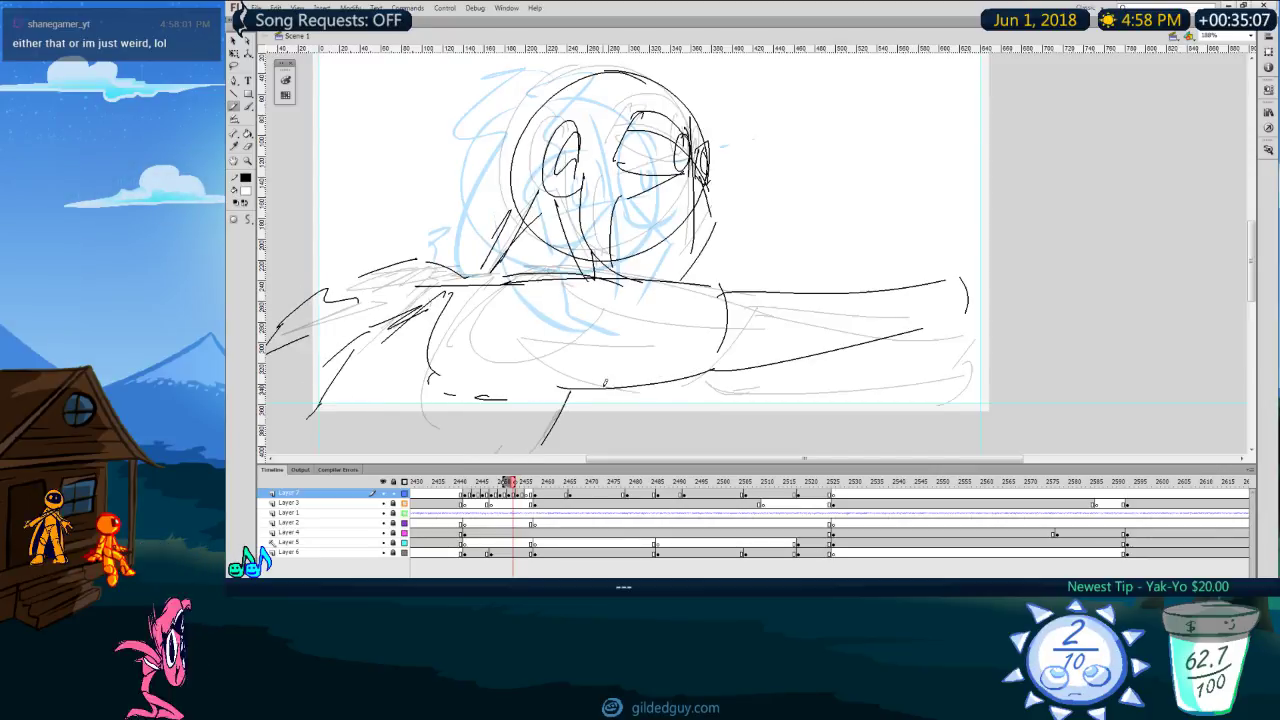
Step: Flip between the frame 2451 and 2453 poses to compare their shoulder and arm positions
{"action": "key", "text": "period"}
{"action": "key", "text": "comma"}
{"action": "key", "text": "period"}
{"action": "key", "text": "comma"}
{"action": "key", "text": "period"}
{"action": "key", "text": "period"}
{"action": "key", "text": "period"}
{"action": "key", "text": "period"}
{"action": "key", "text": "period"}
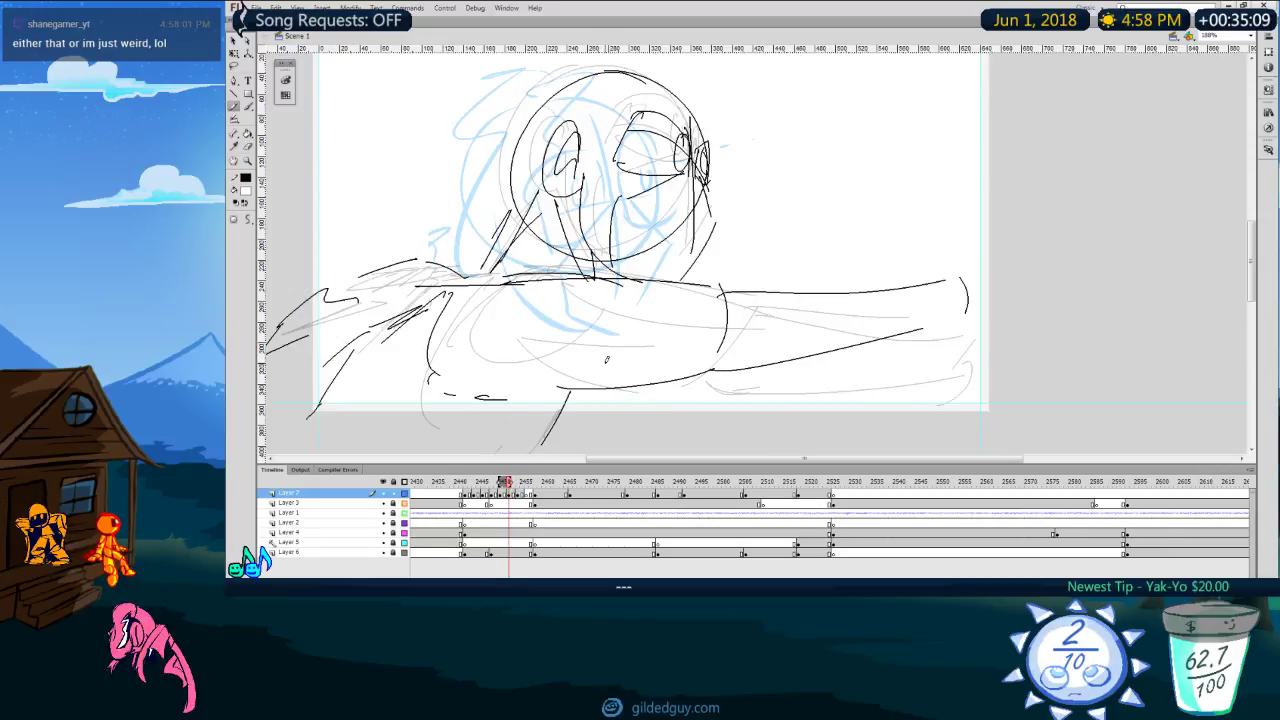
Step: Scrub along the timeline and play back the rough poses to check the arm motion
{"action": "key", "text": "period"}
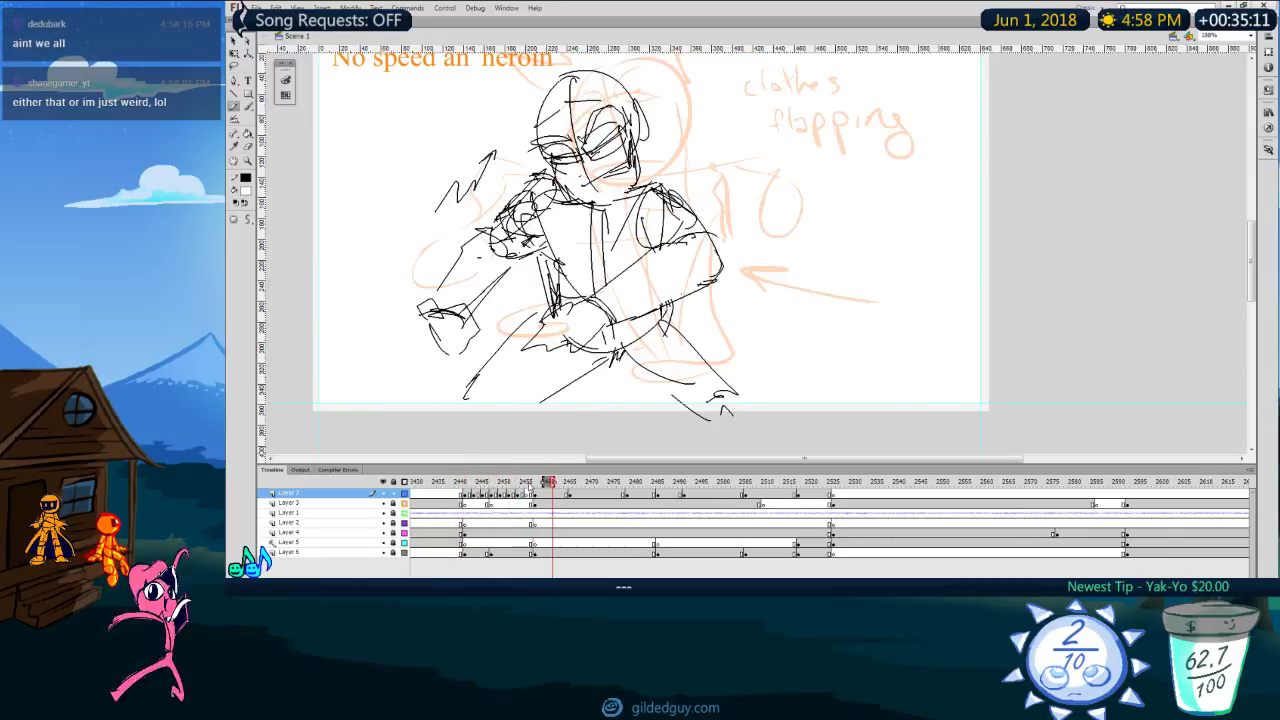
{"action": "left_click_drag", "start_coordinate": [533, 483], "coordinate": [402, 520]}
{"action": "key", "text": "Return"}
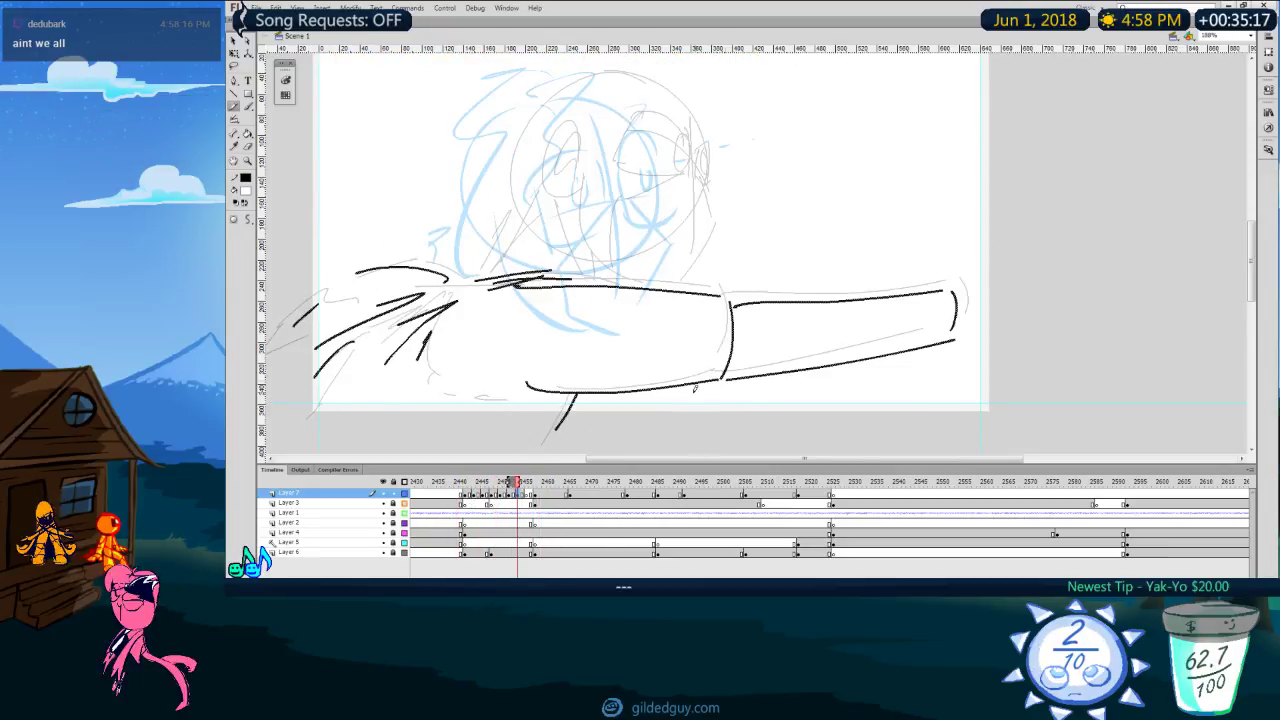
Step: Draw the upper arm, its elbow end and the crossing torso lines for the frame 2455 pose on Layer 7
{"action": "mouse_move", "coordinate": [494, 300]}
{"action": "left_mouse_down"}
{"action": "mouse_move", "coordinate": [650, 320]}
{"action": "mouse_move", "coordinate": [684, 402]}
{"action": "left_mouse_up"}
{"action": "left_click_drag", "start_coordinate": [670, 408], "coordinate": [662, 422]}
{"action": "left_click_drag", "start_coordinate": [493, 371], "coordinate": [652, 440]}
{"action": "left_click_drag", "start_coordinate": [545, 420], "coordinate": [655, 397]}
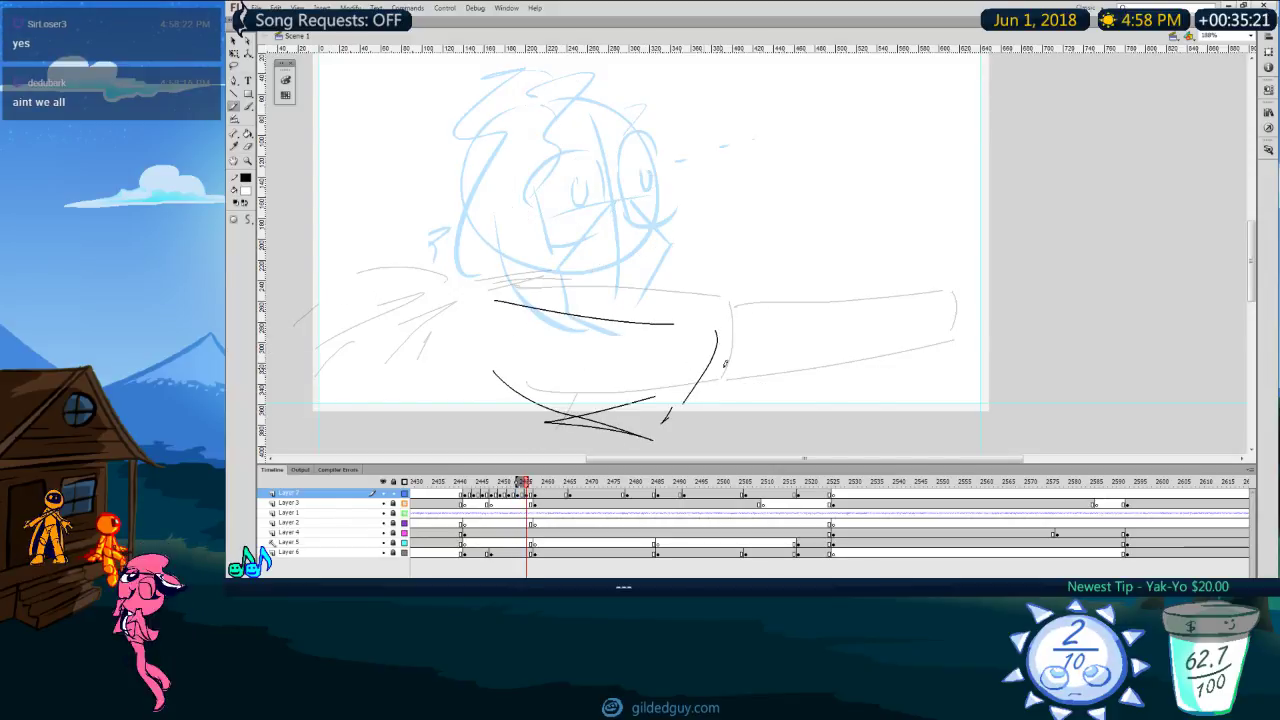
Step: Extend the frame 2455 arm with the forearm's upper edge and curved underside, comparing with the frame 2453 pose
{"action": "left_click_drag", "start_coordinate": [712, 355], "coordinate": [870, 333]}
{"action": "mouse_move", "coordinate": [694, 430]}
{"action": "left_mouse_down"}
{"action": "mouse_move", "coordinate": [869, 383]}
{"action": "mouse_move", "coordinate": [750, 434]}
{"action": "mouse_move", "coordinate": [912, 358]}
{"action": "left_mouse_up"}
{"action": "key", "text": "ctrl+z"}
{"action": "key", "text": "comma"}
{"action": "key", "text": "period"}
{"action": "key", "text": "comma"}
{"action": "key", "text": "period"}
Step: Sketch the far shoulder and trailing arm on the frame 2455 pose, erasing and redrawing the shoulder's top line
{"action": "left_click_drag", "start_coordinate": [417, 337], "coordinate": [476, 312]}
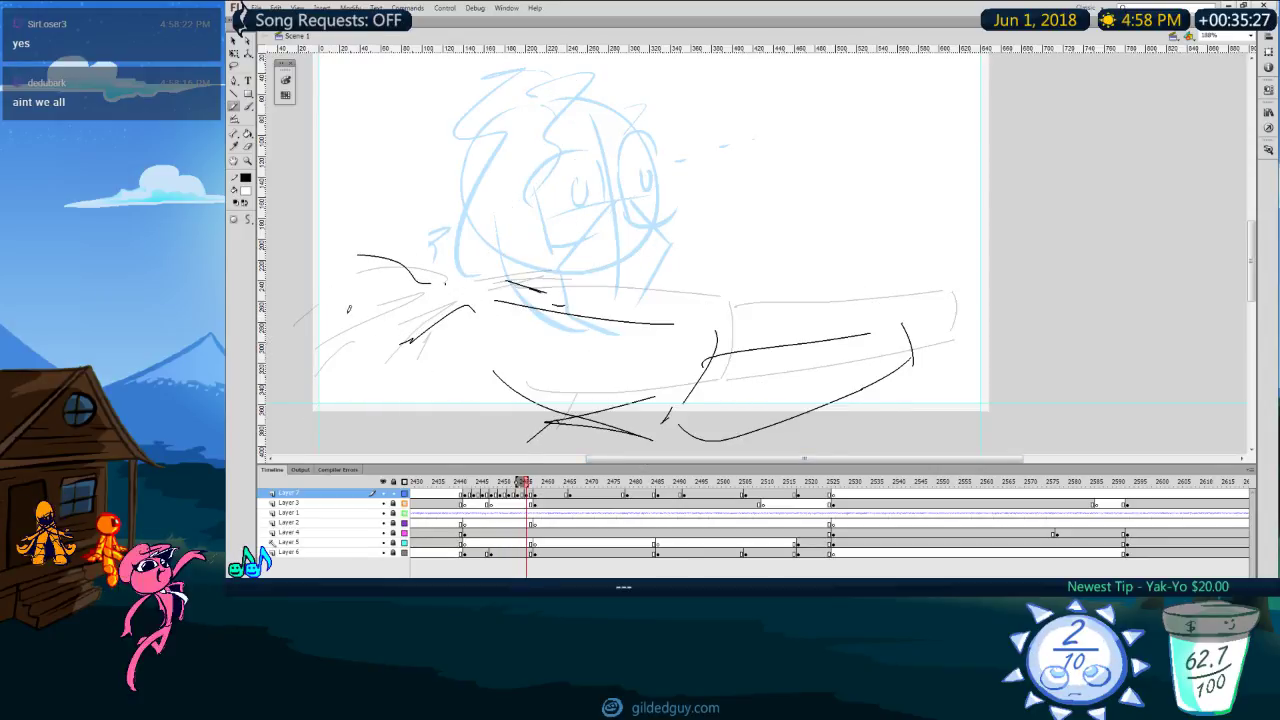
{"action": "key", "text": "e"}
{"action": "mouse_move", "coordinate": [410, 276]}
{"action": "left_mouse_down"}
{"action": "mouse_move", "coordinate": [374, 263]}
{"action": "mouse_move", "coordinate": [311, 271]}
{"action": "left_mouse_up"}
{"action": "key", "text": "y"}
{"action": "left_click_drag", "start_coordinate": [298, 292], "coordinate": [390, 276]}
{"action": "key", "text": "comma"}
{"action": "key", "text": "period"}
Step: Step back and forth through the frames around the new arm poses to examine how the motion flows
{"action": "key", "text": "comma"}
{"action": "key", "text": "comma"}
{"action": "key", "text": "comma"}
{"action": "key", "text": "comma"}
{"action": "key", "text": "comma"}
{"action": "key", "text": "comma"}
{"action": "key", "text": "comma"}
{"action": "key", "text": "comma"}
{"action": "key", "text": "comma"}
{"action": "key", "text": "comma"}
{"action": "key", "text": "comma"}
{"action": "key", "text": "comma"}
{"action": "key", "text": "comma"}
{"action": "key", "text": "comma"}
{"action": "key", "text": "comma"}
{"action": "key", "text": "comma"}
{"action": "key", "text": "comma"}
{"action": "key", "text": "comma"}
{"action": "key", "text": "comma"}
{"action": "key", "text": "comma"}
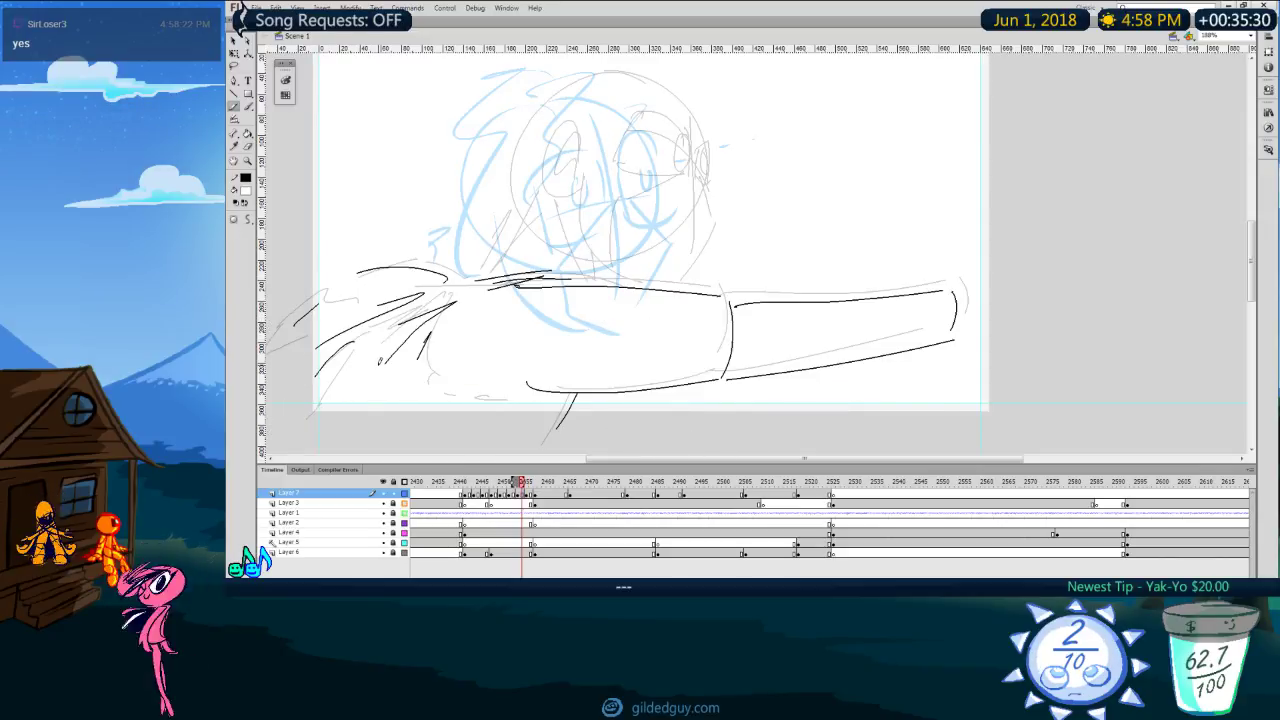
{"action": "key", "text": "period"}
{"action": "key", "text": "period"}
{"action": "key", "text": "period"}
{"action": "key", "text": "period"}
{"action": "key", "text": "period"}
{"action": "key", "text": "period"}
{"action": "key", "text": "period"}
{"action": "key", "text": "period"}
{"action": "key", "text": "period"}
{"action": "key", "text": "period"}
{"action": "key", "text": "period"}
{"action": "key", "text": "period"}
{"action": "key", "text": "period"}
{"action": "key", "text": "period"}
{"action": "key", "text": "period"}
{"action": "key", "text": "period"}
{"action": "key", "text": "period"}
{"action": "key", "text": "period"}
{"action": "key", "text": "period"}
{"action": "key", "text": "period"}
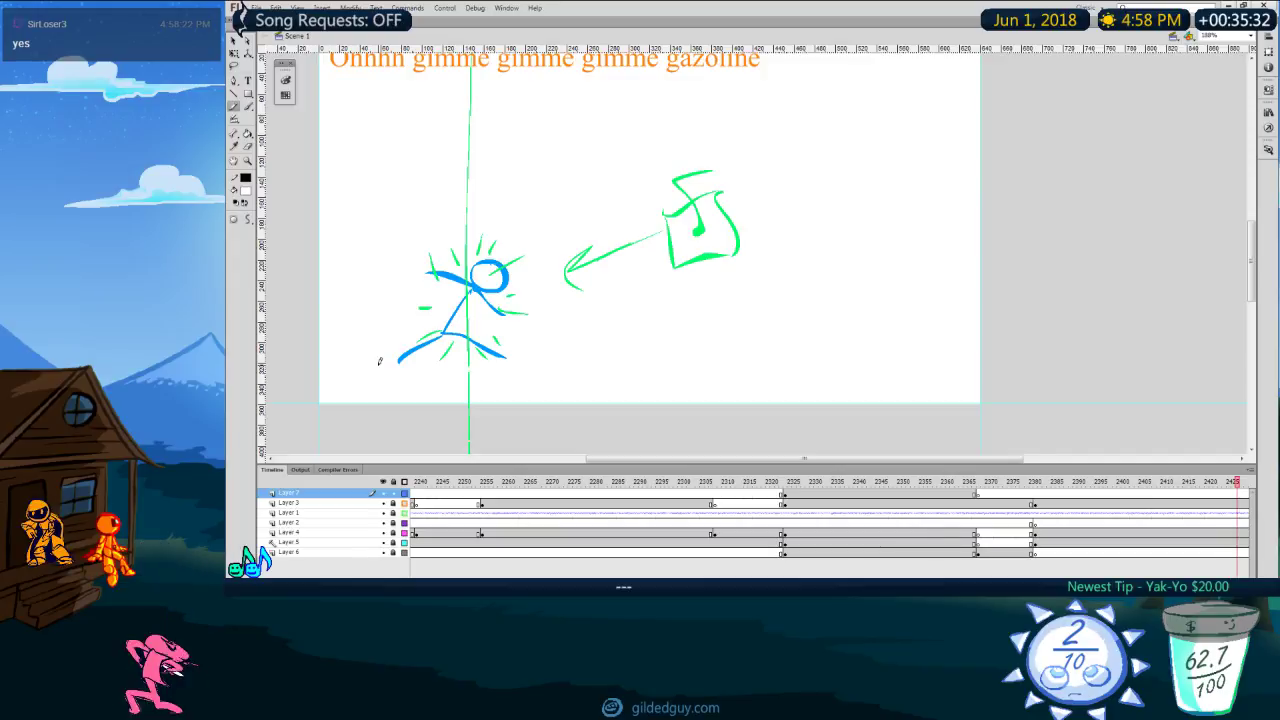
{"action": "key", "text": "comma"}
{"action": "key", "text": "comma"}
{"action": "key", "text": "comma"}
{"action": "key", "text": "comma"}
{"action": "key", "text": "comma"}
{"action": "key", "text": "comma"}
{"action": "key", "text": "comma"}
{"action": "key", "text": "comma"}
{"action": "key", "text": "comma"}
{"action": "key", "text": "comma"}
{"action": "key", "text": "comma"}
{"action": "key", "text": "comma"}
{"action": "key", "text": "comma"}
{"action": "key", "text": "comma"}
{"action": "key", "text": "comma"}
{"action": "key", "text": "comma"}
{"action": "key", "text": "comma"}
{"action": "key", "text": "comma"}
{"action": "key", "text": "comma"}
{"action": "key", "text": "comma"}
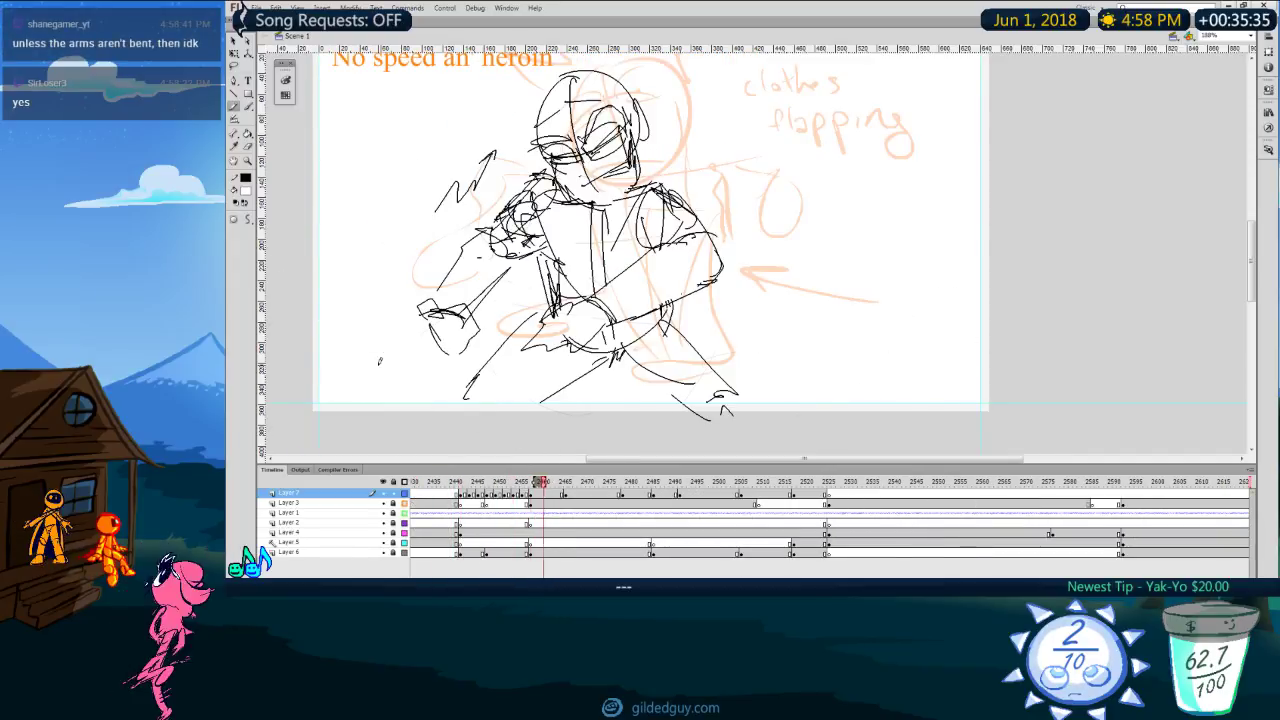
{"action": "key", "text": "period"}
{"action": "key", "text": "period"}
{"action": "key", "text": "period"}
{"action": "key", "text": "period"}
{"action": "key", "text": "period"}
{"action": "key", "text": "period"}
{"action": "key", "text": "period"}
{"action": "key", "text": "period"}
{"action": "key", "text": "period"}
{"action": "key", "text": "period"}
{"action": "key", "text": "period"}
{"action": "key", "text": "period"}
{"action": "key", "text": "period"}
{"action": "key", "text": "period"}
{"action": "key", "text": "period"}
{"action": "key", "text": "period"}
{"action": "key", "text": "period"}
{"action": "key", "text": "period"}
{"action": "key", "text": "period"}
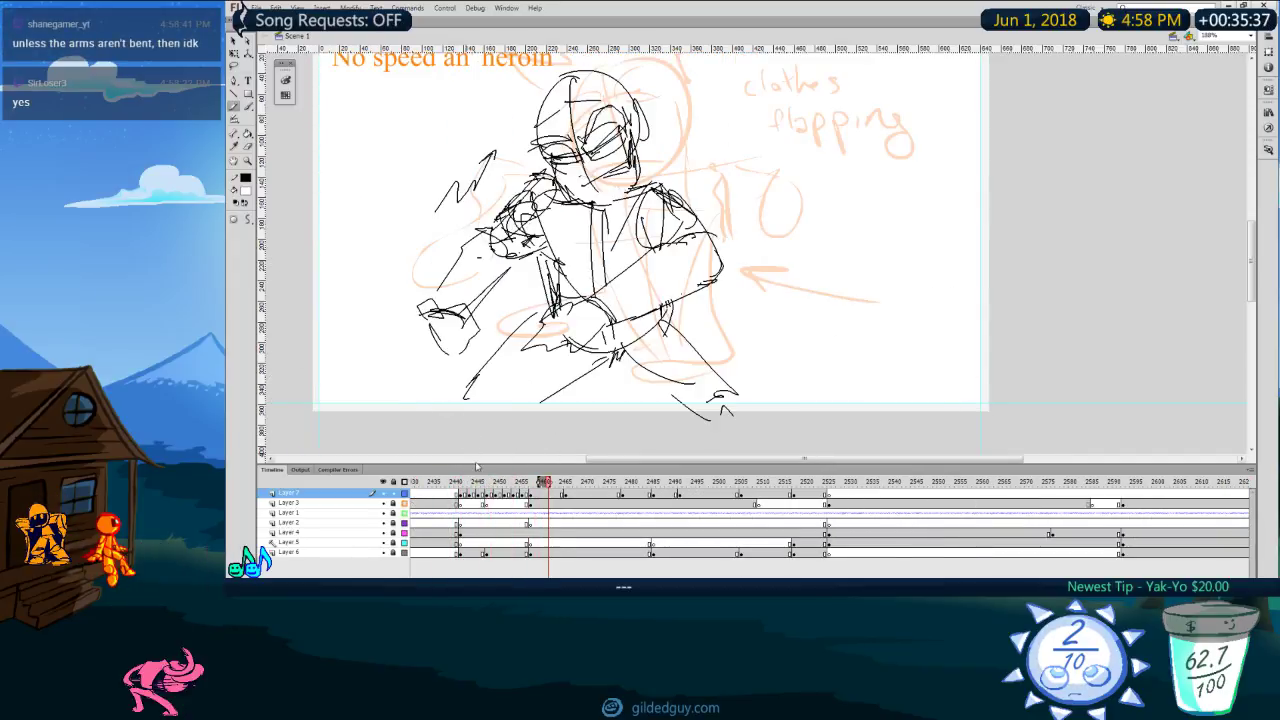
Step: Play back the animation from just before frame 2440 to review the close-up head and arm poses
{"action": "left_click", "coordinate": [448, 486]}
{"action": "key", "text": "Return"}
{"action": "key", "text": "Return"}
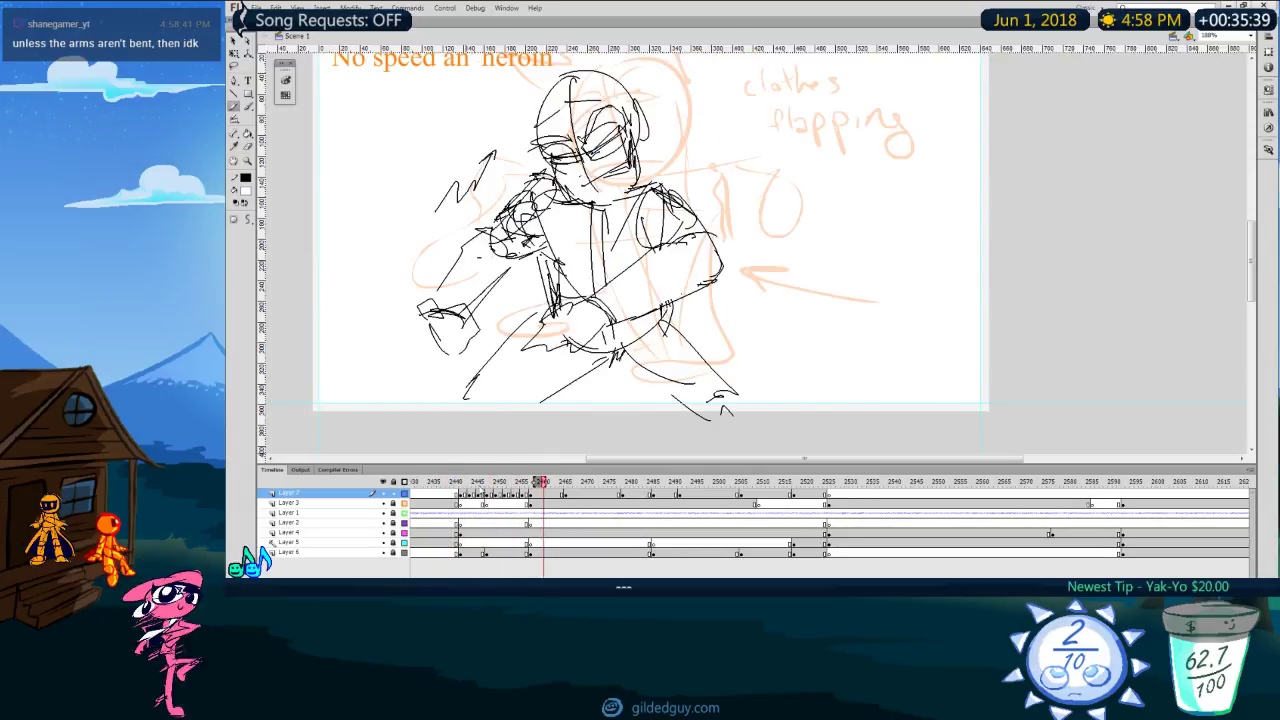
{"action": "left_click", "coordinate": [448, 486]}
{"action": "key", "text": "Return"}
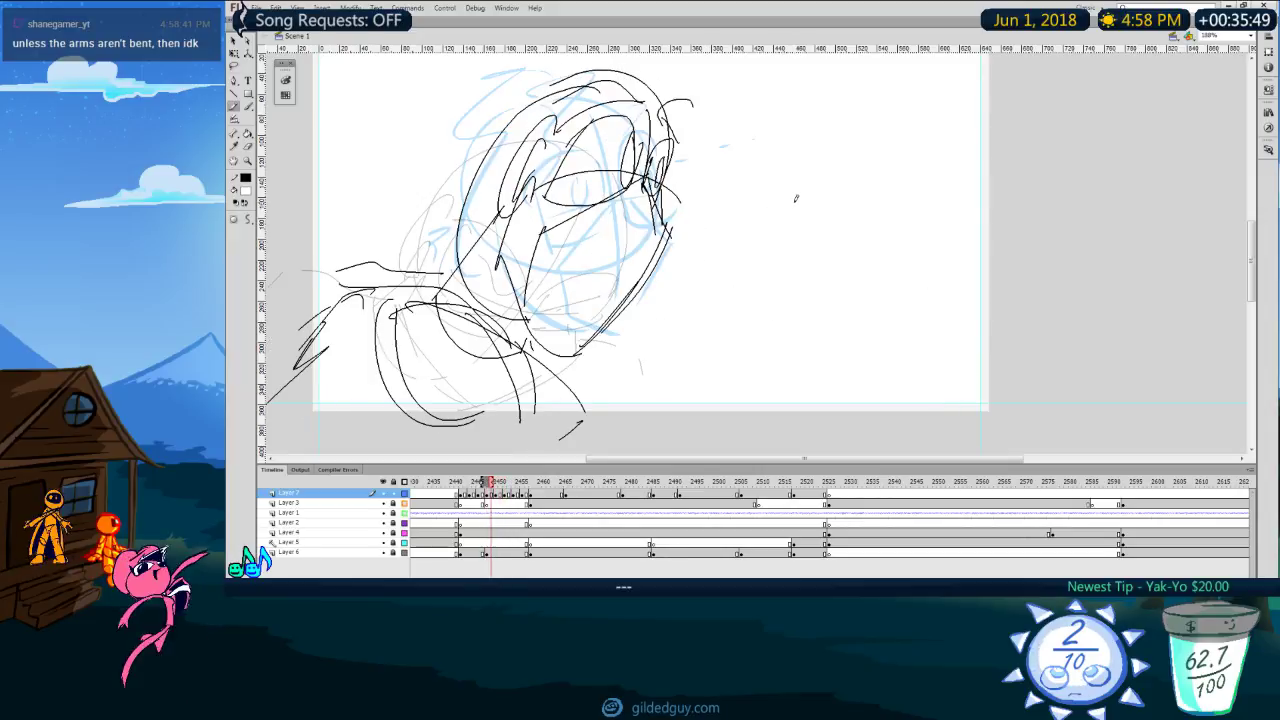
Step: Sketch the face line, eye shapes and ear inside the frame 2453 head circle, comparing with the frame 2451 head
{"action": "key", "text": "l"}
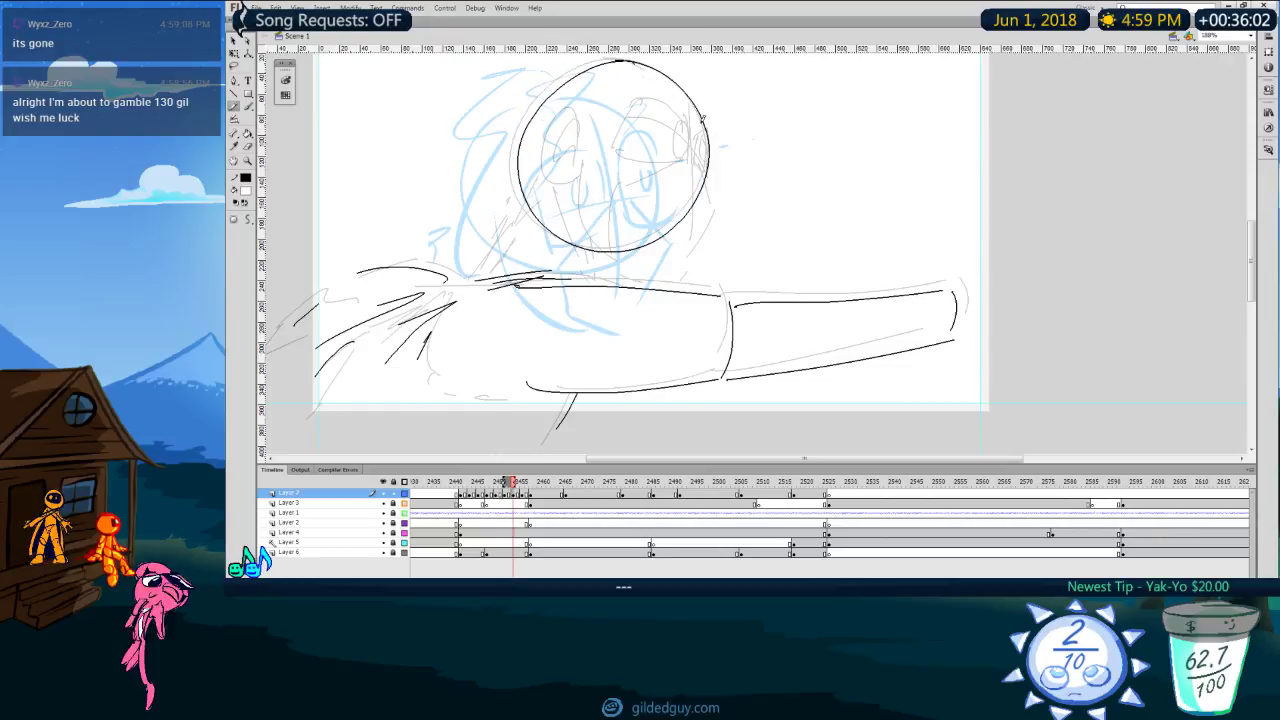
{"action": "left_click_drag", "start_coordinate": [694, 112], "coordinate": [686, 238]}
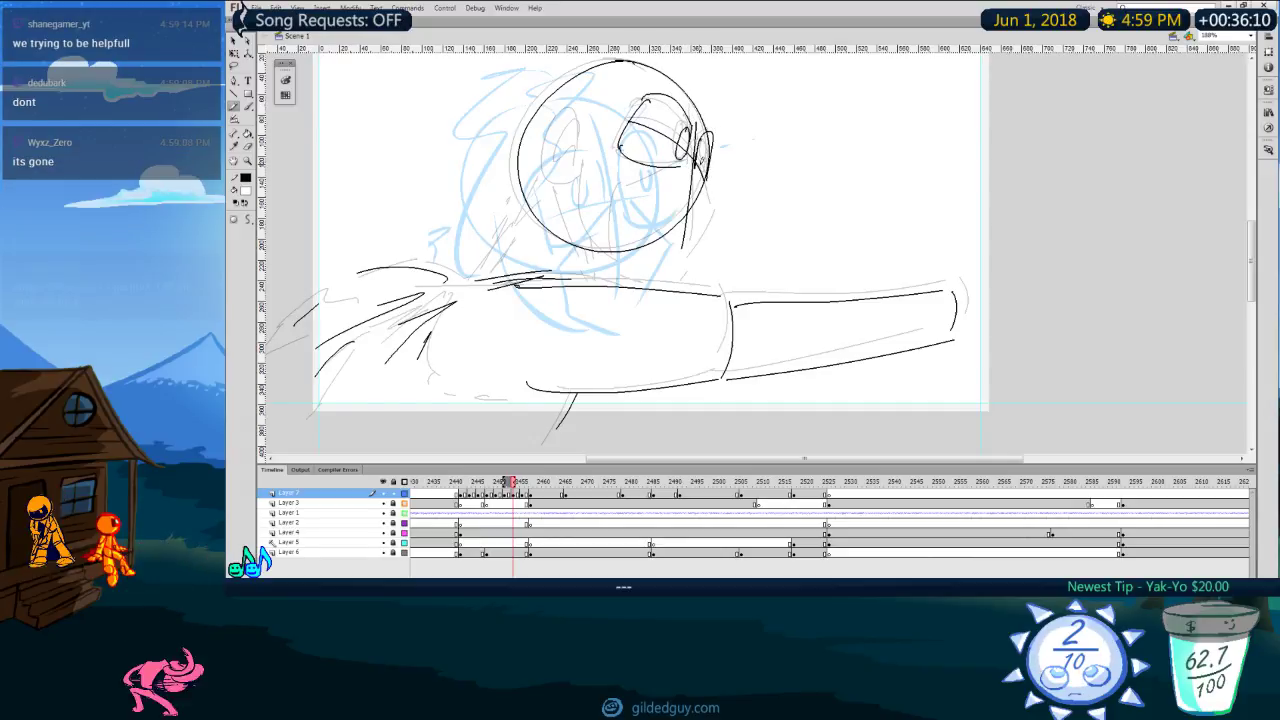
{"action": "key", "text": "comma"}
{"action": "key", "text": "period"}
{"action": "mouse_move", "coordinate": [547, 165]}
{"action": "left_mouse_down"}
{"action": "mouse_move", "coordinate": [588, 120]}
{"action": "mouse_move", "coordinate": [558, 173]}
{"action": "left_mouse_up"}
{"action": "key", "text": "ctrl+z"}
{"action": "key", "text": "comma"}
{"action": "key", "text": "period"}
{"action": "key", "text": "comma"}
{"action": "key", "text": "period"}
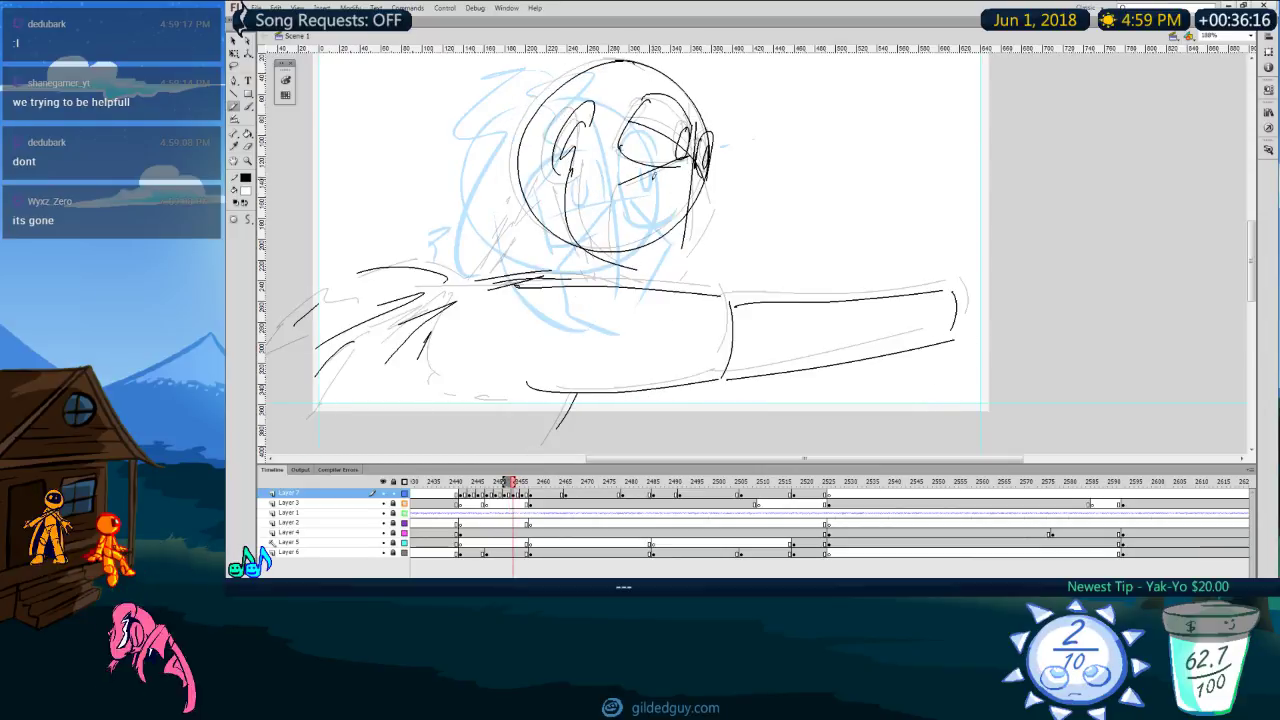
Step: Redraw the near cheek line running from the eye diagonally inward and down to the chin on the frame 2453 head
{"action": "left_click_drag", "start_coordinate": [692, 150], "coordinate": [598, 268]}
{"action": "key", "text": "ctrl+z"}
{"action": "left_click", "coordinate": [656, 174], "text": "ctrl"}
{"action": "key", "text": "Delete"}
{"action": "left_click_drag", "start_coordinate": [690, 148], "coordinate": [620, 267]}
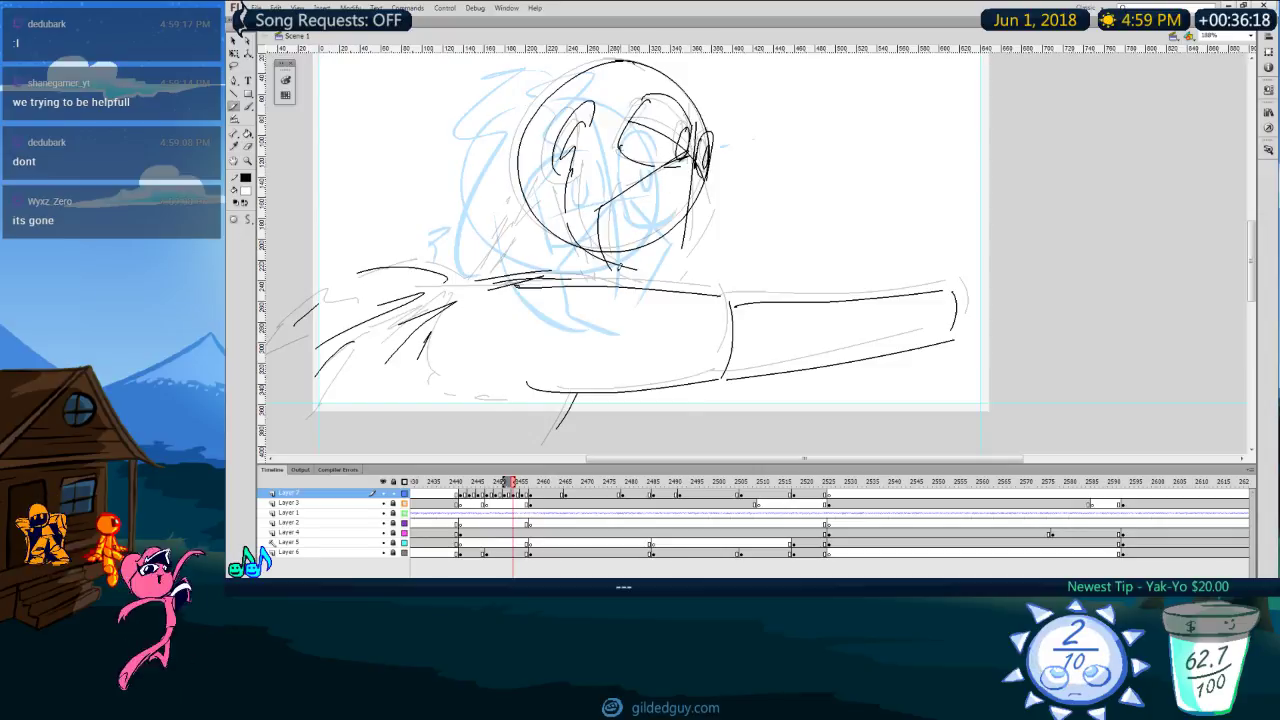
Step: Draw the outer jaw line down to the chin on the frame 2453 head, comparing with the previous pose
{"action": "key", "text": "comma"}
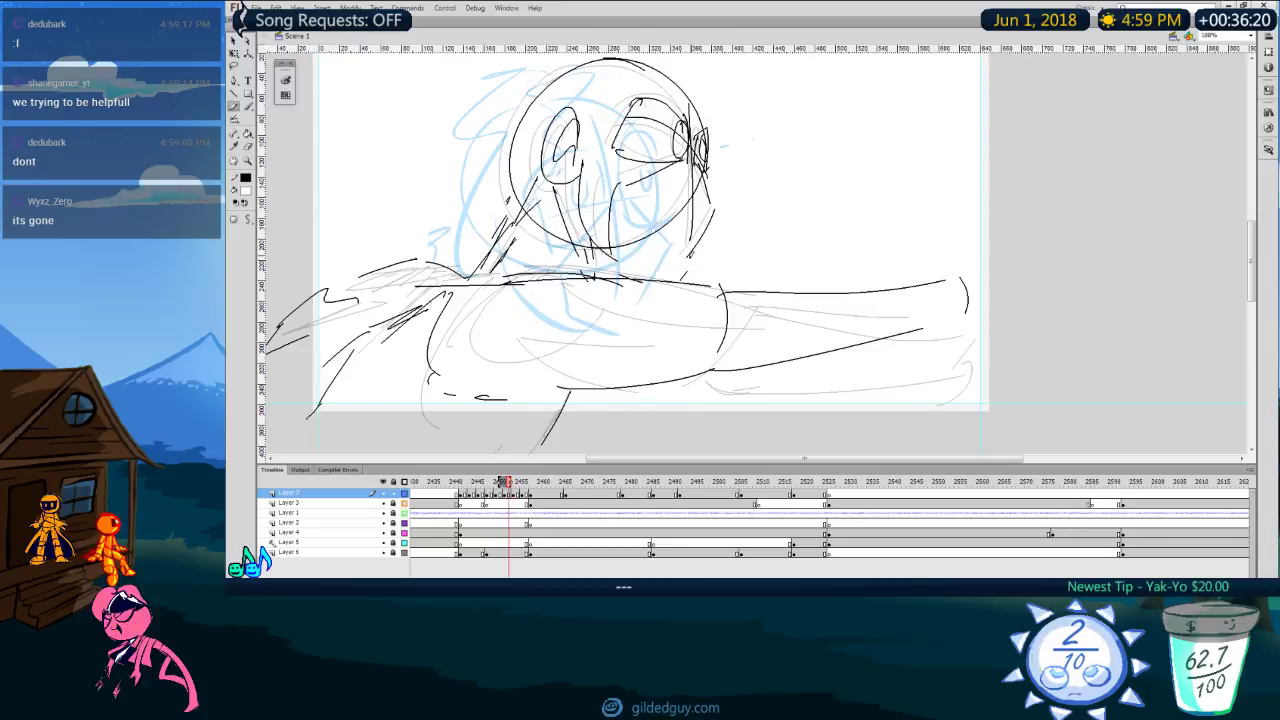
{"action": "key", "text": "period"}
{"action": "mouse_move", "coordinate": [726, 204]}
{"action": "left_mouse_down"}
{"action": "mouse_move", "coordinate": [656, 281]}
{"action": "mouse_move", "coordinate": [669, 279]}
{"action": "left_mouse_up"}
{"action": "key", "text": "comma"}
{"action": "key", "text": "period"}
{"action": "key", "text": "comma"}
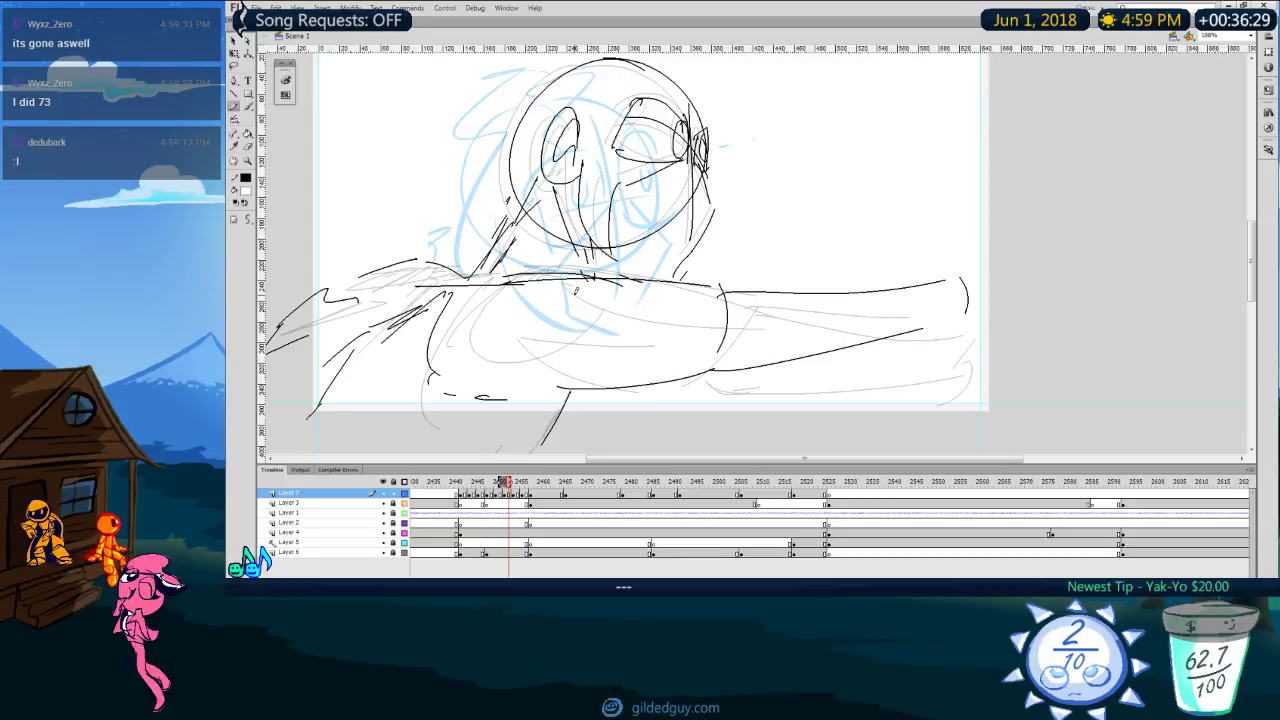
Step: Erase and redraw the lower part of the near cheek line on the frame 2453 head, checking neighbouring frames
{"action": "key", "text": "comma"}
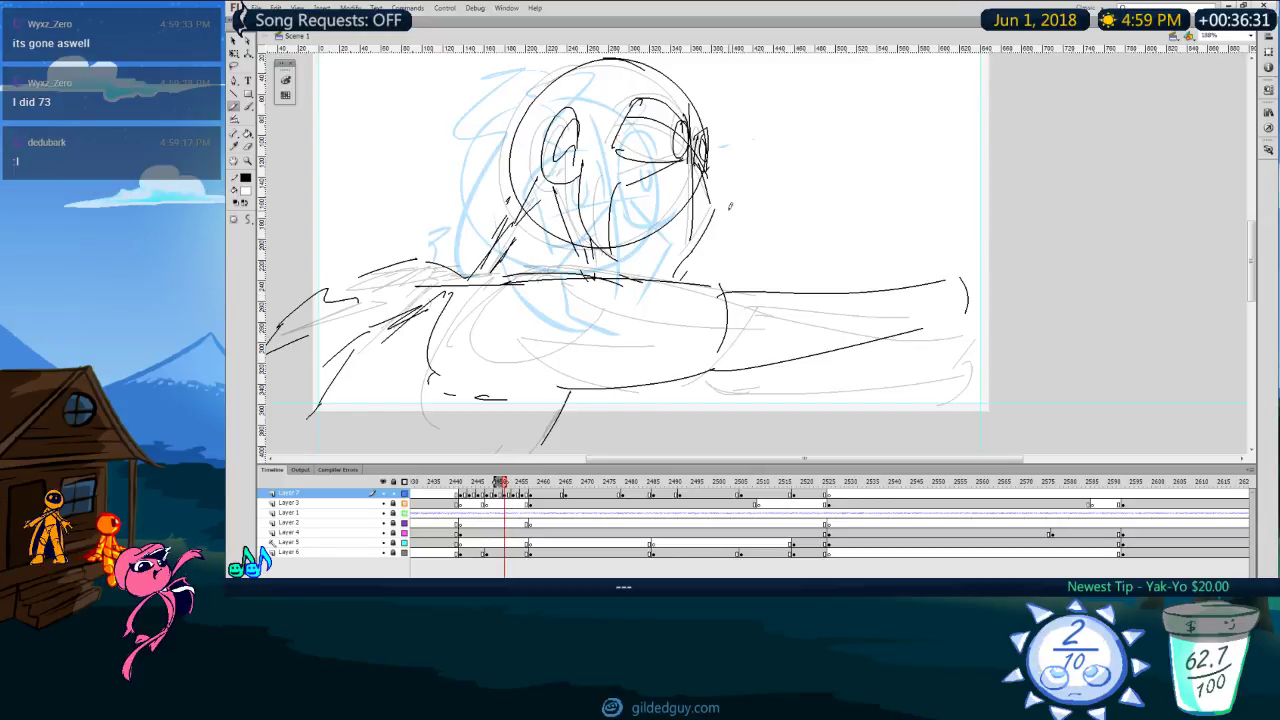
{"action": "key", "text": "period"}
{"action": "key", "text": "period"}
{"action": "key", "text": "period"}
{"action": "key", "text": "e"}
{"action": "left_click_drag", "start_coordinate": [600, 243], "coordinate": [616, 211]}
{"action": "key", "text": "y"}
{"action": "left_click_drag", "start_coordinate": [601, 268], "coordinate": [622, 190]}
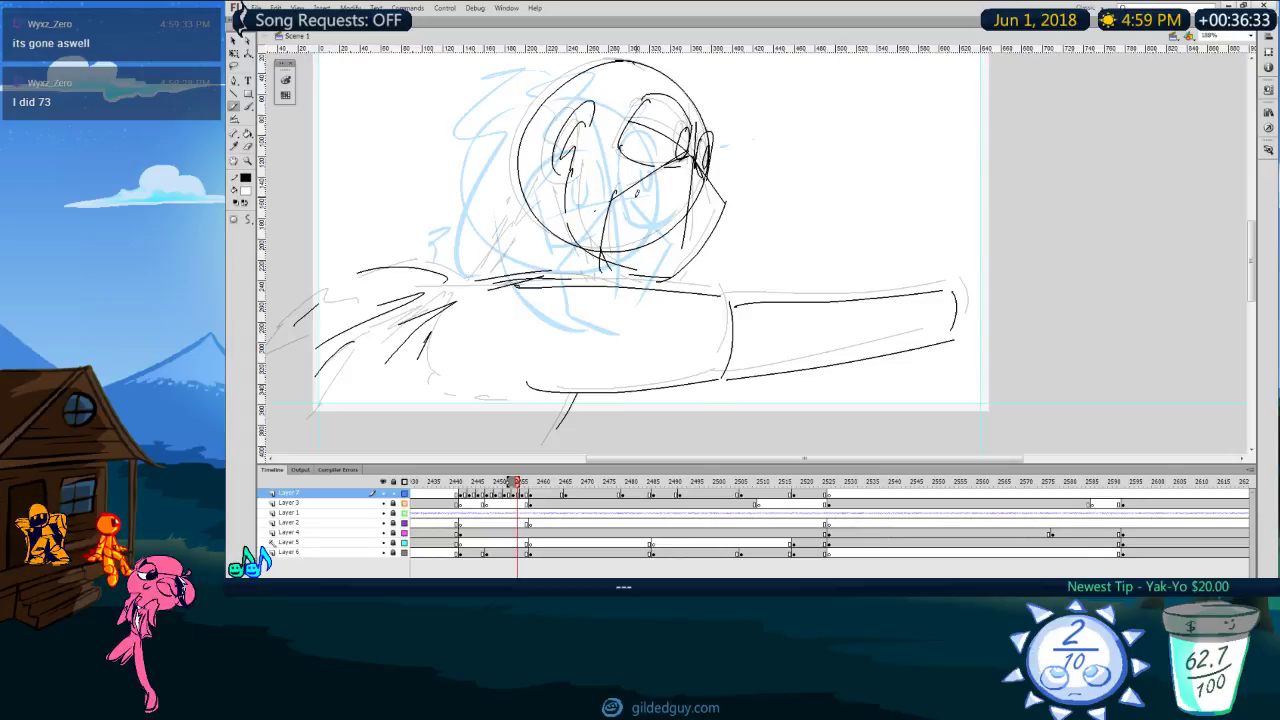
{"action": "key", "text": "period"}
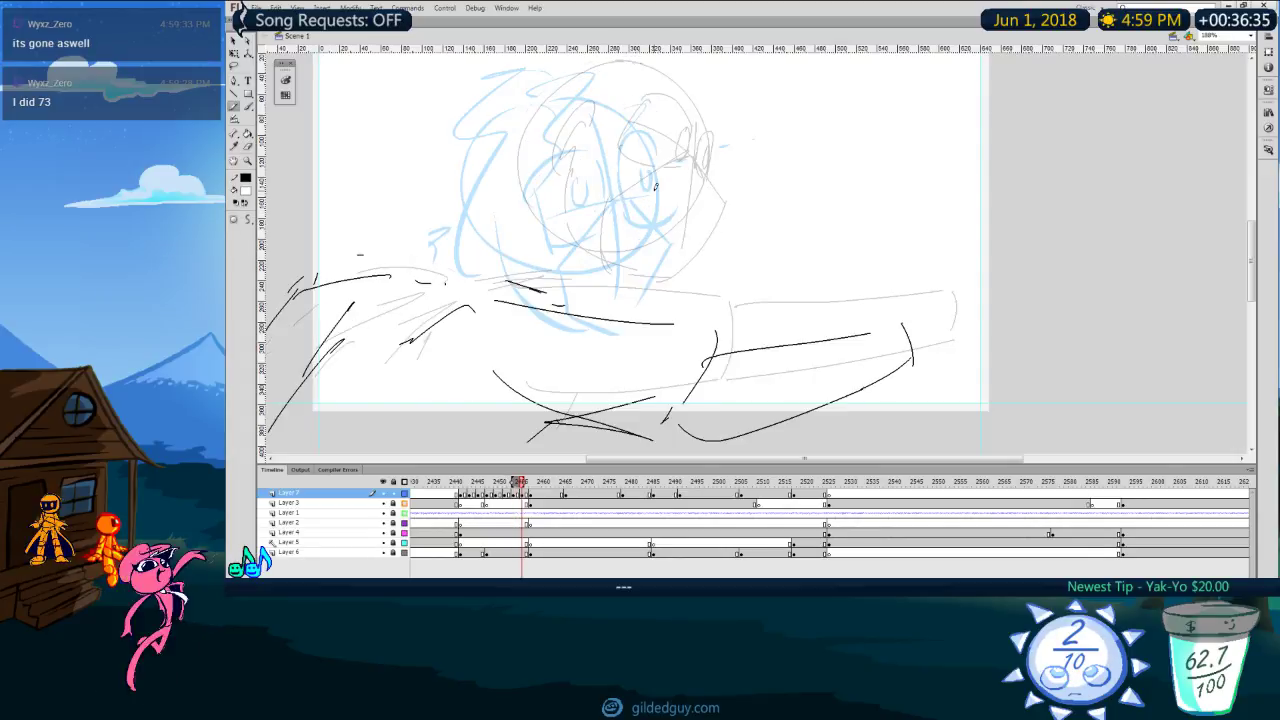
Step: Clean up the upper diagonal of the near cheek line on the frame 2453 head after comparing with earlier poses
{"action": "key", "text": "comma"}
{"action": "key", "text": "comma"}
{"action": "key", "text": "comma"}
{"action": "key", "text": "comma"}
{"action": "key", "text": "period"}
{"action": "key", "text": "period"}
{"action": "key", "text": "e"}
{"action": "left_click_drag", "start_coordinate": [609, 200], "coordinate": [647, 175]}
{"action": "key", "text": "y"}
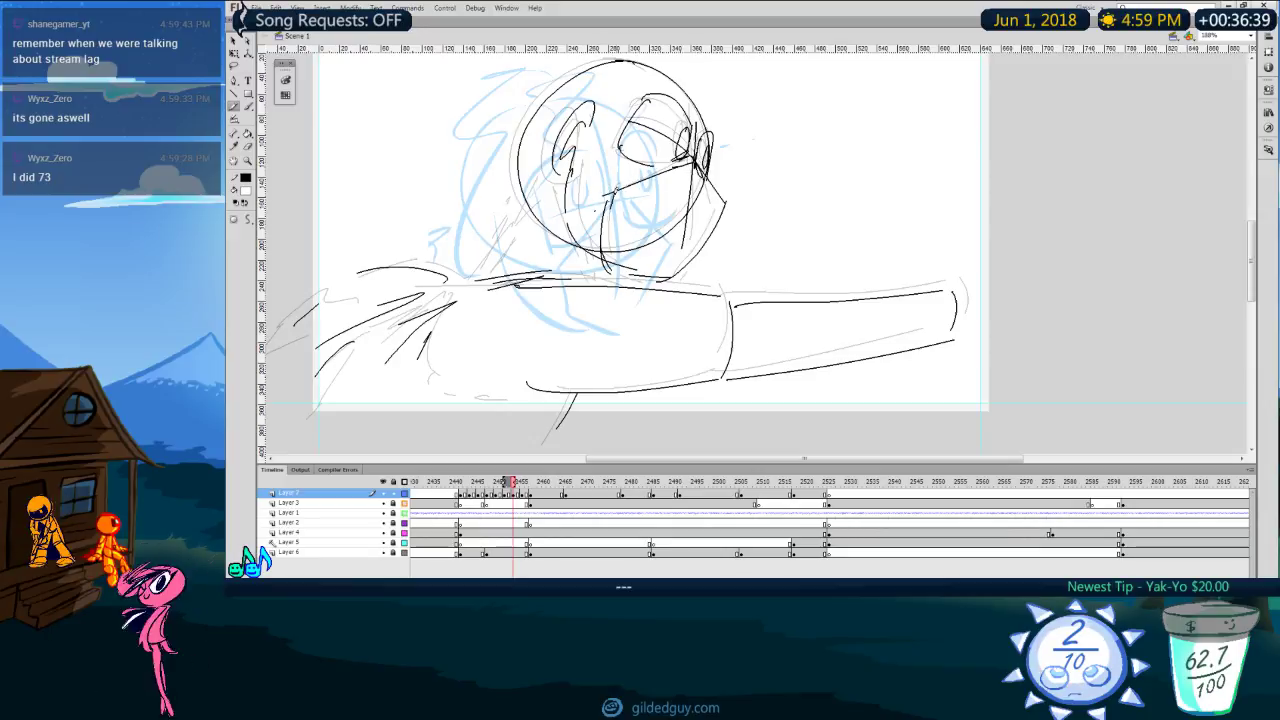
Step: Redraw the outer jaw line closer to the face on the frame 2453 head, comparing with the frame 2451 jaw
{"action": "key", "text": "b"}
{"action": "key", "text": "comma"}
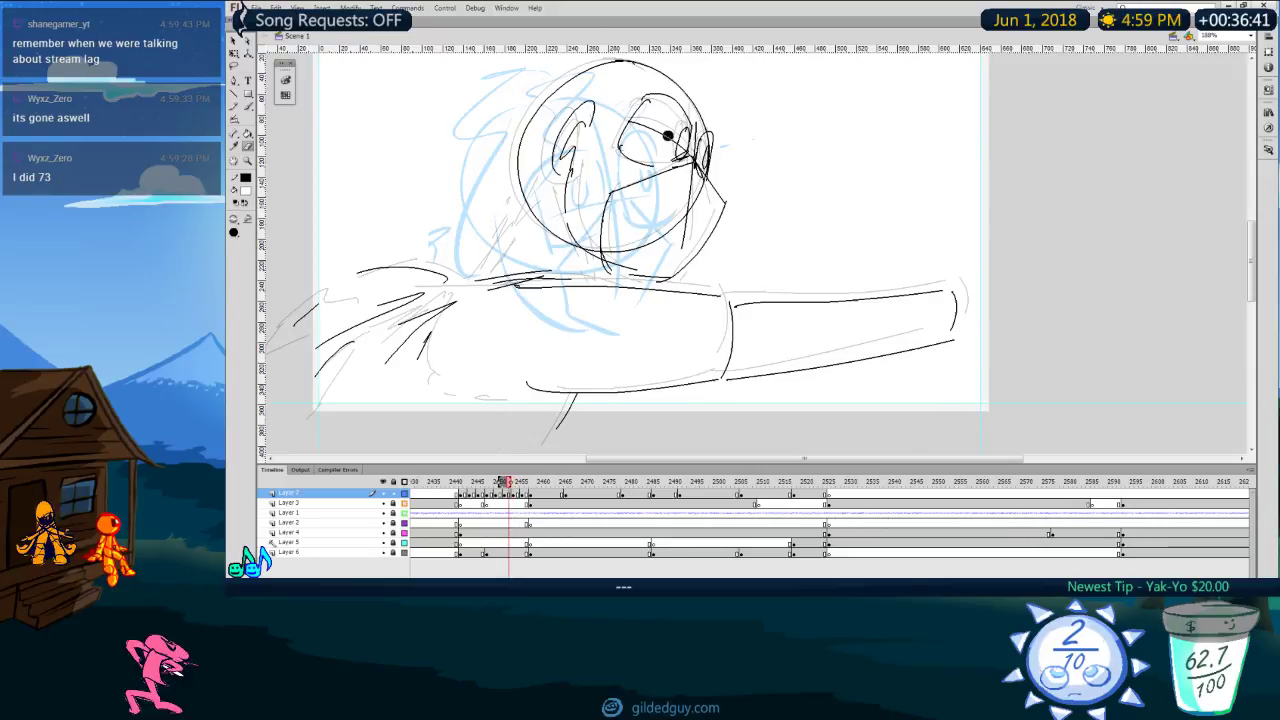
{"action": "key", "text": "period"}
{"action": "key", "text": "comma"}
{"action": "key", "text": "period"}
{"action": "key", "text": "comma"}
{"action": "key", "text": "comma"}
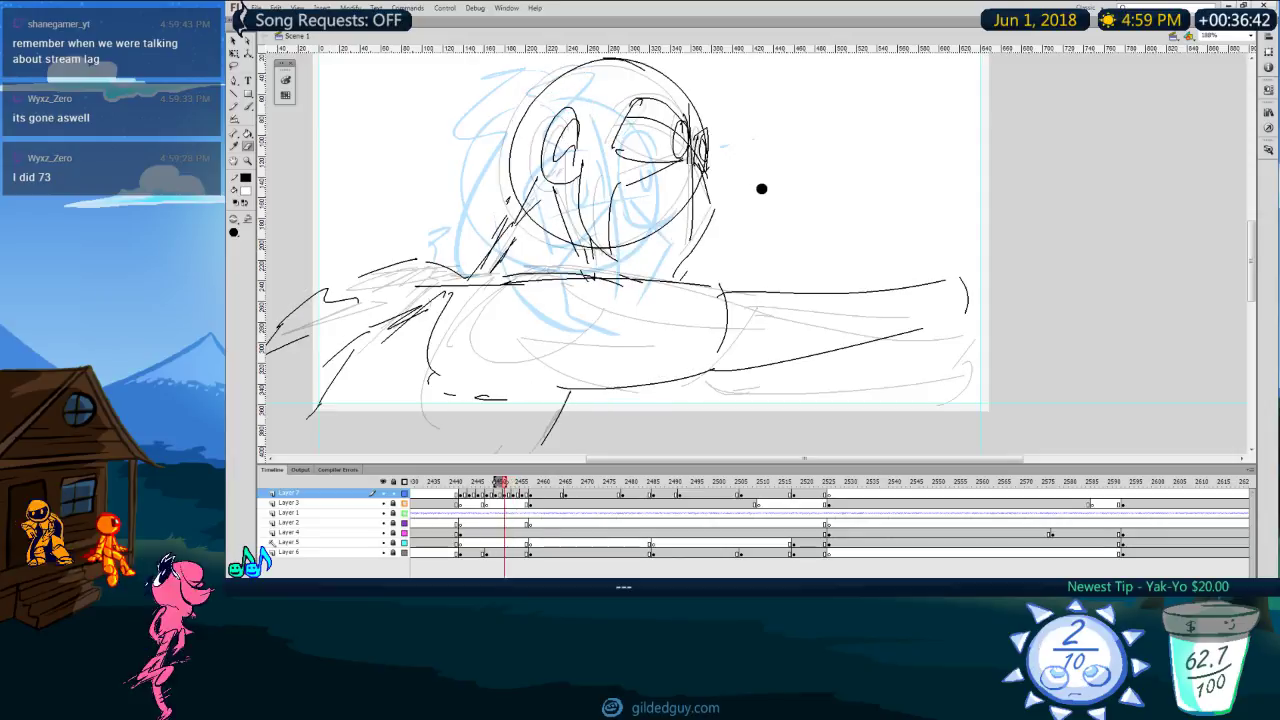
{"action": "key", "text": "period"}
{"action": "key", "text": "period"}
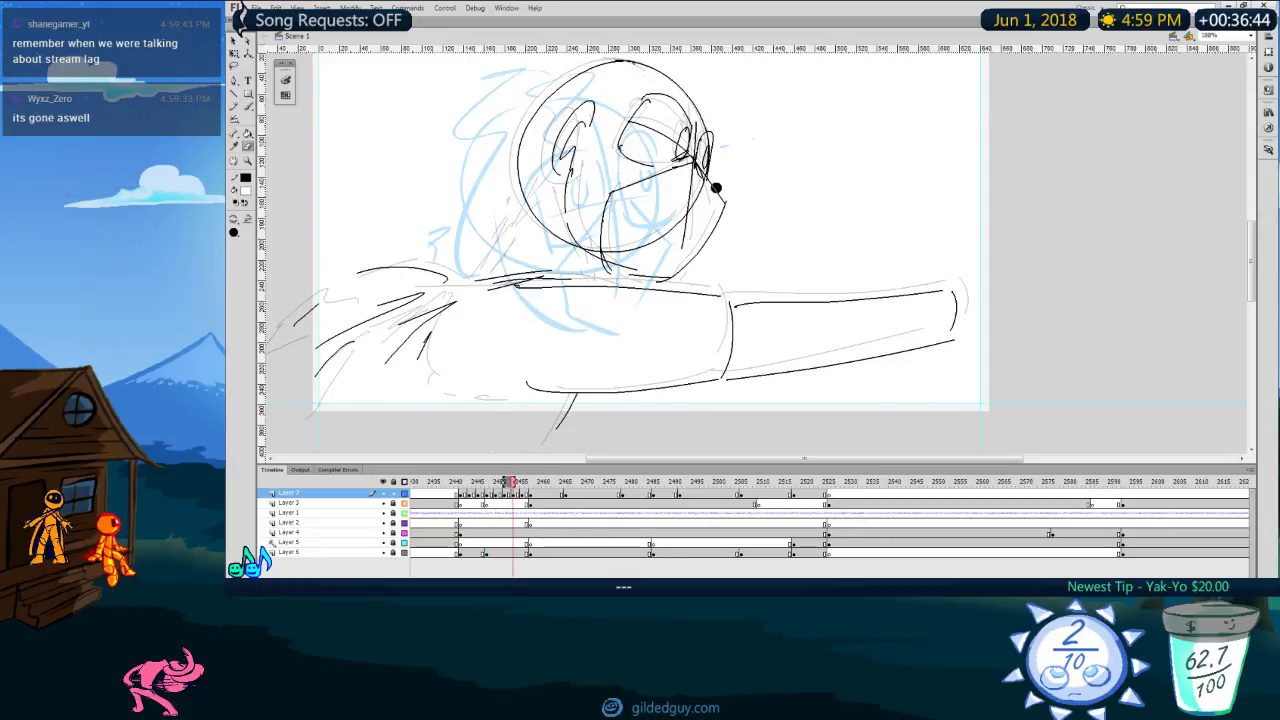
{"action": "mouse_move", "coordinate": [704, 170]}
{"action": "left_mouse_down"}
{"action": "mouse_move", "coordinate": [721, 213]}
{"action": "mouse_move", "coordinate": [676, 274]}
{"action": "left_mouse_up"}
{"action": "key", "text": "y"}
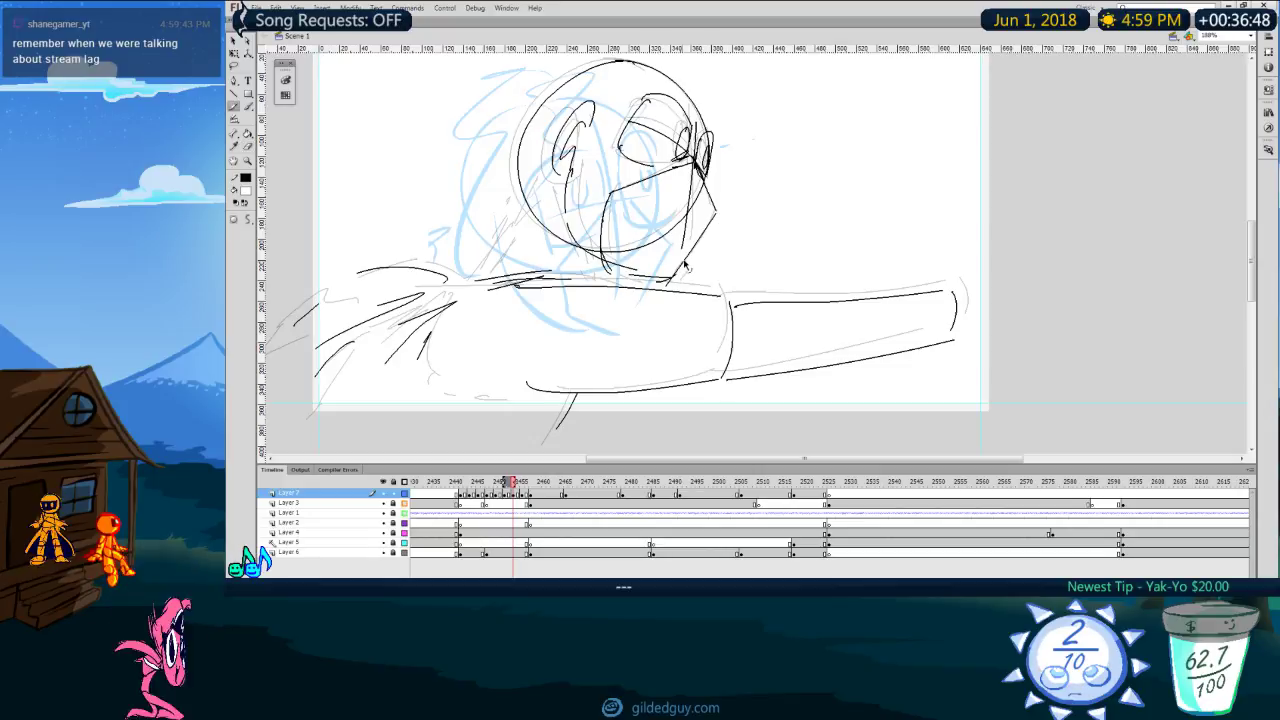
Step: Draw the back-of-neck line and the lower near cheek strokes on the frame 2453 pose, comparing with the previous pose
{"action": "key", "text": "comma"}
{"action": "key", "text": "period"}
{"action": "key", "text": "comma"}
{"action": "key", "text": "period"}
{"action": "key", "text": "comma"}
{"action": "key", "text": "period"}
{"action": "key", "text": "comma"}
{"action": "key", "text": "period"}
{"action": "key", "text": "comma"}
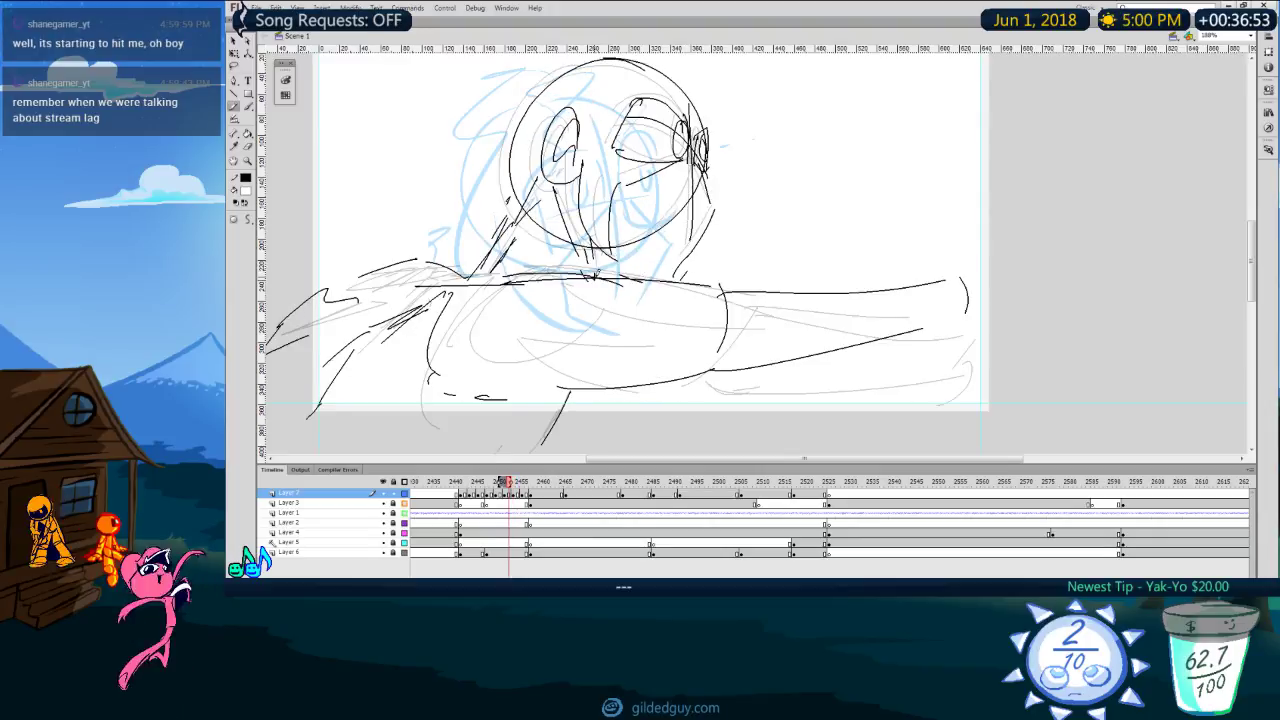
{"action": "key", "text": "period"}
{"action": "left_click_drag", "start_coordinate": [541, 186], "coordinate": [473, 264]}
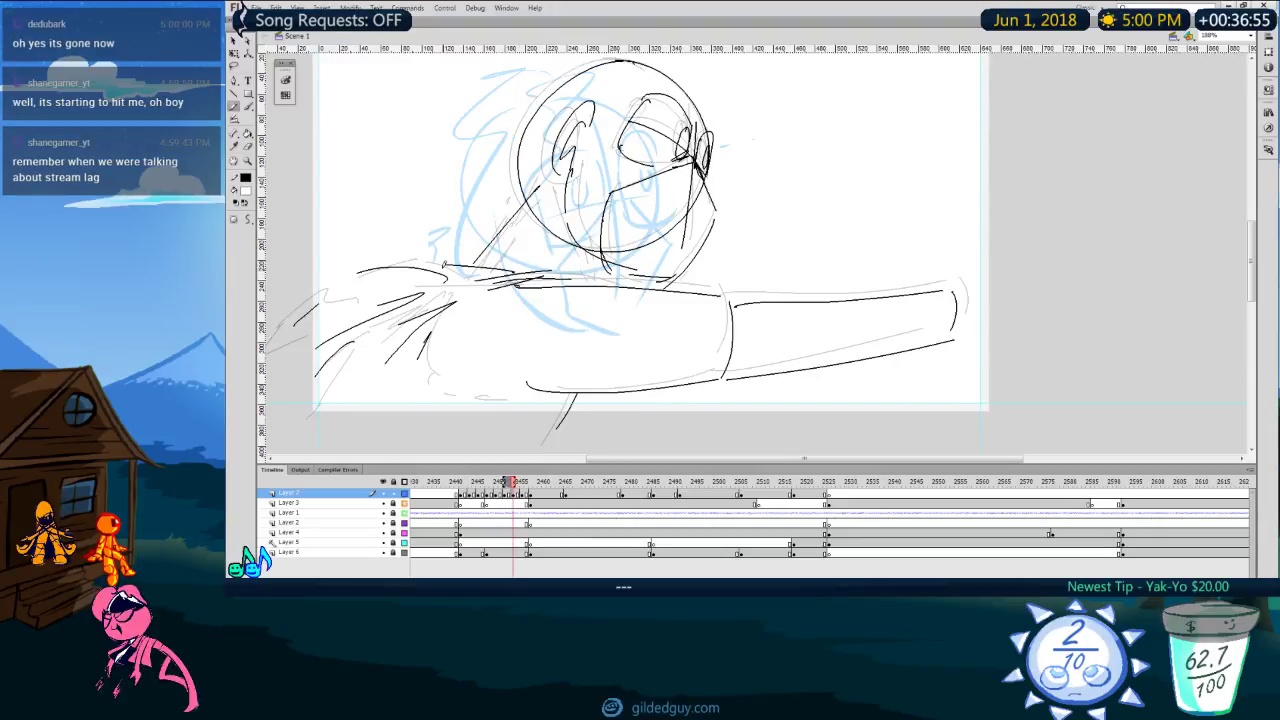
{"action": "left_click_drag", "start_coordinate": [567, 182], "coordinate": [591, 275]}
{"action": "key", "text": "ctrl+z"}
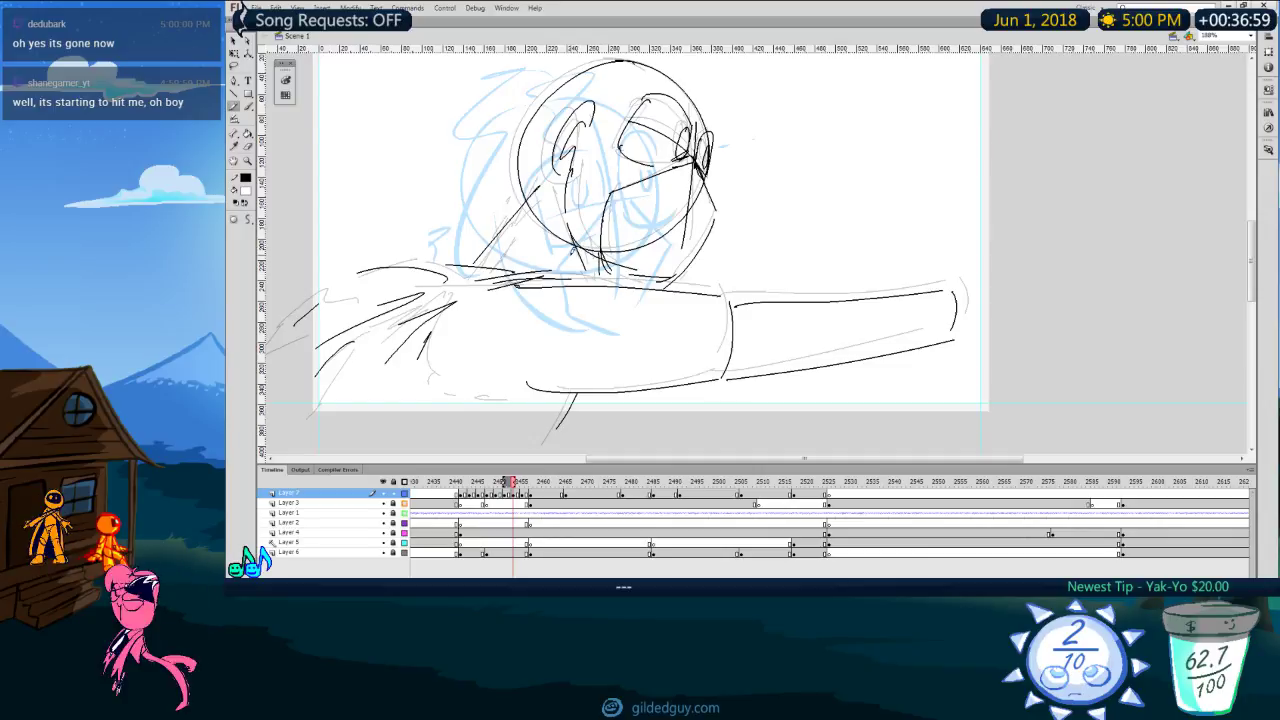
Step: Play the rough animation back from about twenty frames earlier to review the motion into the frame 2453 pose
{"action": "key", "text": "comma"}
{"action": "key", "text": "comma"}
{"action": "key", "text": "comma"}
{"action": "key", "text": "comma"}
{"action": "key", "text": "comma"}
{"action": "key", "text": "comma"}
{"action": "key", "text": "comma"}
{"action": "key", "text": "comma"}
{"action": "key", "text": "comma"}
{"action": "key", "text": "comma"}
{"action": "key", "text": "comma"}
{"action": "key", "text": "comma"}
{"action": "key", "text": "comma"}
{"action": "key", "text": "comma"}
{"action": "key", "text": "comma"}
{"action": "key", "text": "comma"}
{"action": "key", "text": "comma"}
{"action": "key", "text": "comma"}
{"action": "key", "text": "comma"}
{"action": "key", "text": "comma"}
{"action": "key", "text": "Return"}
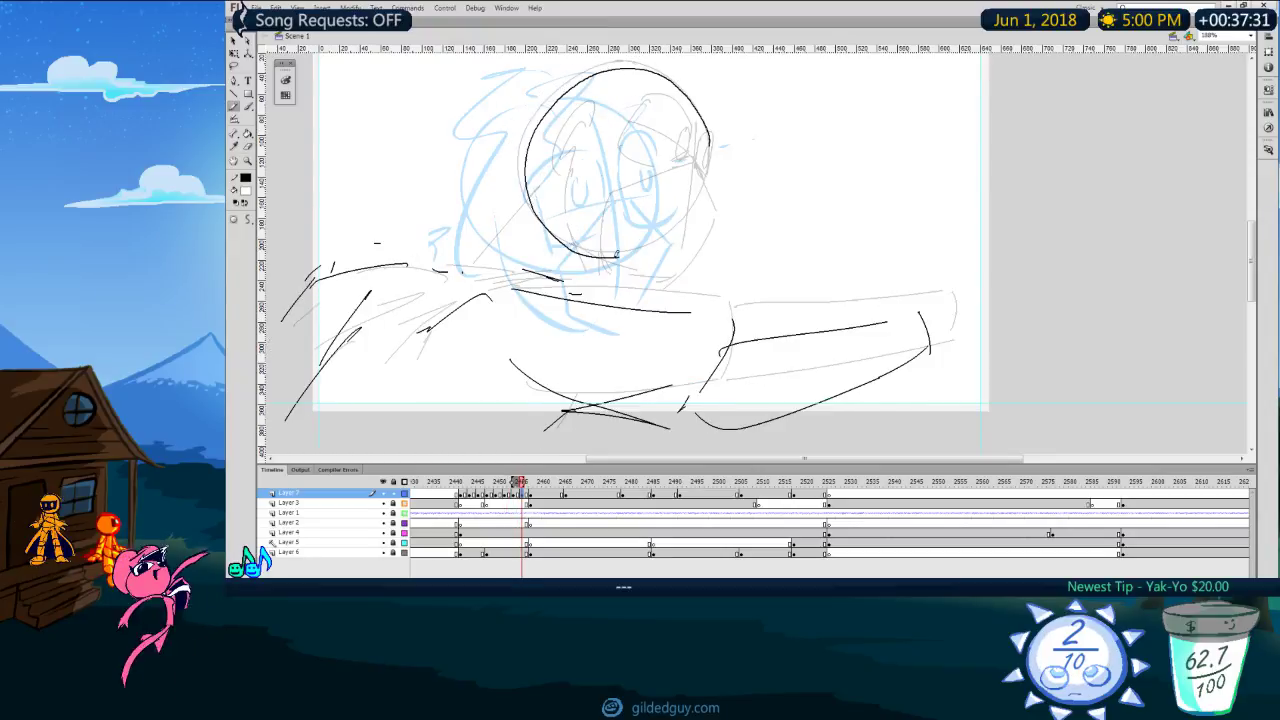
Step: Finish the head circle on frame 2455 and sketch the far side contour of the face, comparing with the previous pose
{"action": "key", "text": "ctrl+z"}
{"action": "key", "text": "ctrl+z"}
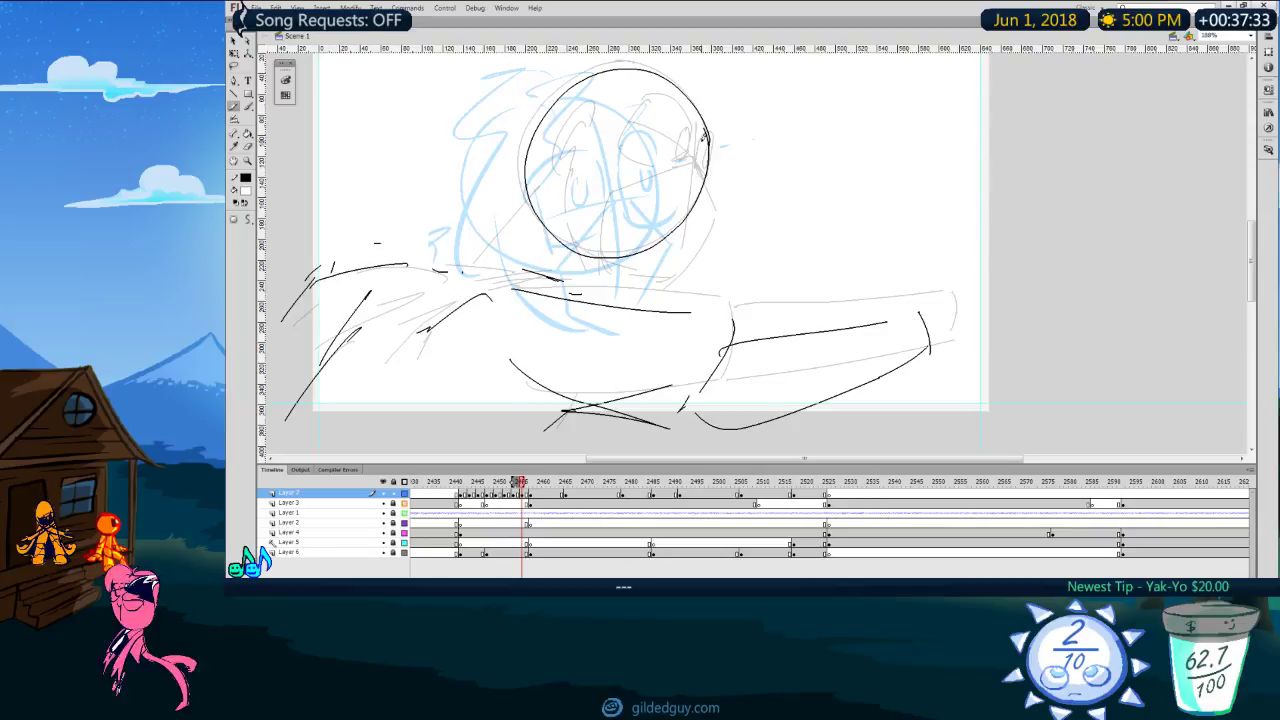
{"action": "key", "text": "ctrl+z"}
{"action": "left_click_drag", "start_coordinate": [700, 133], "coordinate": [669, 251]}
{"action": "key", "text": "comma"}
{"action": "key", "text": "period"}
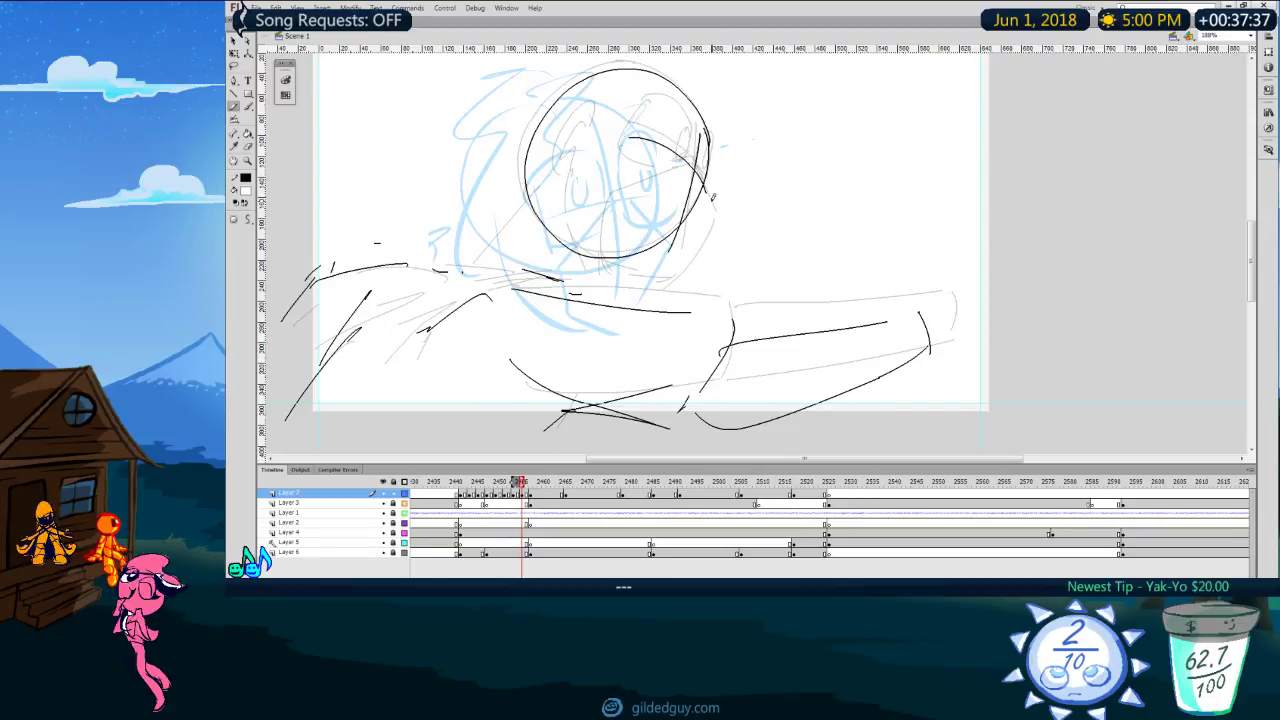
Step: Sketch the far eye socket, pupil and brow line on the frame 2455 head, using the previous pose as reference
{"action": "key", "text": "comma"}
{"action": "mouse_move", "coordinate": [638, 137]}
{"action": "left_mouse_down"}
{"action": "mouse_move", "coordinate": [705, 192]}
{"action": "mouse_move", "coordinate": [654, 106]}
{"action": "left_mouse_up"}
{"action": "key", "text": "period"}
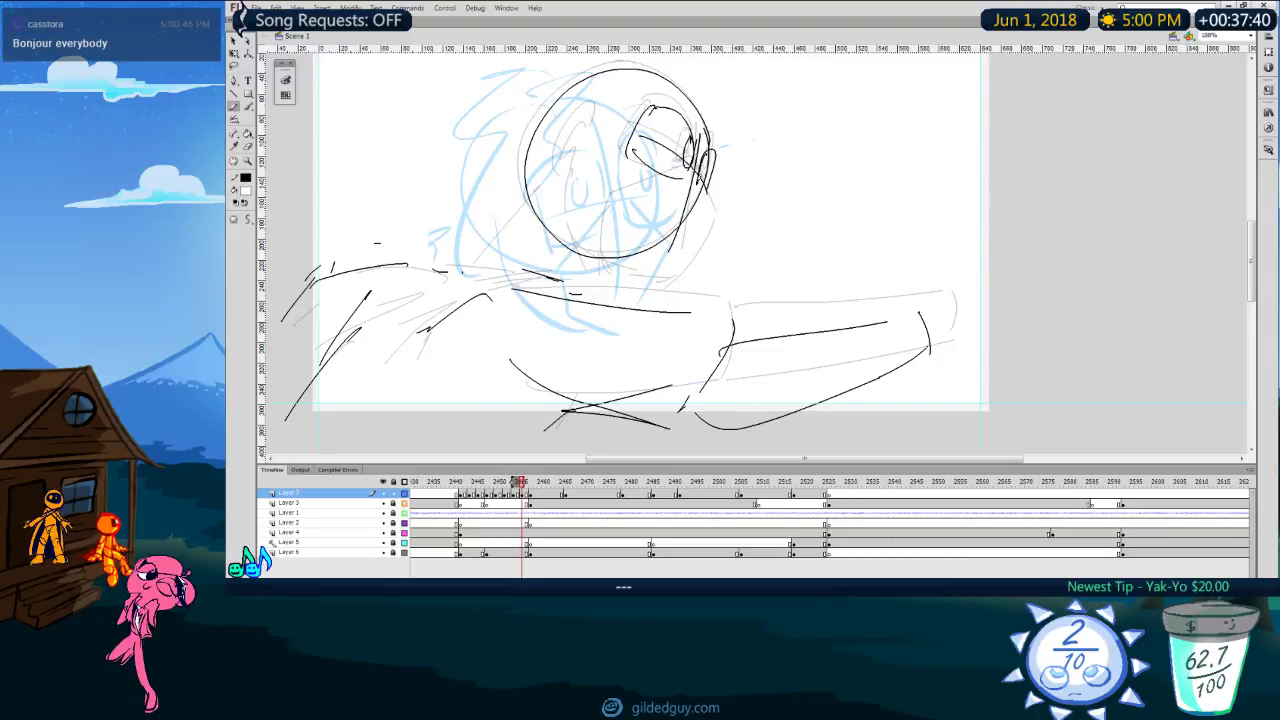
Step: Sketch the near eye, cheek lines and angular jaw down to the chin on the frame 2455 head, checking the previous pose
{"action": "key", "text": "comma"}
{"action": "key", "text": "period"}
{"action": "key", "text": "ctrl+z"}
{"action": "key", "text": "comma"}
{"action": "key", "text": "period"}
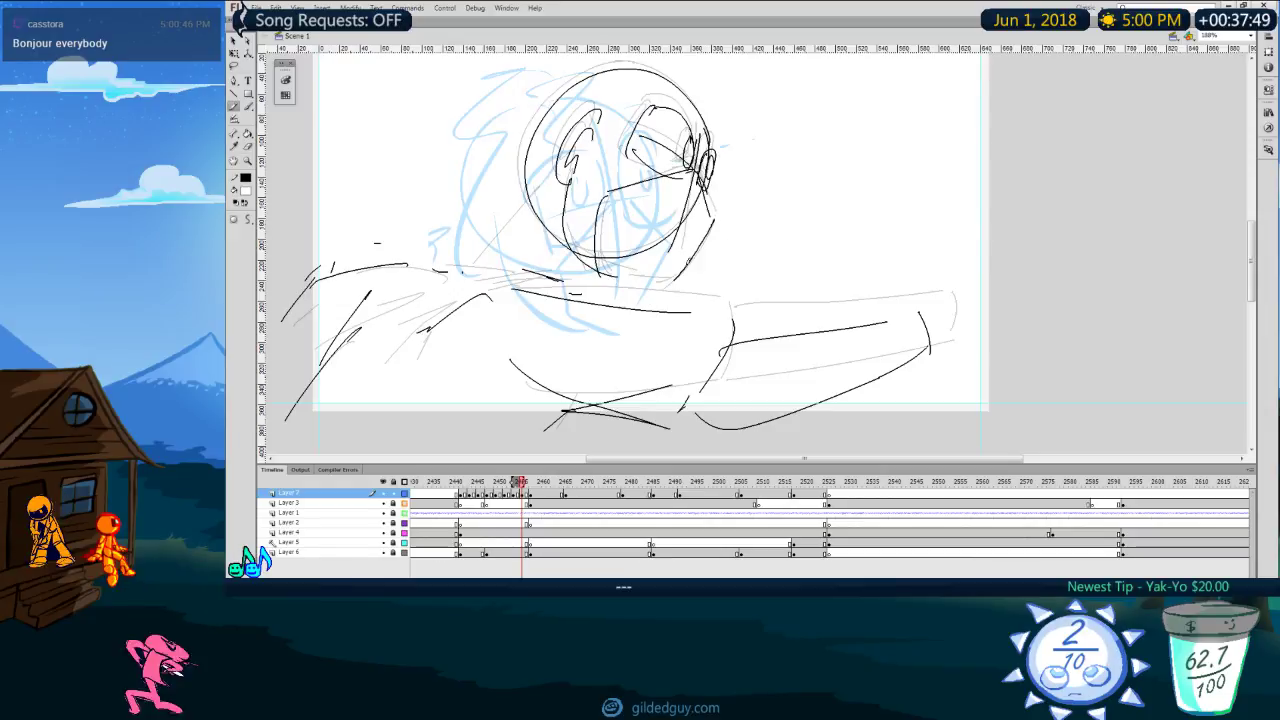
Step: Draw the back-of-neck line, lower jaw edge and collar strokes on the frame 2455 pose, comparing with the previous pose
{"action": "key", "text": "comma"}
{"action": "key", "text": "period"}
{"action": "key", "text": "comma"}
{"action": "key", "text": "period"}
{"action": "mouse_move", "coordinate": [538, 186]}
{"action": "left_mouse_down"}
{"action": "mouse_move", "coordinate": [455, 272]}
{"action": "mouse_move", "coordinate": [556, 281]}
{"action": "left_mouse_up"}
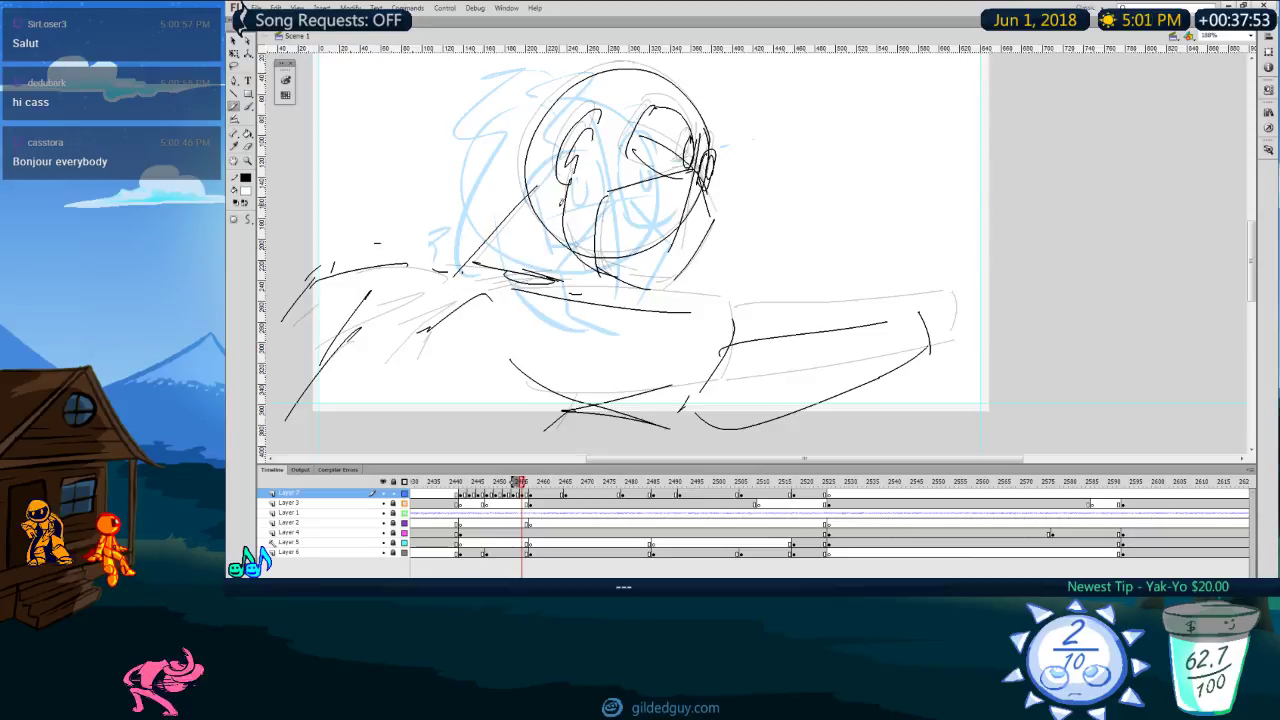
{"action": "key", "text": "comma"}
{"action": "key", "text": "period"}
Step: Replay the rough animation on Layer 7 several times from earlier frames to check how the close-up head poses flow into the following poses
{"action": "key", "text": "comma"}
{"action": "key", "text": "comma"}
{"action": "key", "text": "comma"}
{"action": "key", "text": "comma"}
{"action": "key", "text": "comma"}
{"action": "key", "text": "comma"}
{"action": "key", "text": "comma"}
{"action": "key", "text": "comma"}
{"action": "key", "text": "comma"}
{"action": "key", "text": "comma"}
{"action": "key", "text": "comma"}
{"action": "key", "text": "comma"}
{"action": "key", "text": "comma"}
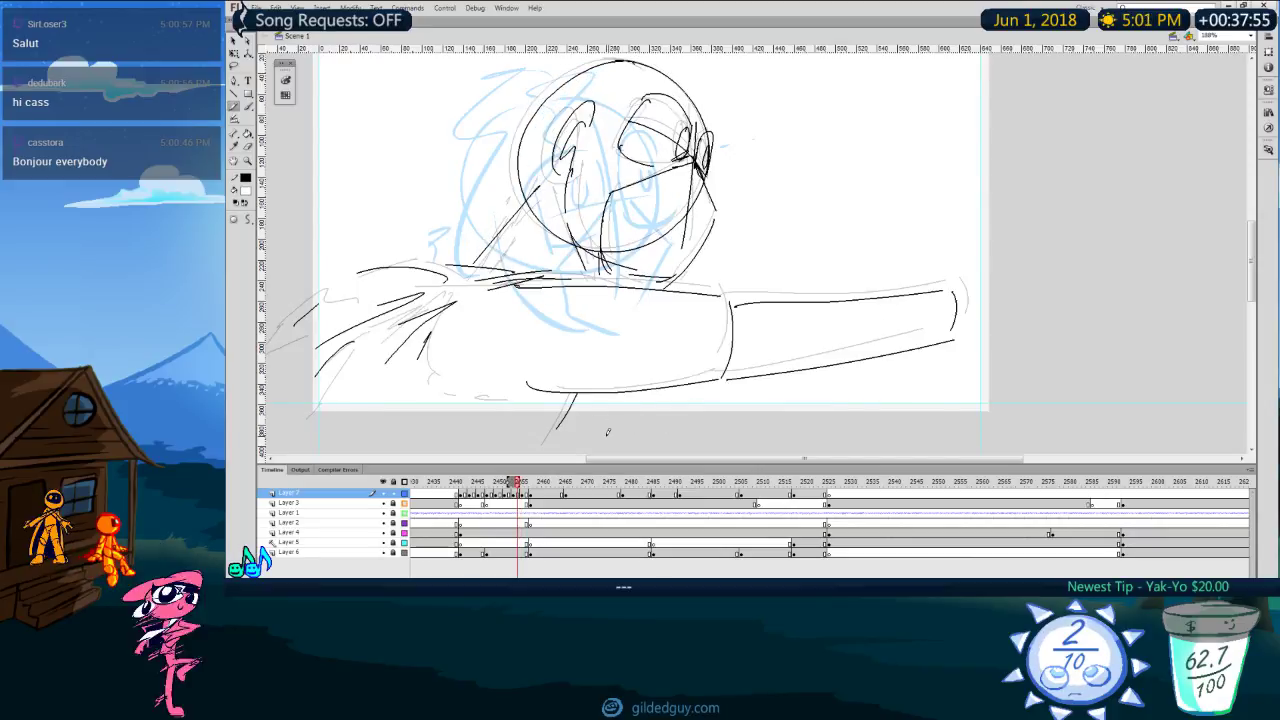
{"action": "key", "text": "comma"}
{"action": "key", "text": "comma"}
{"action": "key", "text": "comma"}
{"action": "key", "text": "comma"}
{"action": "key", "text": "comma"}
{"action": "key", "text": "comma"}
{"action": "key", "text": "comma"}
{"action": "key", "text": "comma"}
{"action": "key", "text": "comma"}
{"action": "key", "text": "comma"}
{"action": "key", "text": "comma"}
{"action": "key", "text": "comma"}
{"action": "key", "text": "comma"}
{"action": "key", "text": "comma"}
{"action": "key", "text": "comma"}
{"action": "key", "text": "Return"}
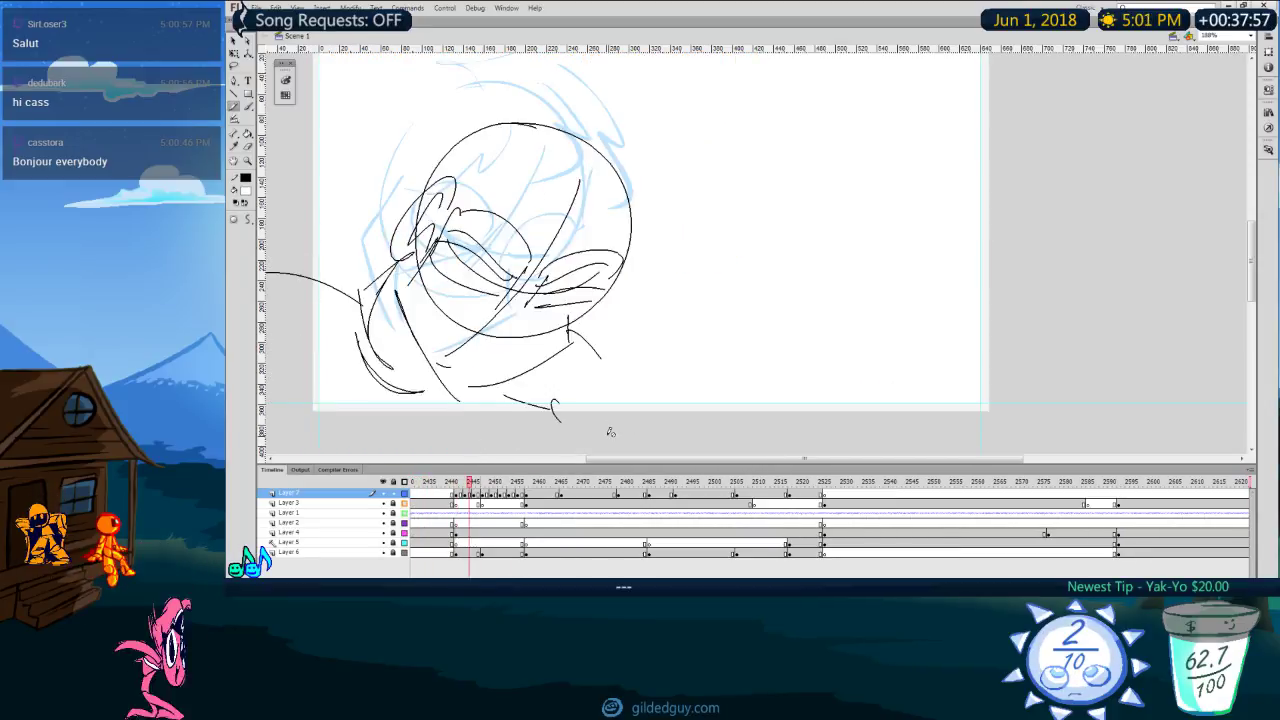
{"action": "key", "text": "comma"}
{"action": "key", "text": "comma"}
{"action": "key", "text": "comma"}
{"action": "key", "text": "comma"}
{"action": "key", "text": "comma"}
{"action": "key", "text": "comma"}
{"action": "key", "text": "comma"}
{"action": "key", "text": "comma"}
{"action": "key", "text": "comma"}
{"action": "key", "text": "comma"}
{"action": "key", "text": "comma"}
{"action": "key", "text": "comma"}
{"action": "key", "text": "comma"}
{"action": "key", "text": "comma"}
{"action": "key", "text": "comma"}
{"action": "key", "text": "comma"}
{"action": "key", "text": "comma"}
{"action": "key", "text": "comma"}
{"action": "key", "text": "comma"}
{"action": "key", "text": "comma"}
{"action": "key", "text": "Return"}
{"action": "key", "text": "comma"}
{"action": "key", "text": "comma"}
{"action": "key", "text": "comma"}
{"action": "key", "text": "comma"}
{"action": "key", "text": "comma"}
{"action": "key", "text": "comma"}
{"action": "key", "text": "comma"}
{"action": "key", "text": "comma"}
{"action": "key", "text": "comma"}
{"action": "key", "text": "comma"}
{"action": "key", "text": "comma"}
{"action": "key", "text": "comma"}
{"action": "key", "text": "comma"}
{"action": "key", "text": "comma"}
{"action": "key", "text": "comma"}
{"action": "key", "text": "comma"}
{"action": "key", "text": "comma"}
{"action": "key", "text": "comma"}
{"action": "key", "text": "comma"}
{"action": "key", "text": "comma"}
{"action": "key", "text": "Return"}
{"action": "key", "text": "comma"}
{"action": "key", "text": "comma"}
{"action": "key", "text": "comma"}
{"action": "key", "text": "comma"}
{"action": "key", "text": "comma"}
{"action": "key", "text": "comma"}
{"action": "key", "text": "comma"}
{"action": "key", "text": "comma"}
{"action": "key", "text": "comma"}
{"action": "key", "text": "comma"}
{"action": "key", "text": "comma"}
{"action": "key", "text": "comma"}
{"action": "key", "text": "comma"}
{"action": "key", "text": "comma"}
{"action": "key", "text": "comma"}
{"action": "key", "text": "comma"}
{"action": "key", "text": "comma"}
{"action": "key", "text": "comma"}
{"action": "key", "text": "comma"}
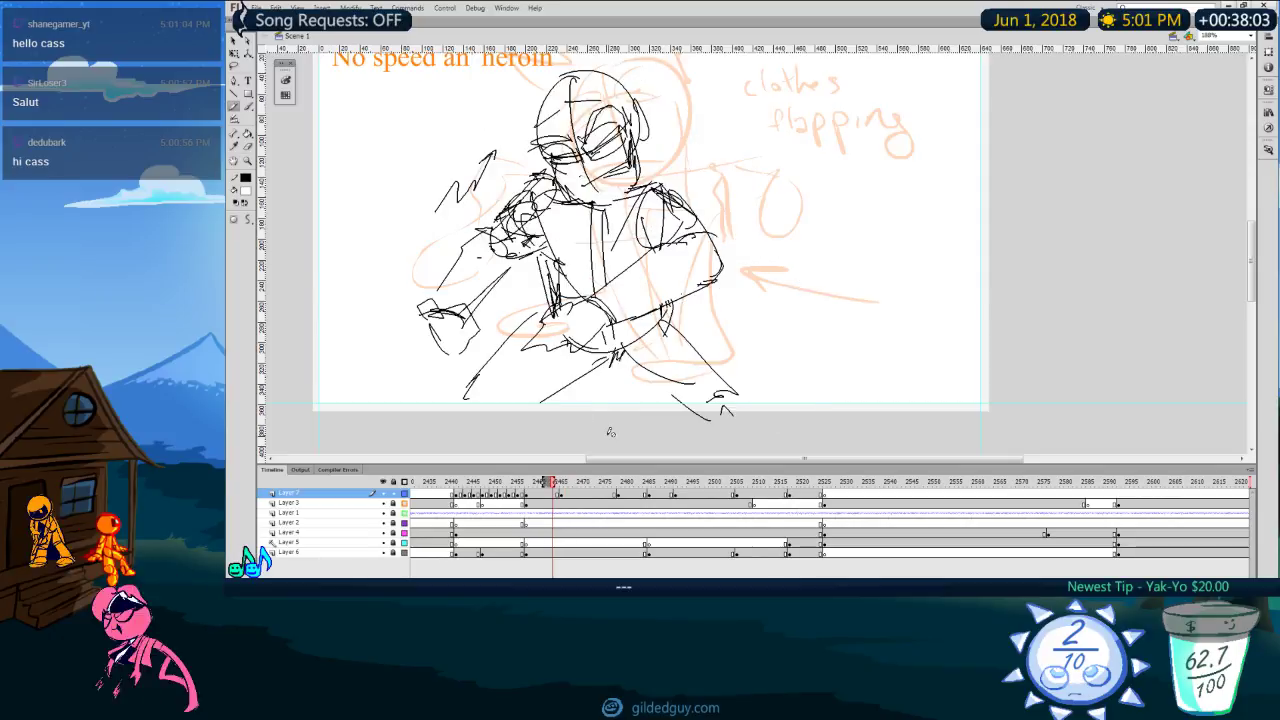
{"action": "key", "text": "Return"}
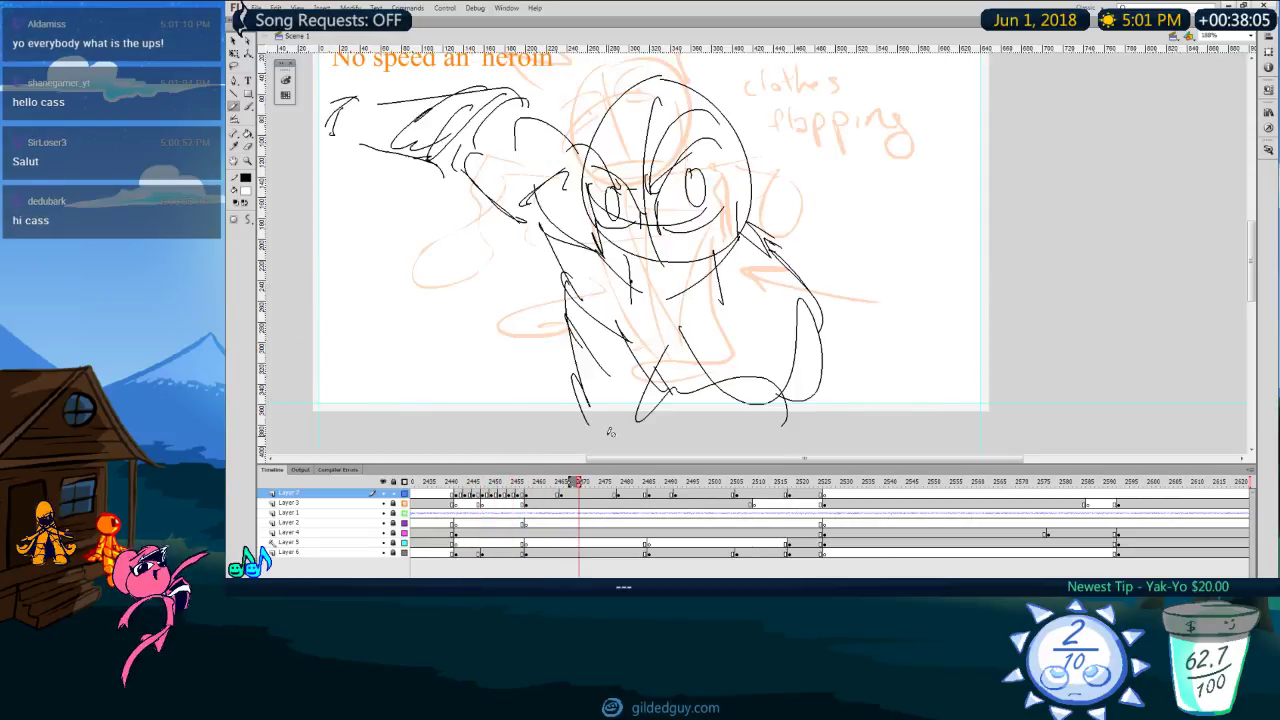
Step: Step back through the rough poses to about frame 2445 and replay the close-up head sequence
{"action": "key", "text": "comma"}
{"action": "key", "text": "comma"}
{"action": "key", "text": "comma"}
{"action": "key", "text": "comma"}
{"action": "key", "text": "comma"}
{"action": "key", "text": "comma"}
{"action": "key", "text": "comma"}
{"action": "key", "text": "comma"}
{"action": "key", "text": "comma"}
{"action": "key", "text": "comma"}
{"action": "key", "text": "comma"}
{"action": "key", "text": "comma"}
{"action": "key", "text": "comma"}
{"action": "key", "text": "comma"}
{"action": "key", "text": "comma"}
{"action": "key", "text": "comma"}
{"action": "key", "text": "comma"}
{"action": "key", "text": "comma"}
{"action": "key", "text": "comma"}
{"action": "key", "text": "comma"}
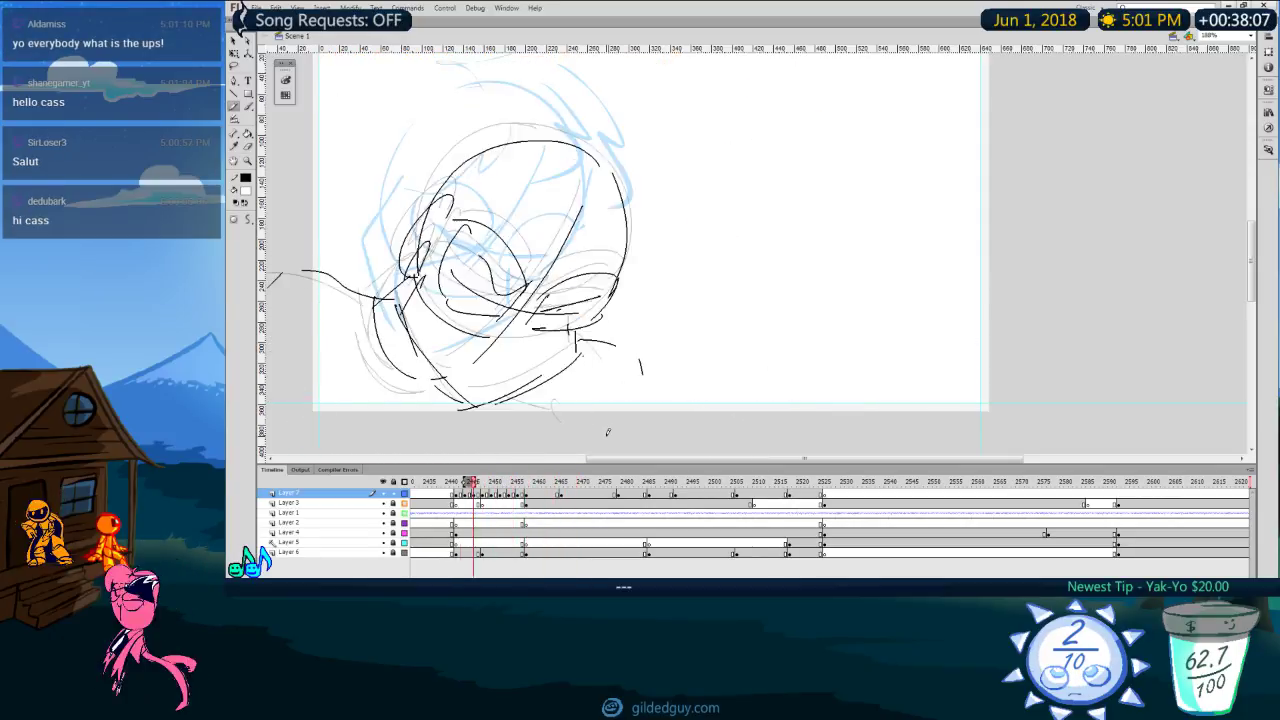
{"action": "key", "text": "Return"}
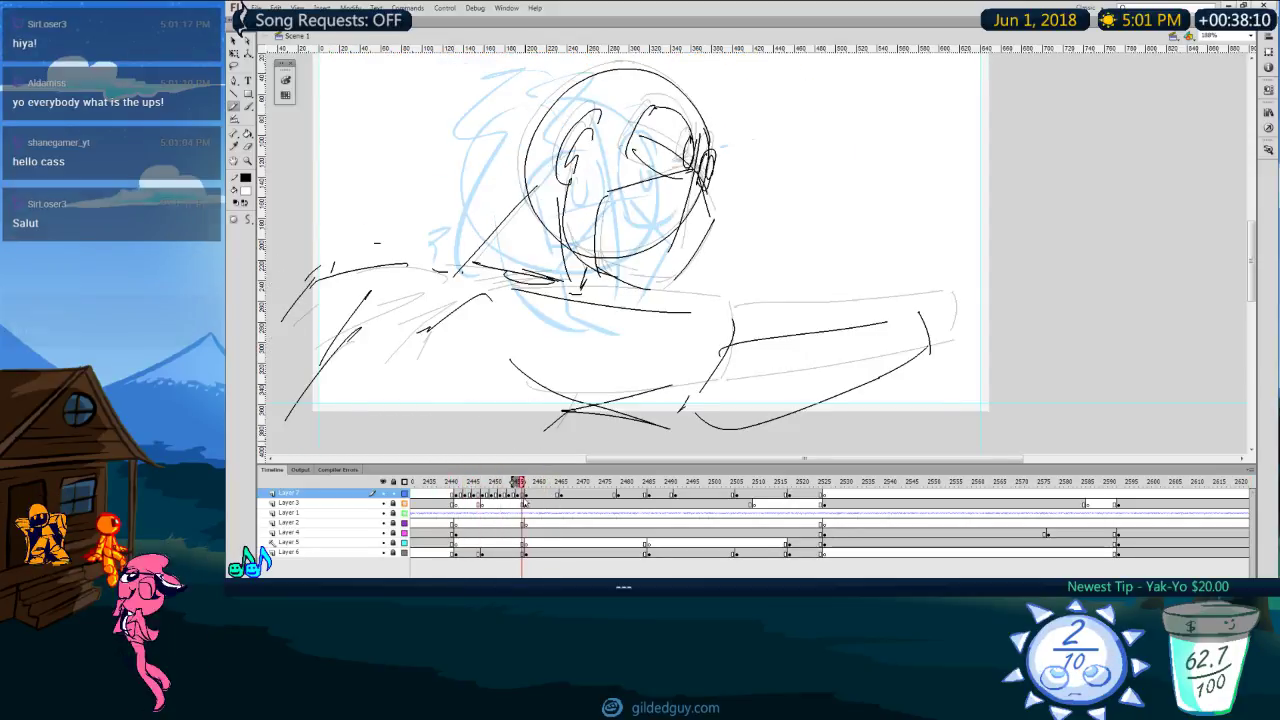
Step: Play the animation onward from the frame 2457 pose to review the remaining rough poses up to about frame 2524
{"action": "left_click", "coordinate": [526, 495]}
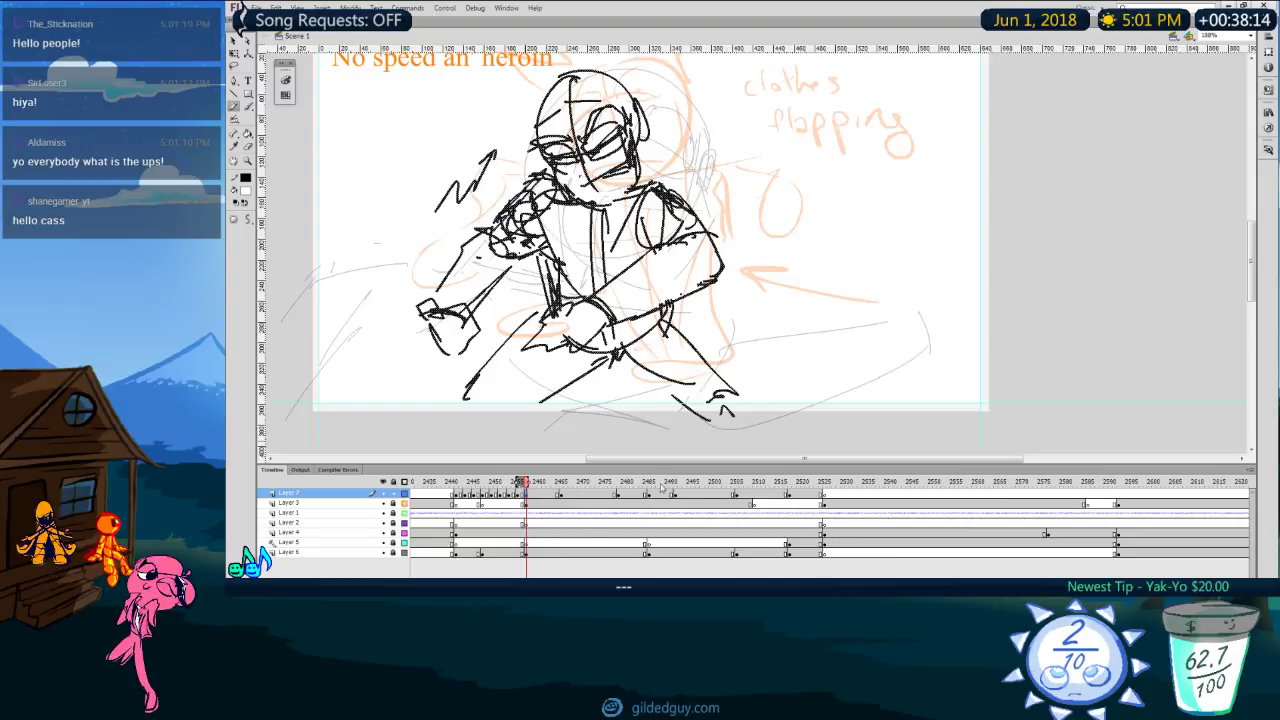
{"action": "scroll", "coordinate": [684, 462], "scroll_direction": "up", "scroll_amount": 2}
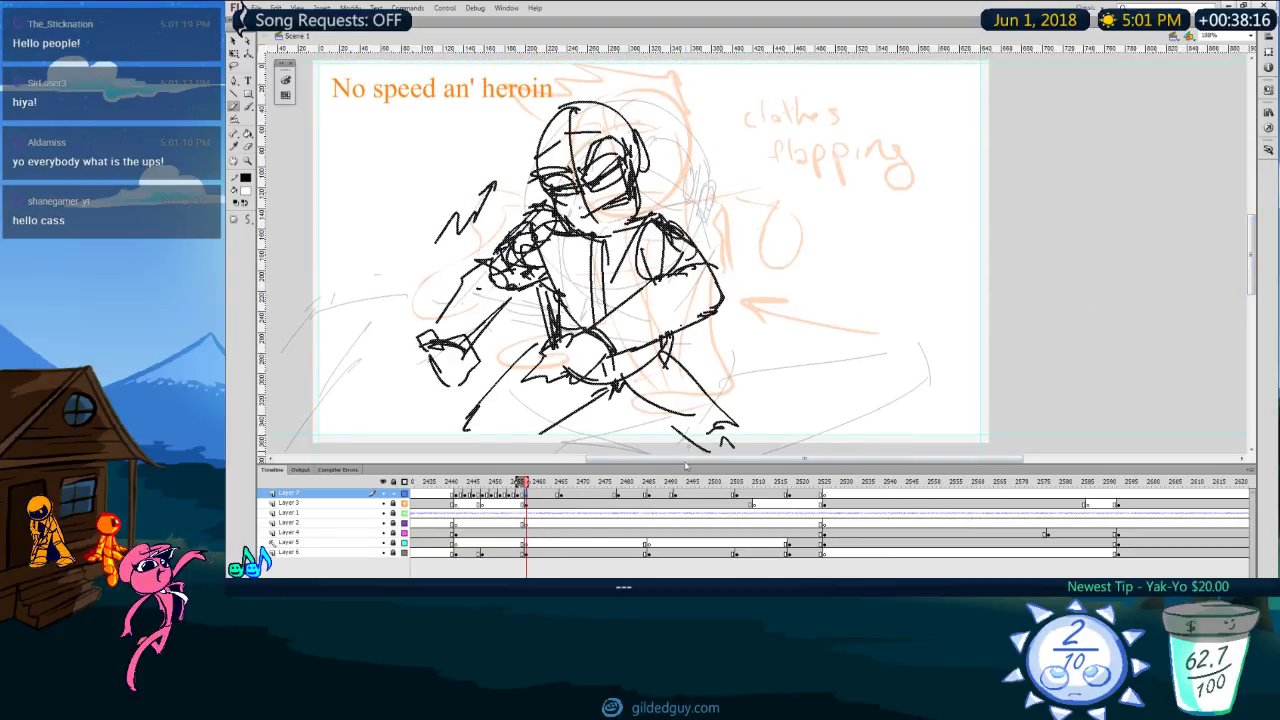
{"action": "left_click_drag", "start_coordinate": [686, 460], "coordinate": [677, 460]}
{"action": "key", "text": "Return"}
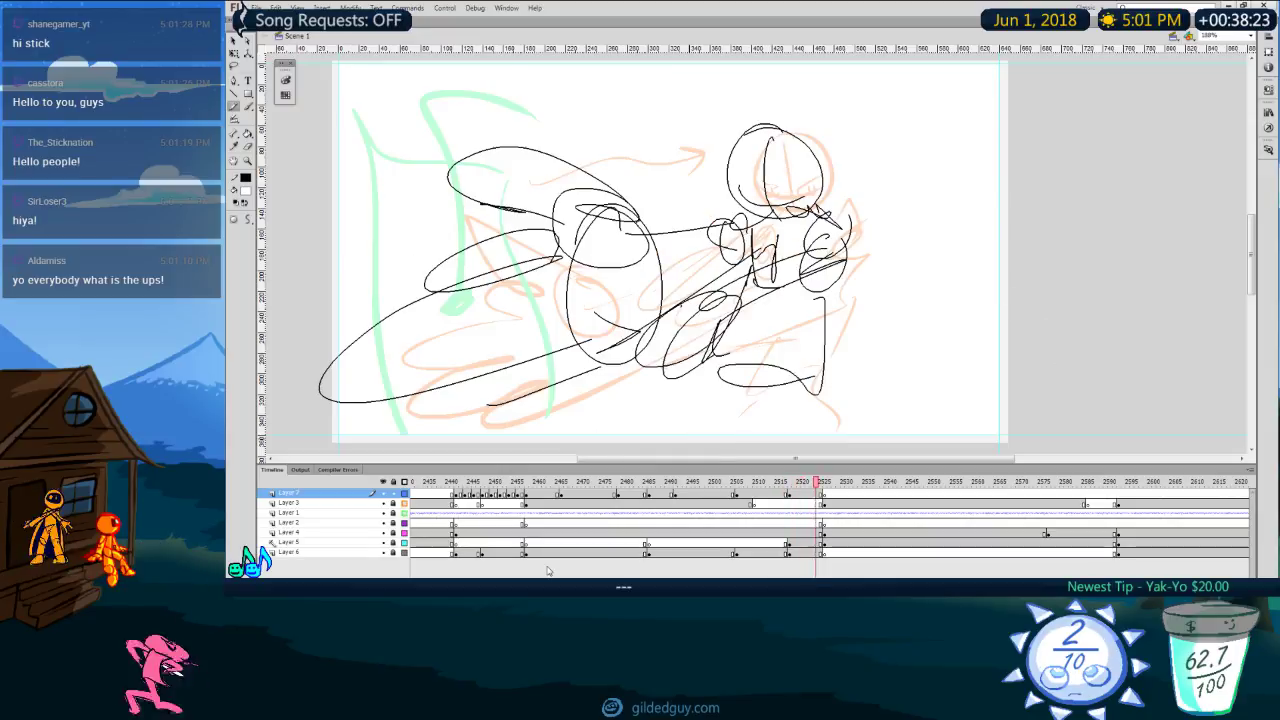
{"action": "key", "text": "Return"}
Step: Insert a keyframe on Layer 2 at about frame 2505, in line with the Layer 7 pose there
{"action": "left_click", "coordinate": [737, 483]}
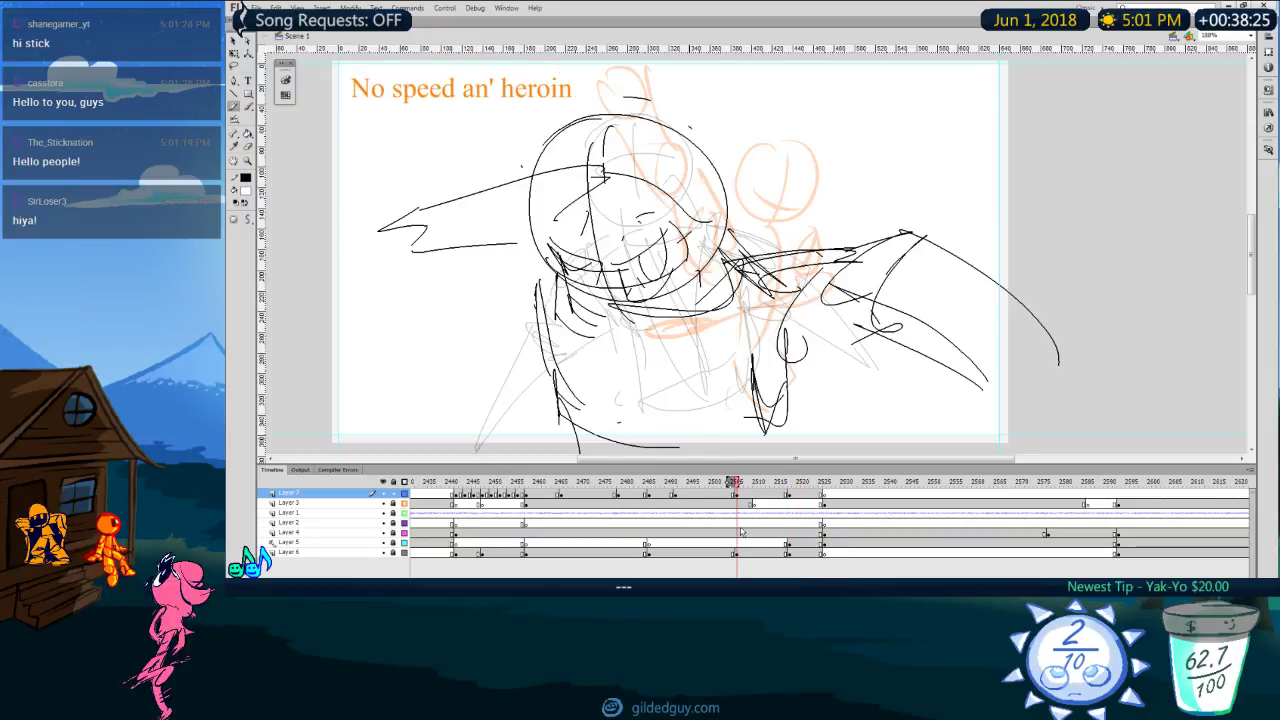
{"action": "left_click", "coordinate": [735, 524]}
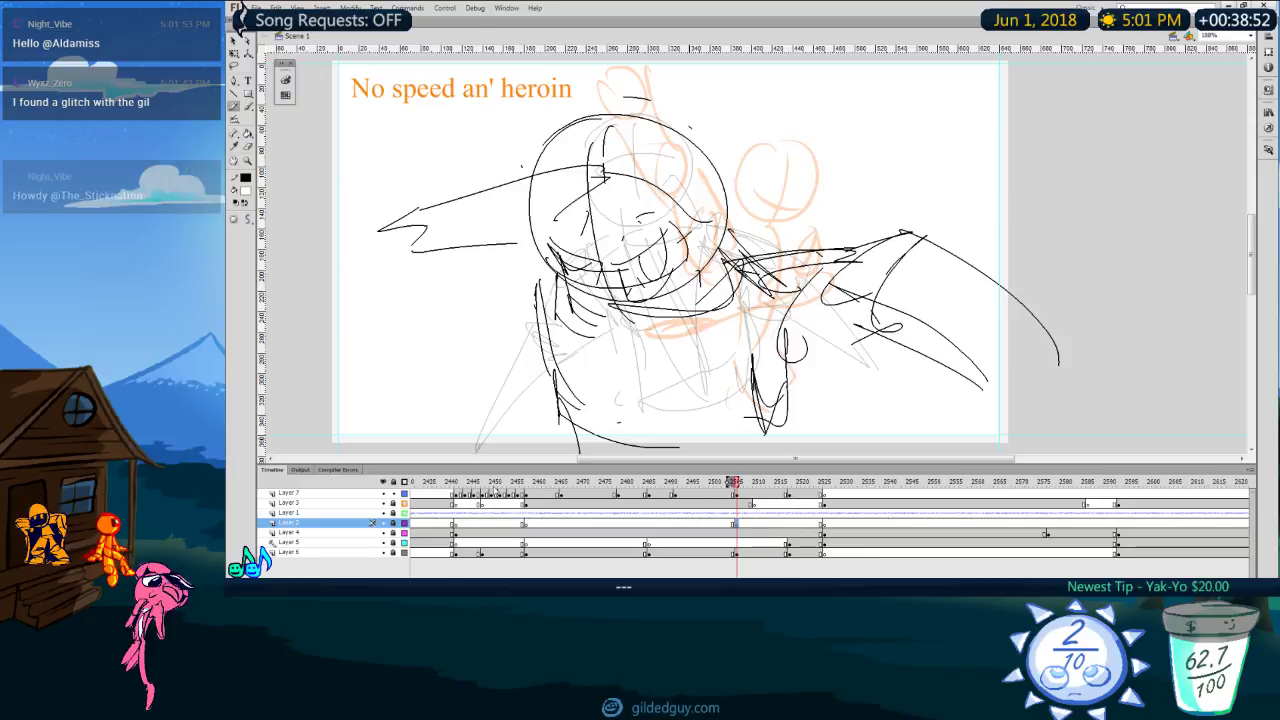
Step: Replay the rough animation from about frame 2450 to check the transition from the frame 2457 pose into the frame 2465 pose
{"action": "left_click", "coordinate": [495, 482]}
{"action": "key", "text": "Return"}
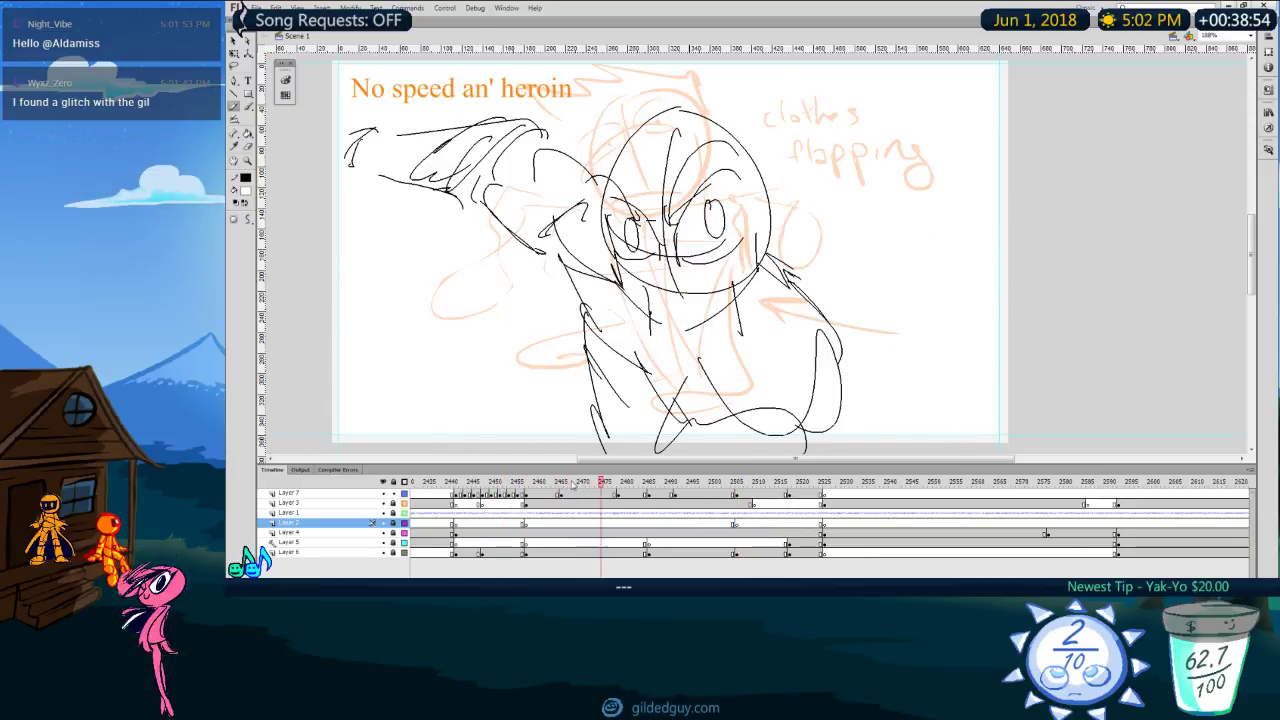
{"action": "left_click", "coordinate": [530, 498]}
{"action": "key", "text": "Return"}
{"action": "key", "text": "Return"}
{"action": "left_click", "coordinate": [511, 500]}
{"action": "key", "text": "Return"}
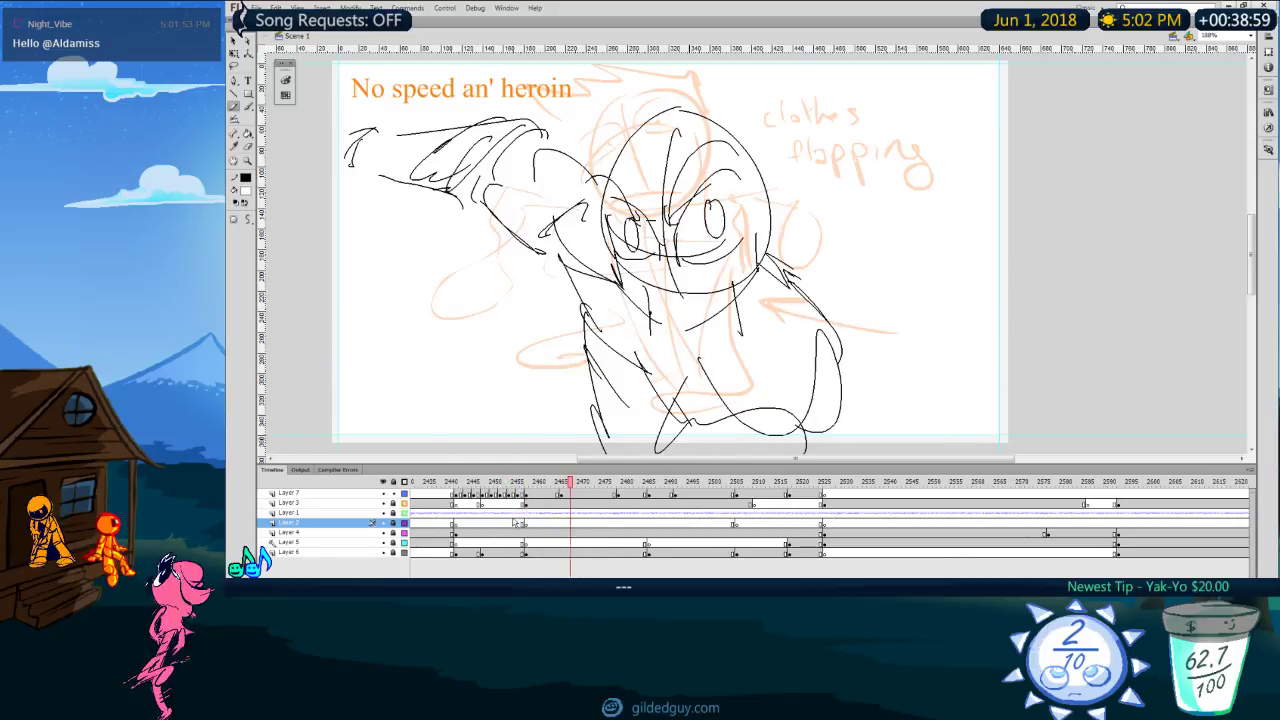
Step: Insert three blank keyframes on Layer 7, two frames apart, between the frame 2457 and frame 2465 poses
{"action": "left_click", "coordinate": [527, 508]}
{"action": "left_click_drag", "start_coordinate": [529, 484], "coordinate": [538, 483]}
{"action": "key", "text": "period"}
{"action": "key", "text": "F7"}
{"action": "key", "text": "period"}
{"action": "key", "text": "period"}
{"action": "key", "text": "F7"}
{"action": "key", "text": "period"}
{"action": "key", "text": "period"}
{"action": "key", "text": "F7"}
Step: Replay and scrub the section from about frame 2450 past the frame 2465 pose to examine the gap between the poses
{"action": "left_click", "coordinate": [495, 484]}
{"action": "key", "text": "Return"}
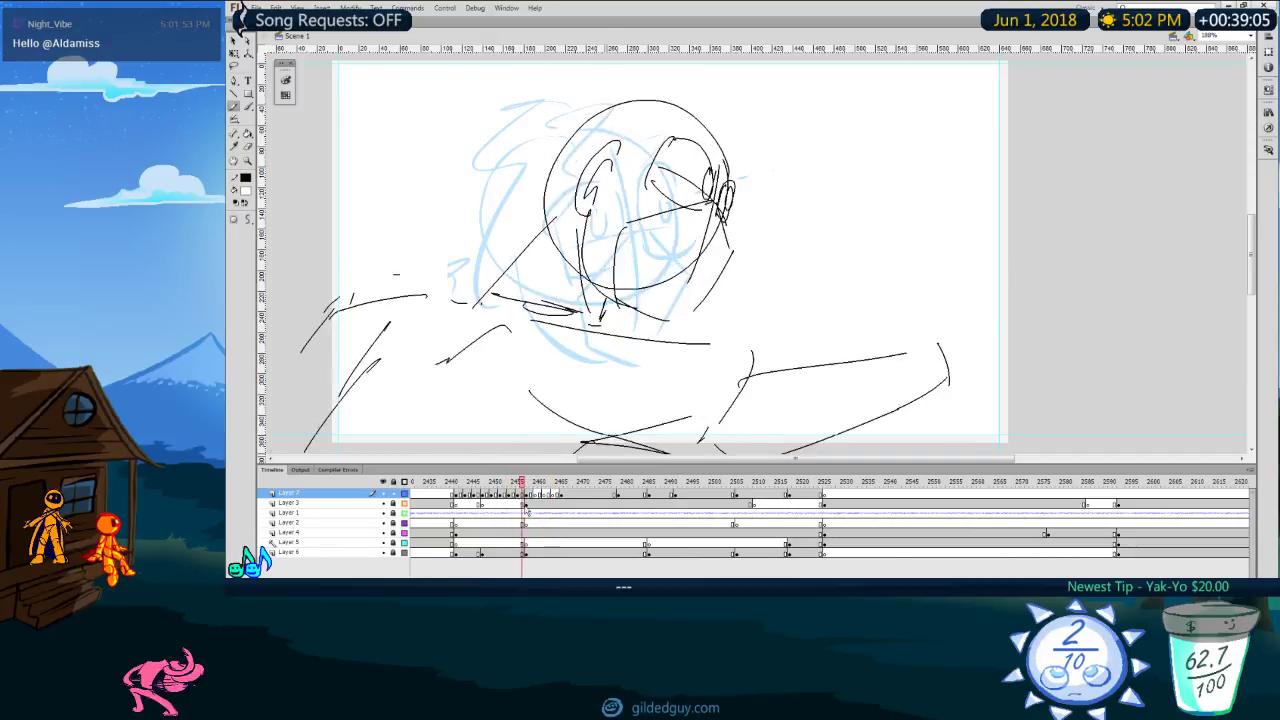
{"action": "key", "text": "Return"}
{"action": "left_click", "coordinate": [532, 495]}
{"action": "key", "text": "period"}
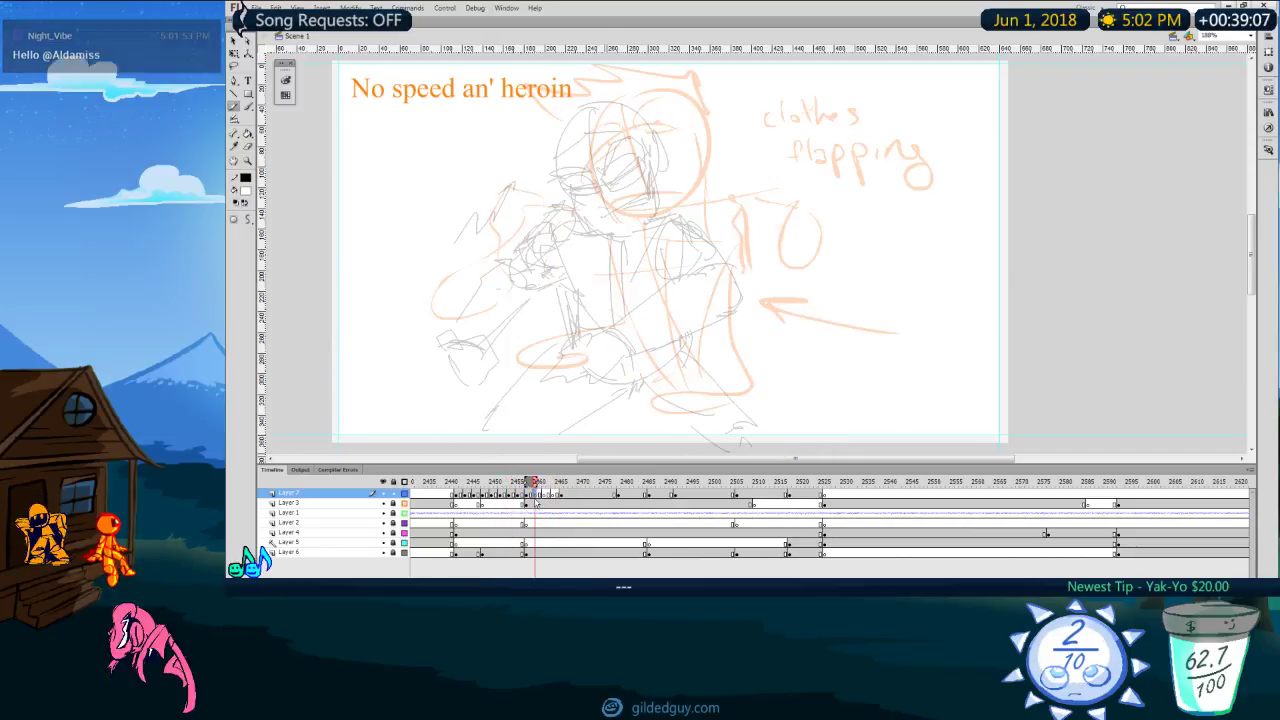
{"action": "left_click", "coordinate": [568, 517]}
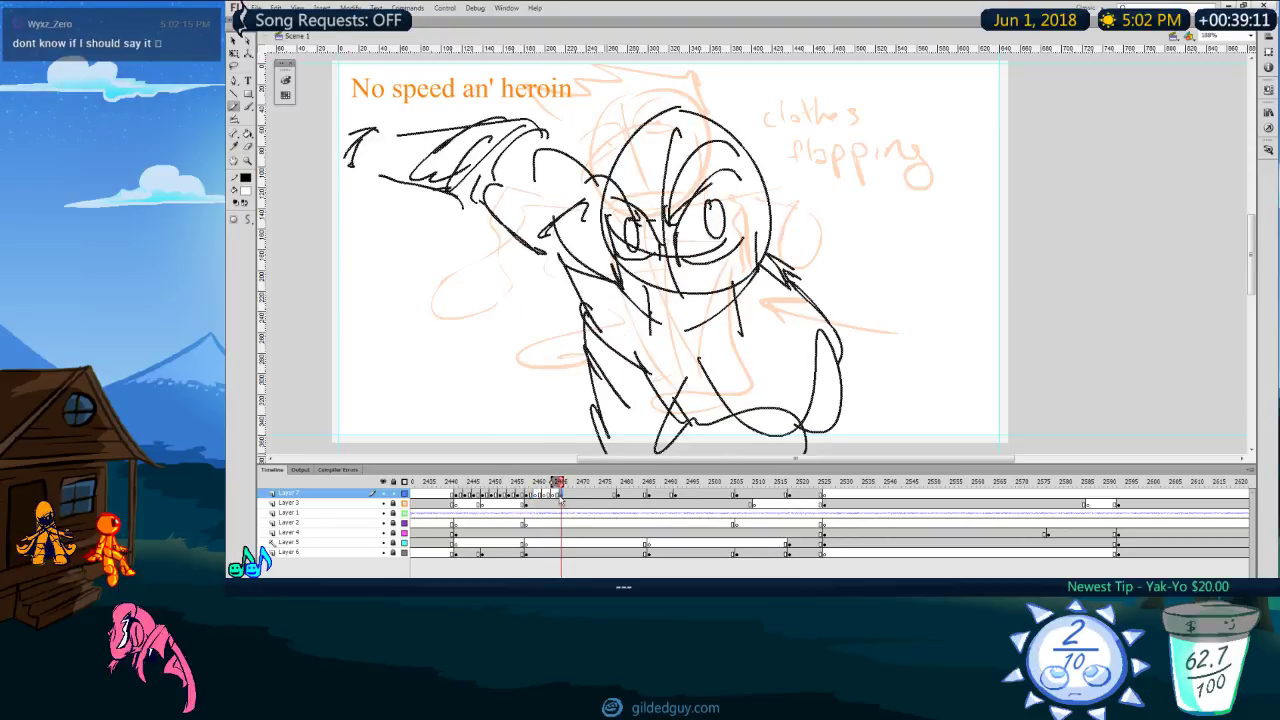
{"action": "left_click", "coordinate": [542, 494]}
{"action": "left_click_drag", "start_coordinate": [530, 497], "coordinate": [566, 498]}
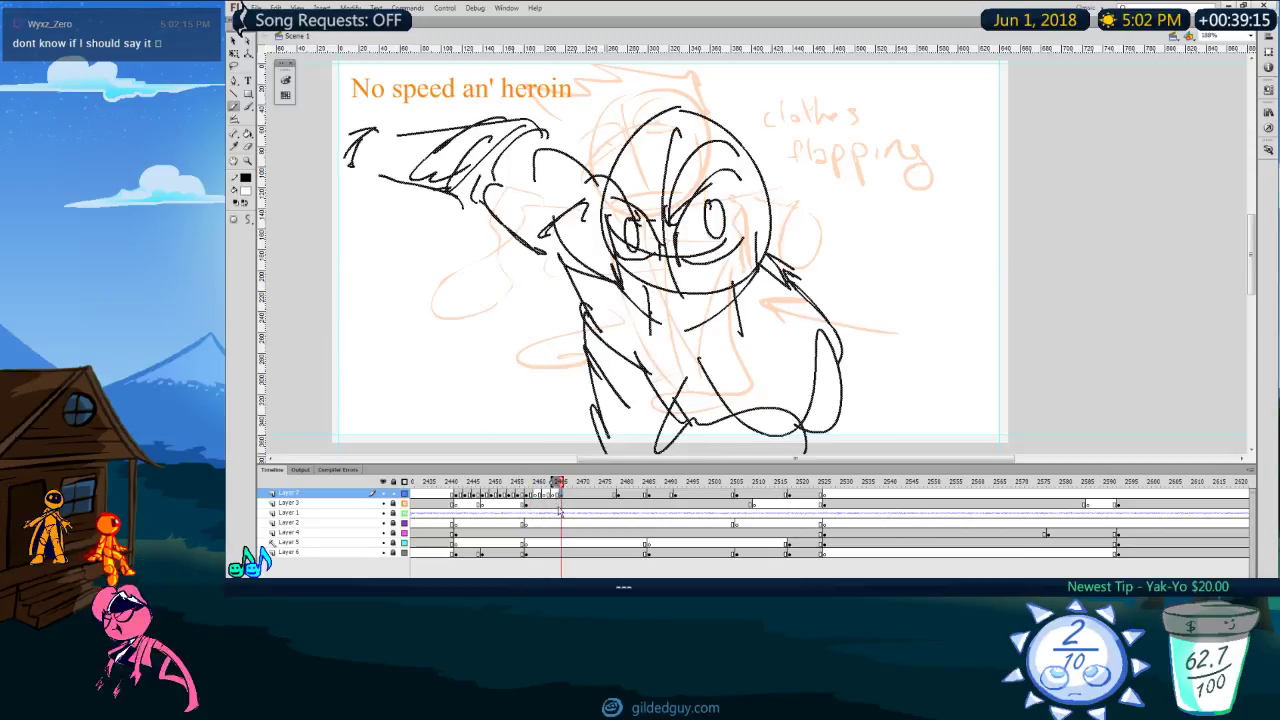
{"action": "left_click_drag", "start_coordinate": [560, 483], "coordinate": [517, 486]}
{"action": "key", "text": "Return"}
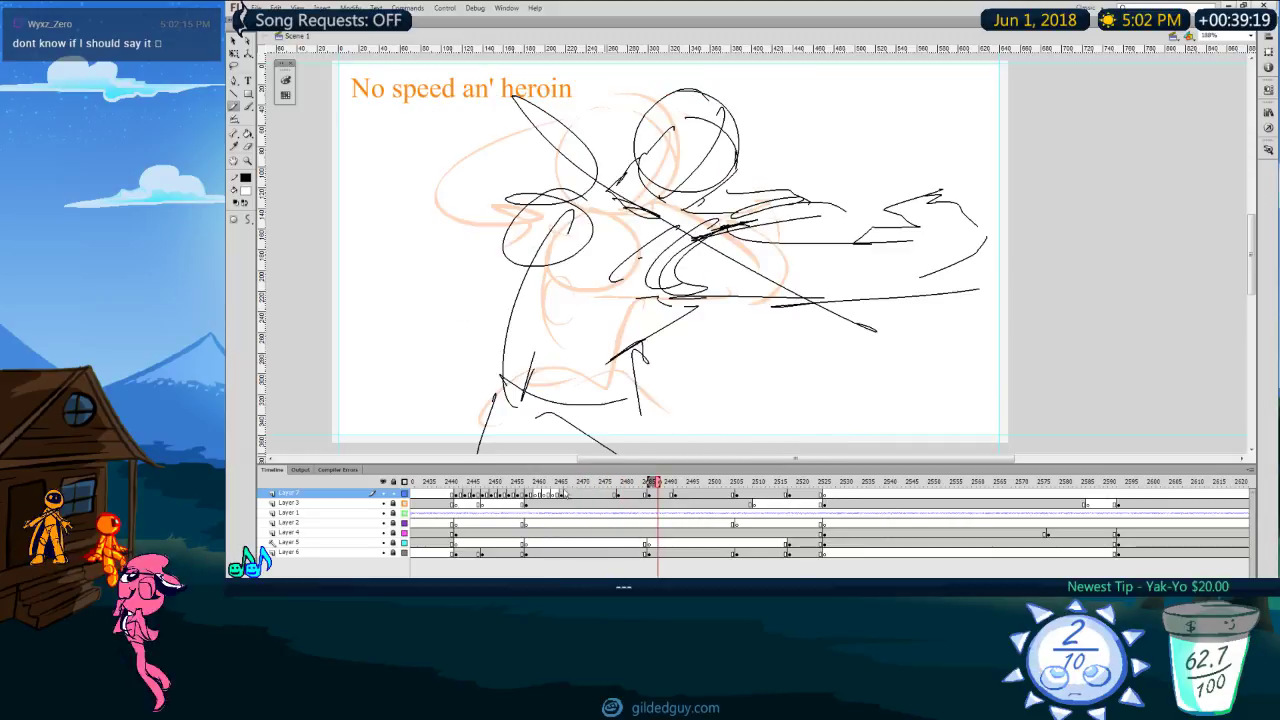
Step: Go to the empty Layer 7 frame directly after the crouching pose and hide Layer 6's orange sketch
{"action": "left_click", "coordinate": [552, 495]}
{"action": "left_click", "coordinate": [534, 495]}
{"action": "left_click", "coordinate": [526, 495]}
{"action": "left_click", "coordinate": [534, 495]}
{"action": "left_click", "coordinate": [552, 495]}
{"action": "left_click", "coordinate": [535, 495]}
{"action": "key", "text": "comma"}
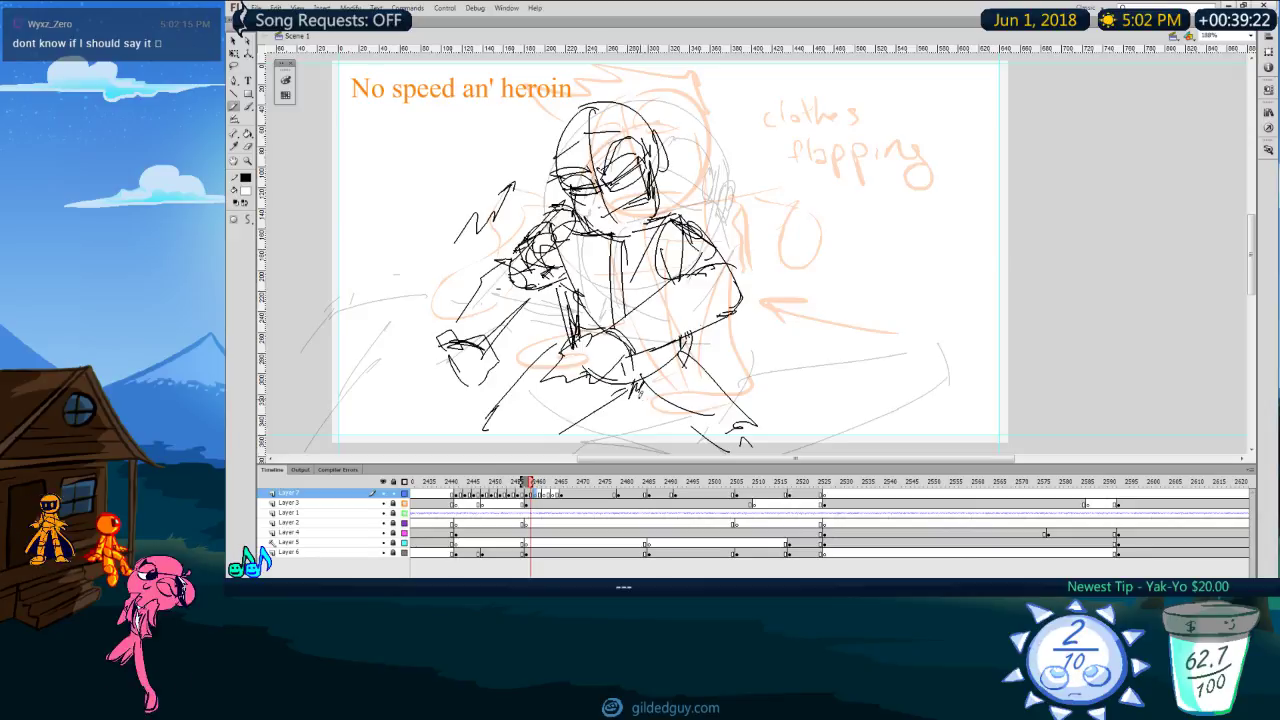
{"action": "key", "text": "period"}
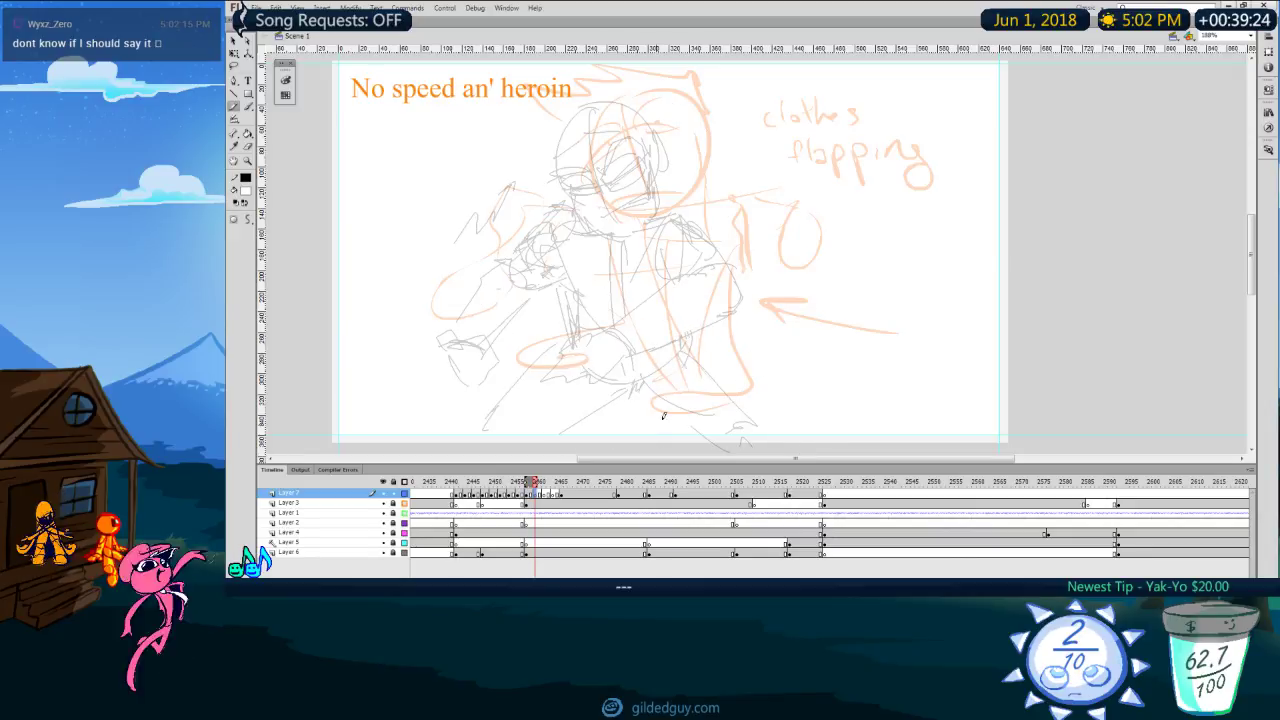
{"action": "key", "text": "space"}
{"action": "left_click_drag", "start_coordinate": [698, 387], "coordinate": [719, 393]}
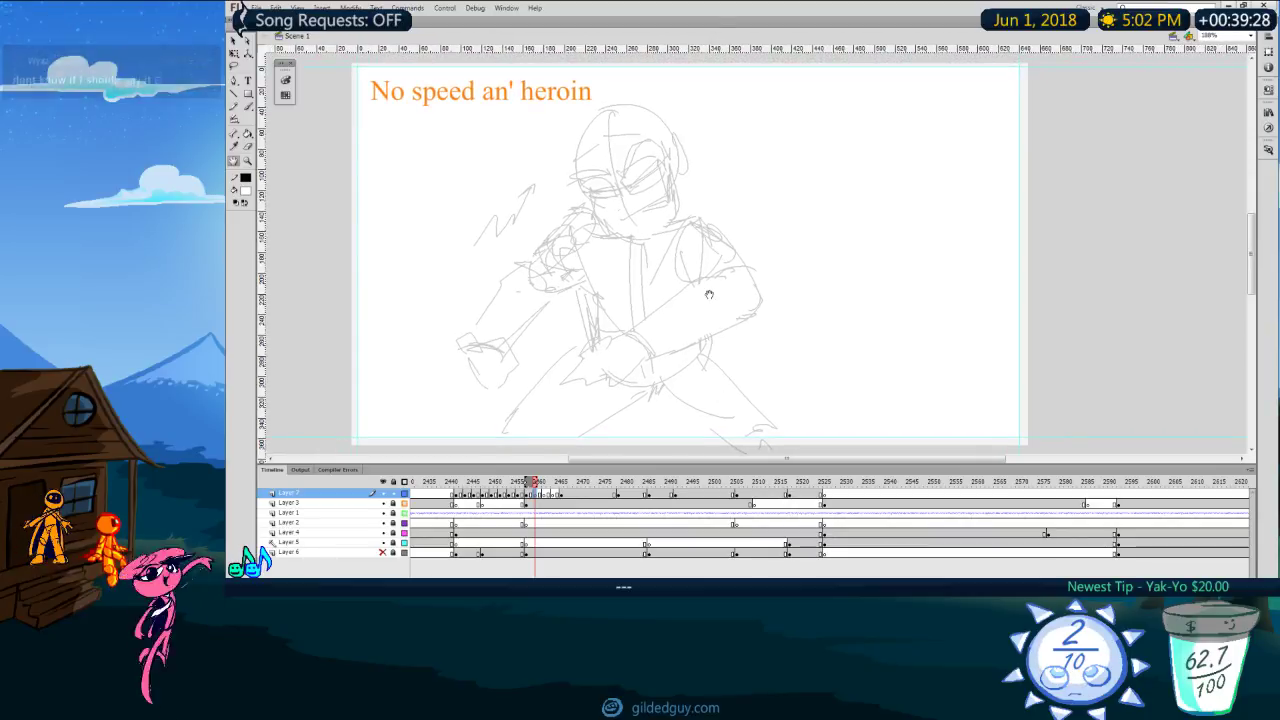
Step: Flip between the empty frame and the preceding Layer 7 poses to examine the motion, ending on the empty frame
{"action": "key", "text": "comma"}
{"action": "key", "text": "period"}
{"action": "key", "text": "comma"}
{"action": "key", "text": "period"}
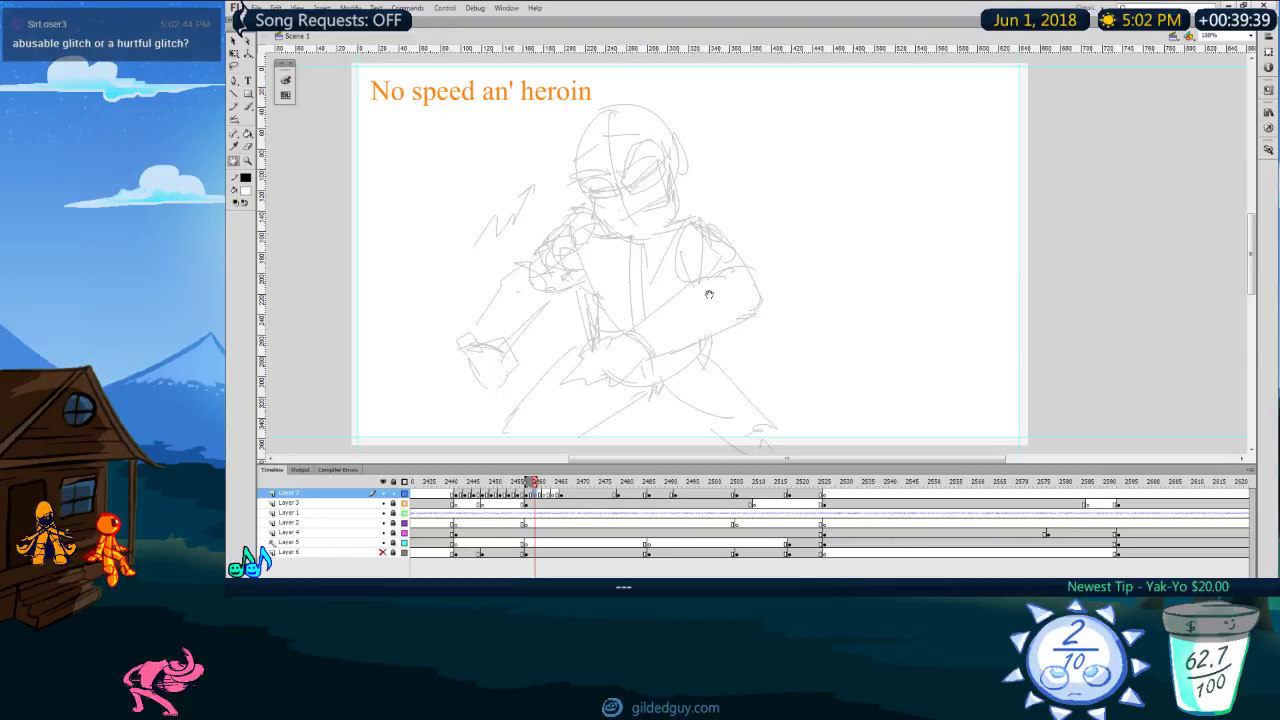
{"action": "key", "text": "comma"}
{"action": "key", "text": "comma"}
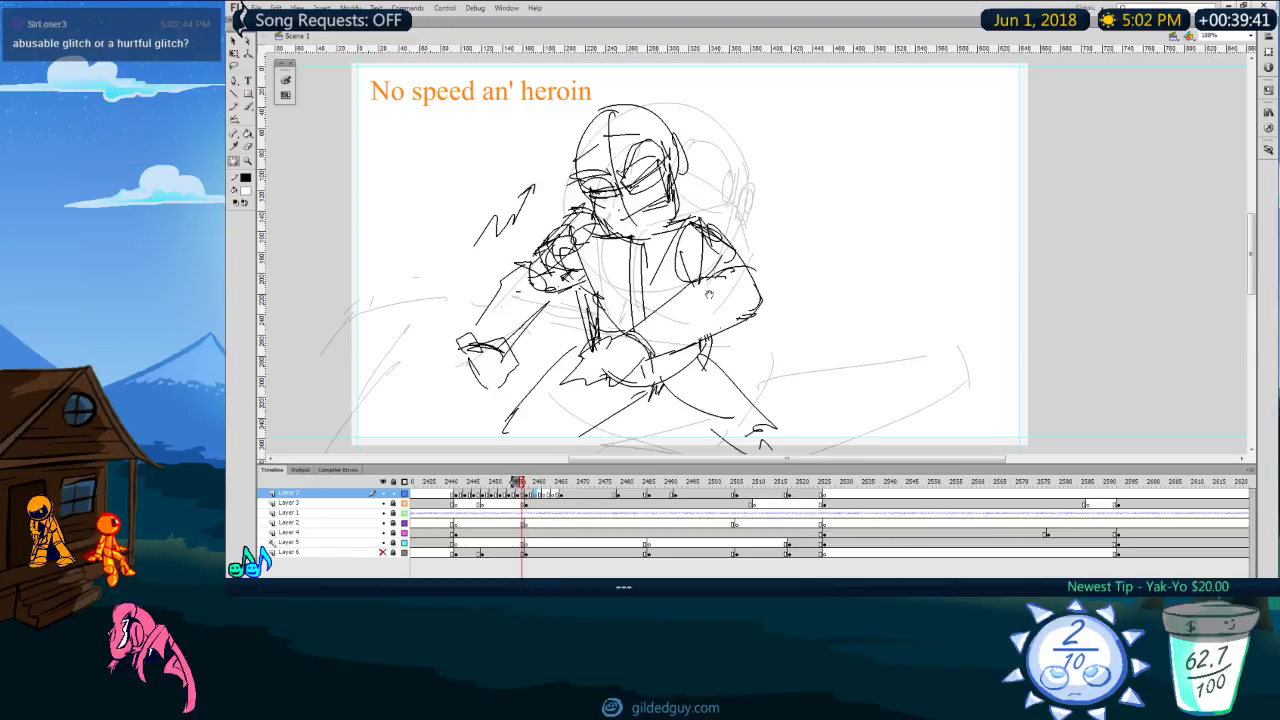
{"action": "key", "text": "comma"}
{"action": "key", "text": "comma"}
{"action": "key", "text": "comma"}
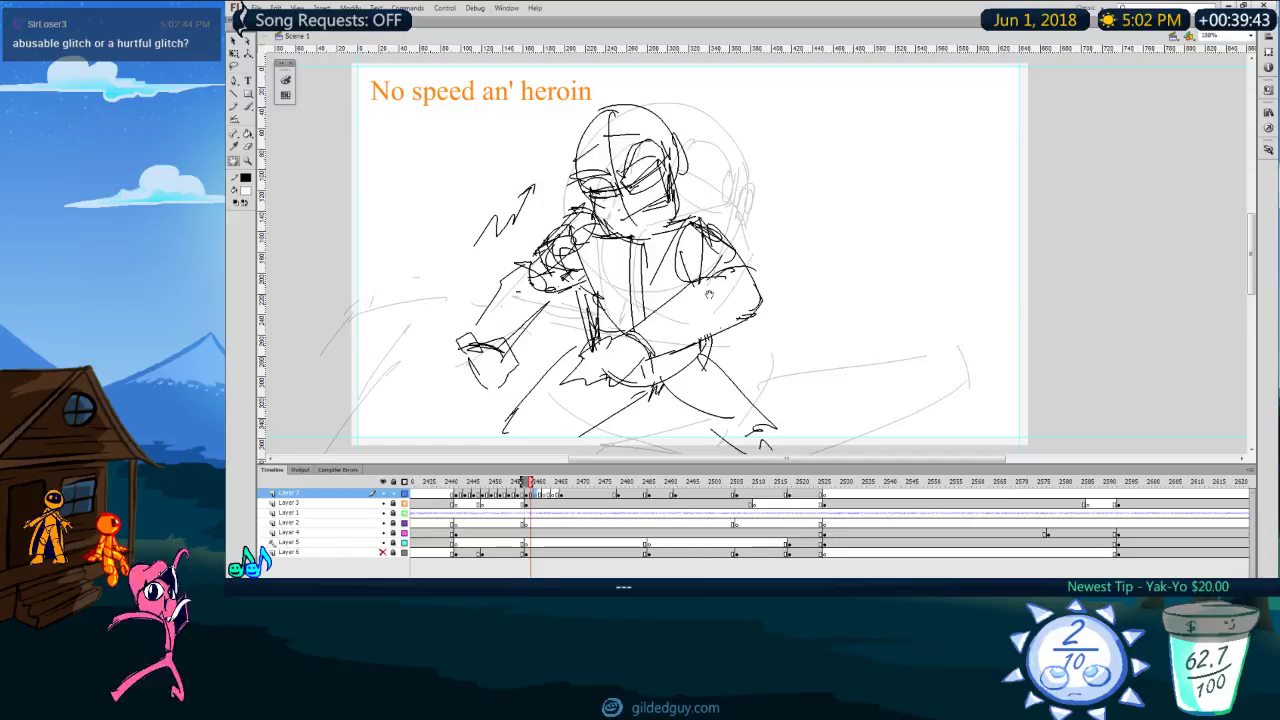
{"action": "key", "text": "period"}
{"action": "key", "text": "period"}
{"action": "key", "text": "period"}
{"action": "key", "text": "period"}
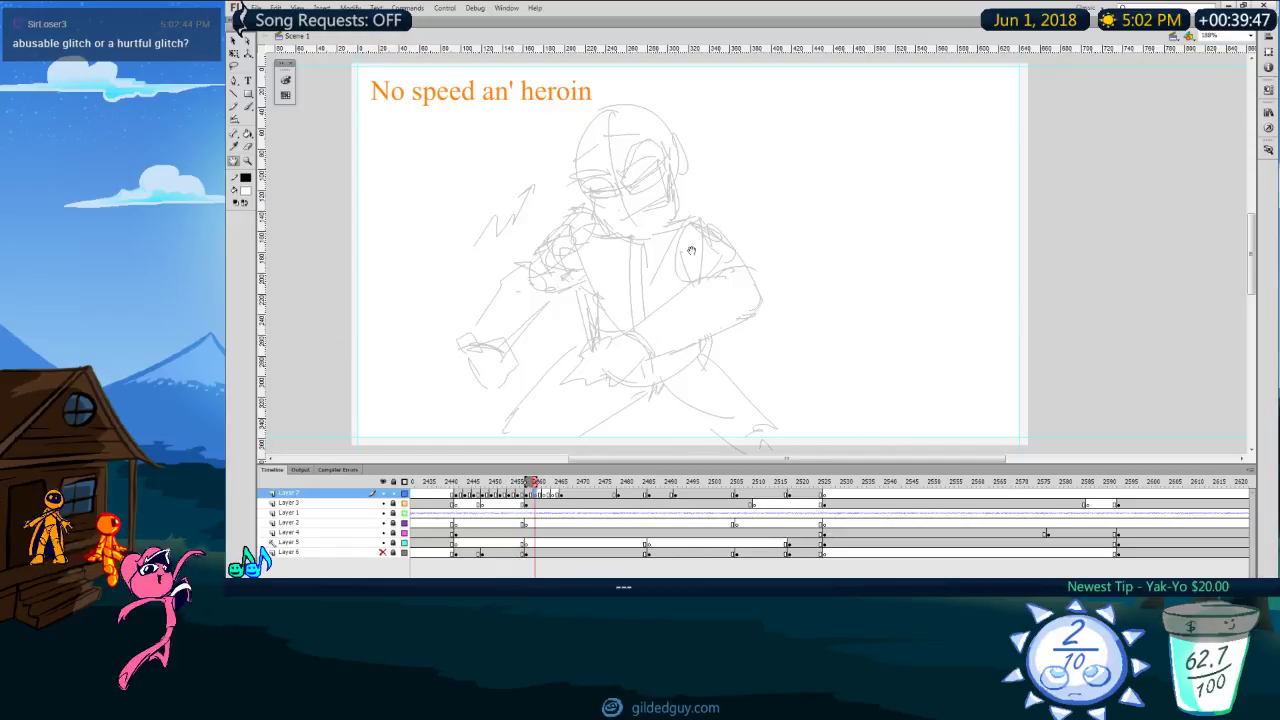
Step: Add sleeve cuff lines to the crouching figure's forearm beside the arrow, and return to the empty frame after it
{"action": "key", "text": "b"}
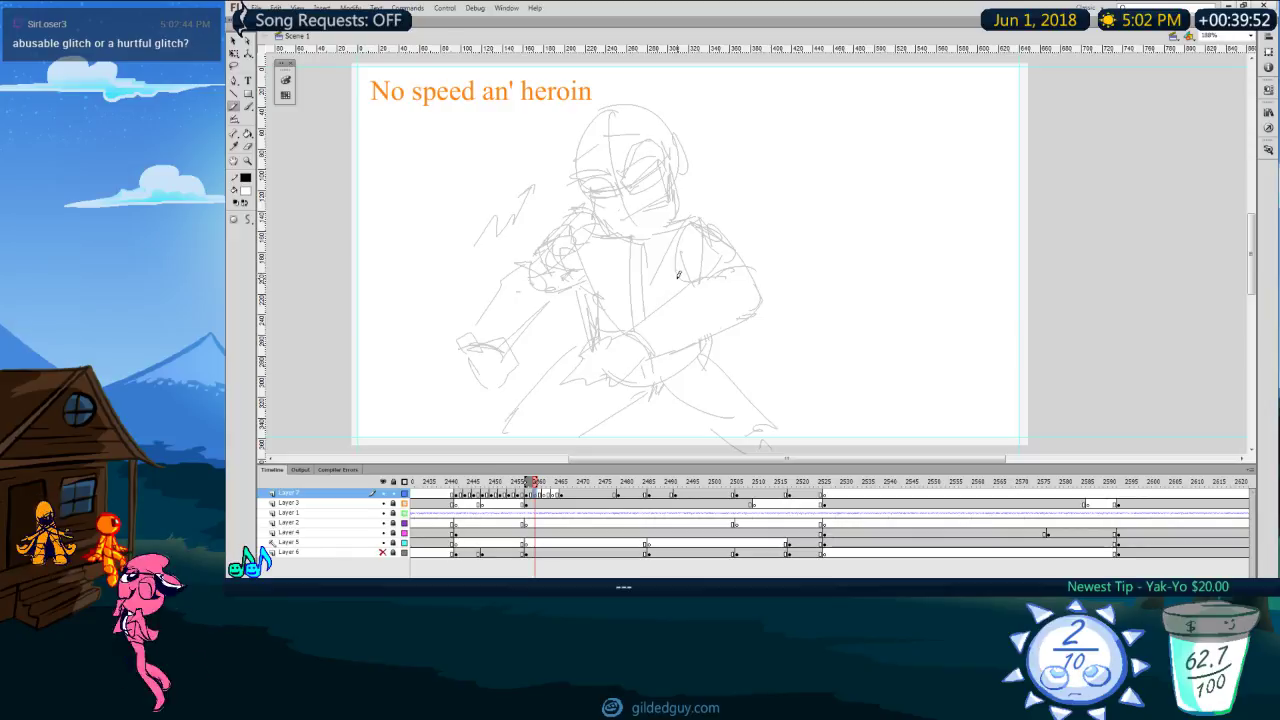
{"action": "key", "text": "comma"}
{"action": "left_click_drag", "start_coordinate": [497, 290], "coordinate": [538, 312]}
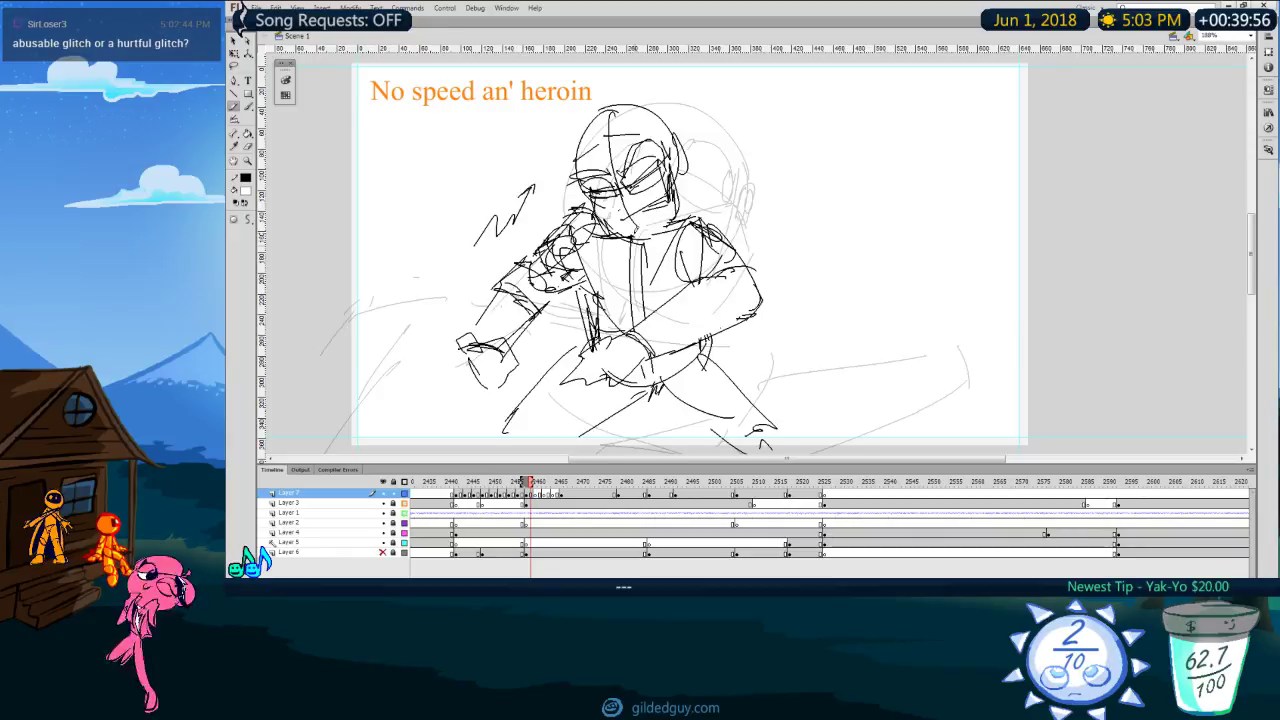
{"action": "key", "text": "period"}
{"action": "mouse_move", "coordinate": [573, 245]}
{"action": "left_mouse_down"}
{"action": "mouse_move", "coordinate": [606, 301]}
{"action": "mouse_move", "coordinate": [576, 244]}
{"action": "mouse_move", "coordinate": [586, 290]}
{"action": "left_mouse_up"}
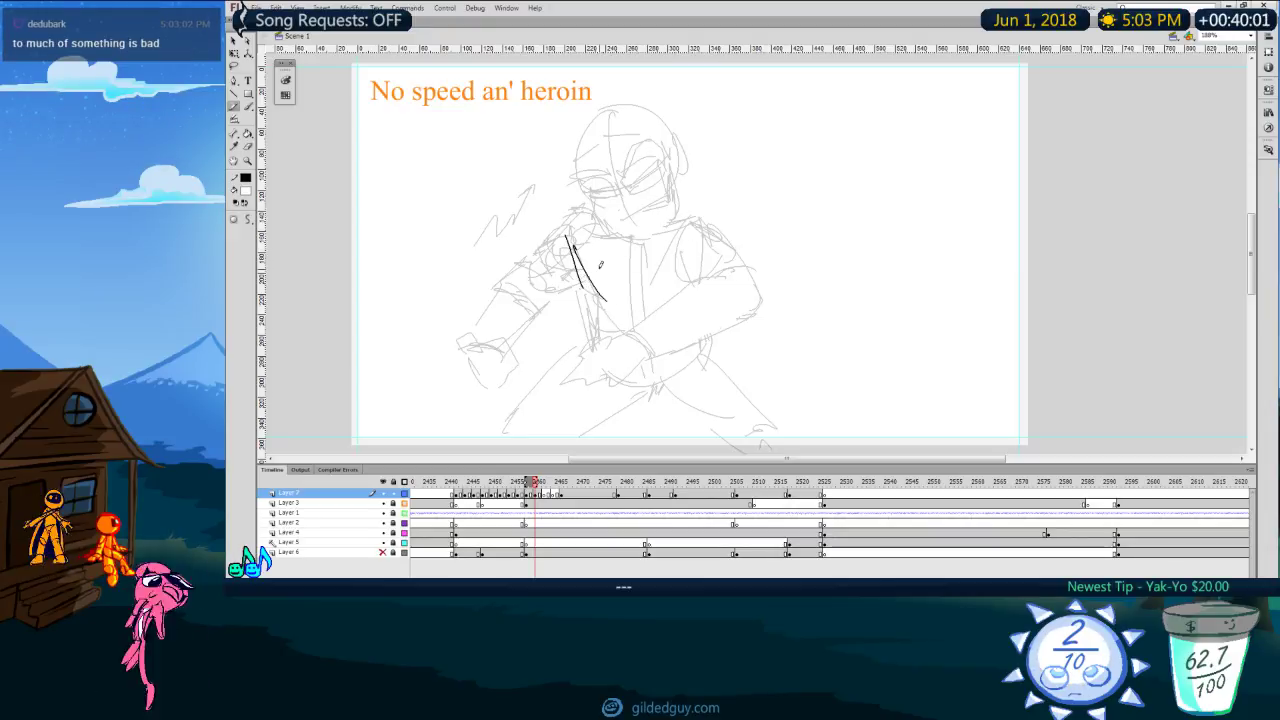
{"action": "key", "text": "ctrl+z"}
{"action": "key", "text": "ctrl+z"}
{"action": "left_click_drag", "start_coordinate": [581, 232], "coordinate": [598, 290]}
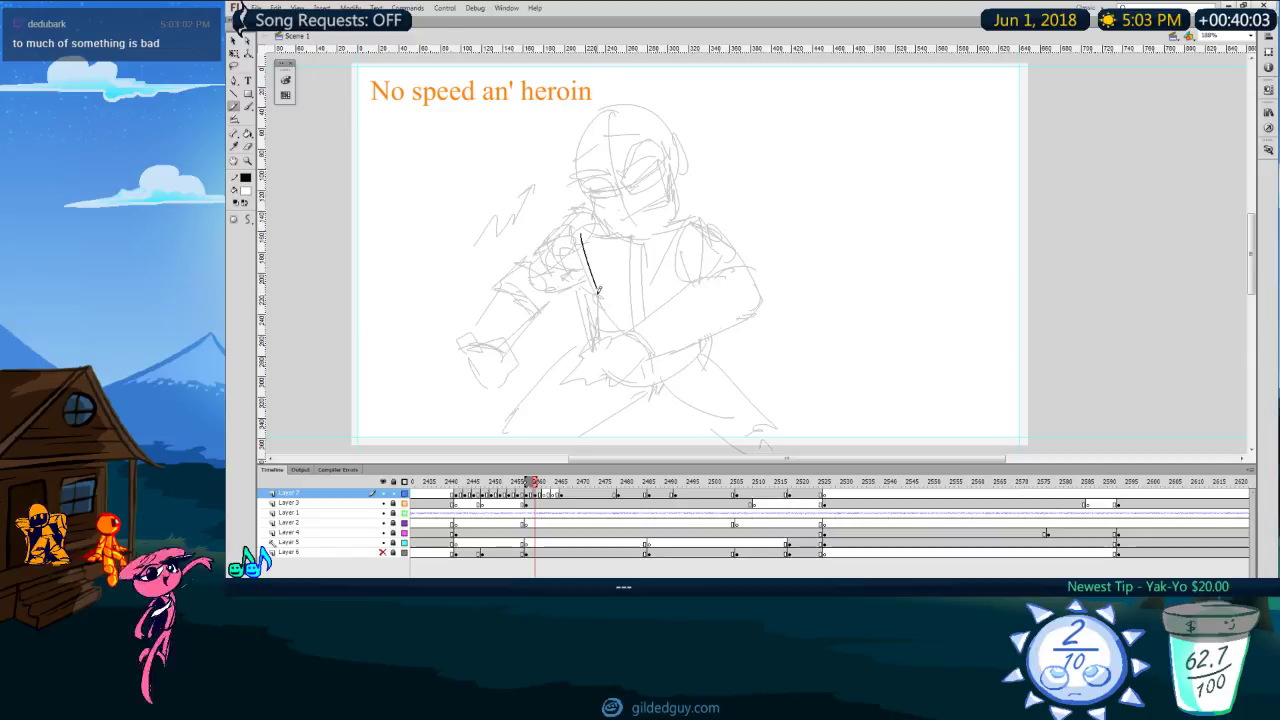
{"action": "key", "text": "ctrl+z"}
{"action": "left_click_drag", "start_coordinate": [575, 234], "coordinate": [604, 292]}
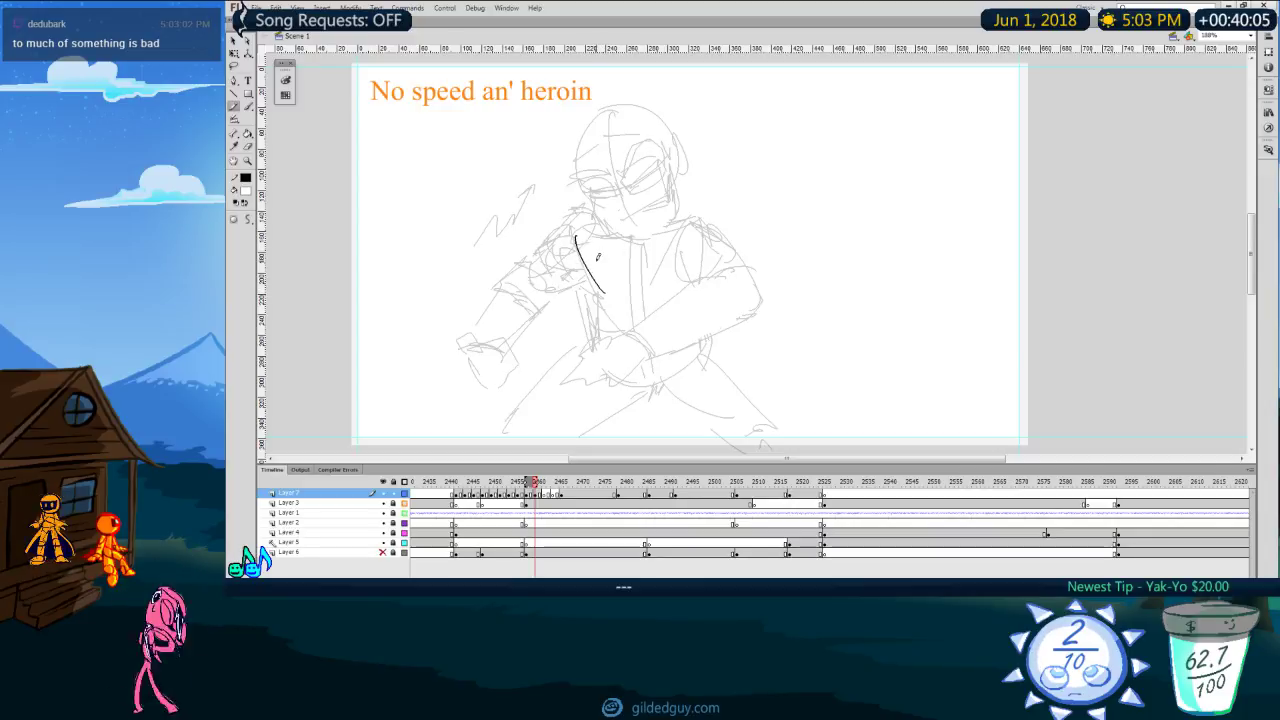
{"action": "key", "text": "ctrl+z"}
Step: Sketch the neckline, shoulder and one side of the torso over the onion-skinned crouching pose
{"action": "mouse_move", "coordinate": [610, 238]}
{"action": "left_mouse_down"}
{"action": "mouse_move", "coordinate": [663, 232]}
{"action": "mouse_move", "coordinate": [628, 244]}
{"action": "mouse_move", "coordinate": [659, 231]}
{"action": "mouse_move", "coordinate": [642, 212]}
{"action": "mouse_move", "coordinate": [698, 211]}
{"action": "left_mouse_up"}
{"action": "mouse_move", "coordinate": [708, 221]}
{"action": "left_mouse_down"}
{"action": "mouse_move", "coordinate": [703, 238]}
{"action": "mouse_move", "coordinate": [716, 224]}
{"action": "left_mouse_up"}
{"action": "mouse_move", "coordinate": [590, 208]}
{"action": "left_mouse_down"}
{"action": "mouse_move", "coordinate": [591, 275]}
{"action": "mouse_move", "coordinate": [604, 290]}
{"action": "left_mouse_up"}
{"action": "key", "text": "ctrl+z"}
{"action": "key", "text": "v"}
{"action": "key", "text": "ctrl+a"}
{"action": "left_click_drag", "start_coordinate": [707, 241], "coordinate": [692, 294]}
{"action": "key", "text": "y"}
Step: Sketch the torso's waist, side folds and central jacket opening, checking them against the previous frame
{"action": "mouse_move", "coordinate": [605, 290]}
{"action": "left_mouse_down"}
{"action": "mouse_move", "coordinate": [606, 342]}
{"action": "mouse_move", "coordinate": [652, 352]}
{"action": "mouse_move", "coordinate": [692, 340]}
{"action": "left_mouse_up"}
{"action": "left_click_drag", "start_coordinate": [700, 288], "coordinate": [696, 338]}
{"action": "mouse_move", "coordinate": [590, 290]}
{"action": "left_mouse_down"}
{"action": "mouse_move", "coordinate": [603, 320]}
{"action": "mouse_move", "coordinate": [617, 314]}
{"action": "left_mouse_up"}
{"action": "mouse_move", "coordinate": [600, 308]}
{"action": "left_mouse_down"}
{"action": "mouse_move", "coordinate": [622, 326]}
{"action": "mouse_move", "coordinate": [661, 321]}
{"action": "left_mouse_up"}
{"action": "left_click_drag", "start_coordinate": [675, 303], "coordinate": [668, 324]}
{"action": "left_click_drag", "start_coordinate": [621, 237], "coordinate": [660, 356]}
{"action": "key", "text": "comma"}
{"action": "key", "text": "period"}
{"action": "key", "text": "comma"}
{"action": "key", "text": "period"}
{"action": "key", "text": "comma"}
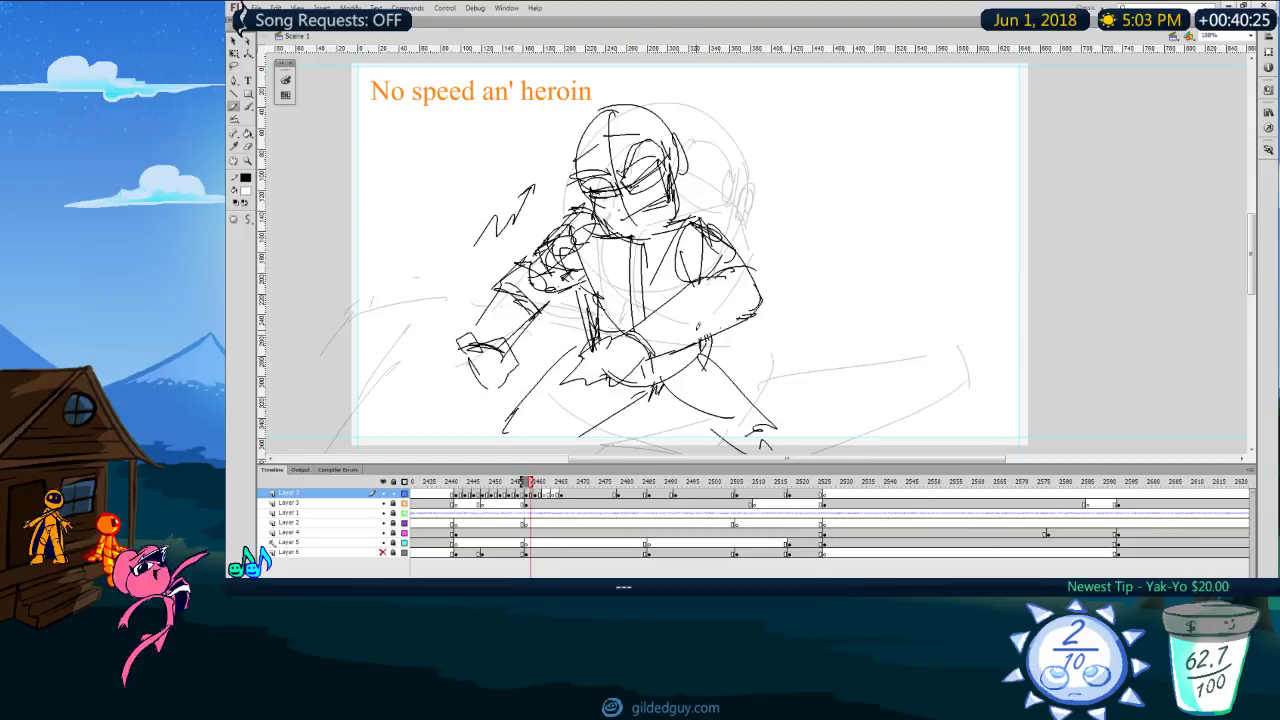
{"action": "key", "text": "period"}
Step: Sketch the waist curve and the spread thighs below the torso
{"action": "mouse_move", "coordinate": [598, 330]}
{"action": "left_mouse_down"}
{"action": "mouse_move", "coordinate": [522, 436]}
{"action": "mouse_move", "coordinate": [575, 425]}
{"action": "mouse_move", "coordinate": [658, 362]}
{"action": "left_mouse_up"}
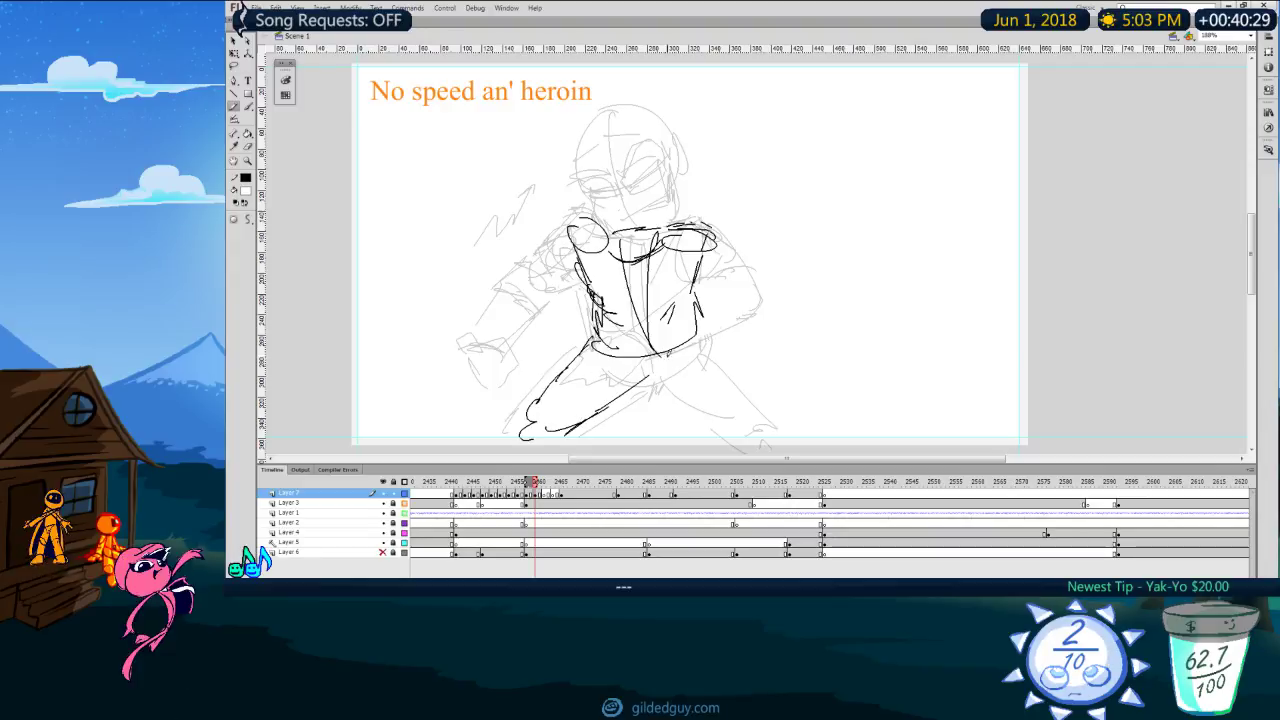
{"action": "key", "text": "comma"}
{"action": "key", "text": "period"}
Step: Select the frame's whole drawing, scale it up slightly with Free Transform and compare it with the previous frame
{"action": "key", "text": "q"}
{"action": "key", "text": "ctrl+a"}
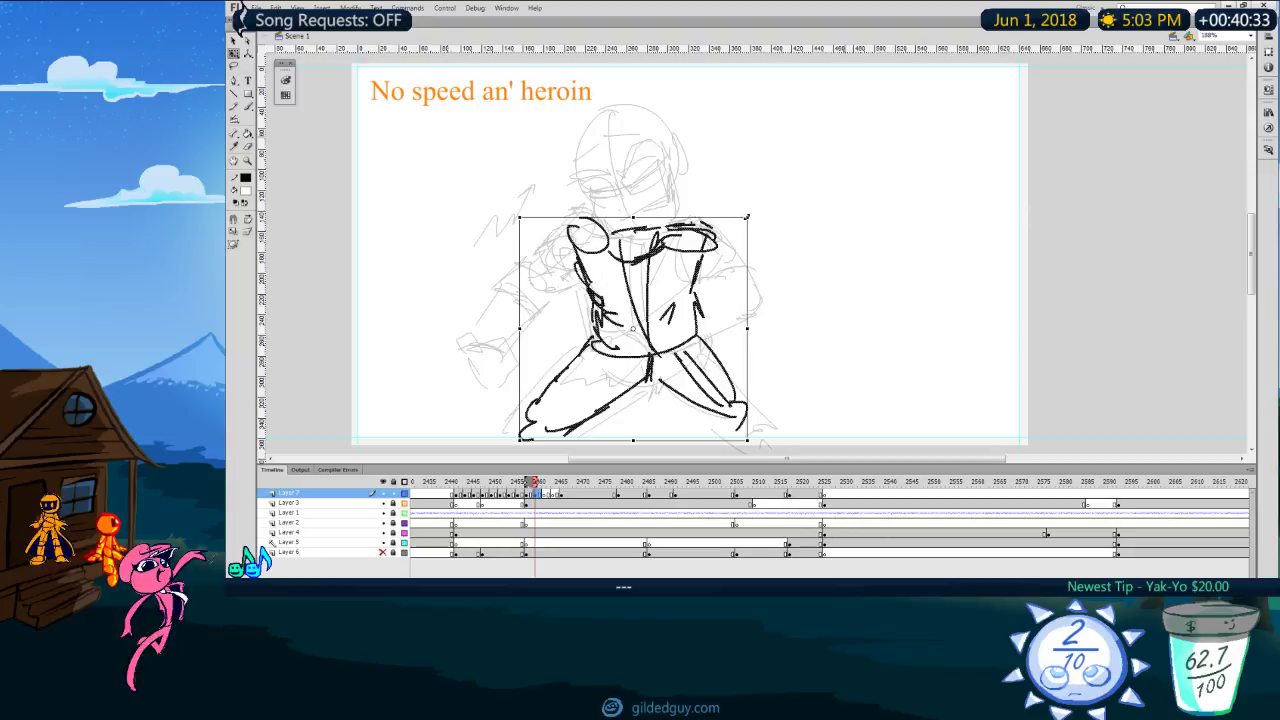
{"action": "left_click_drag", "start_coordinate": [759, 208], "coordinate": [767, 200]}
{"action": "key", "text": "ctrl+z"}
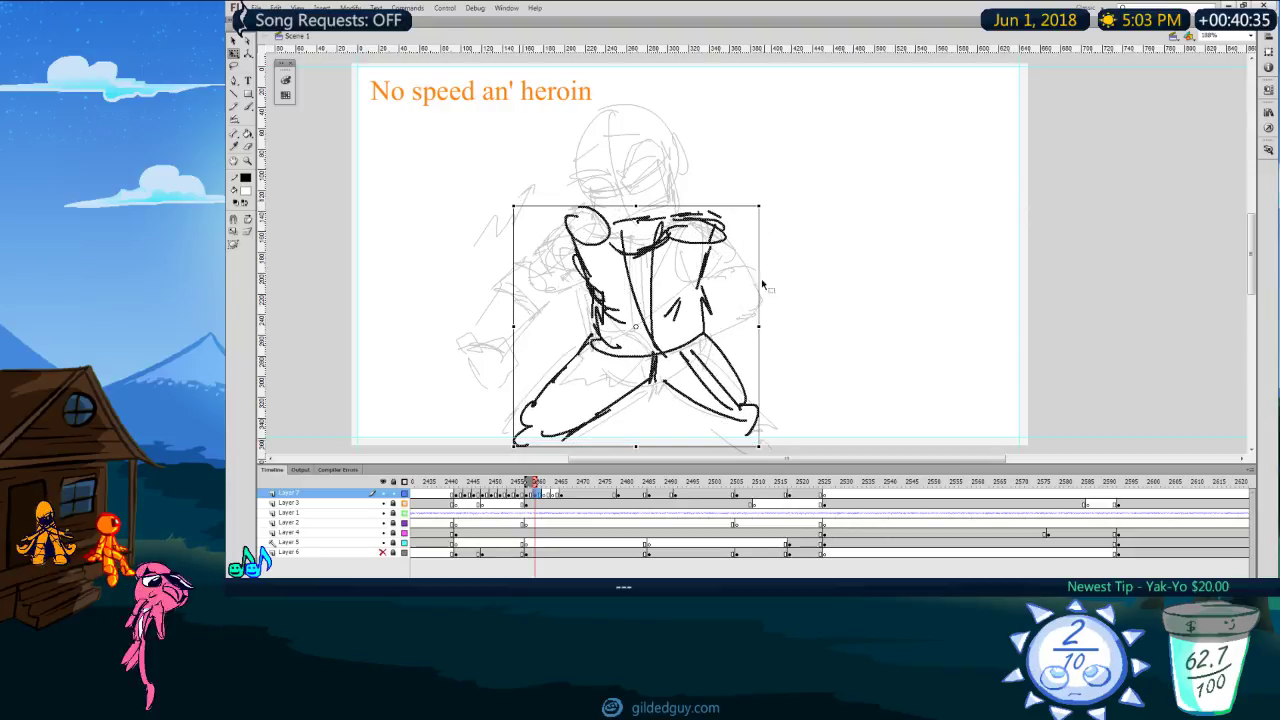
{"action": "key", "text": "comma"}
{"action": "key", "text": "period"}
Step: Sketch both upper arms with short sleeves raised outward from the shoulders, comparing with the previous frame
{"action": "key", "text": "y"}
{"action": "key", "text": "comma"}
{"action": "key", "text": "period"}
{"action": "key", "text": "comma"}
{"action": "key", "text": "period"}
{"action": "left_click_drag", "start_coordinate": [682, 214], "coordinate": [756, 217]}
{"action": "left_click_drag", "start_coordinate": [696, 276], "coordinate": [733, 267]}
{"action": "left_click_drag", "start_coordinate": [754, 219], "coordinate": [735, 268]}
{"action": "key", "text": "comma"}
{"action": "key", "text": "period"}
{"action": "mouse_move", "coordinate": [586, 209]}
{"action": "left_mouse_down"}
{"action": "mouse_move", "coordinate": [524, 254]}
{"action": "mouse_move", "coordinate": [551, 264]}
{"action": "left_mouse_up"}
{"action": "left_click_drag", "start_coordinate": [533, 270], "coordinate": [569, 261]}
{"action": "key", "text": "comma"}
{"action": "key", "text": "period"}
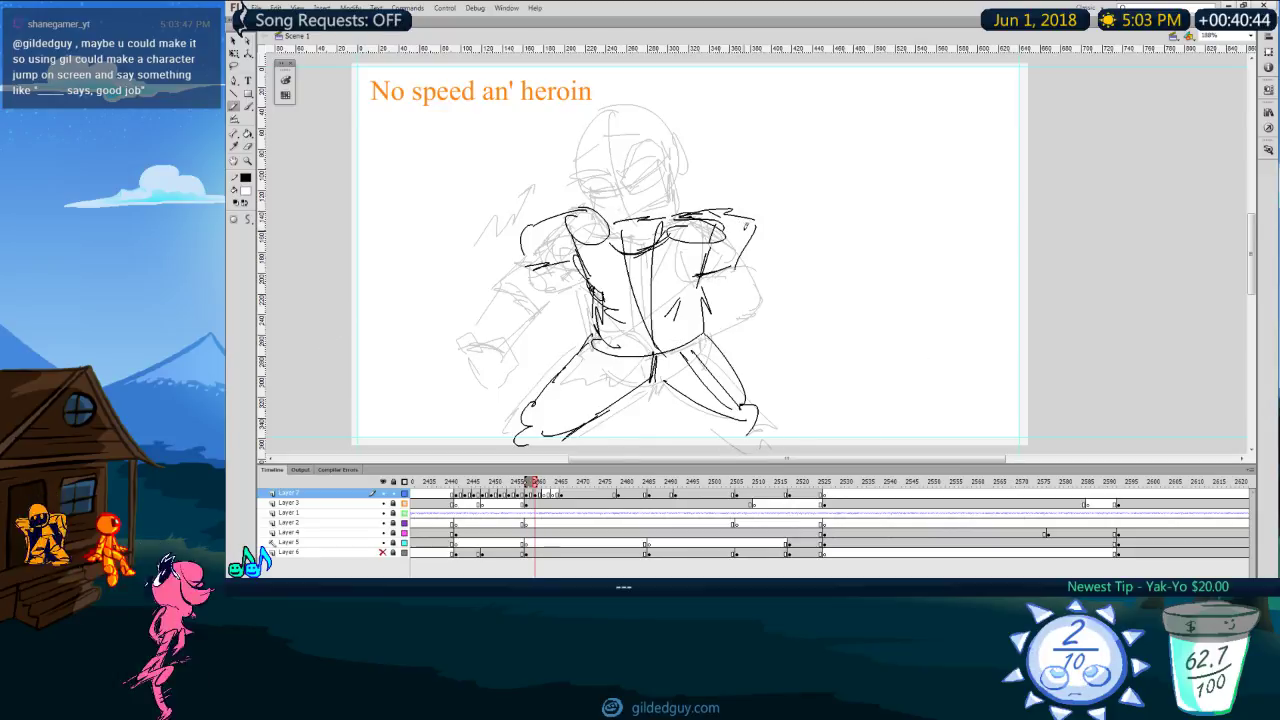
{"action": "key", "text": "comma"}
{"action": "key", "text": "period"}
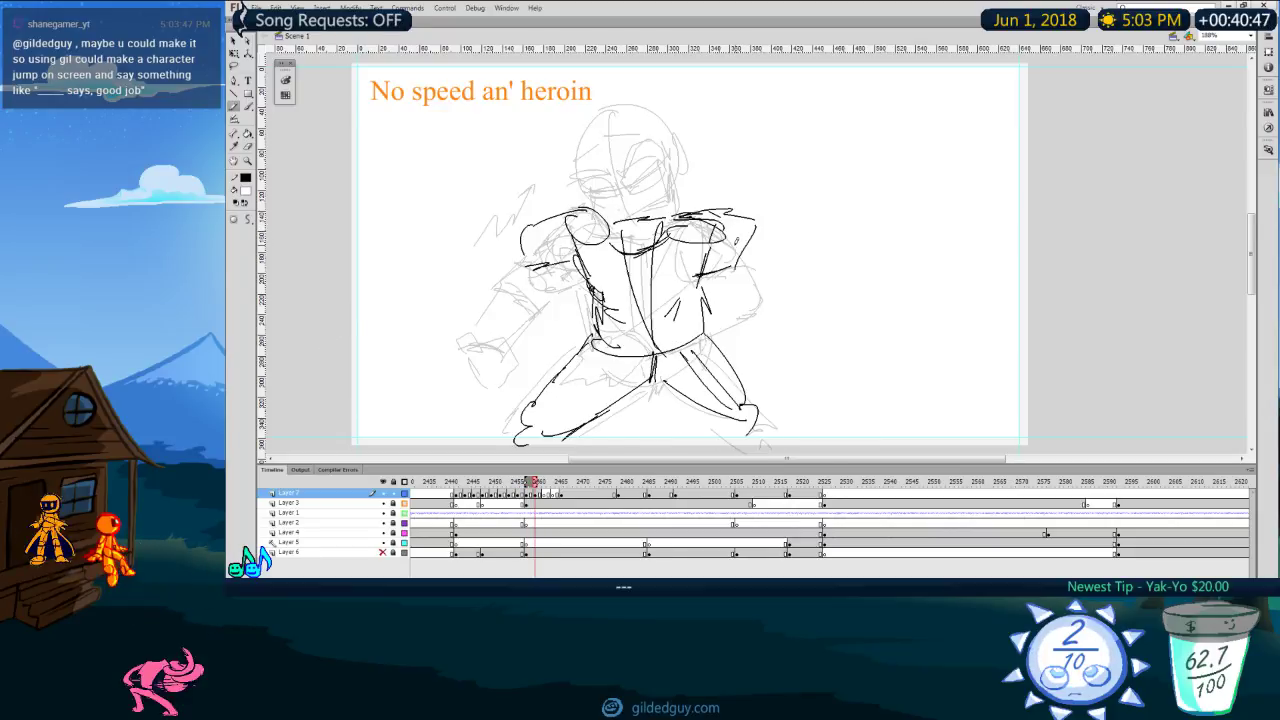
Step: Redraw both upper arms angled slightly lower, with rounded sleeve openings
{"action": "key", "text": "b"}
{"action": "mouse_move", "coordinate": [746, 219]}
{"action": "left_mouse_down"}
{"action": "mouse_move", "coordinate": [704, 214]}
{"action": "mouse_move", "coordinate": [729, 271]}
{"action": "mouse_move", "coordinate": [710, 273]}
{"action": "left_mouse_up"}
{"action": "key", "text": "y"}
{"action": "mouse_move", "coordinate": [686, 240]}
{"action": "left_mouse_down"}
{"action": "mouse_move", "coordinate": [692, 260]}
{"action": "mouse_move", "coordinate": [734, 281]}
{"action": "left_mouse_up"}
{"action": "mouse_move", "coordinate": [708, 224]}
{"action": "left_mouse_down"}
{"action": "mouse_move", "coordinate": [762, 241]}
{"action": "mouse_move", "coordinate": [746, 280]}
{"action": "left_mouse_up"}
{"action": "left_click_drag", "start_coordinate": [757, 243], "coordinate": [733, 269]}
{"action": "key", "text": "e"}
{"action": "mouse_move", "coordinate": [568, 263]}
{"action": "left_mouse_down"}
{"action": "mouse_move", "coordinate": [543, 268]}
{"action": "mouse_move", "coordinate": [554, 213]}
{"action": "mouse_move", "coordinate": [572, 274]}
{"action": "mouse_move", "coordinate": [588, 267]}
{"action": "left_mouse_up"}
{"action": "key", "text": "y"}
{"action": "key", "text": "."}
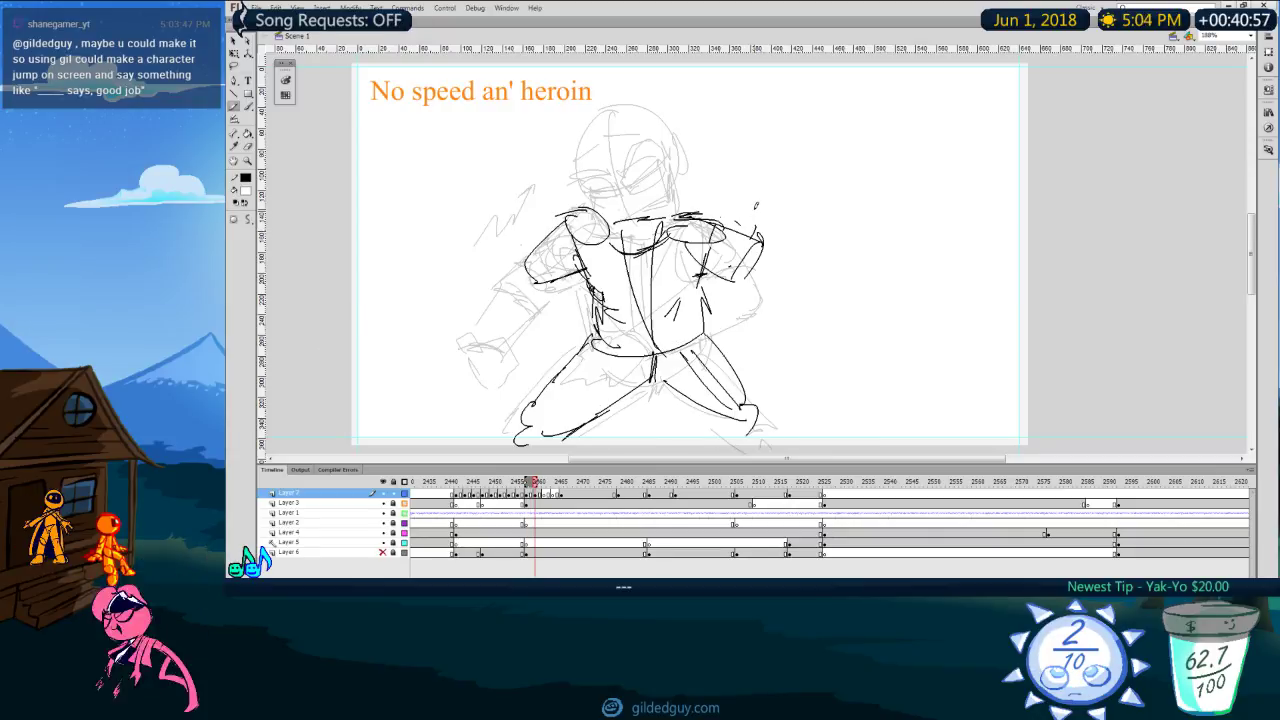
Step: Erase the outstretched upper arms and redraw both hanging closer to the torso with open sleeve ends
{"action": "key", "text": "e"}
{"action": "mouse_move", "coordinate": [714, 277]}
{"action": "left_mouse_down"}
{"action": "mouse_move", "coordinate": [737, 277]}
{"action": "mouse_move", "coordinate": [740, 252]}
{"action": "left_mouse_up"}
{"action": "mouse_move", "coordinate": [536, 222]}
{"action": "left_mouse_down"}
{"action": "mouse_move", "coordinate": [560, 274]}
{"action": "mouse_move", "coordinate": [561, 260]}
{"action": "left_mouse_up"}
{"action": "key", "text": "y"}
{"action": "mouse_move", "coordinate": [580, 218]}
{"action": "left_mouse_down"}
{"action": "mouse_move", "coordinate": [534, 256]}
{"action": "mouse_move", "coordinate": [549, 296]}
{"action": "left_mouse_up"}
{"action": "mouse_move", "coordinate": [535, 254]}
{"action": "left_mouse_down"}
{"action": "mouse_move", "coordinate": [548, 305]}
{"action": "mouse_move", "coordinate": [585, 275]}
{"action": "left_mouse_up"}
{"action": "left_click_drag", "start_coordinate": [683, 252], "coordinate": [718, 291]}
{"action": "mouse_move", "coordinate": [713, 225]}
{"action": "left_mouse_down"}
{"action": "mouse_move", "coordinate": [741, 275]}
{"action": "mouse_move", "coordinate": [714, 311]}
{"action": "left_mouse_up"}
{"action": "left_click_drag", "start_coordinate": [730, 255], "coordinate": [743, 285]}
Step: Flip back and forth through the neighbouring frames to check how the new torso pose follows the crouch
{"action": "key", "text": "comma"}
{"action": "key", "text": "period"}
{"action": "key", "text": "period"}
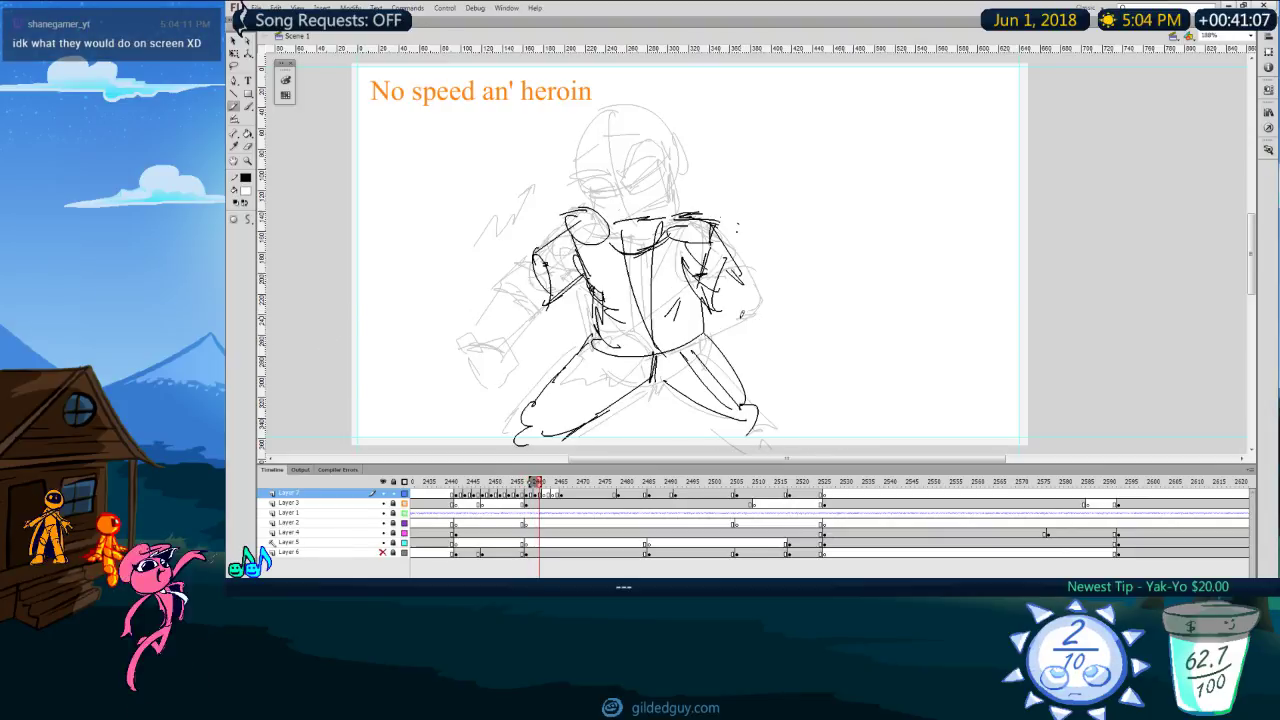
{"action": "key", "text": "comma"}
{"action": "key", "text": "comma"}
{"action": "key", "text": "comma"}
{"action": "key", "text": "period"}
{"action": "key", "text": "period"}
{"action": "key", "text": "period"}
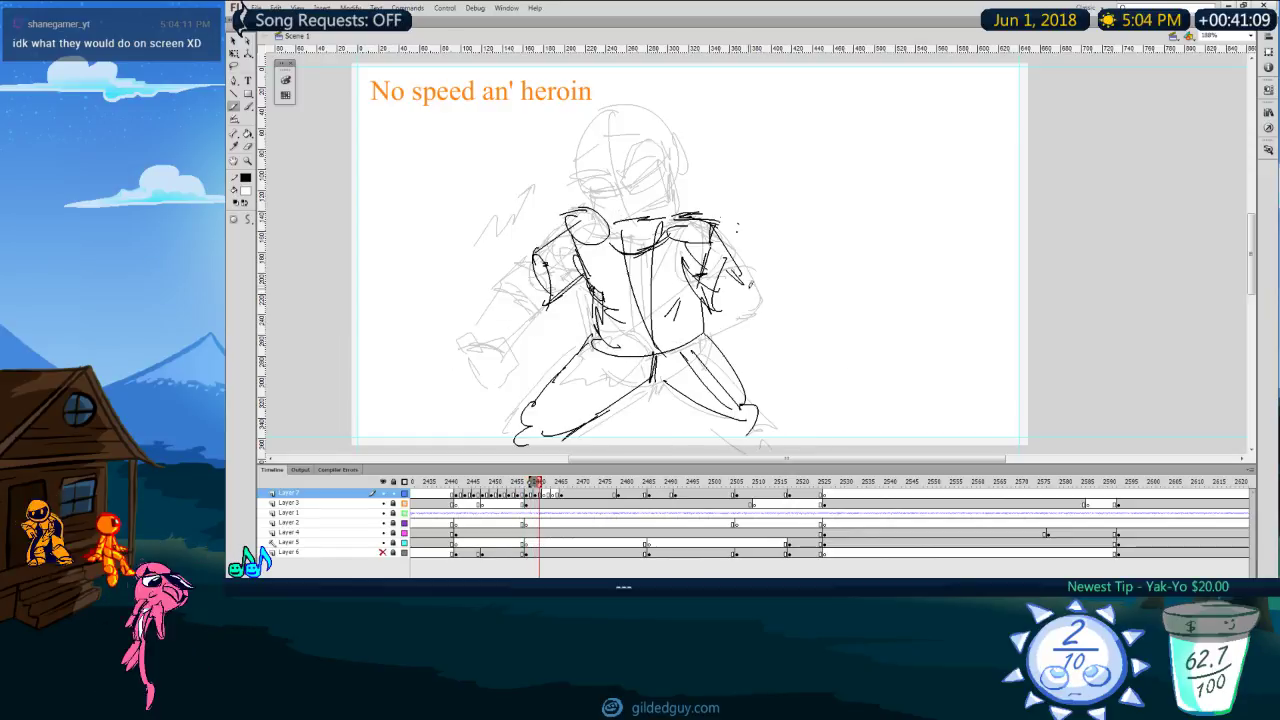
Step: On the next empty frame, sketch a leaning torso with oval shoulders, round neck opening, curved sides and waist
{"action": "key", "text": "period"}
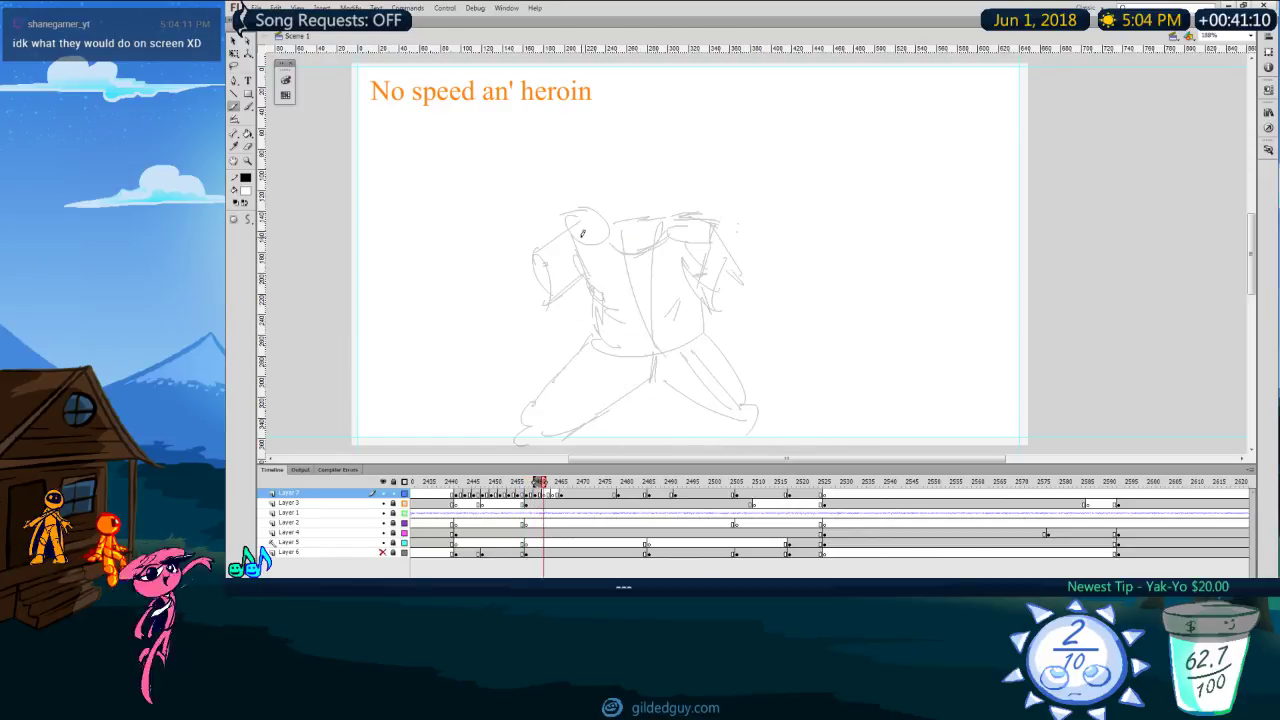
{"action": "left_click_drag", "start_coordinate": [566, 255], "coordinate": [602, 301]}
{"action": "left_click_drag", "start_coordinate": [567, 257], "coordinate": [609, 301]}
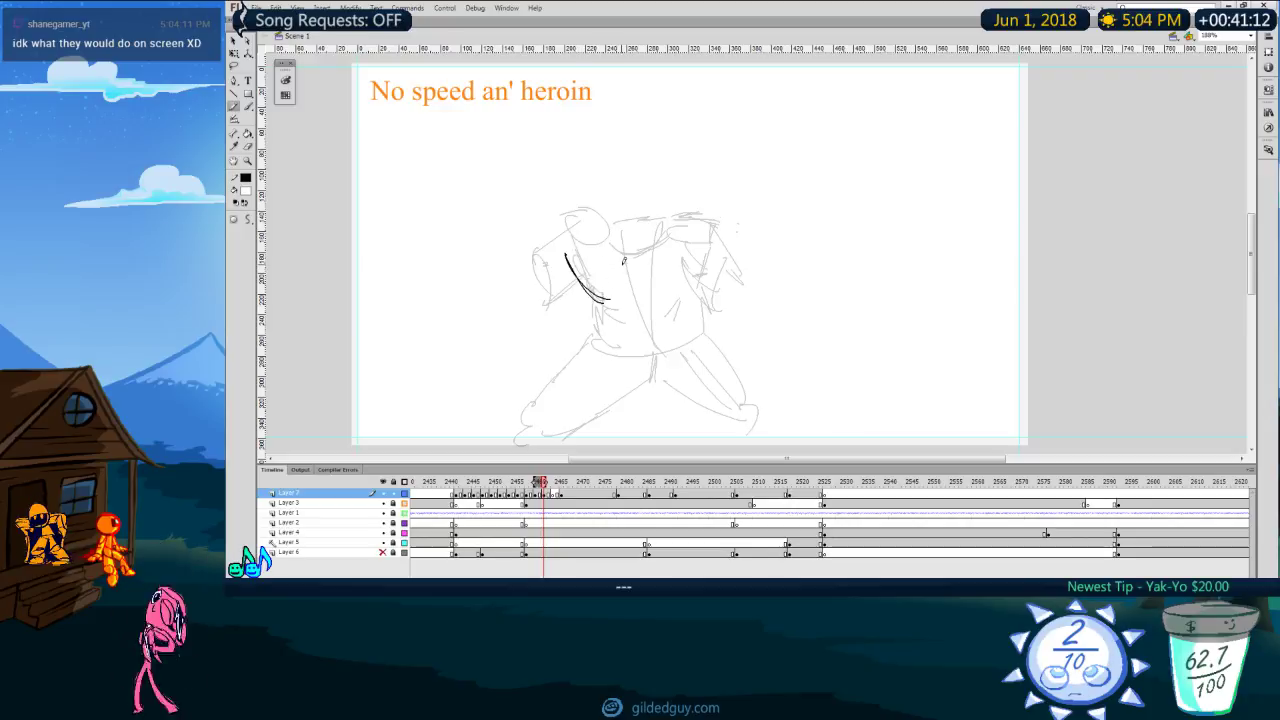
{"action": "left_click_drag", "start_coordinate": [563, 213], "coordinate": [572, 212]}
{"action": "mouse_move", "coordinate": [610, 255]}
{"action": "left_mouse_down"}
{"action": "mouse_move", "coordinate": [652, 248]}
{"action": "mouse_move", "coordinate": [648, 260]}
{"action": "mouse_move", "coordinate": [654, 243]}
{"action": "mouse_move", "coordinate": [721, 225]}
{"action": "mouse_move", "coordinate": [700, 305]}
{"action": "left_mouse_up"}
{"action": "mouse_move", "coordinate": [590, 292]}
{"action": "left_mouse_down"}
{"action": "mouse_move", "coordinate": [608, 332]}
{"action": "mouse_move", "coordinate": [630, 343]}
{"action": "mouse_move", "coordinate": [700, 334]}
{"action": "left_mouse_up"}
{"action": "left_click_drag", "start_coordinate": [626, 317], "coordinate": [660, 315]}
{"action": "left_click_drag", "start_coordinate": [674, 305], "coordinate": [677, 313]}
{"action": "key", "text": "comma"}
{"action": "key", "text": "period"}
Step: Sketch the hips and both spread legs below the new torso, and compare with the previous frame
{"action": "mouse_move", "coordinate": [600, 323]}
{"action": "left_mouse_down"}
{"action": "mouse_move", "coordinate": [554, 380]}
{"action": "mouse_move", "coordinate": [557, 407]}
{"action": "mouse_move", "coordinate": [640, 376]}
{"action": "left_mouse_up"}
{"action": "left_click_drag", "start_coordinate": [580, 417], "coordinate": [638, 378]}
{"action": "left_click_drag", "start_coordinate": [652, 350], "coordinate": [649, 381]}
{"action": "left_click_drag", "start_coordinate": [709, 332], "coordinate": [743, 408]}
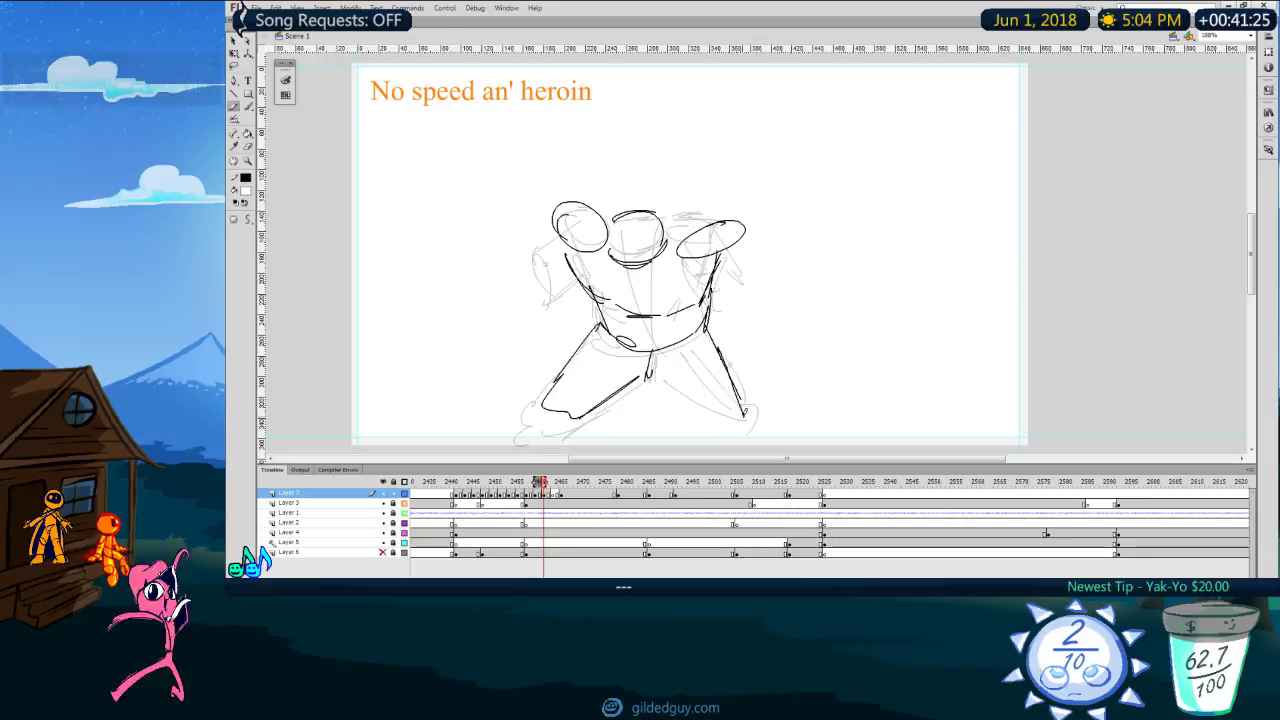
{"action": "left_click_drag", "start_coordinate": [661, 373], "coordinate": [743, 419]}
{"action": "left_click_drag", "start_coordinate": [715, 341], "coordinate": [758, 403]}
{"action": "left_click_drag", "start_coordinate": [754, 404], "coordinate": [739, 430]}
{"action": "key", "text": "comma"}
{"action": "key", "text": "period"}
Step: Select the new pose's whole drawing, enlarge it slightly with Free Transform and compare it with the previous frame
{"action": "key", "text": "v"}
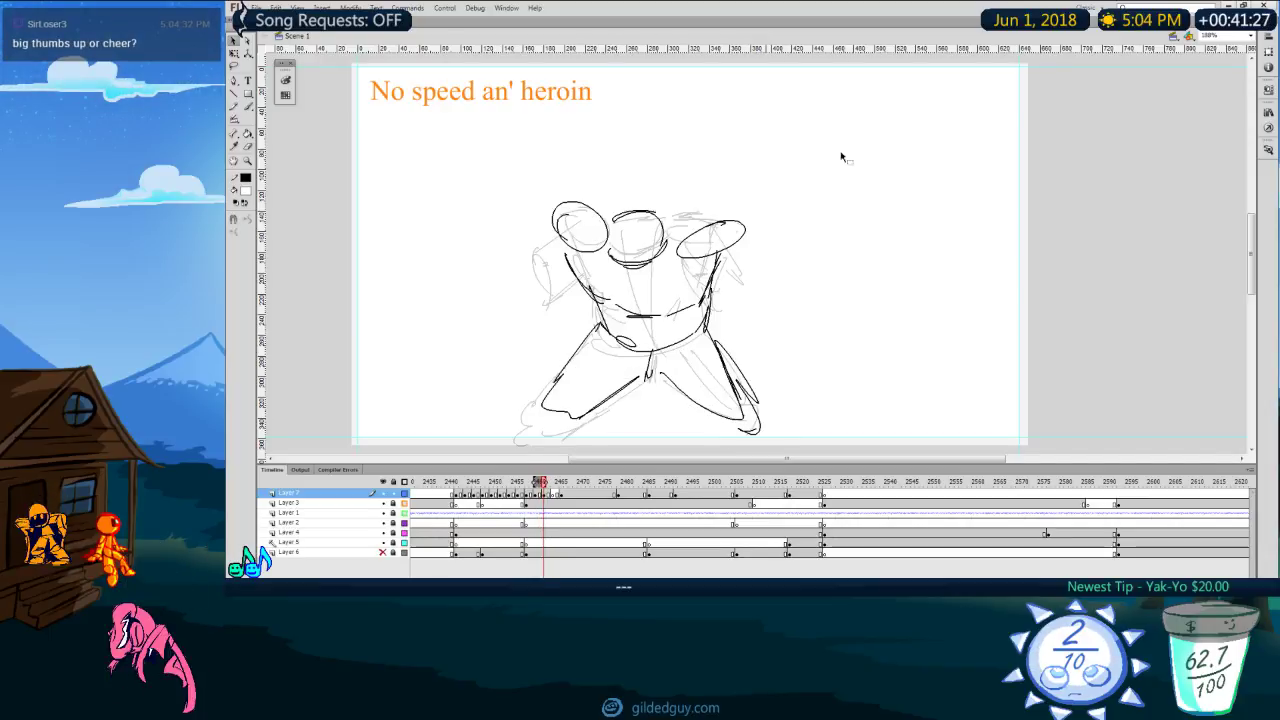
{"action": "left_click_drag", "start_coordinate": [814, 177], "coordinate": [526, 443]}
{"action": "key", "text": "q"}
{"action": "left_click_drag", "start_coordinate": [762, 197], "coordinate": [814, 194]}
{"action": "key", "text": "ctrl+z"}
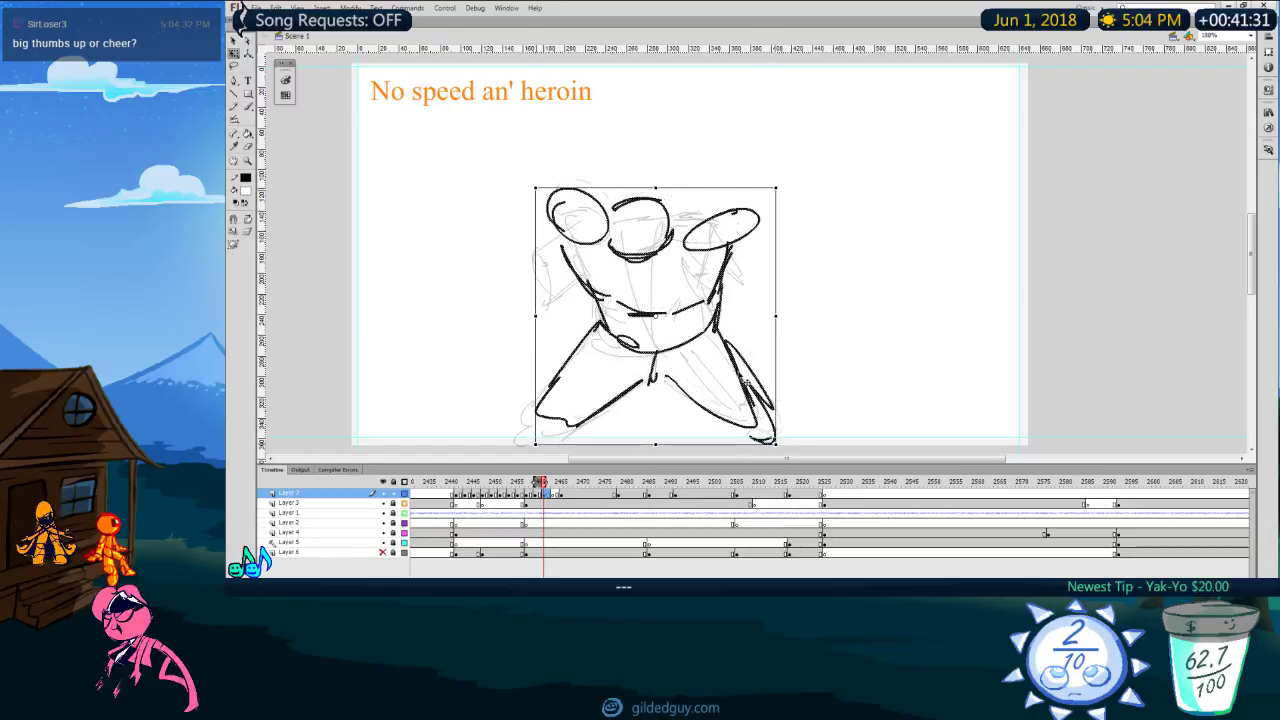
{"action": "key", "text": "y"}
{"action": "key", "text": "comma"}
{"action": "key", "text": "period"}
{"action": "left_click_drag", "start_coordinate": [694, 279], "coordinate": [772, 273]}
{"action": "left_click_drag", "start_coordinate": [783, 233], "coordinate": [779, 280]}
{"action": "left_click_drag", "start_coordinate": [747, 221], "coordinate": [786, 216]}
{"action": "key", "text": "comma"}
{"action": "key", "text": "period"}
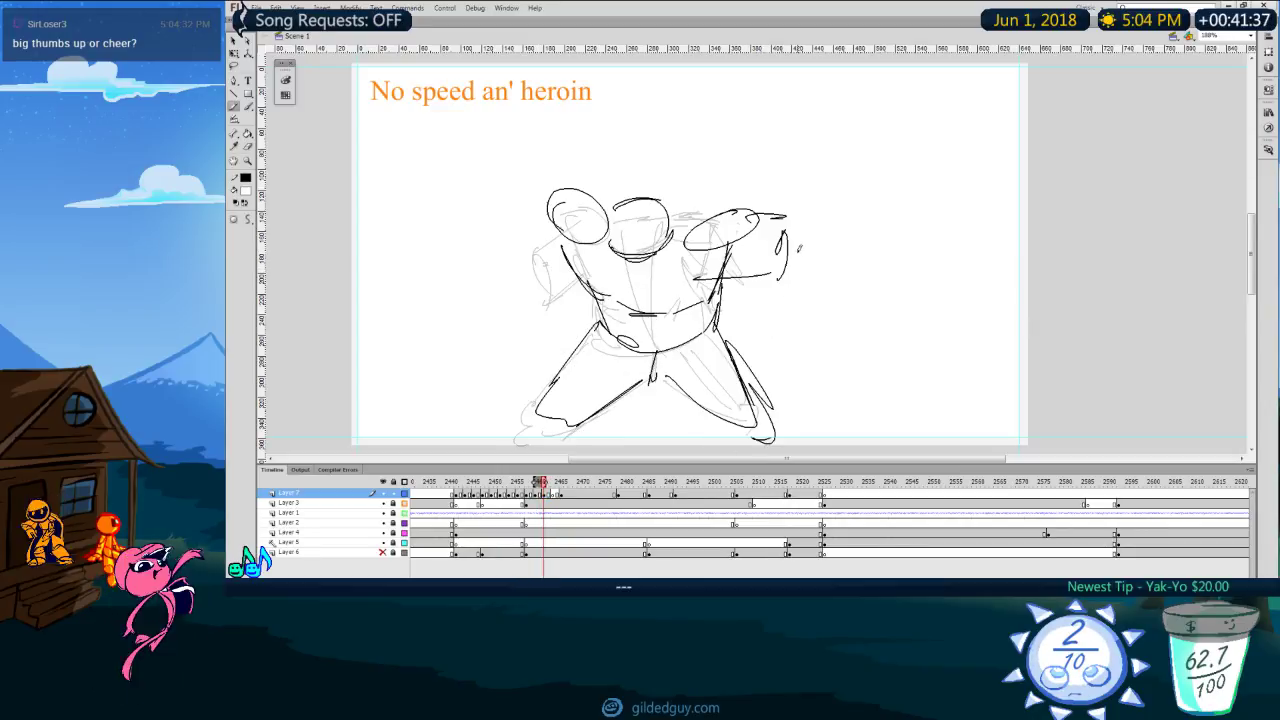
{"action": "key", "text": "ctrl+z"}
{"action": "key", "text": "ctrl+z"}
{"action": "key", "text": "ctrl+z"}
Step: Sketch both upper arms flaring outward and down from the oval shoulders with open sleeve ends, checking the previous frame
{"action": "left_click_drag", "start_coordinate": [692, 251], "coordinate": [761, 290]}
{"action": "mouse_move", "coordinate": [750, 209]}
{"action": "left_mouse_down"}
{"action": "mouse_move", "coordinate": [795, 229]}
{"action": "mouse_move", "coordinate": [770, 292]}
{"action": "left_mouse_up"}
{"action": "left_click_drag", "start_coordinate": [783, 247], "coordinate": [768, 265]}
{"action": "left_click_drag", "start_coordinate": [551, 208], "coordinate": [497, 252]}
{"action": "mouse_move", "coordinate": [491, 243]}
{"action": "left_mouse_down"}
{"action": "mouse_move", "coordinate": [492, 268]}
{"action": "mouse_move", "coordinate": [494, 242]}
{"action": "left_mouse_up"}
{"action": "left_click_drag", "start_coordinate": [555, 271], "coordinate": [489, 301]}
{"action": "key", "text": "comma"}
{"action": "key", "text": "period"}
{"action": "key", "text": "comma"}
{"action": "key", "text": "period"}
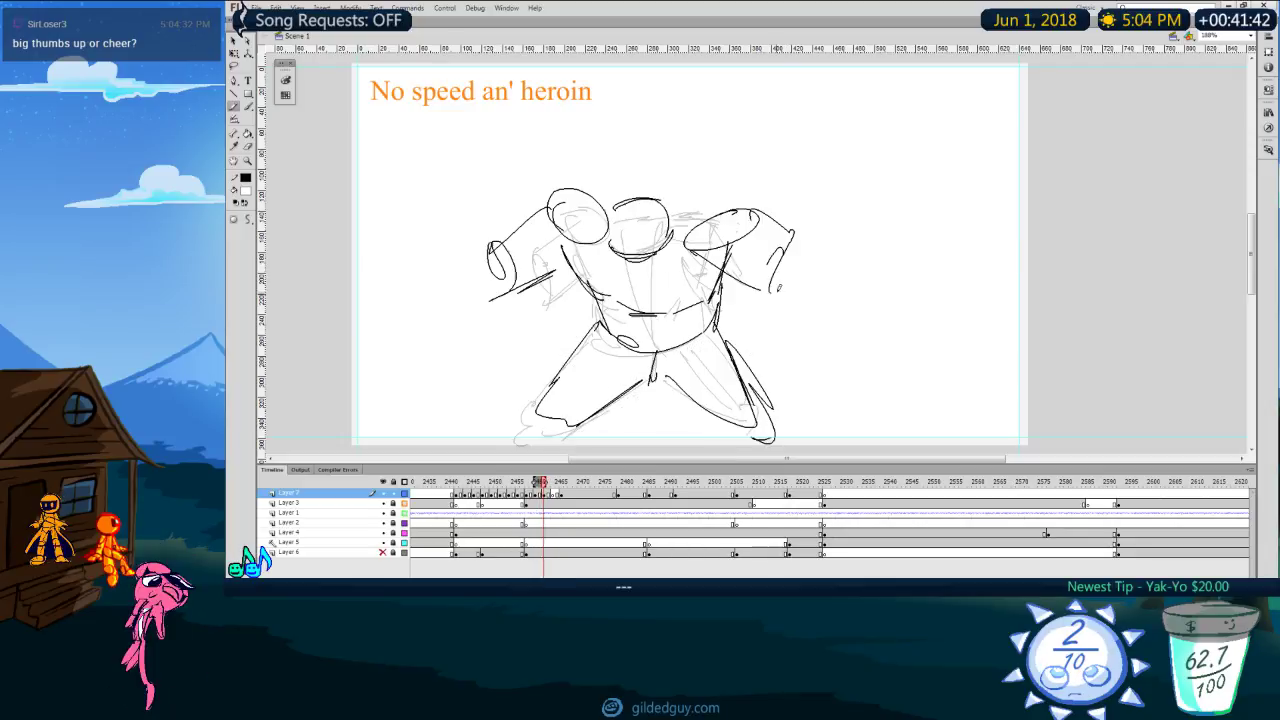
Step: Play back the animation from before the crouching pose to review the new frames
{"action": "key", "text": "comma"}
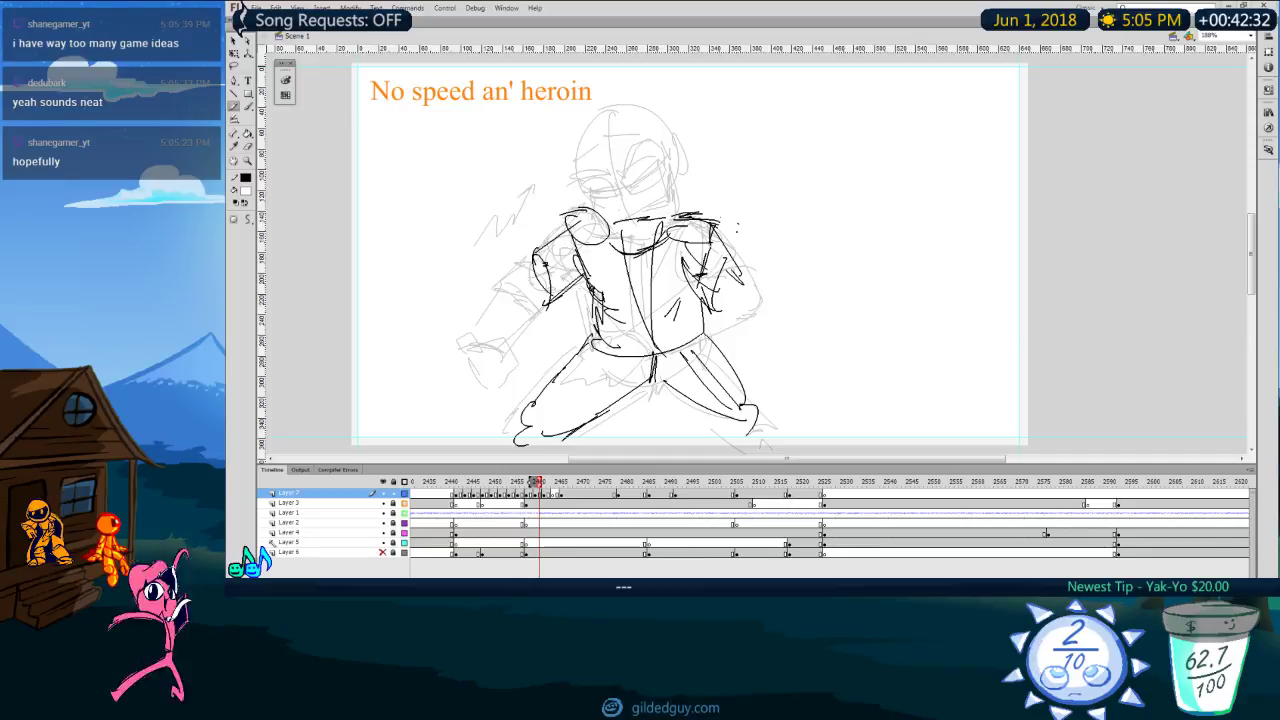
{"action": "left_click_drag", "start_coordinate": [694, 459], "coordinate": [699, 459]}
{"action": "left_click_drag", "start_coordinate": [538, 482], "coordinate": [488, 482]}
{"action": "key", "text": "Return"}
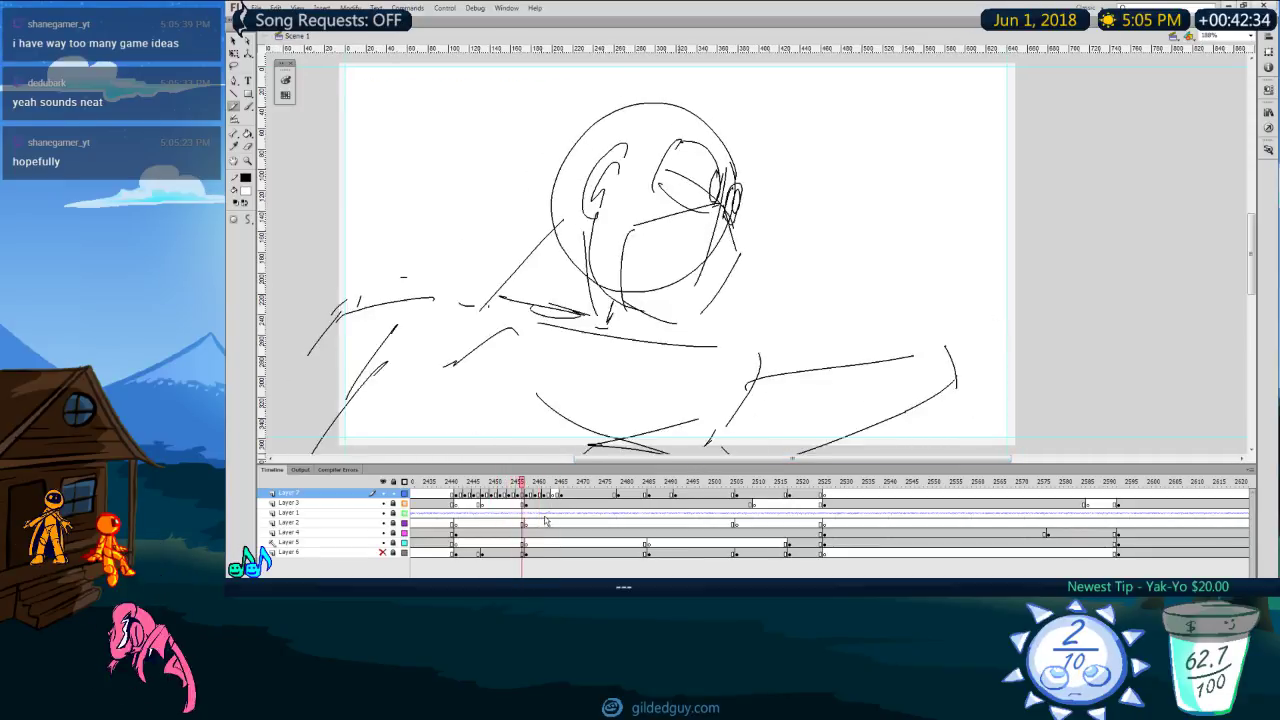
Step: Replay the recent frames, go to the empty Layer 7 frame after the flared-arm pose and extend the onion skin over the following drawing
{"action": "key", "text": "Return"}
{"action": "left_click", "coordinate": [495, 483]}
{"action": "key", "text": "Return"}
{"action": "key", "text": "Return"}
{"action": "left_click", "coordinate": [550, 494]}
{"action": "left_click", "coordinate": [554, 494]}
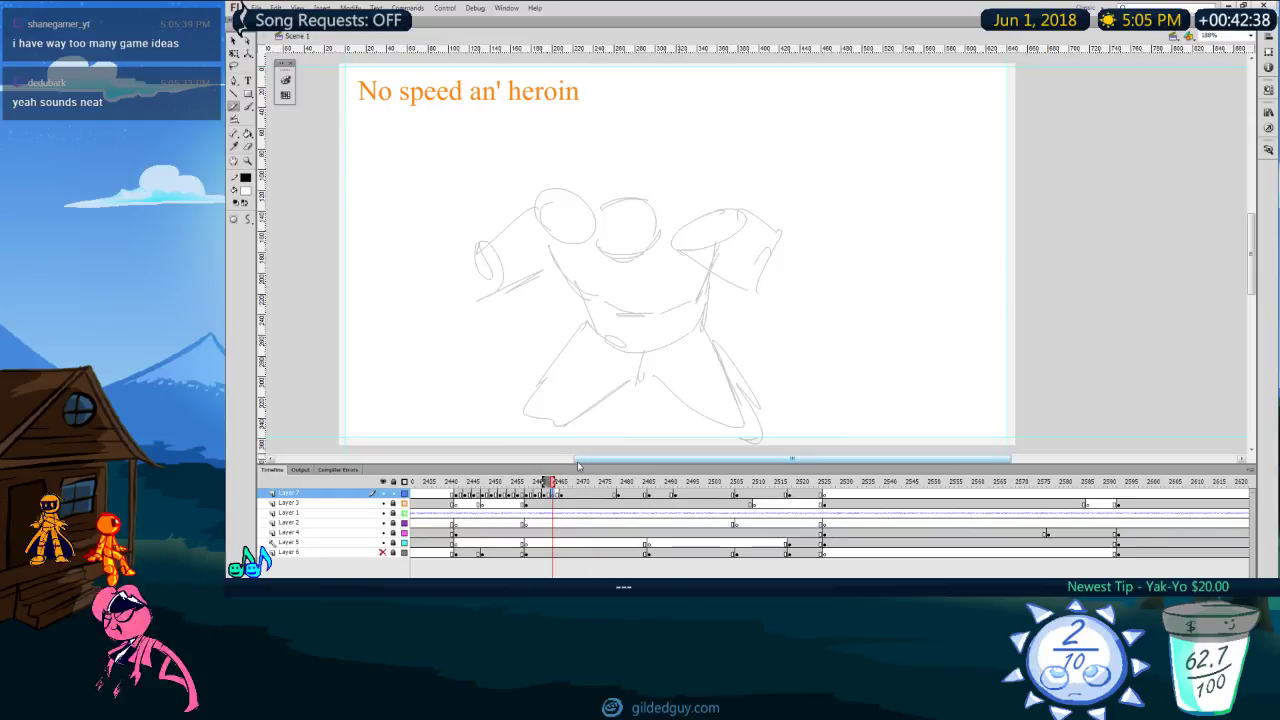
{"action": "left_click_drag", "start_coordinate": [558, 483], "coordinate": [563, 483]}
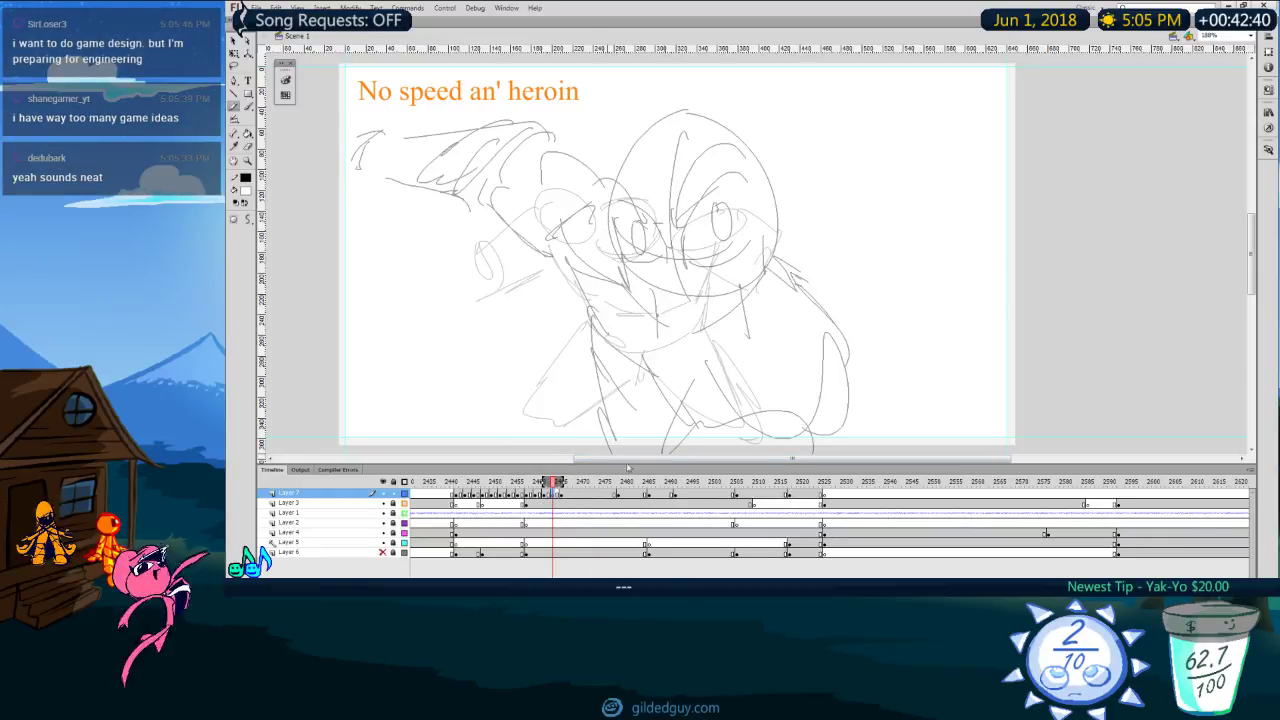
Step: Compare the neighbouring poses and sketch an oval head on the empty frame, slightly lower than in the previous pose
{"action": "key", "text": "comma"}
{"action": "key", "text": "comma"}
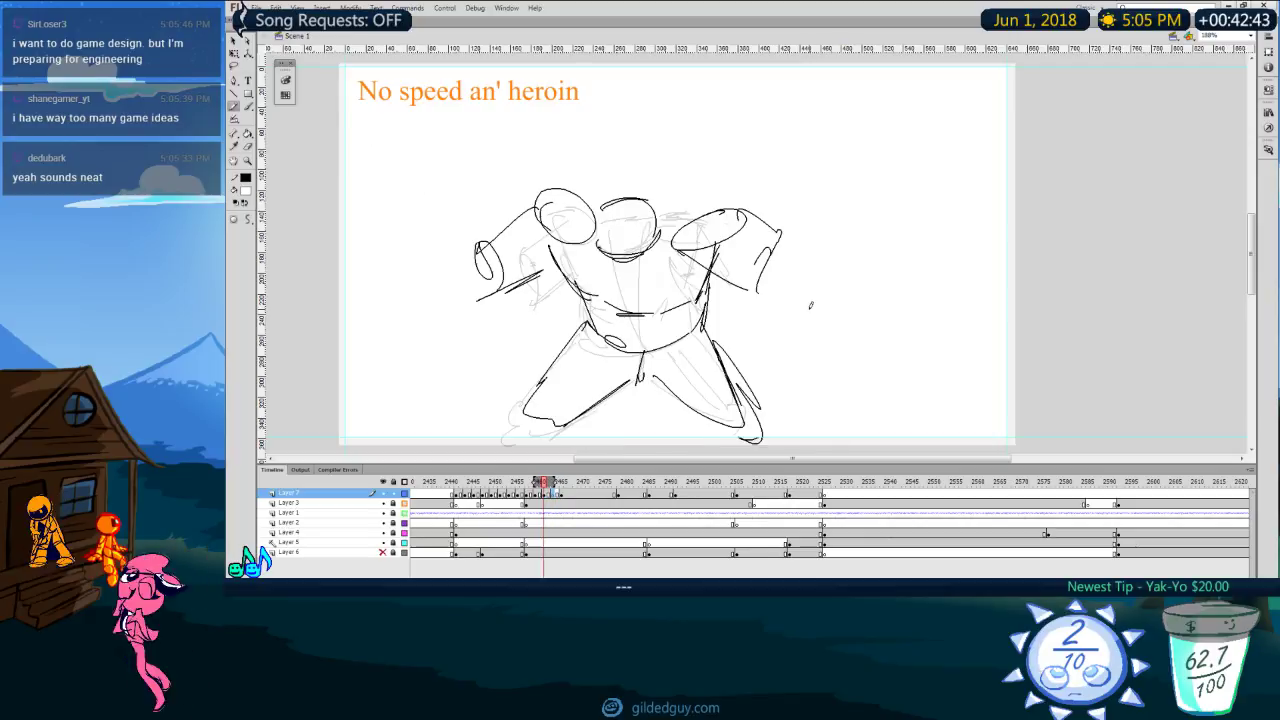
{"action": "key", "text": "period"}
{"action": "key", "text": "period"}
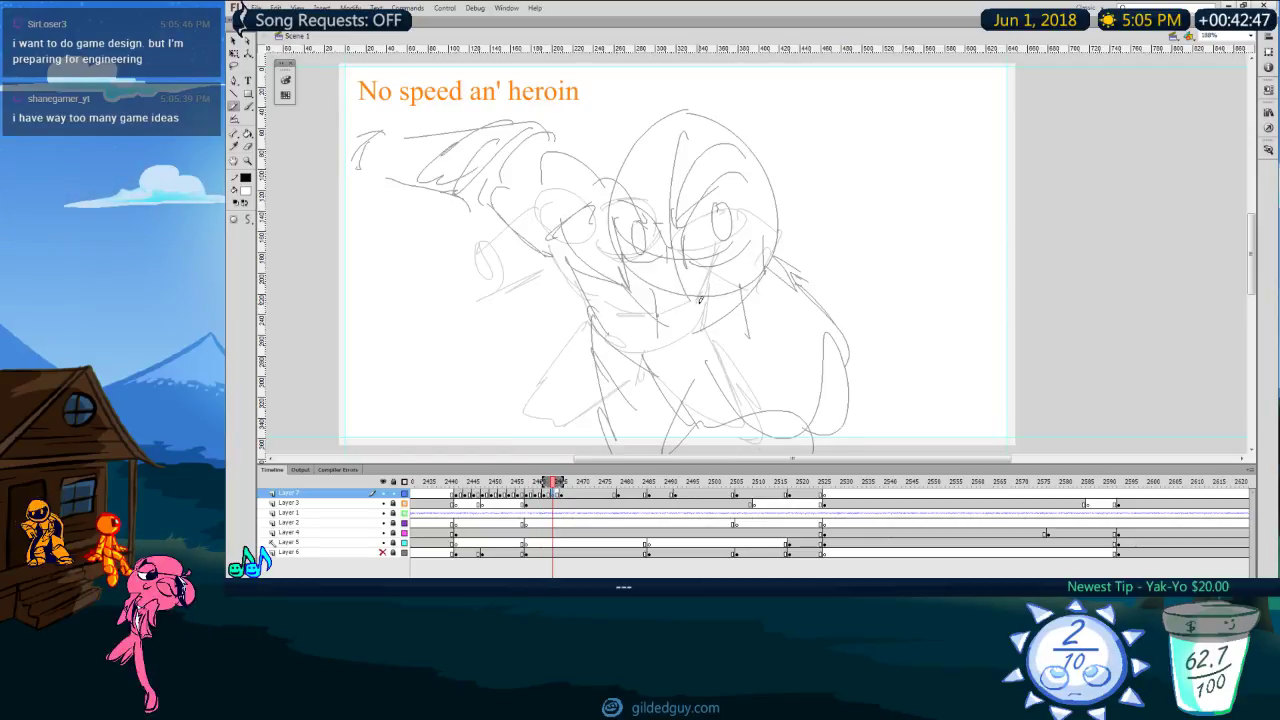
{"action": "key", "text": "comma"}
{"action": "key", "text": "comma"}
{"action": "key", "text": "period"}
{"action": "key", "text": "period"}
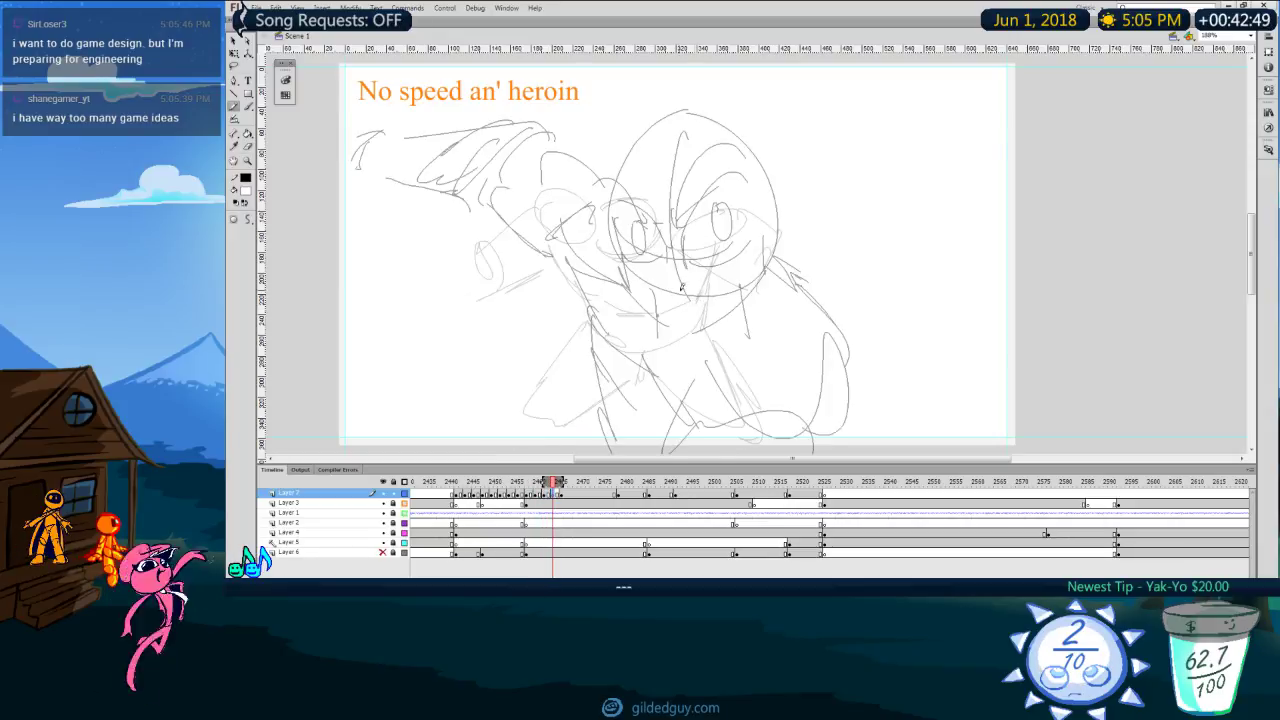
{"action": "mouse_move", "coordinate": [591, 256]}
{"action": "left_mouse_down"}
{"action": "mouse_move", "coordinate": [652, 277]}
{"action": "mouse_move", "coordinate": [616, 291]}
{"action": "left_mouse_up"}
{"action": "left_click_drag", "start_coordinate": [590, 245], "coordinate": [627, 284]}
Step: Sketch the tapering torso sides and the curved waist lines below the head oval, checking against the previous frame
{"action": "left_click_drag", "start_coordinate": [726, 266], "coordinate": [705, 320]}
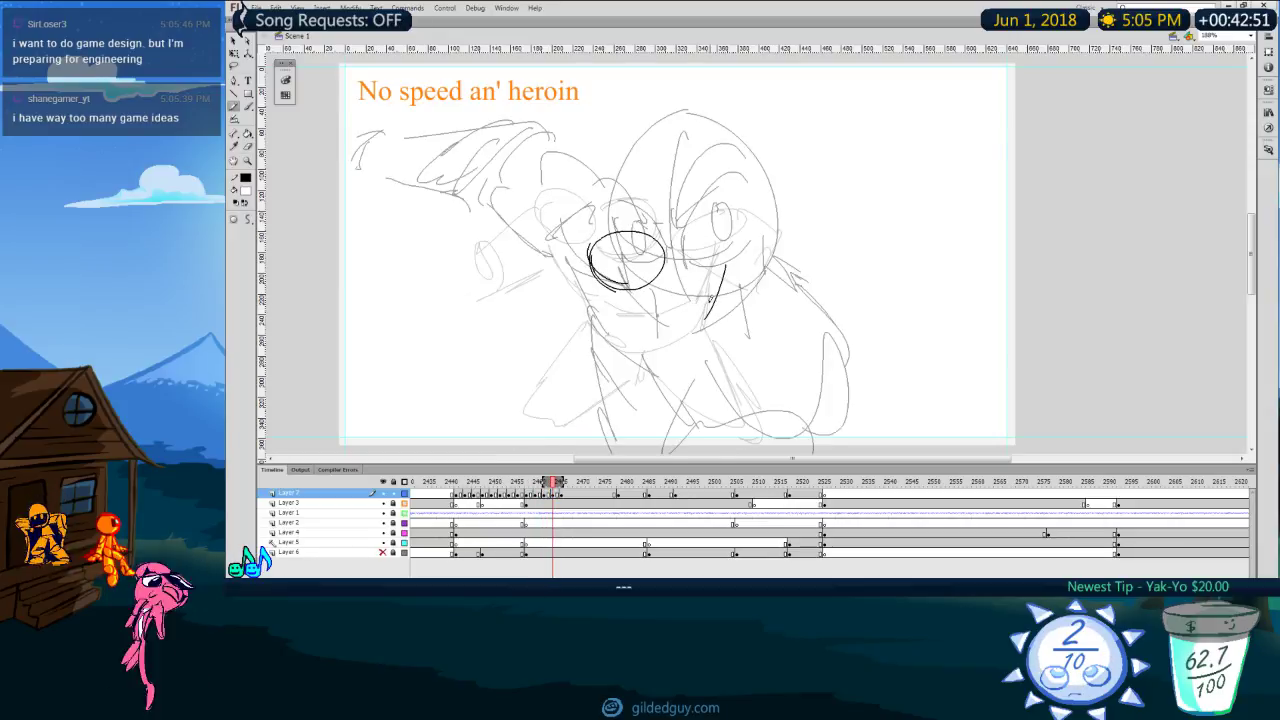
{"action": "key", "text": "ctrl+z"}
{"action": "left_click_drag", "start_coordinate": [717, 256], "coordinate": [696, 313]}
{"action": "left_click_drag", "start_coordinate": [559, 272], "coordinate": [604, 314]}
{"action": "mouse_move", "coordinate": [588, 303]}
{"action": "left_mouse_down"}
{"action": "mouse_move", "coordinate": [609, 338]}
{"action": "mouse_move", "coordinate": [674, 336]}
{"action": "left_mouse_up"}
{"action": "mouse_move", "coordinate": [683, 330]}
{"action": "left_mouse_down"}
{"action": "mouse_move", "coordinate": [630, 349]}
{"action": "mouse_move", "coordinate": [708, 302]}
{"action": "left_mouse_up"}
{"action": "left_click_drag", "start_coordinate": [588, 304], "coordinate": [644, 327]}
{"action": "left_click_drag", "start_coordinate": [613, 325], "coordinate": [697, 314]}
{"action": "key", "text": "comma"}
{"action": "key", "text": "period"}
{"action": "key", "text": "comma"}
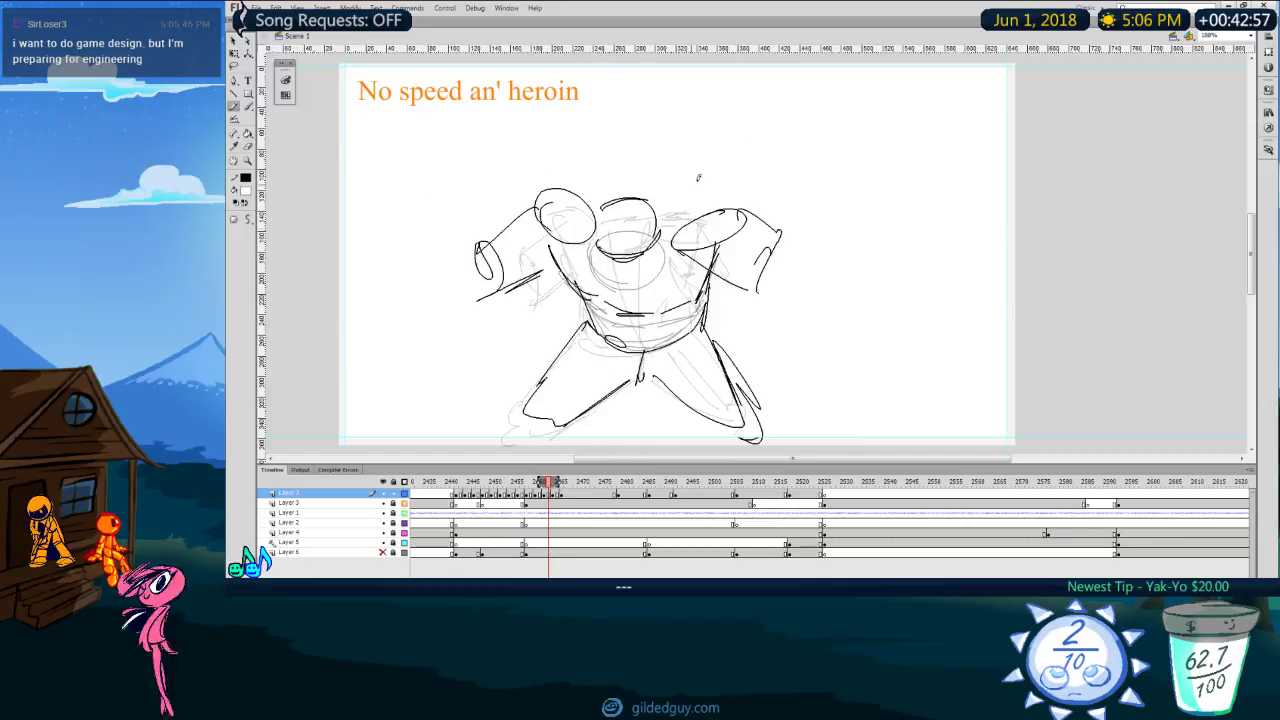
{"action": "key", "text": "period"}
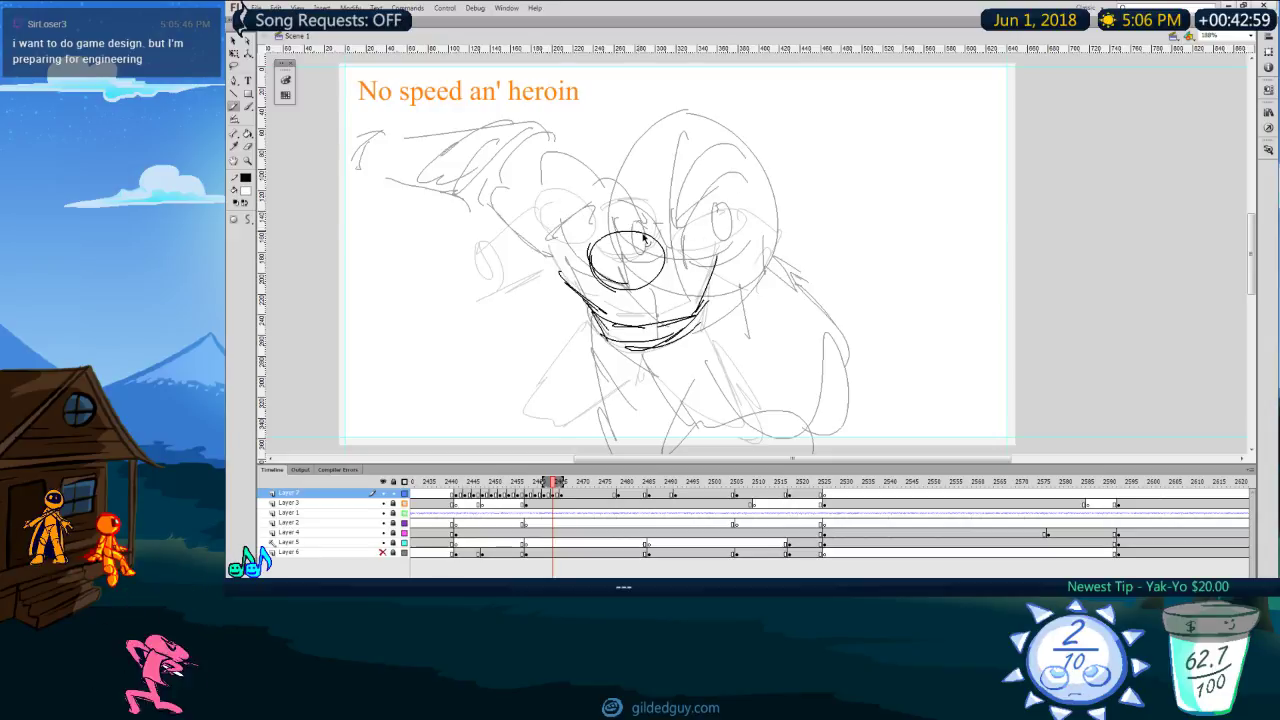
Step: Sketch a tilted shoulder oval on each side of the head and compare with the preceding poses
{"action": "key", "text": "comma"}
{"action": "key", "text": "comma"}
{"action": "key", "text": "period"}
{"action": "key", "text": "period"}
{"action": "key", "text": "period"}
{"action": "left_click_drag", "start_coordinate": [721, 228], "coordinate": [699, 232]}
{"action": "mouse_move", "coordinate": [564, 204]}
{"action": "left_mouse_down"}
{"action": "mouse_move", "coordinate": [570, 246]}
{"action": "mouse_move", "coordinate": [560, 192]}
{"action": "left_mouse_up"}
{"action": "key", "text": "comma"}
{"action": "key", "text": "comma"}
{"action": "key", "text": "comma"}
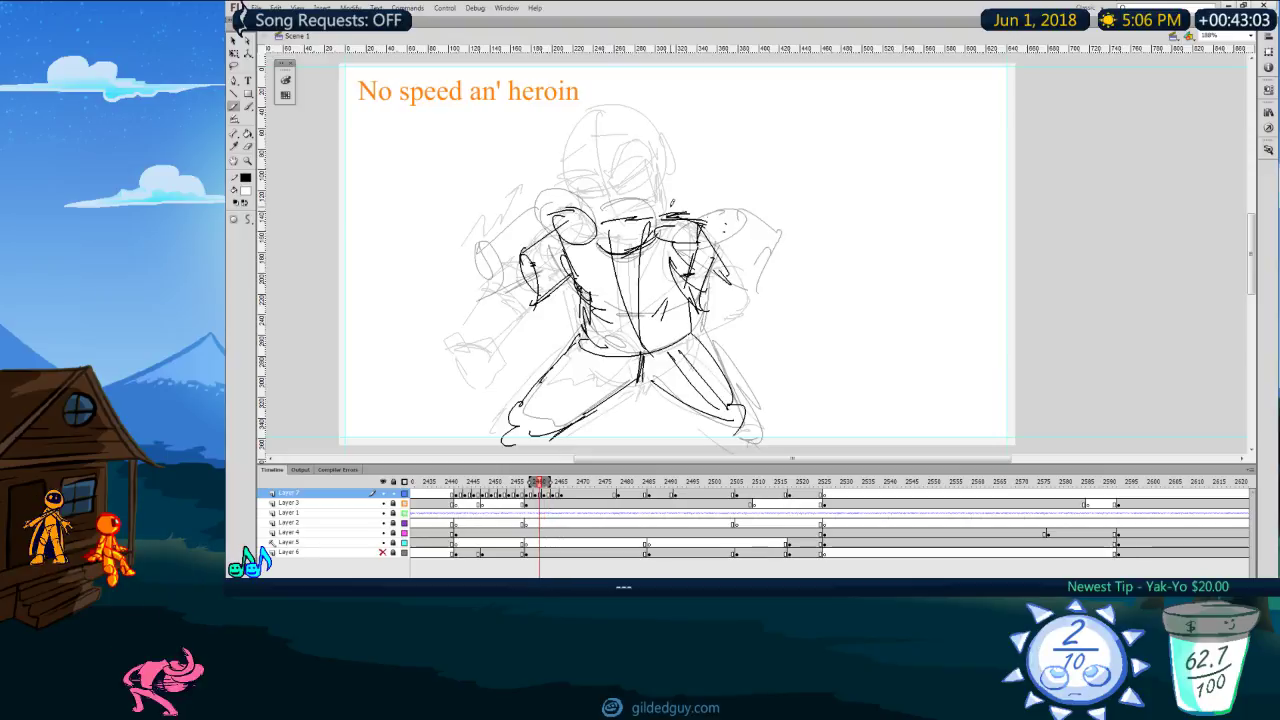
{"action": "key", "text": "period"}
{"action": "key", "text": "period"}
{"action": "key", "text": "period"}
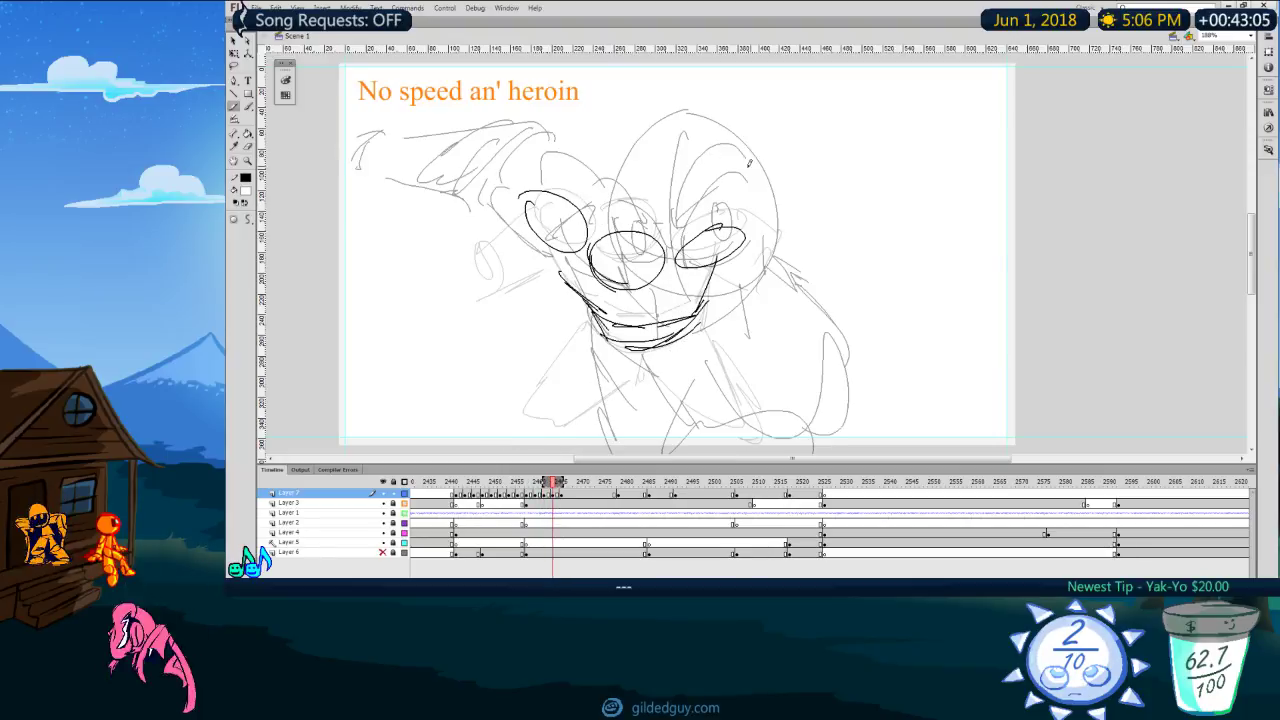
Step: Sketch the right upper arm extending outward from its shoulder oval, with a rounded upper contour and a lower edge
{"action": "key", "text": "comma"}
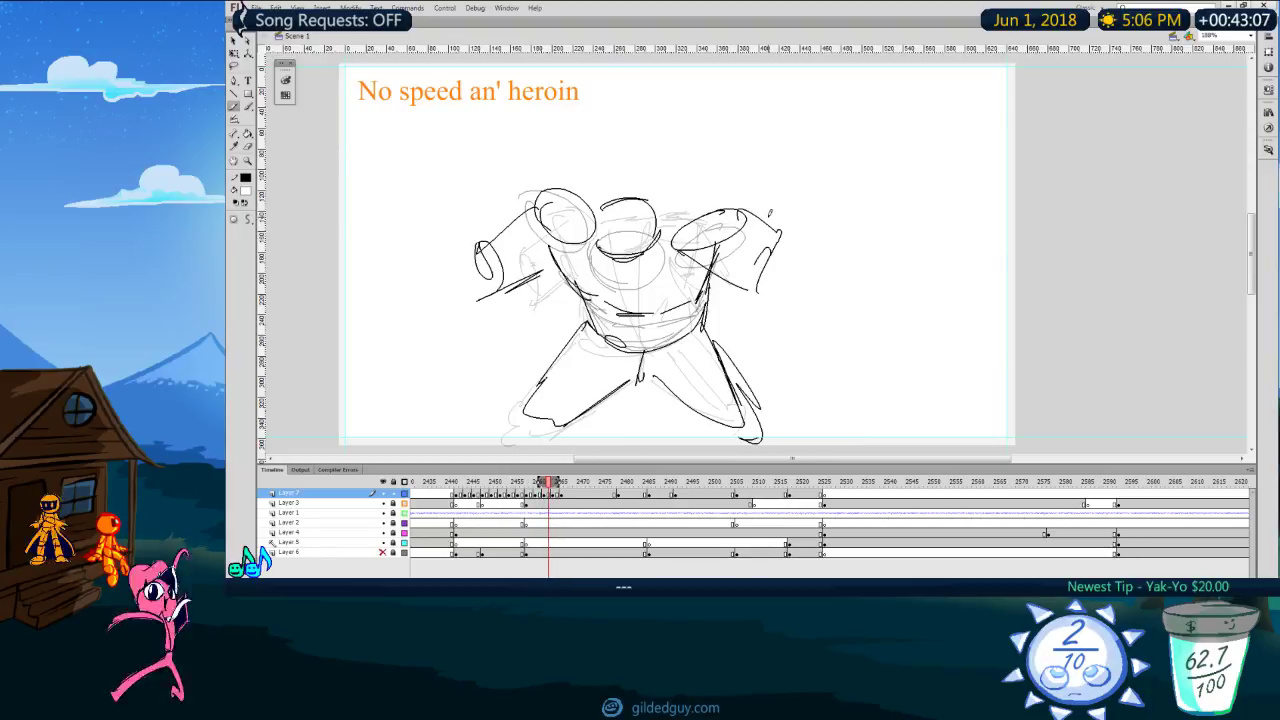
{"action": "key", "text": "period"}
{"action": "mouse_move", "coordinate": [730, 223]}
{"action": "left_mouse_down"}
{"action": "mouse_move", "coordinate": [764, 212]}
{"action": "mouse_move", "coordinate": [798, 247]}
{"action": "left_mouse_up"}
{"action": "mouse_move", "coordinate": [683, 283]}
{"action": "left_mouse_down"}
{"action": "mouse_move", "coordinate": [784, 259]}
{"action": "mouse_move", "coordinate": [779, 275]}
{"action": "left_mouse_up"}
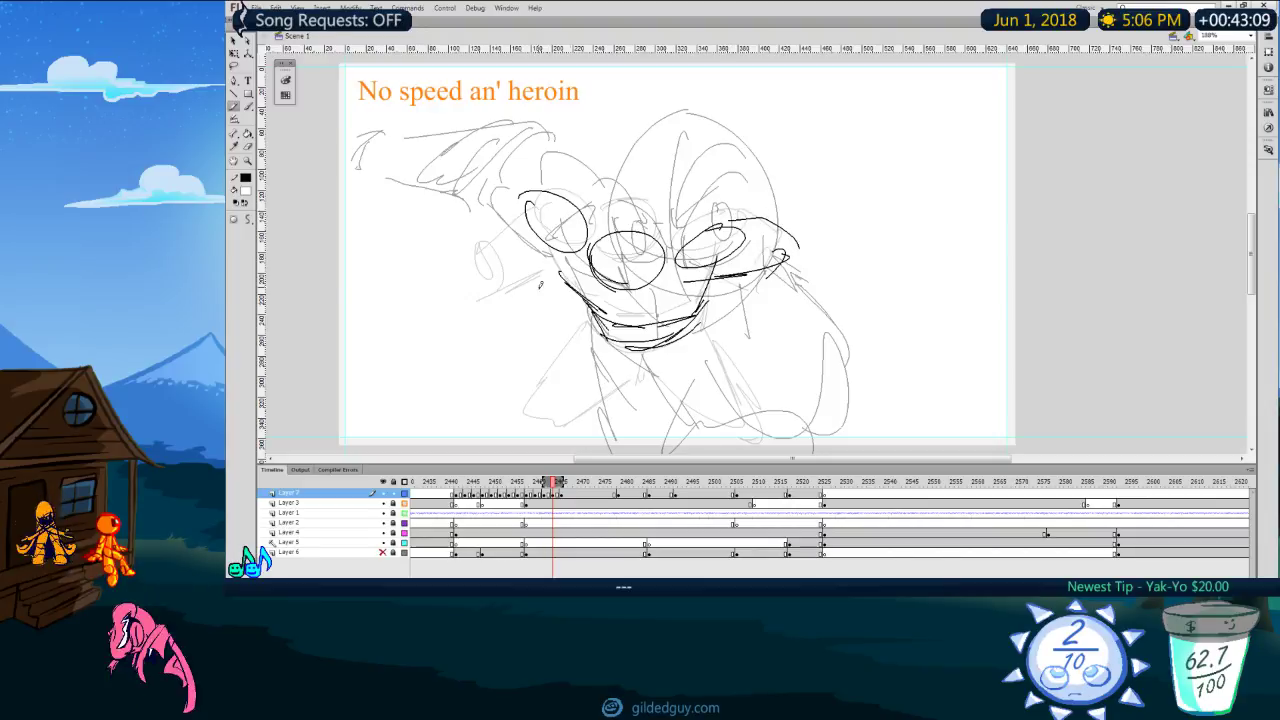
Step: Rework the left shoulder, erasing part of its top and sketching the foreshortened arm contour around the oval
{"action": "key", "text": "comma"}
{"action": "key", "text": "period"}
{"action": "key", "text": "e"}
{"action": "mouse_move", "coordinate": [551, 189]}
{"action": "left_mouse_down"}
{"action": "mouse_move", "coordinate": [520, 246]}
{"action": "mouse_move", "coordinate": [543, 187]}
{"action": "left_mouse_up"}
{"action": "key", "text": "y"}
{"action": "key", "text": "comma"}
{"action": "key", "text": "period"}
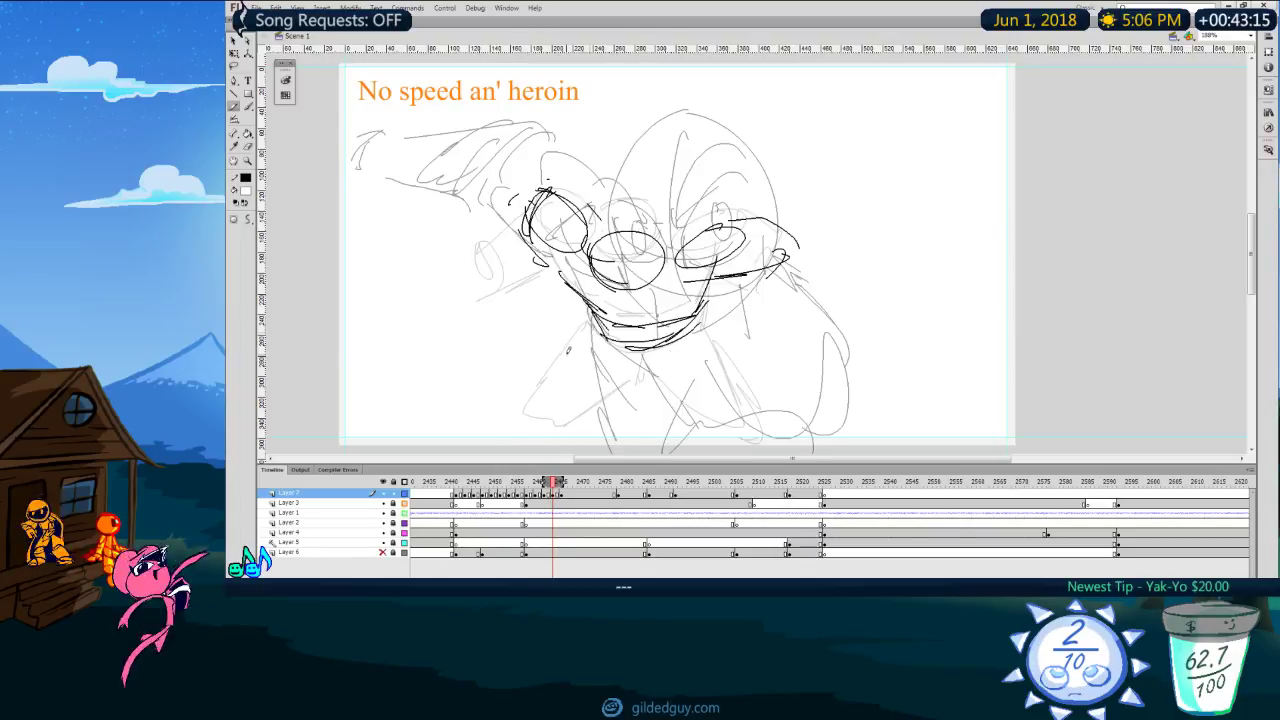
Step: Sketch both spread thighs below the waist and the crotch between them, checking against the previous frame
{"action": "key", "text": "comma"}
{"action": "key", "text": "period"}
{"action": "left_click_drag", "start_coordinate": [588, 332], "coordinate": [534, 410]}
{"action": "mouse_move", "coordinate": [643, 352]}
{"action": "left_mouse_down"}
{"action": "mouse_move", "coordinate": [566, 416]}
{"action": "mouse_move", "coordinate": [721, 414]}
{"action": "left_mouse_up"}
{"action": "left_click_drag", "start_coordinate": [699, 335], "coordinate": [736, 404]}
{"action": "left_click_drag", "start_coordinate": [716, 420], "coordinate": [738, 411]}
{"action": "key", "text": "comma"}
{"action": "key", "text": "period"}
{"action": "left_click_drag", "start_coordinate": [636, 340], "coordinate": [655, 366]}
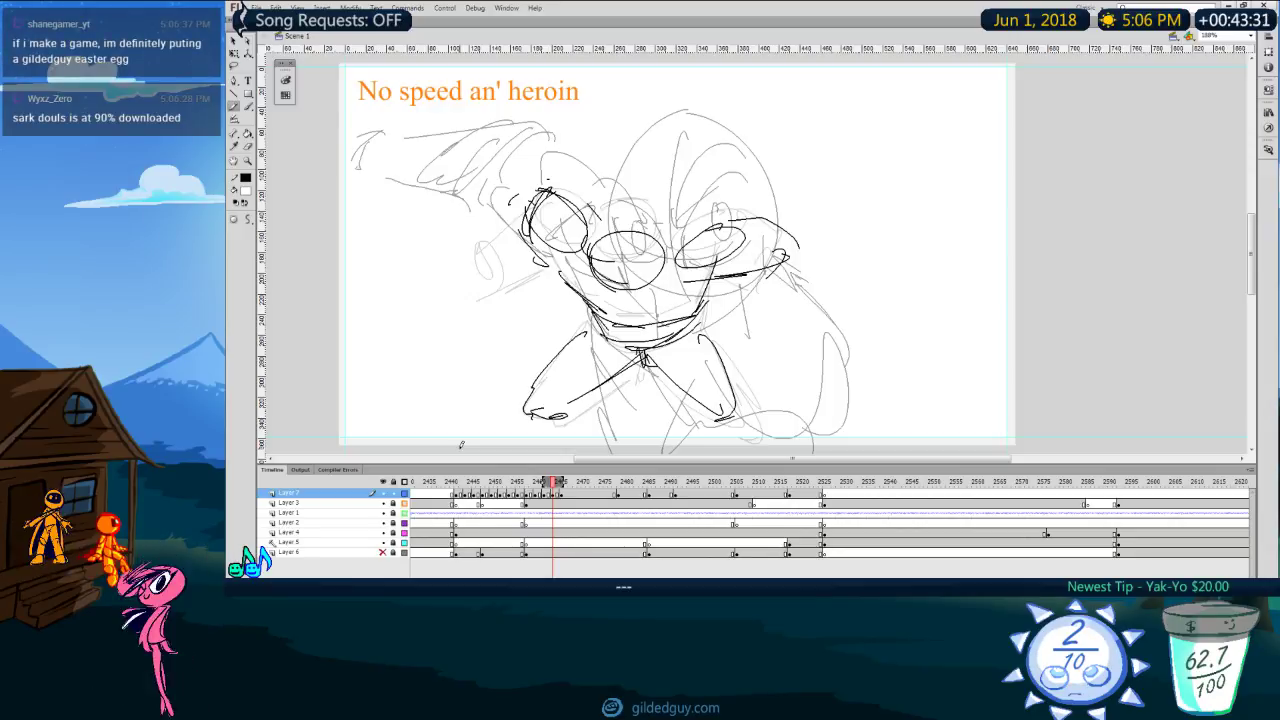
Step: Compare with the previous frame and strengthen the outer contour of the right thigh from hip to knee
{"action": "key", "text": "comma"}
{"action": "key", "text": "period"}
{"action": "key", "text": "comma"}
{"action": "key", "text": "period"}
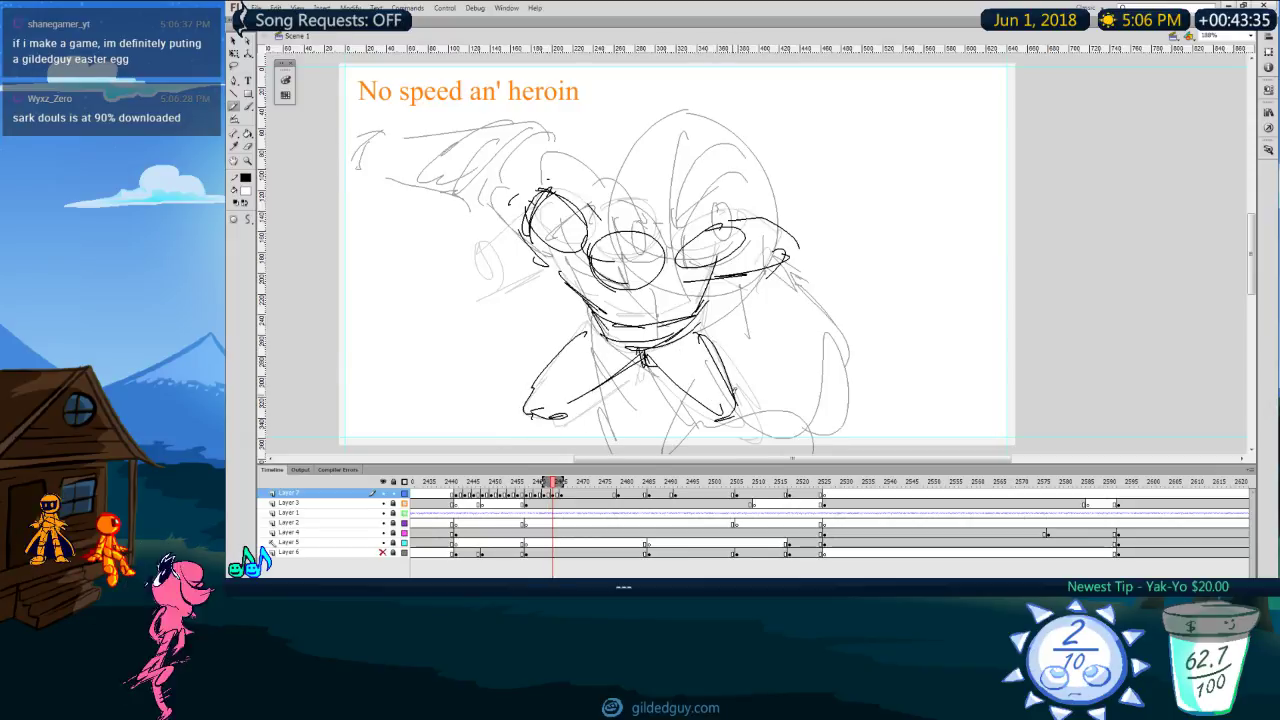
{"action": "left_click_drag", "start_coordinate": [692, 322], "coordinate": [736, 398]}
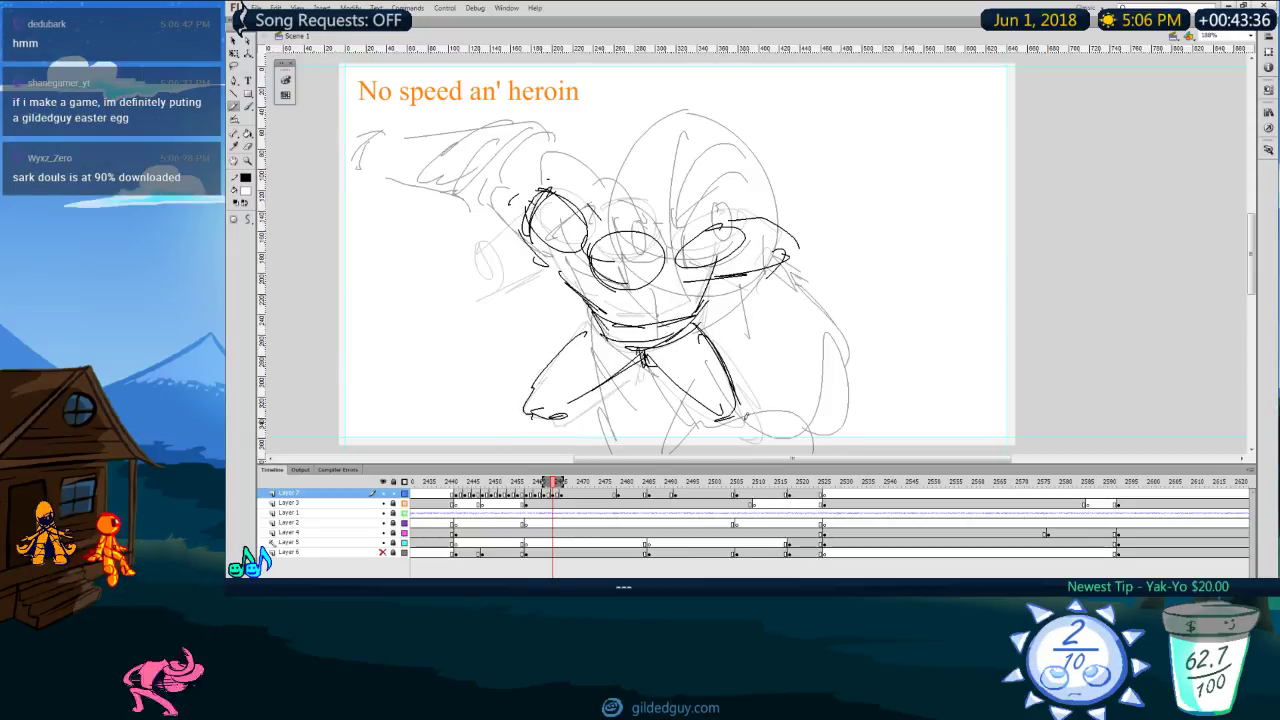
Step: Round off the left knee with curved strokes along its underside and inner edge, erasing stray lines inside it
{"action": "key", "text": "comma"}
{"action": "key", "text": "period"}
{"action": "left_click_drag", "start_coordinate": [563, 411], "coordinate": [594, 388]}
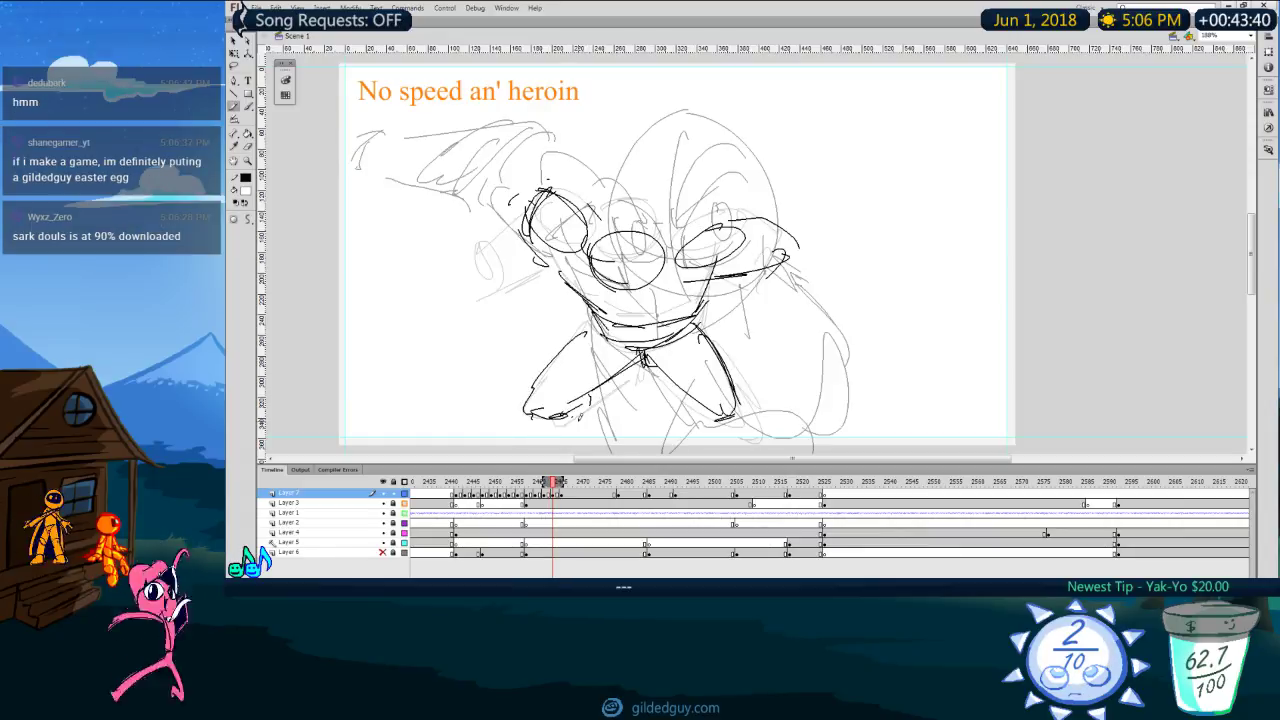
{"action": "left_click_drag", "start_coordinate": [531, 416], "coordinate": [573, 424]}
{"action": "key", "text": "ctrl+z"}
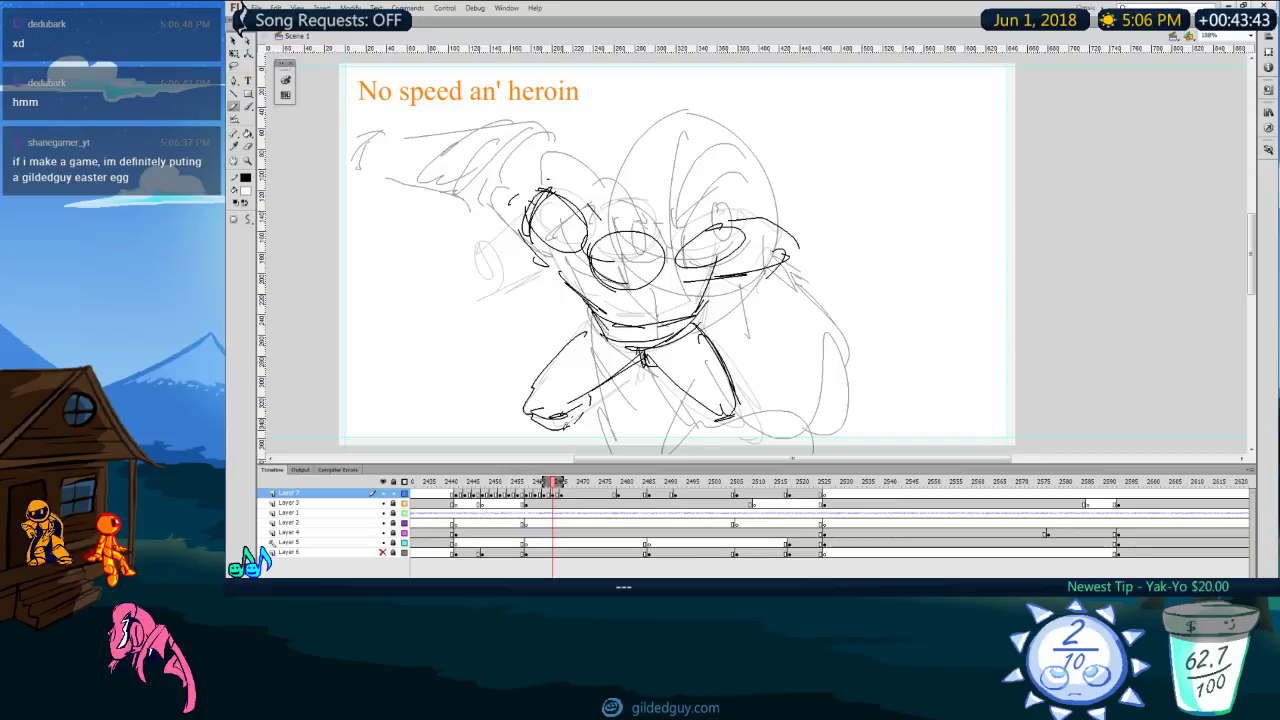
{"action": "key", "text": "b"}
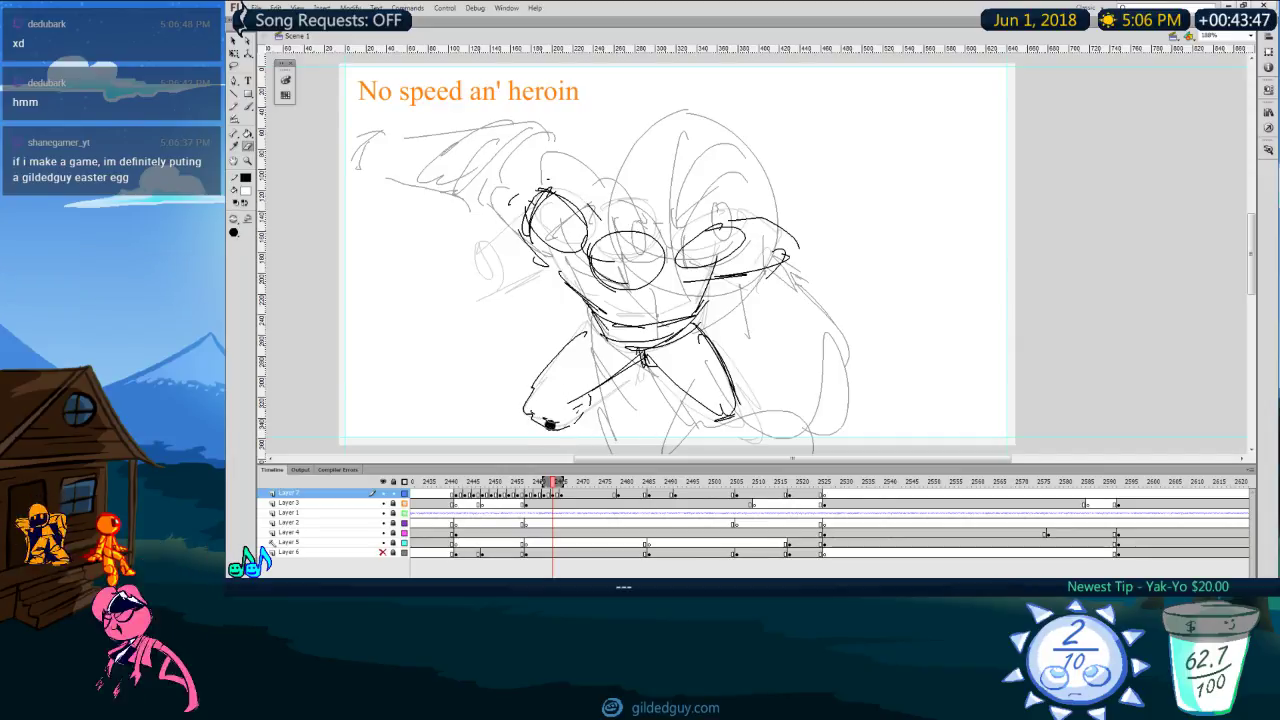
{"action": "key", "text": "y"}
{"action": "left_click_drag", "start_coordinate": [549, 424], "coordinate": [575, 418]}
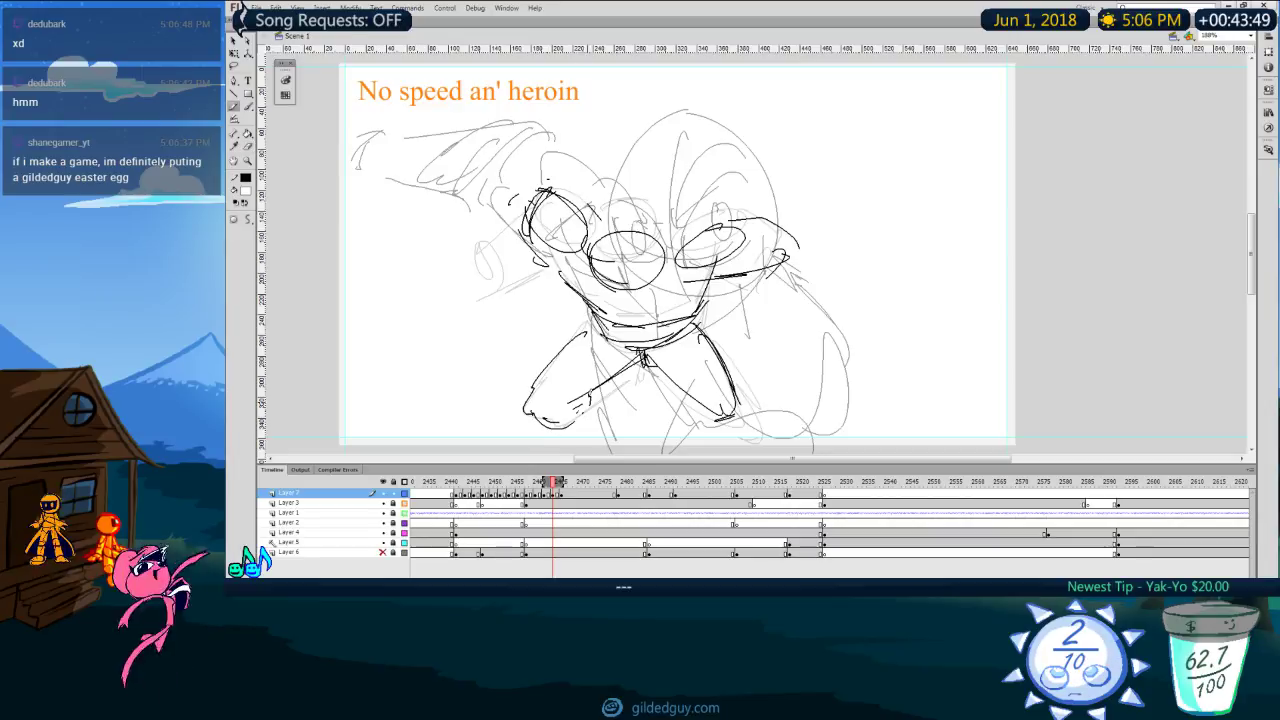
Step: Connect the left thigh's outer line to the hip and clean up the curve under the left knee
{"action": "left_click_drag", "start_coordinate": [571, 345], "coordinate": [594, 325]}
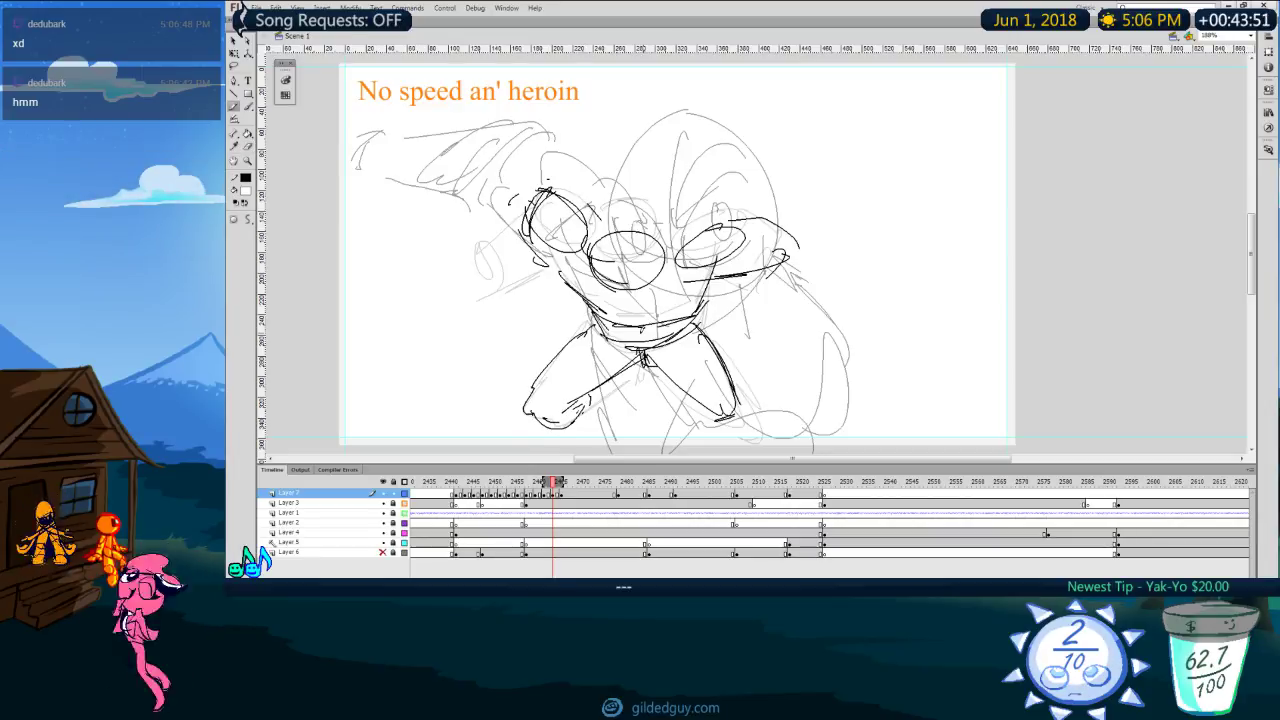
{"action": "key", "text": "e"}
{"action": "left_click_drag", "start_coordinate": [530, 418], "coordinate": [580, 416]}
{"action": "key", "text": "y"}
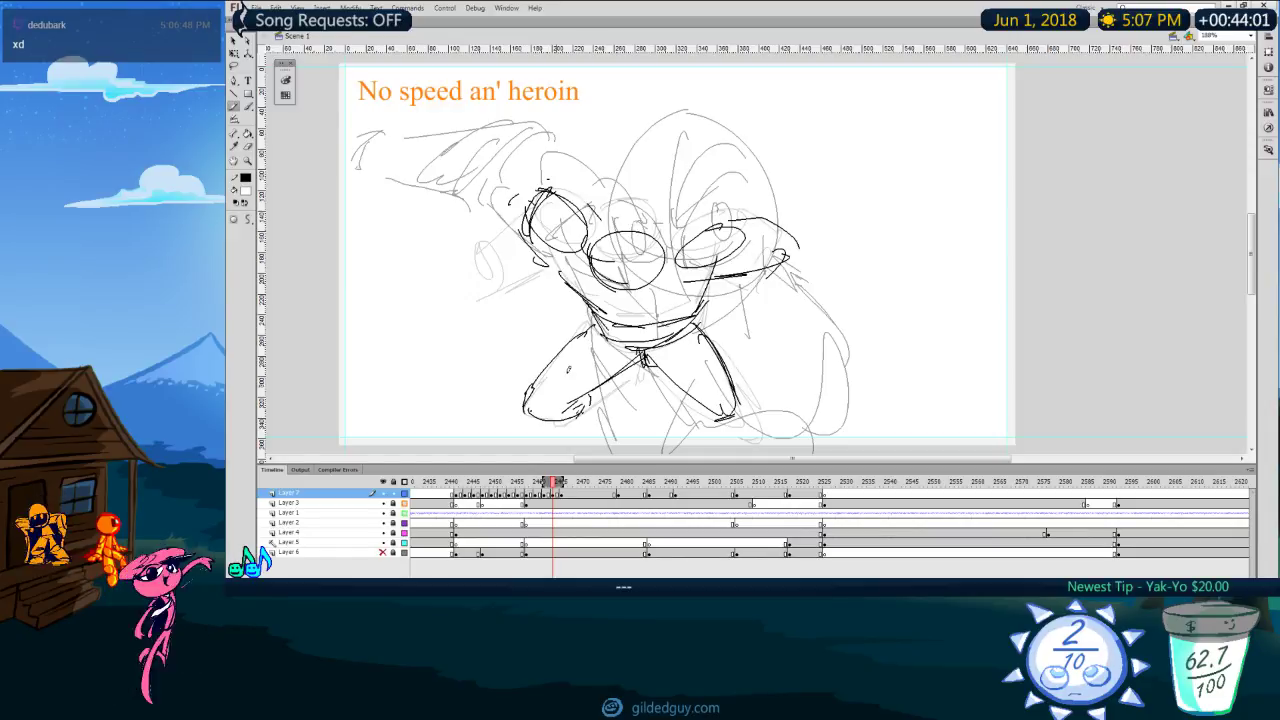
Step: Round off the right knee with short curved strokes at the end of the thigh
{"action": "mouse_move", "coordinate": [694, 398]}
{"action": "left_mouse_down"}
{"action": "mouse_move", "coordinate": [711, 416]}
{"action": "mouse_move", "coordinate": [698, 415]}
{"action": "mouse_move", "coordinate": [744, 408]}
{"action": "mouse_move", "coordinate": [716, 425]}
{"action": "mouse_move", "coordinate": [735, 426]}
{"action": "left_mouse_up"}
{"action": "key", "text": "h"}
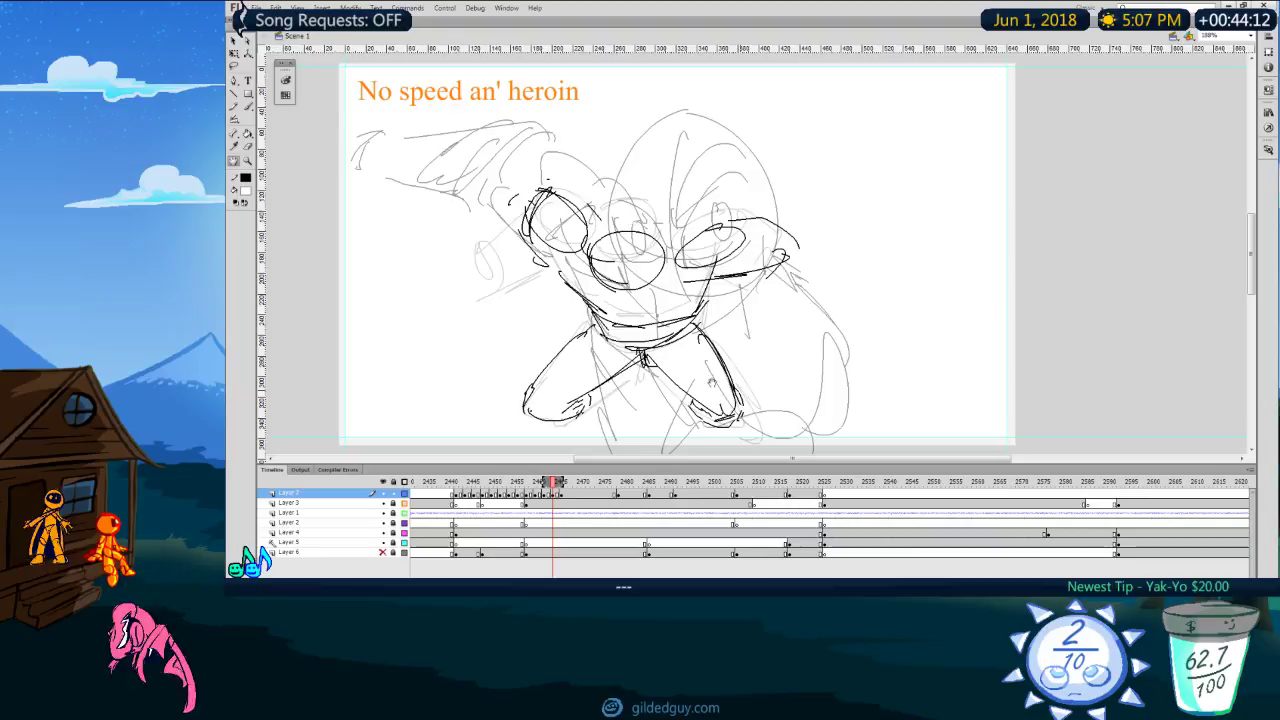
{"action": "key", "text": "y"}
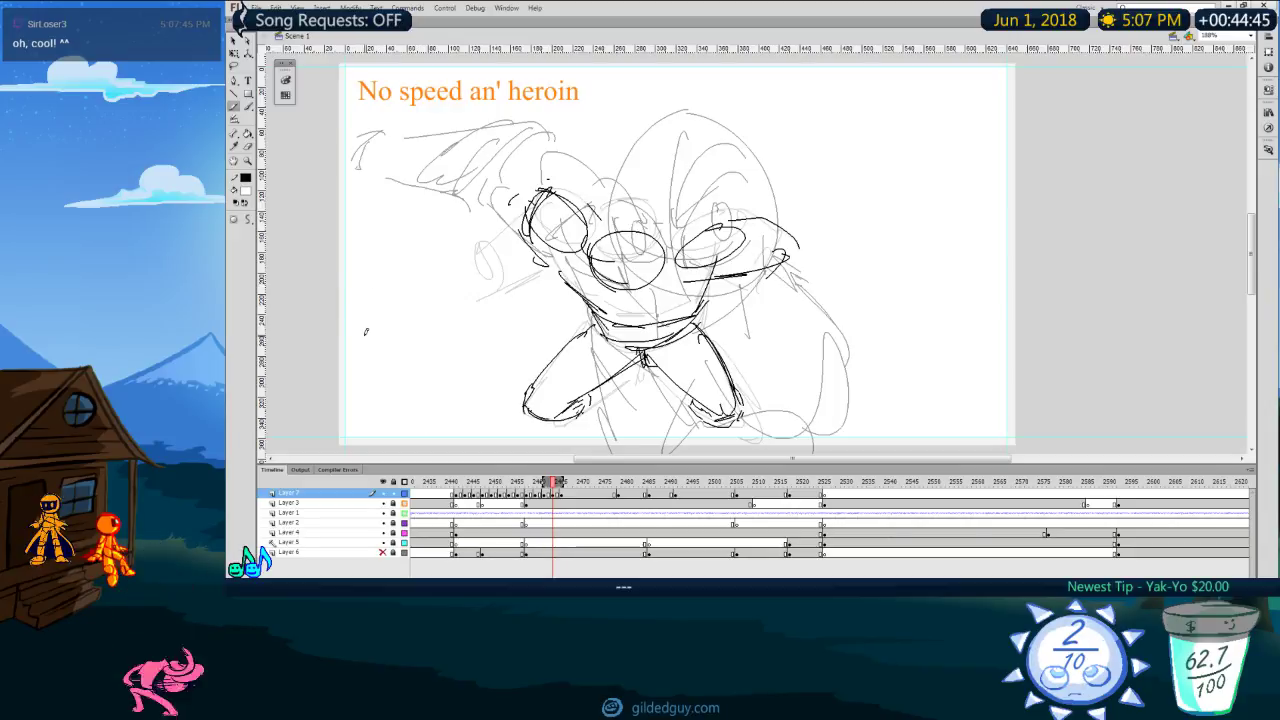
{"action": "key", "text": "space"}
{"action": "left_click_drag", "start_coordinate": [690, 370], "coordinate": [714, 354]}
{"action": "key", "text": "comma"}
{"action": "key", "text": "period"}
{"action": "mouse_move", "coordinate": [554, 399]}
{"action": "left_mouse_down"}
{"action": "mouse_move", "coordinate": [590, 406]}
{"action": "mouse_move", "coordinate": [611, 374]}
{"action": "mouse_move", "coordinate": [598, 397]}
{"action": "mouse_move", "coordinate": [637, 426]}
{"action": "left_mouse_up"}
{"action": "key", "text": "comma"}
{"action": "key", "text": "period"}
{"action": "key", "text": "ctrl+z"}
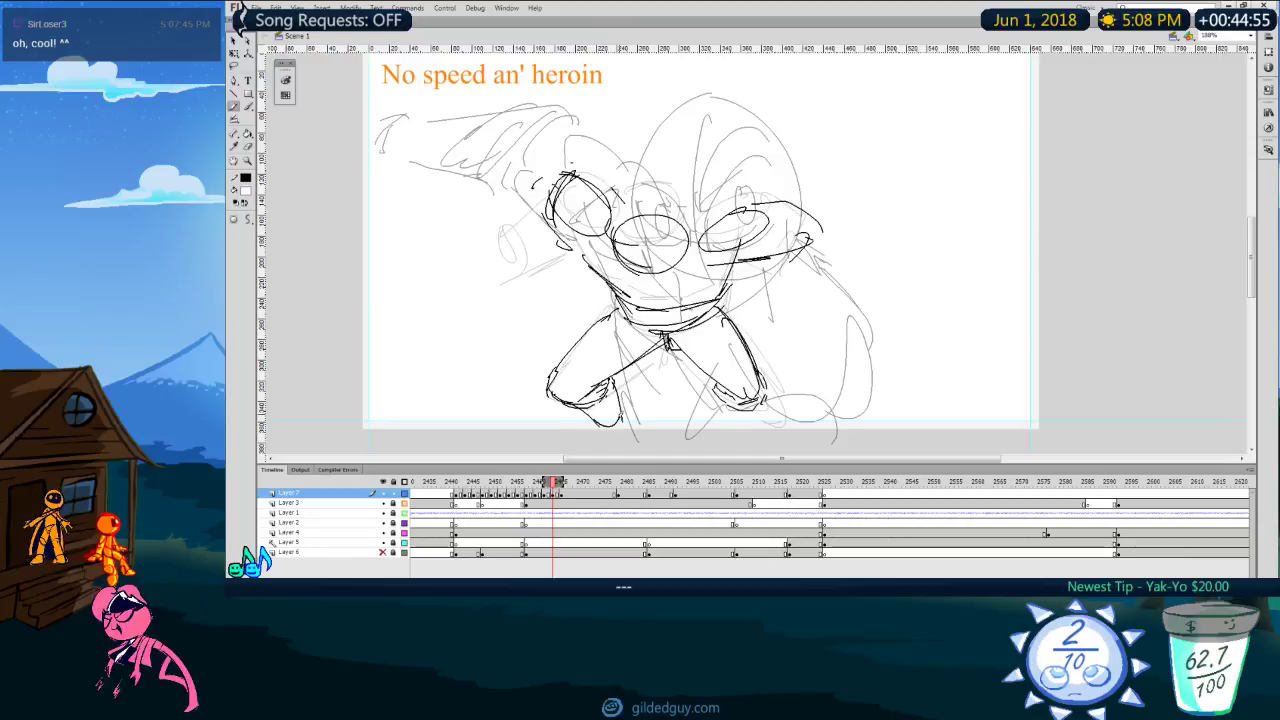
{"action": "mouse_move", "coordinate": [718, 382]}
{"action": "left_mouse_down"}
{"action": "mouse_move", "coordinate": [711, 420]}
{"action": "mouse_move", "coordinate": [732, 430]}
{"action": "left_mouse_up"}
{"action": "key", "text": "comma"}
{"action": "key", "text": "period"}
{"action": "key", "text": "ctrl+z"}
{"action": "key", "text": "ctrl+z"}
{"action": "key", "text": "ctrl+z"}
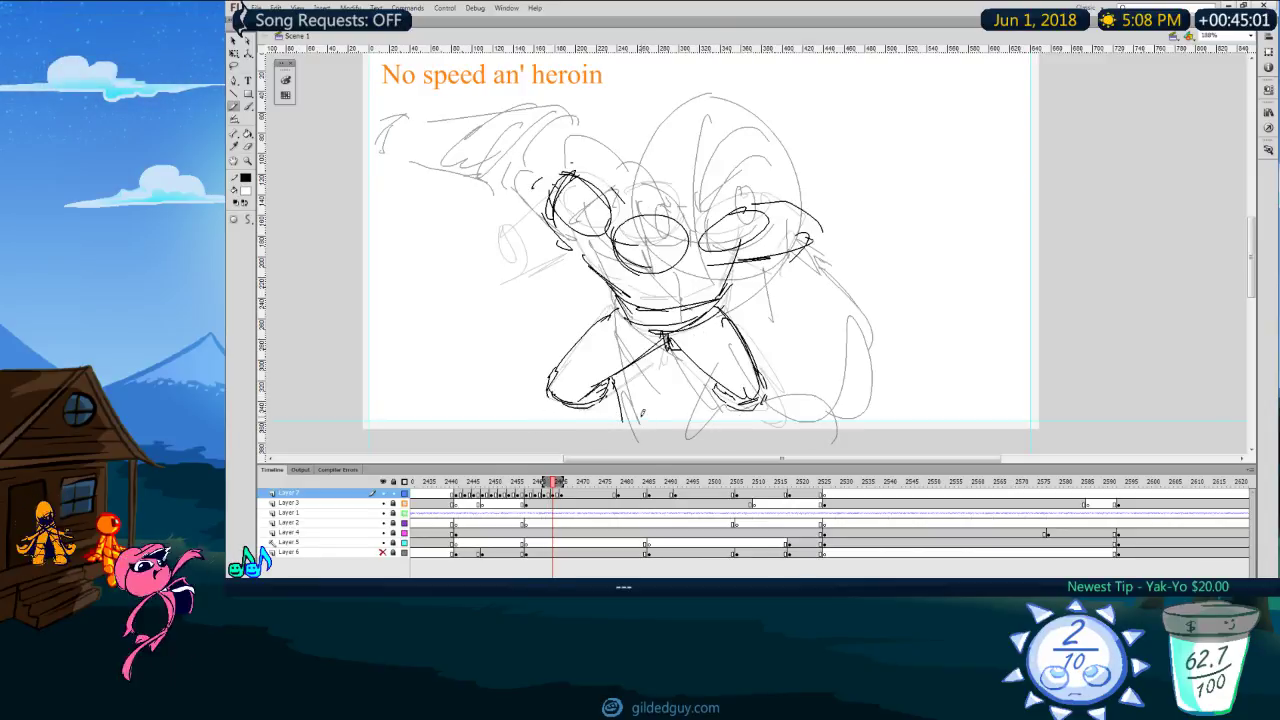
{"action": "key", "text": "comma"}
{"action": "key", "text": "period"}
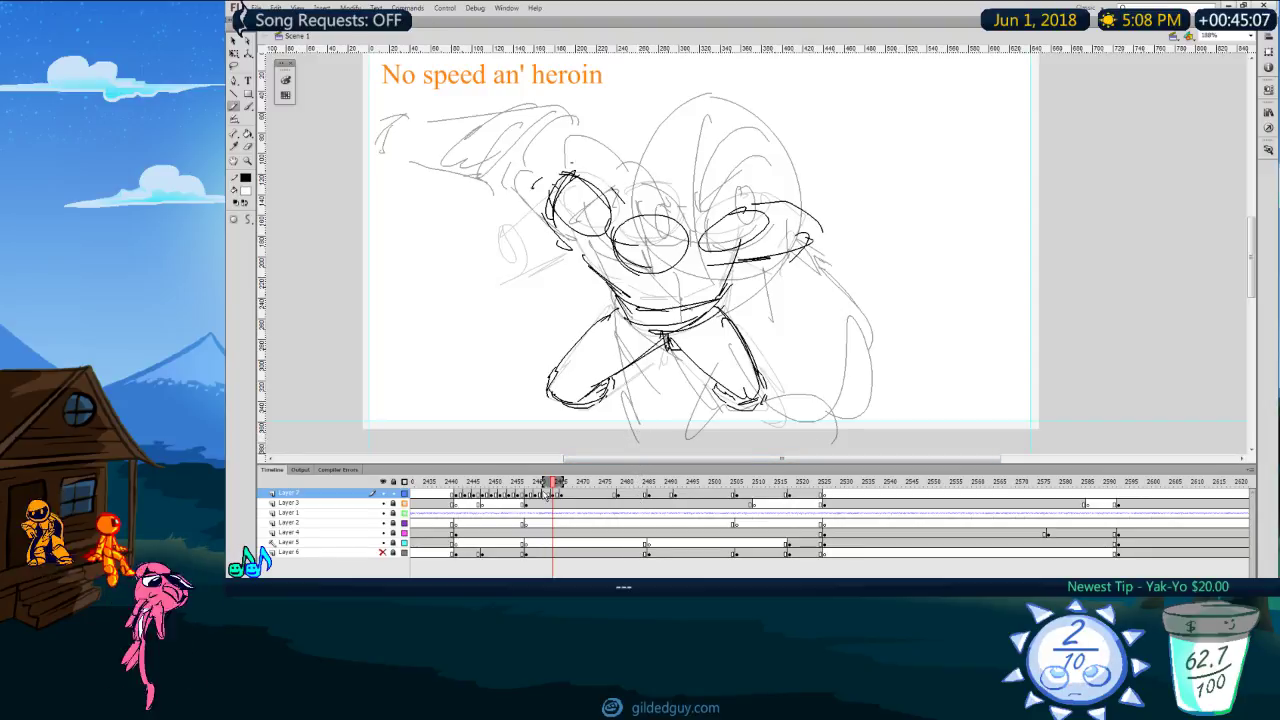
Step: Step back through the Layer 7 frames to the outstretched-arm close-up and forward again to examine the motion into the new pose
{"action": "key", "text": "comma"}
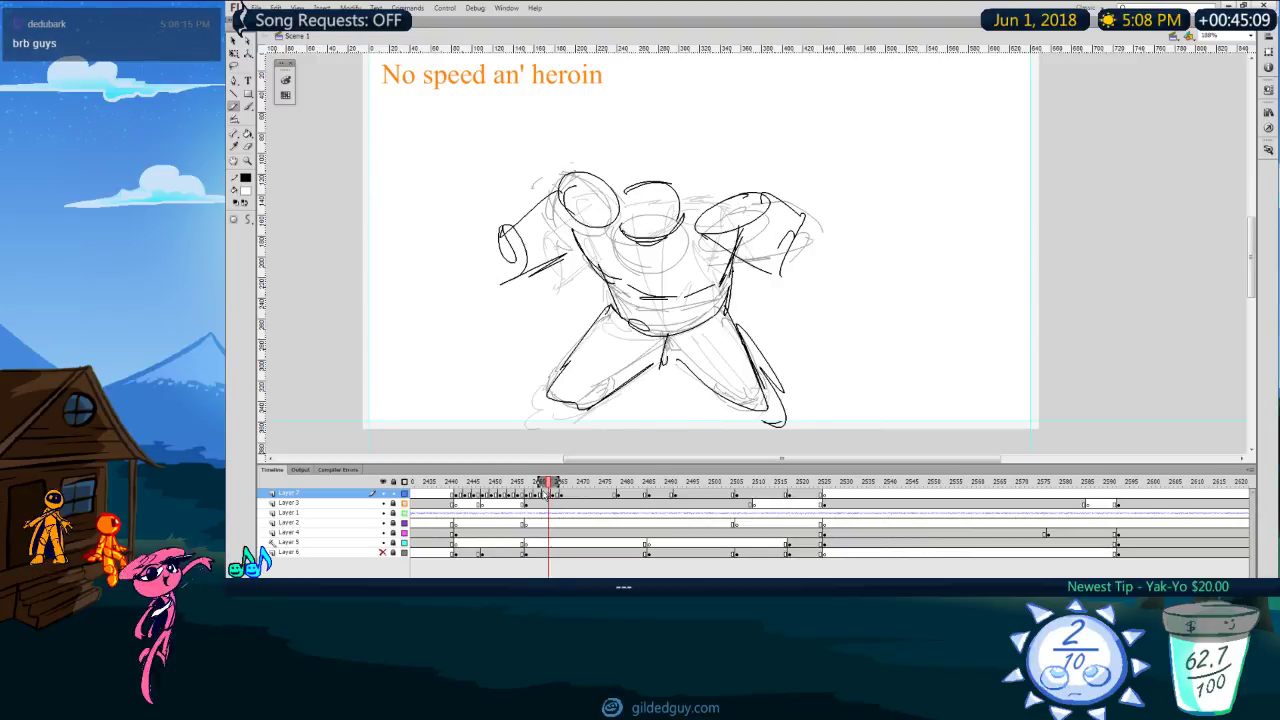
{"action": "key", "text": "period"}
{"action": "key", "text": "e"}
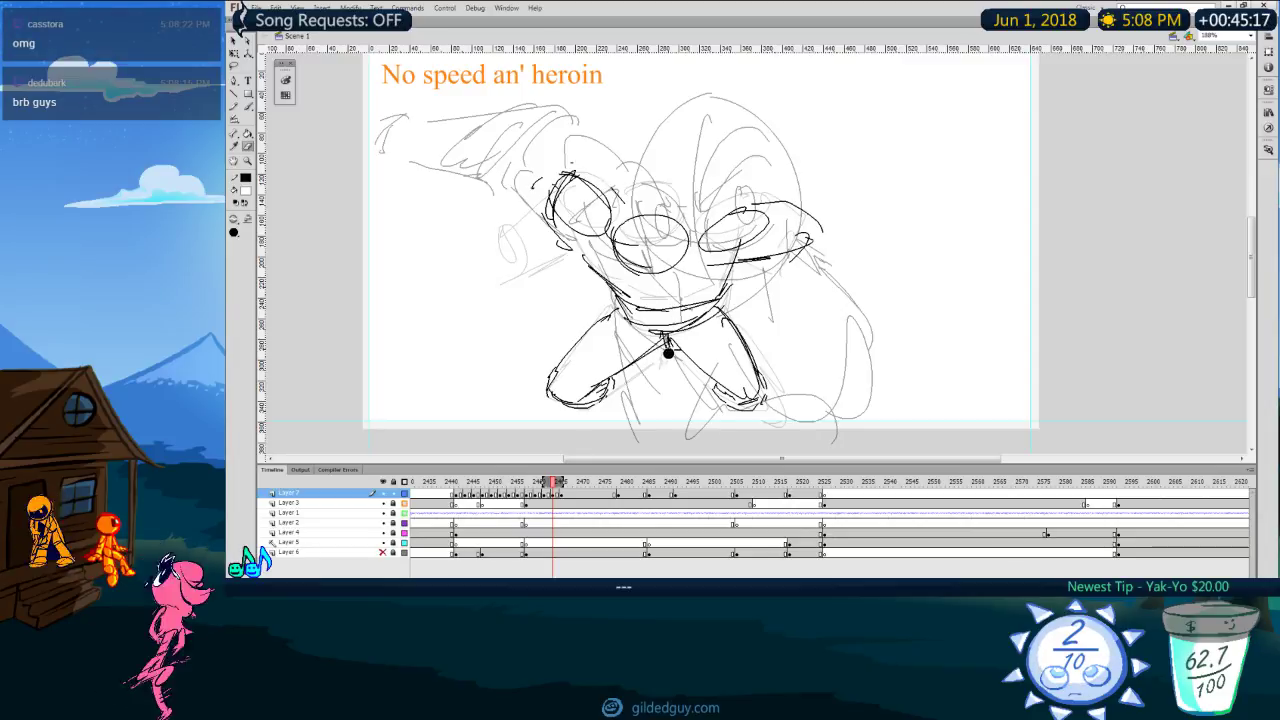
{"action": "key", "text": "comma"}
{"action": "key", "text": "comma"}
{"action": "key", "text": "comma"}
{"action": "key", "text": "comma"}
{"action": "key", "text": "comma"}
{"action": "key", "text": "comma"}
{"action": "key", "text": "comma"}
{"action": "key", "text": "comma"}
{"action": "key", "text": "comma"}
{"action": "key", "text": "comma"}
{"action": "key", "text": "comma"}
{"action": "key", "text": "comma"}
{"action": "key", "text": "comma"}
{"action": "key", "text": "comma"}
{"action": "key", "text": "comma"}
{"action": "key", "text": "comma"}
{"action": "key", "text": "comma"}
{"action": "key", "text": "comma"}
{"action": "key", "text": "comma"}
{"action": "key", "text": "comma"}
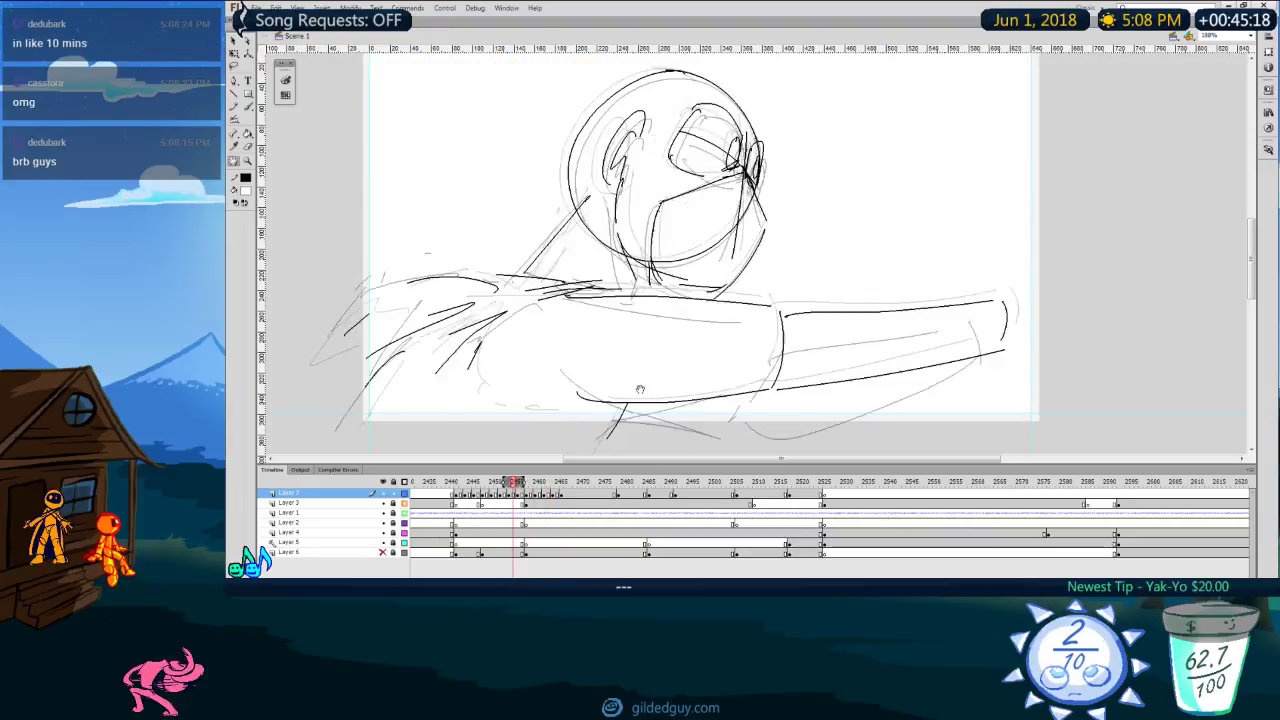
{"action": "key", "text": "period"}
{"action": "key", "text": "period"}
{"action": "key", "text": "period"}
{"action": "key", "text": "period"}
{"action": "key", "text": "period"}
{"action": "key", "text": "period"}
{"action": "key", "text": "period"}
{"action": "key", "text": "period"}
{"action": "key", "text": "period"}
{"action": "key", "text": "period"}
{"action": "key", "text": "period"}
{"action": "key", "text": "period"}
{"action": "key", "text": "period"}
{"action": "key", "text": "period"}
{"action": "key", "text": "period"}
{"action": "key", "text": "period"}
{"action": "key", "text": "period"}
{"action": "key", "text": "period"}
{"action": "key", "text": "period"}
{"action": "key", "text": "period"}
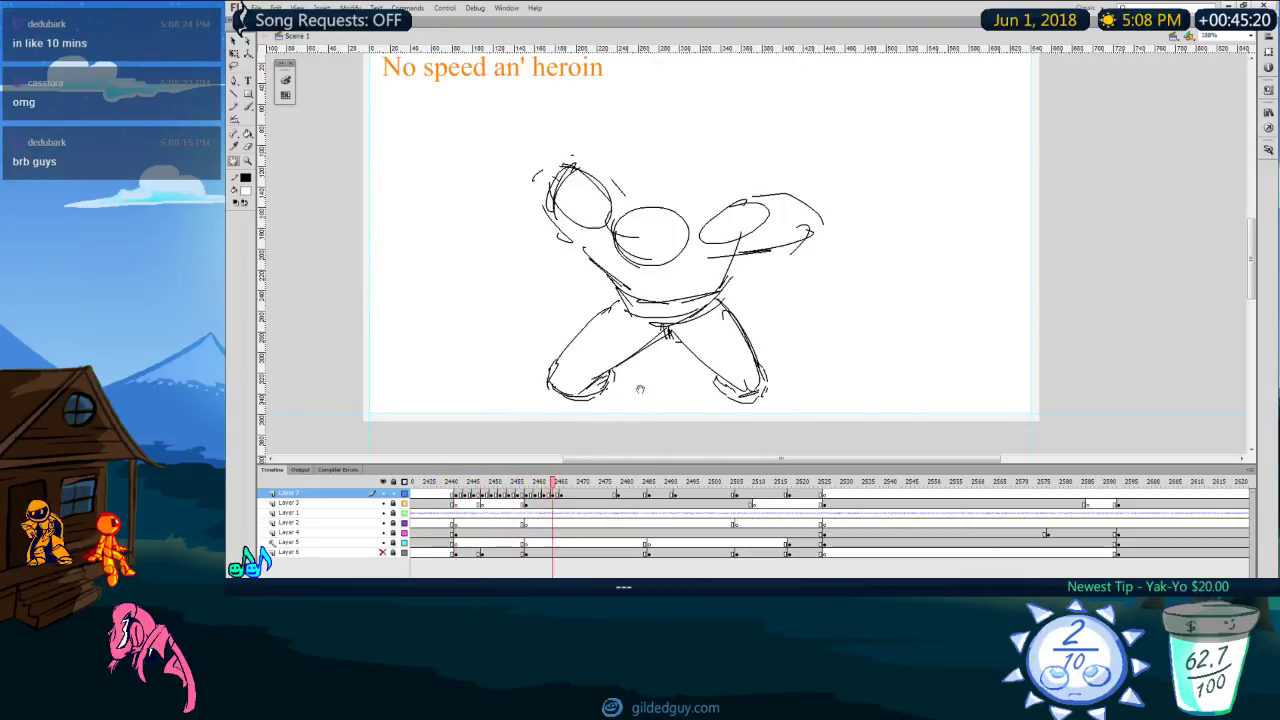
Step: Step back through the Layer 7 frames from the crouch to the outstretched-arm close-up and forward again to examine the motion
{"action": "key", "text": "comma"}
{"action": "key", "text": "comma"}
{"action": "key", "text": "comma"}
{"action": "key", "text": "comma"}
{"action": "key", "text": "comma"}
{"action": "key", "text": "comma"}
{"action": "key", "text": "comma"}
{"action": "key", "text": "comma"}
{"action": "key", "text": "comma"}
{"action": "key", "text": "comma"}
{"action": "key", "text": "comma"}
{"action": "key", "text": "comma"}
{"action": "key", "text": "comma"}
{"action": "key", "text": "comma"}
{"action": "key", "text": "comma"}
{"action": "key", "text": "comma"}
{"action": "key", "text": "comma"}
{"action": "key", "text": "comma"}
{"action": "key", "text": "comma"}
{"action": "key", "text": "comma"}
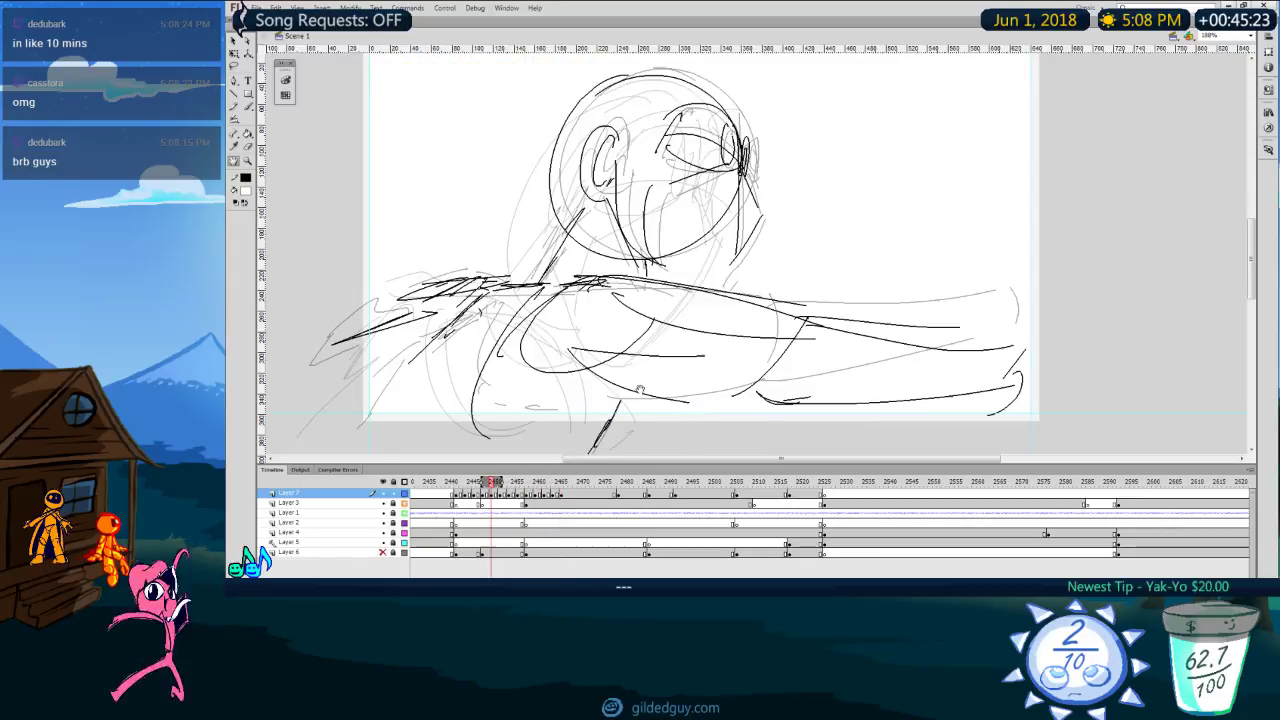
{"action": "key", "text": "period"}
{"action": "key", "text": "period"}
{"action": "key", "text": "period"}
{"action": "key", "text": "period"}
{"action": "key", "text": "period"}
{"action": "key", "text": "period"}
{"action": "key", "text": "period"}
{"action": "key", "text": "period"}
{"action": "key", "text": "period"}
{"action": "key", "text": "period"}
{"action": "key", "text": "period"}
{"action": "key", "text": "period"}
{"action": "key", "text": "period"}
{"action": "key", "text": "period"}
{"action": "key", "text": "period"}
{"action": "key", "text": "period"}
{"action": "key", "text": "period"}
Step: Turn on onion skinning and flip through the Layer 7 drawings around the crouch to compare neighbouring poses
{"action": "key", "text": "alt+shift+o"}
{"action": "key", "text": "comma"}
{"action": "key", "text": "comma"}
{"action": "key", "text": "comma"}
{"action": "key", "text": "comma"}
{"action": "key", "text": "comma"}
{"action": "key", "text": "comma"}
{"action": "key", "text": "comma"}
{"action": "key", "text": "comma"}
{"action": "key", "text": "comma"}
{"action": "key", "text": "comma"}
{"action": "key", "text": "comma"}
{"action": "key", "text": "comma"}
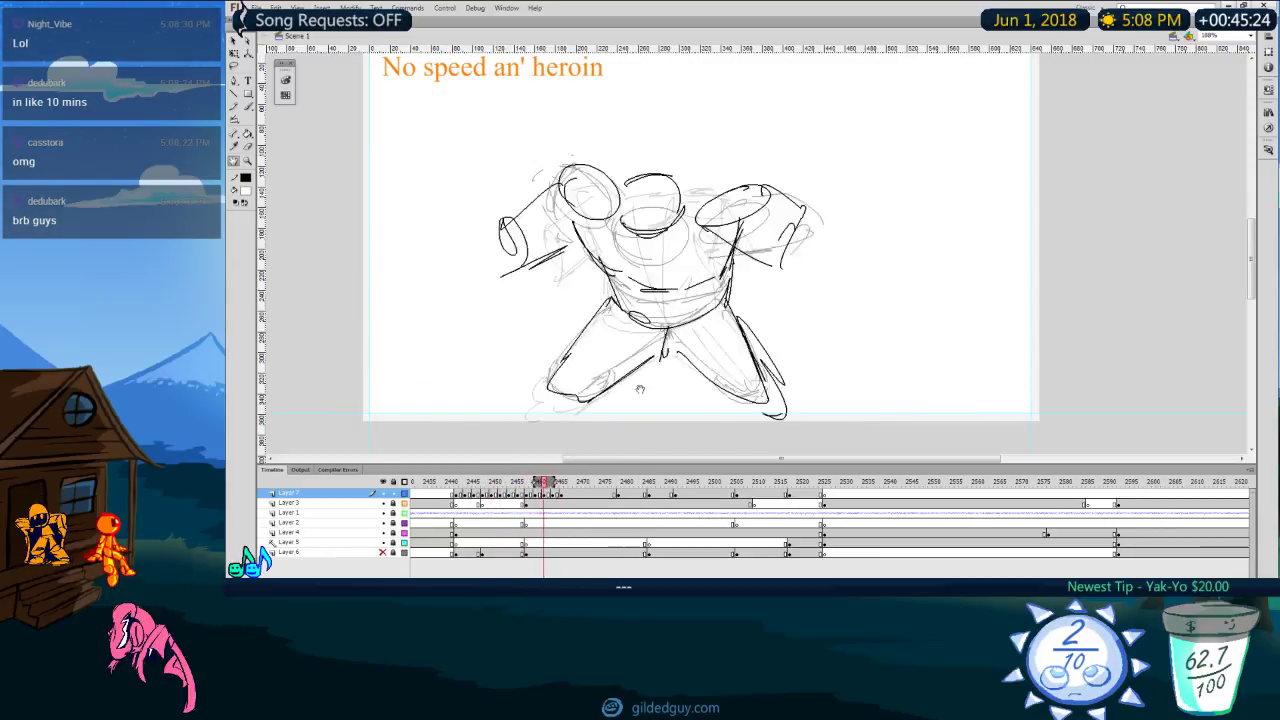
{"action": "key", "text": "comma"}
{"action": "key", "text": "comma"}
{"action": "key", "text": "comma"}
{"action": "key", "text": "period"}
{"action": "key", "text": "period"}
{"action": "key", "text": "period"}
{"action": "key", "text": "period"}
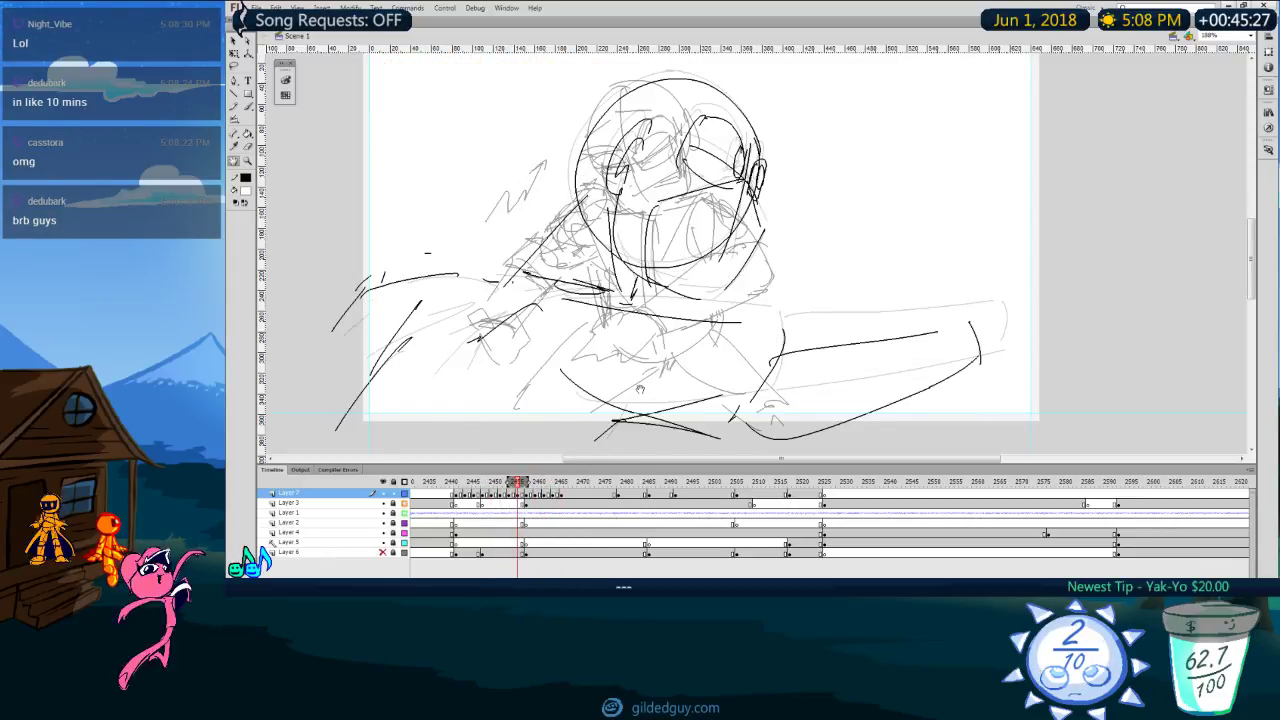
{"action": "key", "text": "period"}
{"action": "key", "text": "period"}
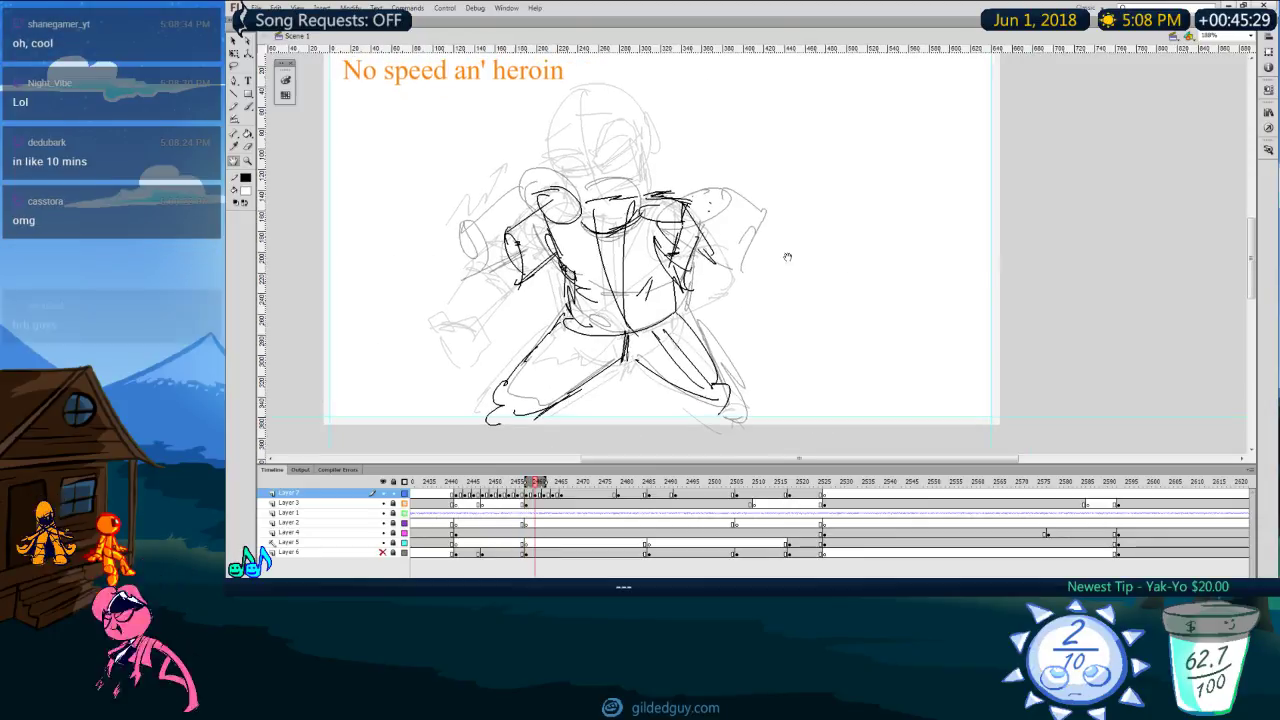
Step: Step forward to the large-head close-up with the raised arm, and scrub and play the timeline to examine the timing
{"action": "key", "text": "comma"}
{"action": "key", "text": "period"}
{"action": "key", "text": "period"}
{"action": "key", "text": "period"}
{"action": "key", "text": "period"}
{"action": "key", "text": "period"}
{"action": "key", "text": "period"}
{"action": "key", "text": "period"}
{"action": "key", "text": "period"}
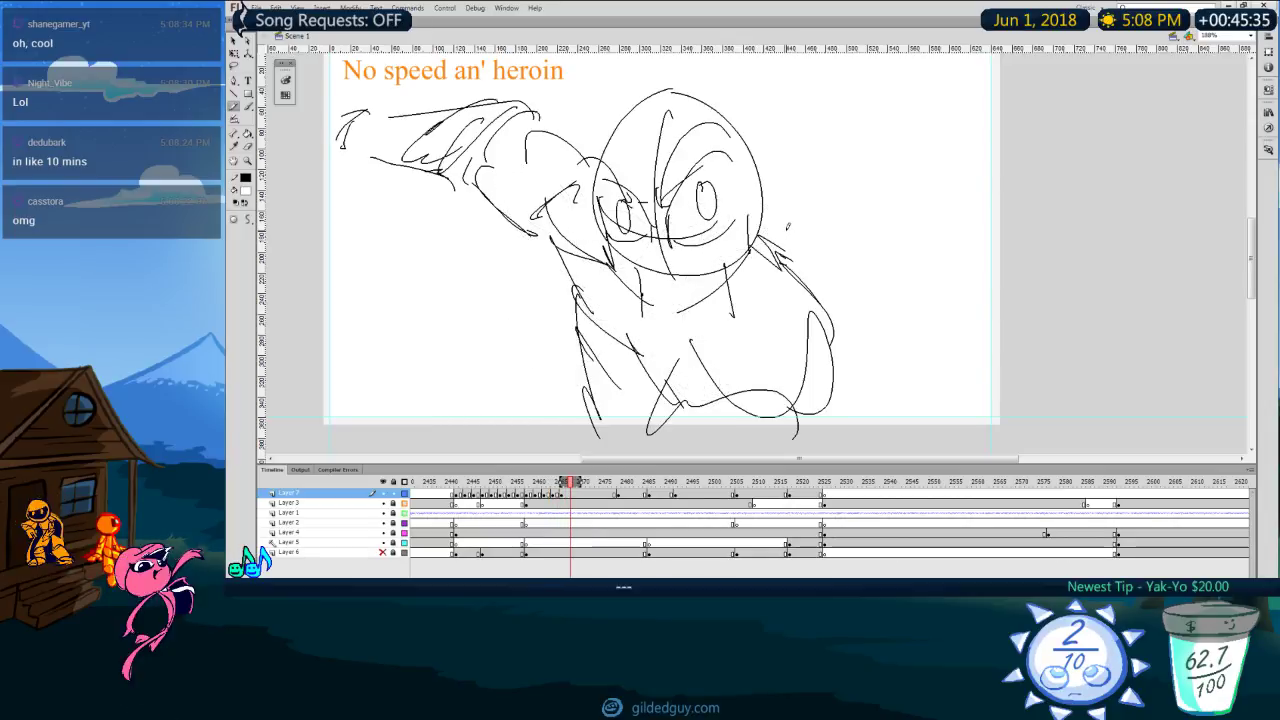
{"action": "left_click", "coordinate": [584, 482]}
{"action": "left_click_drag", "start_coordinate": [562, 488], "coordinate": [509, 486]}
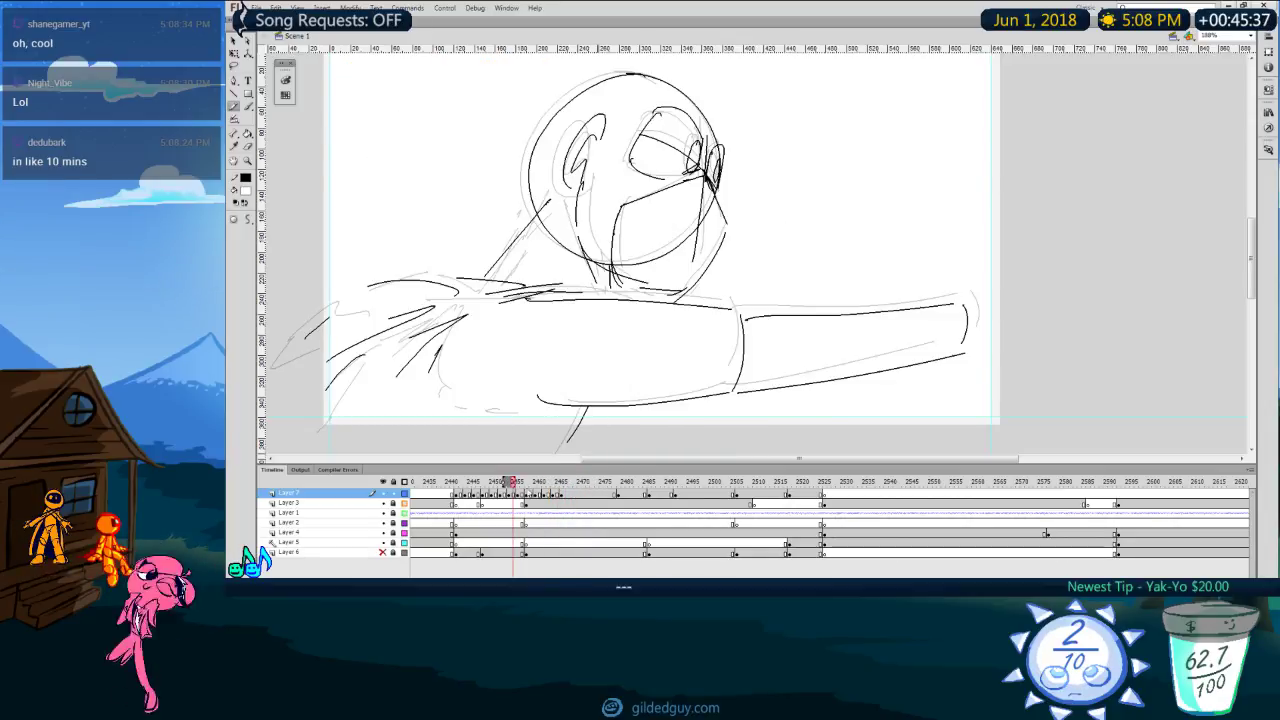
{"action": "key", "text": "Return"}
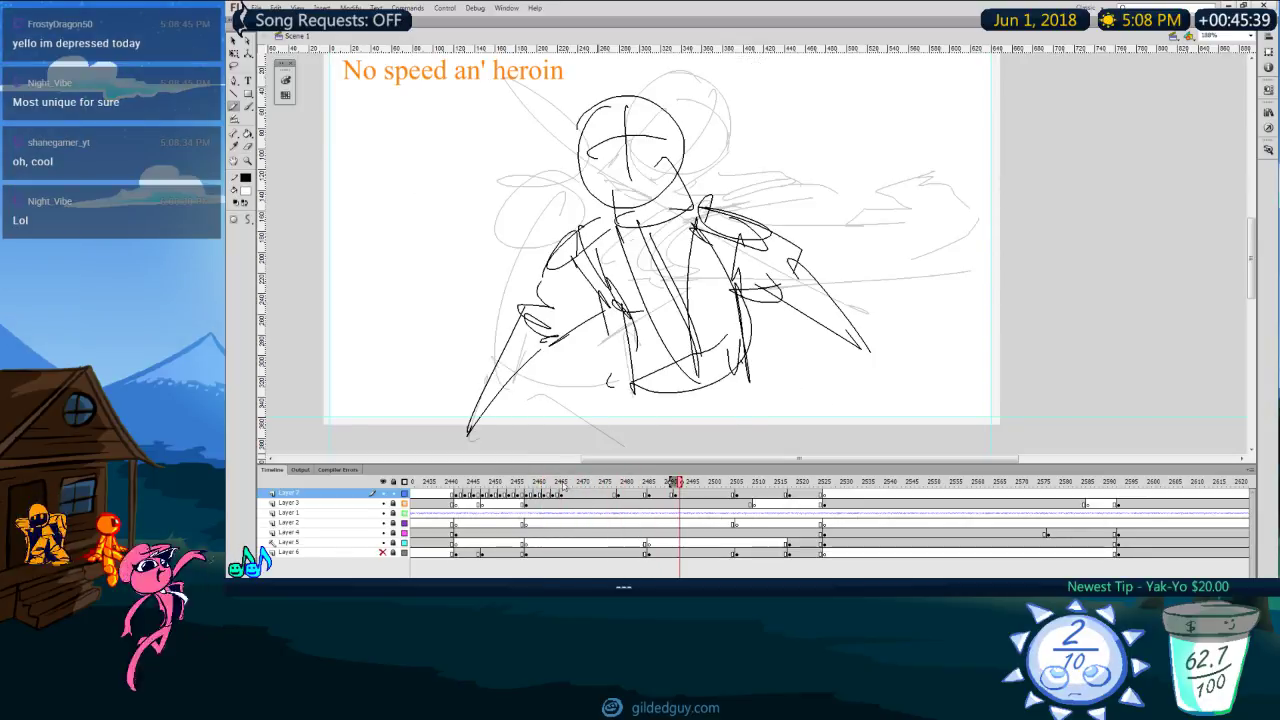
{"action": "mouse_move", "coordinate": [547, 486]}
{"action": "left_mouse_down"}
{"action": "mouse_move", "coordinate": [534, 486]}
{"action": "mouse_move", "coordinate": [562, 500]}
{"action": "left_mouse_up"}
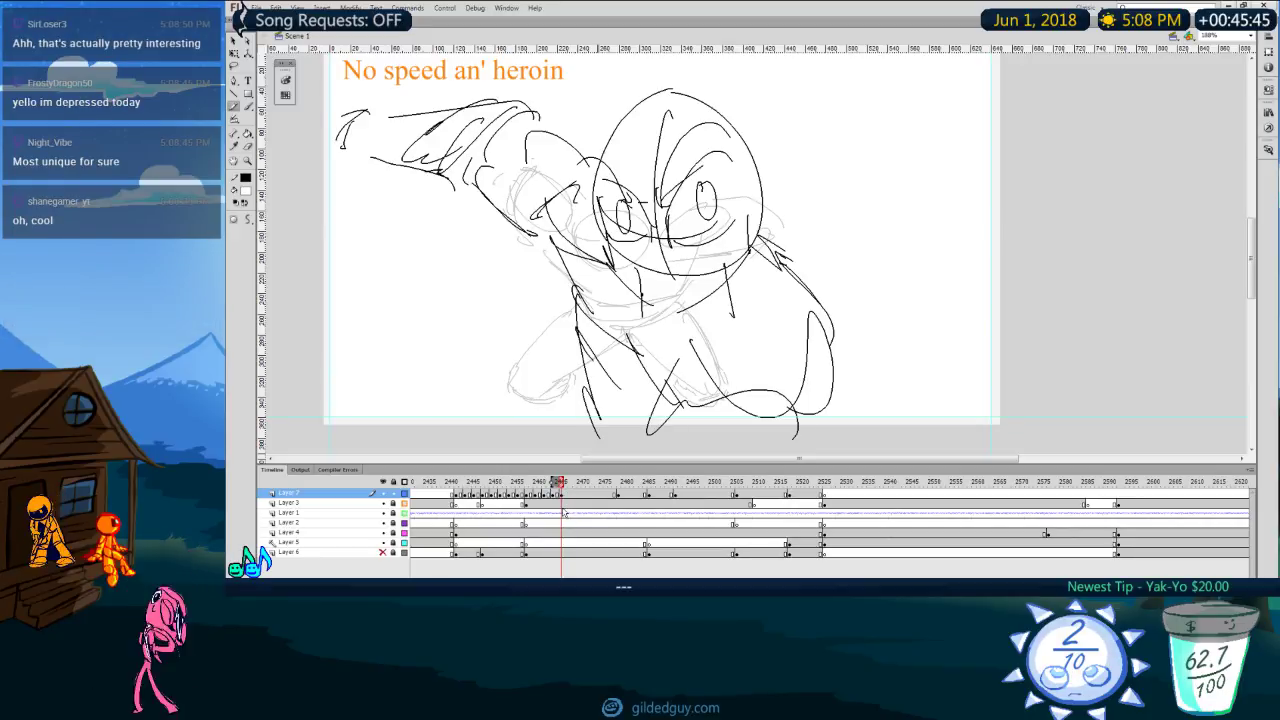
{"action": "mouse_move", "coordinate": [589, 486]}
{"action": "left_mouse_down"}
{"action": "mouse_move", "coordinate": [645, 488]}
{"action": "mouse_move", "coordinate": [523, 490]}
{"action": "mouse_move", "coordinate": [563, 495]}
{"action": "left_mouse_up"}
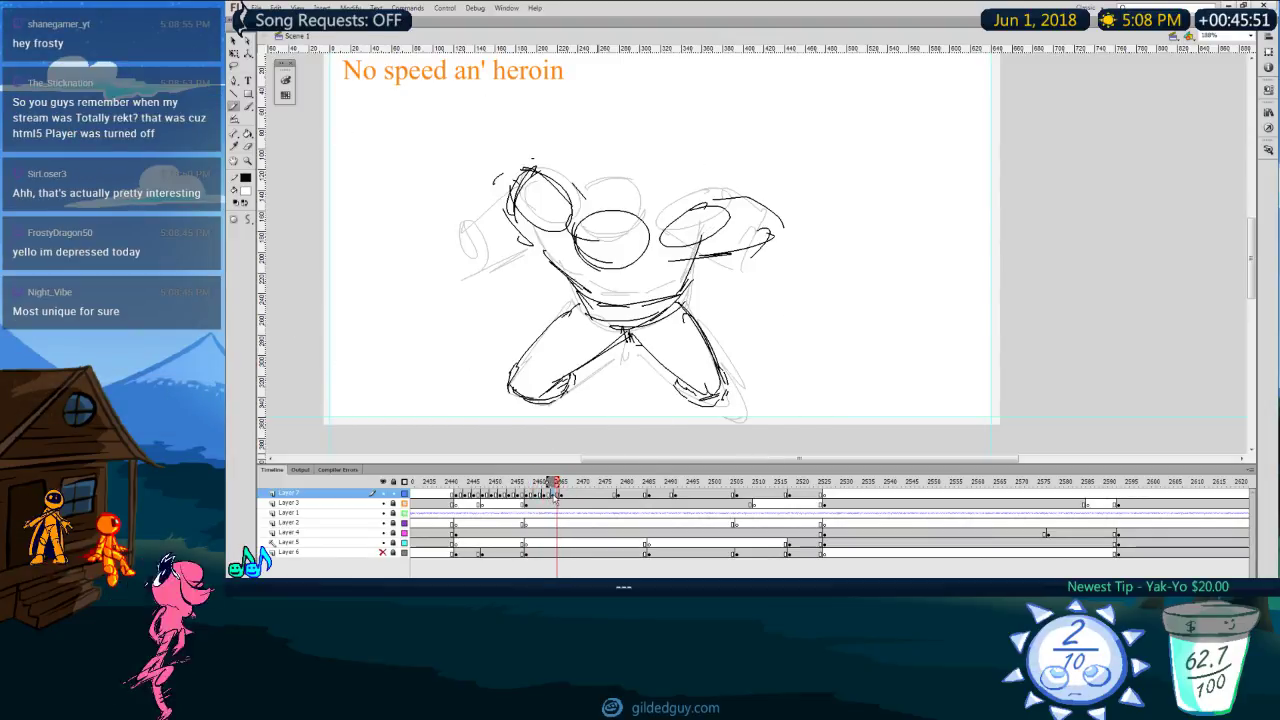
Step: Insert a blank keyframe on Layer 7 shortly after the large-head close-up with the raised arm
{"action": "key", "text": "comma"}
{"action": "left_click", "coordinate": [562, 496]}
{"action": "left_click", "coordinate": [570, 495]}
{"action": "key", "text": "F7"}
Step: Step back to the headless-looking arms-spread pose and forward to the raised-arm close-up to examine the transition
{"action": "key", "text": "comma"}
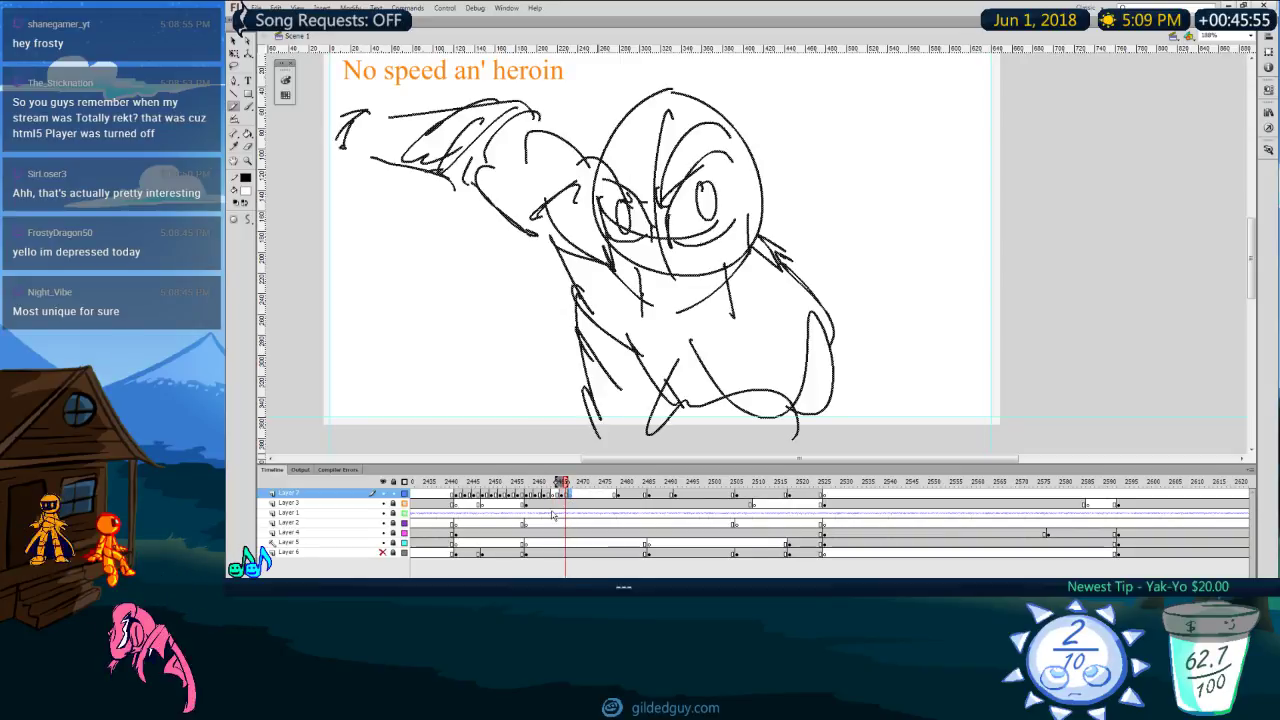
{"action": "key", "text": "space"}
{"action": "left_click_drag", "start_coordinate": [605, 345], "coordinate": [612, 338]}
{"action": "key", "text": "comma"}
{"action": "key", "text": "comma"}
{"action": "key", "text": "comma"}
{"action": "key", "text": "comma"}
{"action": "key", "text": "comma"}
{"action": "key", "text": "comma"}
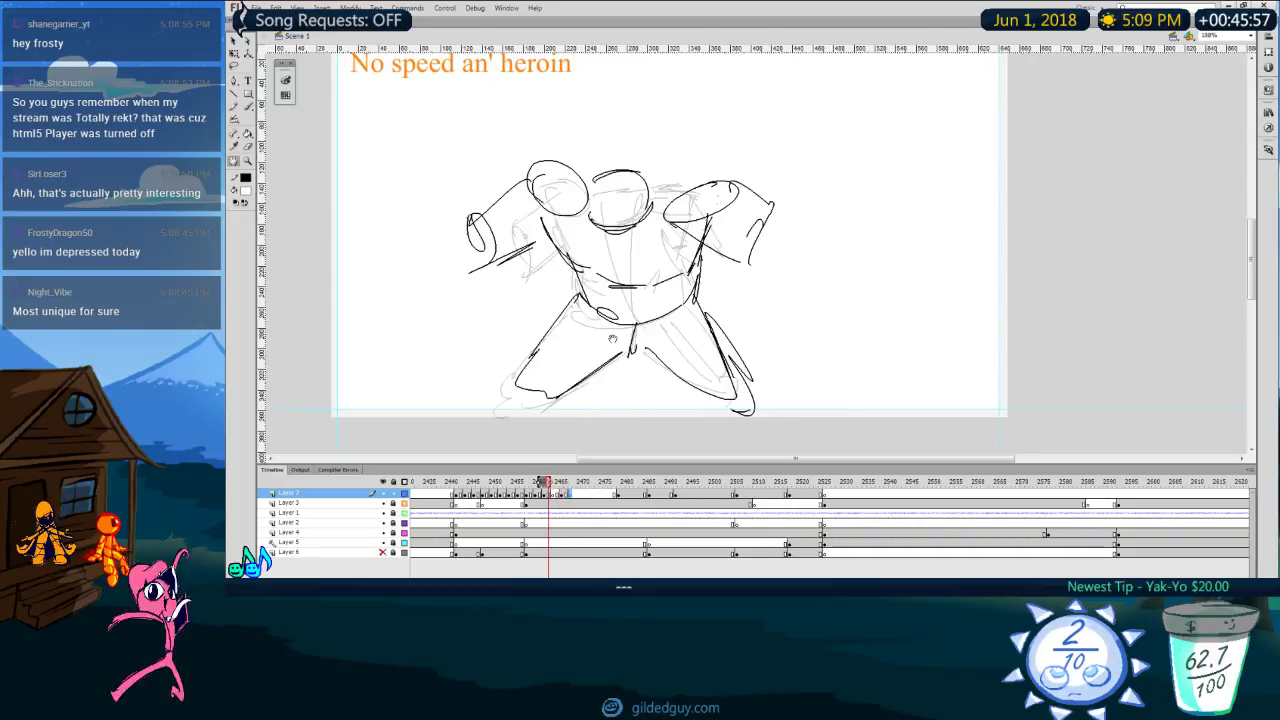
{"action": "key", "text": "period"}
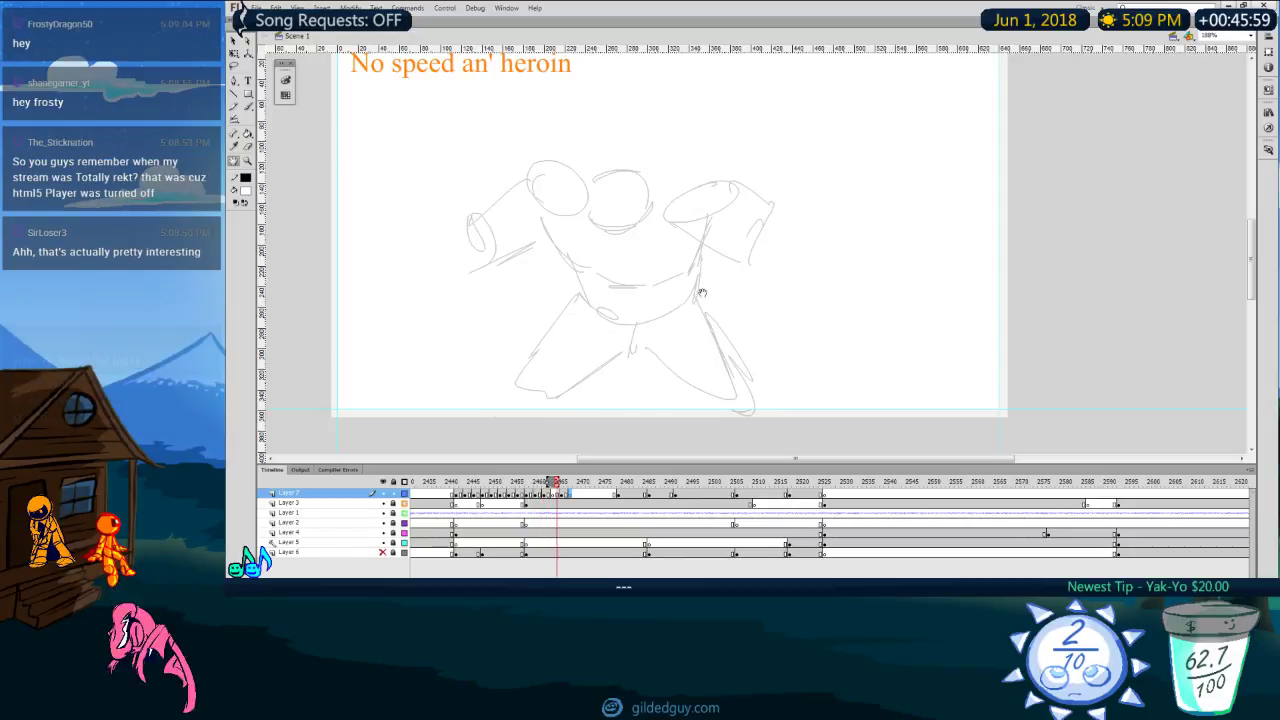
{"action": "key", "text": "period"}
{"action": "key", "text": "period"}
{"action": "key", "text": "period"}
{"action": "key", "text": "period"}
{"action": "key", "text": "period"}
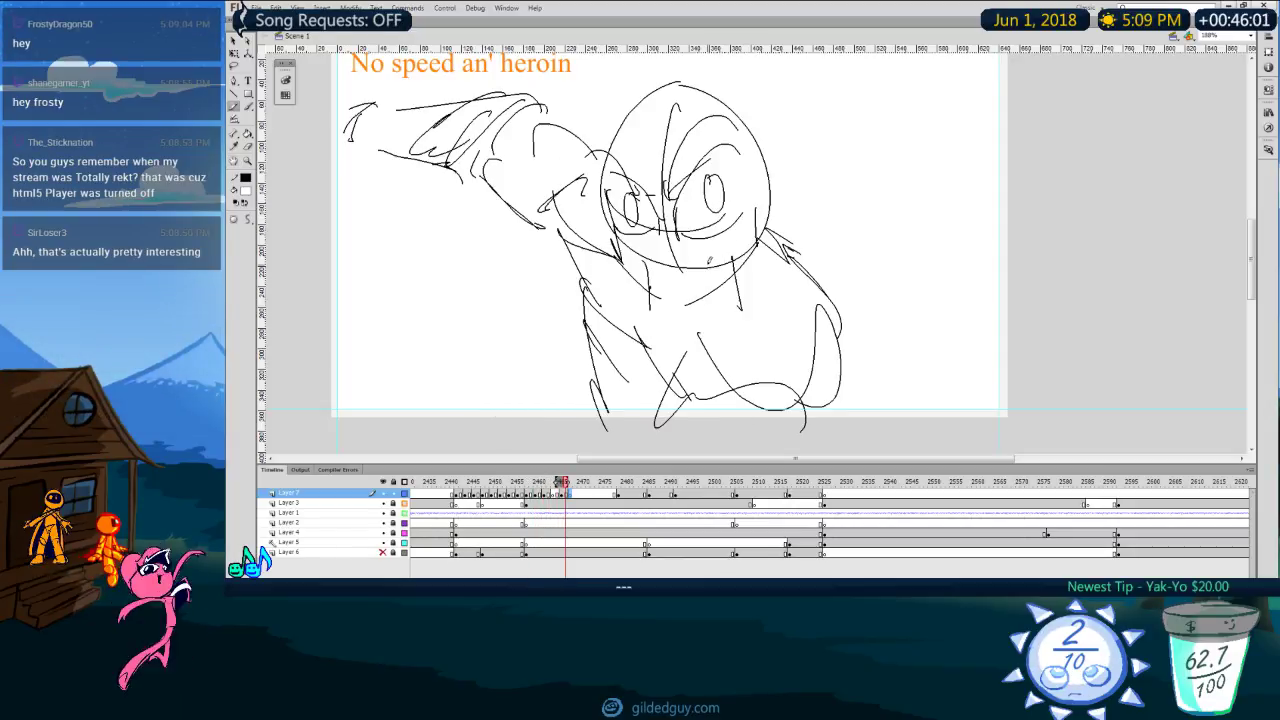
Step: On the new blank frame, sketch the head's underside curve and two curved lines tapering down the middle of the torso
{"action": "key", "text": "period"}
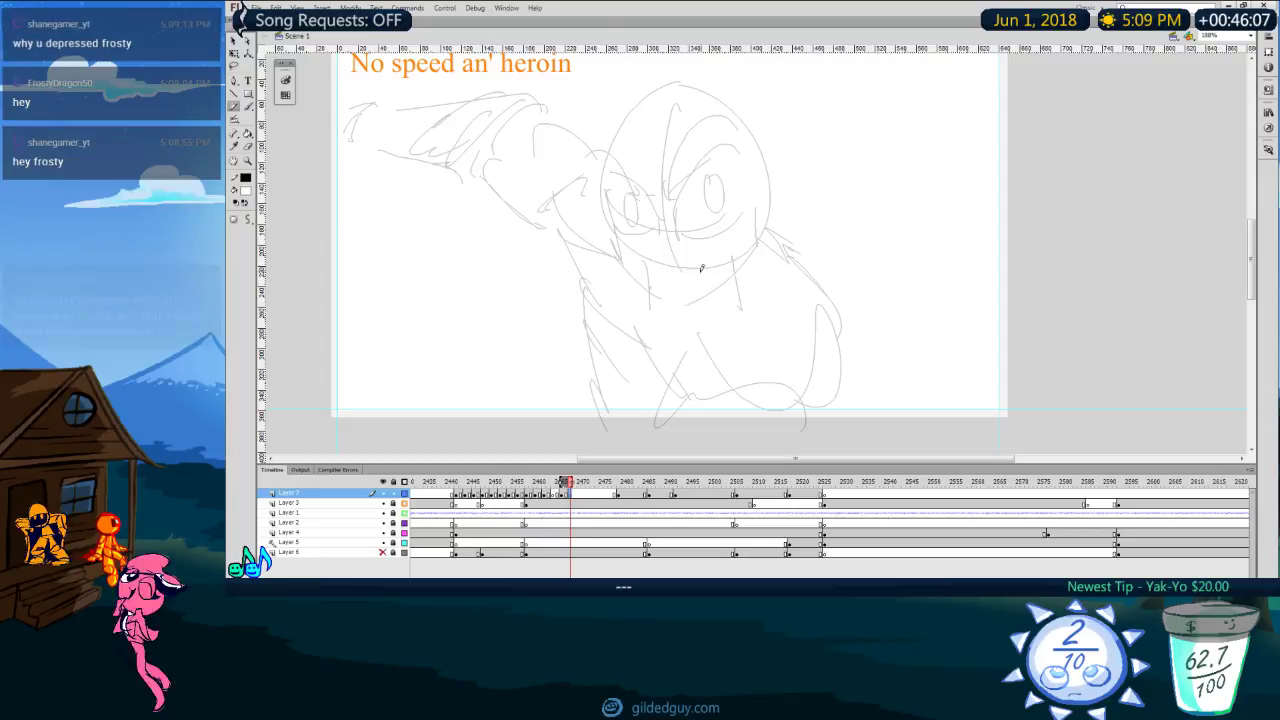
{"action": "mouse_move", "coordinate": [643, 216]}
{"action": "left_mouse_down"}
{"action": "mouse_move", "coordinate": [660, 275]}
{"action": "mouse_move", "coordinate": [735, 268]}
{"action": "mouse_move", "coordinate": [662, 226]}
{"action": "mouse_move", "coordinate": [710, 279]}
{"action": "left_mouse_up"}
{"action": "key", "text": "ctrl+z"}
{"action": "left_click_drag", "start_coordinate": [635, 254], "coordinate": [640, 415]}
{"action": "key", "text": "ctrl+z"}
{"action": "left_click_drag", "start_coordinate": [698, 300], "coordinate": [658, 418]}
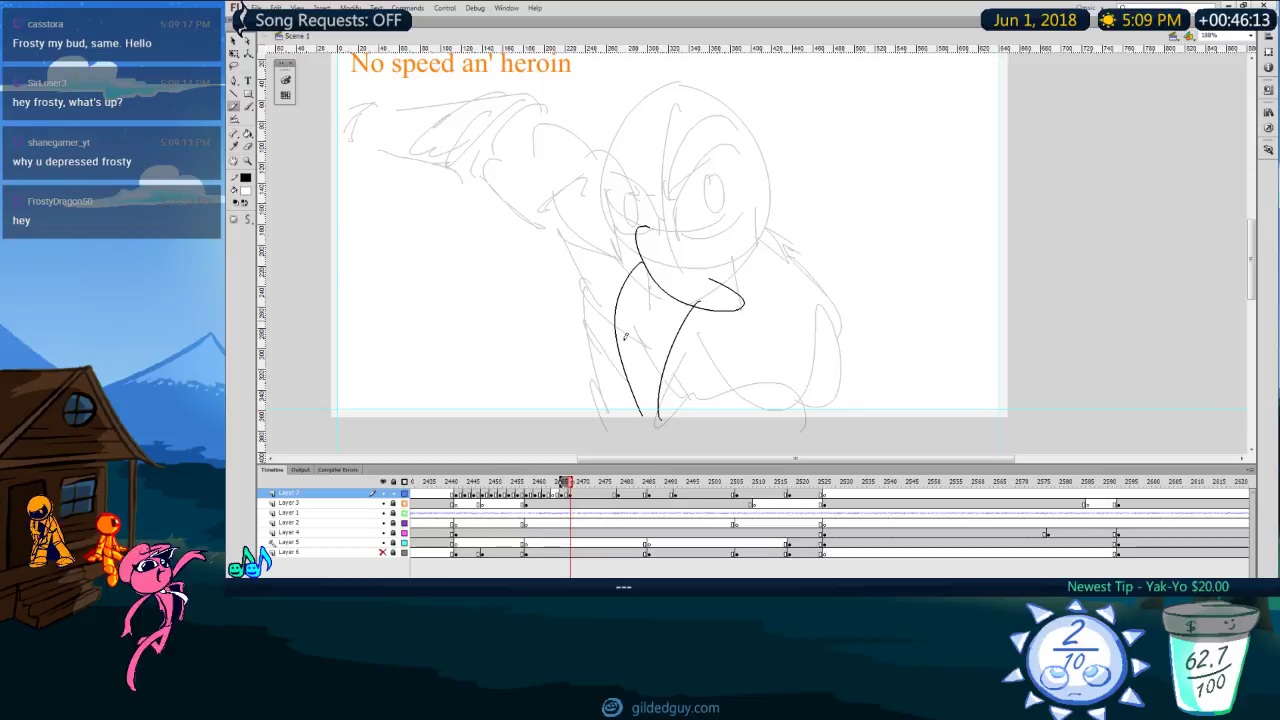
Step: Sketch a tilted oval for the left shoulder and a wider oval for the right shoulder
{"action": "mouse_move", "coordinate": [578, 146]}
{"action": "left_mouse_down"}
{"action": "mouse_move", "coordinate": [667, 204]}
{"action": "mouse_move", "coordinate": [573, 149]}
{"action": "left_mouse_up"}
{"action": "left_click_drag", "start_coordinate": [628, 195], "coordinate": [621, 199]}
{"action": "mouse_move", "coordinate": [708, 270]}
{"action": "left_mouse_down"}
{"action": "mouse_move", "coordinate": [771, 337]}
{"action": "mouse_move", "coordinate": [772, 317]}
{"action": "left_mouse_up"}
{"action": "mouse_move", "coordinate": [706, 277]}
{"action": "left_mouse_down"}
{"action": "mouse_move", "coordinate": [732, 330]}
{"action": "mouse_move", "coordinate": [760, 345]}
{"action": "mouse_move", "coordinate": [775, 302]}
{"action": "mouse_move", "coordinate": [775, 340]}
{"action": "left_mouse_up"}
{"action": "key", "text": "ctrl+z"}
{"action": "left_click_drag", "start_coordinate": [690, 307], "coordinate": [762, 310]}
{"action": "mouse_move", "coordinate": [702, 300]}
{"action": "left_mouse_down"}
{"action": "mouse_move", "coordinate": [830, 308]}
{"action": "mouse_move", "coordinate": [830, 324]}
{"action": "left_mouse_up"}
Step: Add a small mark between the shoulders and slanted lines linking the two ovals, comparing them with the previous drawing
{"action": "left_click_drag", "start_coordinate": [702, 243], "coordinate": [712, 254]}
{"action": "left_click_drag", "start_coordinate": [693, 209], "coordinate": [772, 258]}
{"action": "left_click_drag", "start_coordinate": [663, 205], "coordinate": [748, 258]}
{"action": "key", "text": "comma"}
{"action": "key", "text": "period"}
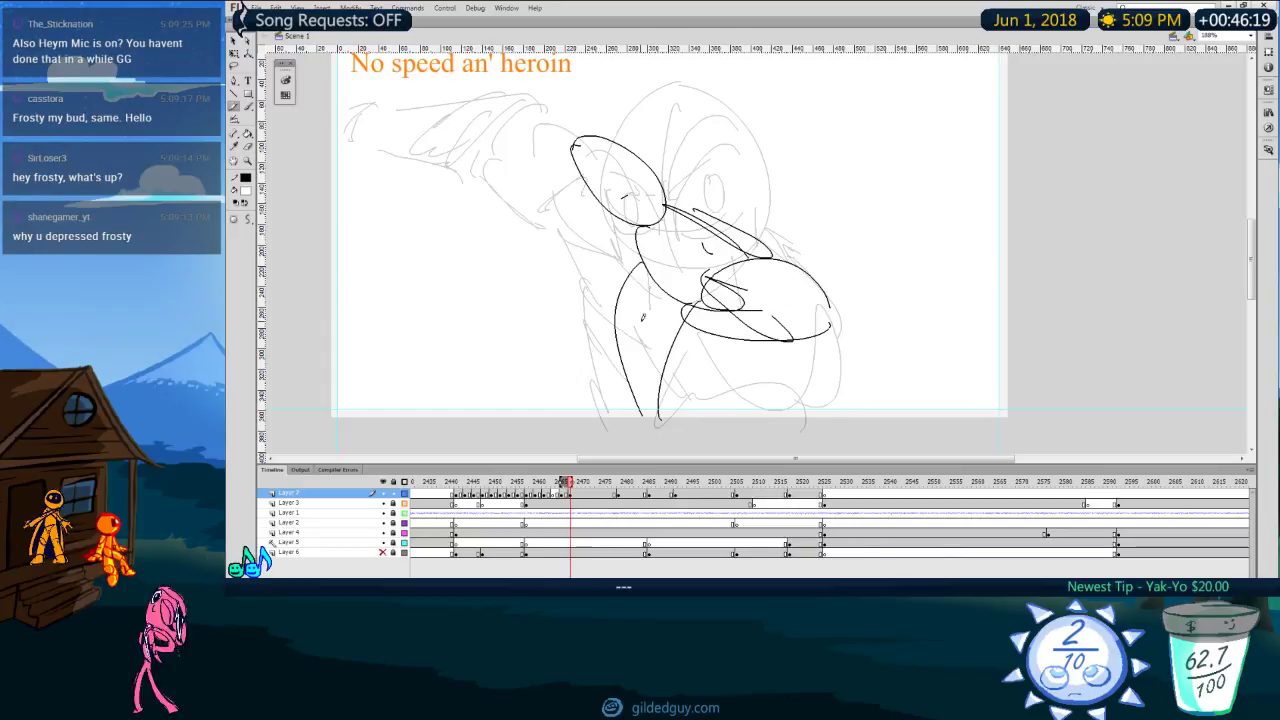
Step: Draw a line running down from the left shoulder oval towards the side of the torso, redoing the first attempt
{"action": "left_click_drag", "start_coordinate": [542, 162], "coordinate": [588, 285]}
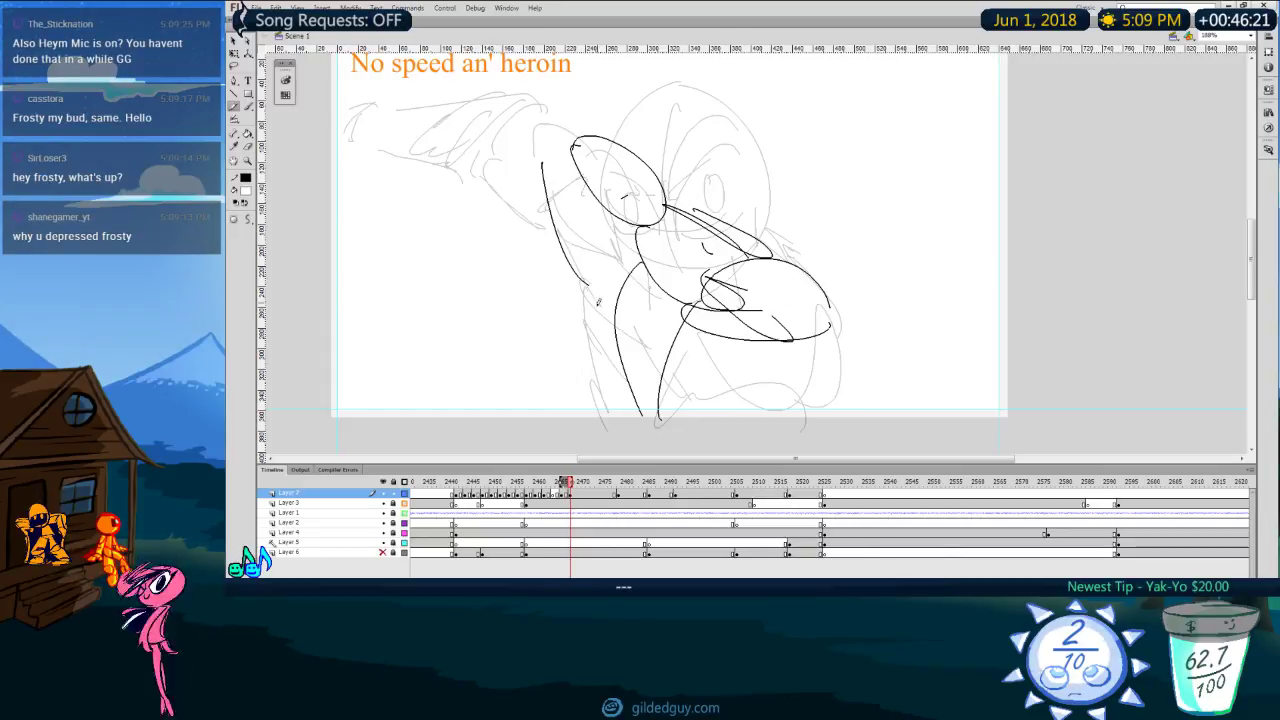
{"action": "key", "text": "ctrl+z"}
{"action": "key", "text": "comma"}
{"action": "key", "text": "period"}
{"action": "left_click_drag", "start_coordinate": [560, 164], "coordinate": [601, 290]}
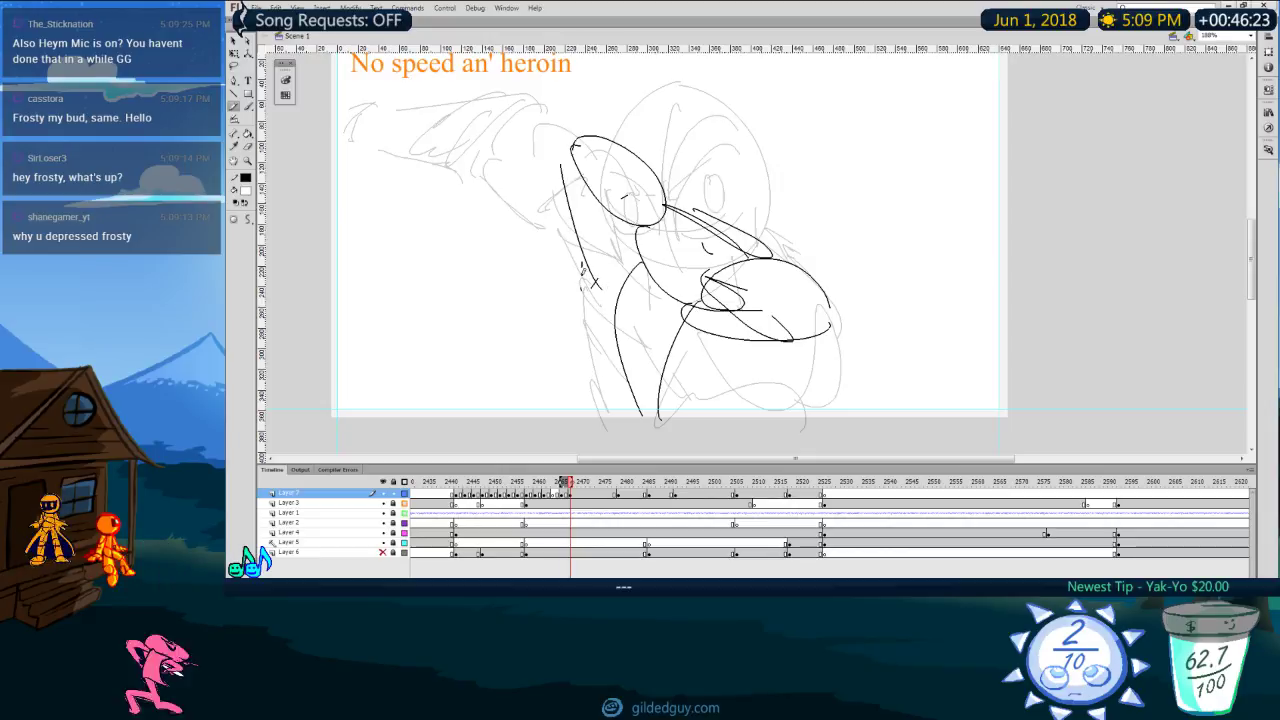
Step: Draw the torso's left outer edge as a curve continuing down past the stage edge, checking it against the previous drawing
{"action": "left_click_drag", "start_coordinate": [584, 246], "coordinate": [592, 345]}
{"action": "left_click_drag", "start_coordinate": [583, 298], "coordinate": [608, 377]}
{"action": "key", "text": "ctrl+z"}
{"action": "key", "text": "ctrl+z"}
{"action": "left_click_drag", "start_coordinate": [590, 237], "coordinate": [583, 358]}
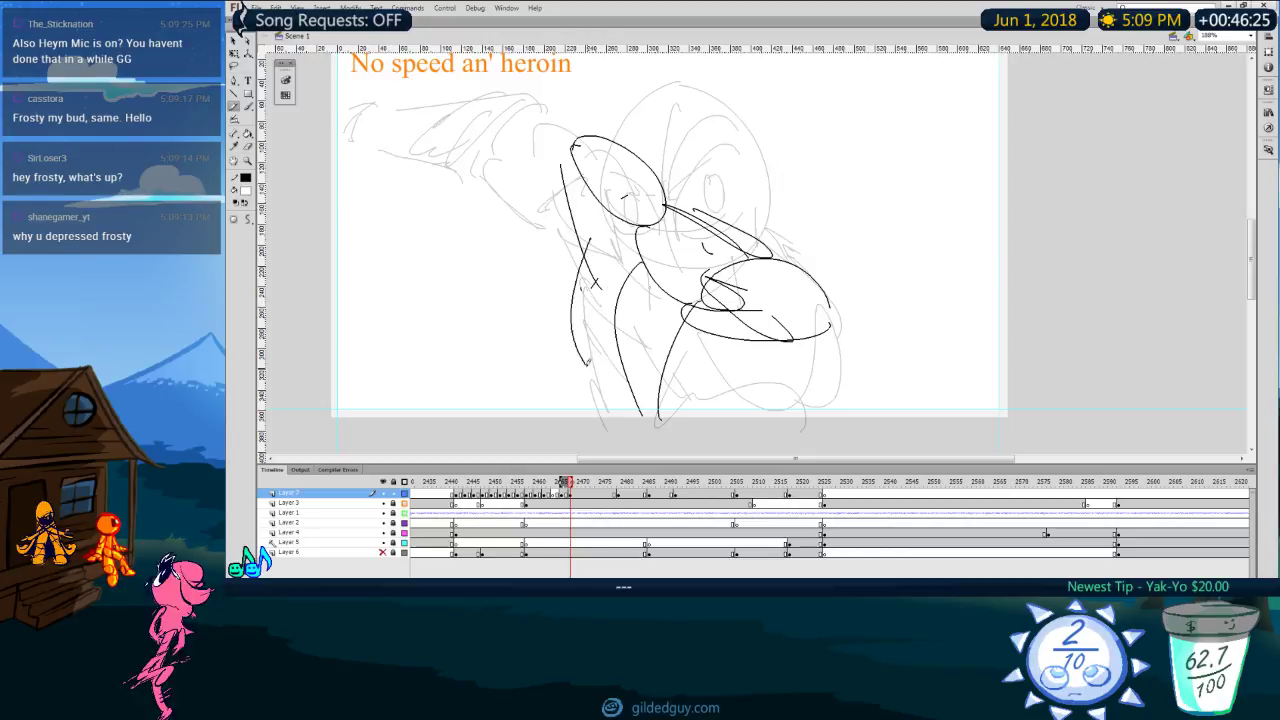
{"action": "key", "text": "comma"}
{"action": "key", "text": "period"}
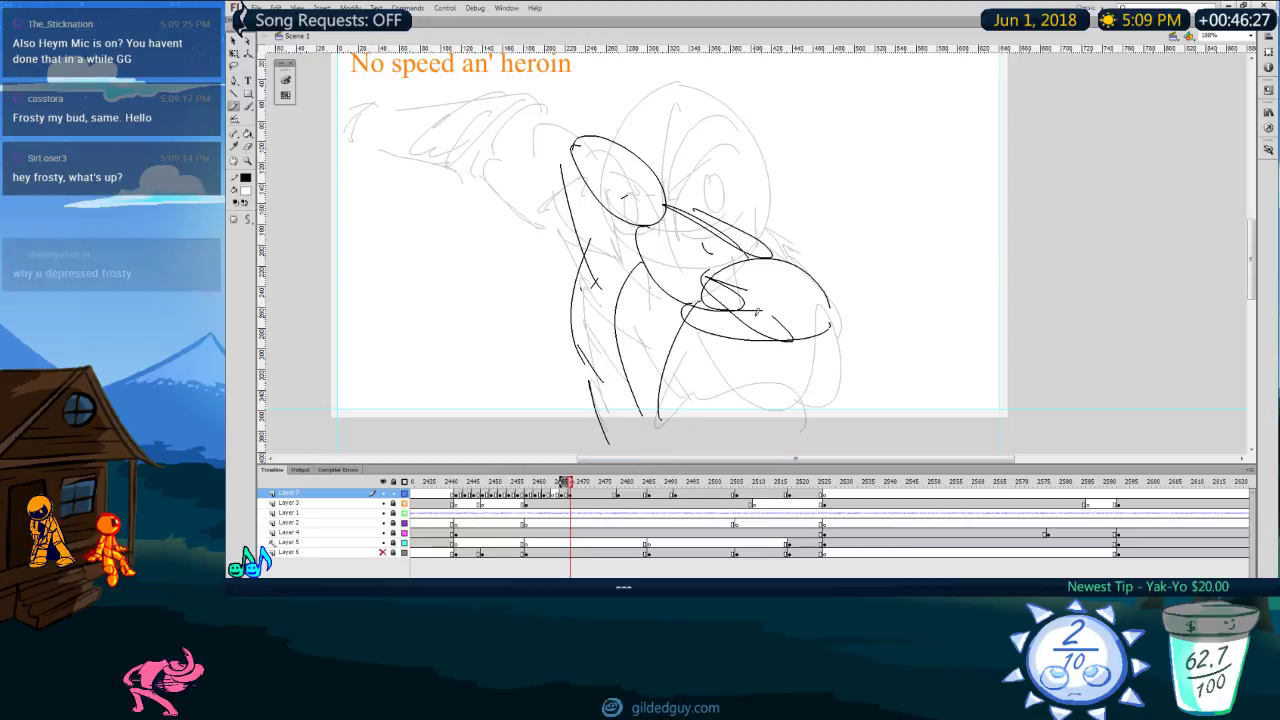
{"action": "key", "text": "comma"}
{"action": "key", "text": "period"}
Step: Block in the form under the right shoulder oval with two slanted sides and an arc across its lower end
{"action": "left_click_drag", "start_coordinate": [714, 286], "coordinate": [656, 374]}
{"action": "mouse_move", "coordinate": [642, 390]}
{"action": "left_mouse_down"}
{"action": "mouse_move", "coordinate": [716, 361]}
{"action": "mouse_move", "coordinate": [775, 432]}
{"action": "left_mouse_up"}
{"action": "left_click_drag", "start_coordinate": [822, 318], "coordinate": [770, 434]}
{"action": "key", "text": "comma"}
{"action": "key", "text": "period"}
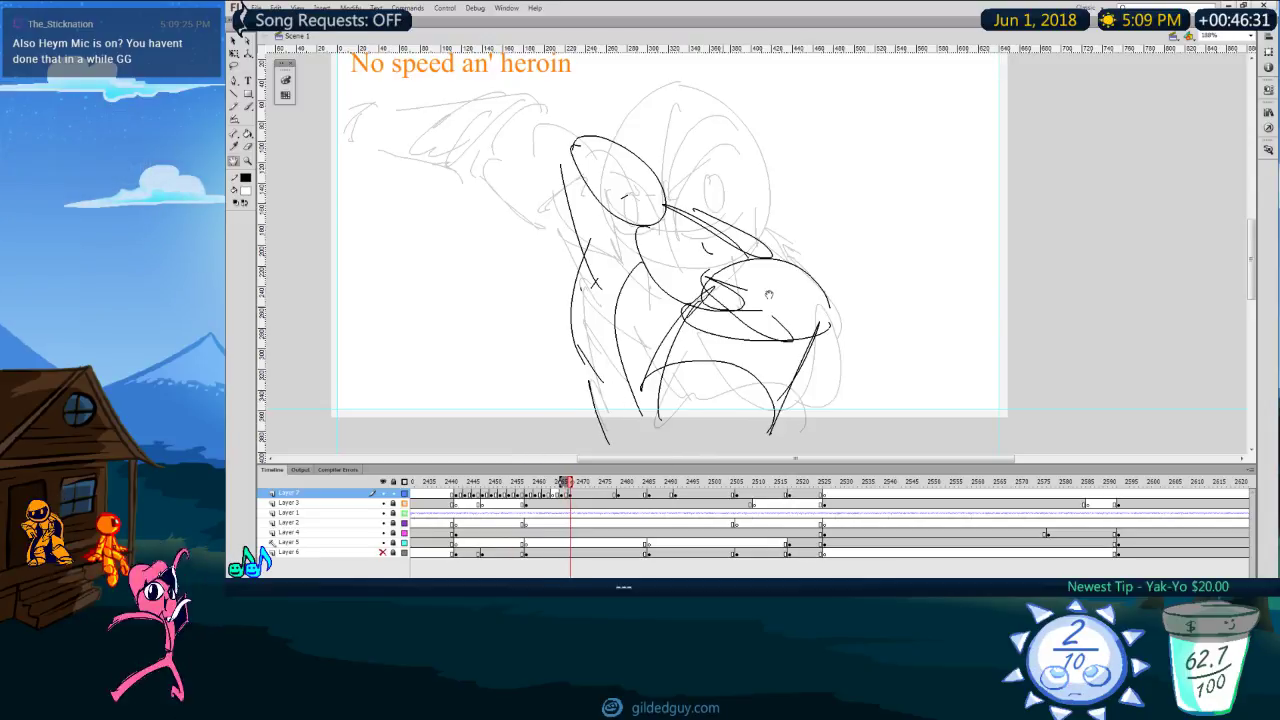
{"action": "left_click_drag", "start_coordinate": [772, 303], "coordinate": [772, 329]}
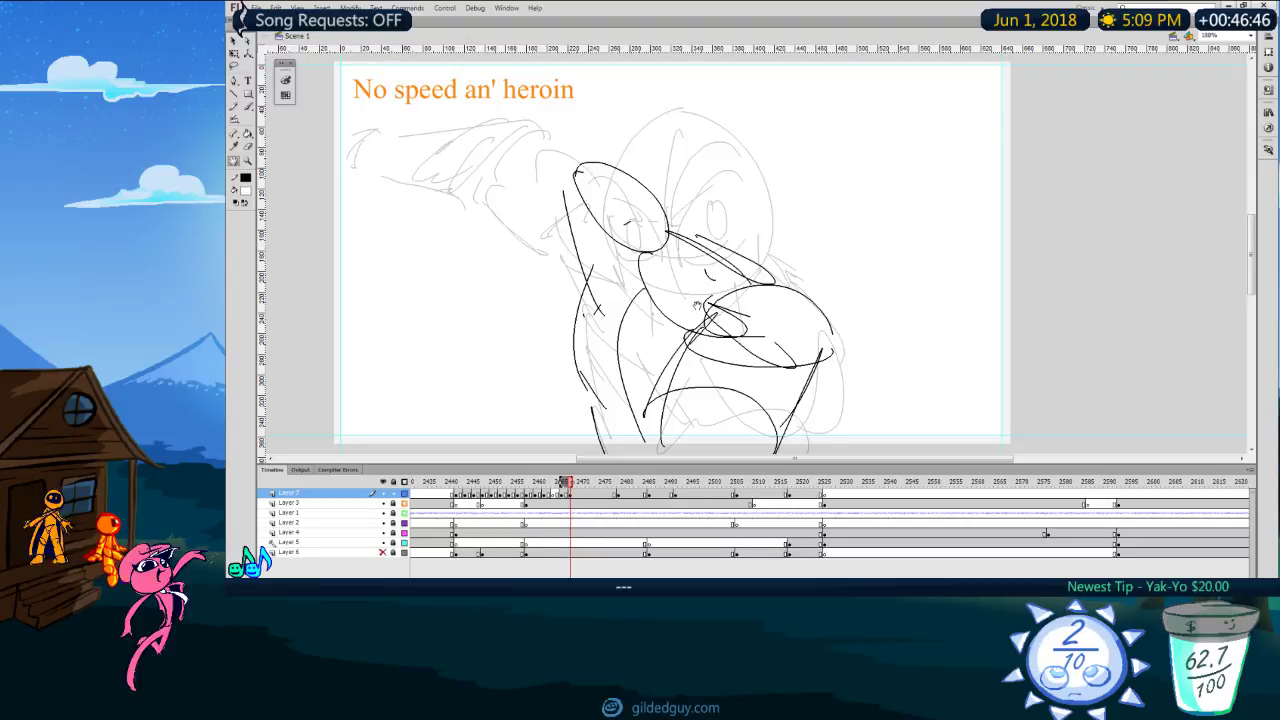
Step: Outline the left shoulder with an arc around the oval's outer side and a slanted line along its upper side
{"action": "key", "text": "comma"}
{"action": "key", "text": "period"}
{"action": "mouse_move", "coordinate": [580, 163]}
{"action": "left_mouse_down"}
{"action": "mouse_move", "coordinate": [578, 222]}
{"action": "mouse_move", "coordinate": [609, 132]}
{"action": "mouse_move", "coordinate": [574, 181]}
{"action": "left_mouse_up"}
{"action": "key", "text": "ctrl+z"}
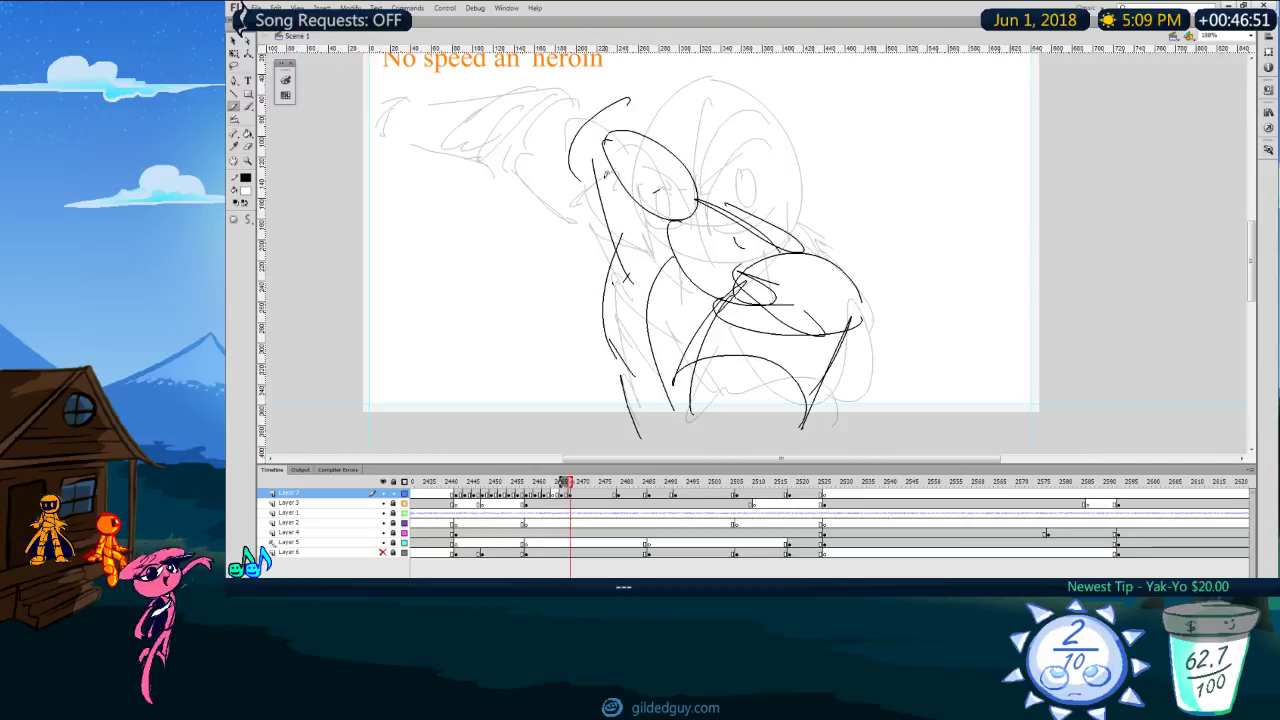
{"action": "key", "text": "ctrl+z"}
{"action": "mouse_move", "coordinate": [625, 113]}
{"action": "left_mouse_down"}
{"action": "mouse_move", "coordinate": [596, 121]}
{"action": "mouse_move", "coordinate": [595, 187]}
{"action": "left_mouse_up"}
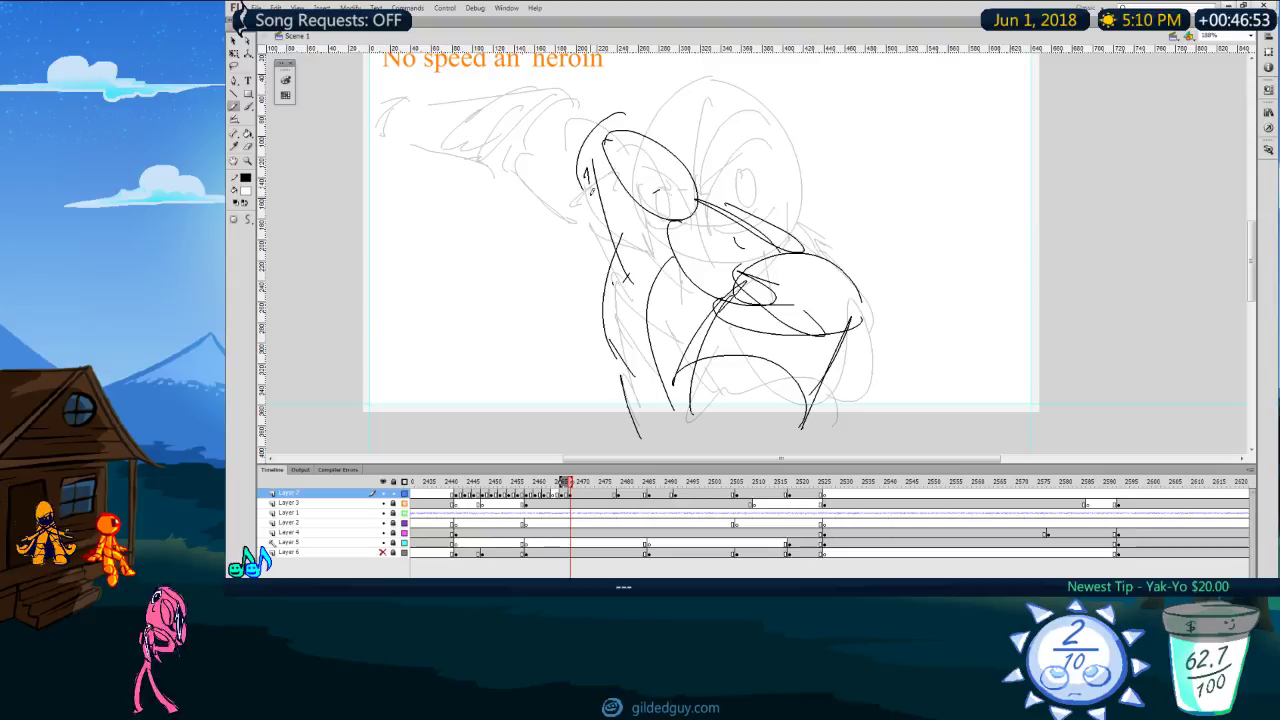
{"action": "left_click_drag", "start_coordinate": [648, 111], "coordinate": [703, 186]}
{"action": "key", "text": "comma"}
{"action": "key", "text": "period"}
{"action": "key", "text": "comma"}
{"action": "key", "text": "period"}
Step: Sketch the hip curve with a long line extending down to the left, and the curve down the opposite side
{"action": "left_click_drag", "start_coordinate": [665, 347], "coordinate": [766, 390]}
{"action": "left_click_drag", "start_coordinate": [706, 354], "coordinate": [501, 405]}
{"action": "key", "text": "comma"}
{"action": "key", "text": "period"}
{"action": "left_click_drag", "start_coordinate": [645, 352], "coordinate": [476, 418]}
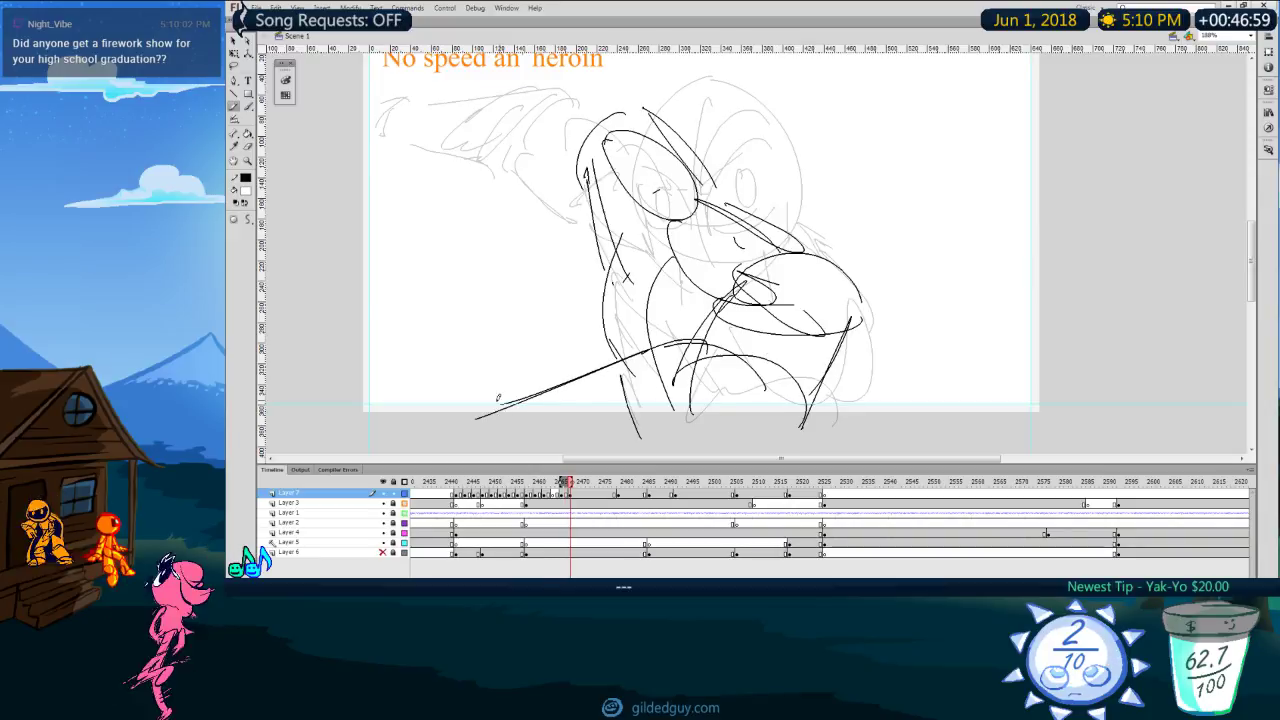
{"action": "mouse_move", "coordinate": [788, 394]}
{"action": "left_mouse_down"}
{"action": "mouse_move", "coordinate": [774, 438]}
{"action": "mouse_move", "coordinate": [716, 451]}
{"action": "left_mouse_up"}
Step: Erase the torso lines that overlap the area below the hip curve, and compare the pose with the previous drawing
{"action": "key", "text": "e"}
{"action": "mouse_move", "coordinate": [686, 394]}
{"action": "left_mouse_down"}
{"action": "mouse_move", "coordinate": [691, 380]}
{"action": "mouse_move", "coordinate": [594, 400]}
{"action": "mouse_move", "coordinate": [604, 426]}
{"action": "left_mouse_up"}
{"action": "key", "text": "comma"}
{"action": "key", "text": "period"}
{"action": "key", "text": "space"}
{"action": "mouse_move", "coordinate": [534, 358]}
{"action": "left_mouse_down"}
{"action": "mouse_move", "coordinate": [526, 328]}
{"action": "mouse_move", "coordinate": [546, 338]}
{"action": "mouse_move", "coordinate": [528, 374]}
{"action": "left_mouse_up"}
{"action": "key", "text": "comma"}
{"action": "key", "text": "period"}
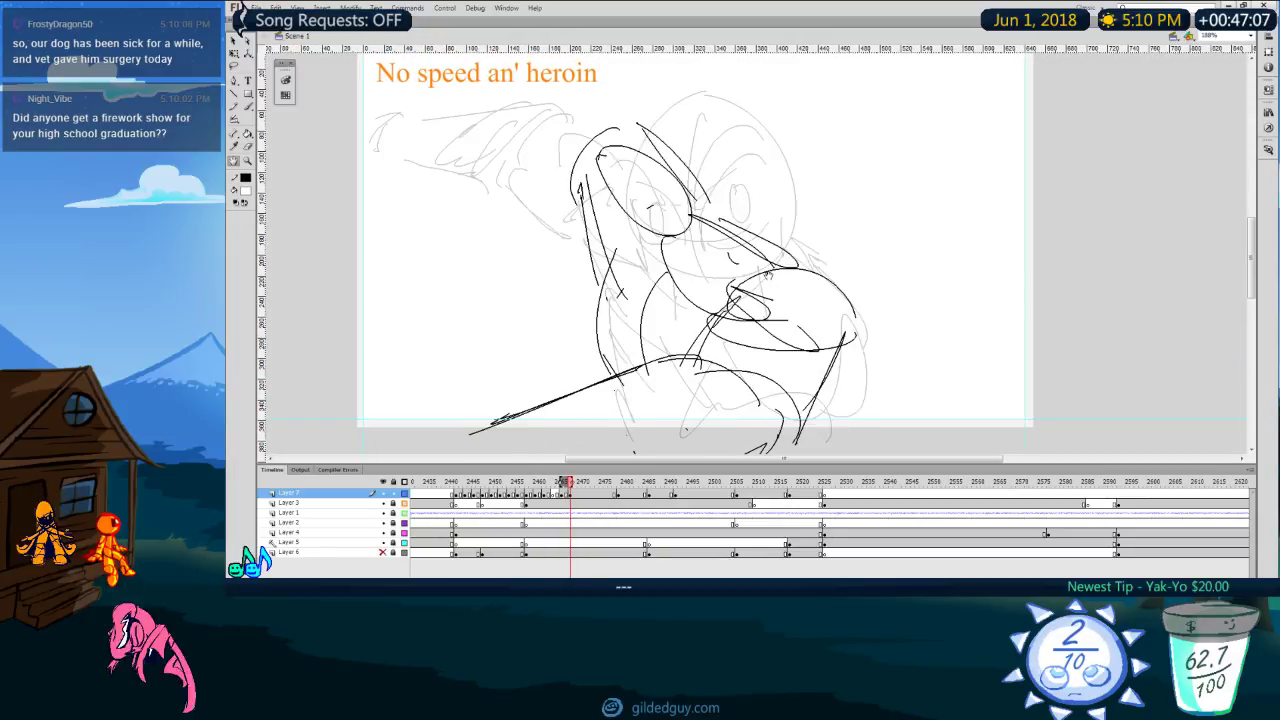
{"action": "key", "text": "comma"}
{"action": "key", "text": "period"}
{"action": "key", "text": "comma"}
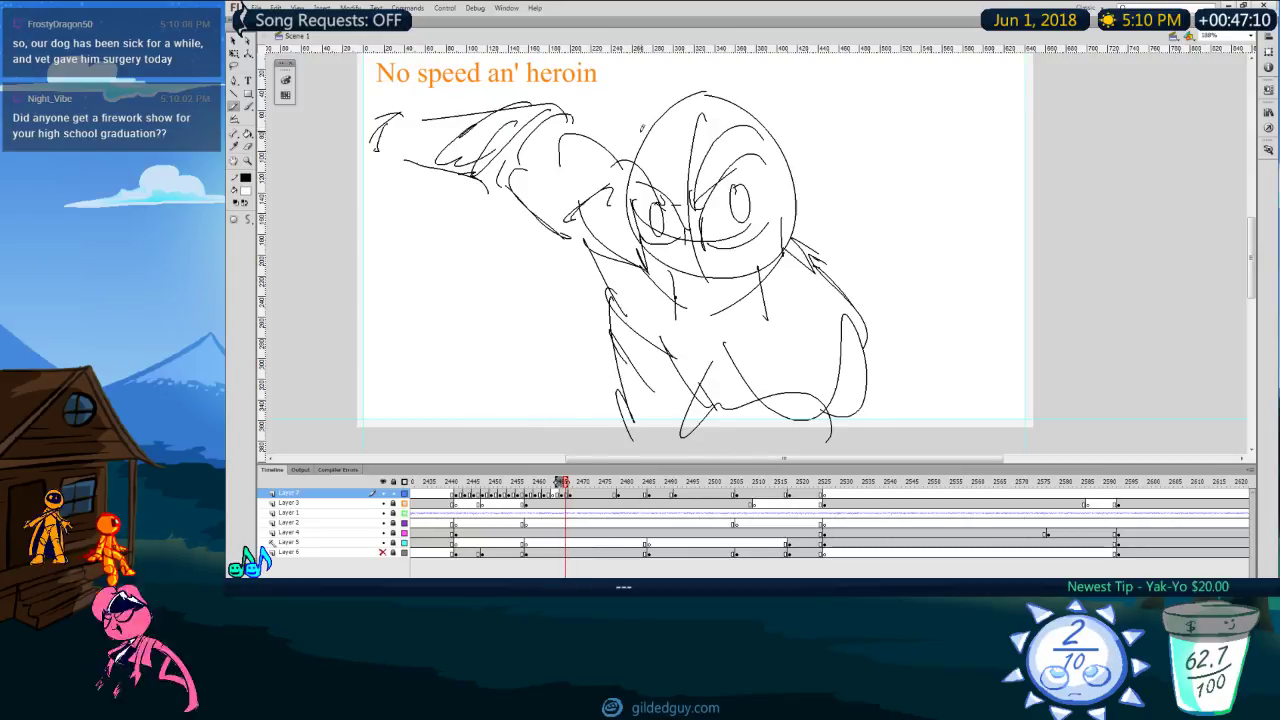
Step: Outline the raised arm extending left from the shoulder with long upper and lower edges, comparing it with the previous drawing
{"action": "key", "text": "comma"}
{"action": "key", "text": "comma"}
{"action": "key", "text": "comma"}
{"action": "key", "text": "period"}
{"action": "key", "text": "period"}
{"action": "key", "text": "period"}
{"action": "mouse_move", "coordinate": [610, 110]}
{"action": "left_mouse_down"}
{"action": "mouse_move", "coordinate": [569, 99]}
{"action": "mouse_move", "coordinate": [430, 116]}
{"action": "mouse_move", "coordinate": [418, 170]}
{"action": "mouse_move", "coordinate": [476, 167]}
{"action": "left_mouse_up"}
{"action": "key", "text": "comma"}
{"action": "key", "text": "period"}
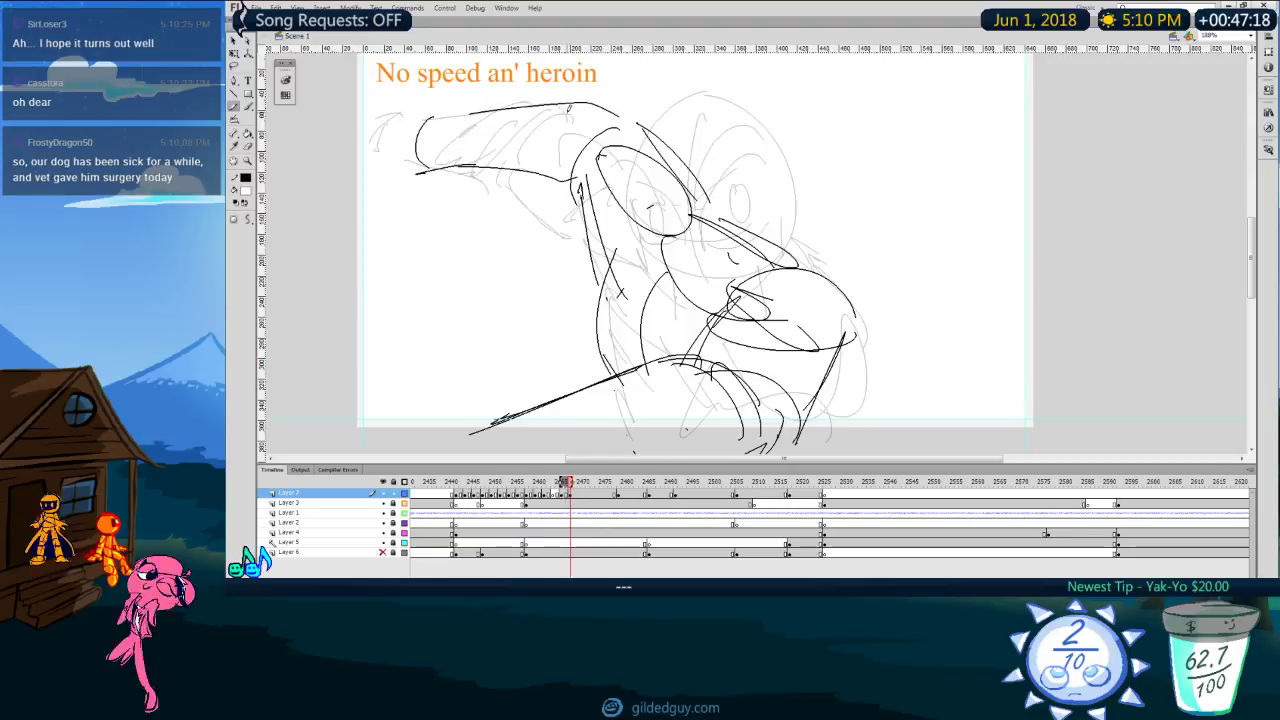
Step: Add curved bands and short contour strokes across the raised arm, checking them against the previous drawing
{"action": "key", "text": "comma"}
{"action": "key", "text": "period"}
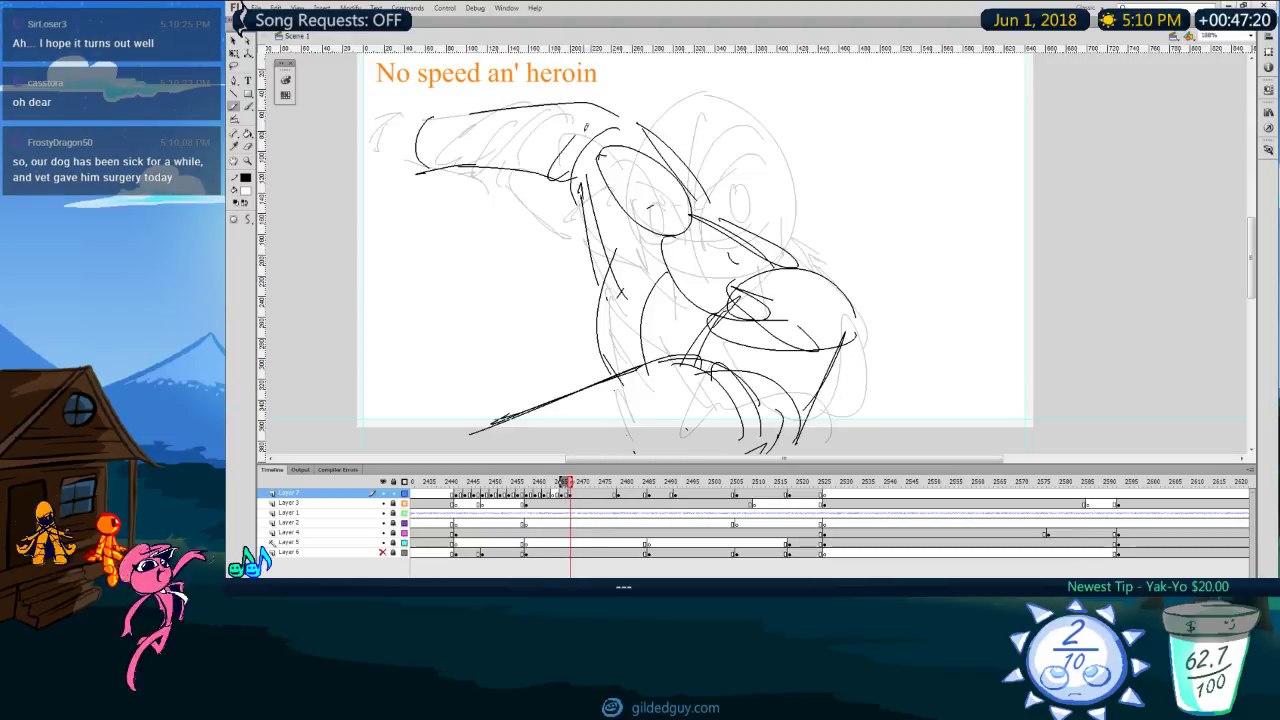
{"action": "mouse_move", "coordinate": [575, 97]}
{"action": "left_mouse_down"}
{"action": "mouse_move", "coordinate": [526, 170]}
{"action": "mouse_move", "coordinate": [600, 107]}
{"action": "mouse_move", "coordinate": [508, 176]}
{"action": "mouse_move", "coordinate": [524, 101]}
{"action": "left_mouse_up"}
{"action": "key", "text": "comma"}
{"action": "key", "text": "period"}
{"action": "key", "text": "comma"}
{"action": "key", "text": "period"}
{"action": "key", "text": "comma"}
{"action": "left_click_drag", "start_coordinate": [431, 149], "coordinate": [453, 121]}
Step: Step backward and forward through the Layer 7 drawings leading up to the raised-arm pose to examine the motion
{"action": "key", "text": "comma"}
{"action": "key", "text": "comma"}
{"action": "key", "text": "comma"}
{"action": "key", "text": "comma"}
{"action": "key", "text": "comma"}
{"action": "key", "text": "comma"}
{"action": "key", "text": "comma"}
{"action": "key", "text": "comma"}
{"action": "key", "text": "comma"}
{"action": "key", "text": "comma"}
{"action": "key", "text": "comma"}
{"action": "key", "text": "comma"}
{"action": "key", "text": "comma"}
{"action": "key", "text": "comma"}
{"action": "key", "text": "period"}
{"action": "key", "text": "period"}
{"action": "key", "text": "period"}
{"action": "key", "text": "period"}
{"action": "key", "text": "period"}
{"action": "key", "text": "period"}
{"action": "key", "text": "period"}
{"action": "key", "text": "period"}
{"action": "key", "text": "period"}
{"action": "key", "text": "period"}
{"action": "key", "text": "period"}
{"action": "key", "text": "period"}
{"action": "key", "text": "period"}
{"action": "key", "text": "period"}
{"action": "key", "text": "period"}
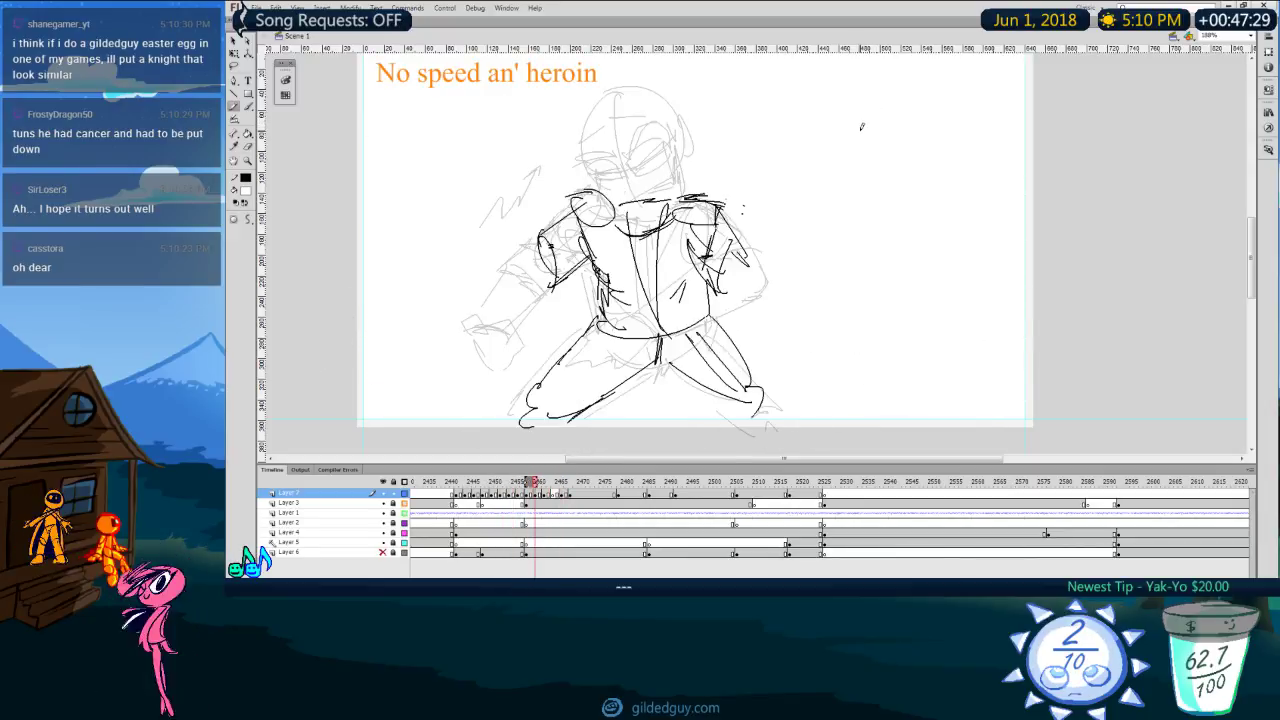
{"action": "key", "text": "period"}
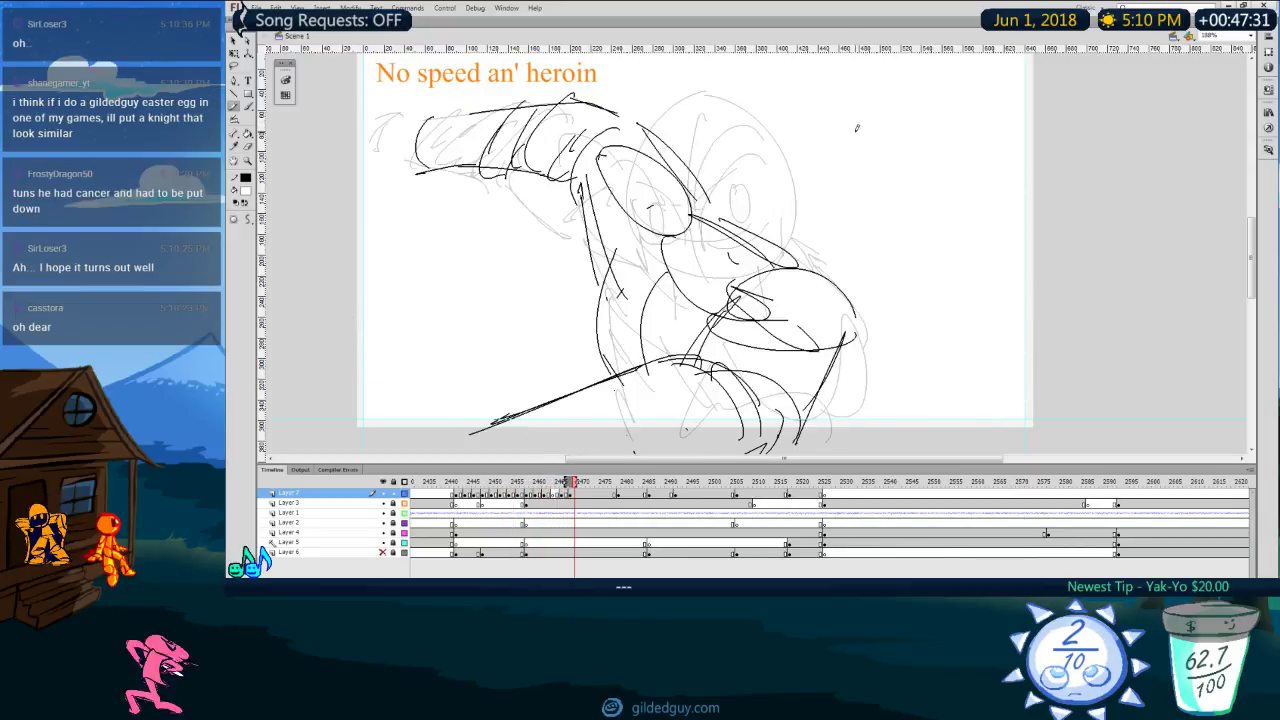
{"action": "key", "text": "period"}
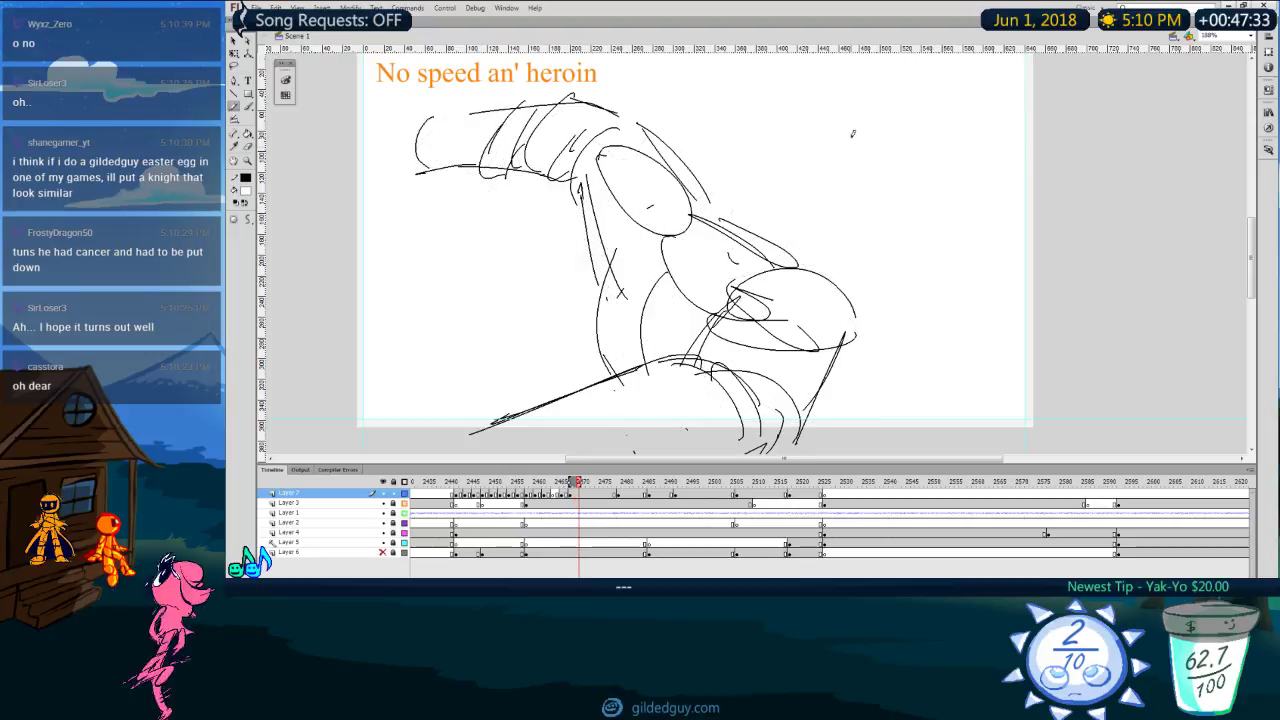
Step: Remove the old left-hand arm sketch from the crouching pose before the close-up and compare the frame with its predecessor
{"action": "mouse_move", "coordinate": [553, 483]}
{"action": "left_mouse_down"}
{"action": "mouse_move", "coordinate": [523, 491]}
{"action": "mouse_move", "coordinate": [541, 500]}
{"action": "left_mouse_up"}
{"action": "key", "text": "l"}
{"action": "mouse_move", "coordinate": [615, 227]}
{"action": "left_mouse_down"}
{"action": "mouse_move", "coordinate": [618, 213]}
{"action": "mouse_move", "coordinate": [605, 236]}
{"action": "mouse_move", "coordinate": [566, 224]}
{"action": "left_mouse_up"}
{"action": "key", "text": "Delete"}
{"action": "key", "text": "y"}
{"action": "key", "text": "comma"}
{"action": "key", "text": "comma"}
{"action": "key", "text": "period"}
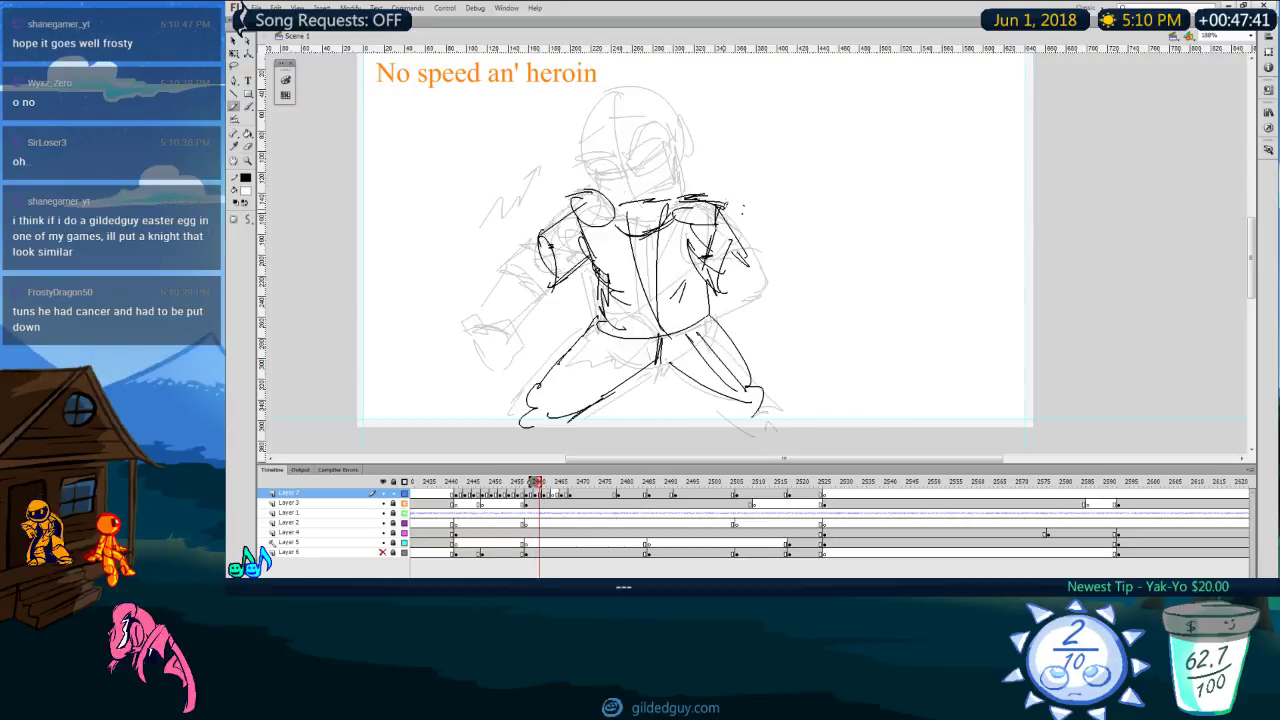
{"action": "key", "text": "period"}
{"action": "left_click_drag", "start_coordinate": [573, 208], "coordinate": [540, 227]}
{"action": "left_click_drag", "start_coordinate": [611, 228], "coordinate": [617, 270]}
{"action": "mouse_move", "coordinate": [546, 232]}
{"action": "left_mouse_down"}
{"action": "mouse_move", "coordinate": [604, 268]}
{"action": "mouse_move", "coordinate": [553, 287]}
{"action": "left_mouse_up"}
{"action": "key", "text": "ctrl+z"}
{"action": "key", "text": "ctrl+z"}
{"action": "key", "text": "ctrl+z"}
Step: Redraw the left-hand arm of the crouching pose hanging down, with a blocky forearm below the elbow circle
{"action": "key", "text": "comma"}
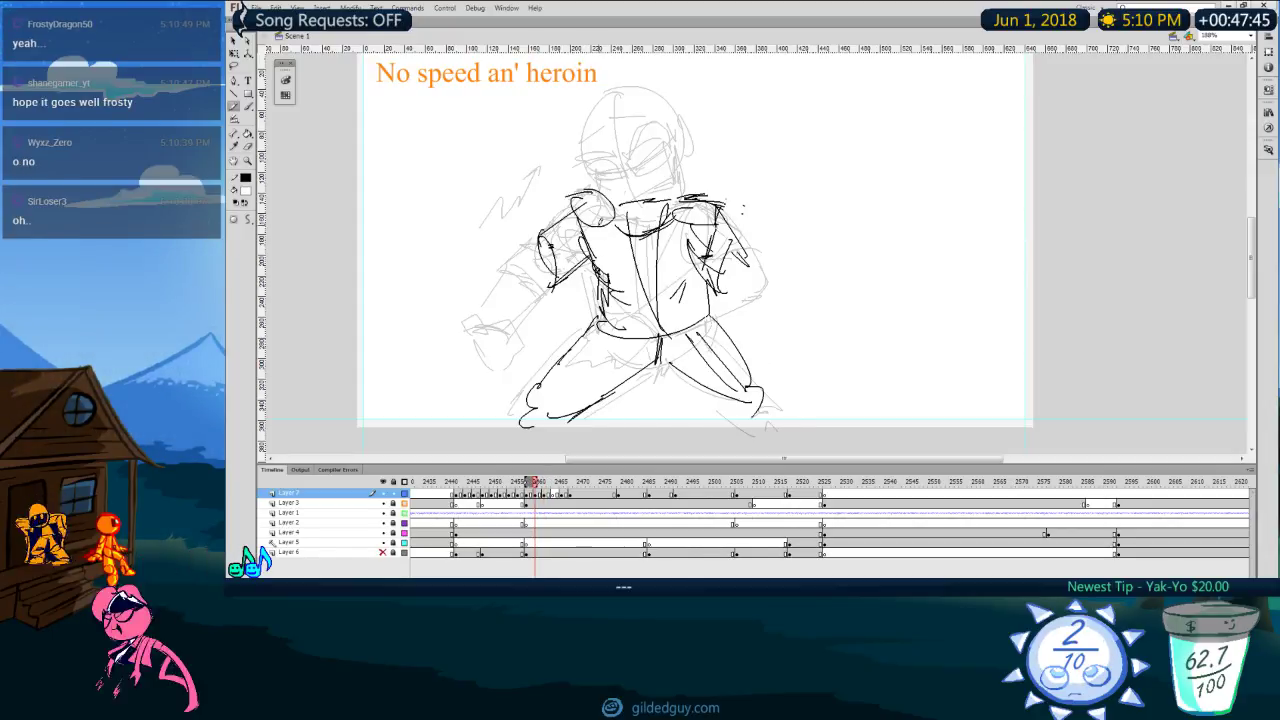
{"action": "key", "text": "period"}
{"action": "mouse_move", "coordinate": [588, 256]}
{"action": "left_mouse_down"}
{"action": "mouse_move", "coordinate": [556, 260]}
{"action": "mouse_move", "coordinate": [591, 340]}
{"action": "left_mouse_up"}
{"action": "left_click_drag", "start_coordinate": [556, 342], "coordinate": [594, 352]}
{"action": "left_click_drag", "start_coordinate": [550, 312], "coordinate": [575, 308]}
{"action": "left_click_drag", "start_coordinate": [574, 306], "coordinate": [571, 338]}
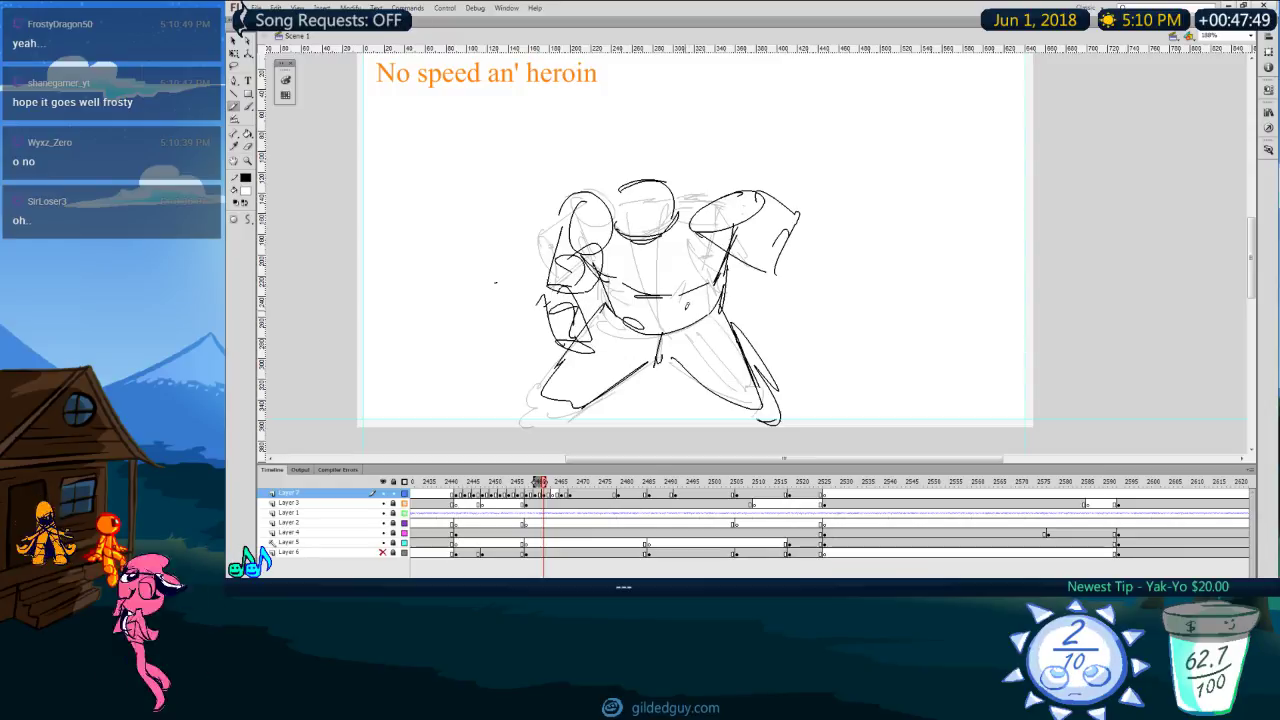
Step: Extend the onion skin to the next drawing and sketch a head circle and slanted shoulder line on the empty in-between frame
{"action": "key", "text": "period"}
{"action": "key", "text": "period"}
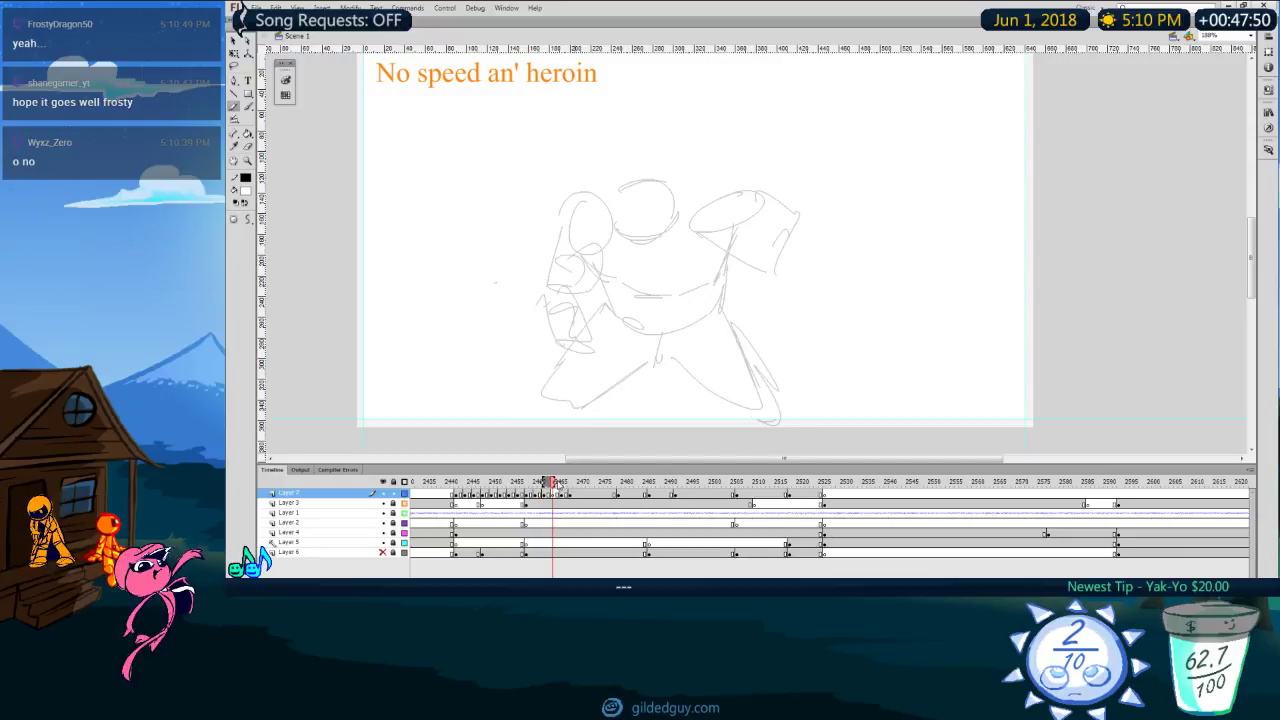
{"action": "left_click_drag", "start_coordinate": [562, 485], "coordinate": [563, 484]}
{"action": "mouse_move", "coordinate": [679, 227]}
{"action": "left_mouse_down"}
{"action": "mouse_move", "coordinate": [718, 262]}
{"action": "mouse_move", "coordinate": [698, 219]}
{"action": "mouse_move", "coordinate": [775, 200]}
{"action": "left_mouse_up"}
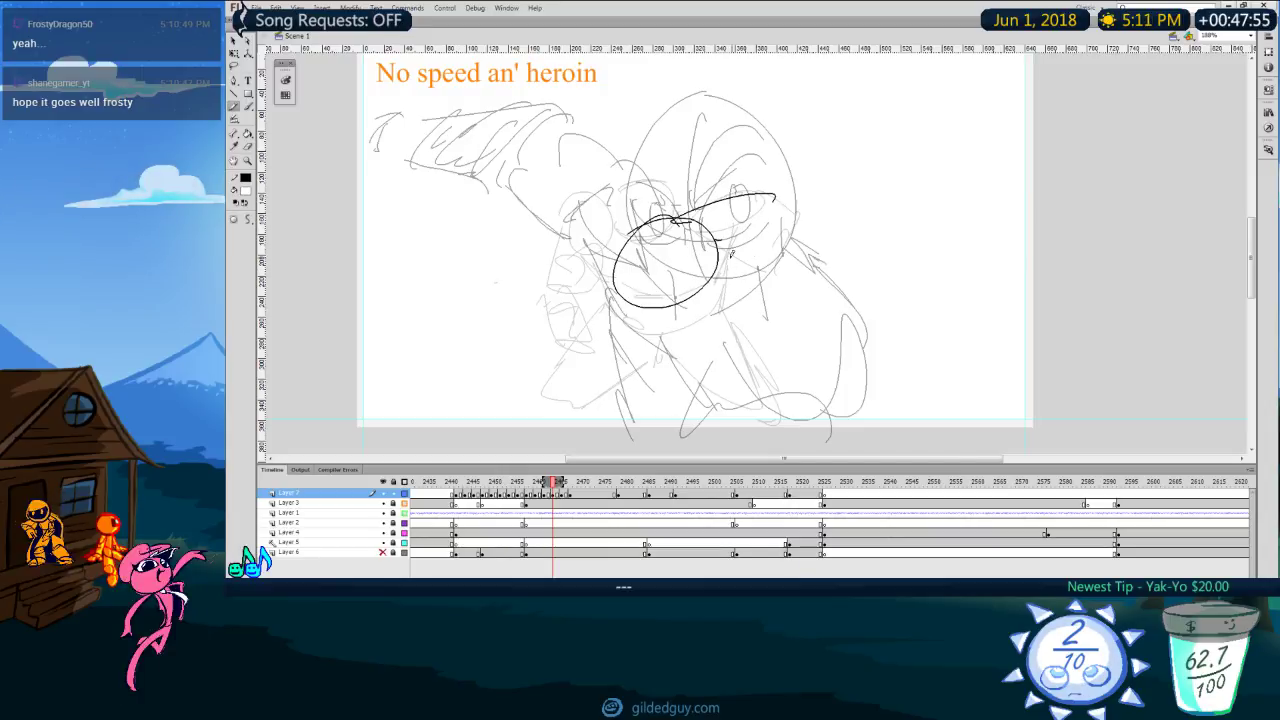
{"action": "key", "text": "comma"}
{"action": "key", "text": "period"}
Step: Draw a flat oval for the right-hand shoulder of the in-between pose, comparing it with the neighbouring drawings
{"action": "key", "text": "comma"}
{"action": "key", "text": "comma"}
{"action": "key", "text": "comma"}
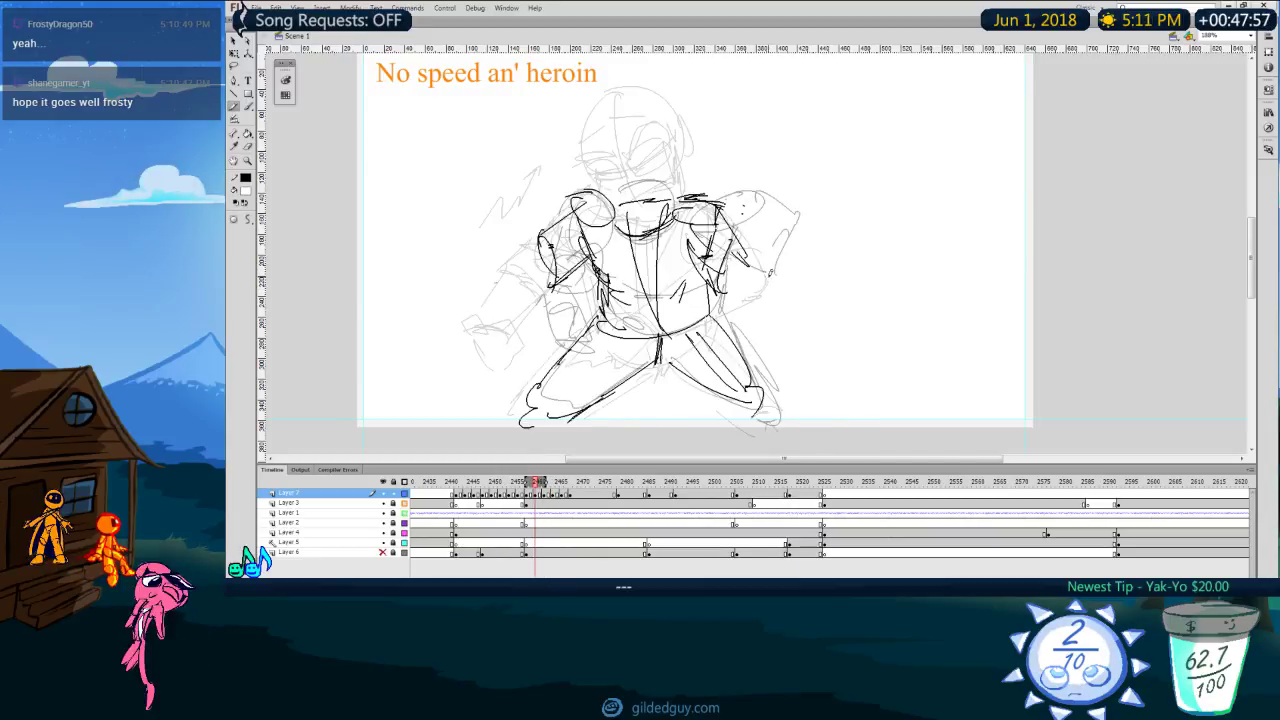
{"action": "key", "text": "period"}
{"action": "key", "text": "comma"}
{"action": "key", "text": "period"}
{"action": "key", "text": "period"}
{"action": "key", "text": "period"}
{"action": "left_click_drag", "start_coordinate": [775, 199], "coordinate": [705, 190]}
{"action": "key", "text": "comma"}
{"action": "key", "text": "period"}
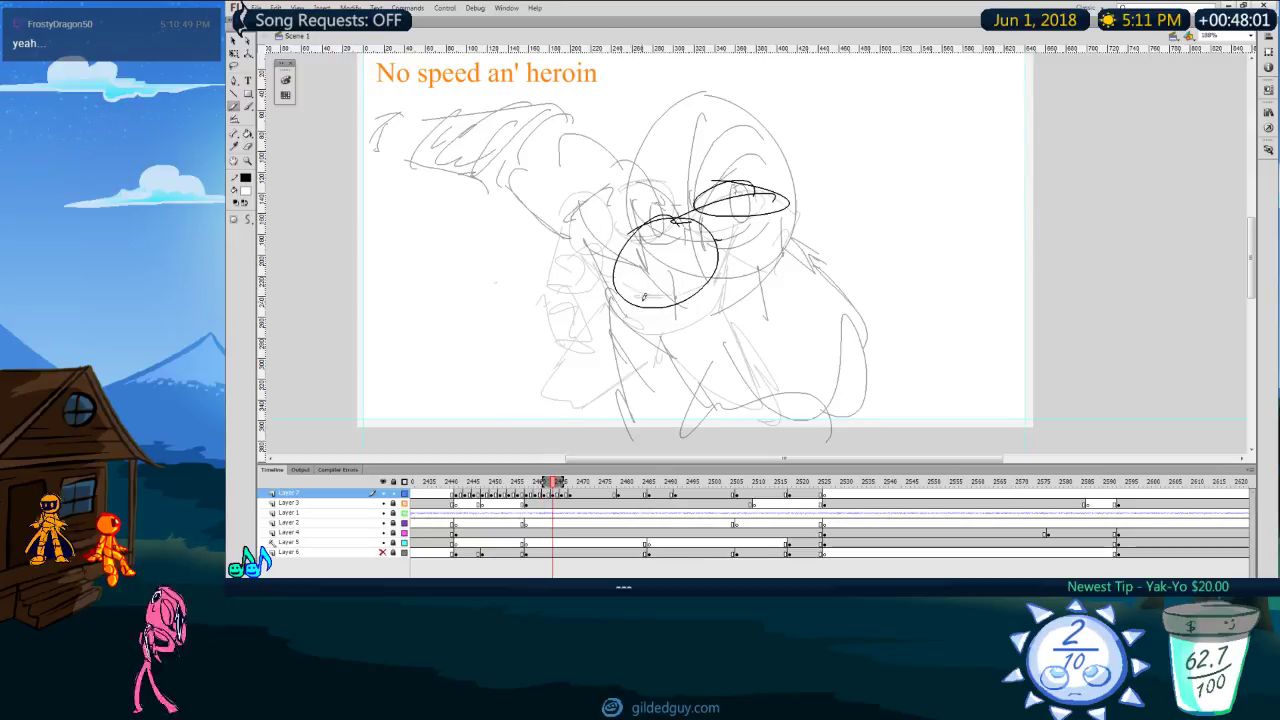
Step: Sketch the left-hand shoulder curve, the arm oval and long sweeping leg lines of the in-between pose
{"action": "left_click_drag", "start_coordinate": [587, 266], "coordinate": [642, 304]}
{"action": "mouse_move", "coordinate": [628, 304]}
{"action": "left_mouse_down"}
{"action": "mouse_move", "coordinate": [627, 328]}
{"action": "mouse_move", "coordinate": [500, 361]}
{"action": "mouse_move", "coordinate": [623, 438]}
{"action": "left_mouse_up"}
{"action": "left_click_drag", "start_coordinate": [477, 317], "coordinate": [765, 372]}
{"action": "key", "text": "comma"}
{"action": "key", "text": "period"}
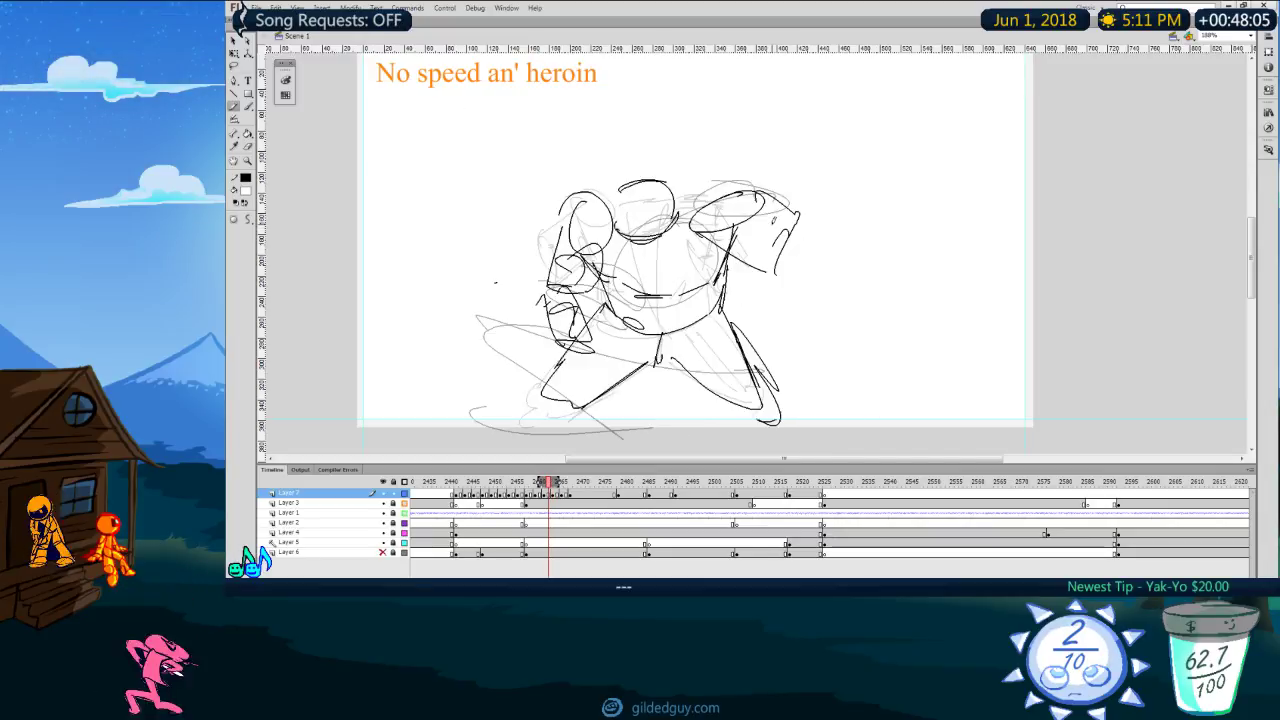
Step: Add the right-hand upper arm arc, the torso's side line and a zigzag at the hip, and check the neighbouring frames
{"action": "mouse_move", "coordinate": [726, 183]}
{"action": "left_mouse_down"}
{"action": "mouse_move", "coordinate": [808, 212]}
{"action": "mouse_move", "coordinate": [812, 226]}
{"action": "left_mouse_up"}
{"action": "left_click_drag", "start_coordinate": [745, 240], "coordinate": [757, 275]}
{"action": "left_click_drag", "start_coordinate": [711, 351], "coordinate": [655, 375]}
{"action": "key", "text": "comma"}
{"action": "key", "text": "period"}
{"action": "key", "text": "period"}
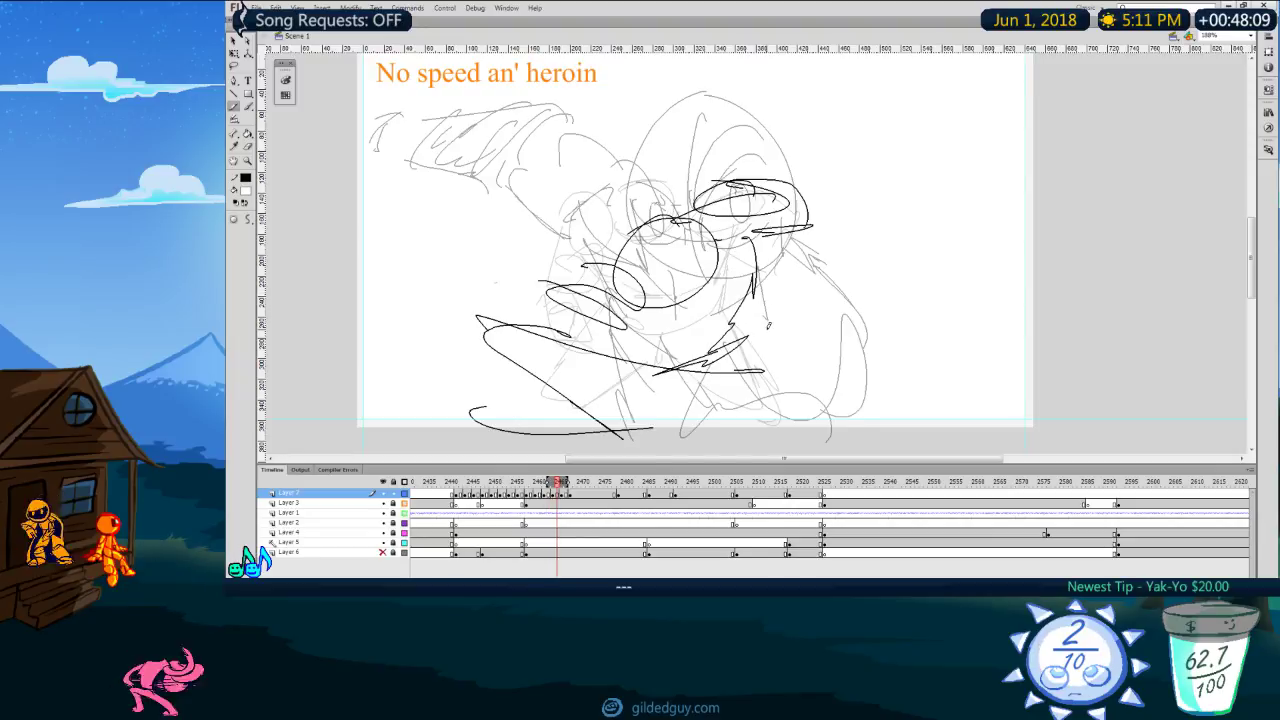
{"action": "key", "text": "period"}
{"action": "key", "text": "period"}
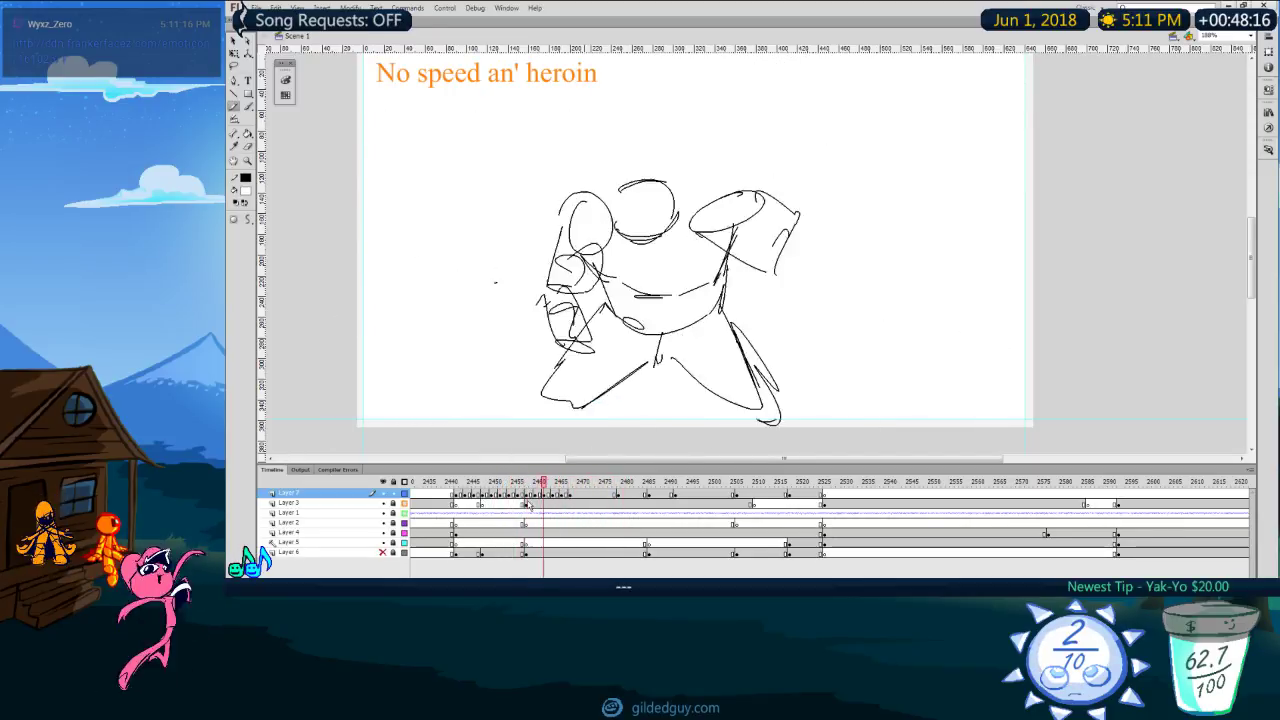
Step: Play back and scrub the frames around the new in-between to examine the transition into the raised-arm pose
{"action": "key", "text": "Return"}
{"action": "left_click", "coordinate": [563, 495]}
{"action": "left_click", "coordinate": [570, 496]}
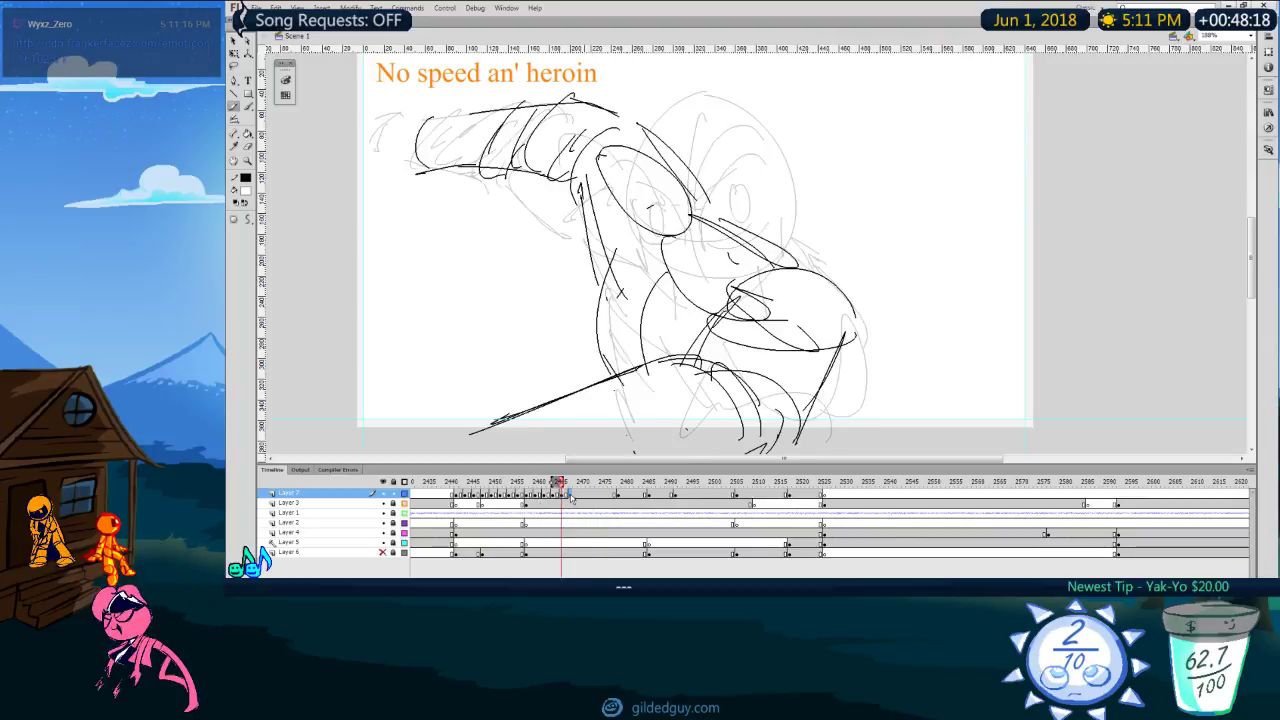
{"action": "mouse_move", "coordinate": [570, 483]}
{"action": "left_mouse_down"}
{"action": "mouse_move", "coordinate": [518, 502]}
{"action": "mouse_move", "coordinate": [553, 507]}
{"action": "left_mouse_up"}
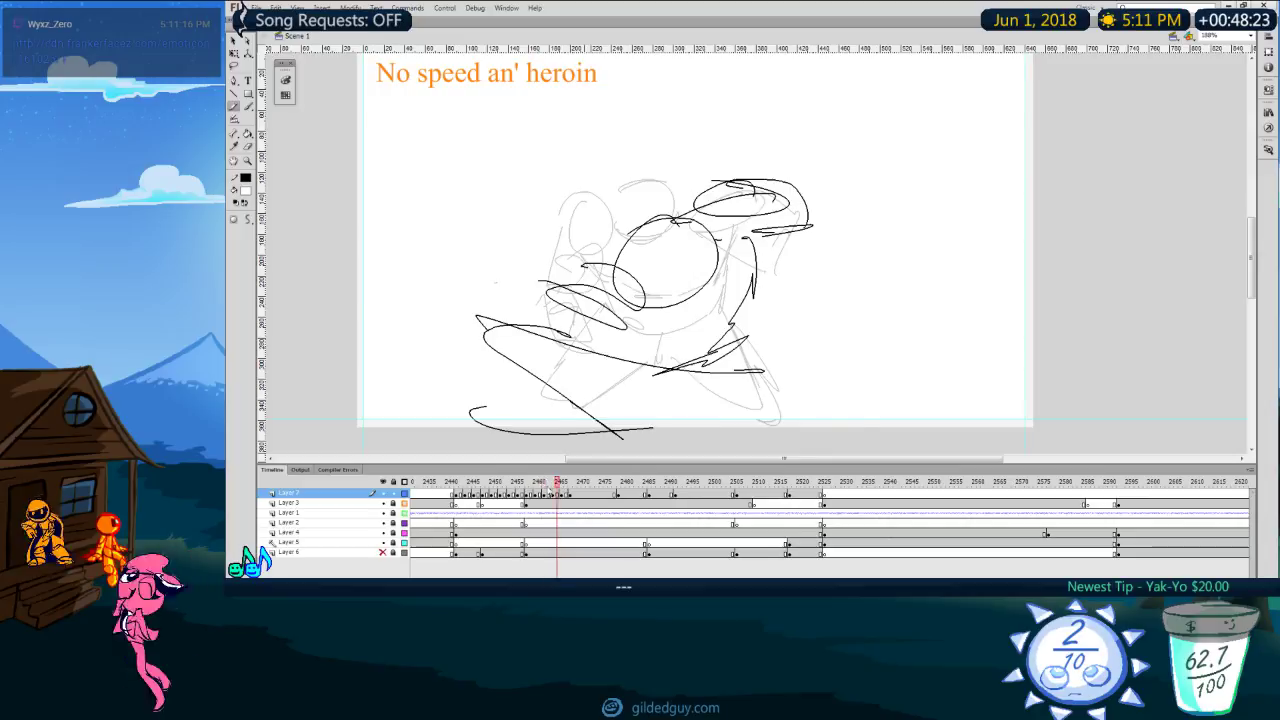
{"action": "key", "text": "Return"}
Step: Insert blank keyframes every two frames on Layer 7, from just after the raised-arm pose up to the next existing drawing
{"action": "left_click", "coordinate": [570, 495]}
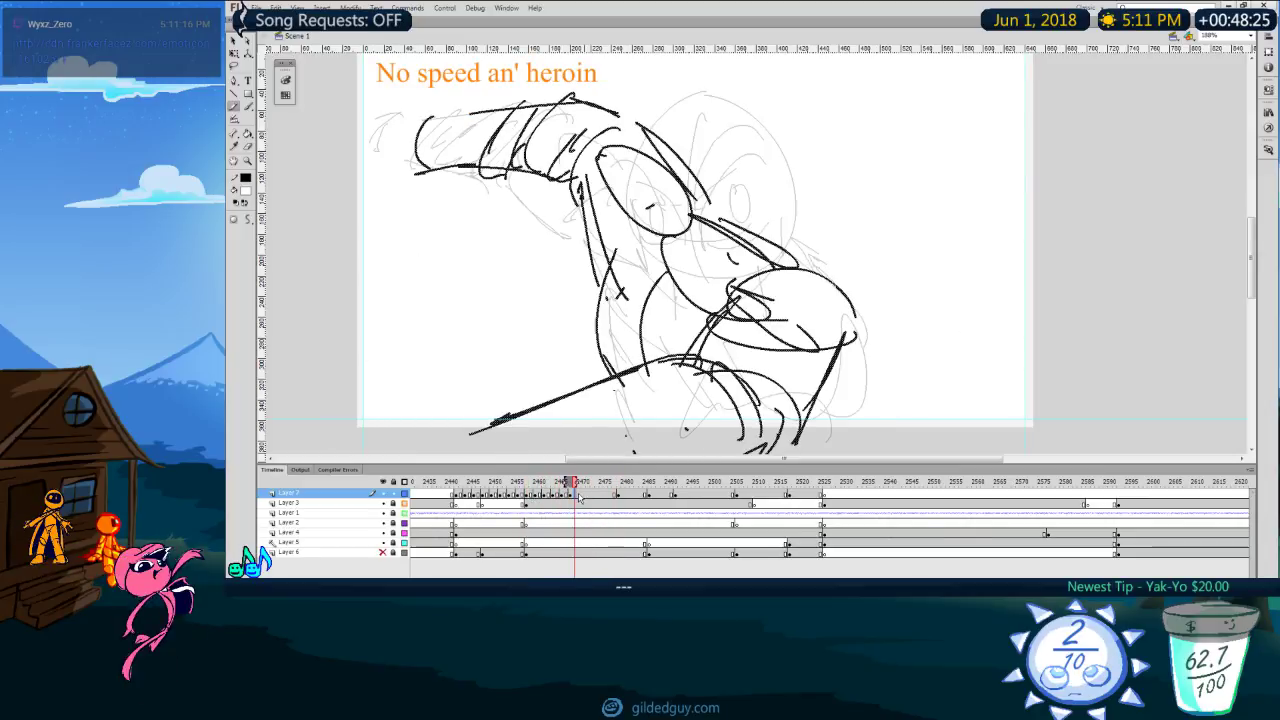
{"action": "key", "text": "period"}
{"action": "key", "text": "period"}
{"action": "key", "text": "F7"}
{"action": "key", "text": "period"}
{"action": "key", "text": "period"}
{"action": "key", "text": "F7"}
{"action": "key", "text": "period"}
{"action": "key", "text": "comma"}
{"action": "key", "text": "comma"}
{"action": "key", "text": "comma"}
{"action": "key", "text": "period"}
{"action": "key", "text": "period"}
{"action": "key", "text": "period"}
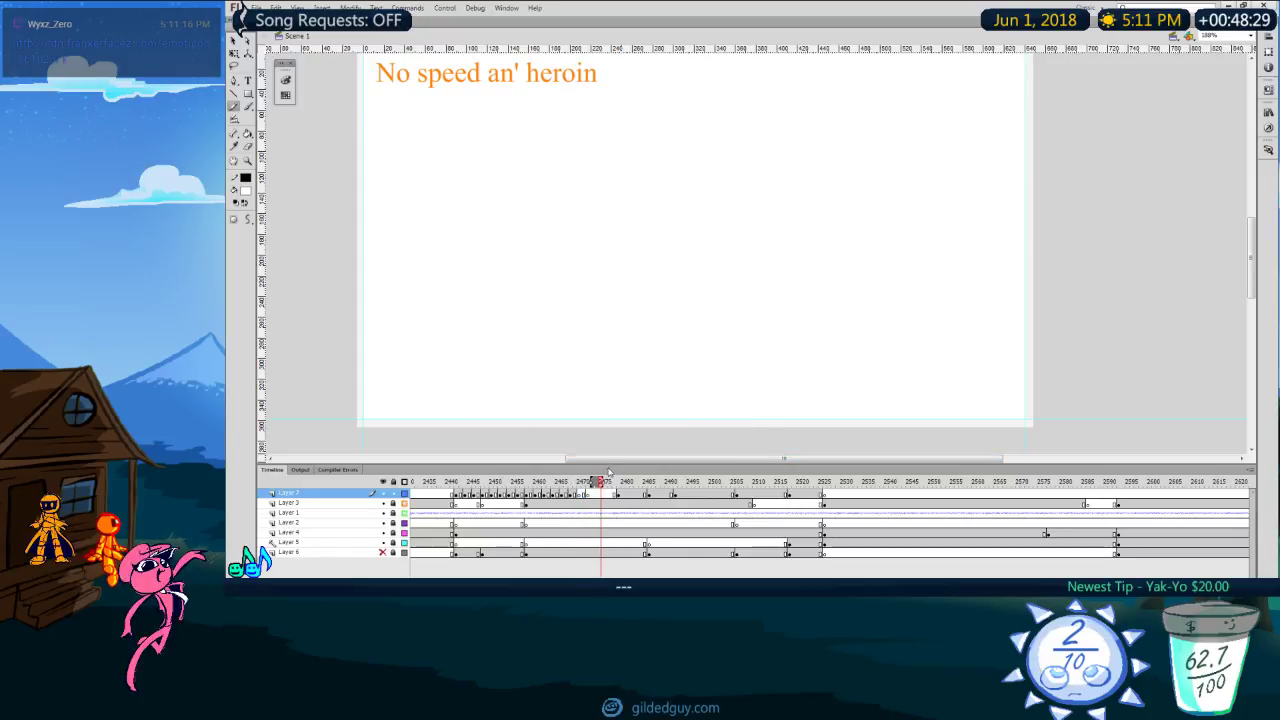
{"action": "key", "text": "F7"}
{"action": "key", "text": "period"}
{"action": "key", "text": "period"}
{"action": "key", "text": "F7"}
{"action": "key", "text": "period"}
{"action": "key", "text": "period"}
{"action": "key", "text": "F7"}
Step: Review the close-up and crouching drawings, and play the sequence from its first Layer 7 drawing
{"action": "left_click", "coordinate": [554, 485]}
{"action": "key", "text": "period"}
{"action": "key", "text": "period"}
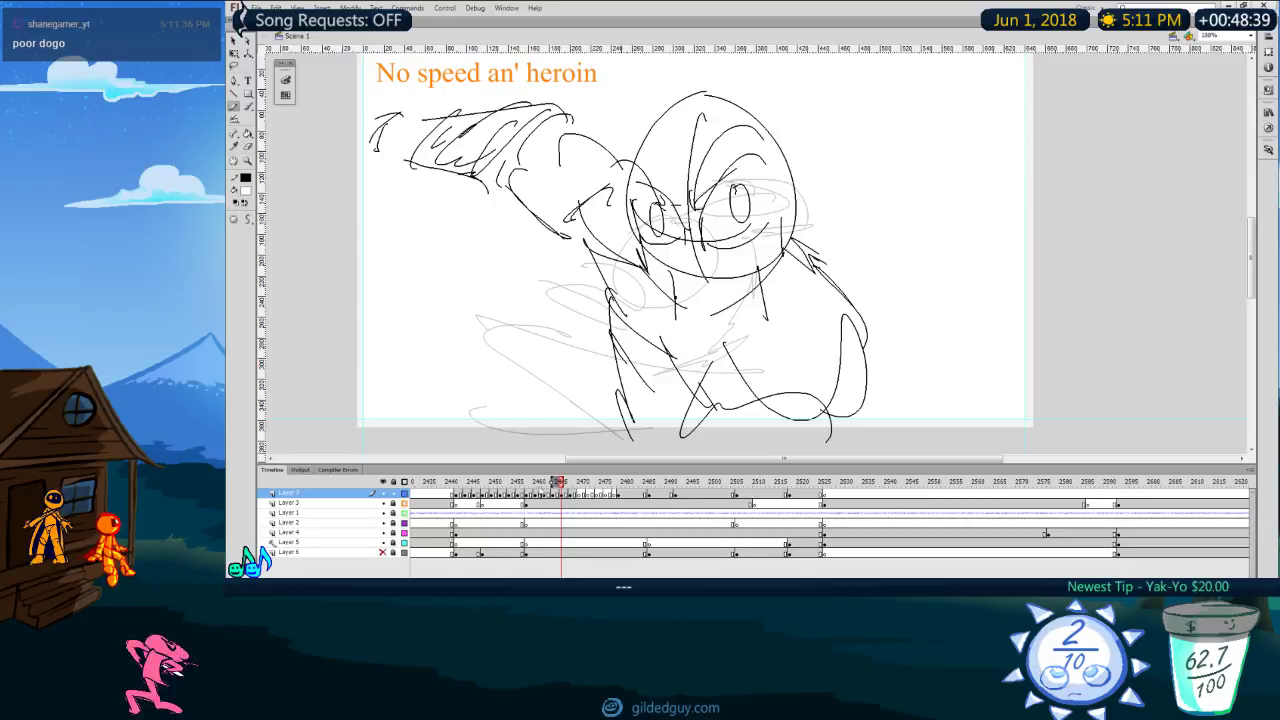
{"action": "left_click", "coordinate": [524, 493]}
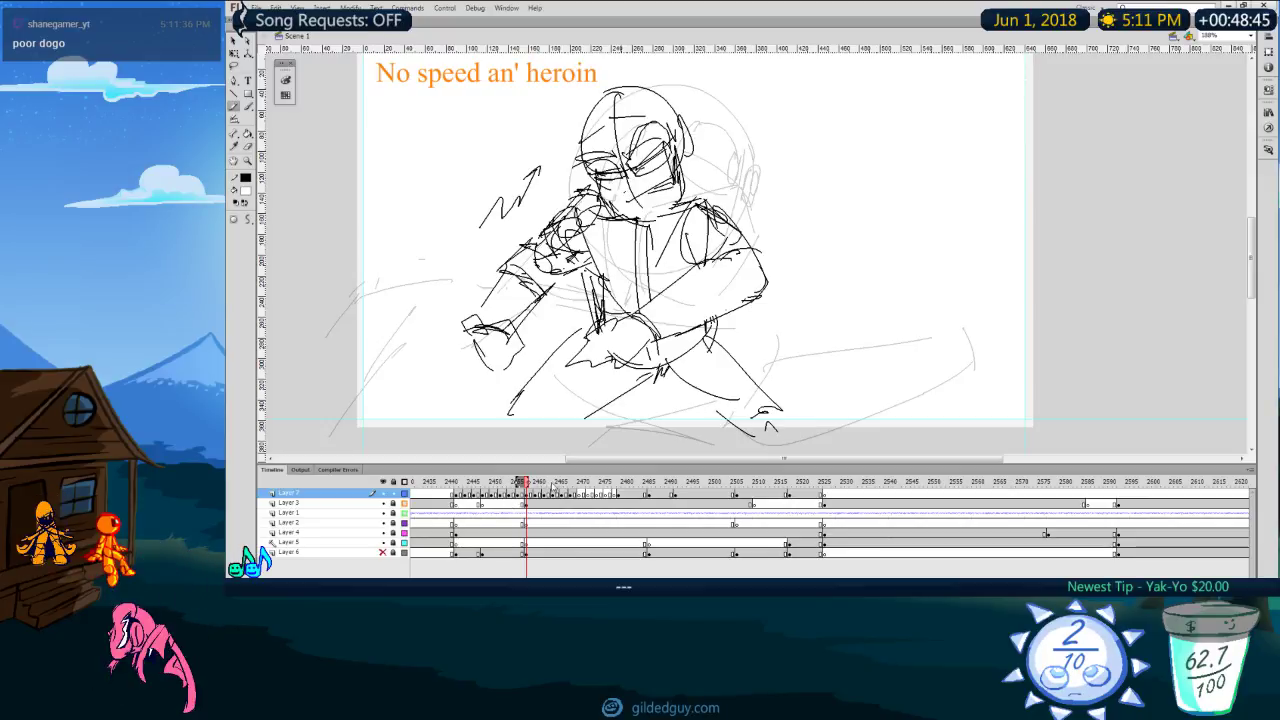
{"action": "left_click", "coordinate": [456, 491]}
{"action": "key", "text": "Return"}
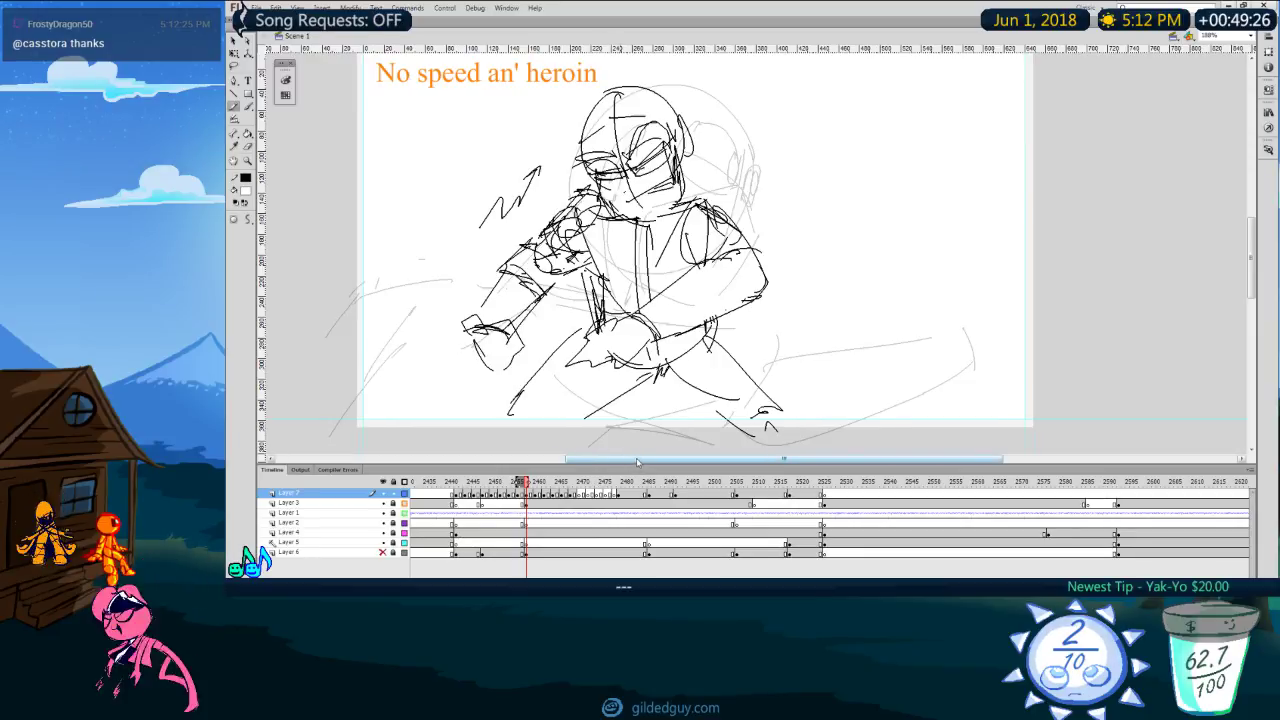
Step: Step back frame by frame through the drawings before the crouching pose to examine the earlier motion
{"action": "left_click_drag", "start_coordinate": [638, 461], "coordinate": [629, 461]}
{"action": "key", "text": "space"}
{"action": "left_click_drag", "start_coordinate": [733, 315], "coordinate": [743, 345]}
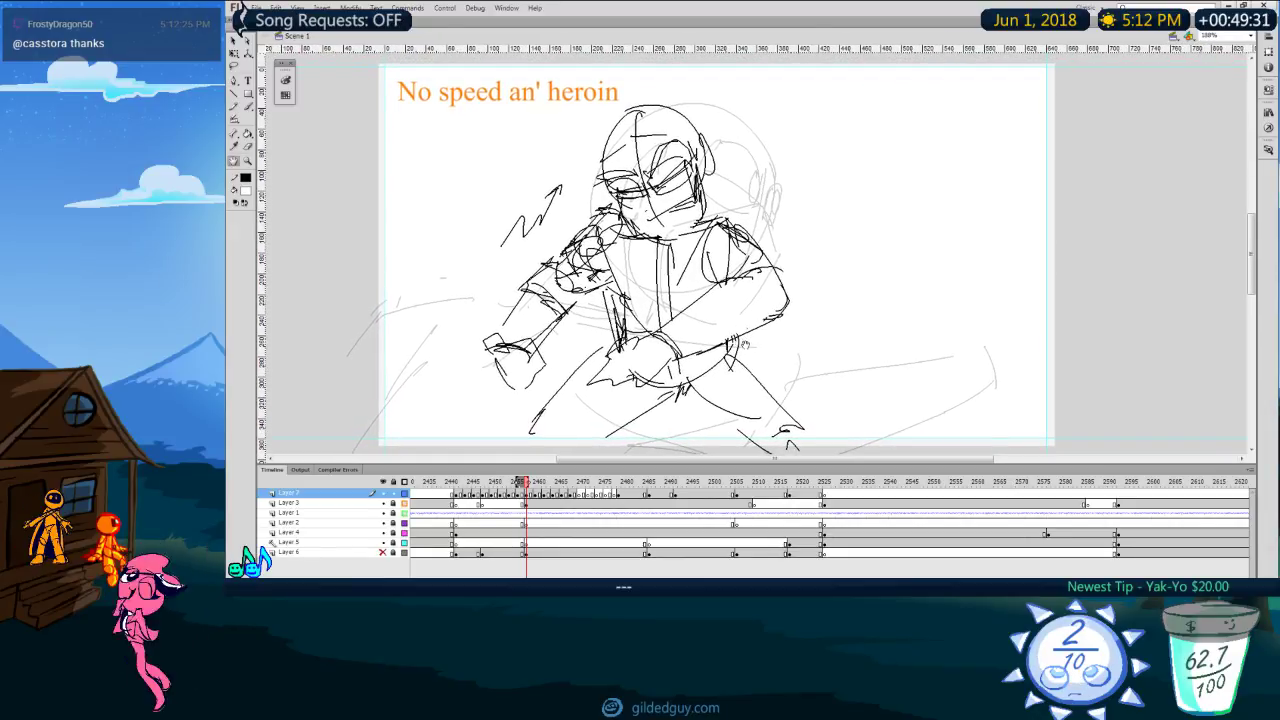
{"action": "key", "text": "comma"}
{"action": "key", "text": "comma"}
{"action": "key", "text": "comma"}
{"action": "key", "text": "comma"}
{"action": "key", "text": "comma"}
{"action": "key", "text": "comma"}
{"action": "key", "text": "comma"}
{"action": "key", "text": "comma"}
{"action": "key", "text": "comma"}
{"action": "key", "text": "comma"}
{"action": "key", "text": "comma"}
{"action": "key", "text": "comma"}
{"action": "key", "text": "comma"}
{"action": "key", "text": "comma"}
{"action": "key", "text": "comma"}
{"action": "key", "text": "comma"}
{"action": "key", "text": "comma"}
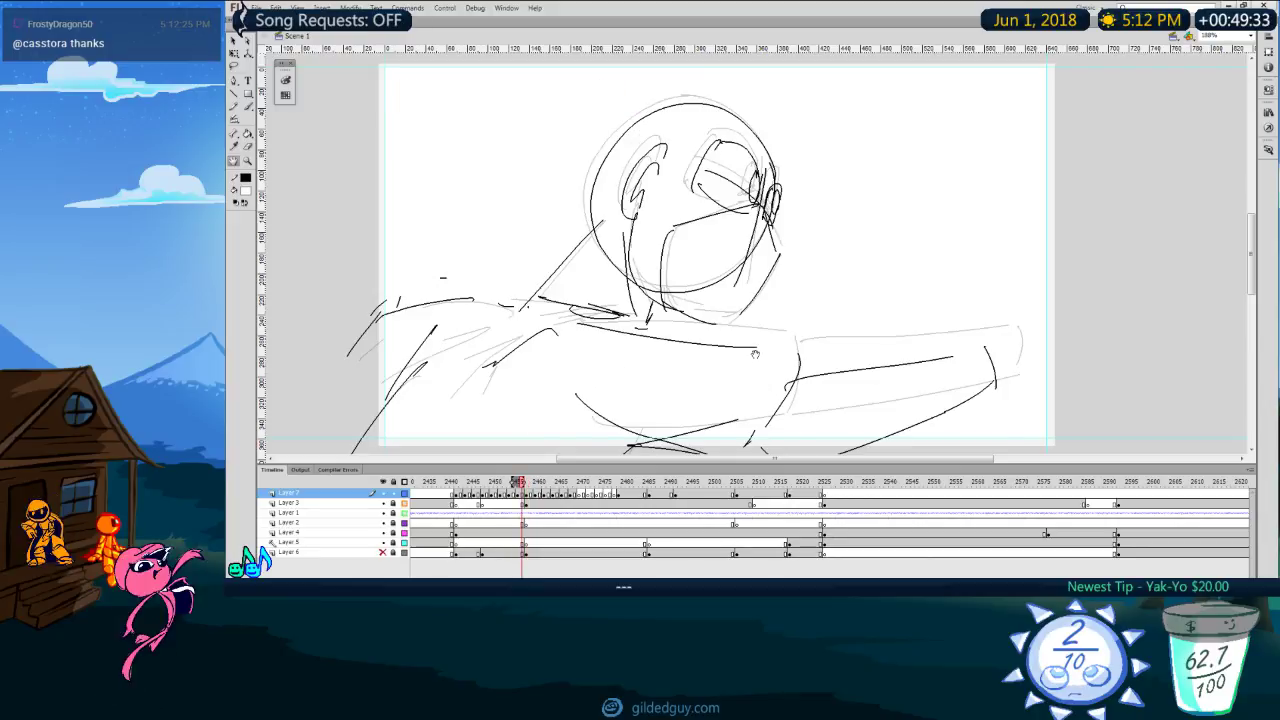
Step: Replay the sequence repeatedly from the drawings before the crouch through the raised-arm poses to judge its timing
{"action": "key", "text": "Return"}
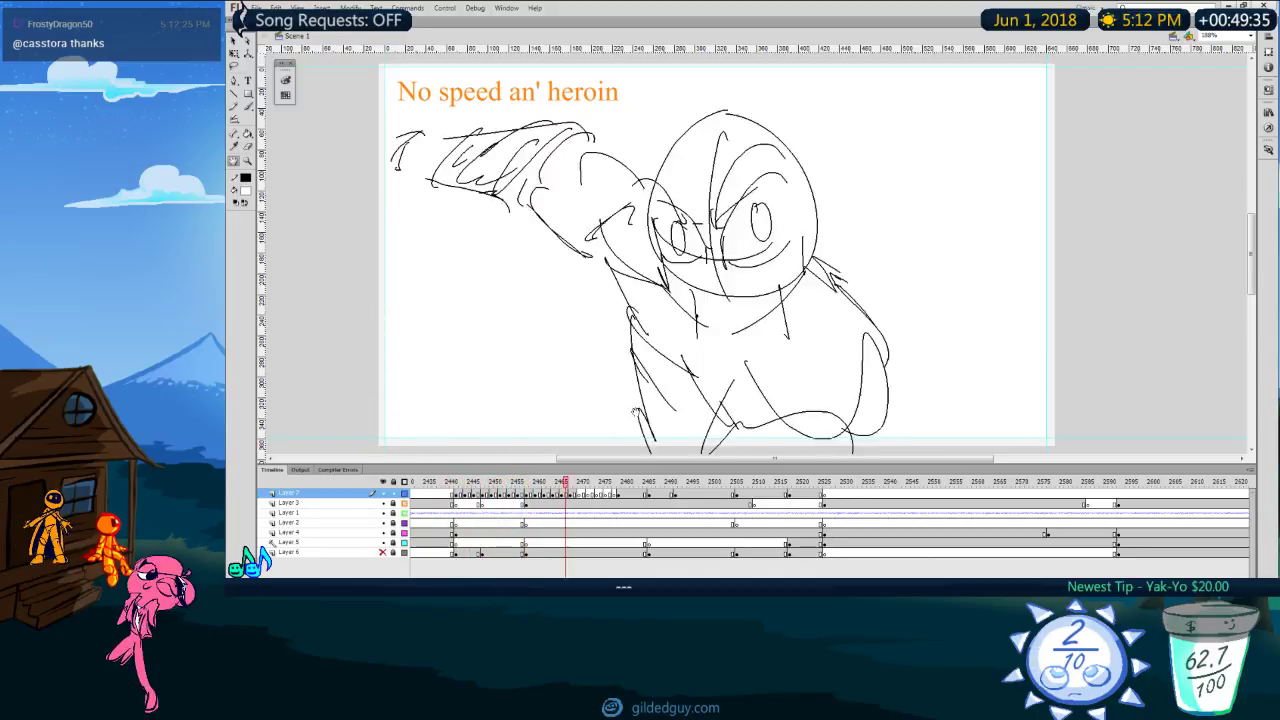
{"action": "key", "text": "Return"}
{"action": "left_click_drag", "start_coordinate": [611, 483], "coordinate": [498, 506]}
{"action": "key", "text": "Return"}
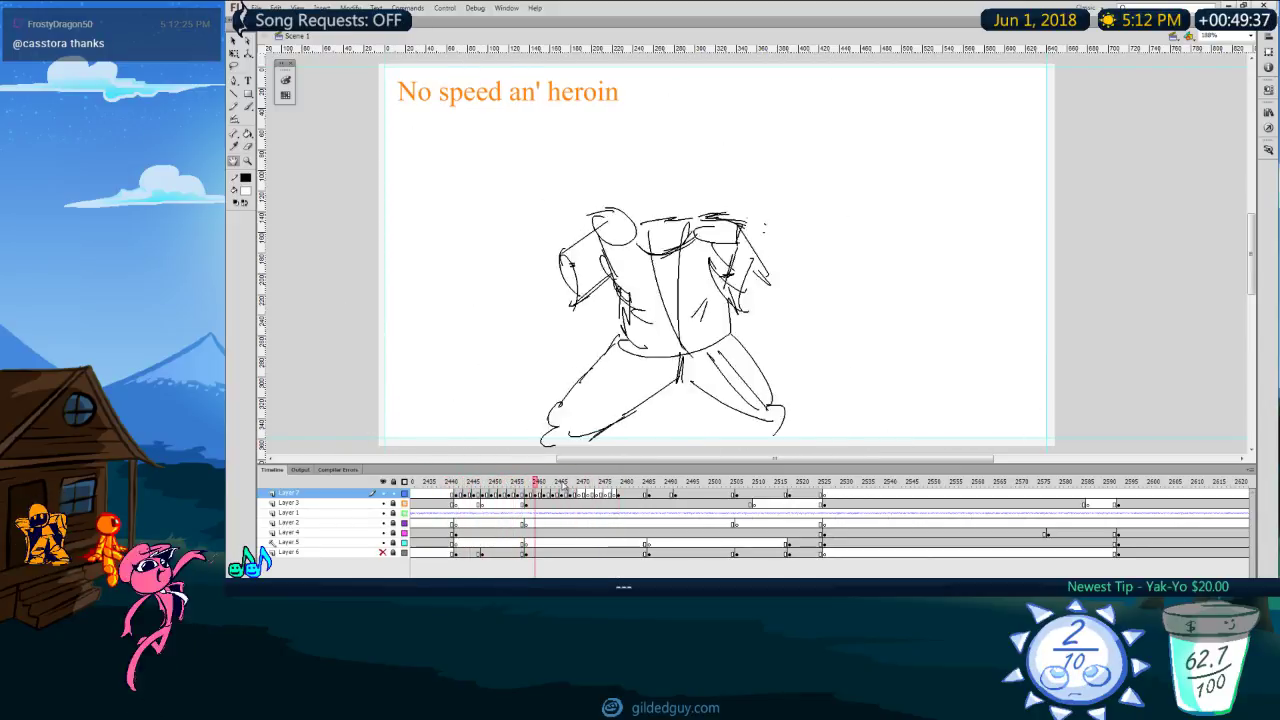
{"action": "key", "text": "Return"}
{"action": "left_click_drag", "start_coordinate": [573, 484], "coordinate": [500, 503]}
{"action": "key", "text": "Return"}
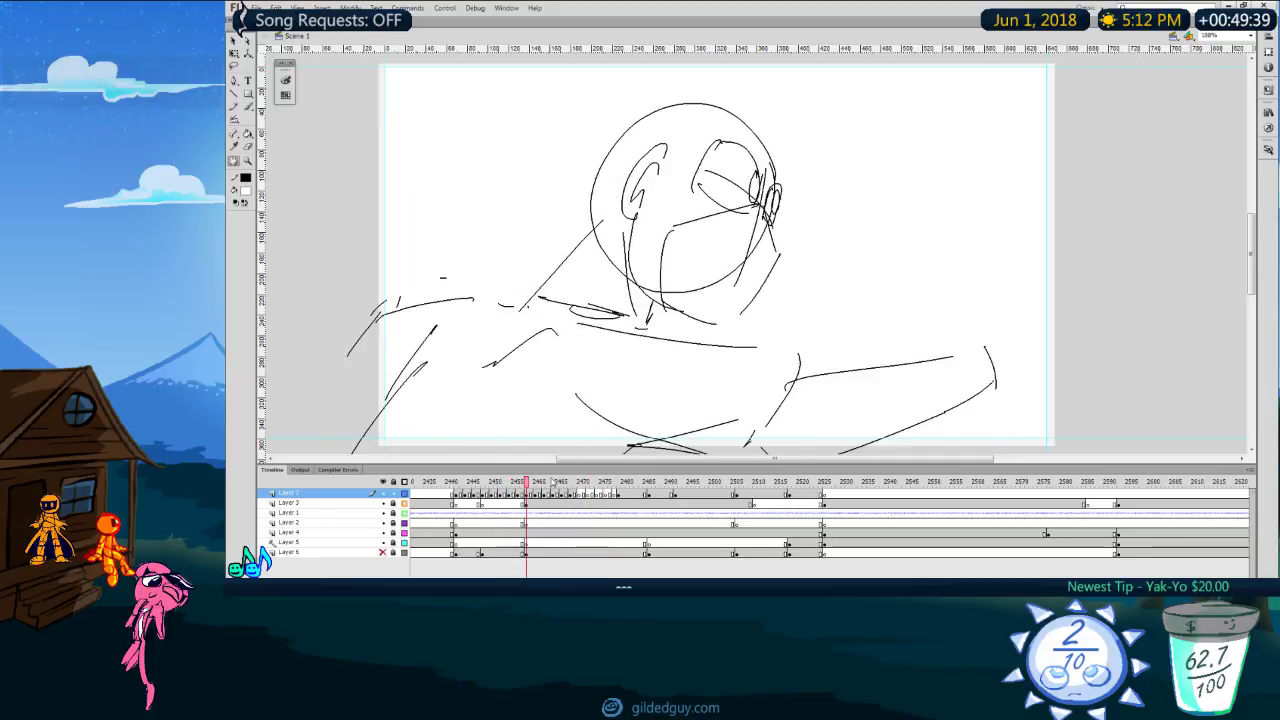
Step: Play the sequence and step back and forth around the raised-arm pose to study the motion leading into the following blank keyframe
{"action": "key", "text": "Return"}
{"action": "left_click", "coordinate": [576, 495]}
{"action": "left_click", "coordinate": [579, 494]}
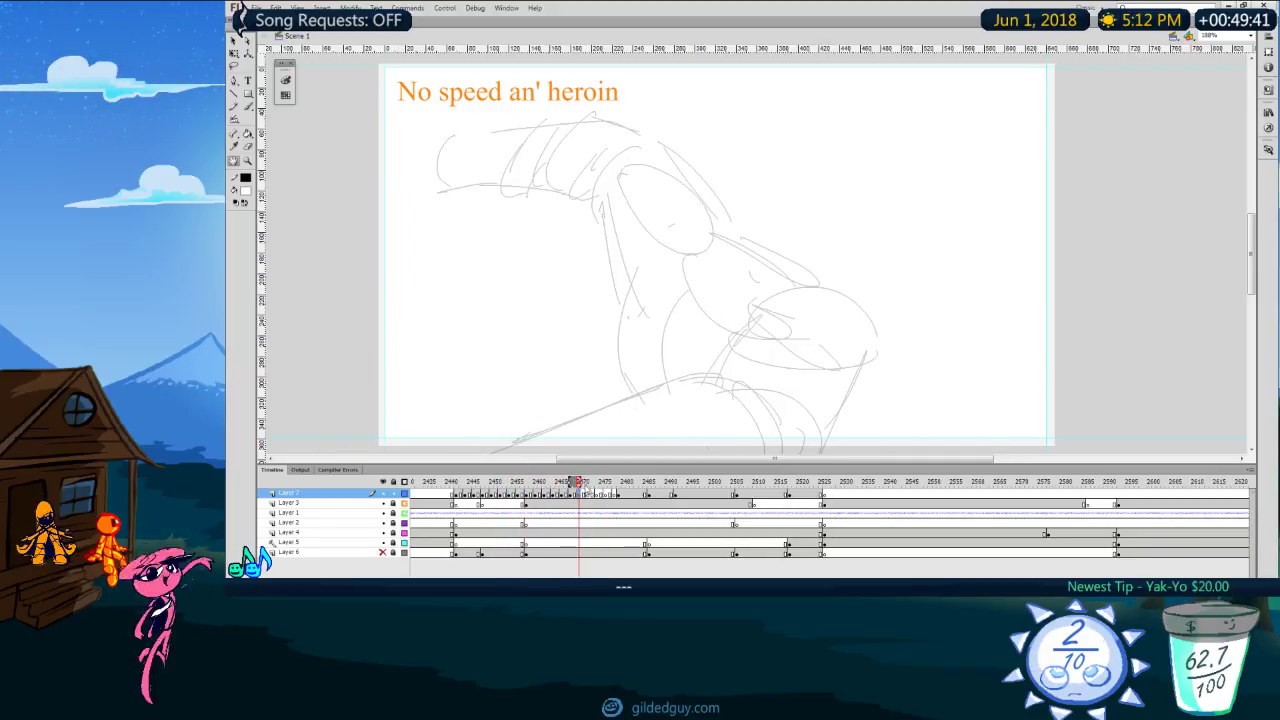
{"action": "key", "text": "comma"}
{"action": "key", "text": "comma"}
{"action": "key", "text": "comma"}
{"action": "key", "text": "comma"}
{"action": "key", "text": "period"}
{"action": "key", "text": "period"}
{"action": "key", "text": "period"}
{"action": "key", "text": "period"}
Step: Sketch the shoulder, back, belly and pelvis shapes of the following pose over the onion-skinned raised-arm drawing
{"action": "key", "text": "b"}
{"action": "mouse_move", "coordinate": [684, 131]}
{"action": "left_mouse_down"}
{"action": "mouse_move", "coordinate": [625, 193]}
{"action": "mouse_move", "coordinate": [730, 218]}
{"action": "left_mouse_up"}
{"action": "left_click_drag", "start_coordinate": [711, 171], "coordinate": [731, 205]}
{"action": "mouse_move", "coordinate": [693, 257]}
{"action": "left_mouse_down"}
{"action": "mouse_move", "coordinate": [681, 258]}
{"action": "mouse_move", "coordinate": [708, 250]}
{"action": "mouse_move", "coordinate": [747, 344]}
{"action": "mouse_move", "coordinate": [686, 252]}
{"action": "left_mouse_up"}
{"action": "key", "text": "ctrl+z"}
{"action": "mouse_move", "coordinate": [747, 332]}
{"action": "left_mouse_down"}
{"action": "mouse_move", "coordinate": [854, 349]}
{"action": "mouse_move", "coordinate": [831, 370]}
{"action": "left_mouse_up"}
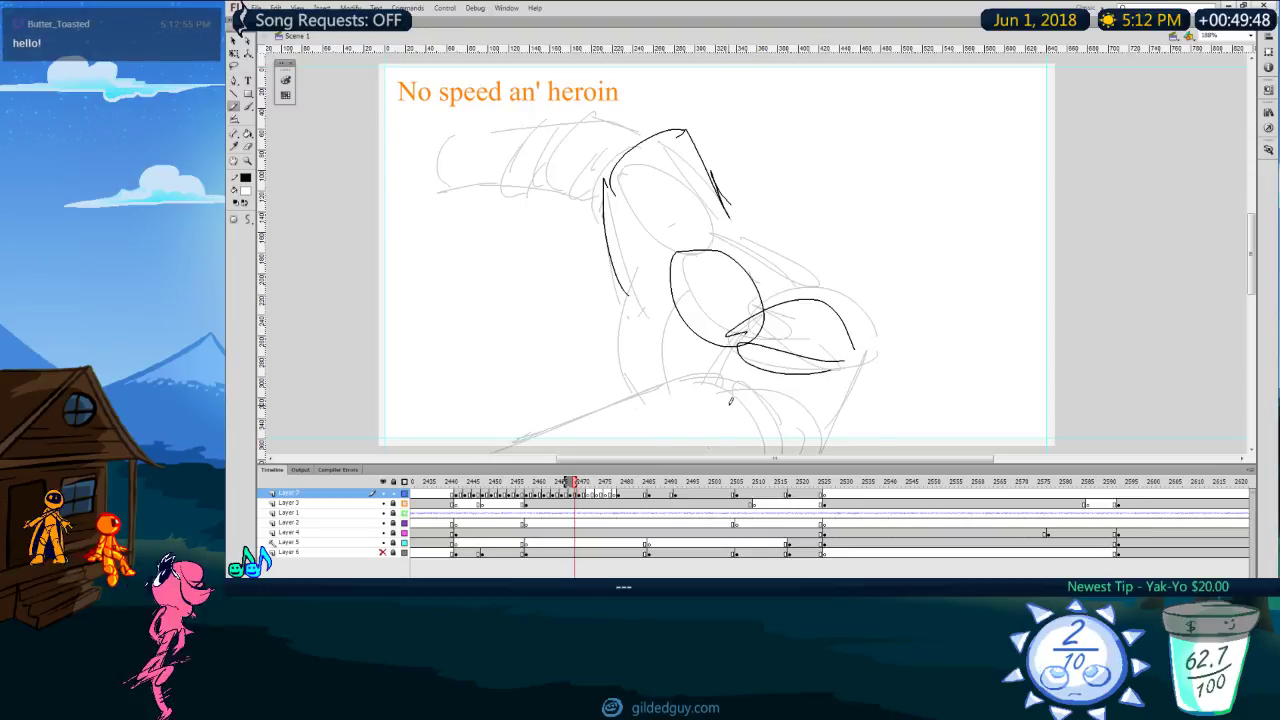
{"action": "key", "text": "comma"}
{"action": "key", "text": "comma"}
{"action": "key", "text": "period"}
{"action": "key", "text": "period"}
Step: Sketch the thick leg extending forward from the pelvis, redoing its contour lines against the previous drawing
{"action": "mouse_move", "coordinate": [748, 320]}
{"action": "left_mouse_down"}
{"action": "mouse_move", "coordinate": [817, 316]}
{"action": "mouse_move", "coordinate": [642, 328]}
{"action": "left_mouse_up"}
{"action": "mouse_move", "coordinate": [641, 324]}
{"action": "left_mouse_down"}
{"action": "mouse_move", "coordinate": [642, 416]}
{"action": "mouse_move", "coordinate": [816, 404]}
{"action": "mouse_move", "coordinate": [464, 307]}
{"action": "left_mouse_up"}
{"action": "key", "text": "comma"}
{"action": "key", "text": "period"}
{"action": "key", "text": "ctrl+z"}
{"action": "key", "text": "ctrl+z"}
{"action": "mouse_move", "coordinate": [643, 326]}
{"action": "left_mouse_down"}
{"action": "mouse_move", "coordinate": [381, 386]}
{"action": "mouse_move", "coordinate": [466, 356]}
{"action": "mouse_move", "coordinate": [445, 443]}
{"action": "left_mouse_up"}
{"action": "key", "text": "ctrl+z"}
{"action": "mouse_move", "coordinate": [663, 404]}
{"action": "left_mouse_down"}
{"action": "mouse_move", "coordinate": [442, 432]}
{"action": "mouse_move", "coordinate": [465, 431]}
{"action": "left_mouse_up"}
{"action": "key", "text": "comma"}
{"action": "key", "text": "period"}
{"action": "left_click", "coordinate": [565, 391]}
Step: Flip between the new pose and the preceding raised-arm drawings to compare the body and leg positions
{"action": "key", "text": "comma"}
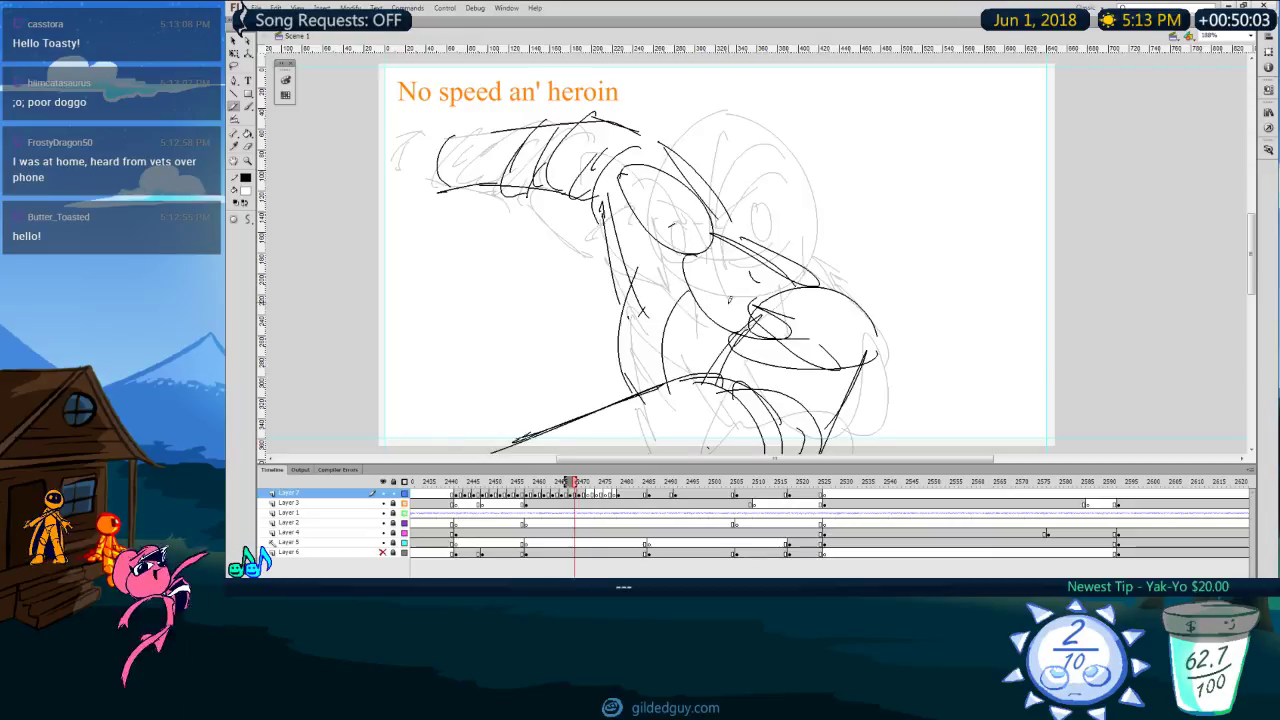
{"action": "key", "text": "period"}
{"action": "key", "text": "comma"}
{"action": "key", "text": "period"}
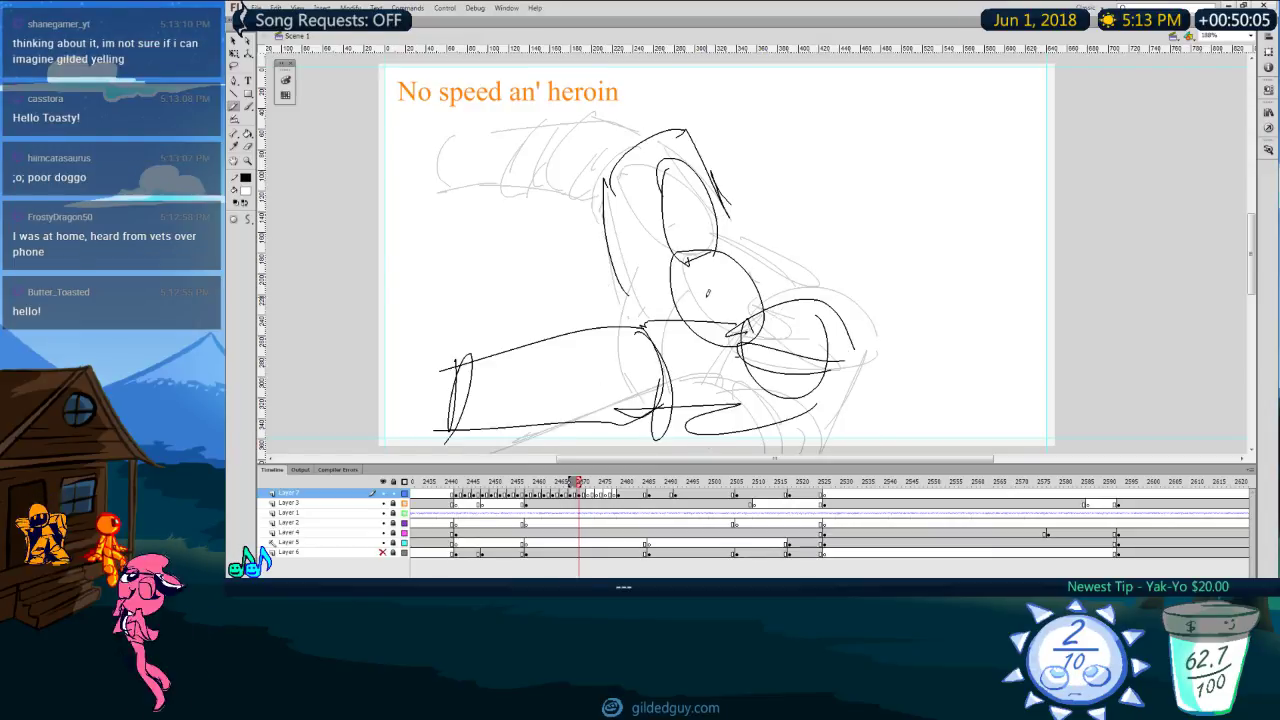
{"action": "key", "text": "comma"}
{"action": "key", "text": "period"}
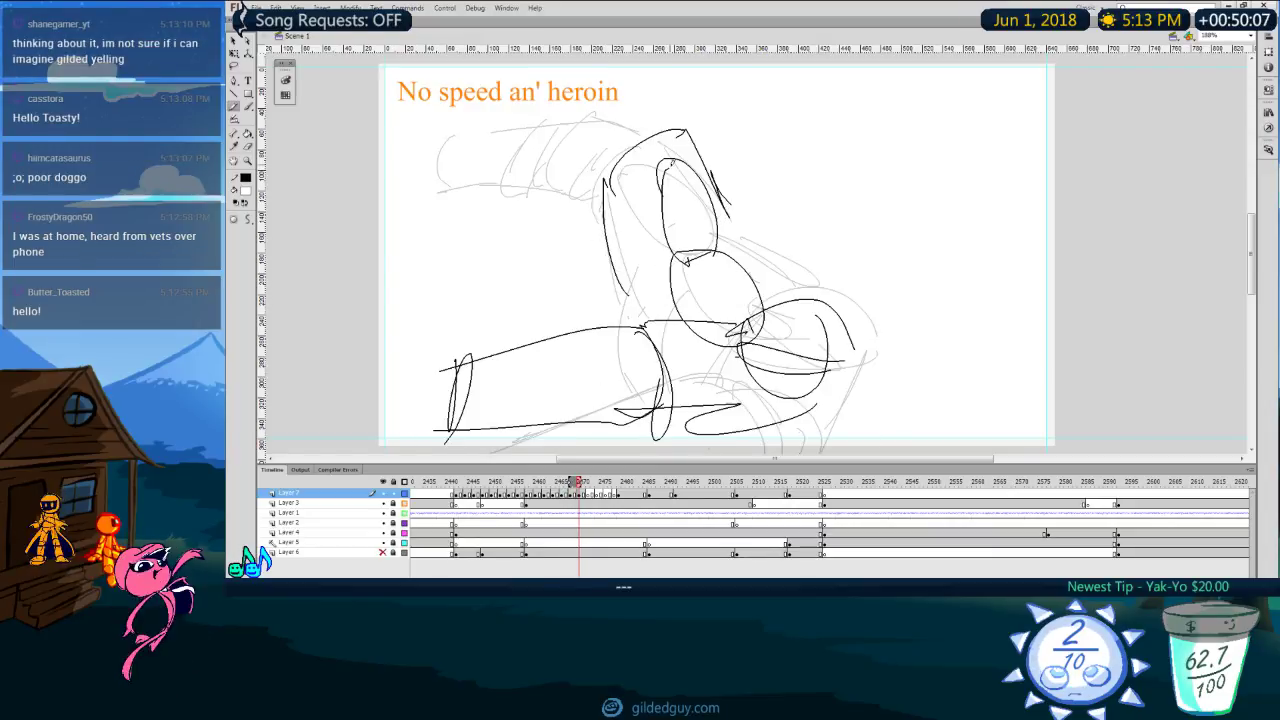
{"action": "key", "text": "comma"}
{"action": "key", "text": "comma"}
{"action": "key", "text": "period"}
{"action": "key", "text": "period"}
{"action": "key", "text": "period"}
Step: Draw the raised arm reaching forward from the shoulder, with its cuff and the overlapping shoulder contour
{"action": "left_click_drag", "start_coordinate": [679, 130], "coordinate": [577, 98]}
{"action": "key", "text": "ctrl+z"}
{"action": "left_click_drag", "start_coordinate": [674, 123], "coordinate": [491, 105]}
{"action": "left_click_drag", "start_coordinate": [596, 181], "coordinate": [495, 153]}
{"action": "key", "text": "ctrl+z"}
{"action": "key", "text": "comma"}
{"action": "key", "text": "period"}
{"action": "left_click_drag", "start_coordinate": [601, 97], "coordinate": [553, 168]}
{"action": "mouse_move", "coordinate": [579, 145]}
{"action": "left_mouse_down"}
{"action": "mouse_move", "coordinate": [580, 171]}
{"action": "mouse_move", "coordinate": [624, 148]}
{"action": "left_mouse_up"}
{"action": "left_click_drag", "start_coordinate": [592, 98], "coordinate": [687, 127]}
{"action": "left_click_drag", "start_coordinate": [545, 172], "coordinate": [602, 196]}
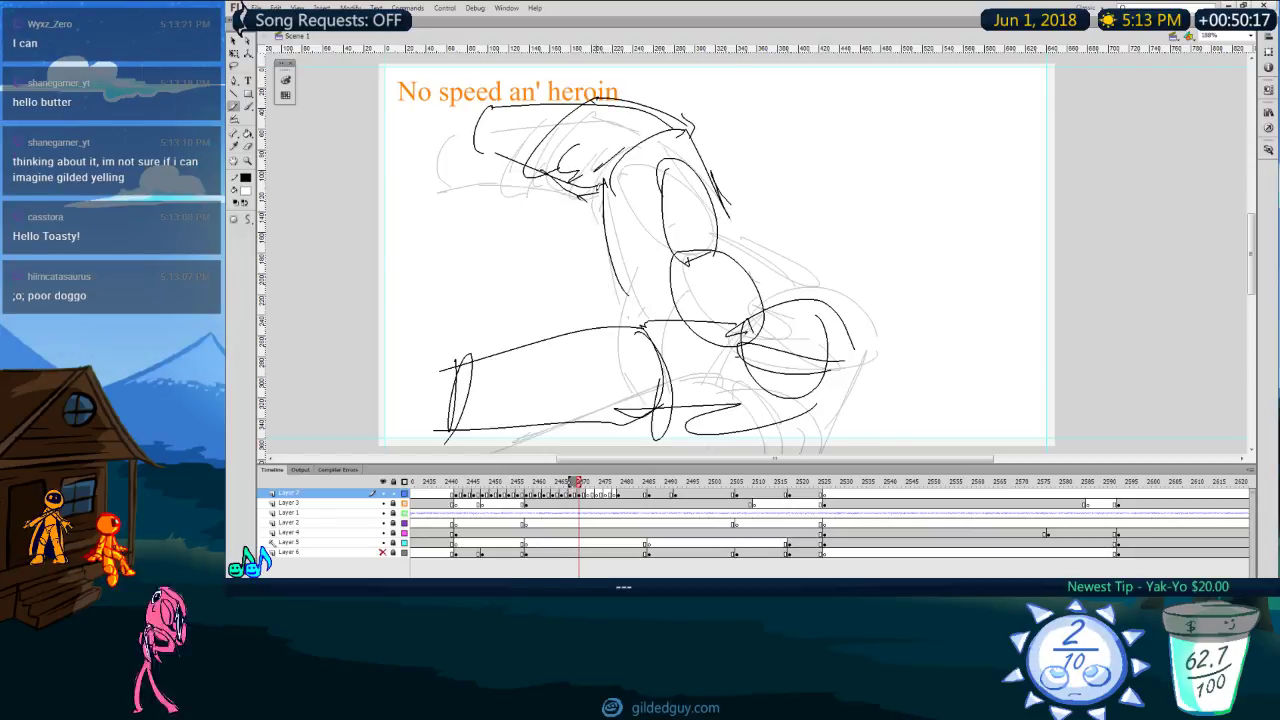
Step: Clean up the overlapping lines at the front of the shoulder and add the short armpit contour
{"action": "key", "text": "b"}
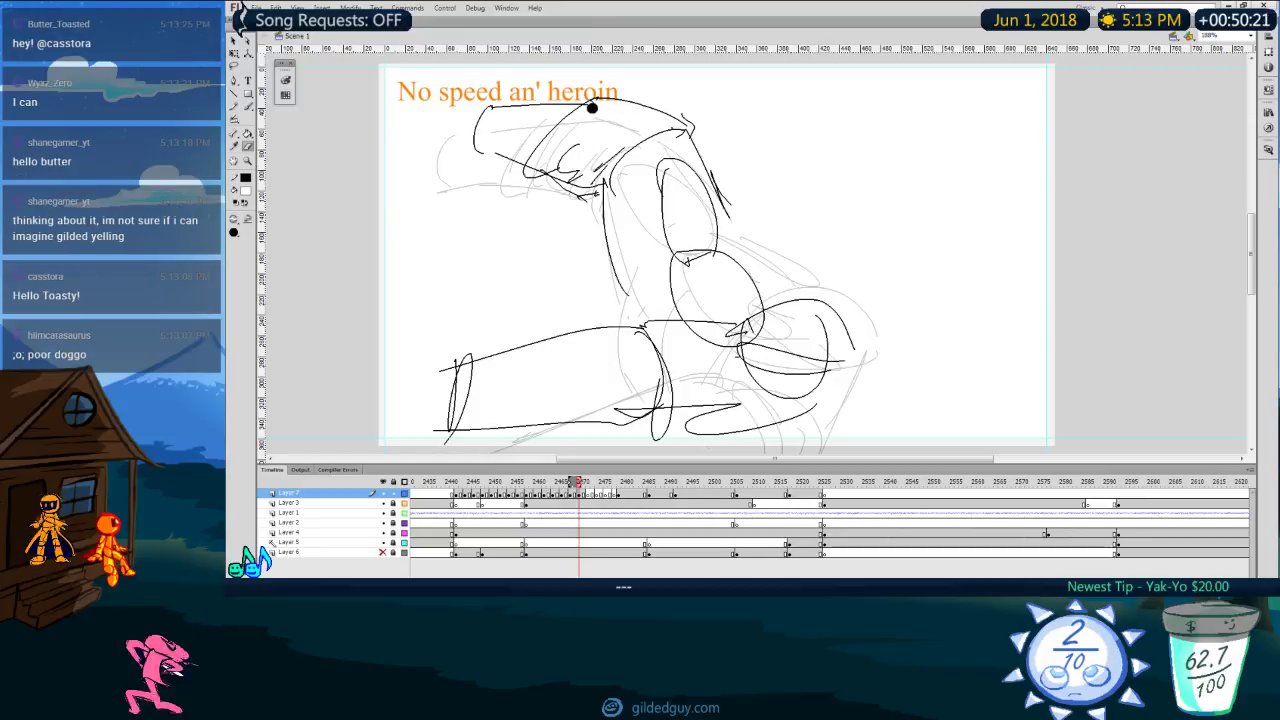
{"action": "key", "text": "."}
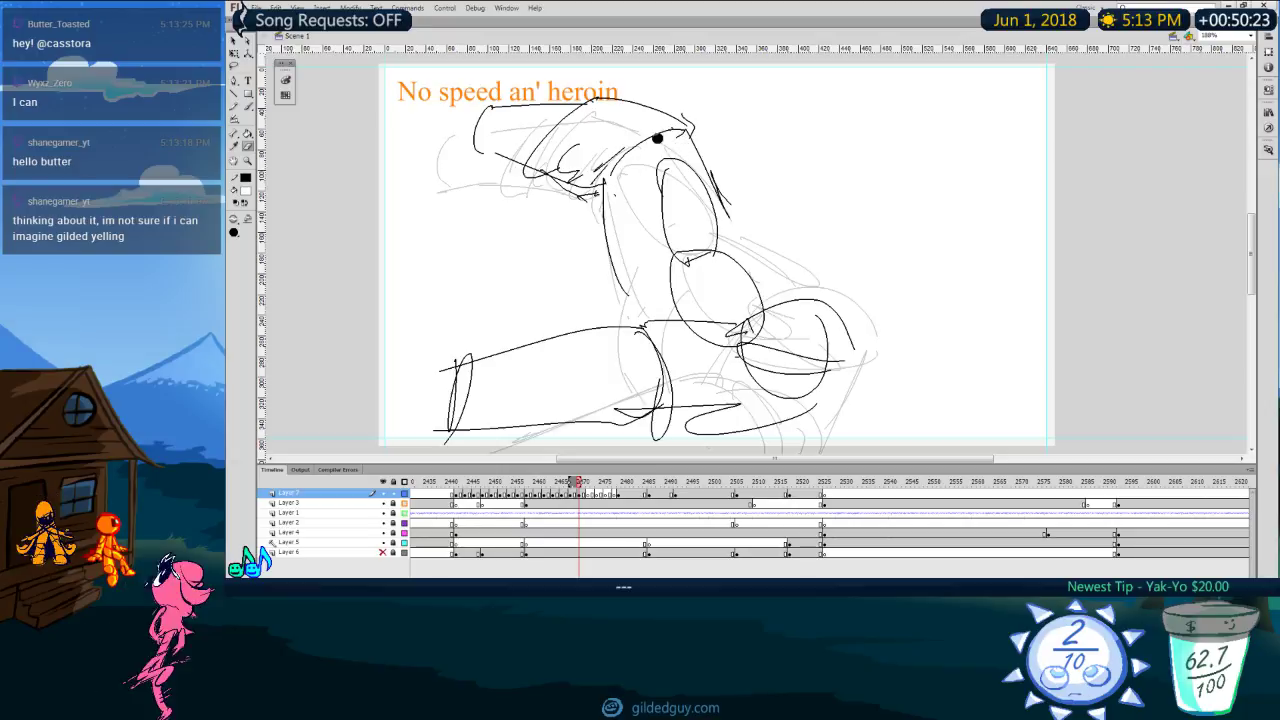
{"action": "scroll", "coordinate": [650, 177], "scroll_direction": "down", "scroll_amount": 1}
{"action": "left_click_drag", "start_coordinate": [631, 141], "coordinate": [618, 203]}
{"action": "left_click_drag", "start_coordinate": [616, 206], "coordinate": [613, 178]}
{"action": "key", "text": "."}
{"action": "key", "text": "."}
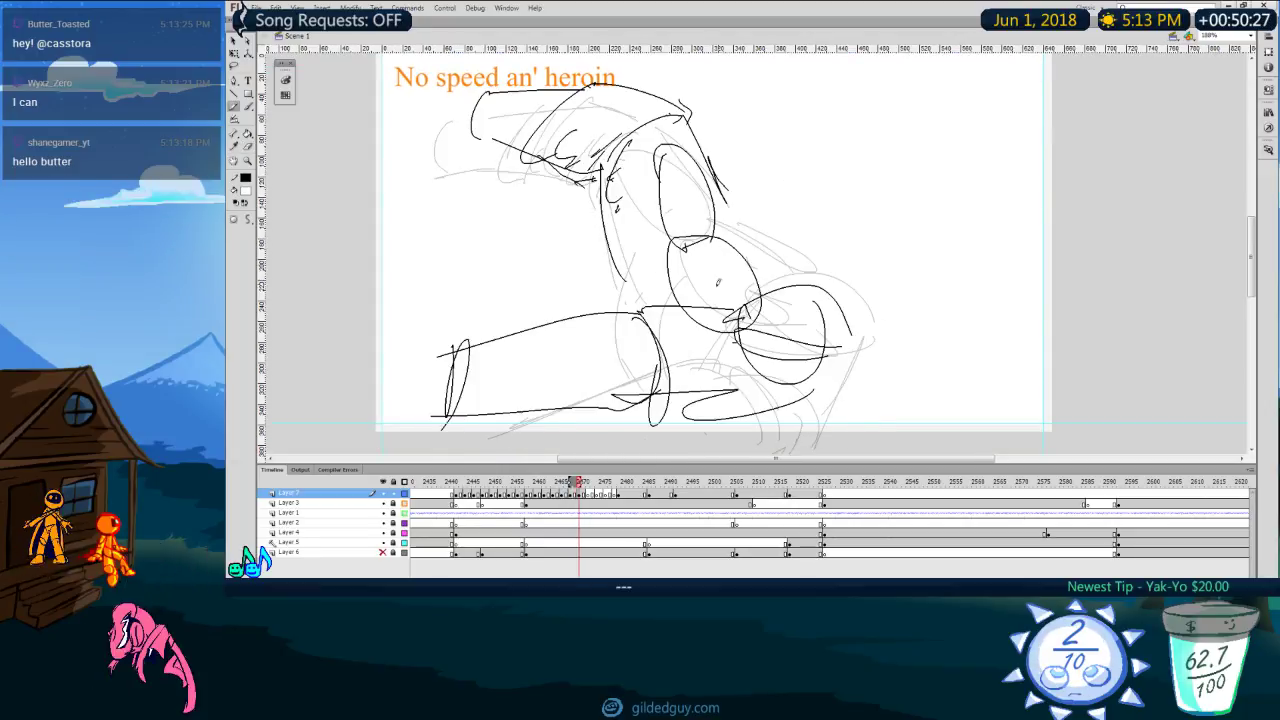
Step: Draw the waist line, the outer back contour down to the pelvis, and short strokes for the lower legs
{"action": "left_click_drag", "start_coordinate": [625, 250], "coordinate": [610, 310]}
{"action": "key", "text": "."}
{"action": "mouse_move", "coordinate": [710, 188]}
{"action": "left_mouse_down"}
{"action": "mouse_move", "coordinate": [761, 260]}
{"action": "mouse_move", "coordinate": [815, 288]}
{"action": "left_mouse_up"}
{"action": "key", "text": "."}
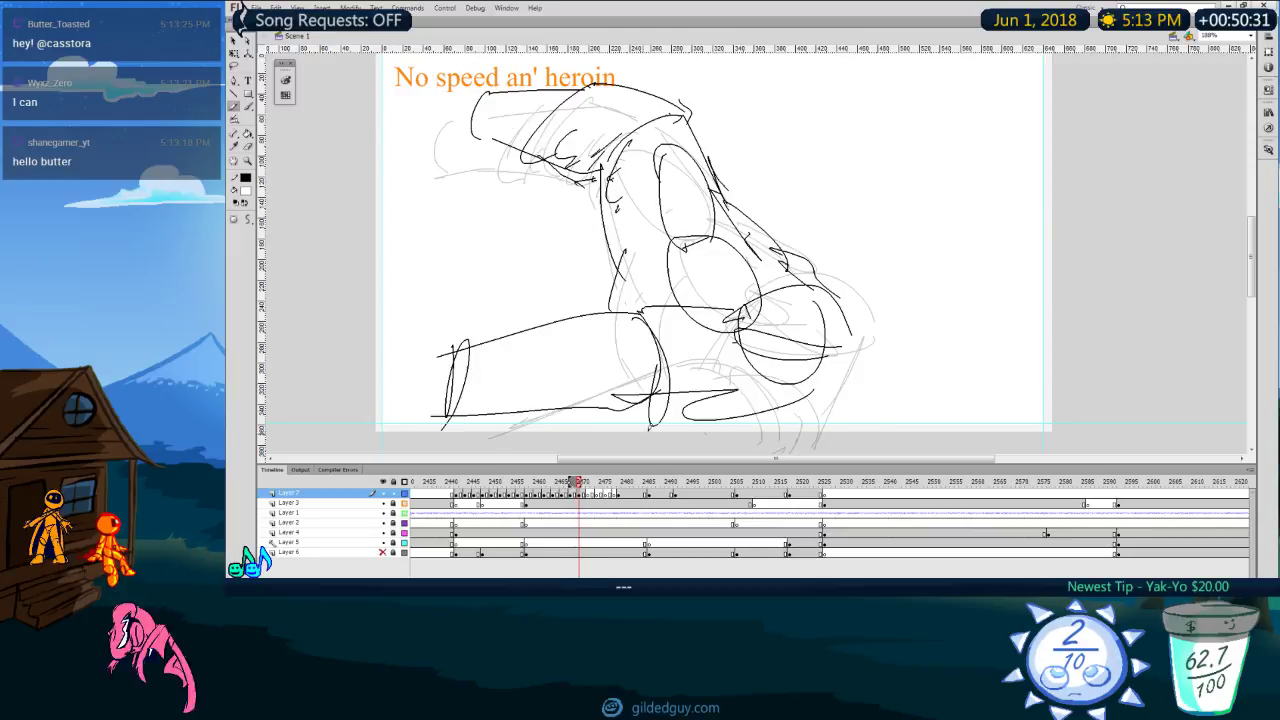
{"action": "key", "text": "."}
{"action": "left_click_drag", "start_coordinate": [833, 357], "coordinate": [797, 447]}
{"action": "left_click_drag", "start_coordinate": [631, 411], "coordinate": [673, 432]}
Step: Return to the start of the Layer 7 drawings and replay the animation through the new pose
{"action": "key", "text": "."}
{"action": "key", "text": "."}
{"action": "key", "text": "."}
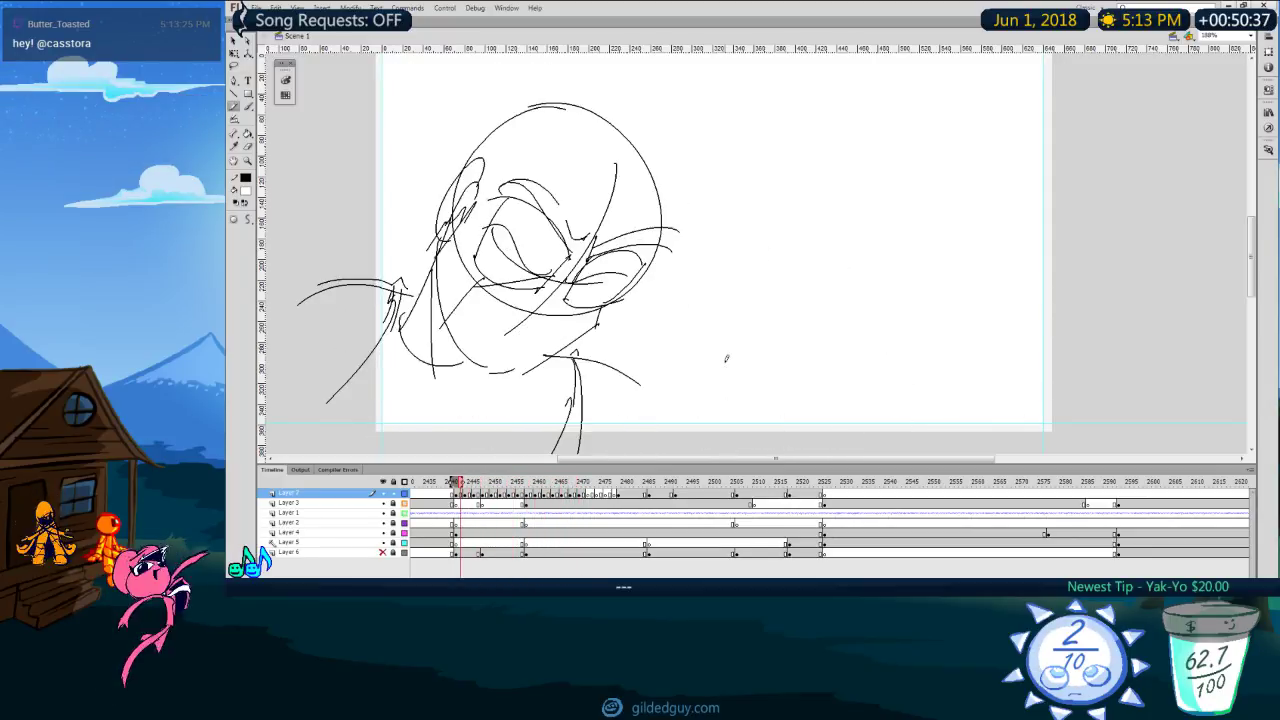
{"action": "key", "text": "."}
{"action": "key", "text": "."}
{"action": "key", "text": "."}
{"action": "key", "text": "."}
{"action": "key", "text": "."}
{"action": "key", "text": "."}
{"action": "key", "text": "."}
{"action": "key", "text": "."}
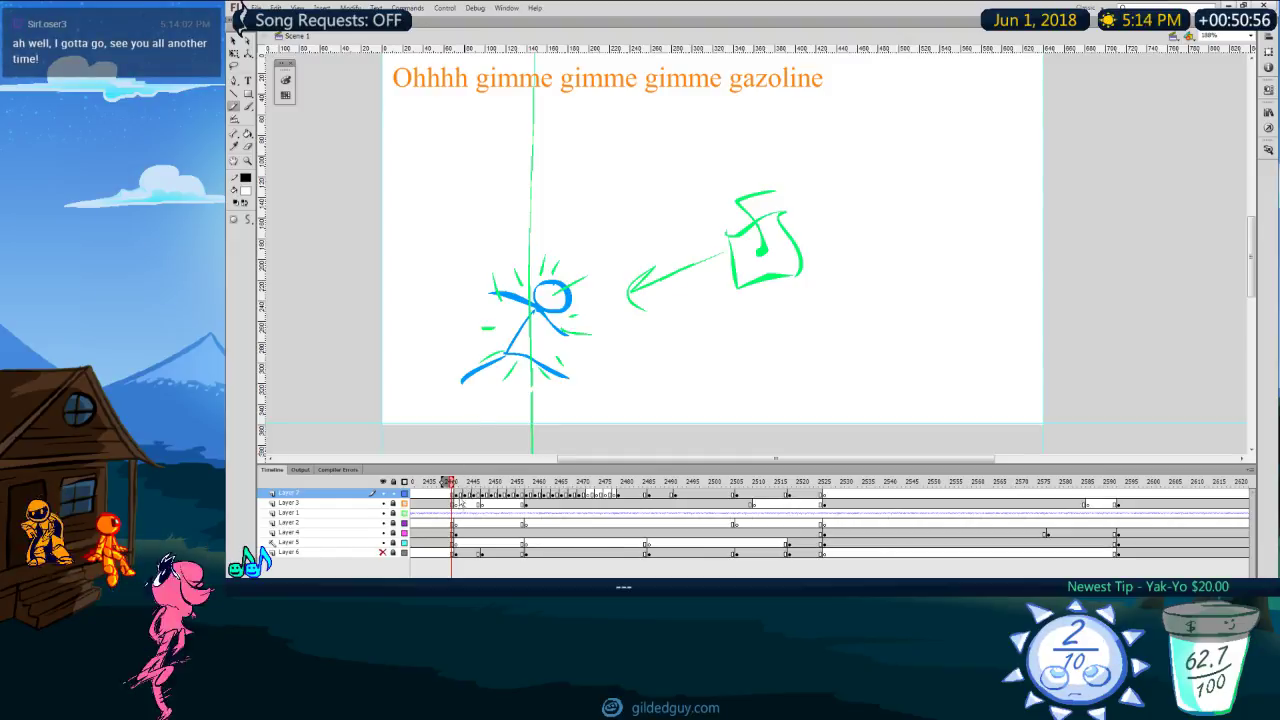
{"action": "left_click", "coordinate": [456, 482]}
{"action": "key", "text": "Return"}
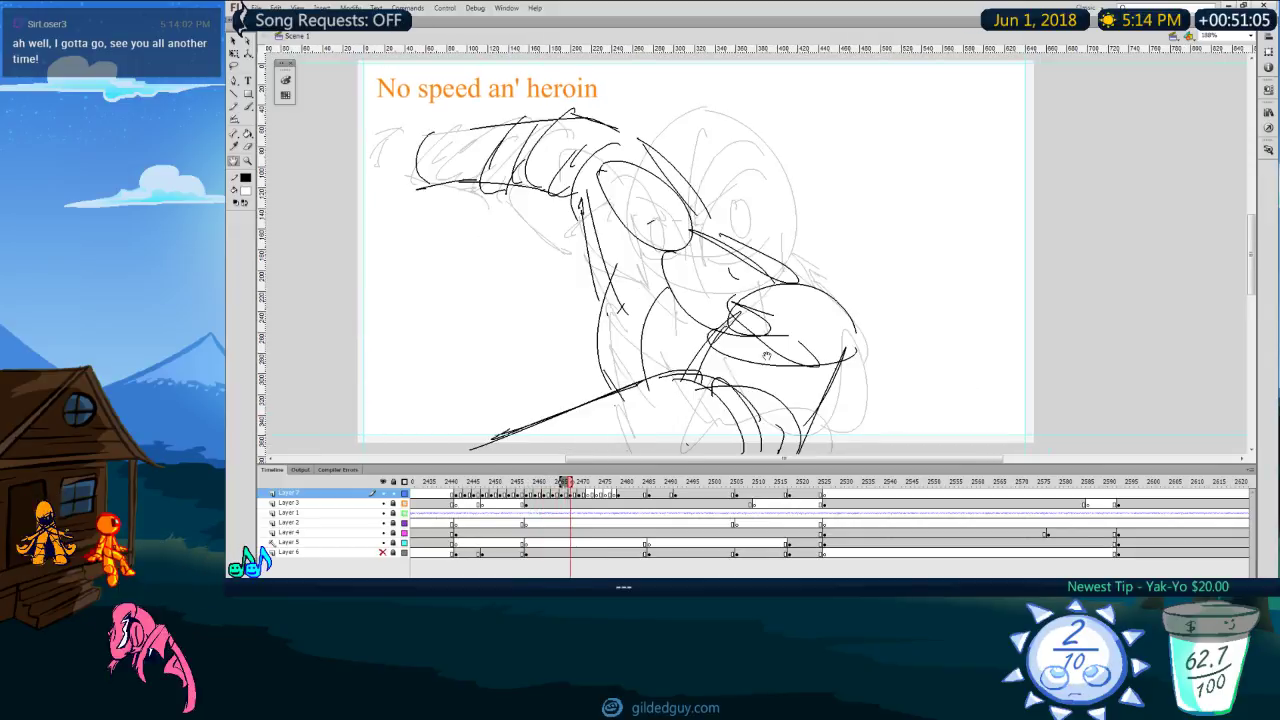
Step: Sketch the curved rear leg sweeping down from the pelvis on the new pose, replacing a first attempt at the line
{"action": "key", "text": "comma"}
{"action": "key", "text": "comma"}
{"action": "key", "text": "period"}
{"action": "key", "text": "period"}
{"action": "left_click_drag", "start_coordinate": [816, 381], "coordinate": [665, 434]}
{"action": "key", "text": "ctrl+z"}
{"action": "key", "text": "comma"}
{"action": "key", "text": "period"}
{"action": "key", "text": "period"}
{"action": "mouse_move", "coordinate": [814, 368]}
{"action": "left_mouse_down"}
{"action": "mouse_move", "coordinate": [614, 445]}
{"action": "mouse_move", "coordinate": [651, 423]}
{"action": "mouse_move", "coordinate": [643, 453]}
{"action": "left_mouse_up"}
Step: Flip repeatedly through the neighbouring Layer 7 frames to check the leg and body movement into the new pose
{"action": "key", "text": "comma"}
{"action": "key", "text": "period"}
{"action": "key", "text": "comma"}
{"action": "key", "text": "period"}
{"action": "key", "text": "period"}
{"action": "key", "text": "comma"}
{"action": "key", "text": "comma"}
{"action": "key", "text": "comma"}
{"action": "key", "text": "period"}
{"action": "key", "text": "period"}
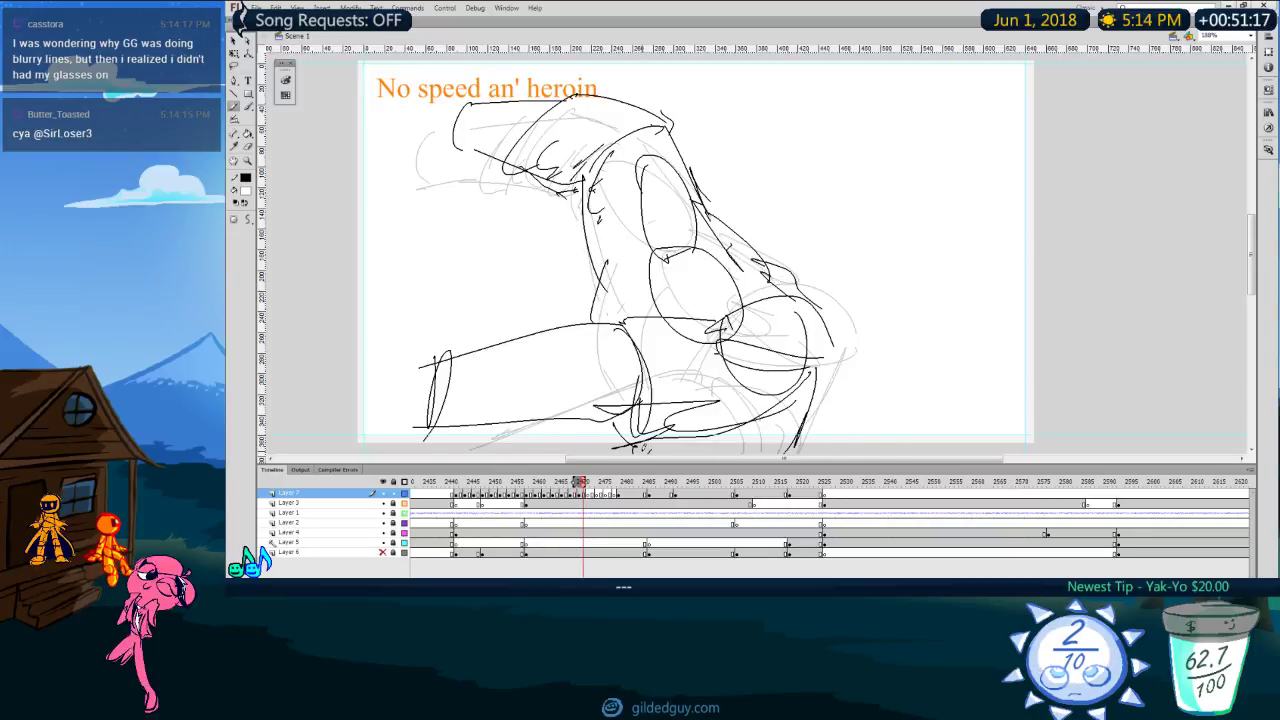
{"action": "key", "text": "comma"}
{"action": "key", "text": "comma"}
{"action": "key", "text": "comma"}
{"action": "key", "text": "comma"}
{"action": "key", "text": "period"}
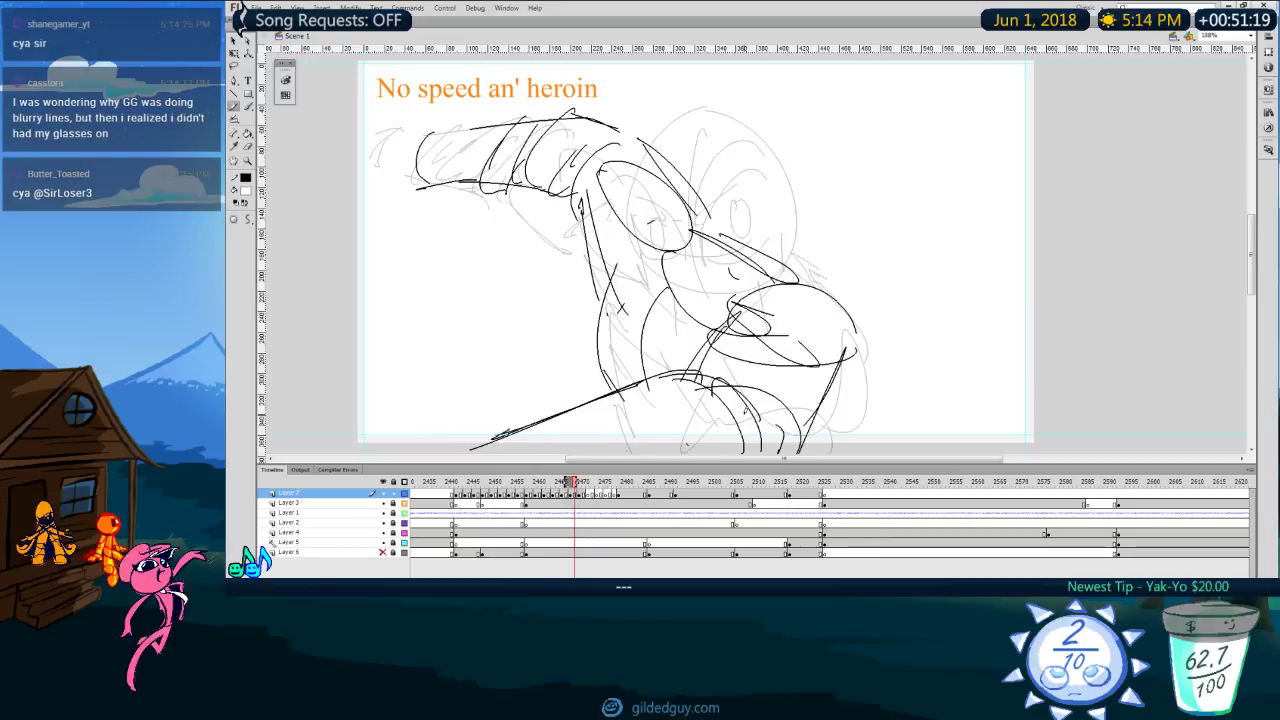
Step: Delete the forward leg from the new pose and redraw it angled upward with a rounded end
{"action": "key", "text": "period"}
{"action": "key", "text": "period"}
{"action": "key", "text": "l"}
{"action": "mouse_move", "coordinate": [629, 334]}
{"action": "left_mouse_down"}
{"action": "mouse_move", "coordinate": [556, 301]}
{"action": "mouse_move", "coordinate": [536, 448]}
{"action": "mouse_move", "coordinate": [640, 404]}
{"action": "left_mouse_up"}
{"action": "key", "text": "Delete"}
{"action": "key", "text": "e"}
{"action": "key", "text": "y"}
{"action": "mouse_move", "coordinate": [630, 332]}
{"action": "left_mouse_down"}
{"action": "mouse_move", "coordinate": [482, 278]}
{"action": "mouse_move", "coordinate": [430, 334]}
{"action": "mouse_move", "coordinate": [572, 424]}
{"action": "left_mouse_up"}
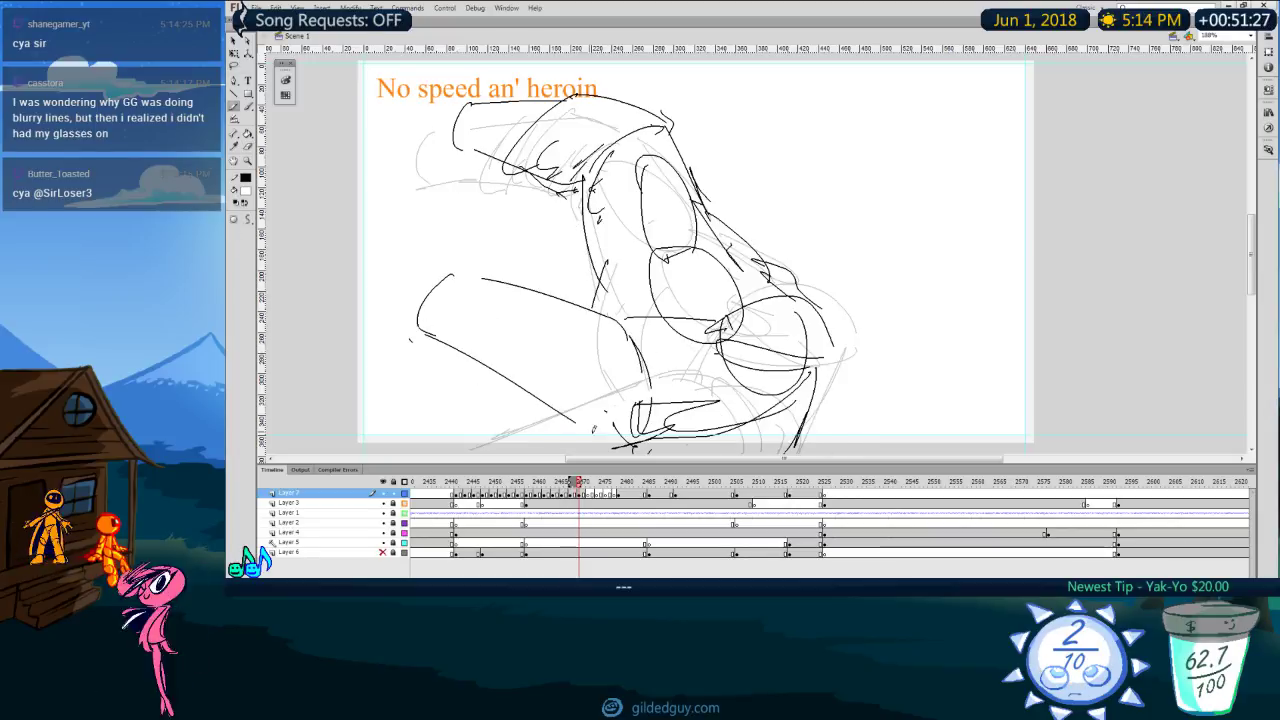
{"action": "key", "text": "comma"}
{"action": "key", "text": "period"}
{"action": "left_click_drag", "start_coordinate": [481, 279], "coordinate": [430, 320]}
Step: Add loose strokes around the end of the raised arm and erase the stray line beneath the forearm
{"action": "key", "text": "comma"}
{"action": "key", "text": "period"}
{"action": "key", "text": "comma"}
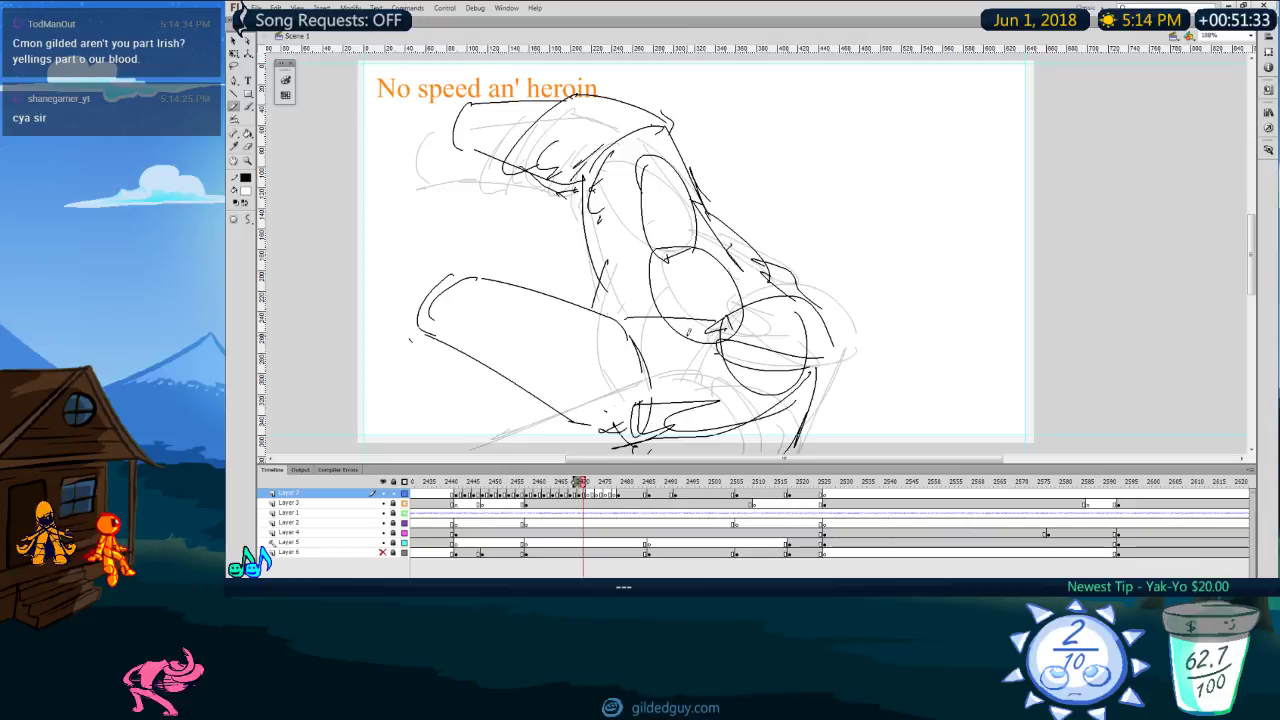
{"action": "key", "text": "period"}
{"action": "key", "text": "period"}
{"action": "key", "text": "comma"}
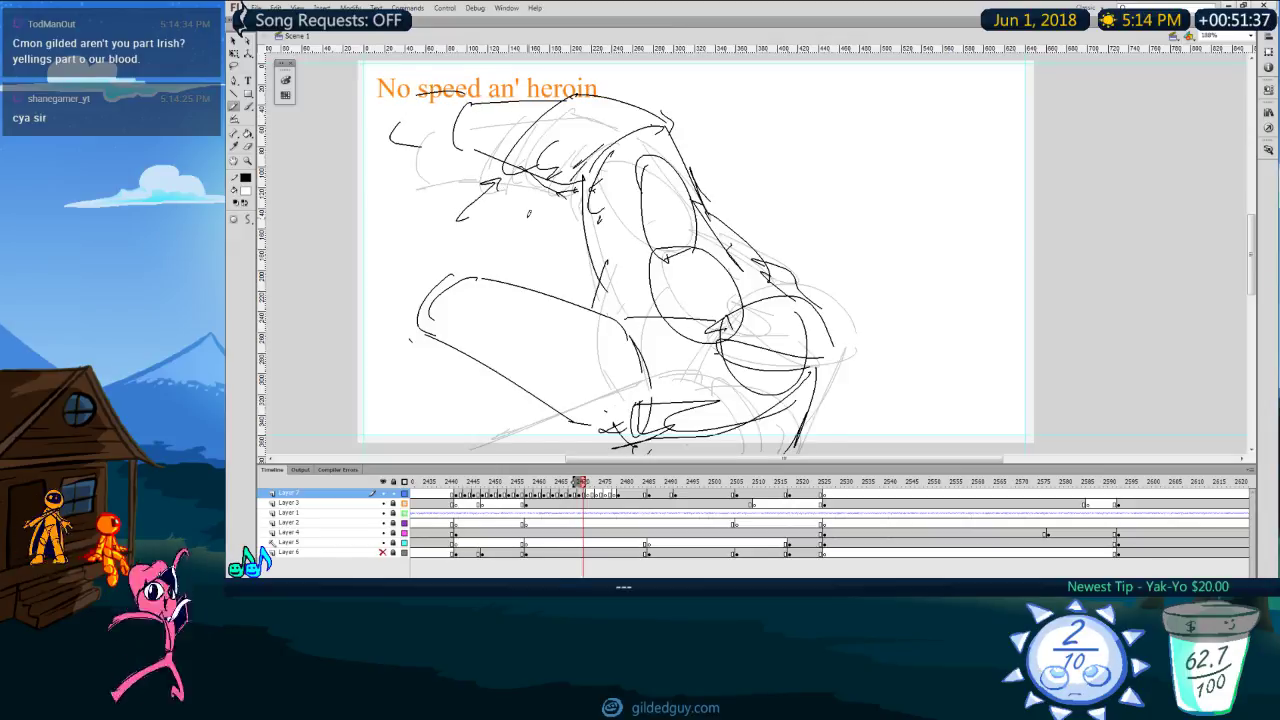
{"action": "key", "text": "b"}
{"action": "key", "text": "period"}
{"action": "key", "text": "comma"}
{"action": "key", "text": "period"}
{"action": "key", "text": "comma"}
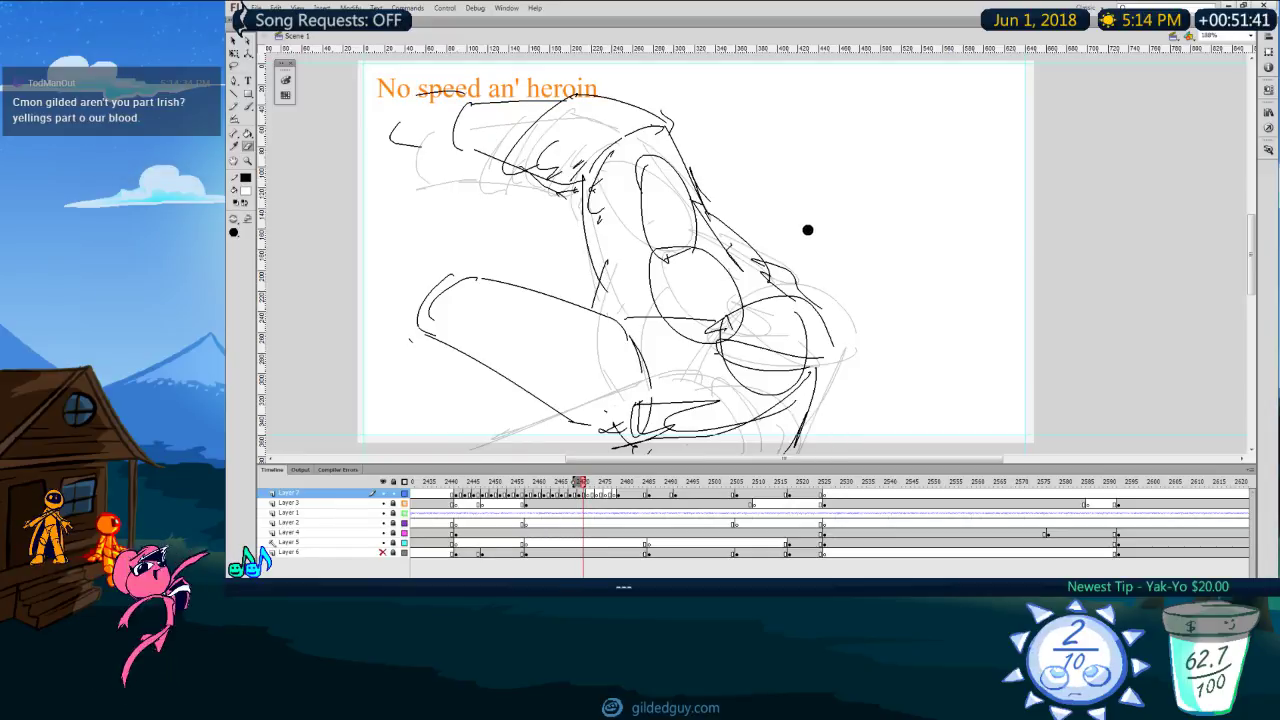
Step: Sketch the raised arm, cuff, shoulder and front chest line on the next blank keyframe, comparing with the previous pose
{"action": "key", "text": "comma"}
{"action": "key", "text": "period"}
{"action": "key", "text": "period"}
{"action": "key", "text": "y"}
{"action": "key", "text": "comma"}
{"action": "key", "text": "period"}
{"action": "mouse_move", "coordinate": [637, 147]}
{"action": "left_mouse_down"}
{"action": "mouse_move", "coordinate": [551, 105]}
{"action": "mouse_move", "coordinate": [474, 103]}
{"action": "left_mouse_up"}
{"action": "mouse_move", "coordinate": [487, 104]}
{"action": "left_mouse_down"}
{"action": "mouse_move", "coordinate": [455, 133]}
{"action": "mouse_move", "coordinate": [597, 193]}
{"action": "mouse_move", "coordinate": [559, 207]}
{"action": "left_mouse_up"}
{"action": "key", "text": "ctrl+z"}
{"action": "key", "text": "comma"}
{"action": "key", "text": "period"}
{"action": "mouse_move", "coordinate": [574, 108]}
{"action": "left_mouse_down"}
{"action": "mouse_move", "coordinate": [525, 164]}
{"action": "mouse_move", "coordinate": [562, 200]}
{"action": "left_mouse_up"}
{"action": "key", "text": "comma"}
{"action": "key", "text": "period"}
{"action": "key", "text": "comma"}
{"action": "key", "text": "period"}
Step: Draw the belly ellipse and the rounded pelvis beneath it on the same pose
{"action": "left_click_drag", "start_coordinate": [643, 264], "coordinate": [676, 339]}
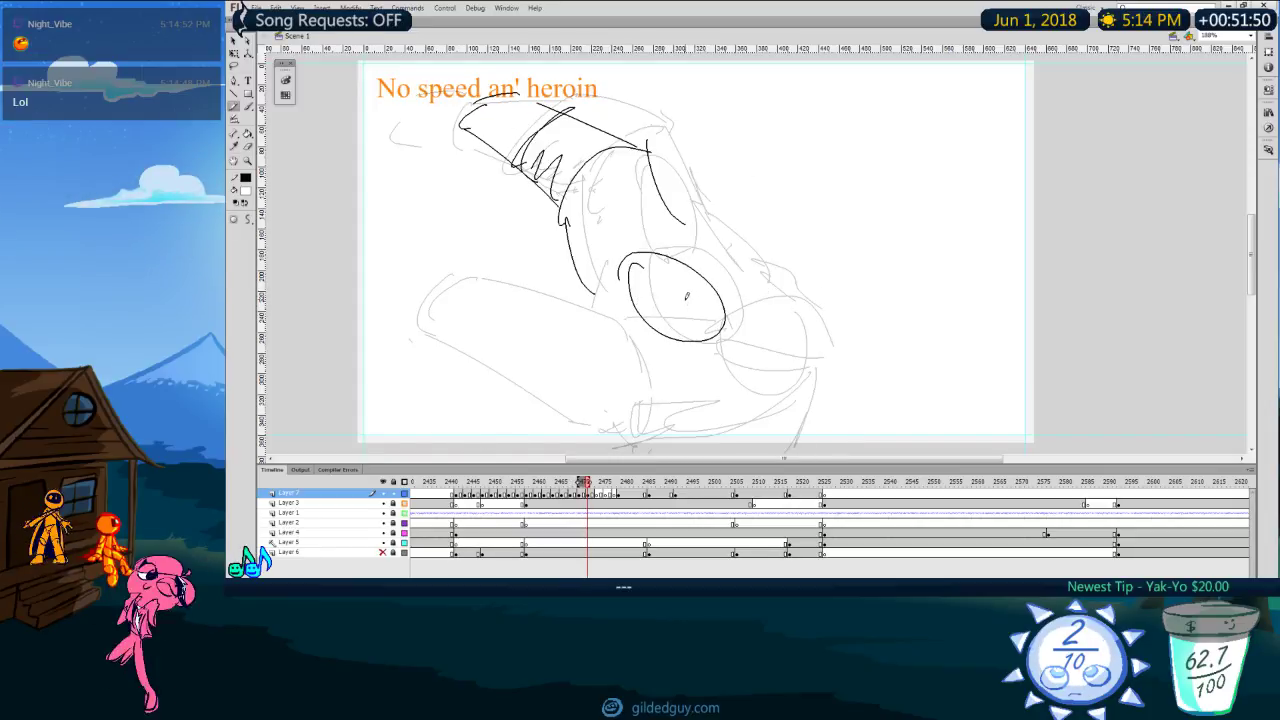
{"action": "key", "text": "comma"}
{"action": "key", "text": "comma"}
{"action": "key", "text": "period"}
{"action": "key", "text": "period"}
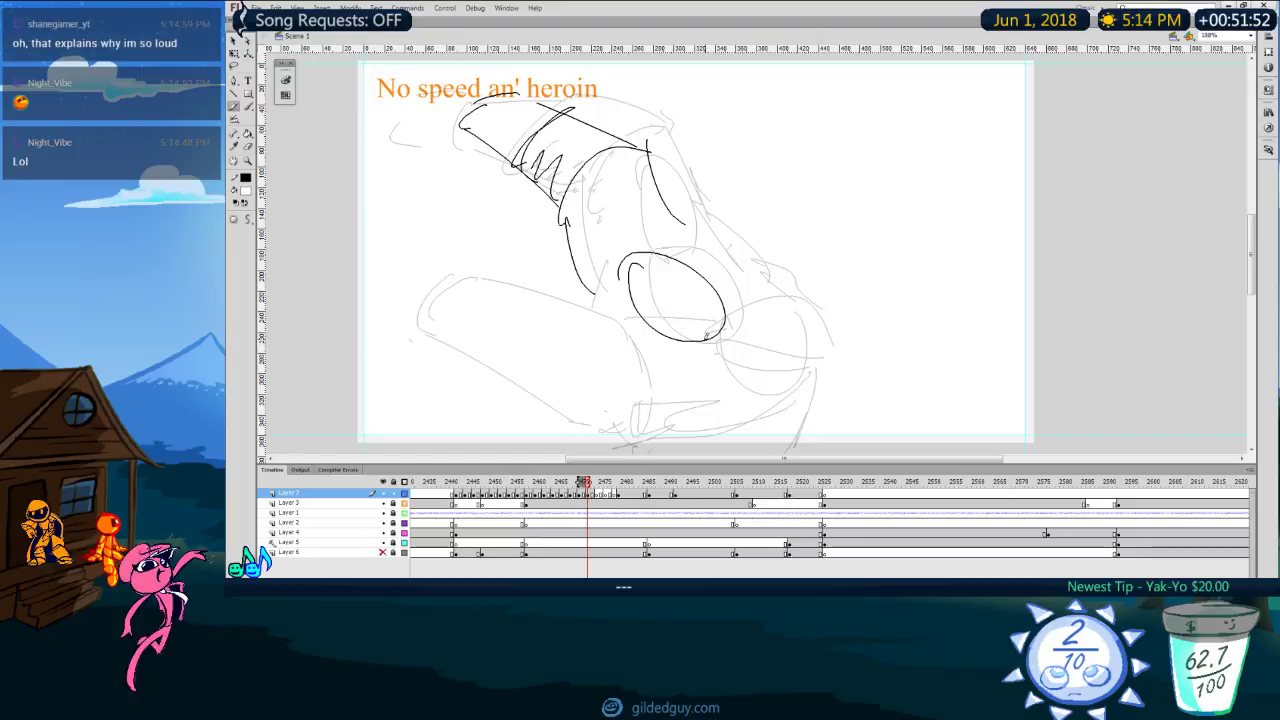
{"action": "left_click_drag", "start_coordinate": [728, 304], "coordinate": [750, 398]}
{"action": "left_click_drag", "start_coordinate": [658, 320], "coordinate": [785, 377]}
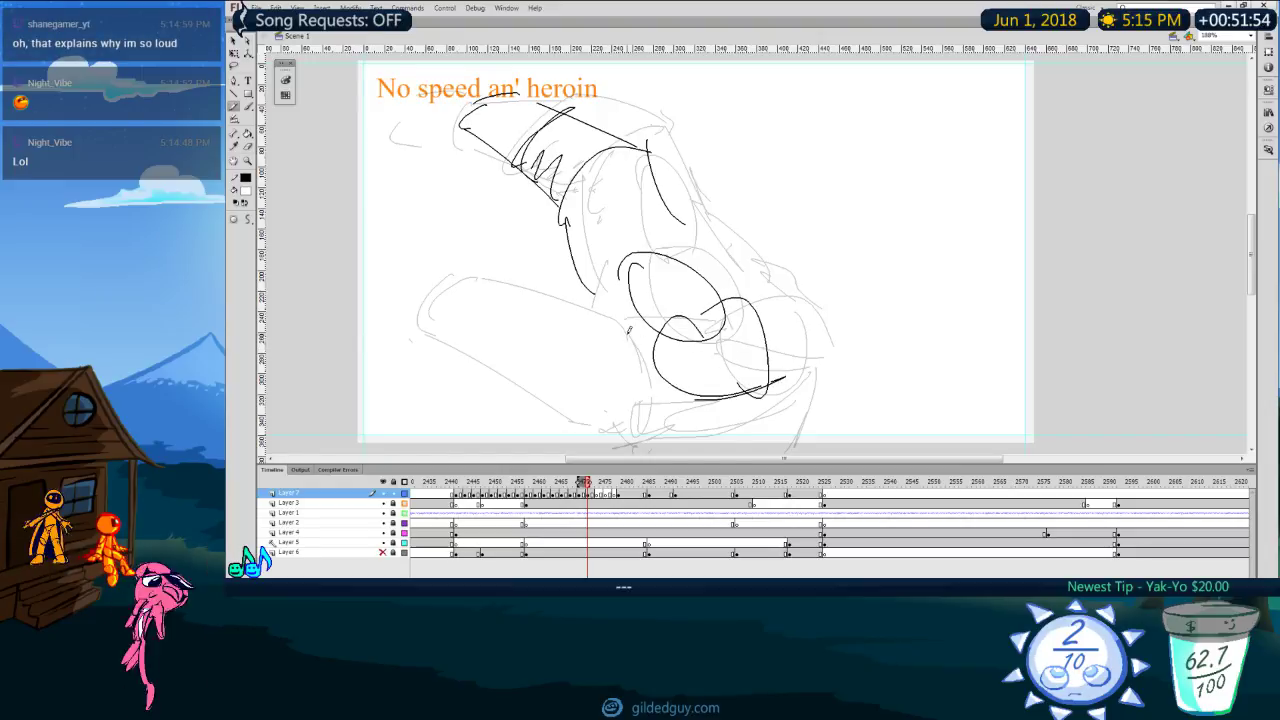
Step: Draw the bent forward leg on the same pose, with a rounded upper end and the thigh running back to the pelvis
{"action": "key", "text": "comma"}
{"action": "key", "text": "comma"}
{"action": "key", "text": "period"}
{"action": "key", "text": "period"}
{"action": "left_click_drag", "start_coordinate": [629, 355], "coordinate": [493, 265]}
{"action": "mouse_move", "coordinate": [487, 268]}
{"action": "left_mouse_down"}
{"action": "mouse_move", "coordinate": [449, 321]}
{"action": "mouse_move", "coordinate": [553, 411]}
{"action": "left_mouse_up"}
{"action": "key", "text": "ctrl+z"}
{"action": "left_click_drag", "start_coordinate": [458, 326], "coordinate": [467, 329]}
{"action": "left_click_drag", "start_coordinate": [459, 292], "coordinate": [582, 431]}
{"action": "mouse_move", "coordinate": [572, 438]}
{"action": "left_mouse_down"}
{"action": "mouse_move", "coordinate": [624, 431]}
{"action": "mouse_move", "coordinate": [584, 424]}
{"action": "left_mouse_up"}
{"action": "left_click_drag", "start_coordinate": [697, 400], "coordinate": [610, 431]}
{"action": "key", "text": "comma"}
{"action": "key", "text": "period"}
Step: Add the front waist line, the line across the pelvis and the chest ellipse, comparing with the neighbouring poses
{"action": "left_click_drag", "start_coordinate": [570, 256], "coordinate": [588, 320]}
{"action": "key", "text": "comma"}
{"action": "key", "text": "period"}
{"action": "mouse_move", "coordinate": [677, 317]}
{"action": "left_mouse_down"}
{"action": "mouse_move", "coordinate": [757, 411]}
{"action": "mouse_move", "coordinate": [700, 427]}
{"action": "left_mouse_up"}
{"action": "key", "text": "comma"}
{"action": "key", "text": "period"}
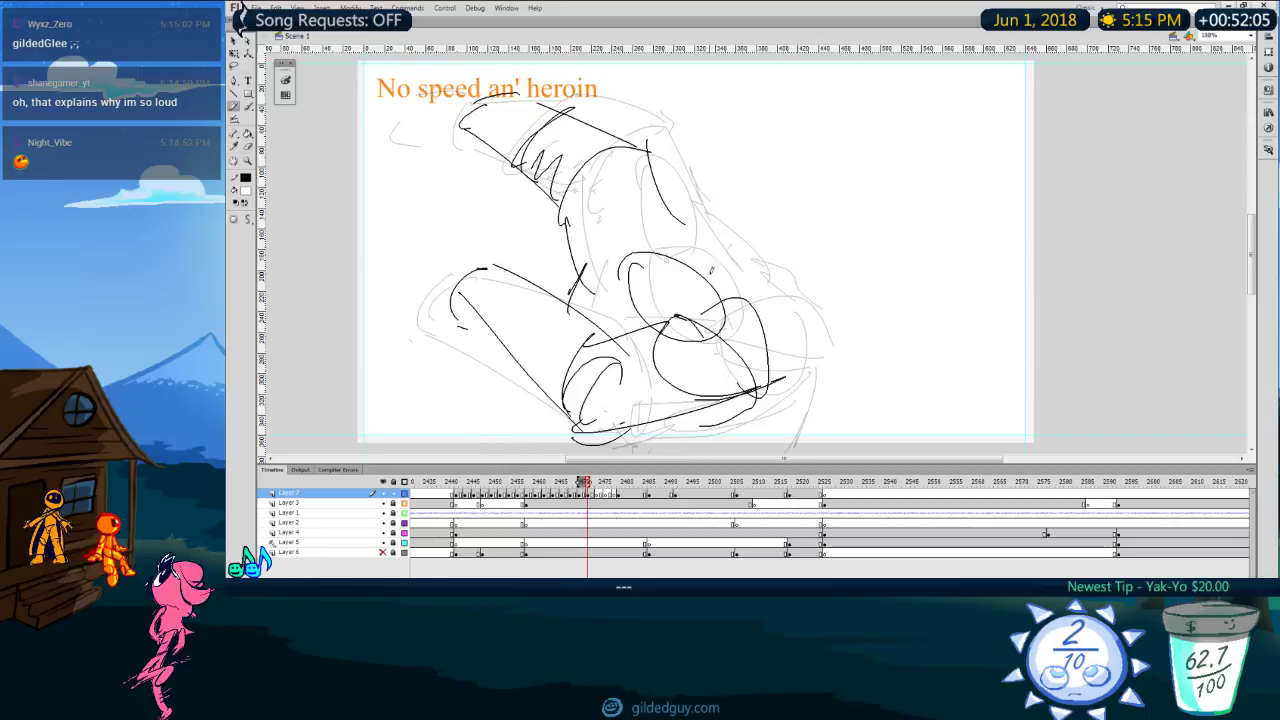
{"action": "mouse_move", "coordinate": [602, 216]}
{"action": "left_mouse_down"}
{"action": "mouse_move", "coordinate": [648, 270]}
{"action": "mouse_move", "coordinate": [686, 220]}
{"action": "left_mouse_up"}
{"action": "key", "text": "comma"}
{"action": "key", "text": "period"}
{"action": "key", "text": "period"}
{"action": "key", "text": "comma"}
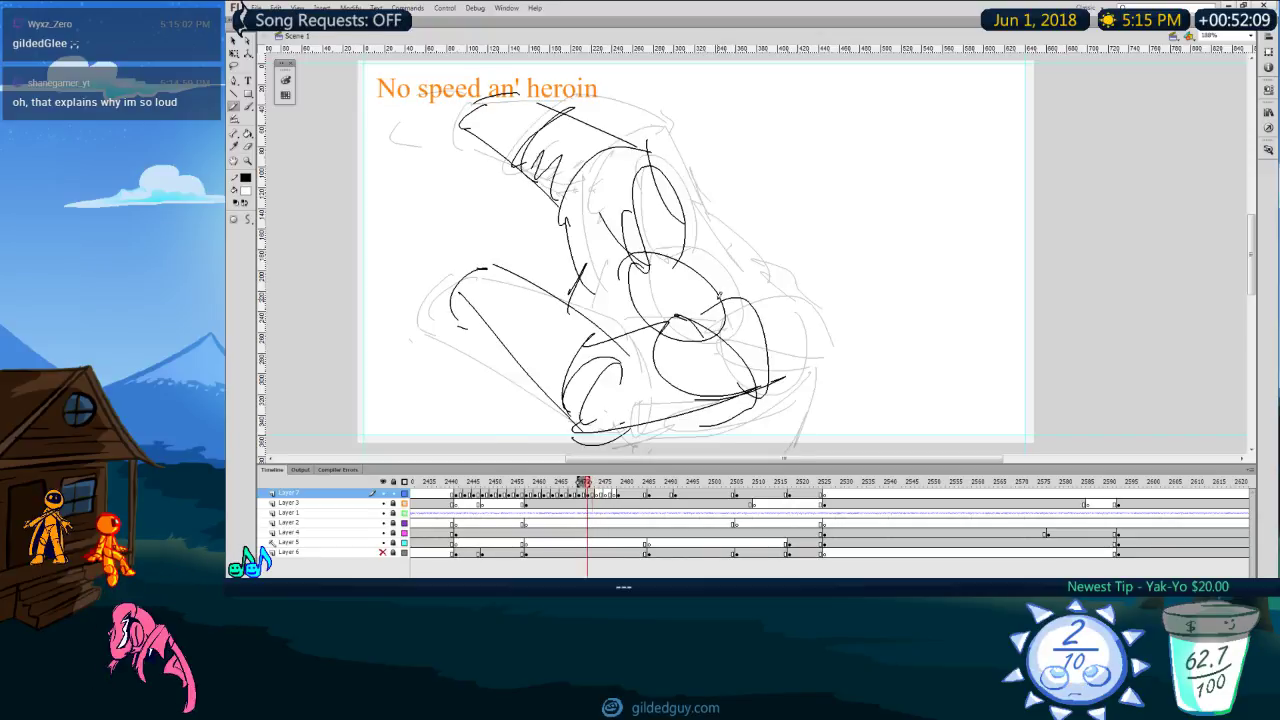
Step: Flip through the neighbouring poses and sketch a loose hand-like shape beyond the forward limb's end on the previous pose
{"action": "key", "text": "comma"}
{"action": "key", "text": "period"}
{"action": "key", "text": "period"}
{"action": "key", "text": "period"}
{"action": "key", "text": "period"}
{"action": "key", "text": "comma"}
{"action": "key", "text": "comma"}
{"action": "key", "text": "comma"}
{"action": "key", "text": "comma"}
{"action": "key", "text": "comma"}
{"action": "key", "text": "comma"}
{"action": "key", "text": "comma"}
{"action": "key", "text": "period"}
{"action": "key", "text": "period"}
{"action": "mouse_move", "coordinate": [460, 275]}
{"action": "left_mouse_down"}
{"action": "mouse_move", "coordinate": [419, 258]}
{"action": "mouse_move", "coordinate": [359, 274]}
{"action": "left_mouse_up"}
{"action": "left_click_drag", "start_coordinate": [343, 288], "coordinate": [354, 331]}
{"action": "mouse_move", "coordinate": [468, 268]}
{"action": "left_mouse_down"}
{"action": "mouse_move", "coordinate": [420, 234]}
{"action": "mouse_move", "coordinate": [449, 233]}
{"action": "mouse_move", "coordinate": [435, 249]}
{"action": "mouse_move", "coordinate": [452, 265]}
{"action": "mouse_move", "coordinate": [446, 216]}
{"action": "left_mouse_up"}
{"action": "key", "text": "ctrl+z"}
{"action": "left_click_drag", "start_coordinate": [454, 220], "coordinate": [438, 243]}
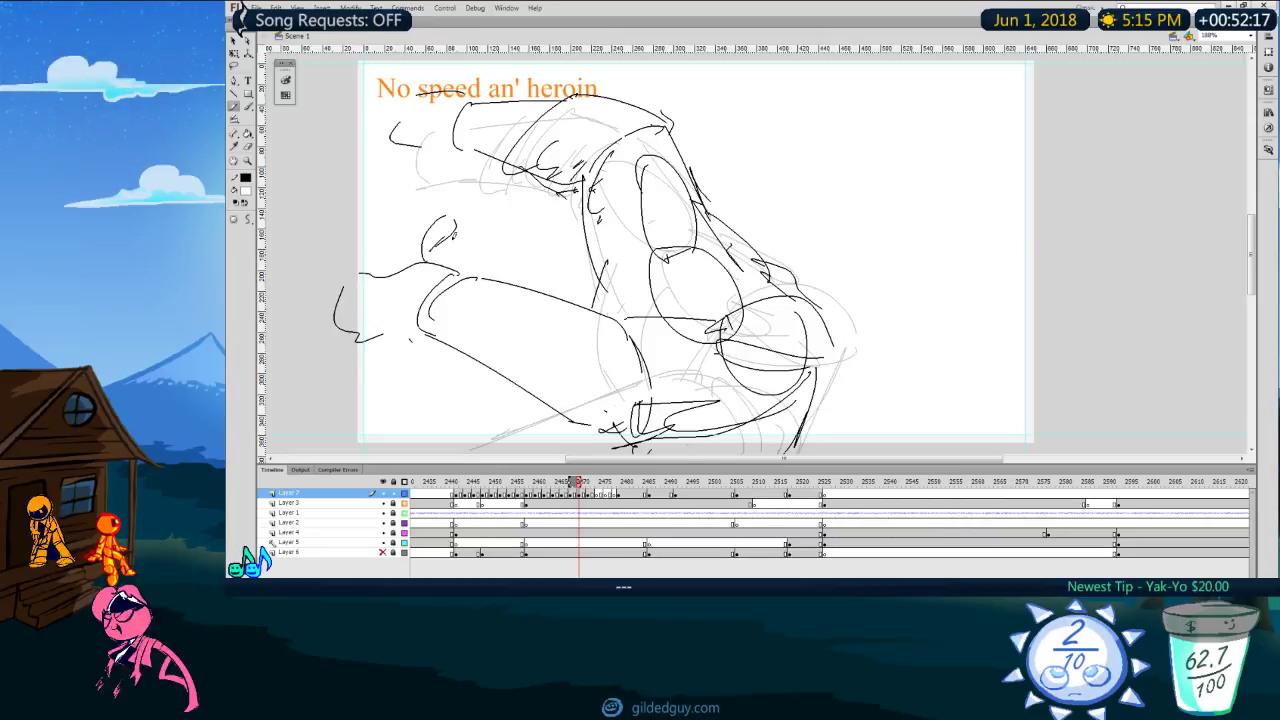
Step: Return to the newest pose and draw a hand-like shape with fingers above the forward limb's rounded end
{"action": "key", "text": "period"}
{"action": "key", "text": "period"}
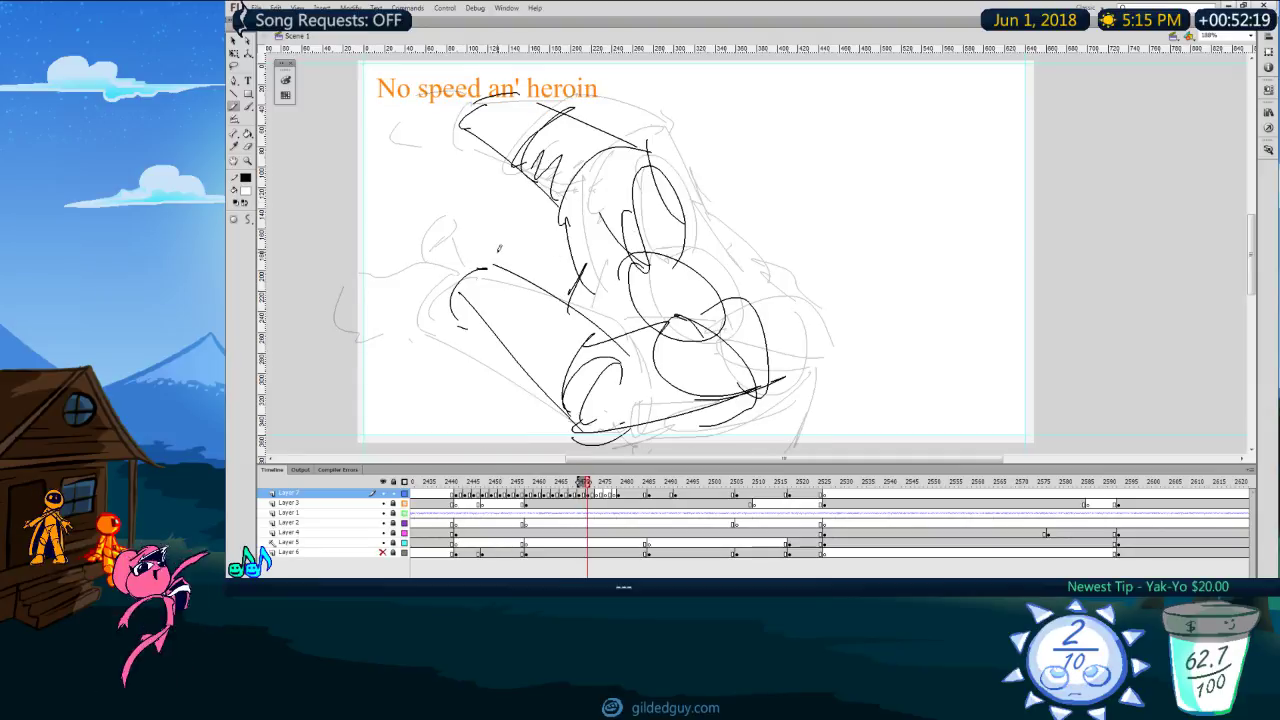
{"action": "mouse_move", "coordinate": [426, 245]}
{"action": "left_mouse_down"}
{"action": "mouse_move", "coordinate": [478, 198]}
{"action": "mouse_move", "coordinate": [480, 254]}
{"action": "left_mouse_up"}
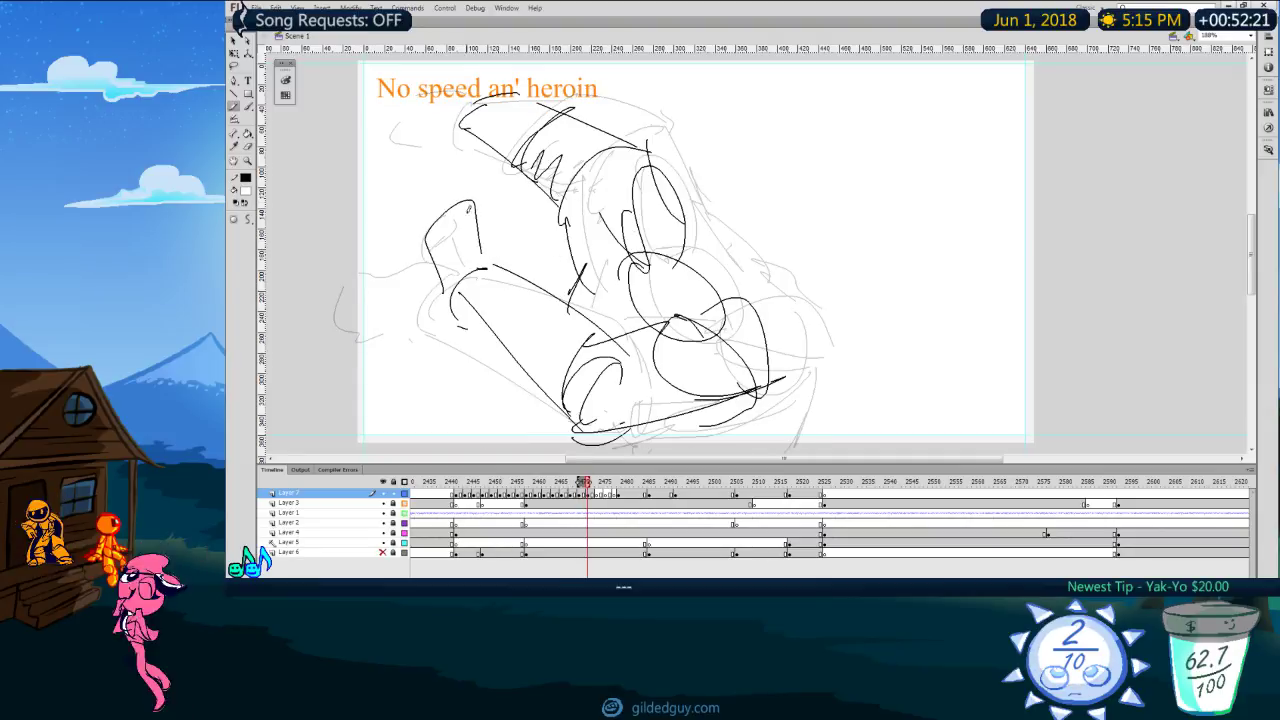
{"action": "left_click_drag", "start_coordinate": [497, 190], "coordinate": [477, 234]}
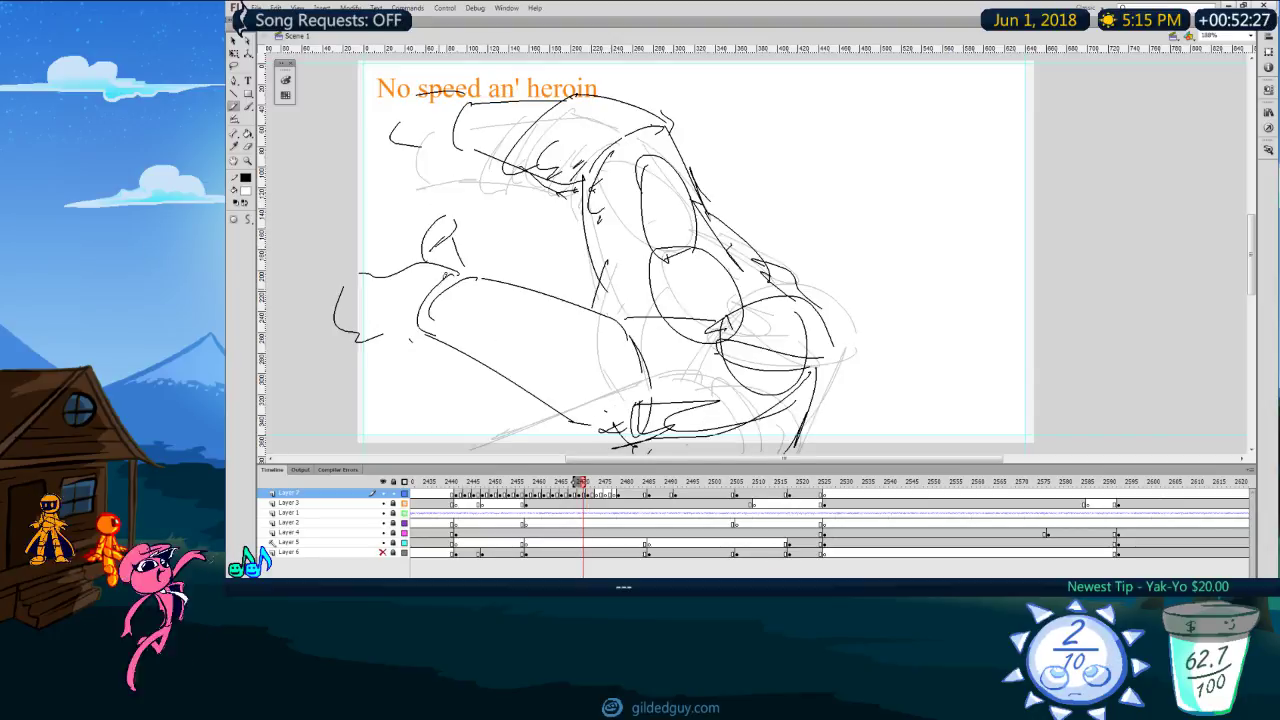
Step: Step back through the drawn poses and play the animation to examine the motion
{"action": "key", "text": "comma"}
{"action": "key", "text": "period"}
{"action": "key", "text": "comma"}
{"action": "key", "text": "comma"}
{"action": "key", "text": "comma"}
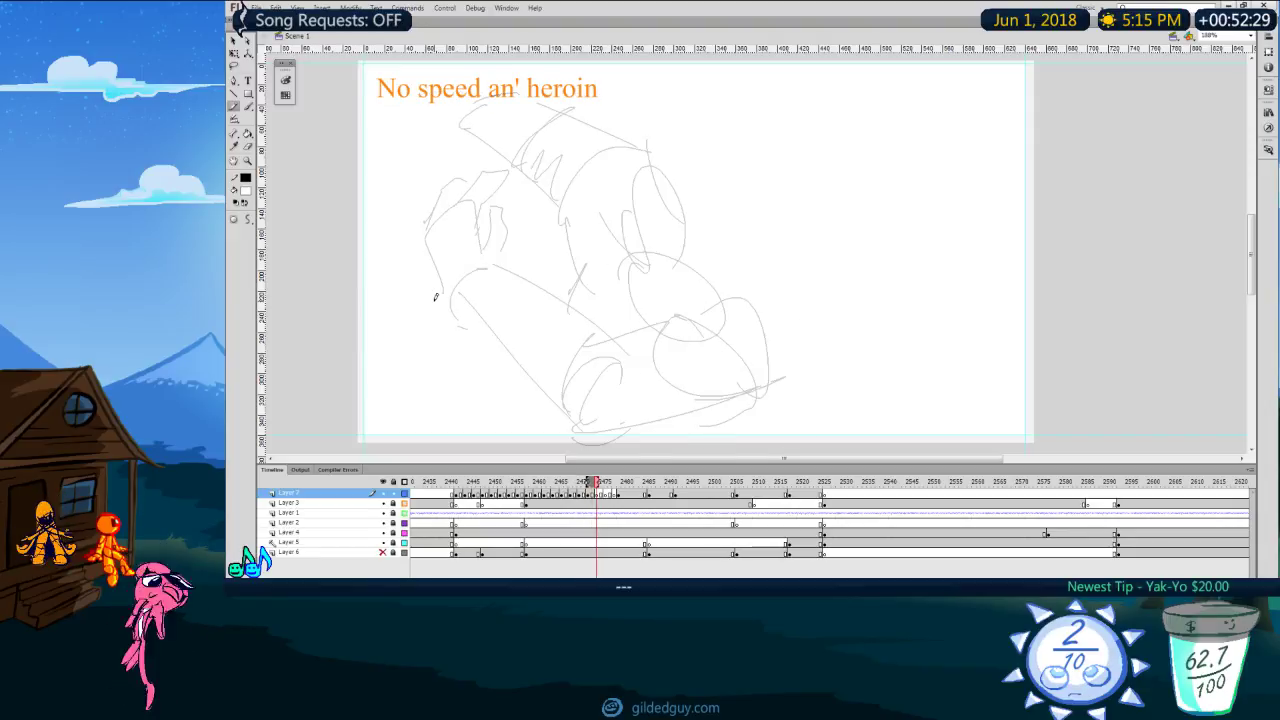
{"action": "key", "text": "comma"}
{"action": "key", "text": "comma"}
{"action": "key", "text": "comma"}
{"action": "key", "text": "comma"}
{"action": "key", "text": "comma"}
{"action": "key", "text": "comma"}
{"action": "key", "text": "comma"}
{"action": "key", "text": "comma"}
{"action": "key", "text": "comma"}
{"action": "key", "text": "comma"}
{"action": "key", "text": "comma"}
{"action": "key", "text": "Return"}
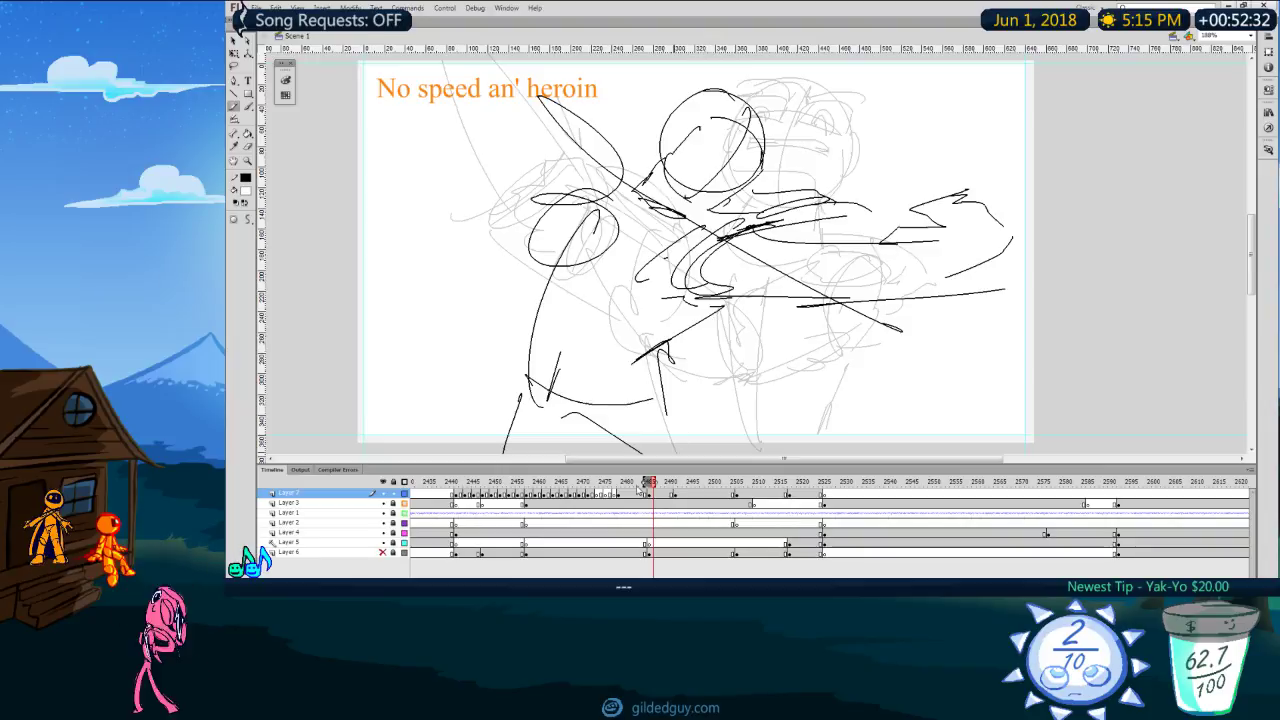
Step: Go back to the blank keyframe after the newest pose and draw the belly ellipse, comparing with the previous pose
{"action": "left_click_drag", "start_coordinate": [648, 482], "coordinate": [586, 482]}
{"action": "key", "text": "comma"}
{"action": "key", "text": "period"}
{"action": "key", "text": "period"}
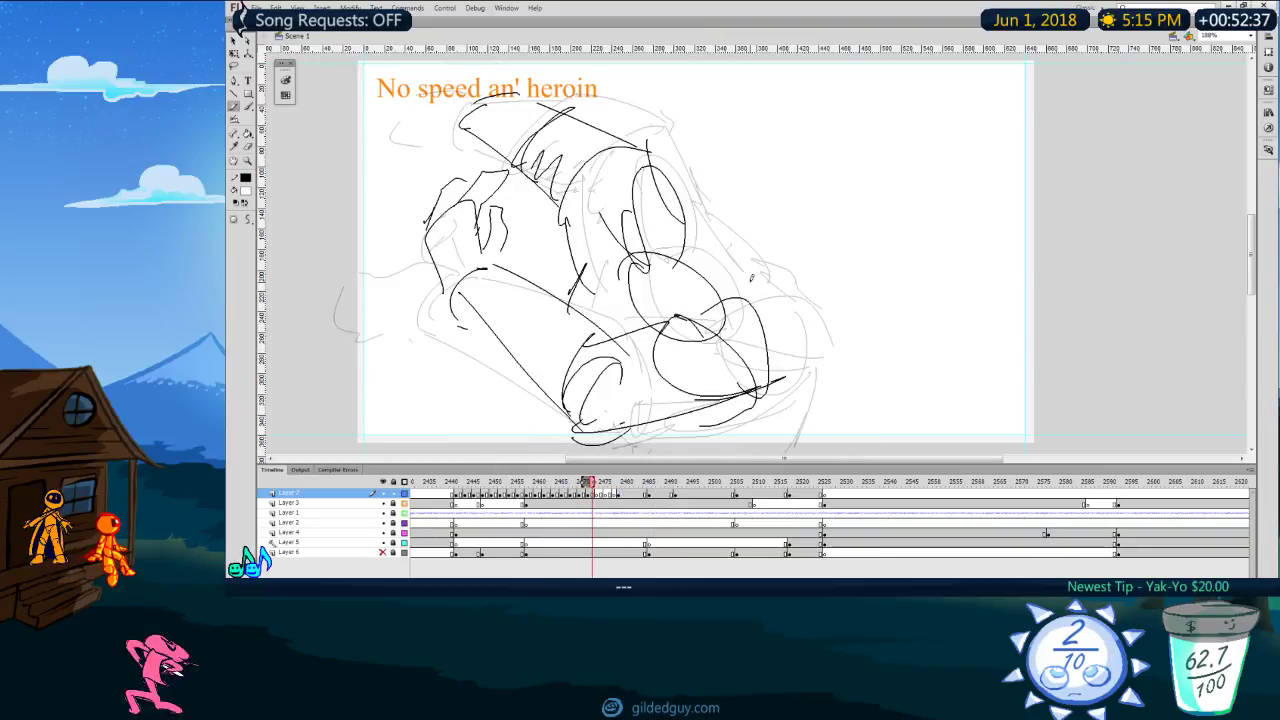
{"action": "key", "text": "comma"}
{"action": "key", "text": "period"}
{"action": "key", "text": "period"}
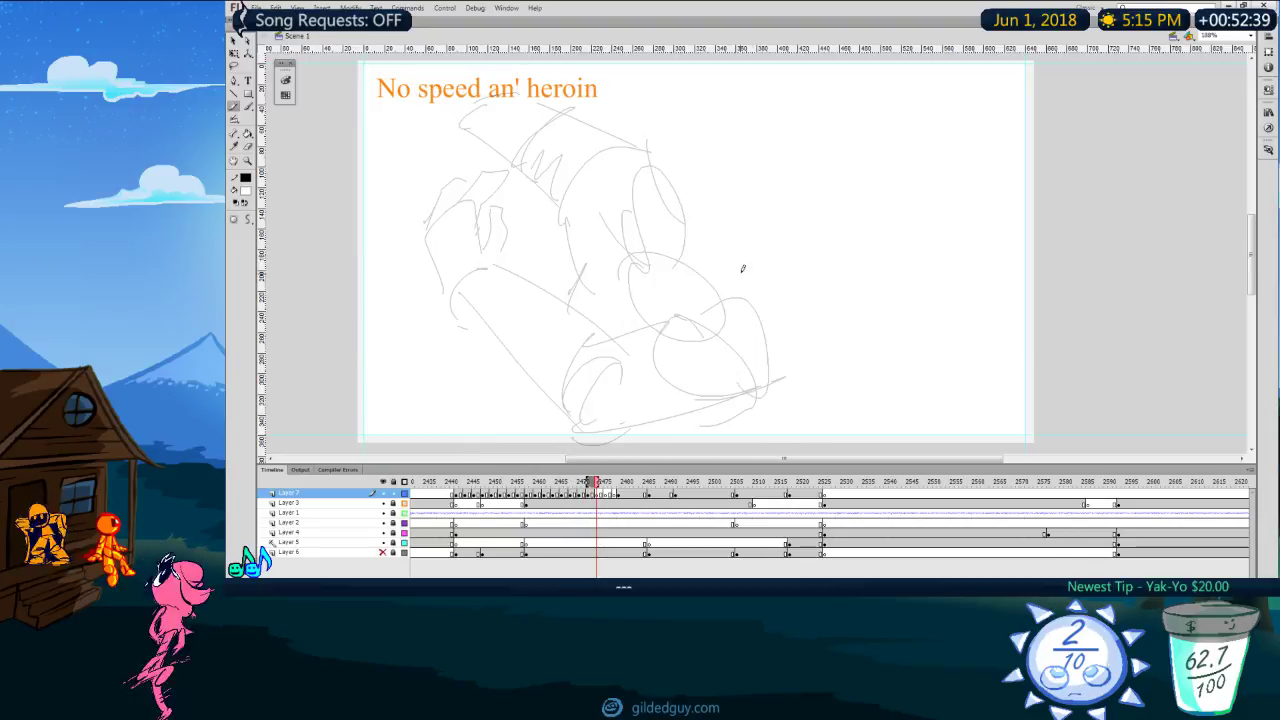
{"action": "left_click_drag", "start_coordinate": [636, 264], "coordinate": [728, 335]}
{"action": "key", "text": "comma"}
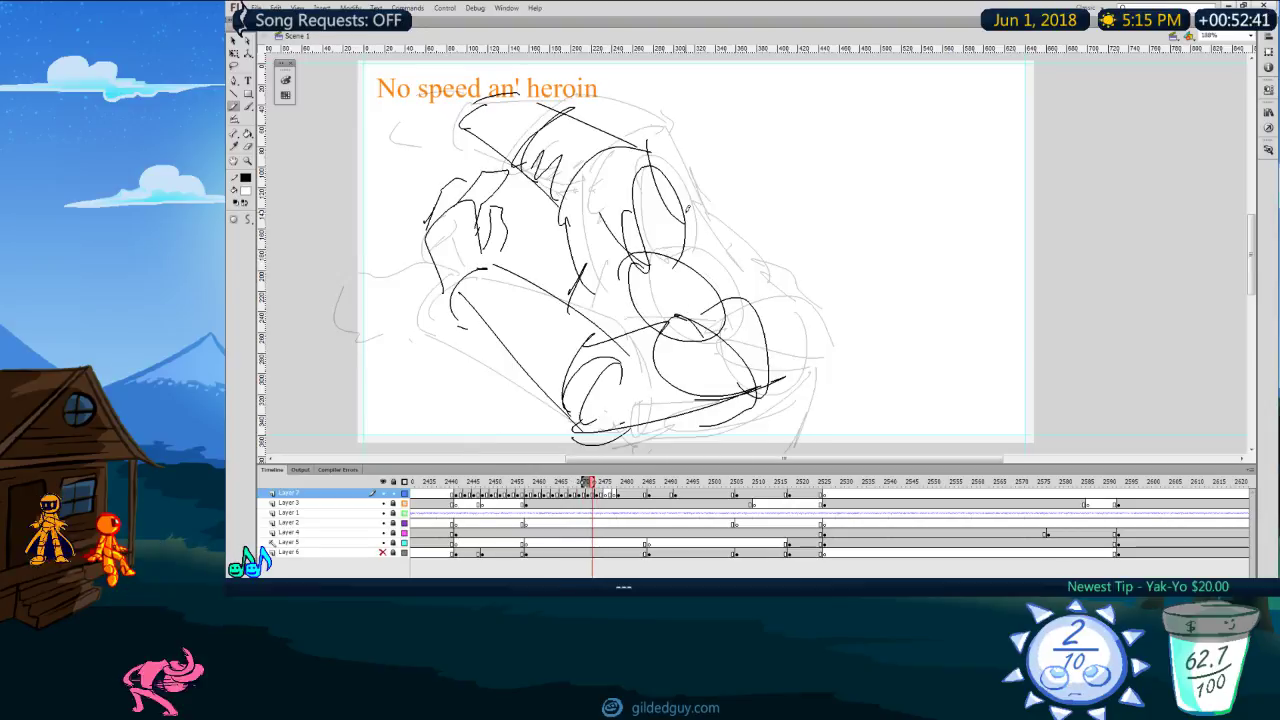
{"action": "key", "text": "comma"}
{"action": "key", "text": "period"}
{"action": "key", "text": "period"}
Step: Draw the shoulder curve, the slanted back line and the chest oval above the belly on the new pose
{"action": "mouse_move", "coordinate": [549, 203]}
{"action": "left_mouse_down"}
{"action": "mouse_move", "coordinate": [594, 283]}
{"action": "mouse_move", "coordinate": [615, 157]}
{"action": "left_mouse_up"}
{"action": "left_click_drag", "start_coordinate": [610, 157], "coordinate": [667, 261]}
{"action": "left_click_drag", "start_coordinate": [603, 162], "coordinate": [665, 260]}
{"action": "left_click_drag", "start_coordinate": [574, 243], "coordinate": [613, 228]}
{"action": "mouse_move", "coordinate": [562, 219]}
{"action": "left_mouse_down"}
{"action": "mouse_move", "coordinate": [603, 268]}
{"action": "mouse_move", "coordinate": [662, 265]}
{"action": "left_mouse_up"}
Step: Sketch the front waist lines, the long curves beneath them and the tilted pelvis oval, comparing with earlier poses
{"action": "mouse_move", "coordinate": [588, 226]}
{"action": "left_mouse_down"}
{"action": "mouse_move", "coordinate": [616, 231]}
{"action": "mouse_move", "coordinate": [560, 317]}
{"action": "left_mouse_up"}
{"action": "left_click_drag", "start_coordinate": [632, 279], "coordinate": [582, 399]}
{"action": "mouse_move", "coordinate": [606, 324]}
{"action": "left_mouse_down"}
{"action": "mouse_move", "coordinate": [636, 368]}
{"action": "mouse_move", "coordinate": [706, 322]}
{"action": "left_mouse_up"}
{"action": "key", "text": "comma"}
{"action": "key", "text": "comma"}
{"action": "key", "text": "period"}
{"action": "key", "text": "period"}
{"action": "key", "text": "comma"}
{"action": "key", "text": "period"}
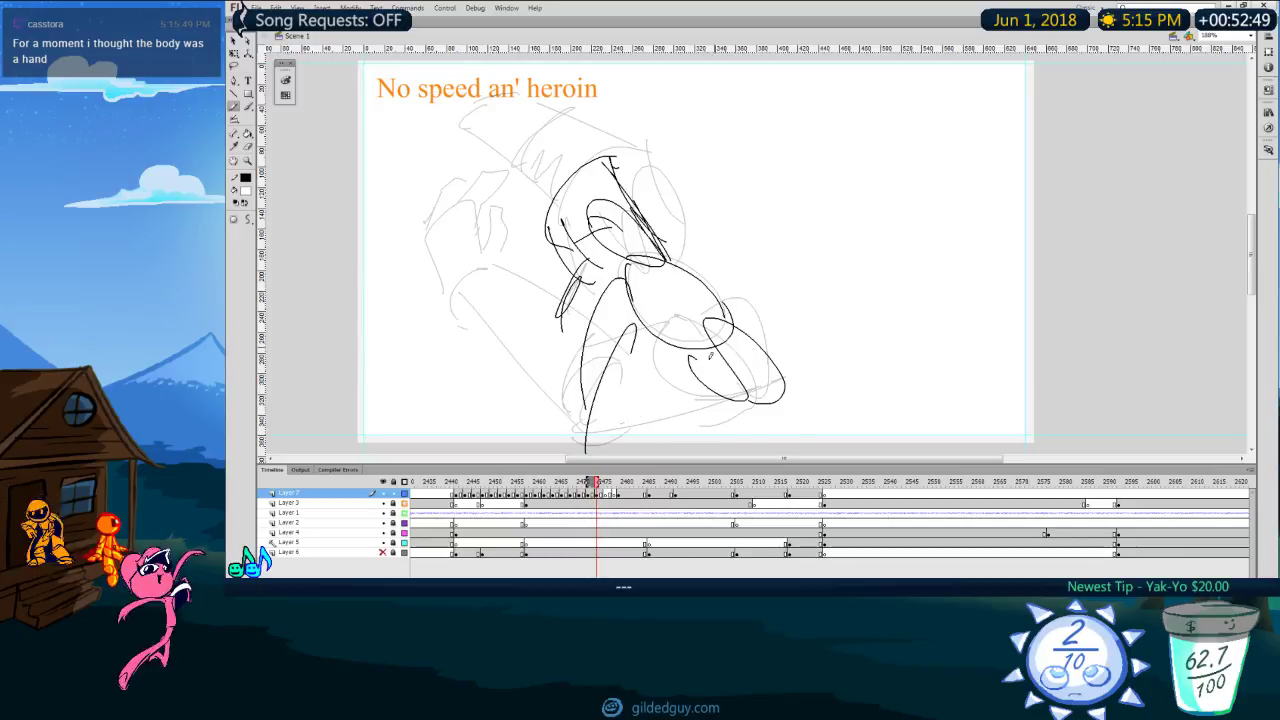
{"action": "key", "text": "comma"}
{"action": "key", "text": "comma"}
{"action": "key", "text": "period"}
{"action": "key", "text": "period"}
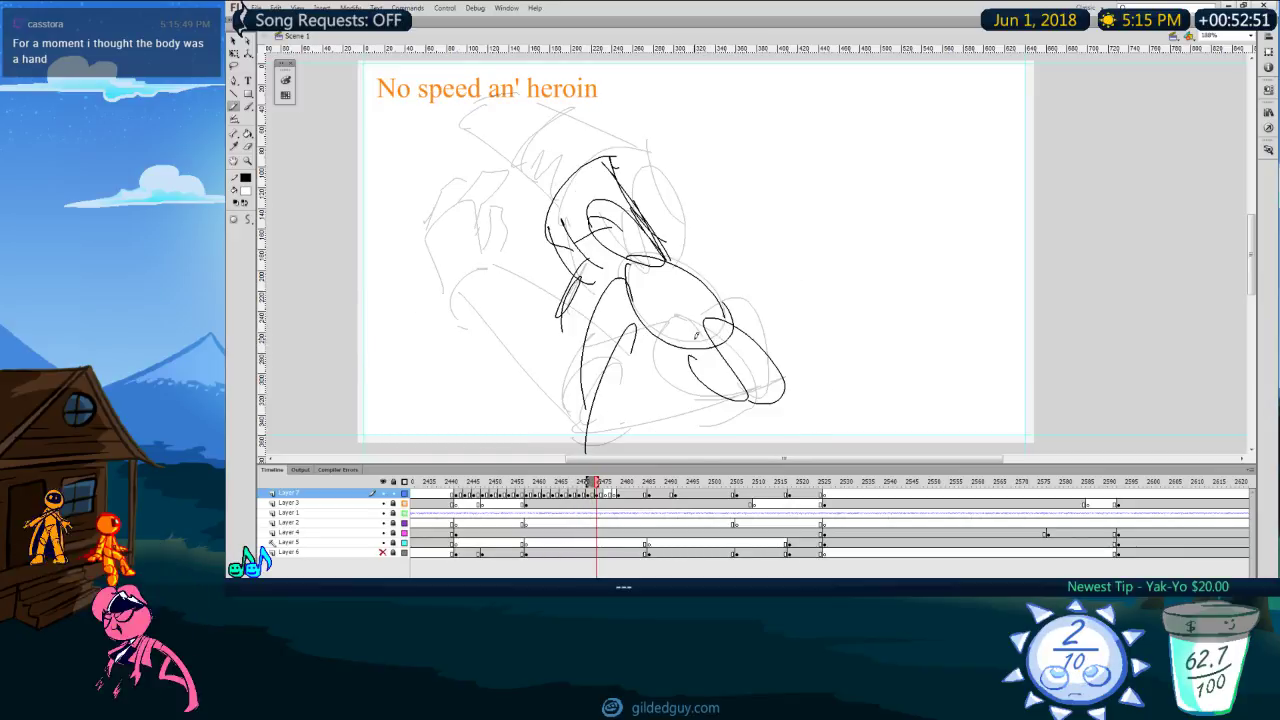
{"action": "key", "text": "comma"}
{"action": "key", "text": "comma"}
{"action": "key", "text": "period"}
{"action": "key", "text": "period"}
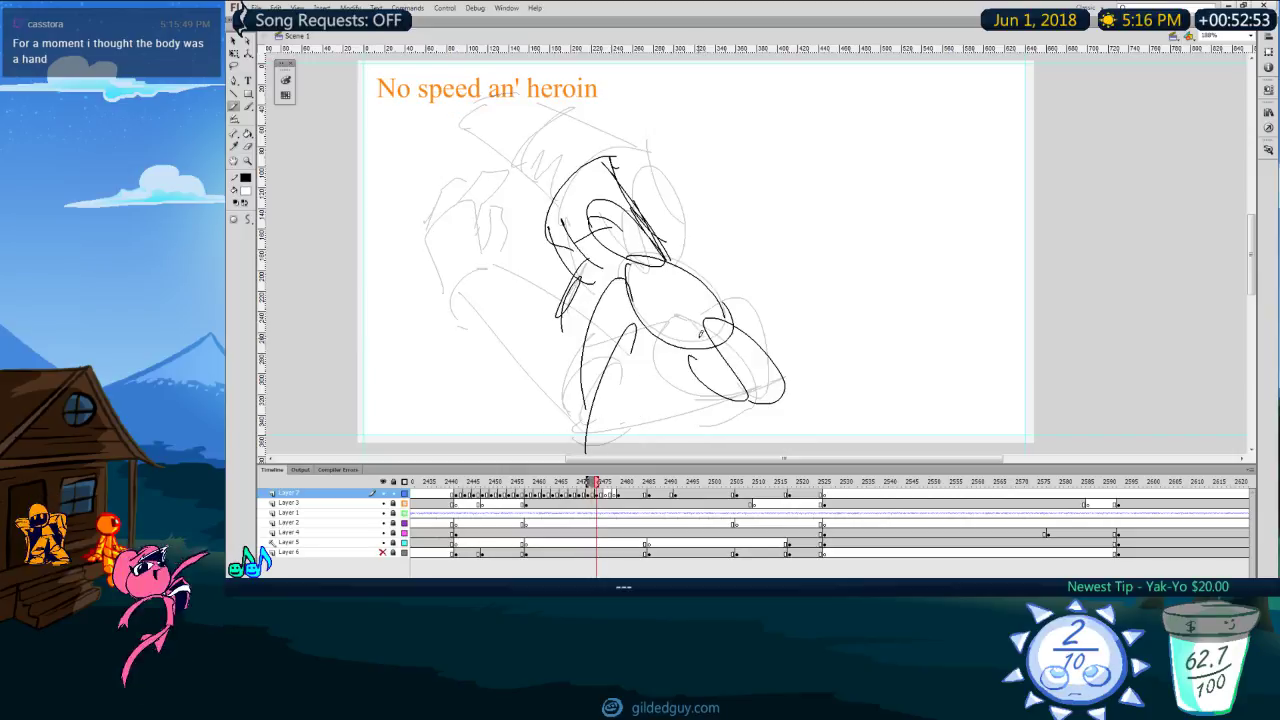
Step: Draw the thigh from the pelvis to the knee and the raised lower part of the forward leg
{"action": "mouse_move", "coordinate": [699, 331]}
{"action": "left_mouse_down"}
{"action": "mouse_move", "coordinate": [584, 399]}
{"action": "mouse_move", "coordinate": [724, 398]}
{"action": "left_mouse_up"}
{"action": "key", "text": "comma"}
{"action": "key", "text": "period"}
{"action": "left_click_drag", "start_coordinate": [593, 340], "coordinate": [478, 247]}
{"action": "mouse_move", "coordinate": [488, 246]}
{"action": "left_mouse_down"}
{"action": "mouse_move", "coordinate": [505, 252]}
{"action": "mouse_move", "coordinate": [563, 410]}
{"action": "left_mouse_up"}
{"action": "key", "text": "comma"}
{"action": "key", "text": "period"}
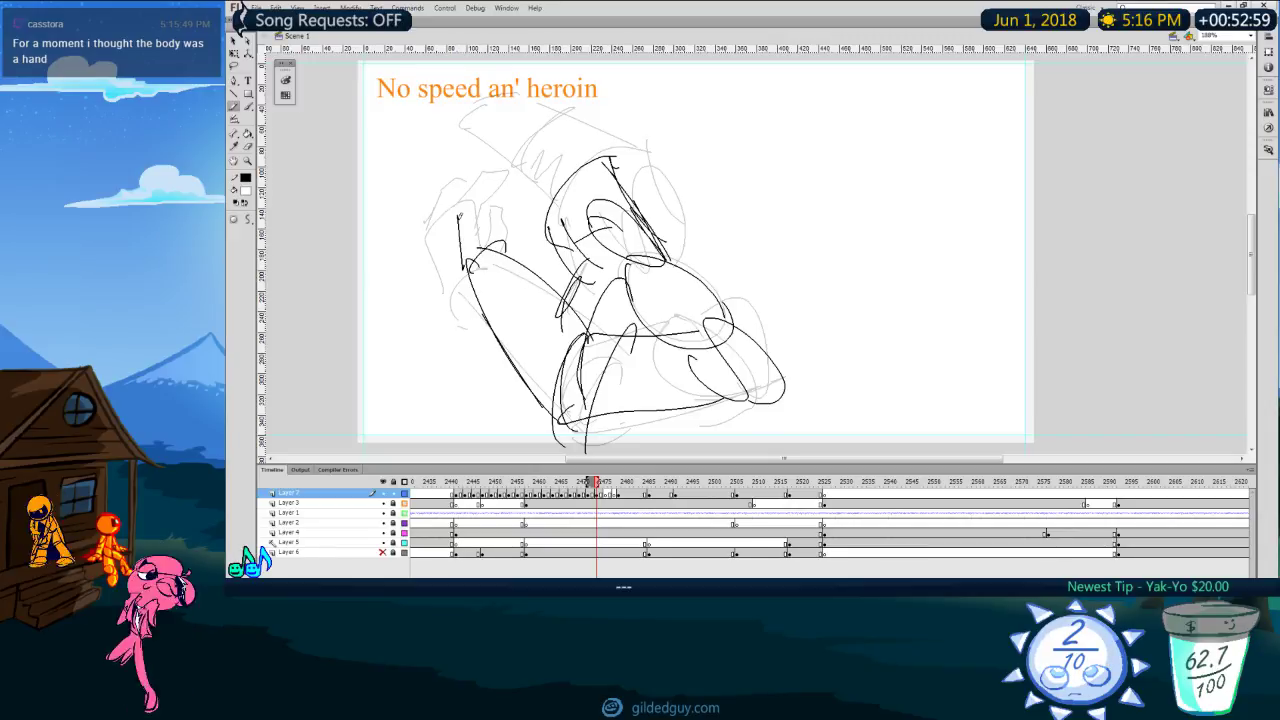
Step: Redo the stroke at the forward limb's end and sketch the hand-like shape with fingers there
{"action": "key", "text": "ctrl+z"}
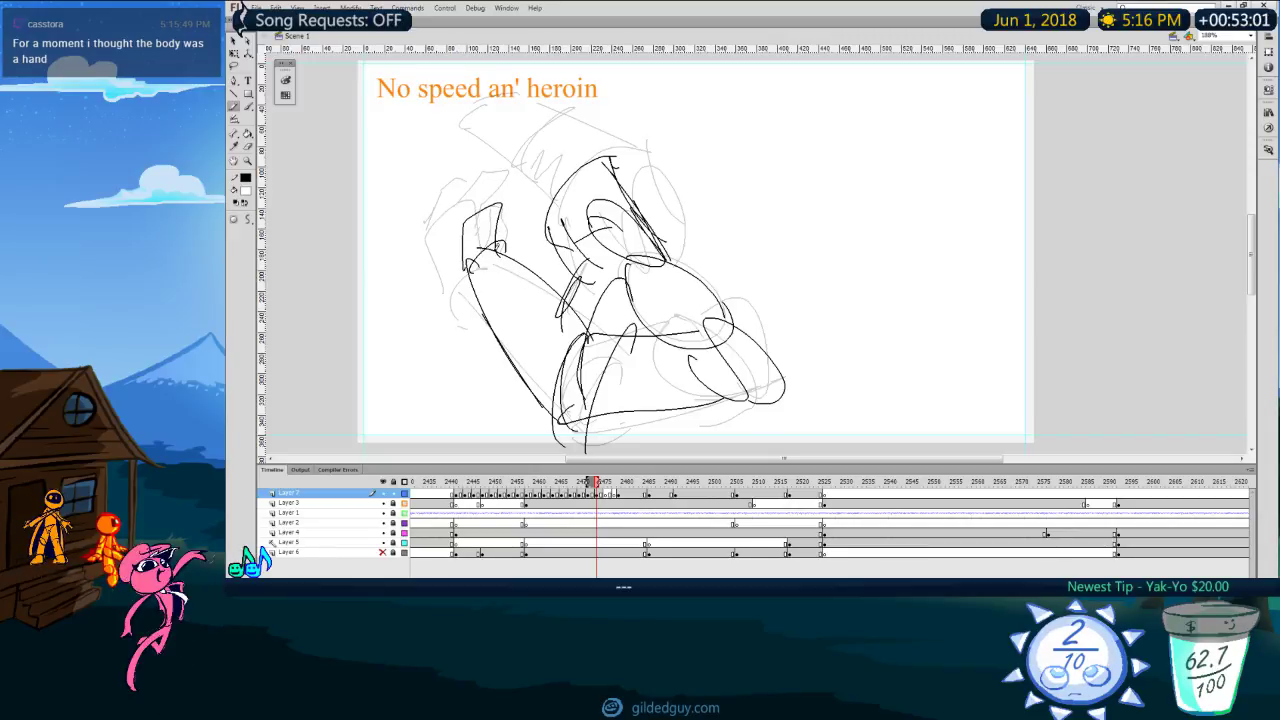
{"action": "key", "text": "comma"}
{"action": "key", "text": "period"}
{"action": "key", "text": "comma"}
{"action": "key", "text": "period"}
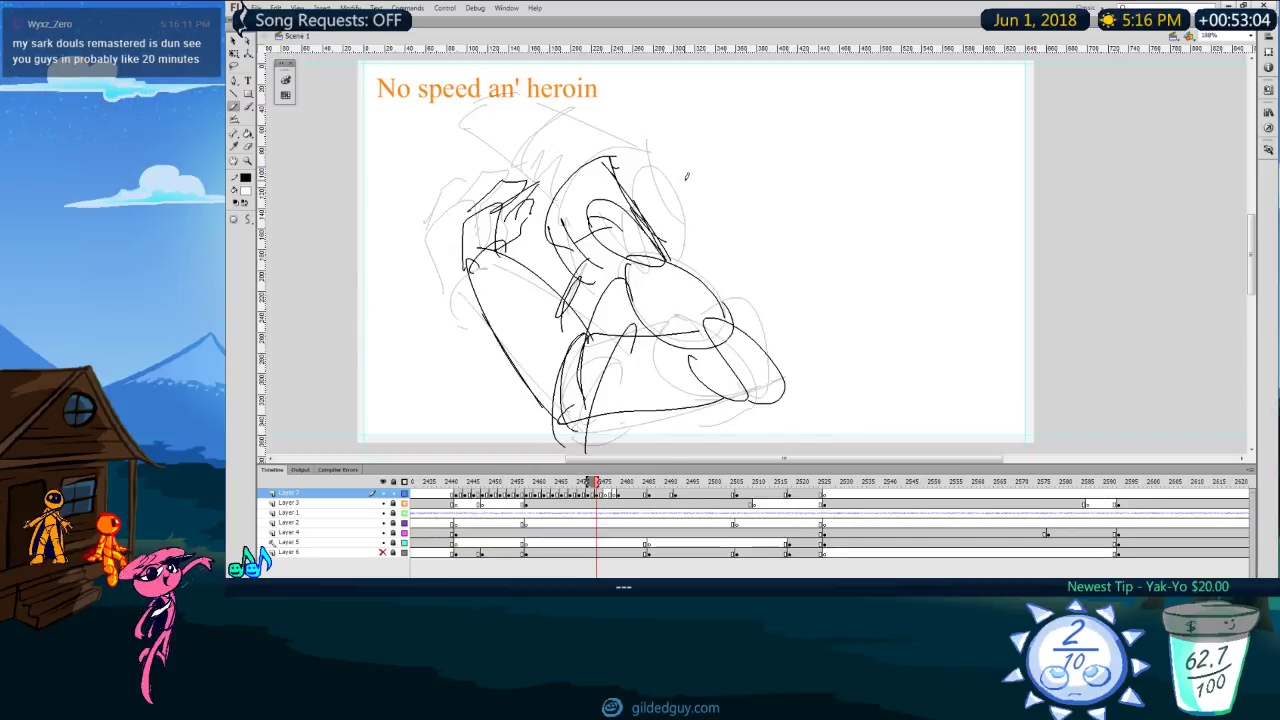
Step: Draw the raised arm with its cuff above the shoulder and add the curved lines behind the torso
{"action": "mouse_move", "coordinate": [612, 157]}
{"action": "left_mouse_down"}
{"action": "mouse_move", "coordinate": [473, 115]}
{"action": "mouse_move", "coordinate": [513, 180]}
{"action": "left_mouse_up"}
{"action": "left_click_drag", "start_coordinate": [514, 182], "coordinate": [543, 212]}
{"action": "key", "text": "comma"}
{"action": "key", "text": "period"}
{"action": "mouse_move", "coordinate": [653, 228]}
{"action": "left_mouse_down"}
{"action": "mouse_move", "coordinate": [675, 231]}
{"action": "mouse_move", "coordinate": [721, 290]}
{"action": "left_mouse_up"}
{"action": "left_click_drag", "start_coordinate": [727, 285], "coordinate": [768, 349]}
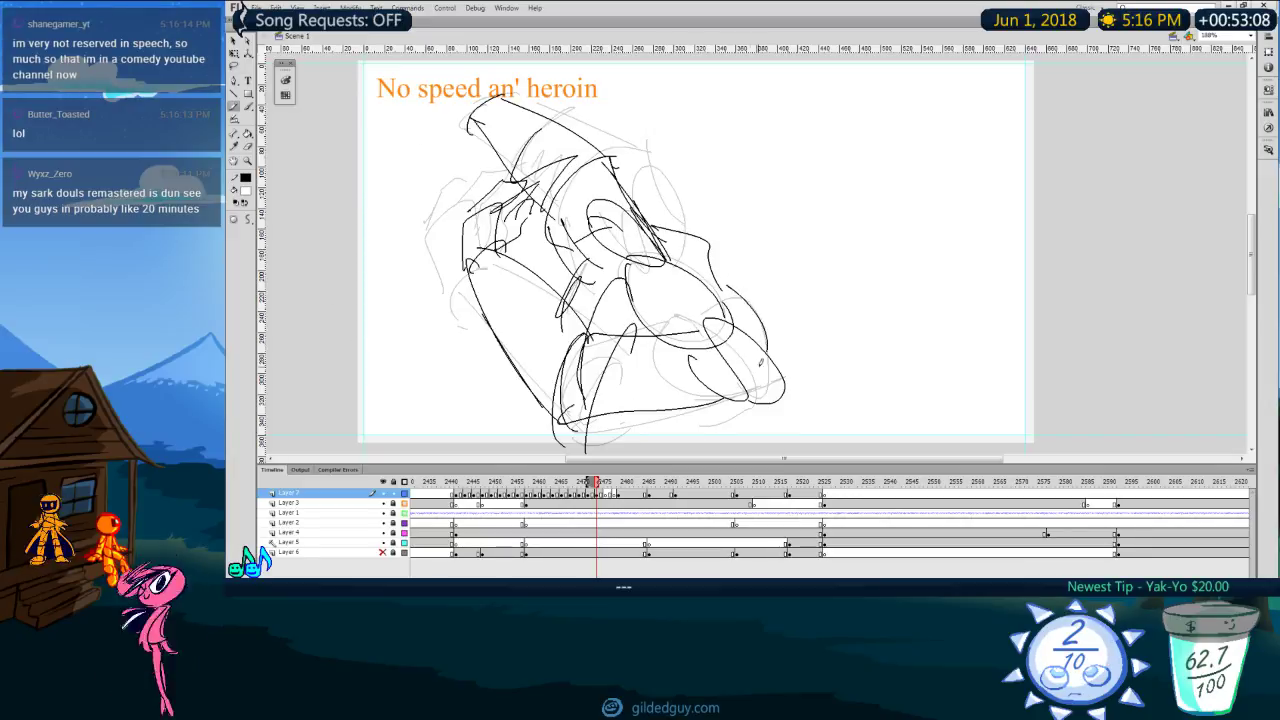
Step: Add strokes at the waist and below the thigh and pelvis, plus a matching waist line on the previous pose
{"action": "key", "text": "comma"}
{"action": "key", "text": "period"}
{"action": "key", "text": "comma"}
{"action": "key", "text": "period"}
{"action": "left_click_drag", "start_coordinate": [620, 279], "coordinate": [618, 336]}
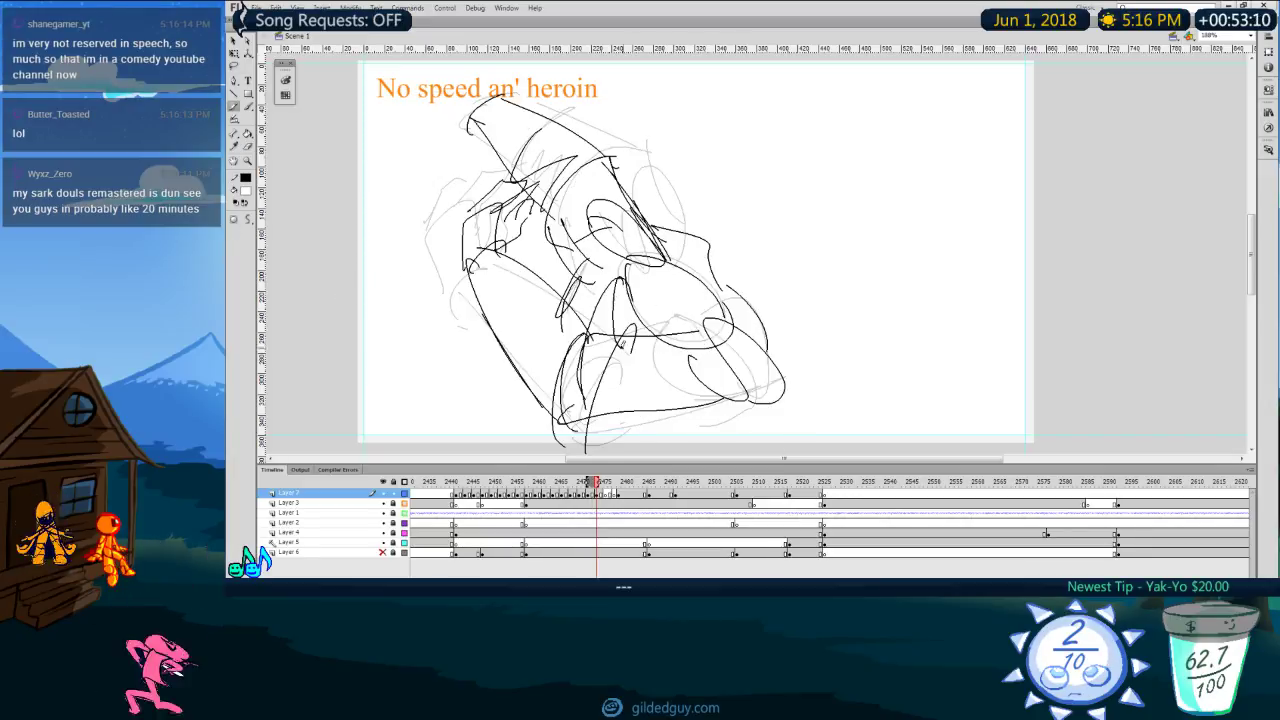
{"action": "key", "text": "comma"}
{"action": "key", "text": "period"}
{"action": "left_click_drag", "start_coordinate": [757, 384], "coordinate": [758, 446]}
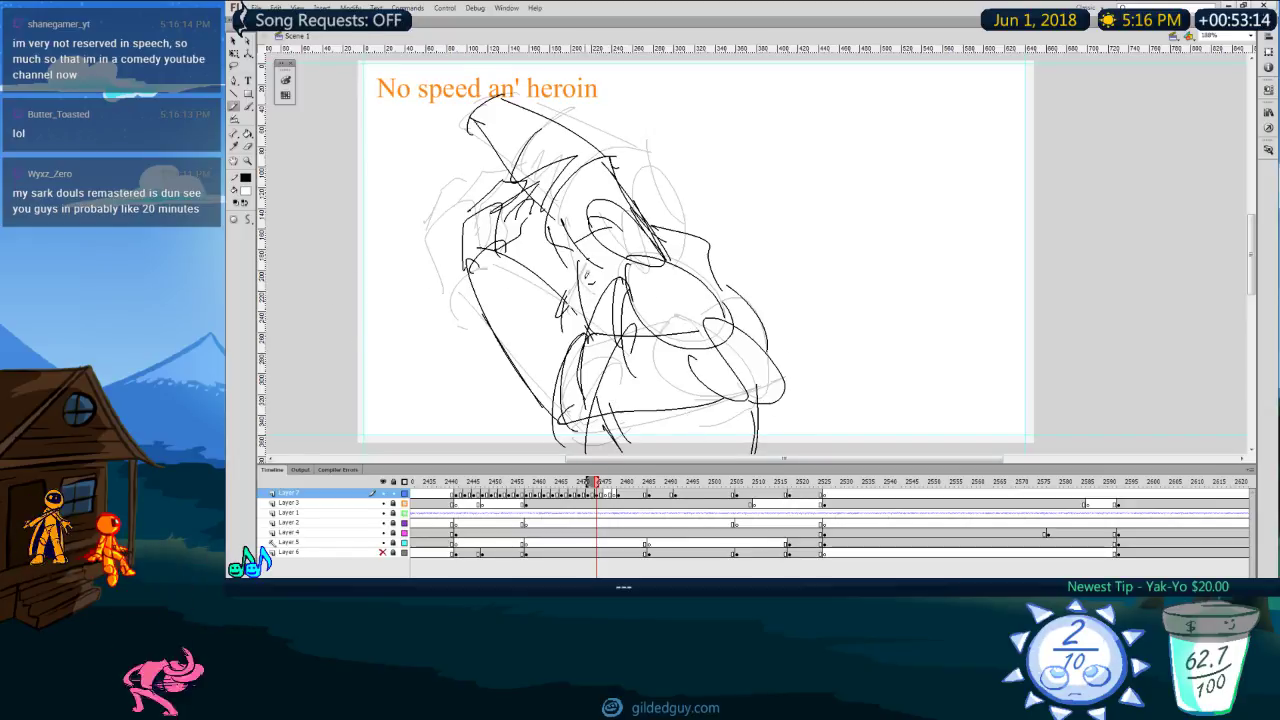
{"action": "key", "text": "comma"}
{"action": "key", "text": "period"}
{"action": "key", "text": "comma"}
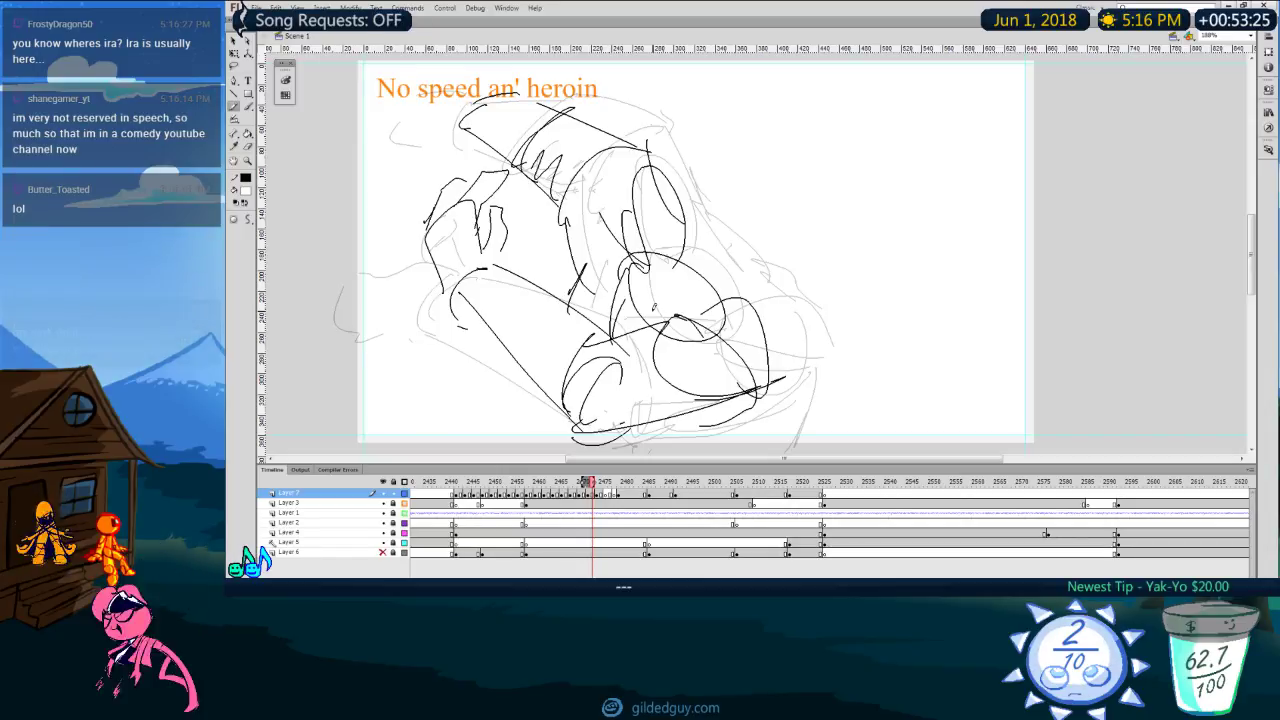
Step: Play the animation from the earlier poses and check how the newest pose continues the motion
{"action": "key", "text": "comma"}
{"action": "key", "text": "comma"}
{"action": "key", "text": "comma"}
{"action": "key", "text": "comma"}
{"action": "key", "text": "comma"}
{"action": "key", "text": "comma"}
{"action": "key", "text": "comma"}
{"action": "key", "text": "comma"}
{"action": "key", "text": "comma"}
{"action": "key", "text": "comma"}
{"action": "key", "text": "comma"}
{"action": "key", "text": "comma"}
{"action": "key", "text": "comma"}
{"action": "key", "text": "comma"}
{"action": "key", "text": "comma"}
{"action": "key", "text": "comma"}
{"action": "key", "text": "comma"}
{"action": "key", "text": "Return"}
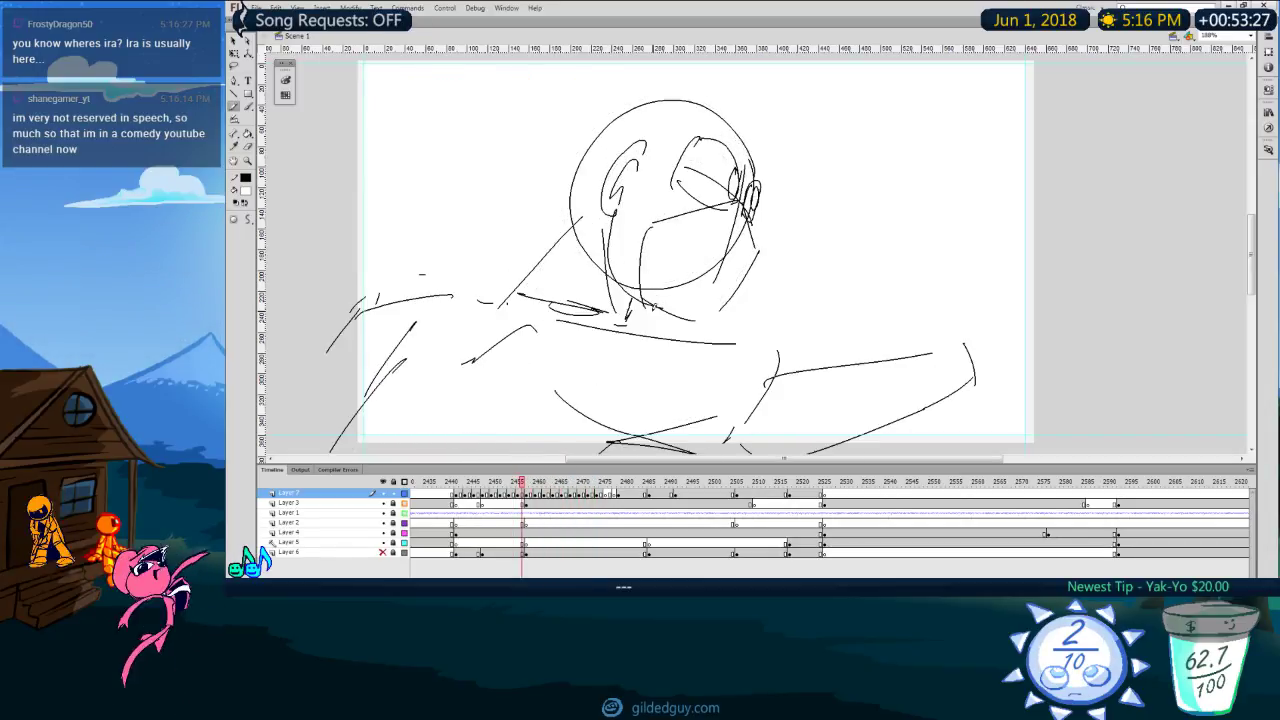
{"action": "key", "text": "Return"}
{"action": "key", "text": "comma"}
{"action": "key", "text": "comma"}
{"action": "key", "text": "comma"}
{"action": "key", "text": "comma"}
{"action": "key", "text": "comma"}
{"action": "key", "text": "comma"}
{"action": "key", "text": "comma"}
{"action": "key", "text": "comma"}
{"action": "key", "text": "comma"}
{"action": "key", "text": "comma"}
{"action": "key", "text": "comma"}
{"action": "key", "text": "comma"}
{"action": "key", "text": "comma"}
{"action": "key", "text": "comma"}
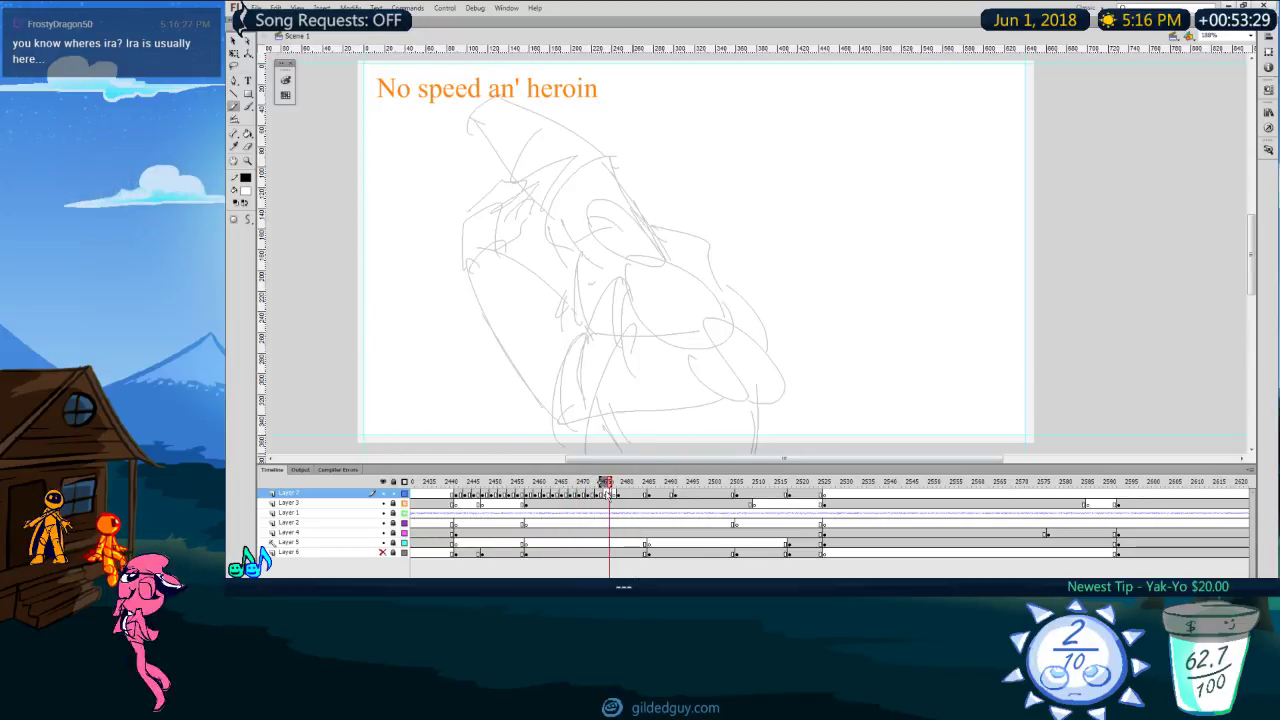
Step: Play back the motion and sketch the chest oval and the slanted pelvis oval on the next empty frame
{"action": "key", "text": "Return"}
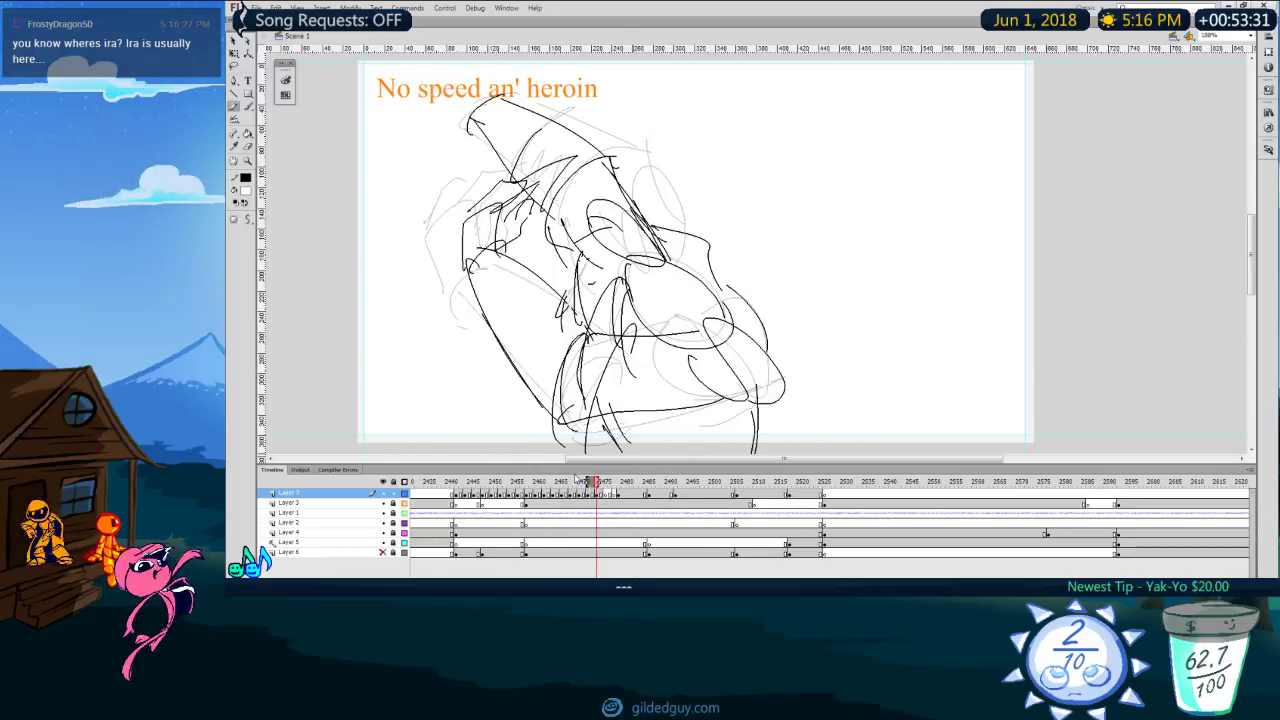
{"action": "key", "text": "period"}
{"action": "key", "text": "period"}
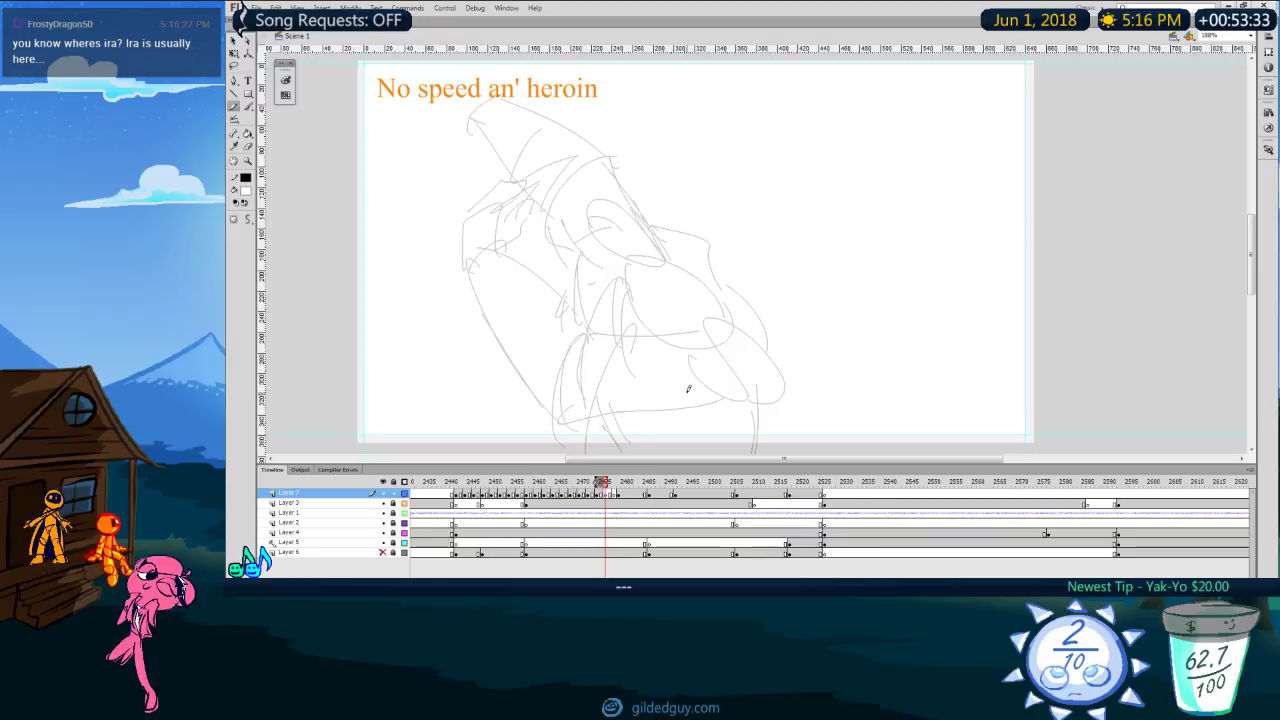
{"action": "key", "text": "comma"}
{"action": "key", "text": "period"}
{"action": "mouse_move", "coordinate": [639, 267]}
{"action": "left_mouse_down"}
{"action": "mouse_move", "coordinate": [620, 292]}
{"action": "mouse_move", "coordinate": [624, 258]}
{"action": "left_mouse_up"}
{"action": "left_click_drag", "start_coordinate": [743, 328], "coordinate": [821, 400]}
{"action": "key", "text": "period"}
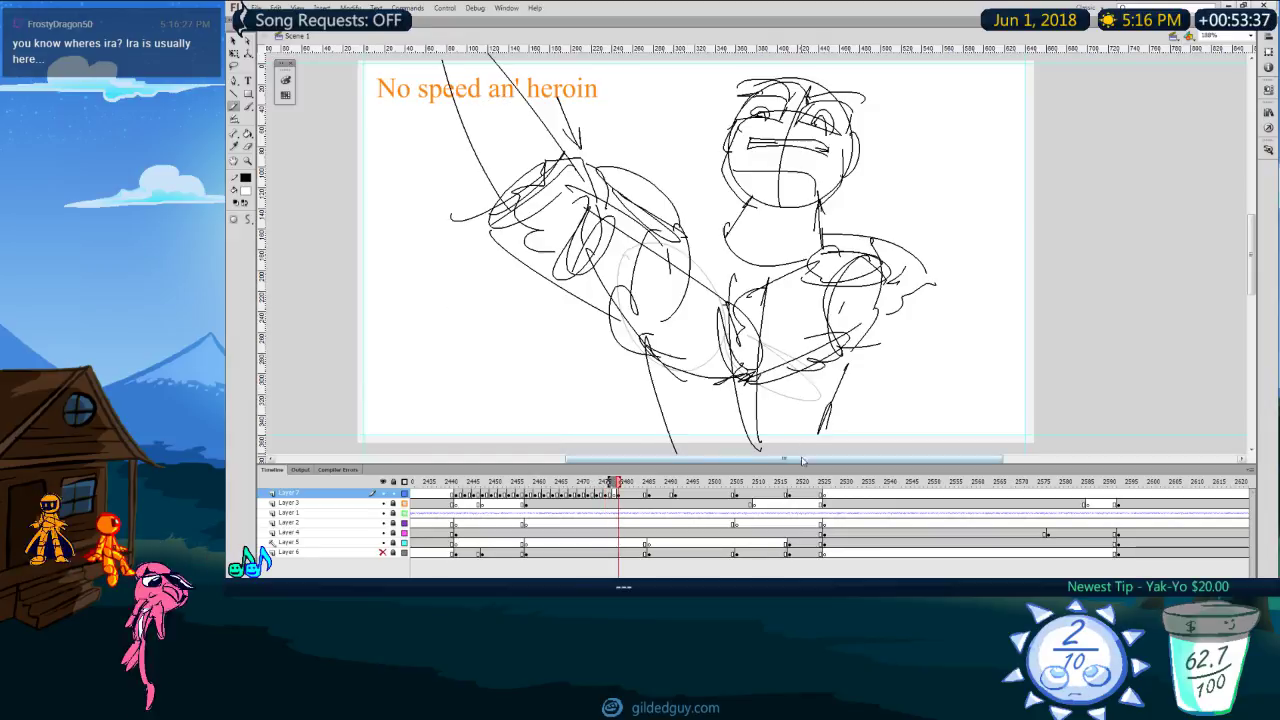
{"action": "key", "text": "comma"}
{"action": "key", "text": "period"}
{"action": "key", "text": "comma"}
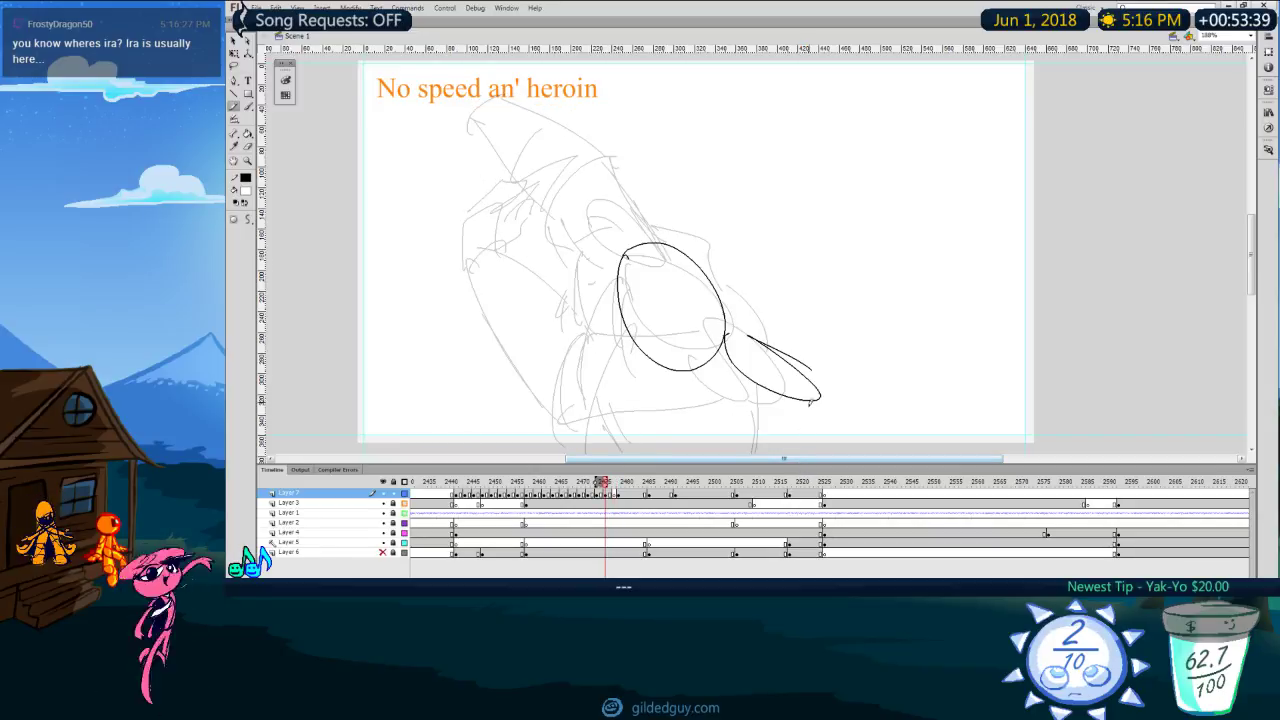
Step: Draw the curved back line between chest and pelvis and a short curve behind the shoulder
{"action": "left_click_drag", "start_coordinate": [691, 245], "coordinate": [775, 330]}
{"action": "key", "text": "period"}
{"action": "key", "text": "comma"}
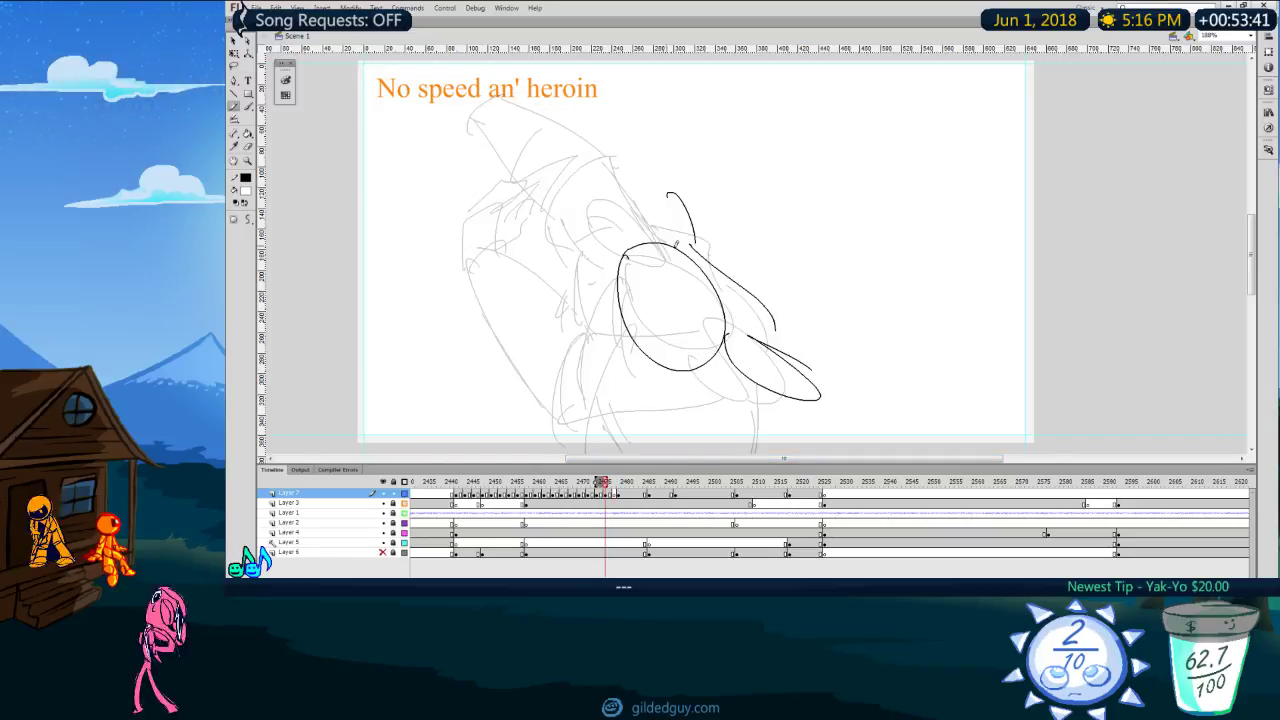
{"action": "key", "text": "period"}
{"action": "key", "text": "comma"}
Step: Sketch the raised upper arm with overlapping ovals above the chest and a long outer line beside them
{"action": "left_click_drag", "start_coordinate": [619, 186], "coordinate": [630, 254]}
{"action": "key", "text": "period"}
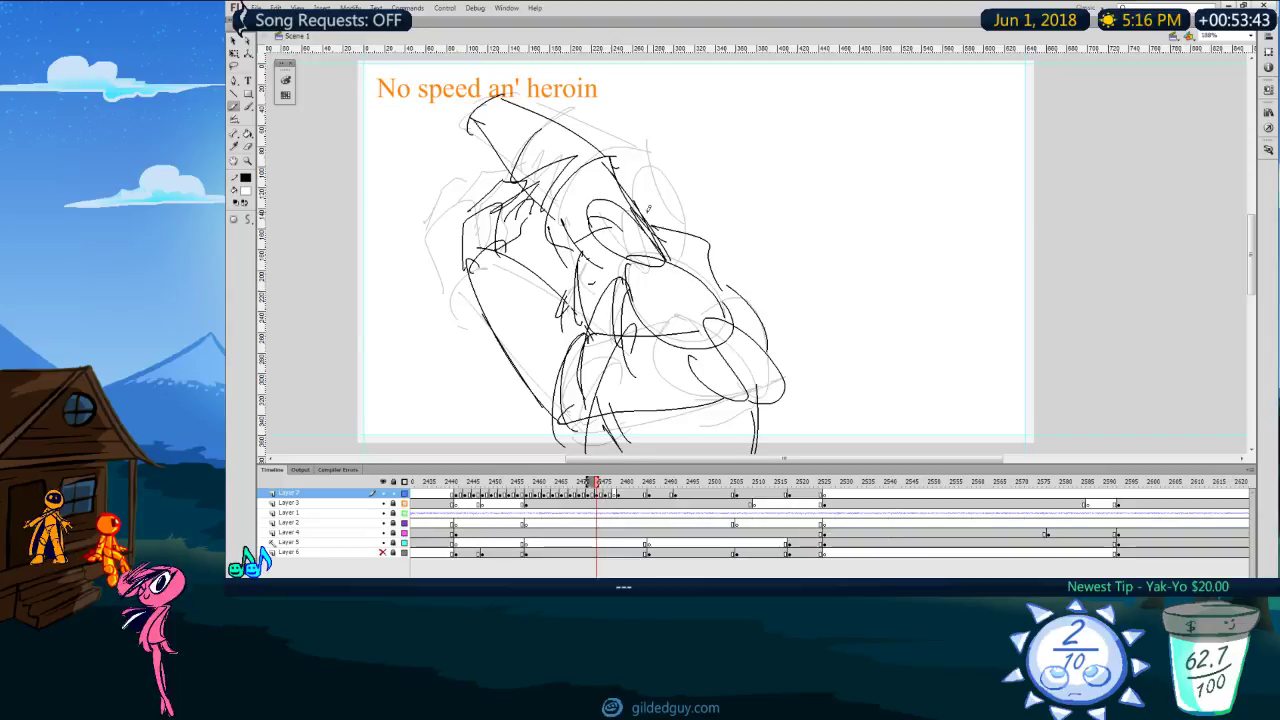
{"action": "key", "text": "comma"}
{"action": "left_click_drag", "start_coordinate": [551, 174], "coordinate": [590, 274]}
{"action": "key", "text": "ctrl+z"}
{"action": "mouse_move", "coordinate": [662, 245]}
{"action": "left_mouse_down"}
{"action": "mouse_move", "coordinate": [586, 230]}
{"action": "mouse_move", "coordinate": [622, 262]}
{"action": "left_mouse_up"}
{"action": "key", "text": "comma"}
{"action": "key", "text": "period"}
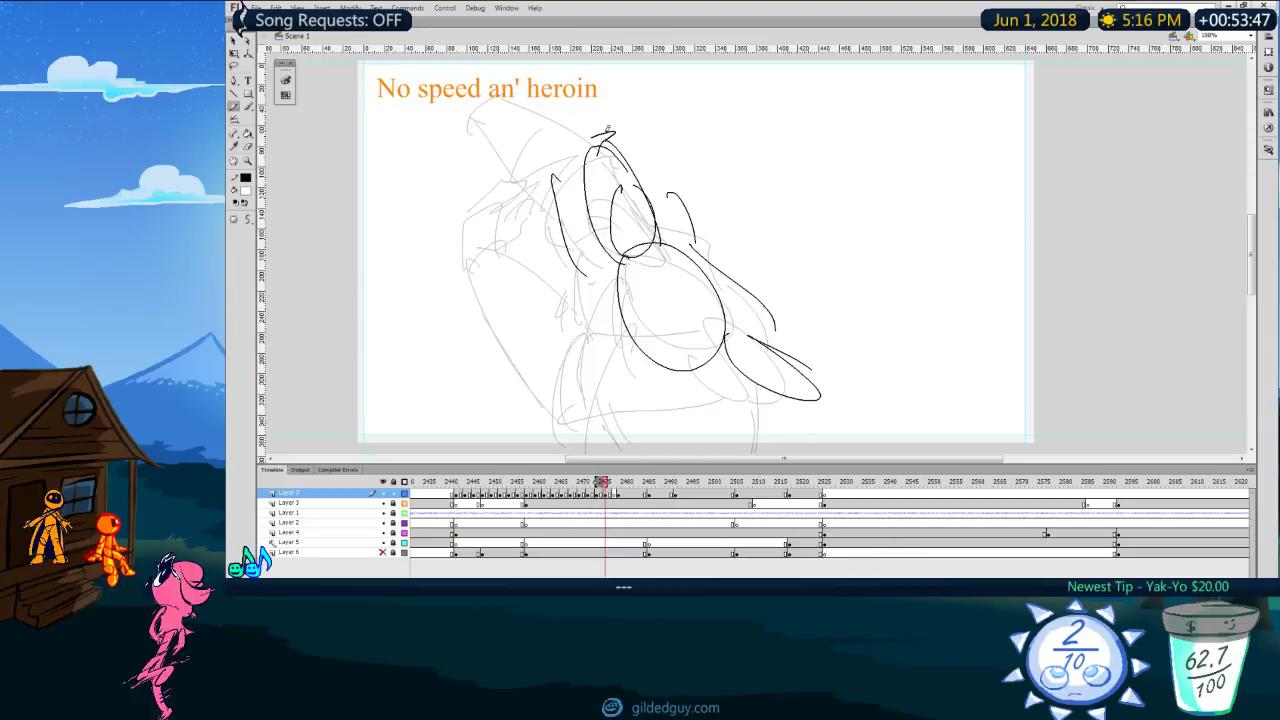
Step: Draw the edge joining the upper arm's top and rough out the raised forearm above it
{"action": "left_click_drag", "start_coordinate": [567, 104], "coordinate": [479, 98]}
{"action": "key", "text": "ctrl+z"}
{"action": "left_click_drag", "start_coordinate": [605, 136], "coordinate": [560, 81]}
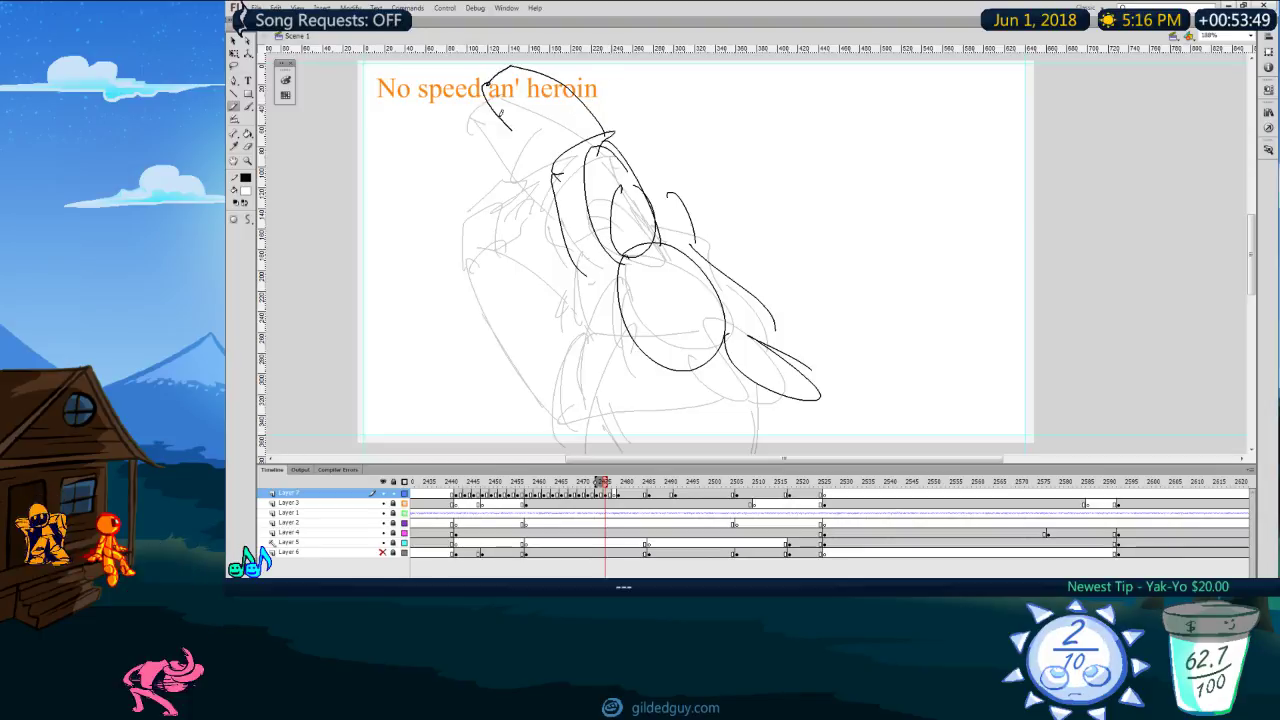
{"action": "key", "text": "ctrl+z"}
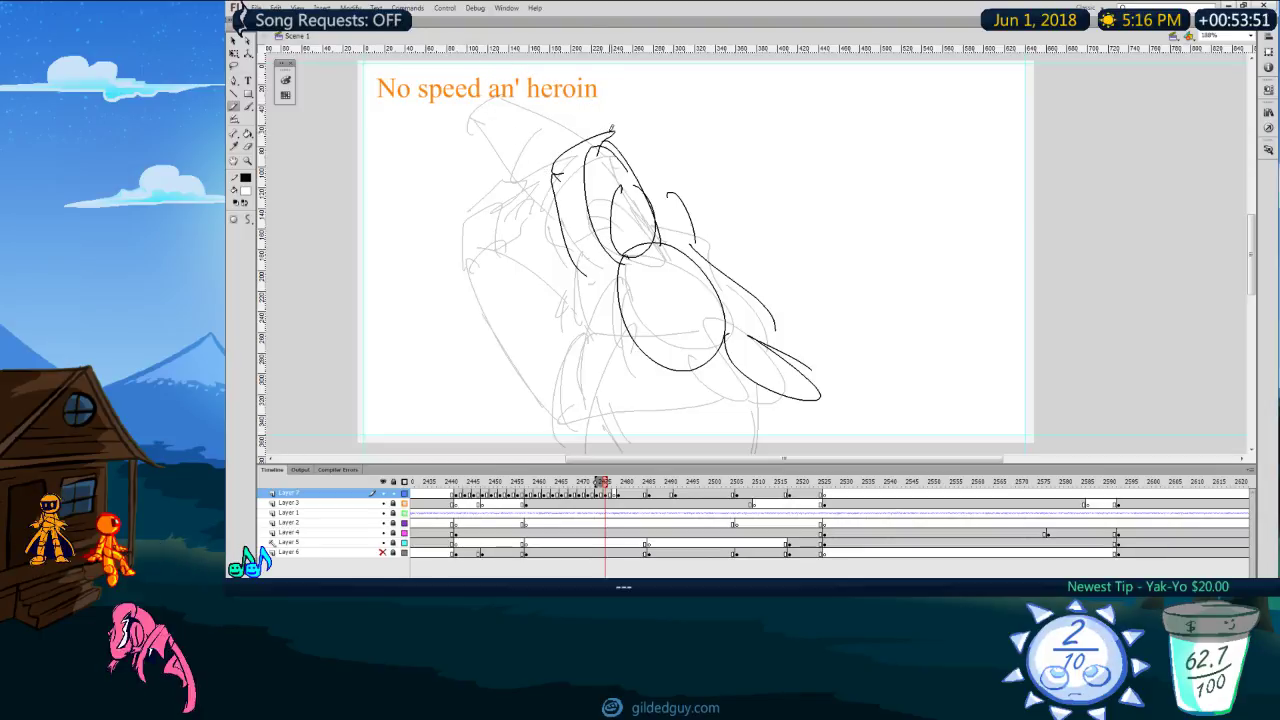
{"action": "key", "text": "ctrl+z"}
{"action": "left_click_drag", "start_coordinate": [492, 76], "coordinate": [560, 172]}
{"action": "key", "text": "comma"}
{"action": "key", "text": "period"}
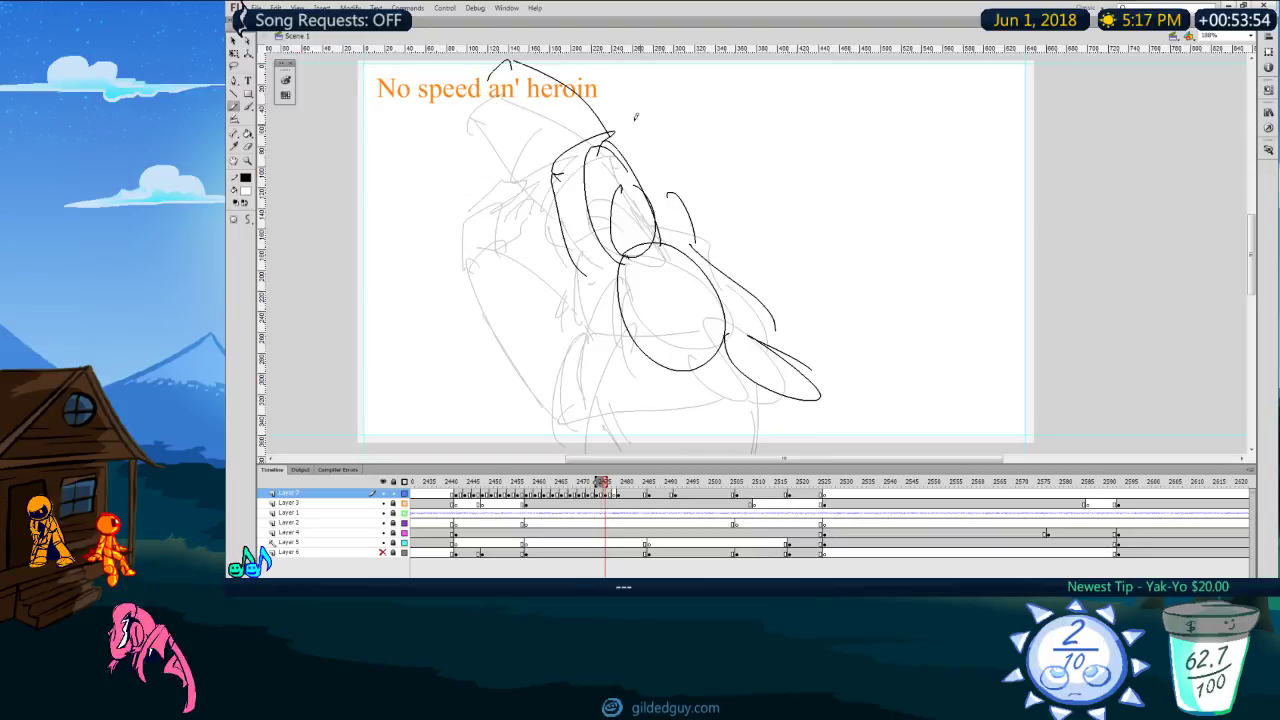
Step: Erase most of the raised forearm's outline and redraw the forearm lower, closer to the previous pose
{"action": "key", "text": "comma"}
{"action": "key", "text": "period"}
{"action": "key", "text": "e"}
{"action": "mouse_move", "coordinate": [608, 130]}
{"action": "left_mouse_down"}
{"action": "mouse_move", "coordinate": [497, 55]}
{"action": "mouse_move", "coordinate": [491, 110]}
{"action": "mouse_move", "coordinate": [568, 199]}
{"action": "left_mouse_up"}
{"action": "key", "text": "y"}
{"action": "left_click_drag", "start_coordinate": [504, 88], "coordinate": [600, 150]}
{"action": "key", "text": "comma"}
{"action": "key", "text": "period"}
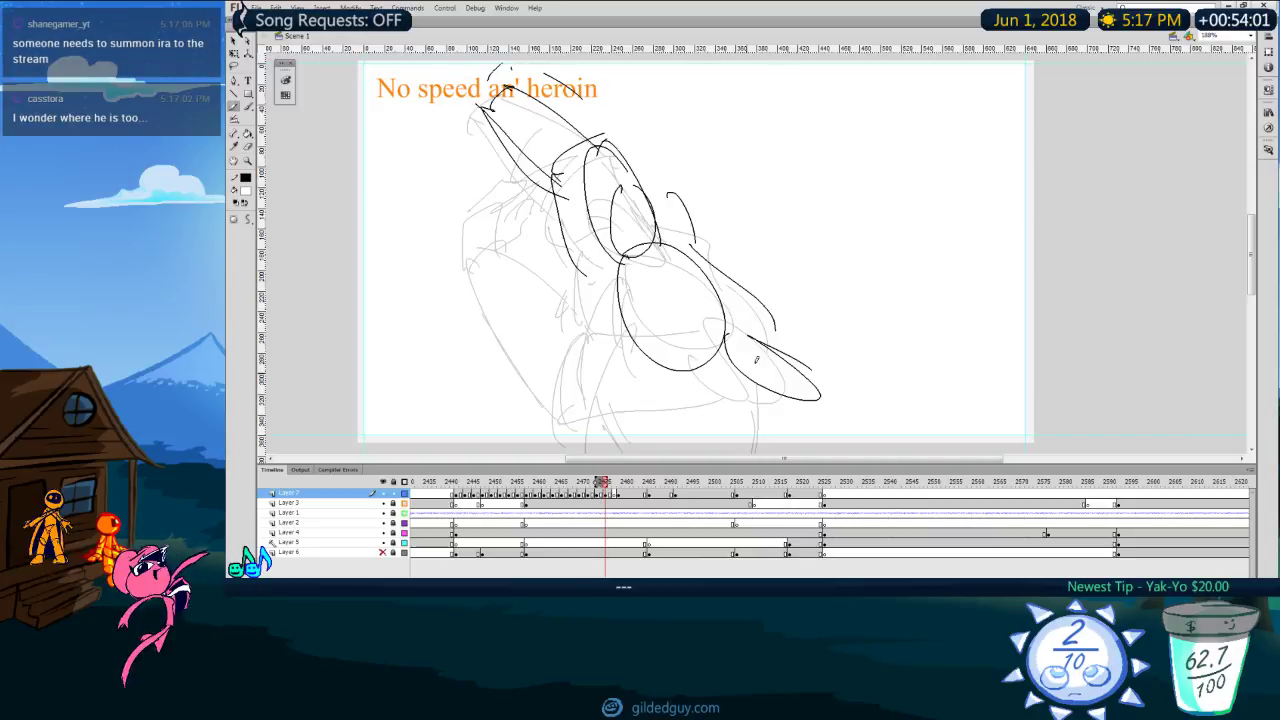
Step: Draw the curved waist lines below the upper arm, in front of the chest oval
{"action": "key", "text": "comma"}
{"action": "key", "text": "period"}
{"action": "left_click_drag", "start_coordinate": [617, 290], "coordinate": [594, 422]}
{"action": "left_click_drag", "start_coordinate": [584, 252], "coordinate": [585, 330]}
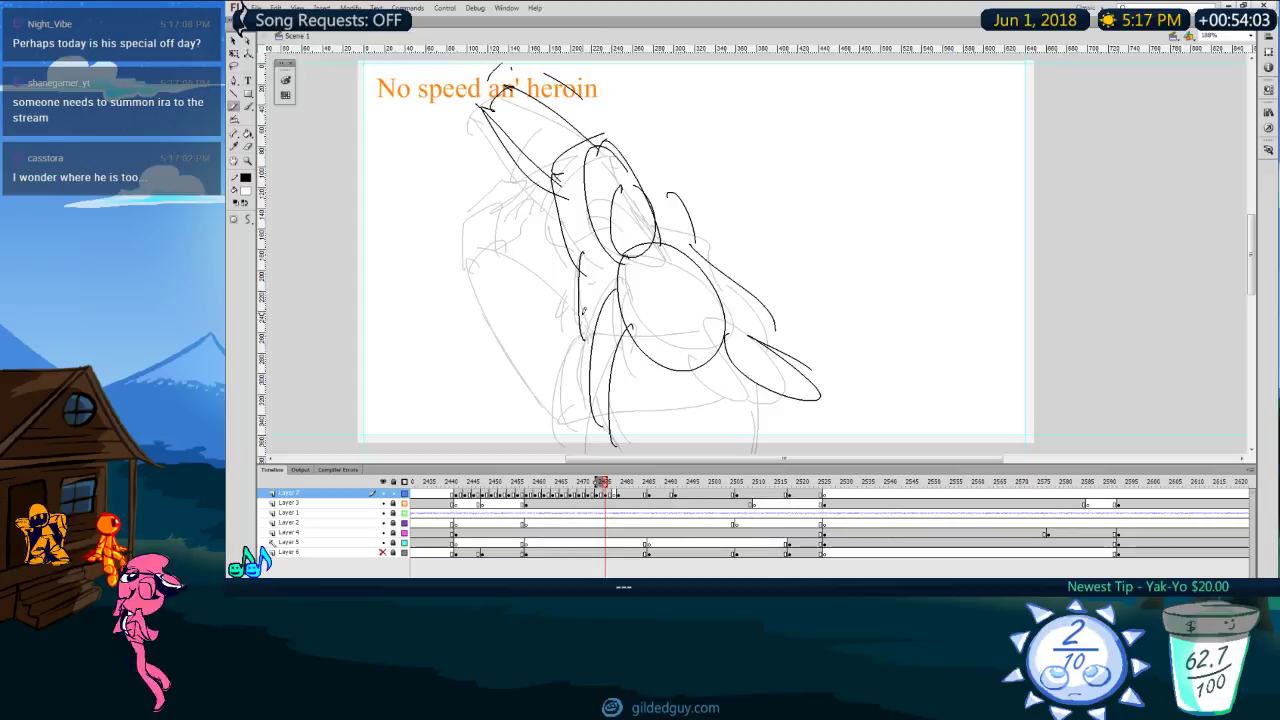
Step: Flip between the newest pose and the preceding frames to compare how the body moves
{"action": "key", "text": "comma"}
{"action": "key", "text": "period"}
{"action": "key", "text": "comma"}
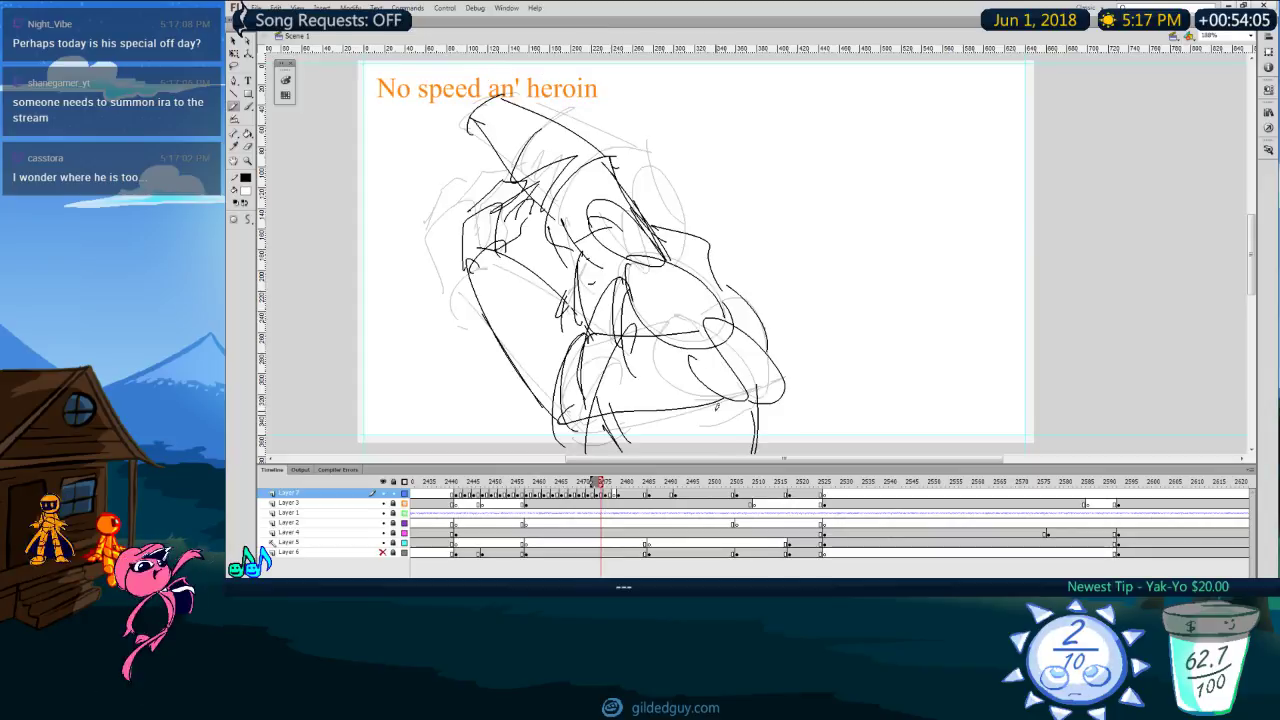
{"action": "key", "text": "comma"}
{"action": "key", "text": "period"}
{"action": "key", "text": "period"}
{"action": "key", "text": "period"}
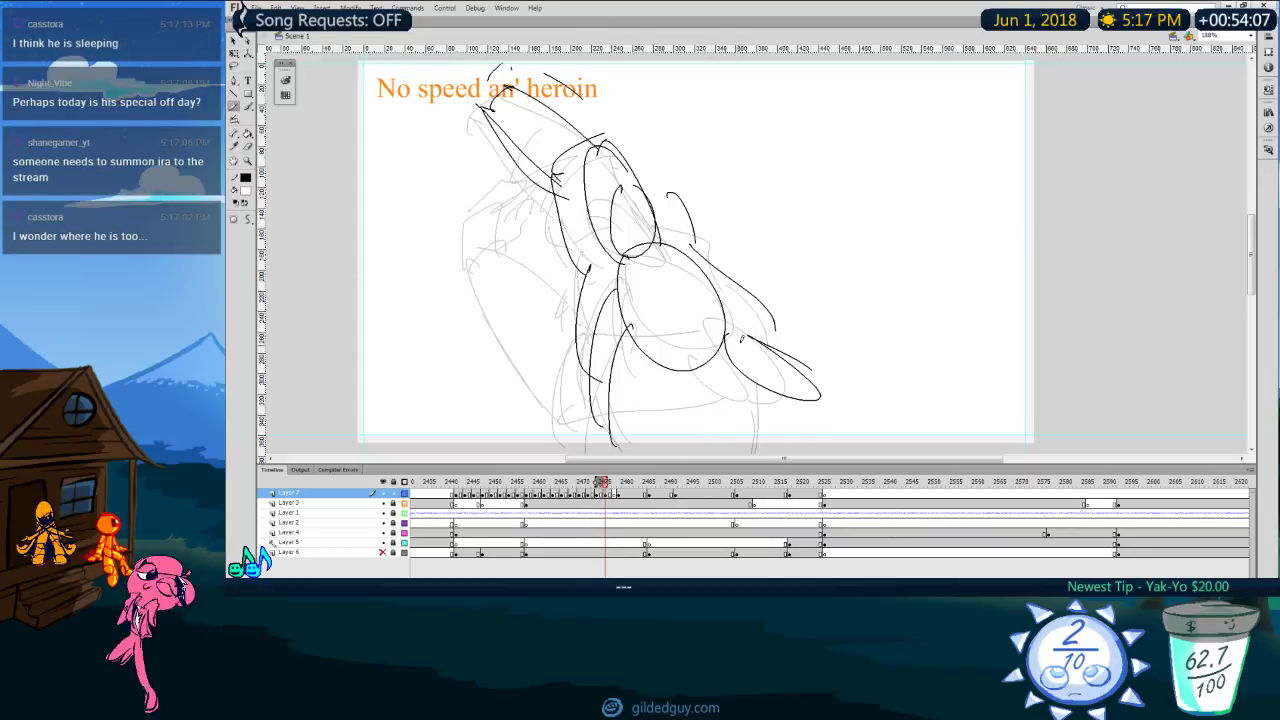
{"action": "key", "text": "comma"}
{"action": "key", "text": "comma"}
{"action": "key", "text": "comma"}
{"action": "key", "text": "period"}
{"action": "key", "text": "period"}
{"action": "key", "text": "period"}
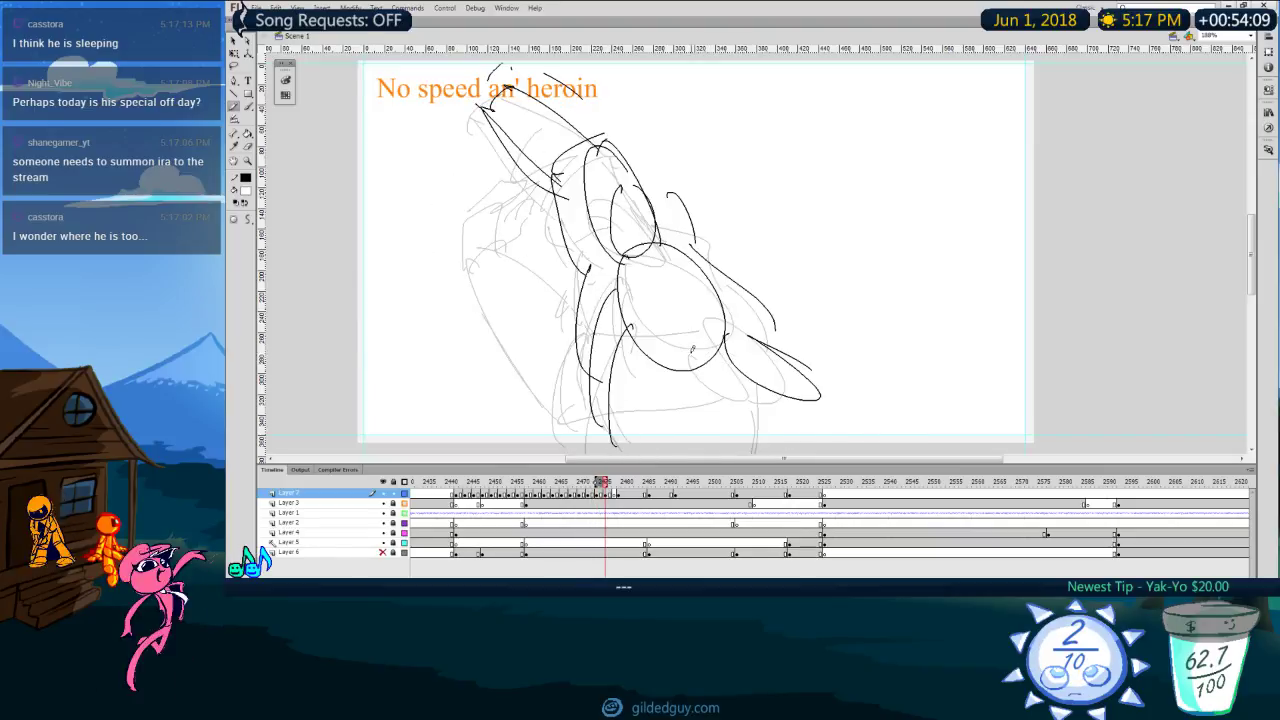
Step: Draw the thigh's upper line, erase part of the pelvis oval and redraw the pelvis steeper
{"action": "left_click_drag", "start_coordinate": [736, 333], "coordinate": [631, 336]}
{"action": "key", "text": "e"}
{"action": "key", "text": "y"}
{"action": "mouse_move", "coordinate": [782, 375]}
{"action": "left_mouse_down"}
{"action": "mouse_move", "coordinate": [740, 350]}
{"action": "mouse_move", "coordinate": [759, 359]}
{"action": "left_mouse_up"}
{"action": "mouse_move", "coordinate": [706, 309]}
{"action": "left_mouse_down"}
{"action": "mouse_move", "coordinate": [788, 400]}
{"action": "mouse_move", "coordinate": [756, 409]}
{"action": "left_mouse_up"}
{"action": "key", "text": "comma"}
{"action": "key", "text": "period"}
Step: Sketch the forward thigh, knee and outstretched lower limb on the newest pose
{"action": "left_click_drag", "start_coordinate": [730, 332], "coordinate": [633, 322]}
{"action": "mouse_move", "coordinate": [552, 345]}
{"action": "left_mouse_down"}
{"action": "mouse_move", "coordinate": [648, 418]}
{"action": "mouse_move", "coordinate": [757, 400]}
{"action": "left_mouse_up"}
{"action": "key", "text": "comma"}
{"action": "key", "text": "period"}
{"action": "mouse_move", "coordinate": [602, 322]}
{"action": "left_mouse_down"}
{"action": "mouse_move", "coordinate": [486, 243]}
{"action": "mouse_move", "coordinate": [545, 386]}
{"action": "left_mouse_up"}
{"action": "key", "text": "ctrl+z"}
{"action": "key", "text": "comma"}
{"action": "key", "text": "period"}
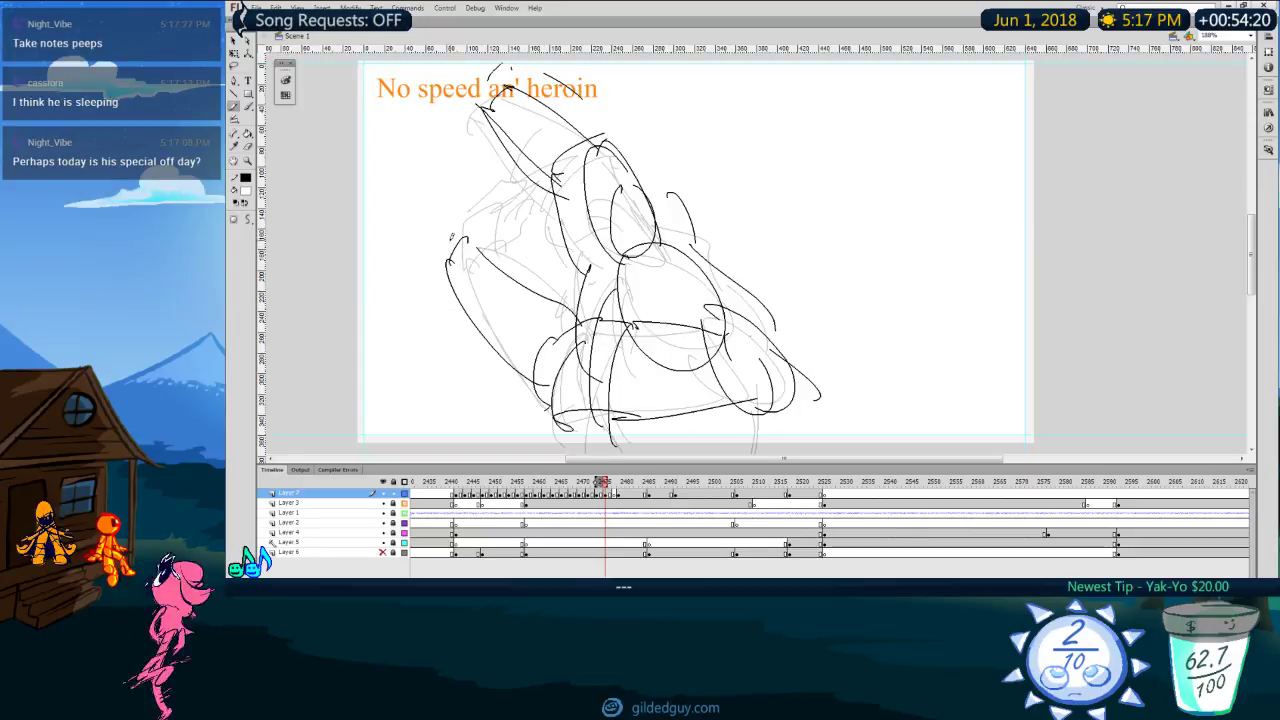
{"action": "left_click_drag", "start_coordinate": [434, 198], "coordinate": [487, 190]}
Step: Step back and forth through the recent poses to examine the movement of the forward limb
{"action": "key", "text": "comma"}
{"action": "key", "text": "comma"}
{"action": "key", "text": "comma"}
{"action": "key", "text": "comma"}
{"action": "key", "text": "comma"}
{"action": "key", "text": "period"}
{"action": "key", "text": "period"}
{"action": "key", "text": "period"}
{"action": "key", "text": "comma"}
{"action": "key", "text": "comma"}
{"action": "key", "text": "comma"}
{"action": "key", "text": "period"}
{"action": "key", "text": "period"}
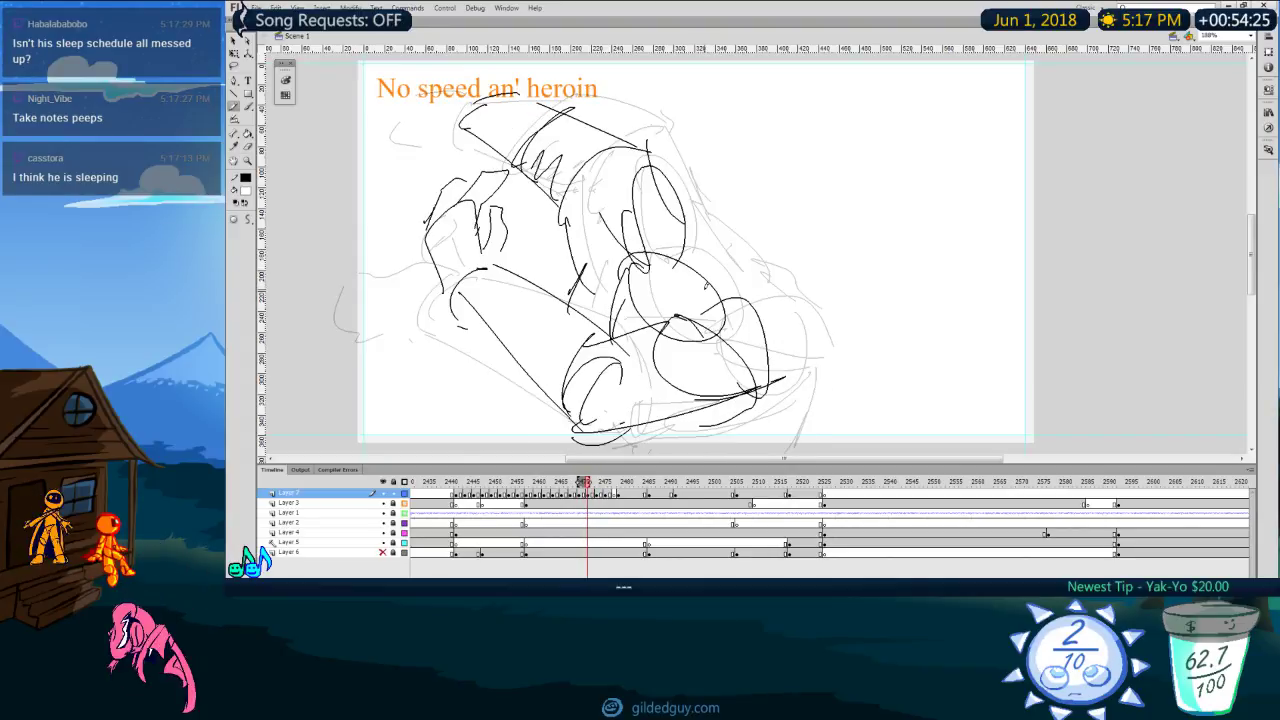
{"action": "key", "text": "period"}
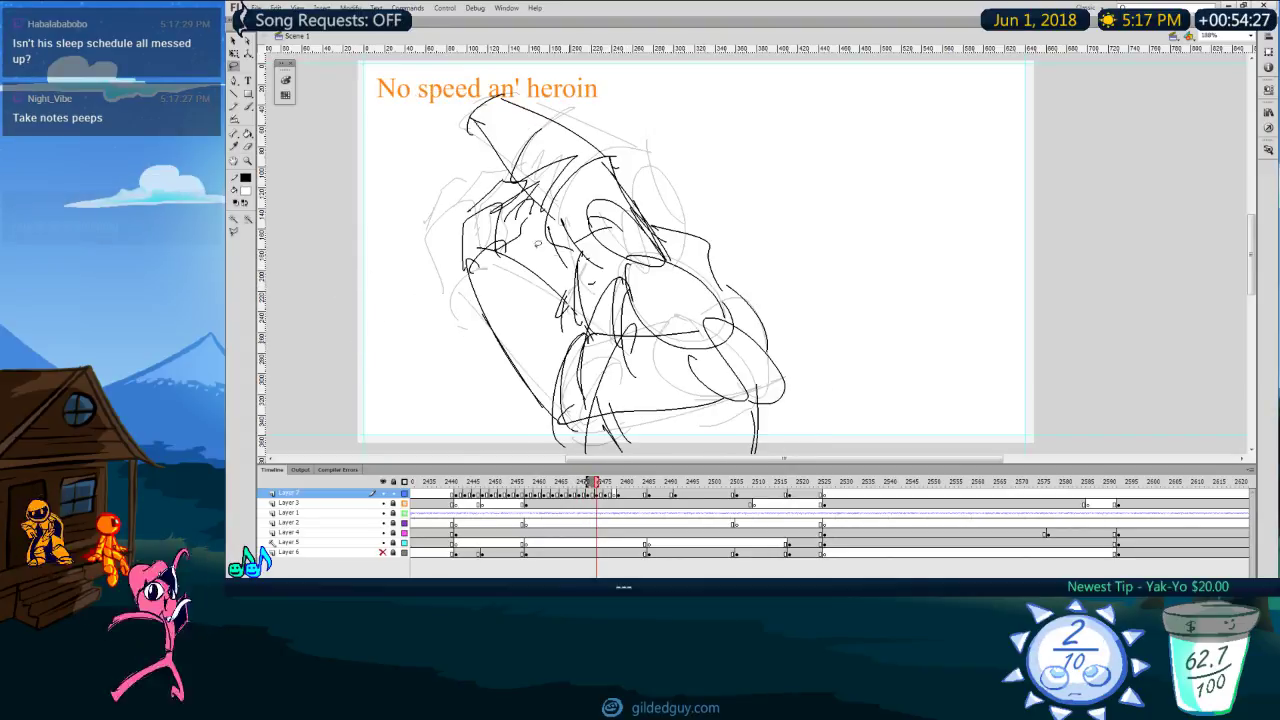
Step: Lasso the lower part of the forward limb on the previous pose and delete it
{"action": "left_click_drag", "start_coordinate": [476, 162], "coordinate": [540, 448]}
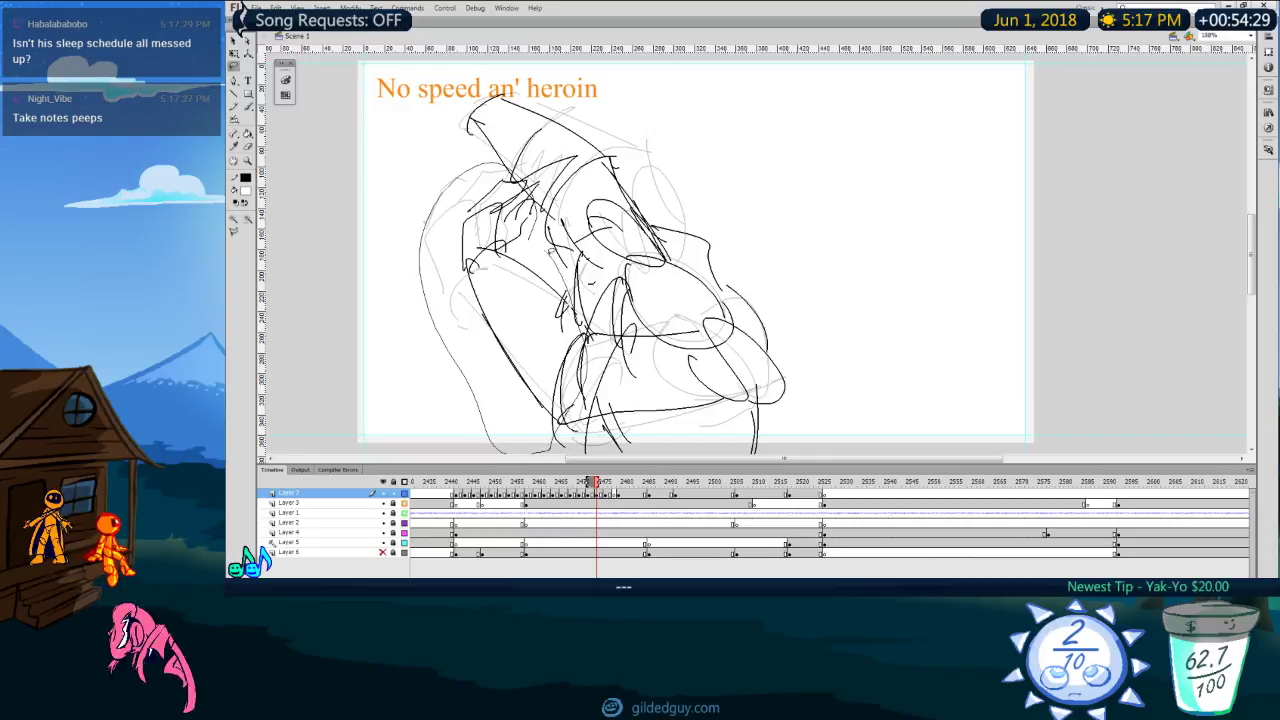
{"action": "left_click_drag", "start_coordinate": [563, 271], "coordinate": [519, 212]}
{"action": "key", "text": "Delete"}
Step: Redraw the previous pose's lower forward limb and its knee curve, comparing with the frames before it
{"action": "key", "text": "comma"}
{"action": "key", "text": "comma"}
{"action": "key", "text": "period"}
{"action": "key", "text": "period"}
{"action": "key", "text": "b"}
{"action": "mouse_move", "coordinate": [463, 255]}
{"action": "left_mouse_down"}
{"action": "mouse_move", "coordinate": [432, 302]}
{"action": "mouse_move", "coordinate": [548, 398]}
{"action": "mouse_move", "coordinate": [450, 301]}
{"action": "mouse_move", "coordinate": [565, 410]}
{"action": "left_mouse_up"}
{"action": "key", "text": "ctrl+z"}
{"action": "left_click_drag", "start_coordinate": [597, 357], "coordinate": [567, 434]}
Step: Compare the preceding frames and redraw the hand-like shape at the end of the previous pose's forward limb
{"action": "key", "text": "comma"}
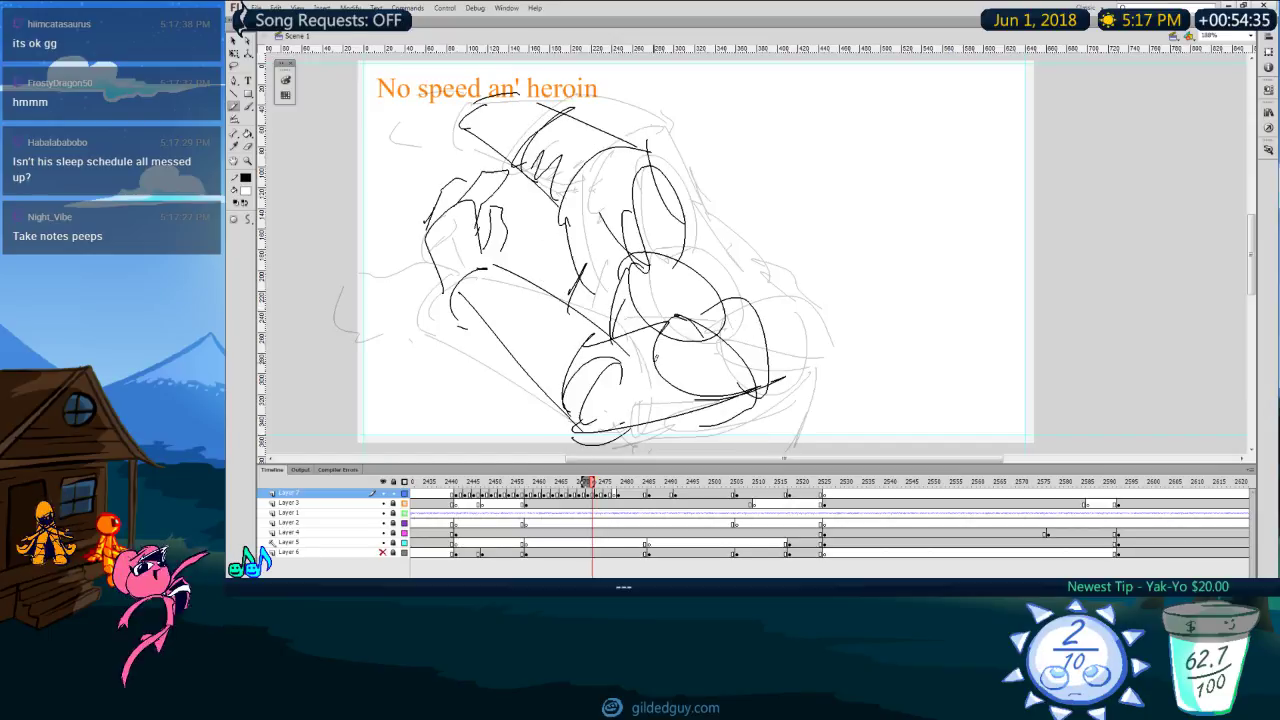
{"action": "key", "text": "period"}
{"action": "key", "text": "comma"}
{"action": "key", "text": "comma"}
{"action": "key", "text": "comma"}
{"action": "key", "text": "period"}
{"action": "key", "text": "period"}
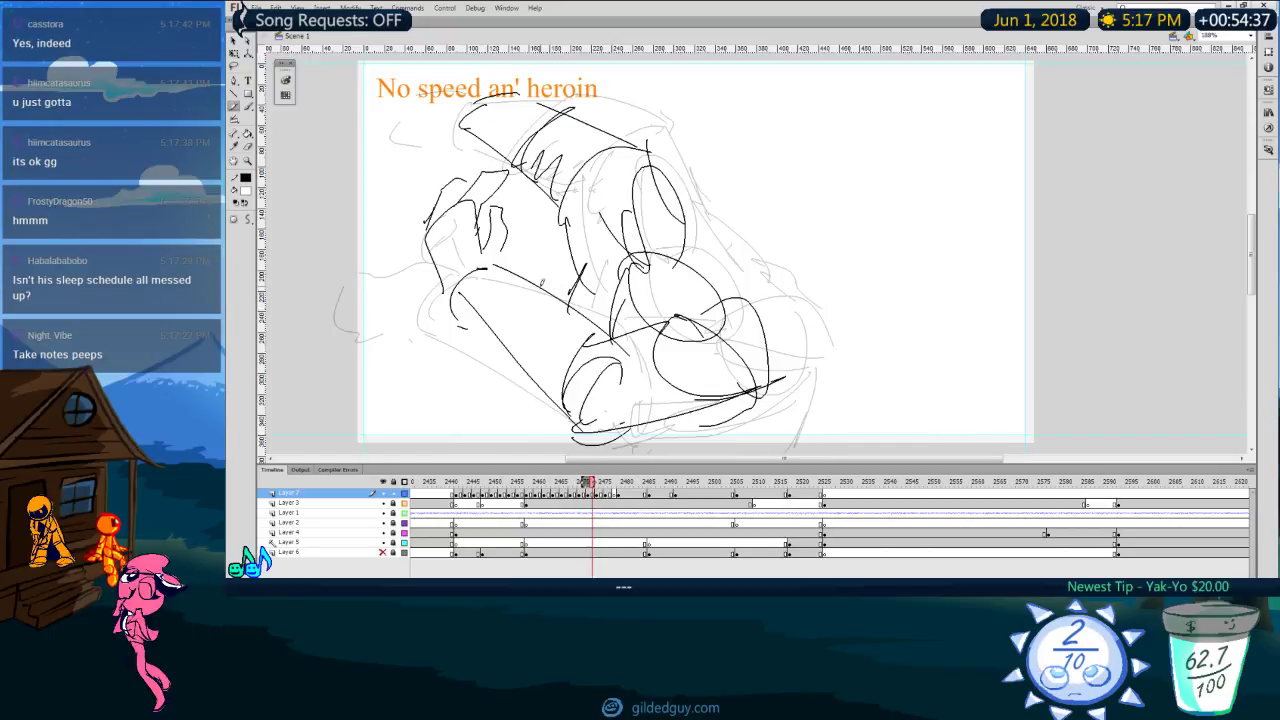
{"action": "key", "text": "period"}
{"action": "left_click_drag", "start_coordinate": [461, 252], "coordinate": [472, 258]}
{"action": "mouse_move", "coordinate": [472, 256]}
{"action": "left_mouse_down"}
{"action": "mouse_move", "coordinate": [474, 172]}
{"action": "mouse_move", "coordinate": [461, 199]}
{"action": "left_mouse_up"}
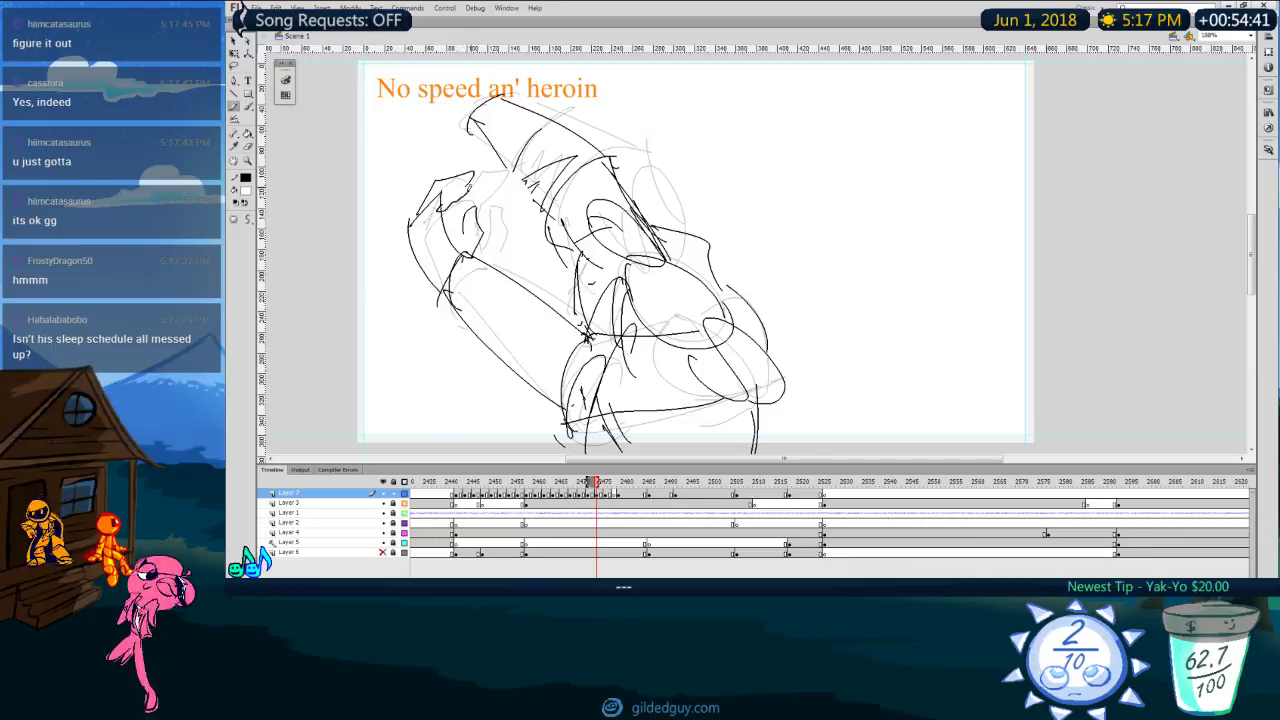
Step: Lasso and delete the forward leg and lower torso lines on the newest pose
{"action": "key", "text": "period"}
{"action": "key", "text": "comma"}
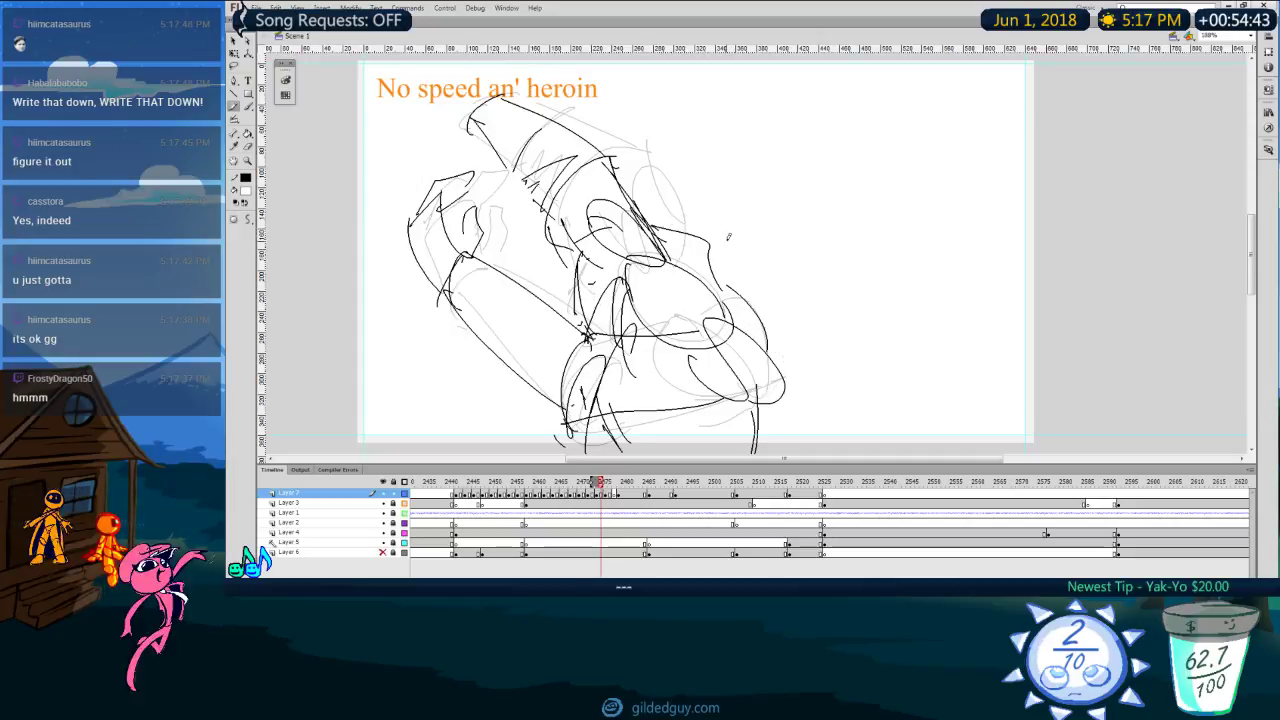
{"action": "key", "text": "period"}
{"action": "key", "text": "comma"}
{"action": "key", "text": "comma"}
{"action": "key", "text": "period"}
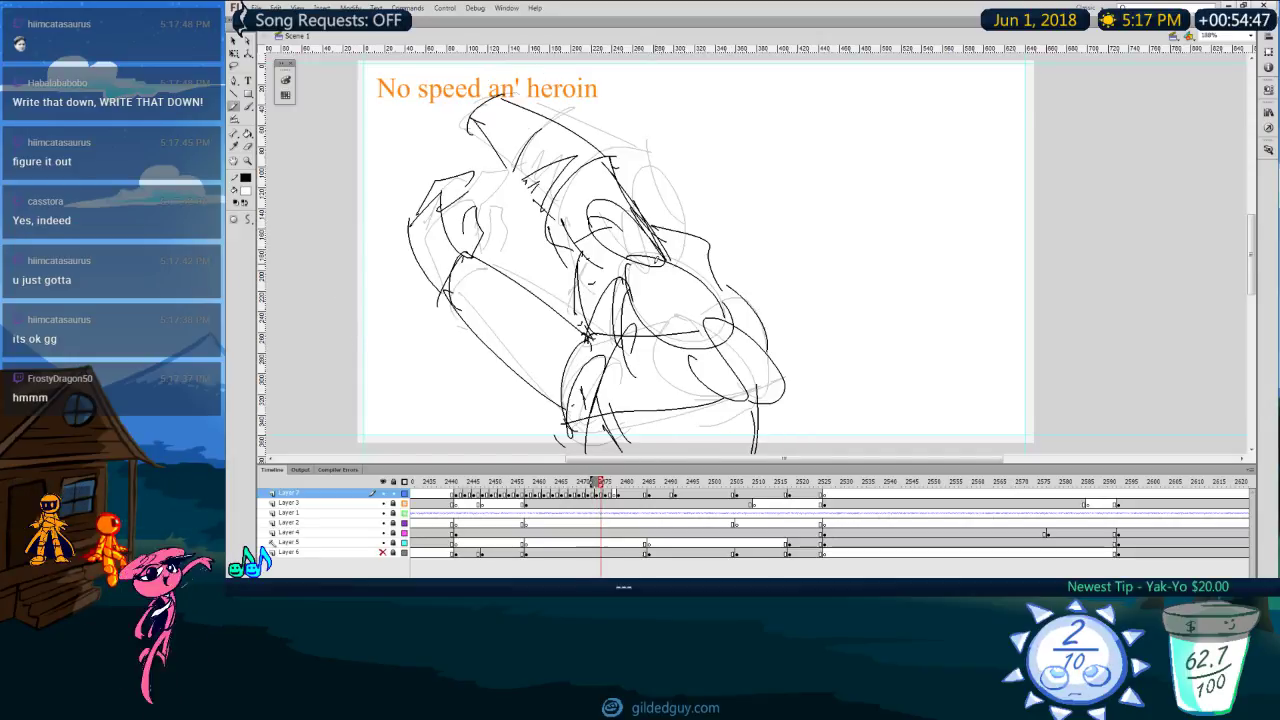
{"action": "key", "text": "period"}
{"action": "key", "text": "l"}
{"action": "mouse_move", "coordinate": [727, 334]}
{"action": "left_mouse_down"}
{"action": "mouse_move", "coordinate": [484, 219]}
{"action": "mouse_move", "coordinate": [580, 422]}
{"action": "mouse_move", "coordinate": [740, 305]}
{"action": "left_mouse_up"}
Step: Check the neighbouring frames and redraw the newest pose's pelvis oval with a rounded hip curve in front
{"action": "key", "text": "comma"}
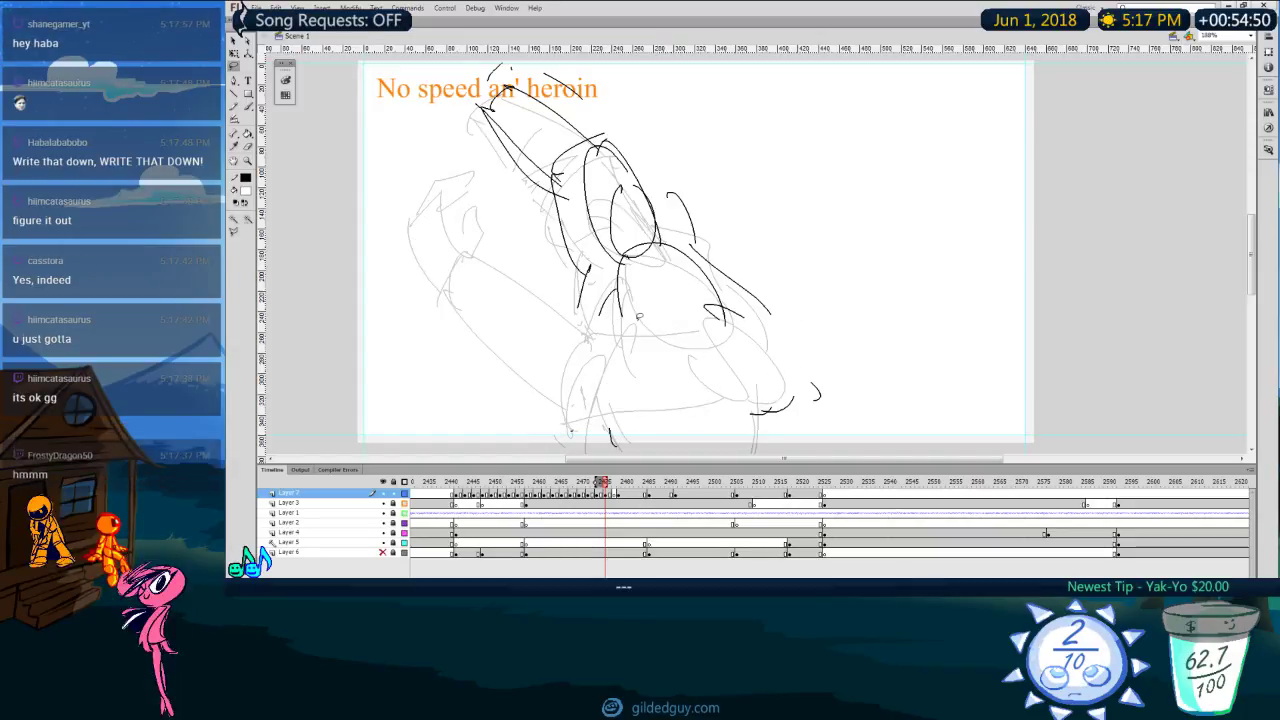
{"action": "key", "text": "comma"}
{"action": "key", "text": "comma"}
{"action": "key", "text": "period"}
{"action": "key", "text": "period"}
{"action": "key", "text": "y"}
{"action": "left_click_drag", "start_coordinate": [668, 346], "coordinate": [685, 407]}
{"action": "left_click_drag", "start_coordinate": [689, 326], "coordinate": [749, 401]}
{"action": "left_click_drag", "start_coordinate": [710, 322], "coordinate": [766, 405]}
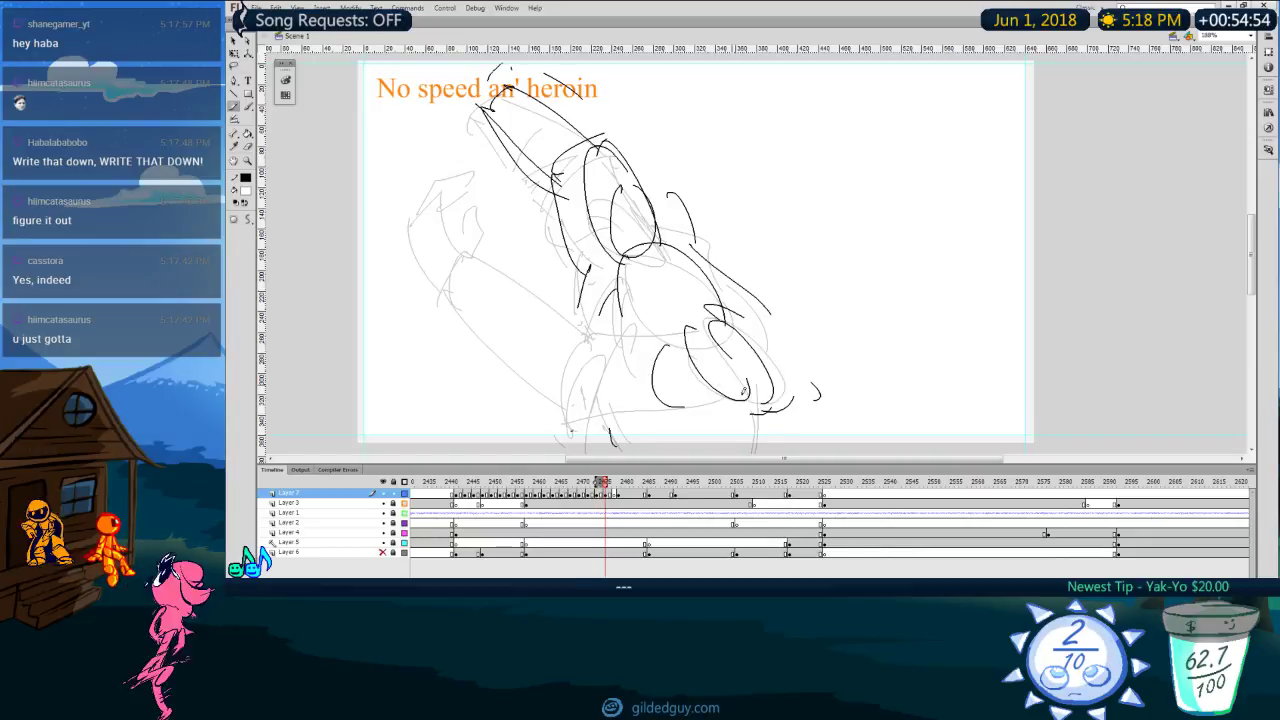
{"action": "left_click_drag", "start_coordinate": [716, 358], "coordinate": [722, 390]}
Step: Draw the forward thigh with its underside line and the knee curves on the newest pose
{"action": "left_click_drag", "start_coordinate": [622, 408], "coordinate": [720, 373]}
{"action": "mouse_move", "coordinate": [596, 365]}
{"action": "left_mouse_down"}
{"action": "mouse_move", "coordinate": [580, 353]}
{"action": "mouse_move", "coordinate": [594, 430]}
{"action": "left_mouse_up"}
{"action": "mouse_move", "coordinate": [580, 341]}
{"action": "left_mouse_down"}
{"action": "mouse_move", "coordinate": [572, 431]}
{"action": "mouse_move", "coordinate": [753, 393]}
{"action": "left_mouse_up"}
Step: Flip repeatedly through the last few poses to examine how the redrawn leg follows the motion
{"action": "key", "text": "comma"}
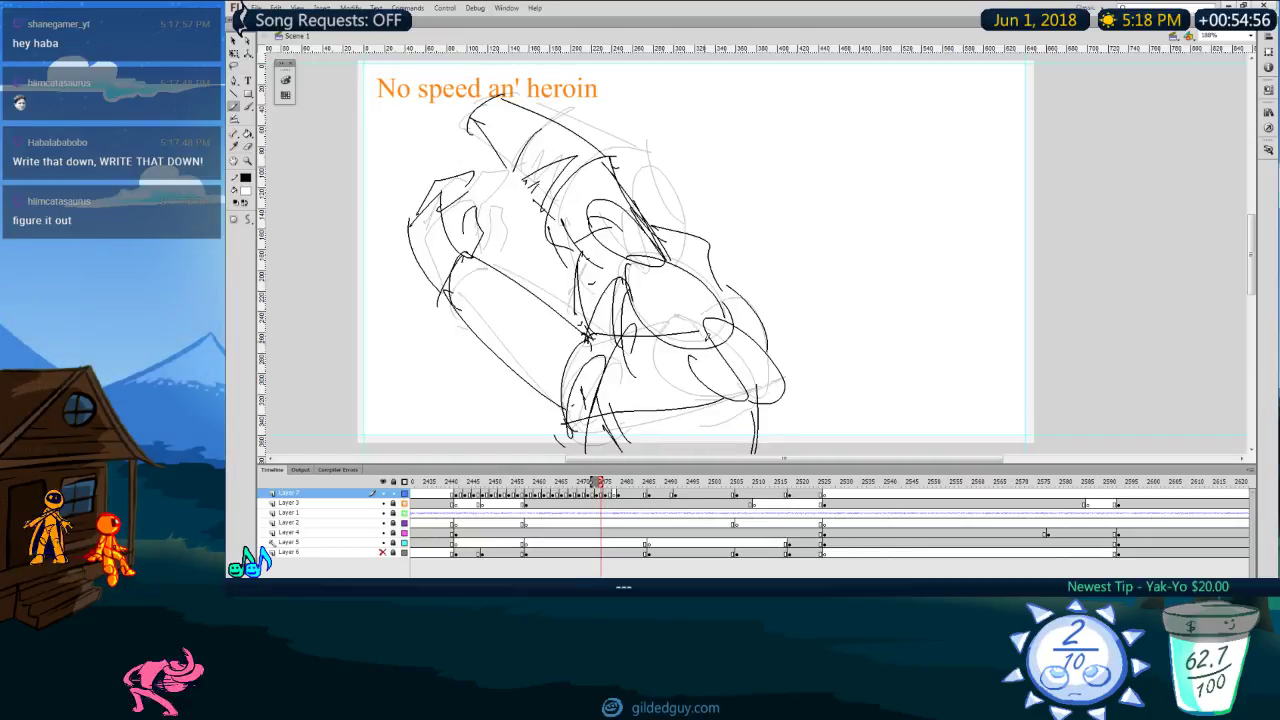
{"action": "key", "text": "period"}
{"action": "key", "text": "comma"}
{"action": "key", "text": "comma"}
{"action": "key", "text": "comma"}
{"action": "key", "text": "period"}
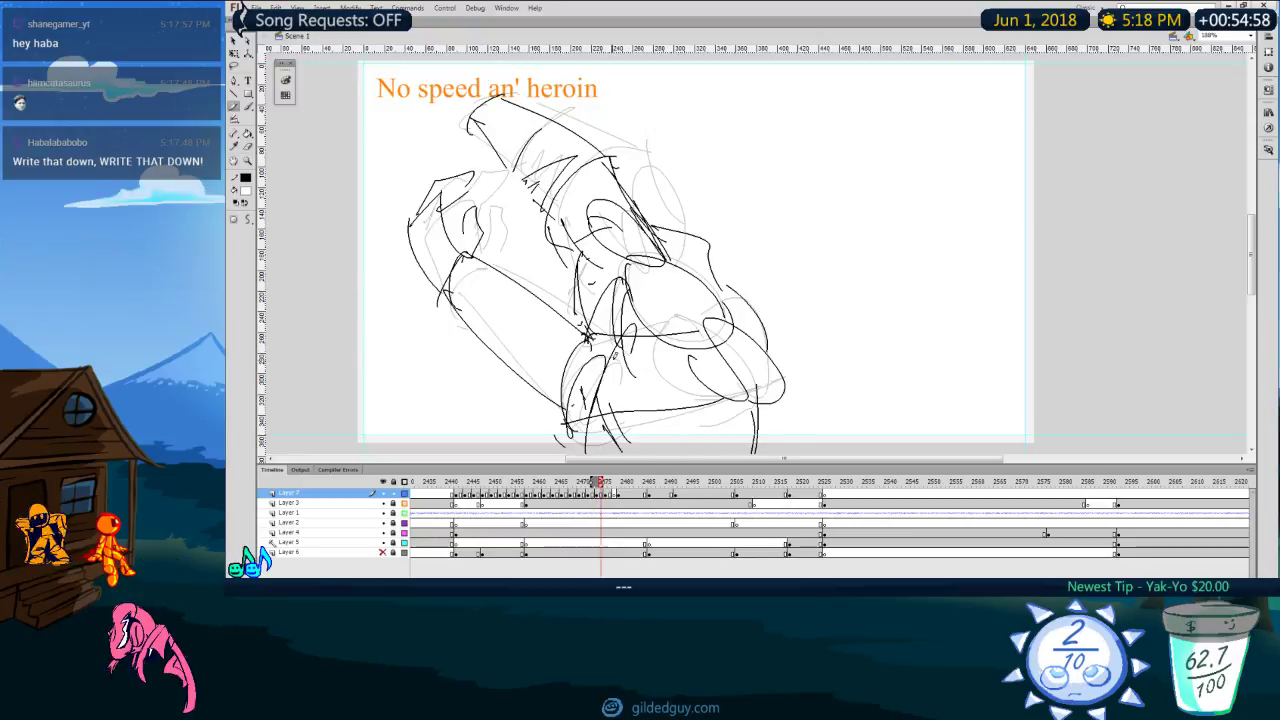
{"action": "key", "text": "period"}
{"action": "key", "text": "period"}
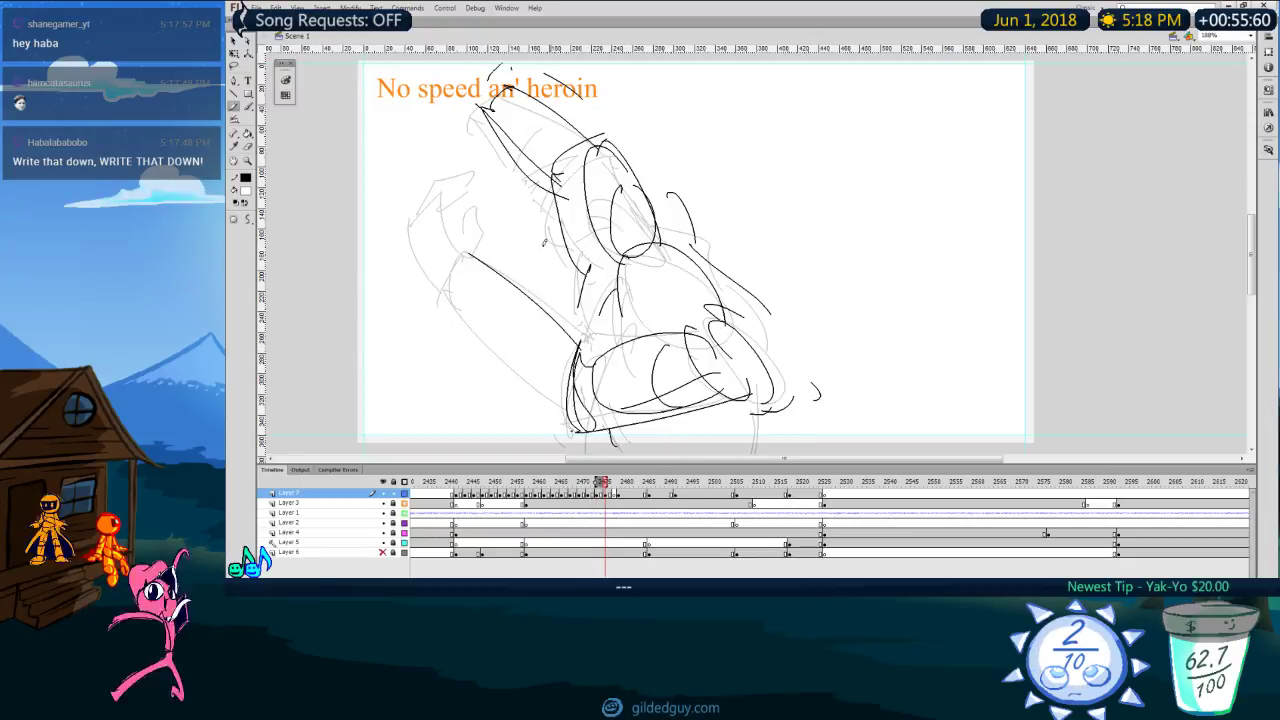
{"action": "key", "text": "comma"}
{"action": "key", "text": "comma"}
{"action": "key", "text": "comma"}
{"action": "key", "text": "period"}
{"action": "key", "text": "period"}
{"action": "key", "text": "period"}
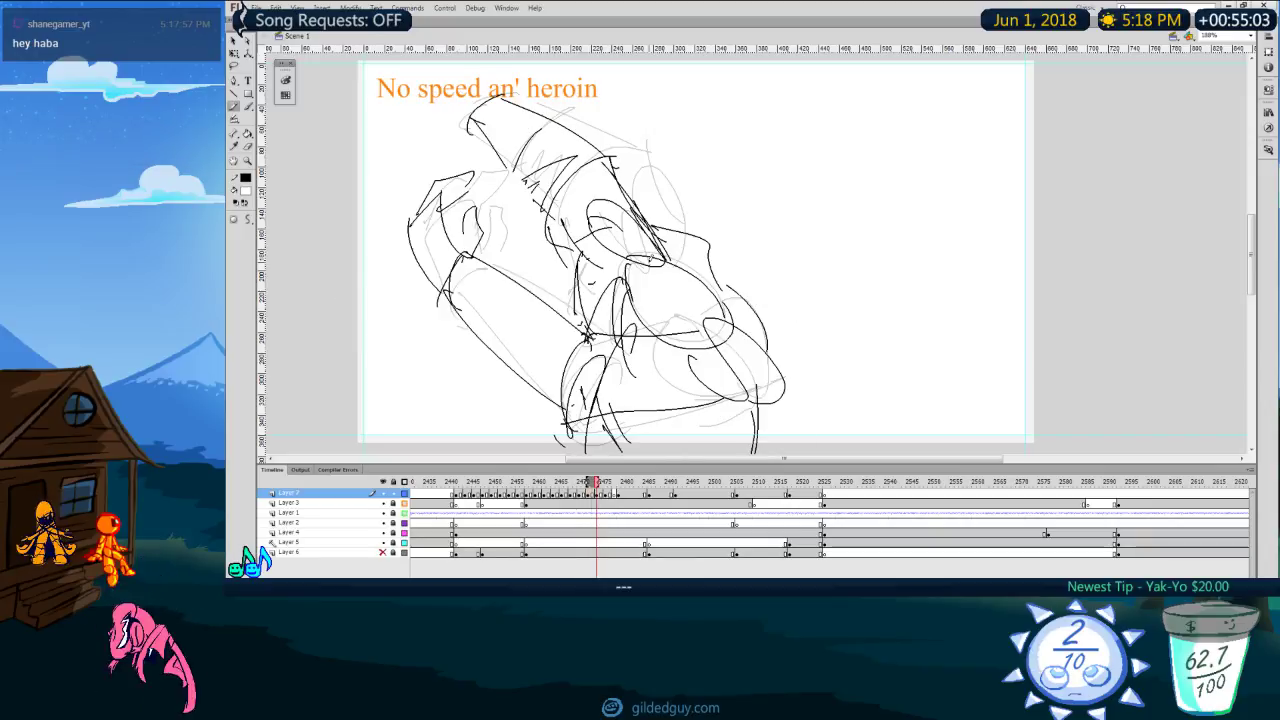
{"action": "key", "text": "period"}
{"action": "key", "text": "period"}
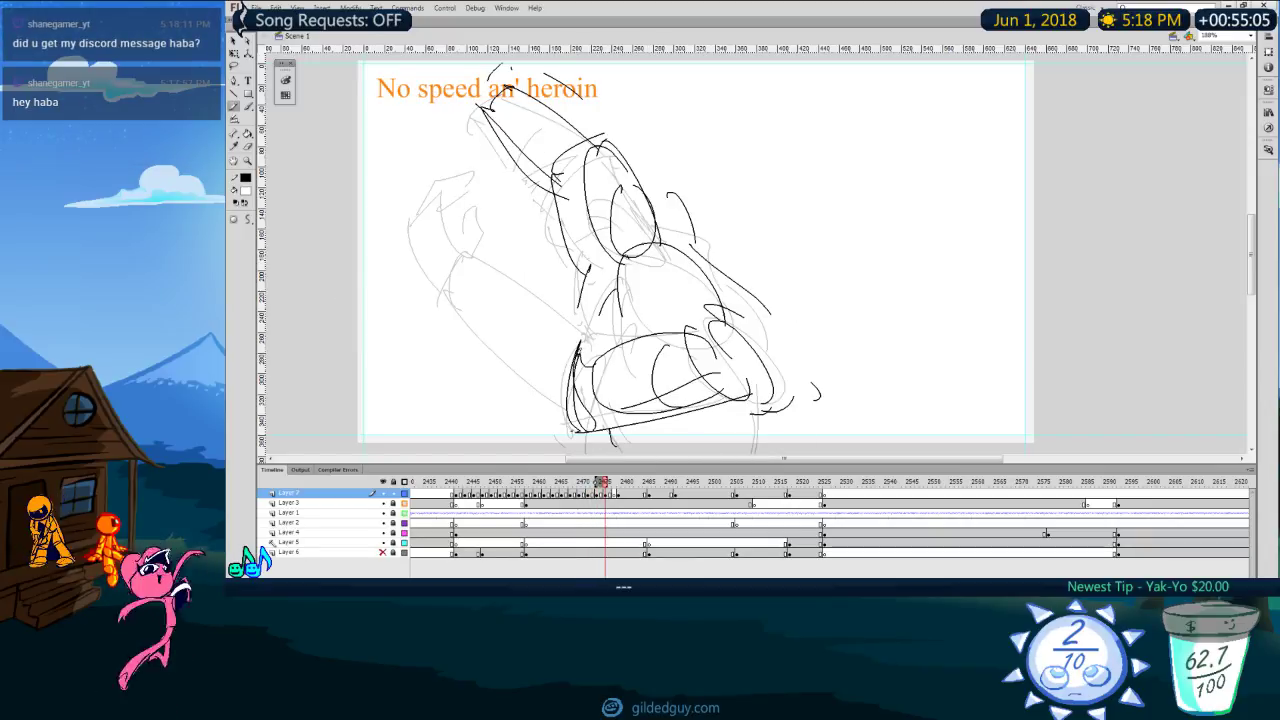
{"action": "key", "text": "ctrl+z"}
{"action": "left_click_drag", "start_coordinate": [551, 323], "coordinate": [461, 264]}
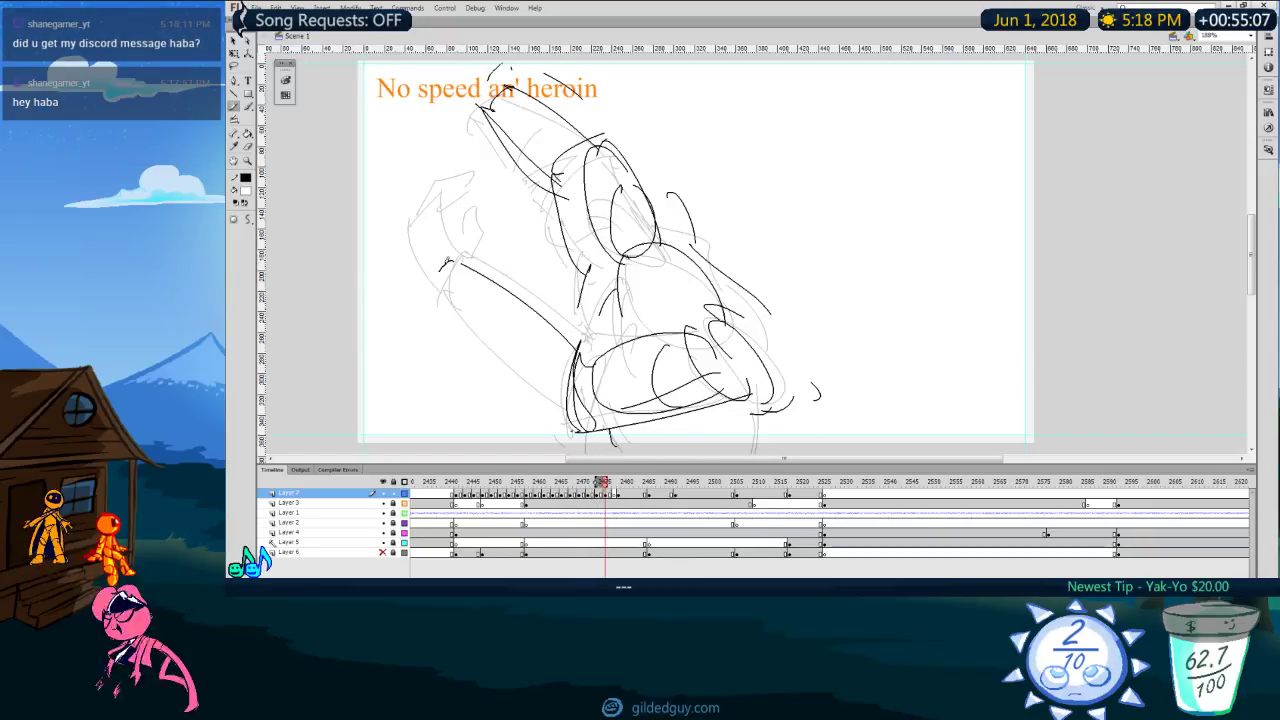
{"action": "left_click_drag", "start_coordinate": [450, 318], "coordinate": [510, 373]}
{"action": "key", "text": "ctrl+z"}
{"action": "key", "text": "ctrl+z"}
{"action": "left_click_drag", "start_coordinate": [461, 265], "coordinate": [442, 325]}
{"action": "left_click_drag", "start_coordinate": [440, 317], "coordinate": [578, 430]}
{"action": "key", "text": "ctrl+z"}
{"action": "key", "text": "ctrl+z"}
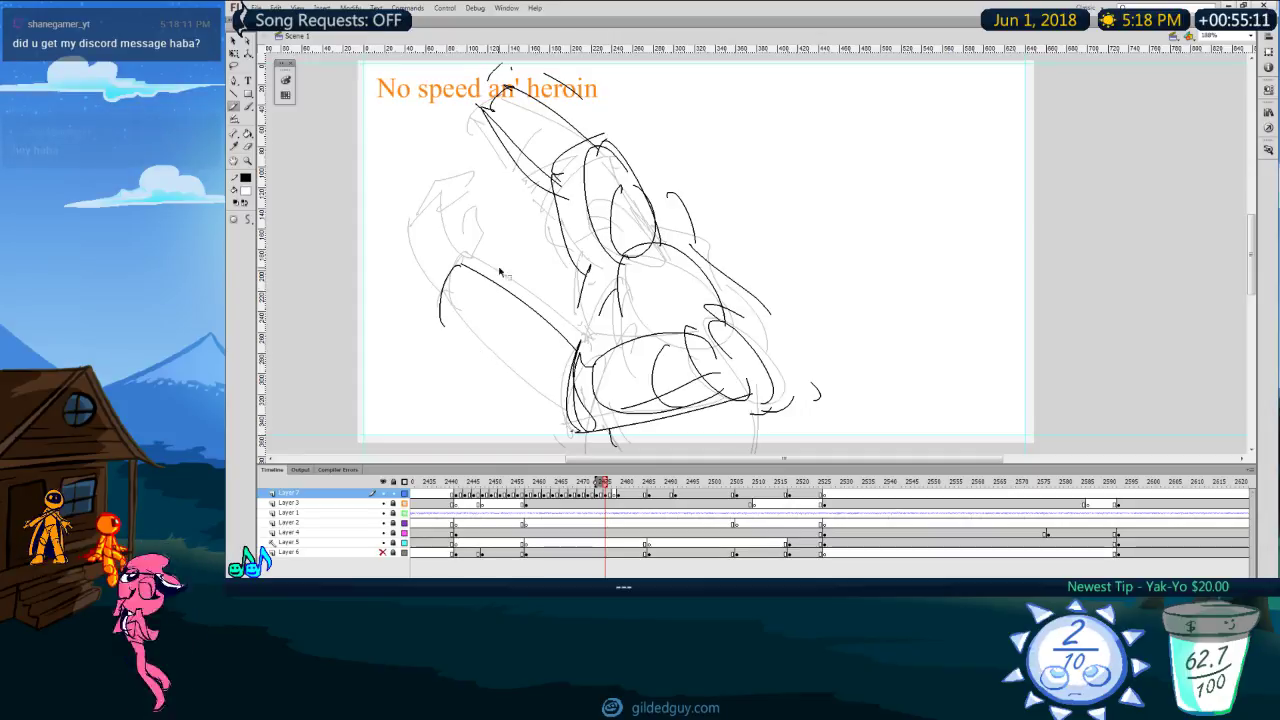
{"action": "key", "text": "ctrl+z"}
Step: Draw the lowered forearm's upper edge, wrist curve and long underside on the newest pose, then clean up the upper edge
{"action": "left_click_drag", "start_coordinate": [458, 268], "coordinate": [580, 358]}
{"action": "left_click_drag", "start_coordinate": [453, 266], "coordinate": [446, 306]}
{"action": "left_click_drag", "start_coordinate": [442, 289], "coordinate": [557, 410]}
{"action": "key", "text": "ctrl+z"}
{"action": "key", "text": "ctrl+z"}
{"action": "mouse_move", "coordinate": [438, 298]}
{"action": "left_mouse_down"}
{"action": "mouse_move", "coordinate": [588, 416]}
{"action": "mouse_move", "coordinate": [582, 430]}
{"action": "left_mouse_up"}
{"action": "key", "text": "e"}
{"action": "left_click_drag", "start_coordinate": [464, 262], "coordinate": [558, 330]}
Step: Draw the palm and thumb of the lowered hand on the newest pose, checking them against the previous frames
{"action": "key", "text": "comma"}
{"action": "key", "text": "comma"}
{"action": "key", "text": "comma"}
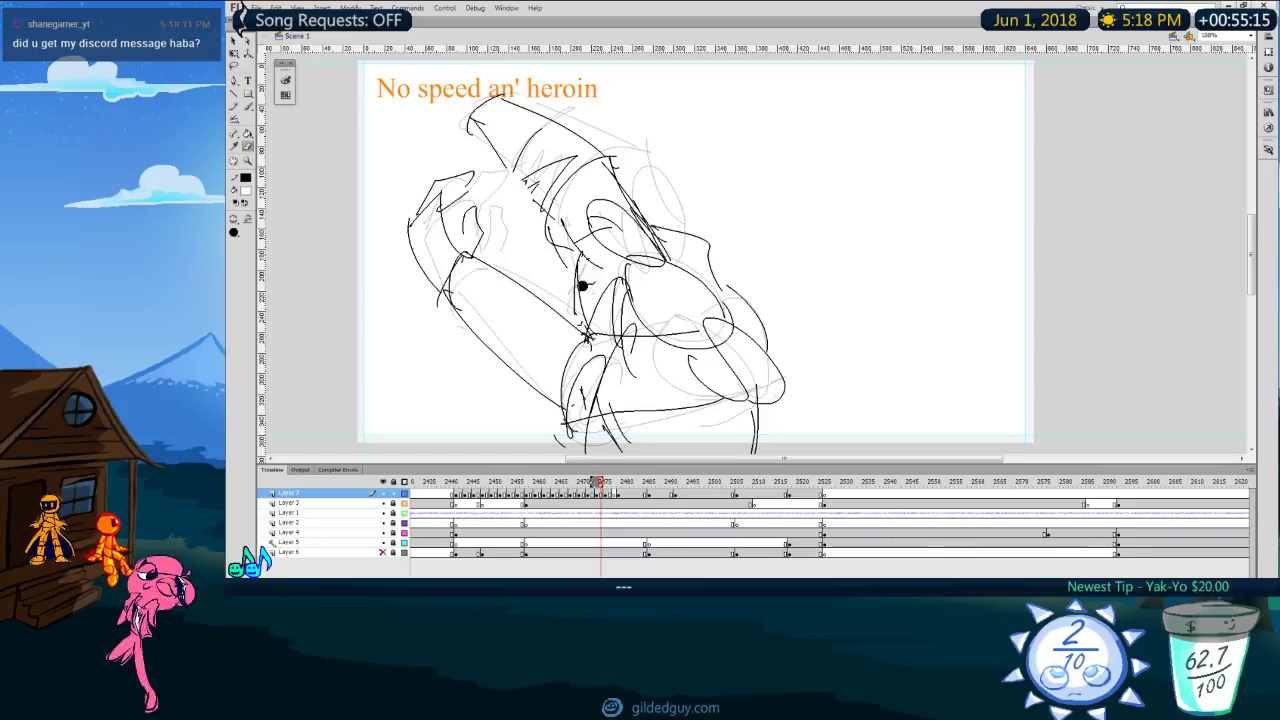
{"action": "key", "text": "period"}
{"action": "key", "text": "period"}
{"action": "key", "text": "period"}
{"action": "key", "text": "y"}
{"action": "left_click_drag", "start_coordinate": [432, 312], "coordinate": [393, 236]}
{"action": "mouse_move", "coordinate": [391, 232]}
{"action": "left_mouse_down"}
{"action": "mouse_move", "coordinate": [418, 196]}
{"action": "mouse_move", "coordinate": [464, 264]}
{"action": "mouse_move", "coordinate": [420, 271]}
{"action": "mouse_move", "coordinate": [409, 197]}
{"action": "mouse_move", "coordinate": [429, 256]}
{"action": "mouse_move", "coordinate": [399, 223]}
{"action": "mouse_move", "coordinate": [432, 298]}
{"action": "mouse_move", "coordinate": [468, 226]}
{"action": "left_mouse_up"}
{"action": "key", "text": "comma"}
{"action": "key", "text": "comma"}
{"action": "key", "text": "comma"}
{"action": "key", "text": "period"}
{"action": "key", "text": "period"}
{"action": "key", "text": "period"}
{"action": "key", "text": "e"}
{"action": "key", "text": "y"}
{"action": "mouse_move", "coordinate": [463, 229]}
{"action": "left_mouse_down"}
{"action": "mouse_move", "coordinate": [463, 204]}
{"action": "mouse_move", "coordinate": [439, 232]}
{"action": "left_mouse_up"}
Step: Add the finger lines to the lowered hand and the cross contours on the raised forearm of the newest pose
{"action": "key", "text": "comma"}
{"action": "key", "text": "period"}
{"action": "left_click_drag", "start_coordinate": [379, 162], "coordinate": [379, 201]}
{"action": "mouse_move", "coordinate": [376, 214]}
{"action": "left_mouse_down"}
{"action": "mouse_move", "coordinate": [362, 199]}
{"action": "mouse_move", "coordinate": [361, 250]}
{"action": "left_mouse_up"}
{"action": "key", "text": "comma"}
{"action": "key", "text": "period"}
{"action": "mouse_move", "coordinate": [430, 199]}
{"action": "left_mouse_down"}
{"action": "mouse_move", "coordinate": [497, 162]}
{"action": "mouse_move", "coordinate": [509, 176]}
{"action": "left_mouse_up"}
{"action": "key", "text": "ctrl+z"}
{"action": "key", "text": "comma"}
{"action": "key", "text": "period"}
{"action": "mouse_move", "coordinate": [560, 119]}
{"action": "left_mouse_down"}
{"action": "mouse_move", "coordinate": [518, 159]}
{"action": "mouse_move", "coordinate": [542, 177]}
{"action": "left_mouse_up"}
{"action": "key", "text": "comma"}
{"action": "key", "text": "period"}
Step: Step back through the drawn poses to review the motion from the newest frame to before the sequence starts
{"action": "key", "text": "comma"}
{"action": "key", "text": "comma"}
{"action": "key", "text": "comma"}
{"action": "key", "text": "comma"}
{"action": "key", "text": "comma"}
{"action": "key", "text": "comma"}
{"action": "key", "text": "comma"}
{"action": "key", "text": "comma"}
{"action": "key", "text": "comma"}
{"action": "key", "text": "comma"}
{"action": "key", "text": "comma"}
{"action": "key", "text": "comma"}
{"action": "key", "text": "comma"}
{"action": "key", "text": "comma"}
{"action": "key", "text": "comma"}
{"action": "key", "text": "comma"}
{"action": "key", "text": "comma"}
{"action": "key", "text": "comma"}
{"action": "key", "text": "comma"}
{"action": "key", "text": "comma"}
{"action": "key", "text": "comma"}
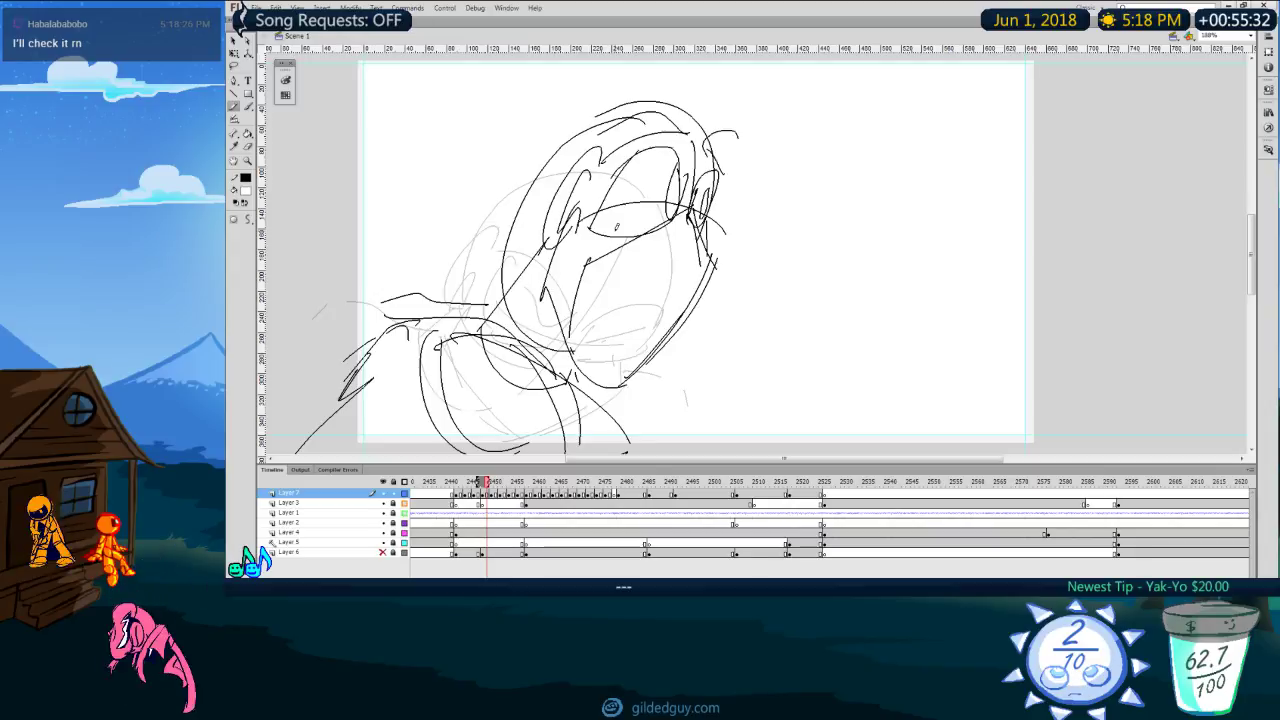
{"action": "key", "text": "comma"}
{"action": "key", "text": "comma"}
{"action": "key", "text": "comma"}
{"action": "key", "text": "comma"}
{"action": "key", "text": "comma"}
{"action": "key", "text": "comma"}
{"action": "key", "text": "comma"}
{"action": "key", "text": "comma"}
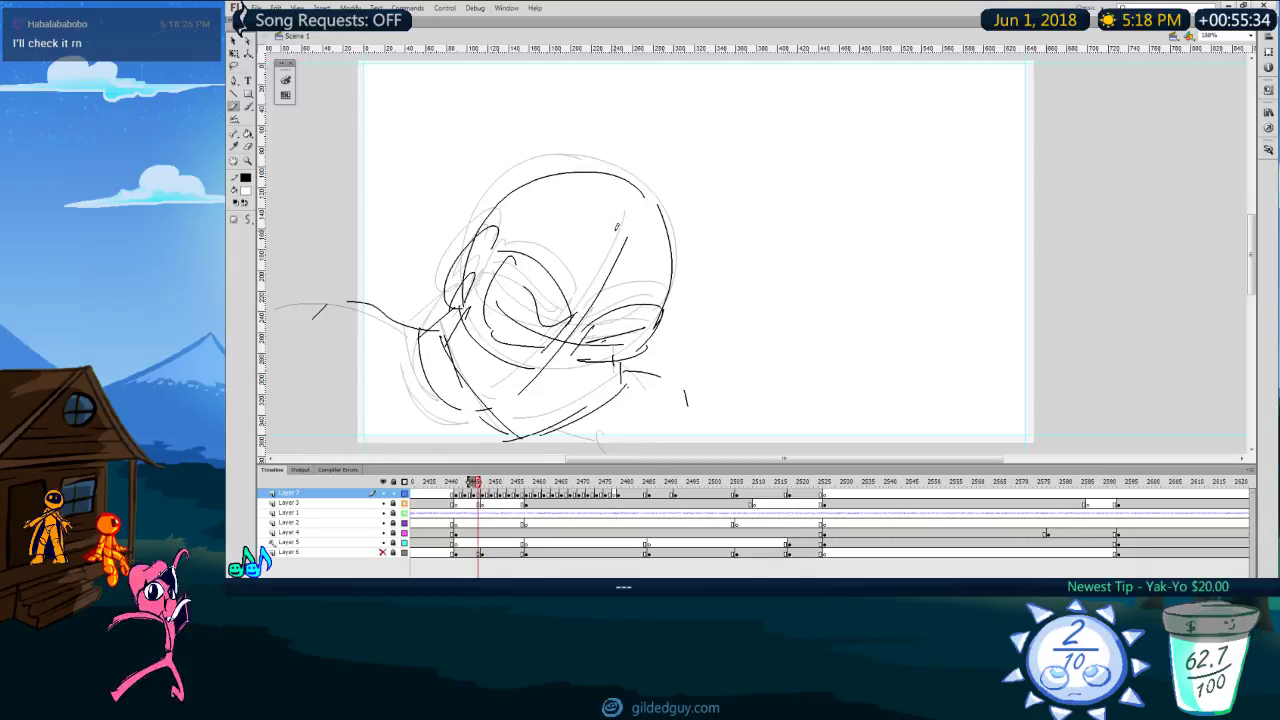
{"action": "key", "text": "comma"}
{"action": "key", "text": "comma"}
{"action": "key", "text": "comma"}
{"action": "key", "text": "comma"}
{"action": "key", "text": "comma"}
{"action": "key", "text": "comma"}
{"action": "key", "text": "comma"}
{"action": "key", "text": "comma"}
{"action": "key", "text": "comma"}
{"action": "key", "text": "comma"}
{"action": "key", "text": "comma"}
{"action": "key", "text": "comma"}
{"action": "key", "text": "comma"}
{"action": "key", "text": "comma"}
{"action": "key", "text": "comma"}
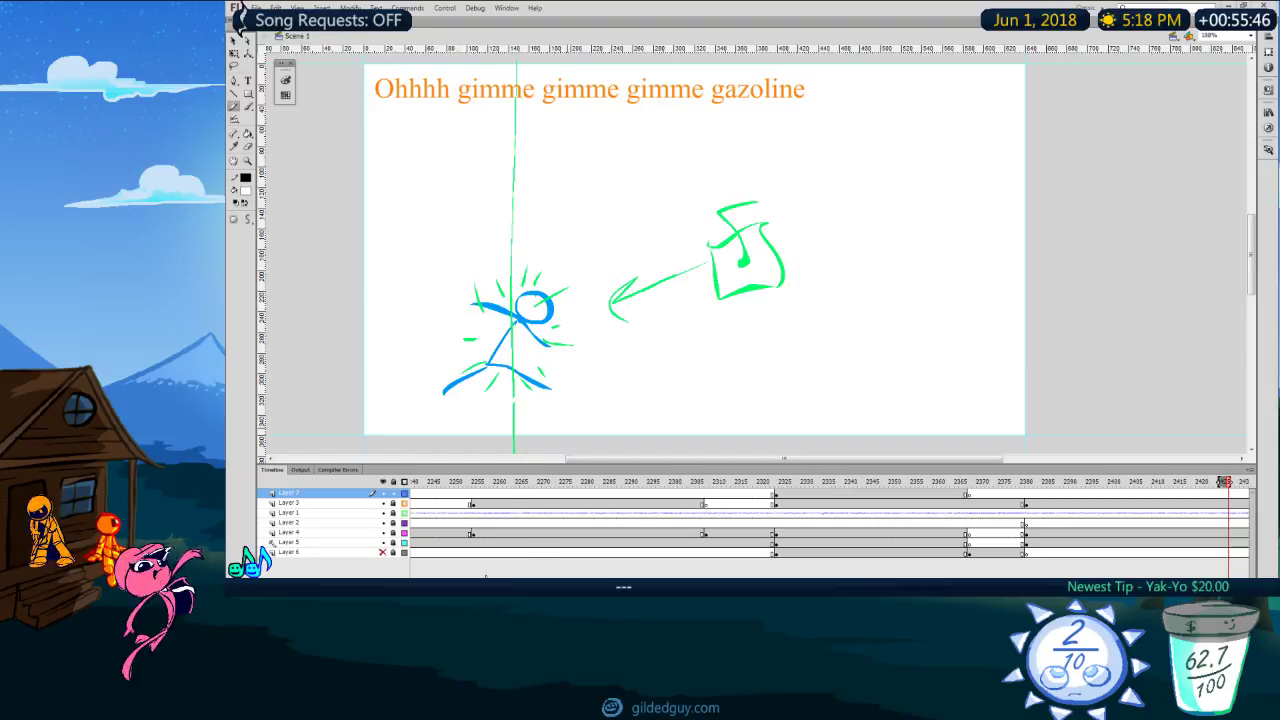
Step: Play back the rough animation to examine its timing up to the outstretched-arm pose
{"action": "key", "text": "Return"}
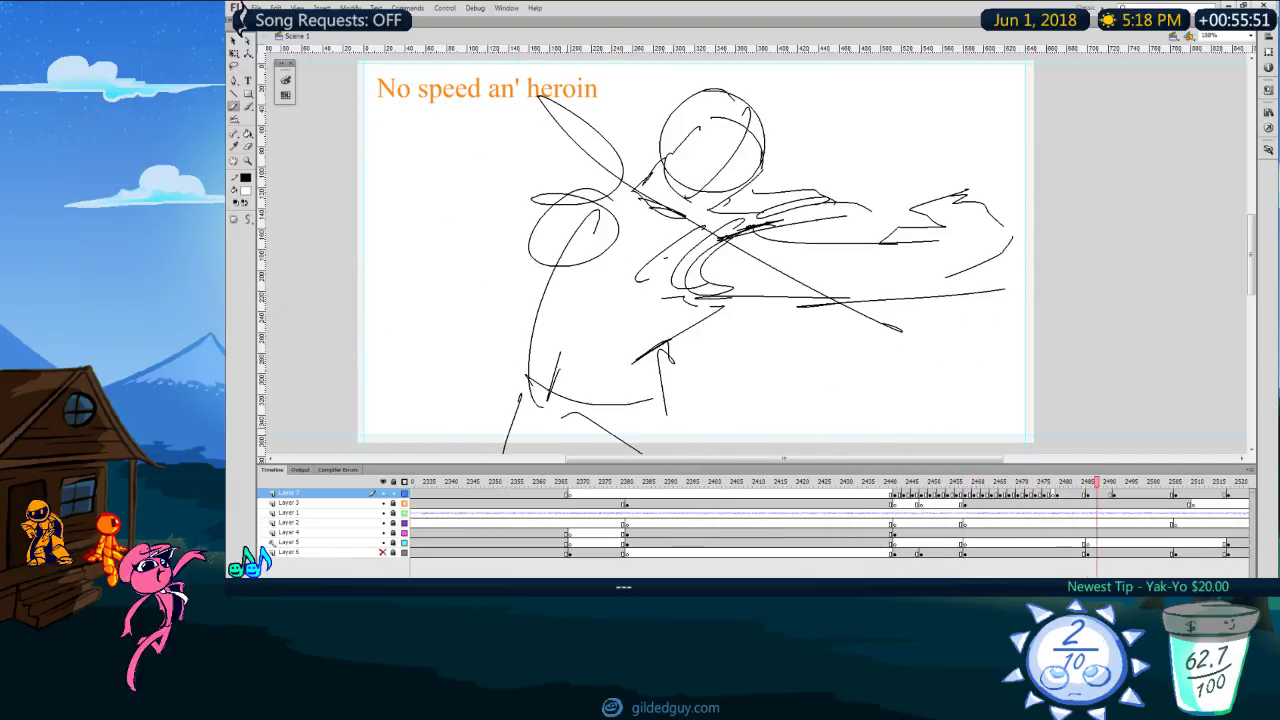
{"action": "left_click_drag", "start_coordinate": [1000, 586], "coordinate": [1022, 586]}
{"action": "left_click", "coordinate": [650, 482]}
{"action": "key", "text": "Return"}
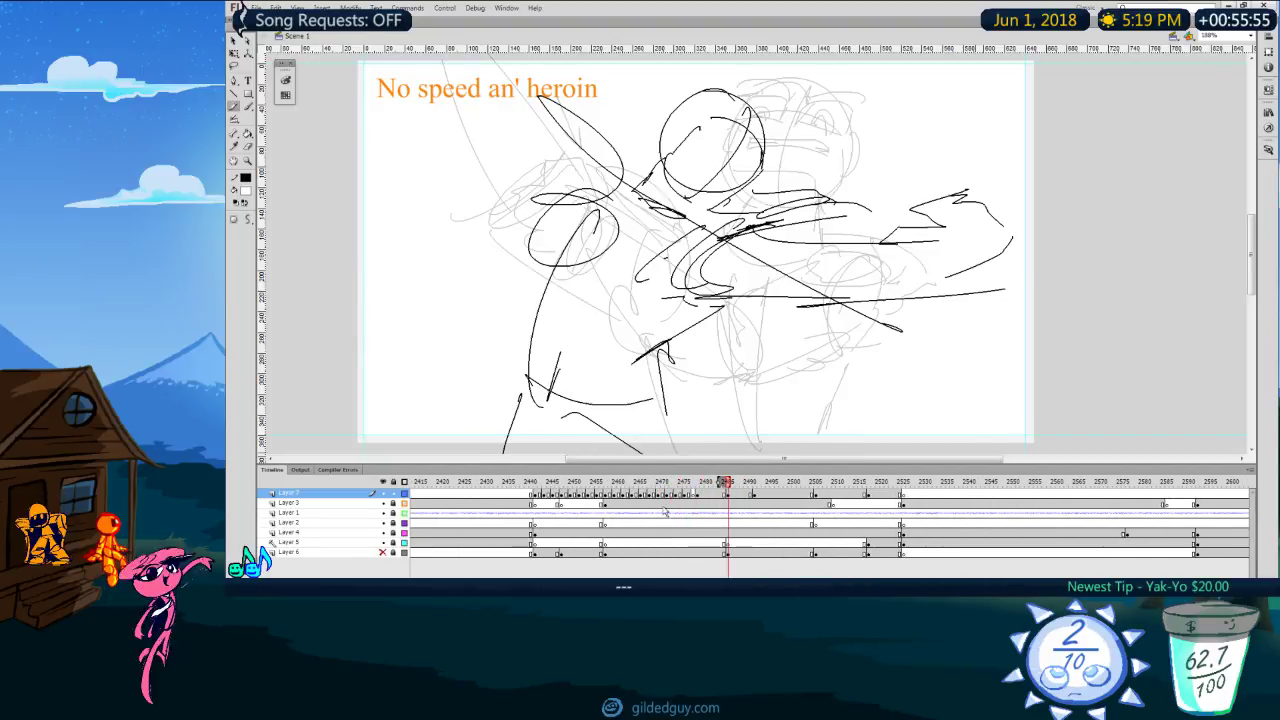
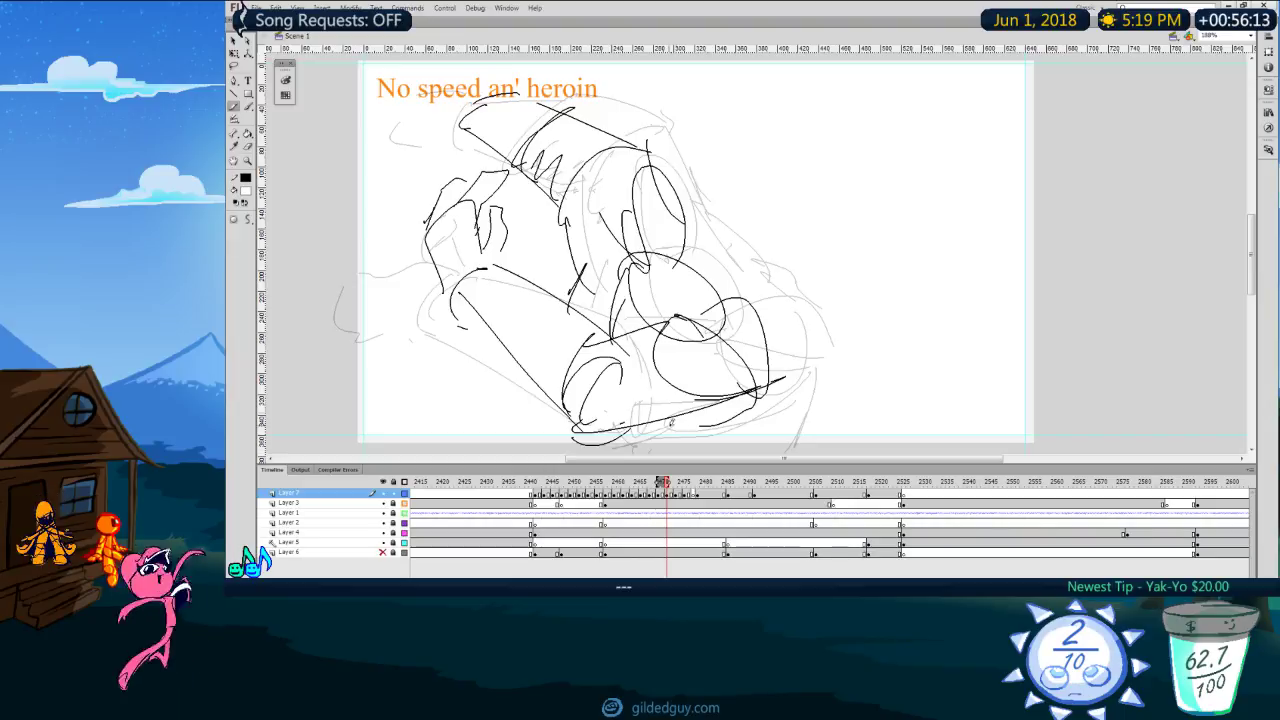
Step: Lasso the lowered hand and forearm on an earlier pose, rotate them clockwise and shift them toward the body
{"action": "key", "text": "l"}
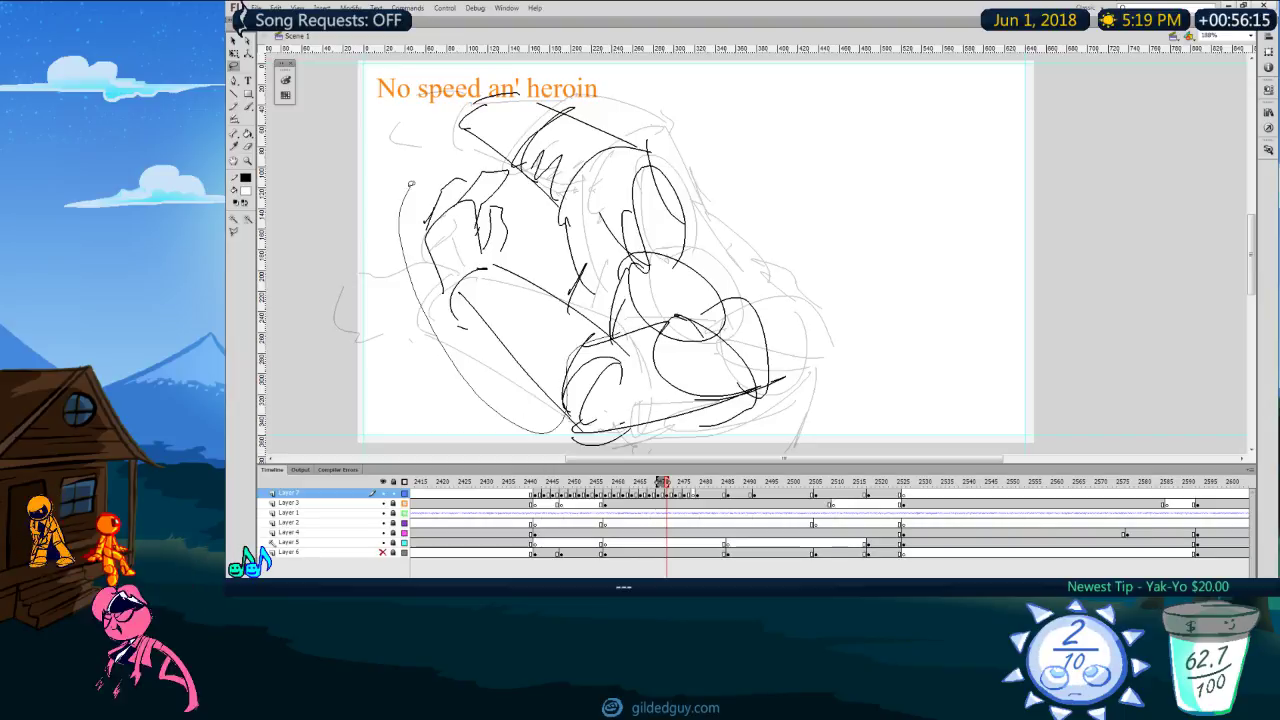
{"action": "key", "text": "q"}
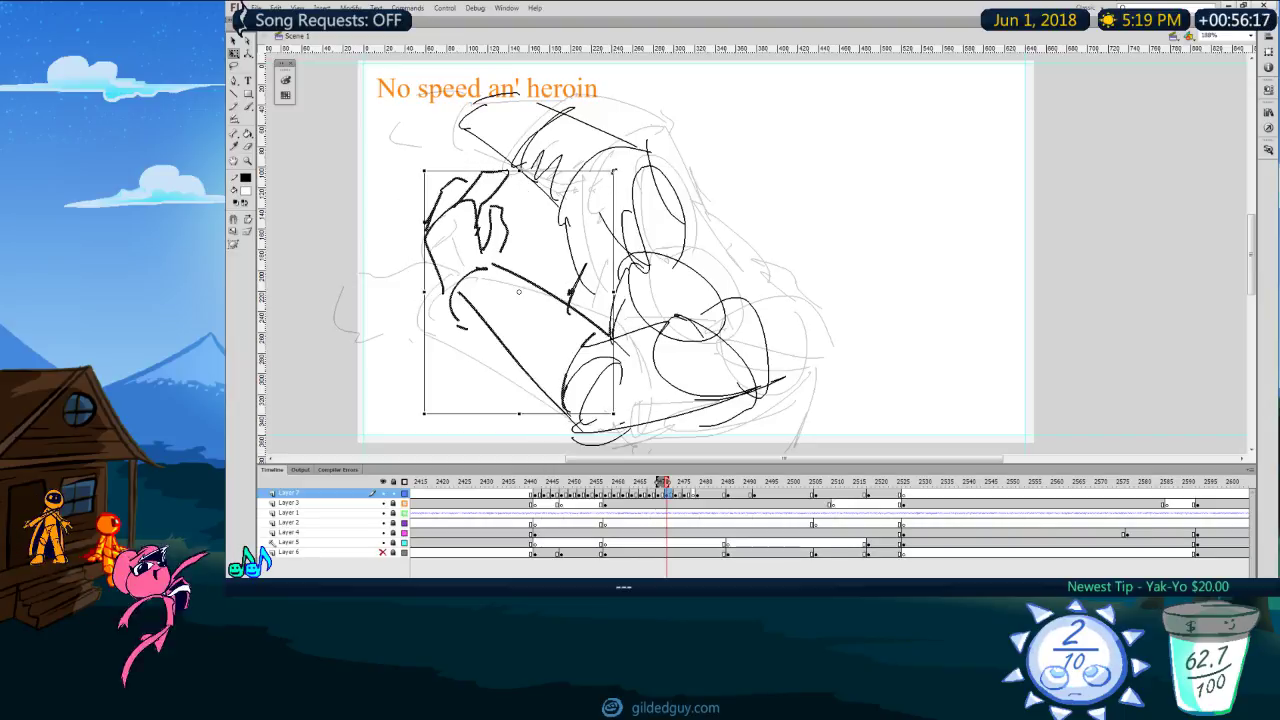
{"action": "left_click_drag", "start_coordinate": [619, 167], "coordinate": [639, 187]}
{"action": "left_click_drag", "start_coordinate": [597, 345], "coordinate": [623, 340]}
Step: Erase the lines overlapping the moved hand and redraw the raised forearm's underside and cuff lines
{"action": "key", "text": "b"}
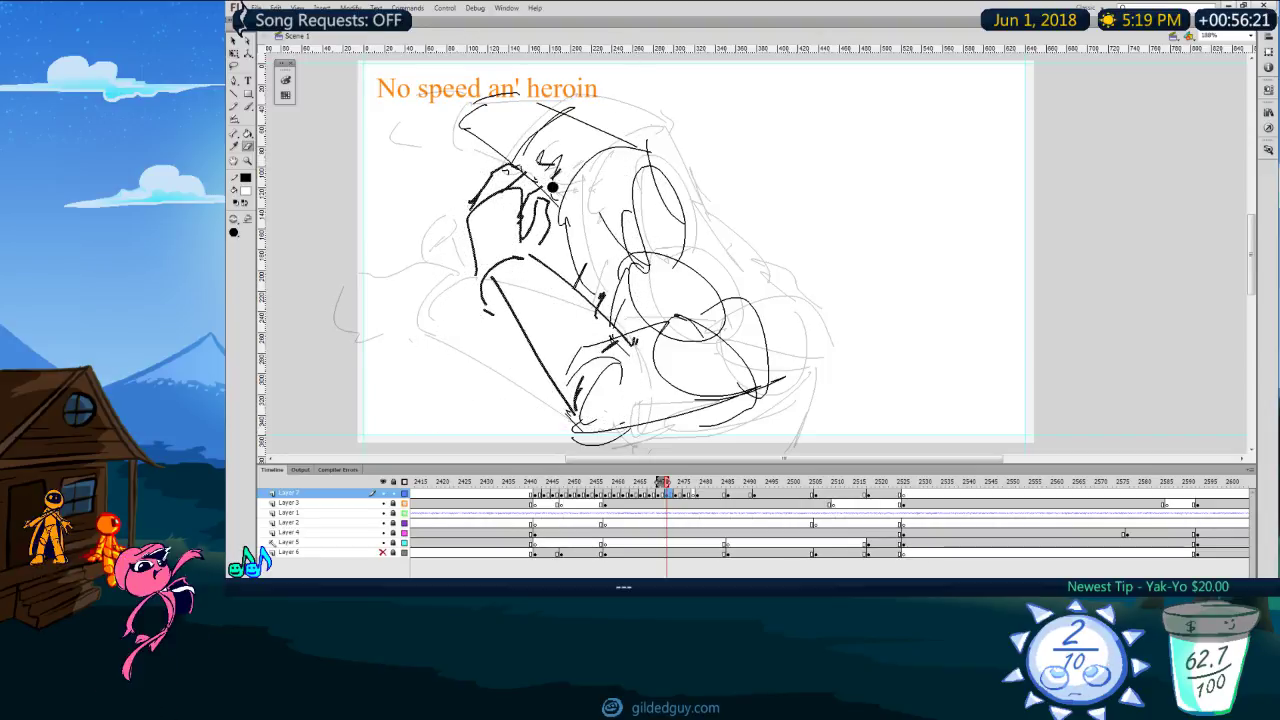
{"action": "key", "text": "comma"}
{"action": "key", "text": "period"}
{"action": "key", "text": "period"}
{"action": "left_click", "coordinate": [247, 106]}
{"action": "key", "text": "y"}
{"action": "mouse_move", "coordinate": [528, 152]}
{"action": "left_mouse_down"}
{"action": "mouse_move", "coordinate": [520, 183]}
{"action": "mouse_move", "coordinate": [544, 206]}
{"action": "left_mouse_up"}
{"action": "left_click_drag", "start_coordinate": [538, 167], "coordinate": [578, 122]}
{"action": "left_click_drag", "start_coordinate": [558, 186], "coordinate": [577, 150]}
{"action": "key", "text": "comma"}
{"action": "key", "text": "period"}
{"action": "key", "text": "period"}
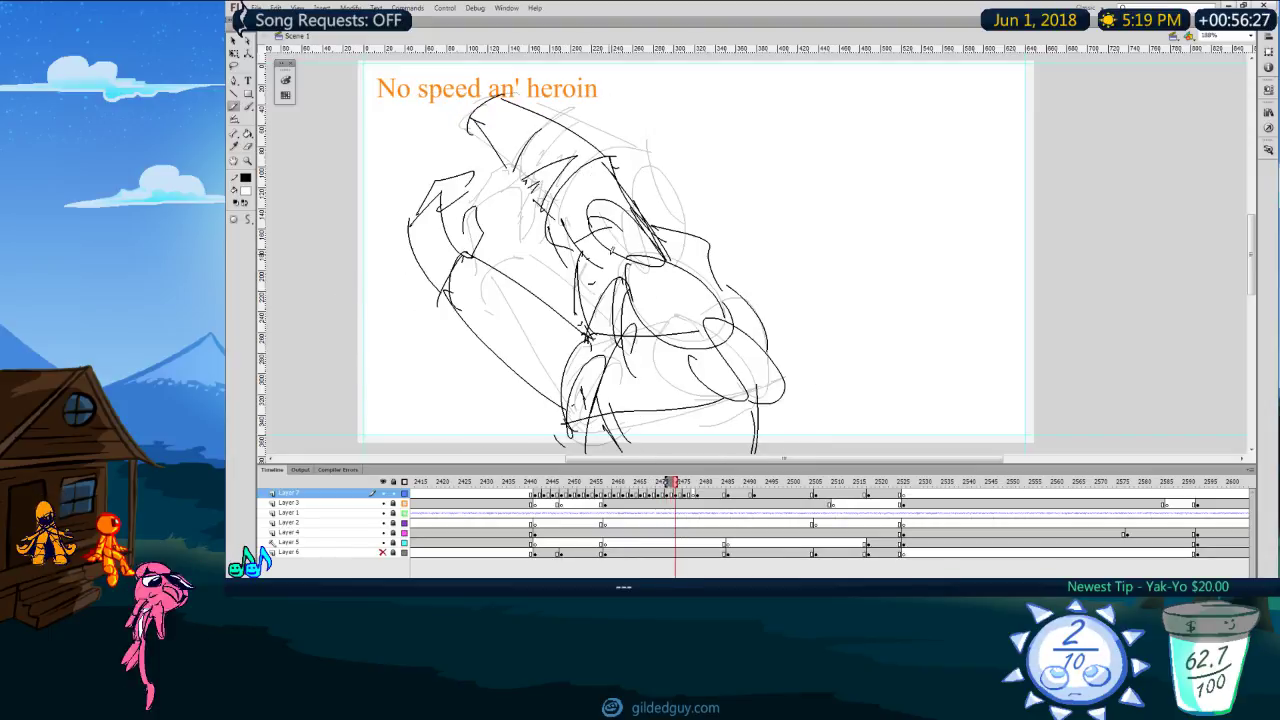
Step: Lasso and delete the lowered hand on the following pose, then redraw it with a new palm and fingers
{"action": "key", "text": "l"}
{"action": "mouse_move", "coordinate": [448, 150]}
{"action": "left_mouse_down"}
{"action": "mouse_move", "coordinate": [399, 183]}
{"action": "mouse_move", "coordinate": [502, 247]}
{"action": "mouse_move", "coordinate": [488, 172]}
{"action": "left_mouse_up"}
{"action": "key", "text": "Delete"}
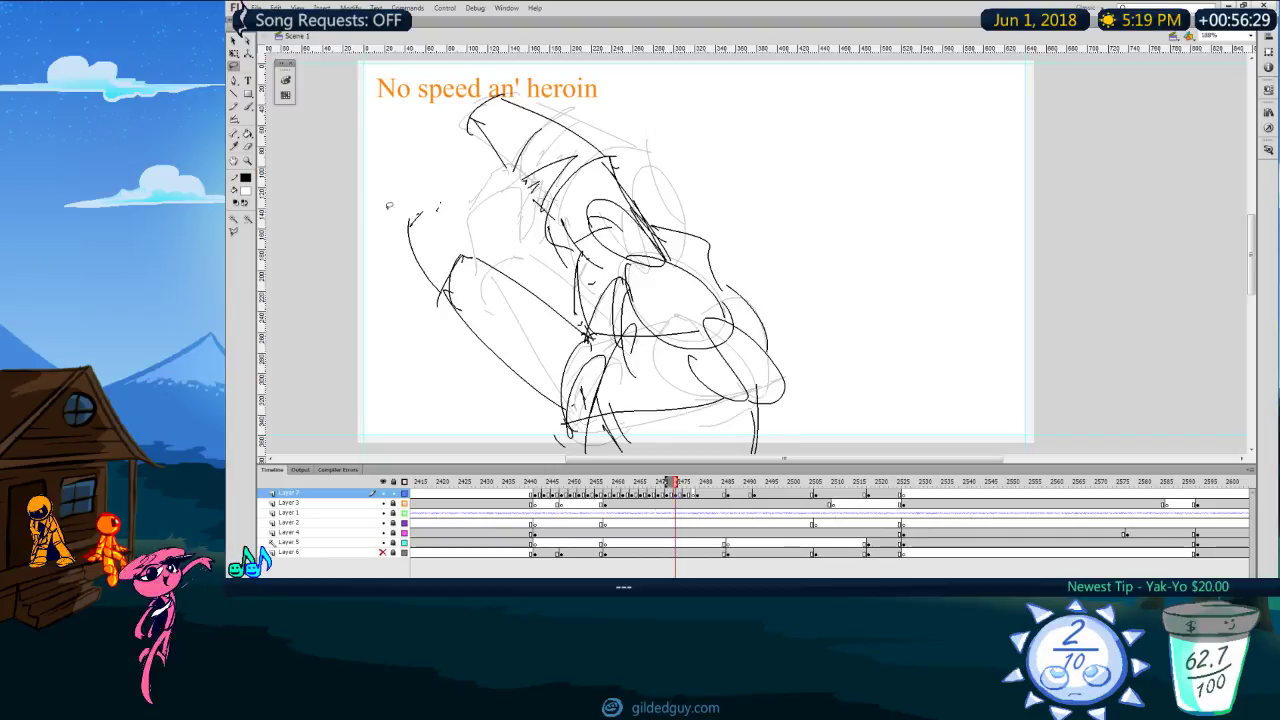
{"action": "key", "text": "y"}
{"action": "mouse_move", "coordinate": [411, 221]}
{"action": "left_mouse_down"}
{"action": "mouse_move", "coordinate": [474, 182]}
{"action": "mouse_move", "coordinate": [464, 224]}
{"action": "mouse_move", "coordinate": [484, 256]}
{"action": "left_mouse_up"}
{"action": "key", "text": "comma"}
{"action": "key", "text": "period"}
{"action": "key", "text": "period"}
{"action": "key", "text": "period"}
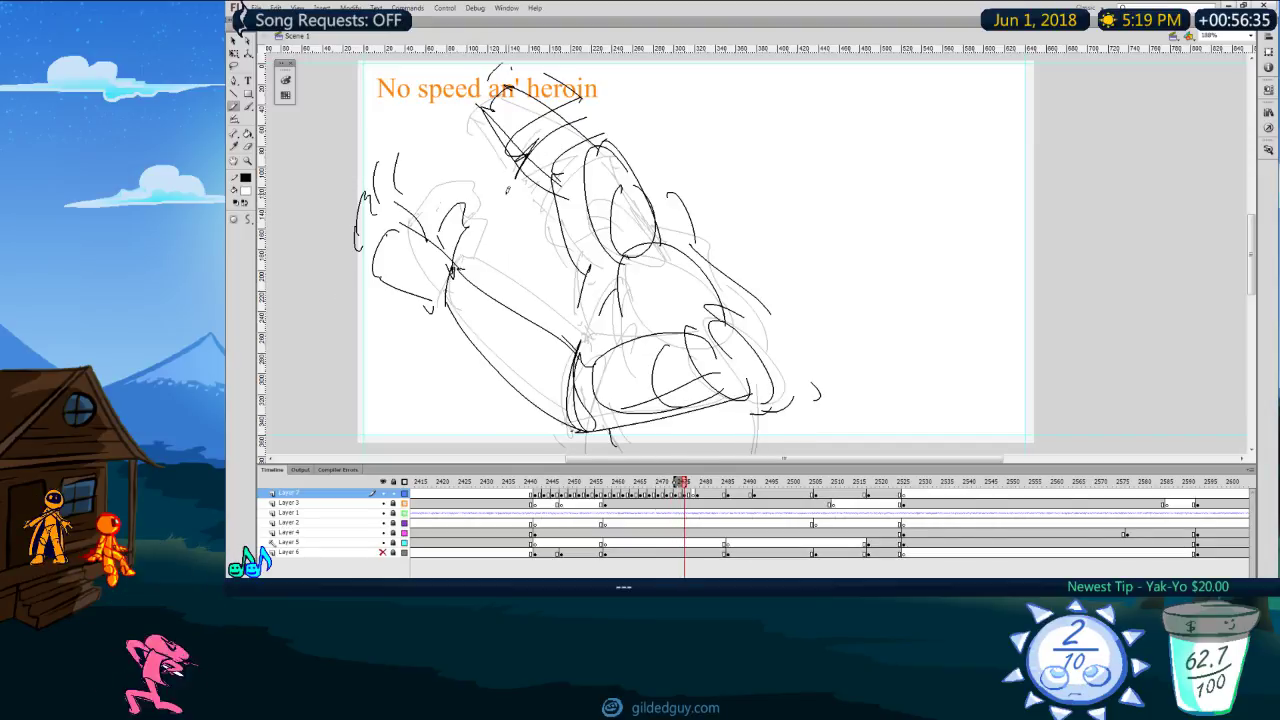
Step: Flip back and forward through the poses to examine how the corrected hand and forearm follow the motion
{"action": "key", "text": "comma"}
{"action": "key", "text": "comma"}
{"action": "key", "text": "comma"}
{"action": "key", "text": "comma"}
{"action": "key", "text": "comma"}
{"action": "key", "text": "comma"}
{"action": "key", "text": "comma"}
{"action": "key", "text": "comma"}
{"action": "key", "text": "comma"}
{"action": "key", "text": "comma"}
{"action": "key", "text": "period"}
{"action": "key", "text": "period"}
{"action": "key", "text": "period"}
{"action": "key", "text": "period"}
{"action": "key", "text": "period"}
{"action": "key", "text": "period"}
{"action": "key", "text": "period"}
{"action": "key", "text": "period"}
{"action": "key", "text": "period"}
{"action": "key", "text": "period"}
{"action": "key", "text": "period"}
{"action": "key", "text": "period"}
{"action": "key", "text": "period"}
{"action": "key", "text": "period"}
{"action": "key", "text": "period"}
{"action": "key", "text": "period"}
{"action": "key", "text": "period"}
{"action": "key", "text": "period"}
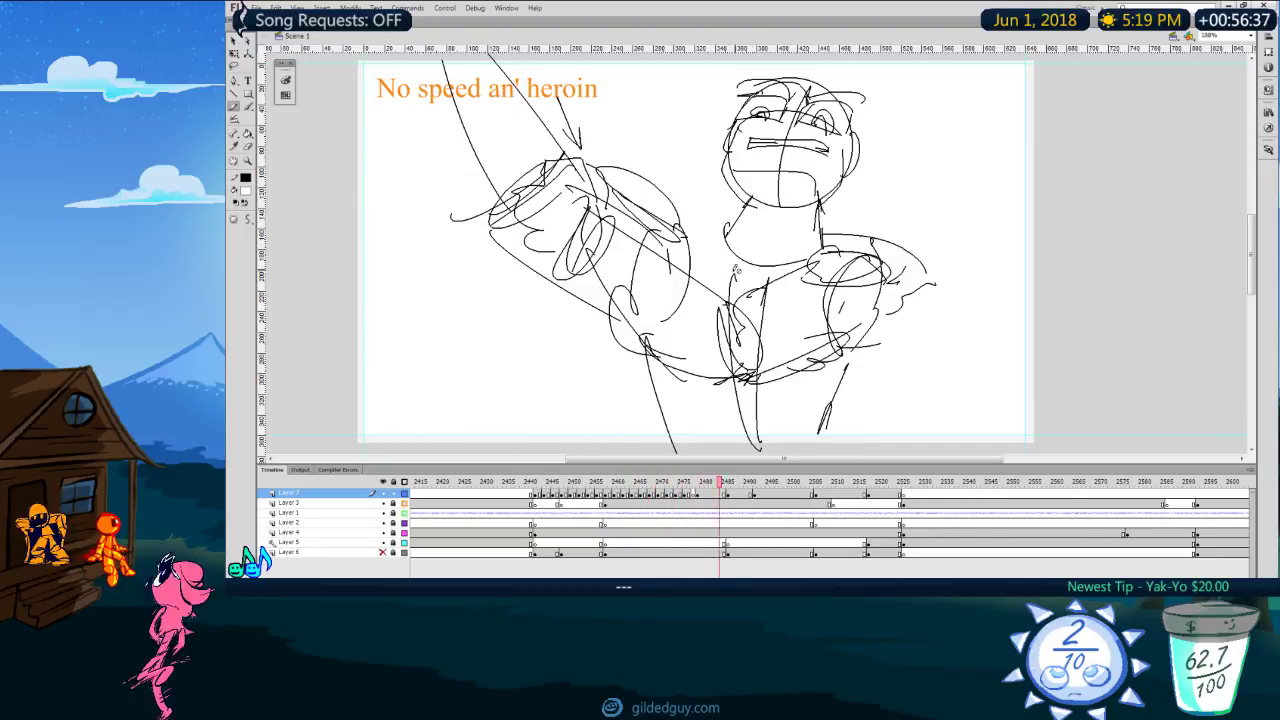
Step: Flip back and forward through the arm poses to examine the motion leading into the head-and-shoulders pose
{"action": "key", "text": "period"}
{"action": "key", "text": "period"}
{"action": "key", "text": "comma"}
{"action": "key", "text": "comma"}
{"action": "key", "text": "comma"}
{"action": "key", "text": "comma"}
{"action": "key", "text": "comma"}
{"action": "key", "text": "comma"}
{"action": "key", "text": "comma"}
{"action": "key", "text": "comma"}
{"action": "key", "text": "comma"}
{"action": "key", "text": "comma"}
{"action": "key", "text": "comma"}
{"action": "key", "text": "comma"}
{"action": "key", "text": "comma"}
{"action": "key", "text": "comma"}
{"action": "key", "text": "comma"}
{"action": "key", "text": "comma"}
{"action": "key", "text": "comma"}
{"action": "key", "text": "comma"}
{"action": "key", "text": "comma"}
{"action": "key", "text": "comma"}
{"action": "key", "text": "period"}
{"action": "key", "text": "period"}
{"action": "key", "text": "period"}
{"action": "key", "text": "period"}
{"action": "key", "text": "period"}
{"action": "key", "text": "period"}
{"action": "key", "text": "period"}
{"action": "key", "text": "period"}
{"action": "key", "text": "period"}
{"action": "key", "text": "period"}
{"action": "key", "text": "period"}
{"action": "key", "text": "period"}
{"action": "key", "text": "period"}
{"action": "left_click_drag", "start_coordinate": [682, 481], "coordinate": [709, 480]}
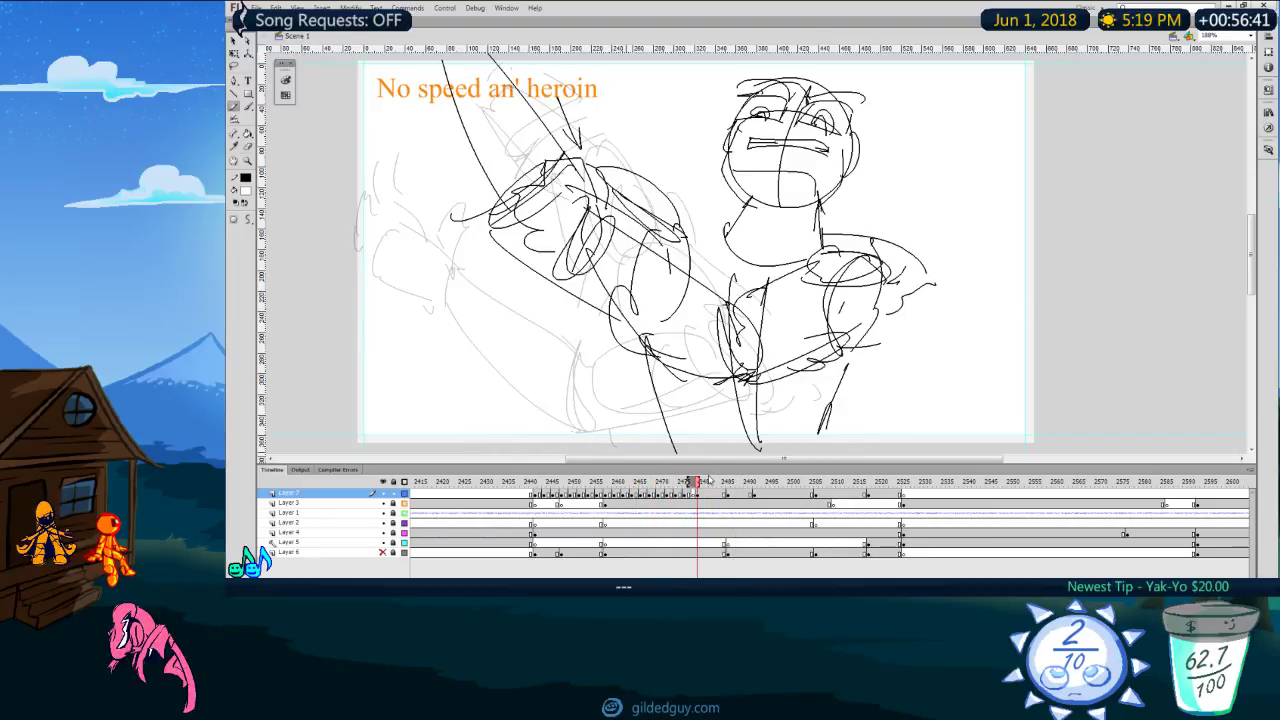
{"action": "key", "text": "comma"}
{"action": "key", "text": "comma"}
{"action": "key", "text": "comma"}
{"action": "key", "text": "comma"}
{"action": "key", "text": "period"}
{"action": "key", "text": "period"}
{"action": "key", "text": "period"}
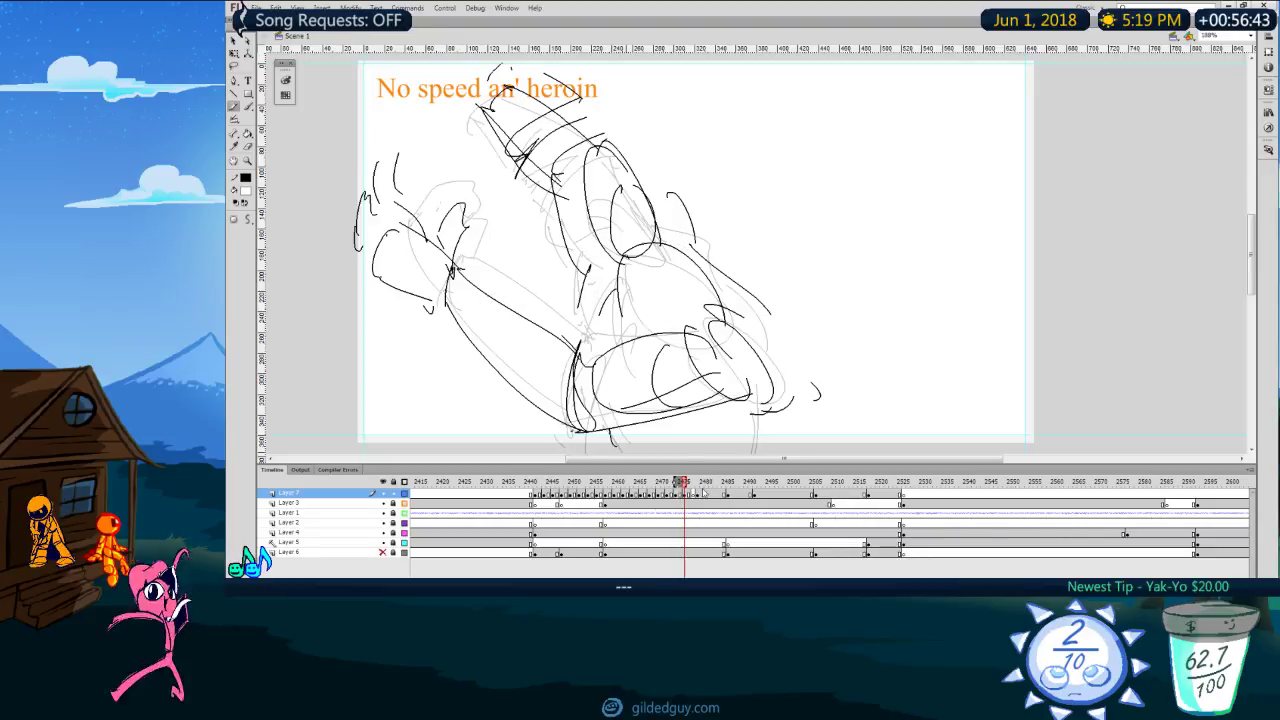
Step: Shift the head-and-shoulders key pose slightly later on Layer 7, leaving a blank in-between frame before it
{"action": "key", "text": "period"}
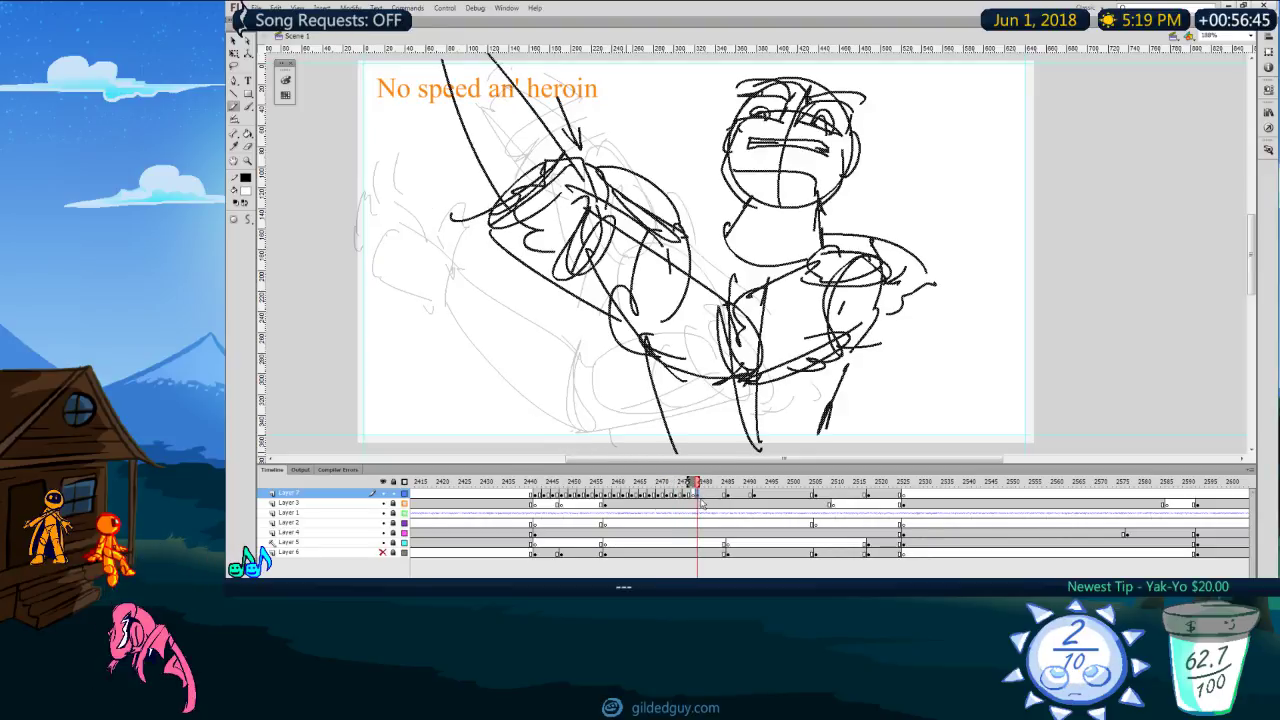
{"action": "key", "text": "comma"}
{"action": "key", "text": "comma"}
{"action": "key", "text": "period"}
{"action": "key", "text": "period"}
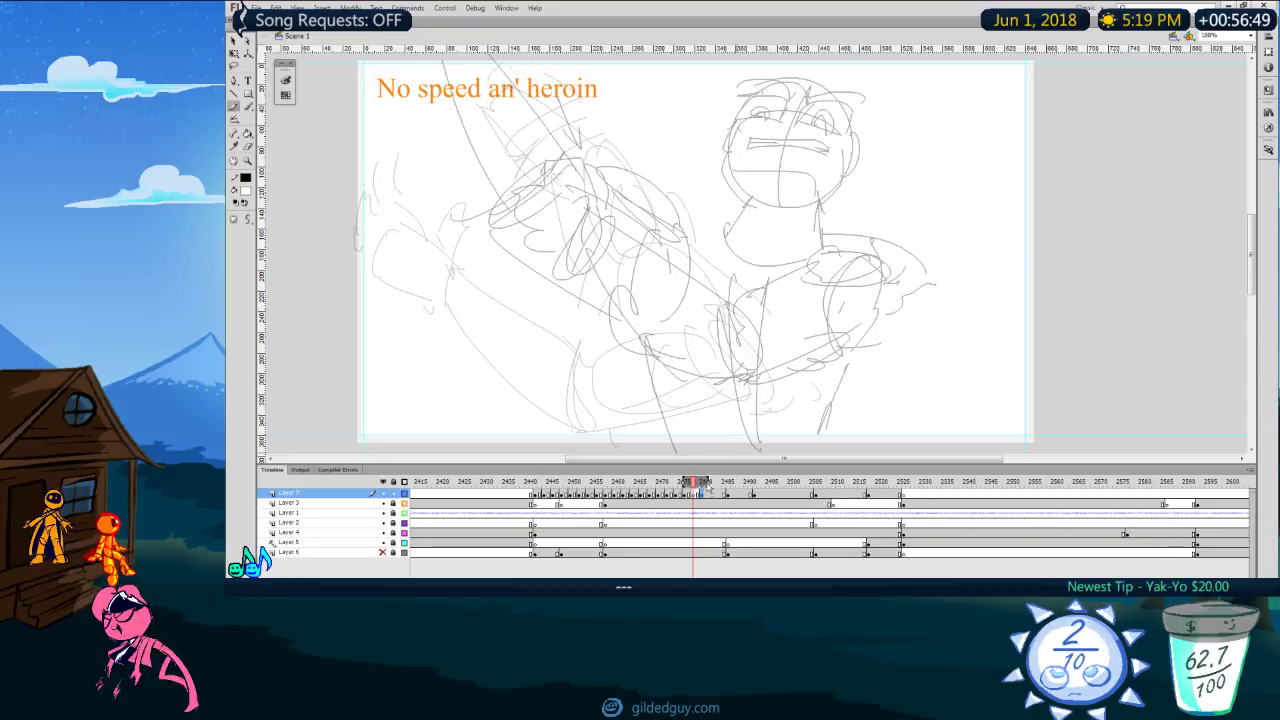
{"action": "key", "text": "comma"}
{"action": "key", "text": "period"}
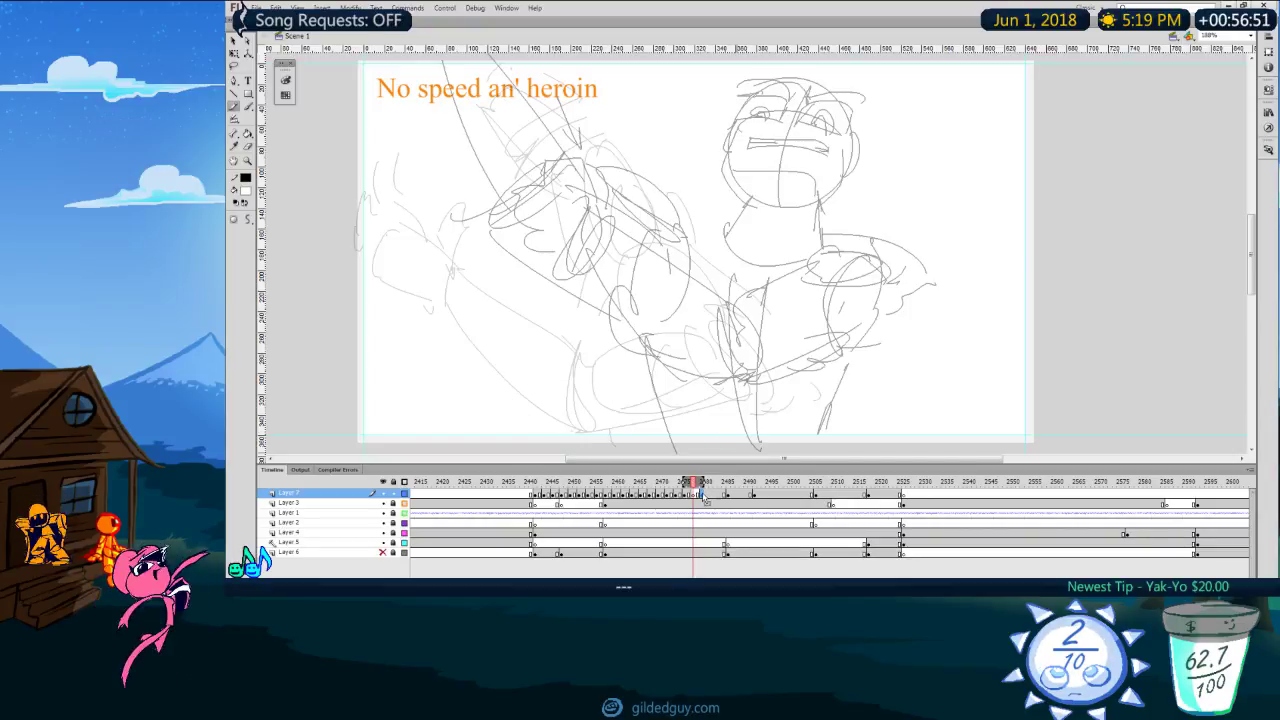
Step: Recolor all the strokes of the head-and-shoulders pose red and return to the blank in-between frame
{"action": "left_click", "coordinate": [702, 494]}
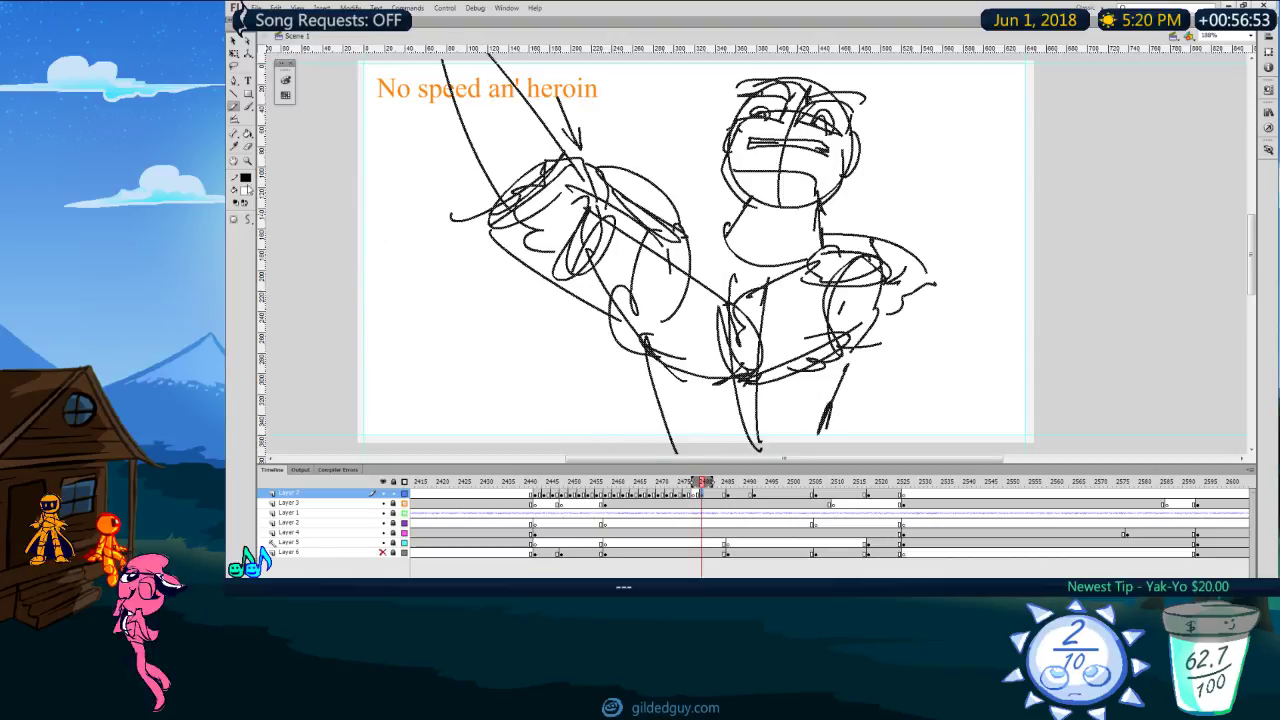
{"action": "left_click", "coordinate": [245, 178]}
{"action": "left_click", "coordinate": [249, 260]}
{"action": "key", "text": "v"}
{"action": "left_click", "coordinate": [449, 381]}
{"action": "key", "text": "comma"}
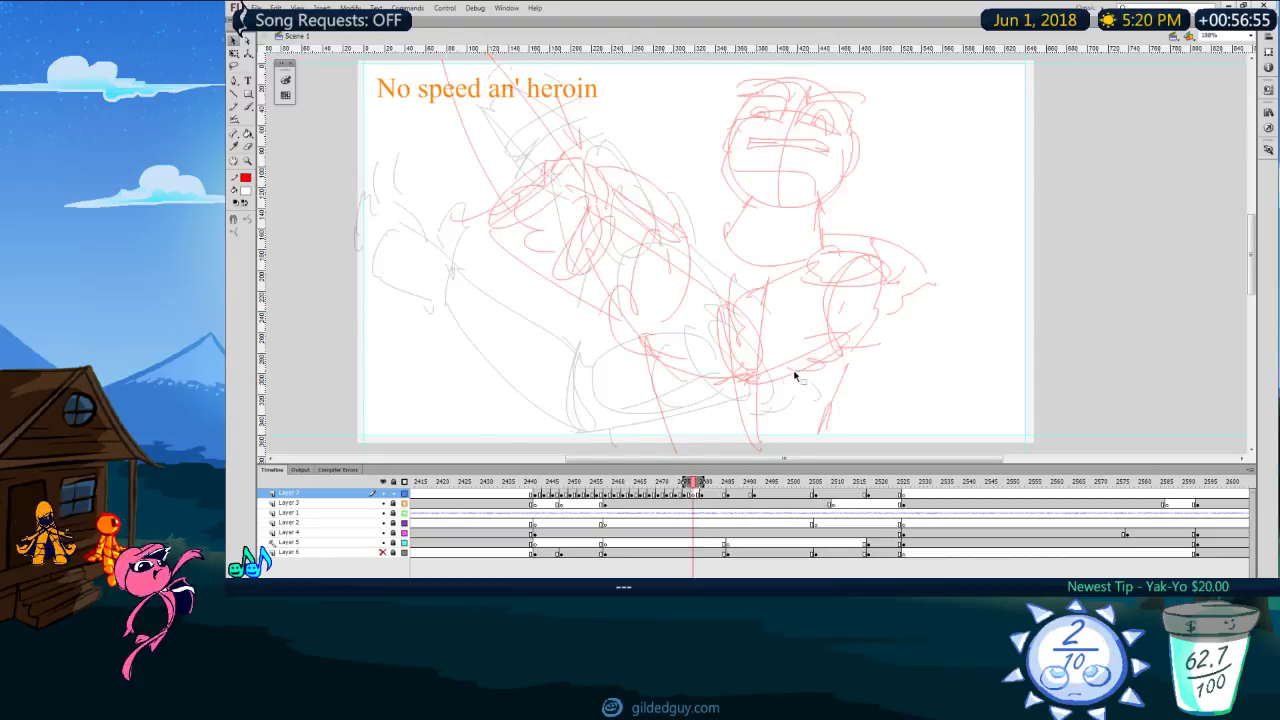
Step: Flip between the last arm pose and the blank in-between frame to examine the spacing toward the red pose
{"action": "key", "text": "y"}
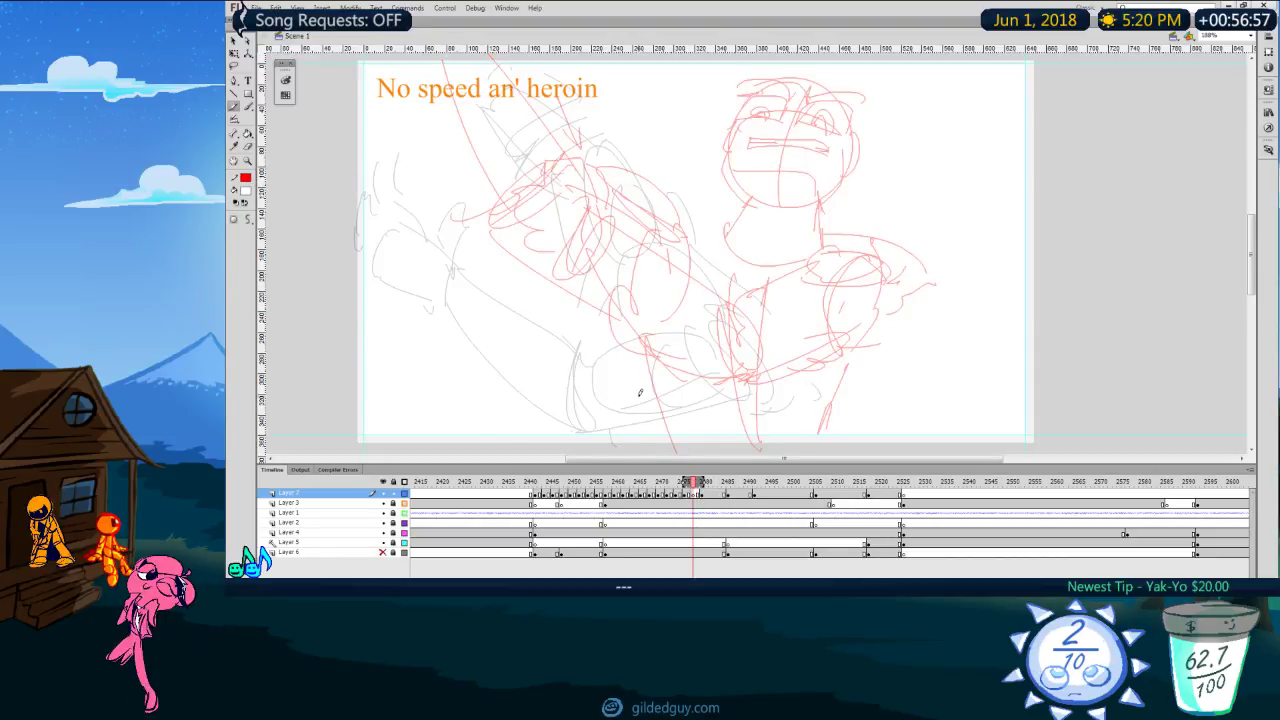
{"action": "key", "text": "comma"}
{"action": "key", "text": "comma"}
{"action": "key", "text": "comma"}
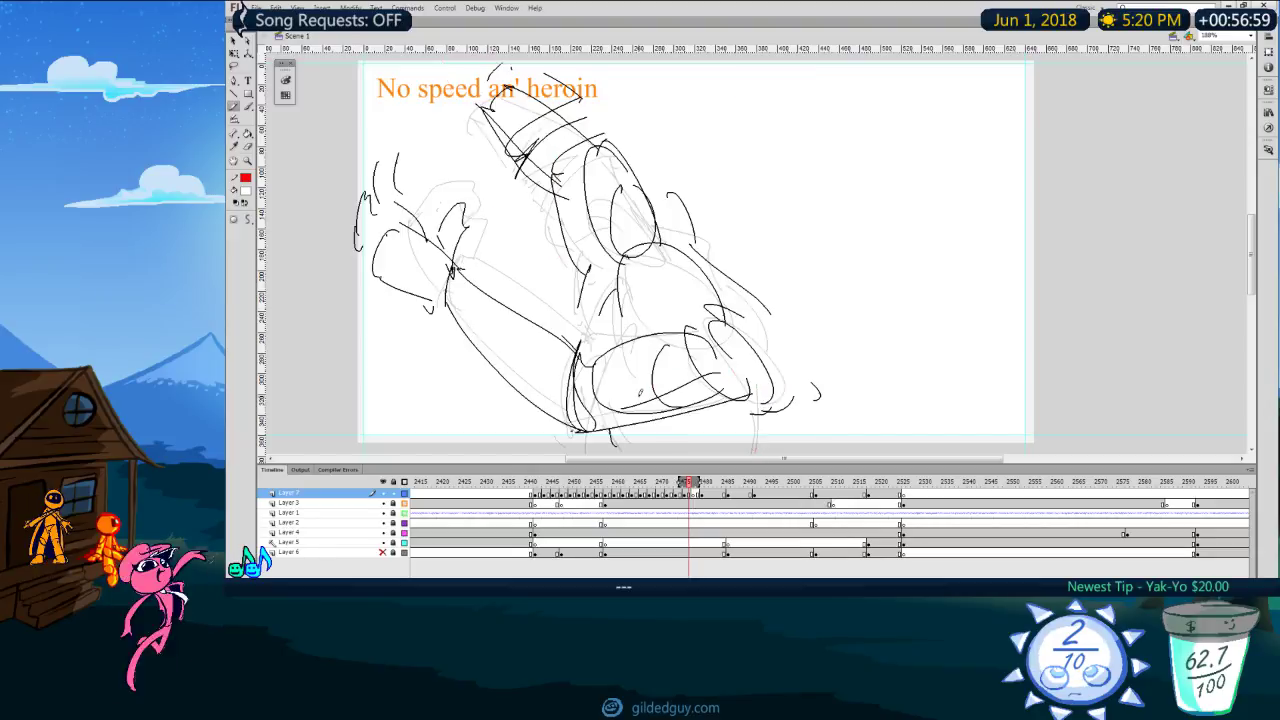
{"action": "key", "text": "period"}
{"action": "key", "text": "period"}
{"action": "key", "text": "period"}
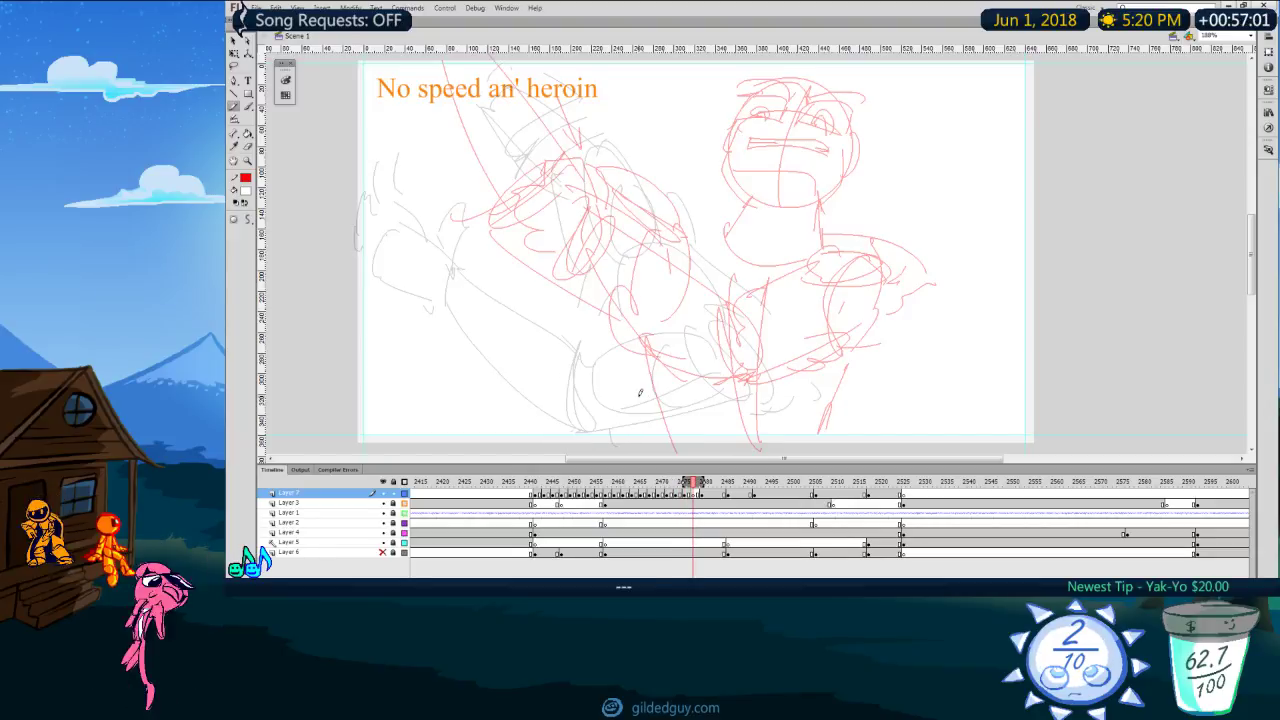
{"action": "key", "text": "comma"}
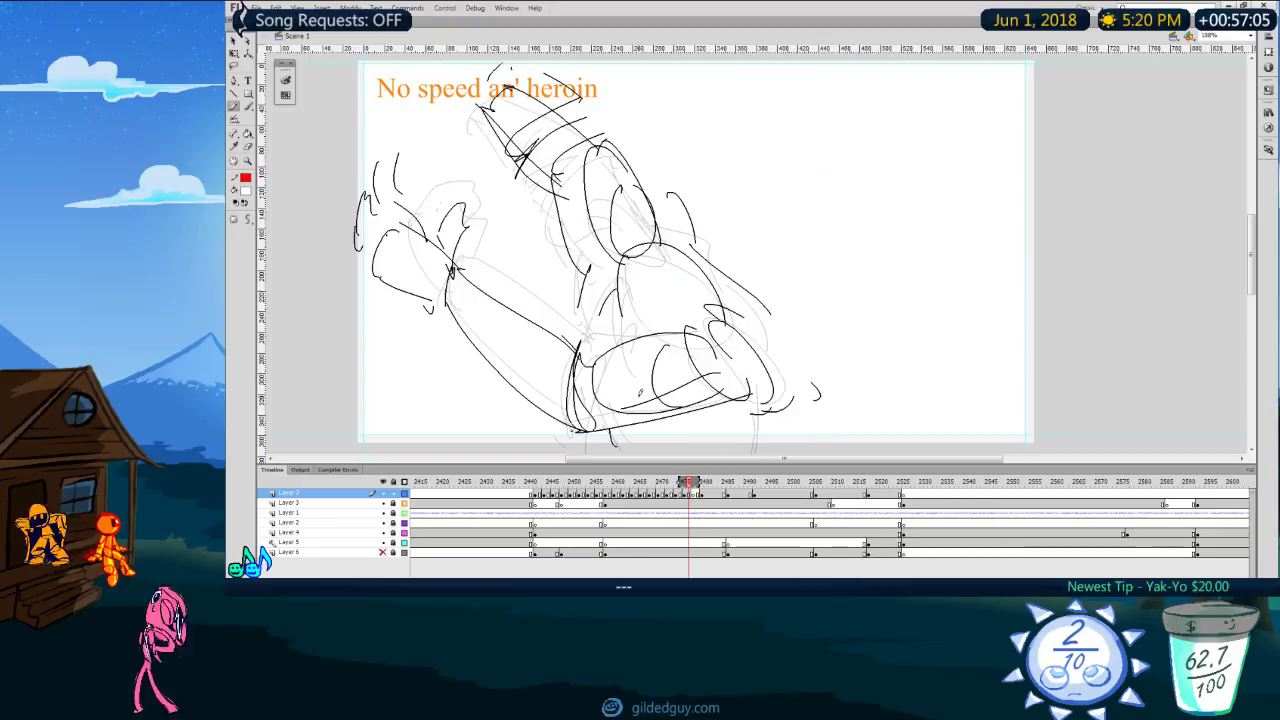
{"action": "key", "text": "period"}
{"action": "key", "text": "period"}
{"action": "key", "text": "comma"}
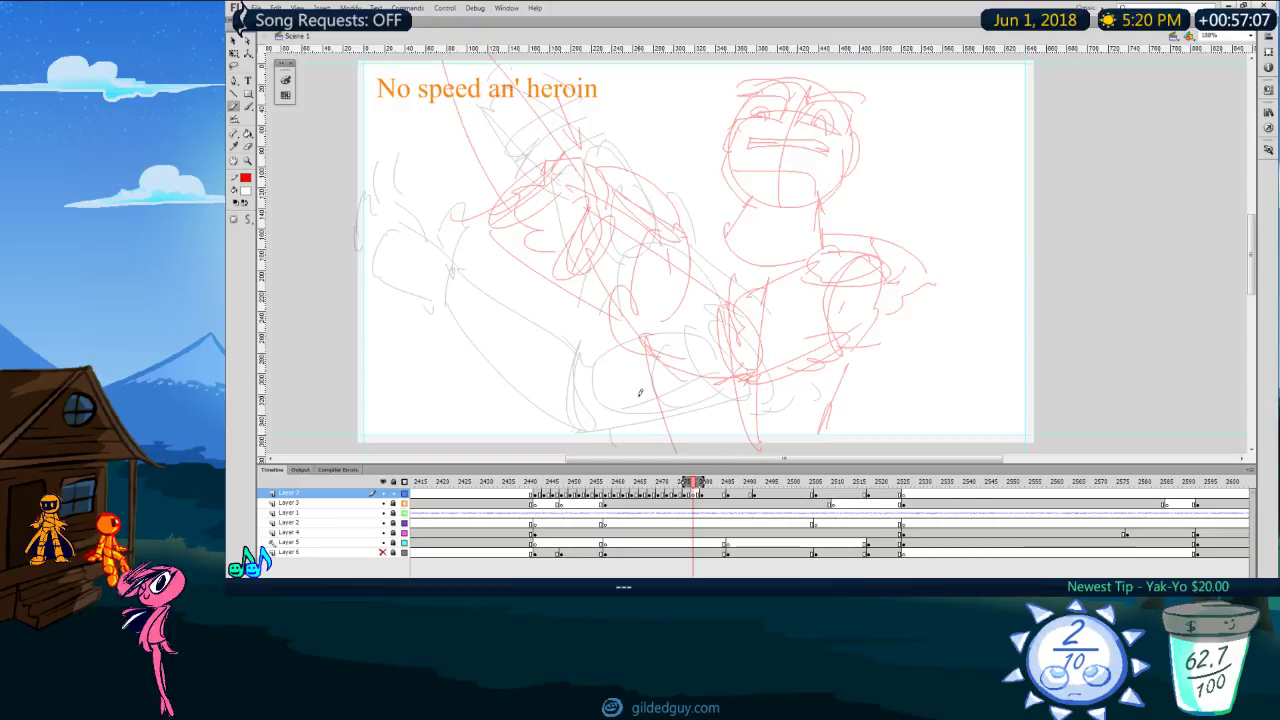
{"action": "key", "text": "comma"}
{"action": "key", "text": "period"}
{"action": "key", "text": "period"}
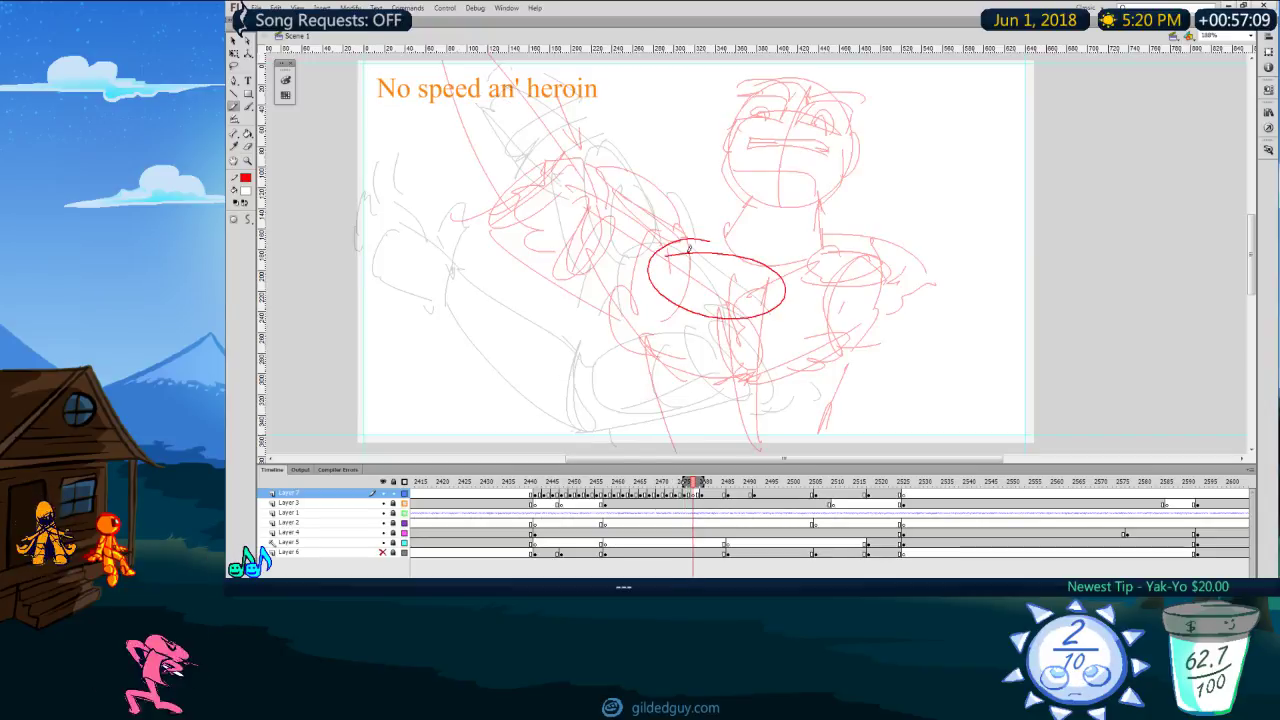
Step: Set the stroke color to blue and sketch the in-between's neck-base ellipse with curved lines running down the torso
{"action": "left_click", "coordinate": [245, 177]}
{"action": "left_click", "coordinate": [254, 266]}
{"action": "mouse_move", "coordinate": [708, 240]}
{"action": "left_mouse_down"}
{"action": "mouse_move", "coordinate": [771, 294]}
{"action": "mouse_move", "coordinate": [702, 241]}
{"action": "mouse_move", "coordinate": [666, 242]}
{"action": "mouse_move", "coordinate": [678, 433]}
{"action": "left_mouse_up"}
{"action": "key", "text": "ctrl+z"}
{"action": "key", "text": "ctrl+z"}
{"action": "key", "text": "comma"}
{"action": "key", "text": "period"}
{"action": "left_click_drag", "start_coordinate": [726, 278], "coordinate": [686, 442]}
{"action": "mouse_move", "coordinate": [690, 266]}
{"action": "left_mouse_down"}
{"action": "mouse_move", "coordinate": [672, 430]}
{"action": "mouse_move", "coordinate": [682, 448]}
{"action": "left_mouse_up"}
{"action": "key", "text": "comma"}
{"action": "key", "text": "period"}
{"action": "left_click_drag", "start_coordinate": [749, 254], "coordinate": [857, 262]}
{"action": "key", "text": "comma"}
{"action": "key", "text": "period"}
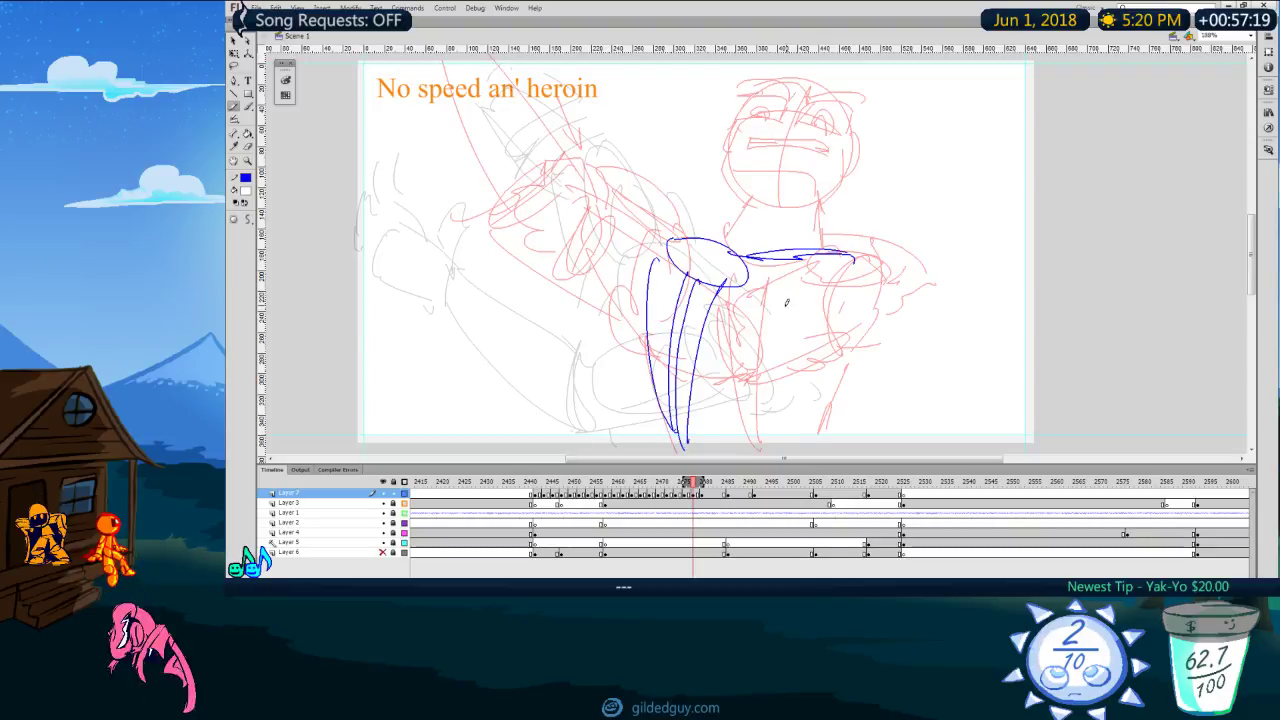
{"action": "key", "text": "ctrl+z"}
{"action": "key", "text": "ctrl+z"}
Step: Sketch a tilted ellipse for the far shoulder and the side contours of the torso, checking them against the previous pose
{"action": "mouse_move", "coordinate": [760, 264]}
{"action": "left_mouse_down"}
{"action": "mouse_move", "coordinate": [810, 330]}
{"action": "mouse_move", "coordinate": [762, 268]}
{"action": "left_mouse_up"}
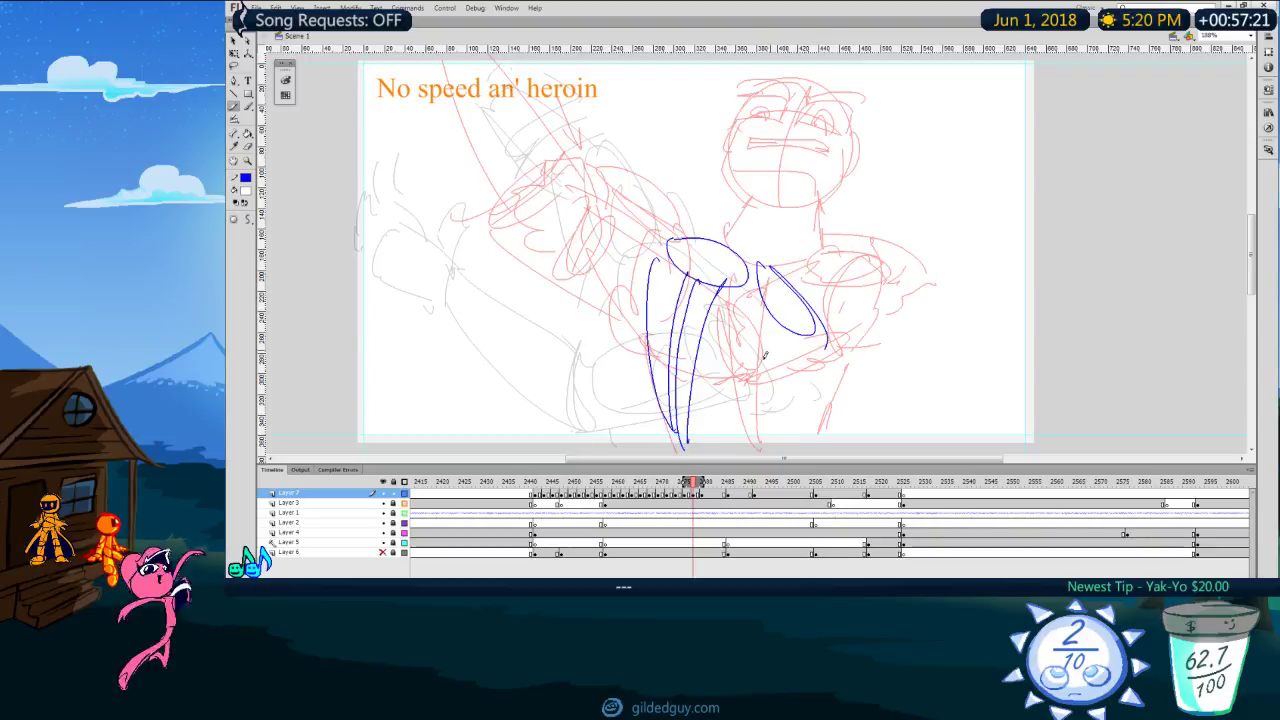
{"action": "mouse_move", "coordinate": [612, 268]}
{"action": "left_mouse_down"}
{"action": "mouse_move", "coordinate": [631, 391]}
{"action": "mouse_move", "coordinate": [620, 446]}
{"action": "left_mouse_up"}
{"action": "left_click_drag", "start_coordinate": [762, 404], "coordinate": [754, 446]}
{"action": "key", "text": "comma"}
{"action": "key", "text": "period"}
{"action": "key", "text": "ctrl+z"}
{"action": "key", "text": "ctrl+z"}
{"action": "left_click_drag", "start_coordinate": [607, 348], "coordinate": [638, 422]}
{"action": "left_click_drag", "start_coordinate": [755, 404], "coordinate": [761, 428]}
{"action": "key", "text": "comma"}
{"action": "key", "text": "period"}
{"action": "key", "text": "comma"}
{"action": "key", "text": "period"}
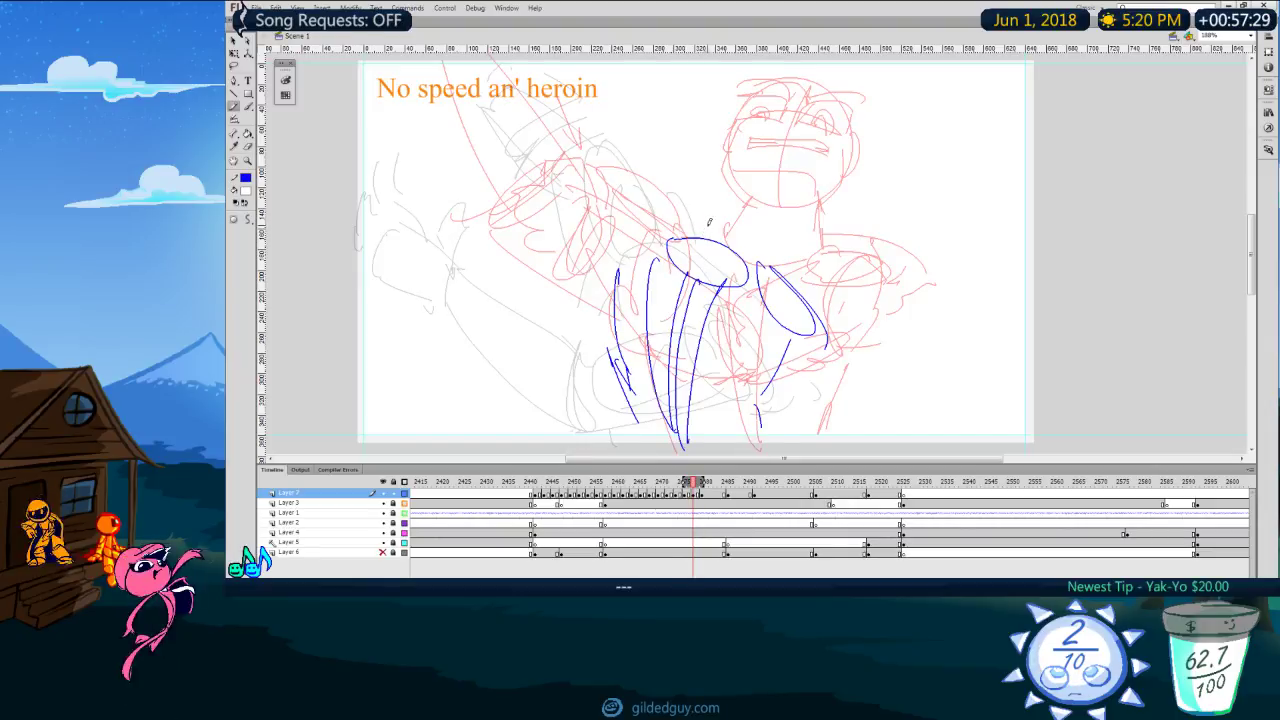
{"action": "key", "text": "comma"}
{"action": "key", "text": "period"}
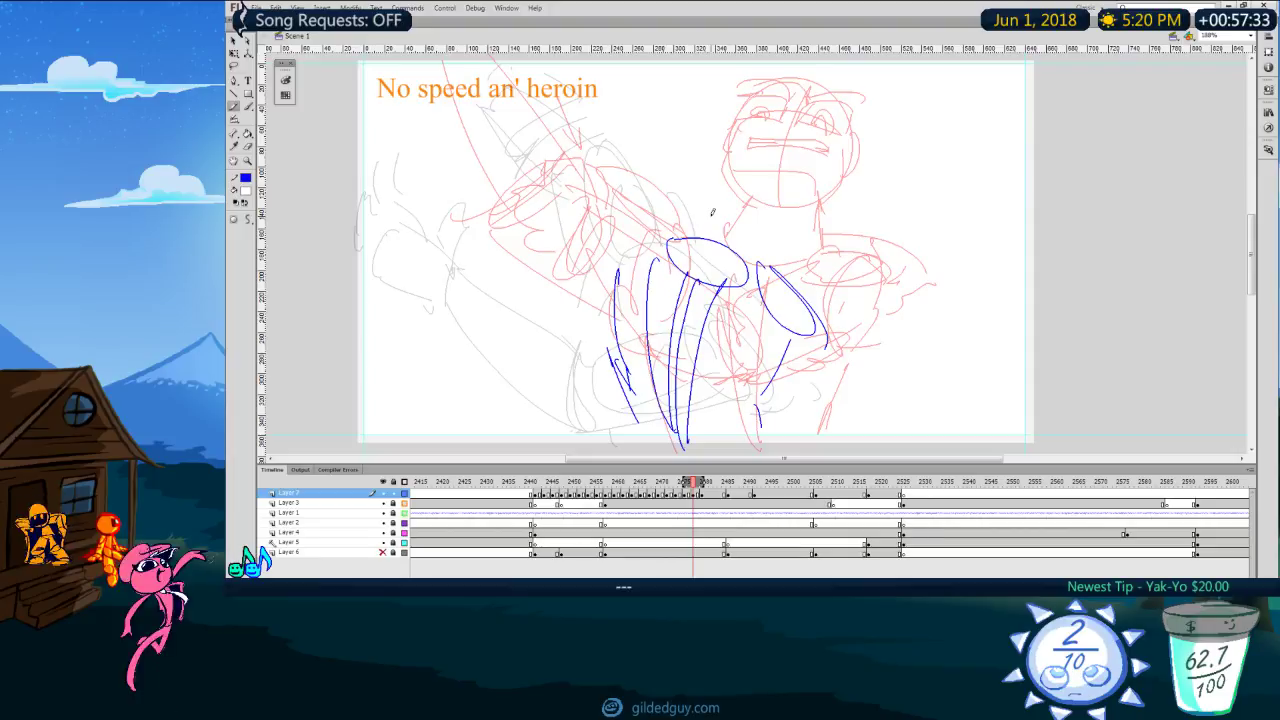
Step: Draw an elongated ellipse for the raised arm's shoulder, extending diagonally up from the neck base
{"action": "mouse_move", "coordinate": [675, 229]}
{"action": "left_mouse_down"}
{"action": "mouse_move", "coordinate": [594, 172]}
{"action": "mouse_move", "coordinate": [654, 240]}
{"action": "mouse_move", "coordinate": [632, 186]}
{"action": "mouse_move", "coordinate": [599, 228]}
{"action": "left_mouse_up"}
{"action": "key", "text": "comma"}
{"action": "key", "text": "period"}
{"action": "key", "text": "comma"}
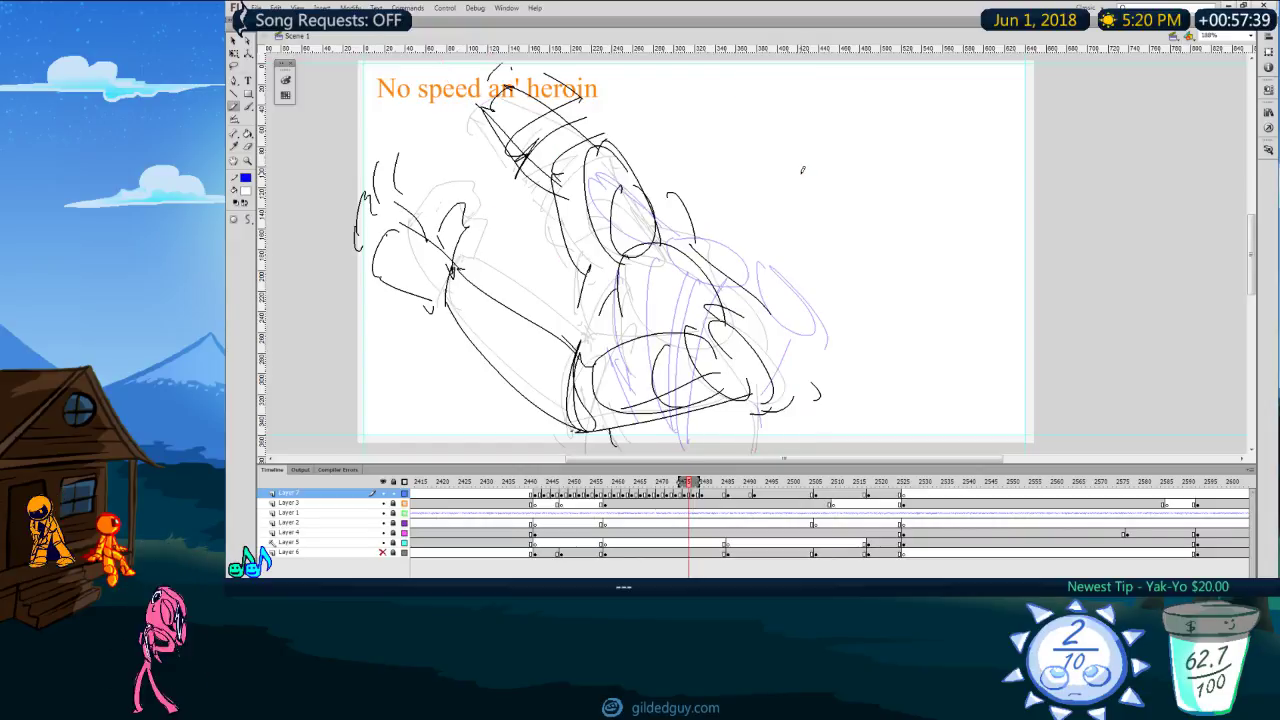
{"action": "key", "text": "period"}
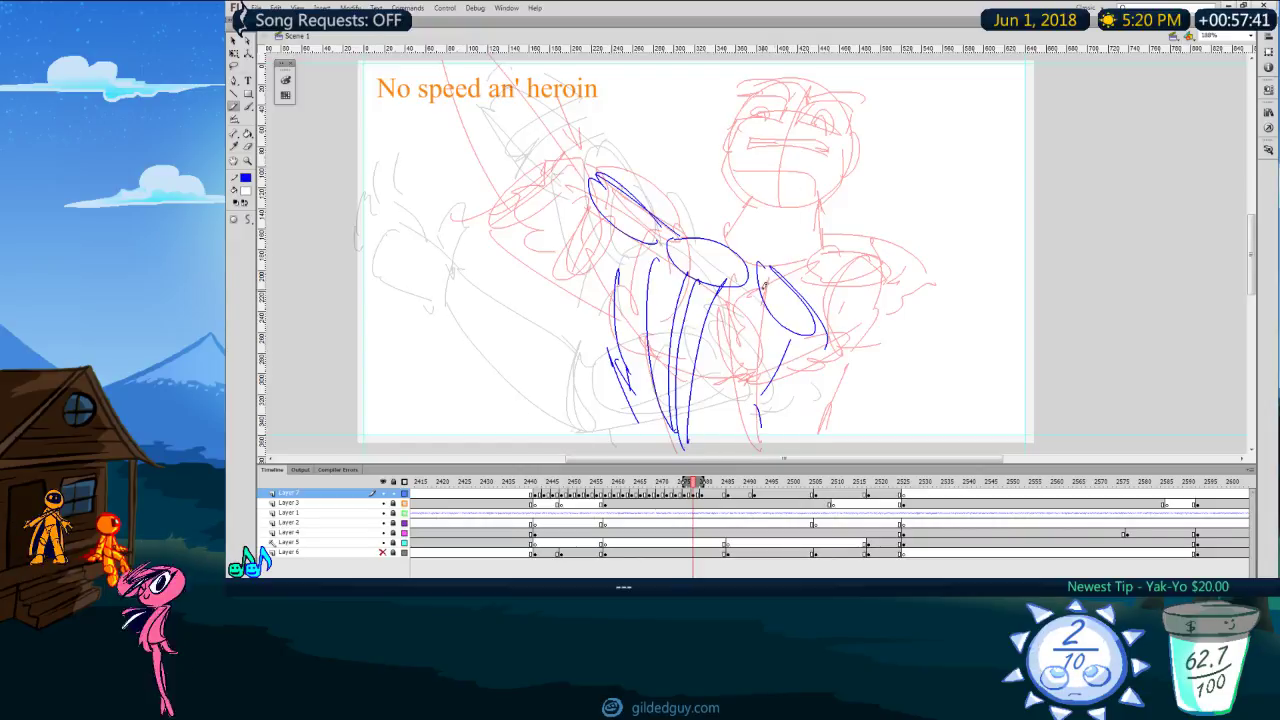
Step: Add the far shoulder's rounded cap, the lines across the chest and the near edge of the chest
{"action": "mouse_move", "coordinate": [786, 256]}
{"action": "left_mouse_down"}
{"action": "mouse_move", "coordinate": [768, 300]}
{"action": "mouse_move", "coordinate": [655, 340]}
{"action": "mouse_move", "coordinate": [766, 346]}
{"action": "left_mouse_up"}
{"action": "key", "text": "comma"}
{"action": "key", "text": "period"}
{"action": "mouse_move", "coordinate": [757, 301]}
{"action": "left_mouse_down"}
{"action": "mouse_move", "coordinate": [725, 309]}
{"action": "mouse_move", "coordinate": [665, 287]}
{"action": "mouse_move", "coordinate": [661, 357]}
{"action": "left_mouse_up"}
{"action": "key", "text": "comma"}
{"action": "key", "text": "period"}
{"action": "mouse_move", "coordinate": [683, 281]}
{"action": "left_mouse_down"}
{"action": "mouse_move", "coordinate": [659, 352]}
{"action": "mouse_move", "coordinate": [673, 307]}
{"action": "mouse_move", "coordinate": [657, 344]}
{"action": "mouse_move", "coordinate": [665, 323]}
{"action": "mouse_move", "coordinate": [710, 335]}
{"action": "mouse_move", "coordinate": [672, 291]}
{"action": "mouse_move", "coordinate": [640, 354]}
{"action": "left_mouse_up"}
{"action": "key", "text": "e"}
{"action": "key", "text": "y"}
{"action": "left_click_drag", "start_coordinate": [680, 273], "coordinate": [660, 354]}
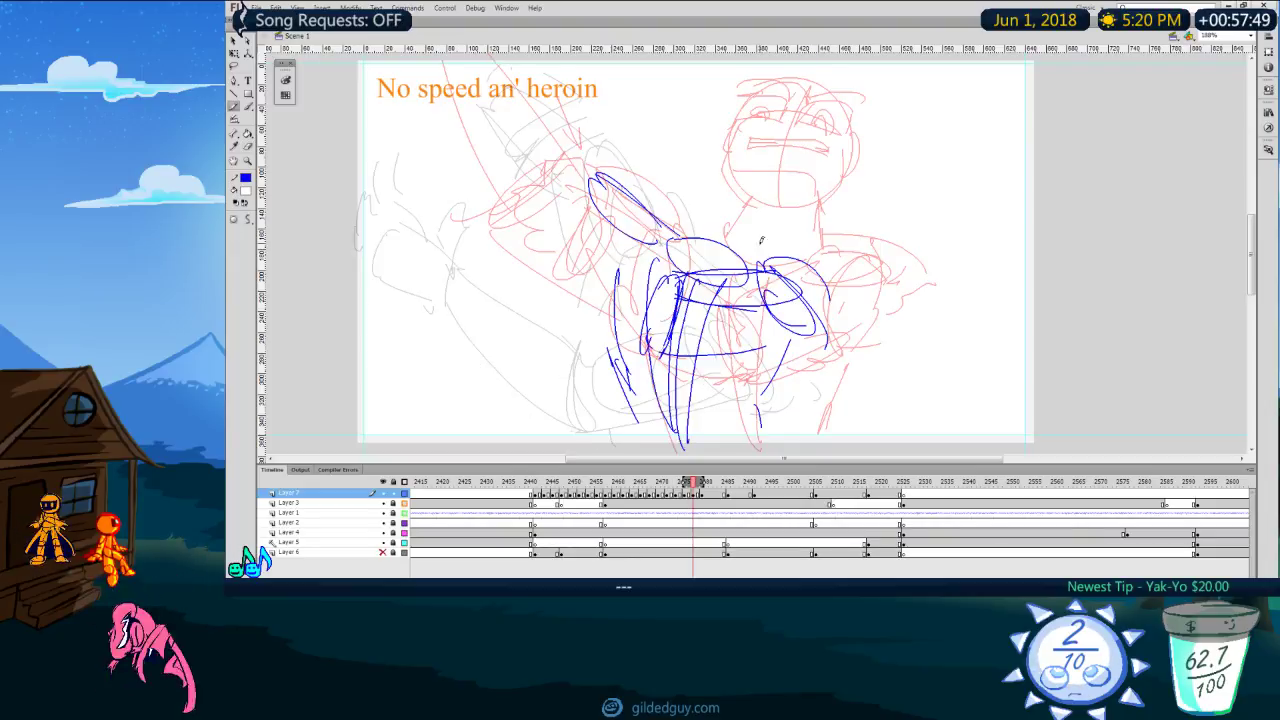
Step: Draw the raised arm's upper and lower contours up to the wrist and erase the chest lines overlapping the arm
{"action": "left_click_drag", "start_coordinate": [678, 274], "coordinate": [586, 192]}
{"action": "key", "text": "ctrl+z"}
{"action": "left_click_drag", "start_coordinate": [680, 274], "coordinate": [566, 177]}
{"action": "mouse_move", "coordinate": [545, 204]}
{"action": "left_mouse_down"}
{"action": "mouse_move", "coordinate": [643, 343]}
{"action": "mouse_move", "coordinate": [654, 334]}
{"action": "left_mouse_up"}
{"action": "key", "text": "ctrl+z"}
{"action": "key", "text": "e"}
{"action": "mouse_move", "coordinate": [616, 284]}
{"action": "left_mouse_down"}
{"action": "mouse_move", "coordinate": [650, 307]}
{"action": "mouse_move", "coordinate": [636, 274]}
{"action": "left_mouse_up"}
{"action": "key", "text": "comma"}
{"action": "key", "text": "period"}
{"action": "key", "text": "y"}
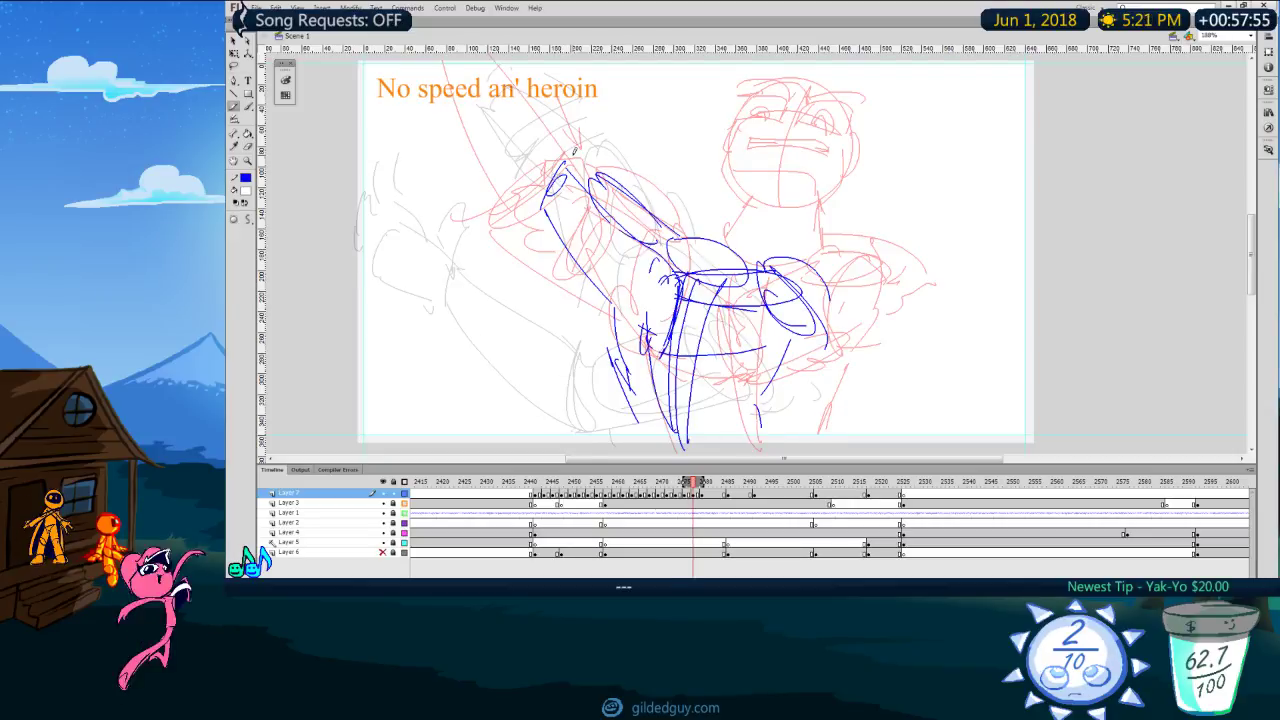
Step: Sketch the raised hand's rounded palm and fingers at the end of the blue arm
{"action": "left_click_drag", "start_coordinate": [545, 142], "coordinate": [490, 142]}
{"action": "key", "text": "ctrl+z"}
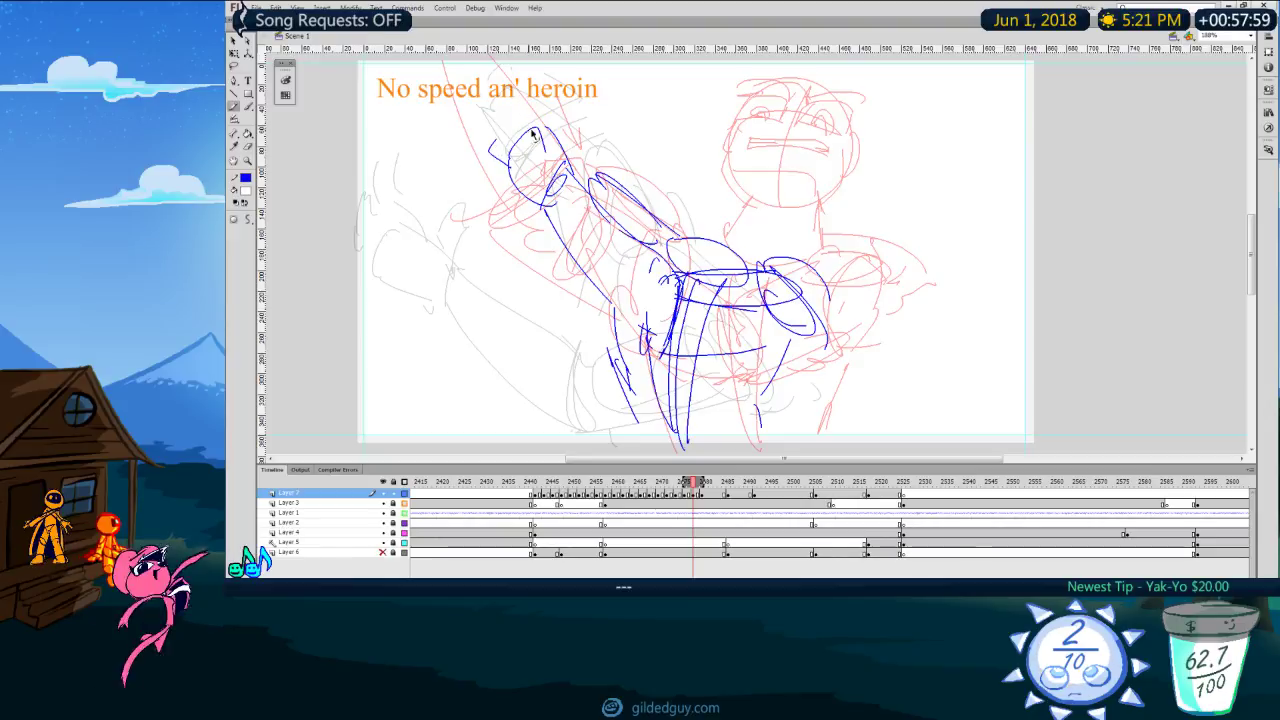
{"action": "mouse_move", "coordinate": [530, 102]}
{"action": "left_mouse_down"}
{"action": "mouse_move", "coordinate": [552, 123]}
{"action": "mouse_move", "coordinate": [515, 134]}
{"action": "left_mouse_up"}
{"action": "mouse_move", "coordinate": [518, 126]}
{"action": "left_mouse_down"}
{"action": "mouse_move", "coordinate": [502, 138]}
{"action": "mouse_move", "coordinate": [509, 168]}
{"action": "left_mouse_up"}
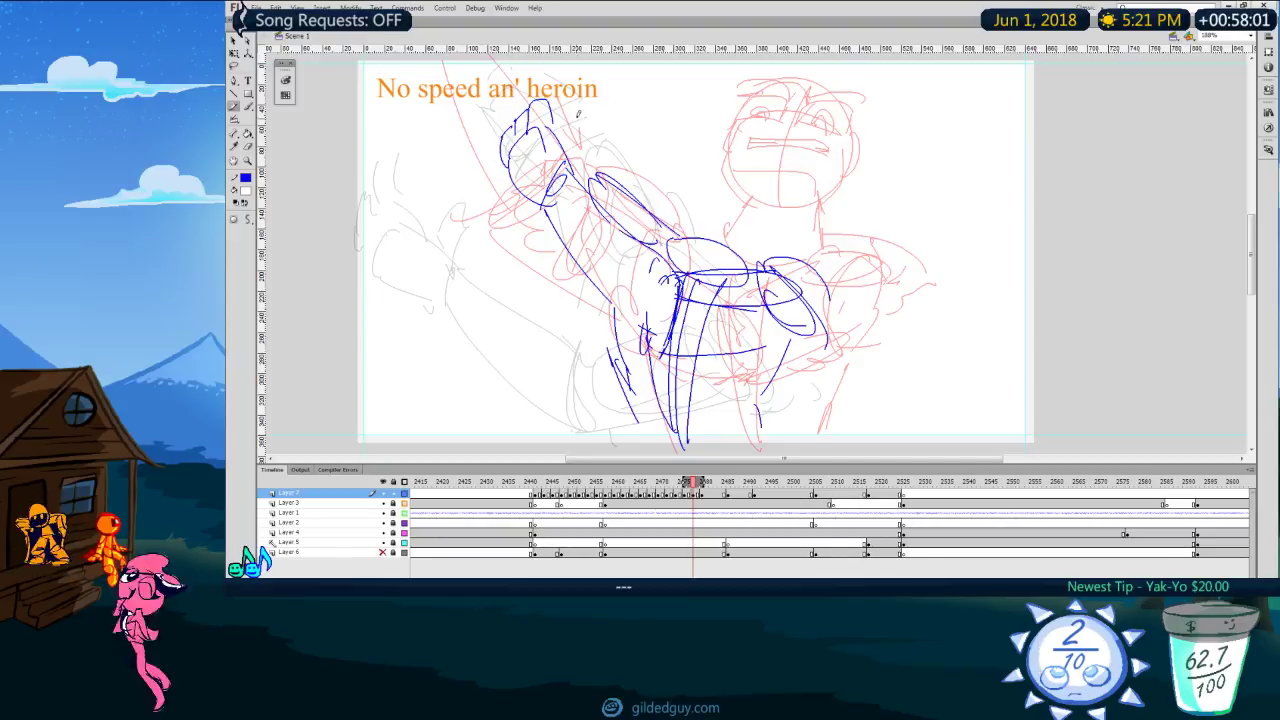
{"action": "left_click_drag", "start_coordinate": [565, 104], "coordinate": [573, 148]}
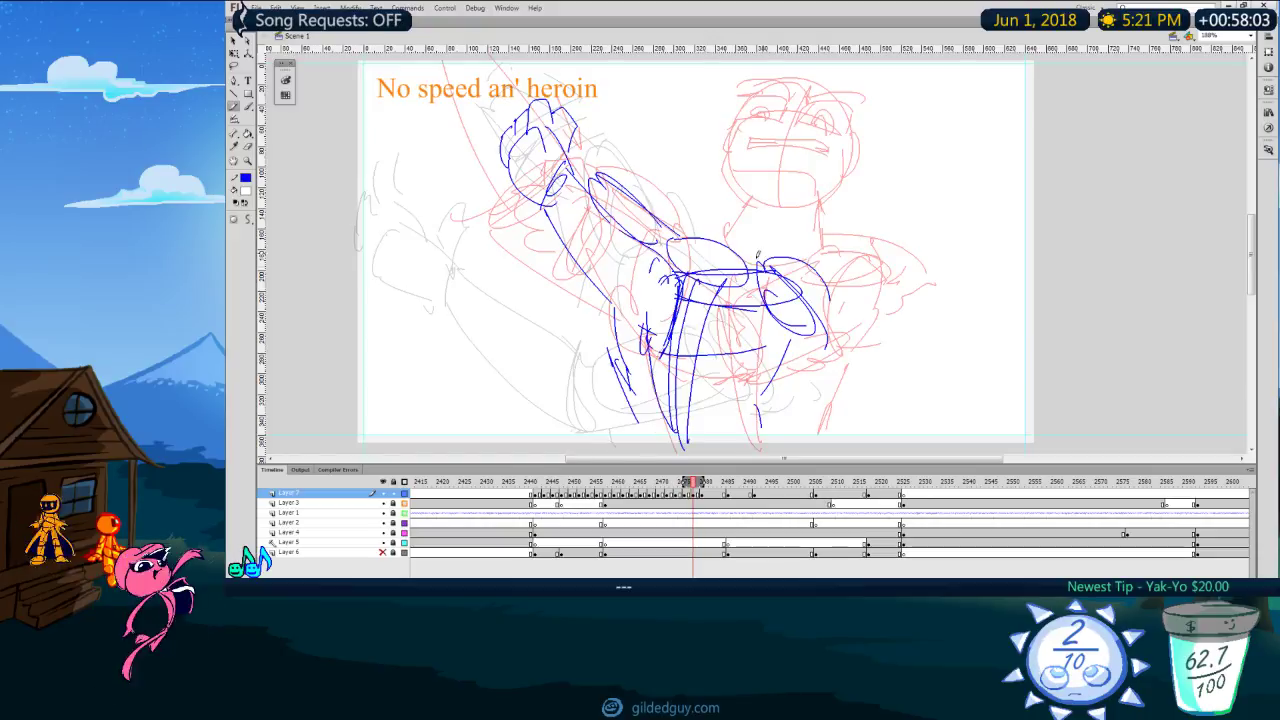
Step: Draw two long lines running past the raised hand to the canvas's upper edge and add more finger strokes
{"action": "key", "text": "."}
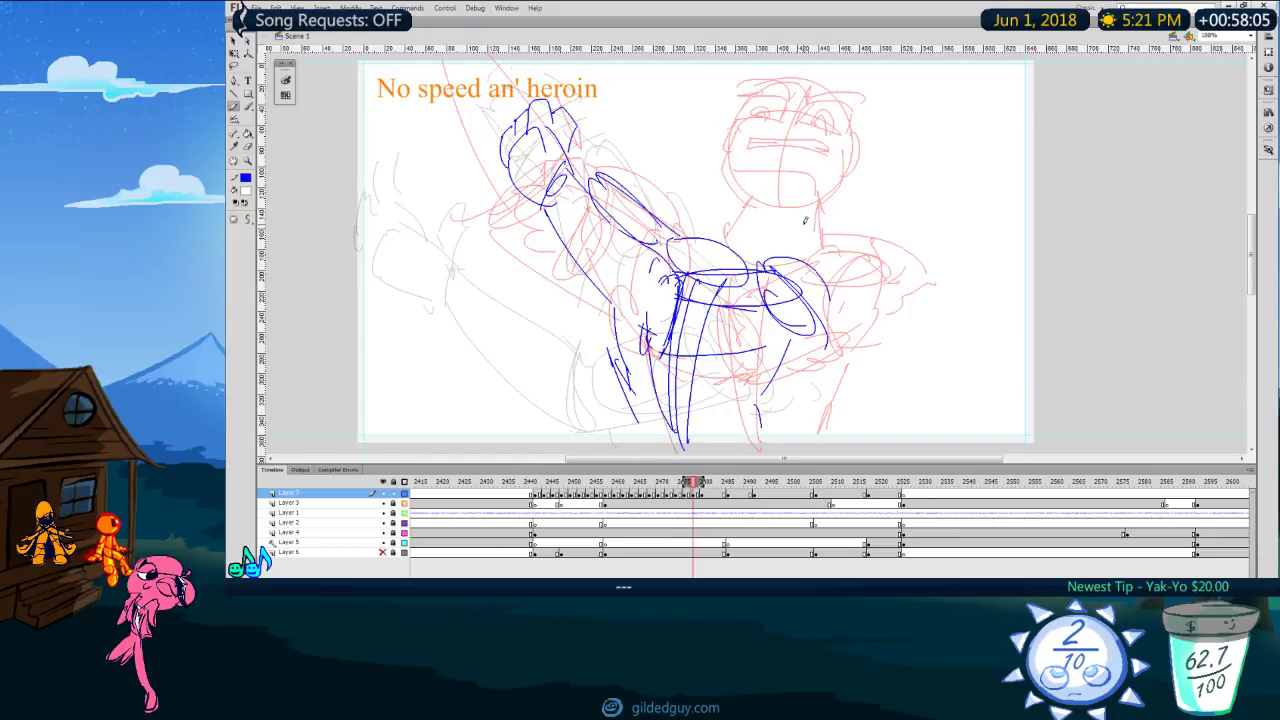
{"action": "key", "text": "."}
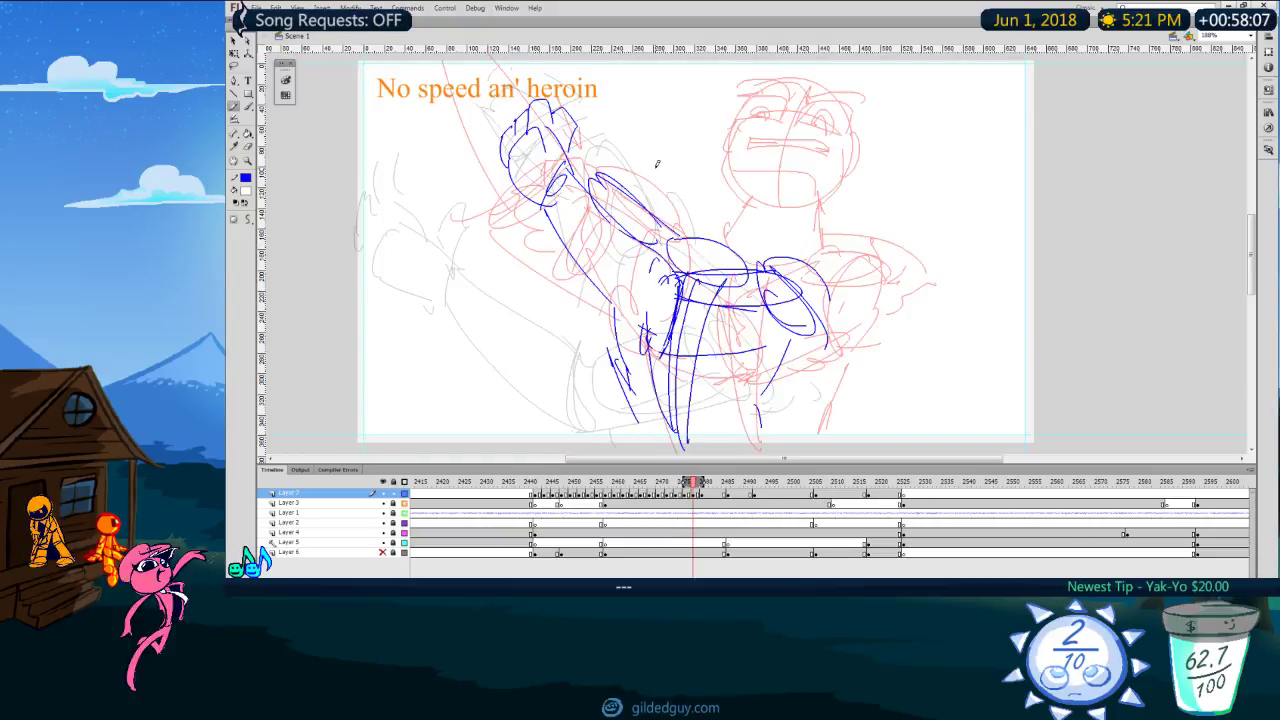
{"action": "mouse_move", "coordinate": [562, 109]}
{"action": "left_mouse_down"}
{"action": "mouse_move", "coordinate": [521, 54]}
{"action": "mouse_move", "coordinate": [505, 163]}
{"action": "left_mouse_up"}
{"action": "key", "text": "ctrl+z"}
{"action": "left_click_drag", "start_coordinate": [469, 61], "coordinate": [508, 167]}
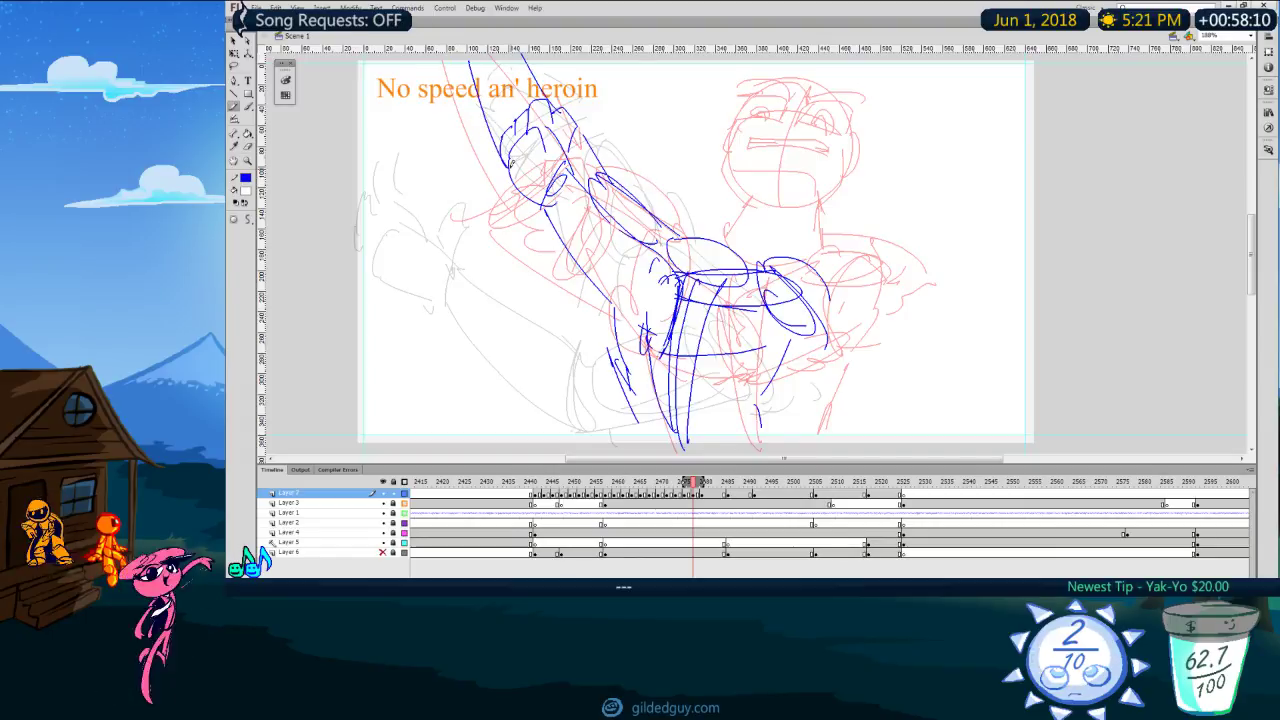
{"action": "left_click_drag", "start_coordinate": [580, 98], "coordinate": [577, 122]}
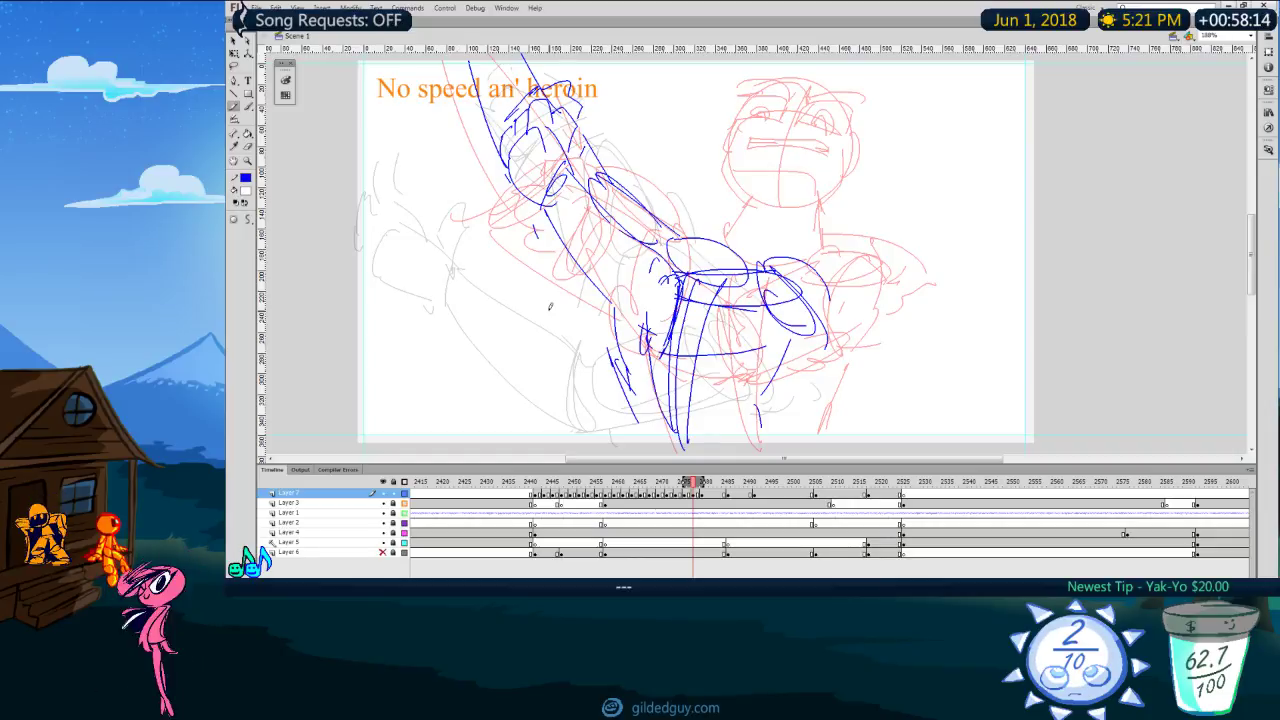
Step: Flip through the surrounding poses and play the sequence to examine how the blue in-between moves
{"action": "key", "text": "comma"}
{"action": "key", "text": "period"}
{"action": "key", "text": "period"}
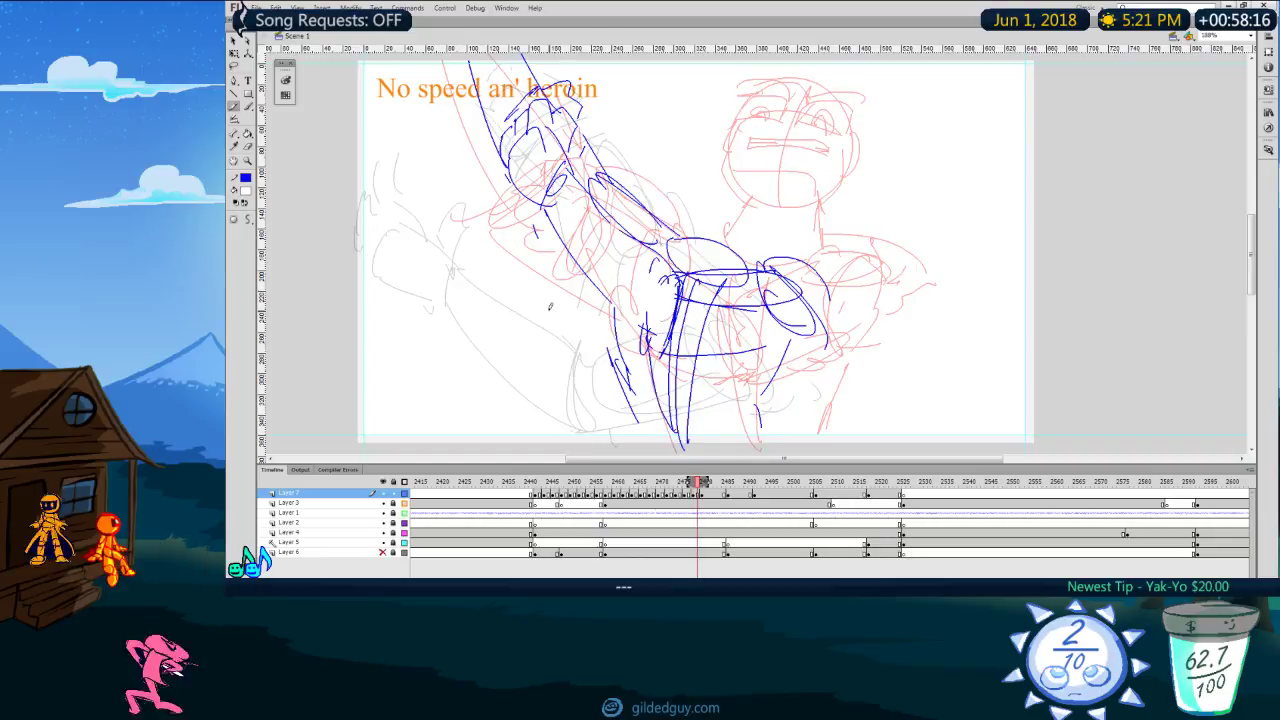
{"action": "key", "text": "period"}
{"action": "key", "text": "comma"}
{"action": "key", "text": "period"}
{"action": "key", "text": "comma"}
{"action": "key", "text": "comma"}
{"action": "key", "text": "comma"}
{"action": "key", "text": "comma"}
{"action": "key", "text": "comma"}
{"action": "key", "text": "comma"}
{"action": "key", "text": "comma"}
{"action": "key", "text": "comma"}
{"action": "key", "text": "comma"}
{"action": "key", "text": "comma"}
{"action": "key", "text": "comma"}
{"action": "key", "text": "comma"}
{"action": "key", "text": "comma"}
{"action": "key", "text": "Return"}
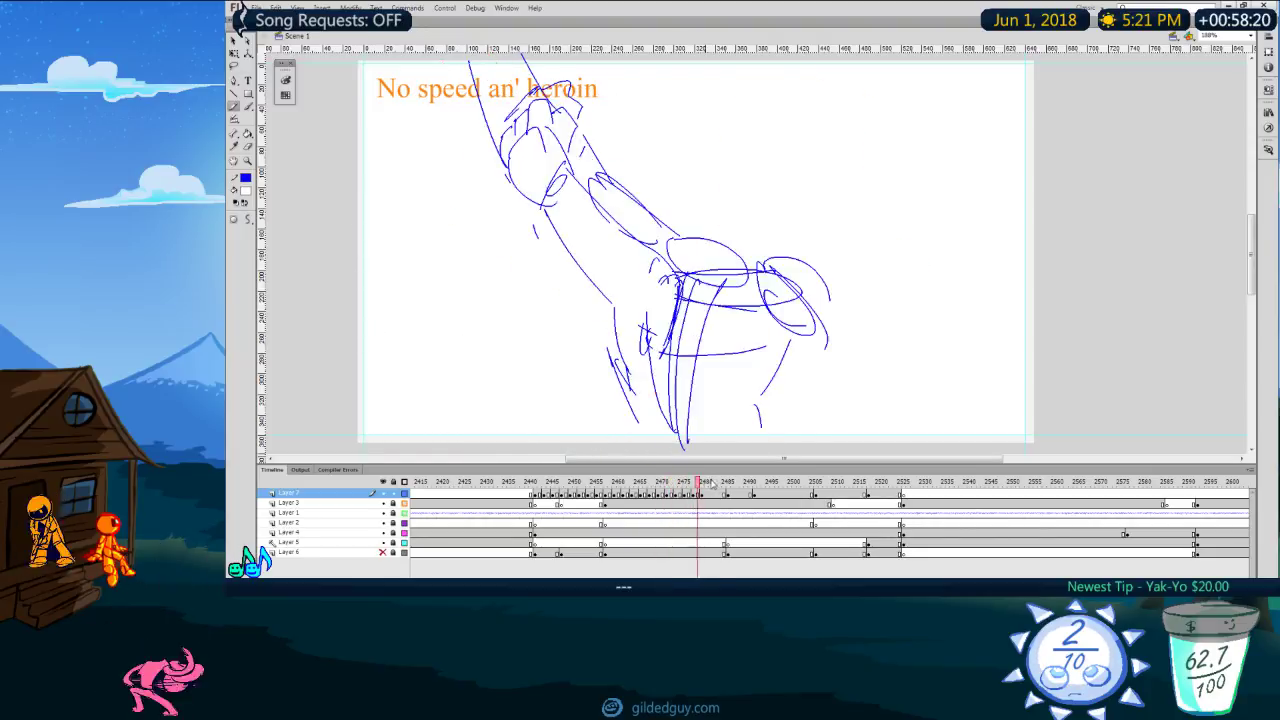
Step: Play the sequence, step back through the arm poses, and scrub to the following key pose to examine the motion
{"action": "key", "text": "Return"}
{"action": "key", "text": "comma"}
{"action": "key", "text": "comma"}
{"action": "key", "text": "comma"}
{"action": "key", "text": "comma"}
{"action": "key", "text": "comma"}
{"action": "key", "text": "comma"}
{"action": "key", "text": "comma"}
{"action": "key", "text": "comma"}
{"action": "key", "text": "comma"}
{"action": "key", "text": "comma"}
{"action": "key", "text": "comma"}
{"action": "key", "text": "comma"}
{"action": "key", "text": "comma"}
{"action": "key", "text": "comma"}
{"action": "key", "text": "comma"}
{"action": "key", "text": "comma"}
{"action": "key", "text": "comma"}
{"action": "key", "text": "comma"}
{"action": "key", "text": "comma"}
{"action": "key", "text": "comma"}
{"action": "key", "text": "Return"}
{"action": "key", "text": "Return"}
{"action": "mouse_move", "coordinate": [712, 484]}
{"action": "left_mouse_down"}
{"action": "mouse_move", "coordinate": [693, 502]}
{"action": "mouse_move", "coordinate": [713, 493]}
{"action": "left_mouse_up"}
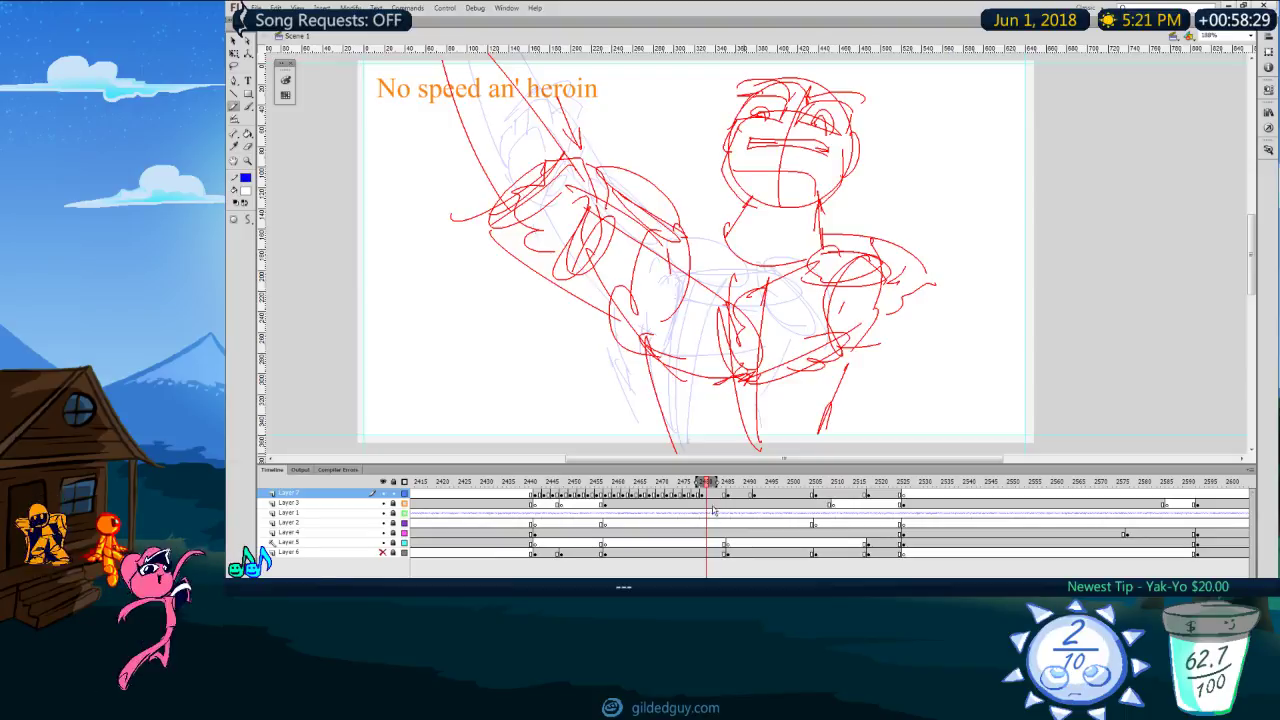
{"action": "left_click", "coordinate": [740, 486]}
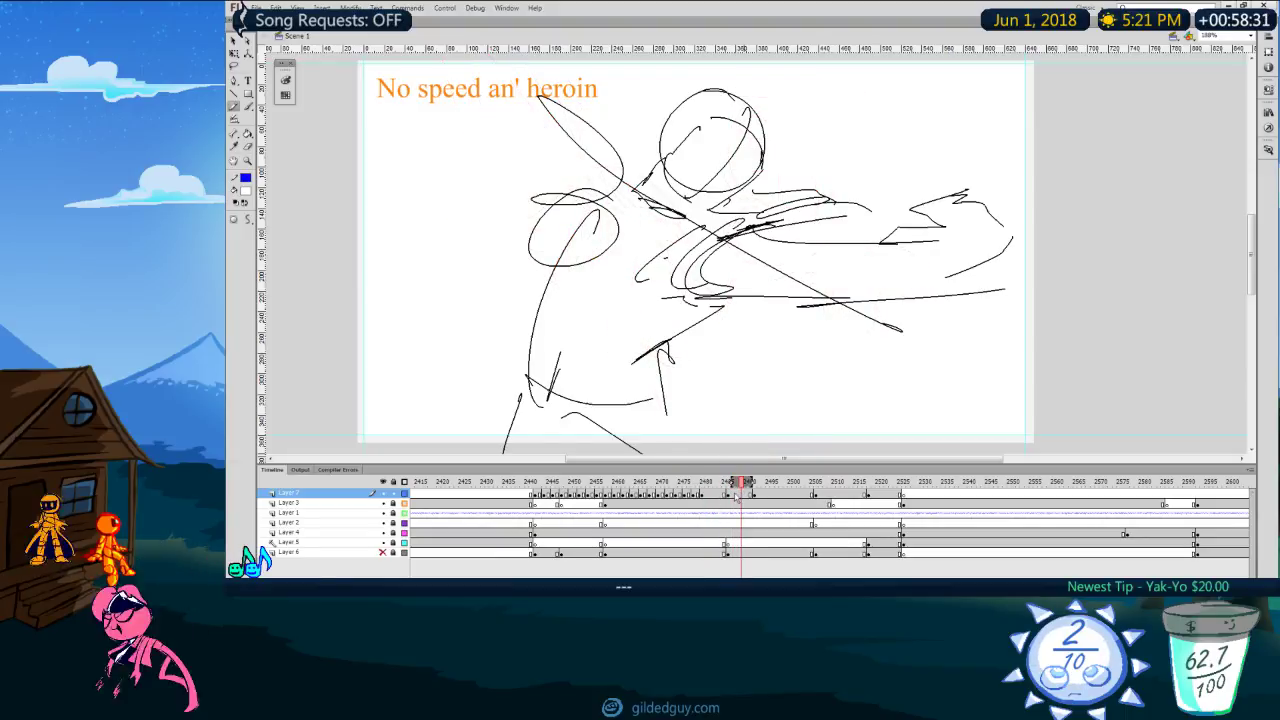
{"action": "mouse_move", "coordinate": [748, 488]}
{"action": "left_mouse_down"}
{"action": "mouse_move", "coordinate": [800, 487]}
{"action": "mouse_move", "coordinate": [640, 487]}
{"action": "mouse_move", "coordinate": [794, 487]}
{"action": "mouse_move", "coordinate": [694, 484]}
{"action": "mouse_move", "coordinate": [705, 484]}
{"action": "left_mouse_up"}
Step: Sample the black stroke colour from the arm pose preceding the blue in-between
{"action": "key", "text": "e"}
{"action": "key", "text": "comma"}
{"action": "key", "text": "comma"}
{"action": "key", "text": "comma"}
{"action": "key", "text": "comma"}
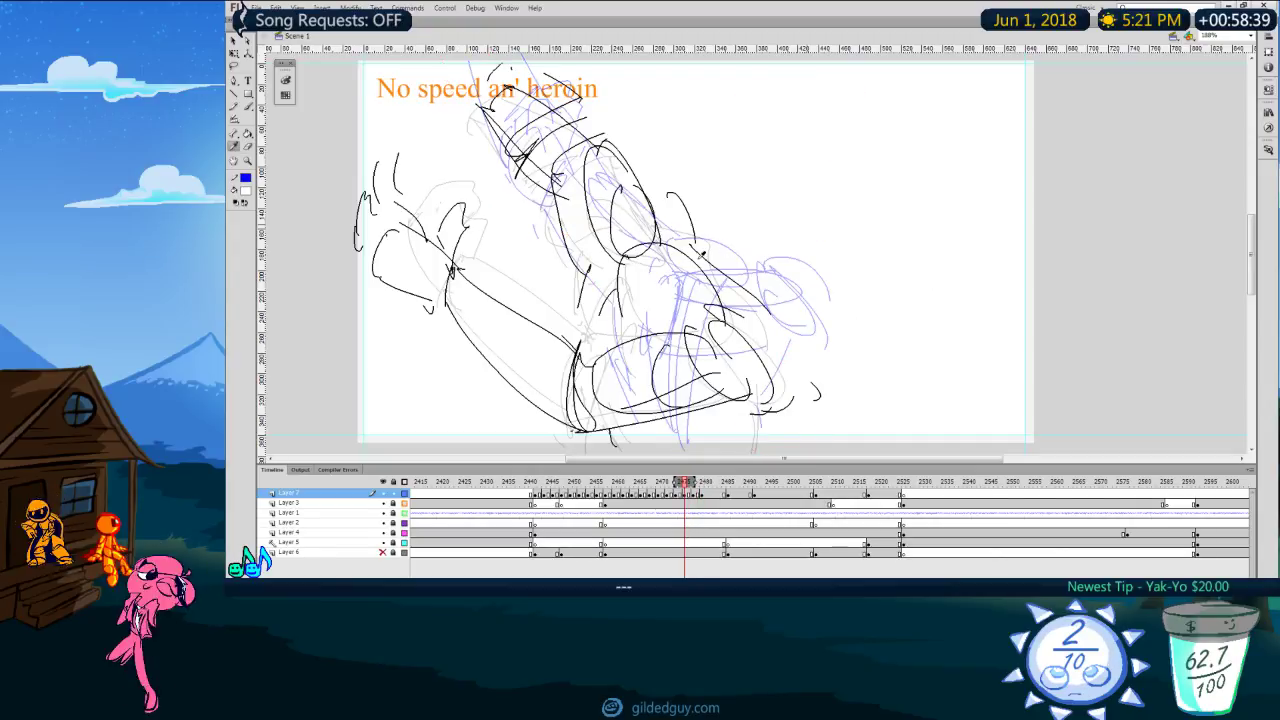
{"action": "key", "text": "period"}
{"action": "key", "text": "period"}
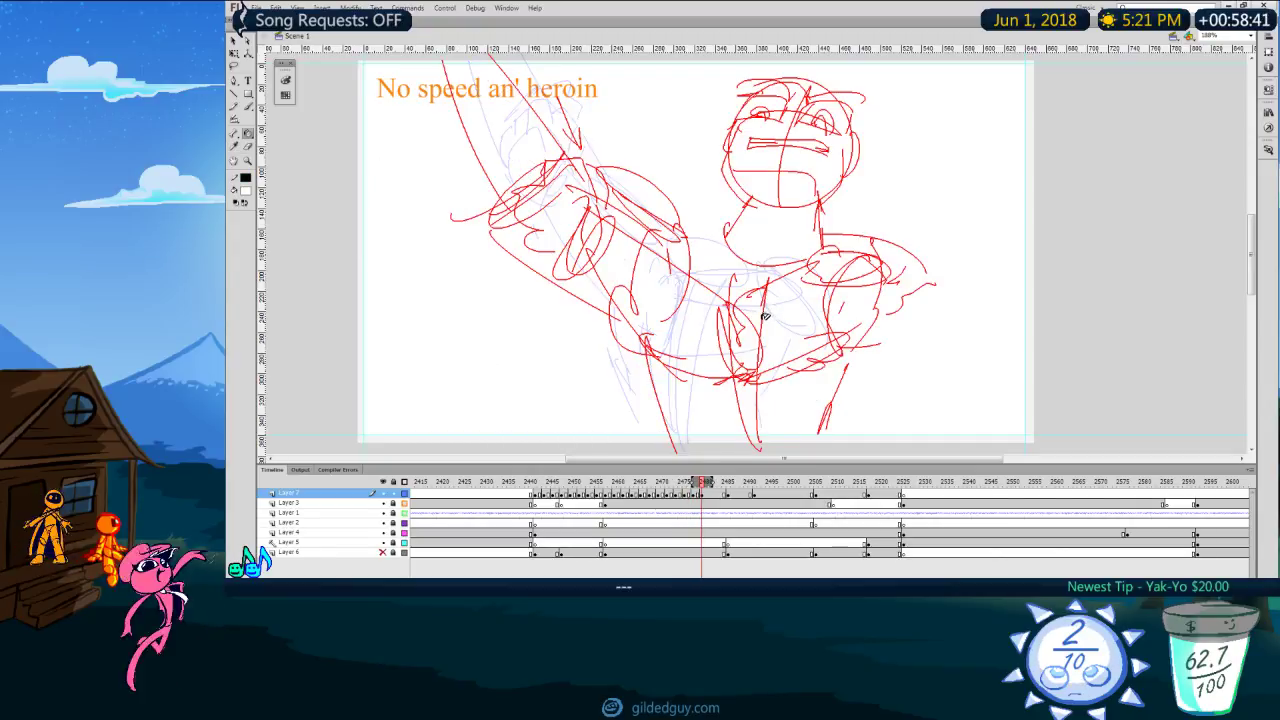
{"action": "key", "text": "comma"}
{"action": "key", "text": "comma"}
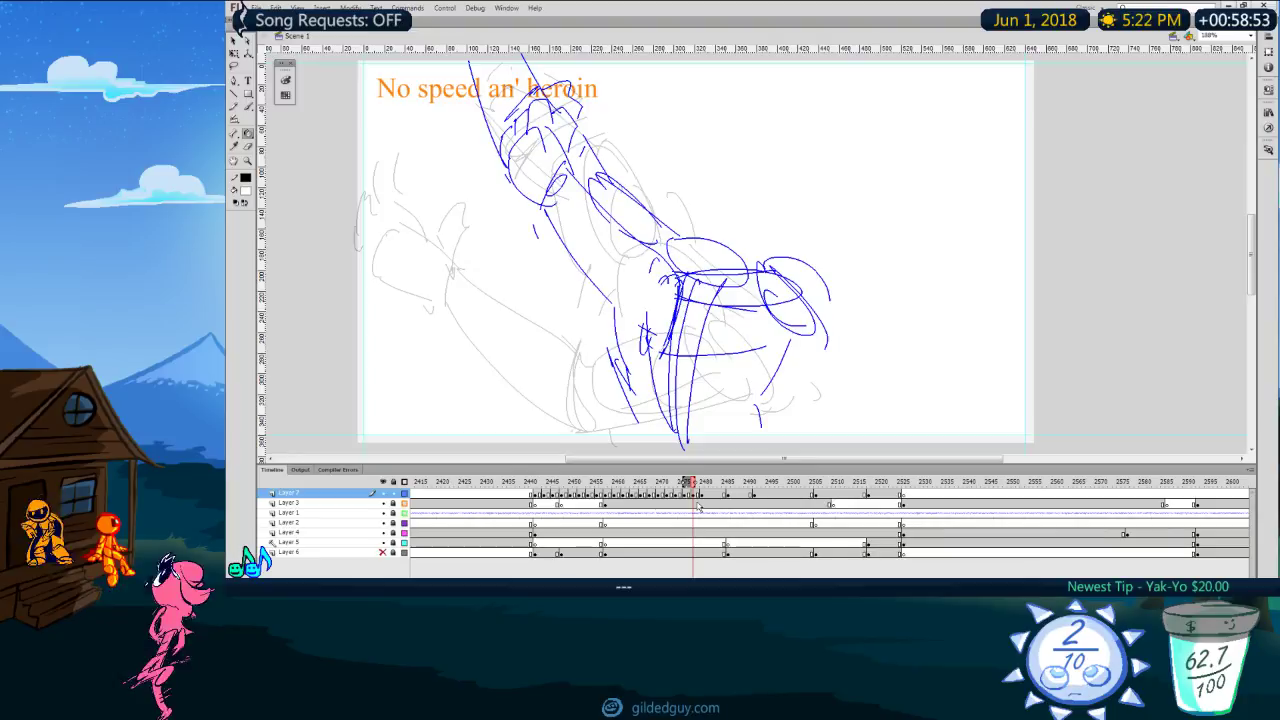
Step: Flip between the blue in-between and the red head-and-shoulders pose, and replay the preceding poses to examine the timing
{"action": "key", "text": "space"}
{"action": "left_click_drag", "start_coordinate": [787, 363], "coordinate": [770, 365]}
{"action": "key", "text": "period"}
{"action": "key", "text": "period"}
{"action": "key", "text": "period"}
{"action": "key", "text": "period"}
{"action": "key", "text": "comma"}
{"action": "key", "text": "comma"}
{"action": "key", "text": "comma"}
{"action": "key", "text": "comma"}
{"action": "key", "text": "period"}
{"action": "key", "text": "period"}
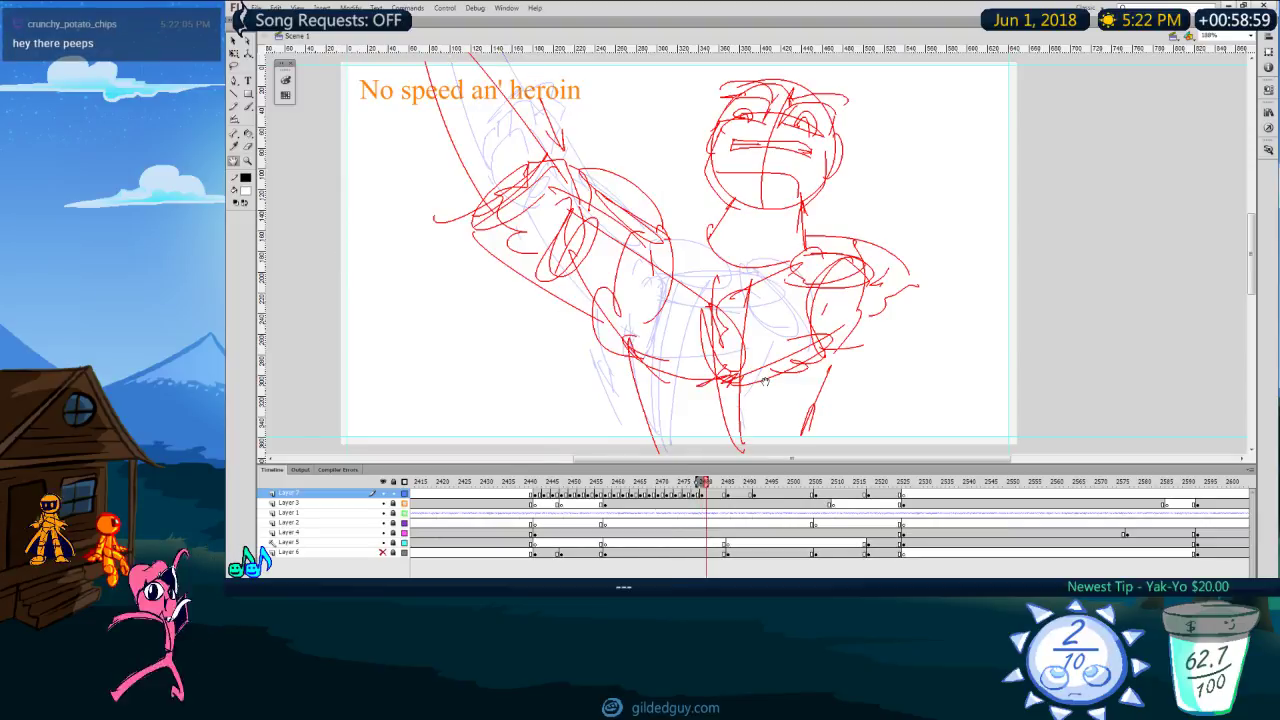
{"action": "key", "text": "period"}
{"action": "key", "text": "comma"}
{"action": "key", "text": "comma"}
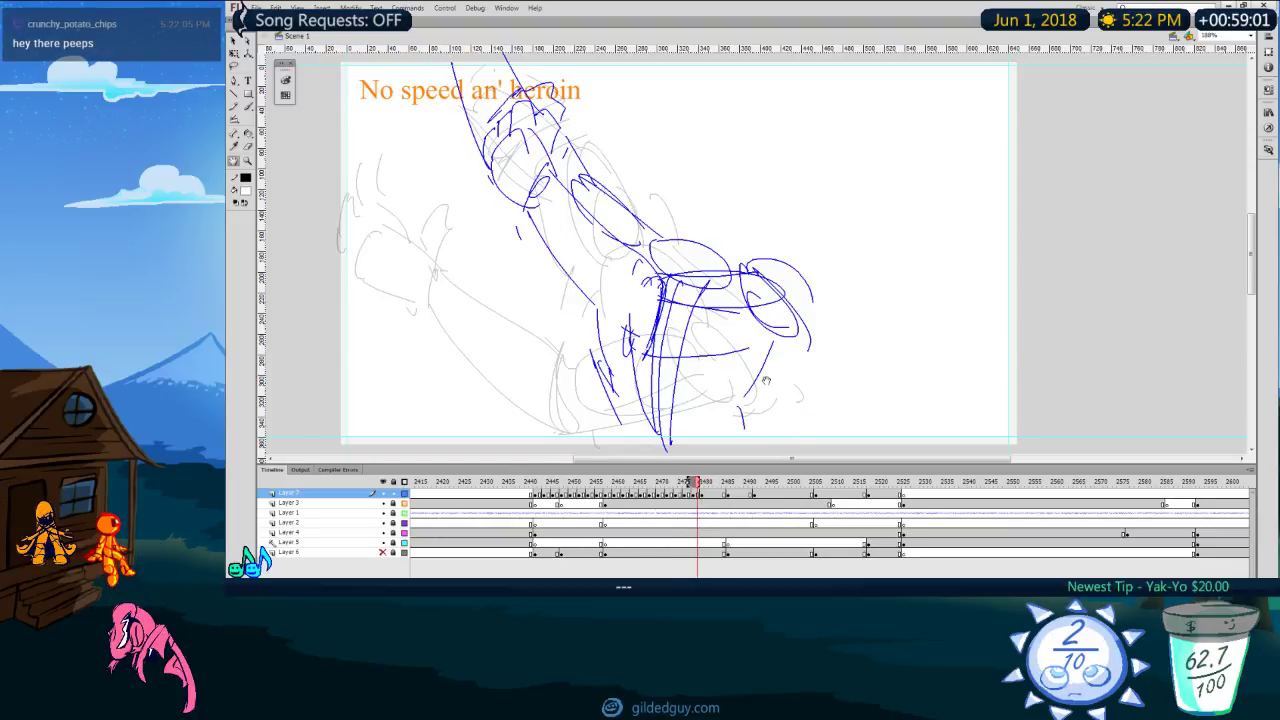
{"action": "key", "text": "period"}
{"action": "left_click_drag", "start_coordinate": [706, 483], "coordinate": [592, 494]}
{"action": "key", "text": "Return"}
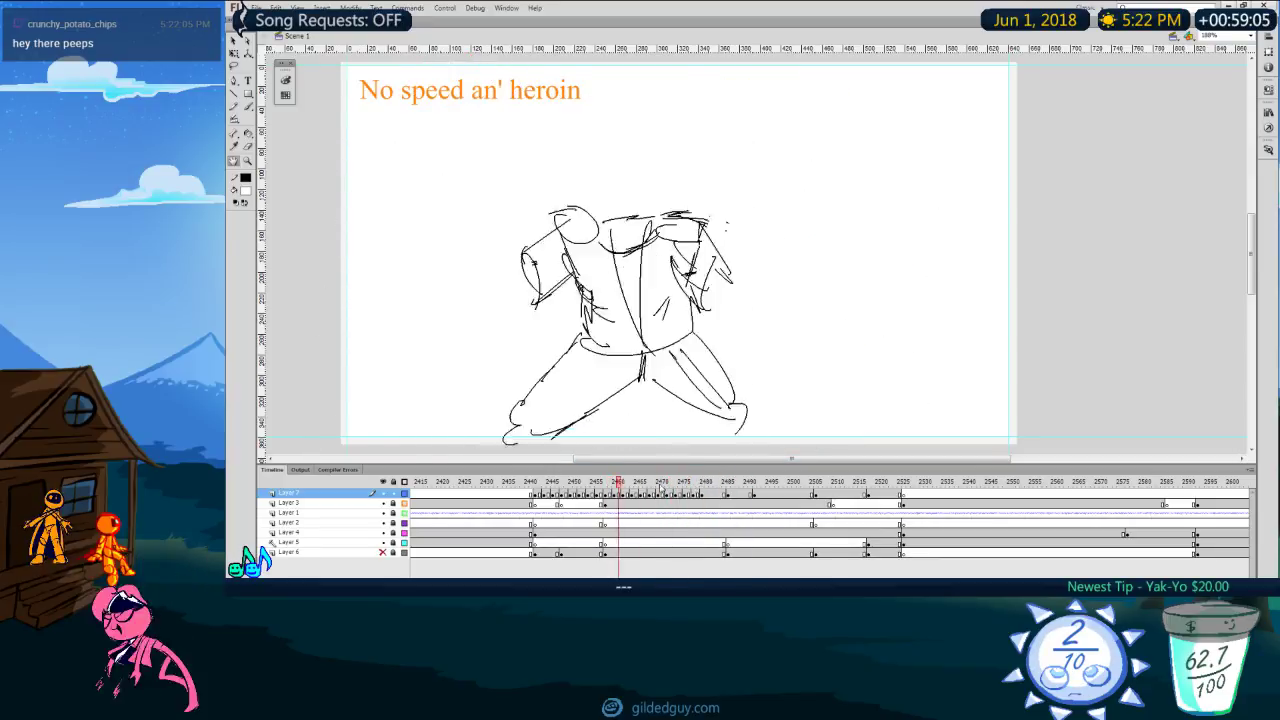
{"action": "key", "text": "Return"}
Step: Add blank keyframes on Layer 7 after the red head-and-shoulders pose and flip through the neighbouring frames
{"action": "left_click_drag", "start_coordinate": [711, 499], "coordinate": [706, 496]}
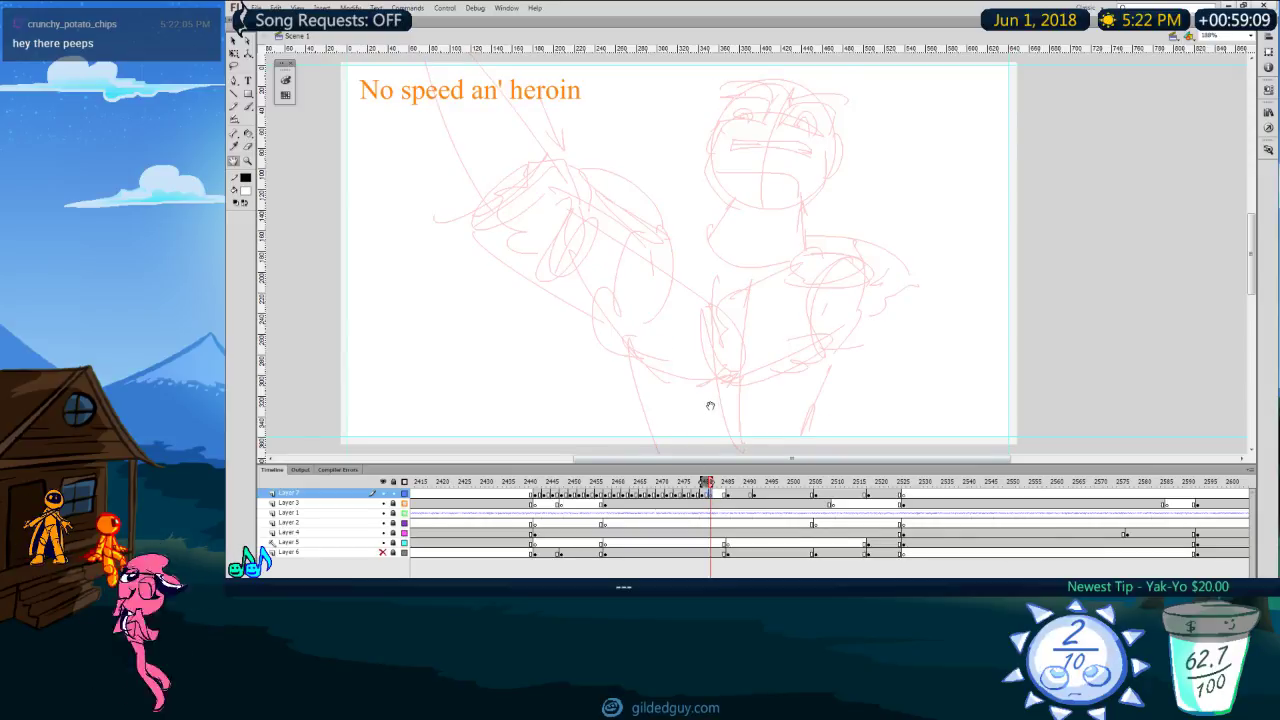
{"action": "key", "text": "comma"}
{"action": "key", "text": "comma"}
{"action": "key", "text": "period"}
{"action": "key", "text": "period"}
{"action": "key", "text": "period"}
{"action": "key", "text": "period"}
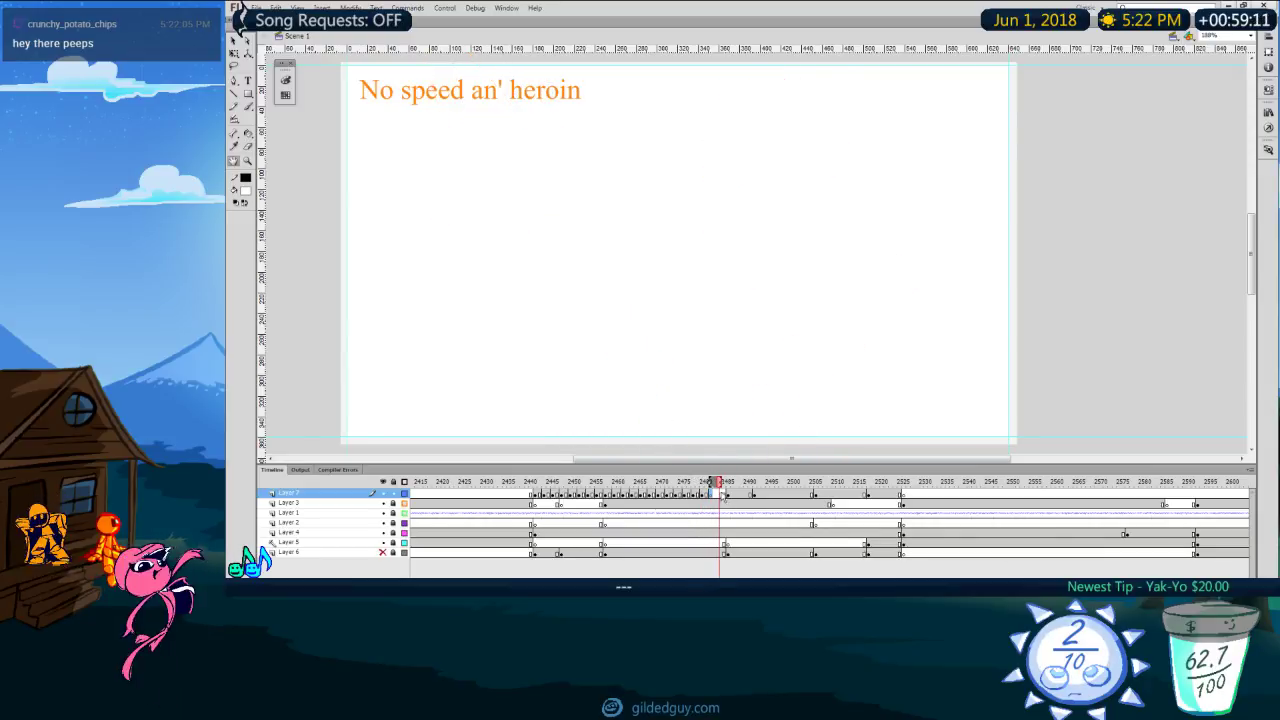
{"action": "key", "text": "comma"}
{"action": "key", "text": "comma"}
{"action": "key", "text": "comma"}
{"action": "key", "text": "comma"}
{"action": "key", "text": "comma"}
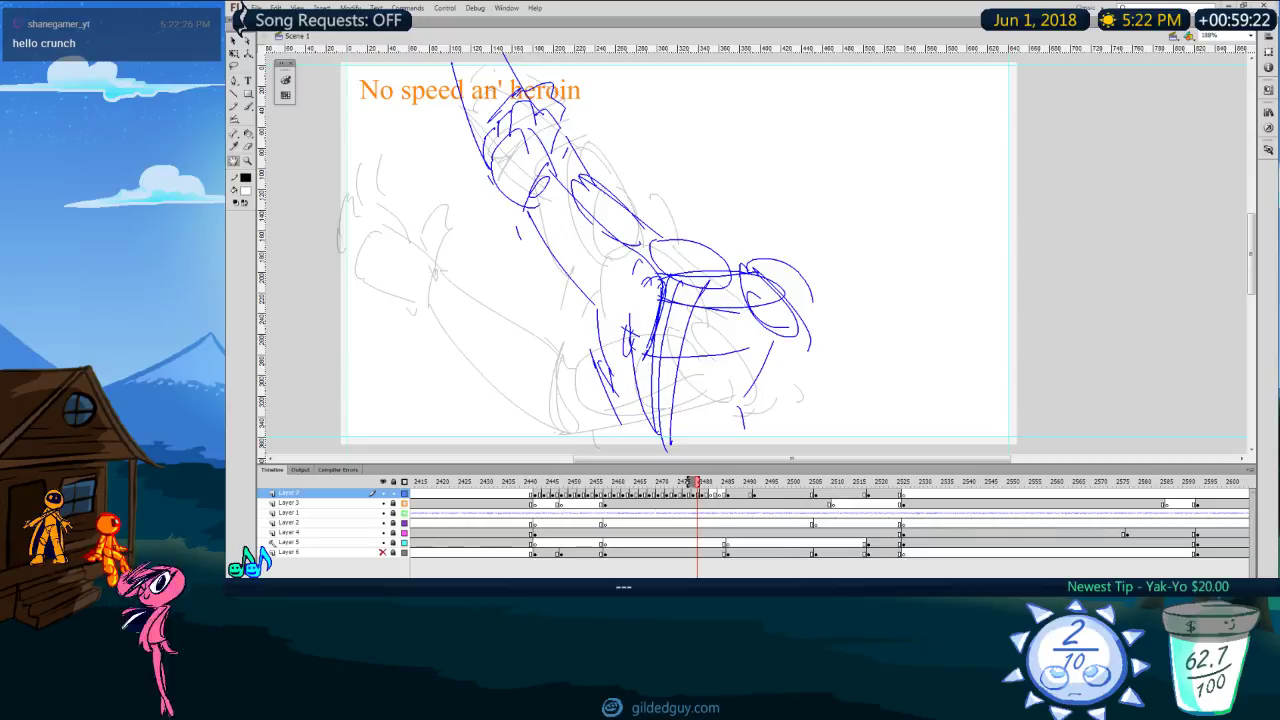
Step: Switch to the browser to view the Essential Chip Mix 2012 page and return to the animation
{"action": "left_click_drag", "start_coordinate": [228, 124], "coordinate": [655, 3]}
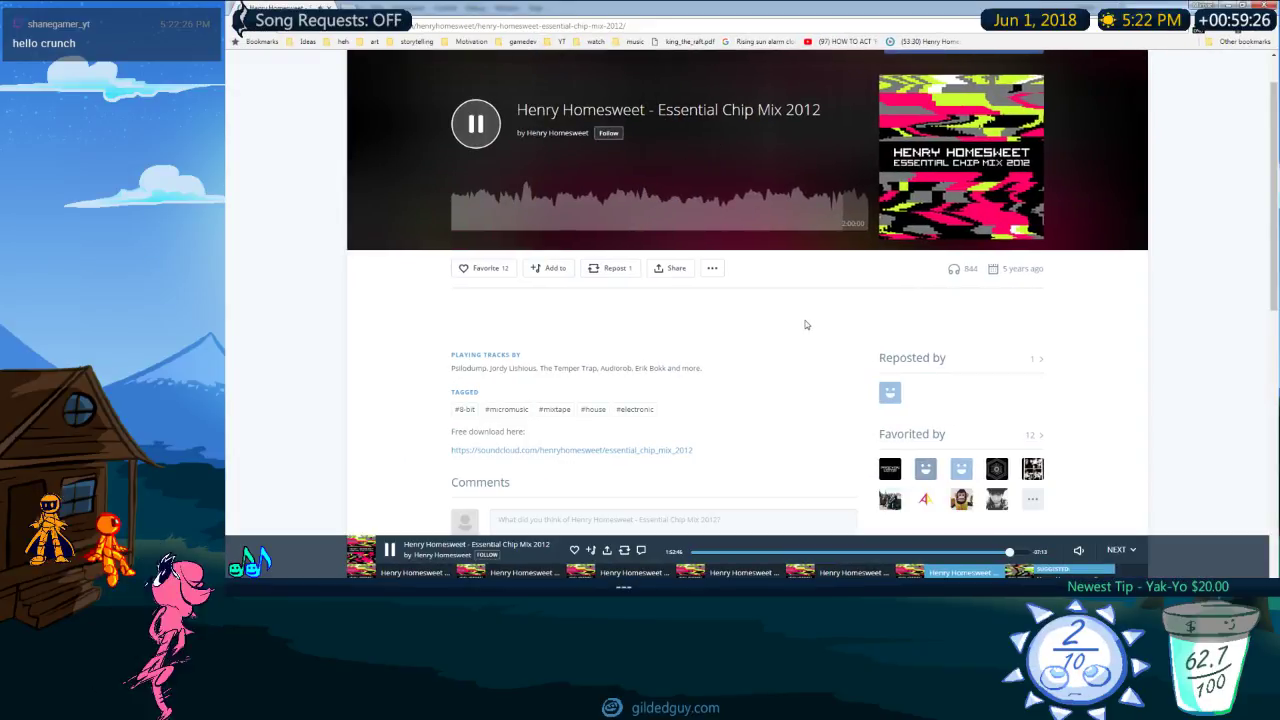
{"action": "left_click_drag", "start_coordinate": [725, 5], "coordinate": [228, 124]}
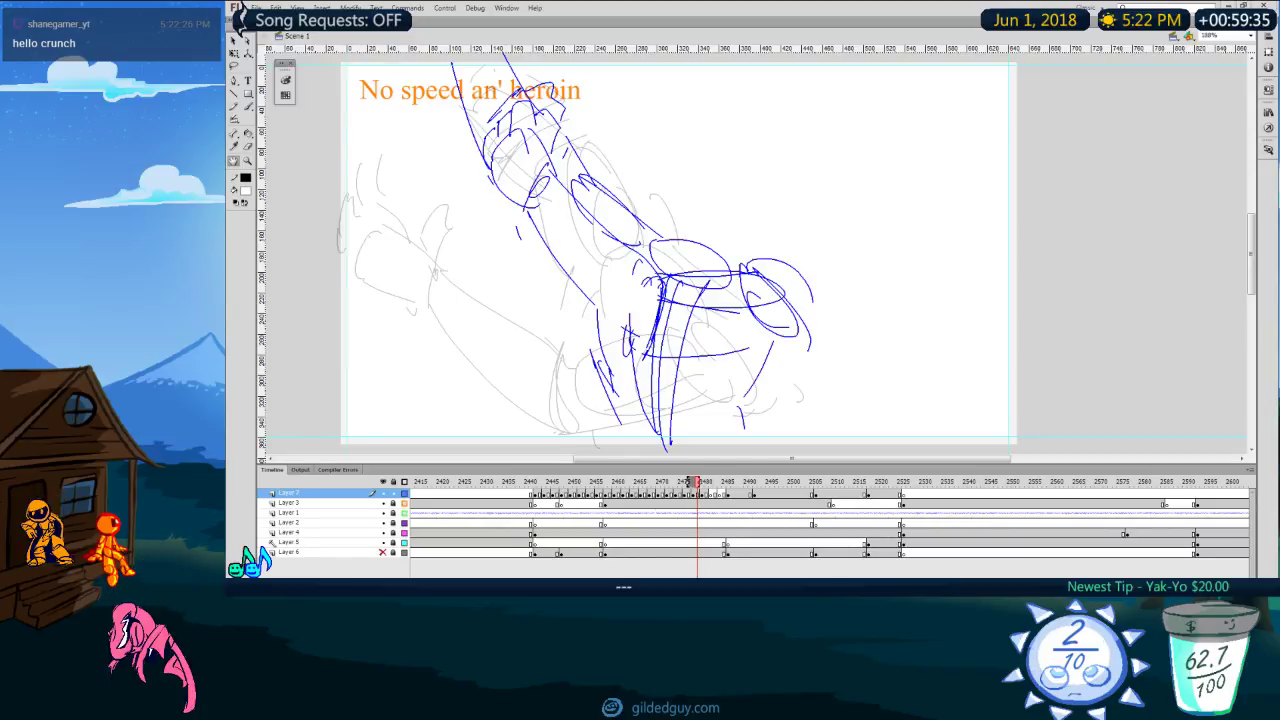
Step: On the blank frame after the red pose, draw the left waist curve and long centre lines down the torso
{"action": "left_click_drag", "start_coordinate": [650, 433], "coordinate": [647, 435]}
{"action": "key", "text": "comma"}
{"action": "key", "text": "period"}
{"action": "key", "text": "period"}
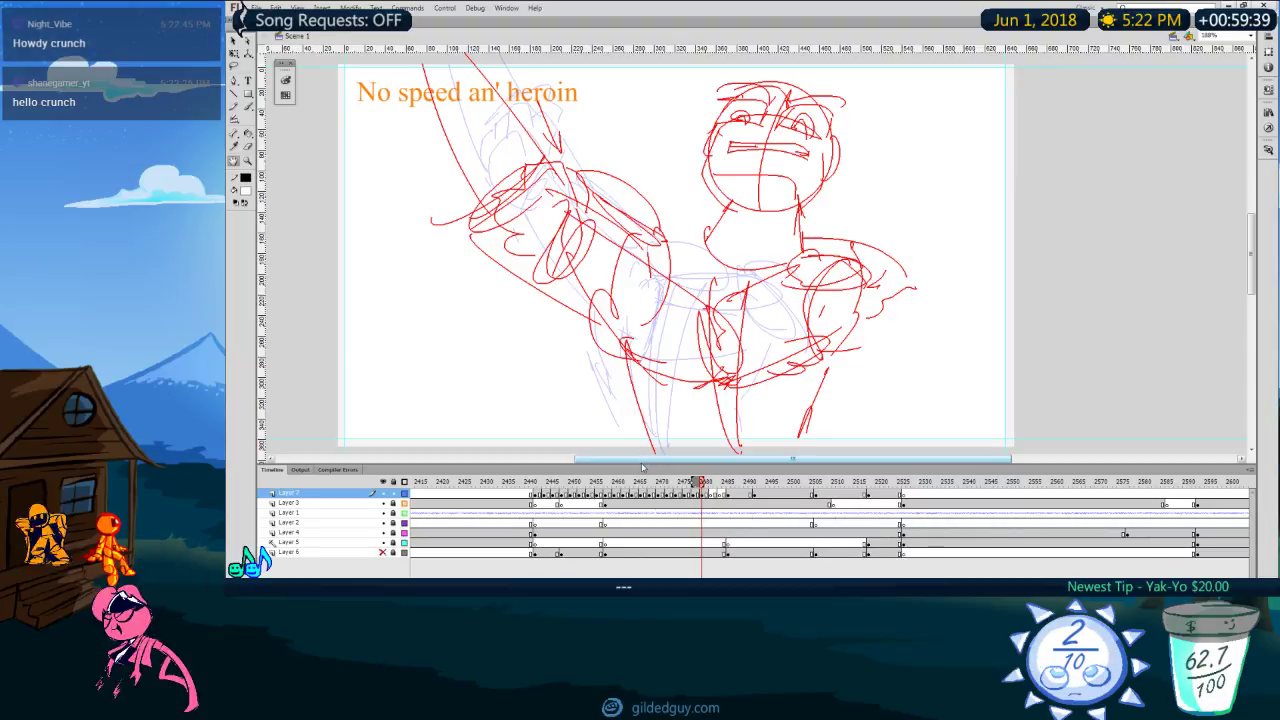
{"action": "key", "text": "period"}
{"action": "key", "text": "period"}
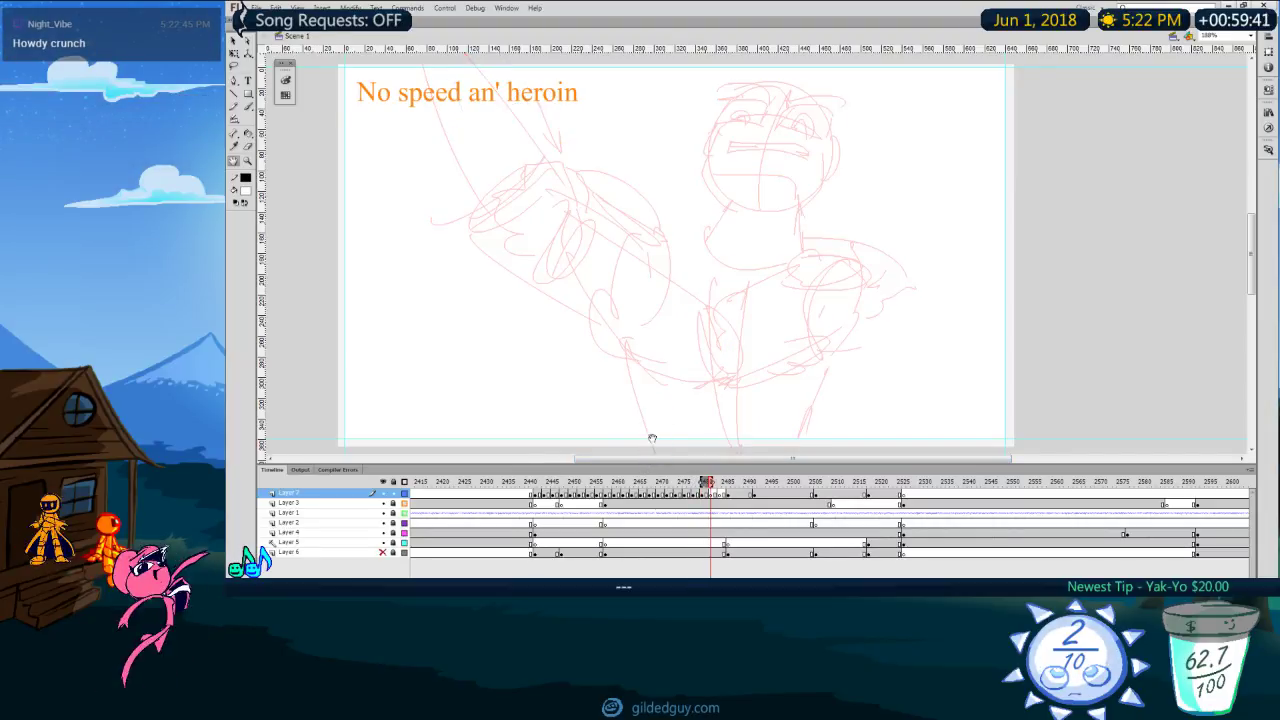
{"action": "left_click_drag", "start_coordinate": [823, 384], "coordinate": [809, 360]}
{"action": "key", "text": "y"}
{"action": "mouse_move", "coordinate": [624, 316]}
{"action": "left_mouse_down"}
{"action": "mouse_move", "coordinate": [646, 452]}
{"action": "mouse_move", "coordinate": [662, 452]}
{"action": "left_mouse_up"}
{"action": "key", "text": "ctrl+z"}
{"action": "left_click_drag", "start_coordinate": [757, 255], "coordinate": [729, 430]}
{"action": "key", "text": "comma"}
{"action": "key", "text": "period"}
Step: Sketch the far shoulder's overlapping ovals and the strokes across its top, using the red pose as reference
{"action": "mouse_move", "coordinate": [796, 236]}
{"action": "left_mouse_down"}
{"action": "mouse_move", "coordinate": [865, 243]}
{"action": "mouse_move", "coordinate": [809, 248]}
{"action": "mouse_move", "coordinate": [871, 258]}
{"action": "mouse_move", "coordinate": [826, 330]}
{"action": "left_mouse_up"}
{"action": "key", "text": "comma"}
{"action": "key", "text": "period"}
{"action": "left_click_drag", "start_coordinate": [895, 224], "coordinate": [848, 320]}
{"action": "key", "text": "comma"}
{"action": "key", "text": "period"}
{"action": "mouse_move", "coordinate": [846, 241]}
{"action": "left_mouse_down"}
{"action": "mouse_move", "coordinate": [762, 290]}
{"action": "mouse_move", "coordinate": [865, 263]}
{"action": "left_mouse_up"}
{"action": "left_click_drag", "start_coordinate": [858, 241], "coordinate": [783, 278]}
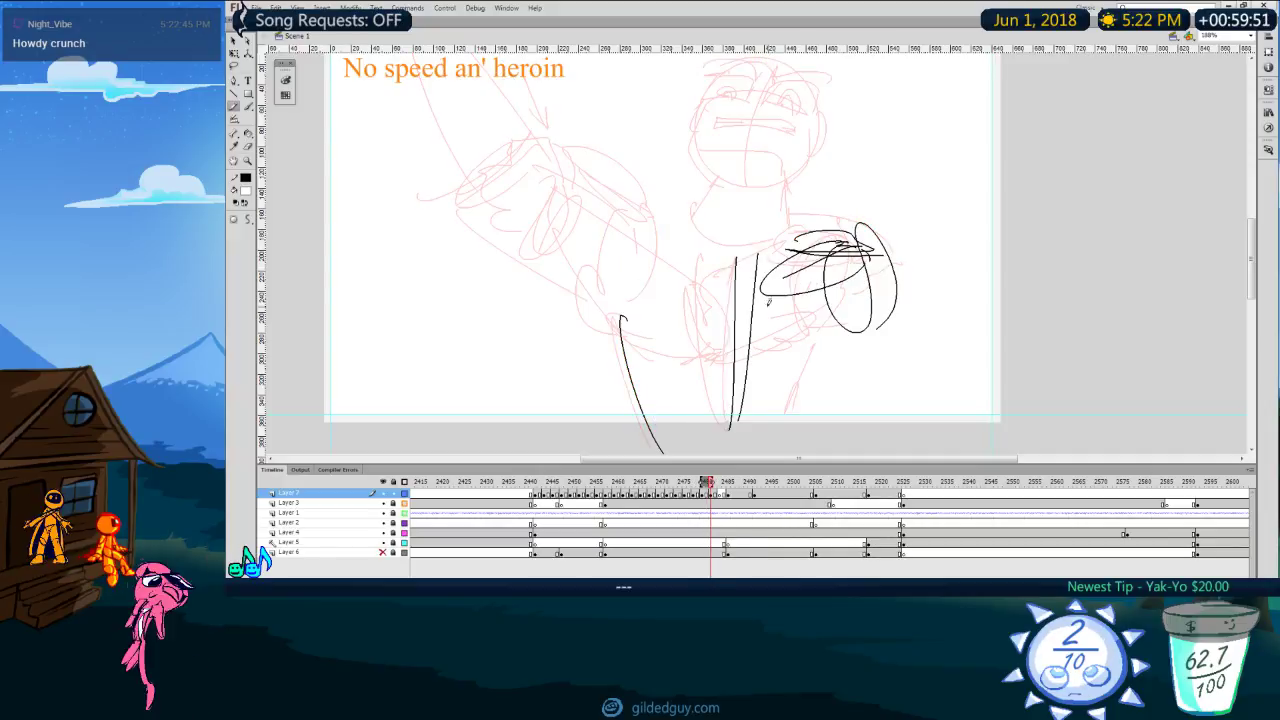
{"action": "key", "text": "ctrl+z"}
{"action": "key", "text": "ctrl+z"}
{"action": "left_click_drag", "start_coordinate": [849, 239], "coordinate": [861, 258]}
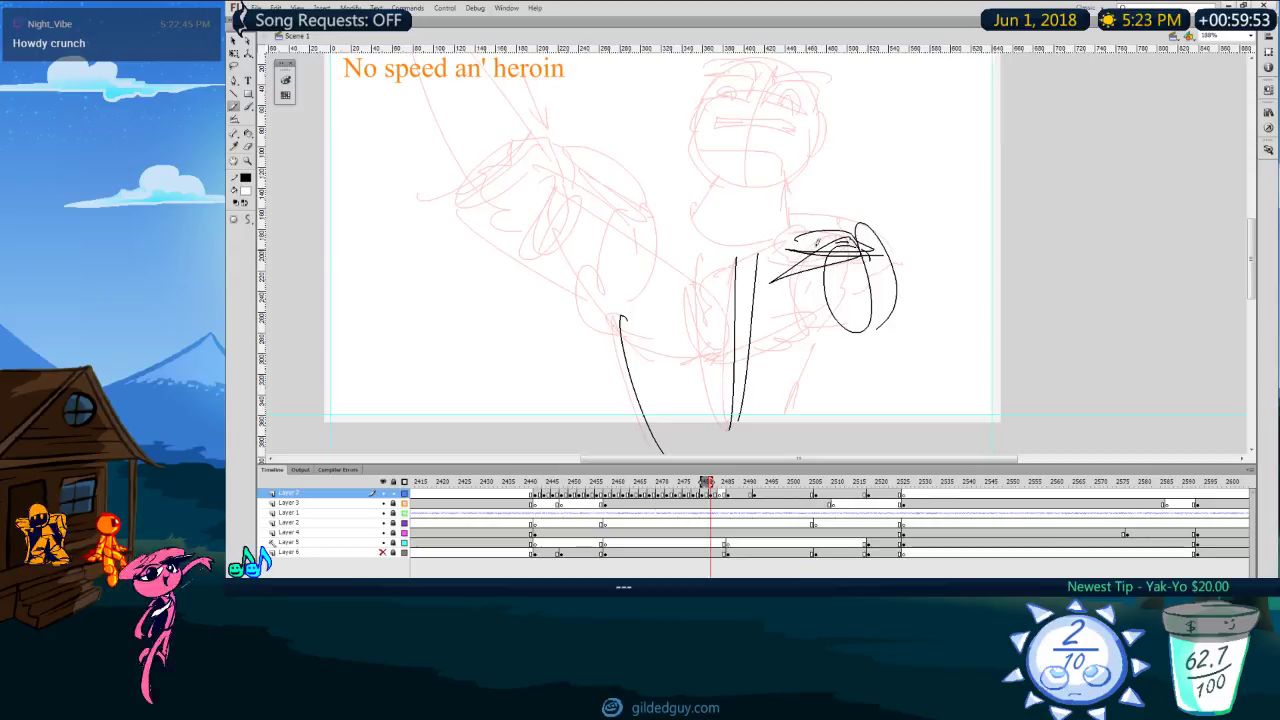
Step: Draw the rounded joint of the raised arm beside the torso lines and connect it to the far shoulder
{"action": "left_click_drag", "start_coordinate": [772, 286], "coordinate": [806, 365]}
{"action": "mouse_move", "coordinate": [777, 285]}
{"action": "left_mouse_down"}
{"action": "mouse_move", "coordinate": [804, 320]}
{"action": "mouse_move", "coordinate": [807, 362]}
{"action": "left_mouse_up"}
{"action": "mouse_move", "coordinate": [774, 305]}
{"action": "left_mouse_down"}
{"action": "mouse_move", "coordinate": [758, 353]}
{"action": "mouse_move", "coordinate": [788, 364]}
{"action": "left_mouse_up"}
{"action": "key", "text": "comma"}
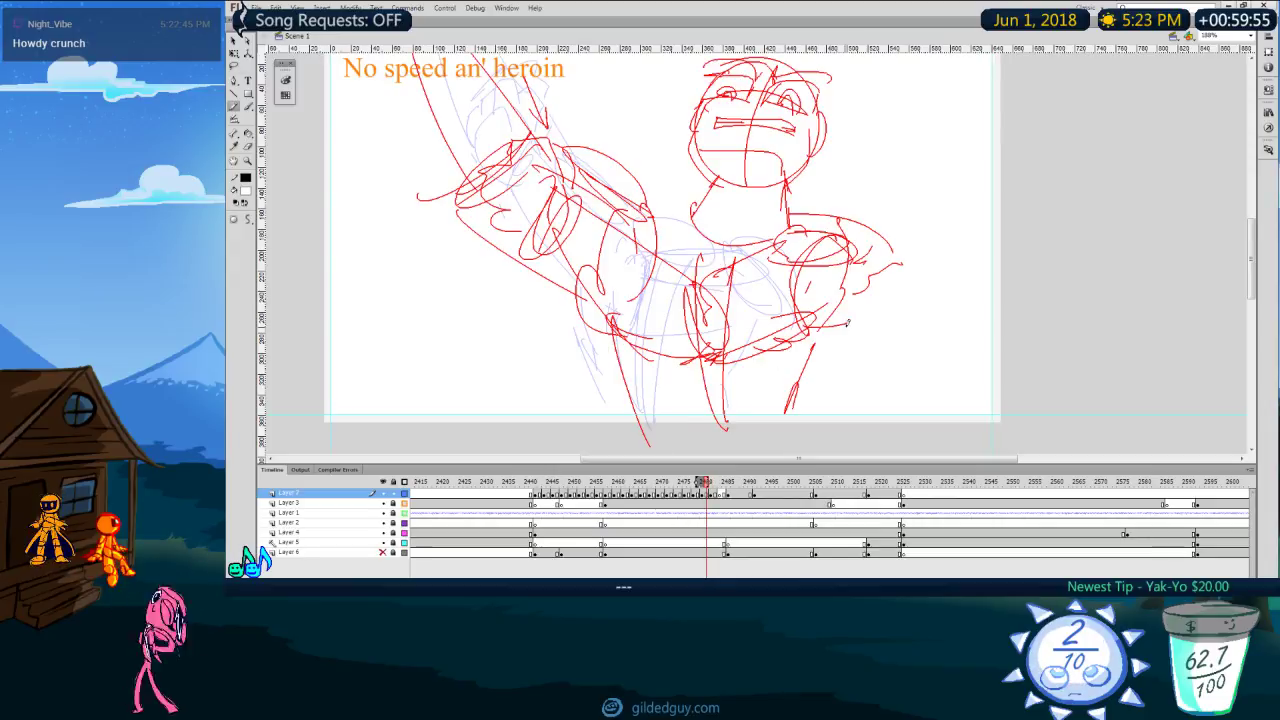
{"action": "key", "text": "period"}
{"action": "left_click_drag", "start_coordinate": [772, 292], "coordinate": [567, 228]}
{"action": "key", "text": "comma"}
{"action": "key", "text": "period"}
{"action": "key", "text": "ctrl+z"}
Step: Draw the raised arm's contours beside its shoulder joint, flipping against the red pose to check their placement
{"action": "mouse_move", "coordinate": [735, 268]}
{"action": "left_mouse_down"}
{"action": "mouse_move", "coordinate": [610, 247]}
{"action": "mouse_move", "coordinate": [587, 316]}
{"action": "mouse_move", "coordinate": [760, 372]}
{"action": "left_mouse_up"}
{"action": "key", "text": "comma"}
{"action": "key", "text": "period"}
{"action": "key", "text": "comma"}
{"action": "key", "text": "period"}
{"action": "scroll", "coordinate": [787, 318], "scroll_direction": "up", "scroll_amount": 1}
{"action": "key", "text": "comma"}
{"action": "key", "text": "period"}
{"action": "scroll", "coordinate": [787, 260], "scroll_direction": "up", "scroll_amount": 2}
{"action": "key", "text": "comma"}
{"action": "key", "text": "period"}
{"action": "key", "text": "comma"}
{"action": "key", "text": "period"}
Step: Draw the long line across the shoulders and extend the raised arm's upper and lower contours past the elbow
{"action": "left_click_drag", "start_coordinate": [626, 262], "coordinate": [383, 107]}
{"action": "key", "text": "ctrl+z"}
{"action": "mouse_move", "coordinate": [641, 243]}
{"action": "left_mouse_down"}
{"action": "mouse_move", "coordinate": [617, 218]}
{"action": "mouse_move", "coordinate": [645, 250]}
{"action": "mouse_move", "coordinate": [836, 270]}
{"action": "left_mouse_up"}
{"action": "mouse_move", "coordinate": [622, 252]}
{"action": "left_mouse_down"}
{"action": "mouse_move", "coordinate": [494, 214]}
{"action": "mouse_move", "coordinate": [551, 230]}
{"action": "mouse_move", "coordinate": [504, 203]}
{"action": "left_mouse_up"}
{"action": "left_click_drag", "start_coordinate": [483, 271], "coordinate": [584, 335]}
{"action": "key", "text": "ctrl+z"}
{"action": "left_click_drag", "start_coordinate": [475, 262], "coordinate": [597, 341]}
{"action": "mouse_move", "coordinate": [612, 276]}
{"action": "left_mouse_down"}
{"action": "mouse_move", "coordinate": [610, 364]}
{"action": "mouse_move", "coordinate": [640, 266]}
{"action": "left_mouse_up"}
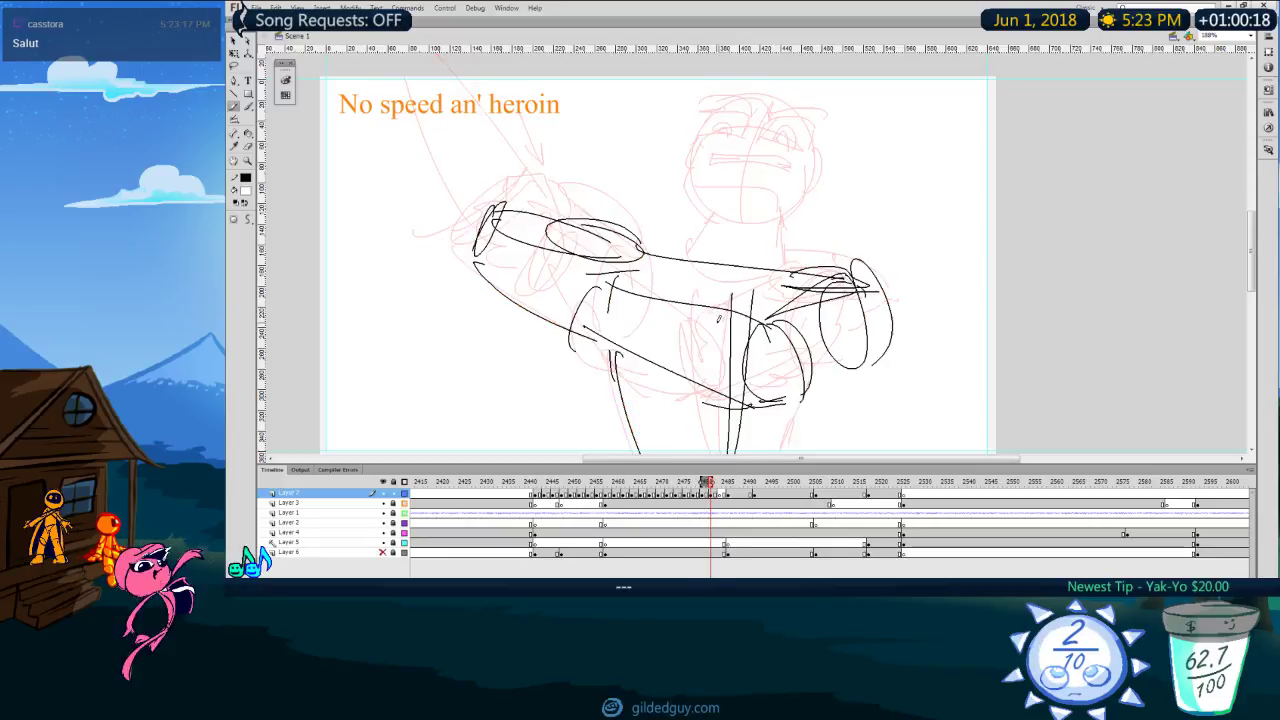
Step: Lasso the outer part of the raised arm and adjust its slant with Free Transform
{"action": "left_click_drag", "start_coordinate": [512, 205], "coordinate": [380, 74]}
{"action": "key", "text": "ctrl+z"}
{"action": "key", "text": "comma"}
{"action": "key", "text": "period"}
{"action": "key", "text": "l"}
{"action": "mouse_move", "coordinate": [590, 190]}
{"action": "left_mouse_down"}
{"action": "mouse_move", "coordinate": [563, 158]}
{"action": "mouse_move", "coordinate": [514, 341]}
{"action": "mouse_move", "coordinate": [652, 238]}
{"action": "left_mouse_up"}
{"action": "key", "text": "q"}
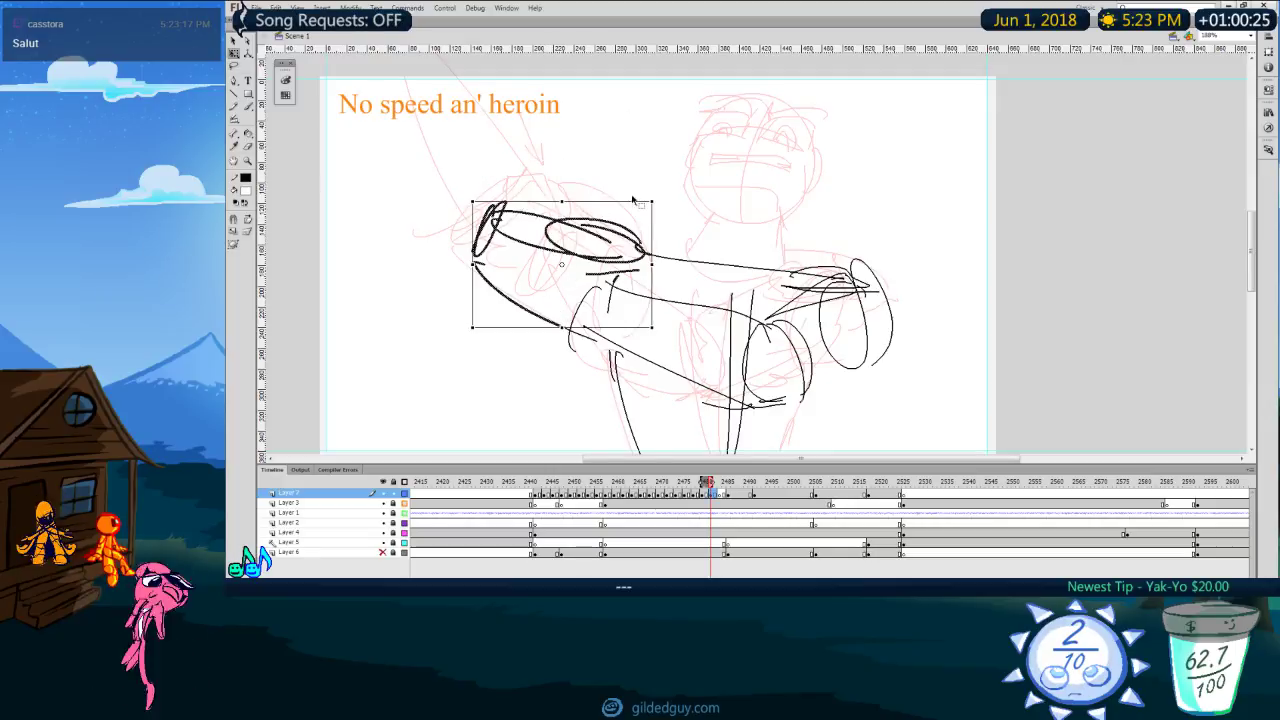
{"action": "mouse_move", "coordinate": [472, 222]}
{"action": "left_mouse_down"}
{"action": "mouse_move", "coordinate": [472, 206]}
{"action": "mouse_move", "coordinate": [490, 242]}
{"action": "mouse_move", "coordinate": [473, 261]}
{"action": "left_mouse_up"}
{"action": "key", "text": "comma"}
{"action": "key", "text": "period"}
{"action": "key", "text": "y"}
Step: Draw two long lines from the end of the raised arm toward the canvas's upper-left corner
{"action": "key", "text": "comma"}
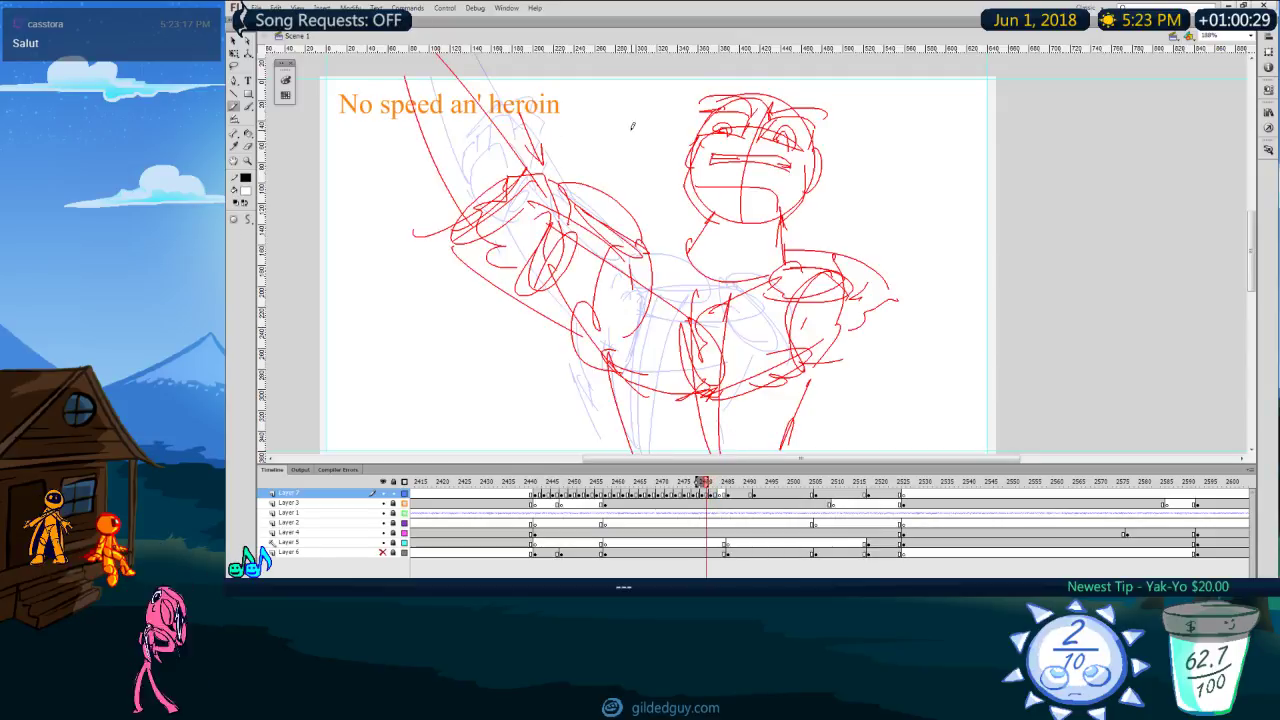
{"action": "key", "text": "period"}
{"action": "mouse_move", "coordinate": [517, 189]}
{"action": "left_mouse_down"}
{"action": "mouse_move", "coordinate": [387, 53]}
{"action": "mouse_move", "coordinate": [470, 229]}
{"action": "left_mouse_up"}
{"action": "key", "text": "ctrl+z"}
{"action": "key", "text": "ctrl+z"}
{"action": "mouse_move", "coordinate": [524, 186]}
{"action": "left_mouse_down"}
{"action": "mouse_move", "coordinate": [388, 75]}
{"action": "mouse_move", "coordinate": [438, 228]}
{"action": "left_mouse_up"}
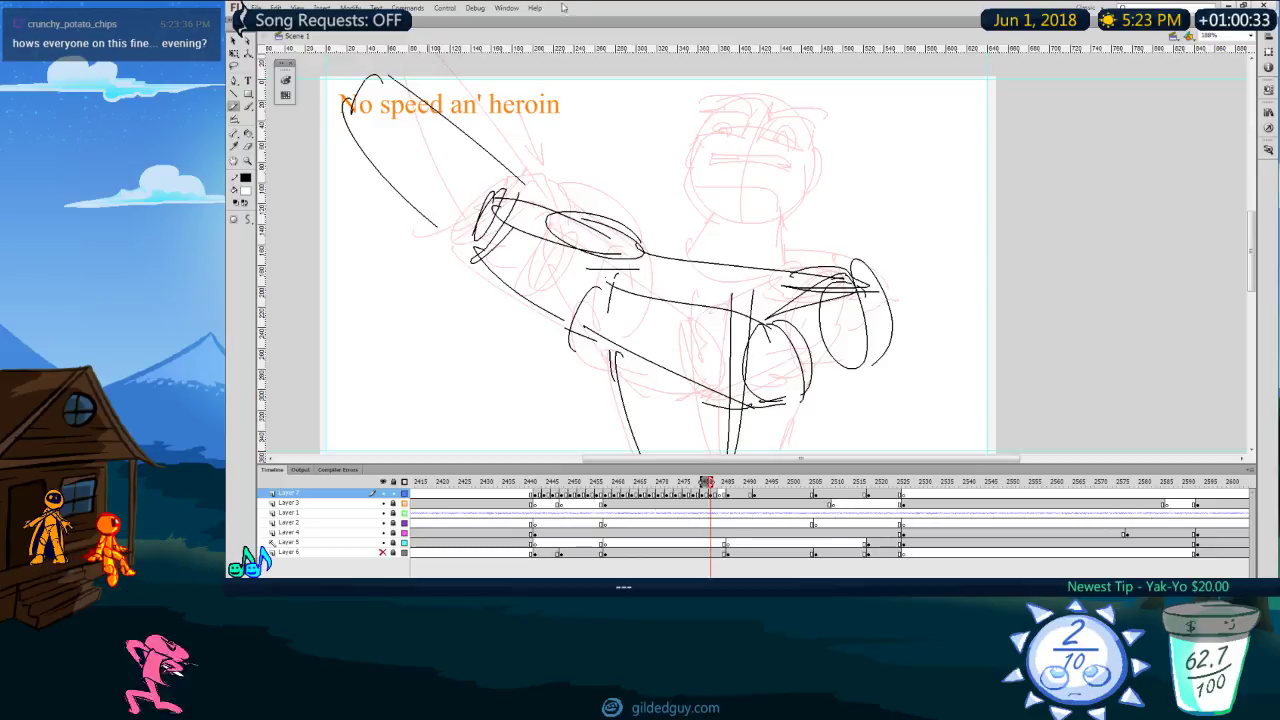
{"action": "key", "text": "ctrl+z"}
{"action": "left_click_drag", "start_coordinate": [366, 112], "coordinate": [472, 238]}
{"action": "mouse_move", "coordinate": [520, 176]}
{"action": "left_mouse_down"}
{"action": "mouse_move", "coordinate": [530, 213]}
{"action": "mouse_move", "coordinate": [497, 257]}
{"action": "mouse_move", "coordinate": [534, 210]}
{"action": "left_mouse_up"}
Step: Erase part of the raised arm's outer outline and redraw it with elbow curves and a curved band across the arm
{"action": "key", "text": "."}
{"action": "key", "text": "e"}
{"action": "key", "text": "."}
{"action": "key", "text": "y"}
{"action": "mouse_move", "coordinate": [541, 248]}
{"action": "left_mouse_down"}
{"action": "mouse_move", "coordinate": [528, 282]}
{"action": "mouse_move", "coordinate": [554, 326]}
{"action": "left_mouse_up"}
{"action": "left_click_drag", "start_coordinate": [577, 235], "coordinate": [618, 279]}
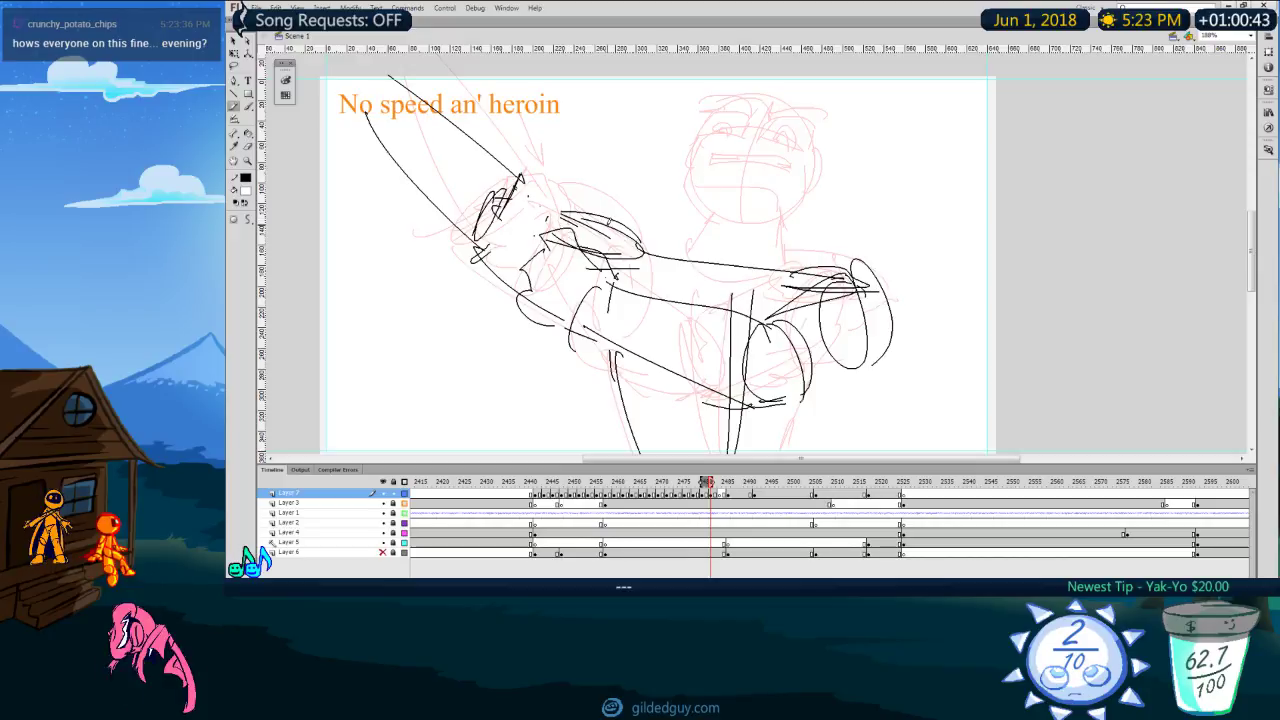
{"action": "mouse_move", "coordinate": [558, 199]}
{"action": "left_mouse_down"}
{"action": "mouse_move", "coordinate": [494, 268]}
{"action": "mouse_move", "coordinate": [534, 243]}
{"action": "left_mouse_up"}
{"action": "left_click_drag", "start_coordinate": [543, 187], "coordinate": [578, 210]}
{"action": "key", "text": "."}
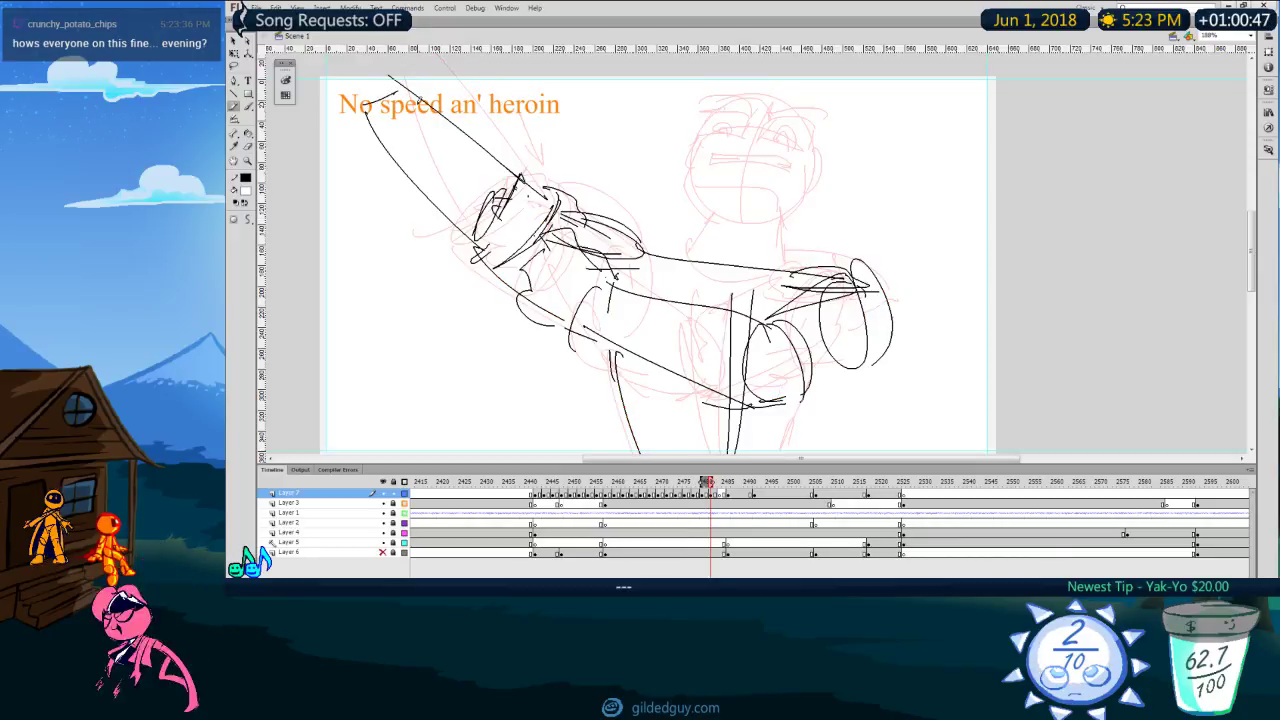
Step: Sketch the torso's side contour running down from below the outer shoulder on the black pose
{"action": "key", "text": "."}
{"action": "key", "text": "."}
{"action": "key", "text": "."}
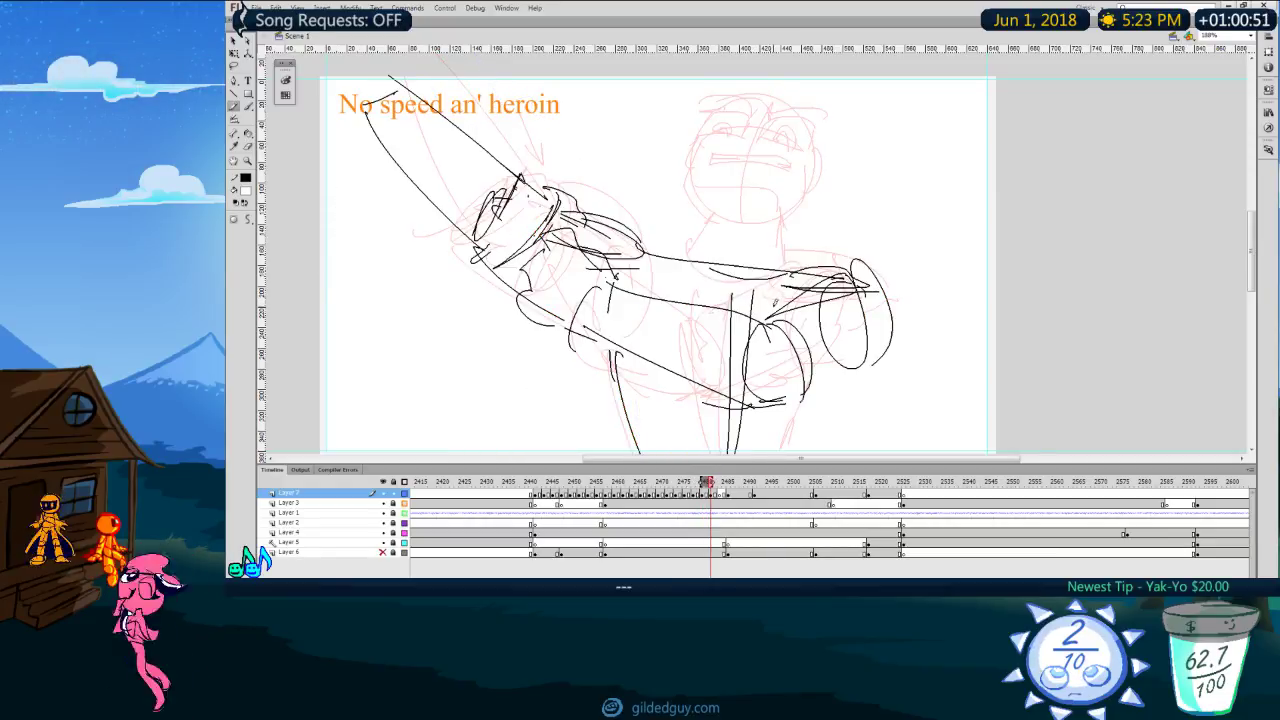
{"action": "key", "text": "."}
{"action": "key", "text": "."}
{"action": "key", "text": "."}
{"action": "left_click_drag", "start_coordinate": [822, 367], "coordinate": [796, 455]}
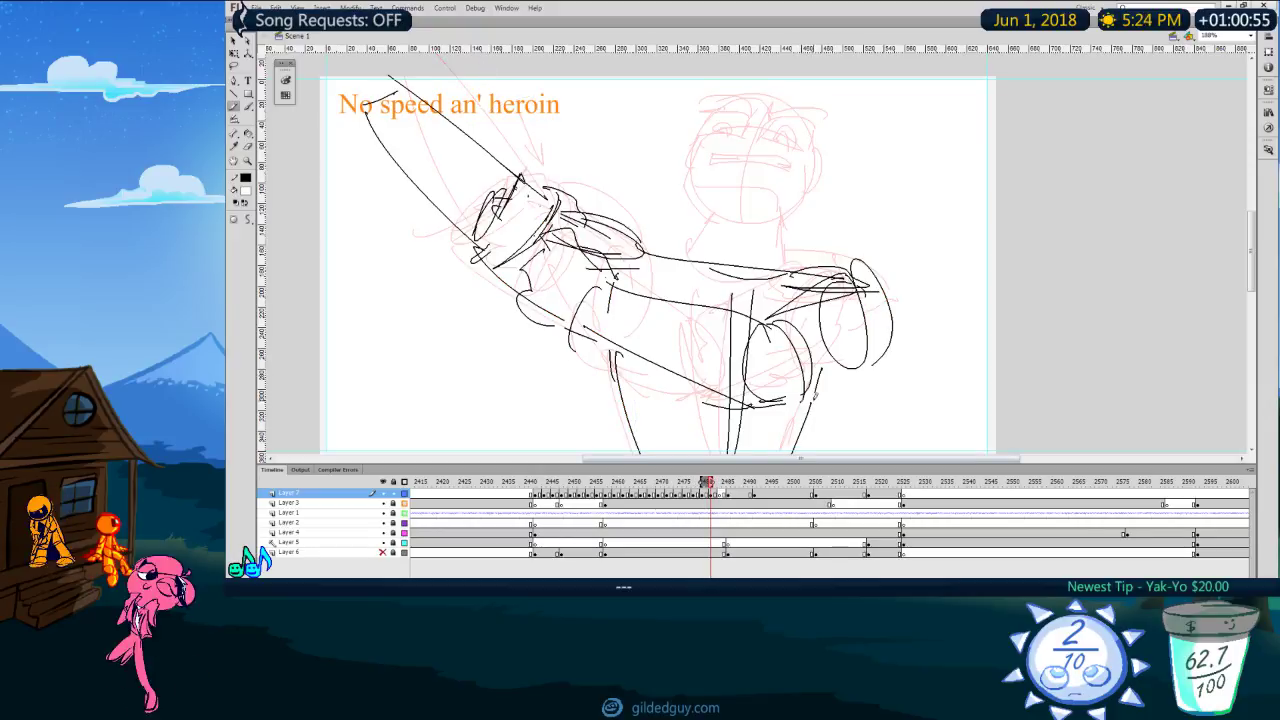
{"action": "scroll", "coordinate": [824, 390], "scroll_direction": "down", "scroll_amount": 2}
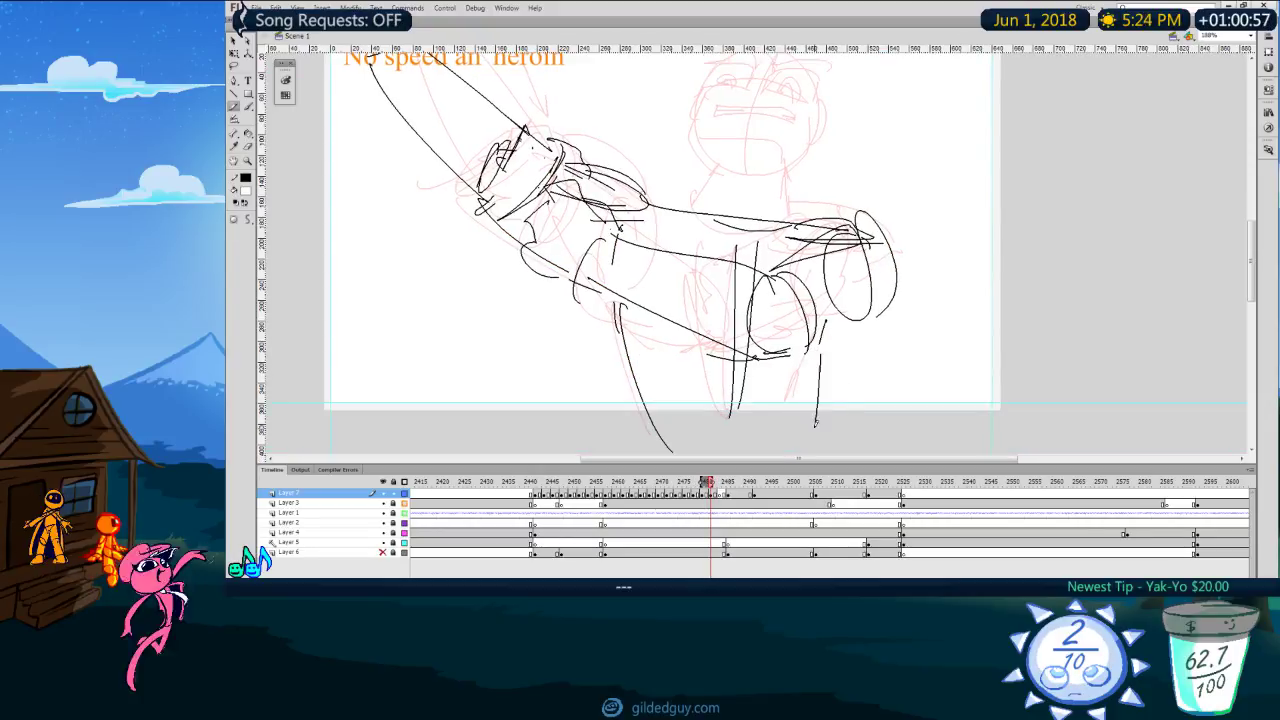
{"action": "scroll", "coordinate": [800, 388], "scroll_direction": "up", "scroll_amount": 1}
Step: Flip through and play back the neighbouring frames to examine how the black pose follows the red key pose
{"action": "key", "text": "."}
{"action": "key", "text": "."}
{"action": "key", "text": "."}
{"action": "key", "text": "."}
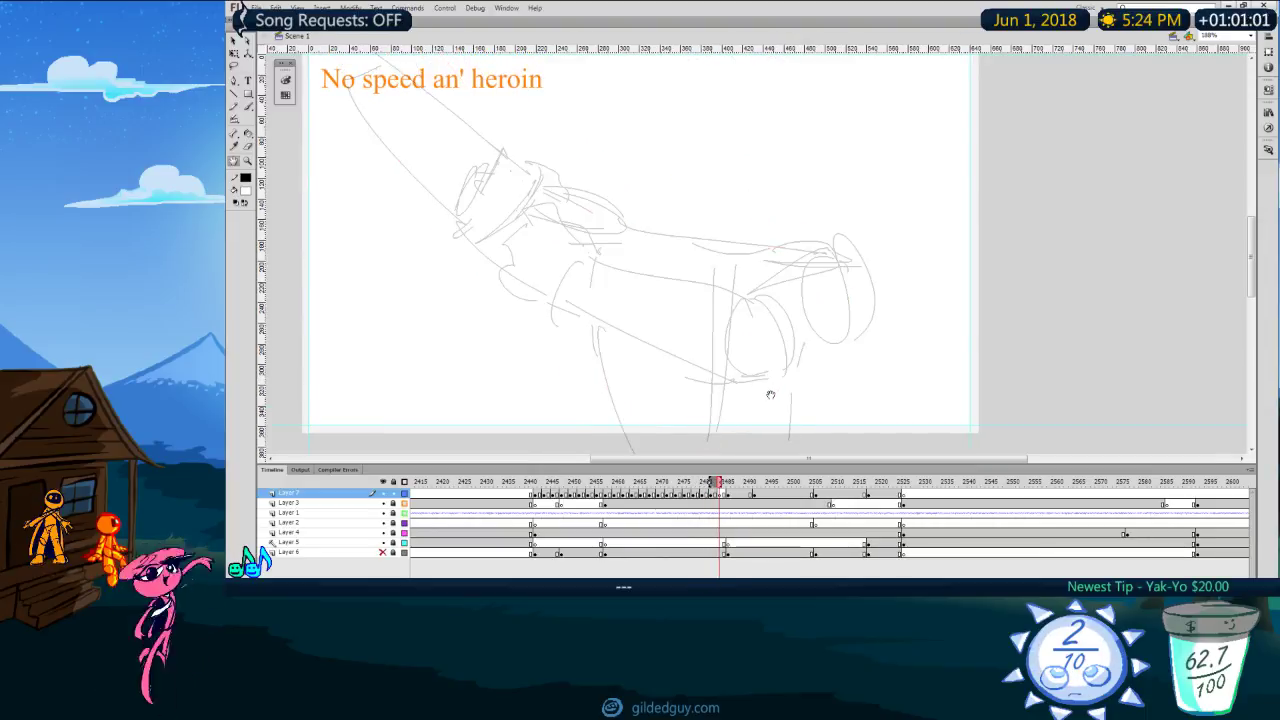
{"action": "key", "text": "."}
{"action": "key", "text": "."}
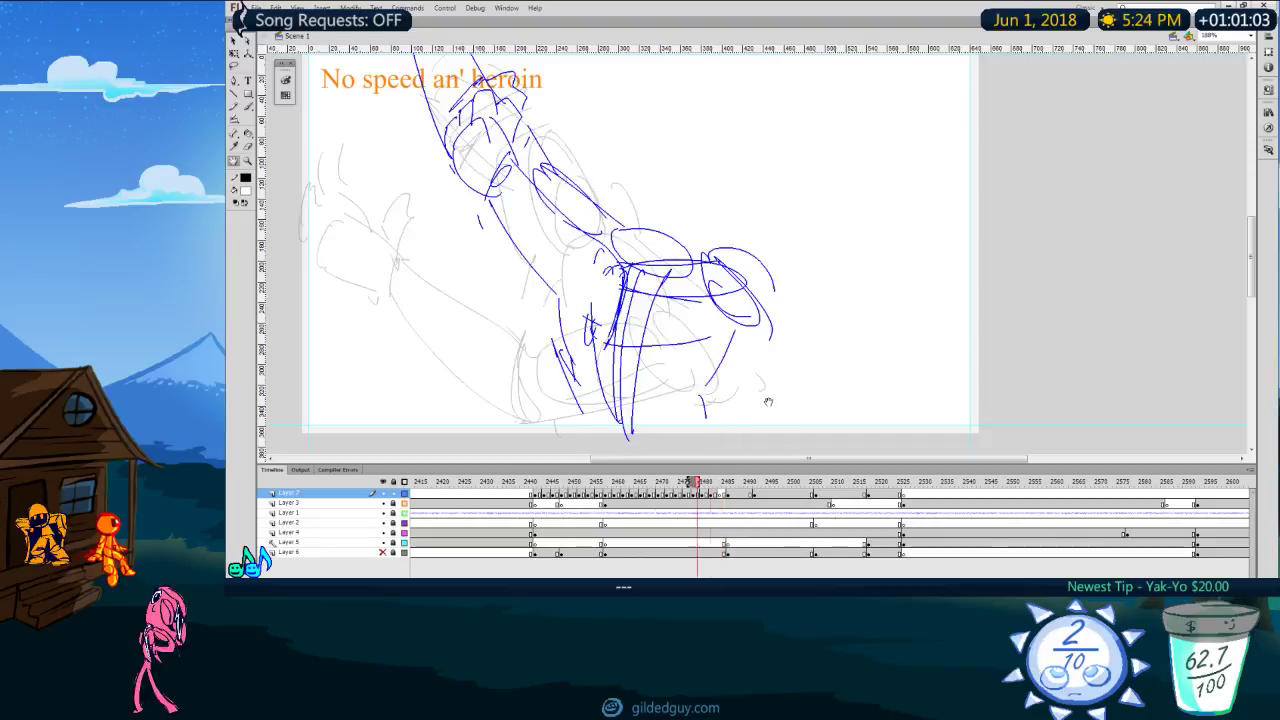
{"action": "key", "text": "Return"}
{"action": "key", "text": "Return"}
{"action": "mouse_move", "coordinate": [713, 483]}
{"action": "left_mouse_down"}
{"action": "mouse_move", "coordinate": [654, 484]}
{"action": "mouse_move", "coordinate": [709, 488]}
{"action": "mouse_move", "coordinate": [698, 508]}
{"action": "mouse_move", "coordinate": [707, 503]}
{"action": "left_mouse_up"}
{"action": "key", "text": "Return"}
{"action": "key", "text": "."}
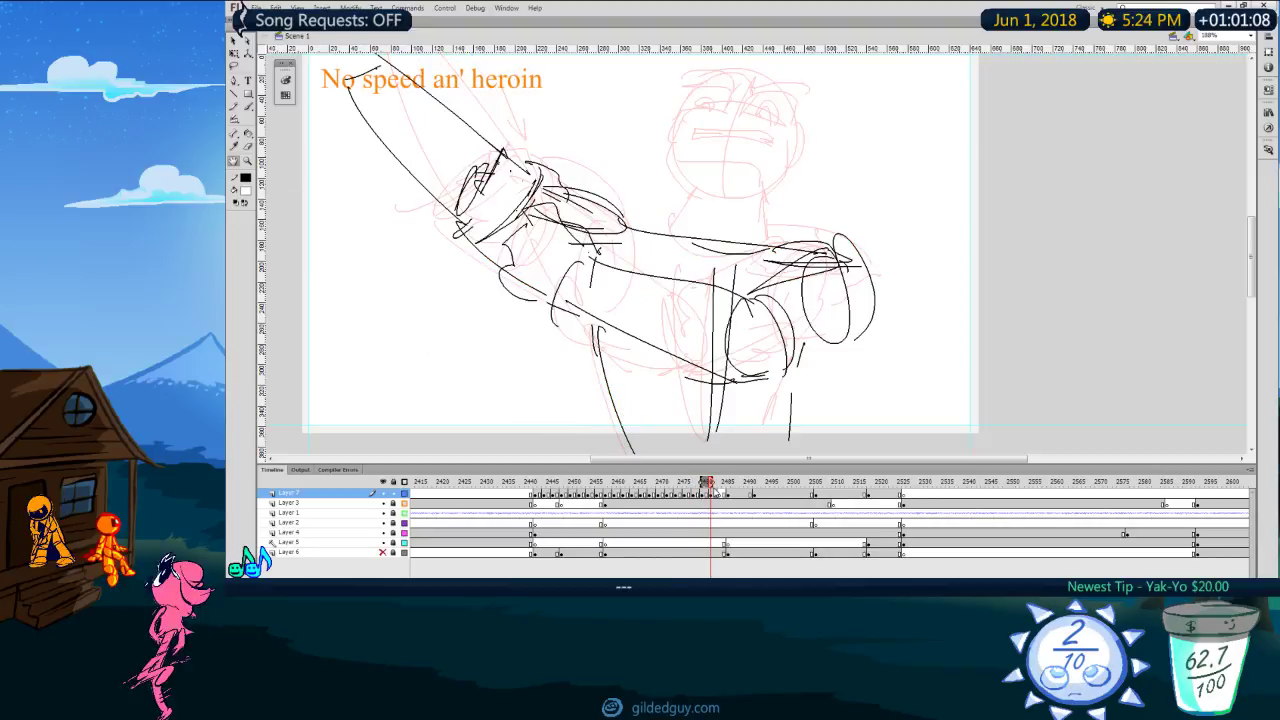
{"action": "key", "text": "."}
{"action": "key", "text": "."}
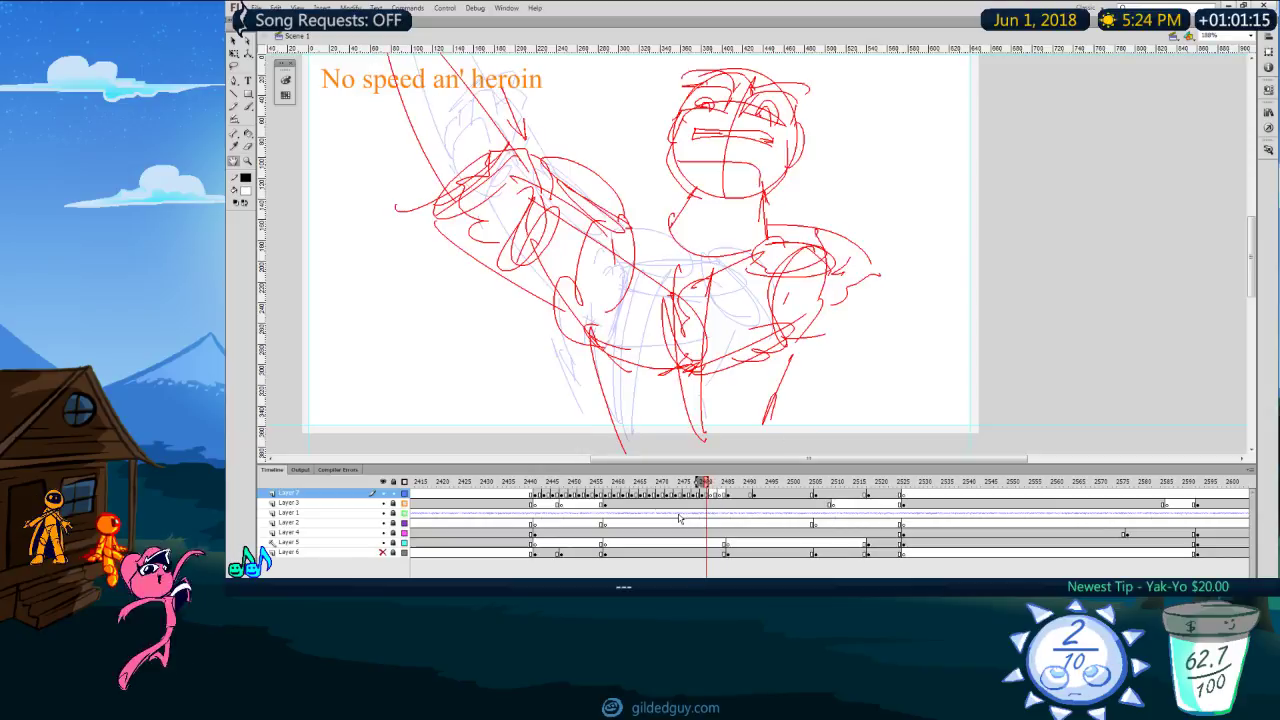
{"action": "key", "text": "."}
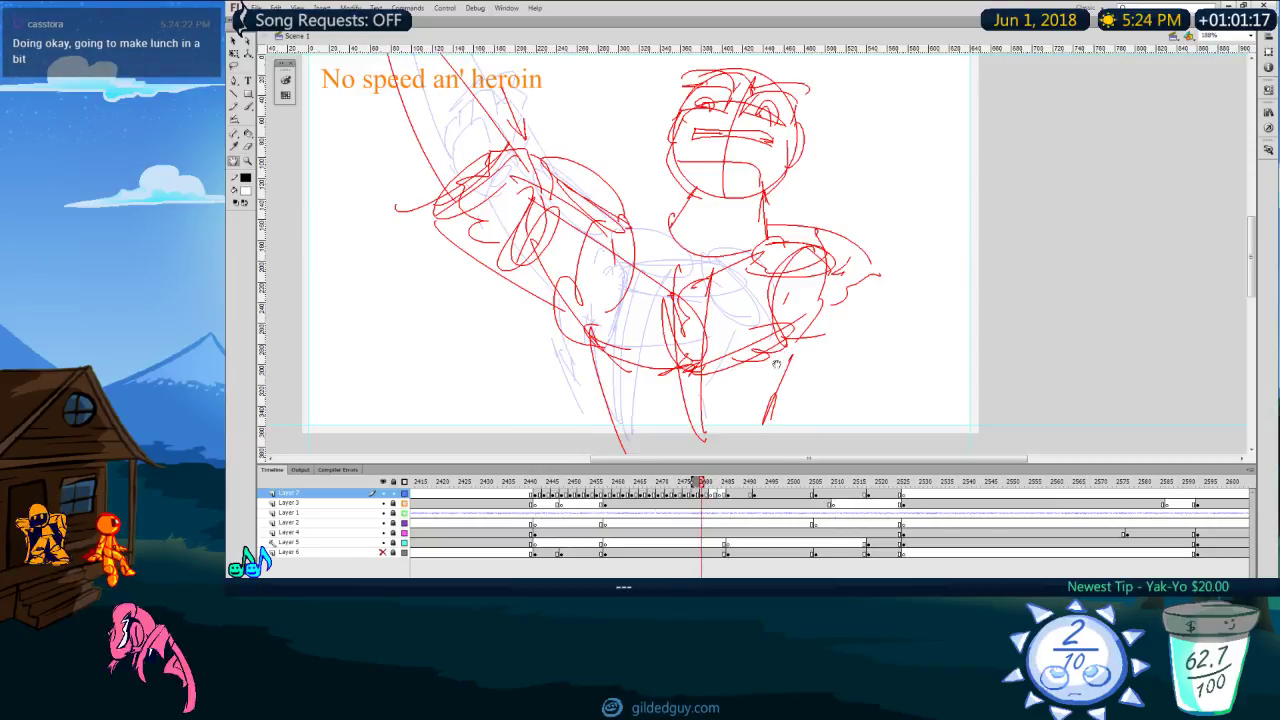
{"action": "key", "text": "."}
{"action": "key", "text": "."}
Step: Start the black pose over by sketching the rounded shoulder, the upper arm's contours and the elbow folds
{"action": "key", "text": "y"}
{"action": "mouse_move", "coordinate": [798, 222]}
{"action": "left_mouse_down"}
{"action": "mouse_move", "coordinate": [802, 322]}
{"action": "mouse_move", "coordinate": [820, 295]}
{"action": "left_mouse_up"}
{"action": "left_click_drag", "start_coordinate": [790, 226], "coordinate": [704, 268]}
{"action": "mouse_move", "coordinate": [684, 271]}
{"action": "left_mouse_down"}
{"action": "mouse_move", "coordinate": [706, 330]}
{"action": "mouse_move", "coordinate": [700, 354]}
{"action": "left_mouse_up"}
{"action": "left_click_drag", "start_coordinate": [677, 284], "coordinate": [703, 330]}
{"action": "left_click_drag", "start_coordinate": [677, 262], "coordinate": [711, 298]}
{"action": "left_click_drag", "start_coordinate": [681, 271], "coordinate": [688, 297]}
{"action": "left_click_drag", "start_coordinate": [716, 347], "coordinate": [829, 305]}
{"action": "left_click_drag", "start_coordinate": [710, 277], "coordinate": [723, 346]}
{"action": "key", "text": "comma"}
{"action": "key", "text": "period"}
Step: Draw the forearm's lower contour from wrist to elbow and rough in the hand with its fingers
{"action": "mouse_move", "coordinate": [704, 262]}
{"action": "left_mouse_down"}
{"action": "mouse_move", "coordinate": [540, 197]}
{"action": "mouse_move", "coordinate": [516, 255]}
{"action": "mouse_move", "coordinate": [664, 330]}
{"action": "left_mouse_up"}
{"action": "key", "text": "ctrl+z"}
{"action": "left_click_drag", "start_coordinate": [530, 254], "coordinate": [662, 345]}
{"action": "key", "text": "comma"}
{"action": "key", "text": "period"}
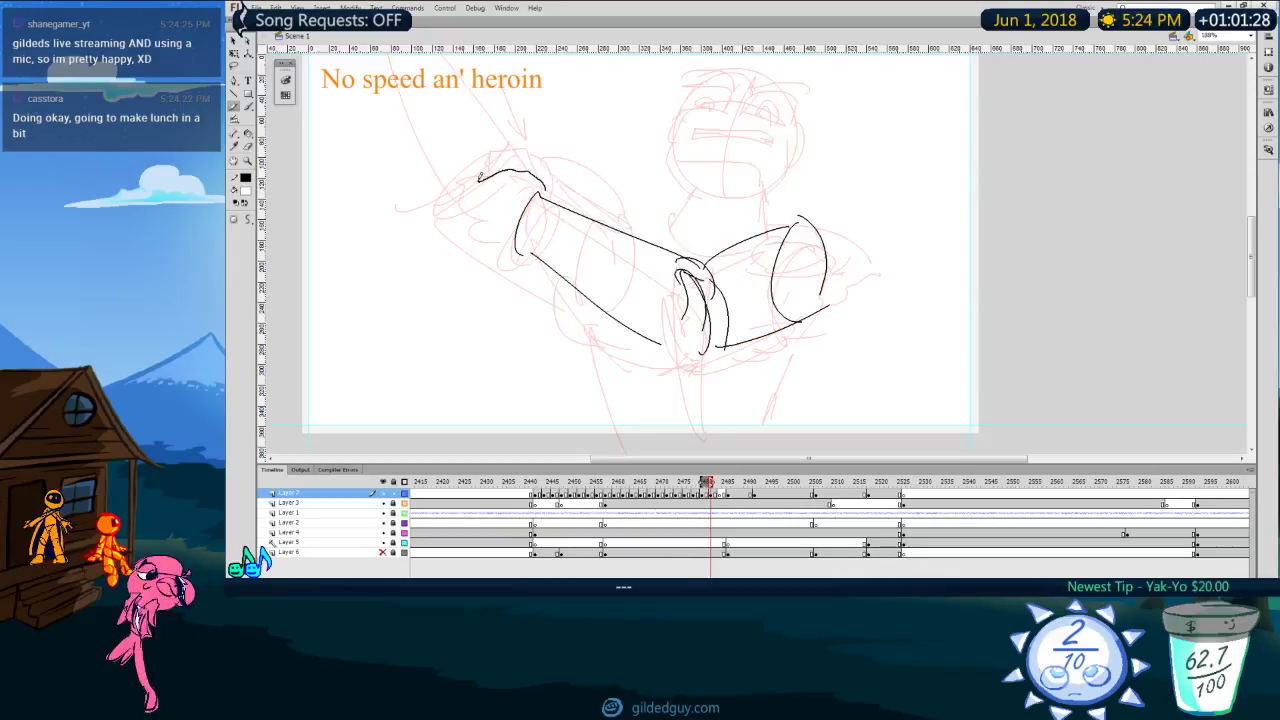
{"action": "left_click_drag", "start_coordinate": [478, 182], "coordinate": [501, 226]}
{"action": "key", "text": "comma"}
{"action": "key", "text": "period"}
Step: Select the whole arm drawing and shift it slightly up and to the right with Free Transform
{"action": "key", "text": "v"}
{"action": "key", "text": "ctrl+a"}
{"action": "key", "text": "q"}
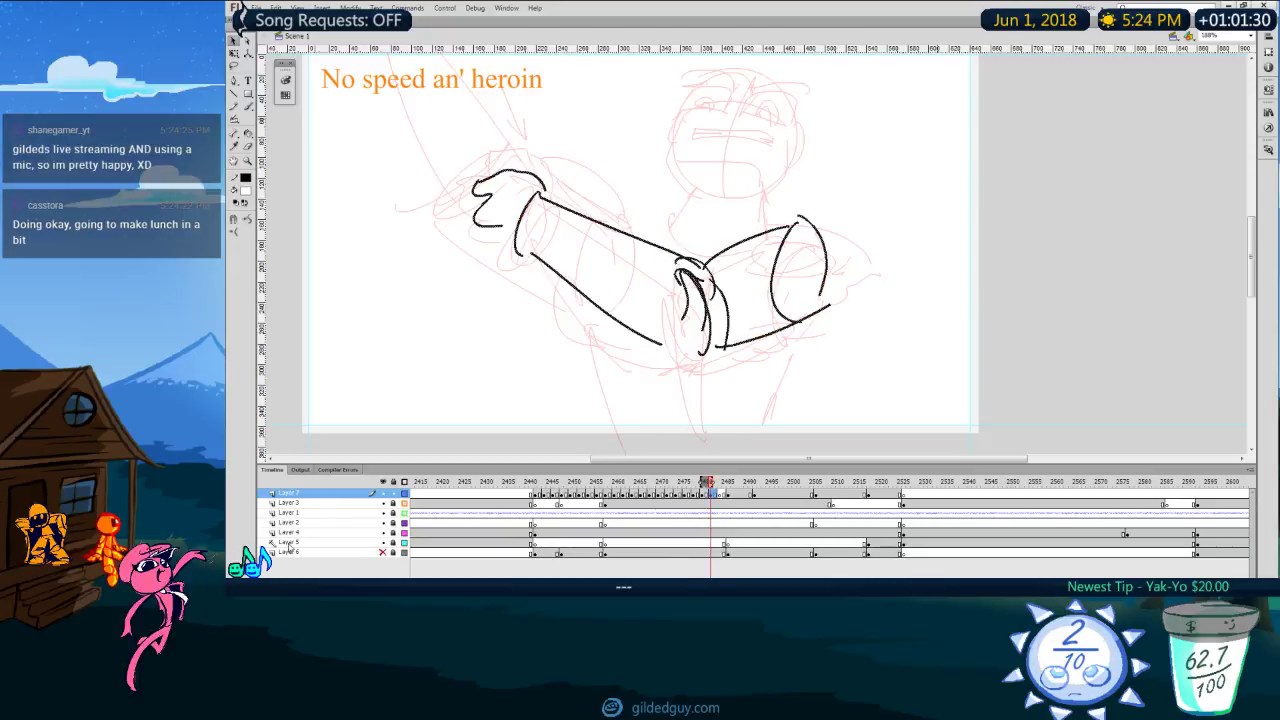
{"action": "left_click_drag", "start_coordinate": [845, 232], "coordinate": [848, 230]}
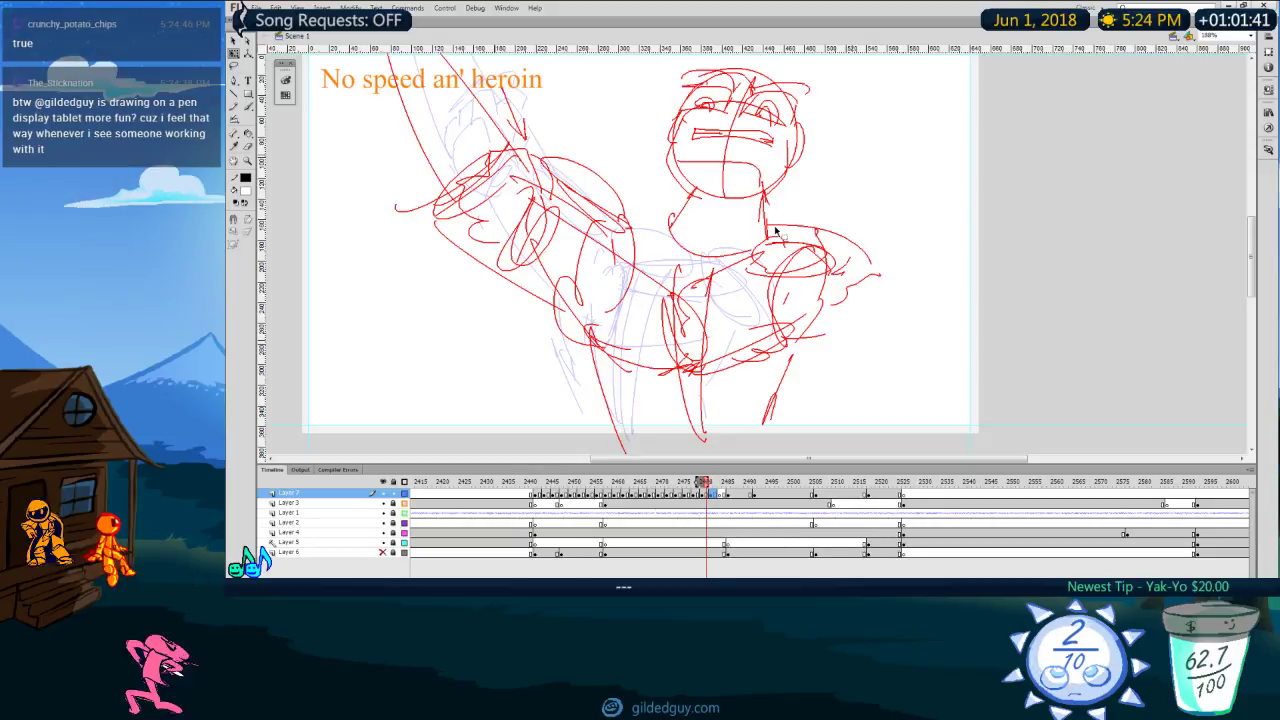
{"action": "key", "text": "."}
Step: Draw the fist's outer outline and connect the hand's underside to the forearm's lower contour
{"action": "mouse_move", "coordinate": [575, 177]}
{"action": "left_mouse_down"}
{"action": "mouse_move", "coordinate": [556, 157]}
{"action": "mouse_move", "coordinate": [499, 180]}
{"action": "mouse_move", "coordinate": [492, 209]}
{"action": "left_mouse_up"}
{"action": "key", "text": "e"}
{"action": "key", "text": "y"}
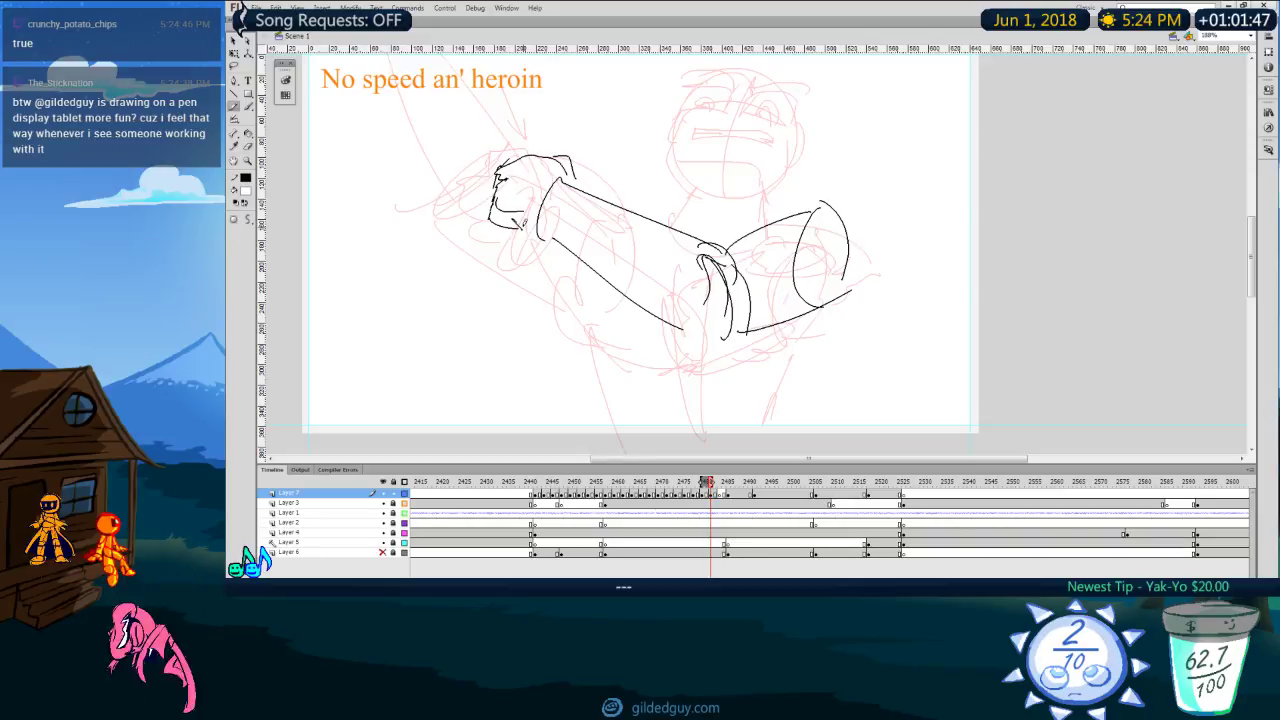
{"action": "key", "text": "."}
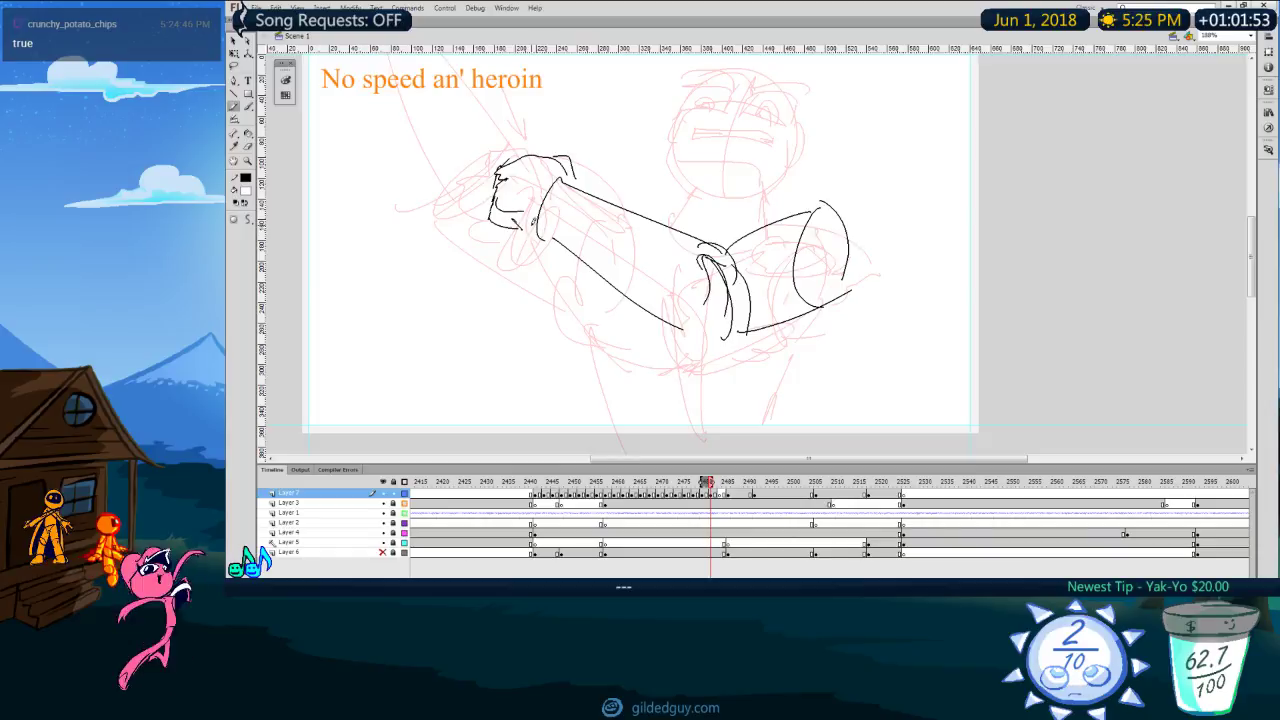
{"action": "key", "text": "ctrl+z"}
{"action": "left_click_drag", "start_coordinate": [554, 238], "coordinate": [516, 221]}
{"action": "key", "text": "."}
{"action": "key", "text": "space"}
{"action": "left_click_drag", "start_coordinate": [736, 148], "coordinate": [733, 173]}
{"action": "key", "text": "."}
{"action": "key", "text": "."}
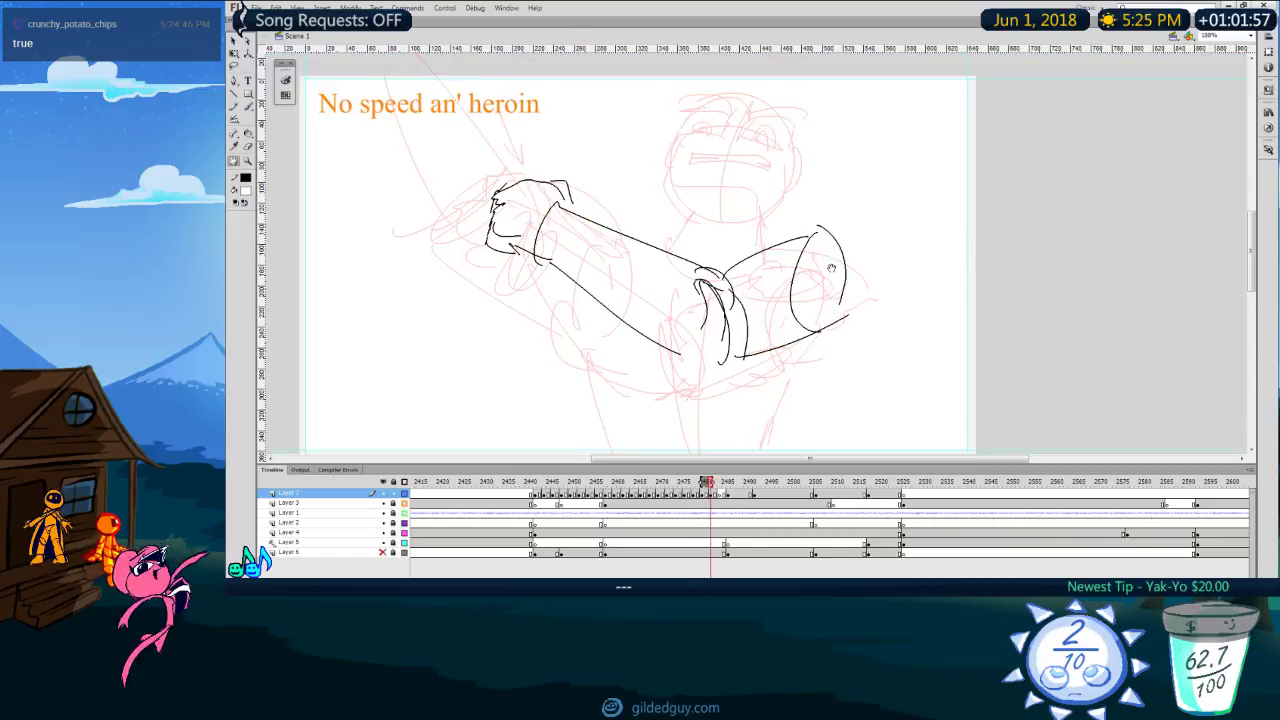
{"action": "key", "text": "."}
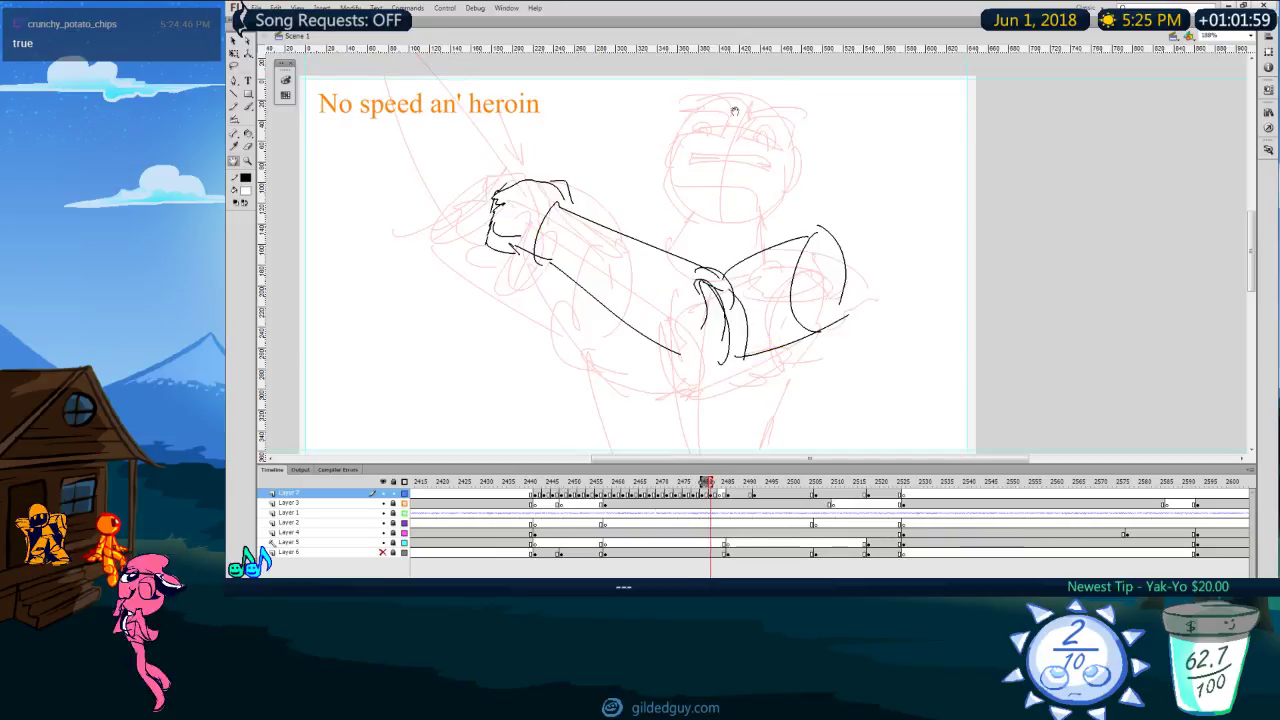
Step: Sketch the head's vertical centre line and horizontal eye line as crossed guides over the red face
{"action": "key", "text": "b"}
{"action": "left_click_drag", "start_coordinate": [736, 118], "coordinate": [717, 237]}
{"action": "mouse_move", "coordinate": [674, 140]}
{"action": "left_mouse_down"}
{"action": "mouse_move", "coordinate": [770, 133]}
{"action": "mouse_move", "coordinate": [729, 154]}
{"action": "mouse_move", "coordinate": [722, 216]}
{"action": "left_mouse_up"}
{"action": "key", "text": "ctrl+z"}
{"action": "key", "text": "ctrl+z"}
{"action": "left_click_drag", "start_coordinate": [670, 161], "coordinate": [766, 157]}
{"action": "key", "text": "."}
{"action": "key", "text": "."}
Step: Sketch the rear arm's contour behind the fist and its long lines toward the canvas's upper-left corner
{"action": "mouse_move", "coordinate": [527, 177]}
{"action": "left_mouse_down"}
{"action": "mouse_move", "coordinate": [382, 33]}
{"action": "mouse_move", "coordinate": [466, 221]}
{"action": "mouse_move", "coordinate": [459, 241]}
{"action": "mouse_move", "coordinate": [473, 251]}
{"action": "mouse_move", "coordinate": [561, 163]}
{"action": "mouse_move", "coordinate": [610, 221]}
{"action": "left_mouse_up"}
{"action": "key", "text": "."}
{"action": "key", "text": "ctrl+z"}
{"action": "key", "text": "."}
{"action": "key", "text": "."}
Step: Draw the rear arm's underside and both side contours of the torso, redoing the one below the bent arm's shoulder
{"action": "mouse_move", "coordinate": [519, 277]}
{"action": "left_mouse_down"}
{"action": "mouse_move", "coordinate": [587, 336]}
{"action": "mouse_move", "coordinate": [556, 295]}
{"action": "mouse_move", "coordinate": [569, 315]}
{"action": "left_mouse_up"}
{"action": "left_click_drag", "start_coordinate": [582, 317], "coordinate": [612, 440]}
{"action": "key", "text": "."}
{"action": "left_click_drag", "start_coordinate": [808, 346], "coordinate": [766, 452]}
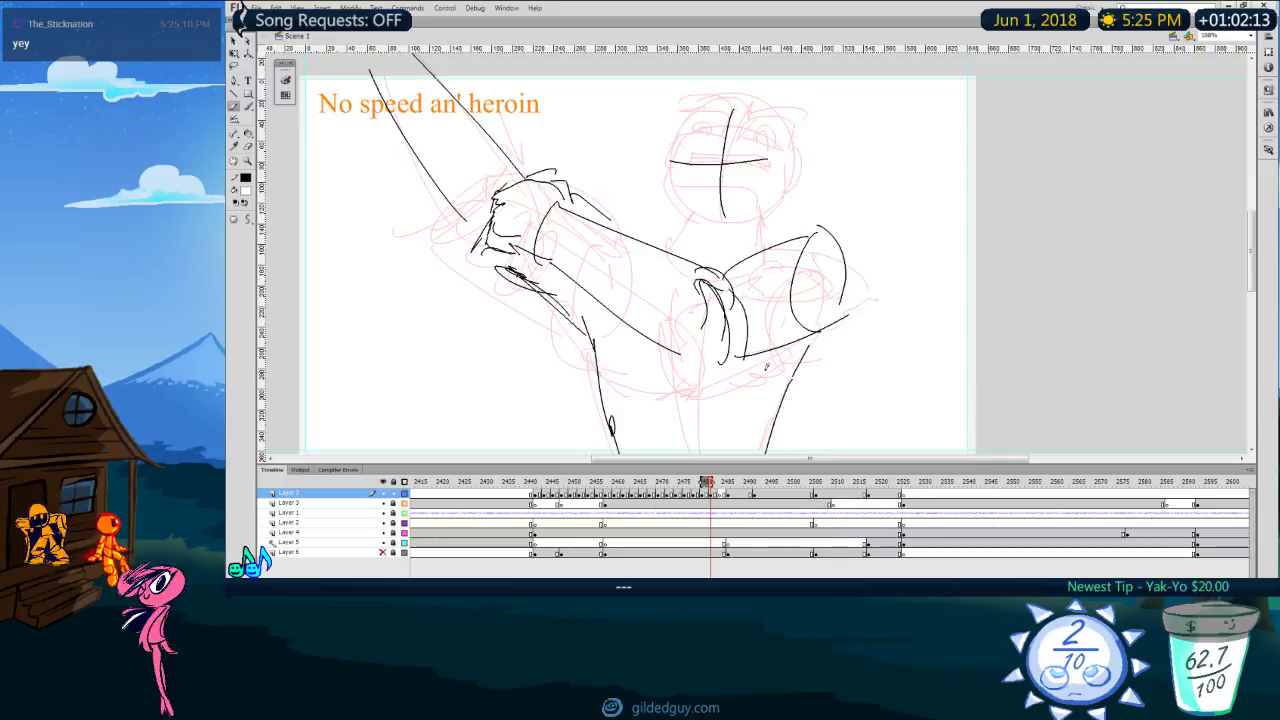
{"action": "key", "text": "."}
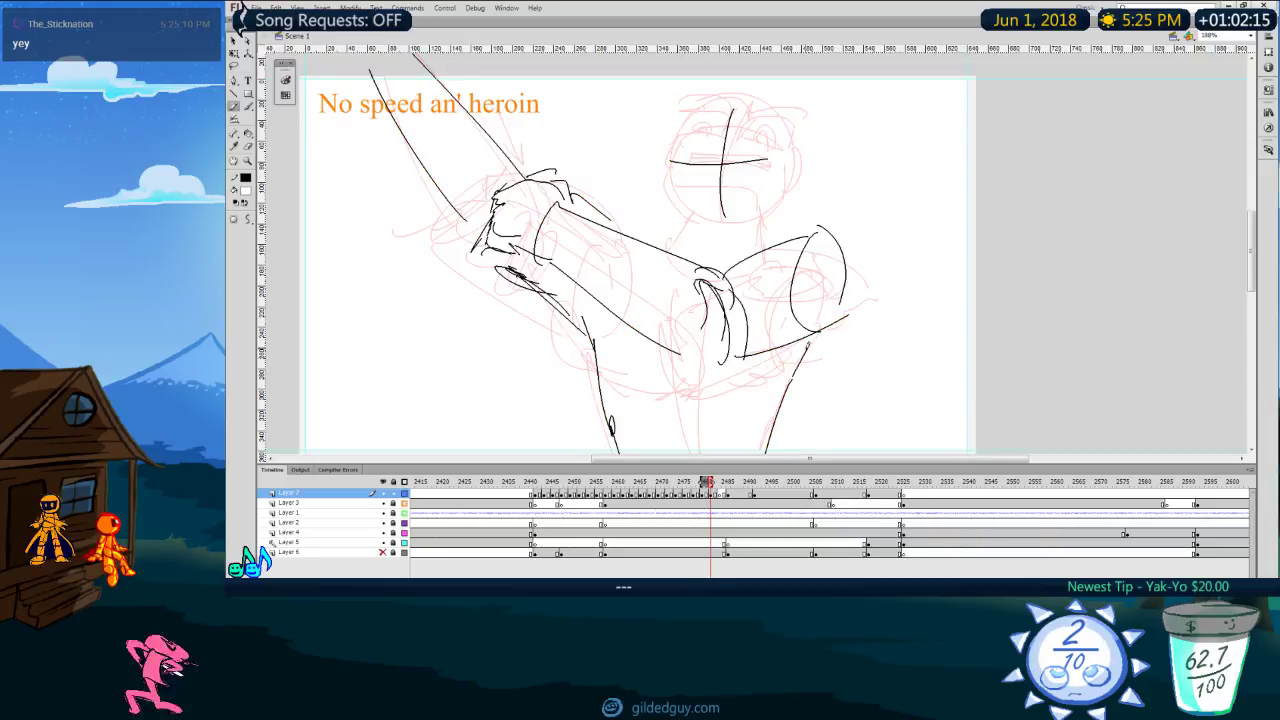
{"action": "key", "text": "ctrl+z"}
{"action": "left_click_drag", "start_coordinate": [768, 453], "coordinate": [797, 346]}
{"action": "key", "text": "."}
{"action": "key", "text": "."}
Step: On the next frame, sketch the shoulder cap and the bent upper arm over the onion-skinned pose
{"action": "key", "text": "comma"}
{"action": "key", "text": "period"}
{"action": "key", "text": "comma"}
{"action": "key", "text": "period"}
{"action": "key", "text": "period"}
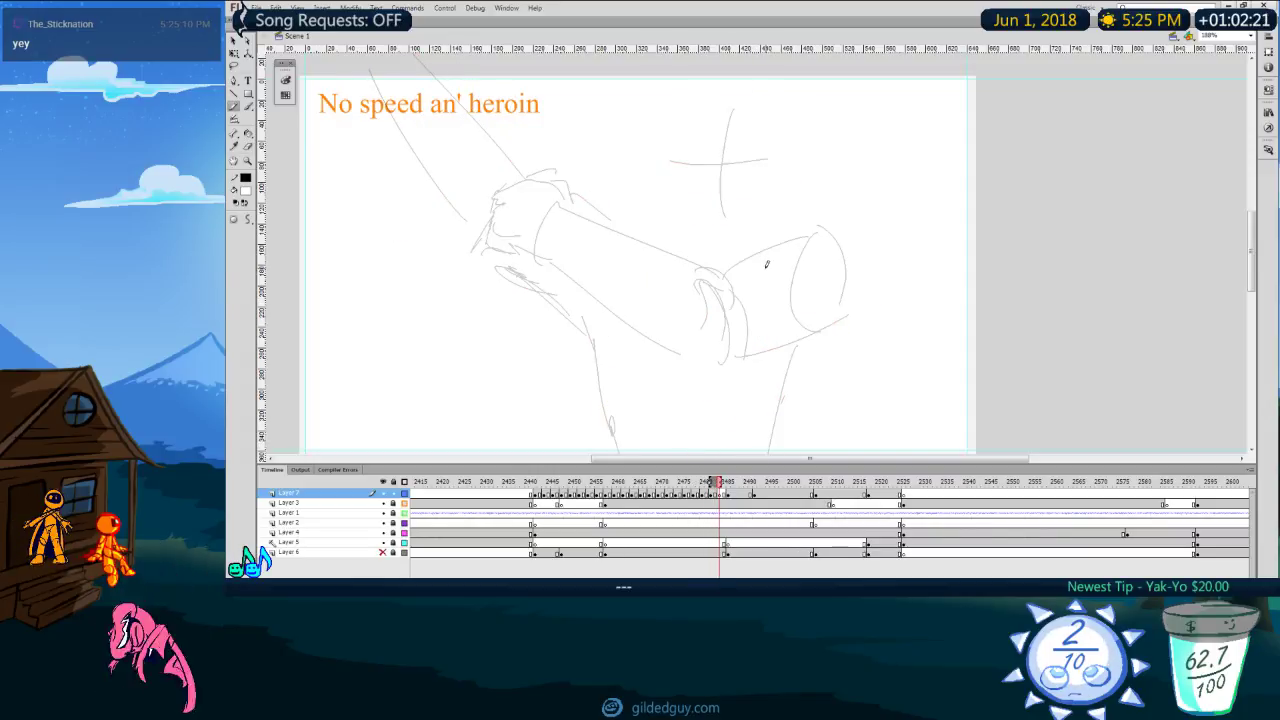
{"action": "mouse_move", "coordinate": [744, 268]}
{"action": "left_mouse_down"}
{"action": "mouse_move", "coordinate": [740, 325]}
{"action": "mouse_move", "coordinate": [815, 238]}
{"action": "mouse_move", "coordinate": [836, 305]}
{"action": "left_mouse_up"}
{"action": "left_click_drag", "start_coordinate": [836, 310], "coordinate": [816, 322]}
{"action": "mouse_move", "coordinate": [730, 288]}
{"action": "left_mouse_down"}
{"action": "mouse_move", "coordinate": [830, 255]}
{"action": "mouse_move", "coordinate": [770, 230]}
{"action": "mouse_move", "coordinate": [841, 249]}
{"action": "left_mouse_up"}
{"action": "key", "text": "comma"}
{"action": "key", "text": "period"}
{"action": "key", "text": "comma"}
{"action": "left_click_drag", "start_coordinate": [750, 262], "coordinate": [825, 250]}
{"action": "key", "text": "comma"}
{"action": "key", "text": "period"}
{"action": "key", "text": "period"}
{"action": "key", "text": "comma"}
{"action": "key", "text": "period"}
Step: Draw the forearm with its rounded wrist and elbow folds, and add the hand's upper edge
{"action": "mouse_move", "coordinate": [732, 266]}
{"action": "left_mouse_down"}
{"action": "mouse_move", "coordinate": [570, 228]}
{"action": "mouse_move", "coordinate": [567, 274]}
{"action": "mouse_move", "coordinate": [730, 335]}
{"action": "left_mouse_up"}
{"action": "key", "text": "comma"}
{"action": "key", "text": "period"}
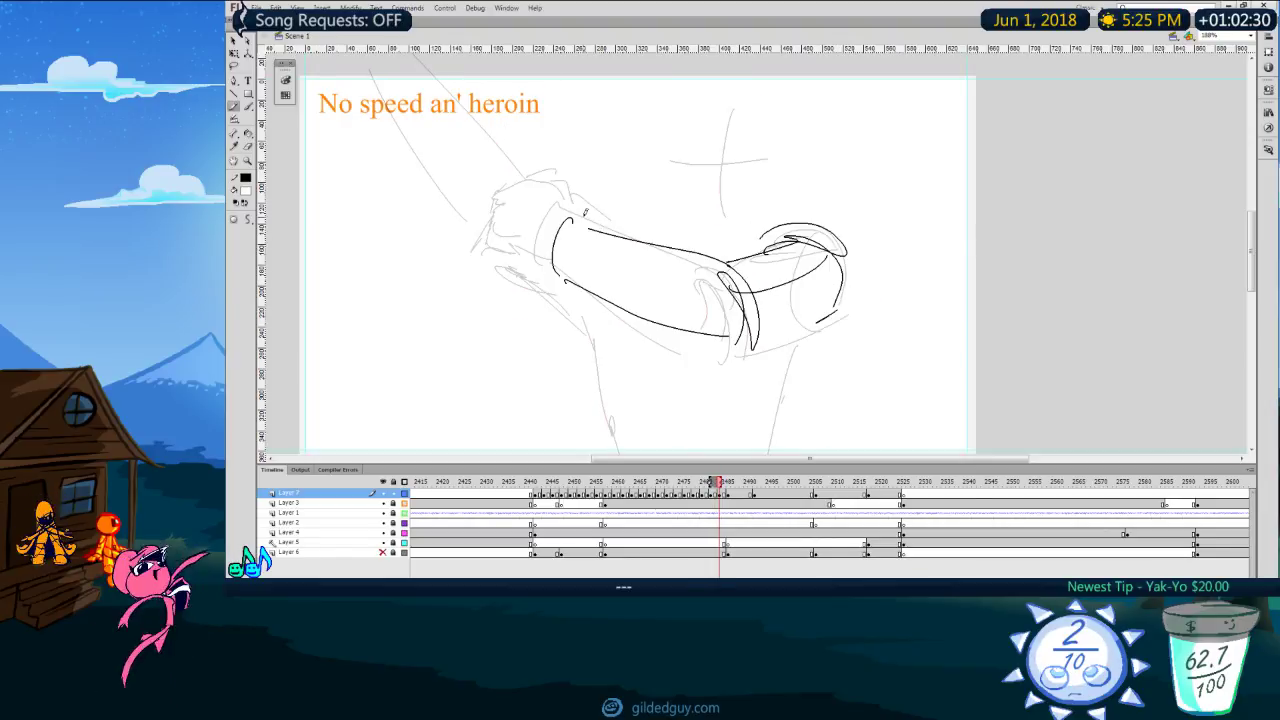
{"action": "key", "text": "comma"}
{"action": "key", "text": "comma"}
{"action": "key", "text": "period"}
{"action": "key", "text": "period"}
{"action": "mouse_move", "coordinate": [576, 222]}
{"action": "left_mouse_down"}
{"action": "mouse_move", "coordinate": [568, 200]}
{"action": "mouse_move", "coordinate": [522, 263]}
{"action": "mouse_move", "coordinate": [566, 193]}
{"action": "left_mouse_up"}
{"action": "key", "text": "comma"}
{"action": "key", "text": "period"}
Step: Draw the crossed head guides with a curved eye line placed lower than in the previous frame
{"action": "left_click_drag", "start_coordinate": [717, 124], "coordinate": [729, 236]}
{"action": "left_click_drag", "start_coordinate": [672, 192], "coordinate": [764, 186]}
{"action": "key", "text": "comma"}
{"action": "key", "text": "period"}
{"action": "key", "text": "comma"}
{"action": "key", "text": "comma"}
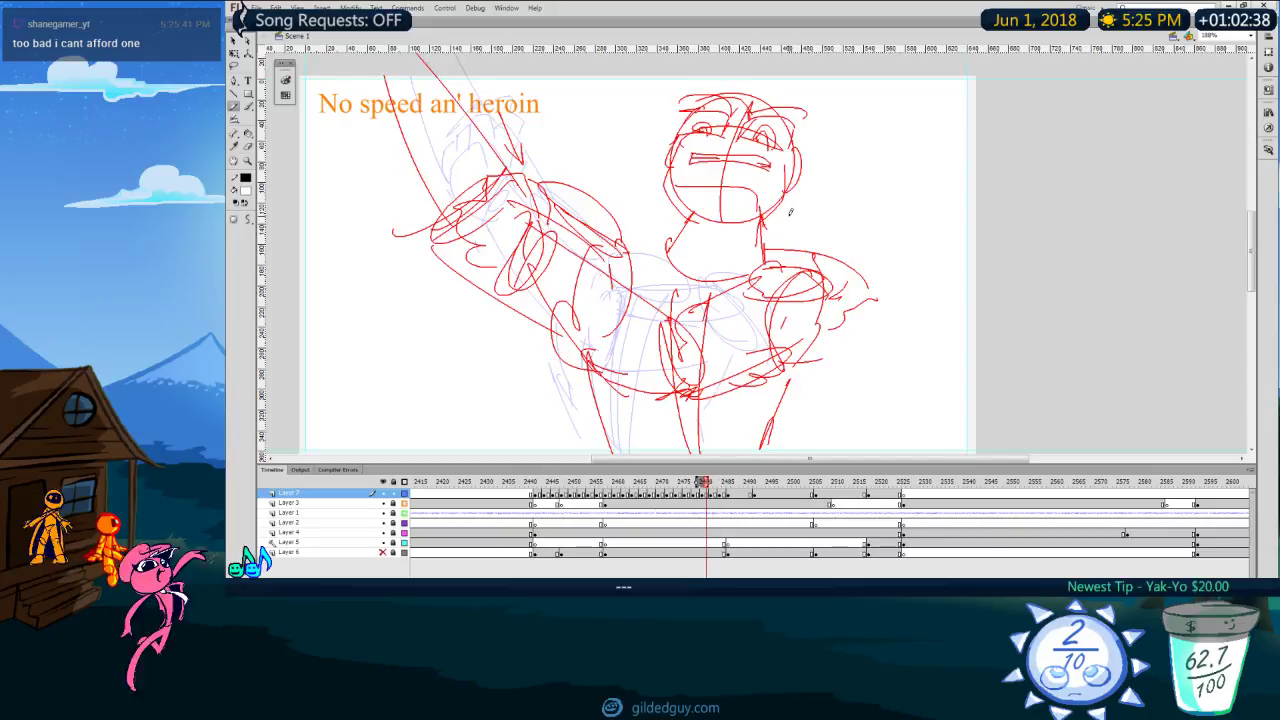
Step: Flip back and forth between the red key pose and the new frames to examine the arm and head motion
{"action": "key", "text": "period"}
{"action": "key", "text": "period"}
{"action": "key", "text": "period"}
{"action": "key", "text": "comma"}
{"action": "key", "text": "comma"}
{"action": "key", "text": "comma"}
{"action": "key", "text": "period"}
{"action": "key", "text": "period"}
{"action": "key", "text": "period"}
Step: Draw the hand's outline, the rear arm's long raised contours and a short line above the forearm
{"action": "mouse_move", "coordinate": [535, 180]}
{"action": "left_mouse_down"}
{"action": "mouse_move", "coordinate": [393, 66]}
{"action": "mouse_move", "coordinate": [392, 117]}
{"action": "mouse_move", "coordinate": [475, 230]}
{"action": "left_mouse_up"}
{"action": "key", "text": "ctrl+z"}
{"action": "left_click_drag", "start_coordinate": [401, 112], "coordinate": [506, 254]}
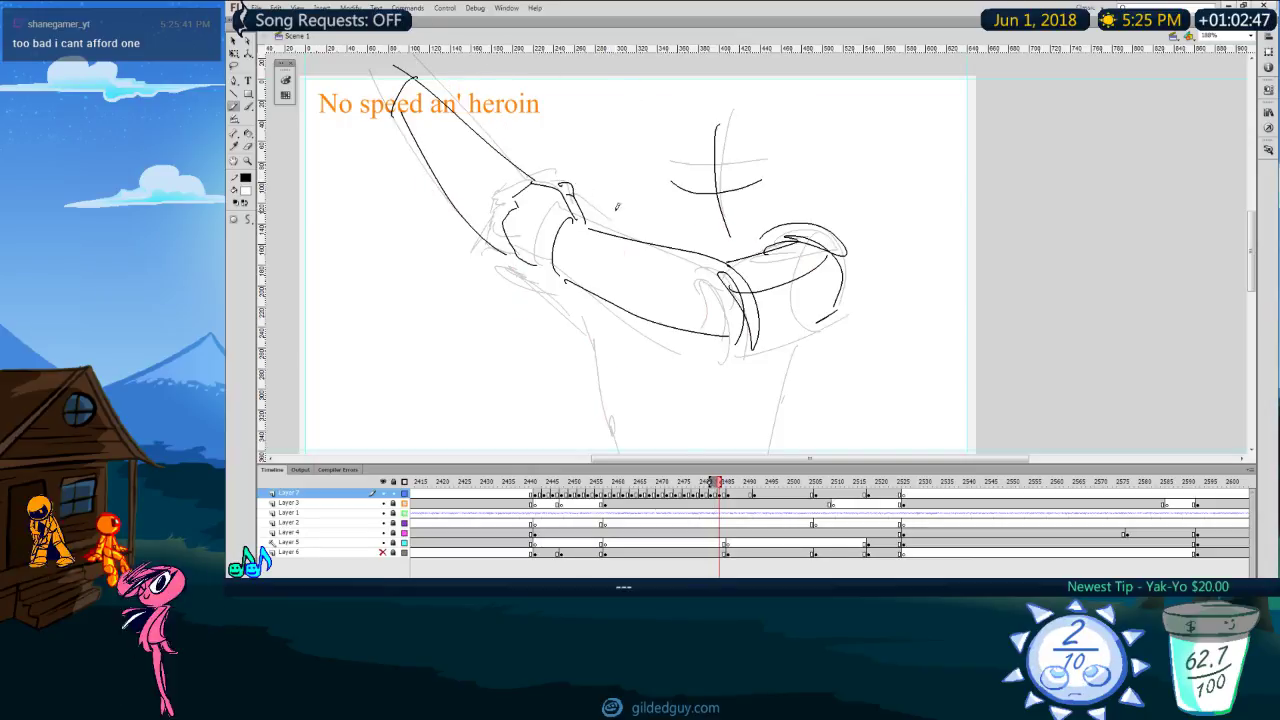
{"action": "left_click_drag", "start_coordinate": [580, 194], "coordinate": [631, 228]}
{"action": "key", "text": "comma"}
{"action": "key", "text": "comma"}
{"action": "key", "text": "comma"}
{"action": "key", "text": "period"}
{"action": "key", "text": "period"}
{"action": "key", "text": "period"}
{"action": "key", "text": "comma"}
{"action": "key", "text": "period"}
Step: Draw the rear arm's underside below the hand and the adjoining torso side, redoing the torso line down past the canvas edge
{"action": "left_click_drag", "start_coordinate": [553, 268], "coordinate": [622, 433]}
{"action": "key", "text": "comma"}
{"action": "key", "text": "period"}
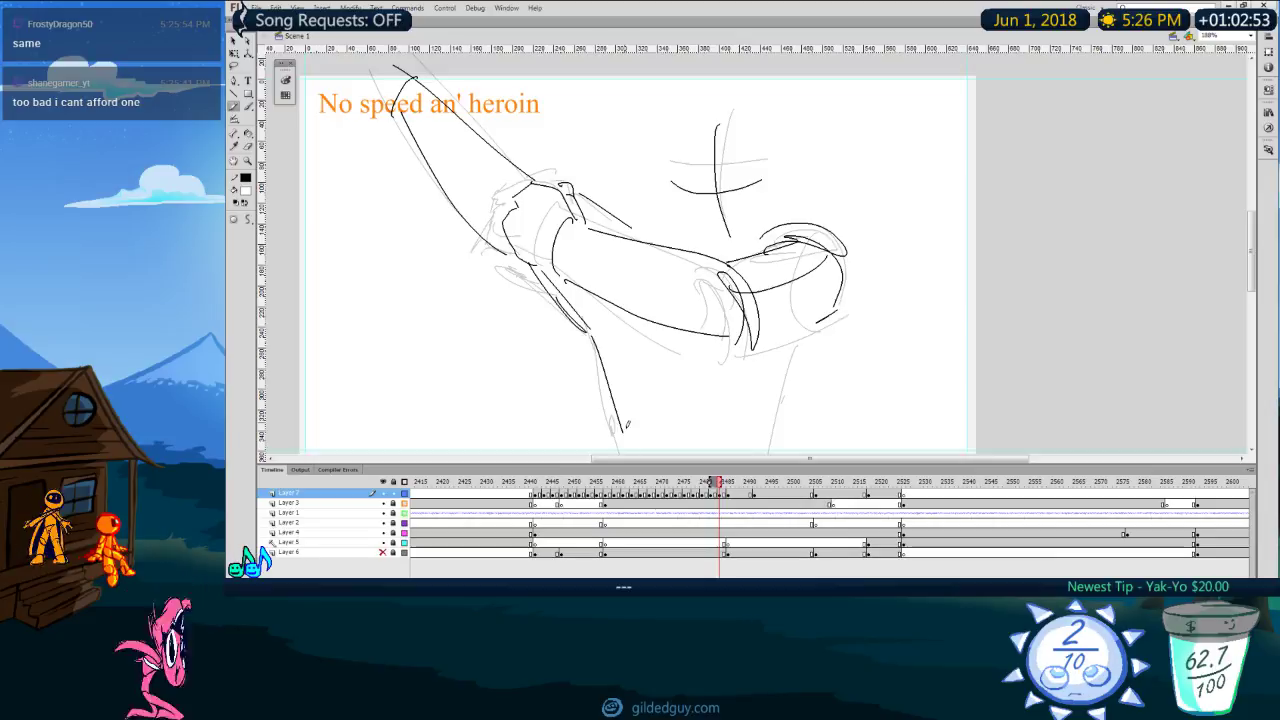
{"action": "key", "text": "ctrl+z"}
{"action": "left_click_drag", "start_coordinate": [594, 332], "coordinate": [628, 455]}
{"action": "key", "text": "comma"}
{"action": "key", "text": "period"}
Step: Close the bent upper arm's lower edge and draw the torso's side contour beneath its shoulder
{"action": "mouse_move", "coordinate": [827, 317]}
{"action": "left_mouse_down"}
{"action": "mouse_move", "coordinate": [738, 340]}
{"action": "mouse_move", "coordinate": [779, 342]}
{"action": "left_mouse_up"}
{"action": "mouse_move", "coordinate": [795, 328]}
{"action": "left_mouse_down"}
{"action": "mouse_move", "coordinate": [776, 397]}
{"action": "mouse_move", "coordinate": [768, 450]}
{"action": "left_mouse_up"}
{"action": "key", "text": "comma"}
{"action": "key", "text": "period"}
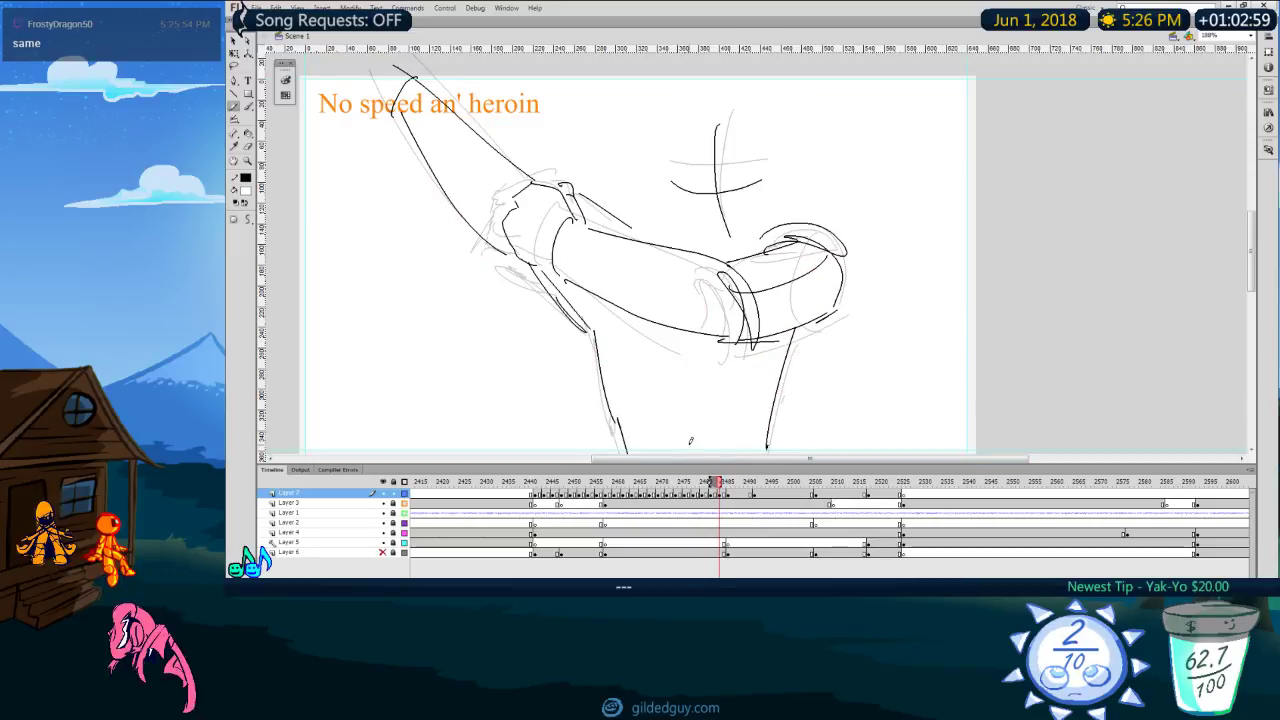
Step: Step back through the earlier frames and play the sequence to review the arm-swing animation
{"action": "key", "text": "comma"}
{"action": "key", "text": "comma"}
{"action": "key", "text": "comma"}
{"action": "key", "text": "comma"}
{"action": "key", "text": "comma"}
{"action": "key", "text": "comma"}
{"action": "key", "text": "comma"}
{"action": "key", "text": "comma"}
{"action": "key", "text": "comma"}
{"action": "key", "text": "comma"}
{"action": "key", "text": "Return"}
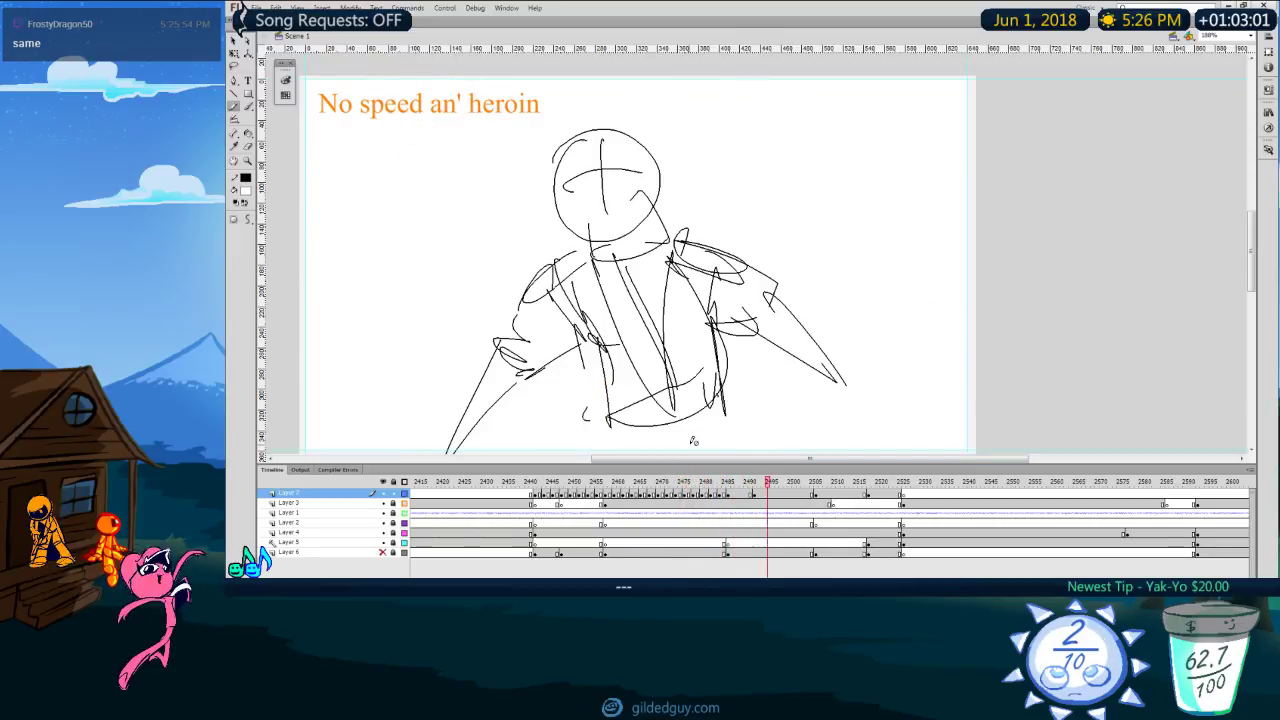
Step: Step back through the preceding Layer 7 poses and play the arm-swing section twice to check its motion
{"action": "key", "text": "comma"}
{"action": "key", "text": "comma"}
{"action": "key", "text": "comma"}
{"action": "key", "text": "comma"}
{"action": "key", "text": "comma"}
{"action": "key", "text": "comma"}
{"action": "key", "text": "comma"}
{"action": "key", "text": "comma"}
{"action": "key", "text": "comma"}
{"action": "key", "text": "comma"}
{"action": "key", "text": "comma"}
{"action": "key", "text": "comma"}
{"action": "key", "text": "comma"}
{"action": "key", "text": "comma"}
{"action": "key", "text": "comma"}
{"action": "key", "text": "comma"}
{"action": "key", "text": "comma"}
{"action": "key", "text": "comma"}
{"action": "key", "text": "comma"}
{"action": "key", "text": "comma"}
{"action": "key", "text": "Return"}
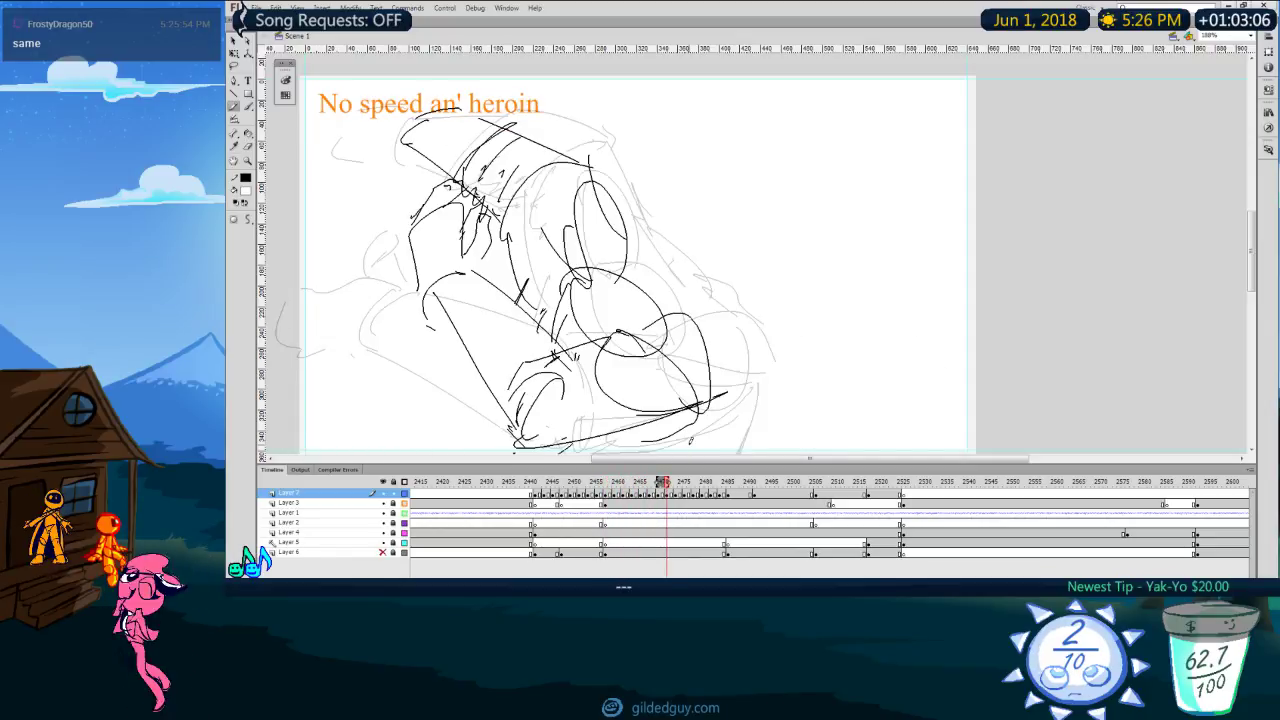
{"action": "key", "text": "comma"}
{"action": "key", "text": "comma"}
{"action": "key", "text": "comma"}
{"action": "key", "text": "comma"}
{"action": "key", "text": "comma"}
{"action": "key", "text": "comma"}
{"action": "key", "text": "Return"}
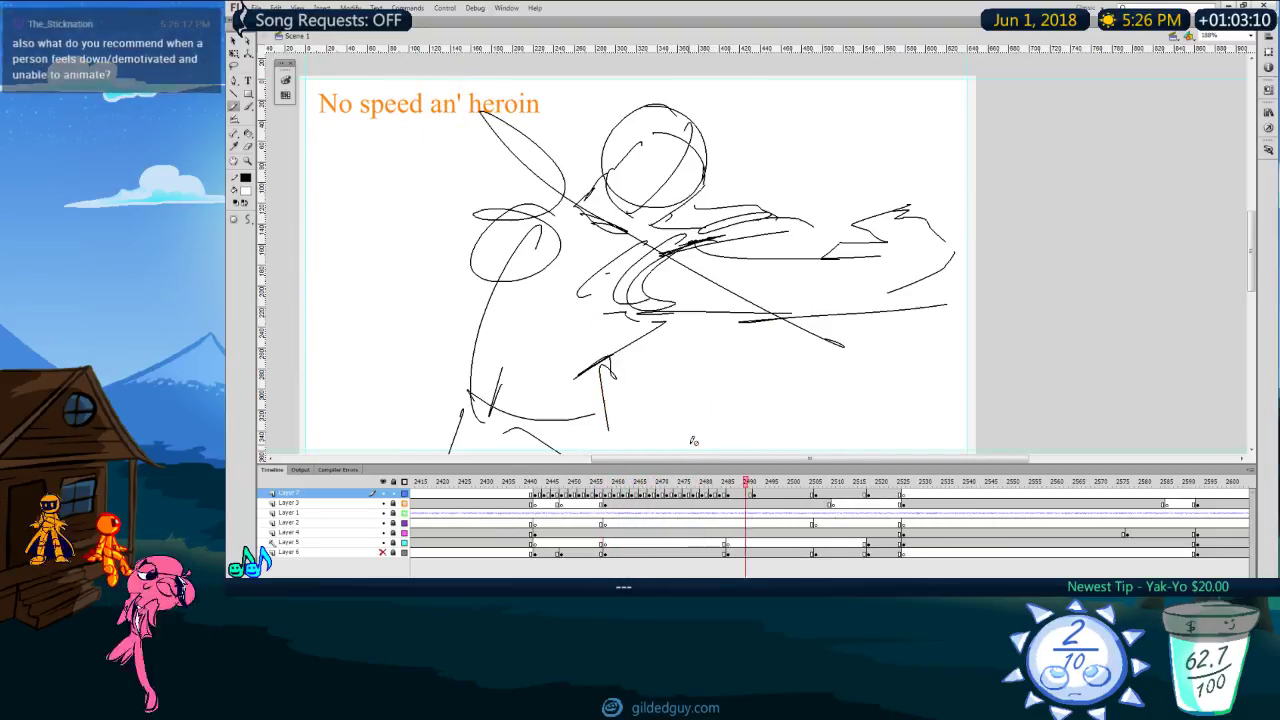
Step: Step back through the arm-swing and crouching poses to the close-up head drawing near frame 2444
{"action": "key", "text": "comma"}
{"action": "key", "text": "comma"}
{"action": "key", "text": "comma"}
{"action": "key", "text": "comma"}
{"action": "key", "text": "comma"}
{"action": "key", "text": "comma"}
{"action": "key", "text": "comma"}
{"action": "key", "text": "comma"}
{"action": "key", "text": "comma"}
{"action": "key", "text": "comma"}
{"action": "key", "text": "comma"}
{"action": "key", "text": "comma"}
{"action": "key", "text": "comma"}
{"action": "key", "text": "comma"}
{"action": "key", "text": "comma"}
{"action": "key", "text": "comma"}
{"action": "key", "text": "comma"}
{"action": "key", "text": "comma"}
{"action": "key", "text": "comma"}
{"action": "key", "text": "comma"}
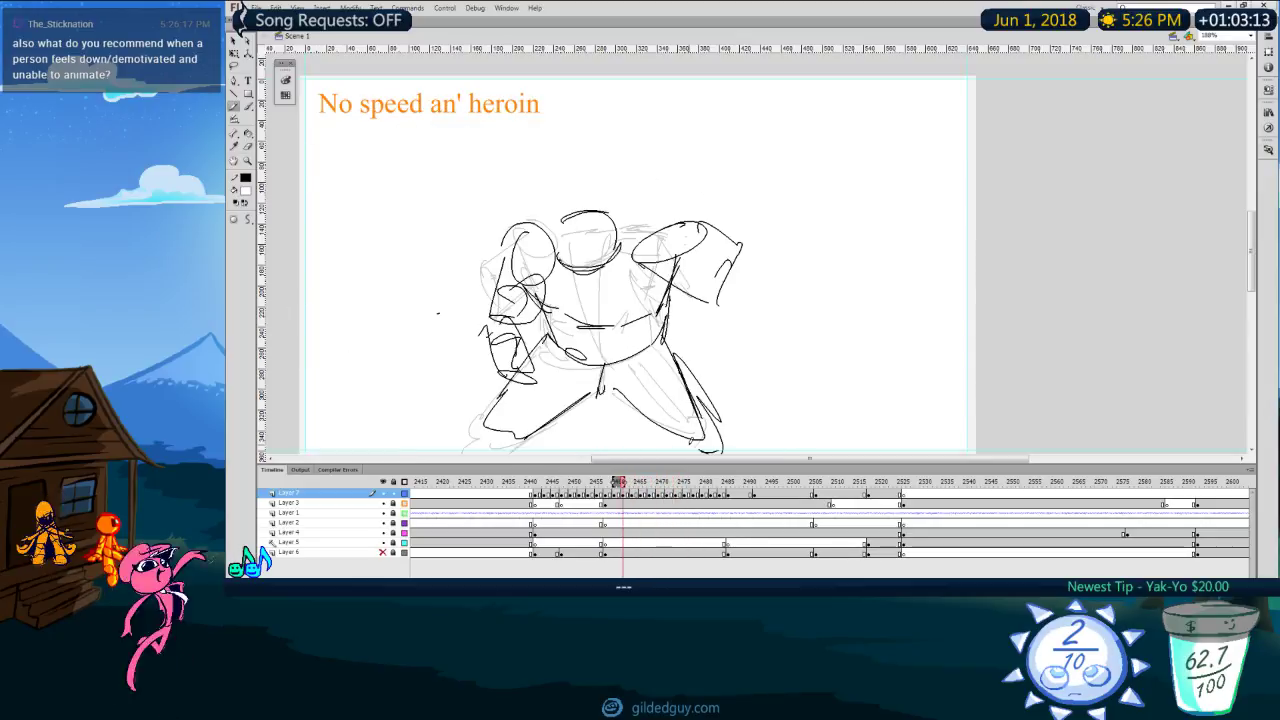
{"action": "key", "text": "comma"}
{"action": "key", "text": "comma"}
{"action": "key", "text": "comma"}
{"action": "key", "text": "comma"}
{"action": "key", "text": "comma"}
{"action": "key", "text": "comma"}
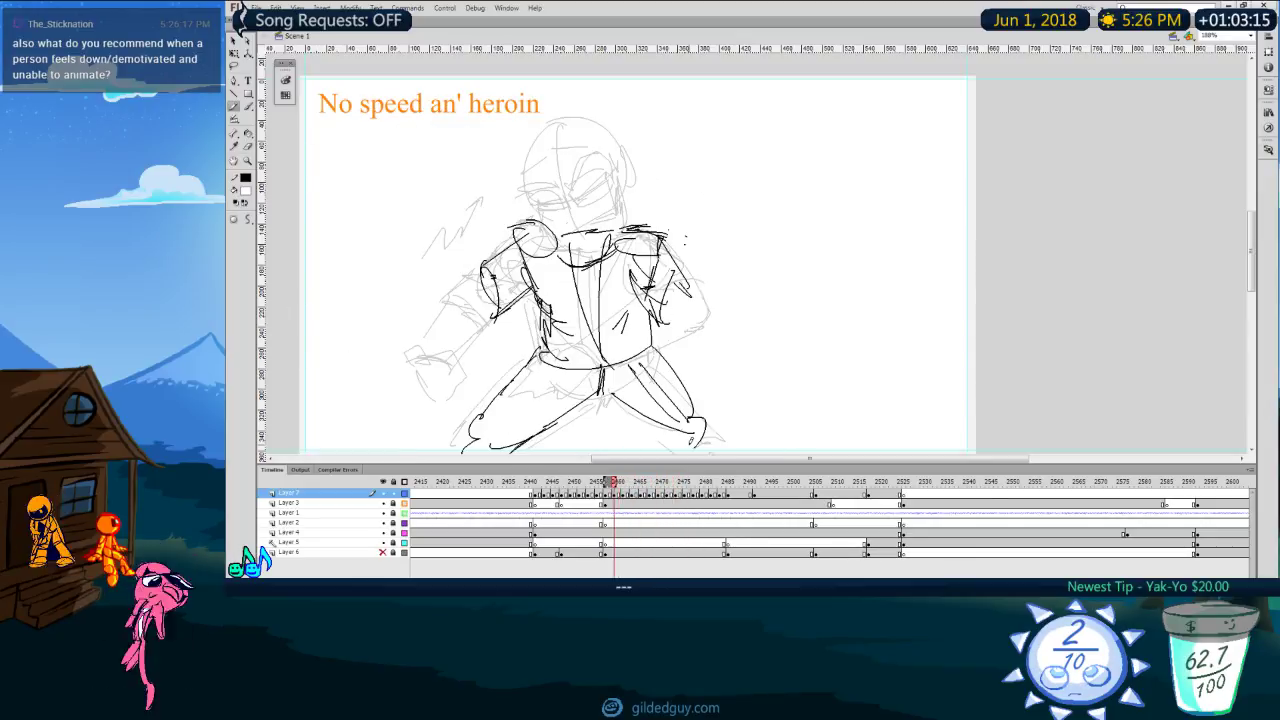
{"action": "key", "text": "comma"}
{"action": "key", "text": "comma"}
{"action": "key", "text": "comma"}
{"action": "key", "text": "comma"}
{"action": "key", "text": "comma"}
{"action": "key", "text": "comma"}
{"action": "key", "text": "comma"}
{"action": "key", "text": "comma"}
{"action": "key", "text": "comma"}
{"action": "key", "text": "comma"}
{"action": "key", "text": "comma"}
{"action": "key", "text": "comma"}
{"action": "key", "text": "comma"}
{"action": "key", "text": "comma"}
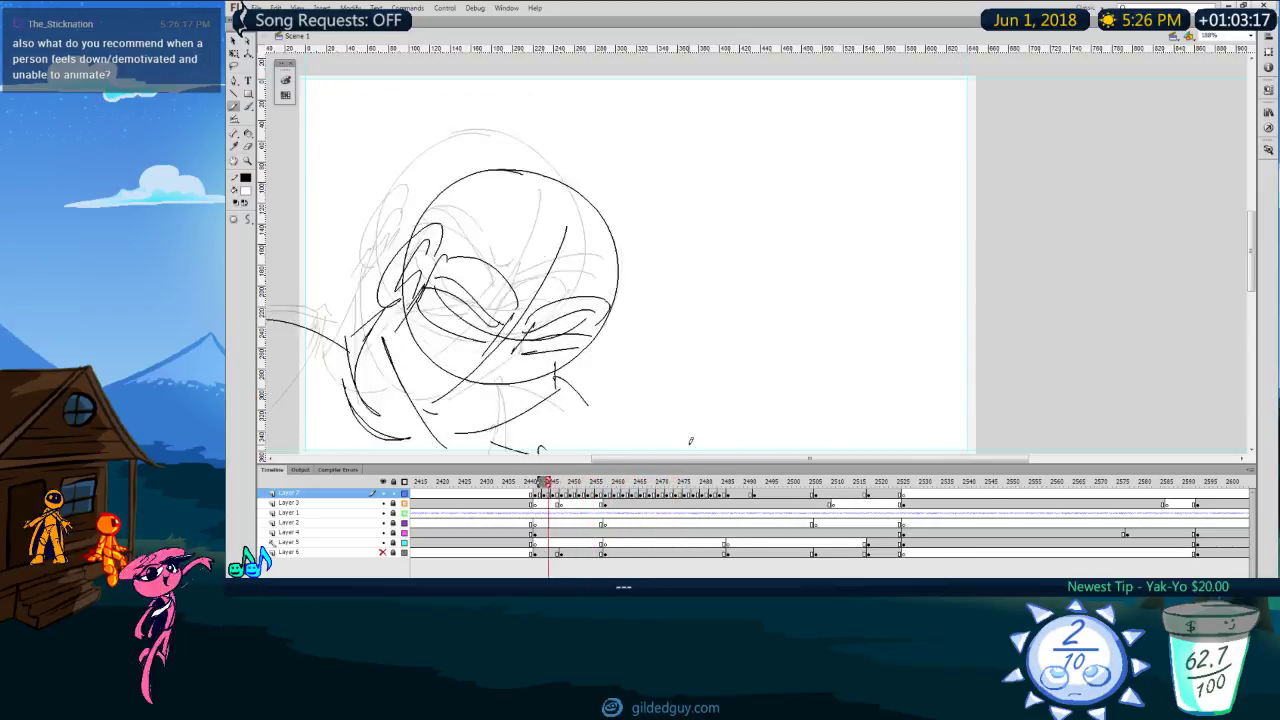
Step: Review the sequence forward from the close-up head drawing to the held torso pose near frame 2500
{"action": "key", "text": "period"}
{"action": "key", "text": "period"}
{"action": "key", "text": "period"}
{"action": "key", "text": "period"}
{"action": "key", "text": "period"}
{"action": "key", "text": "period"}
{"action": "key", "text": "period"}
{"action": "key", "text": "period"}
{"action": "key", "text": "period"}
{"action": "key", "text": "period"}
{"action": "key", "text": "period"}
{"action": "key", "text": "period"}
{"action": "key", "text": "period"}
{"action": "key", "text": "period"}
{"action": "key", "text": "period"}
{"action": "key", "text": "period"}
{"action": "key", "text": "period"}
{"action": "key", "text": "period"}
{"action": "key", "text": "period"}
{"action": "key", "text": "period"}
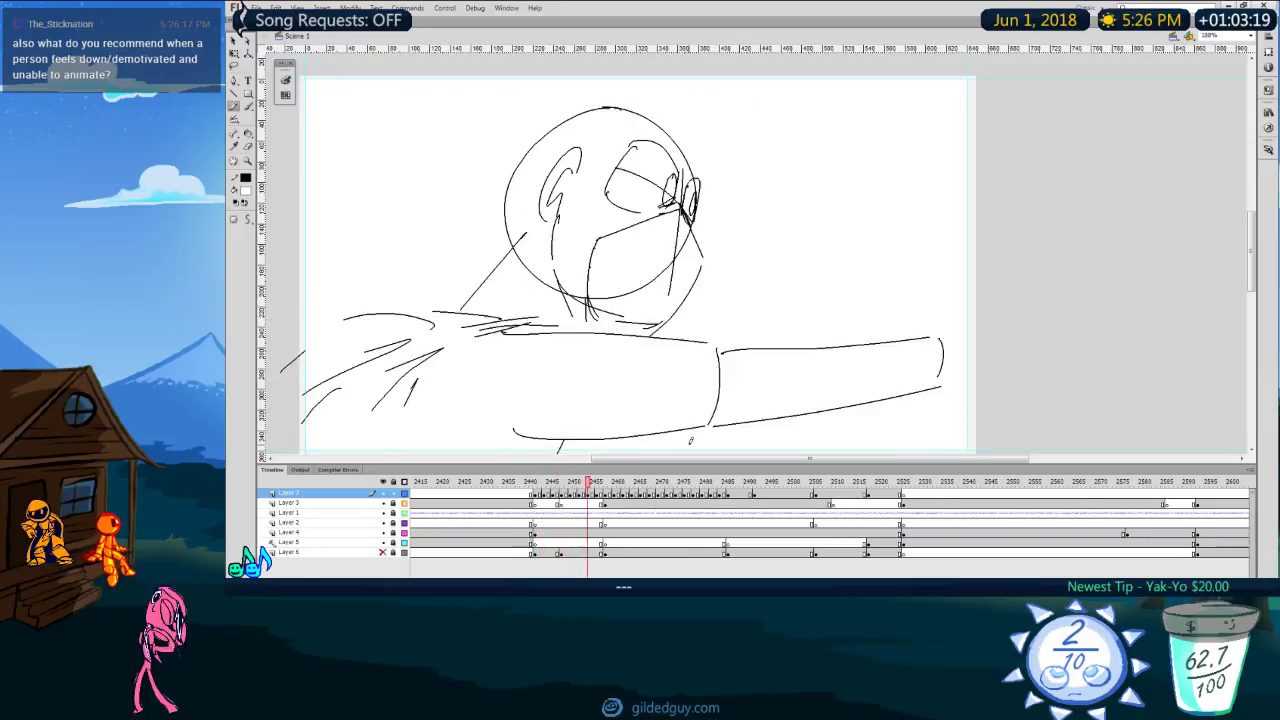
{"action": "key", "text": "period"}
{"action": "key", "text": "period"}
{"action": "key", "text": "period"}
{"action": "key", "text": "period"}
{"action": "key", "text": "period"}
{"action": "key", "text": "period"}
{"action": "key", "text": "period"}
{"action": "key", "text": "period"}
{"action": "key", "text": "period"}
{"action": "key", "text": "period"}
{"action": "key", "text": "period"}
{"action": "key", "text": "period"}
{"action": "key", "text": "period"}
{"action": "key", "text": "period"}
{"action": "key", "text": "period"}
{"action": "key", "text": "period"}
{"action": "key", "text": "period"}
{"action": "key", "text": "period"}
{"action": "key", "text": "period"}
{"action": "key", "text": "period"}
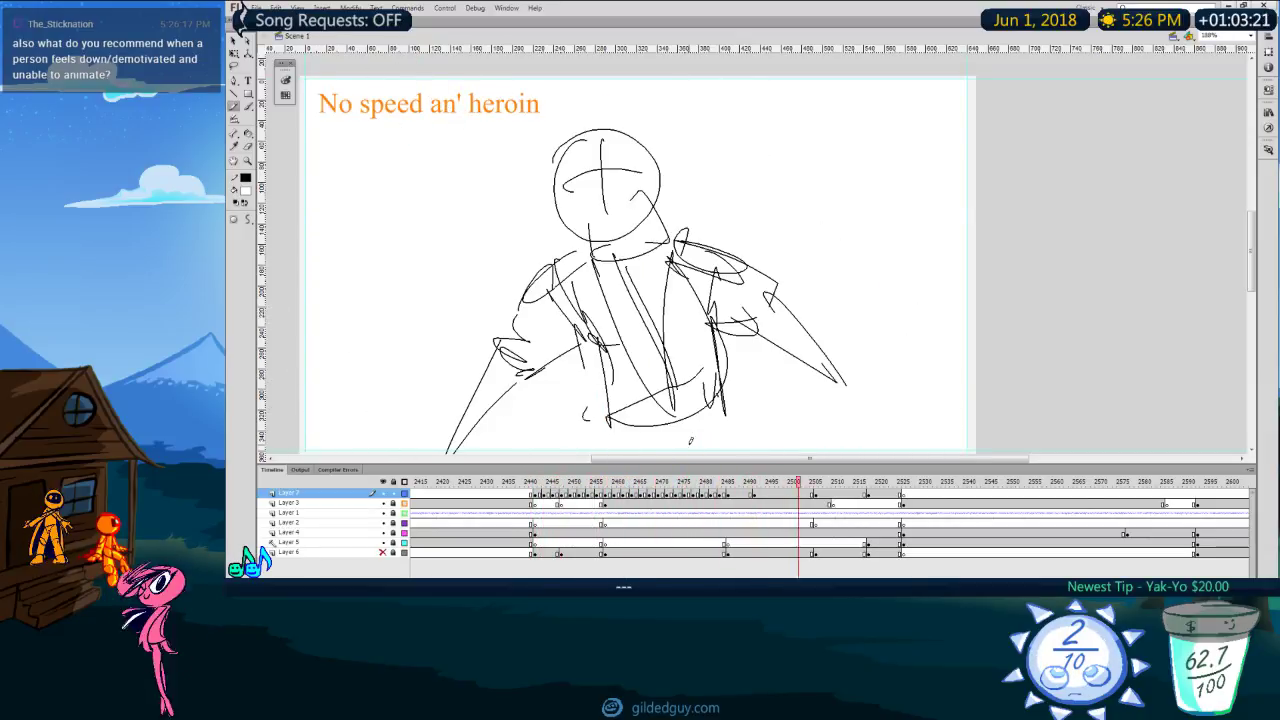
Step: Step back through the held torso pose to its beginning near frame 2492 to compare it with the preceding drawing
{"action": "key", "text": "comma"}
{"action": "key", "text": "comma"}
{"action": "key", "text": "comma"}
{"action": "key", "text": "comma"}
{"action": "key", "text": "comma"}
{"action": "key", "text": "comma"}
{"action": "key", "text": "comma"}
{"action": "key", "text": "comma"}
{"action": "key", "text": "comma"}
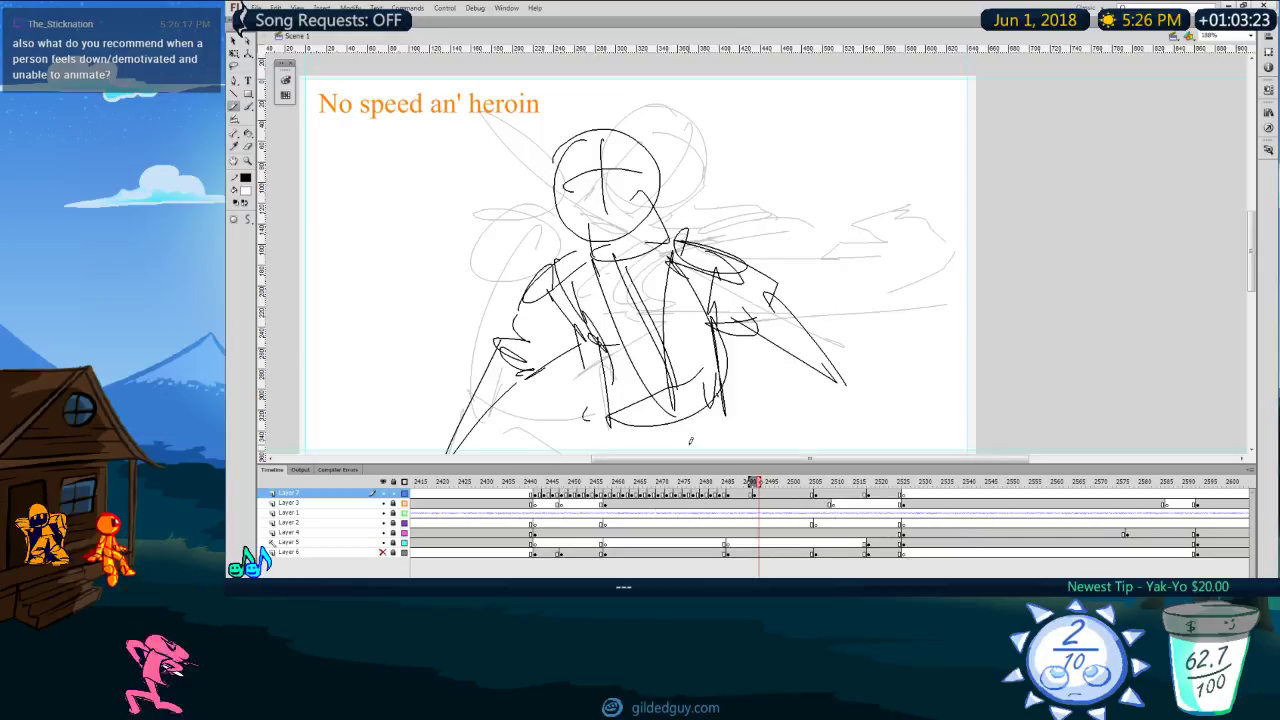
Step: Go to about frame 2451 on Layer 7 and review the poses forward to the large head drawing past frame 2505
{"action": "left_click", "coordinate": [578, 497]}
{"action": "key", "text": "period"}
{"action": "key", "text": "period"}
{"action": "key", "text": "period"}
{"action": "key", "text": "period"}
{"action": "key", "text": "period"}
{"action": "key", "text": "period"}
{"action": "key", "text": "period"}
{"action": "key", "text": "period"}
{"action": "key", "text": "period"}
{"action": "key", "text": "period"}
{"action": "key", "text": "period"}
{"action": "key", "text": "period"}
{"action": "key", "text": "period"}
{"action": "key", "text": "period"}
{"action": "key", "text": "period"}
{"action": "key", "text": "period"}
{"action": "key", "text": "period"}
{"action": "key", "text": "period"}
{"action": "key", "text": "period"}
{"action": "key", "text": "period"}
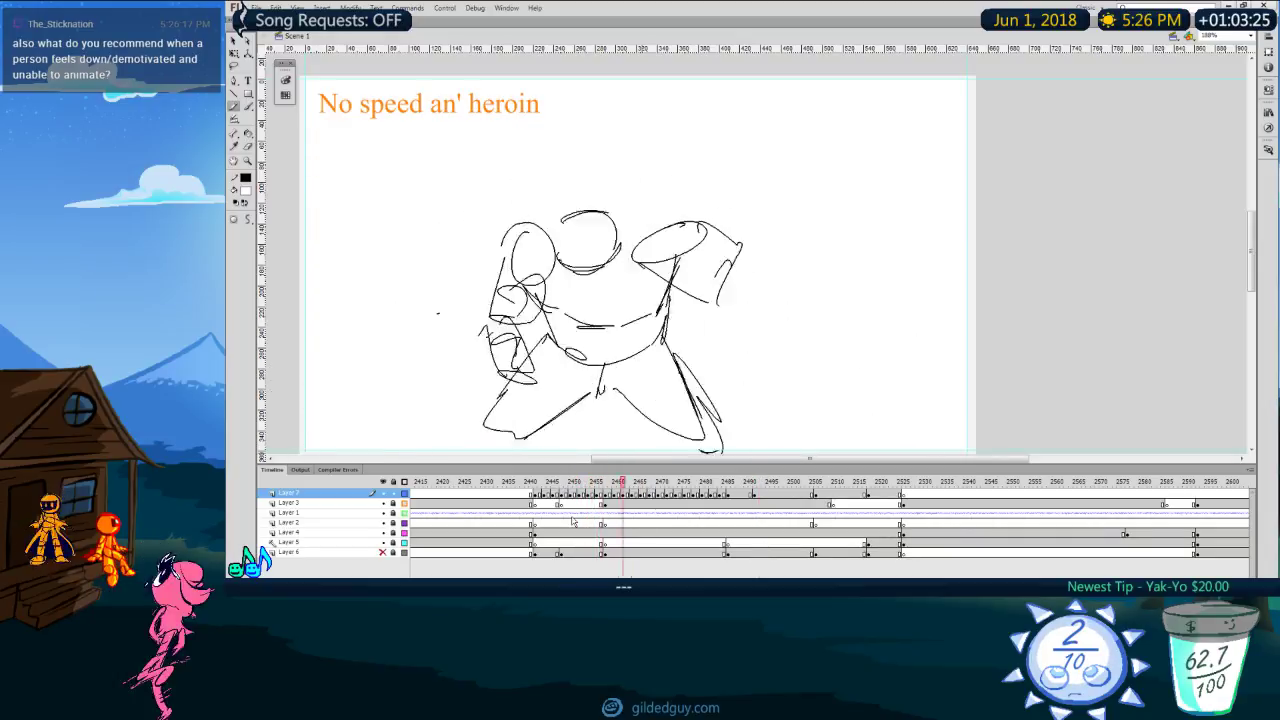
{"action": "key", "text": "period"}
{"action": "key", "text": "period"}
{"action": "key", "text": "period"}
{"action": "key", "text": "period"}
{"action": "key", "text": "period"}
{"action": "key", "text": "period"}
{"action": "key", "text": "period"}
{"action": "key", "text": "period"}
{"action": "key", "text": "period"}
{"action": "key", "text": "period"}
{"action": "key", "text": "period"}
{"action": "key", "text": "period"}
{"action": "key", "text": "period"}
{"action": "key", "text": "period"}
{"action": "key", "text": "period"}
{"action": "key", "text": "period"}
{"action": "key", "text": "period"}
{"action": "key", "text": "period"}
{"action": "key", "text": "period"}
{"action": "key", "text": "period"}
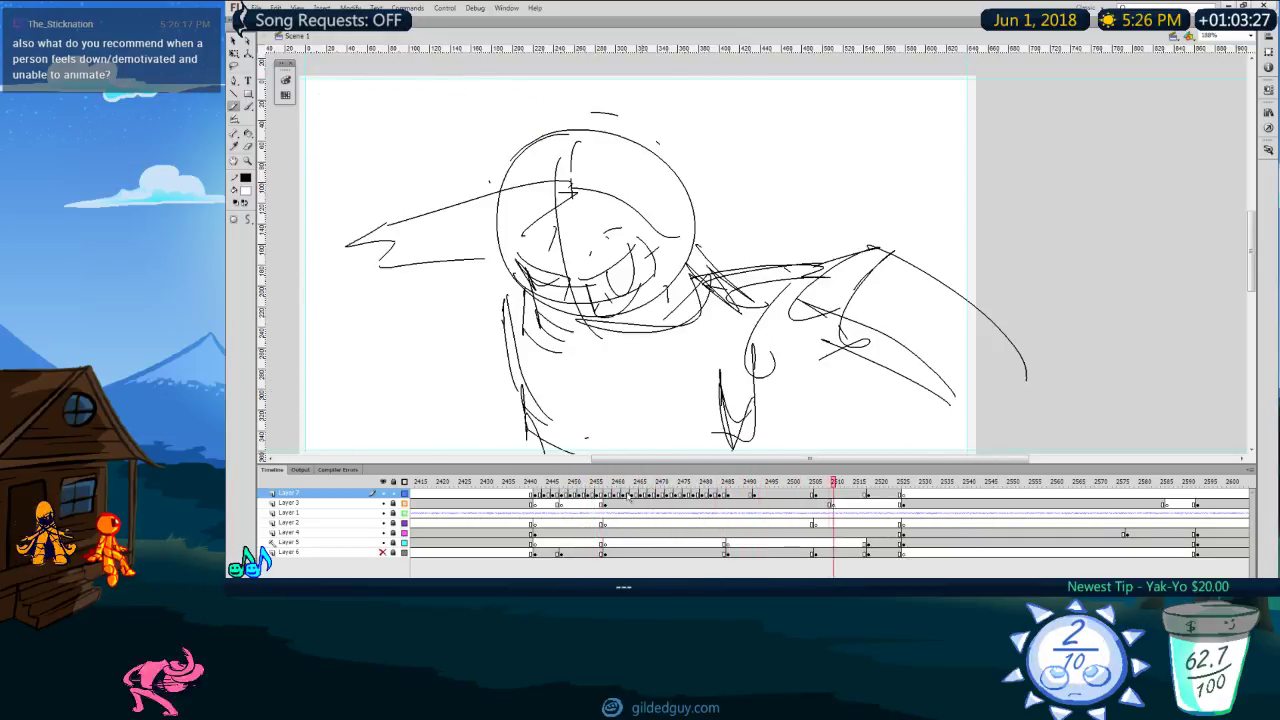
Step: Replay the arm-swing sequence on Layer 7 and check the span from the outstretched-arm pose near frame 2485 to about frame 2524
{"action": "key", "text": "Return"}
{"action": "left_click_drag", "start_coordinate": [706, 484], "coordinate": [601, 486]}
{"action": "key", "text": "Return"}
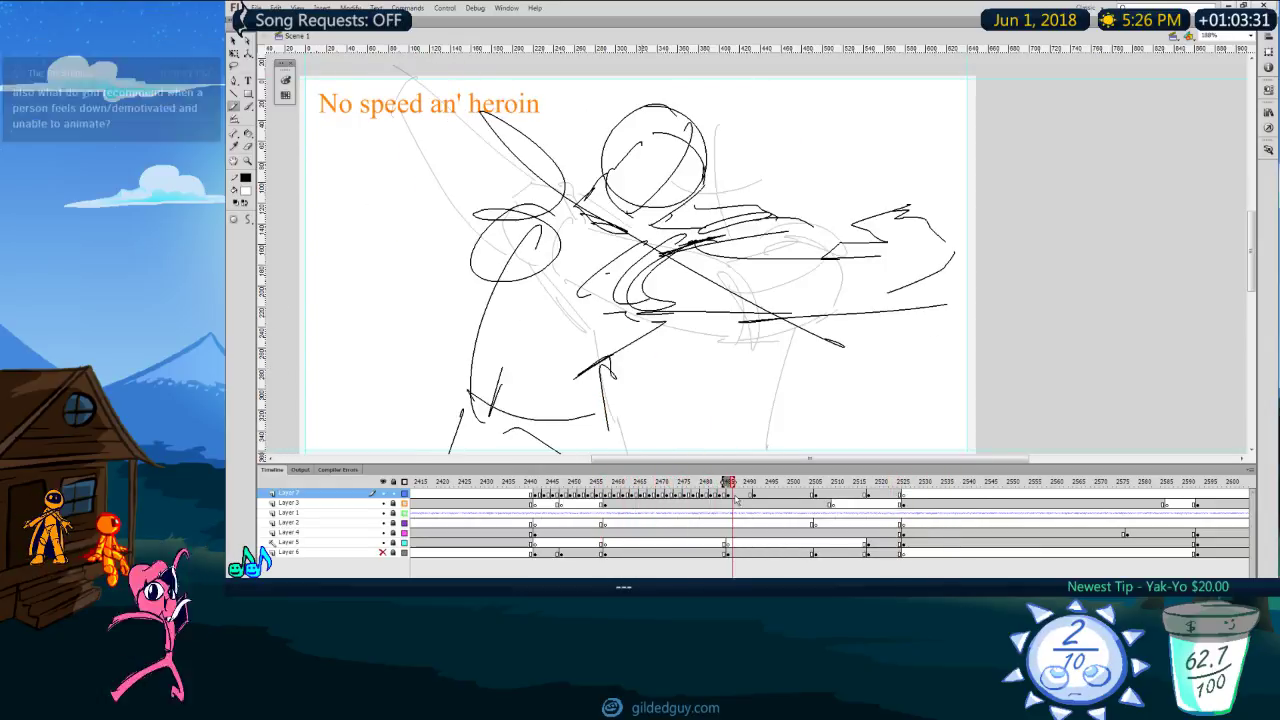
{"action": "left_click_drag", "start_coordinate": [733, 501], "coordinate": [898, 500]}
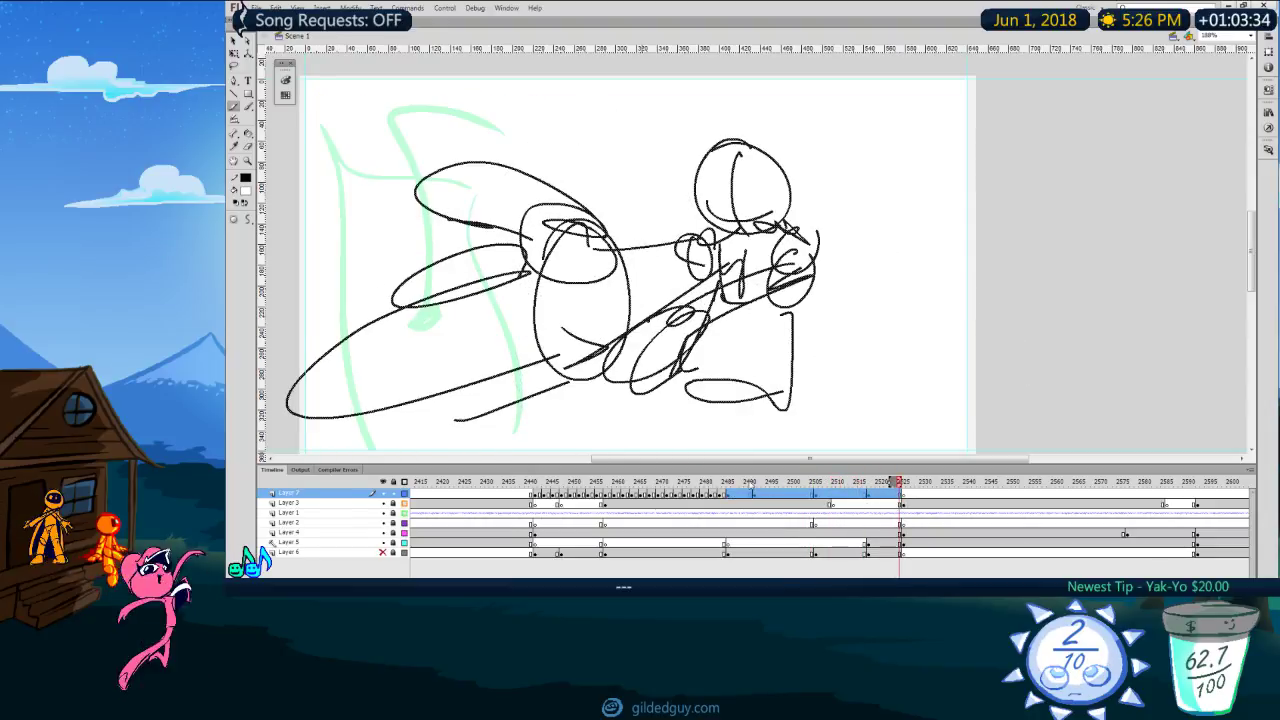
{"action": "left_click", "coordinate": [735, 492]}
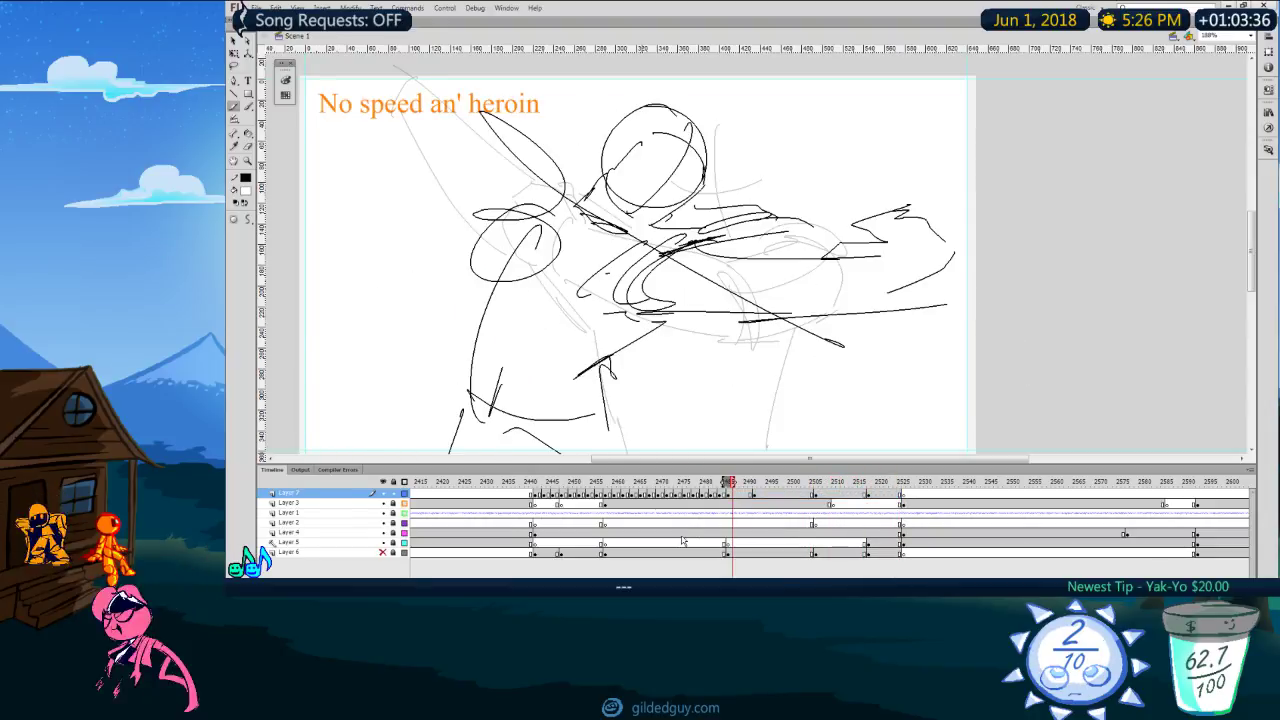
{"action": "key", "text": "comma"}
{"action": "key", "text": "comma"}
{"action": "key", "text": "period"}
{"action": "key", "text": "period"}
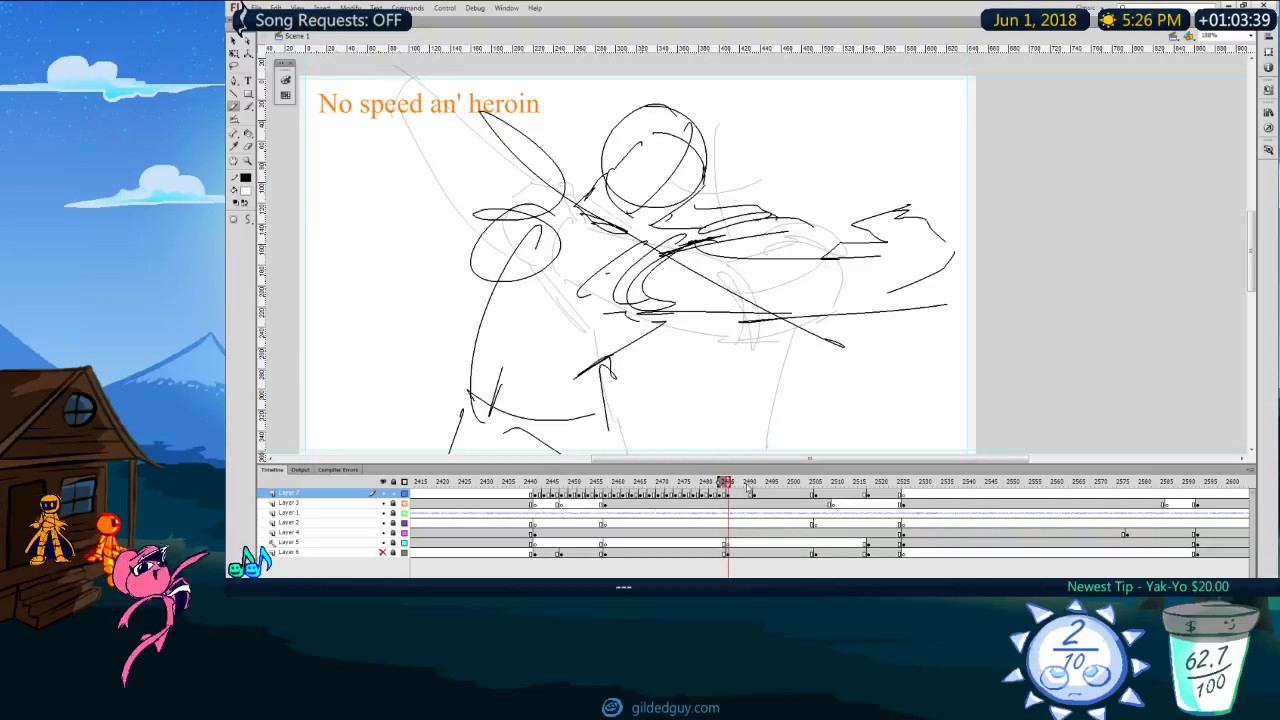
Step: Insert blank keyframes on every second frame of Layer 7 from about frame 2487, between the outstretched-arm pose and the held torso pose
{"action": "key", "text": "F7"}
{"action": "key", "text": "period"}
{"action": "key", "text": "period"}
{"action": "key", "text": "F7"}
{"action": "key", "text": "period"}
{"action": "key", "text": "period"}
{"action": "key", "text": "F7"}
{"action": "key", "text": "comma"}
{"action": "key", "text": "comma"}
{"action": "key", "text": "comma"}
{"action": "key", "text": "comma"}
{"action": "key", "text": "ctrl+z"}
{"action": "key", "text": "ctrl+z"}
{"action": "key", "text": "ctrl+z"}
{"action": "key", "text": "period"}
{"action": "key", "text": "period"}
{"action": "key", "text": "period"}
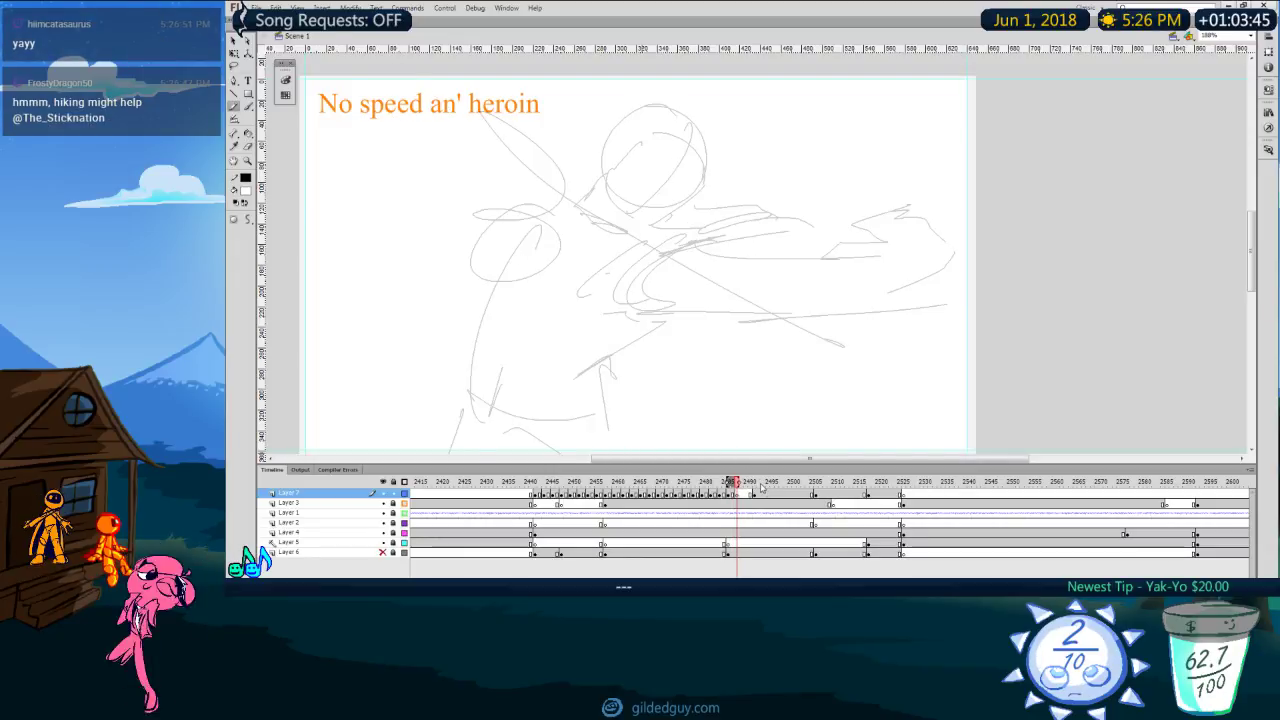
Step: Compare the raised-arm drawings near frame 2483 with the outstretched-arm pose at frame 2485 by stepping between them
{"action": "key", "text": "comma"}
{"action": "key", "text": "comma"}
{"action": "key", "text": "comma"}
{"action": "key", "text": "comma"}
{"action": "key", "text": "comma"}
{"action": "key", "text": "comma"}
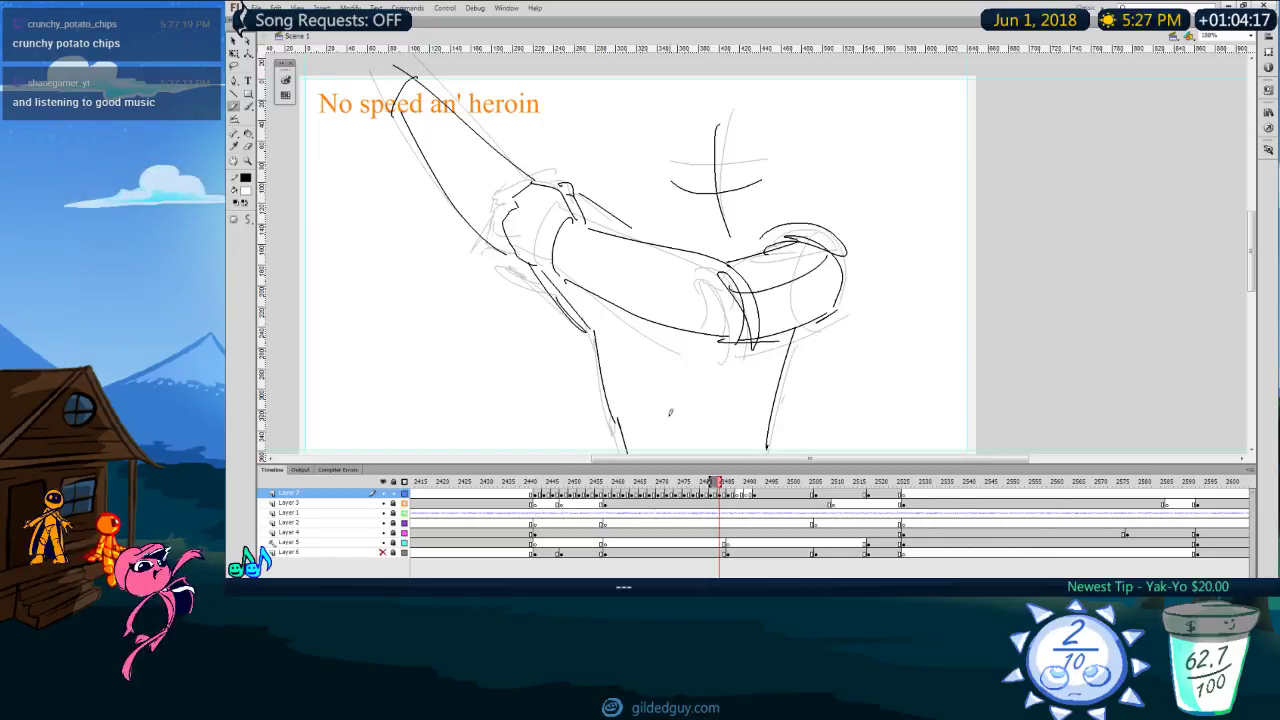
{"action": "left_click", "coordinate": [728, 483]}
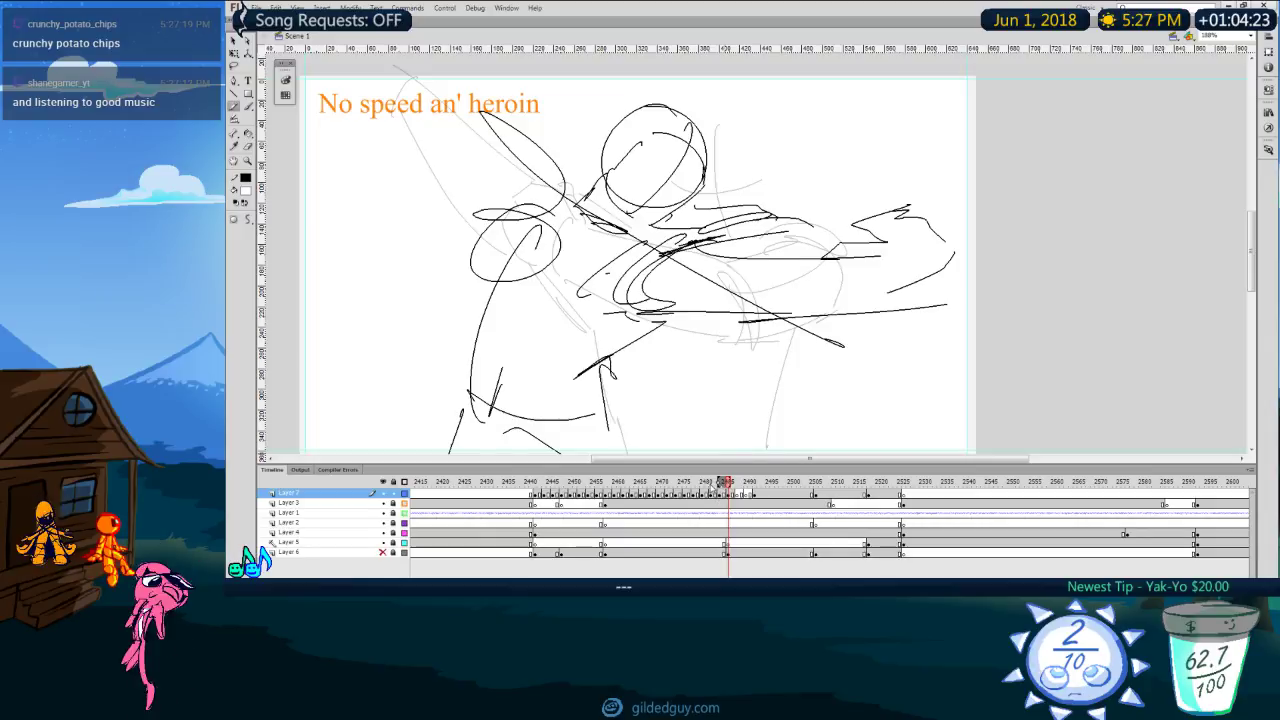
{"action": "left_click", "coordinate": [712, 485]}
{"action": "key", "text": "period"}
{"action": "key", "text": "period"}
{"action": "key", "text": "period"}
{"action": "key", "text": "period"}
{"action": "key", "text": "period"}
{"action": "key", "text": "comma"}
{"action": "key", "text": "comma"}
{"action": "key", "text": "period"}
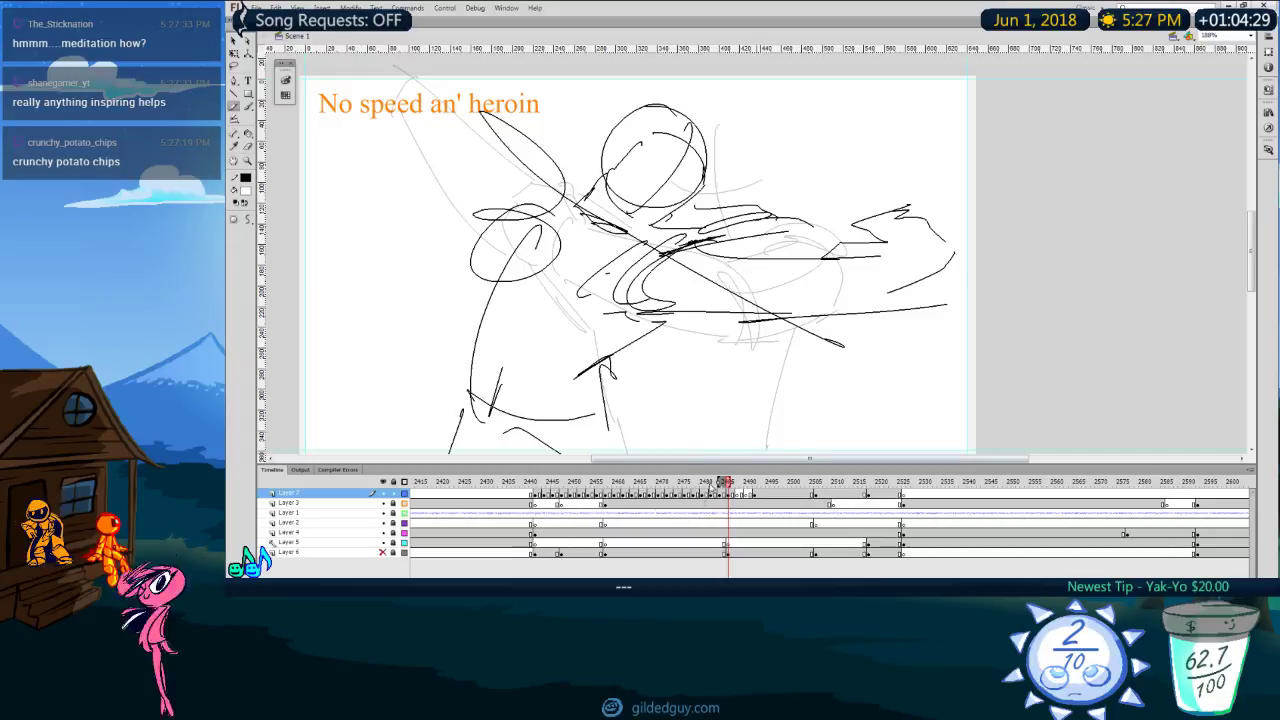
Step: Check the crouching pose near frame 2458, then examine the raised-arm drawings leading up to frame 2483
{"action": "left_click", "coordinate": [608, 485]}
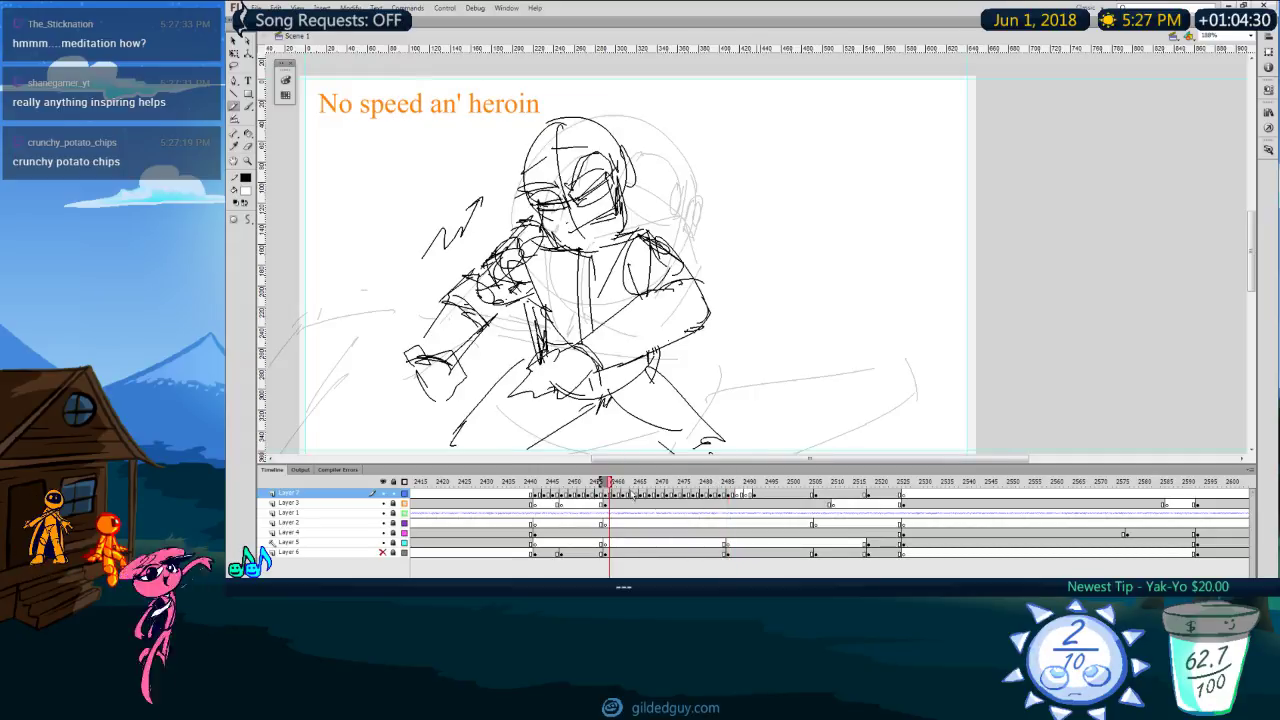
{"action": "left_click", "coordinate": [728, 486]}
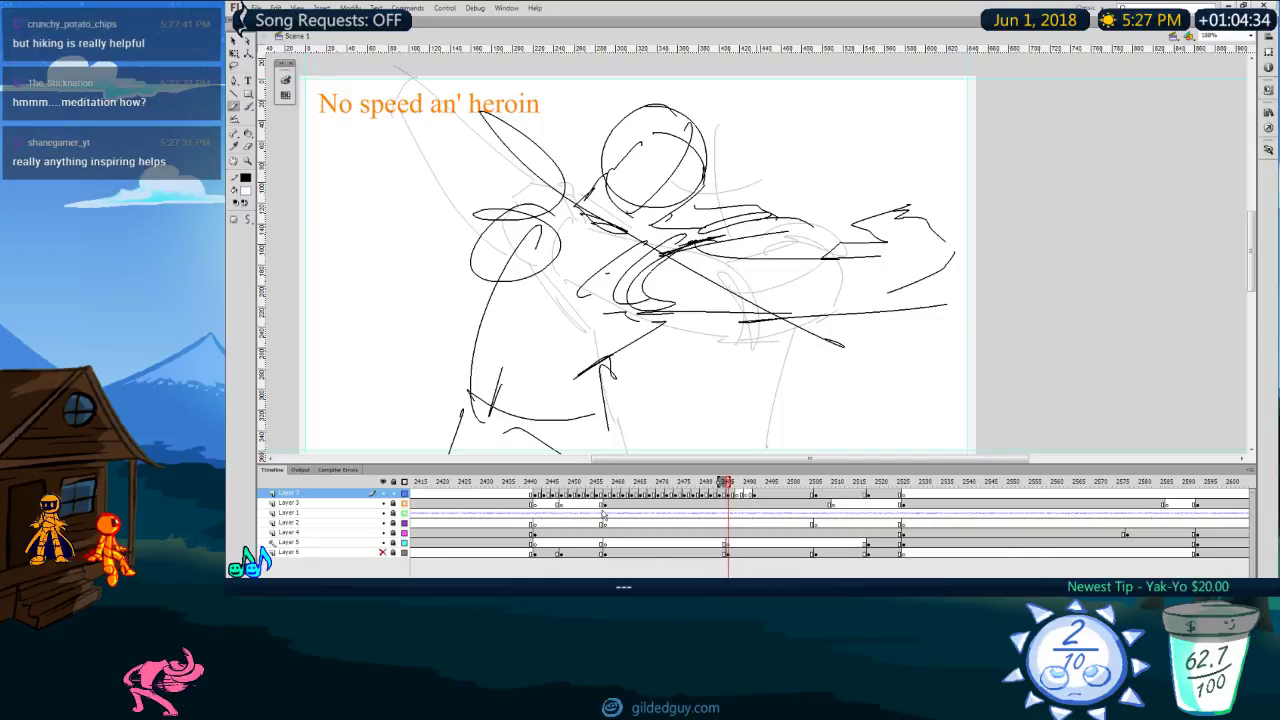
{"action": "left_click", "coordinate": [711, 484]}
{"action": "key", "text": "comma"}
{"action": "key", "text": "period"}
{"action": "key", "text": "period"}
{"action": "key", "text": "period"}
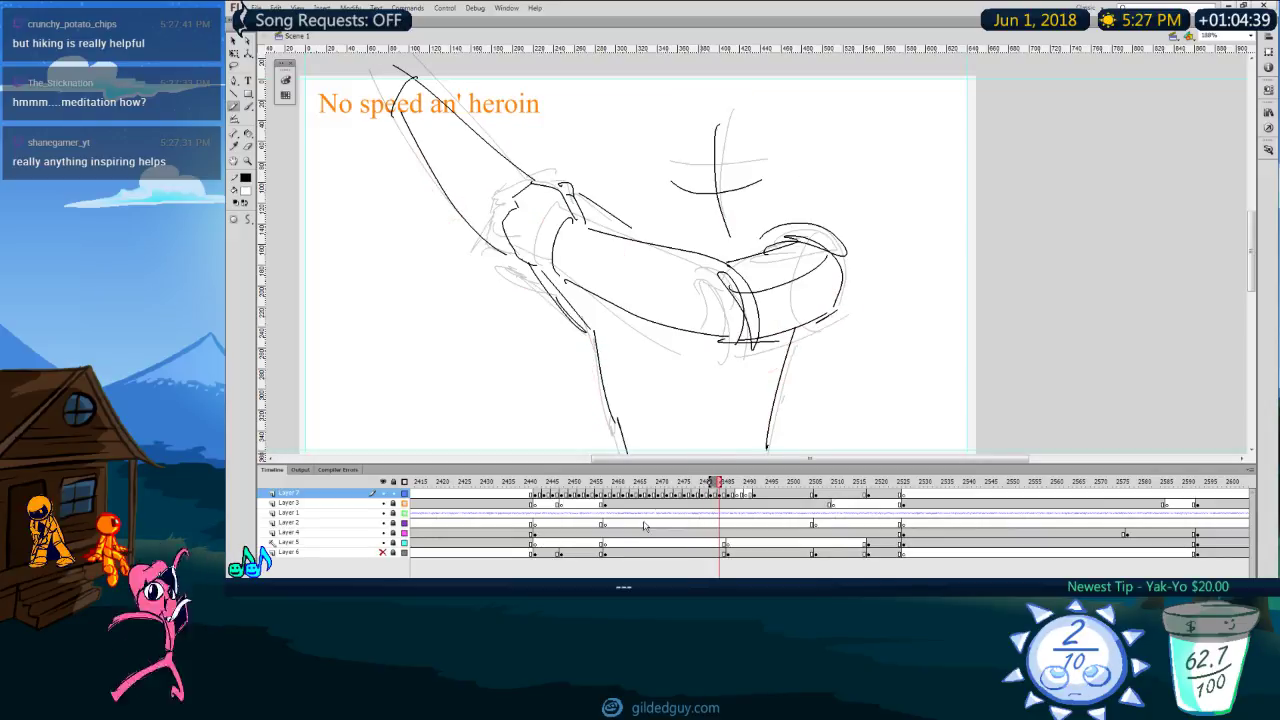
{"action": "left_click_drag", "start_coordinate": [671, 109], "coordinate": [672, 188]}
{"action": "key", "text": "ctrl+z"}
{"action": "mouse_move", "coordinate": [670, 108]}
{"action": "left_mouse_down"}
{"action": "mouse_move", "coordinate": [666, 186]}
{"action": "mouse_move", "coordinate": [692, 256]}
{"action": "left_mouse_up"}
{"action": "key", "text": "ctrl+z"}
{"action": "key", "text": "ctrl+z"}
{"action": "key", "text": "ctrl+z"}
Step: Step back through the arm-swing poses to about frame 2473 and replay the sequence from about frame 2447
{"action": "key", "text": "comma"}
{"action": "key", "text": "comma"}
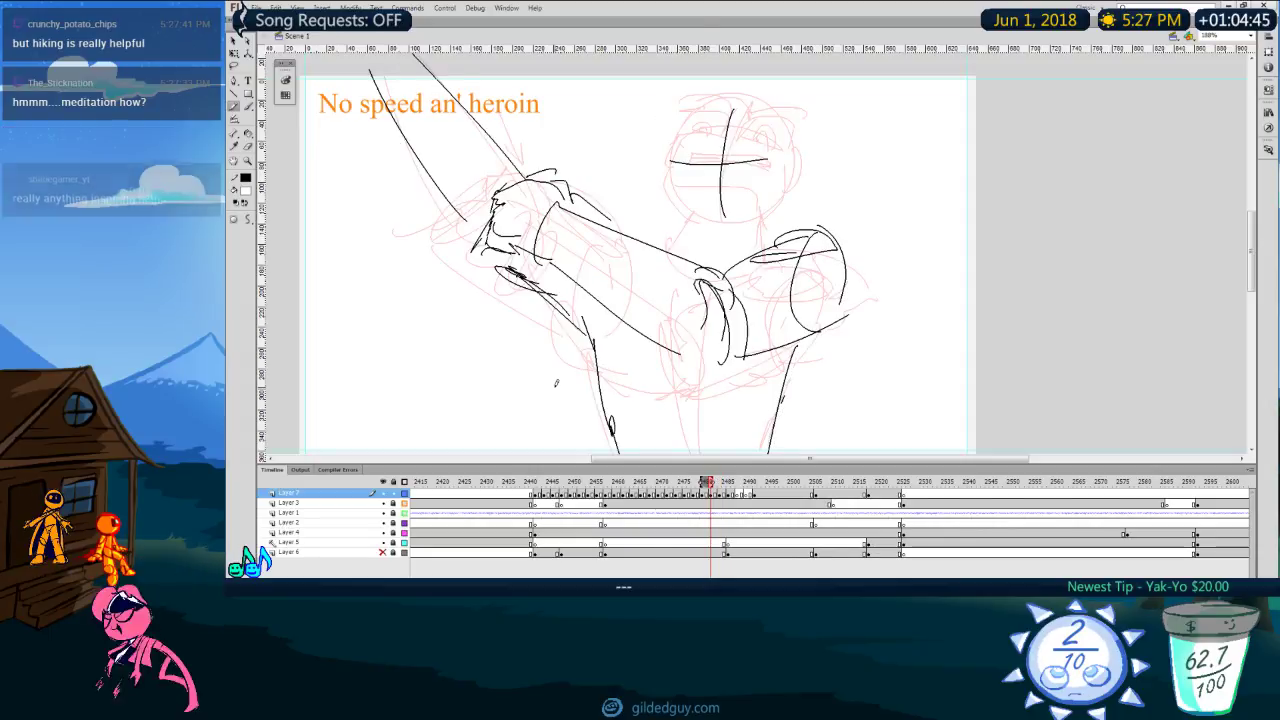
{"action": "key", "text": "comma"}
{"action": "key", "text": "comma"}
{"action": "key", "text": "comma"}
{"action": "key", "text": "comma"}
{"action": "key", "text": "comma"}
{"action": "key", "text": "comma"}
{"action": "key", "text": "comma"}
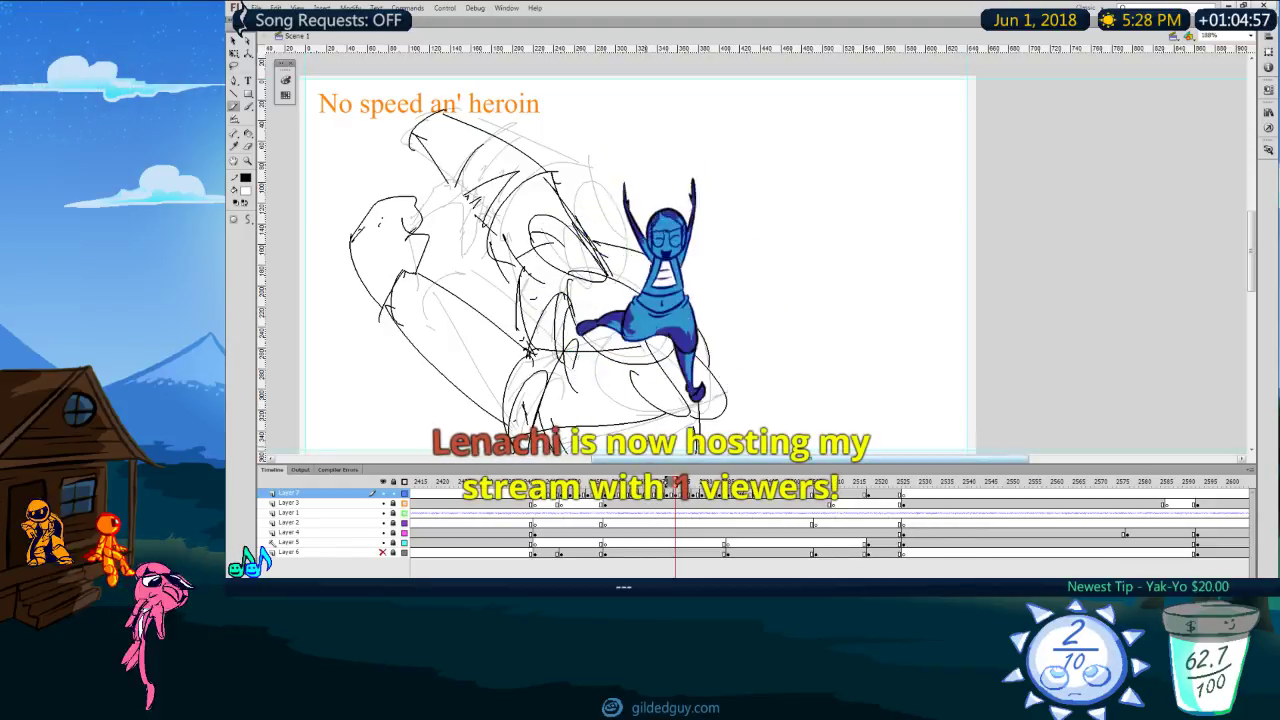
{"action": "left_click", "coordinate": [562, 482]}
{"action": "key", "text": "Return"}
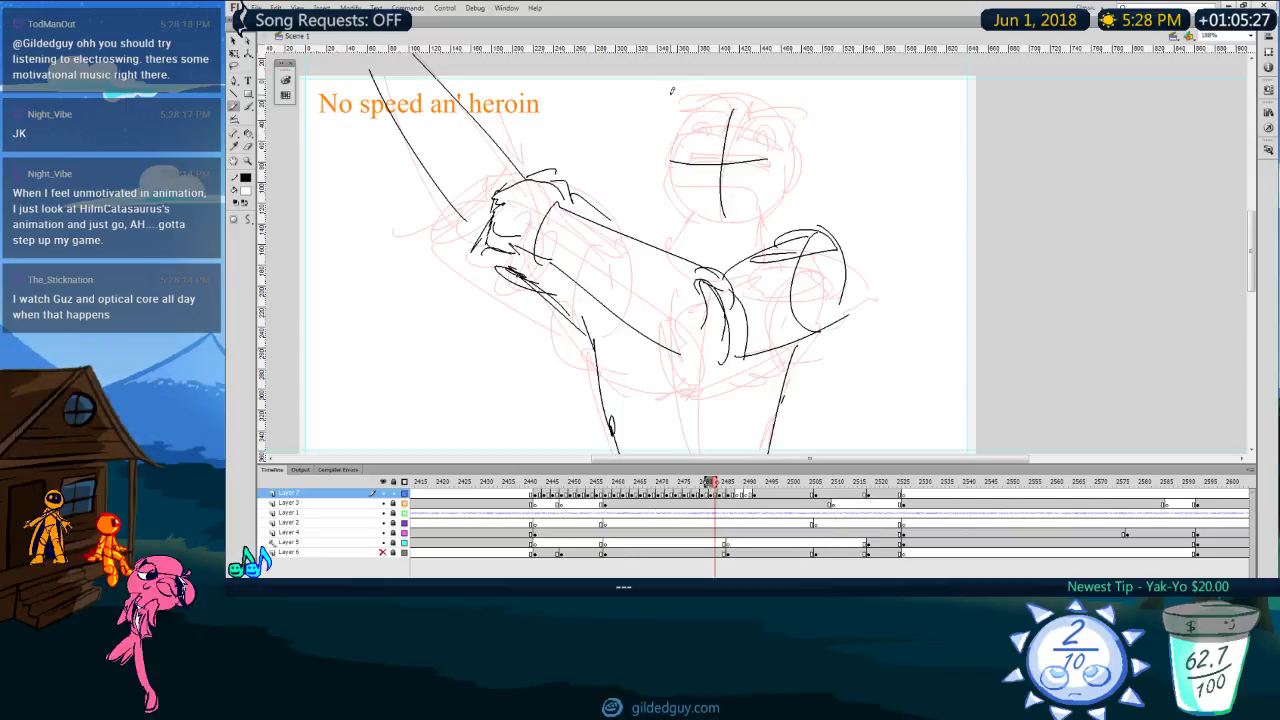
Step: Examine the raised-arm drawings around frame 2481 and move ahead to the outstretched-arm pose at frame 2485
{"action": "key", "text": "comma"}
{"action": "key", "text": "comma"}
{"action": "key", "text": "comma"}
{"action": "key", "text": "period"}
{"action": "key", "text": "period"}
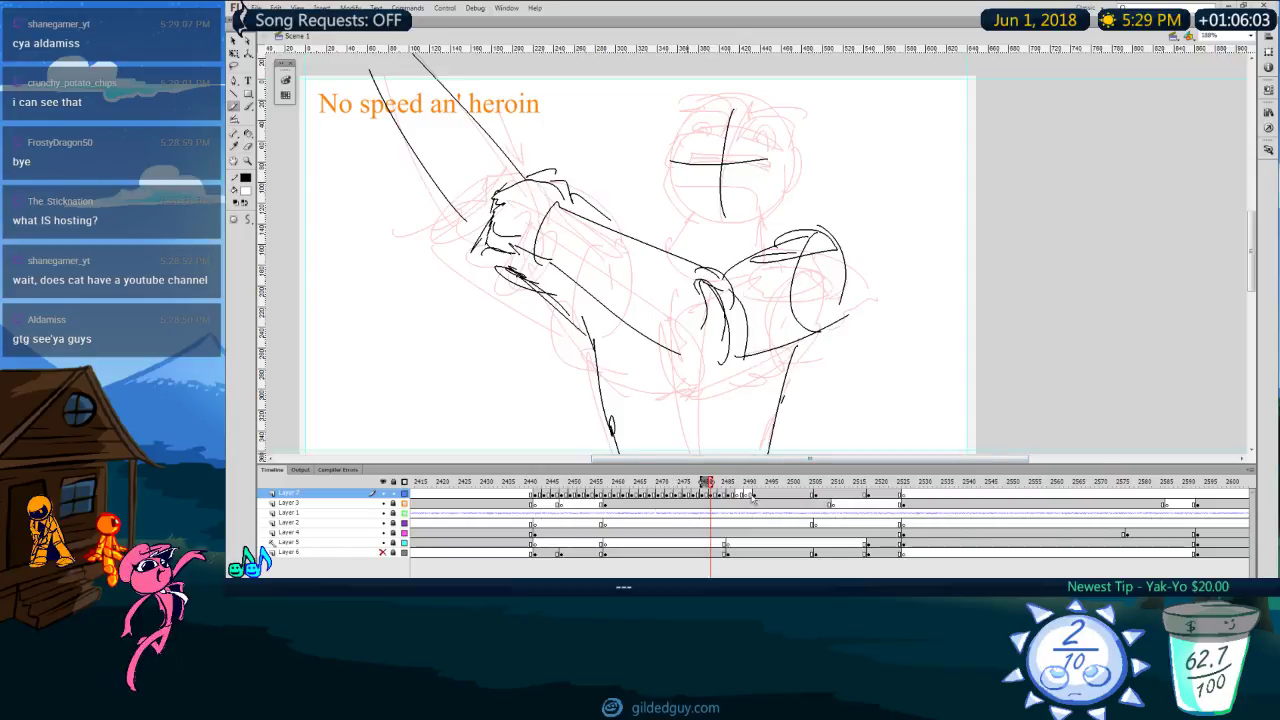
{"action": "left_click_drag", "start_coordinate": [716, 482], "coordinate": [732, 472]}
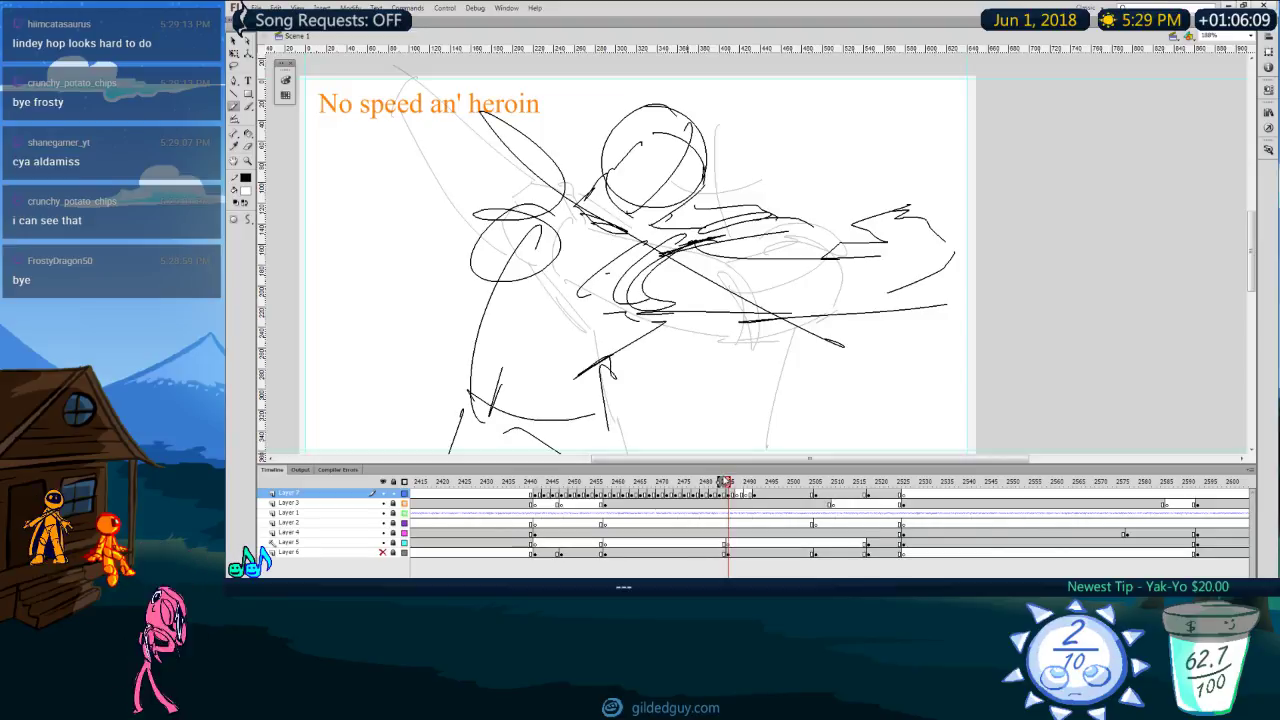
{"action": "mouse_move", "coordinate": [724, 482]}
{"action": "left_mouse_down"}
{"action": "mouse_move", "coordinate": [709, 481]}
{"action": "mouse_move", "coordinate": [724, 482]}
{"action": "left_mouse_up"}
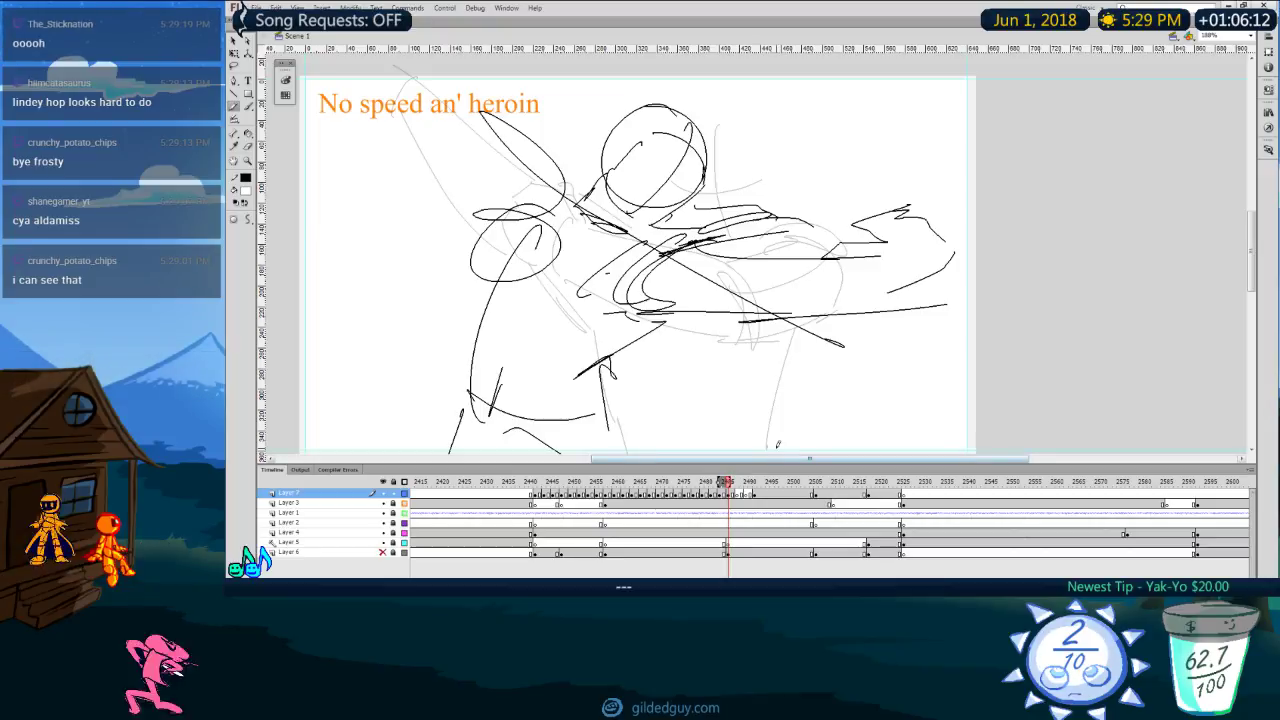
Step: Step back and forth between the outstretched-arm pose and the blank frames up to about frame 2490 to judge the timing
{"action": "key", "text": "period"}
{"action": "key", "text": "period"}
{"action": "key", "text": "period"}
{"action": "key", "text": "period"}
{"action": "key", "text": "period"}
{"action": "key", "text": "period"}
{"action": "key", "text": "comma"}
{"action": "key", "text": "comma"}
{"action": "key", "text": "comma"}
{"action": "key", "text": "comma"}
{"action": "key", "text": "comma"}
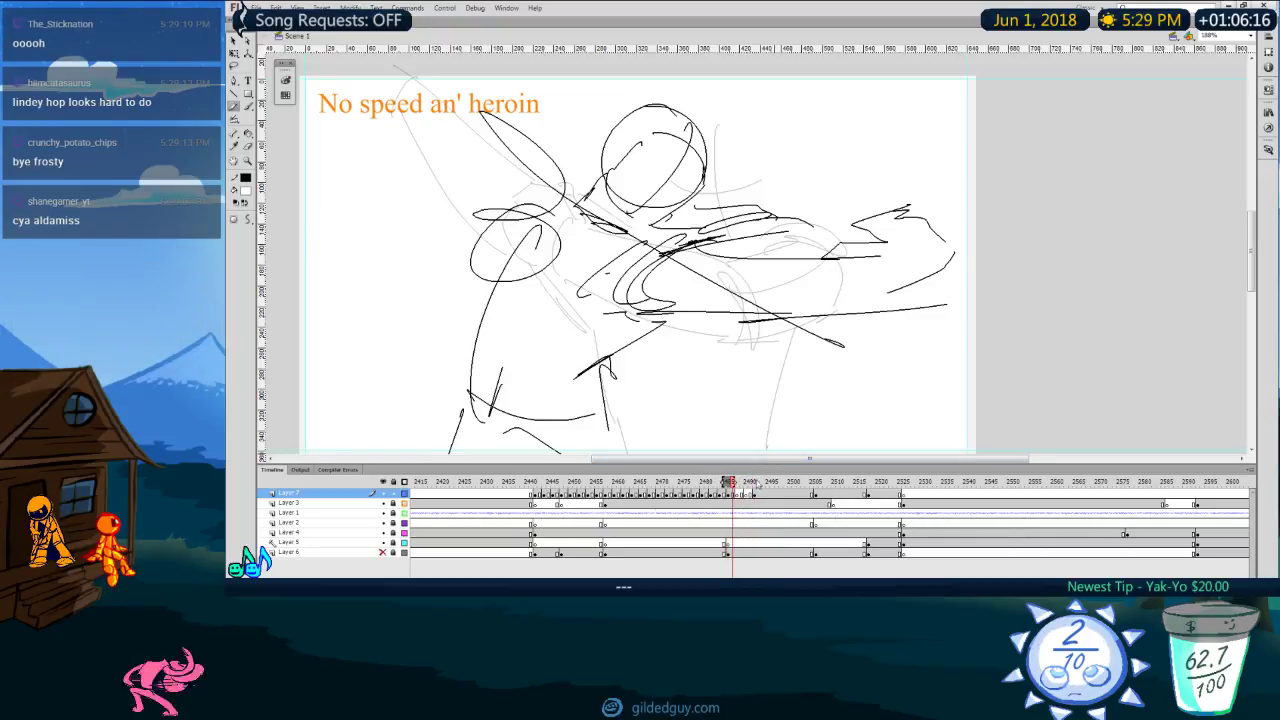
{"action": "key", "text": "period"}
{"action": "key", "text": "period"}
{"action": "key", "text": "period"}
{"action": "key", "text": "period"}
{"action": "key", "text": "period"}
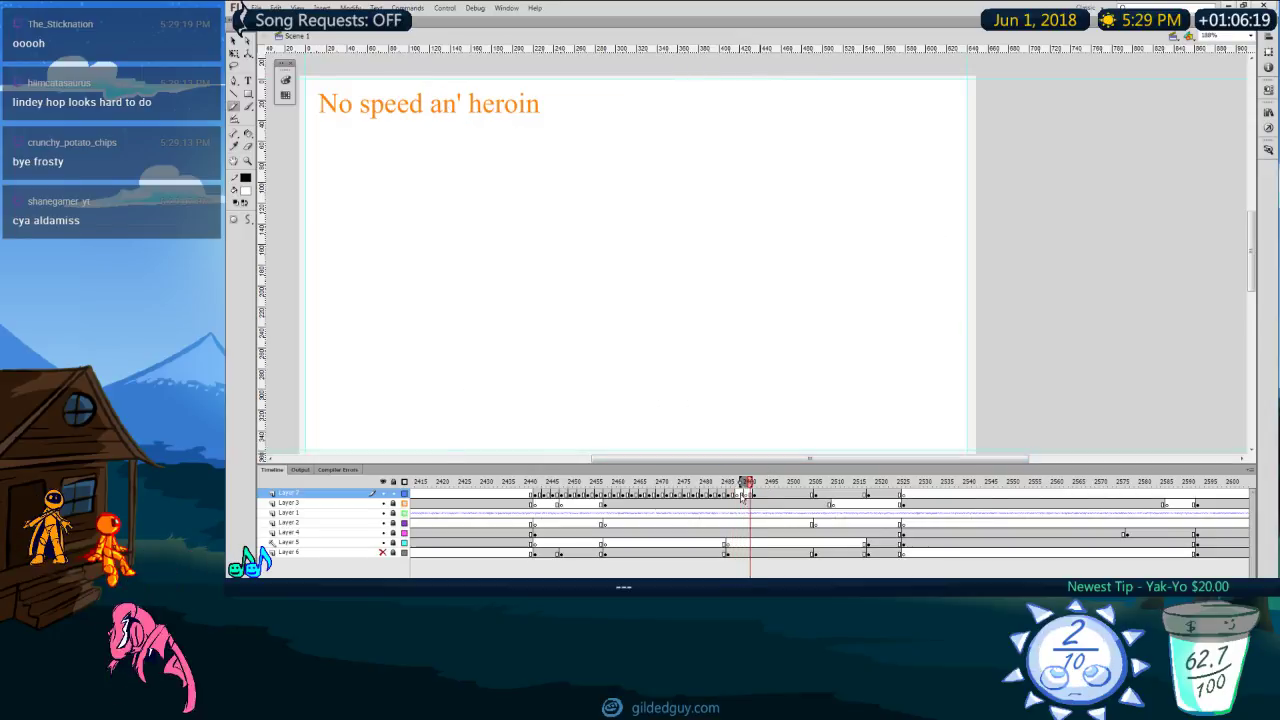
Step: Review the arm-swing poses backward from the blank frames and return to the outstretched-arm pose near frame 2485
{"action": "key", "text": "comma"}
{"action": "key", "text": "comma"}
{"action": "key", "text": "comma"}
{"action": "key", "text": "comma"}
{"action": "key", "text": "comma"}
{"action": "key", "text": "comma"}
{"action": "key", "text": "comma"}
{"action": "key", "text": "comma"}
{"action": "key", "text": "comma"}
{"action": "key", "text": "comma"}
{"action": "key", "text": "comma"}
{"action": "key", "text": "comma"}
{"action": "key", "text": "comma"}
{"action": "key", "text": "comma"}
{"action": "key", "text": "comma"}
{"action": "key", "text": "comma"}
{"action": "key", "text": "comma"}
{"action": "key", "text": "comma"}
{"action": "key", "text": "comma"}
{"action": "key", "text": "comma"}
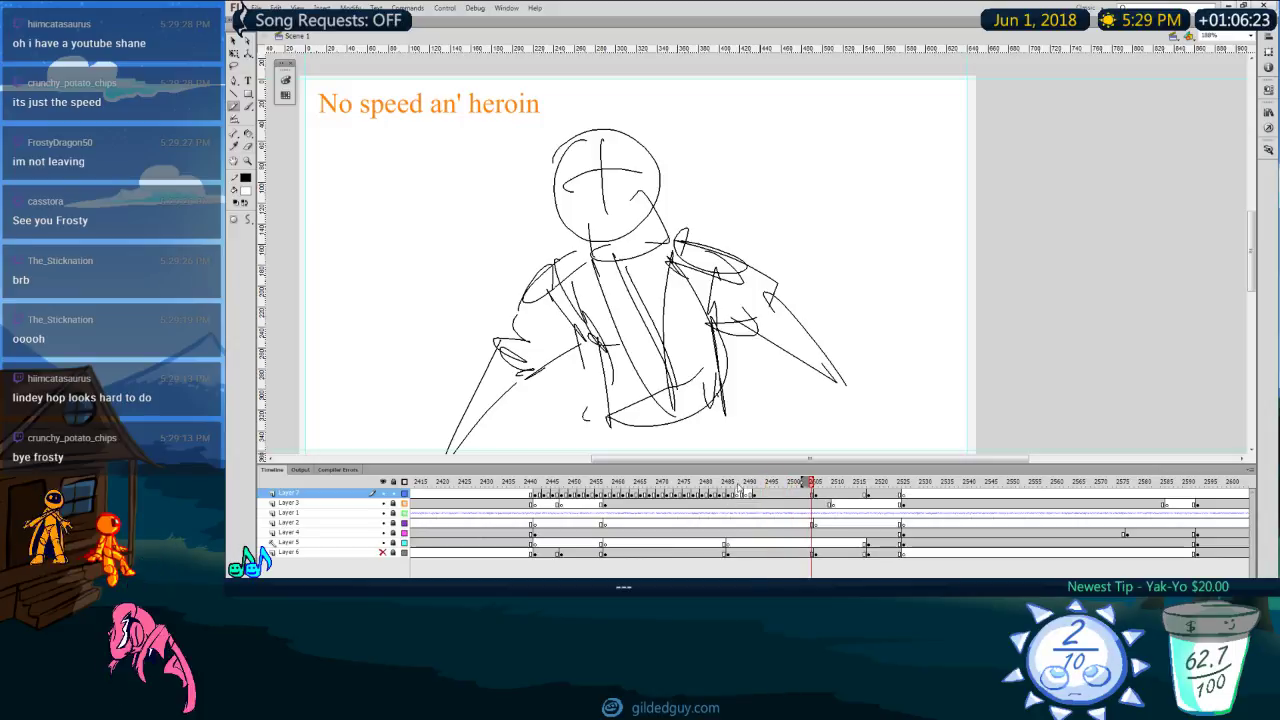
{"action": "left_click_drag", "start_coordinate": [744, 486], "coordinate": [713, 487]}
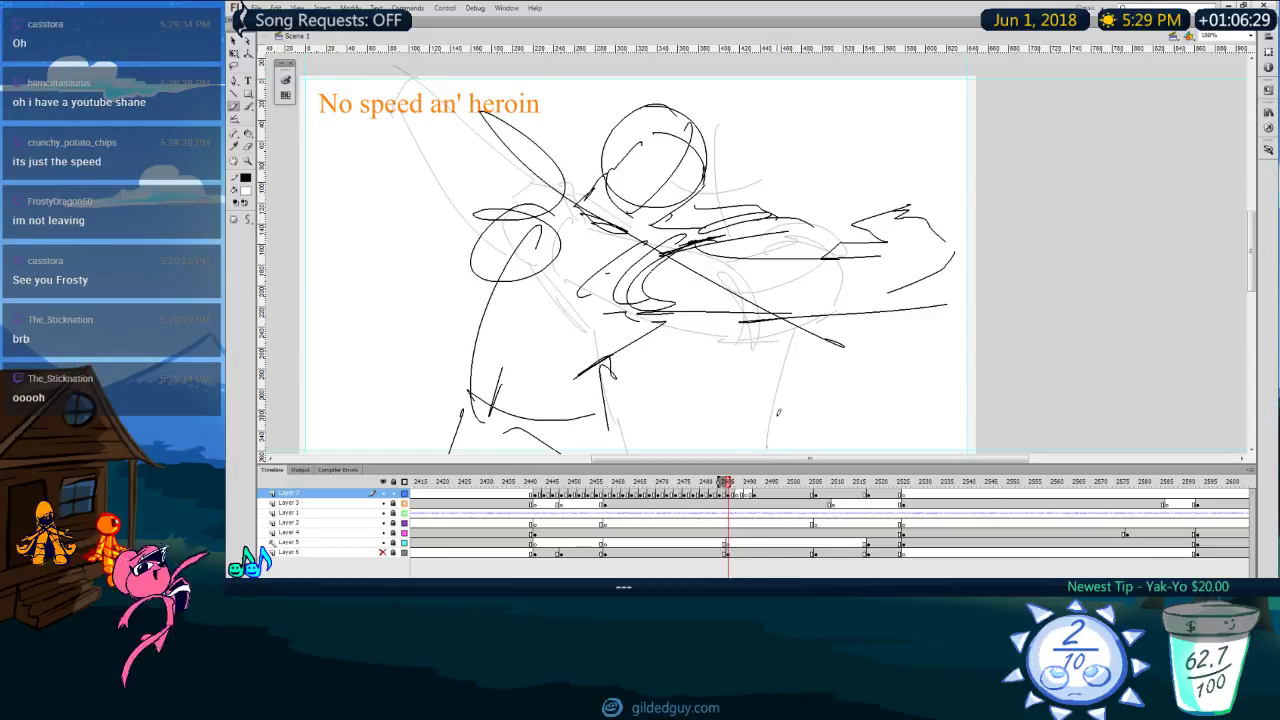
Step: Sketch the rounded shoulder, horizontal upper arm and tapering forearm on the blank keyframe at frame 2487, following the onion-skinned pose
{"action": "key", "text": "period"}
{"action": "key", "text": "period"}
{"action": "mouse_move", "coordinate": [513, 230]}
{"action": "left_mouse_down"}
{"action": "mouse_move", "coordinate": [536, 234]}
{"action": "mouse_move", "coordinate": [479, 296]}
{"action": "left_mouse_up"}
{"action": "key", "text": "comma"}
{"action": "key", "text": "period"}
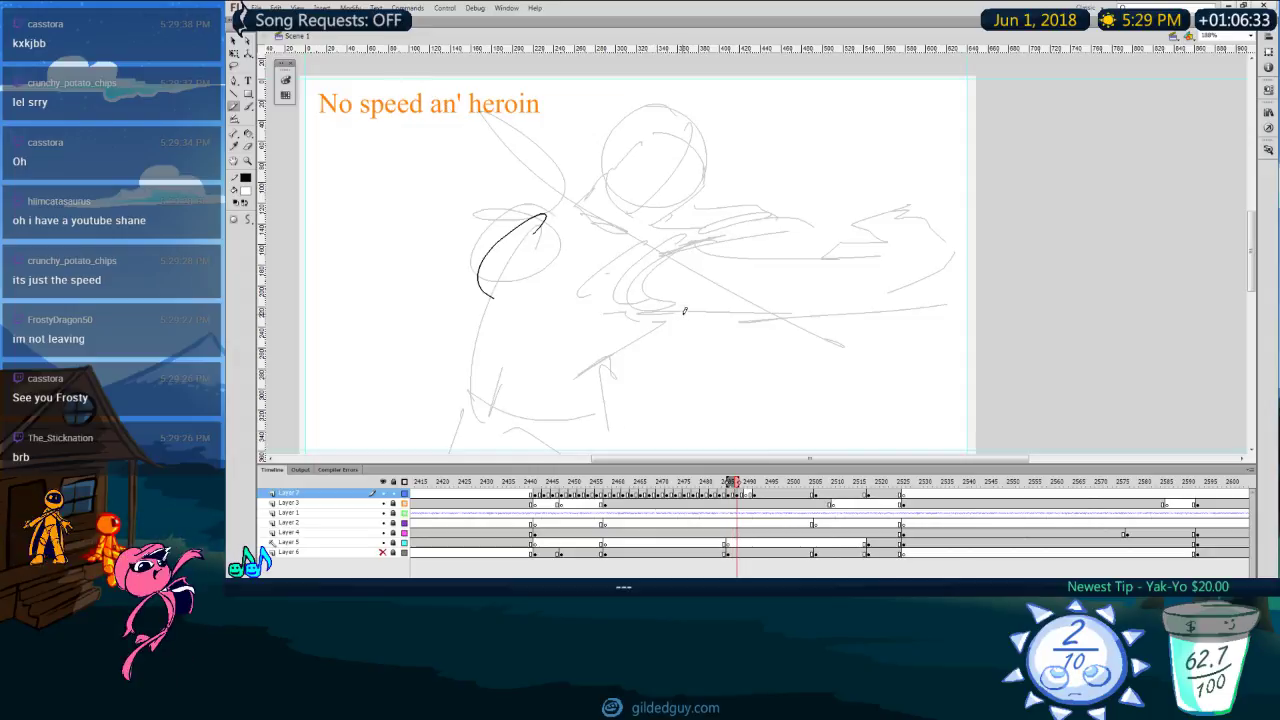
{"action": "left_click_drag", "start_coordinate": [548, 257], "coordinate": [682, 250]}
{"action": "mouse_move", "coordinate": [550, 234]}
{"action": "left_mouse_down"}
{"action": "mouse_move", "coordinate": [683, 249]}
{"action": "mouse_move", "coordinate": [688, 288]}
{"action": "left_mouse_up"}
{"action": "mouse_move", "coordinate": [555, 270]}
{"action": "left_mouse_down"}
{"action": "mouse_move", "coordinate": [684, 260]}
{"action": "mouse_move", "coordinate": [882, 218]}
{"action": "left_mouse_up"}
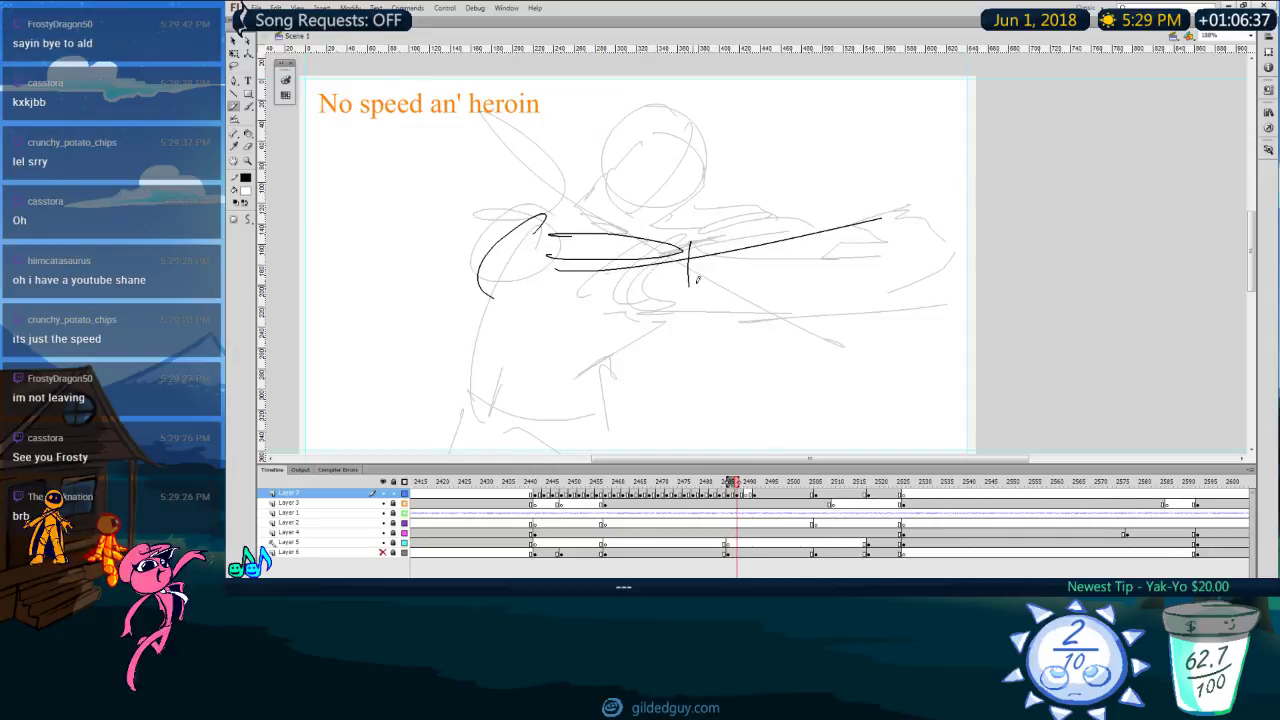
{"action": "left_click_drag", "start_coordinate": [682, 312], "coordinate": [892, 222]}
{"action": "left_click_drag", "start_coordinate": [693, 247], "coordinate": [692, 314]}
Step: Sketch the chest underside and rounded torso outline below the arm at frame 2487, checking against the preceding pose
{"action": "mouse_move", "coordinate": [667, 306]}
{"action": "left_mouse_down"}
{"action": "mouse_move", "coordinate": [478, 297]}
{"action": "mouse_move", "coordinate": [641, 306]}
{"action": "mouse_move", "coordinate": [543, 310]}
{"action": "mouse_move", "coordinate": [477, 385]}
{"action": "left_mouse_up"}
{"action": "key", "text": "comma"}
{"action": "key", "text": "period"}
{"action": "mouse_move", "coordinate": [483, 335]}
{"action": "left_mouse_down"}
{"action": "mouse_move", "coordinate": [473, 362]}
{"action": "mouse_move", "coordinate": [586, 412]}
{"action": "mouse_move", "coordinate": [553, 408]}
{"action": "left_mouse_up"}
{"action": "key", "text": "comma"}
{"action": "key", "text": "period"}
{"action": "left_click_drag", "start_coordinate": [583, 405], "coordinate": [590, 406]}
{"action": "key", "text": "comma"}
{"action": "key", "text": "comma"}
{"action": "key", "text": "comma"}
{"action": "key", "text": "period"}
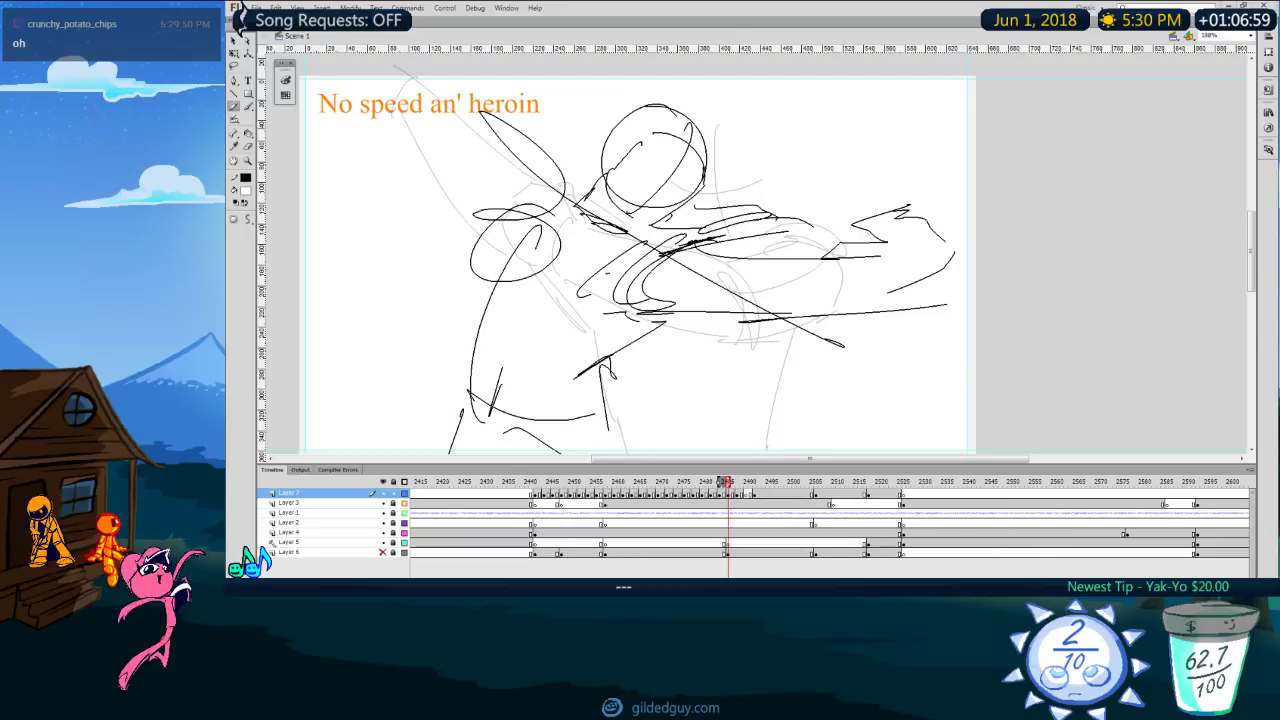
Step: Add short contour strokes around the elbow joint between the upper arm and forearm at frame 2487
{"action": "left_click_drag", "start_coordinate": [714, 394], "coordinate": [764, 383]}
{"action": "key", "text": "comma"}
{"action": "key", "text": "period"}
{"action": "key", "text": "period"}
{"action": "key", "text": "period"}
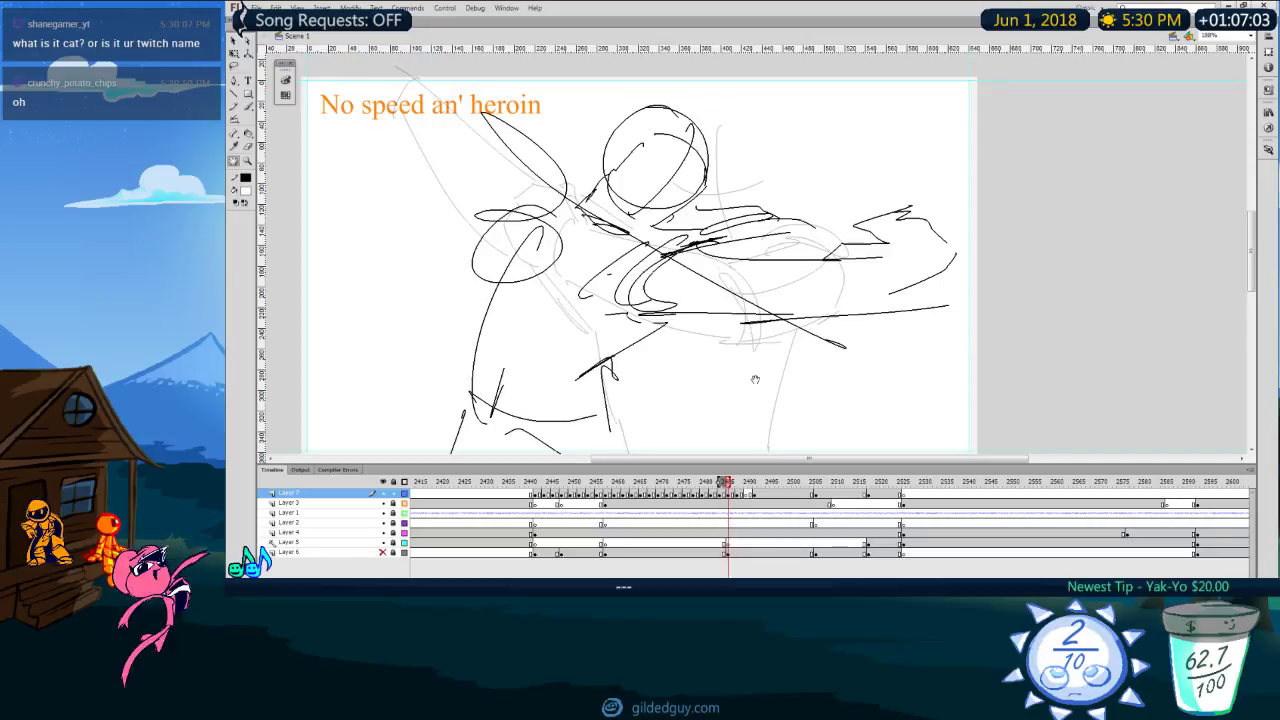
{"action": "key", "text": "y"}
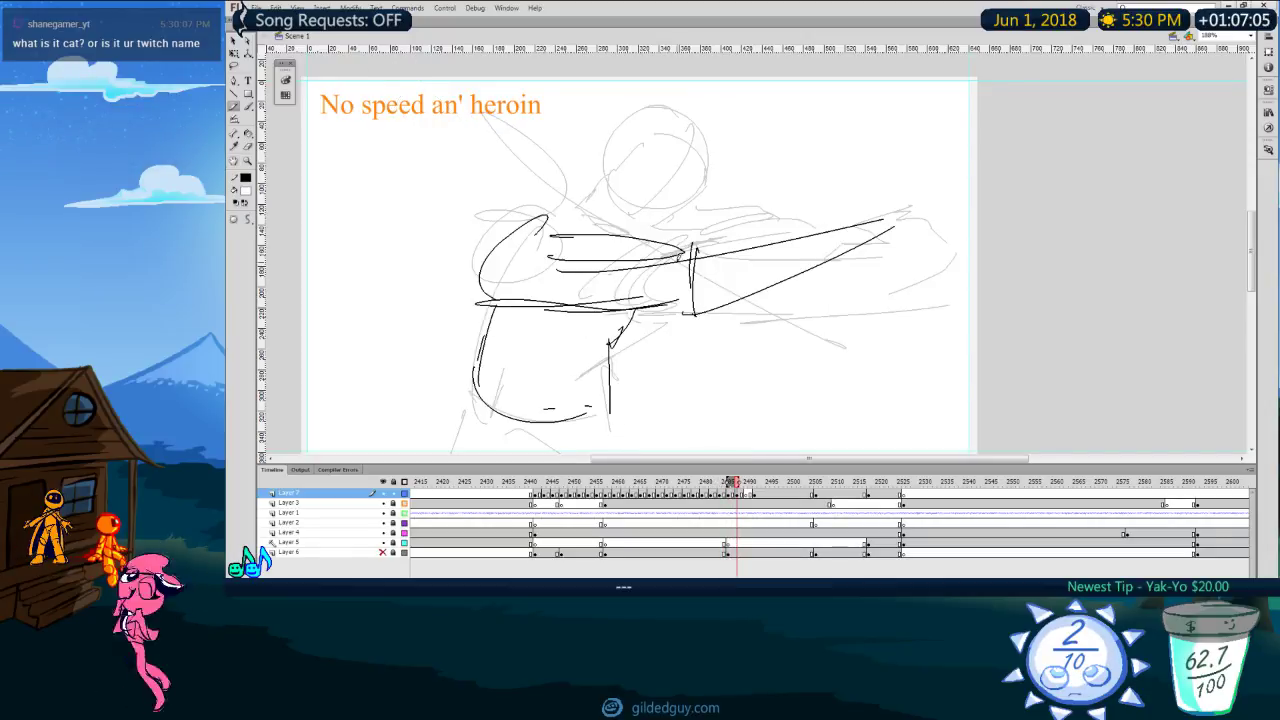
{"action": "left_click_drag", "start_coordinate": [632, 252], "coordinate": [696, 231]}
{"action": "key", "text": "comma"}
{"action": "key", "text": "period"}
{"action": "key", "text": "comma"}
{"action": "key", "text": "period"}
{"action": "left_click_drag", "start_coordinate": [665, 278], "coordinate": [669, 302]}
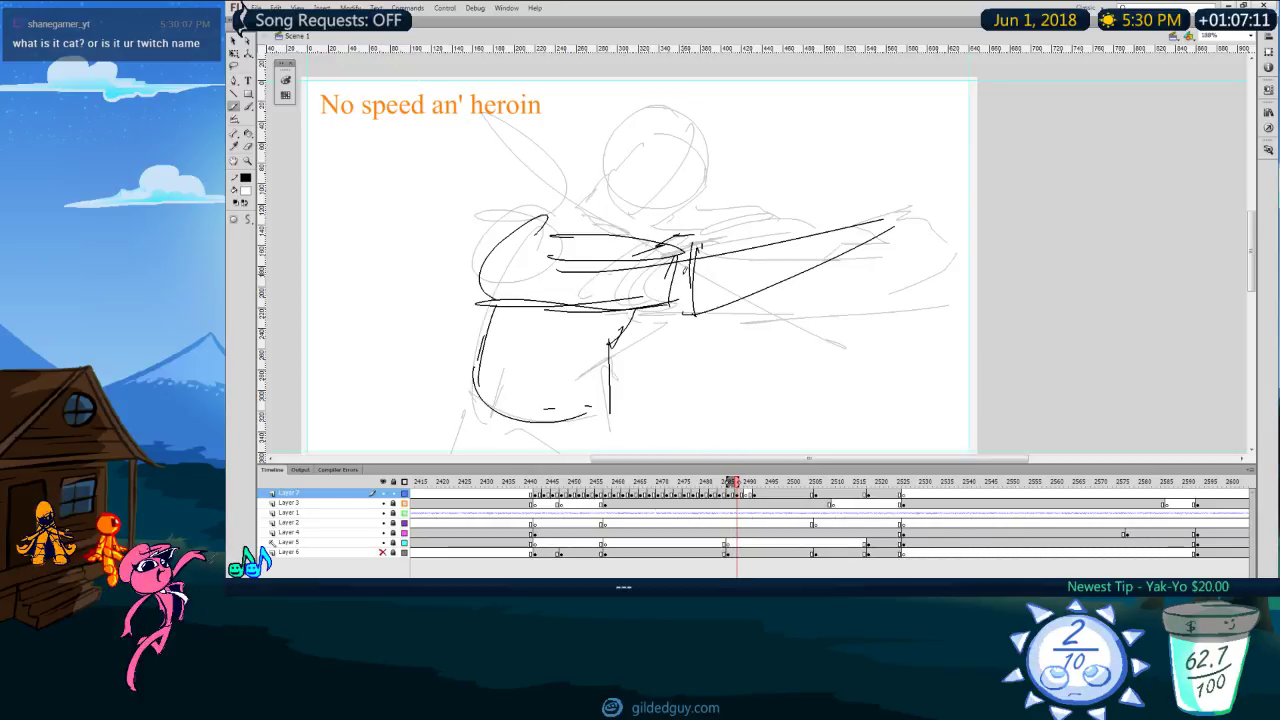
Step: Compare the new arm-and-torso drawing at frame 2487 with the preceding outstretched-arm pose by flipping between them
{"action": "key", "text": "comma"}
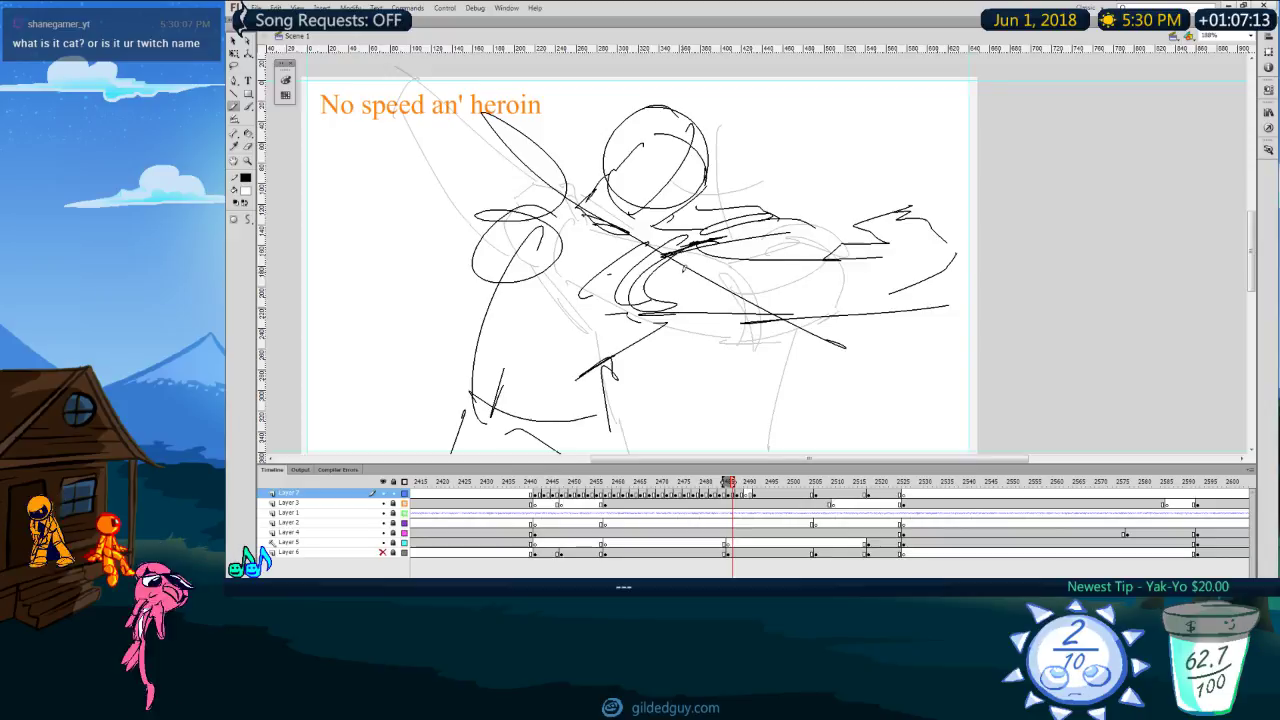
{"action": "key", "text": "period"}
{"action": "key", "text": "comma"}
{"action": "key", "text": "period"}
{"action": "key", "text": "comma"}
{"action": "key", "text": "period"}
{"action": "key", "text": "comma"}
{"action": "key", "text": "comma"}
{"action": "key", "text": "comma"}
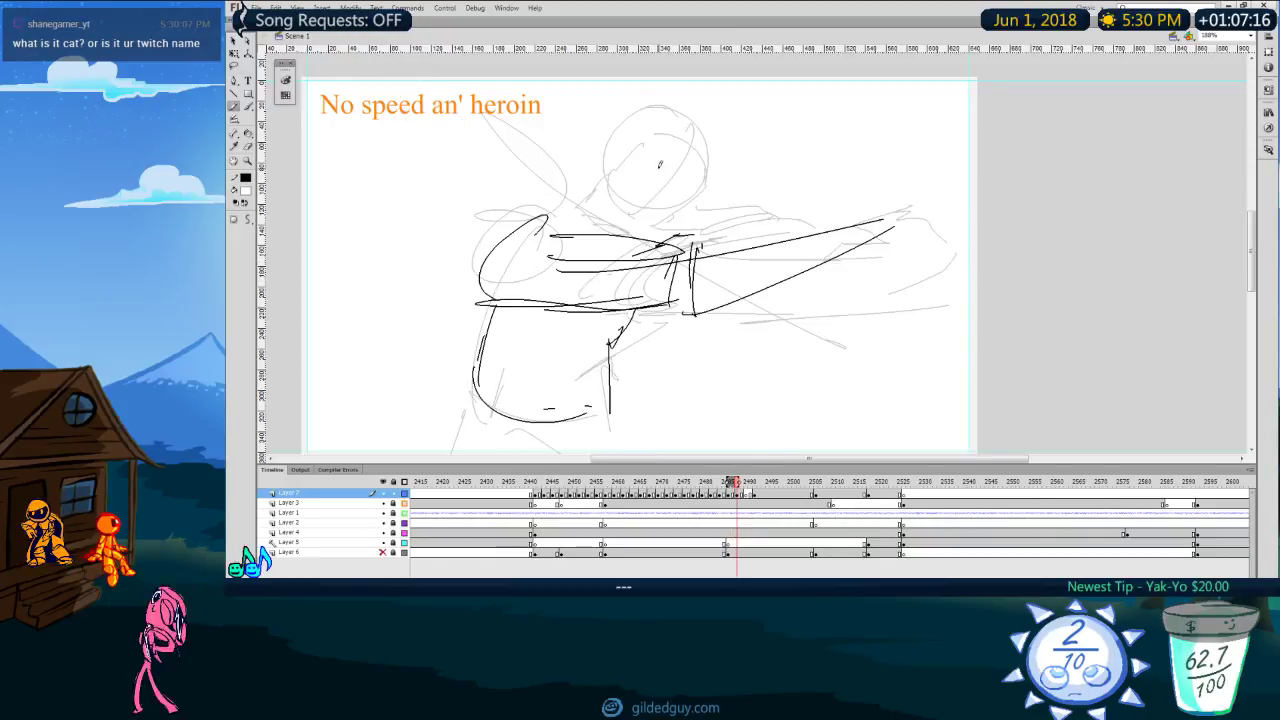
{"action": "key", "text": "period"}
{"action": "key", "text": "period"}
{"action": "key", "text": "period"}
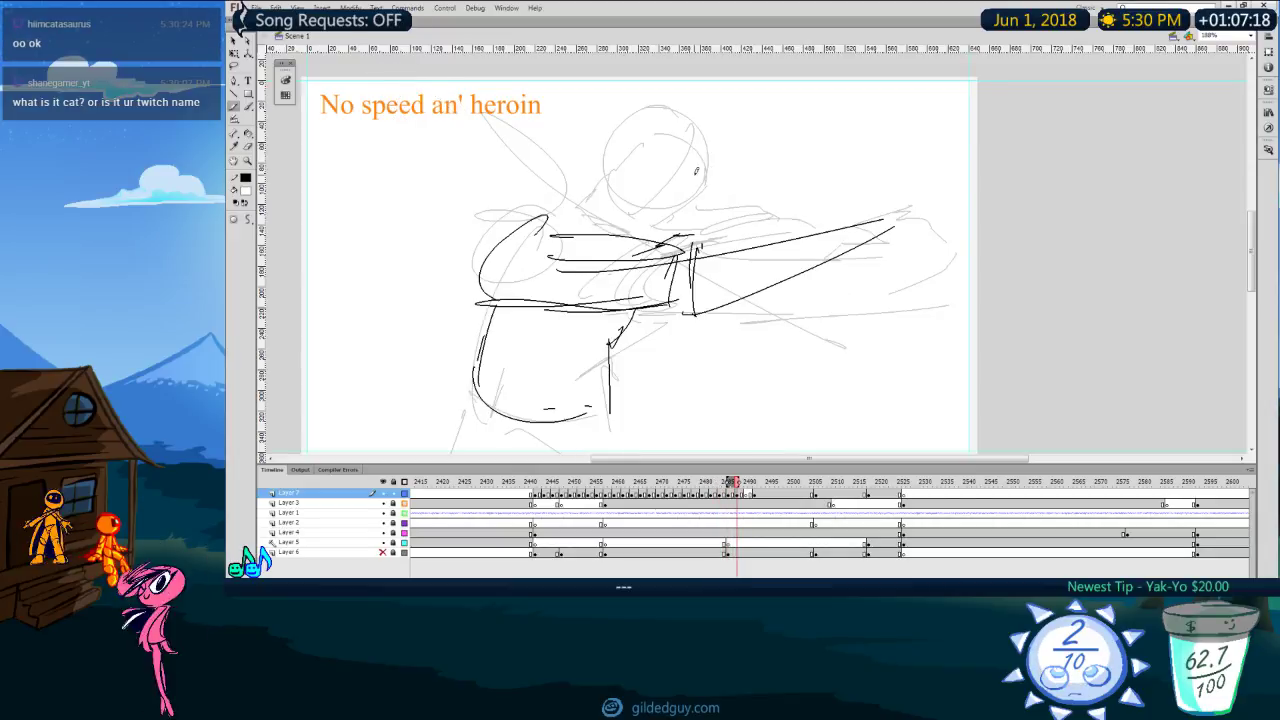
{"action": "left_click_drag", "start_coordinate": [622, 112], "coordinate": [580, 156]}
{"action": "key", "text": "ctrl+z"}
{"action": "key", "text": "comma"}
{"action": "key", "text": "comma"}
{"action": "key", "text": "comma"}
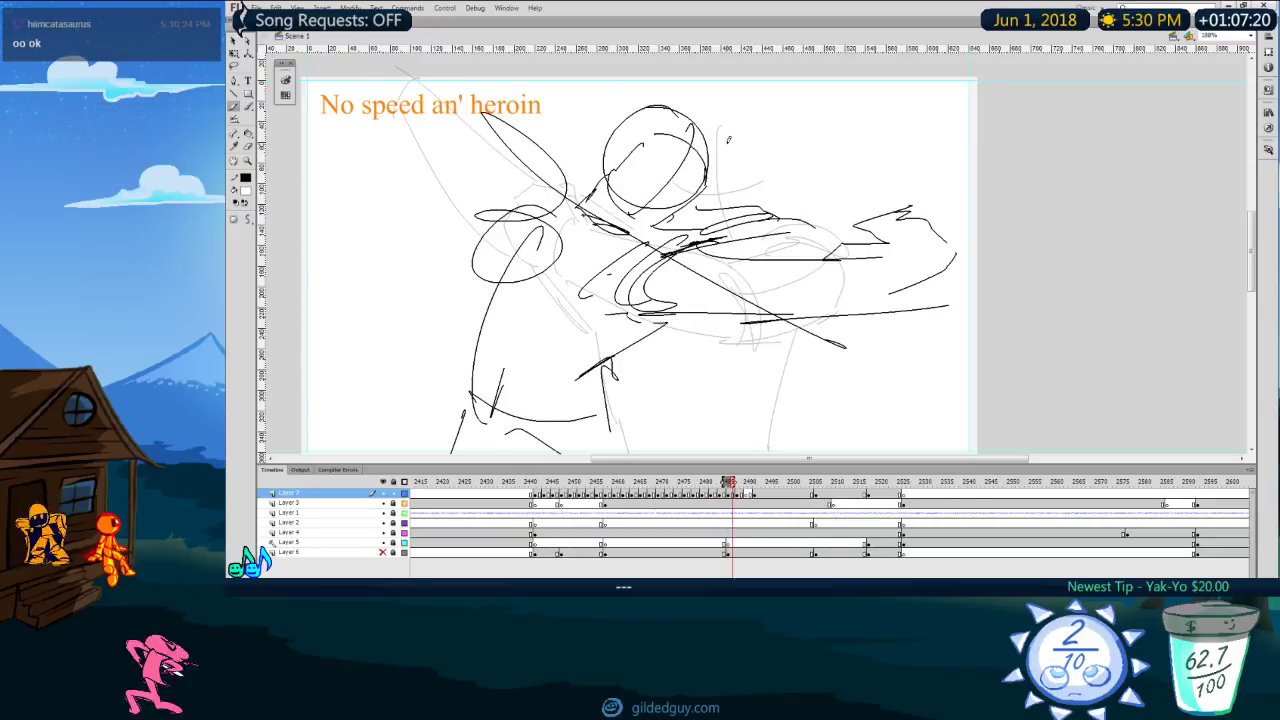
Step: Try crossed facial guide lines for the head at frame 2487, then undo them
{"action": "key", "text": "period"}
{"action": "key", "text": "period"}
{"action": "key", "text": "period"}
{"action": "left_click_drag", "start_coordinate": [666, 116], "coordinate": [629, 203]}
{"action": "left_click_drag", "start_coordinate": [613, 130], "coordinate": [672, 172]}
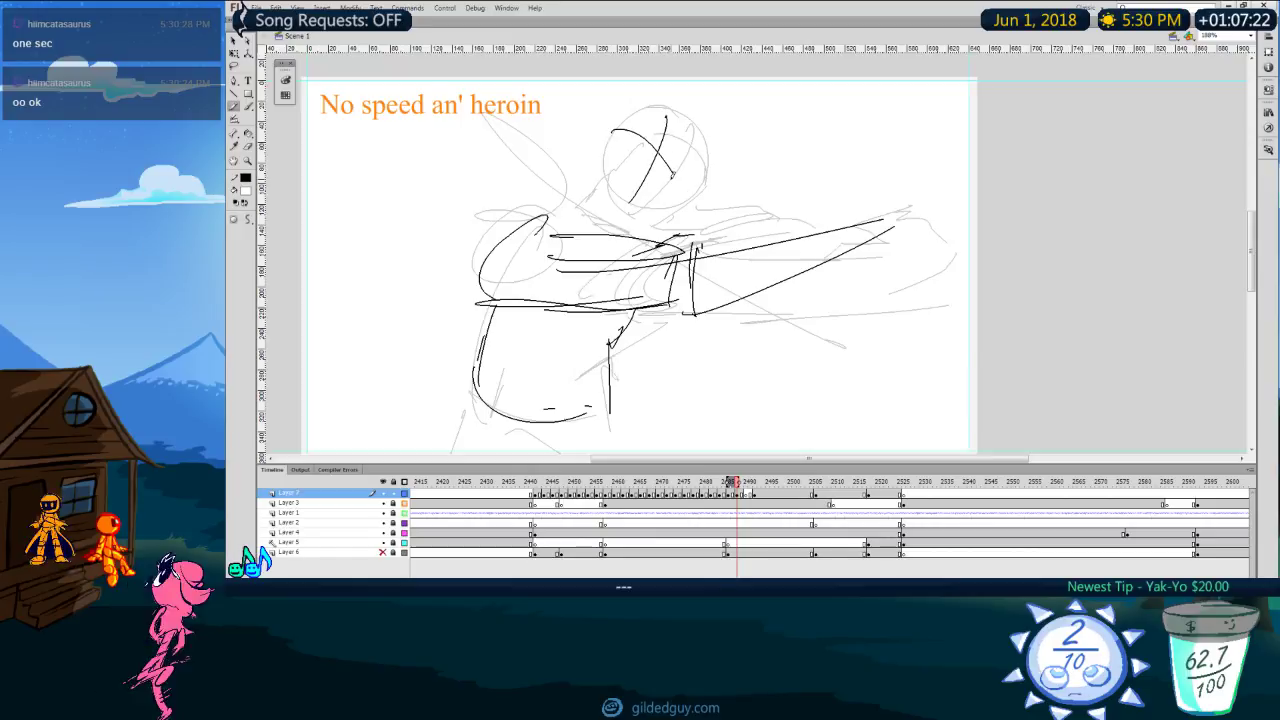
{"action": "key", "text": "comma"}
{"action": "key", "text": "period"}
{"action": "key", "text": "ctrl+z"}
{"action": "key", "text": "ctrl+z"}
{"action": "mouse_move", "coordinate": [655, 107]}
{"action": "left_mouse_down"}
{"action": "mouse_move", "coordinate": [666, 160]}
{"action": "mouse_move", "coordinate": [639, 191]}
{"action": "left_mouse_up"}
{"action": "left_click_drag", "start_coordinate": [625, 121], "coordinate": [671, 149]}
{"action": "key", "text": "ctrl+z"}
{"action": "key", "text": "ctrl+z"}
Step: Sketch the round head with a curved facial guide line above the arm at frame 2487, checking against the preceding pose
{"action": "mouse_move", "coordinate": [645, 107]}
{"action": "left_mouse_down"}
{"action": "mouse_move", "coordinate": [685, 132]}
{"action": "mouse_move", "coordinate": [660, 104]}
{"action": "left_mouse_up"}
{"action": "key", "text": "ctrl+z"}
{"action": "left_click_drag", "start_coordinate": [671, 119], "coordinate": [643, 195]}
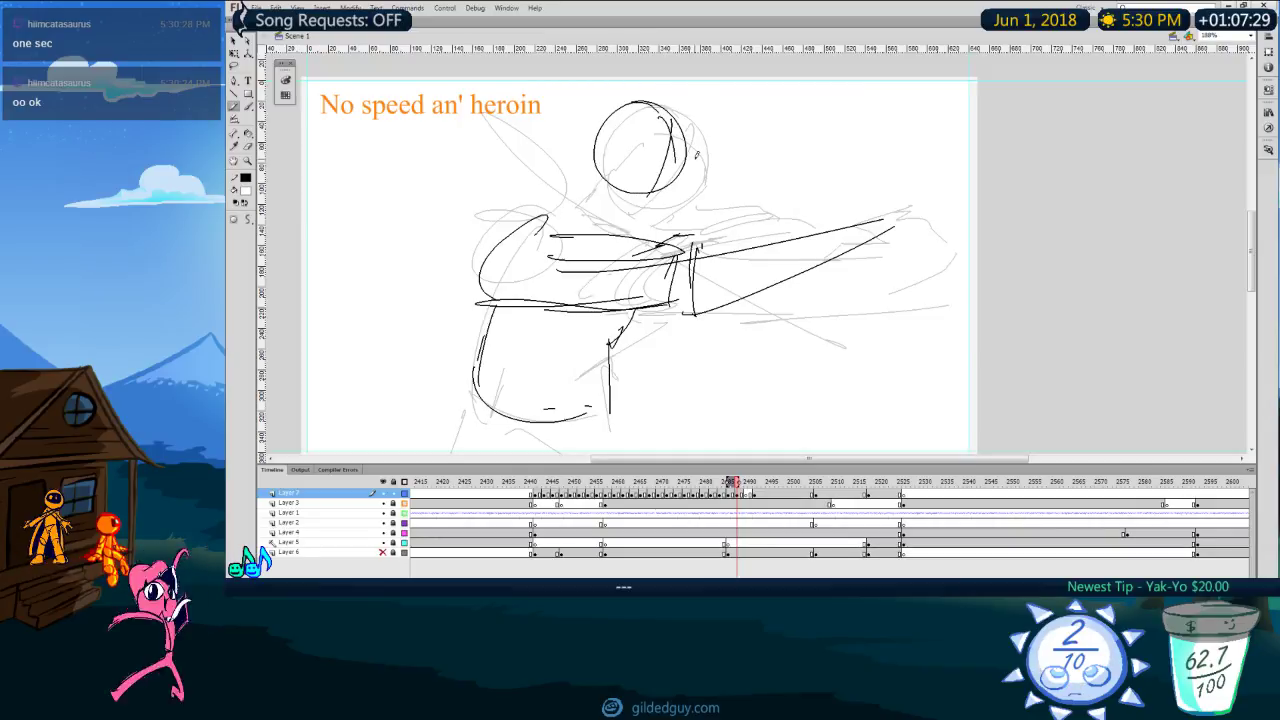
{"action": "left_click_drag", "start_coordinate": [683, 128], "coordinate": [641, 189]}
{"action": "key", "text": "comma"}
{"action": "key", "text": "period"}
Step: Add the neck lines and an angular face contour to the head at frame 2487, comparing with the preceding pose
{"action": "left_click_drag", "start_coordinate": [590, 172], "coordinate": [562, 203]}
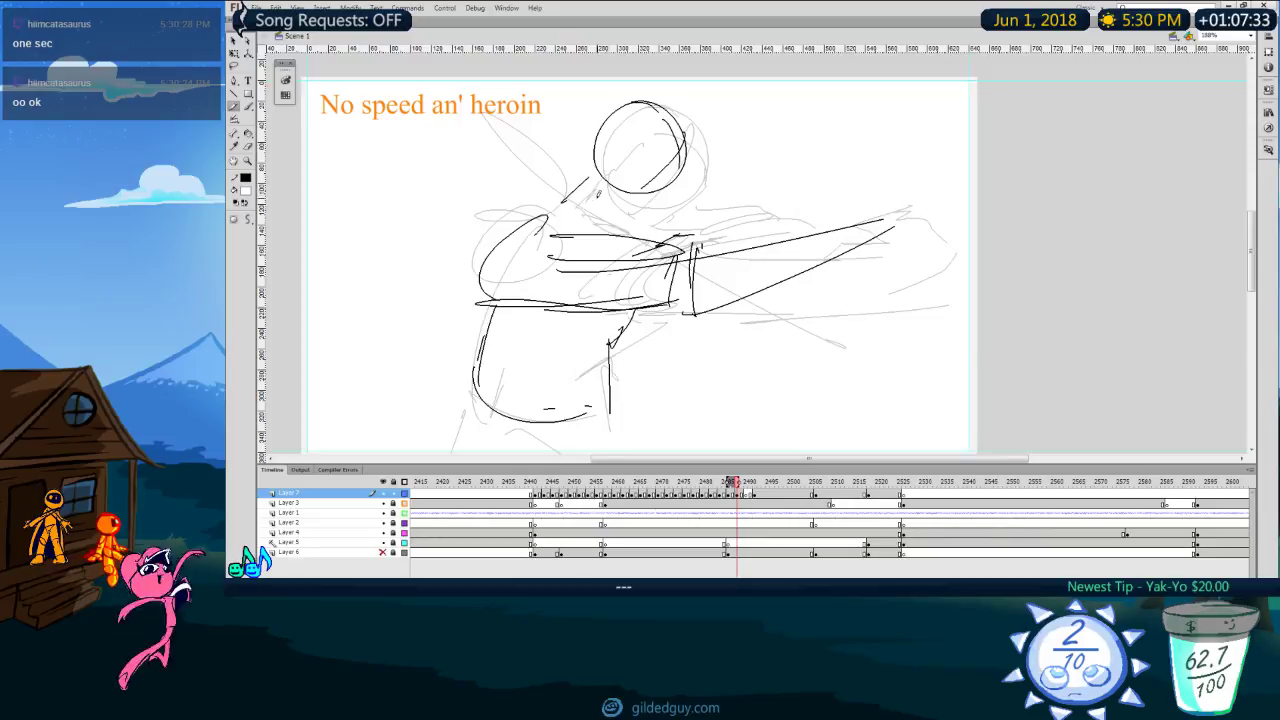
{"action": "left_click_drag", "start_coordinate": [620, 172], "coordinate": [628, 206]}
{"action": "left_click_drag", "start_coordinate": [646, 120], "coordinate": [642, 184]}
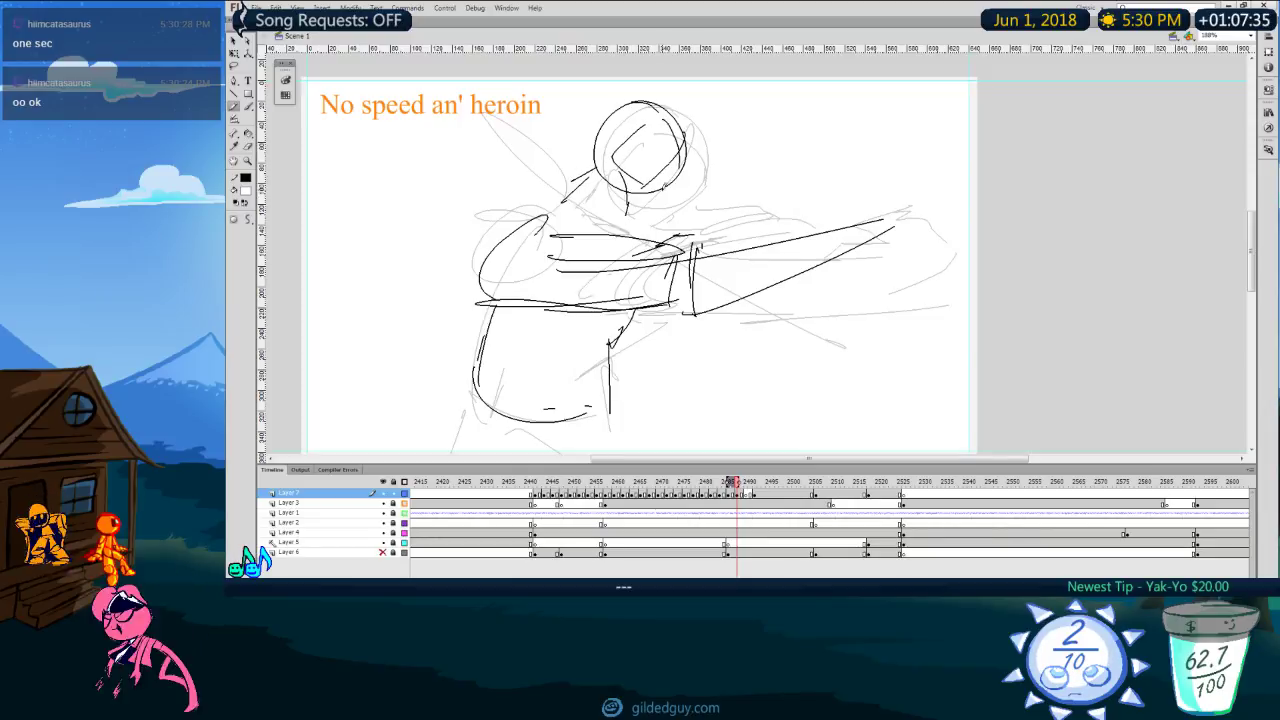
{"action": "key", "text": "comma"}
{"action": "key", "text": "period"}
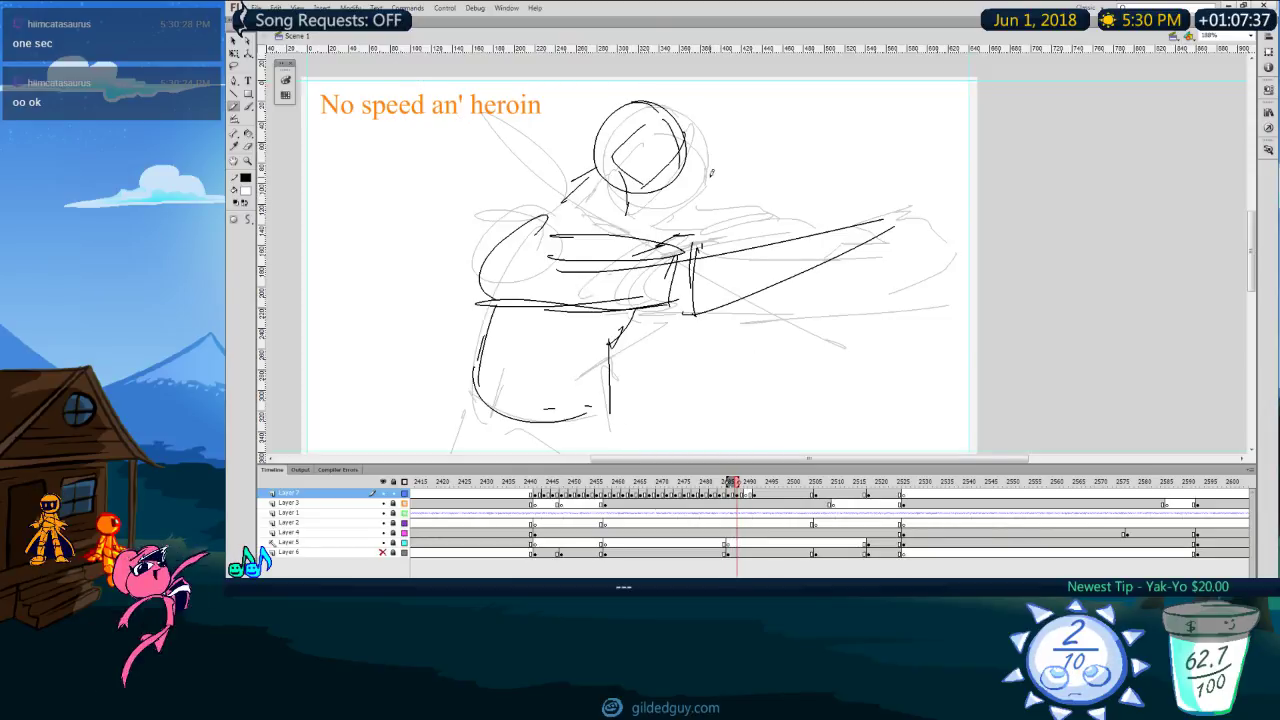
Step: Rework the facial contour inside the head at frame 2487, erasing part of the angular lines and redrawing the guide curve
{"action": "mouse_move", "coordinate": [650, 128]}
{"action": "left_mouse_down"}
{"action": "mouse_move", "coordinate": [689, 156]}
{"action": "mouse_move", "coordinate": [713, 132]}
{"action": "mouse_move", "coordinate": [684, 131]}
{"action": "mouse_move", "coordinate": [642, 188]}
{"action": "left_mouse_up"}
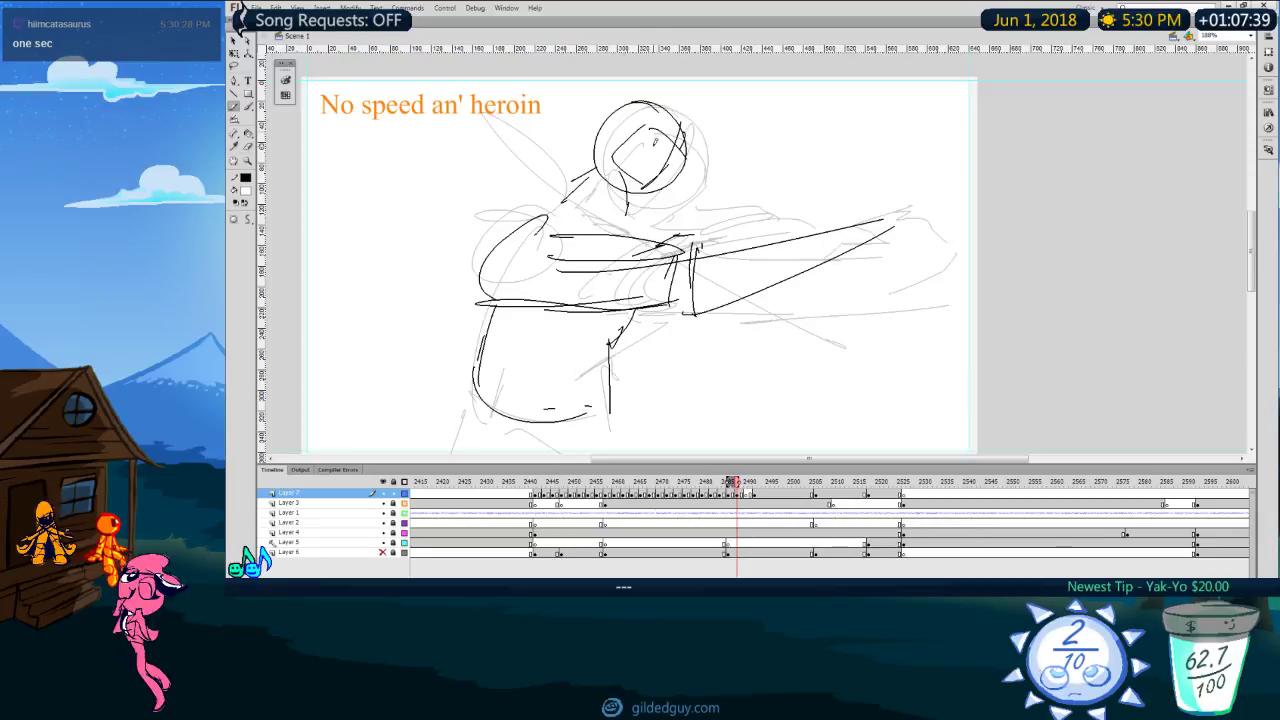
{"action": "key", "text": "ctrl+z"}
{"action": "mouse_move", "coordinate": [685, 130]}
{"action": "left_mouse_down"}
{"action": "mouse_move", "coordinate": [644, 194]}
{"action": "mouse_move", "coordinate": [673, 166]}
{"action": "mouse_move", "coordinate": [638, 196]}
{"action": "left_mouse_up"}
{"action": "key", "text": "ctrl+z"}
{"action": "key", "text": "e"}
{"action": "mouse_move", "coordinate": [646, 122]}
{"action": "left_mouse_down"}
{"action": "mouse_move", "coordinate": [623, 153]}
{"action": "mouse_move", "coordinate": [629, 142]}
{"action": "mouse_move", "coordinate": [712, 172]}
{"action": "left_mouse_up"}
{"action": "key", "text": "y"}
{"action": "key", "text": "comma"}
{"action": "key", "text": "period"}
Step: Sketch the small rounded contours between the chin and the elbow joint at frame 2487, checking against the preceding frame
{"action": "left_click_drag", "start_coordinate": [698, 178], "coordinate": [731, 190]}
{"action": "mouse_move", "coordinate": [664, 244]}
{"action": "left_mouse_down"}
{"action": "mouse_move", "coordinate": [695, 221]}
{"action": "mouse_move", "coordinate": [696, 243]}
{"action": "left_mouse_up"}
{"action": "mouse_move", "coordinate": [686, 239]}
{"action": "left_mouse_down"}
{"action": "mouse_move", "coordinate": [714, 226]}
{"action": "mouse_move", "coordinate": [719, 247]}
{"action": "mouse_move", "coordinate": [726, 188]}
{"action": "mouse_move", "coordinate": [728, 210]}
{"action": "mouse_move", "coordinate": [674, 220]}
{"action": "left_mouse_up"}
{"action": "left_click_drag", "start_coordinate": [714, 204], "coordinate": [720, 215]}
{"action": "key", "text": "comma"}
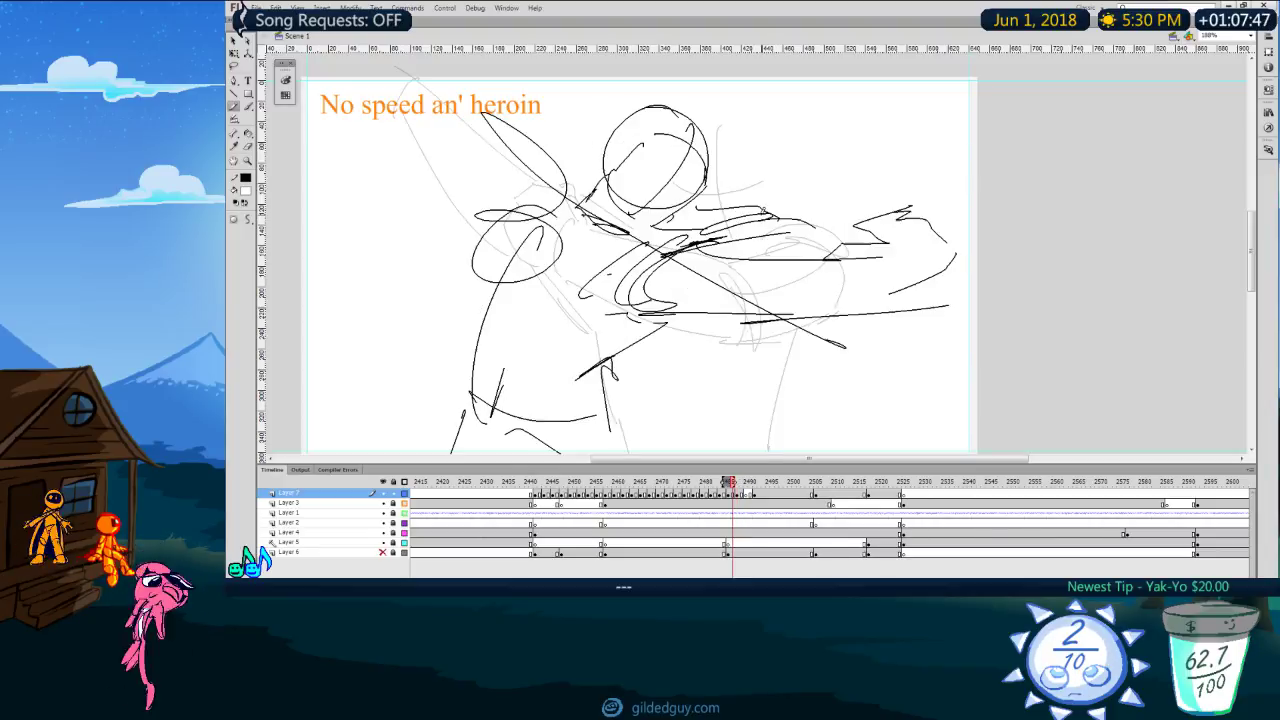
{"action": "key", "text": "period"}
{"action": "key", "text": "comma"}
{"action": "key", "text": "period"}
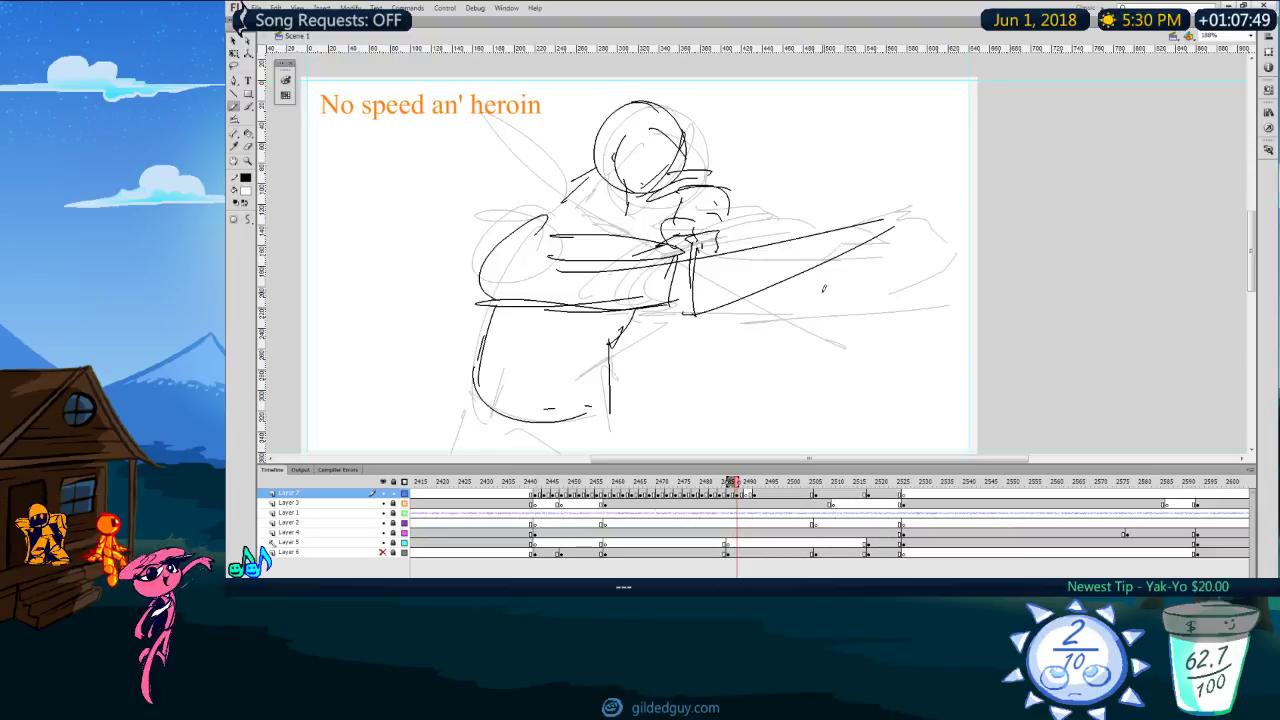
Step: Flip back and forth through the frames around 2487 to examine the motion from the outstretched-arm pose
{"action": "key", "text": "period"}
{"action": "key", "text": "period"}
{"action": "key", "text": "period"}
{"action": "key", "text": "period"}
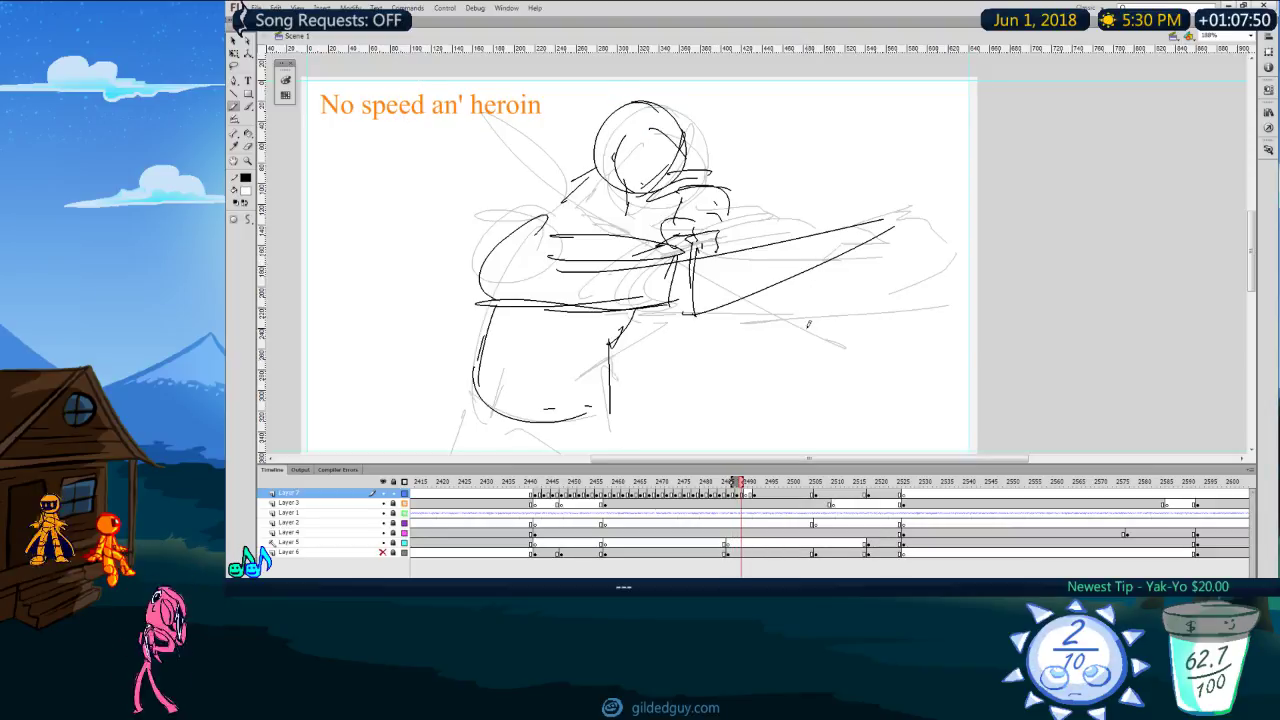
{"action": "key", "text": "comma"}
{"action": "key", "text": "comma"}
{"action": "key", "text": "comma"}
{"action": "key", "text": "comma"}
{"action": "key", "text": "comma"}
{"action": "key", "text": "comma"}
{"action": "key", "text": "period"}
{"action": "key", "text": "period"}
{"action": "key", "text": "period"}
{"action": "key", "text": "period"}
Step: Extend the onion-skin range forward to include the following torso pose, and flip between the neighbouring frames
{"action": "left_click_drag", "start_coordinate": [749, 483], "coordinate": [758, 482]}
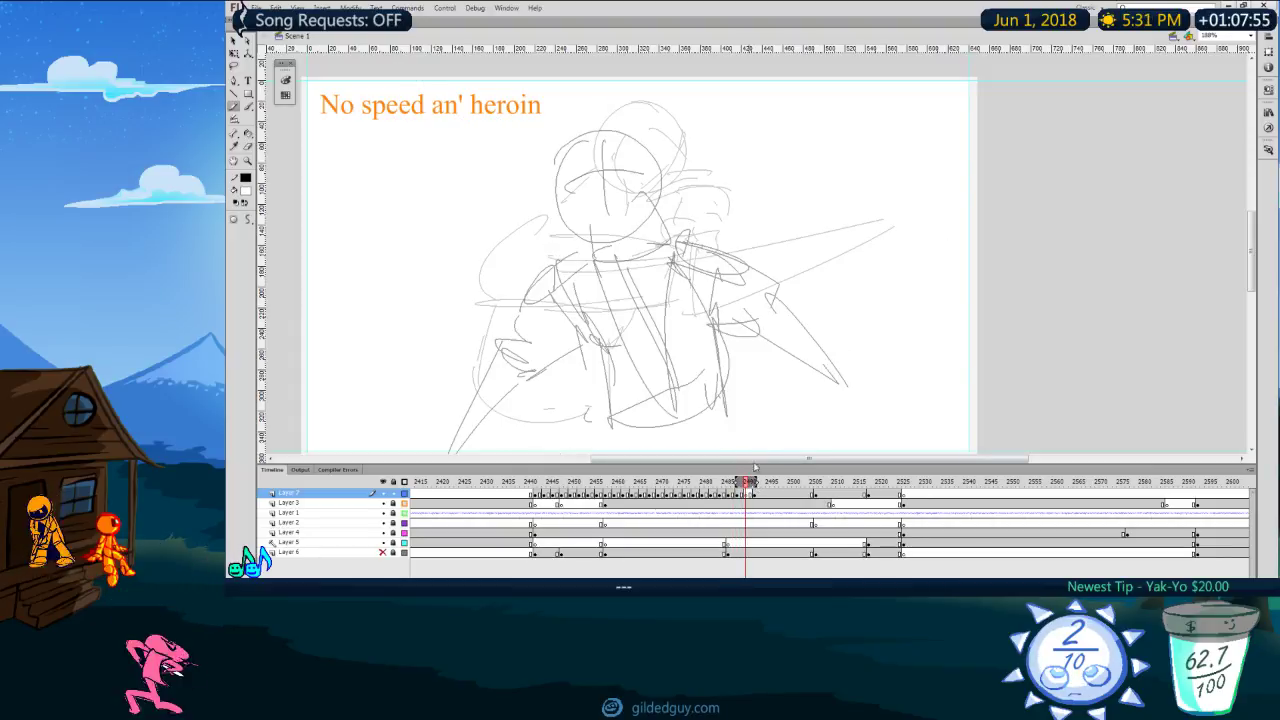
{"action": "key", "text": "comma"}
{"action": "key", "text": "period"}
{"action": "key", "text": "comma"}
{"action": "key", "text": "comma"}
{"action": "key", "text": "comma"}
{"action": "key", "text": "period"}
Step: Shift the whole drawing at frame 2487 to the right and compare it with the adjacent poses
{"action": "left_click", "coordinate": [738, 494]}
{"action": "key", "text": "shift+Right"}
{"action": "key", "text": "shift+Right"}
{"action": "key", "text": "shift+Right"}
{"action": "key", "text": "shift+Right"}
{"action": "key", "text": "shift+Right"}
{"action": "key", "text": "period"}
{"action": "key", "text": "period"}
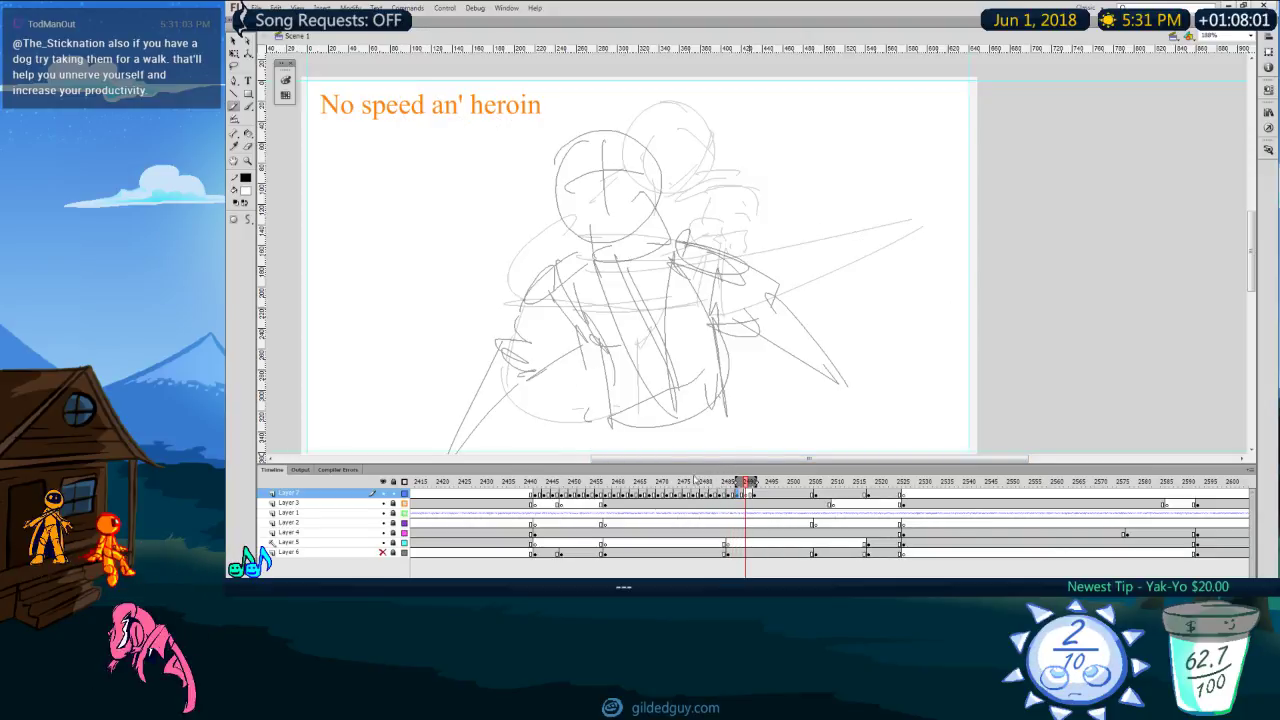
{"action": "key", "text": "comma"}
{"action": "key", "text": "comma"}
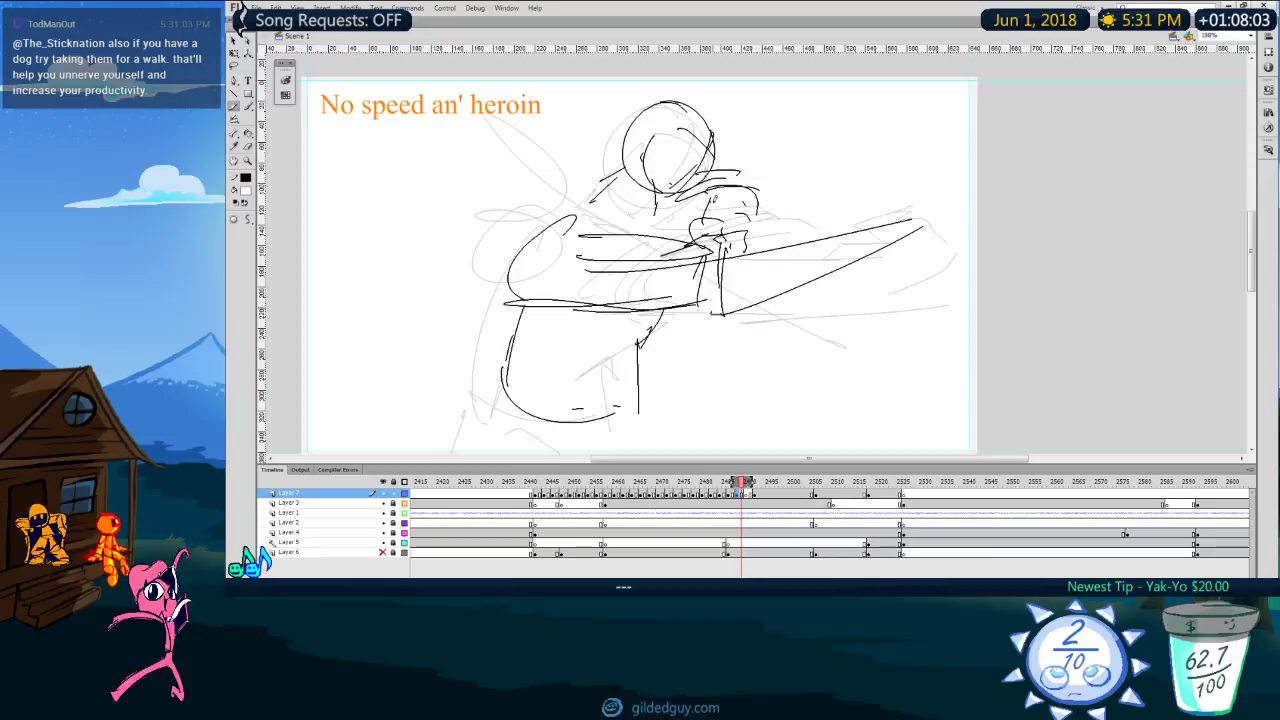
{"action": "key", "text": "comma"}
Step: Sketch the head with crossed facial guides and the rough near shoulder on the blank keyframe at frame 2489
{"action": "key", "text": "period"}
{"action": "key", "text": "period"}
{"action": "key", "text": "period"}
{"action": "mouse_move", "coordinate": [586, 208]}
{"action": "left_mouse_down"}
{"action": "mouse_move", "coordinate": [530, 235]}
{"action": "mouse_move", "coordinate": [575, 240]}
{"action": "left_mouse_up"}
{"action": "left_click_drag", "start_coordinate": [660, 128], "coordinate": [656, 220]}
{"action": "left_click_drag", "start_coordinate": [612, 172], "coordinate": [698, 180]}
{"action": "left_click_drag", "start_coordinate": [592, 216], "coordinate": [606, 247]}
{"action": "mouse_move", "coordinate": [726, 188]}
{"action": "left_mouse_down"}
{"action": "mouse_move", "coordinate": [712, 216]}
{"action": "mouse_move", "coordinate": [712, 172]}
{"action": "left_mouse_up"}
{"action": "key", "text": "comma"}
{"action": "key", "text": "period"}
Step: Rough in the bent arm with a looped elbow and long diagonal forearm lines across the torso at frame 2489
{"action": "mouse_move", "coordinate": [598, 232]}
{"action": "left_mouse_down"}
{"action": "mouse_move", "coordinate": [556, 262]}
{"action": "mouse_move", "coordinate": [536, 312]}
{"action": "left_mouse_up"}
{"action": "mouse_move", "coordinate": [605, 308]}
{"action": "left_mouse_down"}
{"action": "mouse_move", "coordinate": [622, 333]}
{"action": "mouse_move", "coordinate": [770, 262]}
{"action": "left_mouse_up"}
{"action": "left_click_drag", "start_coordinate": [802, 262], "coordinate": [557, 416]}
{"action": "key", "text": "."}
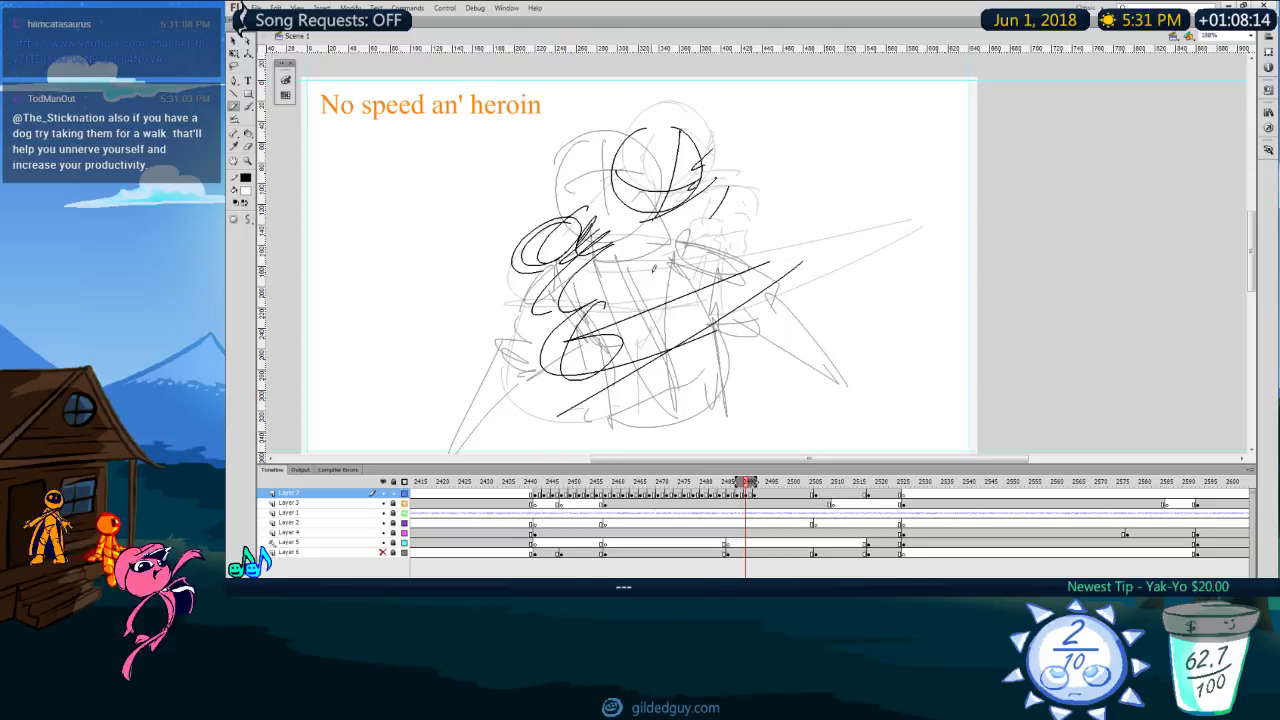
{"action": "left_click_drag", "start_coordinate": [589, 227], "coordinate": [630, 270]}
{"action": "key", "text": "."}
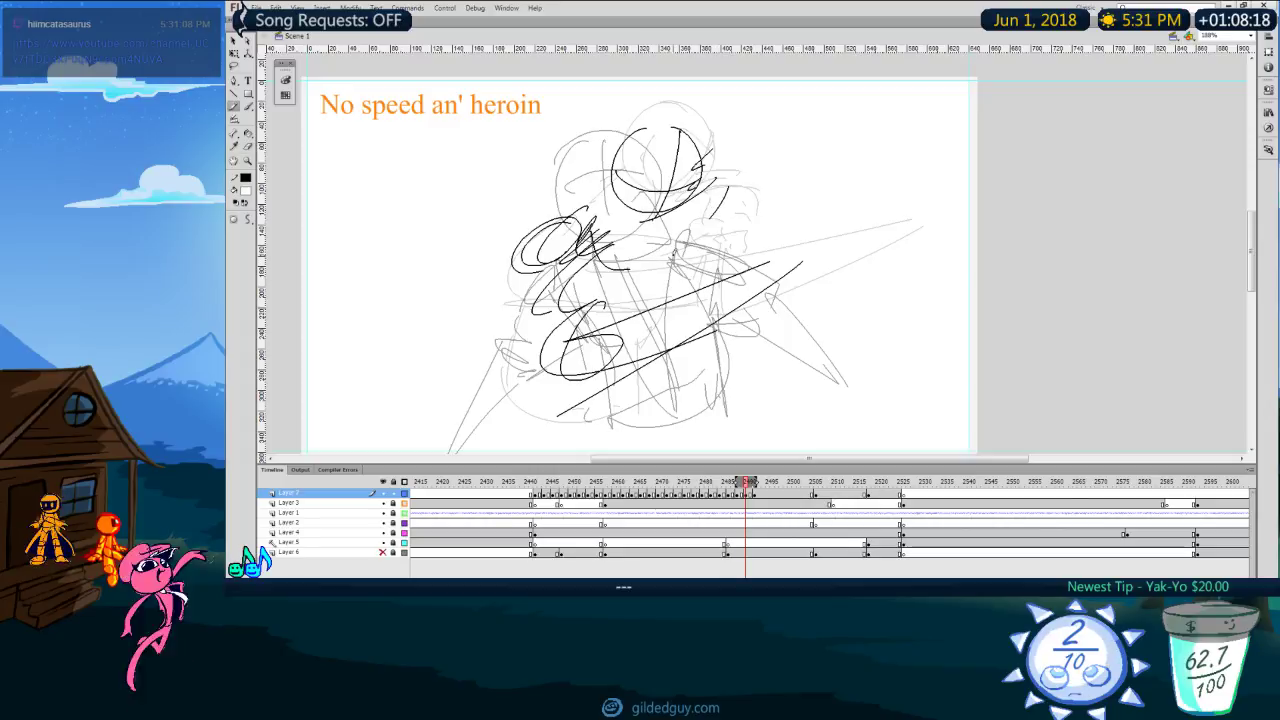
Step: Sketch the far shoulder, collar line and chest contours below the head at frame 2489
{"action": "left_click_drag", "start_coordinate": [687, 221], "coordinate": [701, 262]}
{"action": "left_click_drag", "start_coordinate": [717, 210], "coordinate": [735, 205]}
{"action": "left_click_drag", "start_coordinate": [593, 220], "coordinate": [664, 229]}
{"action": "mouse_move", "coordinate": [737, 171]}
{"action": "left_mouse_down"}
{"action": "mouse_move", "coordinate": [685, 205]}
{"action": "mouse_move", "coordinate": [592, 212]}
{"action": "mouse_move", "coordinate": [545, 244]}
{"action": "left_mouse_up"}
{"action": "mouse_move", "coordinate": [717, 196]}
{"action": "left_mouse_down"}
{"action": "mouse_move", "coordinate": [712, 257]}
{"action": "mouse_move", "coordinate": [644, 272]}
{"action": "mouse_move", "coordinate": [657, 289]}
{"action": "mouse_move", "coordinate": [614, 296]}
{"action": "mouse_move", "coordinate": [634, 258]}
{"action": "mouse_move", "coordinate": [610, 272]}
{"action": "mouse_move", "coordinate": [664, 264]}
{"action": "left_mouse_up"}
{"action": "key", "text": "."}
{"action": "mouse_move", "coordinate": [652, 219]}
{"action": "left_mouse_down"}
{"action": "mouse_move", "coordinate": [648, 294]}
{"action": "mouse_move", "coordinate": [730, 266]}
{"action": "left_mouse_up"}
{"action": "key", "text": "."}
Step: Draw the lower torso sides and curved waistline beneath the forearm at frame 2489
{"action": "left_click_drag", "start_coordinate": [699, 322], "coordinate": [692, 377]}
{"action": "left_click_drag", "start_coordinate": [612, 368], "coordinate": [604, 412]}
{"action": "left_click_drag", "start_coordinate": [721, 325], "coordinate": [716, 395]}
{"action": "mouse_move", "coordinate": [640, 382]}
{"action": "left_mouse_down"}
{"action": "mouse_move", "coordinate": [600, 418]}
{"action": "mouse_move", "coordinate": [726, 398]}
{"action": "left_mouse_up"}
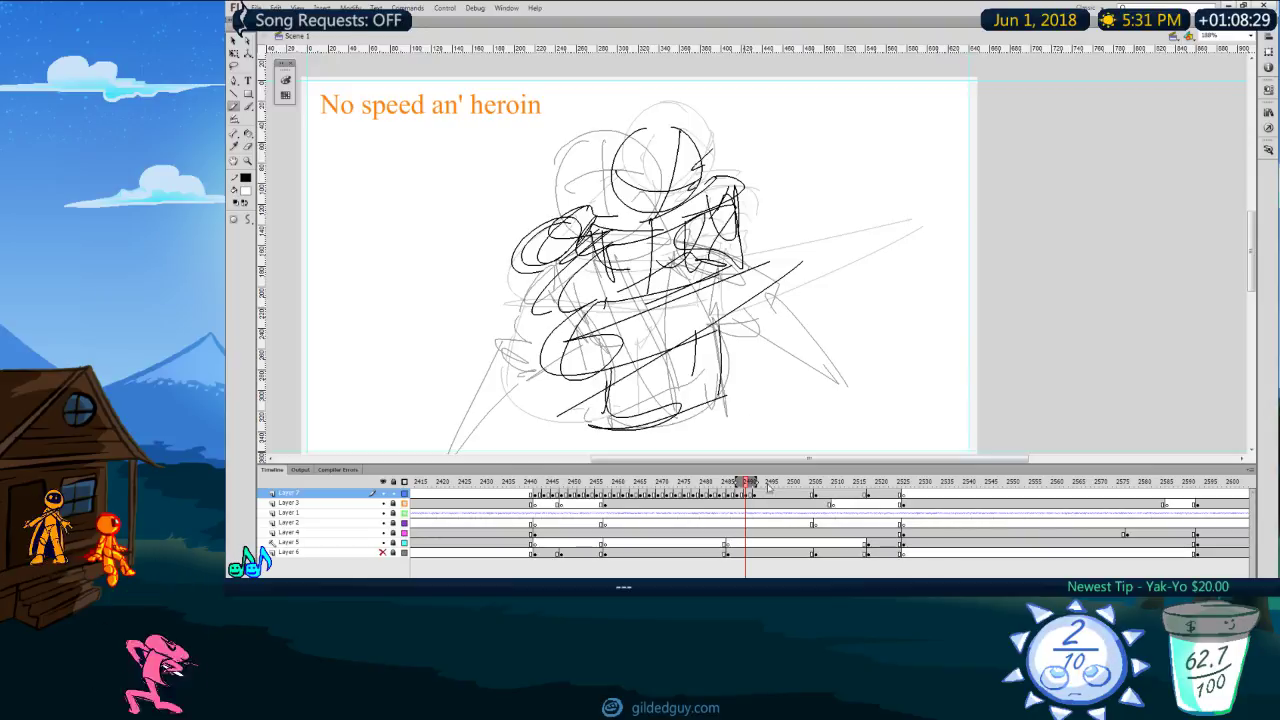
Step: Shorten the forward onion-skin range and step through the frames around the new in-between pose
{"action": "left_click_drag", "start_coordinate": [754, 484], "coordinate": [748, 481]}
{"action": "key", "text": "."}
{"action": "key", "text": "."}
{"action": "key", "text": "."}
{"action": "key", "text": "."}
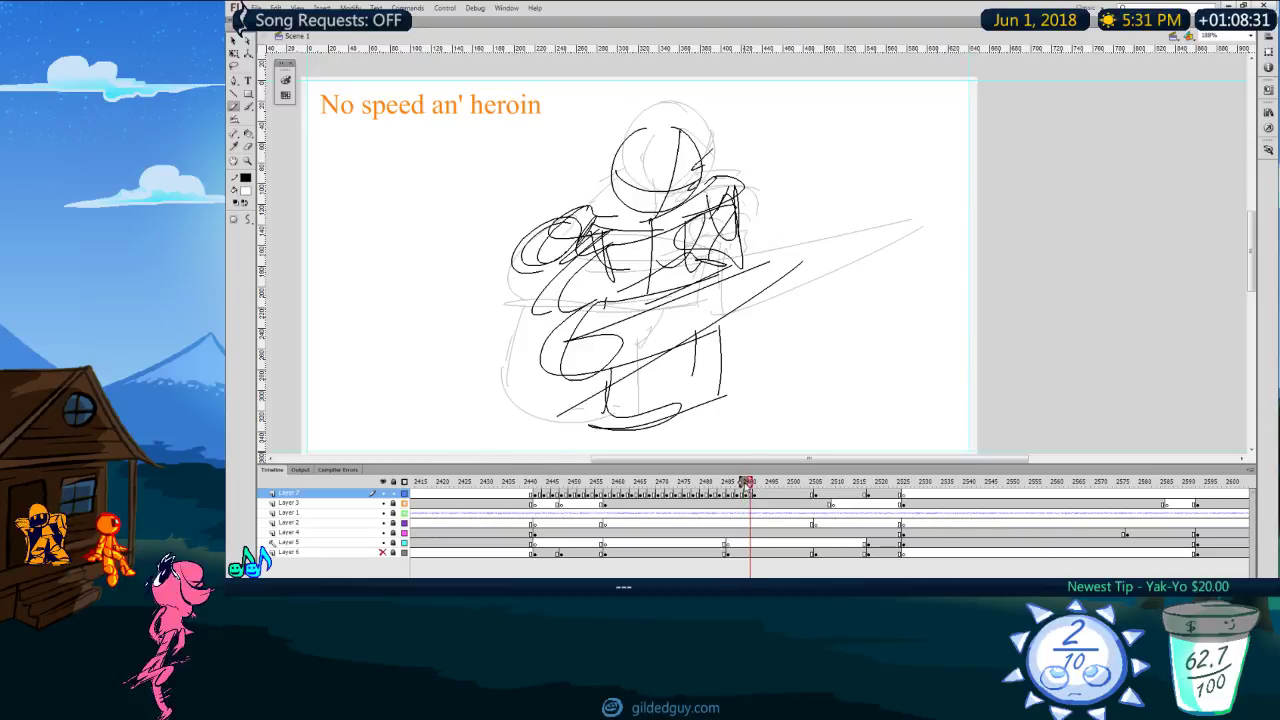
{"action": "key", "text": "."}
{"action": "key", "text": "."}
{"action": "key", "text": "."}
Step: Play back the animation from about frame 2472 to review the new in-between drawings
{"action": "left_click", "coordinate": [669, 482]}
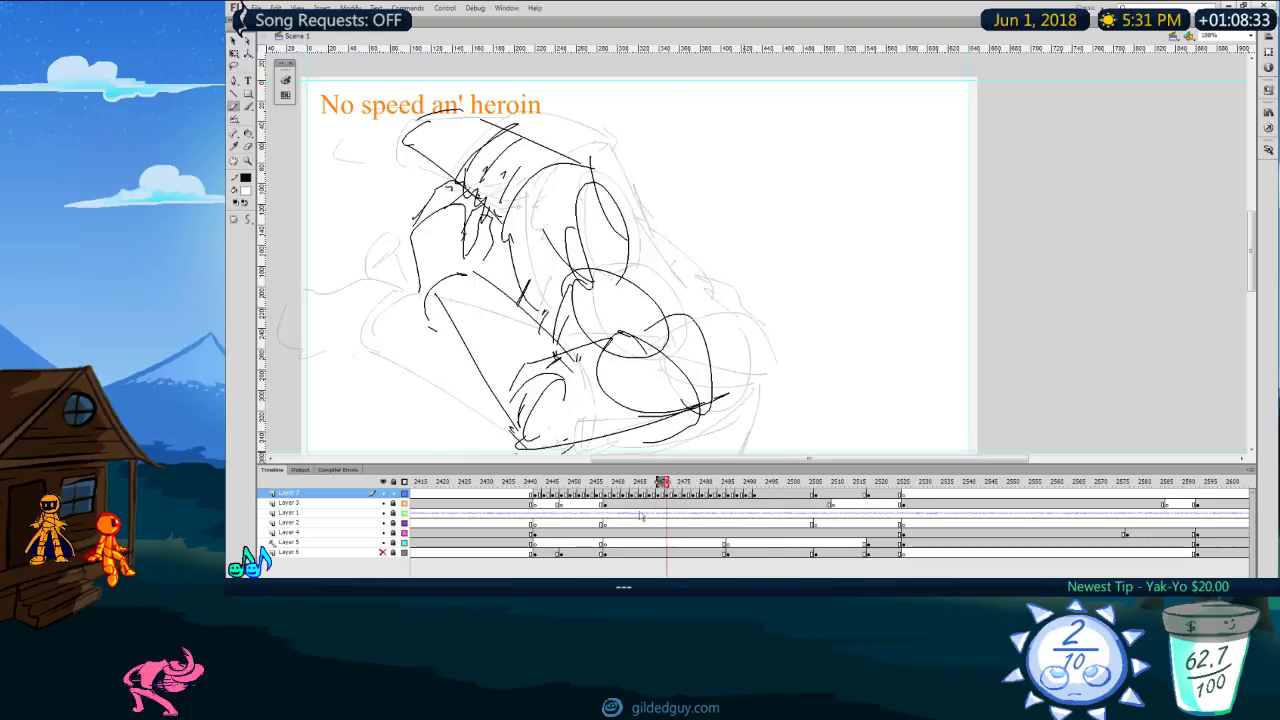
{"action": "key", "text": "Return"}
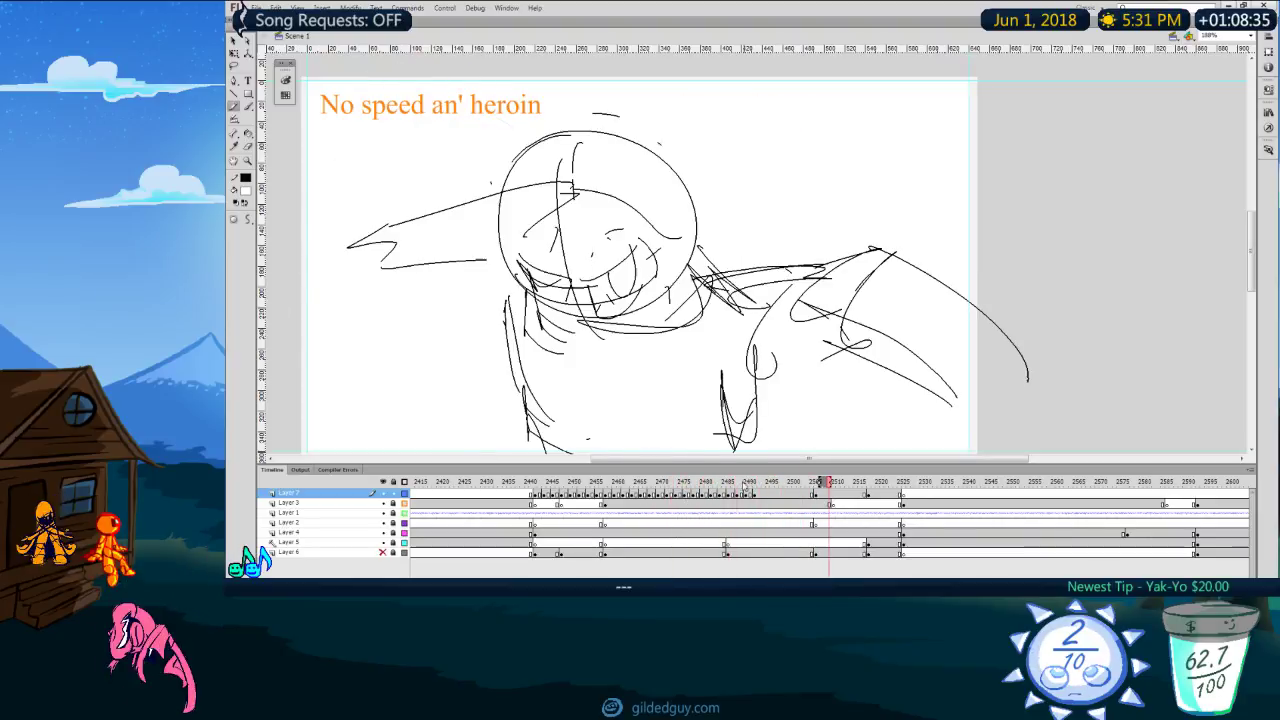
{"action": "key", "text": "Return"}
Step: Move the Layer 7 keyframe of the torso pose following the new in-between a couple of frames later, and play back the timing
{"action": "left_click", "coordinate": [753, 496]}
{"action": "key", "text": "."}
{"action": "left_click", "coordinate": [756, 497]}
{"action": "left_click", "coordinate": [755, 497]}
{"action": "left_click_drag", "start_coordinate": [764, 499], "coordinate": [764, 498]}
{"action": "left_click", "coordinate": [704, 497]}
{"action": "key", "text": "Return"}
Step: Move the Layer 7 in-between keyframe from frame 2489 slightly later and play back the adjusted timing
{"action": "left_click", "coordinate": [746, 496]}
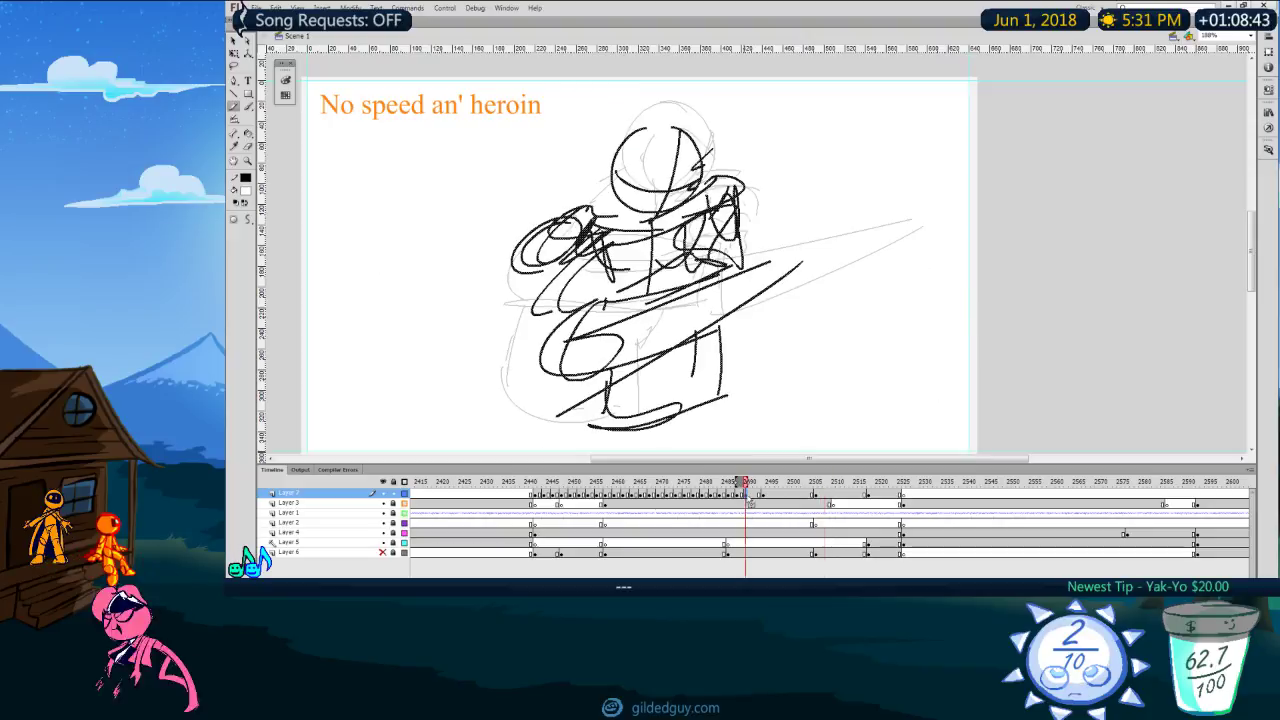
{"action": "left_click_drag", "start_coordinate": [755, 497], "coordinate": [756, 497]}
{"action": "left_click", "coordinate": [707, 497]}
{"action": "key", "text": "Return"}
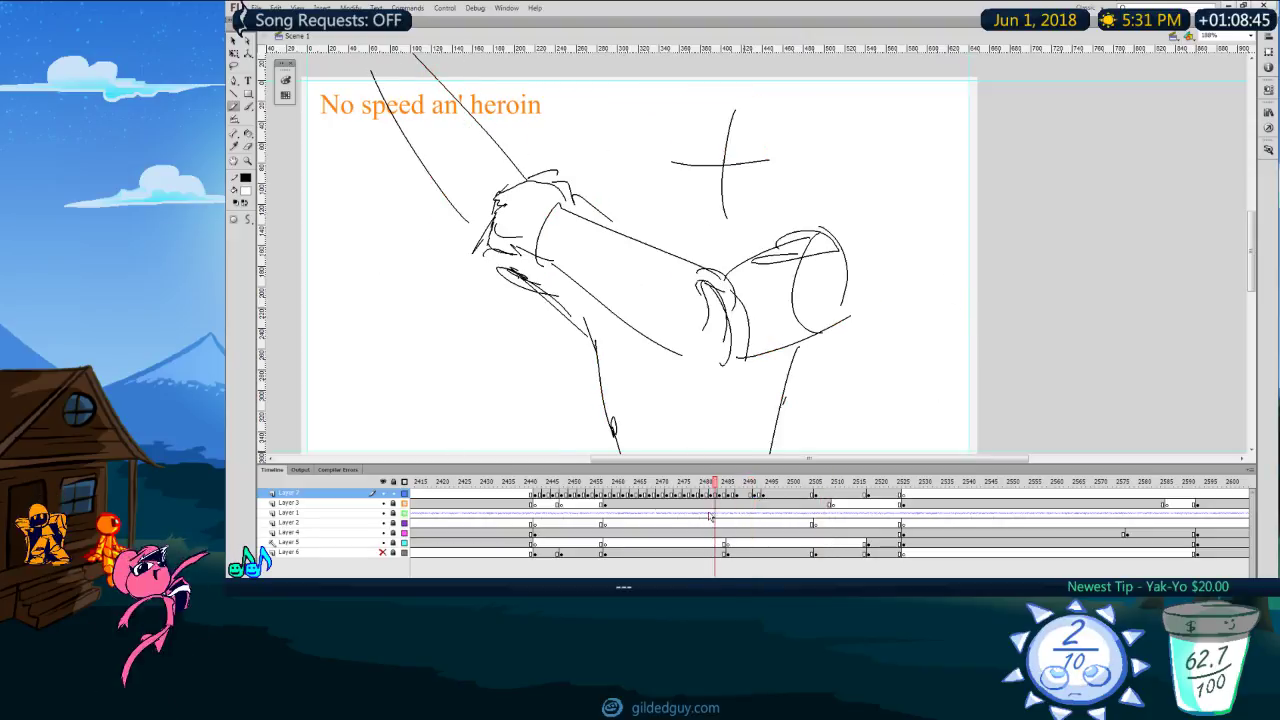
{"action": "key", "text": "Return"}
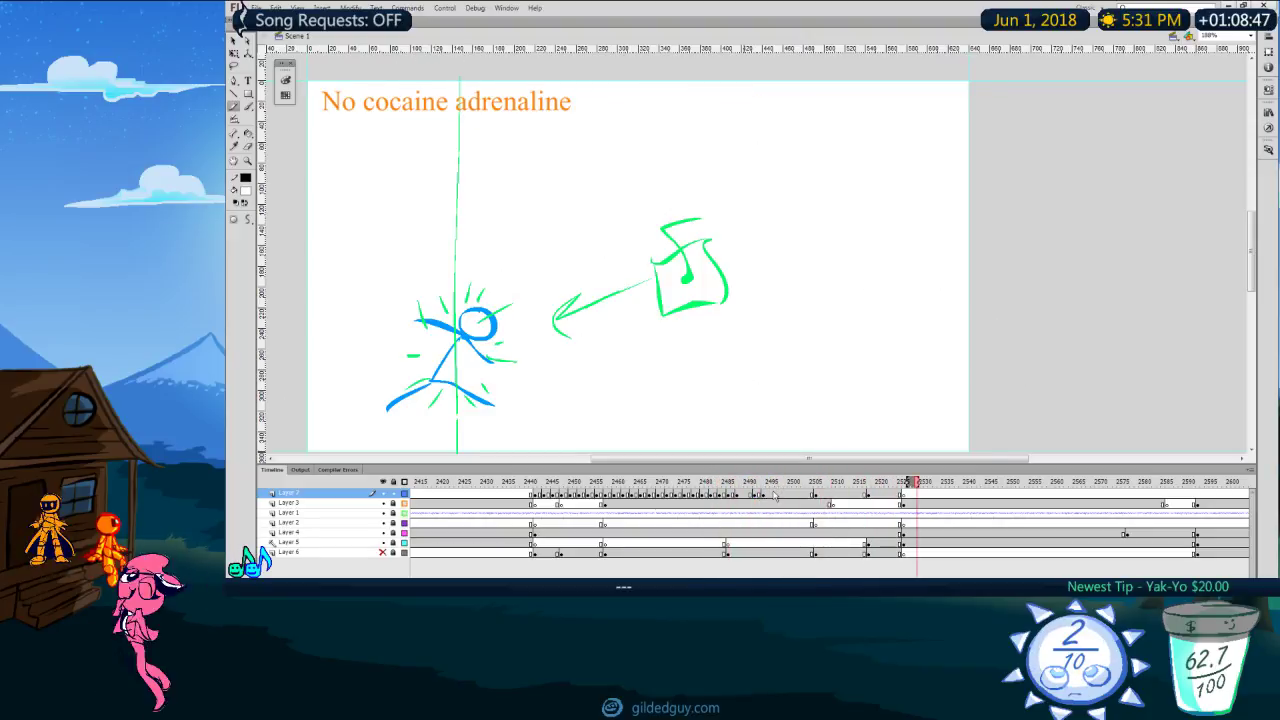
Step: Replay the Layer 7 animation from several earlier starting frames to review the timing of the whole move
{"action": "left_click", "coordinate": [659, 495]}
{"action": "key", "text": "Return"}
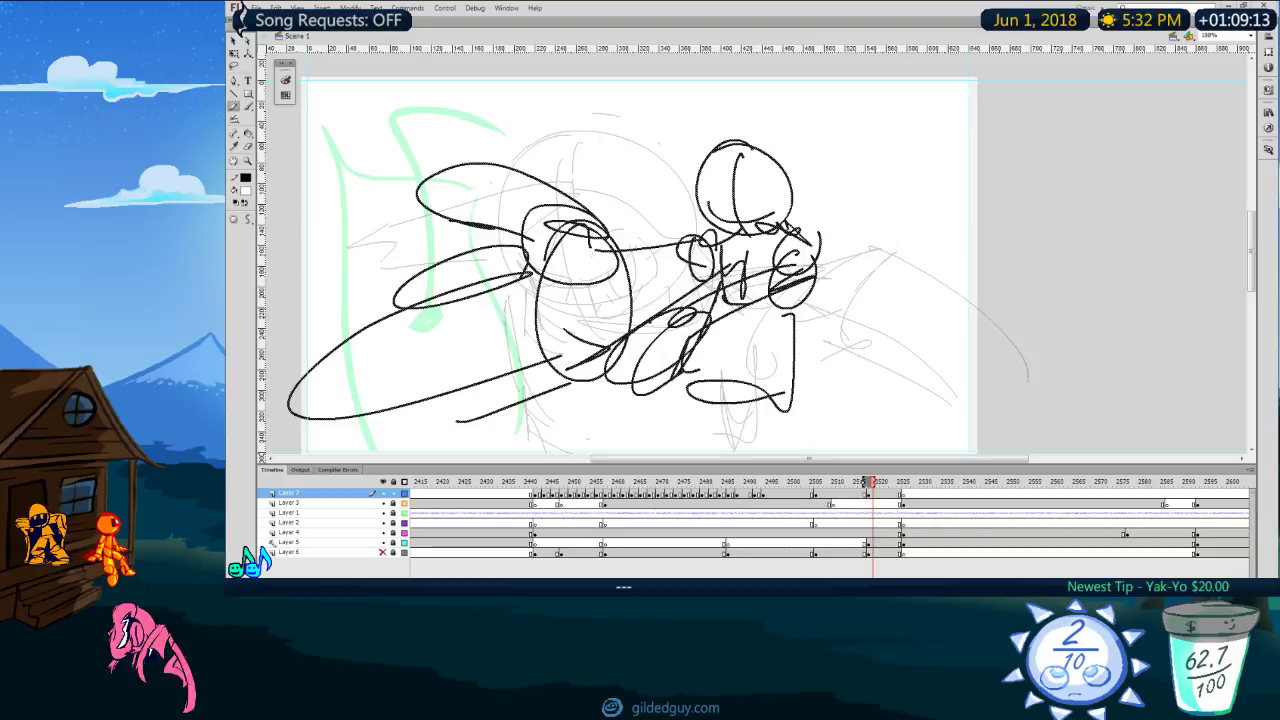
{"action": "left_click", "coordinate": [540, 483]}
{"action": "key", "text": "Return"}
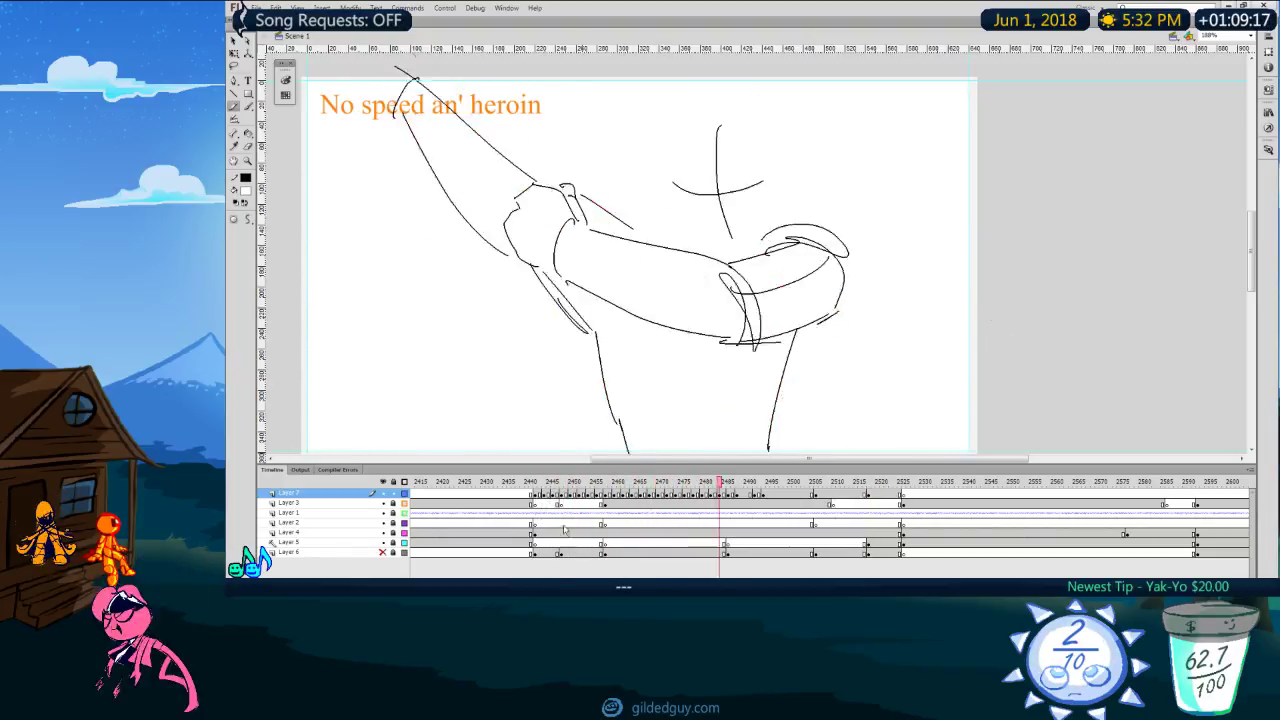
{"action": "key", "text": "Return"}
{"action": "left_click_drag", "start_coordinate": [735, 483], "coordinate": [663, 482]}
{"action": "key", "text": "Return"}
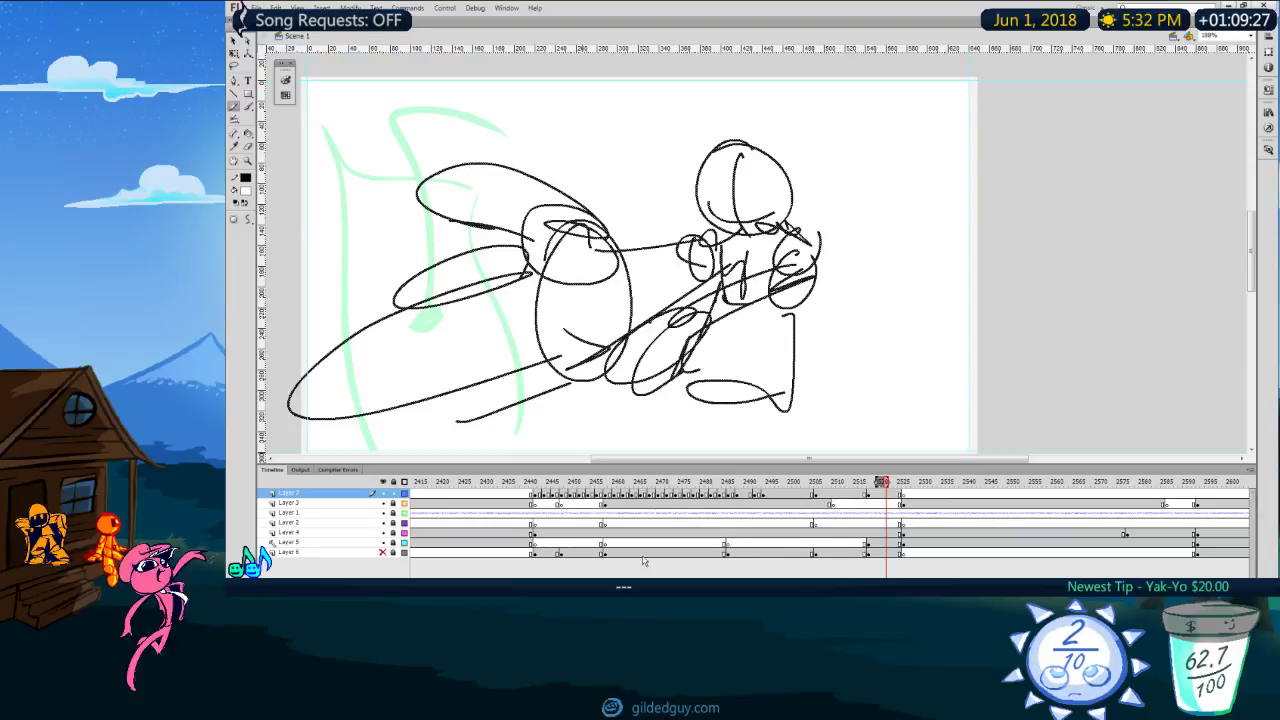
Step: Handwrite a large "BRB" note at the stage's right edge and on the pasteboard beside it
{"action": "left_click_drag", "start_coordinate": [800, 459], "coordinate": [797, 459]}
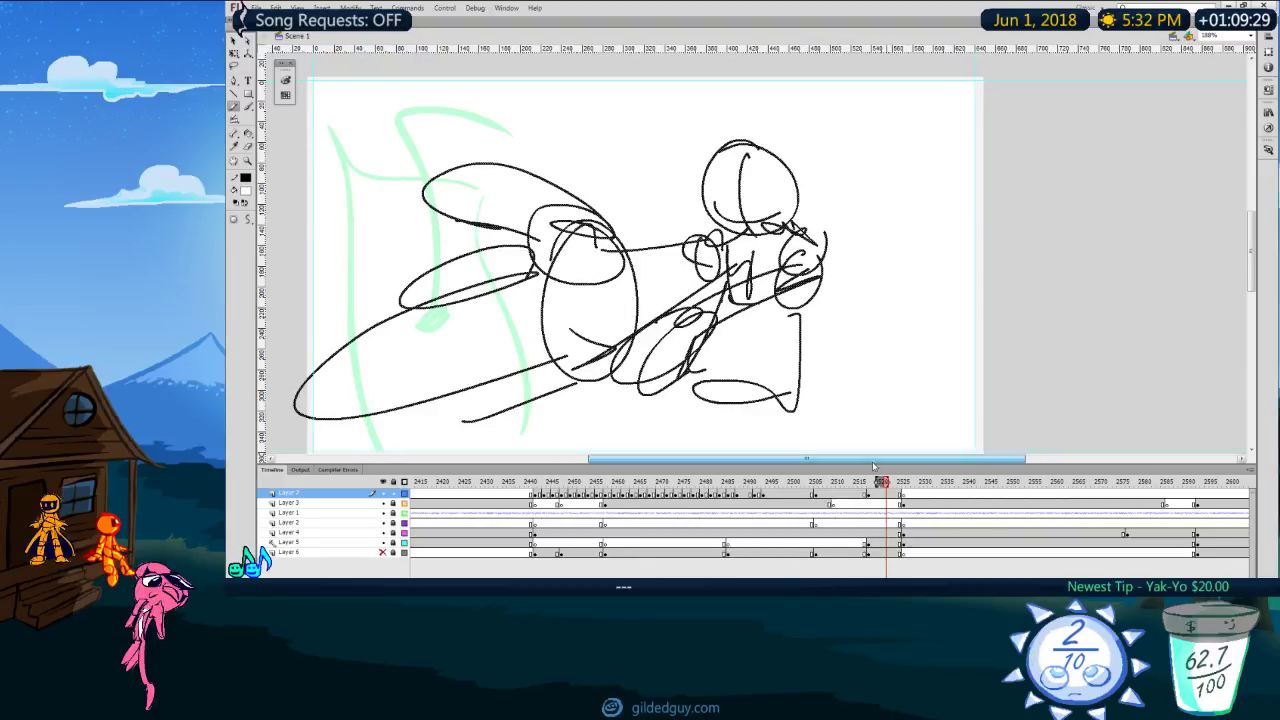
{"action": "mouse_move", "coordinate": [883, 173]}
{"action": "left_mouse_down"}
{"action": "mouse_move", "coordinate": [879, 234]}
{"action": "mouse_move", "coordinate": [838, 174]}
{"action": "left_mouse_up"}
{"action": "left_click_drag", "start_coordinate": [962, 165], "coordinate": [995, 262]}
{"action": "left_click_drag", "start_coordinate": [966, 178], "coordinate": [1050, 238]}
{"action": "mouse_move", "coordinate": [1062, 166]}
{"action": "left_mouse_down"}
{"action": "mouse_move", "coordinate": [1068, 200]}
{"action": "mouse_move", "coordinate": [1065, 170]}
{"action": "left_mouse_up"}
Step: Handwrite small letters beneath each letter of "BRB" so they spell "Bath", "Room" and "Break" vertically
{"action": "left_click_drag", "start_coordinate": [908, 288], "coordinate": [927, 354]}
{"action": "mouse_move", "coordinate": [915, 342]}
{"action": "left_mouse_down"}
{"action": "mouse_move", "coordinate": [934, 340]}
{"action": "mouse_move", "coordinate": [935, 392]}
{"action": "left_mouse_up"}
{"action": "left_click_drag", "start_coordinate": [1007, 283], "coordinate": [1012, 311]}
{"action": "left_click_drag", "start_coordinate": [1019, 362], "coordinate": [1032, 358]}
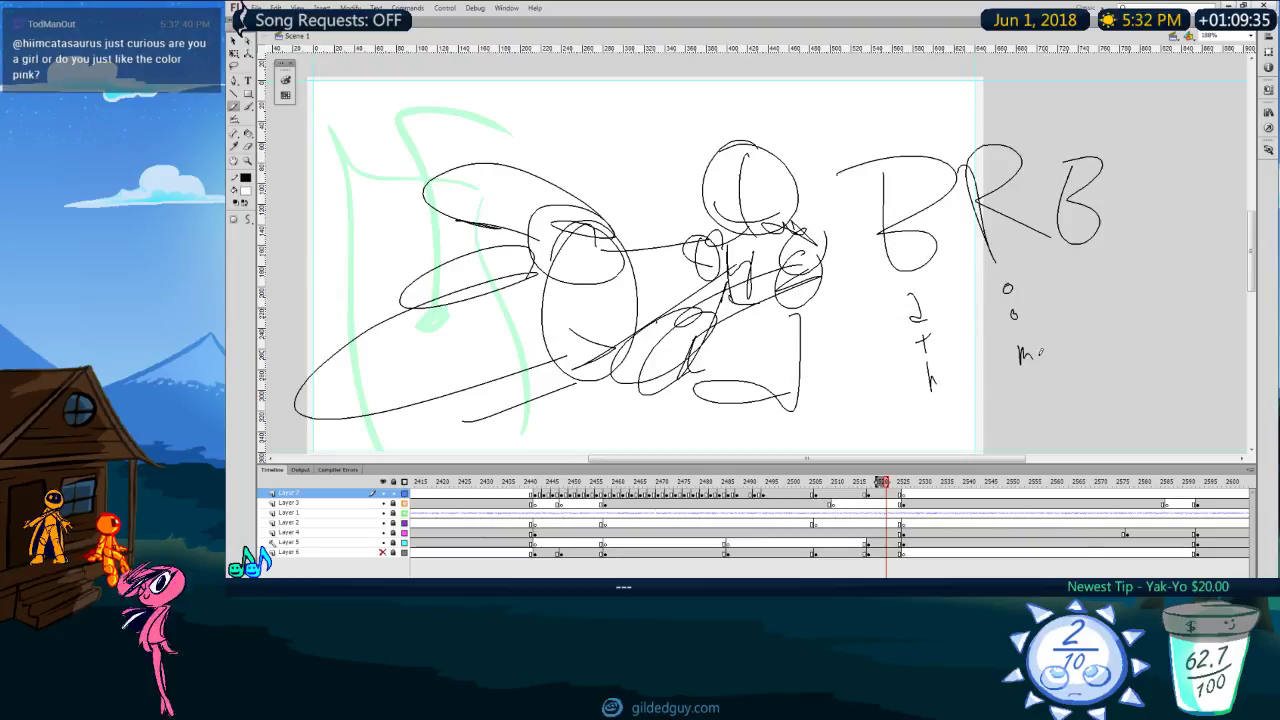
{"action": "left_click_drag", "start_coordinate": [1078, 264], "coordinate": [1082, 275]}
{"action": "left_click_drag", "start_coordinate": [1096, 318], "coordinate": [1098, 378]}
{"action": "mouse_move", "coordinate": [1108, 356]}
{"action": "left_mouse_down"}
{"action": "mouse_move", "coordinate": [1106, 377]}
{"action": "mouse_move", "coordinate": [1063, 401]}
{"action": "left_mouse_up"}
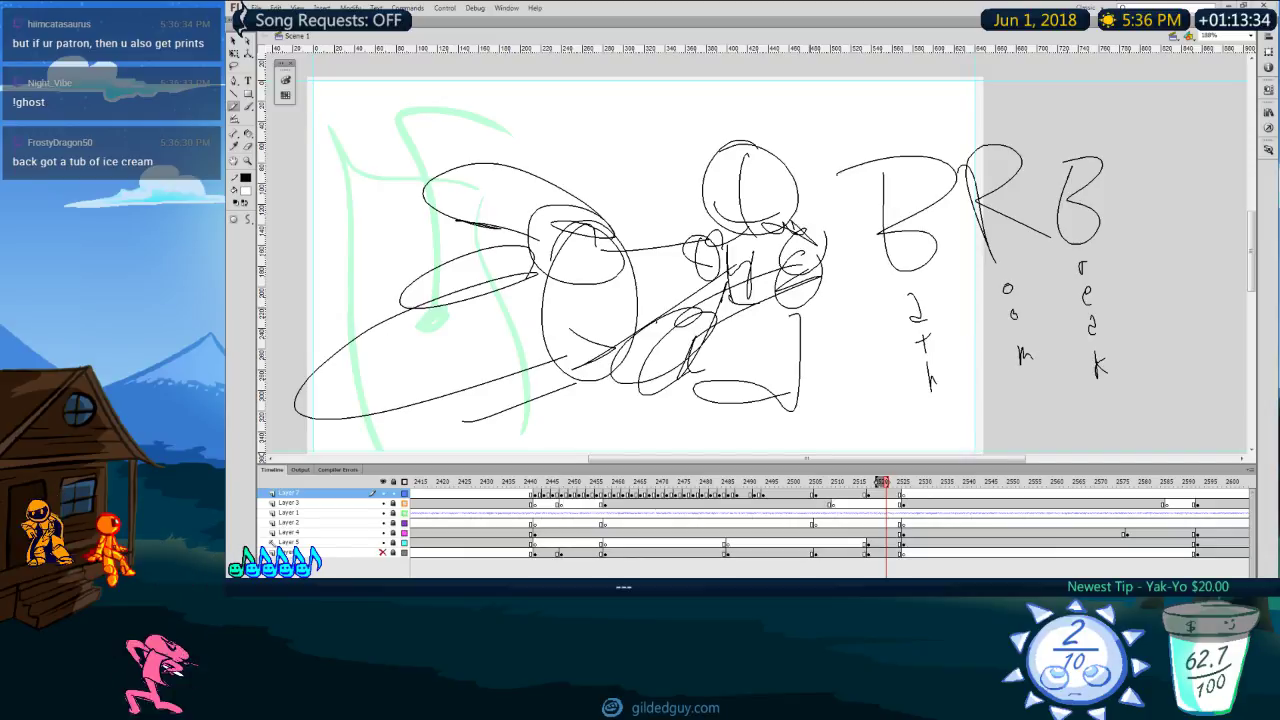
Step: Delete the handwritten break note beside the sketched figures
{"action": "left_click_drag", "start_coordinate": [822, 460], "coordinate": [1098, 136]}
{"action": "key", "text": "v"}
{"action": "key", "text": "Delete"}
{"action": "left_click_drag", "start_coordinate": [868, 279], "coordinate": [806, 146]}
{"action": "key", "text": "Delete"}
{"action": "left_click_drag", "start_coordinate": [887, 460], "coordinate": [874, 459]}
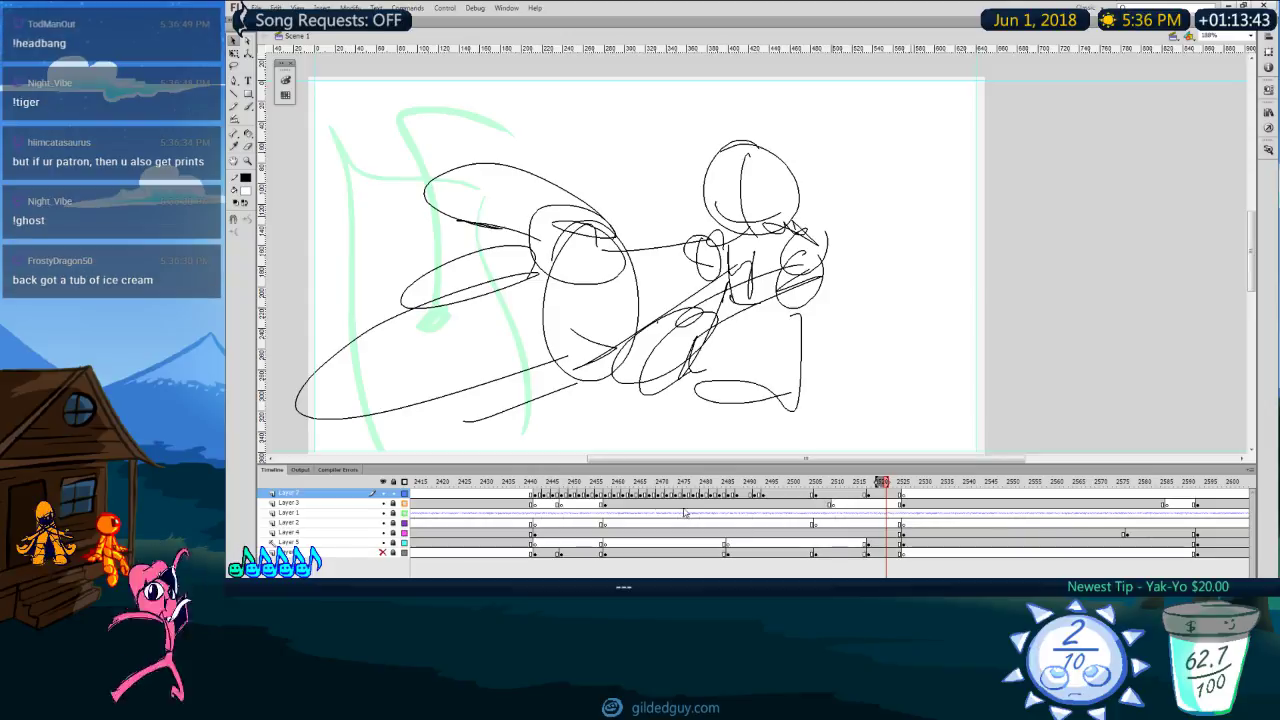
Step: Play back the rough character animation between frames 2440 and 2520 to examine its motion and timing
{"action": "key", "text": "space"}
{"action": "left_click_drag", "start_coordinate": [712, 426], "coordinate": [760, 392]}
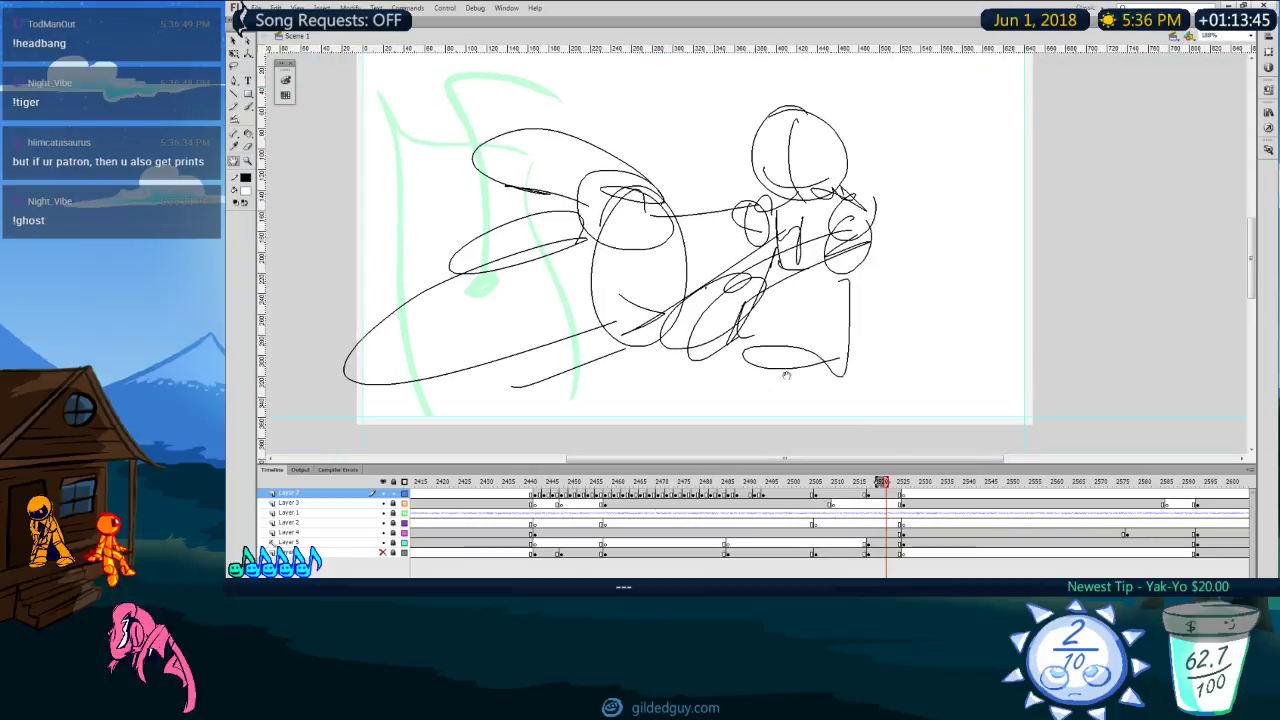
{"action": "mouse_move", "coordinate": [742, 484]}
{"action": "left_mouse_down"}
{"action": "mouse_move", "coordinate": [730, 484]}
{"action": "mouse_move", "coordinate": [777, 500]}
{"action": "mouse_move", "coordinate": [594, 510]}
{"action": "mouse_move", "coordinate": [699, 533]}
{"action": "left_mouse_up"}
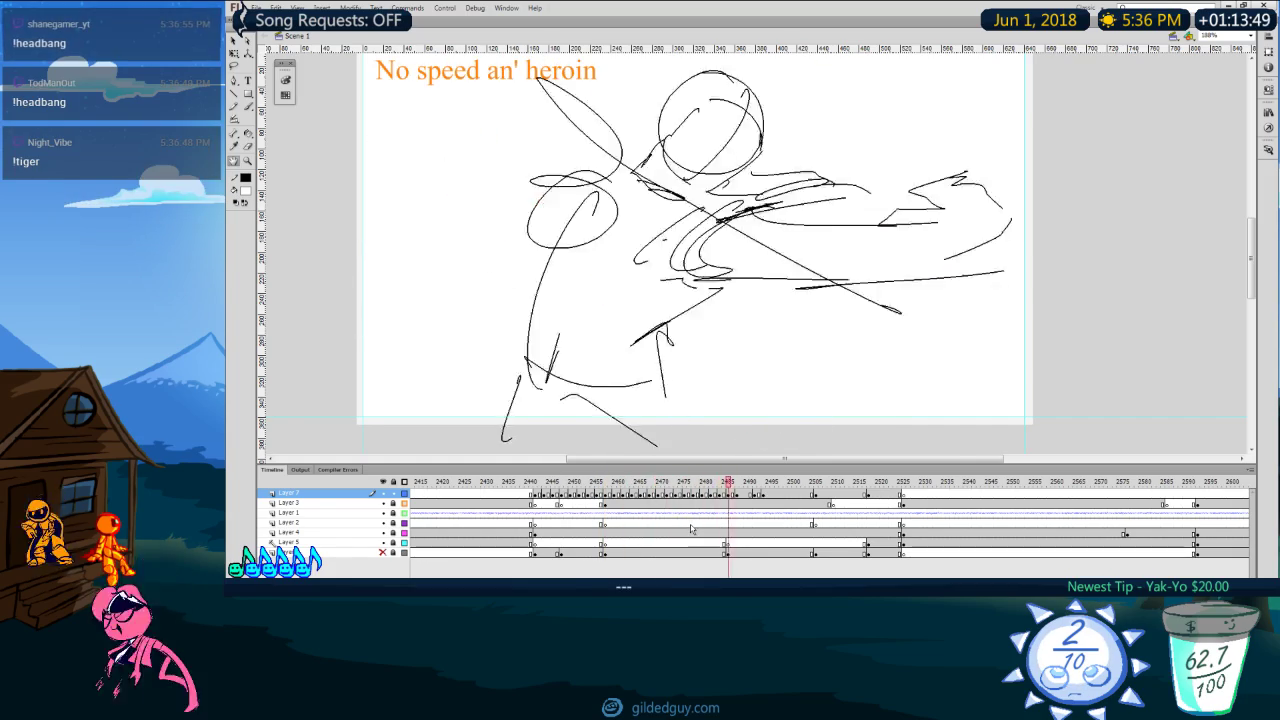
{"action": "key", "text": "Return"}
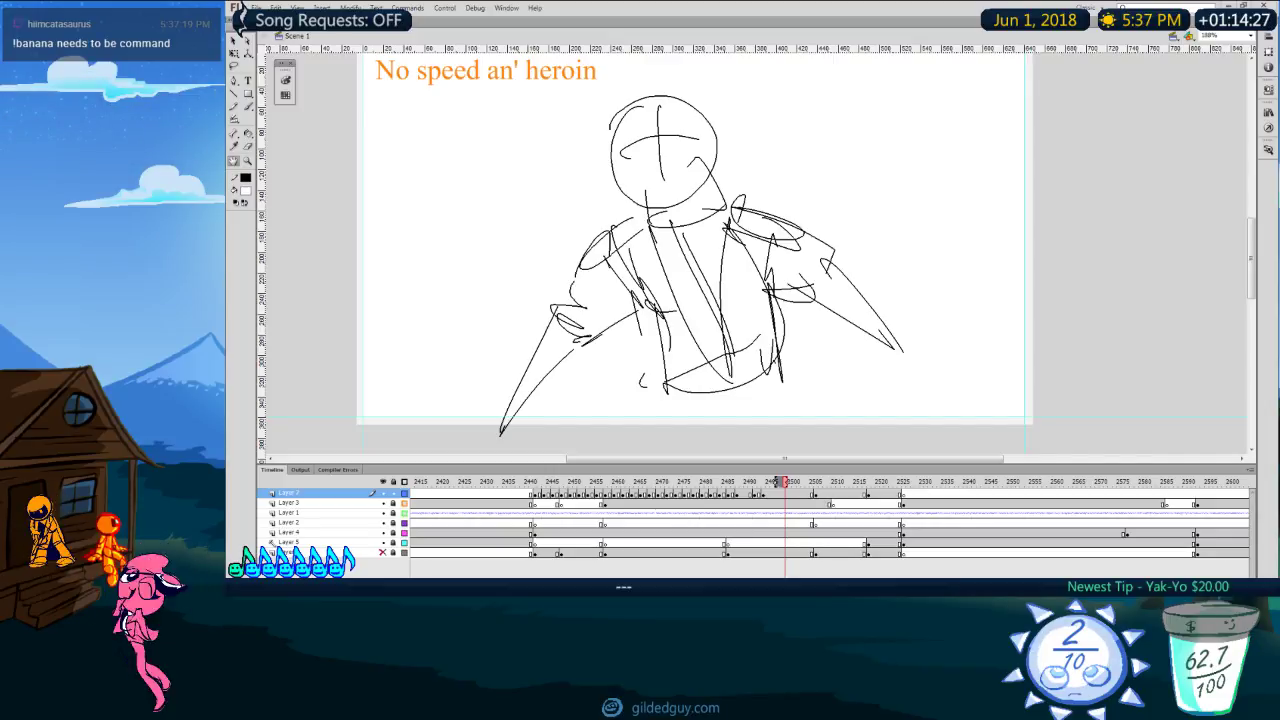
{"action": "left_click_drag", "start_coordinate": [835, 460], "coordinate": [828, 461]}
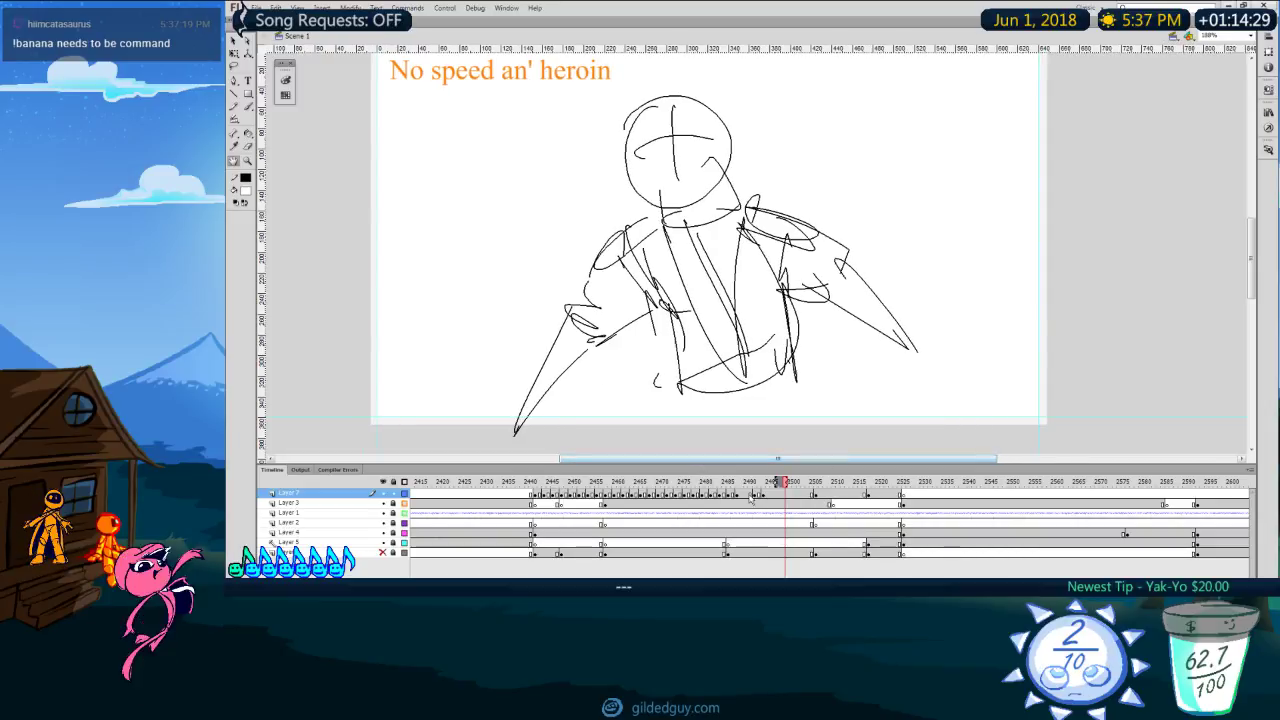
{"action": "left_click_drag", "start_coordinate": [742, 483], "coordinate": [732, 484]}
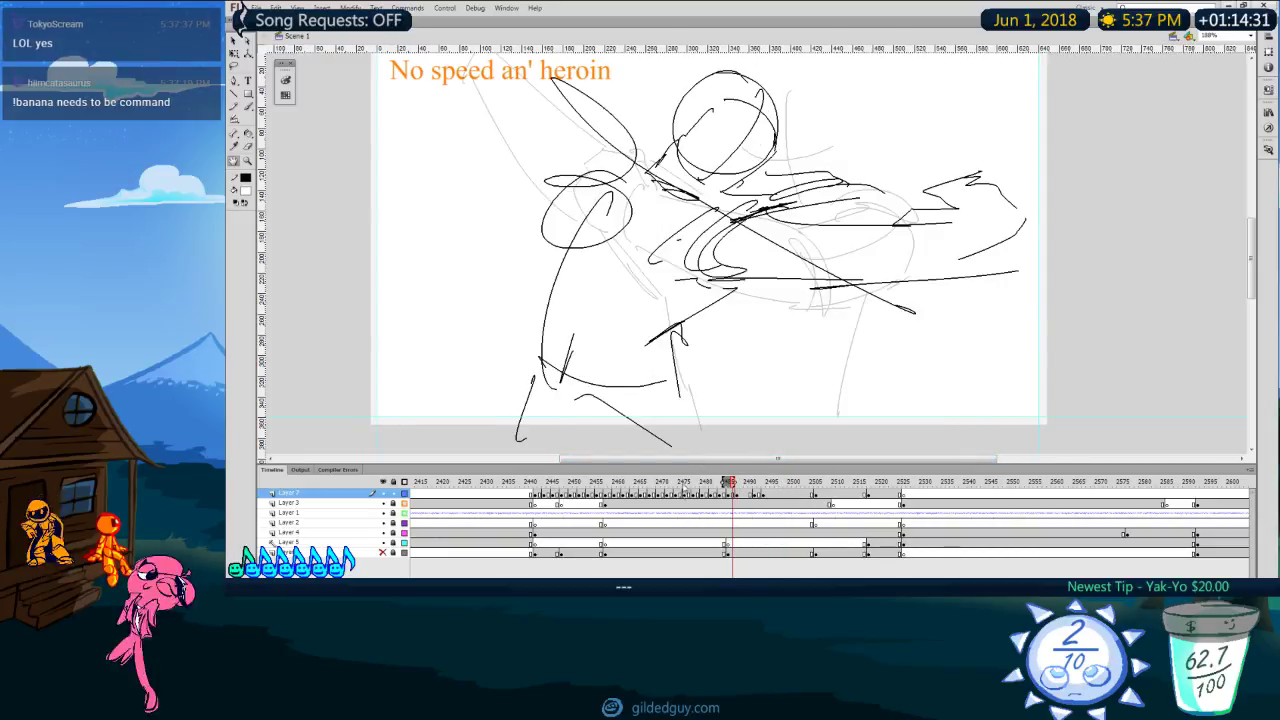
{"action": "left_click", "coordinate": [669, 483]}
{"action": "key", "text": "Return"}
{"action": "key", "text": "Return"}
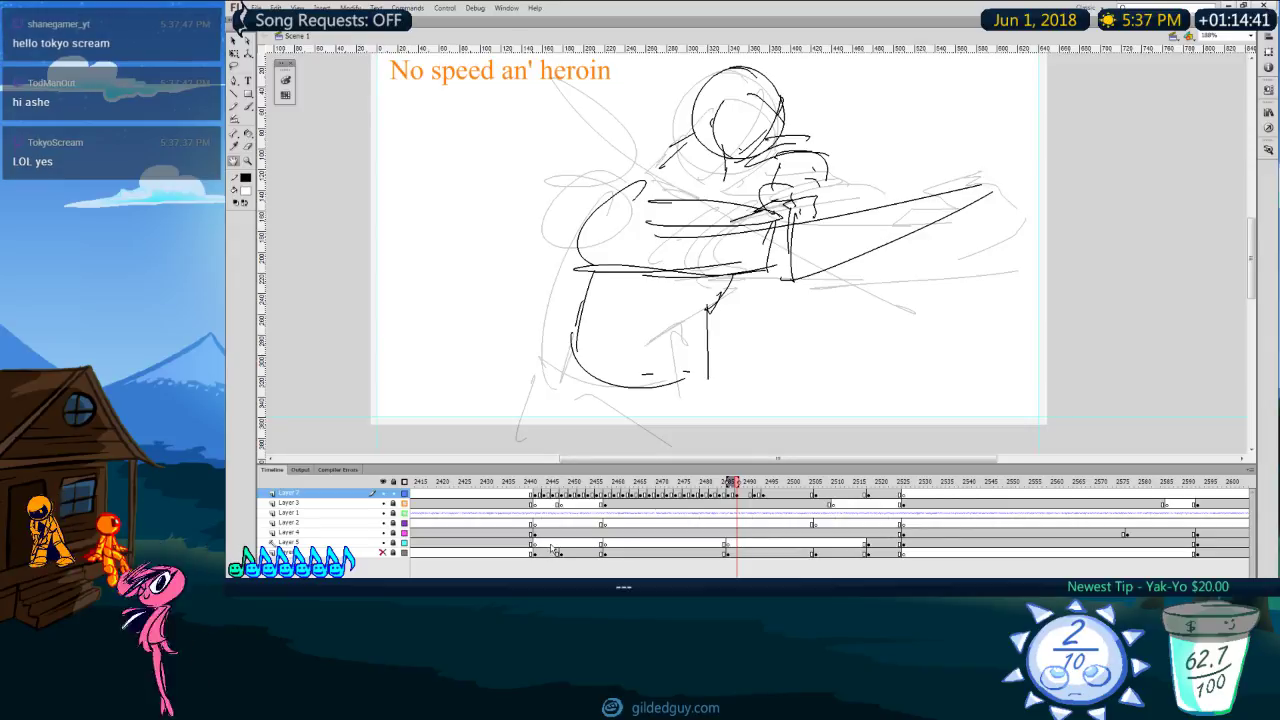
{"action": "left_click_drag", "start_coordinate": [729, 379], "coordinate": [763, 389]}
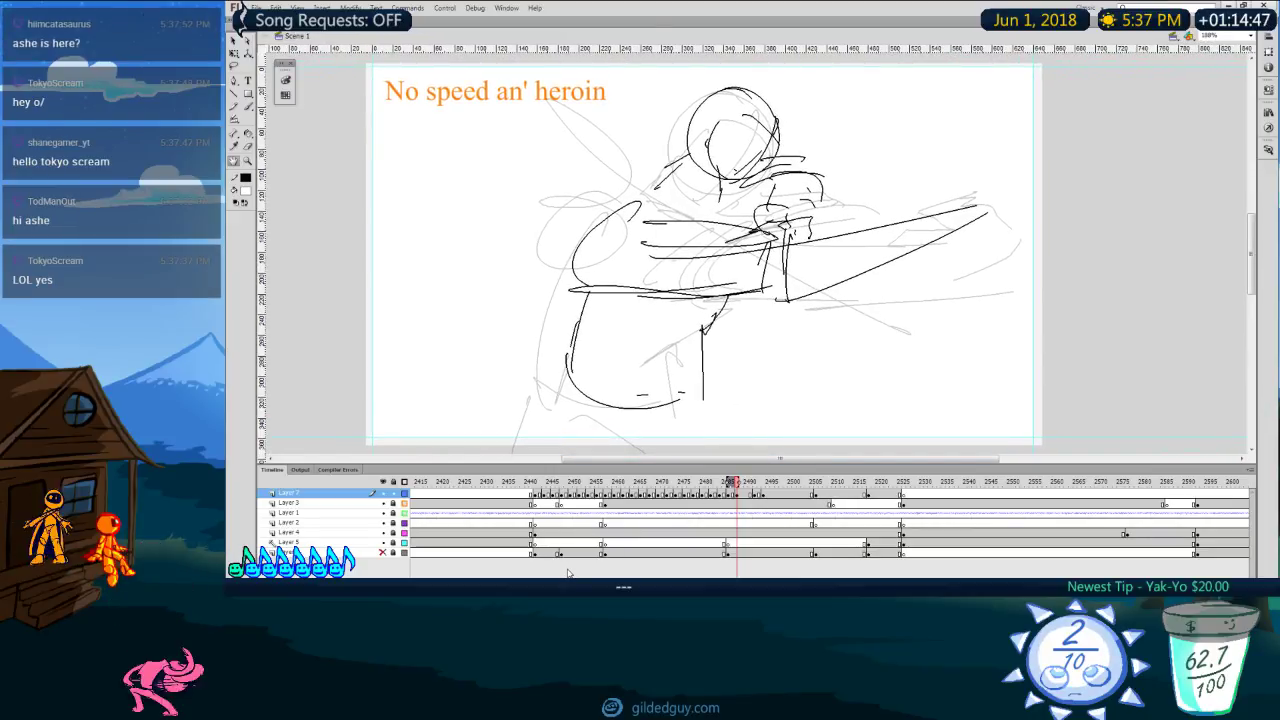
{"action": "left_click", "coordinate": [547, 484]}
{"action": "key", "text": "Return"}
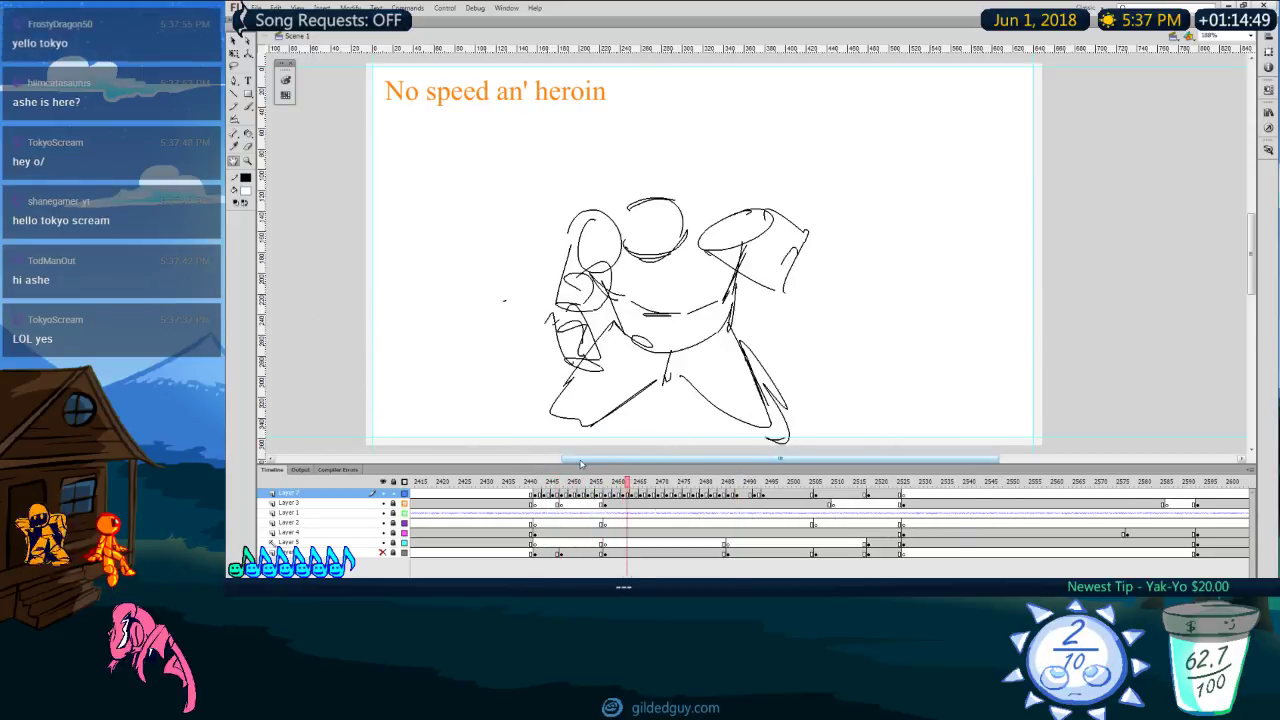
{"action": "key", "text": "Return"}
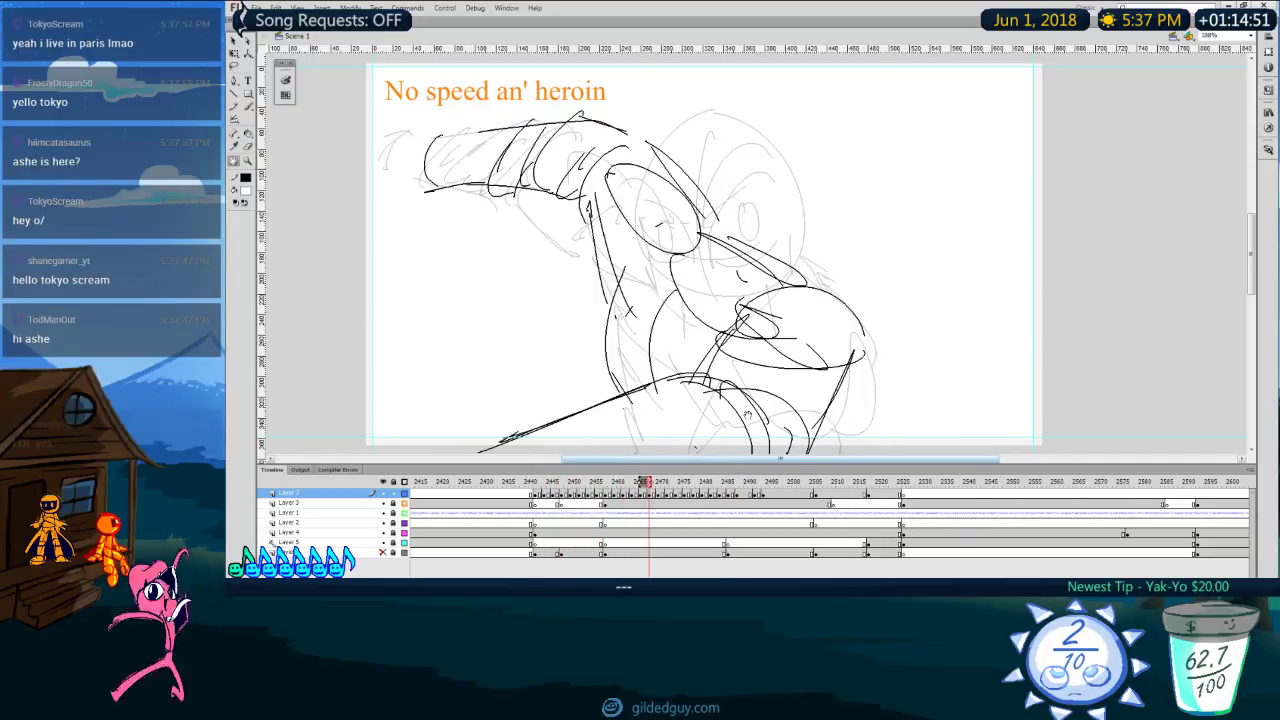
Step: Scrub and replay frames around 2475 to 2493 to examine how the arm-swing poses connect
{"action": "left_click_drag", "start_coordinate": [765, 453], "coordinate": [772, 448]}
{"action": "left_click", "coordinate": [664, 489]}
{"action": "left_click_drag", "start_coordinate": [697, 513], "coordinate": [752, 494]}
{"action": "left_click", "coordinate": [758, 494]}
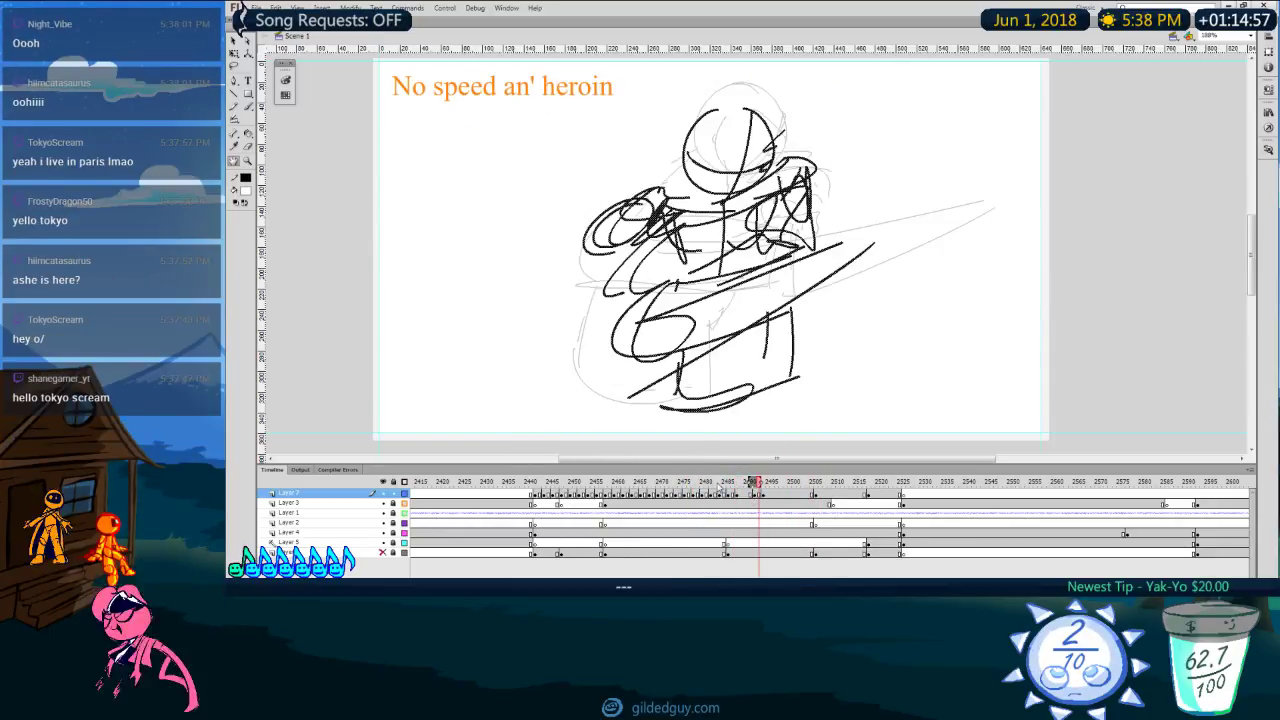
{"action": "left_click_drag", "start_coordinate": [790, 402], "coordinate": [824, 402]}
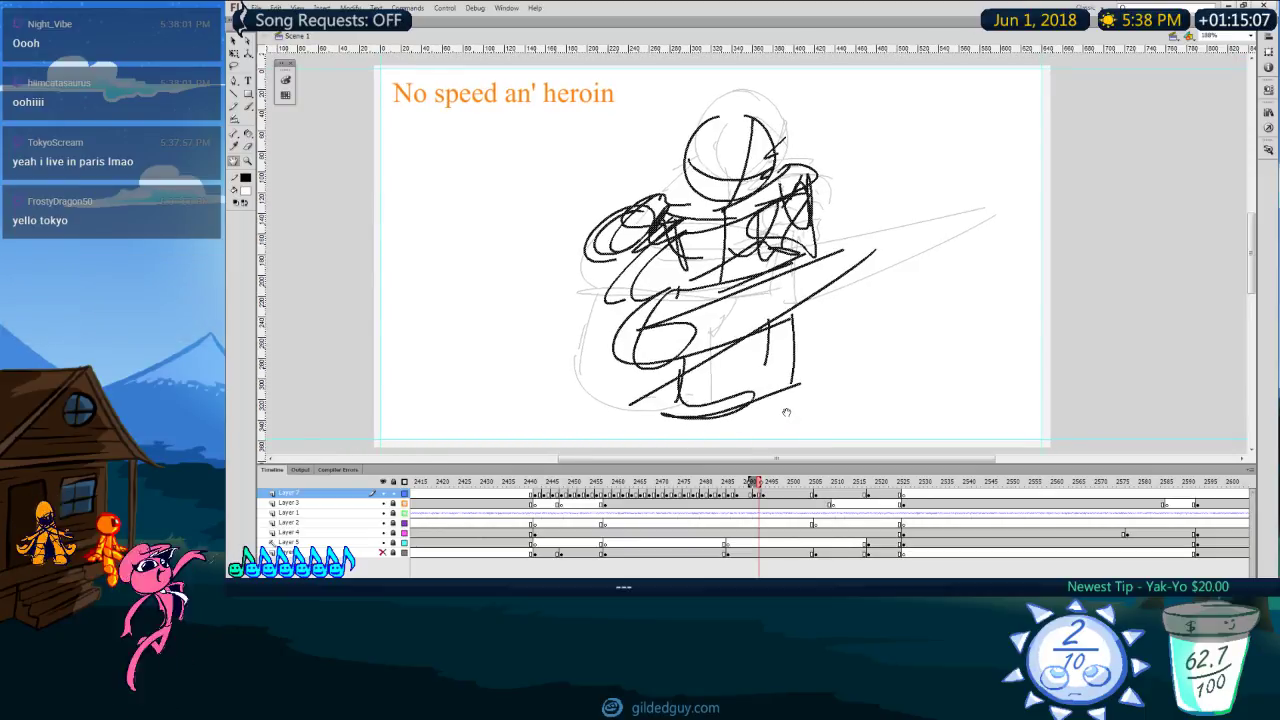
{"action": "left_click_drag", "start_coordinate": [806, 414], "coordinate": [819, 397]}
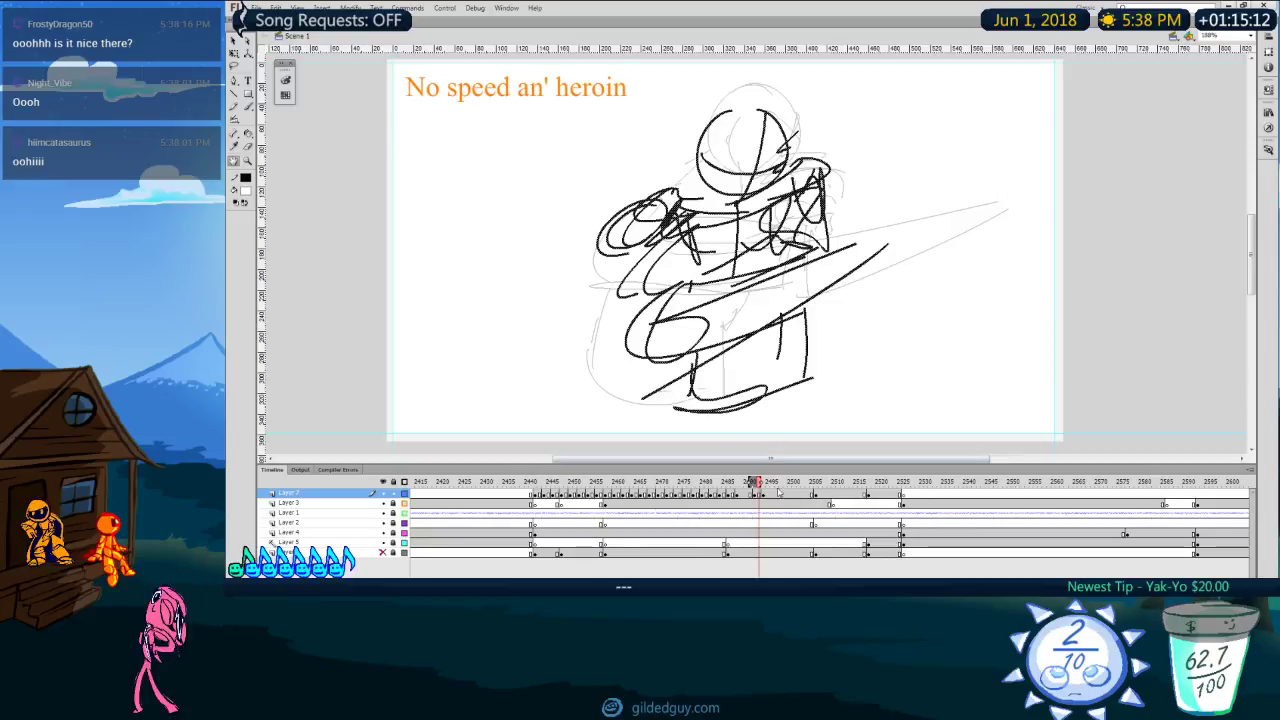
{"action": "left_click", "coordinate": [724, 484]}
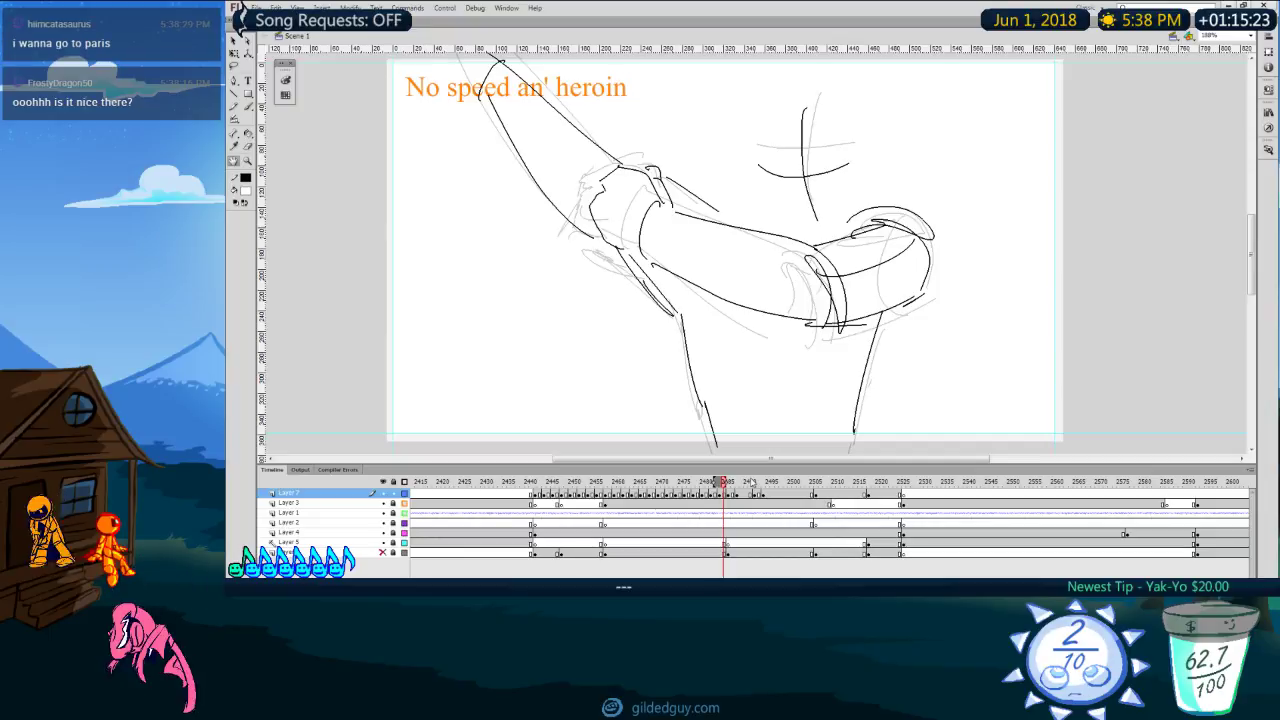
{"action": "left_click", "coordinate": [683, 482]}
{"action": "key", "text": "Return"}
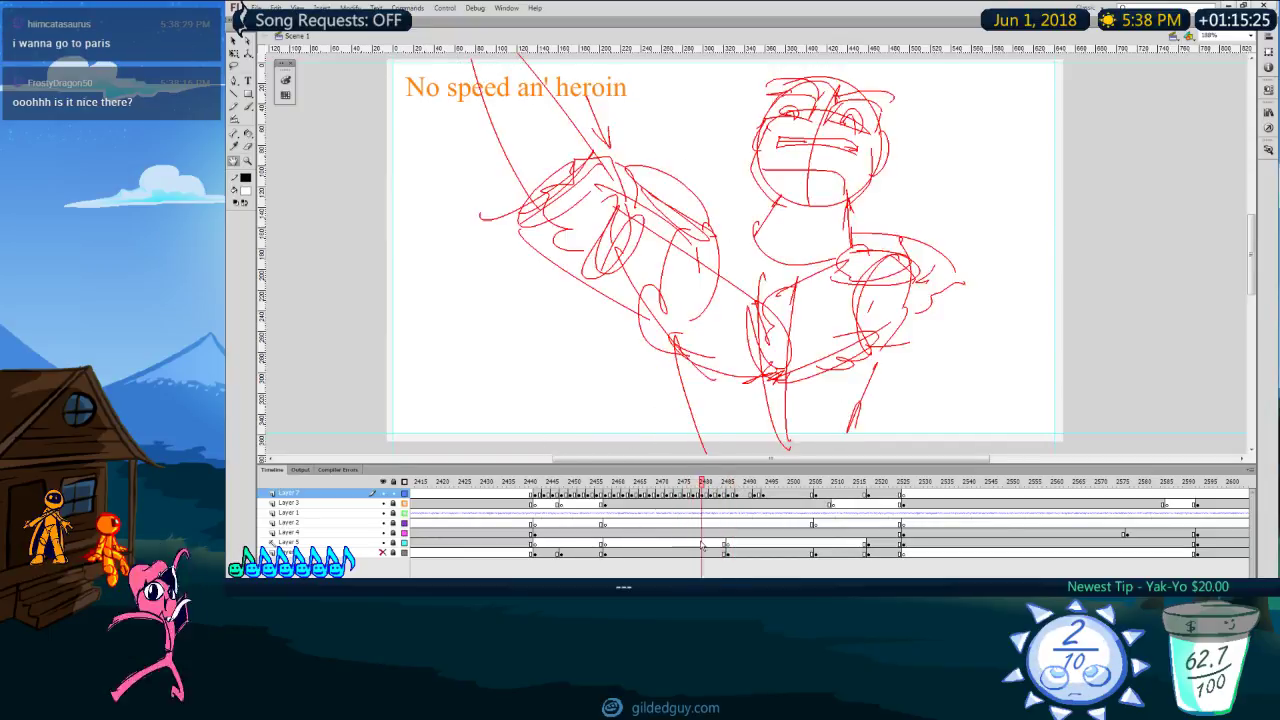
{"action": "left_click_drag", "start_coordinate": [760, 512], "coordinate": [738, 499]}
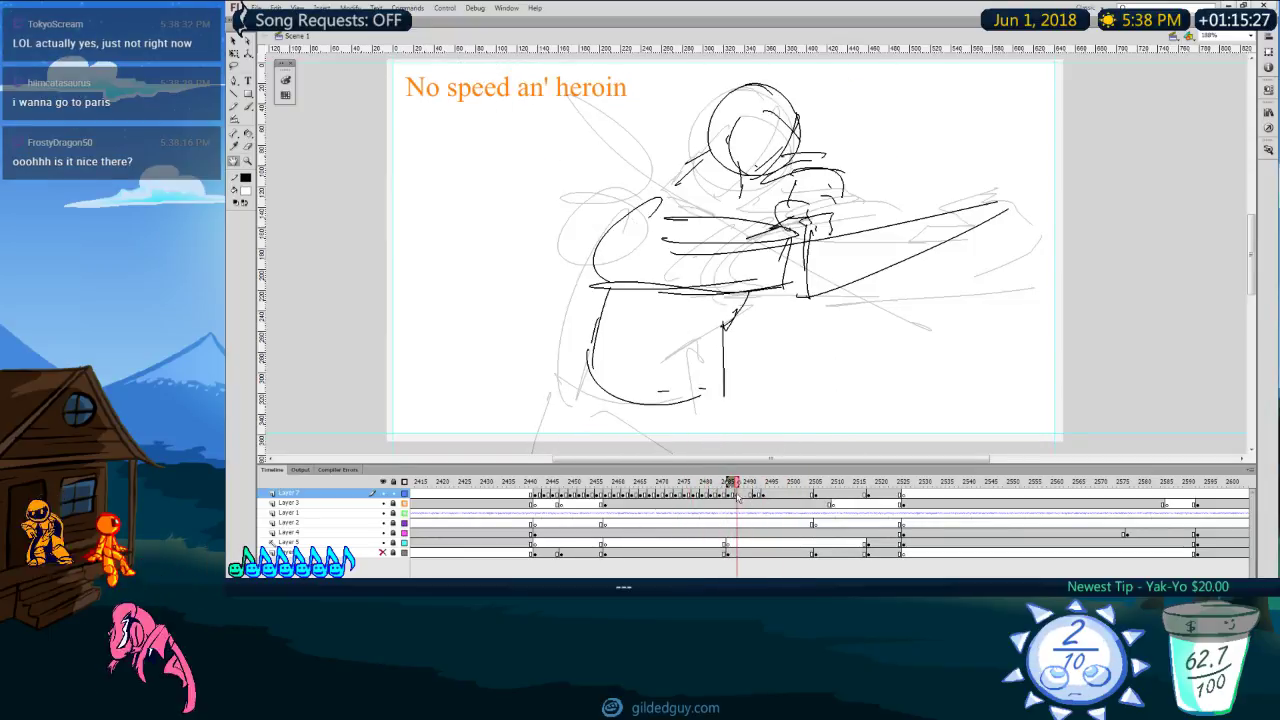
Step: Insert a blank keyframe at frame 2489 on the top layer, between the two existing sword-like arm poses
{"action": "left_click_drag", "start_coordinate": [828, 346], "coordinate": [791, 360]}
{"action": "key", "text": "period"}
{"action": "key", "text": "comma"}
{"action": "key", "text": "comma"}
{"action": "key", "text": "comma"}
{"action": "key", "text": "comma"}
{"action": "key", "text": "comma"}
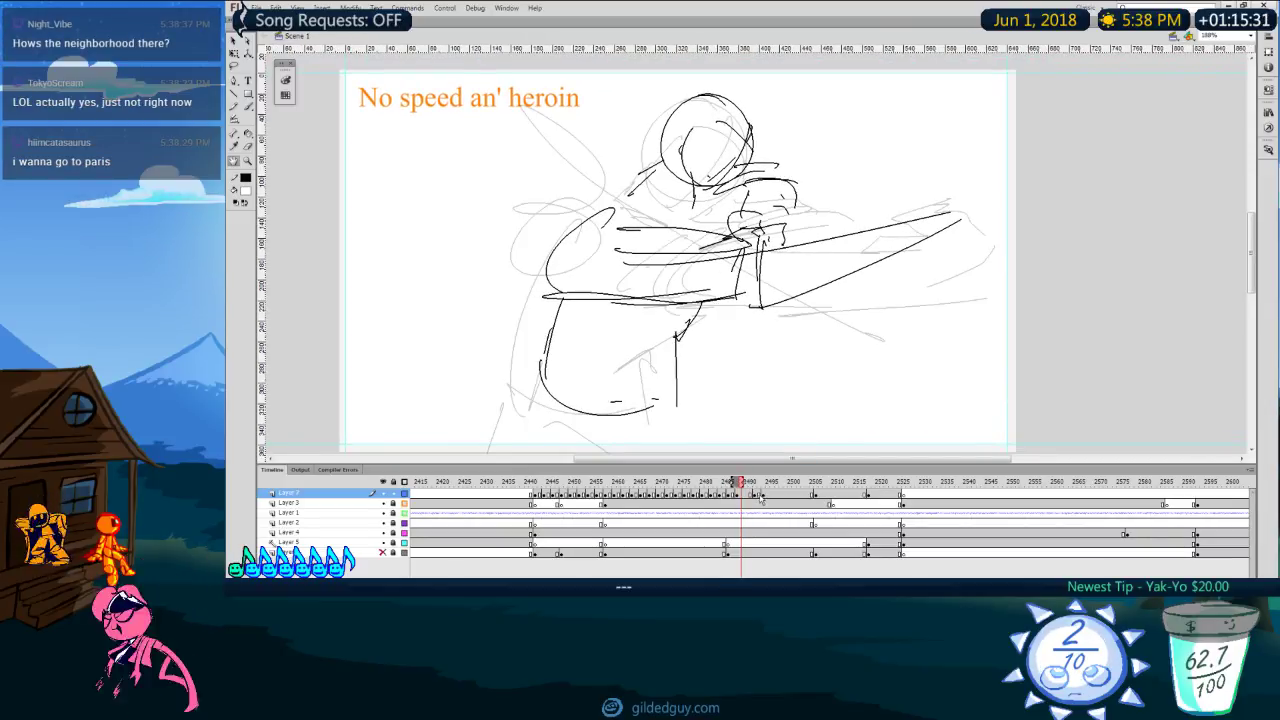
{"action": "key", "text": "period"}
{"action": "key", "text": "period"}
{"action": "key", "text": "period"}
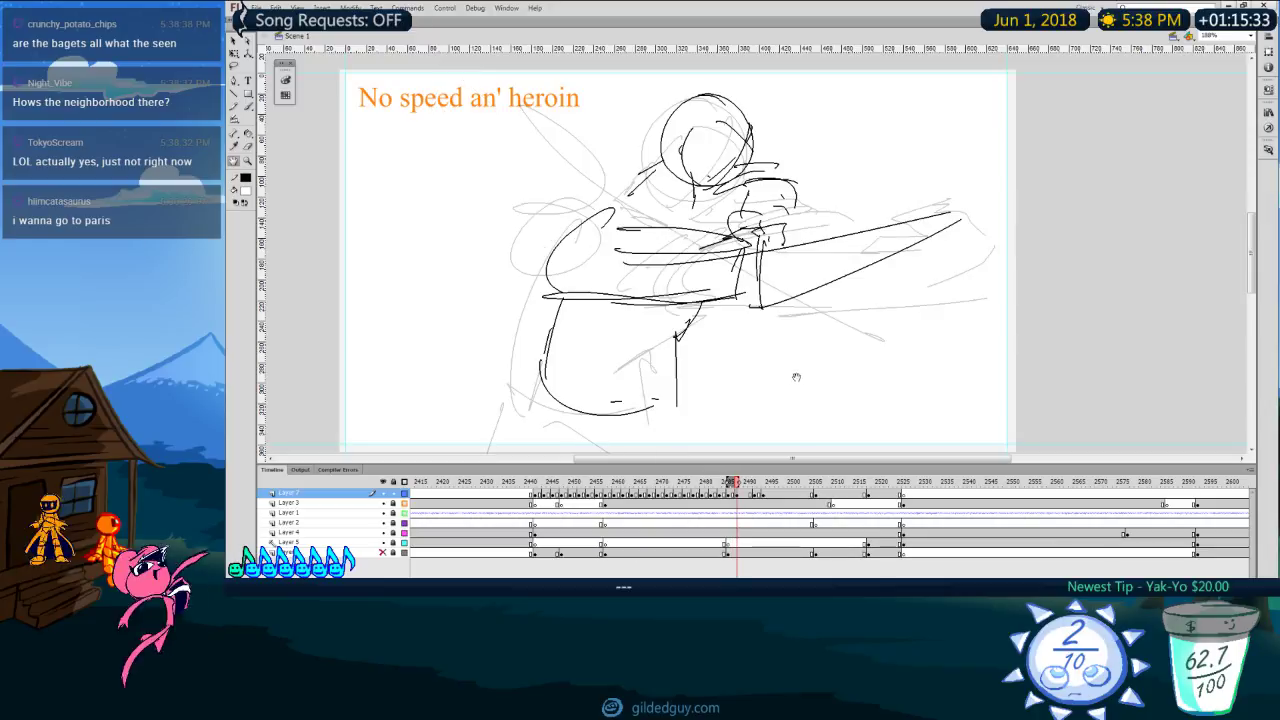
{"action": "key", "text": "period"}
{"action": "key", "text": "period"}
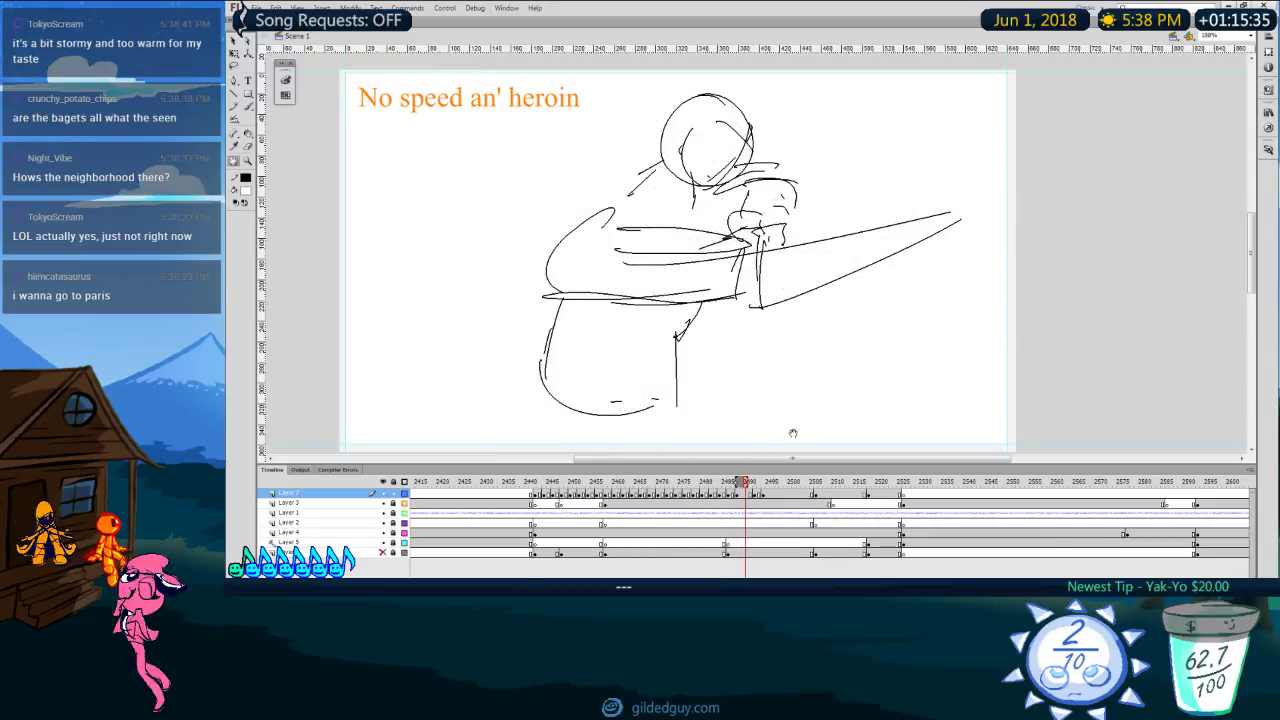
{"action": "key", "text": "F7"}
{"action": "left_click_drag", "start_coordinate": [812, 341], "coordinate": [817, 346]}
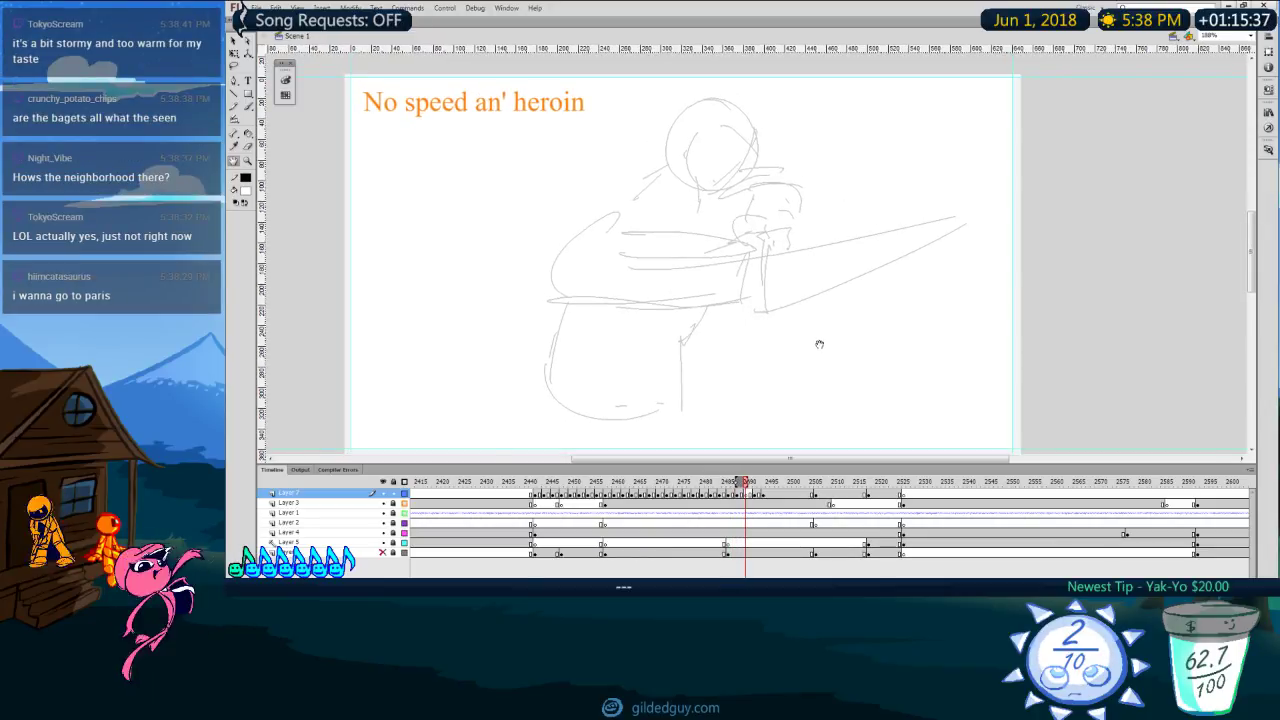
Step: Sketch the figure's lower torso at frame 2489, with two side lines and a curved waist, checking against the neighbouring frames
{"action": "key", "text": "comma"}
{"action": "key", "text": "comma"}
{"action": "key", "text": "period"}
{"action": "key", "text": "period"}
{"action": "key", "text": "comma"}
{"action": "key", "text": "comma"}
{"action": "key", "text": "comma"}
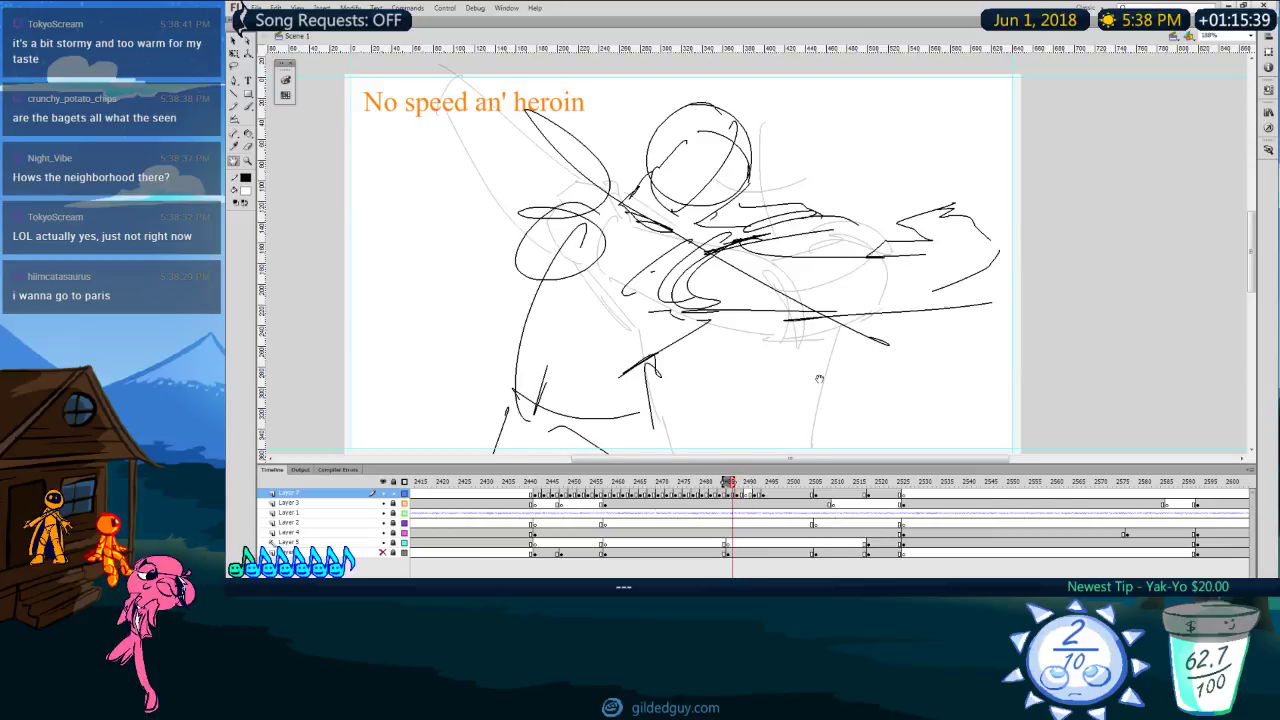
{"action": "key", "text": "period"}
{"action": "key", "text": "comma"}
{"action": "key", "text": "period"}
{"action": "key", "text": "period"}
{"action": "key", "text": "period"}
{"action": "left_click_drag", "start_coordinate": [574, 308], "coordinate": [549, 395]}
{"action": "left_click_drag", "start_coordinate": [690, 322], "coordinate": [692, 385]}
{"action": "left_click_drag", "start_coordinate": [551, 397], "coordinate": [682, 406]}
{"action": "key", "text": "ctrl+z"}
{"action": "key", "text": "ctrl+z"}
{"action": "left_click_drag", "start_coordinate": [686, 325], "coordinate": [690, 412]}
{"action": "left_click_drag", "start_coordinate": [553, 398], "coordinate": [681, 412]}
Step: Sketch the shoulder and upper arm folded across the chest, plus the elbow lines, at frame 2489
{"action": "key", "text": "comma"}
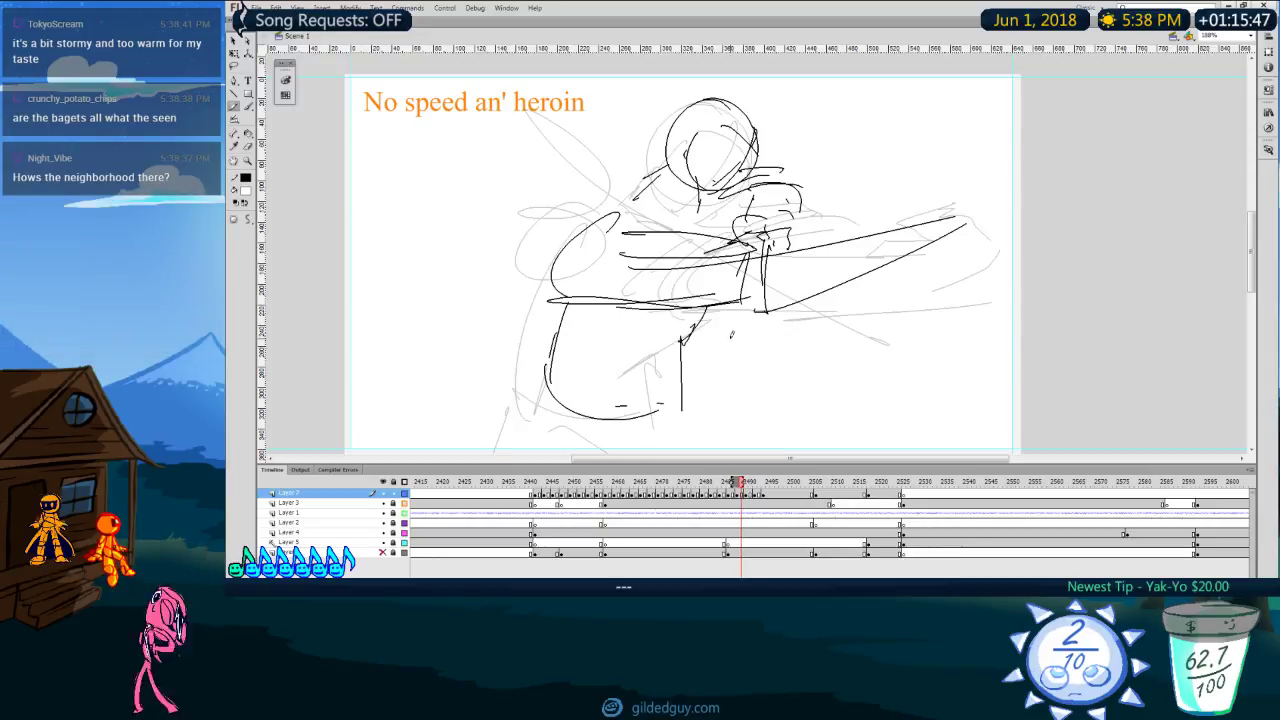
{"action": "key", "text": "comma"}
{"action": "key", "text": "period"}
{"action": "key", "text": "period"}
{"action": "mouse_move", "coordinate": [650, 218]}
{"action": "left_mouse_down"}
{"action": "mouse_move", "coordinate": [598, 234]}
{"action": "mouse_move", "coordinate": [666, 273]}
{"action": "mouse_move", "coordinate": [661, 227]}
{"action": "mouse_move", "coordinate": [736, 250]}
{"action": "left_mouse_up"}
{"action": "left_click_drag", "start_coordinate": [752, 229], "coordinate": [760, 262]}
{"action": "mouse_move", "coordinate": [613, 222]}
{"action": "left_mouse_down"}
{"action": "mouse_move", "coordinate": [597, 280]}
{"action": "mouse_move", "coordinate": [697, 300]}
{"action": "left_mouse_up"}
{"action": "left_click_drag", "start_coordinate": [773, 238], "coordinate": [757, 298]}
Step: Sketch the long tapering forearm with upper and lower edges reaching out from the elbow, redrawing strokes that do not fit
{"action": "mouse_move", "coordinate": [750, 231]}
{"action": "left_mouse_down"}
{"action": "mouse_move", "coordinate": [762, 266]}
{"action": "mouse_move", "coordinate": [936, 218]}
{"action": "left_mouse_up"}
{"action": "key", "text": "comma"}
{"action": "key", "text": "comma"}
{"action": "key", "text": "period"}
{"action": "key", "text": "period"}
{"action": "left_click_drag", "start_coordinate": [757, 292], "coordinate": [933, 252]}
{"action": "key", "text": "ctrl+z"}
{"action": "key", "text": "ctrl+z"}
{"action": "left_click_drag", "start_coordinate": [768, 234], "coordinate": [912, 216]}
{"action": "key", "text": "ctrl+z"}
{"action": "key", "text": "ctrl+z"}
{"action": "left_click_drag", "start_coordinate": [748, 238], "coordinate": [916, 215]}
{"action": "left_click_drag", "start_coordinate": [757, 290], "coordinate": [940, 214]}
Step: Sketch the head circle with its facial guide lines above the arm, following the adjacent poses
{"action": "key", "text": "comma"}
{"action": "key", "text": "period"}
{"action": "key", "text": "comma"}
{"action": "key", "text": "comma"}
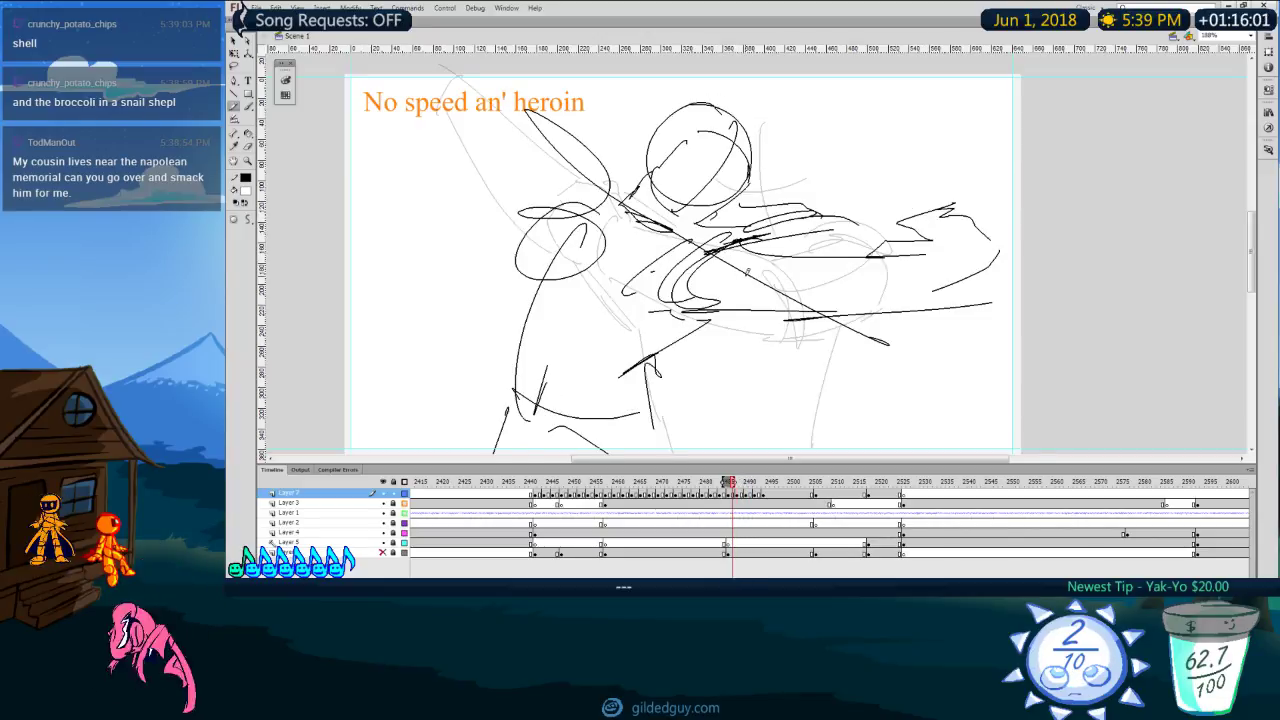
{"action": "key", "text": "period"}
{"action": "key", "text": "period"}
{"action": "mouse_move", "coordinate": [720, 114]}
{"action": "left_mouse_down"}
{"action": "mouse_move", "coordinate": [685, 180]}
{"action": "mouse_move", "coordinate": [751, 141]}
{"action": "mouse_move", "coordinate": [730, 186]}
{"action": "left_mouse_up"}
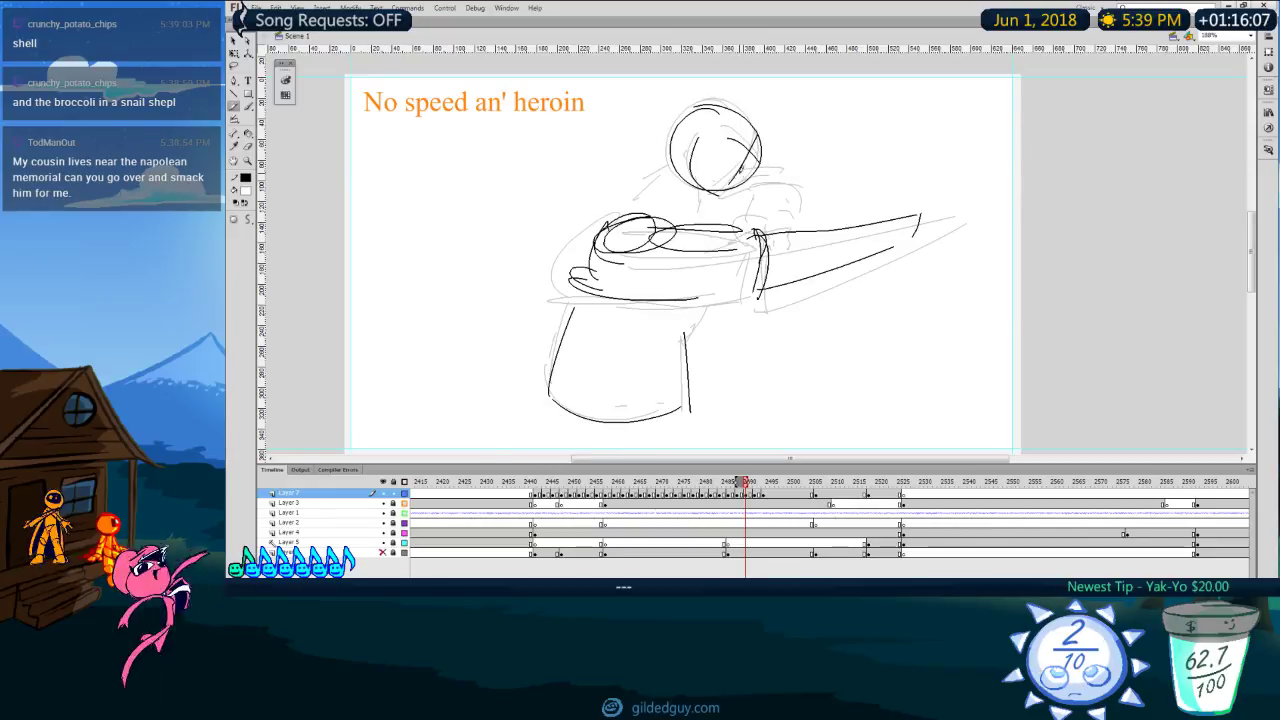
{"action": "key", "text": "ctrl+z"}
Step: Sketch the line sloping from the head to the near shoulder and the neck, comparing with the previous frame
{"action": "key", "text": "comma"}
{"action": "mouse_move", "coordinate": [698, 144]}
{"action": "left_mouse_down"}
{"action": "mouse_move", "coordinate": [716, 198]}
{"action": "mouse_move", "coordinate": [628, 214]}
{"action": "left_mouse_up"}
{"action": "key", "text": "period"}
{"action": "key", "text": "comma"}
{"action": "key", "text": "period"}
{"action": "mouse_move", "coordinate": [711, 183]}
{"action": "left_mouse_down"}
{"action": "mouse_move", "coordinate": [712, 206]}
{"action": "mouse_move", "coordinate": [681, 223]}
{"action": "left_mouse_up"}
{"action": "key", "text": "ctrl+z"}
{"action": "key", "text": "comma"}
{"action": "key", "text": "period"}
{"action": "key", "text": "comma"}
{"action": "key", "text": "period"}
Step: Sketch the far shoulder and the small hand details beside the chin and elbow
{"action": "left_click_drag", "start_coordinate": [756, 185], "coordinate": [751, 194]}
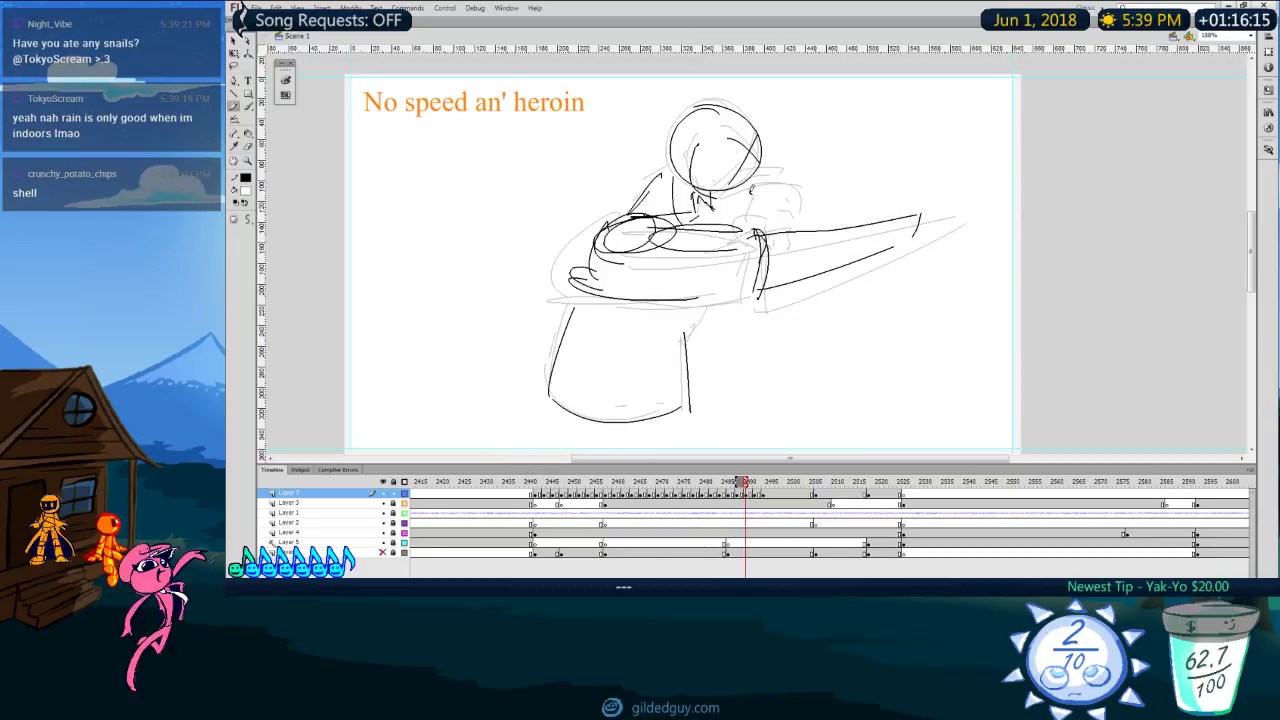
{"action": "left_click_drag", "start_coordinate": [753, 246], "coordinate": [775, 246]}
{"action": "left_click_drag", "start_coordinate": [776, 239], "coordinate": [791, 245]}
{"action": "mouse_move", "coordinate": [733, 214]}
{"action": "left_mouse_down"}
{"action": "mouse_move", "coordinate": [788, 215]}
{"action": "mouse_move", "coordinate": [775, 218]}
{"action": "left_mouse_up"}
{"action": "mouse_move", "coordinate": [757, 162]}
{"action": "left_mouse_down"}
{"action": "mouse_move", "coordinate": [779, 167]}
{"action": "mouse_move", "coordinate": [717, 203]}
{"action": "left_mouse_up"}
Step: Step back through the frames and play the sequence to examine the new in-between in motion
{"action": "key", "text": "period"}
{"action": "key", "text": "comma"}
{"action": "key", "text": "period"}
{"action": "key", "text": "comma"}
{"action": "key", "text": "comma"}
{"action": "key", "text": "comma"}
{"action": "key", "text": "comma"}
{"action": "key", "text": "comma"}
{"action": "key", "text": "comma"}
{"action": "key", "text": "comma"}
{"action": "key", "text": "comma"}
{"action": "key", "text": "comma"}
{"action": "key", "text": "Return"}
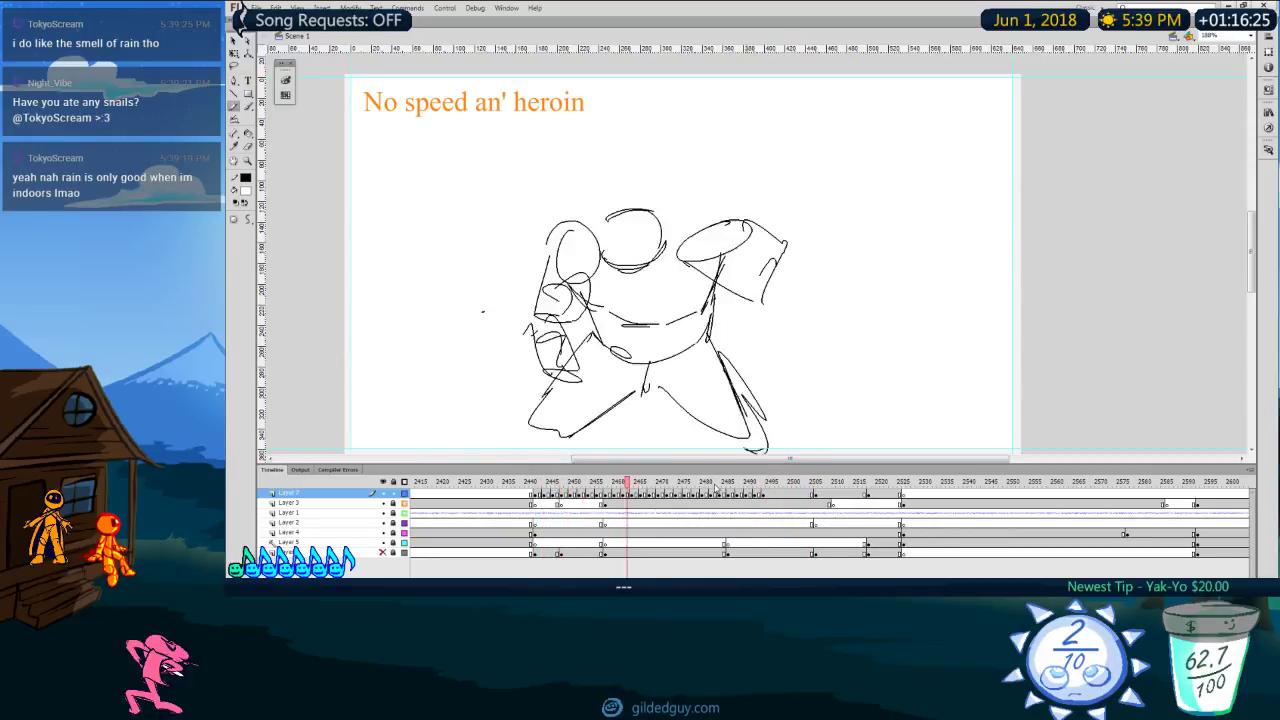
Step: Add blank keyframes on the top layer across the gap between frames 2493 and 2505
{"action": "mouse_move", "coordinate": [760, 483]}
{"action": "left_mouse_down"}
{"action": "mouse_move", "coordinate": [818, 466]}
{"action": "mouse_move", "coordinate": [788, 495]}
{"action": "mouse_move", "coordinate": [811, 500]}
{"action": "left_mouse_up"}
{"action": "left_click", "coordinate": [764, 482]}
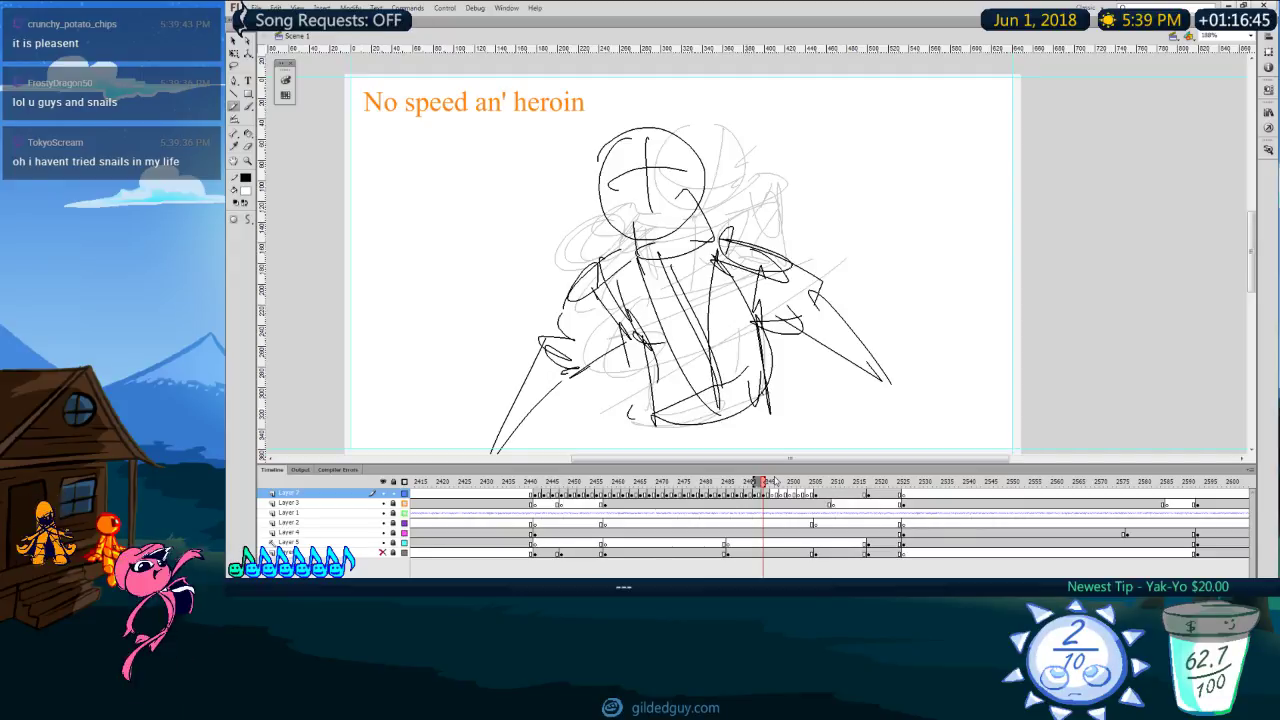
Step: Doodle a snail with a spiral shell and eye stalks beside the figure, with an arrow pointing up at it
{"action": "left_click_drag", "start_coordinate": [775, 459], "coordinate": [717, 459]}
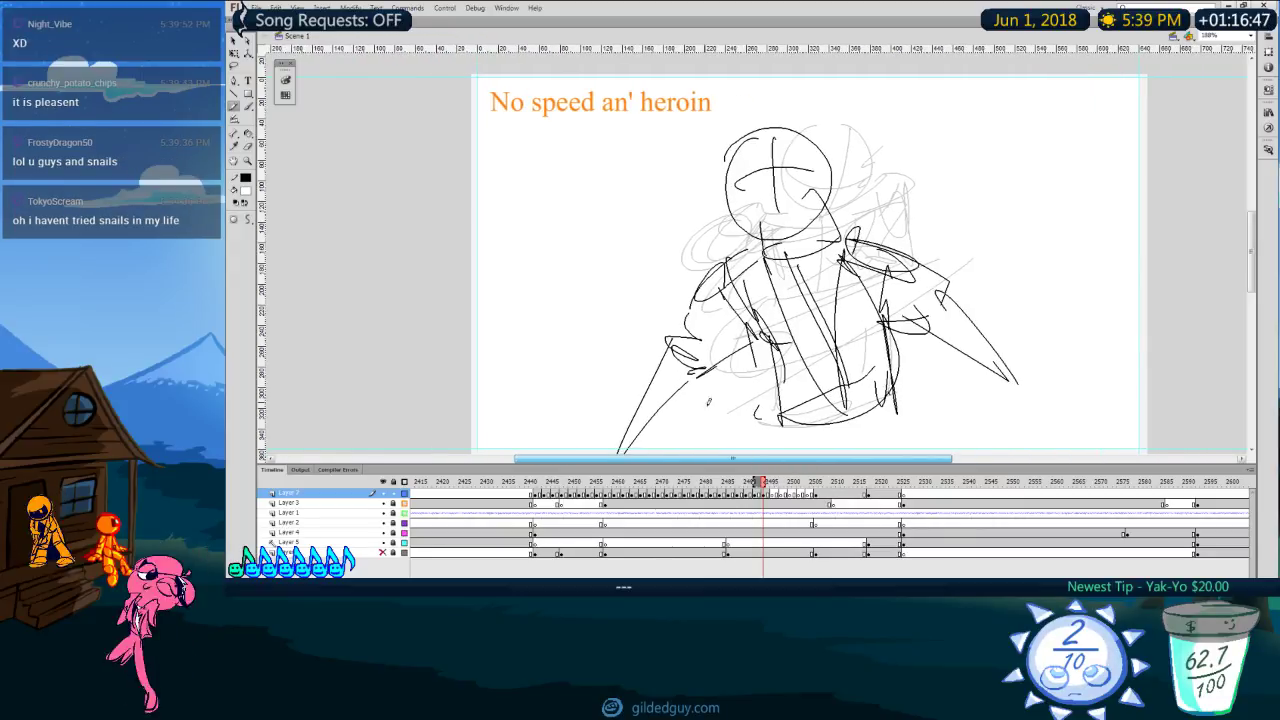
{"action": "mouse_move", "coordinate": [573, 283]}
{"action": "left_mouse_down"}
{"action": "mouse_move", "coordinate": [607, 277]}
{"action": "mouse_move", "coordinate": [593, 245]}
{"action": "mouse_move", "coordinate": [543, 252]}
{"action": "mouse_move", "coordinate": [547, 213]}
{"action": "mouse_move", "coordinate": [536, 211]}
{"action": "mouse_move", "coordinate": [537, 248]}
{"action": "mouse_move", "coordinate": [521, 240]}
{"action": "mouse_move", "coordinate": [520, 204]}
{"action": "mouse_move", "coordinate": [508, 268]}
{"action": "left_mouse_up"}
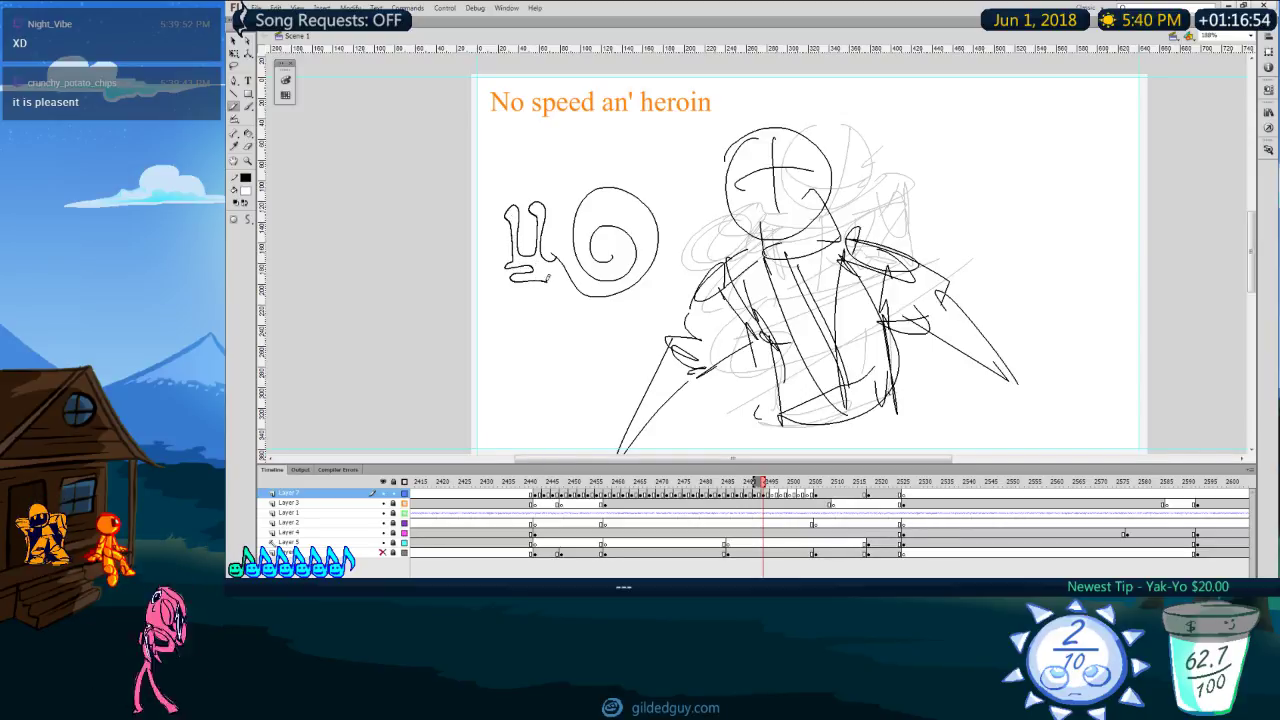
{"action": "left_click_drag", "start_coordinate": [627, 299], "coordinate": [614, 293]}
{"action": "left_click_drag", "start_coordinate": [535, 205], "coordinate": [511, 211]}
{"action": "key", "text": "ctrl+z"}
{"action": "left_click_drag", "start_coordinate": [536, 206], "coordinate": [512, 213]}
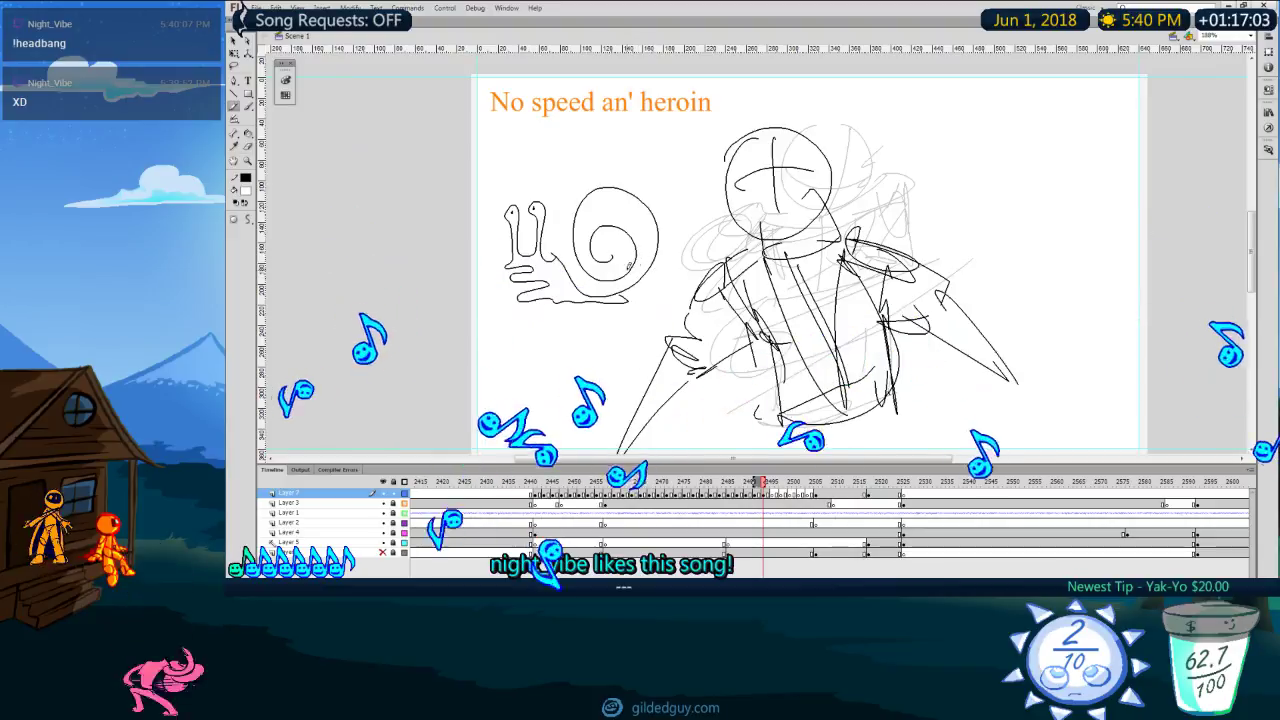
{"action": "mouse_move", "coordinate": [560, 256]}
{"action": "left_mouse_down"}
{"action": "mouse_move", "coordinate": [646, 153]}
{"action": "mouse_move", "coordinate": [626, 306]}
{"action": "left_mouse_up"}
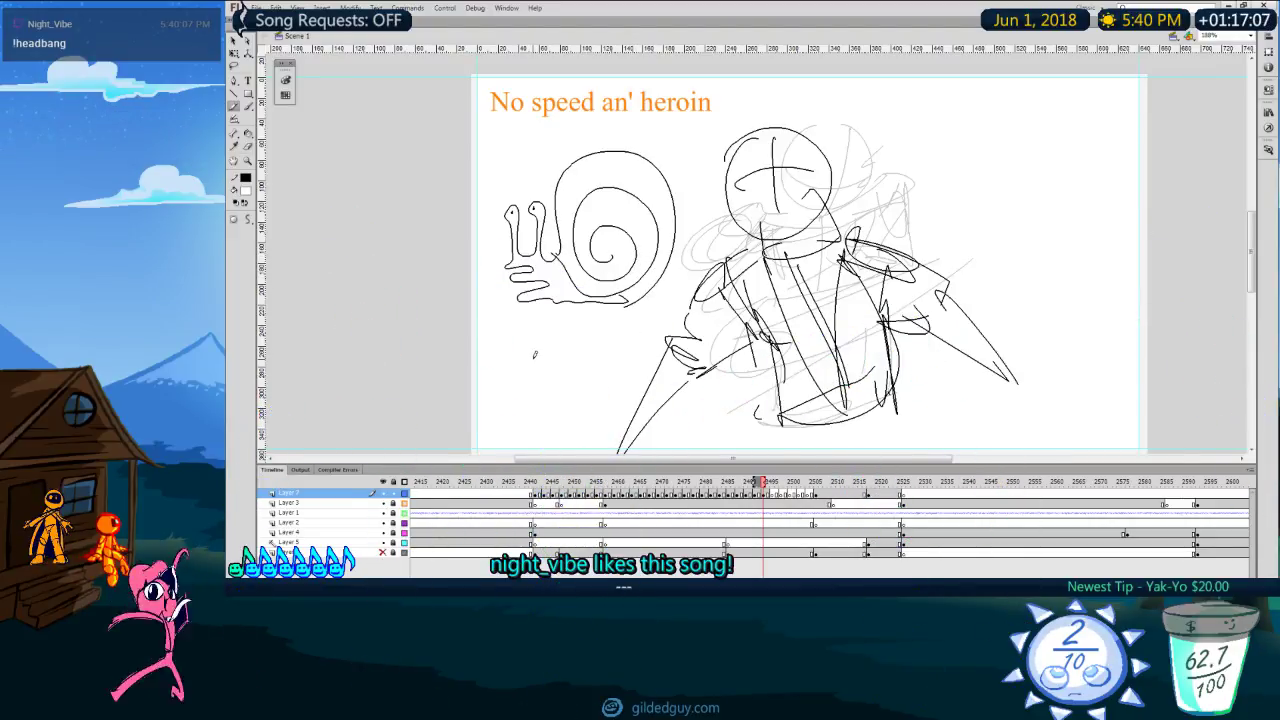
{"action": "mouse_move", "coordinate": [544, 336]}
{"action": "left_mouse_down"}
{"action": "mouse_move", "coordinate": [556, 320]}
{"action": "mouse_move", "coordinate": [565, 334]}
{"action": "left_mouse_up"}
{"action": "left_click_drag", "start_coordinate": [553, 320], "coordinate": [554, 393]}
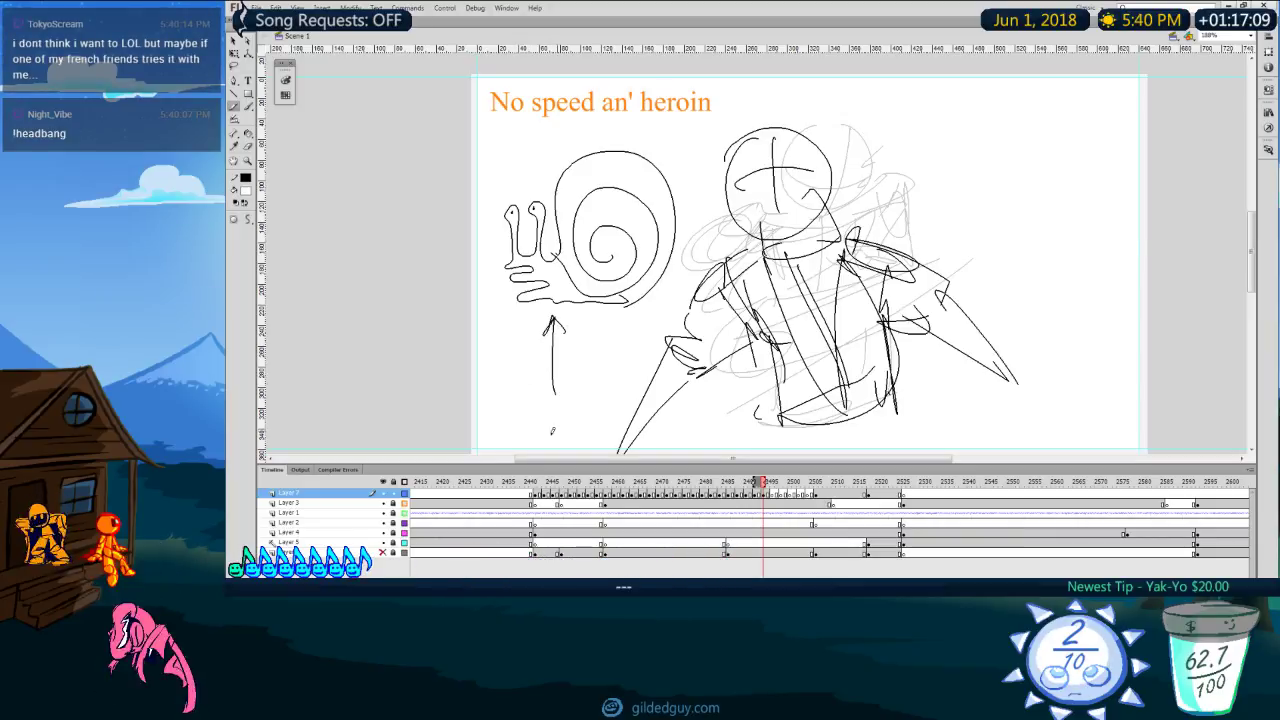
Step: Undo all strokes of the snail and arrow doodle
{"action": "key", "text": "ctrl+z"}
{"action": "key", "text": "ctrl+z"}
{"action": "key", "text": "ctrl+z"}
{"action": "key", "text": "ctrl+z"}
{"action": "key", "text": "ctrl+z"}
{"action": "key", "text": "ctrl+z"}
{"action": "key", "text": "ctrl+z"}
{"action": "key", "text": "ctrl+z"}
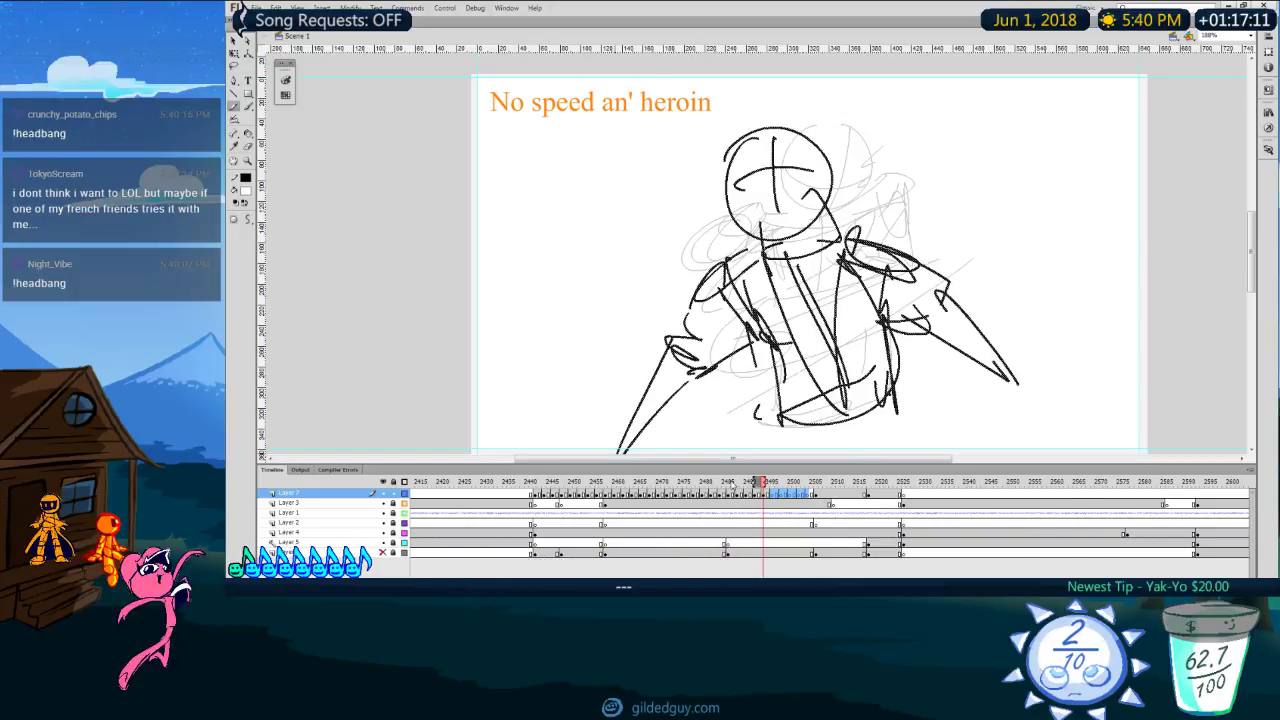
Step: Flip between the frames around 2492 and 2493 to compare the crouched sword pose with the open-armed pose
{"action": "left_click", "coordinate": [766, 496]}
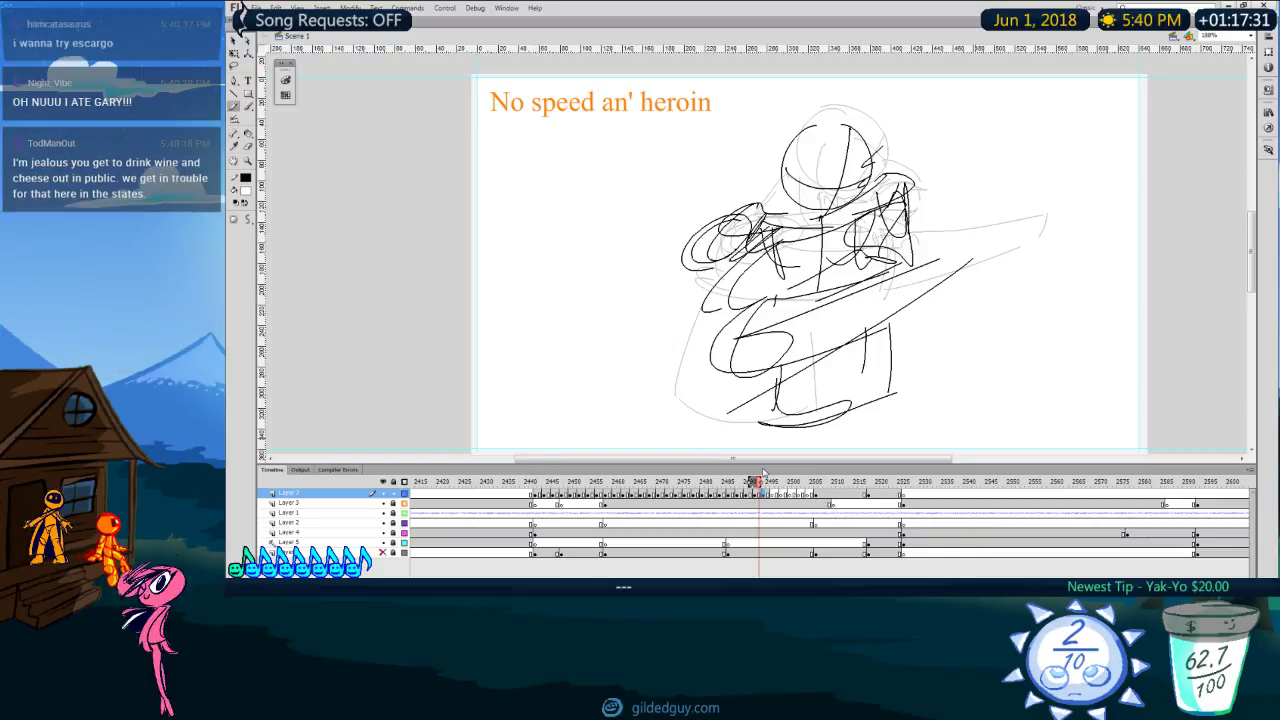
{"action": "scroll", "coordinate": [775, 376], "scroll_direction": "right", "scroll_amount": 1}
{"action": "left_click_drag", "start_coordinate": [774, 376], "coordinate": [742, 378]}
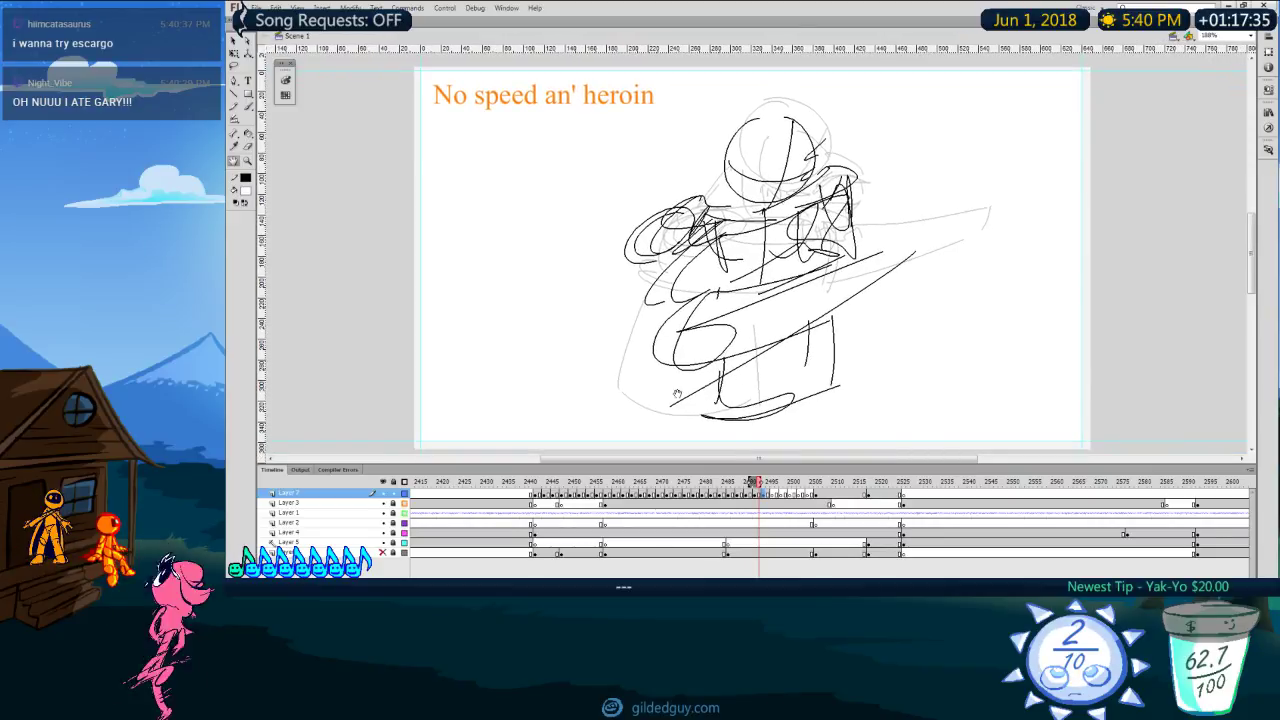
{"action": "key", "text": "comma"}
{"action": "key", "text": "comma"}
{"action": "key", "text": "period"}
{"action": "key", "text": "period"}
{"action": "key", "text": "period"}
{"action": "key", "text": "period"}
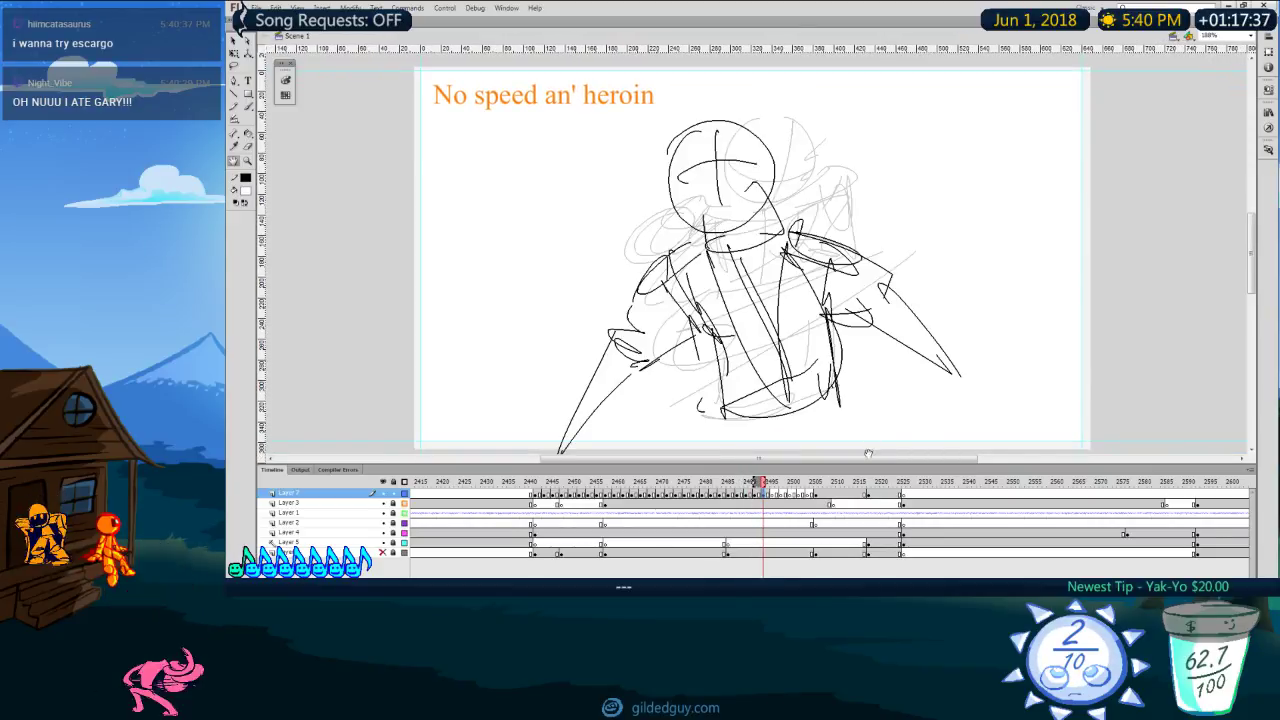
Step: Compare the crouched sword pose with the open-armed pose, ending on the blank keyframe at frame 2495
{"action": "key", "text": "period"}
{"action": "left_click_drag", "start_coordinate": [853, 396], "coordinate": [826, 374]}
{"action": "key", "text": "comma"}
{"action": "key", "text": "comma"}
{"action": "key", "text": "comma"}
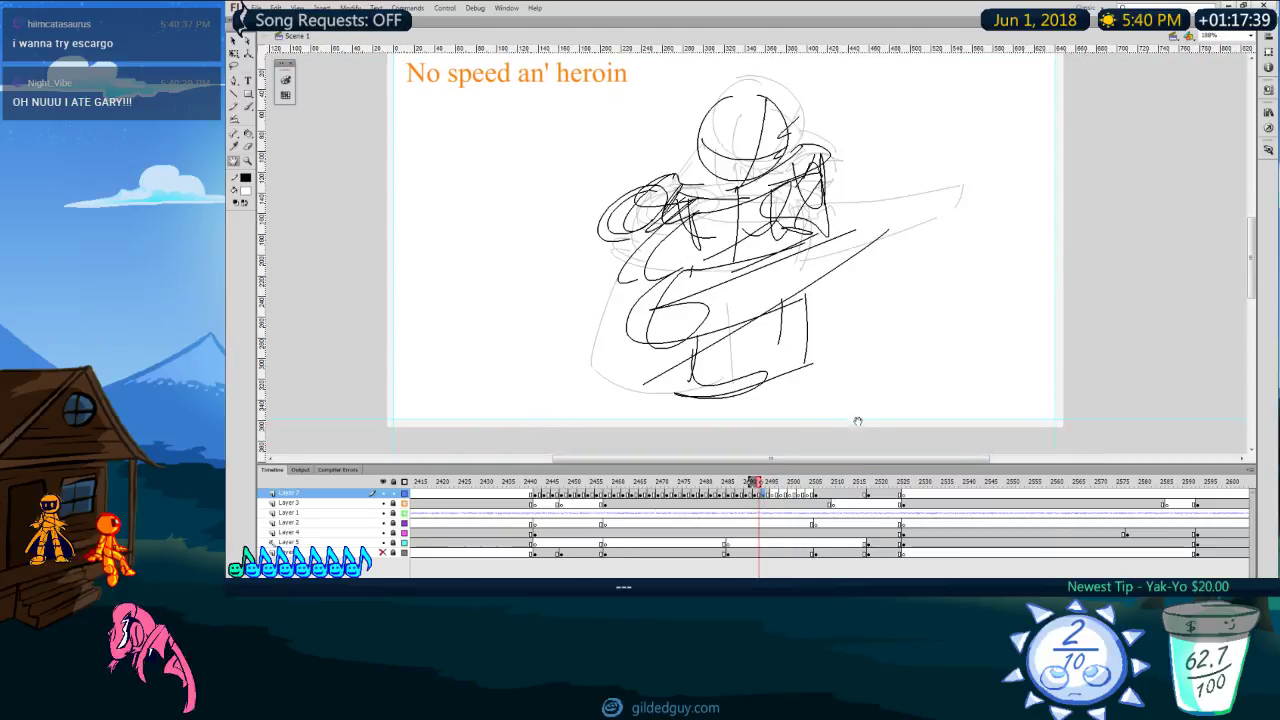
{"action": "key", "text": "period"}
{"action": "key", "text": "period"}
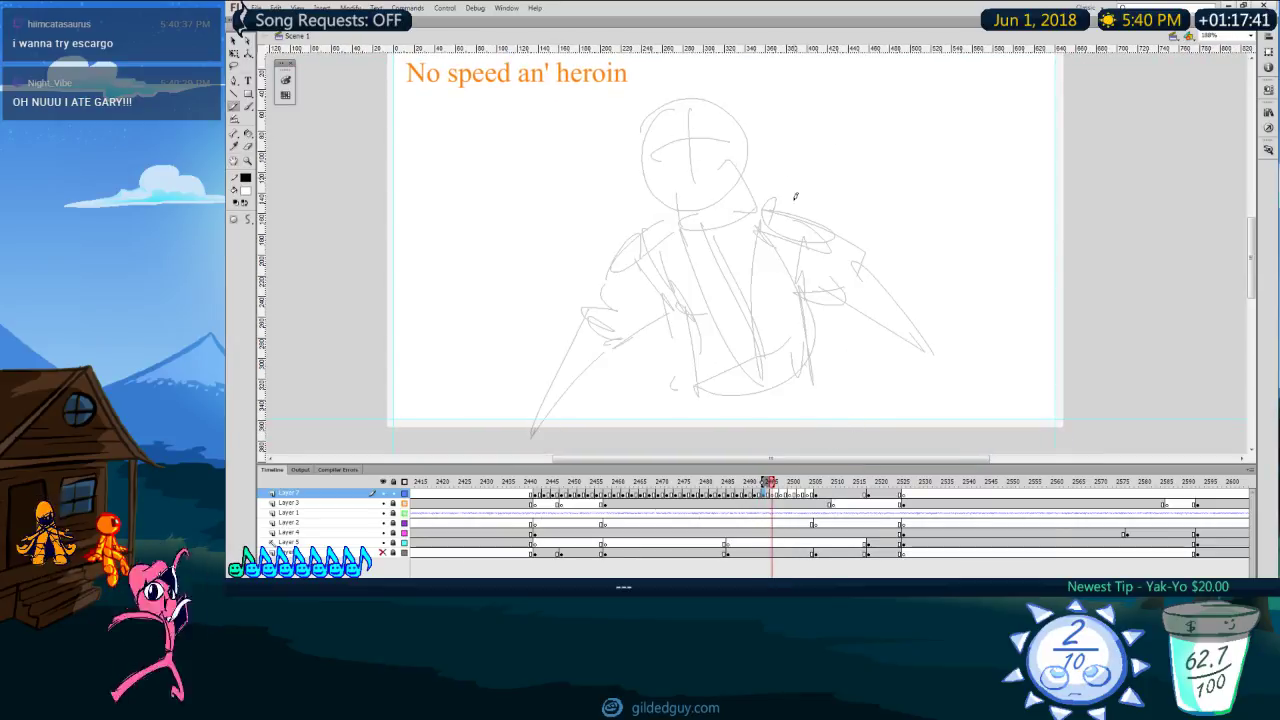
{"action": "mouse_move", "coordinate": [653, 115]}
{"action": "left_mouse_down"}
{"action": "mouse_move", "coordinate": [636, 206]}
{"action": "mouse_move", "coordinate": [668, 109]}
{"action": "mouse_move", "coordinate": [643, 125]}
{"action": "mouse_move", "coordinate": [676, 208]}
{"action": "left_mouse_up"}
{"action": "key", "text": "ctrl+z"}
{"action": "key", "text": "ctrl+z"}
{"action": "key", "text": "ctrl+z"}
{"action": "left_click_drag", "start_coordinate": [643, 155], "coordinate": [716, 151]}
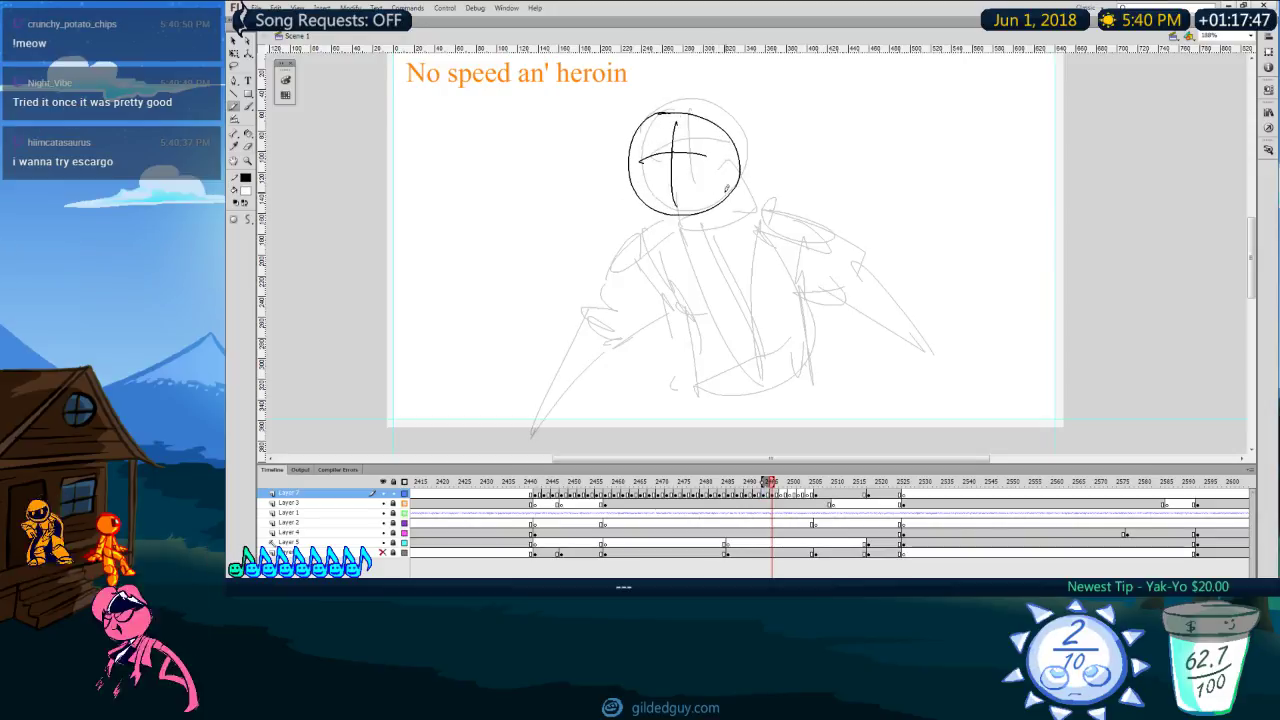
{"action": "key", "text": "ctrl+z"}
{"action": "key", "text": "ctrl+z"}
{"action": "key", "text": "ctrl+z"}
{"action": "mouse_move", "coordinate": [664, 111]}
{"action": "left_mouse_down"}
{"action": "mouse_move", "coordinate": [719, 158]}
{"action": "mouse_move", "coordinate": [664, 109]}
{"action": "left_mouse_up"}
{"action": "key", "text": "ctrl+z"}
Step: Sketch the head with crossed facial guidelines, the neck and the torso outline of the in-between pose on frame 2495
{"action": "left_click_drag", "start_coordinate": [676, 110], "coordinate": [672, 212]}
{"action": "mouse_move", "coordinate": [635, 155]}
{"action": "left_mouse_down"}
{"action": "mouse_move", "coordinate": [719, 150]}
{"action": "mouse_move", "coordinate": [736, 212]}
{"action": "mouse_move", "coordinate": [799, 217]}
{"action": "left_mouse_up"}
{"action": "key", "text": "ctrl+z"}
{"action": "mouse_move", "coordinate": [668, 214]}
{"action": "left_mouse_down"}
{"action": "mouse_move", "coordinate": [626, 233]}
{"action": "mouse_move", "coordinate": [675, 306]}
{"action": "mouse_move", "coordinate": [741, 304]}
{"action": "mouse_move", "coordinate": [798, 351]}
{"action": "left_mouse_up"}
{"action": "left_click_drag", "start_coordinate": [683, 312], "coordinate": [686, 369]}
{"action": "mouse_move", "coordinate": [676, 356]}
{"action": "left_mouse_down"}
{"action": "mouse_move", "coordinate": [751, 380]}
{"action": "mouse_move", "coordinate": [809, 360]}
{"action": "left_mouse_up"}
{"action": "key", "text": "comma"}
{"action": "key", "text": "period"}
Step: Sketch the shoulder and upper arm on the figure's right-hand side, stretching outward from the neck
{"action": "left_click_drag", "start_coordinate": [762, 209], "coordinate": [860, 232]}
{"action": "left_click_drag", "start_coordinate": [858, 232], "coordinate": [845, 292]}
{"action": "left_click_drag", "start_coordinate": [777, 280], "coordinate": [854, 290]}
{"action": "left_click_drag", "start_coordinate": [636, 221], "coordinate": [566, 285]}
{"action": "left_click_drag", "start_coordinate": [576, 281], "coordinate": [597, 318]}
{"action": "left_click_drag", "start_coordinate": [585, 319], "coordinate": [620, 303]}
{"action": "key", "text": "comma"}
{"action": "key", "text": "period"}
{"action": "key", "text": "ctrl+z"}
{"action": "key", "text": "ctrl+z"}
{"action": "key", "text": "ctrl+z"}
{"action": "key", "text": "ctrl+z"}
Step: Sketch the upper arm on the figure's left-hand side and the chest line beside it
{"action": "left_click_drag", "start_coordinate": [627, 235], "coordinate": [591, 288]}
{"action": "mouse_move", "coordinate": [651, 243]}
{"action": "left_mouse_down"}
{"action": "mouse_move", "coordinate": [592, 291]}
{"action": "mouse_move", "coordinate": [595, 325]}
{"action": "mouse_move", "coordinate": [652, 309]}
{"action": "left_mouse_up"}
{"action": "key", "text": "comma"}
Step: Draw the right-hand forearm sloping outward and down from the elbow, checking it against the previous frame
{"action": "mouse_move", "coordinate": [795, 216]}
{"action": "left_mouse_down"}
{"action": "mouse_move", "coordinate": [858, 242]}
{"action": "mouse_move", "coordinate": [924, 308]}
{"action": "left_mouse_up"}
{"action": "key", "text": "period"}
{"action": "left_click_drag", "start_coordinate": [820, 268], "coordinate": [917, 345]}
{"action": "key", "text": "ctrl+z"}
{"action": "left_click_drag", "start_coordinate": [906, 311], "coordinate": [925, 322]}
{"action": "key", "text": "comma"}
{"action": "key", "text": "period"}
Step: Draw the left-hand forearm as a tapered shape pointing down and outward, redrawing it slightly longer
{"action": "left_click_drag", "start_coordinate": [597, 285], "coordinate": [534, 372]}
{"action": "left_click_drag", "start_coordinate": [608, 326], "coordinate": [534, 376]}
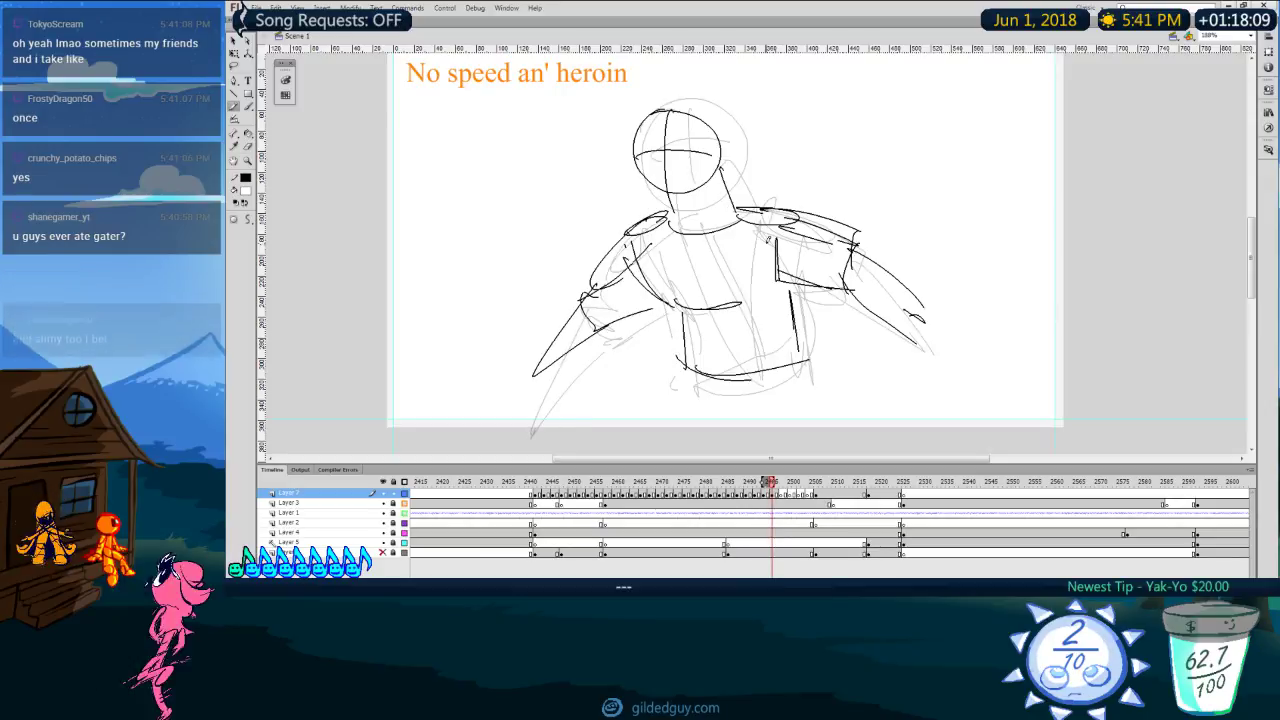
{"action": "key", "text": "comma"}
{"action": "key", "text": "period"}
{"action": "key", "text": "ctrl+z"}
{"action": "key", "text": "ctrl+z"}
{"action": "mouse_move", "coordinate": [592, 287]}
{"action": "left_mouse_down"}
{"action": "mouse_move", "coordinate": [522, 391]}
{"action": "mouse_move", "coordinate": [594, 325]}
{"action": "mouse_move", "coordinate": [528, 382]}
{"action": "left_mouse_up"}
{"action": "key", "text": "ctrl+z"}
{"action": "left_click_drag", "start_coordinate": [528, 382], "coordinate": [611, 320]}
{"action": "key", "text": "comma"}
{"action": "key", "text": "period"}
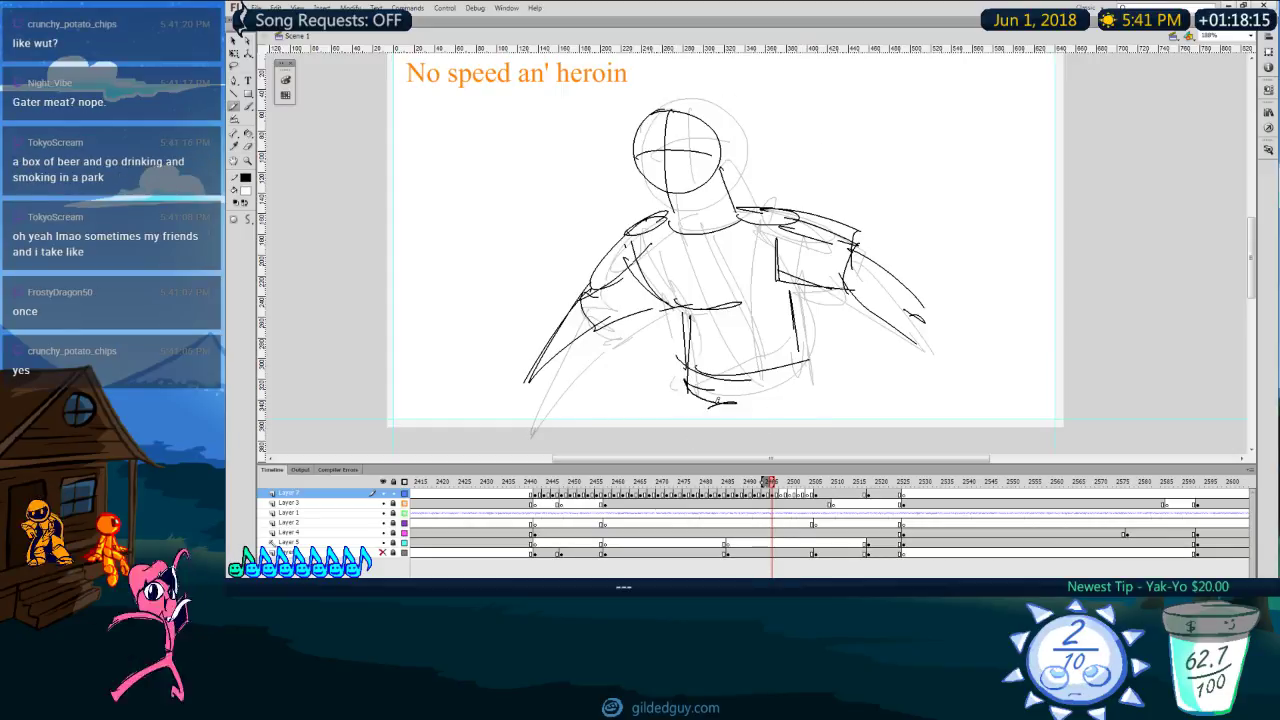
Step: Extend the torso's waist and side lines downward, and add the jaw, neckline and ear to the figure
{"action": "left_click_drag", "start_coordinate": [707, 408], "coordinate": [772, 400]}
{"action": "left_click_drag", "start_coordinate": [788, 292], "coordinate": [801, 393]}
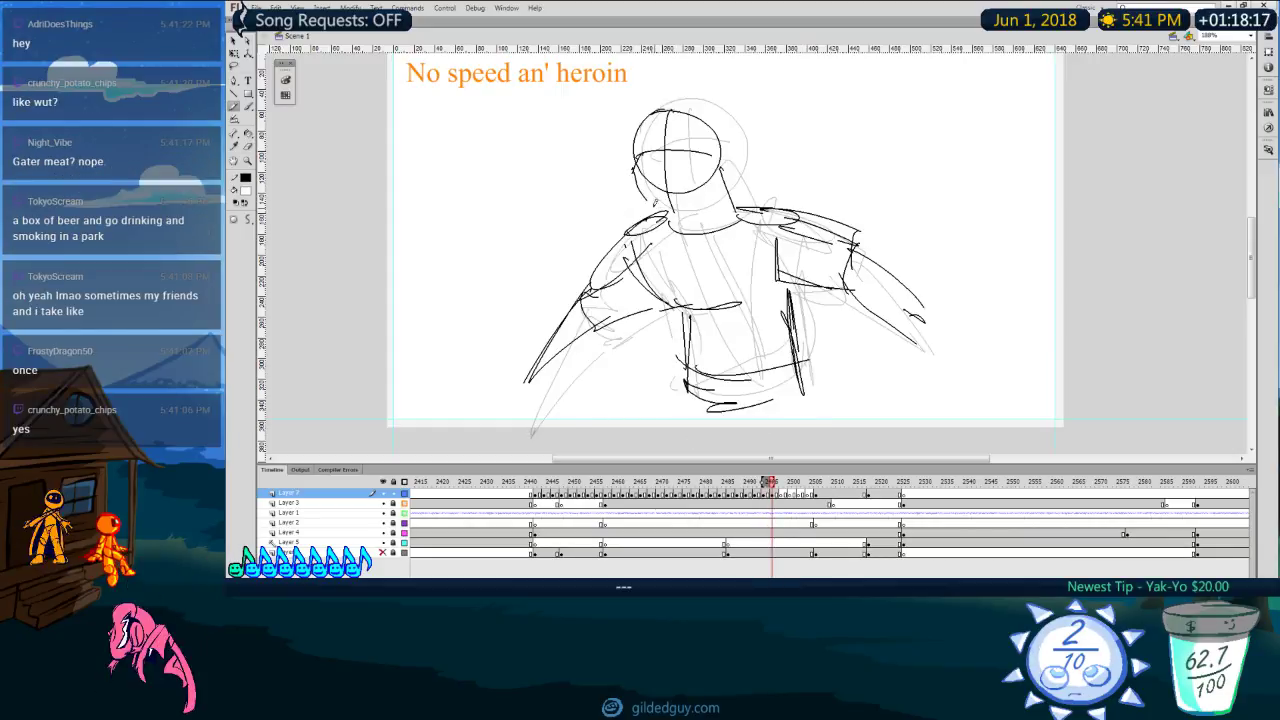
{"action": "left_click_drag", "start_coordinate": [706, 204], "coordinate": [677, 212]}
{"action": "left_click_drag", "start_coordinate": [722, 208], "coordinate": [672, 219]}
{"action": "key", "text": "comma"}
{"action": "key", "text": "period"}
{"action": "left_click_drag", "start_coordinate": [717, 153], "coordinate": [719, 177]}
{"action": "key", "text": "comma"}
{"action": "key", "text": "period"}
Step: Flip between frame 2495 and its neighbours to check the new pose against the surrounding drawings
{"action": "key", "text": "comma"}
{"action": "key", "text": "comma"}
{"action": "key", "text": "period"}
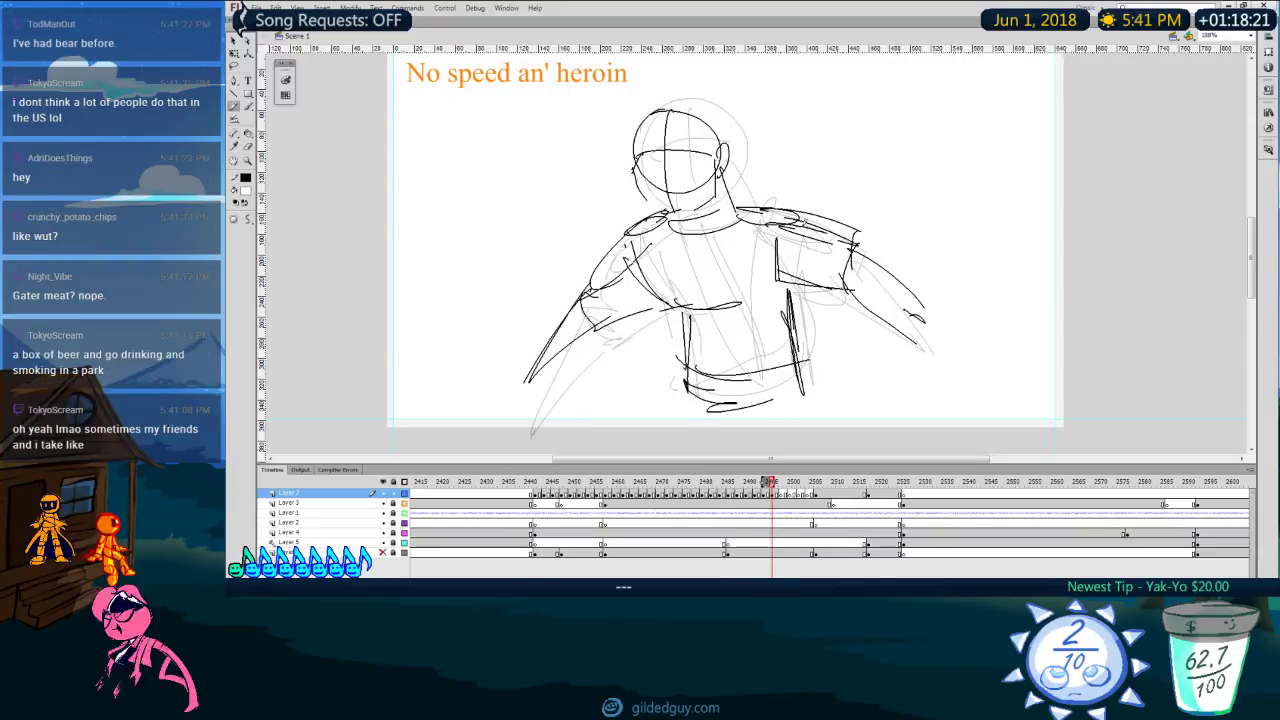
{"action": "key", "text": "period"}
{"action": "key", "text": "period"}
{"action": "key", "text": "period"}
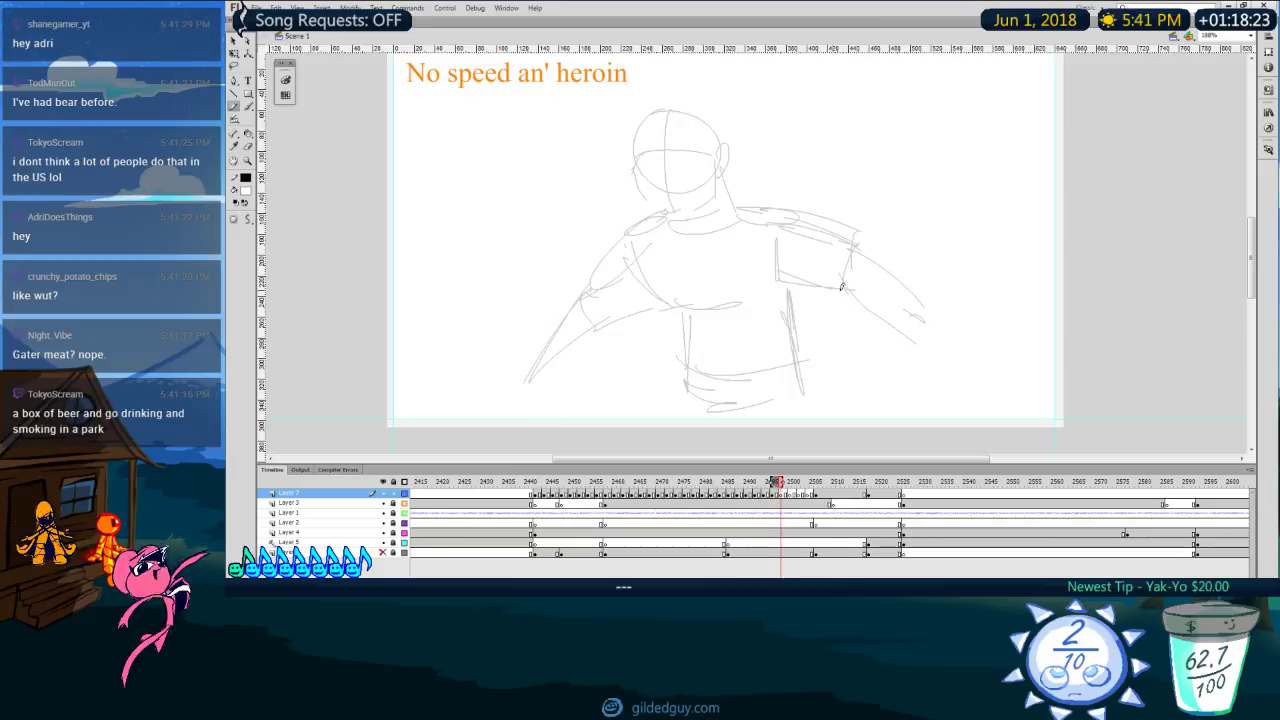
{"action": "key", "text": "comma"}
{"action": "key", "text": "comma"}
{"action": "key", "text": "comma"}
{"action": "key", "text": "comma"}
{"action": "key", "text": "period"}
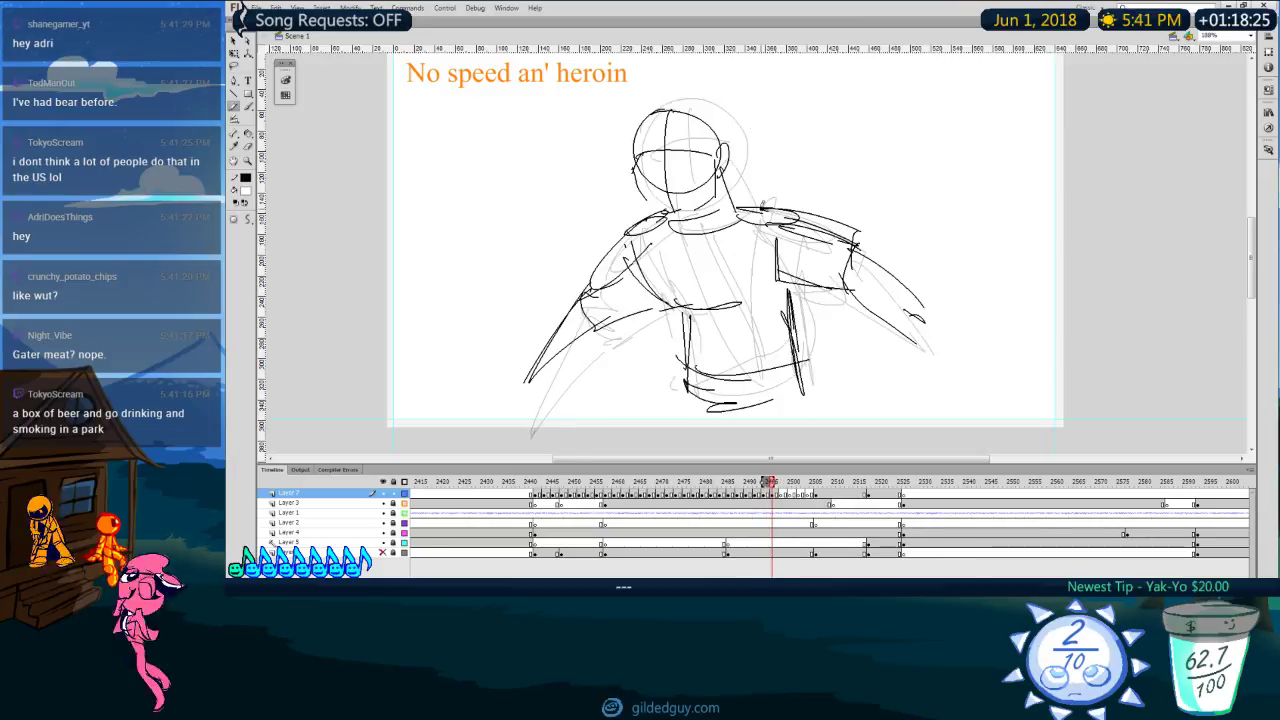
{"action": "key", "text": "period"}
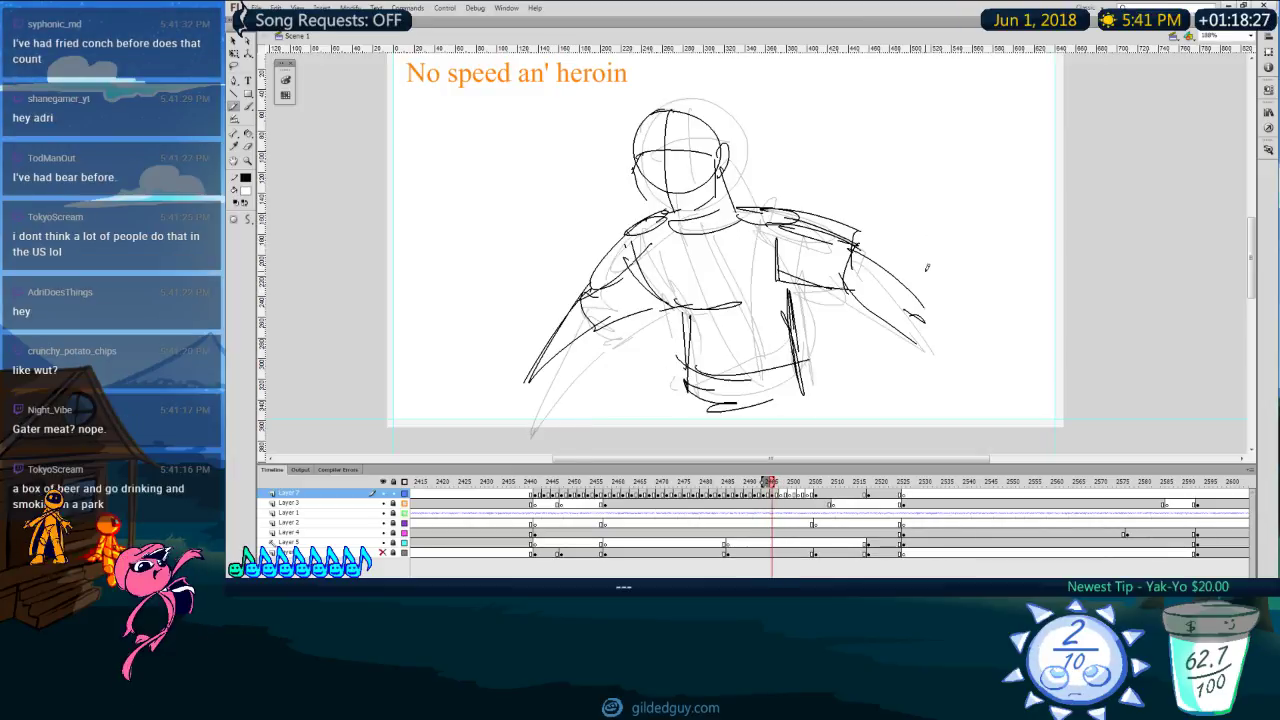
Step: Step ahead to the large head pose past frame 2505, and play back the sequence from about frame 2480
{"action": "key", "text": "period"}
{"action": "key", "text": "period"}
{"action": "key", "text": "period"}
{"action": "key", "text": "period"}
{"action": "key", "text": "period"}
{"action": "key", "text": "period"}
{"action": "key", "text": "period"}
{"action": "key", "text": "period"}
{"action": "key", "text": "period"}
{"action": "key", "text": "period"}
{"action": "key", "text": "period"}
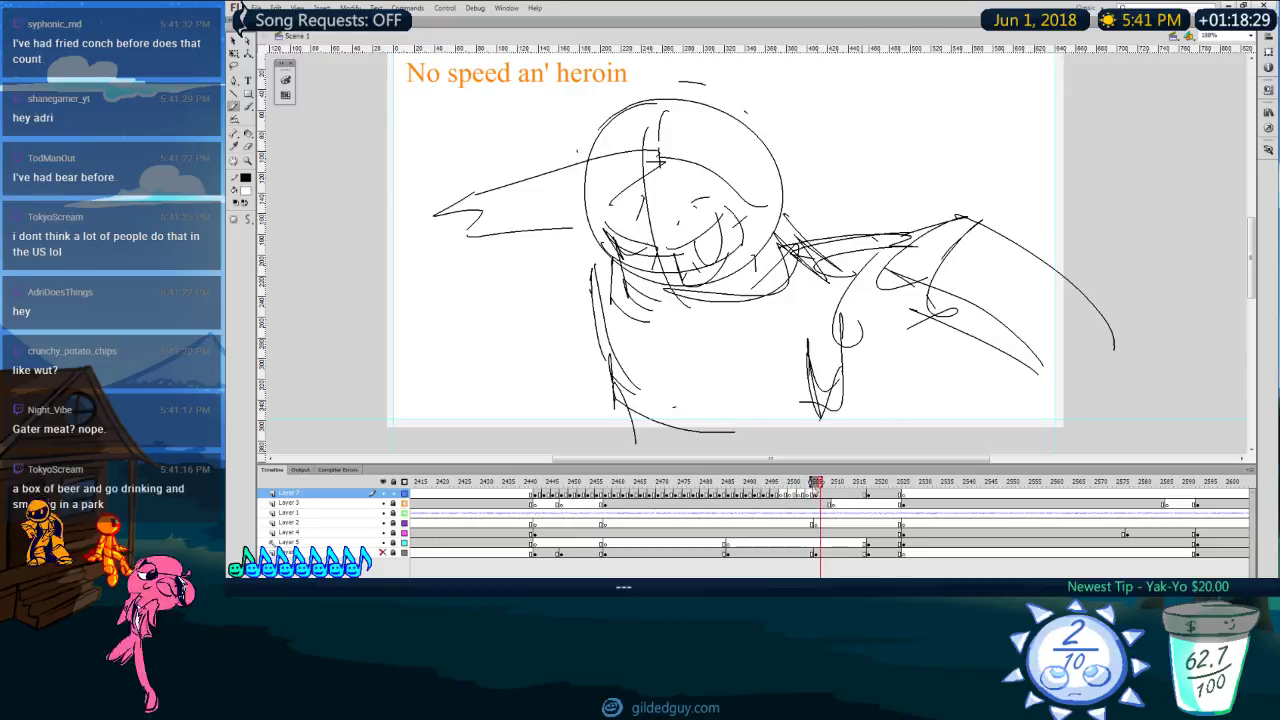
{"action": "left_click", "coordinate": [706, 483]}
{"action": "key", "text": "Return"}
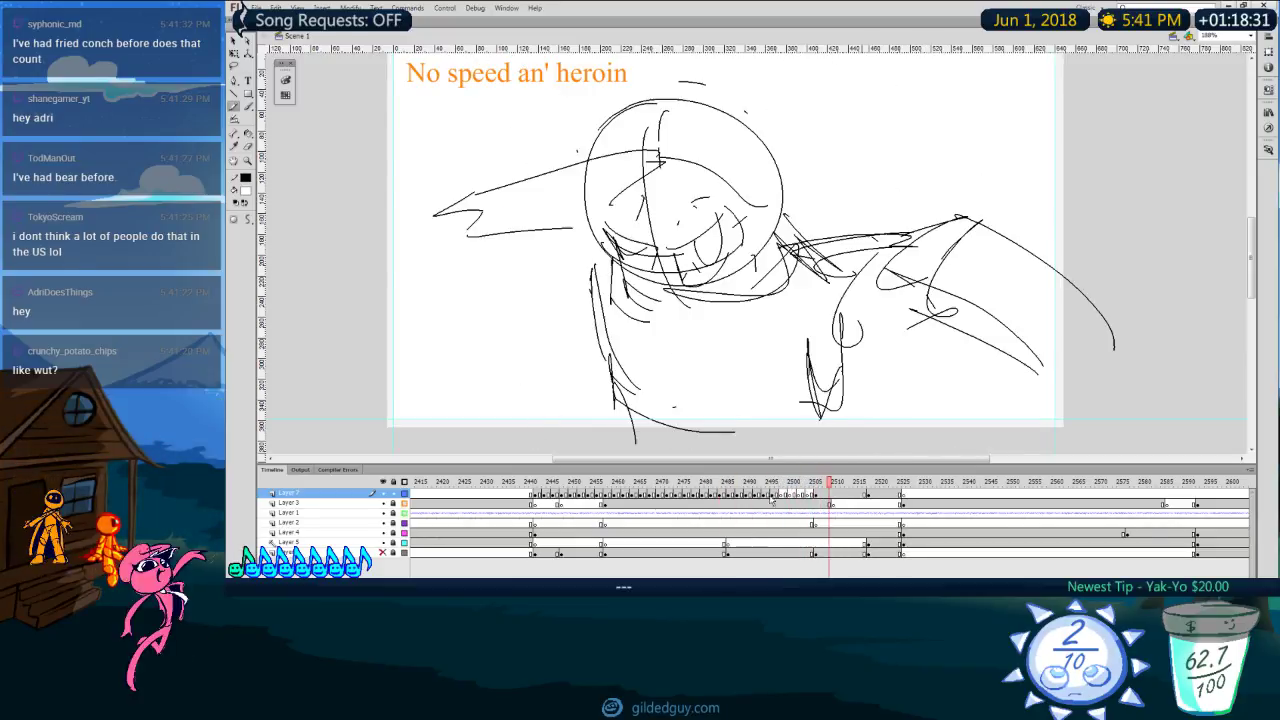
Step: Select the whole drawing on frame 2495 and scale it up slightly
{"action": "left_click", "coordinate": [772, 504]}
{"action": "mouse_move", "coordinate": [926, 109]}
{"action": "left_mouse_down"}
{"action": "mouse_move", "coordinate": [947, 99]}
{"action": "mouse_move", "coordinate": [931, 137]}
{"action": "left_mouse_up"}
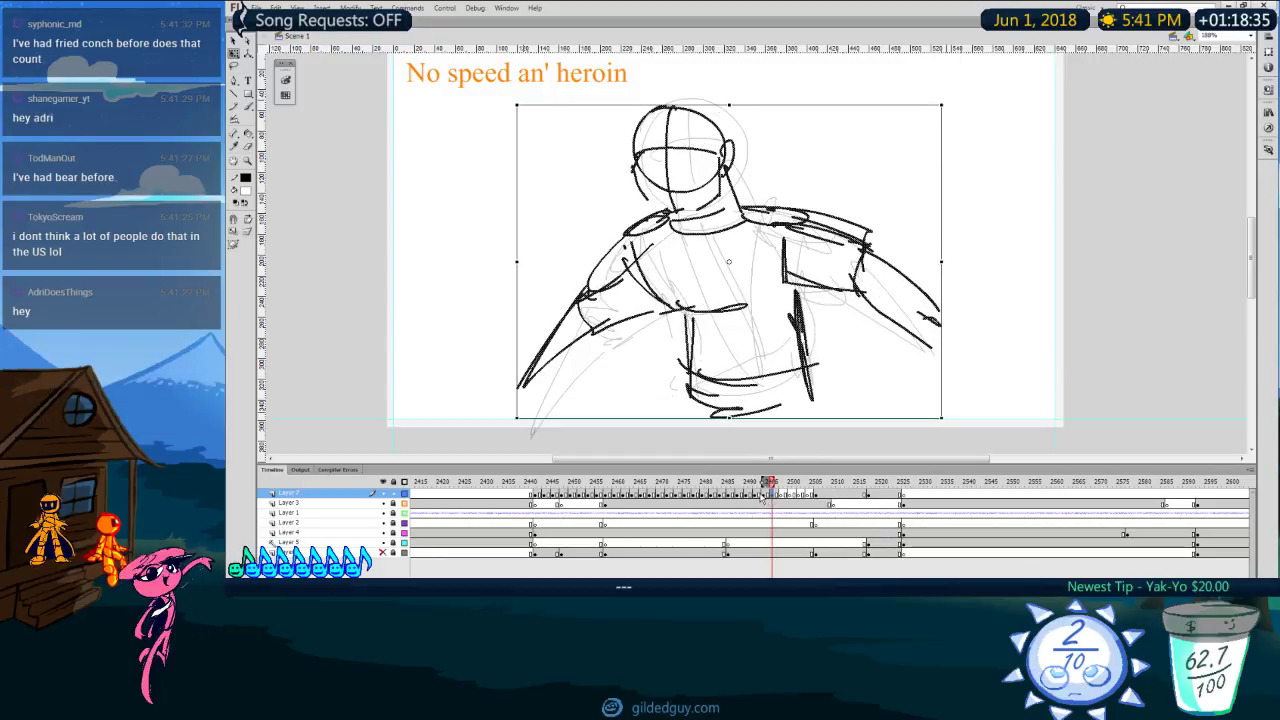
{"action": "left_click", "coordinate": [766, 495]}
{"action": "left_click", "coordinate": [773, 494]}
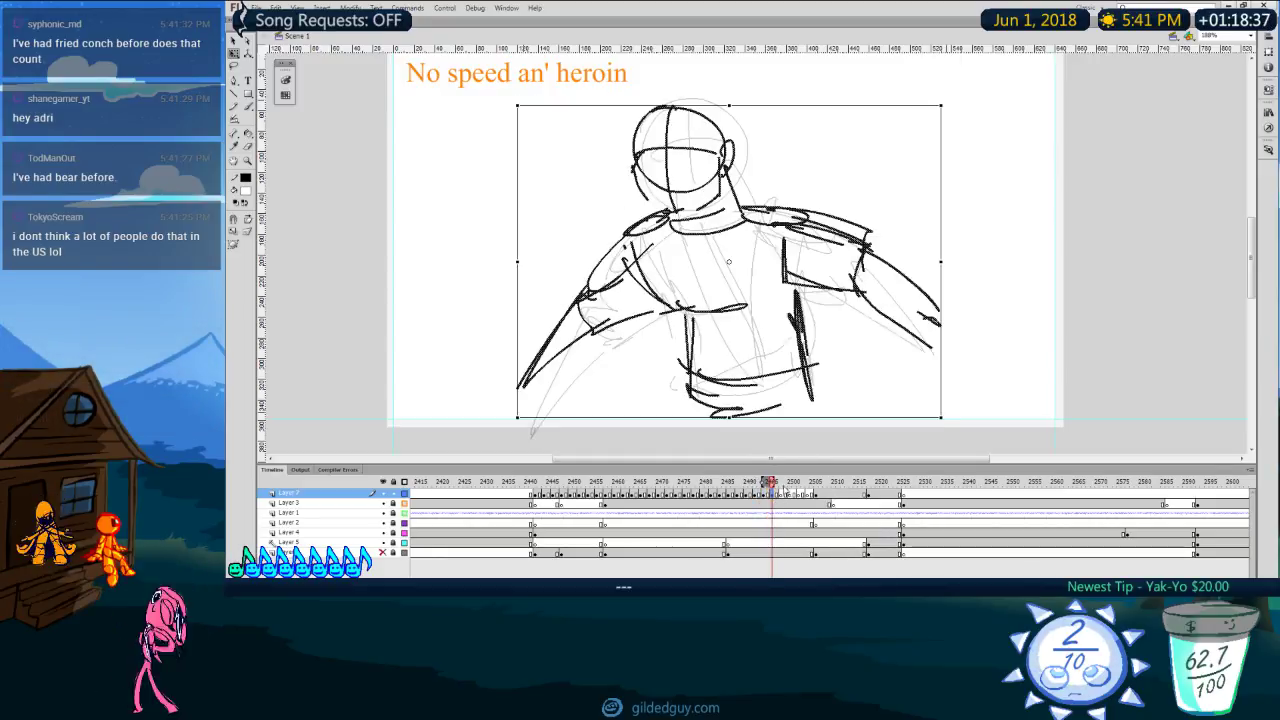
Step: Lasso and delete both arms of the figure on frame 2495, leaving the head and torso
{"action": "key", "text": "l"}
{"action": "left_click_drag", "start_coordinate": [795, 243], "coordinate": [823, 157]}
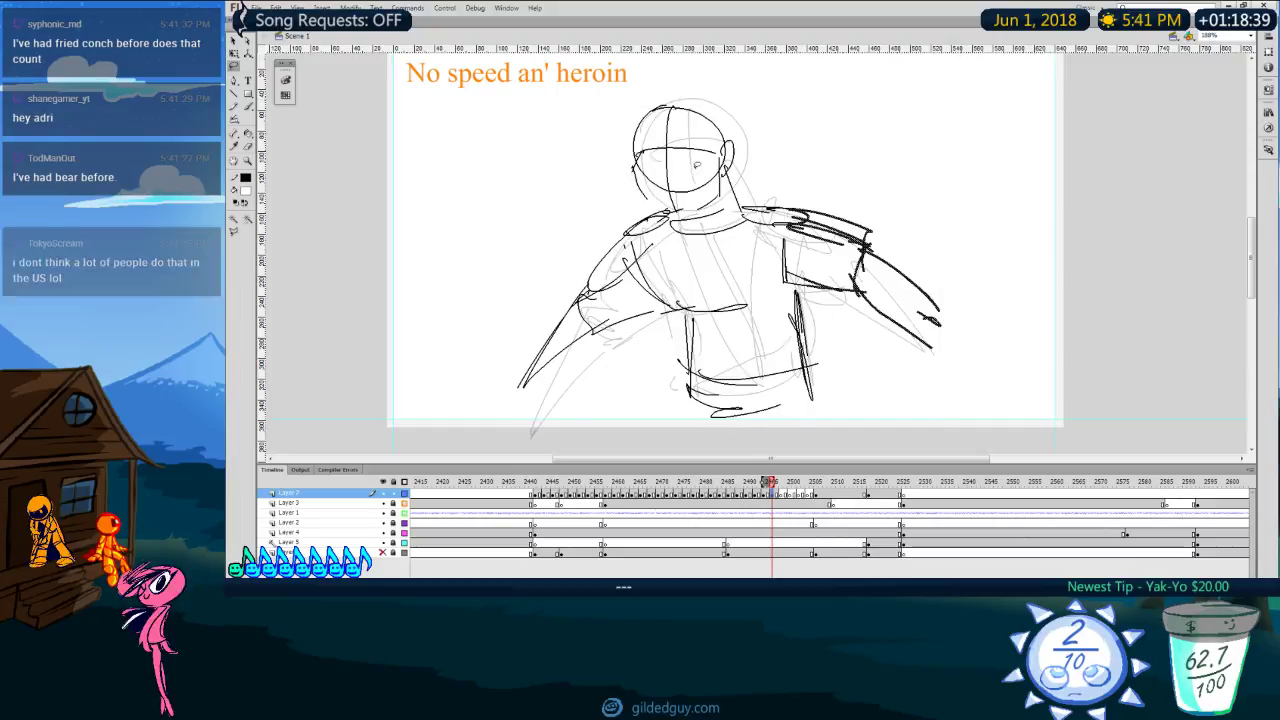
{"action": "key", "text": "Delete"}
{"action": "mouse_move", "coordinate": [644, 204]}
{"action": "left_mouse_down"}
{"action": "mouse_move", "coordinate": [501, 322]}
{"action": "mouse_move", "coordinate": [586, 378]}
{"action": "mouse_move", "coordinate": [688, 268]}
{"action": "left_mouse_up"}
{"action": "key", "text": "Delete"}
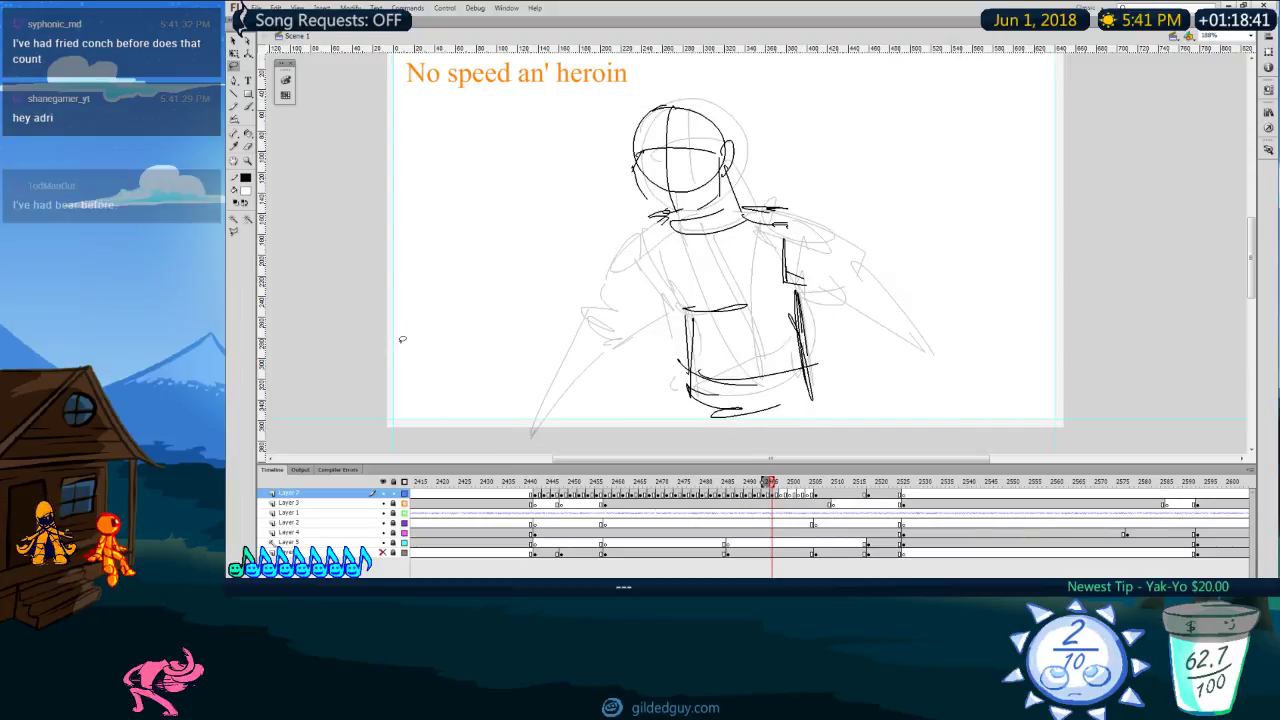
Step: Redraw the right-hand arm on frame 2495 raised higher, with a rounded shoulder and a forearm curving outward
{"action": "key", "text": "y"}
{"action": "mouse_move", "coordinate": [742, 209]}
{"action": "left_mouse_down"}
{"action": "mouse_move", "coordinate": [868, 232]}
{"action": "mouse_move", "coordinate": [868, 221]}
{"action": "mouse_move", "coordinate": [842, 284]}
{"action": "left_mouse_up"}
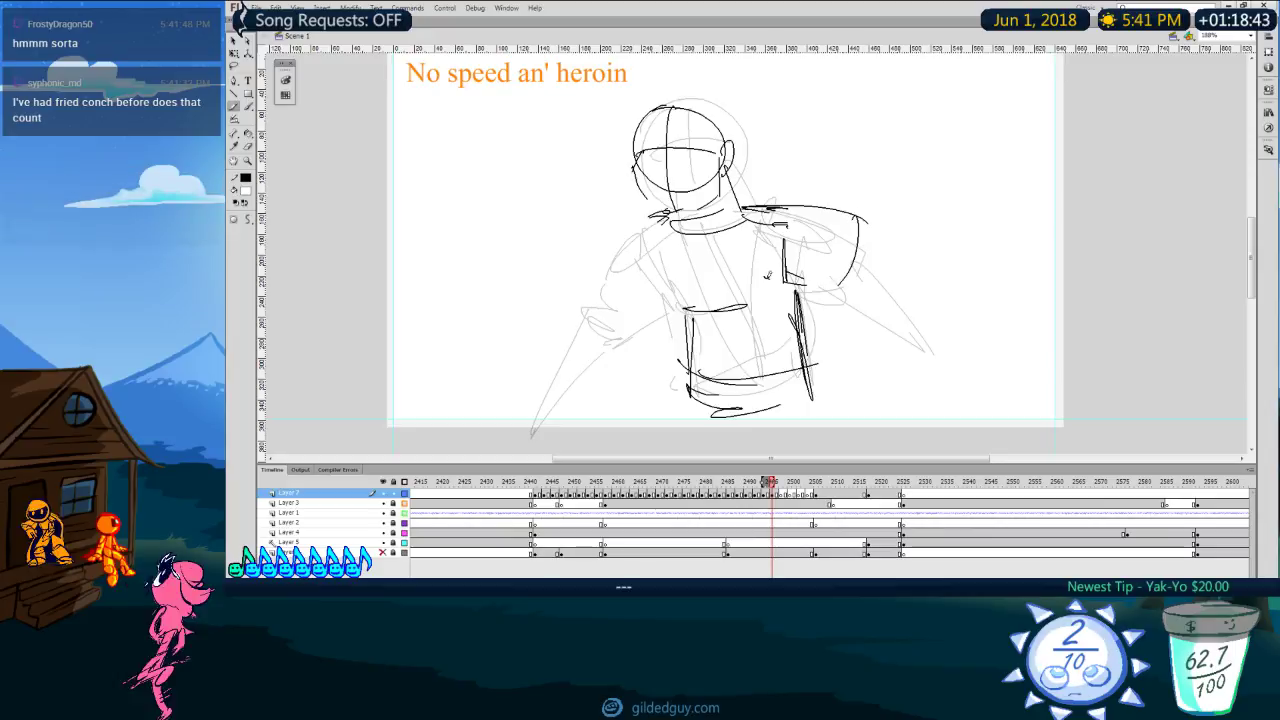
{"action": "left_click_drag", "start_coordinate": [848, 216], "coordinate": [944, 272]}
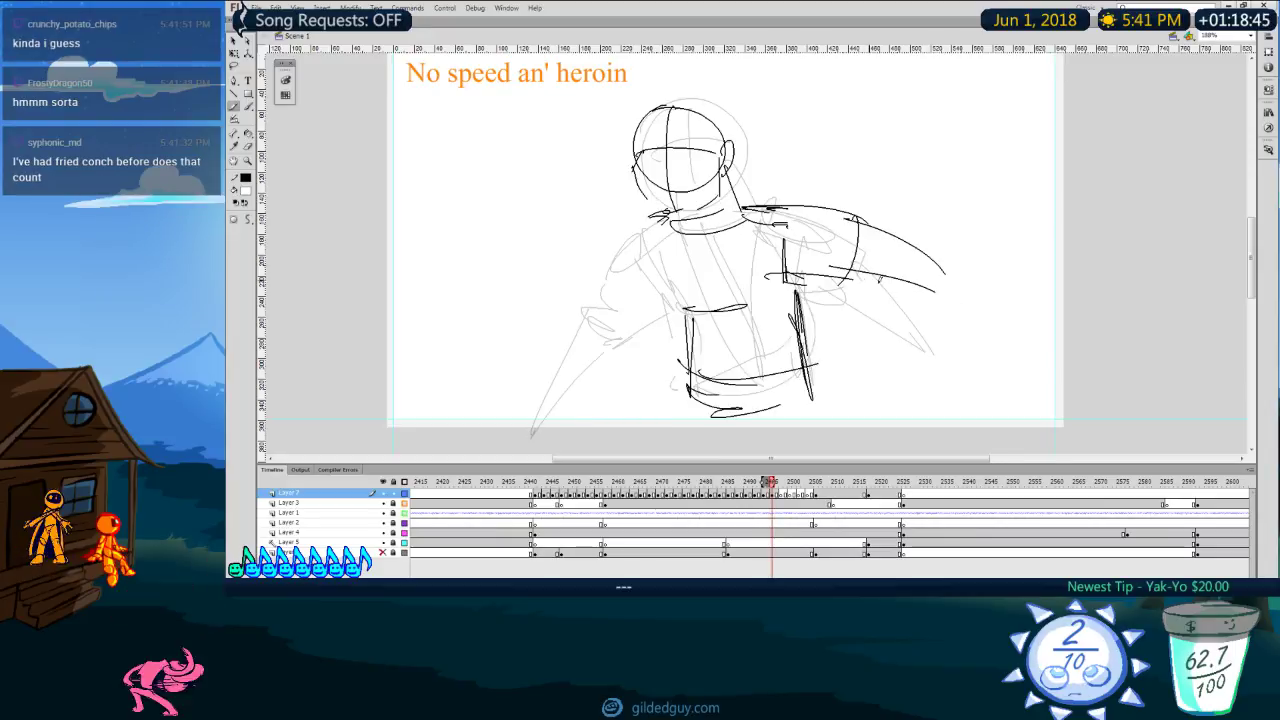
Step: Redraw the left-hand arm raised higher, with a rounded shoulder and a forearm tapering outward and down
{"action": "mouse_move", "coordinate": [667, 212]}
{"action": "left_mouse_down"}
{"action": "mouse_move", "coordinate": [654, 266]}
{"action": "mouse_move", "coordinate": [600, 232]}
{"action": "mouse_move", "coordinate": [680, 268]}
{"action": "left_mouse_up"}
{"action": "left_click_drag", "start_coordinate": [523, 311], "coordinate": [640, 267]}
{"action": "key", "text": "comma"}
{"action": "key", "text": "period"}
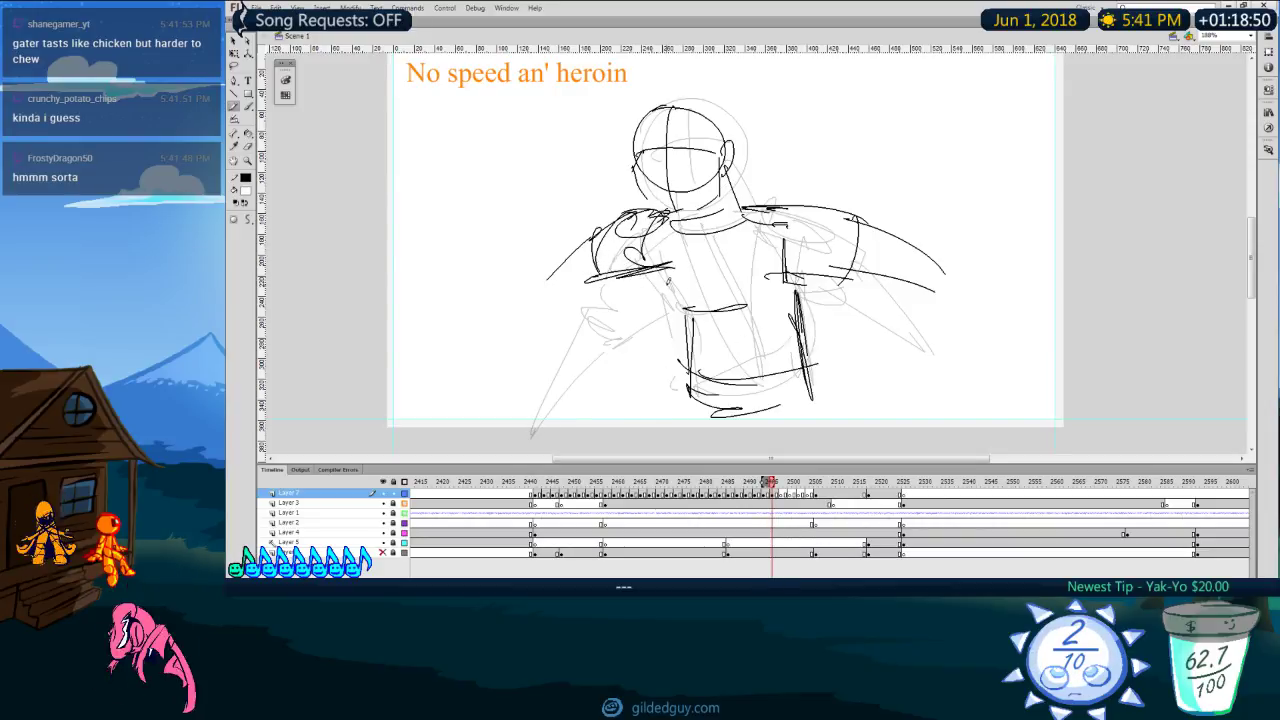
{"action": "left_click_drag", "start_coordinate": [556, 276], "coordinate": [523, 318]}
{"action": "left_click_drag", "start_coordinate": [599, 280], "coordinate": [524, 331]}
{"action": "key", "text": "comma"}
{"action": "key", "text": "period"}
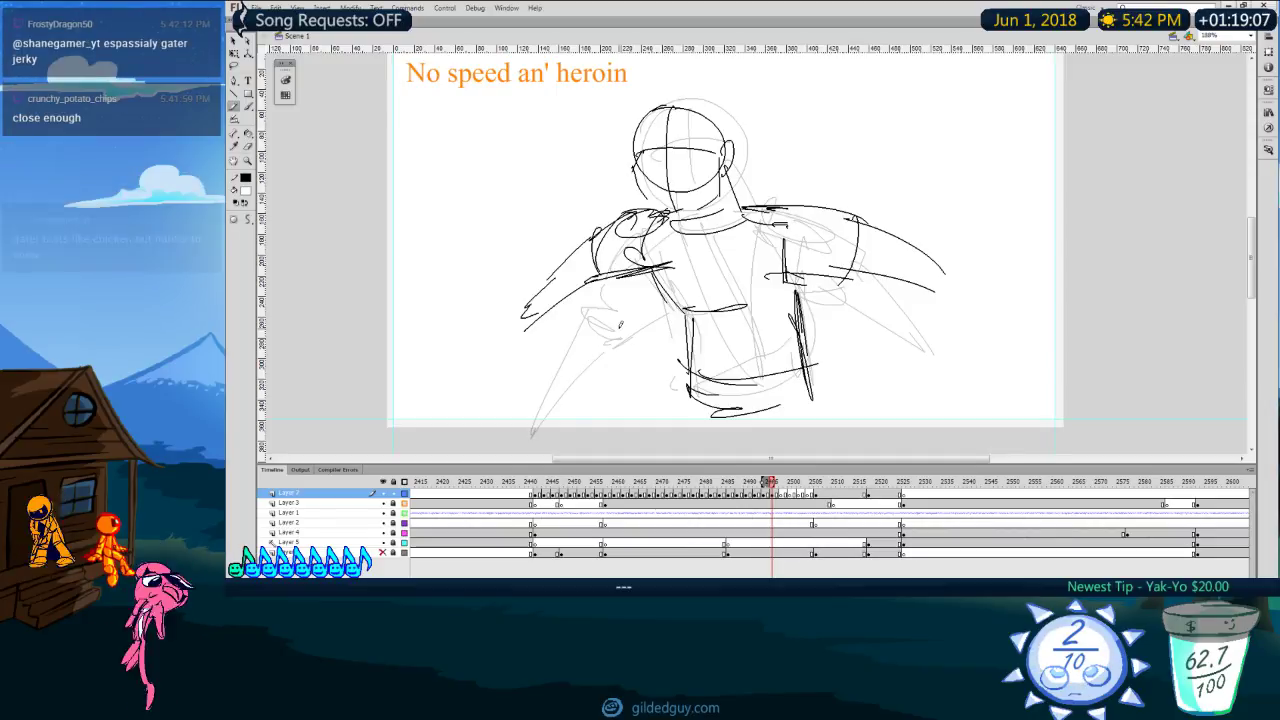
Step: Review the earlier drawings around frames 2491, 2485 and 2476, and play the sequence toward the new pose
{"action": "key", "text": "comma"}
{"action": "key", "text": "comma"}
{"action": "key", "text": "comma"}
{"action": "key", "text": "comma"}
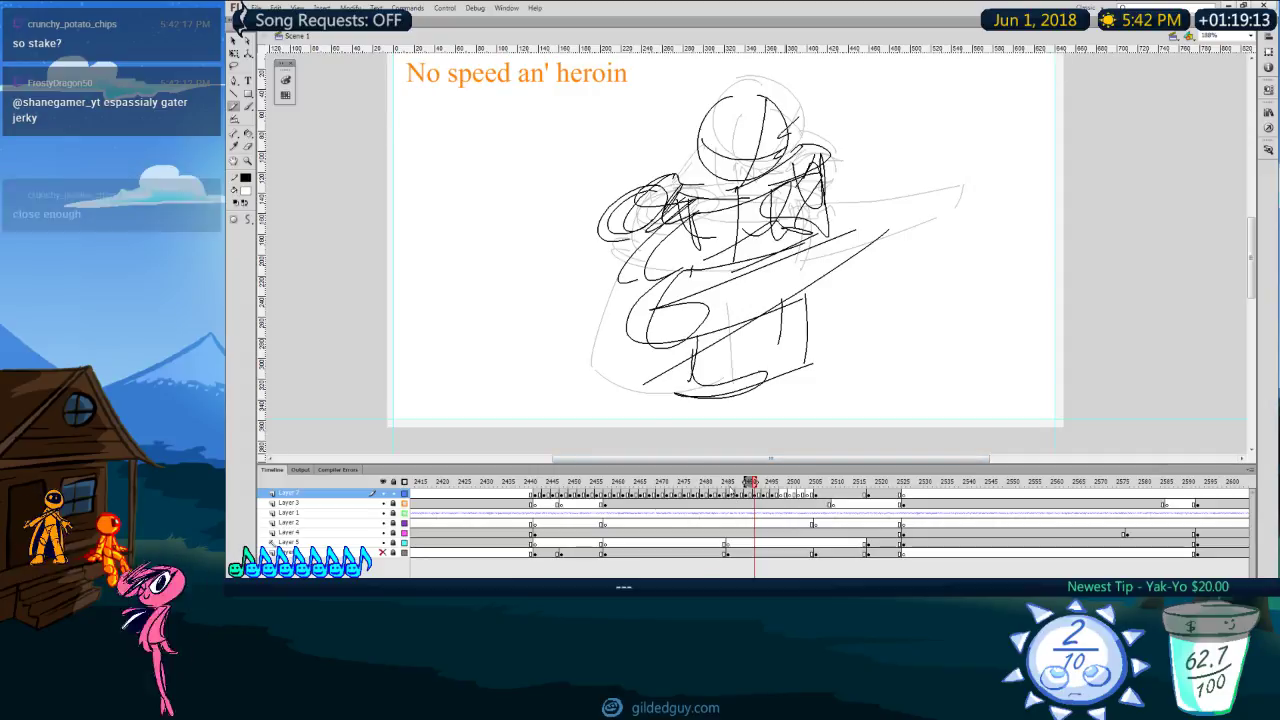
{"action": "left_click", "coordinate": [728, 496]}
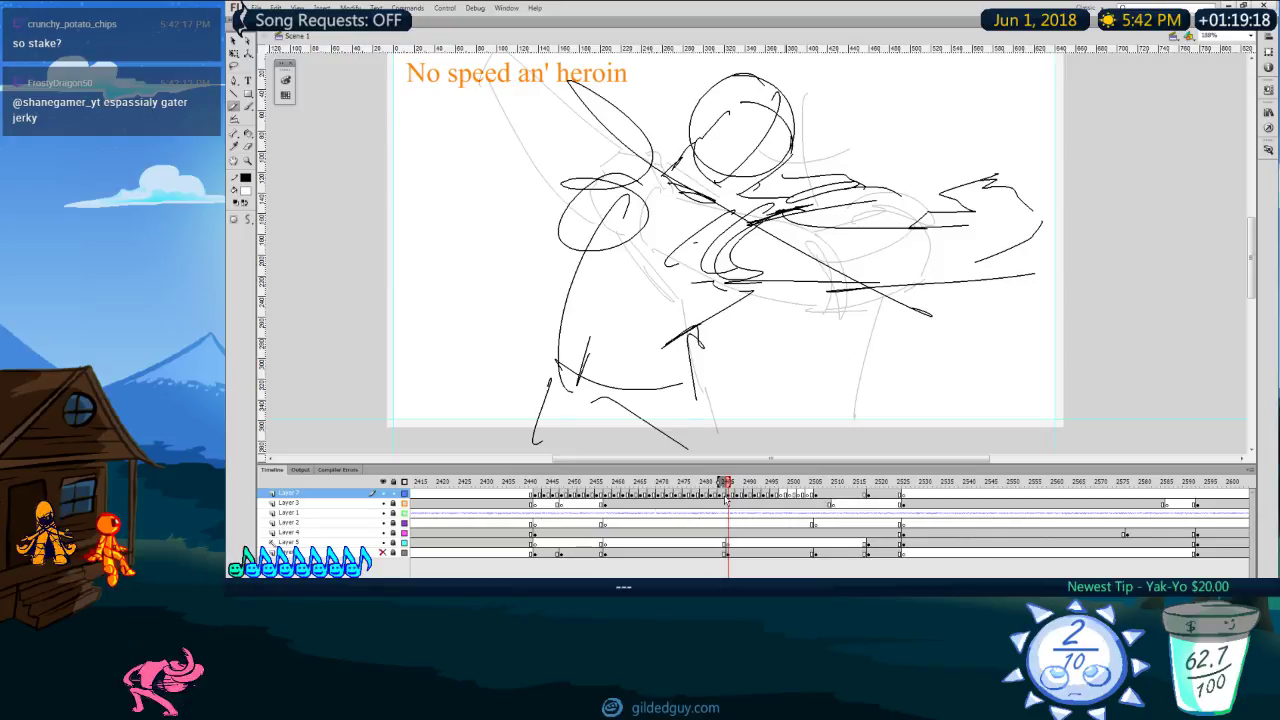
{"action": "left_click", "coordinate": [688, 483]}
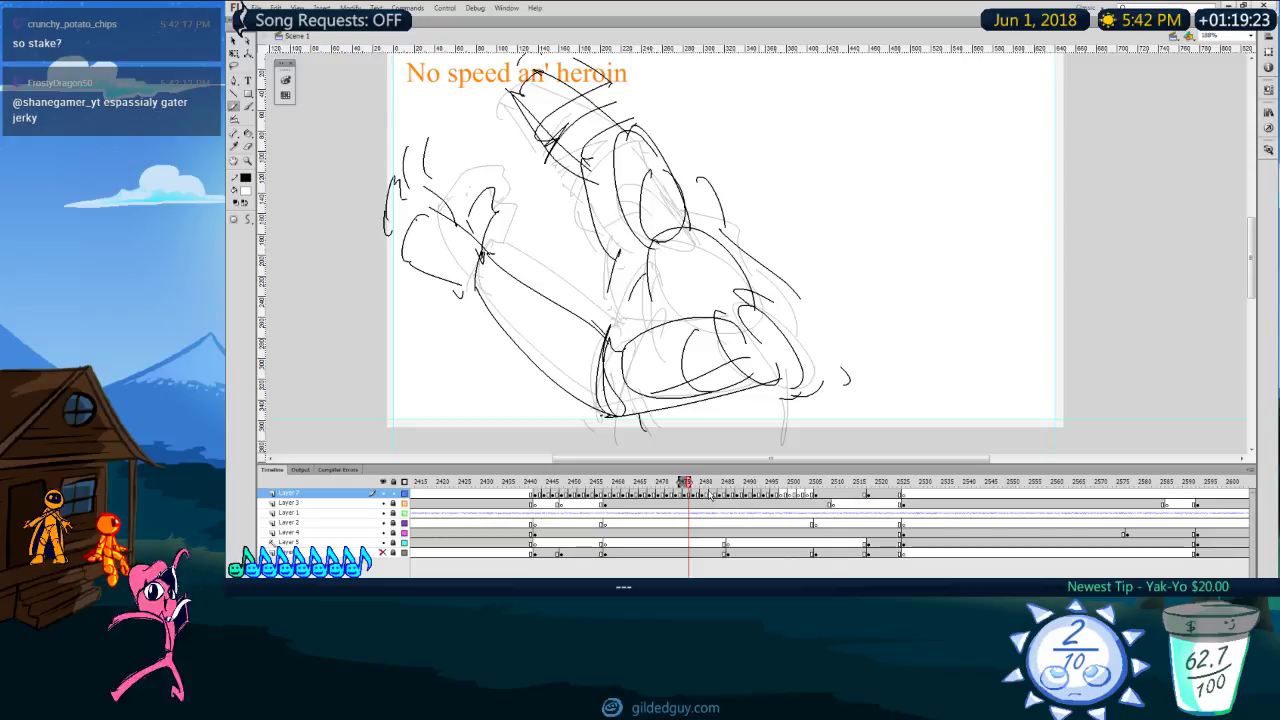
{"action": "mouse_move", "coordinate": [688, 503]}
{"action": "left_mouse_down"}
{"action": "mouse_move", "coordinate": [634, 503]}
{"action": "mouse_move", "coordinate": [806, 503]}
{"action": "mouse_move", "coordinate": [726, 503]}
{"action": "mouse_move", "coordinate": [743, 521]}
{"action": "left_mouse_up"}
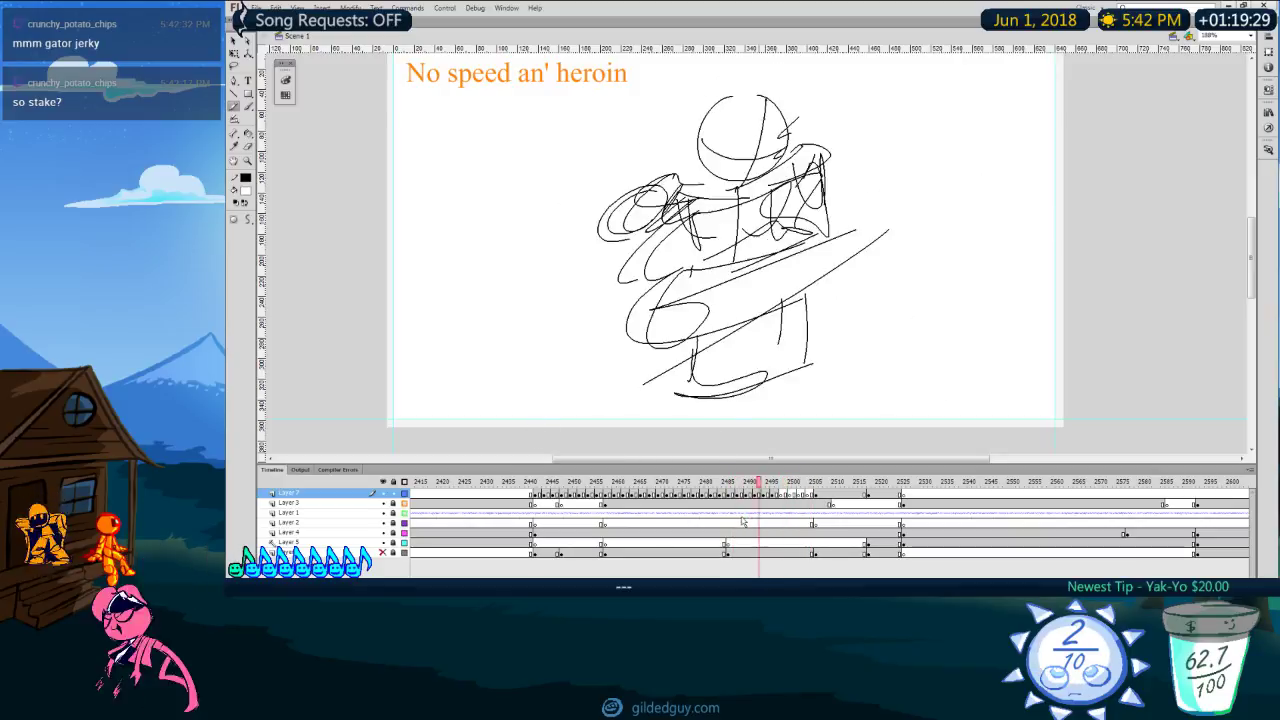
Step: Flip back and forth through the frames around 2495 to check how the raised-arm pose flows
{"action": "key", "text": "comma"}
{"action": "key", "text": "comma"}
{"action": "key", "text": "comma"}
{"action": "key", "text": "comma"}
{"action": "key", "text": "comma"}
{"action": "key", "text": "comma"}
{"action": "key", "text": "comma"}
{"action": "key", "text": "comma"}
{"action": "key", "text": "comma"}
{"action": "key", "text": "comma"}
{"action": "key", "text": "period"}
{"action": "key", "text": "period"}
{"action": "key", "text": "period"}
{"action": "key", "text": "comma"}
{"action": "key", "text": "comma"}
{"action": "key", "text": "comma"}
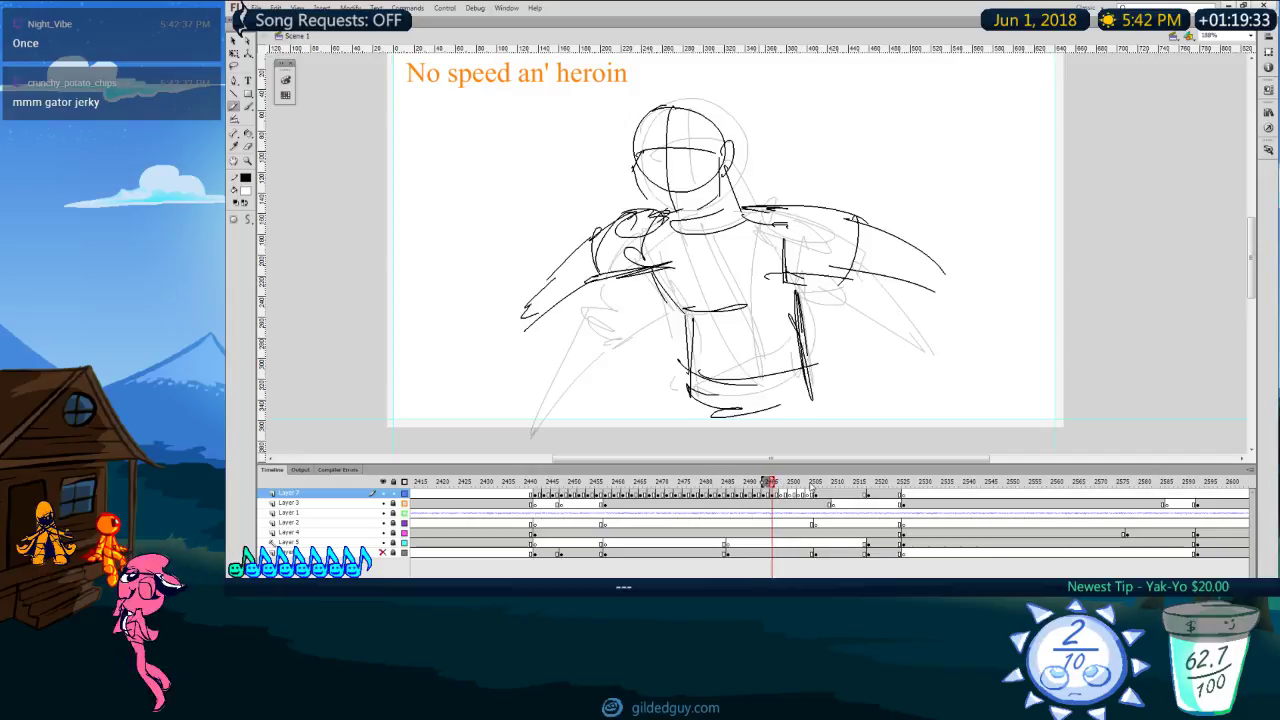
{"action": "key", "text": "comma"}
{"action": "key", "text": "period"}
{"action": "key", "text": "period"}
{"action": "key", "text": "period"}
{"action": "key", "text": "period"}
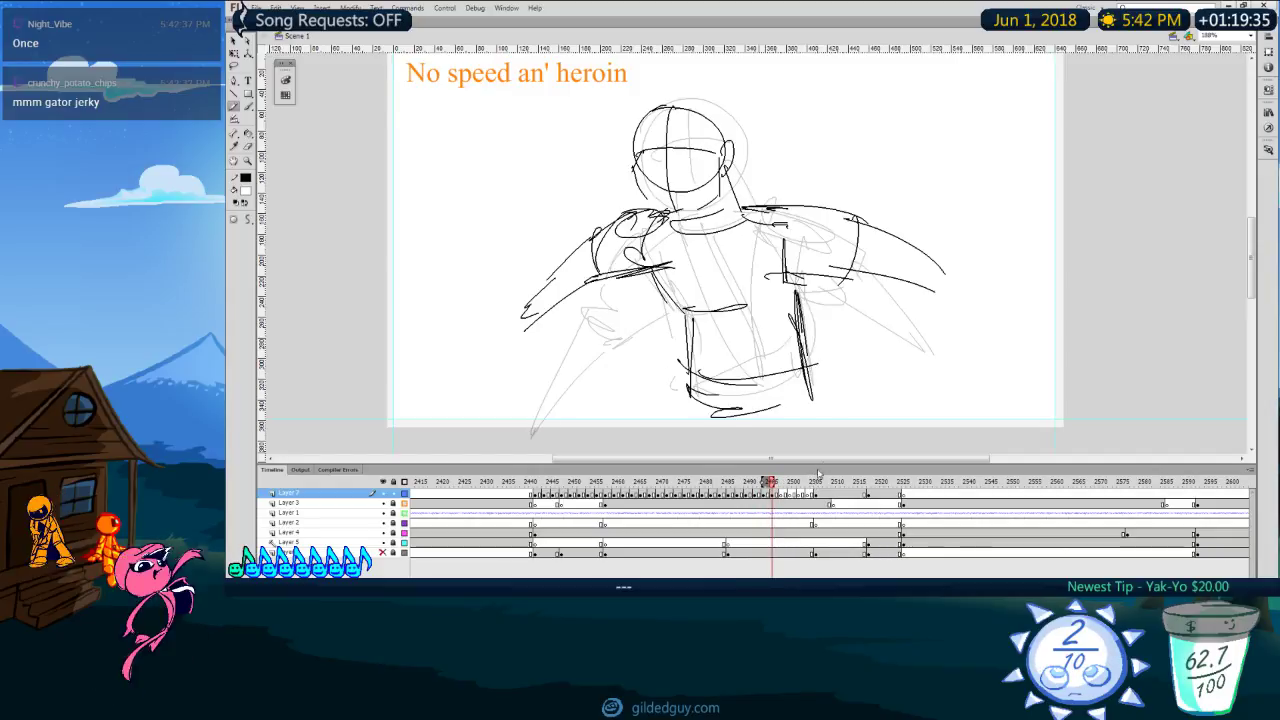
Step: Rough in the shoulder line and chest outline of the next pose on frame 2497, over the onion-skinned figure
{"action": "key", "text": "comma"}
{"action": "key", "text": "comma"}
{"action": "key", "text": "period"}
{"action": "key", "text": "comma"}
{"action": "key", "text": "period"}
{"action": "key", "text": "period"}
{"action": "key", "text": "period"}
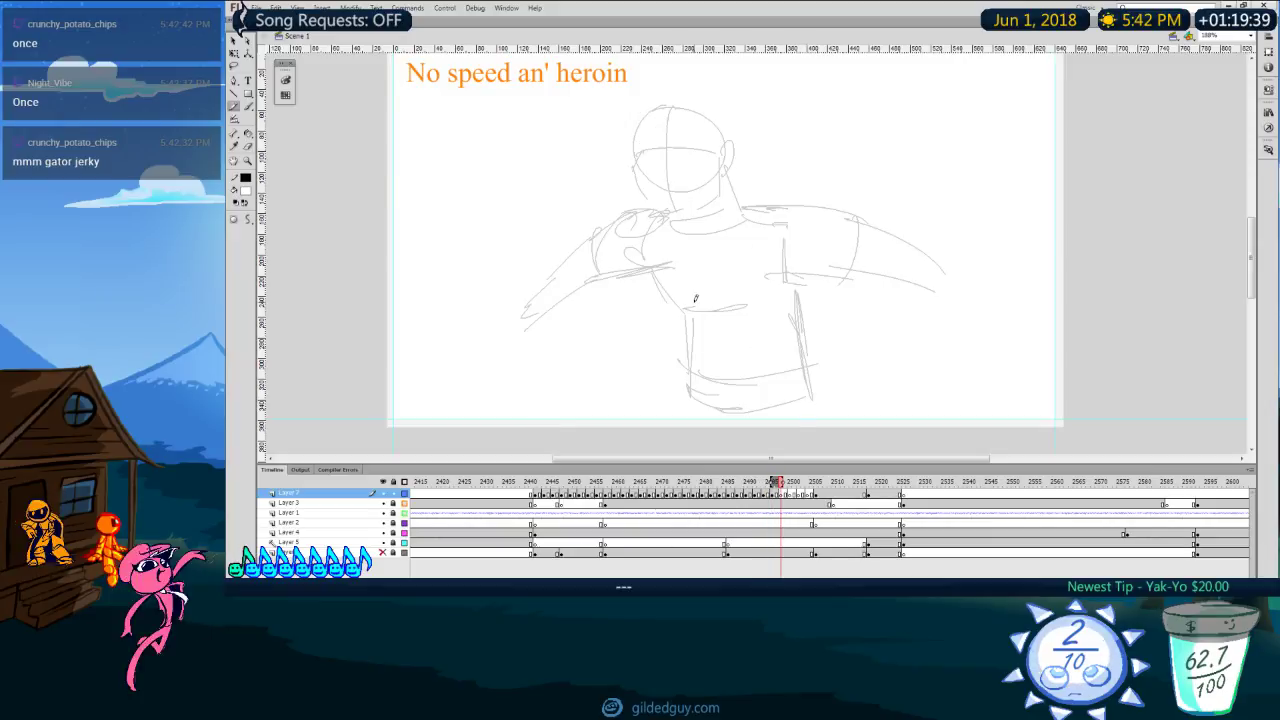
{"action": "left_click_drag", "start_coordinate": [679, 300], "coordinate": [778, 300]}
Step: Flip back to the open-armed pose at frame 2493 and compare it with the drawing on frame 2495
{"action": "key", "text": "comma"}
{"action": "key", "text": "comma"}
{"action": "key", "text": "comma"}
{"action": "key", "text": "comma"}
{"action": "key", "text": "comma"}
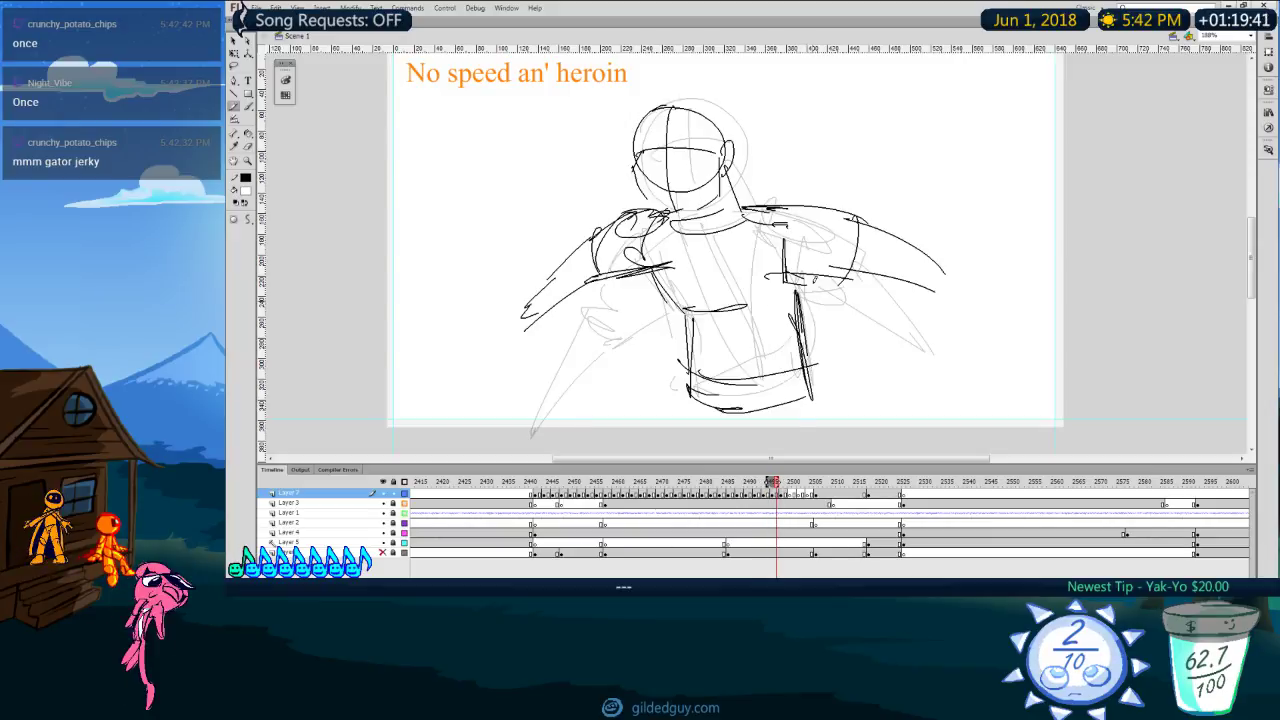
{"action": "key", "text": "period"}
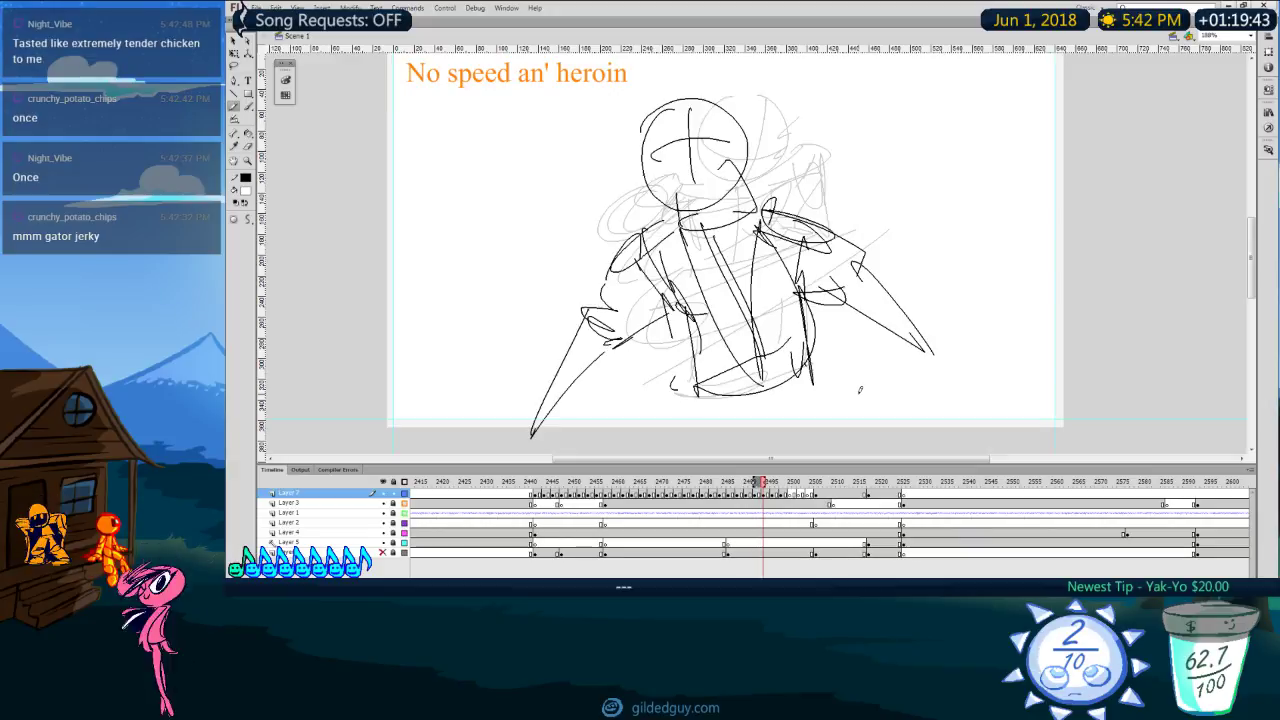
{"action": "key", "text": "period"}
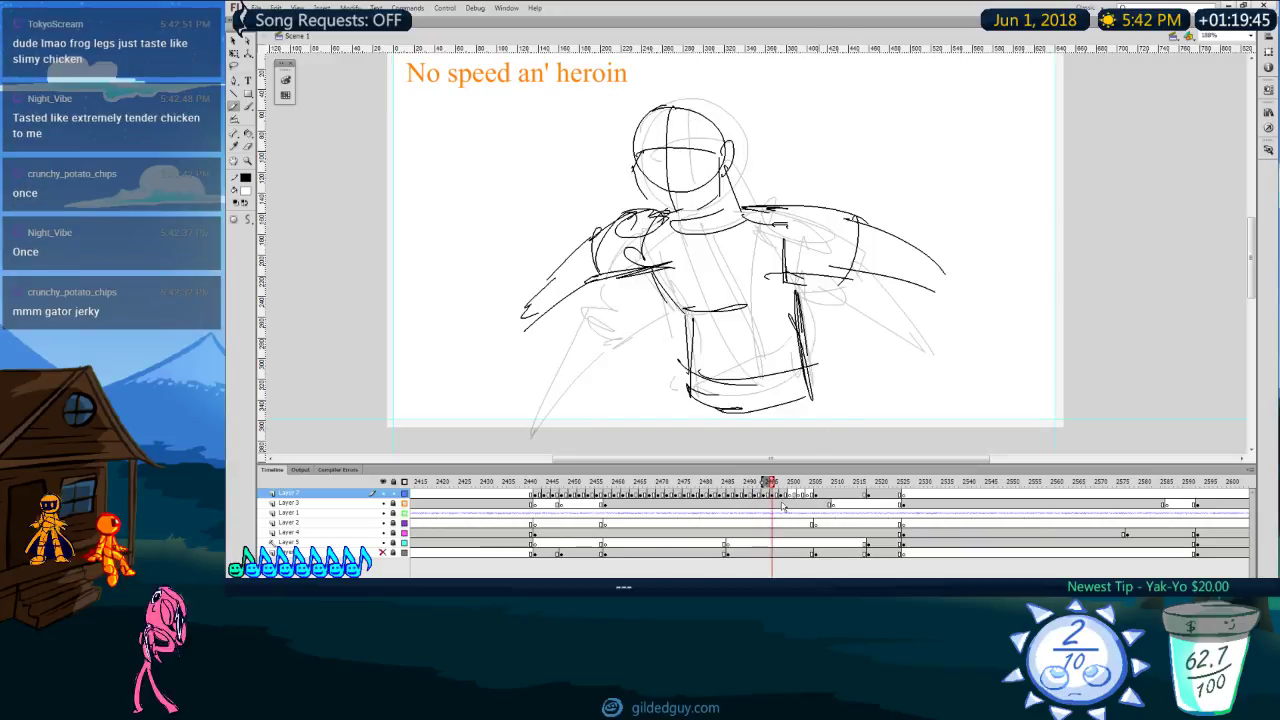
Step: Rotate the whole drawing on frame 2495 slightly counter-clockwise, and check it against the neighbouring frames
{"action": "mouse_move", "coordinate": [946, 105]}
{"action": "left_mouse_down"}
{"action": "mouse_move", "coordinate": [955, 115]}
{"action": "mouse_move", "coordinate": [936, 108]}
{"action": "left_mouse_up"}
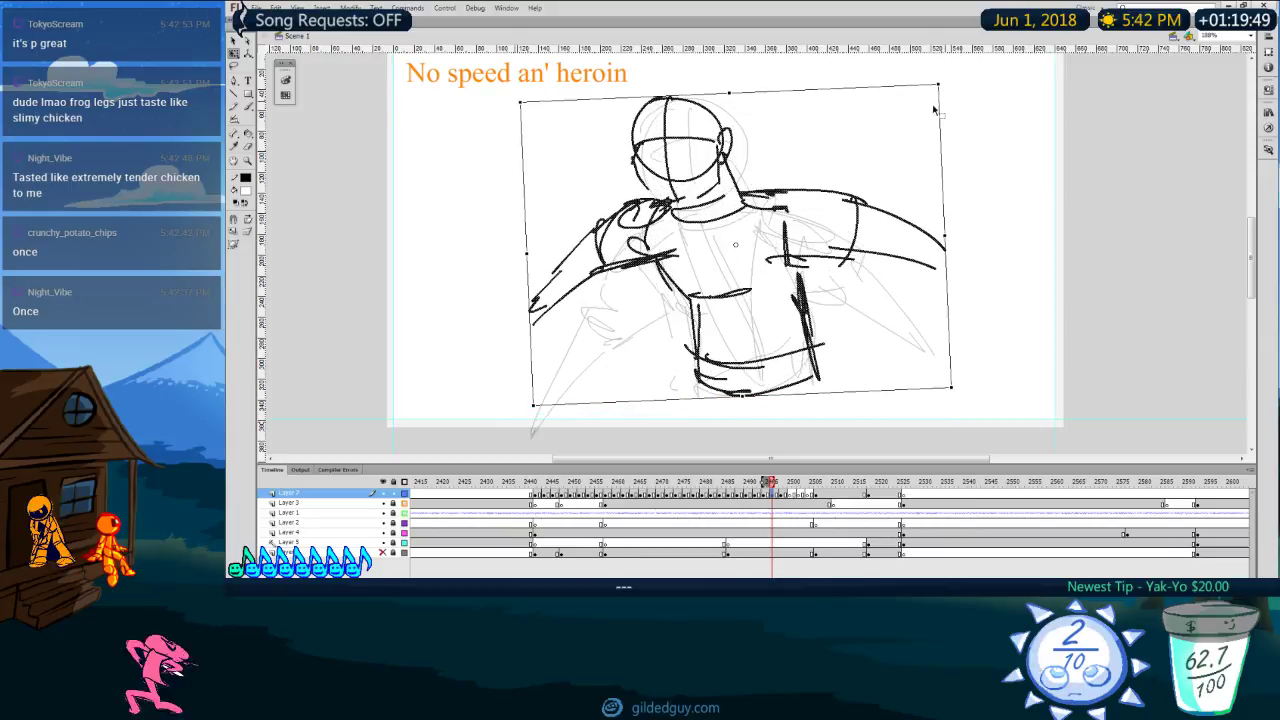
{"action": "key", "text": "comma"}
{"action": "key", "text": "period"}
{"action": "key", "text": "period"}
{"action": "key", "text": "period"}
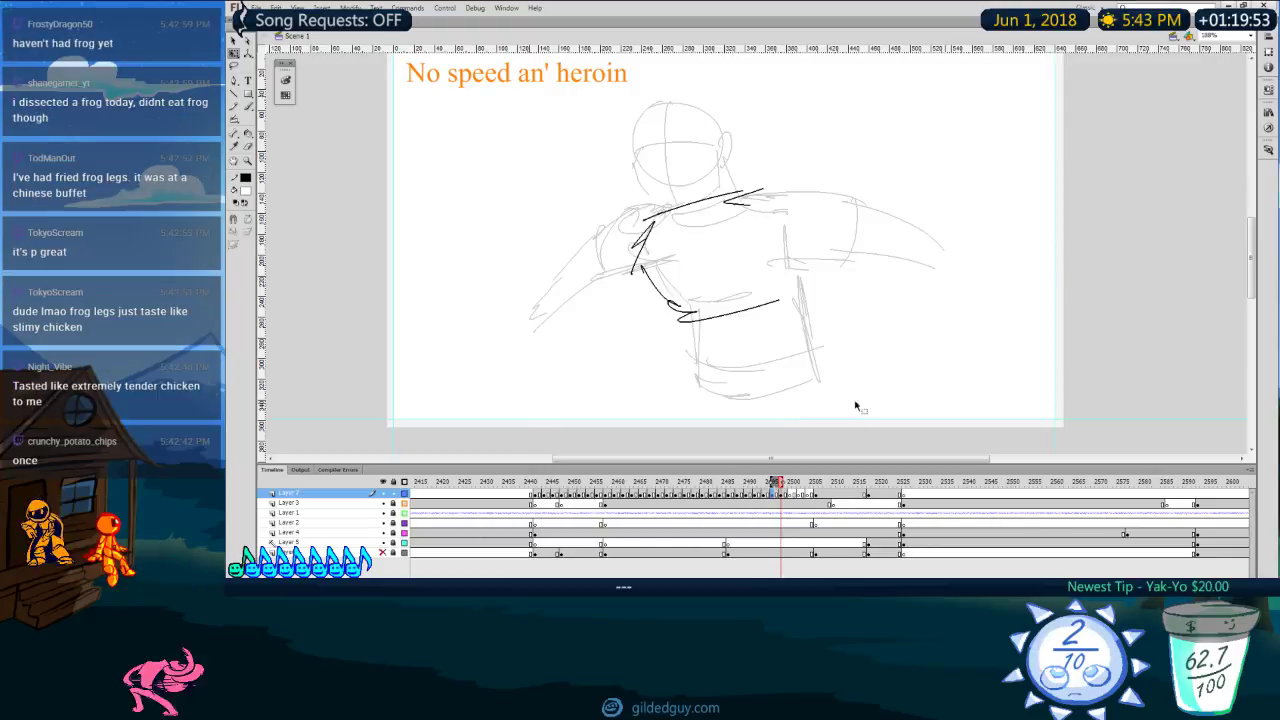
Step: Step back through the frames before 2493 and play the arm-swing sequence to judge its motion
{"action": "key", "text": "period"}
{"action": "key", "text": "period"}
{"action": "key", "text": "period"}
{"action": "key", "text": "period"}
{"action": "key", "text": "period"}
{"action": "key", "text": "period"}
{"action": "key", "text": "period"}
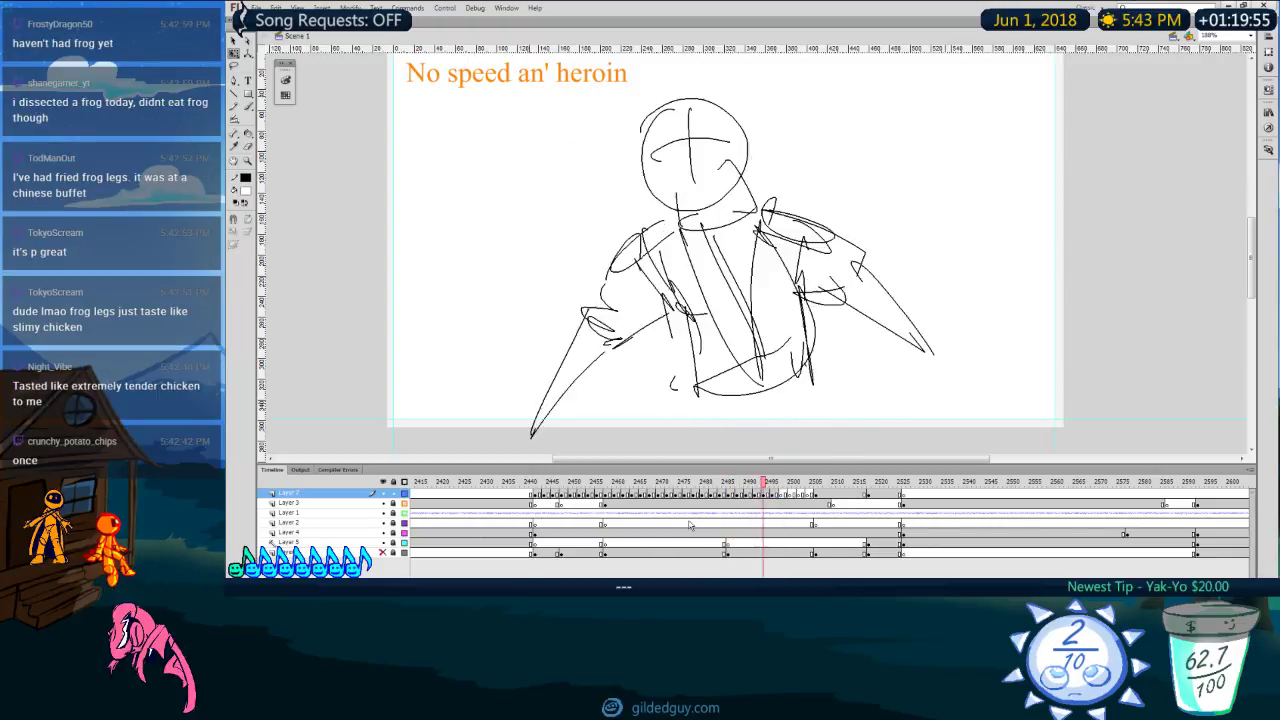
{"action": "key", "text": "comma"}
{"action": "key", "text": "comma"}
{"action": "key", "text": "comma"}
{"action": "key", "text": "comma"}
{"action": "key", "text": "comma"}
{"action": "key", "text": "comma"}
{"action": "key", "text": "comma"}
{"action": "key", "text": "comma"}
{"action": "key", "text": "comma"}
{"action": "key", "text": "comma"}
{"action": "key", "text": "comma"}
{"action": "key", "text": "comma"}
{"action": "key", "text": "comma"}
{"action": "key", "text": "comma"}
{"action": "key", "text": "comma"}
{"action": "key", "text": "comma"}
{"action": "key", "text": "comma"}
{"action": "key", "text": "comma"}
{"action": "key", "text": "comma"}
{"action": "key", "text": "comma"}
{"action": "key", "text": "Return"}
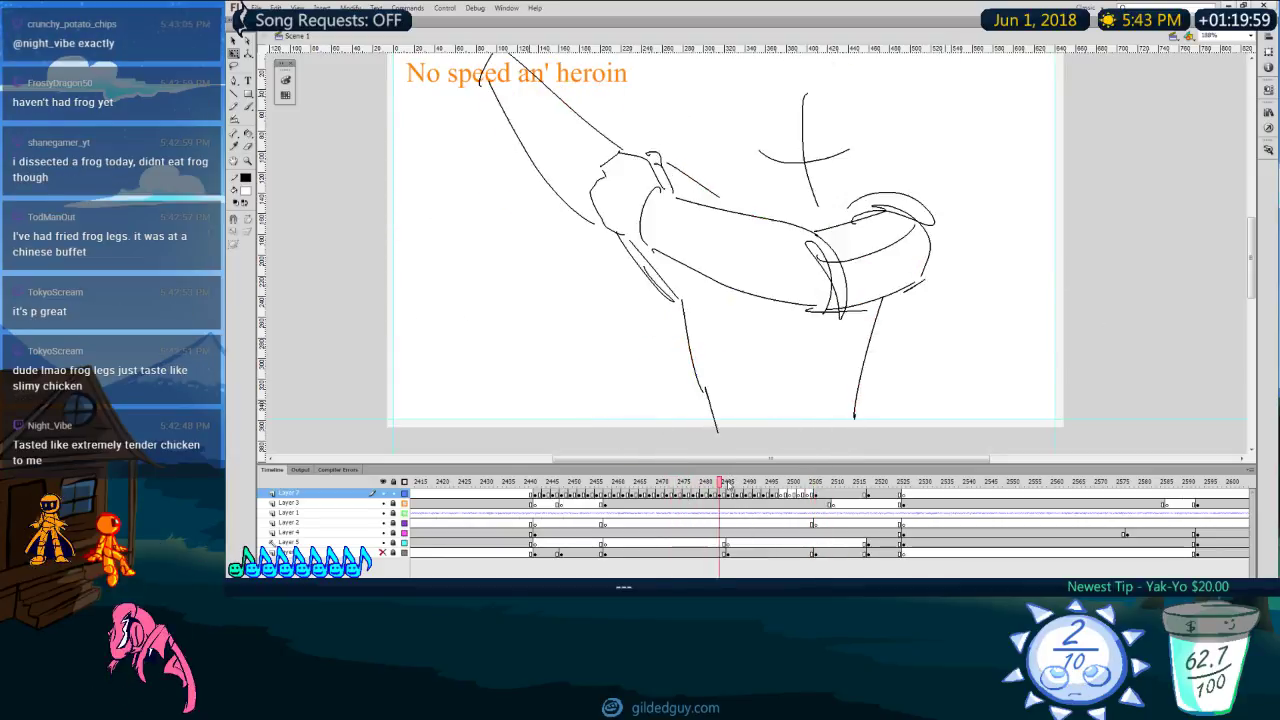
{"action": "key", "text": "Return"}
Step: Enlarge the whole open-armed drawing on frame 2493 and shift it slightly down and to the left
{"action": "mouse_move", "coordinate": [762, 485]}
{"action": "left_mouse_down"}
{"action": "mouse_move", "coordinate": [748, 488]}
{"action": "mouse_move", "coordinate": [764, 499]}
{"action": "left_mouse_up"}
{"action": "left_click", "coordinate": [764, 494]}
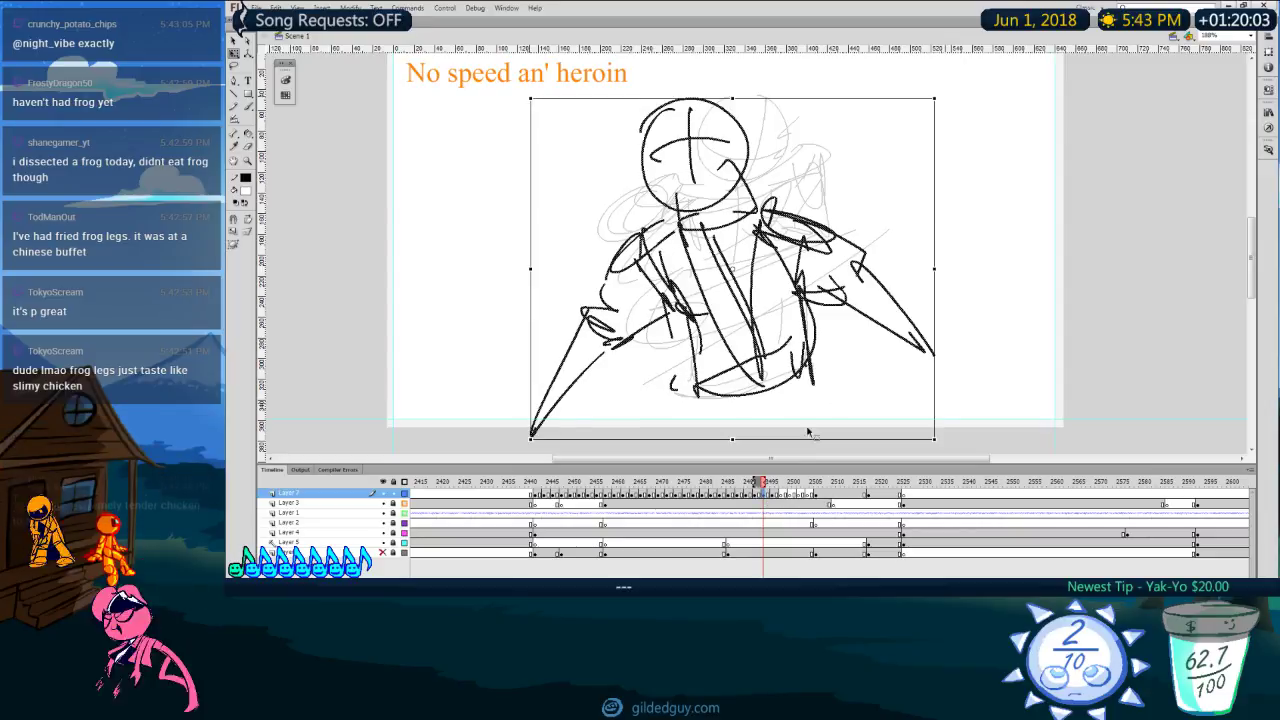
{"action": "key", "text": "ctrl+minus"}
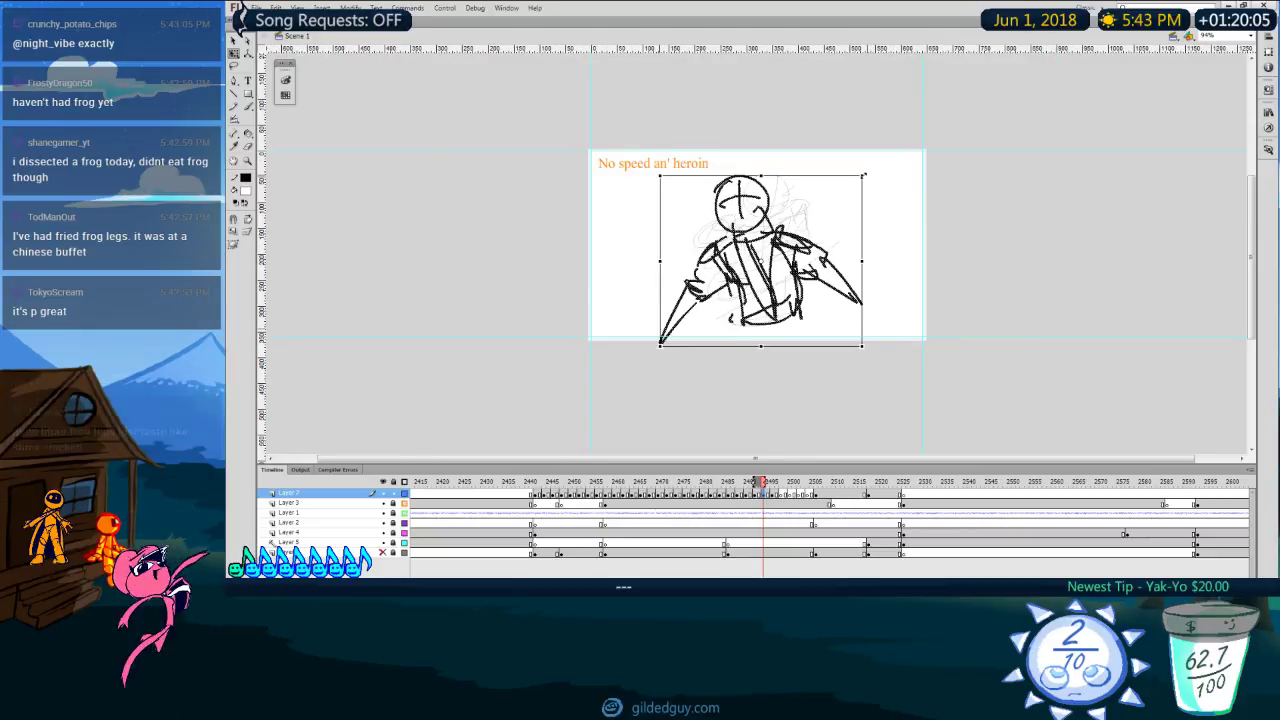
{"action": "left_click_drag", "start_coordinate": [863, 173], "coordinate": [1003, 102]}
{"action": "left_click_drag", "start_coordinate": [863, 251], "coordinate": [823, 295]}
{"action": "key", "text": "ctrl+space"}
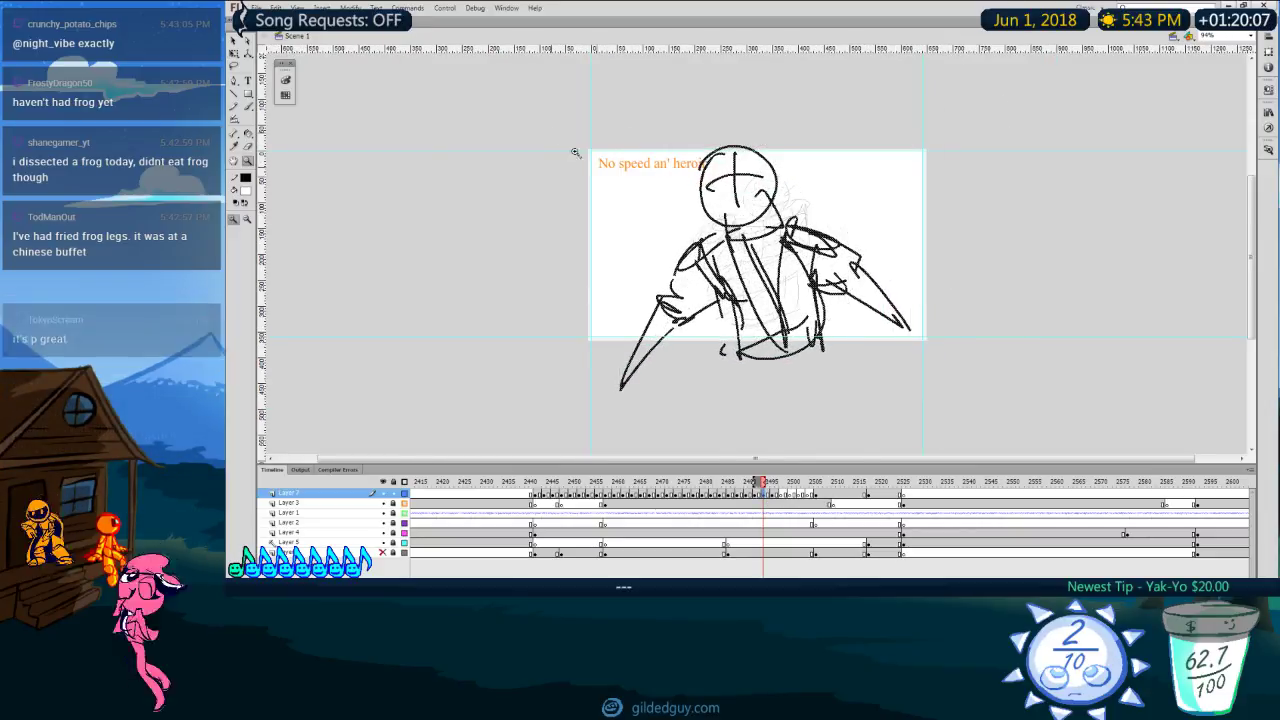
{"action": "left_click_drag", "start_coordinate": [551, 131], "coordinate": [979, 351]}
{"action": "left_click_drag", "start_coordinate": [1026, 75], "coordinate": [1058, 46]}
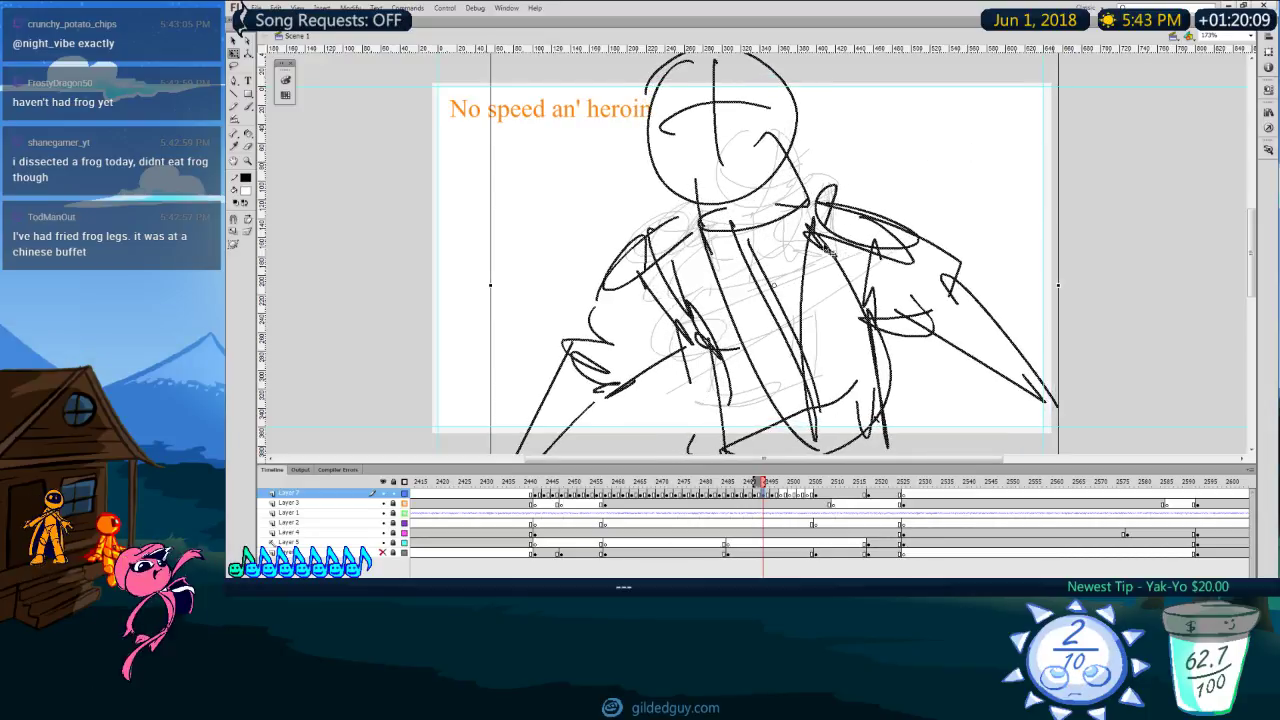
{"action": "left_click_drag", "start_coordinate": [836, 264], "coordinate": [816, 302]}
{"action": "key", "text": "."}
{"action": "left_click", "coordinate": [893, 376]}
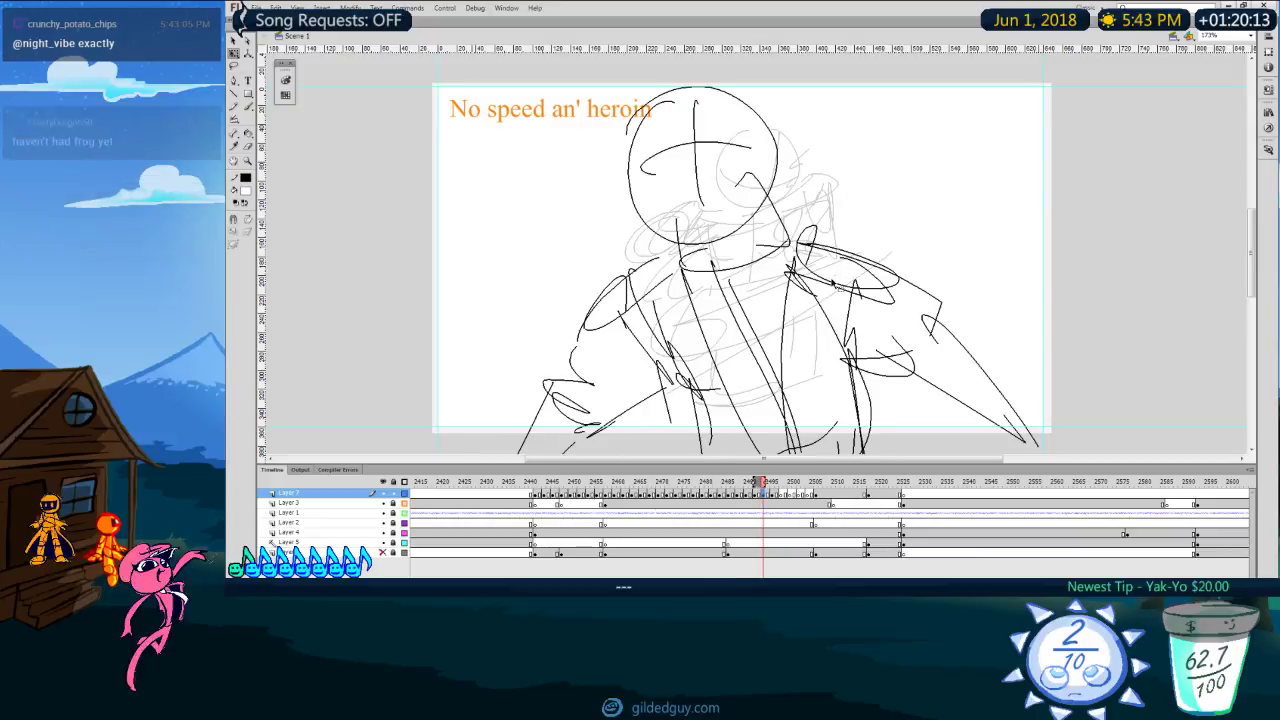
Step: Tilt the whole drawing on frame 2495 slightly counter-clockwise
{"action": "key", "text": "."}
{"action": "left_click", "coordinate": [773, 494]}
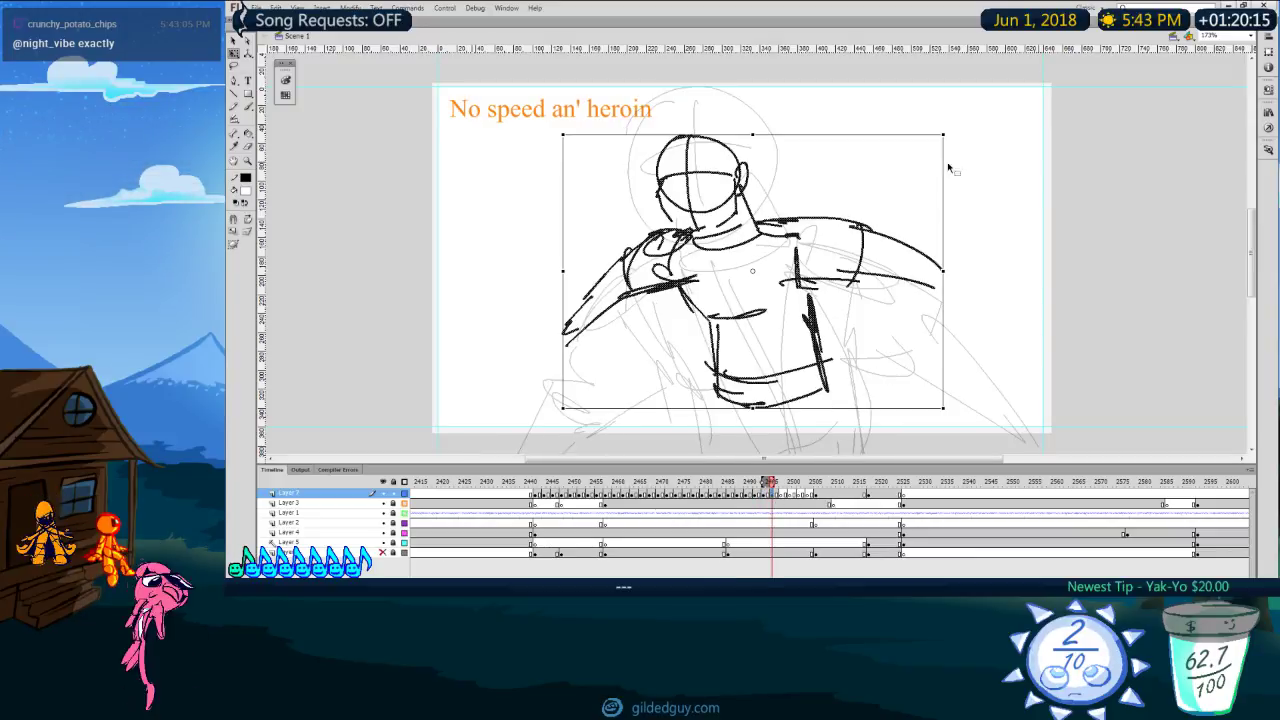
{"action": "left_click_drag", "start_coordinate": [949, 131], "coordinate": [927, 110]}
Step: Try the tilted drawing on frame 2495 at a larger size and shifted position, and scale it back down
{"action": "left_click_drag", "start_coordinate": [958, 380], "coordinate": [1061, 436]}
{"action": "left_click_drag", "start_coordinate": [898, 382], "coordinate": [863, 360]}
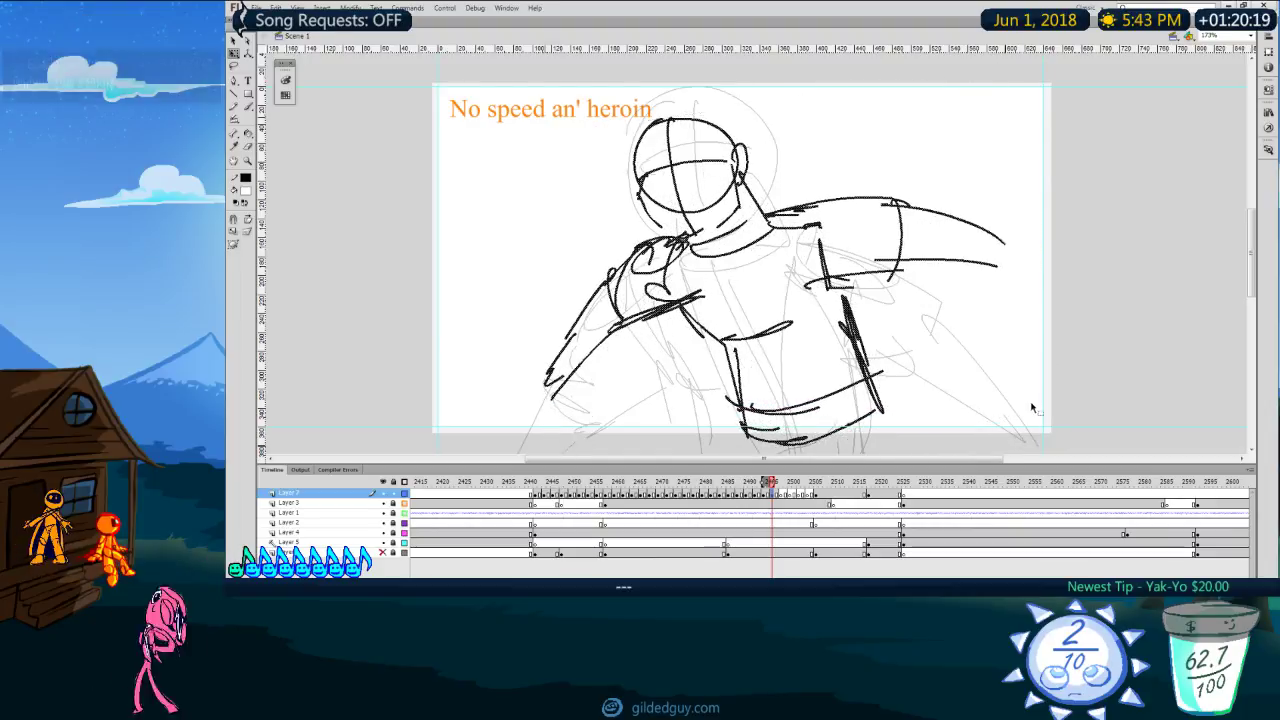
{"action": "key", "text": "ctrl+z"}
{"action": "left_click_drag", "start_coordinate": [1065, 437], "coordinate": [941, 396]}
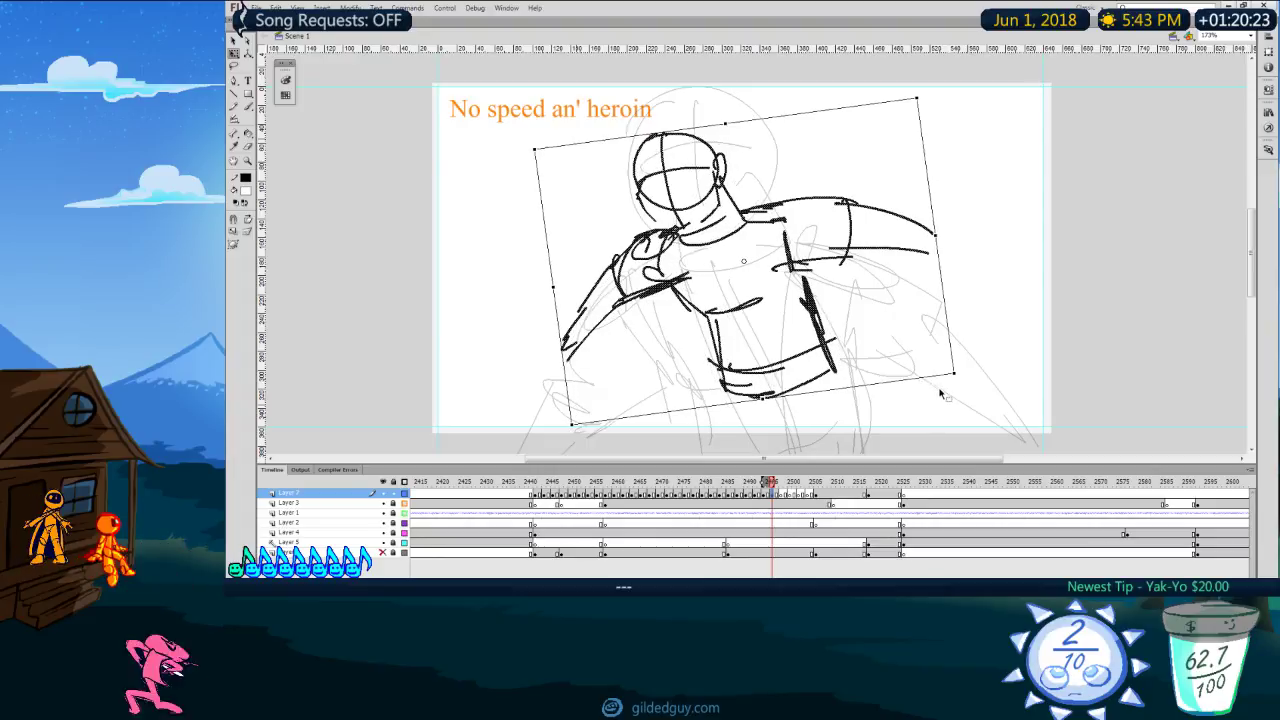
Step: Step back to earlier frames and play the sequence to check the adjusted poses on frames 2493 and 2495
{"action": "key", "text": "comma"}
{"action": "key", "text": "comma"}
{"action": "key", "text": "comma"}
{"action": "key", "text": "comma"}
{"action": "key", "text": "comma"}
{"action": "key", "text": "comma"}
{"action": "key", "text": "comma"}
{"action": "key", "text": "comma"}
{"action": "key", "text": "comma"}
{"action": "key", "text": "comma"}
{"action": "key", "text": "comma"}
{"action": "key", "text": "comma"}
{"action": "key", "text": "comma"}
{"action": "key", "text": "comma"}
{"action": "key", "text": "Return"}
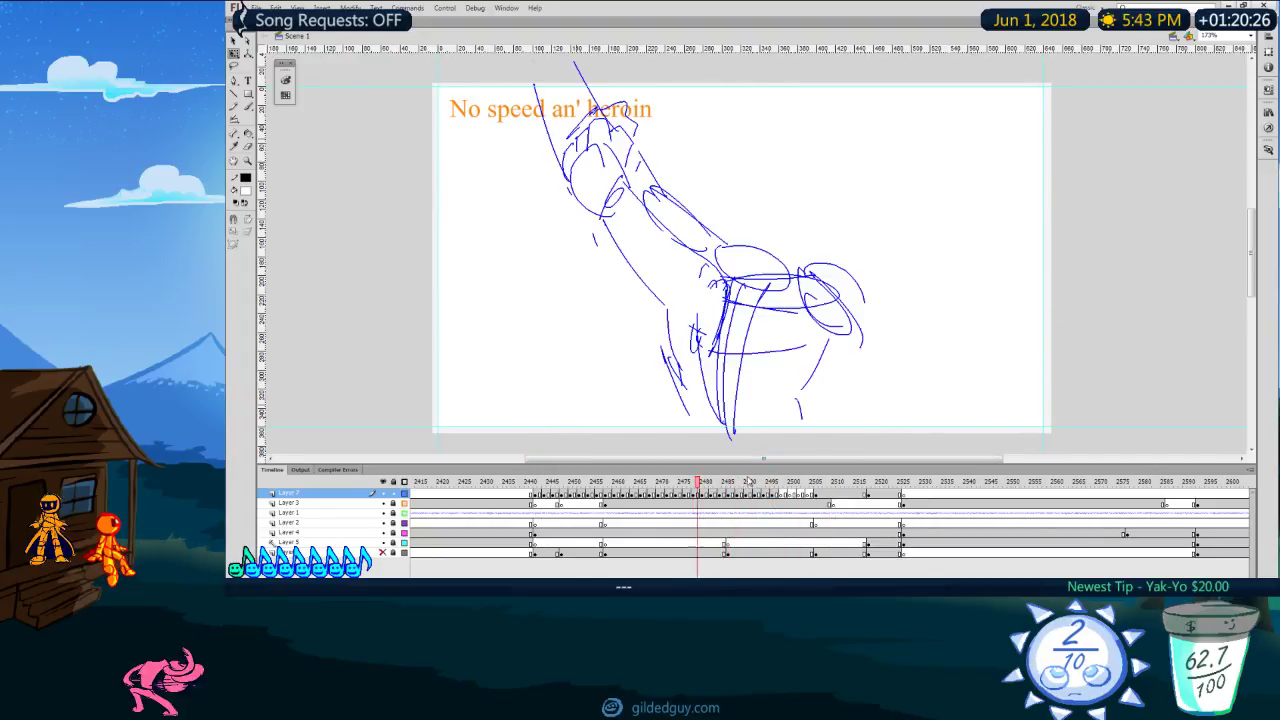
Step: Rough in the head circle with face guides, the shoulder at right and the torso outline on frame 2497
{"action": "left_click", "coordinate": [781, 494]}
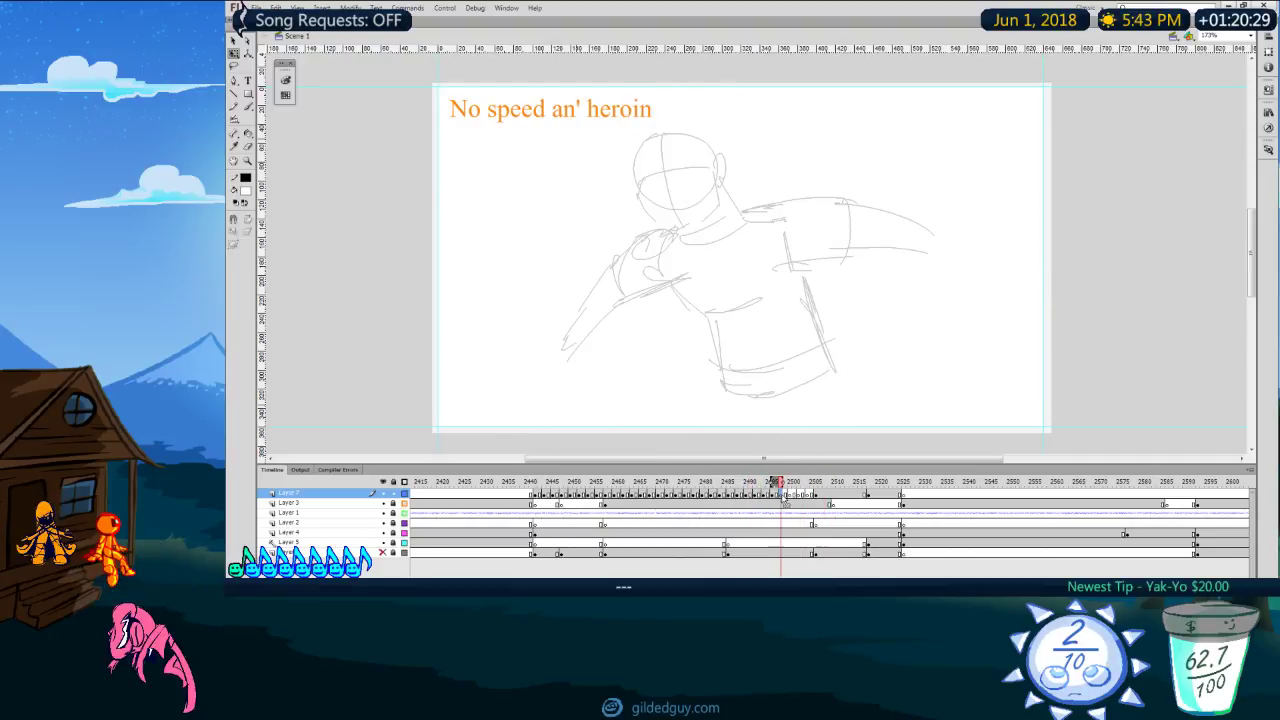
{"action": "key", "text": "comma"}
{"action": "key", "text": "comma"}
{"action": "key", "text": "comma"}
{"action": "key", "text": "comma"}
{"action": "key", "text": "period"}
{"action": "key", "text": "period"}
{"action": "key", "text": "period"}
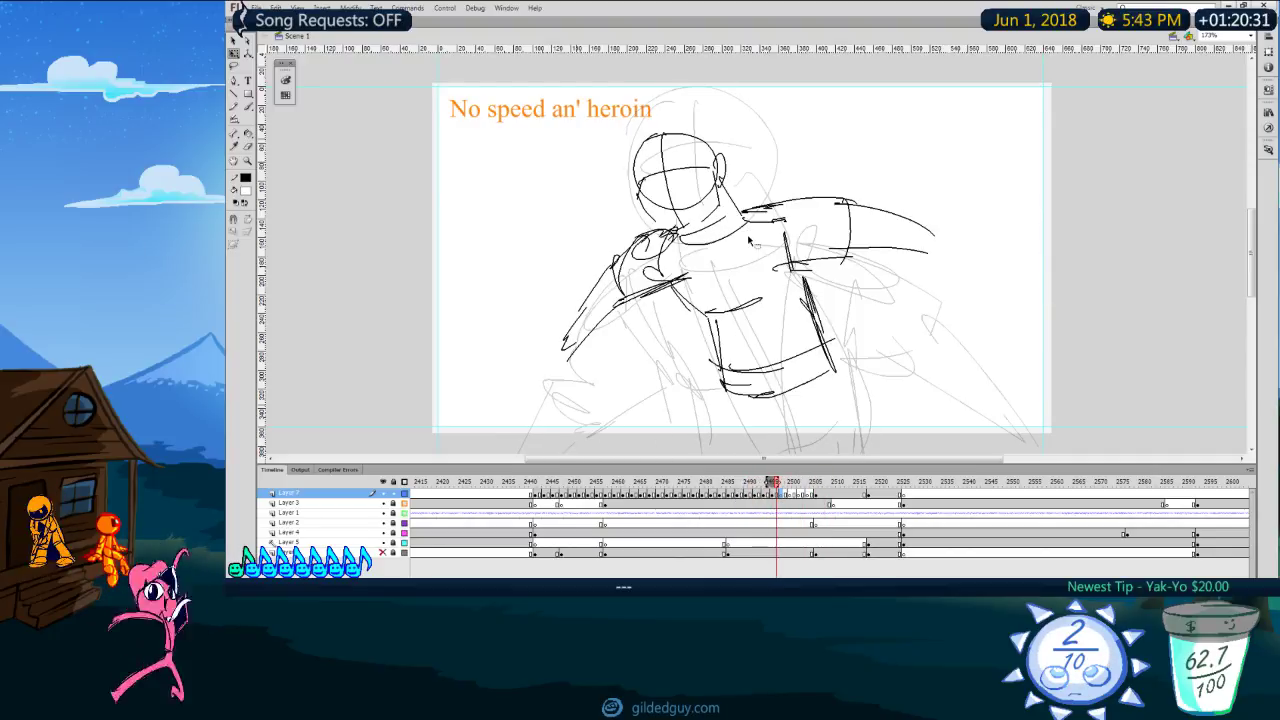
{"action": "key", "text": "period"}
{"action": "key", "text": "y"}
{"action": "left_click_drag", "start_coordinate": [674, 159], "coordinate": [658, 162]}
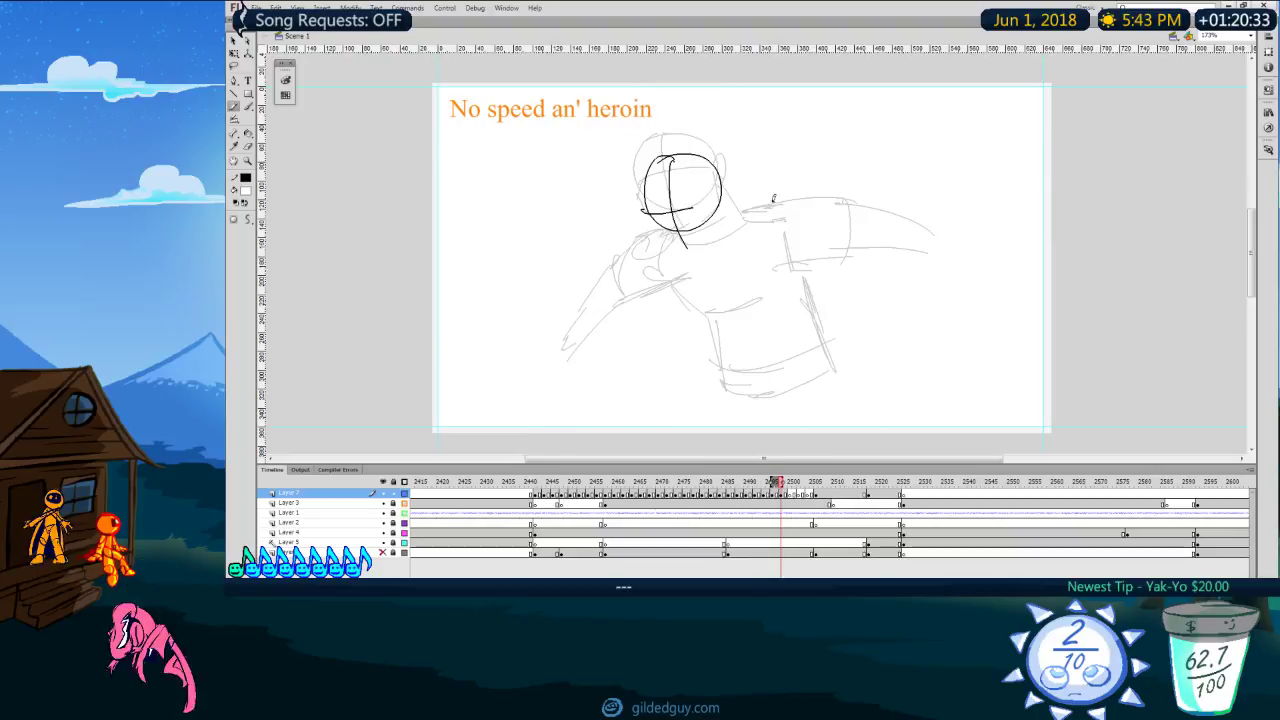
{"action": "mouse_move", "coordinate": [779, 186]}
{"action": "left_mouse_down"}
{"action": "mouse_move", "coordinate": [849, 193]}
{"action": "mouse_move", "coordinate": [850, 228]}
{"action": "left_mouse_up"}
{"action": "mouse_move", "coordinate": [870, 232]}
{"action": "left_mouse_down"}
{"action": "mouse_move", "coordinate": [785, 251]}
{"action": "mouse_move", "coordinate": [812, 342]}
{"action": "left_mouse_up"}
{"action": "key", "text": "comma"}
{"action": "key", "text": "period"}
Step: Rough in the shoulder and arm on the figure's left-hand side on frame 2497, erasing its stray lines
{"action": "mouse_move", "coordinate": [656, 217]}
{"action": "left_mouse_down"}
{"action": "mouse_move", "coordinate": [626, 216]}
{"action": "mouse_move", "coordinate": [614, 264]}
{"action": "left_mouse_up"}
{"action": "key", "text": "comma"}
{"action": "key", "text": "period"}
{"action": "mouse_move", "coordinate": [672, 262]}
{"action": "left_mouse_down"}
{"action": "mouse_move", "coordinate": [608, 260]}
{"action": "mouse_move", "coordinate": [524, 290]}
{"action": "left_mouse_up"}
{"action": "key", "text": "e"}
{"action": "left_click_drag", "start_coordinate": [600, 222], "coordinate": [573, 236]}
{"action": "left_click_drag", "start_coordinate": [537, 277], "coordinate": [588, 258]}
{"action": "key", "text": "comma"}
{"action": "key", "text": "period"}
{"action": "key", "text": "b"}
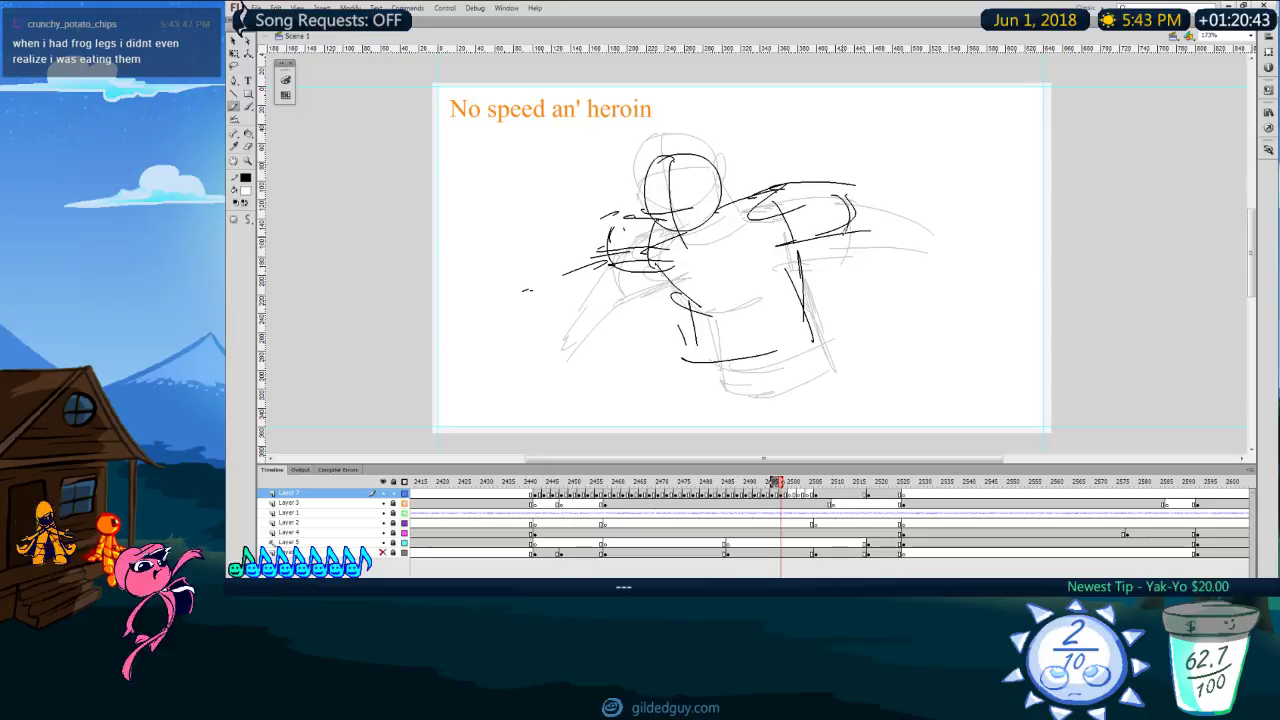
Step: Draw the outstretched forearms on frame 2497 and refine the waist lines of the torso
{"action": "left_click_drag", "start_coordinate": [854, 190], "coordinate": [955, 228]}
{"action": "key", "text": "comma"}
{"action": "key", "text": "period"}
{"action": "left_click", "coordinate": [809, 299]}
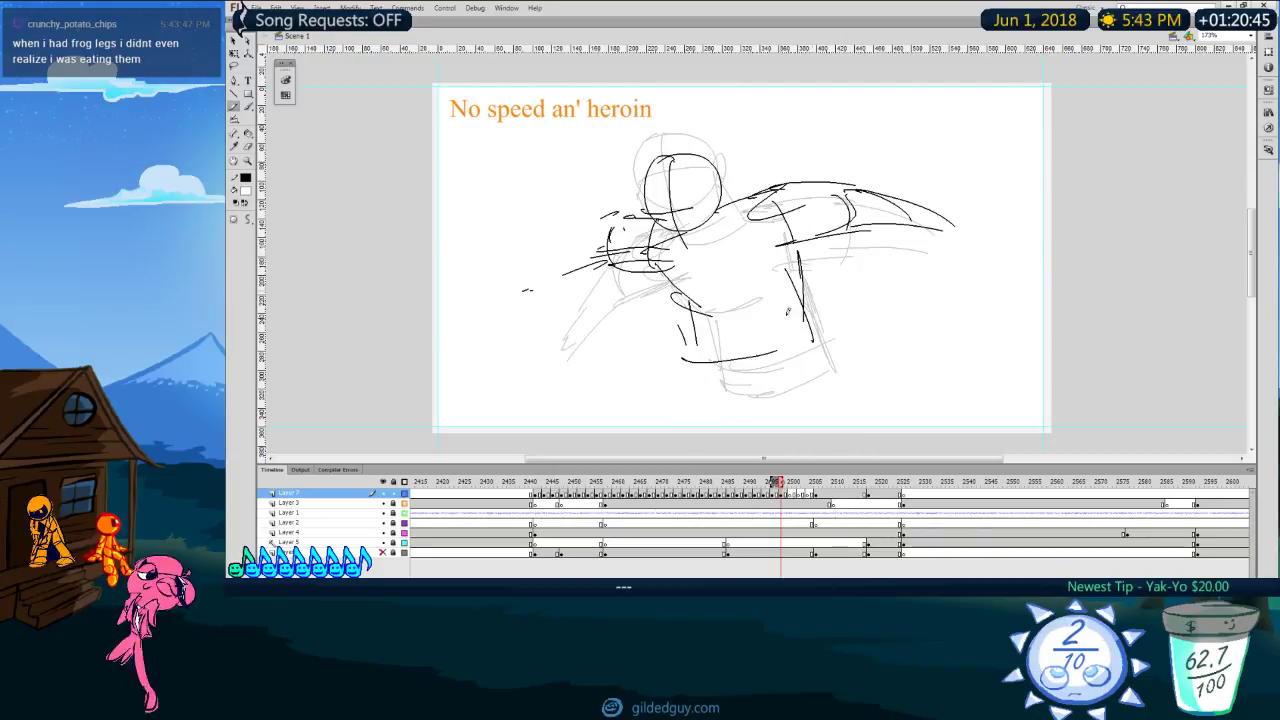
{"action": "key", "text": "comma"}
{"action": "key", "text": "period"}
{"action": "left_click", "coordinate": [693, 322], "text": "ctrl"}
{"action": "key", "text": "Delete"}
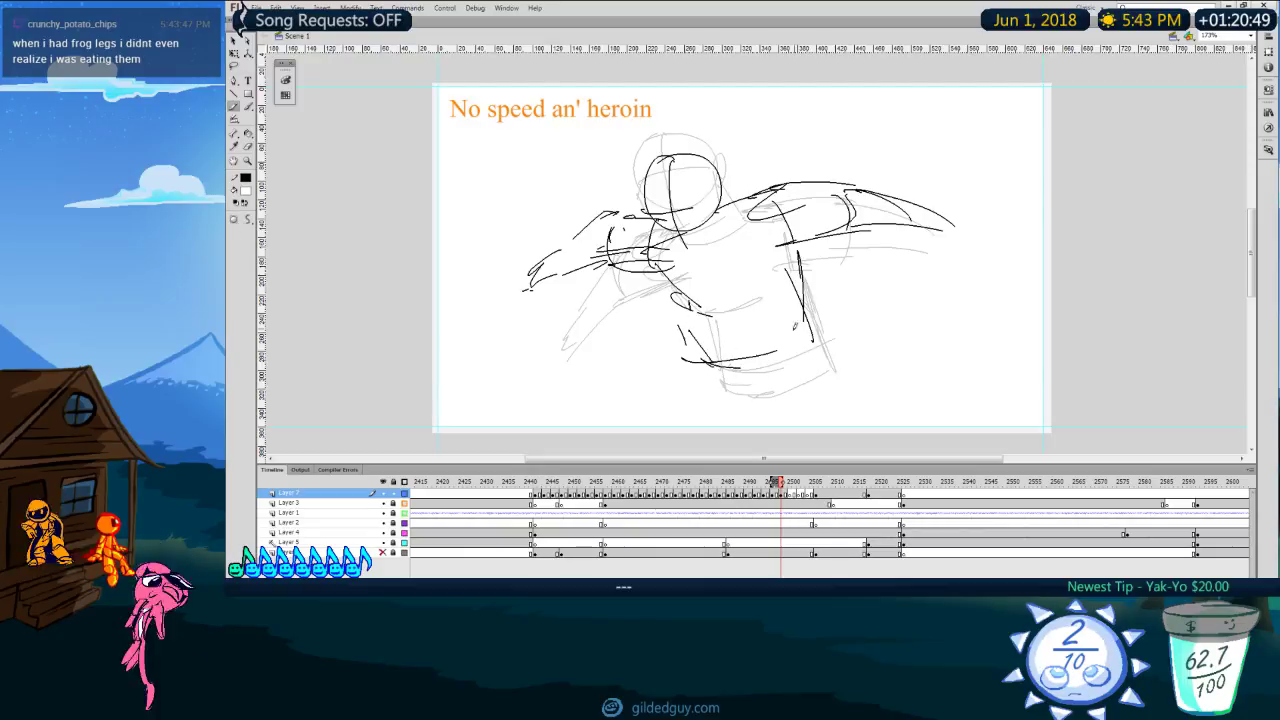
{"action": "key", "text": "comma"}
{"action": "key", "text": "period"}
Step: Rough in a lower head circle, the shoulders and the chest outline on frame 2499 over the onion-skinned pose
{"action": "key", "text": "period"}
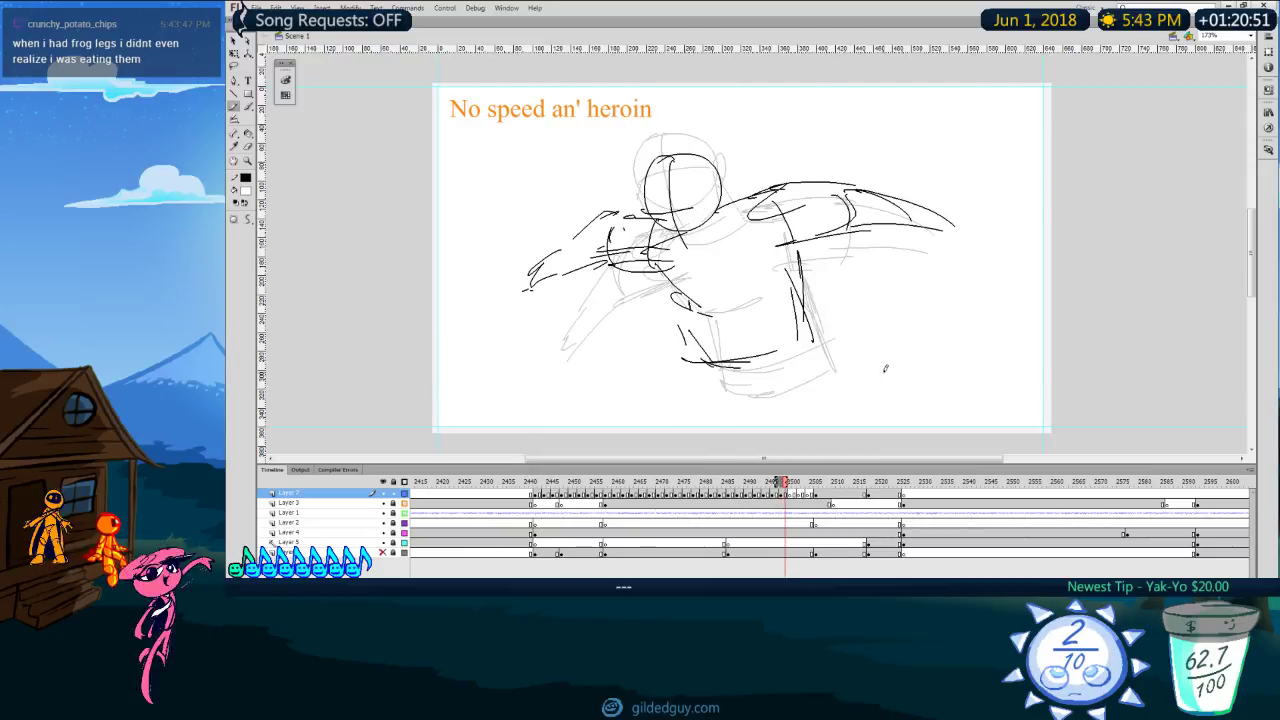
{"action": "key", "text": "period"}
{"action": "key", "text": "ctrl+z"}
{"action": "mouse_move", "coordinate": [651, 213]}
{"action": "left_mouse_down"}
{"action": "mouse_move", "coordinate": [672, 182]}
{"action": "mouse_move", "coordinate": [661, 190]}
{"action": "left_mouse_up"}
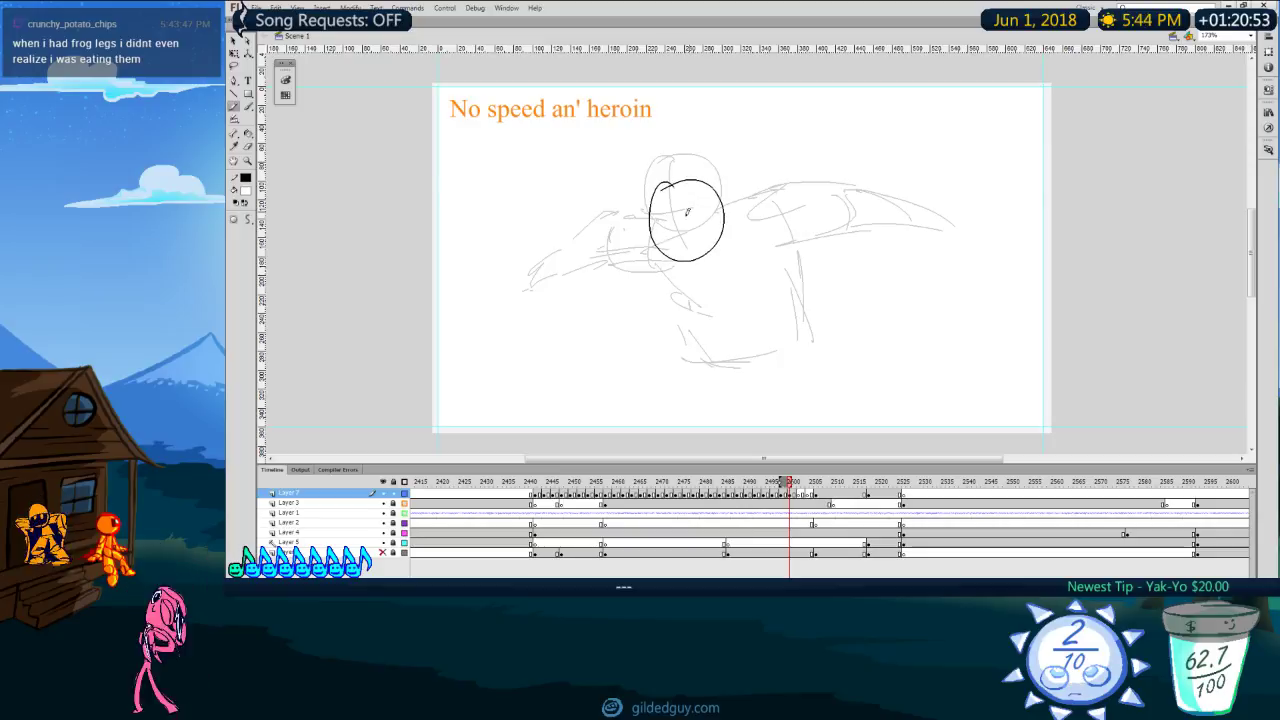
{"action": "key", "text": "comma"}
{"action": "key", "text": "period"}
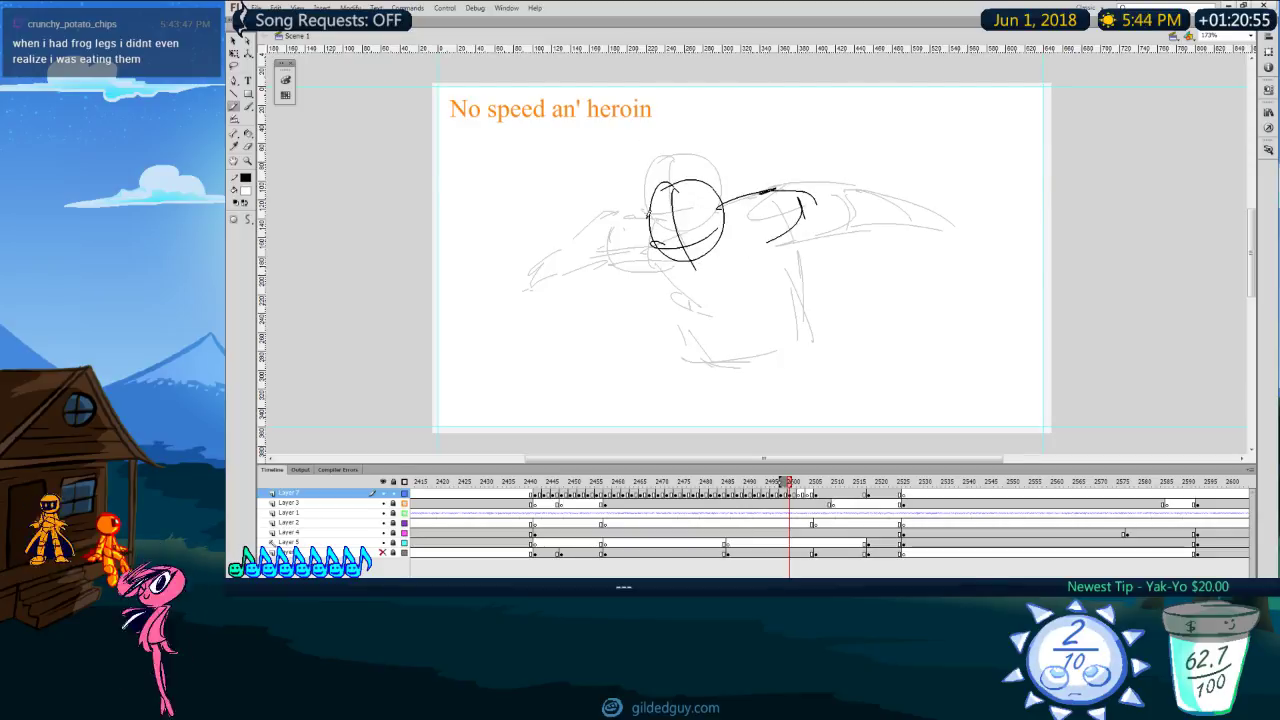
{"action": "mouse_move", "coordinate": [595, 244]}
{"action": "left_mouse_down"}
{"action": "mouse_move", "coordinate": [655, 261]}
{"action": "mouse_move", "coordinate": [695, 313]}
{"action": "mouse_move", "coordinate": [768, 292]}
{"action": "left_mouse_up"}
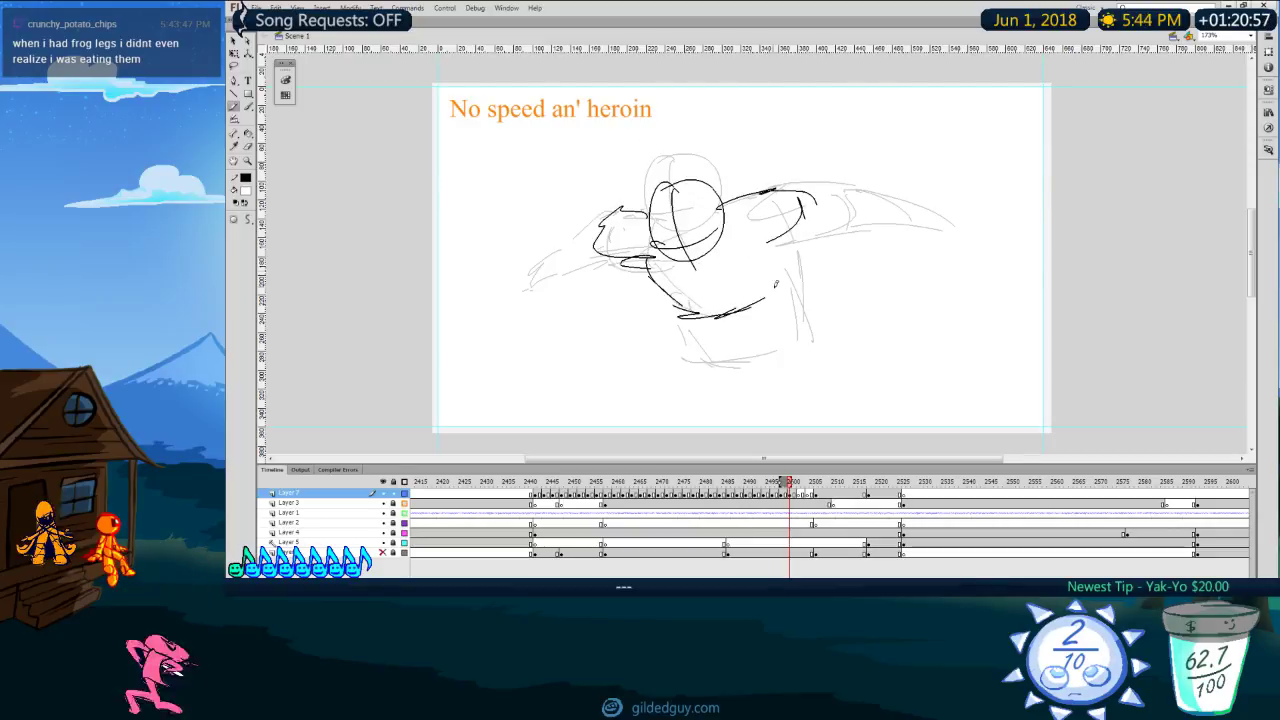
{"action": "left_click_drag", "start_coordinate": [787, 248], "coordinate": [803, 330]}
{"action": "key", "text": "comma"}
{"action": "key", "text": "period"}
Step: Draw both arms stretched out sideways on frame 2499, nearly horizontal from the shoulders
{"action": "left_click_drag", "start_coordinate": [818, 212], "coordinate": [781, 237]}
{"action": "left_click_drag", "start_coordinate": [843, 220], "coordinate": [780, 236]}
{"action": "left_click_drag", "start_coordinate": [790, 186], "coordinate": [922, 188]}
{"action": "left_click_drag", "start_coordinate": [830, 213], "coordinate": [928, 205]}
{"action": "left_click_drag", "start_coordinate": [538, 240], "coordinate": [530, 247]}
{"action": "left_click_drag", "start_coordinate": [604, 233], "coordinate": [525, 260]}
{"action": "key", "text": "comma"}
{"action": "key", "text": "period"}
Step: Clean up the lines beneath the head on frame 2499 and add short neck strokes
{"action": "key", "text": "comma"}
{"action": "key", "text": "period"}
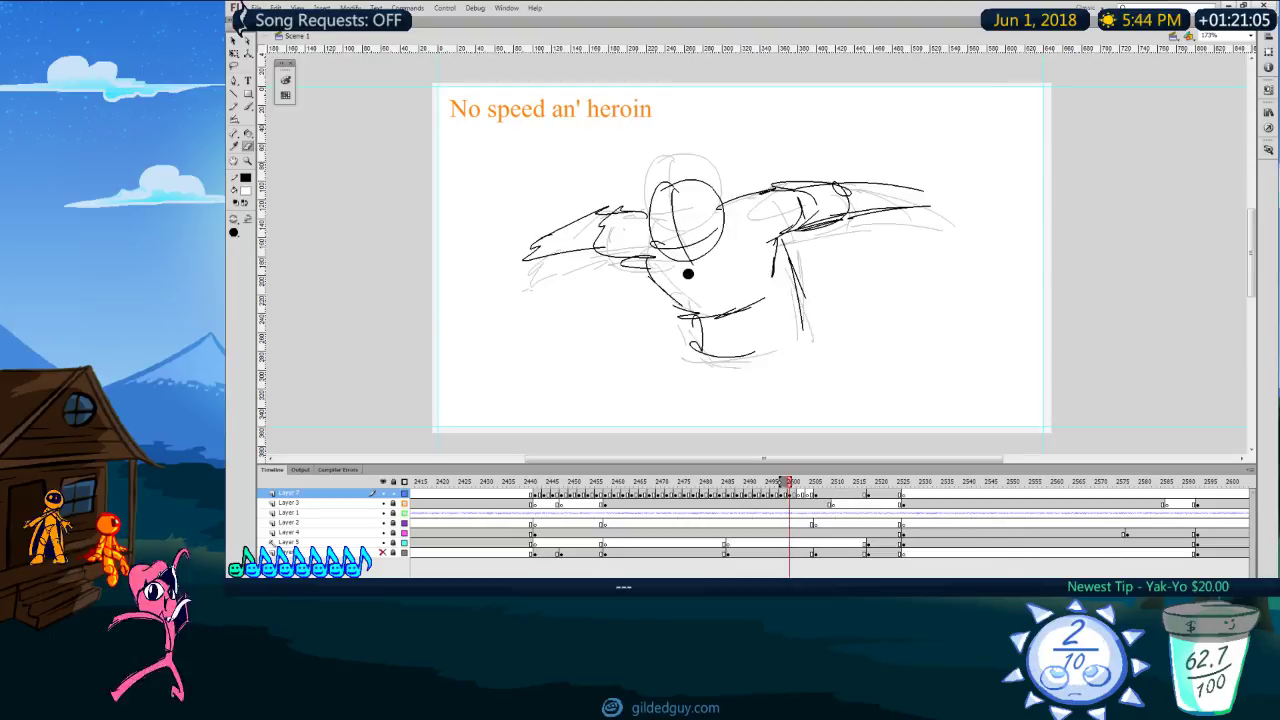
{"action": "key", "text": "comma"}
{"action": "key", "text": "period"}
{"action": "key", "text": "comma"}
{"action": "key", "text": "period"}
{"action": "key", "text": "y"}
{"action": "mouse_move", "coordinate": [761, 130]}
{"action": "left_mouse_down"}
{"action": "mouse_move", "coordinate": [738, 140]}
{"action": "mouse_move", "coordinate": [749, 152]}
{"action": "left_mouse_up"}
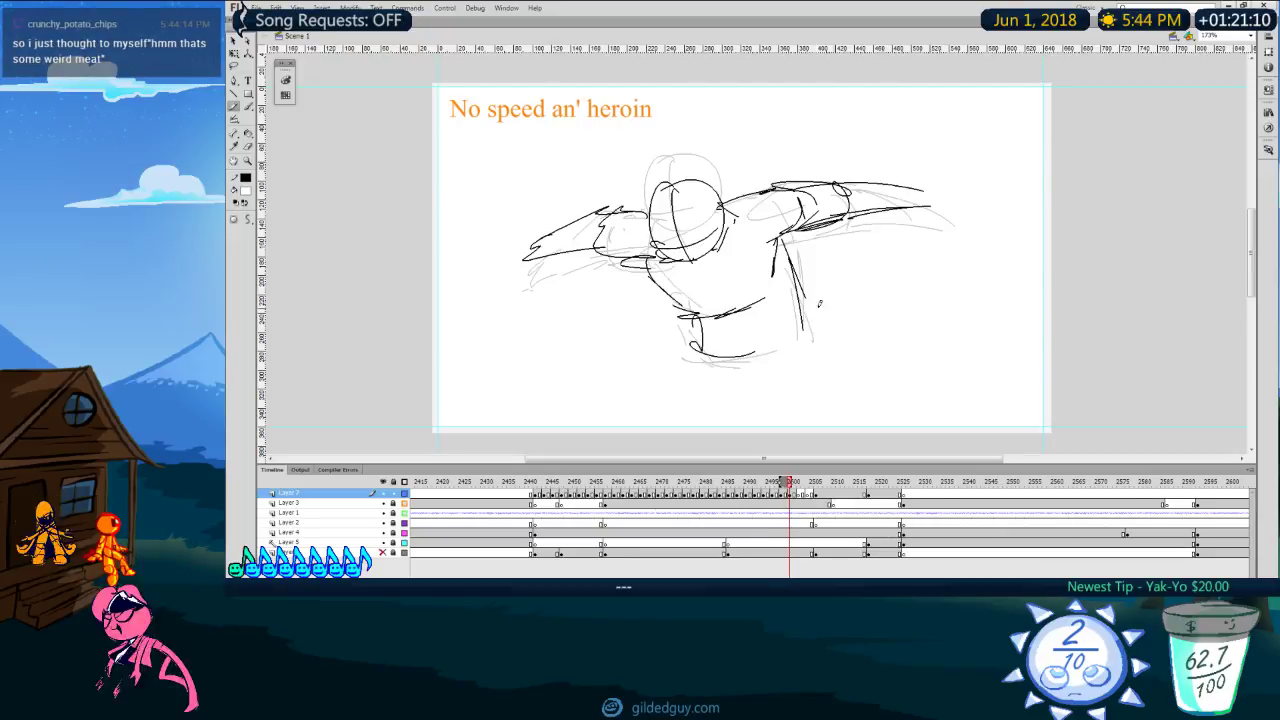
Step: Step back through the frames and play the sequence to review the new poses on frames 2497 and 2499
{"action": "key", "text": "period"}
{"action": "key", "text": "period"}
{"action": "key", "text": "comma"}
{"action": "key", "text": "comma"}
{"action": "key", "text": "comma"}
{"action": "key", "text": "comma"}
{"action": "key", "text": "comma"}
{"action": "key", "text": "comma"}
{"action": "key", "text": "comma"}
{"action": "key", "text": "comma"}
{"action": "key", "text": "comma"}
{"action": "key", "text": "comma"}
{"action": "key", "text": "comma"}
{"action": "key", "text": "comma"}
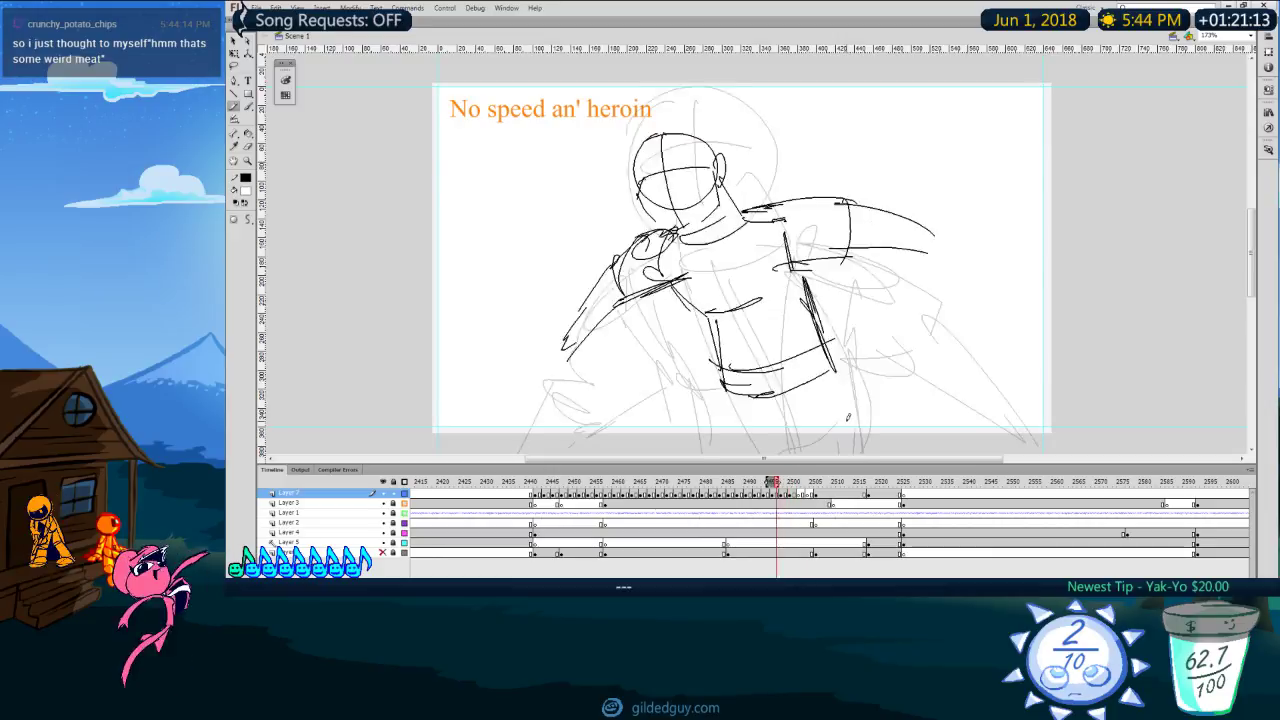
{"action": "key", "text": "Return"}
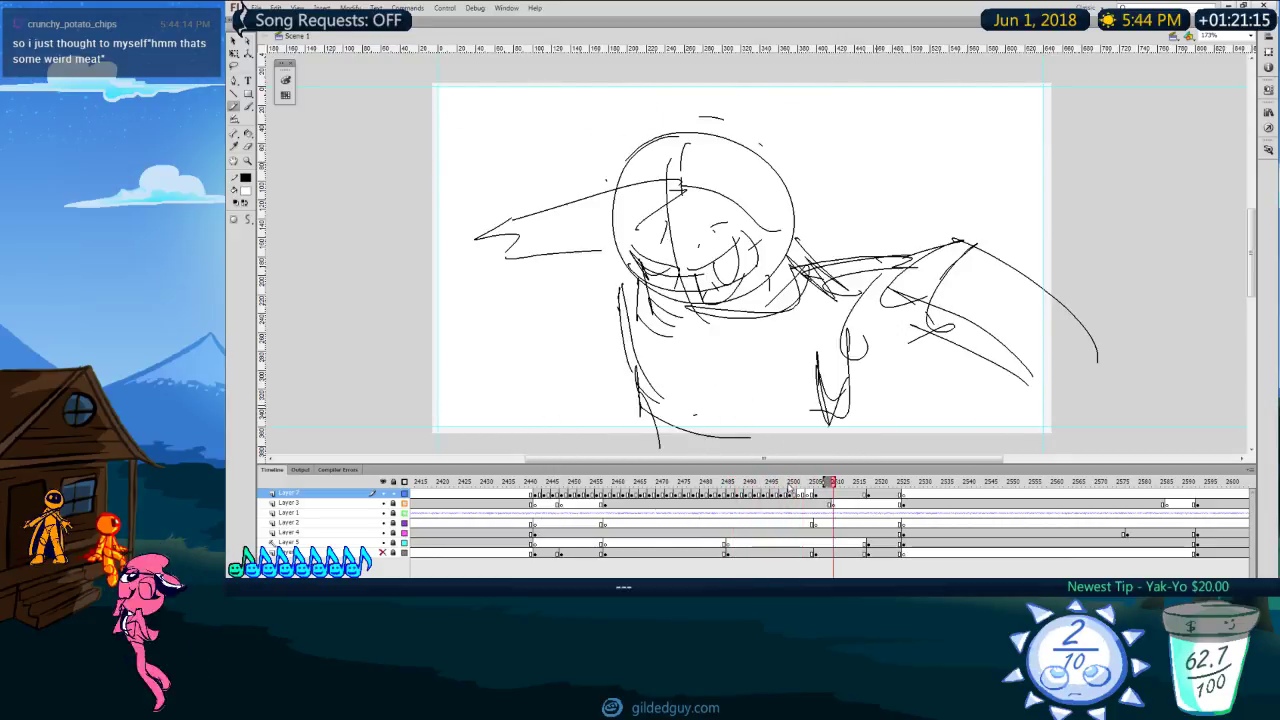
{"action": "left_click", "coordinate": [708, 482]}
{"action": "key", "text": "Return"}
Step: Flip back and forth between frames 2493 and 2500 to compare the head and arm positions
{"action": "left_click", "coordinate": [785, 482]}
{"action": "left_click_drag", "start_coordinate": [780, 492], "coordinate": [796, 492]}
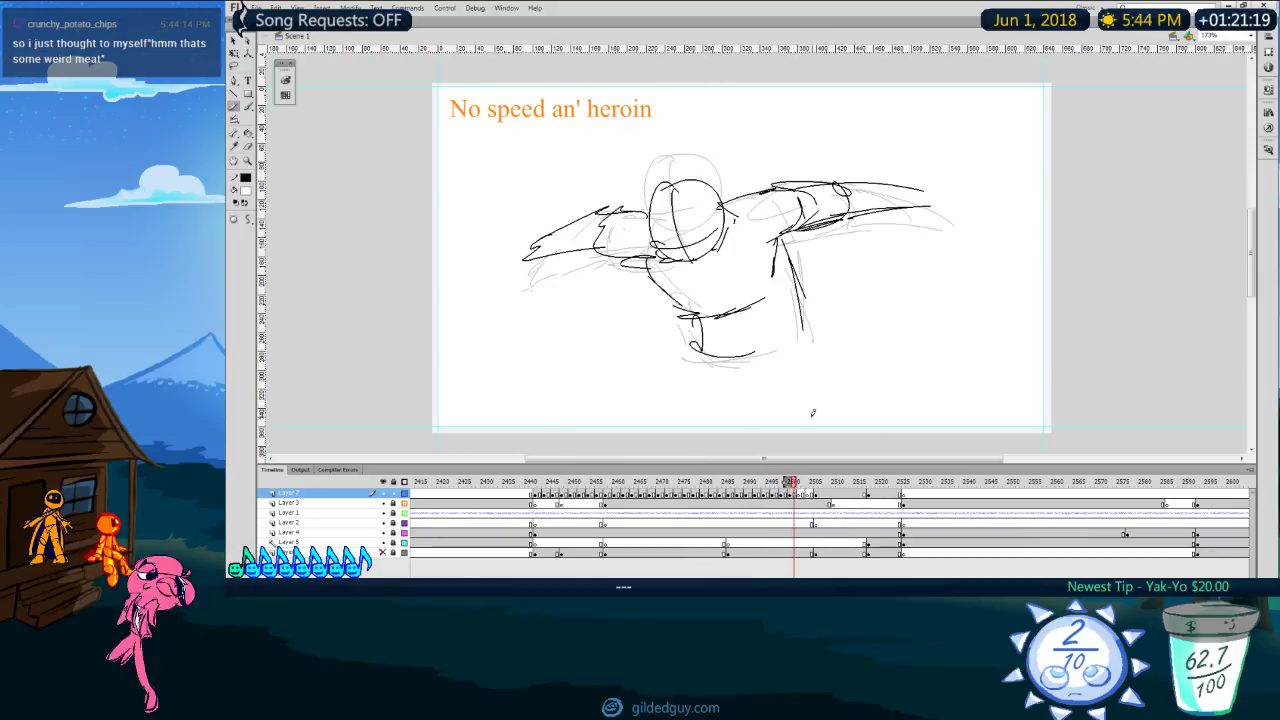
{"action": "key", "text": "comma"}
{"action": "key", "text": "comma"}
{"action": "key", "text": "comma"}
{"action": "key", "text": "period"}
{"action": "key", "text": "comma"}
{"action": "key", "text": "period"}
{"action": "key", "text": "comma"}
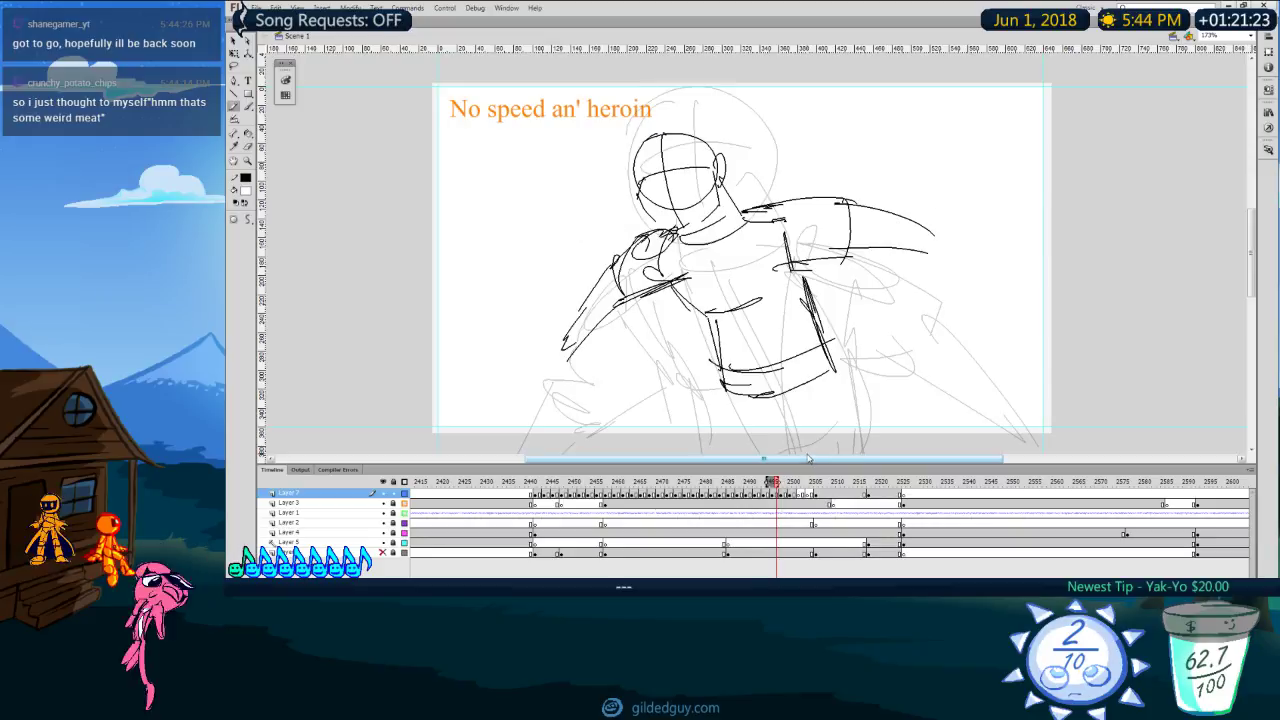
{"action": "key", "text": "period"}
{"action": "key", "text": "comma"}
{"action": "key", "text": "period"}
{"action": "key", "text": "comma"}
{"action": "key", "text": "comma"}
{"action": "key", "text": "comma"}
{"action": "key", "text": "period"}
{"action": "key", "text": "period"}
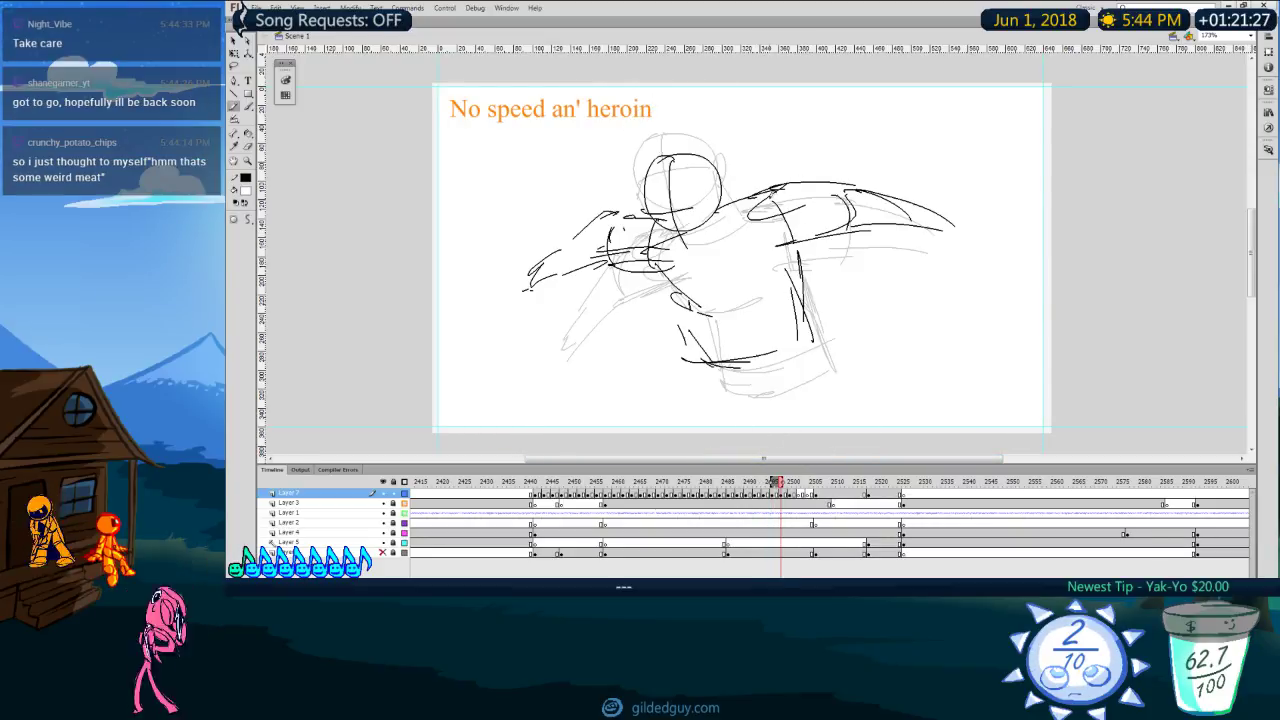
Step: Lasso the head circle with its face guides on frame 2497 and delete it
{"action": "key", "text": "l"}
{"action": "mouse_move", "coordinate": [704, 120]}
{"action": "left_mouse_down"}
{"action": "mouse_move", "coordinate": [660, 224]}
{"action": "mouse_move", "coordinate": [700, 122]}
{"action": "left_mouse_up"}
{"action": "key", "text": "Delete"}
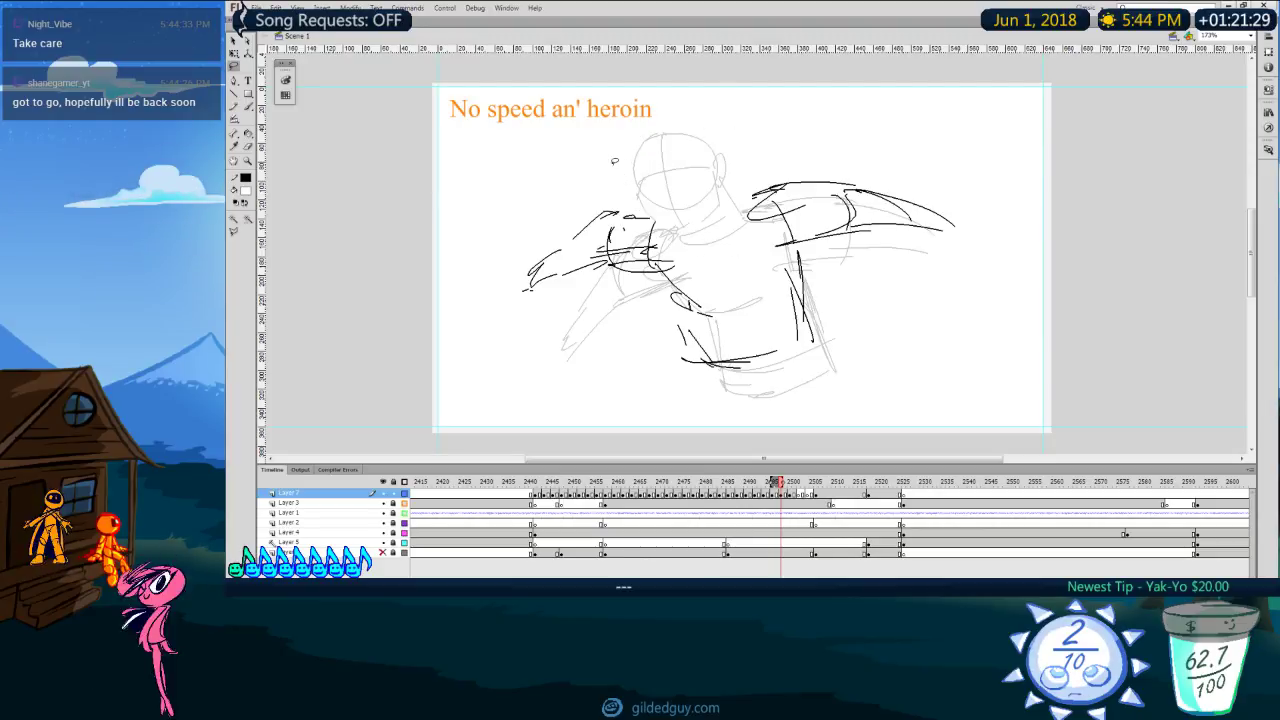
Step: Draw a new head circle with crossing face guides on frame 2497, slightly higher and further left than the onion-skinned head
{"action": "key", "text": "comma"}
{"action": "key", "text": "comma"}
{"action": "key", "text": "period"}
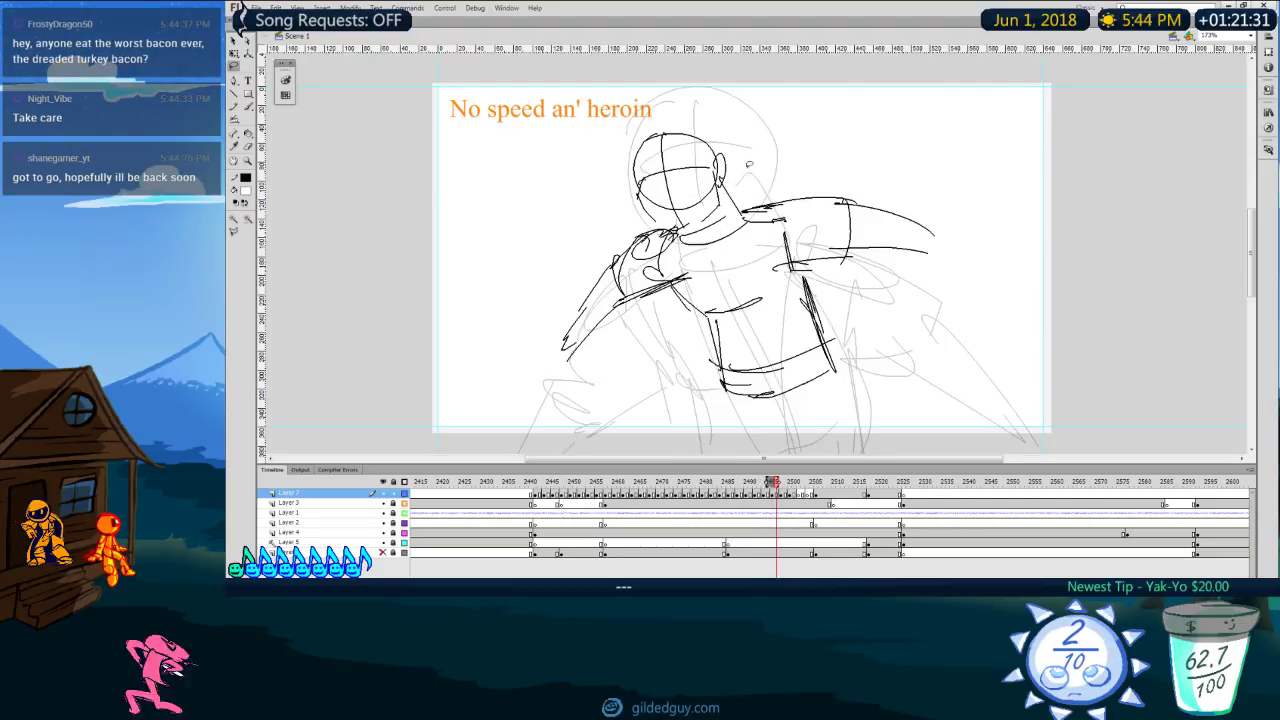
{"action": "key", "text": "period"}
{"action": "key", "text": "y"}
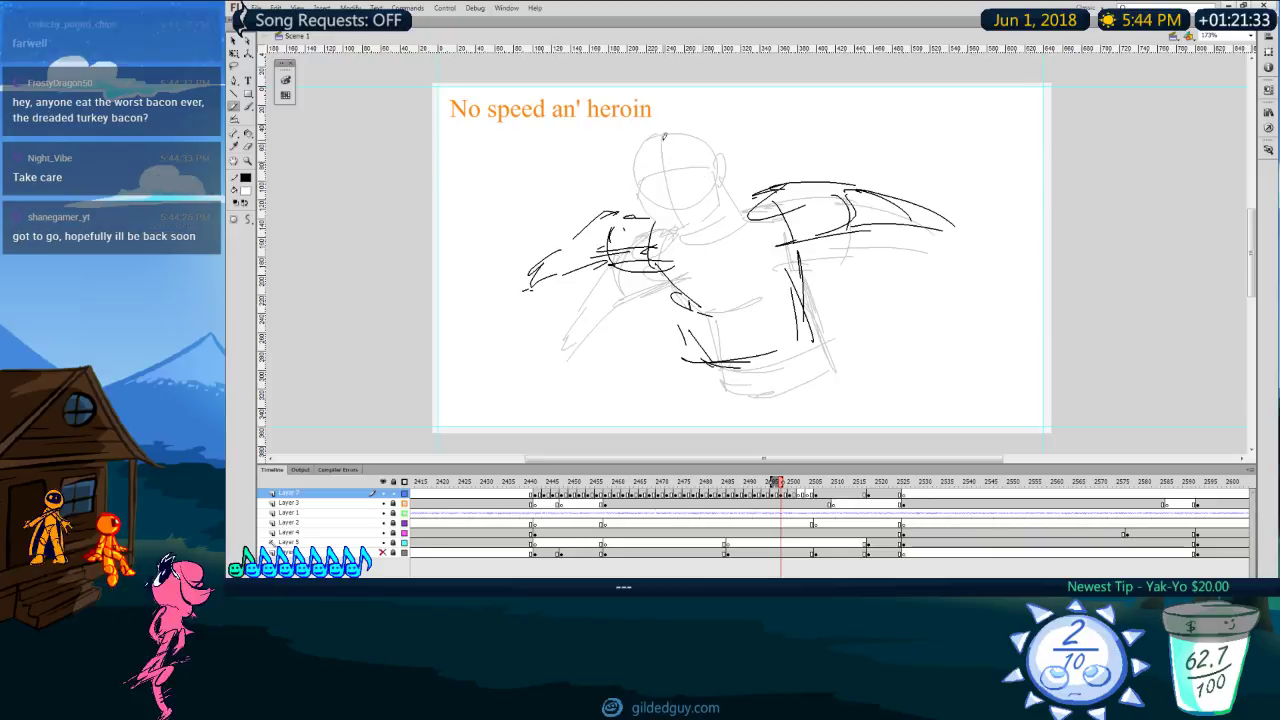
{"action": "left_click_drag", "start_coordinate": [655, 130], "coordinate": [686, 201]}
{"action": "left_click_drag", "start_coordinate": [640, 161], "coordinate": [706, 157]}
{"action": "key", "text": "comma"}
{"action": "key", "text": "period"}
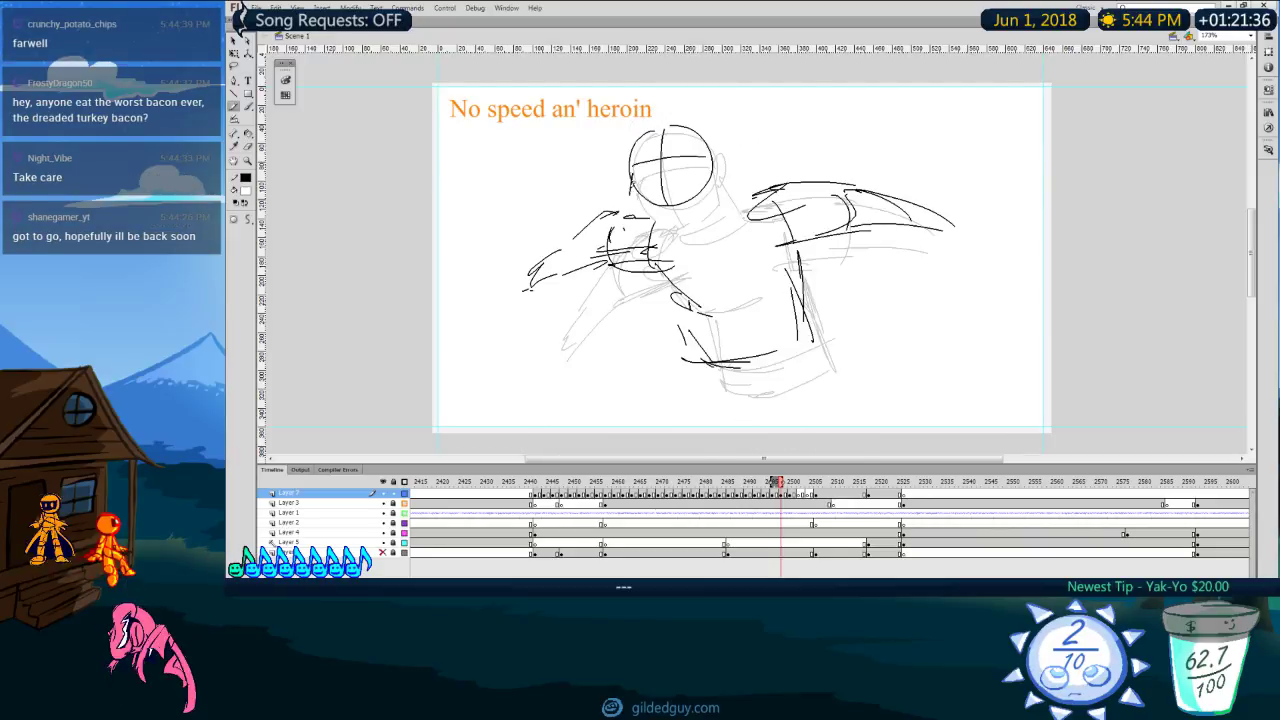
Step: Flip between frame 2497 and its neighbours up to frame 2499 to compare the head position and poses
{"action": "key", "text": "comma"}
{"action": "key", "text": "period"}
{"action": "key", "text": "comma"}
{"action": "key", "text": "period"}
{"action": "key", "text": "comma"}
{"action": "key", "text": "period"}
{"action": "key", "text": "period"}
{"action": "key", "text": "period"}
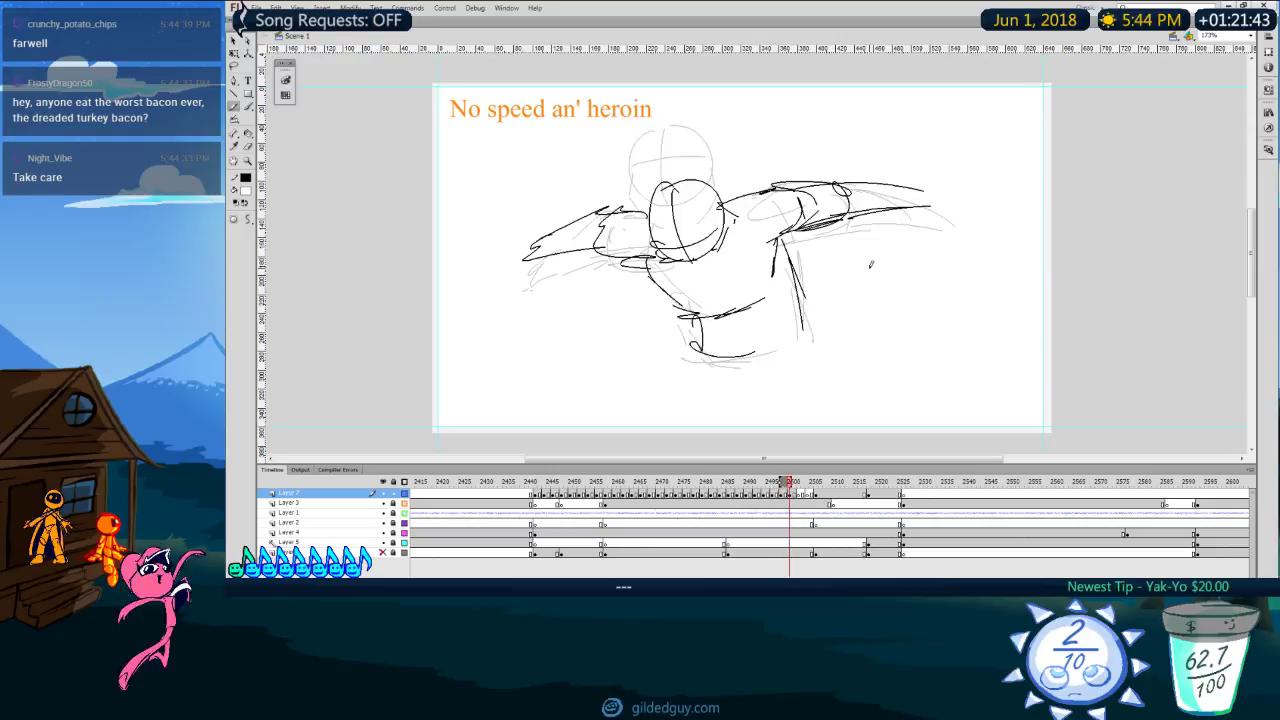
{"action": "key", "text": "comma"}
{"action": "key", "text": "period"}
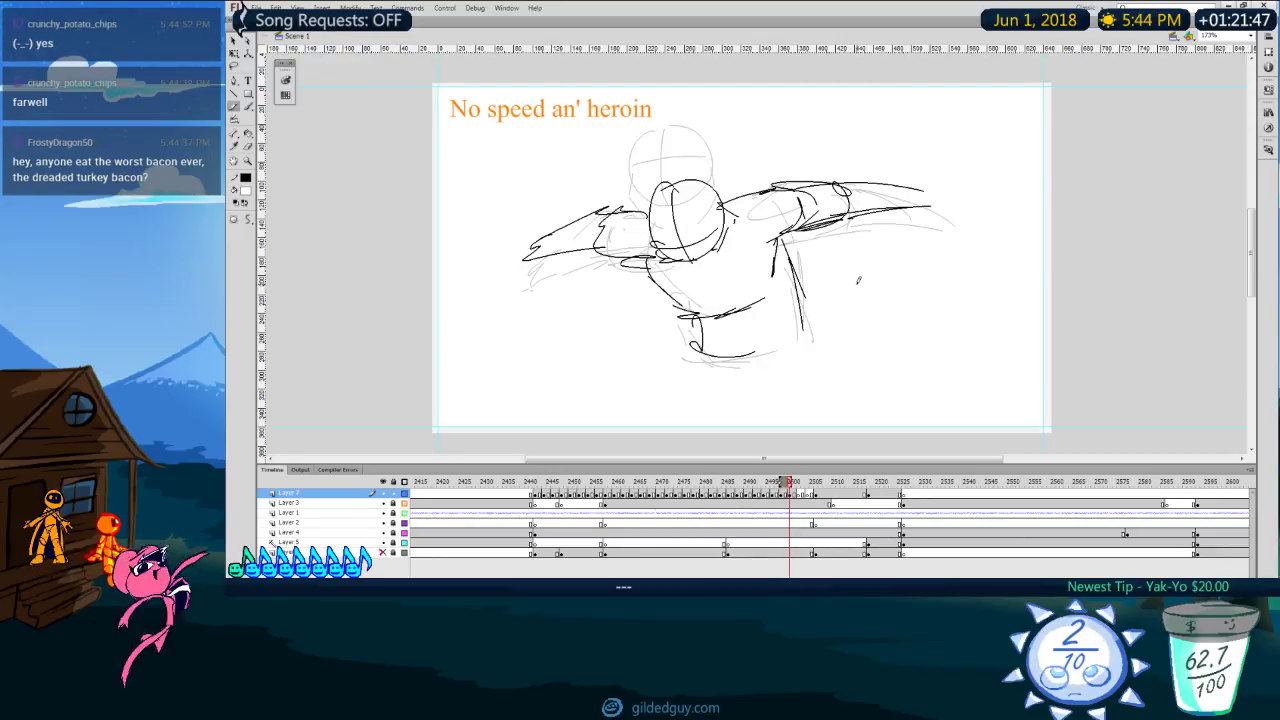
{"action": "key", "text": "comma"}
{"action": "key", "text": "comma"}
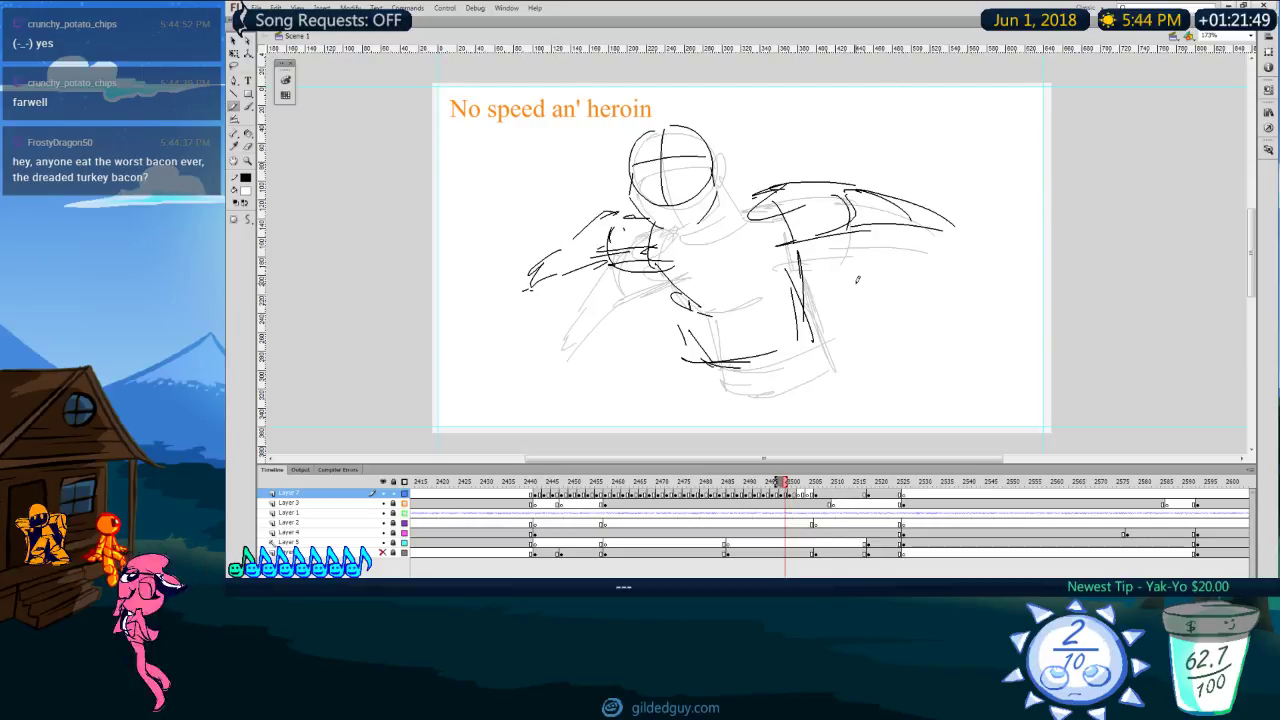
{"action": "key", "text": "period"}
Step: Insert blank keyframes on Layer 7 in the span between frames 2501 and 2505
{"action": "left_click_drag", "start_coordinate": [802, 496], "coordinate": [820, 498]}
{"action": "key", "text": "F7"}
{"action": "left_click", "coordinate": [807, 495]}
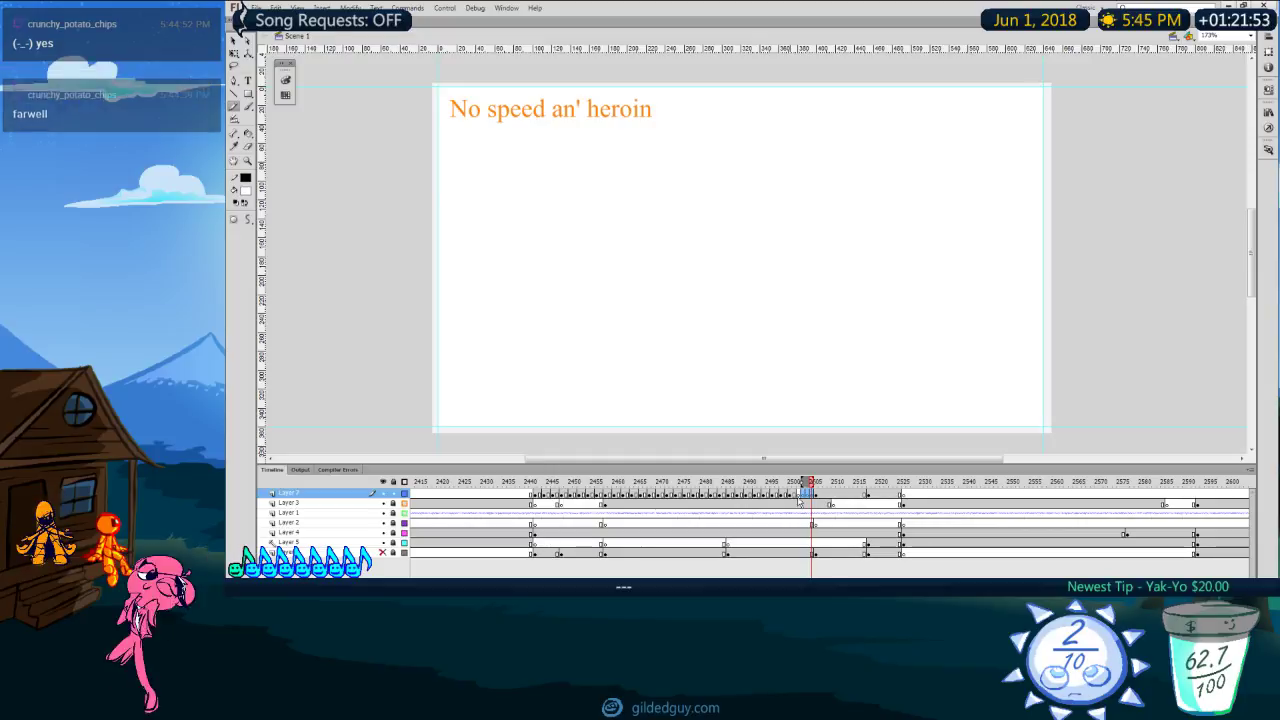
{"action": "left_click", "coordinate": [799, 495]}
{"action": "left_click_drag", "start_coordinate": [798, 485], "coordinate": [790, 490]}
Step: Draw the head circle with curved vertical and horizontal face guides on frame 2501, undoing the stray last stroke
{"action": "key", "text": "period"}
{"action": "key", "text": "period"}
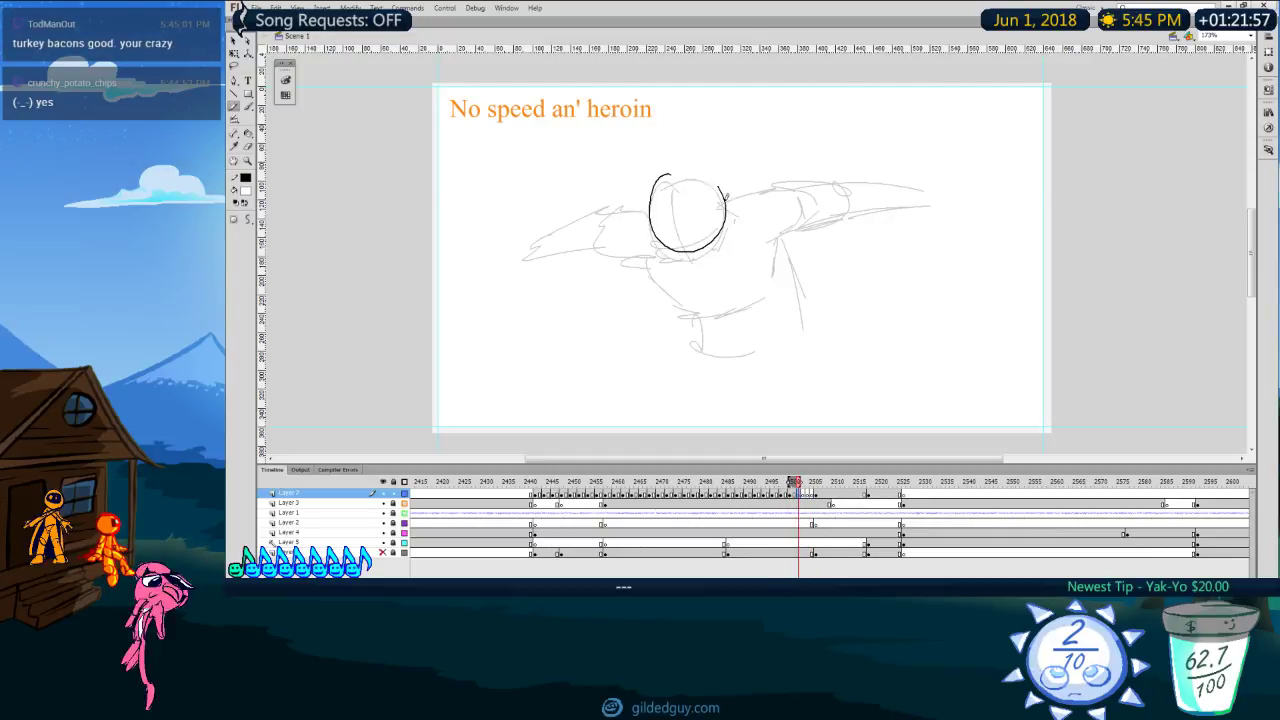
{"action": "left_click_drag", "start_coordinate": [683, 248], "coordinate": [690, 258]}
{"action": "left_click_drag", "start_coordinate": [652, 231], "coordinate": [707, 237]}
{"action": "key", "text": "comma"}
{"action": "key", "text": "period"}
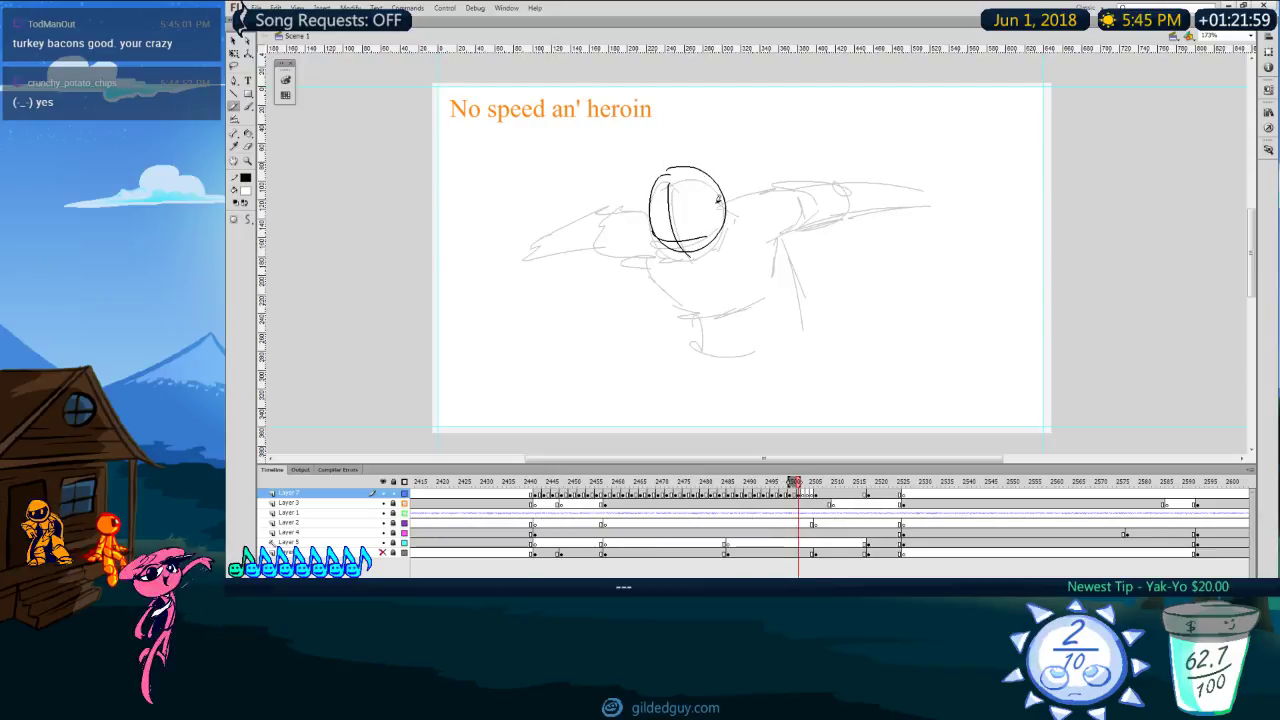
{"action": "key", "text": "ctrl+z"}
{"action": "key", "text": "comma"}
{"action": "key", "text": "period"}
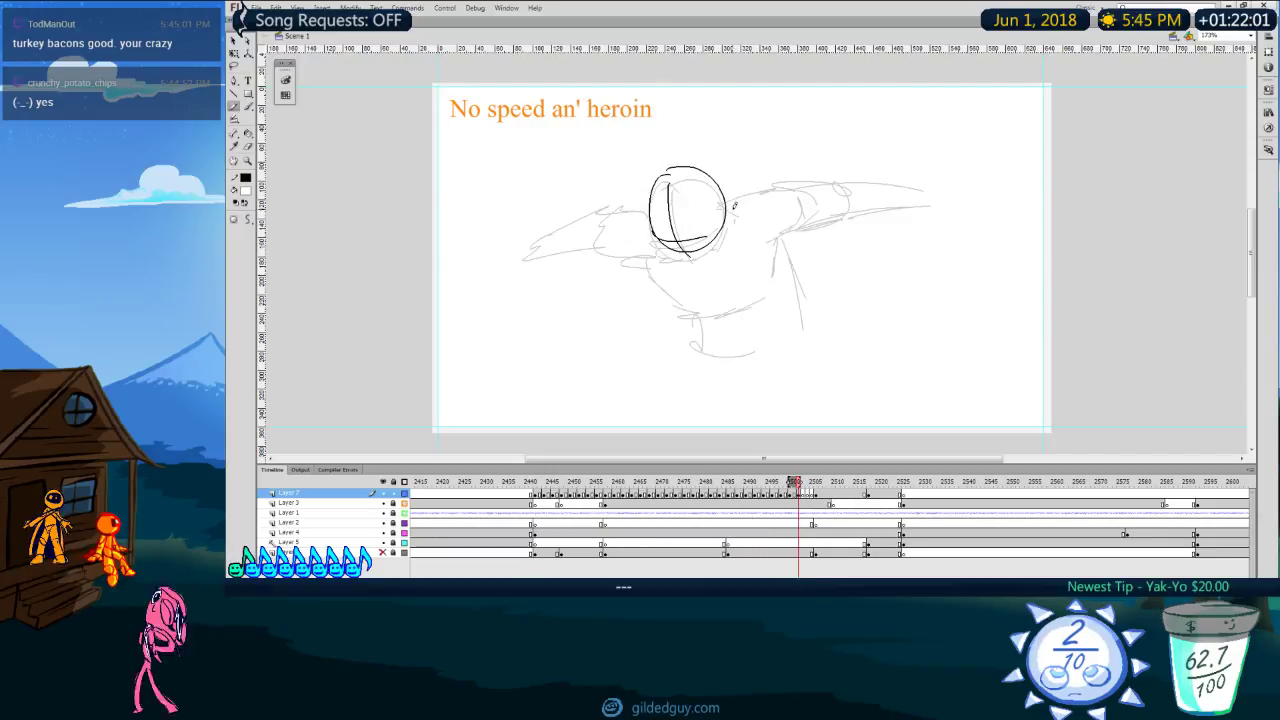
Step: Sketch both outstretched arms on frame 2501, each with an upper arm segment and a tapering forearm
{"action": "left_click_drag", "start_coordinate": [790, 248], "coordinate": [858, 233]}
{"action": "left_click_drag", "start_coordinate": [845, 197], "coordinate": [909, 205]}
{"action": "left_click_drag", "start_coordinate": [895, 208], "coordinate": [827, 235]}
{"action": "key", "text": "comma"}
{"action": "key", "text": "period"}
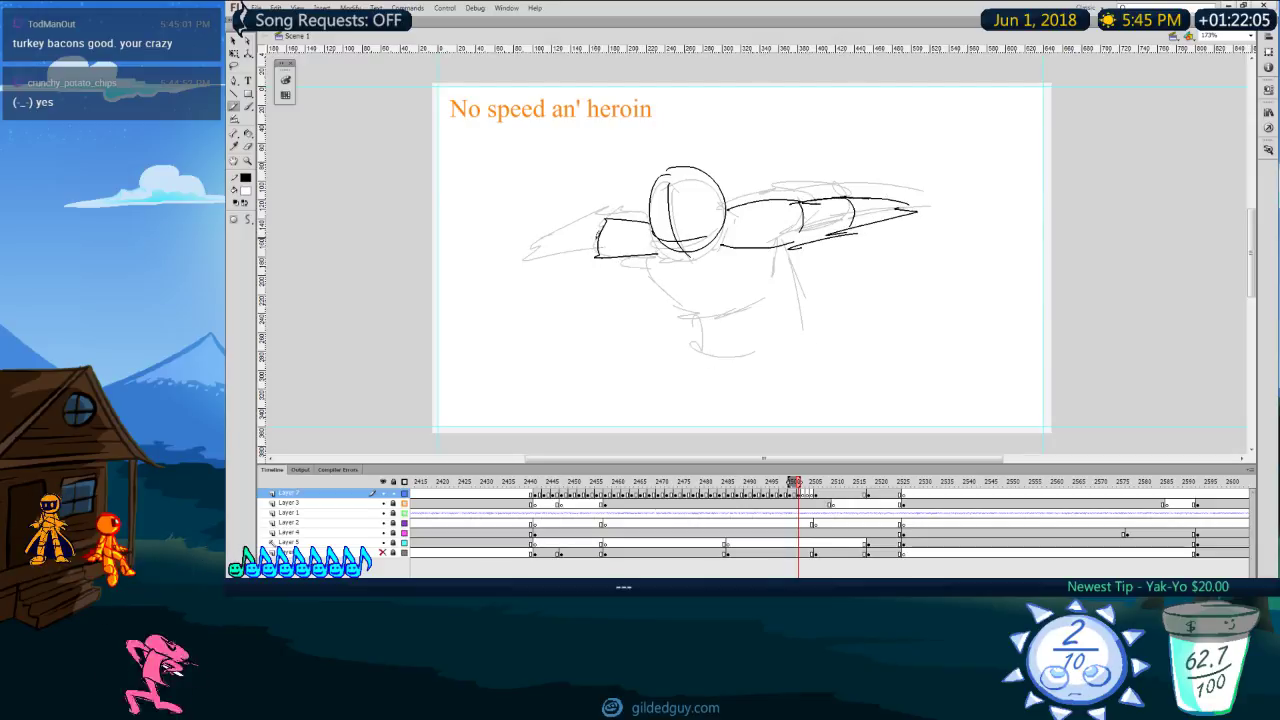
{"action": "left_click_drag", "start_coordinate": [598, 219], "coordinate": [558, 251]}
{"action": "key", "text": "comma"}
{"action": "key", "text": "period"}
Step: Sketch the torso sides and curved waist on frame 2501, redoing the first strokes of the left side
{"action": "left_click_drag", "start_coordinate": [645, 258], "coordinate": [677, 312]}
{"action": "key", "text": "ctrl+z"}
{"action": "key", "text": "ctrl+z"}
{"action": "key", "text": "ctrl+z"}
{"action": "mouse_move", "coordinate": [645, 257]}
{"action": "left_mouse_down"}
{"action": "mouse_move", "coordinate": [712, 320]}
{"action": "mouse_move", "coordinate": [666, 280]}
{"action": "left_mouse_up"}
{"action": "key", "text": "ctrl+z"}
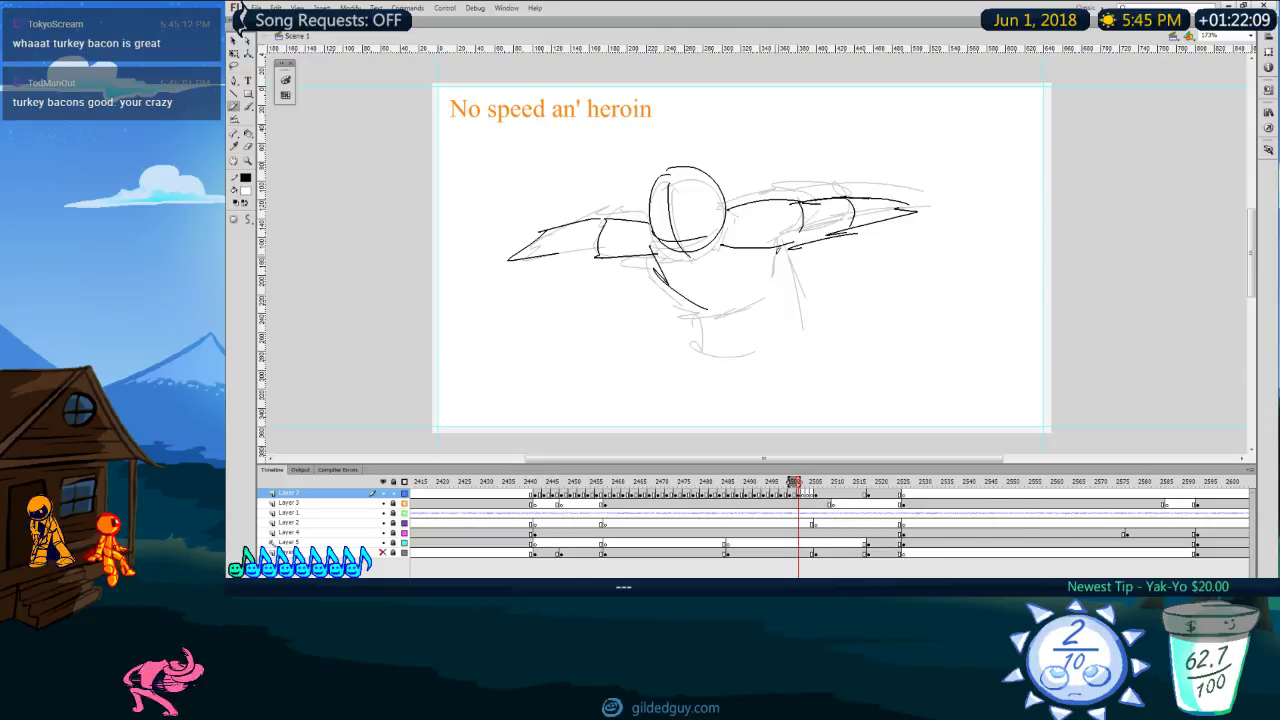
{"action": "left_click_drag", "start_coordinate": [782, 250], "coordinate": [771, 290]}
{"action": "mouse_move", "coordinate": [686, 285]}
{"action": "left_mouse_down"}
{"action": "mouse_move", "coordinate": [727, 353]}
{"action": "mouse_move", "coordinate": [762, 357]}
{"action": "left_mouse_up"}
{"action": "left_click_drag", "start_coordinate": [776, 270], "coordinate": [792, 325]}
{"action": "key", "text": "comma"}
{"action": "key", "text": "period"}
Step: Draw the right arm on frame 2502 with a rounded upper arm and a shorter tapering forearm
{"action": "key", "text": "period"}
{"action": "left_click_drag", "start_coordinate": [722, 213], "coordinate": [790, 192]}
{"action": "left_click_drag", "start_coordinate": [789, 190], "coordinate": [799, 222]}
{"action": "left_click_drag", "start_coordinate": [716, 244], "coordinate": [801, 228]}
{"action": "left_click_drag", "start_coordinate": [790, 193], "coordinate": [883, 205]}
{"action": "left_click_drag", "start_coordinate": [802, 227], "coordinate": [880, 211]}
{"action": "key", "text": "comma"}
{"action": "key", "text": "period"}
Step: Draw the head circle on frame 2502 slightly lower than on frame 2501, with crossing face guides
{"action": "left_click_drag", "start_coordinate": [670, 176], "coordinate": [729, 208]}
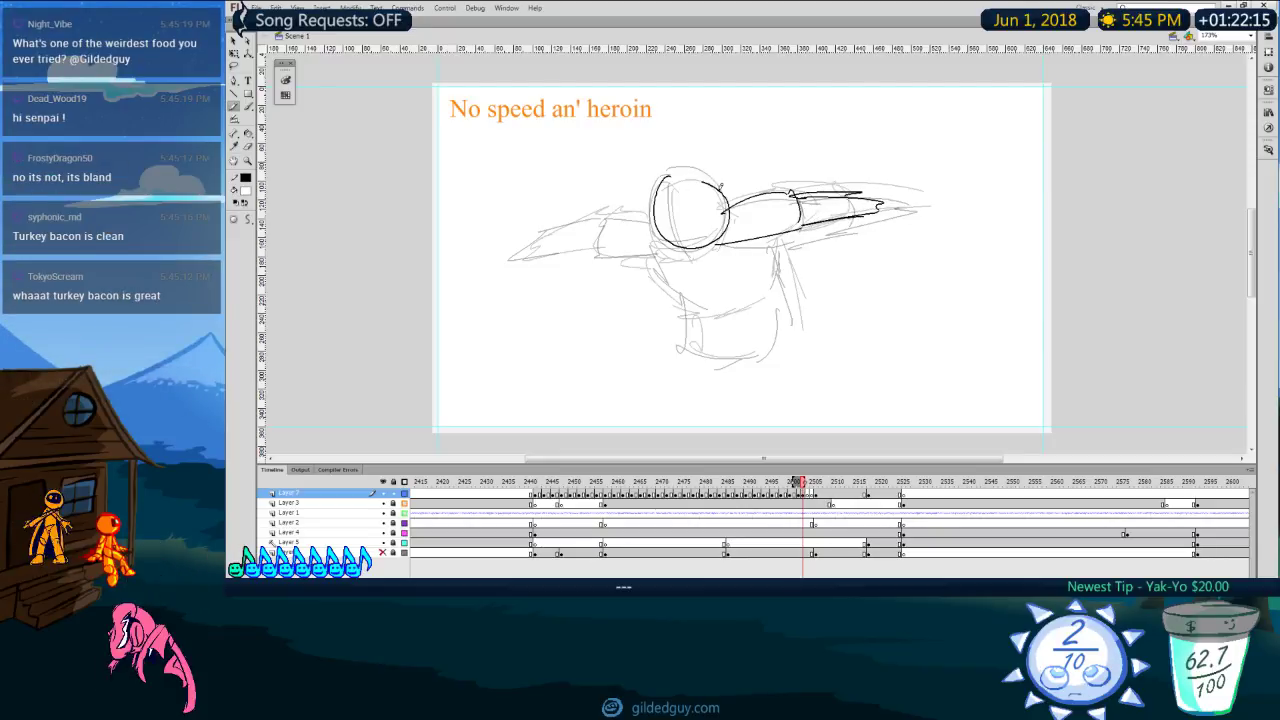
{"action": "key", "text": "comma"}
{"action": "key", "text": "comma"}
{"action": "key", "text": "period"}
{"action": "key", "text": "period"}
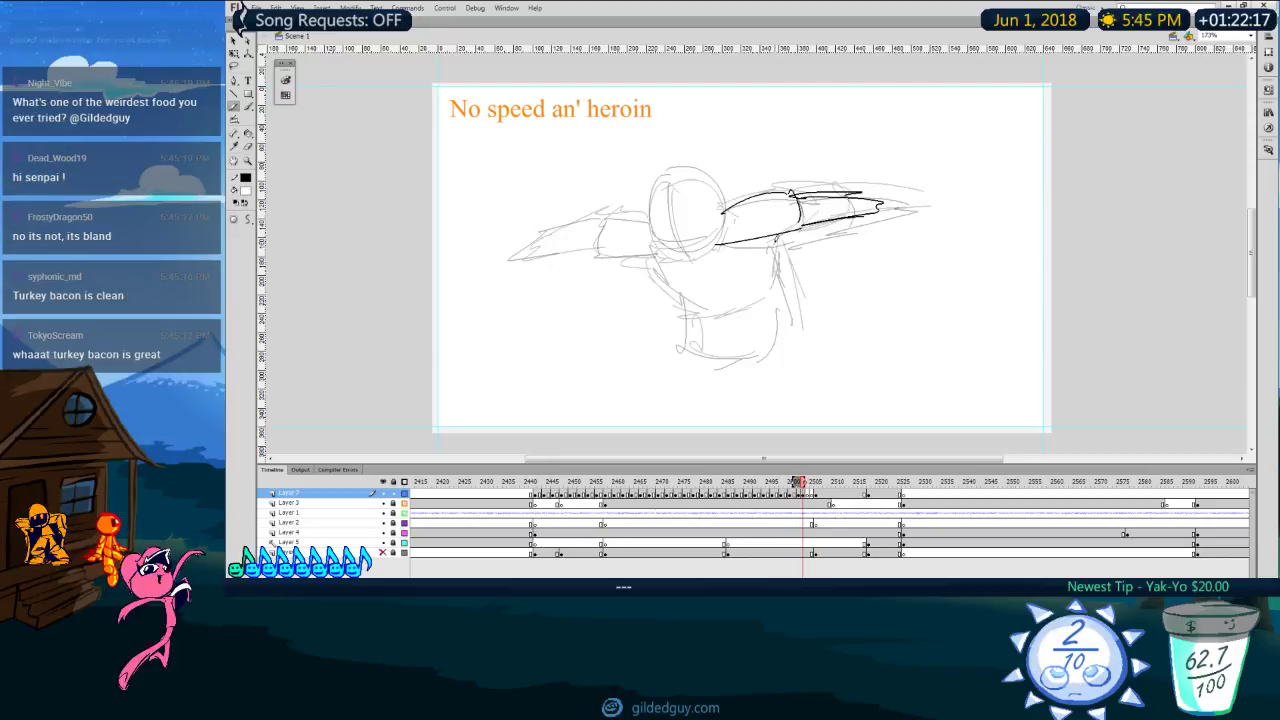
{"action": "mouse_move", "coordinate": [676, 191]}
{"action": "left_mouse_down"}
{"action": "mouse_move", "coordinate": [651, 208]}
{"action": "mouse_move", "coordinate": [690, 261]}
{"action": "left_mouse_up"}
{"action": "left_click_drag", "start_coordinate": [653, 241], "coordinate": [719, 229]}
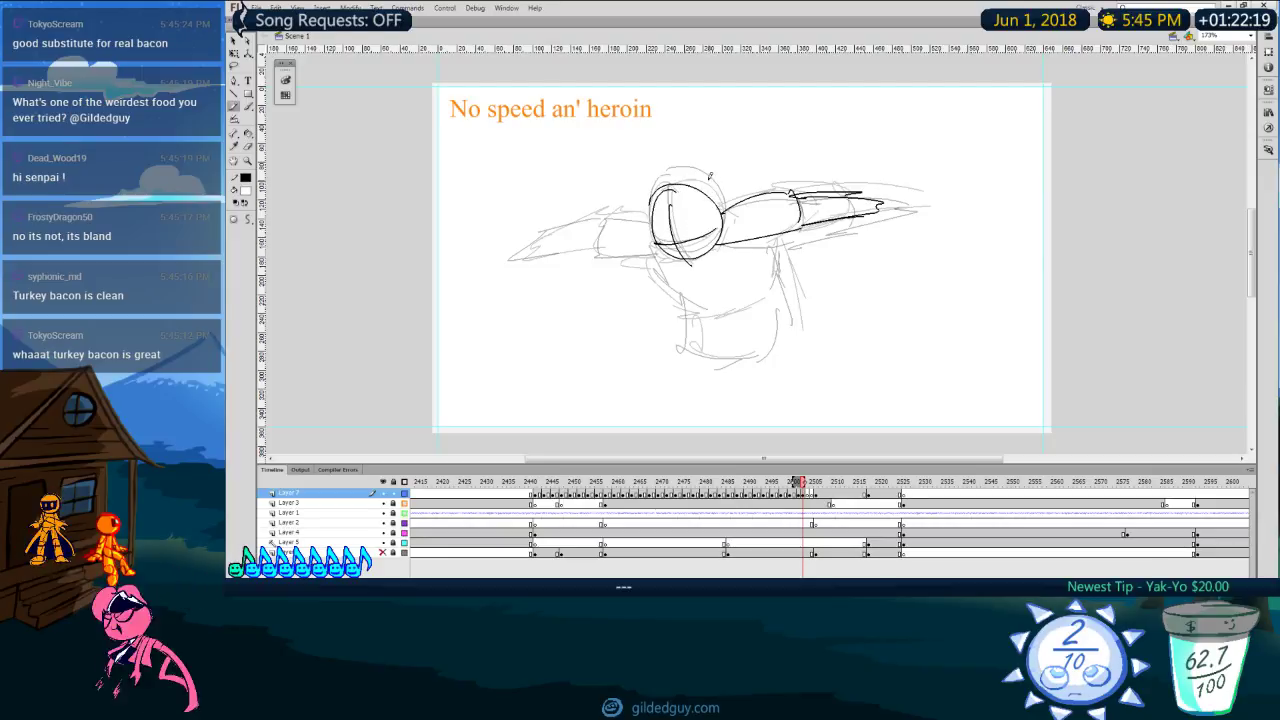
Step: Flip between frame 2502 and the frames before it to compare the head and right arm positions
{"action": "key", "text": "comma"}
{"action": "key", "text": "period"}
{"action": "key", "text": "comma"}
{"action": "key", "text": "comma"}
{"action": "key", "text": "period"}
{"action": "key", "text": "period"}
{"action": "key", "text": "comma"}
{"action": "key", "text": "comma"}
{"action": "key", "text": "period"}
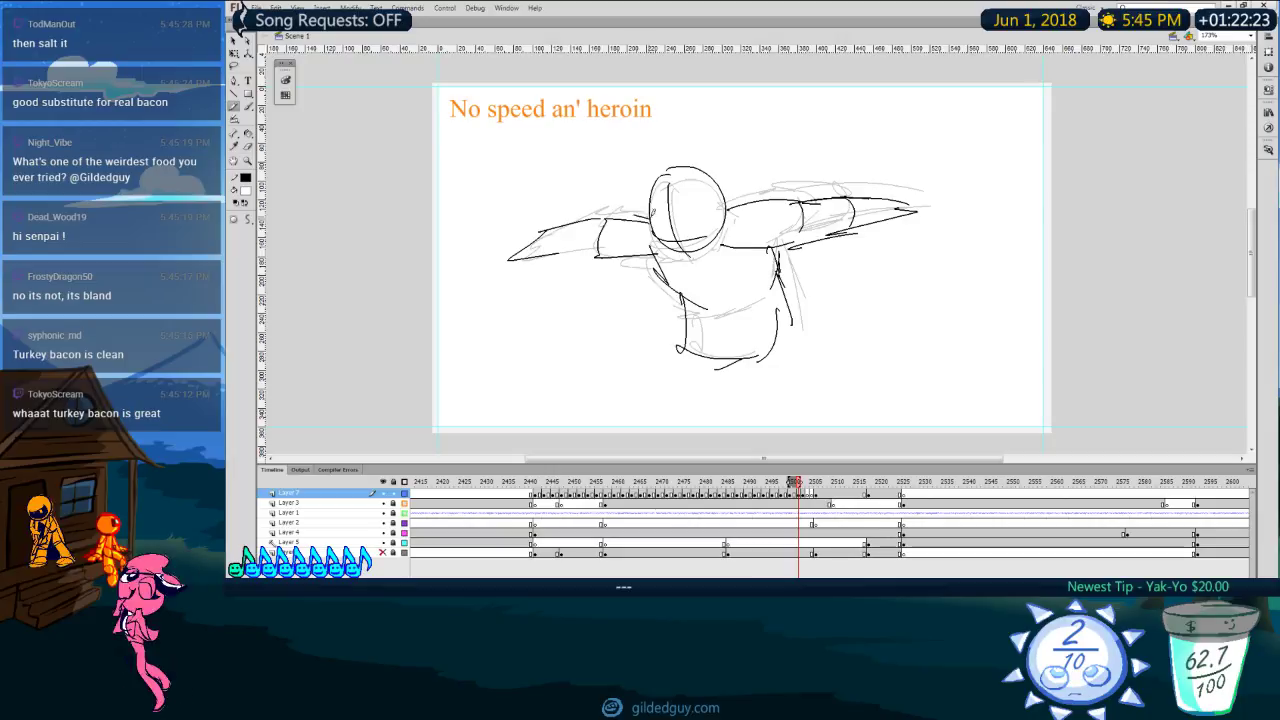
Step: Draw the left arm on frame 2502 with a short upper arm and a forearm tapering to a point
{"action": "key", "text": "period"}
{"action": "left_click_drag", "start_coordinate": [601, 248], "coordinate": [665, 246]}
{"action": "left_click_drag", "start_coordinate": [610, 214], "coordinate": [515, 259]}
{"action": "left_click_drag", "start_coordinate": [515, 259], "coordinate": [575, 249]}
{"action": "key", "text": "comma"}
{"action": "key", "text": "period"}
Step: Sketch the torso sides and rounded waist beneath the arms on frame 2502
{"action": "mouse_move", "coordinate": [652, 246]}
{"action": "left_mouse_down"}
{"action": "mouse_move", "coordinate": [661, 279]}
{"action": "mouse_move", "coordinate": [705, 311]}
{"action": "left_mouse_up"}
{"action": "left_click_drag", "start_coordinate": [777, 236], "coordinate": [788, 343]}
{"action": "left_click_drag", "start_coordinate": [688, 298], "coordinate": [706, 356]}
{"action": "mouse_move", "coordinate": [706, 356]}
{"action": "left_mouse_down"}
{"action": "mouse_move", "coordinate": [768, 312]}
{"action": "mouse_move", "coordinate": [770, 347]}
{"action": "left_mouse_up"}
{"action": "key", "text": "comma"}
{"action": "key", "text": "period"}
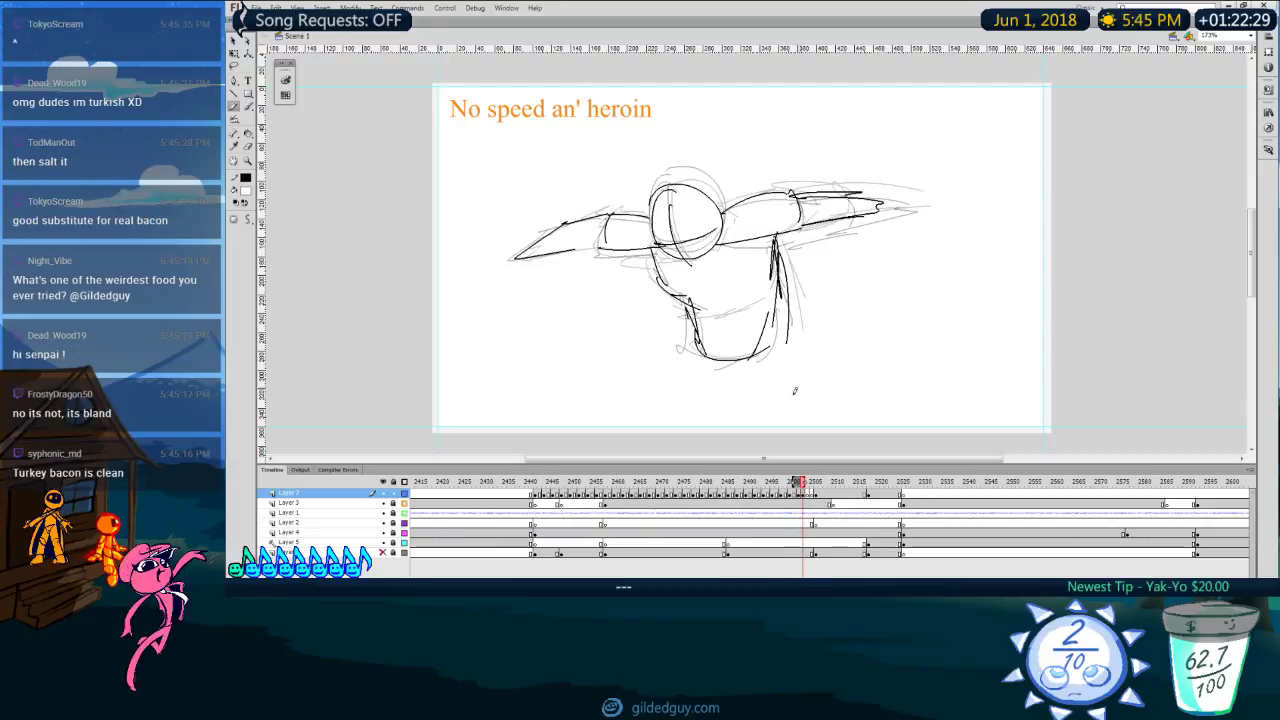
Step: Add a rounded shoulder shape to the right arm on frame 2502, extend its forearm outward, and compare the neighbouring frames
{"action": "left_click_drag", "start_coordinate": [735, 238], "coordinate": [820, 229]}
{"action": "left_click_drag", "start_coordinate": [764, 197], "coordinate": [760, 236]}
{"action": "left_click_drag", "start_coordinate": [723, 196], "coordinate": [918, 201]}
{"action": "left_click_drag", "start_coordinate": [872, 213], "coordinate": [918, 208]}
{"action": "key", "text": "comma"}
{"action": "key", "text": "period"}
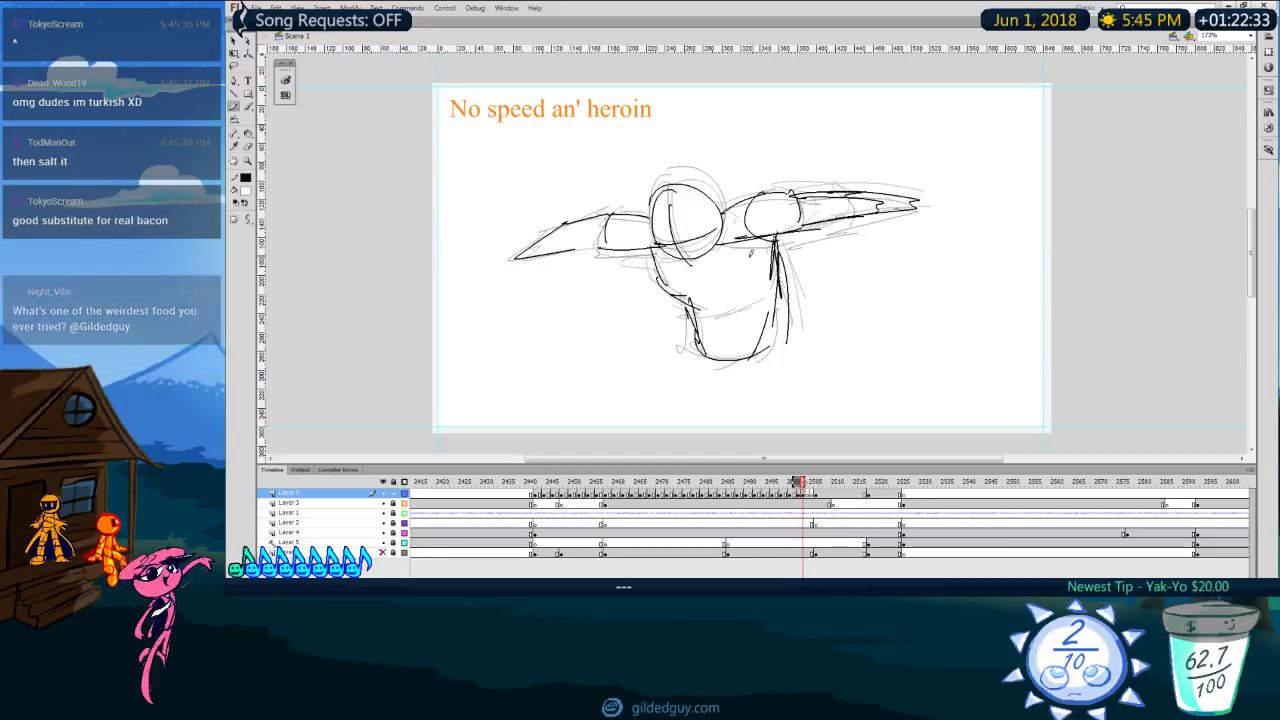
{"action": "key", "text": "period"}
{"action": "key", "text": "comma"}
{"action": "key", "text": "comma"}
{"action": "key", "text": "period"}
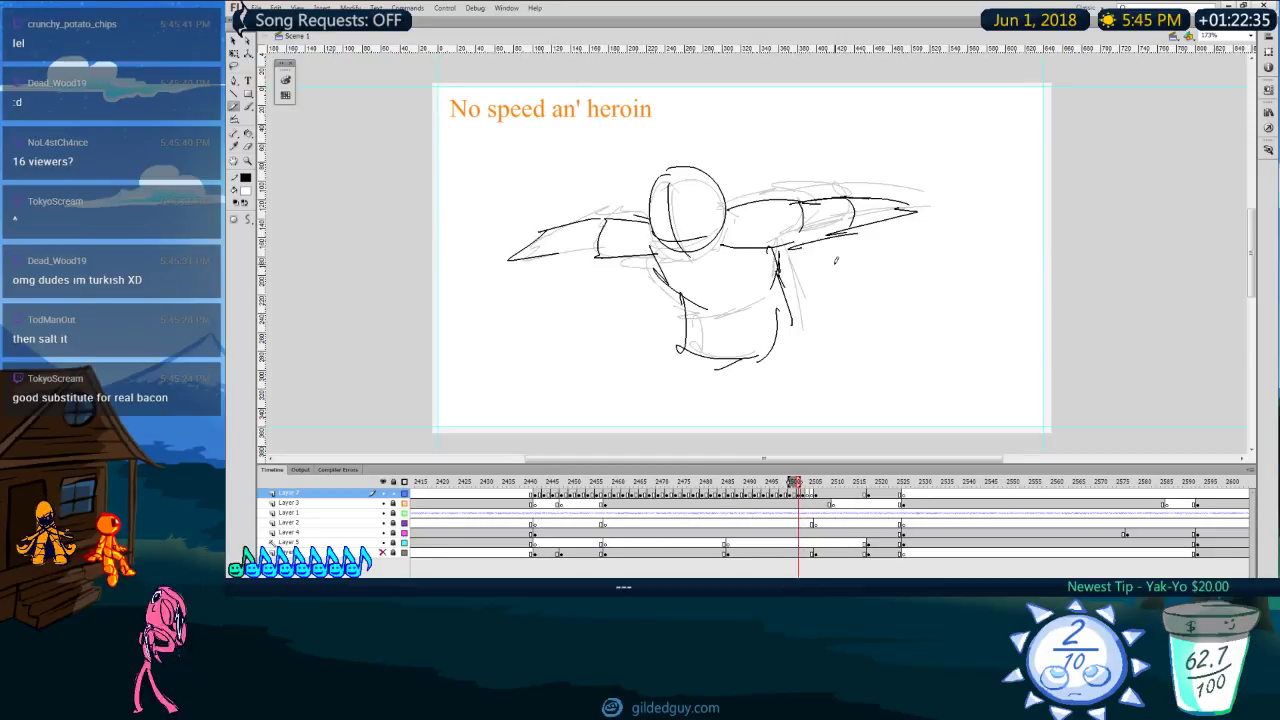
{"action": "key", "text": "comma"}
{"action": "key", "text": "period"}
Step: Draw the head circle with crossing face guides on frame 2503 and compare it with frame 2502
{"action": "key", "text": "period"}
{"action": "left_click_drag", "start_coordinate": [672, 177], "coordinate": [690, 262]}
{"action": "left_click_drag", "start_coordinate": [646, 230], "coordinate": [718, 221]}
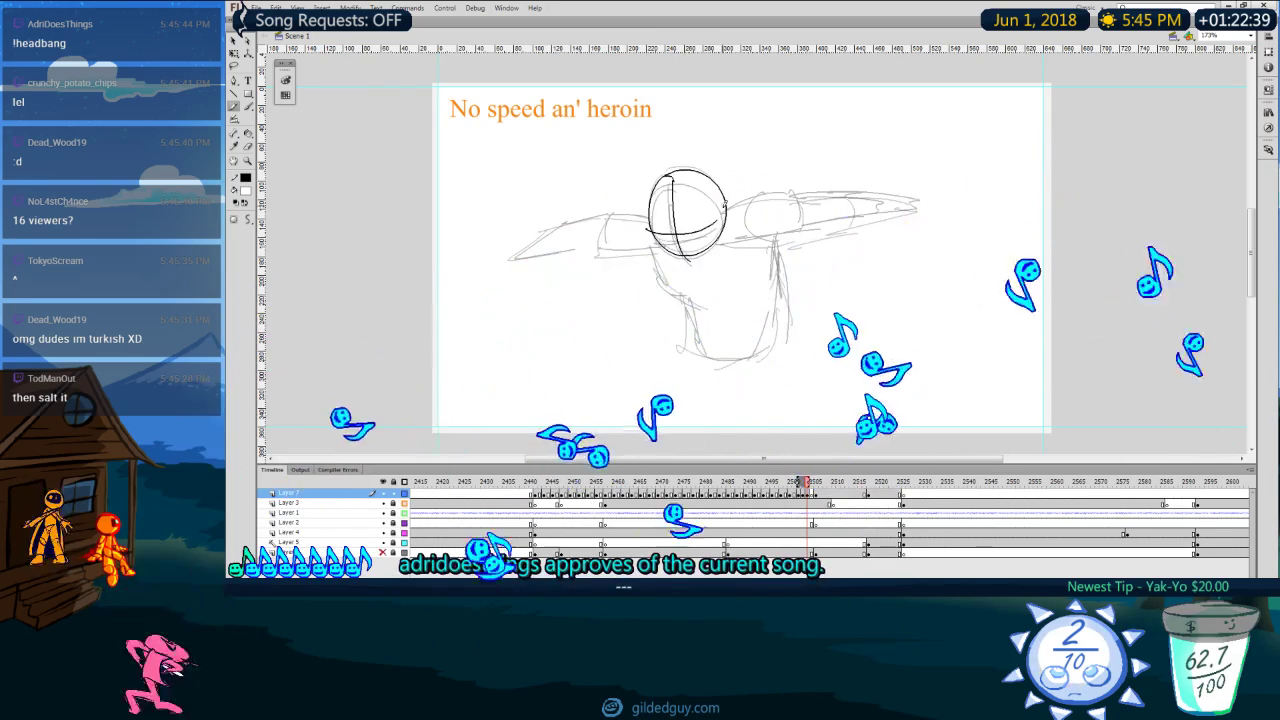
{"action": "key", "text": "comma"}
{"action": "key", "text": "period"}
{"action": "key", "text": "comma"}
{"action": "key", "text": "period"}
{"action": "key", "text": "comma"}
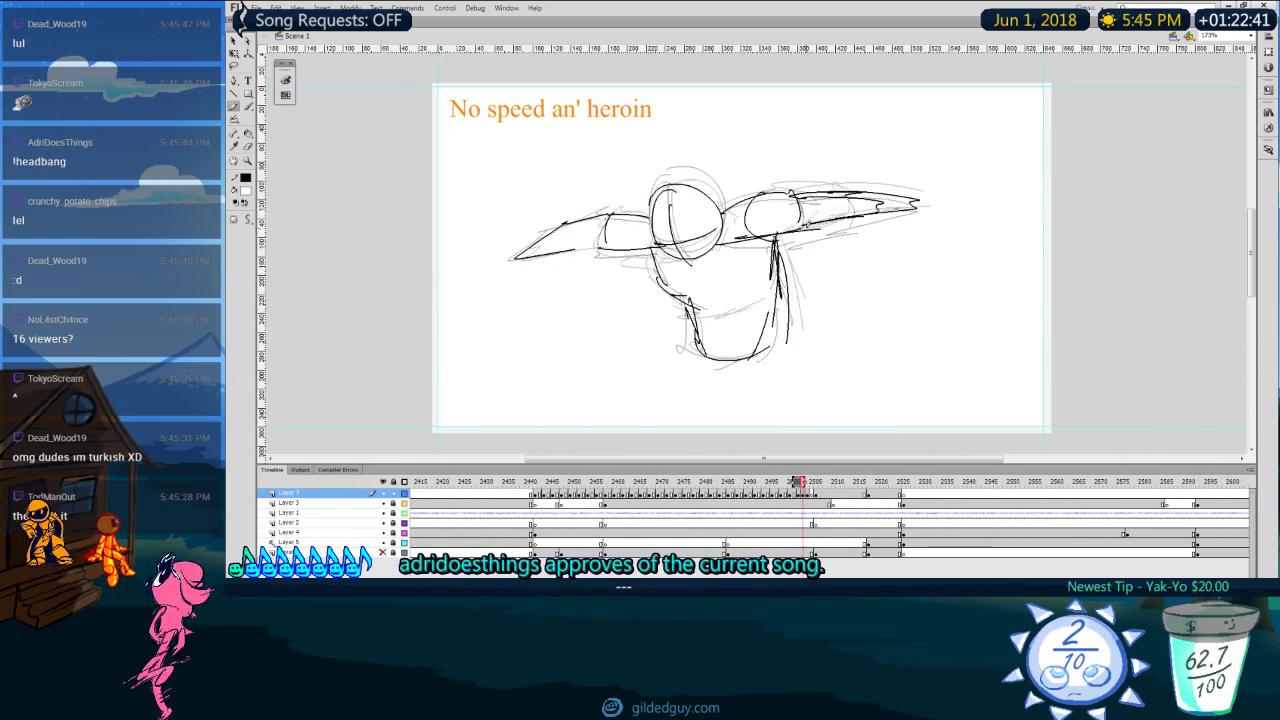
{"action": "key", "text": "period"}
Step: Sketch both arms and the torso outline with a curved waist on frame 2503
{"action": "mouse_move", "coordinate": [735, 226]}
{"action": "left_mouse_down"}
{"action": "mouse_move", "coordinate": [814, 199]}
{"action": "mouse_move", "coordinate": [879, 222]}
{"action": "mouse_move", "coordinate": [820, 236]}
{"action": "left_mouse_up"}
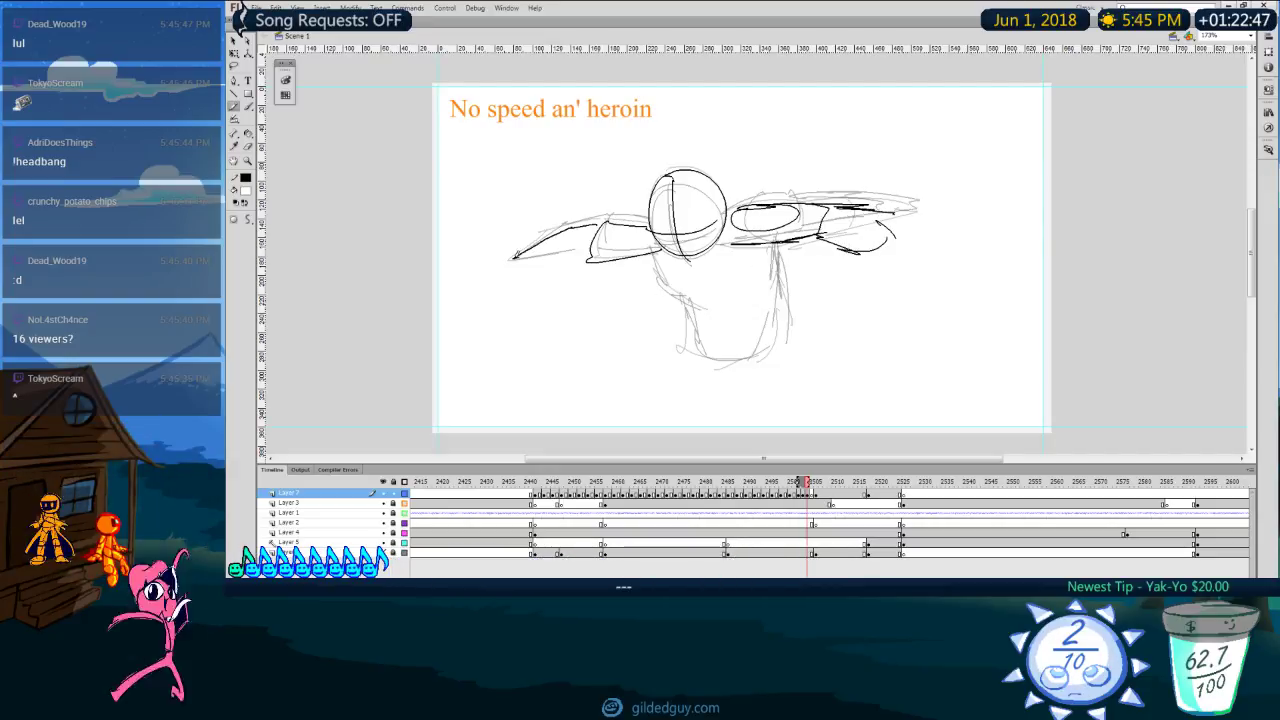
{"action": "key", "text": "comma"}
{"action": "key", "text": "period"}
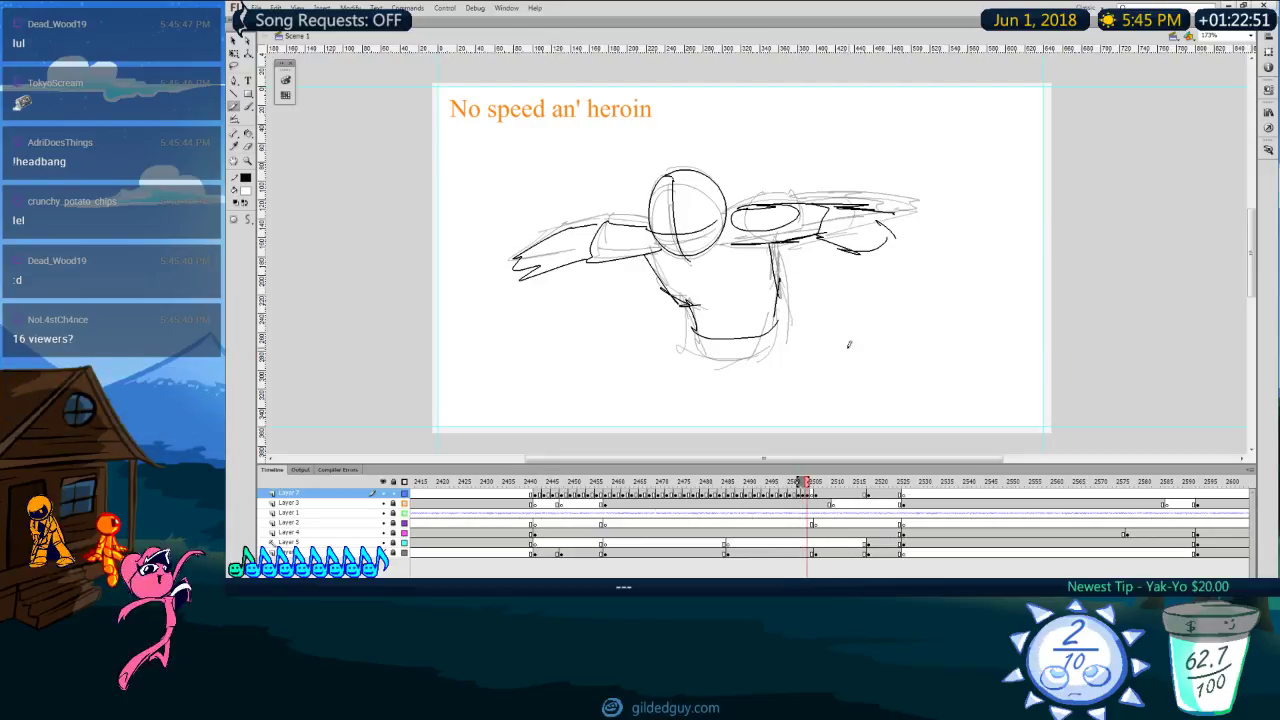
Step: Draw the head with face guides and the raised right upper arm on frame 2504
{"action": "key", "text": "period"}
{"action": "left_click_drag", "start_coordinate": [711, 260], "coordinate": [653, 208]}
{"action": "mouse_move", "coordinate": [674, 212]}
{"action": "left_mouse_down"}
{"action": "mouse_move", "coordinate": [702, 279]}
{"action": "mouse_move", "coordinate": [718, 240]}
{"action": "mouse_move", "coordinate": [803, 191]}
{"action": "mouse_move", "coordinate": [795, 248]}
{"action": "left_mouse_up"}
{"action": "key", "text": "comma"}
{"action": "key", "text": "period"}
Step: Sketch the tapered torso with slanted centre lines on frame 2504, undoing the rejected strokes
{"action": "mouse_move", "coordinate": [743, 257]}
{"action": "left_mouse_down"}
{"action": "mouse_move", "coordinate": [834, 232]}
{"action": "mouse_move", "coordinate": [788, 322]}
{"action": "left_mouse_up"}
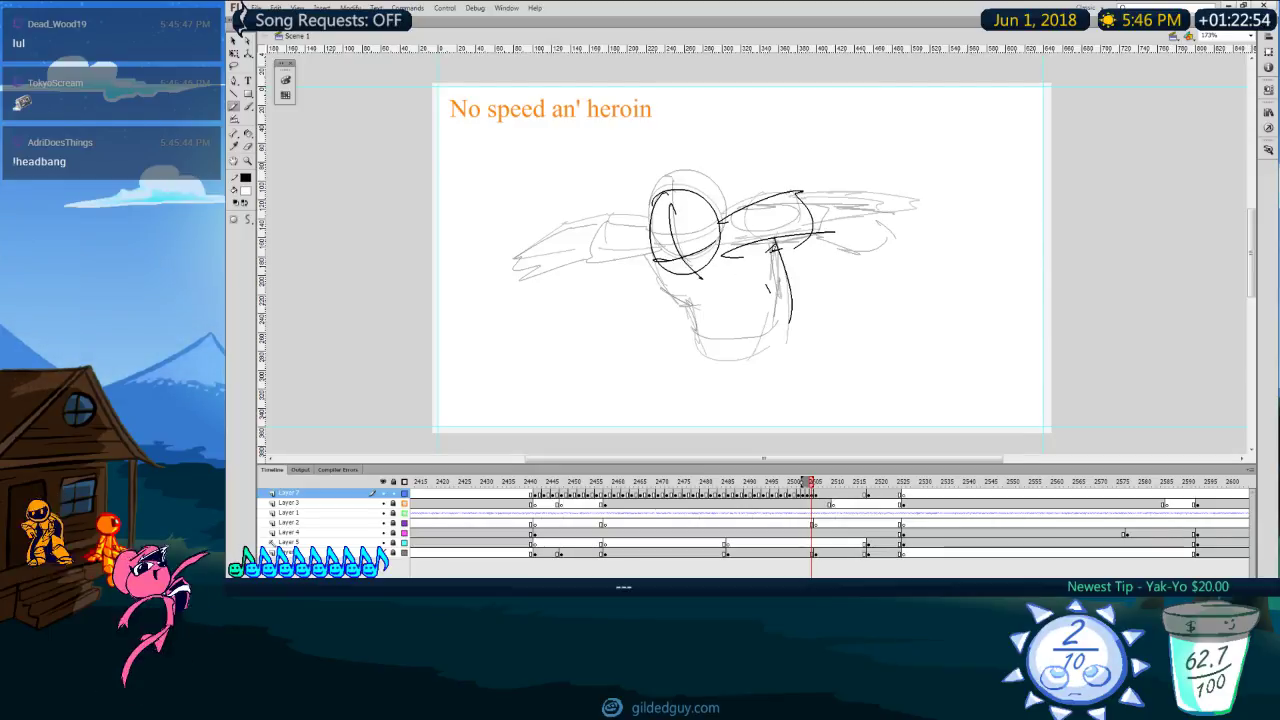
{"action": "left_click_drag", "start_coordinate": [692, 254], "coordinate": [735, 340]}
{"action": "mouse_move", "coordinate": [713, 260]}
{"action": "left_mouse_down"}
{"action": "mouse_move", "coordinate": [732, 358]}
{"action": "mouse_move", "coordinate": [705, 277]}
{"action": "mouse_move", "coordinate": [734, 352]}
{"action": "left_mouse_up"}
{"action": "key", "text": "comma"}
{"action": "key", "text": "period"}
{"action": "key", "text": "ctrl+z"}
{"action": "key", "text": "ctrl+z"}
{"action": "key", "text": "ctrl+z"}
{"action": "key", "text": "comma"}
{"action": "key", "text": "period"}
Step: Draw the left upper arm and add the lines of both forearms on frame 2504
{"action": "left_click_drag", "start_coordinate": [650, 241], "coordinate": [623, 213]}
{"action": "left_click_drag", "start_coordinate": [627, 211], "coordinate": [662, 263]}
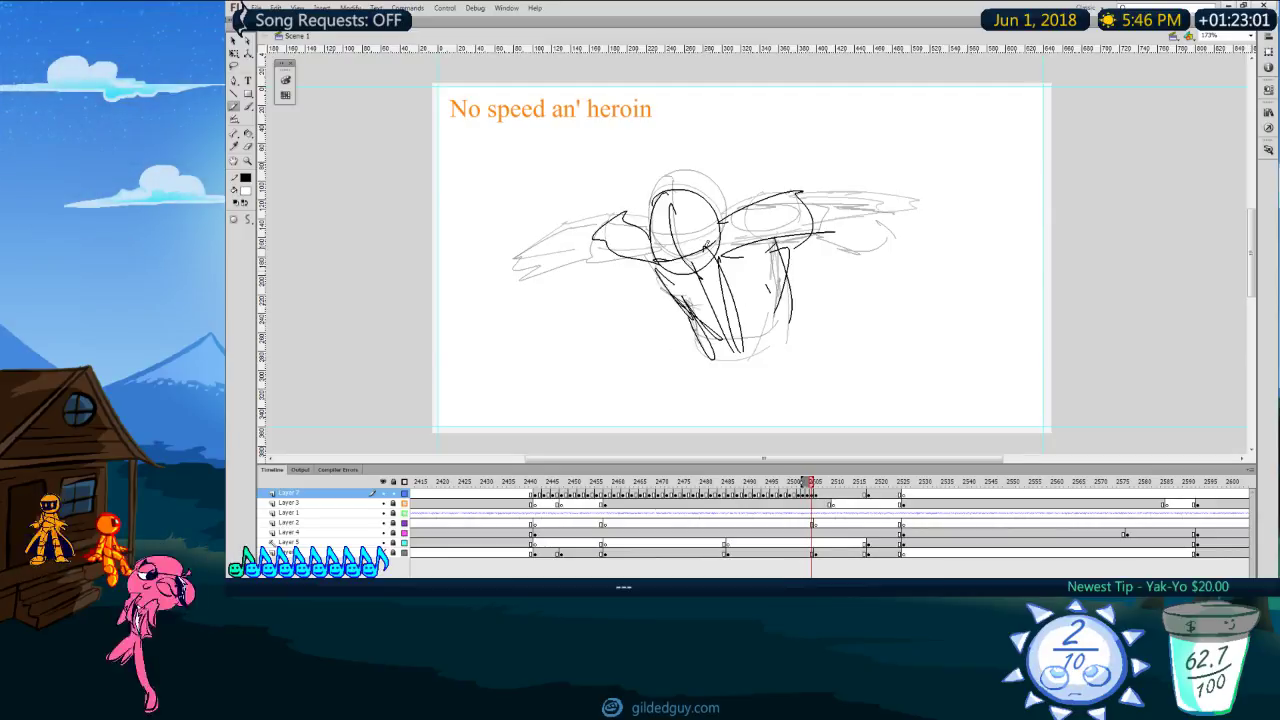
{"action": "left_click_drag", "start_coordinate": [868, 190], "coordinate": [938, 208]}
{"action": "left_click_drag", "start_coordinate": [808, 228], "coordinate": [883, 232]}
{"action": "key", "text": "comma"}
{"action": "key", "text": "period"}
{"action": "mouse_move", "coordinate": [628, 214]}
{"action": "left_mouse_down"}
{"action": "mouse_move", "coordinate": [595, 203]}
{"action": "mouse_move", "coordinate": [512, 234]}
{"action": "left_mouse_up"}
{"action": "left_click_drag", "start_coordinate": [527, 241], "coordinate": [585, 245]}
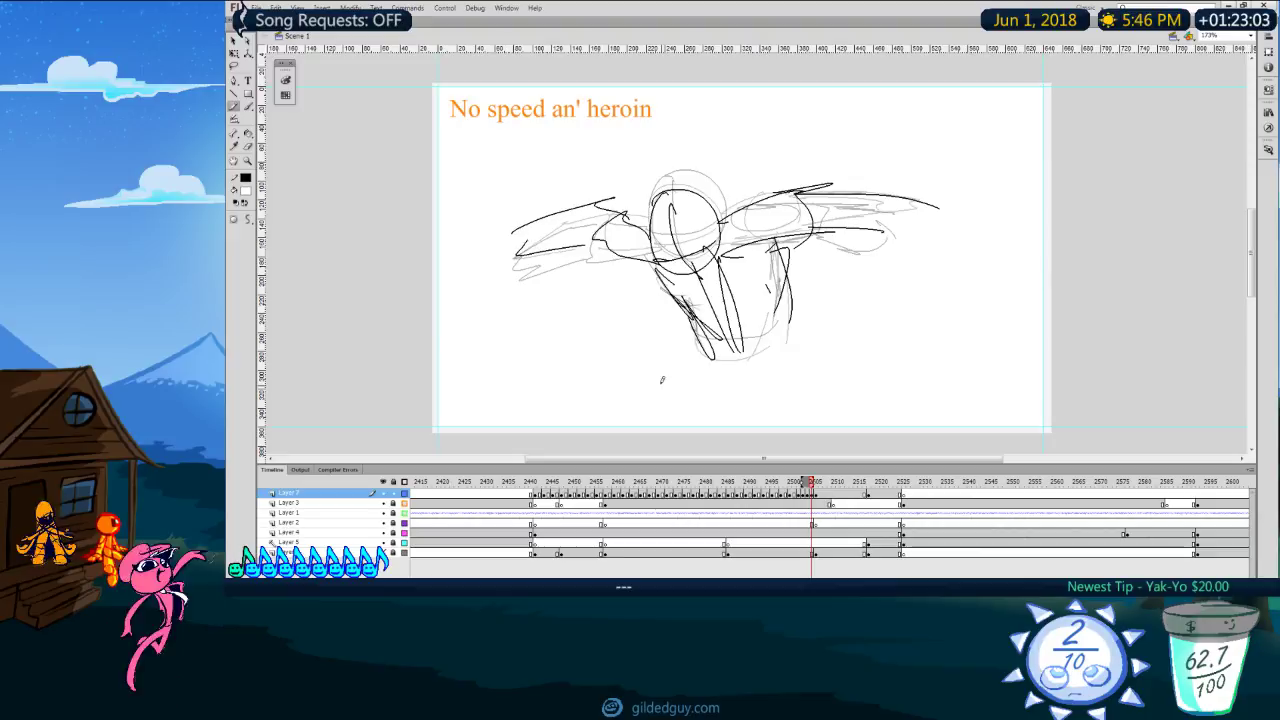
Step: Step back through the frames from 2504 and play the sequence from near frame 2441 to review the motion
{"action": "key", "text": "comma"}
{"action": "key", "text": "comma"}
{"action": "key", "text": "comma"}
{"action": "key", "text": "comma"}
{"action": "key", "text": "comma"}
{"action": "key", "text": "comma"}
{"action": "key", "text": "comma"}
{"action": "key", "text": "comma"}
{"action": "key", "text": "comma"}
{"action": "key", "text": "comma"}
{"action": "key", "text": "comma"}
{"action": "key", "text": "comma"}
{"action": "key", "text": "comma"}
{"action": "key", "text": "comma"}
{"action": "key", "text": "comma"}
{"action": "key", "text": "comma"}
{"action": "key", "text": "comma"}
{"action": "key", "text": "comma"}
{"action": "key", "text": "comma"}
{"action": "key", "text": "comma"}
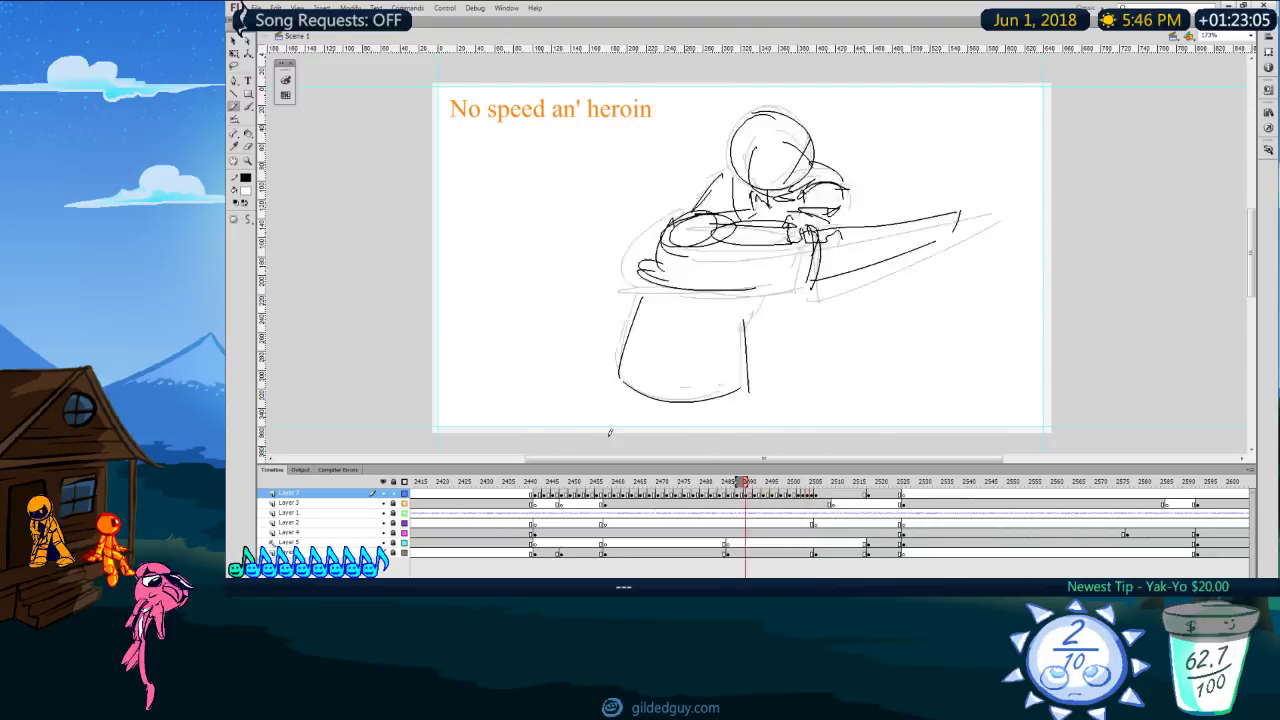
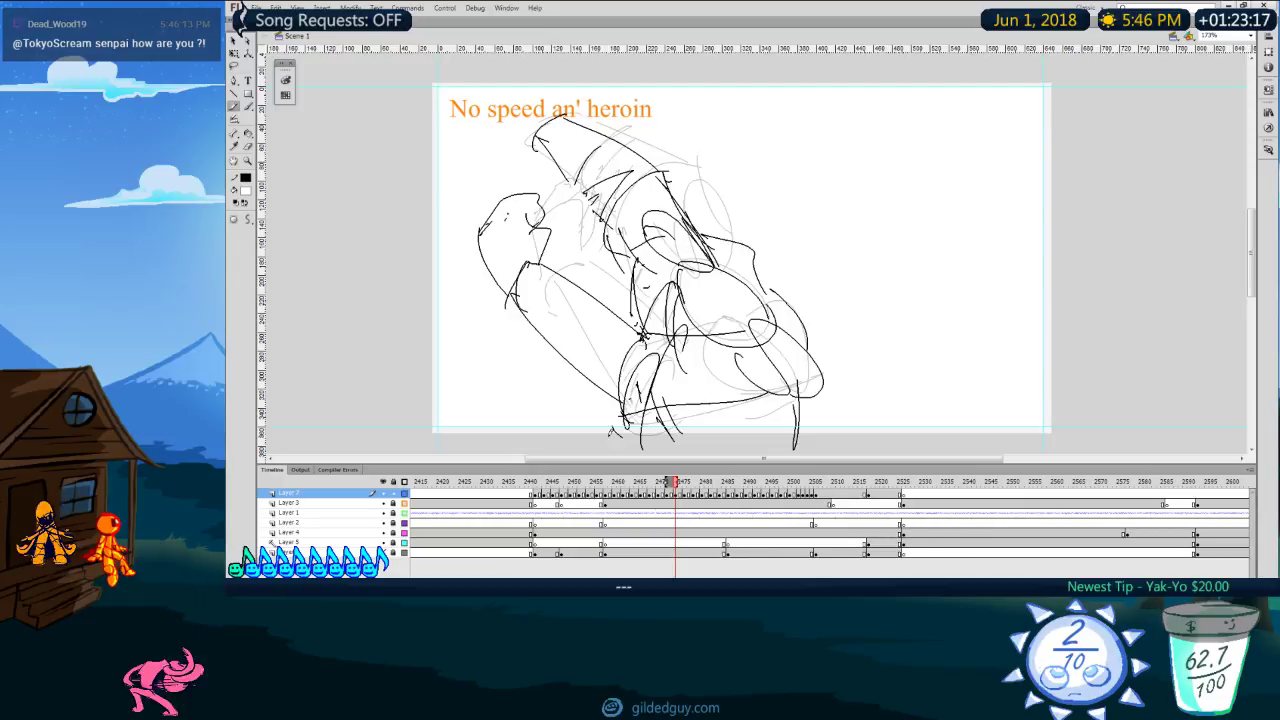
{"action": "left_click", "coordinate": [537, 484]}
{"action": "key", "text": "Return"}
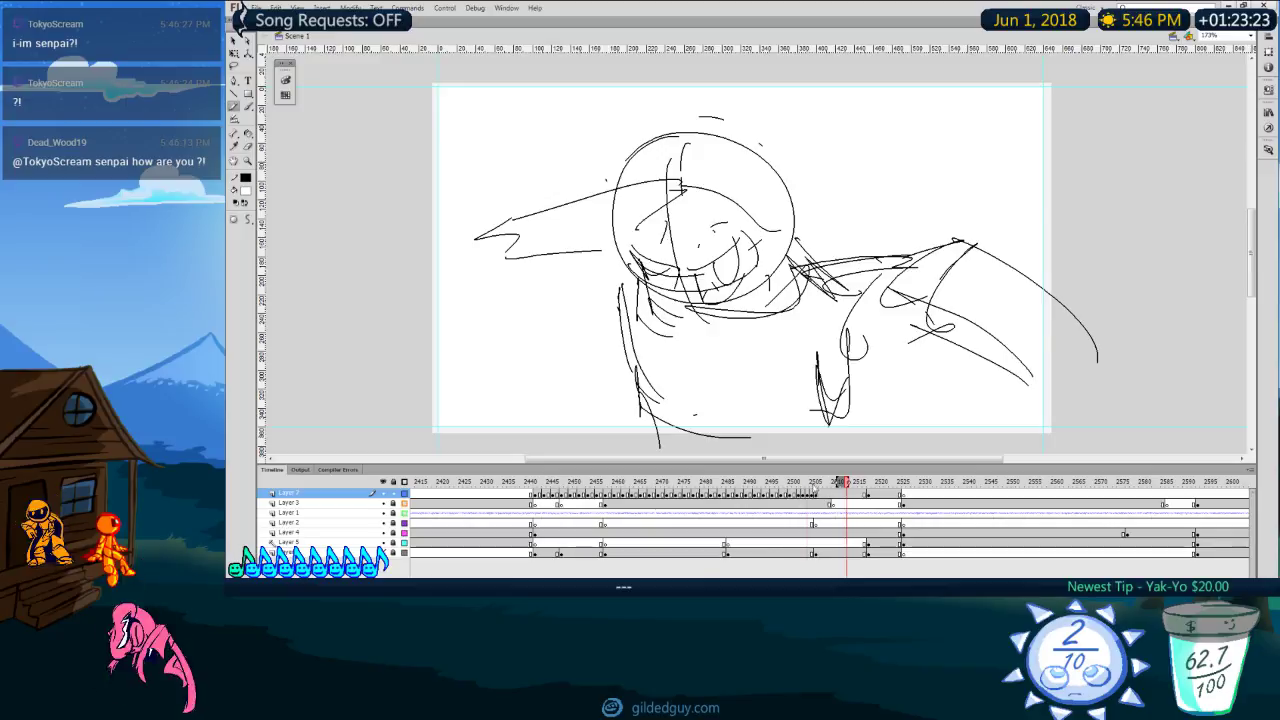
Step: Replay the end of the arm-swing sequence and scrub back to frame 2505 to check the motion
{"action": "left_click", "coordinate": [790, 484]}
{"action": "key", "text": "Return"}
{"action": "left_click_drag", "start_coordinate": [811, 485], "coordinate": [775, 484]}
{"action": "key", "text": "Return"}
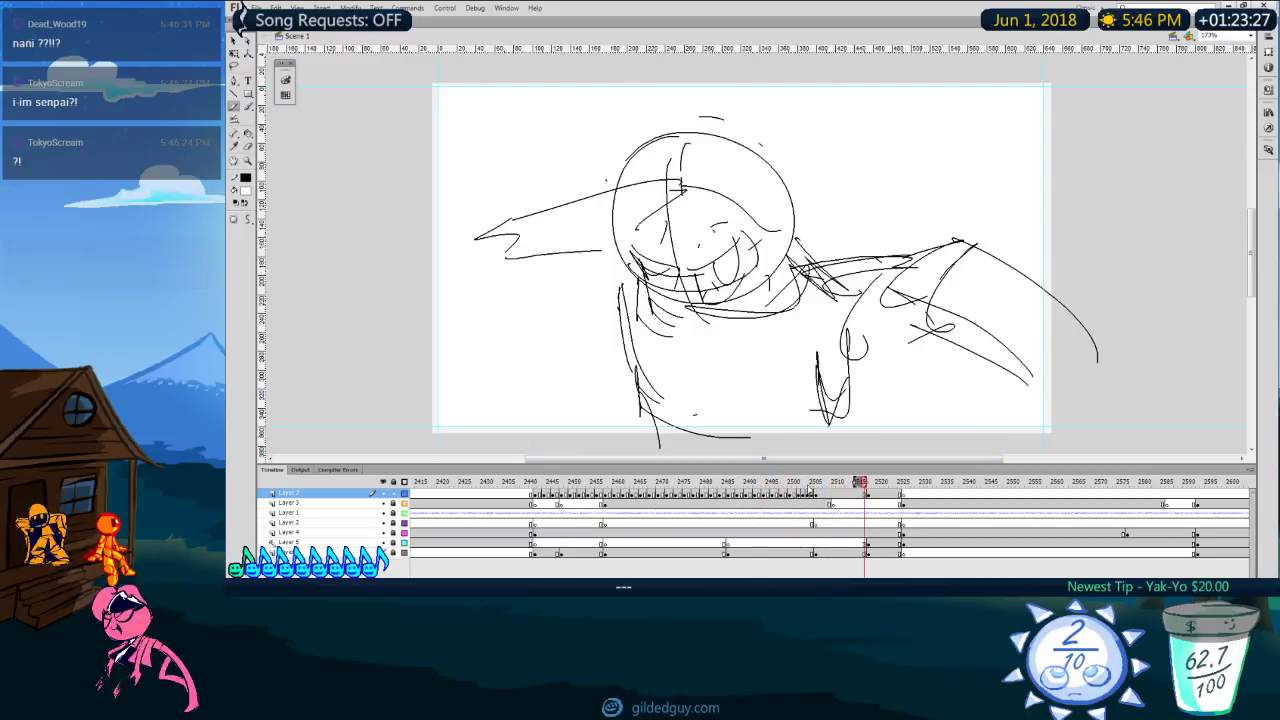
{"action": "mouse_move", "coordinate": [812, 485]}
{"action": "left_mouse_down"}
{"action": "mouse_move", "coordinate": [792, 505]}
{"action": "mouse_move", "coordinate": [813, 502]}
{"action": "left_mouse_up"}
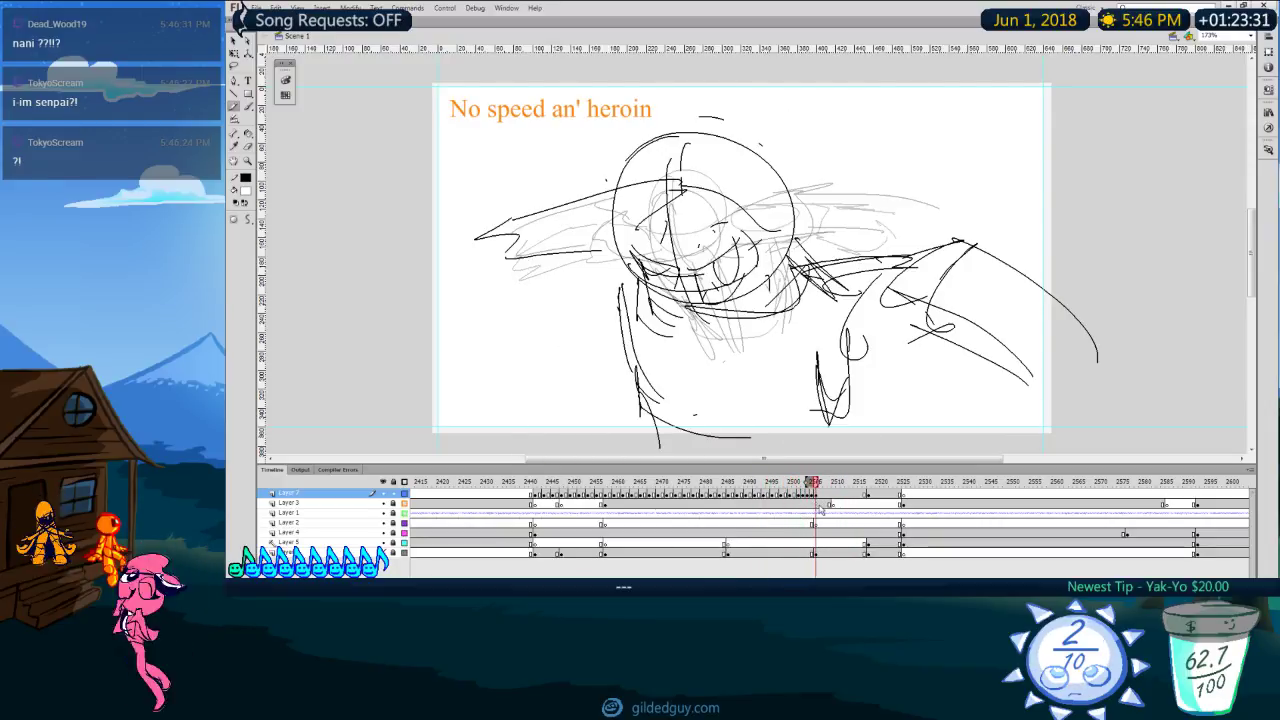
Step: Enlarge the whole character sketch on frame 2503 slightly about its centre, undoing the first off-centre scaling
{"action": "key", "text": "comma"}
{"action": "key", "text": "q"}
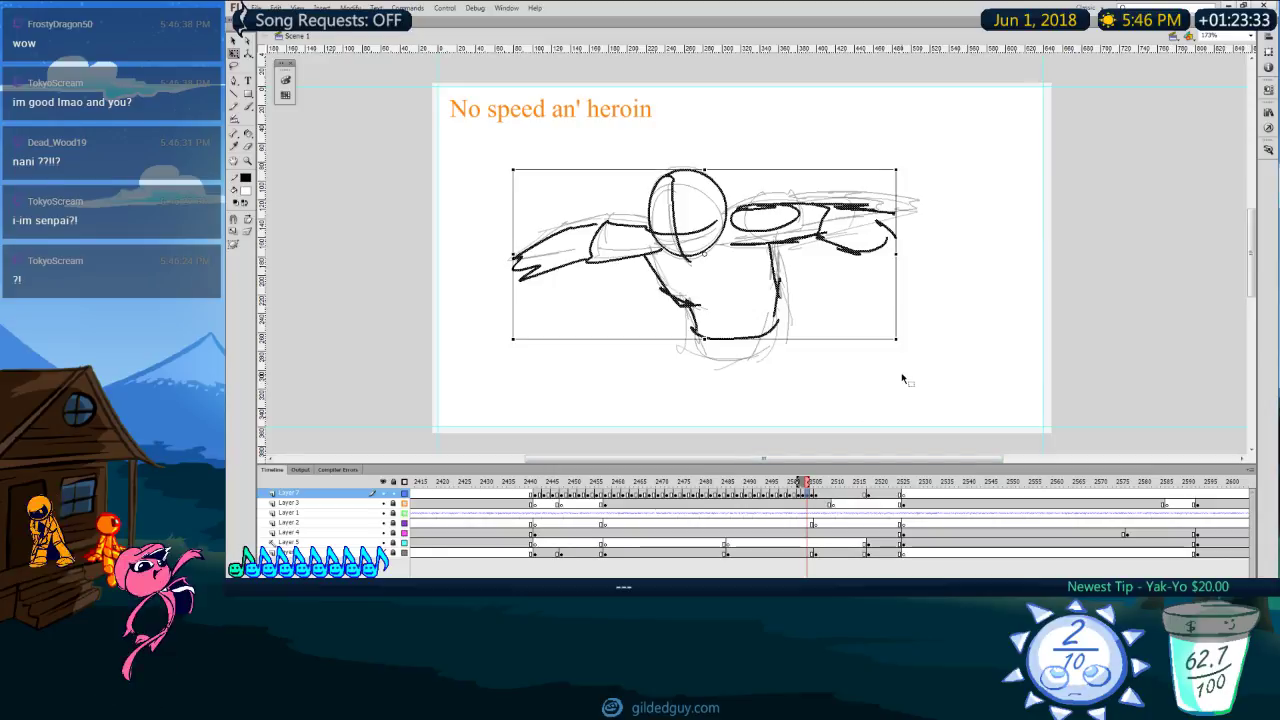
{"action": "left_click_drag", "start_coordinate": [897, 340], "coordinate": [915, 368]}
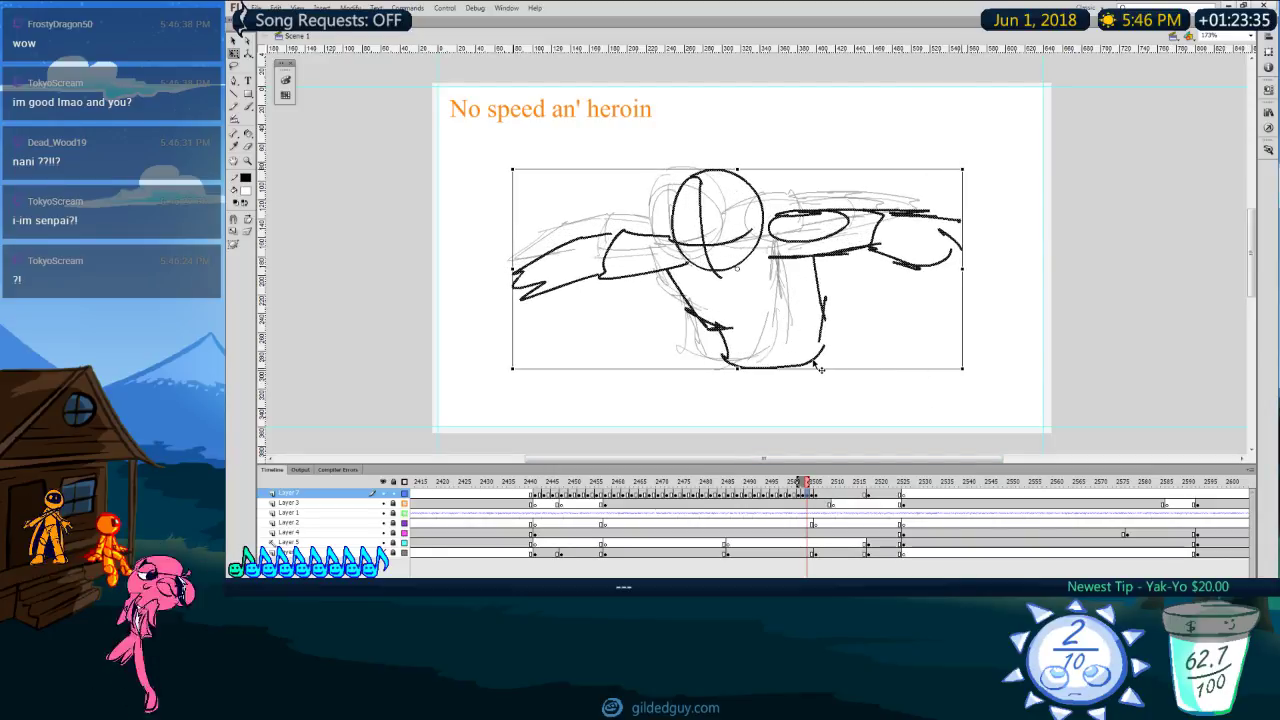
{"action": "key", "text": "ctrl+z"}
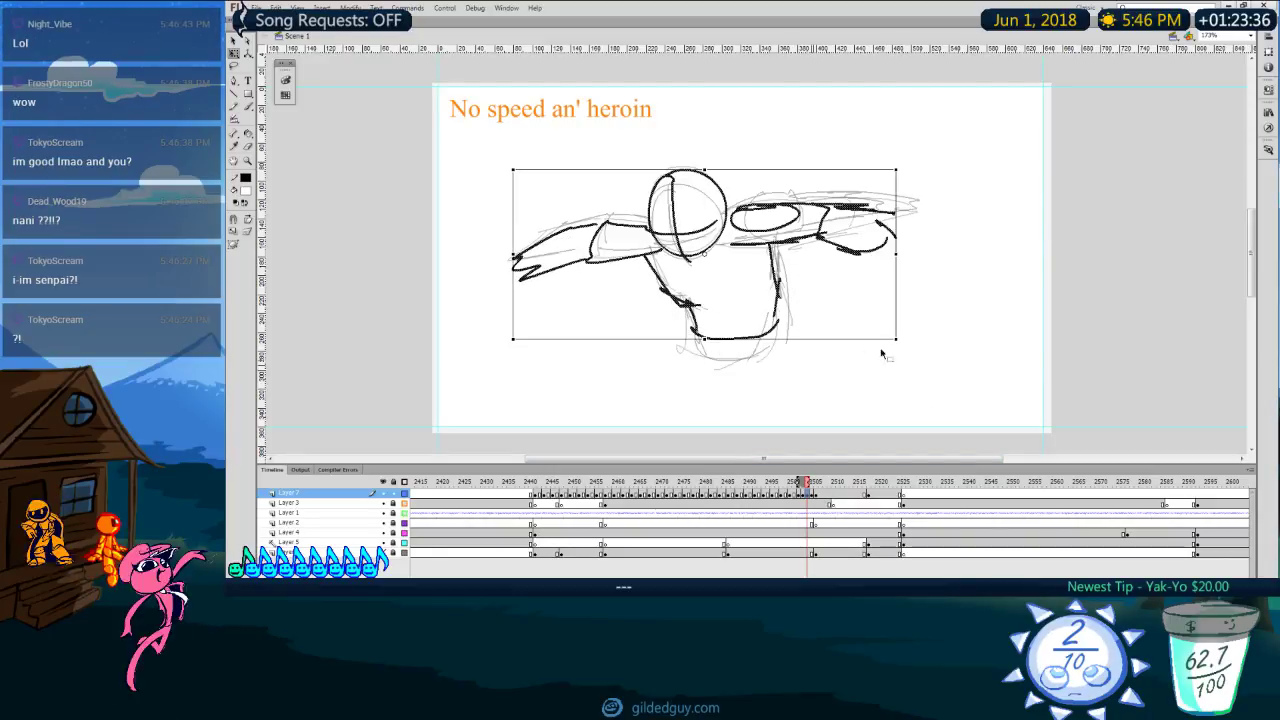
{"action": "mouse_move", "coordinate": [897, 340]}
{"action": "left_mouse_down"}
{"action": "mouse_move", "coordinate": [939, 376]}
{"action": "mouse_move", "coordinate": [921, 376]}
{"action": "left_mouse_up"}
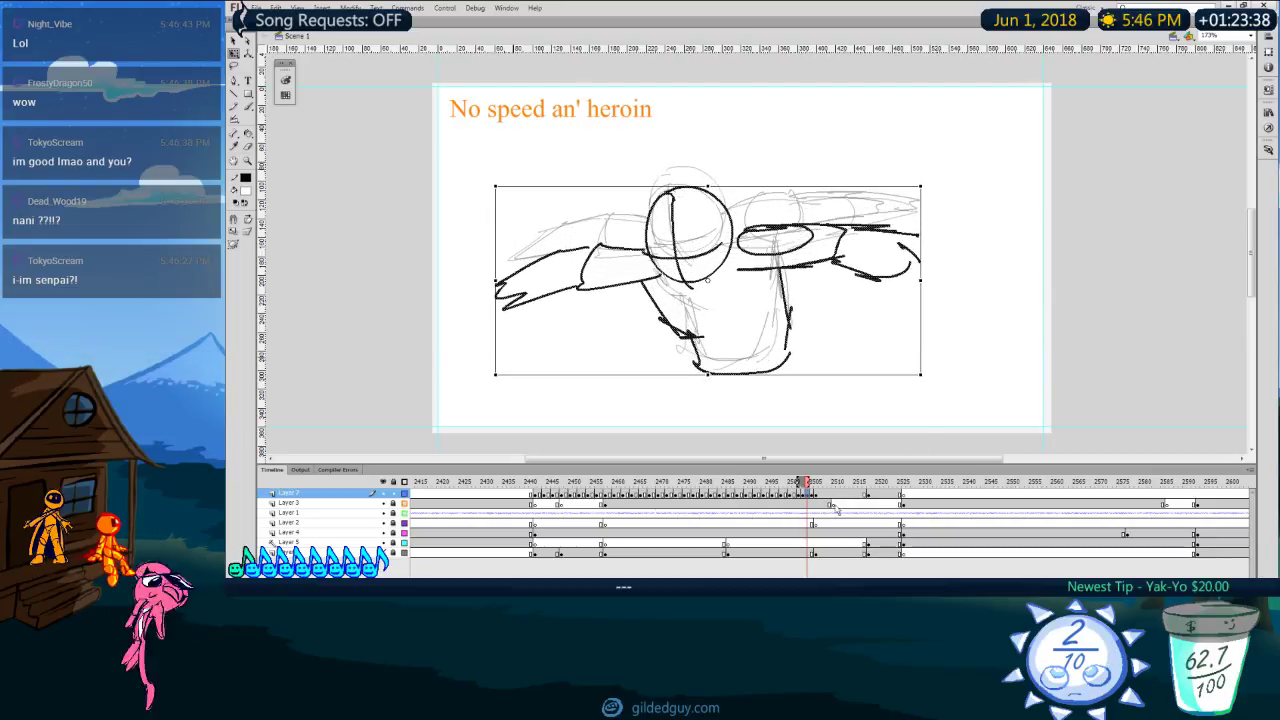
Step: Enlarge the whole character sketch on frame 2504 and shift it left to line up with the previous pose
{"action": "key", "text": "."}
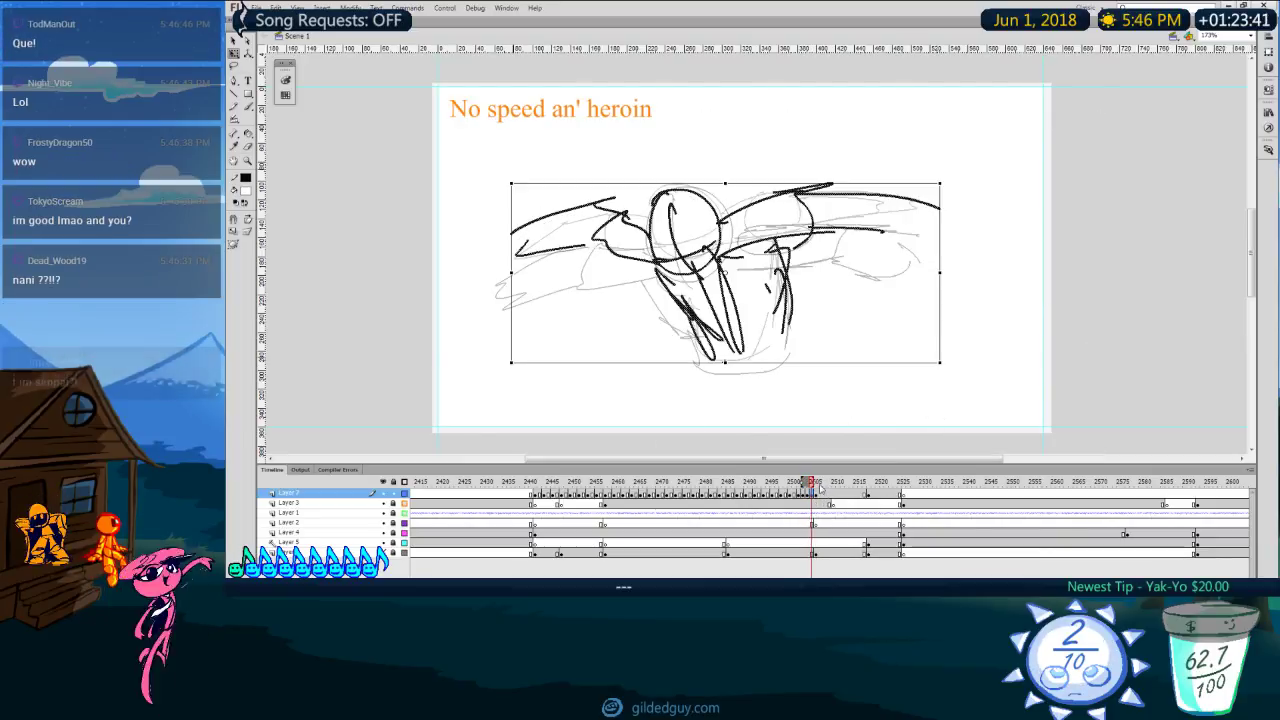
{"action": "left_click_drag", "start_coordinate": [939, 364], "coordinate": [1092, 460]}
{"action": "key", "text": "Left"}
{"action": "key", "text": "Left"}
{"action": "key", "text": "Left"}
{"action": "key", "text": "Left"}
{"action": "key", "text": "Left"}
{"action": "key", "text": "Left"}
{"action": "key", "text": "Left"}
{"action": "key", "text": "Left"}
{"action": "key", "text": "Left"}
{"action": "key", "text": "Left"}
{"action": "key", "text": "Left"}
{"action": "key", "text": "Left"}
{"action": "key", "text": "Left"}
{"action": "key", "text": "Left"}
{"action": "key", "text": "Left"}
{"action": "key", "text": "Left"}
{"action": "key", "text": "Left"}
{"action": "key", "text": "Left"}
{"action": "key", "text": "Left"}
{"action": "key", "text": "Left"}
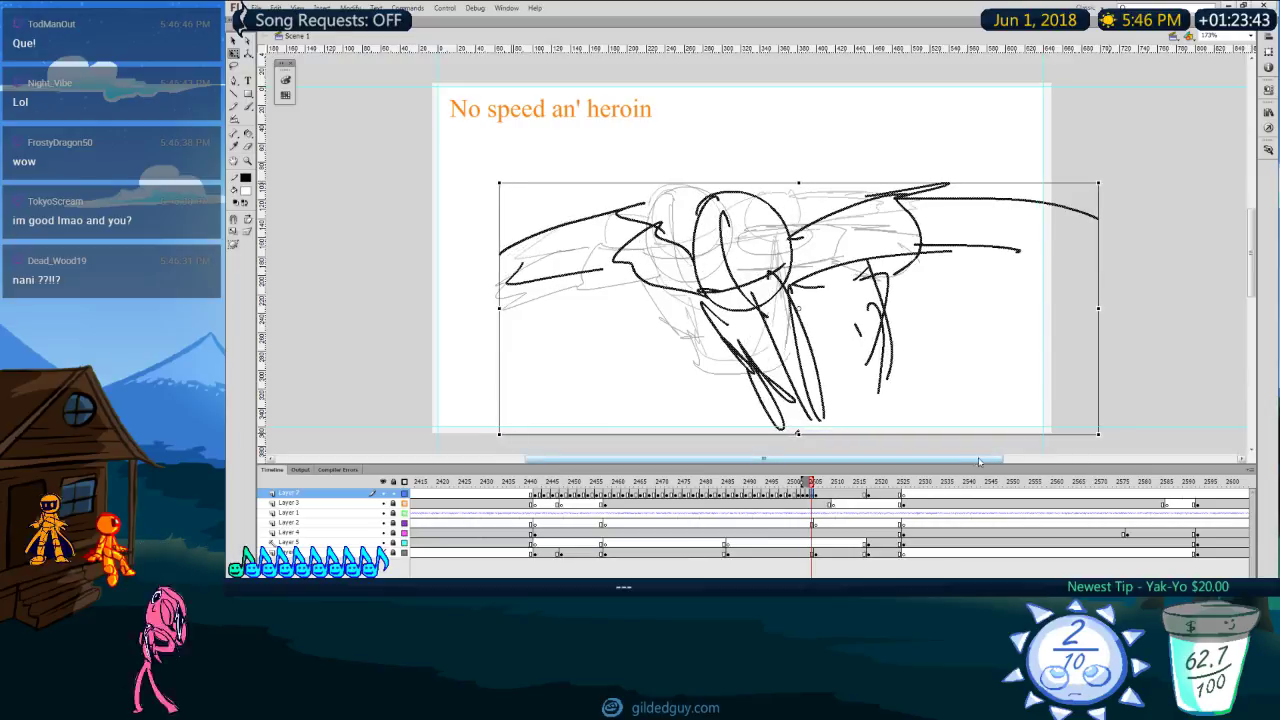
{"action": "key", "text": "Left"}
{"action": "key", "text": "Left"}
{"action": "key", "text": "Left"}
{"action": "key", "text": "Left"}
{"action": "key", "text": "Left"}
{"action": "key", "text": "Left"}
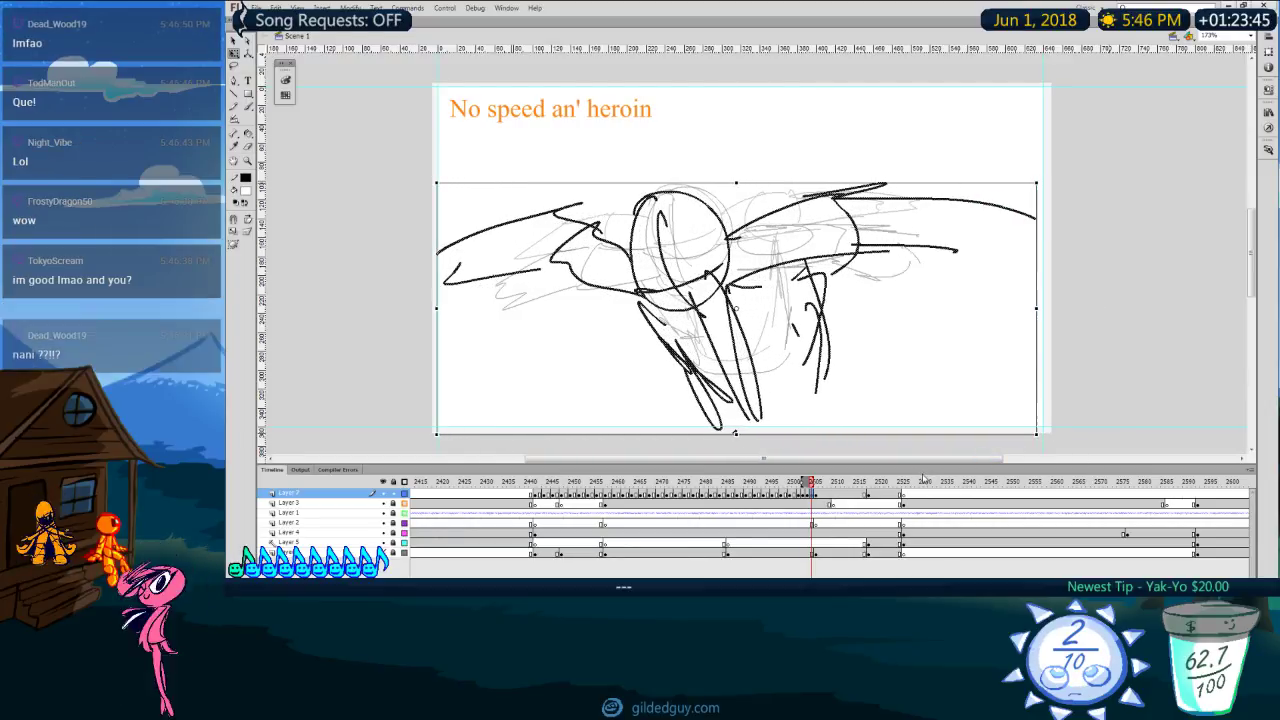
Step: Clean up the torso on frame 2504 by erasing the old side lines and redrawing both sides
{"action": "key", "text": "."}
{"action": "key", "text": "y"}
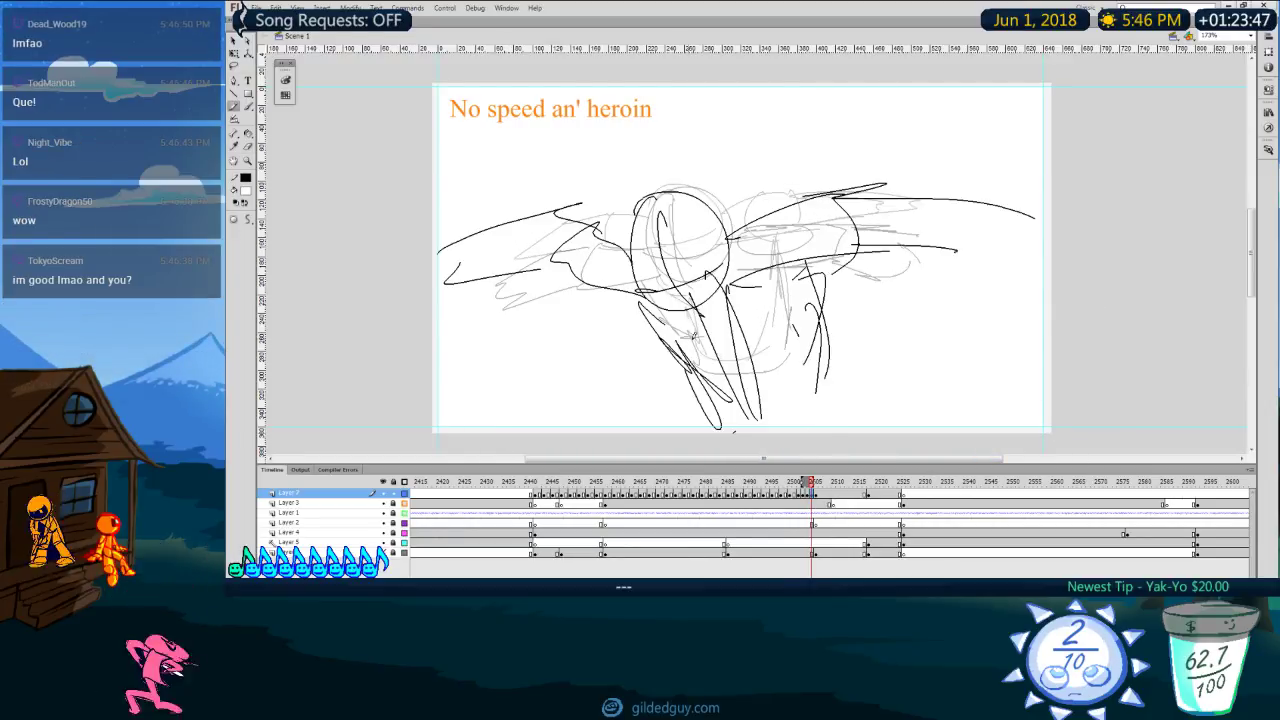
{"action": "key", "text": "y"}
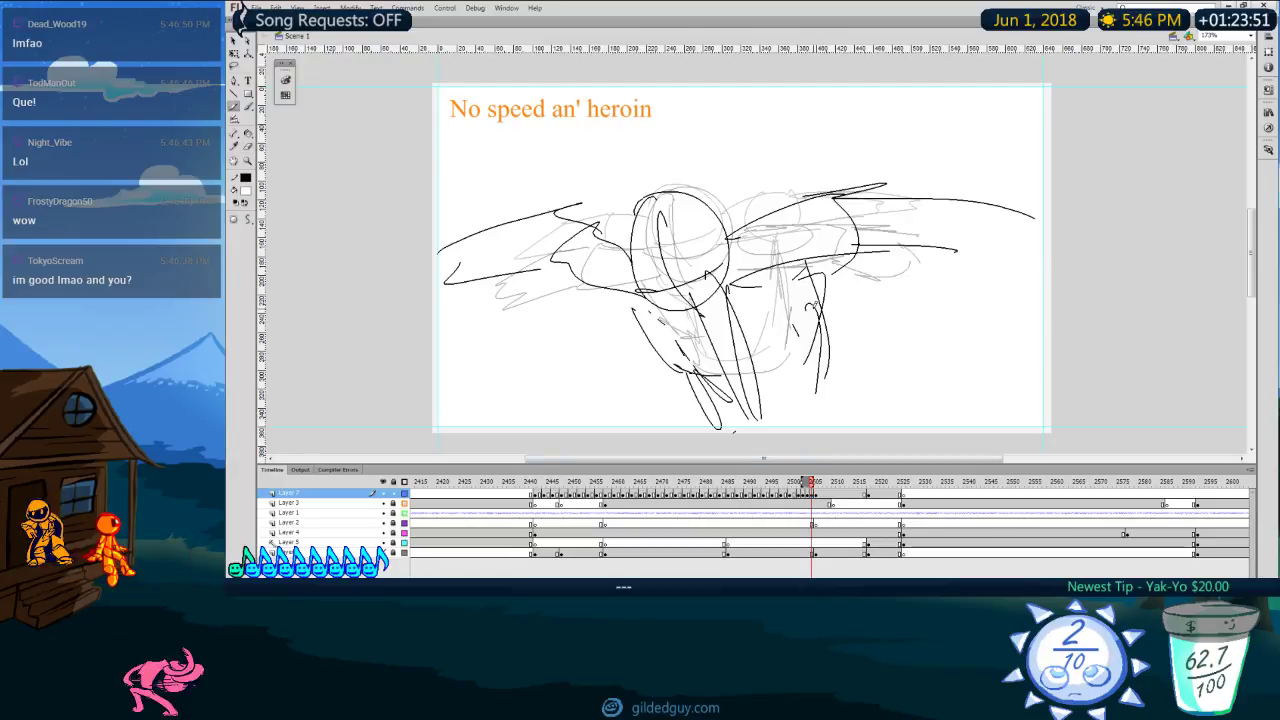
{"action": "key", "text": "e"}
{"action": "mouse_move", "coordinate": [811, 294]}
{"action": "left_mouse_down"}
{"action": "mouse_move", "coordinate": [826, 400]}
{"action": "mouse_move", "coordinate": [818, 384]}
{"action": "left_mouse_up"}
{"action": "key", "text": "y"}
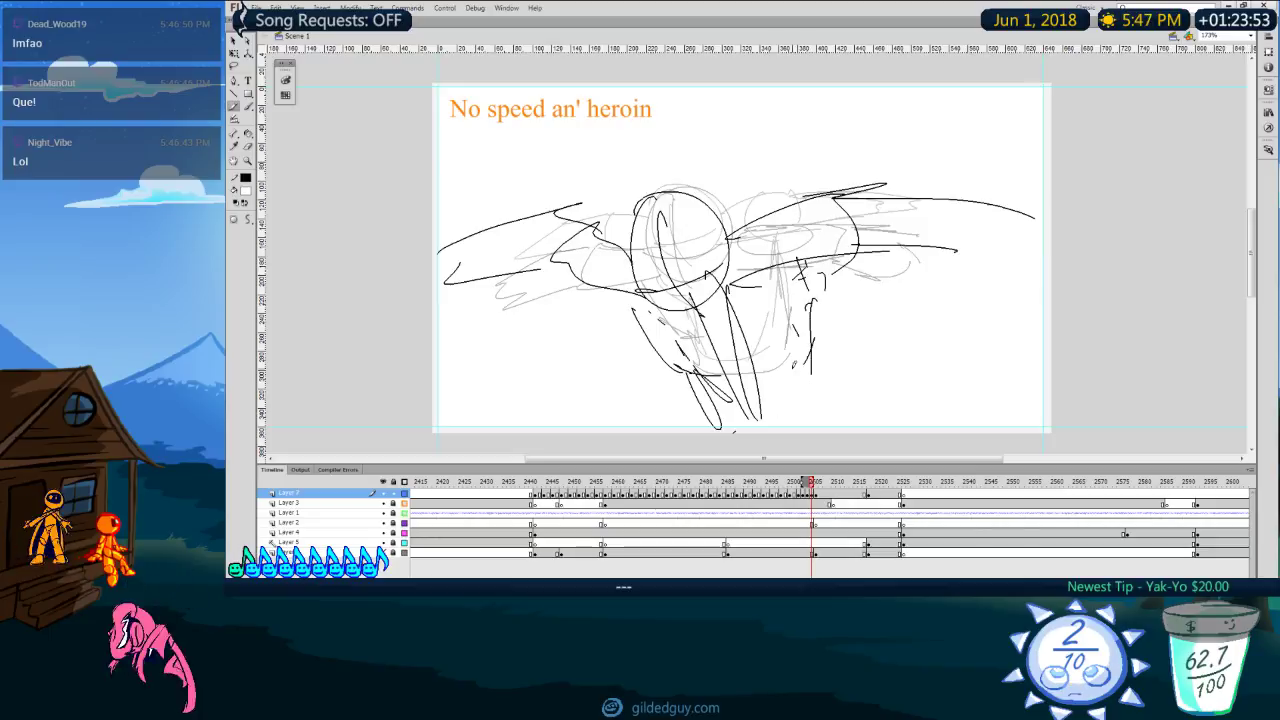
Step: Step back from frame 2504 to before frame 2477 and play the arm-swing sequence
{"action": "key", "text": "comma"}
{"action": "key", "text": "comma"}
{"action": "key", "text": "comma"}
{"action": "key", "text": "comma"}
{"action": "key", "text": "comma"}
{"action": "key", "text": "comma"}
{"action": "key", "text": "comma"}
{"action": "key", "text": "comma"}
{"action": "key", "text": "comma"}
{"action": "key", "text": "comma"}
{"action": "key", "text": "comma"}
{"action": "key", "text": "comma"}
{"action": "key", "text": "comma"}
{"action": "key", "text": "comma"}
{"action": "key", "text": "comma"}
{"action": "key", "text": "comma"}
{"action": "key", "text": "comma"}
{"action": "key", "text": "comma"}
{"action": "key", "text": "comma"}
{"action": "key", "text": "comma"}
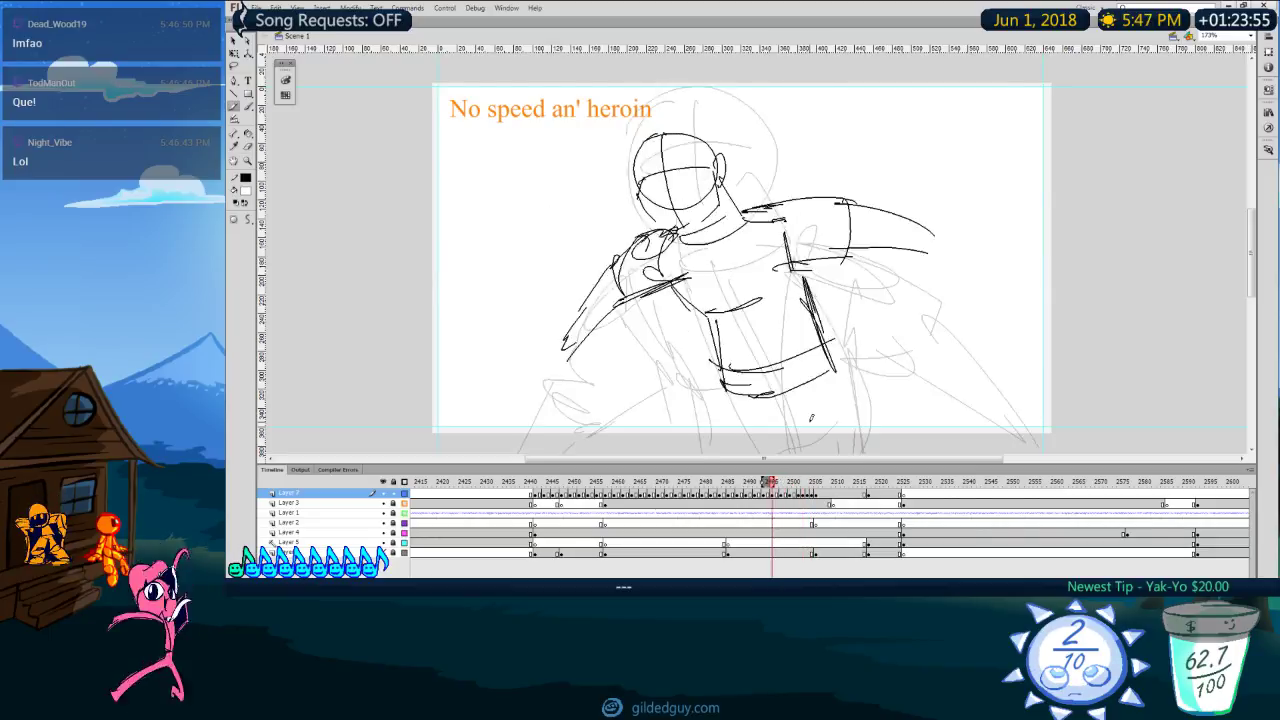
{"action": "key", "text": "comma"}
{"action": "key", "text": "comma"}
{"action": "key", "text": "comma"}
{"action": "key", "text": "comma"}
{"action": "key", "text": "comma"}
{"action": "key", "text": "comma"}
{"action": "key", "text": "comma"}
{"action": "key", "text": "comma"}
{"action": "key", "text": "comma"}
{"action": "key", "text": "comma"}
{"action": "key", "text": "comma"}
{"action": "key", "text": "comma"}
{"action": "key", "text": "comma"}
{"action": "key", "text": "comma"}
{"action": "key", "text": "Return"}
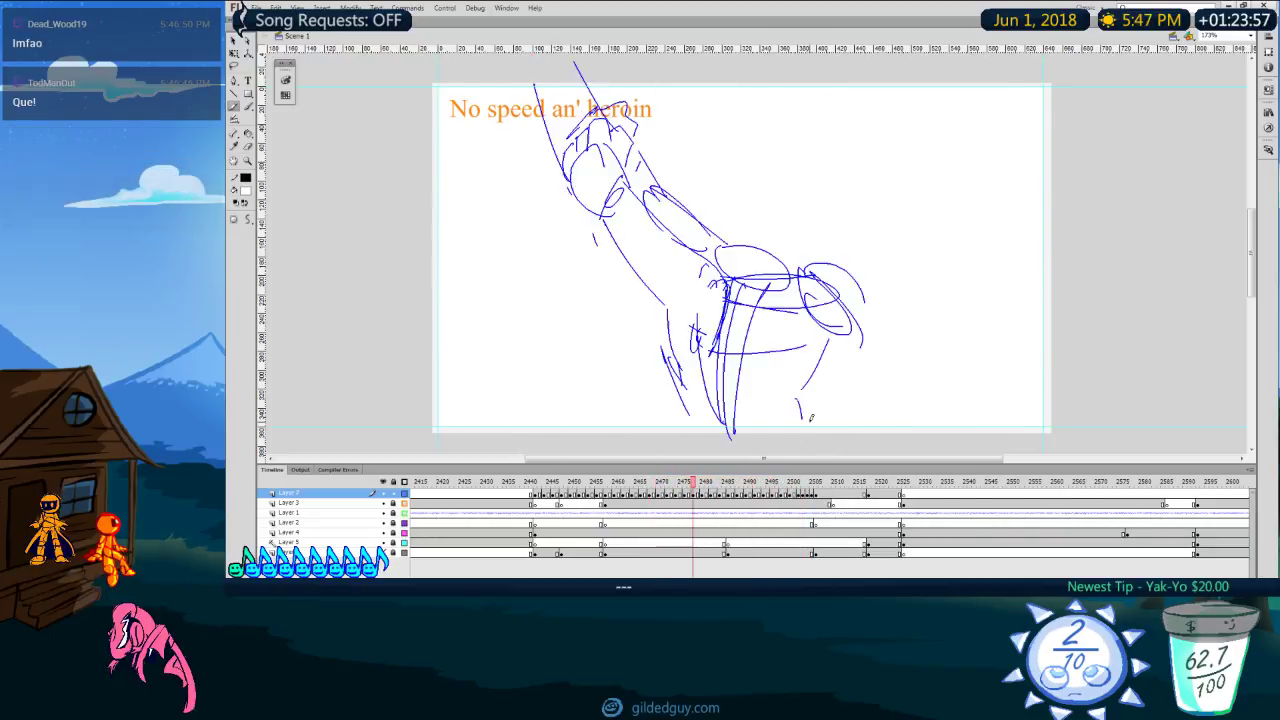
{"action": "key", "text": "Return"}
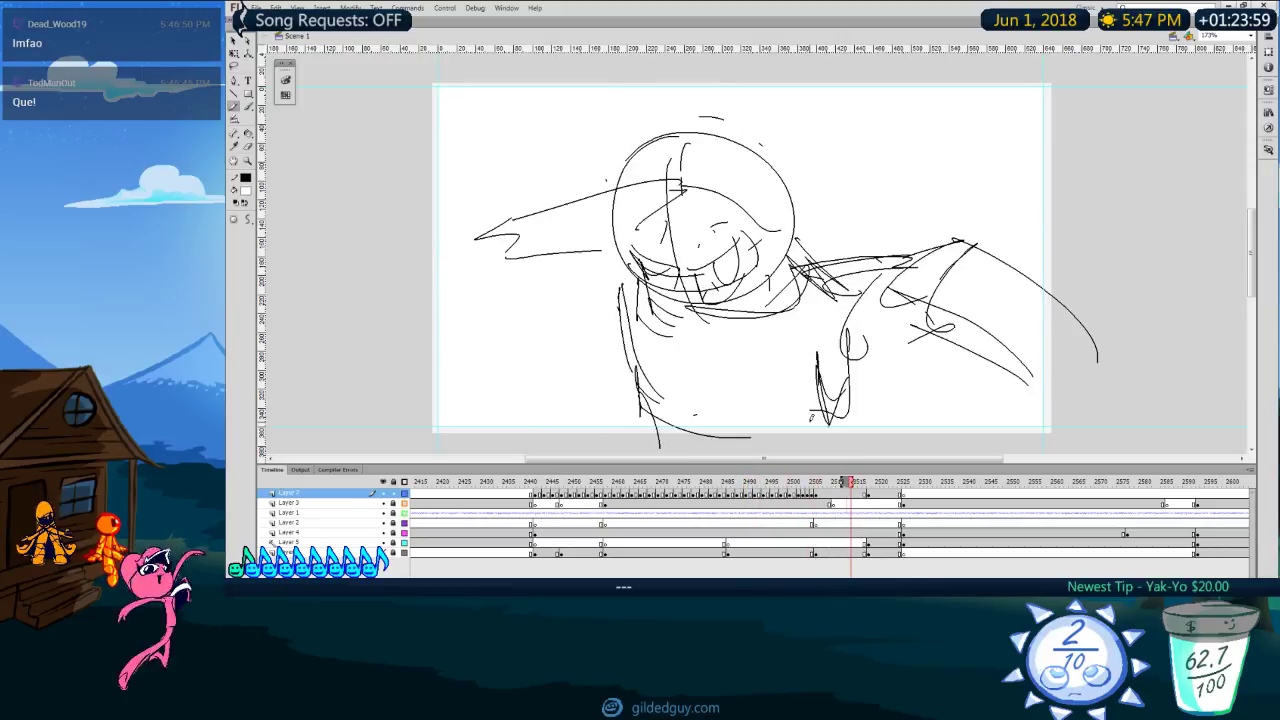
Step: Replay the arm swing several times, stepping back to around frames 2480 and 2486, to judge its timing
{"action": "key", "text": "comma"}
{"action": "key", "text": "comma"}
{"action": "key", "text": "comma"}
{"action": "key", "text": "comma"}
{"action": "key", "text": "comma"}
{"action": "key", "text": "comma"}
{"action": "key", "text": "comma"}
{"action": "key", "text": "comma"}
{"action": "key", "text": "comma"}
{"action": "key", "text": "comma"}
{"action": "key", "text": "comma"}
{"action": "key", "text": "comma"}
{"action": "key", "text": "Return"}
{"action": "key", "text": "Return"}
{"action": "key", "text": "comma"}
{"action": "key", "text": "comma"}
{"action": "key", "text": "comma"}
{"action": "key", "text": "comma"}
{"action": "key", "text": "comma"}
{"action": "key", "text": "comma"}
{"action": "key", "text": "comma"}
{"action": "key", "text": "comma"}
{"action": "key", "text": "comma"}
{"action": "key", "text": "comma"}
{"action": "key", "text": "comma"}
{"action": "key", "text": "comma"}
{"action": "key", "text": "comma"}
{"action": "key", "text": "comma"}
{"action": "key", "text": "comma"}
{"action": "key", "text": "comma"}
{"action": "key", "text": "comma"}
{"action": "key", "text": "comma"}
{"action": "key", "text": "comma"}
{"action": "key", "text": "comma"}
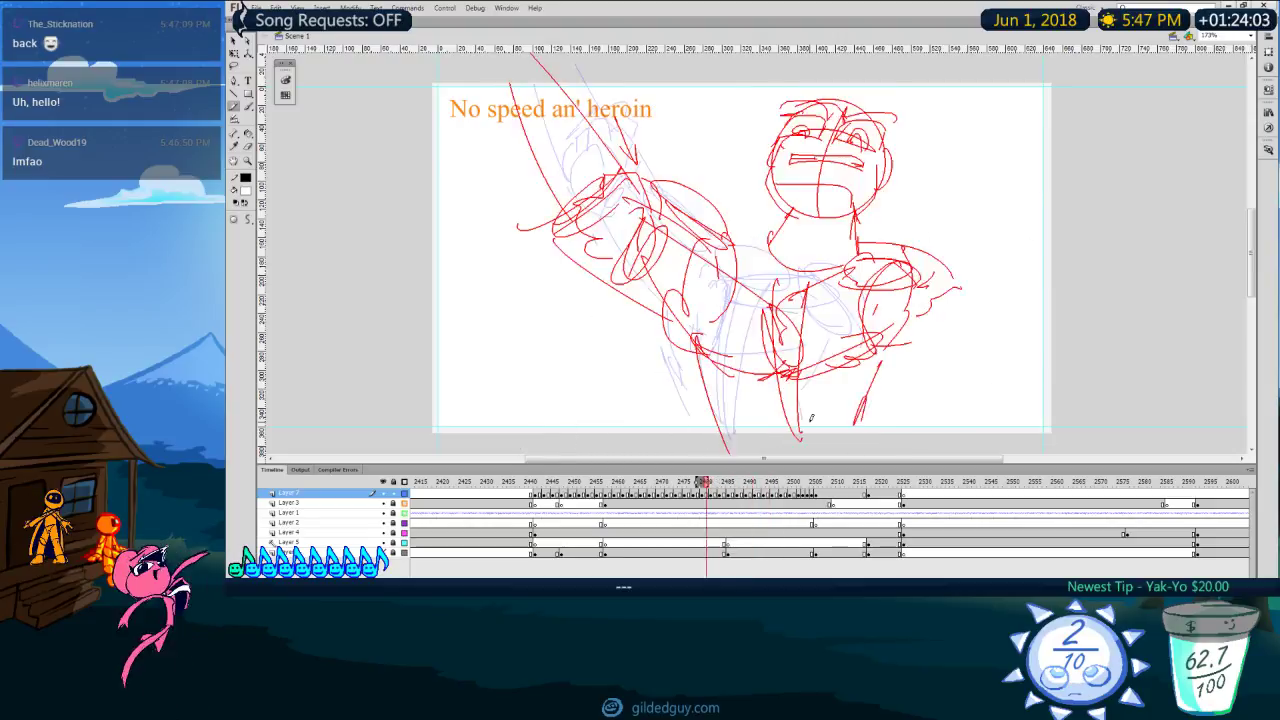
{"action": "key", "text": "Return"}
{"action": "key", "text": "Return"}
{"action": "key", "text": "comma"}
{"action": "key", "text": "comma"}
{"action": "key", "text": "comma"}
{"action": "key", "text": "comma"}
{"action": "key", "text": "comma"}
{"action": "key", "text": "comma"}
{"action": "key", "text": "comma"}
{"action": "key", "text": "comma"}
{"action": "key", "text": "comma"}
{"action": "key", "text": "comma"}
{"action": "key", "text": "comma"}
{"action": "key", "text": "comma"}
{"action": "key", "text": "comma"}
{"action": "key", "text": "comma"}
{"action": "key", "text": "comma"}
{"action": "key", "text": "comma"}
{"action": "key", "text": "comma"}
{"action": "key", "text": "comma"}
{"action": "key", "text": "comma"}
{"action": "key", "text": "comma"}
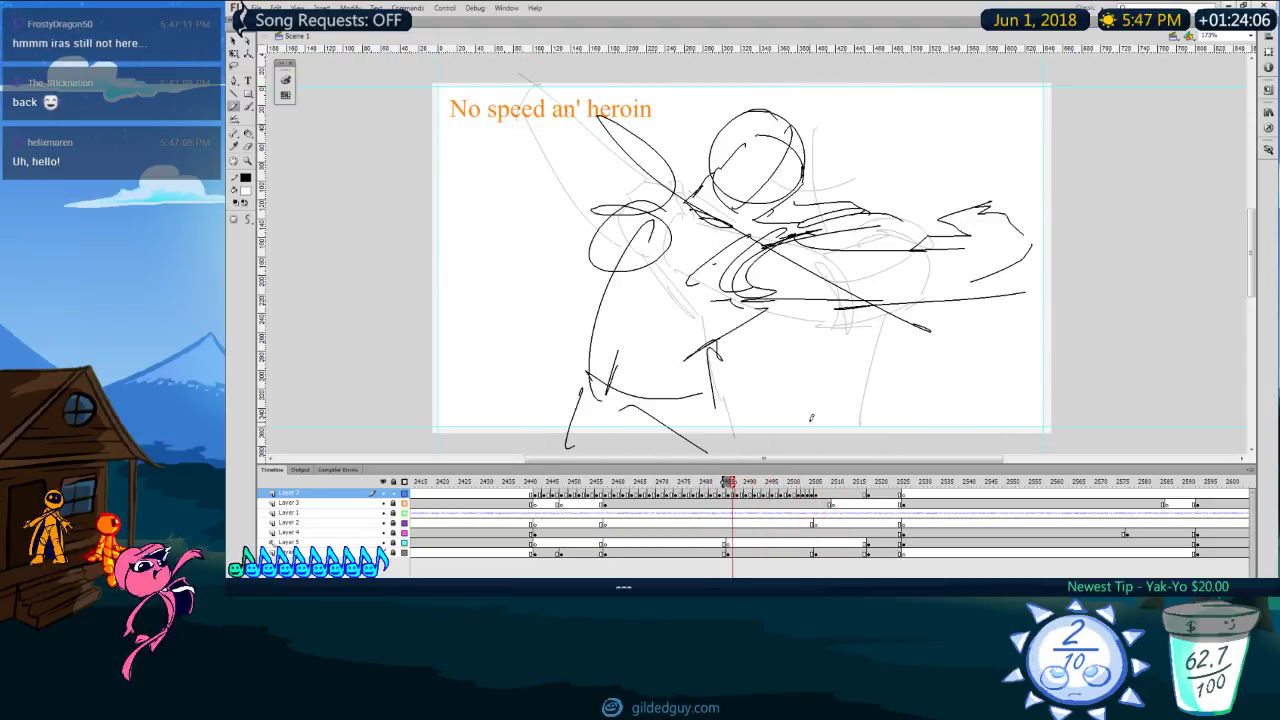
{"action": "key", "text": "Return"}
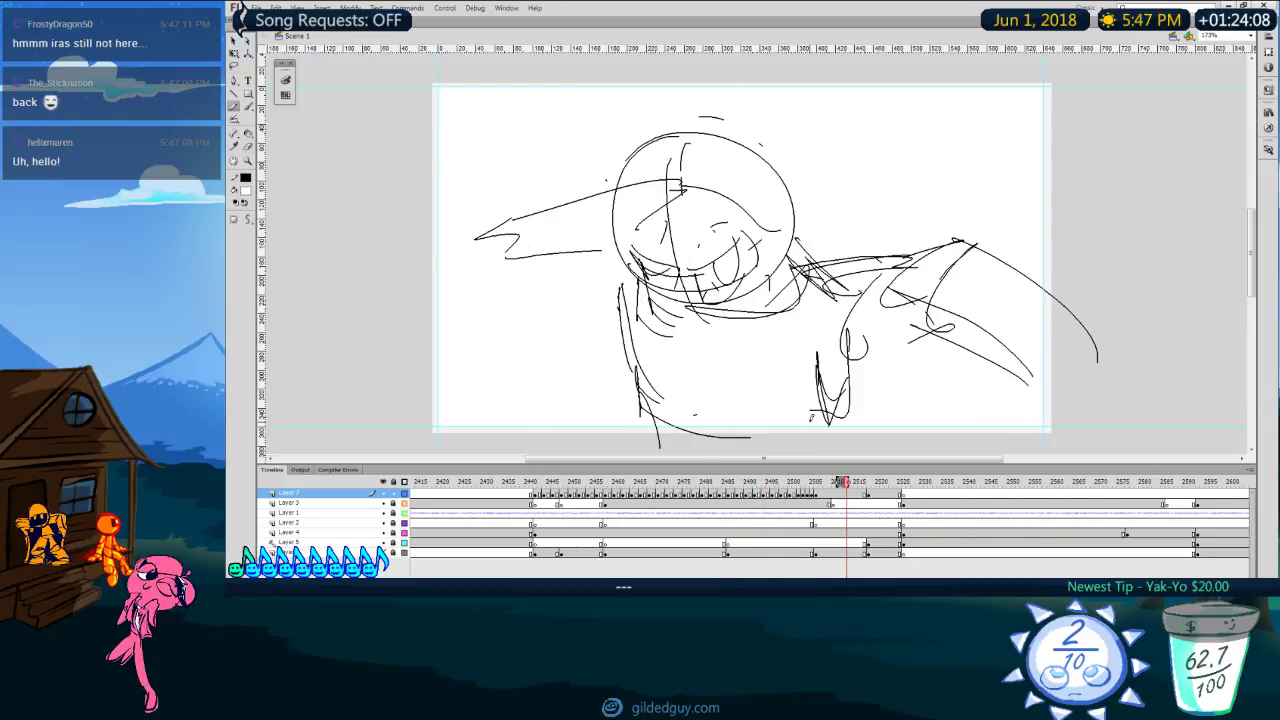
Step: Step backward and forward through the last in-betweens up to frame 2507 to compare them with the following key drawing
{"action": "key", "text": "comma"}
{"action": "key", "text": "comma"}
{"action": "key", "text": "comma"}
{"action": "key", "text": "comma"}
{"action": "key", "text": "comma"}
{"action": "key", "text": "comma"}
{"action": "key", "text": "comma"}
{"action": "key", "text": "comma"}
{"action": "key", "text": "comma"}
{"action": "key", "text": "comma"}
{"action": "key", "text": "comma"}
{"action": "key", "text": "period"}
{"action": "key", "text": "period"}
{"action": "key", "text": "period"}
{"action": "key", "text": "period"}
{"action": "key", "text": "period"}
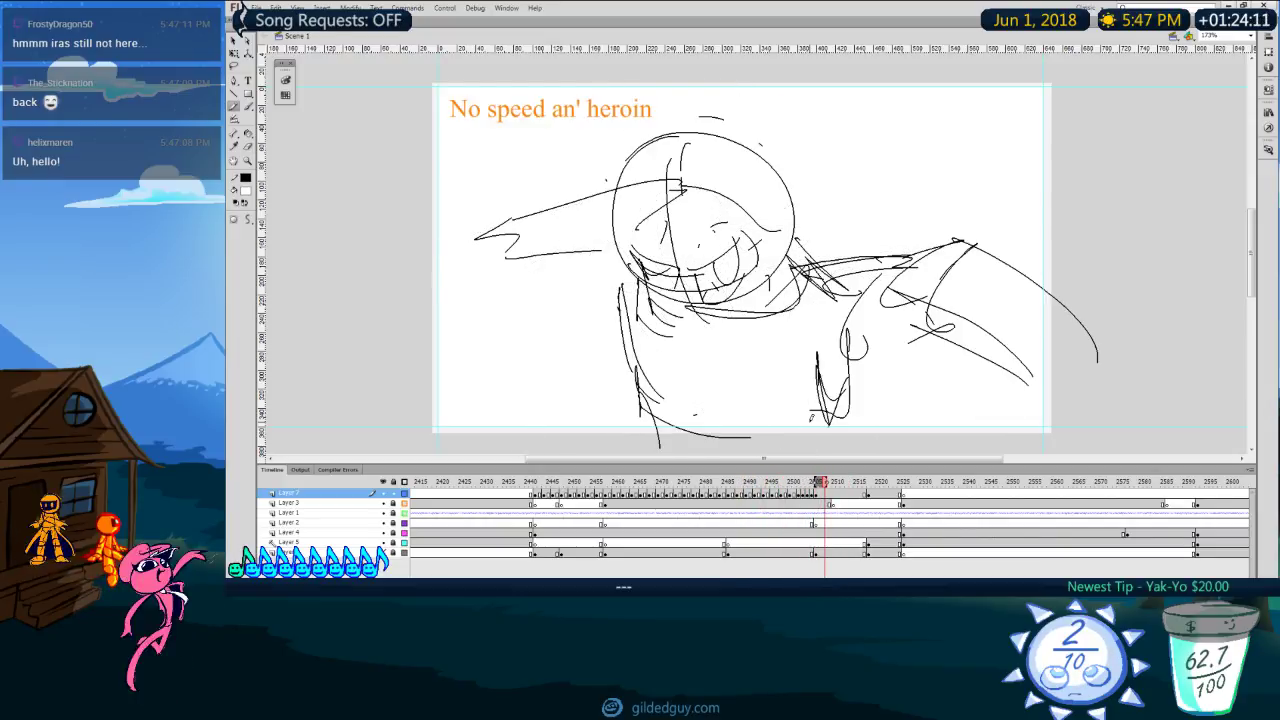
Step: Step back from frame 2507, play the arm swing, and compare the last in-betweens to judge the timing
{"action": "key", "text": "comma"}
{"action": "key", "text": "comma"}
{"action": "key", "text": "comma"}
{"action": "key", "text": "comma"}
{"action": "key", "text": "comma"}
{"action": "key", "text": "comma"}
{"action": "key", "text": "comma"}
{"action": "key", "text": "comma"}
{"action": "key", "text": "comma"}
{"action": "key", "text": "comma"}
{"action": "key", "text": "comma"}
{"action": "key", "text": "comma"}
{"action": "key", "text": "comma"}
{"action": "key", "text": "comma"}
{"action": "key", "text": "comma"}
{"action": "key", "text": "comma"}
{"action": "key", "text": "comma"}
{"action": "key", "text": "comma"}
{"action": "key", "text": "comma"}
{"action": "key", "text": "comma"}
{"action": "key", "text": "Return"}
{"action": "key", "text": "Return"}
{"action": "key", "text": "comma"}
{"action": "key", "text": "comma"}
{"action": "key", "text": "comma"}
{"action": "key", "text": "comma"}
{"action": "key", "text": "comma"}
{"action": "key", "text": "comma"}
{"action": "key", "text": "comma"}
{"action": "key", "text": "comma"}
{"action": "key", "text": "period"}
{"action": "key", "text": "period"}
{"action": "key", "text": "period"}
{"action": "key", "text": "comma"}
Step: Clear the existing drawing from frame 2506 and check the emptied frame against the preceding in-betweens
{"action": "left_click", "coordinate": [821, 494]}
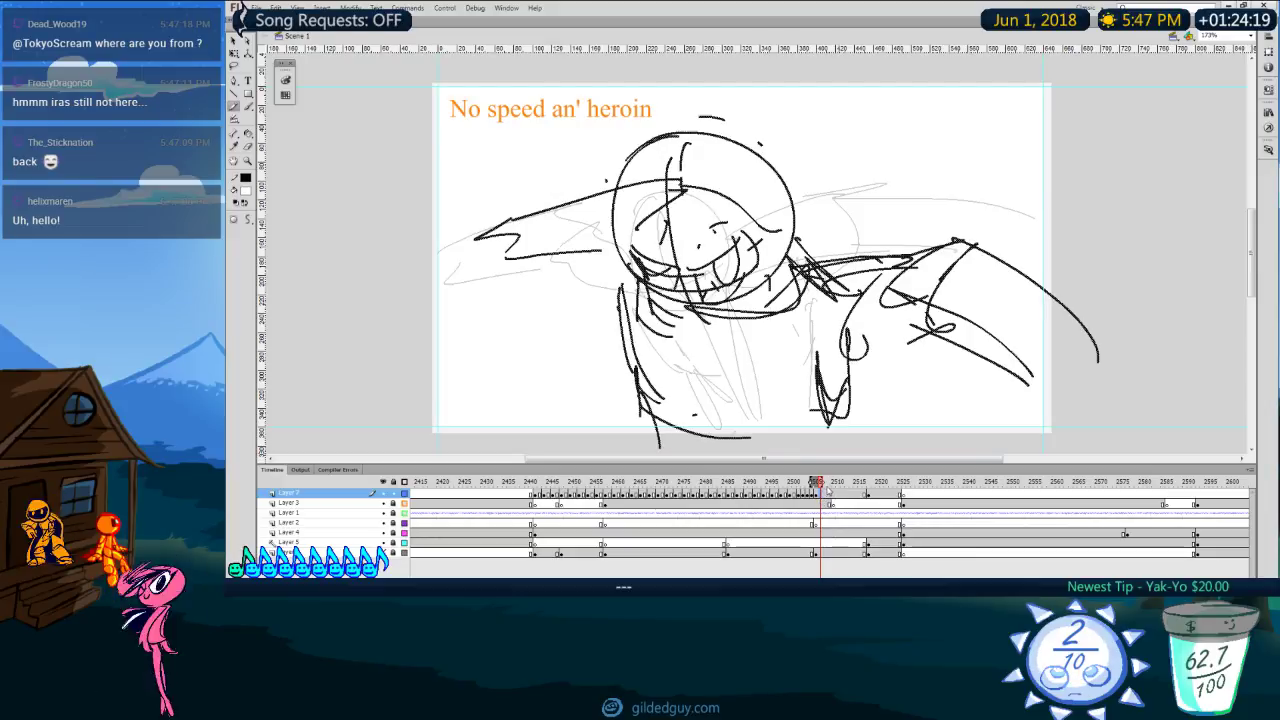
{"action": "key", "text": "Delete"}
{"action": "key", "text": "comma"}
{"action": "key", "text": "comma"}
{"action": "key", "text": "comma"}
{"action": "key", "text": "period"}
{"action": "key", "text": "period"}
{"action": "key", "text": "period"}
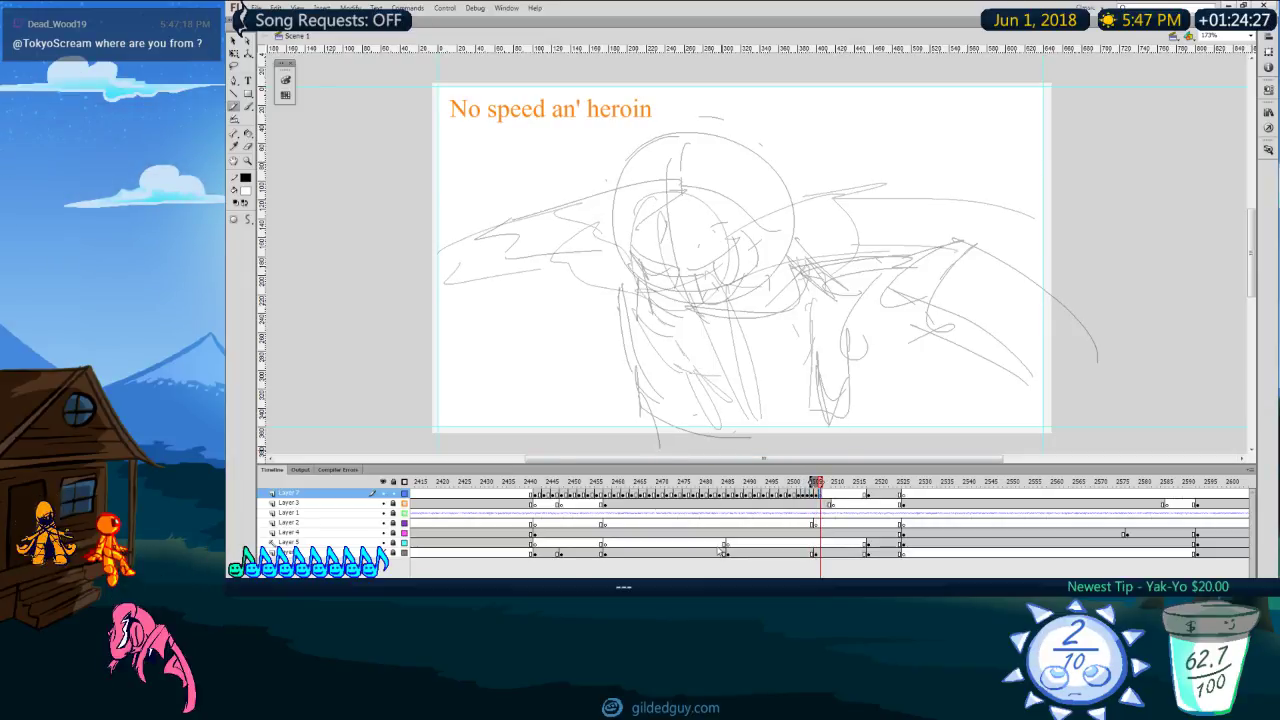
Step: Sketch the head circle on frame 2506 with a curved vertical face guideline and eye shapes, checking it against frame 2505
{"action": "left_click_drag", "start_coordinate": [854, 459], "coordinate": [926, 459]}
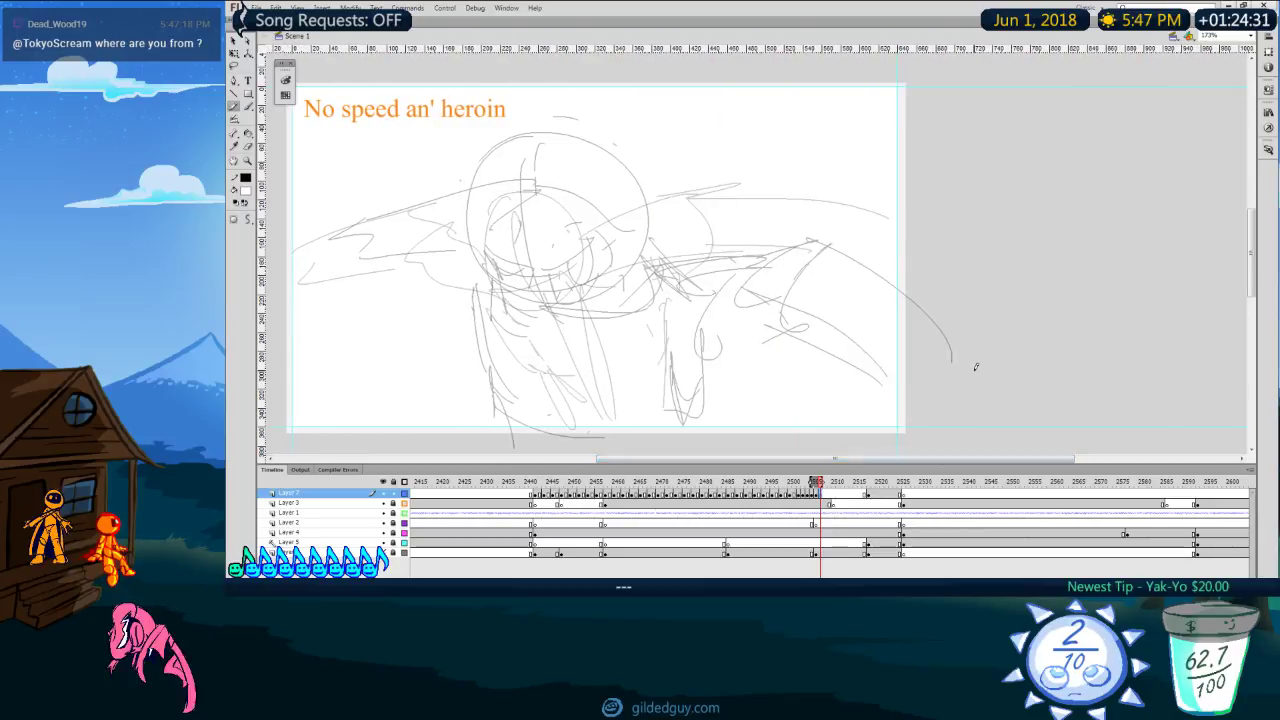
{"action": "mouse_move", "coordinate": [808, 484]}
{"action": "left_mouse_down"}
{"action": "mouse_move", "coordinate": [795, 484]}
{"action": "mouse_move", "coordinate": [812, 472]}
{"action": "left_mouse_up"}
{"action": "key", "text": "space"}
{"action": "left_click_drag", "start_coordinate": [808, 359], "coordinate": [901, 353]}
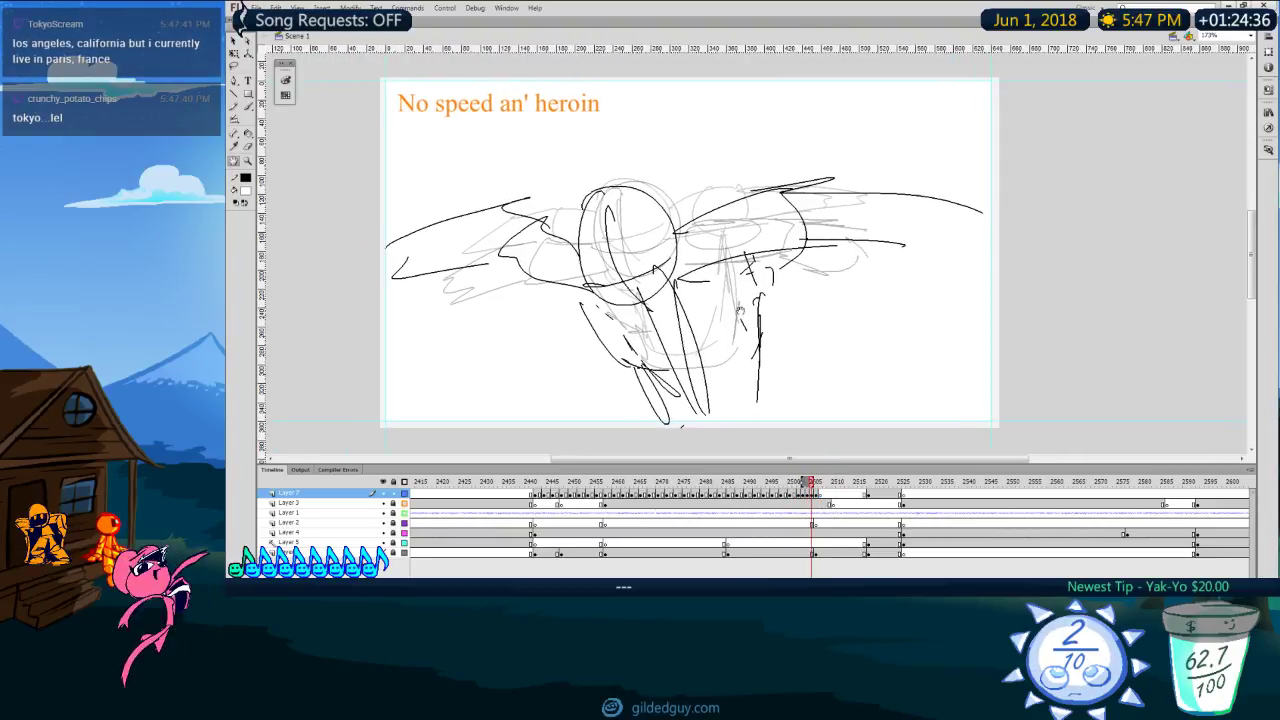
{"action": "key", "text": "period"}
{"action": "key", "text": "period"}
{"action": "mouse_move", "coordinate": [631, 139]}
{"action": "left_mouse_down"}
{"action": "mouse_move", "coordinate": [740, 240]}
{"action": "mouse_move", "coordinate": [620, 152]}
{"action": "mouse_move", "coordinate": [657, 323]}
{"action": "left_mouse_up"}
{"action": "key", "text": "ctrl+z"}
{"action": "left_click_drag", "start_coordinate": [609, 170], "coordinate": [656, 315]}
{"action": "key", "text": "comma"}
{"action": "key", "text": "period"}
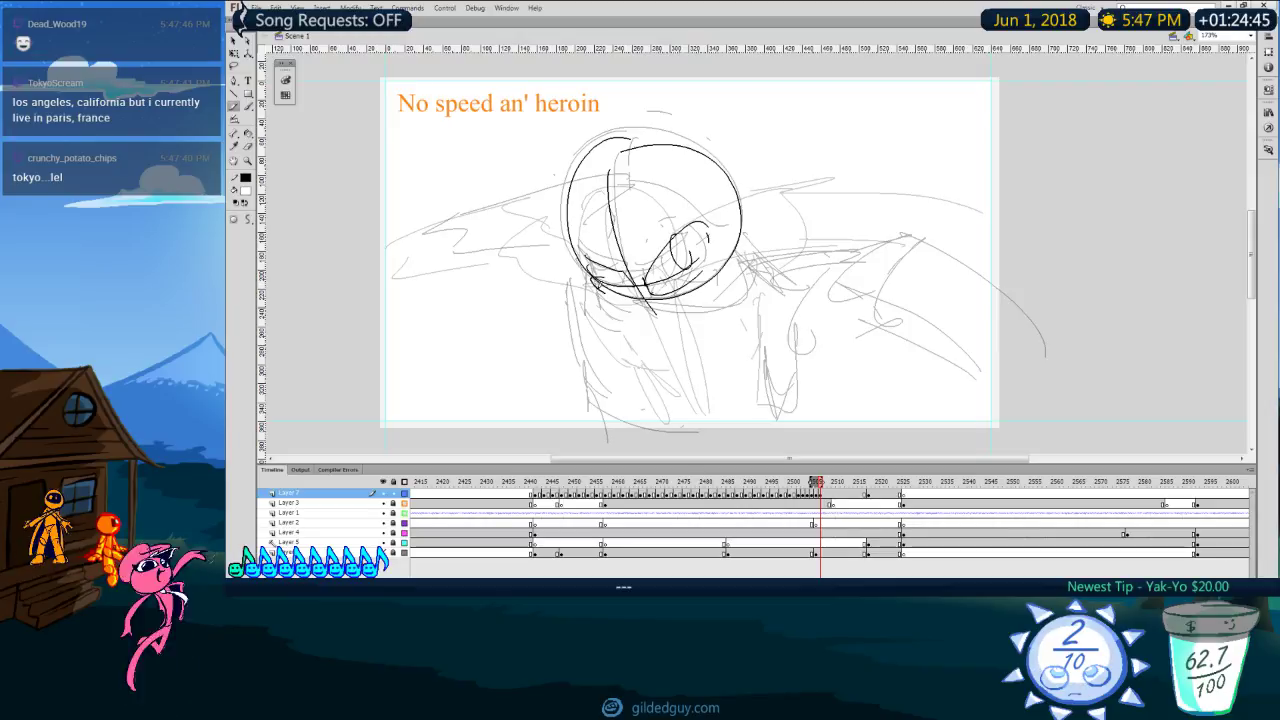
{"action": "key", "text": "comma"}
{"action": "key", "text": "period"}
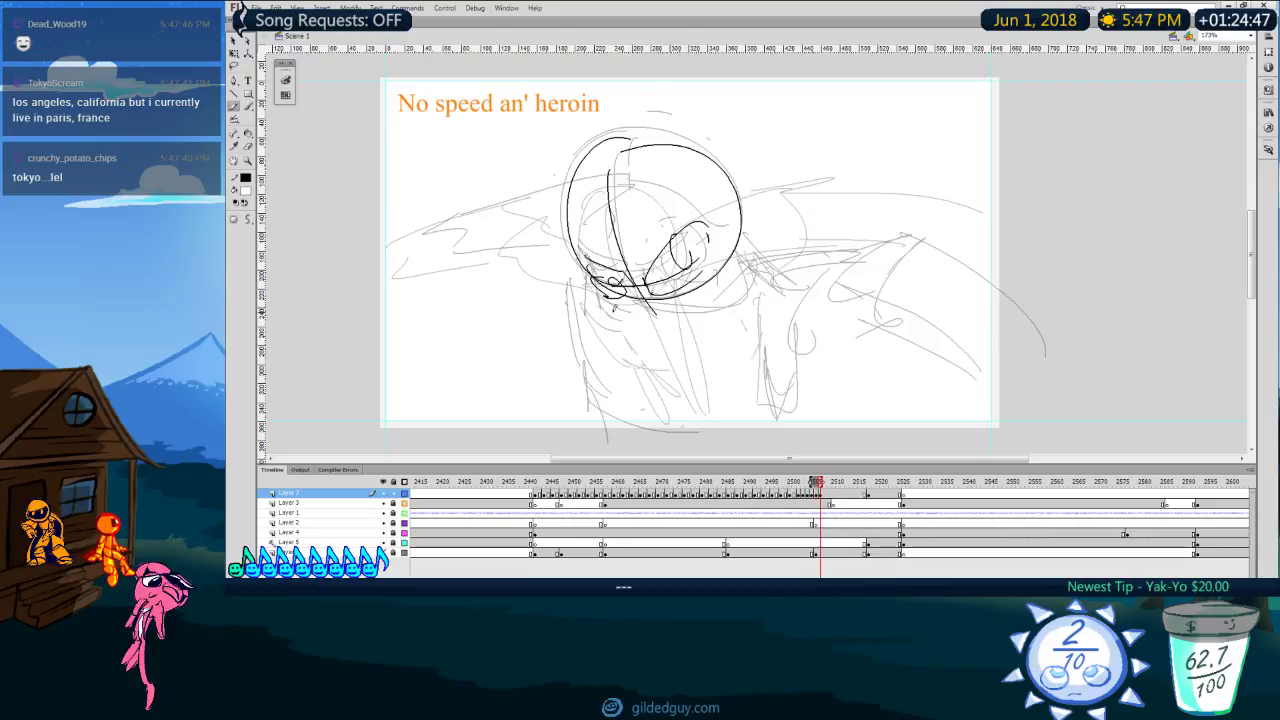
Step: Rough in the torso's left and right sides, the collar under the chin, and the right upper arm on frame 2506
{"action": "left_click_drag", "start_coordinate": [594, 388], "coordinate": [636, 437]}
{"action": "key", "text": "comma"}
{"action": "key", "text": "comma"}
{"action": "key", "text": "comma"}
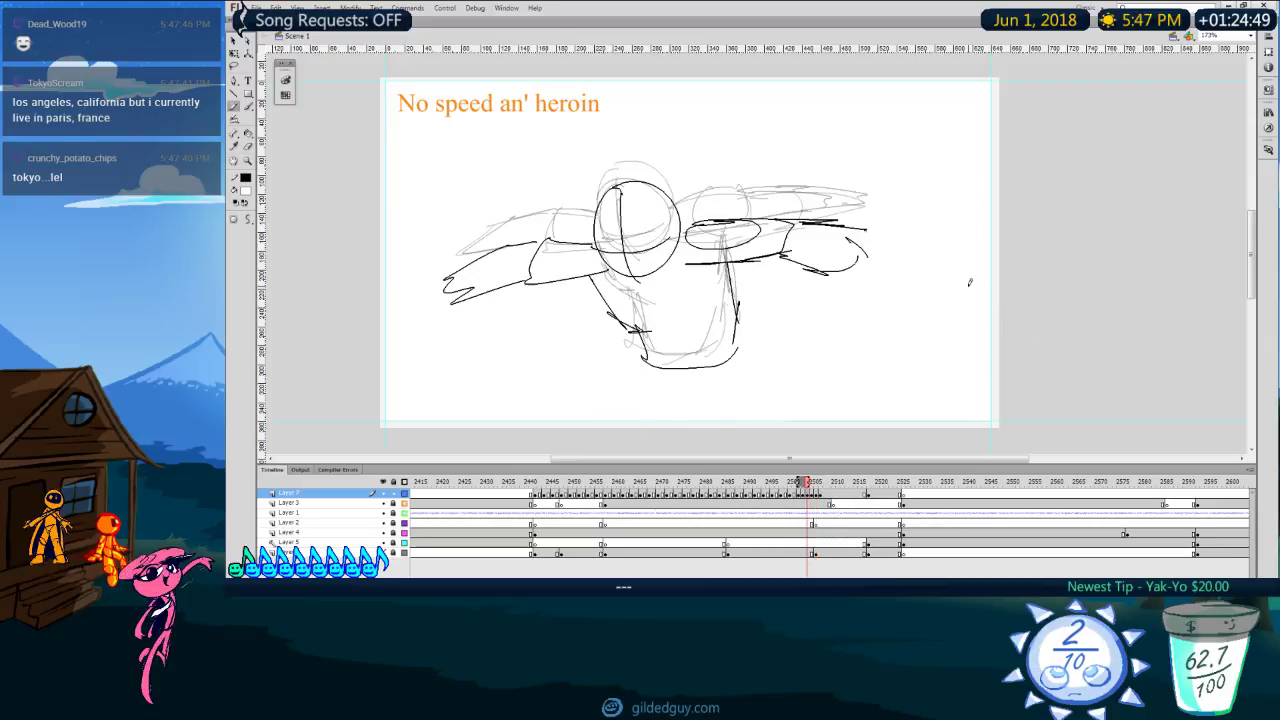
{"action": "key", "text": "period"}
{"action": "key", "text": "period"}
{"action": "key", "text": "period"}
{"action": "left_click_drag", "start_coordinate": [837, 278], "coordinate": [822, 252]}
{"action": "mouse_move", "coordinate": [739, 235]}
{"action": "left_mouse_down"}
{"action": "mouse_move", "coordinate": [773, 283]}
{"action": "mouse_move", "coordinate": [650, 301]}
{"action": "left_mouse_up"}
{"action": "left_click_drag", "start_coordinate": [757, 282], "coordinate": [645, 314]}
{"action": "mouse_move", "coordinate": [815, 234]}
{"action": "left_mouse_down"}
{"action": "mouse_move", "coordinate": [915, 250]}
{"action": "mouse_move", "coordinate": [901, 303]}
{"action": "left_mouse_up"}
{"action": "mouse_move", "coordinate": [784, 328]}
{"action": "left_mouse_down"}
{"action": "mouse_move", "coordinate": [896, 305]}
{"action": "mouse_move", "coordinate": [785, 428]}
{"action": "left_mouse_up"}
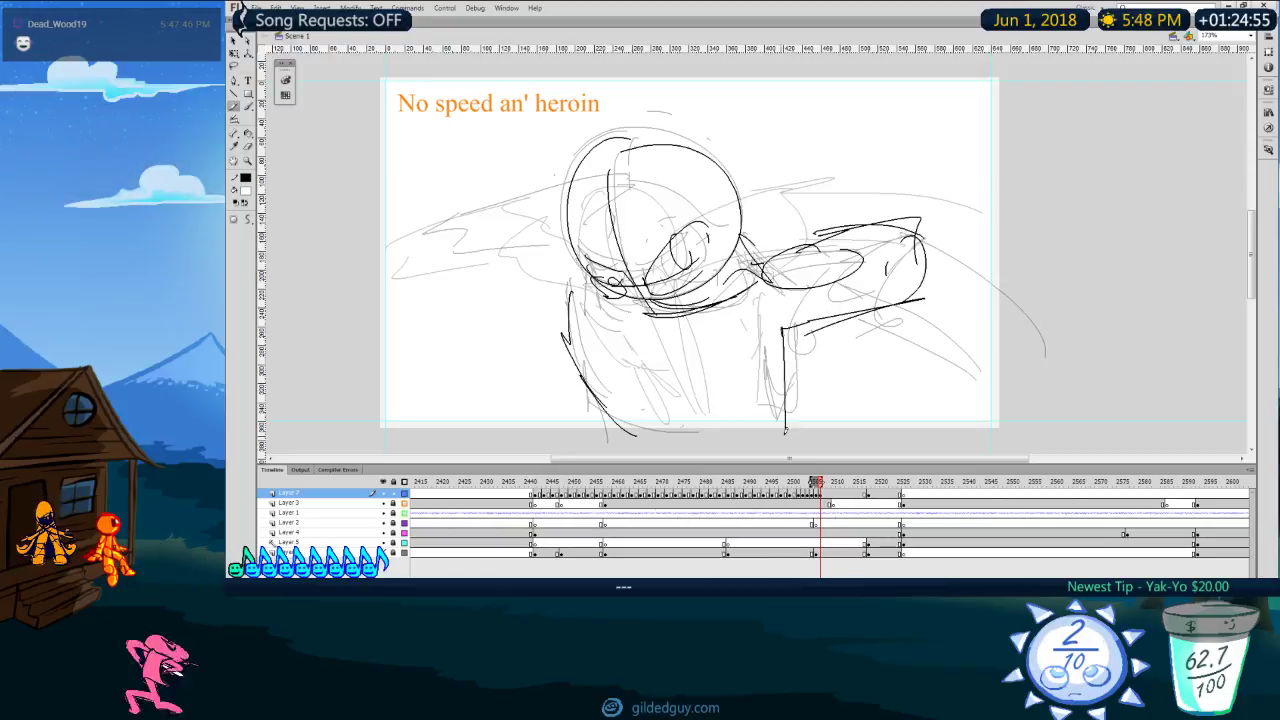
Step: Rough in the left upper arm and draw the shoulder curve joining it to the torso on frame 2506
{"action": "mouse_move", "coordinate": [585, 152]}
{"action": "left_mouse_down"}
{"action": "mouse_move", "coordinate": [452, 180]}
{"action": "mouse_move", "coordinate": [525, 212]}
{"action": "left_mouse_up"}
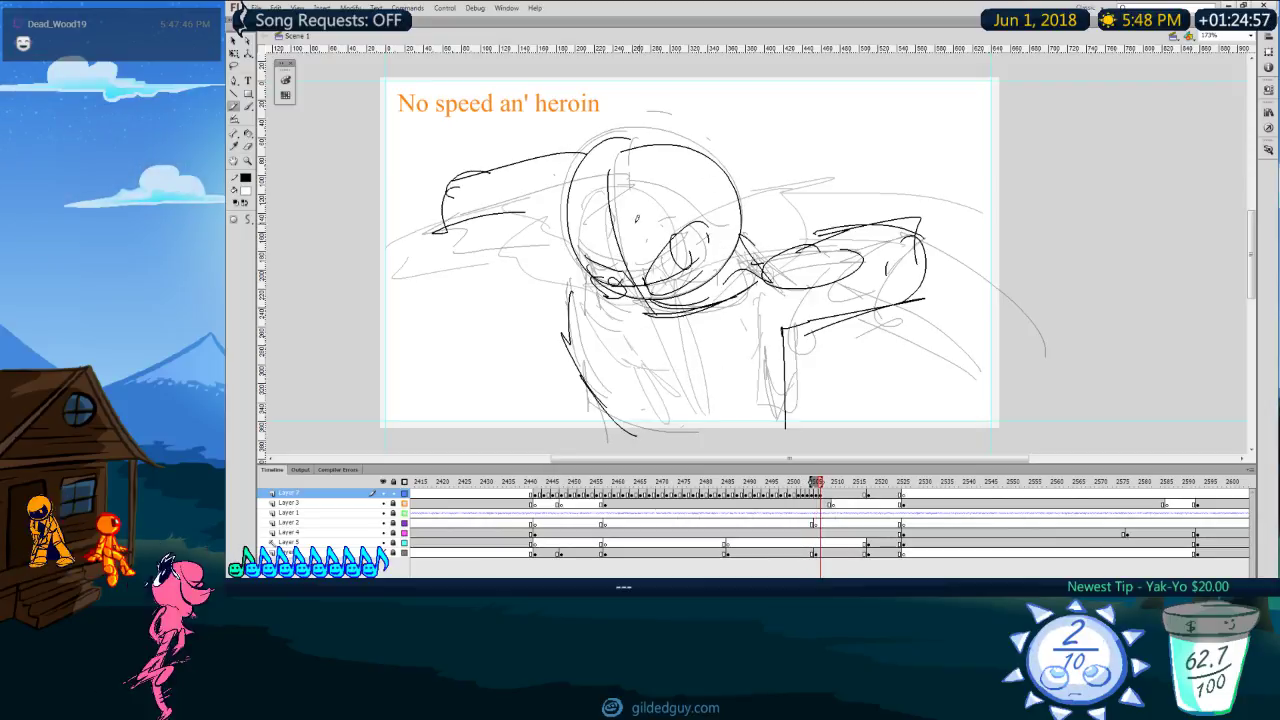
{"action": "left_click_drag", "start_coordinate": [582, 154], "coordinate": [572, 288]}
{"action": "mouse_move", "coordinate": [536, 232]}
{"action": "left_mouse_down"}
{"action": "mouse_move", "coordinate": [578, 301]}
{"action": "mouse_move", "coordinate": [583, 280]}
{"action": "left_mouse_up"}
{"action": "key", "text": "comma"}
{"action": "key", "text": "period"}
{"action": "key", "text": "comma"}
{"action": "key", "text": "period"}
Step: Draw the right forearm's upper and lower edges curving down from the elbow past the stage edge
{"action": "left_click_drag", "start_coordinate": [914, 228], "coordinate": [1057, 308]}
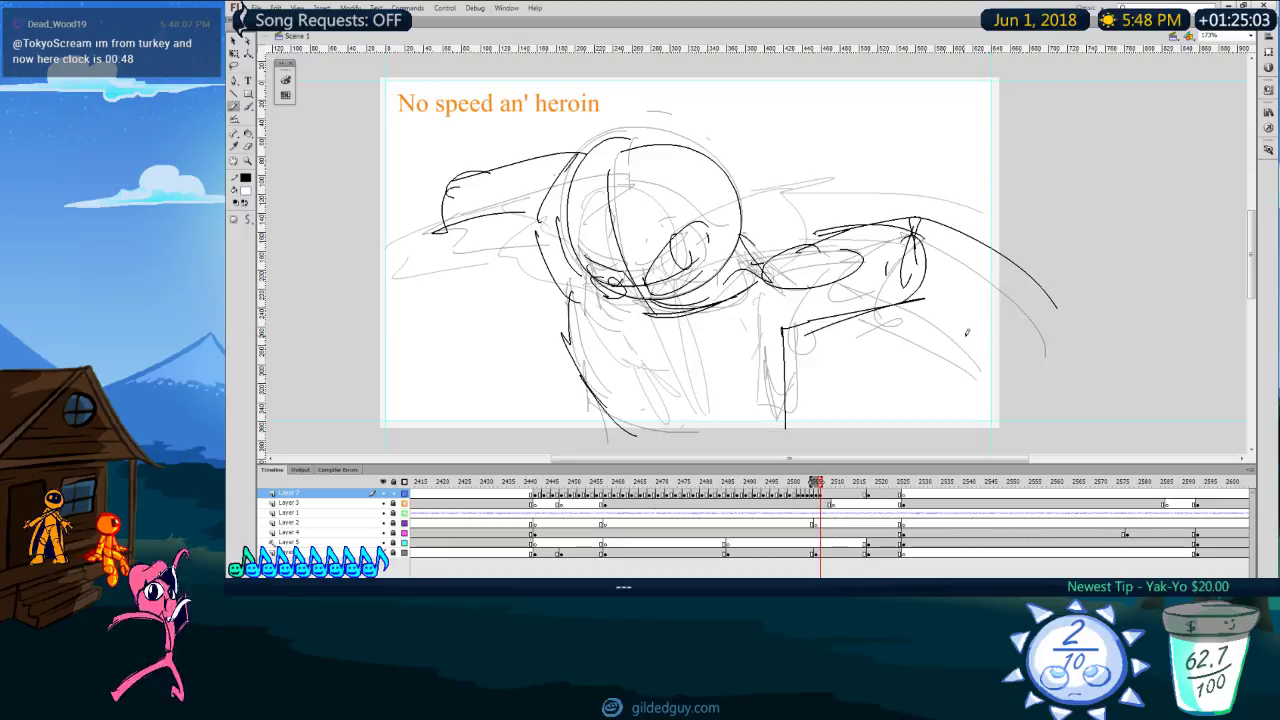
{"action": "left_click_drag", "start_coordinate": [920, 294], "coordinate": [1010, 355]}
{"action": "key", "text": "ctrl+z"}
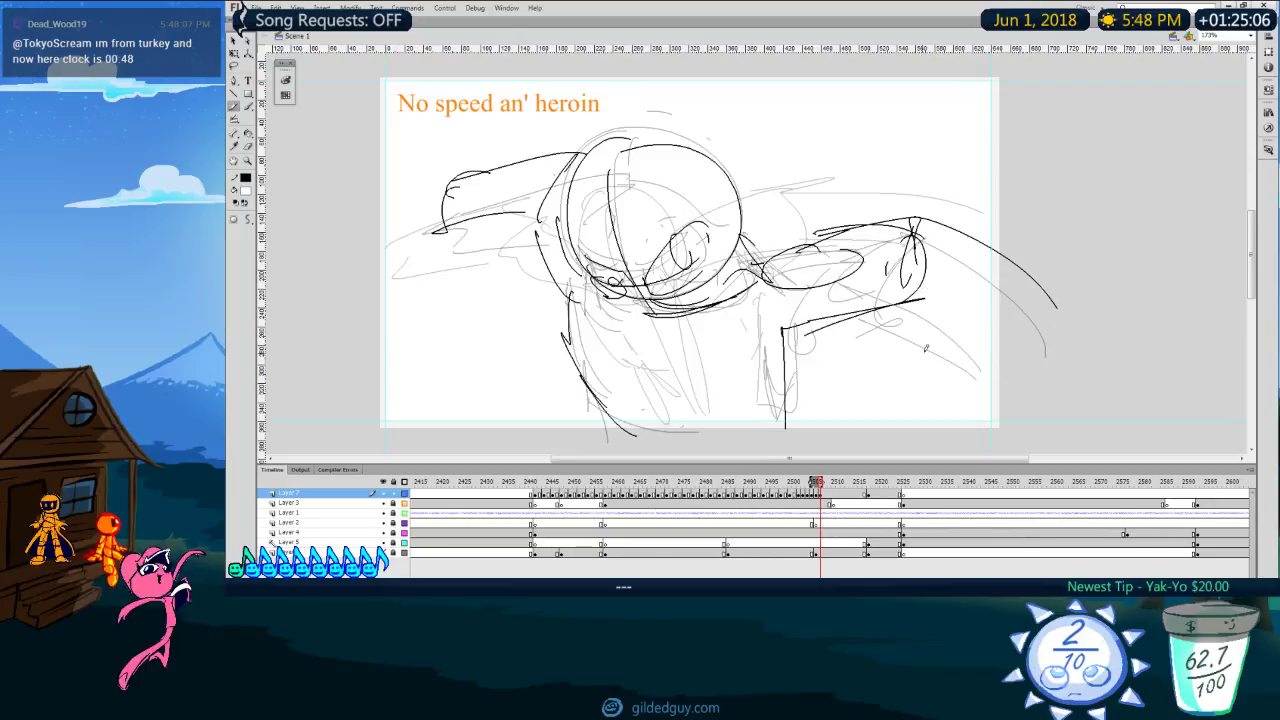
{"action": "mouse_move", "coordinate": [906, 278]}
{"action": "left_mouse_down"}
{"action": "mouse_move", "coordinate": [1054, 340]}
{"action": "mouse_move", "coordinate": [938, 308]}
{"action": "mouse_move", "coordinate": [1056, 348]}
{"action": "left_mouse_up"}
{"action": "key", "text": "ctrl+z"}
{"action": "key", "text": "comma"}
{"action": "key", "text": "period"}
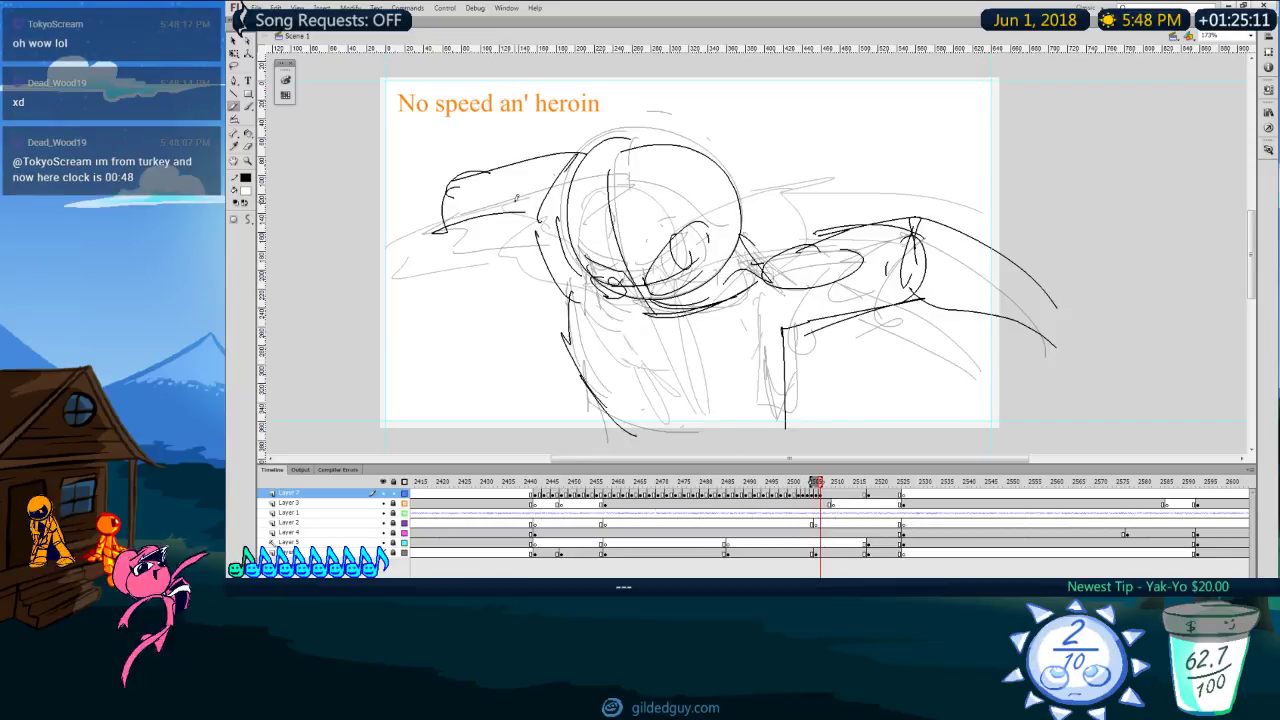
Step: Extend the left arm on frame 2506 with a forearm and wrist curve reaching the stage edge
{"action": "key", "text": "comma"}
{"action": "key", "text": "period"}
{"action": "mouse_move", "coordinate": [557, 149]}
{"action": "left_mouse_down"}
{"action": "mouse_move", "coordinate": [510, 228]}
{"action": "mouse_move", "coordinate": [538, 151]}
{"action": "mouse_move", "coordinate": [388, 211]}
{"action": "left_mouse_up"}
{"action": "mouse_move", "coordinate": [401, 195]}
{"action": "left_mouse_down"}
{"action": "mouse_move", "coordinate": [412, 208]}
{"action": "mouse_move", "coordinate": [401, 237]}
{"action": "left_mouse_up"}
{"action": "left_click_drag", "start_coordinate": [444, 229], "coordinate": [388, 243]}
{"action": "key", "text": "comma"}
{"action": "key", "text": "period"}
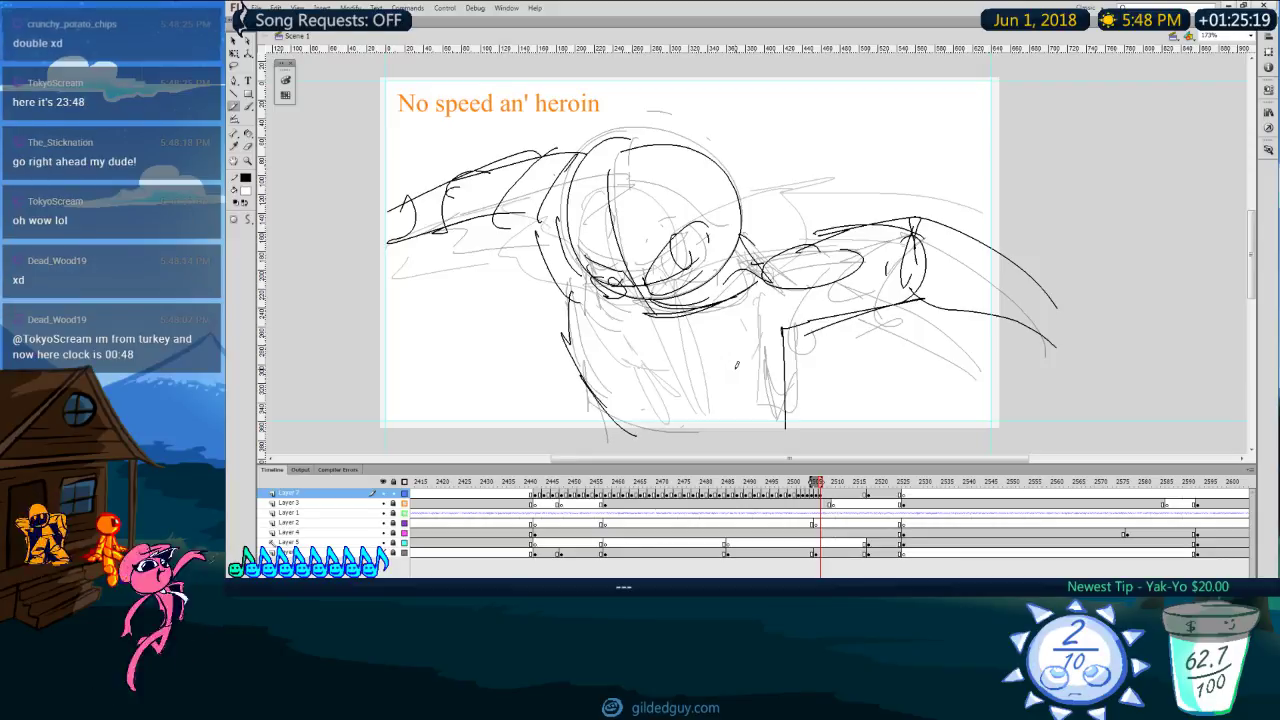
{"action": "key", "text": "comma"}
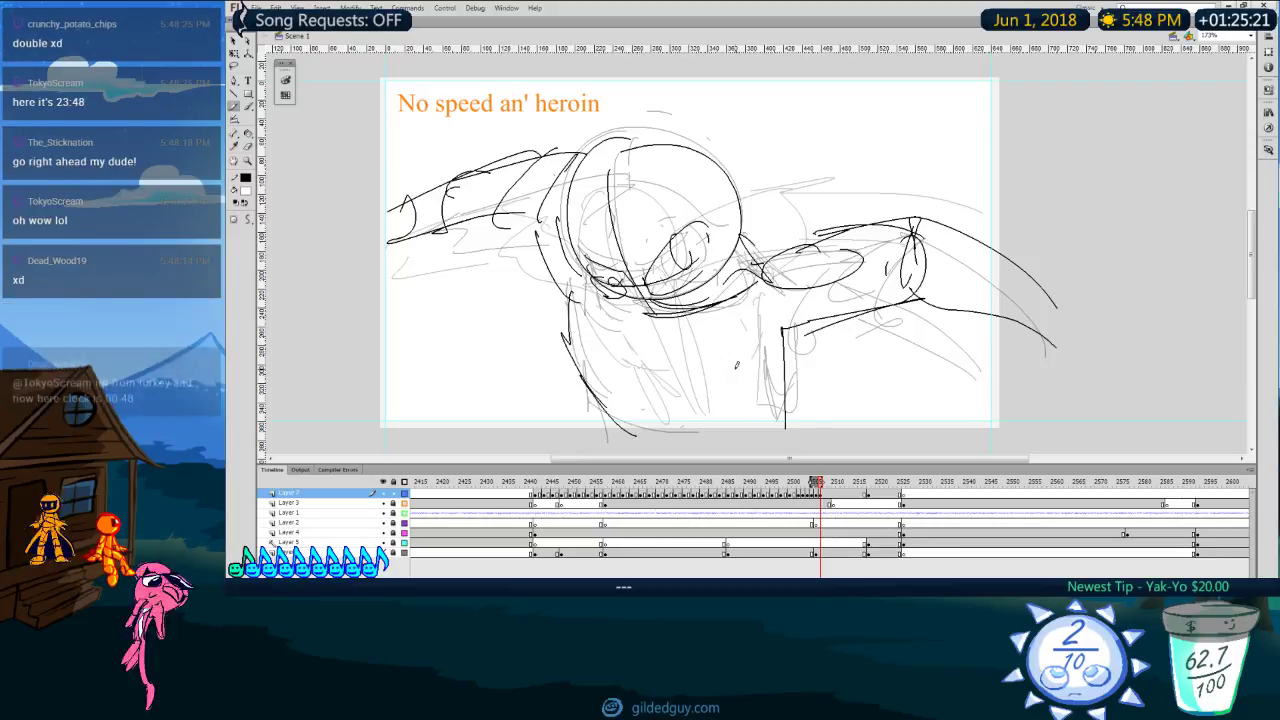
{"action": "key", "text": "period"}
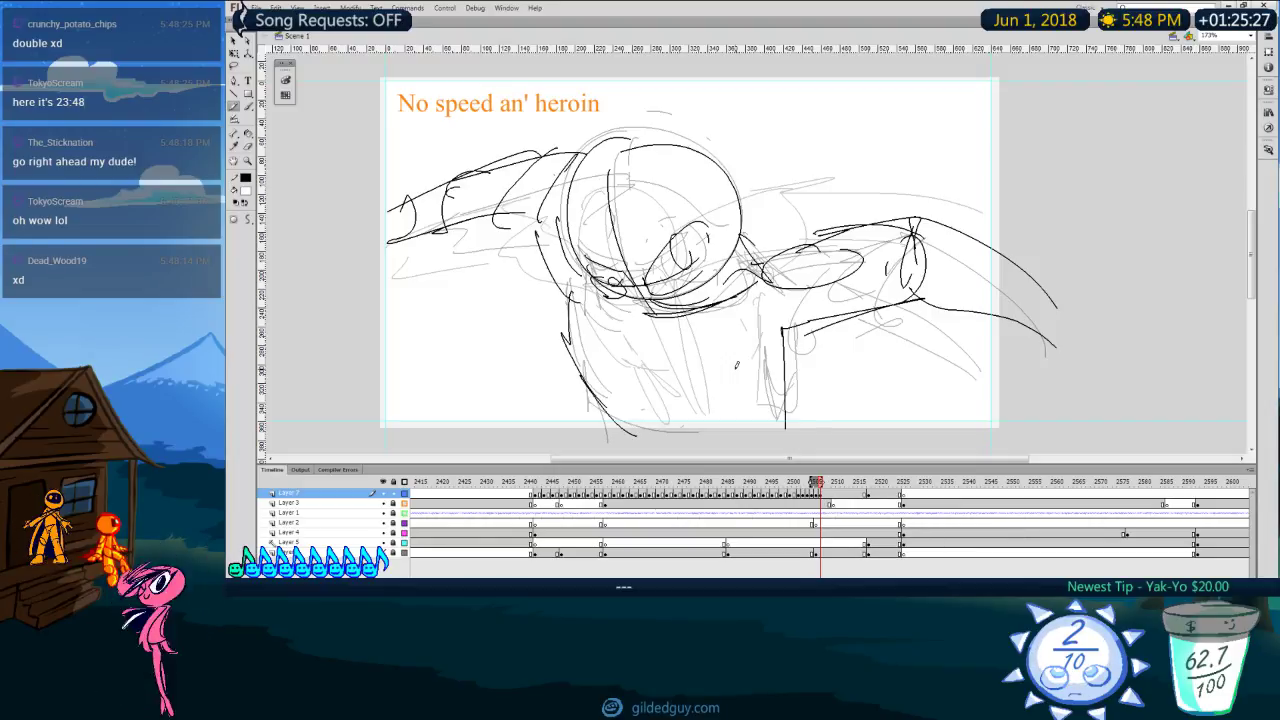
Step: Draw two curved centre lines running down the torso from below the chin until they converge beneath the stage
{"action": "left_click_drag", "start_coordinate": [734, 375], "coordinate": [774, 365]}
{"action": "key", "text": "comma"}
{"action": "key", "text": "period"}
{"action": "left_click_drag", "start_coordinate": [686, 299], "coordinate": [722, 454]}
{"action": "key", "text": "ctrl+z"}
{"action": "key", "text": "ctrl+z"}
{"action": "mouse_move", "coordinate": [684, 294]}
{"action": "left_mouse_down"}
{"action": "mouse_move", "coordinate": [703, 324]}
{"action": "mouse_move", "coordinate": [693, 411]}
{"action": "mouse_move", "coordinate": [720, 448]}
{"action": "left_mouse_up"}
{"action": "left_click_drag", "start_coordinate": [698, 298], "coordinate": [721, 454]}
{"action": "key", "text": "ctrl+z"}
{"action": "key", "text": "ctrl+z"}
{"action": "left_click_drag", "start_coordinate": [686, 298], "coordinate": [730, 453]}
{"action": "key", "text": "ctrl+z"}
{"action": "left_click_drag", "start_coordinate": [715, 366], "coordinate": [730, 454]}
{"action": "key", "text": "ctrl+z"}
{"action": "key", "text": "ctrl+z"}
{"action": "left_click_drag", "start_coordinate": [720, 299], "coordinate": [729, 453]}
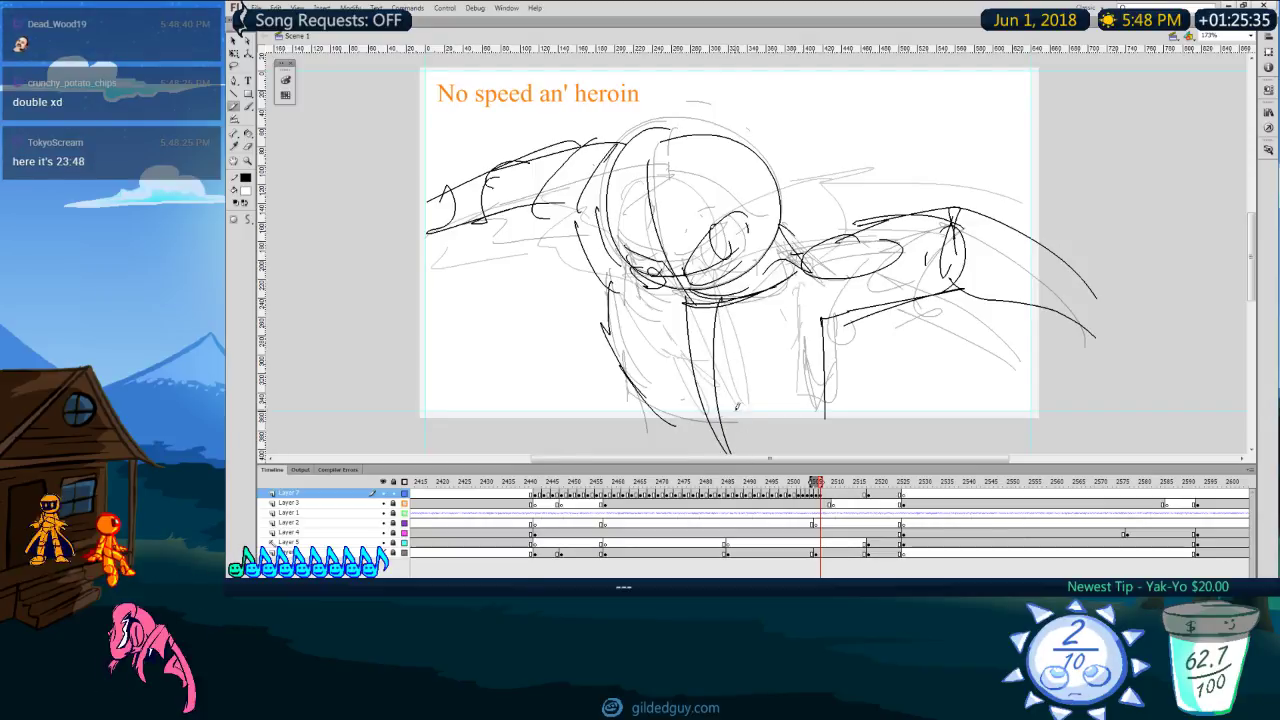
{"action": "key", "text": "comma"}
{"action": "key", "text": "period"}
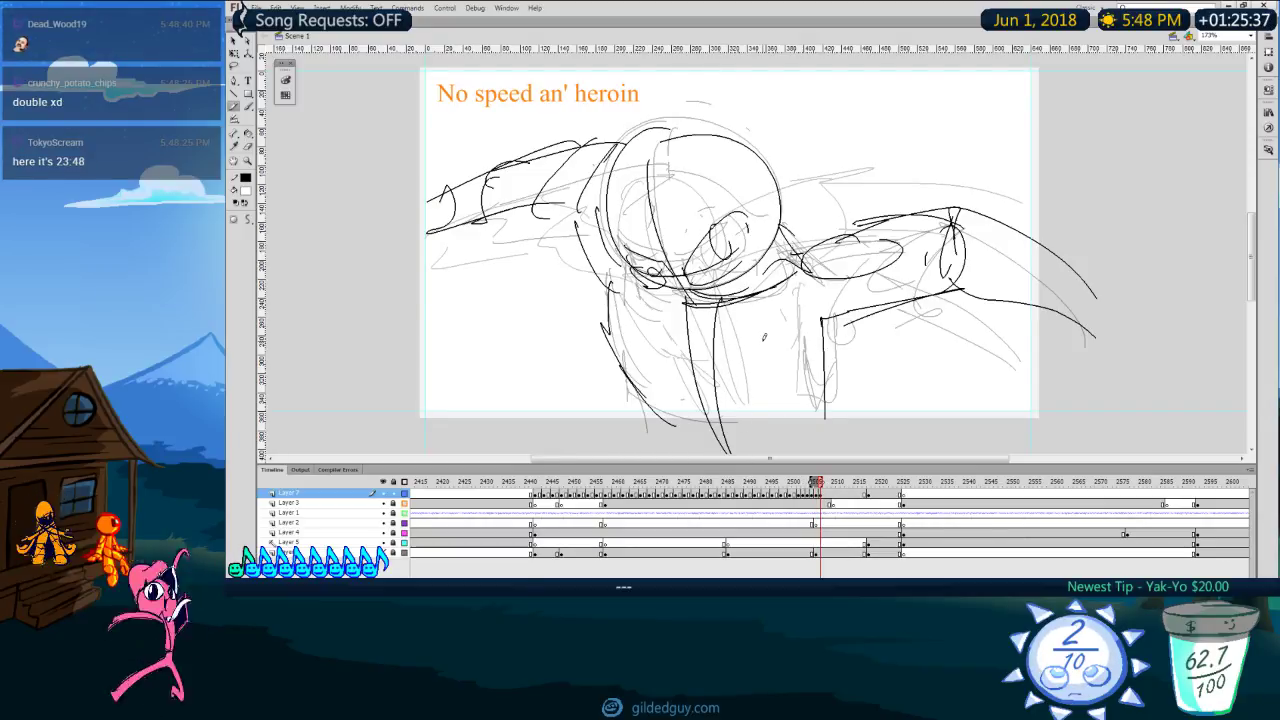
Step: Refine the right upper arm on frame 2506 with new edges from the shoulder and cross-contours at the elbow
{"action": "left_click_drag", "start_coordinate": [790, 237], "coordinate": [886, 246]}
{"action": "left_click_drag", "start_coordinate": [786, 273], "coordinate": [919, 242]}
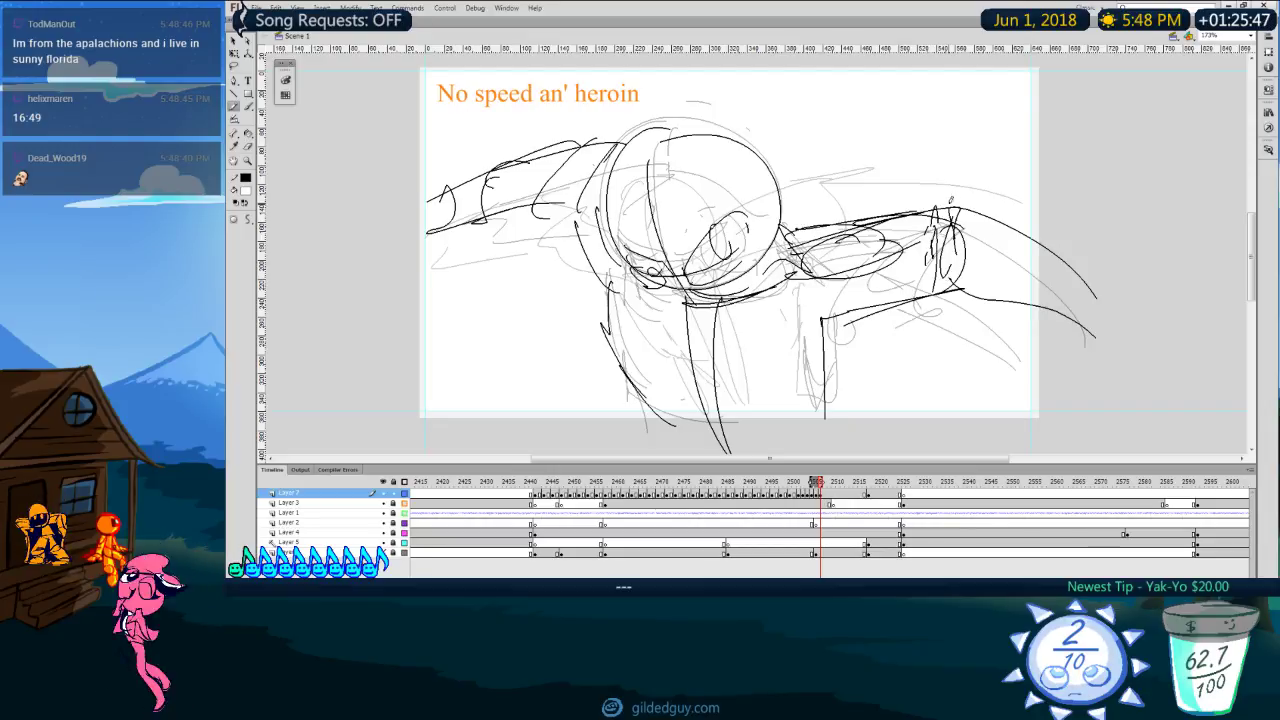
{"action": "left_click_drag", "start_coordinate": [954, 206], "coordinate": [951, 276]}
{"action": "key", "text": "comma"}
{"action": "key", "text": "period"}
Step: Add sleeve contour strokes where the left arm meets the shoulder on frame 2506
{"action": "left_click_drag", "start_coordinate": [617, 127], "coordinate": [556, 215]}
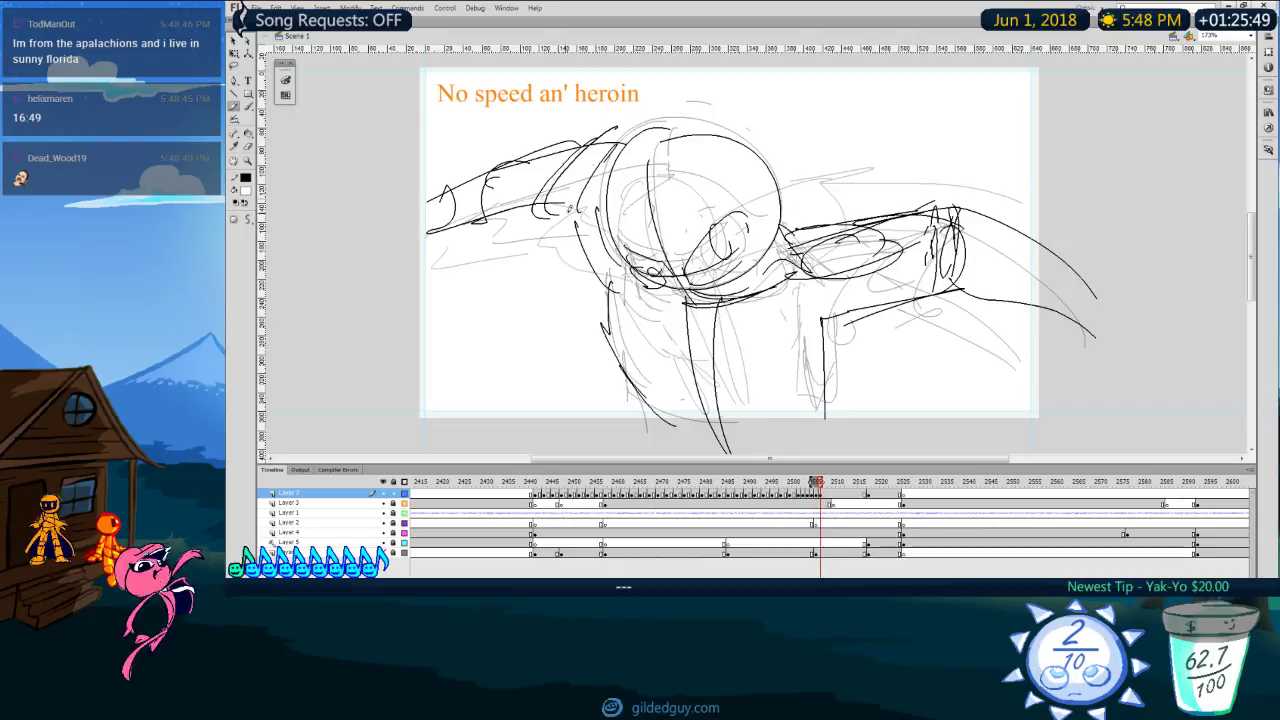
{"action": "left_click_drag", "start_coordinate": [614, 128], "coordinate": [626, 132]}
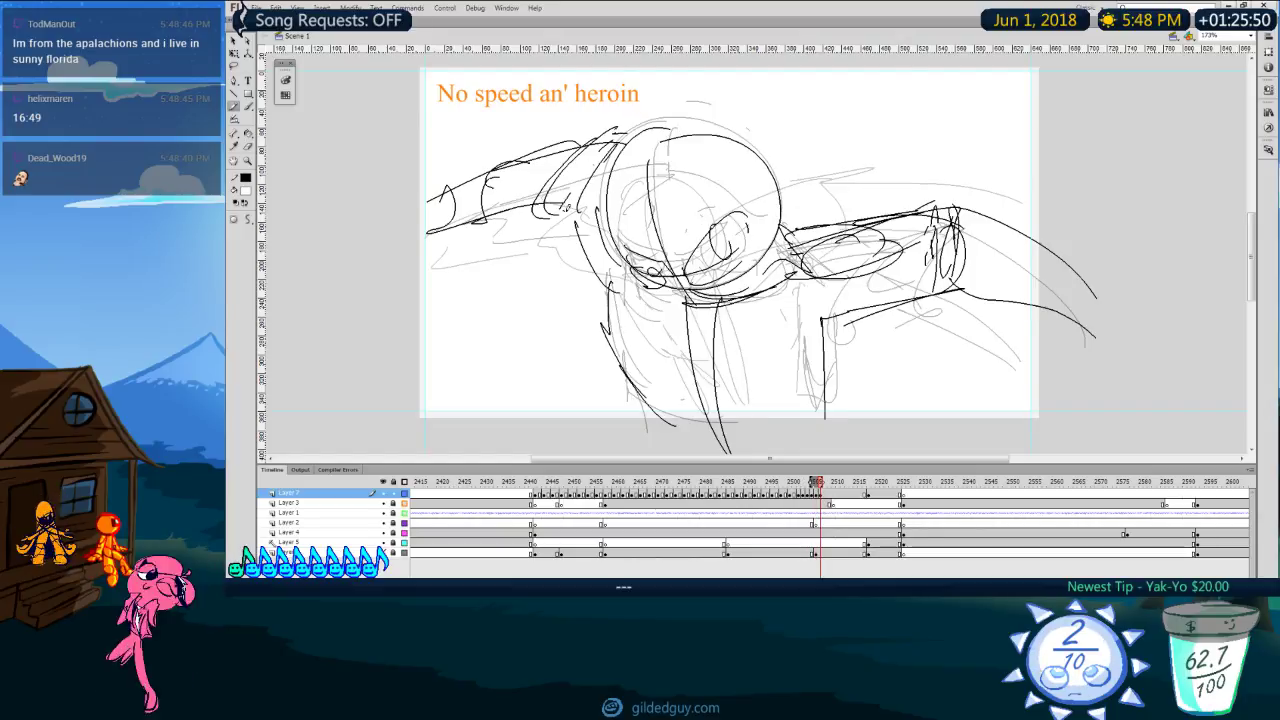
{"action": "key", "text": "comma"}
{"action": "key", "text": "period"}
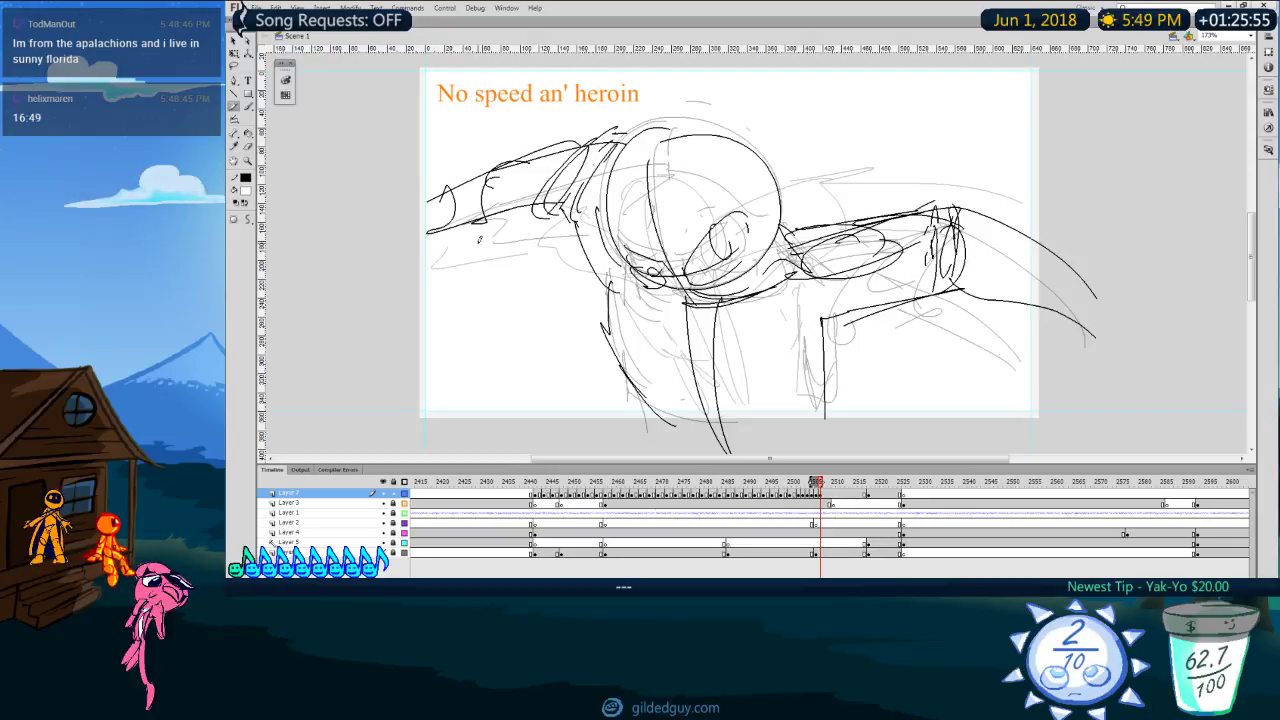
Step: Step through the arm-swing frames between 2506 and about 2481 to review the motion with the new in-between
{"action": "key", "text": "comma"}
{"action": "key", "text": "comma"}
{"action": "key", "text": "comma"}
{"action": "key", "text": "comma"}
{"action": "key", "text": "comma"}
{"action": "key", "text": "comma"}
{"action": "key", "text": "comma"}
{"action": "key", "text": "comma"}
{"action": "key", "text": "comma"}
{"action": "key", "text": "comma"}
{"action": "key", "text": "comma"}
{"action": "key", "text": "comma"}
{"action": "key", "text": "comma"}
{"action": "key", "text": "comma"}
{"action": "key", "text": "comma"}
{"action": "key", "text": "comma"}
{"action": "key", "text": "comma"}
{"action": "key", "text": "comma"}
{"action": "key", "text": "comma"}
{"action": "key", "text": "comma"}
{"action": "key", "text": "comma"}
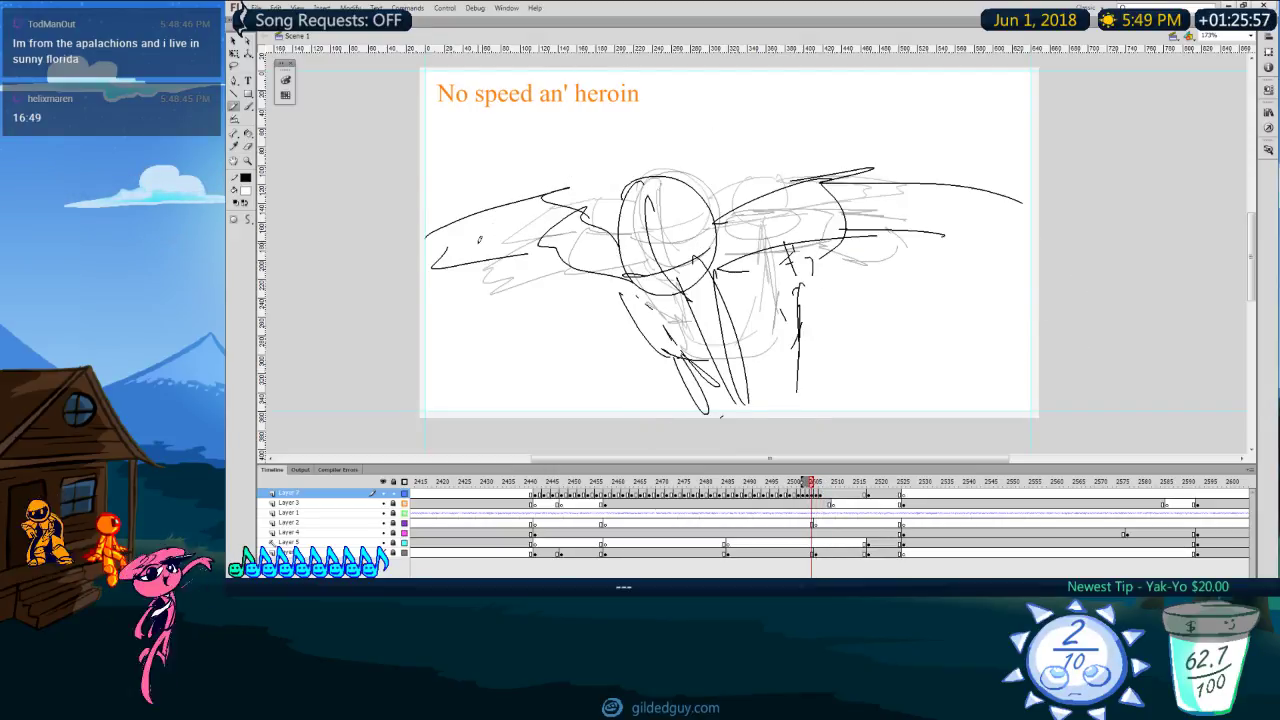
{"action": "key", "text": "period"}
{"action": "key", "text": "period"}
{"action": "key", "text": "period"}
{"action": "key", "text": "period"}
{"action": "key", "text": "period"}
{"action": "key", "text": "period"}
{"action": "key", "text": "period"}
{"action": "key", "text": "period"}
{"action": "key", "text": "period"}
{"action": "key", "text": "period"}
{"action": "key", "text": "period"}
{"action": "key", "text": "period"}
{"action": "key", "text": "period"}
{"action": "key", "text": "period"}
{"action": "key", "text": "period"}
{"action": "key", "text": "period"}
{"action": "key", "text": "period"}
{"action": "key", "text": "period"}
{"action": "key", "text": "period"}
{"action": "key", "text": "period"}
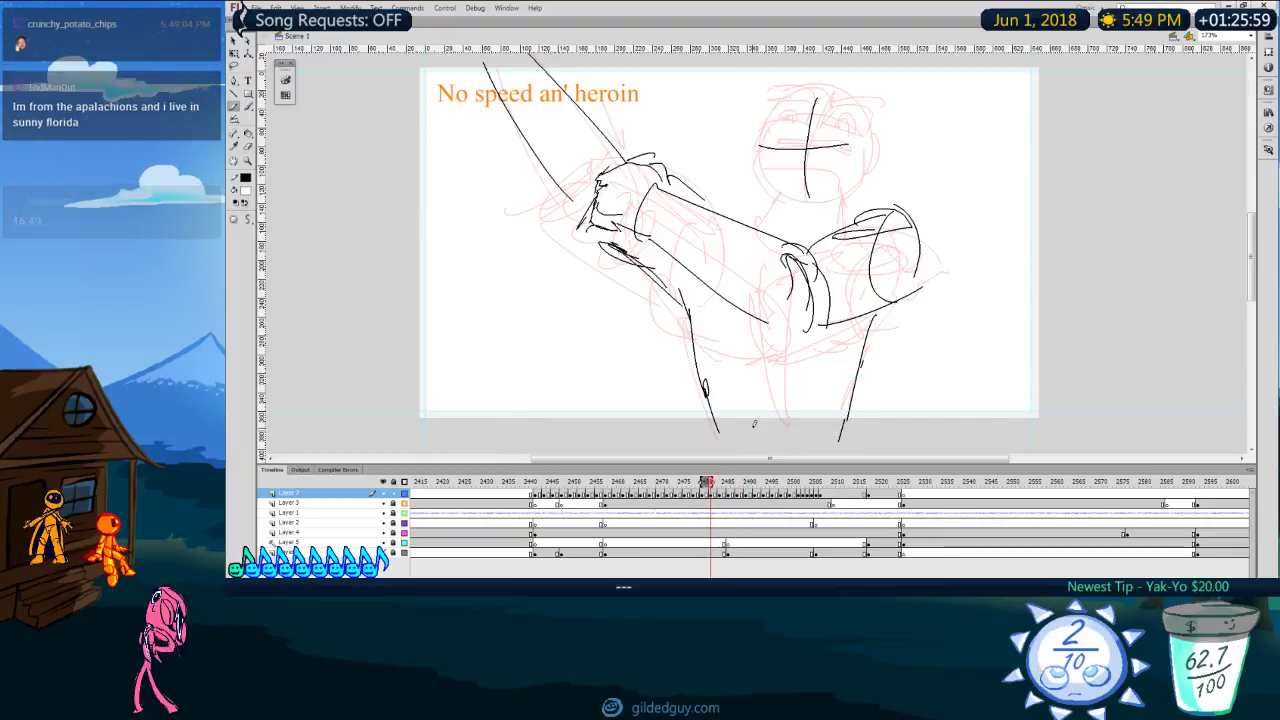
Step: Step forward through the arm-swing frames from about 2481 to 2512 and back to 2506 to review the motion
{"action": "key", "text": "period"}
{"action": "key", "text": "period"}
{"action": "key", "text": "period"}
{"action": "key", "text": "period"}
{"action": "key", "text": "period"}
{"action": "key", "text": "period"}
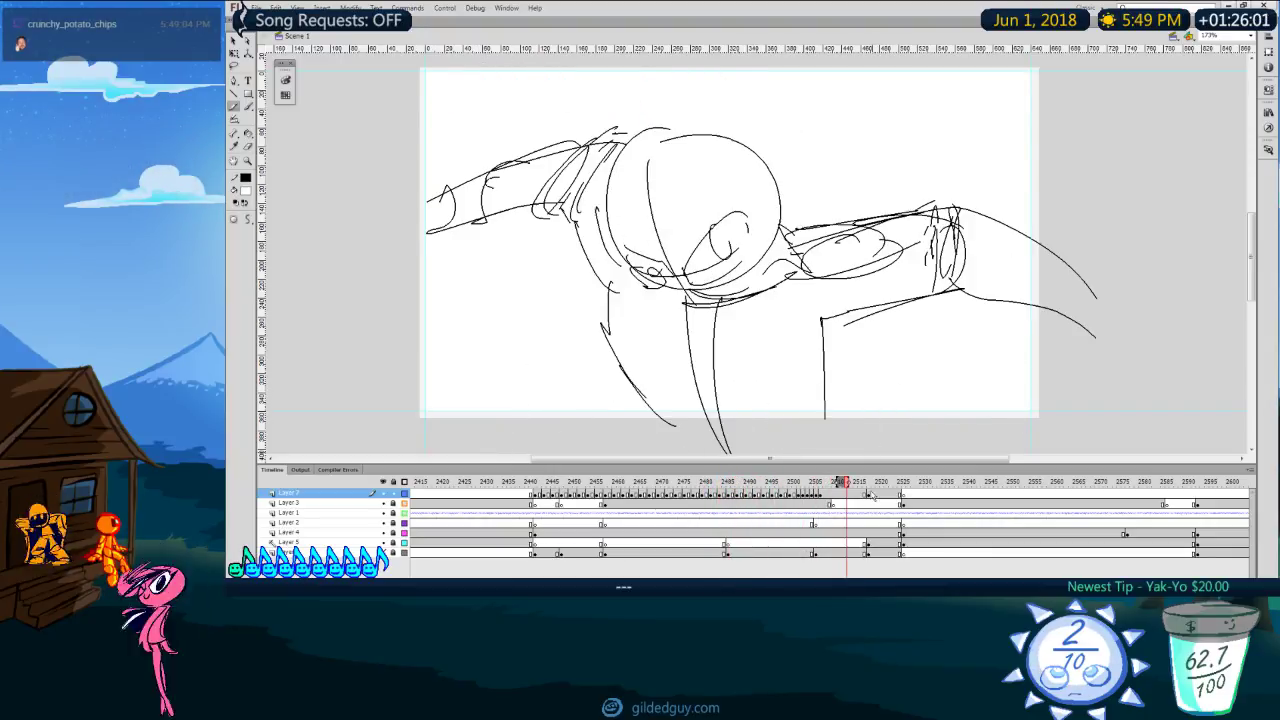
{"action": "key", "text": "comma"}
{"action": "key", "text": "comma"}
{"action": "key", "text": "comma"}
{"action": "key", "text": "comma"}
{"action": "key", "text": "comma"}
{"action": "key", "text": "comma"}
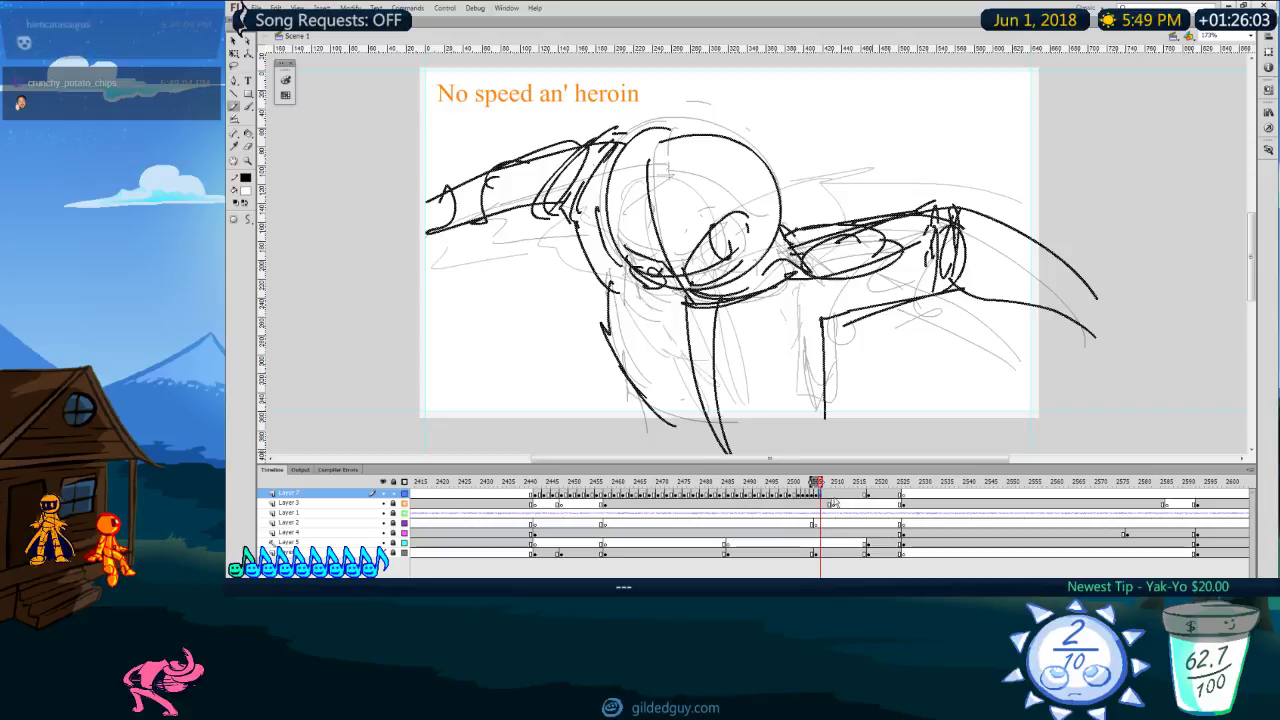
Step: Insert a blank keyframe at frame 2507 and sketch the lowered head circle with a curved centre line and two tilted eyes
{"action": "key", "text": "period"}
{"action": "key", "text": "F7"}
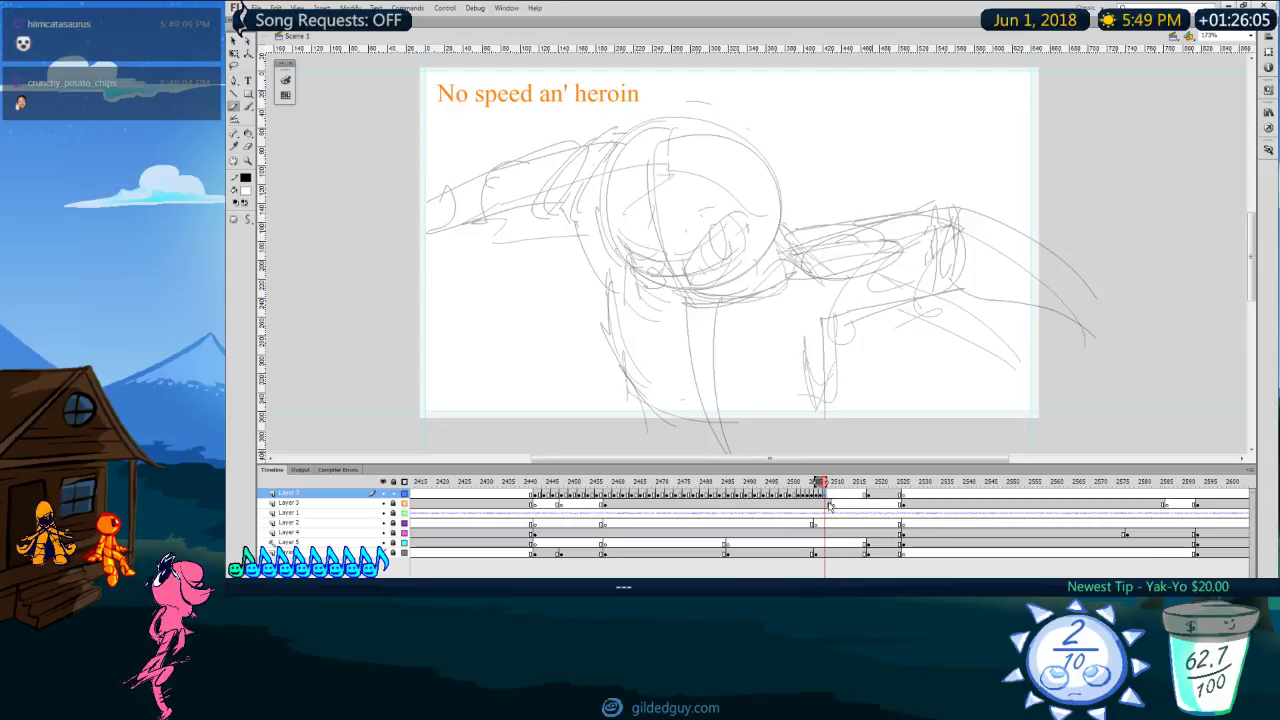
{"action": "key", "text": "comma"}
{"action": "key", "text": "comma"}
{"action": "key", "text": "period"}
{"action": "key", "text": "period"}
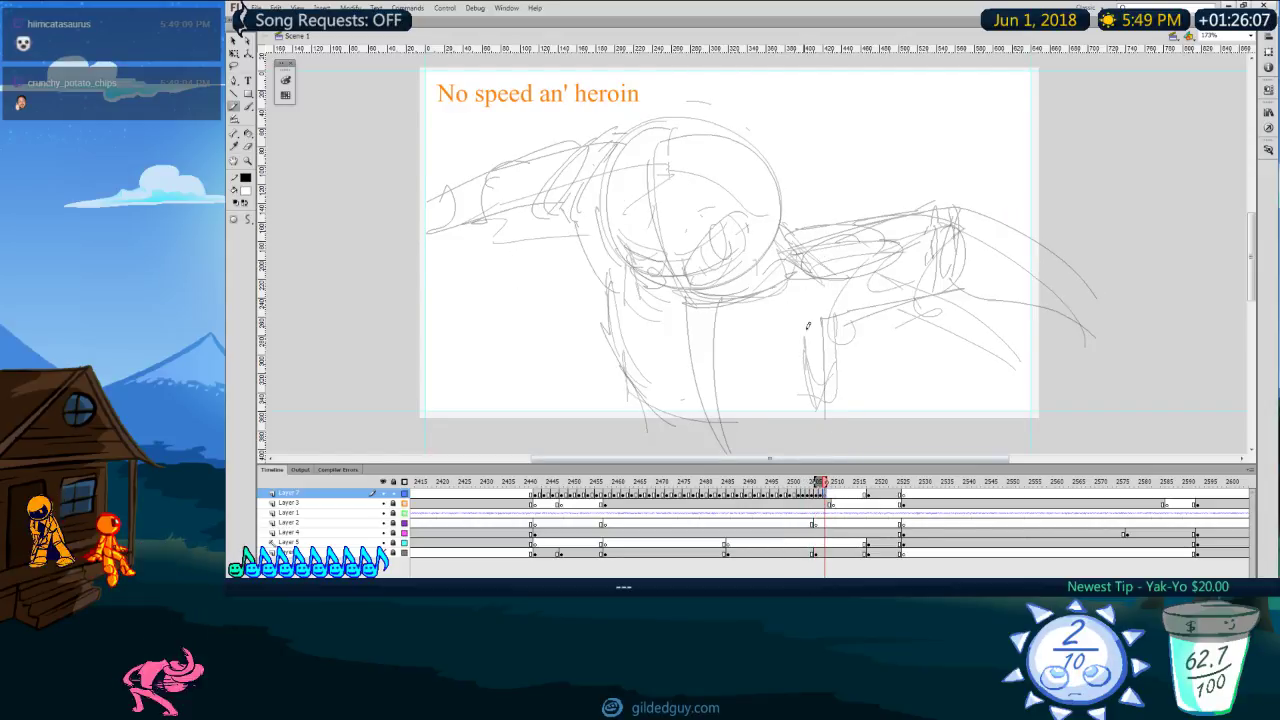
{"action": "mouse_move", "coordinate": [646, 164]}
{"action": "left_mouse_down"}
{"action": "mouse_move", "coordinate": [602, 206]}
{"action": "mouse_move", "coordinate": [655, 158]}
{"action": "mouse_move", "coordinate": [708, 332]}
{"action": "left_mouse_up"}
{"action": "left_click_drag", "start_coordinate": [617, 281], "coordinate": [727, 289]}
{"action": "mouse_move", "coordinate": [684, 291]}
{"action": "left_mouse_down"}
{"action": "mouse_move", "coordinate": [695, 307]}
{"action": "mouse_move", "coordinate": [736, 257]}
{"action": "left_mouse_up"}
{"action": "left_click_drag", "start_coordinate": [699, 309], "coordinate": [749, 275]}
{"action": "mouse_move", "coordinate": [721, 238]}
{"action": "left_mouse_down"}
{"action": "mouse_move", "coordinate": [699, 289]}
{"action": "mouse_move", "coordinate": [640, 304]}
{"action": "left_mouse_up"}
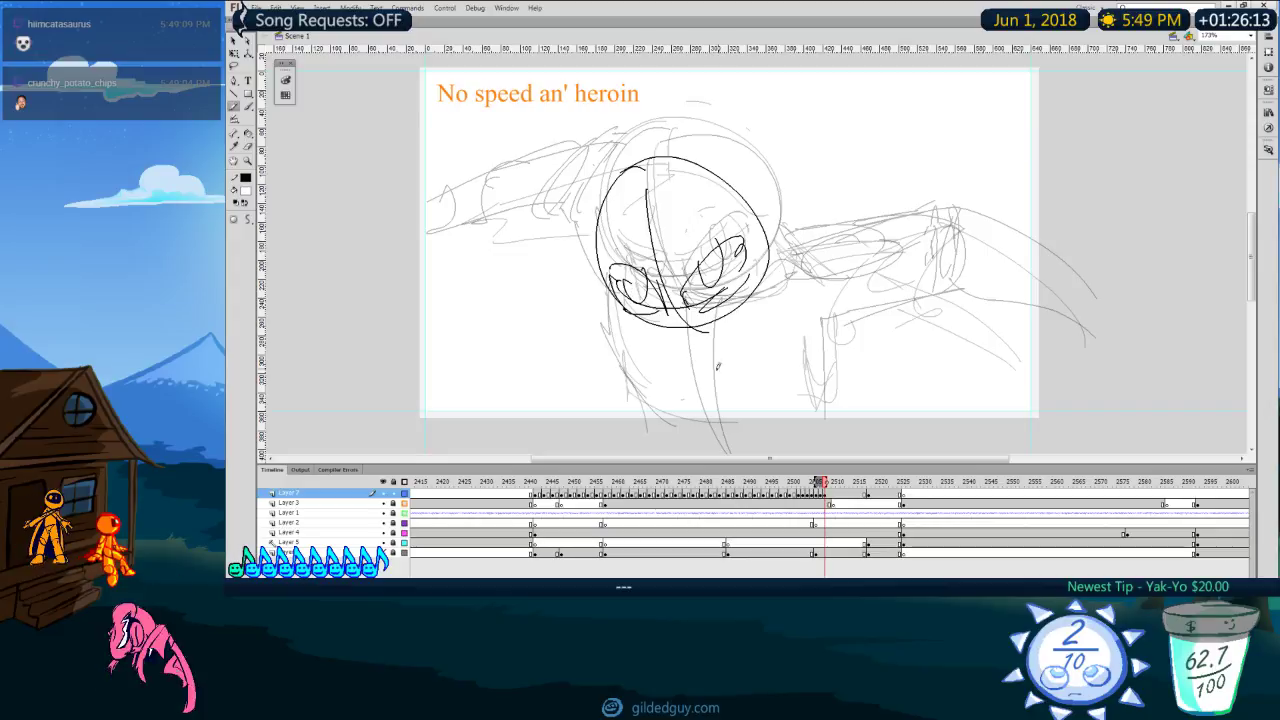
Step: Rough in both torso sides and the upper and lower edges of the upper arm on the figure's right-hand side
{"action": "left_click_drag", "start_coordinate": [606, 345], "coordinate": [652, 422]}
{"action": "left_click_drag", "start_coordinate": [803, 298], "coordinate": [808, 328]}
{"action": "left_click_drag", "start_coordinate": [812, 350], "coordinate": [800, 400]}
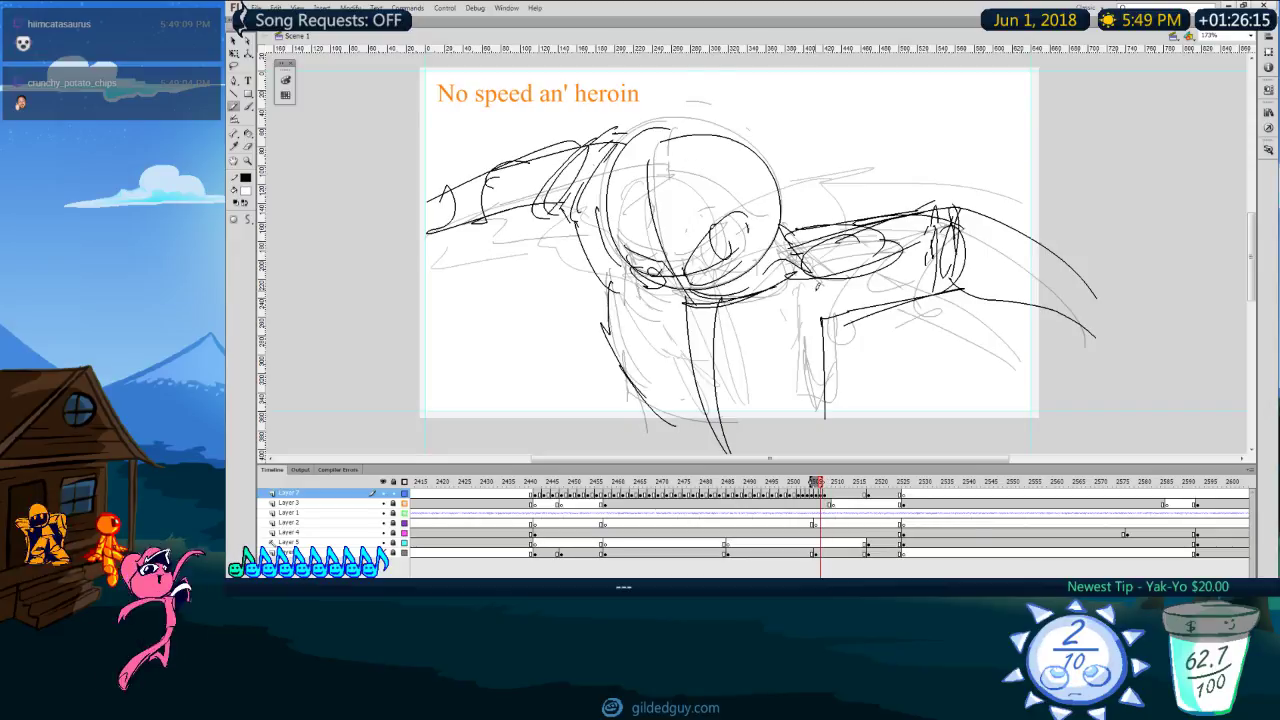
{"action": "left_click_drag", "start_coordinate": [952, 265], "coordinate": [826, 306]}
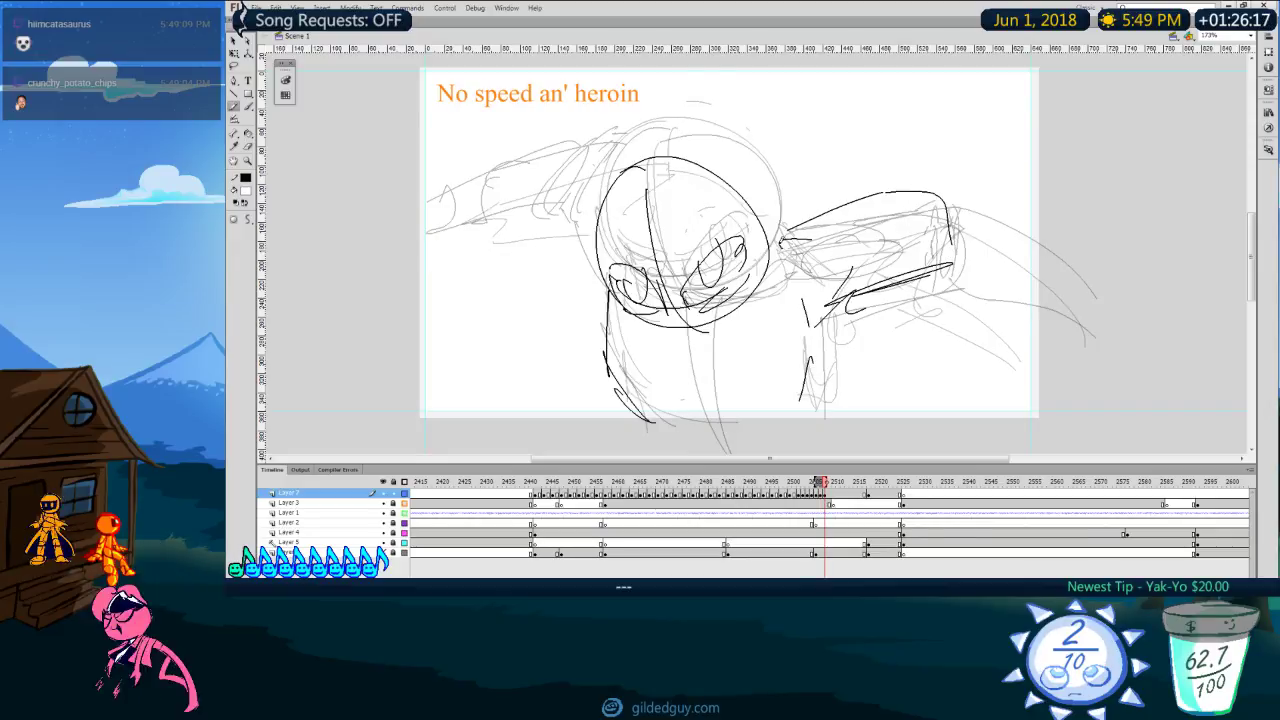
{"action": "left_click_drag", "start_coordinate": [787, 235], "coordinate": [788, 244]}
{"action": "key", "text": "comma"}
{"action": "key", "text": "comma"}
{"action": "key", "text": "comma"}
{"action": "key", "text": "period"}
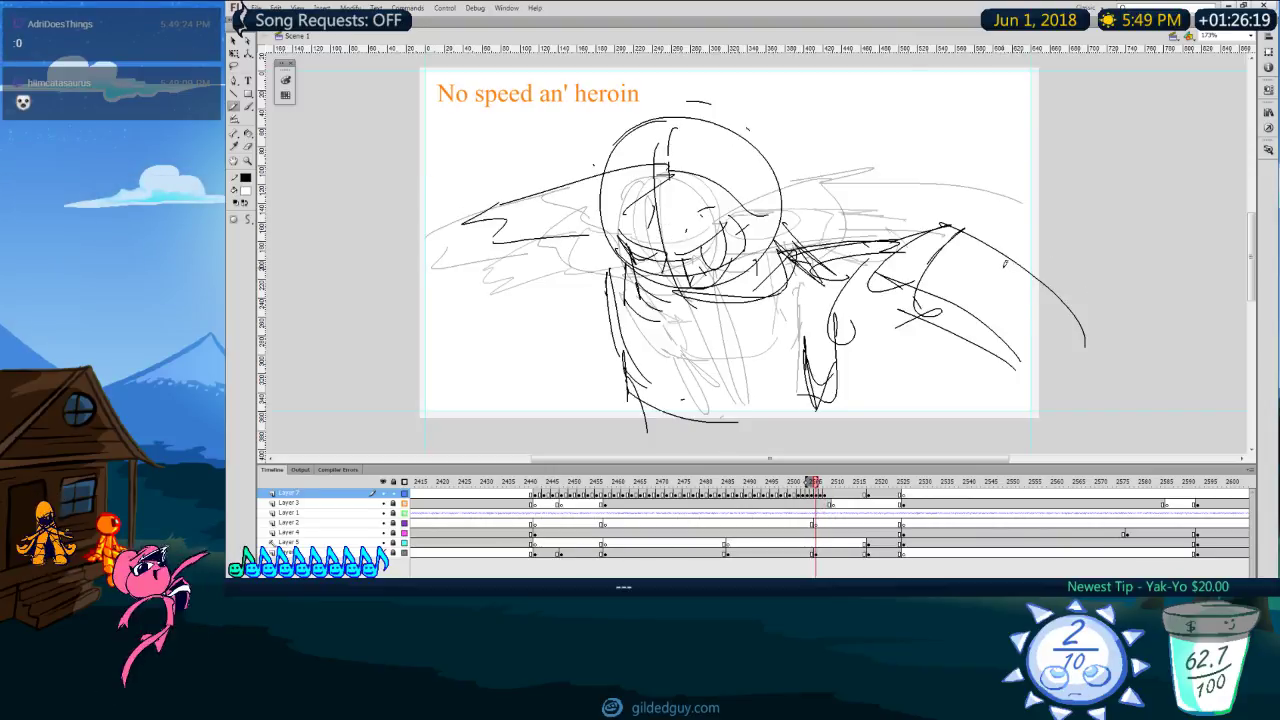
Step: Extend the right-hand arm with two forearm edges sloping outward past the stage, replacing the first attempt
{"action": "key", "text": "period"}
{"action": "left_click_drag", "start_coordinate": [994, 208], "coordinate": [1069, 264]}
{"action": "left_click_drag", "start_coordinate": [944, 267], "coordinate": [1050, 298]}
{"action": "key", "text": "ctrl+z"}
{"action": "key", "text": "ctrl+z"}
{"action": "left_click_drag", "start_coordinate": [950, 196], "coordinate": [1086, 262]}
{"action": "left_click_drag", "start_coordinate": [952, 267], "coordinate": [1034, 300]}
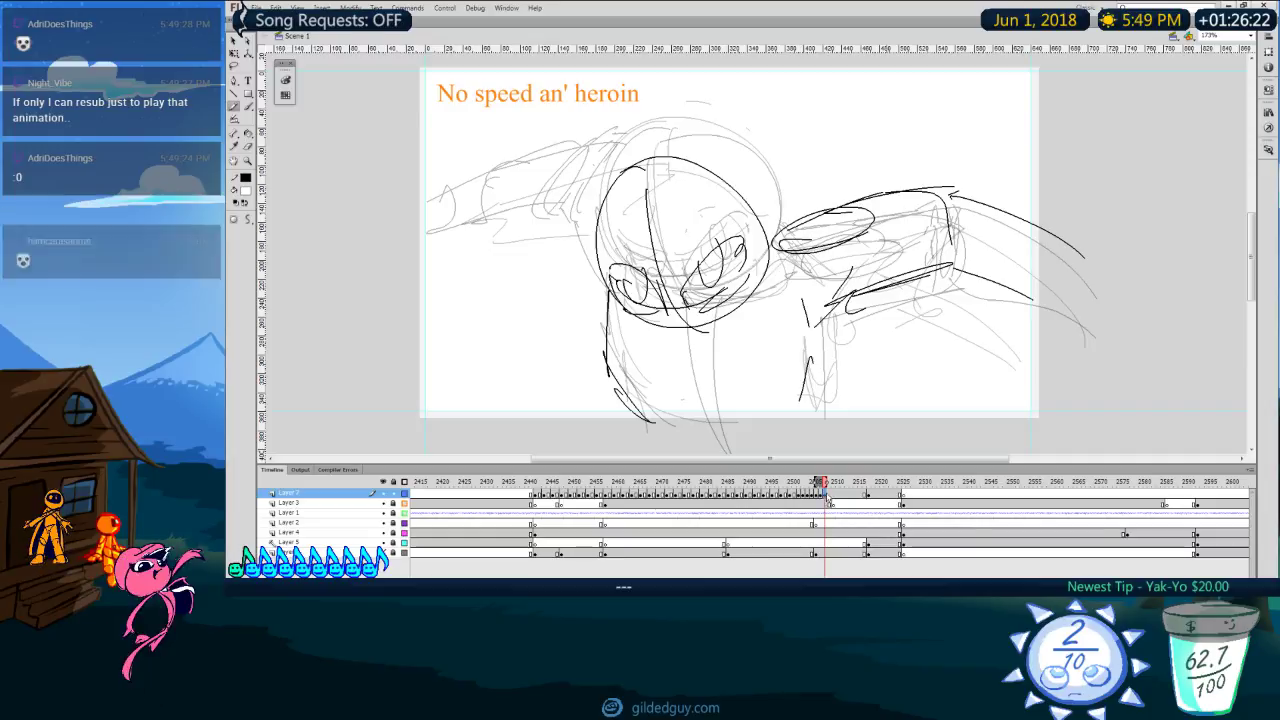
Step: Move the new drawing's keyframe from frame 2507 to frame 2508 on Layer 7
{"action": "left_click", "coordinate": [825, 495]}
{"action": "left_click_drag", "start_coordinate": [826, 495], "coordinate": [830, 497]}
{"action": "key", "text": "comma"}
{"action": "key", "text": "period"}
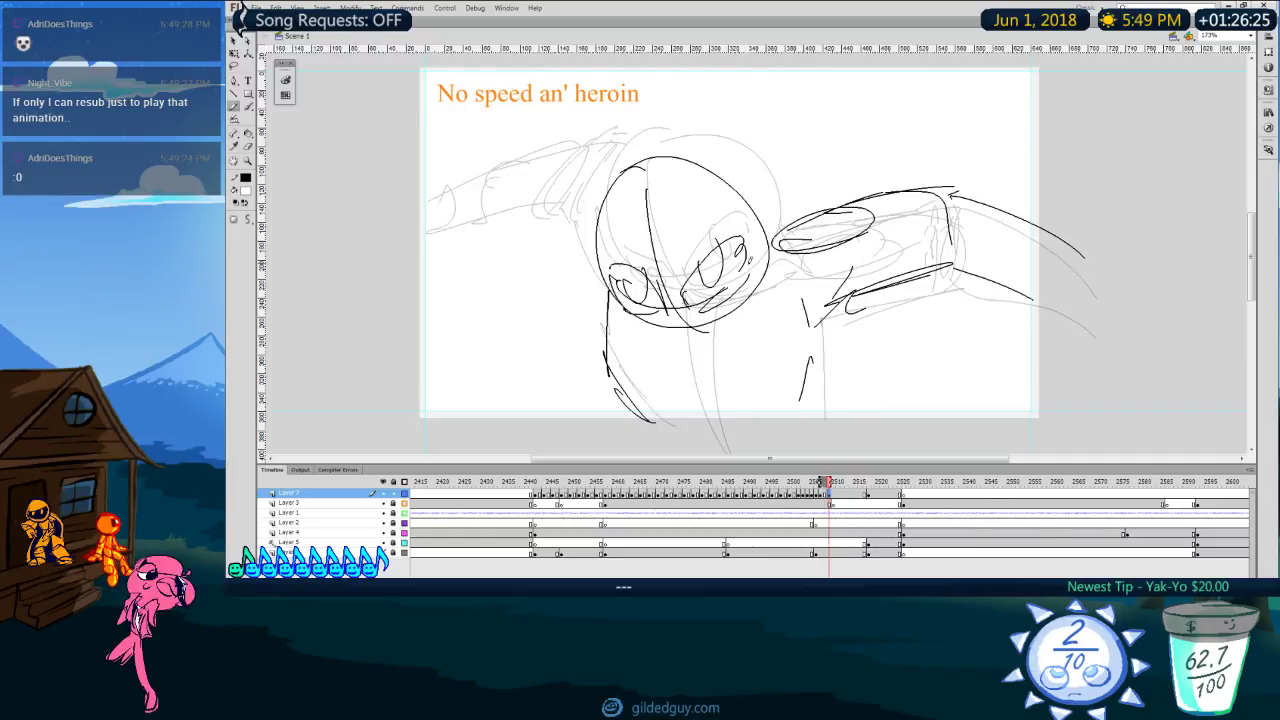
Step: Sketch the left-hand arm, the shoulder line across the head and the right torso edge on frame 2508, comparing neighbouring frames
{"action": "mouse_move", "coordinate": [668, 147]}
{"action": "left_mouse_down"}
{"action": "mouse_move", "coordinate": [601, 175]}
{"action": "mouse_move", "coordinate": [546, 159]}
{"action": "left_mouse_up"}
{"action": "mouse_move", "coordinate": [563, 150]}
{"action": "left_mouse_down"}
{"action": "mouse_move", "coordinate": [468, 185]}
{"action": "mouse_move", "coordinate": [511, 194]}
{"action": "left_mouse_up"}
{"action": "left_click_drag", "start_coordinate": [467, 215], "coordinate": [582, 198]}
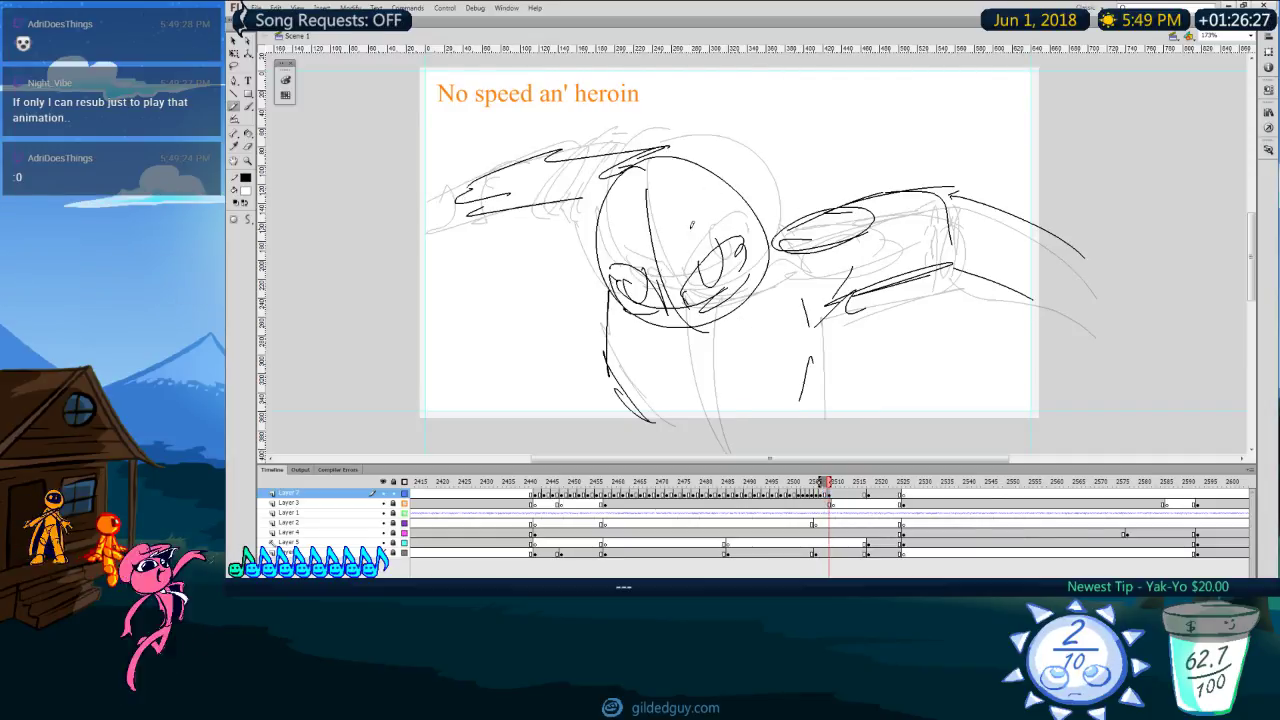
{"action": "left_click_drag", "start_coordinate": [646, 159], "coordinate": [668, 163]}
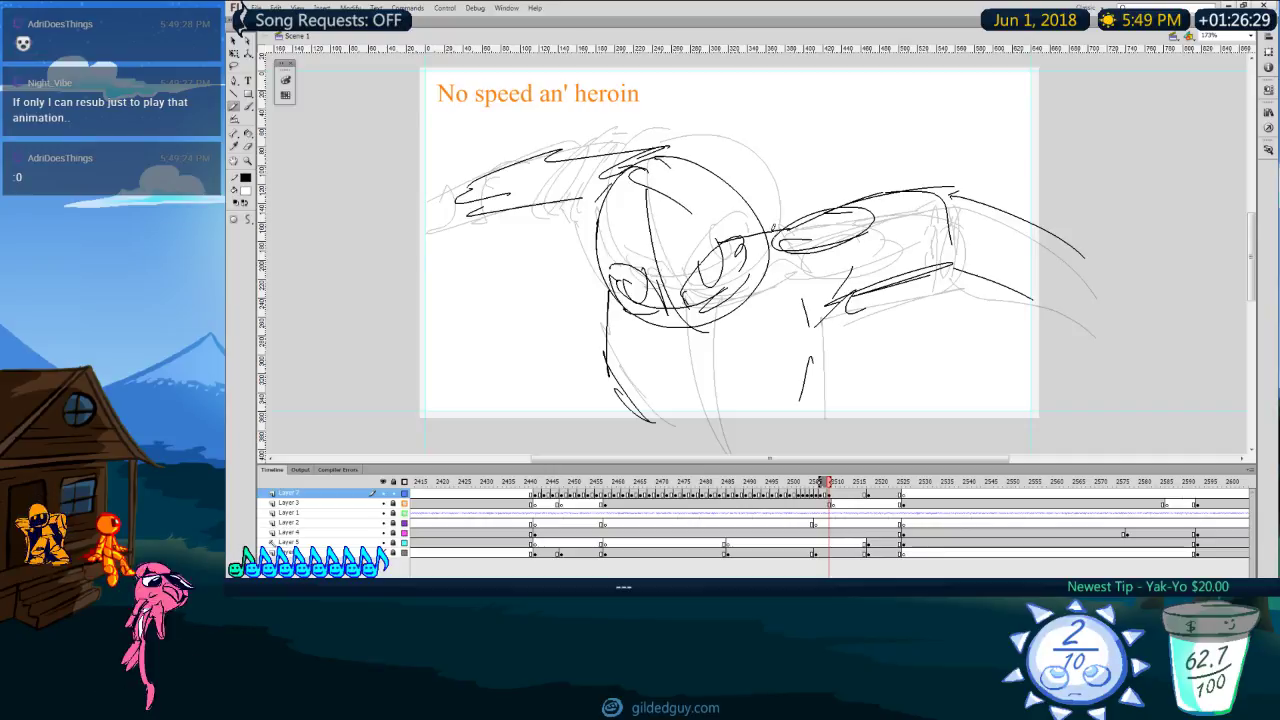
{"action": "key", "text": "comma"}
{"action": "key", "text": "period"}
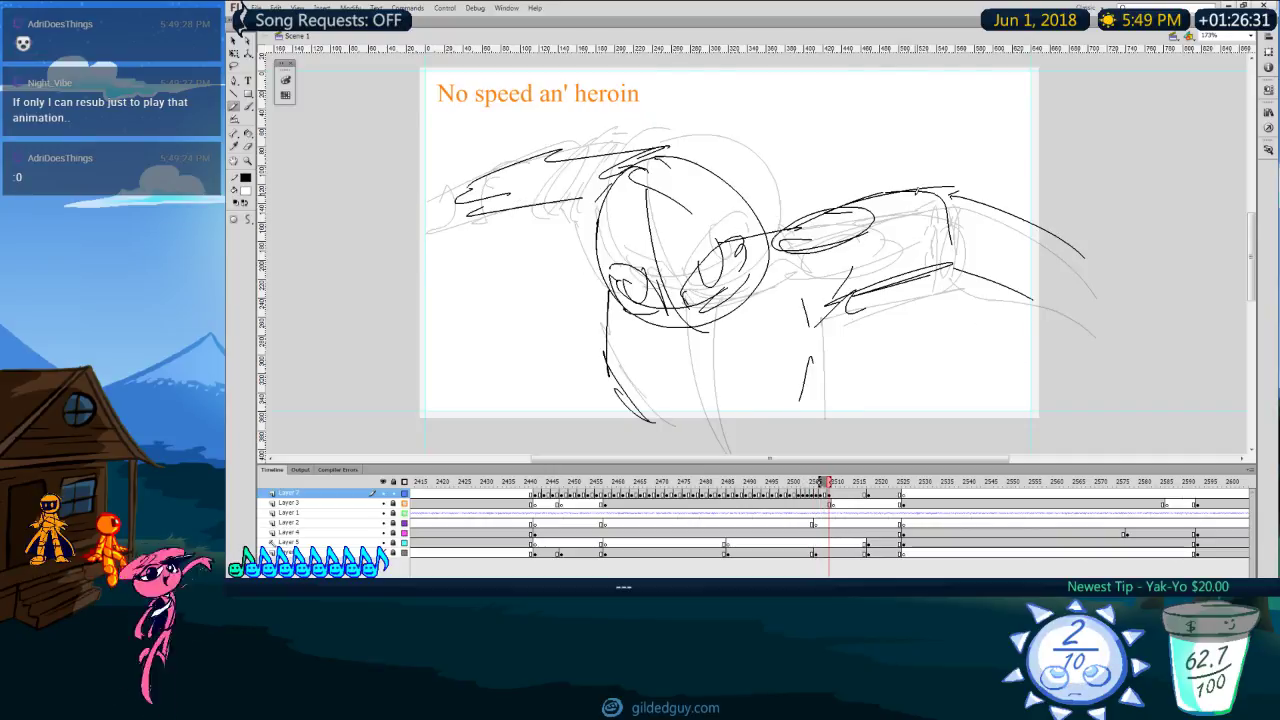
{"action": "key", "text": "comma"}
{"action": "key", "text": "period"}
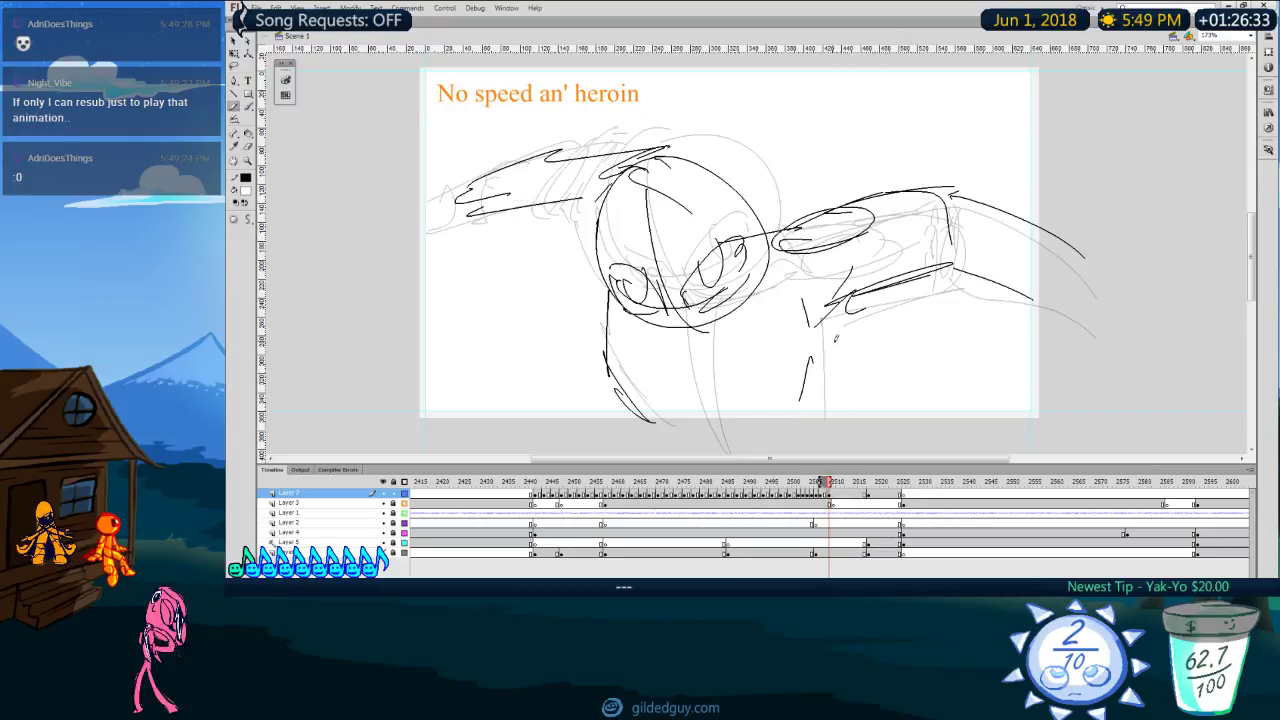
{"action": "key", "text": "period"}
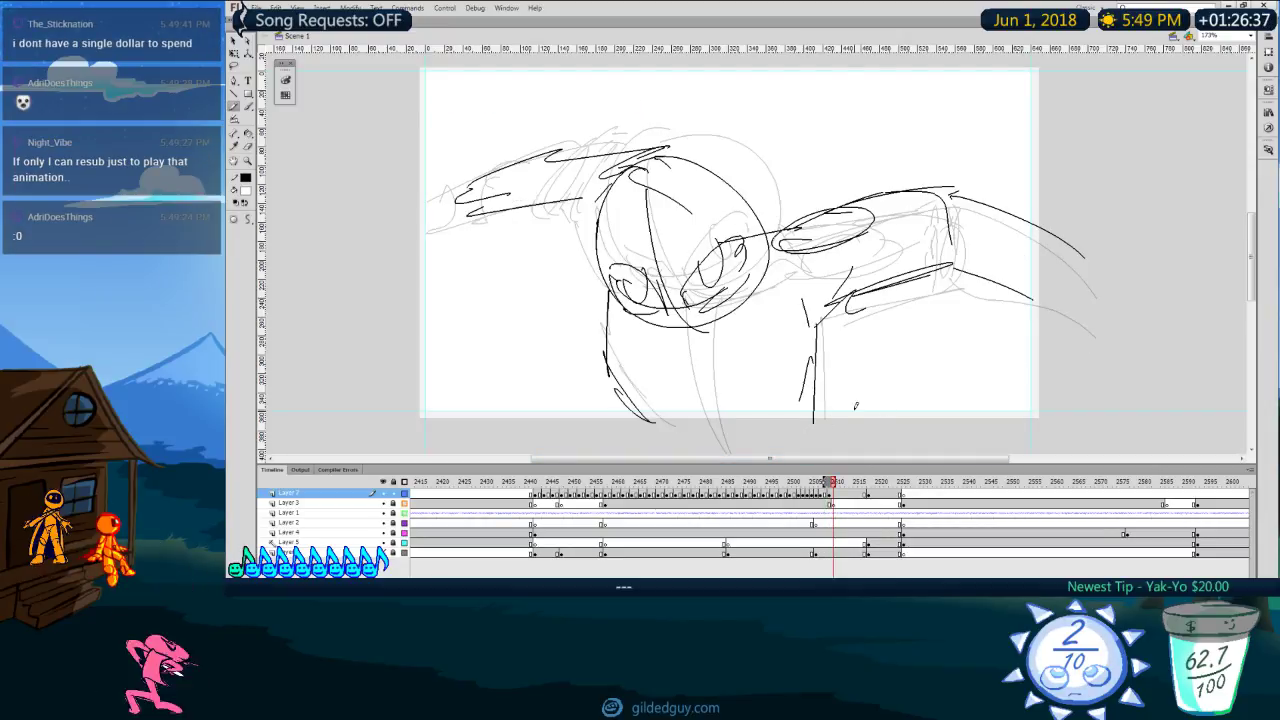
{"action": "key", "text": "comma"}
{"action": "key", "text": "period"}
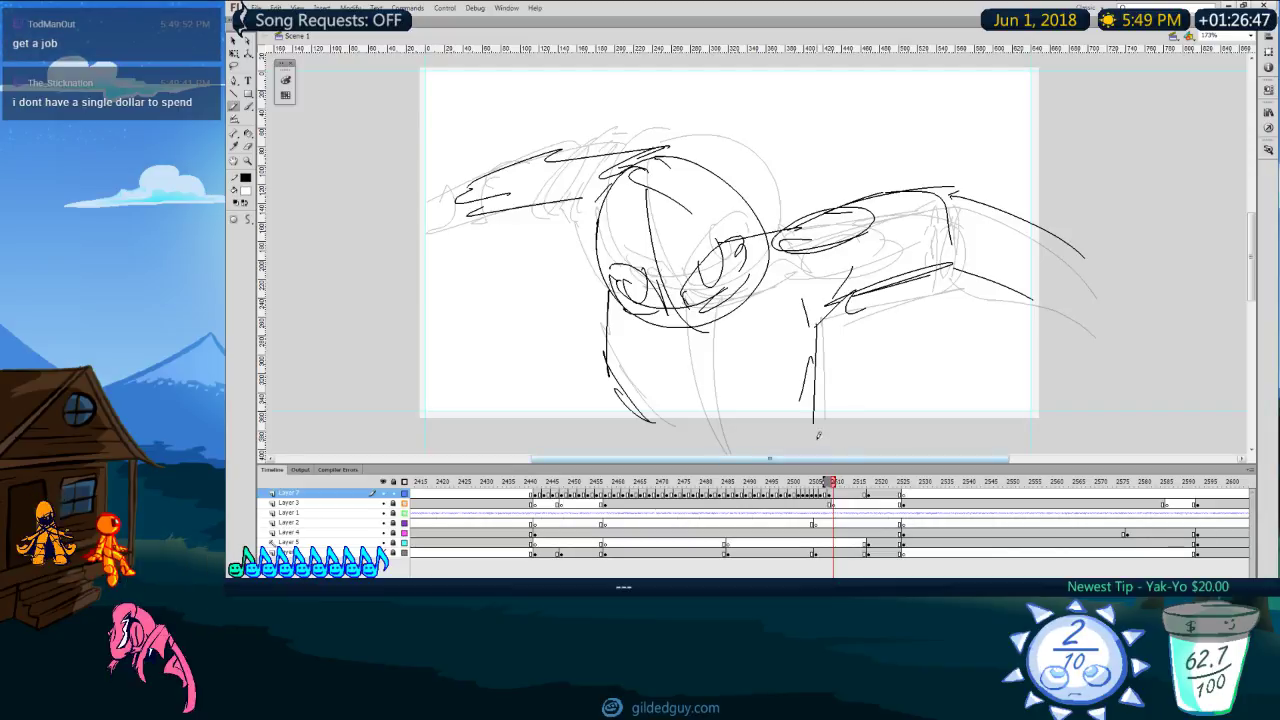
Step: Draw two curved centre lines from beneath the head on frame 2508 that converge below the stage
{"action": "key", "text": "comma"}
{"action": "key", "text": "comma"}
{"action": "key", "text": "period"}
{"action": "left_click_drag", "start_coordinate": [706, 325], "coordinate": [708, 453]}
{"action": "key", "text": "ctrl+z"}
{"action": "key", "text": "ctrl+z"}
{"action": "mouse_move", "coordinate": [678, 327]}
{"action": "left_mouse_down"}
{"action": "mouse_move", "coordinate": [693, 402]}
{"action": "mouse_move", "coordinate": [705, 338]}
{"action": "mouse_move", "coordinate": [708, 454]}
{"action": "left_mouse_up"}
{"action": "key", "text": "ctrl+z"}
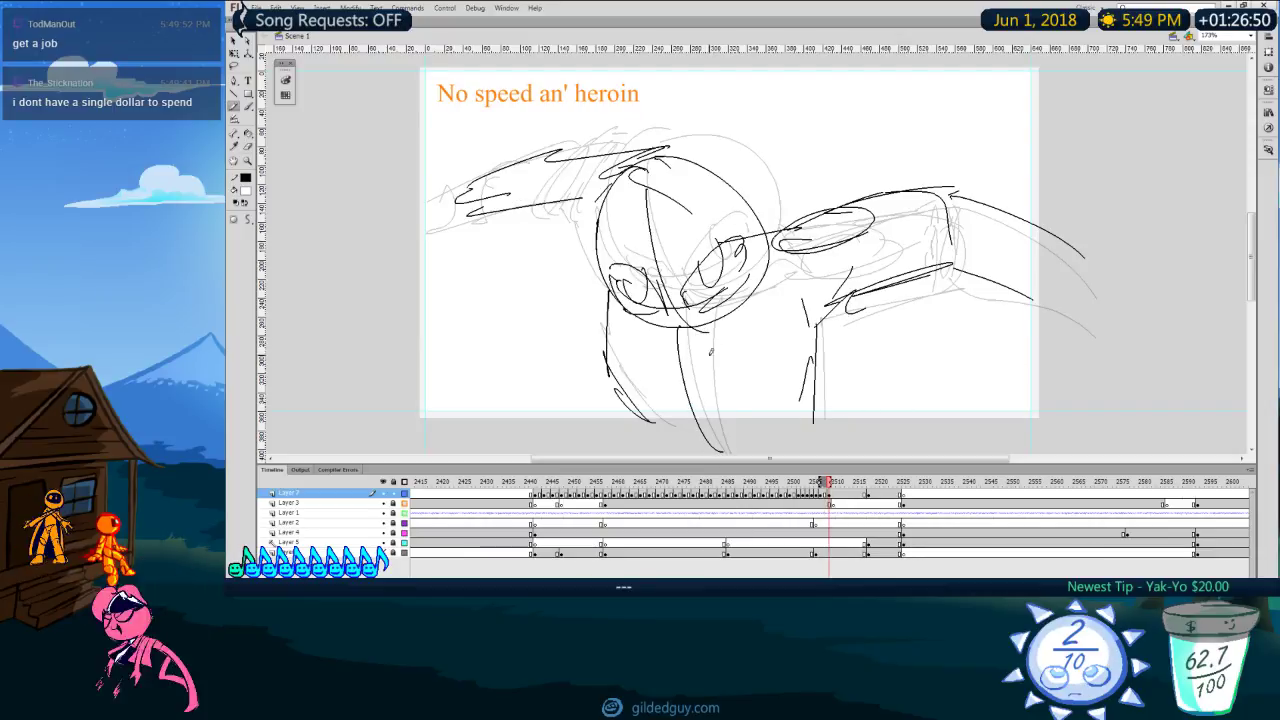
{"action": "left_click_drag", "start_coordinate": [704, 378], "coordinate": [712, 454]}
{"action": "key", "text": "ctrl+z"}
{"action": "left_click_drag", "start_coordinate": [706, 325], "coordinate": [719, 453]}
{"action": "key", "text": "comma"}
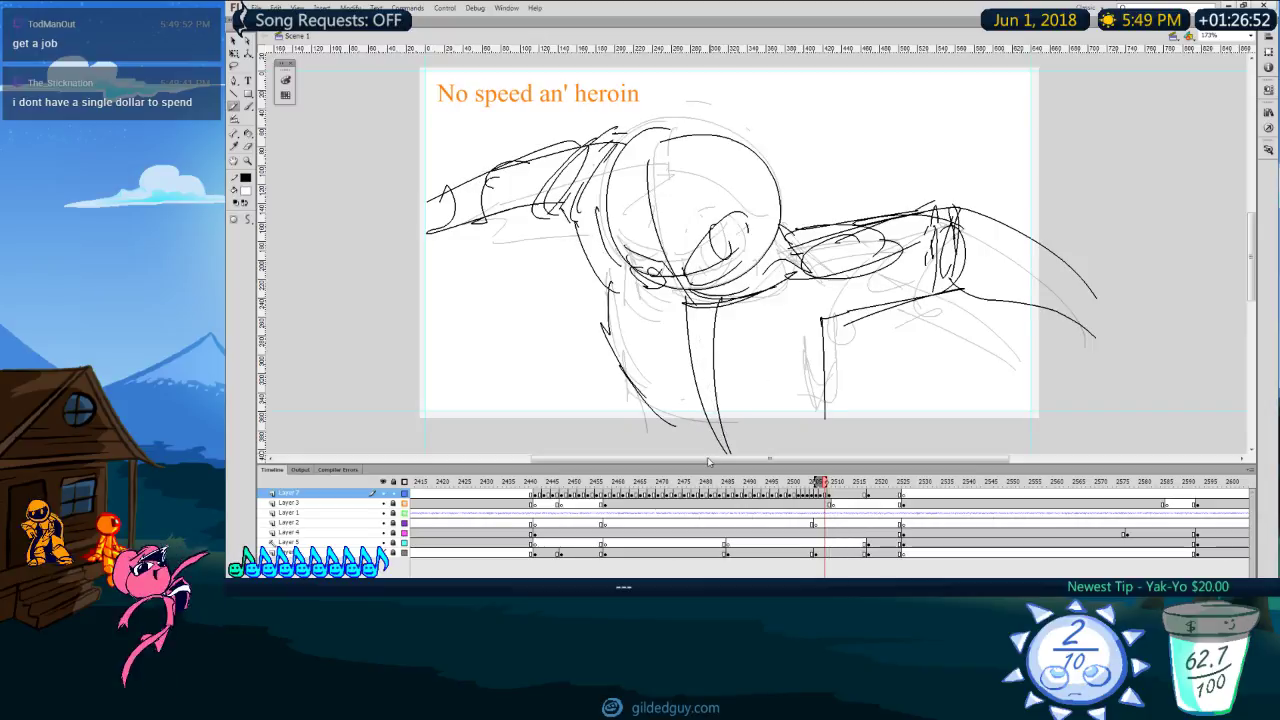
Step: Insert blank keyframes at intervals after frame 2508 on Layer 7 for the next in-betweens
{"action": "key", "text": "period"}
{"action": "key", "text": "period"}
{"action": "key", "text": "period"}
{"action": "key", "text": "comma"}
{"action": "key", "text": "period"}
{"action": "key", "text": "period"}
{"action": "key", "text": "period"}
{"action": "key", "text": "period"}
{"action": "key", "text": "period"}
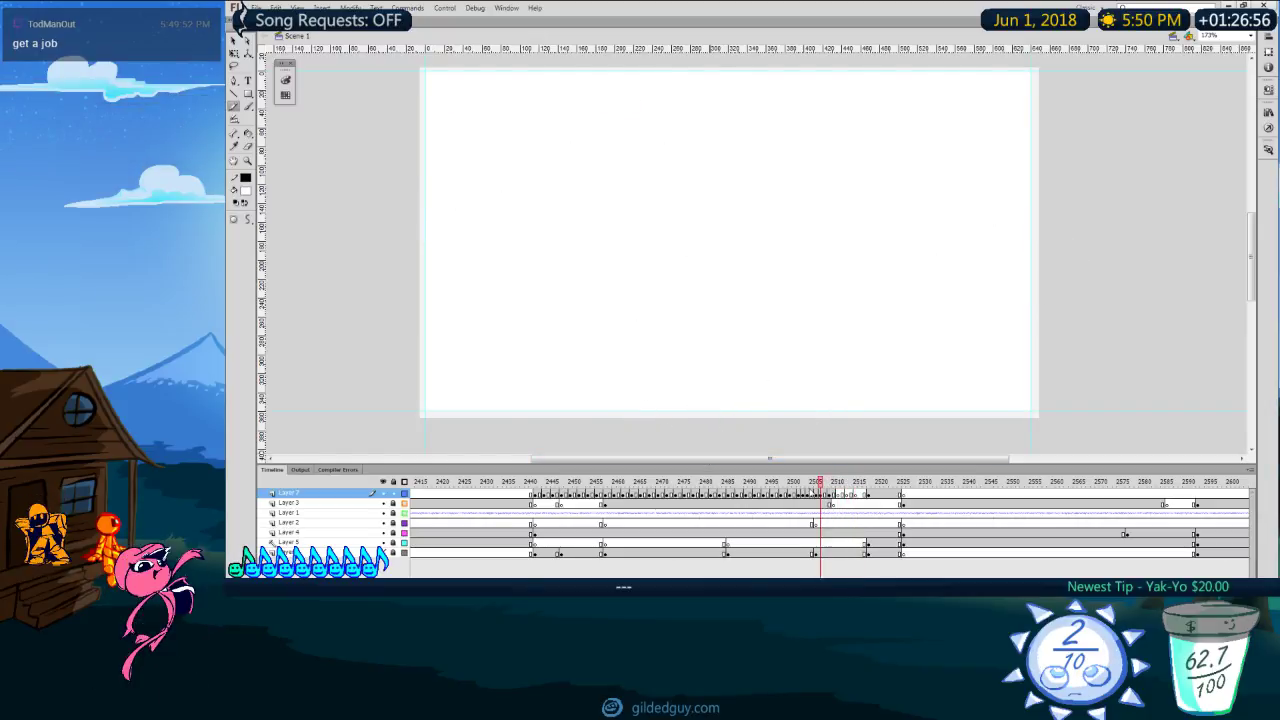
Step: Play back the arm swing from about frame 2481 and again from about 2488 to check the timing
{"action": "left_click", "coordinate": [710, 482]}
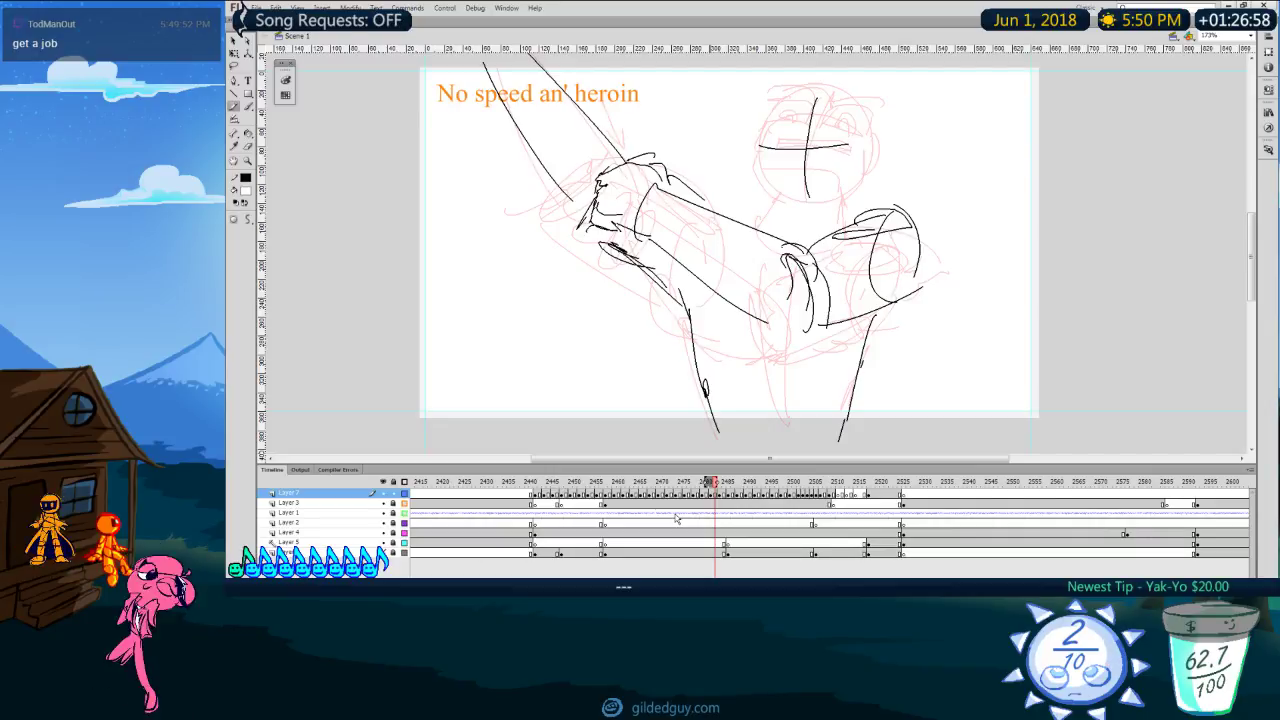
{"action": "key", "text": "Return"}
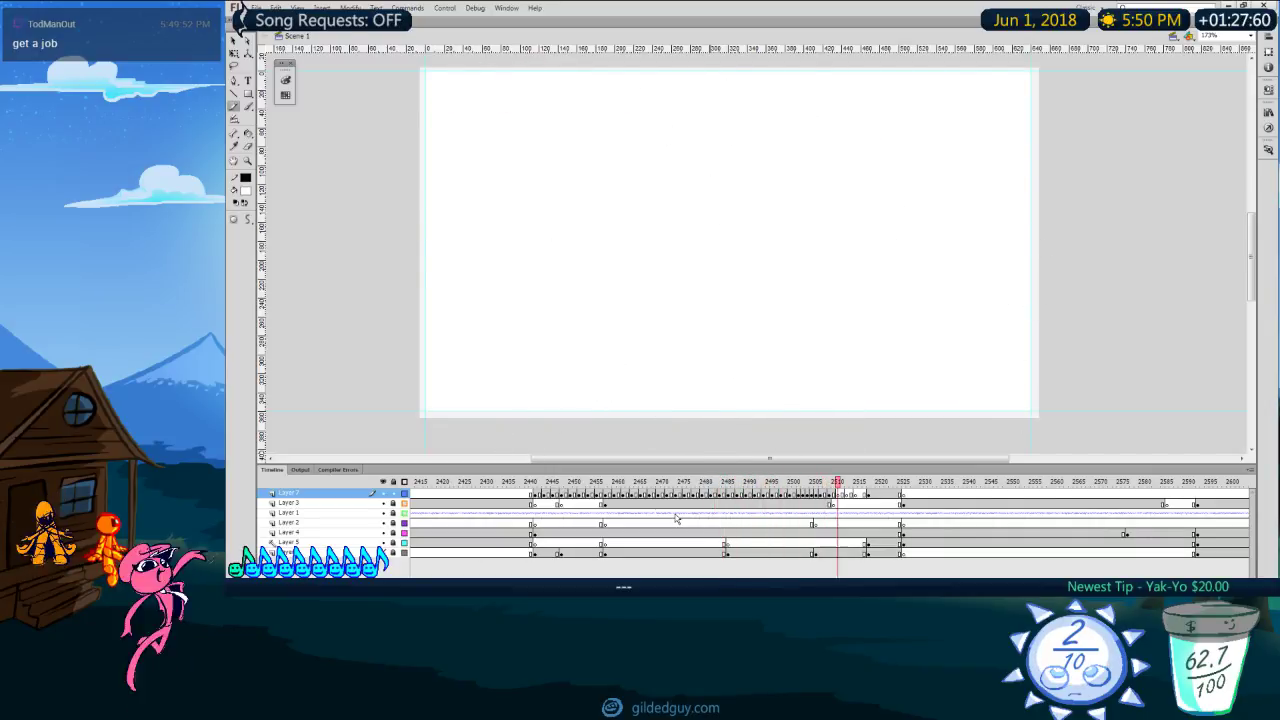
{"action": "key", "text": "Return"}
{"action": "left_click", "coordinate": [739, 483]}
{"action": "key", "text": "Return"}
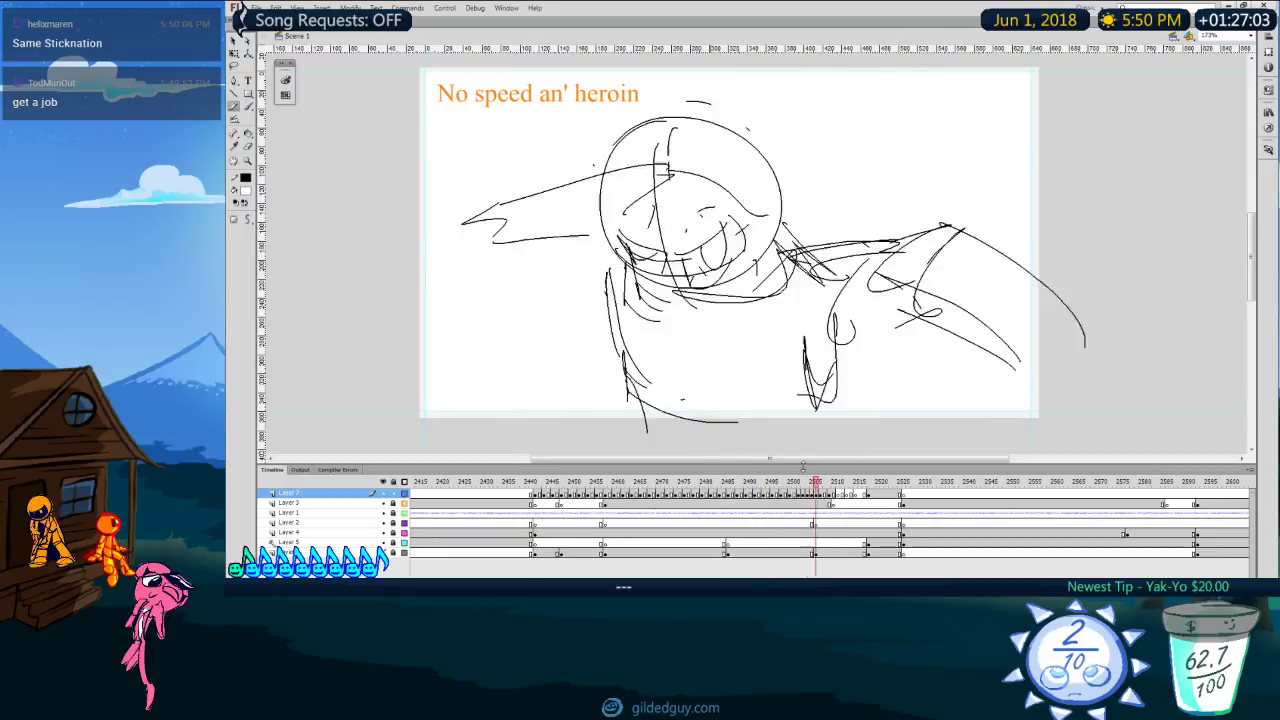
{"action": "left_click", "coordinate": [897, 514]}
Step: Add a second contour arc over the crown and right side of the head on frame 2508
{"action": "mouse_move", "coordinate": [824, 484]}
{"action": "left_mouse_down"}
{"action": "mouse_move", "coordinate": [813, 484]}
{"action": "mouse_move", "coordinate": [842, 485]}
{"action": "left_mouse_up"}
{"action": "key", "text": "comma"}
{"action": "key", "text": "comma"}
{"action": "key", "text": "comma"}
{"action": "key", "text": "comma"}
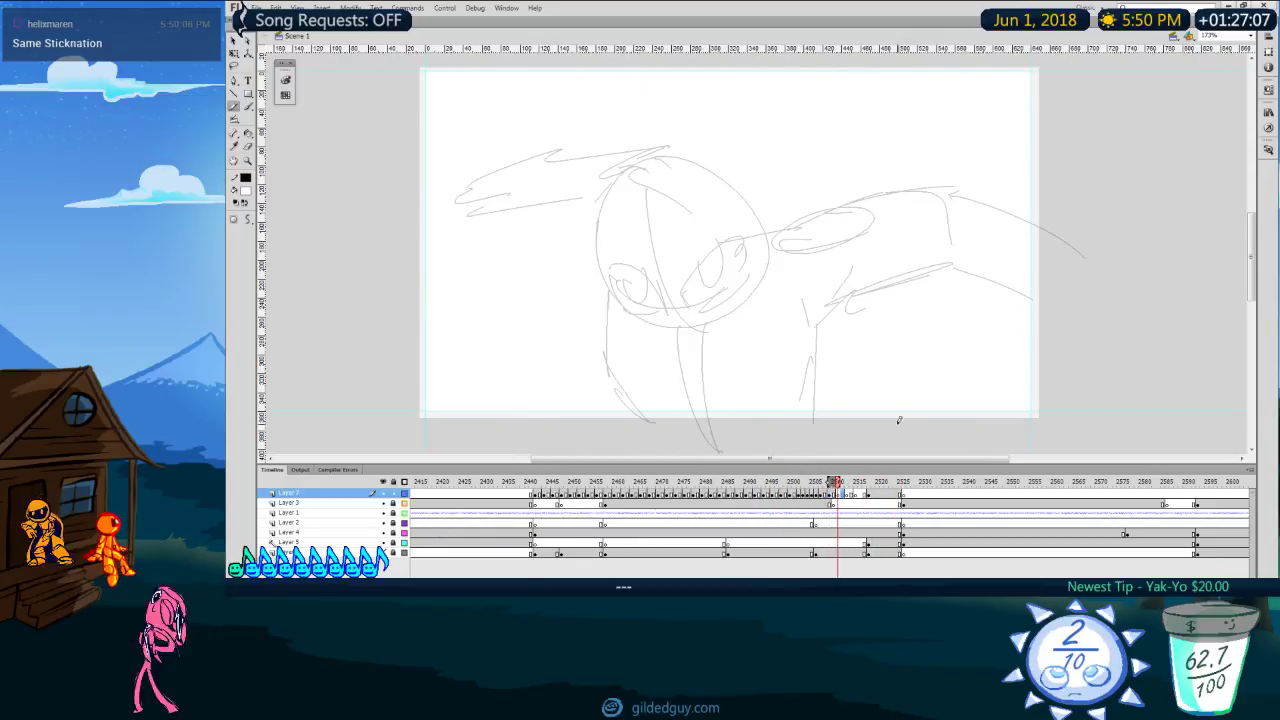
{"action": "key", "text": "period"}
{"action": "key", "text": "comma"}
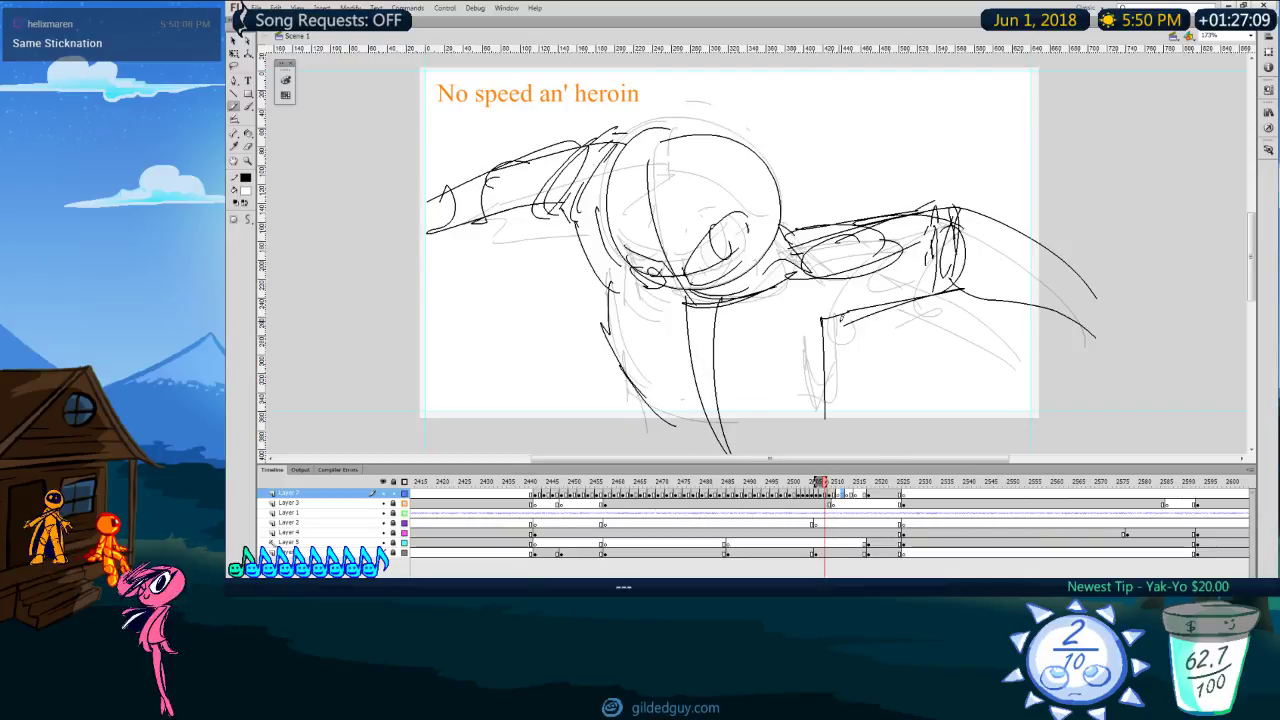
{"action": "key", "text": "period"}
{"action": "left_click_drag", "start_coordinate": [655, 153], "coordinate": [762, 231]}
{"action": "key", "text": "comma"}
{"action": "key", "text": "period"}
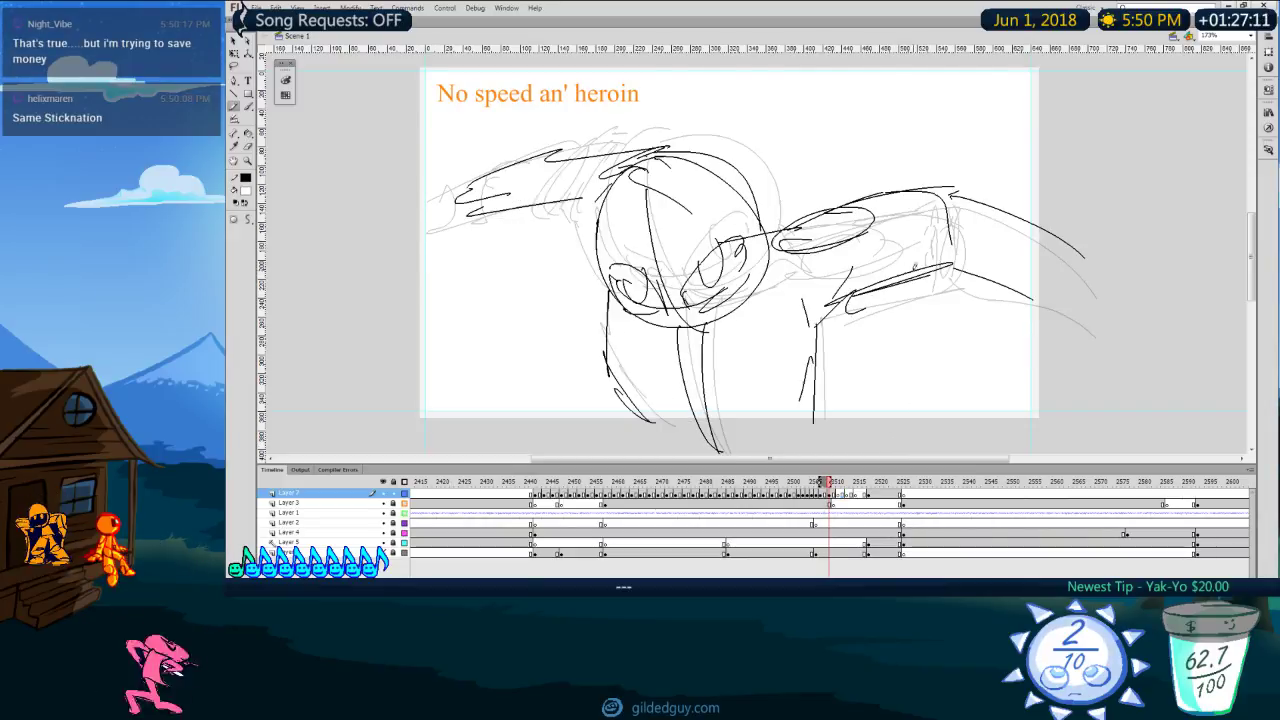
Step: Flip back and forth between frames 2505 and 2510 to study how the head and arms move
{"action": "key", "text": "comma"}
{"action": "key", "text": "comma"}
{"action": "key", "text": "comma"}
{"action": "key", "text": "period"}
{"action": "key", "text": "period"}
{"action": "key", "text": "period"}
{"action": "key", "text": "period"}
{"action": "key", "text": "period"}
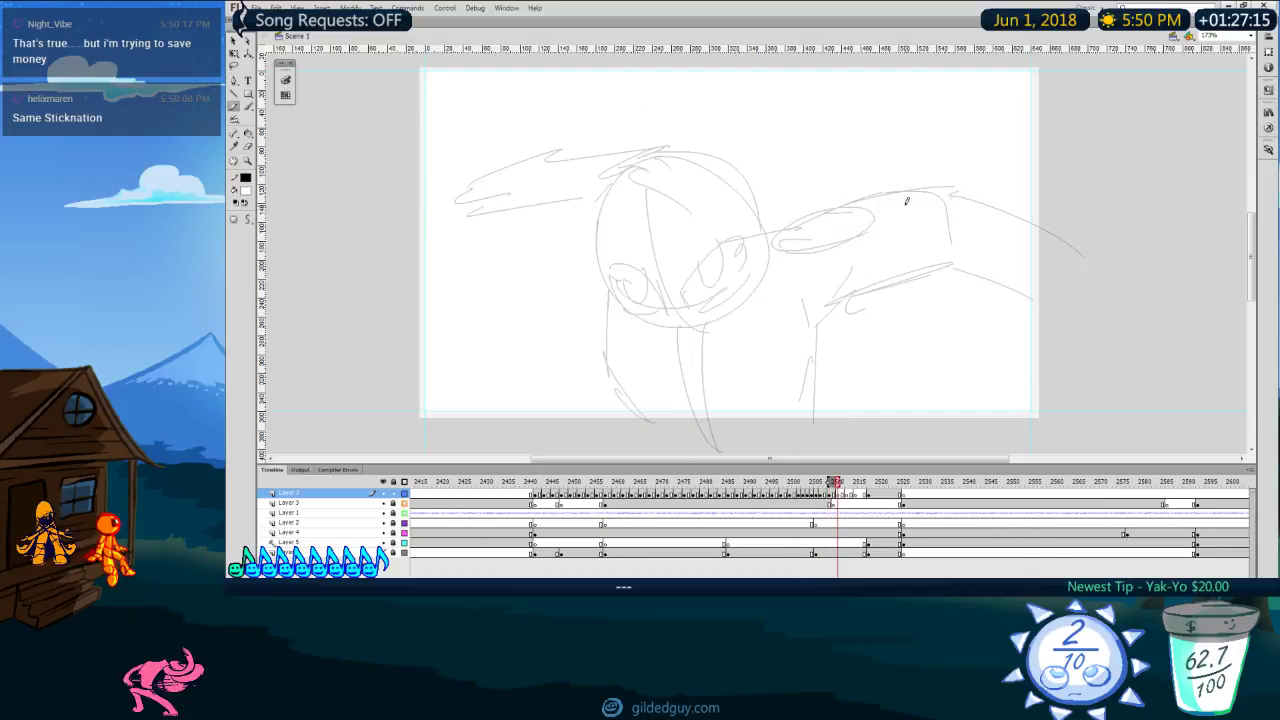
{"action": "key", "text": "comma"}
{"action": "key", "text": "comma"}
{"action": "key", "text": "comma"}
{"action": "key", "text": "comma"}
{"action": "key", "text": "comma"}
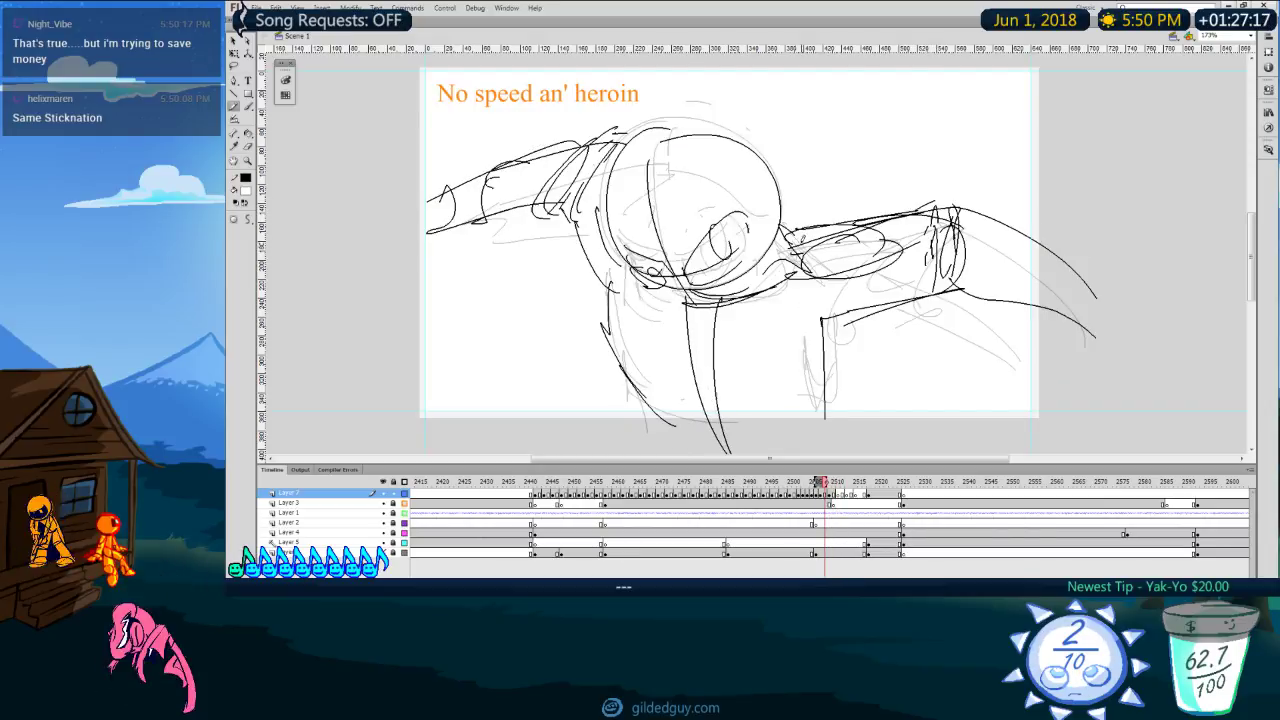
{"action": "key", "text": "period"}
{"action": "key", "text": "period"}
{"action": "key", "text": "period"}
{"action": "key", "text": "period"}
{"action": "key", "text": "period"}
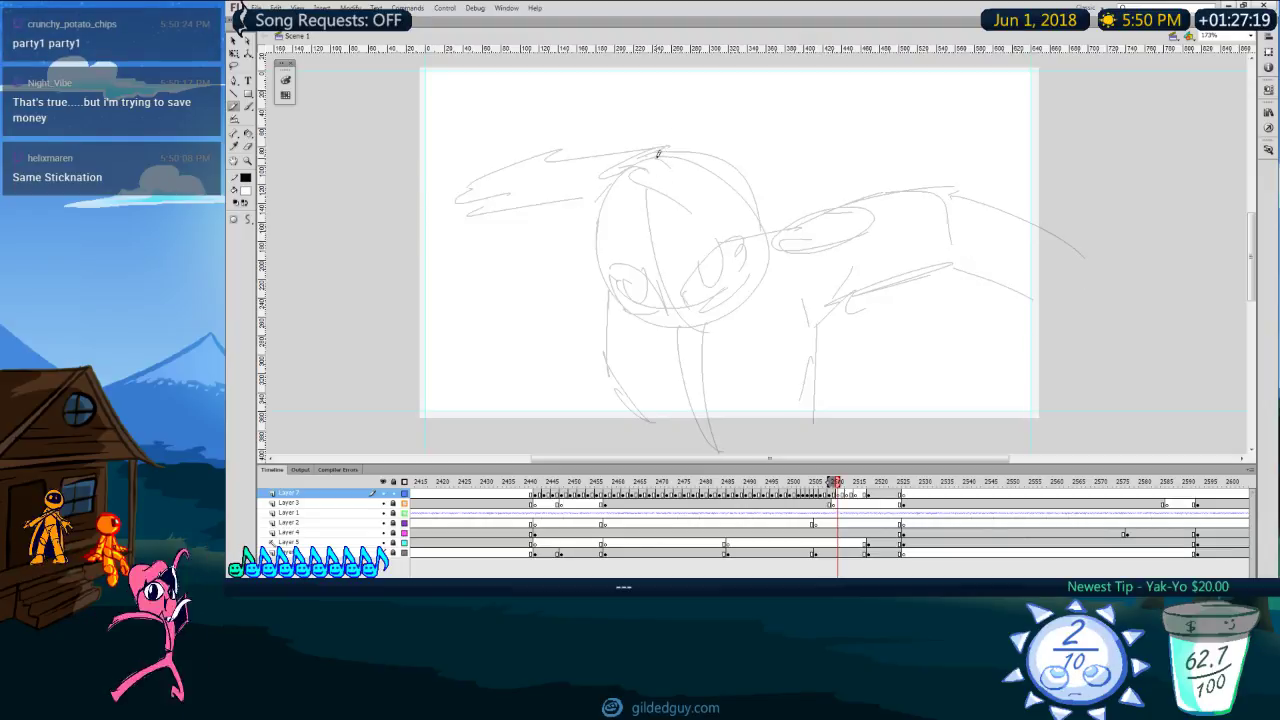
Step: Sketch the raised head on frame 2510 with a circle, curved centre line, eye line and two eyes
{"action": "mouse_move", "coordinate": [655, 138]}
{"action": "left_mouse_down"}
{"action": "mouse_move", "coordinate": [705, 300]}
{"action": "mouse_move", "coordinate": [635, 138]}
{"action": "left_mouse_up"}
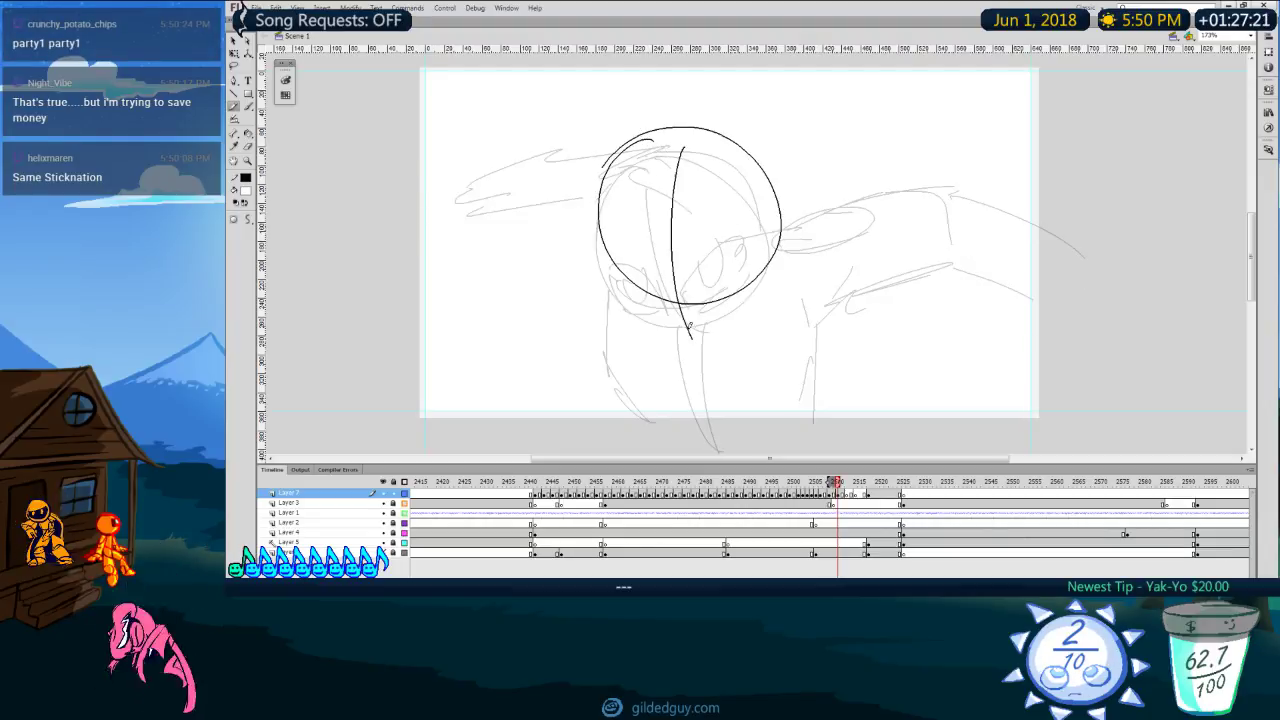
{"action": "left_click_drag", "start_coordinate": [622, 238], "coordinate": [758, 254]}
{"action": "key", "text": "comma"}
{"action": "key", "text": "period"}
{"action": "mouse_move", "coordinate": [688, 273]}
{"action": "left_mouse_down"}
{"action": "mouse_move", "coordinate": [686, 242]}
{"action": "mouse_move", "coordinate": [757, 219]}
{"action": "mouse_move", "coordinate": [727, 221]}
{"action": "mouse_move", "coordinate": [716, 275]}
{"action": "mouse_move", "coordinate": [607, 216]}
{"action": "mouse_move", "coordinate": [648, 226]}
{"action": "left_mouse_up"}
Step: Draw the left and right torso sides on frame 2510 down to the bottom of the stage, checking against the previous frame
{"action": "left_click_drag", "start_coordinate": [604, 205], "coordinate": [598, 250]}
{"action": "mouse_move", "coordinate": [598, 257]}
{"action": "left_mouse_down"}
{"action": "mouse_move", "coordinate": [663, 250]}
{"action": "mouse_move", "coordinate": [590, 289]}
{"action": "mouse_move", "coordinate": [580, 335]}
{"action": "left_mouse_up"}
{"action": "key", "text": "comma"}
{"action": "key", "text": "period"}
{"action": "left_click_drag", "start_coordinate": [577, 318], "coordinate": [645, 444]}
{"action": "left_click_drag", "start_coordinate": [811, 372], "coordinate": [800, 426]}
{"action": "key", "text": "comma"}
{"action": "key", "text": "period"}
Step: Draw two centre lines under the chin on frame 2510 that converge beneath the stage
{"action": "left_click_drag", "start_coordinate": [656, 302], "coordinate": [681, 453]}
{"action": "left_click_drag", "start_coordinate": [698, 303], "coordinate": [681, 453]}
{"action": "key", "text": "comma"}
{"action": "key", "text": "period"}
Step: Sketch the right-hand upper arm on frame 2510 with its shoulder oval, rounded elbow and lower edge
{"action": "mouse_move", "coordinate": [771, 231]}
{"action": "left_mouse_down"}
{"action": "mouse_move", "coordinate": [847, 198]}
{"action": "mouse_move", "coordinate": [790, 212]}
{"action": "mouse_move", "coordinate": [939, 183]}
{"action": "mouse_move", "coordinate": [950, 245]}
{"action": "left_mouse_up"}
{"action": "key", "text": "comma"}
{"action": "key", "text": "period"}
{"action": "left_click_drag", "start_coordinate": [801, 300], "coordinate": [926, 283]}
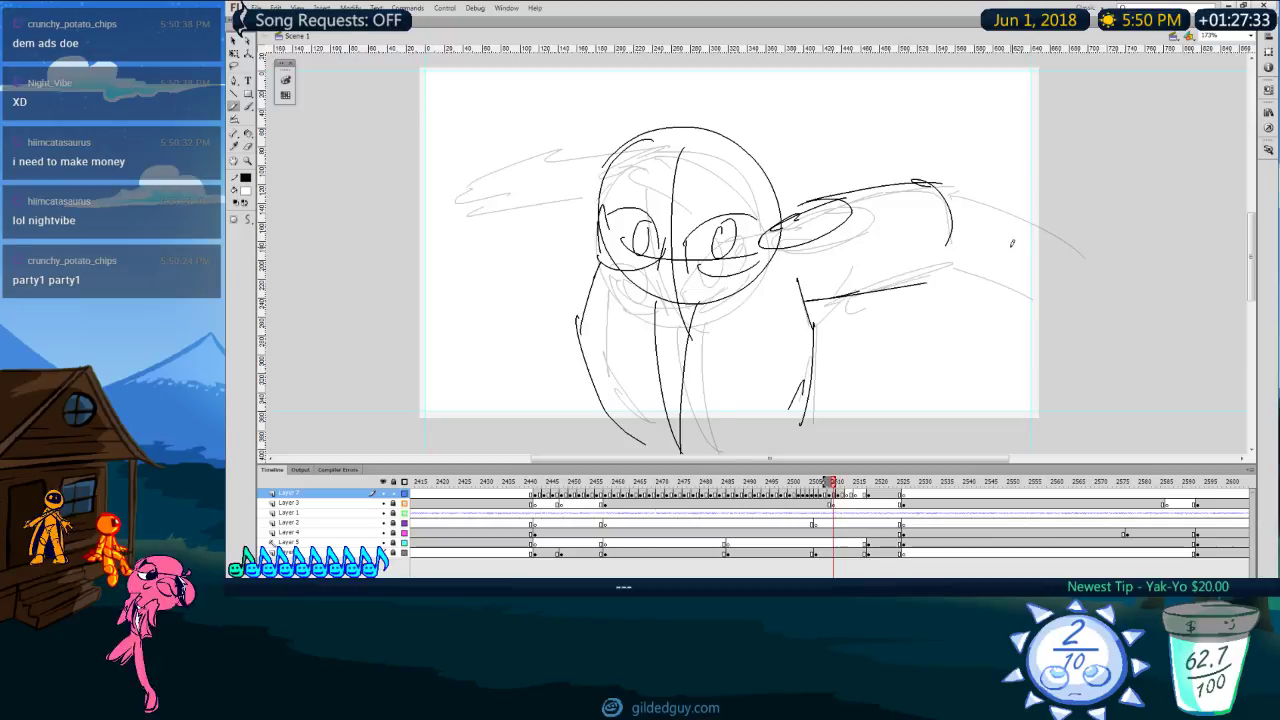
Step: Sketch the left-hand shoulder curve and a long extended arm with an elbow contour on frame 2510
{"action": "left_click_drag", "start_coordinate": [616, 164], "coordinate": [592, 240]}
{"action": "key", "text": "ctrl+z"}
{"action": "key", "text": "ctrl+z"}
{"action": "left_click_drag", "start_coordinate": [610, 160], "coordinate": [583, 240]}
{"action": "left_click_drag", "start_coordinate": [571, 226], "coordinate": [611, 274]}
{"action": "mouse_move", "coordinate": [422, 193]}
{"action": "left_mouse_down"}
{"action": "mouse_move", "coordinate": [591, 160]}
{"action": "mouse_move", "coordinate": [382, 211]}
{"action": "left_mouse_up"}
{"action": "key", "text": "ctrl+z"}
{"action": "left_click_drag", "start_coordinate": [540, 252], "coordinate": [382, 276]}
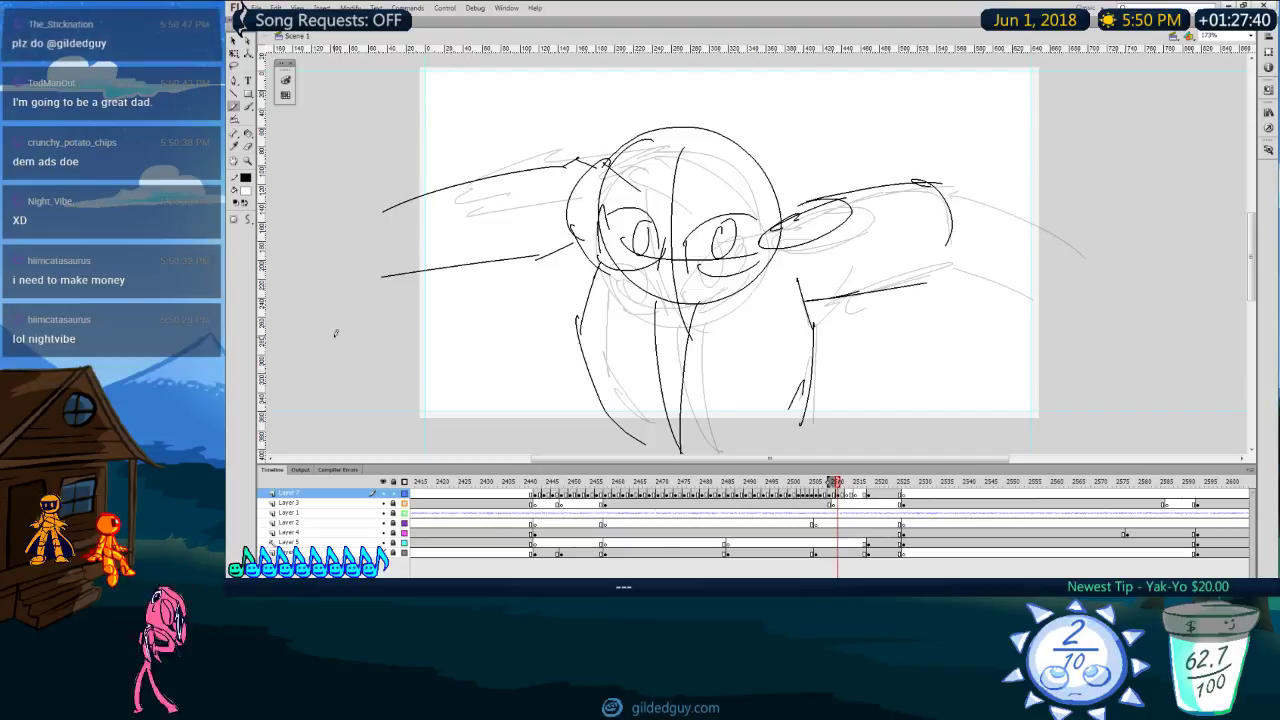
{"action": "left_click_drag", "start_coordinate": [558, 180], "coordinate": [553, 240]}
{"action": "key", "text": "comma"}
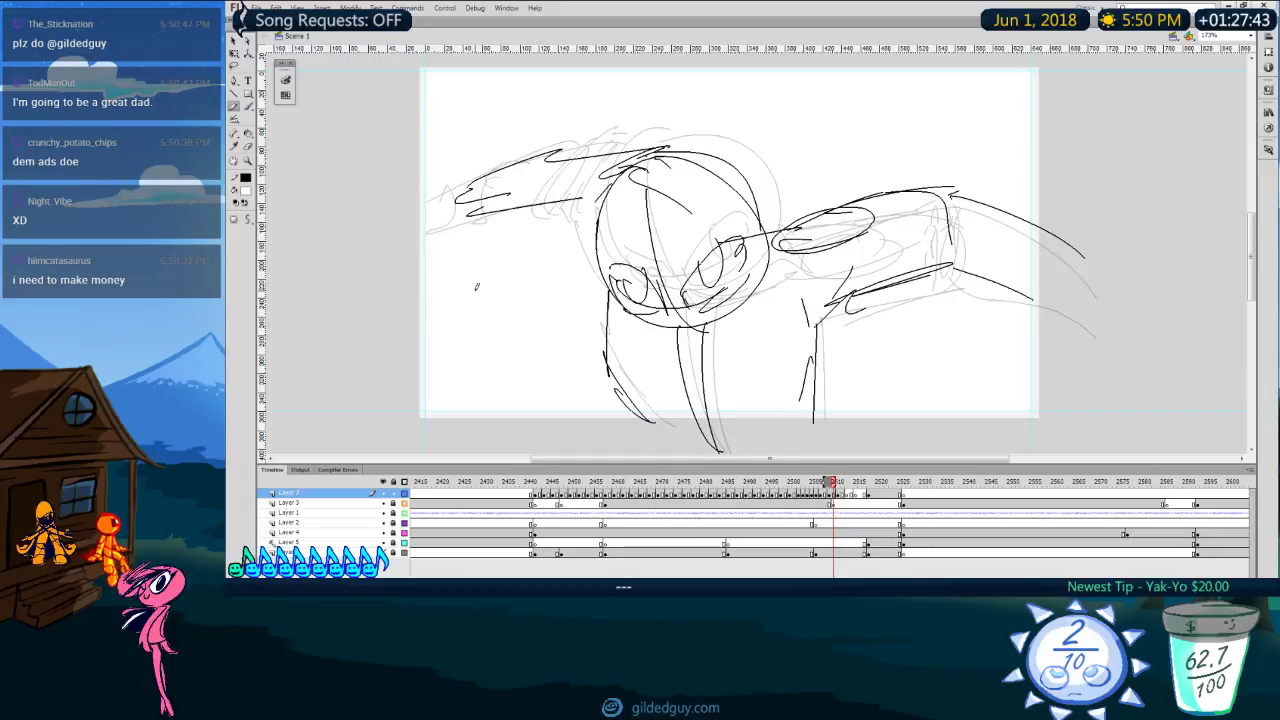
{"action": "key", "text": "period"}
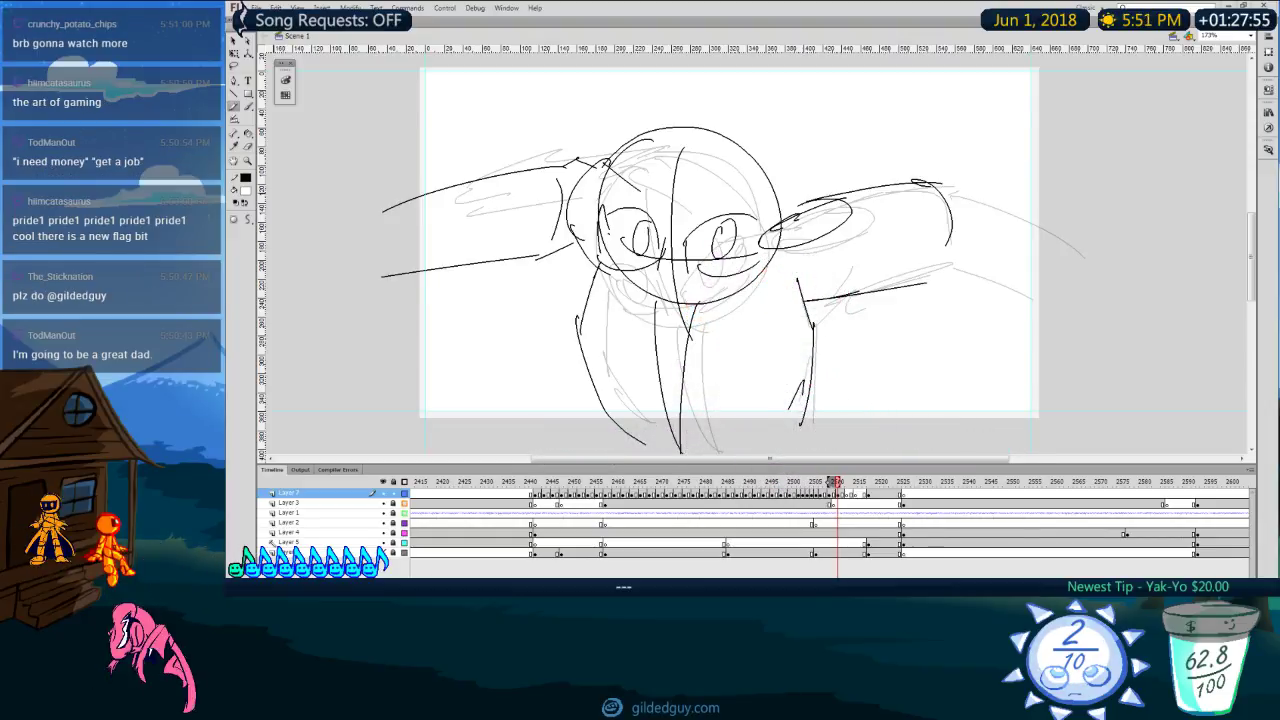
Step: Erase the long left-hand arm lines on frame 2510 and redraw the arm shorter, sloping down more steeply from the shoulder
{"action": "left_click_drag", "start_coordinate": [744, 459], "coordinate": [742, 459]}
{"action": "key", "text": "comma"}
{"action": "key", "text": "period"}
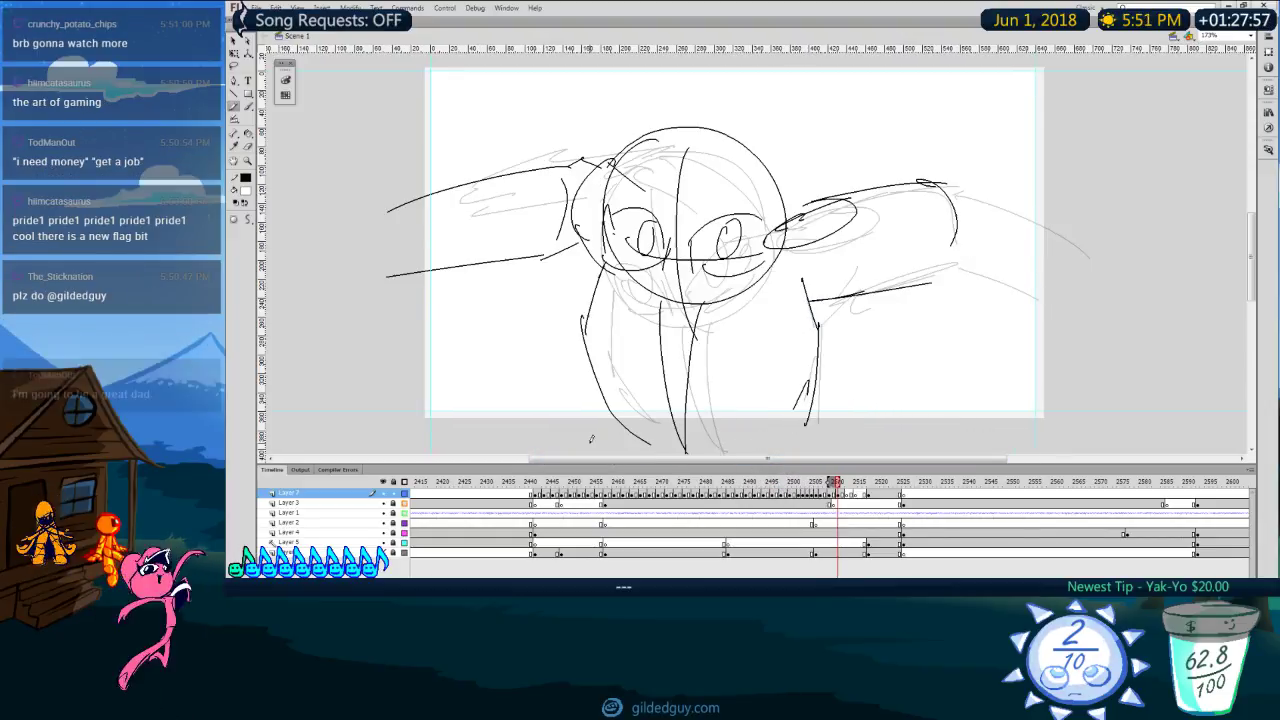
{"action": "key", "text": "e"}
{"action": "mouse_move", "coordinate": [567, 183]}
{"action": "left_mouse_down"}
{"action": "mouse_move", "coordinate": [568, 243]}
{"action": "mouse_move", "coordinate": [352, 291]}
{"action": "mouse_move", "coordinate": [560, 164]}
{"action": "mouse_move", "coordinate": [334, 238]}
{"action": "left_mouse_up"}
{"action": "key", "text": "y"}
{"action": "mouse_move", "coordinate": [582, 158]}
{"action": "left_mouse_down"}
{"action": "mouse_move", "coordinate": [434, 236]}
{"action": "mouse_move", "coordinate": [488, 232]}
{"action": "left_mouse_up"}
{"action": "key", "text": "comma"}
{"action": "key", "text": "period"}
{"action": "left_click_drag", "start_coordinate": [457, 278], "coordinate": [530, 252]}
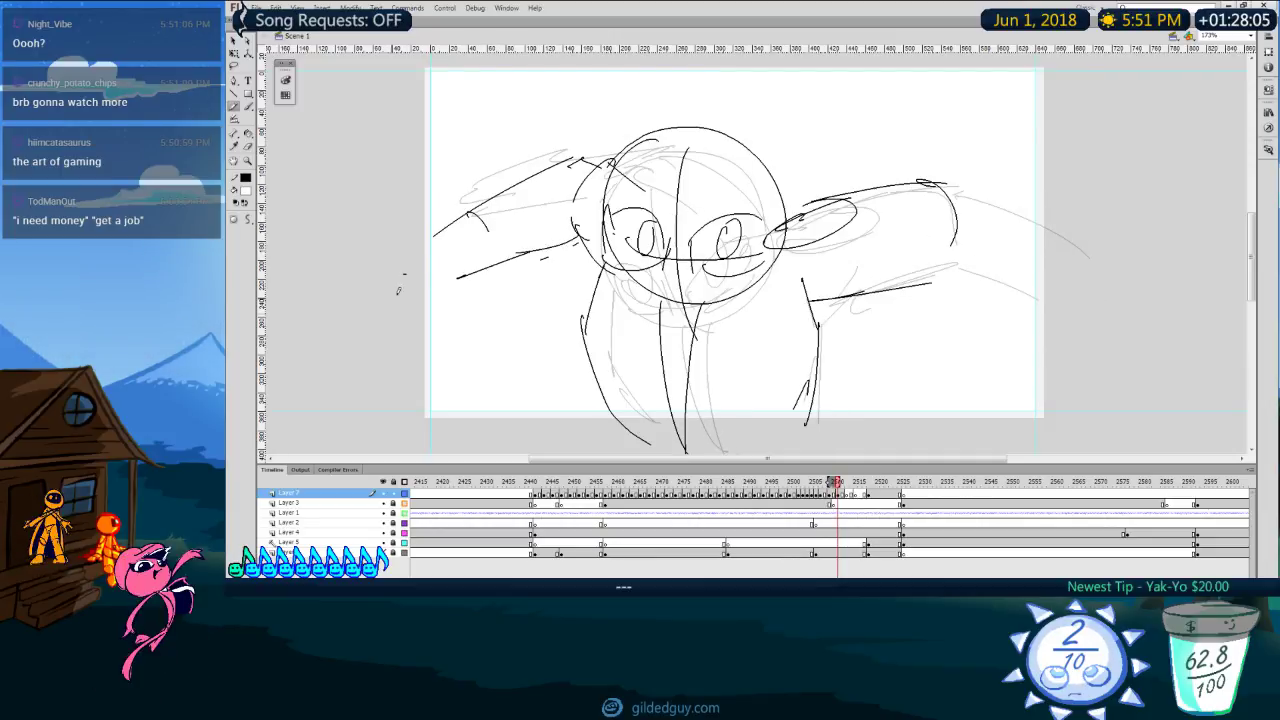
Step: Sketch the right-hand forearm on frame 2510, sloping down from the elbow with upper and lower edges and a wrist line
{"action": "key", "text": "comma"}
{"action": "key", "text": "period"}
{"action": "mouse_move", "coordinate": [961, 203]}
{"action": "left_mouse_down"}
{"action": "mouse_move", "coordinate": [957, 216]}
{"action": "mouse_move", "coordinate": [1028, 216]}
{"action": "left_mouse_up"}
{"action": "key", "text": "ctrl+z"}
{"action": "left_click_drag", "start_coordinate": [984, 189], "coordinate": [1080, 250]}
{"action": "left_click_drag", "start_coordinate": [938, 266], "coordinate": [1060, 290]}
{"action": "key", "text": "ctrl+z"}
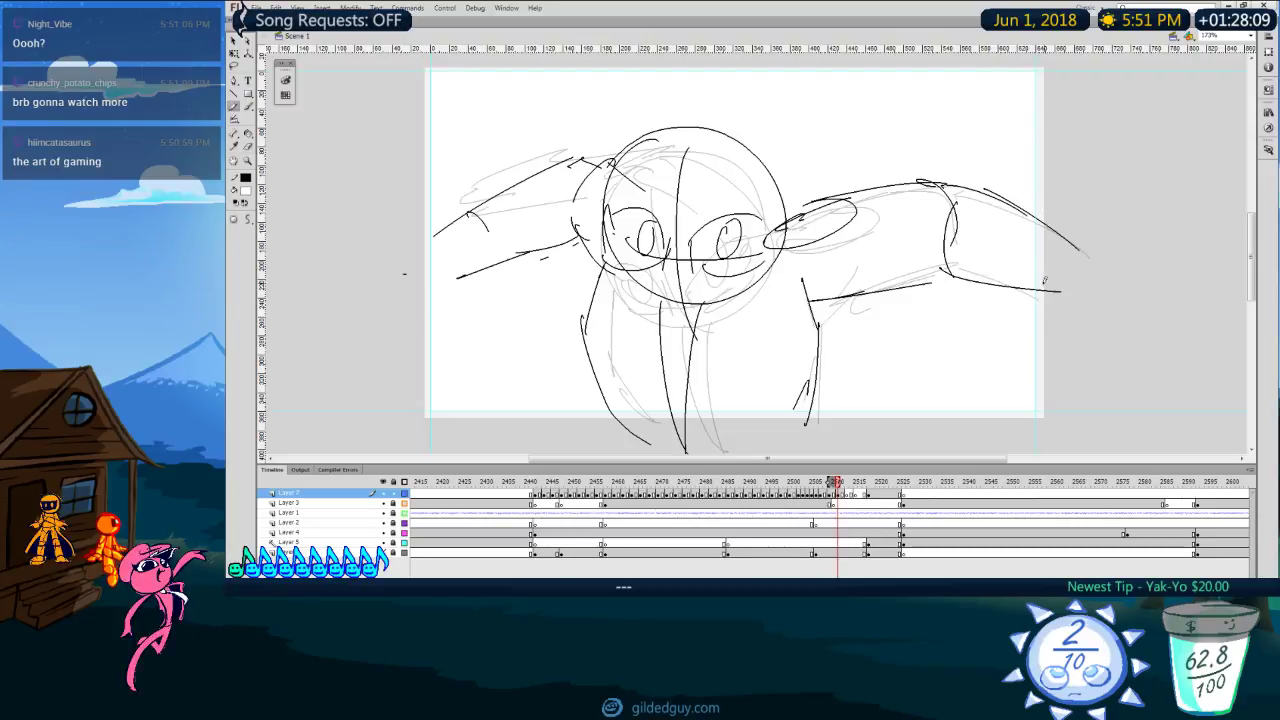
{"action": "key", "text": "comma"}
{"action": "key", "text": "period"}
{"action": "key", "text": "comma"}
{"action": "key", "text": "period"}
{"action": "left_click_drag", "start_coordinate": [498, 244], "coordinate": [490, 268]}
{"action": "mouse_move", "coordinate": [448, 218]}
{"action": "left_mouse_down"}
{"action": "mouse_move", "coordinate": [475, 274]}
{"action": "mouse_move", "coordinate": [490, 269]}
{"action": "left_mouse_up"}
{"action": "key", "text": "ctrl+z"}
{"action": "left_click_drag", "start_coordinate": [467, 209], "coordinate": [494, 250]}
{"action": "key", "text": "comma"}
{"action": "key", "text": "period"}
{"action": "key", "text": "ctrl+z"}
{"action": "key", "text": "ctrl+z"}
Step: Erase the left-hand arm lines on frame 2510 and redraw the arm closer to horizontal from the shoulder
{"action": "left_click_drag", "start_coordinate": [422, 252], "coordinate": [566, 154]}
{"action": "left_click_drag", "start_coordinate": [395, 264], "coordinate": [458, 251]}
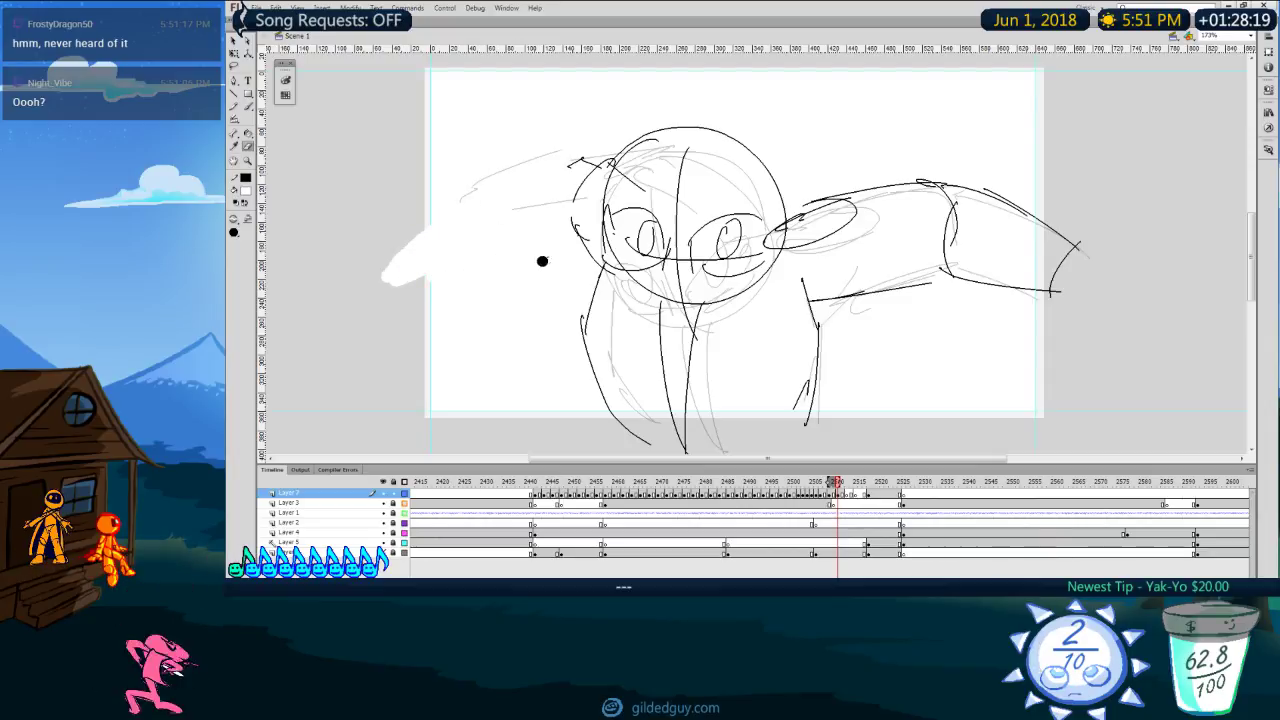
{"action": "left_click_drag", "start_coordinate": [541, 258], "coordinate": [555, 246]}
{"action": "key", "text": "y"}
{"action": "left_click_drag", "start_coordinate": [583, 159], "coordinate": [438, 193]}
{"action": "left_click_drag", "start_coordinate": [570, 232], "coordinate": [470, 243]}
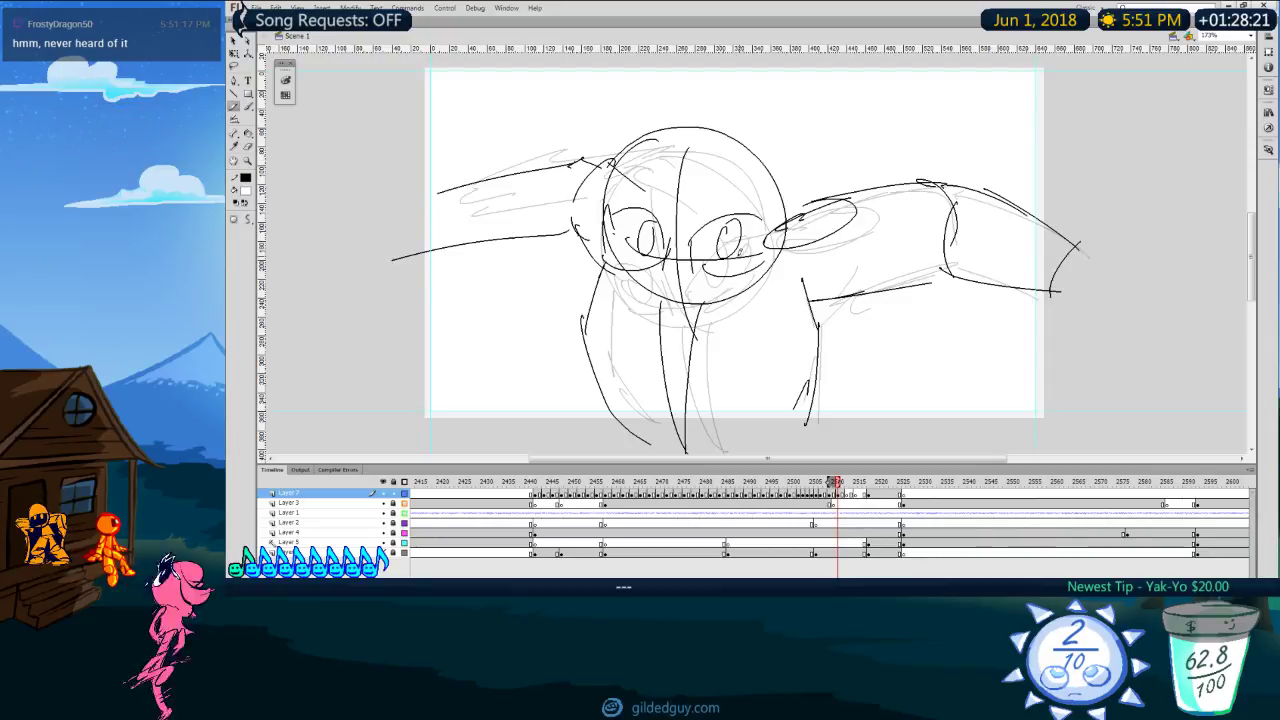
Step: Redraw the lower edge of the left-hand arm on frame 2510 flatter and add a curved contour at the shoulder
{"action": "key", "text": "ctrl+z"}
{"action": "left_click_drag", "start_coordinate": [578, 238], "coordinate": [421, 249]}
{"action": "key", "text": "comma"}
{"action": "key", "text": "period"}
{"action": "left_click_drag", "start_coordinate": [584, 168], "coordinate": [573, 223]}
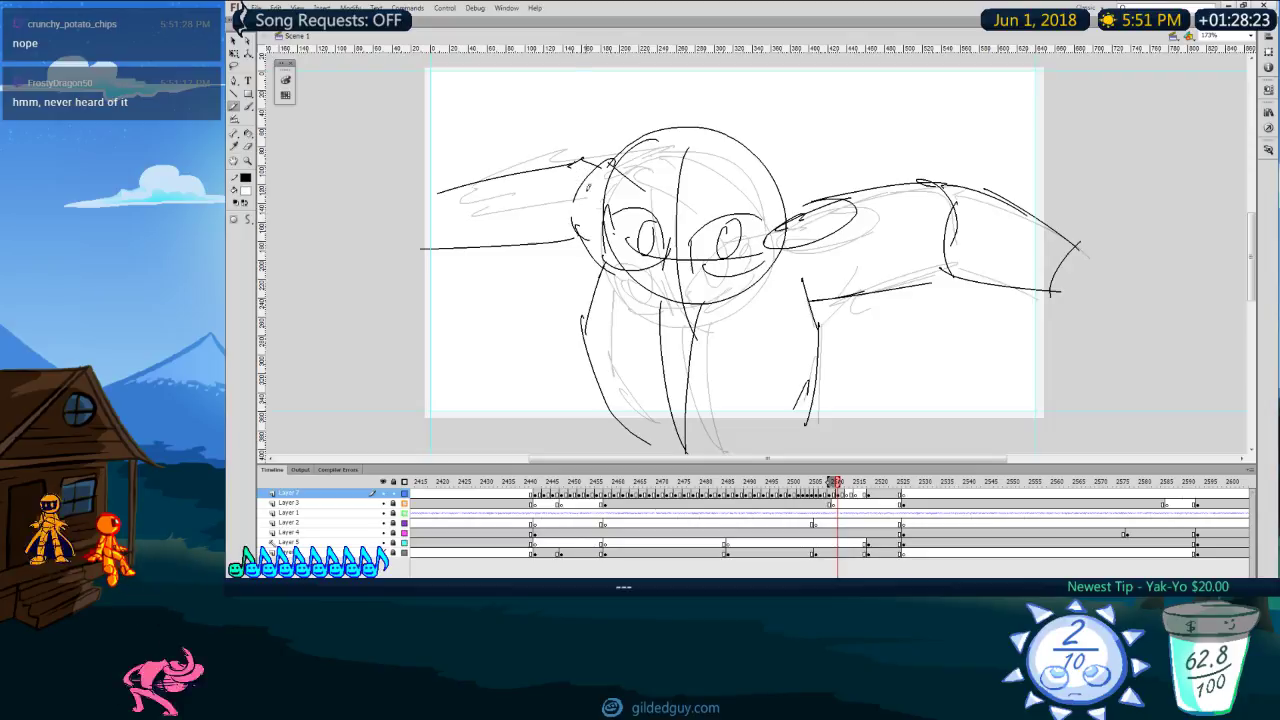
Step: Refine the right-hand elbow on frame 2510 with an extra contour line and a small bump on its upper edge
{"action": "mouse_move", "coordinate": [880, 198]}
{"action": "left_mouse_down"}
{"action": "mouse_move", "coordinate": [451, 157]}
{"action": "mouse_move", "coordinate": [700, 358]}
{"action": "left_mouse_up"}
{"action": "key", "text": "ctrl+z"}
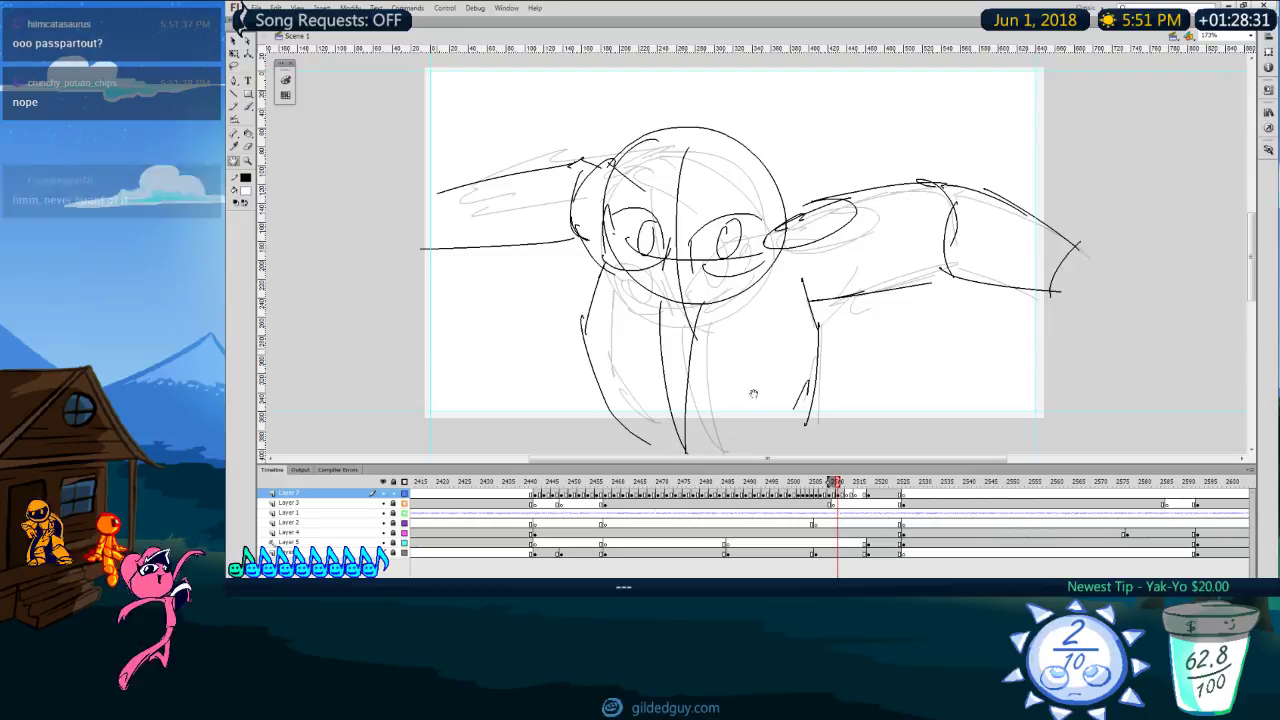
{"action": "left_click_drag", "start_coordinate": [723, 367], "coordinate": [731, 363]}
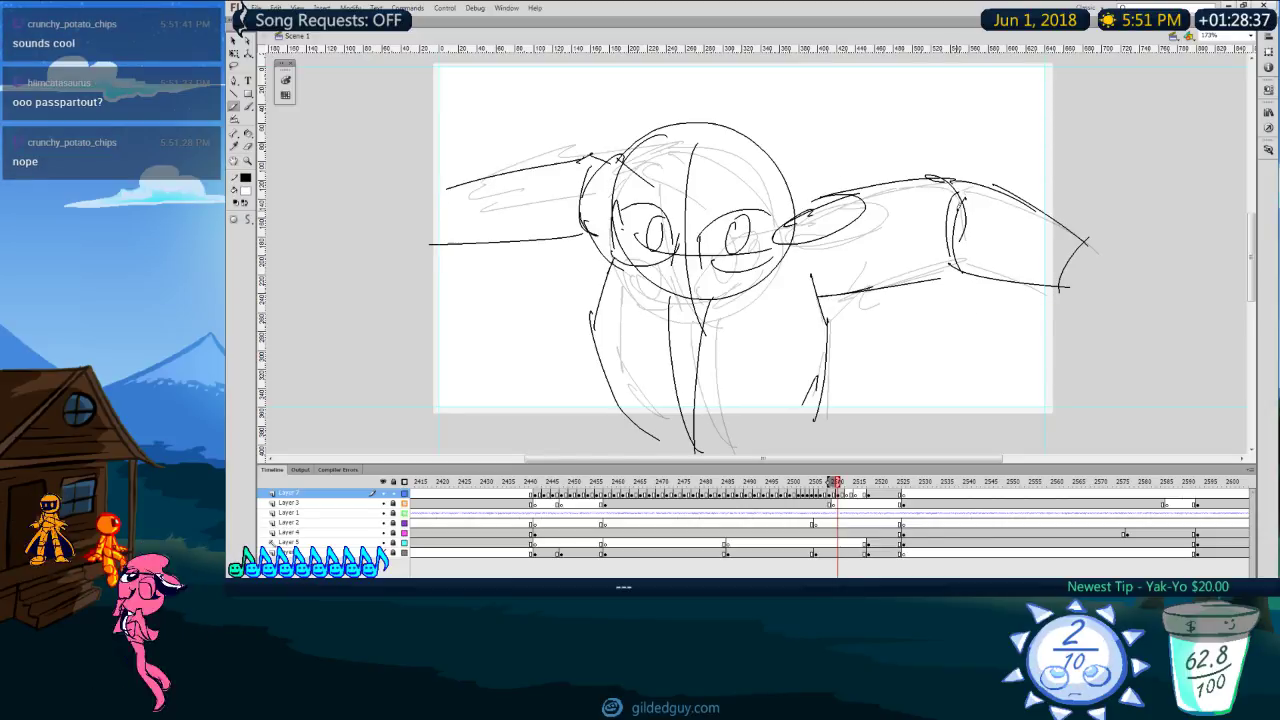
{"action": "key", "text": "comma"}
{"action": "key", "text": "period"}
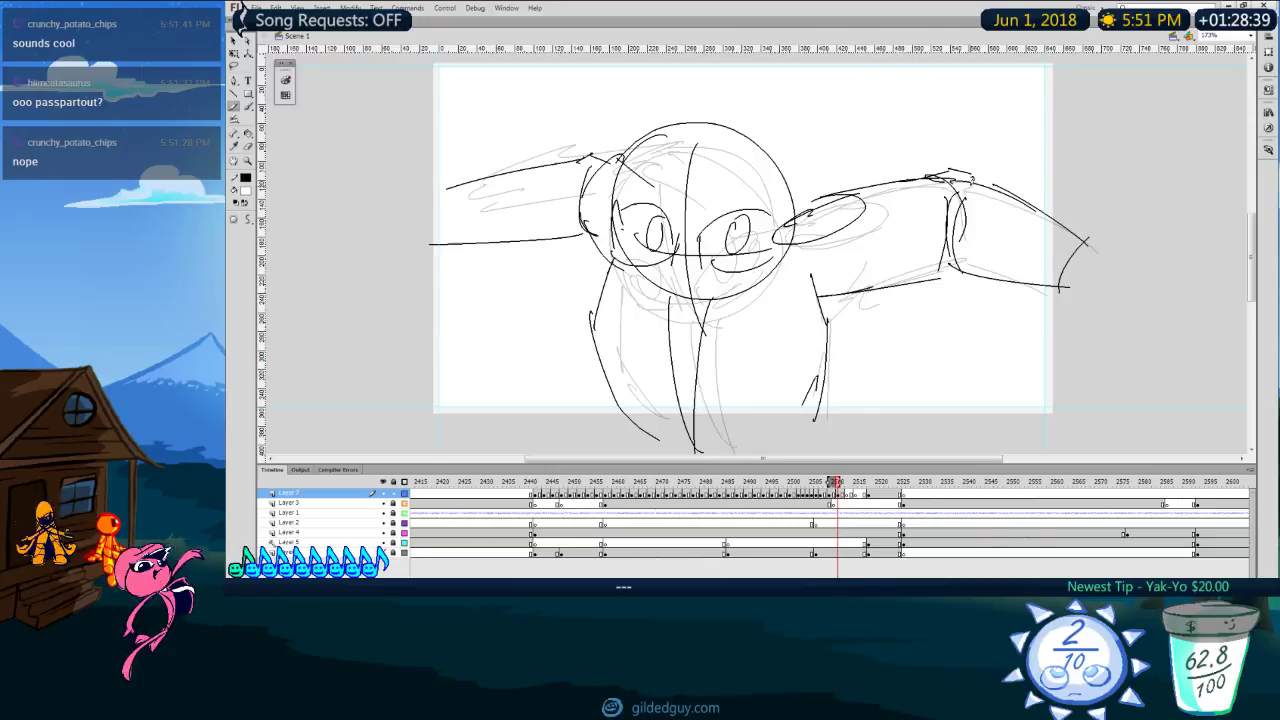
{"action": "key", "text": "comma"}
{"action": "key", "text": "period"}
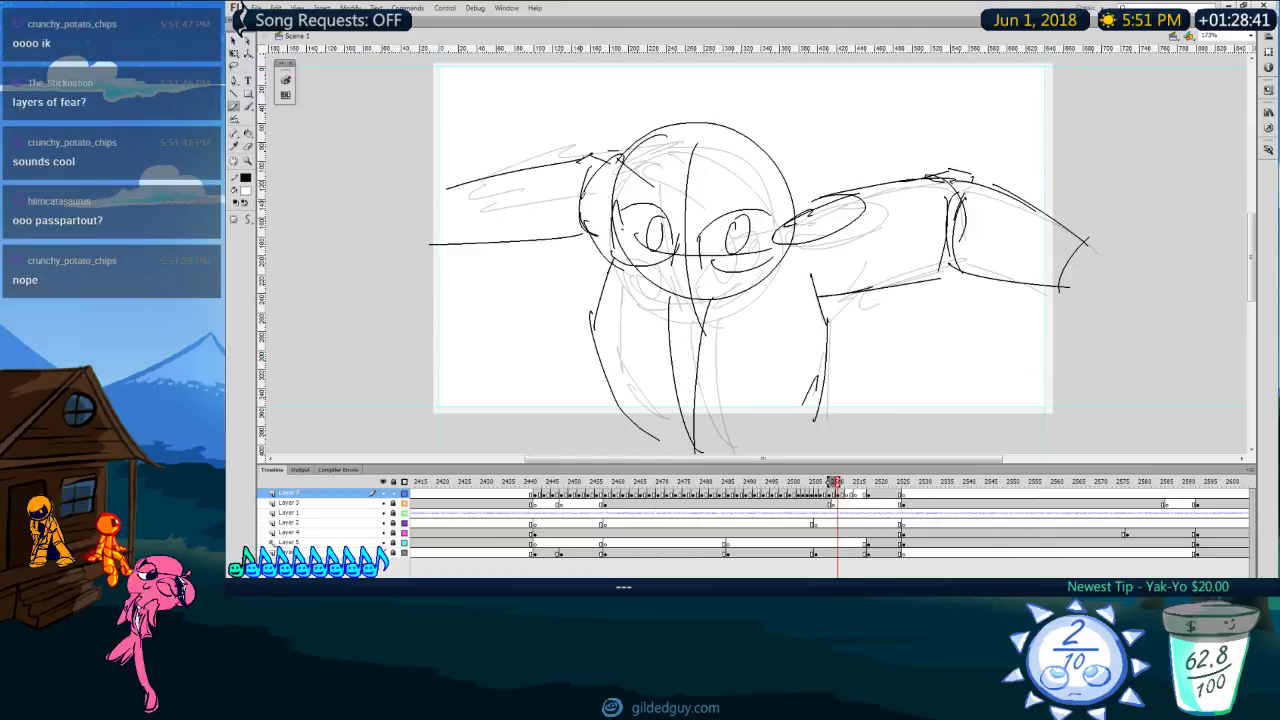
Step: Step back and forth through the drawings before and after frame 2510 to check the arm swing motion
{"action": "key", "text": "comma"}
{"action": "key", "text": "comma"}
{"action": "key", "text": "comma"}
{"action": "key", "text": "comma"}
{"action": "key", "text": "comma"}
{"action": "key", "text": "comma"}
{"action": "key", "text": "comma"}
{"action": "key", "text": "comma"}
{"action": "key", "text": "comma"}
{"action": "key", "text": "comma"}
{"action": "key", "text": "comma"}
{"action": "key", "text": "comma"}
{"action": "key", "text": "comma"}
{"action": "key", "text": "comma"}
{"action": "key", "text": "comma"}
{"action": "key", "text": "comma"}
{"action": "key", "text": "period"}
{"action": "key", "text": "period"}
{"action": "key", "text": "period"}
{"action": "key", "text": "period"}
{"action": "key", "text": "period"}
{"action": "key", "text": "period"}
{"action": "key", "text": "period"}
{"action": "key", "text": "period"}
{"action": "key", "text": "period"}
{"action": "key", "text": "period"}
{"action": "key", "text": "period"}
{"action": "key", "text": "period"}
{"action": "key", "text": "period"}
{"action": "key", "text": "period"}
{"action": "key", "text": "period"}
{"action": "key", "text": "period"}
{"action": "key", "text": "period"}
{"action": "key", "text": "period"}
{"action": "key", "text": "period"}
{"action": "key", "text": "period"}
{"action": "key", "text": "comma"}
{"action": "key", "text": "comma"}
{"action": "key", "text": "comma"}
{"action": "key", "text": "comma"}
{"action": "key", "text": "comma"}
{"action": "key", "text": "comma"}
{"action": "key", "text": "comma"}
{"action": "key", "text": "comma"}
{"action": "key", "text": "comma"}
{"action": "key", "text": "comma"}
{"action": "key", "text": "comma"}
{"action": "key", "text": "comma"}
{"action": "key", "text": "comma"}
{"action": "key", "text": "comma"}
{"action": "key", "text": "comma"}
{"action": "key", "text": "comma"}
{"action": "key", "text": "comma"}
{"action": "key", "text": "comma"}
{"action": "key", "text": "comma"}
{"action": "key", "text": "comma"}
{"action": "key", "text": "period"}
{"action": "key", "text": "period"}
{"action": "key", "text": "period"}
{"action": "key", "text": "period"}
{"action": "key", "text": "period"}
{"action": "key", "text": "period"}
{"action": "key", "text": "period"}
{"action": "key", "text": "period"}
{"action": "key", "text": "period"}
{"action": "key", "text": "period"}
{"action": "key", "text": "period"}
{"action": "key", "text": "period"}
{"action": "key", "text": "period"}
{"action": "key", "text": "period"}
{"action": "key", "text": "period"}
{"action": "key", "text": "period"}
{"action": "key", "text": "period"}
{"action": "key", "text": "period"}
{"action": "key", "text": "period"}
{"action": "key", "text": "period"}
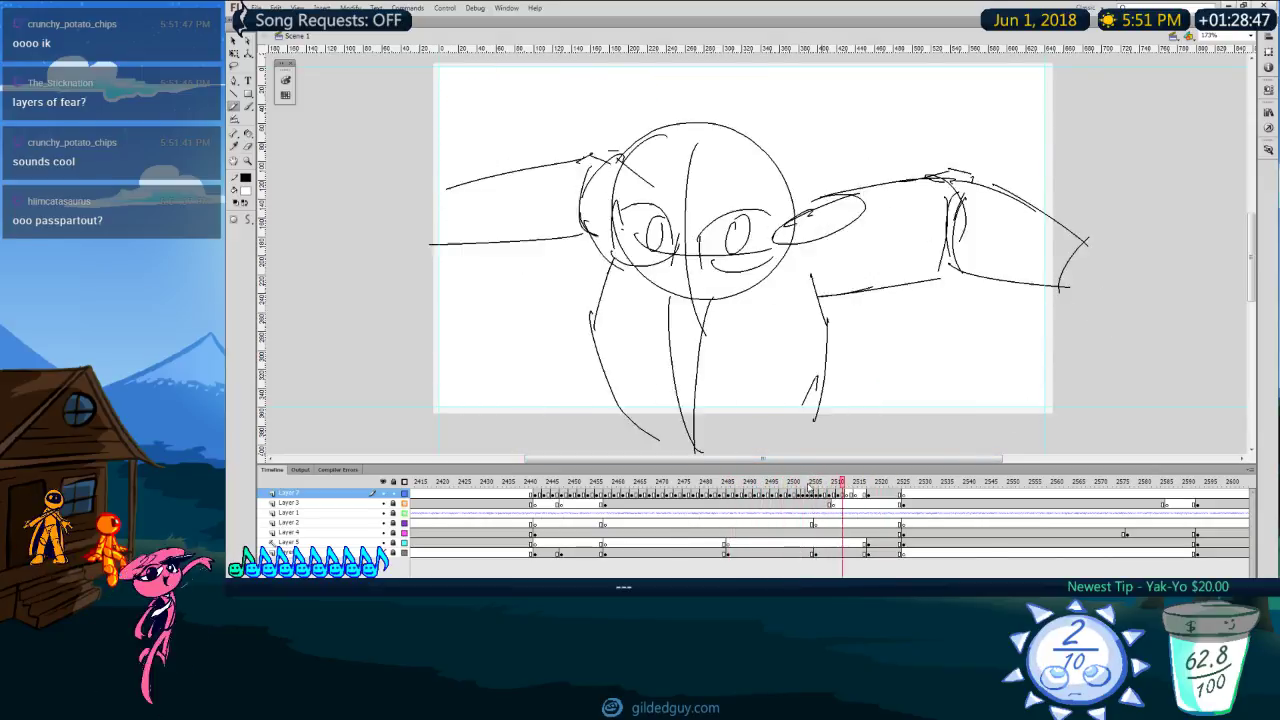
{"action": "key", "text": "period"}
{"action": "key", "text": "period"}
{"action": "key", "text": "period"}
{"action": "key", "text": "period"}
{"action": "key", "text": "period"}
{"action": "key", "text": "period"}
{"action": "key", "text": "period"}
{"action": "key", "text": "period"}
{"action": "key", "text": "period"}
{"action": "key", "text": "period"}
{"action": "key", "text": "comma"}
{"action": "key", "text": "comma"}
{"action": "key", "text": "comma"}
{"action": "key", "text": "comma"}
{"action": "key", "text": "comma"}
{"action": "key", "text": "comma"}
{"action": "key", "text": "comma"}
{"action": "key", "text": "comma"}
{"action": "key", "text": "comma"}
{"action": "key", "text": "comma"}
Step: Turn on onion skinning at frame 2512 and sketch a large head circle with curved centre and eye guide lines
{"action": "left_click", "coordinate": [850, 491]}
{"action": "key", "text": "alt+shift+o"}
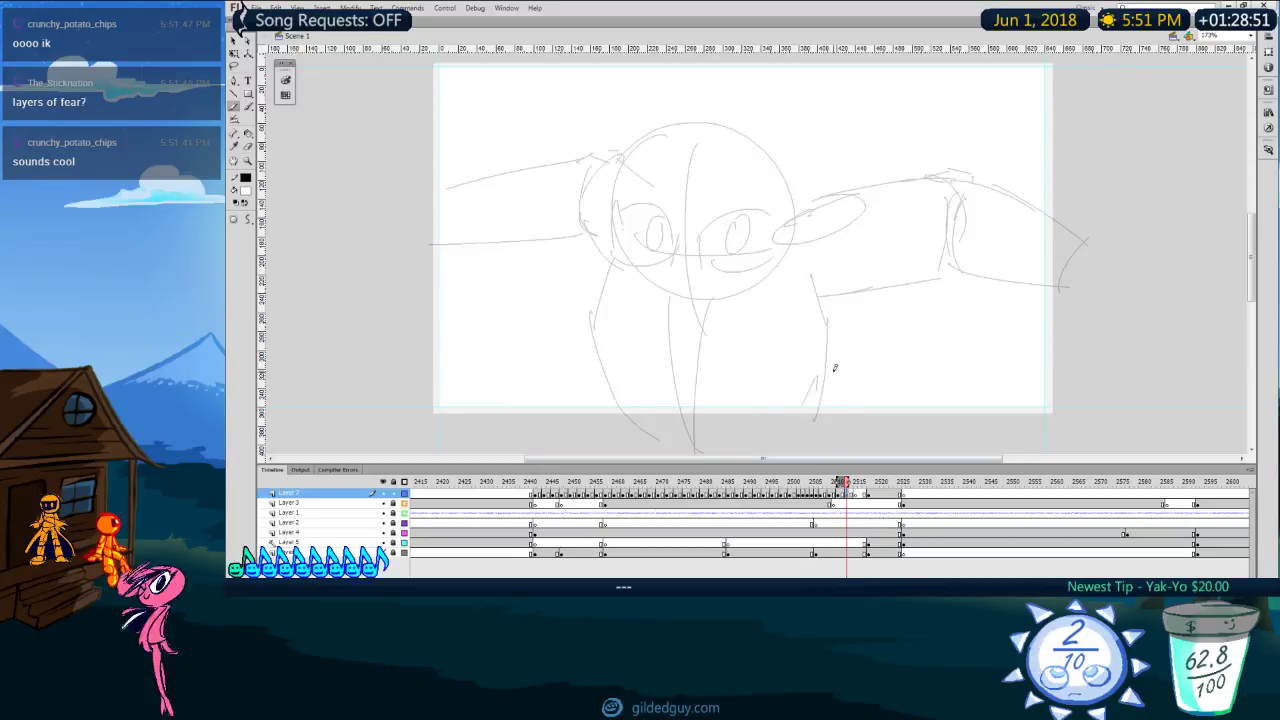
{"action": "key", "text": "comma"}
{"action": "key", "text": "comma"}
{"action": "key", "text": "period"}
{"action": "key", "text": "period"}
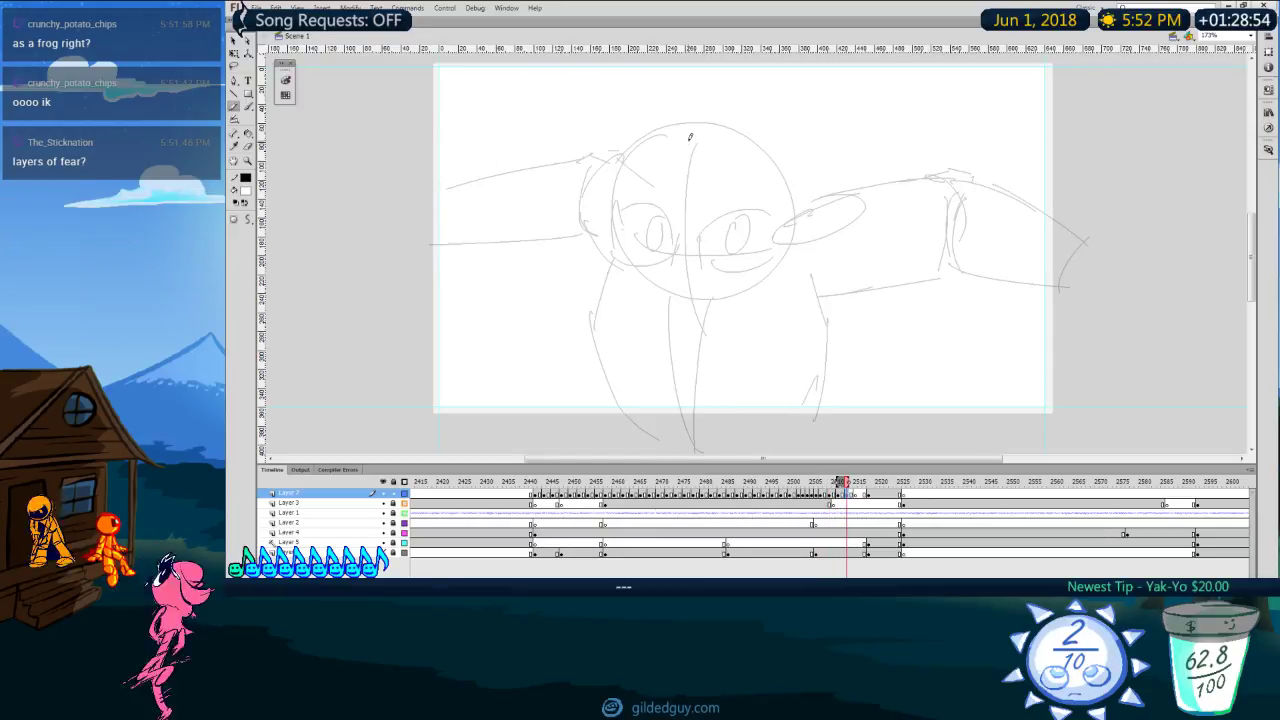
{"action": "left_click_drag", "start_coordinate": [596, 176], "coordinate": [652, 133]}
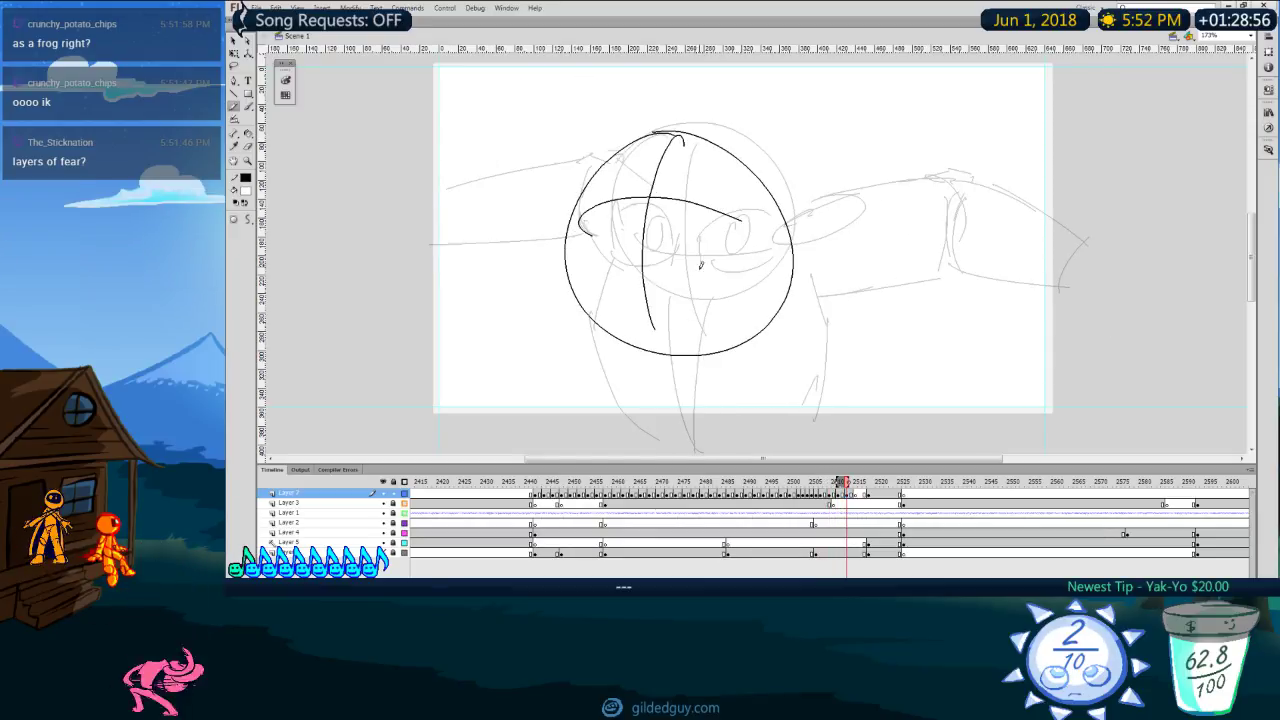
Step: Draw both eyes with oval pupils along the eye guide line on frame 2512
{"action": "left_click_drag", "start_coordinate": [716, 162], "coordinate": [767, 190]}
{"action": "left_click_drag", "start_coordinate": [657, 229], "coordinate": [742, 233]}
{"action": "left_click_drag", "start_coordinate": [694, 190], "coordinate": [720, 227]}
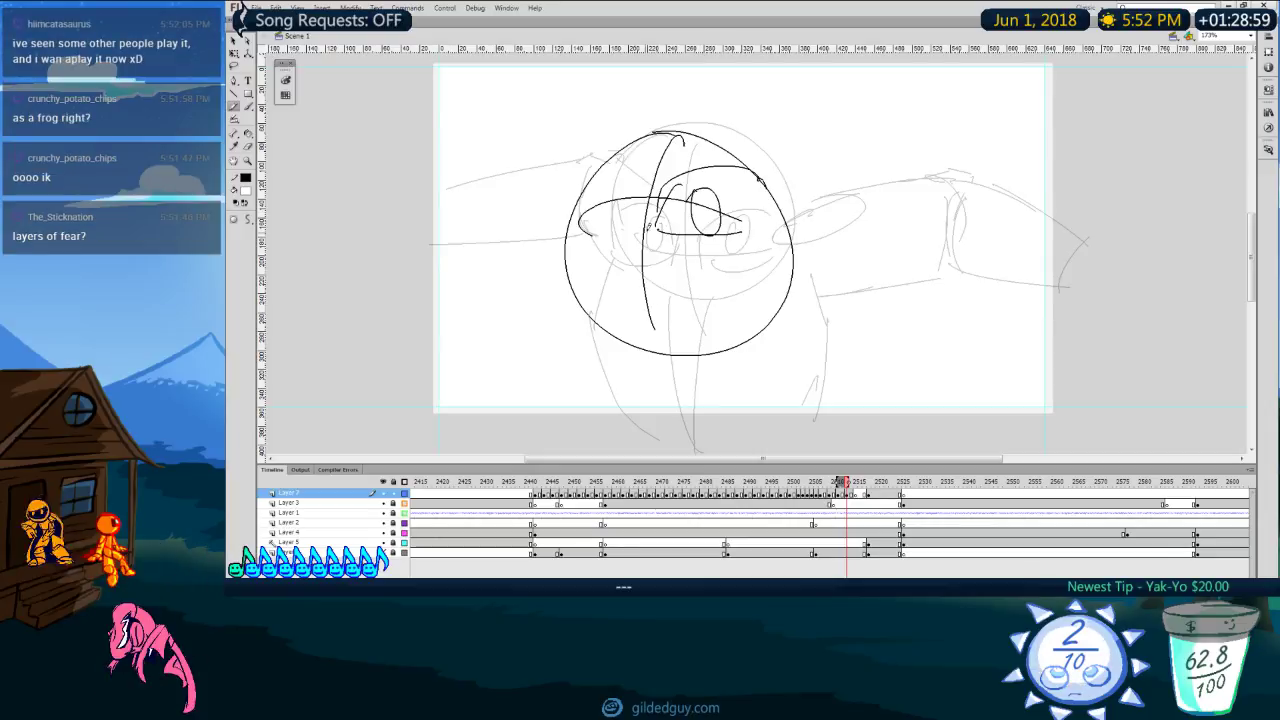
{"action": "left_click_drag", "start_coordinate": [600, 168], "coordinate": [643, 200]}
{"action": "mouse_move", "coordinate": [603, 172]}
{"action": "left_mouse_down"}
{"action": "mouse_move", "coordinate": [583, 215]}
{"action": "mouse_move", "coordinate": [635, 222]}
{"action": "left_mouse_up"}
{"action": "left_click_drag", "start_coordinate": [614, 196], "coordinate": [618, 197]}
{"action": "key", "text": "comma"}
{"action": "key", "text": "period"}
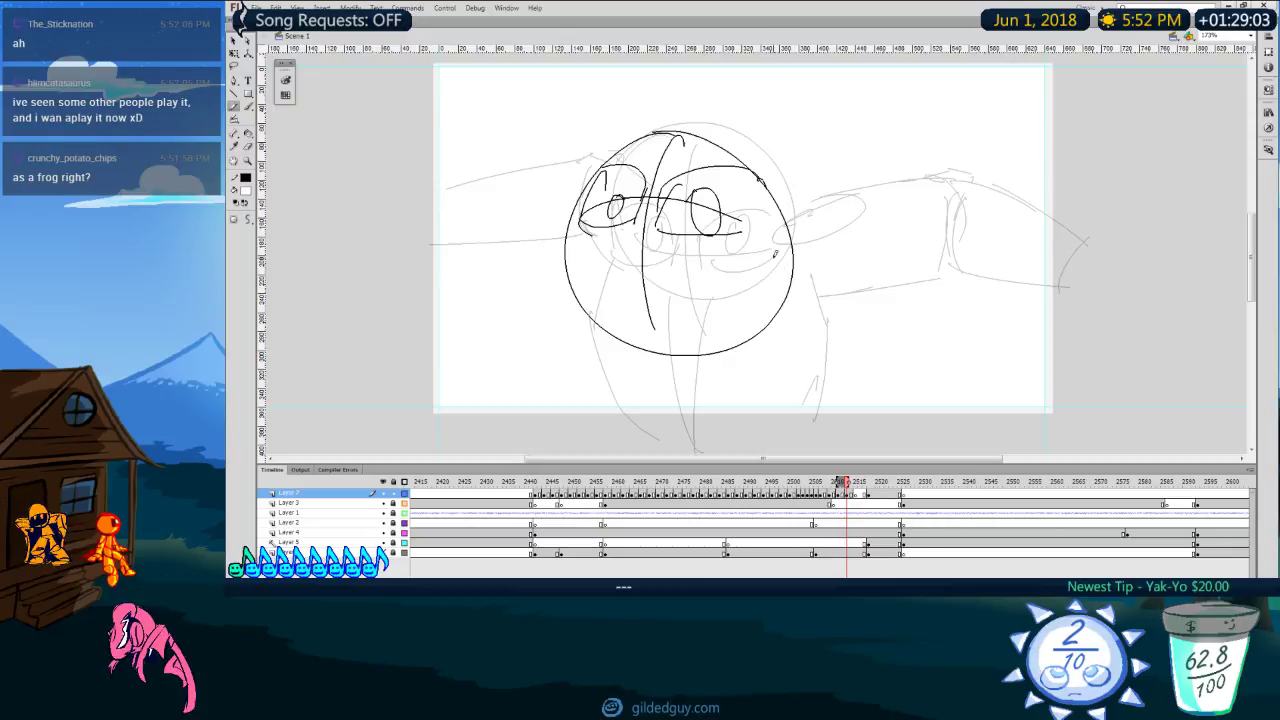
Step: Erase most of the lower head circle on frame 2512 and redraw the head smaller around the eyes
{"action": "key", "text": "y"}
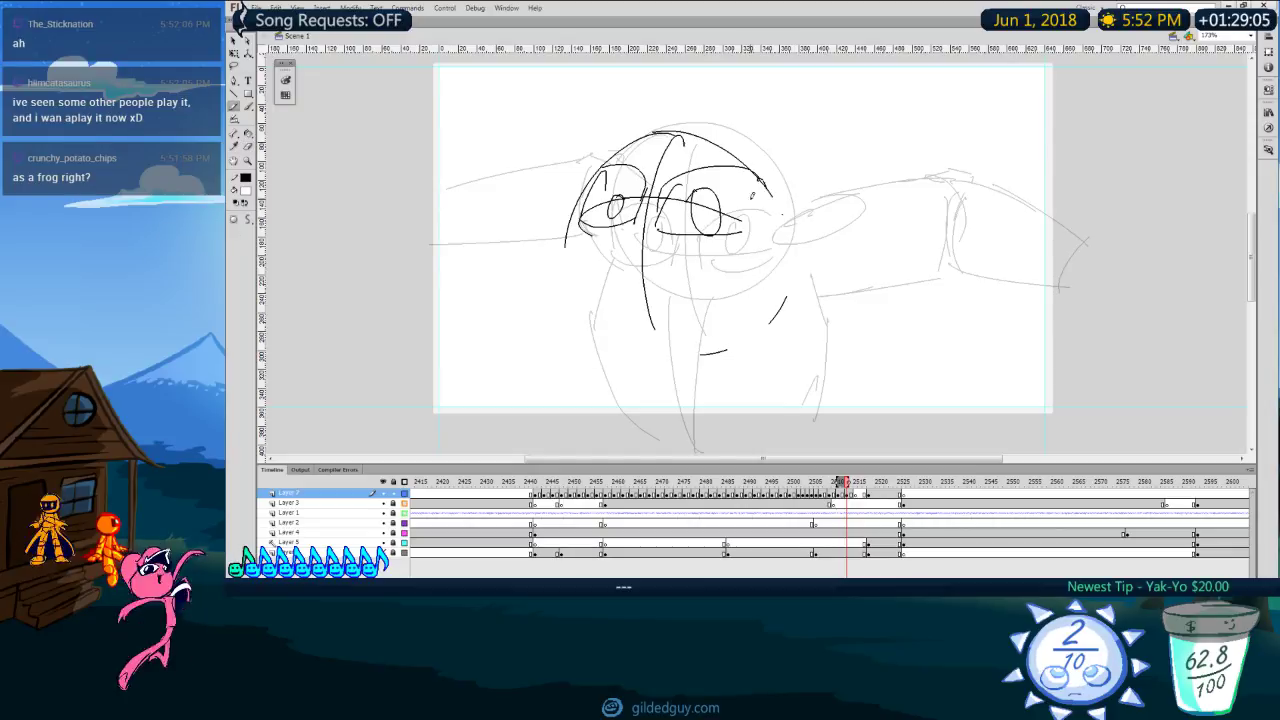
{"action": "mouse_move", "coordinate": [620, 135]}
{"action": "left_mouse_down"}
{"action": "mouse_move", "coordinate": [733, 145]}
{"action": "mouse_move", "coordinate": [651, 299]}
{"action": "left_mouse_up"}
{"action": "key", "text": "comma"}
{"action": "key", "text": "period"}
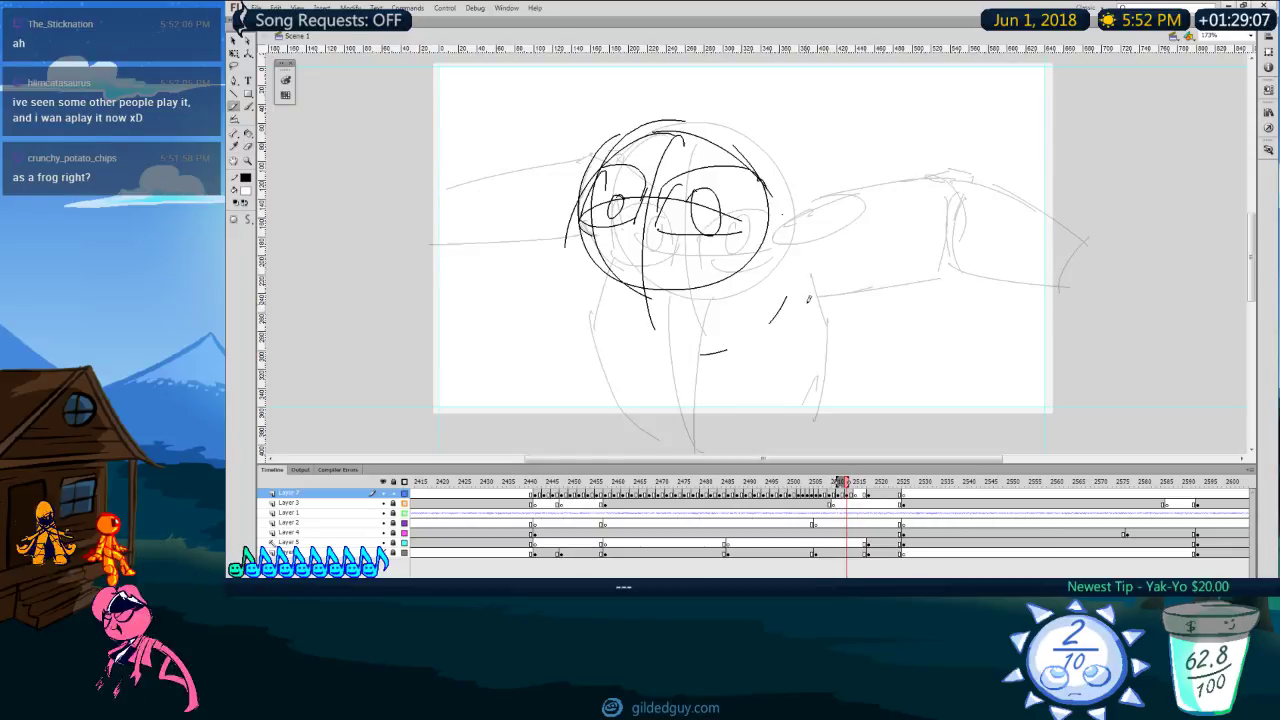
Step: Sketch the jaw sides, the curved chin line and the first shoulder strokes beside the head on frame 2512
{"action": "left_click_drag", "start_coordinate": [782, 242], "coordinate": [859, 242]}
{"action": "left_click_drag", "start_coordinate": [809, 260], "coordinate": [850, 256]}
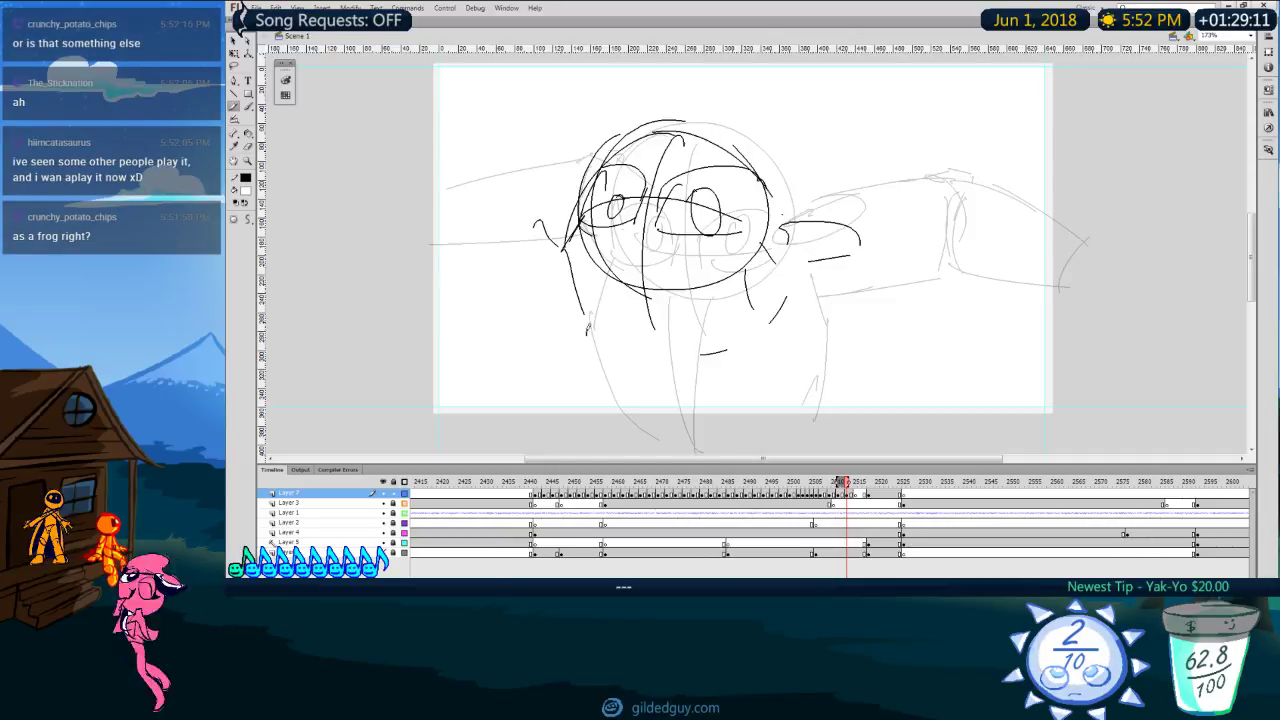
{"action": "left_click_drag", "start_coordinate": [587, 332], "coordinate": [595, 342]}
{"action": "left_click_drag", "start_coordinate": [762, 240], "coordinate": [739, 308]}
{"action": "key", "text": "comma"}
{"action": "mouse_move", "coordinate": [586, 346]}
{"action": "left_mouse_down"}
{"action": "mouse_move", "coordinate": [685, 353]}
{"action": "mouse_move", "coordinate": [735, 321]}
{"action": "left_mouse_up"}
{"action": "key", "text": "period"}
{"action": "left_click_drag", "start_coordinate": [781, 278], "coordinate": [805, 304]}
{"action": "left_click_drag", "start_coordinate": [778, 234], "coordinate": [866, 178]}
{"action": "left_click_drag", "start_coordinate": [895, 172], "coordinate": [885, 188]}
{"action": "left_click_drag", "start_coordinate": [775, 234], "coordinate": [850, 224]}
{"action": "left_click_drag", "start_coordinate": [797, 264], "coordinate": [905, 258]}
{"action": "left_click_drag", "start_coordinate": [826, 238], "coordinate": [868, 278]}
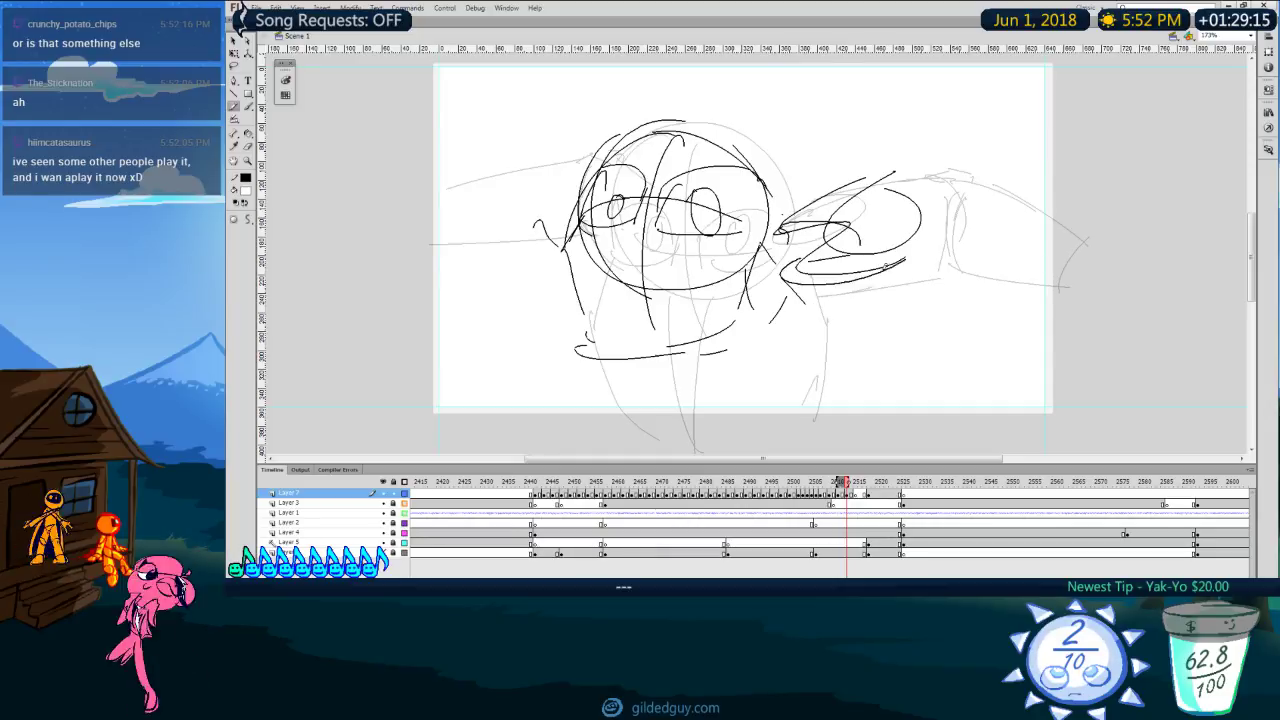
{"action": "key", "text": "ctrl+z"}
{"action": "key", "text": "ctrl+z"}
{"action": "key", "text": "ctrl+z"}
{"action": "key", "text": "ctrl+z"}
{"action": "key", "text": "ctrl+z"}
{"action": "key", "text": "ctrl+z"}
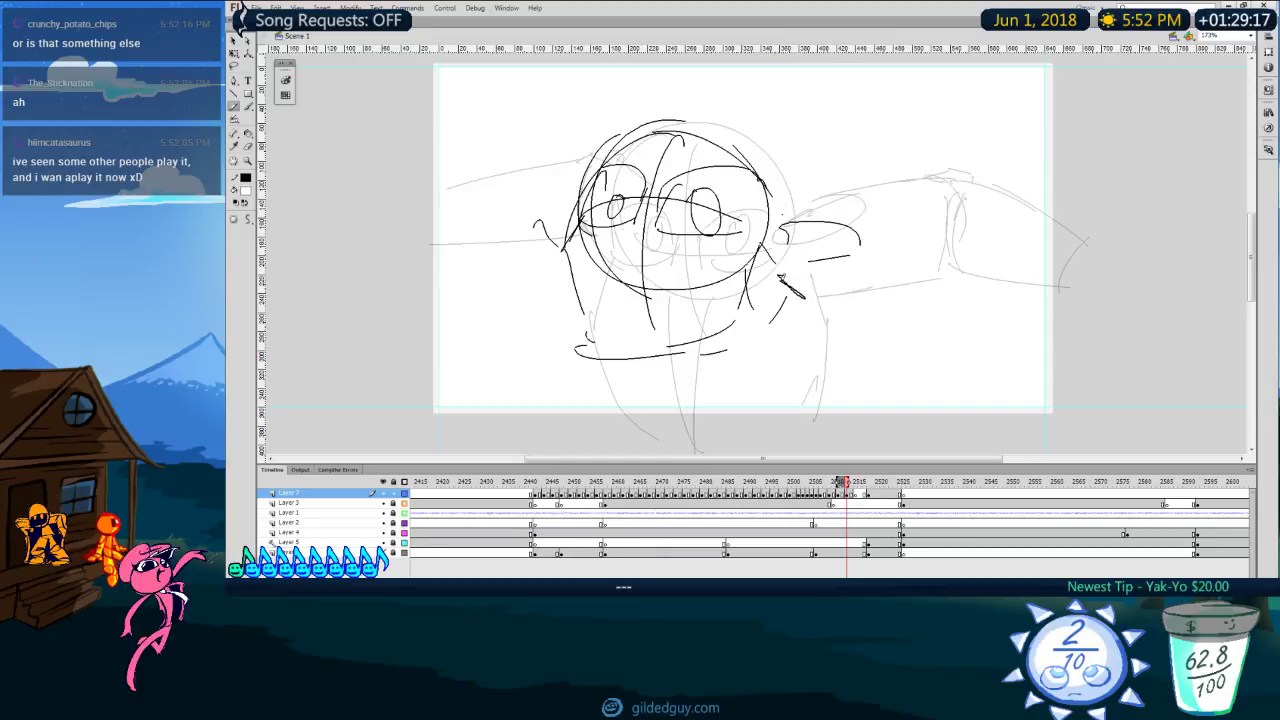
Step: Draw the oval and short radiating strokes right of the head and the small shoulder shapes left of it on frame 2512
{"action": "left_click_drag", "start_coordinate": [808, 271], "coordinate": [838, 268]}
{"action": "mouse_move", "coordinate": [828, 255]}
{"action": "left_mouse_down"}
{"action": "mouse_move", "coordinate": [878, 225]}
{"action": "mouse_move", "coordinate": [886, 268]}
{"action": "left_mouse_up"}
{"action": "left_click_drag", "start_coordinate": [562, 282], "coordinate": [517, 260]}
{"action": "mouse_move", "coordinate": [520, 215]}
{"action": "left_mouse_down"}
{"action": "mouse_move", "coordinate": [462, 190]}
{"action": "mouse_move", "coordinate": [517, 260]}
{"action": "left_mouse_up"}
{"action": "key", "text": "comma"}
{"action": "key", "text": "period"}
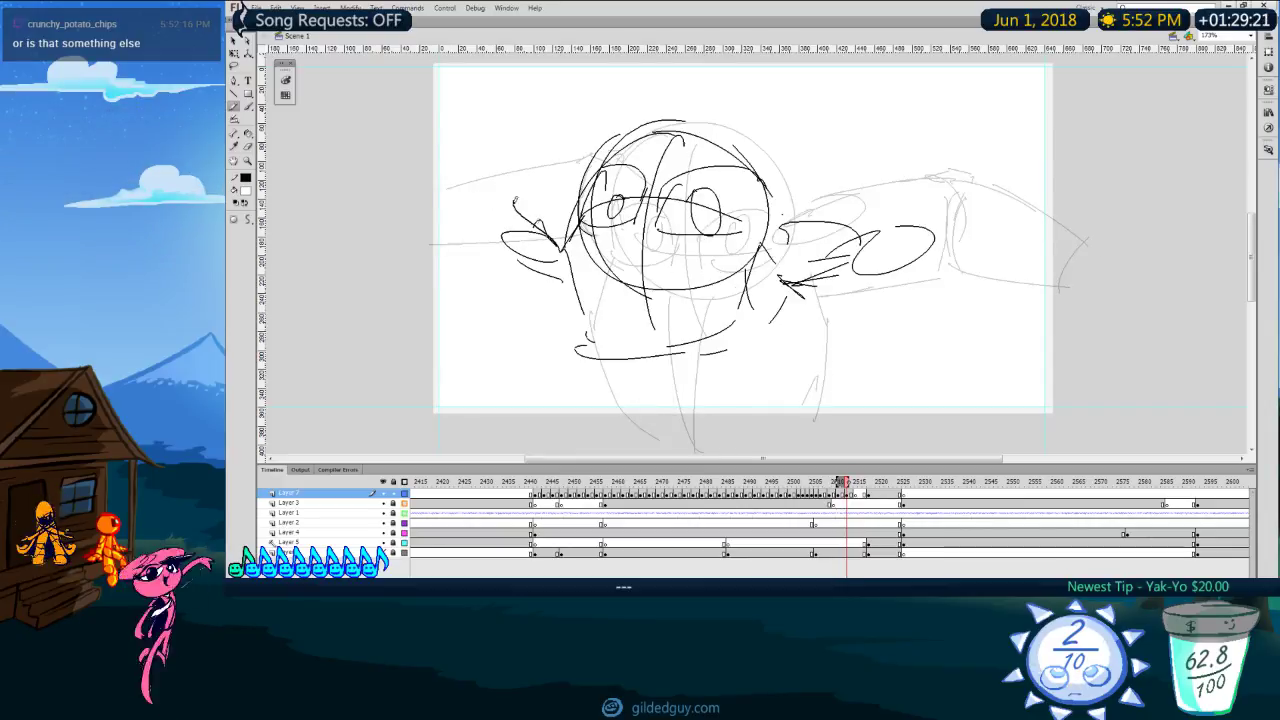
Step: Outline the tops of both raised arms and rough in the torso lines below the head on frame 2512
{"action": "left_click_drag", "start_coordinate": [887, 178], "coordinate": [1015, 210]}
{"action": "key", "text": "comma"}
{"action": "key", "text": "period"}
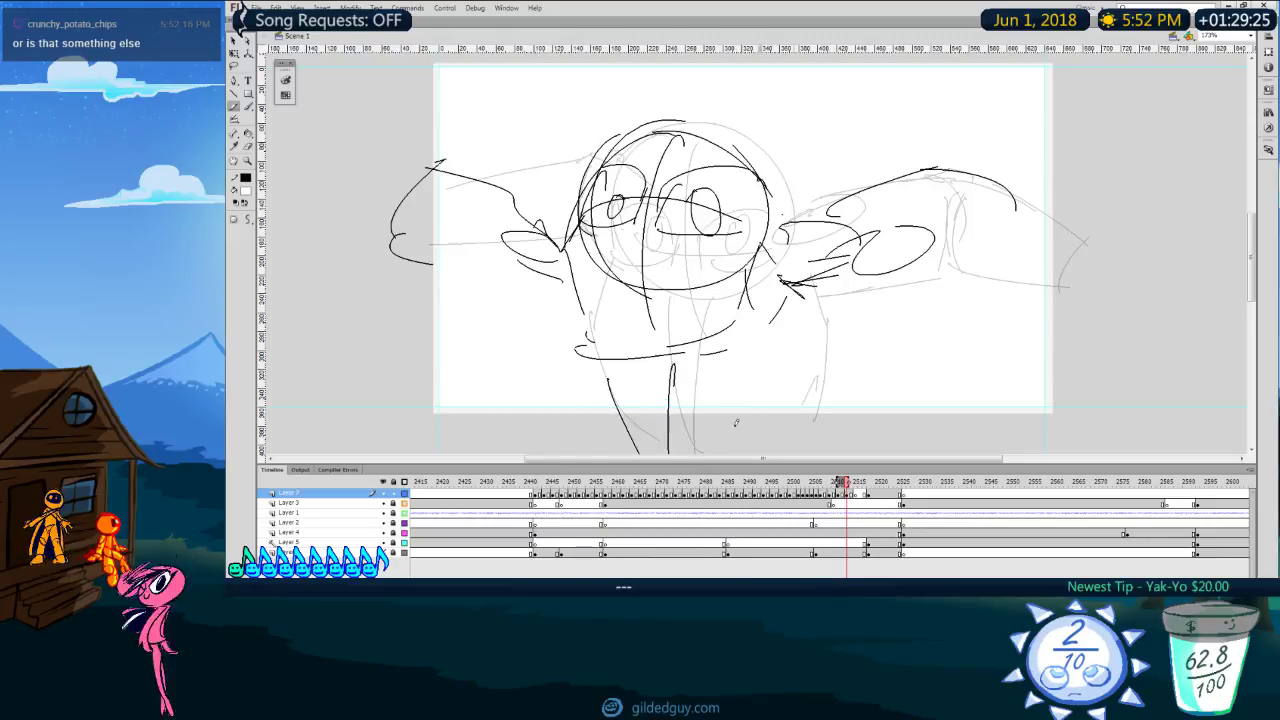
{"action": "key", "text": "comma"}
{"action": "key", "text": "period"}
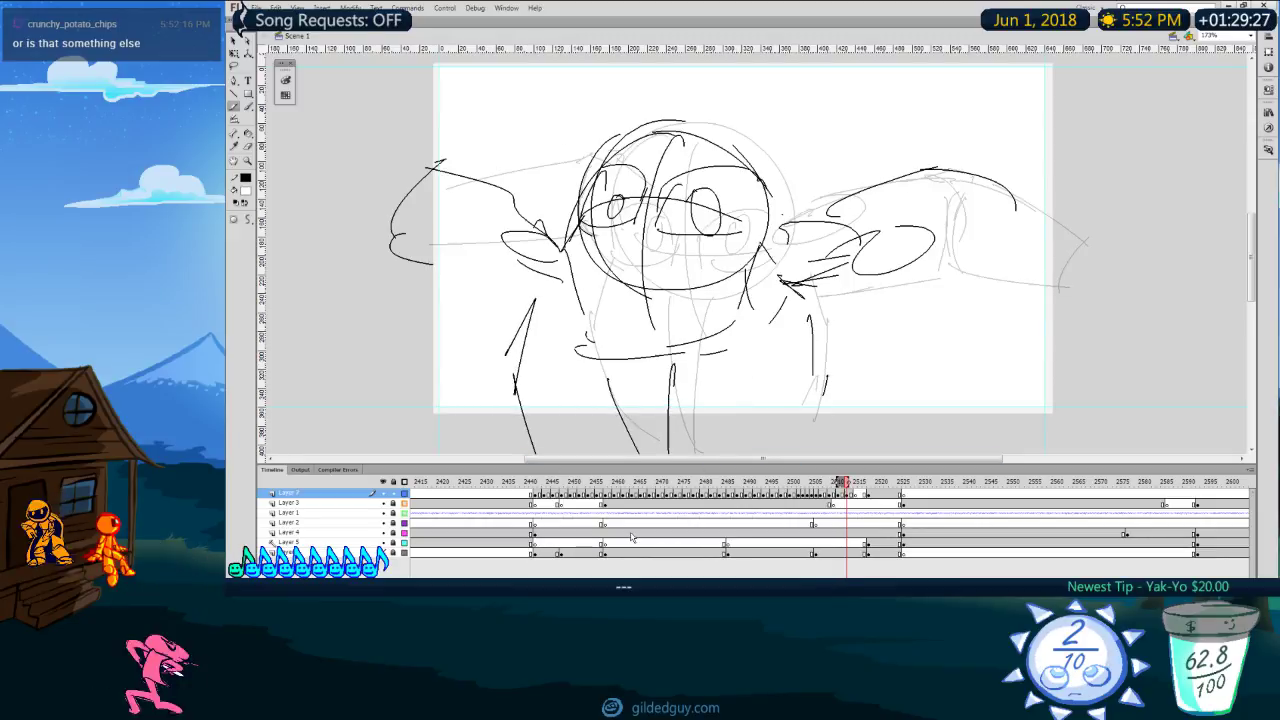
Step: Draw the right-hand arm's underside, elbow curve and forearm outline extending past the stage edge on frame 2512
{"action": "left_click_drag", "start_coordinate": [798, 356], "coordinate": [913, 297]}
{"action": "left_click_drag", "start_coordinate": [935, 185], "coordinate": [930, 316]}
{"action": "key", "text": "comma"}
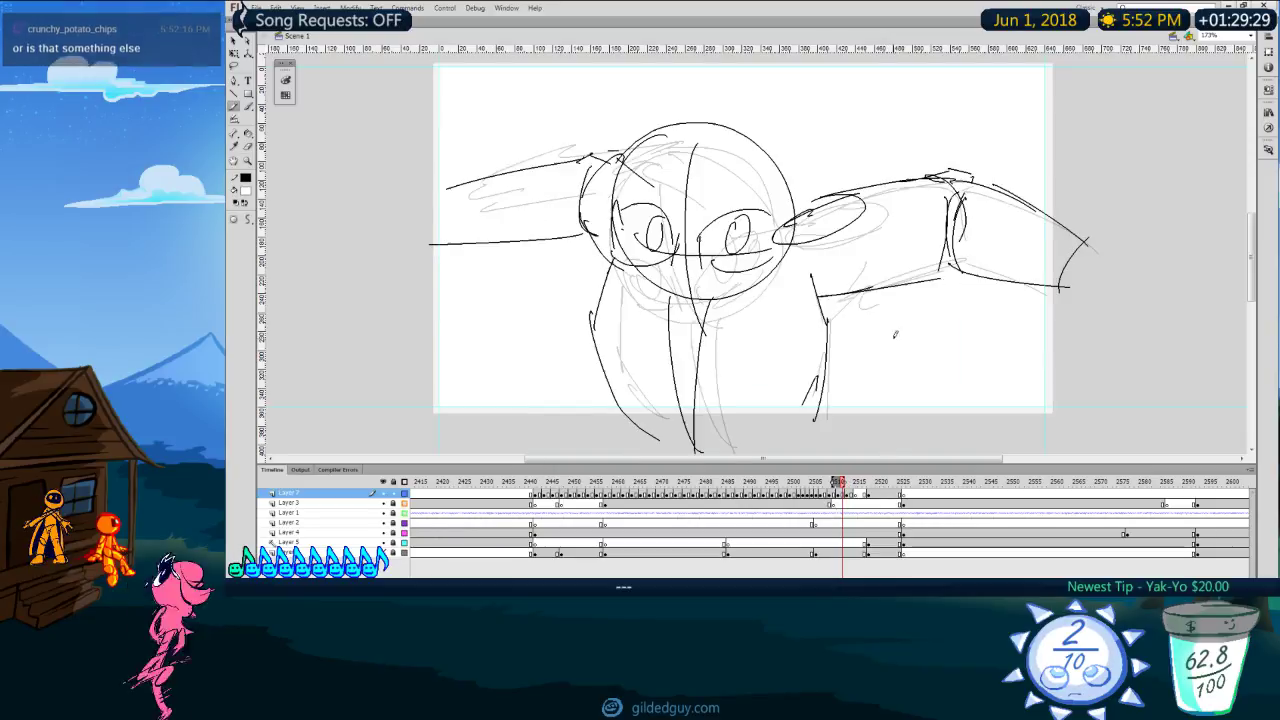
{"action": "key", "text": "period"}
{"action": "left_click_drag", "start_coordinate": [942, 175], "coordinate": [953, 263]}
{"action": "key", "text": "comma"}
{"action": "key", "text": "period"}
{"action": "mouse_move", "coordinate": [945, 175]}
{"action": "left_mouse_down"}
{"action": "mouse_move", "coordinate": [1018, 166]}
{"action": "mouse_move", "coordinate": [1062, 190]}
{"action": "left_mouse_up"}
{"action": "left_click_drag", "start_coordinate": [956, 265], "coordinate": [1092, 271]}
{"action": "left_click_drag", "start_coordinate": [958, 167], "coordinate": [1073, 175]}
{"action": "key", "text": "comma"}
{"action": "key", "text": "period"}
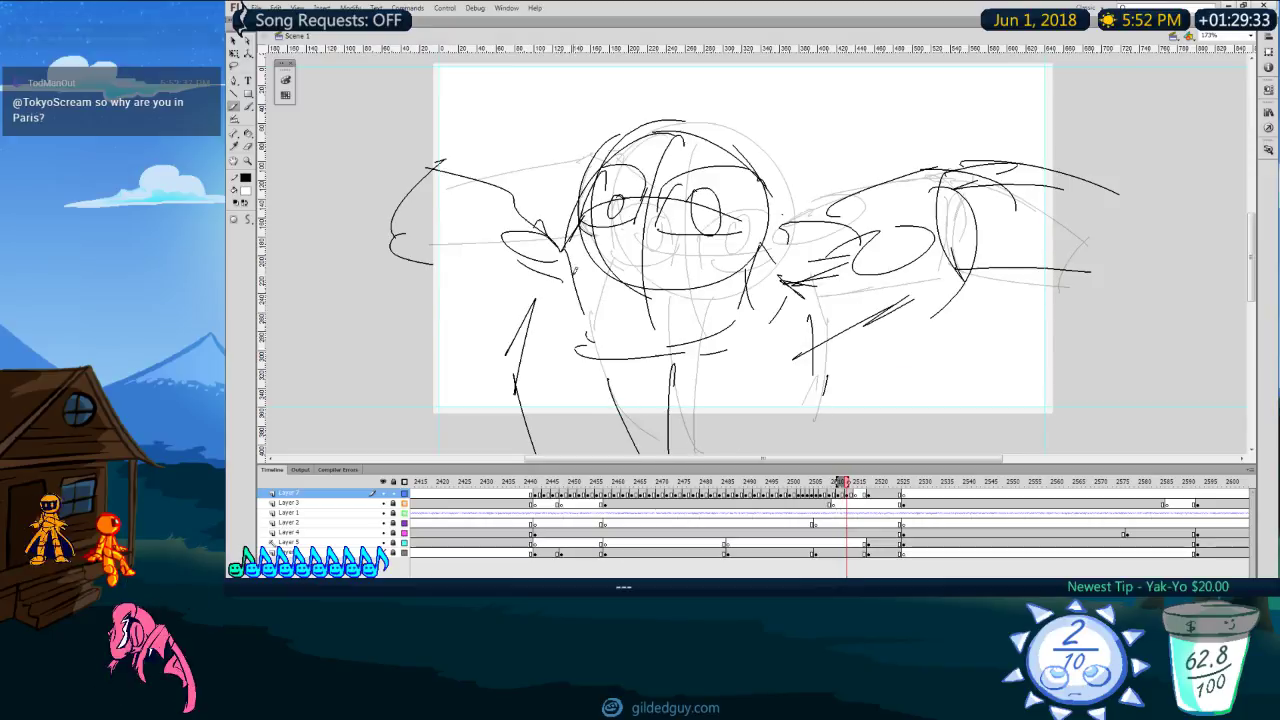
Step: Draw the left-hand arm's elbow edge and forearm lines on frame 2512, then advance to frame 2514
{"action": "key", "text": "ctrl+z"}
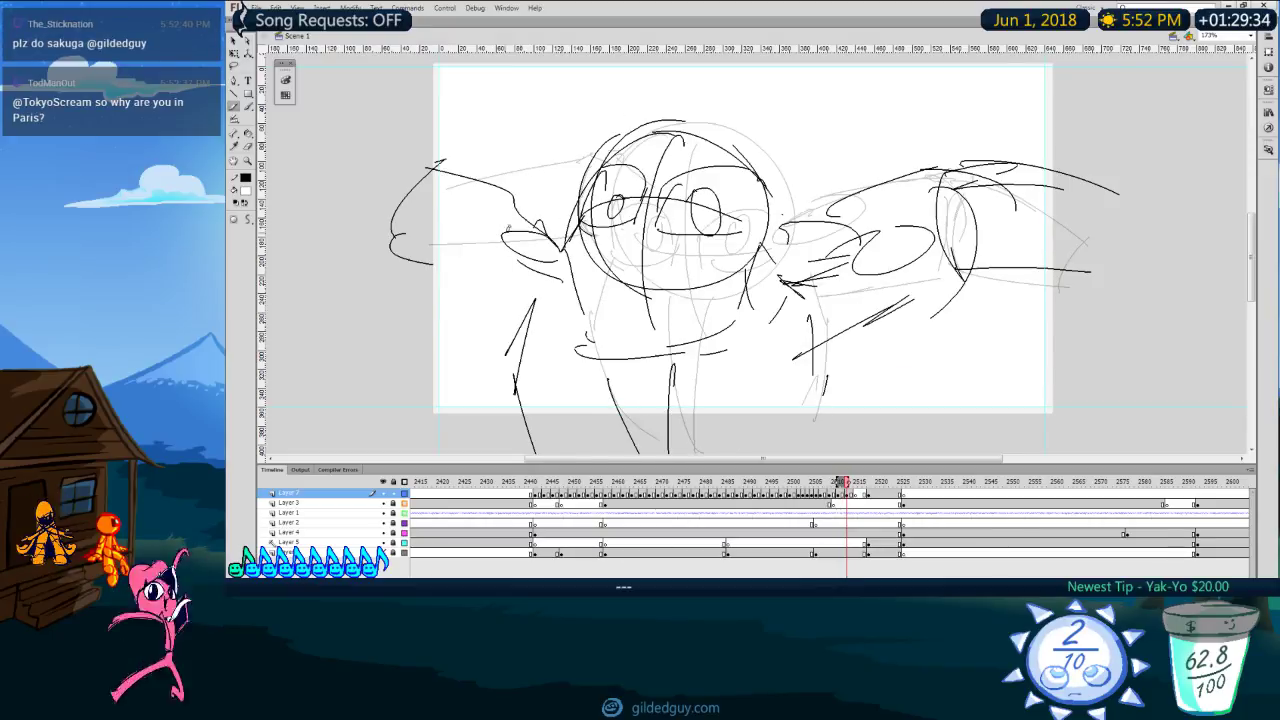
{"action": "left_click_drag", "start_coordinate": [540, 185], "coordinate": [490, 301]}
{"action": "left_click_drag", "start_coordinate": [556, 180], "coordinate": [523, 228]}
{"action": "left_click_drag", "start_coordinate": [348, 255], "coordinate": [266, 267]}
{"action": "key", "text": "comma"}
{"action": "key", "text": "period"}
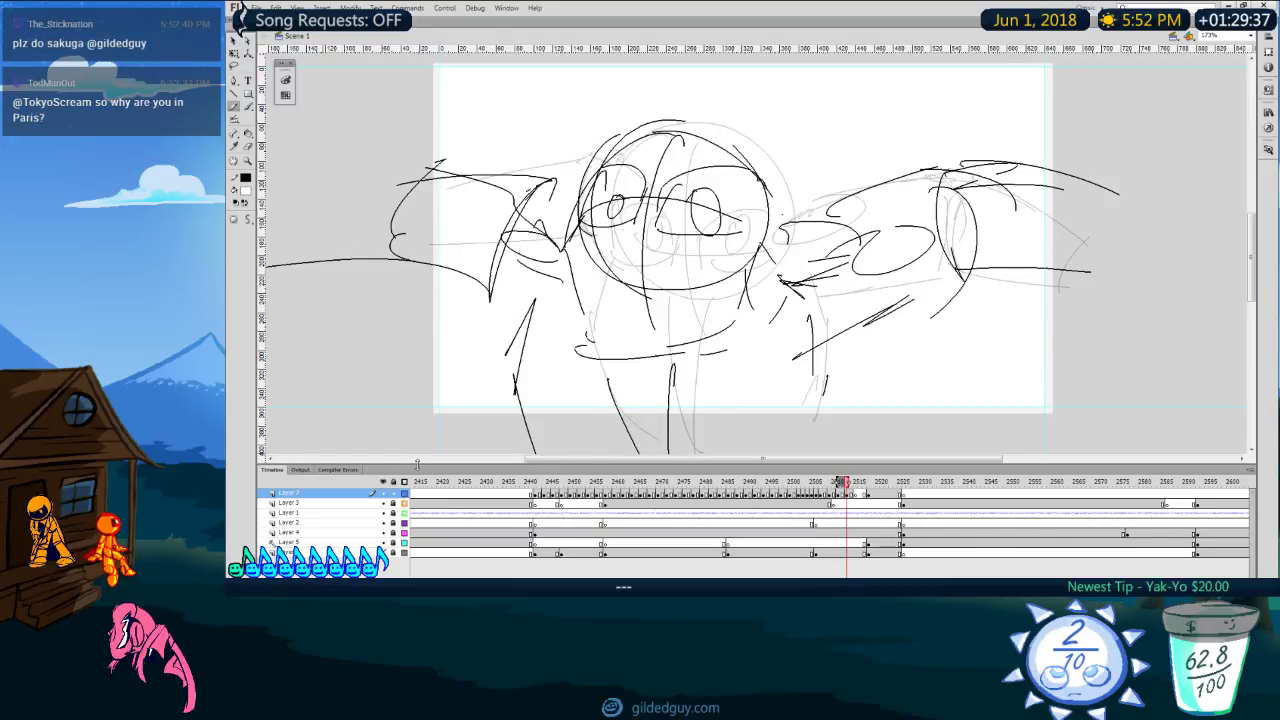
{"action": "key", "text": "period"}
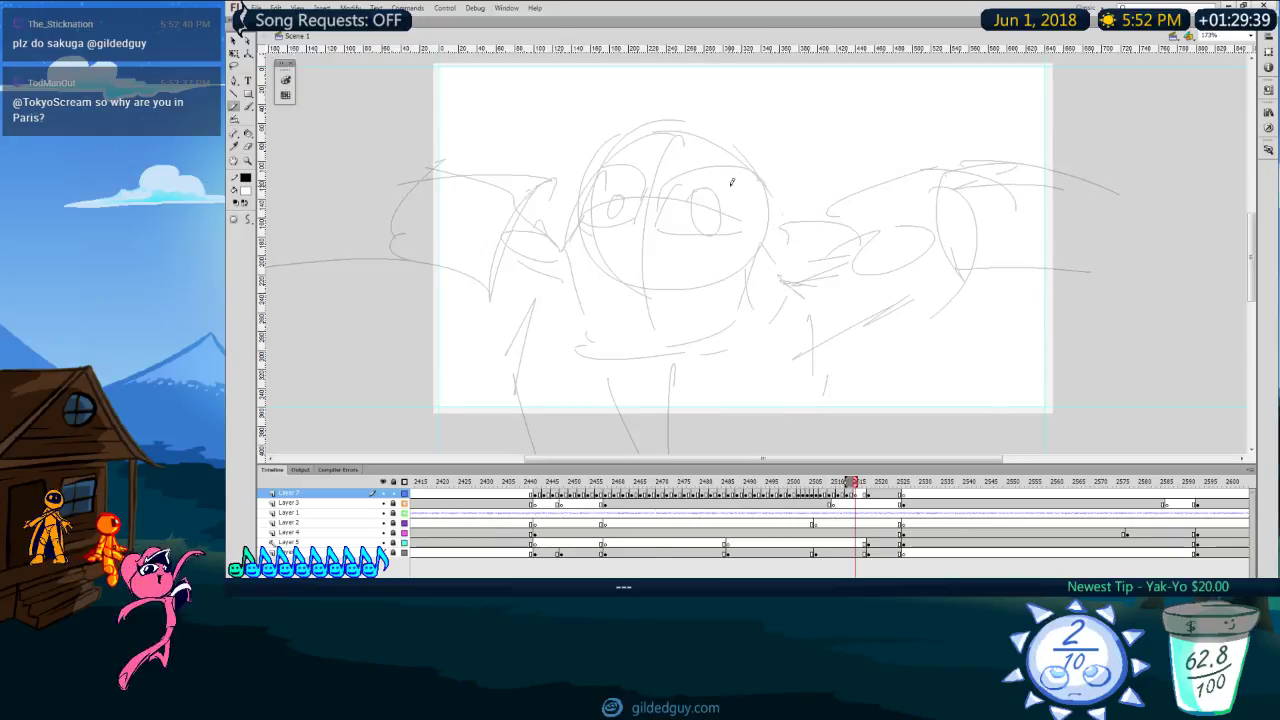
{"action": "mouse_move", "coordinate": [625, 95]}
{"action": "left_mouse_down"}
{"action": "mouse_move", "coordinate": [582, 98]}
{"action": "mouse_move", "coordinate": [597, 356]}
{"action": "left_mouse_up"}
{"action": "left_click_drag", "start_coordinate": [512, 212], "coordinate": [706, 218]}
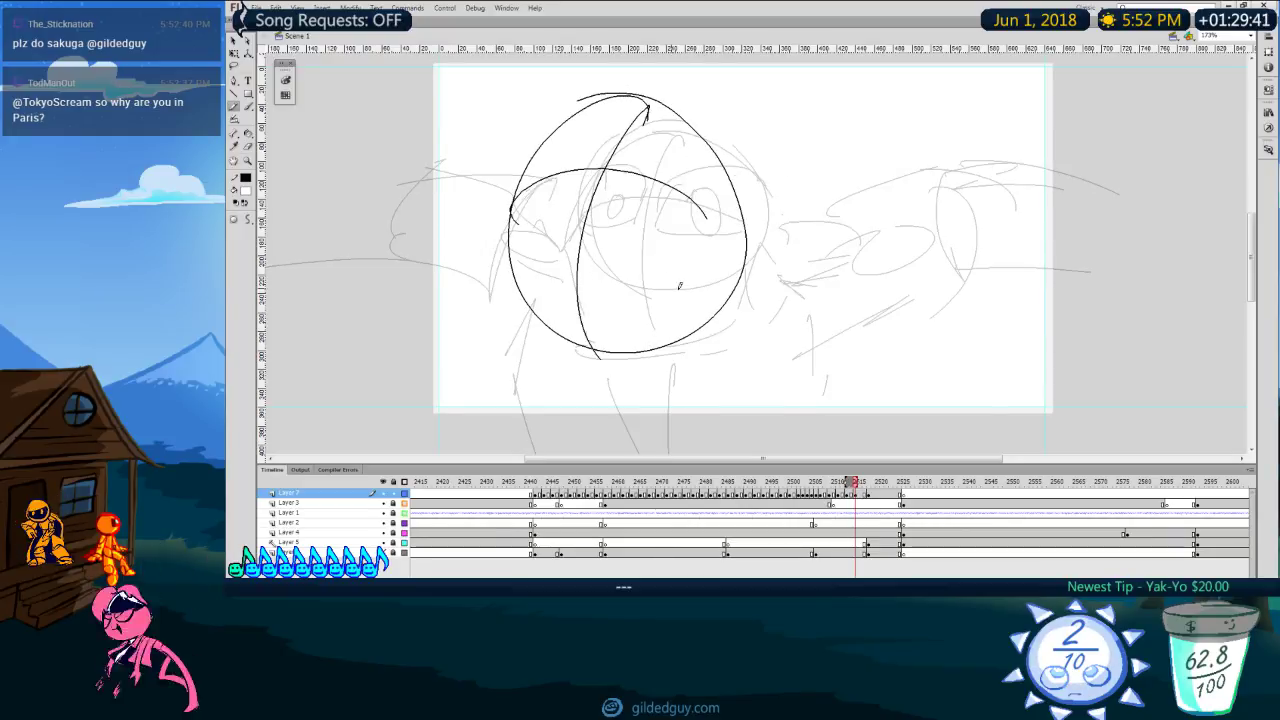
{"action": "key", "text": "ctrl+z"}
{"action": "key", "text": "ctrl+z"}
{"action": "key", "text": "ctrl+z"}
Step: Sketch a large head circle on frame 2514 with curved centre and eye guide lines and both eyes with oval pupils
{"action": "mouse_move", "coordinate": [642, 97]}
{"action": "left_mouse_down"}
{"action": "mouse_move", "coordinate": [485, 288]}
{"action": "mouse_move", "coordinate": [655, 106]}
{"action": "mouse_move", "coordinate": [604, 400]}
{"action": "left_mouse_up"}
{"action": "left_click_drag", "start_coordinate": [470, 237], "coordinate": [729, 250]}
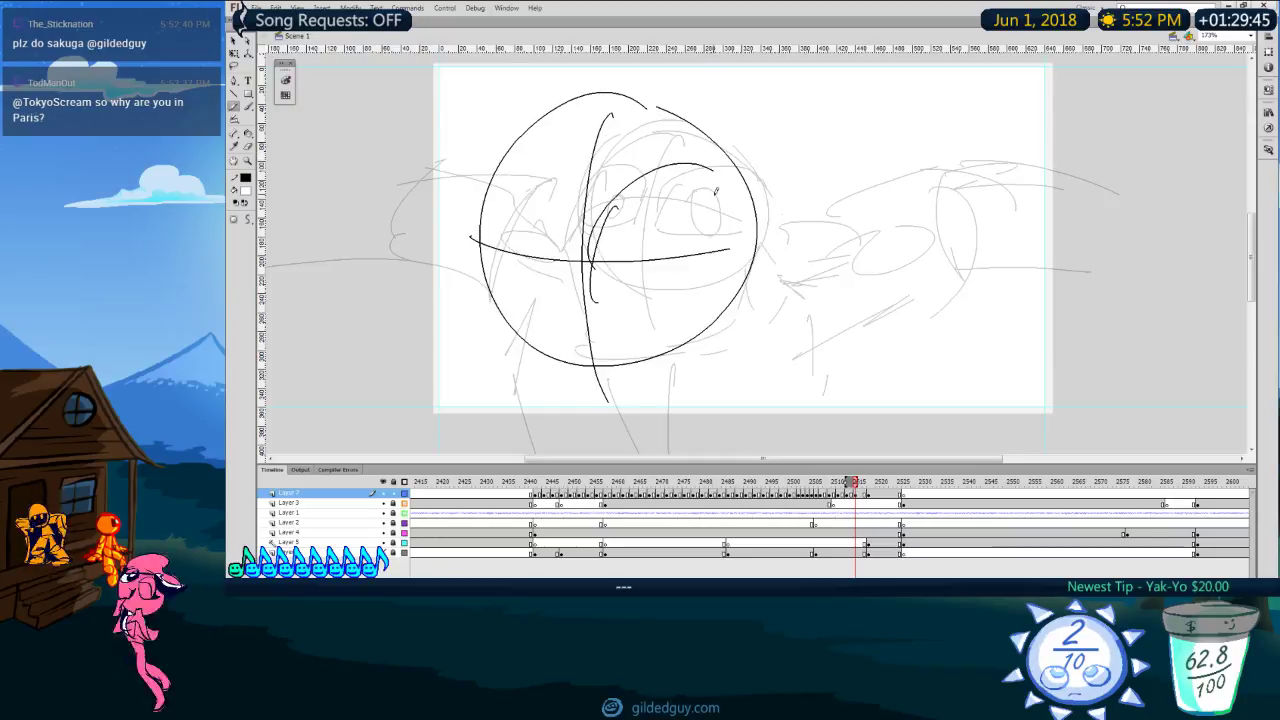
{"action": "key", "text": "ctrl+z"}
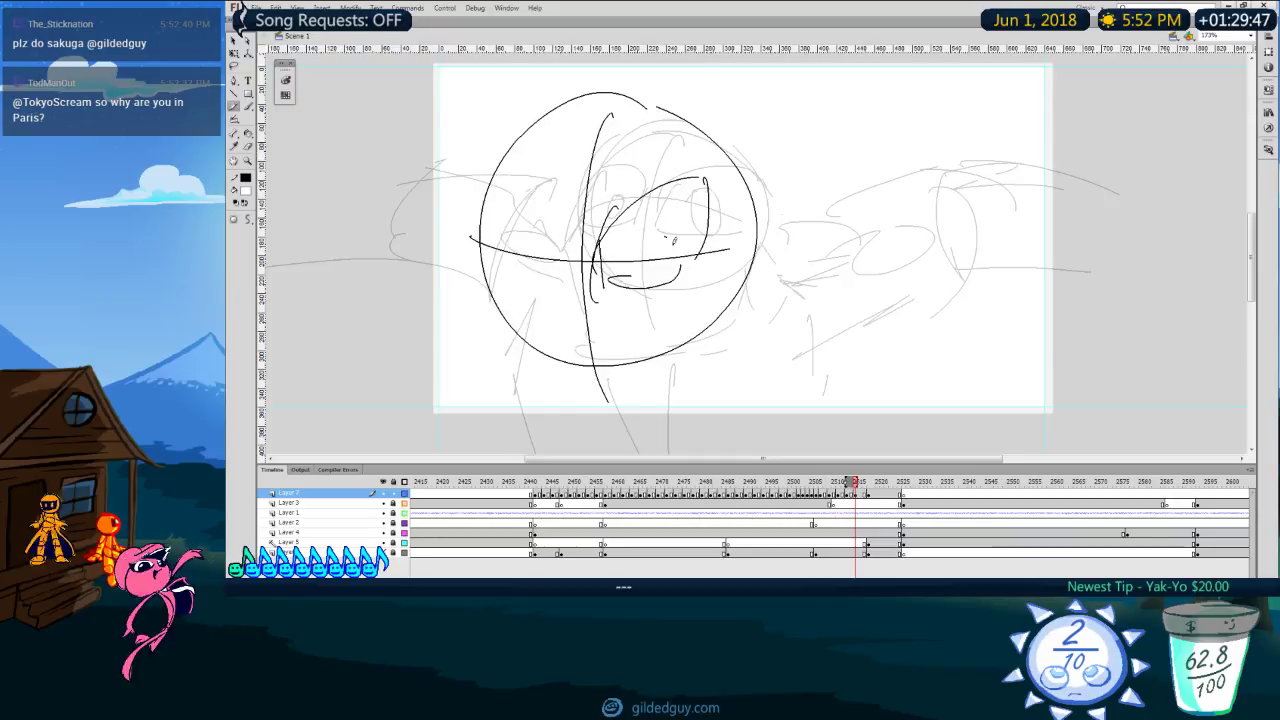
{"action": "left_click_drag", "start_coordinate": [632, 248], "coordinate": [666, 237]}
{"action": "left_click_drag", "start_coordinate": [565, 236], "coordinate": [563, 289]}
{"action": "left_click_drag", "start_coordinate": [515, 221], "coordinate": [525, 257]}
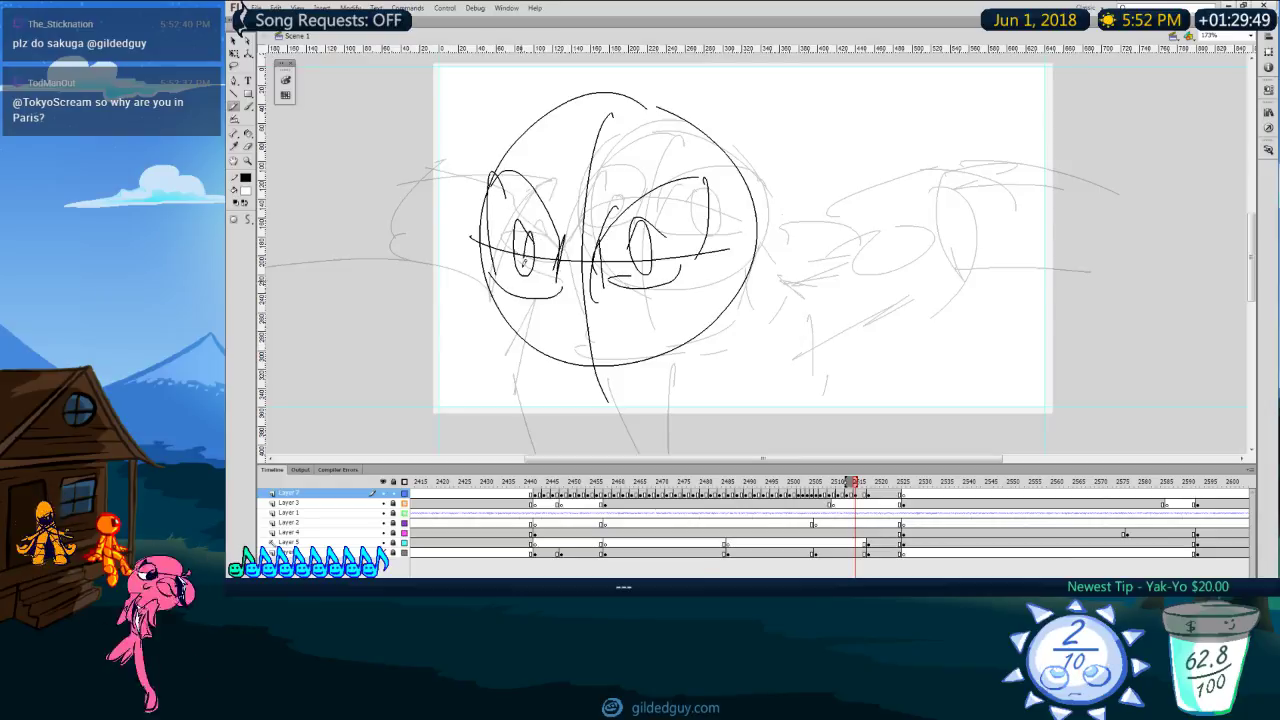
{"action": "key", "text": "comma"}
{"action": "key", "text": "period"}
Step: Rough in the body lines along and below both sides of the head on frame 2514
{"action": "left_click_drag", "start_coordinate": [729, 285], "coordinate": [728, 360]}
{"action": "left_click_drag", "start_coordinate": [717, 355], "coordinate": [701, 400]}
{"action": "mouse_move", "coordinate": [489, 303]}
{"action": "left_mouse_down"}
{"action": "mouse_move", "coordinate": [498, 380]}
{"action": "mouse_move", "coordinate": [564, 442]}
{"action": "left_mouse_up"}
{"action": "key", "text": "comma"}
{"action": "key", "text": "period"}
Step: Draw the right-hand arm with its elbow and forearm, and the left-hand arm's slanted lines, on frame 2514
{"action": "mouse_move", "coordinate": [751, 268]}
{"action": "left_mouse_down"}
{"action": "mouse_move", "coordinate": [804, 239]}
{"action": "mouse_move", "coordinate": [911, 252]}
{"action": "left_mouse_up"}
{"action": "left_click_drag", "start_coordinate": [765, 234], "coordinate": [893, 188]}
{"action": "left_click_drag", "start_coordinate": [806, 229], "coordinate": [1000, 160]}
{"action": "left_click_drag", "start_coordinate": [795, 319], "coordinate": [911, 263]}
{"action": "mouse_move", "coordinate": [917, 187]}
{"action": "left_mouse_down"}
{"action": "mouse_move", "coordinate": [914, 318]}
{"action": "mouse_move", "coordinate": [948, 217]}
{"action": "mouse_move", "coordinate": [1147, 290]}
{"action": "left_mouse_up"}
{"action": "left_click_drag", "start_coordinate": [941, 285], "coordinate": [1082, 353]}
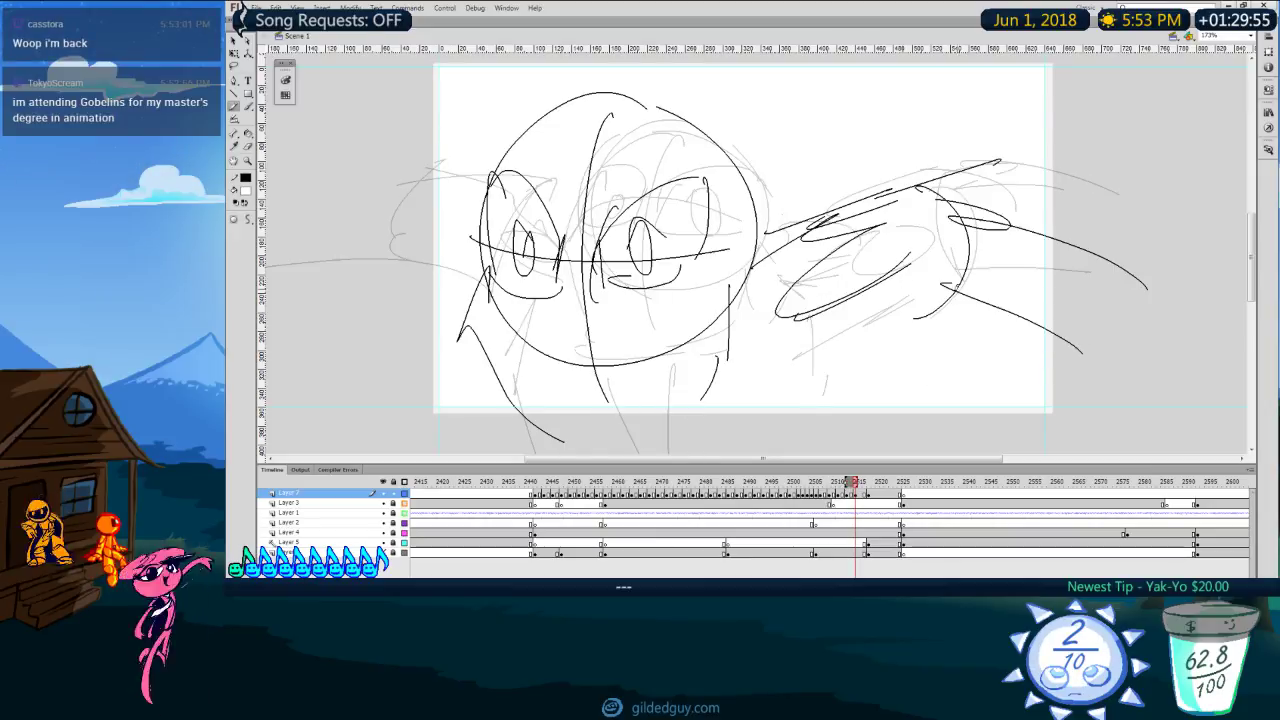
{"action": "left_click_drag", "start_coordinate": [1010, 226], "coordinate": [1050, 240]}
{"action": "left_click_drag", "start_coordinate": [487, 205], "coordinate": [380, 256]}
{"action": "mouse_move", "coordinate": [518, 131]}
{"action": "left_mouse_down"}
{"action": "mouse_move", "coordinate": [380, 242]}
{"action": "mouse_move", "coordinate": [368, 297]}
{"action": "left_mouse_up"}
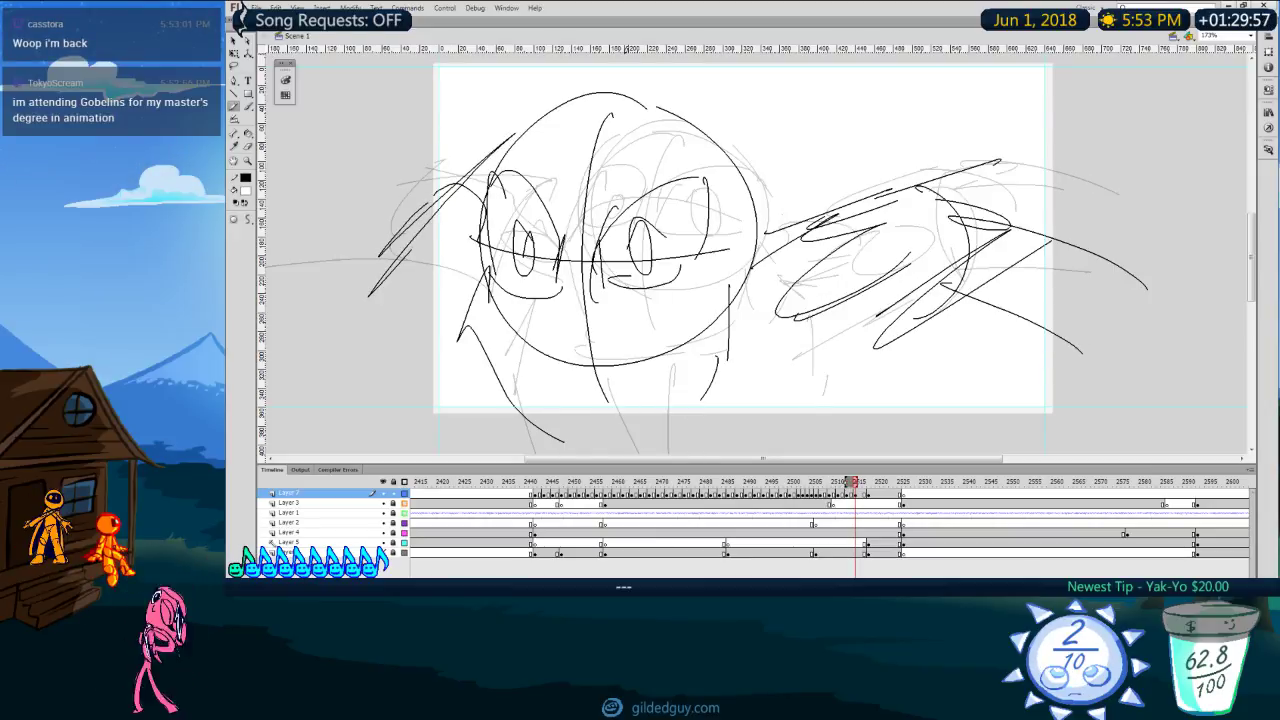
Step: Play back the arm swing and step through the drawings around frames 2512 to 2515 to check the motion
{"action": "key", "text": "period"}
{"action": "key", "text": "period"}
{"action": "key", "text": "period"}
{"action": "left_click_drag", "start_coordinate": [828, 483], "coordinate": [762, 483]}
{"action": "key", "text": "Return"}
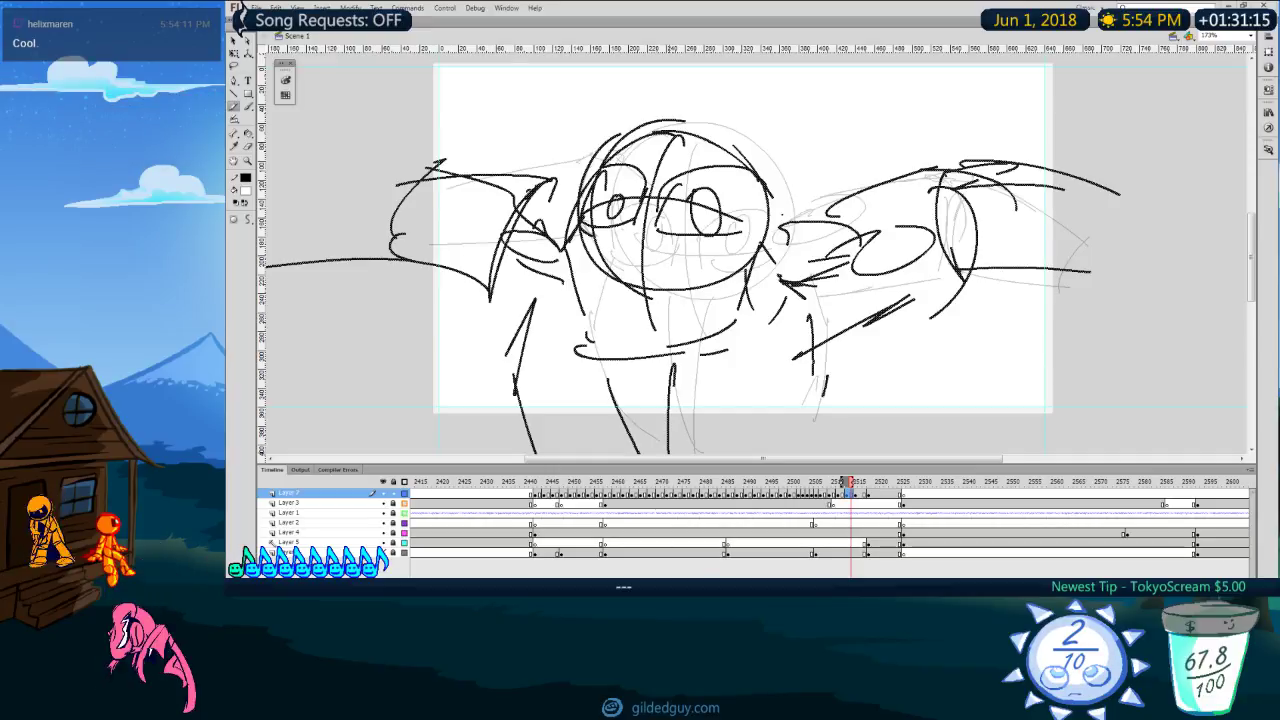
{"action": "key", "text": "period"}
{"action": "key", "text": "period"}
{"action": "key", "text": "comma"}
{"action": "key", "text": "comma"}
{"action": "key", "text": "comma"}
{"action": "key", "text": "period"}
{"action": "key", "text": "period"}
{"action": "key", "text": "period"}
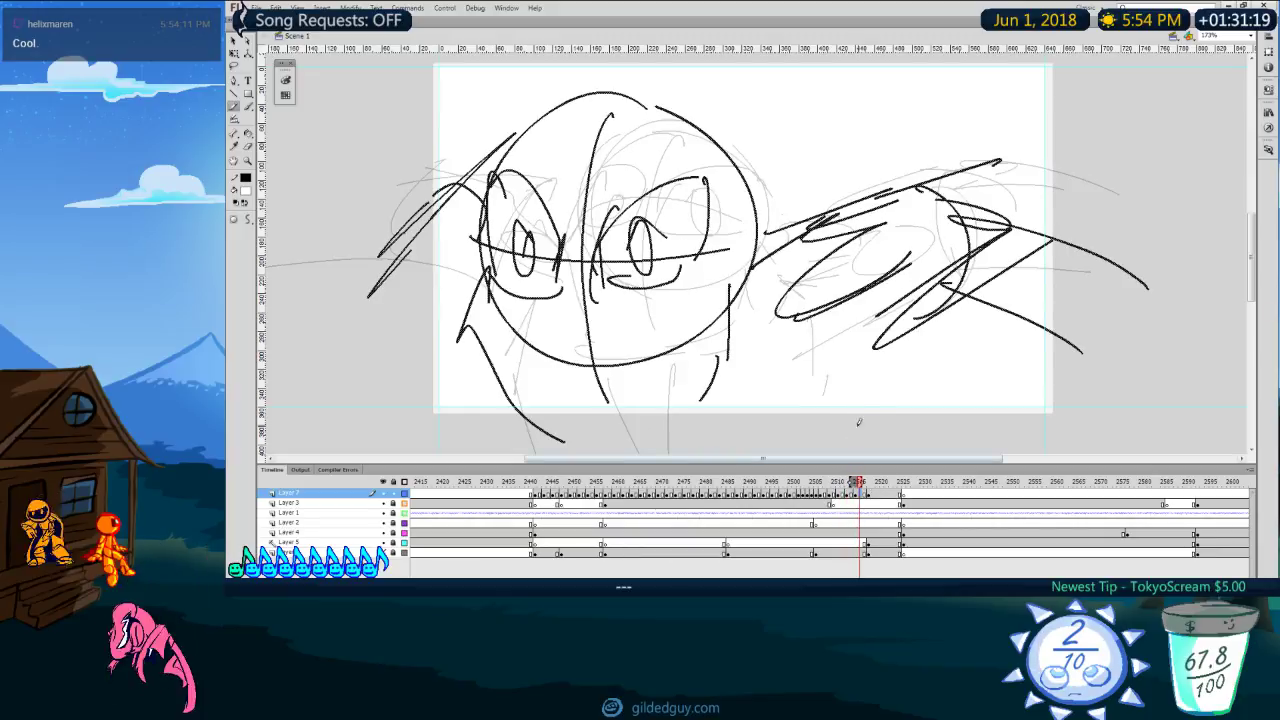
Step: Enlarge the whole large-head drawing with Free Transform and shift it left and down so it extends past the stage
{"action": "key", "text": "z"}
{"action": "left_click", "coordinate": [851, 392], "text": "alt"}
{"action": "key", "text": "ctrl+a"}
{"action": "key", "text": "q"}
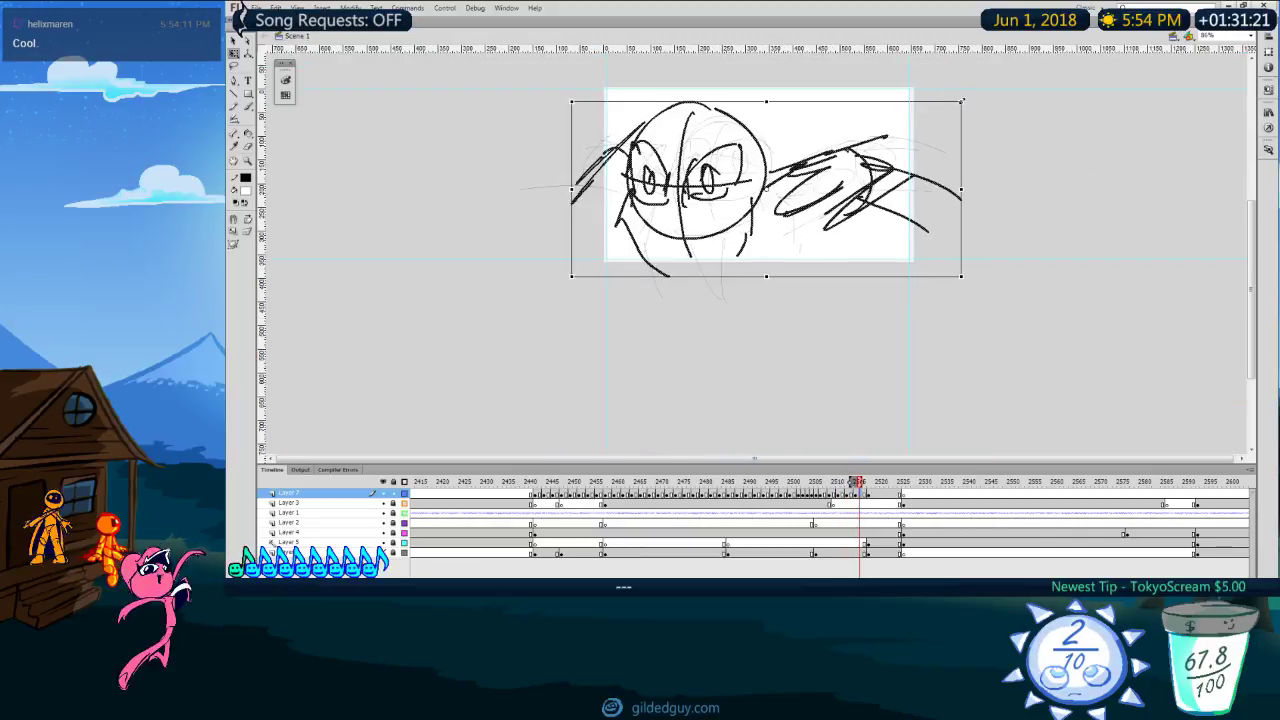
{"action": "left_click_drag", "start_coordinate": [962, 100], "coordinate": [1020, 77]}
{"action": "left_click_drag", "start_coordinate": [786, 205], "coordinate": [738, 228]}
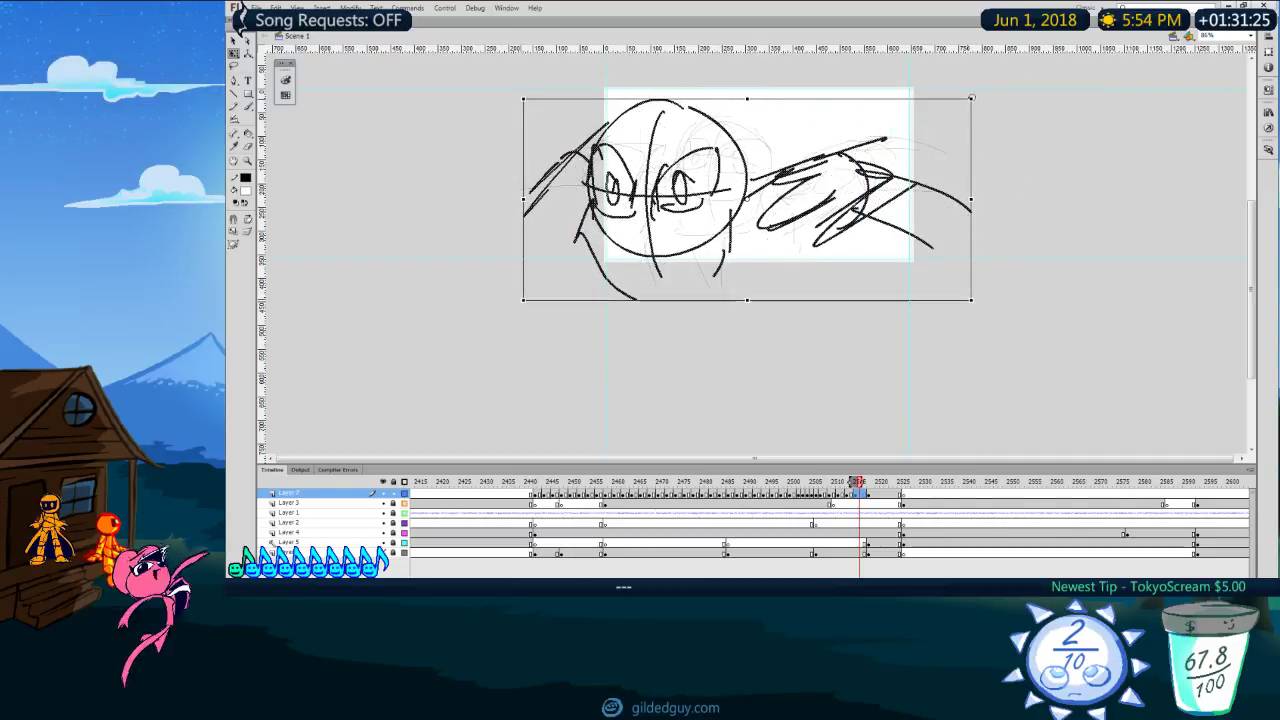
{"action": "left_click_drag", "start_coordinate": [977, 96], "coordinate": [998, 59]}
{"action": "left_click_drag", "start_coordinate": [948, 180], "coordinate": [938, 181]}
{"action": "left_click", "coordinate": [855, 348]}
{"action": "key", "text": "h"}
{"action": "left_click_drag", "start_coordinate": [863, 317], "coordinate": [862, 331]}
Step: Compare the enlarged drawing with the frame 2512 drawing and the frames before it
{"action": "key", "text": "comma"}
{"action": "key", "text": "comma"}
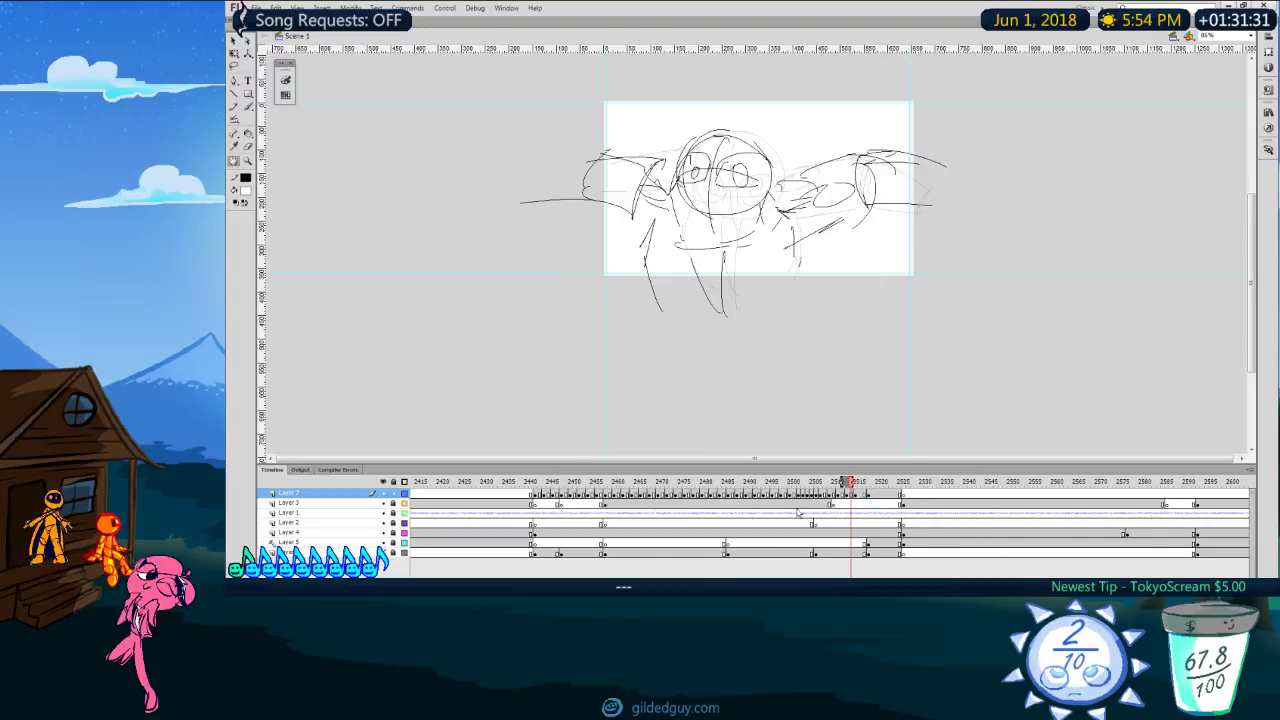
{"action": "left_click", "coordinate": [816, 482]}
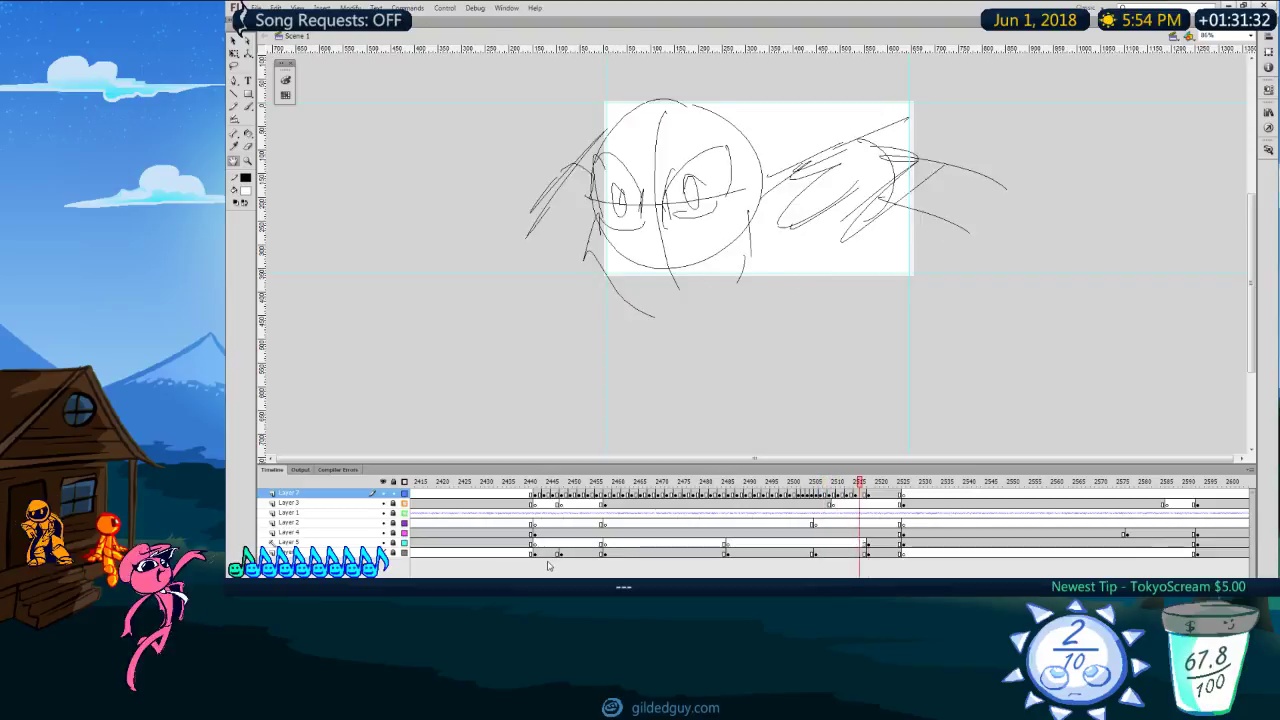
{"action": "left_click", "coordinate": [855, 499]}
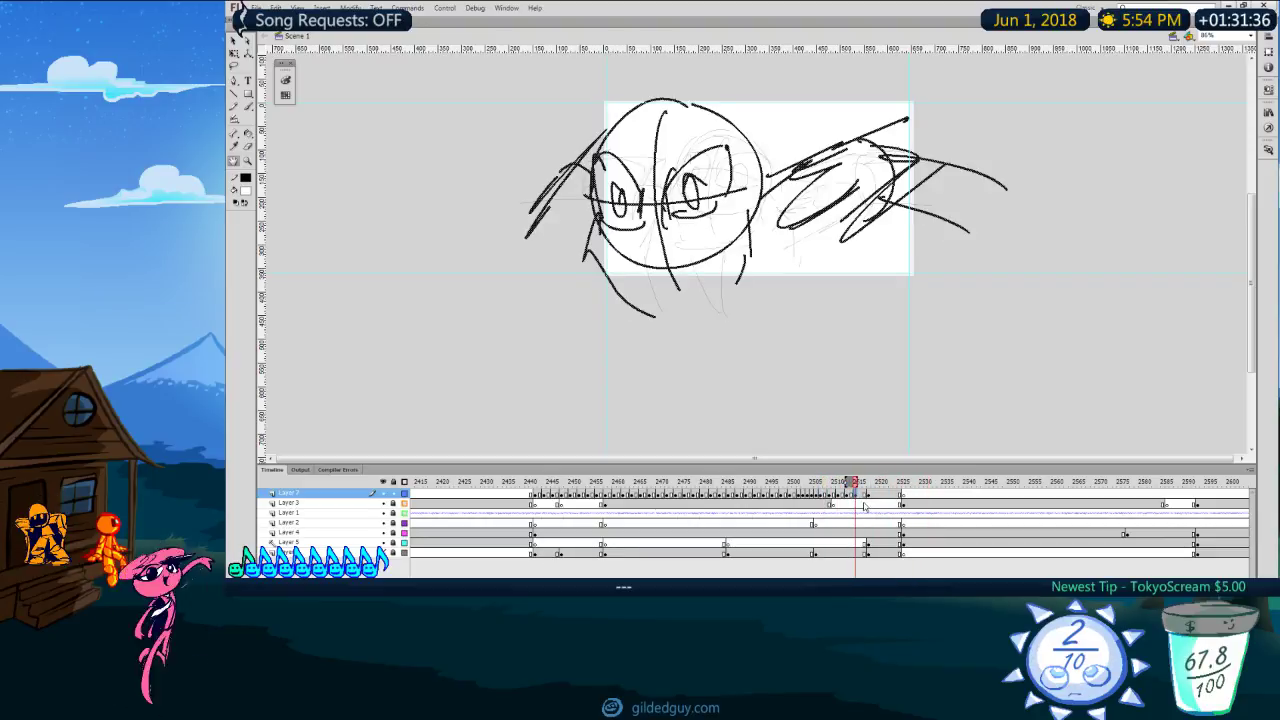
{"action": "left_click", "coordinate": [831, 500]}
{"action": "left_click_drag", "start_coordinate": [840, 498], "coordinate": [849, 498]}
{"action": "left_click", "coordinate": [849, 498]}
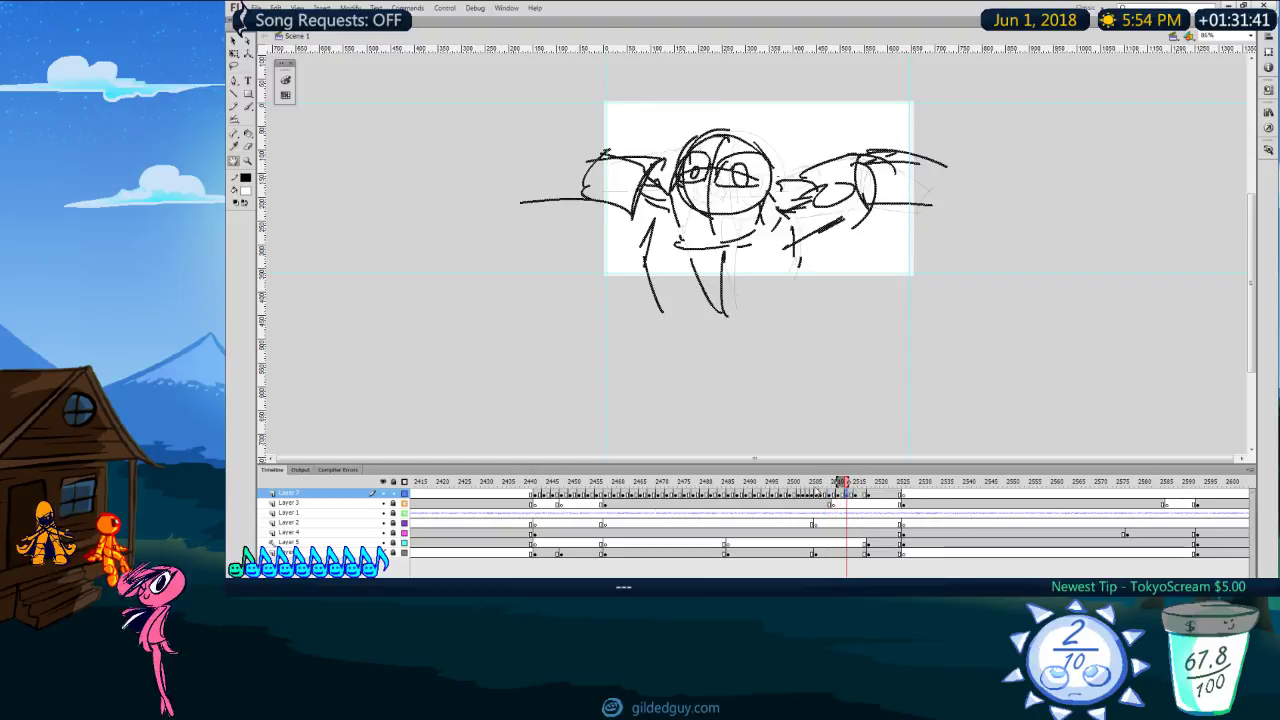
Step: Move the large-head drawing's keyframe from frame 2514 to frame 2516
{"action": "key", "text": "z"}
{"action": "left_click", "coordinate": [741, 185]}
{"action": "key", "text": "v"}
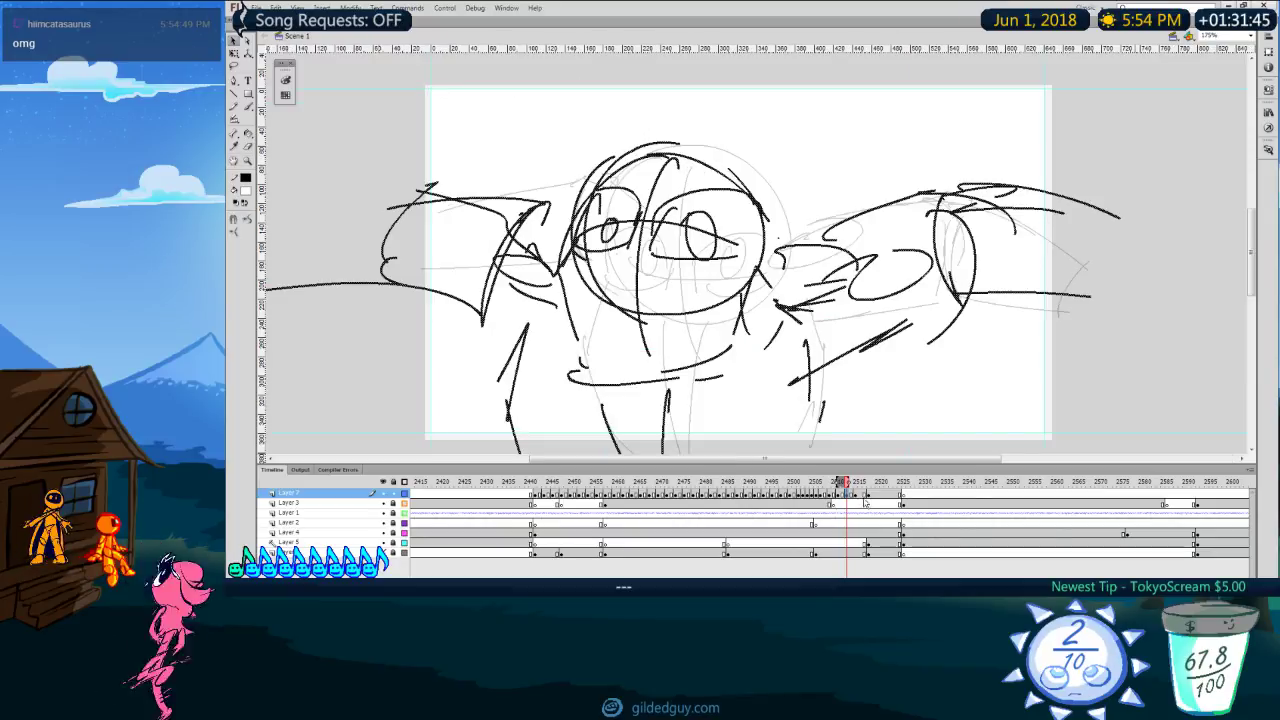
{"action": "left_click", "coordinate": [858, 503]}
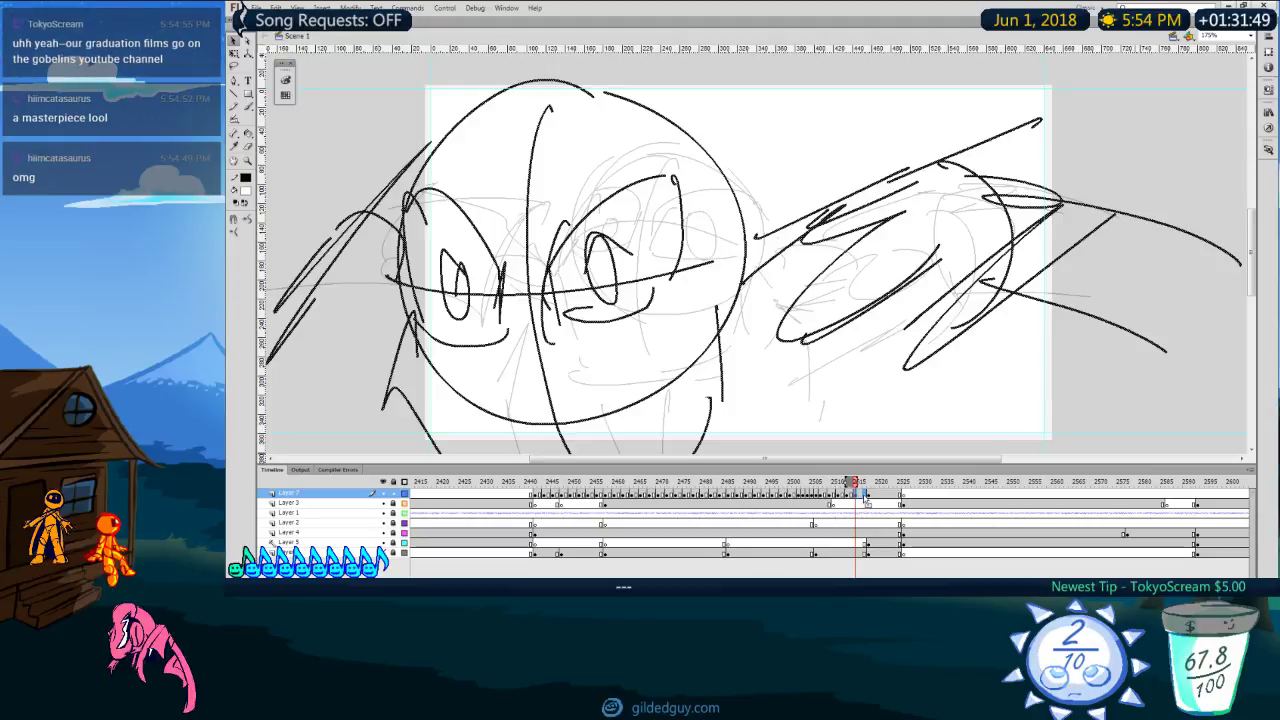
{"action": "mouse_move", "coordinate": [866, 497]}
{"action": "left_mouse_down"}
{"action": "mouse_move", "coordinate": [820, 502]}
{"action": "mouse_move", "coordinate": [847, 497]}
{"action": "left_mouse_up"}
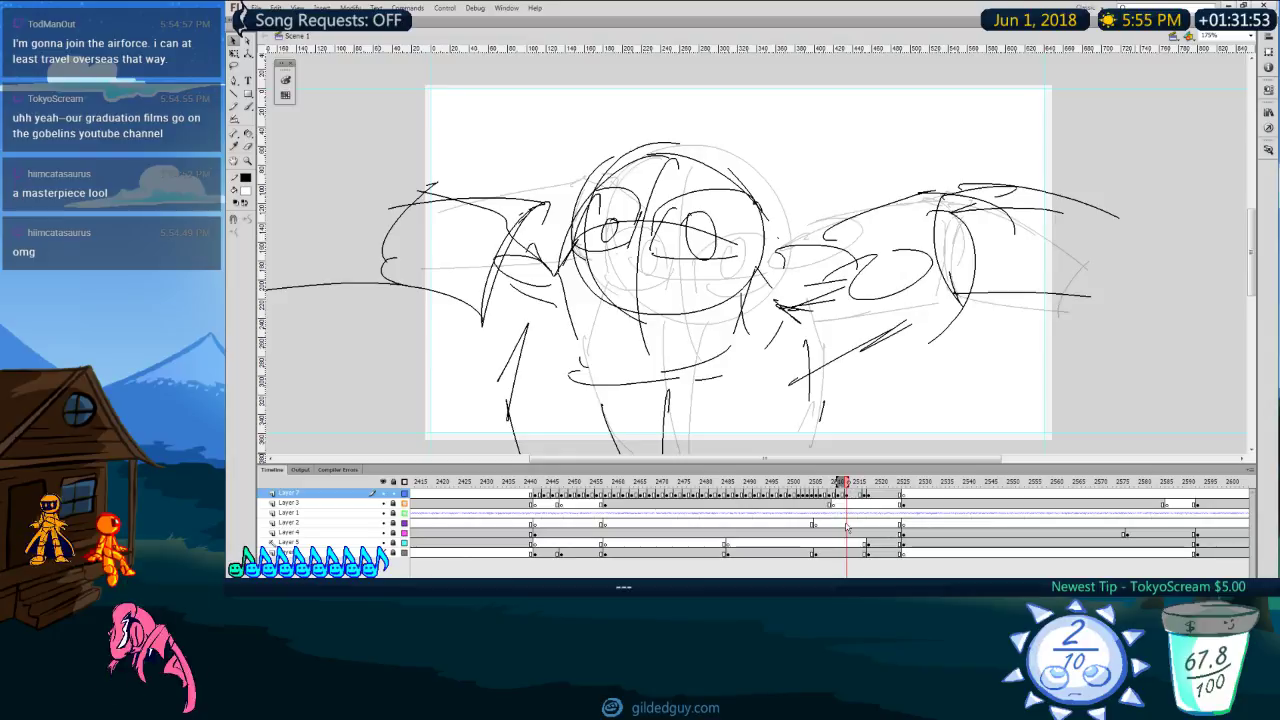
Step: Select the whole drawing on frame 2512 and nudge it up and to the right
{"action": "left_click", "coordinate": [848, 497]}
{"action": "key", "text": "shift+Up"}
{"action": "key", "text": "shift+Up"}
{"action": "key", "text": "shift+Up"}
{"action": "key", "text": "shift+Up"}
{"action": "key", "text": "shift+Right"}
{"action": "key", "text": "shift+Right"}
{"action": "key", "text": "shift+Up"}
{"action": "key", "text": "shift+Up"}
{"action": "key", "text": "shift+Up"}
{"action": "key", "text": "shift+Right"}
{"action": "key", "text": "shift+Right"}
{"action": "key", "text": "shift+Right"}
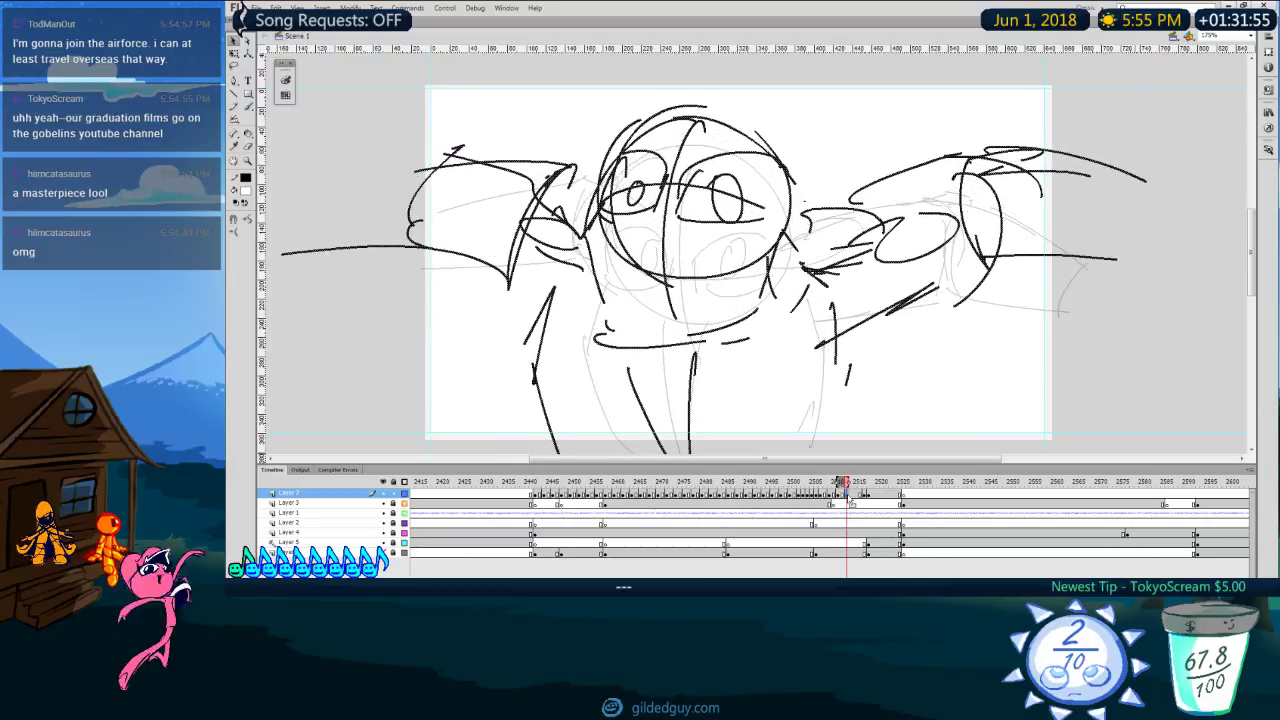
Step: Insert a blank keyframe at frame 2514 and extend the onion skin range forward to include the large-head drawing
{"action": "left_click", "coordinate": [856, 503]}
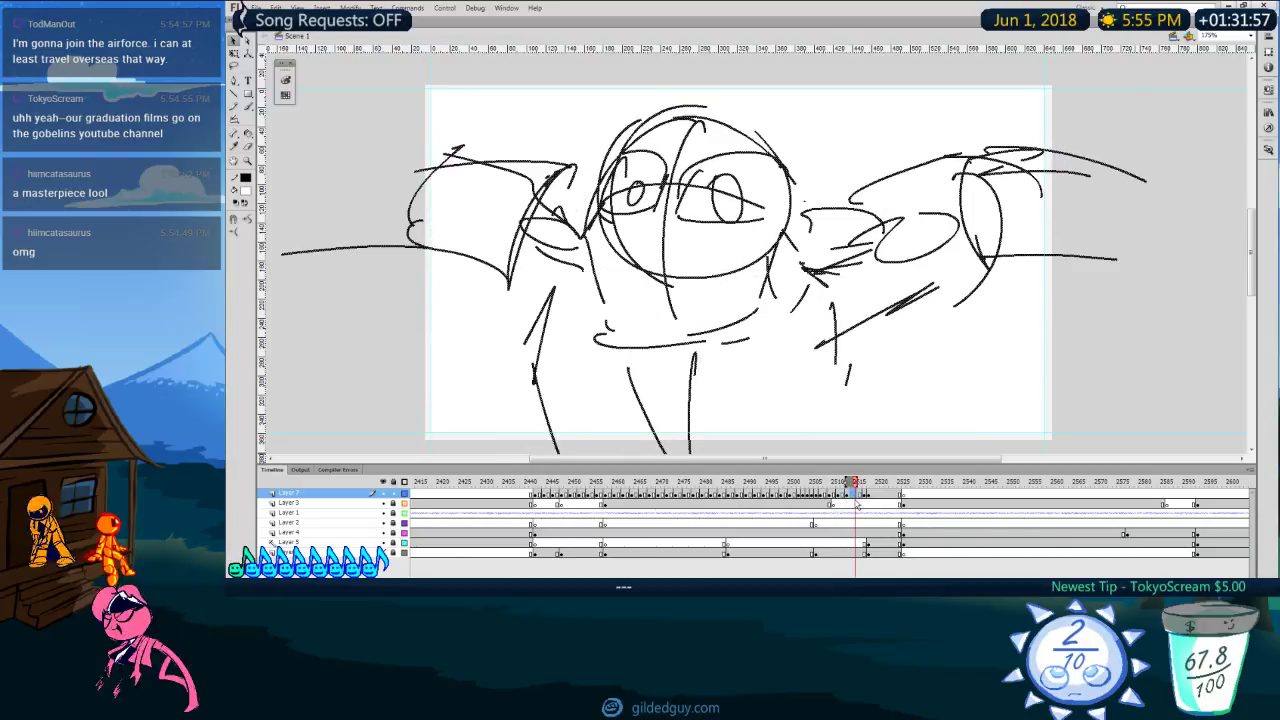
{"action": "left_click", "coordinate": [847, 498]}
{"action": "left_click", "coordinate": [852, 498]}
{"action": "left_click", "coordinate": [857, 497]}
{"action": "left_click", "coordinate": [866, 498]}
{"action": "left_click_drag", "start_coordinate": [859, 483], "coordinate": [866, 484]}
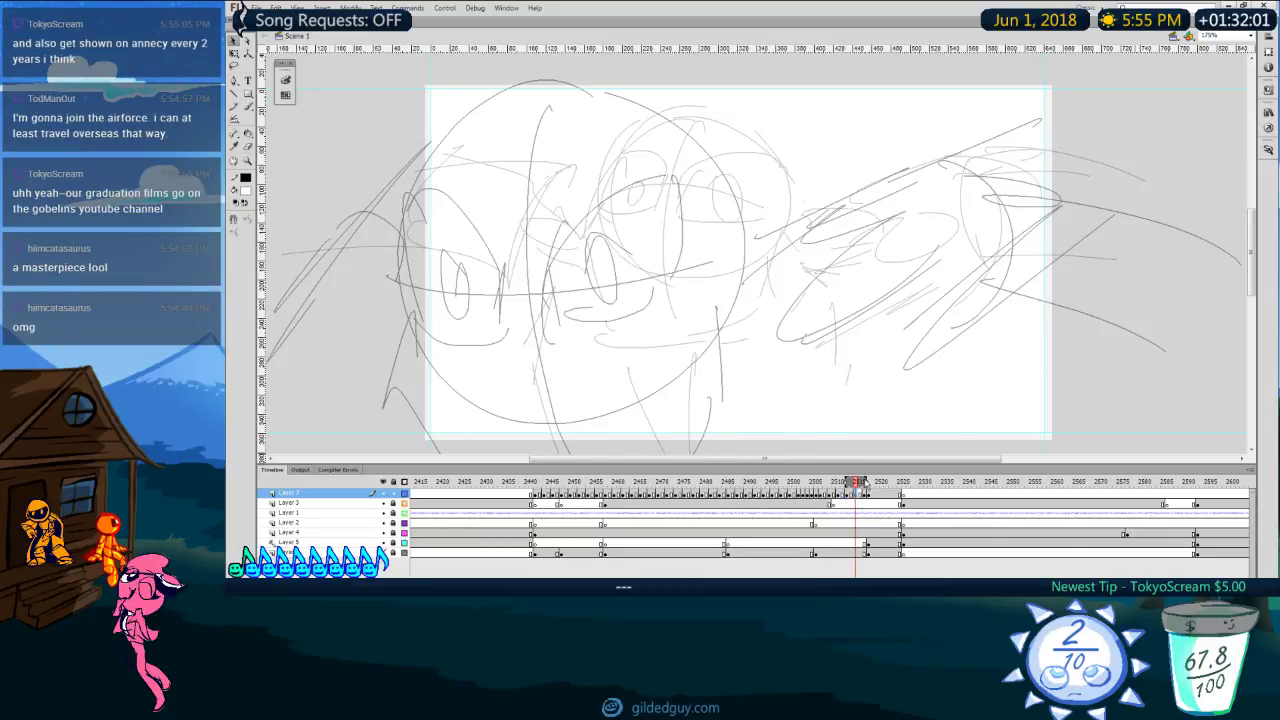
Step: Sketch an in-between head circle on frame 2514 with curved guide lines and both eyes with oval pupils
{"action": "key", "text": "comma"}
{"action": "key", "text": "comma"}
{"action": "key", "text": "comma"}
{"action": "key", "text": "period"}
{"action": "key", "text": "period"}
{"action": "key", "text": "period"}
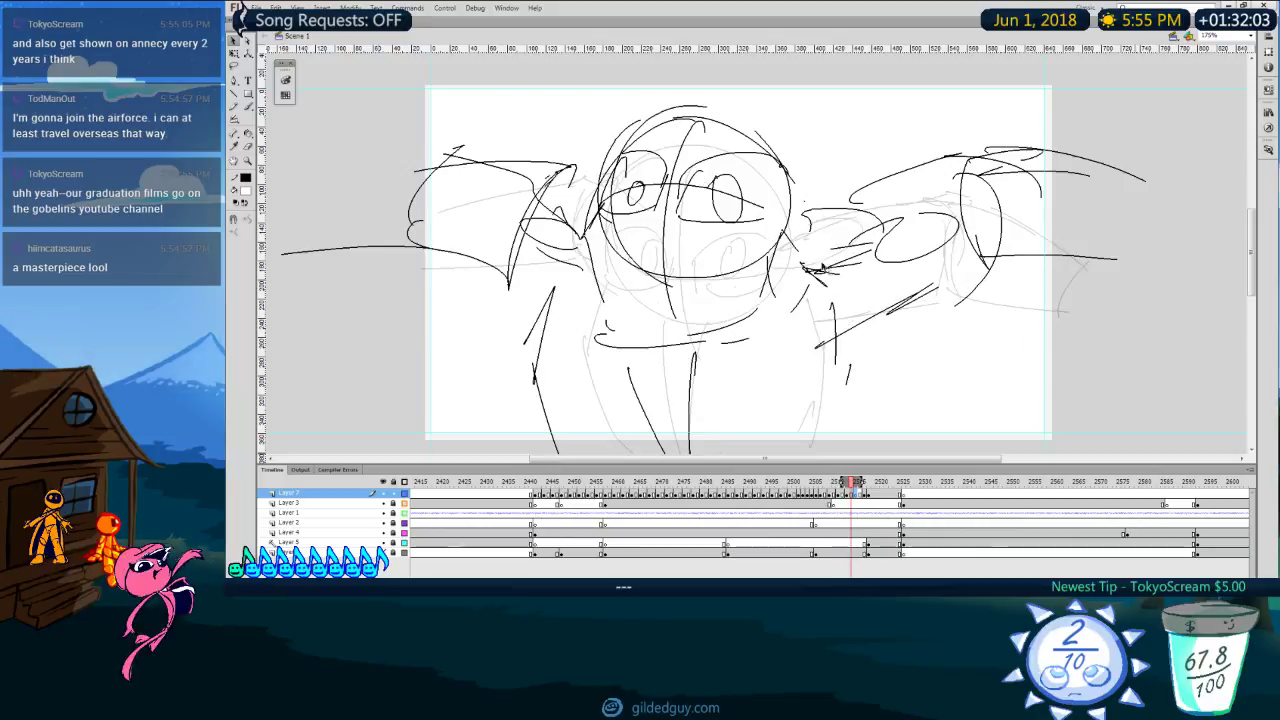
{"action": "key", "text": "y"}
{"action": "mouse_move", "coordinate": [680, 100]}
{"action": "left_mouse_down"}
{"action": "mouse_move", "coordinate": [622, 262]}
{"action": "mouse_move", "coordinate": [712, 101]}
{"action": "mouse_move", "coordinate": [662, 290]}
{"action": "left_mouse_up"}
{"action": "mouse_move", "coordinate": [592, 170]}
{"action": "left_mouse_down"}
{"action": "mouse_move", "coordinate": [742, 177]}
{"action": "mouse_move", "coordinate": [749, 146]}
{"action": "mouse_move", "coordinate": [748, 171]}
{"action": "left_mouse_up"}
{"action": "mouse_move", "coordinate": [682, 177]}
{"action": "left_mouse_down"}
{"action": "mouse_move", "coordinate": [754, 193]}
{"action": "mouse_move", "coordinate": [700, 156]}
{"action": "left_mouse_up"}
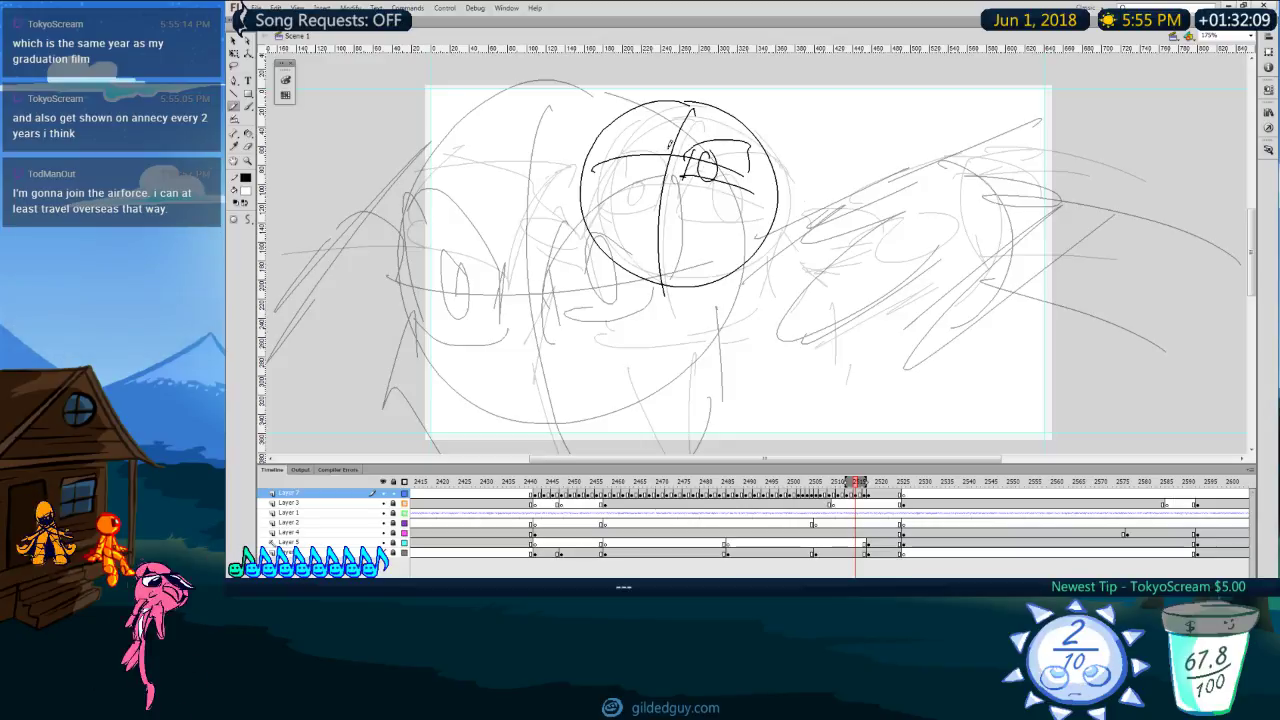
{"action": "mouse_move", "coordinate": [608, 138]}
{"action": "left_mouse_down"}
{"action": "mouse_move", "coordinate": [596, 172]}
{"action": "mouse_move", "coordinate": [630, 152]}
{"action": "left_mouse_up"}
{"action": "key", "text": "comma"}
{"action": "key", "text": "period"}
Step: Draw the jaw sides and curved chin line around the lower head on frame 2514
{"action": "left_click_drag", "start_coordinate": [585, 165], "coordinate": [592, 282]}
{"action": "mouse_move", "coordinate": [765, 202]}
{"action": "left_mouse_down"}
{"action": "mouse_move", "coordinate": [660, 318]}
{"action": "mouse_move", "coordinate": [674, 298]}
{"action": "left_mouse_up"}
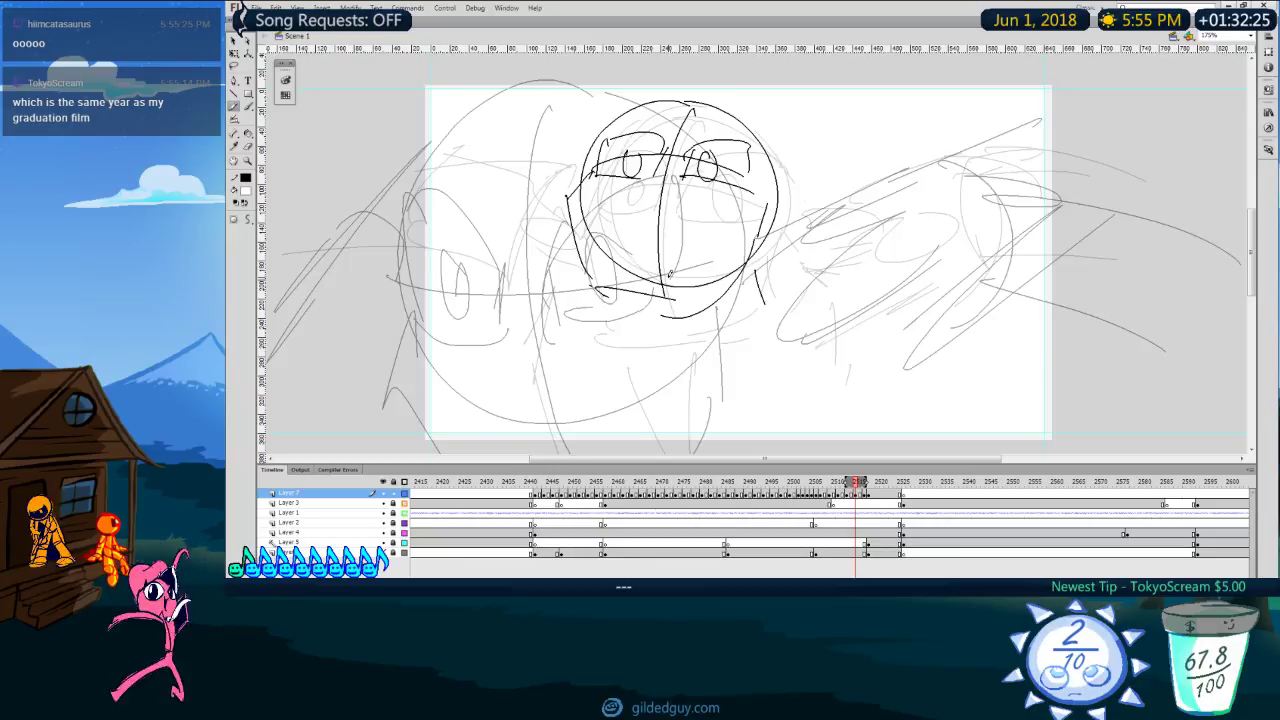
{"action": "key", "text": "comma"}
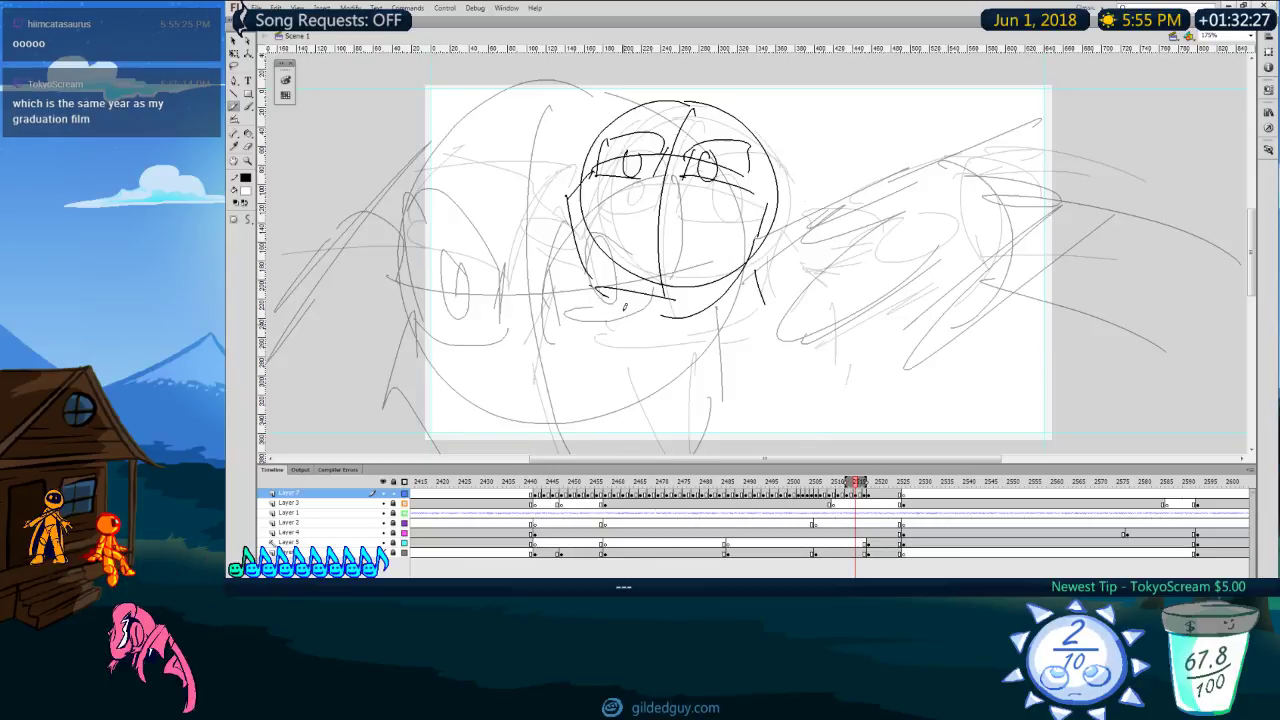
Step: Extend the jawline and draw the ear on the right side of the head on frame 2514
{"action": "key", "text": "period"}
{"action": "left_click_drag", "start_coordinate": [604, 289], "coordinate": [692, 301]}
{"action": "left_click_drag", "start_coordinate": [767, 193], "coordinate": [750, 251]}
{"action": "key", "text": "ctrl+z"}
{"action": "left_click_drag", "start_coordinate": [768, 190], "coordinate": [757, 248]}
{"action": "key", "text": "ctrl+z"}
{"action": "key", "text": "ctrl+z"}
{"action": "key", "text": "ctrl+z"}
{"action": "mouse_move", "coordinate": [767, 191]}
{"action": "left_mouse_down"}
{"action": "mouse_move", "coordinate": [761, 249]}
{"action": "mouse_move", "coordinate": [766, 226]}
{"action": "left_mouse_up"}
{"action": "key", "text": "comma"}
{"action": "key", "text": "period"}
{"action": "key", "text": "comma"}
{"action": "key", "text": "period"}
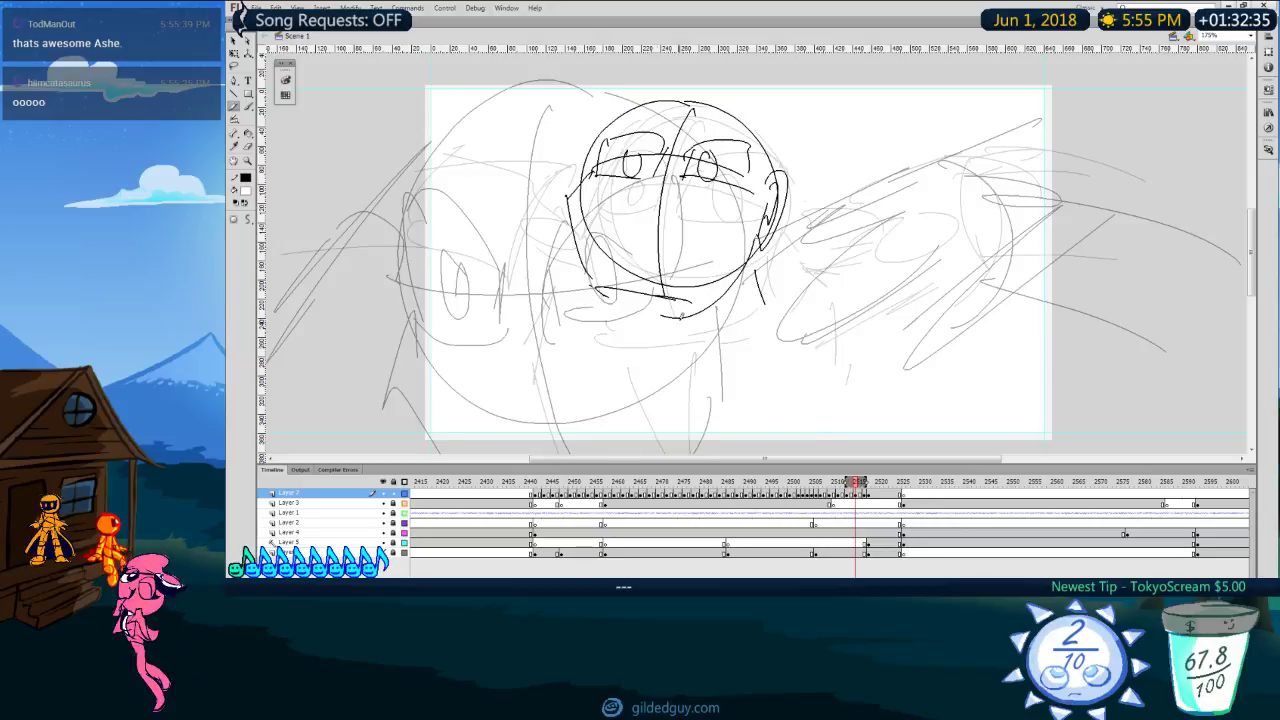
{"action": "key", "text": "comma"}
{"action": "key", "text": "period"}
Step: Draw the short neck lines and a curved collar beneath the chin on frame 2514
{"action": "left_click_drag", "start_coordinate": [616, 290], "coordinate": [616, 325]}
{"action": "left_click_drag", "start_coordinate": [613, 310], "coordinate": [697, 329]}
{"action": "mouse_move", "coordinate": [659, 333]}
{"action": "left_mouse_down"}
{"action": "mouse_move", "coordinate": [722, 315]}
{"action": "mouse_move", "coordinate": [746, 296]}
{"action": "left_mouse_up"}
{"action": "key", "text": "ctrl+z"}
{"action": "key", "text": "ctrl+z"}
{"action": "left_click_drag", "start_coordinate": [628, 318], "coordinate": [752, 306]}
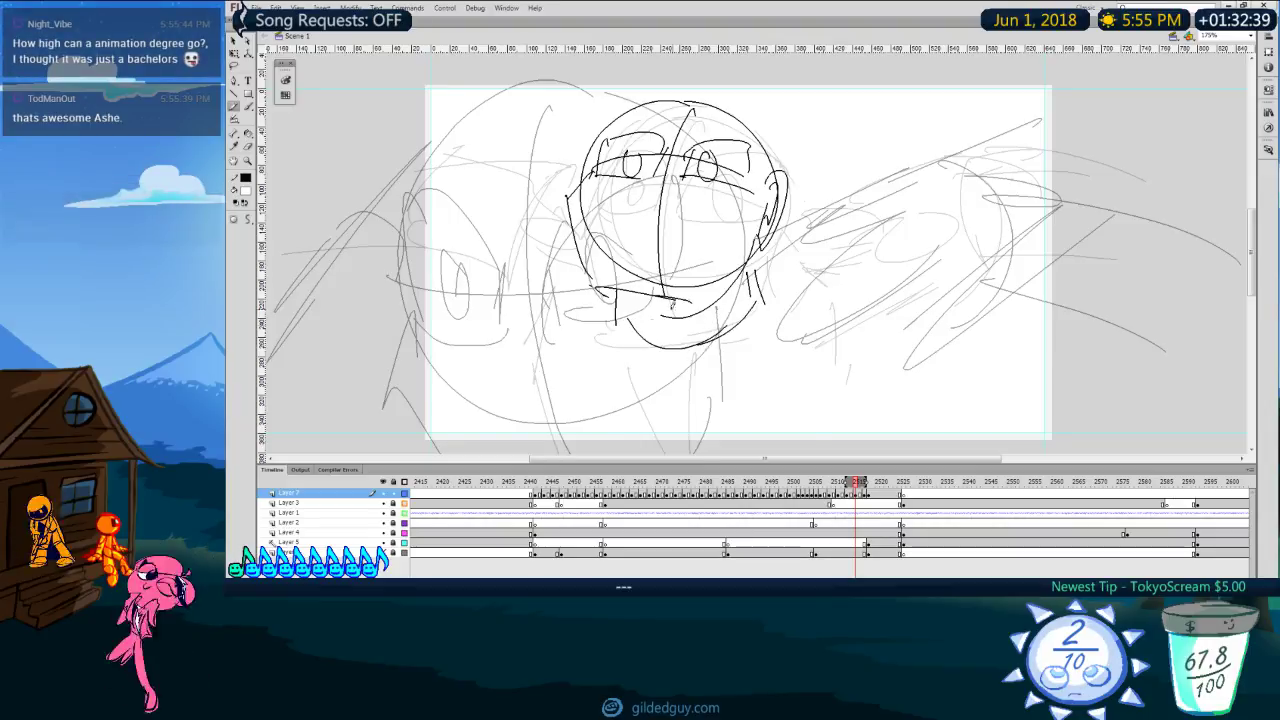
{"action": "key", "text": "comma"}
{"action": "key", "text": "period"}
{"action": "key", "text": "comma"}
{"action": "key", "text": "comma"}
{"action": "key", "text": "period"}
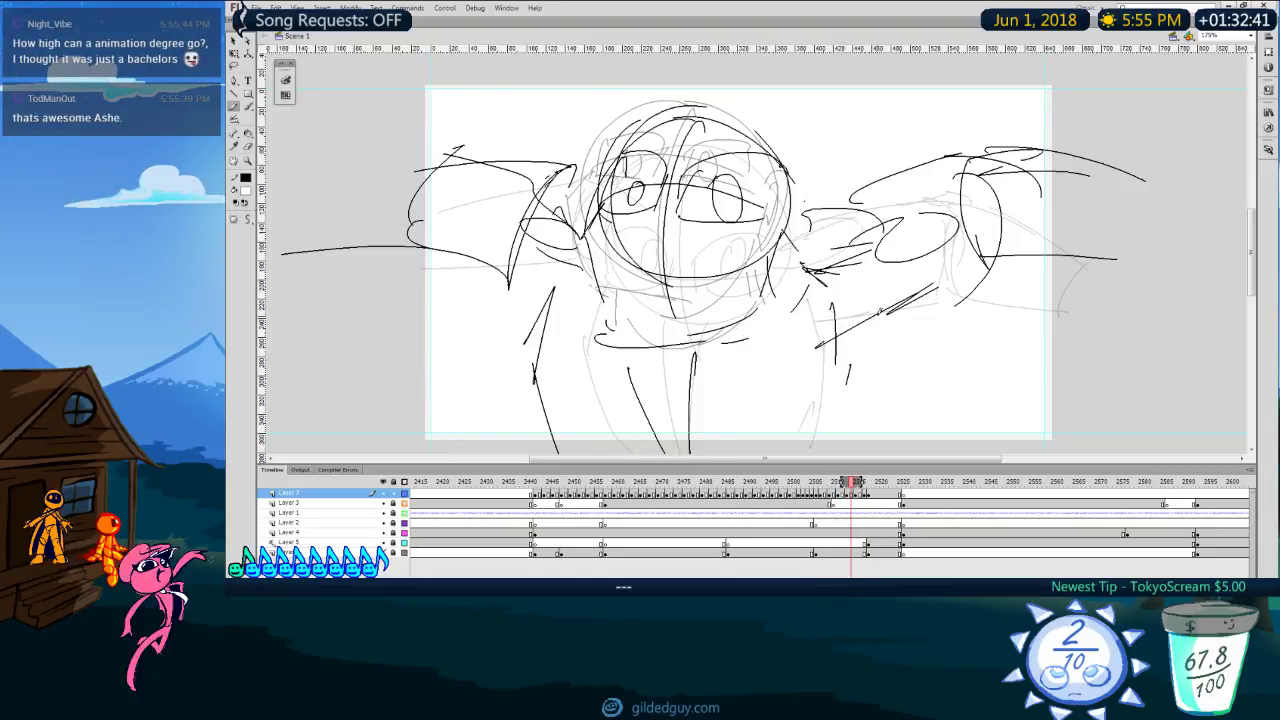
Step: Rough in the right-hand arm and fist with loose parallel strokes along the underside on frame 2514
{"action": "key", "text": "period"}
{"action": "mouse_move", "coordinate": [736, 323]}
{"action": "left_mouse_down"}
{"action": "mouse_move", "coordinate": [782, 262]}
{"action": "mouse_move", "coordinate": [958, 256]}
{"action": "left_mouse_up"}
{"action": "key", "text": "comma"}
{"action": "key", "text": "period"}
{"action": "mouse_move", "coordinate": [897, 290]}
{"action": "left_mouse_down"}
{"action": "mouse_move", "coordinate": [826, 360]}
{"action": "mouse_move", "coordinate": [932, 312]}
{"action": "left_mouse_up"}
{"action": "left_click_drag", "start_coordinate": [848, 354], "coordinate": [932, 311]}
{"action": "left_click_drag", "start_coordinate": [822, 308], "coordinate": [931, 246]}
{"action": "left_click_drag", "start_coordinate": [835, 227], "coordinate": [868, 222]}
{"action": "left_click_drag", "start_coordinate": [902, 223], "coordinate": [911, 224]}
{"action": "key", "text": "comma"}
{"action": "key", "text": "period"}
Step: Draw the torso's two outer sides and two inner lines running down from the collar on frame 2514
{"action": "left_click_drag", "start_coordinate": [555, 287], "coordinate": [566, 452]}
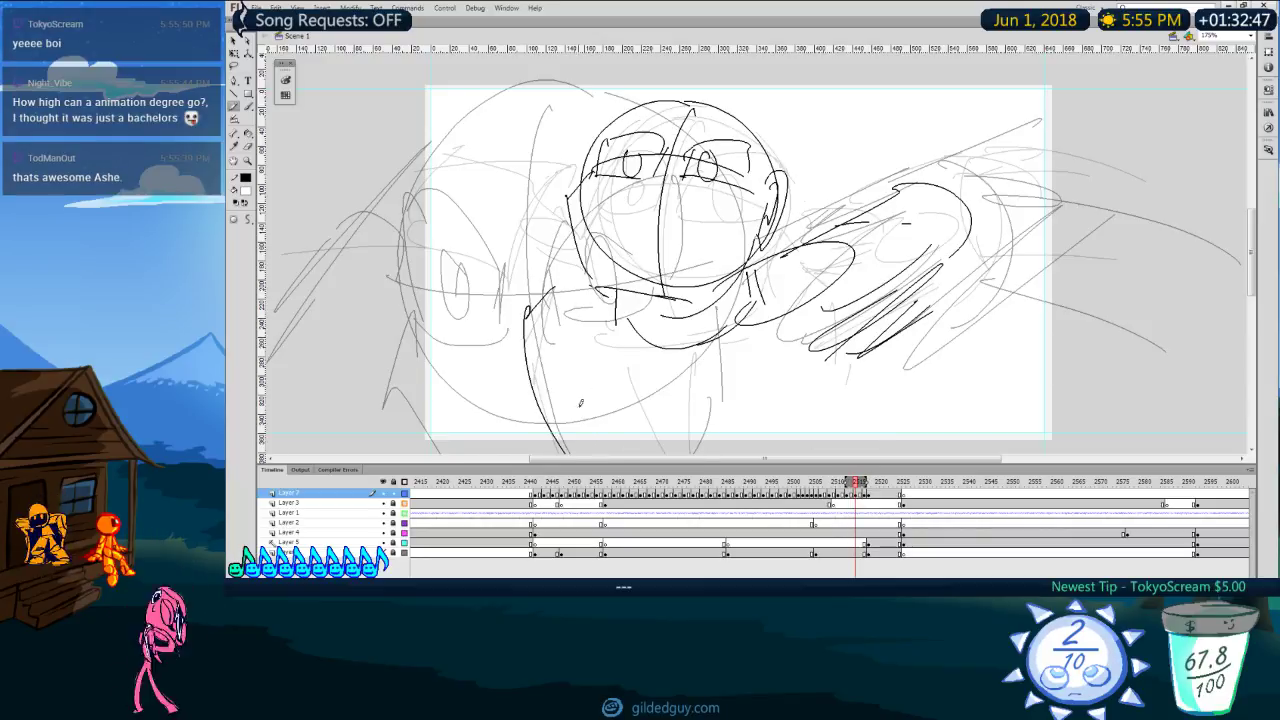
{"action": "key", "text": "ctrl+z"}
{"action": "left_click_drag", "start_coordinate": [555, 285], "coordinate": [572, 455]}
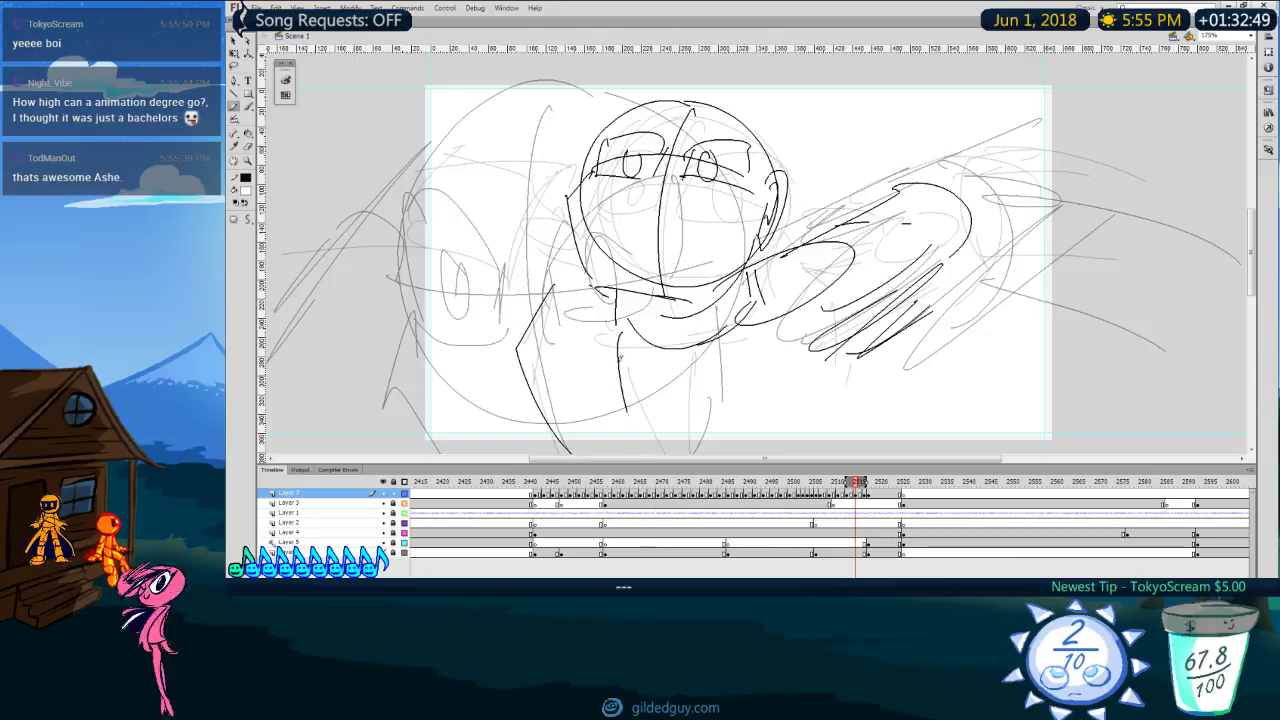
{"action": "left_click_drag", "start_coordinate": [618, 330], "coordinate": [624, 455]}
{"action": "left_click_drag", "start_coordinate": [708, 342], "coordinate": [680, 454]}
{"action": "key", "text": "comma"}
{"action": "key", "text": "period"}
{"action": "left_click_drag", "start_coordinate": [845, 344], "coordinate": [808, 452]}
{"action": "key", "text": "comma"}
{"action": "key", "text": "period"}
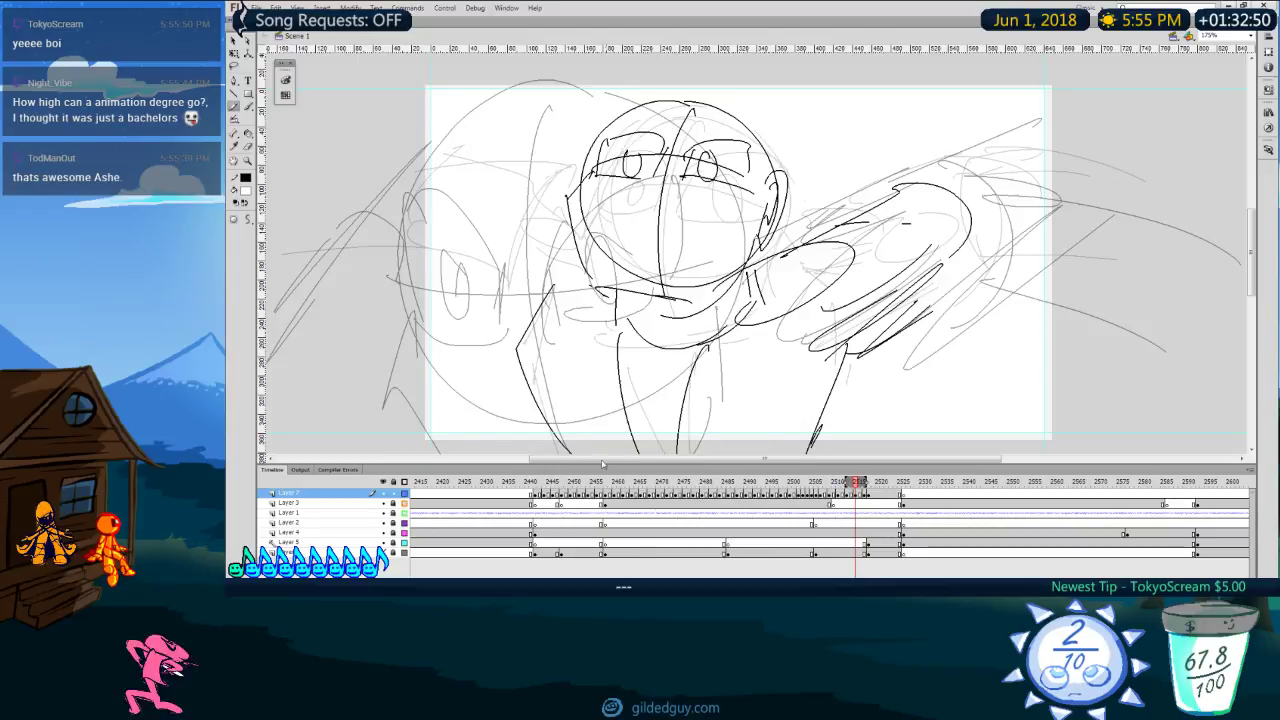
{"action": "key", "text": "comma"}
{"action": "key", "text": "period"}
Step: Sketch the left-hand arm's long upper and lower lines with its hand end, and erase the upper line
{"action": "left_click_drag", "start_coordinate": [573, 194], "coordinate": [402, 199]}
{"action": "key", "text": "ctrl+z"}
{"action": "left_click_drag", "start_coordinate": [575, 193], "coordinate": [408, 231]}
{"action": "left_click_drag", "start_coordinate": [551, 270], "coordinate": [352, 304]}
{"action": "left_click_drag", "start_coordinate": [560, 207], "coordinate": [508, 294]}
{"action": "mouse_move", "coordinate": [538, 232]}
{"action": "left_mouse_down"}
{"action": "mouse_move", "coordinate": [524, 257]}
{"action": "mouse_move", "coordinate": [554, 273]}
{"action": "left_mouse_up"}
{"action": "key", "text": "e"}
{"action": "left_click_drag", "start_coordinate": [550, 200], "coordinate": [443, 220]}
{"action": "mouse_move", "coordinate": [557, 206]}
{"action": "left_mouse_down"}
{"action": "mouse_move", "coordinate": [551, 286]}
{"action": "mouse_move", "coordinate": [563, 234]}
{"action": "mouse_move", "coordinate": [504, 285]}
{"action": "mouse_move", "coordinate": [562, 240]}
{"action": "left_mouse_up"}
{"action": "key", "text": "comma"}
{"action": "key", "text": "period"}
Step: Redraw the left-hand arm's hand outline beside the head and its curved upper line on frame 2514
{"action": "key", "text": "y"}
{"action": "mouse_move", "coordinate": [484, 262]}
{"action": "left_mouse_down"}
{"action": "mouse_move", "coordinate": [548, 222]}
{"action": "mouse_move", "coordinate": [505, 288]}
{"action": "left_mouse_up"}
{"action": "key", "text": "ctrl+z"}
{"action": "key", "text": "ctrl+z"}
{"action": "key", "text": "ctrl+z"}
{"action": "mouse_move", "coordinate": [499, 264]}
{"action": "left_mouse_down"}
{"action": "mouse_move", "coordinate": [547, 228]}
{"action": "mouse_move", "coordinate": [545, 311]}
{"action": "left_mouse_up"}
{"action": "left_click_drag", "start_coordinate": [552, 213], "coordinate": [503, 286]}
{"action": "left_click_drag", "start_coordinate": [574, 233], "coordinate": [588, 304]}
{"action": "key", "text": "comma"}
{"action": "key", "text": "period"}
{"action": "left_click_drag", "start_coordinate": [550, 210], "coordinate": [330, 255]}
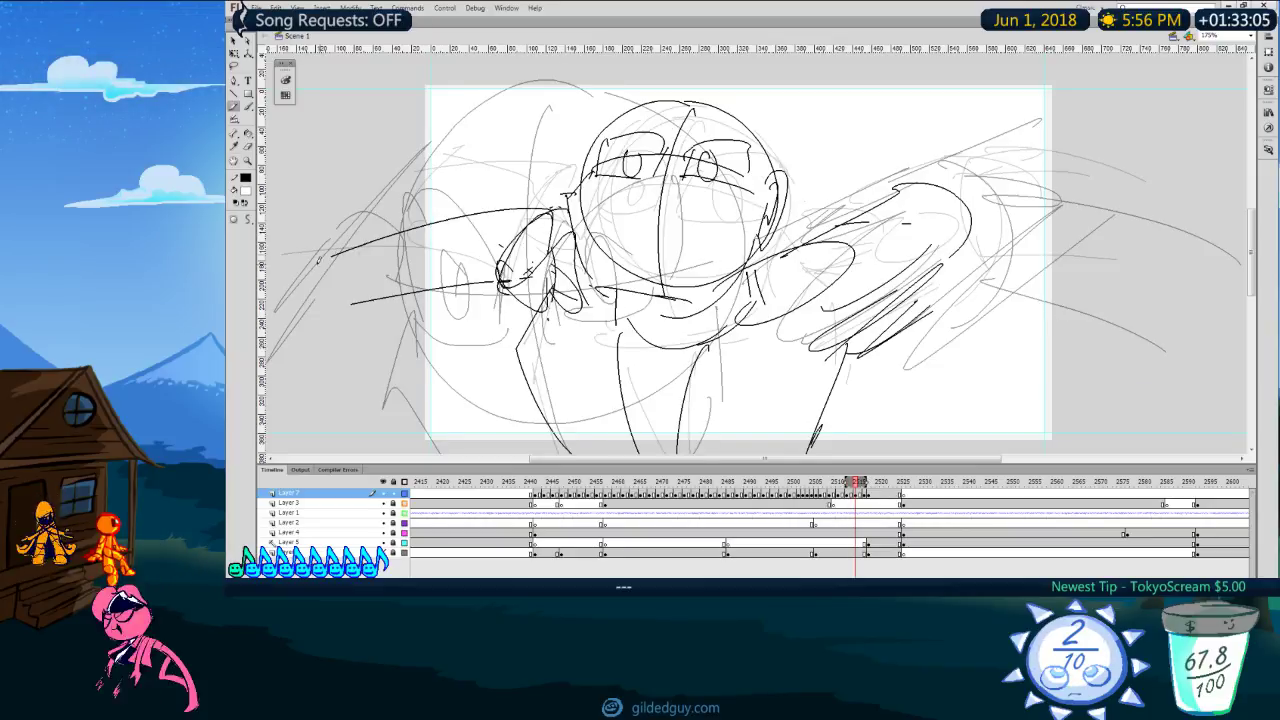
{"action": "key", "text": "comma"}
{"action": "key", "text": "period"}
Step: Draw the upper and lower lines extending outward from the right-hand arm's rounded end on frame 2514
{"action": "mouse_move", "coordinate": [964, 181]}
{"action": "left_mouse_down"}
{"action": "mouse_move", "coordinate": [937, 286]}
{"action": "mouse_move", "coordinate": [946, 197]}
{"action": "mouse_move", "coordinate": [1094, 187]}
{"action": "left_mouse_up"}
{"action": "left_click_drag", "start_coordinate": [918, 276], "coordinate": [1116, 290]}
{"action": "key", "text": "comma"}
{"action": "key", "text": "period"}
{"action": "key", "text": "ctrl+z"}
{"action": "left_click_drag", "start_coordinate": [925, 278], "coordinate": [1052, 259]}
Step: Flip through the neighbouring frames and play back the arm swing to check the motion
{"action": "key", "text": "comma"}
{"action": "key", "text": "comma"}
{"action": "key", "text": "period"}
{"action": "key", "text": "period"}
{"action": "key", "text": "period"}
{"action": "key", "text": "period"}
{"action": "key", "text": "comma"}
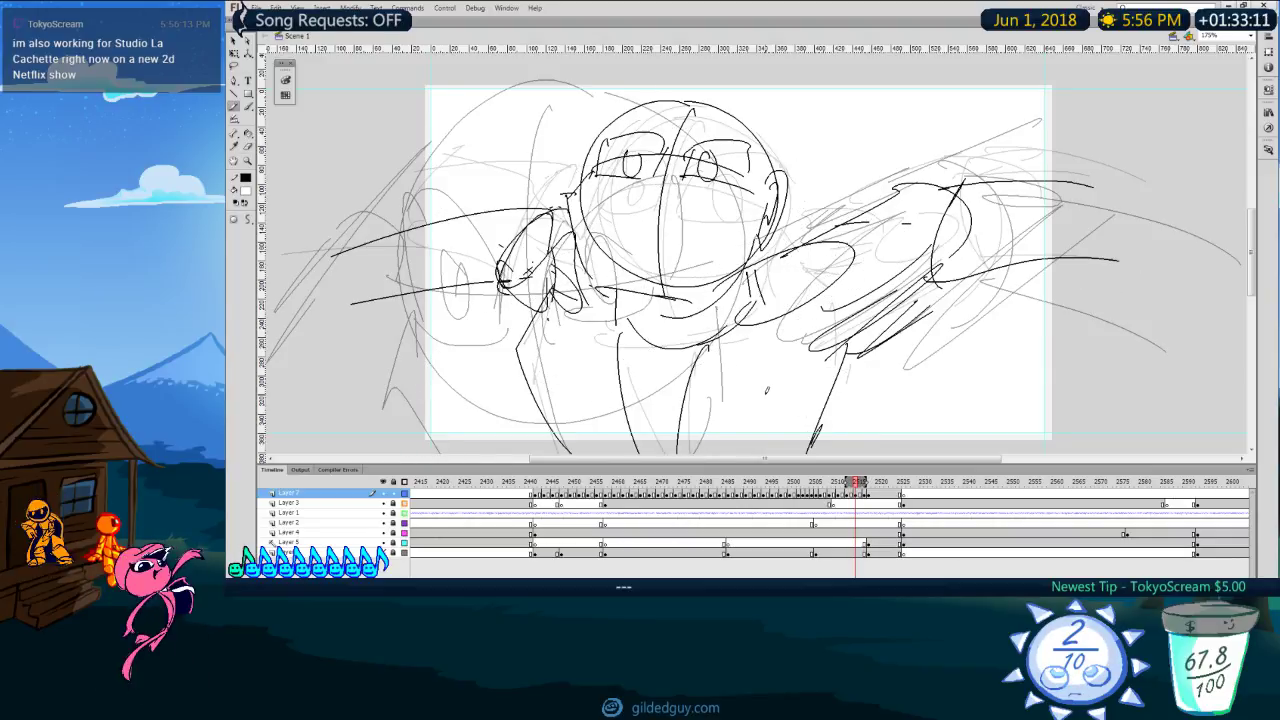
{"action": "key", "text": "comma"}
{"action": "key", "text": "comma"}
{"action": "key", "text": "comma"}
{"action": "key", "text": "comma"}
{"action": "key", "text": "comma"}
{"action": "key", "text": "comma"}
{"action": "key", "text": "comma"}
{"action": "key", "text": "comma"}
{"action": "key", "text": "comma"}
{"action": "key", "text": "comma"}
{"action": "key", "text": "comma"}
{"action": "key", "text": "Return"}
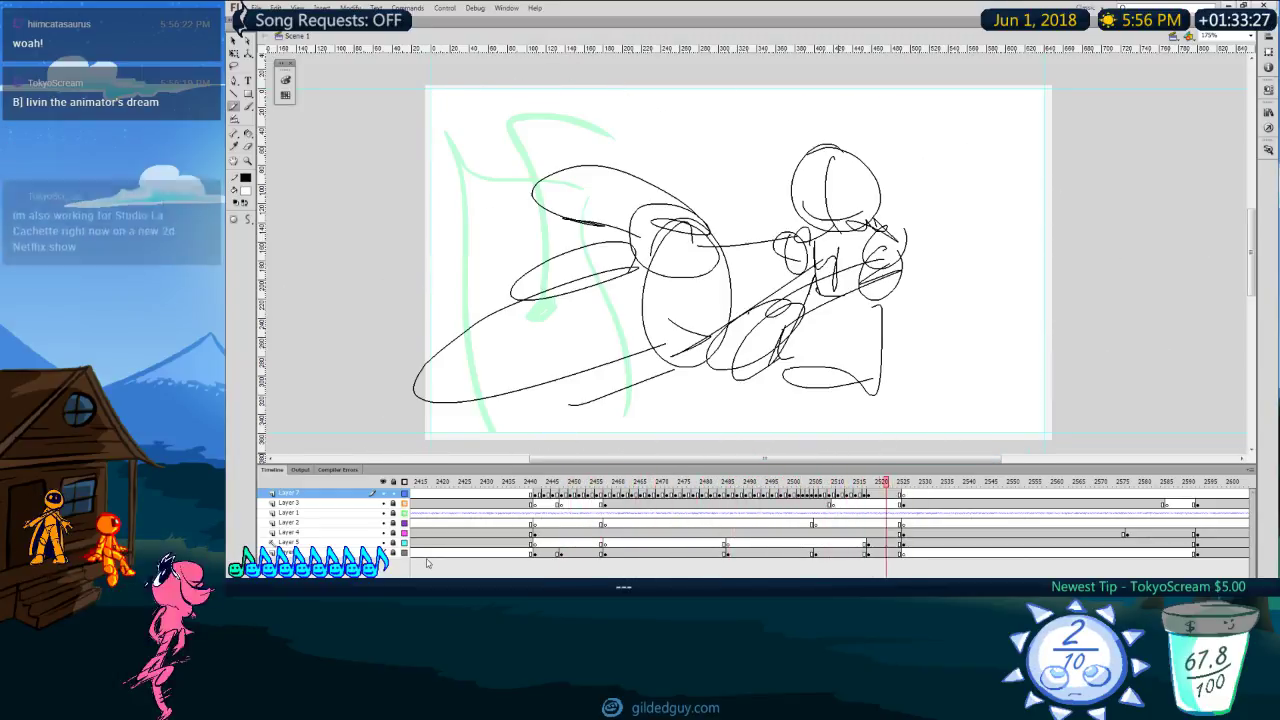
Step: Brush the words "filet mignon" in white beside the canvas on frame 2518, with an arrow and underlines
{"action": "left_click", "coordinate": [872, 500]}
{"action": "left_click", "coordinate": [873, 498]}
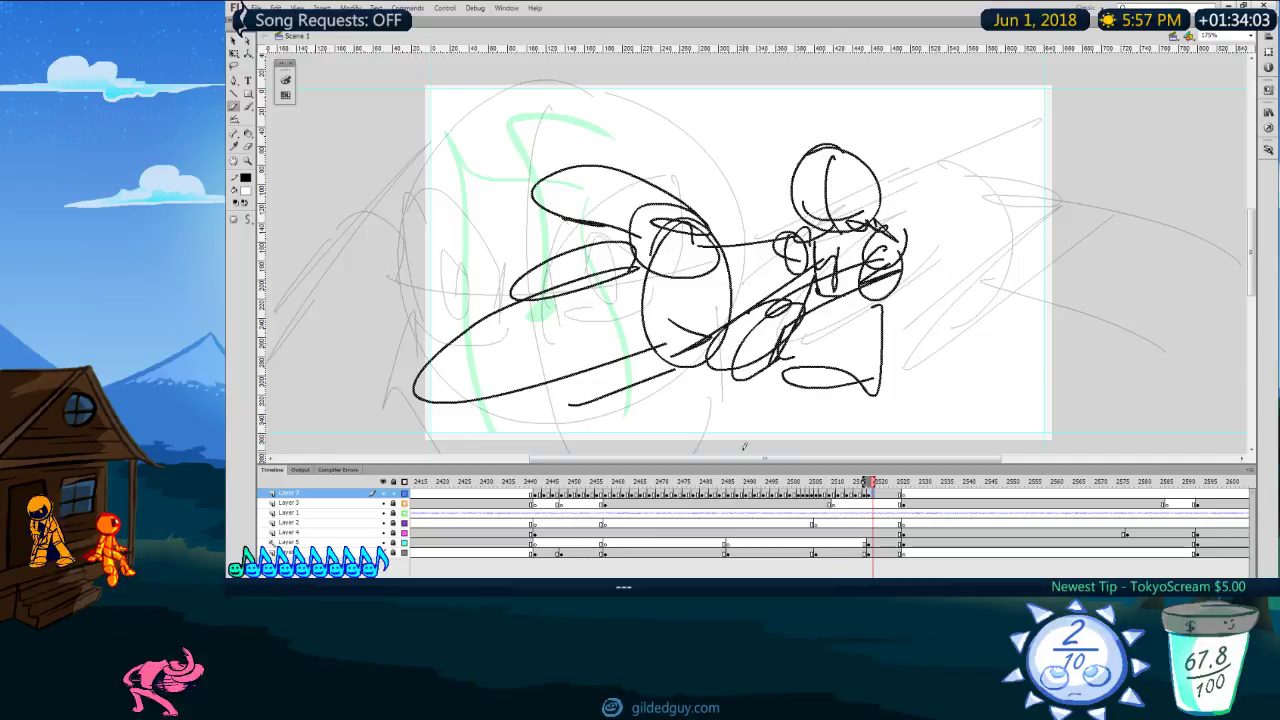
{"action": "left_click_drag", "start_coordinate": [779, 460], "coordinate": [518, 494]}
{"action": "key", "text": "b"}
{"action": "mouse_move", "coordinate": [602, 184]}
{"action": "left_mouse_down"}
{"action": "mouse_move", "coordinate": [585, 138]}
{"action": "mouse_move", "coordinate": [578, 243]}
{"action": "left_mouse_up"}
{"action": "mouse_move", "coordinate": [548, 207]}
{"action": "left_mouse_down"}
{"action": "mouse_move", "coordinate": [604, 195]}
{"action": "mouse_move", "coordinate": [637, 237]}
{"action": "left_mouse_up"}
{"action": "left_click_drag", "start_coordinate": [652, 217], "coordinate": [677, 235]}
{"action": "mouse_move", "coordinate": [697, 142]}
{"action": "left_mouse_down"}
{"action": "mouse_move", "coordinate": [704, 226]}
{"action": "mouse_move", "coordinate": [728, 178]}
{"action": "left_mouse_up"}
{"action": "mouse_move", "coordinate": [609, 289]}
{"action": "left_mouse_down"}
{"action": "mouse_move", "coordinate": [638, 300]}
{"action": "mouse_move", "coordinate": [666, 335]}
{"action": "left_mouse_up"}
{"action": "mouse_move", "coordinate": [672, 311]}
{"action": "left_mouse_down"}
{"action": "mouse_move", "coordinate": [676, 331]}
{"action": "mouse_move", "coordinate": [714, 328]}
{"action": "mouse_move", "coordinate": [698, 366]}
{"action": "left_mouse_up"}
{"action": "key", "text": "ctrl+z"}
{"action": "mouse_move", "coordinate": [711, 293]}
{"action": "left_mouse_down"}
{"action": "mouse_move", "coordinate": [716, 322]}
{"action": "mouse_move", "coordinate": [696, 370]}
{"action": "left_mouse_up"}
{"action": "mouse_move", "coordinate": [724, 296]}
{"action": "left_mouse_down"}
{"action": "mouse_move", "coordinate": [727, 336]}
{"action": "mouse_move", "coordinate": [760, 330]}
{"action": "left_mouse_up"}
{"action": "left_click_drag", "start_coordinate": [778, 292], "coordinate": [803, 318]}
{"action": "left_click_drag", "start_coordinate": [803, 300], "coordinate": [840, 322]}
{"action": "mouse_move", "coordinate": [430, 402]}
{"action": "left_mouse_down"}
{"action": "mouse_move", "coordinate": [545, 322]}
{"action": "mouse_move", "coordinate": [543, 358]}
{"action": "left_mouse_up"}
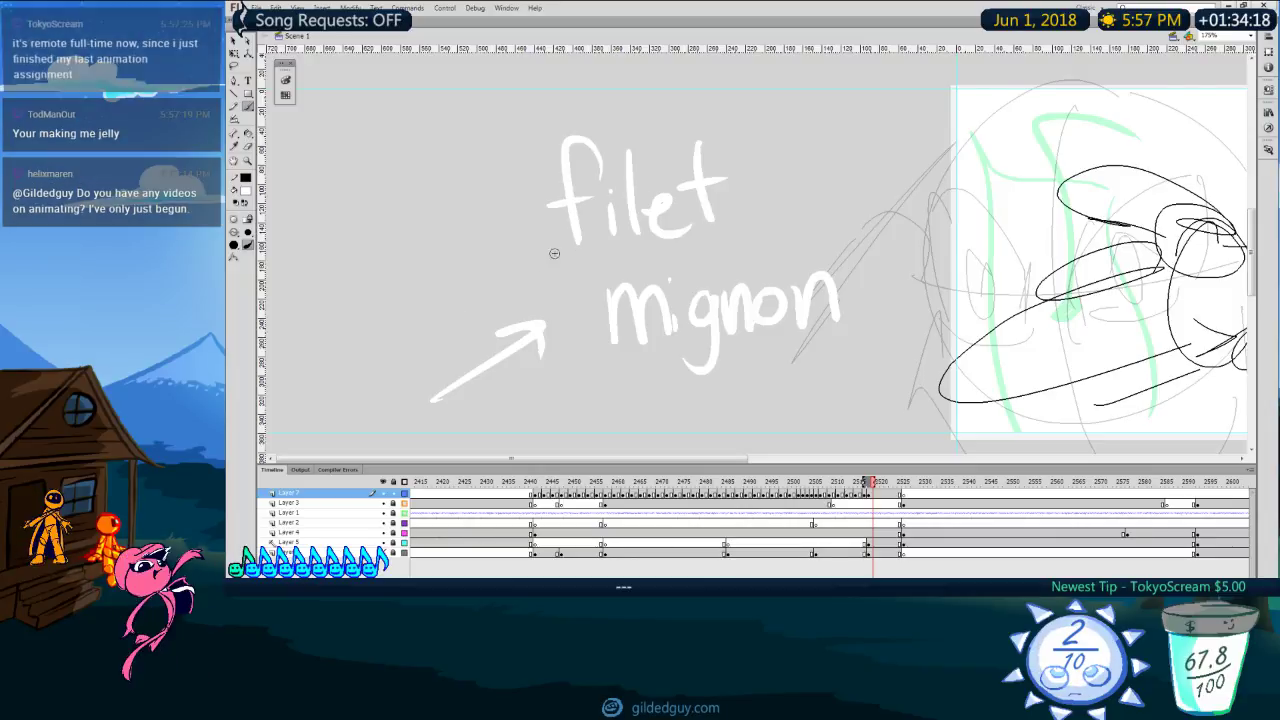
{"action": "left_click_drag", "start_coordinate": [556, 264], "coordinate": [758, 236]}
{"action": "left_click_drag", "start_coordinate": [614, 363], "coordinate": [855, 333]}
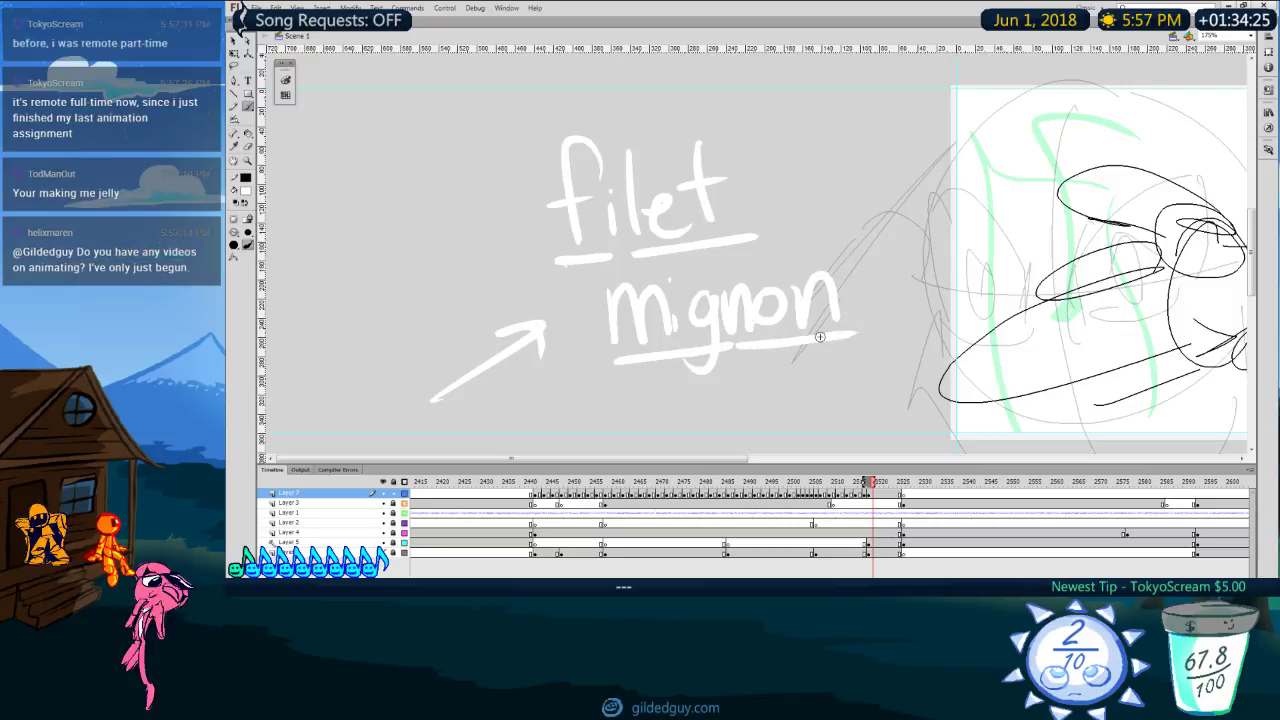
Step: Undo all the white brush lettering, the arrow and the underlines beside the canvas
{"action": "key", "text": "ctrl+z"}
{"action": "key", "text": "ctrl+z"}
{"action": "key", "text": "ctrl+z"}
{"action": "key", "text": "ctrl+z"}
{"action": "key", "text": "ctrl+z"}
{"action": "key", "text": "ctrl+z"}
{"action": "key", "text": "ctrl+z"}
{"action": "key", "text": "ctrl+z"}
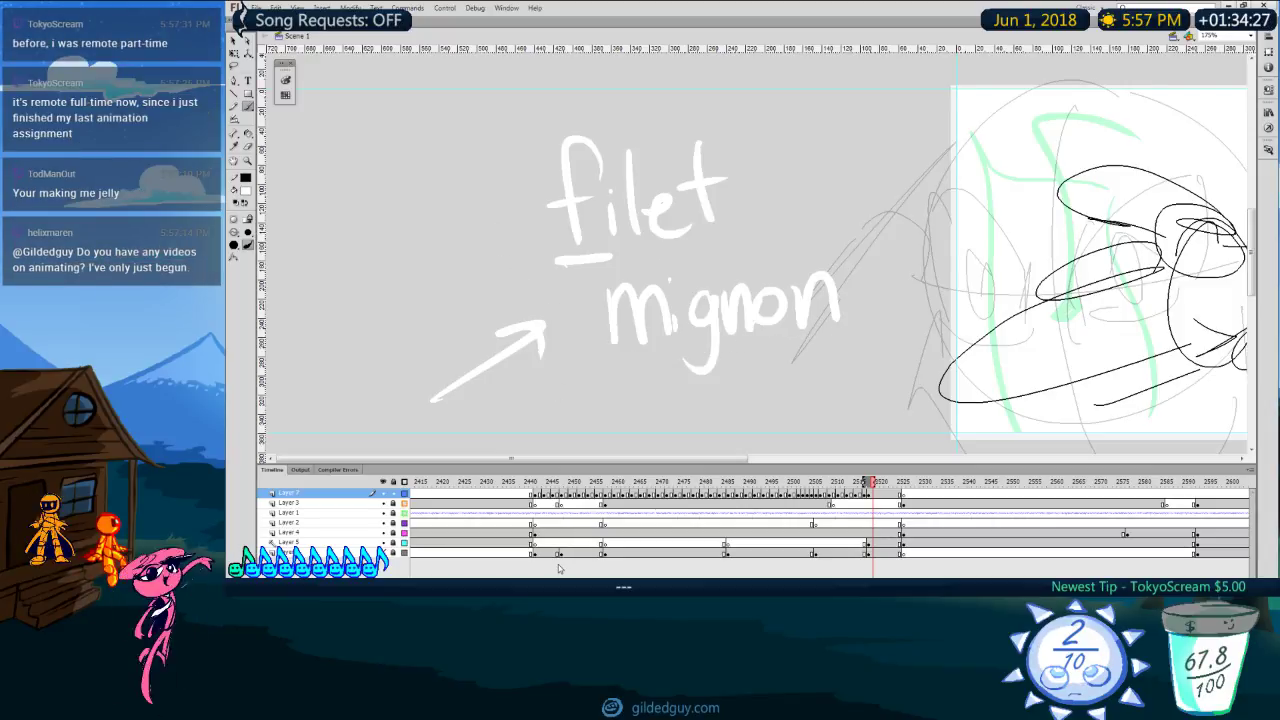
{"action": "key", "text": "ctrl+z"}
{"action": "key", "text": "ctrl+z"}
{"action": "key", "text": "ctrl+z"}
{"action": "key", "text": "ctrl+z"}
{"action": "key", "text": "ctrl+z"}
{"action": "key", "text": "ctrl+z"}
{"action": "key", "text": "ctrl+z"}
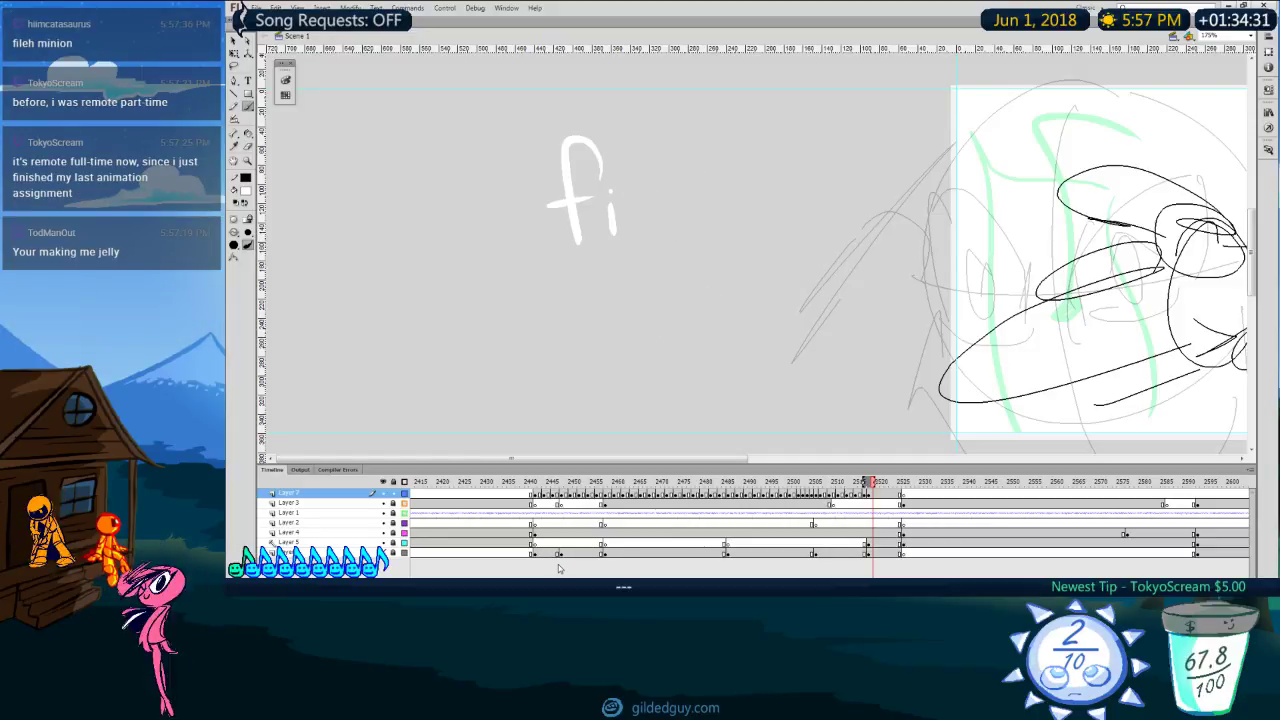
{"action": "key", "text": "ctrl+z"}
{"action": "key", "text": "ctrl+z"}
{"action": "key", "text": "ctrl+z"}
{"action": "key", "text": "ctrl+z"}
{"action": "key", "text": "ctrl+z"}
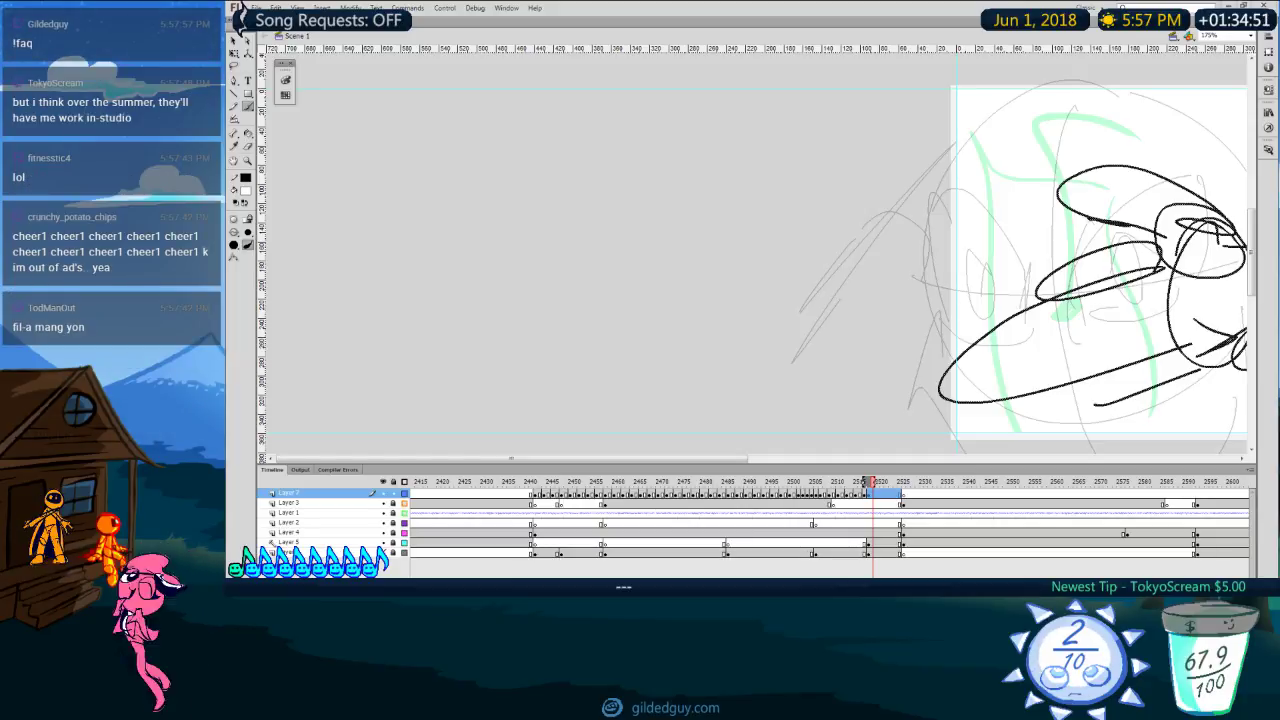
Step: Return to the canvas and compare the drawings on the frames around 2518
{"action": "left_click", "coordinate": [778, 460]}
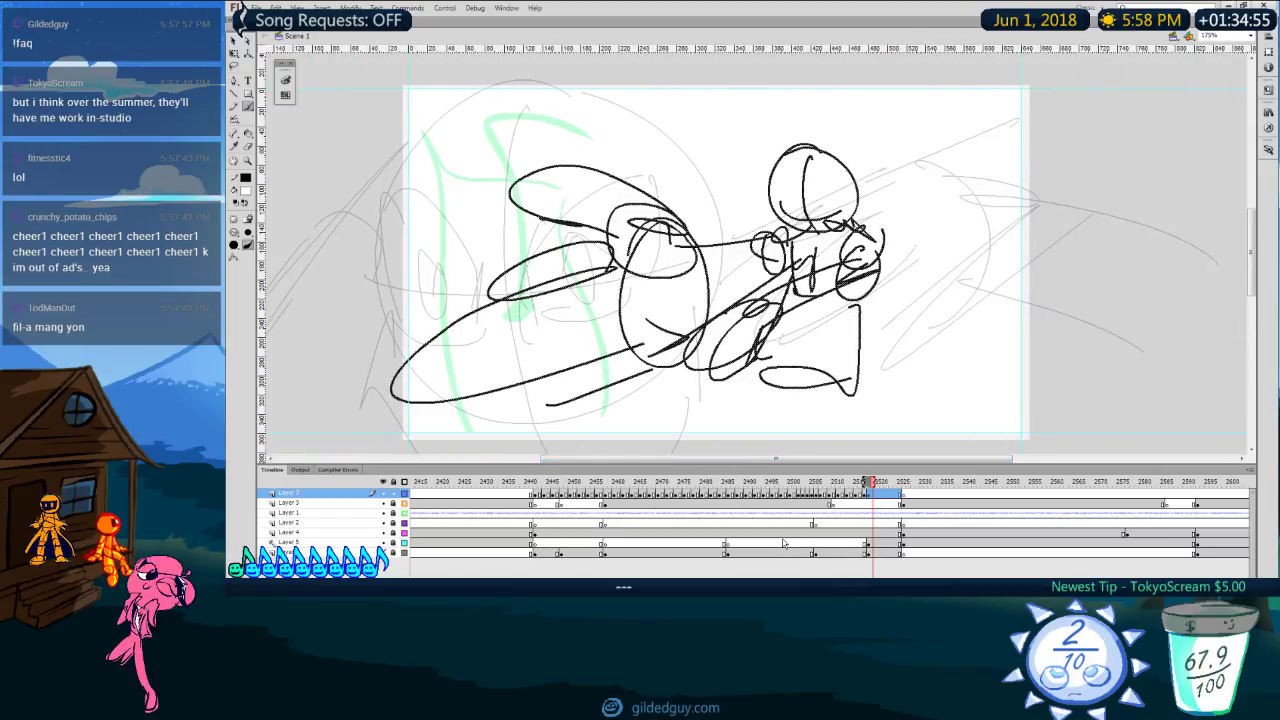
{"action": "key", "text": "comma"}
{"action": "key", "text": "comma"}
{"action": "key", "text": "period"}
{"action": "key", "text": "period"}
{"action": "left_click", "coordinate": [875, 495]}
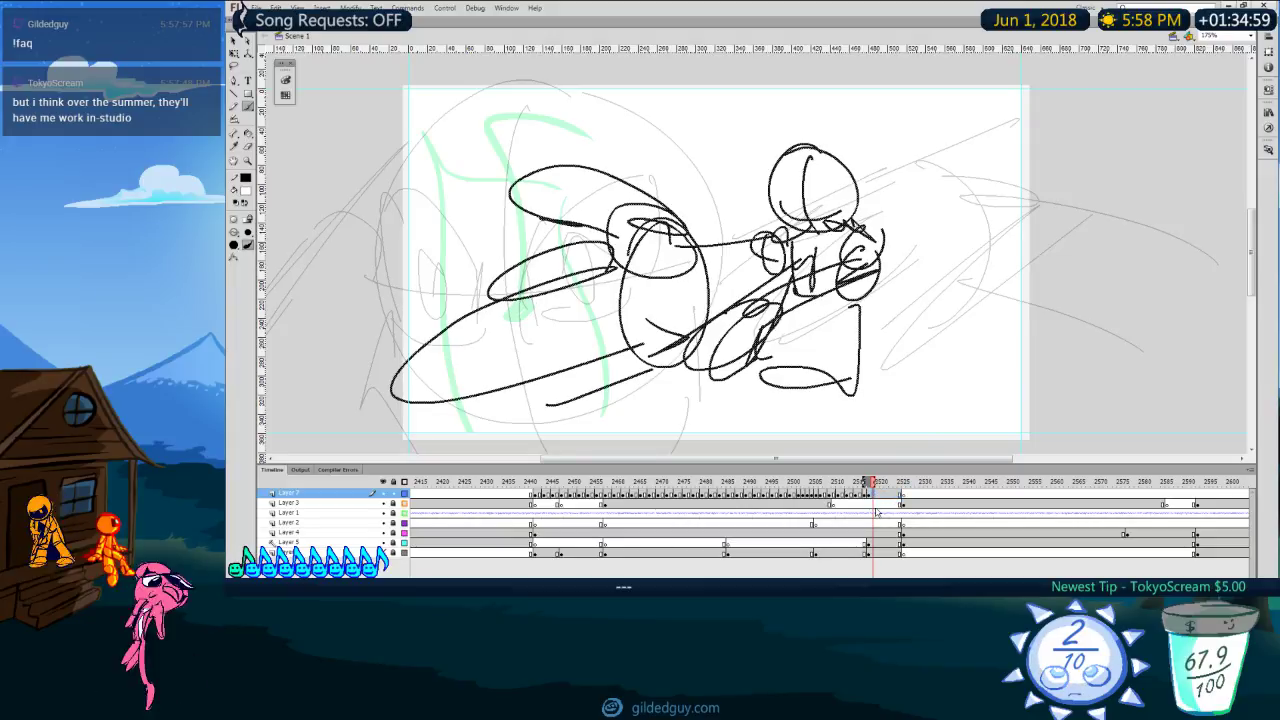
{"action": "key", "text": "period"}
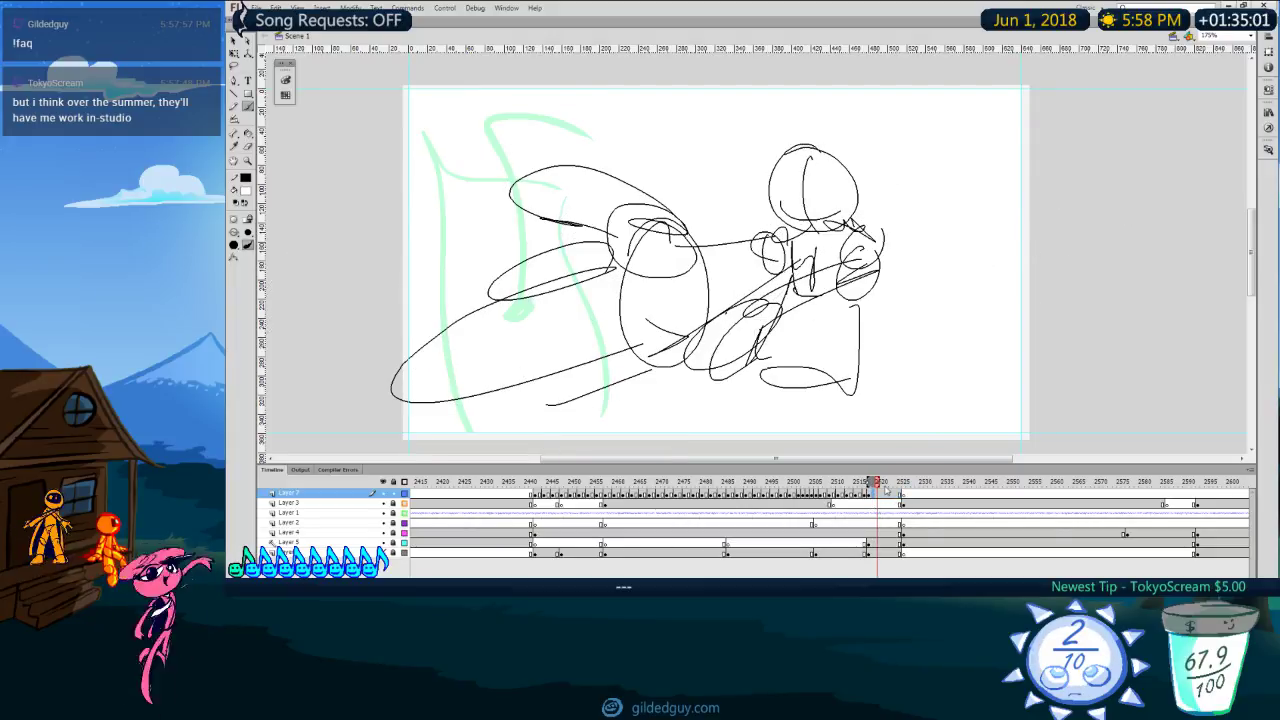
{"action": "key", "text": "comma"}
{"action": "key", "text": "comma"}
{"action": "key", "text": "comma"}
{"action": "key", "text": "comma"}
{"action": "key", "text": "period"}
{"action": "key", "text": "period"}
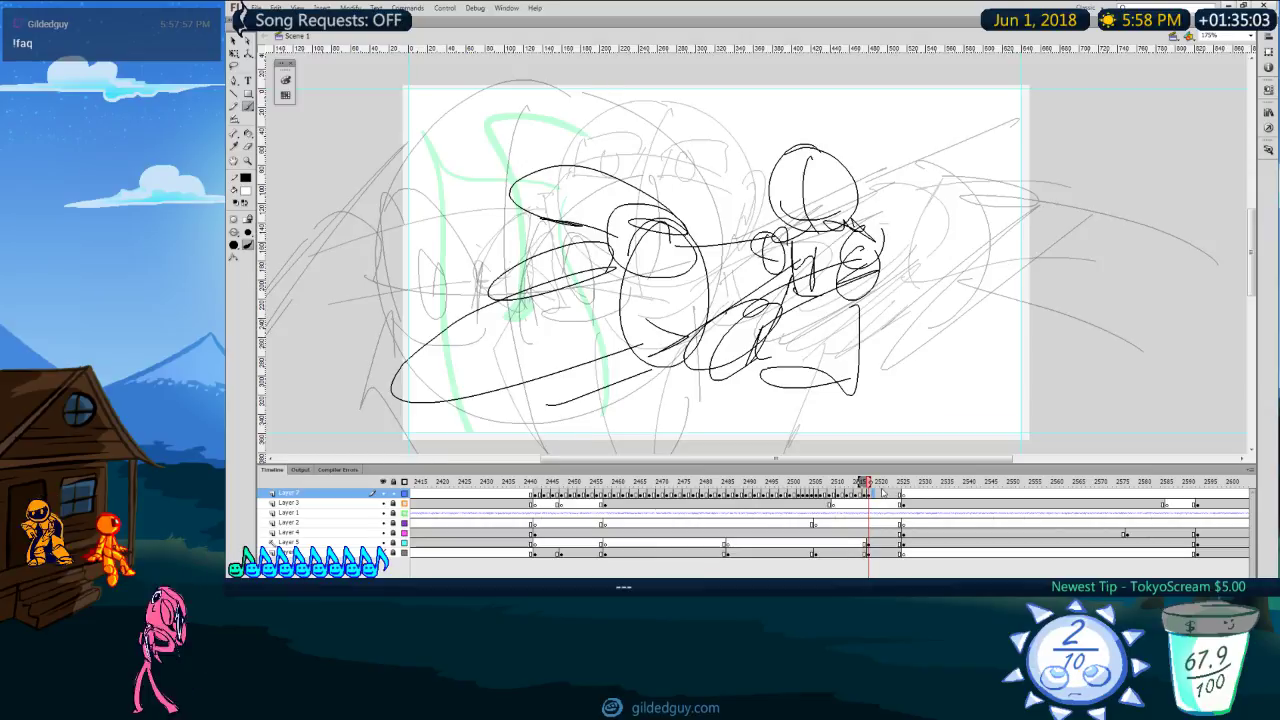
{"action": "key", "text": "period"}
{"action": "key", "text": "period"}
Step: Insert blank keyframes on every second frame from frame 2518 onward
{"action": "left_click", "coordinate": [874, 495]}
{"action": "key", "text": "F7"}
{"action": "key", "text": "period"}
{"action": "key", "text": "period"}
{"action": "key", "text": "F7"}
{"action": "key", "text": "period"}
{"action": "key", "text": "period"}
{"action": "key", "text": "F7"}
{"action": "key", "text": "period"}
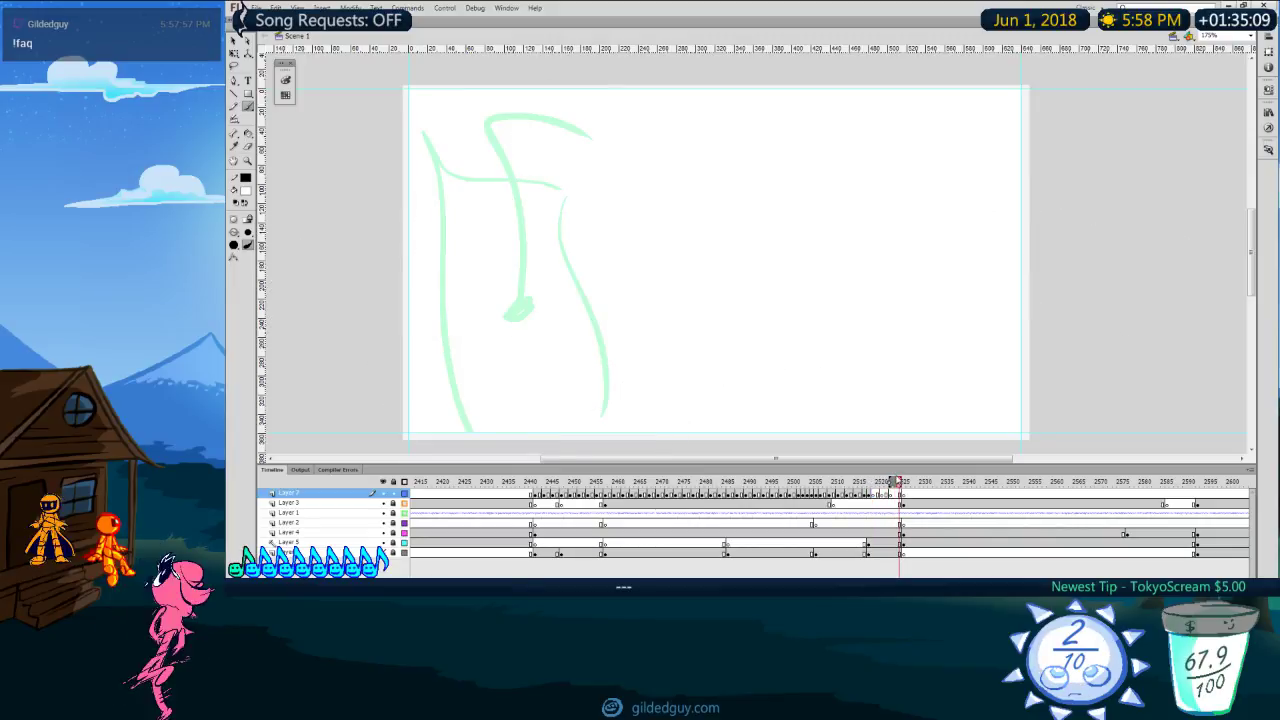
Step: Insert another blank keyframe near the end of the Layer 7 sequence and return to the drawing on frame 2517
{"action": "key", "text": "period"}
{"action": "key", "text": "F7"}
{"action": "left_click_drag", "start_coordinate": [882, 495], "coordinate": [900, 496]}
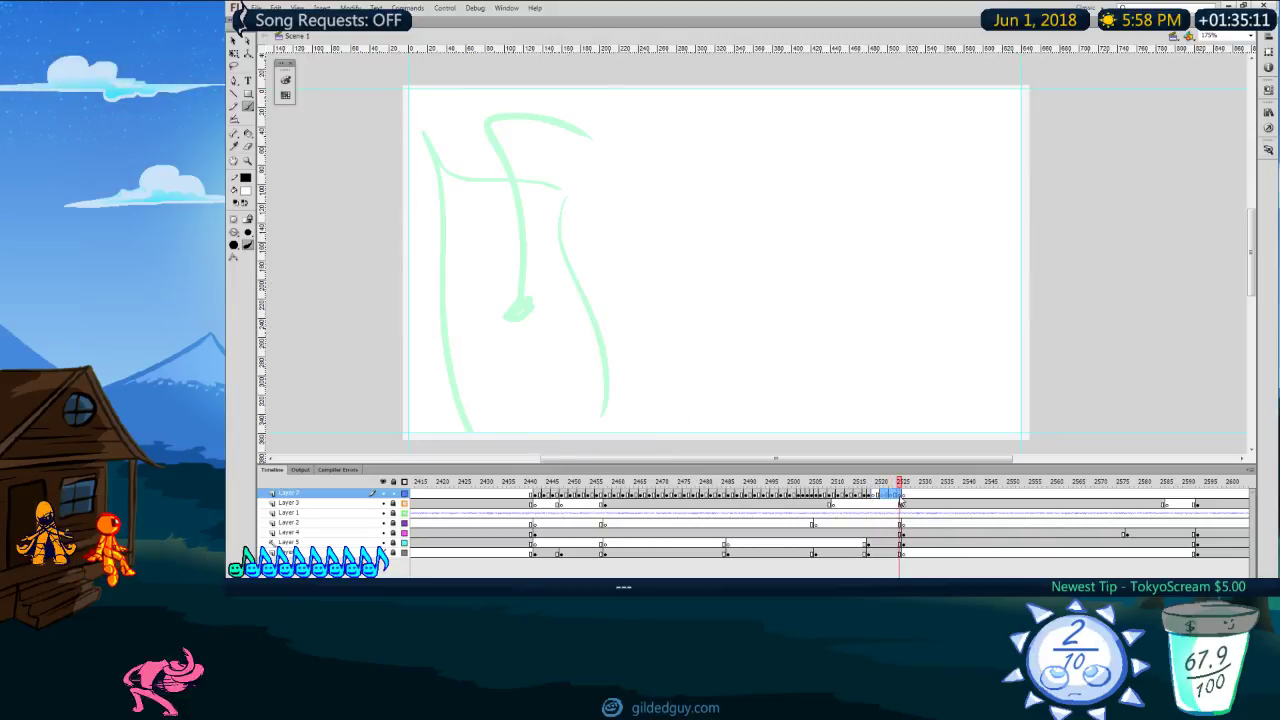
{"action": "left_click", "coordinate": [891, 495]}
{"action": "left_click", "coordinate": [868, 495]}
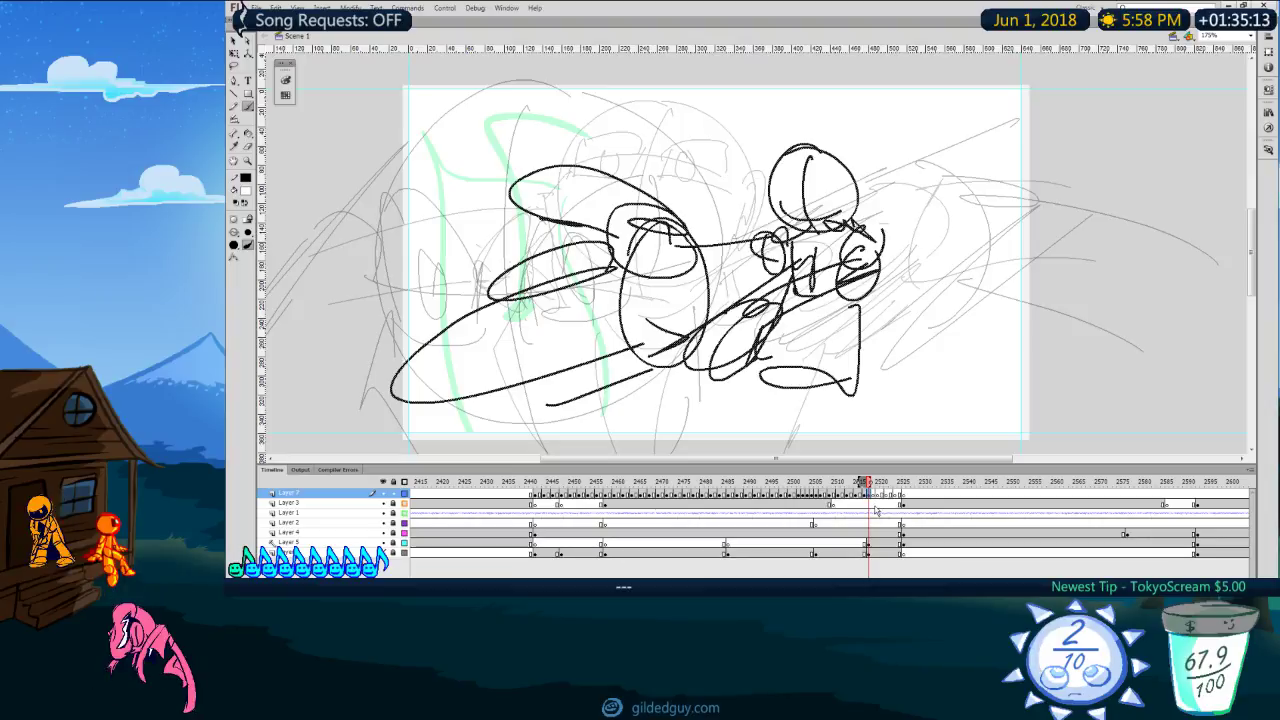
Step: Compare frames 2517 and 2518 with onion skin to judge how the reaching arm moves
{"action": "key", "text": "period"}
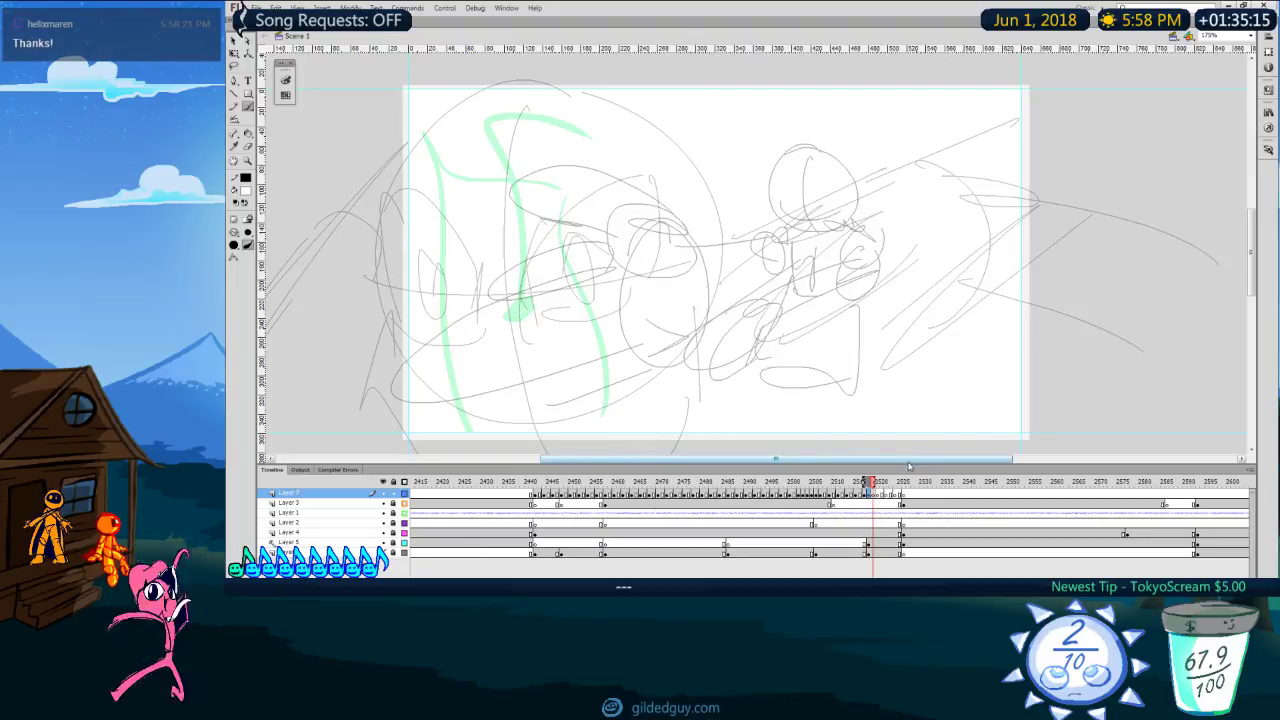
{"action": "key", "text": "comma"}
{"action": "key", "text": "period"}
{"action": "key", "text": "comma"}
{"action": "key", "text": "comma"}
{"action": "key", "text": "period"}
{"action": "key", "text": "period"}
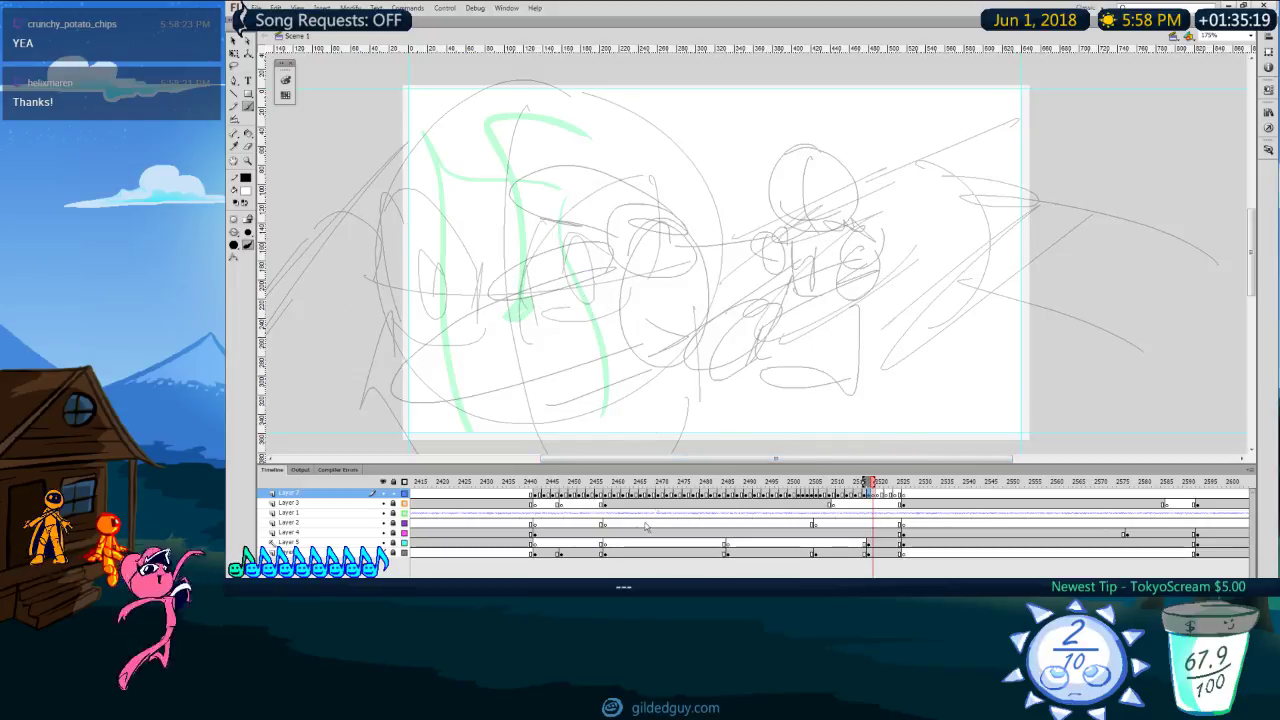
{"action": "key", "text": "comma"}
{"action": "key", "text": "period"}
{"action": "key", "text": "y"}
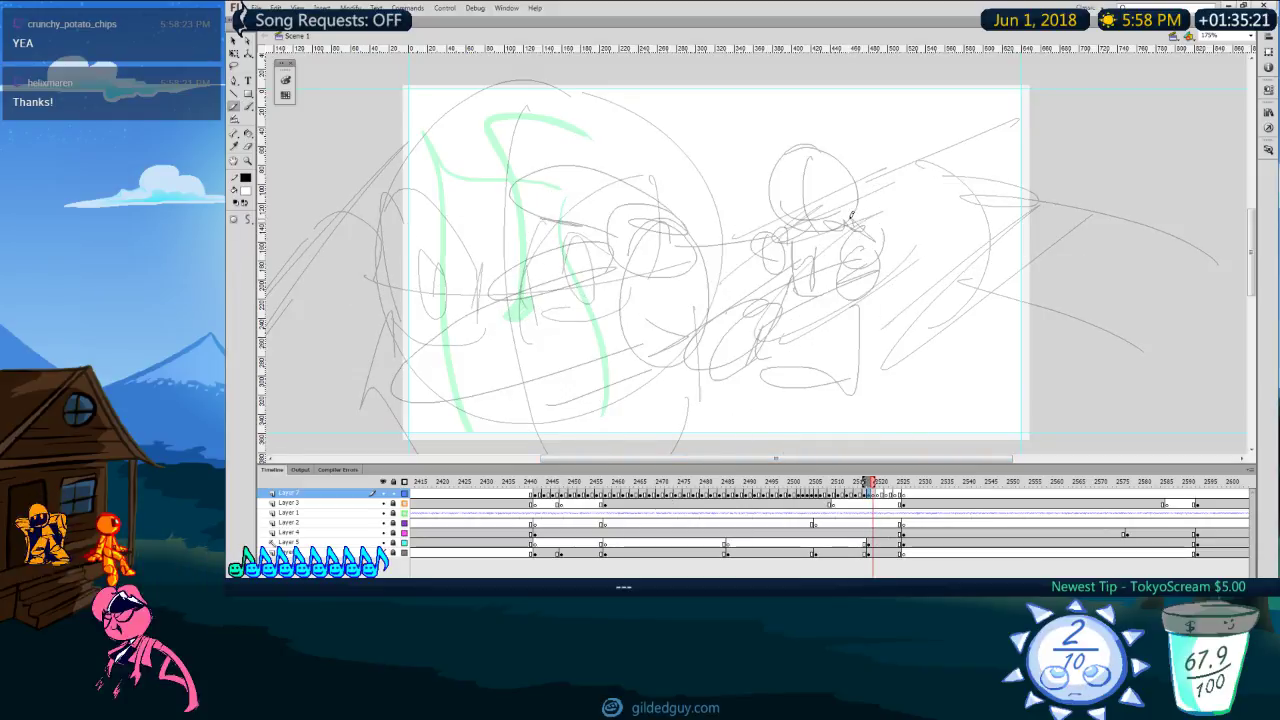
{"action": "key", "text": "comma"}
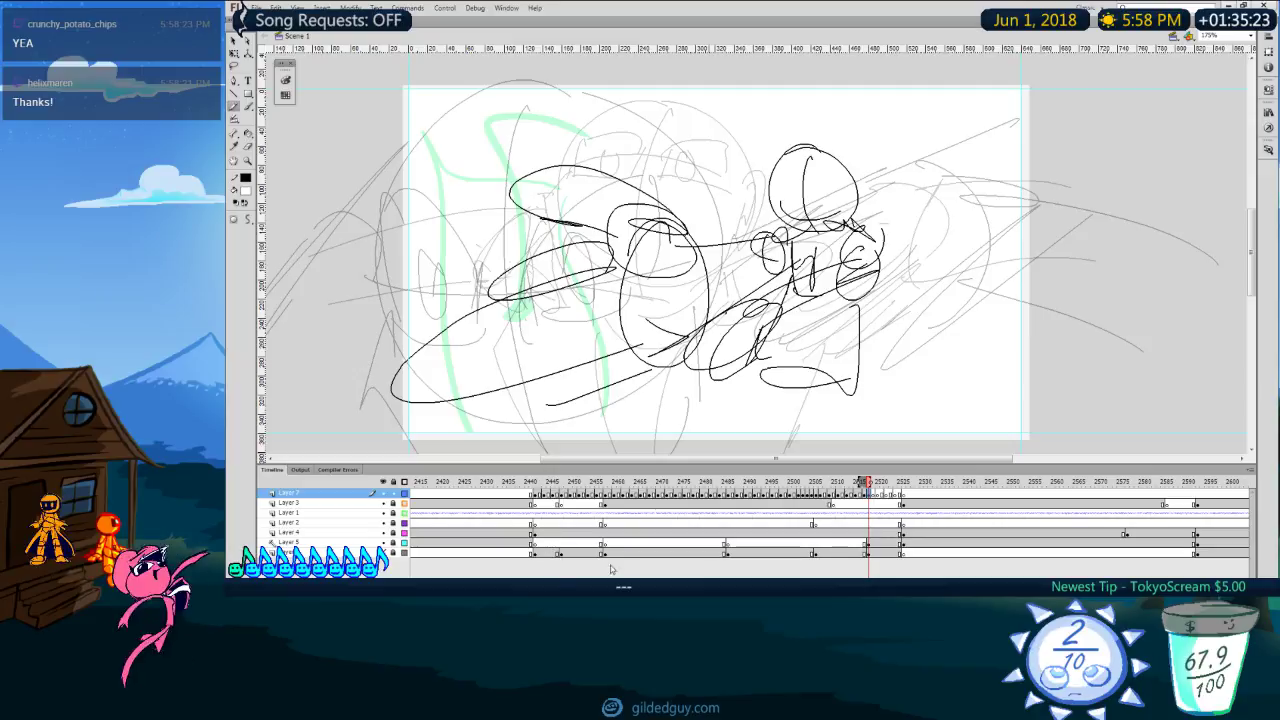
Step: Turn off onion skin and delete the lassoed large hand and forearm from the drawing on frame 2517
{"action": "left_click", "coordinate": [522, 582]}
{"action": "key", "text": "l"}
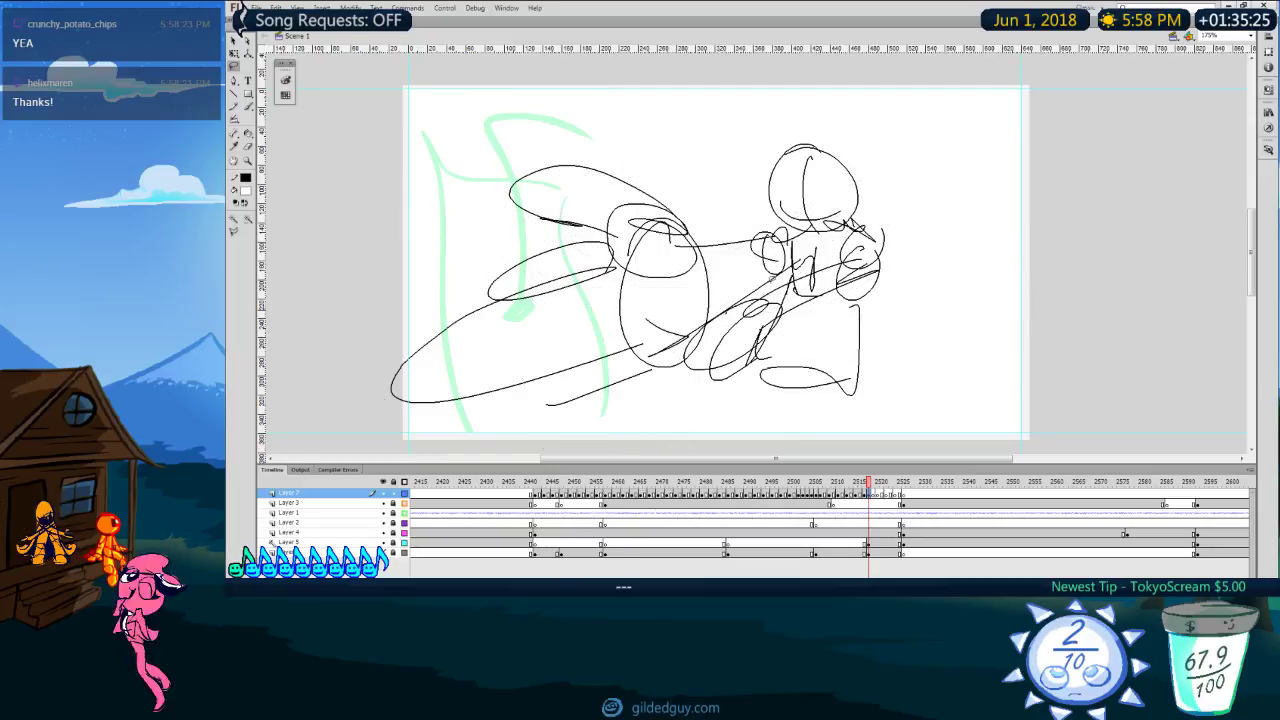
{"action": "mouse_move", "coordinate": [725, 254]}
{"action": "left_mouse_down"}
{"action": "mouse_move", "coordinate": [598, 124]}
{"action": "mouse_move", "coordinate": [400, 398]}
{"action": "mouse_move", "coordinate": [665, 416]}
{"action": "mouse_move", "coordinate": [685, 384]}
{"action": "mouse_move", "coordinate": [682, 277]}
{"action": "left_mouse_up"}
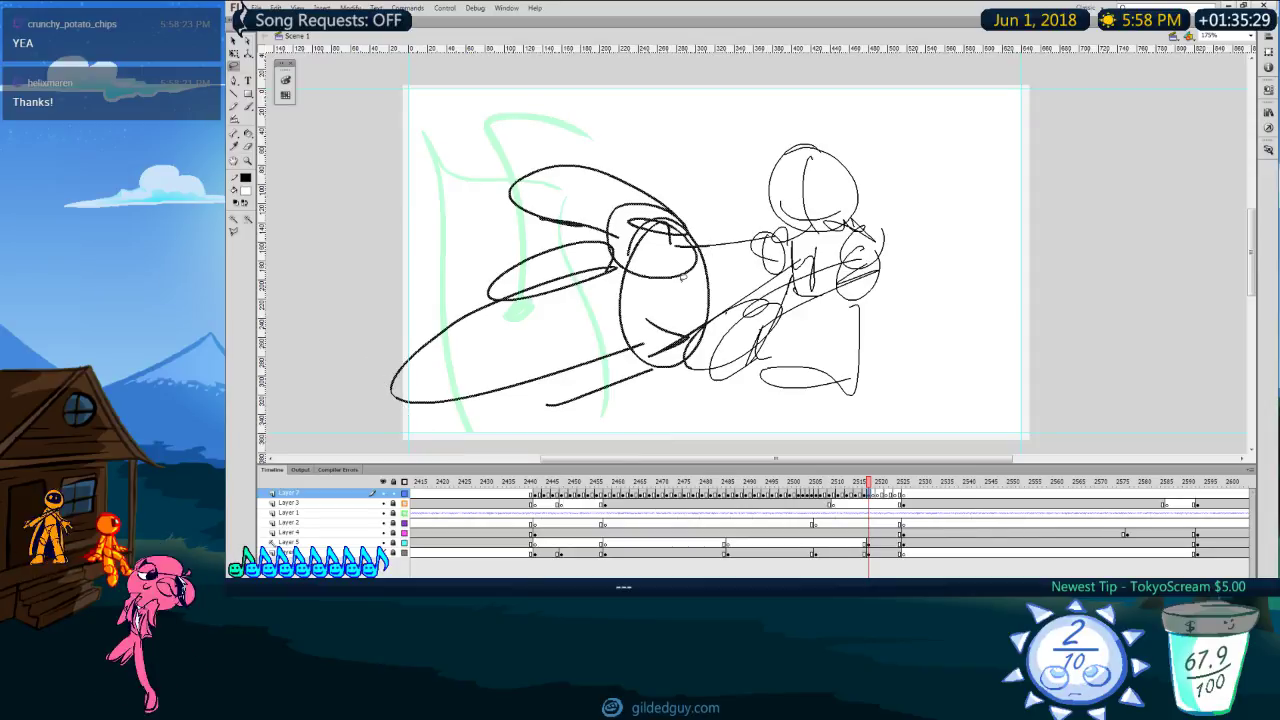
{"action": "key", "text": "Delete"}
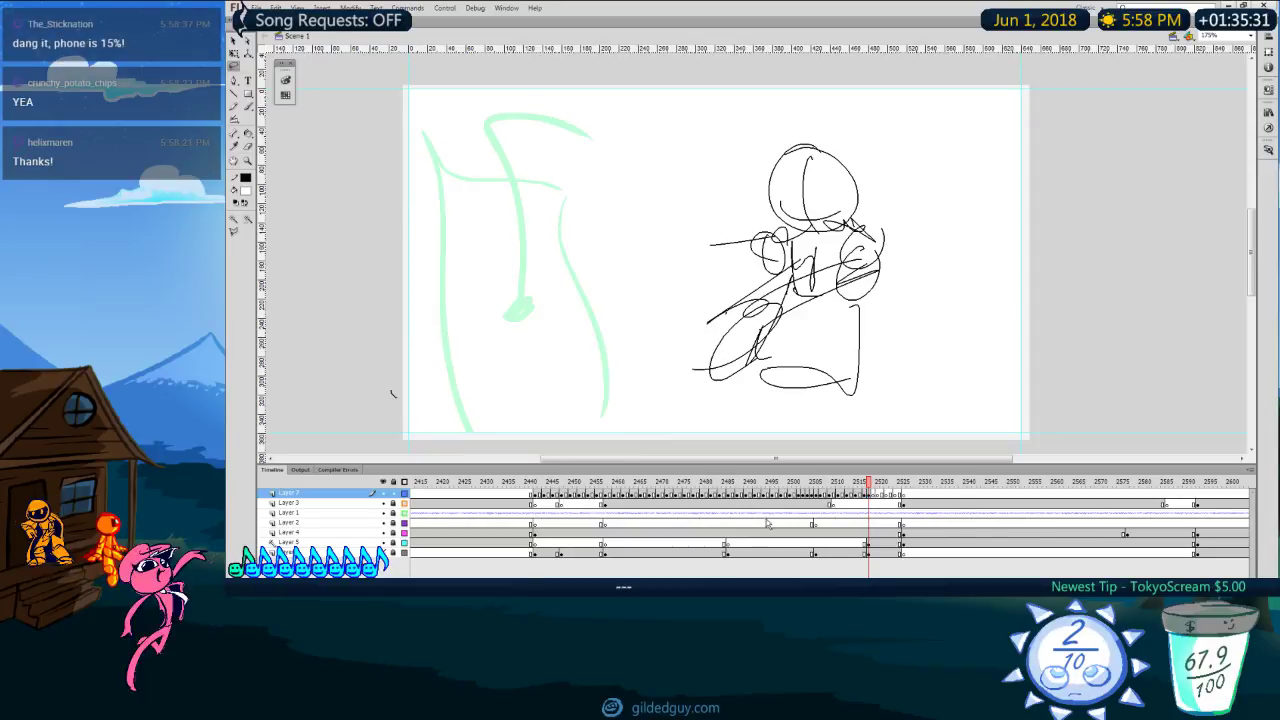
Step: Pencil the new arm line, sleeve cuff edge, raised thumb and upper hand outline reaching away from the near shoulder
{"action": "key", "text": "b"}
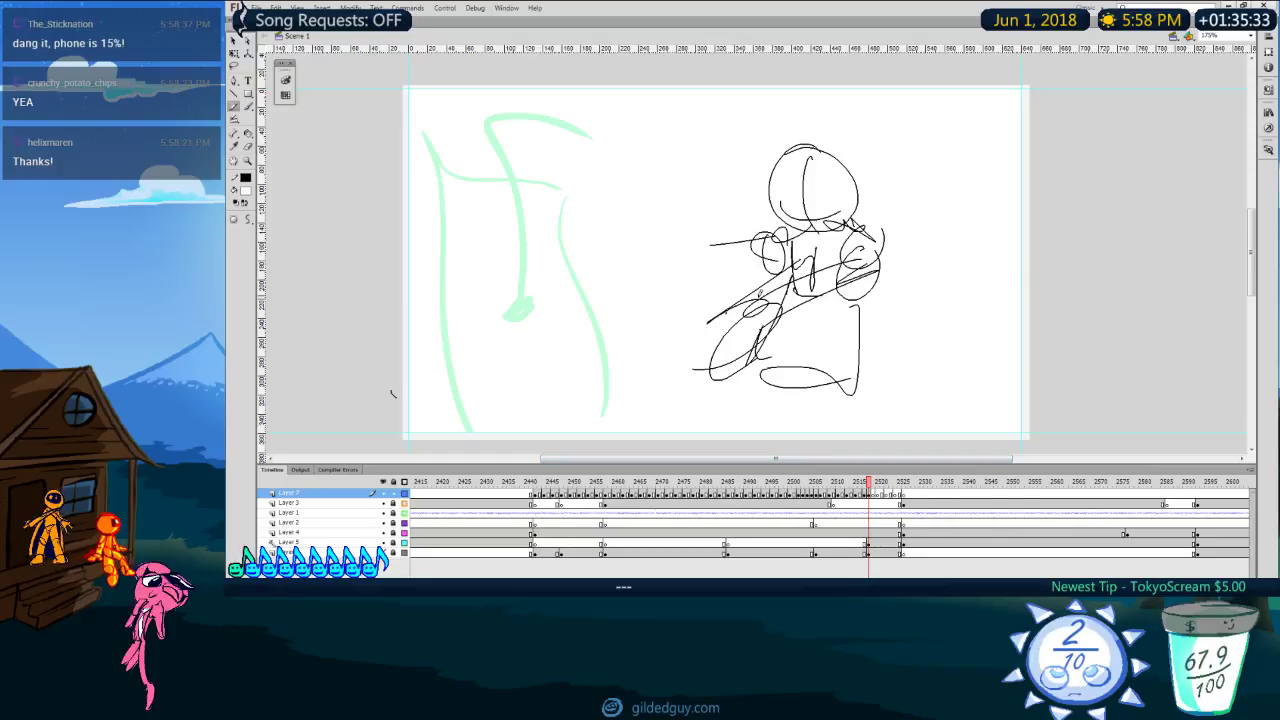
{"action": "mouse_move", "coordinate": [770, 238]}
{"action": "left_mouse_down"}
{"action": "mouse_move", "coordinate": [714, 236]}
{"action": "mouse_move", "coordinate": [672, 364]}
{"action": "left_mouse_up"}
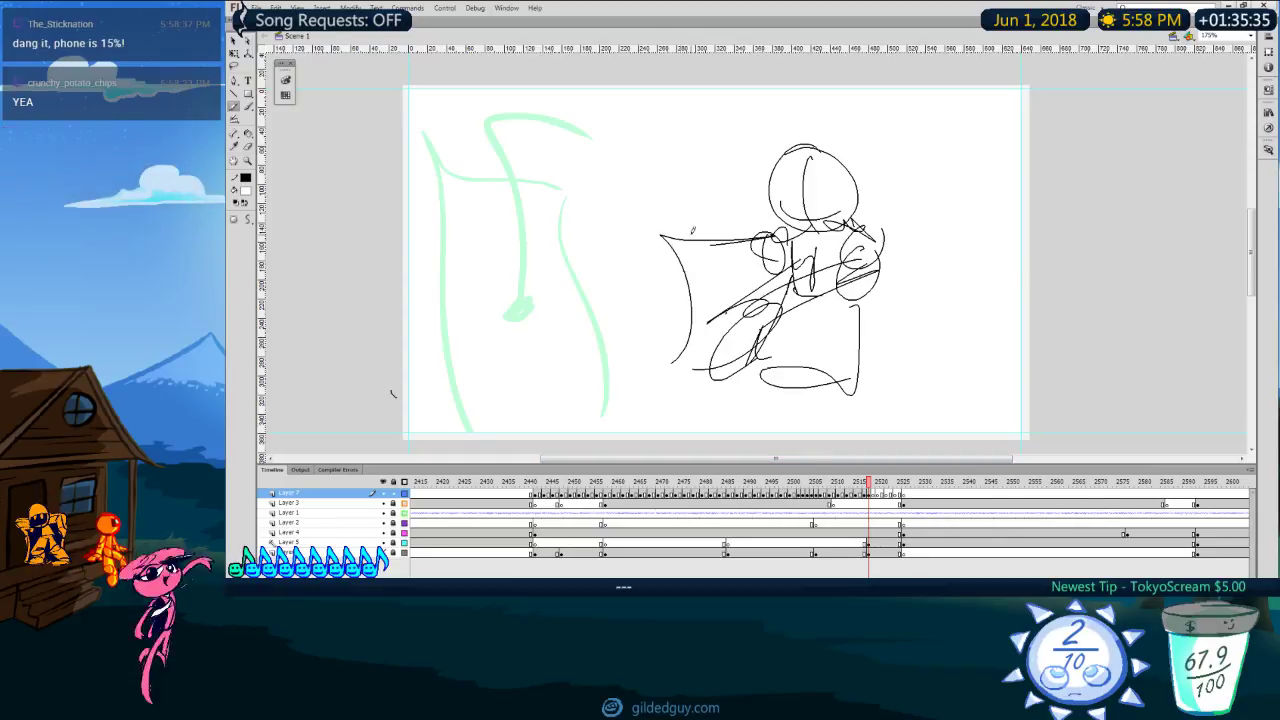
{"action": "mouse_move", "coordinate": [679, 217]}
{"action": "left_mouse_down"}
{"action": "mouse_move", "coordinate": [611, 191]}
{"action": "mouse_move", "coordinate": [617, 170]}
{"action": "mouse_move", "coordinate": [630, 234]}
{"action": "left_mouse_up"}
{"action": "left_click_drag", "start_coordinate": [607, 177], "coordinate": [609, 96]}
{"action": "mouse_move", "coordinate": [635, 144]}
{"action": "left_mouse_down"}
{"action": "mouse_move", "coordinate": [630, 107]}
{"action": "mouse_move", "coordinate": [648, 177]}
{"action": "mouse_move", "coordinate": [607, 172]}
{"action": "mouse_move", "coordinate": [599, 210]}
{"action": "mouse_move", "coordinate": [487, 157]}
{"action": "left_mouse_up"}
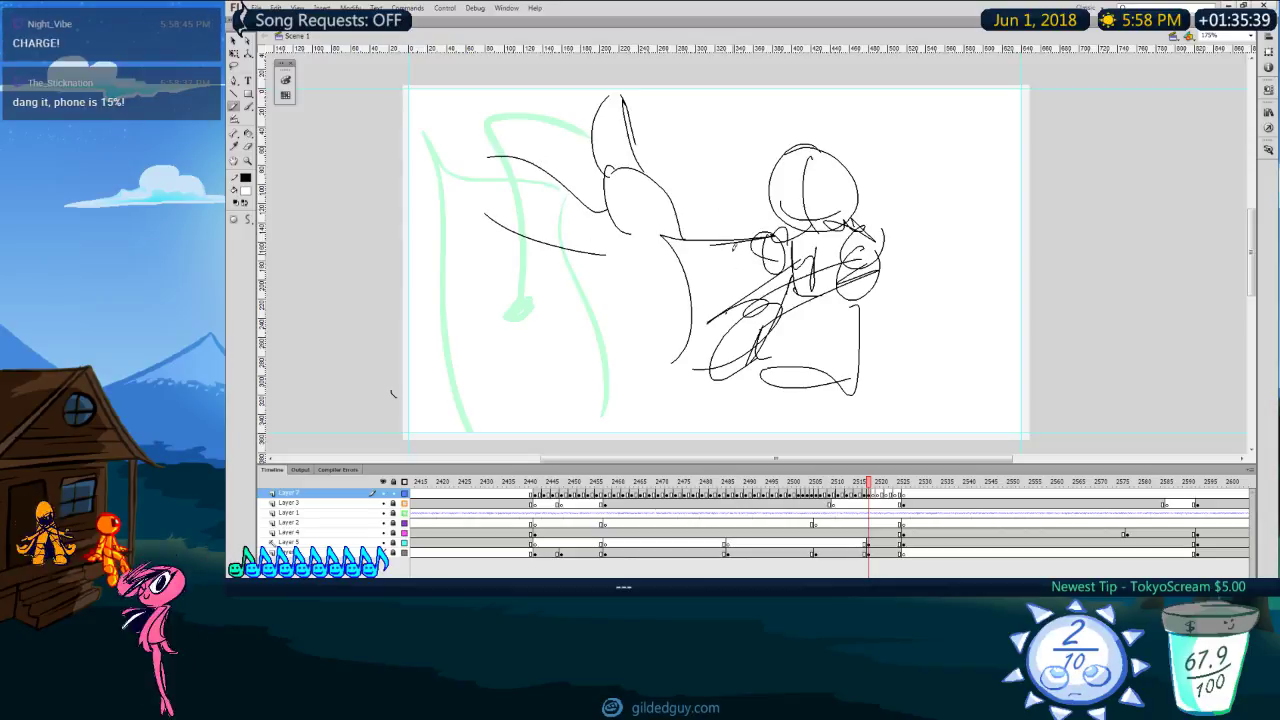
Step: Pencil the palm edge and long spread fingers of the reaching hand, then check them against the previous frame
{"action": "mouse_move", "coordinate": [631, 232]}
{"action": "left_mouse_down"}
{"action": "mouse_move", "coordinate": [465, 163]}
{"action": "mouse_move", "coordinate": [538, 215]}
{"action": "mouse_move", "coordinate": [538, 318]}
{"action": "left_mouse_up"}
{"action": "mouse_move", "coordinate": [544, 283]}
{"action": "left_mouse_down"}
{"action": "mouse_move", "coordinate": [577, 361]}
{"action": "mouse_move", "coordinate": [569, 391]}
{"action": "mouse_move", "coordinate": [650, 362]}
{"action": "left_mouse_up"}
{"action": "mouse_move", "coordinate": [548, 237]}
{"action": "left_mouse_down"}
{"action": "mouse_move", "coordinate": [442, 214]}
{"action": "mouse_move", "coordinate": [350, 262]}
{"action": "left_mouse_up"}
{"action": "left_click_drag", "start_coordinate": [556, 290], "coordinate": [326, 357]}
{"action": "key", "text": "ctrl+z"}
{"action": "key", "text": "ctrl+z"}
{"action": "mouse_move", "coordinate": [604, 374]}
{"action": "left_mouse_down"}
{"action": "mouse_move", "coordinate": [554, 343]}
{"action": "mouse_move", "coordinate": [373, 398]}
{"action": "left_mouse_up"}
{"action": "mouse_move", "coordinate": [515, 316]}
{"action": "left_mouse_down"}
{"action": "mouse_move", "coordinate": [560, 290]}
{"action": "mouse_move", "coordinate": [514, 225]}
{"action": "mouse_move", "coordinate": [437, 206]}
{"action": "left_mouse_up"}
{"action": "left_click_drag", "start_coordinate": [388, 121], "coordinate": [529, 214]}
{"action": "key", "text": "comma"}
{"action": "key", "text": "period"}
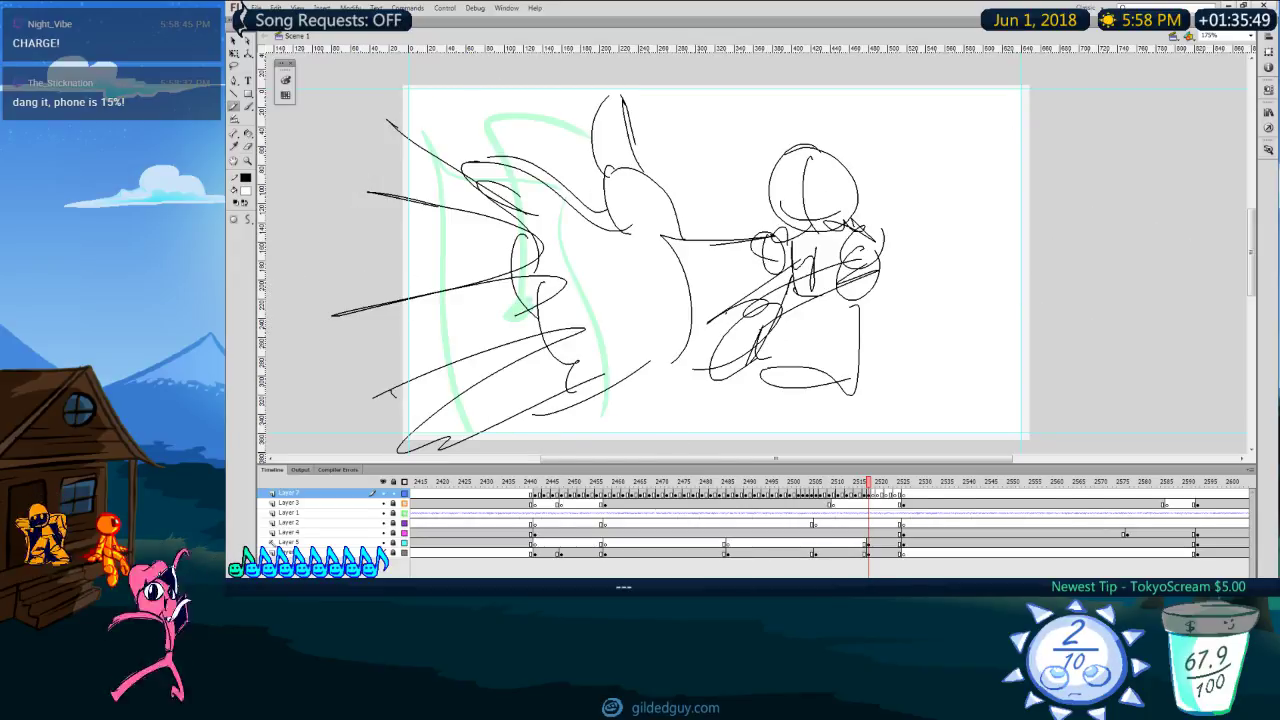
Step: Replace the last finger lines with rounded spread fingers, erase parts of the lowest finger and compare with the previous frame
{"action": "key", "text": "ctrl+z"}
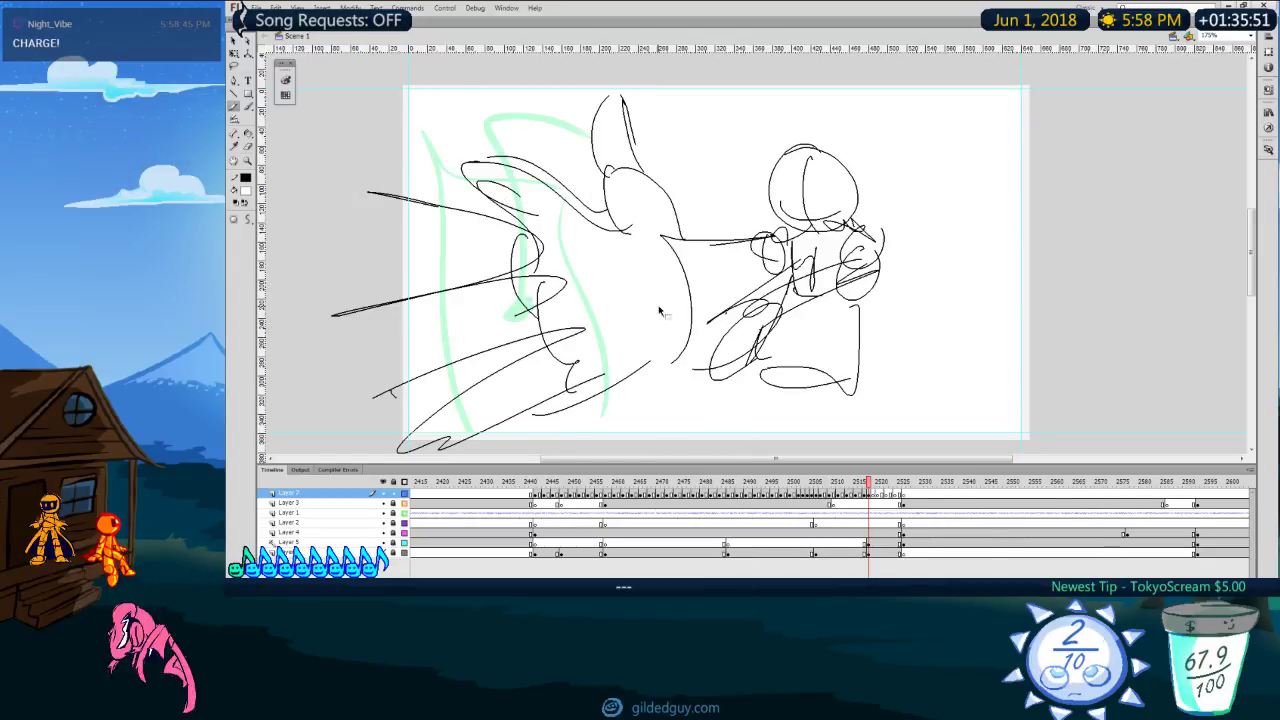
{"action": "key", "text": "ctrl+z"}
{"action": "left_click_drag", "start_coordinate": [572, 212], "coordinate": [548, 244]}
{"action": "mouse_move", "coordinate": [456, 262]}
{"action": "left_mouse_down"}
{"action": "mouse_move", "coordinate": [520, 293]}
{"action": "mouse_move", "coordinate": [395, 398]}
{"action": "mouse_move", "coordinate": [564, 367]}
{"action": "left_mouse_up"}
{"action": "key", "text": "e"}
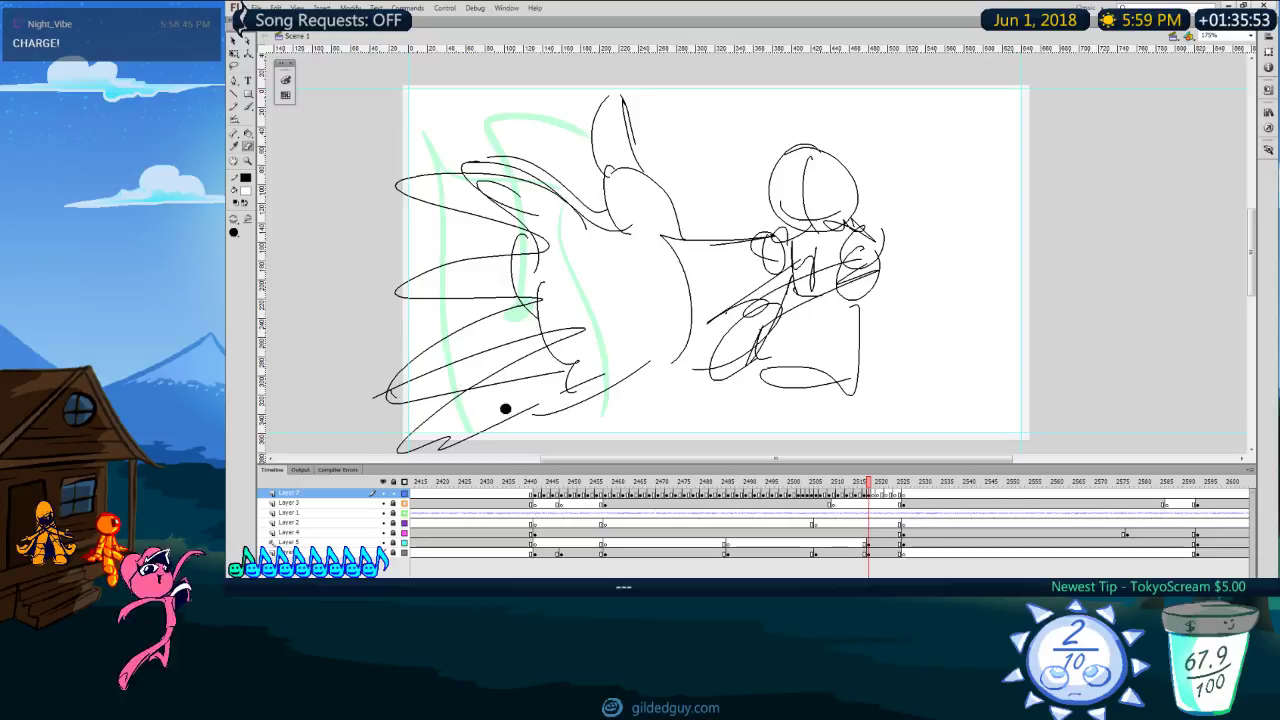
{"action": "key", "text": "comma"}
{"action": "key", "text": "period"}
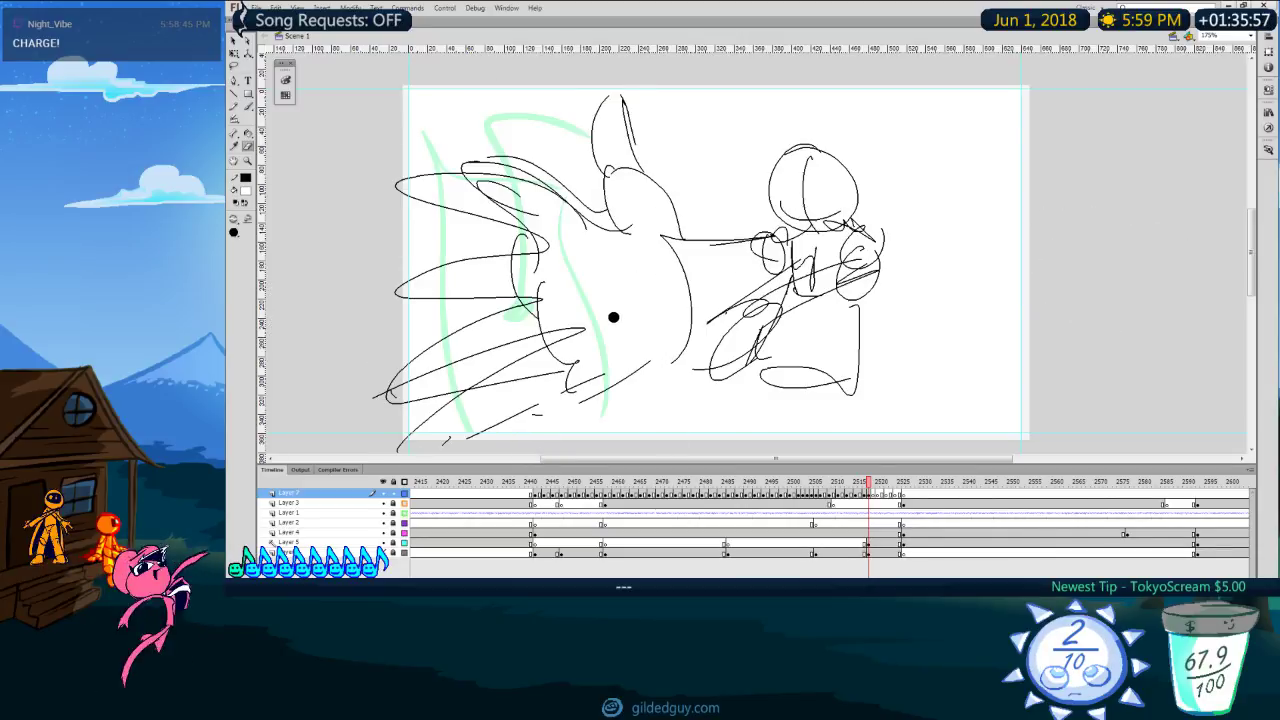
{"action": "key", "text": "comma"}
{"action": "key", "text": "period"}
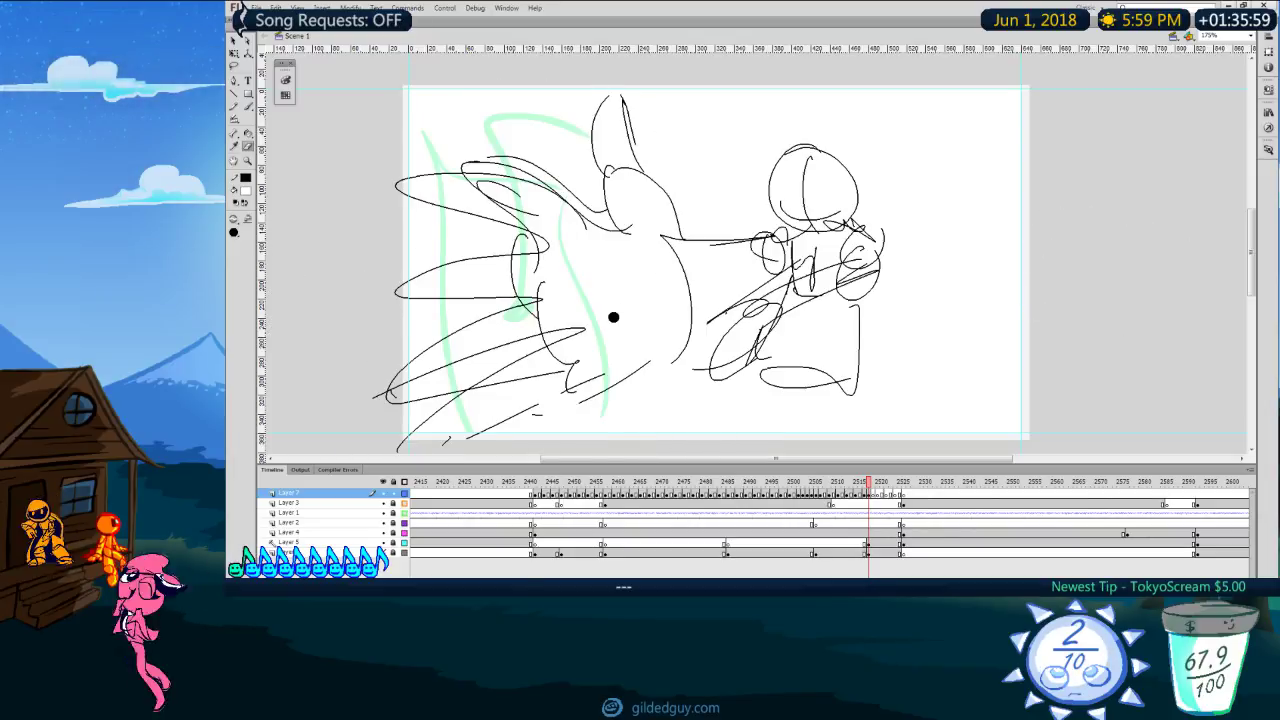
Step: Pencil the sleeve's inner contours and hatch the shaded area beneath the reaching arm
{"action": "key", "text": "y"}
{"action": "left_click_drag", "start_coordinate": [733, 233], "coordinate": [752, 286]}
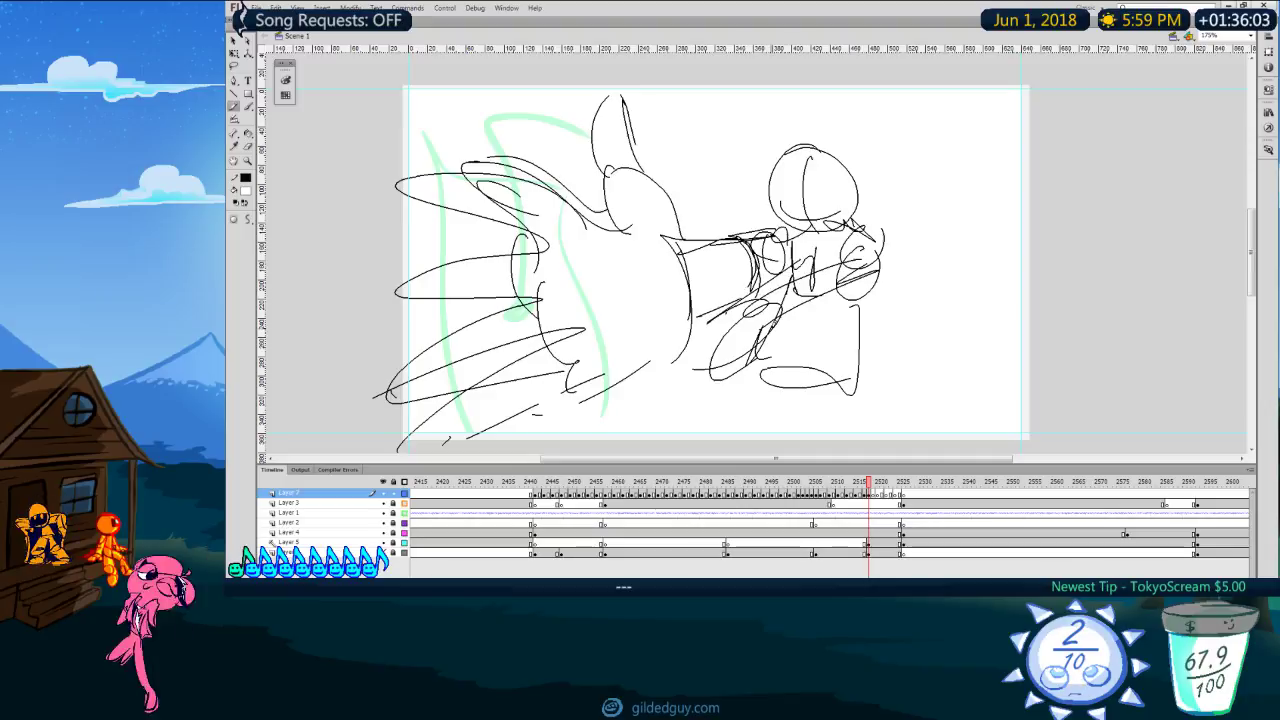
{"action": "mouse_move", "coordinate": [733, 341]}
{"action": "left_mouse_down"}
{"action": "mouse_move", "coordinate": [790, 344]}
{"action": "mouse_move", "coordinate": [788, 319]}
{"action": "mouse_move", "coordinate": [784, 350]}
{"action": "left_mouse_up"}
{"action": "key", "text": "ctrl+z"}
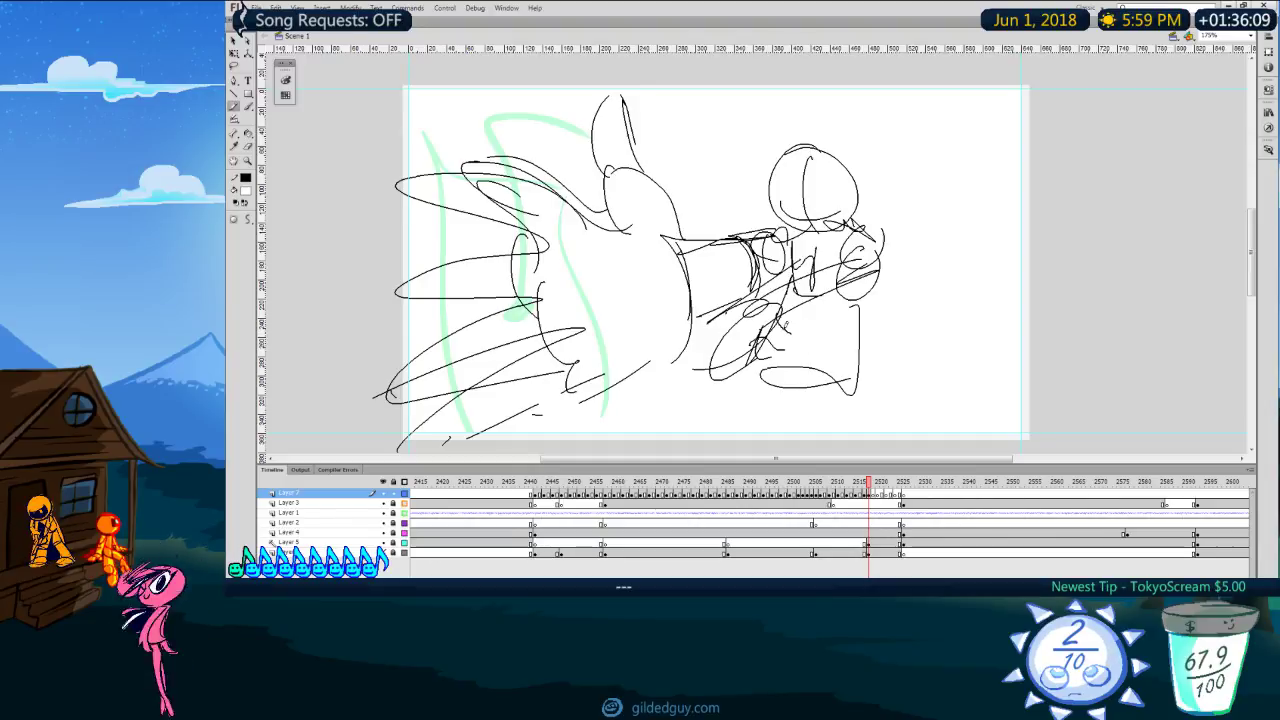
{"action": "left_click_drag", "start_coordinate": [766, 336], "coordinate": [798, 350]}
{"action": "left_click_drag", "start_coordinate": [697, 362], "coordinate": [670, 367]}
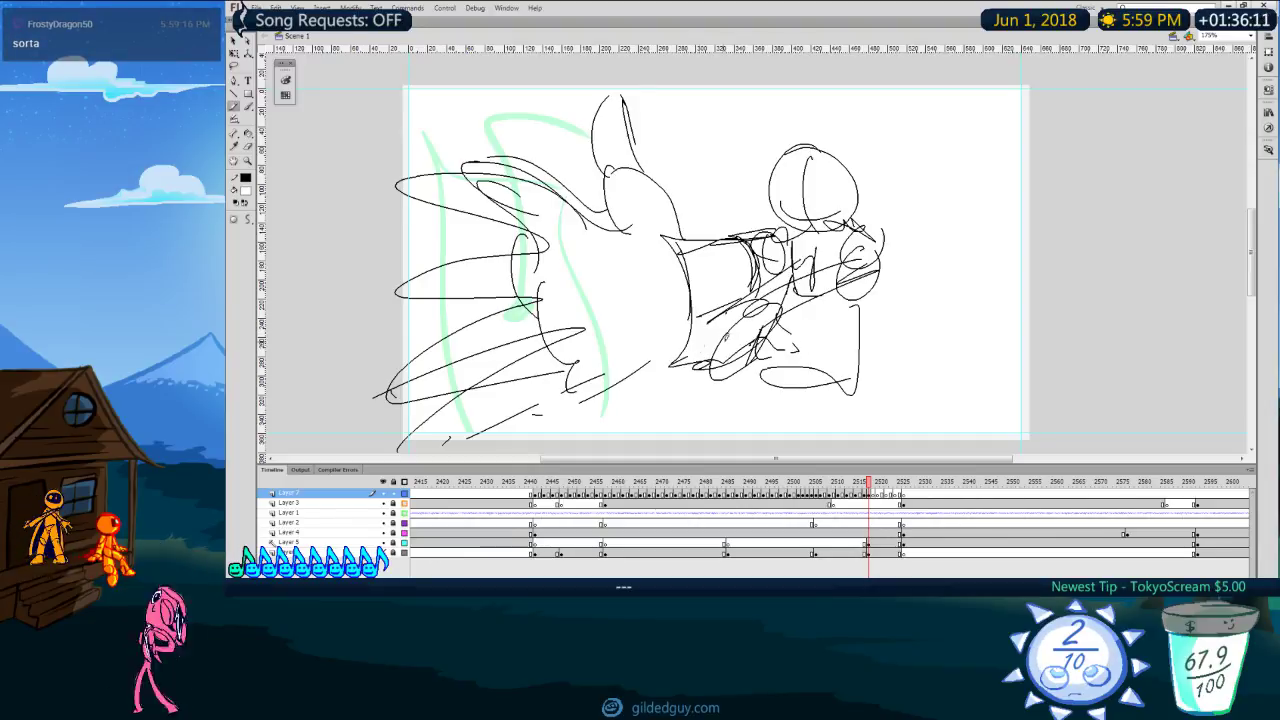
{"action": "left_click_drag", "start_coordinate": [740, 330], "coordinate": [675, 358]}
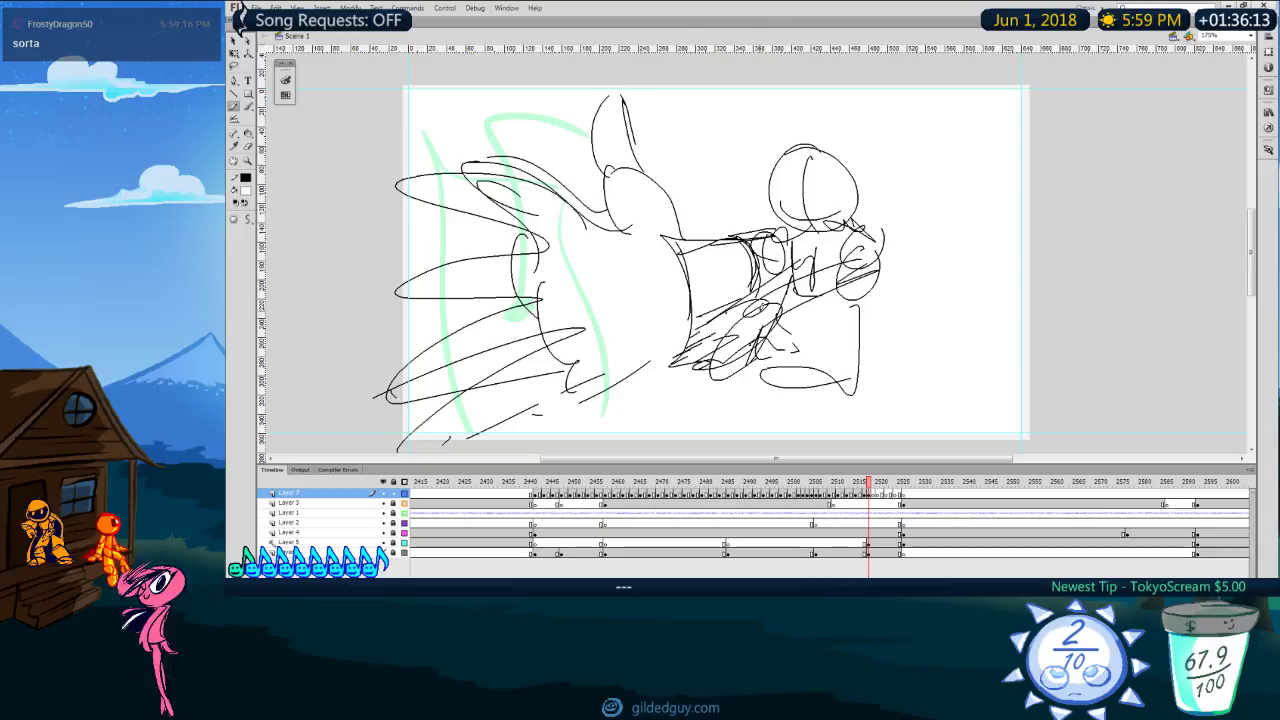
Step: Erase part of the near shoulder circle and redraw the short torso line beside it
{"action": "key", "text": "b"}
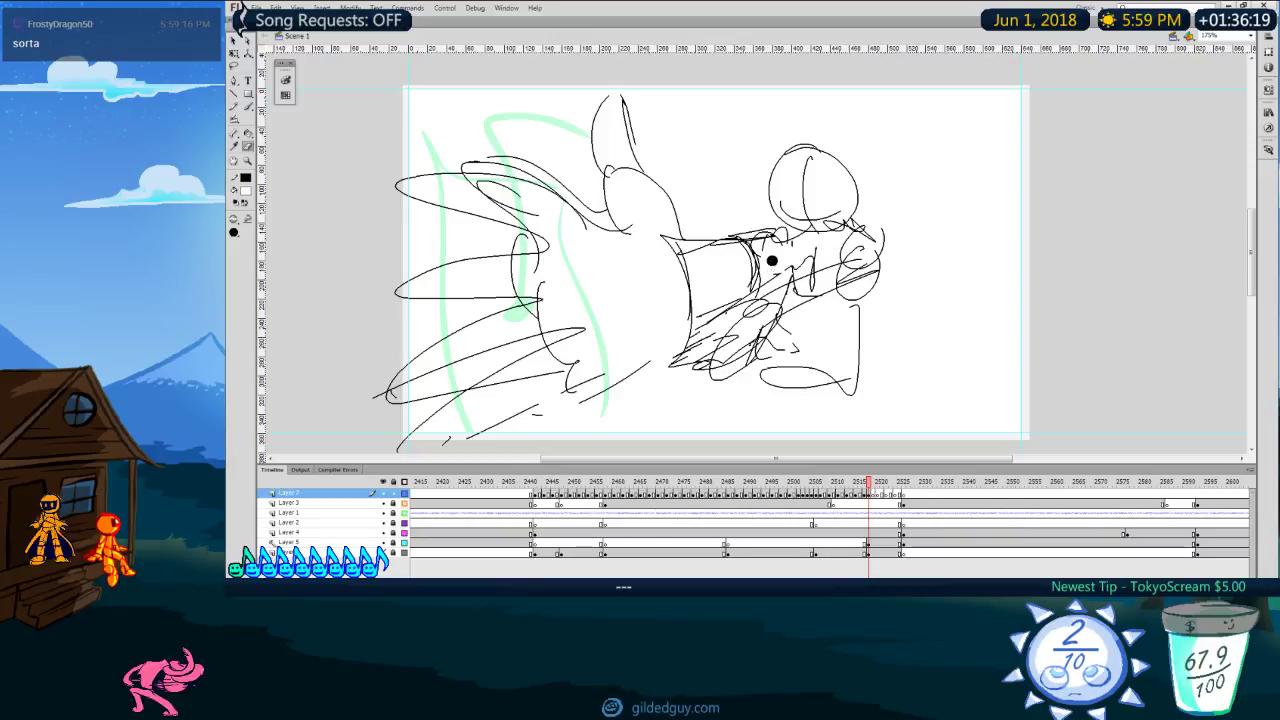
{"action": "key", "text": "y"}
{"action": "left_click_drag", "start_coordinate": [791, 245], "coordinate": [789, 266]}
Step: Sketch a reference figure beside the canvas with a round head, smiling face, pointed torso and outstretched arms
{"action": "left_click_drag", "start_coordinate": [1072, 229], "coordinate": [809, 240]}
{"action": "left_click_drag", "start_coordinate": [879, 174], "coordinate": [845, 155]}
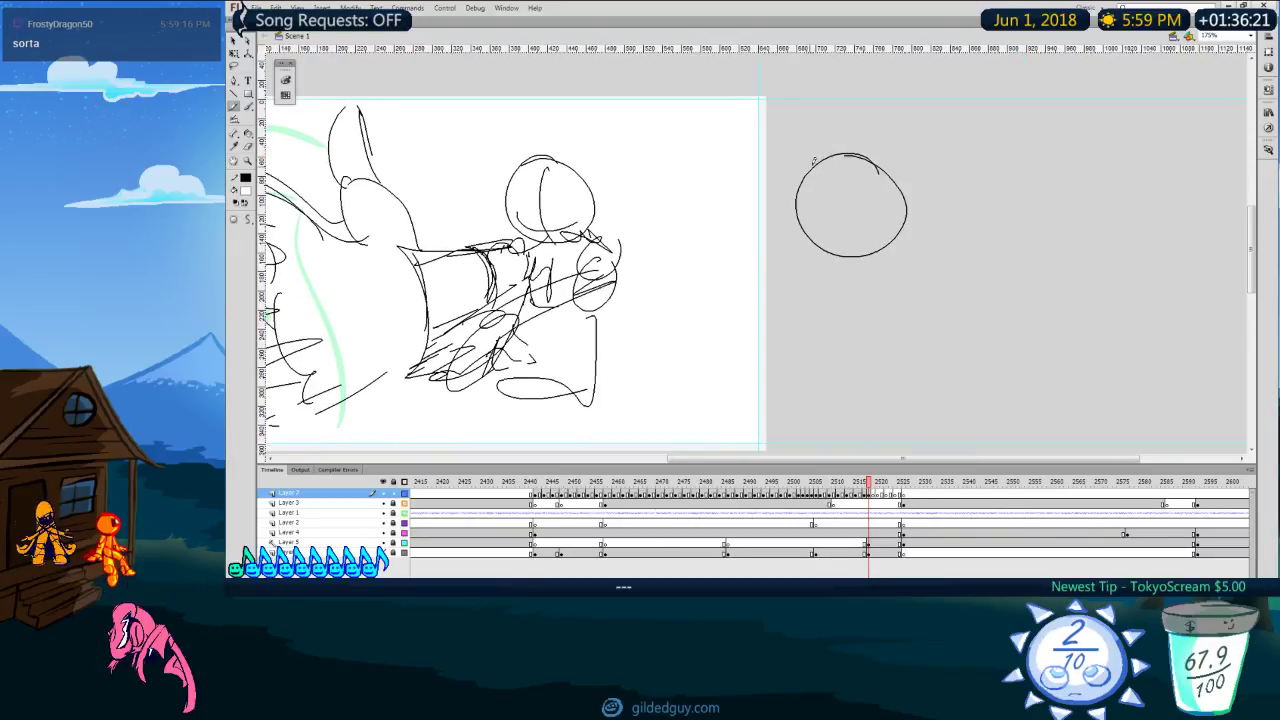
{"action": "mouse_move", "coordinate": [817, 253]}
{"action": "left_mouse_down"}
{"action": "mouse_move", "coordinate": [836, 321]}
{"action": "mouse_move", "coordinate": [870, 258]}
{"action": "left_mouse_up"}
{"action": "mouse_move", "coordinate": [815, 200]}
{"action": "left_mouse_down"}
{"action": "mouse_move", "coordinate": [900, 205]}
{"action": "mouse_move", "coordinate": [815, 225]}
{"action": "mouse_move", "coordinate": [864, 199]}
{"action": "left_mouse_up"}
{"action": "left_click_drag", "start_coordinate": [823, 196], "coordinate": [841, 197]}
{"action": "left_click_drag", "start_coordinate": [812, 241], "coordinate": [748, 237]}
{"action": "left_click_drag", "start_coordinate": [750, 232], "coordinate": [760, 260]}
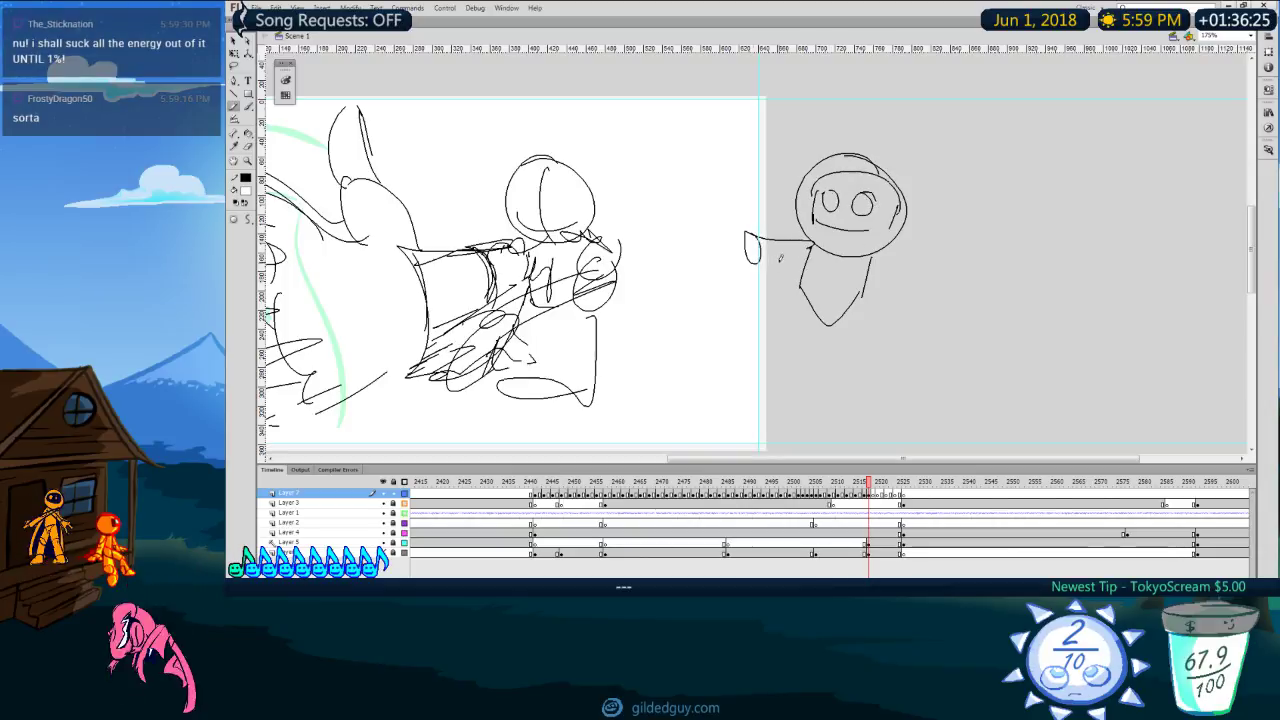
{"action": "left_click_drag", "start_coordinate": [906, 252], "coordinate": [880, 280]}
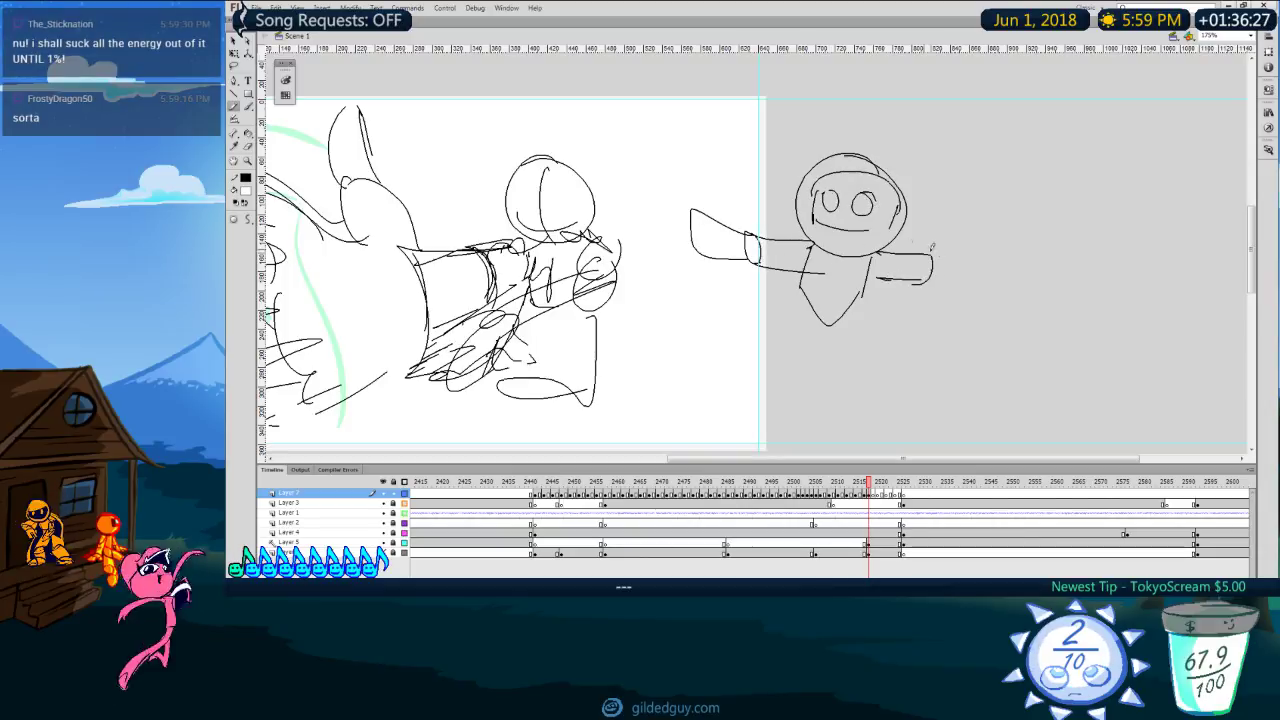
Step: Add striding legs with knees and feet to the reference figure beside the canvas
{"action": "mouse_move", "coordinate": [800, 285]}
{"action": "left_mouse_down"}
{"action": "mouse_move", "coordinate": [801, 319]}
{"action": "mouse_move", "coordinate": [832, 333]}
{"action": "mouse_move", "coordinate": [853, 304]}
{"action": "mouse_move", "coordinate": [795, 336]}
{"action": "mouse_move", "coordinate": [736, 398]}
{"action": "left_mouse_up"}
{"action": "left_click_drag", "start_coordinate": [707, 348], "coordinate": [742, 434]}
{"action": "mouse_move", "coordinate": [717, 371]}
{"action": "left_mouse_down"}
{"action": "mouse_move", "coordinate": [749, 430]}
{"action": "mouse_move", "coordinate": [726, 436]}
{"action": "left_mouse_up"}
{"action": "left_click_drag", "start_coordinate": [829, 348], "coordinate": [750, 432]}
{"action": "left_click_drag", "start_coordinate": [850, 326], "coordinate": [873, 416]}
{"action": "left_click_drag", "start_coordinate": [849, 400], "coordinate": [874, 432]}
{"action": "left_click_drag", "start_coordinate": [857, 347], "coordinate": [772, 376]}
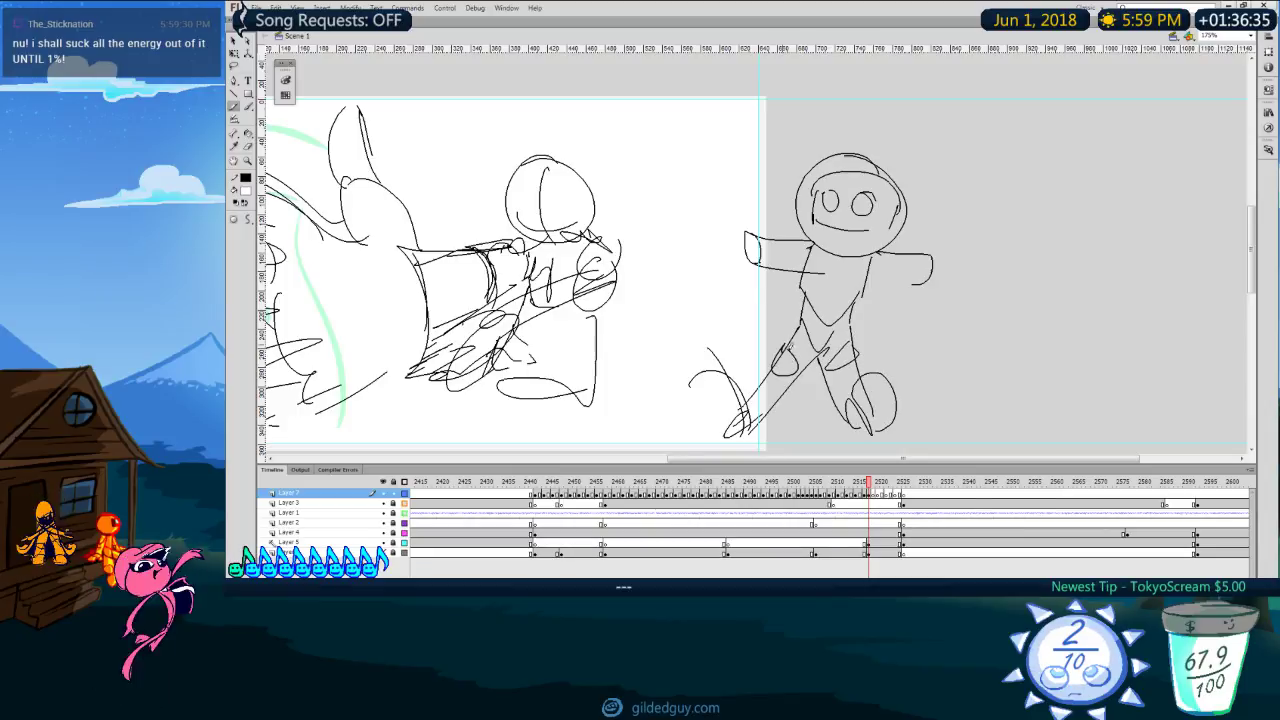
Step: Sketch forearms and hands onto the outstretched arms of the reference figure beside the canvas
{"action": "mouse_move", "coordinate": [912, 256]}
{"action": "left_mouse_down"}
{"action": "mouse_move", "coordinate": [890, 280]}
{"action": "mouse_move", "coordinate": [936, 258]}
{"action": "mouse_move", "coordinate": [988, 262]}
{"action": "left_mouse_up"}
{"action": "left_click_drag", "start_coordinate": [778, 236], "coordinate": [748, 264]}
{"action": "left_click_drag", "start_coordinate": [750, 232], "coordinate": [703, 209]}
{"action": "mouse_move", "coordinate": [762, 264]}
{"action": "left_mouse_down"}
{"action": "mouse_move", "coordinate": [704, 249]}
{"action": "mouse_move", "coordinate": [803, 272]}
{"action": "left_mouse_up"}
{"action": "left_click_drag", "start_coordinate": [708, 210], "coordinate": [722, 234]}
{"action": "mouse_move", "coordinate": [718, 255]}
{"action": "left_mouse_down"}
{"action": "mouse_move", "coordinate": [691, 184]}
{"action": "mouse_move", "coordinate": [722, 250]}
{"action": "left_mouse_up"}
{"action": "mouse_move", "coordinate": [714, 206]}
{"action": "left_mouse_down"}
{"action": "mouse_move", "coordinate": [688, 148]}
{"action": "mouse_move", "coordinate": [668, 236]}
{"action": "left_mouse_up"}
{"action": "left_click_drag", "start_coordinate": [940, 278], "coordinate": [1002, 262]}
Step: Remove the reference figure beside the canvas and return to the character drawing
{"action": "key", "text": "ctrl+a"}
{"action": "key", "text": "Delete"}
{"action": "key", "text": "space"}
{"action": "left_click_drag", "start_coordinate": [670, 342], "coordinate": [765, 311]}
{"action": "mouse_move", "coordinate": [915, 169]}
{"action": "left_mouse_down"}
{"action": "mouse_move", "coordinate": [746, 184]}
{"action": "mouse_move", "coordinate": [777, 238]}
{"action": "left_mouse_up"}
{"action": "key", "text": "ctrl+z"}
{"action": "key", "text": "ctrl+z"}
{"action": "key", "text": "space"}
{"action": "mouse_move", "coordinate": [760, 356]}
{"action": "left_mouse_down"}
{"action": "mouse_move", "coordinate": [834, 350]}
{"action": "mouse_move", "coordinate": [882, 321]}
{"action": "left_mouse_up"}
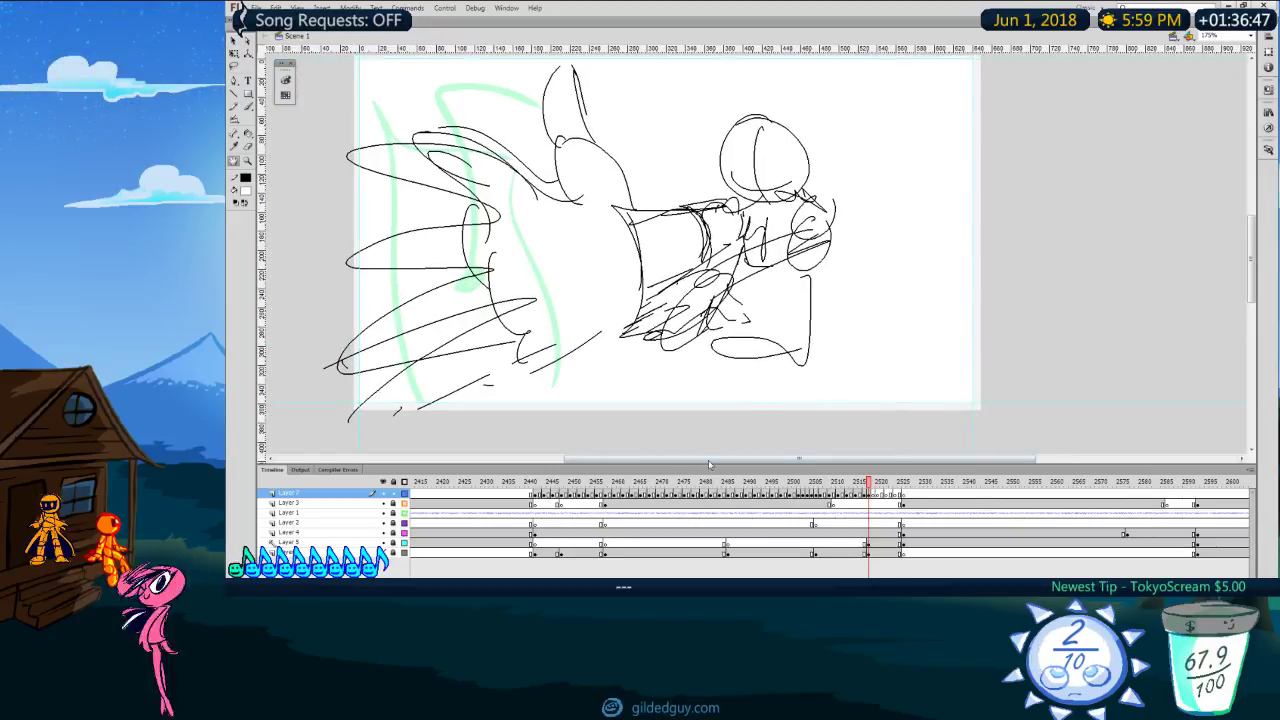
{"action": "left_click_drag", "start_coordinate": [885, 358], "coordinate": [906, 308]}
Step: Erase some lines across the character's torso and pencil a smaller round form at the end of the far arm
{"action": "key", "text": "."}
{"action": "key", "text": "e"}
{"action": "mouse_move", "coordinate": [820, 210]}
{"action": "left_mouse_down"}
{"action": "mouse_move", "coordinate": [728, 258]}
{"action": "mouse_move", "coordinate": [848, 184]}
{"action": "mouse_move", "coordinate": [850, 234]}
{"action": "mouse_move", "coordinate": [862, 206]}
{"action": "mouse_move", "coordinate": [846, 238]}
{"action": "mouse_move", "coordinate": [740, 242]}
{"action": "left_mouse_up"}
{"action": "key", "text": "y"}
{"action": "mouse_move", "coordinate": [838, 237]}
{"action": "left_mouse_down"}
{"action": "mouse_move", "coordinate": [756, 258]}
{"action": "mouse_move", "coordinate": [834, 237]}
{"action": "left_mouse_up"}
{"action": "key", "text": "ctrl+z"}
{"action": "left_click_drag", "start_coordinate": [844, 209], "coordinate": [844, 236]}
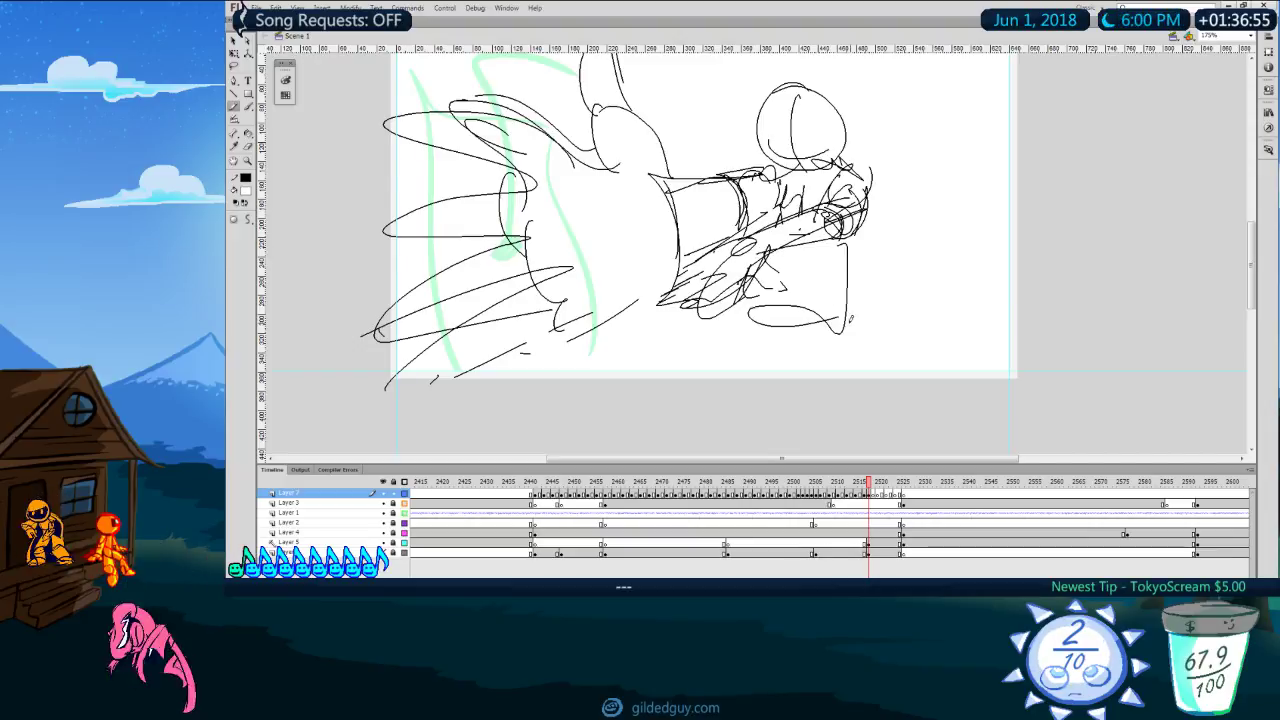
Step: Compare with the previous frame and pencil crease lines inside the palm of the reaching hand
{"action": "key", "text": "space"}
{"action": "left_click_drag", "start_coordinate": [764, 330], "coordinate": [730, 336]}
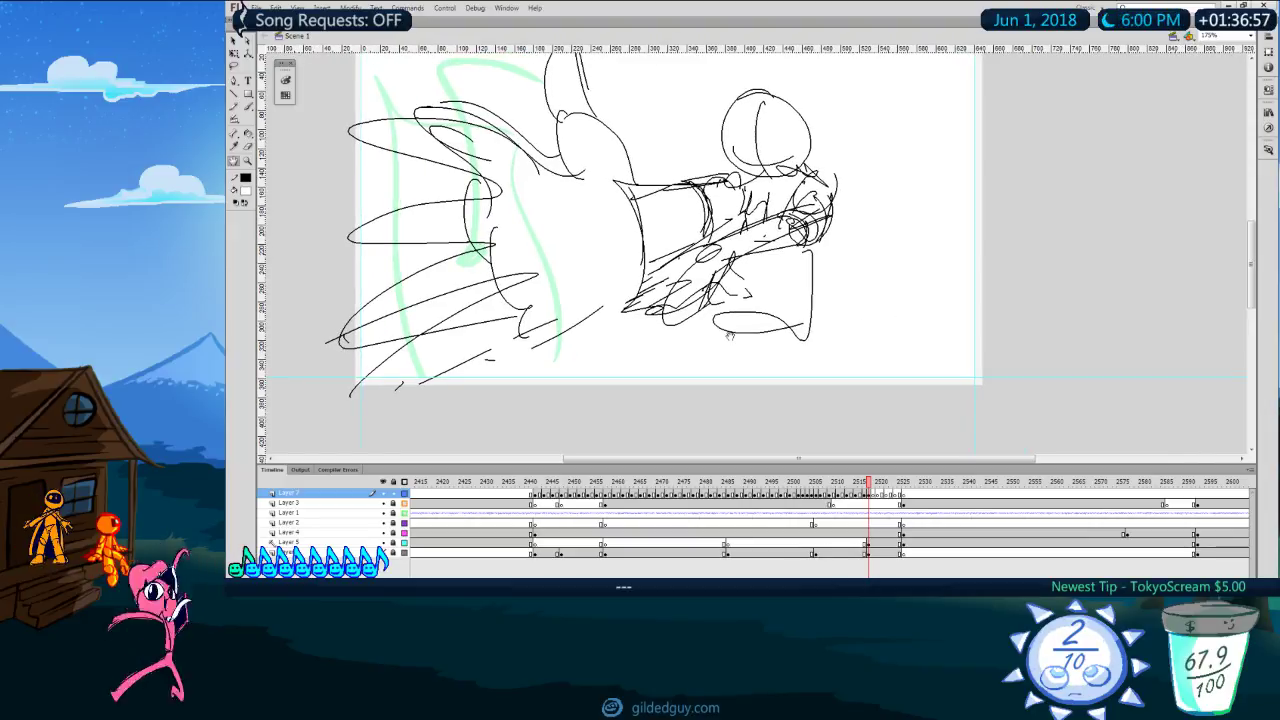
{"action": "key", "text": "comma"}
{"action": "key", "text": "period"}
{"action": "key", "text": "y"}
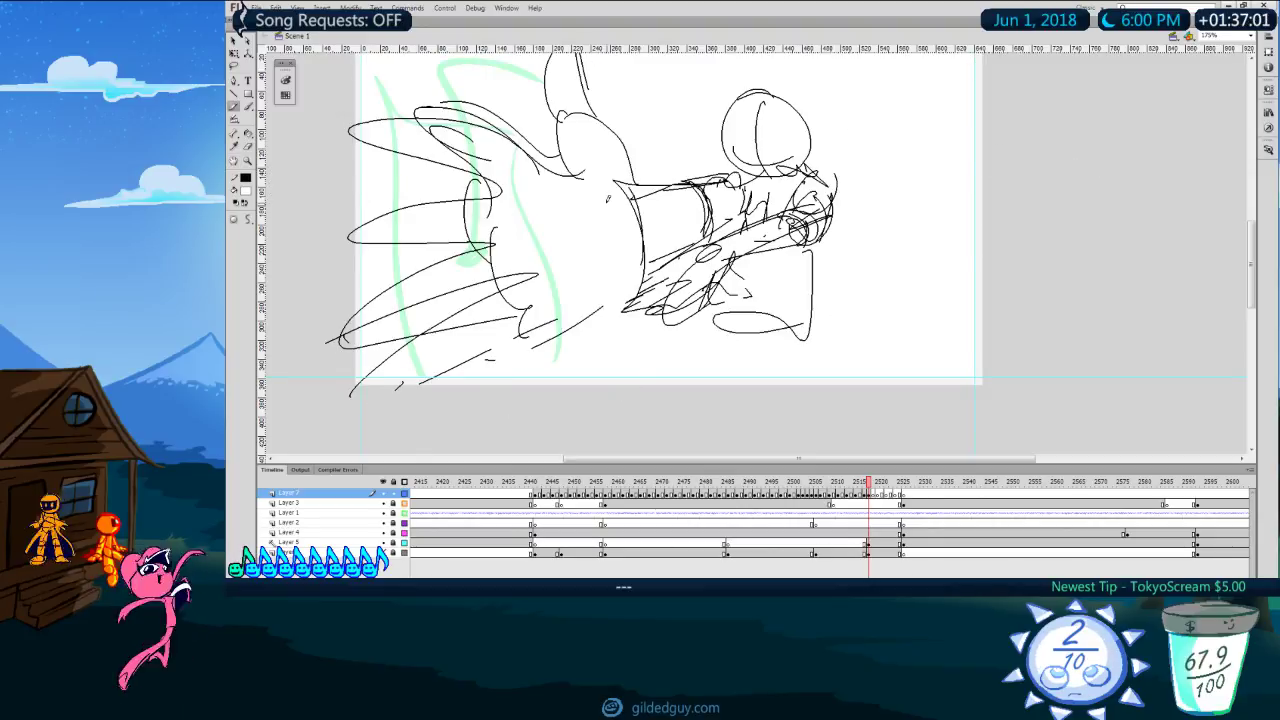
{"action": "left_click_drag", "start_coordinate": [572, 188], "coordinate": [578, 246]}
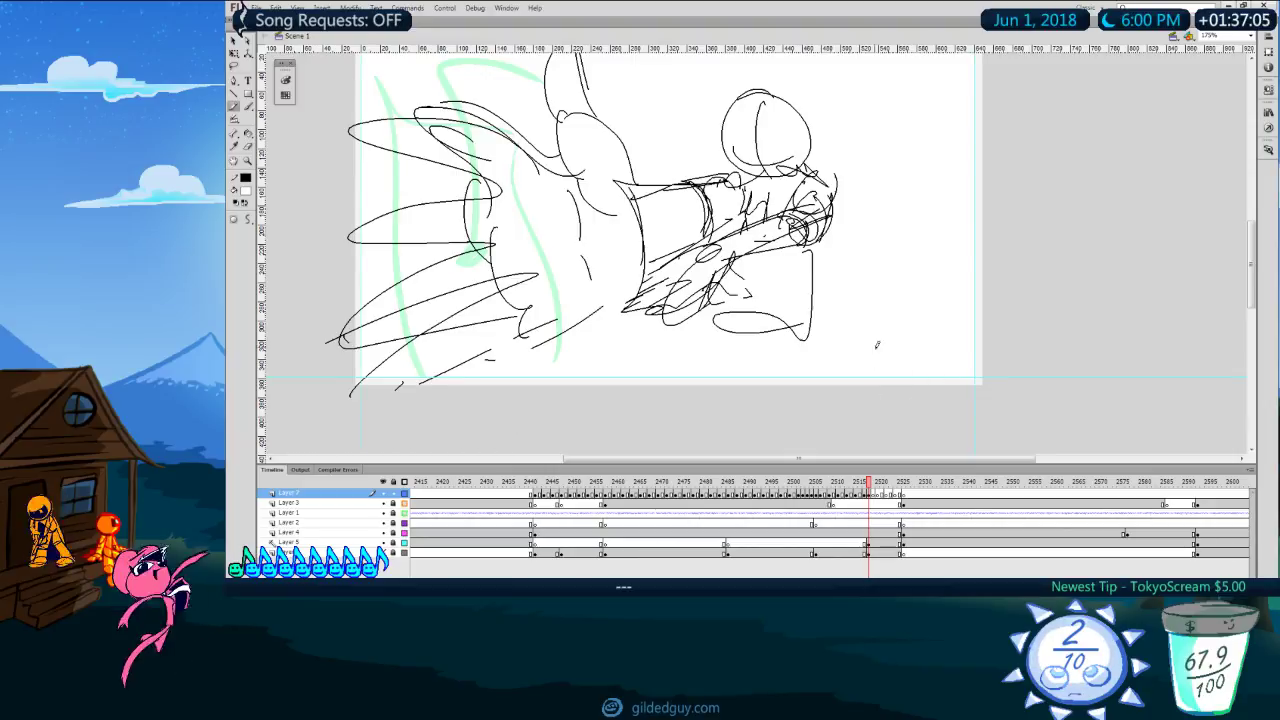
Step: Go to blank frame 2518 and turn on onion skin, limiting its range to the previous drawing
{"action": "key", "text": "space"}
{"action": "left_click_drag", "start_coordinate": [850, 307], "coordinate": [885, 328]}
{"action": "key", "text": "."}
{"action": "key", "text": "alt+shift+o"}
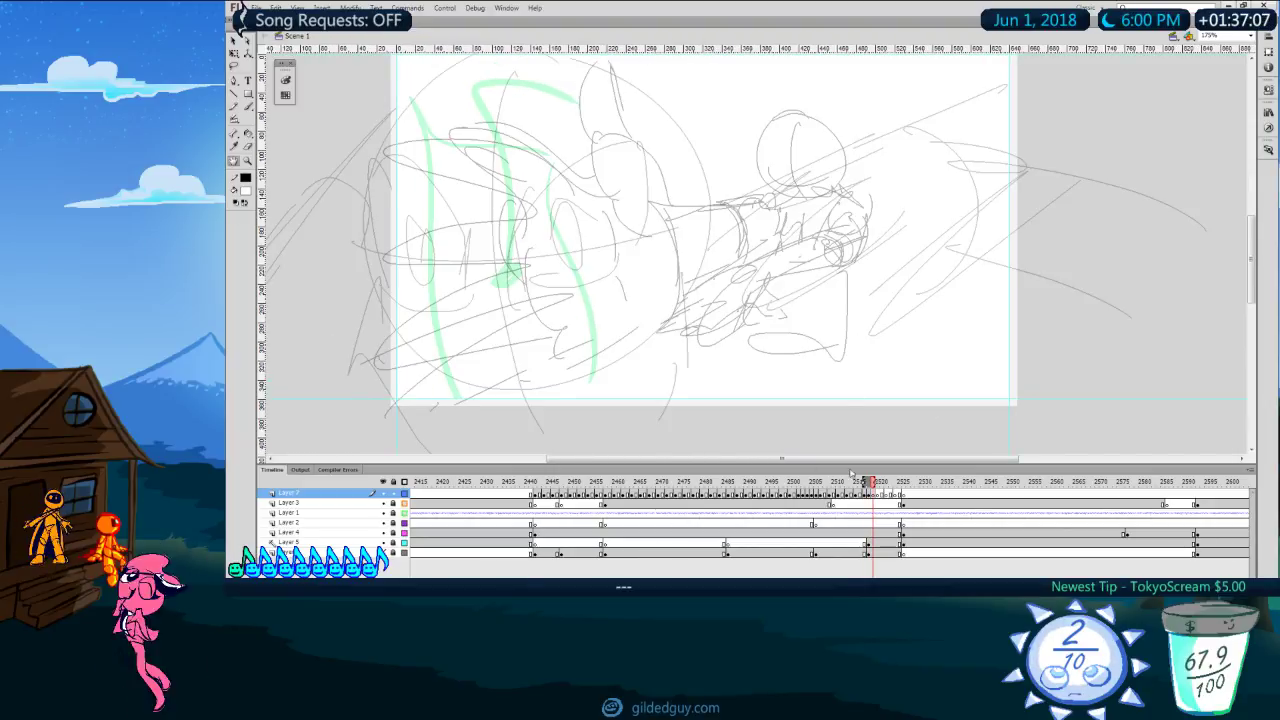
{"action": "left_click_drag", "start_coordinate": [872, 484], "coordinate": [873, 481]}
Step: Sketch a smaller head circle with a face guideline beside the previous frame's head, plus an oval for the far shoulder
{"action": "left_click_drag", "start_coordinate": [858, 208], "coordinate": [846, 228]}
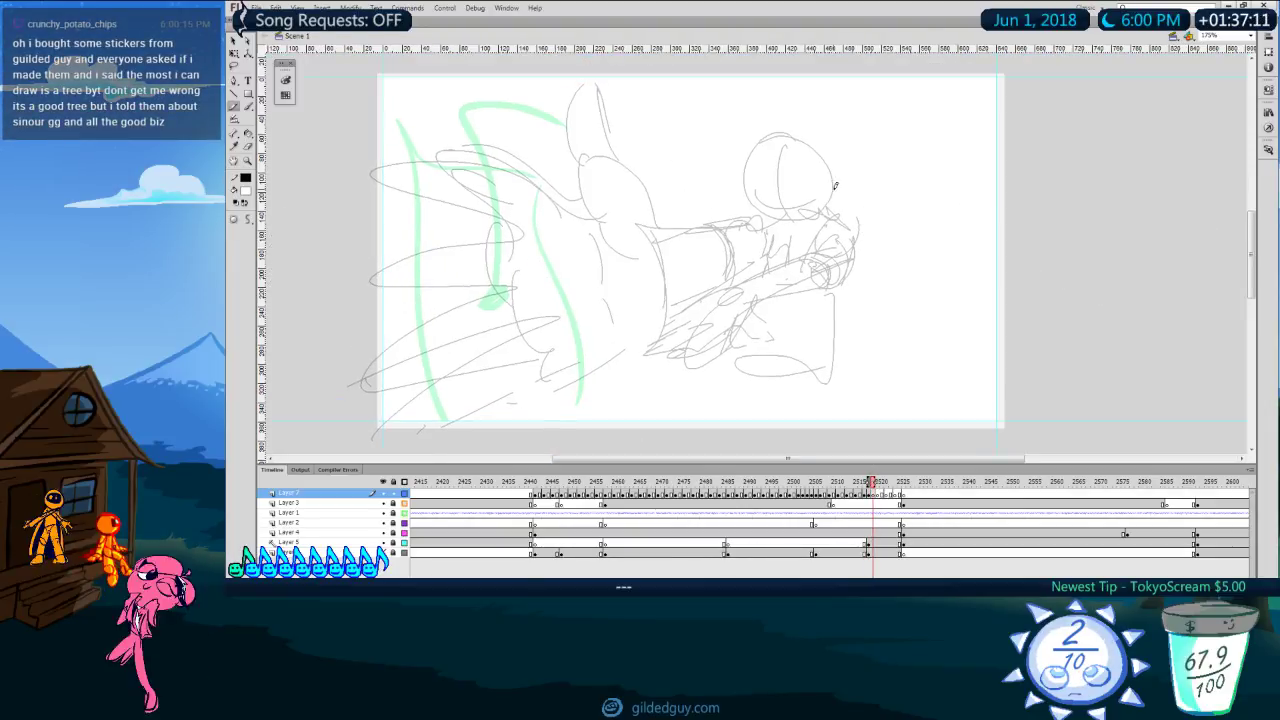
{"action": "mouse_move", "coordinate": [802, 144]}
{"action": "left_mouse_down"}
{"action": "mouse_move", "coordinate": [765, 185]}
{"action": "mouse_move", "coordinate": [800, 147]}
{"action": "mouse_move", "coordinate": [766, 168]}
{"action": "mouse_move", "coordinate": [832, 156]}
{"action": "mouse_move", "coordinate": [782, 148]}
{"action": "mouse_move", "coordinate": [770, 189]}
{"action": "mouse_move", "coordinate": [783, 147]}
{"action": "mouse_move", "coordinate": [810, 220]}
{"action": "left_mouse_up"}
{"action": "key", "text": "ctrl+z"}
{"action": "key", "text": "ctrl+z"}
{"action": "key", "text": "ctrl+z"}
{"action": "key", "text": "ctrl+z"}
{"action": "mouse_move", "coordinate": [779, 196]}
{"action": "left_mouse_down"}
{"action": "mouse_move", "coordinate": [815, 199]}
{"action": "mouse_move", "coordinate": [822, 222]}
{"action": "left_mouse_up"}
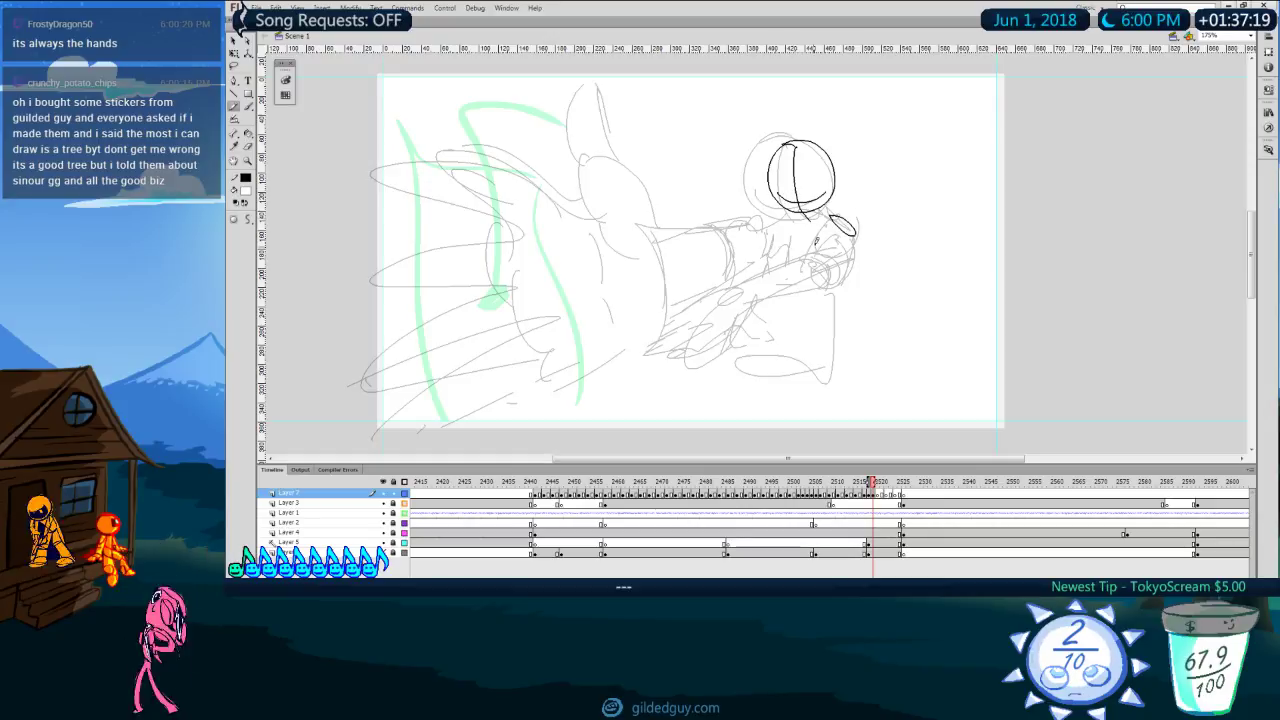
Step: Sketch the torso's upper edges, both upper arms with cuffs, and the top line of the reaching forearm
{"action": "left_click_drag", "start_coordinate": [768, 258], "coordinate": [758, 224]}
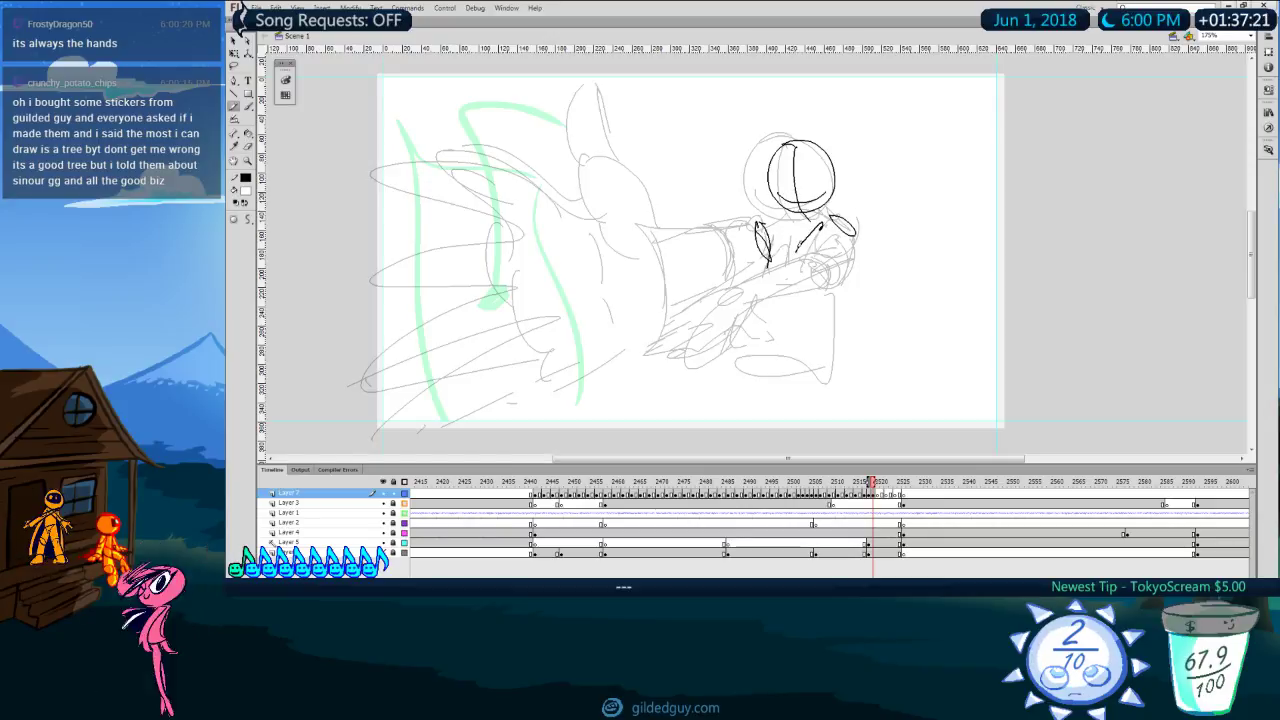
{"action": "left_click_drag", "start_coordinate": [855, 235], "coordinate": [825, 272]}
{"action": "left_click_drag", "start_coordinate": [830, 218], "coordinate": [856, 238]}
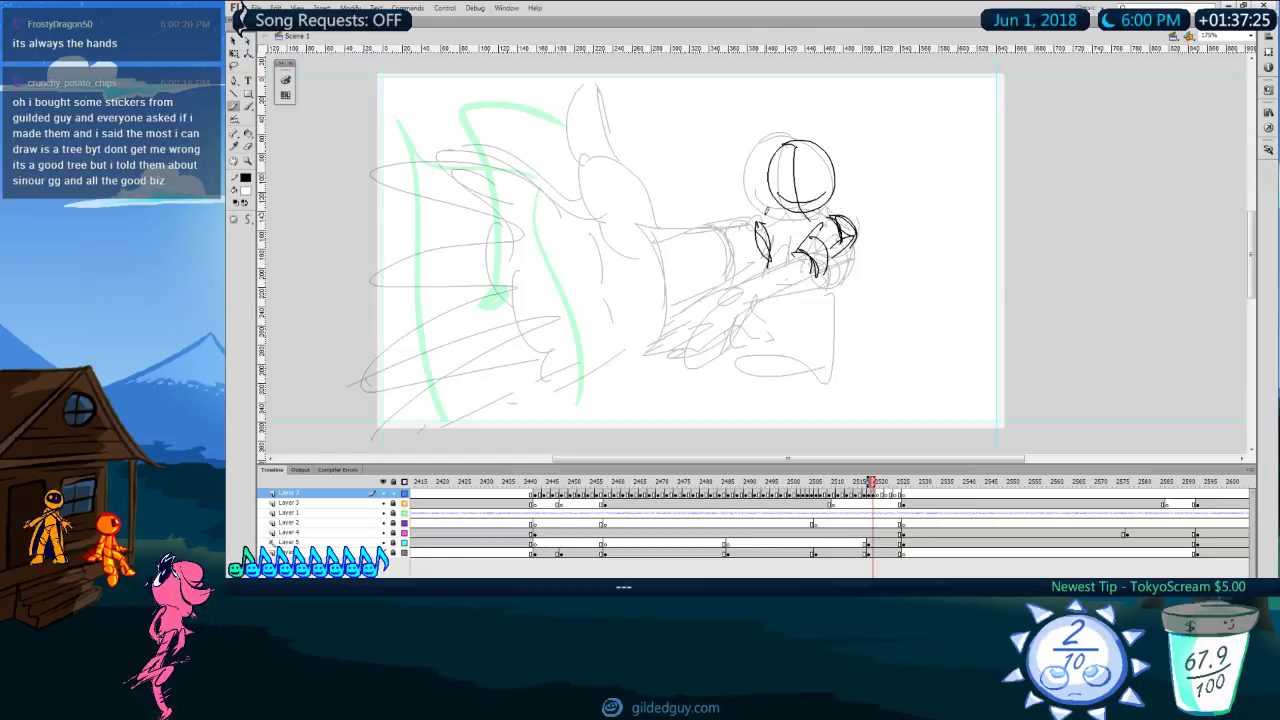
{"action": "mouse_move", "coordinate": [768, 214]}
{"action": "left_mouse_down"}
{"action": "mouse_move", "coordinate": [730, 232]}
{"action": "mouse_move", "coordinate": [774, 224]}
{"action": "mouse_move", "coordinate": [727, 264]}
{"action": "left_mouse_up"}
{"action": "mouse_move", "coordinate": [733, 227]}
{"action": "left_mouse_down"}
{"action": "mouse_move", "coordinate": [720, 250]}
{"action": "mouse_move", "coordinate": [658, 223]}
{"action": "left_mouse_up"}
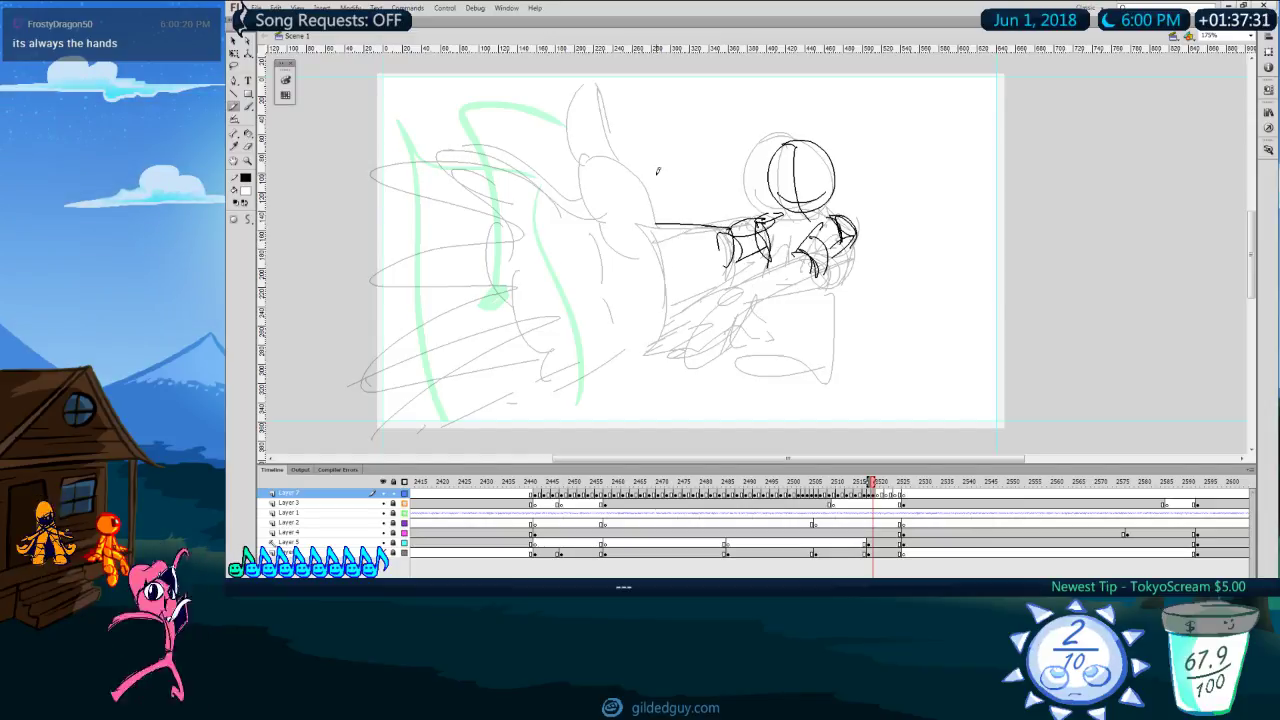
{"action": "left_click_drag", "start_coordinate": [658, 218], "coordinate": [648, 350]}
{"action": "left_click_drag", "start_coordinate": [648, 180], "coordinate": [614, 103]}
{"action": "mouse_move", "coordinate": [611, 90]}
{"action": "left_mouse_down"}
{"action": "mouse_move", "coordinate": [576, 122]}
{"action": "mouse_move", "coordinate": [588, 160]}
{"action": "left_mouse_up"}
{"action": "key", "text": "comma"}
{"action": "key", "text": "period"}
{"action": "key", "text": "ctrl+z"}
{"action": "key", "text": "ctrl+z"}
{"action": "key", "text": "ctrl+z"}
{"action": "key", "text": "ctrl+z"}
Step: Redraw the reaching hand with a tall raised thumb, swept-back upper fingers and curved palm edges
{"action": "mouse_move", "coordinate": [654, 226]}
{"action": "left_mouse_down"}
{"action": "mouse_move", "coordinate": [645, 162]}
{"action": "mouse_move", "coordinate": [594, 88]}
{"action": "mouse_move", "coordinate": [553, 170]}
{"action": "mouse_move", "coordinate": [609, 219]}
{"action": "mouse_move", "coordinate": [391, 141]}
{"action": "mouse_move", "coordinate": [357, 179]}
{"action": "left_mouse_up"}
{"action": "mouse_move", "coordinate": [486, 194]}
{"action": "left_mouse_down"}
{"action": "mouse_move", "coordinate": [393, 230]}
{"action": "mouse_move", "coordinate": [474, 200]}
{"action": "left_mouse_up"}
{"action": "mouse_move", "coordinate": [472, 201]}
{"action": "left_mouse_down"}
{"action": "mouse_move", "coordinate": [453, 278]}
{"action": "mouse_move", "coordinate": [505, 445]}
{"action": "mouse_move", "coordinate": [610, 366]}
{"action": "left_mouse_up"}
{"action": "left_click_drag", "start_coordinate": [644, 230], "coordinate": [680, 312]}
{"action": "key", "text": "ctrl+z"}
{"action": "mouse_move", "coordinate": [655, 225]}
{"action": "left_mouse_down"}
{"action": "mouse_move", "coordinate": [674, 320]}
{"action": "mouse_move", "coordinate": [631, 365]}
{"action": "left_mouse_up"}
{"action": "left_click_drag", "start_coordinate": [571, 208], "coordinate": [614, 346]}
{"action": "left_click_drag", "start_coordinate": [600, 355], "coordinate": [611, 350]}
Step: Pencil the remaining fingers with round fingertip ovals and close the palm's lower curve
{"action": "mouse_move", "coordinate": [462, 210]}
{"action": "left_mouse_down"}
{"action": "mouse_move", "coordinate": [507, 270]}
{"action": "mouse_move", "coordinate": [484, 365]}
{"action": "left_mouse_up"}
{"action": "left_click_drag", "start_coordinate": [484, 368], "coordinate": [434, 452]}
{"action": "key", "text": "ctrl+z"}
{"action": "key", "text": "ctrl+z"}
{"action": "key", "text": "ctrl+z"}
{"action": "mouse_move", "coordinate": [488, 208]}
{"action": "left_mouse_down"}
{"action": "mouse_move", "coordinate": [468, 240]}
{"action": "mouse_move", "coordinate": [578, 310]}
{"action": "mouse_move", "coordinate": [412, 410]}
{"action": "left_mouse_up"}
{"action": "left_click_drag", "start_coordinate": [508, 410], "coordinate": [584, 388]}
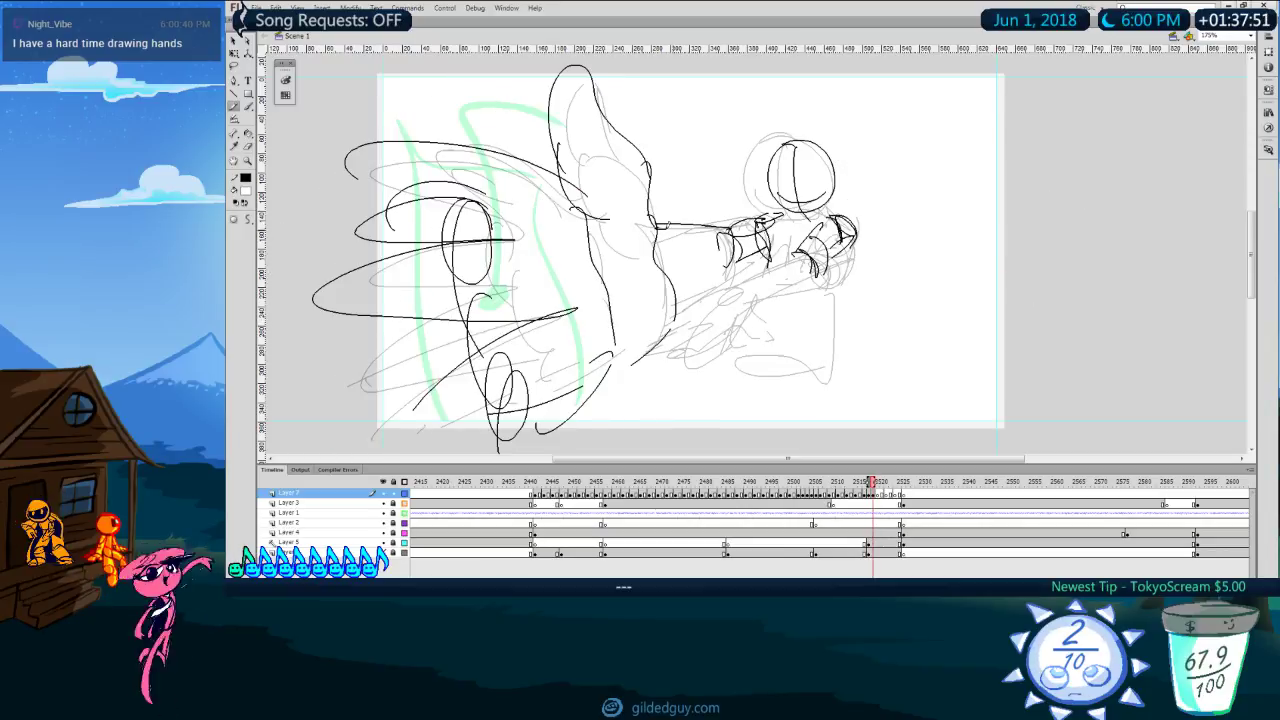
Step: Select the whole reaching hand and nudge it ten steps to the right
{"action": "key", "text": "q"}
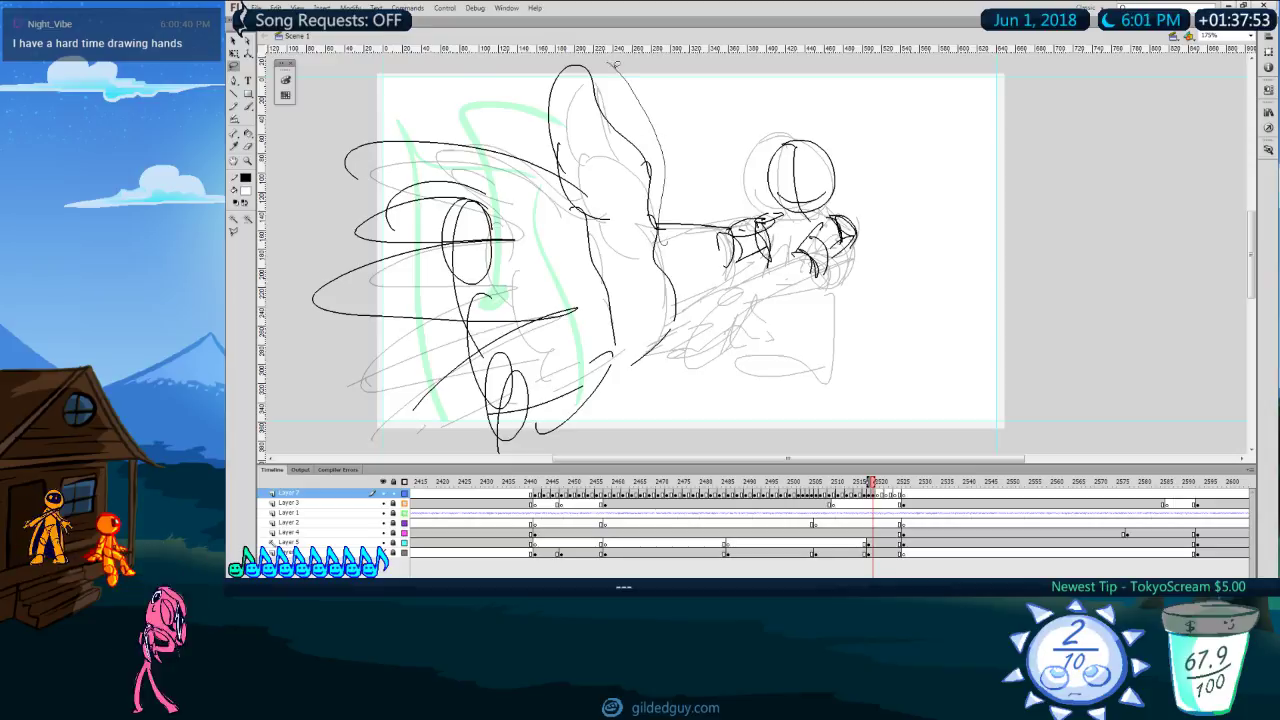
{"action": "key", "text": "Right"}
{"action": "key", "text": "Right"}
{"action": "key", "text": "Right"}
{"action": "key", "text": "Right"}
{"action": "key", "text": "Right"}
{"action": "key", "text": "Right"}
{"action": "key", "text": "Right"}
{"action": "key", "text": "Right"}
{"action": "key", "text": "Right"}
{"action": "key", "text": "Right"}
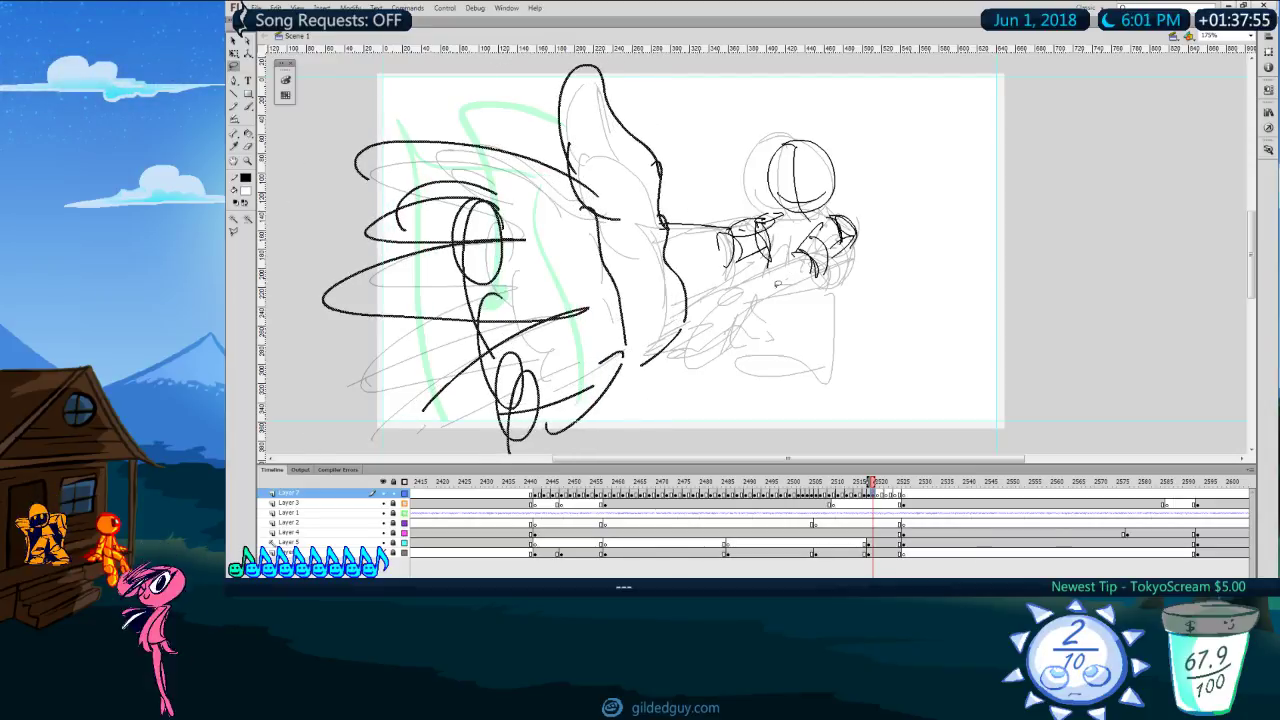
Step: Pencil the second arm reaching diagonally down to its hand, along with the torso side, waist curve and start of the thighs
{"action": "key", "text": "y"}
{"action": "mouse_move", "coordinate": [734, 224]}
{"action": "left_mouse_down"}
{"action": "mouse_move", "coordinate": [740, 267]}
{"action": "mouse_move", "coordinate": [782, 236]}
{"action": "mouse_move", "coordinate": [630, 384]}
{"action": "mouse_move", "coordinate": [728, 338]}
{"action": "mouse_move", "coordinate": [797, 279]}
{"action": "mouse_move", "coordinate": [826, 302]}
{"action": "left_mouse_up"}
{"action": "left_click_drag", "start_coordinate": [750, 328], "coordinate": [826, 318]}
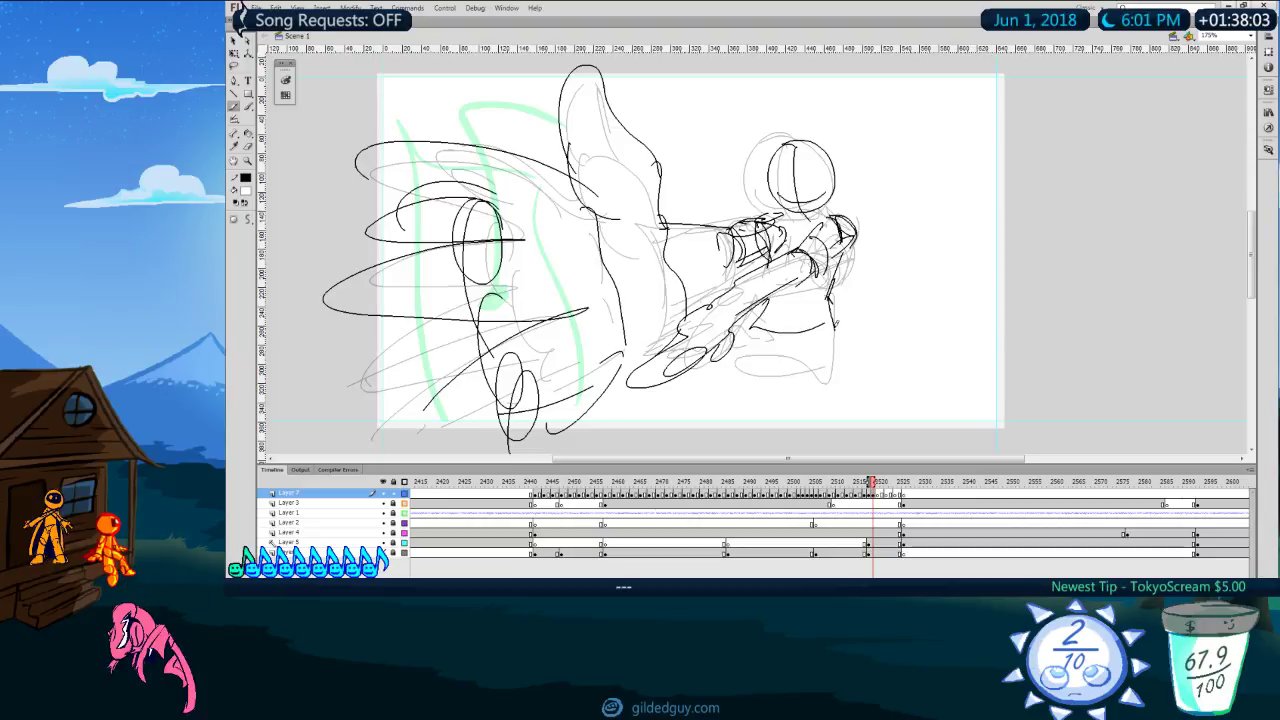
{"action": "left_click_drag", "start_coordinate": [746, 335], "coordinate": [706, 405]}
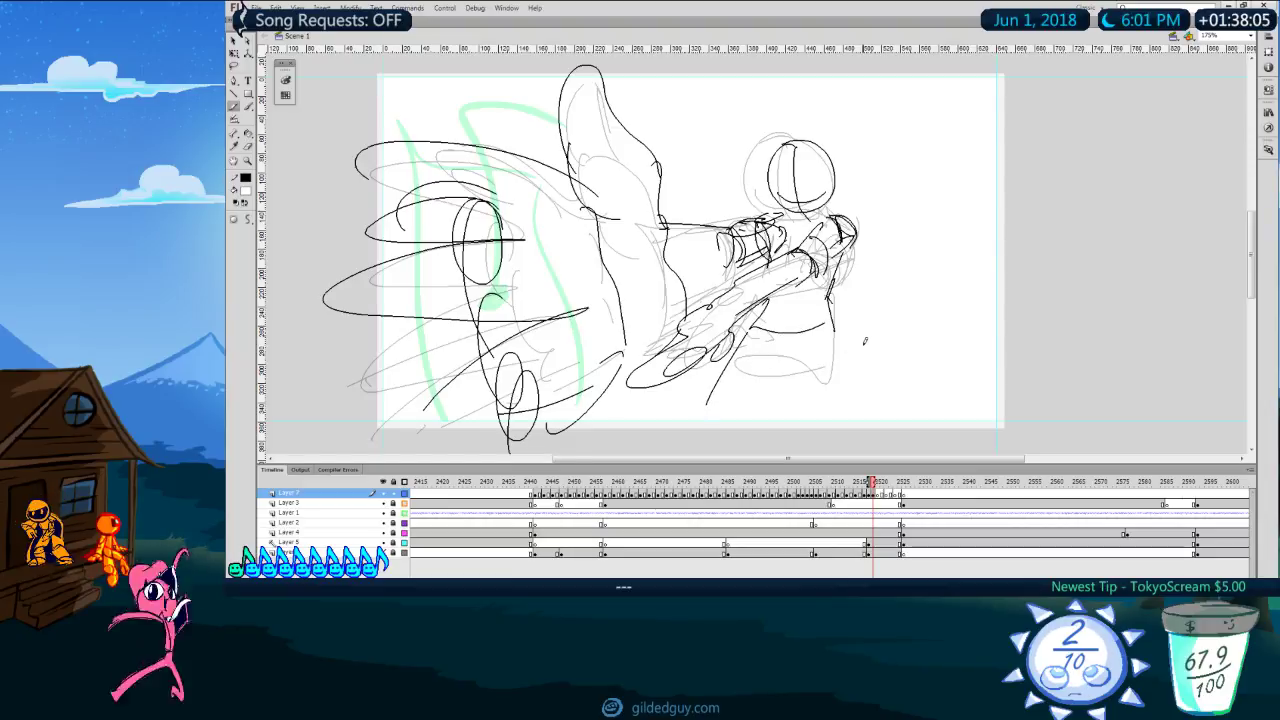
{"action": "left_click_drag", "start_coordinate": [755, 324], "coordinate": [714, 384]}
{"action": "left_click_drag", "start_coordinate": [790, 330], "coordinate": [761, 362]}
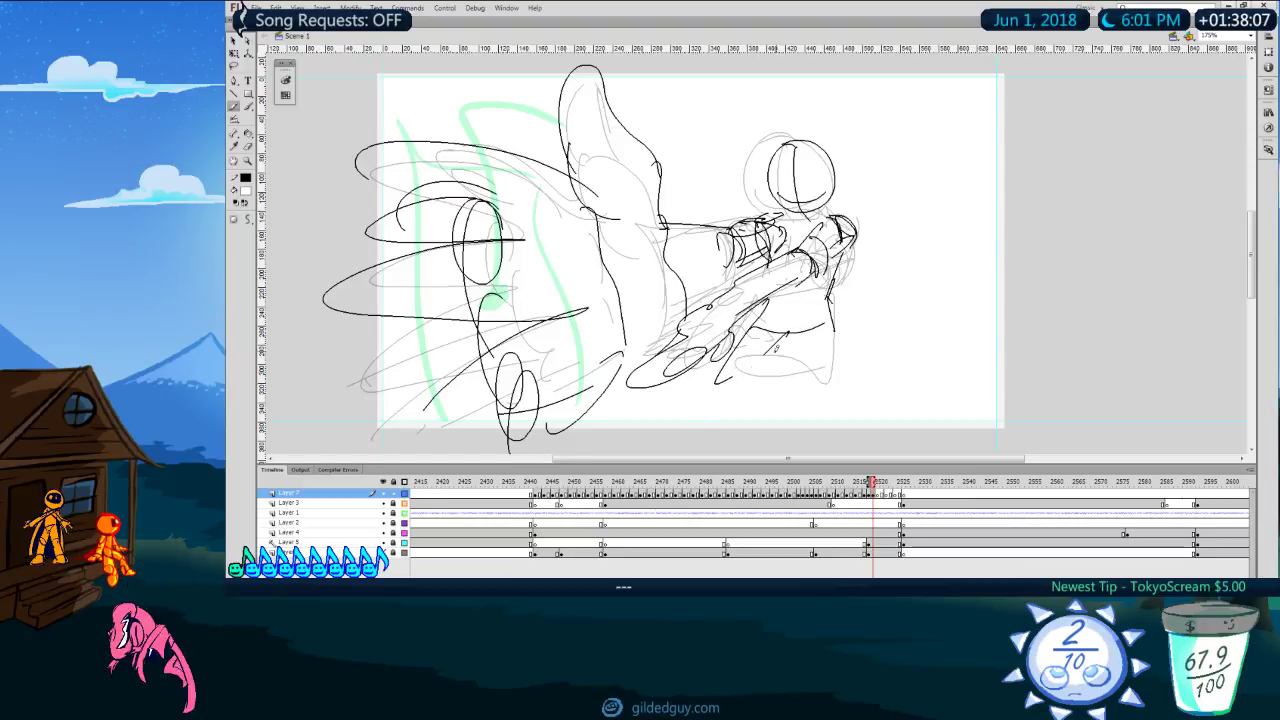
Step: Rough in both legs below the waist, with one leg stretched diagonally outward and the other nearly straight
{"action": "mouse_move", "coordinate": [834, 330]}
{"action": "left_mouse_down"}
{"action": "mouse_move", "coordinate": [826, 410]}
{"action": "mouse_move", "coordinate": [838, 406]}
{"action": "left_mouse_up"}
{"action": "left_click_drag", "start_coordinate": [790, 328], "coordinate": [748, 386]}
{"action": "left_click_drag", "start_coordinate": [786, 336], "coordinate": [688, 438]}
{"action": "left_click_drag", "start_coordinate": [726, 406], "coordinate": [695, 452]}
{"action": "key", "text": "ctrl+z"}
{"action": "key", "text": "ctrl+z"}
{"action": "left_click_drag", "start_coordinate": [768, 370], "coordinate": [736, 444]}
{"action": "left_click_drag", "start_coordinate": [743, 388], "coordinate": [689, 454]}
{"action": "key", "text": "ctrl+z"}
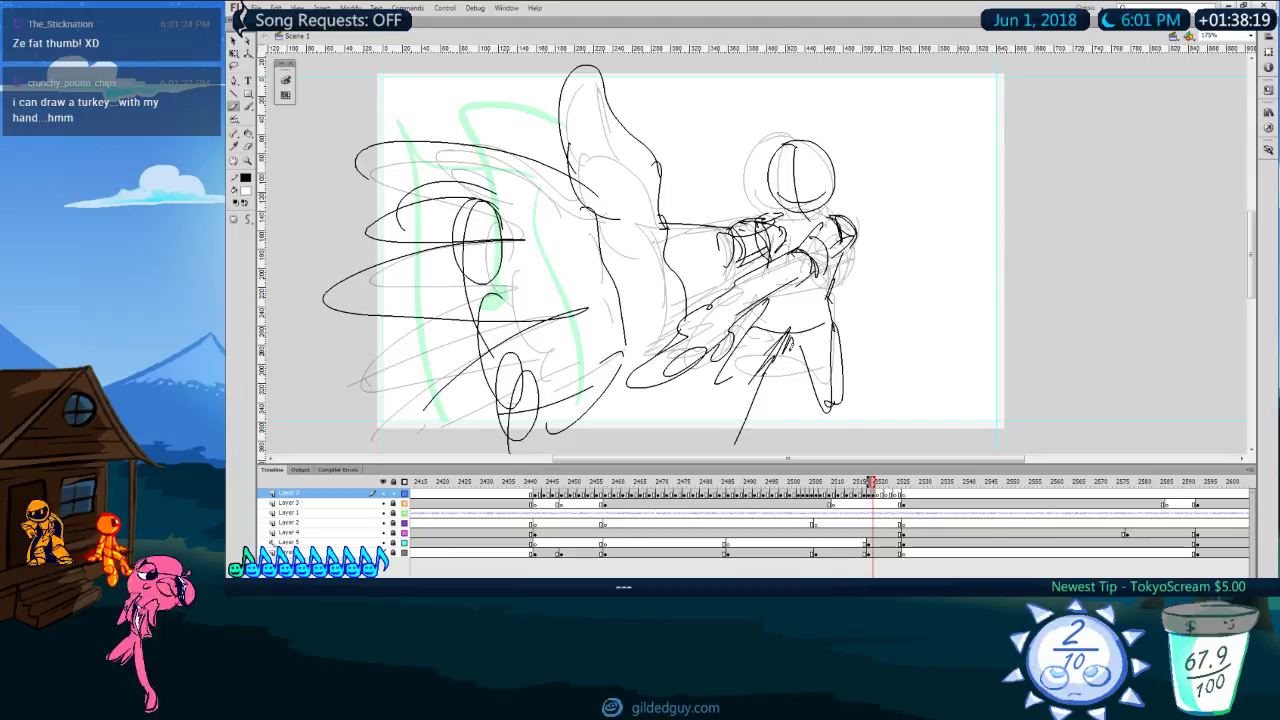
{"action": "left_click_drag", "start_coordinate": [760, 390], "coordinate": [734, 450]}
{"action": "left_click_drag", "start_coordinate": [765, 385], "coordinate": [730, 447]}
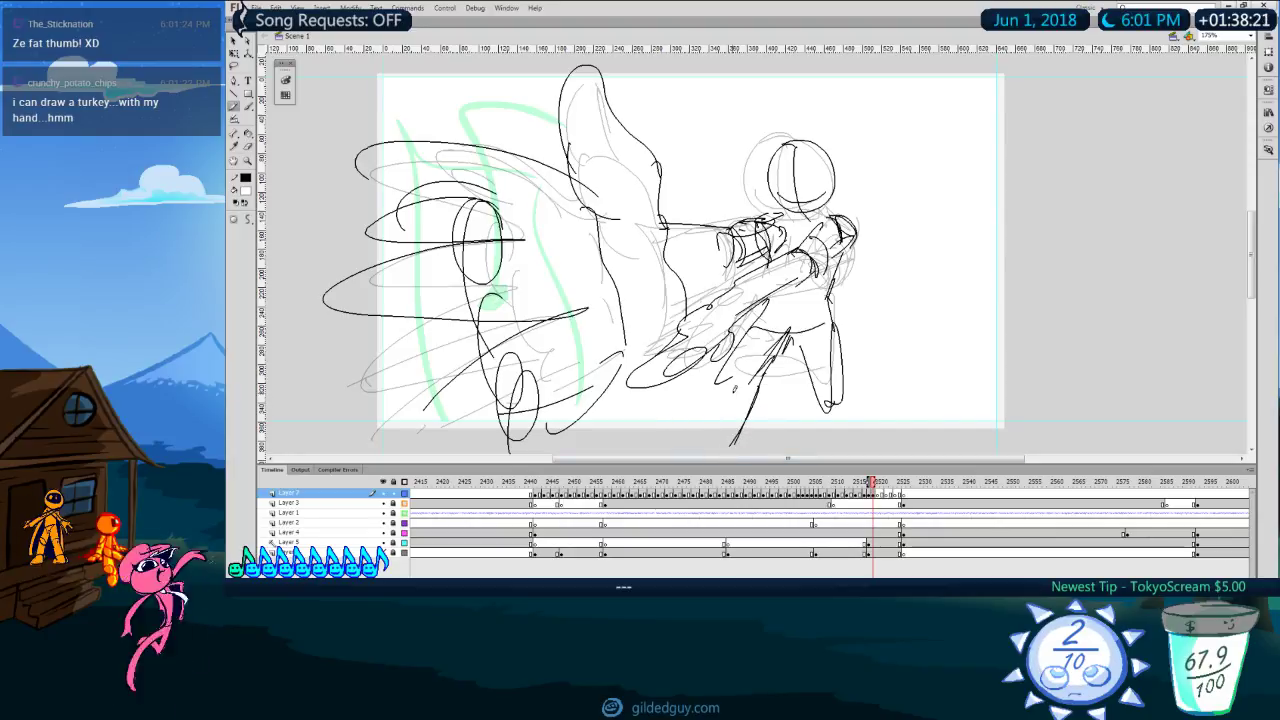
{"action": "mouse_move", "coordinate": [718, 392]}
{"action": "left_mouse_down"}
{"action": "mouse_move", "coordinate": [684, 454]}
{"action": "mouse_move", "coordinate": [712, 404]}
{"action": "left_mouse_up"}
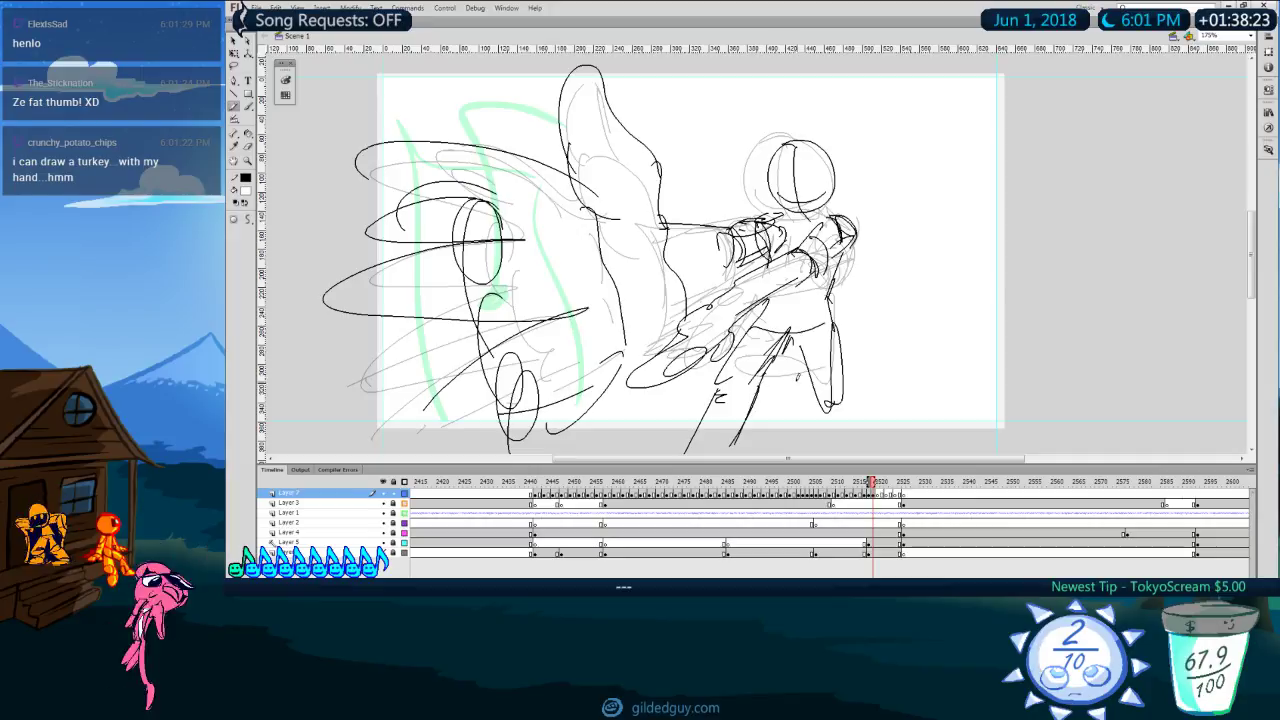
Step: Erase part of the straighter leg, redraw its knee and shin lower, and compare with the previous frame
{"action": "left_click_drag", "start_coordinate": [816, 382], "coordinate": [807, 430]}
{"action": "left_click_drag", "start_coordinate": [817, 378], "coordinate": [813, 421]}
{"action": "key", "text": "ctrl+z"}
{"action": "key", "text": "ctrl+z"}
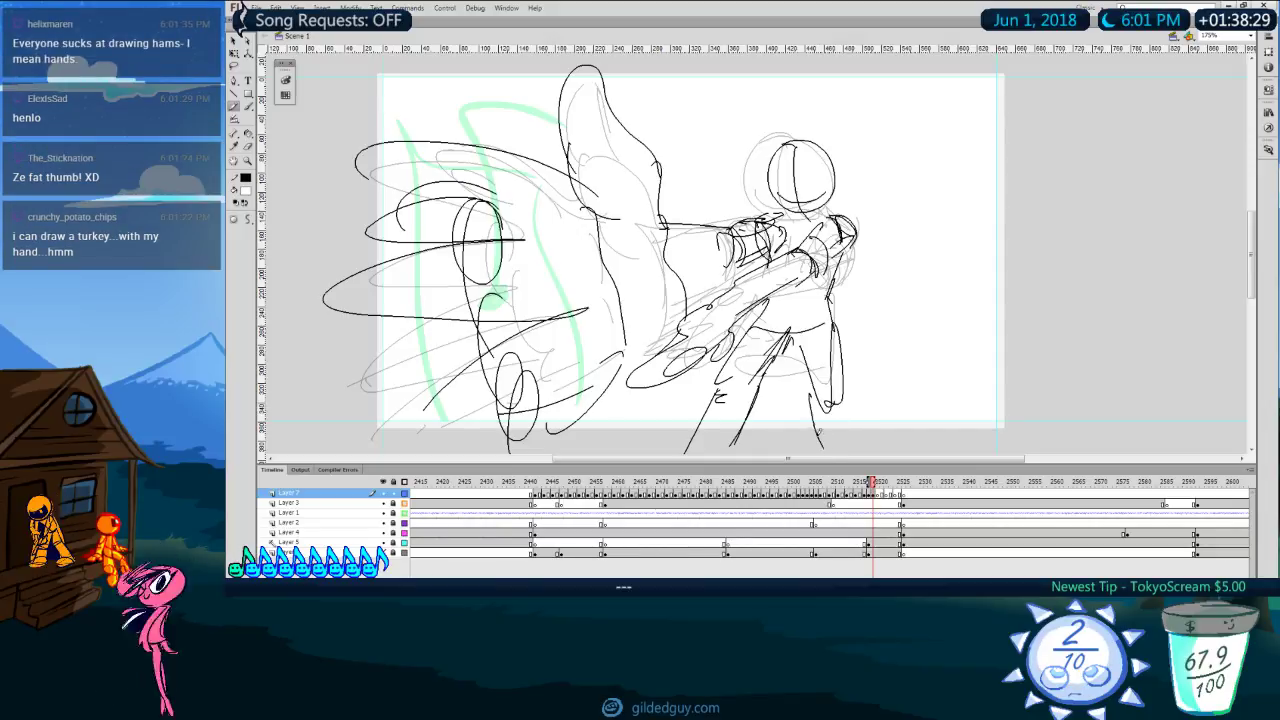
{"action": "key", "text": "e"}
{"action": "mouse_move", "coordinate": [803, 341]}
{"action": "left_mouse_down"}
{"action": "mouse_move", "coordinate": [837, 327]}
{"action": "mouse_move", "coordinate": [833, 454]}
{"action": "mouse_move", "coordinate": [811, 378]}
{"action": "mouse_move", "coordinate": [800, 388]}
{"action": "mouse_move", "coordinate": [828, 382]}
{"action": "mouse_move", "coordinate": [818, 394]}
{"action": "left_mouse_up"}
{"action": "key", "text": "y"}
{"action": "left_click_drag", "start_coordinate": [829, 362], "coordinate": [834, 440]}
{"action": "left_click_drag", "start_coordinate": [815, 402], "coordinate": [829, 437]}
{"action": "key", "text": "comma"}
{"action": "key", "text": "period"}
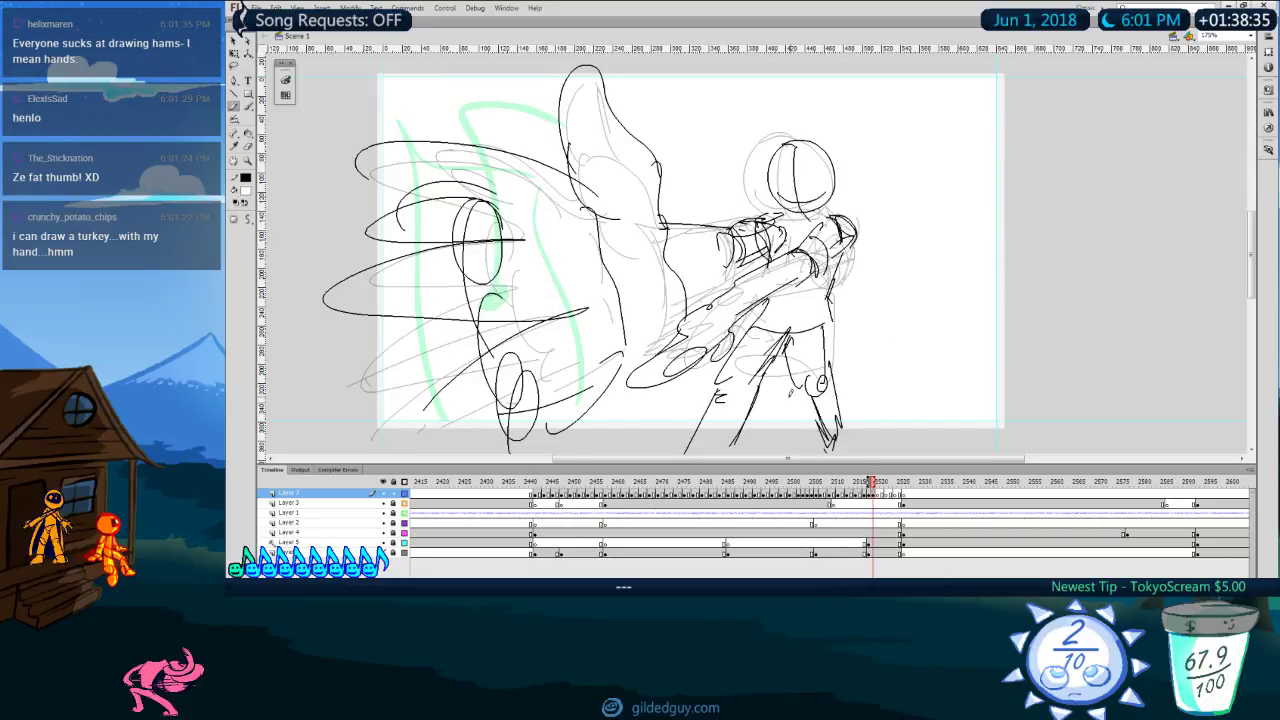
Step: Go back to frame 2517 and rough in the character's legs in a wide stance below the hips
{"action": "key", "text": "comma"}
{"action": "mouse_move", "coordinate": [731, 358]}
{"action": "left_mouse_down"}
{"action": "mouse_move", "coordinate": [694, 411]}
{"action": "mouse_move", "coordinate": [775, 361]}
{"action": "mouse_move", "coordinate": [803, 398]}
{"action": "mouse_move", "coordinate": [776, 420]}
{"action": "left_mouse_up"}
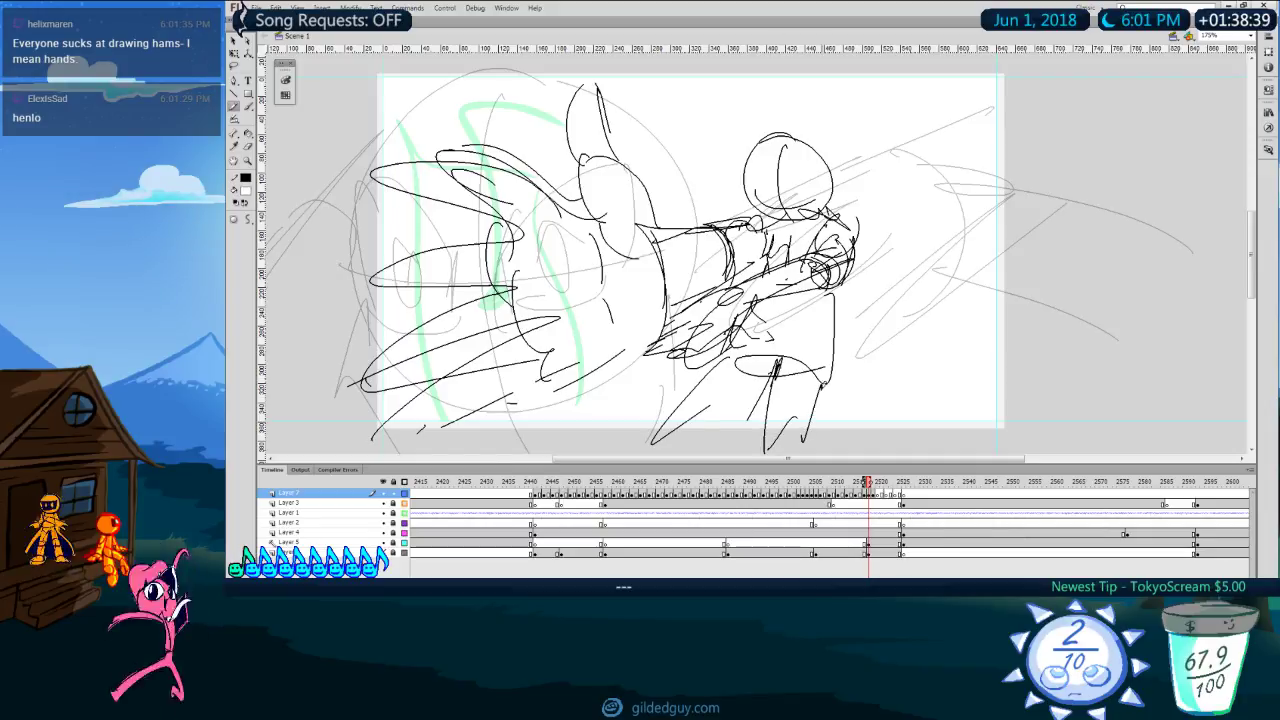
{"action": "key", "text": "ctrl+z"}
{"action": "key", "text": "ctrl+z"}
{"action": "key", "text": "ctrl+z"}
{"action": "left_click_drag", "start_coordinate": [834, 357], "coordinate": [845, 398]}
{"action": "left_click_drag", "start_coordinate": [835, 398], "coordinate": [790, 366]}
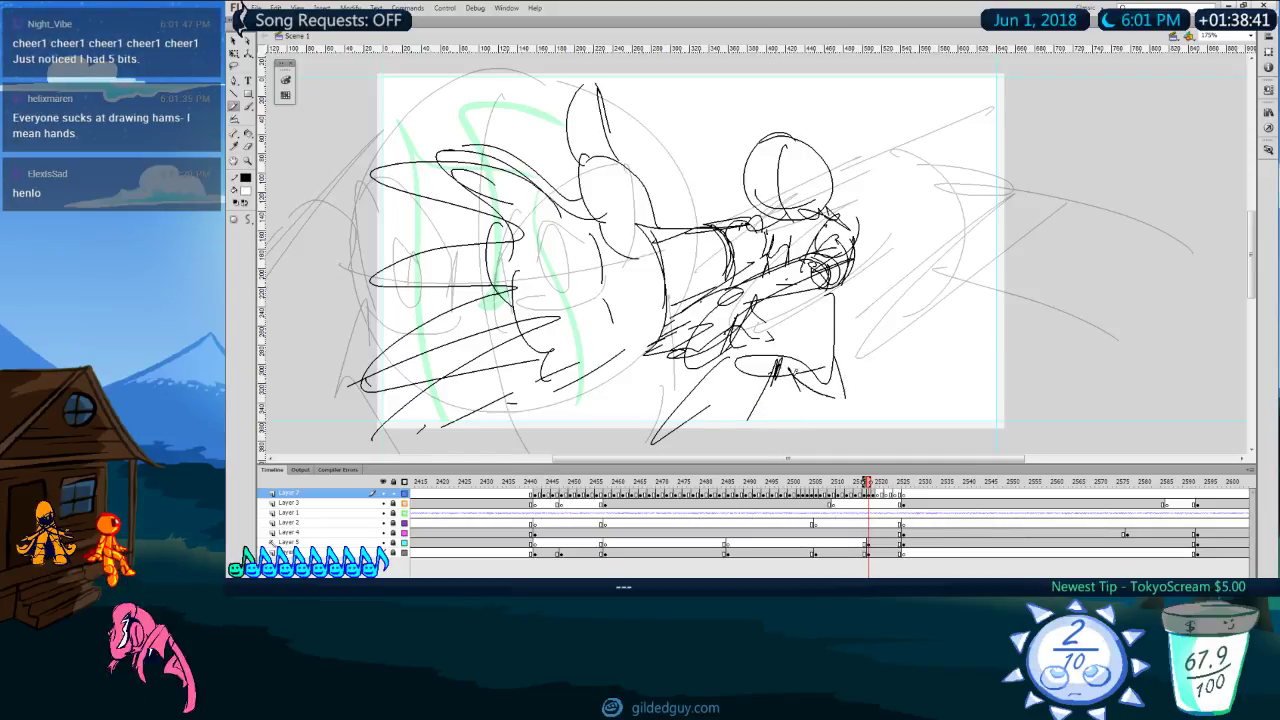
{"action": "left_click_drag", "start_coordinate": [736, 431], "coordinate": [757, 418]}
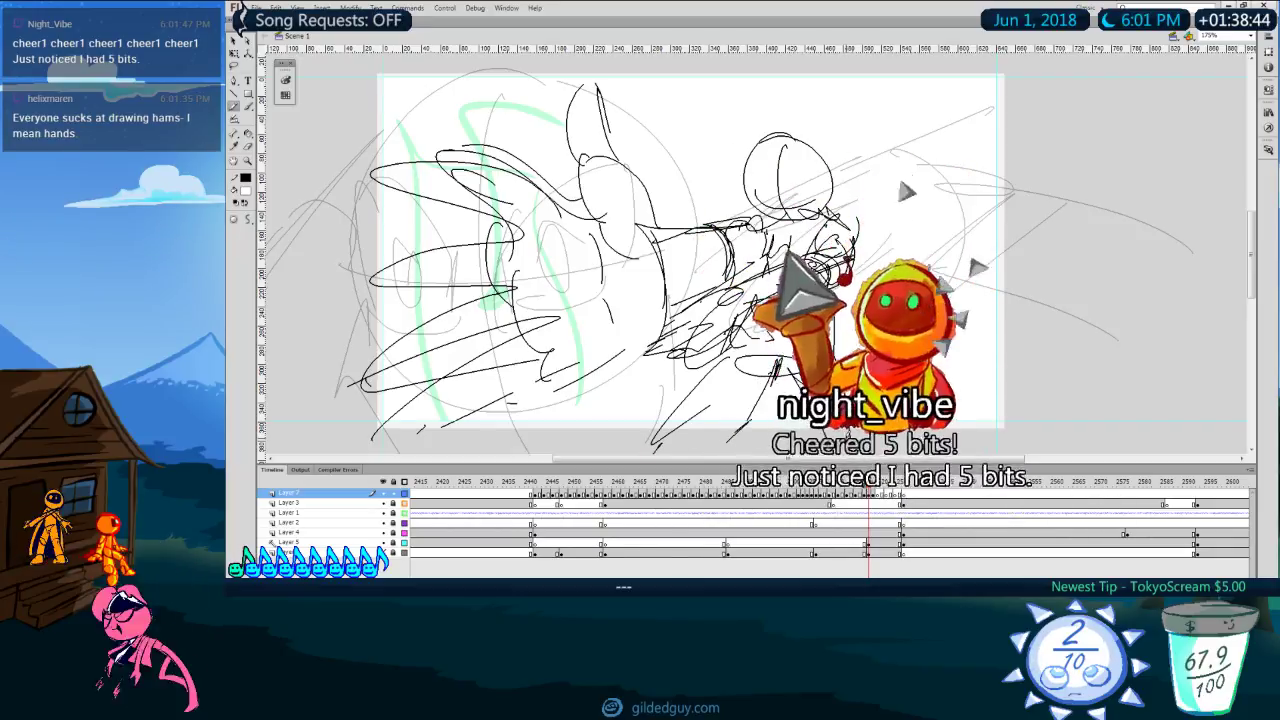
{"action": "left_click_drag", "start_coordinate": [809, 390], "coordinate": [787, 397]}
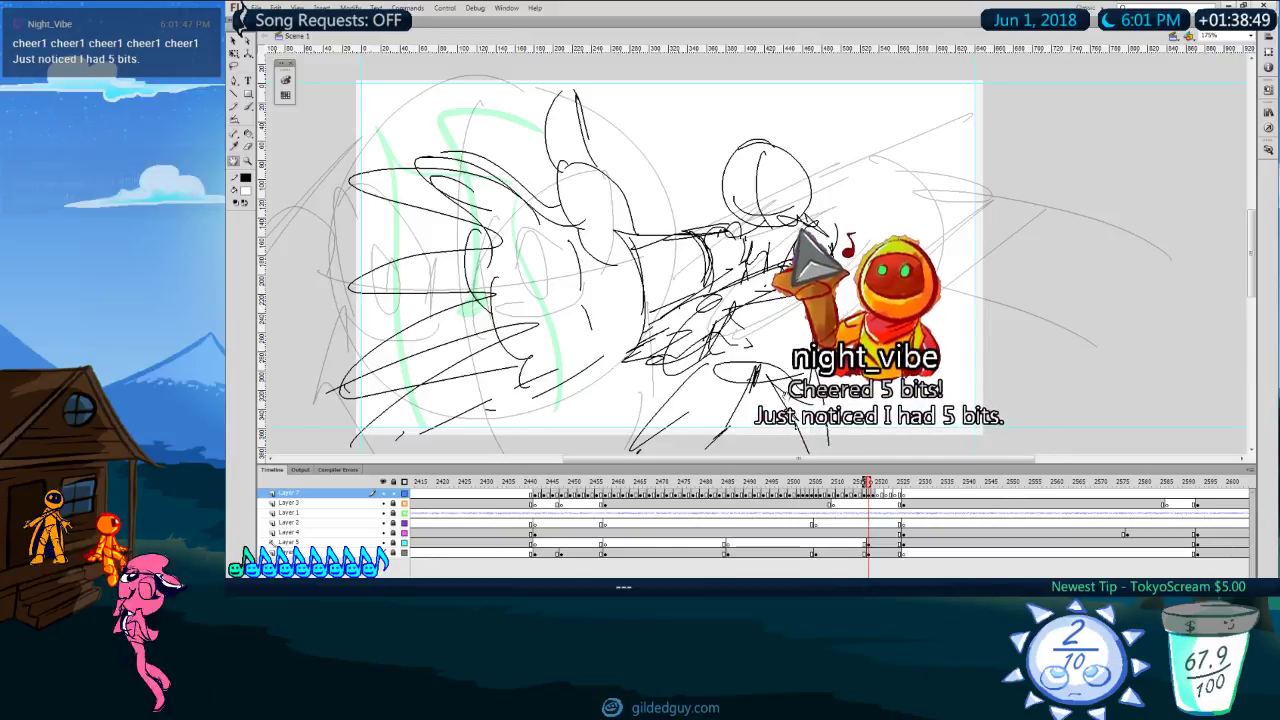
Step: Compare the neighbouring drawings, then erase and redraw the lower legs on frame 2518
{"action": "key", "text": "comma"}
{"action": "key", "text": "period"}
{"action": "key", "text": "period"}
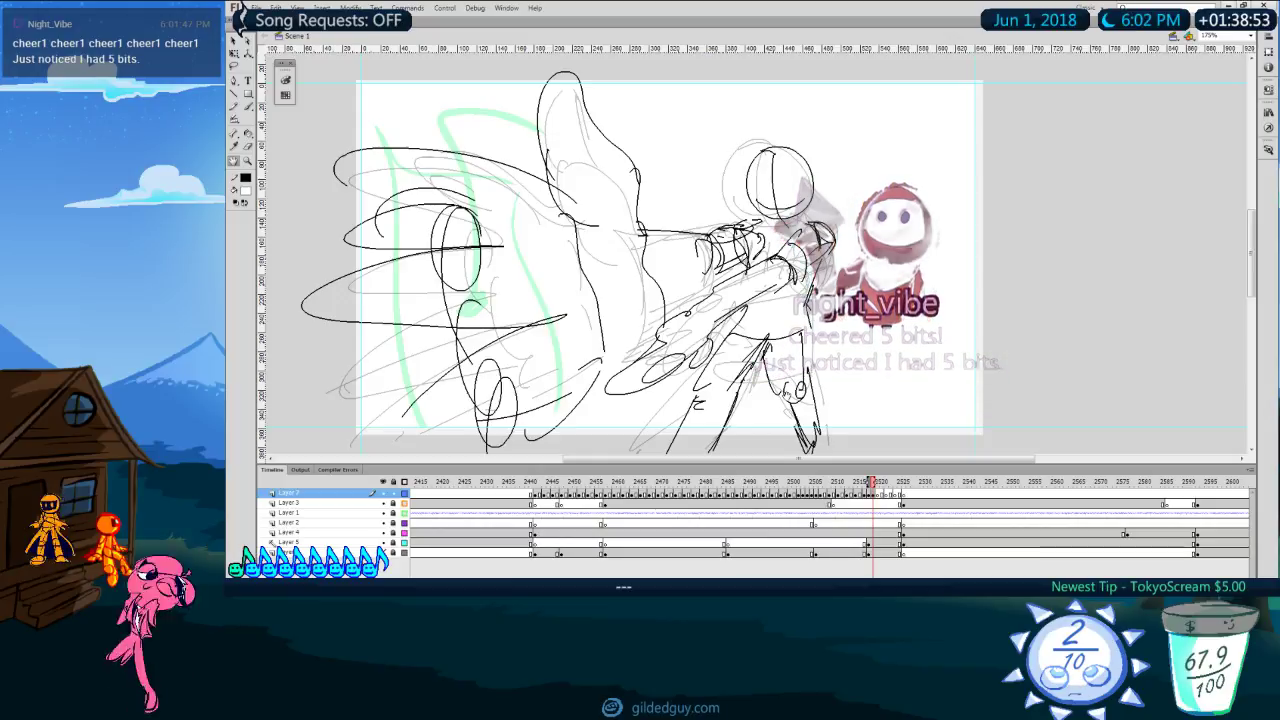
{"action": "left_click_drag", "start_coordinate": [695, 384], "coordinate": [668, 450]}
{"action": "left_click_drag", "start_coordinate": [788, 406], "coordinate": [812, 445]}
{"action": "key", "text": "y"}
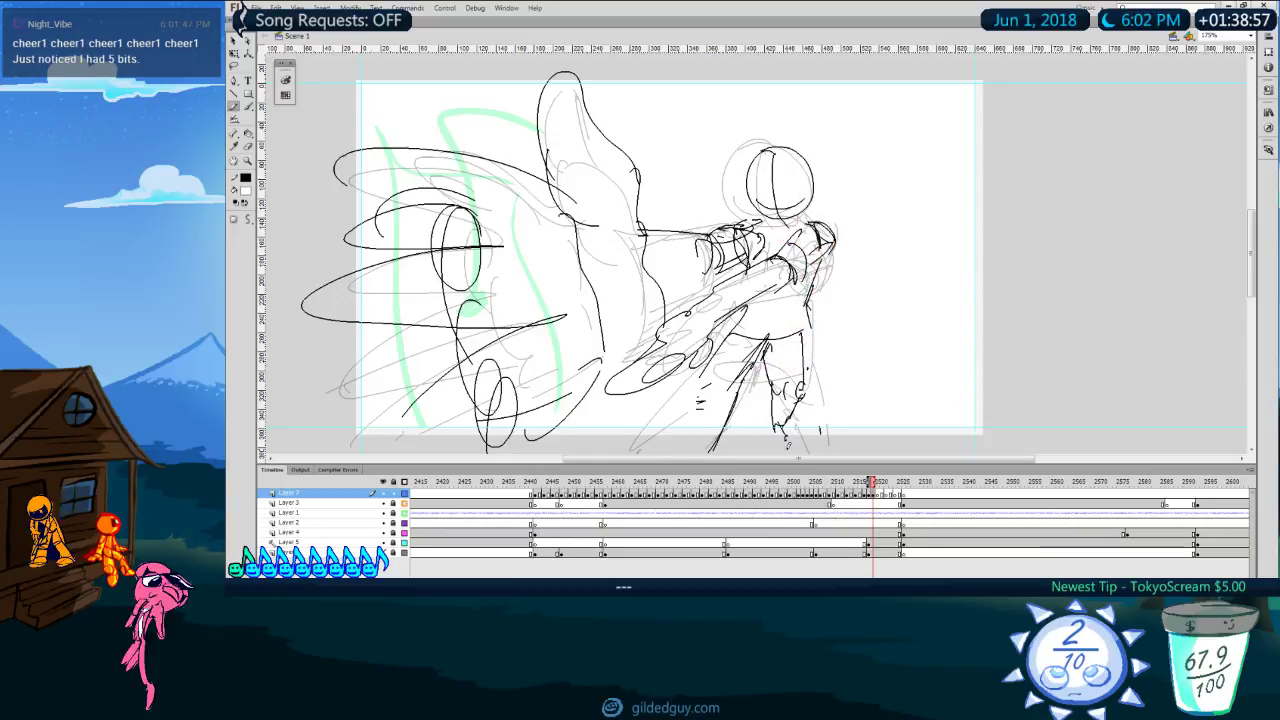
Step: Step back through the arm-swing drawings and play the animation through the newly roughed frames
{"action": "key", "text": "comma"}
{"action": "key", "text": "period"}
{"action": "key", "text": "period"}
{"action": "key", "text": "comma"}
{"action": "key", "text": "comma"}
{"action": "key", "text": "comma"}
{"action": "key", "text": "comma"}
{"action": "key", "text": "comma"}
{"action": "key", "text": "comma"}
{"action": "key", "text": "comma"}
{"action": "key", "text": "comma"}
{"action": "key", "text": "comma"}
{"action": "key", "text": "comma"}
{"action": "key", "text": "comma"}
{"action": "key", "text": "comma"}
{"action": "key", "text": "comma"}
{"action": "key", "text": "comma"}
{"action": "key", "text": "Return"}
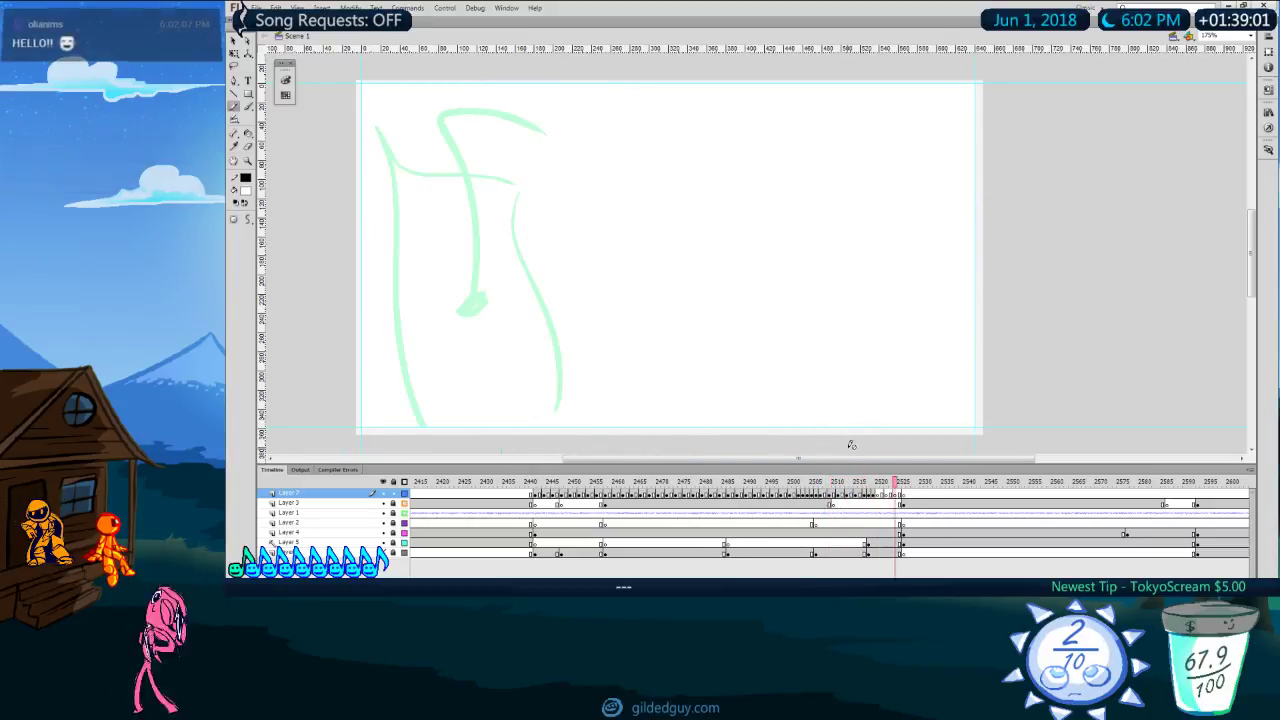
{"action": "key", "text": "Return"}
Step: Step back and forth between frame 2519 and the preceding drawings to check the flow of the arm swing
{"action": "key", "text": "comma"}
{"action": "key", "text": "comma"}
{"action": "key", "text": "comma"}
{"action": "key", "text": "comma"}
{"action": "key", "text": "comma"}
{"action": "key", "text": "comma"}
{"action": "key", "text": "comma"}
{"action": "key", "text": "comma"}
{"action": "key", "text": "comma"}
{"action": "key", "text": "comma"}
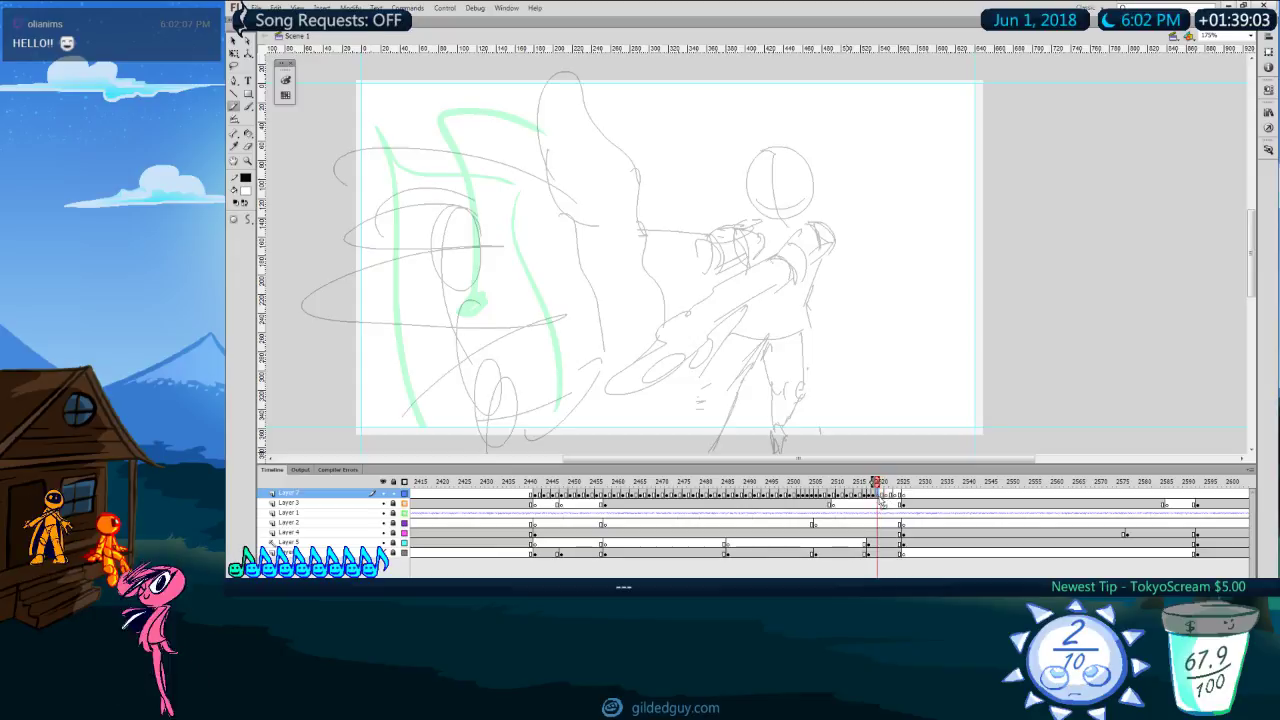
{"action": "key", "text": "comma"}
{"action": "key", "text": "comma"}
{"action": "key", "text": "comma"}
{"action": "key", "text": "period"}
{"action": "key", "text": "period"}
{"action": "key", "text": "period"}
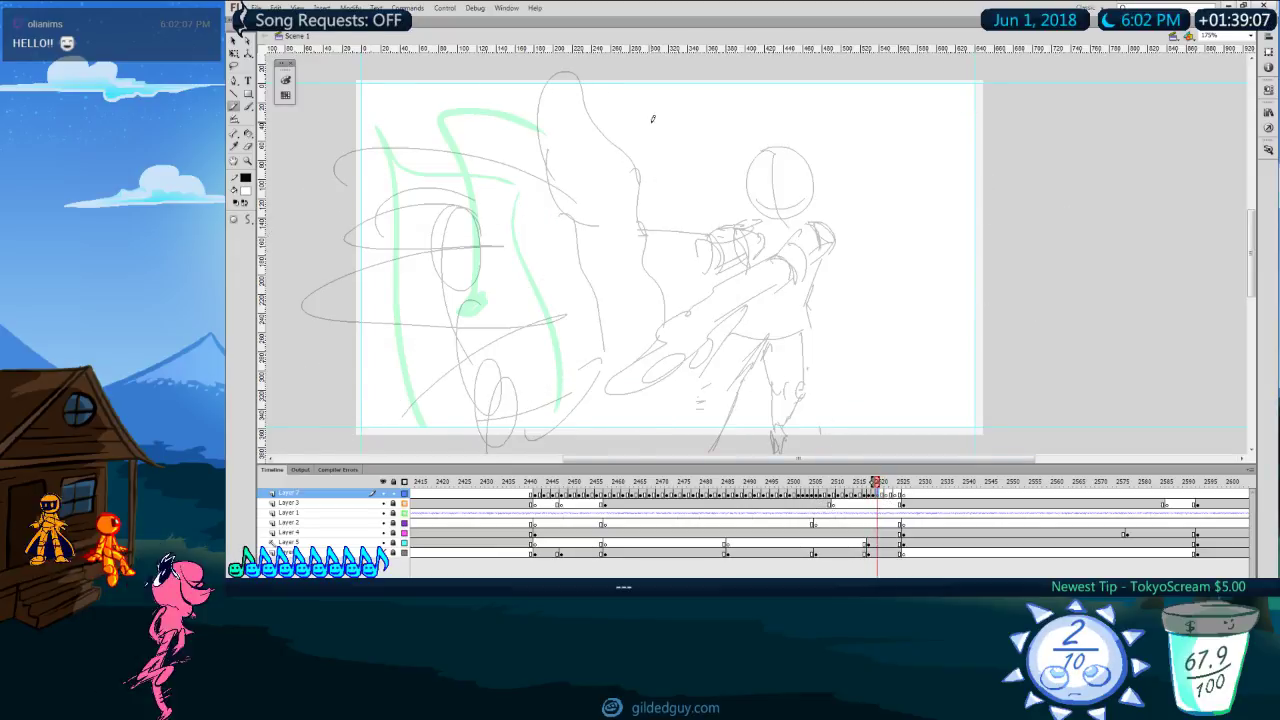
{"action": "key", "text": "comma"}
{"action": "key", "text": "comma"}
{"action": "key", "text": "comma"}
{"action": "key", "text": "comma"}
{"action": "key", "text": "comma"}
{"action": "key", "text": "period"}
{"action": "key", "text": "period"}
{"action": "key", "text": "period"}
{"action": "key", "text": "period"}
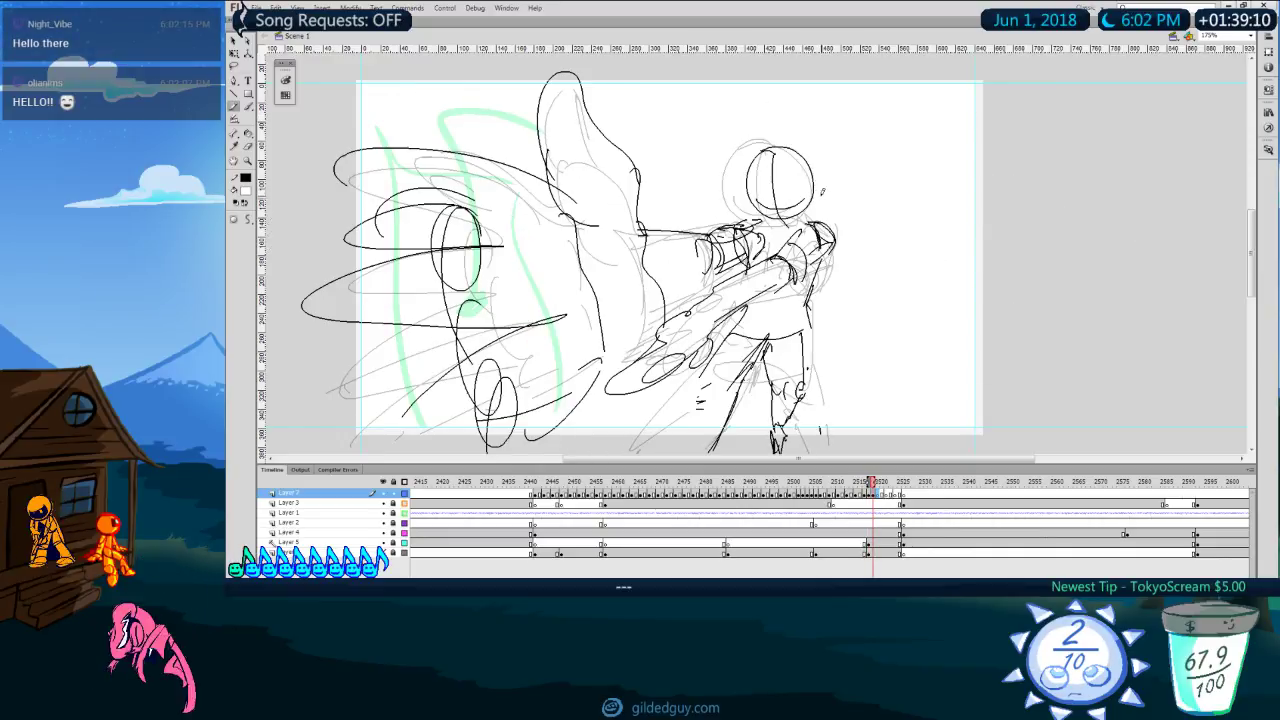
Step: On blank frame 2519, sketch a smaller head with face guidelines, the narrow torso and both shoulders, offset from the previous pose
{"action": "key", "text": "period"}
{"action": "mouse_move", "coordinate": [803, 153]}
{"action": "left_mouse_down"}
{"action": "mouse_move", "coordinate": [845, 178]}
{"action": "mouse_move", "coordinate": [808, 160]}
{"action": "left_mouse_up"}
{"action": "key", "text": "ctrl+z"}
{"action": "mouse_move", "coordinate": [817, 163]}
{"action": "left_mouse_down"}
{"action": "mouse_move", "coordinate": [830, 230]}
{"action": "mouse_move", "coordinate": [858, 223]}
{"action": "mouse_move", "coordinate": [850, 296]}
{"action": "left_mouse_up"}
{"action": "left_click_drag", "start_coordinate": [836, 307], "coordinate": [852, 299]}
{"action": "left_click_drag", "start_coordinate": [802, 218], "coordinate": [812, 248]}
{"action": "left_click_drag", "start_coordinate": [846, 213], "coordinate": [840, 238]}
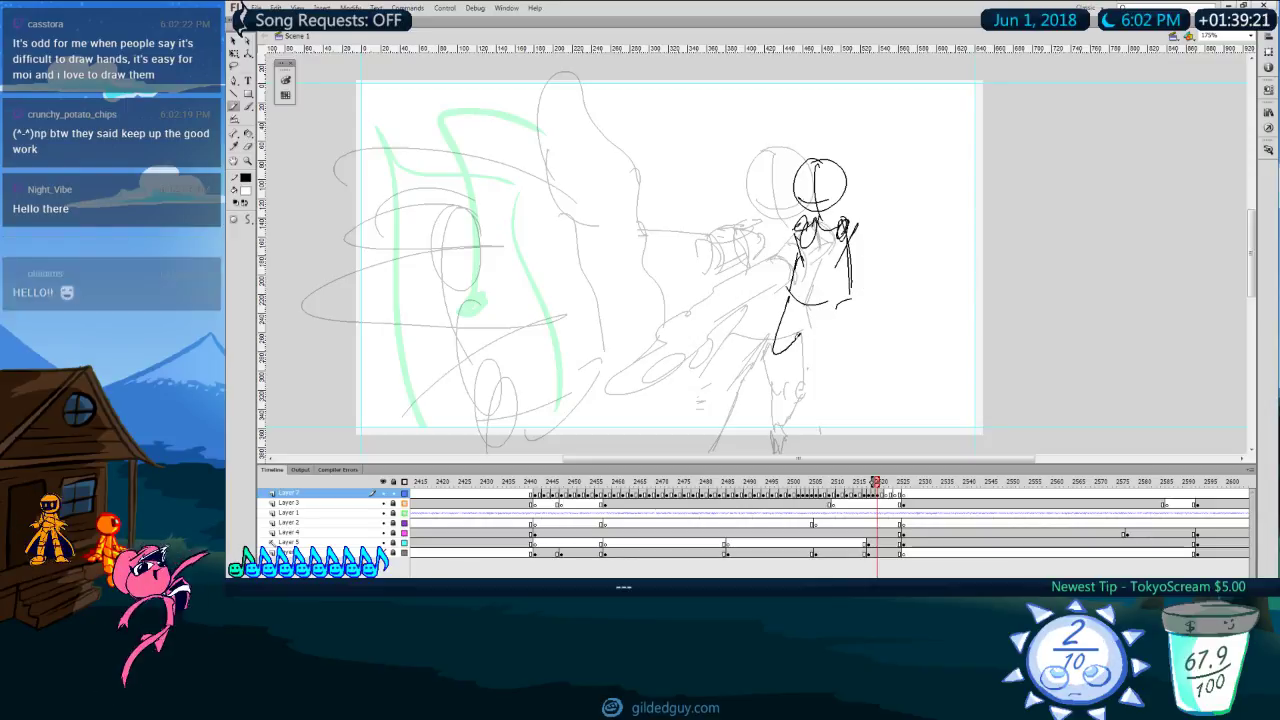
Step: Pencil both legs in a wide stance down to the feet and compare with the previous frame
{"action": "left_click_drag", "start_coordinate": [796, 305], "coordinate": [774, 354]}
{"action": "mouse_move", "coordinate": [849, 290]}
{"action": "left_mouse_down"}
{"action": "mouse_move", "coordinate": [862, 334]}
{"action": "mouse_move", "coordinate": [835, 376]}
{"action": "left_mouse_up"}
{"action": "left_click_drag", "start_coordinate": [857, 330], "coordinate": [840, 400]}
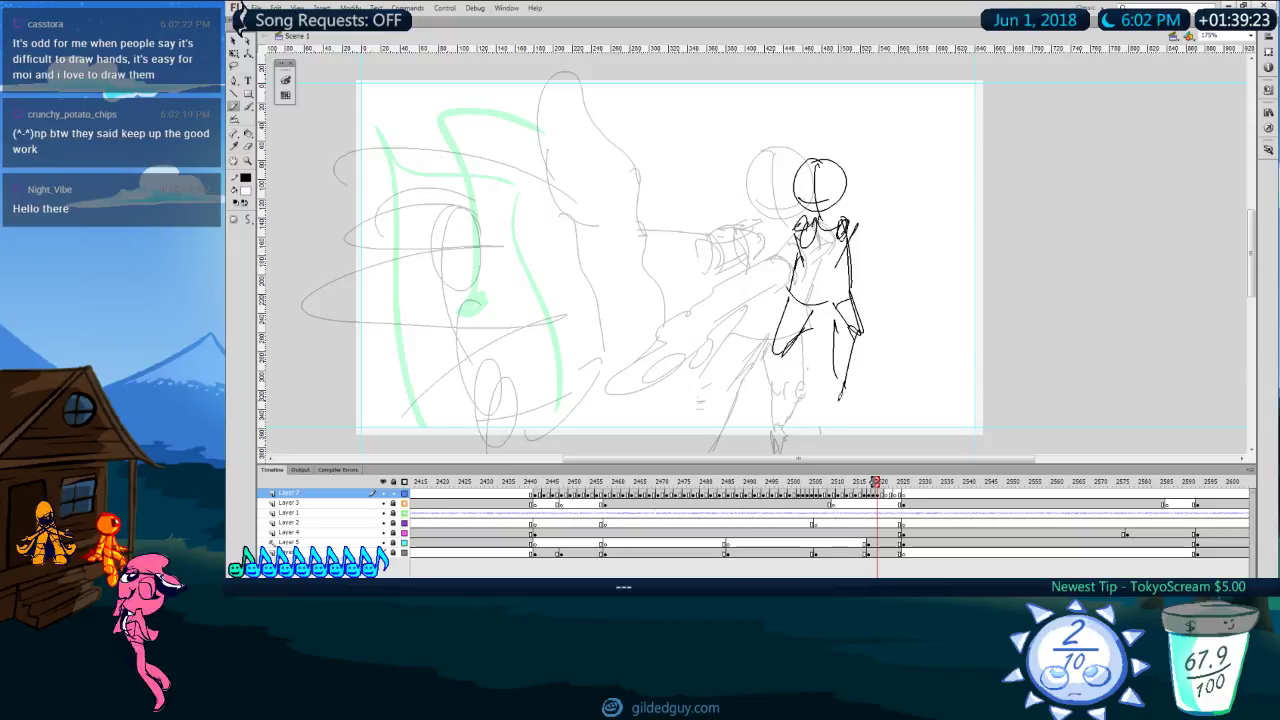
{"action": "left_click_drag", "start_coordinate": [788, 348], "coordinate": [738, 444]}
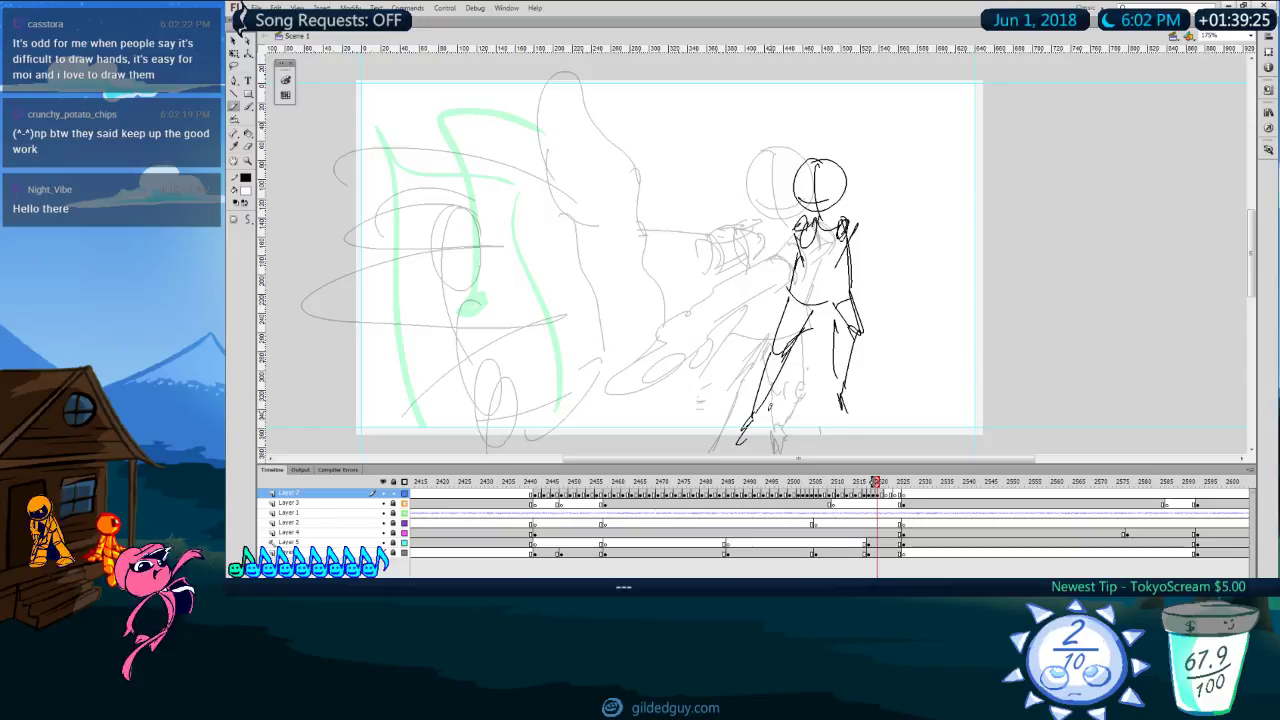
{"action": "key", "text": "comma"}
{"action": "key", "text": "period"}
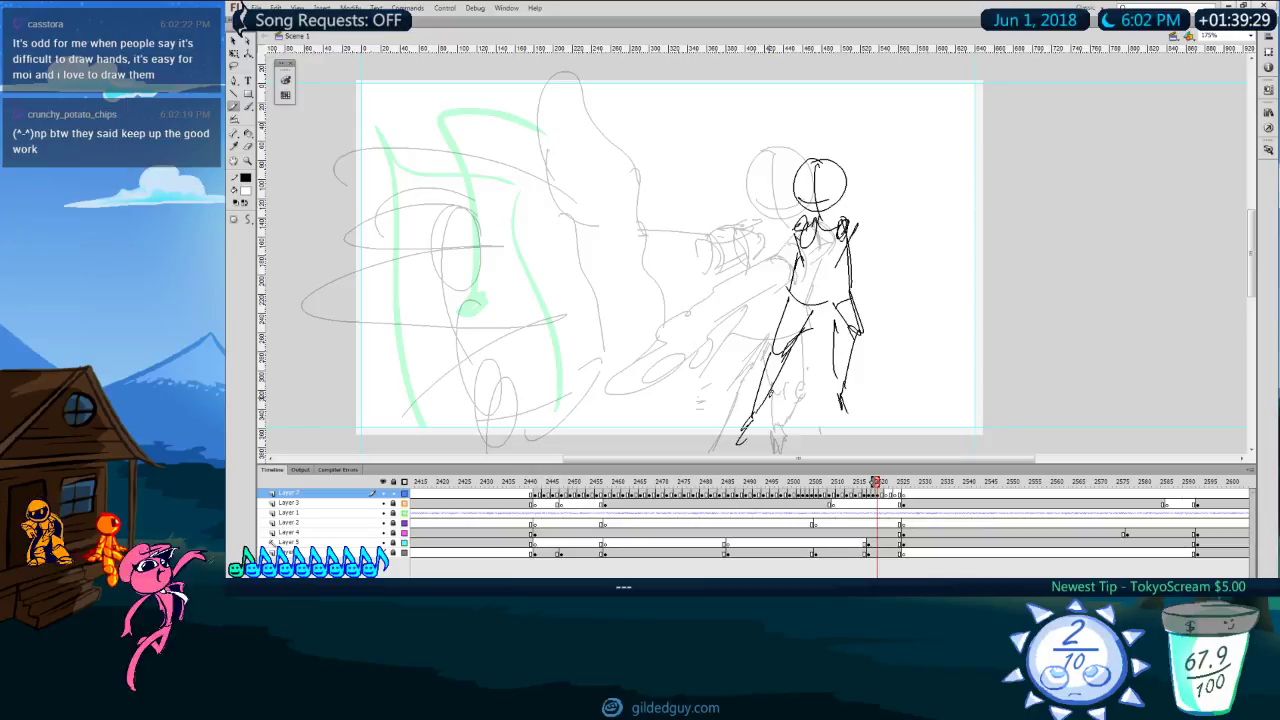
Step: Add sketchy shoulder and upper-arm forms to the figure on frame 2519 and check them against the previous frame
{"action": "key", "text": "h"}
{"action": "left_click_drag", "start_coordinate": [813, 352], "coordinate": [869, 352]}
{"action": "key", "text": "comma"}
{"action": "key", "text": "period"}
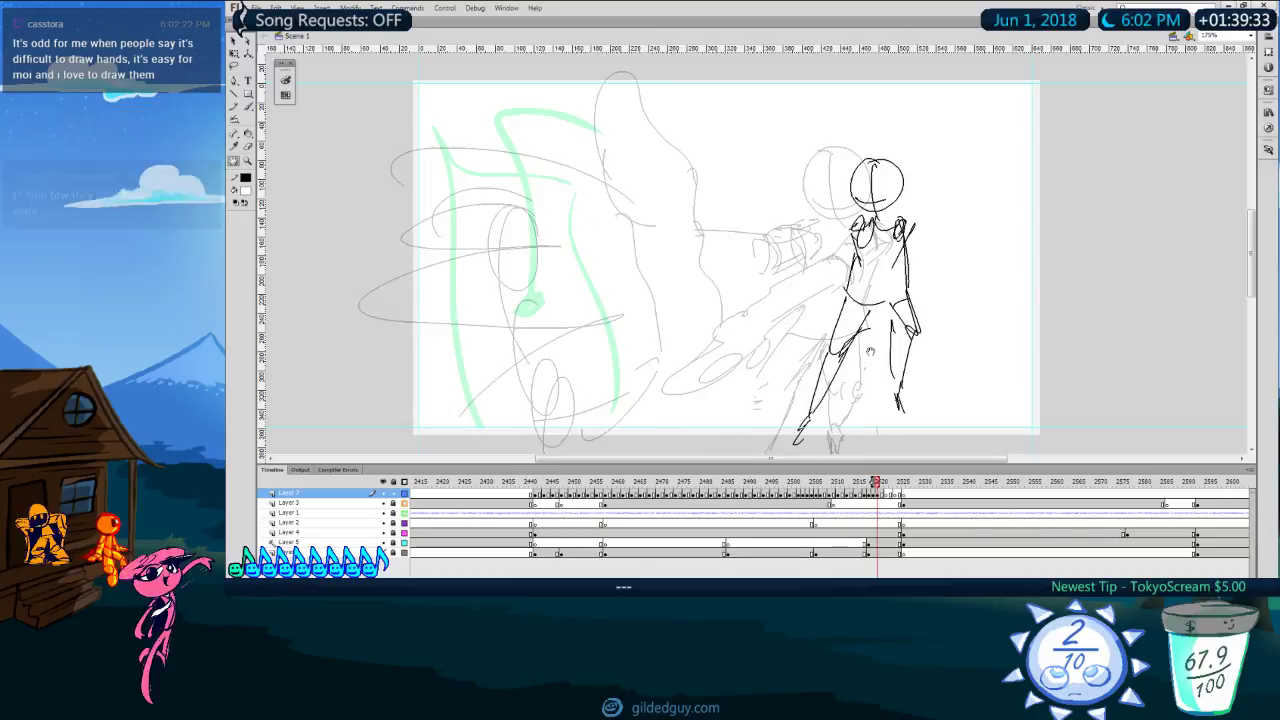
{"action": "key", "text": "b"}
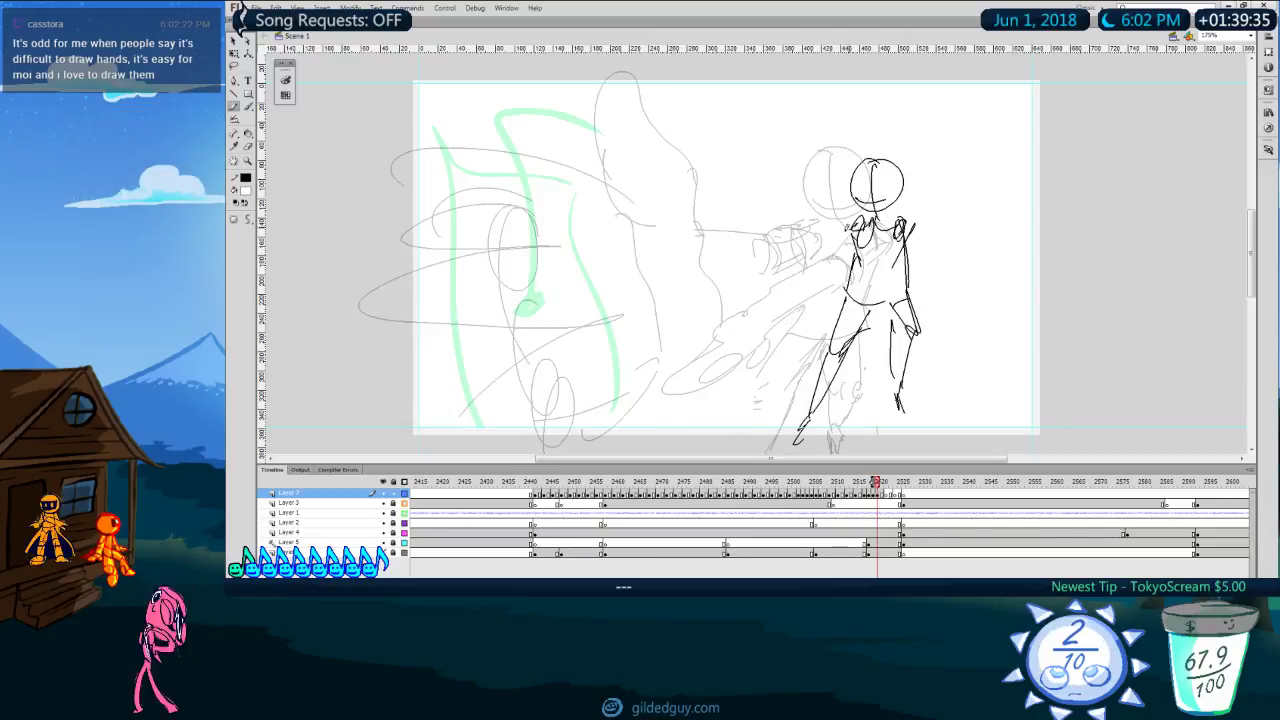
{"action": "mouse_move", "coordinate": [872, 219]}
{"action": "left_mouse_down"}
{"action": "mouse_move", "coordinate": [840, 230]}
{"action": "mouse_move", "coordinate": [850, 252]}
{"action": "mouse_move", "coordinate": [871, 235]}
{"action": "mouse_move", "coordinate": [891, 253]}
{"action": "left_mouse_up"}
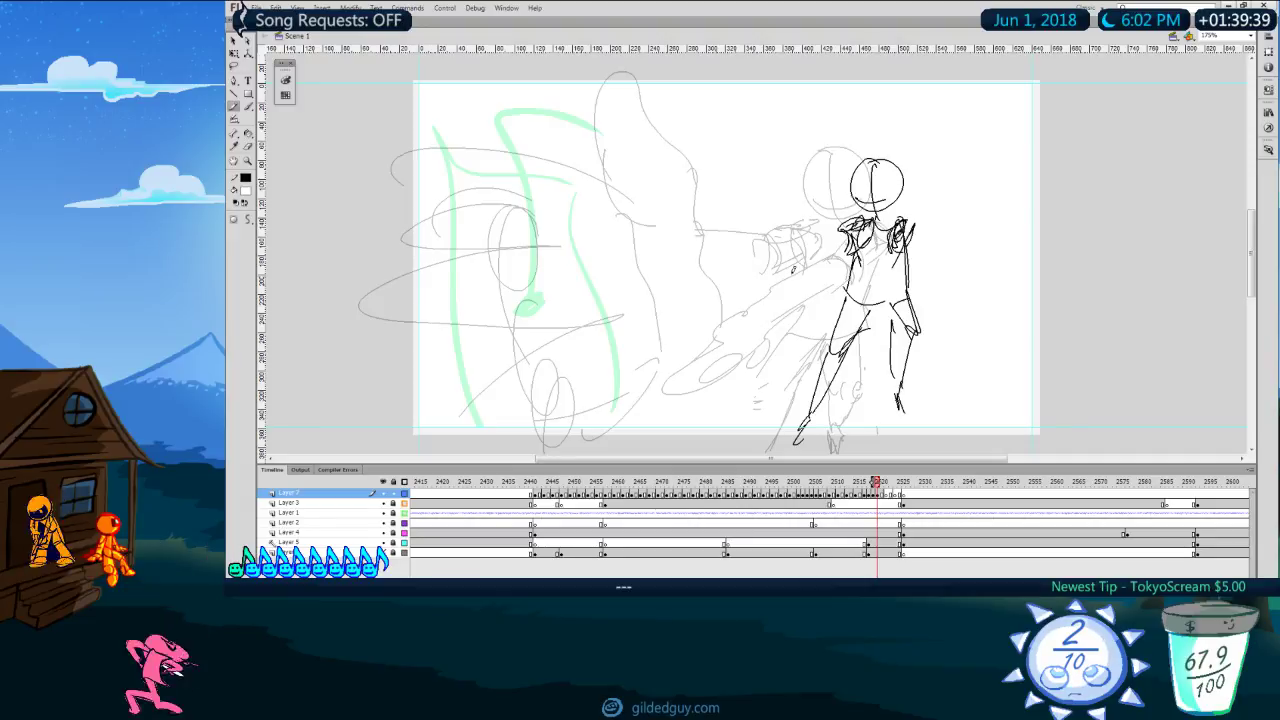
{"action": "key", "text": "comma"}
{"action": "key", "text": "period"}
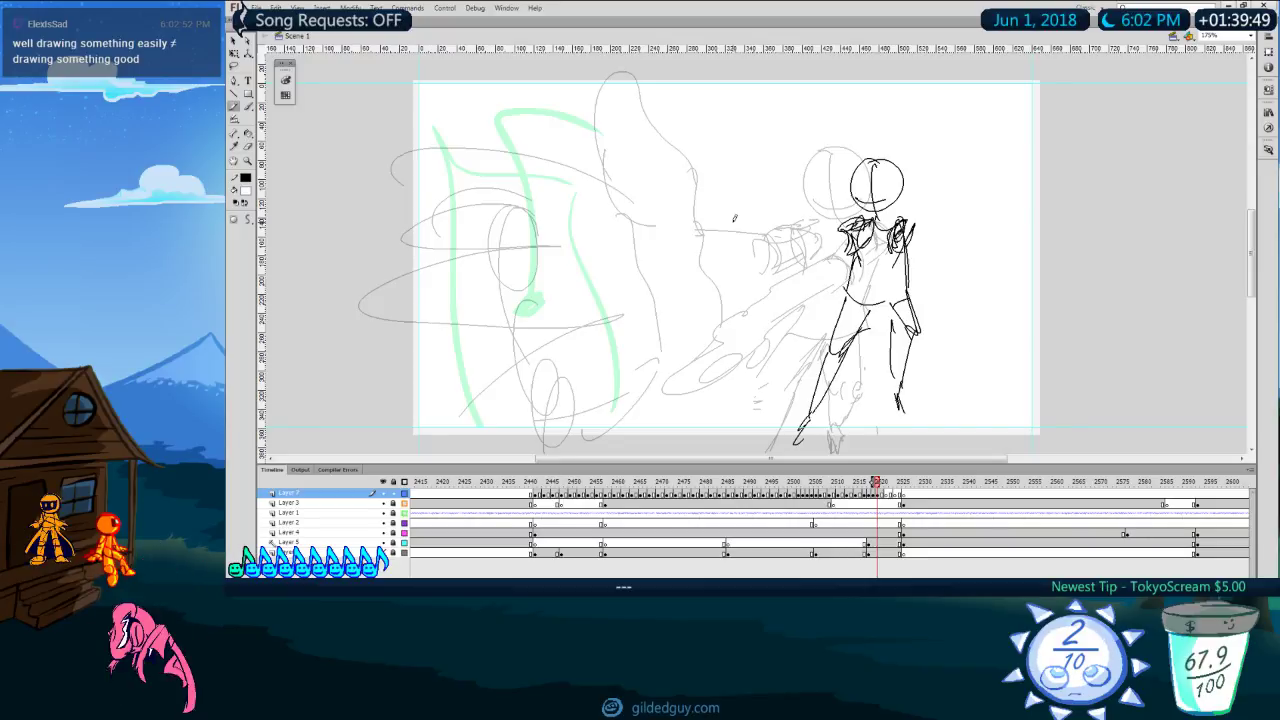
Step: Try several contour strokes for the outstretched hand and wrist on frame 2519, checking them against the preceding frames
{"action": "mouse_move", "coordinate": [732, 125]}
{"action": "left_mouse_down"}
{"action": "mouse_move", "coordinate": [740, 117]}
{"action": "mouse_move", "coordinate": [757, 159]}
{"action": "left_mouse_up"}
{"action": "key", "text": "."}
{"action": "key", "text": "ctrl+z"}
{"action": "mouse_move", "coordinate": [655, 78]}
{"action": "left_mouse_down"}
{"action": "mouse_move", "coordinate": [730, 172]}
{"action": "mouse_move", "coordinate": [743, 229]}
{"action": "left_mouse_up"}
{"action": "key", "text": "ctrl+z"}
{"action": "left_click_drag", "start_coordinate": [728, 175], "coordinate": [746, 248]}
{"action": "key", "text": "ctrl+z"}
{"action": "left_click_drag", "start_coordinate": [727, 173], "coordinate": [751, 314]}
{"action": "key", "text": "ctrl+z"}
{"action": "key", "text": "ctrl+z"}
{"action": "key", "text": "ctrl+z"}
{"action": "key", "text": "comma"}
{"action": "key", "text": "comma"}
{"action": "key", "text": "period"}
{"action": "key", "text": "period"}
{"action": "key", "text": "ctrl+z"}
{"action": "key", "text": "comma"}
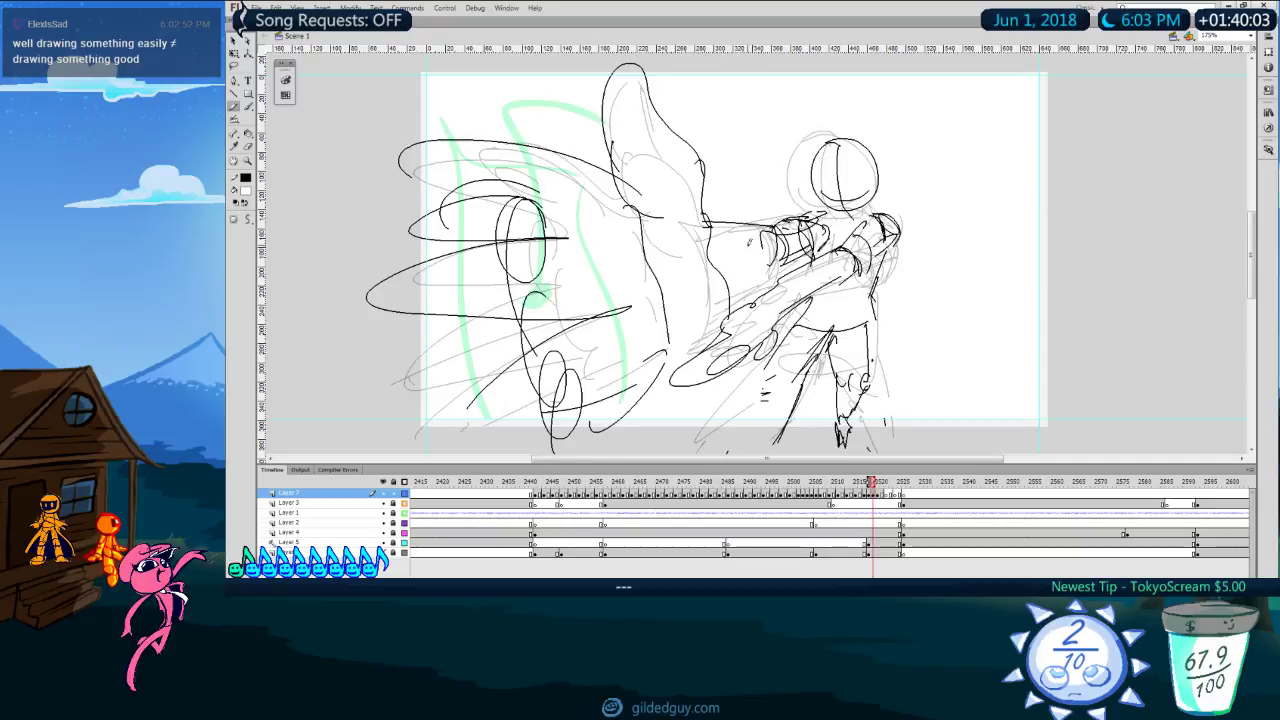
Step: Try longer curved strokes for the enlarged hand and its fingers farther out from the figure
{"action": "key", "text": "period"}
{"action": "mouse_move", "coordinate": [654, 78]}
{"action": "left_mouse_down"}
{"action": "mouse_move", "coordinate": [638, 152]}
{"action": "mouse_move", "coordinate": [657, 192]}
{"action": "mouse_move", "coordinate": [605, 201]}
{"action": "mouse_move", "coordinate": [593, 236]}
{"action": "left_mouse_up"}
{"action": "key", "text": "ctrl+z"}
{"action": "key", "text": "comma"}
{"action": "key", "text": "period"}
{"action": "mouse_move", "coordinate": [577, 161]}
{"action": "left_mouse_down"}
{"action": "mouse_move", "coordinate": [433, 171]}
{"action": "mouse_move", "coordinate": [531, 241]}
{"action": "left_mouse_up"}
{"action": "key", "text": "comma"}
{"action": "key", "text": "period"}
{"action": "key", "text": "ctrl+z"}
{"action": "key", "text": "ctrl+z"}
Step: Review the preceding drawings of the swing and test one diagonal hand stroke on frame 2519
{"action": "key", "text": "v"}
{"action": "key", "text": "comma"}
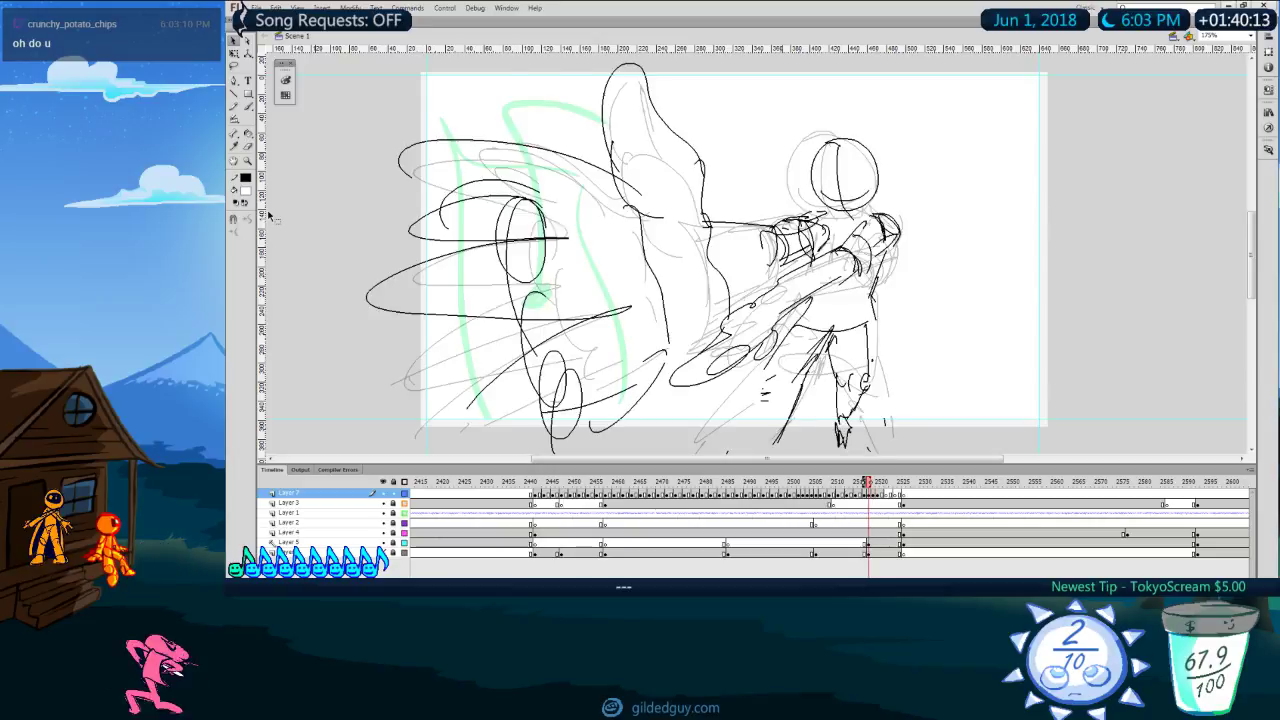
{"action": "key", "text": "comma"}
{"action": "key", "text": "comma"}
{"action": "key", "text": "period"}
{"action": "key", "text": "period"}
{"action": "key", "text": "period"}
{"action": "key", "text": "y"}
{"action": "left_click_drag", "start_coordinate": [684, 109], "coordinate": [777, 208]}
{"action": "key", "text": "ctrl+z"}
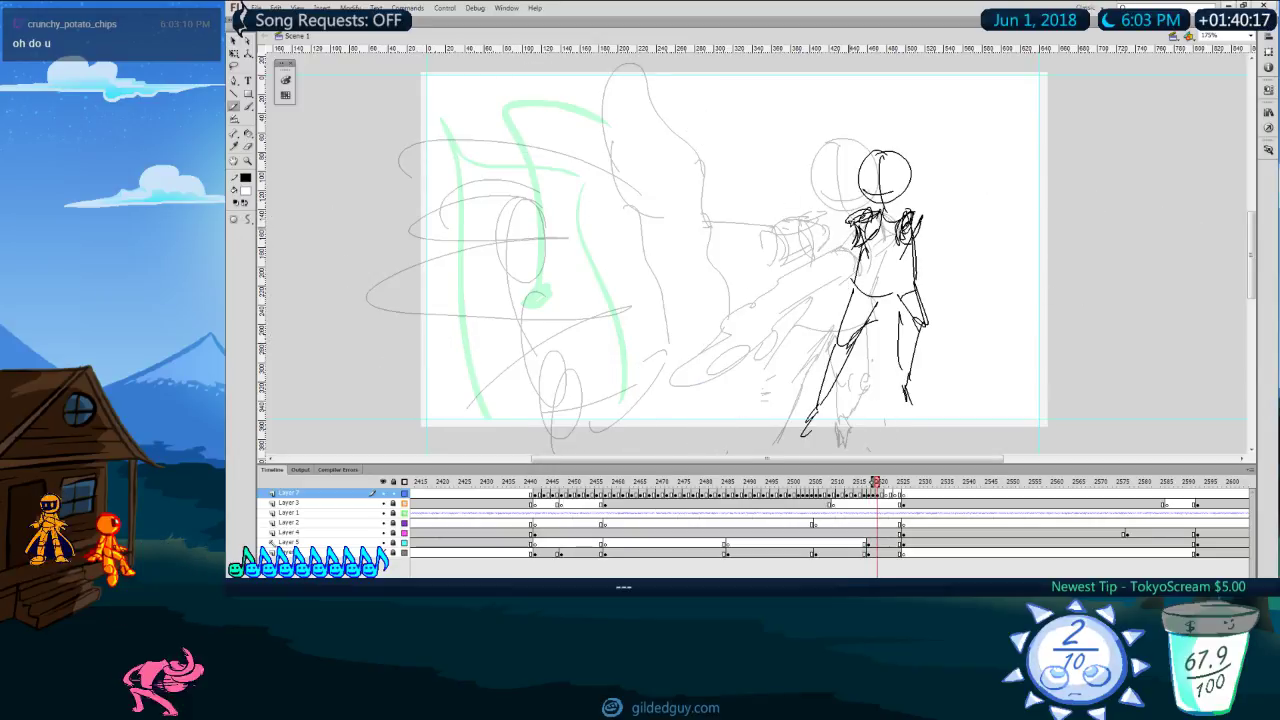
Step: Pencil the outstretched arm's sleeve on frame 2519, widening from the shoulder to a flared cuff
{"action": "left_click_drag", "start_coordinate": [858, 246], "coordinate": [806, 269]}
{"action": "key", "text": "comma"}
{"action": "key", "text": "period"}
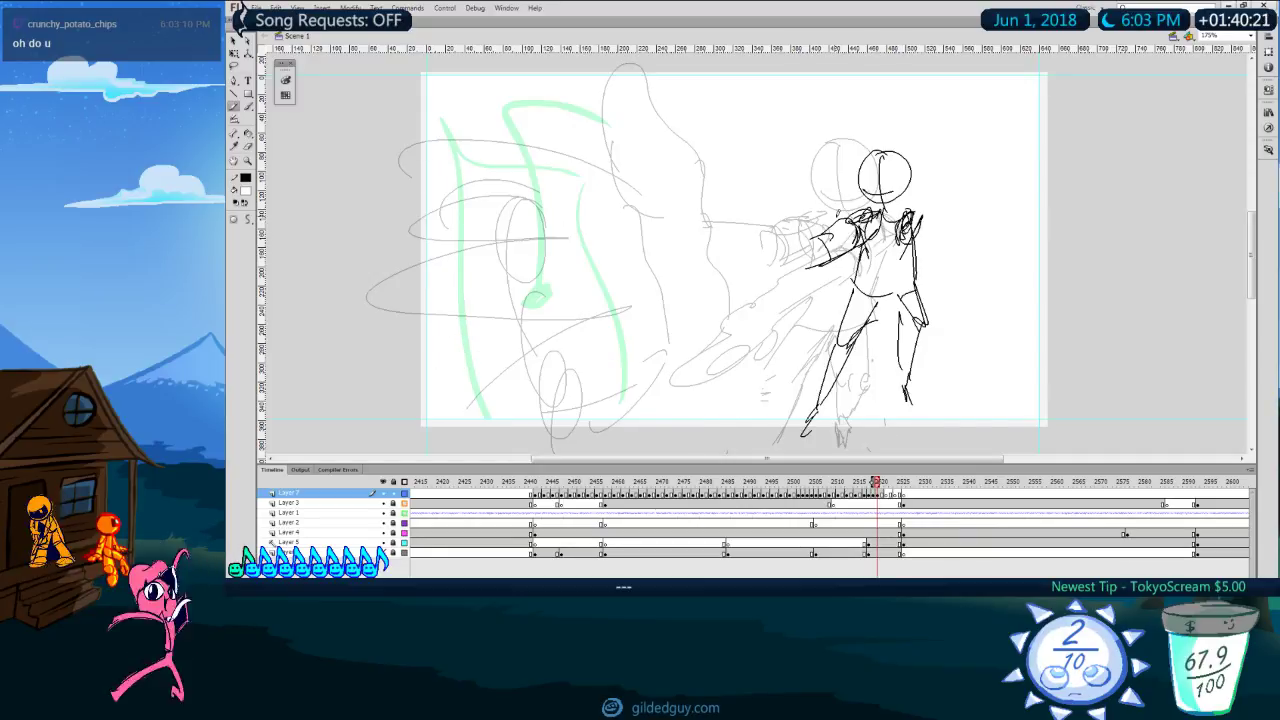
{"action": "mouse_move", "coordinate": [765, 204]}
{"action": "left_mouse_down"}
{"action": "mouse_move", "coordinate": [785, 266]}
{"action": "mouse_move", "coordinate": [769, 301]}
{"action": "left_mouse_up"}
{"action": "left_click_drag", "start_coordinate": [790, 248], "coordinate": [770, 300]}
Step: Rough in the forearm beyond the cuff with spread, curved finger strokes, and reinforce the arm line near the shoulder
{"action": "mouse_move", "coordinate": [806, 238]}
{"action": "left_mouse_down"}
{"action": "mouse_move", "coordinate": [768, 197]}
{"action": "mouse_move", "coordinate": [702, 180]}
{"action": "left_mouse_up"}
{"action": "mouse_move", "coordinate": [712, 168]}
{"action": "left_mouse_down"}
{"action": "mouse_move", "coordinate": [637, 117]}
{"action": "mouse_move", "coordinate": [760, 198]}
{"action": "left_mouse_up"}
{"action": "mouse_move", "coordinate": [704, 170]}
{"action": "left_mouse_down"}
{"action": "mouse_move", "coordinate": [709, 200]}
{"action": "mouse_move", "coordinate": [601, 229]}
{"action": "left_mouse_up"}
{"action": "mouse_move", "coordinate": [647, 281]}
{"action": "left_mouse_down"}
{"action": "mouse_move", "coordinate": [590, 338]}
{"action": "mouse_move", "coordinate": [728, 326]}
{"action": "left_mouse_up"}
{"action": "left_click_drag", "start_coordinate": [700, 340], "coordinate": [745, 325]}
{"action": "key", "text": "ctrl+z"}
{"action": "key", "text": "ctrl+z"}
{"action": "mouse_move", "coordinate": [856, 220]}
{"action": "left_mouse_down"}
{"action": "mouse_move", "coordinate": [778, 220]}
{"action": "mouse_move", "coordinate": [780, 284]}
{"action": "mouse_move", "coordinate": [786, 240]}
{"action": "mouse_move", "coordinate": [803, 265]}
{"action": "left_mouse_up"}
Step: Flip between frame 2519 and the previous frame to compare the arm and body poses
{"action": "key", "text": "e"}
{"action": "key", "text": "comma"}
{"action": "key", "text": "period"}
{"action": "key", "text": "comma"}
{"action": "key", "text": "period"}
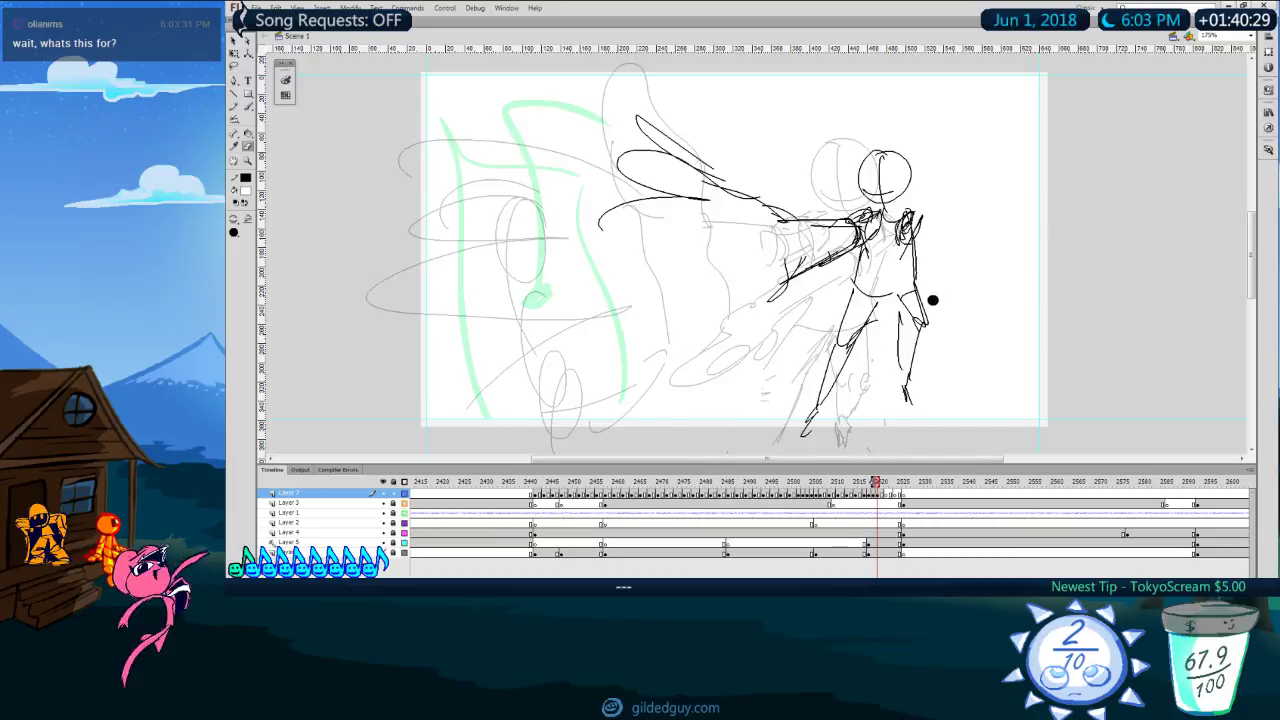
{"action": "key", "text": "comma"}
{"action": "key", "text": "period"}
{"action": "key", "text": "comma"}
{"action": "key", "text": "period"}
Step: Redraw the forward leg on frame 2519 with a longer stride reaching past the stage's lower edge, and compare it with the previous frame
{"action": "mouse_move", "coordinate": [842, 372]}
{"action": "left_mouse_down"}
{"action": "mouse_move", "coordinate": [829, 343]}
{"action": "mouse_move", "coordinate": [791, 434]}
{"action": "left_mouse_up"}
{"action": "left_click_drag", "start_coordinate": [856, 338], "coordinate": [805, 431]}
{"action": "key", "text": "ctrl+z"}
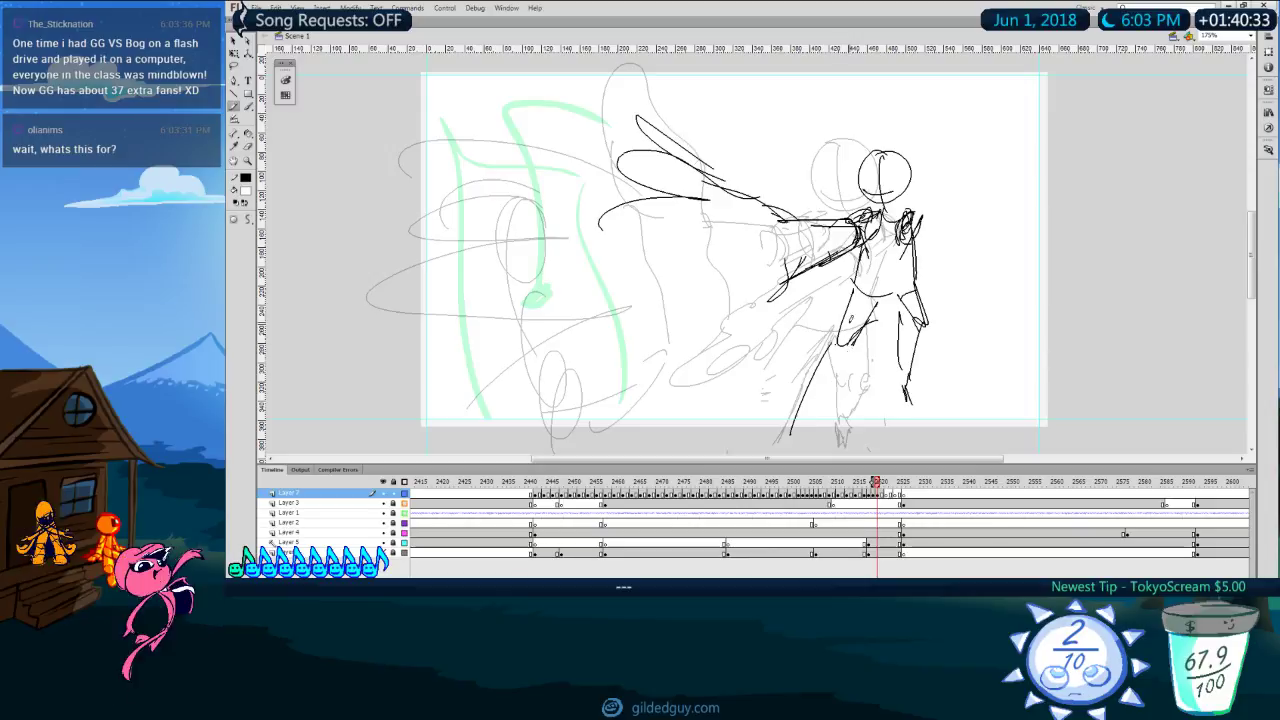
{"action": "left_click_drag", "start_coordinate": [856, 294], "coordinate": [834, 350]}
{"action": "left_click_drag", "start_coordinate": [877, 298], "coordinate": [787, 452]}
{"action": "key", "text": "comma"}
{"action": "key", "text": "period"}
{"action": "key", "text": "comma"}
{"action": "key", "text": "period"}
Step: Clean up the far shoulder and pencil the far arm reaching across the torso toward the outstretched sleeve
{"action": "key", "text": "e"}
{"action": "left_click_drag", "start_coordinate": [908, 227], "coordinate": [898, 248]}
{"action": "key", "text": "y"}
{"action": "mouse_move", "coordinate": [890, 234]}
{"action": "left_mouse_down"}
{"action": "mouse_move", "coordinate": [914, 240]}
{"action": "mouse_move", "coordinate": [877, 255]}
{"action": "left_mouse_up"}
{"action": "mouse_move", "coordinate": [835, 283]}
{"action": "left_mouse_down"}
{"action": "mouse_move", "coordinate": [765, 304]}
{"action": "mouse_move", "coordinate": [871, 285]}
{"action": "mouse_move", "coordinate": [808, 291]}
{"action": "left_mouse_up"}
{"action": "key", "text": "ctrl+z"}
{"action": "mouse_move", "coordinate": [808, 291]}
{"action": "left_mouse_down"}
{"action": "mouse_move", "coordinate": [872, 281]}
{"action": "mouse_move", "coordinate": [786, 305]}
{"action": "left_mouse_up"}
{"action": "key", "text": "comma"}
{"action": "key", "text": "period"}
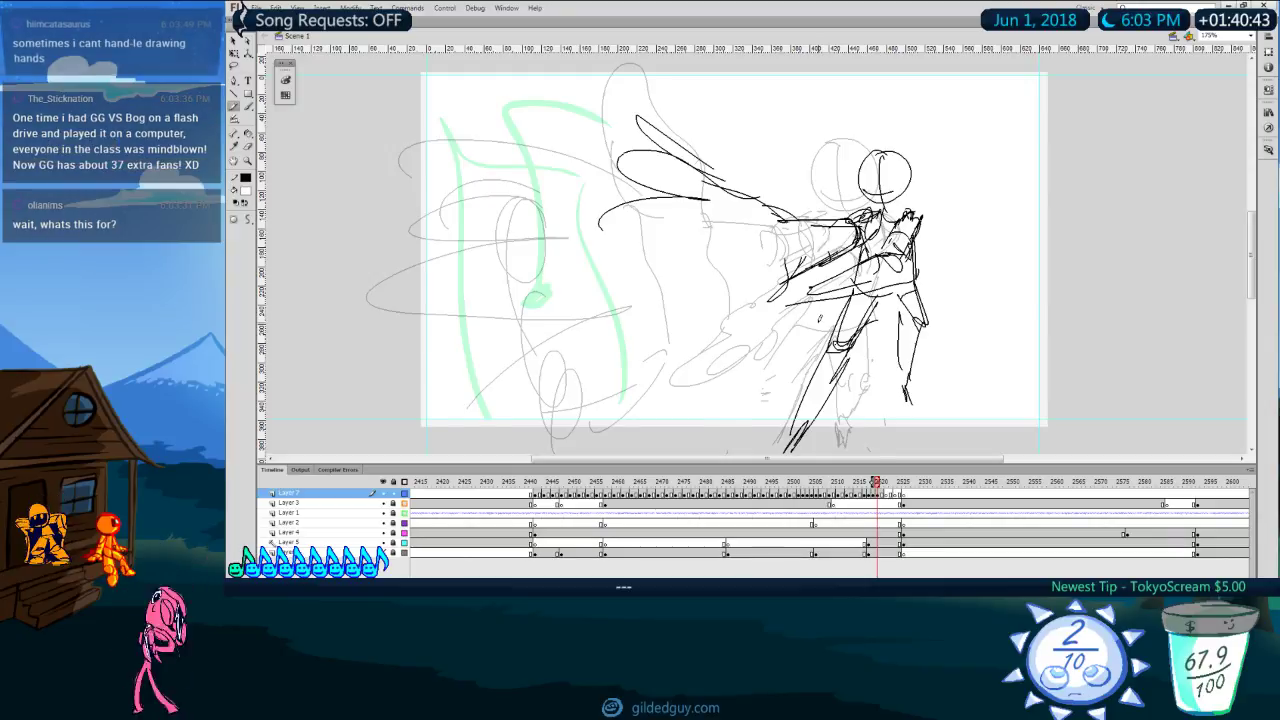
Step: Rework the wrist and finger strokes of the outstretched hand on frame 2519, using the previous frames as reference
{"action": "key", "text": "comma"}
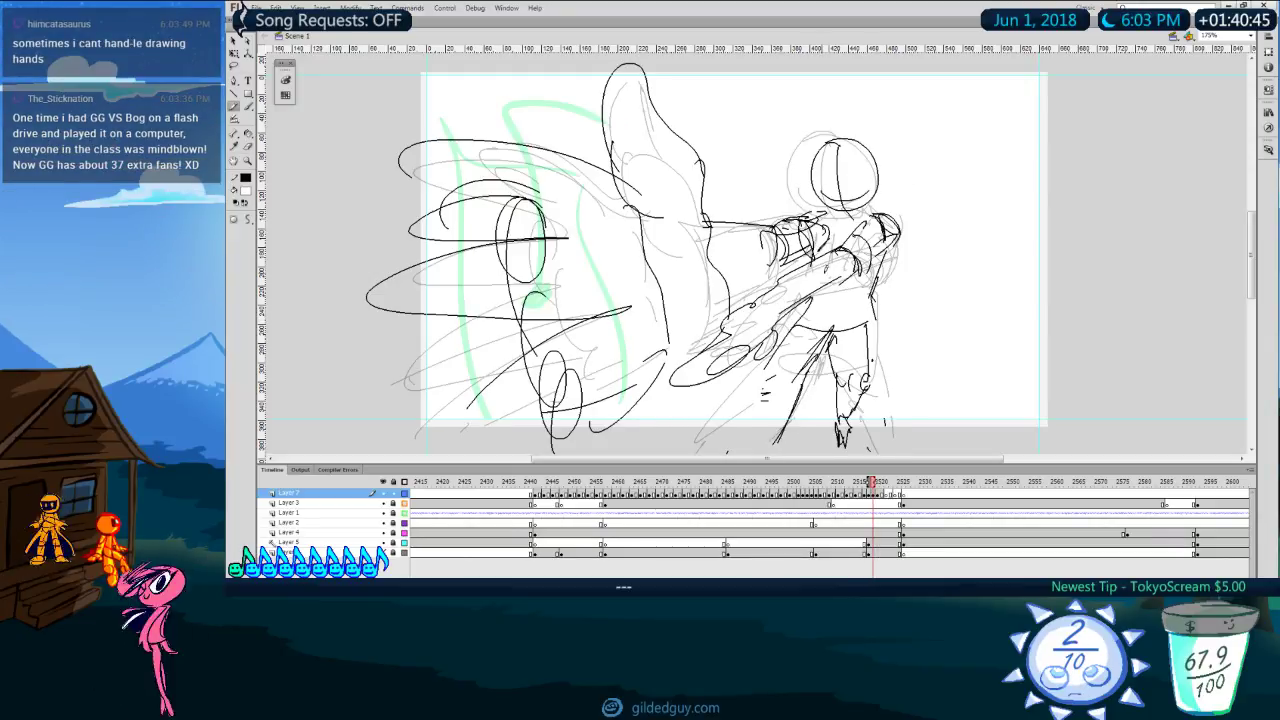
{"action": "left_click_drag", "start_coordinate": [708, 214], "coordinate": [780, 224]}
{"action": "key", "text": "comma"}
{"action": "mouse_move", "coordinate": [692, 215]}
{"action": "left_mouse_down"}
{"action": "mouse_move", "coordinate": [784, 223]}
{"action": "mouse_move", "coordinate": [760, 200]}
{"action": "mouse_move", "coordinate": [617, 194]}
{"action": "left_mouse_up"}
{"action": "key", "text": "period"}
{"action": "key", "text": "period"}
{"action": "key", "text": "period"}
{"action": "key", "text": "e"}
{"action": "key", "text": "comma"}
{"action": "key", "text": "comma"}
{"action": "key", "text": "period"}
Step: Add cuff and downward finger contours to the outstretched hand, removing the last oversized stroke
{"action": "key", "text": "y"}
{"action": "mouse_move", "coordinate": [748, 208]}
{"action": "left_mouse_down"}
{"action": "mouse_move", "coordinate": [648, 114]}
{"action": "mouse_move", "coordinate": [681, 208]}
{"action": "mouse_move", "coordinate": [769, 290]}
{"action": "mouse_move", "coordinate": [756, 255]}
{"action": "left_mouse_up"}
{"action": "mouse_move", "coordinate": [692, 208]}
{"action": "left_mouse_down"}
{"action": "mouse_move", "coordinate": [706, 306]}
{"action": "mouse_move", "coordinate": [703, 202]}
{"action": "mouse_move", "coordinate": [600, 125]}
{"action": "mouse_move", "coordinate": [635, 415]}
{"action": "left_mouse_up"}
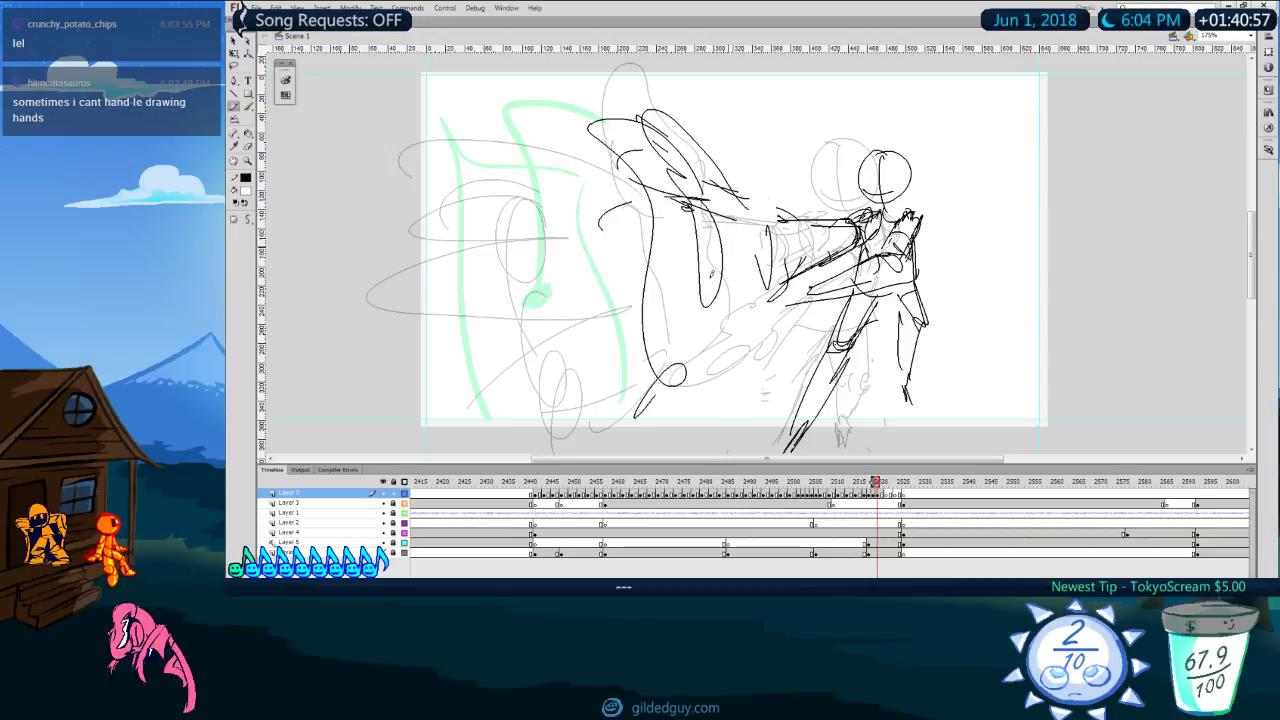
{"action": "key", "text": "ctrl+z"}
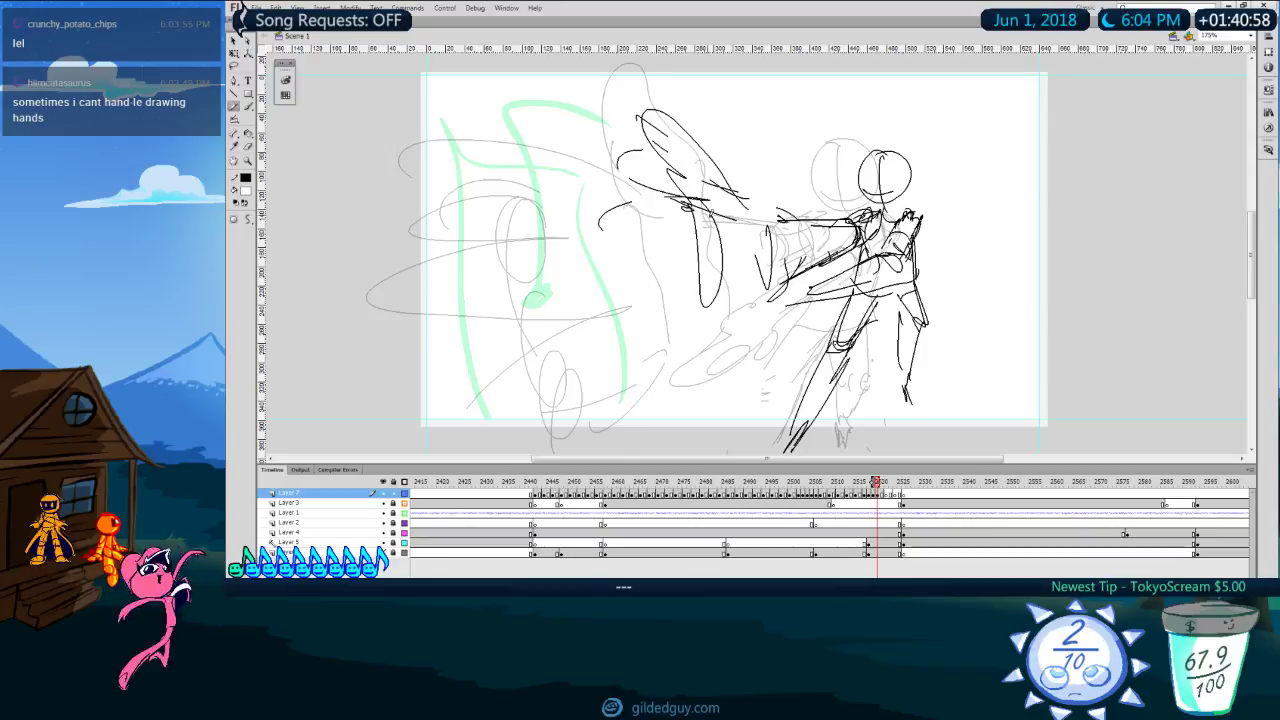
Step: Try a long curved finger and a lower palm contour on the outstretched hand, comparing with the previous frame
{"action": "key", "text": "comma"}
{"action": "key", "text": "period"}
{"action": "mouse_move", "coordinate": [690, 208]}
{"action": "left_mouse_down"}
{"action": "mouse_move", "coordinate": [633, 167]}
{"action": "mouse_move", "coordinate": [583, 312]}
{"action": "mouse_move", "coordinate": [581, 364]}
{"action": "left_mouse_up"}
{"action": "mouse_move", "coordinate": [605, 390]}
{"action": "left_mouse_down"}
{"action": "mouse_move", "coordinate": [618, 423]}
{"action": "mouse_move", "coordinate": [682, 393]}
{"action": "left_mouse_up"}
{"action": "key", "text": "comma"}
{"action": "key", "text": "period"}
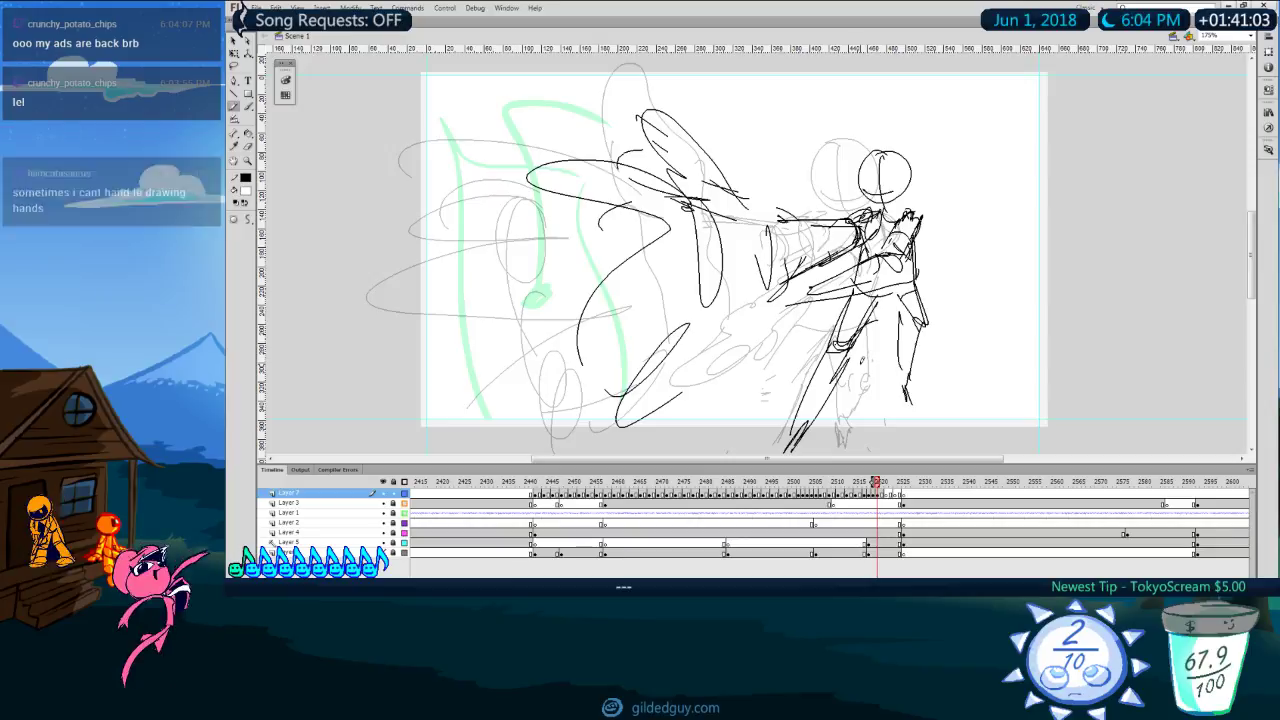
{"action": "key", "text": "ctrl+z"}
{"action": "key", "text": "ctrl+z"}
{"action": "left_click_drag", "start_coordinate": [853, 292], "coordinate": [839, 311]}
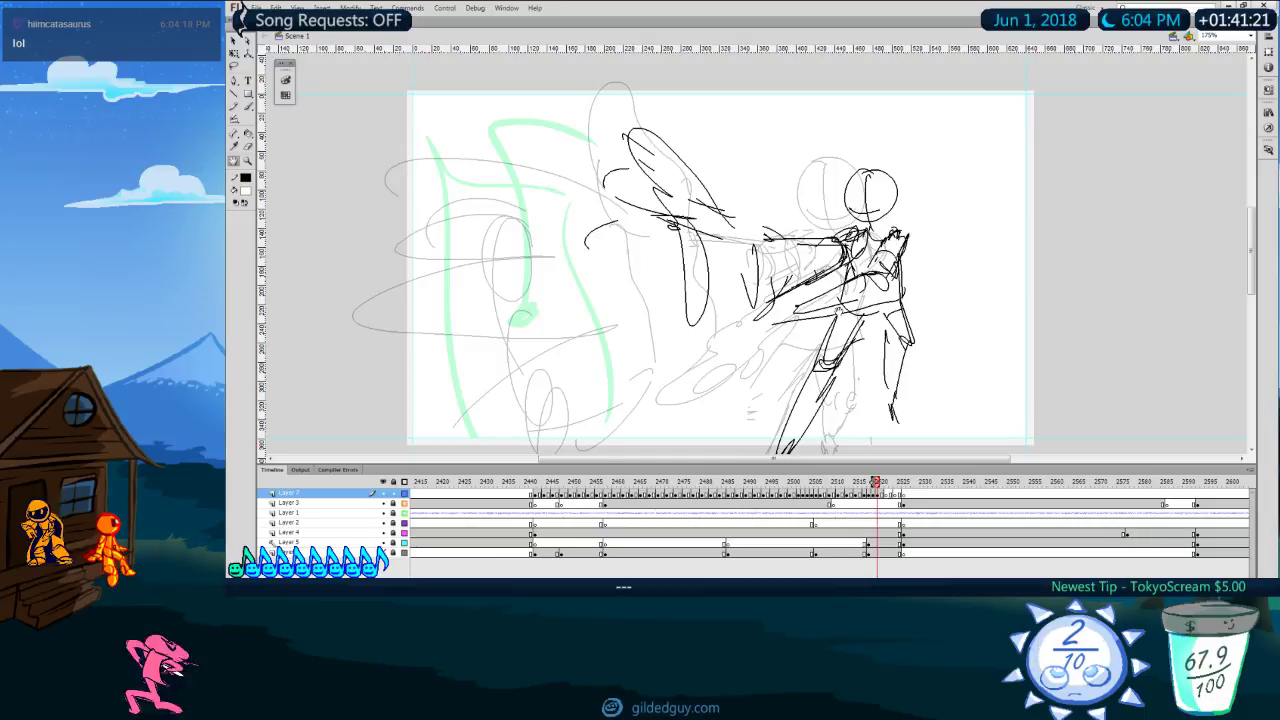
{"action": "left_click_drag", "start_coordinate": [764, 364], "coordinate": [797, 353]}
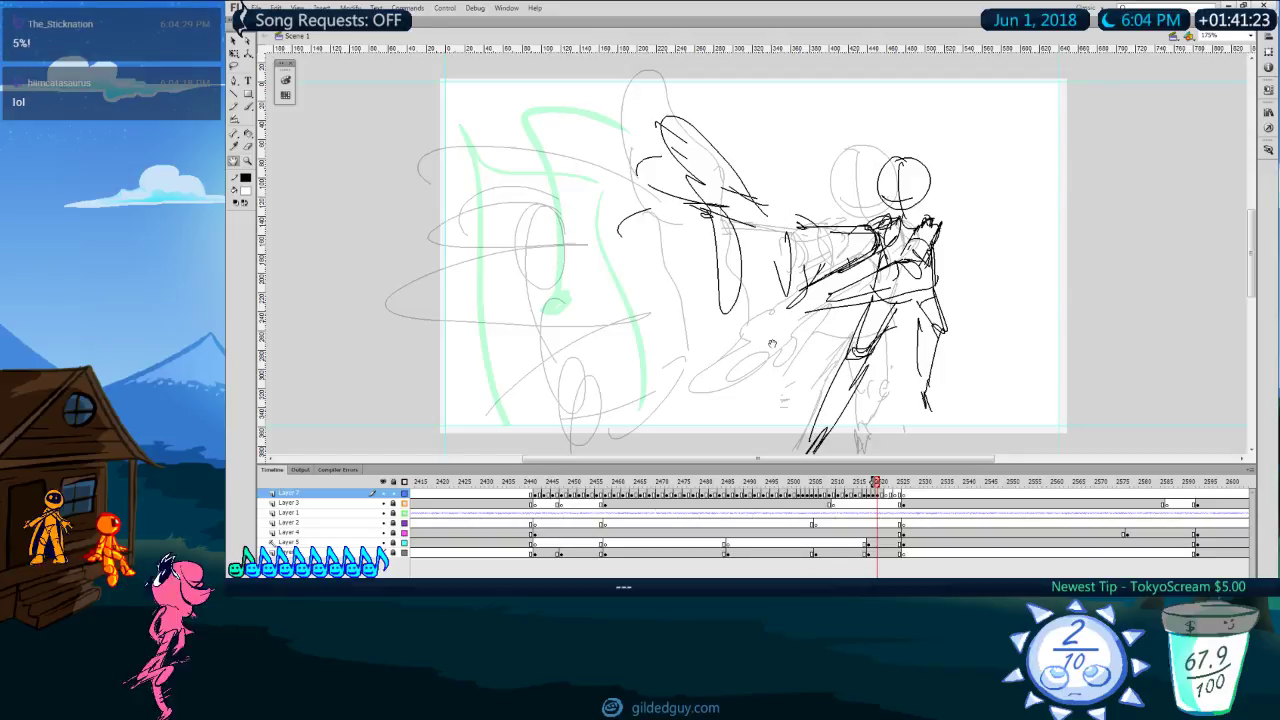
{"action": "key", "text": "."}
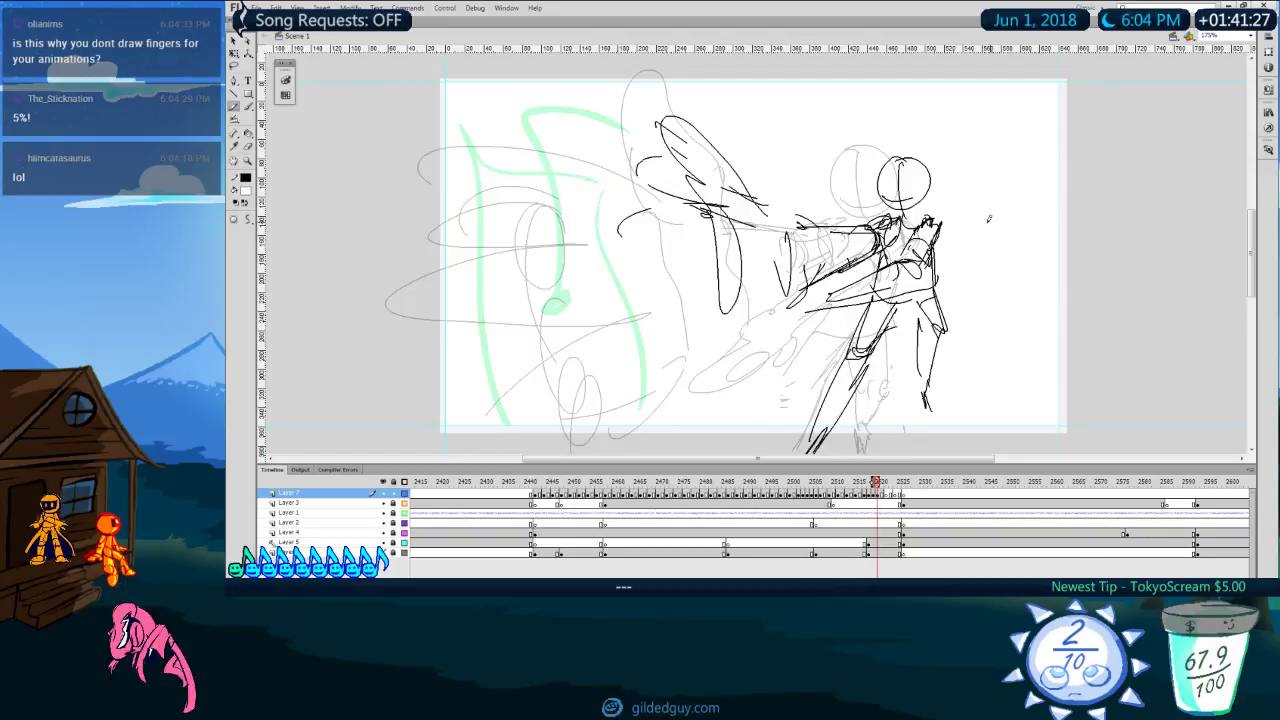
Step: Erase the stray sleeve and wrist lines along the outstretched forearm and compare the result with the neighbouring frame
{"action": "key", "text": "."}
{"action": "key", "text": "e"}
{"action": "mouse_move", "coordinate": [814, 224]}
{"action": "left_mouse_down"}
{"action": "mouse_move", "coordinate": [799, 211]}
{"action": "mouse_move", "coordinate": [796, 268]}
{"action": "mouse_move", "coordinate": [749, 230]}
{"action": "left_mouse_up"}
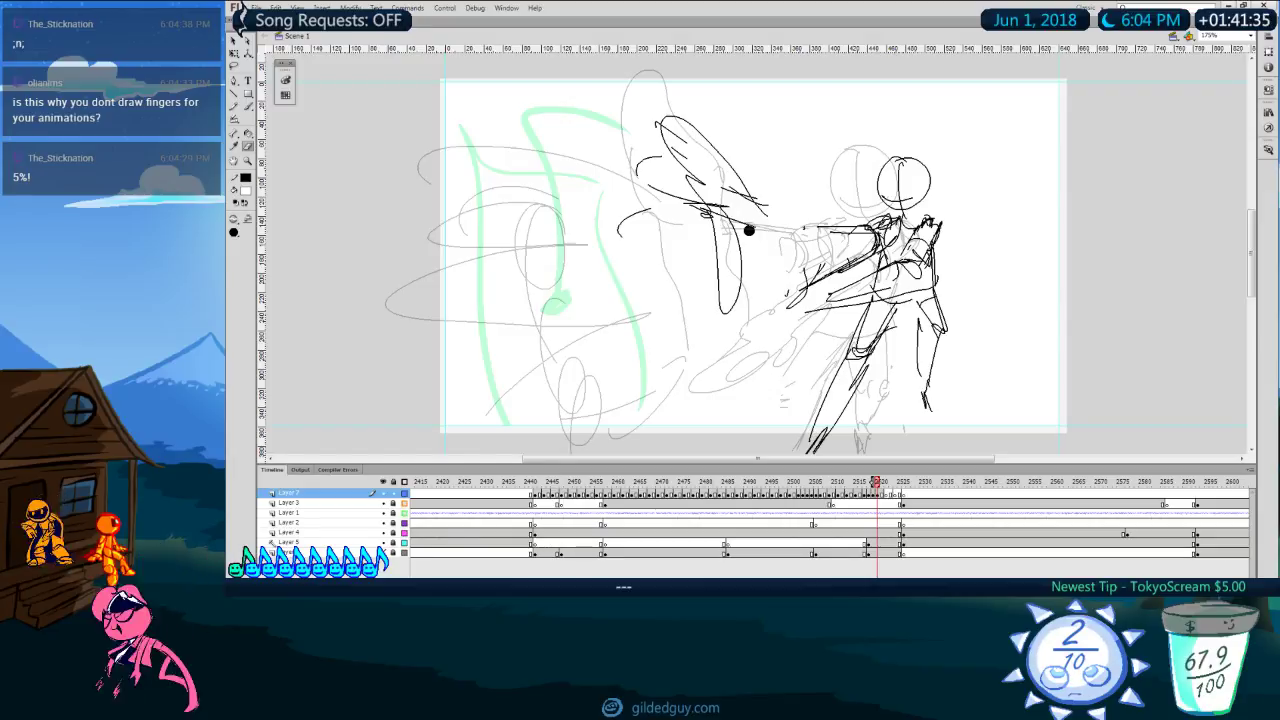
{"action": "key", "text": "y"}
{"action": "key", "text": "space"}
{"action": "left_click_drag", "start_coordinate": [922, 356], "coordinate": [867, 365]}
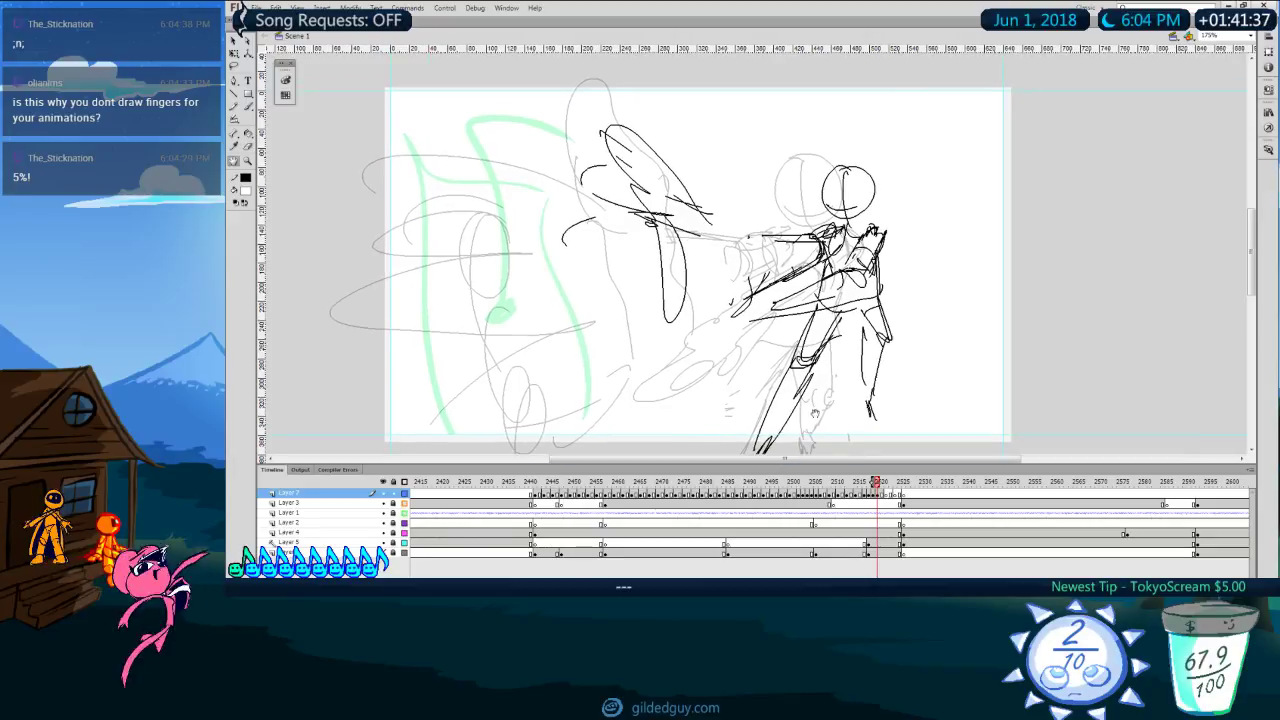
{"action": "key", "text": "comma"}
{"action": "key", "text": "period"}
Step: Sketch a curved cuff on the upper arm near the shoulder and erase the old upper edge of the forearm
{"action": "key", "text": "b"}
{"action": "key", "text": "y"}
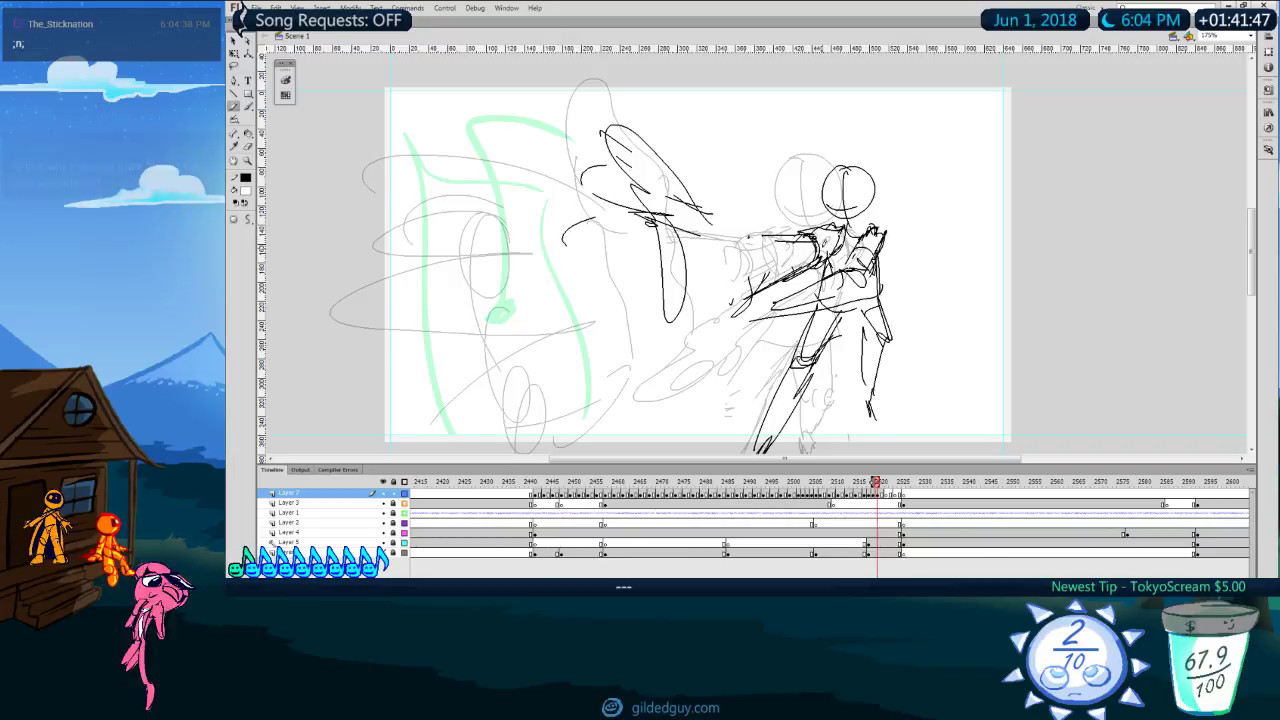
{"action": "key", "text": "comma"}
{"action": "key", "text": "period"}
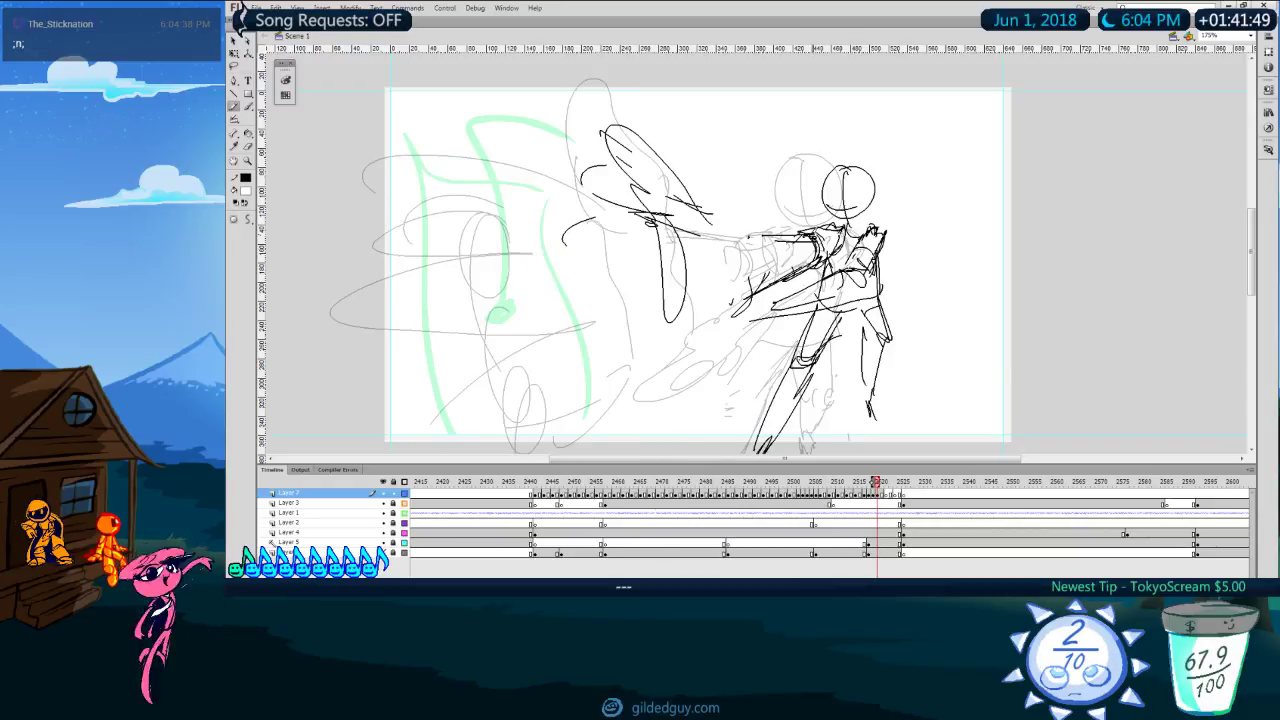
{"action": "key", "text": "b"}
{"action": "mouse_move", "coordinate": [798, 243]}
{"action": "left_mouse_down"}
{"action": "mouse_move", "coordinate": [731, 241]}
{"action": "mouse_move", "coordinate": [762, 243]}
{"action": "left_mouse_up"}
{"action": "key", "text": "y"}
{"action": "key", "text": "ctrl+z"}
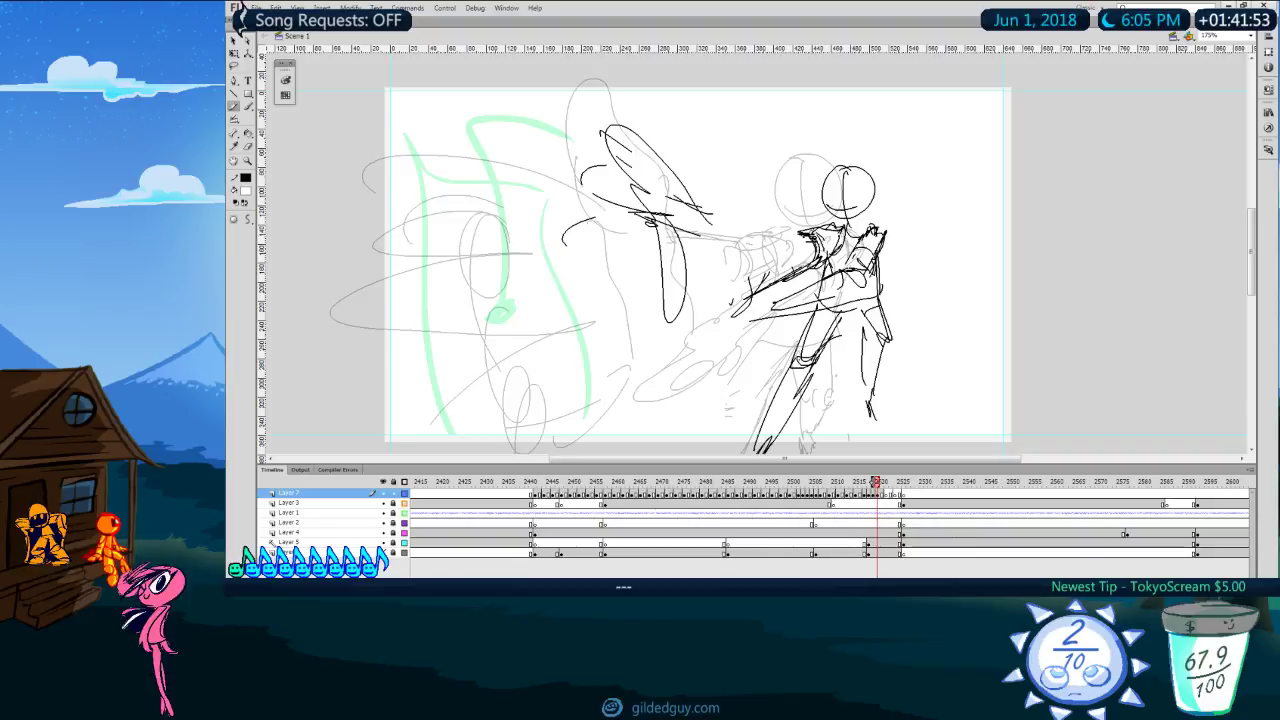
{"action": "key", "text": "ctrl+z"}
Step: Erase the old lower edge of the outstretched forearm and redraw its upper outline
{"action": "key", "text": "e"}
{"action": "mouse_move", "coordinate": [803, 268]}
{"action": "left_mouse_down"}
{"action": "mouse_move", "coordinate": [722, 313]}
{"action": "mouse_move", "coordinate": [766, 283]}
{"action": "left_mouse_up"}
{"action": "key", "text": "y"}
{"action": "key", "text": "ctrl+z"}
{"action": "key", "text": "."}
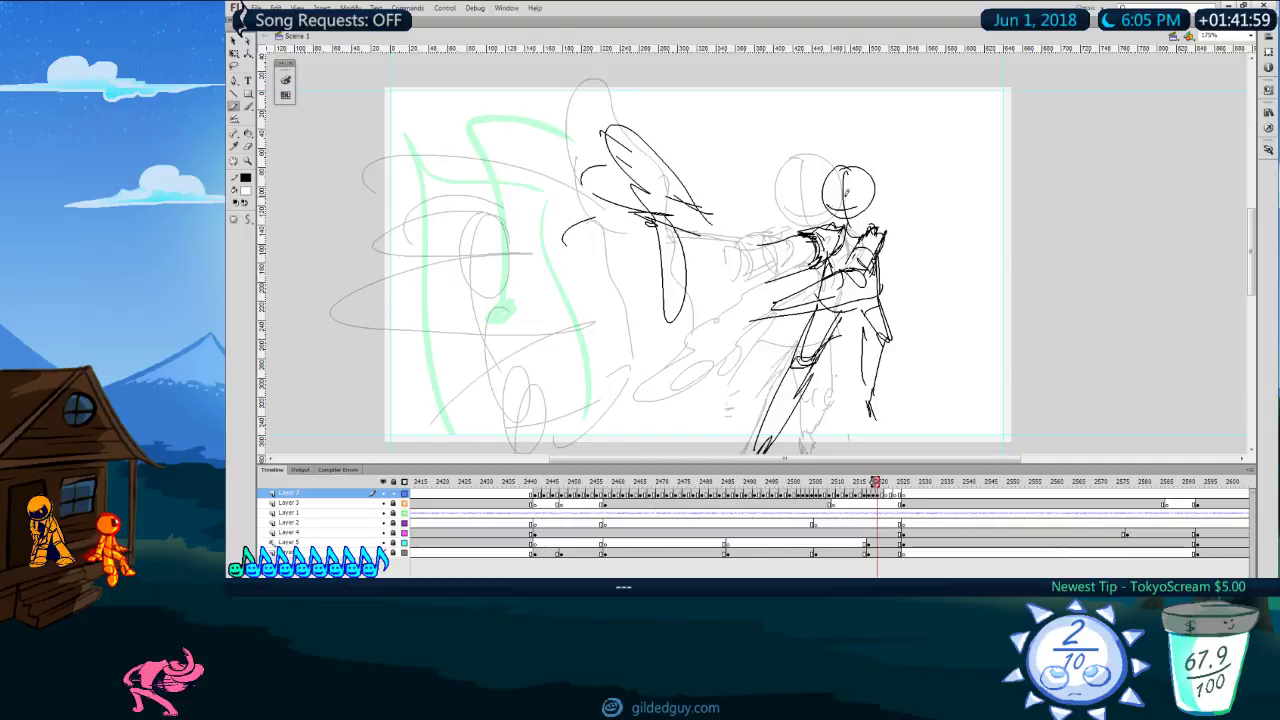
{"action": "key", "text": "."}
Step: Select the old detached hand sketch at the end of the outstretched arm and delete it
{"action": "key", "text": "v"}
{"action": "left_click_drag", "start_coordinate": [734, 128], "coordinate": [538, 358]}
{"action": "key", "text": "Delete"}
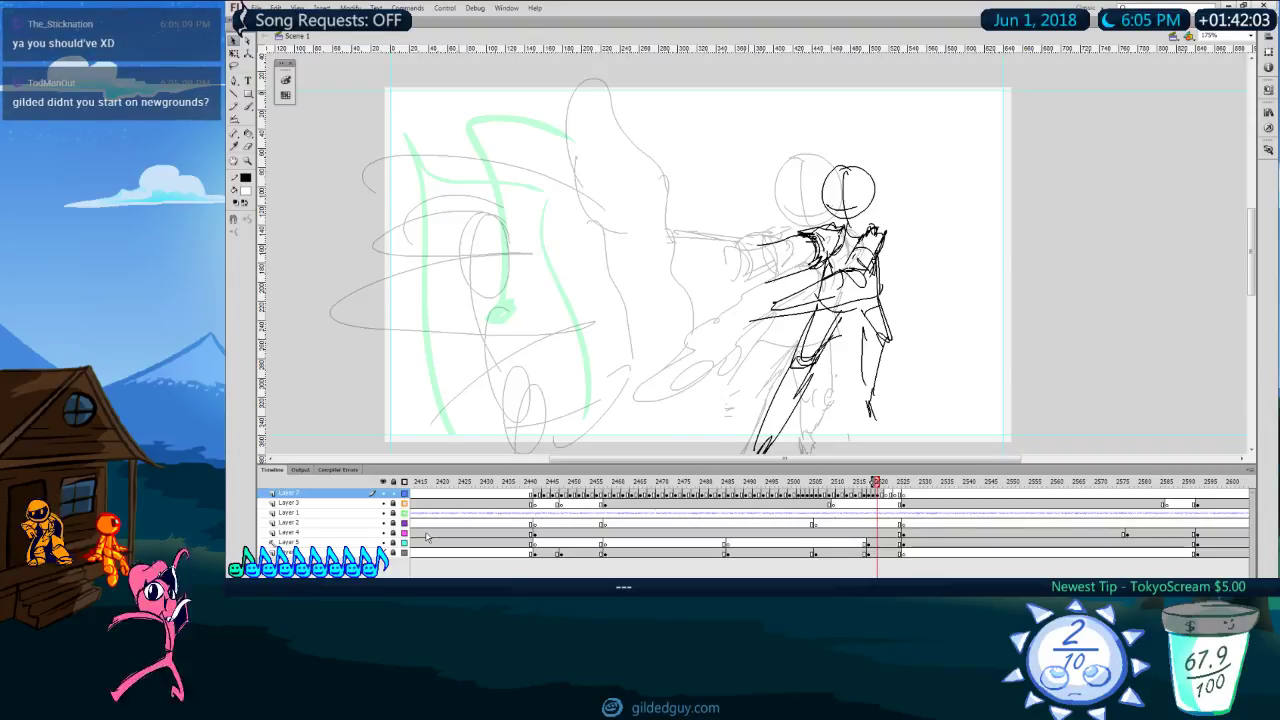
Step: Sketch a new open hand at the wrist with a raised thumb and several spread fingers
{"action": "key", "text": "."}
{"action": "key", "text": "y"}
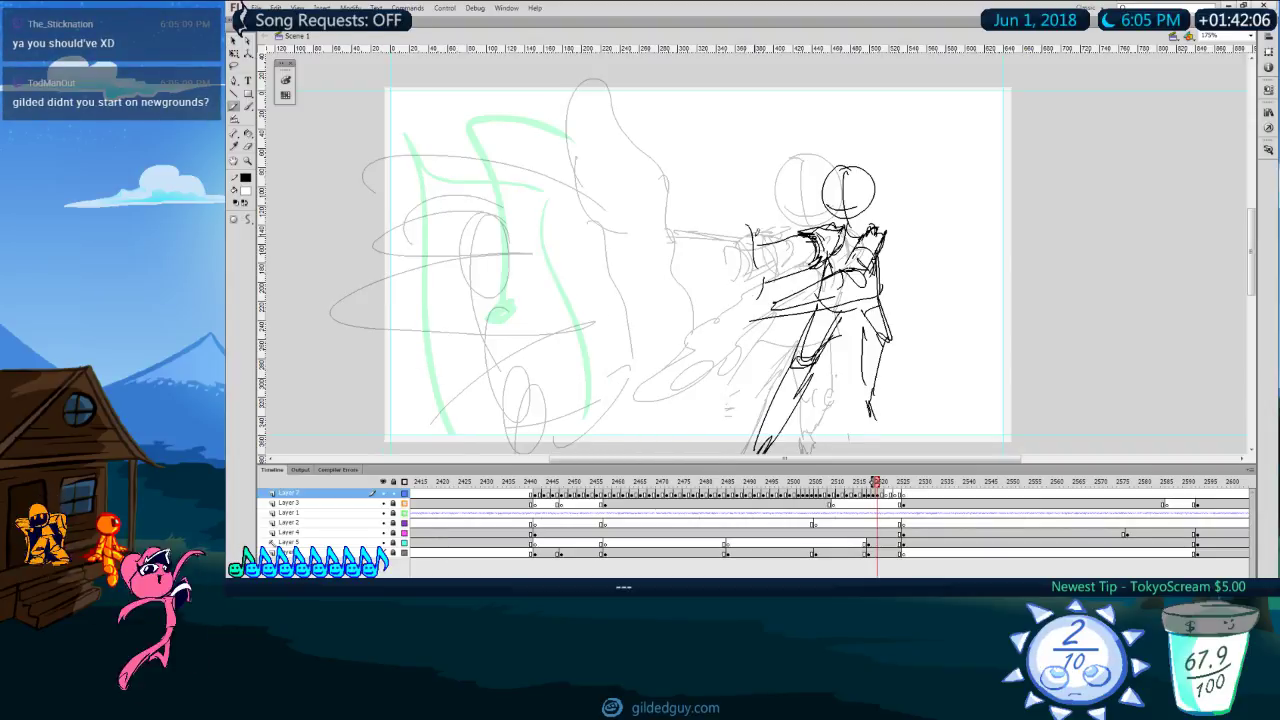
{"action": "key", "text": "."}
{"action": "mouse_move", "coordinate": [749, 224]}
{"action": "left_mouse_down"}
{"action": "mouse_move", "coordinate": [726, 196]}
{"action": "mouse_move", "coordinate": [726, 102]}
{"action": "mouse_move", "coordinate": [736, 208]}
{"action": "mouse_move", "coordinate": [711, 174]}
{"action": "left_mouse_up"}
{"action": "key", "text": "ctrl+z"}
{"action": "mouse_move", "coordinate": [690, 150]}
{"action": "left_mouse_down"}
{"action": "mouse_move", "coordinate": [689, 203]}
{"action": "mouse_move", "coordinate": [704, 216]}
{"action": "mouse_move", "coordinate": [690, 151]}
{"action": "left_mouse_up"}
{"action": "key", "text": "."}
{"action": "mouse_move", "coordinate": [706, 214]}
{"action": "left_mouse_down"}
{"action": "mouse_move", "coordinate": [655, 190]}
{"action": "mouse_move", "coordinate": [640, 206]}
{"action": "mouse_move", "coordinate": [690, 243]}
{"action": "mouse_move", "coordinate": [710, 241]}
{"action": "mouse_move", "coordinate": [682, 252]}
{"action": "mouse_move", "coordinate": [702, 284]}
{"action": "mouse_move", "coordinate": [640, 358]}
{"action": "left_mouse_up"}
{"action": "left_click_drag", "start_coordinate": [640, 358], "coordinate": [728, 310]}
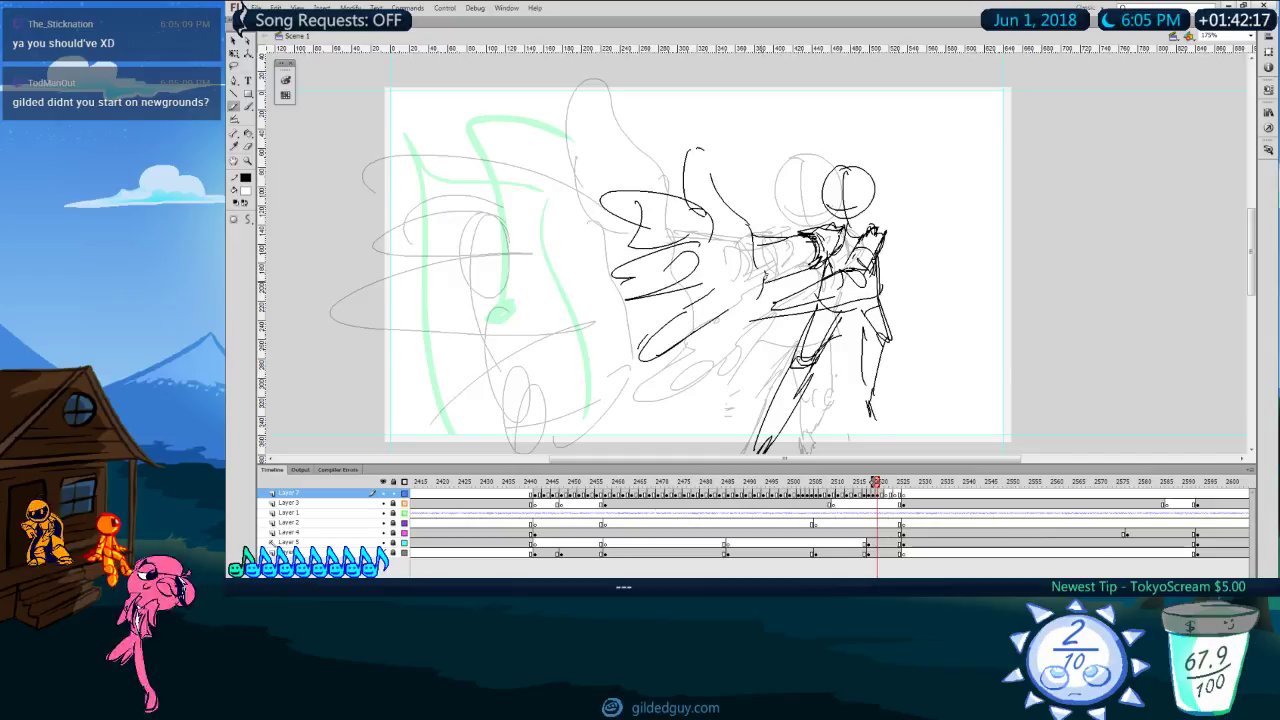
Step: Erase the finger outlines and resketch them as slimmer fingers reaching forward
{"action": "key", "text": "e"}
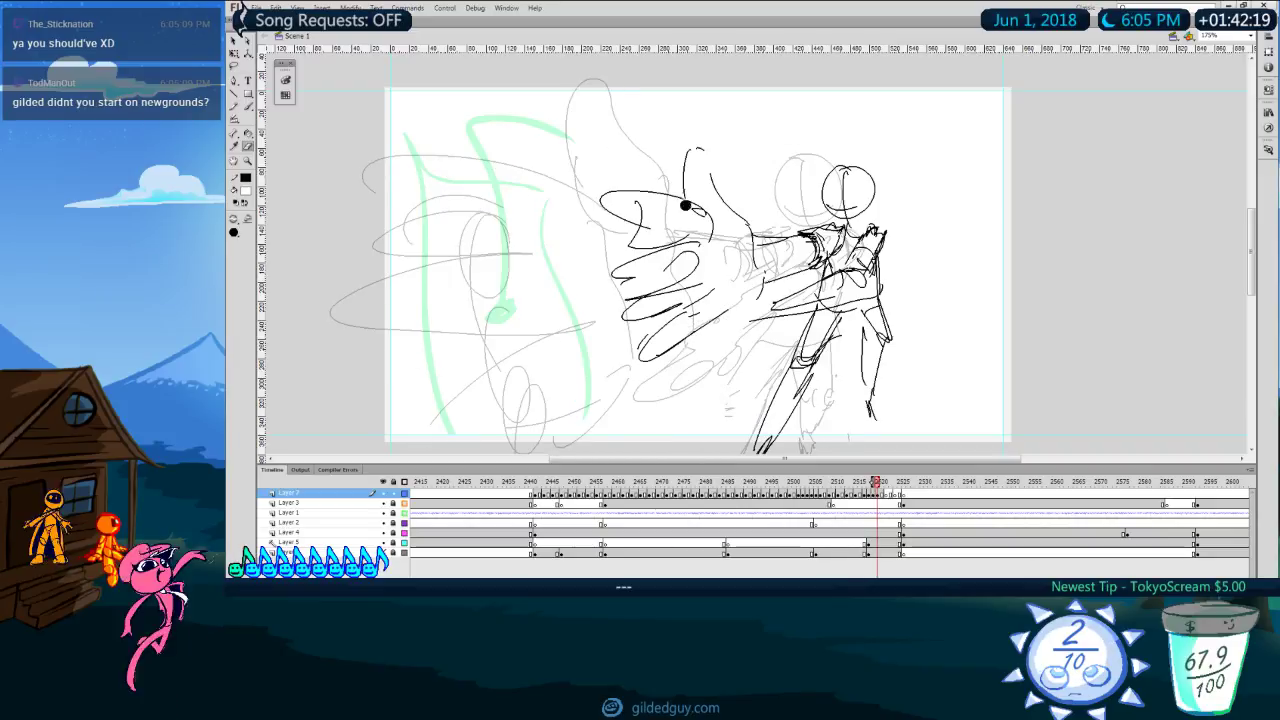
{"action": "left_click_drag", "start_coordinate": [686, 214], "coordinate": [676, 214]}
{"action": "key", "text": "ctrl+z"}
{"action": "key", "text": "comma"}
{"action": "key", "text": "period"}
{"action": "mouse_move", "coordinate": [682, 342]}
{"action": "left_mouse_down"}
{"action": "mouse_move", "coordinate": [651, 355]}
{"action": "mouse_move", "coordinate": [615, 347]}
{"action": "left_mouse_up"}
{"action": "left_click_drag", "start_coordinate": [708, 290], "coordinate": [632, 316]}
{"action": "key", "text": "y"}
{"action": "mouse_move", "coordinate": [652, 264]}
{"action": "left_mouse_down"}
{"action": "mouse_move", "coordinate": [607, 273]}
{"action": "mouse_move", "coordinate": [716, 276]}
{"action": "left_mouse_up"}
{"action": "left_click_drag", "start_coordinate": [672, 282], "coordinate": [708, 303]}
{"action": "left_click_drag", "start_coordinate": [632, 314], "coordinate": [737, 320]}
Step: Trim and redraw the thumb, then round off the forward-pointing fingers with overlapping loops
{"action": "key", "text": "l"}
{"action": "mouse_move", "coordinate": [750, 194]}
{"action": "left_mouse_down"}
{"action": "mouse_move", "coordinate": [656, 371]}
{"action": "mouse_move", "coordinate": [757, 323]}
{"action": "left_mouse_up"}
{"action": "key", "text": "e"}
{"action": "mouse_move", "coordinate": [703, 150]}
{"action": "left_mouse_down"}
{"action": "mouse_move", "coordinate": [685, 181]}
{"action": "mouse_move", "coordinate": [710, 184]}
{"action": "mouse_move", "coordinate": [732, 216]}
{"action": "mouse_move", "coordinate": [717, 190]}
{"action": "left_mouse_up"}
{"action": "key", "text": "y"}
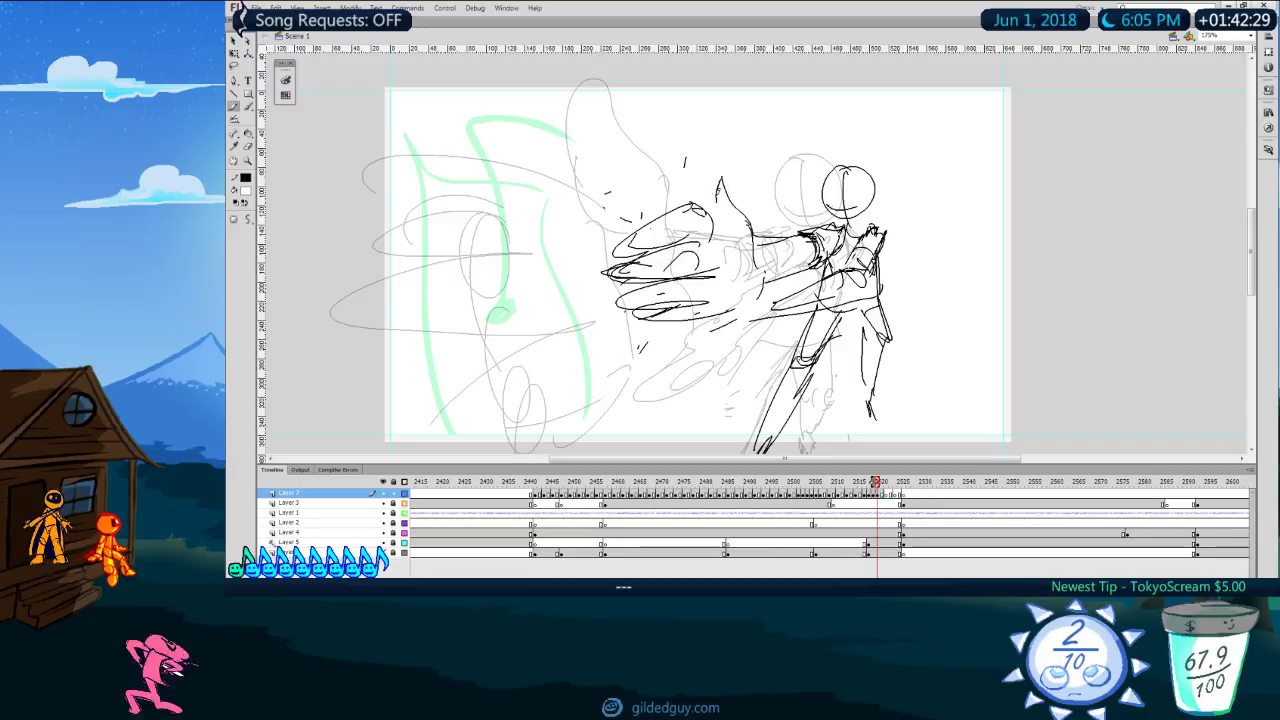
{"action": "key", "text": "ctrl+z"}
{"action": "mouse_move", "coordinate": [755, 228]}
{"action": "left_mouse_down"}
{"action": "mouse_move", "coordinate": [710, 188]}
{"action": "mouse_move", "coordinate": [707, 210]}
{"action": "mouse_move", "coordinate": [669, 178]}
{"action": "mouse_move", "coordinate": [689, 210]}
{"action": "mouse_move", "coordinate": [614, 242]}
{"action": "left_mouse_up"}
{"action": "mouse_move", "coordinate": [682, 228]}
{"action": "left_mouse_down"}
{"action": "mouse_move", "coordinate": [598, 262]}
{"action": "mouse_move", "coordinate": [694, 316]}
{"action": "left_mouse_up"}
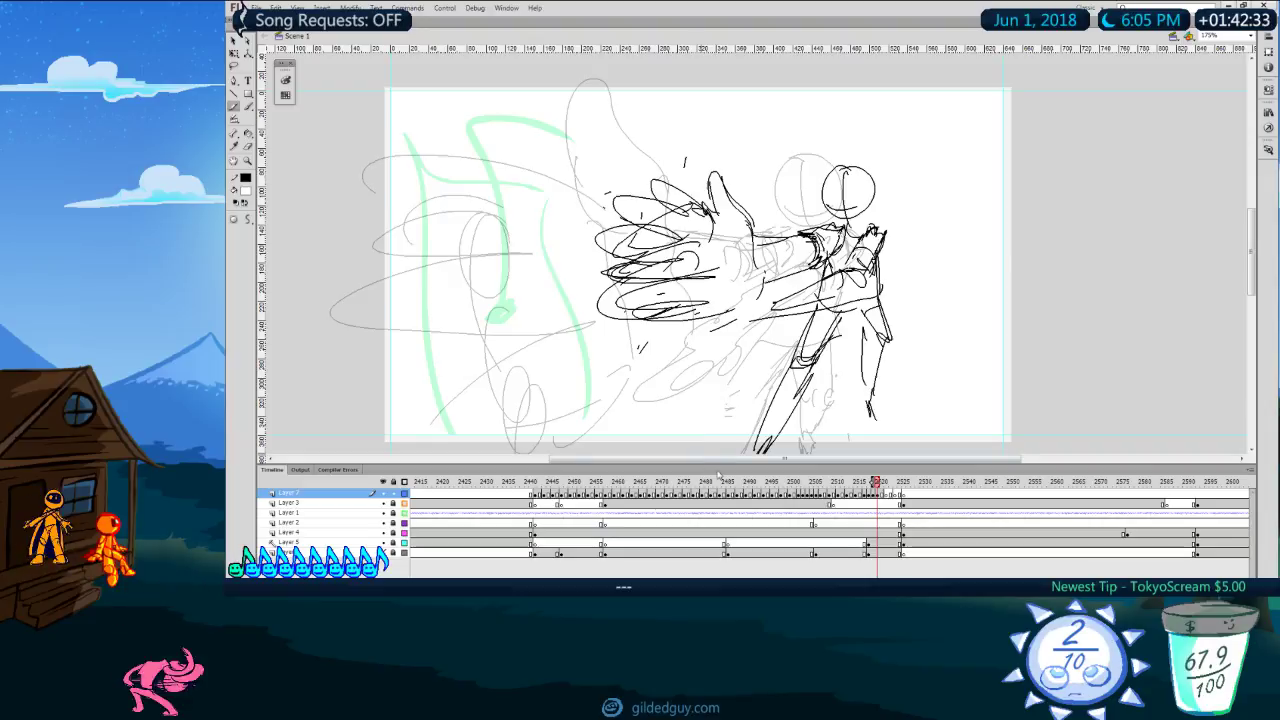
Step: Lasso the fingers and palm and delete them, keeping only the thumb
{"action": "key", "text": "comma"}
{"action": "key", "text": "period"}
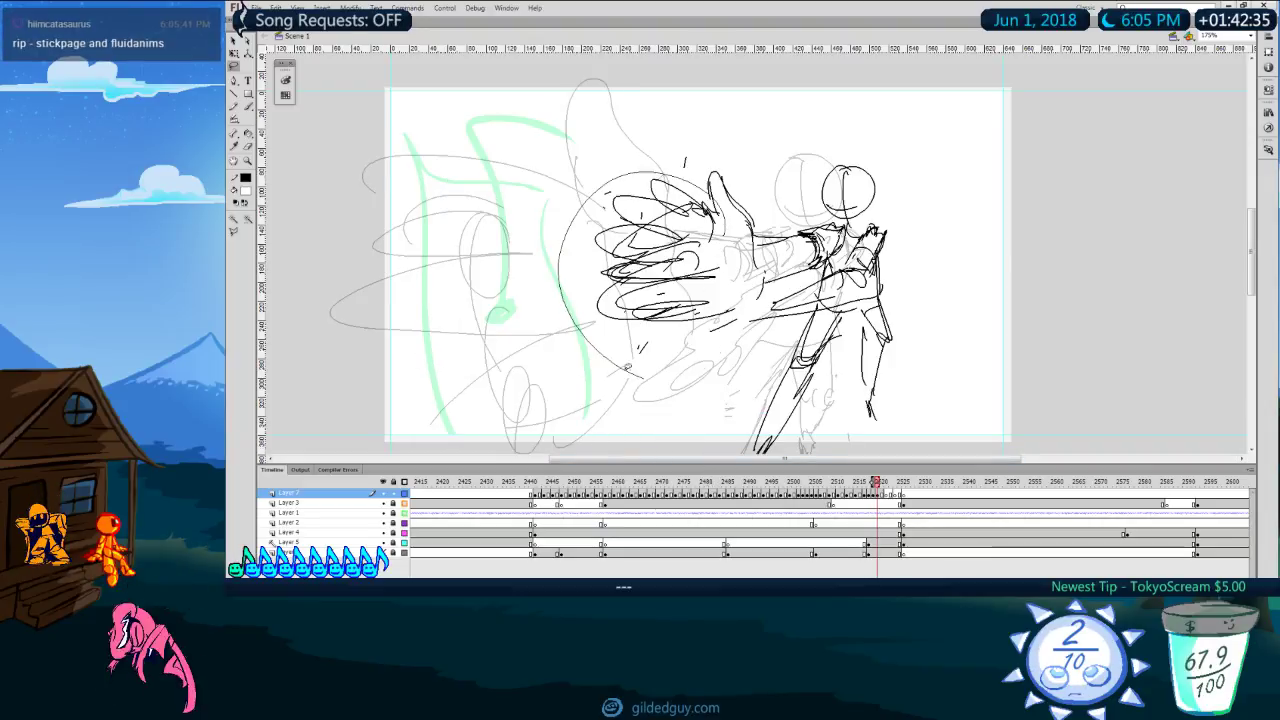
{"action": "key", "text": "y"}
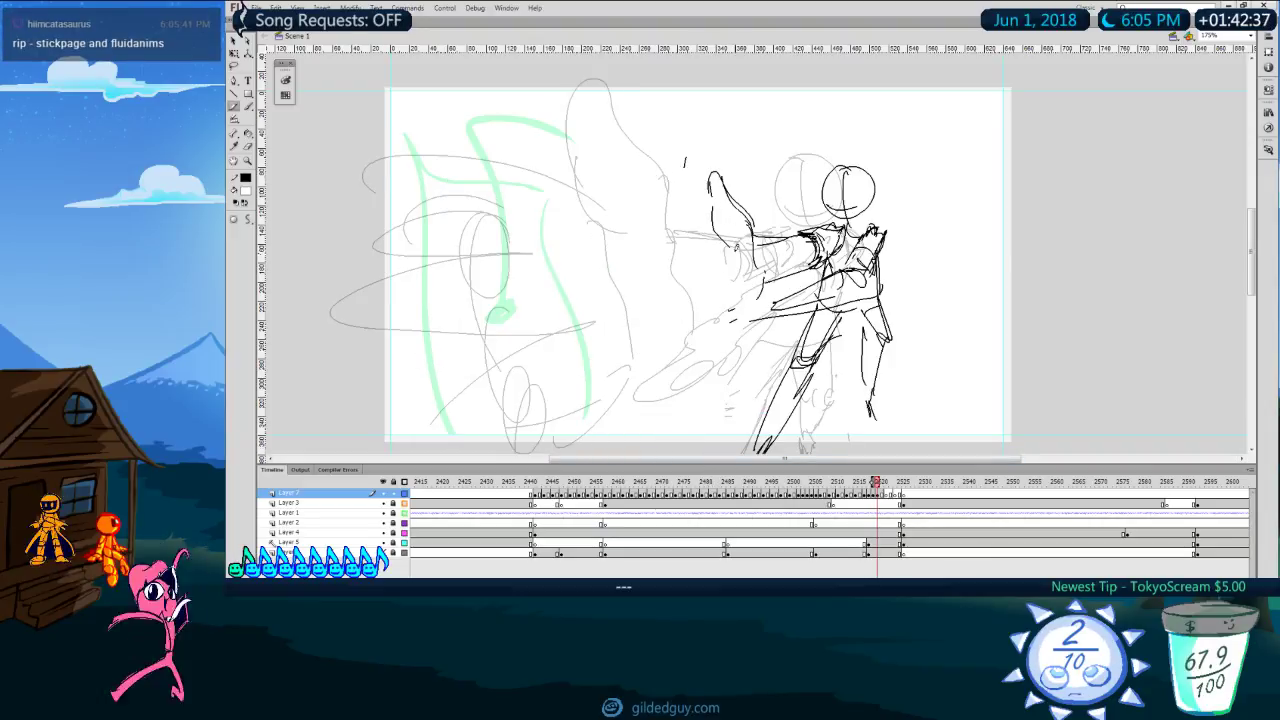
Step: Rework the thumb's outline and try out strokes for the palm and lower edge of the hand
{"action": "key", "text": "e"}
{"action": "key", "text": "y"}
{"action": "left_click_drag", "start_coordinate": [731, 197], "coordinate": [753, 229]}
{"action": "mouse_move", "coordinate": [711, 183]}
{"action": "left_mouse_down"}
{"action": "mouse_move", "coordinate": [724, 214]}
{"action": "mouse_move", "coordinate": [676, 259]}
{"action": "mouse_move", "coordinate": [737, 332]}
{"action": "left_mouse_up"}
{"action": "key", "text": "ctrl+z"}
{"action": "left_click_drag", "start_coordinate": [759, 290], "coordinate": [619, 379]}
{"action": "left_click_drag", "start_coordinate": [608, 361], "coordinate": [694, 320]}
{"action": "key", "text": "ctrl+z"}
{"action": "key", "text": "ctrl+z"}
Step: Draw the palm as an upright oval with long rounded fingers fanning out, and erase the excess upper fingertip
{"action": "mouse_move", "coordinate": [761, 289]}
{"action": "left_mouse_down"}
{"action": "mouse_move", "coordinate": [698, 326]}
{"action": "mouse_move", "coordinate": [628, 308]}
{"action": "mouse_move", "coordinate": [660, 279]}
{"action": "left_mouse_up"}
{"action": "key", "text": "ctrl+z"}
{"action": "left_click_drag", "start_coordinate": [762, 280], "coordinate": [722, 304]}
{"action": "left_click_drag", "start_coordinate": [702, 232], "coordinate": [700, 262]}
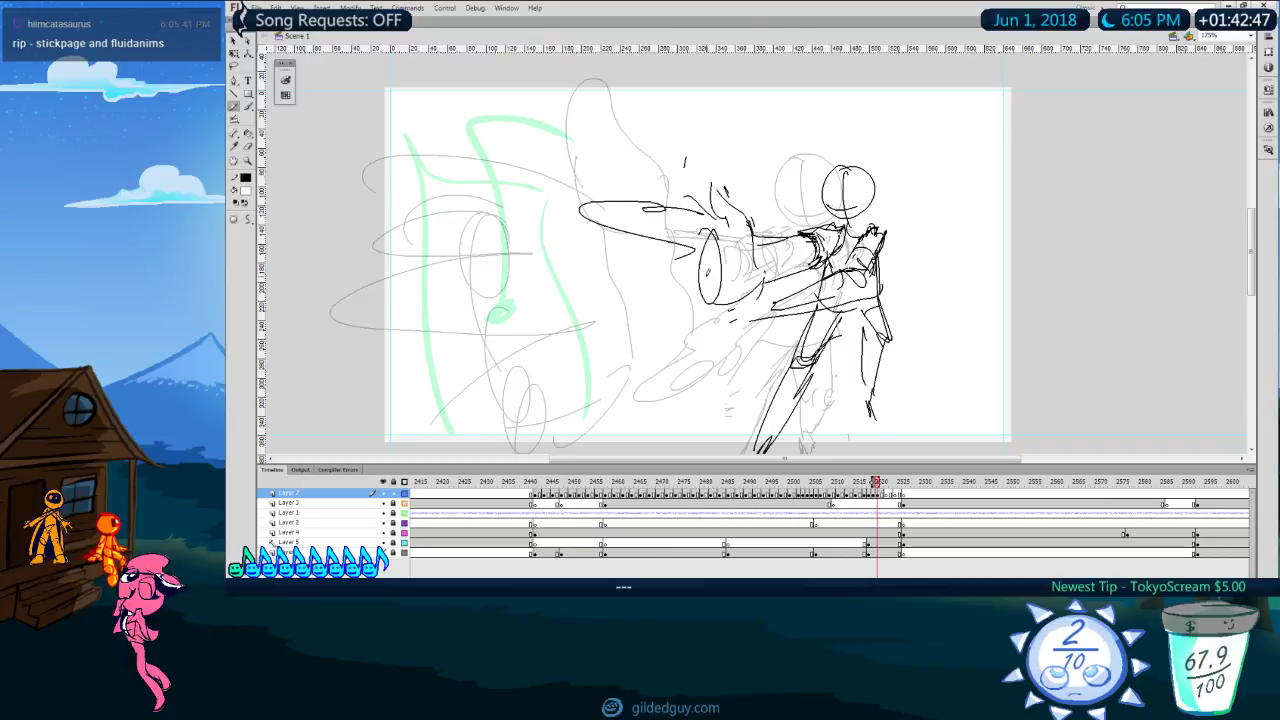
{"action": "mouse_move", "coordinate": [662, 207]}
{"action": "left_mouse_down"}
{"action": "mouse_move", "coordinate": [706, 239]}
{"action": "mouse_move", "coordinate": [612, 208]}
{"action": "left_mouse_up"}
{"action": "mouse_move", "coordinate": [688, 247]}
{"action": "left_mouse_down"}
{"action": "mouse_move", "coordinate": [634, 268]}
{"action": "mouse_move", "coordinate": [690, 271]}
{"action": "left_mouse_up"}
{"action": "left_click_drag", "start_coordinate": [702, 274], "coordinate": [714, 298]}
{"action": "key", "text": "e"}
{"action": "left_click_drag", "start_coordinate": [586, 212], "coordinate": [634, 208]}
Step: Step back and forth through the neighbouring frames to examine how the new hand pose follows the preceding drawings
{"action": "key", "text": "comma"}
{"action": "key", "text": "comma"}
{"action": "key", "text": "period"}
{"action": "key", "text": "period"}
{"action": "key", "text": "period"}
{"action": "key", "text": "period"}
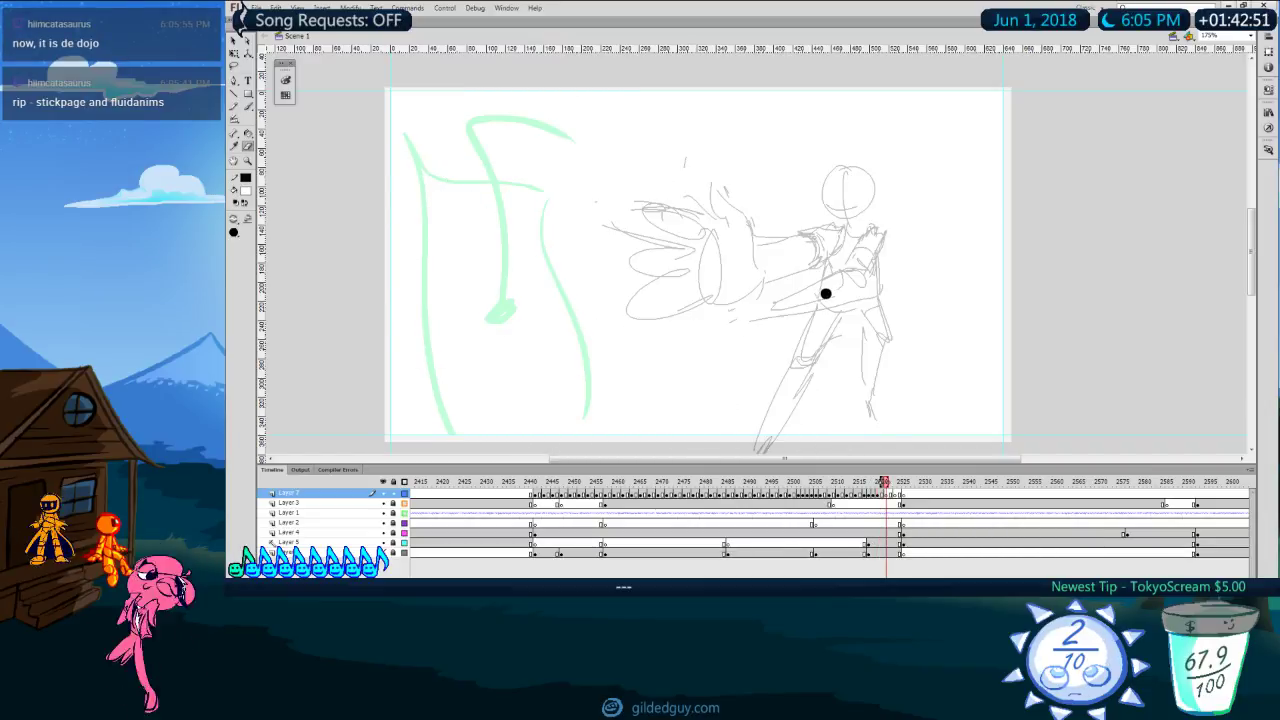
{"action": "key", "text": "comma"}
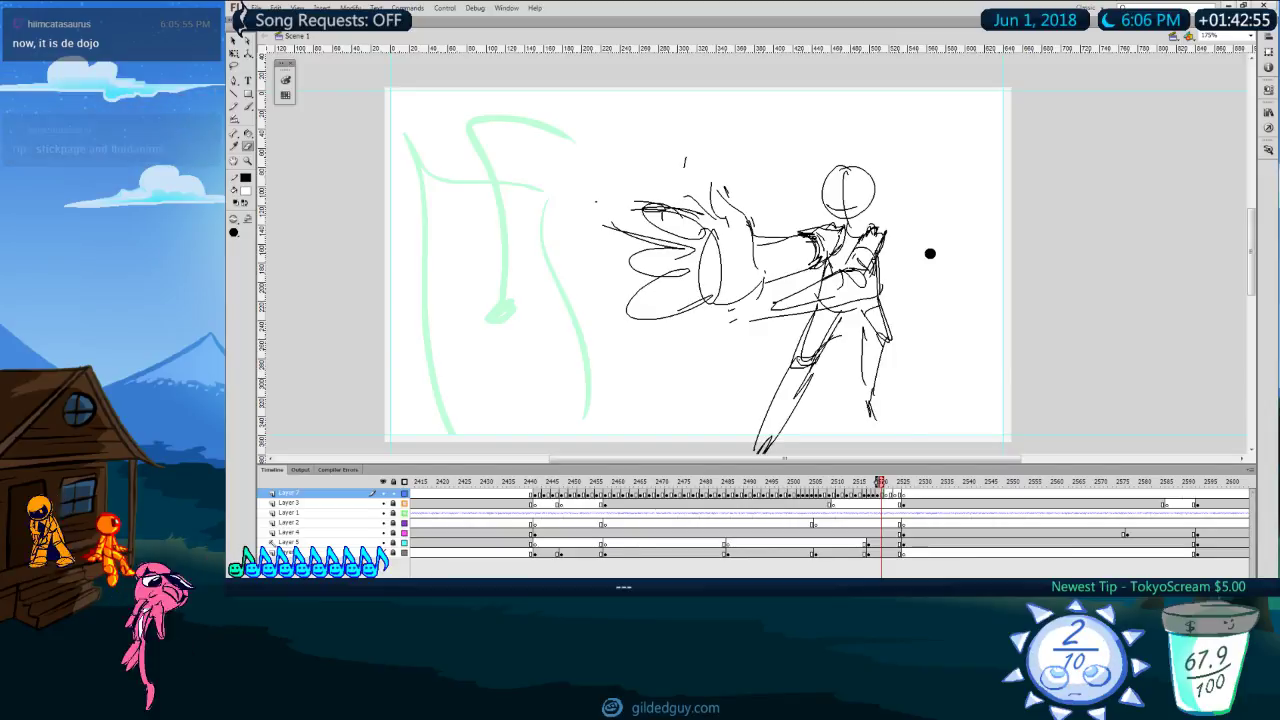
{"action": "key", "text": "comma"}
{"action": "key", "text": "comma"}
{"action": "key", "text": "comma"}
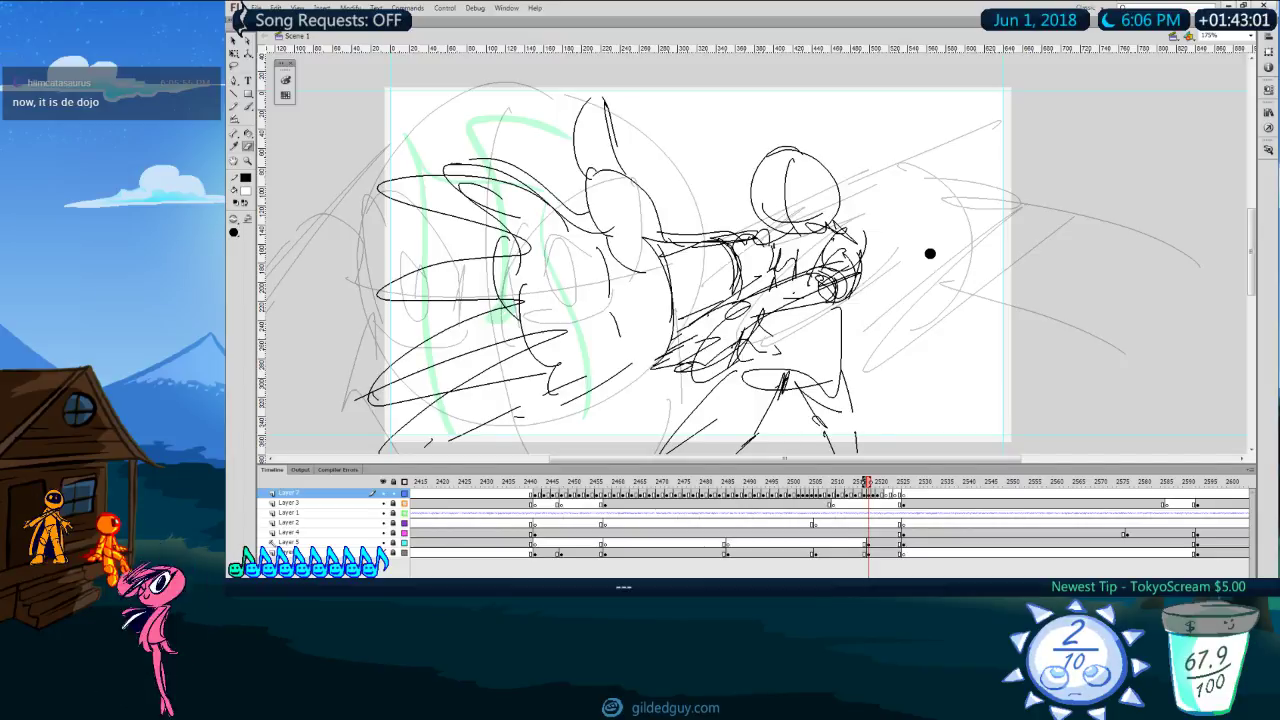
{"action": "key", "text": "comma"}
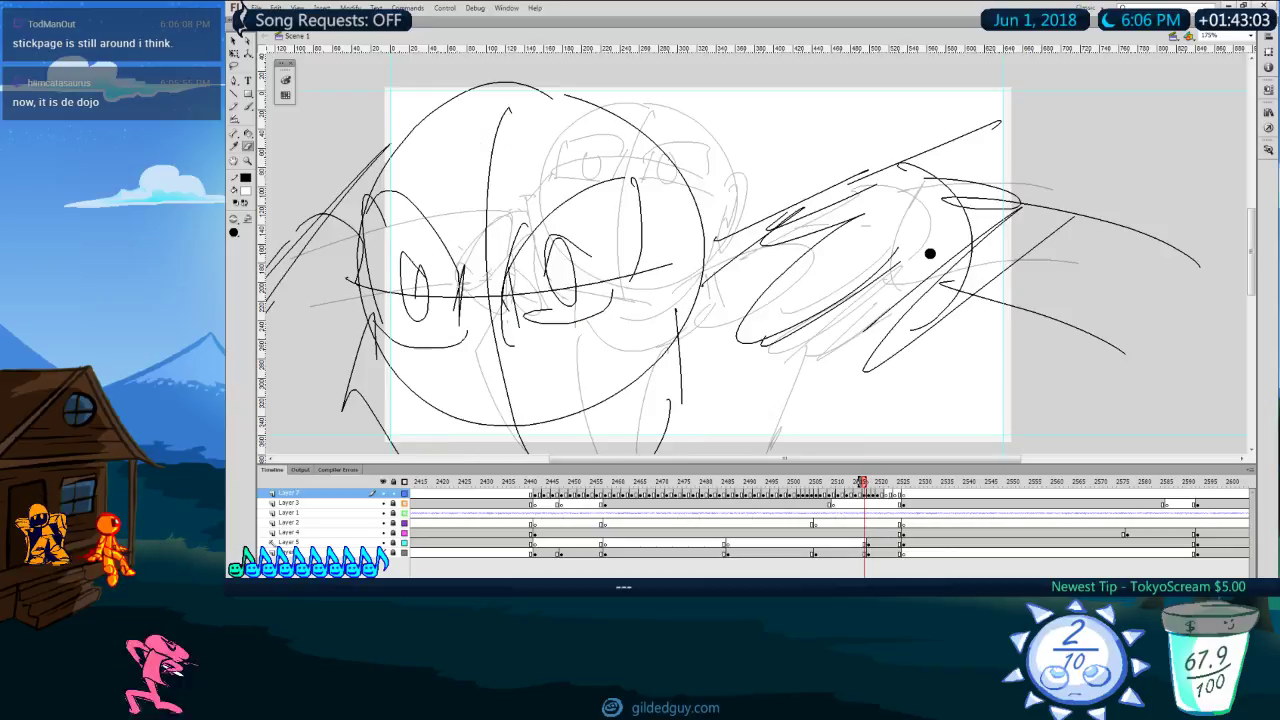
{"action": "key", "text": "period"}
{"action": "key", "text": "period"}
{"action": "key", "text": "comma"}
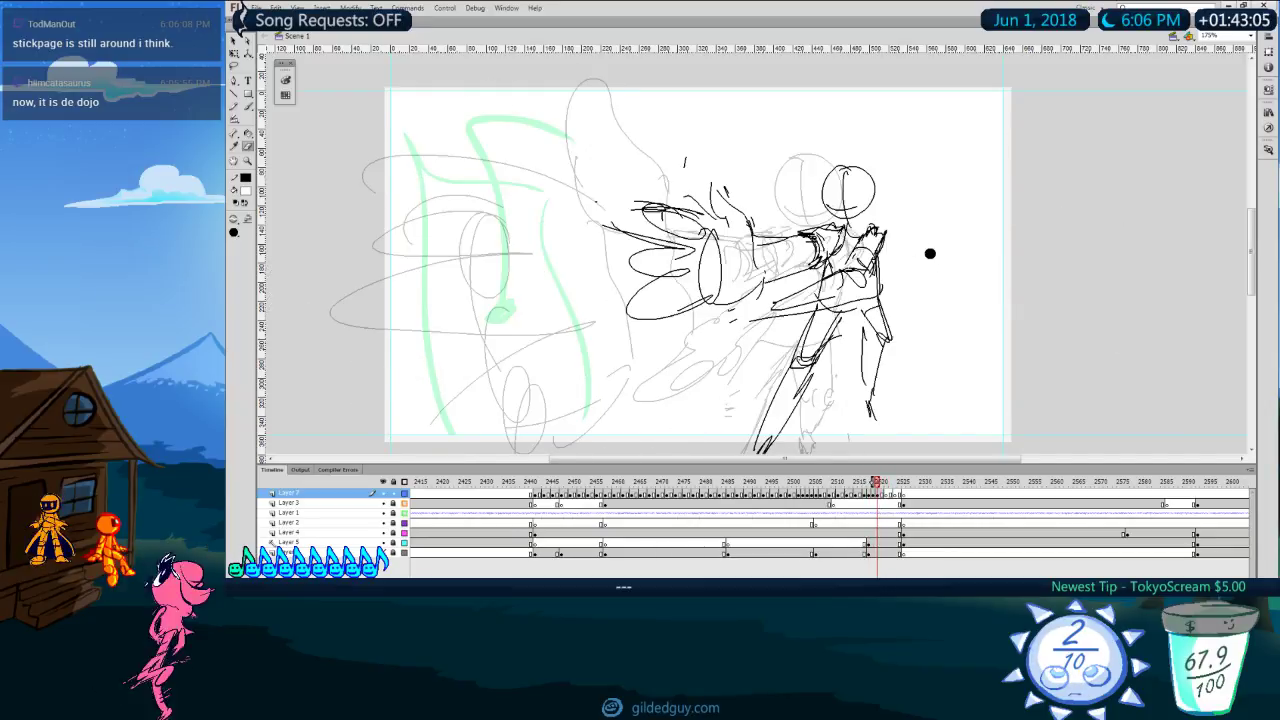
{"action": "key", "text": "comma"}
{"action": "key", "text": "period"}
{"action": "key", "text": "period"}
{"action": "key", "text": "period"}
{"action": "key", "text": "period"}
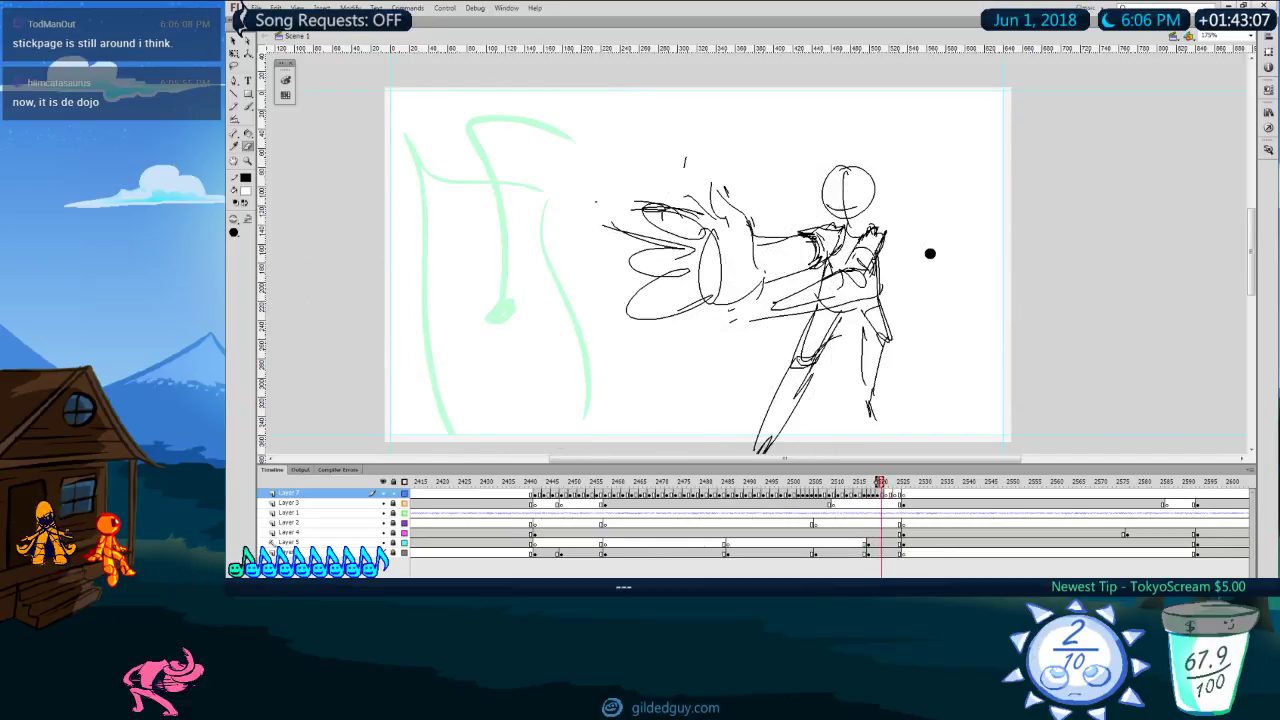
{"action": "key", "text": "y"}
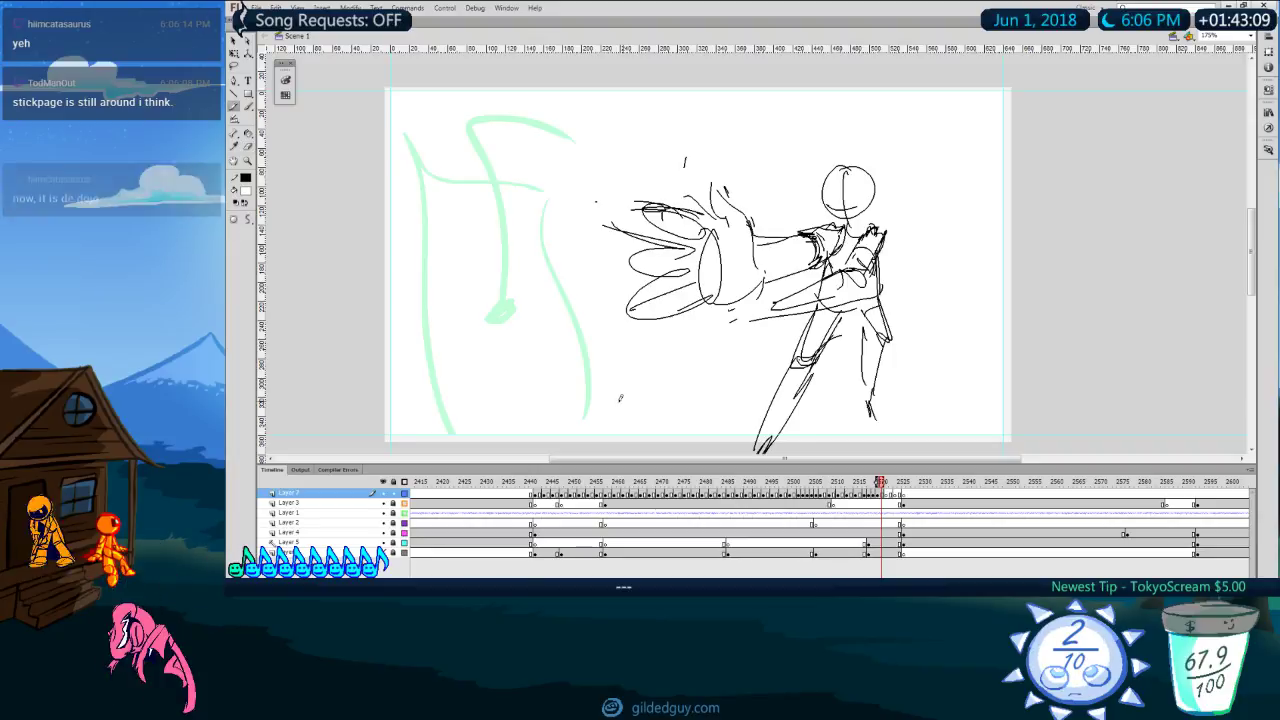
{"action": "key", "text": "period"}
{"action": "key", "text": "space"}
{"action": "mouse_move", "coordinate": [902, 354]}
{"action": "left_mouse_down"}
{"action": "mouse_move", "coordinate": [874, 361]}
{"action": "mouse_move", "coordinate": [886, 371]}
{"action": "left_mouse_up"}
{"action": "key", "text": "period"}
{"action": "key", "text": "comma"}
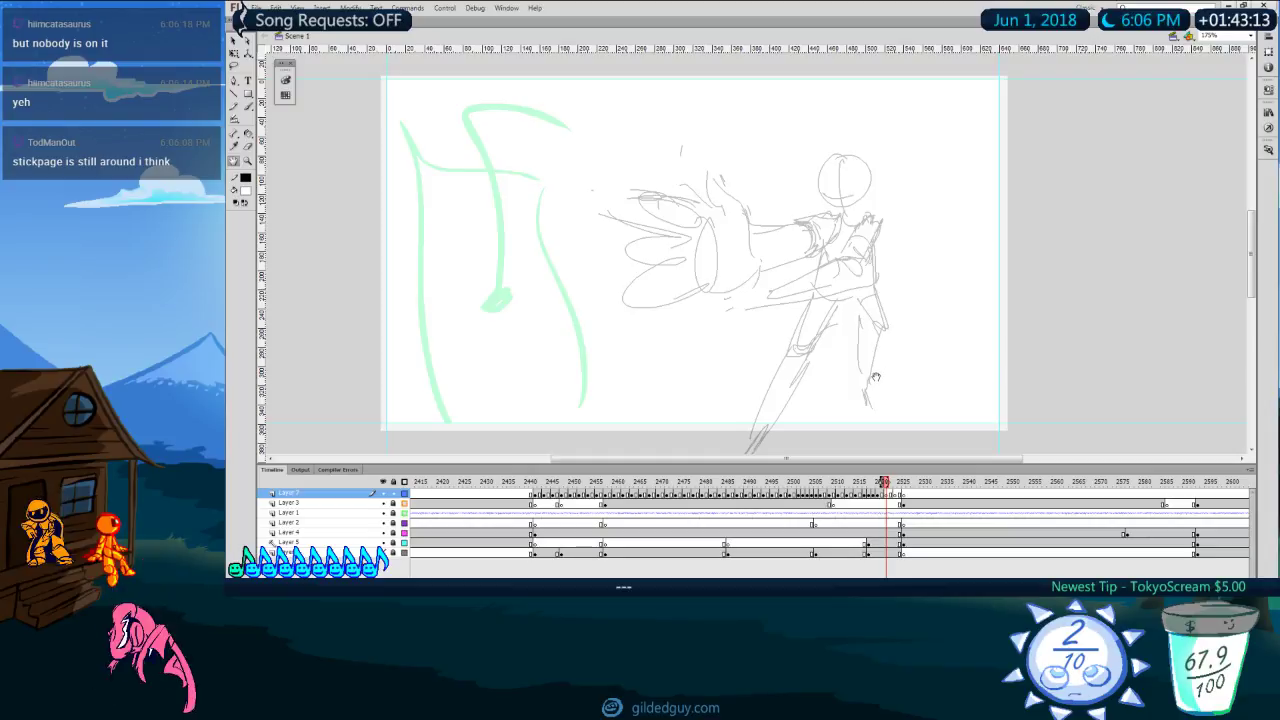
{"action": "key", "text": "comma"}
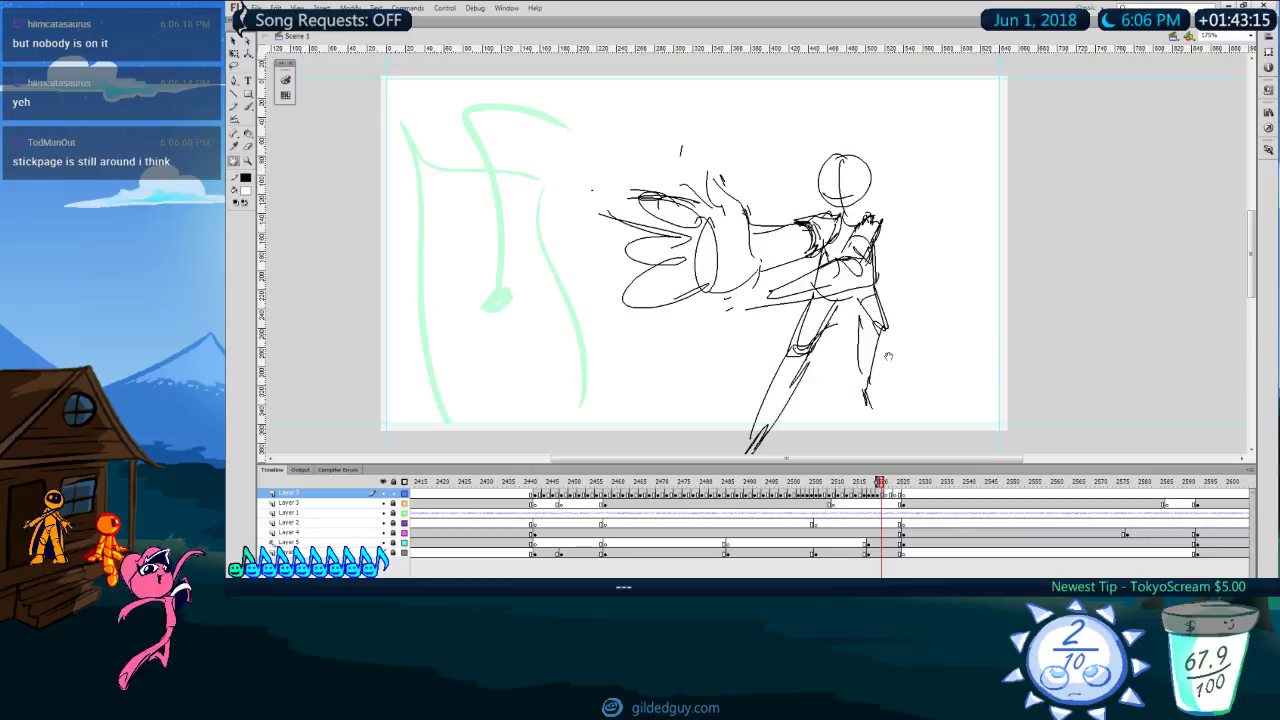
{"action": "key", "text": "period"}
{"action": "key", "text": "comma"}
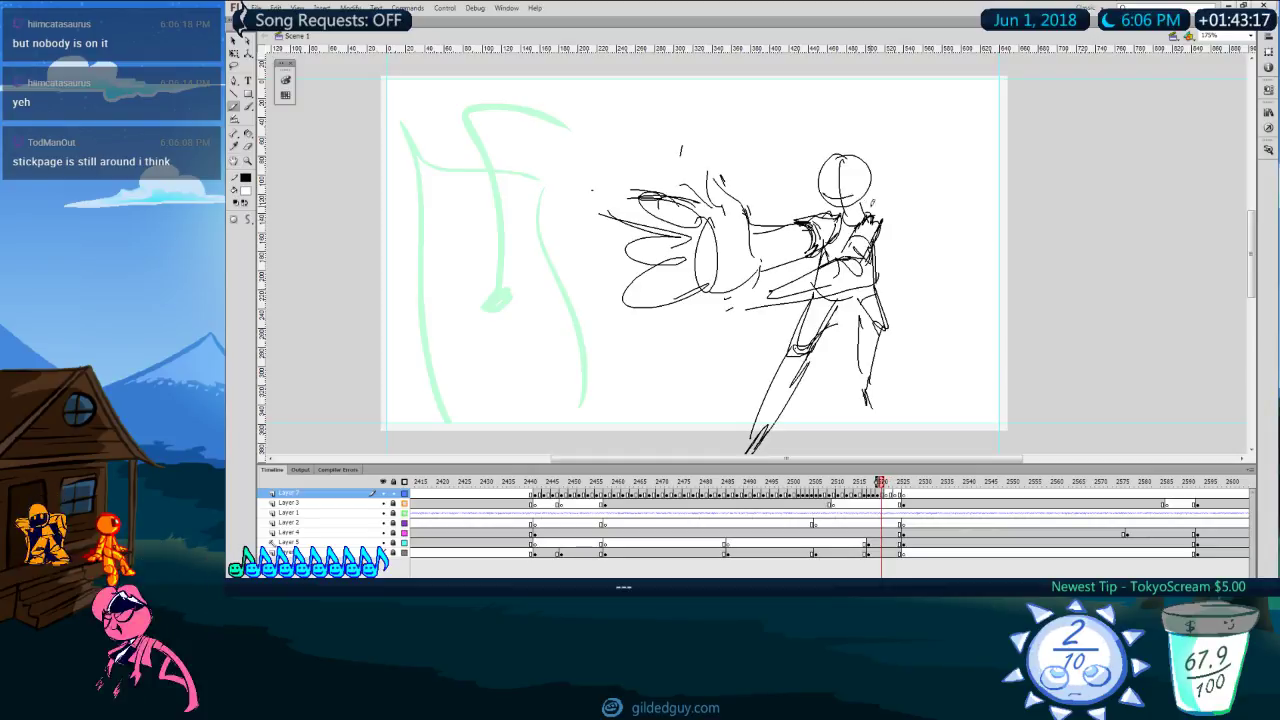
Step: On the earlier frame, lasso the body and outstretched arm without the head, then slightly enlarge and reshape them with Free Transform
{"action": "key", "text": "comma"}
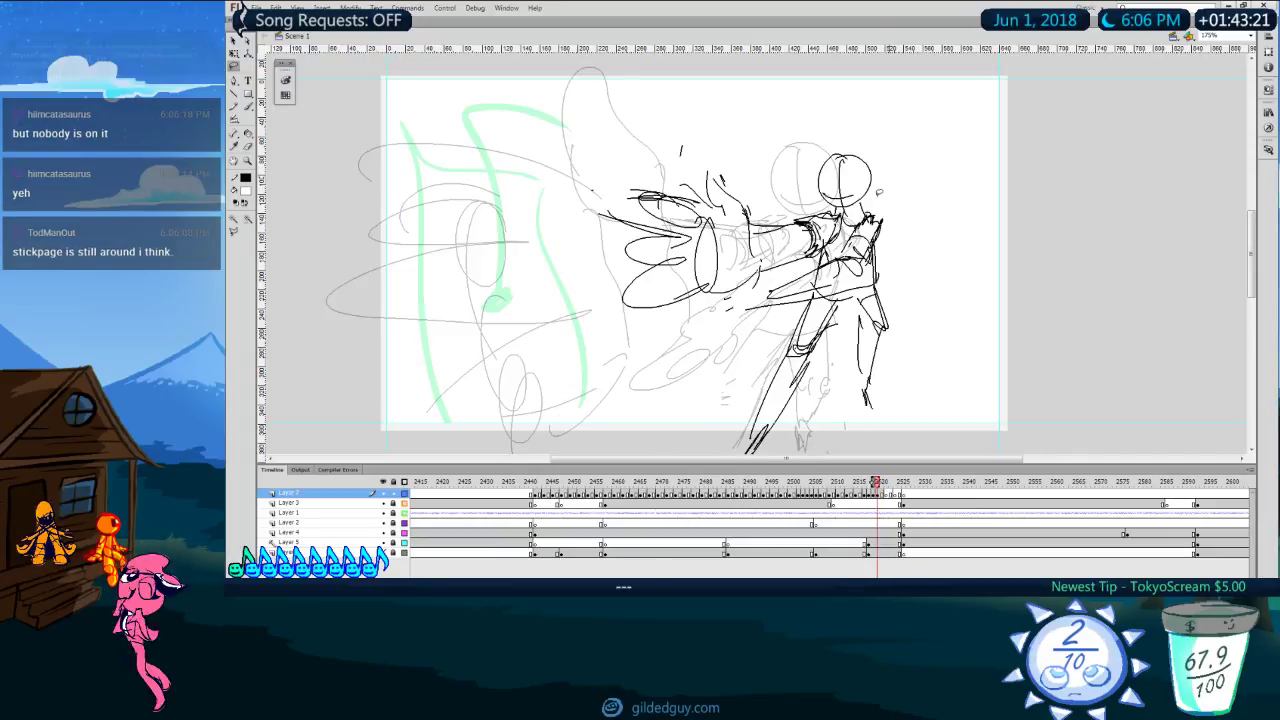
{"action": "mouse_move", "coordinate": [790, 168]}
{"action": "left_mouse_down"}
{"action": "mouse_move", "coordinate": [630, 355]}
{"action": "mouse_move", "coordinate": [925, 240]}
{"action": "left_mouse_up"}
{"action": "key", "text": "q"}
{"action": "left_click_drag", "start_coordinate": [592, 148], "coordinate": [570, 123]}
{"action": "left_click_drag", "start_coordinate": [876, 232], "coordinate": [881, 253]}
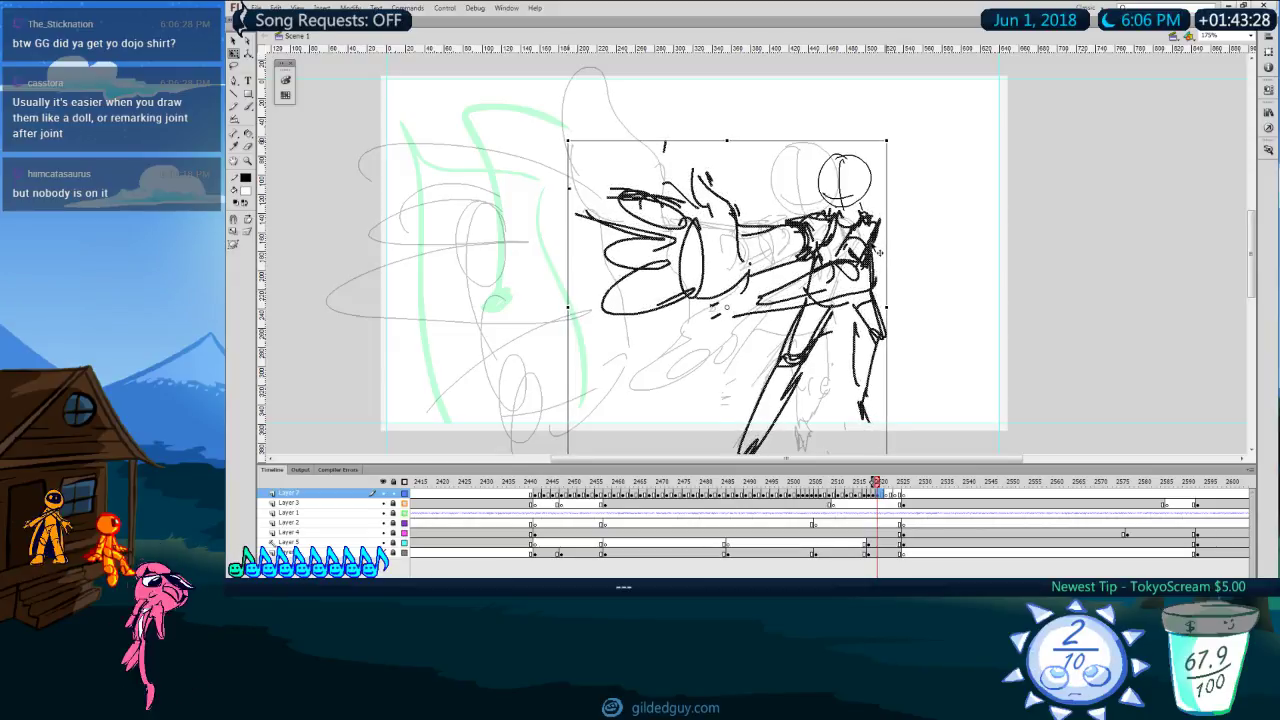
{"action": "key", "text": "comma"}
{"action": "key", "text": "period"}
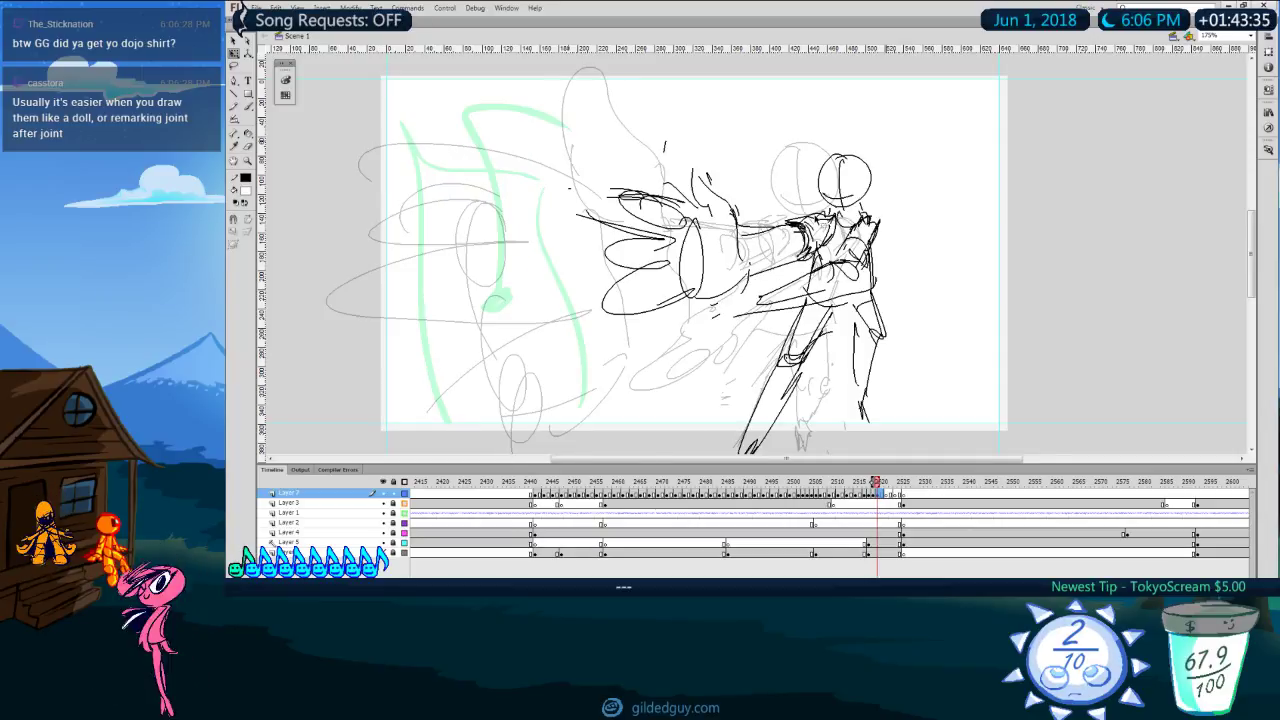
Step: Add hip lines to the figure, then erase the straight rear leg's outer thigh and redraw it down to the knee
{"action": "key", "text": "."}
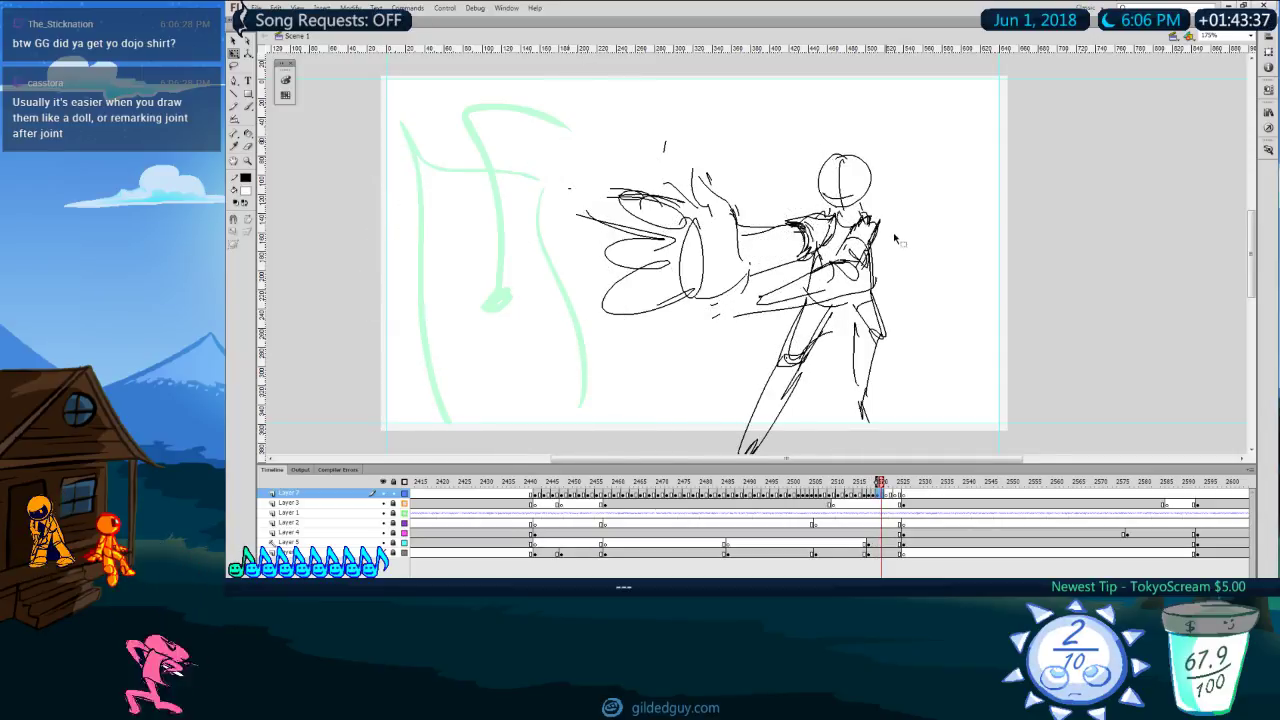
{"action": "key", "text": "."}
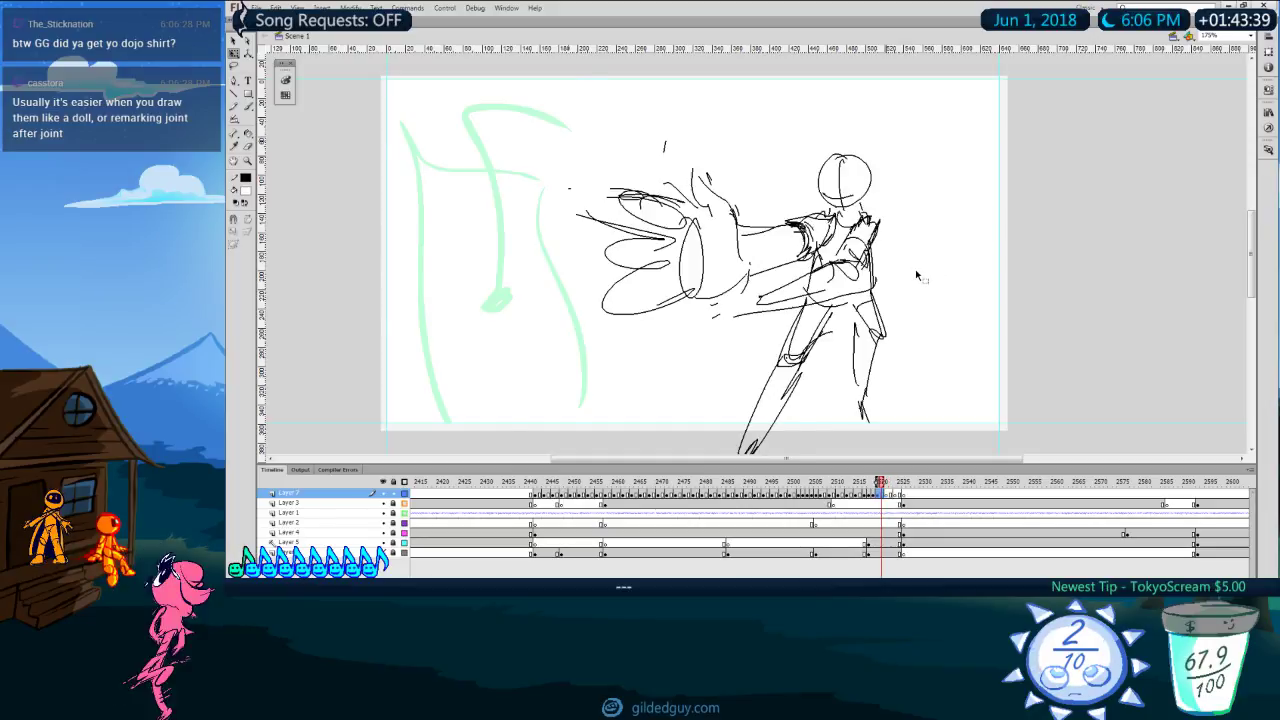
{"action": "key", "text": "."}
{"action": "key", "text": "."}
{"action": "key", "text": "."}
{"action": "key", "text": "."}
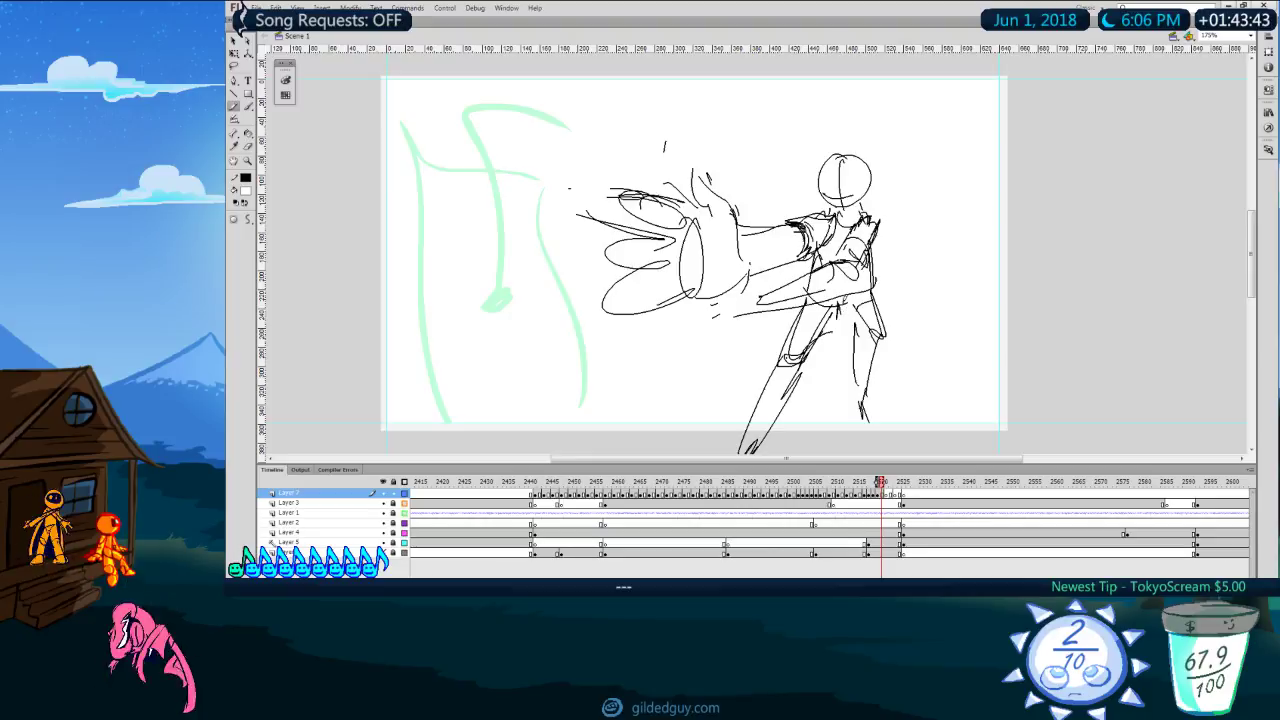
{"action": "key", "text": "e"}
{"action": "mouse_move", "coordinate": [856, 306]}
{"action": "left_mouse_down"}
{"action": "mouse_move", "coordinate": [871, 306]}
{"action": "mouse_move", "coordinate": [877, 346]}
{"action": "left_mouse_up"}
{"action": "key", "text": "y"}
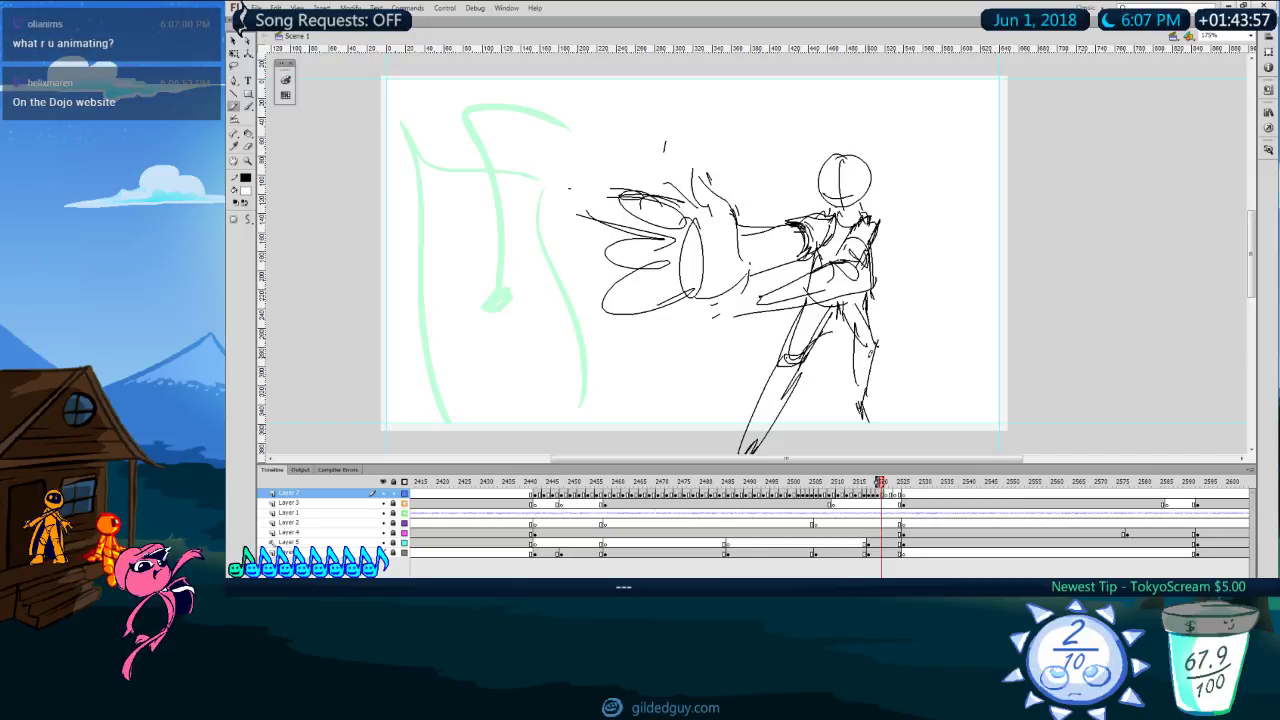
Step: Step and play through the frames around the fanned-hand pose to examine how the drawings follow one another
{"action": "left_click_drag", "start_coordinate": [879, 482], "coordinate": [872, 482]}
{"action": "key", "text": "period"}
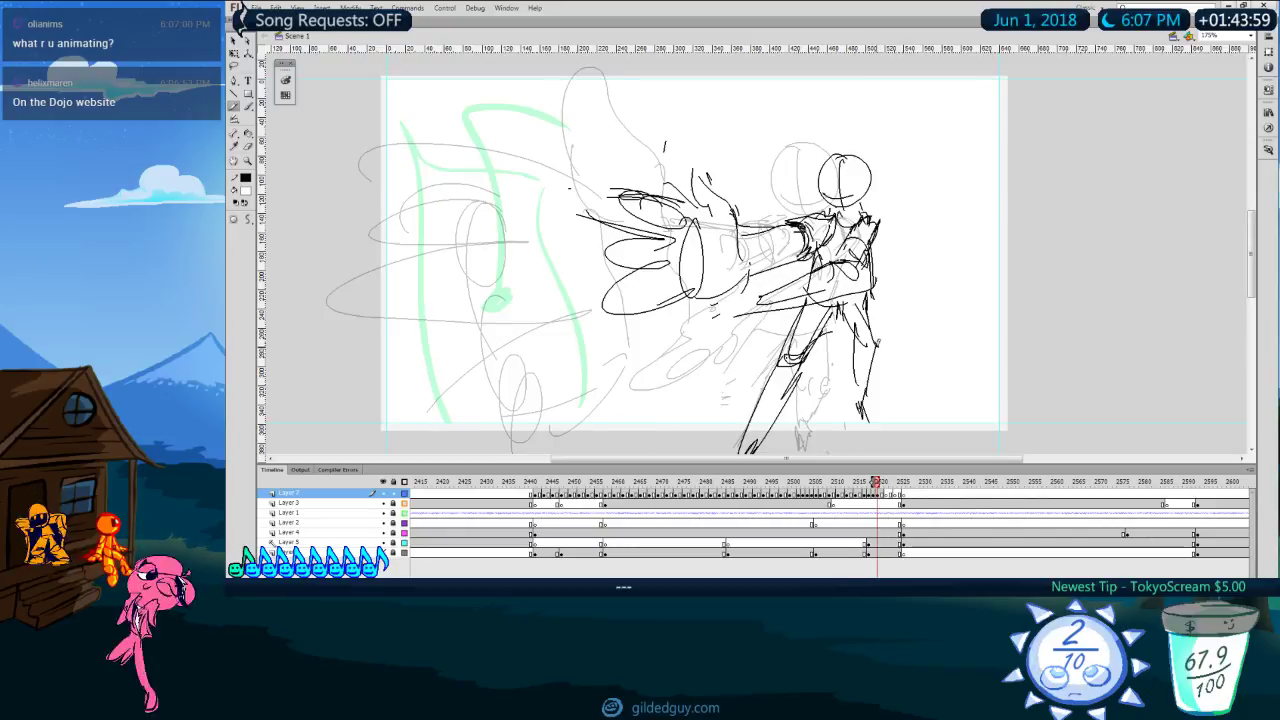
{"action": "key", "text": "period"}
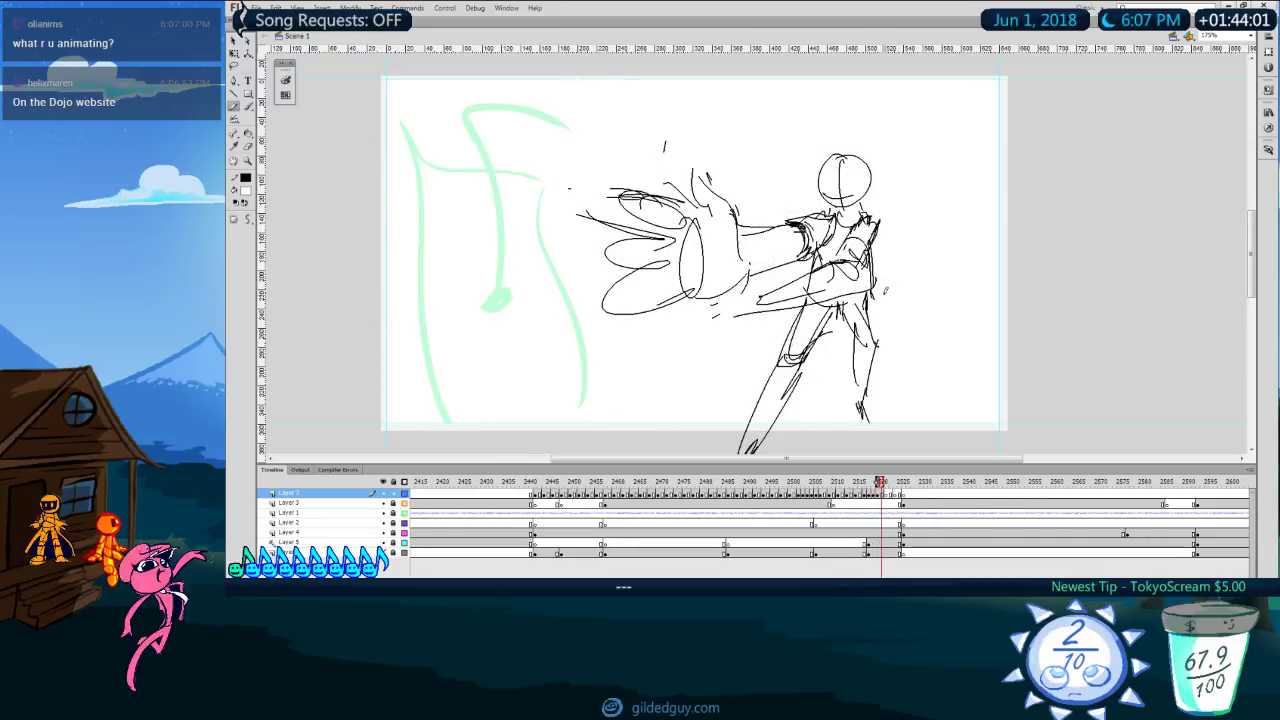
{"action": "key", "text": "b"}
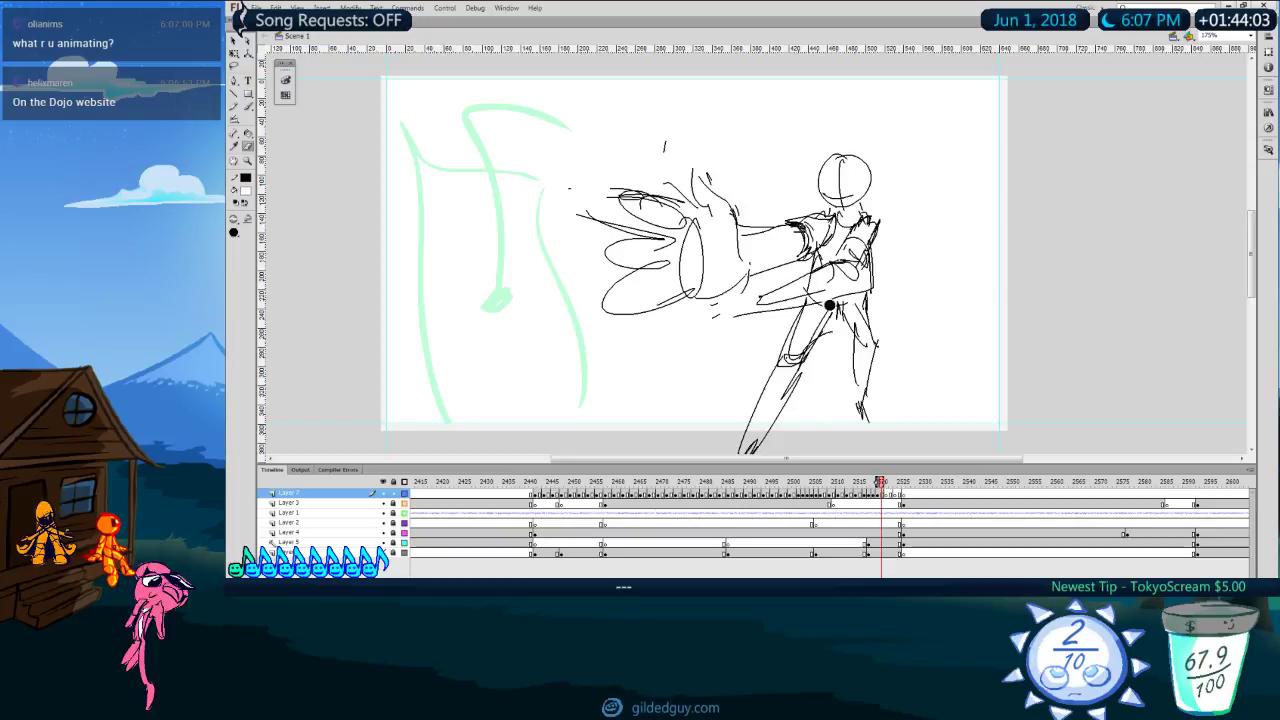
{"action": "key", "text": "y"}
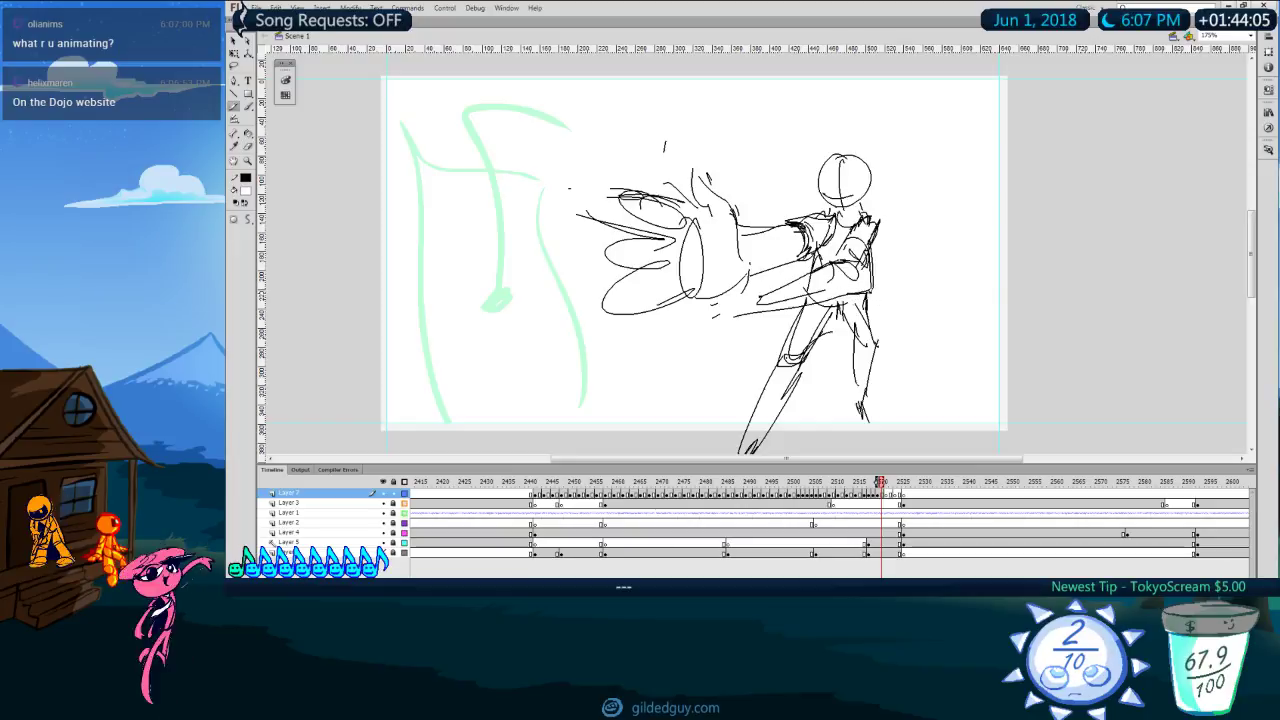
{"action": "key", "text": "period"}
{"action": "key", "text": "comma"}
{"action": "key", "text": "Return"}
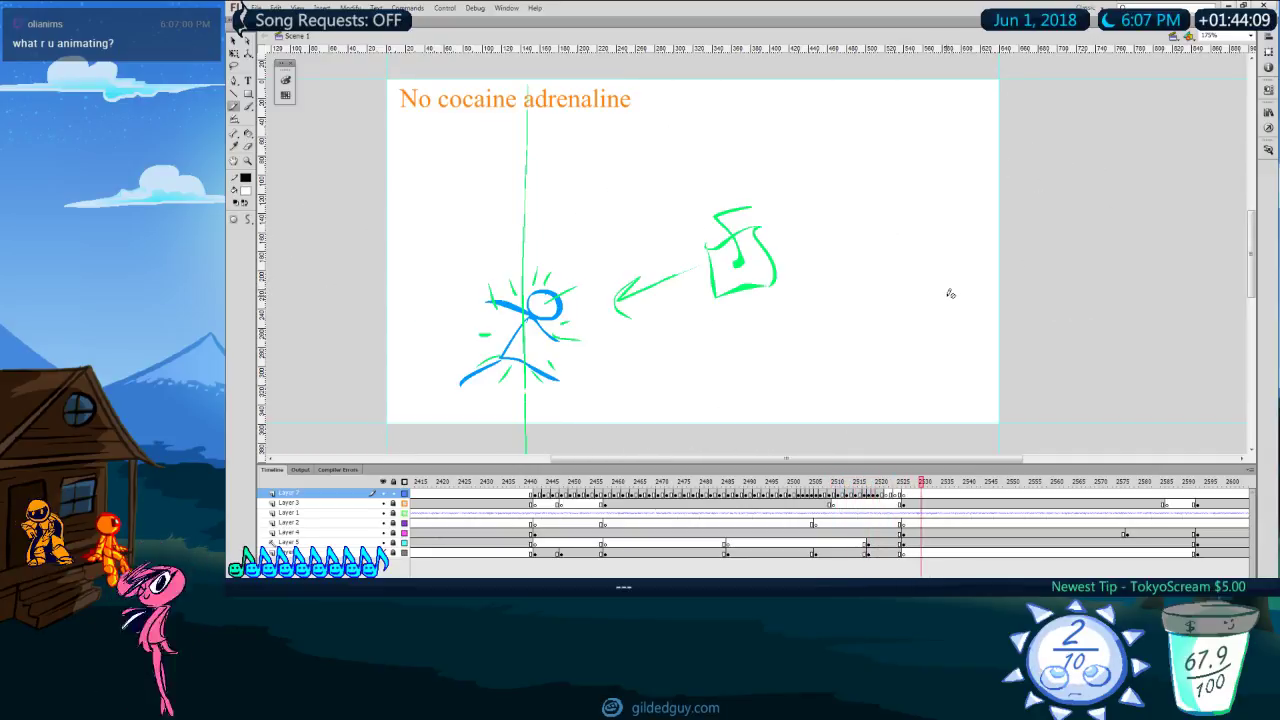
{"action": "left_click", "coordinate": [880, 482]}
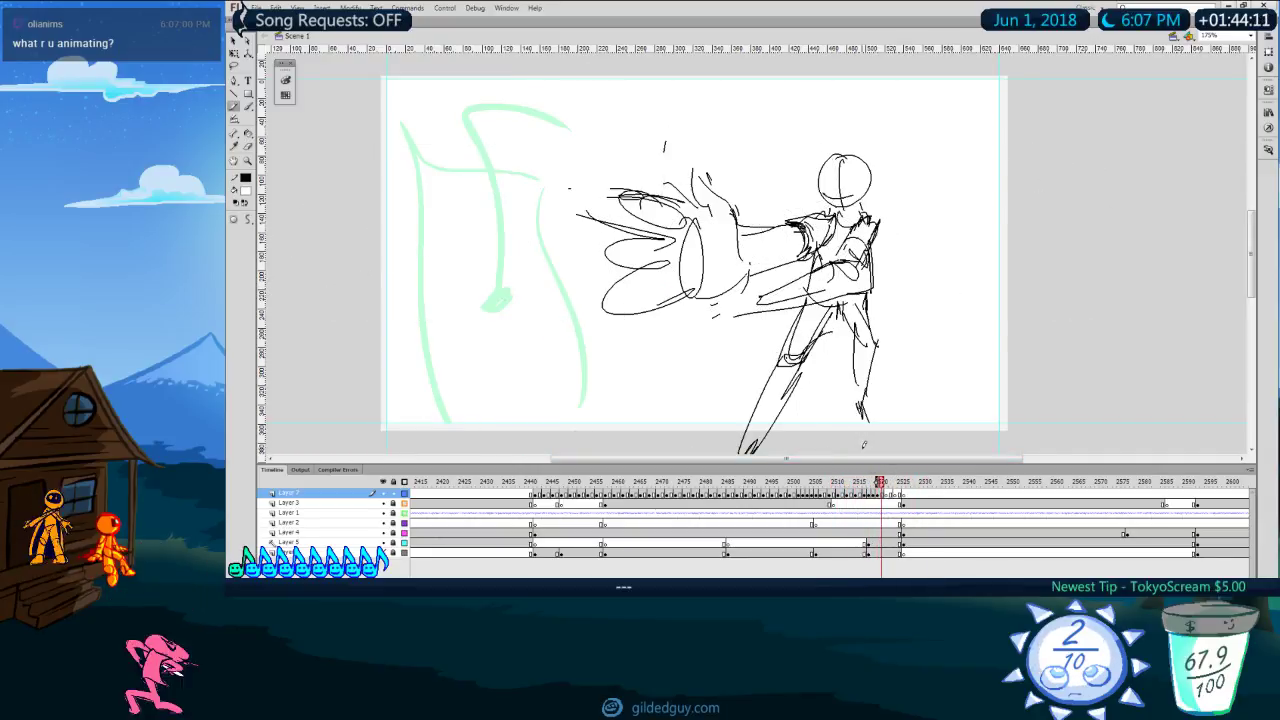
{"action": "key", "text": "period"}
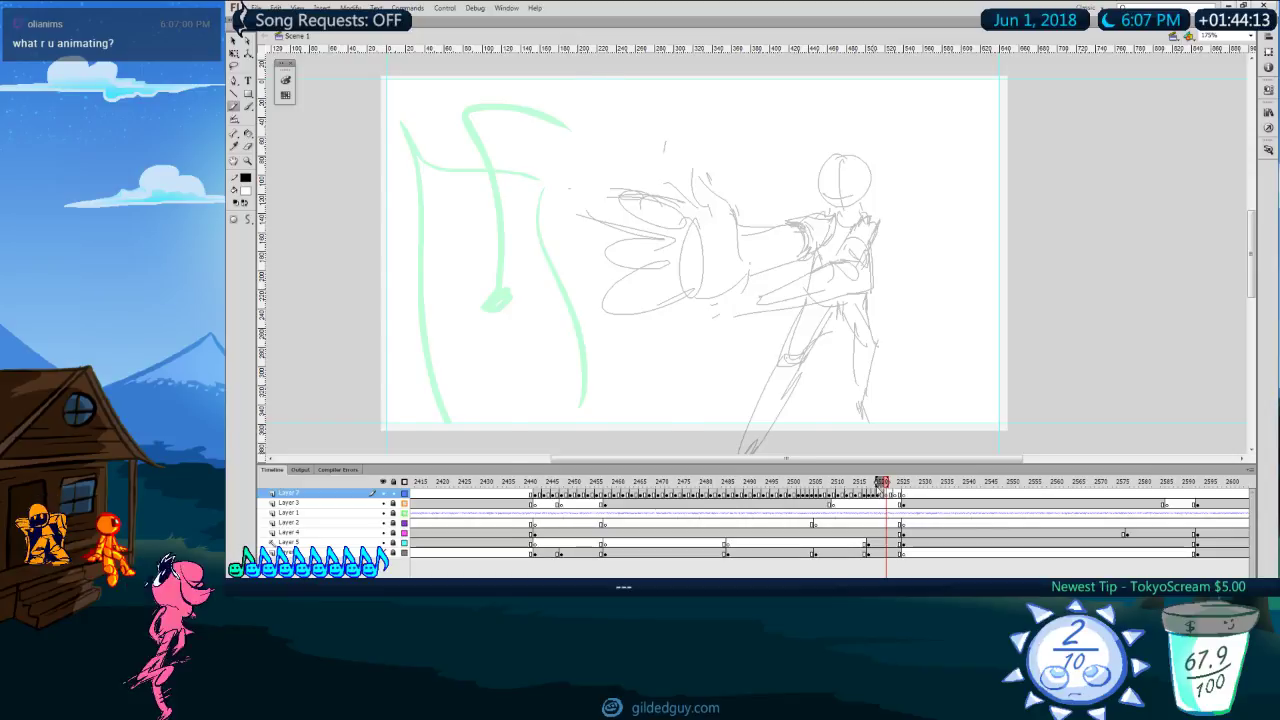
{"action": "key", "text": "comma"}
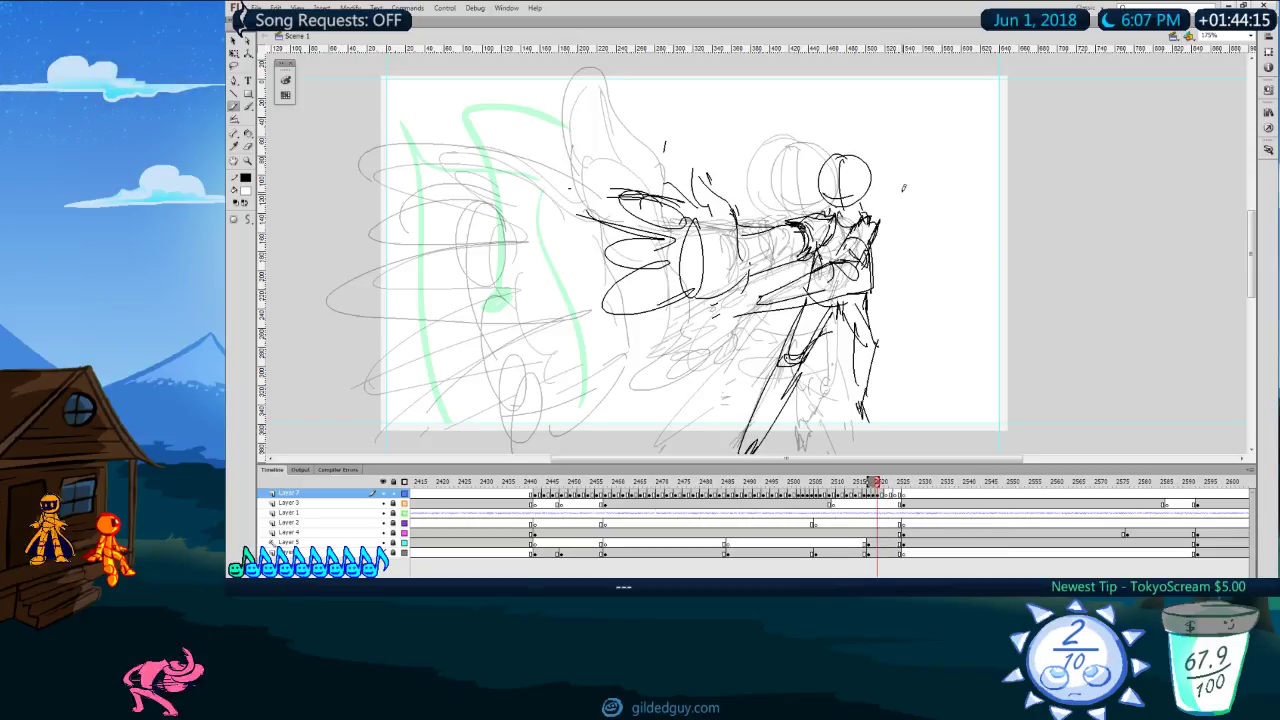
Step: On the blank frame after the fanned-hand pose, draw a smaller head circle just behind the figure's previous head
{"action": "key", "text": "period"}
{"action": "left_click_drag", "start_coordinate": [893, 172], "coordinate": [894, 171]}
{"action": "key", "text": "ctrl+z"}
{"action": "key", "text": "comma"}
{"action": "key", "text": "period"}
{"action": "key", "text": "comma"}
{"action": "key", "text": "period"}
{"action": "left_click_drag", "start_coordinate": [887, 177], "coordinate": [893, 168]}
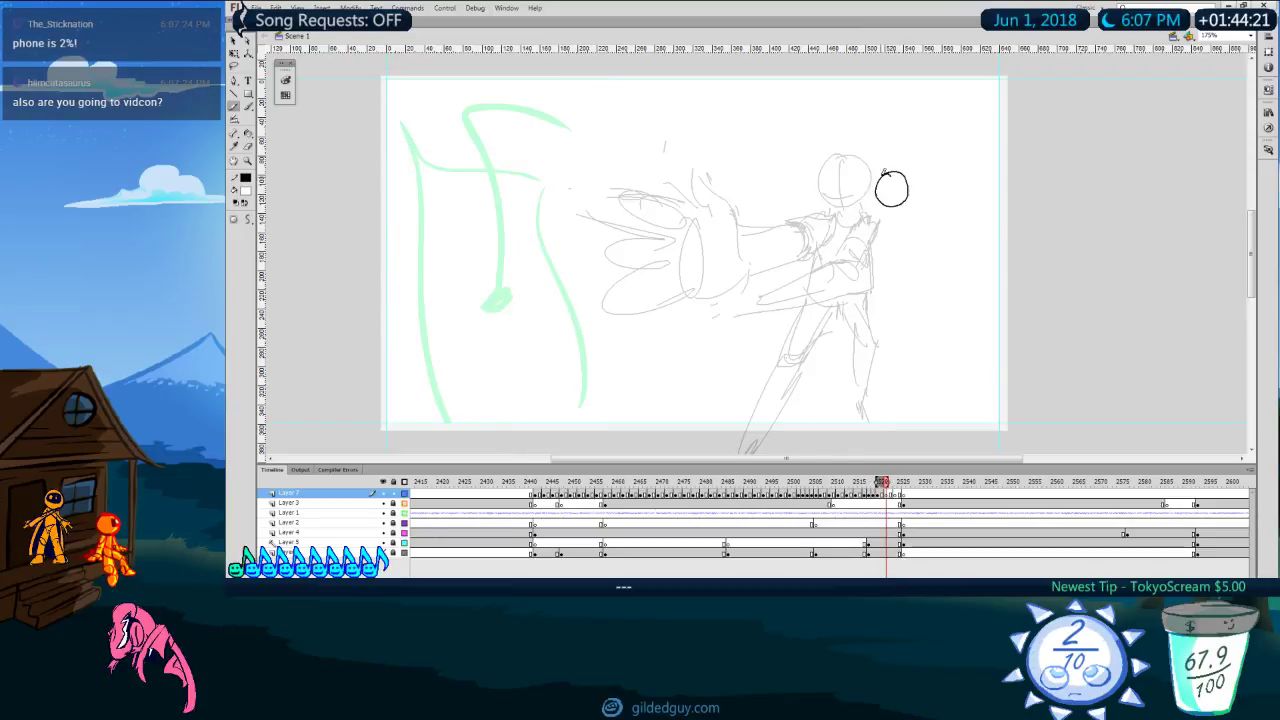
Step: Flip through the neighbouring frames and play back the thrust to examine the new head's placement and timing
{"action": "key", "text": "period"}
{"action": "key", "text": "comma"}
{"action": "key", "text": "comma"}
{"action": "key", "text": "comma"}
{"action": "key", "text": "comma"}
{"action": "key", "text": "period"}
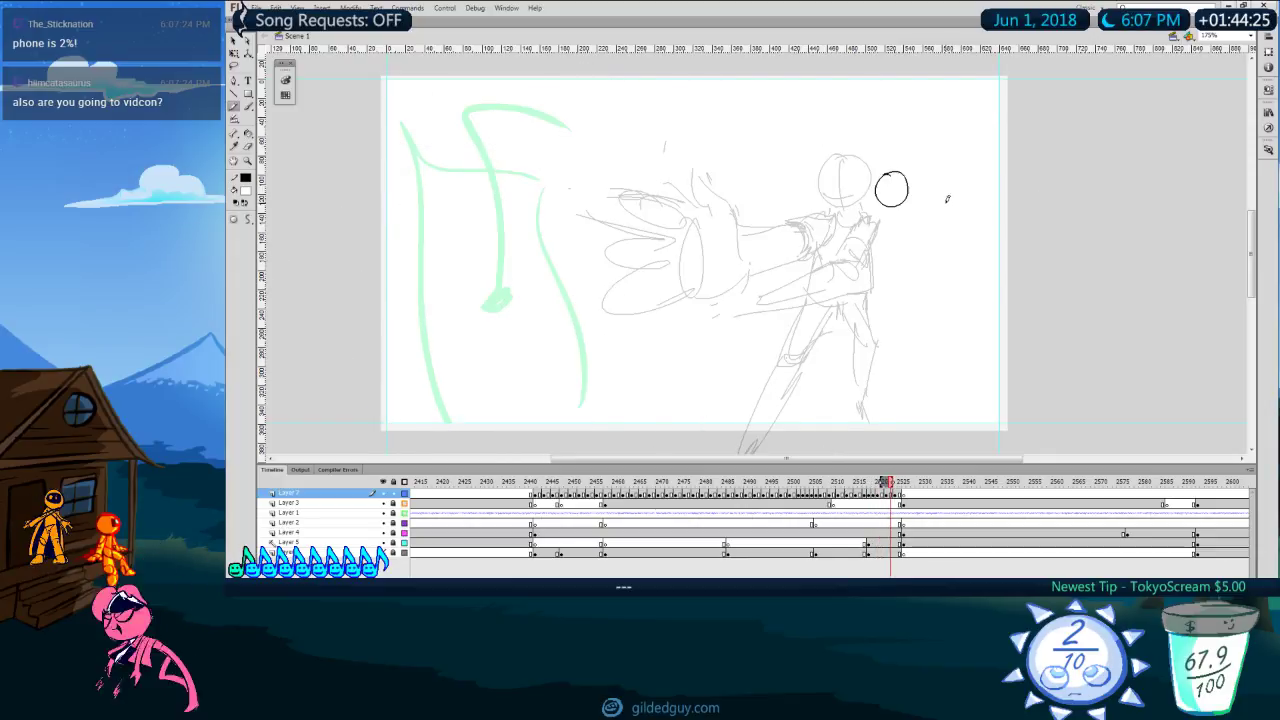
{"action": "key", "text": "period"}
{"action": "key", "text": "comma"}
{"action": "key", "text": "comma"}
{"action": "key", "text": "comma"}
{"action": "key", "text": "comma"}
{"action": "key", "text": "comma"}
{"action": "key", "text": "comma"}
{"action": "key", "text": "comma"}
{"action": "key", "text": "comma"}
{"action": "key", "text": "Return"}
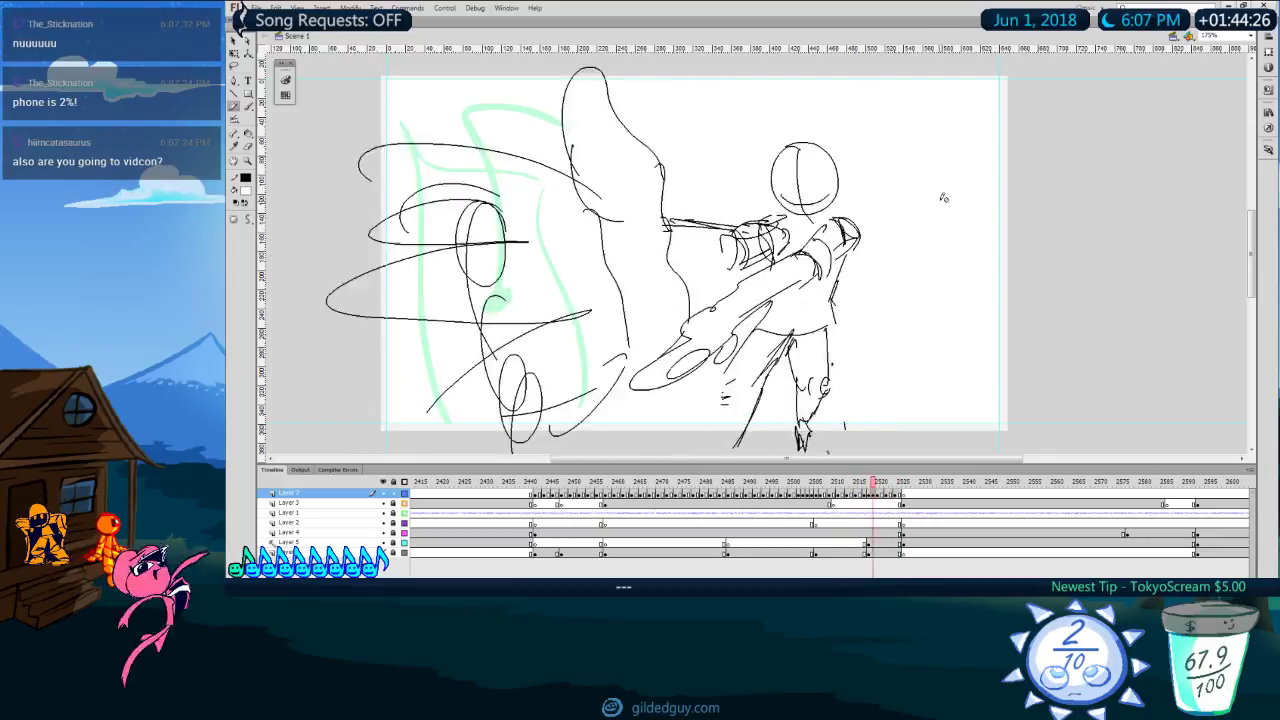
{"action": "key", "text": "Return"}
{"action": "left_click", "coordinate": [757, 482]}
{"action": "key", "text": "Return"}
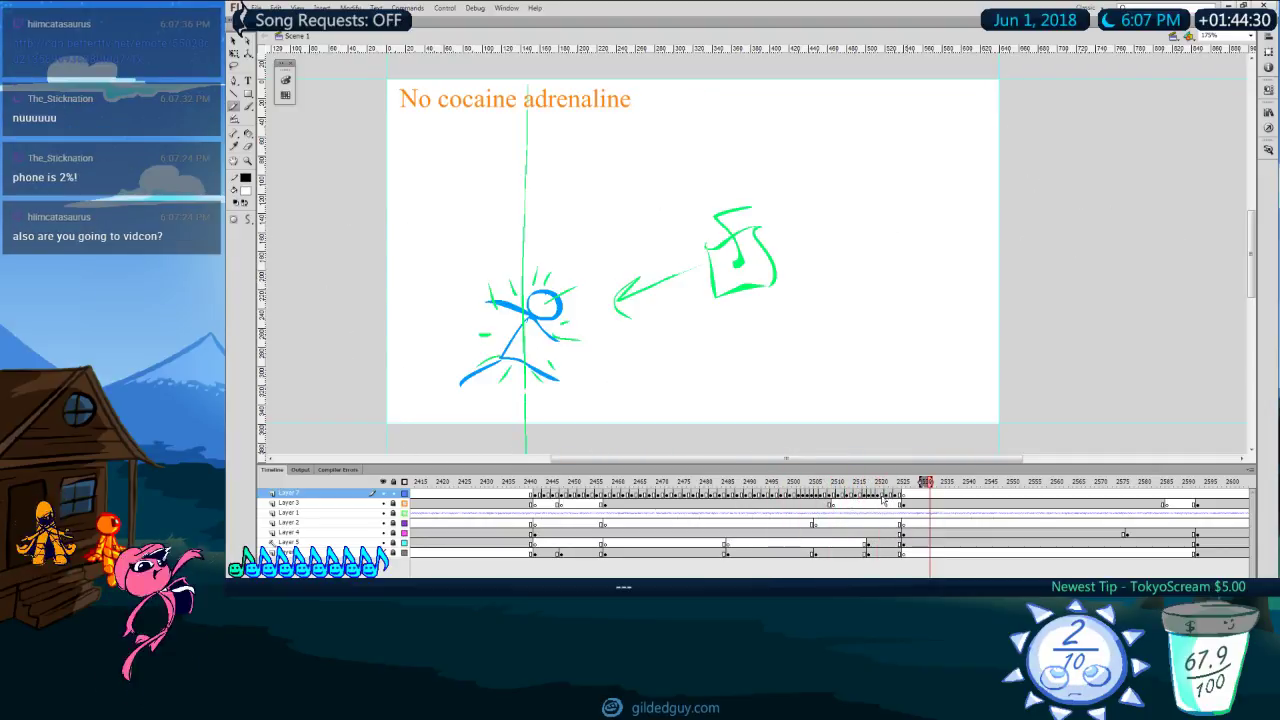
Step: Add cross guidelines and a neck to the small head, and sketch the torso and upper arms below it
{"action": "left_click", "coordinate": [884, 500]}
{"action": "key", "text": "period"}
{"action": "mouse_move", "coordinate": [890, 181]}
{"action": "left_mouse_down"}
{"action": "mouse_move", "coordinate": [892, 216]}
{"action": "mouse_move", "coordinate": [903, 191]}
{"action": "left_mouse_up"}
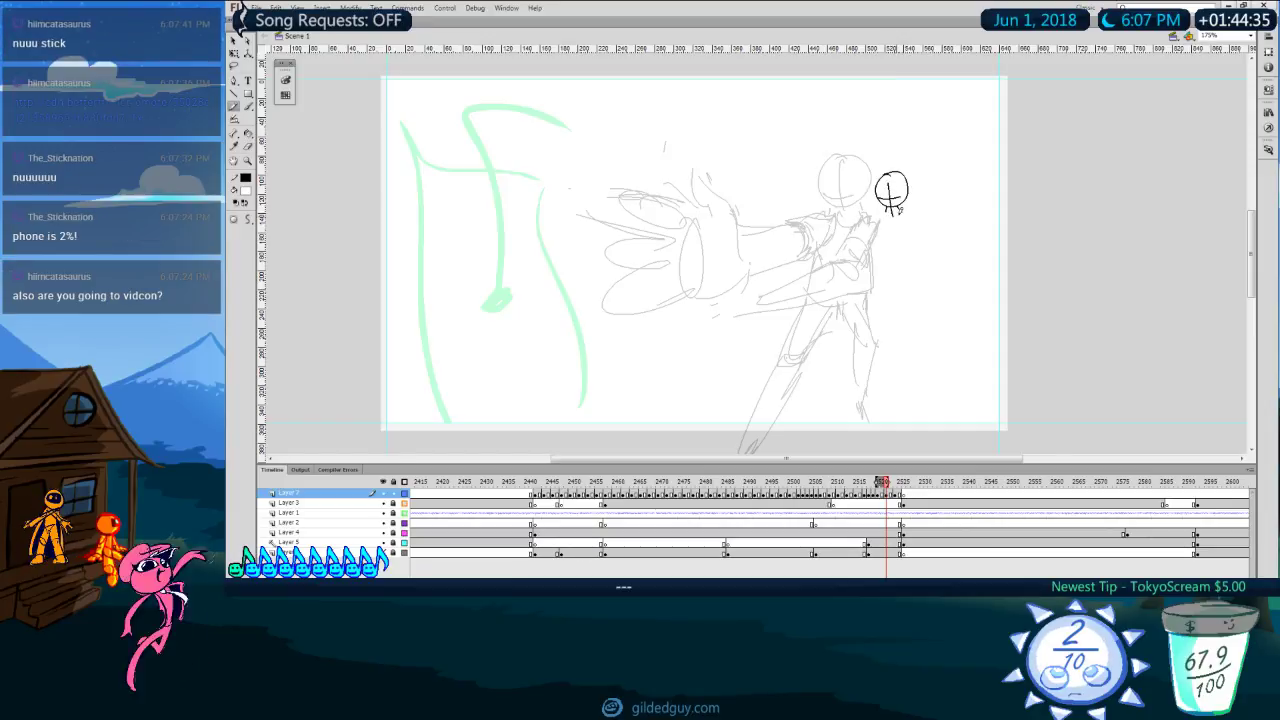
{"action": "left_click_drag", "start_coordinate": [880, 276], "coordinate": [911, 267]}
{"action": "mouse_move", "coordinate": [910, 211]}
{"action": "left_mouse_down"}
{"action": "mouse_move", "coordinate": [911, 266]}
{"action": "mouse_move", "coordinate": [877, 277]}
{"action": "mouse_move", "coordinate": [923, 216]}
{"action": "mouse_move", "coordinate": [876, 230]}
{"action": "left_mouse_up"}
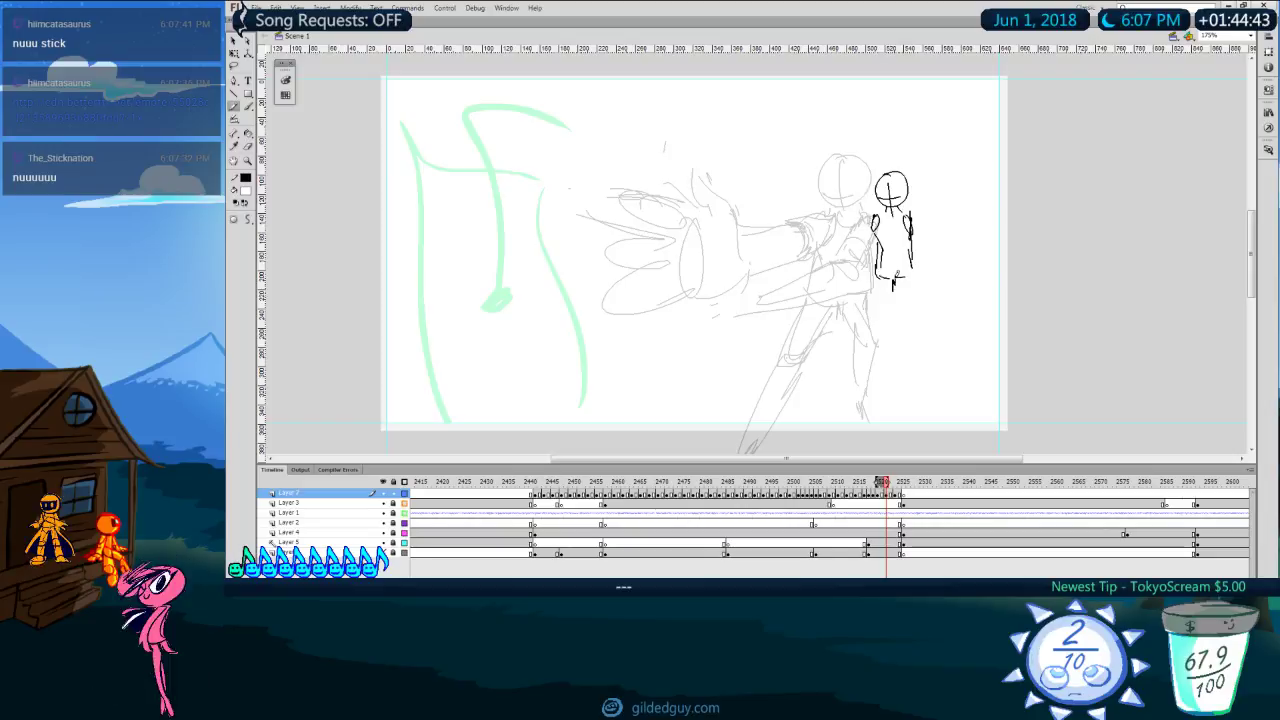
Step: Draw the small figure's hips and both legs, with one leg reaching forward to its foot and the other slightly bent
{"action": "left_click_drag", "start_coordinate": [876, 279], "coordinate": [879, 321]}
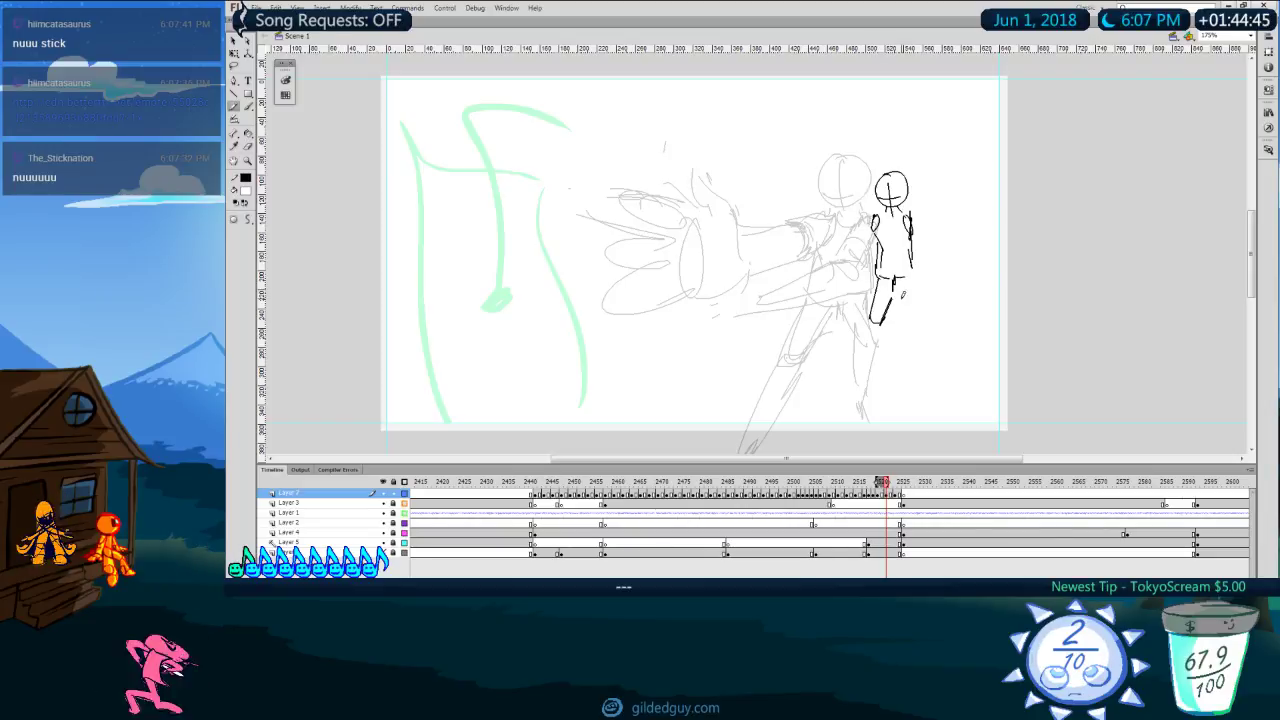
{"action": "mouse_move", "coordinate": [912, 276]}
{"action": "left_mouse_down"}
{"action": "mouse_move", "coordinate": [914, 354]}
{"action": "mouse_move", "coordinate": [854, 360]}
{"action": "mouse_move", "coordinate": [863, 370]}
{"action": "left_mouse_up"}
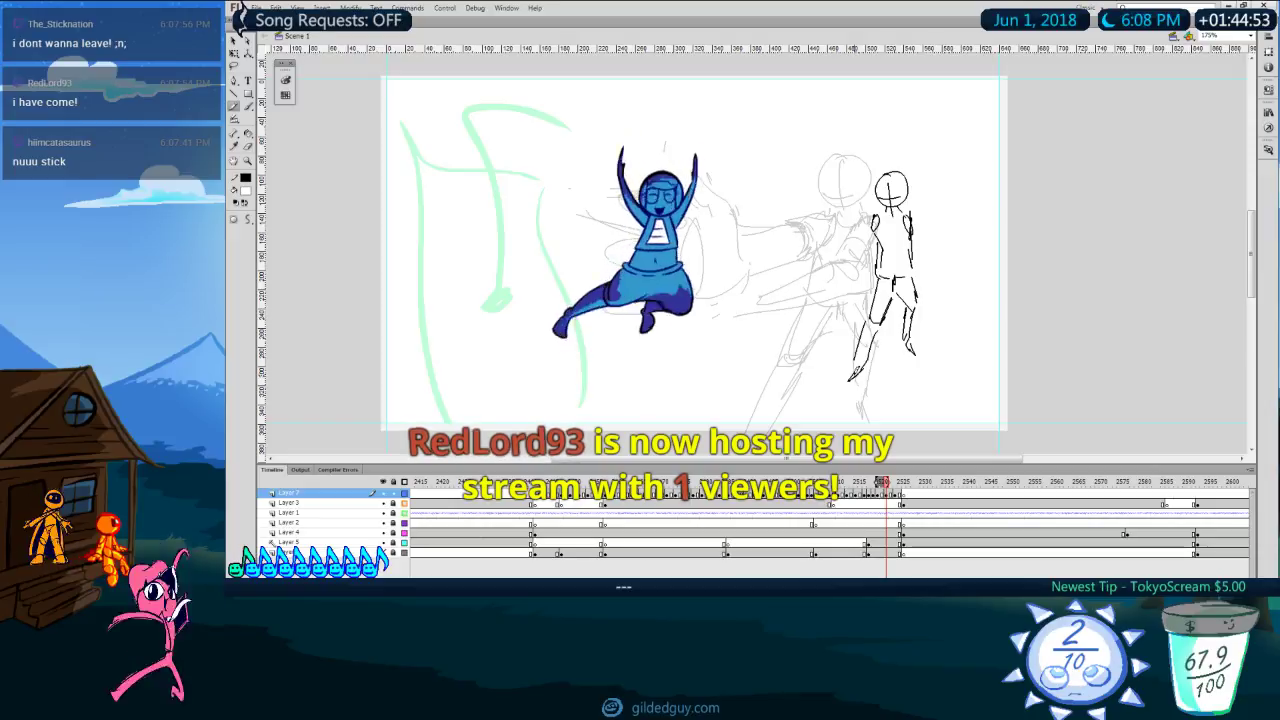
{"action": "key", "text": "space"}
{"action": "left_click_drag", "start_coordinate": [933, 329], "coordinate": [921, 338]}
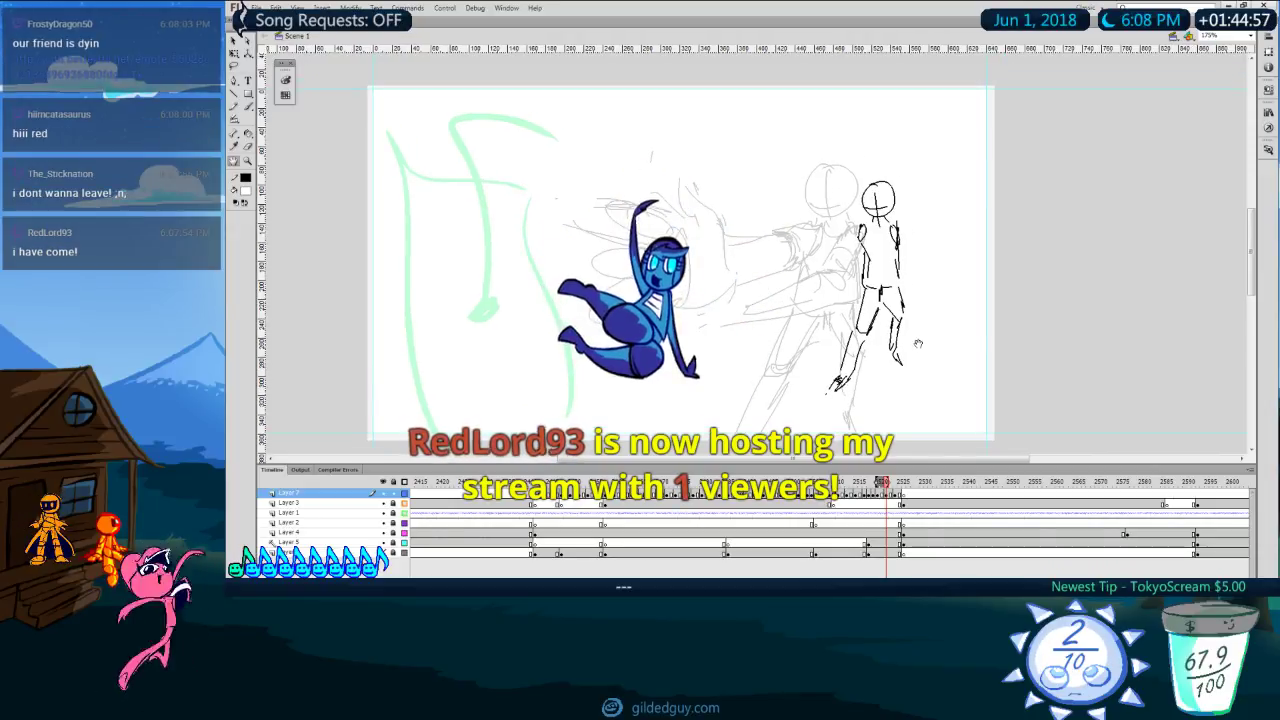
{"action": "key", "text": "comma"}
{"action": "key", "text": "period"}
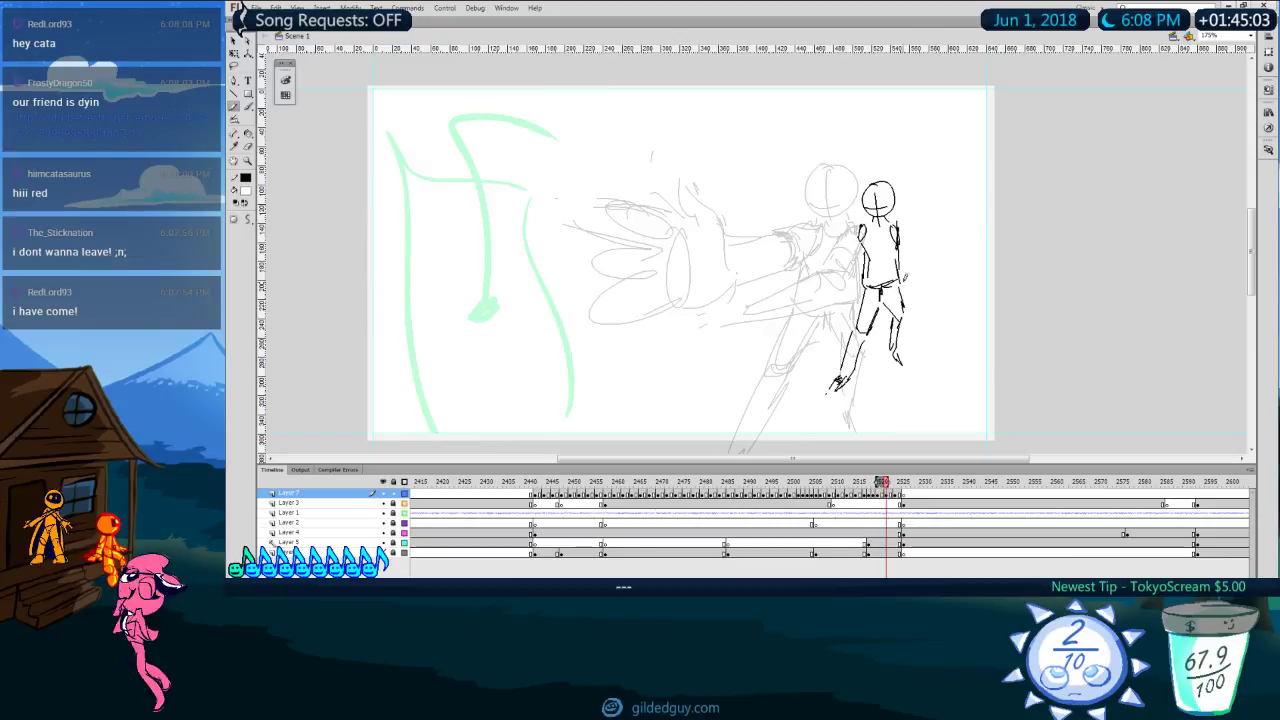
{"action": "key", "text": "comma"}
{"action": "key", "text": "period"}
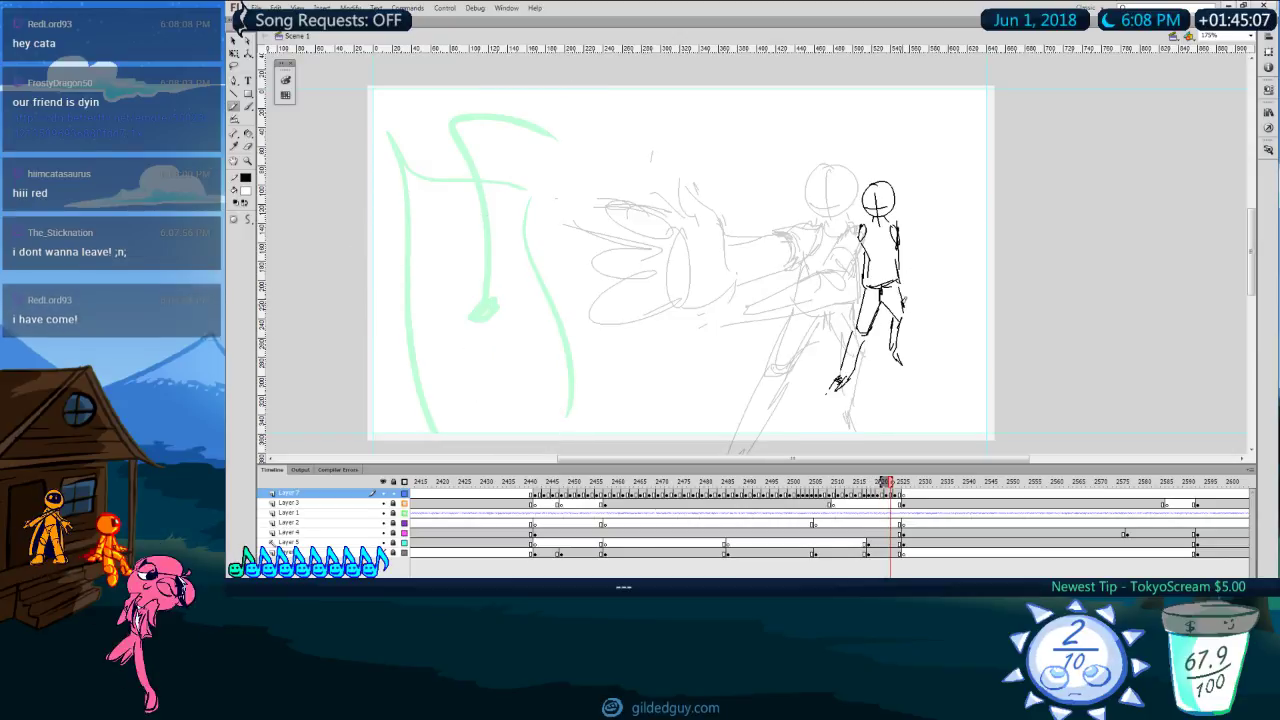
Step: On the following drawing, sketch an even smaller head with cross guidelines, shoulders and torso behind the previous figure
{"action": "key", "text": "period"}
{"action": "left_click_drag", "start_coordinate": [914, 202], "coordinate": [914, 221]}
{"action": "mouse_move", "coordinate": [908, 209]}
{"action": "left_mouse_down"}
{"action": "mouse_move", "coordinate": [924, 208]}
{"action": "mouse_move", "coordinate": [905, 238]}
{"action": "left_mouse_up"}
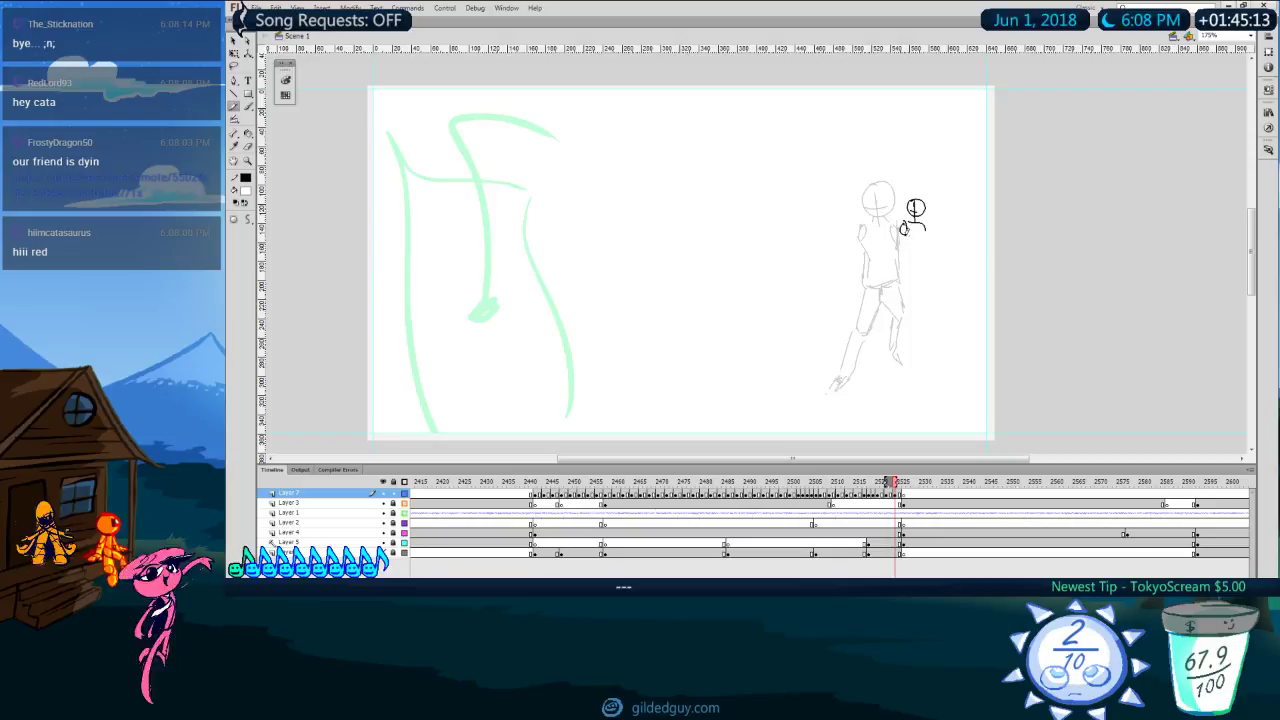
{"action": "left_click_drag", "start_coordinate": [908, 265], "coordinate": [918, 259]}
{"action": "mouse_move", "coordinate": [922, 241]}
{"action": "left_mouse_down"}
{"action": "mouse_move", "coordinate": [925, 258]}
{"action": "mouse_move", "coordinate": [928, 248]}
{"action": "left_mouse_up"}
{"action": "key", "text": "comma"}
{"action": "key", "text": "period"}
{"action": "key", "text": "comma"}
{"action": "key", "text": "comma"}
{"action": "key", "text": "period"}
{"action": "key", "text": "period"}
Step: Draw the smallest figure's legs, one hanging straight down and the other bent at the knee, with their feet
{"action": "left_click_drag", "start_coordinate": [908, 264], "coordinate": [915, 293]}
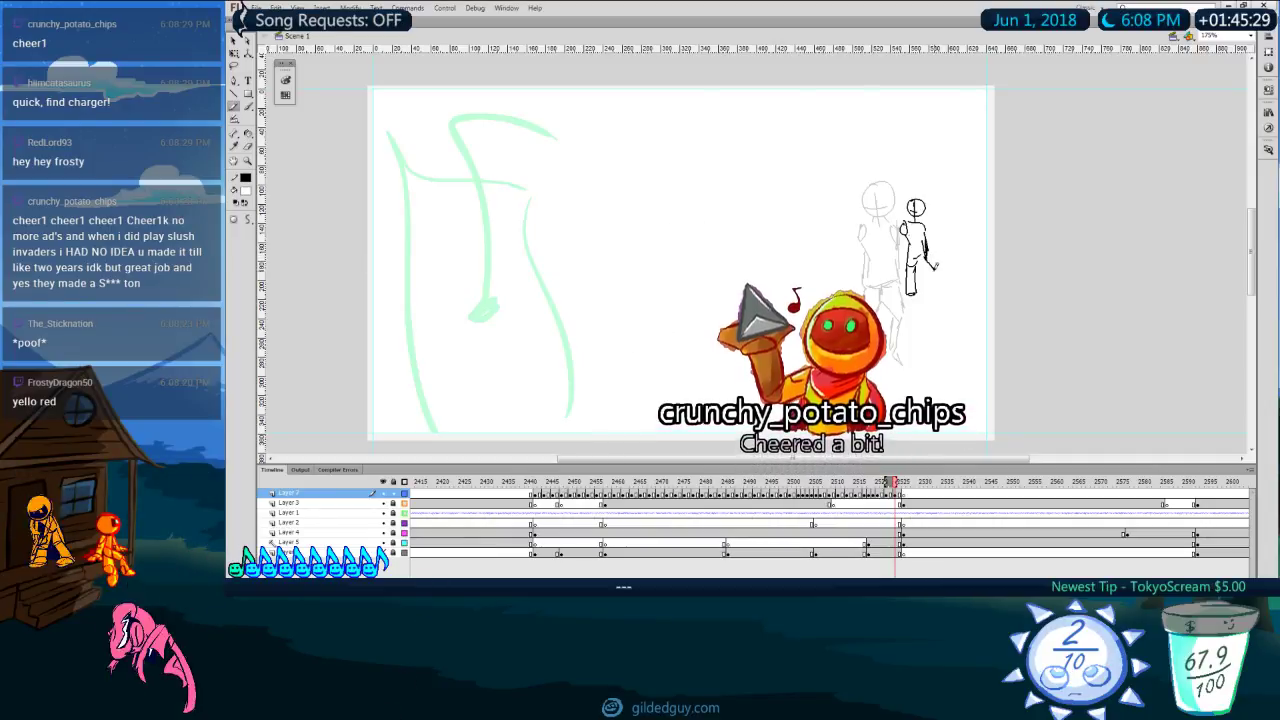
{"action": "left_click_drag", "start_coordinate": [932, 274], "coordinate": [910, 316]}
{"action": "key", "text": "e"}
{"action": "key", "text": "shift+y"}
{"action": "left_click_drag", "start_coordinate": [904, 317], "coordinate": [911, 317]}
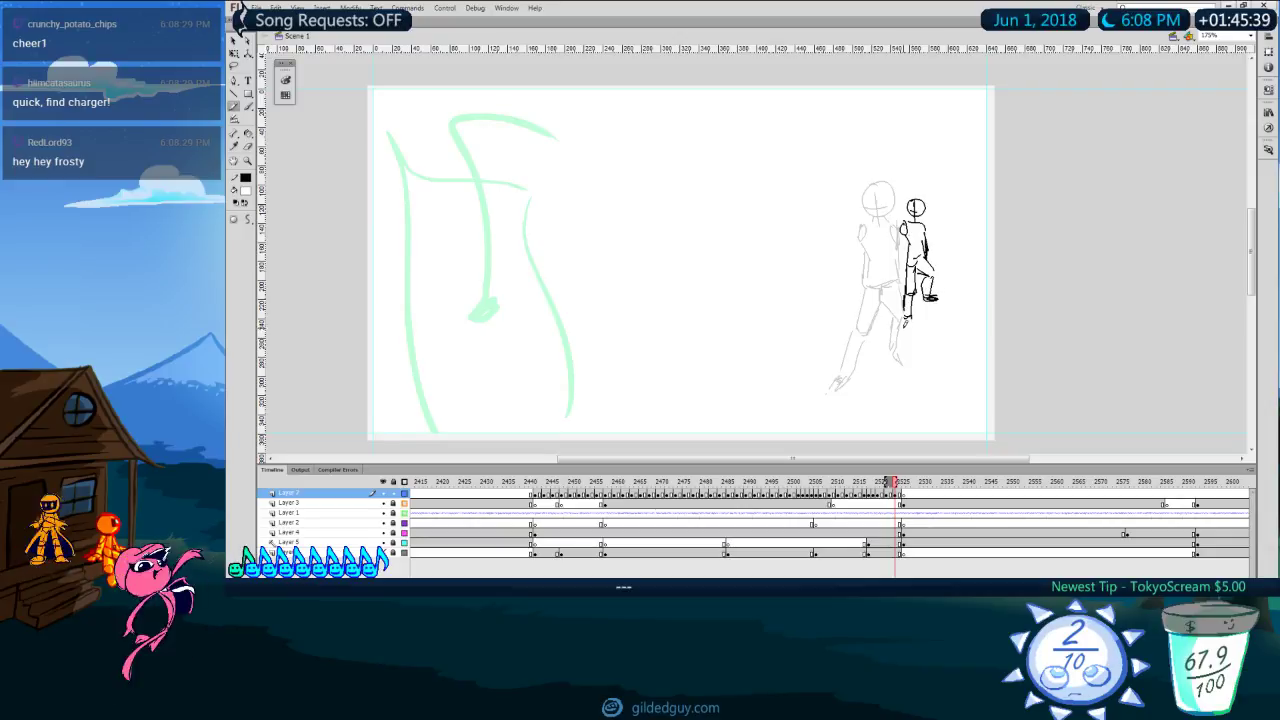
Step: Flip back and forth through the sequence and play it from an earlier frame to examine the figure's receding motion
{"action": "key", "text": "comma"}
{"action": "key", "text": "period"}
{"action": "key", "text": "comma"}
{"action": "key", "text": "comma"}
{"action": "key", "text": "comma"}
{"action": "key", "text": "comma"}
{"action": "key", "text": "comma"}
{"action": "key", "text": "comma"}
{"action": "key", "text": "comma"}
{"action": "key", "text": "comma"}
{"action": "key", "text": "comma"}
{"action": "key", "text": "comma"}
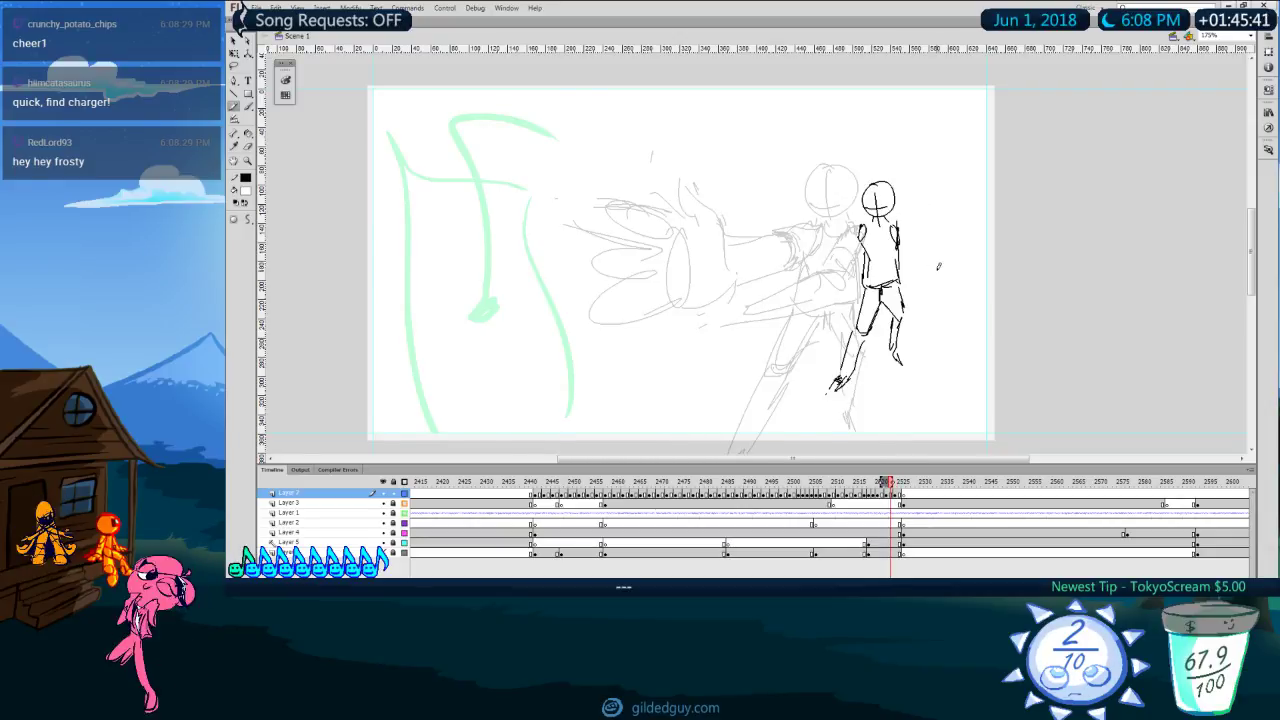
{"action": "key", "text": "period"}
{"action": "key", "text": "period"}
{"action": "key", "text": "period"}
{"action": "key", "text": "period"}
{"action": "key", "text": "period"}
{"action": "key", "text": "period"}
{"action": "key", "text": "period"}
{"action": "key", "text": "period"}
{"action": "key", "text": "period"}
{"action": "key", "text": "period"}
{"action": "key", "text": "period"}
{"action": "key", "text": "period"}
{"action": "key", "text": "period"}
{"action": "key", "text": "period"}
{"action": "key", "text": "period"}
{"action": "key", "text": "period"}
{"action": "key", "text": "period"}
{"action": "key", "text": "period"}
{"action": "key", "text": "period"}
{"action": "key", "text": "period"}
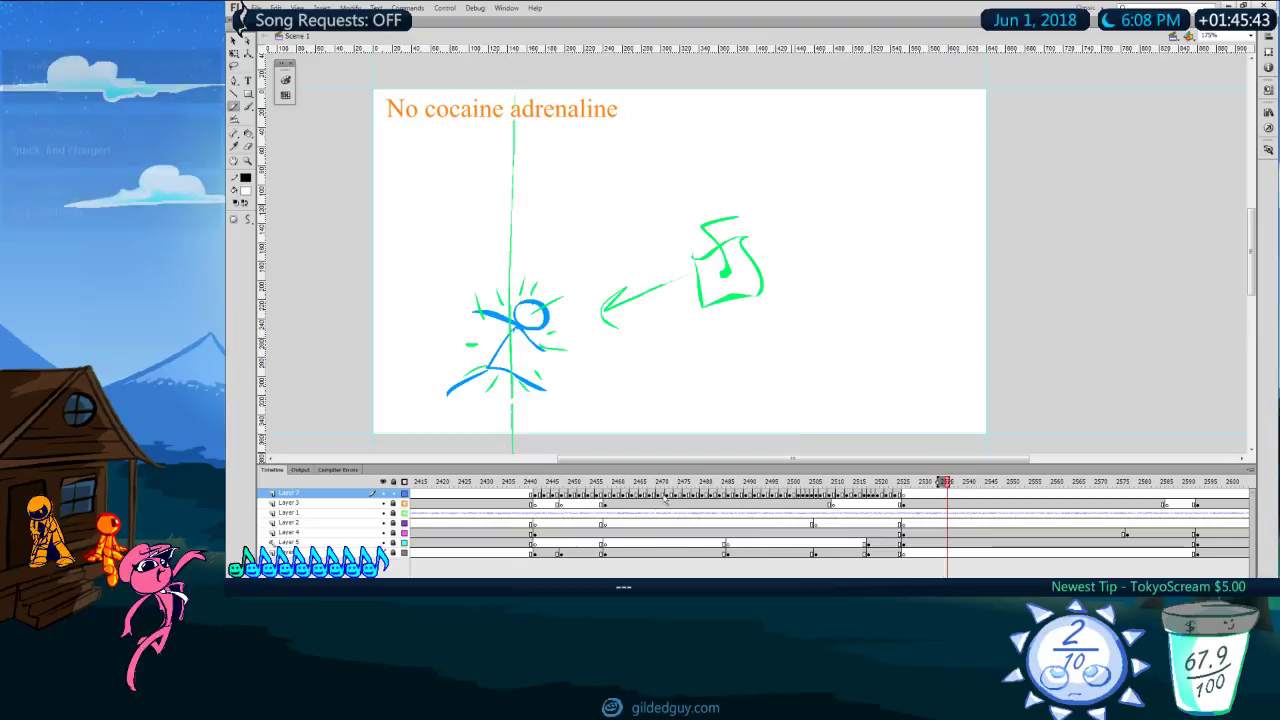
{"action": "left_click", "coordinate": [652, 482]}
{"action": "key", "text": "Return"}
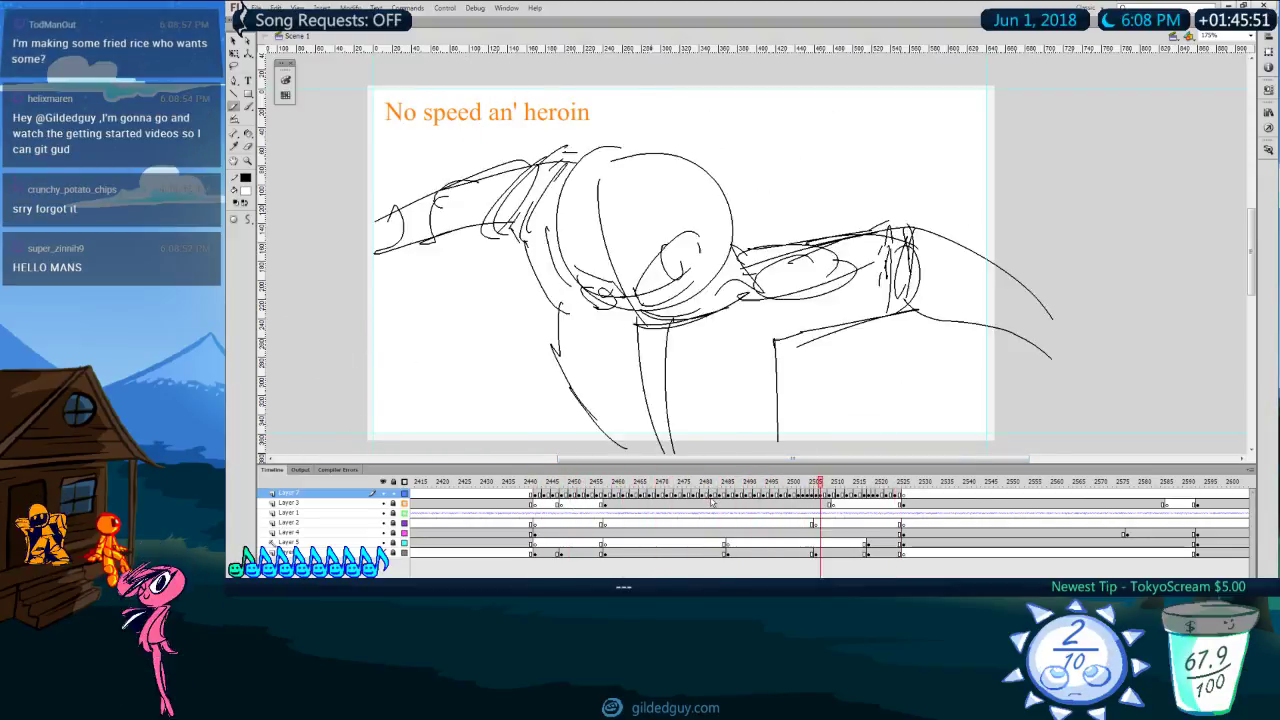
Step: Hold the first open-hand thrust drawing longer, remove the surplus frame at the layer's end, and play back the timing
{"action": "mouse_move", "coordinate": [876, 489]}
{"action": "left_mouse_down"}
{"action": "mouse_move", "coordinate": [851, 490]}
{"action": "mouse_move", "coordinate": [867, 497]}
{"action": "left_mouse_up"}
{"action": "left_click", "coordinate": [878, 491]}
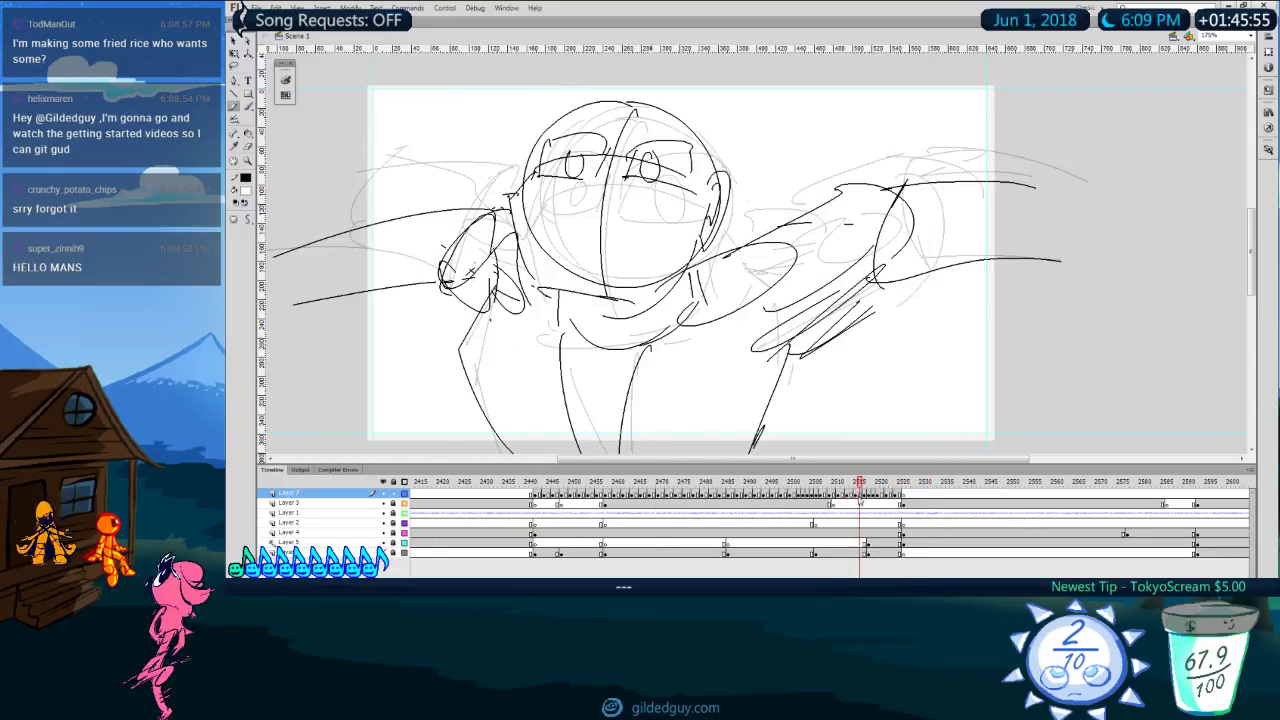
{"action": "left_click", "coordinate": [867, 497]}
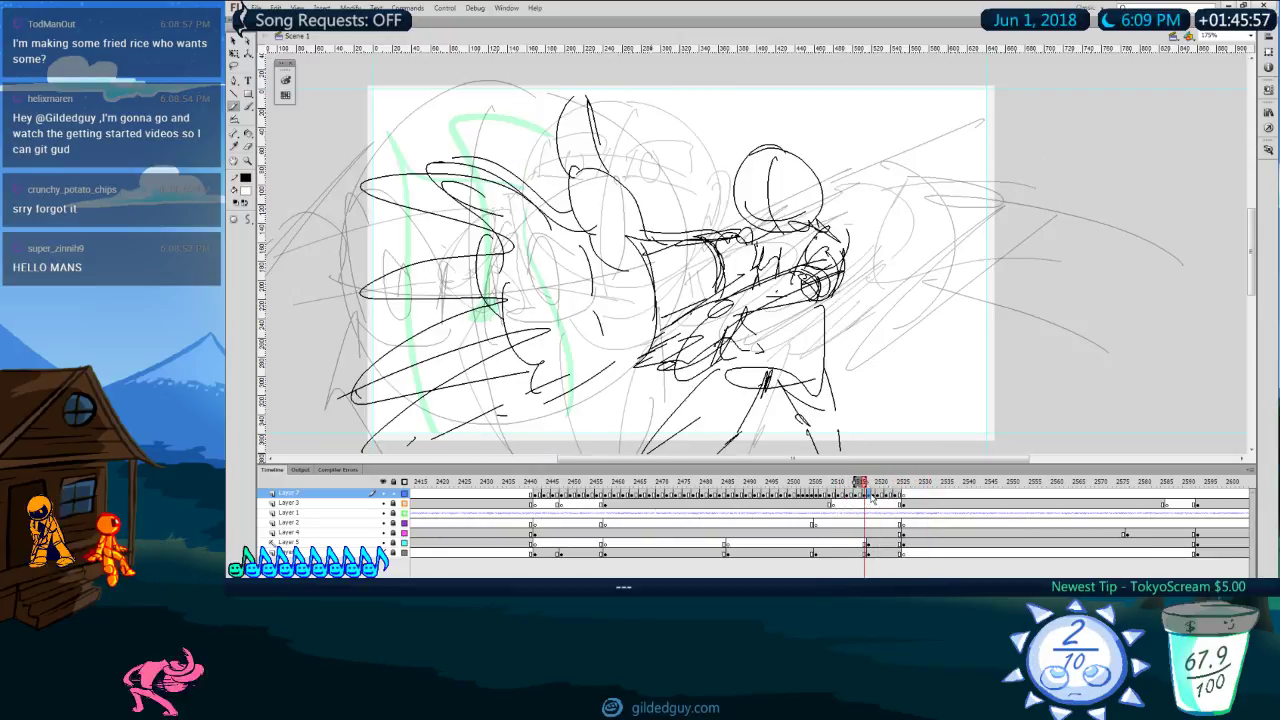
{"action": "left_click", "coordinate": [874, 496]}
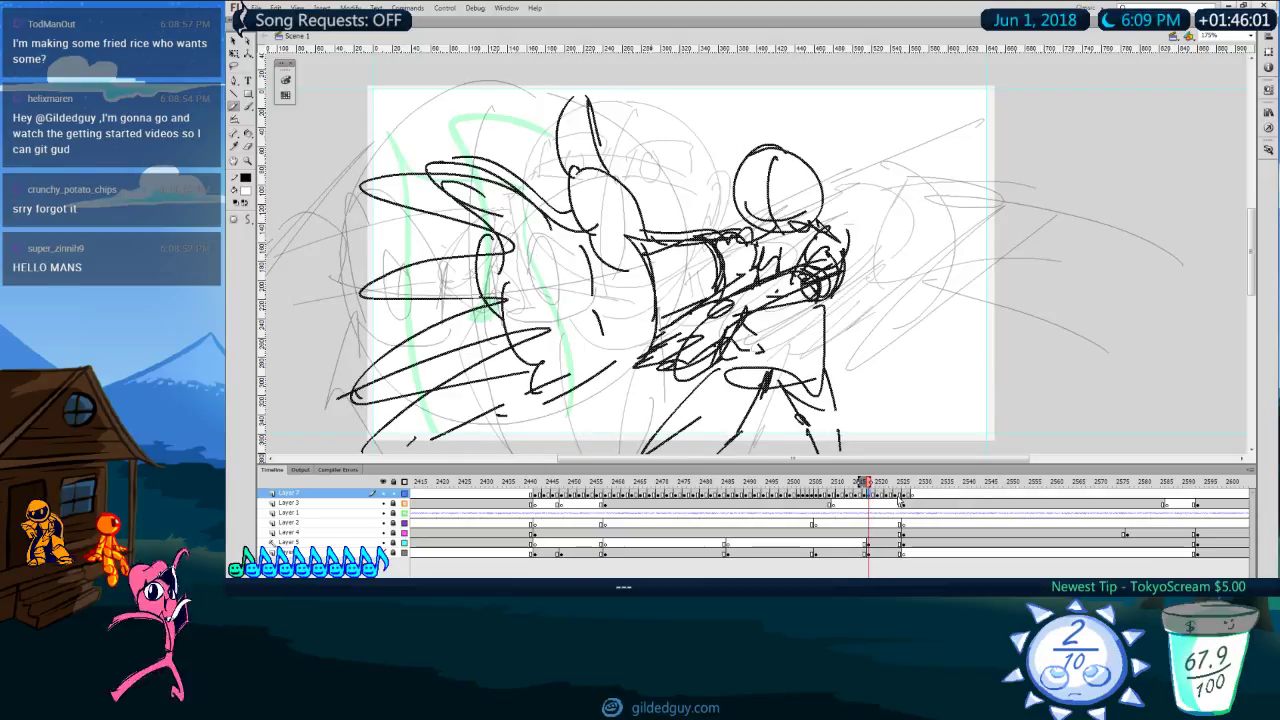
{"action": "left_click", "coordinate": [904, 495]}
{"action": "key", "text": "shift+F5"}
{"action": "left_click_drag", "start_coordinate": [905, 484], "coordinate": [842, 506]}
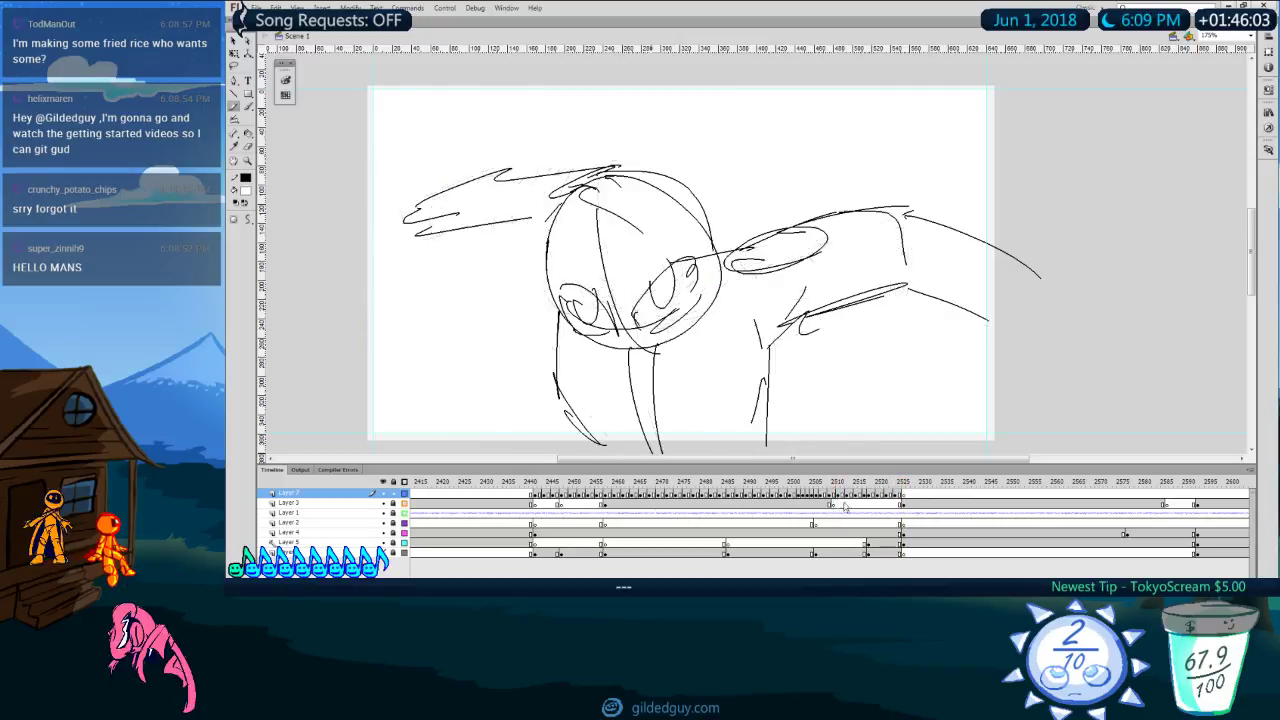
{"action": "key", "text": "Return"}
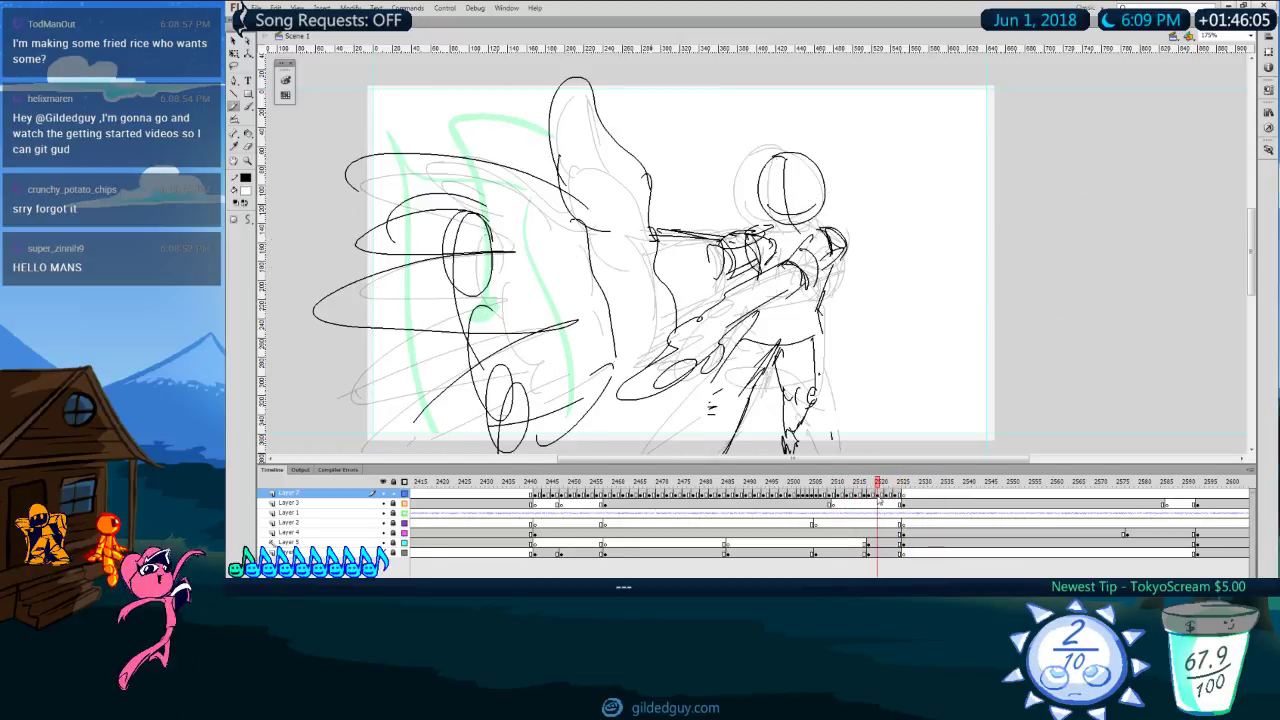
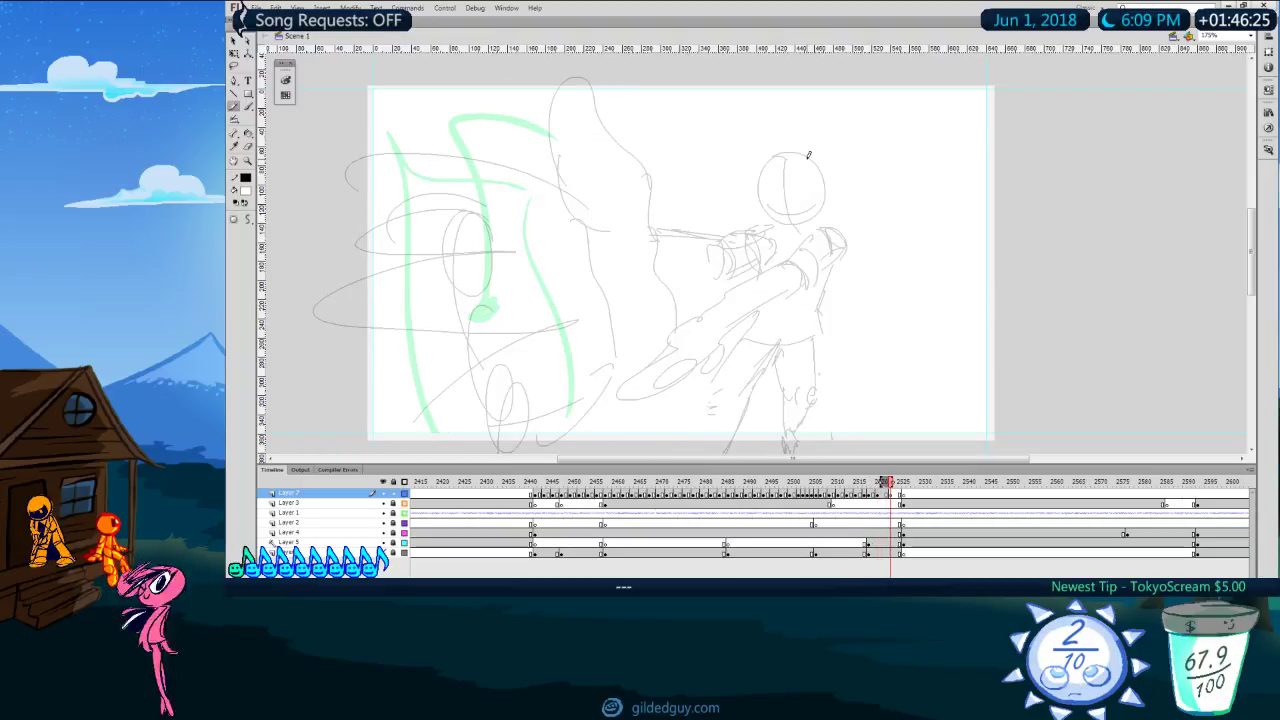
Step: On the blank frame after the large-hand pose, draw the head with a centre line, the torso and both arms
{"action": "mouse_move", "coordinate": [778, 213]}
{"action": "left_mouse_down"}
{"action": "mouse_move", "coordinate": [826, 204]}
{"action": "mouse_move", "coordinate": [800, 158]}
{"action": "left_mouse_up"}
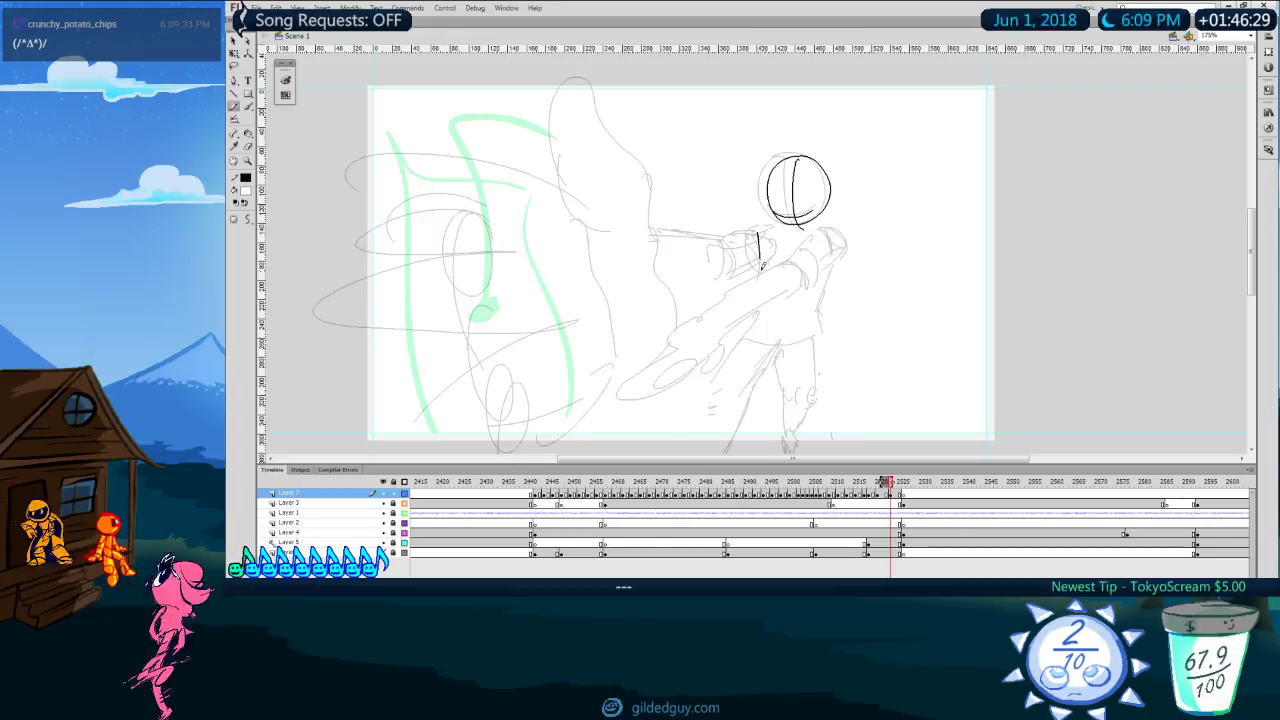
{"action": "key", "text": "comma"}
{"action": "mouse_move", "coordinate": [758, 234]}
{"action": "left_mouse_down"}
{"action": "mouse_move", "coordinate": [796, 224]}
{"action": "mouse_move", "coordinate": [784, 236]}
{"action": "left_mouse_up"}
{"action": "key", "text": "period"}
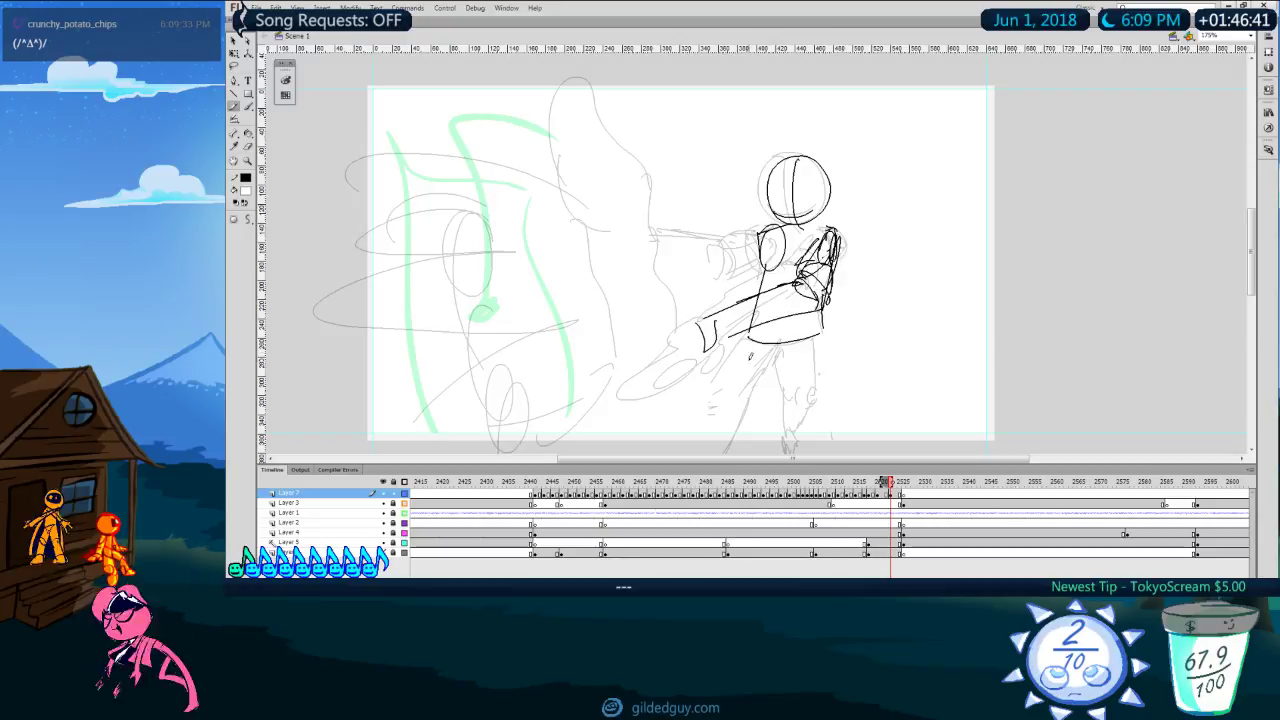
Step: Undo the last stroke and draw the figure's legs, with the front leg striding forward and the rear leg slightly bent
{"action": "key", "text": "ctrl+z"}
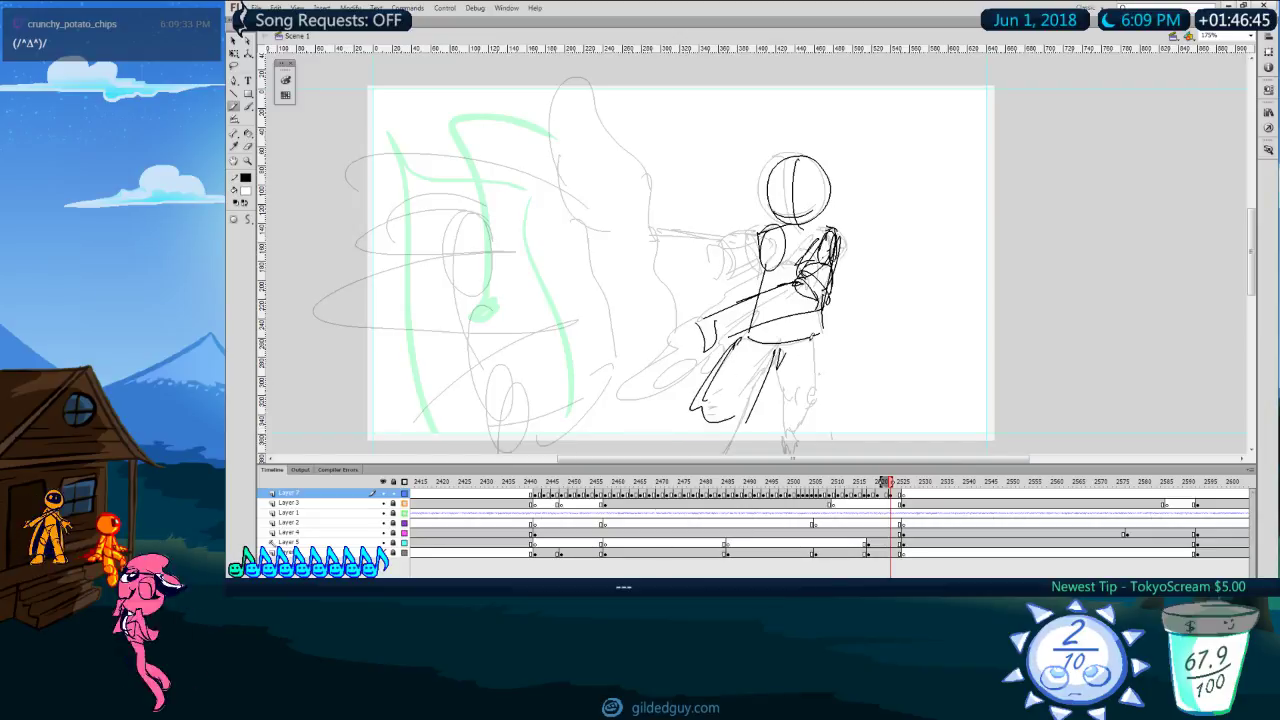
{"action": "left_click_drag", "start_coordinate": [790, 374], "coordinate": [797, 428]}
{"action": "left_click_drag", "start_coordinate": [823, 387], "coordinate": [795, 444]}
{"action": "left_click_drag", "start_coordinate": [684, 411], "coordinate": [658, 454]}
{"action": "key", "text": "."}
{"action": "left_click_drag", "start_coordinate": [733, 421], "coordinate": [717, 439]}
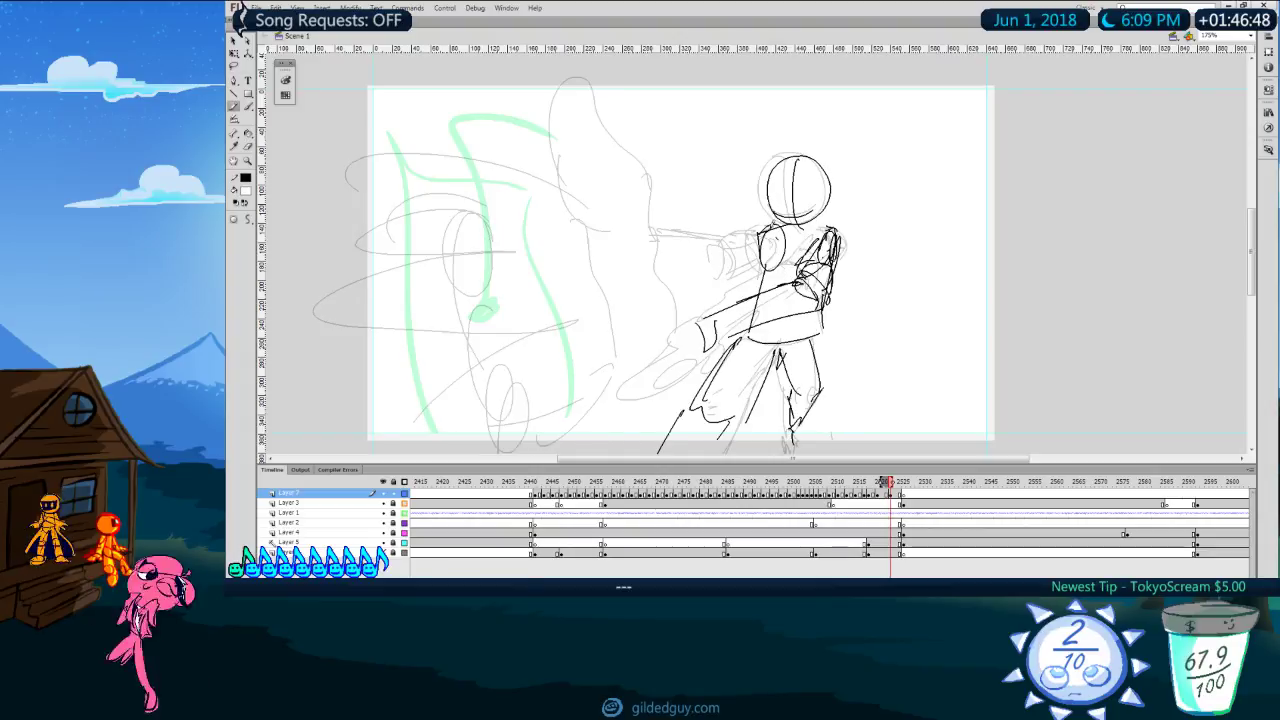
Step: Draw the foreshortened upper arm of the outstretched arm beside the shoulder and flip frames to check its placement
{"action": "left_click_drag", "start_coordinate": [736, 293], "coordinate": [763, 262]}
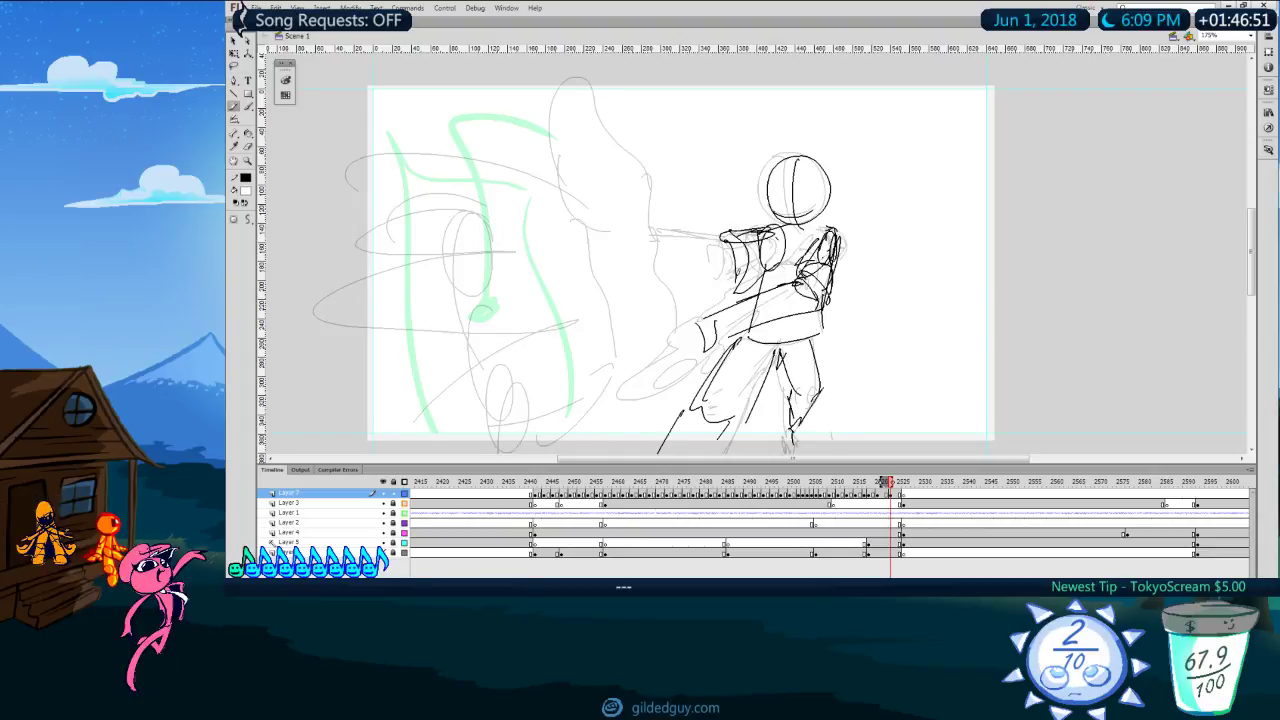
{"action": "key", "text": "."}
{"action": "key", "text": "."}
{"action": "key", "text": "."}
{"action": "key", "text": "."}
{"action": "key", "text": "."}
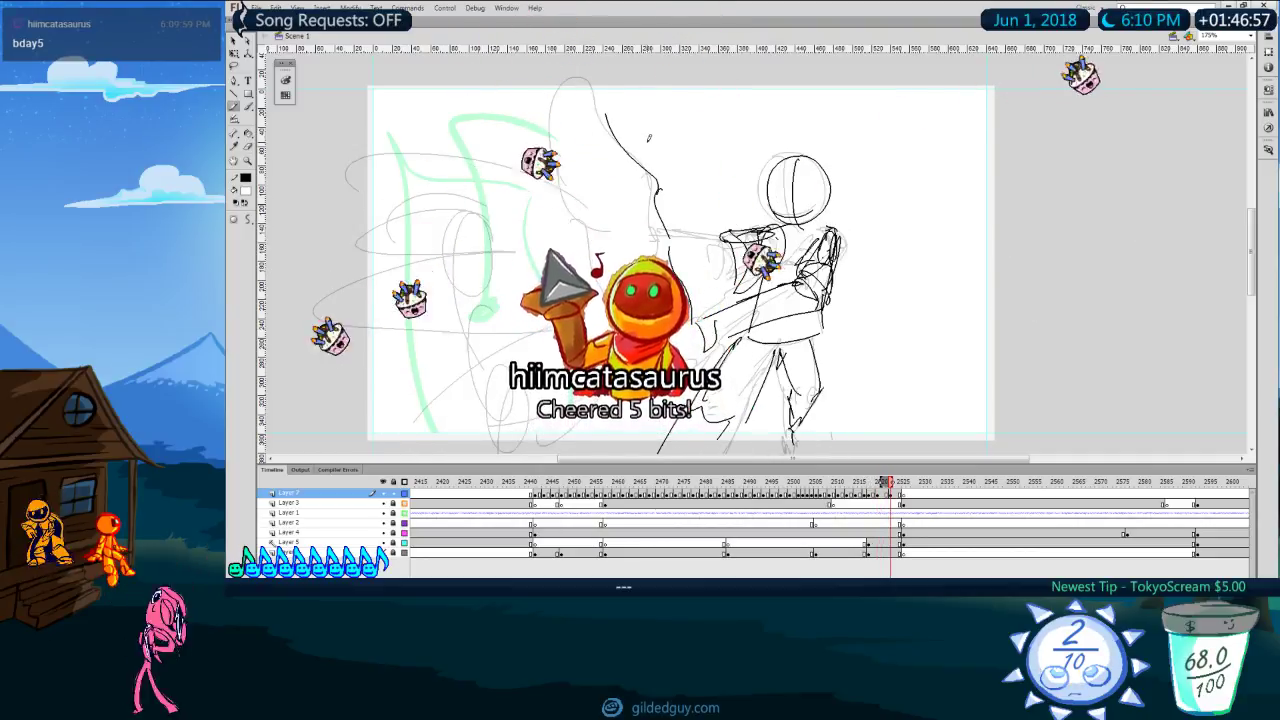
Step: Draw the oversized open hand's raised thumb, upper fingers and palm contour, slightly offset from the previous frame's hand
{"action": "mouse_move", "coordinate": [603, 104]}
{"action": "left_mouse_down"}
{"action": "mouse_move", "coordinate": [601, 210]}
{"action": "mouse_move", "coordinate": [516, 174]}
{"action": "mouse_move", "coordinate": [376, 207]}
{"action": "left_mouse_up"}
{"action": "key", "text": "."}
{"action": "mouse_move", "coordinate": [407, 221]}
{"action": "left_mouse_down"}
{"action": "mouse_move", "coordinate": [519, 262]}
{"action": "mouse_move", "coordinate": [527, 233]}
{"action": "left_mouse_up"}
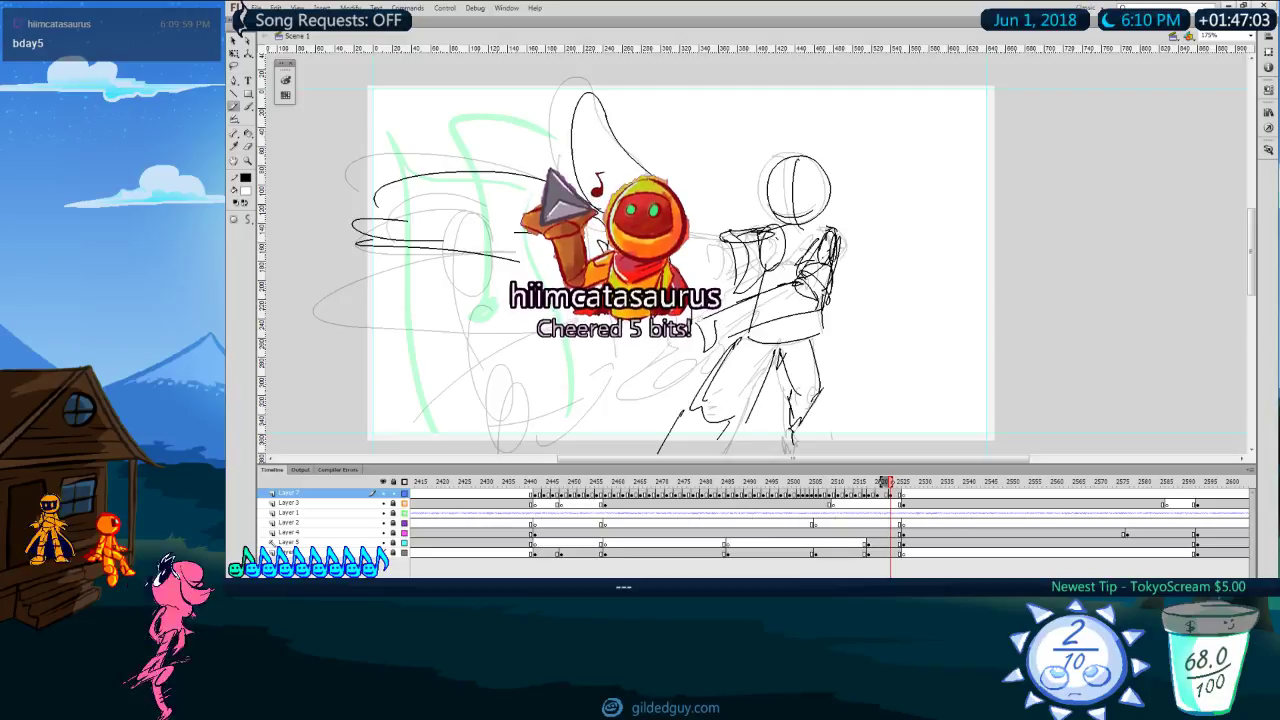
{"action": "left_click_drag", "start_coordinate": [587, 279], "coordinate": [613, 327]}
{"action": "left_click_drag", "start_coordinate": [613, 327], "coordinate": [633, 383]}
{"action": "left_click_drag", "start_coordinate": [587, 289], "coordinate": [541, 331]}
{"action": "left_click_drag", "start_coordinate": [498, 270], "coordinate": [497, 334]}
{"action": "left_click_drag", "start_coordinate": [482, 314], "coordinate": [475, 333]}
{"action": "left_click_drag", "start_coordinate": [486, 321], "coordinate": [500, 337]}
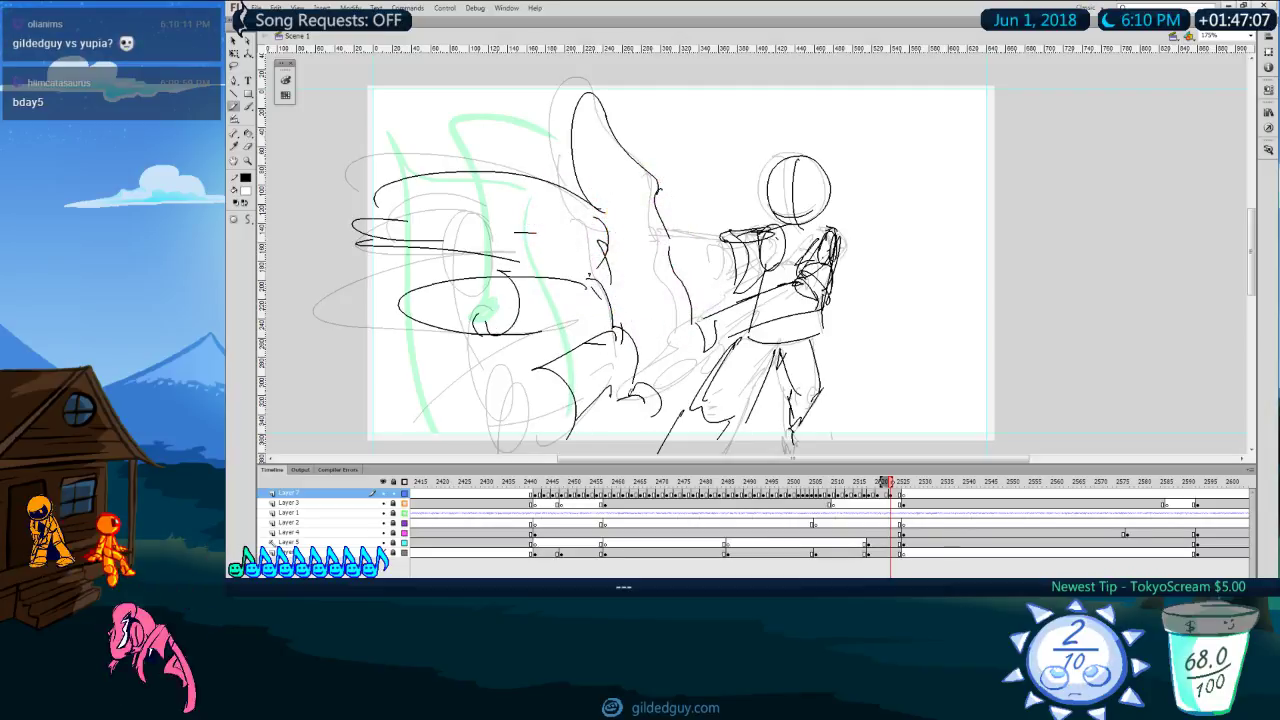
Step: Draw the large hand's lower fingers and connect its wrist to the shoulder with the forearm's upper line
{"action": "left_click_drag", "start_coordinate": [589, 420], "coordinate": [648, 398]}
{"action": "left_click_drag", "start_coordinate": [542, 356], "coordinate": [415, 447]}
{"action": "mouse_move", "coordinate": [425, 447]}
{"action": "left_mouse_down"}
{"action": "mouse_move", "coordinate": [554, 399]}
{"action": "mouse_move", "coordinate": [470, 454]}
{"action": "left_mouse_up"}
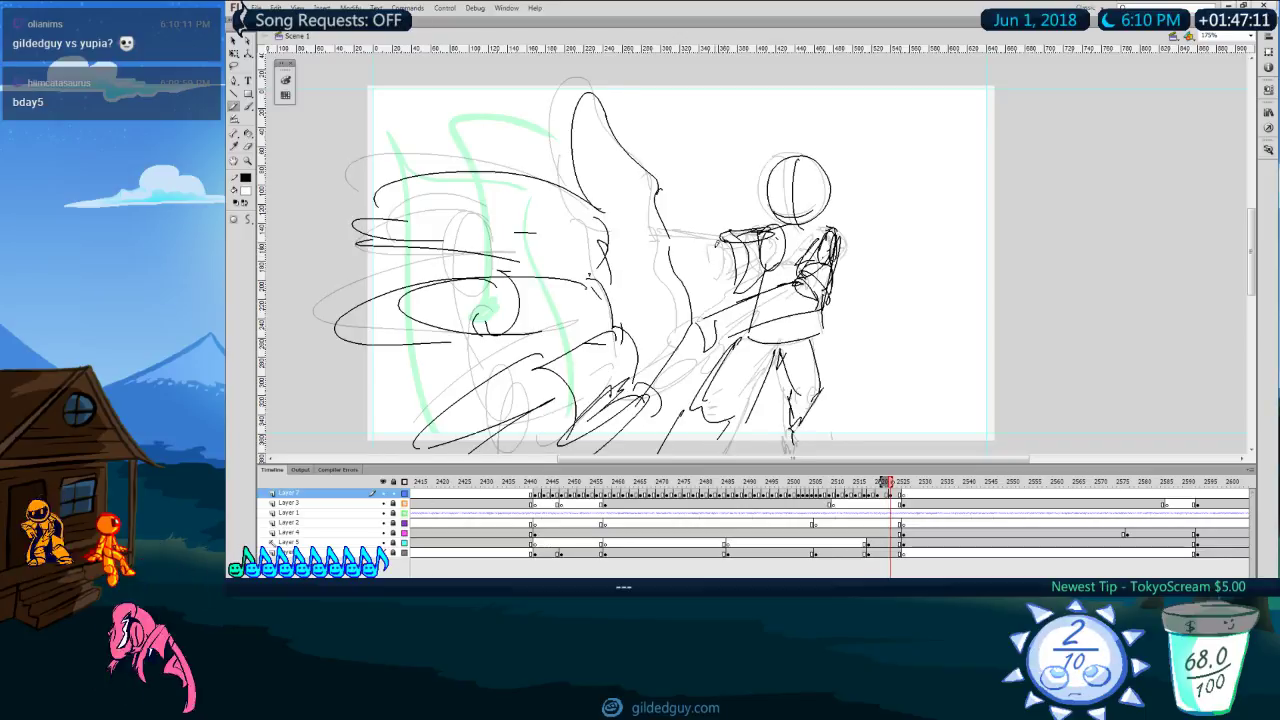
{"action": "key", "text": "comma"}
{"action": "key", "text": "period"}
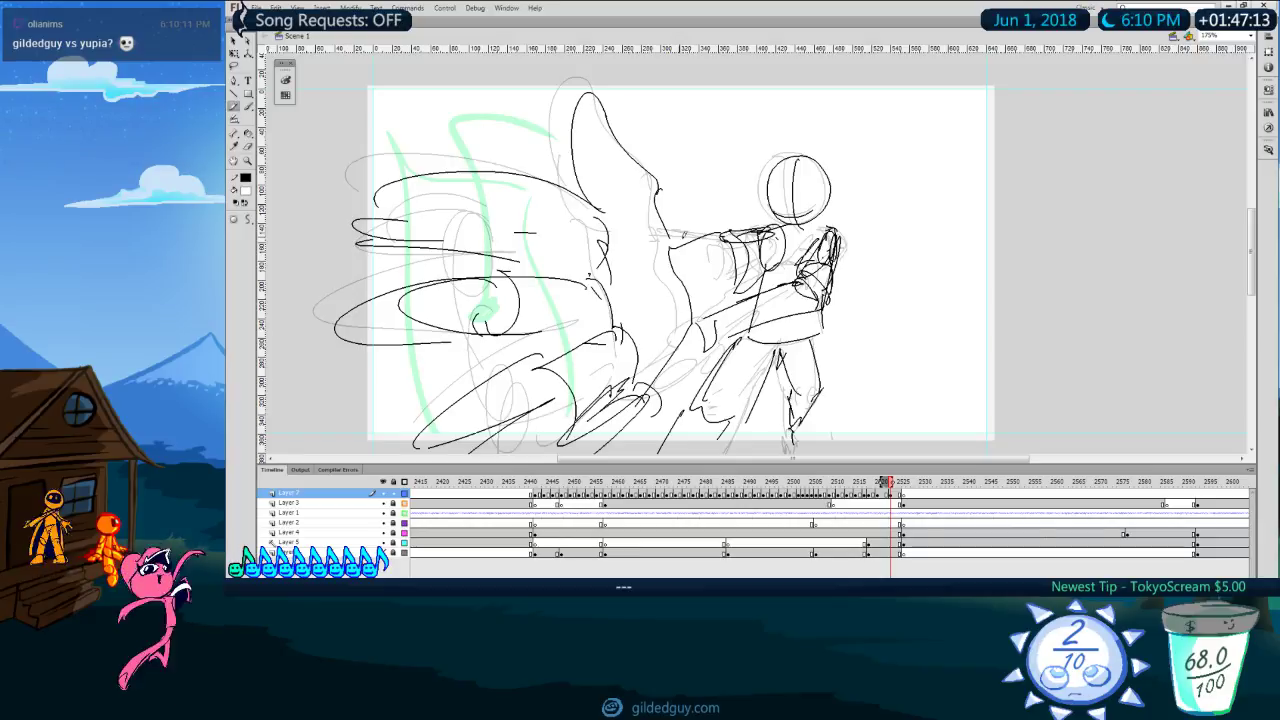
{"action": "key", "text": "comma"}
{"action": "key", "text": "period"}
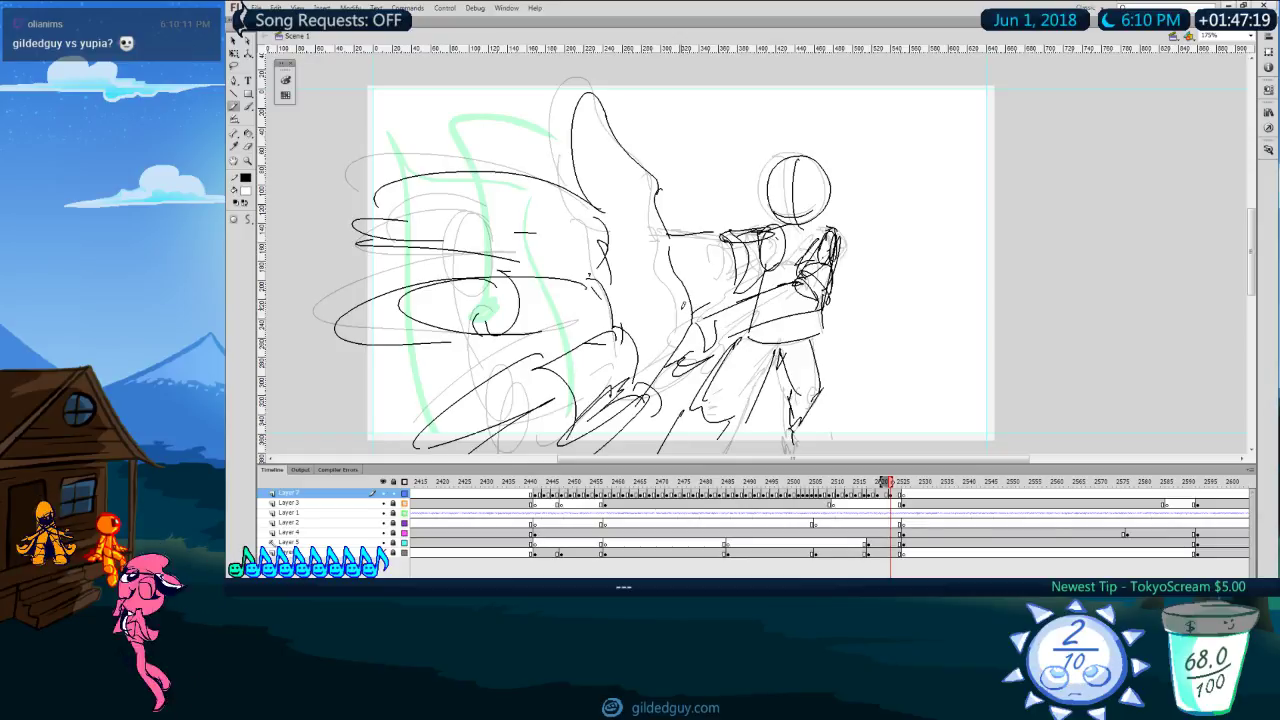
Step: Rework the lower arm's contours and its sleeve near the torso, comparing the pose with the previous frame
{"action": "key", "text": "comma"}
{"action": "key", "text": "period"}
{"action": "key", "text": "comma"}
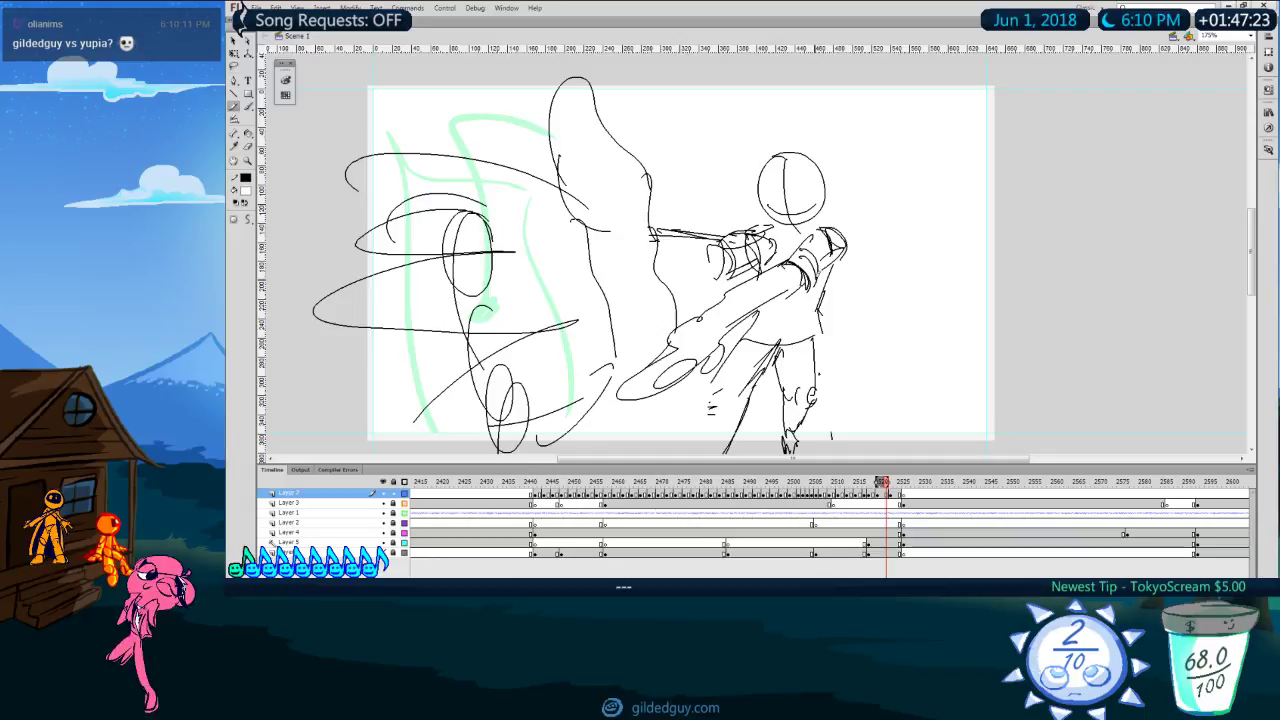
{"action": "key", "text": "period"}
{"action": "key", "text": "b"}
{"action": "key", "text": "y"}
{"action": "key", "text": "comma"}
{"action": "key", "text": "period"}
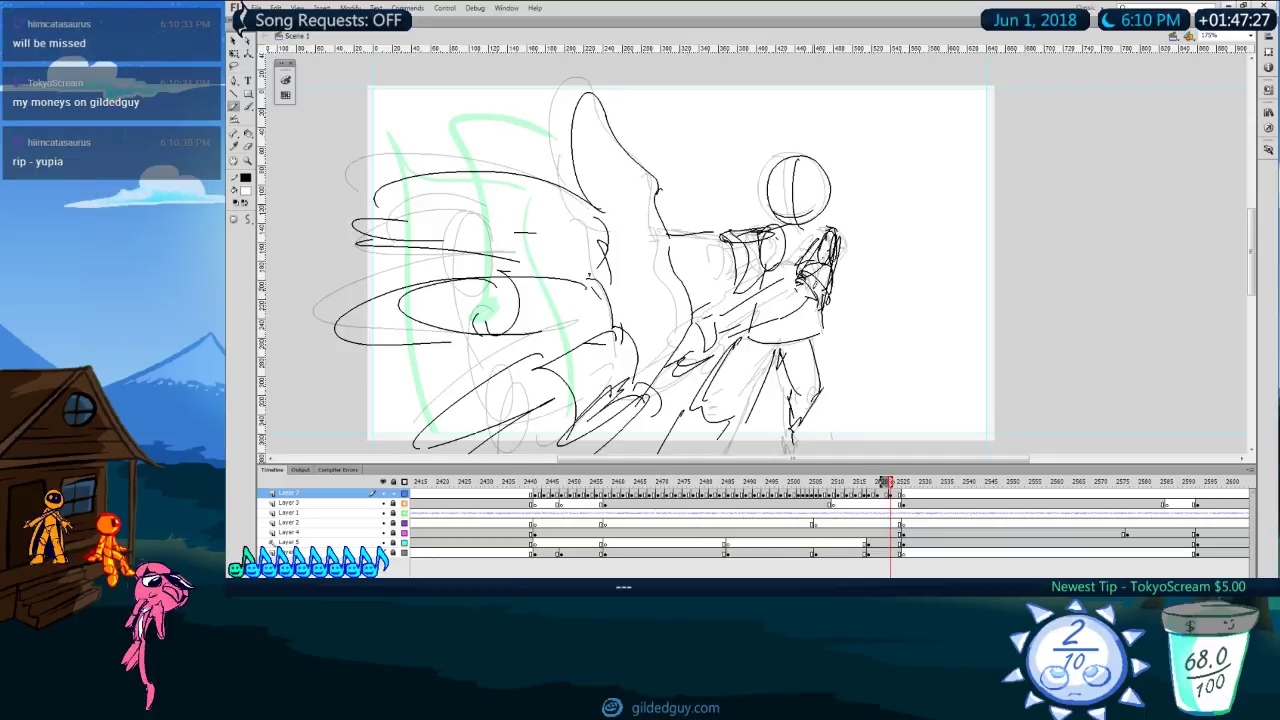
{"action": "key", "text": "b"}
{"action": "key", "text": "y"}
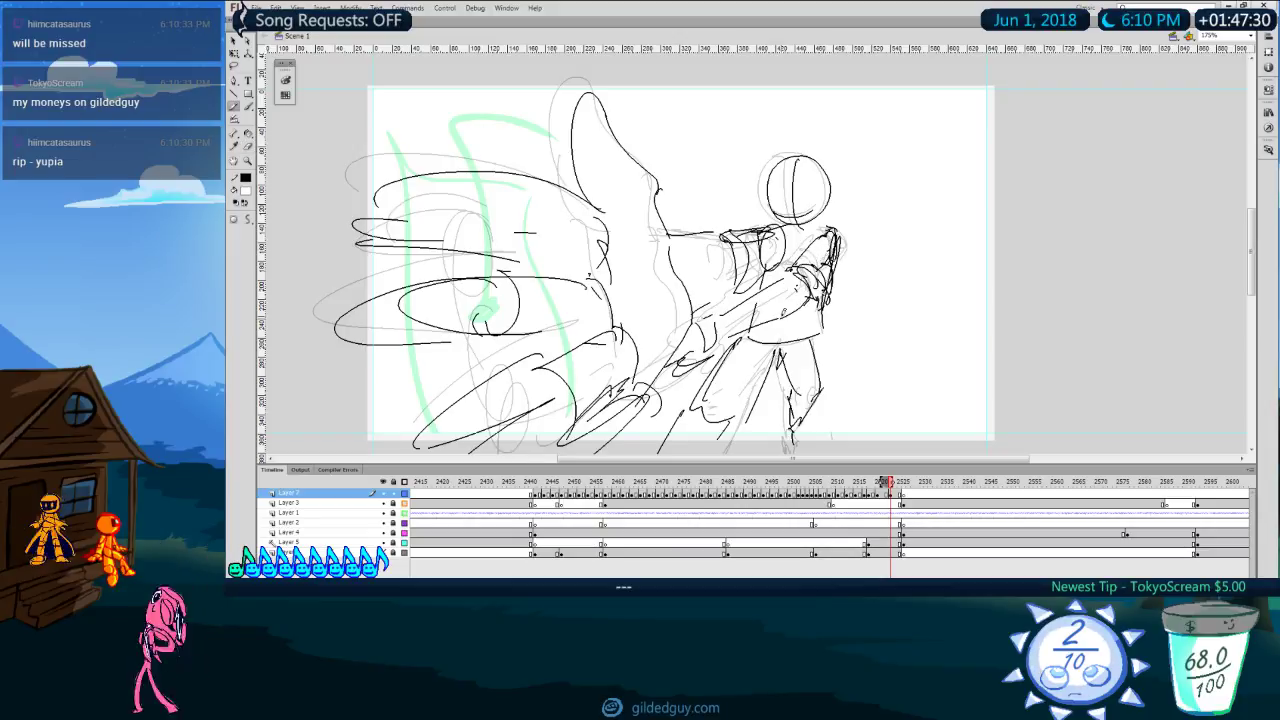
{"action": "key", "text": "comma"}
{"action": "key", "text": "period"}
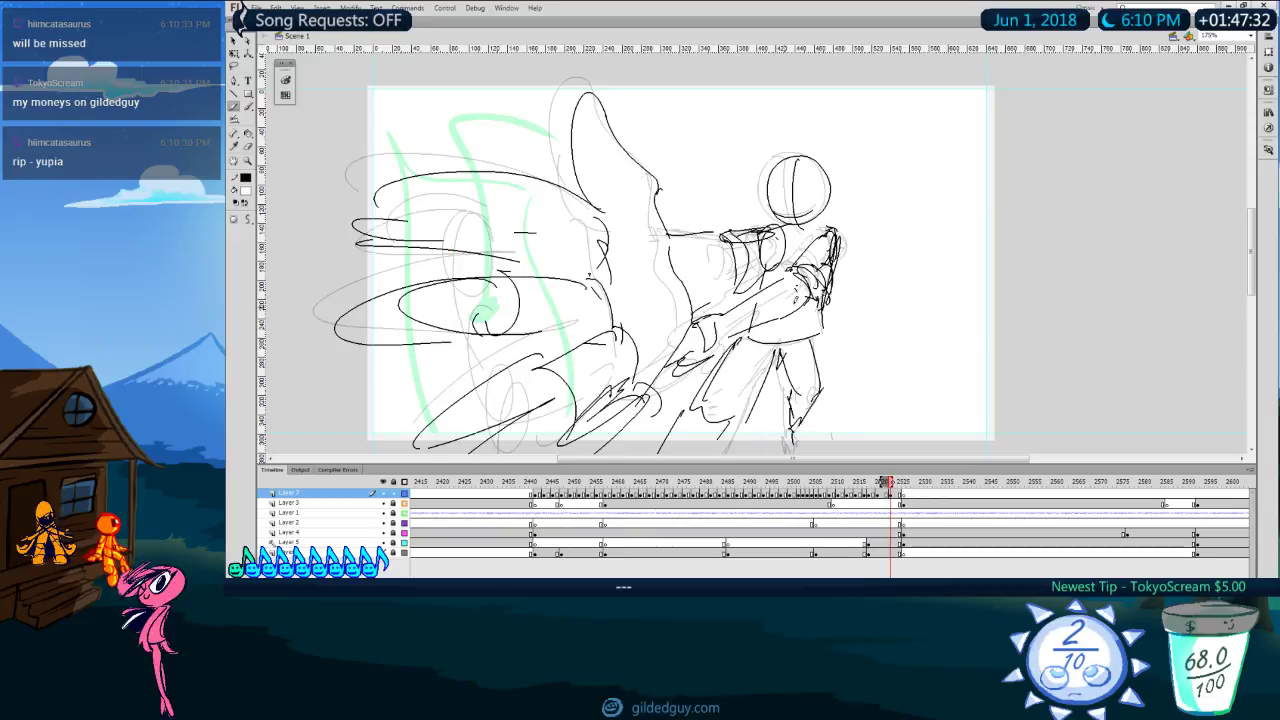
Step: Add cuff lines to the lower arm's wrist and flip against the previous frame to check the pose
{"action": "key", "text": "comma"}
{"action": "key", "text": "period"}
{"action": "key", "text": "comma"}
{"action": "key", "text": "period"}
{"action": "key", "text": "comma"}
{"action": "key", "text": "e"}
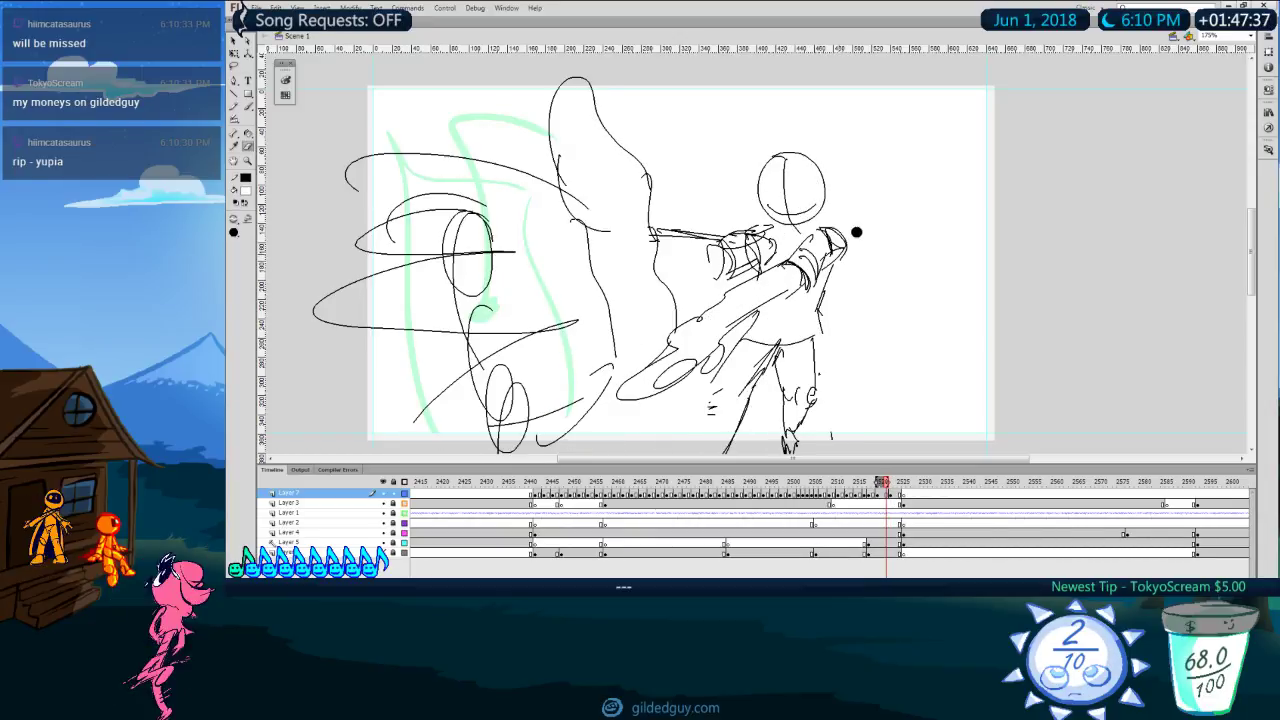
{"action": "key", "text": "period"}
{"action": "key", "text": "e"}
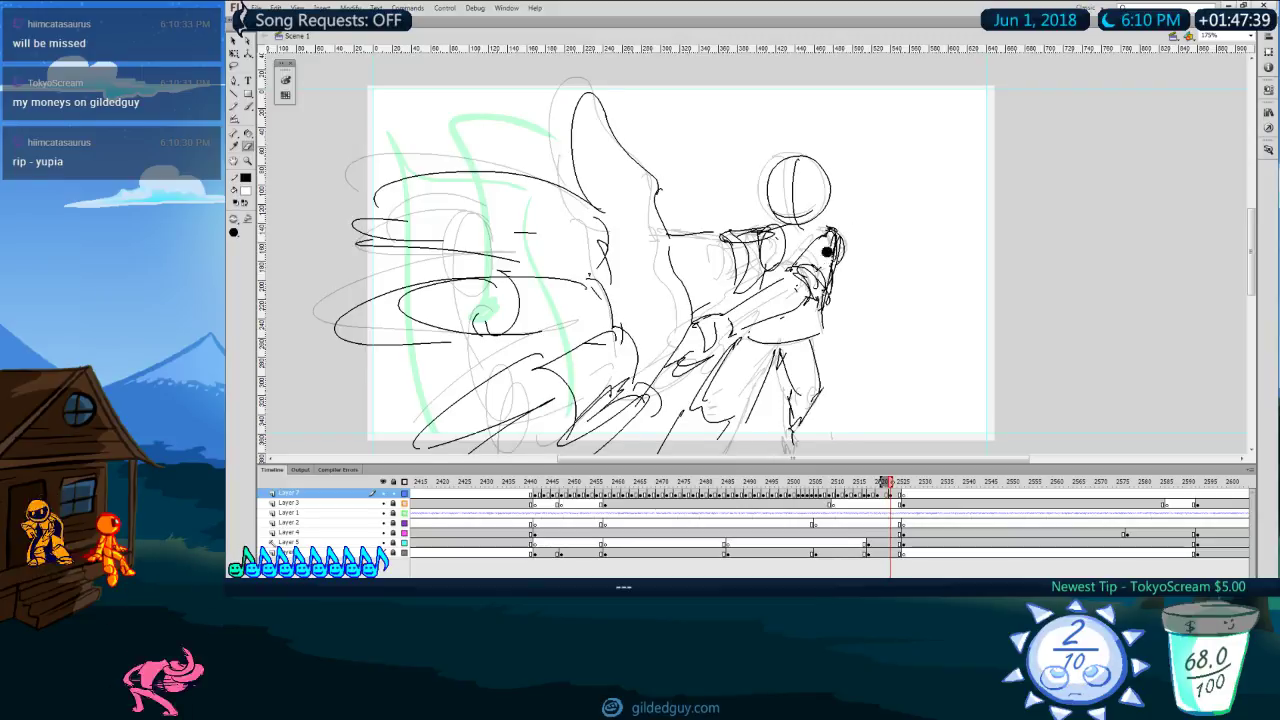
Step: Step back to before the hand thrust and play the sequence repeatedly to examine the new drawing in motion
{"action": "key", "text": "comma"}
{"action": "key", "text": "comma"}
{"action": "key", "text": "comma"}
{"action": "key", "text": "comma"}
{"action": "key", "text": "comma"}
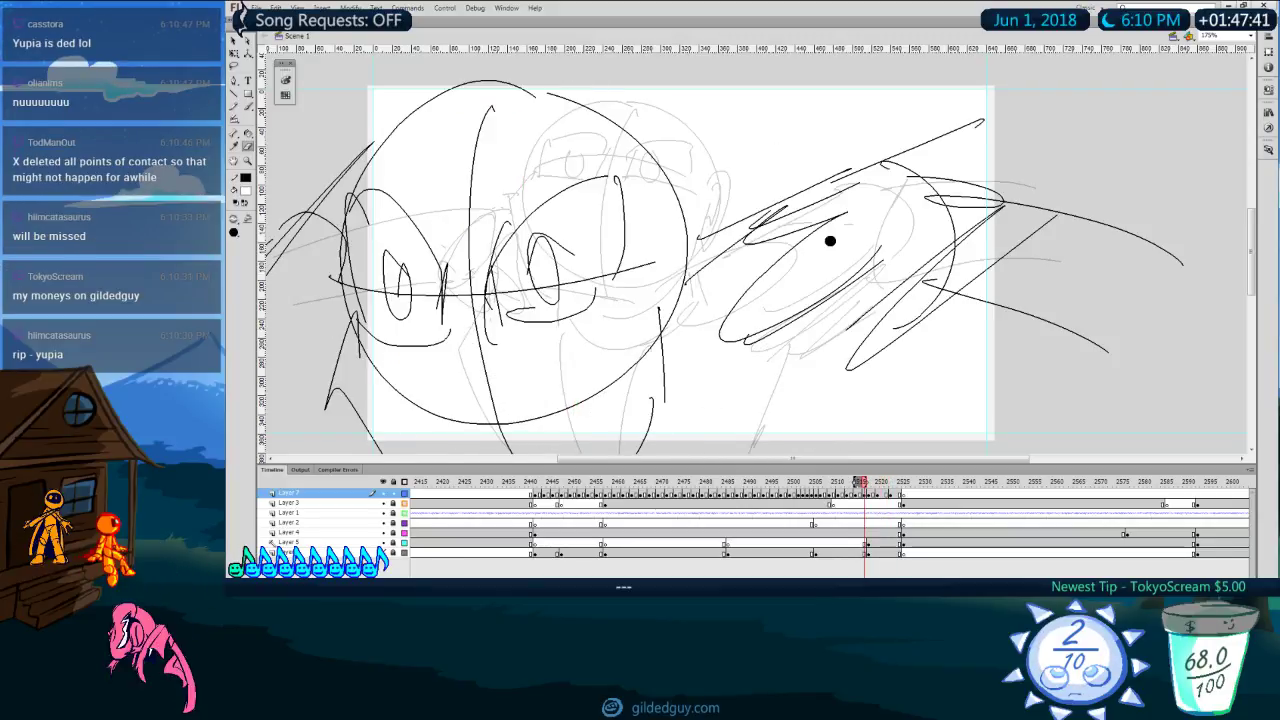
{"action": "key", "text": "comma"}
{"action": "key", "text": "comma"}
{"action": "key", "text": "comma"}
{"action": "key", "text": "comma"}
{"action": "key", "text": "comma"}
{"action": "key", "text": "comma"}
{"action": "key", "text": "comma"}
{"action": "key", "text": "comma"}
{"action": "key", "text": "comma"}
{"action": "key", "text": "comma"}
{"action": "key", "text": "comma"}
{"action": "key", "text": "comma"}
{"action": "key", "text": "comma"}
{"action": "key", "text": "comma"}
{"action": "key", "text": "comma"}
{"action": "key", "text": "comma"}
{"action": "key", "text": "comma"}
{"action": "key", "text": "comma"}
{"action": "key", "text": "comma"}
{"action": "key", "text": "comma"}
{"action": "key", "text": "Return"}
{"action": "key", "text": "Return"}
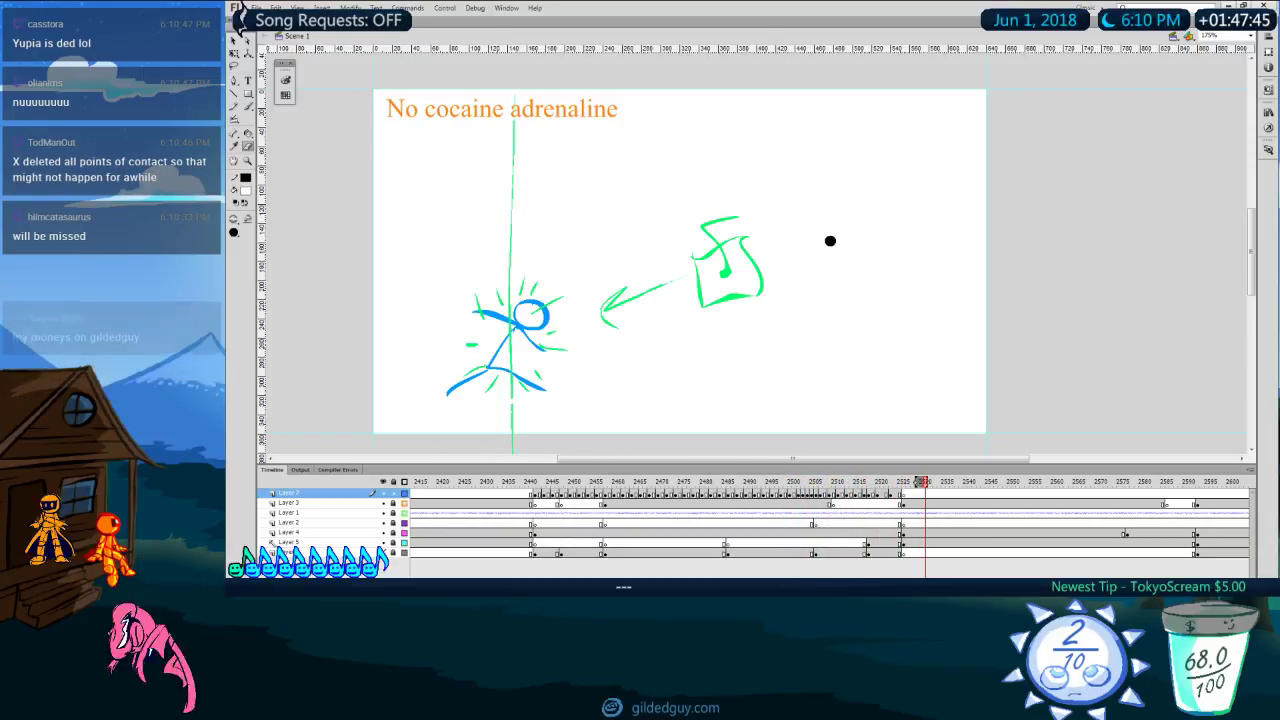
{"action": "key", "text": "comma"}
{"action": "key", "text": "comma"}
{"action": "key", "text": "comma"}
{"action": "key", "text": "comma"}
{"action": "key", "text": "comma"}
{"action": "key", "text": "comma"}
{"action": "key", "text": "comma"}
{"action": "key", "text": "comma"}
{"action": "key", "text": "comma"}
{"action": "key", "text": "comma"}
{"action": "key", "text": "comma"}
{"action": "key", "text": "comma"}
{"action": "key", "text": "comma"}
{"action": "key", "text": "comma"}
{"action": "key", "text": "comma"}
{"action": "key", "text": "comma"}
{"action": "key", "text": "comma"}
{"action": "key", "text": "comma"}
{"action": "key", "text": "comma"}
{"action": "key", "text": "comma"}
{"action": "key", "text": "Return"}
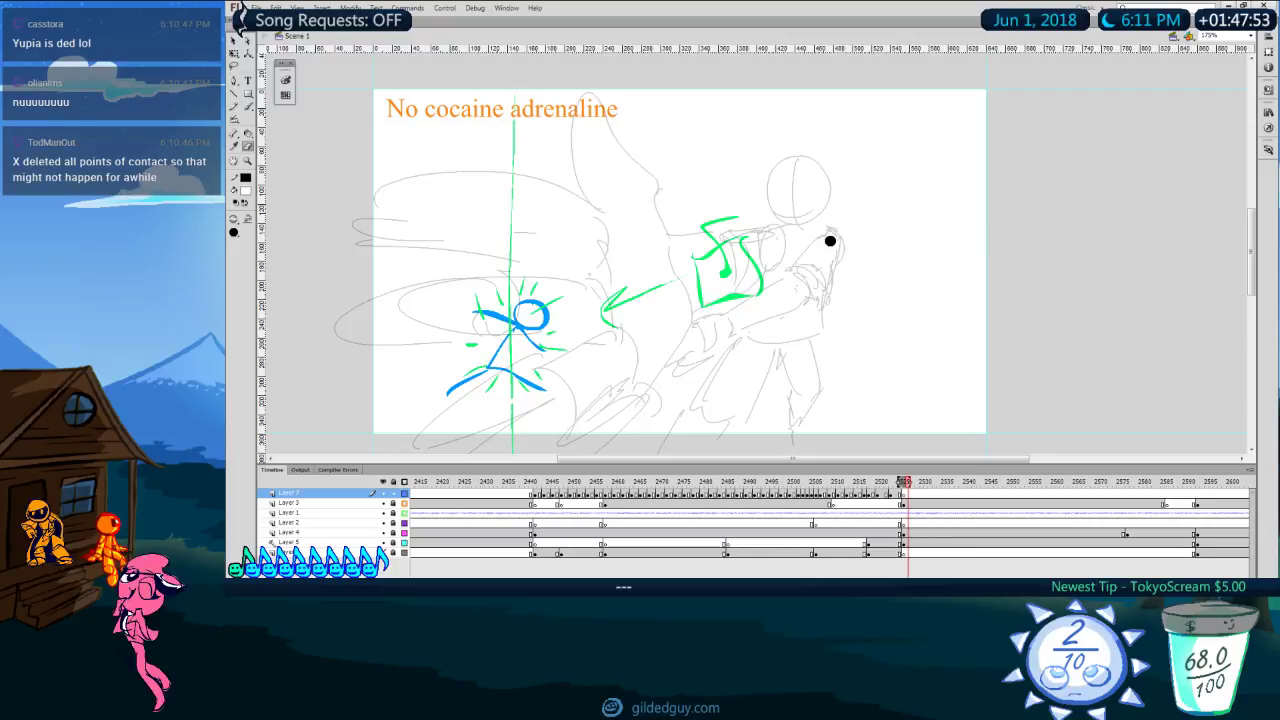
Step: Go back through the arms-spread poses to the earlier wide-stance drawings and play the whole action to examine its flow
{"action": "key", "text": "comma"}
{"action": "key", "text": "comma"}
{"action": "key", "text": "comma"}
{"action": "key", "text": "comma"}
{"action": "key", "text": "comma"}
{"action": "key", "text": "comma"}
{"action": "key", "text": "comma"}
{"action": "key", "text": "comma"}
{"action": "key", "text": "comma"}
{"action": "key", "text": "comma"}
{"action": "key", "text": "comma"}
{"action": "key", "text": "comma"}
{"action": "key", "text": "comma"}
{"action": "key", "text": "comma"}
{"action": "key", "text": "comma"}
{"action": "key", "text": "comma"}
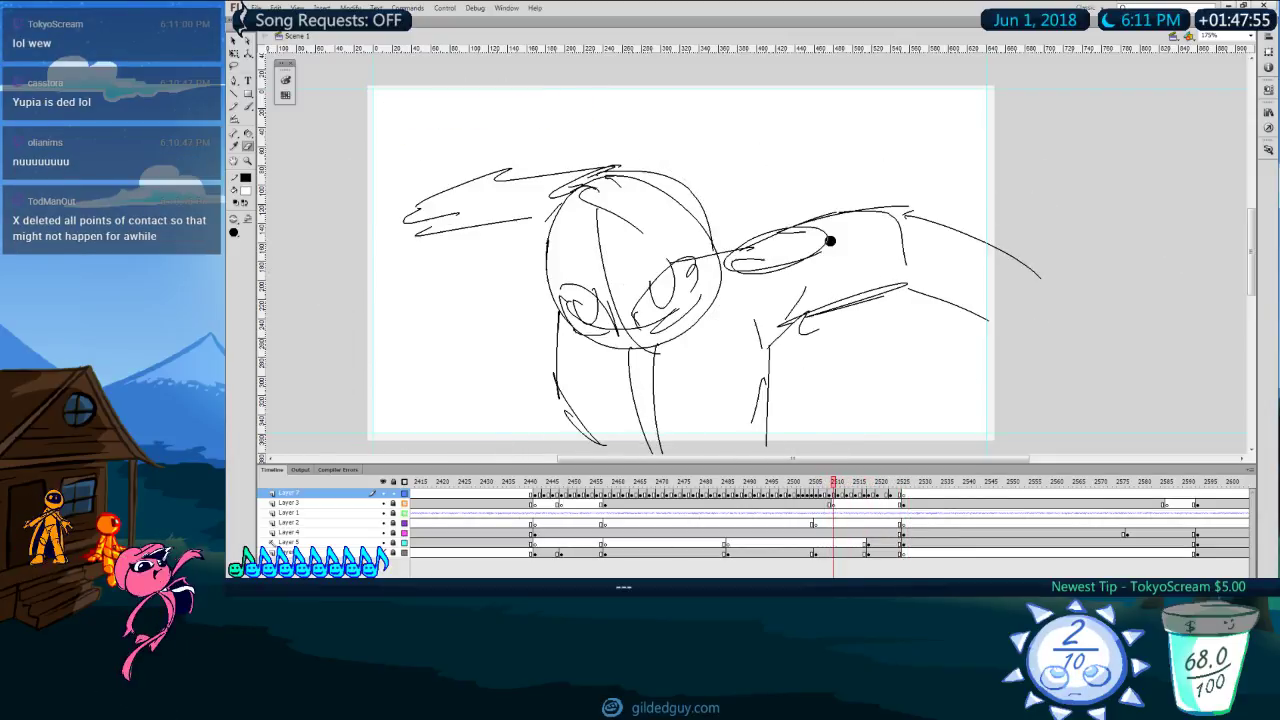
{"action": "key", "text": "comma"}
{"action": "key", "text": "comma"}
{"action": "key", "text": "comma"}
{"action": "key", "text": "comma"}
{"action": "key", "text": "comma"}
{"action": "key", "text": "comma"}
{"action": "key", "text": "comma"}
{"action": "key", "text": "comma"}
{"action": "key", "text": "comma"}
{"action": "key", "text": "comma"}
{"action": "key", "text": "comma"}
{"action": "key", "text": "comma"}
{"action": "key", "text": "comma"}
{"action": "key", "text": "comma"}
{"action": "key", "text": "comma"}
{"action": "key", "text": "comma"}
{"action": "key", "text": "comma"}
{"action": "key", "text": "comma"}
{"action": "key", "text": "comma"}
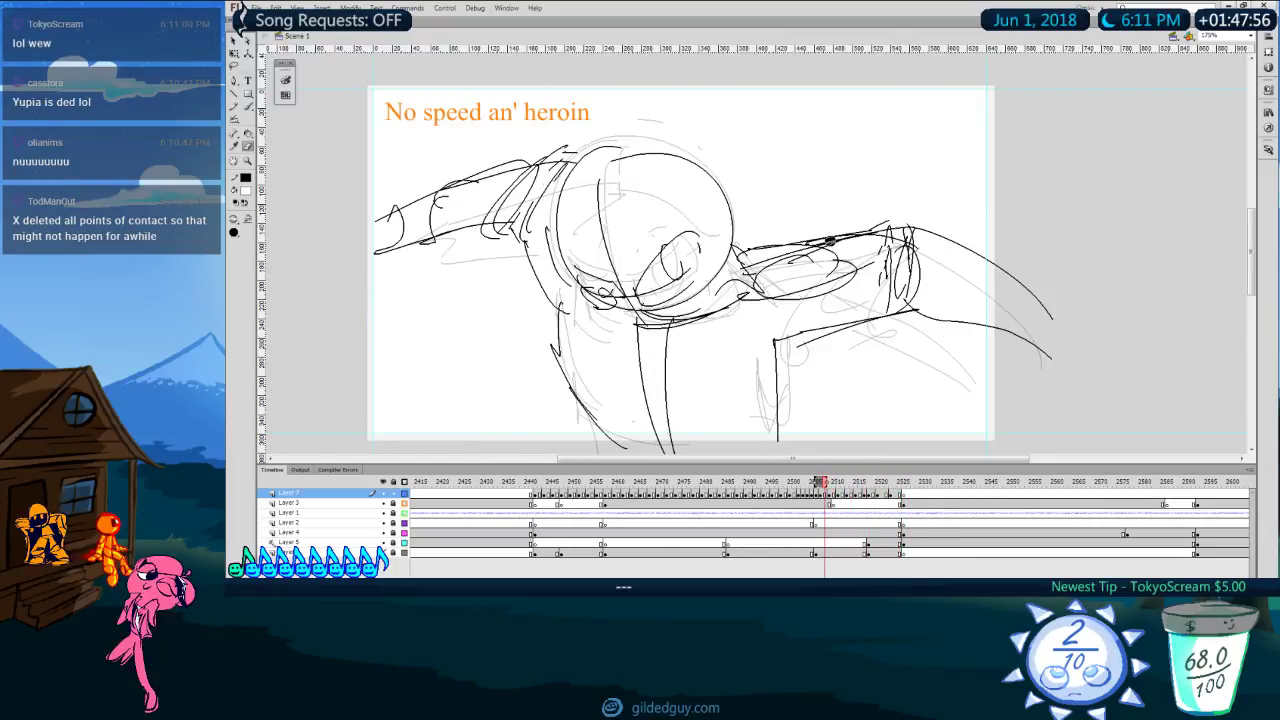
{"action": "key", "text": "comma"}
{"action": "key", "text": "comma"}
{"action": "key", "text": "comma"}
{"action": "key", "text": "comma"}
{"action": "key", "text": "comma"}
{"action": "key", "text": "comma"}
{"action": "key", "text": "comma"}
{"action": "key", "text": "comma"}
{"action": "key", "text": "comma"}
{"action": "key", "text": "comma"}
{"action": "key", "text": "comma"}
{"action": "key", "text": "comma"}
{"action": "key", "text": "comma"}
{"action": "key", "text": "comma"}
{"action": "key", "text": "comma"}
{"action": "key", "text": "comma"}
{"action": "key", "text": "comma"}
{"action": "key", "text": "comma"}
{"action": "key", "text": "comma"}
{"action": "key", "text": "comma"}
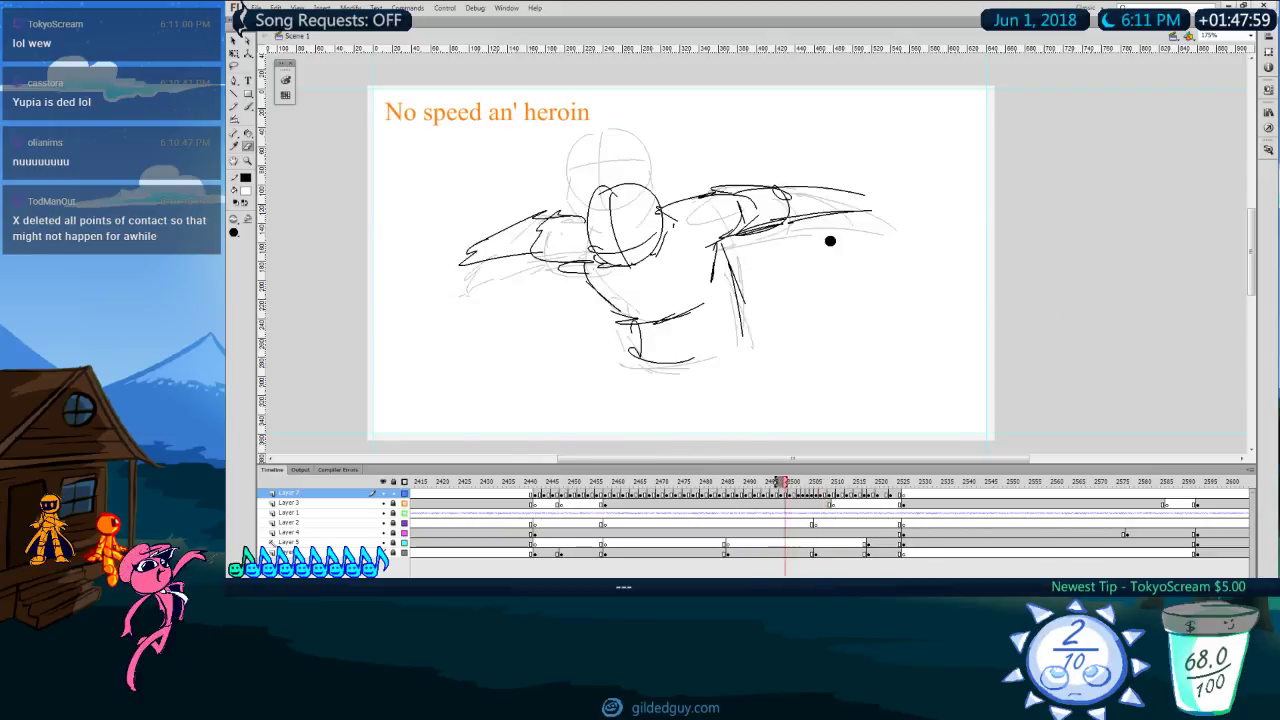
{"action": "key", "text": "comma"}
{"action": "key", "text": "comma"}
{"action": "key", "text": "comma"}
{"action": "key", "text": "comma"}
{"action": "key", "text": "comma"}
{"action": "key", "text": "comma"}
{"action": "key", "text": "comma"}
{"action": "key", "text": "comma"}
{"action": "key", "text": "comma"}
{"action": "key", "text": "comma"}
{"action": "key", "text": "comma"}
{"action": "key", "text": "comma"}
{"action": "key", "text": "comma"}
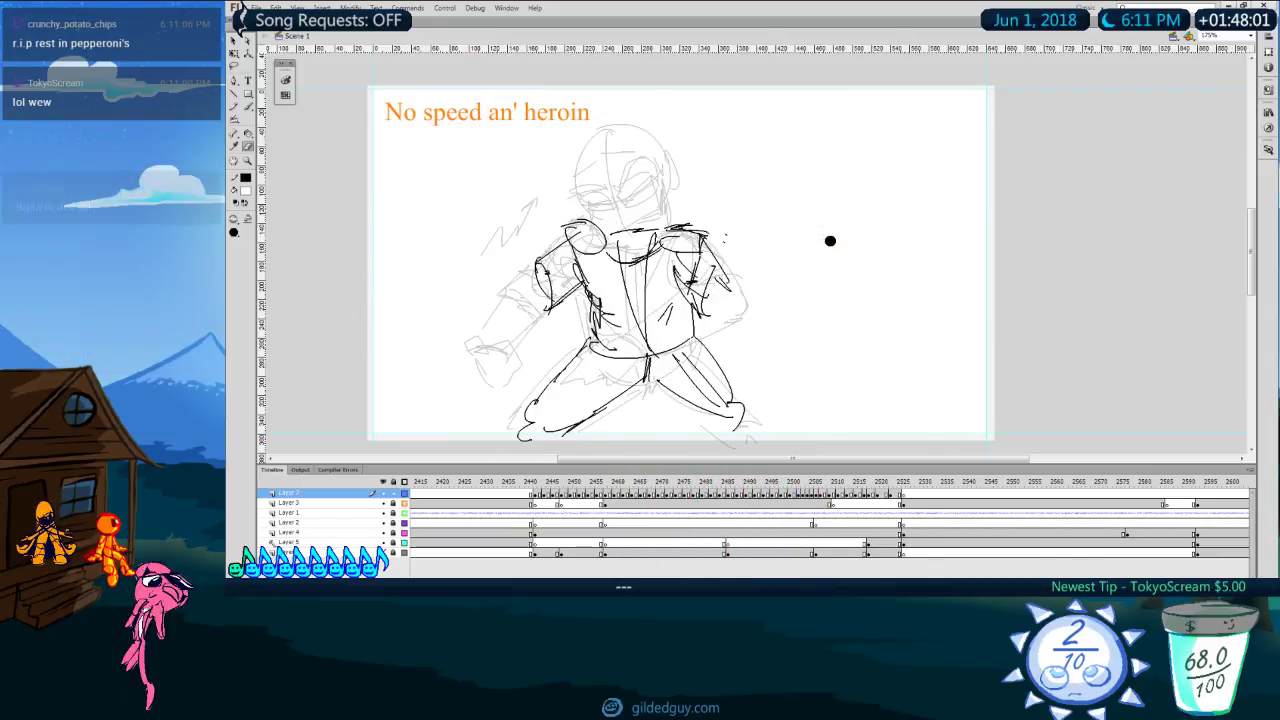
{"action": "key", "text": "Return"}
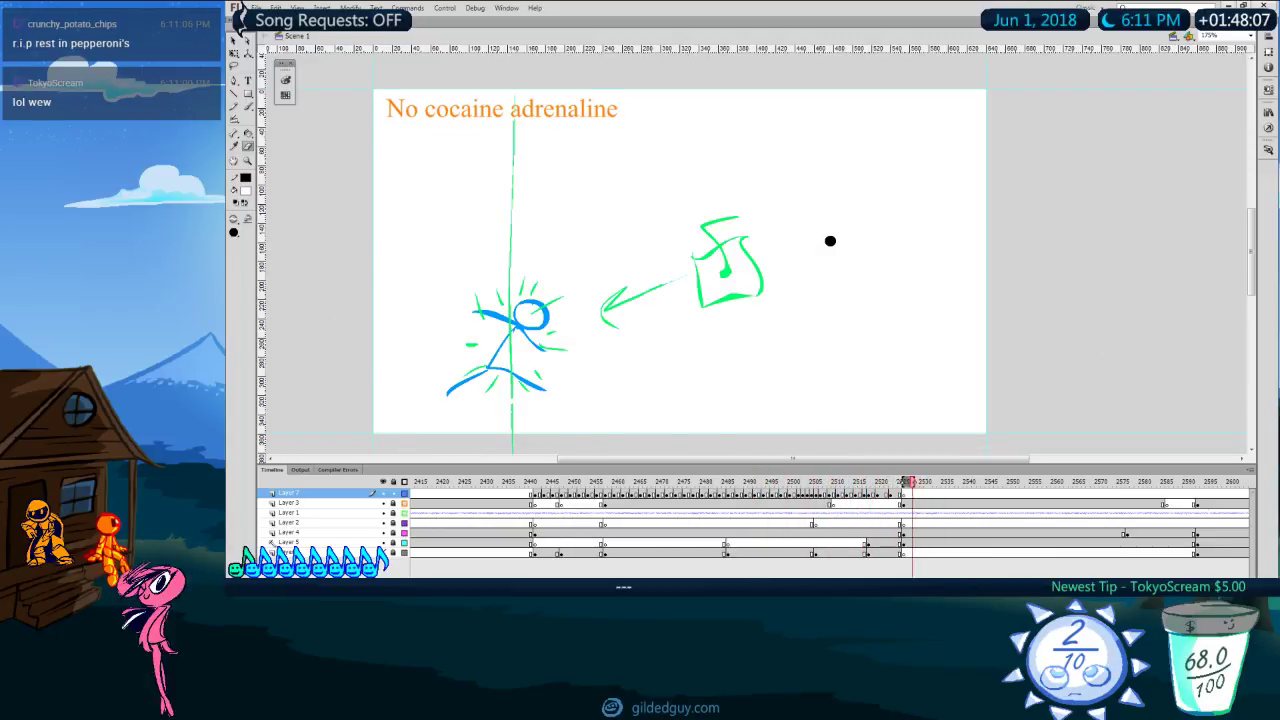
Step: Go back from the stick-figure shot to the raised-arm poses near frame 2467 and replay the action to examine its flow
{"action": "key", "text": "comma"}
{"action": "key", "text": "comma"}
{"action": "key", "text": "comma"}
{"action": "key", "text": "comma"}
{"action": "key", "text": "comma"}
{"action": "key", "text": "comma"}
{"action": "key", "text": "comma"}
{"action": "key", "text": "comma"}
{"action": "key", "text": "comma"}
{"action": "key", "text": "comma"}
{"action": "key", "text": "comma"}
{"action": "key", "text": "comma"}
{"action": "key", "text": "comma"}
{"action": "key", "text": "comma"}
{"action": "key", "text": "comma"}
{"action": "key", "text": "comma"}
{"action": "key", "text": "comma"}
{"action": "key", "text": "comma"}
{"action": "key", "text": "comma"}
{"action": "key", "text": "comma"}
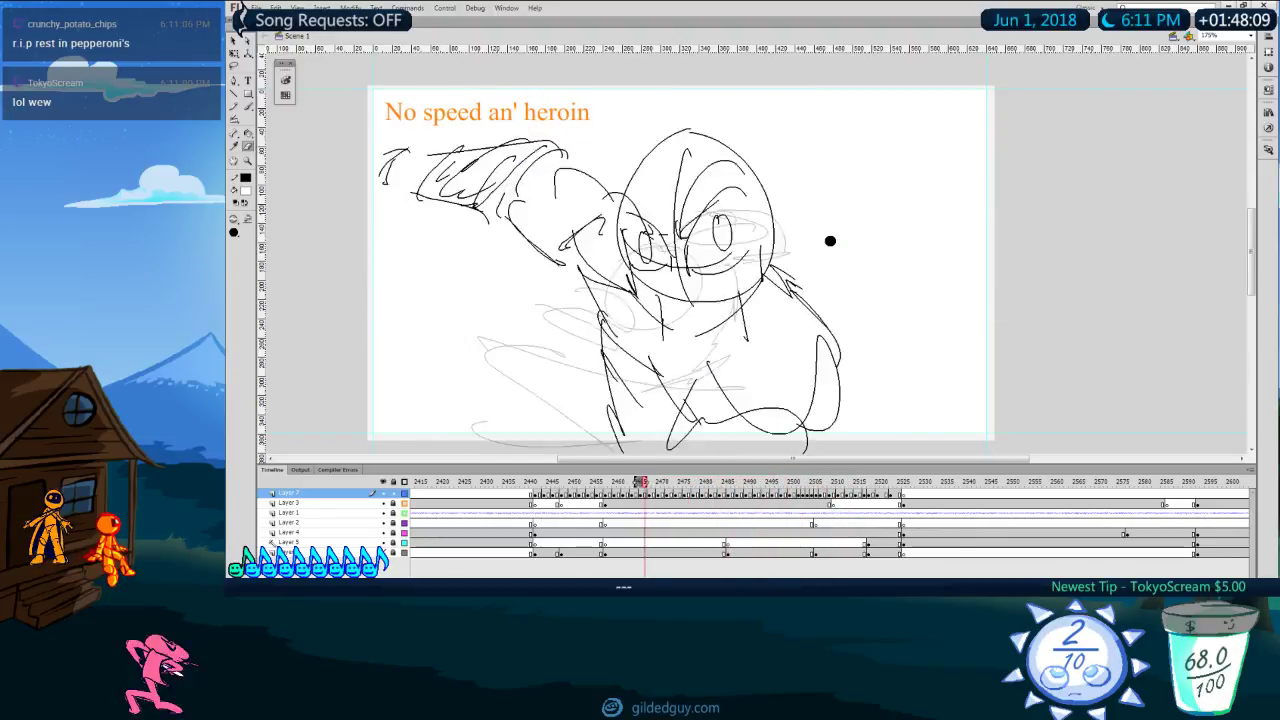
{"action": "key", "text": "comma"}
{"action": "key", "text": "comma"}
{"action": "key", "text": "comma"}
{"action": "key", "text": "comma"}
{"action": "key", "text": "comma"}
{"action": "key", "text": "comma"}
{"action": "key", "text": "comma"}
{"action": "key", "text": "comma"}
{"action": "key", "text": "comma"}
{"action": "key", "text": "Return"}
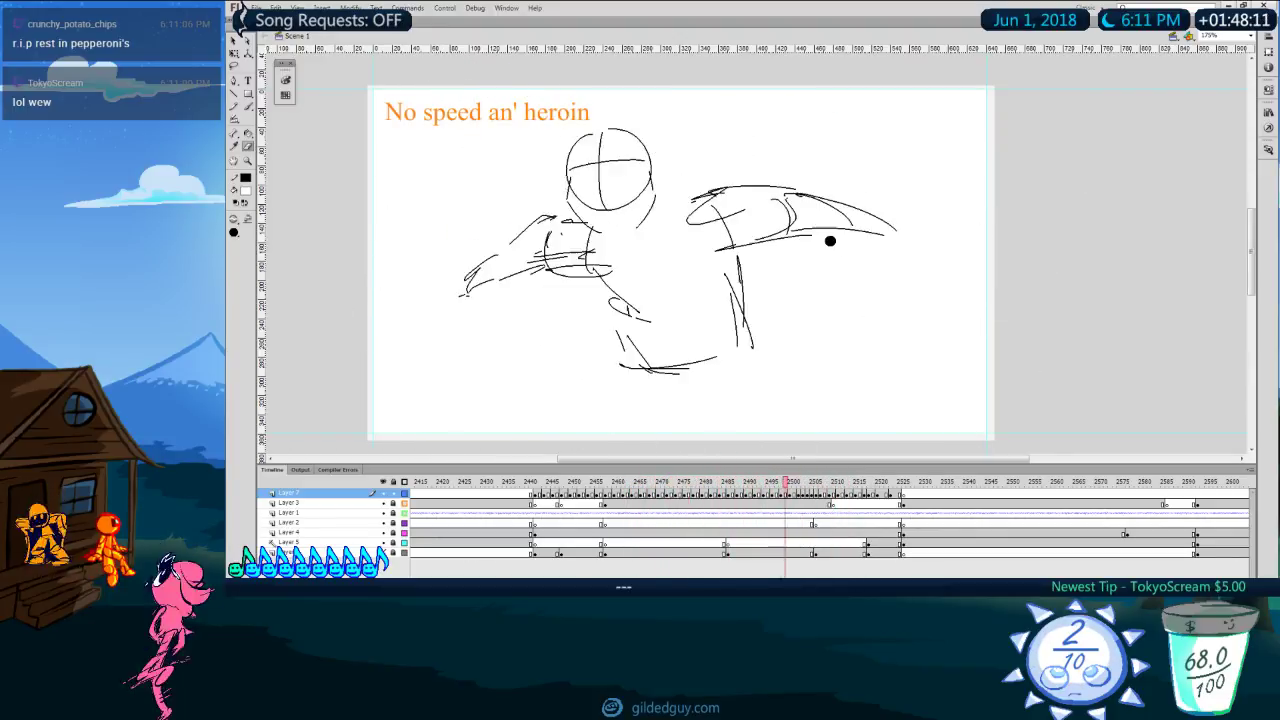
Step: Step back again from the stick-figure shot to the extended-arm drawings near frame 2486 and examine the motion between poses
{"action": "key", "text": "comma"}
{"action": "key", "text": "comma"}
{"action": "key", "text": "comma"}
{"action": "key", "text": "comma"}
{"action": "key", "text": "comma"}
{"action": "key", "text": "comma"}
{"action": "key", "text": "comma"}
{"action": "key", "text": "comma"}
{"action": "key", "text": "comma"}
{"action": "key", "text": "comma"}
{"action": "key", "text": "comma"}
{"action": "key", "text": "comma"}
{"action": "key", "text": "comma"}
{"action": "key", "text": "comma"}
{"action": "key", "text": "comma"}
{"action": "key", "text": "comma"}
{"action": "key", "text": "comma"}
{"action": "key", "text": "comma"}
{"action": "key", "text": "comma"}
{"action": "key", "text": "comma"}
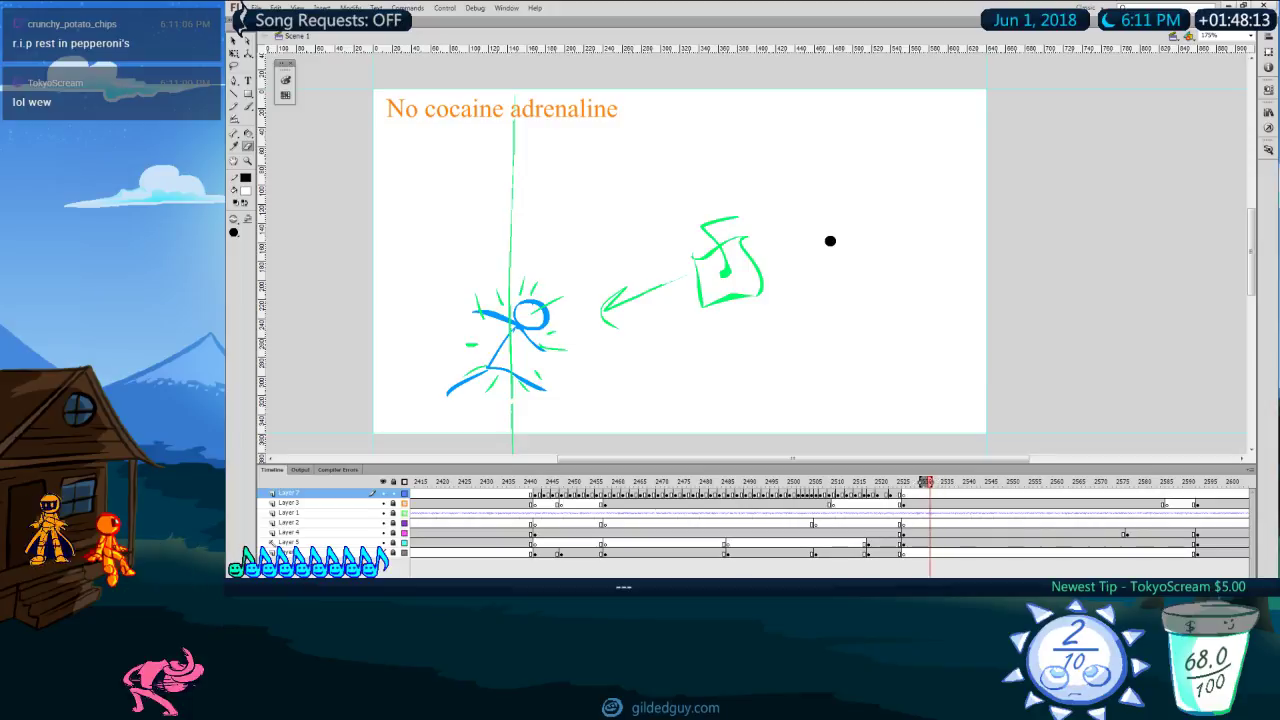
{"action": "key", "text": "comma"}
{"action": "key", "text": "comma"}
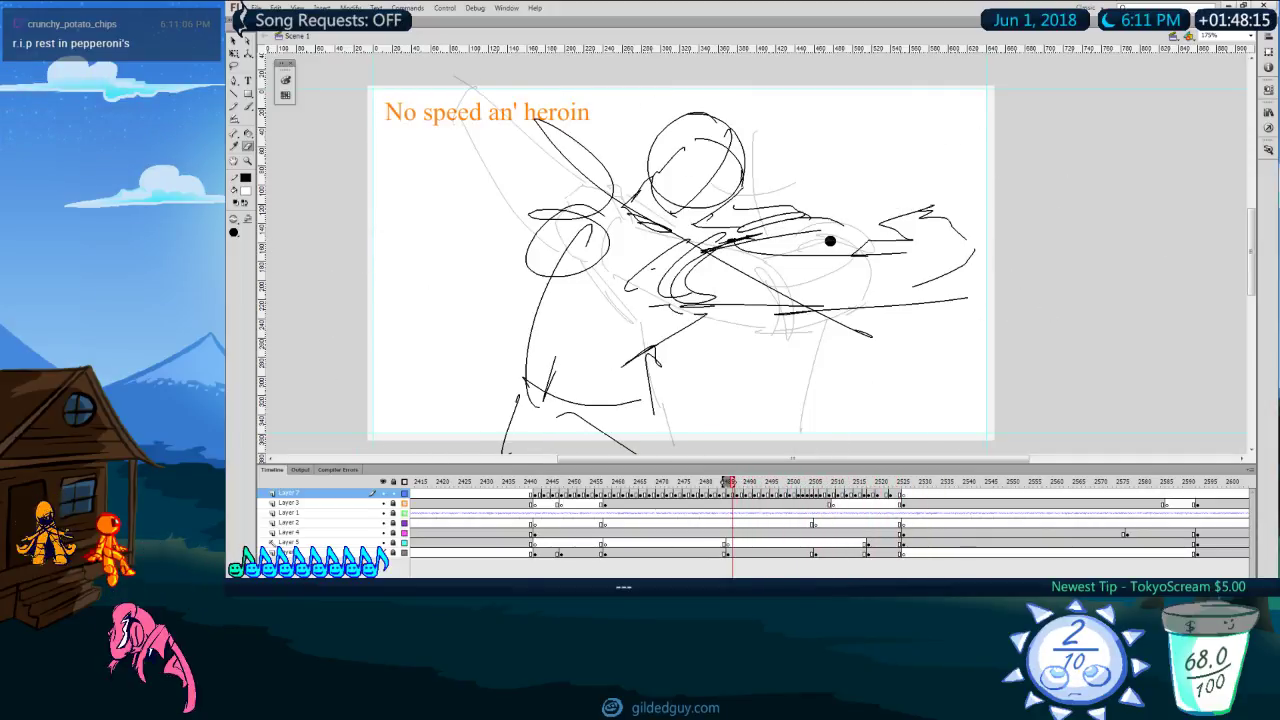
Step: Play the animation from its first drawing near frame 2441, then step through to examine the crouched pose near frame 2458
{"action": "left_click", "coordinate": [536, 495]}
{"action": "key", "text": "Return"}
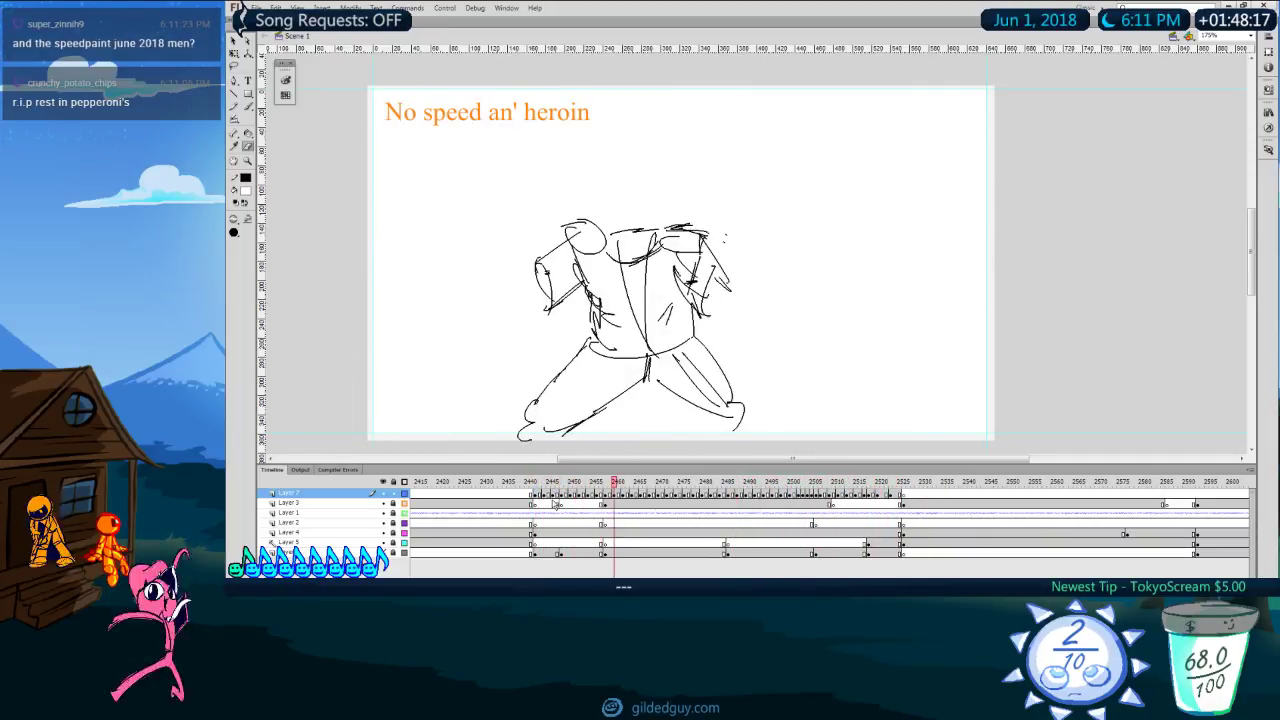
{"action": "key", "text": "Return"}
{"action": "key", "text": "comma"}
{"action": "key", "text": "comma"}
{"action": "key", "text": "comma"}
{"action": "key", "text": "comma"}
{"action": "key", "text": "comma"}
{"action": "key", "text": "comma"}
{"action": "key", "text": "comma"}
{"action": "key", "text": "comma"}
{"action": "key", "text": "comma"}
{"action": "key", "text": "comma"}
{"action": "key", "text": "comma"}
{"action": "key", "text": "comma"}
{"action": "key", "text": "comma"}
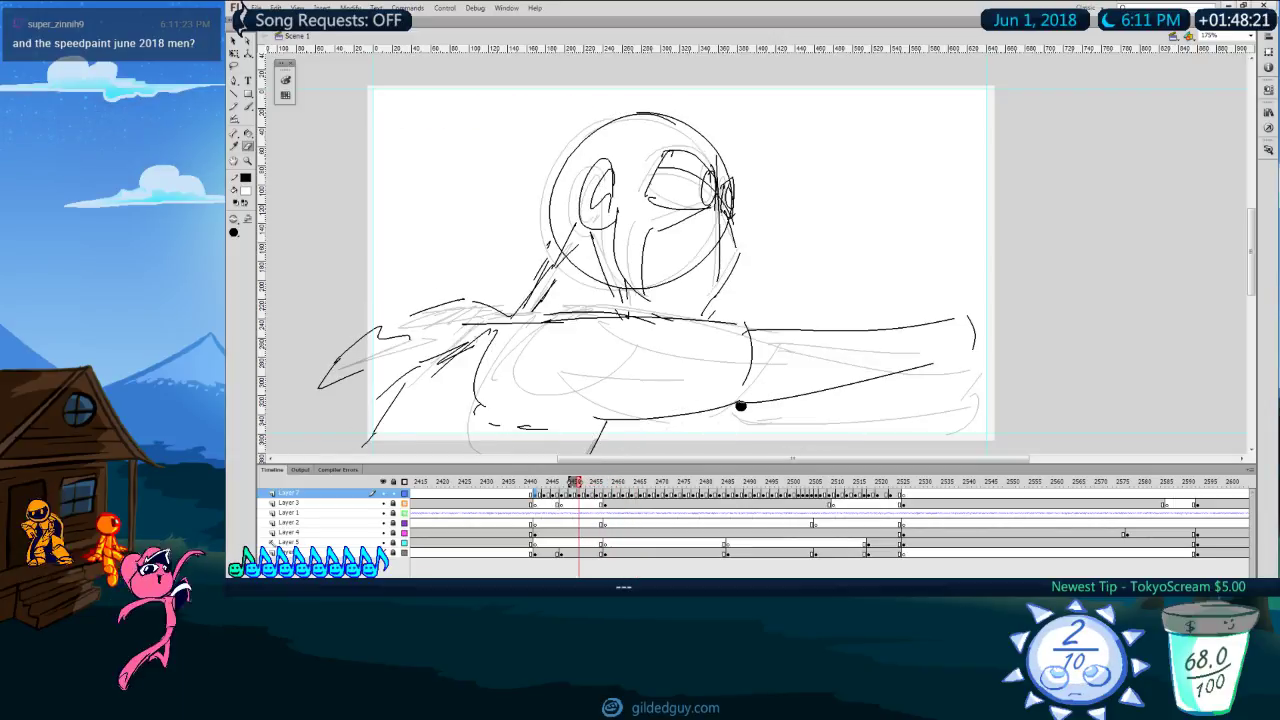
{"action": "key", "text": "period"}
{"action": "key", "text": "period"}
{"action": "key", "text": "period"}
{"action": "key", "text": "period"}
{"action": "key", "text": "period"}
{"action": "key", "text": "period"}
{"action": "key", "text": "period"}
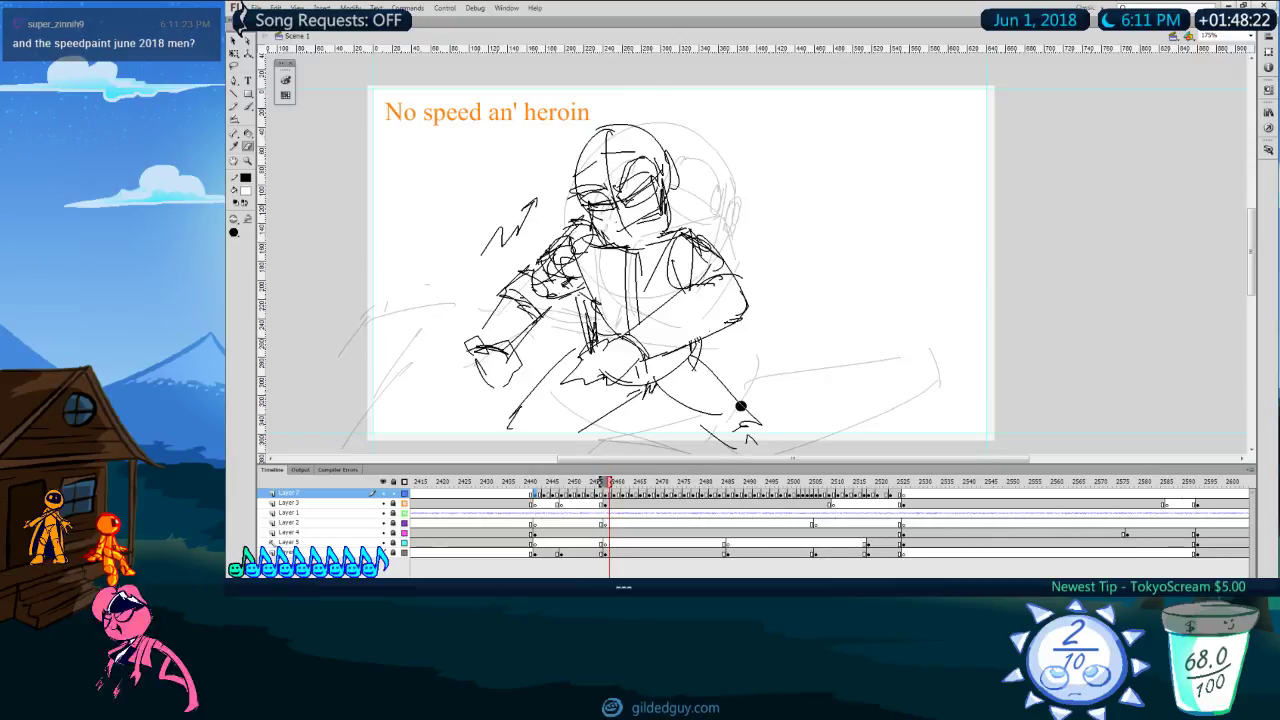
{"action": "key", "text": "period"}
{"action": "key", "text": "comma"}
Step: Set the stroke colour to pink and switch to the Pencil tool for sketching over the wide-stance drawings
{"action": "left_click", "coordinate": [245, 178]}
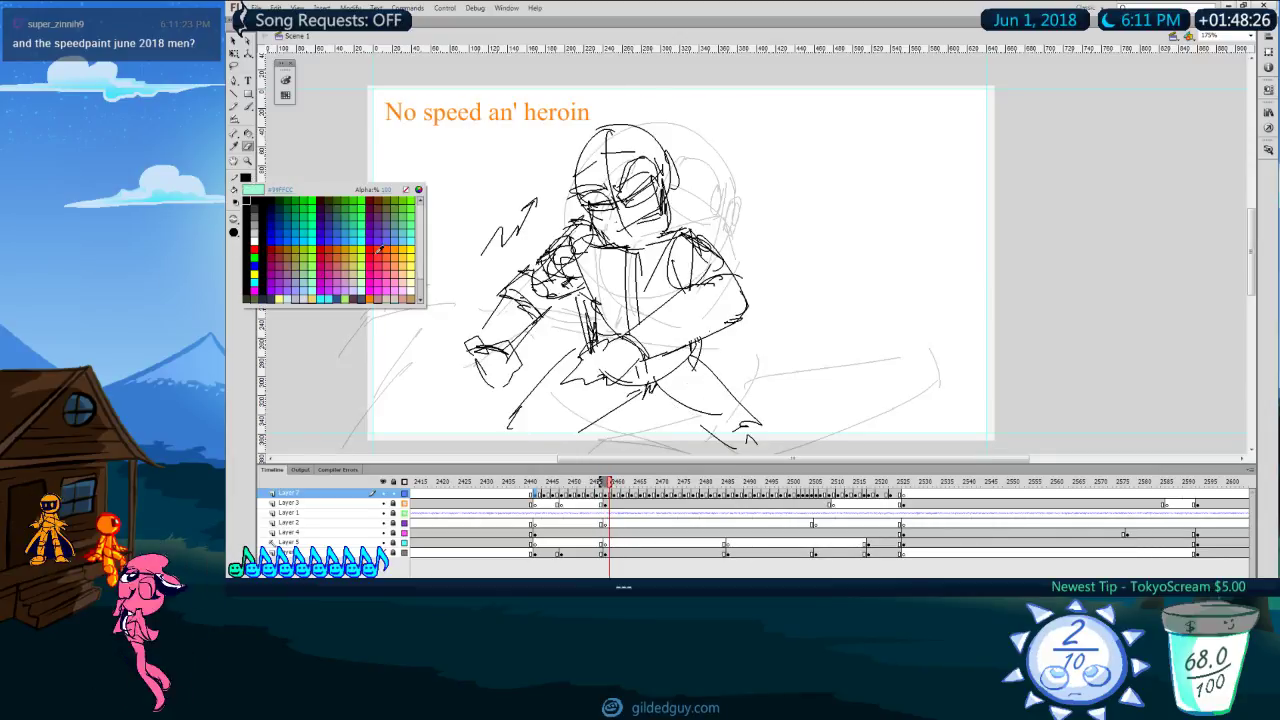
{"action": "left_click", "coordinate": [383, 262]}
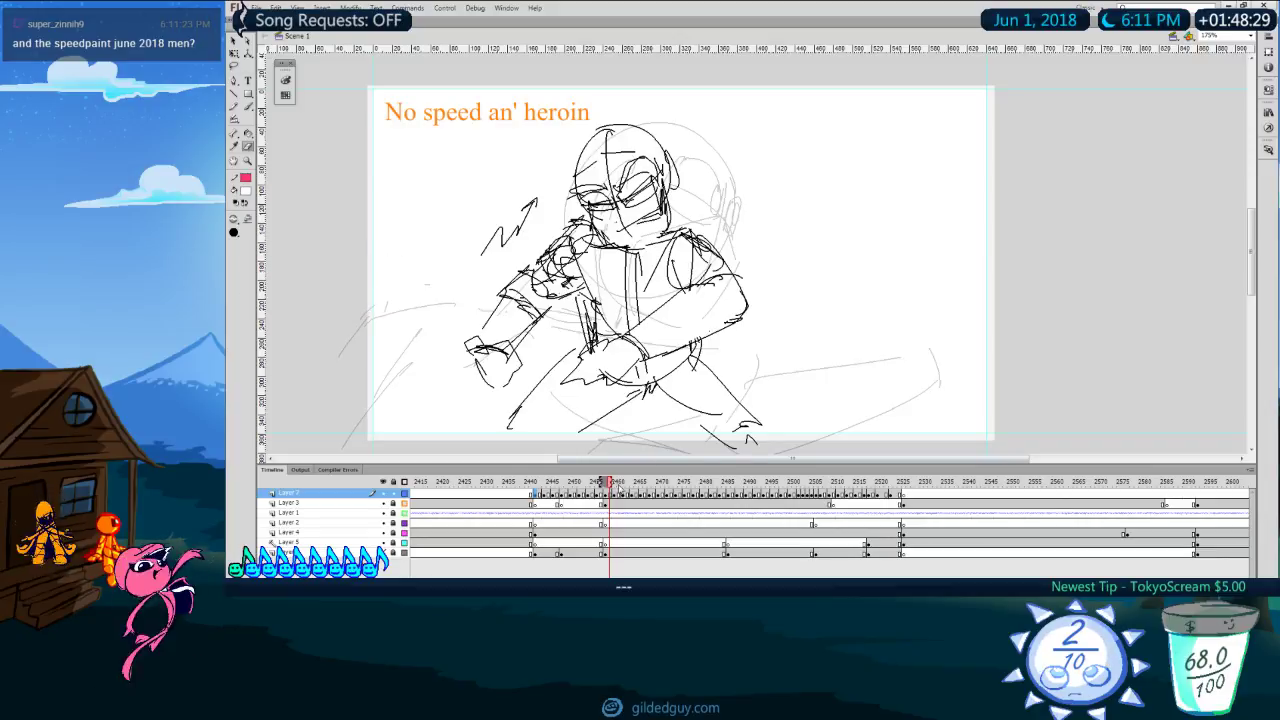
{"action": "key", "text": "comma"}
{"action": "key", "text": "comma"}
{"action": "key", "text": "period"}
{"action": "key", "text": "period"}
{"action": "key", "text": "period"}
{"action": "key", "text": "y"}
Step: Flip between the crouched pose and the unfinished wide-stance drawings to examine how the arms should continue
{"action": "key", "text": "comma"}
{"action": "key", "text": "period"}
{"action": "key", "text": "period"}
{"action": "key", "text": "period"}
{"action": "key", "text": "period"}
{"action": "key", "text": "period"}
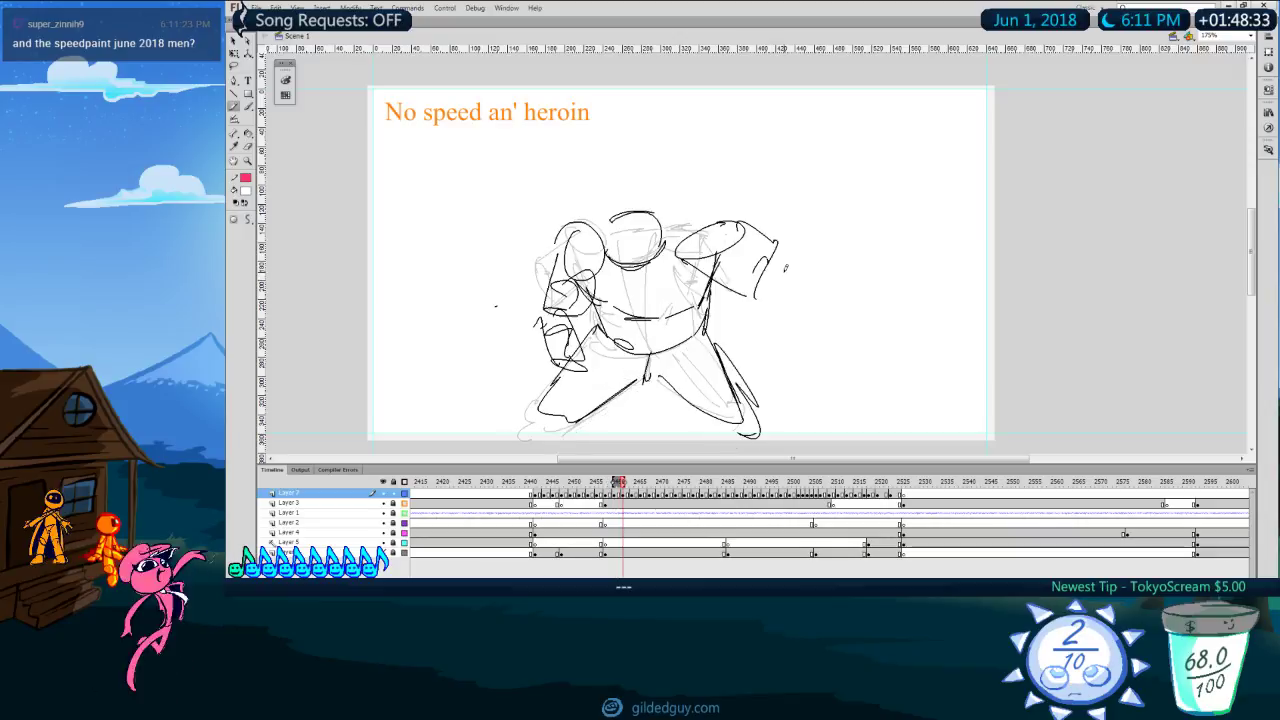
{"action": "key", "text": "comma"}
{"action": "key", "text": "comma"}
{"action": "key", "text": "comma"}
{"action": "key", "text": "comma"}
{"action": "key", "text": "comma"}
{"action": "key", "text": "period"}
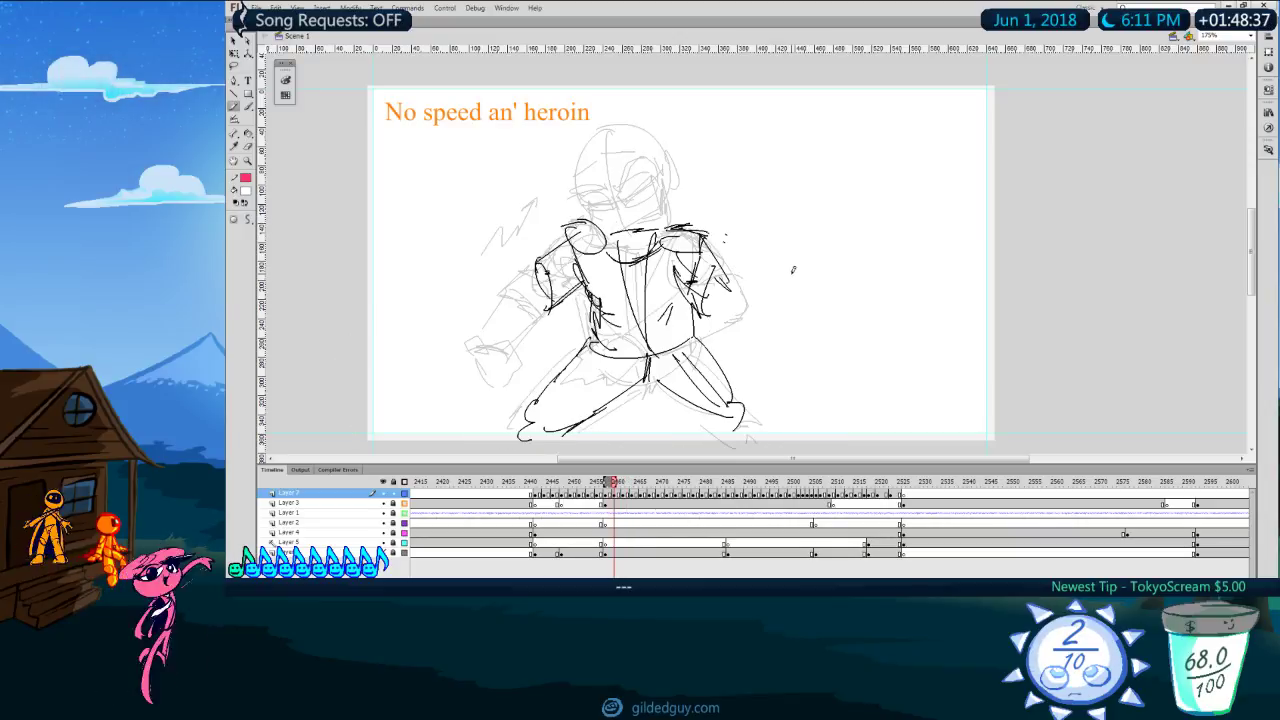
{"action": "key", "text": "comma"}
{"action": "key", "text": "comma"}
{"action": "key", "text": "period"}
{"action": "key", "text": "period"}
{"action": "key", "text": "comma"}
{"action": "key", "text": "period"}
Step: Sketch the pink forearm and fist on the left-hand arm in the drawing after the crouched pose, comparing with the previous frame
{"action": "left_click_drag", "start_coordinate": [539, 272], "coordinate": [540, 271]}
{"action": "mouse_move", "coordinate": [489, 328]}
{"action": "left_mouse_down"}
{"action": "mouse_move", "coordinate": [502, 356]}
{"action": "mouse_move", "coordinate": [493, 318]}
{"action": "left_mouse_up"}
{"action": "key", "text": "comma"}
{"action": "key", "text": "period"}
{"action": "key", "text": "comma"}
{"action": "key", "text": "period"}
{"action": "key", "text": "comma"}
{"action": "key", "text": "period"}
{"action": "key", "text": "comma"}
{"action": "key", "text": "period"}
Step: Step forward through the following drawings and back to the crouched pose to examine the new forearm in motion
{"action": "key", "text": "period"}
{"action": "key", "text": "period"}
{"action": "key", "text": "period"}
{"action": "key", "text": "period"}
{"action": "key", "text": "period"}
{"action": "key", "text": "period"}
{"action": "key", "text": "period"}
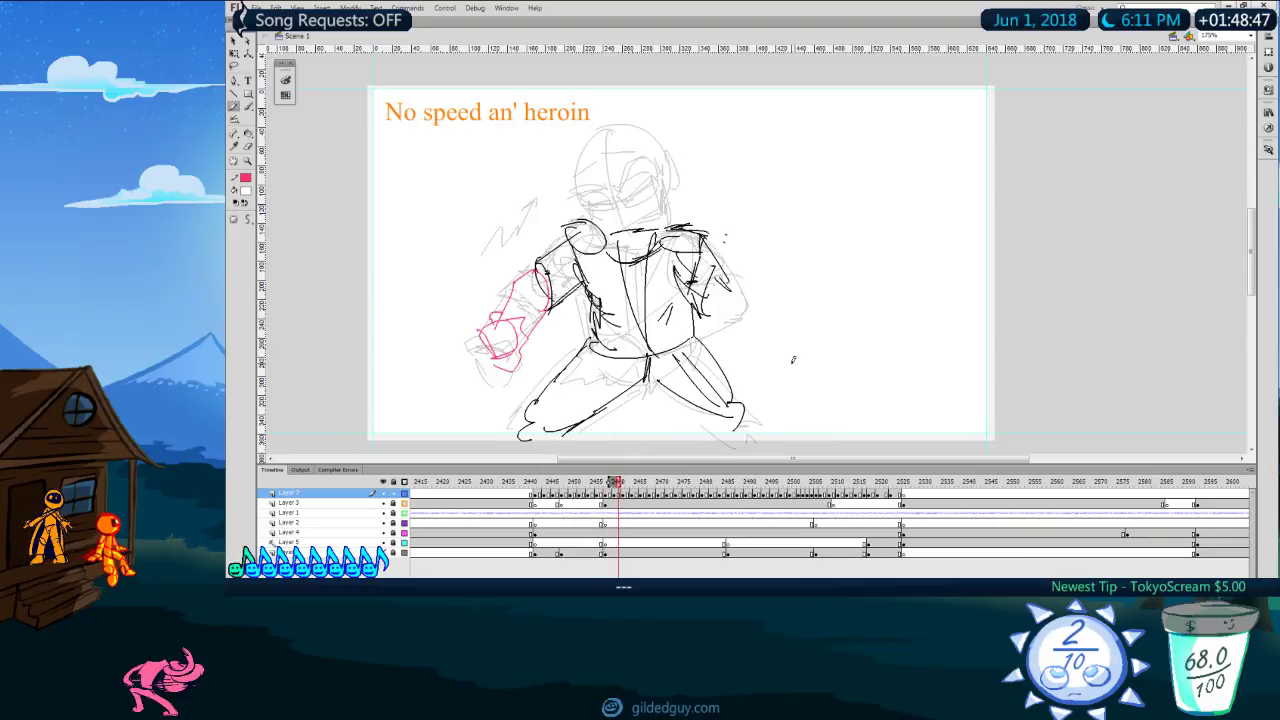
{"action": "key", "text": "comma"}
{"action": "key", "text": "comma"}
{"action": "key", "text": "comma"}
{"action": "key", "text": "comma"}
{"action": "key", "text": "comma"}
{"action": "key", "text": "comma"}
{"action": "key", "text": "comma"}
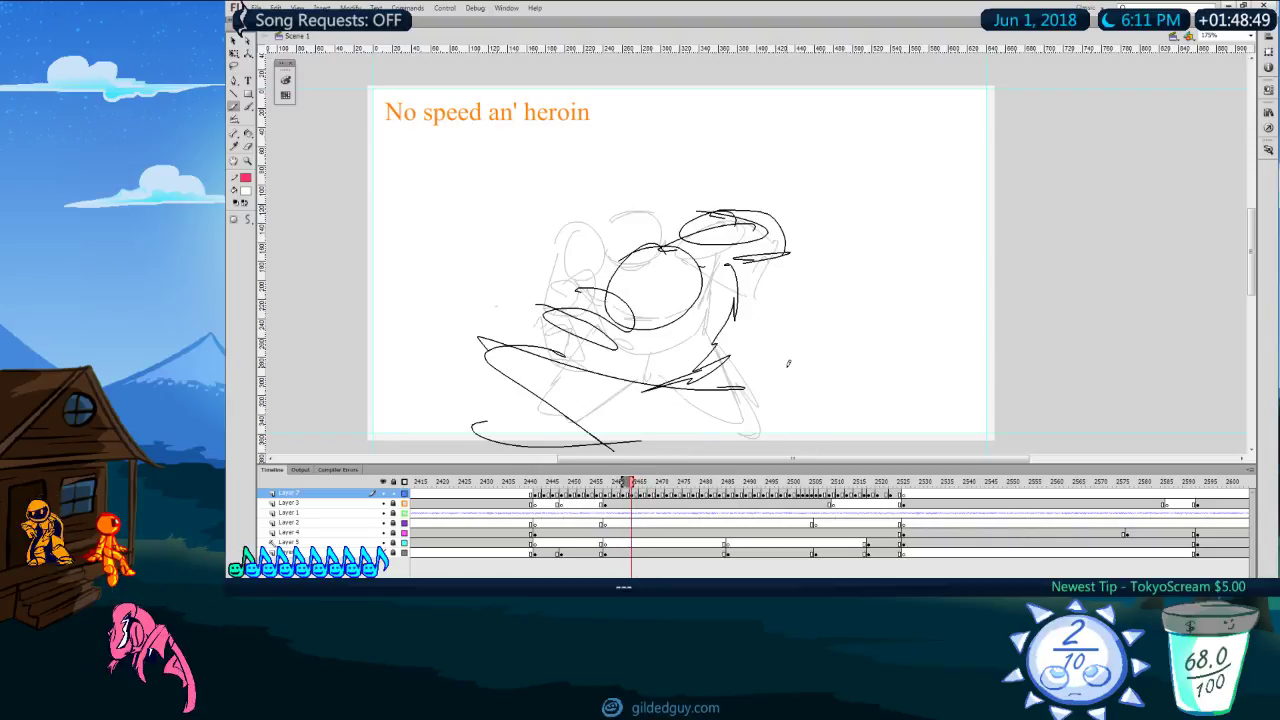
{"action": "key", "text": "period"}
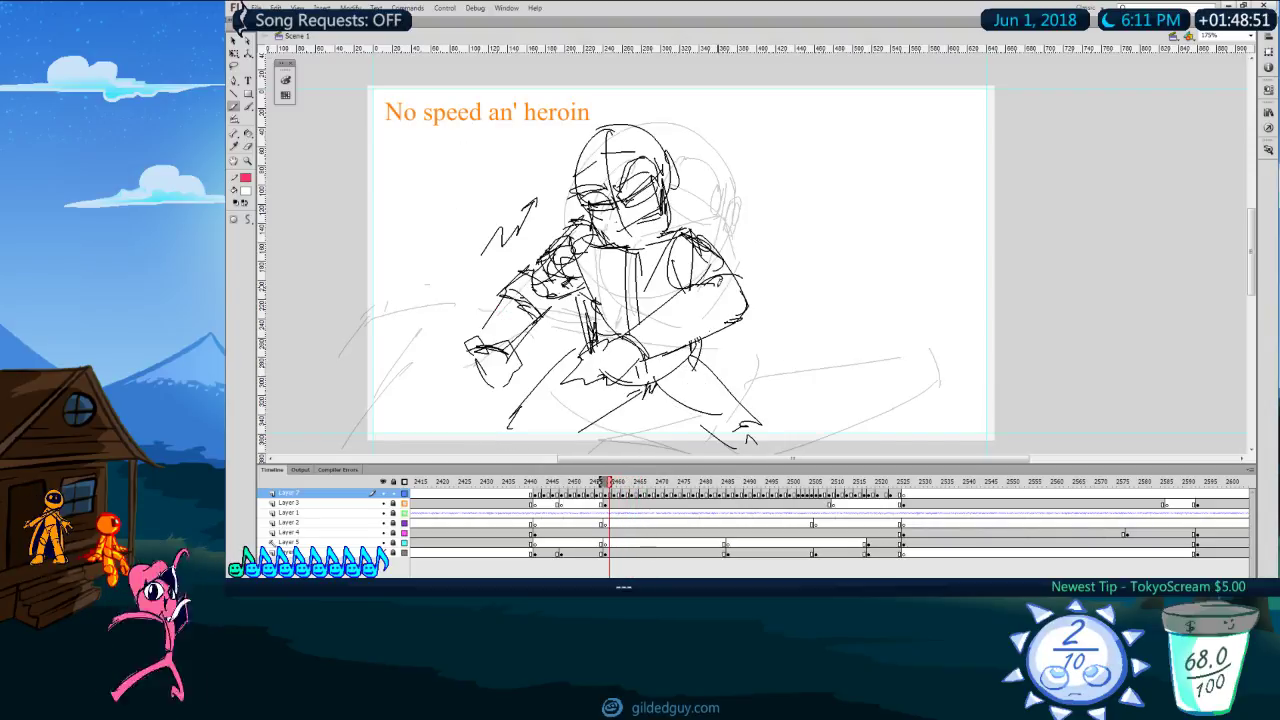
Step: Sketch the other arm's pink forearm across the waist with its fist, comparing it with the crouched pose
{"action": "key", "text": "comma"}
{"action": "left_click_drag", "start_coordinate": [630, 323], "coordinate": [623, 330]}
{"action": "mouse_move", "coordinate": [621, 328]}
{"action": "left_mouse_down"}
{"action": "mouse_move", "coordinate": [662, 343]}
{"action": "mouse_move", "coordinate": [718, 326]}
{"action": "left_mouse_up"}
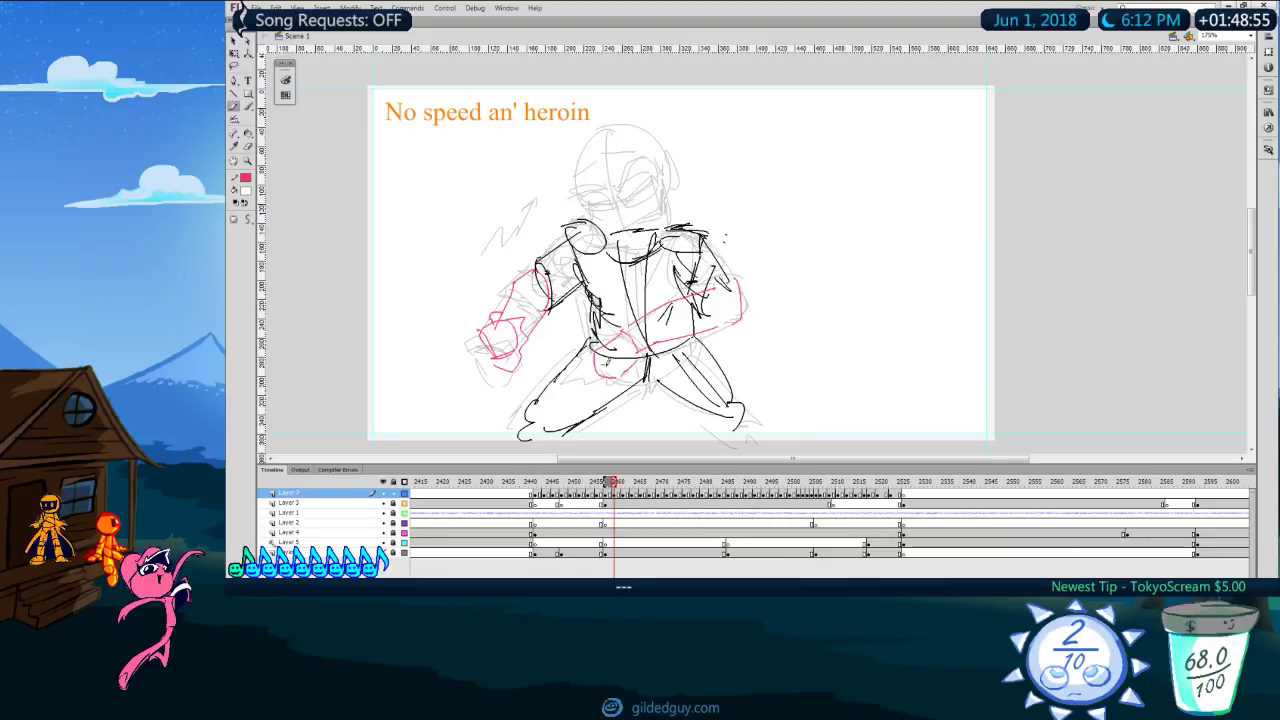
{"action": "key", "text": "comma"}
{"action": "key", "text": "period"}
Step: Sketch a pink forearm hanging straight down with a cuff and hand on the right-hand arm near frame 2461, comparing adjacent frames
{"action": "key", "text": "period"}
{"action": "key", "text": "period"}
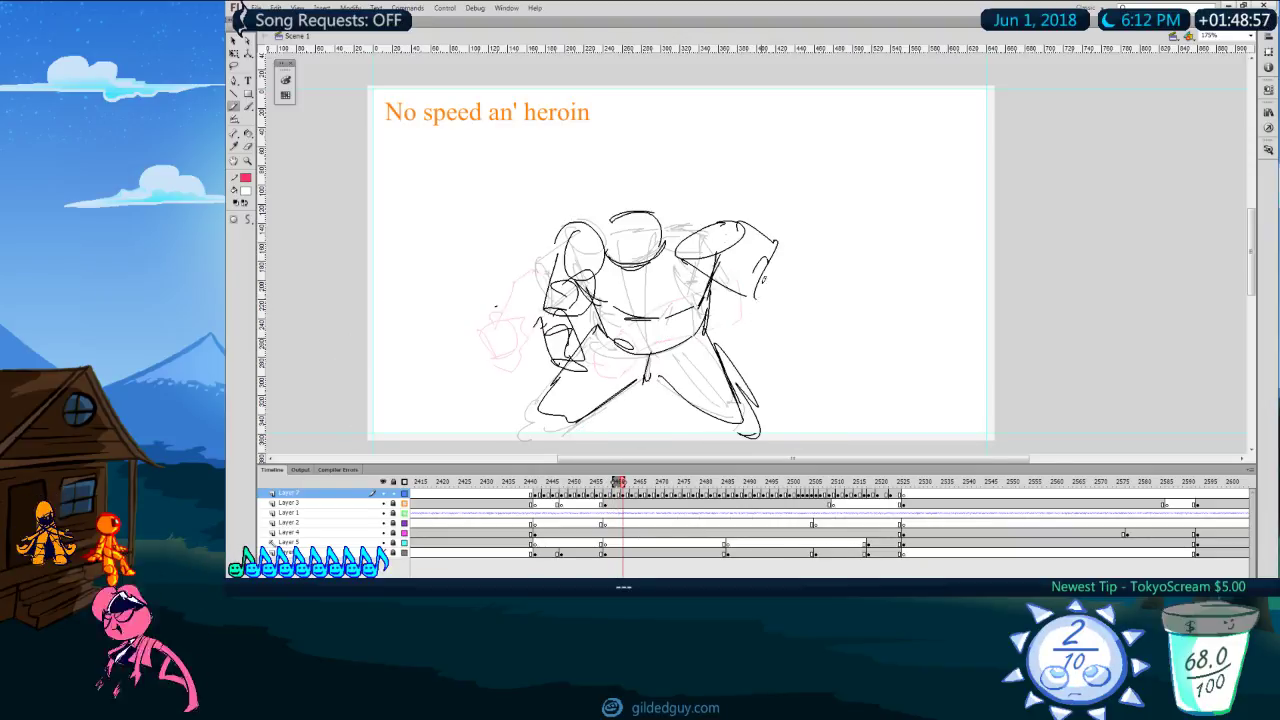
{"action": "key", "text": "comma"}
{"action": "key", "text": "period"}
{"action": "left_click_drag", "start_coordinate": [740, 284], "coordinate": [731, 304]}
{"action": "left_click_drag", "start_coordinate": [781, 257], "coordinate": [781, 335]}
{"action": "left_click_drag", "start_coordinate": [737, 295], "coordinate": [771, 253]}
{"action": "left_click_drag", "start_coordinate": [734, 287], "coordinate": [743, 364]}
{"action": "left_click_drag", "start_coordinate": [781, 313], "coordinate": [778, 364]}
{"action": "left_click_drag", "start_coordinate": [740, 363], "coordinate": [779, 359]}
{"action": "mouse_move", "coordinate": [742, 366]}
{"action": "left_mouse_down"}
{"action": "mouse_move", "coordinate": [732, 393]}
{"action": "mouse_move", "coordinate": [784, 366]}
{"action": "mouse_move", "coordinate": [760, 418]}
{"action": "left_mouse_up"}
{"action": "left_click_drag", "start_coordinate": [742, 398], "coordinate": [757, 408]}
{"action": "key", "text": "comma"}
{"action": "key", "text": "period"}
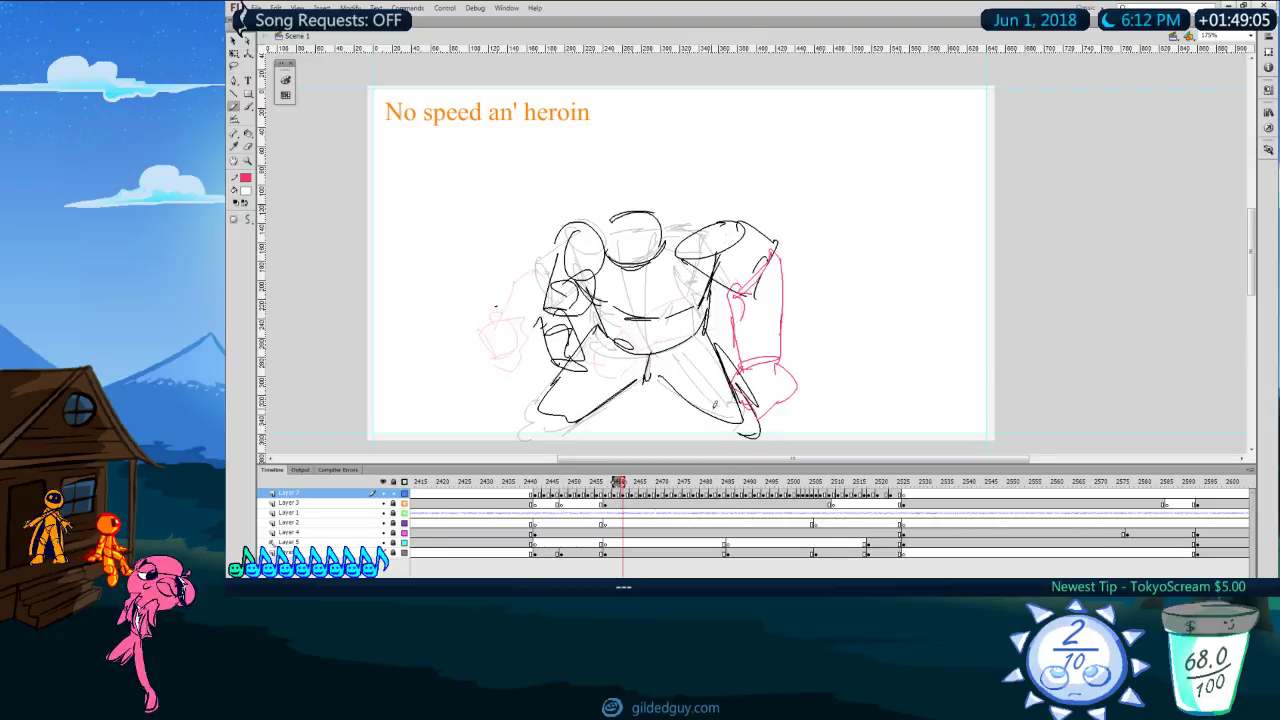
{"action": "key", "text": "comma"}
{"action": "key", "text": "period"}
Step: Sketch a pink forearm and hand trailing outward from the raised shoulder in the leaning drawing near frame 2464
{"action": "key", "text": "period"}
{"action": "key", "text": "period"}
{"action": "key", "text": "period"}
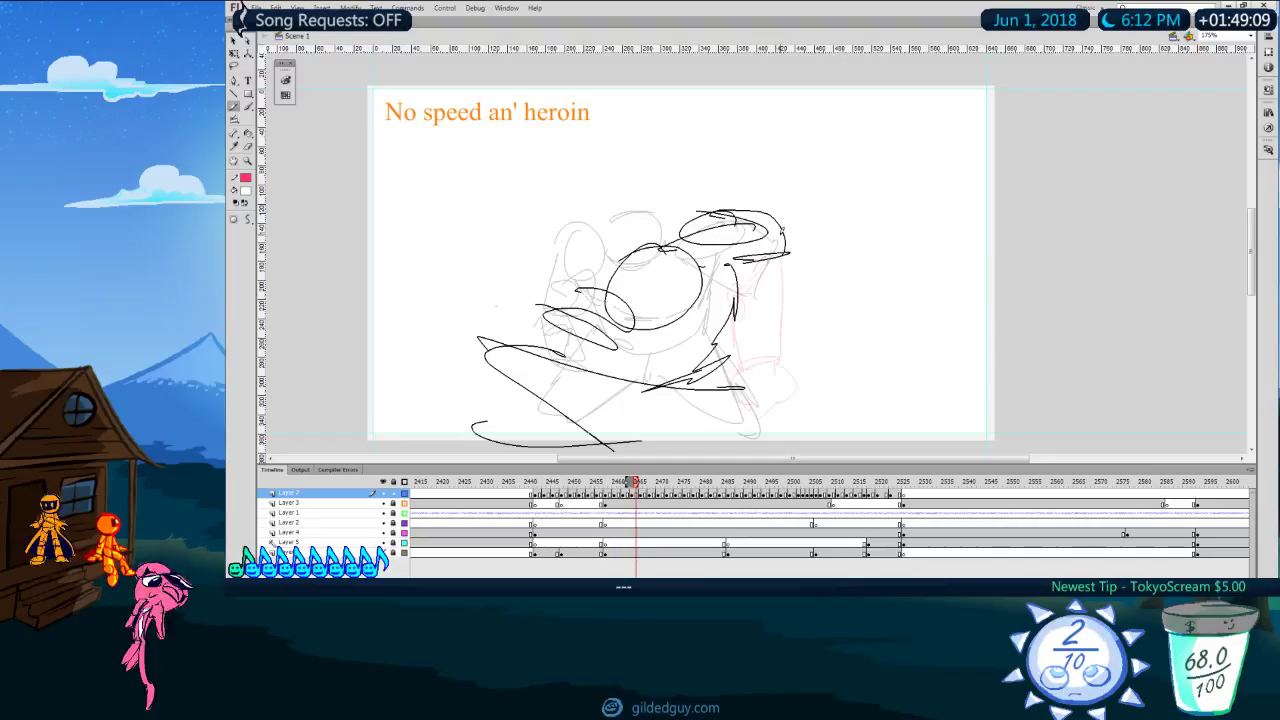
{"action": "left_click_drag", "start_coordinate": [783, 233], "coordinate": [805, 306]}
{"action": "mouse_move", "coordinate": [739, 265]}
{"action": "left_mouse_down"}
{"action": "mouse_move", "coordinate": [801, 314]}
{"action": "mouse_move", "coordinate": [762, 286]}
{"action": "mouse_move", "coordinate": [793, 326]}
{"action": "mouse_move", "coordinate": [807, 322]}
{"action": "mouse_move", "coordinate": [815, 352]}
{"action": "left_mouse_up"}
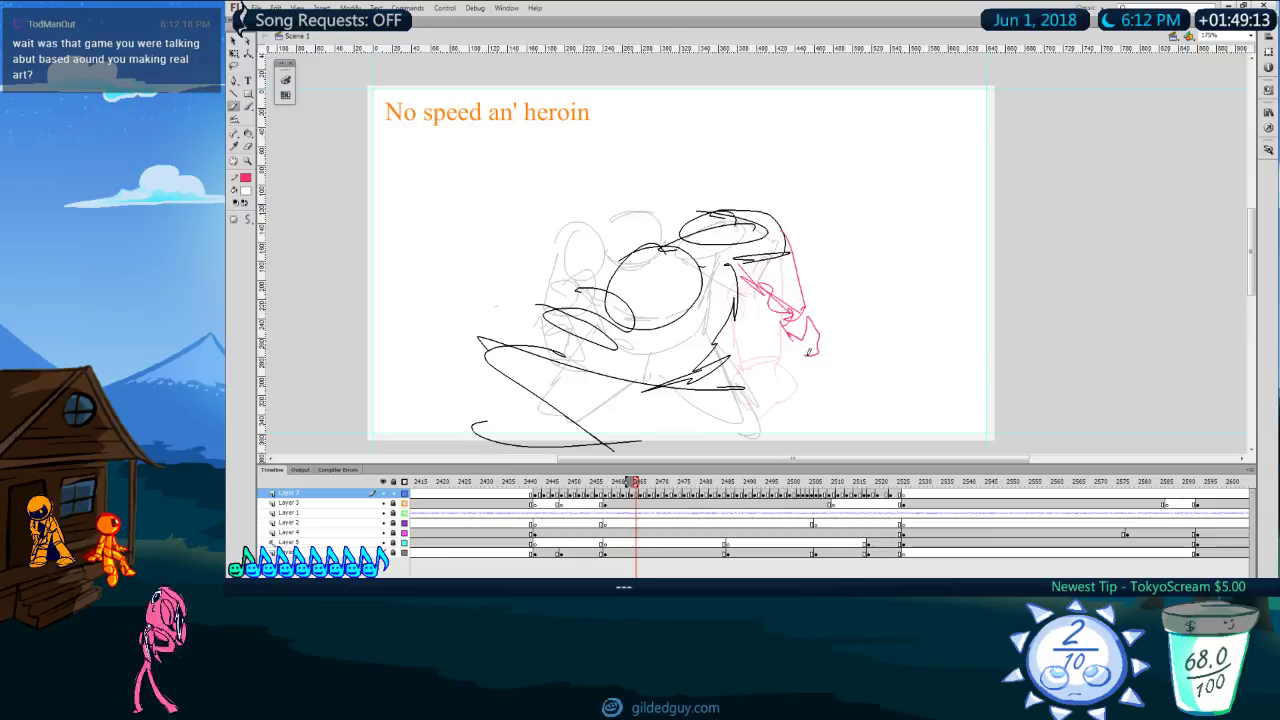
Step: Step through the following raised-arm drawings around frames 2468 to 2470 to examine their arms
{"action": "key", "text": "period"}
{"action": "key", "text": "period"}
{"action": "key", "text": "period"}
{"action": "key", "text": "period"}
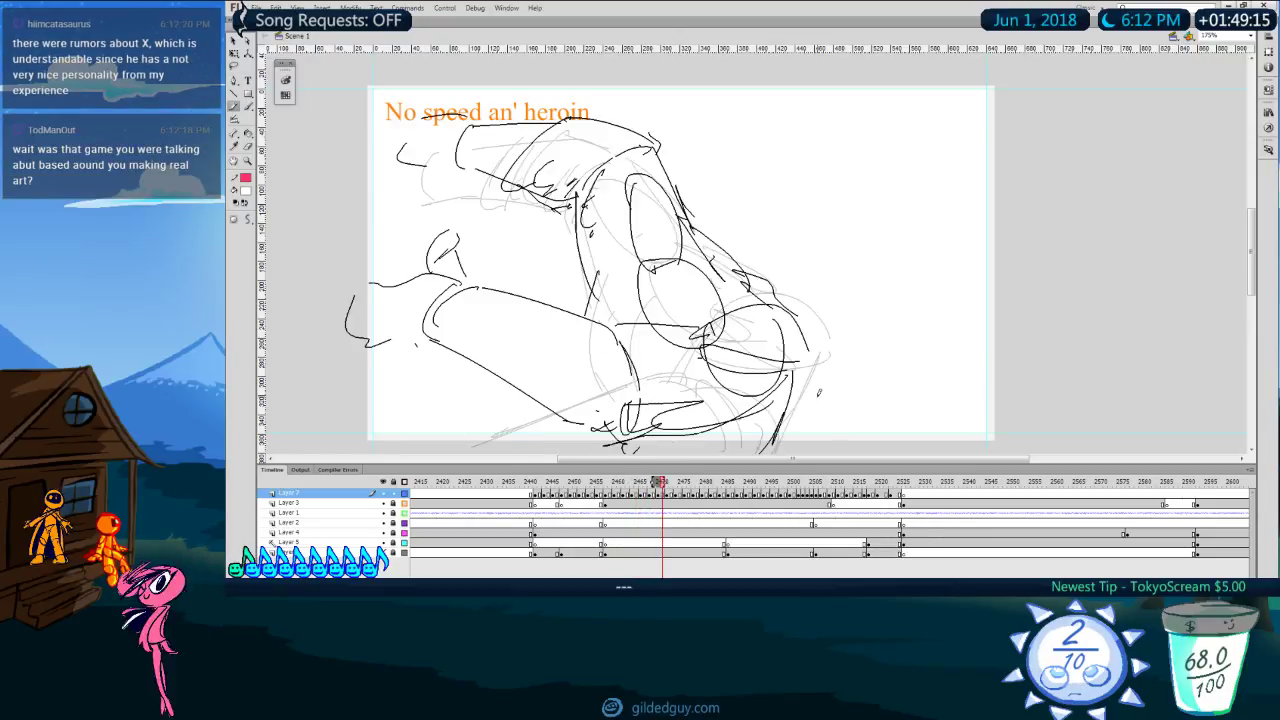
{"action": "key", "text": "comma"}
{"action": "key", "text": "comma"}
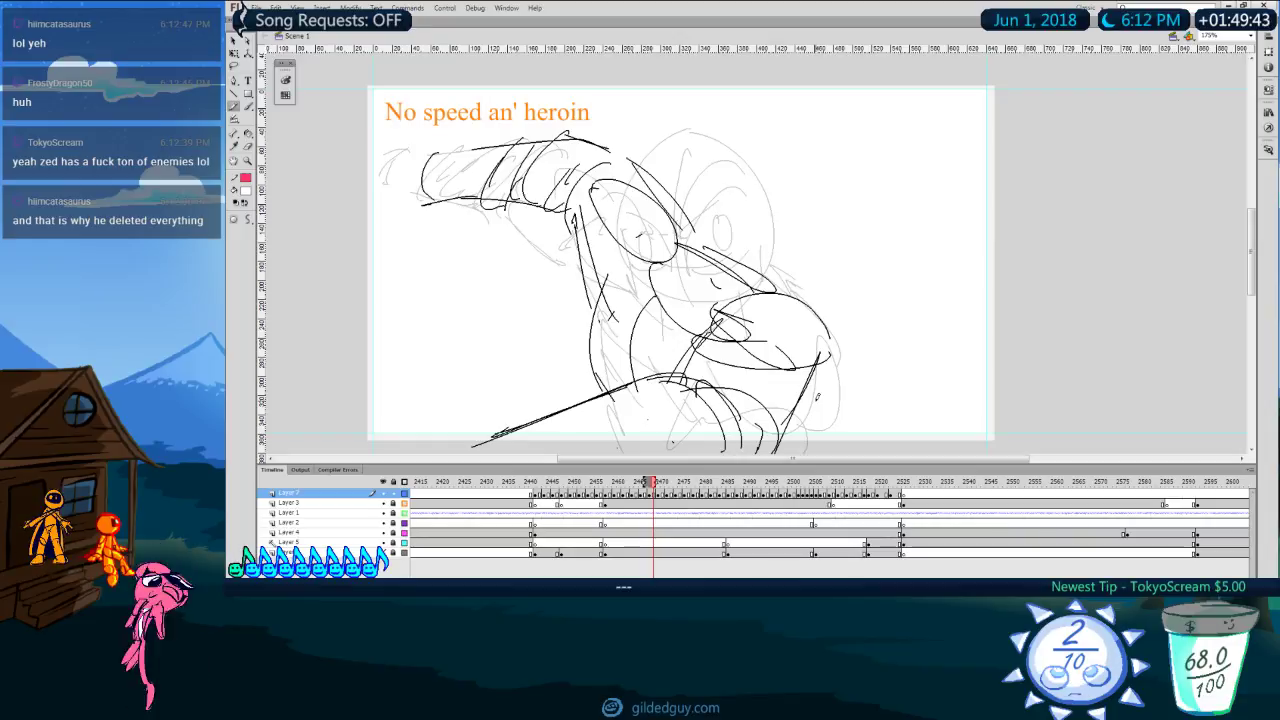
Step: Step back and forth through the drawings from frame 2457 to about 2466 to compare the masked, wide-stance, leaning and raised-arm poses
{"action": "left_click_drag", "start_coordinate": [665, 485], "coordinate": [574, 536]}
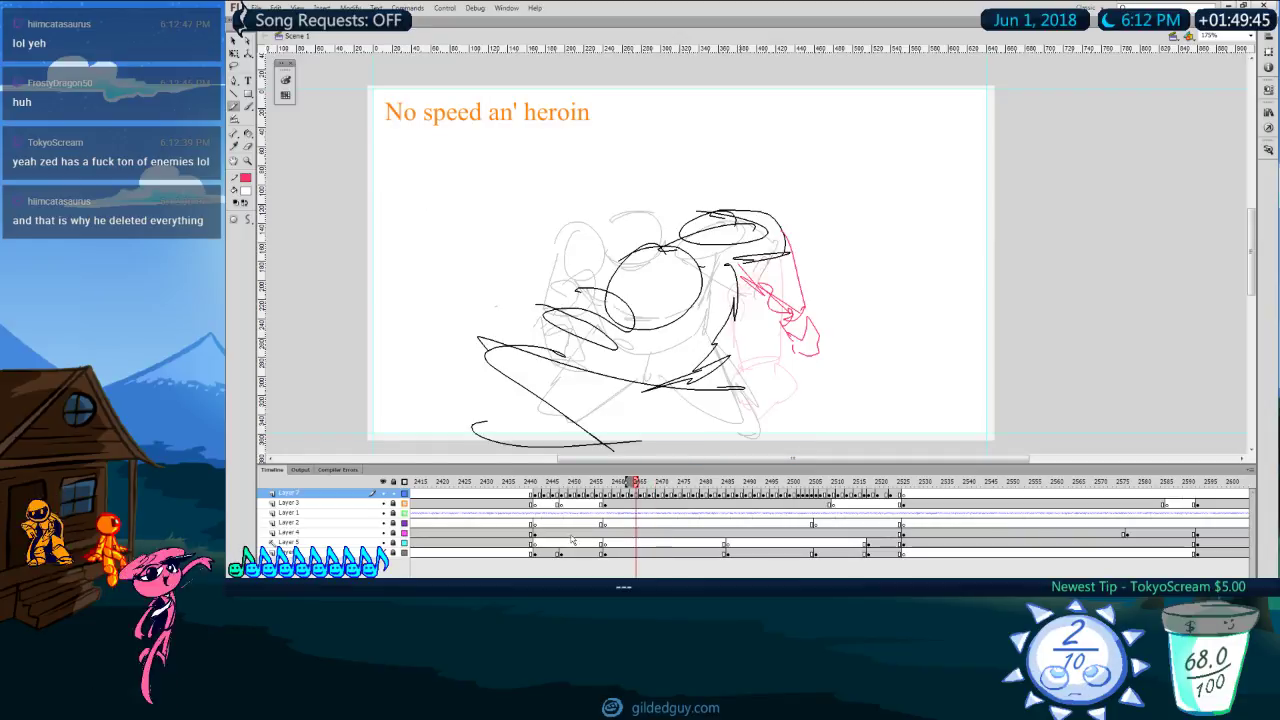
{"action": "key", "text": "comma"}
{"action": "key", "text": "comma"}
{"action": "key", "text": "comma"}
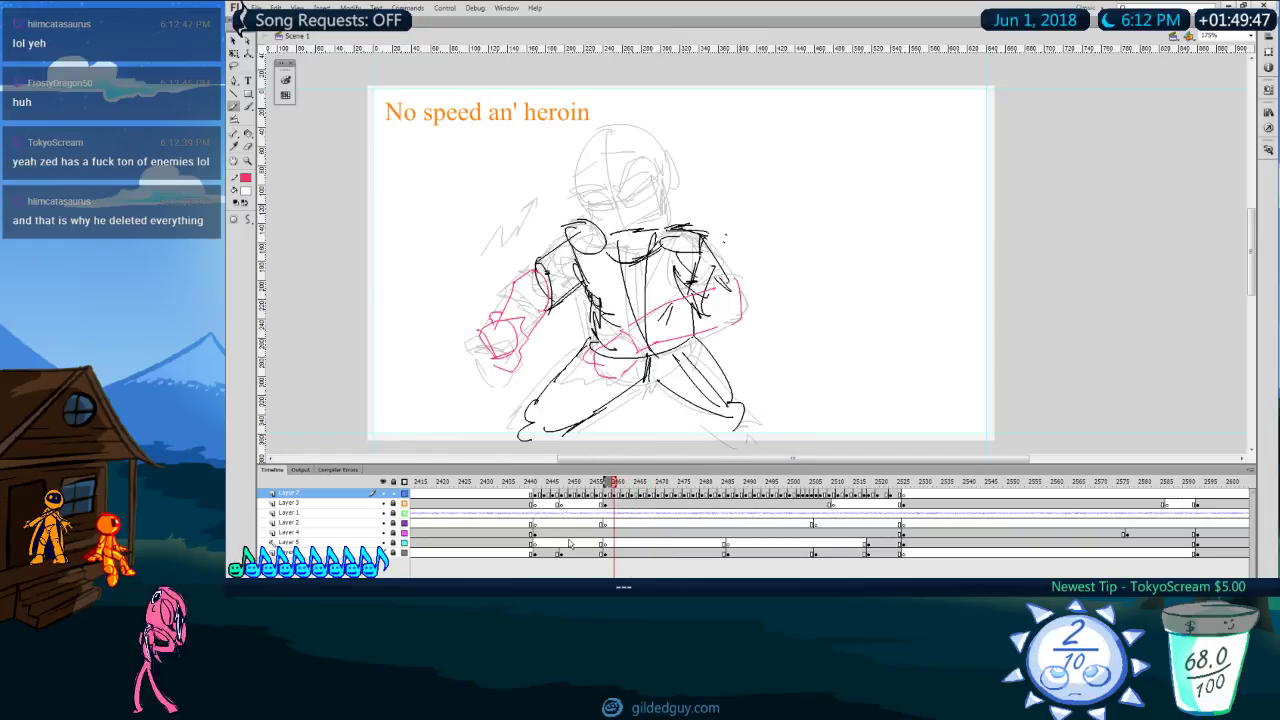
{"action": "key", "text": "period"}
{"action": "key", "text": "period"}
{"action": "key", "text": "period"}
{"action": "key", "text": "period"}
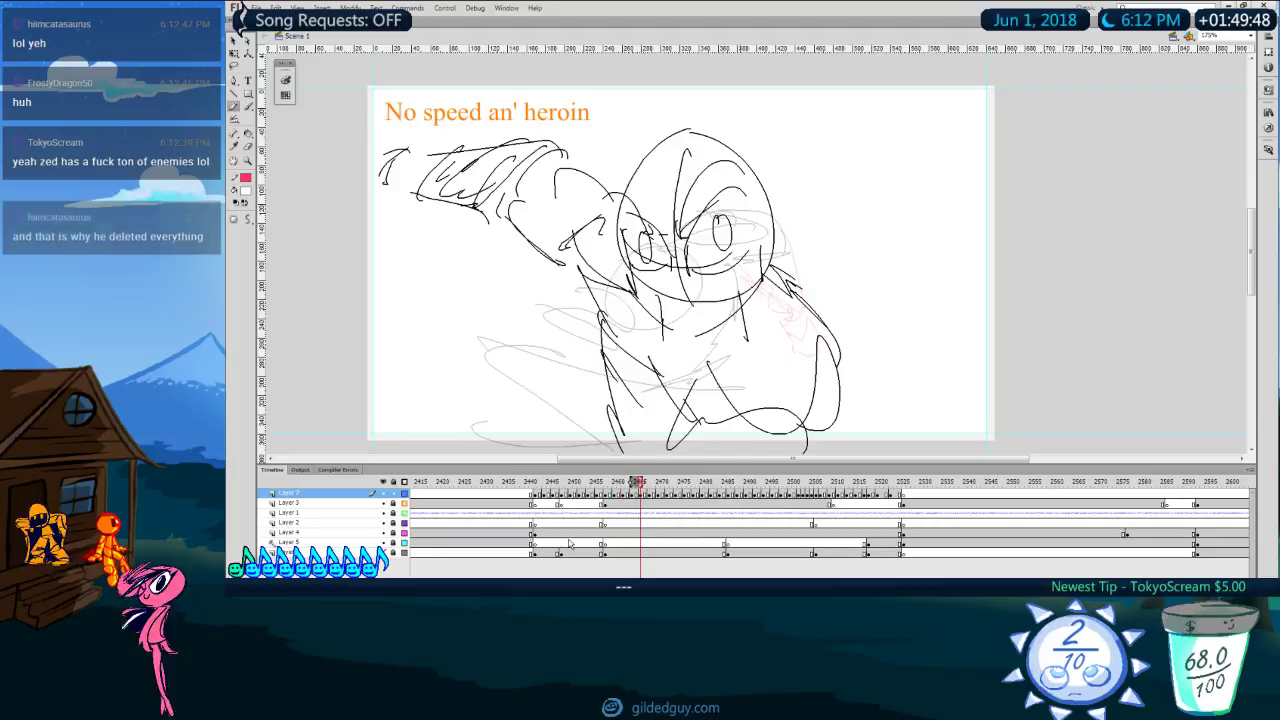
{"action": "key", "text": "comma"}
{"action": "key", "text": "comma"}
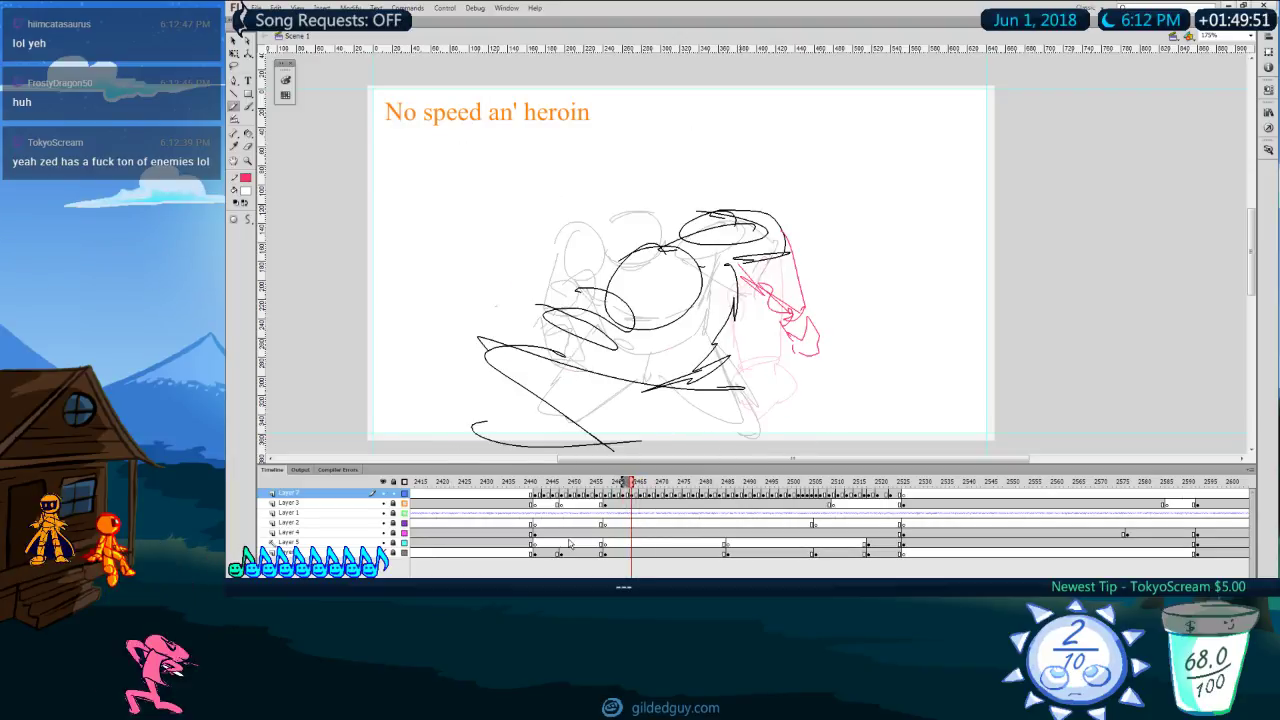
{"action": "key", "text": "period"}
{"action": "key", "text": "period"}
{"action": "key", "text": "period"}
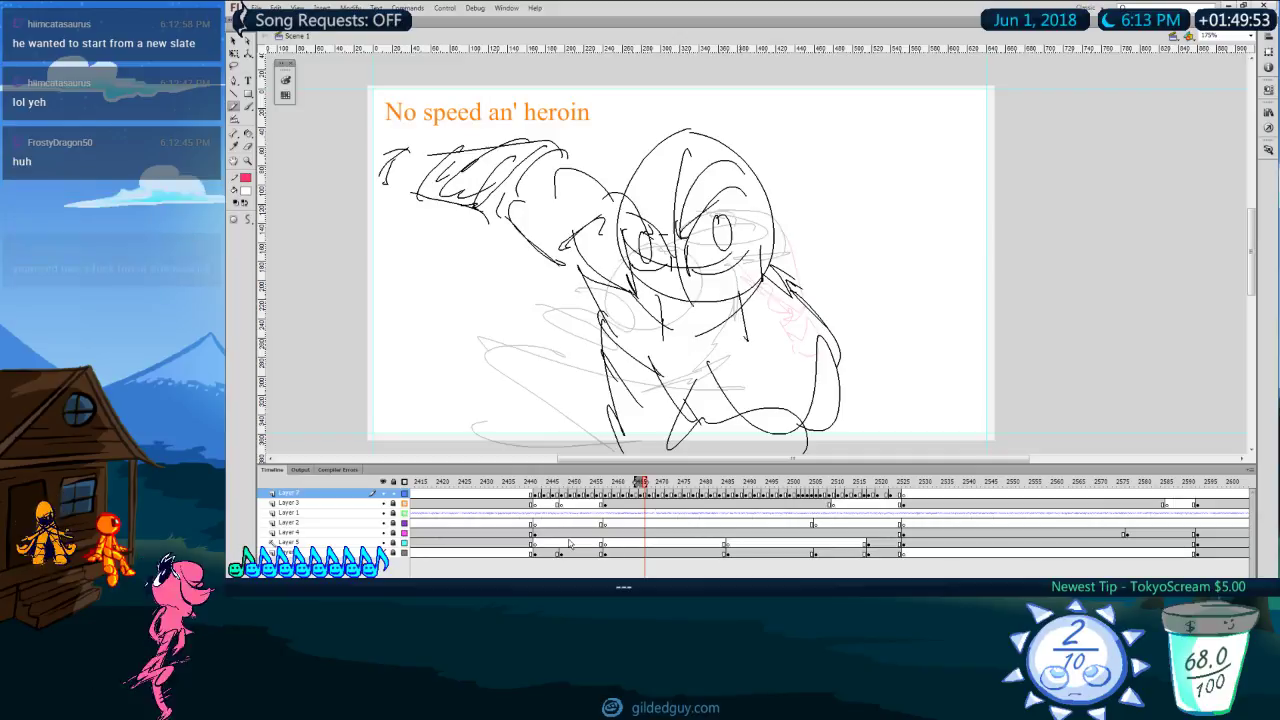
{"action": "key", "text": "comma"}
{"action": "key", "text": "comma"}
{"action": "key", "text": "comma"}
{"action": "key", "text": "comma"}
{"action": "key", "text": "comma"}
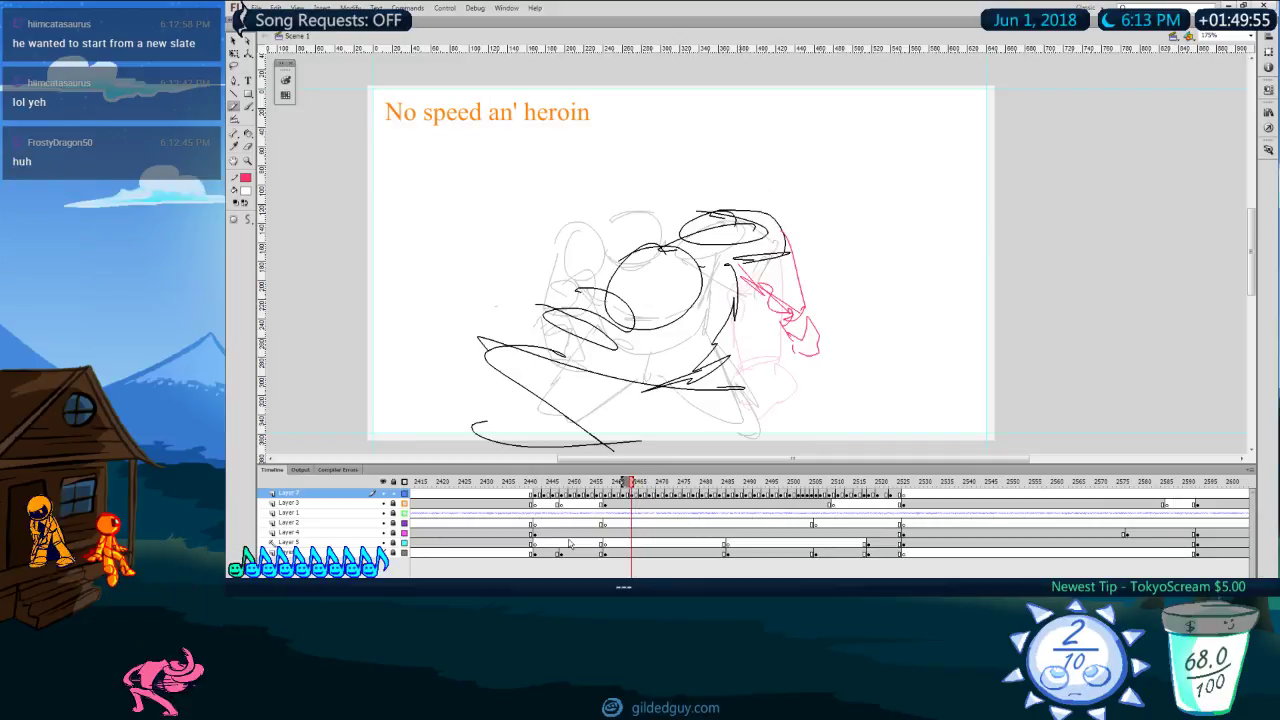
{"action": "key", "text": "comma"}
{"action": "key", "text": "comma"}
{"action": "key", "text": "comma"}
{"action": "key", "text": "comma"}
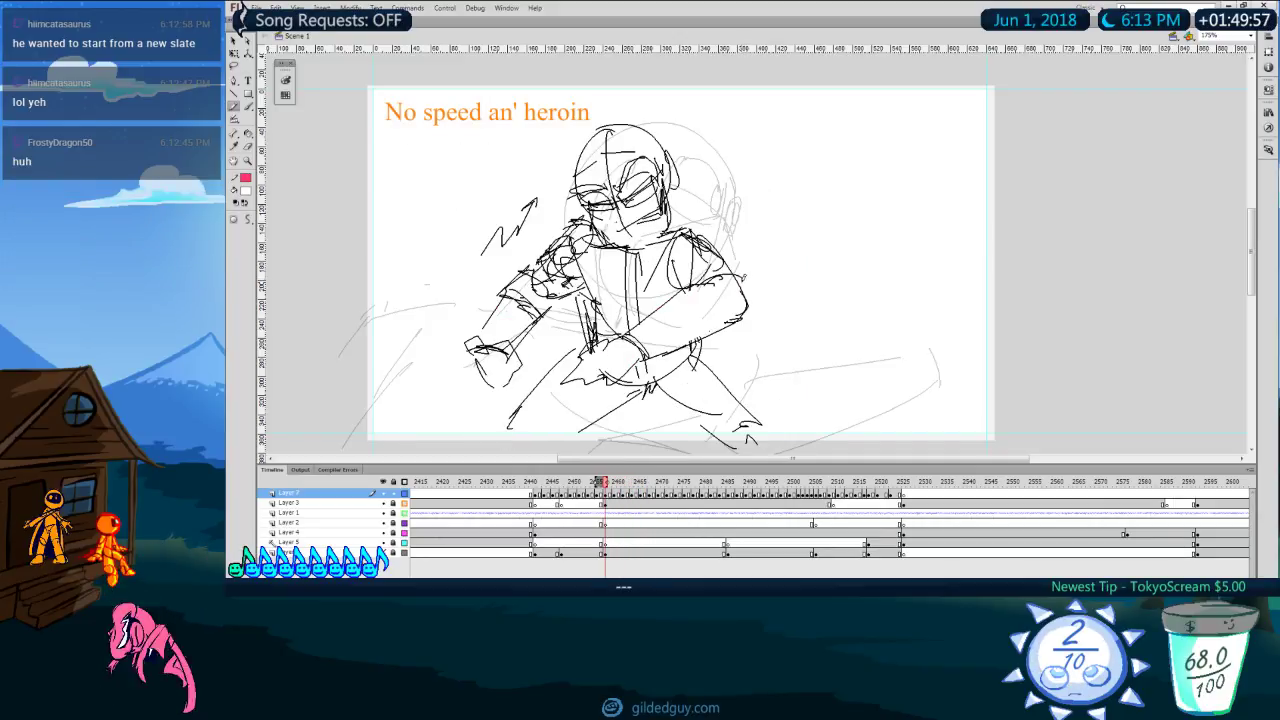
Step: Try pink jaw lines on the masked head near frame 2458 and a small pink head circle on the wide-stance drawing near 2459
{"action": "left_click_drag", "start_coordinate": [592, 208], "coordinate": [628, 250]}
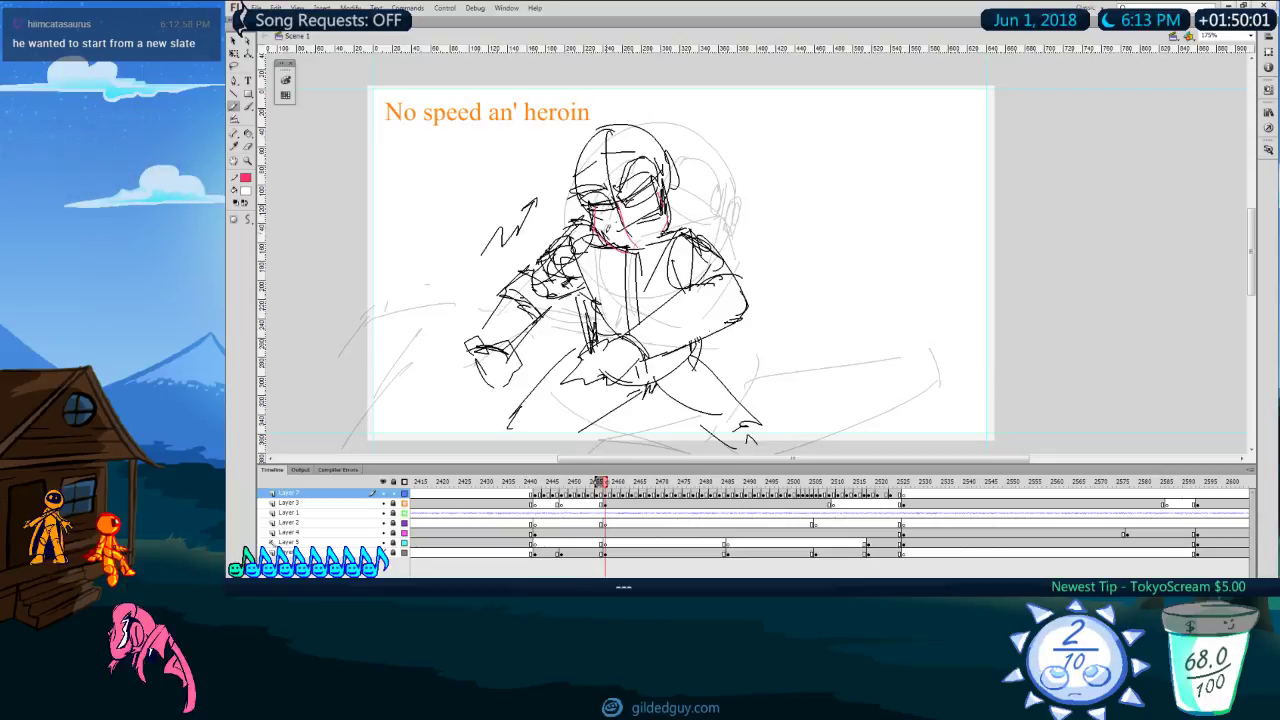
{"action": "key", "text": "ctrl+z"}
{"action": "key", "text": "period"}
{"action": "key", "text": "period"}
{"action": "key", "text": "comma"}
{"action": "key", "text": "period"}
{"action": "mouse_move", "coordinate": [607, 152]}
{"action": "left_mouse_down"}
{"action": "mouse_move", "coordinate": [626, 148]}
{"action": "mouse_move", "coordinate": [597, 212]}
{"action": "mouse_move", "coordinate": [628, 147]}
{"action": "left_mouse_up"}
{"action": "key", "text": "ctrl+z"}
{"action": "key", "text": "comma"}
{"action": "key", "text": "period"}
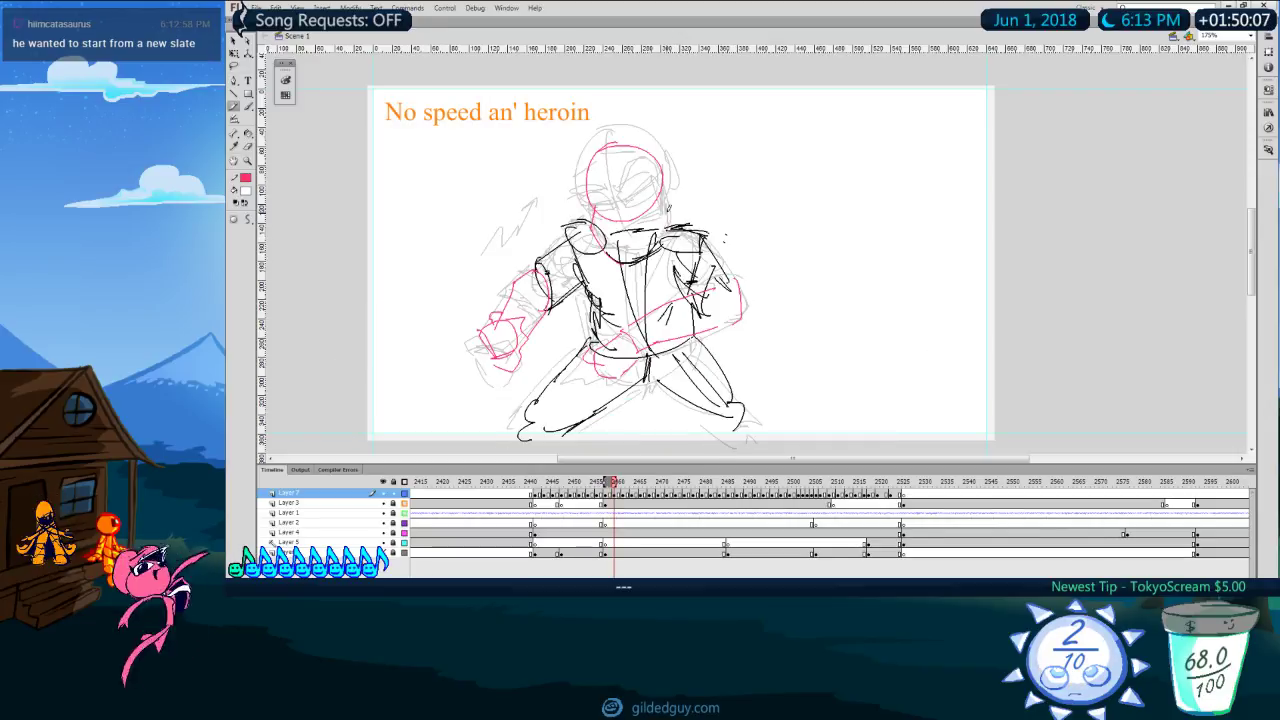
{"action": "key", "text": "comma"}
{"action": "key", "text": "period"}
{"action": "key", "text": "ctrl+z"}
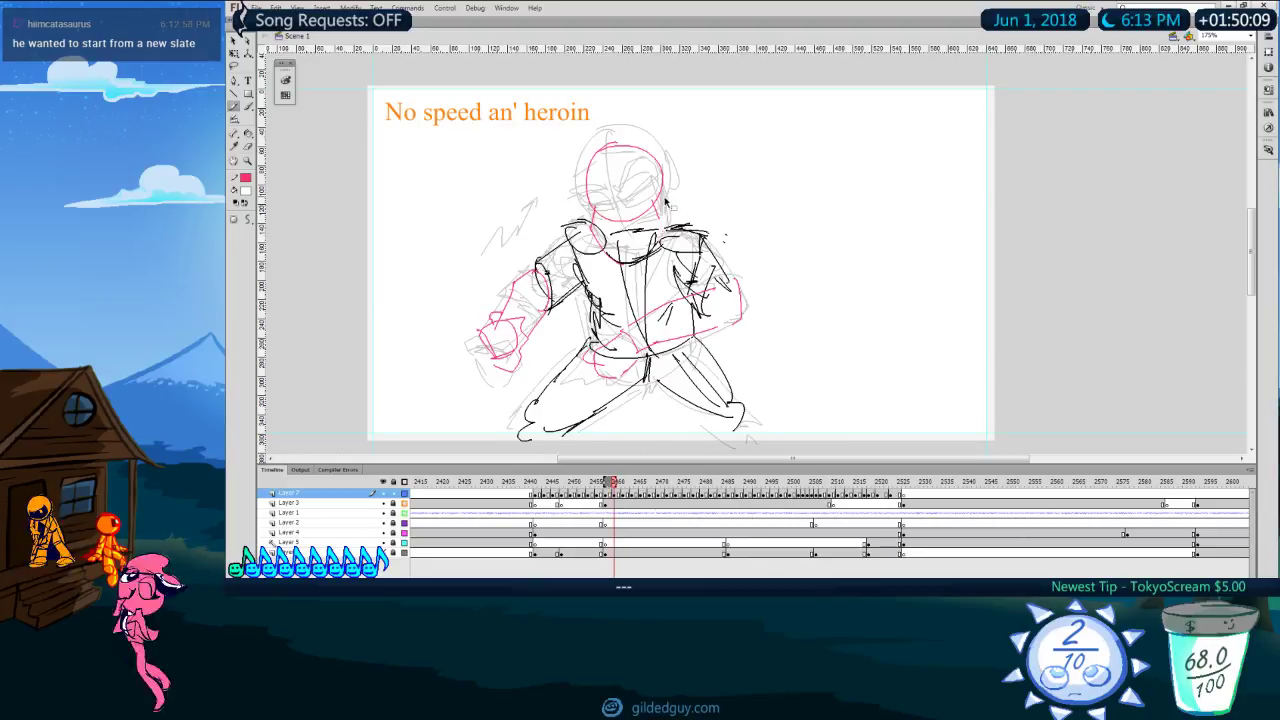
{"action": "key", "text": "comma"}
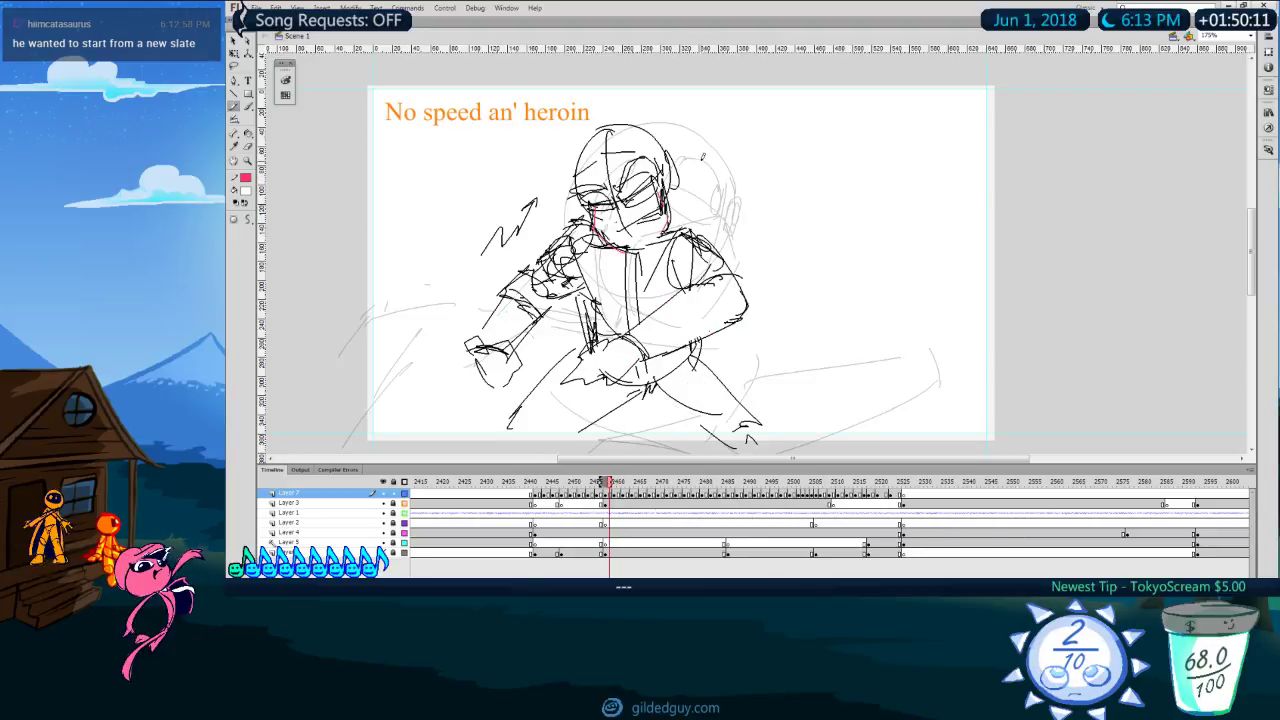
Step: Step through the action from about frame 2442 up to the wide-stance drawing at 2459 to examine how the head moves
{"action": "key", "text": "comma"}
{"action": "key", "text": "period"}
{"action": "key", "text": "period"}
{"action": "key", "text": "period"}
{"action": "key", "text": "period"}
{"action": "key", "text": "period"}
{"action": "key", "text": "period"}
{"action": "key", "text": "period"}
{"action": "key", "text": "period"}
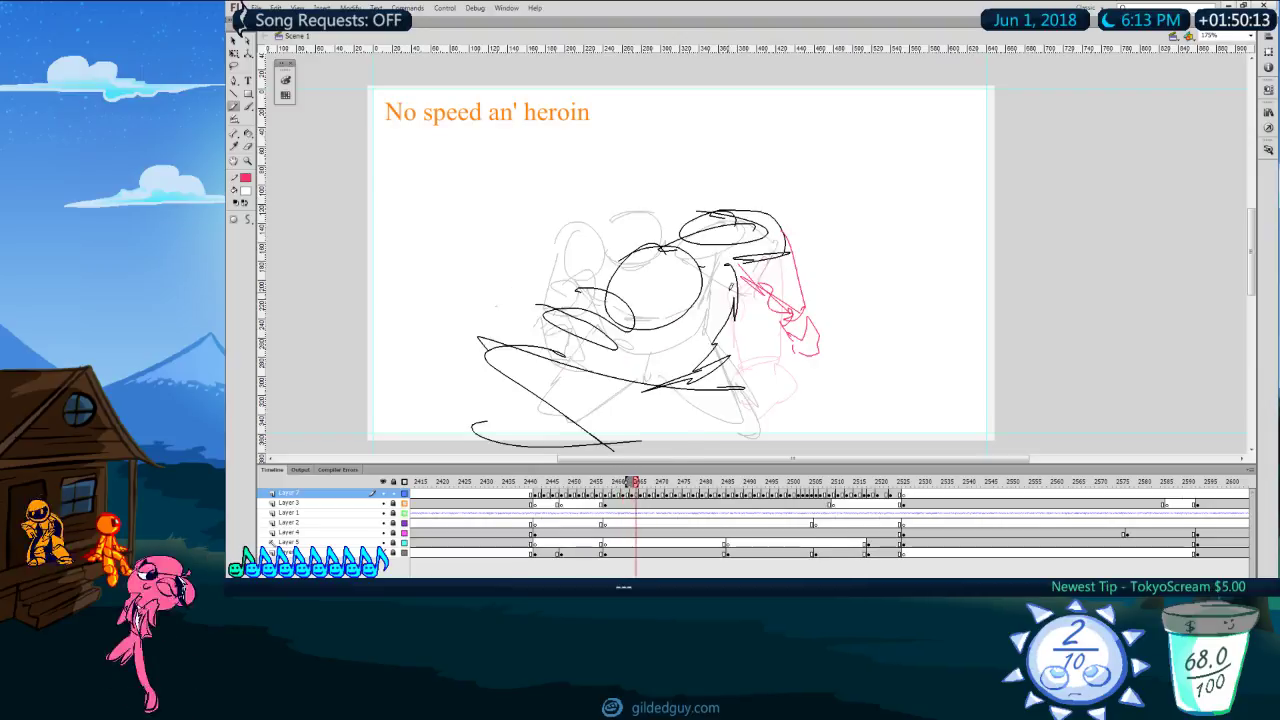
{"action": "left_click", "coordinate": [539, 482]}
{"action": "key", "text": "period"}
{"action": "key", "text": "period"}
{"action": "key", "text": "period"}
{"action": "key", "text": "period"}
{"action": "key", "text": "period"}
{"action": "key", "text": "period"}
{"action": "key", "text": "period"}
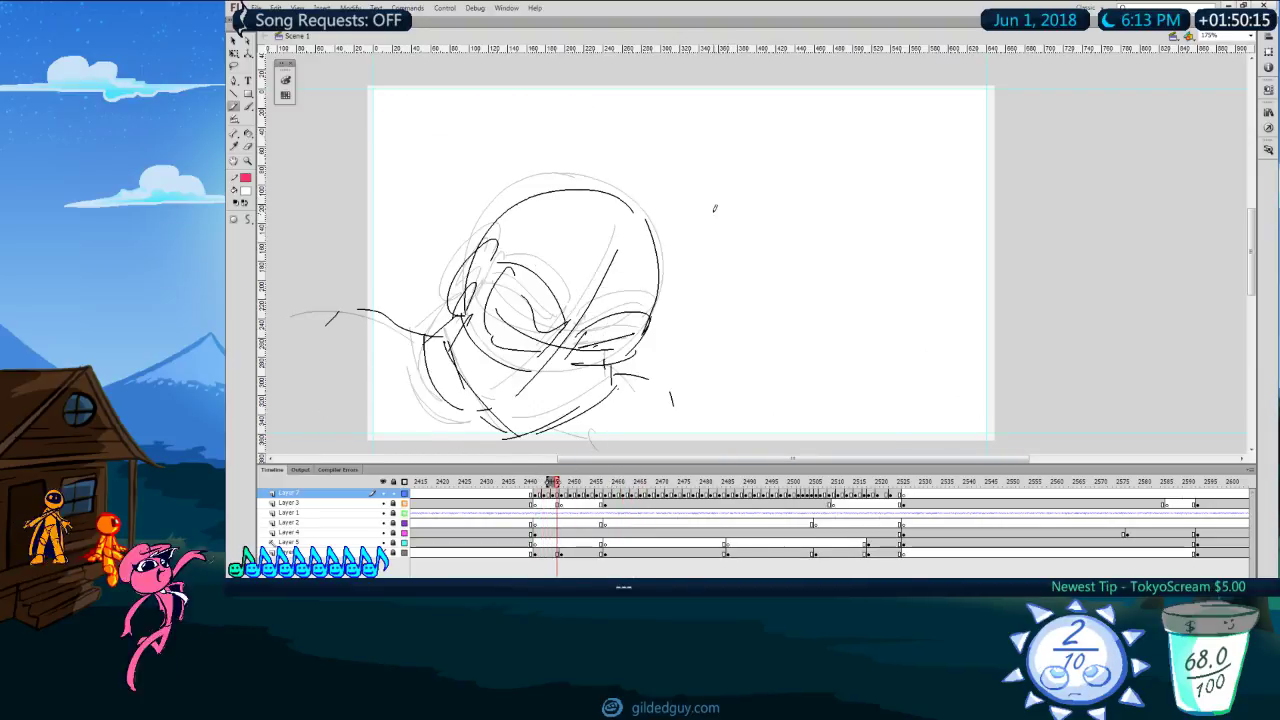
{"action": "key", "text": "period"}
{"action": "key", "text": "period"}
{"action": "key", "text": "period"}
{"action": "key", "text": "period"}
{"action": "key", "text": "period"}
{"action": "key", "text": "period"}
{"action": "key", "text": "period"}
{"action": "key", "text": "period"}
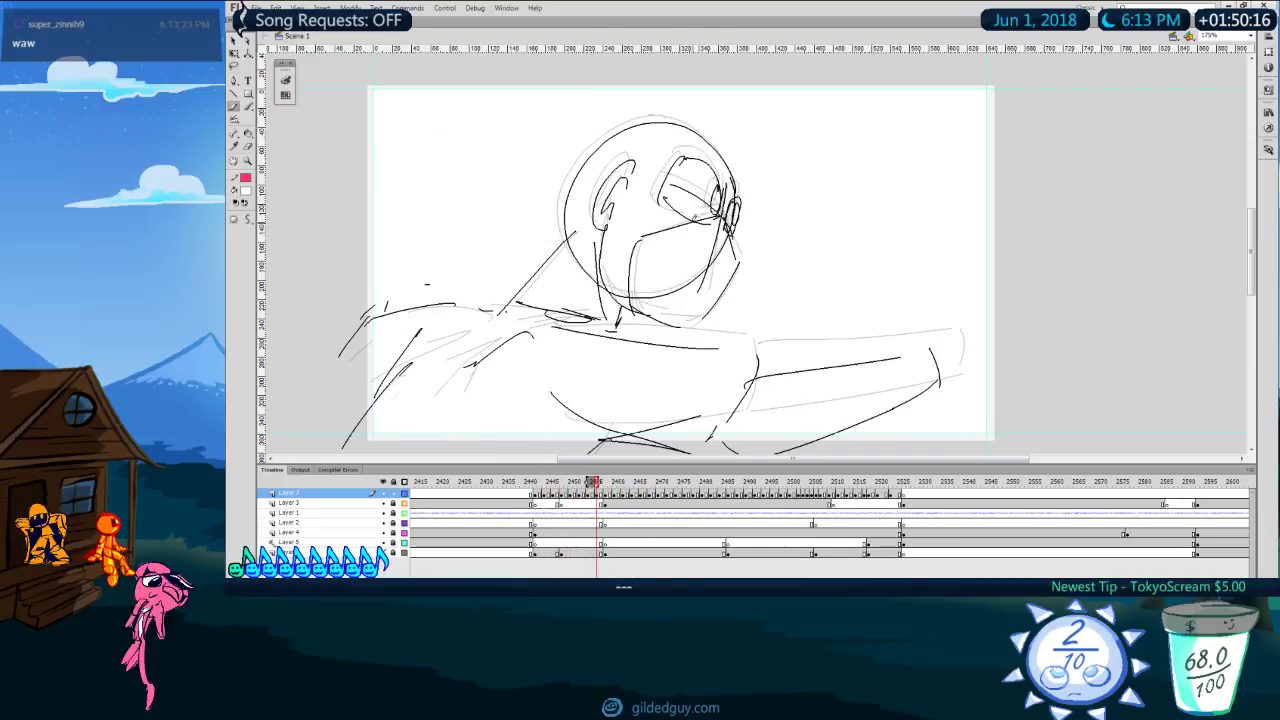
{"action": "key", "text": "period"}
{"action": "key", "text": "period"}
{"action": "key", "text": "period"}
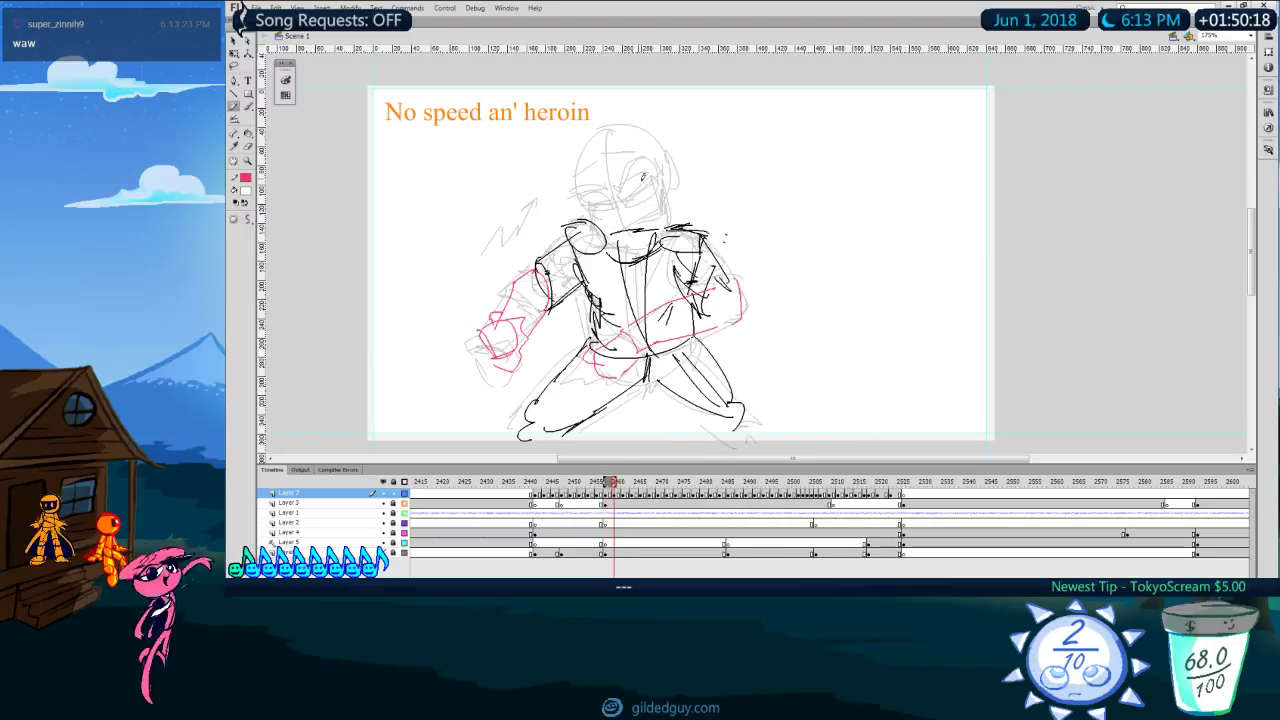
Step: Sketch a pink head with a centre line, jaw and scowling eyes on the headless wide-stance drawing near frame 2459
{"action": "key", "text": "period"}
{"action": "key", "text": "period"}
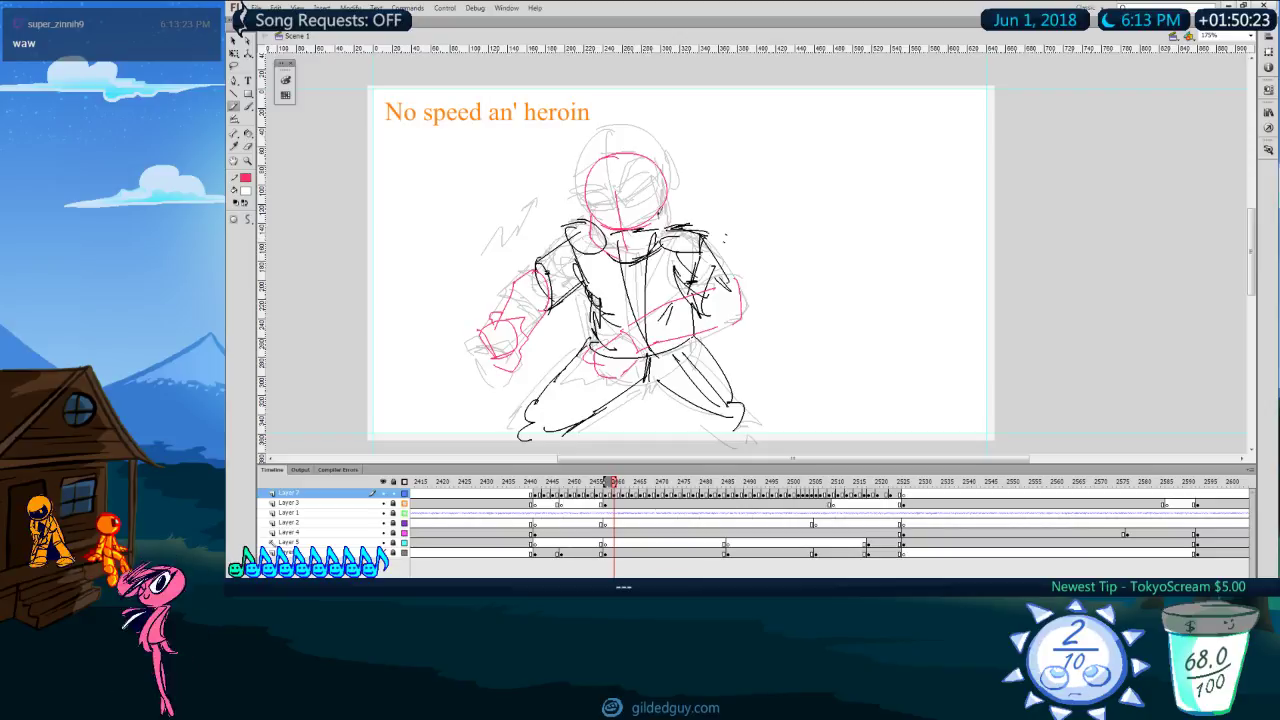
{"action": "left_click_drag", "start_coordinate": [627, 233], "coordinate": [654, 223]}
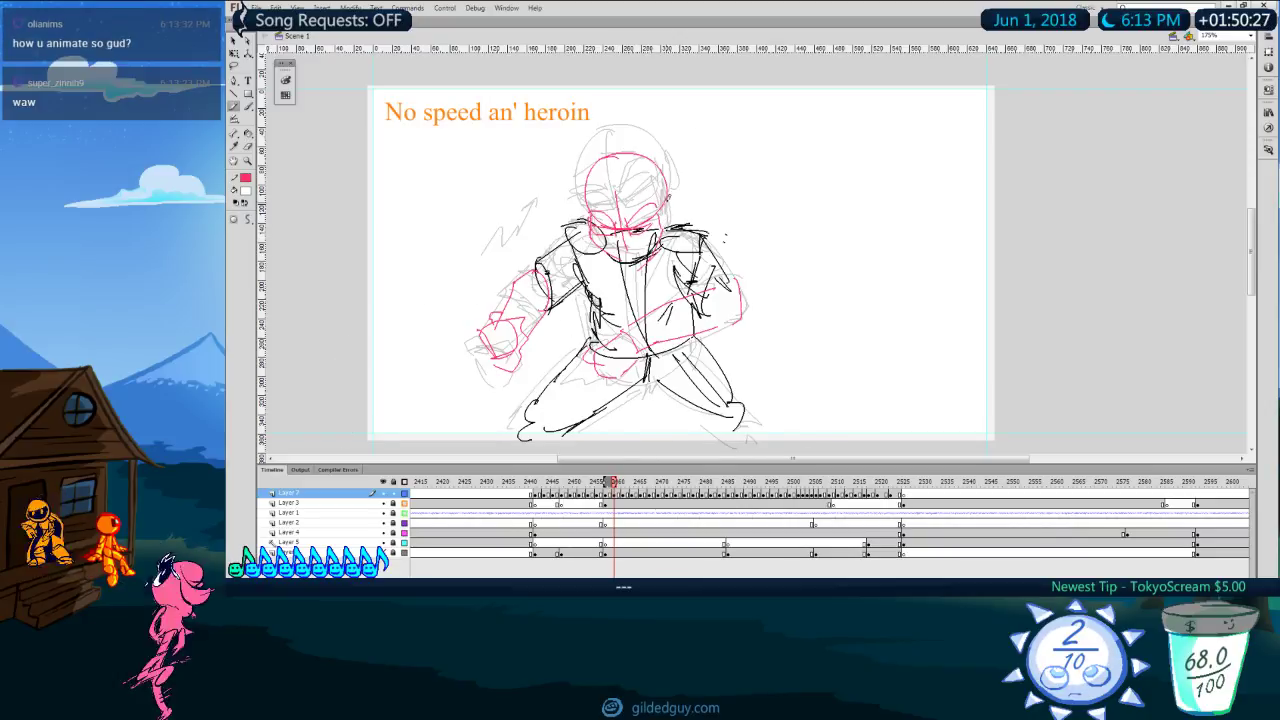
{"action": "key", "text": "period"}
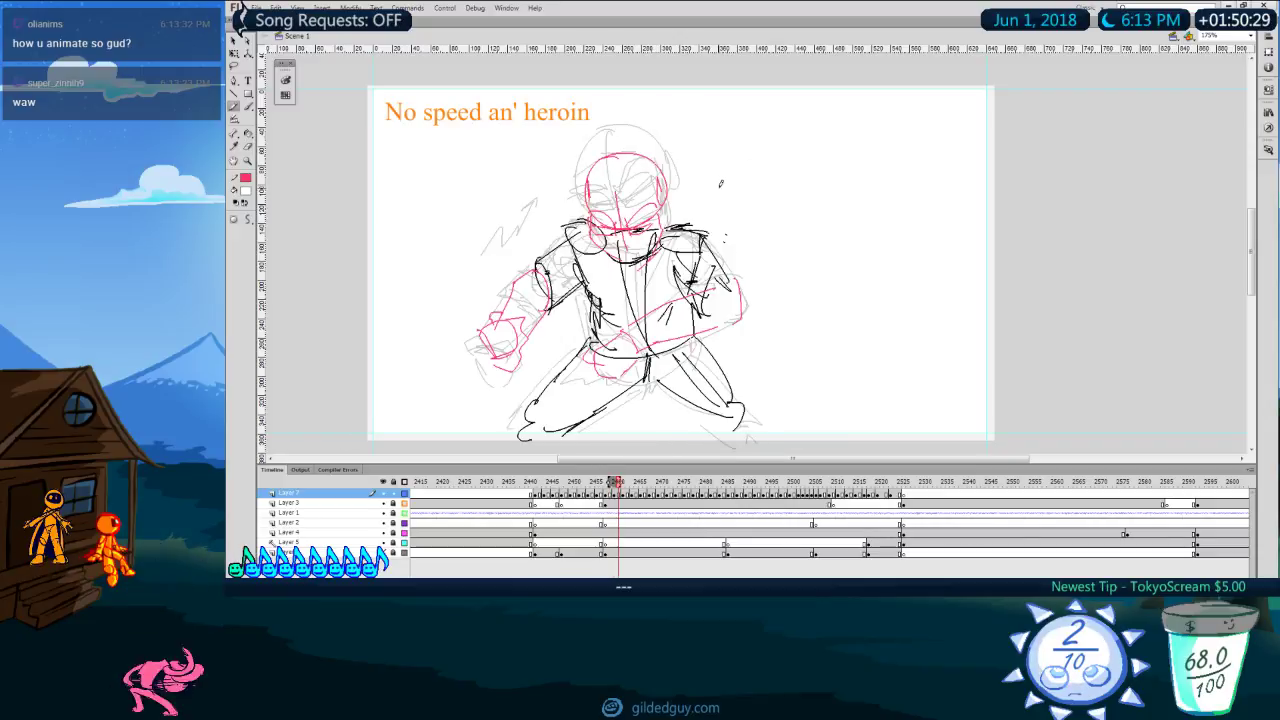
Step: Sketch a lowered pink head with mask and eye lines on the crouched drawing near frame 2461, comparing it with the previous pose
{"action": "key", "text": "period"}
{"action": "mouse_move", "coordinate": [632, 190]}
{"action": "left_mouse_down"}
{"action": "mouse_move", "coordinate": [608, 186]}
{"action": "mouse_move", "coordinate": [657, 233]}
{"action": "mouse_move", "coordinate": [622, 163]}
{"action": "mouse_move", "coordinate": [598, 176]}
{"action": "mouse_move", "coordinate": [639, 271]}
{"action": "mouse_move", "coordinate": [654, 226]}
{"action": "left_mouse_up"}
{"action": "key", "text": "ctrl+z"}
{"action": "key", "text": "ctrl+z"}
{"action": "key", "text": "ctrl+z"}
{"action": "key", "text": "ctrl+z"}
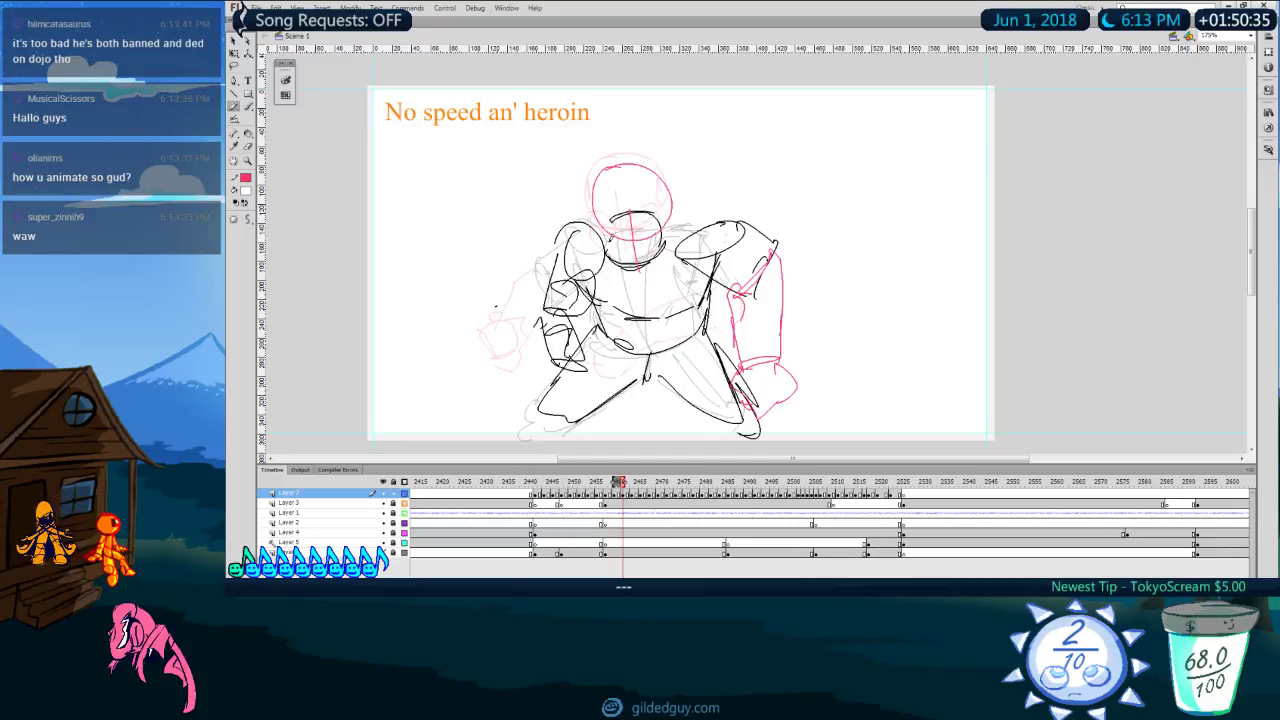
{"action": "mouse_move", "coordinate": [608, 230]}
{"action": "left_mouse_down"}
{"action": "mouse_move", "coordinate": [632, 241]}
{"action": "mouse_move", "coordinate": [609, 246]}
{"action": "left_mouse_up"}
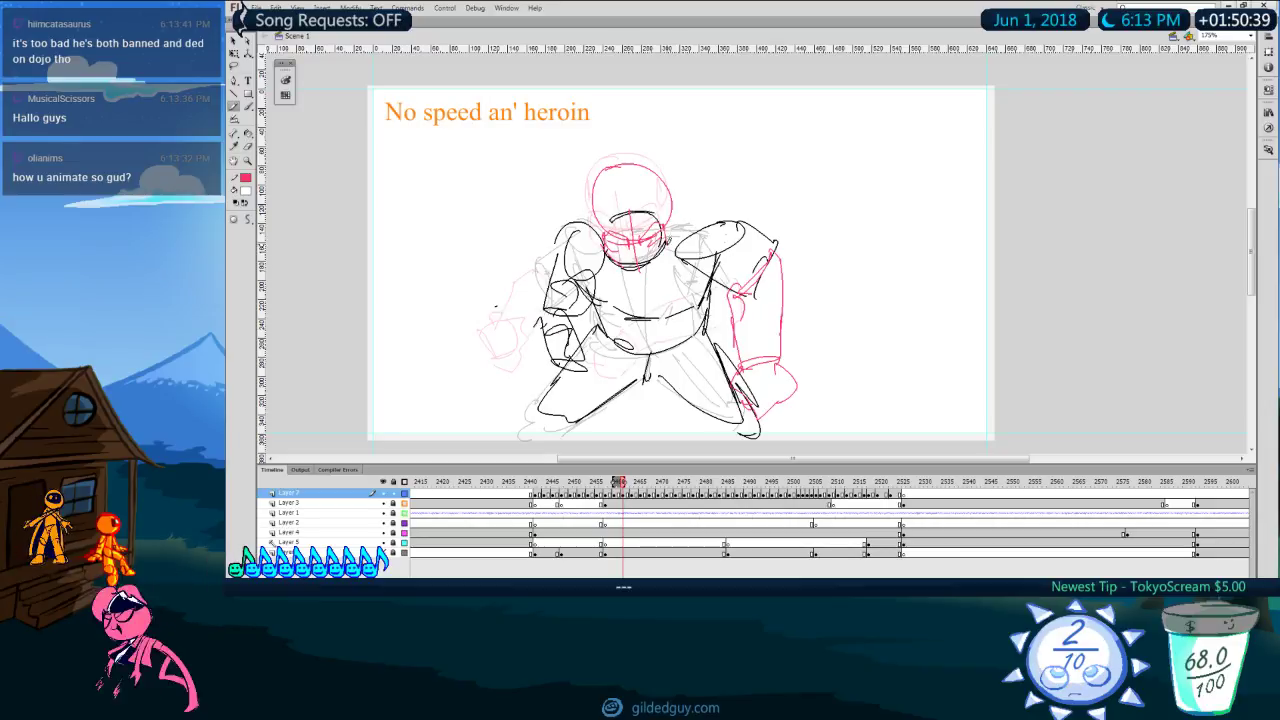
{"action": "left_click_drag", "start_coordinate": [671, 190], "coordinate": [669, 216]}
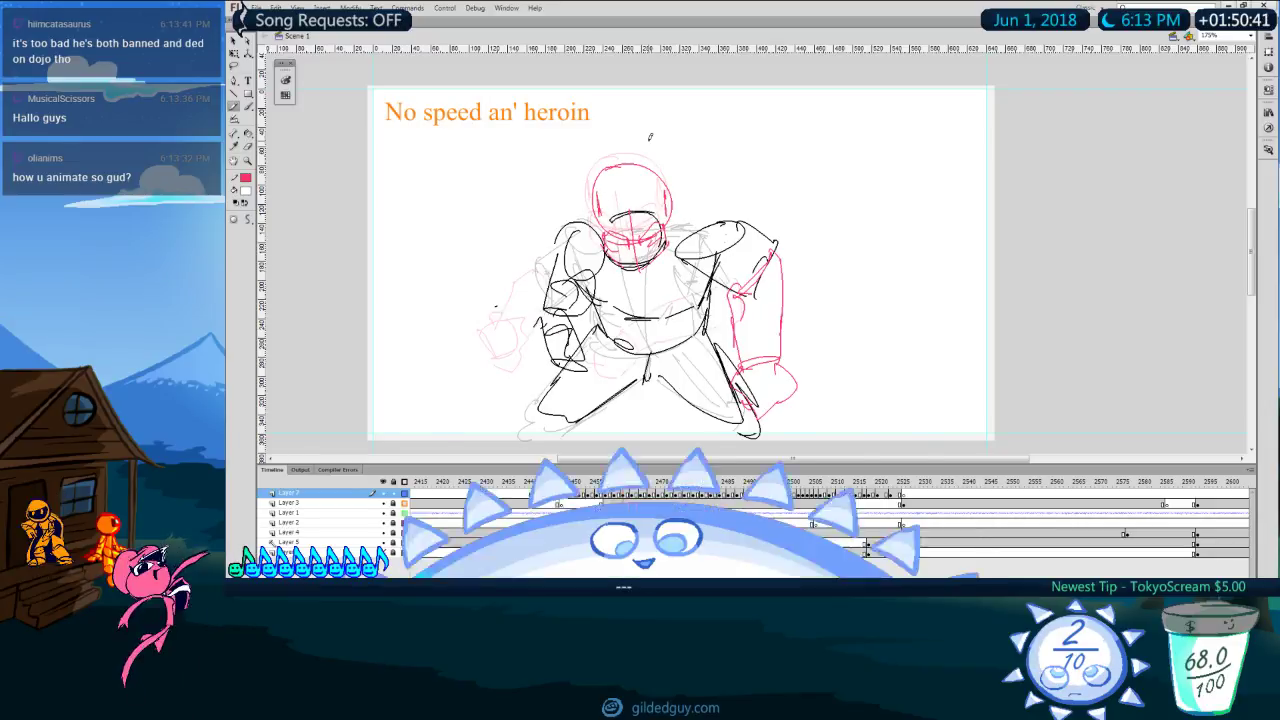
{"action": "key", "text": "comma"}
{"action": "key", "text": "period"}
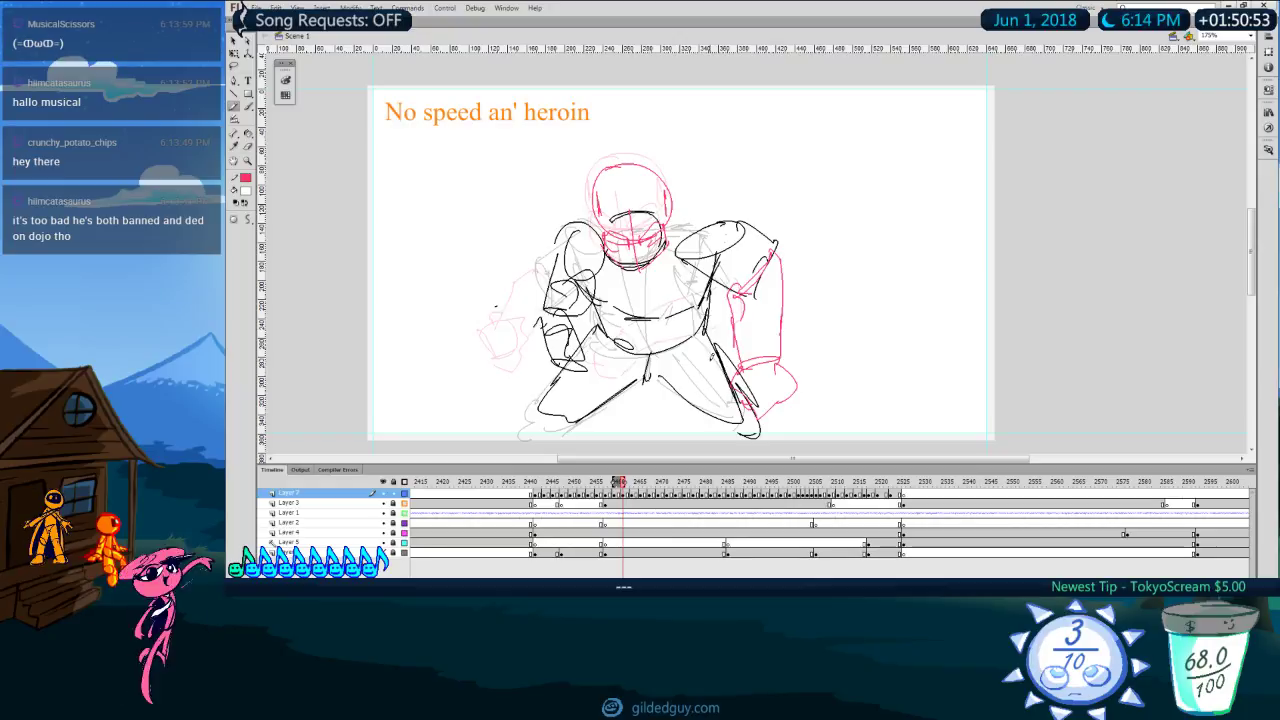
Step: Erase the black right-hand shoulder and upper arm in the crouched drawing near frame 2461 and redraw them in pink
{"action": "key", "text": "period"}
{"action": "key", "text": "period"}
{"action": "key", "text": "period"}
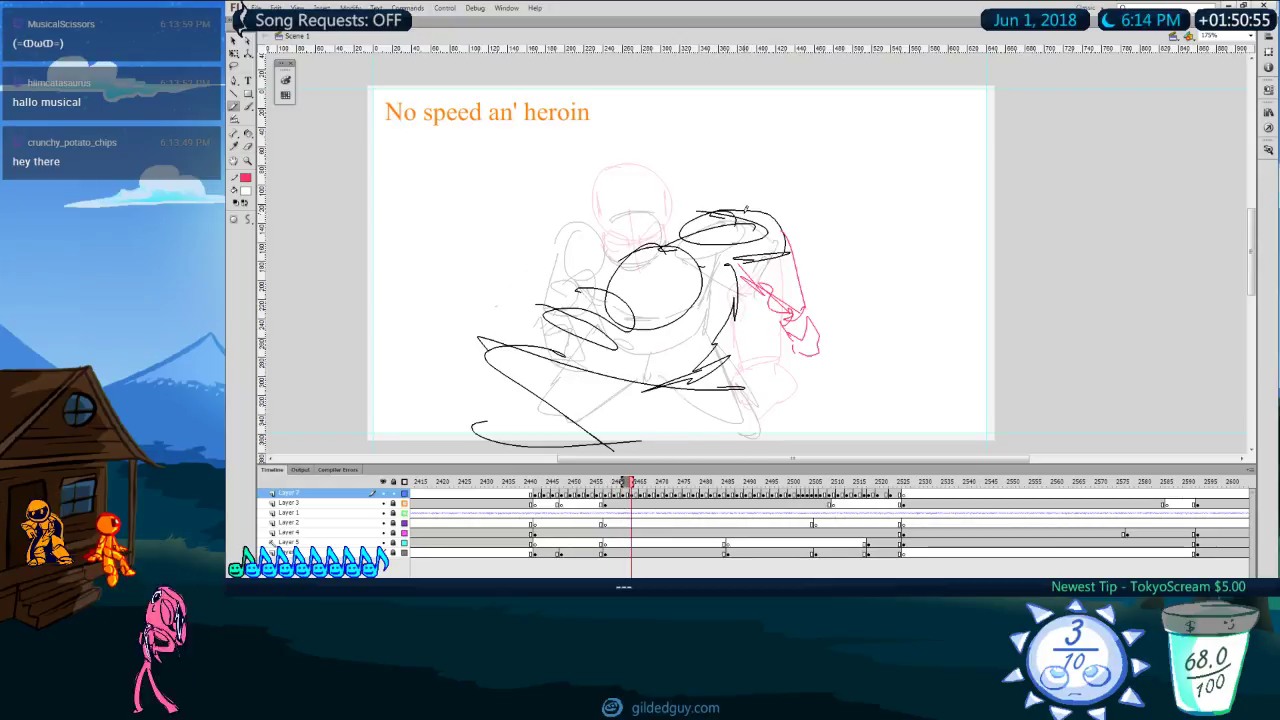
{"action": "key", "text": "comma"}
{"action": "key", "text": "comma"}
{"action": "key", "text": "comma"}
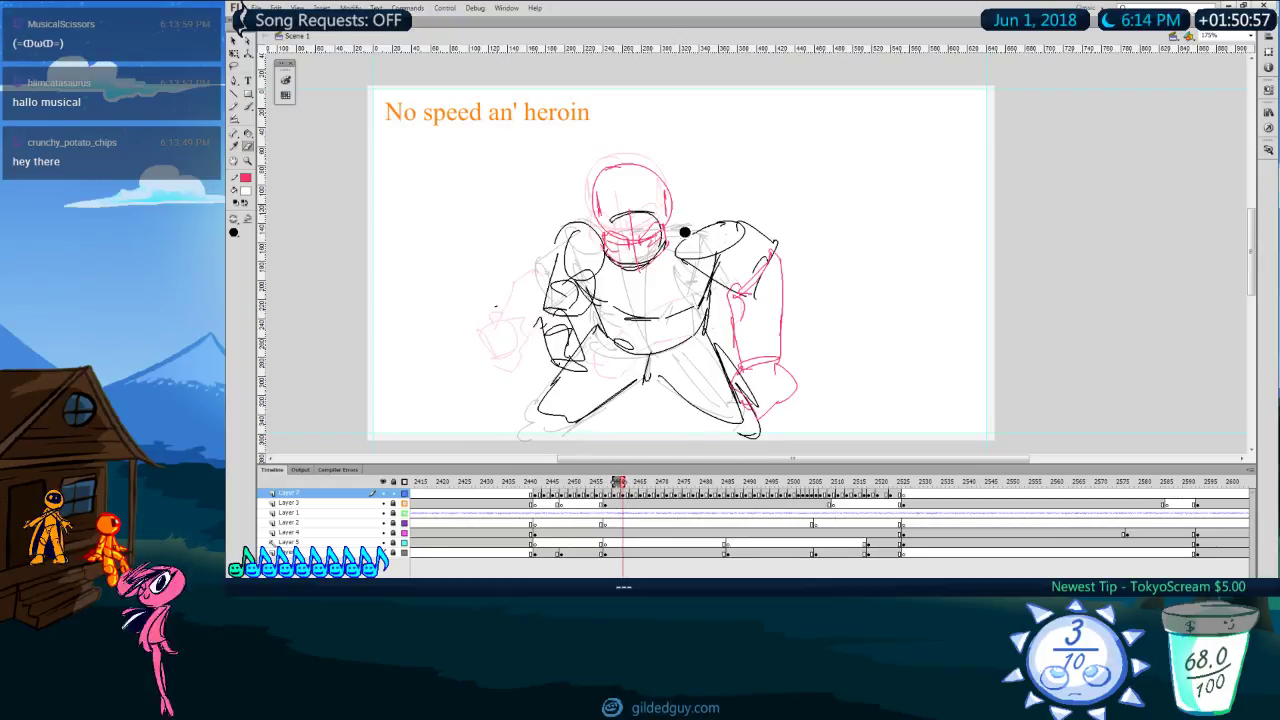
{"action": "left_click_drag", "start_coordinate": [697, 221], "coordinate": [770, 258]}
{"action": "left_click_drag", "start_coordinate": [667, 238], "coordinate": [688, 255]}
{"action": "left_click_drag", "start_coordinate": [697, 266], "coordinate": [742, 294]}
{"action": "key", "text": "comma"}
{"action": "key", "text": "period"}
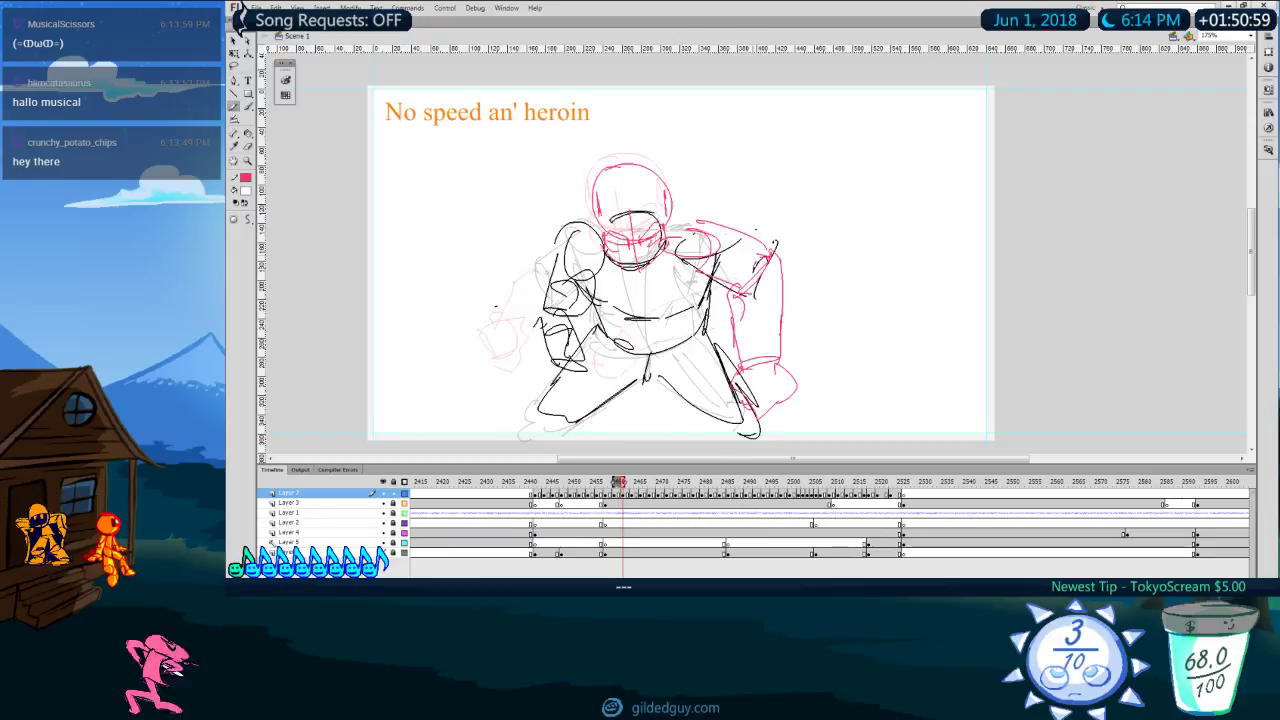
Step: Lasso the head of the crouched drawing near frame 2461 and enlarge it slightly, adjusting its position
{"action": "key", "text": "l"}
{"action": "mouse_move", "coordinate": [675, 219]}
{"action": "left_mouse_down"}
{"action": "mouse_move", "coordinate": [587, 209]}
{"action": "mouse_move", "coordinate": [665, 284]}
{"action": "mouse_move", "coordinate": [689, 204]}
{"action": "mouse_move", "coordinate": [682, 136]}
{"action": "mouse_move", "coordinate": [675, 153]}
{"action": "mouse_move", "coordinate": [689, 156]}
{"action": "mouse_move", "coordinate": [655, 167]}
{"action": "mouse_move", "coordinate": [704, 268]}
{"action": "left_mouse_up"}
{"action": "key", "text": "q"}
{"action": "key", "text": "shift+Down"}
{"action": "key", "text": "shift+Right"}
{"action": "key", "text": "shift+Right"}
Step: Sketch a large pink head with side and jaw lines over the black head circle in the leaning drawing near frame 2463
{"action": "key", "text": "period"}
{"action": "key", "text": "period"}
{"action": "key", "text": "y"}
{"action": "key", "text": "ctrl+z"}
{"action": "key", "text": "ctrl+z"}
{"action": "mouse_move", "coordinate": [718, 214]}
{"action": "left_mouse_down"}
{"action": "mouse_move", "coordinate": [698, 316]}
{"action": "mouse_move", "coordinate": [722, 248]}
{"action": "left_mouse_up"}
{"action": "mouse_move", "coordinate": [640, 238]}
{"action": "left_mouse_down"}
{"action": "mouse_move", "coordinate": [639, 290]}
{"action": "mouse_move", "coordinate": [657, 300]}
{"action": "mouse_move", "coordinate": [617, 215]}
{"action": "mouse_move", "coordinate": [625, 262]}
{"action": "left_mouse_up"}
{"action": "left_click_drag", "start_coordinate": [615, 238], "coordinate": [617, 297]}
{"action": "key", "text": "ctrl+z"}
{"action": "mouse_move", "coordinate": [622, 252]}
{"action": "left_mouse_down"}
{"action": "mouse_move", "coordinate": [608, 297]}
{"action": "mouse_move", "coordinate": [643, 319]}
{"action": "left_mouse_up"}
Step: Add pink eye and mask lines and a jaw-side stroke to the leaning drawing's head, comparing it with the crouched pose
{"action": "key", "text": "comma"}
{"action": "key", "text": "period"}
{"action": "mouse_move", "coordinate": [666, 263]}
{"action": "left_mouse_down"}
{"action": "mouse_move", "coordinate": [715, 255]}
{"action": "mouse_move", "coordinate": [709, 264]}
{"action": "left_mouse_up"}
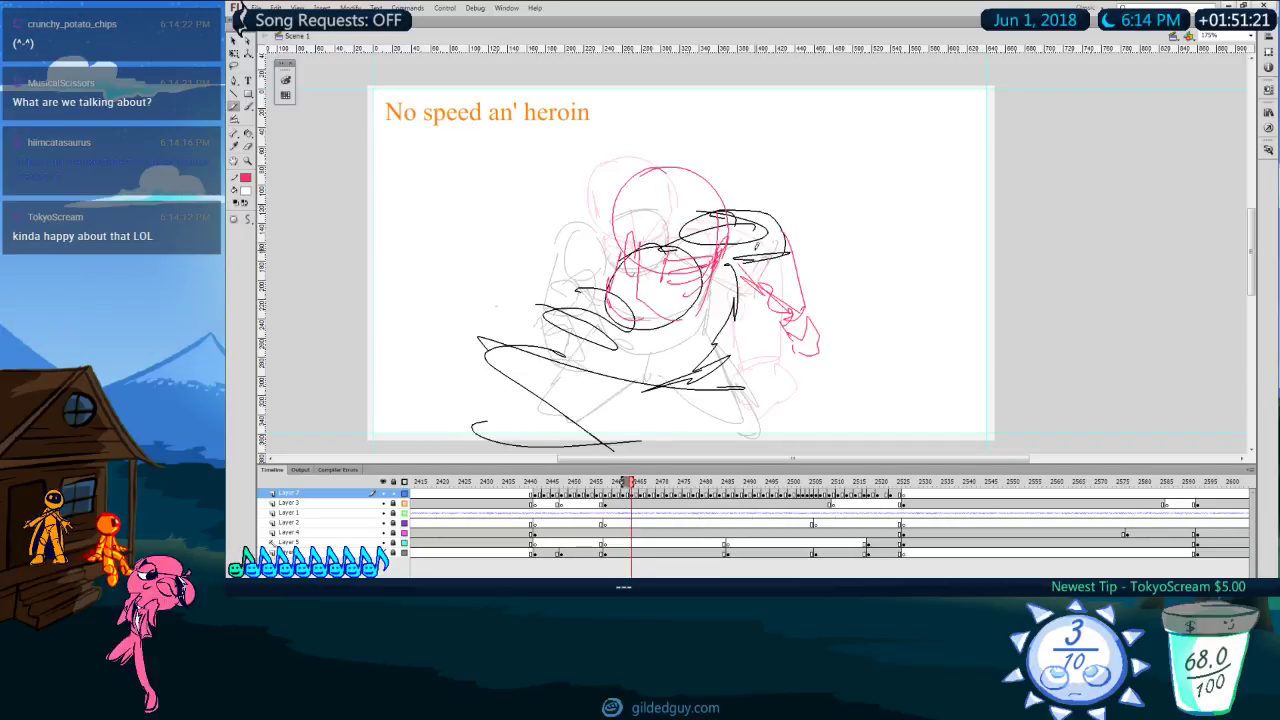
{"action": "key", "text": "comma"}
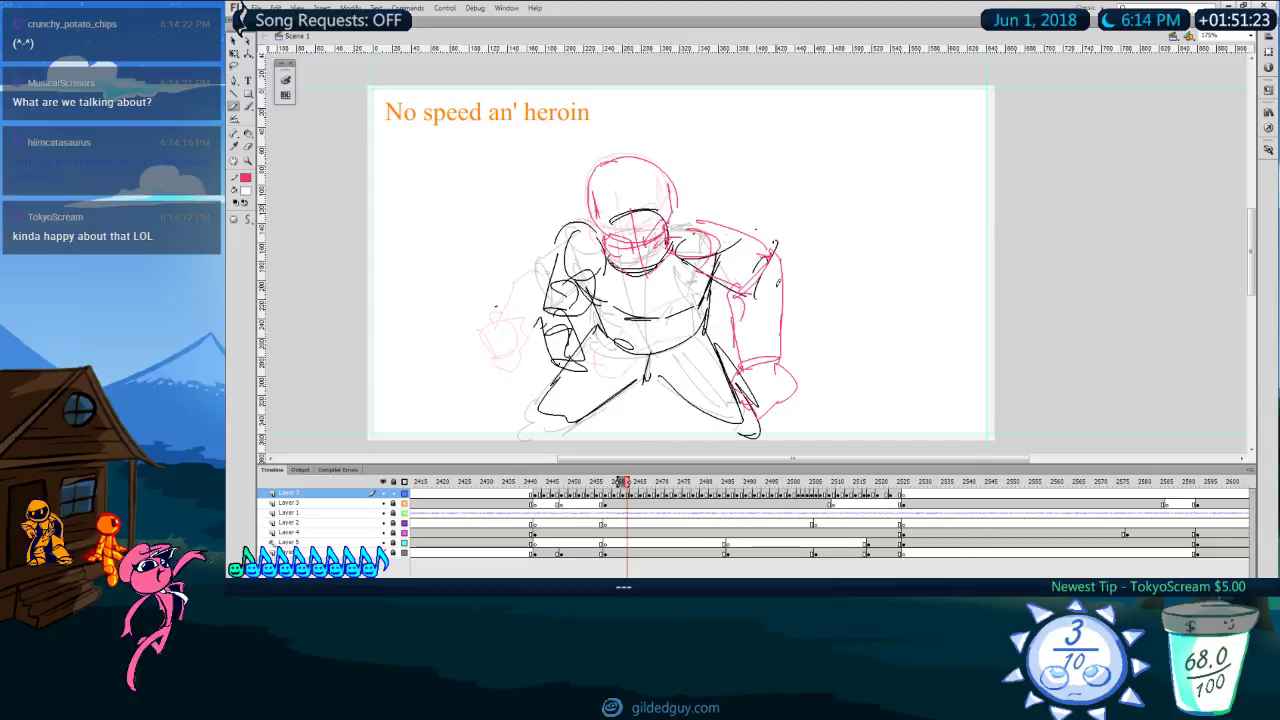
{"action": "key", "text": "period"}
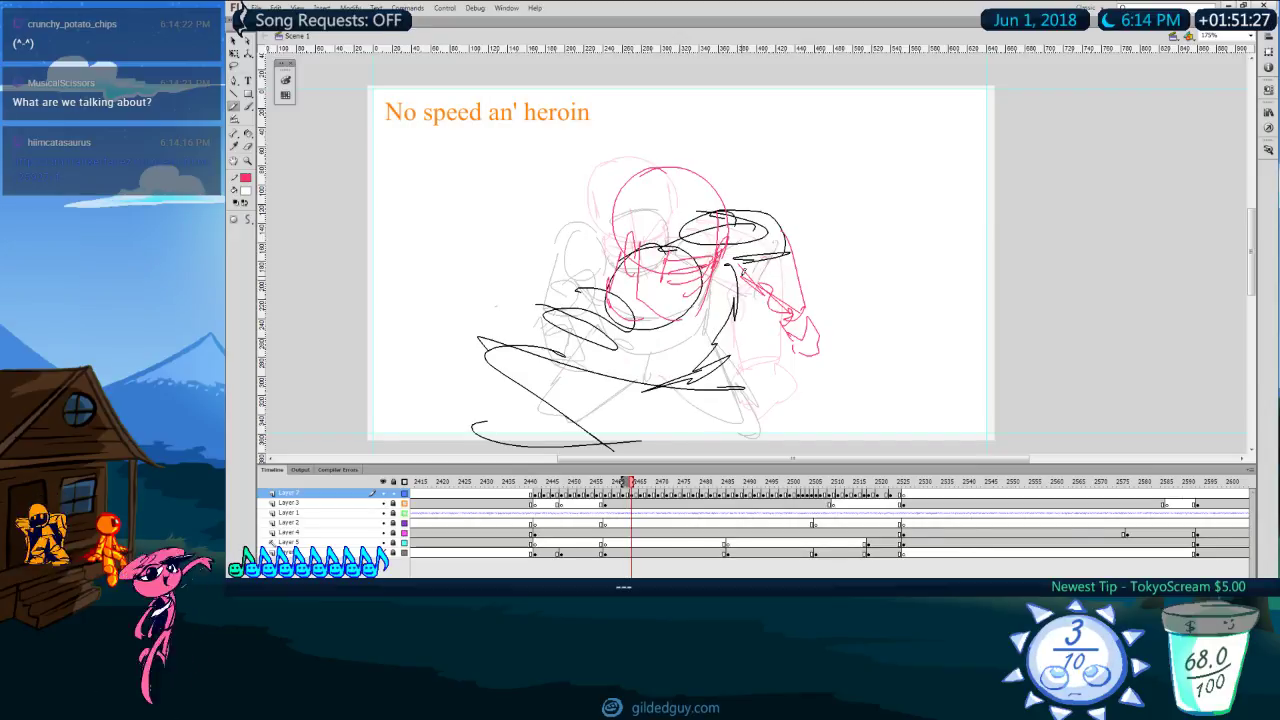
{"action": "key", "text": "comma"}
{"action": "key", "text": "period"}
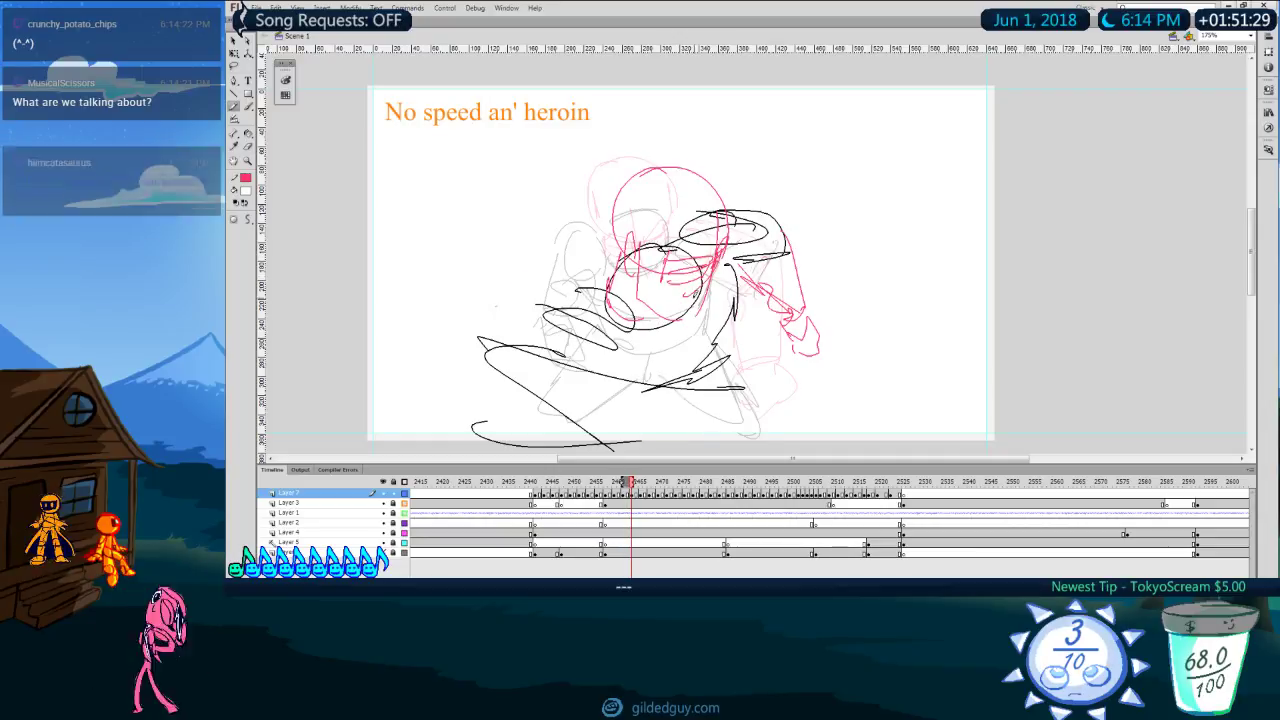
{"action": "left_click_drag", "start_coordinate": [724, 264], "coordinate": [702, 318]}
Step: Replay the action and step through it up to the raised-arm drawing near frame 2465 to check the new heads' motion
{"action": "key", "text": "period"}
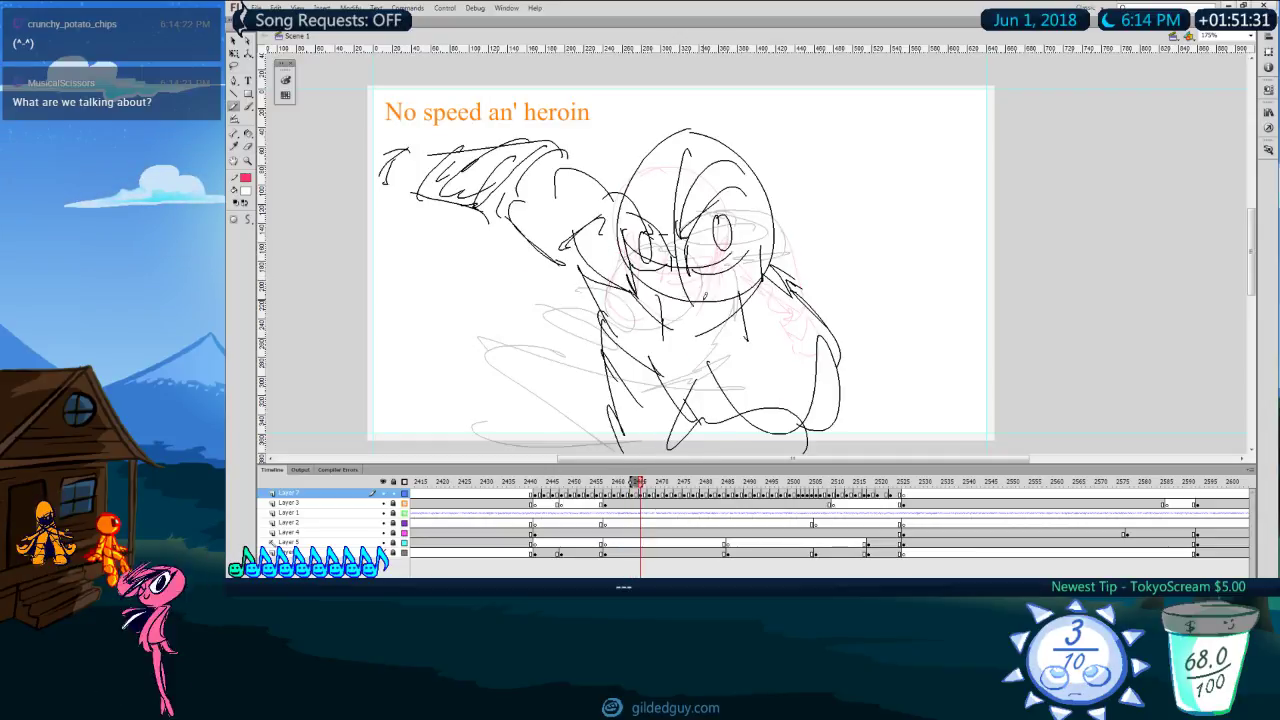
{"action": "key", "text": "comma"}
{"action": "key", "text": "comma"}
{"action": "key", "text": "comma"}
{"action": "key", "text": "comma"}
{"action": "key", "text": "comma"}
{"action": "key", "text": "comma"}
{"action": "key", "text": "comma"}
{"action": "key", "text": "comma"}
{"action": "key", "text": "comma"}
{"action": "key", "text": "comma"}
{"action": "key", "text": "comma"}
{"action": "key", "text": "comma"}
{"action": "key", "text": "Return"}
{"action": "key", "text": "Return"}
{"action": "left_click_drag", "start_coordinate": [632, 483], "coordinate": [563, 483]}
{"action": "key", "text": "period"}
{"action": "key", "text": "period"}
{"action": "key", "text": "period"}
{"action": "key", "text": "period"}
{"action": "key", "text": "period"}
{"action": "key", "text": "period"}
{"action": "key", "text": "period"}
{"action": "key", "text": "period"}
{"action": "key", "text": "period"}
{"action": "key", "text": "period"}
{"action": "key", "text": "period"}
{"action": "key", "text": "period"}
{"action": "key", "text": "period"}
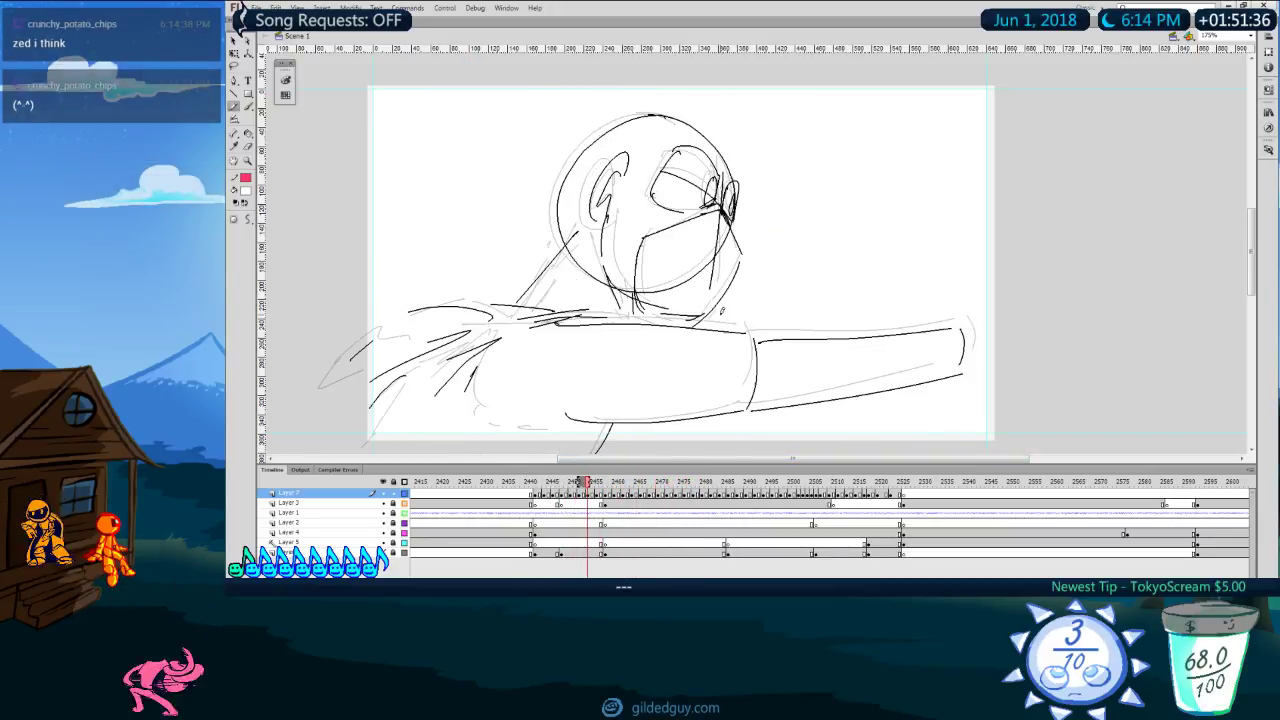
{"action": "key", "text": "period"}
{"action": "key", "text": "period"}
{"action": "key", "text": "period"}
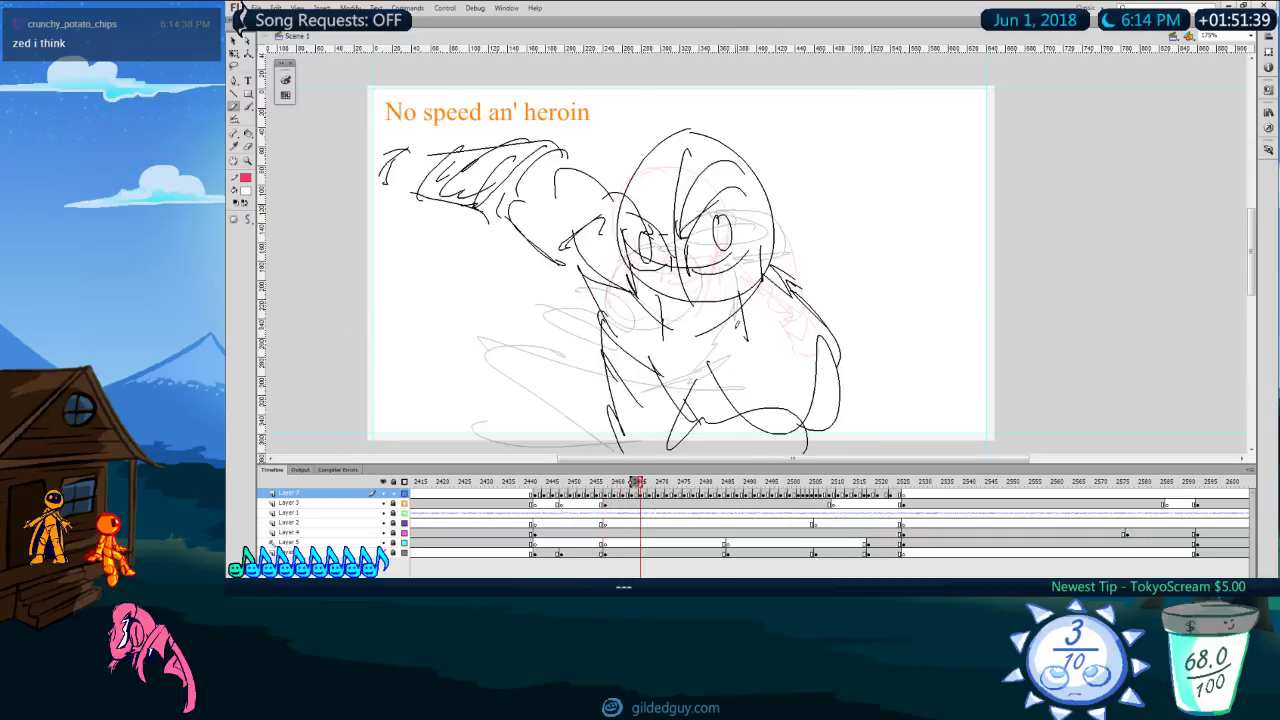
Step: Lasso and delete the pink head in the leaning drawing near frame 2463 after comparing it with the neighbouring poses
{"action": "key", "text": "comma"}
{"action": "key", "text": "comma"}
{"action": "key", "text": "period"}
{"action": "key", "text": "comma"}
{"action": "key", "text": "comma"}
{"action": "key", "text": "comma"}
{"action": "key", "text": "period"}
{"action": "key", "text": "period"}
{"action": "key", "text": "period"}
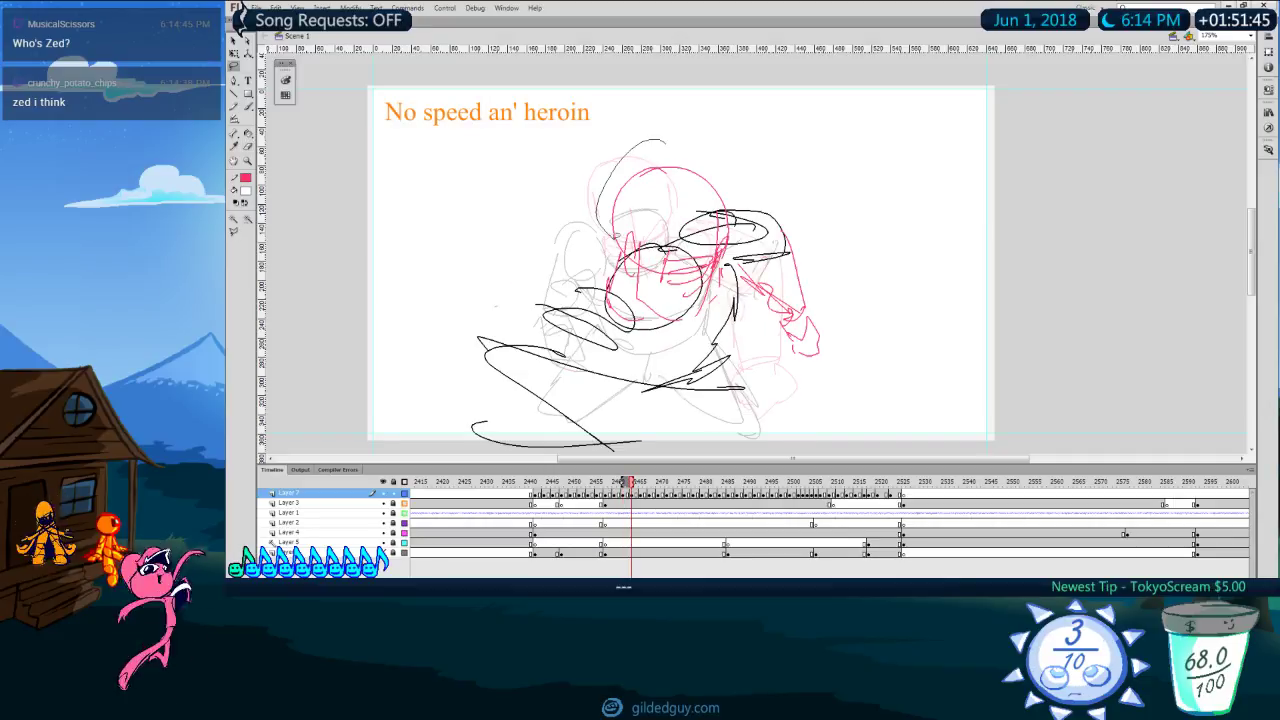
{"action": "key", "text": "Delete"}
{"action": "key", "text": "y"}
{"action": "key", "text": "ctrl+z"}
Step: Sketch a pink head with face and mask lines in the leaning drawing near frame 2463, plus a short pink shoulder stroke
{"action": "key", "text": "comma"}
{"action": "key", "text": "comma"}
{"action": "key", "text": "comma"}
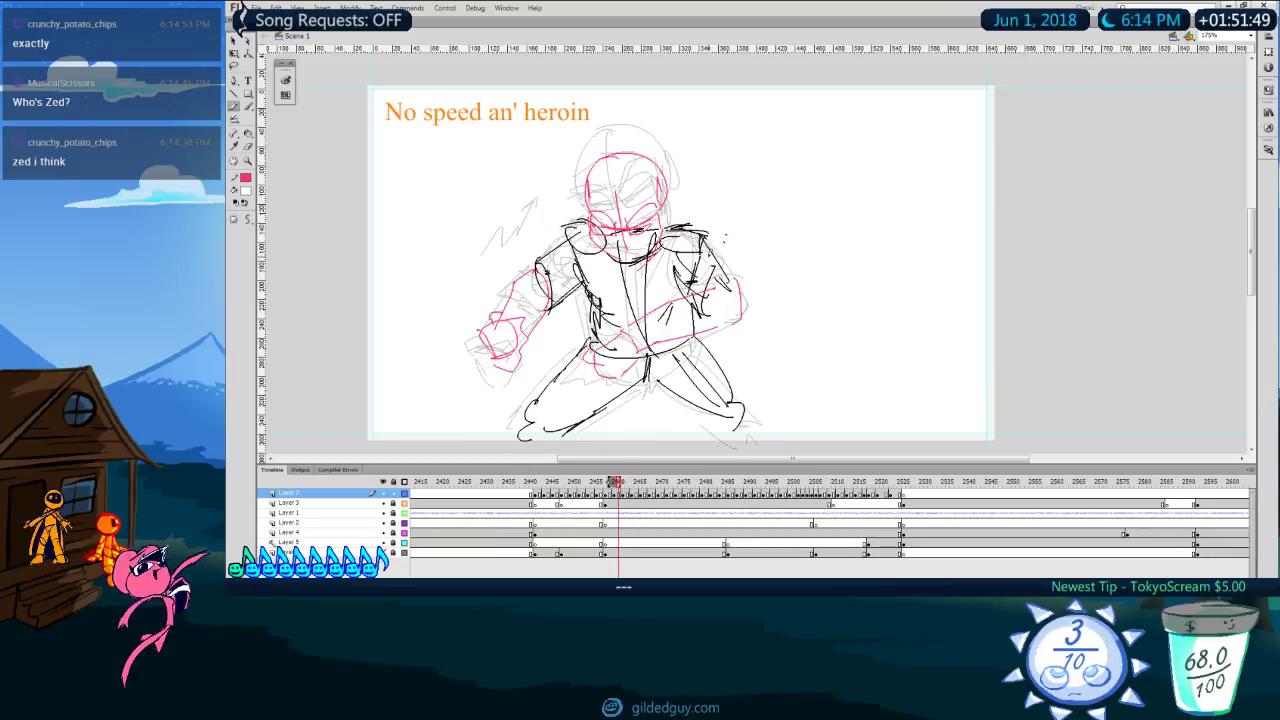
{"action": "key", "text": "period"}
{"action": "key", "text": "period"}
{"action": "key", "text": "period"}
{"action": "left_click_drag", "start_coordinate": [641, 270], "coordinate": [666, 278]}
{"action": "left_click_drag", "start_coordinate": [652, 180], "coordinate": [668, 278]}
{"action": "left_click_drag", "start_coordinate": [674, 218], "coordinate": [668, 316]}
{"action": "mouse_move", "coordinate": [628, 279]}
{"action": "left_mouse_down"}
{"action": "mouse_move", "coordinate": [689, 210]}
{"action": "mouse_move", "coordinate": [698, 272]}
{"action": "mouse_move", "coordinate": [704, 251]}
{"action": "left_mouse_up"}
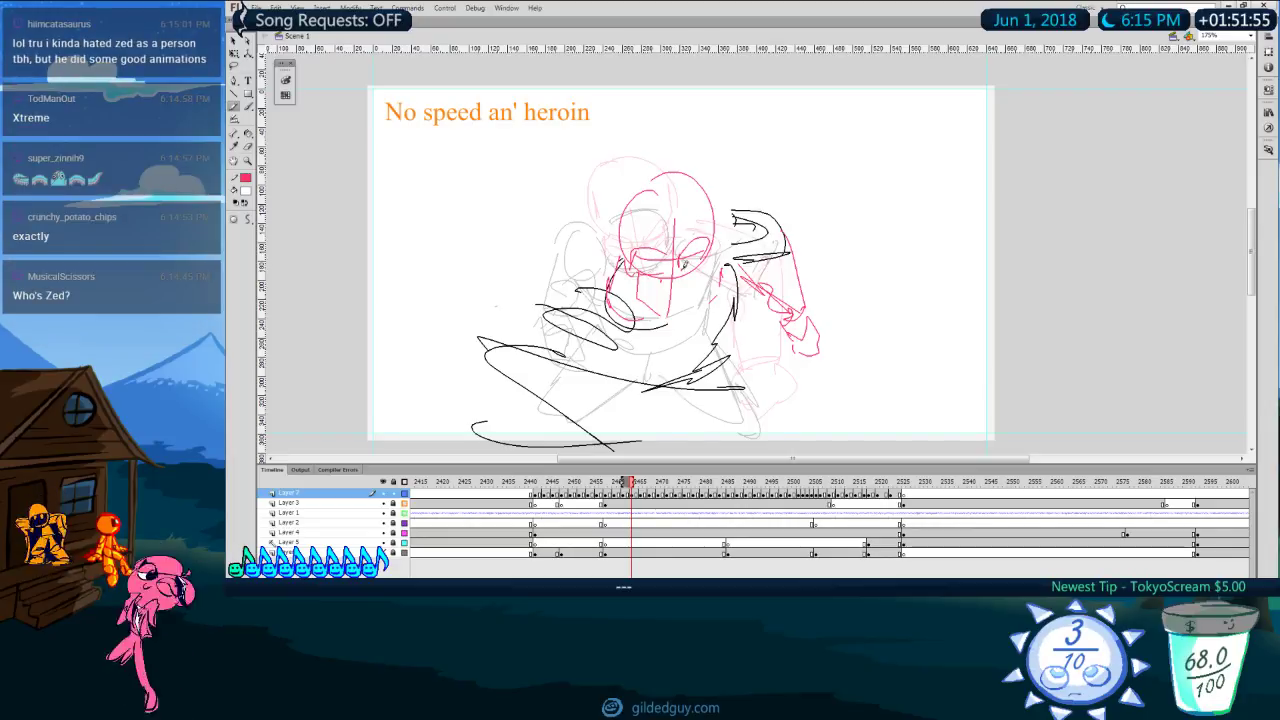
{"action": "key", "text": "."}
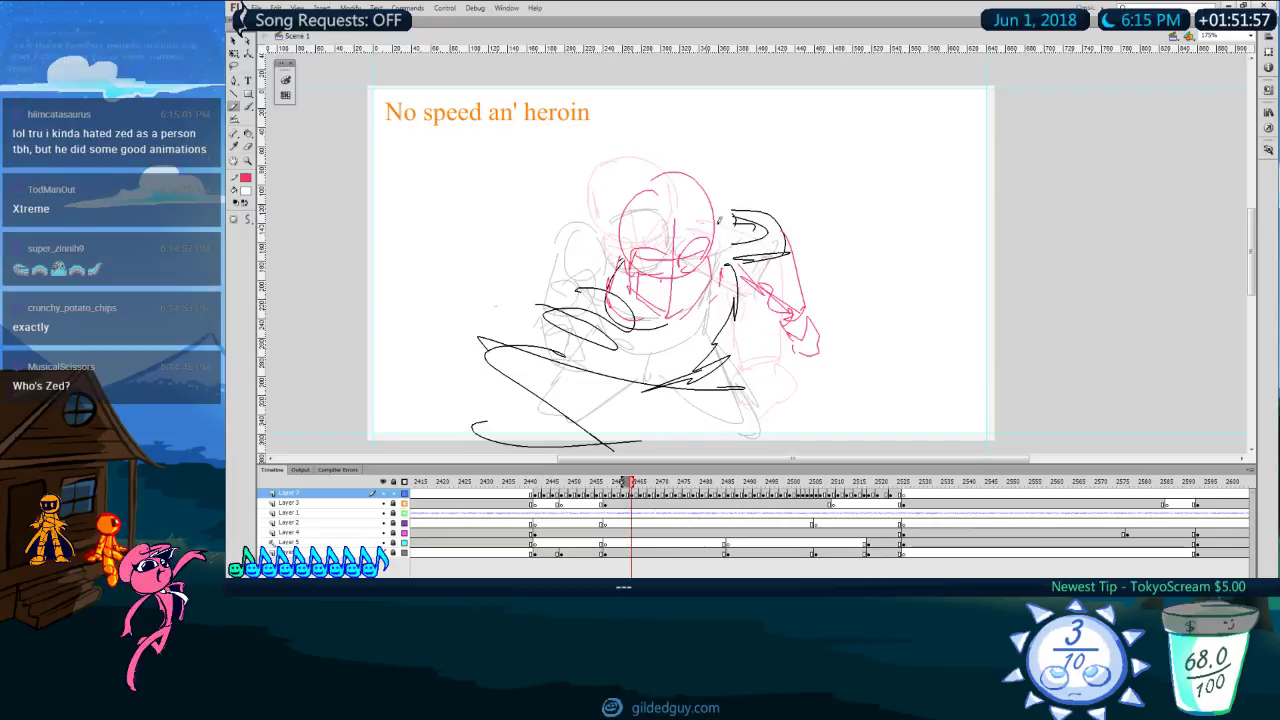
{"action": "left_click_drag", "start_coordinate": [704, 226], "coordinate": [738, 209]}
Step: Add pink jaw-side strokes below the head in the raised-arm drawing near frame 2465, comparing it with the crouched and leaning poses
{"action": "key", "text": "."}
{"action": "key", "text": "."}
{"action": "key", "text": "."}
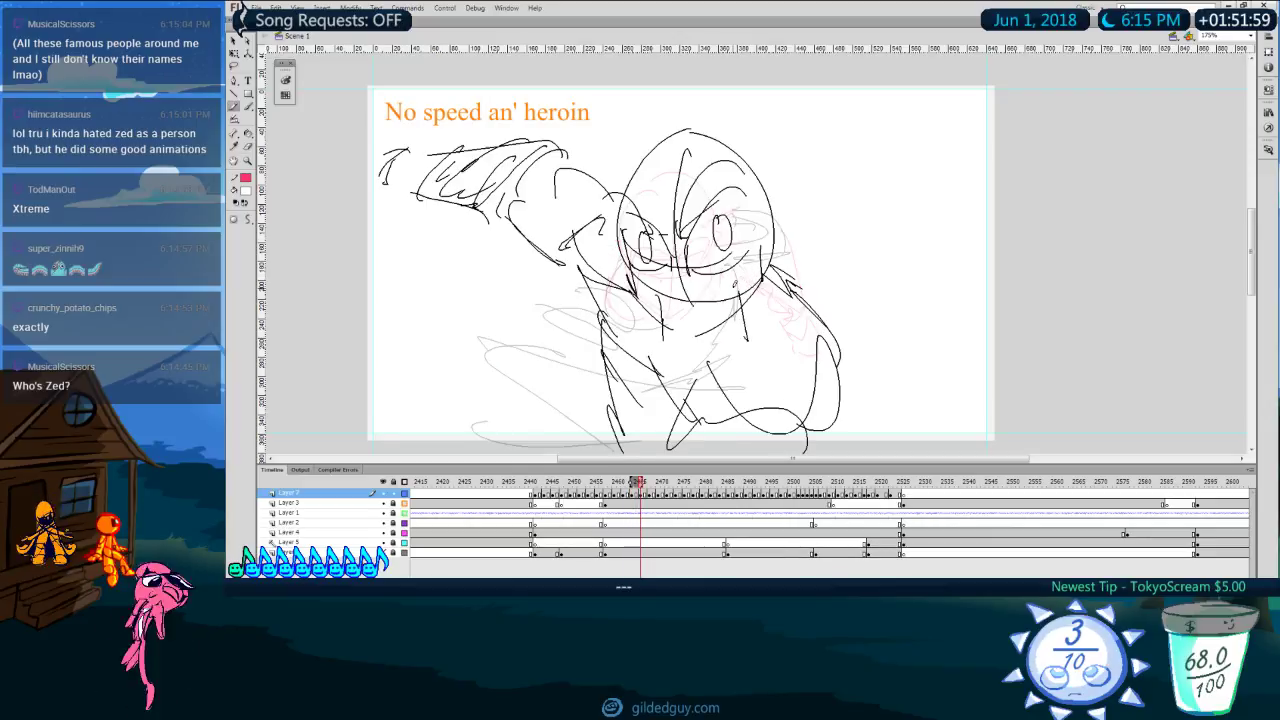
{"action": "key", "text": "."}
{"action": "key", "text": "."}
{"action": "key", "text": "."}
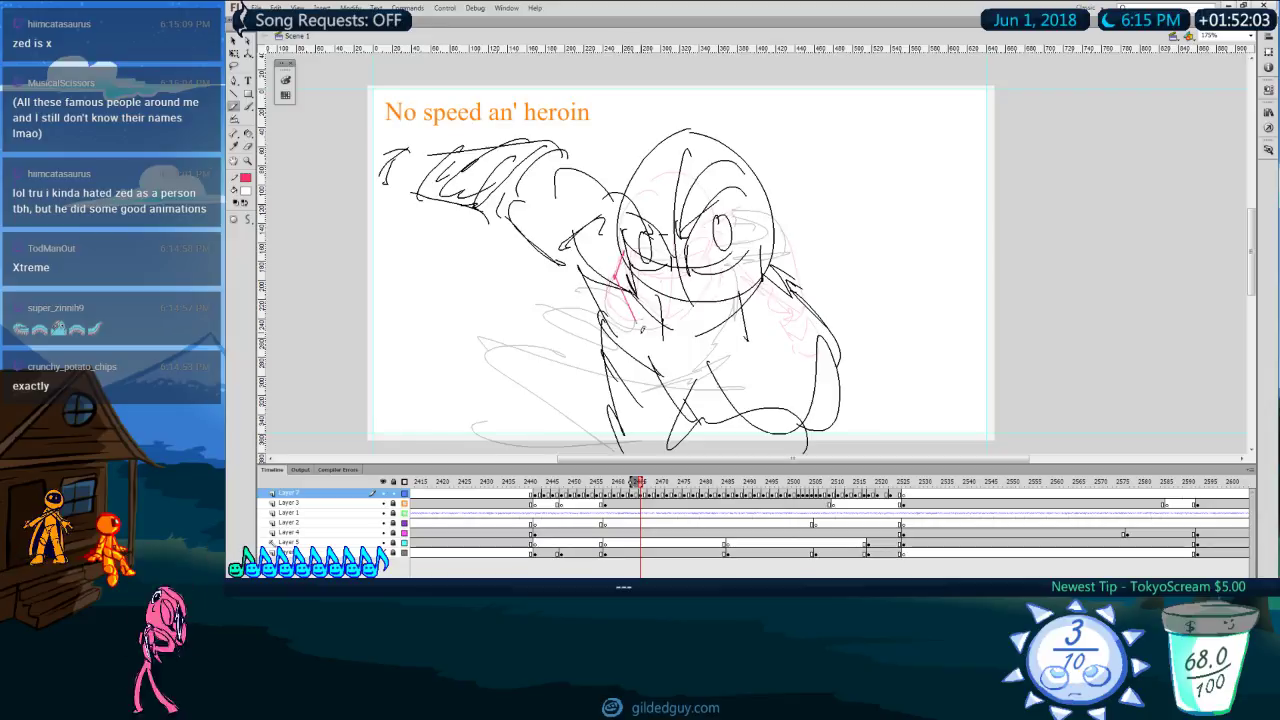
{"action": "key", "text": "."}
{"action": "key", "text": "."}
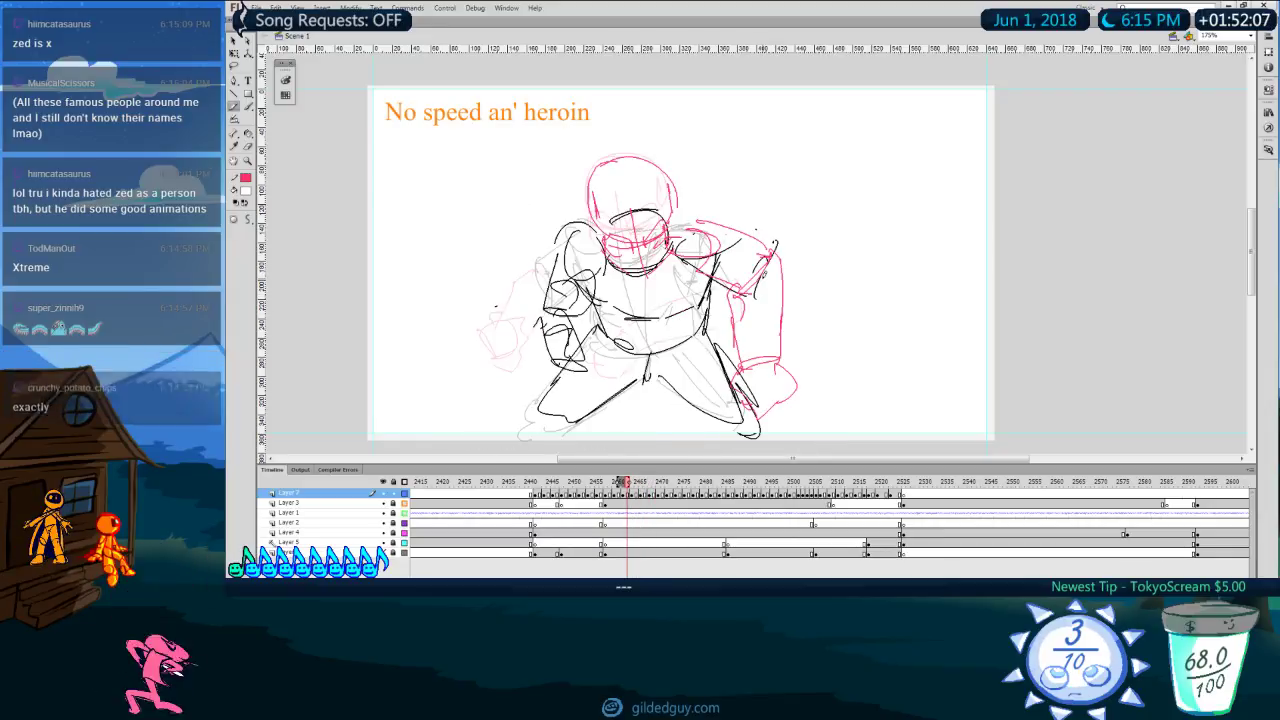
{"action": "key", "text": "."}
{"action": "key", "text": "."}
{"action": "key", "text": "."}
{"action": "key", "text": "."}
{"action": "key", "text": "."}
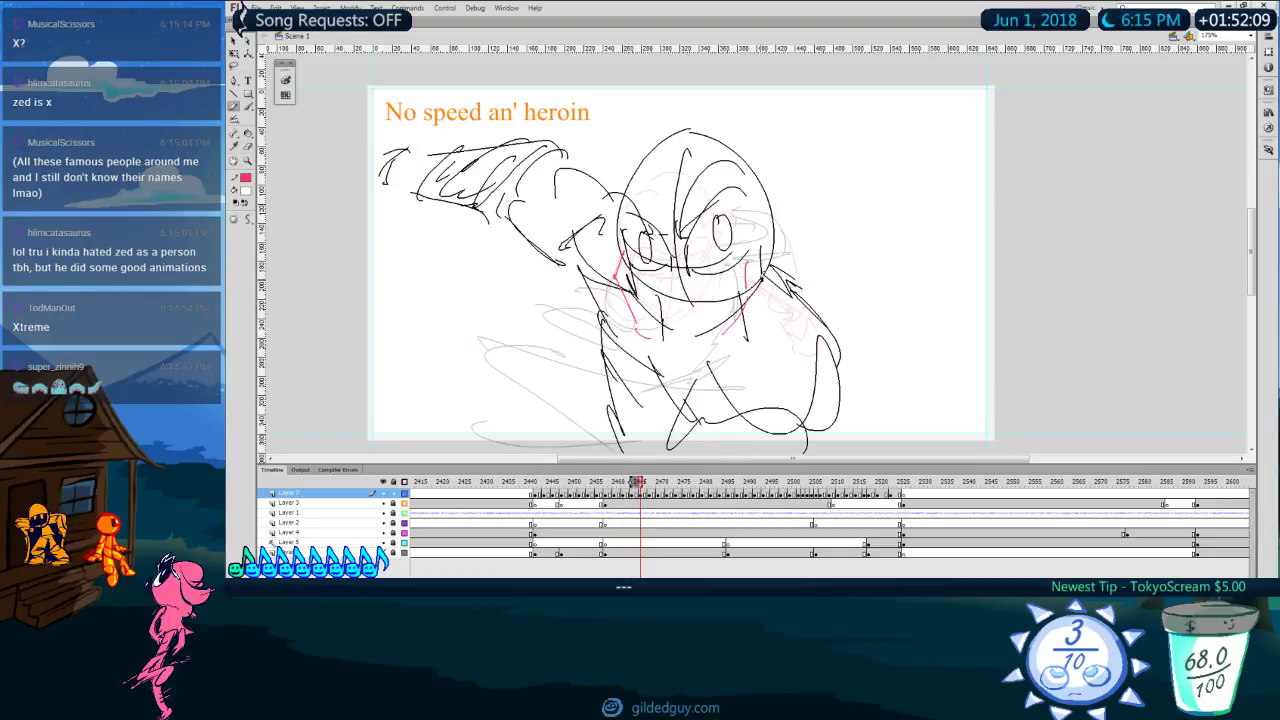
Step: Delete the pink head circle and its face lines from the leaning drawing near frame 2463
{"action": "key", "text": "."}
{"action": "key", "text": "."}
{"action": "key", "text": "."}
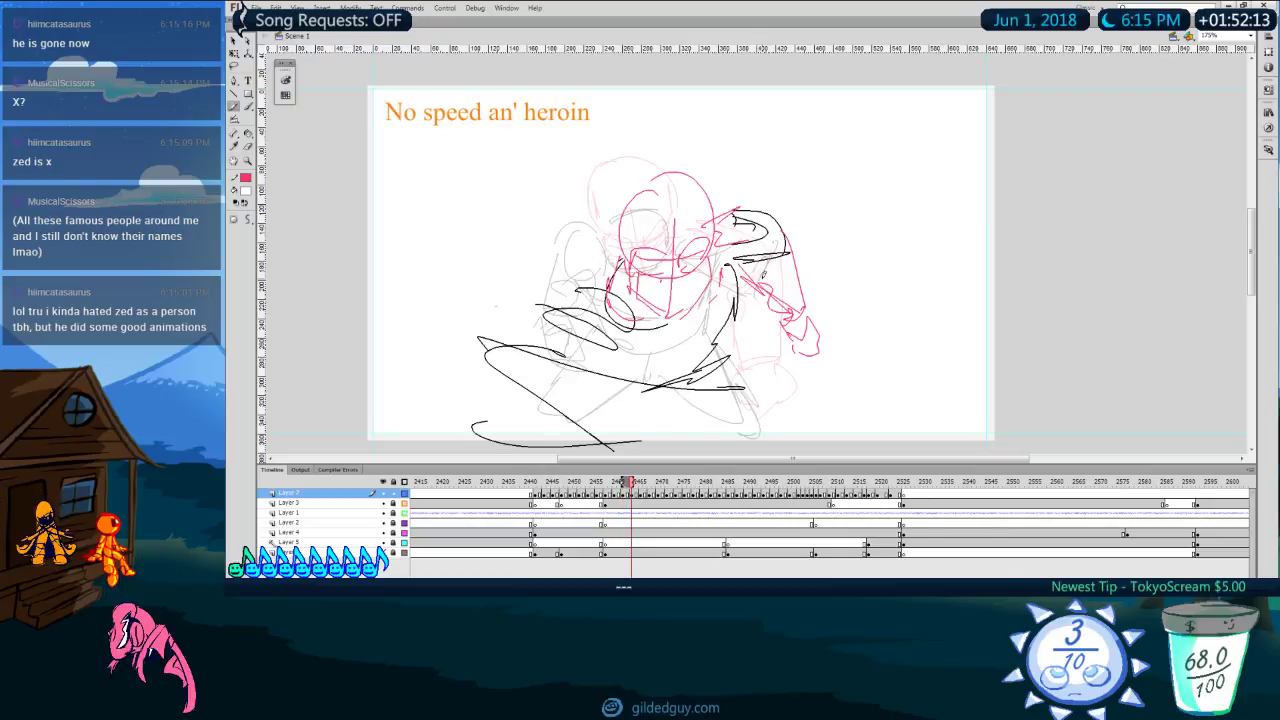
{"action": "key", "text": "."}
{"action": "key", "text": "."}
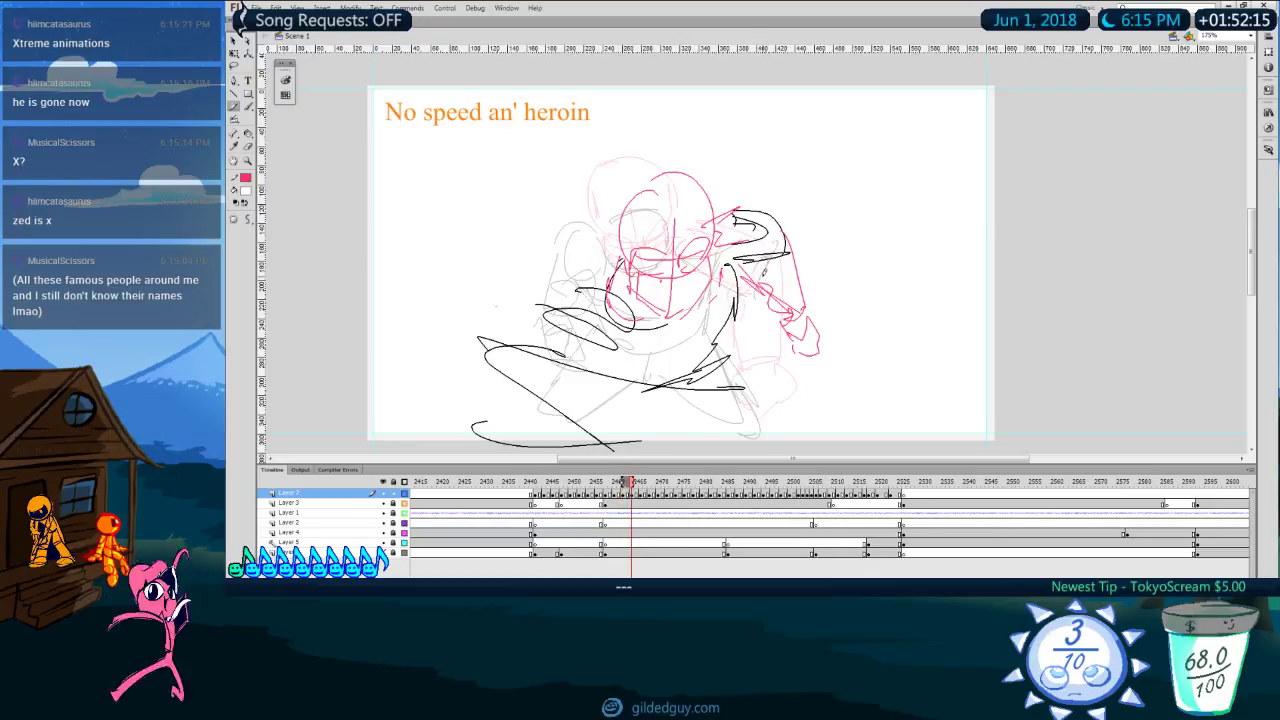
{"action": "mouse_move", "coordinate": [632, 298]}
{"action": "left_mouse_down"}
{"action": "mouse_move", "coordinate": [716, 235]}
{"action": "mouse_move", "coordinate": [698, 178]}
{"action": "mouse_move", "coordinate": [627, 198]}
{"action": "mouse_move", "coordinate": [650, 298]}
{"action": "mouse_move", "coordinate": [643, 193]}
{"action": "left_mouse_up"}
{"action": "key", "text": "Delete"}
Step: Sketch a smaller, lower pink head with centre, eye and jaw lines in the leaning drawing near frame 2463
{"action": "key", "text": "."}
{"action": "key", "text": "ctrl+z"}
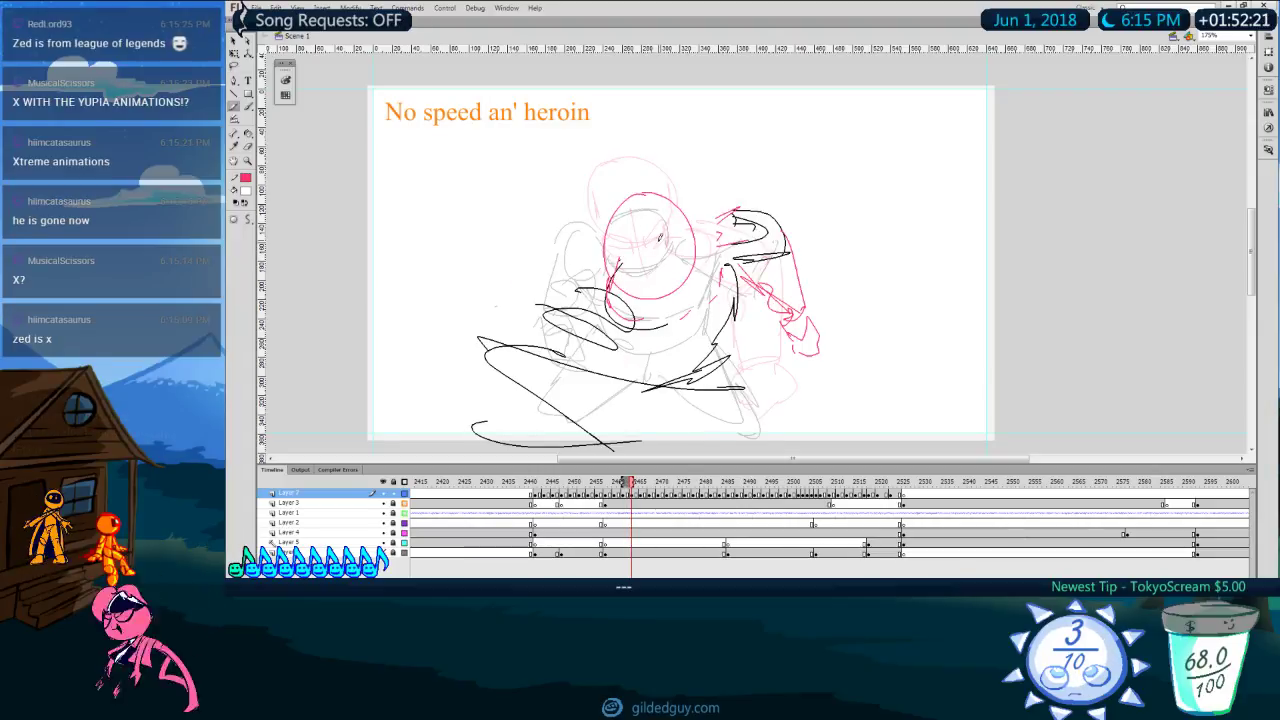
{"action": "mouse_move", "coordinate": [612, 271]}
{"action": "left_mouse_down"}
{"action": "mouse_move", "coordinate": [678, 290]}
{"action": "mouse_move", "coordinate": [646, 290]}
{"action": "mouse_move", "coordinate": [681, 260]}
{"action": "left_mouse_up"}
{"action": "mouse_move", "coordinate": [650, 294]}
{"action": "left_mouse_down"}
{"action": "mouse_move", "coordinate": [685, 275]}
{"action": "mouse_move", "coordinate": [692, 304]}
{"action": "mouse_move", "coordinate": [645, 326]}
{"action": "left_mouse_up"}
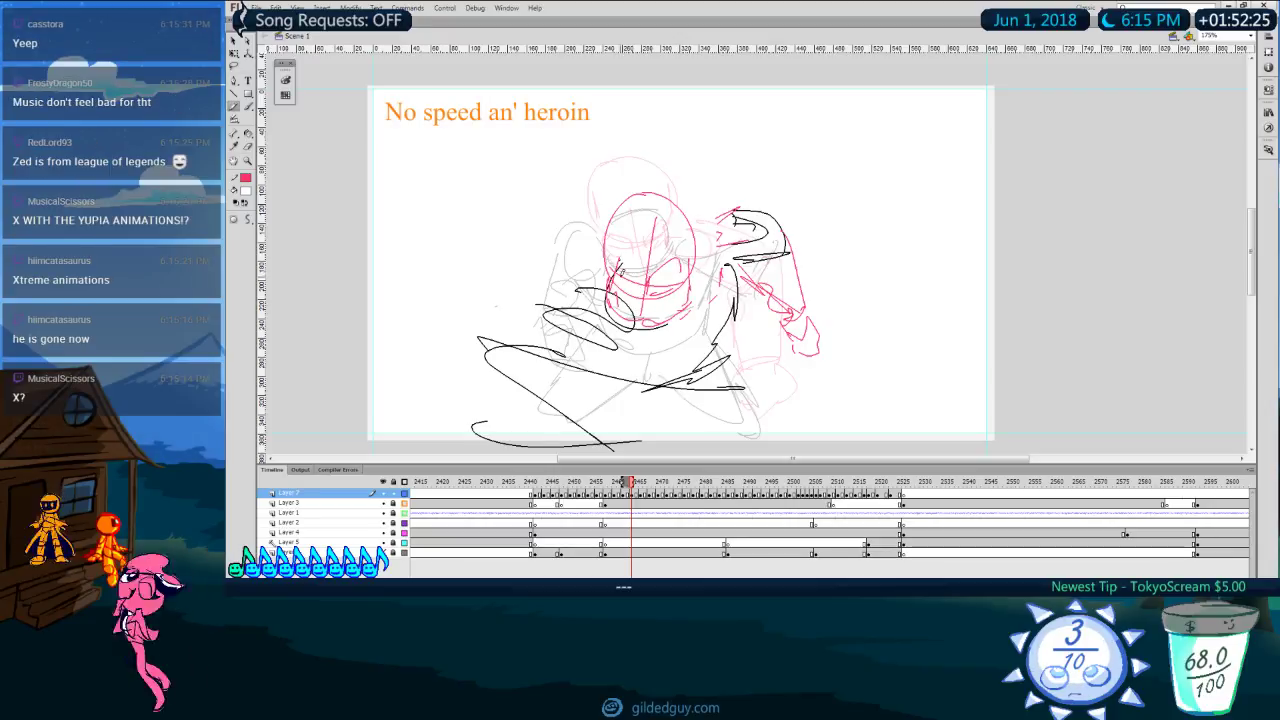
{"action": "key", "text": "comma"}
{"action": "key", "text": "period"}
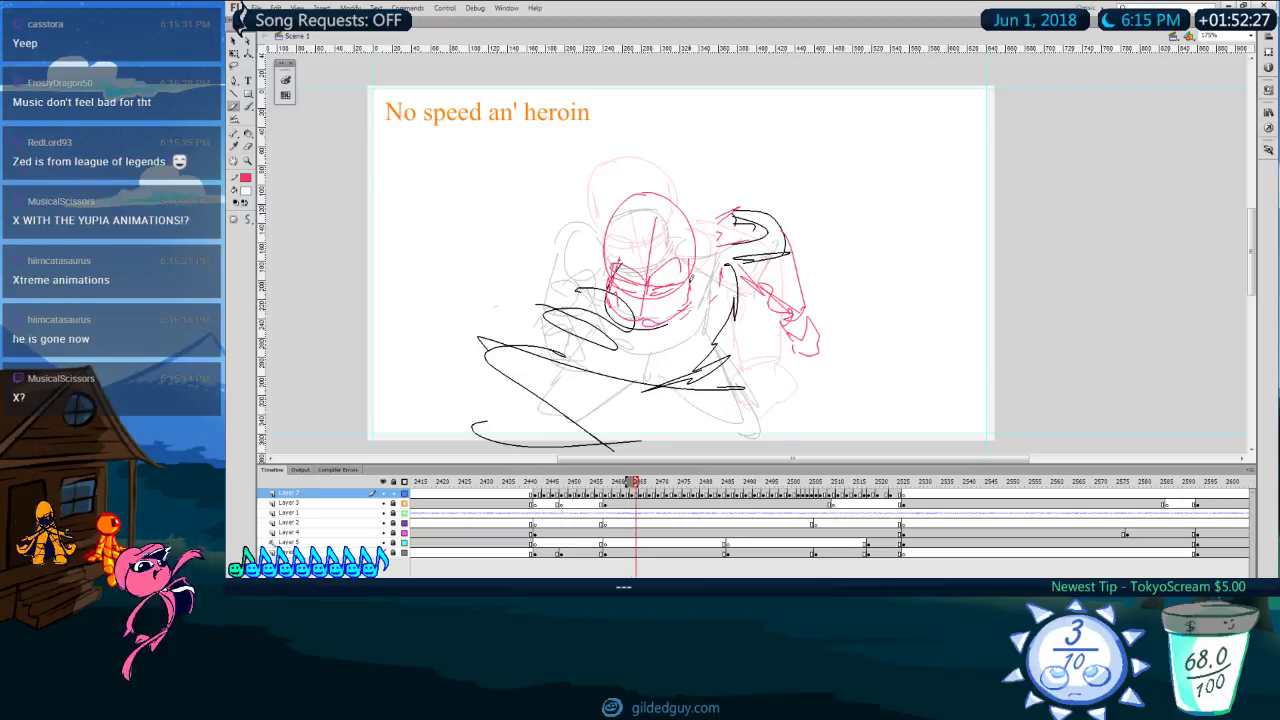
Step: Lasso and delete the black head and face lines in the raised-arm drawing near frame 2465
{"action": "key", "text": "period"}
{"action": "key", "text": "l"}
{"action": "mouse_move", "coordinate": [670, 117]}
{"action": "left_mouse_down"}
{"action": "mouse_move", "coordinate": [622, 174]}
{"action": "mouse_move", "coordinate": [643, 289]}
{"action": "left_mouse_up"}
{"action": "mouse_move", "coordinate": [731, 313]}
{"action": "left_mouse_down"}
{"action": "mouse_move", "coordinate": [764, 156]}
{"action": "mouse_move", "coordinate": [597, 121]}
{"action": "left_mouse_up"}
{"action": "key", "text": "Delete"}
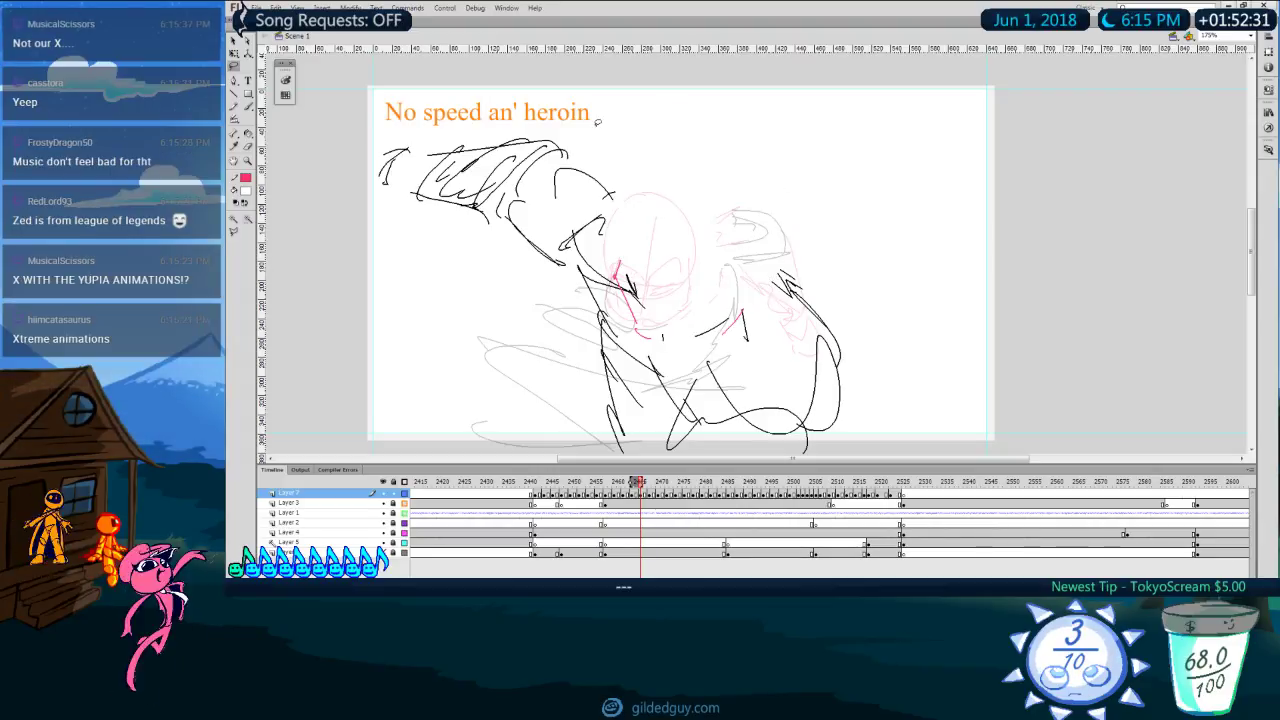
Step: Sketch a large pink head circle with tilted centre and eye lines and one eye in the raised-arm drawing near frame 2465
{"action": "mouse_move", "coordinate": [699, 160]}
{"action": "left_mouse_down"}
{"action": "mouse_move", "coordinate": [646, 166]}
{"action": "mouse_move", "coordinate": [611, 236]}
{"action": "mouse_move", "coordinate": [648, 140]}
{"action": "mouse_move", "coordinate": [647, 311]}
{"action": "left_mouse_up"}
{"action": "key", "text": "ctrl+z"}
{"action": "mouse_move", "coordinate": [613, 204]}
{"action": "left_mouse_down"}
{"action": "mouse_move", "coordinate": [704, 256]}
{"action": "mouse_move", "coordinate": [668, 230]}
{"action": "mouse_move", "coordinate": [657, 252]}
{"action": "mouse_move", "coordinate": [706, 225]}
{"action": "mouse_move", "coordinate": [667, 227]}
{"action": "mouse_move", "coordinate": [727, 211]}
{"action": "left_mouse_up"}
{"action": "key", "text": "ctrl+z"}
{"action": "key", "text": "ctrl+z"}
{"action": "key", "text": "ctrl+z"}
{"action": "key", "text": "ctrl+z"}
{"action": "left_click_drag", "start_coordinate": [727, 211], "coordinate": [709, 247]}
{"action": "left_click_drag", "start_coordinate": [666, 254], "coordinate": [675, 256]}
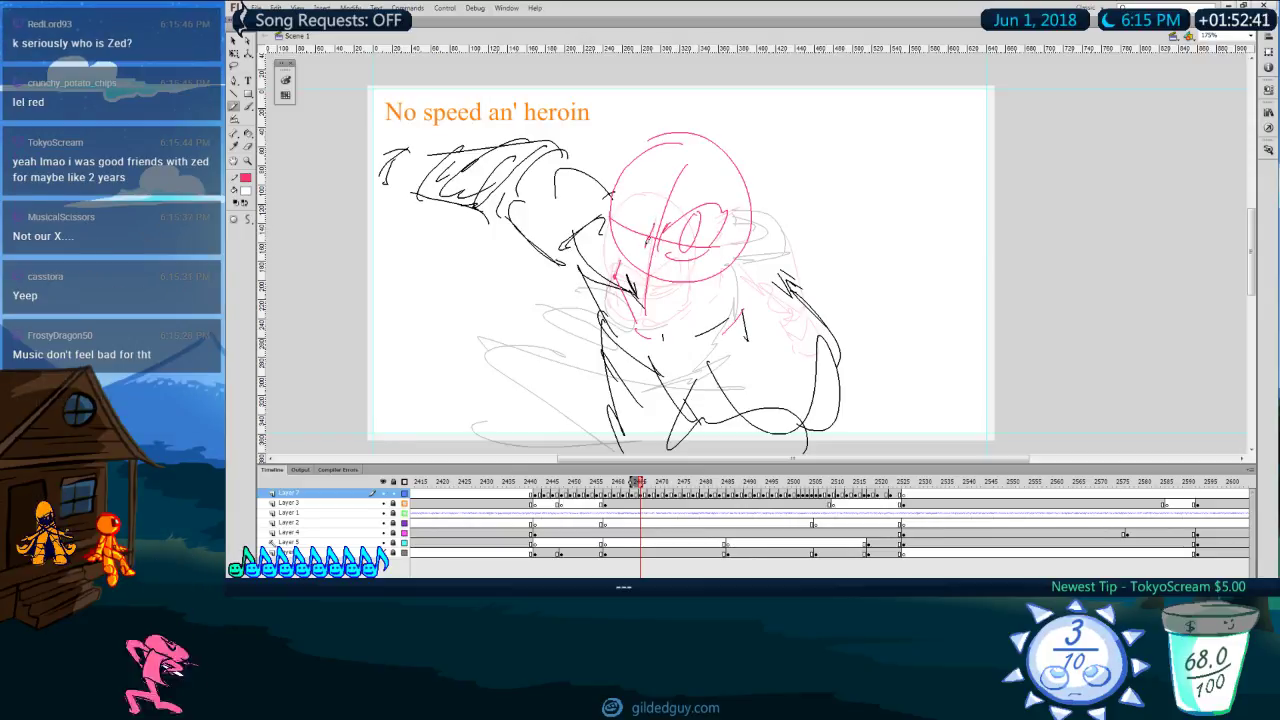
Step: Add the second eye and the pink jaw sides and chin to the raised-arm drawing's head, checking it against the previous frame
{"action": "left_click_drag", "start_coordinate": [622, 212], "coordinate": [648, 240]}
{"action": "left_click_drag", "start_coordinate": [630, 210], "coordinate": [606, 300]}
{"action": "mouse_move", "coordinate": [717, 264]}
{"action": "left_mouse_down"}
{"action": "mouse_move", "coordinate": [711, 290]}
{"action": "mouse_move", "coordinate": [617, 311]}
{"action": "left_mouse_up"}
{"action": "key", "text": "comma"}
{"action": "key", "text": "period"}
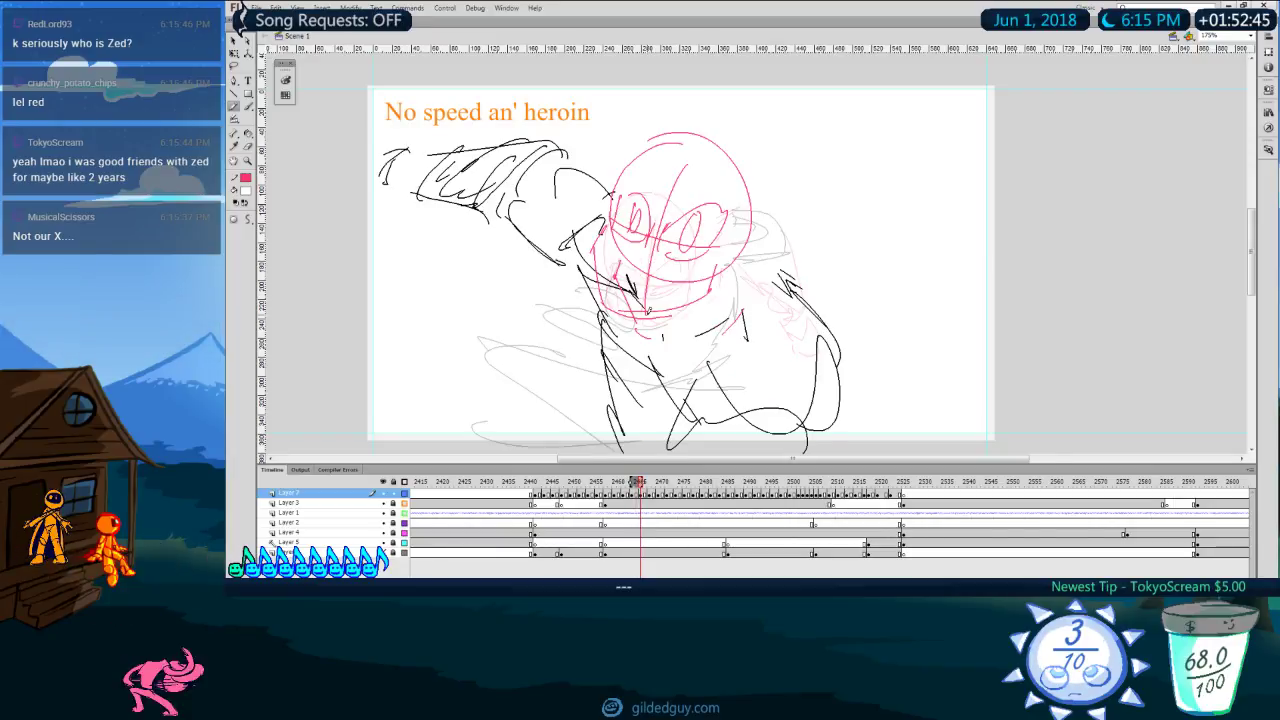
Step: Sketch a large pink head circle with a tilted centre line and both eyes in the extended-arm drawing near frame 2467
{"action": "key", "text": "period"}
{"action": "key", "text": "period"}
{"action": "mouse_move", "coordinate": [724, 112]}
{"action": "left_mouse_down"}
{"action": "mouse_move", "coordinate": [745, 259]}
{"action": "mouse_move", "coordinate": [722, 116]}
{"action": "mouse_move", "coordinate": [793, 212]}
{"action": "mouse_move", "coordinate": [669, 288]}
{"action": "left_mouse_up"}
{"action": "mouse_move", "coordinate": [653, 174]}
{"action": "left_mouse_down"}
{"action": "mouse_move", "coordinate": [747, 215]}
{"action": "mouse_move", "coordinate": [772, 190]}
{"action": "mouse_move", "coordinate": [756, 228]}
{"action": "mouse_move", "coordinate": [722, 194]}
{"action": "mouse_move", "coordinate": [773, 184]}
{"action": "mouse_move", "coordinate": [747, 198]}
{"action": "mouse_move", "coordinate": [738, 224]}
{"action": "mouse_move", "coordinate": [675, 155]}
{"action": "mouse_move", "coordinate": [649, 180]}
{"action": "left_mouse_up"}
{"action": "left_click_drag", "start_coordinate": [645, 186], "coordinate": [691, 199]}
{"action": "key", "text": "e"}
{"action": "mouse_move", "coordinate": [700, 151]}
{"action": "left_mouse_down"}
{"action": "mouse_move", "coordinate": [661, 164]}
{"action": "mouse_move", "coordinate": [692, 198]}
{"action": "left_mouse_up"}
{"action": "key", "text": "y"}
{"action": "mouse_move", "coordinate": [688, 154]}
{"action": "left_mouse_down"}
{"action": "mouse_move", "coordinate": [686, 201]}
{"action": "mouse_move", "coordinate": [675, 140]}
{"action": "left_mouse_up"}
{"action": "left_click_drag", "start_coordinate": [674, 156], "coordinate": [682, 168]}
Step: Add pink jaw and chin strokes and an eye outline to the head near frame 2467, comparing it with the previous drawing
{"action": "key", "text": "comma"}
{"action": "key", "text": "period"}
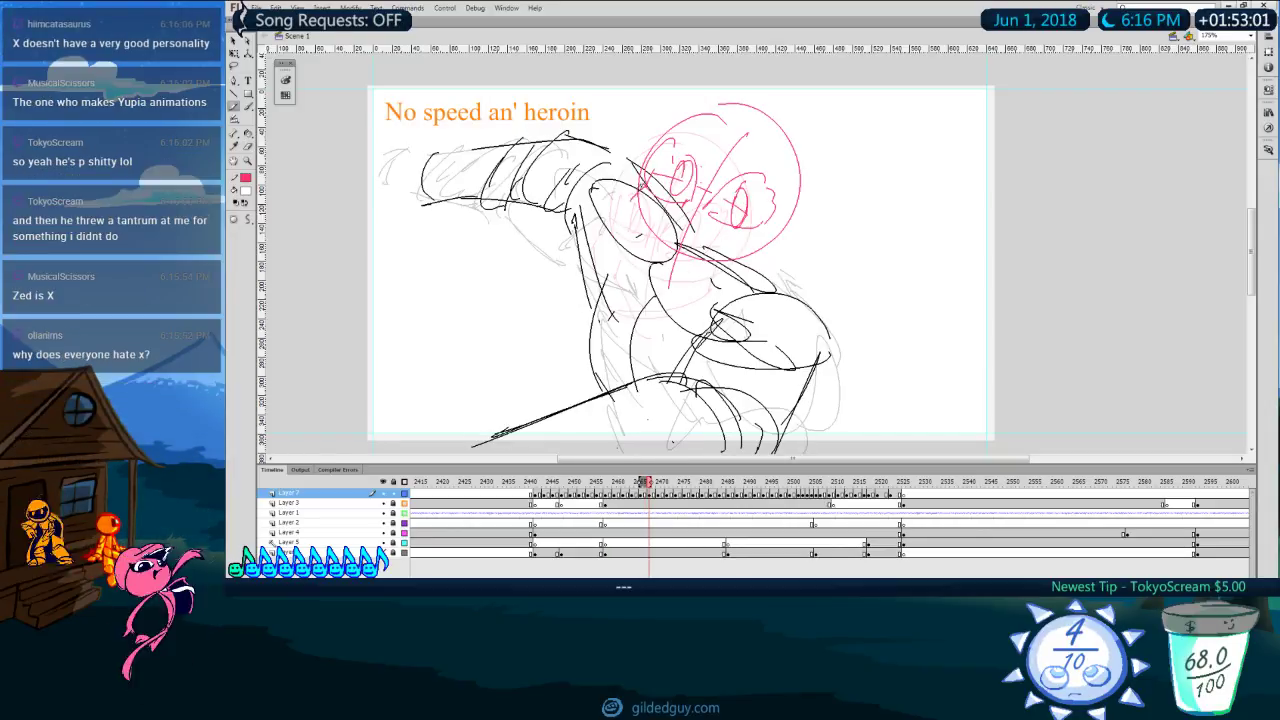
{"action": "key", "text": "ctrl+z"}
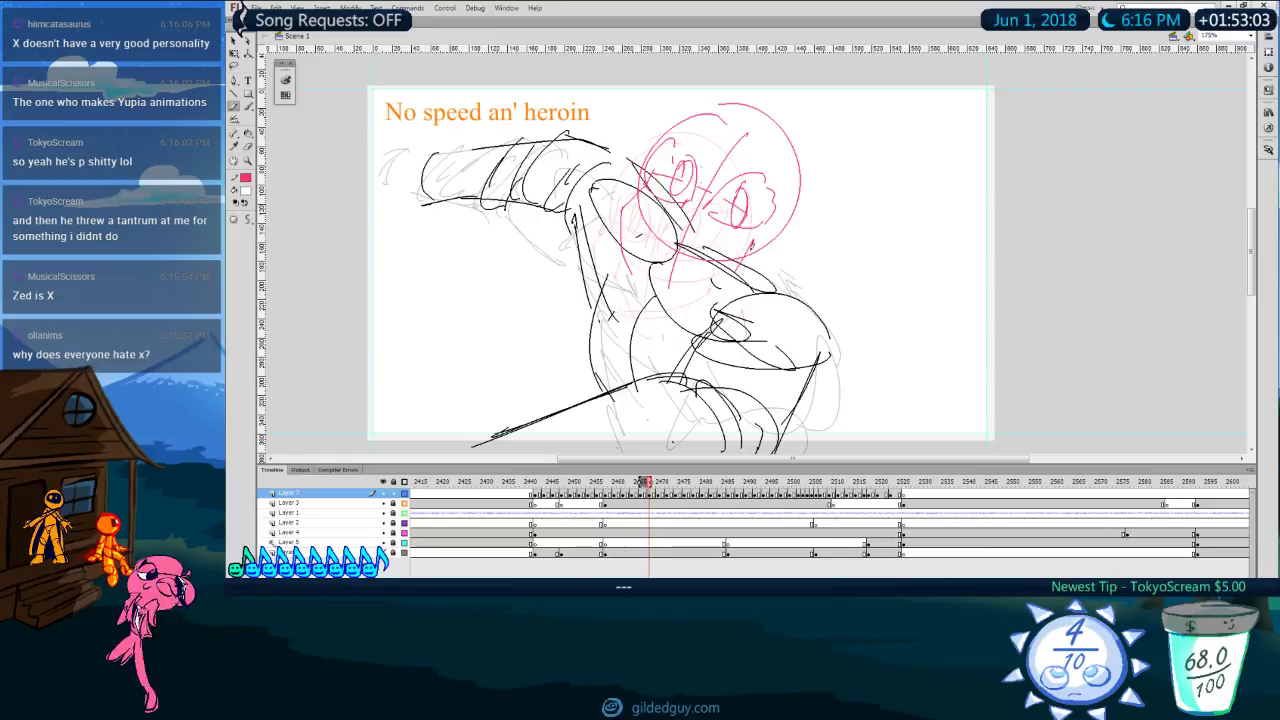
{"action": "left_click_drag", "start_coordinate": [671, 143], "coordinate": [693, 183]}
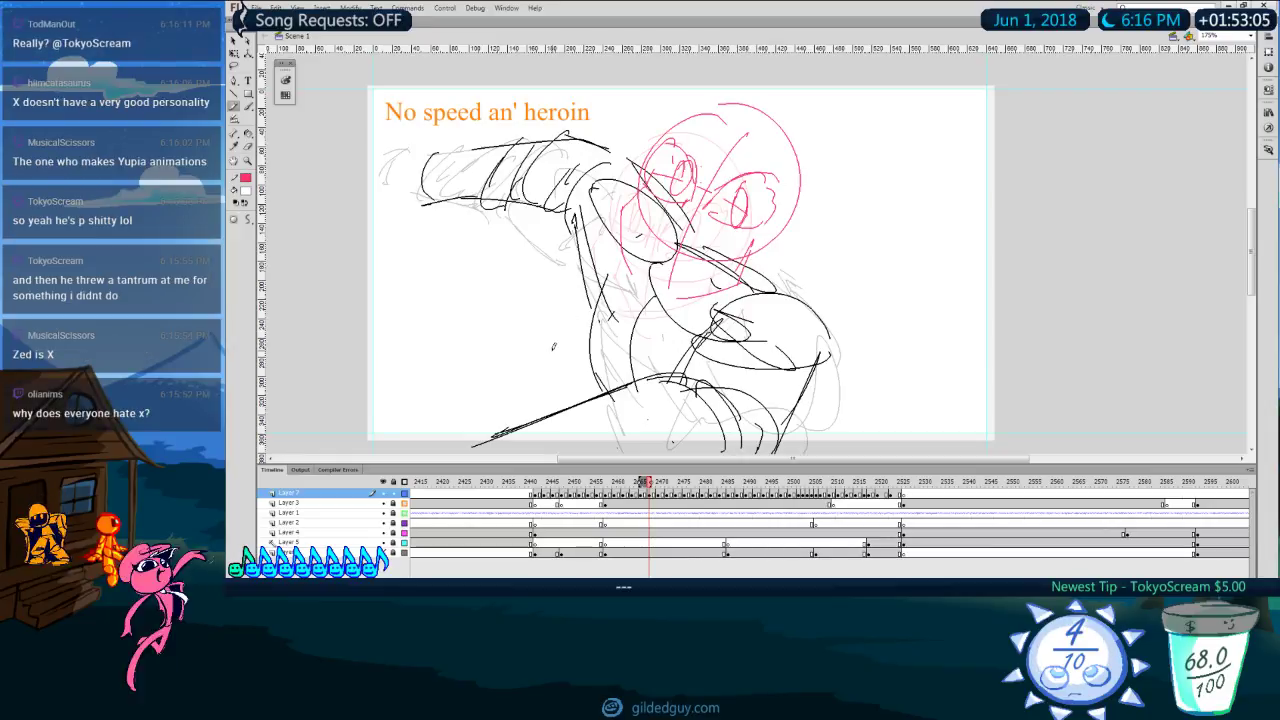
{"action": "key", "text": "comma"}
{"action": "key", "text": "period"}
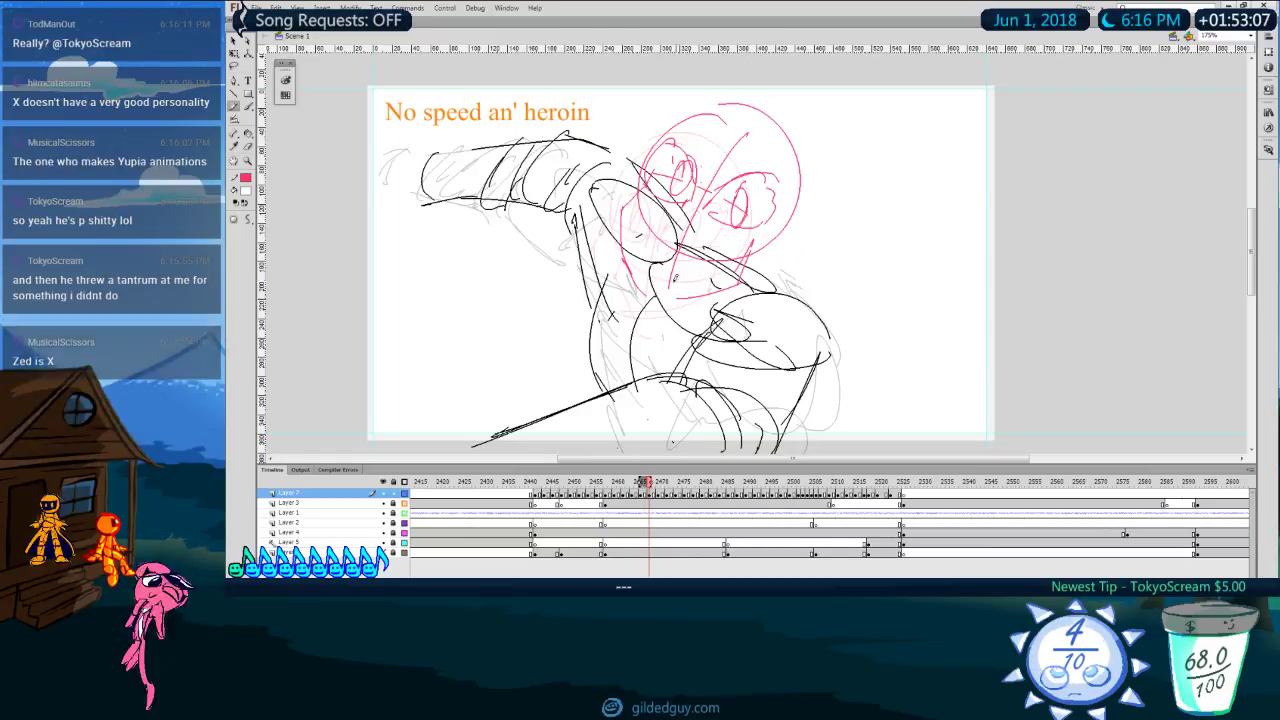
Step: Sketch a pink head with both eyes, tilted face lines, jaw and cheek strokes over the two-arm drawing near frame 2469
{"action": "key", "text": "period"}
{"action": "key", "text": "period"}
{"action": "mouse_move", "coordinate": [736, 122]}
{"action": "left_mouse_down"}
{"action": "mouse_move", "coordinate": [810, 235]}
{"action": "mouse_move", "coordinate": [730, 124]}
{"action": "left_mouse_up"}
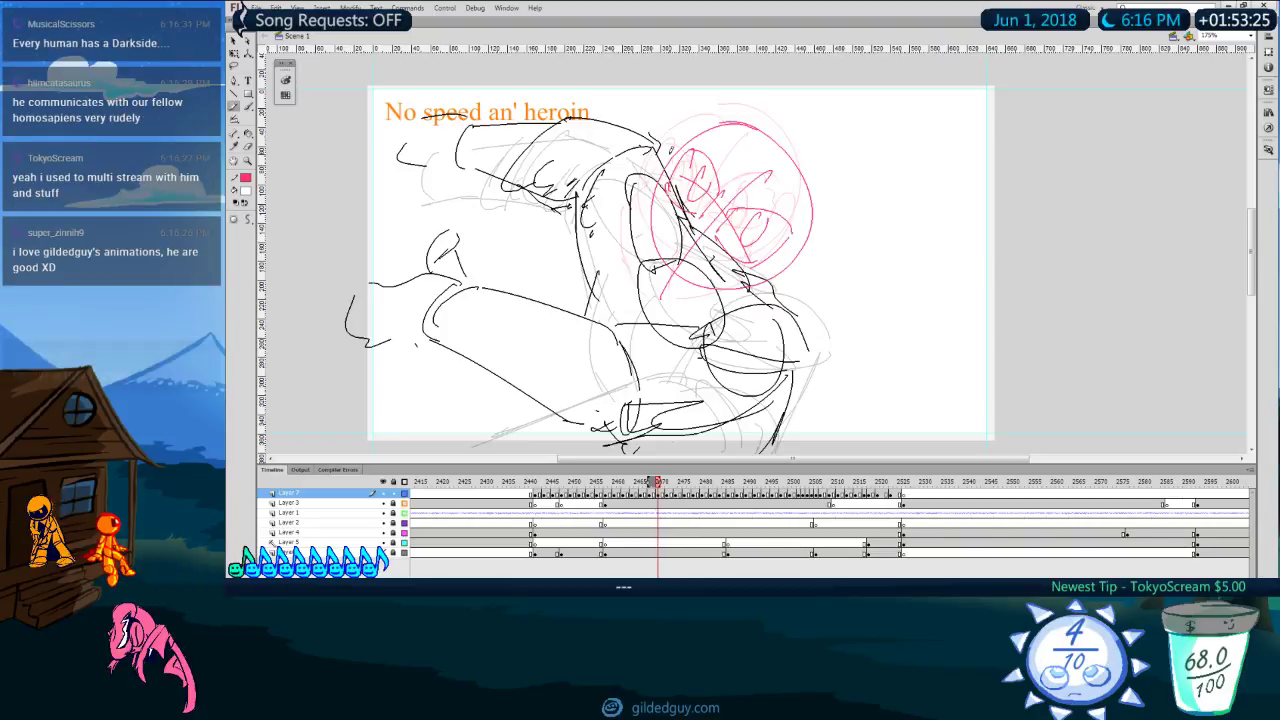
{"action": "key", "text": "comma"}
{"action": "key", "text": "period"}
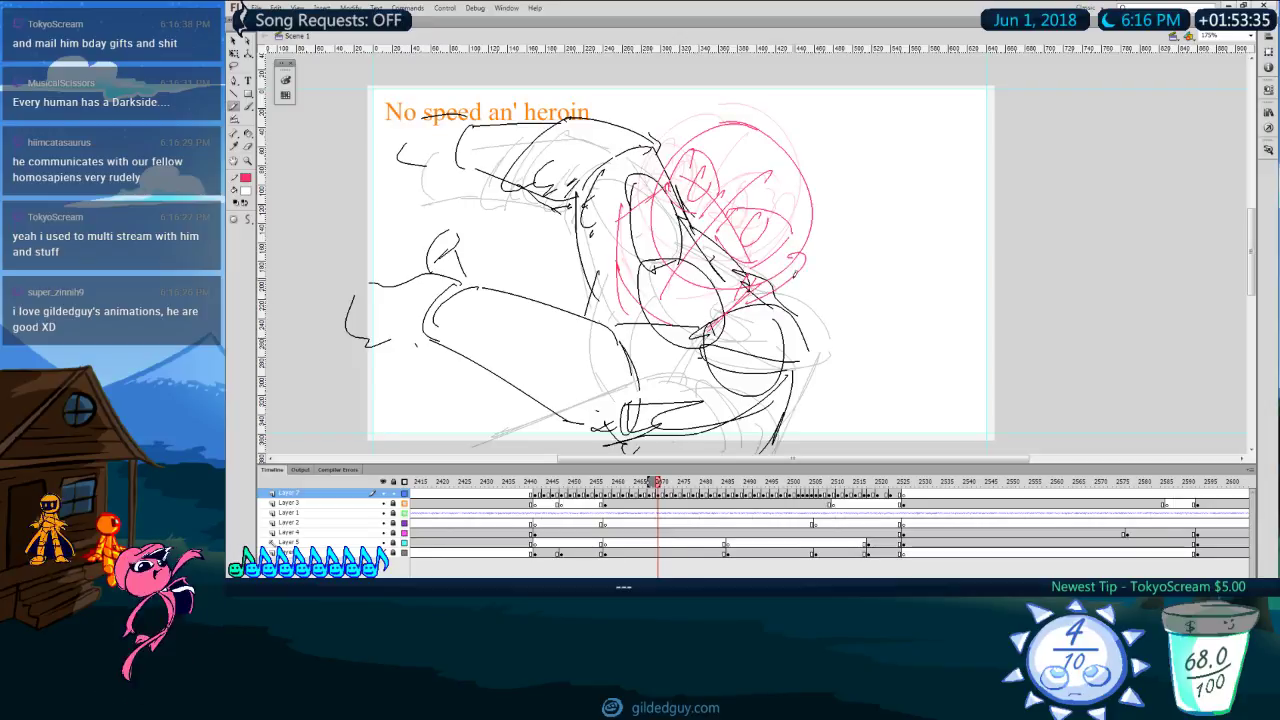
{"action": "left_click_drag", "start_coordinate": [784, 258], "coordinate": [758, 292]}
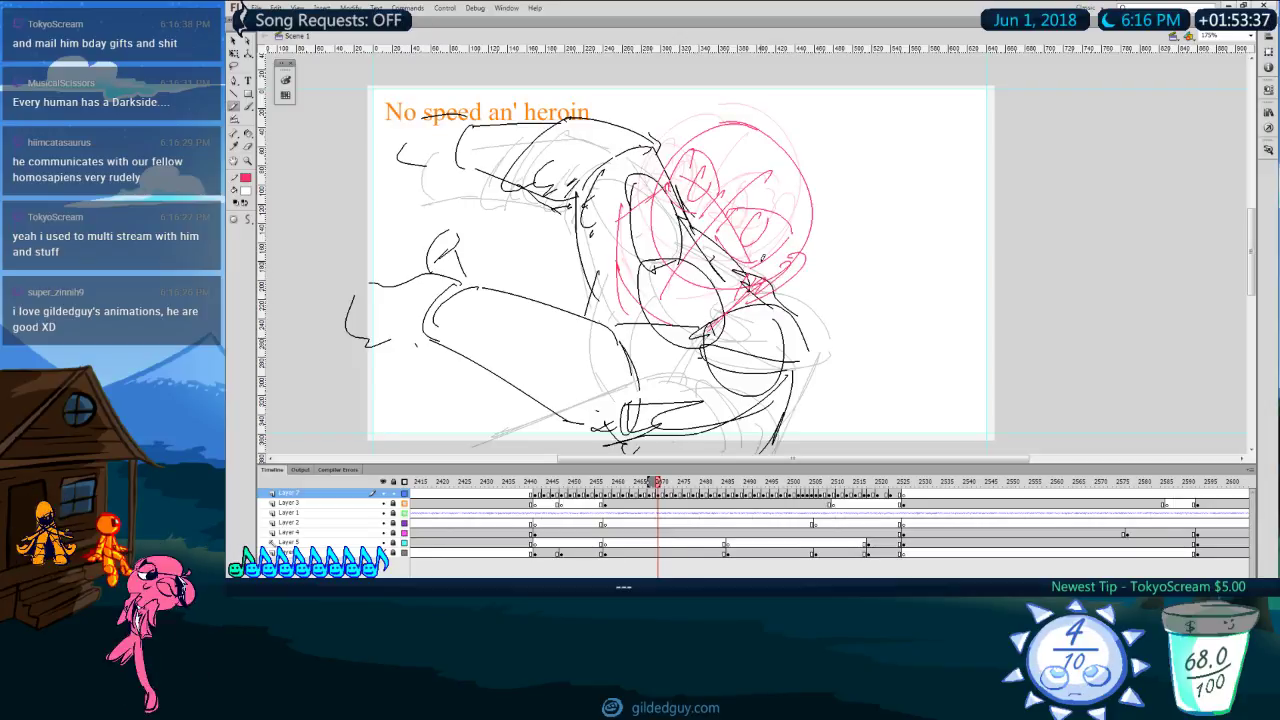
{"action": "key", "text": "comma"}
{"action": "key", "text": "period"}
Step: Flip repeatedly between the headless drawing near frame 2471 and the preceding drawings to examine the head's path and placement
{"action": "key", "text": "period"}
{"action": "key", "text": "period"}
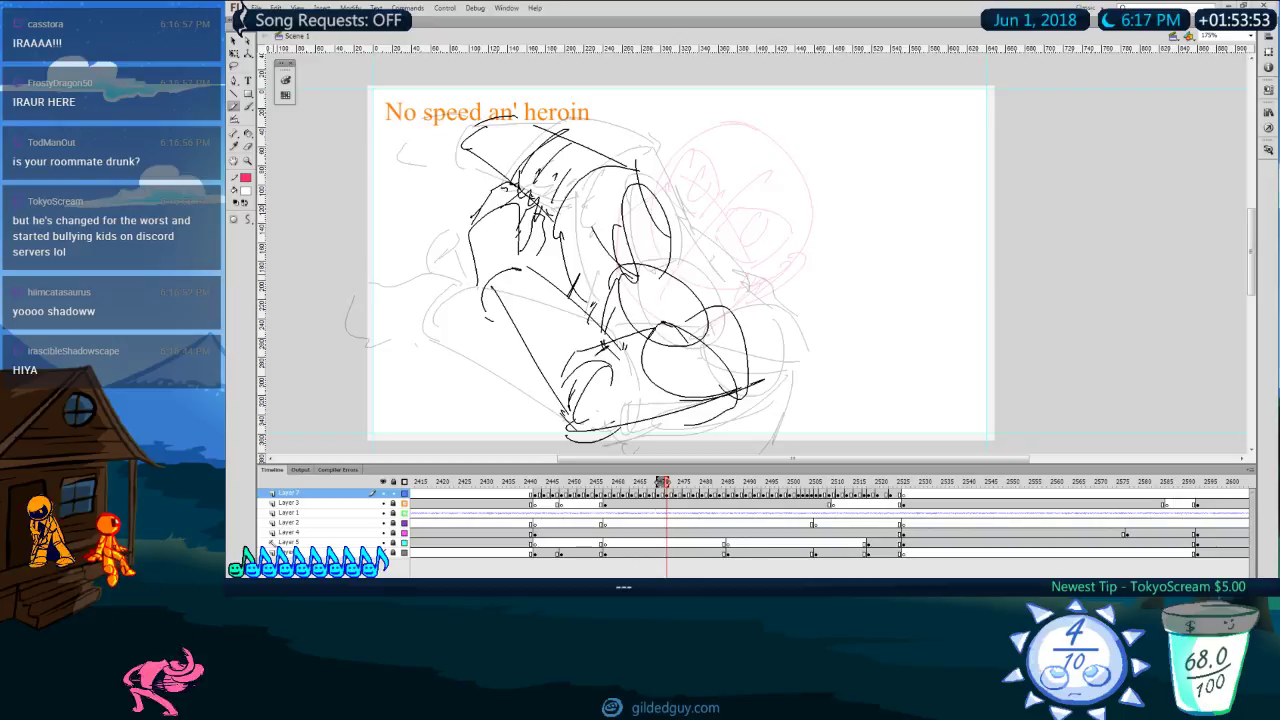
{"action": "left_click_drag", "start_coordinate": [719, 446], "coordinate": [723, 446]}
{"action": "key", "text": "comma"}
{"action": "key", "text": "comma"}
{"action": "key", "text": "comma"}
{"action": "key", "text": "period"}
{"action": "key", "text": "period"}
{"action": "key", "text": "period"}
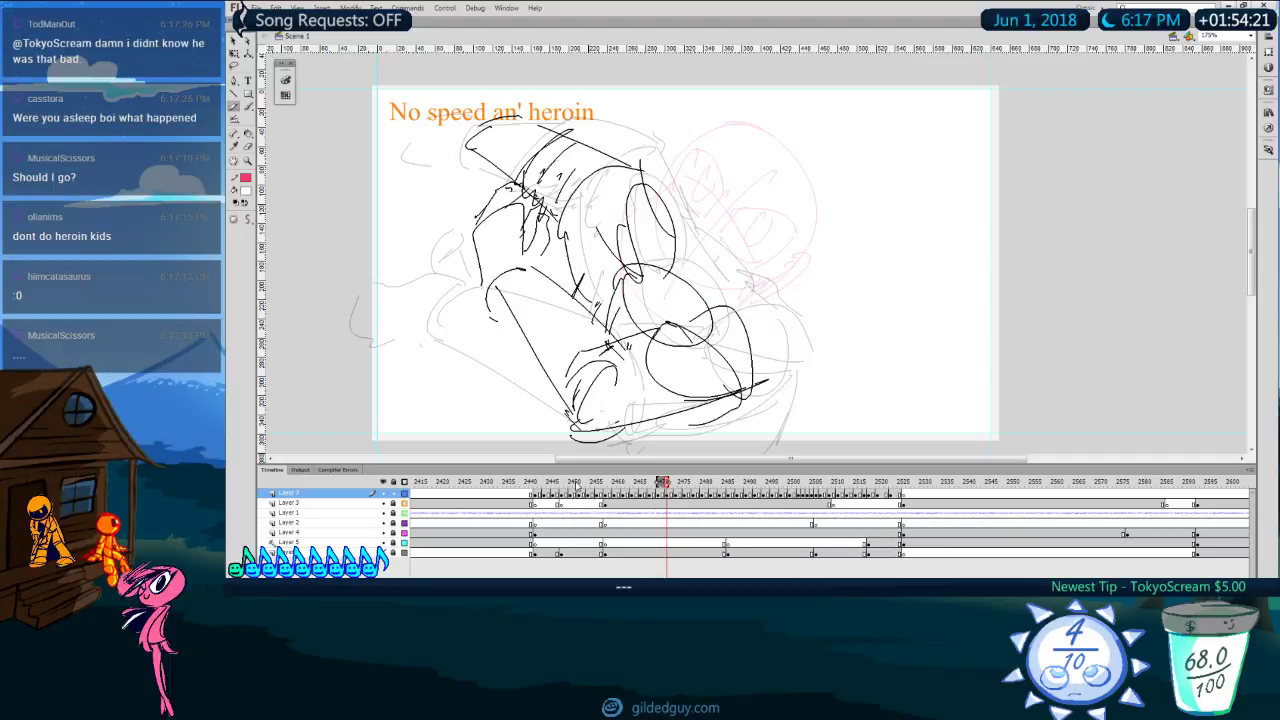
{"action": "left_click_drag", "start_coordinate": [592, 459], "coordinate": [590, 459]}
{"action": "key", "text": "comma"}
{"action": "key", "text": "comma"}
{"action": "key", "text": "comma"}
{"action": "key", "text": "period"}
{"action": "key", "text": "period"}
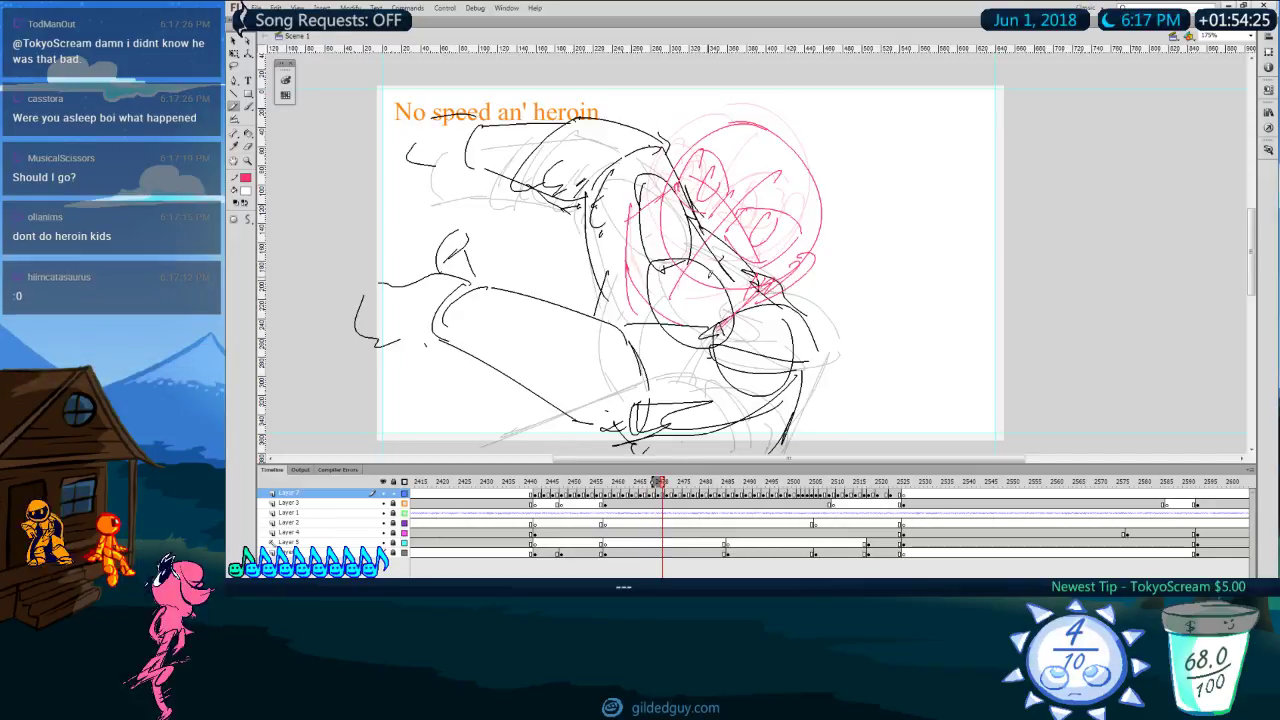
{"action": "key", "text": "period"}
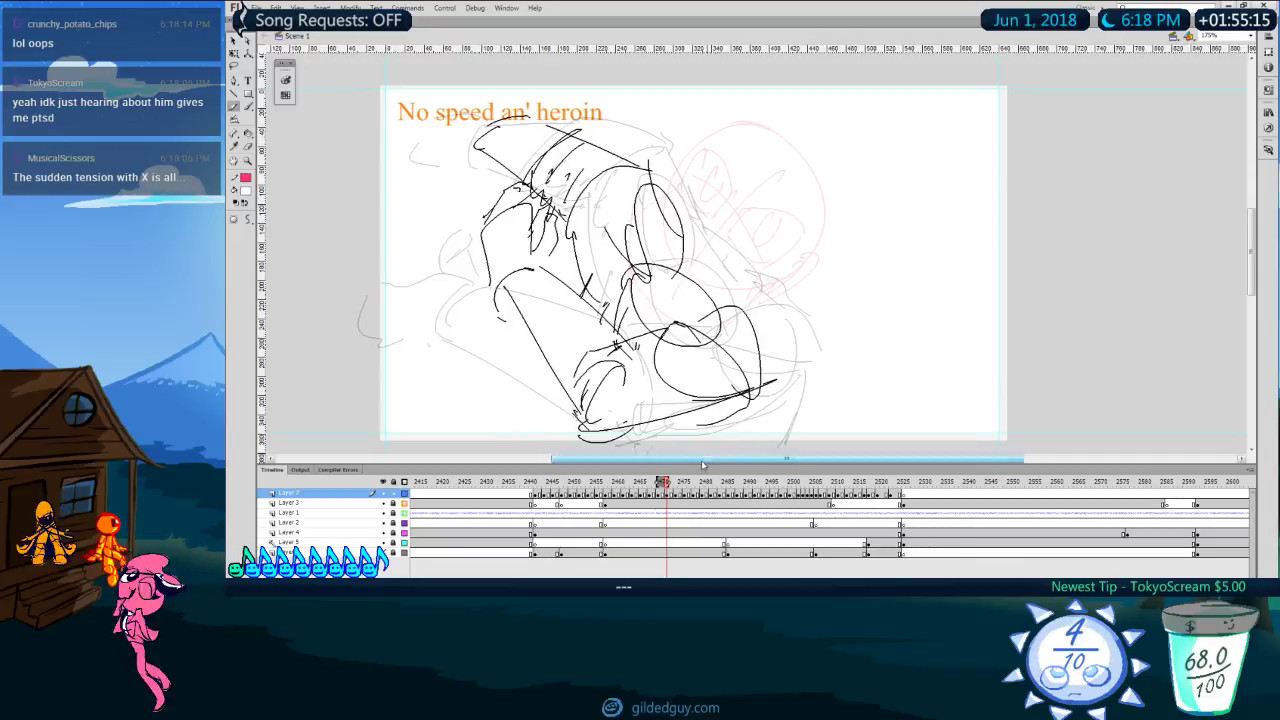
{"action": "key", "text": "comma"}
{"action": "key", "text": "comma"}
{"action": "key", "text": "comma"}
{"action": "key", "text": "period"}
{"action": "key", "text": "period"}
{"action": "key", "text": "period"}
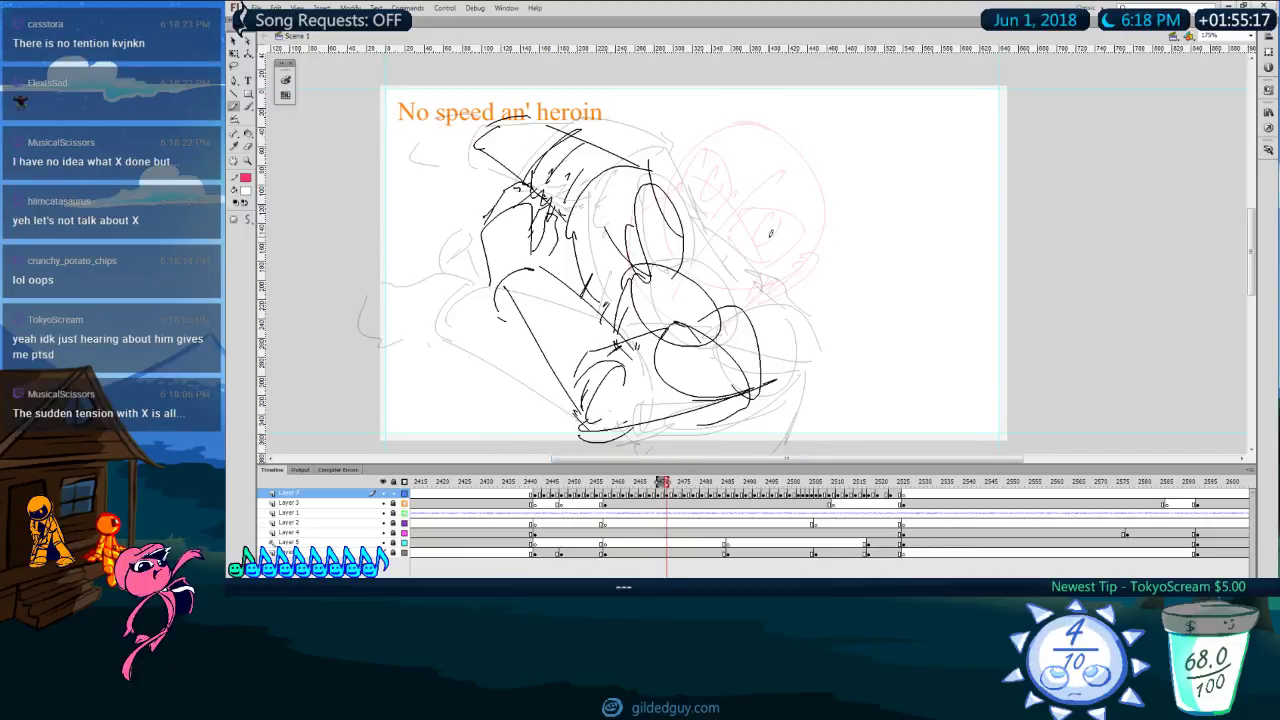
Step: Sketch a pink head circle with a diagonal centre line and crossing eye line in the drawing near frame 2471
{"action": "left_click_drag", "start_coordinate": [701, 156], "coordinate": [677, 165]}
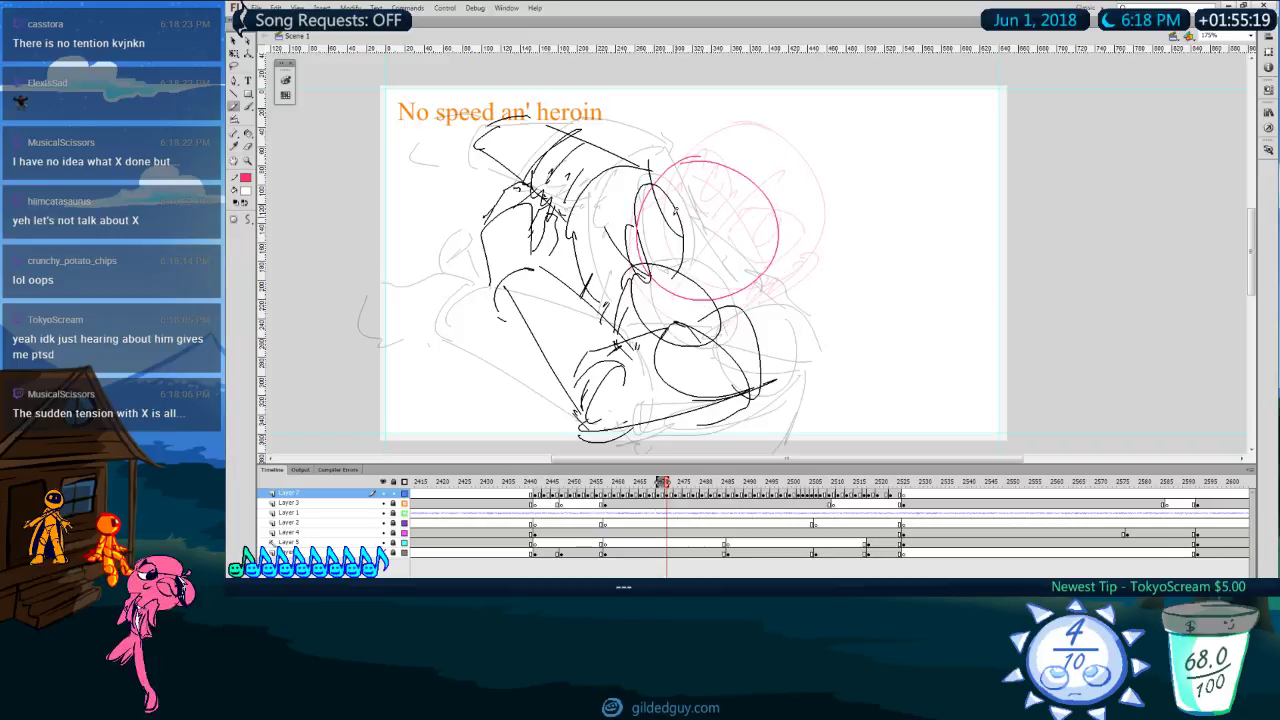
{"action": "key", "text": "comma"}
{"action": "key", "text": "period"}
{"action": "left_click_drag", "start_coordinate": [743, 188], "coordinate": [641, 335]}
{"action": "key", "text": "ctrl+z"}
{"action": "left_click_drag", "start_coordinate": [667, 203], "coordinate": [757, 267]}
{"action": "key", "text": "ctrl+z"}
{"action": "mouse_move", "coordinate": [655, 208]}
{"action": "left_mouse_down"}
{"action": "mouse_move", "coordinate": [743, 265]}
{"action": "mouse_move", "coordinate": [779, 252]}
{"action": "mouse_move", "coordinate": [738, 281]}
{"action": "left_mouse_up"}
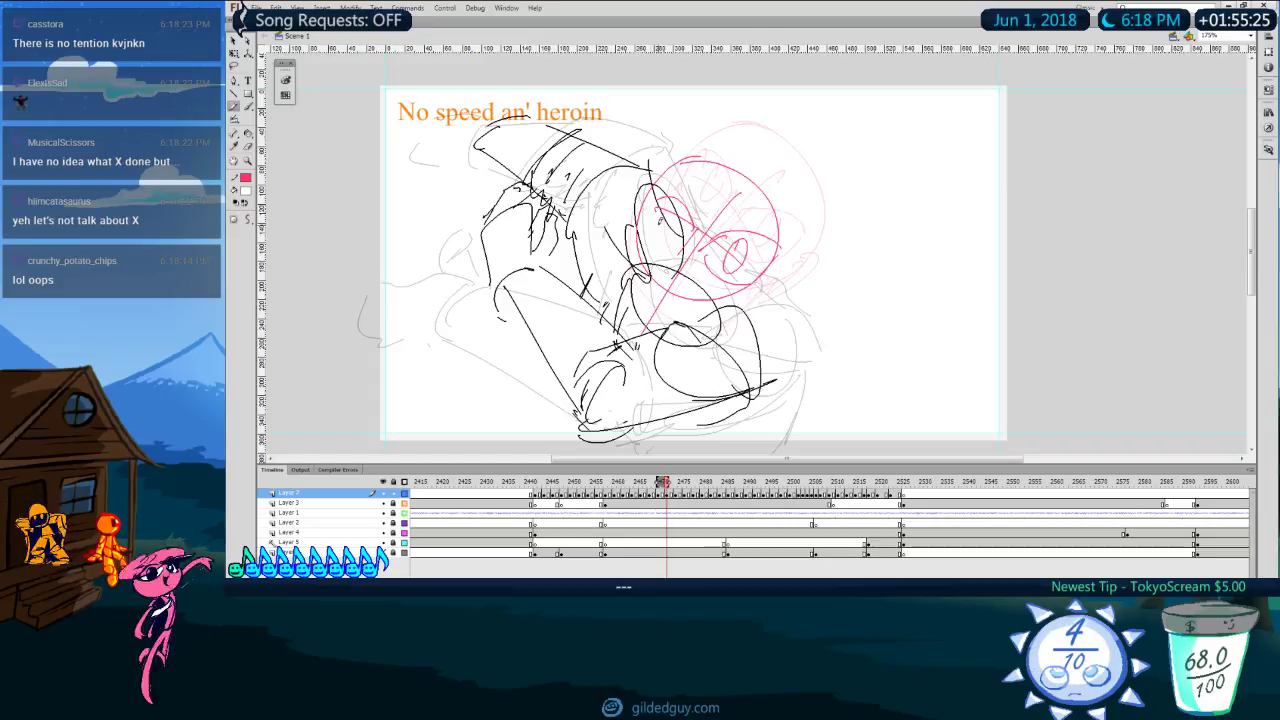
Step: Add pink jaw, chin and cheek strokes to the head near frame 2471, redrawing the jaw side and comparing with the previous frame
{"action": "mouse_move", "coordinate": [688, 246]}
{"action": "left_mouse_down"}
{"action": "mouse_move", "coordinate": [686, 200]}
{"action": "mouse_move", "coordinate": [686, 240]}
{"action": "mouse_move", "coordinate": [678, 208]}
{"action": "mouse_move", "coordinate": [628, 305]}
{"action": "left_mouse_up"}
{"action": "key", "text": "ctrl+z"}
{"action": "mouse_move", "coordinate": [637, 232]}
{"action": "left_mouse_down"}
{"action": "mouse_move", "coordinate": [621, 243]}
{"action": "mouse_move", "coordinate": [613, 315]}
{"action": "left_mouse_up"}
{"action": "key", "text": "ctrl+z"}
{"action": "mouse_move", "coordinate": [640, 233]}
{"action": "left_mouse_down"}
{"action": "mouse_move", "coordinate": [610, 246]}
{"action": "mouse_move", "coordinate": [615, 320]}
{"action": "left_mouse_up"}
{"action": "key", "text": "ctrl+z"}
{"action": "left_click_drag", "start_coordinate": [618, 247], "coordinate": [615, 330]}
{"action": "mouse_move", "coordinate": [733, 288]}
{"action": "left_mouse_down"}
{"action": "mouse_move", "coordinate": [690, 332]}
{"action": "mouse_move", "coordinate": [644, 318]}
{"action": "left_mouse_up"}
{"action": "left_click_drag", "start_coordinate": [777, 246], "coordinate": [745, 286]}
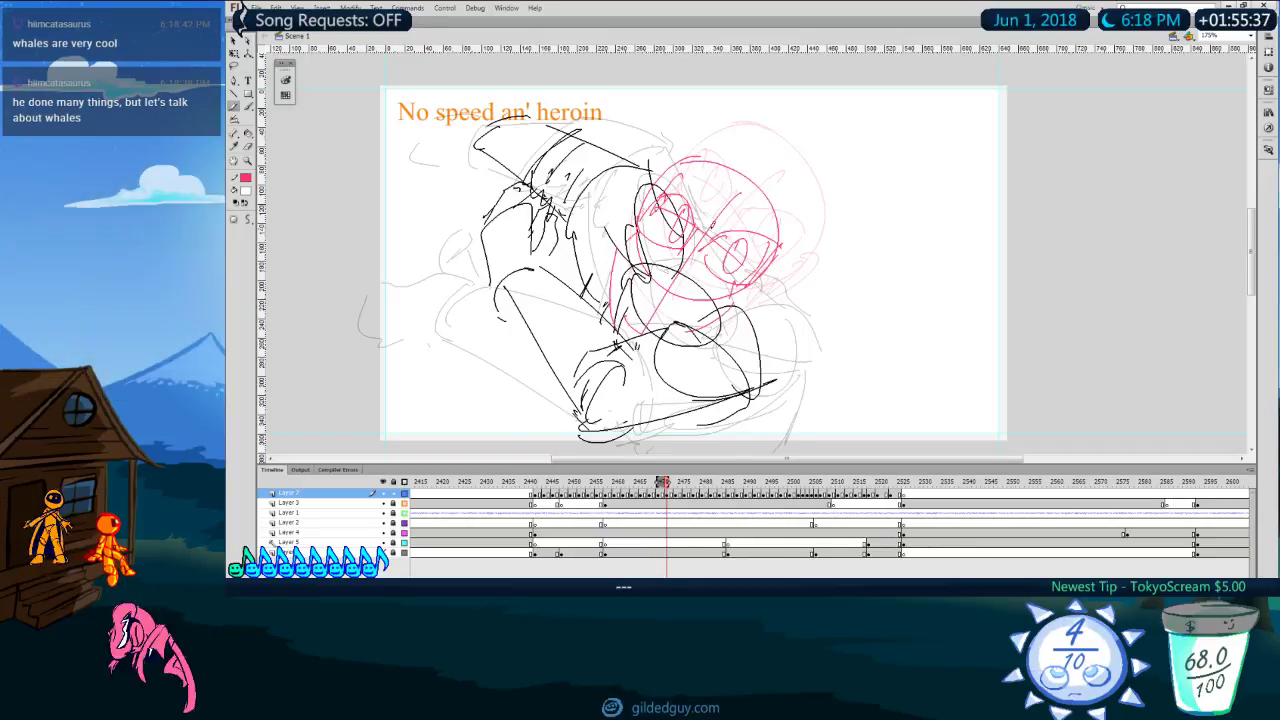
{"action": "key", "text": "comma"}
{"action": "key", "text": "period"}
Step: Step forward to the headless drawing near frame 2473 and examine its pose against the previous head
{"action": "key", "text": "period"}
{"action": "key", "text": "period"}
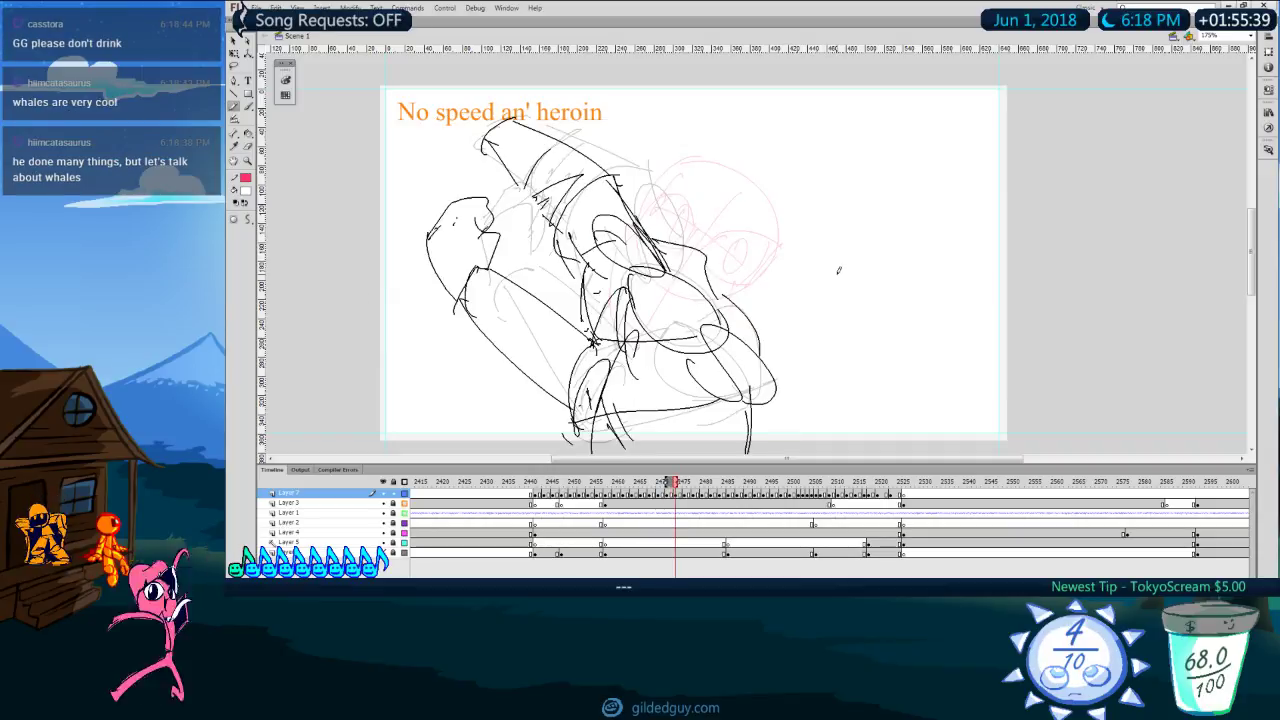
{"action": "key", "text": "period"}
{"action": "key", "text": "period"}
{"action": "key", "text": "period"}
{"action": "key", "text": "period"}
{"action": "key", "text": "period"}
{"action": "key", "text": "period"}
{"action": "key", "text": "period"}
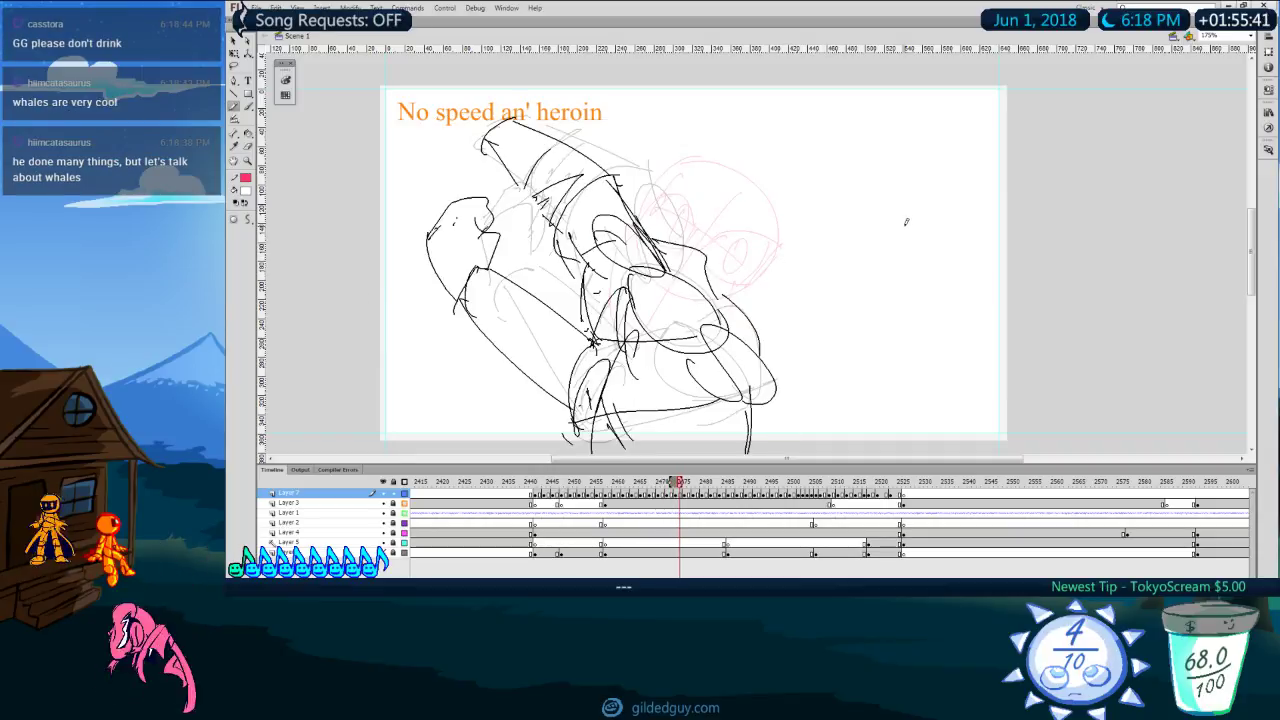
Step: Replay the action from around frame 2451 to check the new heads' motion, and return to the close-up drawing near frame 2456
{"action": "left_click_drag", "start_coordinate": [721, 485], "coordinate": [580, 486]}
{"action": "key", "text": "Return"}
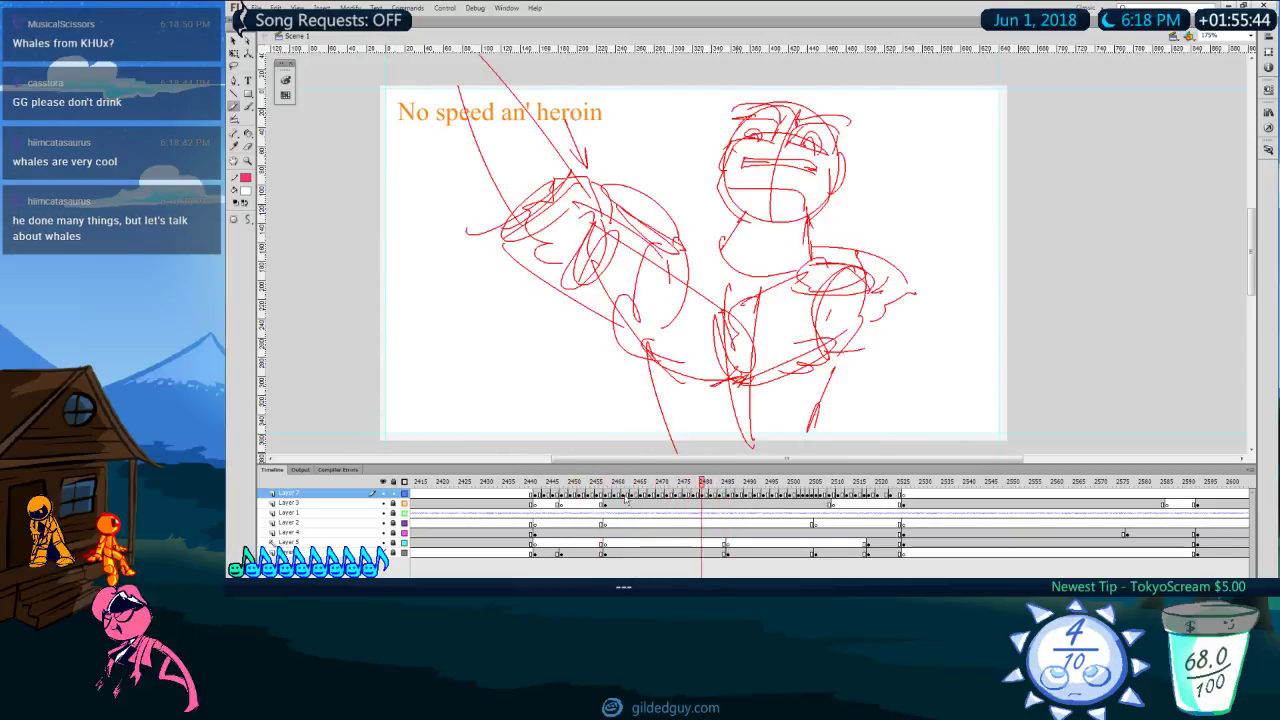
{"action": "key", "text": "Return"}
{"action": "left_click", "coordinate": [601, 483]}
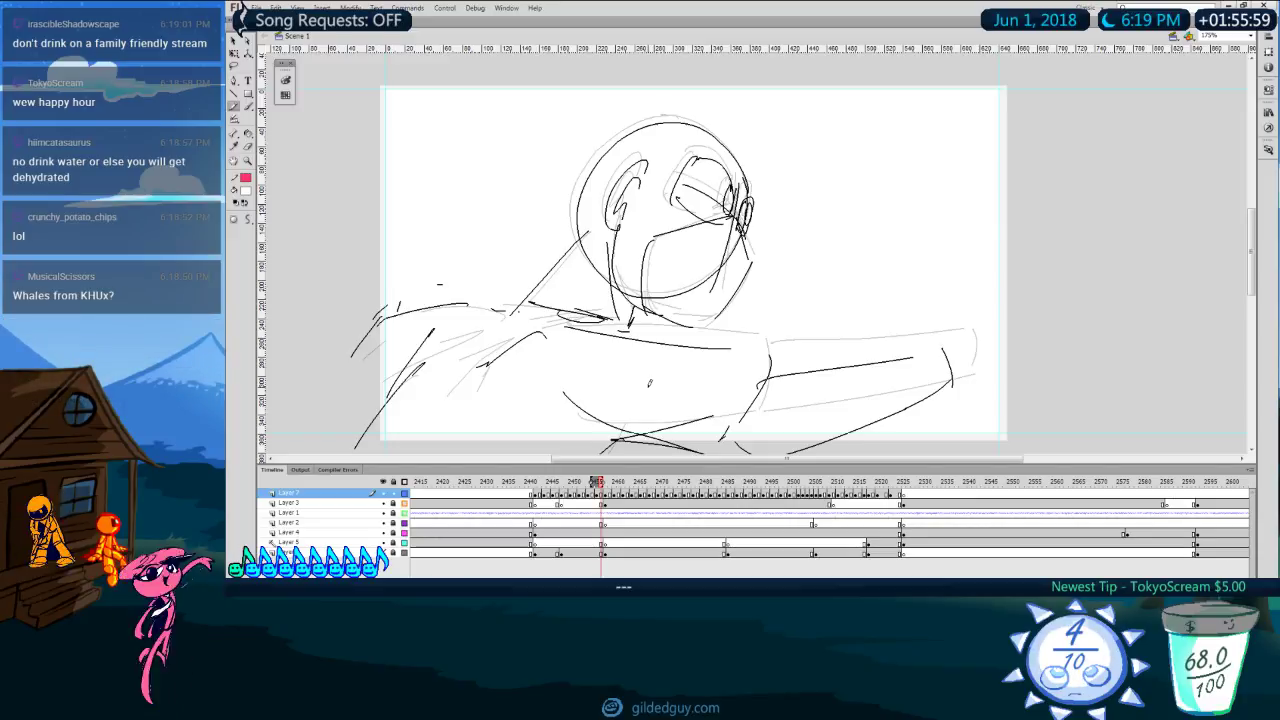
{"action": "left_click_drag", "start_coordinate": [721, 461], "coordinate": [726, 462]}
{"action": "key", "text": "space"}
{"action": "left_click_drag", "start_coordinate": [795, 384], "coordinate": [773, 385]}
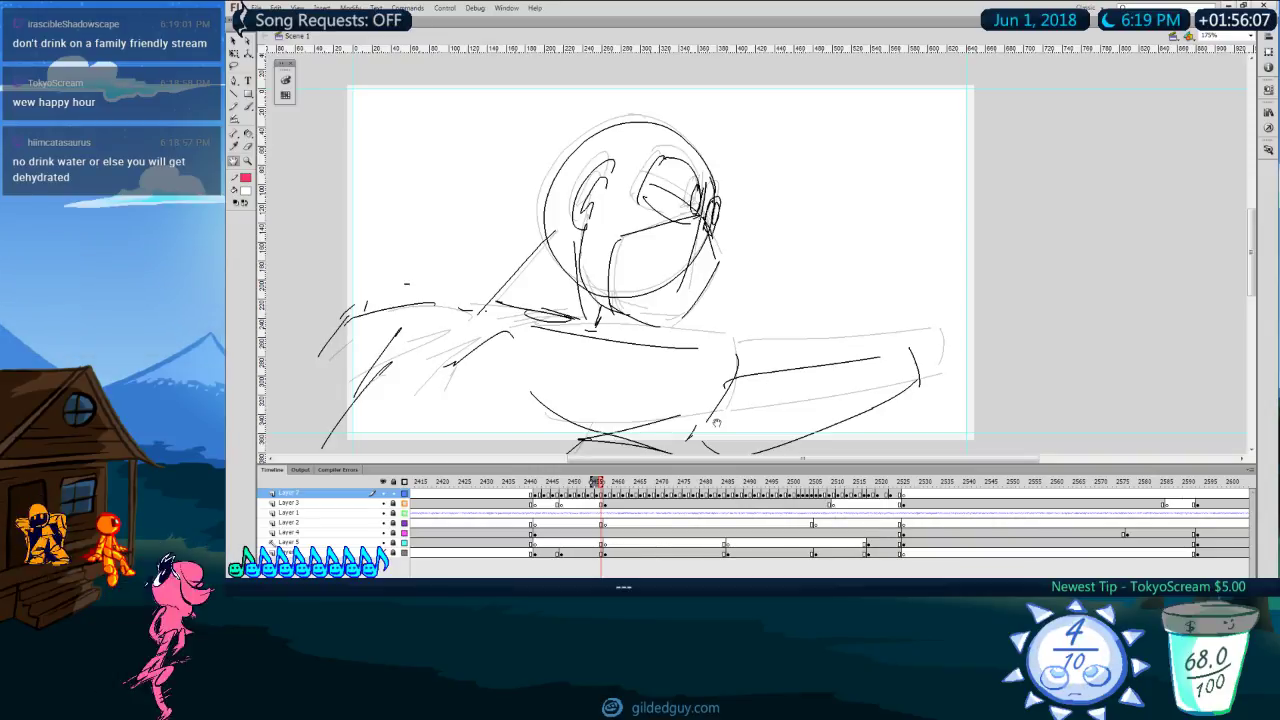
Step: Step forward through the drawings from around frame 2456 to 2473, examining the head motion and comparing neighbouring poses
{"action": "key", "text": "period"}
{"action": "key", "text": "period"}
{"action": "key", "text": "period"}
{"action": "key", "text": "period"}
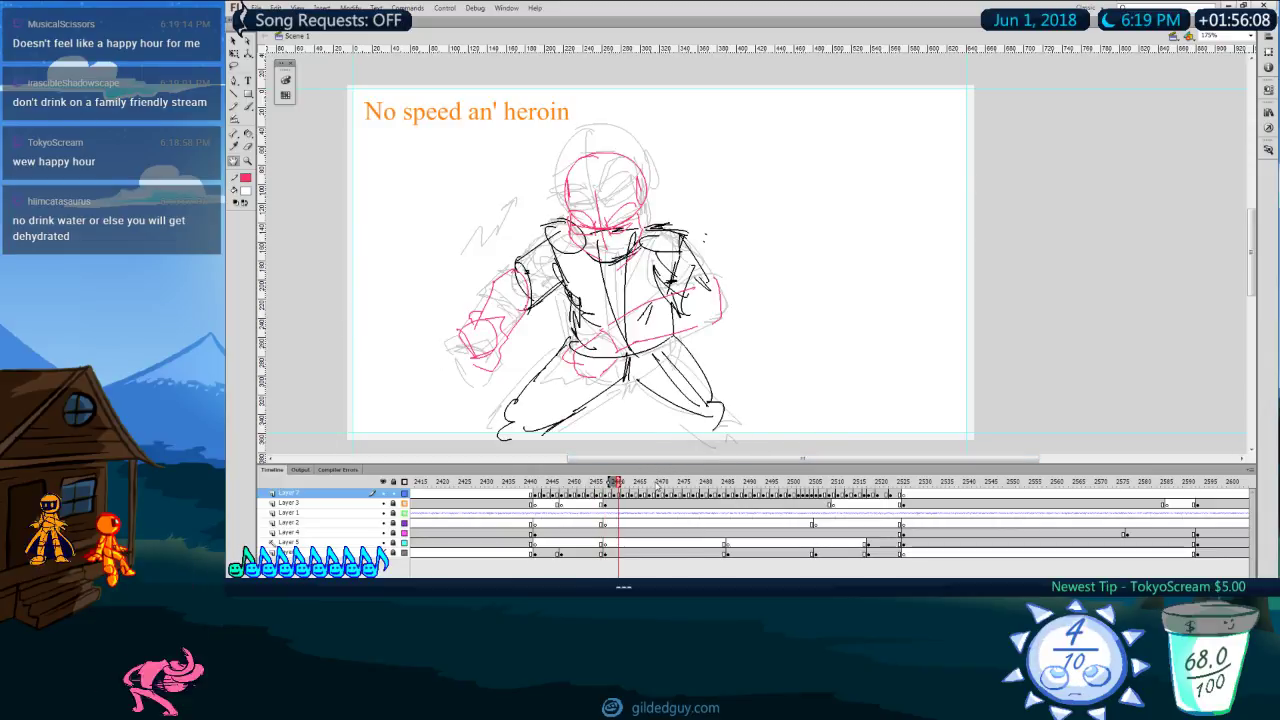
{"action": "key", "text": "period"}
{"action": "key", "text": "period"}
{"action": "key", "text": "period"}
{"action": "key", "text": "period"}
{"action": "key", "text": "period"}
{"action": "key", "text": "period"}
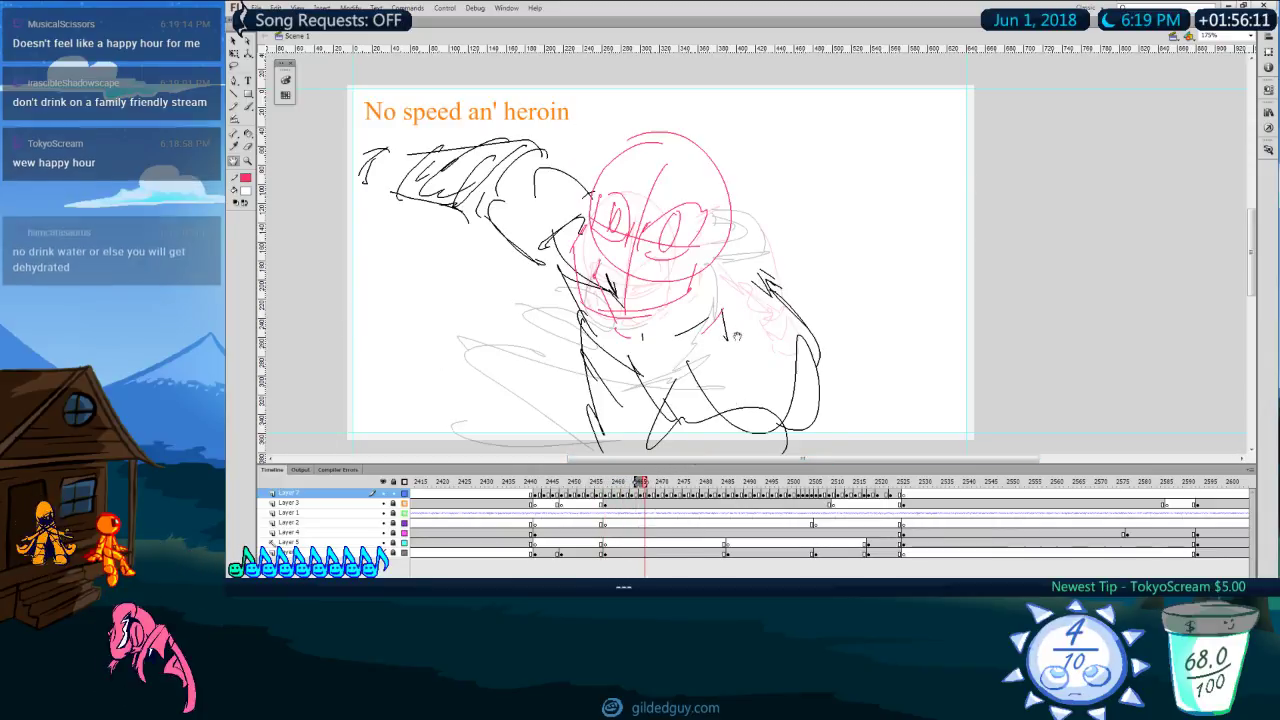
{"action": "key", "text": "period"}
{"action": "key", "text": "period"}
{"action": "key", "text": "period"}
{"action": "key", "text": "period"}
{"action": "key", "text": "period"}
{"action": "key", "text": "period"}
{"action": "key", "text": "comma"}
{"action": "key", "text": "comma"}
{"action": "key", "text": "period"}
{"action": "key", "text": "period"}
{"action": "key", "text": "period"}
{"action": "key", "text": "comma"}
{"action": "key", "text": "period"}
Step: Sketch a pink head circle with a diagonal centre line and crossing eye line in the drawing near frame 2473
{"action": "mouse_move", "coordinate": [624, 182]}
{"action": "left_mouse_down"}
{"action": "mouse_move", "coordinate": [702, 310]}
{"action": "mouse_move", "coordinate": [624, 186]}
{"action": "mouse_move", "coordinate": [606, 192]}
{"action": "mouse_move", "coordinate": [614, 290]}
{"action": "mouse_move", "coordinate": [604, 202]}
{"action": "mouse_move", "coordinate": [606, 326]}
{"action": "left_mouse_up"}
{"action": "key", "text": "ctrl+z"}
{"action": "key", "text": "ctrl+z"}
{"action": "key", "text": "comma"}
{"action": "key", "text": "period"}
{"action": "key", "text": "ctrl+z"}
{"action": "left_click_drag", "start_coordinate": [664, 228], "coordinate": [618, 328]}
{"action": "key", "text": "ctrl+z"}
{"action": "left_click_drag", "start_coordinate": [596, 230], "coordinate": [686, 279]}
{"action": "key", "text": "ctrl+z"}
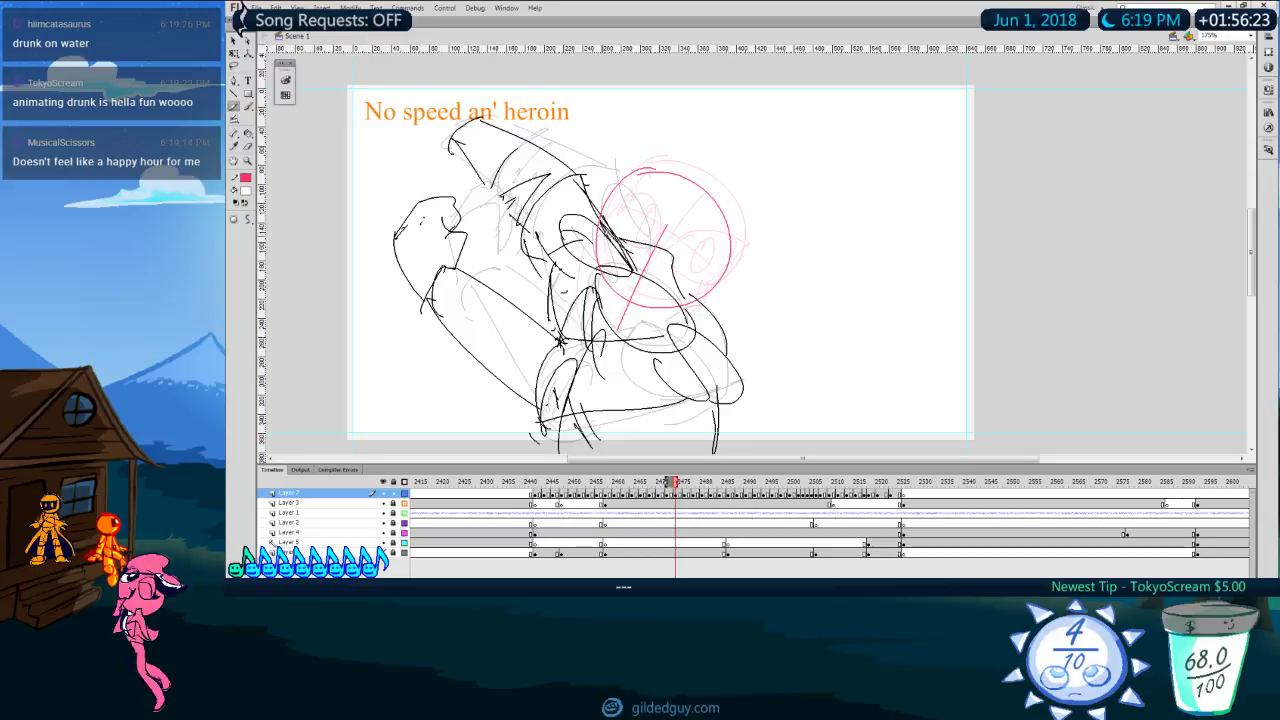
{"action": "left_click_drag", "start_coordinate": [592, 231], "coordinate": [708, 283]}
{"action": "key", "text": "comma"}
{"action": "key", "text": "period"}
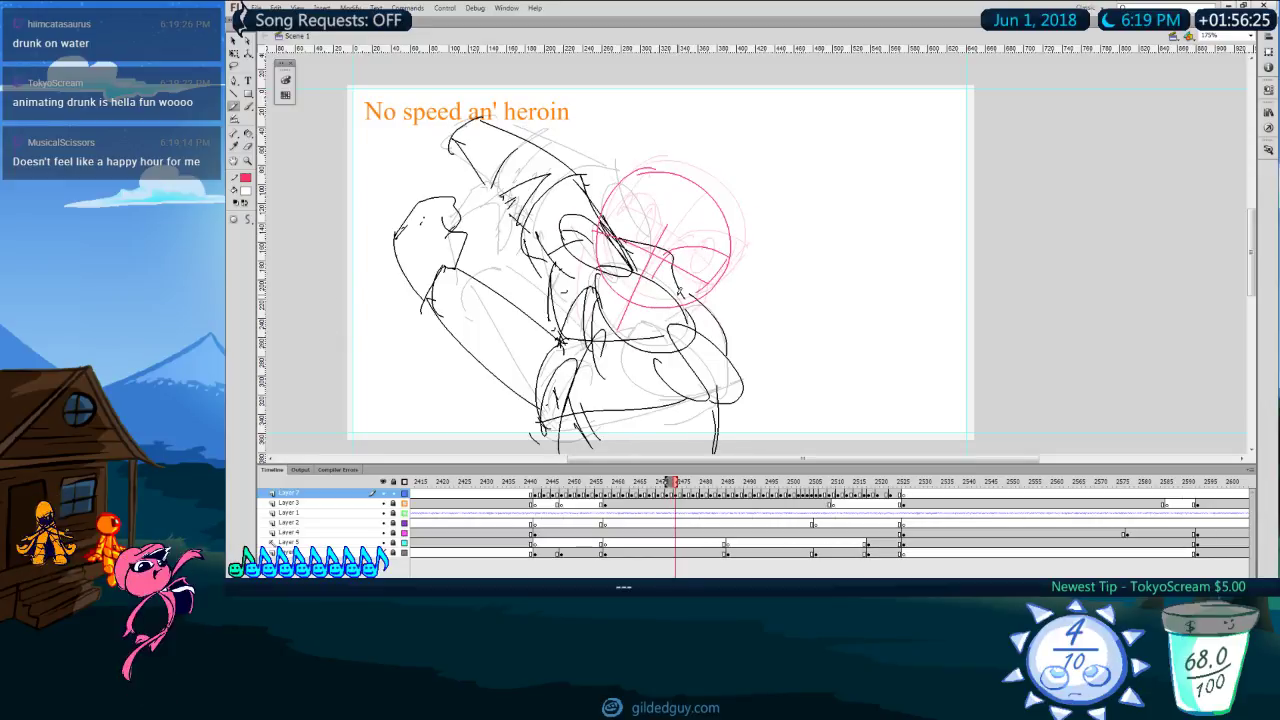
Step: Add pink jaw strokes and eye shapes to the head near frame 2473, erasing and redrawing the eye farther from the raised arms
{"action": "mouse_move", "coordinate": [644, 238]}
{"action": "left_mouse_down"}
{"action": "mouse_move", "coordinate": [600, 226]}
{"action": "mouse_move", "coordinate": [635, 228]}
{"action": "mouse_move", "coordinate": [569, 271]}
{"action": "left_mouse_up"}
{"action": "key", "text": "comma"}
{"action": "key", "text": "period"}
{"action": "key", "text": "b"}
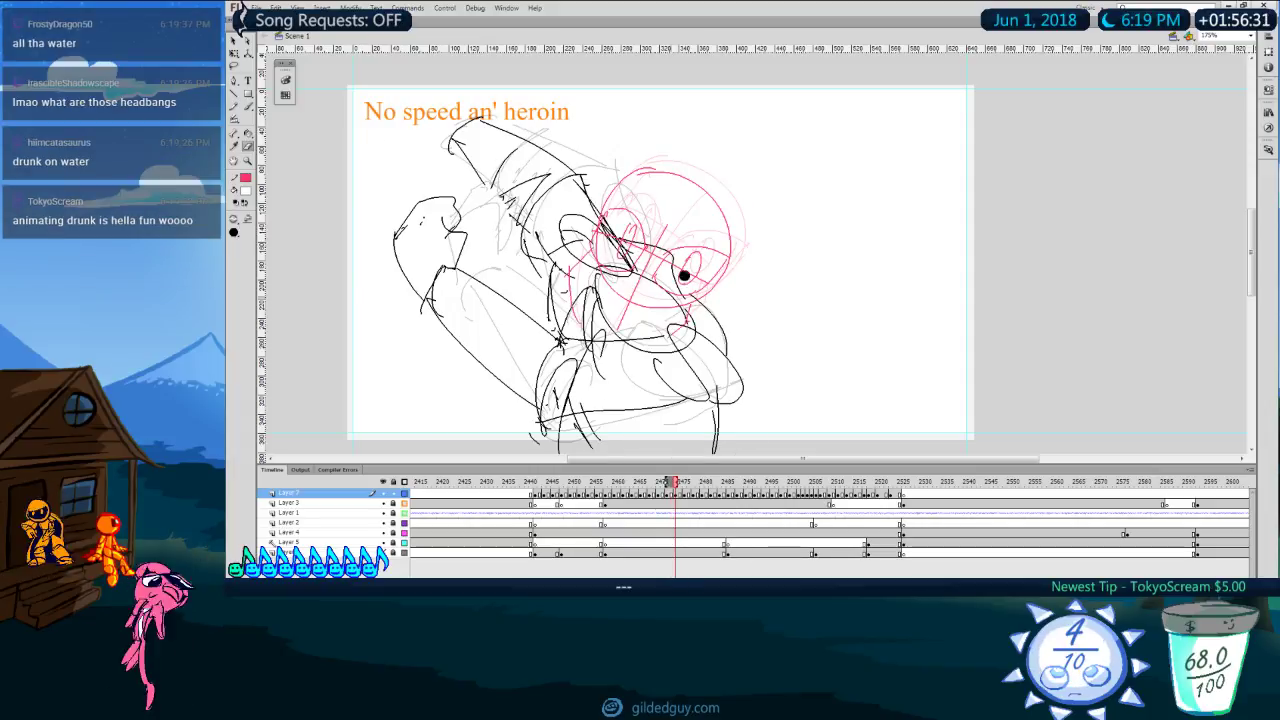
{"action": "key", "text": "y"}
{"action": "mouse_move", "coordinate": [656, 278]}
{"action": "left_mouse_down"}
{"action": "mouse_move", "coordinate": [670, 253]}
{"action": "mouse_move", "coordinate": [708, 284]}
{"action": "left_mouse_up"}
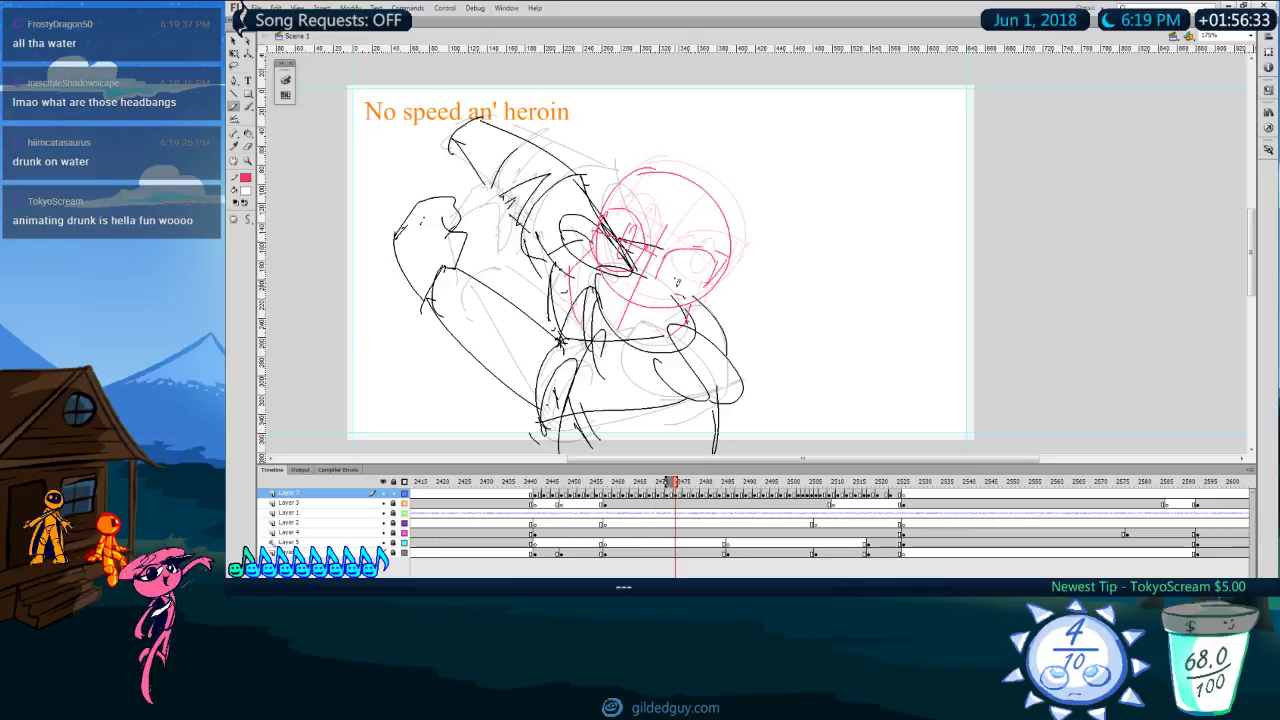
Step: Erase the black arm lines over the eye nearer the raised arms and redraw its outline and pupil in pink
{"action": "key", "text": "e"}
{"action": "mouse_move", "coordinate": [632, 268]}
{"action": "left_mouse_down"}
{"action": "mouse_move", "coordinate": [649, 230]}
{"action": "mouse_move", "coordinate": [626, 258]}
{"action": "mouse_move", "coordinate": [627, 226]}
{"action": "mouse_move", "coordinate": [613, 227]}
{"action": "mouse_move", "coordinate": [630, 276]}
{"action": "left_mouse_up"}
{"action": "key", "text": "y"}
{"action": "key", "text": "ctrl+z"}
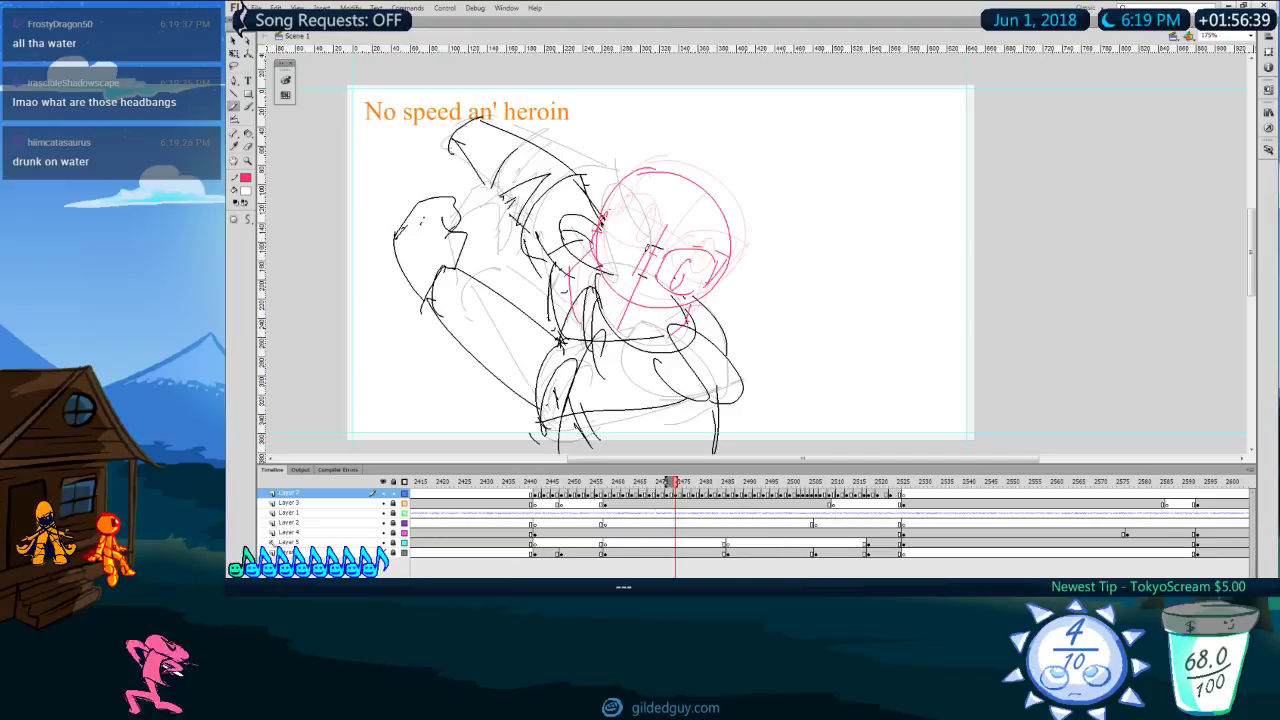
{"action": "mouse_move", "coordinate": [612, 221]}
{"action": "left_mouse_down"}
{"action": "mouse_move", "coordinate": [601, 262]}
{"action": "mouse_move", "coordinate": [636, 276]}
{"action": "left_mouse_up"}
{"action": "left_click_drag", "start_coordinate": [630, 236], "coordinate": [632, 251]}
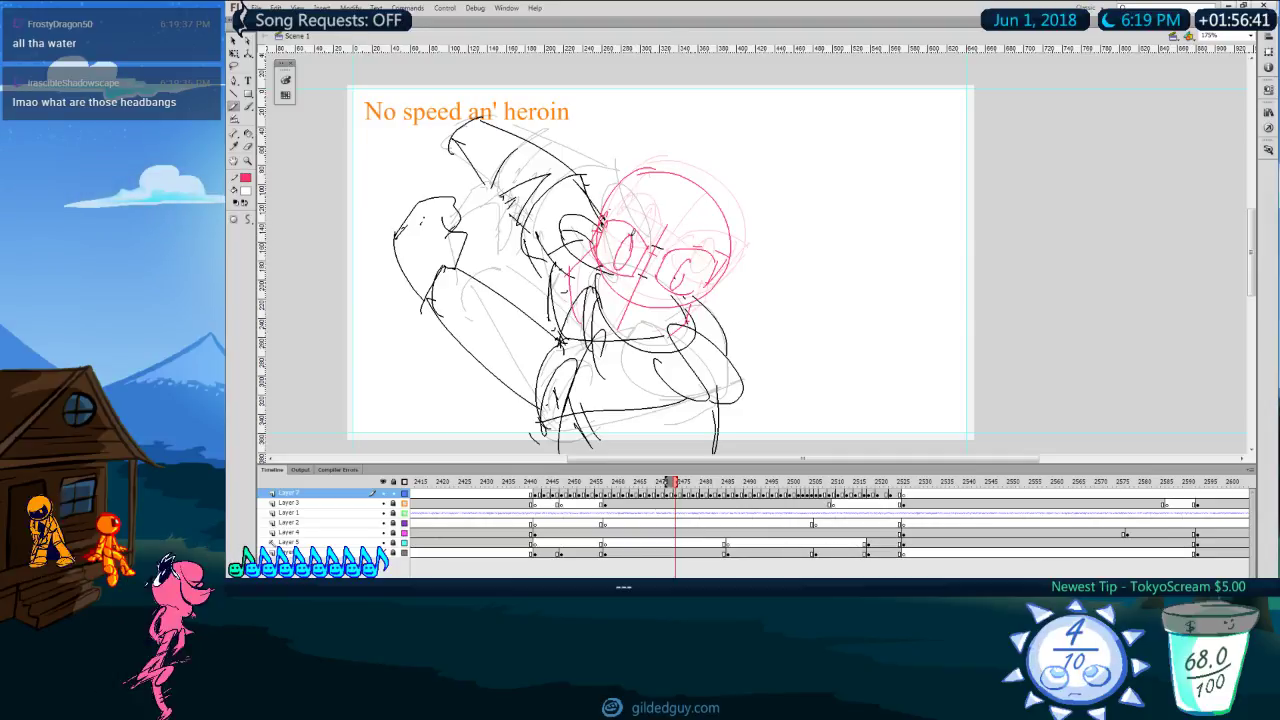
Step: Erase and redraw the oval pupil in the farther eye of the head near frame 2473
{"action": "key", "text": "e"}
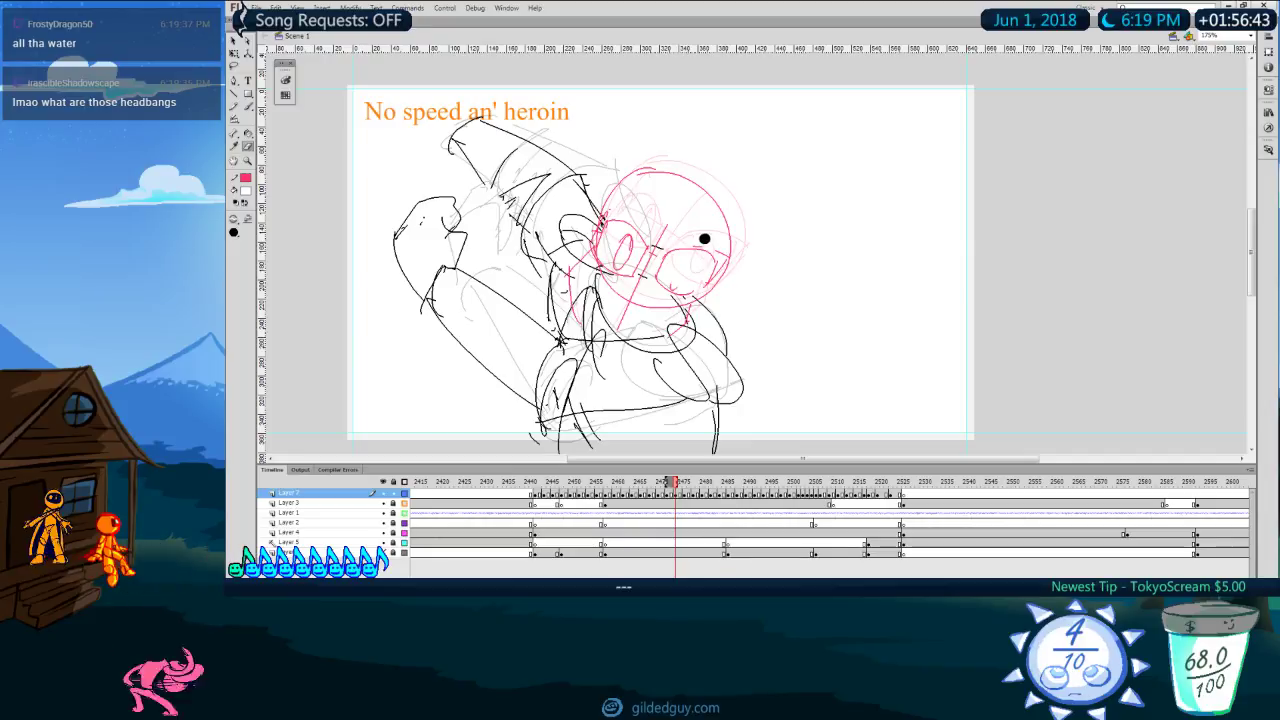
{"action": "key", "text": "y"}
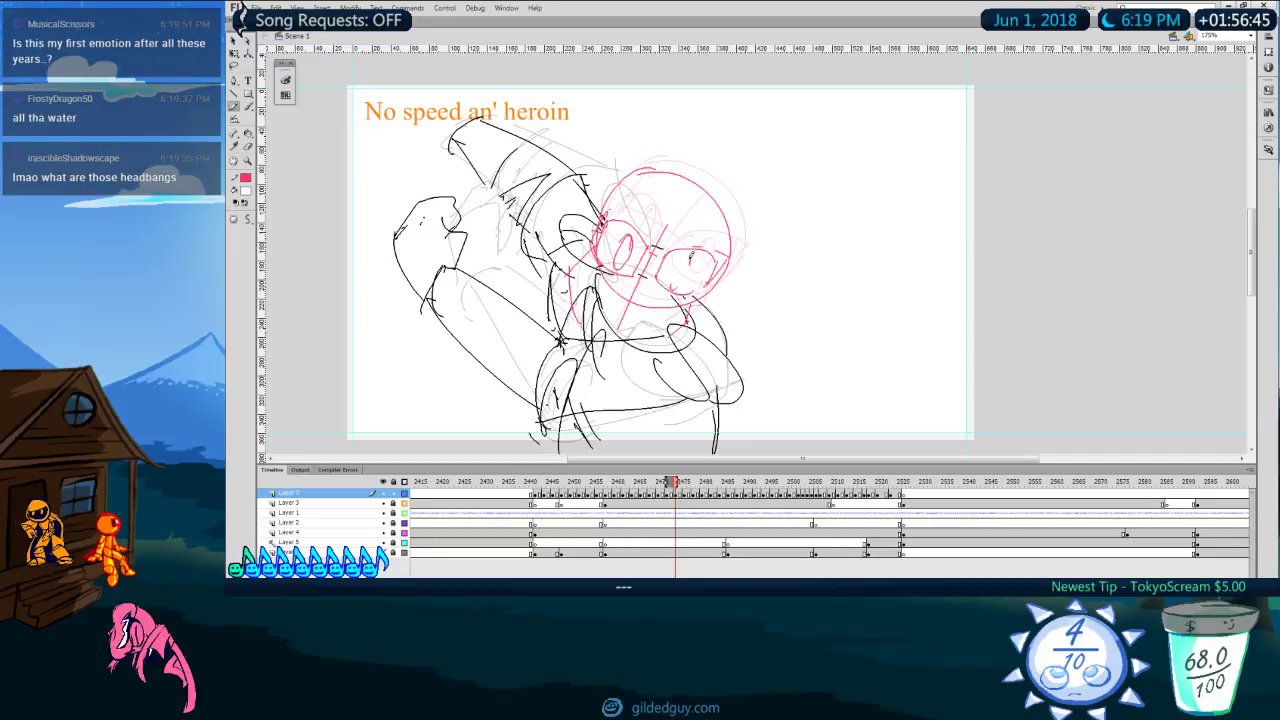
{"action": "key", "text": "ctrl+z"}
{"action": "key", "text": "ctrl+z"}
{"action": "left_click_drag", "start_coordinate": [683, 263], "coordinate": [686, 280]}
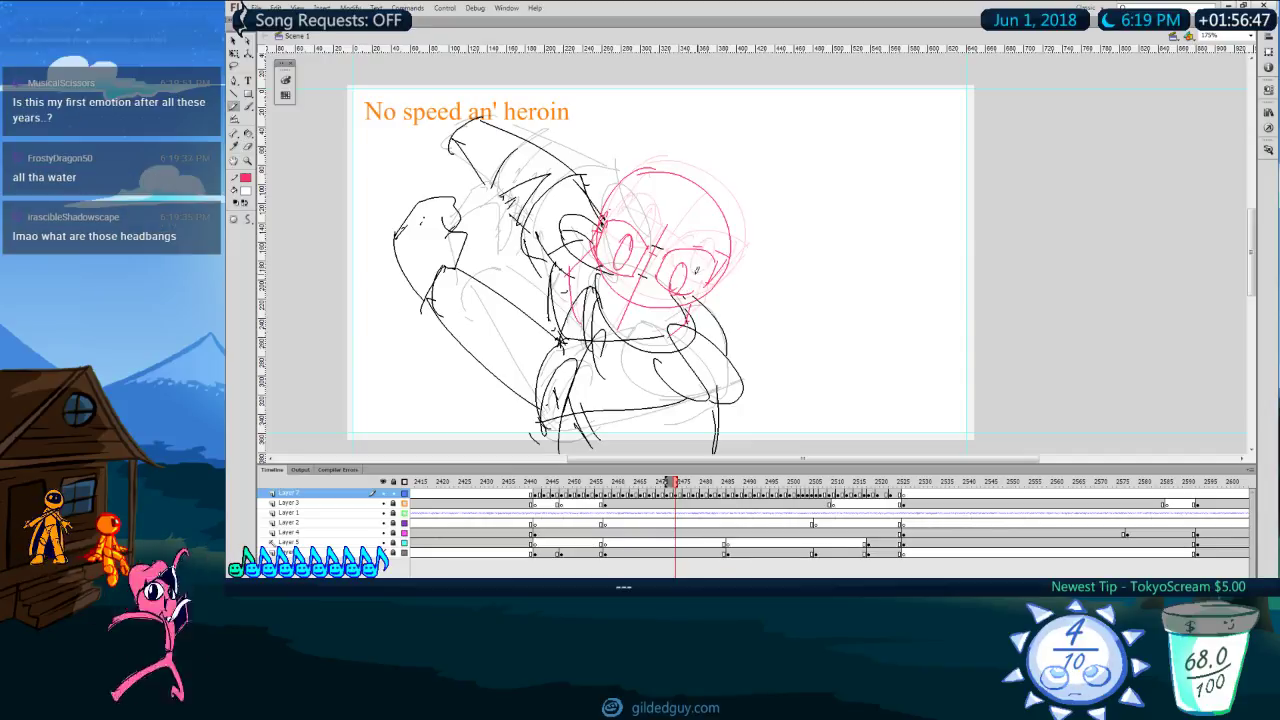
{"action": "key", "text": "ctrl+z"}
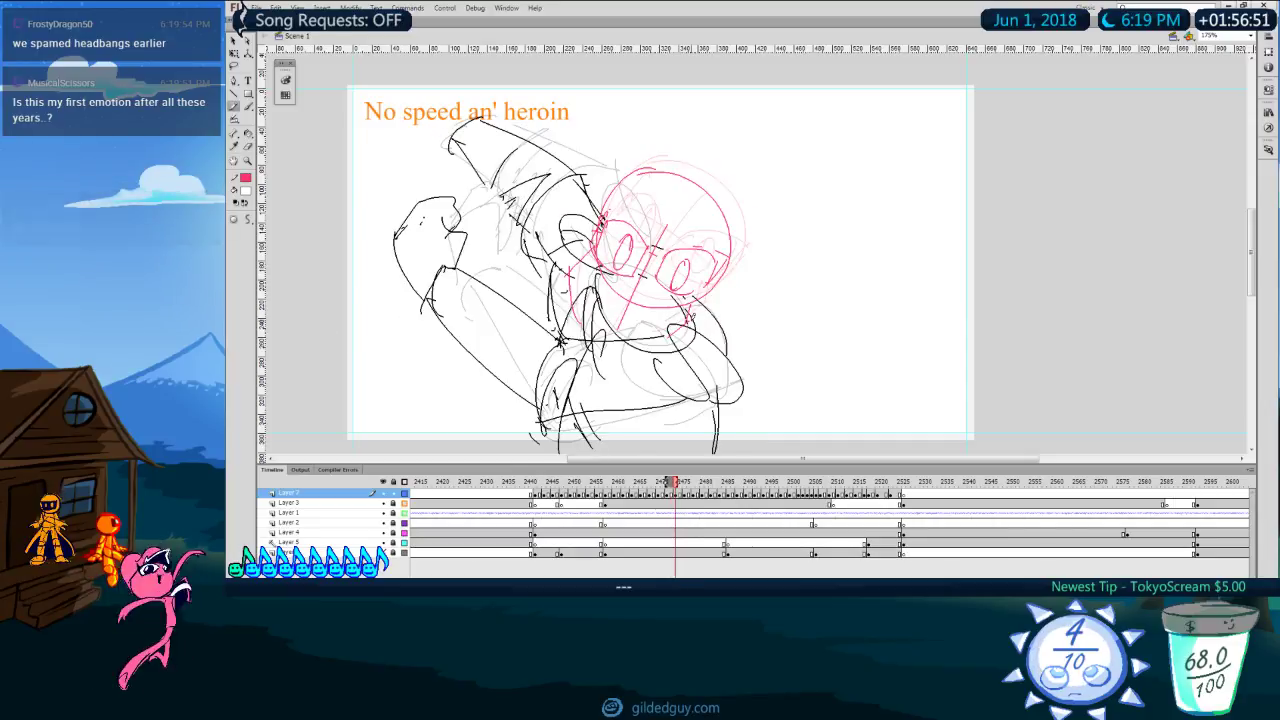
Step: Clear the black body lines crossing the lower face near frame 2473 and redraw the pink jaw side
{"action": "key", "text": "e"}
{"action": "left_click_drag", "start_coordinate": [584, 282], "coordinate": [606, 317]}
{"action": "key", "text": "space"}
{"action": "left_click_drag", "start_coordinate": [740, 317], "coordinate": [733, 322]}
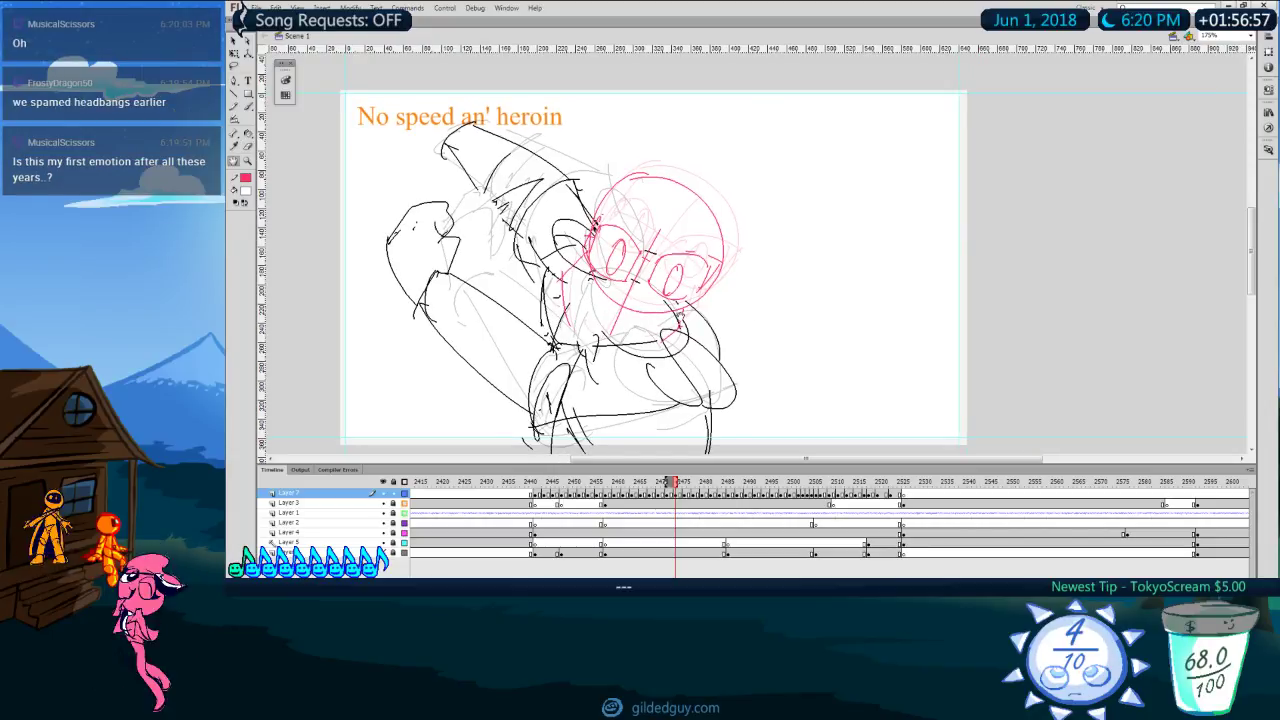
{"action": "key", "text": "y"}
{"action": "left_click_drag", "start_coordinate": [562, 276], "coordinate": [574, 346]}
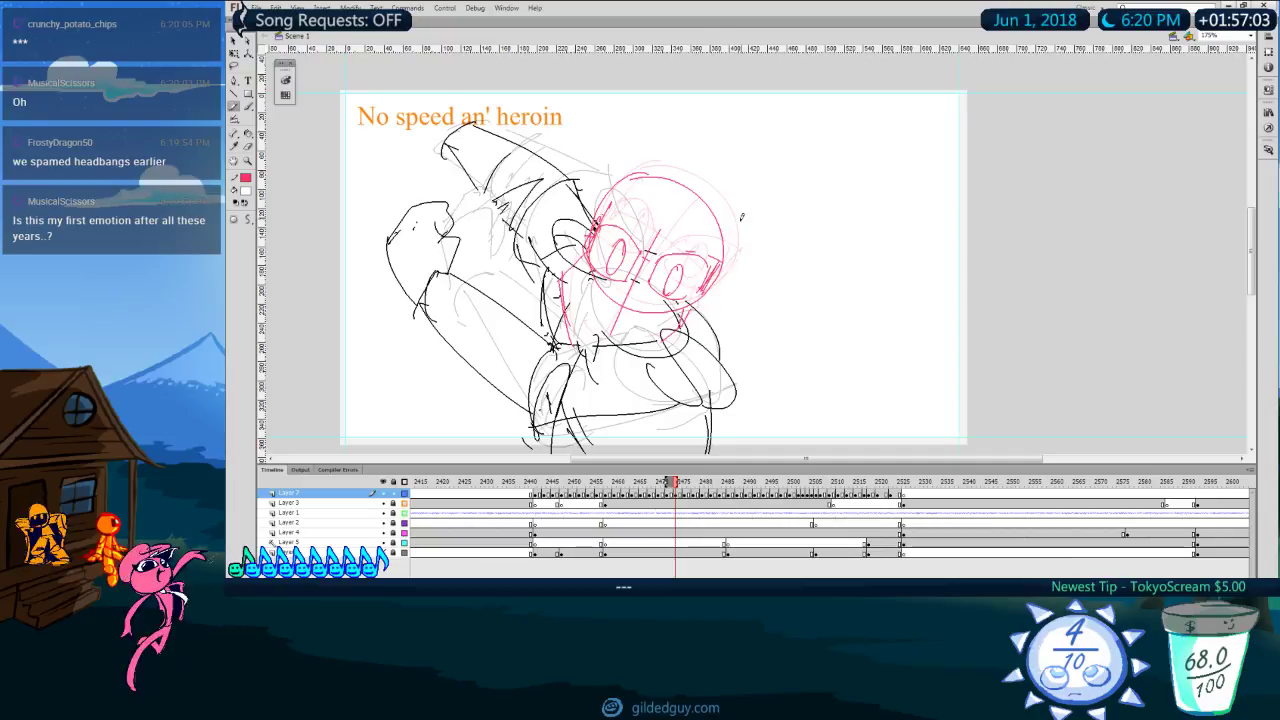
{"action": "key", "text": "."}
{"action": "key", "text": "e"}
{"action": "mouse_move", "coordinate": [575, 274]}
{"action": "left_mouse_down"}
{"action": "mouse_move", "coordinate": [573, 262]}
{"action": "mouse_move", "coordinate": [566, 327]}
{"action": "left_mouse_up"}
{"action": "key", "text": "y"}
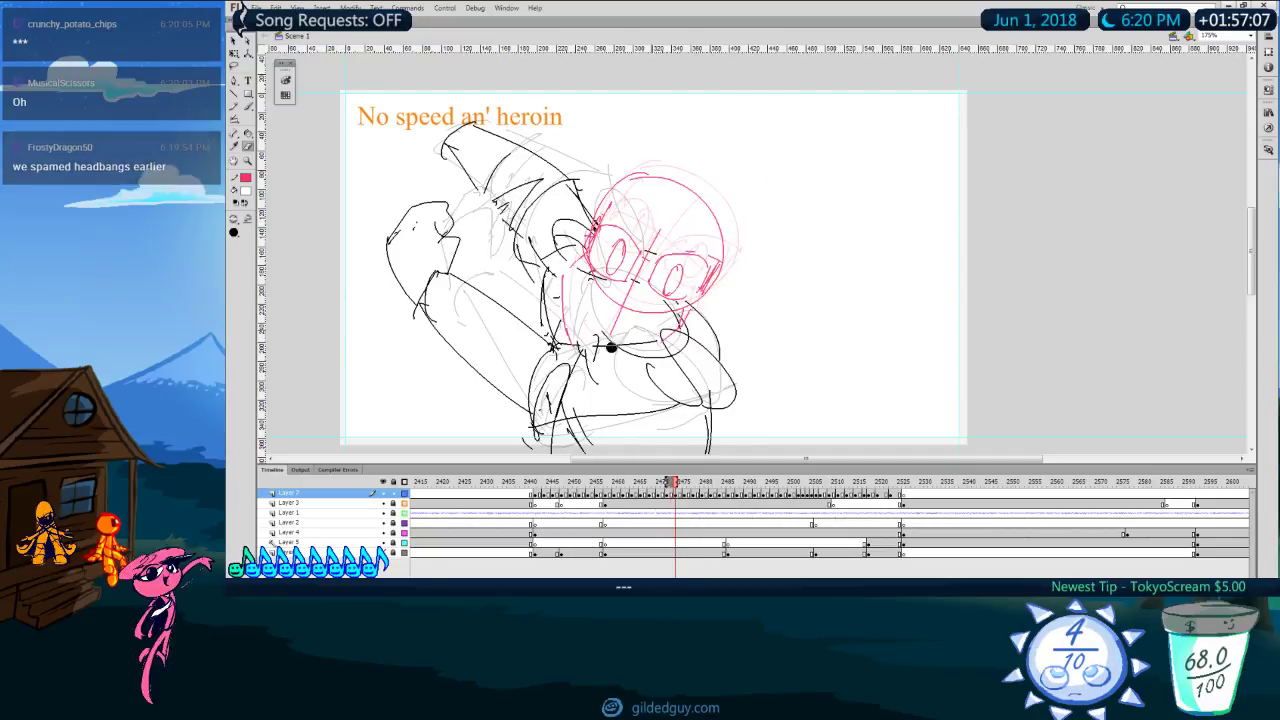
{"action": "mouse_move", "coordinate": [745, 312]}
{"action": "left_mouse_down"}
{"action": "mouse_move", "coordinate": [771, 243]}
{"action": "mouse_move", "coordinate": [766, 316]}
{"action": "left_mouse_up"}
Step: Select the pink head near frame 2473 and scale it down slightly with Free Transform, comparing it with the previous drawing
{"action": "key", "text": "."}
{"action": "key", "text": "."}
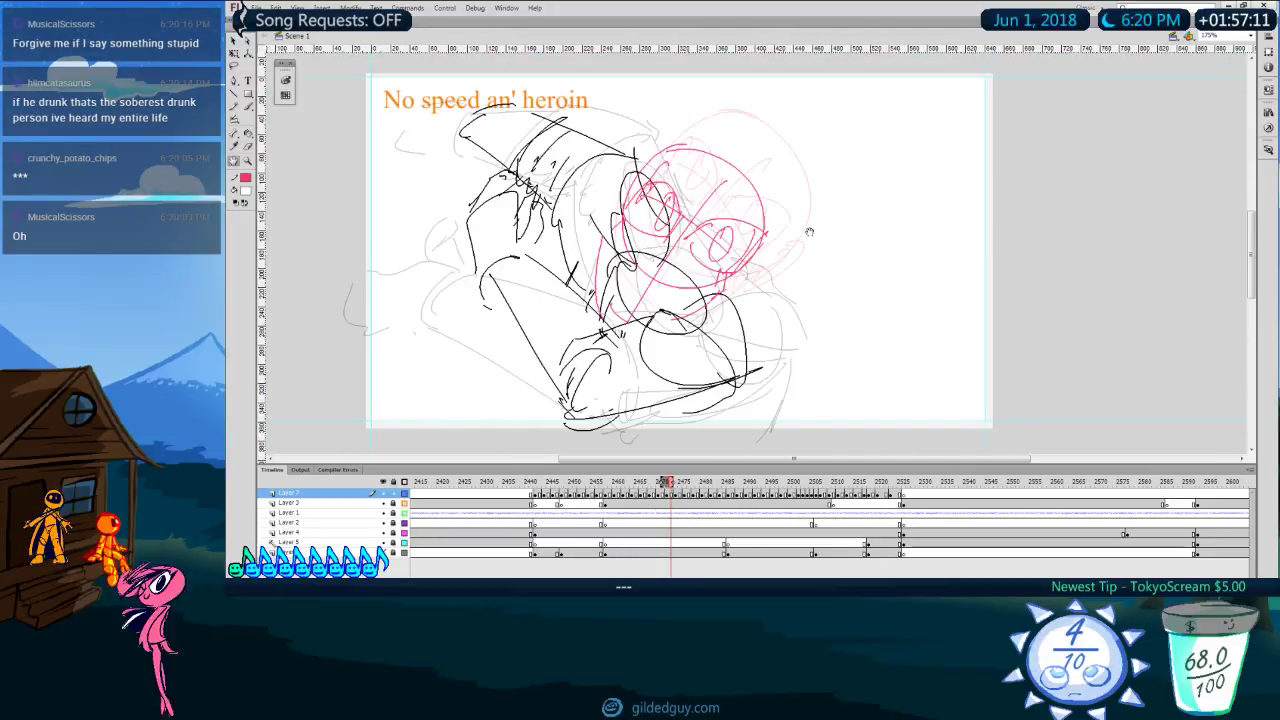
{"action": "key", "text": "l"}
{"action": "left_click_drag", "start_coordinate": [651, 150], "coordinate": [612, 224]}
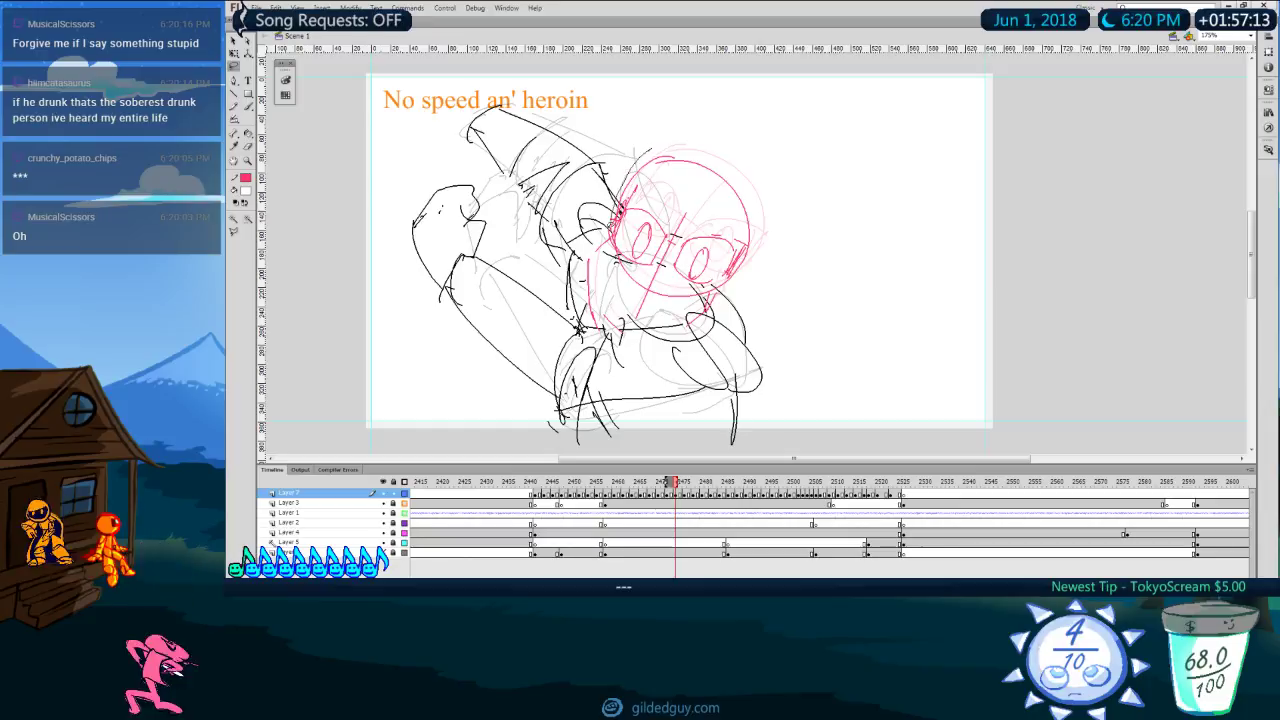
{"action": "mouse_move", "coordinate": [716, 304]}
{"action": "left_mouse_down"}
{"action": "mouse_move", "coordinate": [677, 137]}
{"action": "mouse_move", "coordinate": [652, 150]}
{"action": "left_mouse_up"}
{"action": "key", "text": "q"}
{"action": "left_click_drag", "start_coordinate": [751, 155], "coordinate": [739, 166]}
{"action": "left_click_drag", "start_coordinate": [744, 235], "coordinate": [748, 215]}
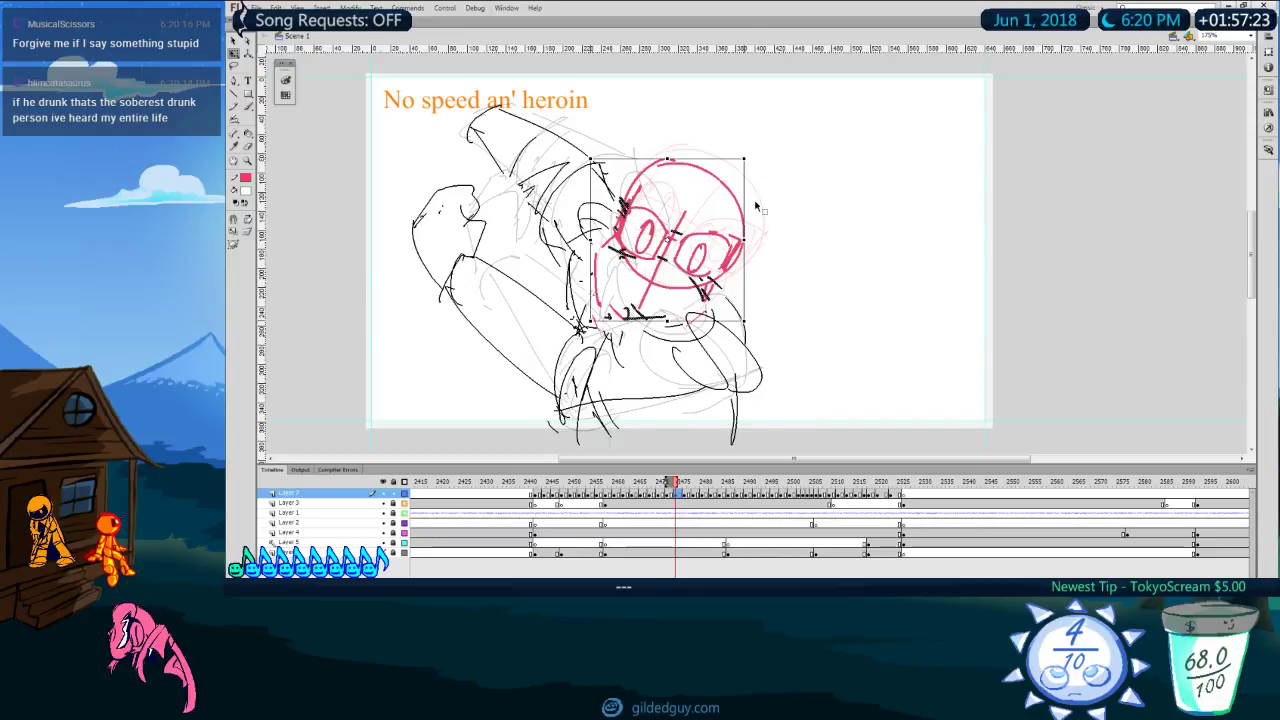
{"action": "key", "text": "comma"}
{"action": "key", "text": "period"}
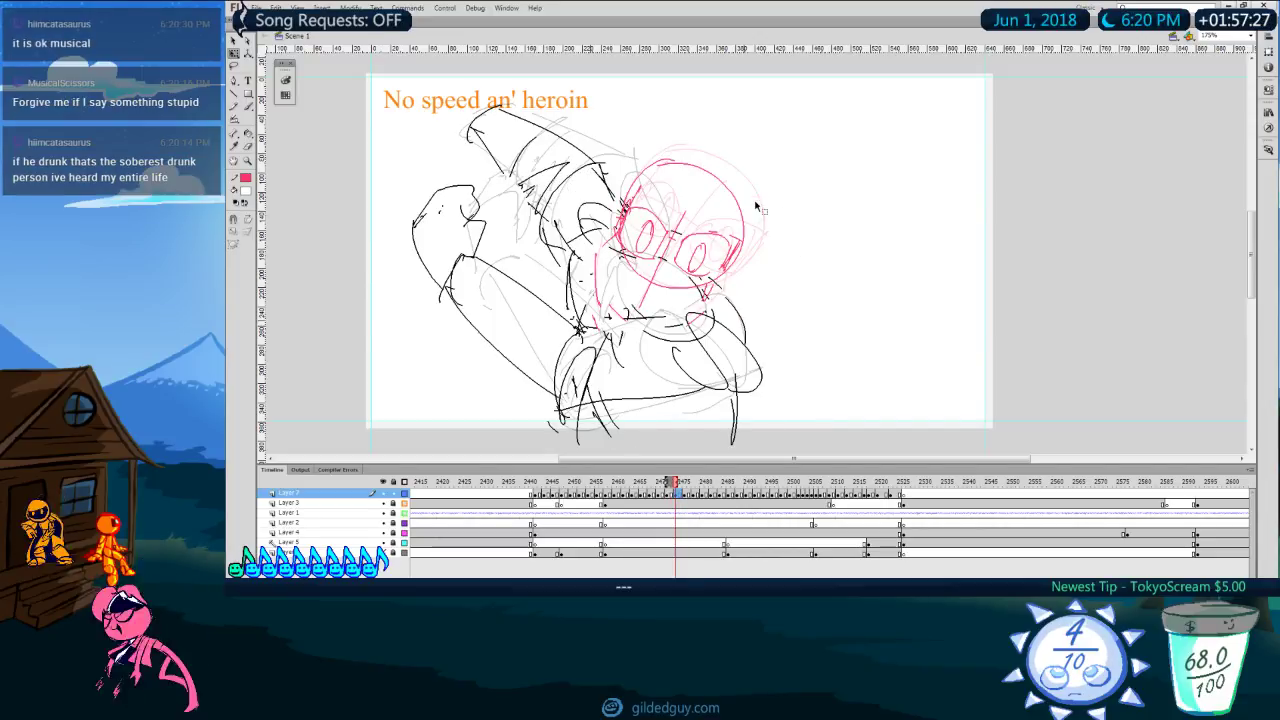
{"action": "key", "text": "comma"}
{"action": "key", "text": "period"}
Step: Erase the black body lines and excess pink strokes crossing the lower face in the drawing near frame 2471
{"action": "key", "text": "comma"}
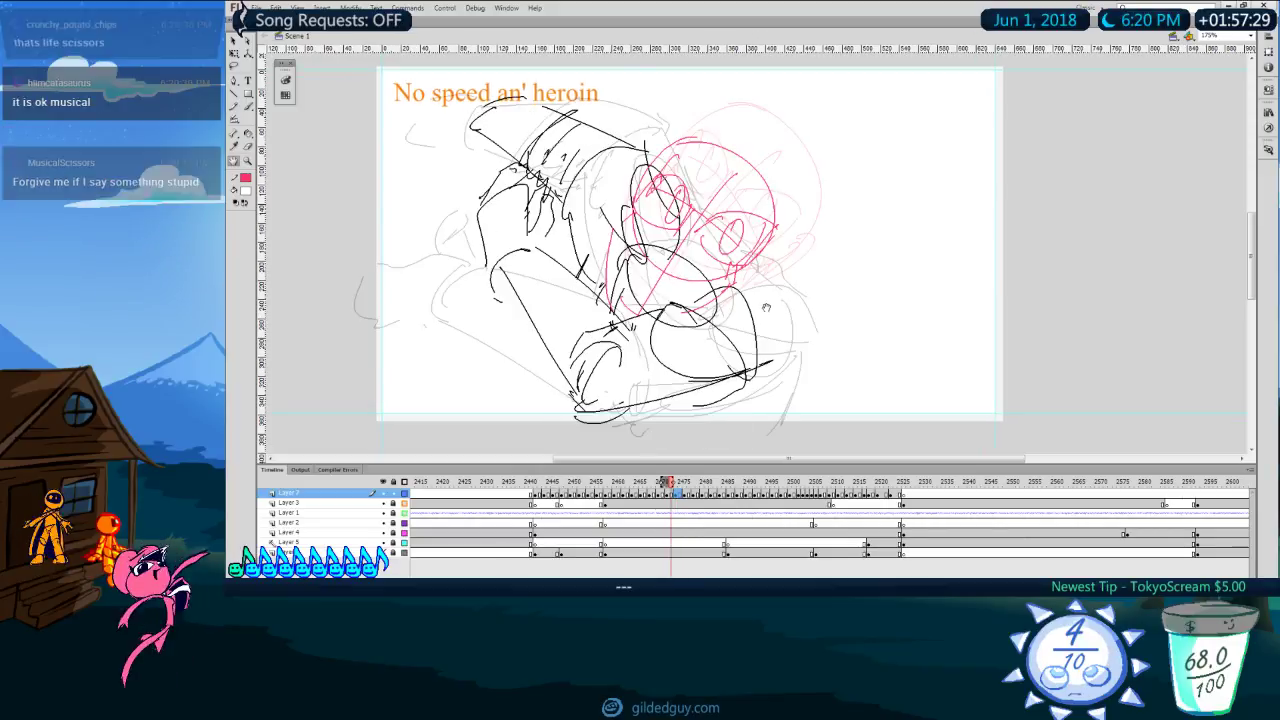
{"action": "key", "text": "comma"}
{"action": "key", "text": "comma"}
{"action": "key", "text": "period"}
{"action": "key", "text": "e"}
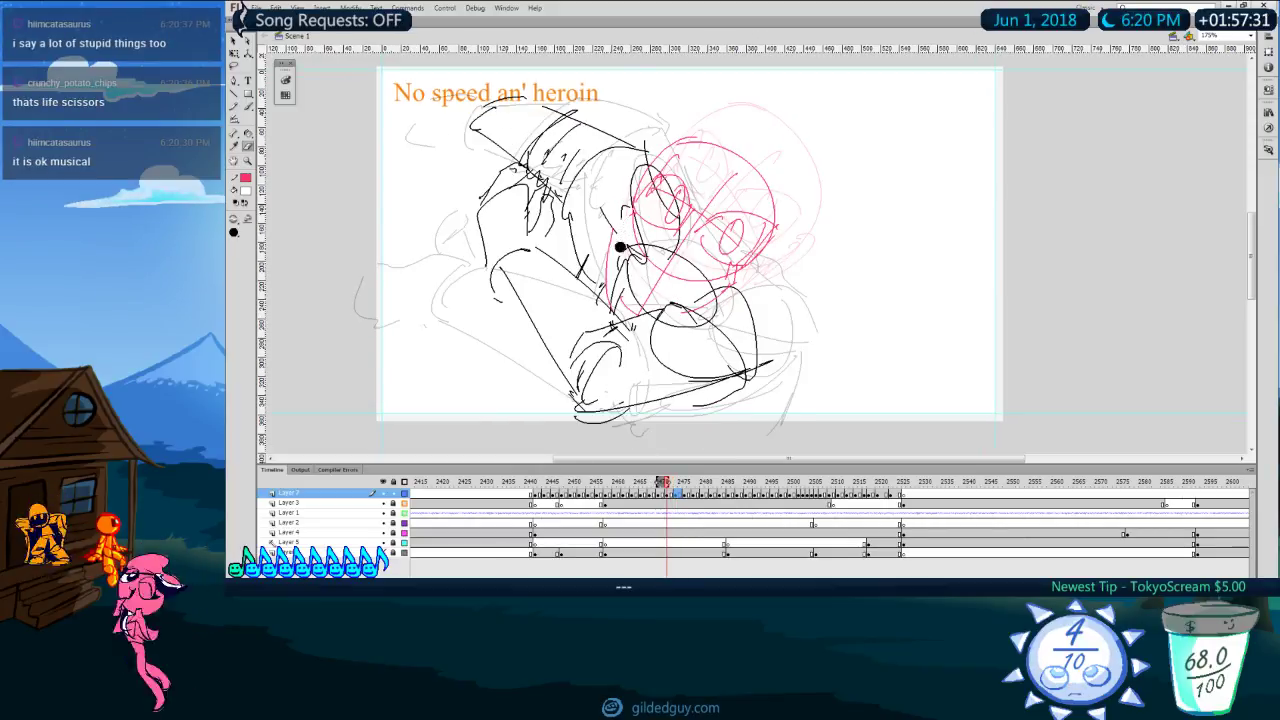
{"action": "key", "text": "y"}
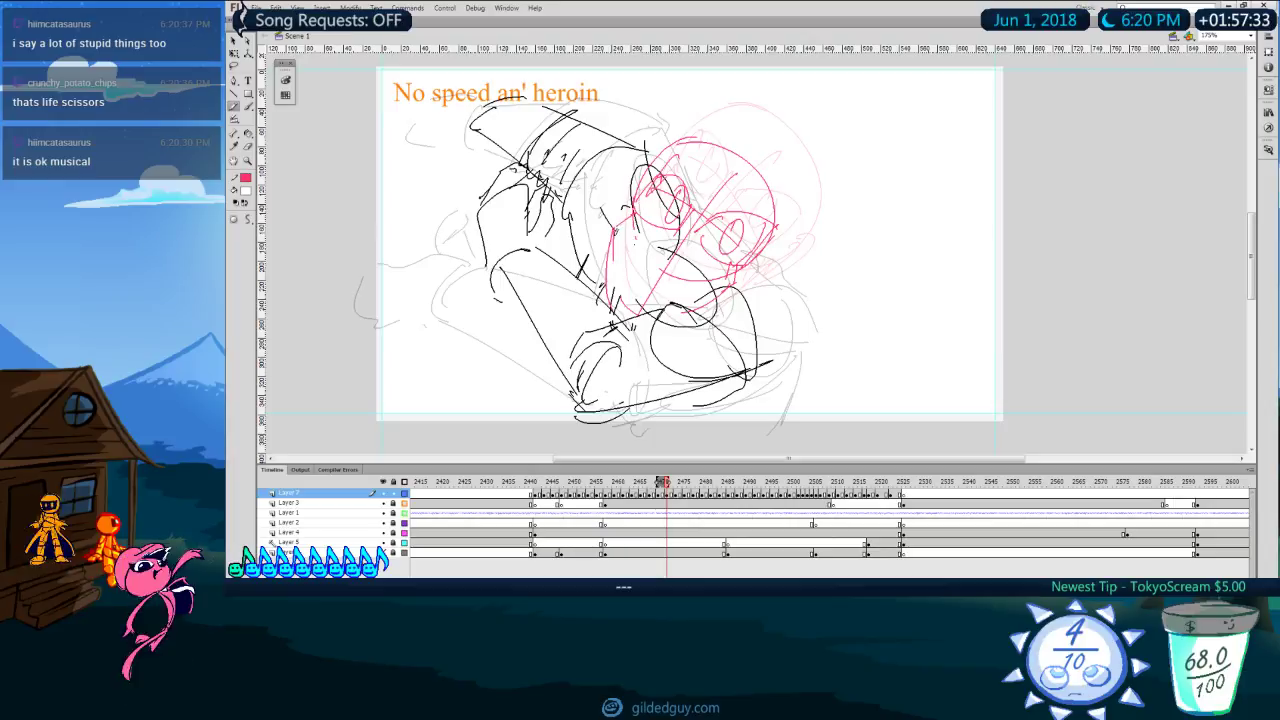
{"action": "key", "text": "b"}
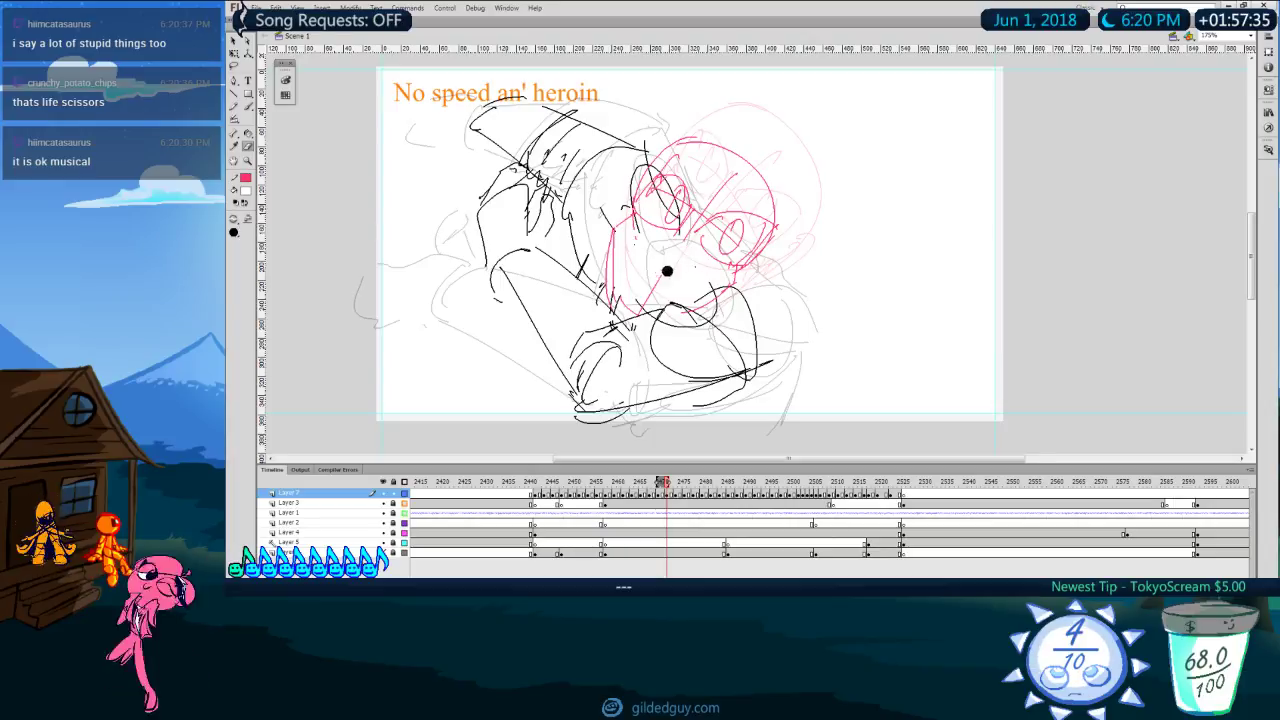
{"action": "key", "text": "y"}
Step: Flip between the drawings around frames 2469 to 2473 to examine the spacing of the pink heads
{"action": "key", "text": "comma"}
{"action": "key", "text": "period"}
{"action": "key", "text": "period"}
{"action": "key", "text": "period"}
{"action": "key", "text": "period"}
{"action": "key", "text": "comma"}
{"action": "key", "text": "comma"}
{"action": "key", "text": "comma"}
{"action": "key", "text": "comma"}
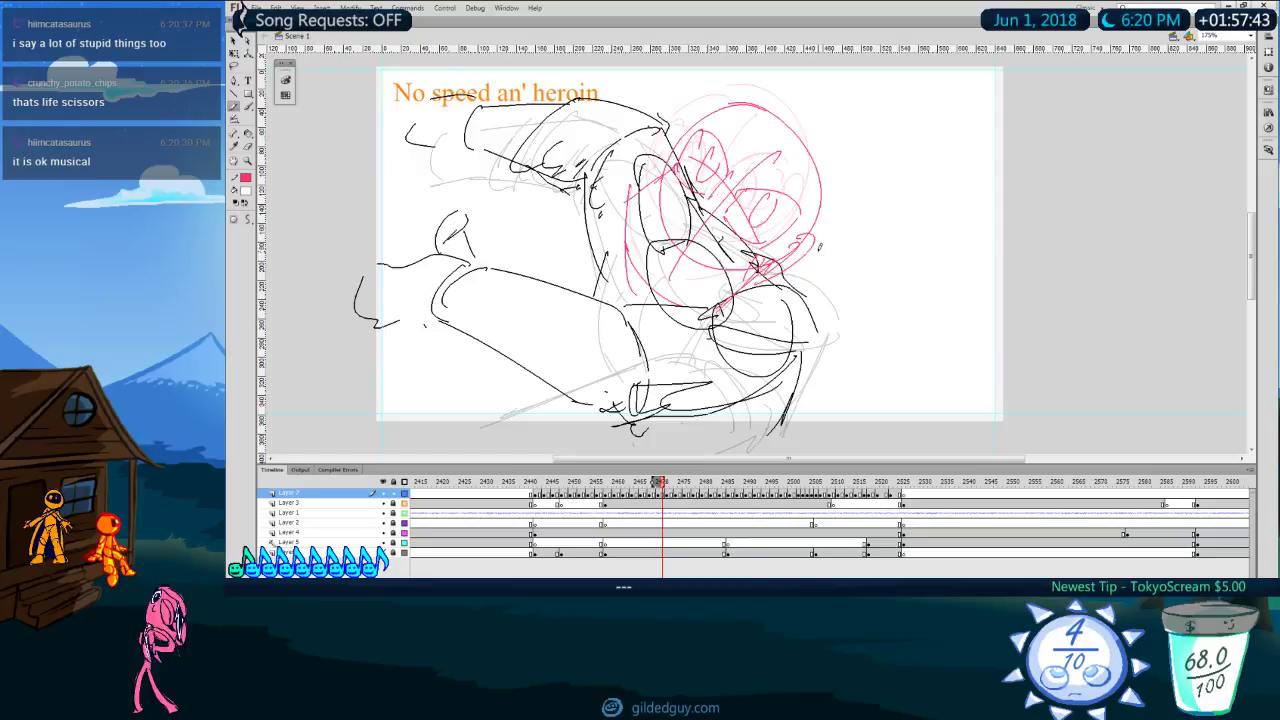
{"action": "key", "text": "period"}
{"action": "key", "text": "period"}
{"action": "key", "text": "comma"}
{"action": "key", "text": "comma"}
{"action": "key", "text": "period"}
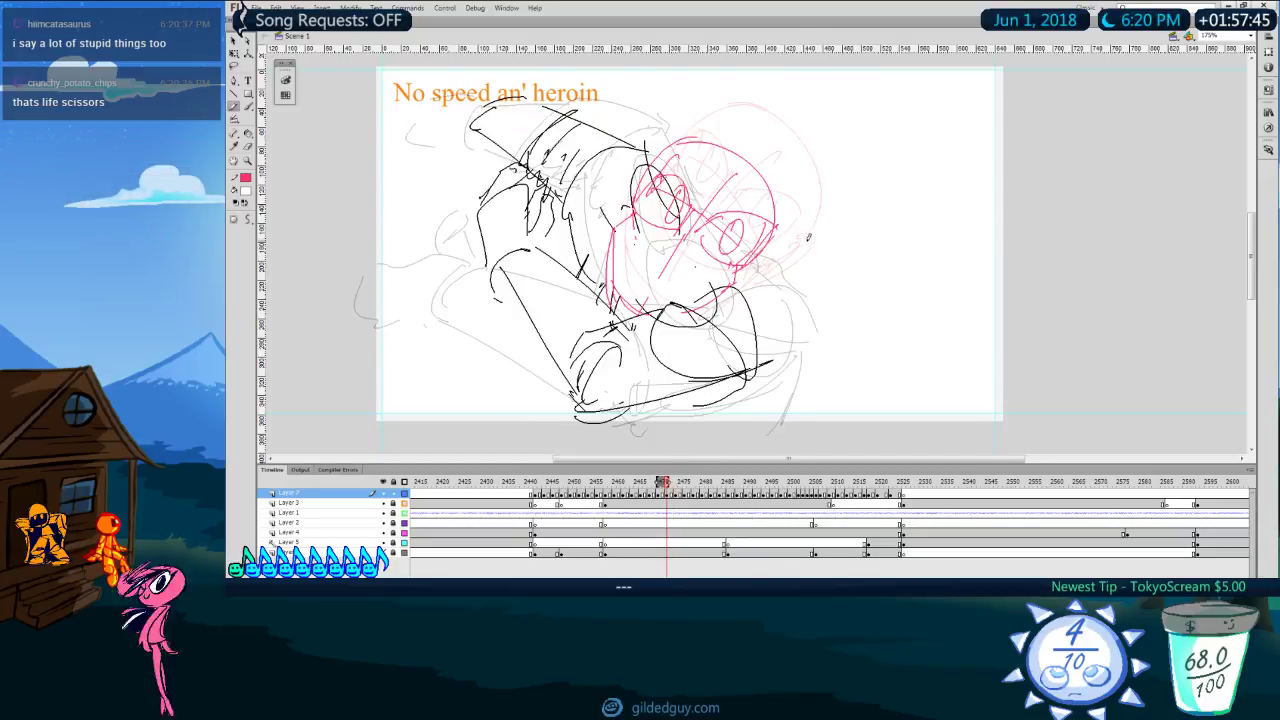
{"action": "key", "text": "comma"}
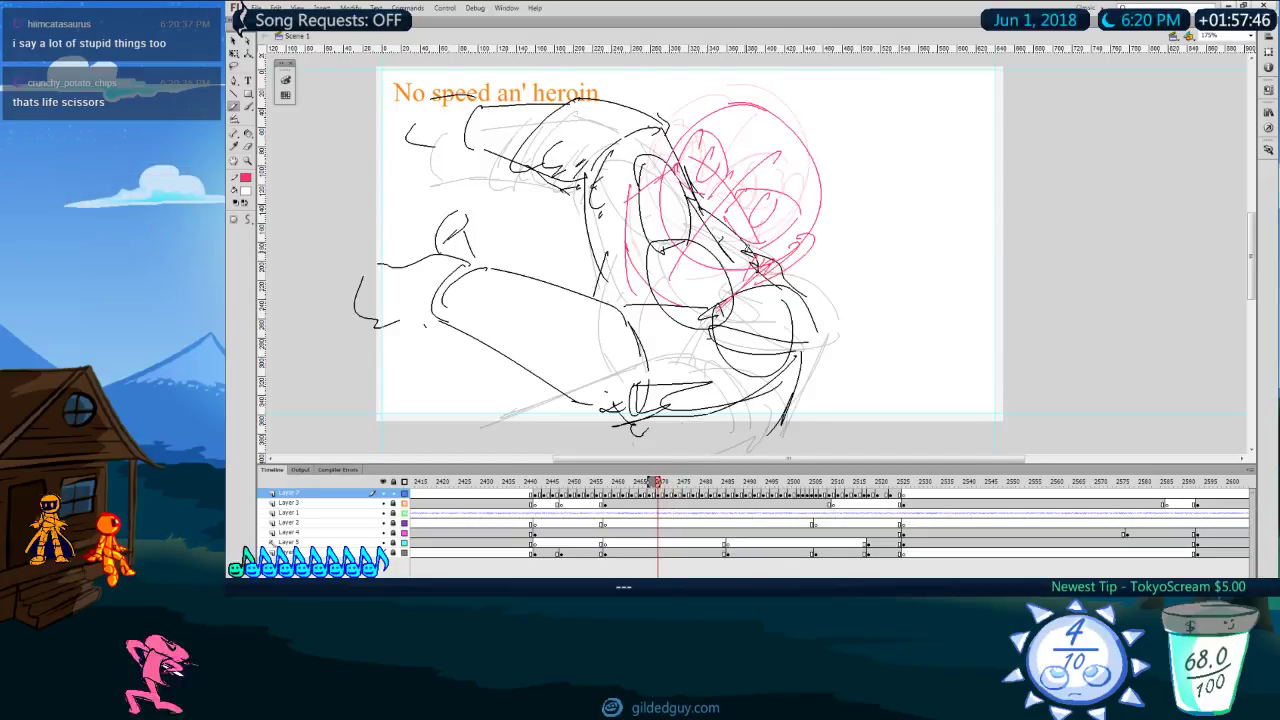
{"action": "key", "text": "comma"}
{"action": "key", "text": "period"}
{"action": "key", "text": "period"}
Step: Select the pink head near frame 2471, rotate it slightly and move it up and to the right with Free Transform
{"action": "key", "text": "l"}
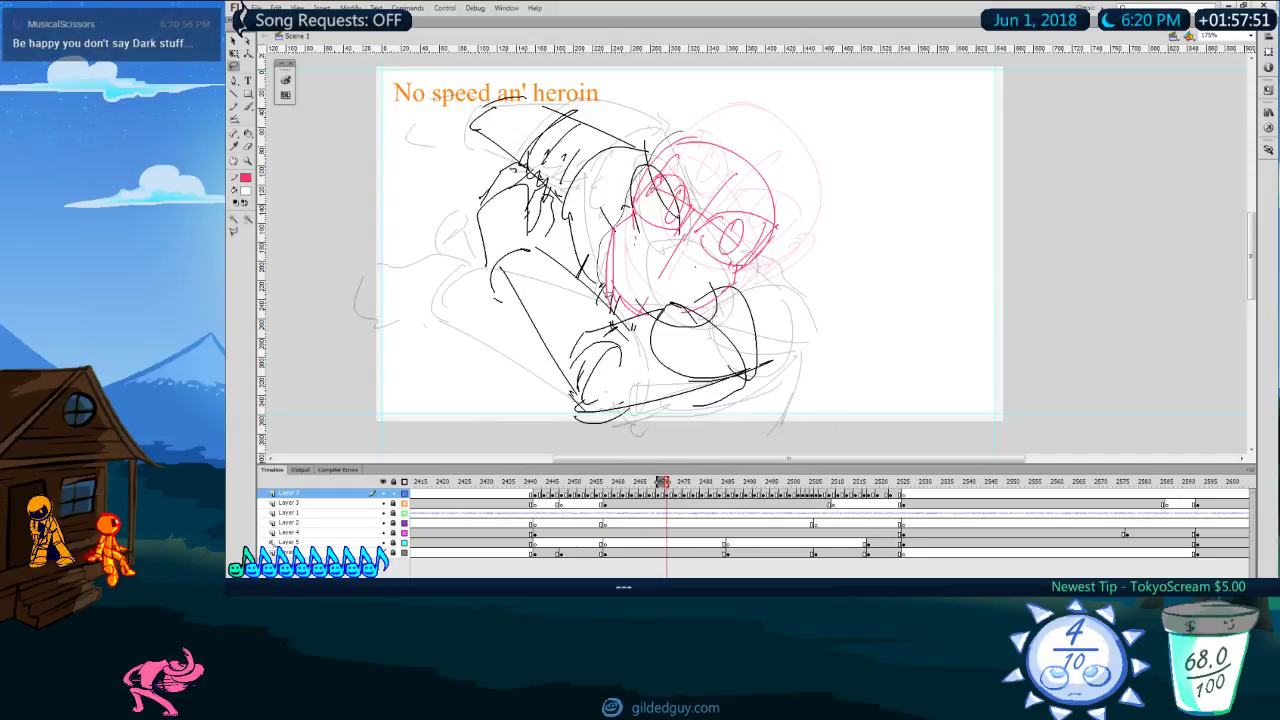
{"action": "mouse_move", "coordinate": [742, 288]}
{"action": "left_mouse_down"}
{"action": "mouse_move", "coordinate": [803, 168]}
{"action": "mouse_move", "coordinate": [777, 137]}
{"action": "mouse_move", "coordinate": [769, 147]}
{"action": "mouse_move", "coordinate": [783, 150]}
{"action": "left_mouse_up"}
{"action": "key", "text": "q"}
{"action": "key", "text": "shift+Up"}
{"action": "key", "text": "shift+Up"}
{"action": "key", "text": "shift+Right"}
{"action": "key", "text": "shift+Right"}
{"action": "key", "text": "shift+Right"}
{"action": "key", "text": "shift+Up"}
{"action": "key", "text": "shift+Up"}
{"action": "key", "text": "shift+Up"}
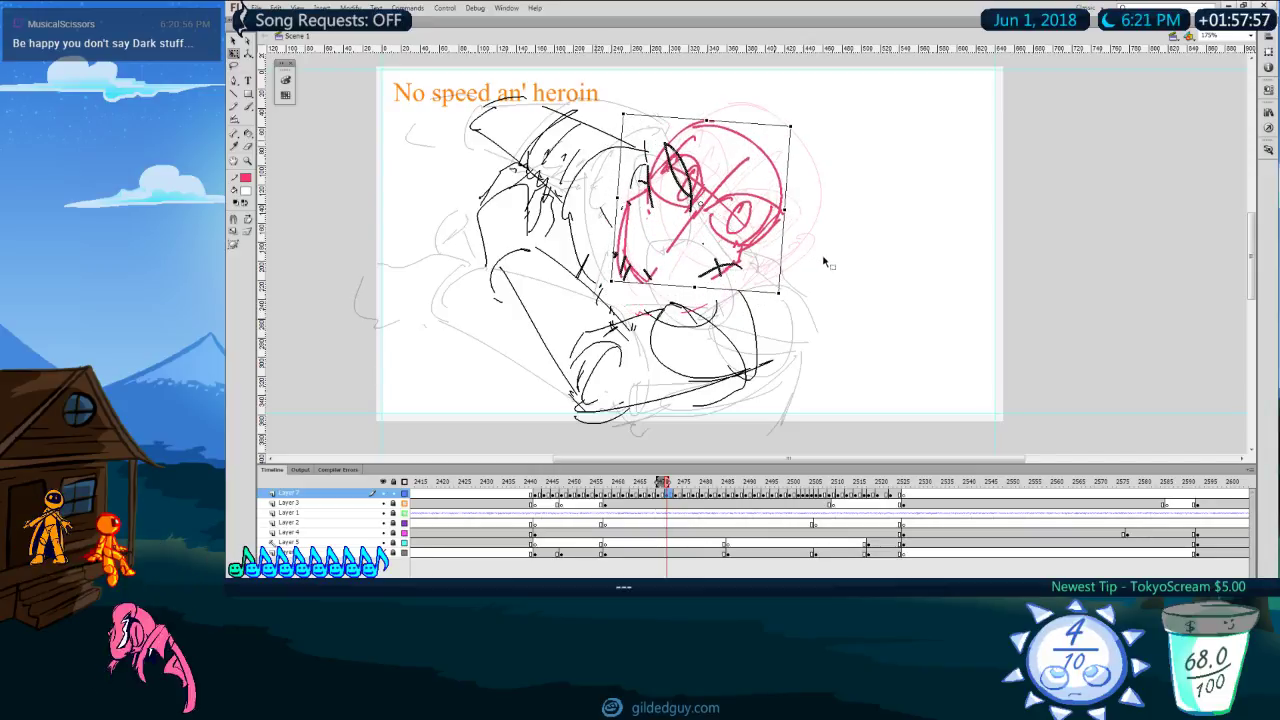
{"action": "key", "text": "comma"}
{"action": "key", "text": "period"}
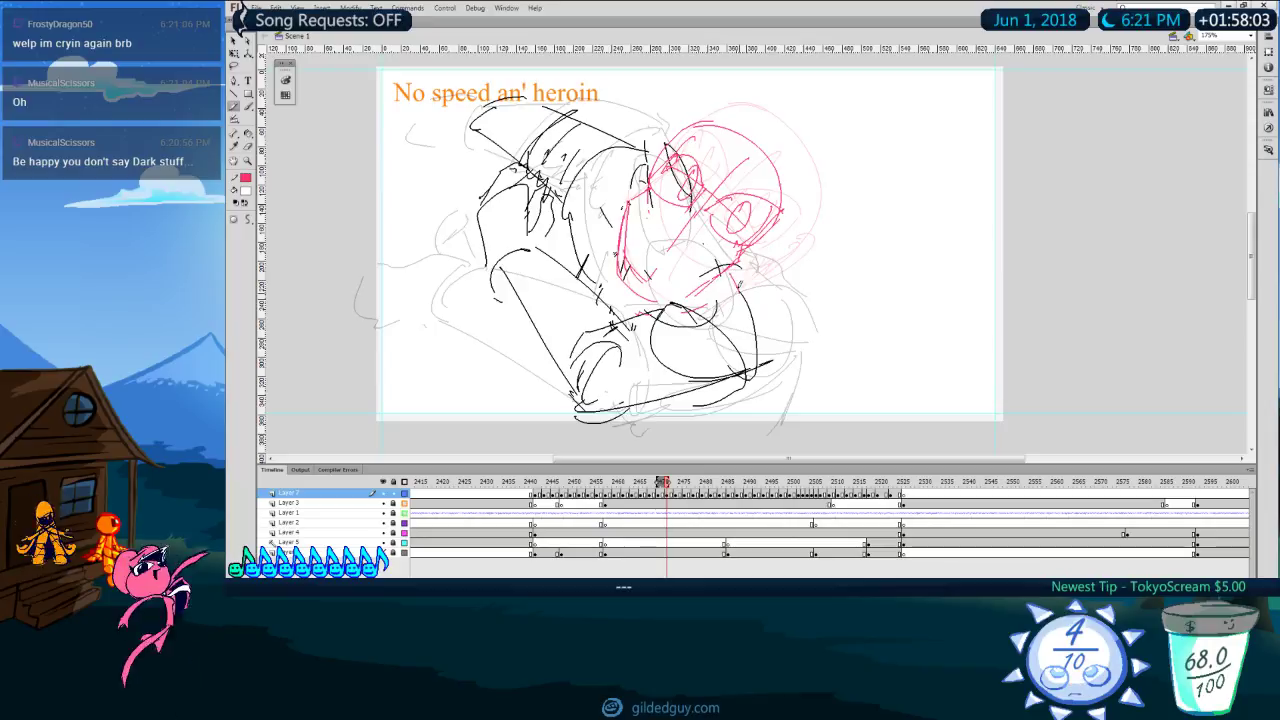
Step: Redraw the pink jaw and chin strokes below the moved head near frame 2471, comparing with the previous frame
{"action": "key", "text": "comma"}
{"action": "key", "text": "period"}
{"action": "left_click_drag", "start_coordinate": [634, 257], "coordinate": [630, 265]}
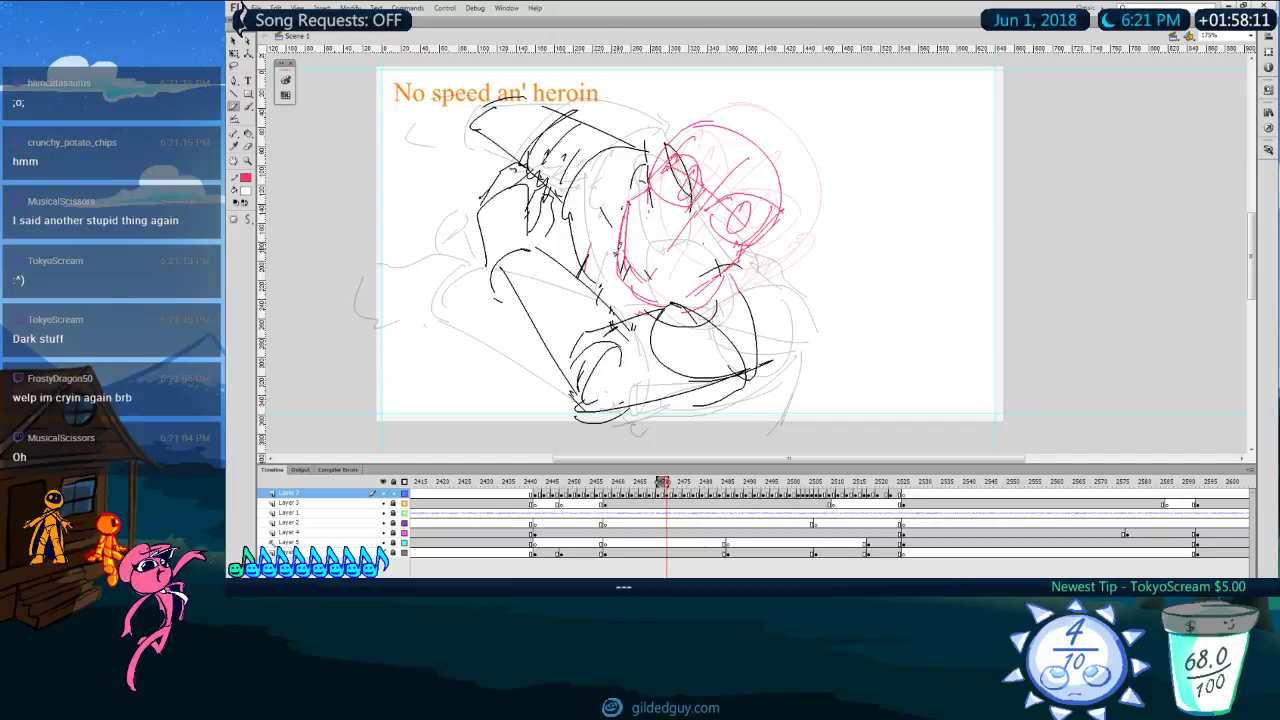
{"action": "key", "text": "y"}
{"action": "mouse_move", "coordinate": [641, 294]}
{"action": "left_mouse_down"}
{"action": "mouse_move", "coordinate": [623, 277]}
{"action": "mouse_move", "coordinate": [668, 301]}
{"action": "left_mouse_up"}
{"action": "key", "text": "comma"}
{"action": "key", "text": "period"}
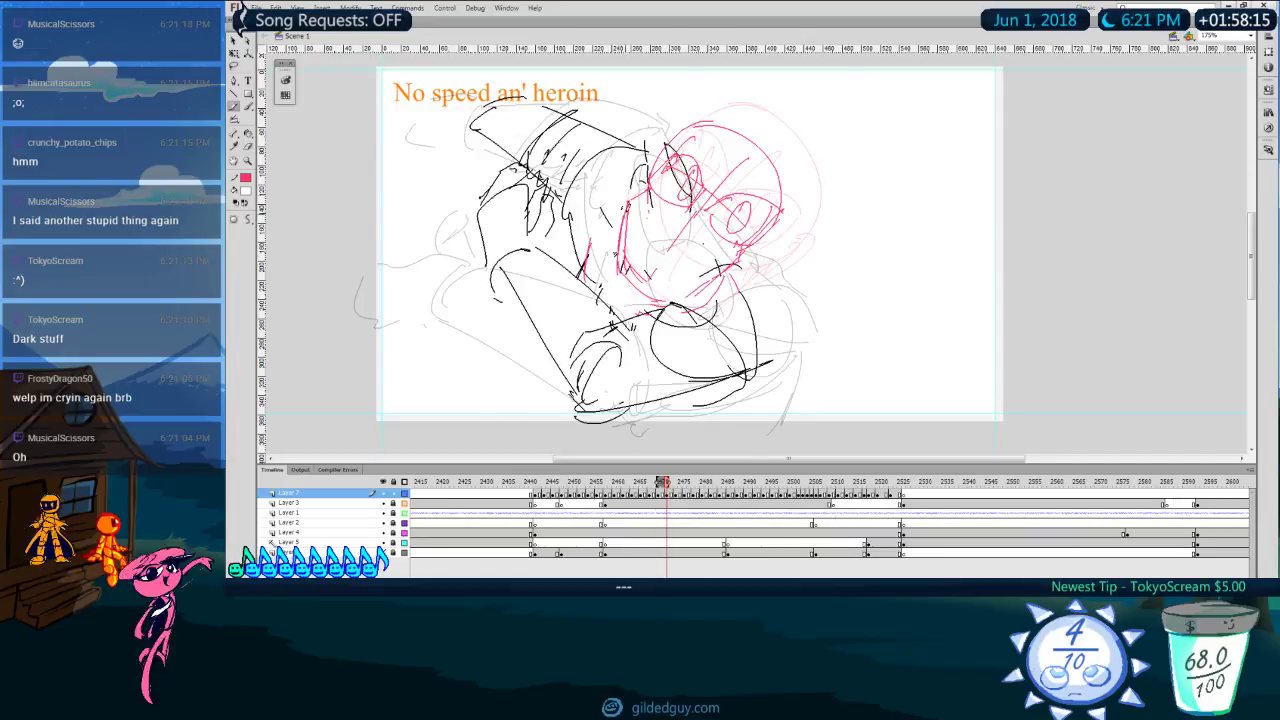
{"action": "key", "text": "period"}
{"action": "key", "text": "b"}
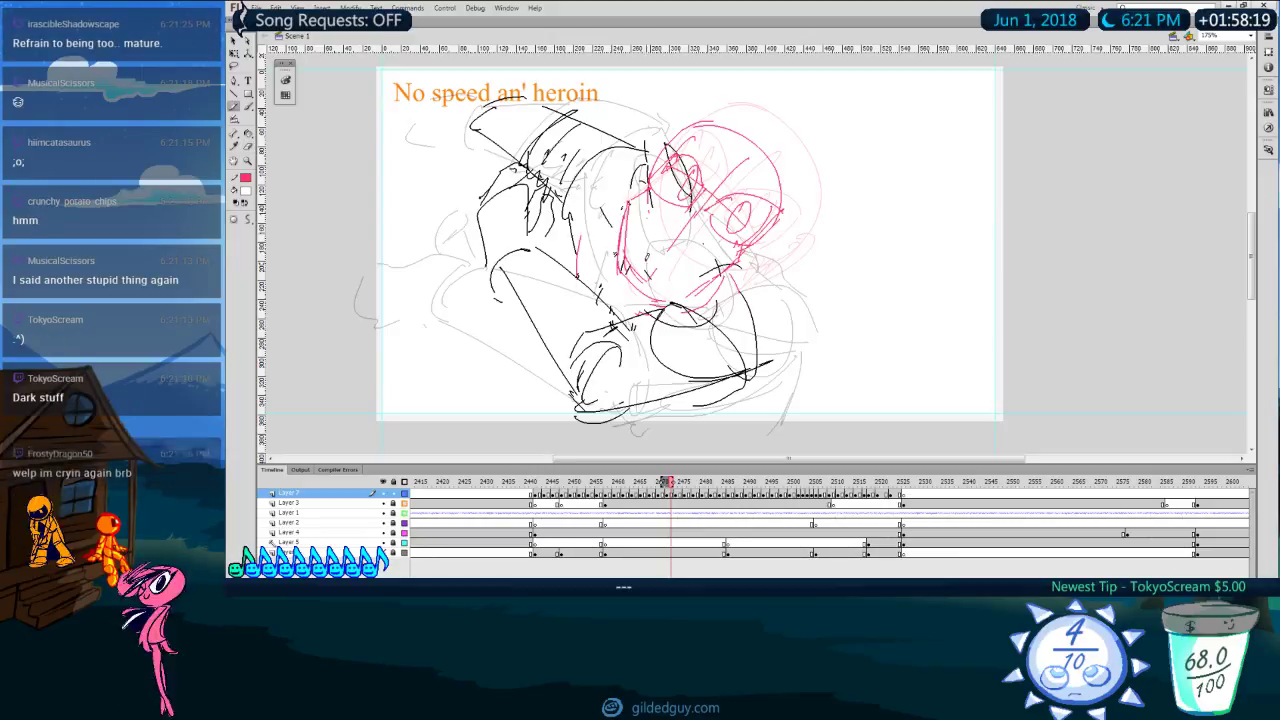
Step: Sketch a pink head circle with a diagonal centre line in the headless drawing near frame 2475, reworking the centre line
{"action": "key", "text": "period"}
{"action": "key", "text": "period"}
{"action": "key", "text": "period"}
{"action": "key", "text": "period"}
{"action": "key", "text": "comma"}
{"action": "key", "text": "comma"}
{"action": "key", "text": "period"}
{"action": "key", "text": "period"}
{"action": "mouse_move", "coordinate": [666, 200]}
{"action": "left_mouse_down"}
{"action": "mouse_move", "coordinate": [609, 247]}
{"action": "mouse_move", "coordinate": [676, 175]}
{"action": "mouse_move", "coordinate": [650, 304]}
{"action": "left_mouse_up"}
{"action": "key", "text": "ctrl+z"}
{"action": "key", "text": "comma"}
{"action": "key", "text": "period"}
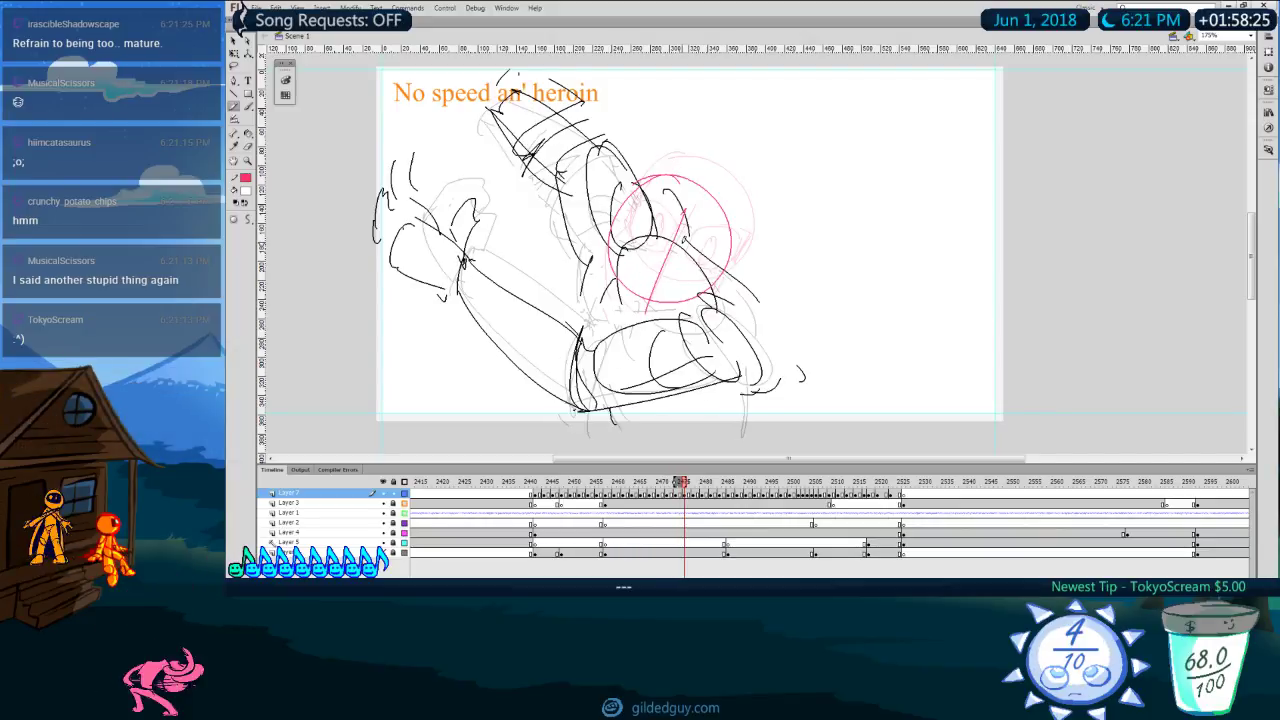
{"action": "key", "text": "ctrl+z"}
{"action": "left_click_drag", "start_coordinate": [684, 212], "coordinate": [633, 328]}
{"action": "key", "text": "ctrl+z"}
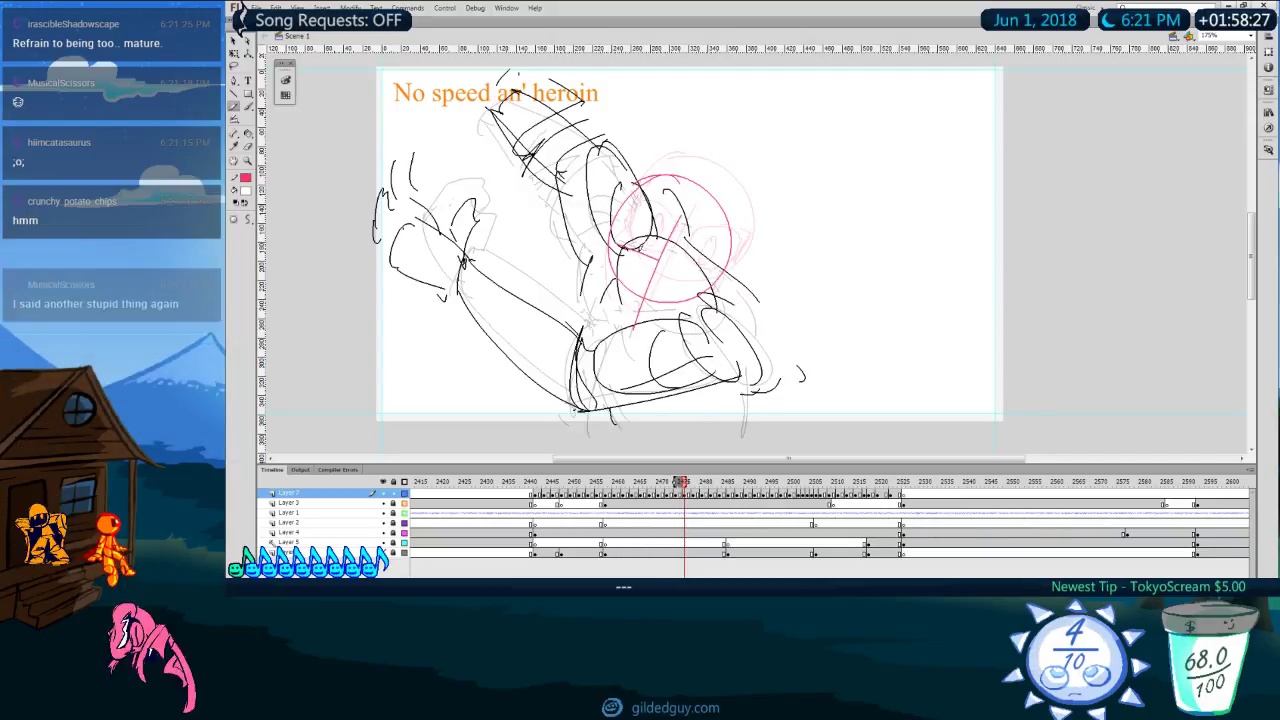
Step: Add a crossing pink eye line to the head near frame 2475 and compare it with the previous drawing
{"action": "key", "text": "comma"}
{"action": "key", "text": "period"}
{"action": "left_click_drag", "start_coordinate": [616, 250], "coordinate": [714, 281]}
{"action": "key", "text": "comma"}
{"action": "key", "text": "period"}
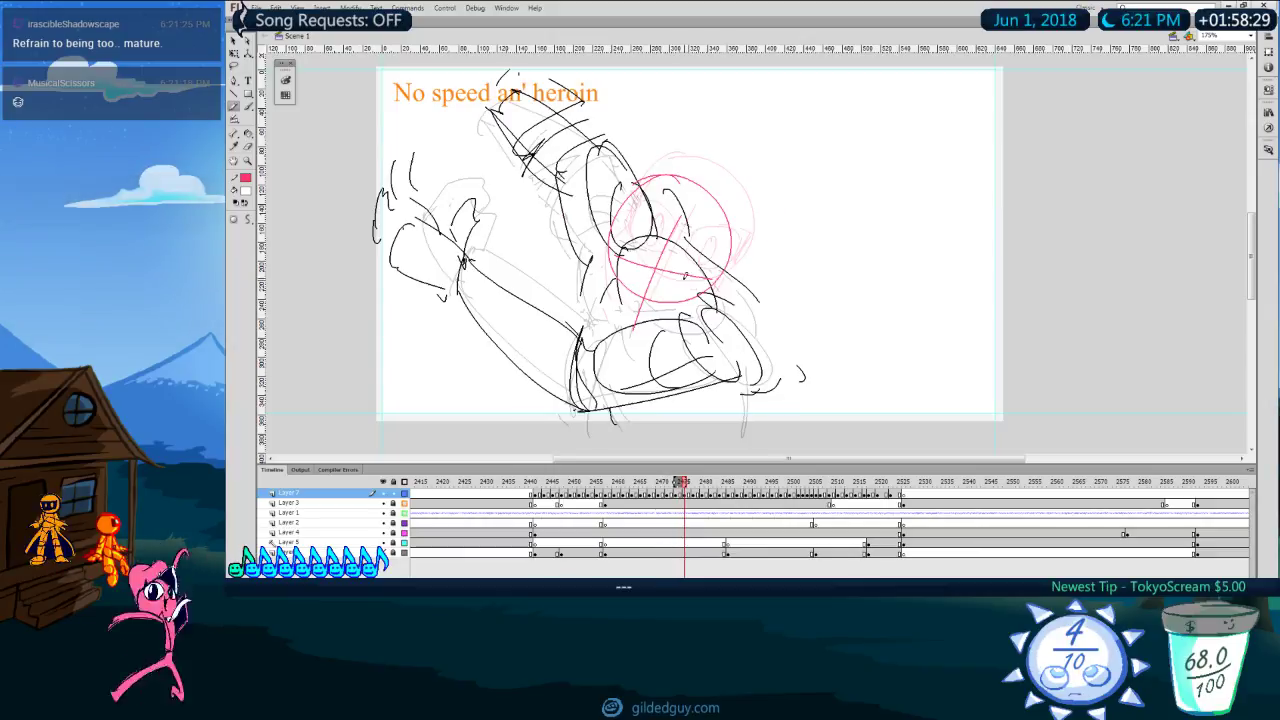
Step: Rework and sketch the pink oval eyes along the eye line of the head near frame 2475
{"action": "key", "text": "ctrl+z"}
{"action": "left_click_drag", "start_coordinate": [629, 258], "coordinate": [696, 279]}
{"action": "key", "text": "ctrl+z"}
{"action": "key", "text": "ctrl+z"}
{"action": "mouse_move", "coordinate": [612, 258]}
{"action": "left_mouse_down"}
{"action": "mouse_move", "coordinate": [705, 281]}
{"action": "mouse_move", "coordinate": [661, 289]}
{"action": "left_mouse_up"}
{"action": "mouse_move", "coordinate": [664, 272]}
{"action": "left_mouse_down"}
{"action": "mouse_move", "coordinate": [722, 253]}
{"action": "mouse_move", "coordinate": [702, 289]}
{"action": "mouse_move", "coordinate": [619, 226]}
{"action": "mouse_move", "coordinate": [607, 272]}
{"action": "mouse_move", "coordinate": [637, 280]}
{"action": "left_mouse_up"}
{"action": "left_click_drag", "start_coordinate": [628, 246], "coordinate": [631, 273]}
{"action": "key", "text": "."}
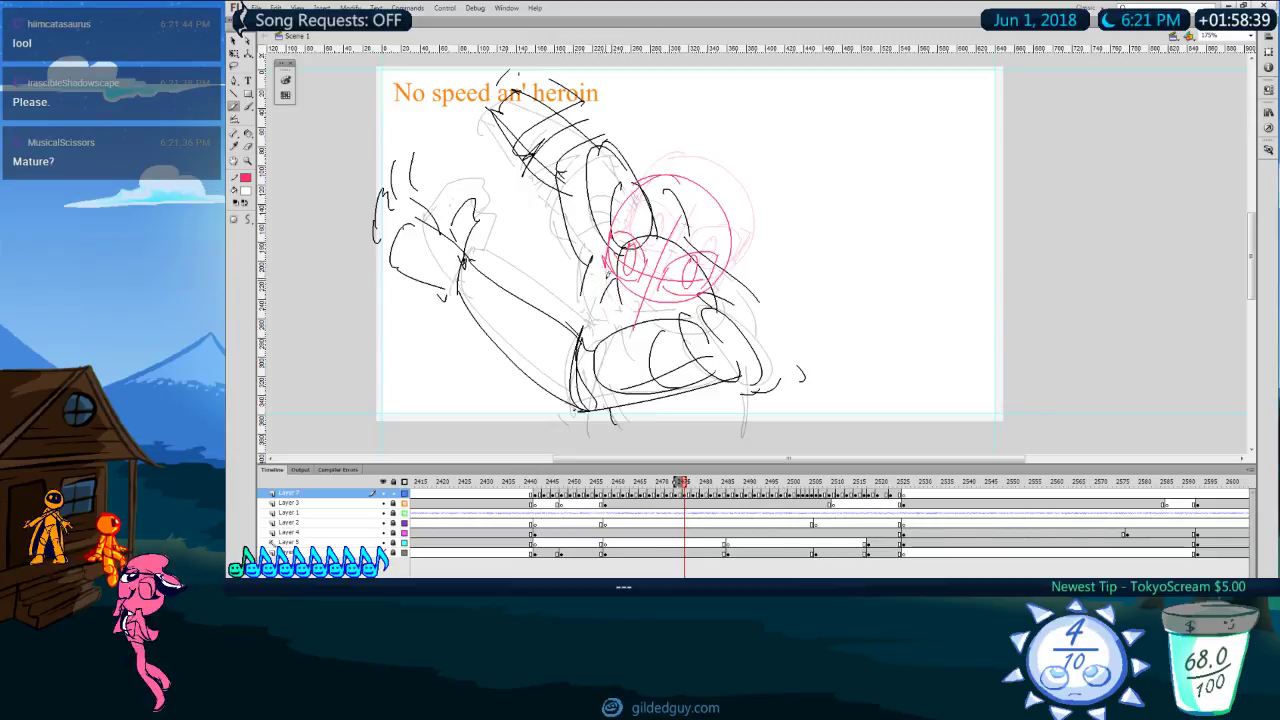
Step: Draw the pink jaw strokes down both sides of the head near frame 2475 and erase part of the jaw stroke
{"action": "key", "text": "ctrl+z"}
{"action": "left_click_drag", "start_coordinate": [605, 264], "coordinate": [607, 330]}
{"action": "left_click_drag", "start_coordinate": [710, 294], "coordinate": [695, 320]}
{"action": "key", "text": "."}
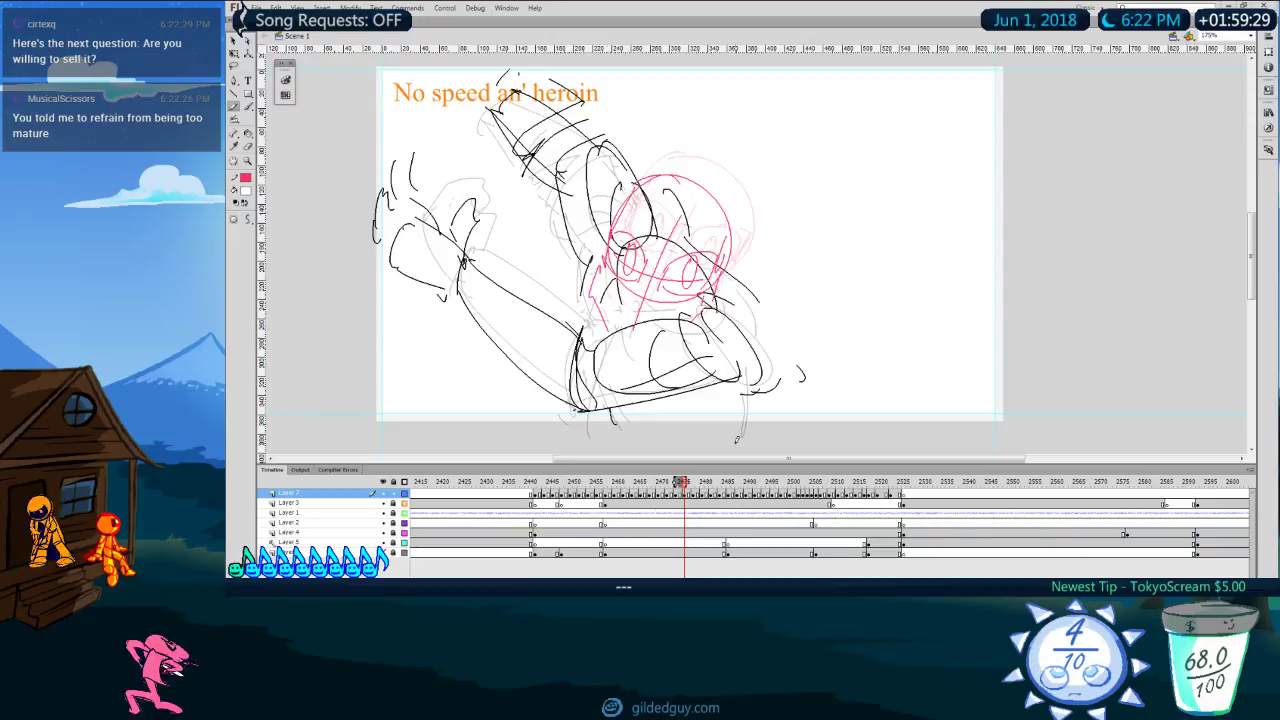
{"action": "left_click_drag", "start_coordinate": [735, 459], "coordinate": [740, 459]}
{"action": "key", "text": "e"}
{"action": "left_click_drag", "start_coordinate": [602, 293], "coordinate": [607, 291]}
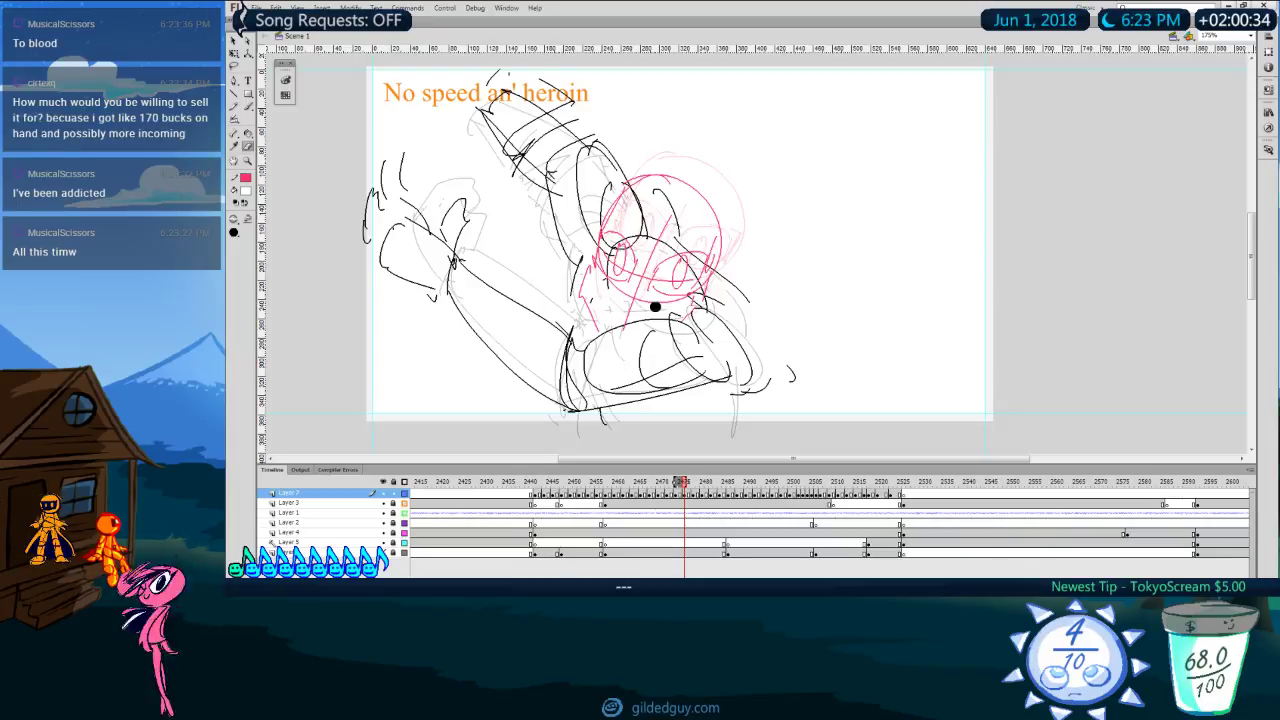
Step: Step through the drawings from frame 2475 to about frame 2483 to examine how the head motion flows
{"action": "left_click_drag", "start_coordinate": [684, 462], "coordinate": [698, 462]}
{"action": "key", "text": "space"}
{"action": "left_click_drag", "start_coordinate": [706, 428], "coordinate": [716, 412]}
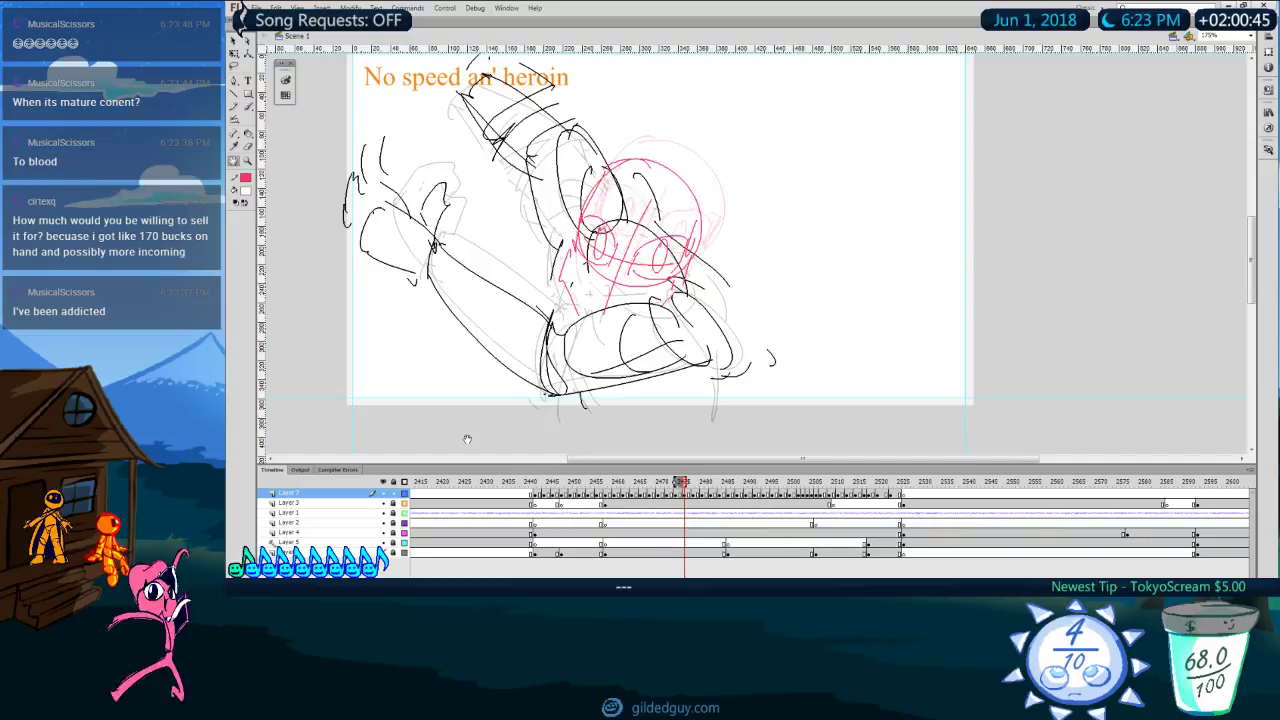
{"action": "mouse_move", "coordinate": [702, 313]}
{"action": "left_mouse_down"}
{"action": "mouse_move", "coordinate": [692, 335]}
{"action": "mouse_move", "coordinate": [709, 303]}
{"action": "mouse_move", "coordinate": [751, 313]}
{"action": "left_mouse_up"}
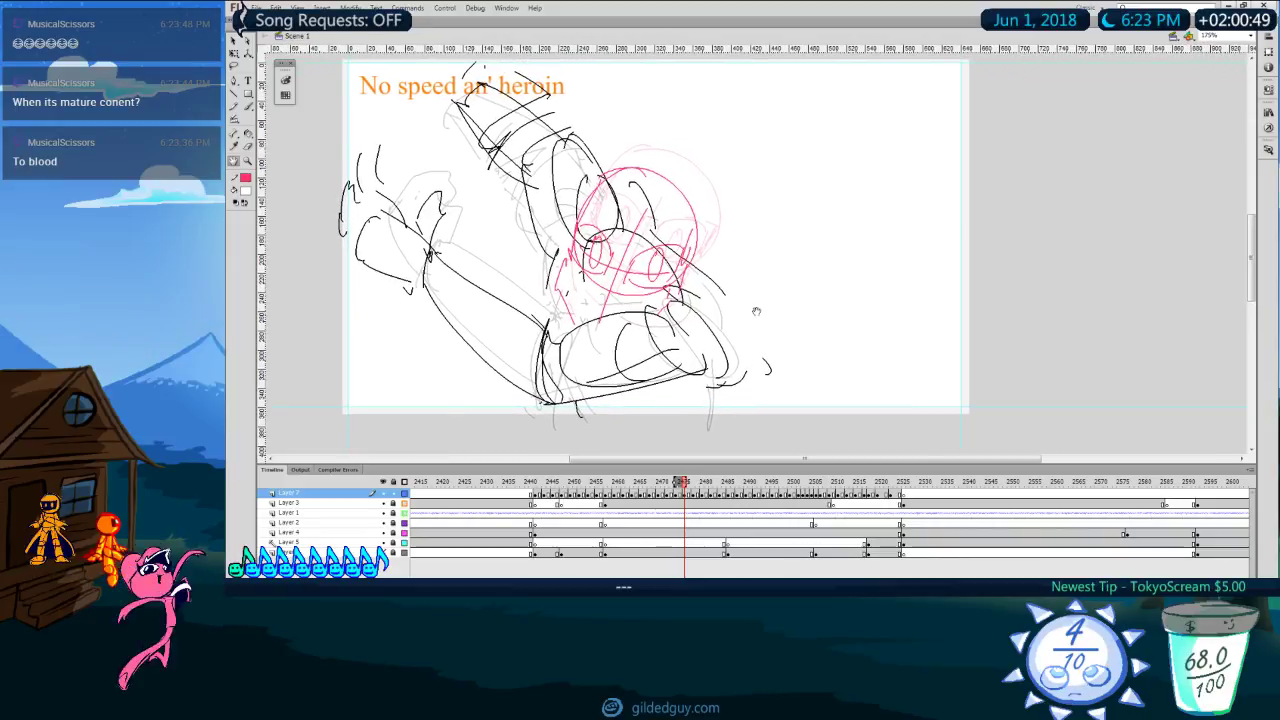
{"action": "key", "text": "comma"}
{"action": "key", "text": "period"}
{"action": "key", "text": "period"}
{"action": "key", "text": "comma"}
{"action": "key", "text": "comma"}
{"action": "key", "text": "period"}
{"action": "key", "text": "period"}
{"action": "key", "text": "period"}
{"action": "key", "text": "period"}
{"action": "key", "text": "period"}
{"action": "key", "text": "period"}
{"action": "key", "text": "period"}
{"action": "key", "text": "period"}
{"action": "key", "text": "period"}
{"action": "key", "text": "period"}
{"action": "key", "text": "period"}
{"action": "key", "text": "period"}
{"action": "key", "text": "period"}
{"action": "key", "text": "period"}
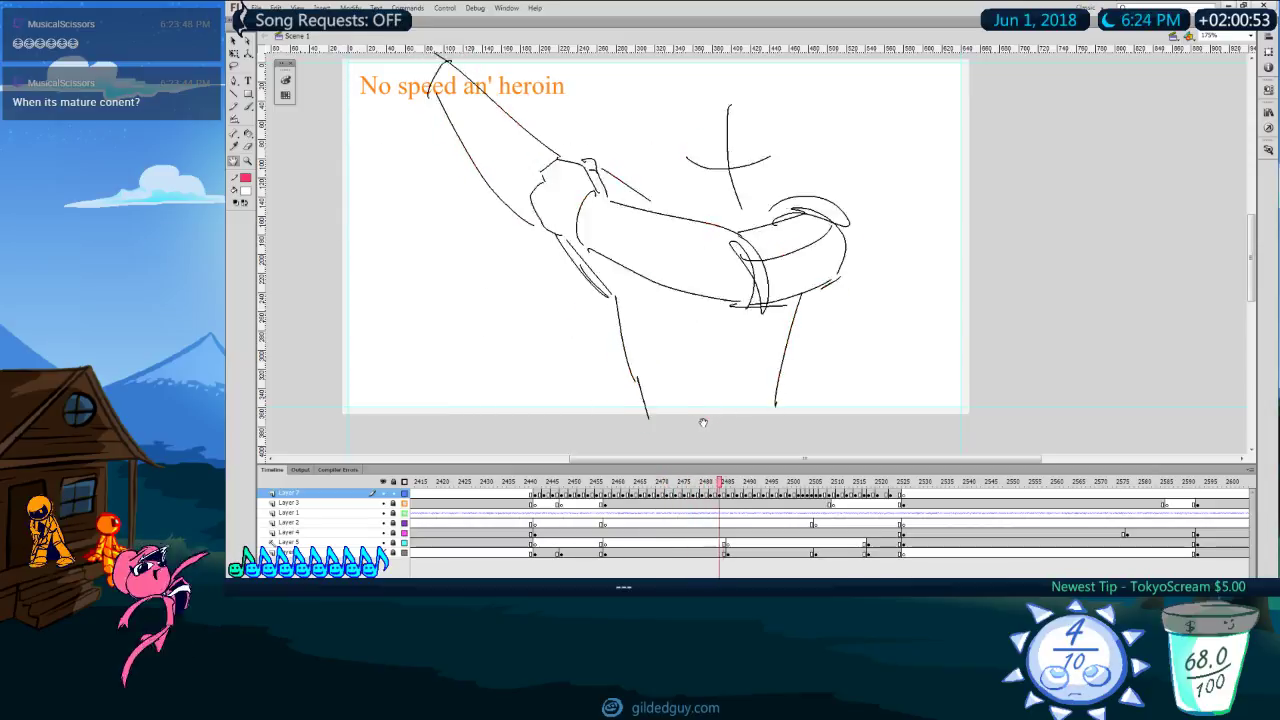
Step: Play back the rough action, restarting from about frame 2441, to examine the timing
{"action": "left_click", "coordinate": [614, 482]}
{"action": "key", "text": "comma"}
{"action": "key", "text": "comma"}
{"action": "key", "text": "Return"}
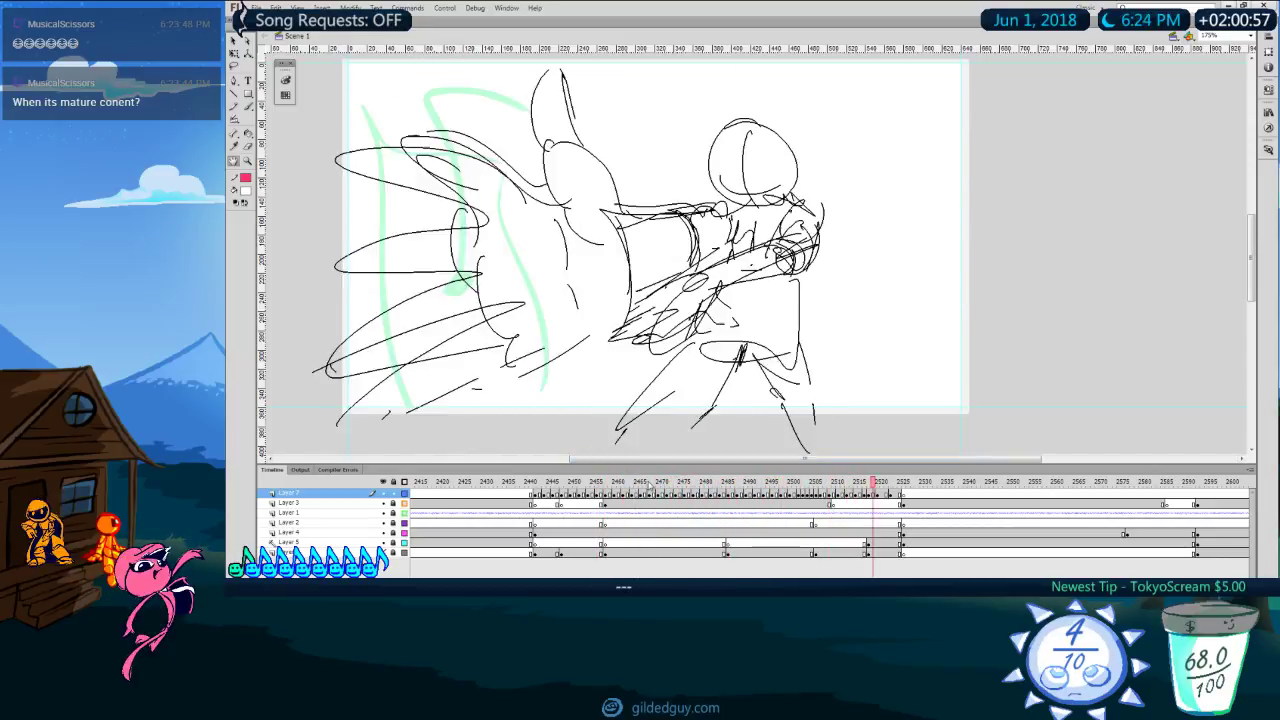
{"action": "left_click_drag", "start_coordinate": [640, 482], "coordinate": [536, 480]}
{"action": "key", "text": "Return"}
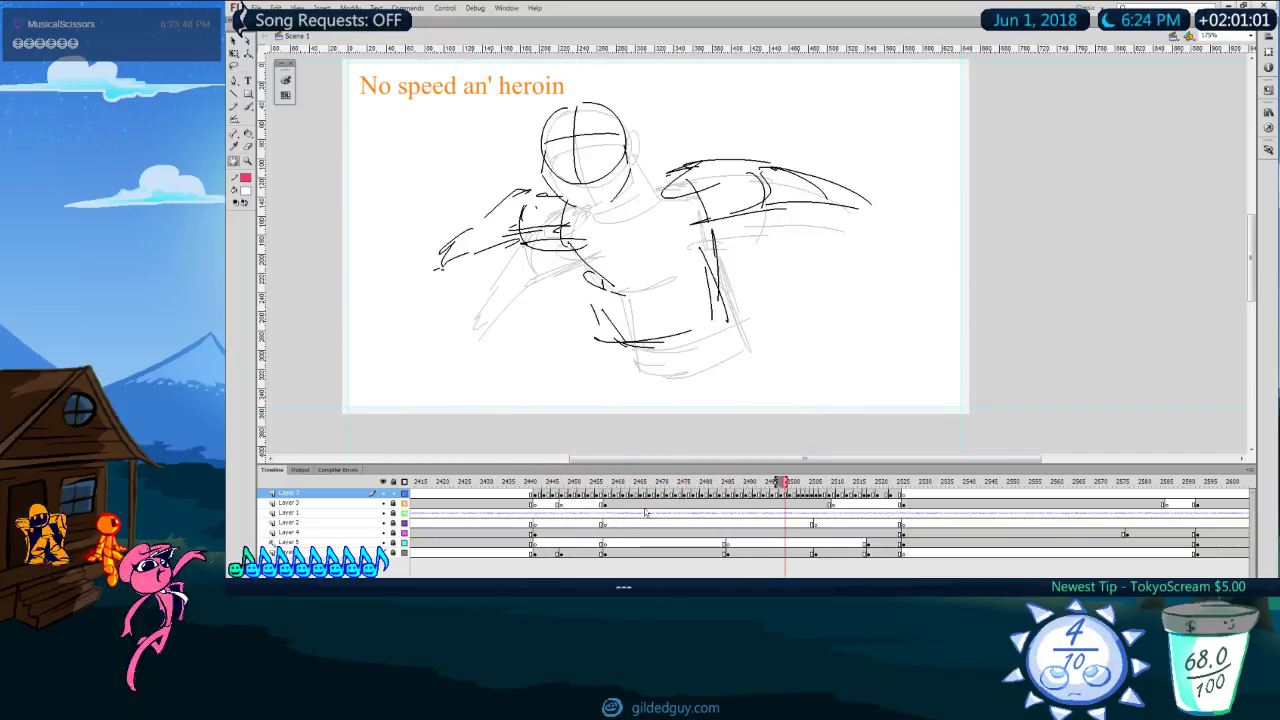
Step: Scrub and step forward to about frame 2476 to examine the pink heads drawing by drawing
{"action": "left_click", "coordinate": [598, 482]}
{"action": "left_click_drag", "start_coordinate": [598, 482], "coordinate": [637, 482]}
{"action": "key", "text": "period"}
{"action": "key", "text": "period"}
{"action": "key", "text": "period"}
{"action": "key", "text": "period"}
{"action": "key", "text": "period"}
{"action": "key", "text": "period"}
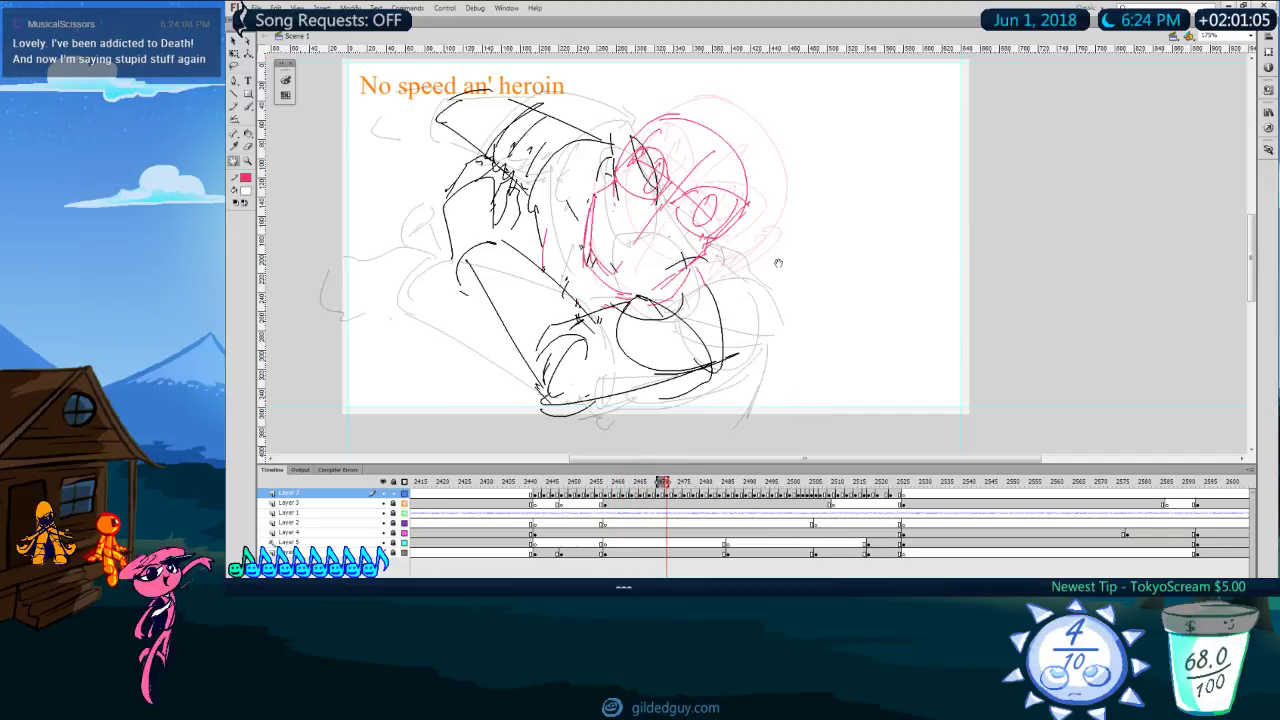
{"action": "key", "text": "period"}
{"action": "key", "text": "period"}
{"action": "key", "text": "period"}
{"action": "key", "text": "period"}
{"action": "key", "text": "period"}
{"action": "key", "text": "period"}
{"action": "key", "text": "period"}
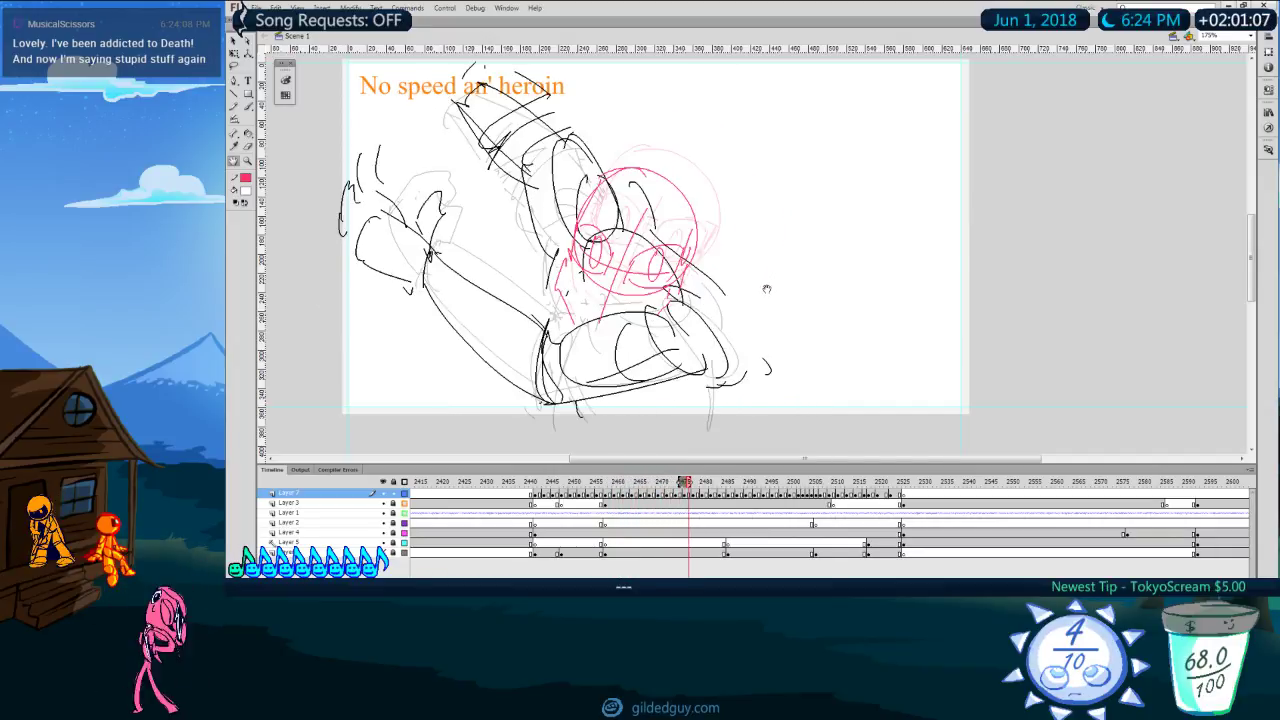
Step: Flip between the drawings around frames 2473 and 2475 to compare their head positions and faces
{"action": "left_click_drag", "start_coordinate": [791, 211], "coordinate": [776, 255]}
{"action": "key", "text": "comma"}
{"action": "key", "text": "period"}
{"action": "key", "text": "comma"}
{"action": "key", "text": "period"}
{"action": "key", "text": "comma"}
{"action": "key", "text": "comma"}
{"action": "key", "text": "period"}
{"action": "key", "text": "comma"}
{"action": "key", "text": "comma"}
{"action": "key", "text": "comma"}
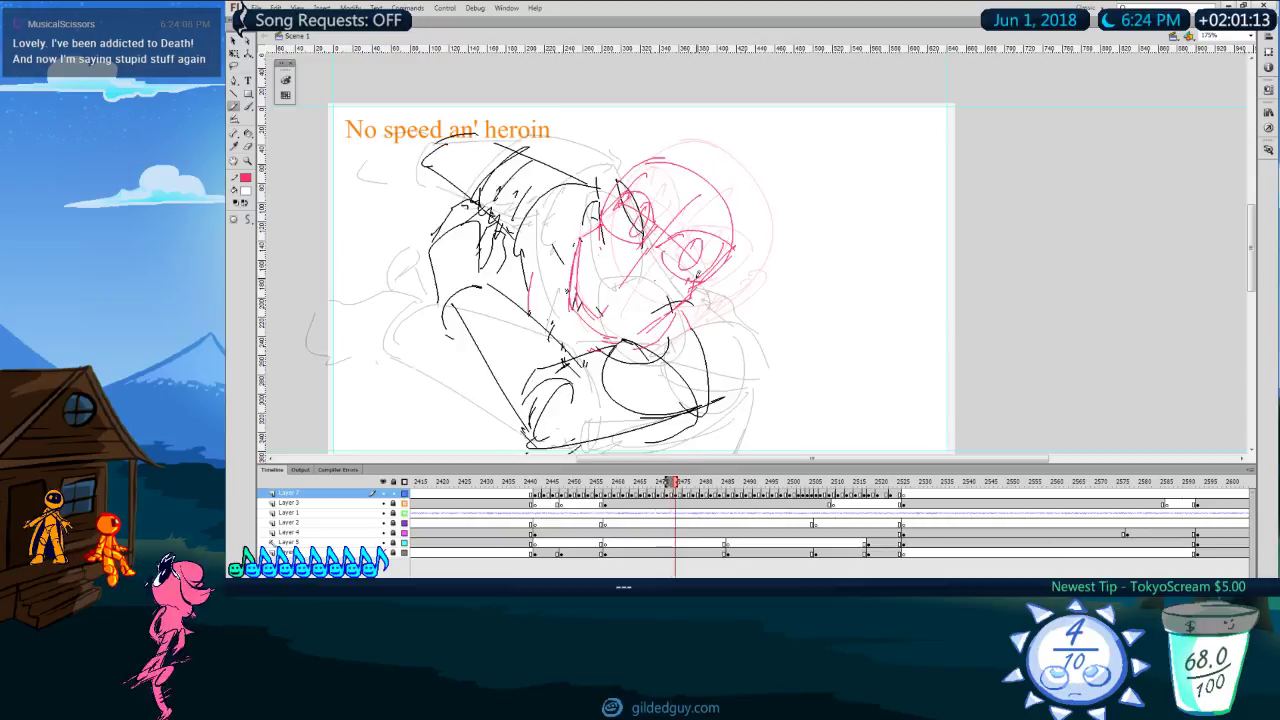
Step: Lasso and delete the unwanted strokes inside the pink head near frame 2475
{"action": "key", "text": "period"}
{"action": "key", "text": "period"}
{"action": "key", "text": "period"}
{"action": "key", "text": "l"}
{"action": "mouse_move", "coordinate": [612, 231]}
{"action": "left_mouse_down"}
{"action": "mouse_move", "coordinate": [559, 317]}
{"action": "mouse_move", "coordinate": [651, 338]}
{"action": "mouse_move", "coordinate": [657, 245]}
{"action": "mouse_move", "coordinate": [612, 231]}
{"action": "mouse_move", "coordinate": [590, 349]}
{"action": "left_mouse_up"}
{"action": "key", "text": "Delete"}
{"action": "key", "text": "comma"}
{"action": "key", "text": "period"}
Step: Redraw the pink eyes as narrow slanted shapes on the head near frame 2475 and clean up their lines
{"action": "key", "text": "y"}
{"action": "mouse_move", "coordinate": [564, 295]}
{"action": "left_mouse_down"}
{"action": "mouse_move", "coordinate": [665, 312]}
{"action": "mouse_move", "coordinate": [605, 322]}
{"action": "mouse_move", "coordinate": [658, 298]}
{"action": "mouse_move", "coordinate": [610, 325]}
{"action": "mouse_move", "coordinate": [656, 329]}
{"action": "left_mouse_up"}
{"action": "mouse_move", "coordinate": [608, 328]}
{"action": "left_mouse_down"}
{"action": "mouse_move", "coordinate": [636, 337]}
{"action": "mouse_move", "coordinate": [628, 311]}
{"action": "mouse_move", "coordinate": [656, 307]}
{"action": "left_mouse_up"}
{"action": "key", "text": "ctrl+z"}
{"action": "key", "text": "ctrl+z"}
{"action": "key", "text": "e"}
{"action": "key", "text": "y"}
{"action": "mouse_move", "coordinate": [630, 307]}
{"action": "left_mouse_down"}
{"action": "mouse_move", "coordinate": [624, 328]}
{"action": "mouse_move", "coordinate": [631, 307]}
{"action": "mouse_move", "coordinate": [588, 328]}
{"action": "mouse_move", "coordinate": [563, 303]}
{"action": "left_mouse_up"}
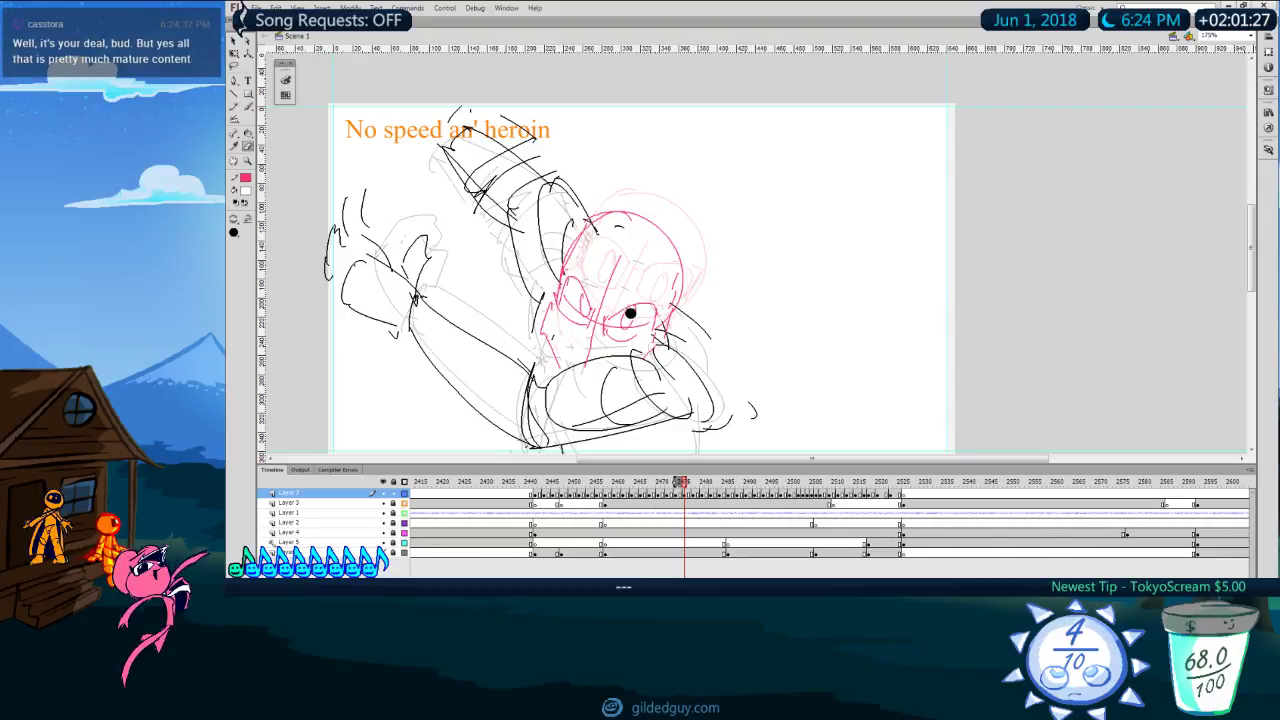
{"action": "key", "text": "comma"}
{"action": "key", "text": "period"}
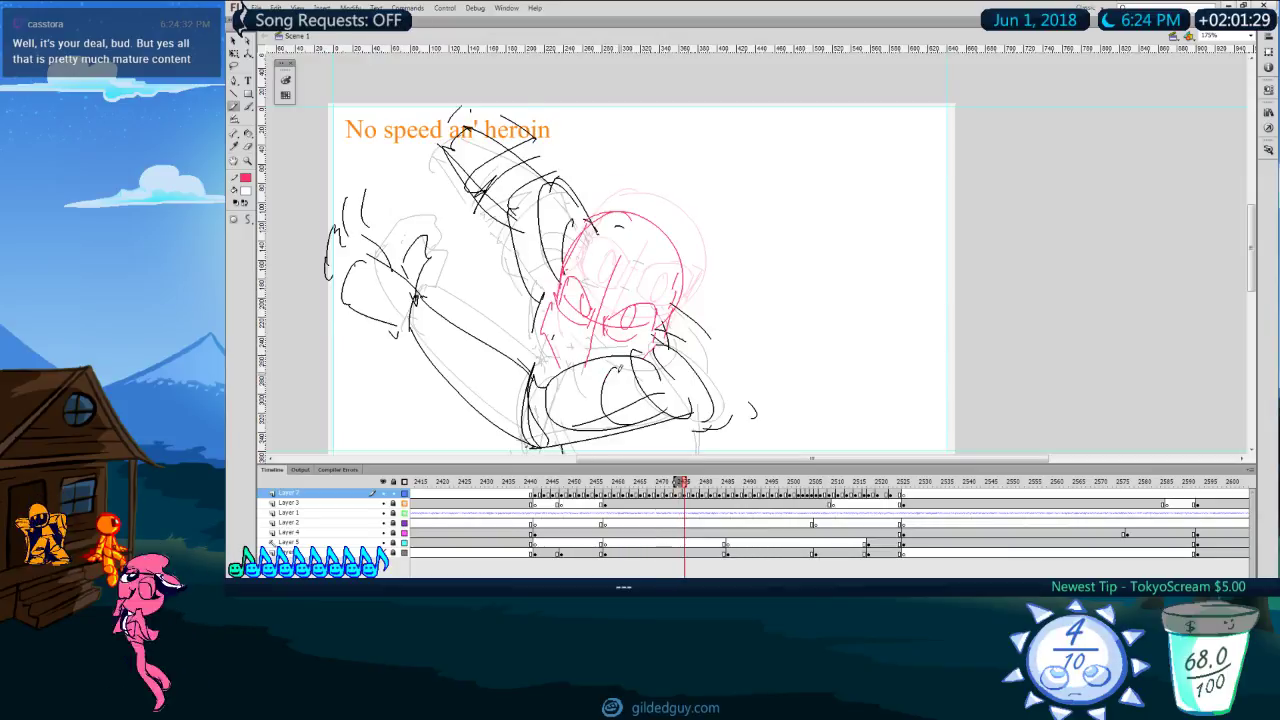
Step: Sketch a pink head circle with crossing centre and eye lines above the blue body near frame 2477, and start its jaw
{"action": "key", "text": "period"}
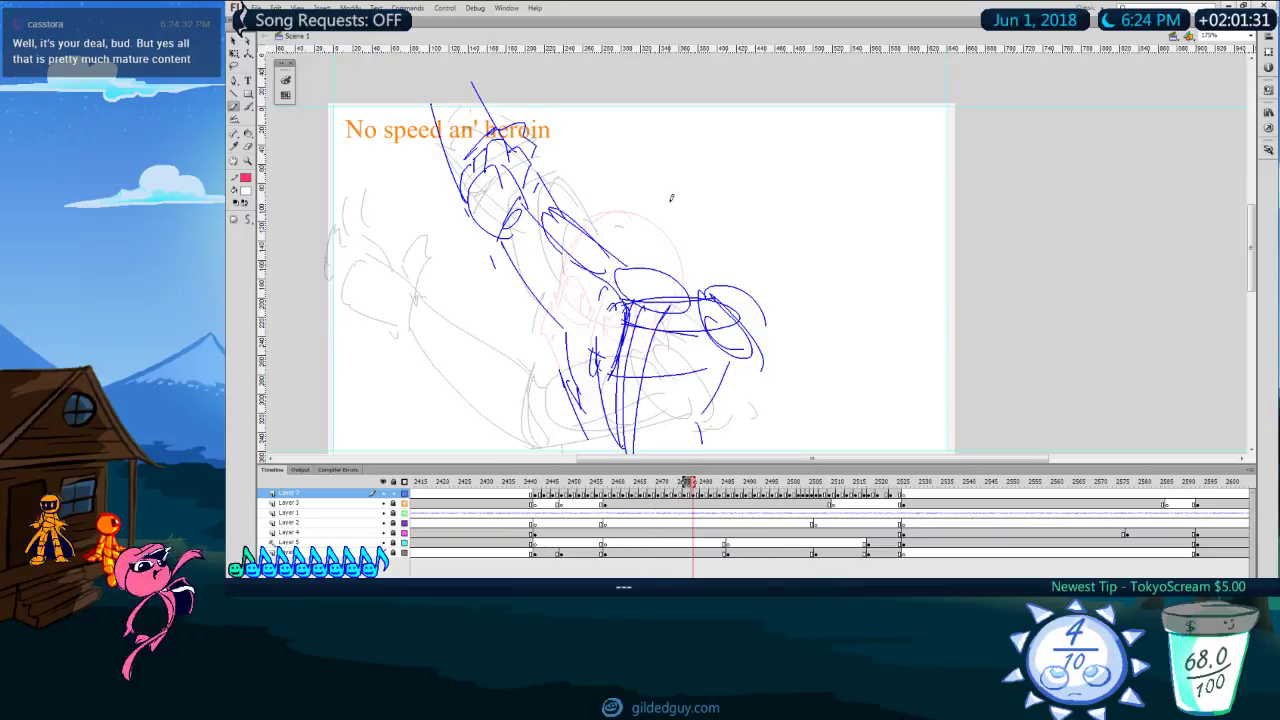
{"action": "mouse_move", "coordinate": [704, 150]}
{"action": "left_mouse_down"}
{"action": "mouse_move", "coordinate": [638, 207]}
{"action": "mouse_move", "coordinate": [666, 135]}
{"action": "left_mouse_up"}
{"action": "mouse_move", "coordinate": [688, 152]}
{"action": "left_mouse_down"}
{"action": "mouse_move", "coordinate": [651, 165]}
{"action": "mouse_move", "coordinate": [668, 240]}
{"action": "left_mouse_up"}
{"action": "left_click_drag", "start_coordinate": [652, 175], "coordinate": [716, 203]}
{"action": "mouse_move", "coordinate": [650, 176]}
{"action": "left_mouse_down"}
{"action": "mouse_move", "coordinate": [629, 205]}
{"action": "mouse_move", "coordinate": [632, 252]}
{"action": "left_mouse_up"}
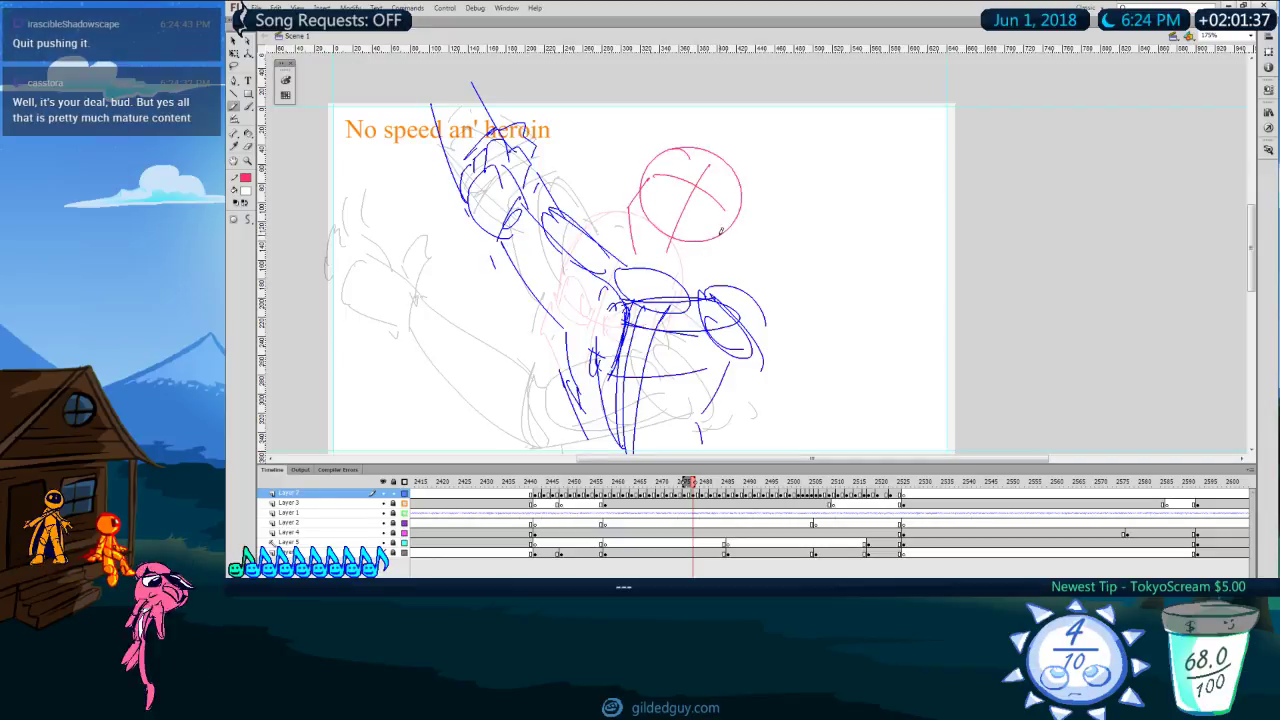
Step: Draw the remaining pink jaw, chin and ear strokes on the head near frame 2477, comparing with the previous drawing
{"action": "left_click_drag", "start_coordinate": [733, 214], "coordinate": [702, 262]}
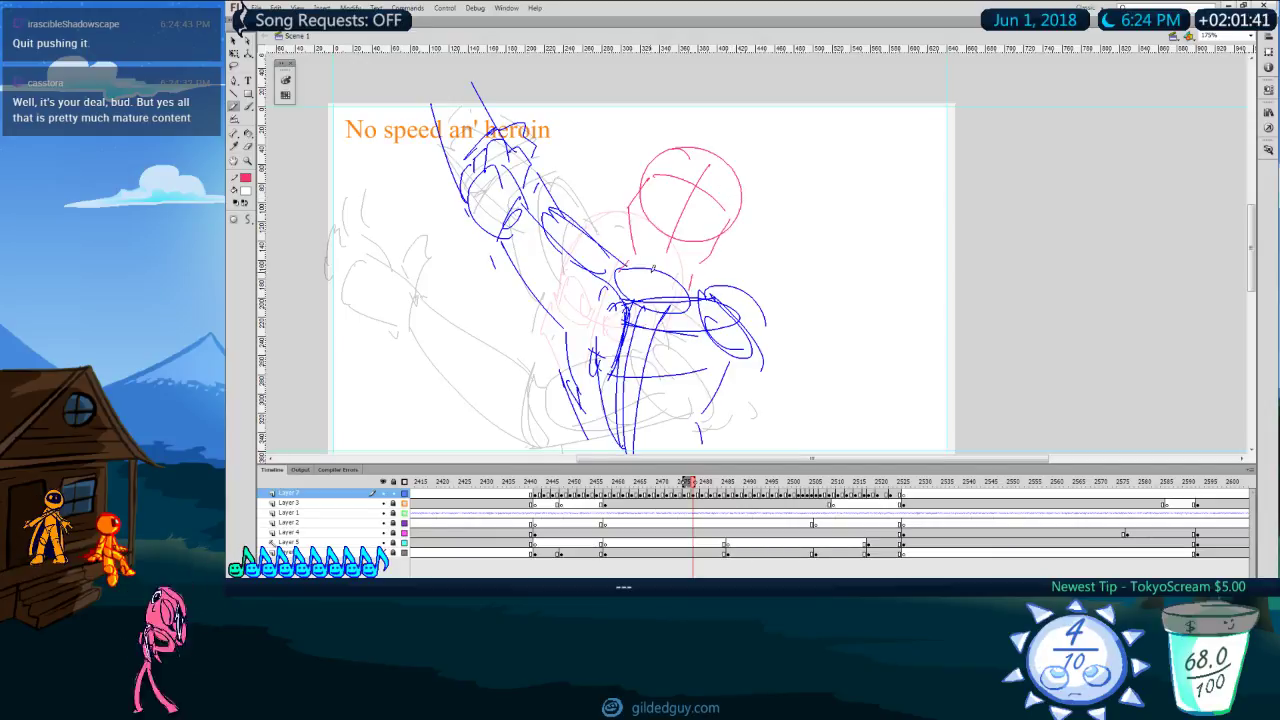
{"action": "left_click_drag", "start_coordinate": [734, 215], "coordinate": [720, 245]}
{"action": "key", "text": "comma"}
{"action": "key", "text": "period"}
{"action": "key", "text": "comma"}
{"action": "key", "text": "period"}
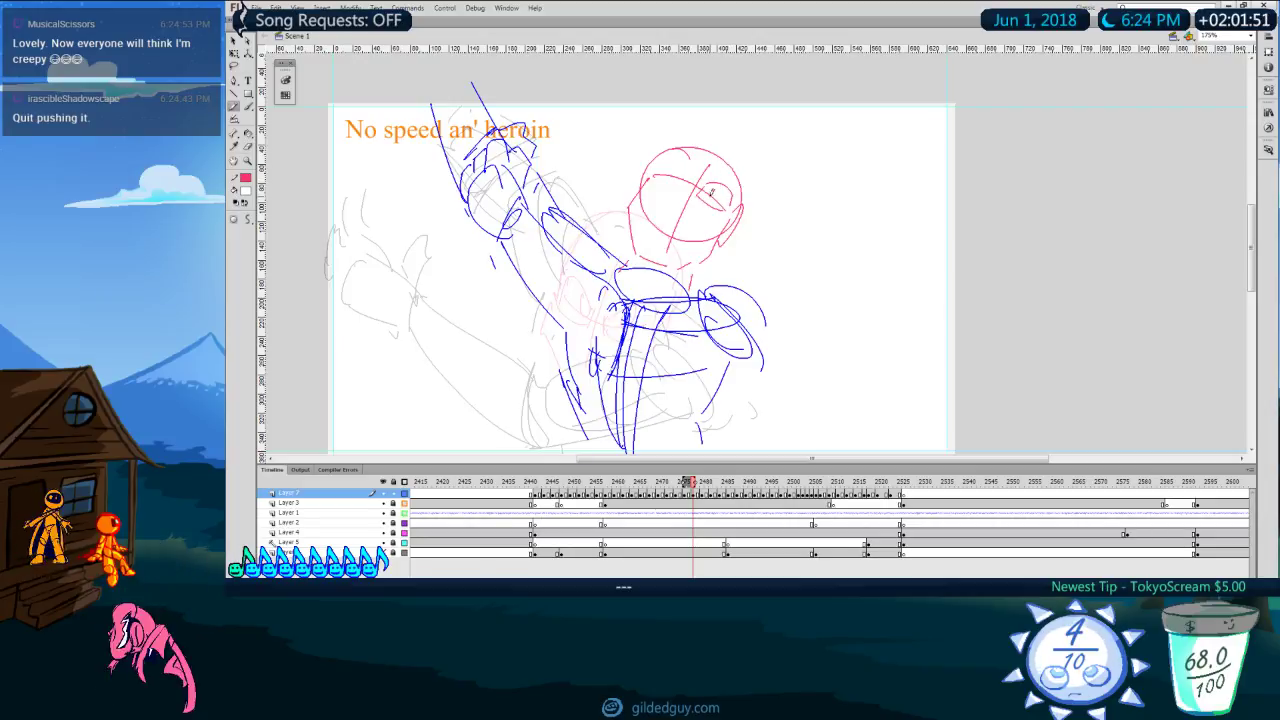
Step: Sketch both pink eyes with pupils along the eye line of the head near frame 2477, reworking misplaced strokes
{"action": "mouse_move", "coordinate": [688, 176]}
{"action": "left_mouse_down"}
{"action": "mouse_move", "coordinate": [673, 160]}
{"action": "mouse_move", "coordinate": [652, 172]}
{"action": "mouse_move", "coordinate": [674, 168]}
{"action": "mouse_move", "coordinate": [676, 187]}
{"action": "left_mouse_up"}
{"action": "key", "text": "ctrl+z"}
{"action": "key", "text": "ctrl+z"}
{"action": "key", "text": "comma"}
{"action": "key", "text": "period"}
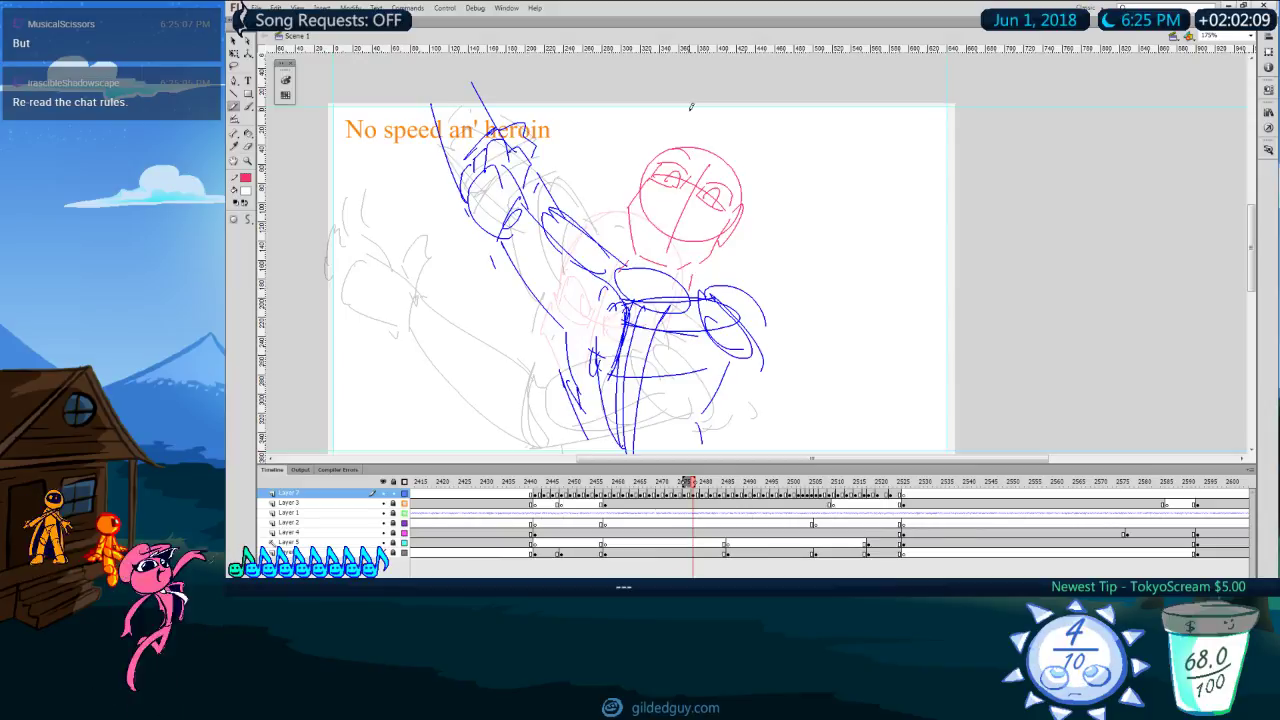
{"action": "left_click_drag", "start_coordinate": [717, 216], "coordinate": [725, 214]}
{"action": "key", "text": "comma"}
{"action": "key", "text": "period"}
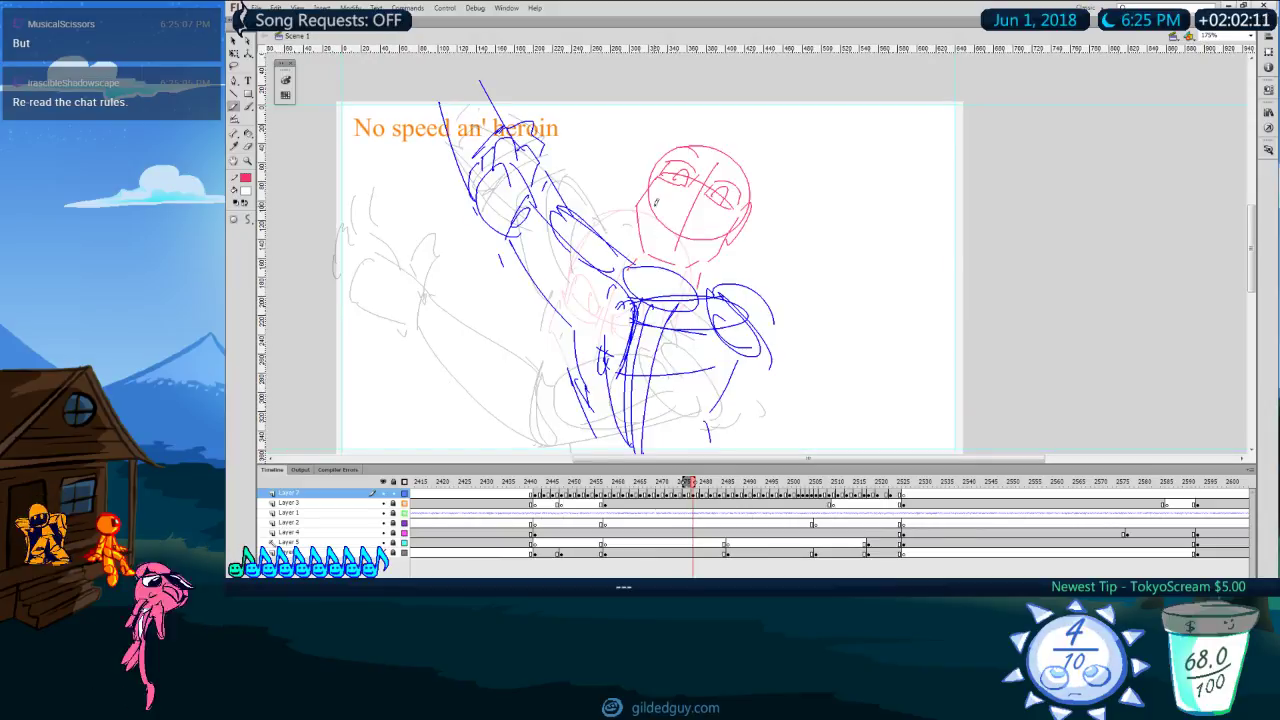
Step: Erase the centre line and lower circle edge inside the face near frame 2477
{"action": "key", "text": "b"}
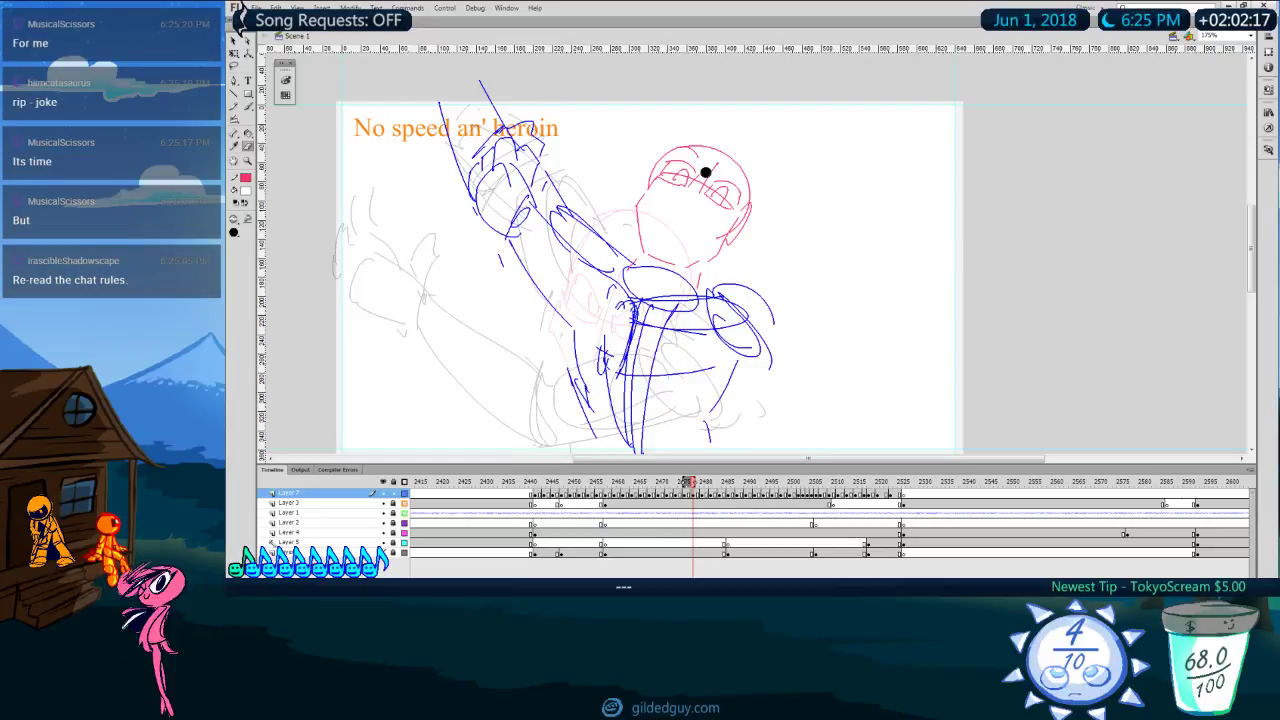
{"action": "key", "text": "comma"}
{"action": "key", "text": "period"}
{"action": "key", "text": "y"}
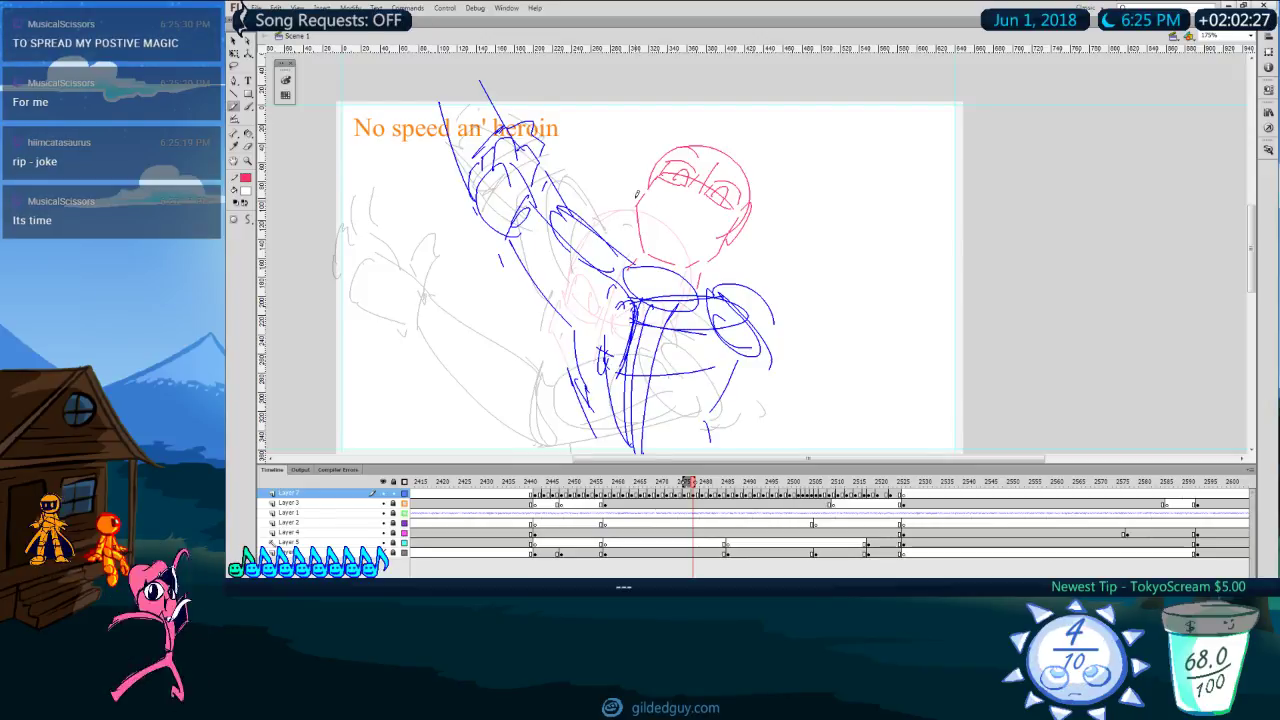
Step: Add pink neck strokes below the chin of the head near frame 2477 and compare with the previous drawing
{"action": "key", "text": "space"}
{"action": "left_click_drag", "start_coordinate": [752, 235], "coordinate": [744, 242]}
{"action": "key", "text": "comma"}
{"action": "key", "text": "period"}
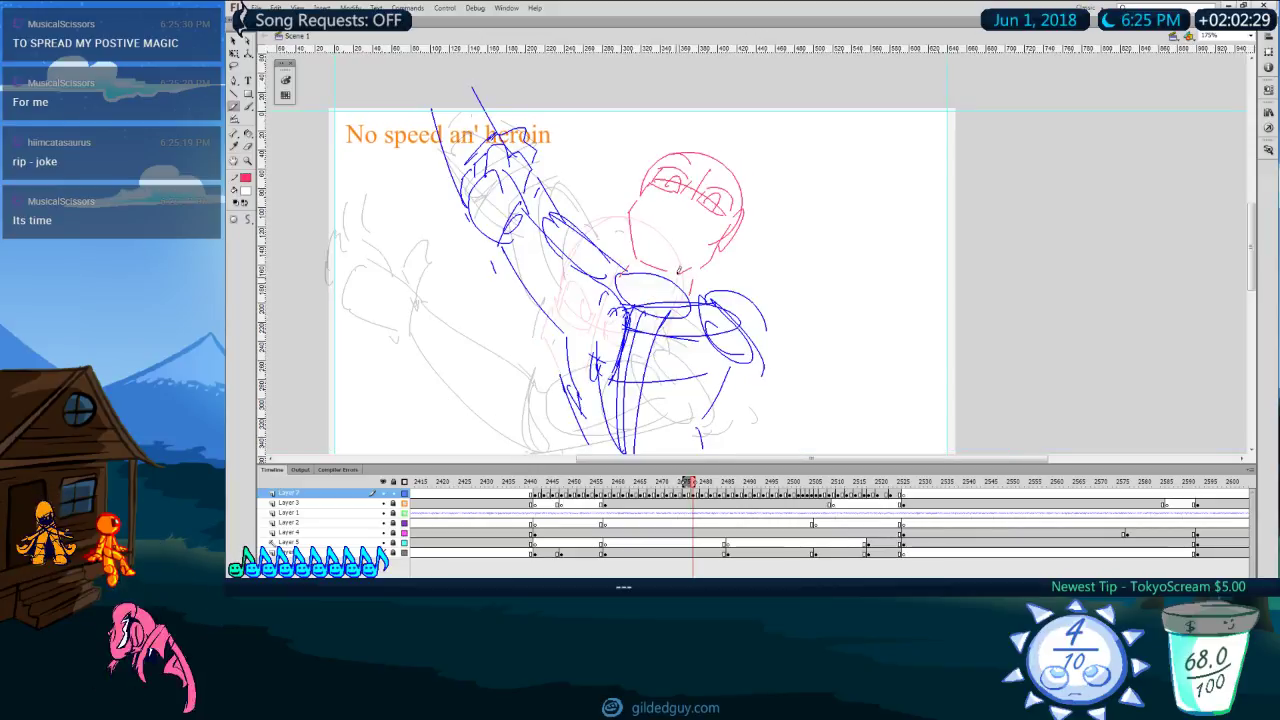
{"action": "key", "text": "comma"}
{"action": "key", "text": "period"}
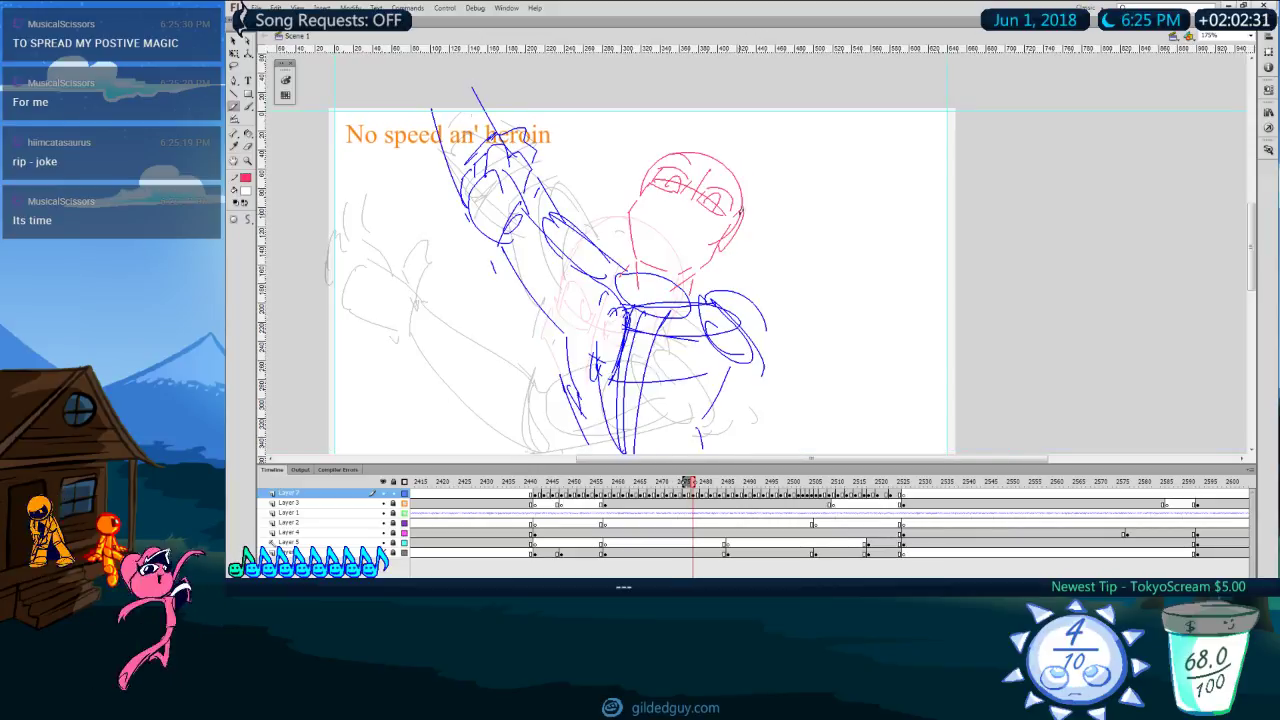
Step: Compare the neighbouring drawings and add a curved pink line above the chin of the head near frame 2477
{"action": "key", "text": "space"}
{"action": "left_click_drag", "start_coordinate": [690, 350], "coordinate": [718, 284]}
{"action": "left_click_drag", "start_coordinate": [791, 228], "coordinate": [772, 251]}
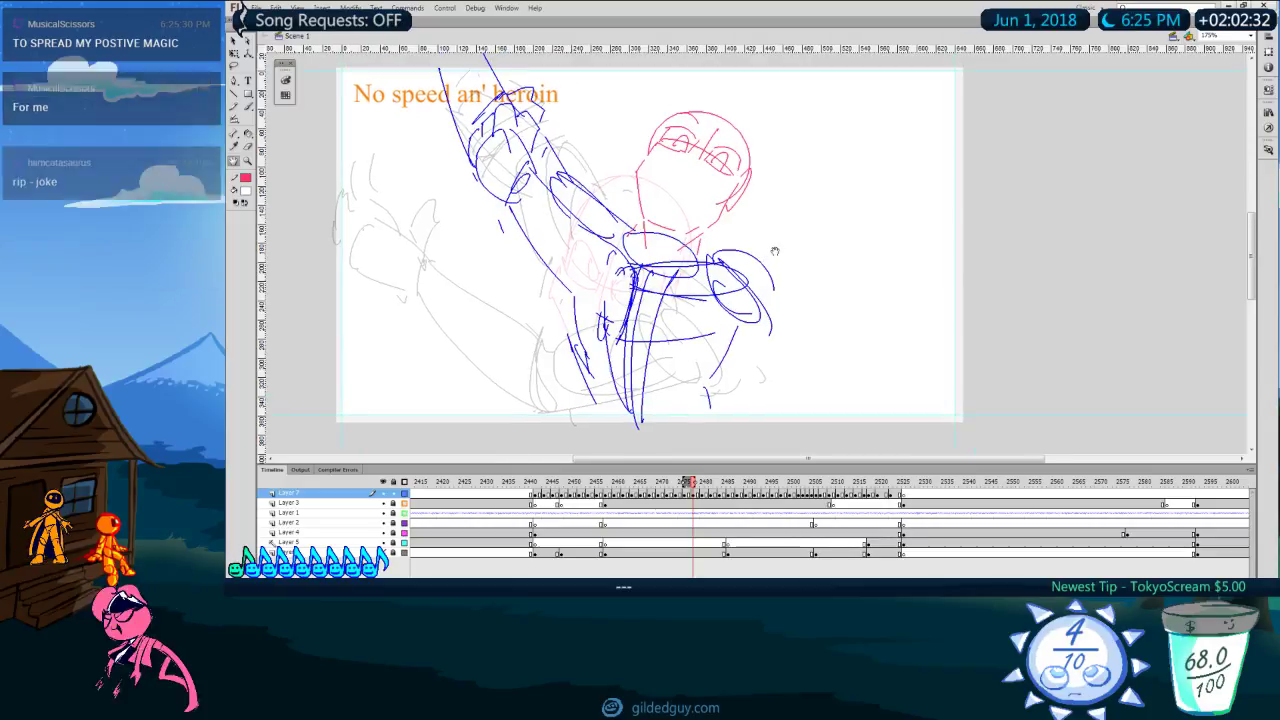
{"action": "key", "text": "comma"}
{"action": "key", "text": "period"}
{"action": "key", "text": "period"}
{"action": "key", "text": "period"}
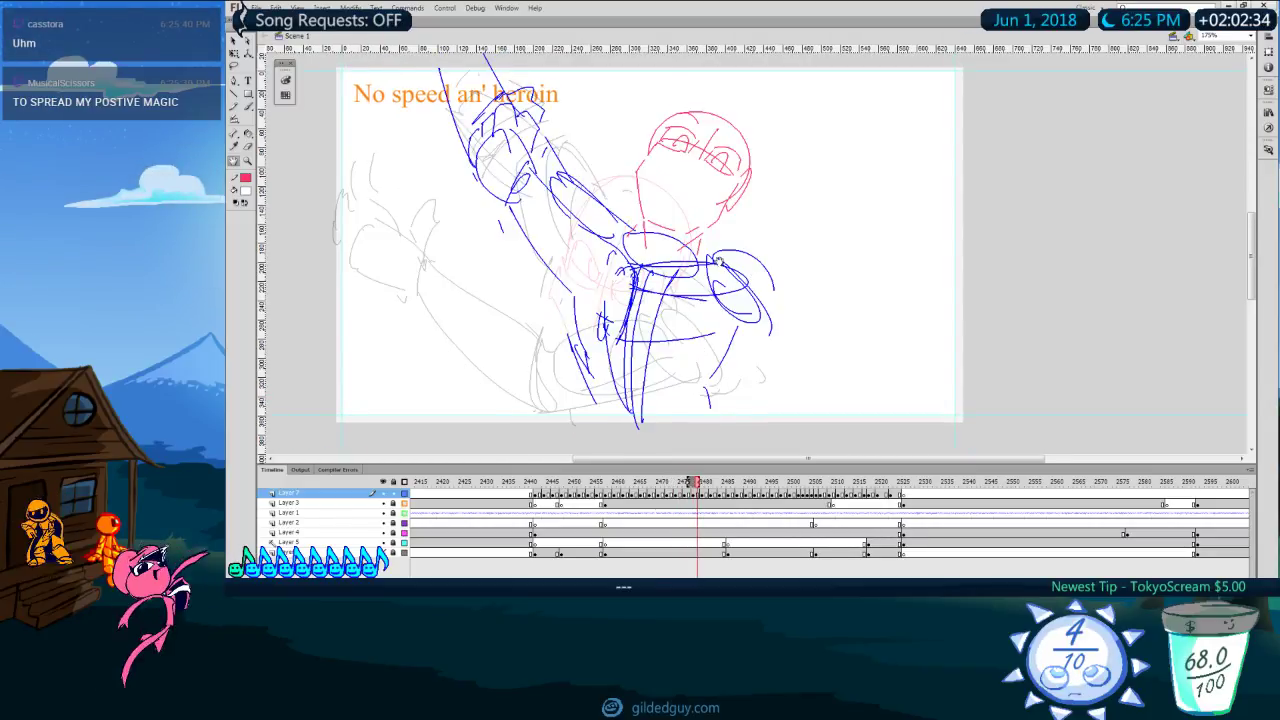
{"action": "left_click_drag", "start_coordinate": [647, 208], "coordinate": [699, 227]}
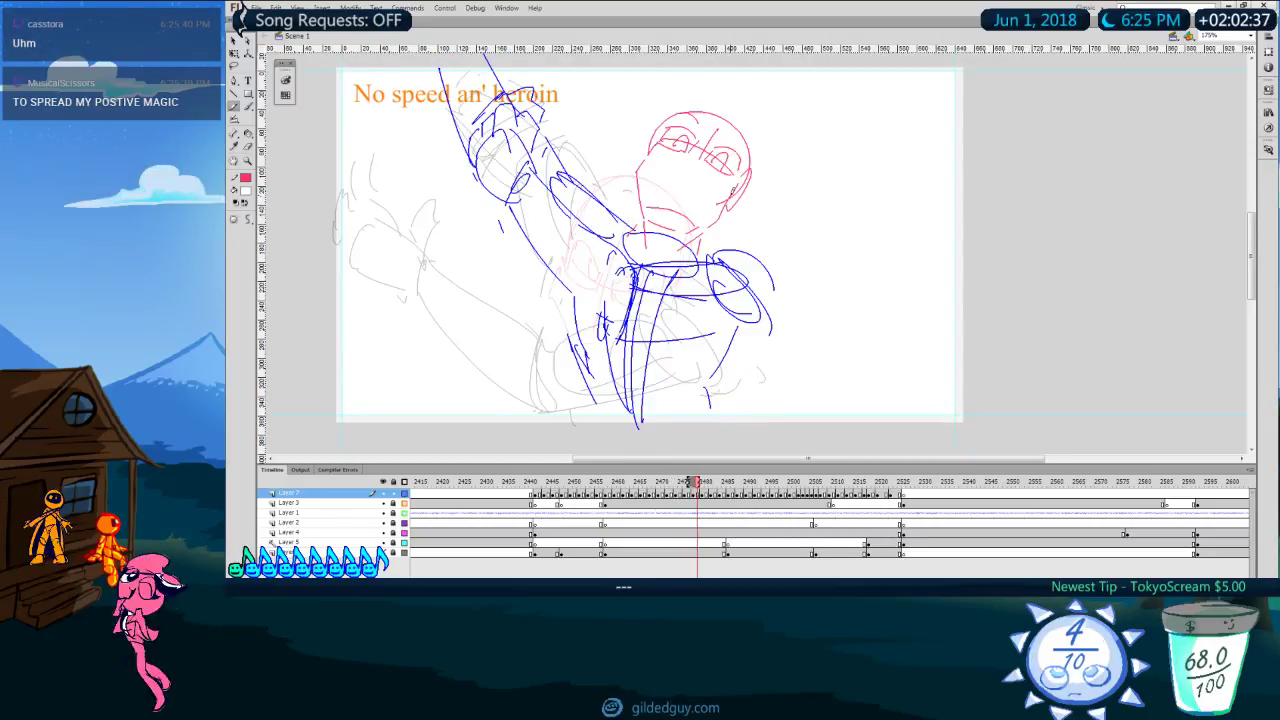
Step: Select the red head near frame 2479, rotate it clockwise and shrink it slightly with Free Transform
{"action": "key", "text": "period"}
{"action": "key", "text": "comma"}
{"action": "key", "text": "period"}
{"action": "key", "text": "period"}
{"action": "key", "text": "comma"}
{"action": "key", "text": "comma"}
{"action": "key", "text": "period"}
{"action": "mouse_move", "coordinate": [832, 186]}
{"action": "left_mouse_down"}
{"action": "mouse_move", "coordinate": [806, 208]}
{"action": "mouse_move", "coordinate": [700, 76]}
{"action": "mouse_move", "coordinate": [782, 206]}
{"action": "left_mouse_up"}
{"action": "key", "text": "l"}
{"action": "key", "text": "q"}
{"action": "left_click_drag", "start_coordinate": [787, 103], "coordinate": [810, 128]}
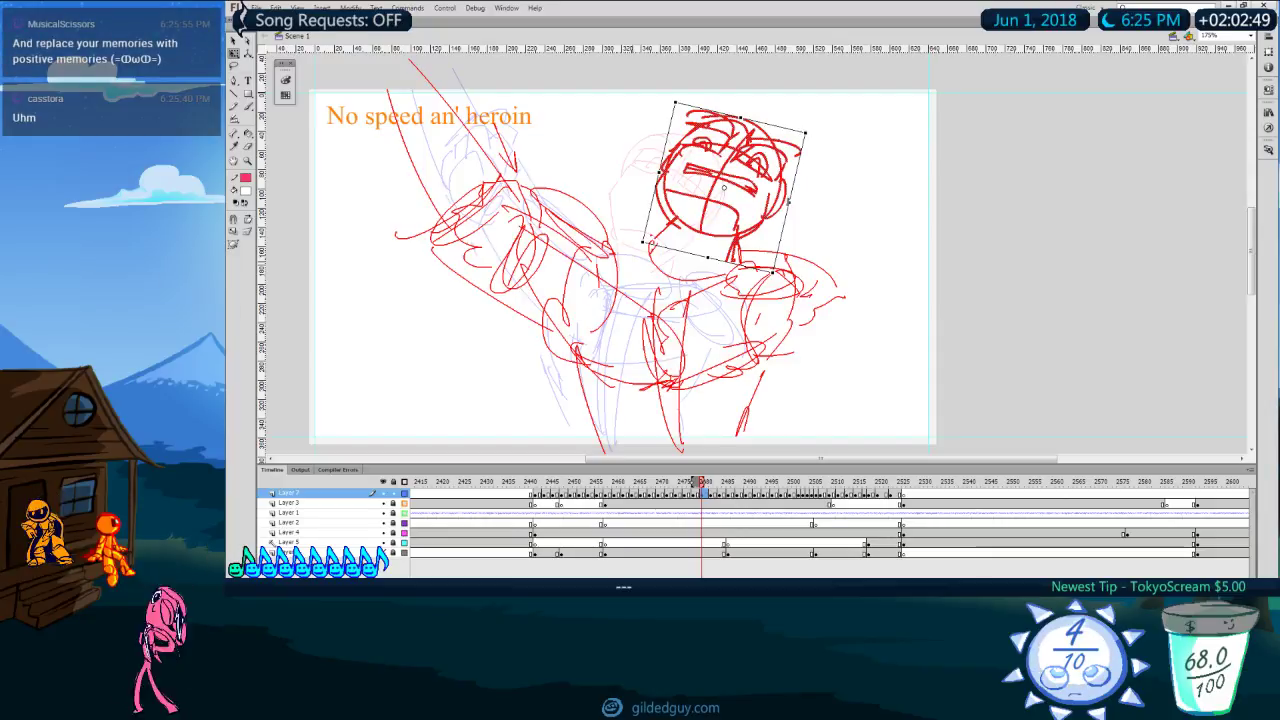
{"action": "left_click_drag", "start_coordinate": [788, 201], "coordinate": [785, 200]}
{"action": "left_click_drag", "start_coordinate": [741, 119], "coordinate": [740, 123]}
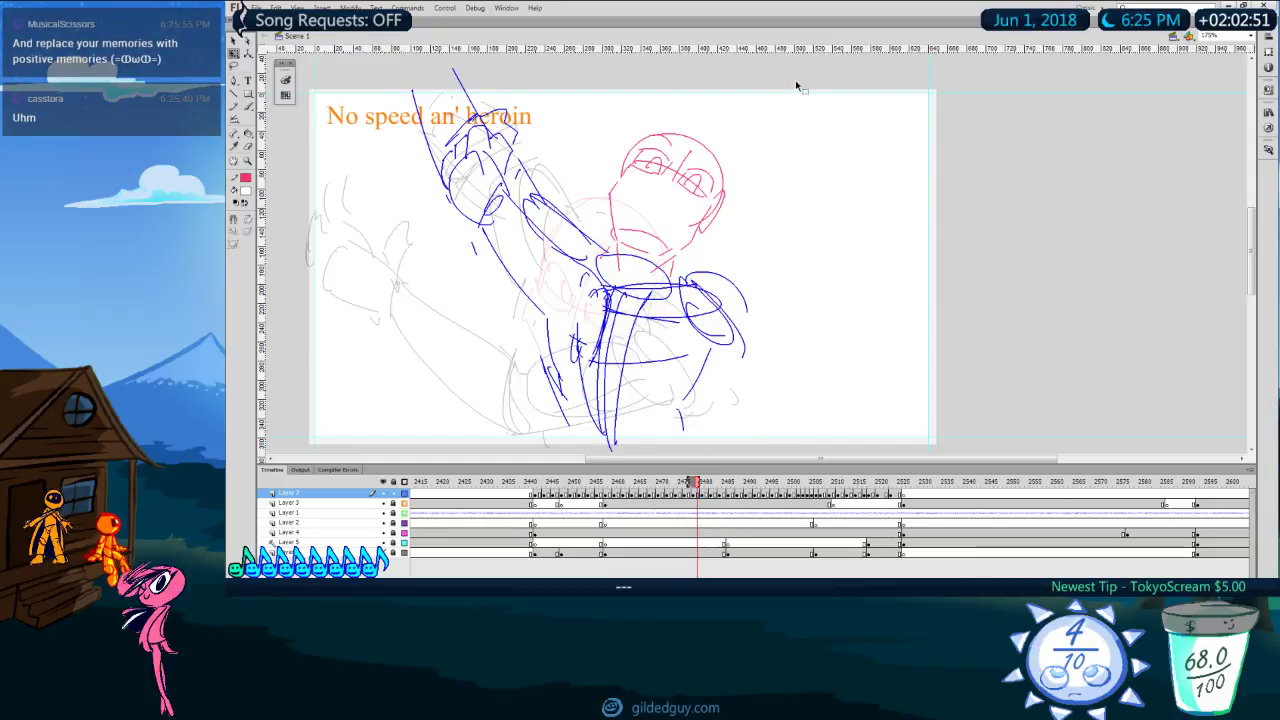
Step: Step through the drawings around frames 2471 to 2479 to examine the head motion after the adjustment
{"action": "key", "text": "."}
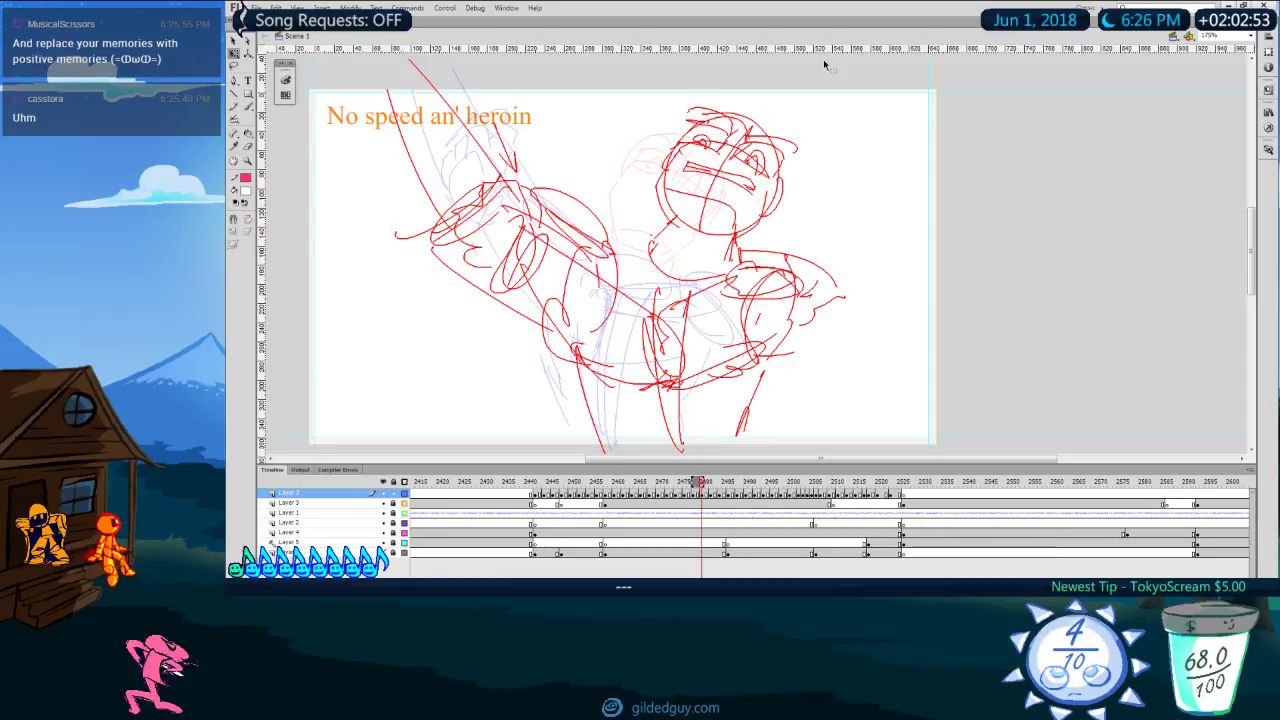
{"action": "key", "text": "."}
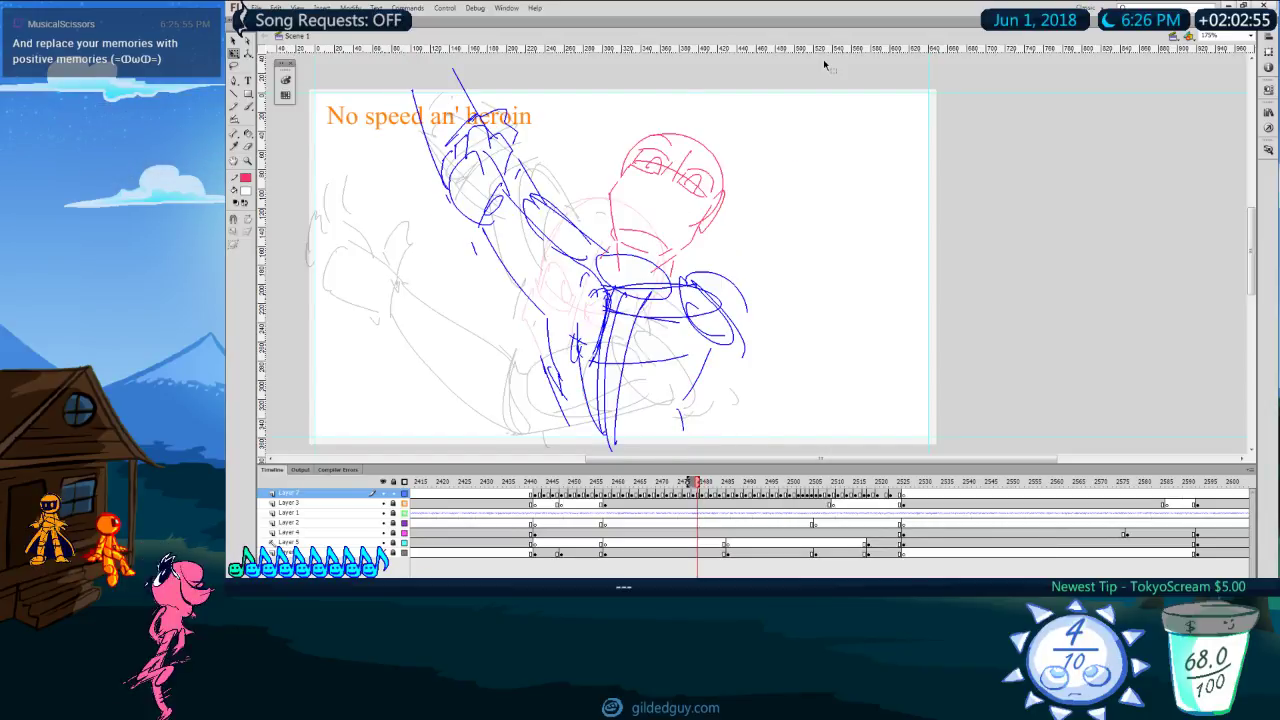
{"action": "key", "text": "."}
{"action": "key", "text": "."}
{"action": "key", "text": "."}
{"action": "key", "text": "."}
{"action": "key", "text": "."}
{"action": "key", "text": "."}
{"action": "key", "text": "."}
{"action": "key", "text": "."}
{"action": "key", "text": "."}
{"action": "key", "text": "."}
{"action": "key", "text": "."}
{"action": "key", "text": "."}
{"action": "key", "text": "."}
{"action": "key", "text": "."}
{"action": "key", "text": "."}
{"action": "key", "text": "."}
{"action": "key", "text": "."}
{"action": "key", "text": "."}
{"action": "key", "text": "."}
{"action": "key", "text": "."}
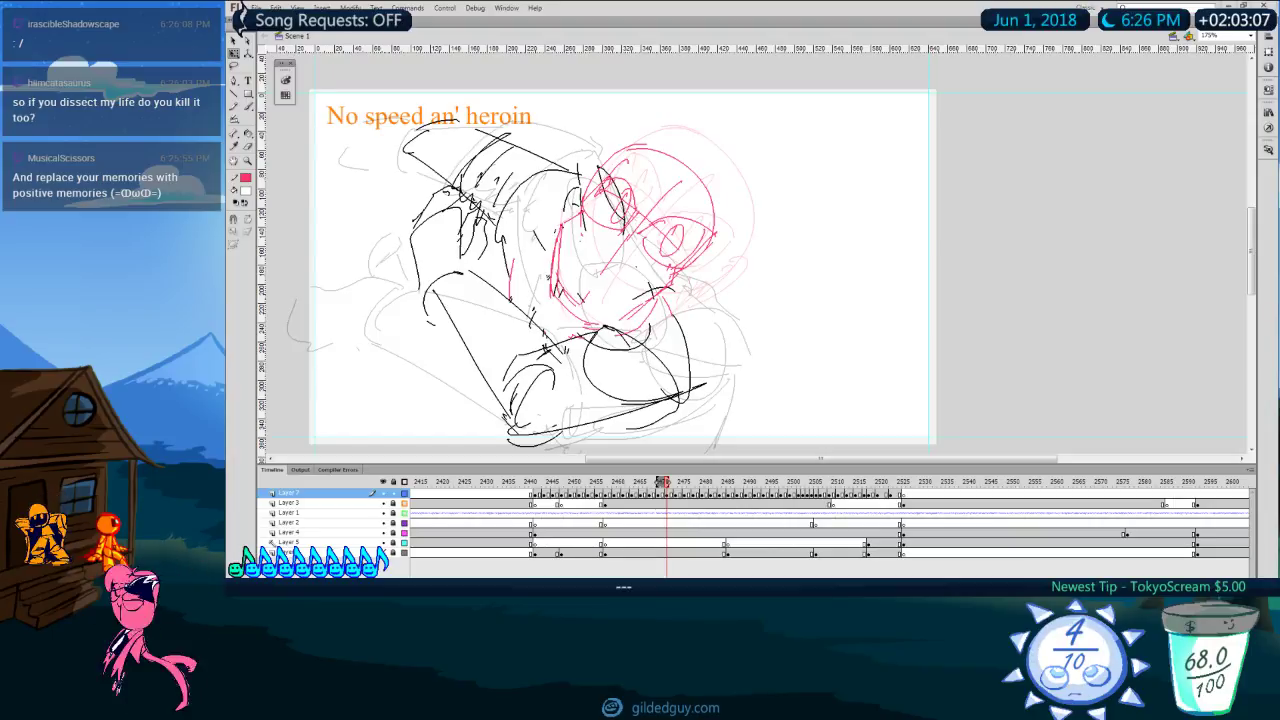
{"action": "key", "text": "ctrl+o"}
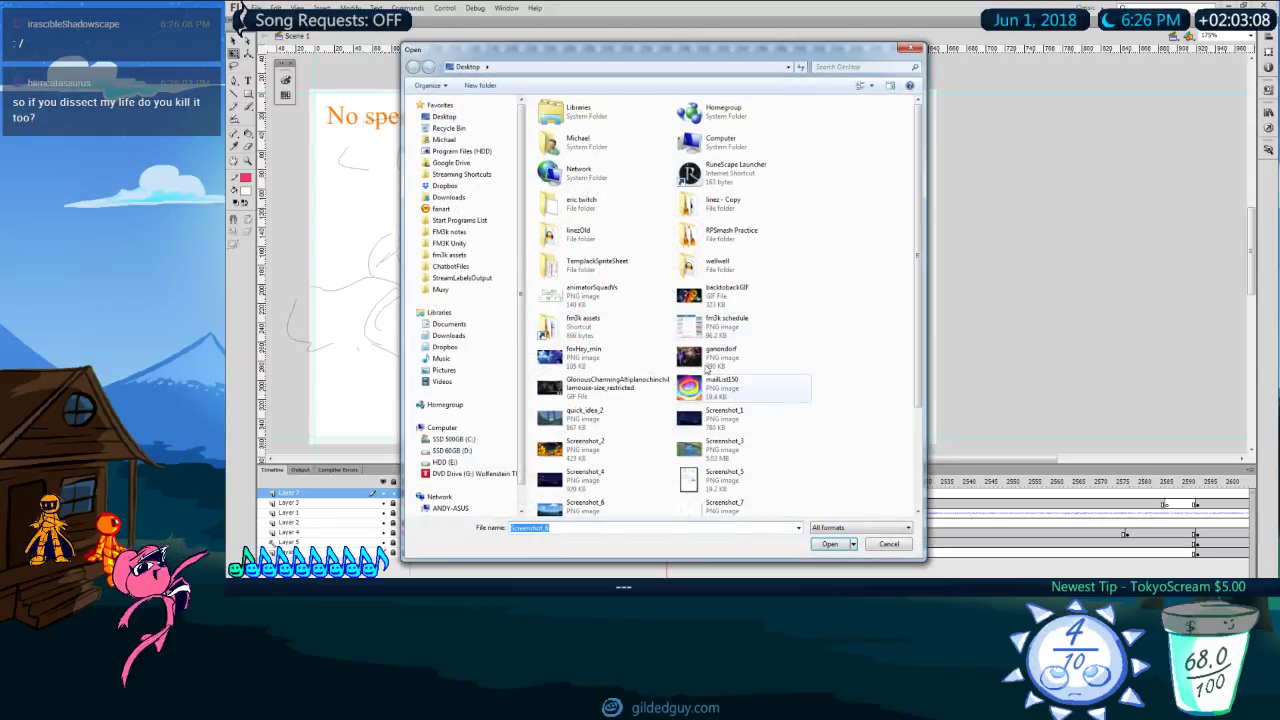
{"action": "double_click", "coordinate": [737, 427]}
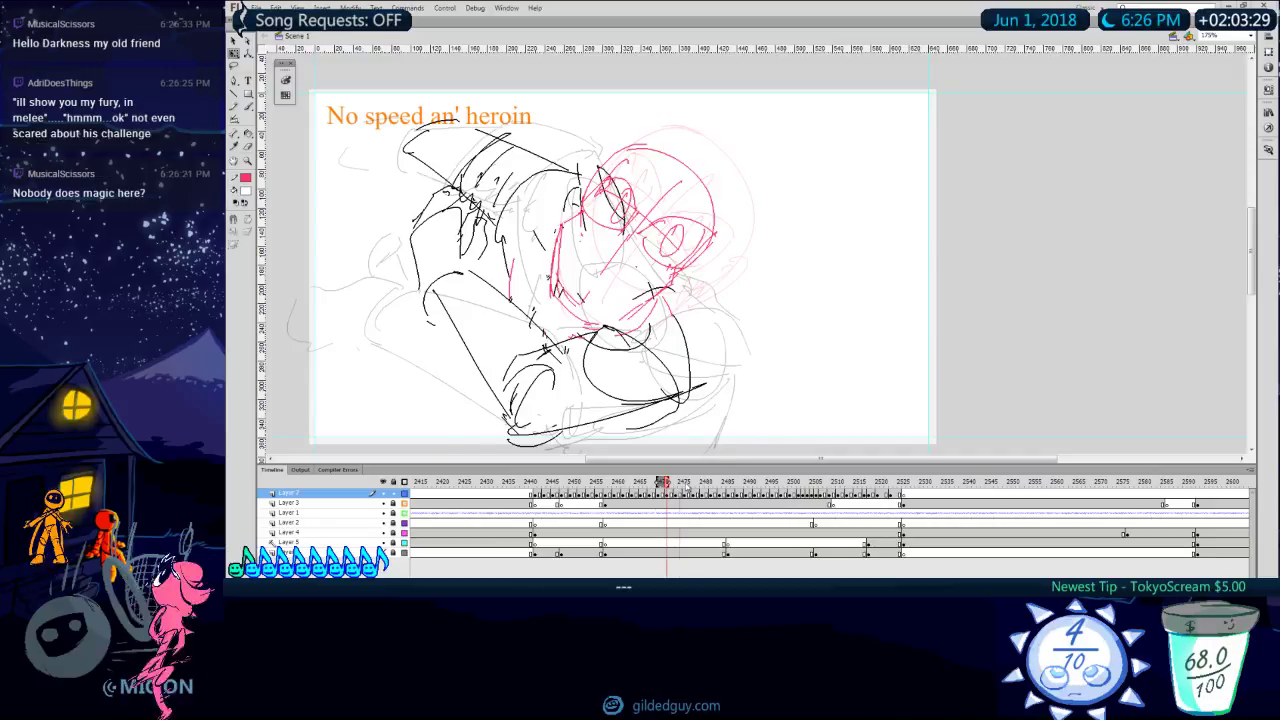
Step: Play the animation from around frame 2460 and step through the drawings up to frame 2481
{"action": "left_click", "coordinate": [605, 482]}
{"action": "key", "text": "Return"}
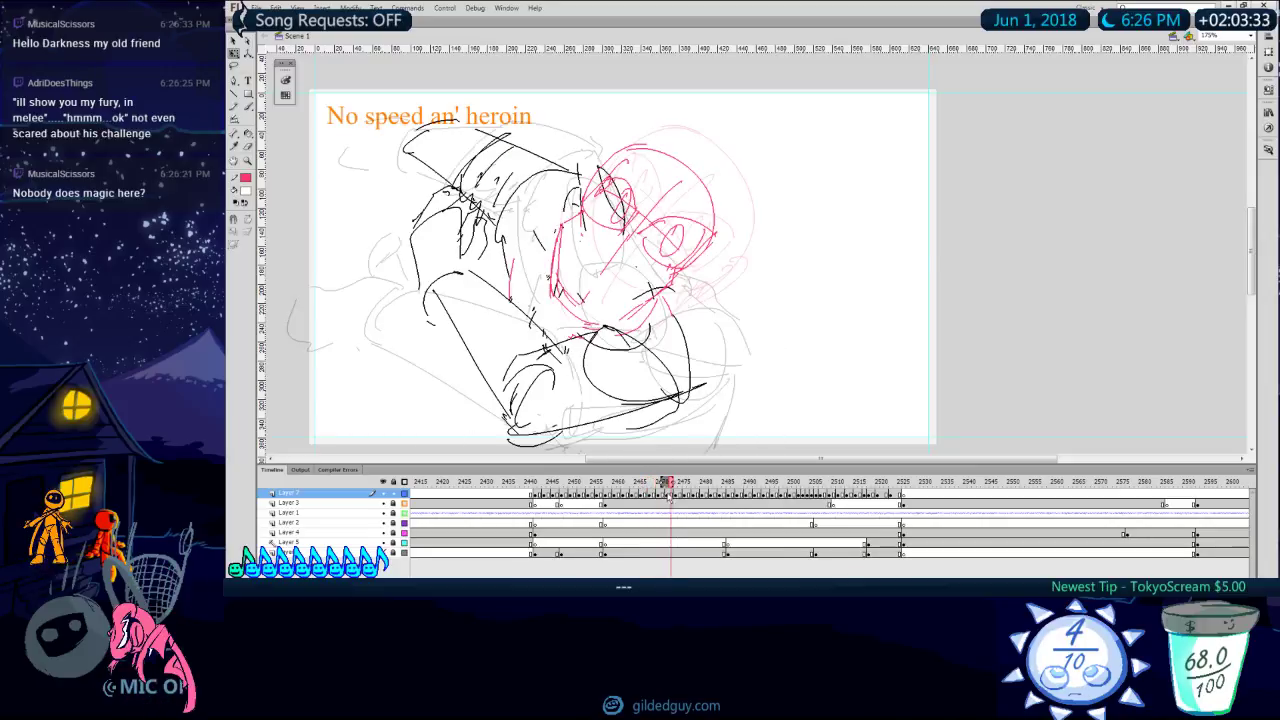
{"action": "left_click_drag", "start_coordinate": [711, 485], "coordinate": [700, 485]}
{"action": "key", "text": "period"}
{"action": "key", "text": "period"}
{"action": "key", "text": "period"}
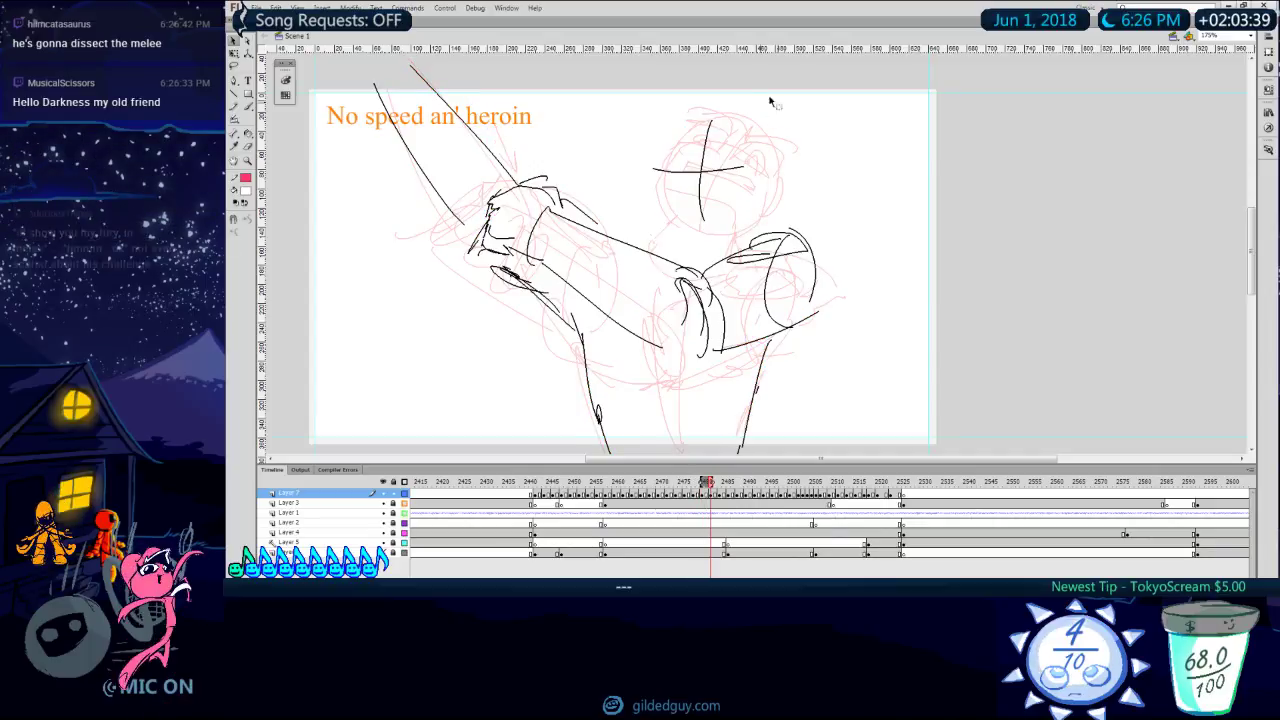
Step: Remove the black cross marking the head on the drawing near frame 2481 and compare with the preceding drawings
{"action": "key", "text": "ctrl+z"}
{"action": "key", "text": "o"}
{"action": "left_click_drag", "start_coordinate": [668, 212], "coordinate": [761, 126]}
{"action": "key", "text": "comma"}
{"action": "key", "text": "comma"}
{"action": "key", "text": "period"}
{"action": "key", "text": "comma"}
{"action": "key", "text": "comma"}
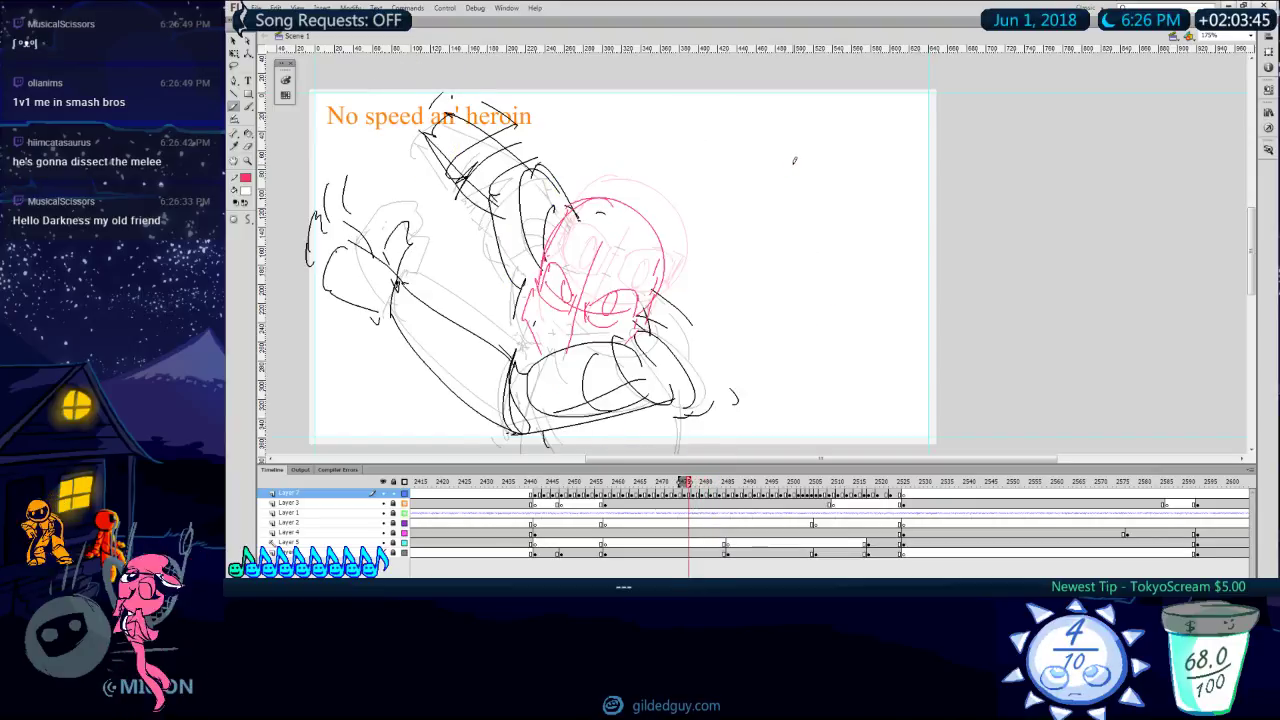
{"action": "key", "text": "period"}
{"action": "key", "text": "period"}
Step: Rotate the whole red drawing near frame 2479 slightly clockwise with Free Transform, nudge it left and compare with its neighbours
{"action": "left_click", "coordinate": [702, 494]}
{"action": "key", "text": "q"}
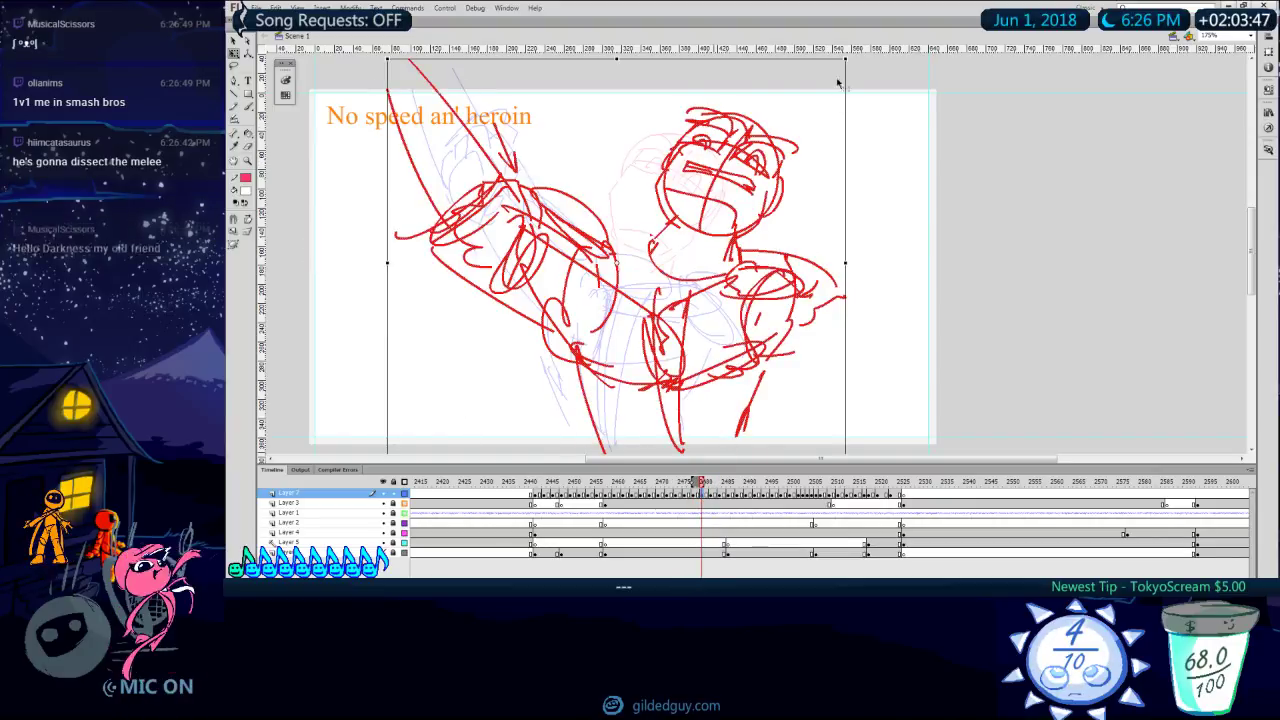
{"action": "left_click_drag", "start_coordinate": [852, 52], "coordinate": [868, 70]}
{"action": "key", "text": "Left"}
{"action": "key", "text": "Left"}
{"action": "key", "text": "Left"}
{"action": "key", "text": "Left"}
{"action": "key", "text": "Left"}
{"action": "key", "text": "Left"}
{"action": "key", "text": "Left"}
{"action": "key", "text": "Left"}
{"action": "key", "text": "Left"}
{"action": "key", "text": "comma"}
{"action": "key", "text": "period"}
{"action": "key", "text": "period"}
{"action": "key", "text": "b"}
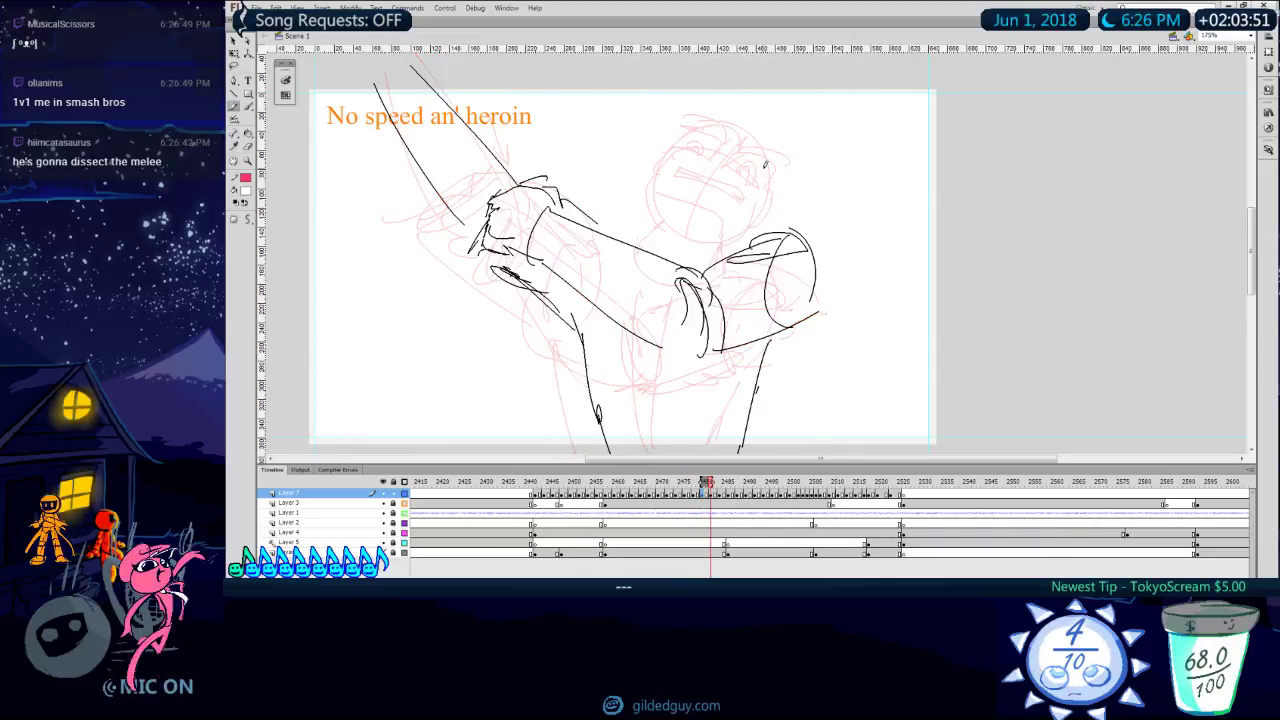
Step: Select the entire black drawing near frame 2481 and rotate it slightly clockwise with Free Transform
{"action": "key", "text": "ctrl+a"}
{"action": "key", "text": "q"}
{"action": "mouse_move", "coordinate": [823, 75]}
{"action": "left_mouse_down"}
{"action": "mouse_move", "coordinate": [829, 60]}
{"action": "mouse_move", "coordinate": [840, 81]}
{"action": "left_mouse_up"}
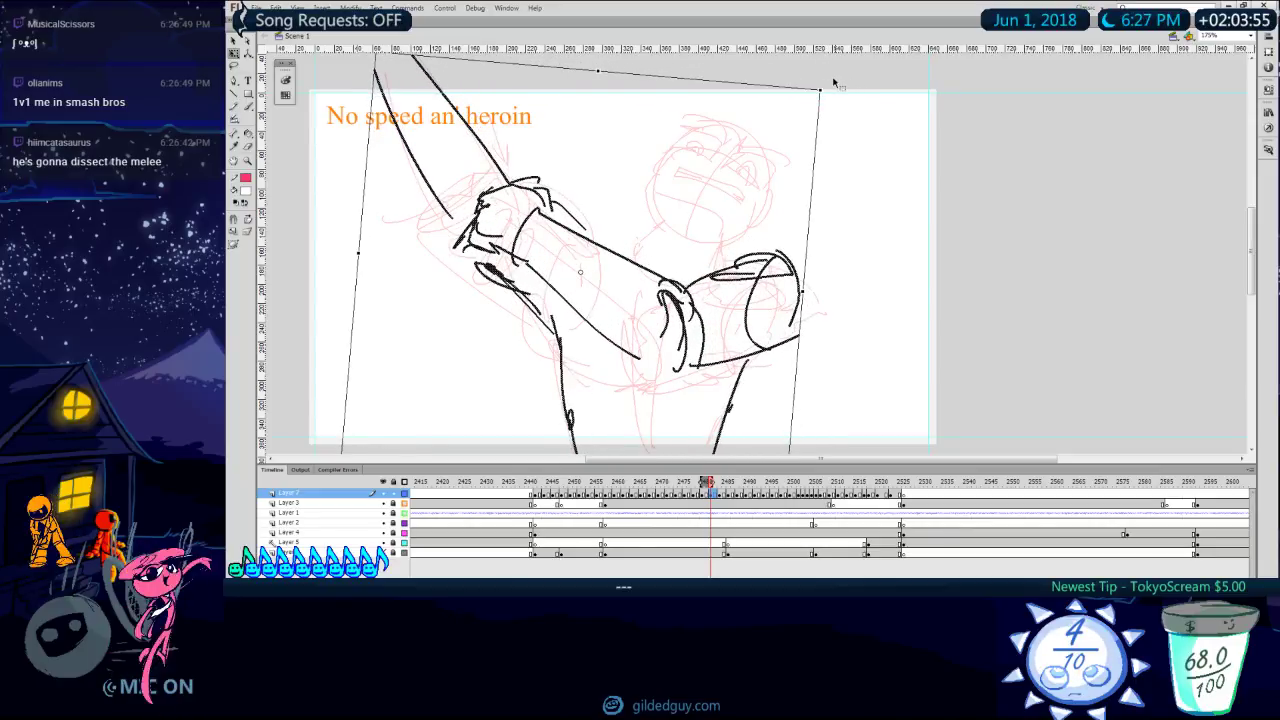
{"action": "left_click", "coordinate": [835, 83]}
Step: Select the entire drawing near frame 2483, rotate it slightly clockwise to match, and compare with the previous drawings
{"action": "key", "text": "period"}
{"action": "key", "text": "ctrl+a"}
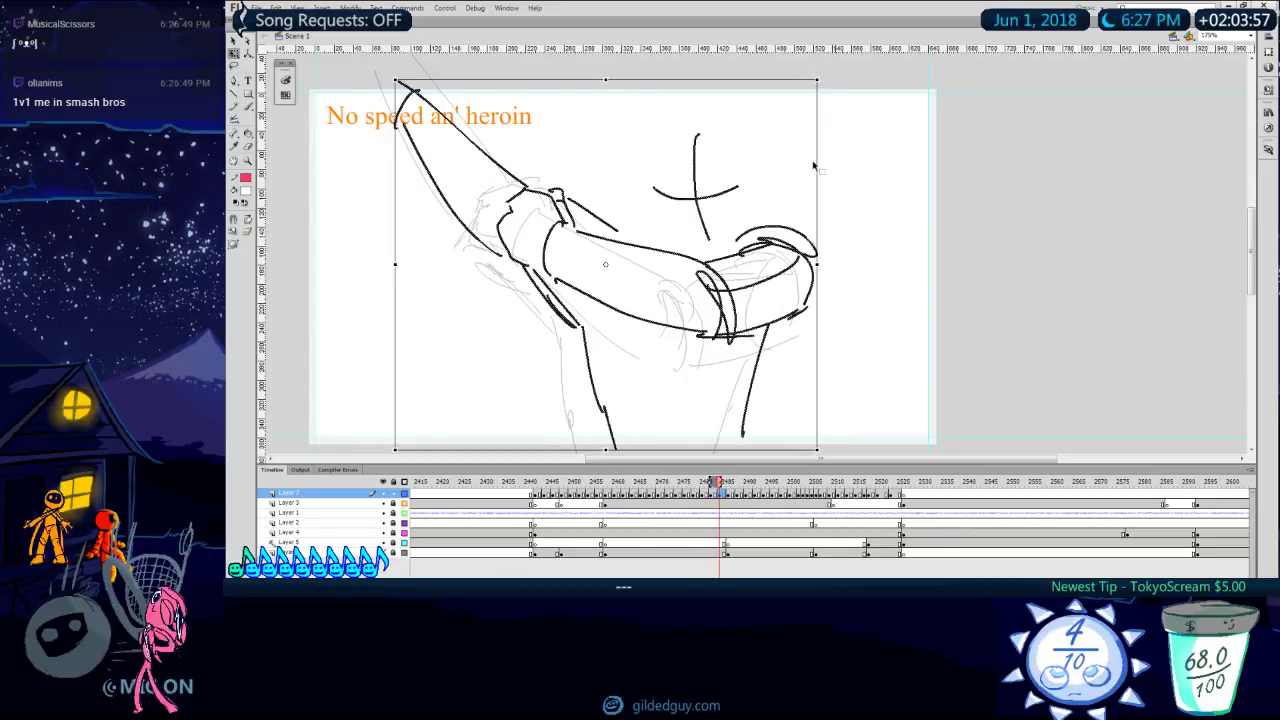
{"action": "left_click_drag", "start_coordinate": [823, 78], "coordinate": [840, 96]}
{"action": "key", "text": "comma"}
{"action": "key", "text": "comma"}
{"action": "key", "text": "period"}
{"action": "key", "text": "period"}
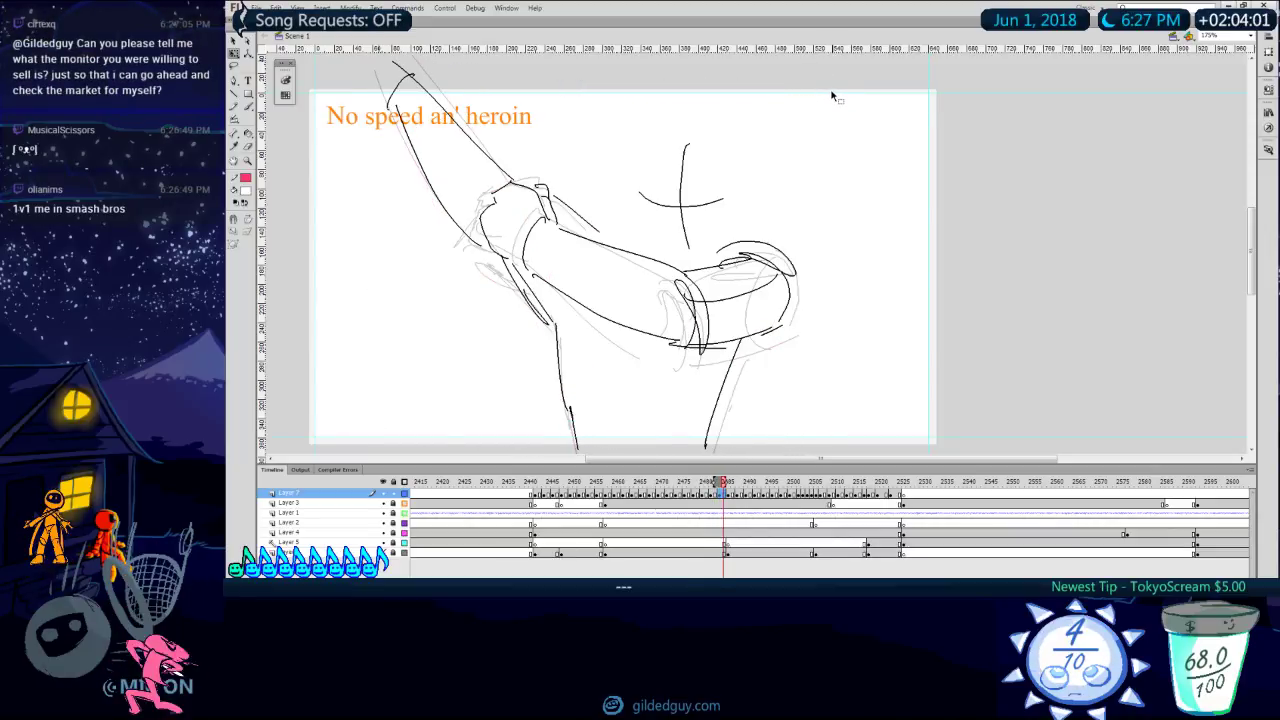
Step: Step back and forth through the drawings around frame 2481 to examine how the realigned bodies move
{"action": "key", "text": "period"}
{"action": "key", "text": "period"}
{"action": "key", "text": "comma"}
{"action": "key", "text": "comma"}
{"action": "key", "text": "comma"}
{"action": "key", "text": "comma"}
{"action": "key", "text": "comma"}
{"action": "key", "text": "comma"}
{"action": "key", "text": "comma"}
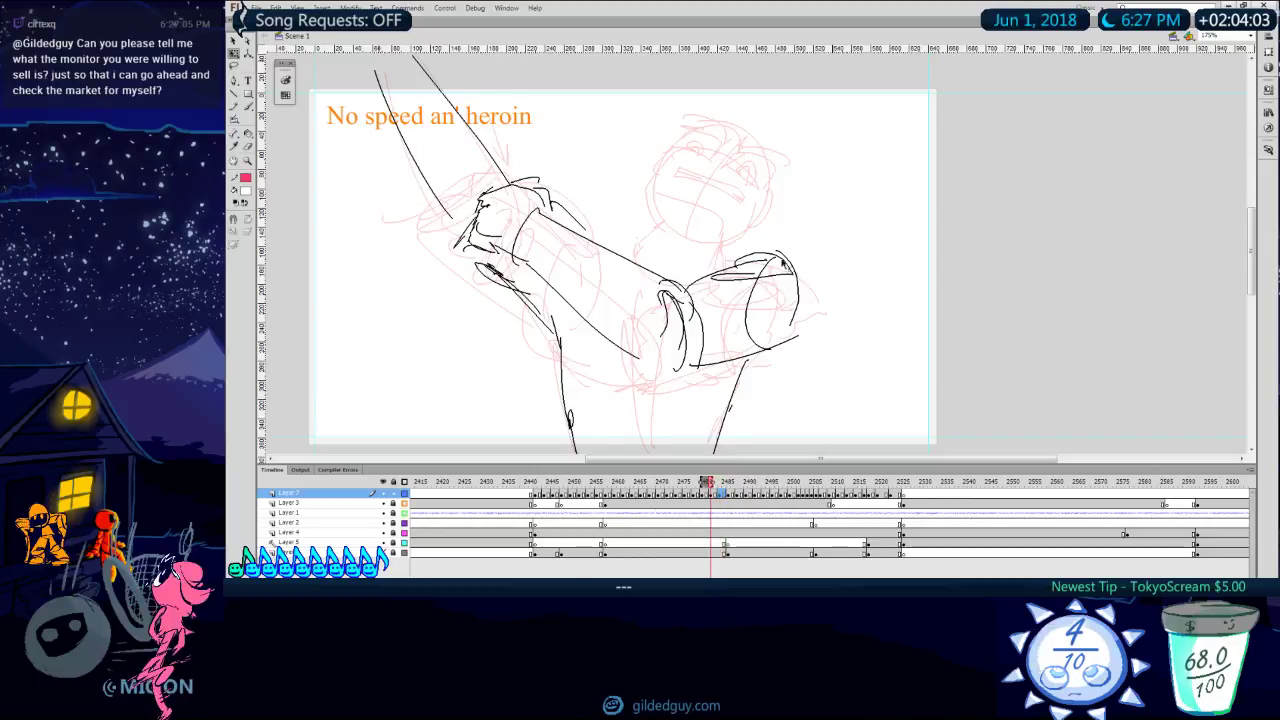
{"action": "key", "text": "period"}
{"action": "key", "text": "period"}
{"action": "key", "text": "period"}
Step: Draw a pink head circle with curved face guidelines and neck strokes on the drawing near frame 2481
{"action": "key", "text": "y"}
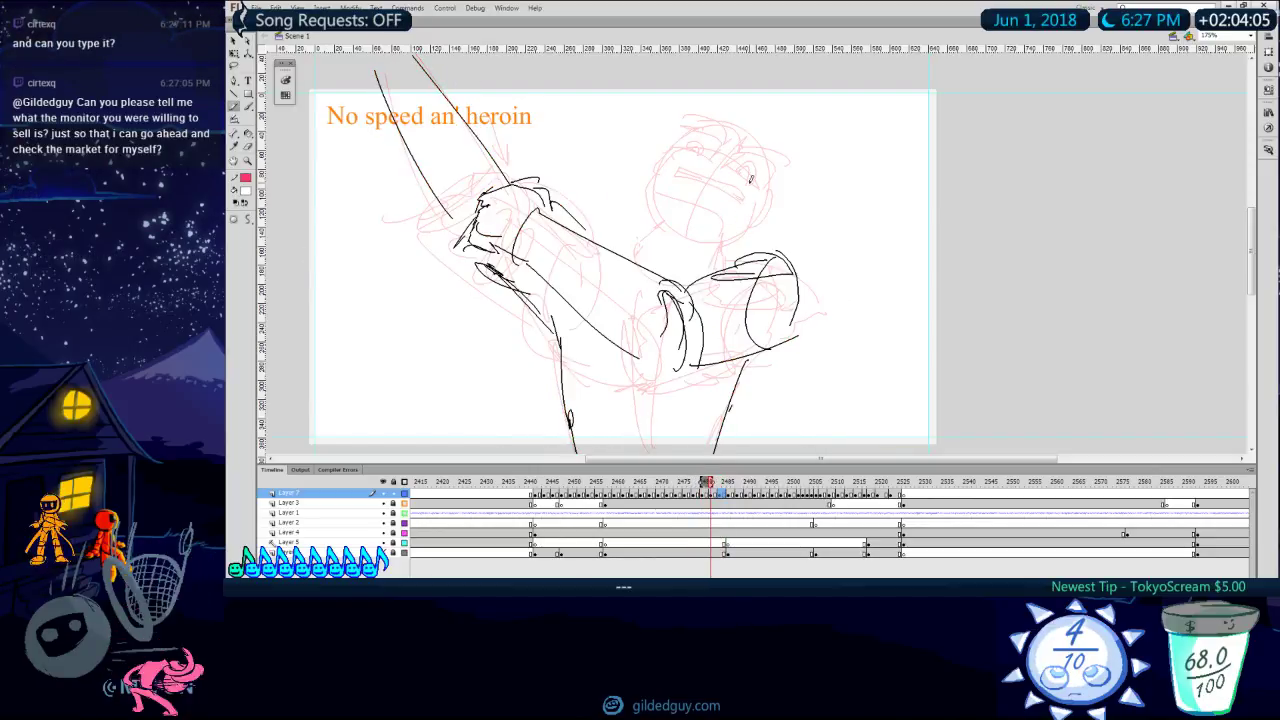
{"action": "mouse_move", "coordinate": [711, 122]}
{"action": "left_mouse_down"}
{"action": "mouse_move", "coordinate": [776, 203]}
{"action": "mouse_move", "coordinate": [737, 124]}
{"action": "mouse_move", "coordinate": [785, 190]}
{"action": "mouse_move", "coordinate": [704, 220]}
{"action": "left_mouse_up"}
{"action": "key", "text": "ctrl+z"}
{"action": "key", "text": "ctrl+z"}
{"action": "left_click_drag", "start_coordinate": [751, 138], "coordinate": [695, 222]}
{"action": "left_click_drag", "start_coordinate": [698, 146], "coordinate": [772, 182]}
{"action": "key", "text": "ctrl+z"}
{"action": "left_click_drag", "start_coordinate": [698, 146], "coordinate": [762, 182]}
{"action": "mouse_move", "coordinate": [670, 210]}
{"action": "left_mouse_down"}
{"action": "mouse_move", "coordinate": [673, 248]}
{"action": "mouse_move", "coordinate": [730, 198]}
{"action": "mouse_move", "coordinate": [722, 268]}
{"action": "mouse_move", "coordinate": [664, 245]}
{"action": "mouse_move", "coordinate": [702, 251]}
{"action": "left_mouse_up"}
Step: Sketch pink eyes on the head near frame 2481, comparing against the previous drawing
{"action": "key", "text": "comma"}
{"action": "key", "text": "period"}
{"action": "left_click_drag", "start_coordinate": [779, 171], "coordinate": [777, 184]}
{"action": "mouse_move", "coordinate": [732, 165]}
{"action": "left_mouse_down"}
{"action": "mouse_move", "coordinate": [786, 162]}
{"action": "mouse_move", "coordinate": [754, 184]}
{"action": "left_mouse_up"}
{"action": "key", "text": "comma"}
{"action": "key", "text": "period"}
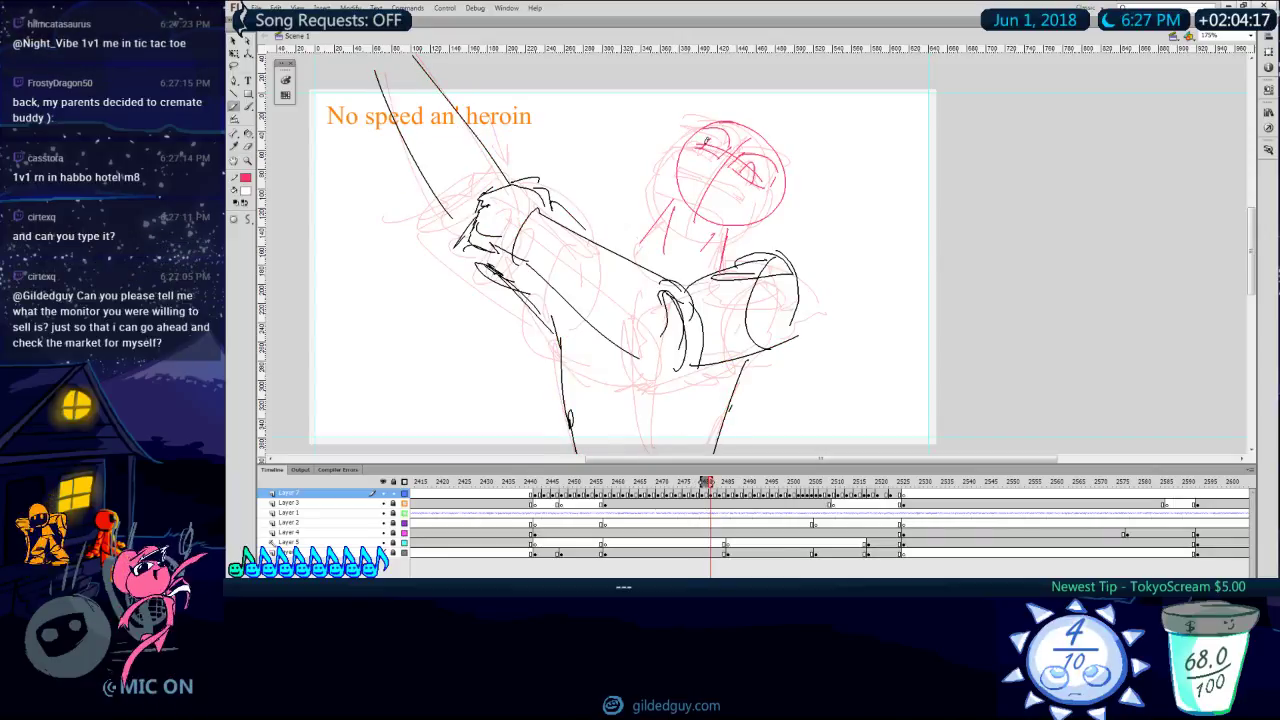
{"action": "key", "text": "comma"}
{"action": "key", "text": "period"}
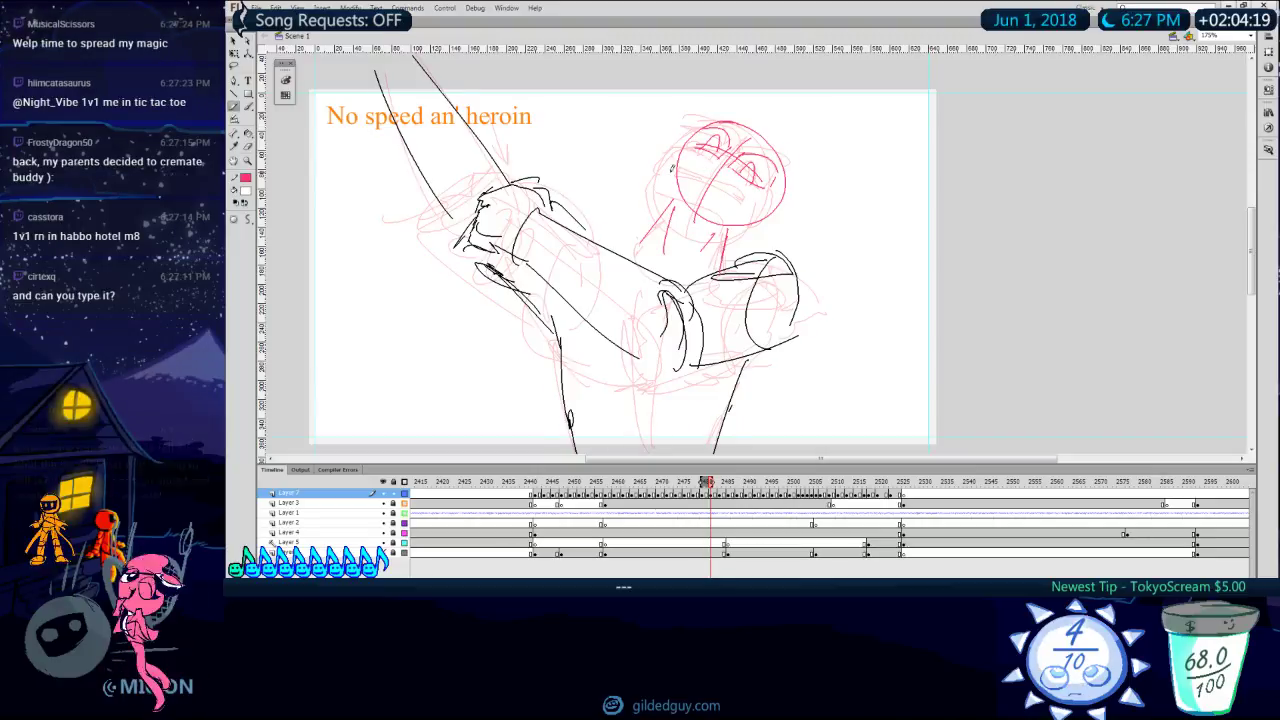
Step: Add pink jaw, cheek and brow strokes to the head near frame 2481, checking against the previous drawing
{"action": "mouse_move", "coordinate": [696, 147]}
{"action": "left_mouse_down"}
{"action": "mouse_move", "coordinate": [663, 212]}
{"action": "mouse_move", "coordinate": [685, 184]}
{"action": "mouse_move", "coordinate": [721, 227]}
{"action": "mouse_move", "coordinate": [684, 208]}
{"action": "mouse_move", "coordinate": [726, 228]}
{"action": "left_mouse_up"}
{"action": "key", "text": "comma"}
{"action": "key", "text": "period"}
{"action": "left_click_drag", "start_coordinate": [665, 197], "coordinate": [720, 224]}
{"action": "key", "text": "comma"}
{"action": "key", "text": "period"}
{"action": "left_click_drag", "start_coordinate": [790, 192], "coordinate": [753, 225]}
{"action": "left_click_drag", "start_coordinate": [693, 132], "coordinate": [677, 150]}
Step: Step through the neighbouring drawings to examine the new head near frame 2481 in motion
{"action": "key", "text": "comma"}
{"action": "key", "text": "period"}
{"action": "key", "text": "period"}
{"action": "key", "text": "period"}
{"action": "key", "text": "comma"}
{"action": "key", "text": "comma"}
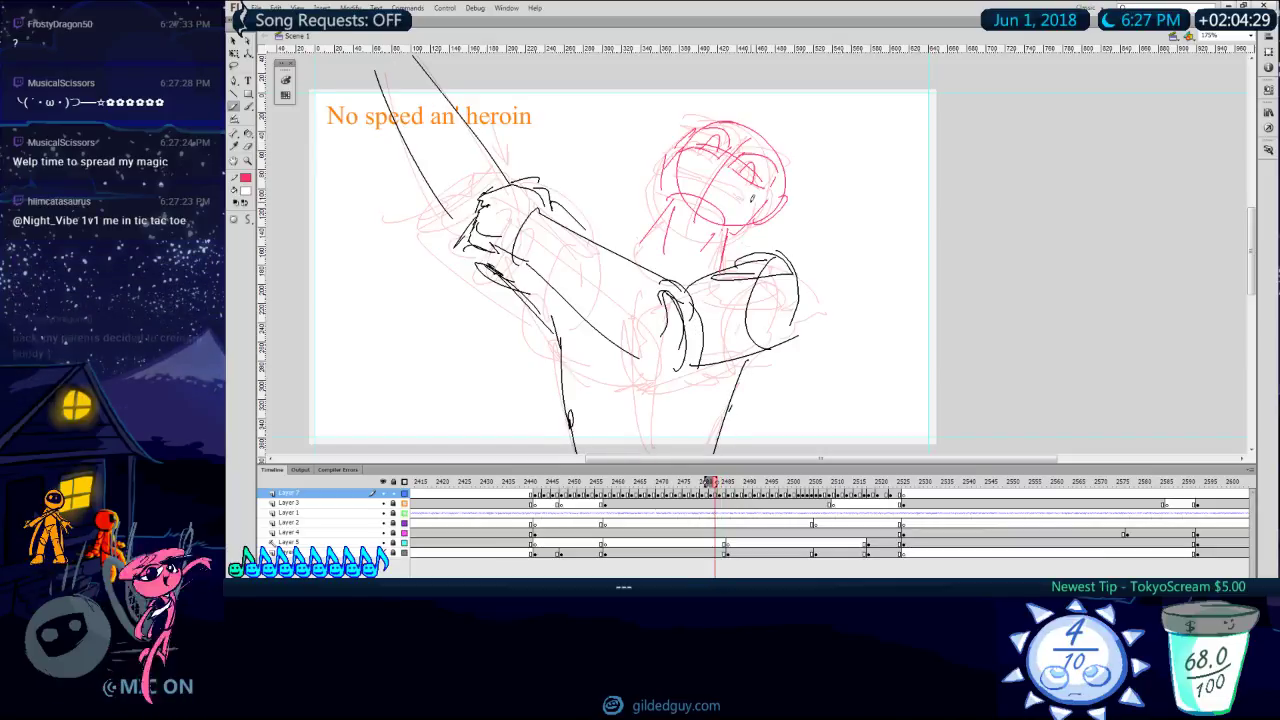
{"action": "key", "text": "comma"}
{"action": "key", "text": "period"}
Step: Select and delete the black cross marking the head on the drawing near frame 2483
{"action": "key", "text": "period"}
{"action": "key", "text": "period"}
{"action": "key", "text": "v"}
{"action": "double_click", "coordinate": [686, 209]}
{"action": "key", "text": "Delete"}
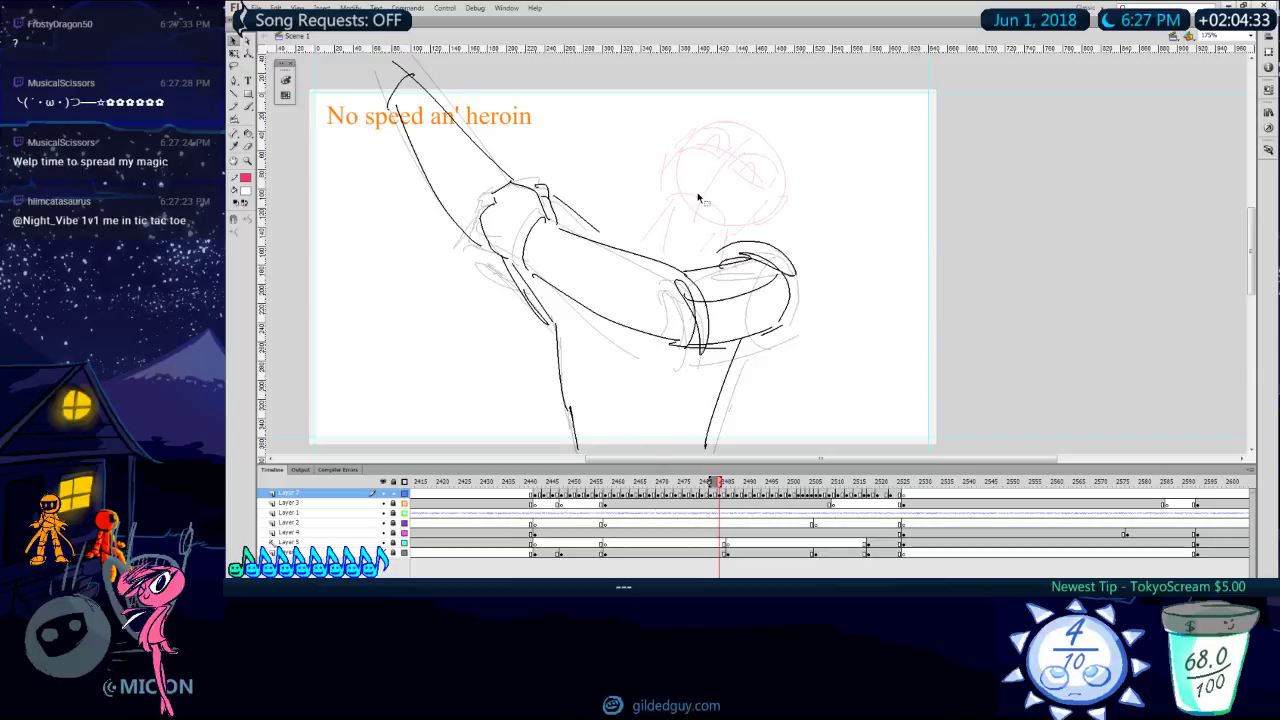
Step: Draw a pink head circle with face guidelines on the drawing near frame 2483, following the previous head
{"action": "key", "text": "comma"}
{"action": "key", "text": "period"}
{"action": "key", "text": "y"}
{"action": "left_click_drag", "start_coordinate": [702, 122], "coordinate": [677, 242]}
{"action": "key", "text": "comma"}
{"action": "key", "text": "period"}
{"action": "mouse_move", "coordinate": [669, 149]}
{"action": "left_mouse_down"}
{"action": "mouse_move", "coordinate": [750, 169]}
{"action": "mouse_move", "coordinate": [741, 182]}
{"action": "mouse_move", "coordinate": [705, 145]}
{"action": "mouse_move", "coordinate": [669, 146]}
{"action": "mouse_move", "coordinate": [706, 149]}
{"action": "mouse_move", "coordinate": [650, 236]}
{"action": "mouse_move", "coordinate": [700, 236]}
{"action": "left_mouse_up"}
Step: Finish the pink head near frame 2483 with eyes, jaw, neck and ear strokes, comparing with the previous drawing
{"action": "key", "text": "comma"}
{"action": "key", "text": "period"}
{"action": "key", "text": "comma"}
{"action": "key", "text": "period"}
{"action": "key", "text": "comma"}
{"action": "key", "text": "period"}
{"action": "key", "text": "comma"}
{"action": "key", "text": "period"}
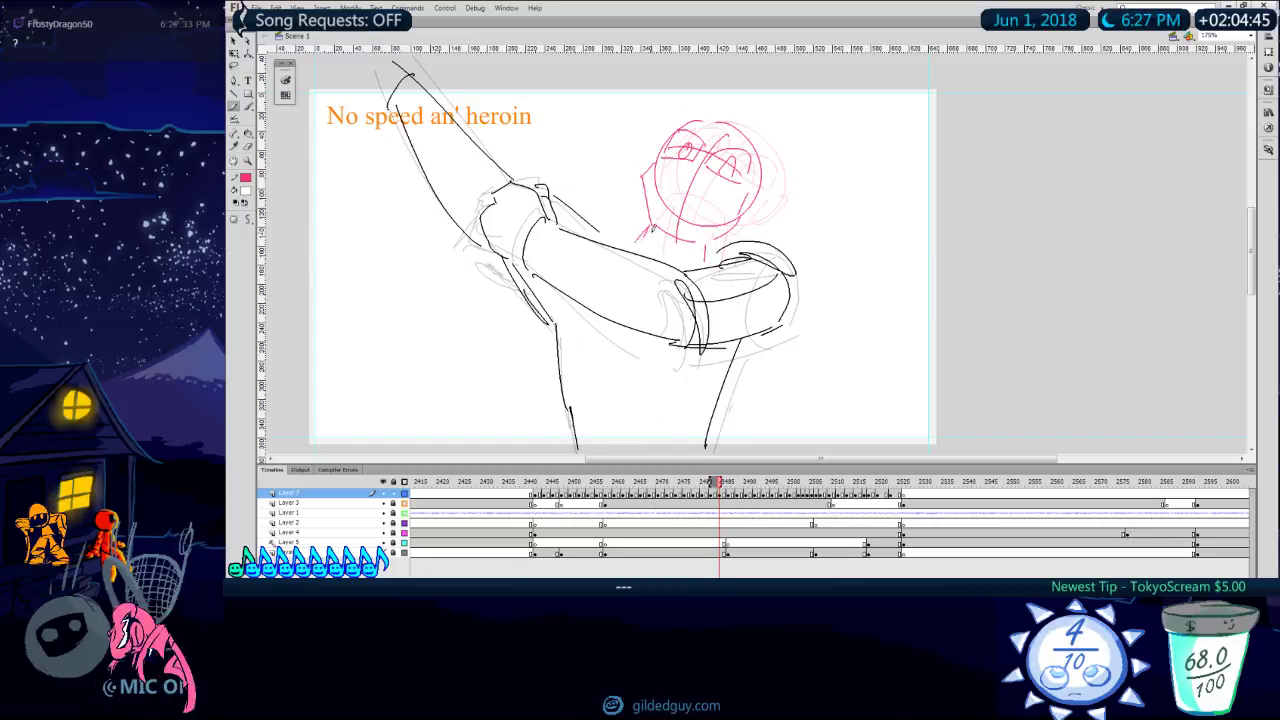
{"action": "key", "text": "comma"}
{"action": "key", "text": "period"}
{"action": "mouse_move", "coordinate": [760, 172]}
{"action": "left_mouse_down"}
{"action": "mouse_move", "coordinate": [742, 214]}
{"action": "mouse_move", "coordinate": [755, 197]}
{"action": "mouse_move", "coordinate": [744, 203]}
{"action": "left_mouse_up"}
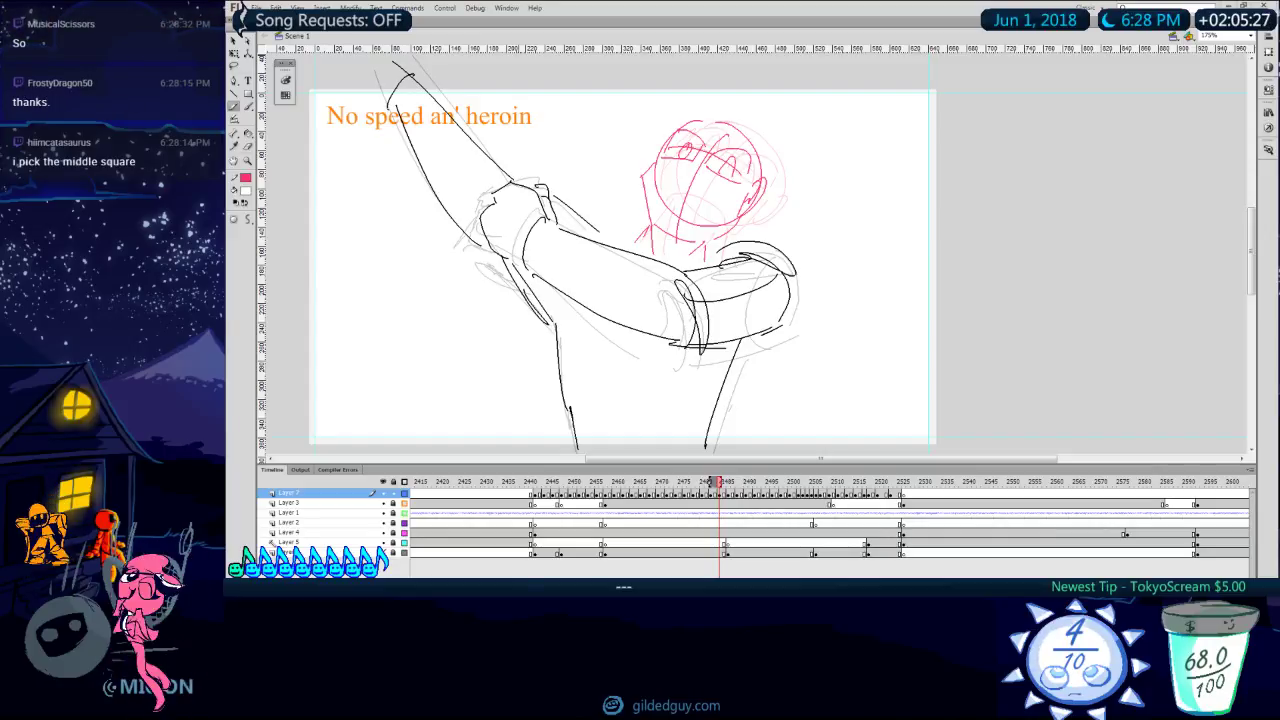
Step: Switch to the browser, copy the web address of the Amazon Yiynova MVP22U+FE tablet monitor listing and post it in the chat
{"action": "key", "text": "alt+Tab"}
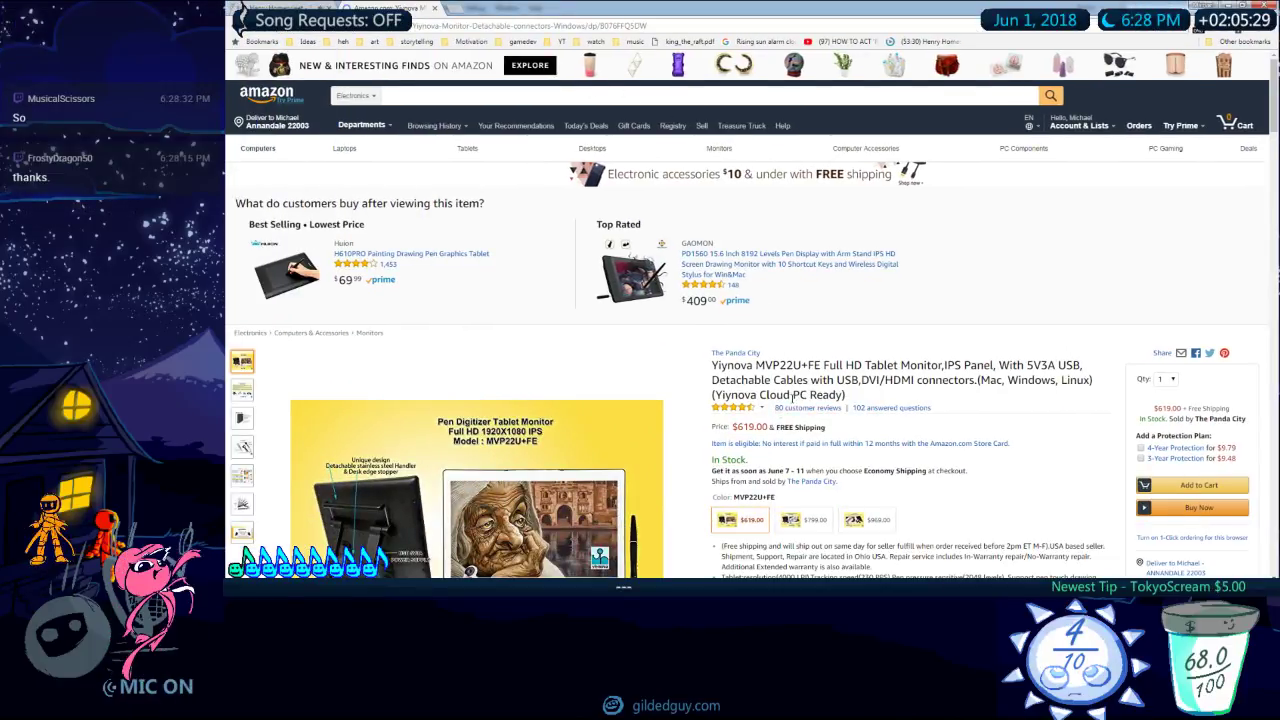
{"action": "scroll", "coordinate": [793, 397], "scroll_direction": "down", "scroll_amount": 3}
{"action": "scroll", "coordinate": [859, 317], "scroll_direction": "up", "scroll_amount": 3}
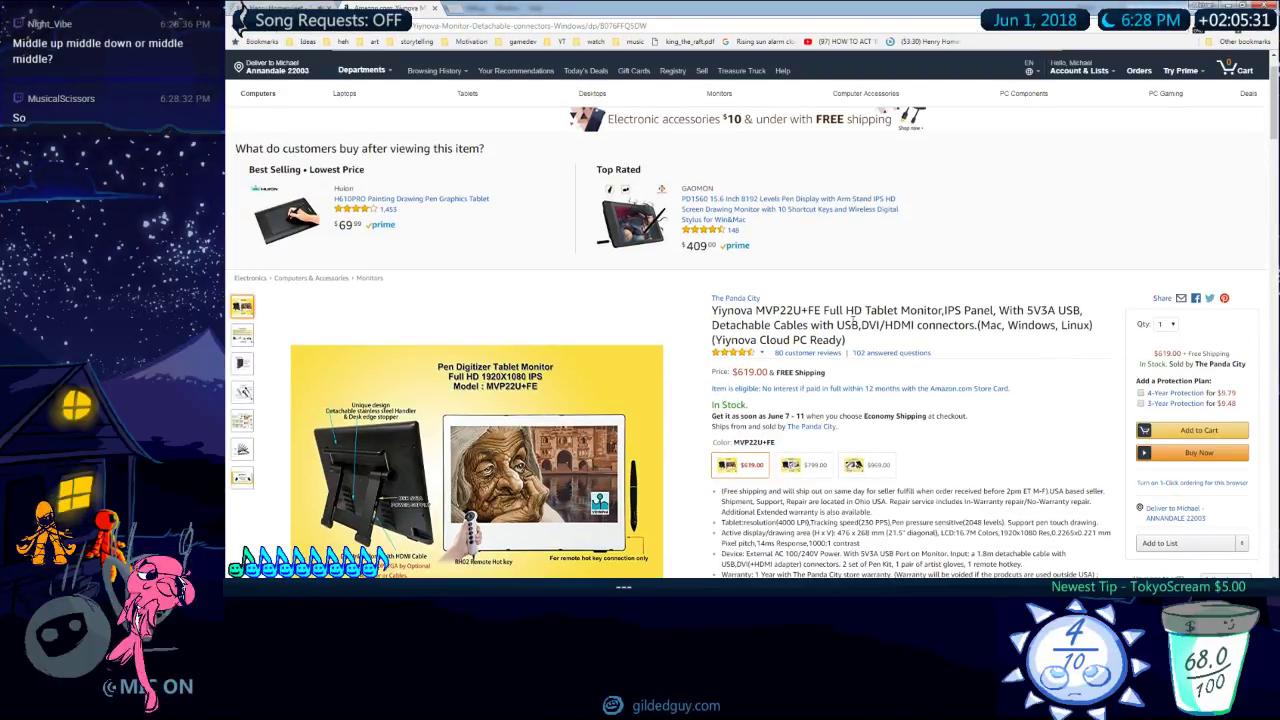
{"action": "double_click", "coordinate": [789, 313]}
{"action": "left_click", "coordinate": [789, 313]}
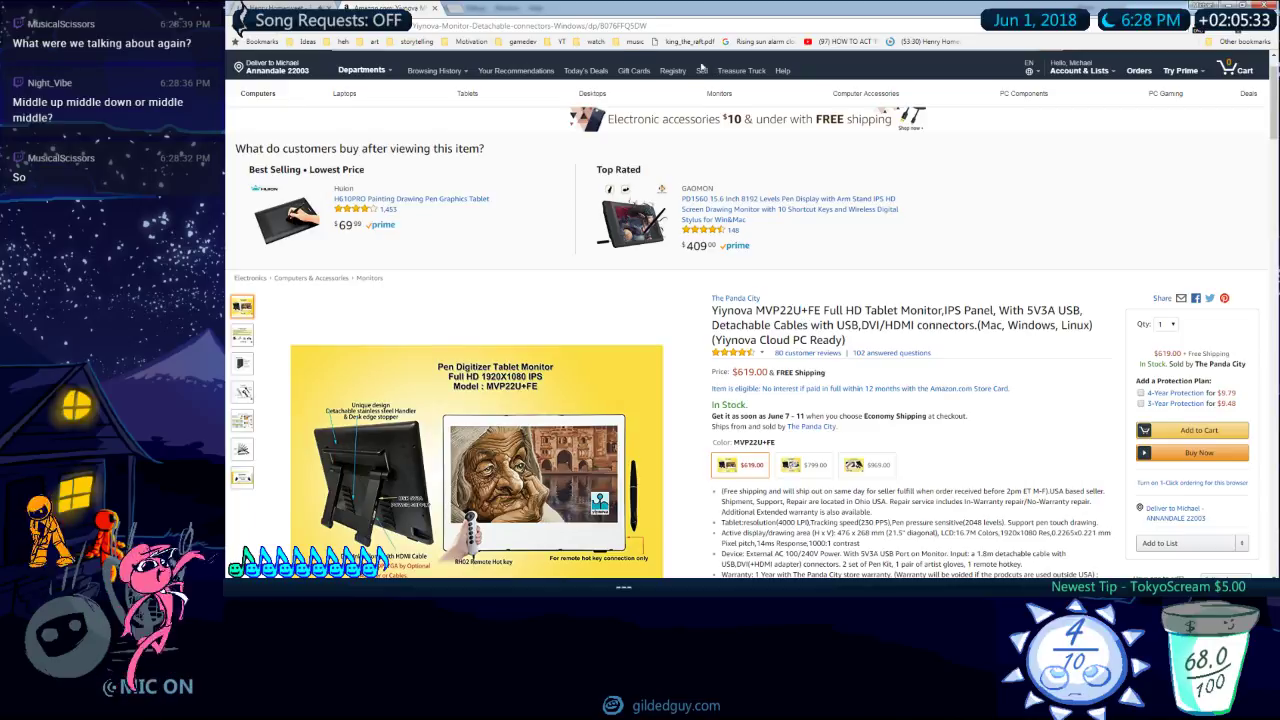
{"action": "left_click", "coordinate": [460, 22]}
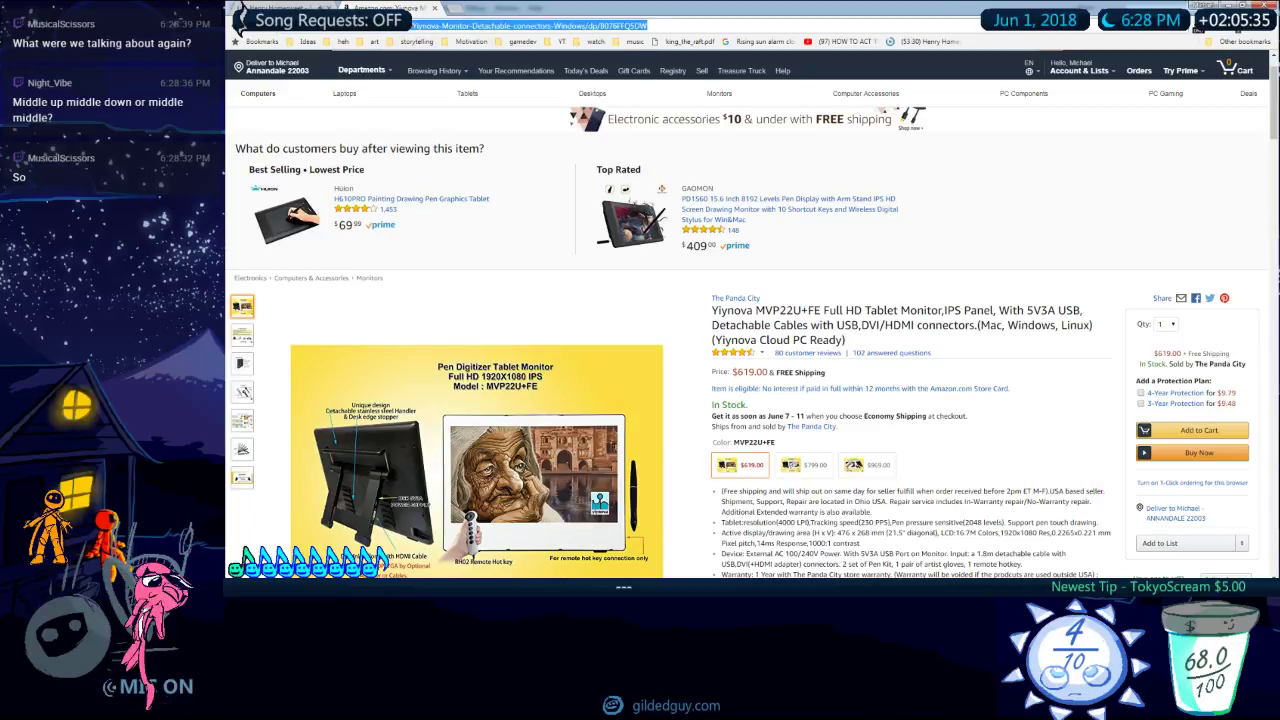
{"action": "key", "text": "alt+Tab"}
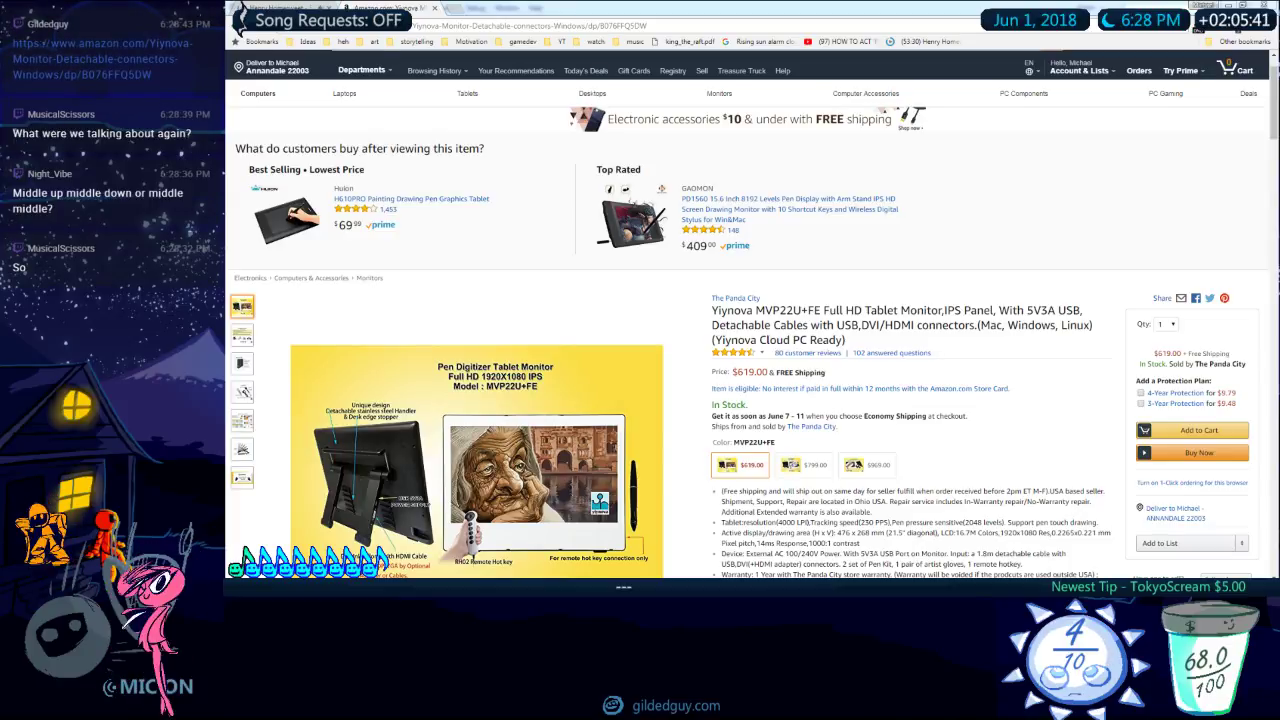
Step: Review the Yiynova listing's images, price, specifications and related products on Amazon
{"action": "key", "text": "alt+Tab"}
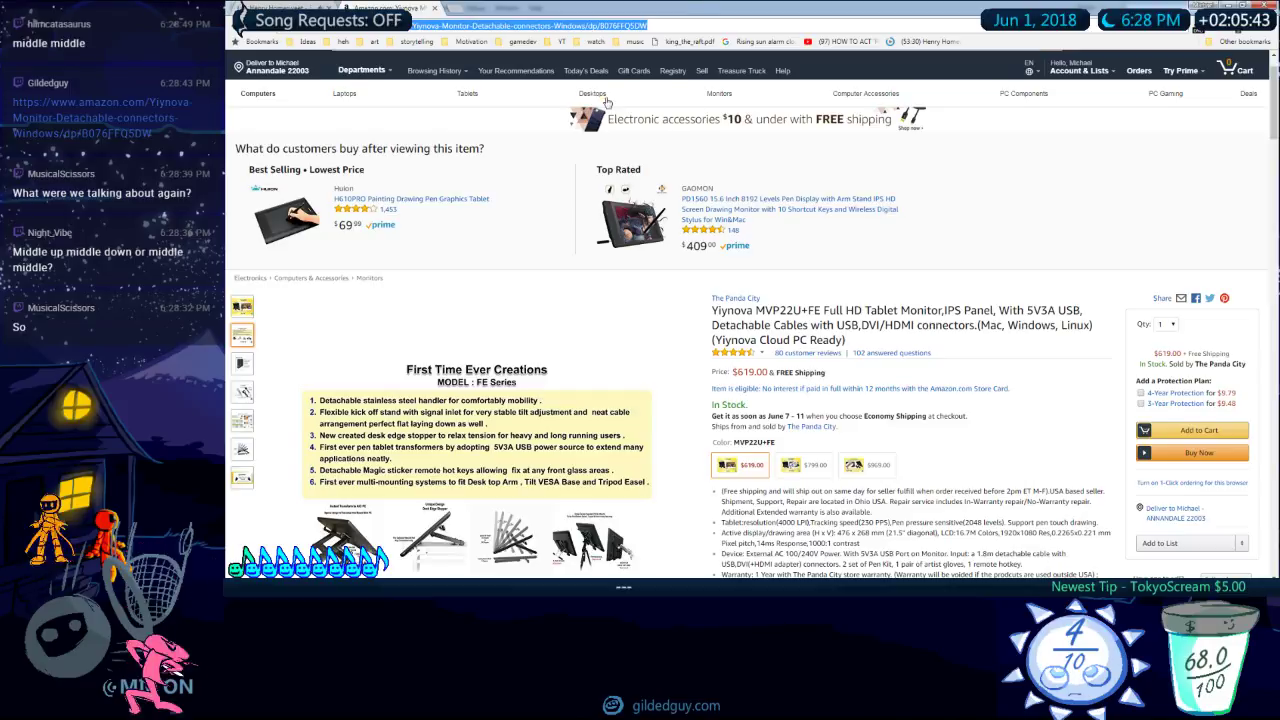
{"action": "scroll", "coordinate": [697, 179], "scroll_direction": "down", "scroll_amount": 3}
{"action": "scroll", "coordinate": [699, 177], "scroll_direction": "down", "scroll_amount": 4}
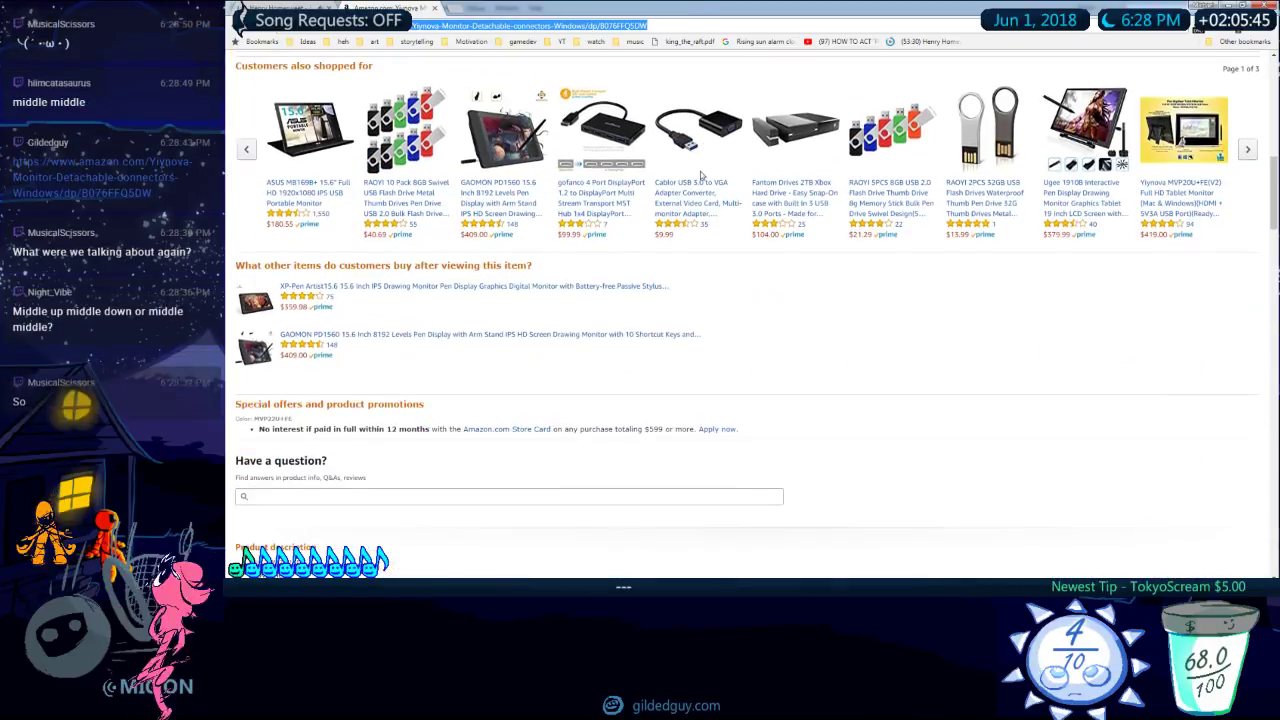
{"action": "scroll", "coordinate": [701, 176], "scroll_direction": "up", "scroll_amount": 5}
{"action": "mouse_move", "coordinate": [400, 270]}
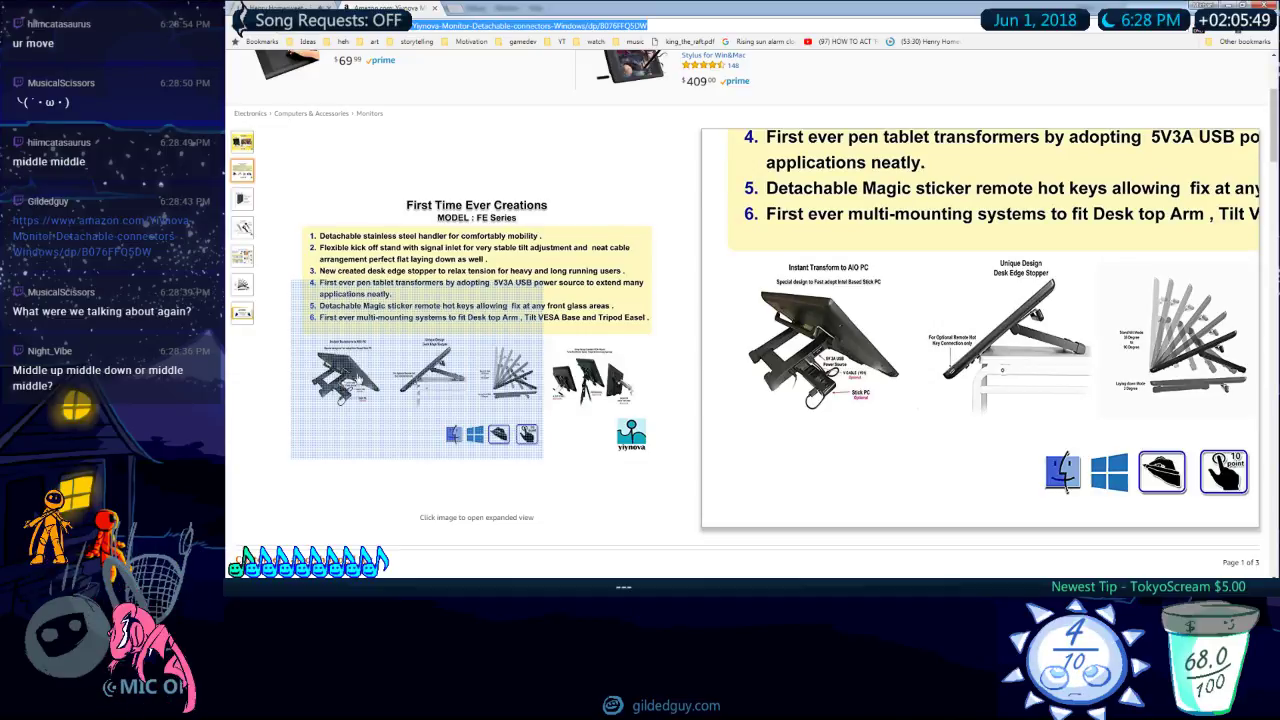
{"action": "scroll", "coordinate": [620, 324], "scroll_direction": "down", "scroll_amount": 5}
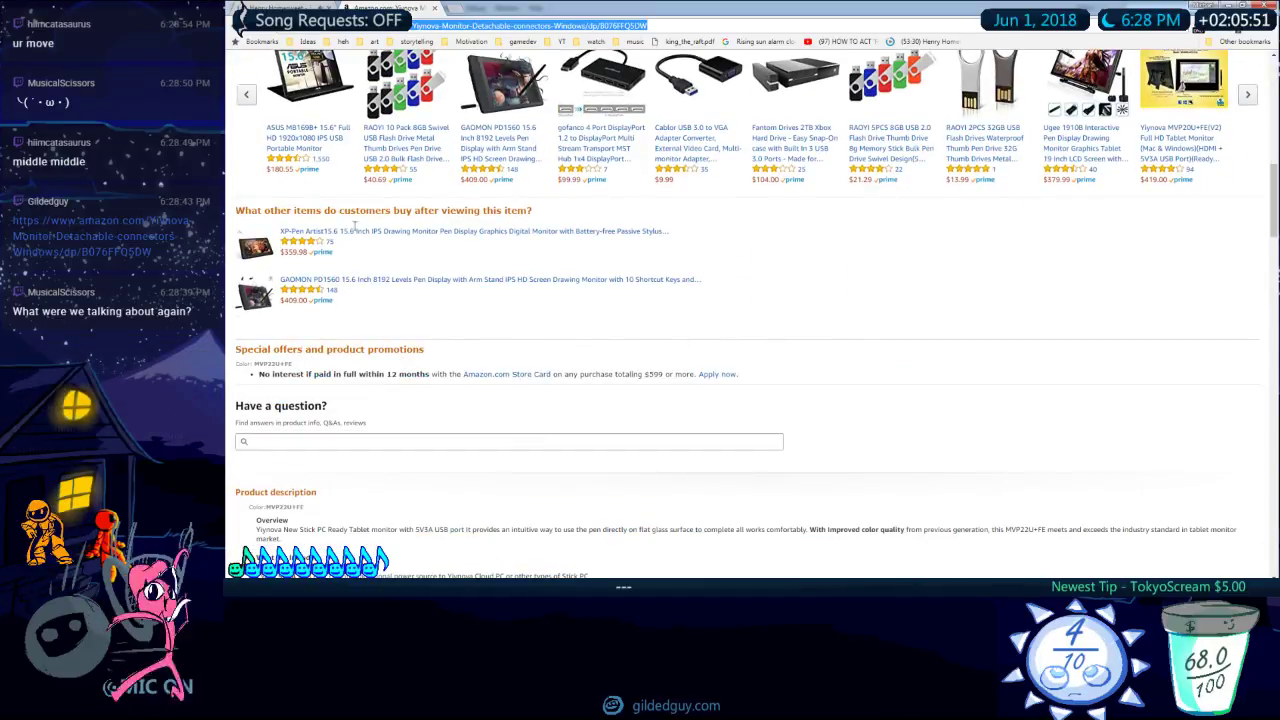
{"action": "scroll", "coordinate": [430, 312], "scroll_direction": "up", "scroll_amount": 6}
{"action": "scroll", "coordinate": [1214, 476], "scroll_direction": "down", "scroll_amount": 3}
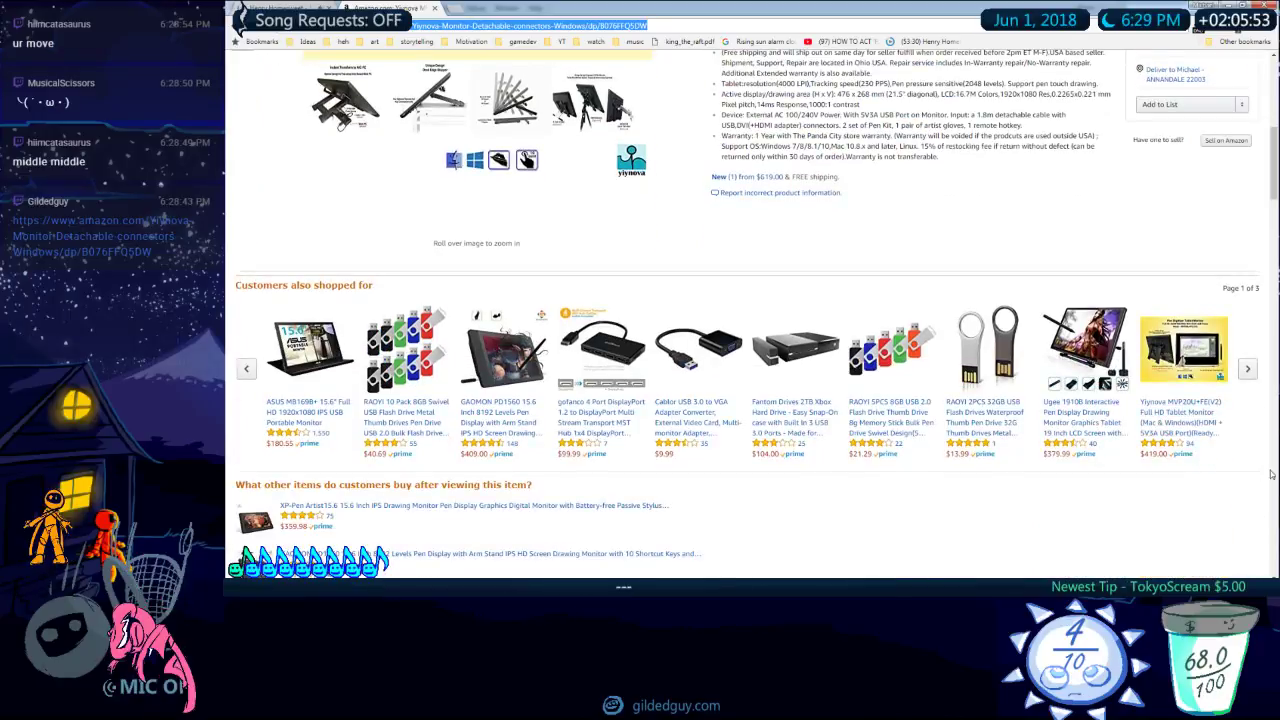
{"action": "left_click", "coordinate": [1249, 370]}
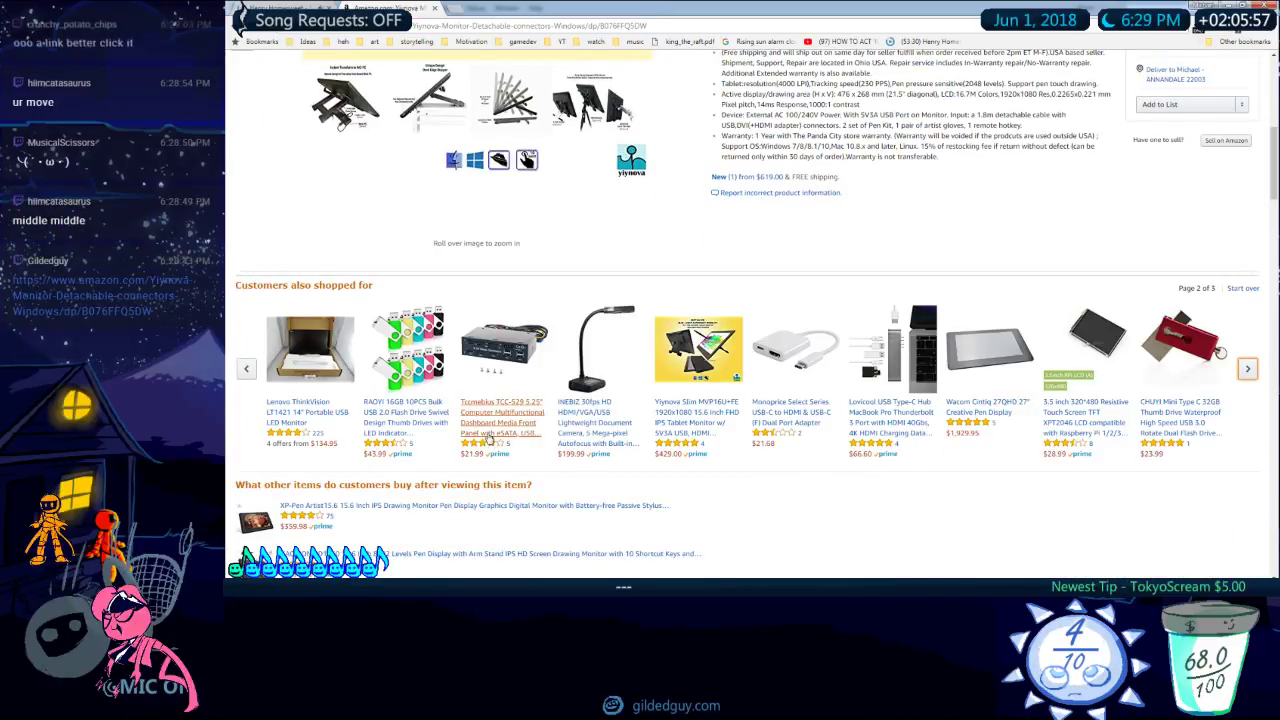
{"action": "scroll", "coordinate": [868, 306], "scroll_direction": "up", "scroll_amount": 3}
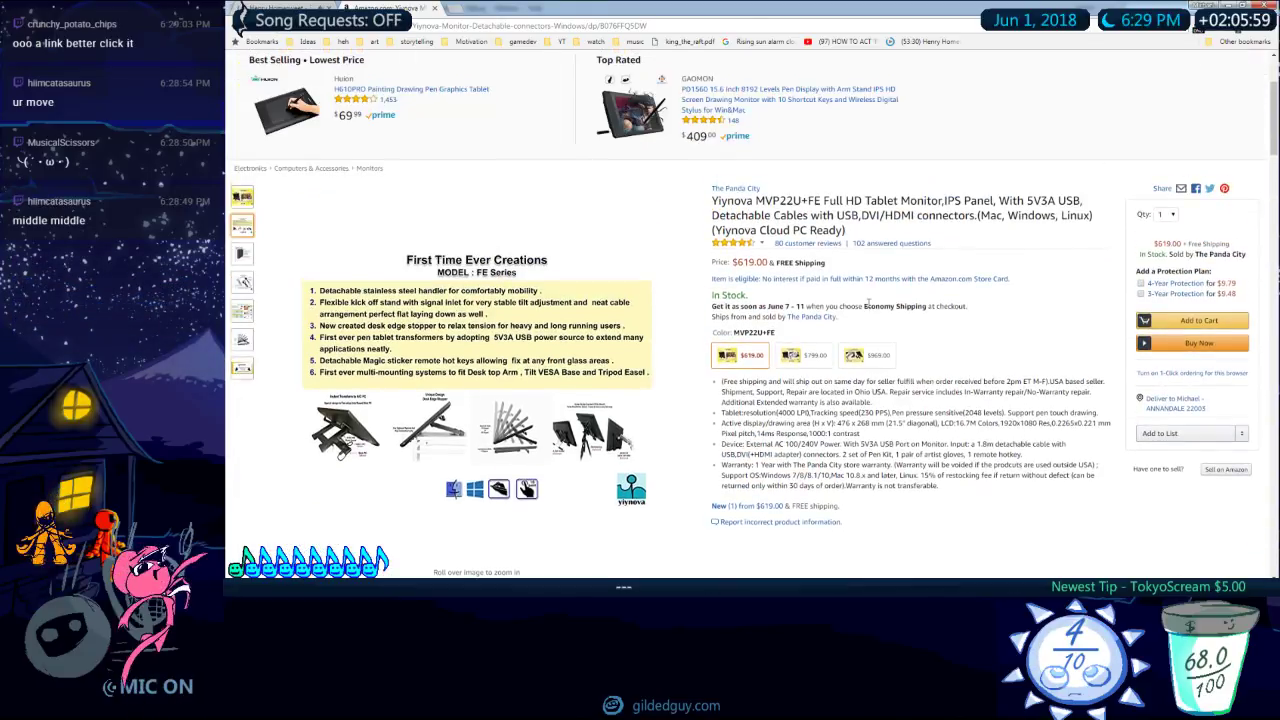
{"action": "scroll", "coordinate": [806, 346], "scroll_direction": "up", "scroll_amount": 2}
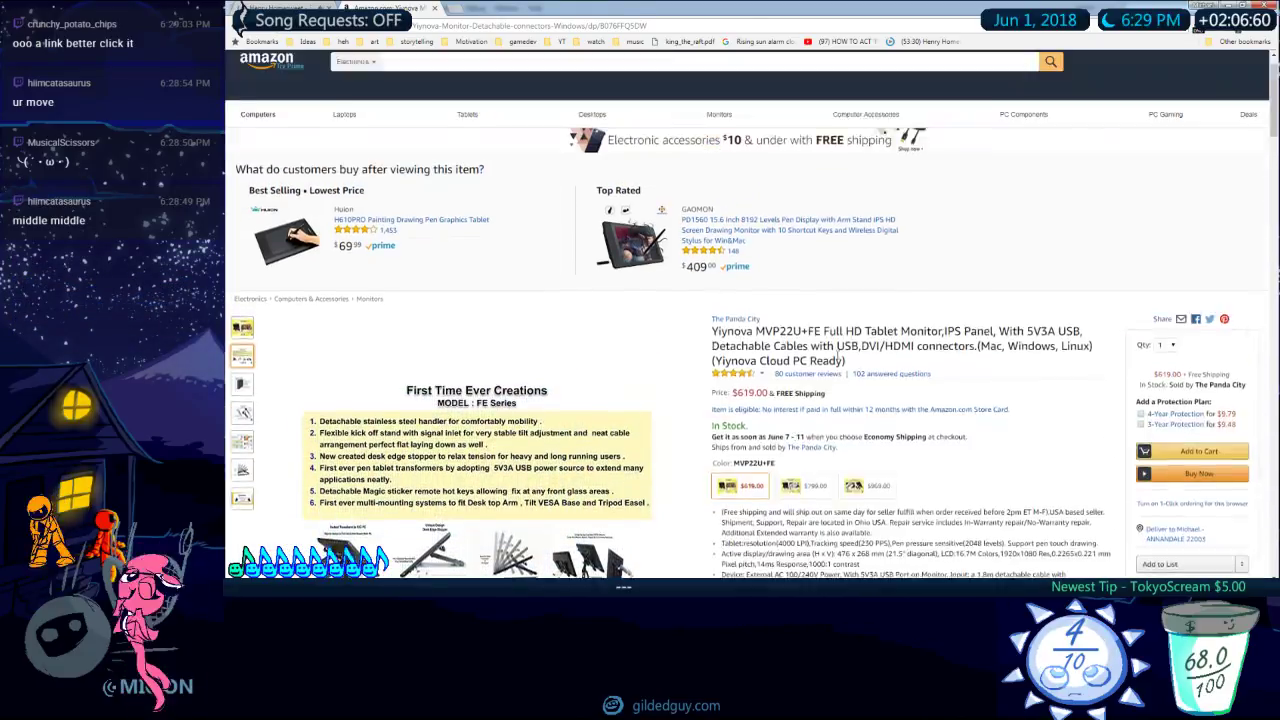
{"action": "scroll", "coordinate": [887, 437], "scroll_direction": "down", "scroll_amount": 2}
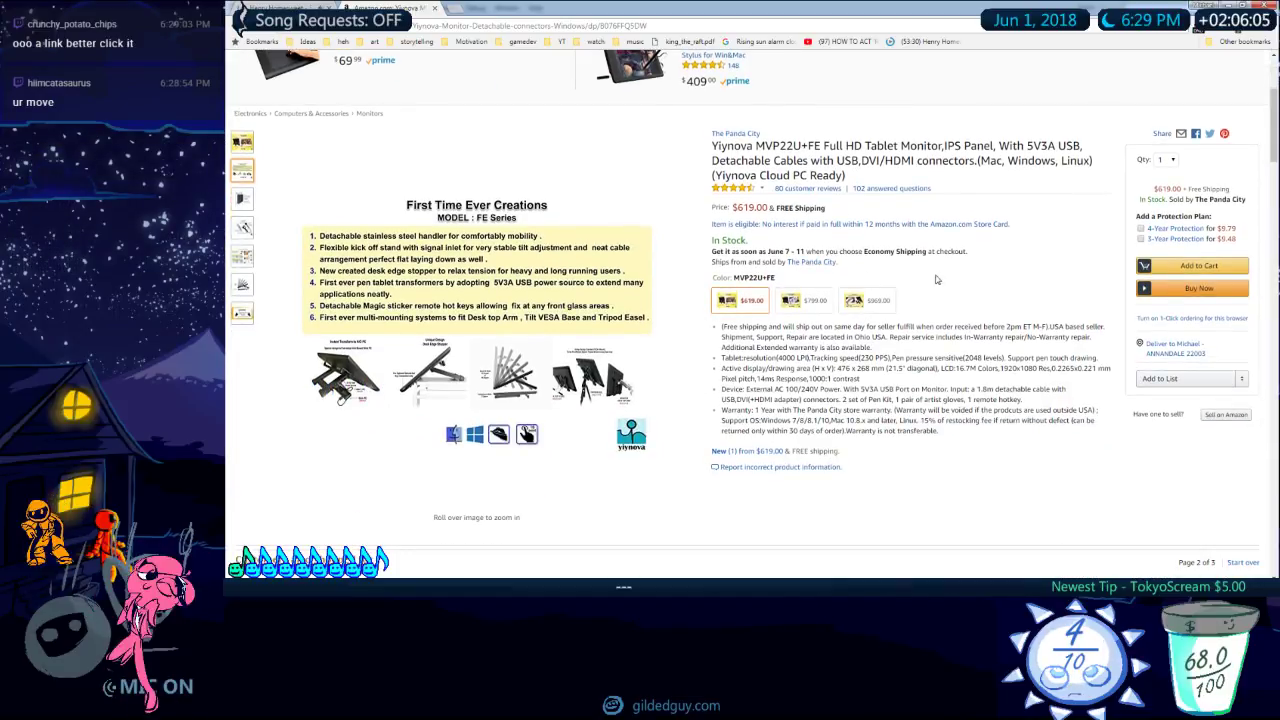
Step: Close the Amazon listing and return to the animation in Flash
{"action": "left_click", "coordinate": [435, 8]}
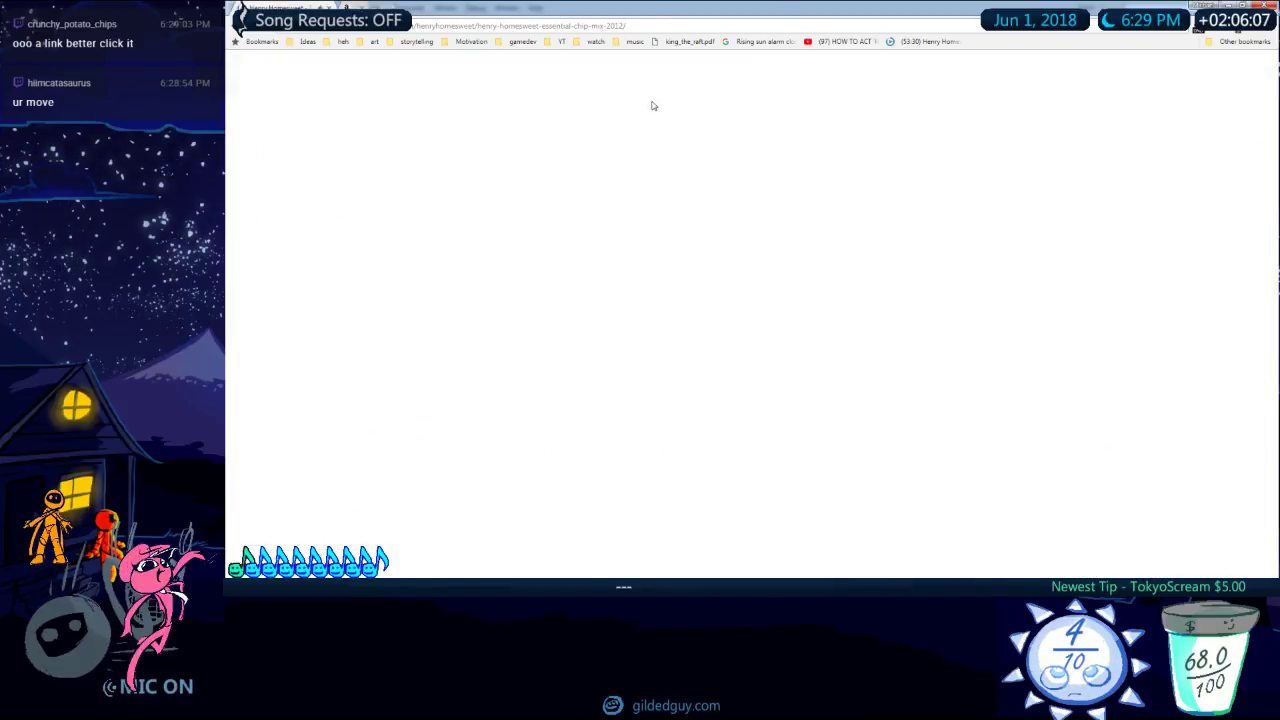
{"action": "left_click", "coordinate": [1228, 5]}
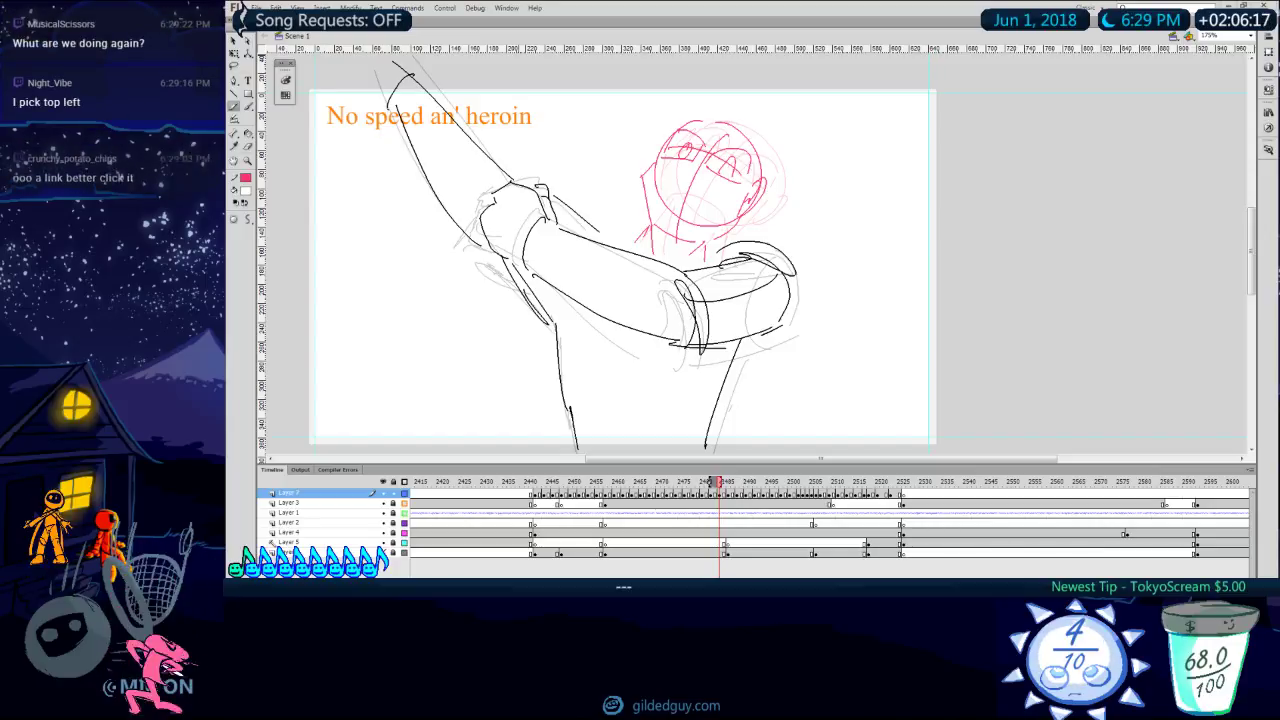
{"action": "left_click_drag", "start_coordinate": [715, 459], "coordinate": [716, 459]}
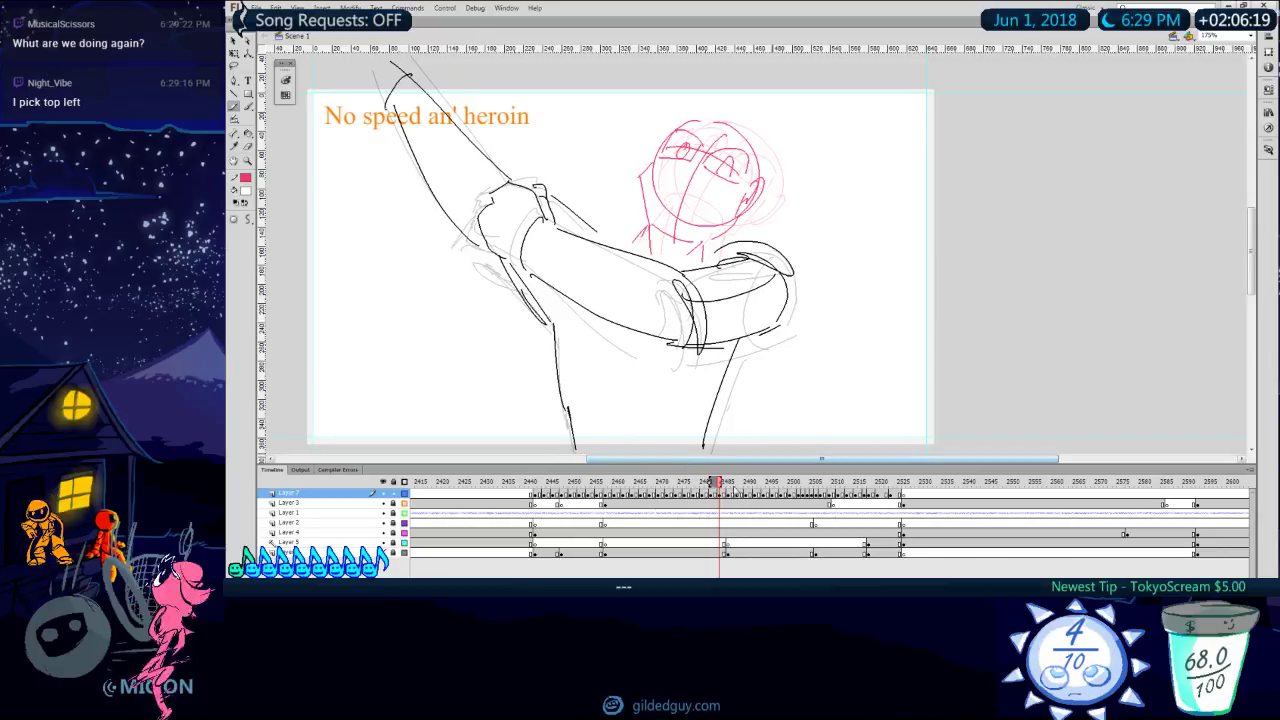
Step: Play back the hand-thrust sequence from several starting frames to review the motion, and save the animation file
{"action": "left_click", "coordinate": [737, 484]}
{"action": "key", "text": "Return"}
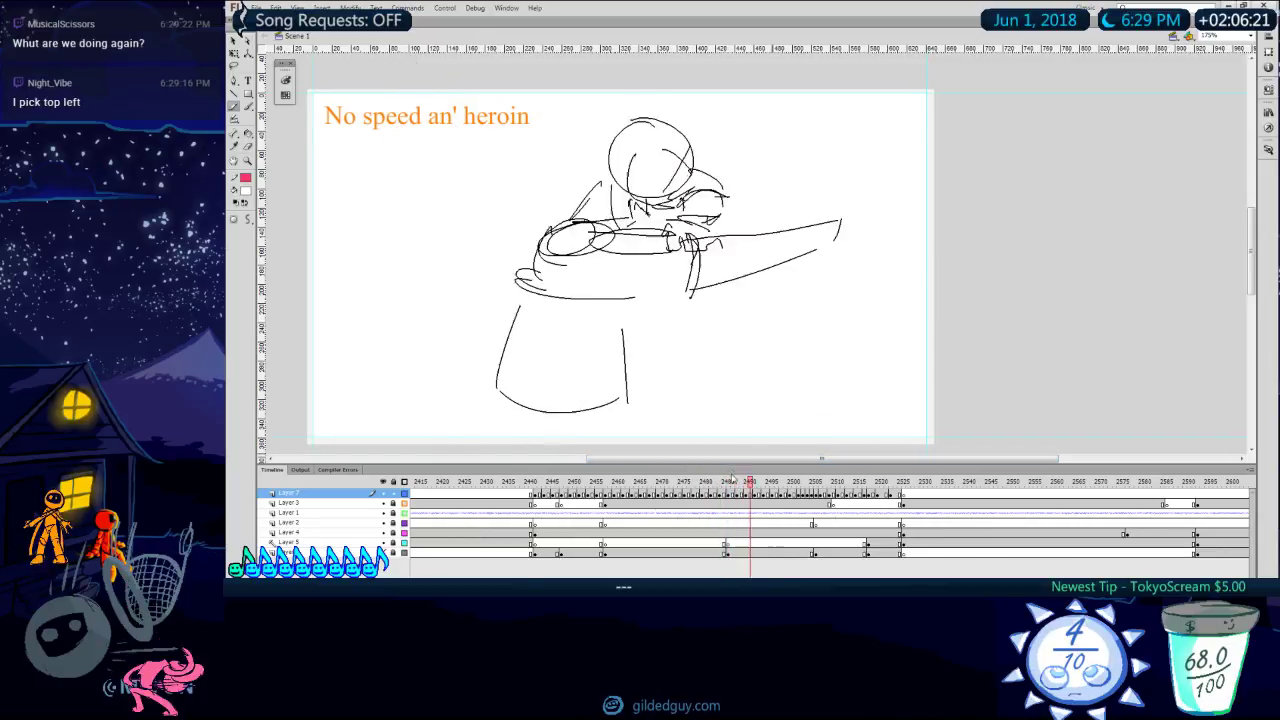
{"action": "key", "text": "Return"}
{"action": "left_click", "coordinate": [565, 484]}
{"action": "key", "text": "Return"}
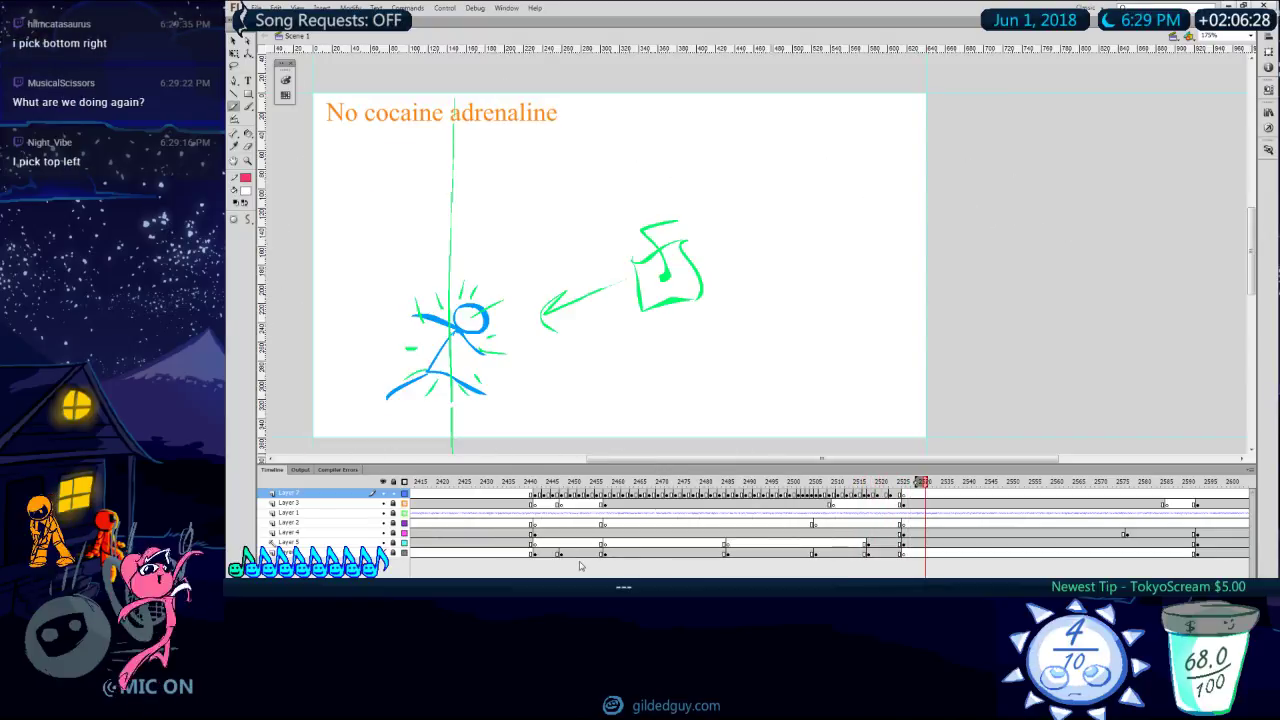
{"action": "key", "text": "ctrl+s"}
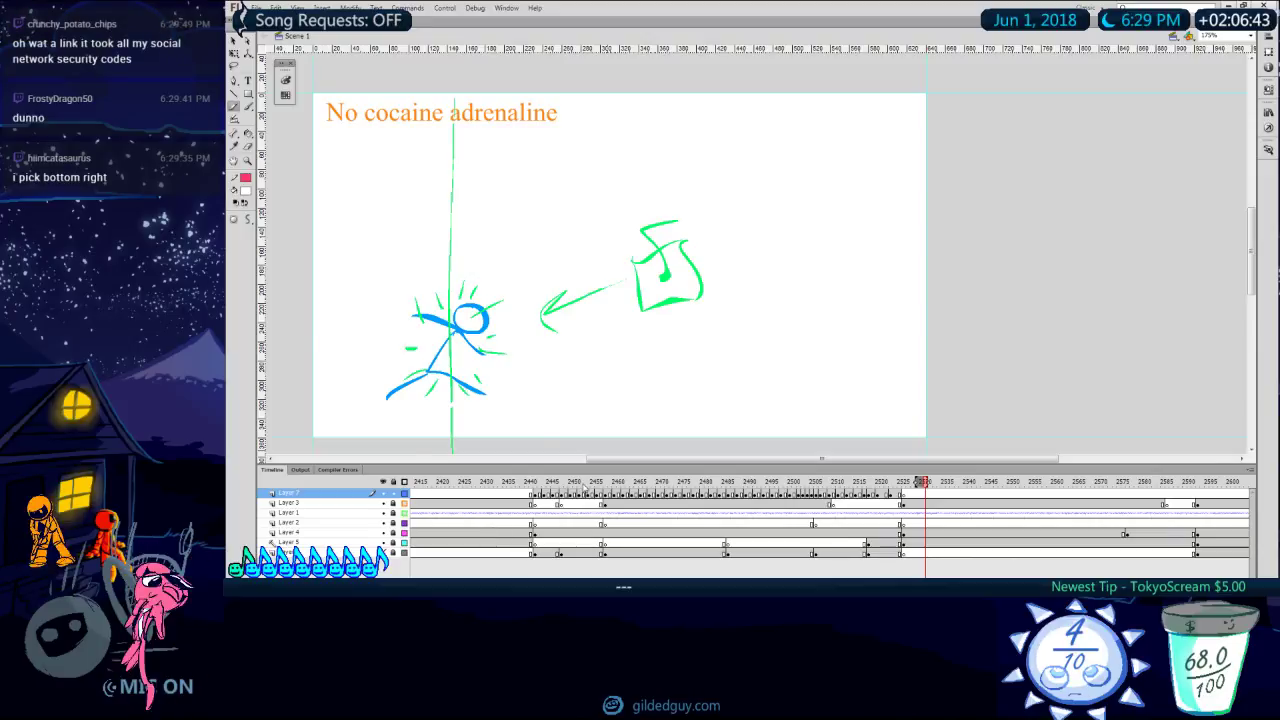
{"action": "left_click", "coordinate": [578, 482]}
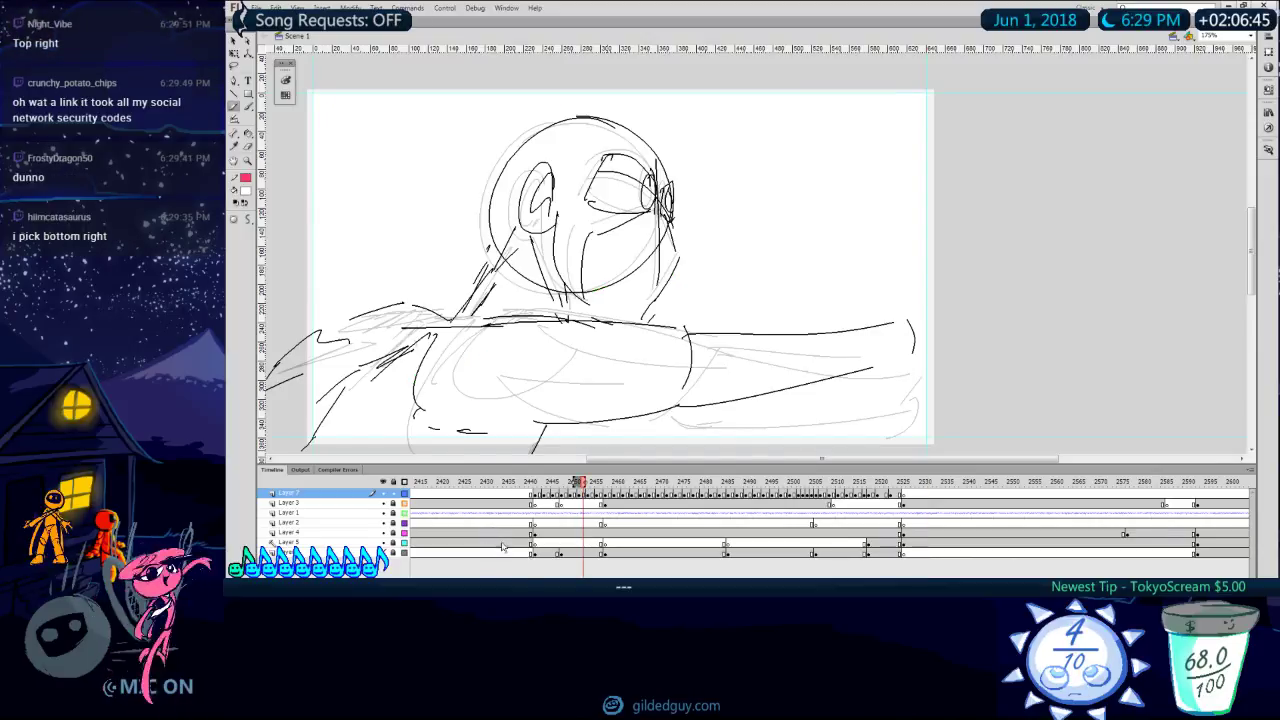
{"action": "key", "text": "Return"}
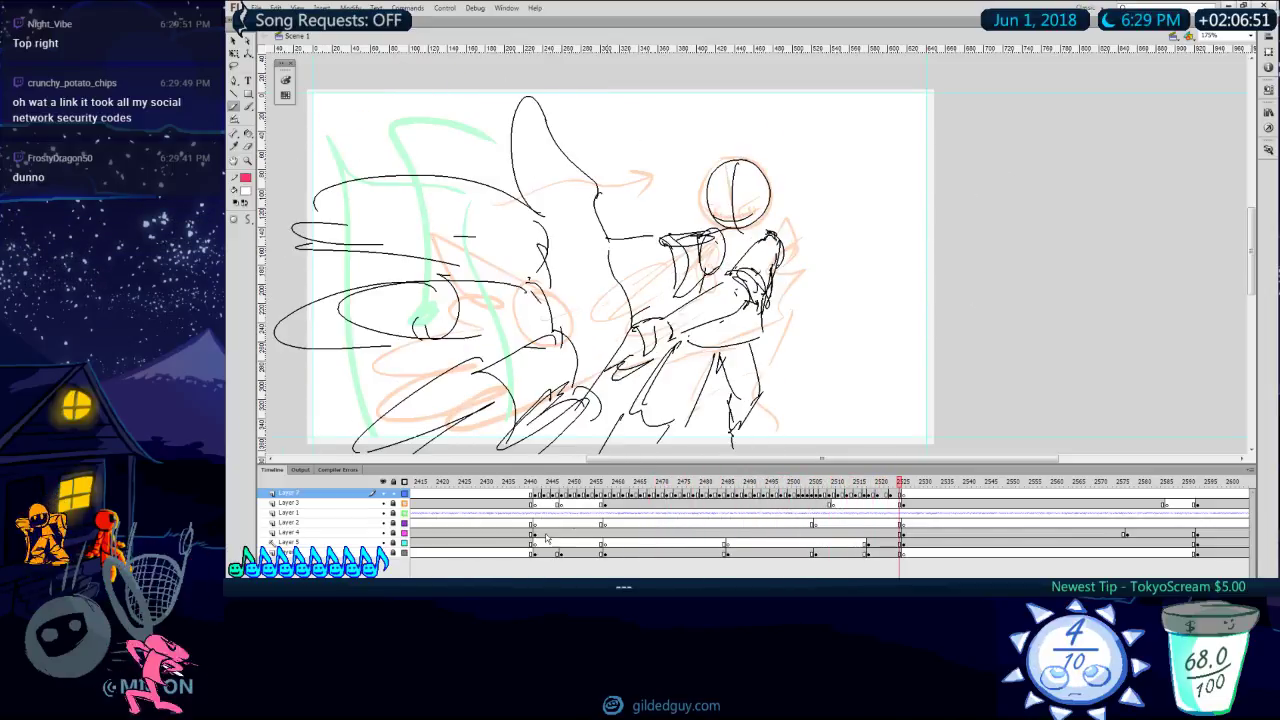
Step: Unlock Layer 4, select its white overlay fill near frame 2447 and check the fill's alpha setting
{"action": "left_click", "coordinate": [537, 546]}
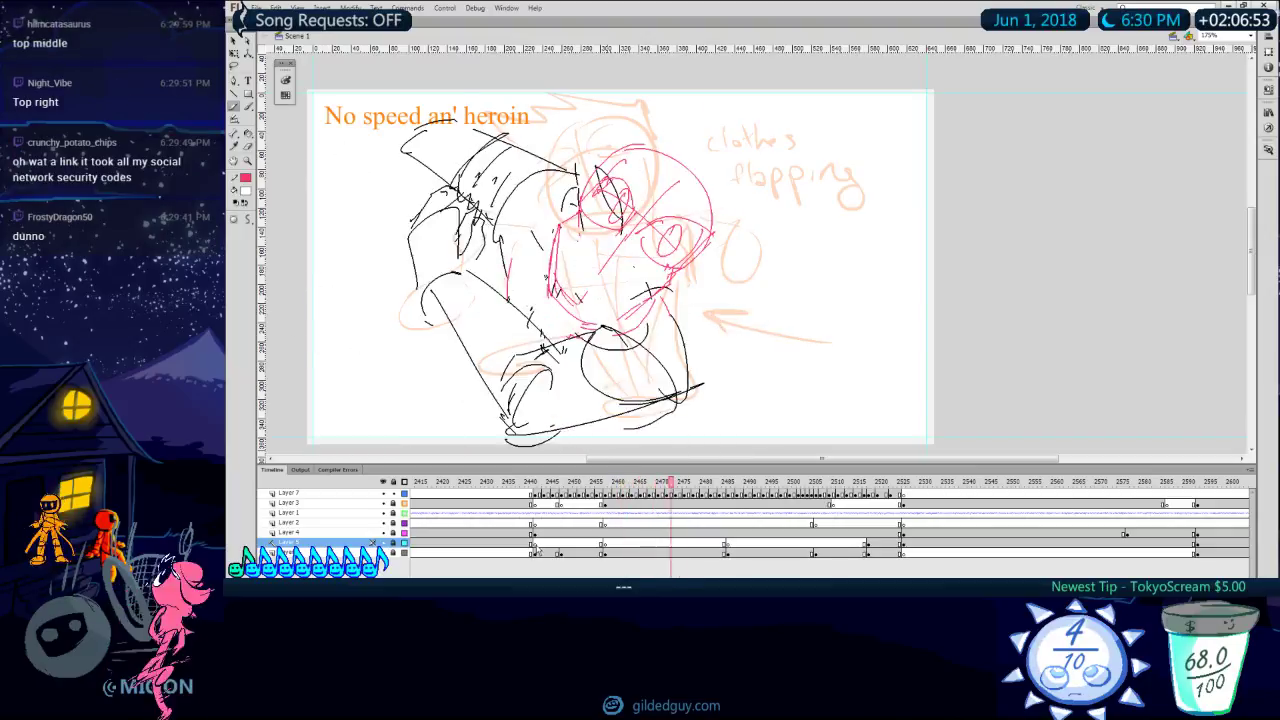
{"action": "left_click", "coordinate": [393, 533]}
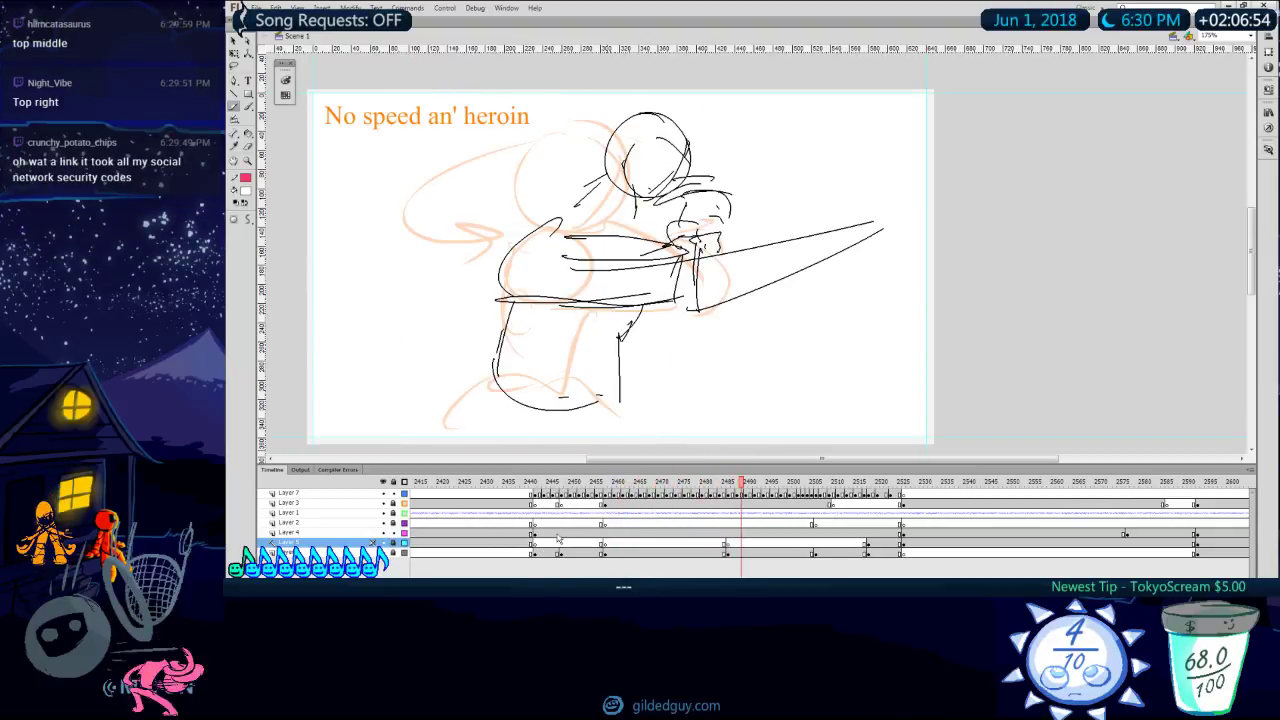
{"action": "left_click", "coordinate": [561, 533]}
{"action": "key", "text": "ctrl+F3"}
{"action": "left_click", "coordinate": [286, 81]}
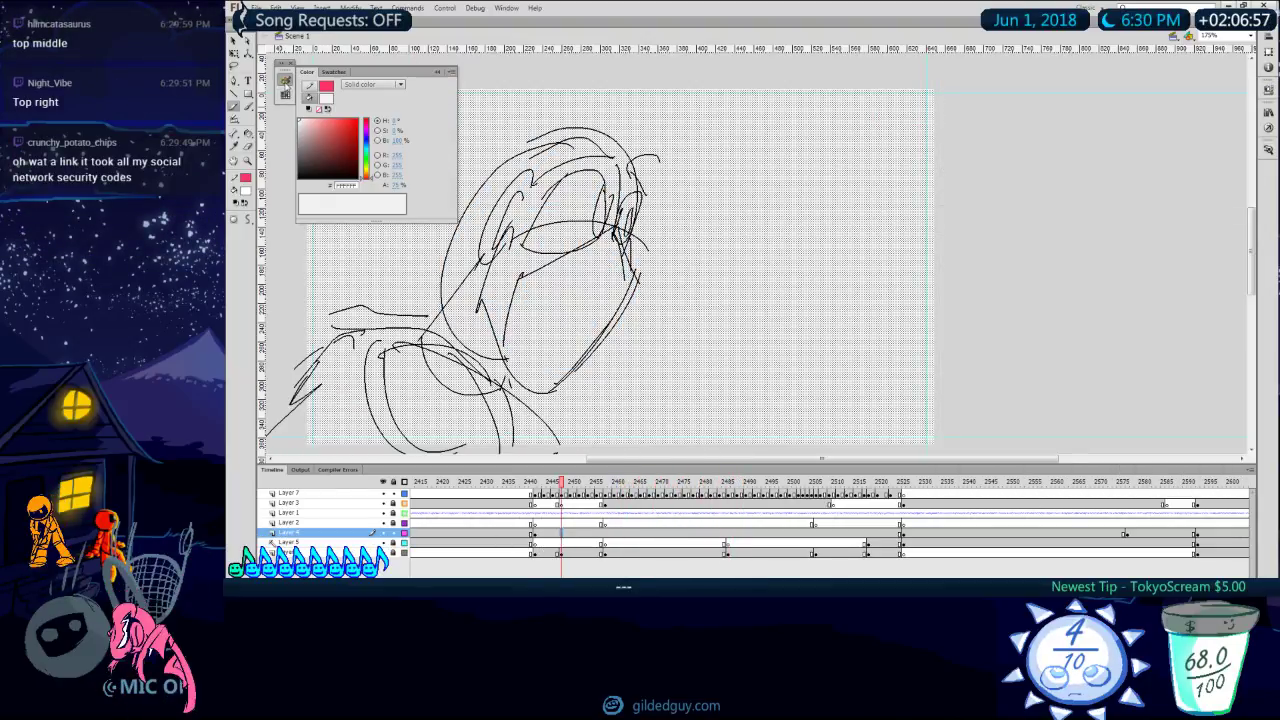
{"action": "left_click", "coordinate": [399, 184]}
{"action": "double_click", "coordinate": [400, 185]}
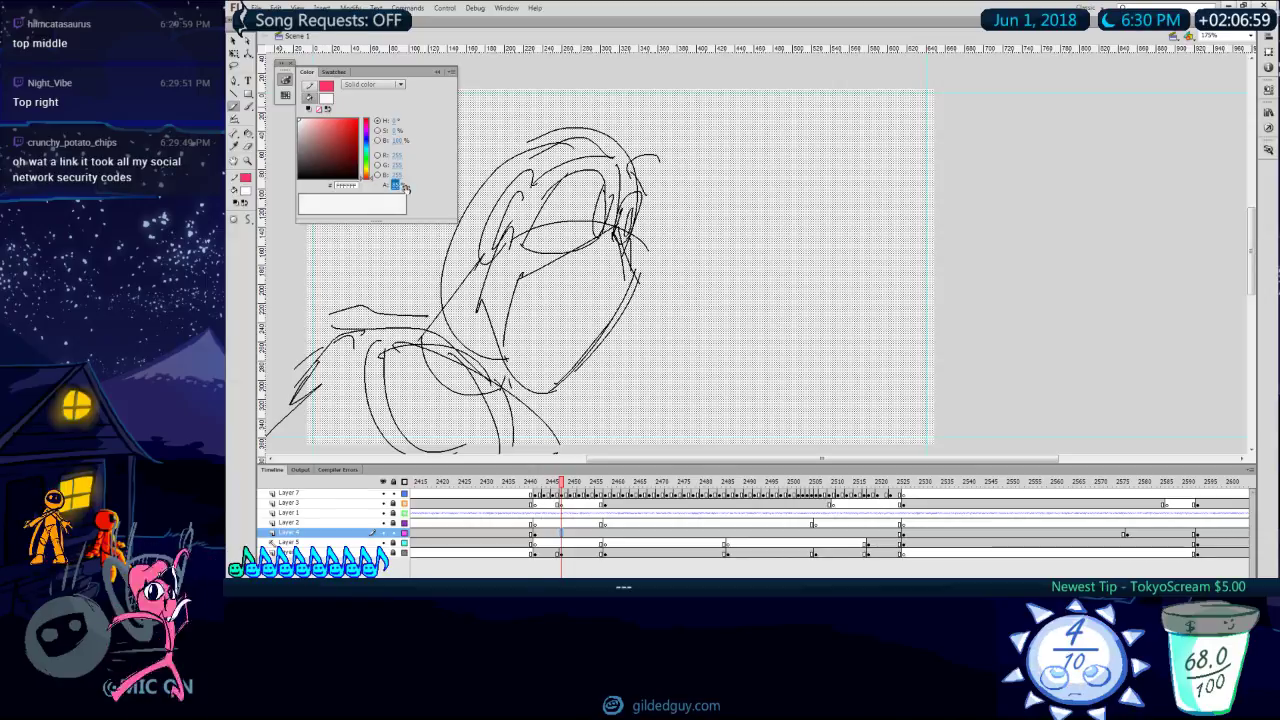
{"action": "key", "text": "Escape"}
{"action": "left_click", "coordinate": [286, 81]}
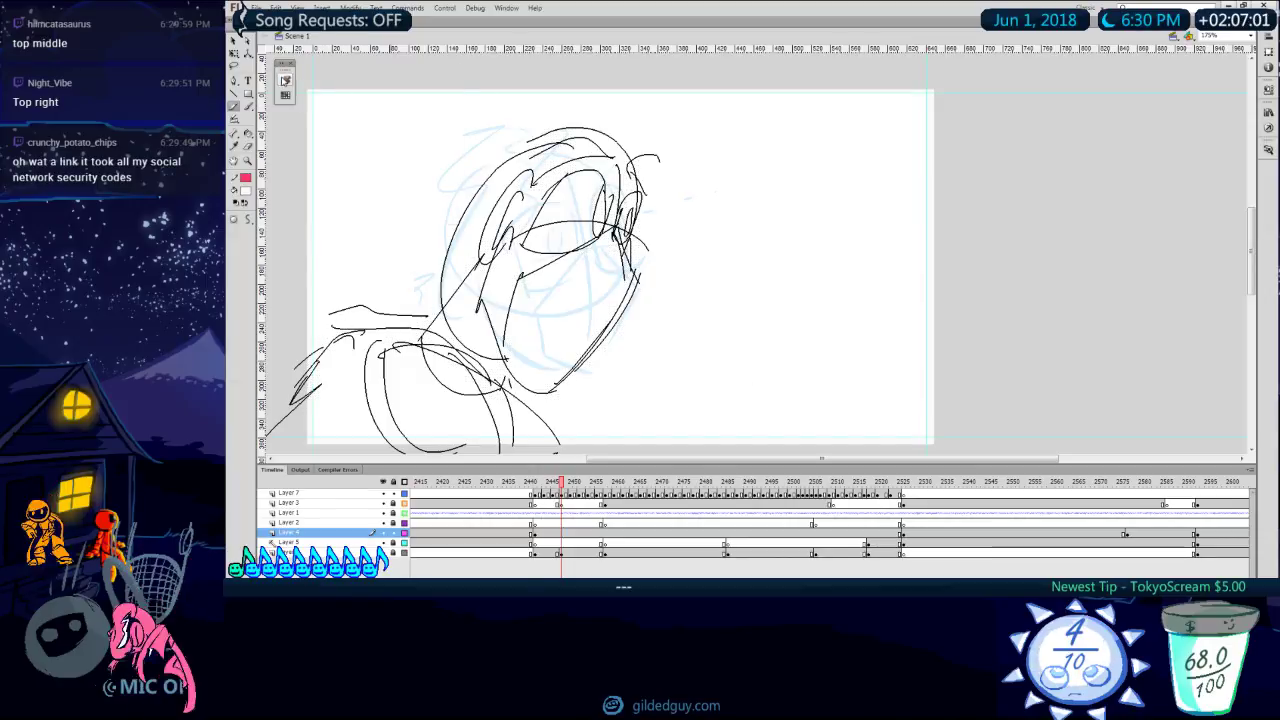
Step: Export the SWF movie with Test Movie, close it, and check the first and last frames of the hand-thrust sequence
{"action": "key", "text": "ctrl+Return"}
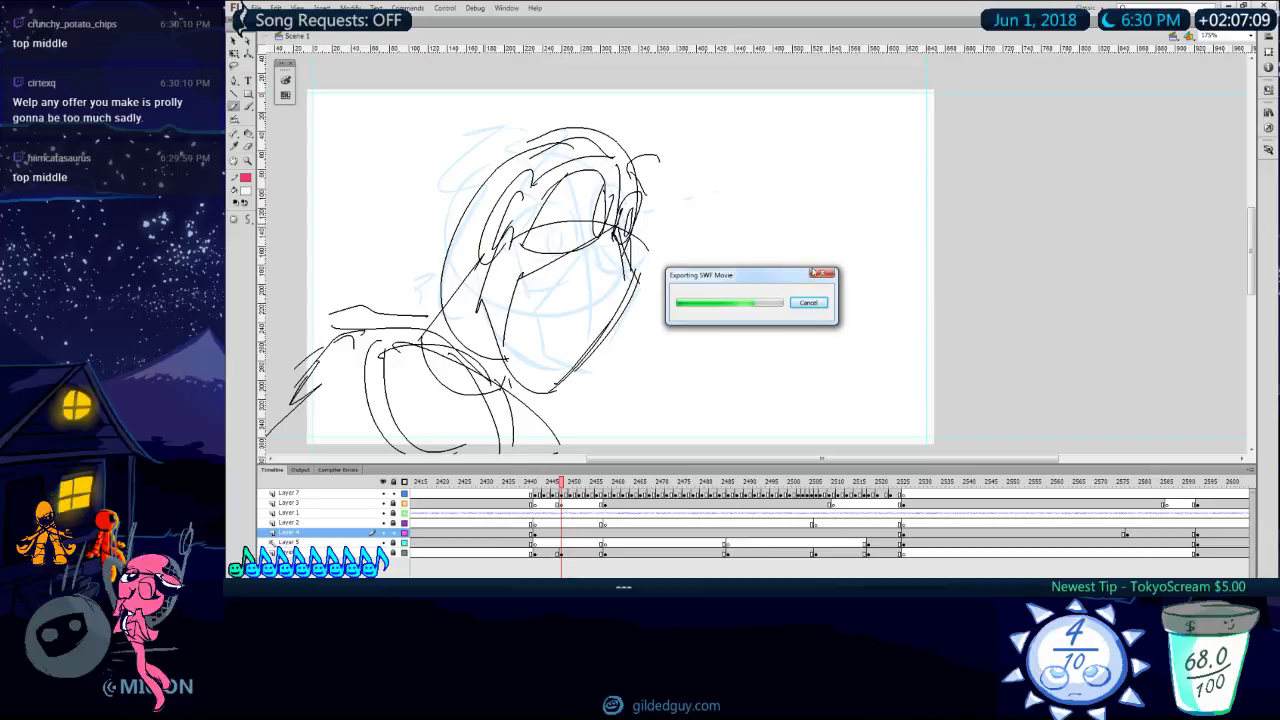
{"action": "left_click", "coordinate": [913, 187]}
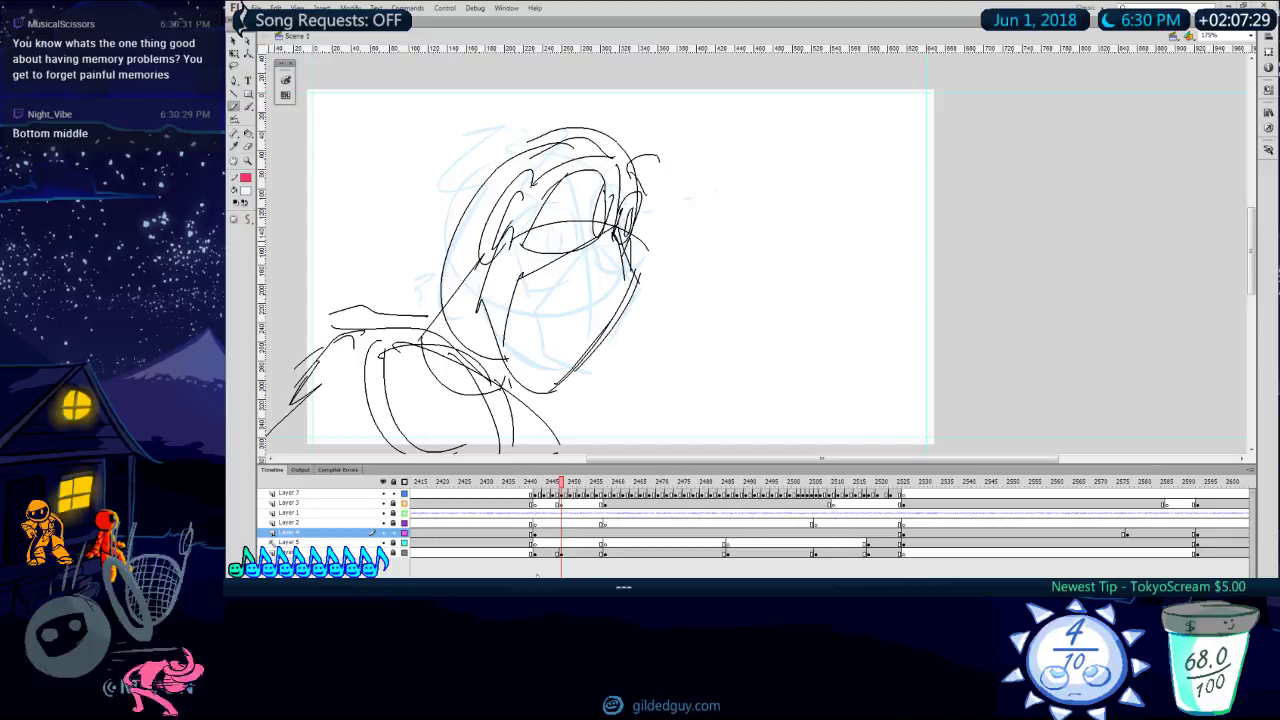
{"action": "left_click", "coordinate": [534, 484]}
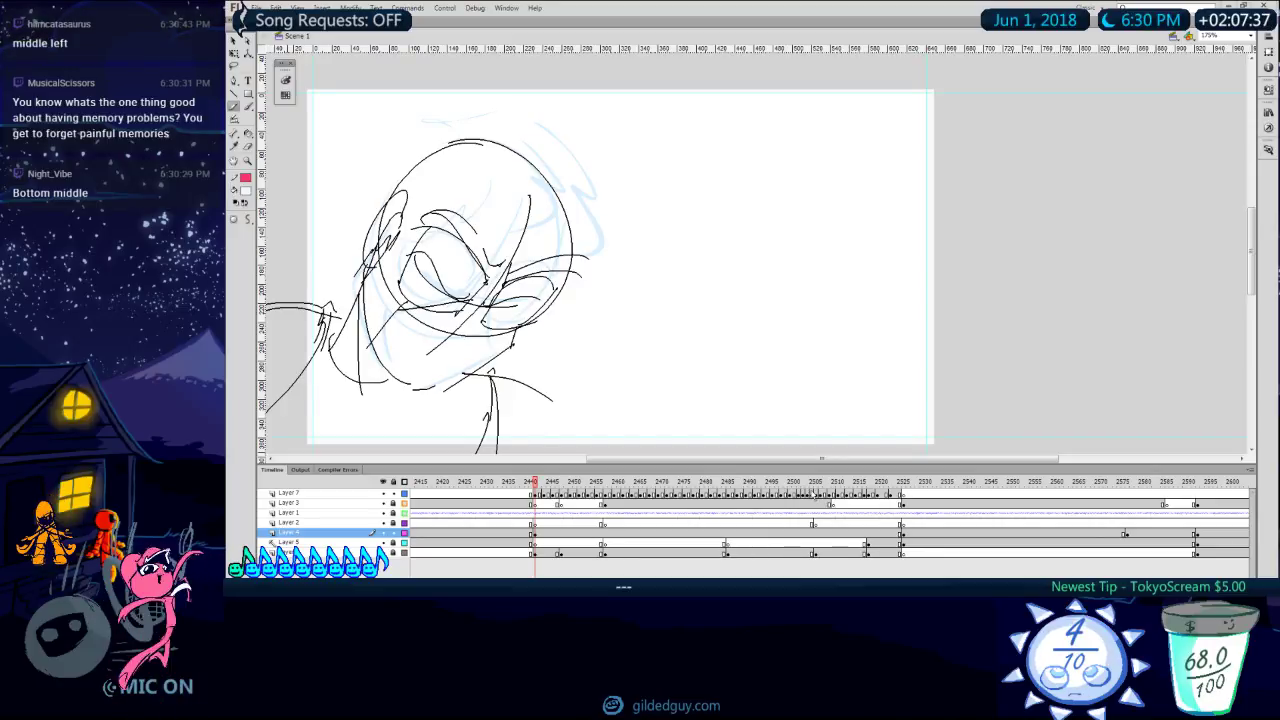
{"action": "left_click", "coordinate": [903, 482]}
{"action": "left_click", "coordinate": [899, 482]}
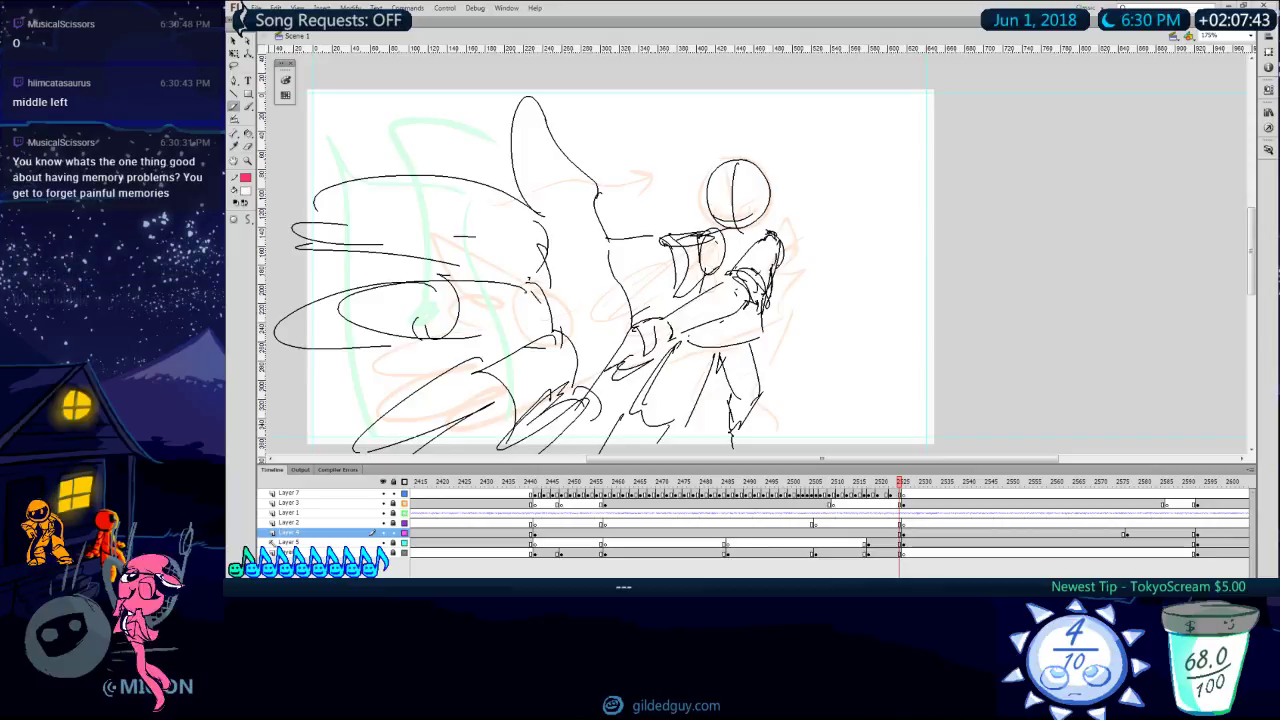
Step: Switch to Swivel, review the video, audio and overlay options, and convert the SWF's frame range to an MP4
{"action": "left_click_drag", "start_coordinate": [236, 205], "coordinate": [681, 193]}
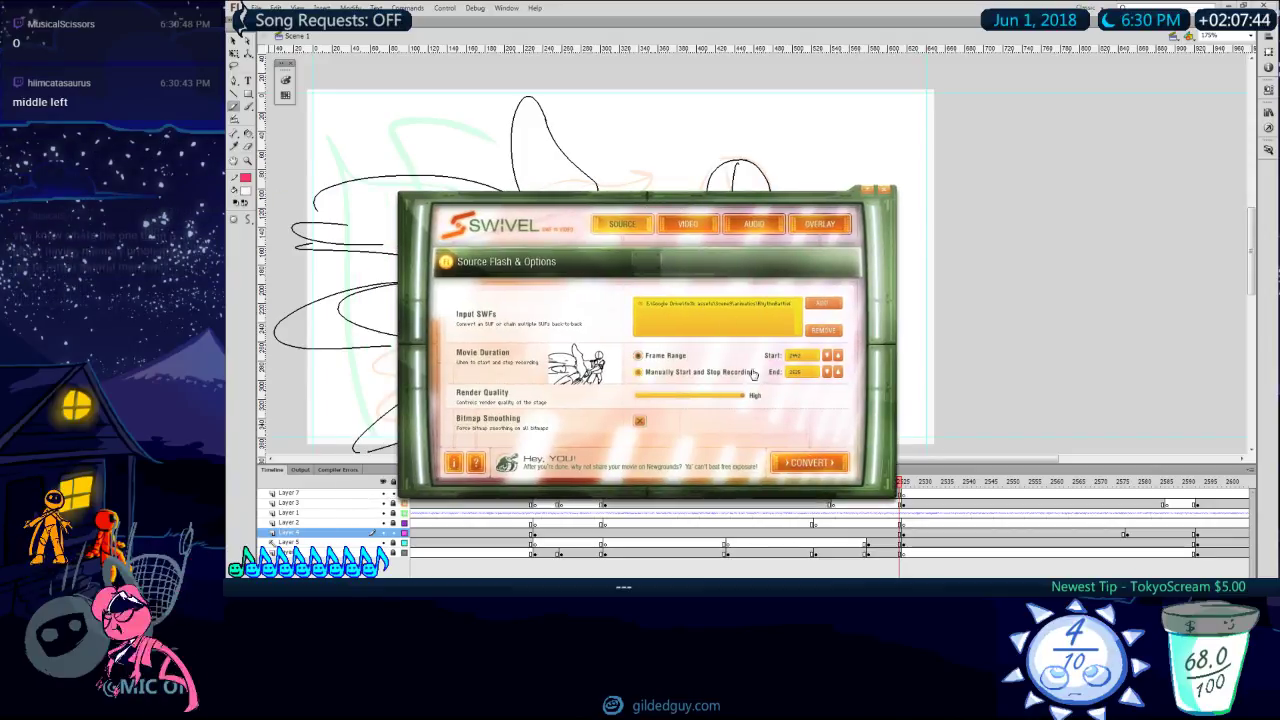
{"action": "left_click", "coordinate": [690, 225]}
{"action": "left_click", "coordinate": [754, 224]}
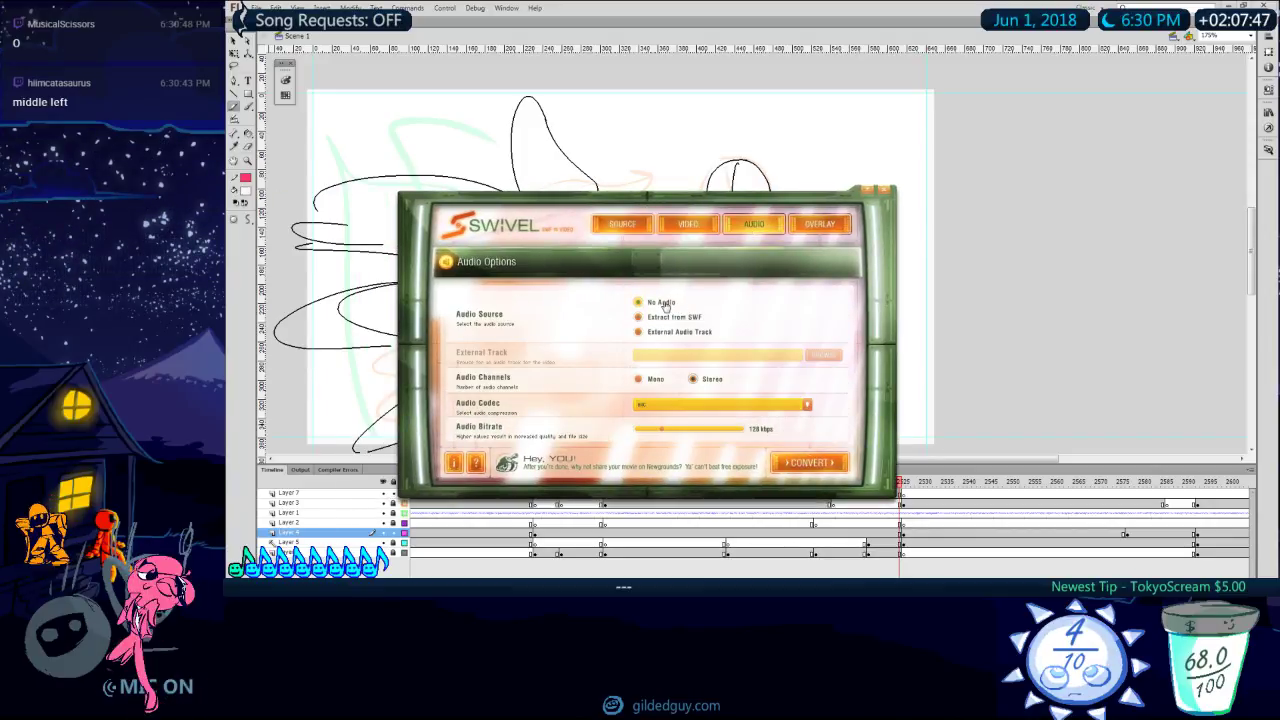
{"action": "left_click", "coordinate": [806, 230]}
{"action": "left_click", "coordinate": [618, 228]}
{"action": "left_click", "coordinate": [813, 465]}
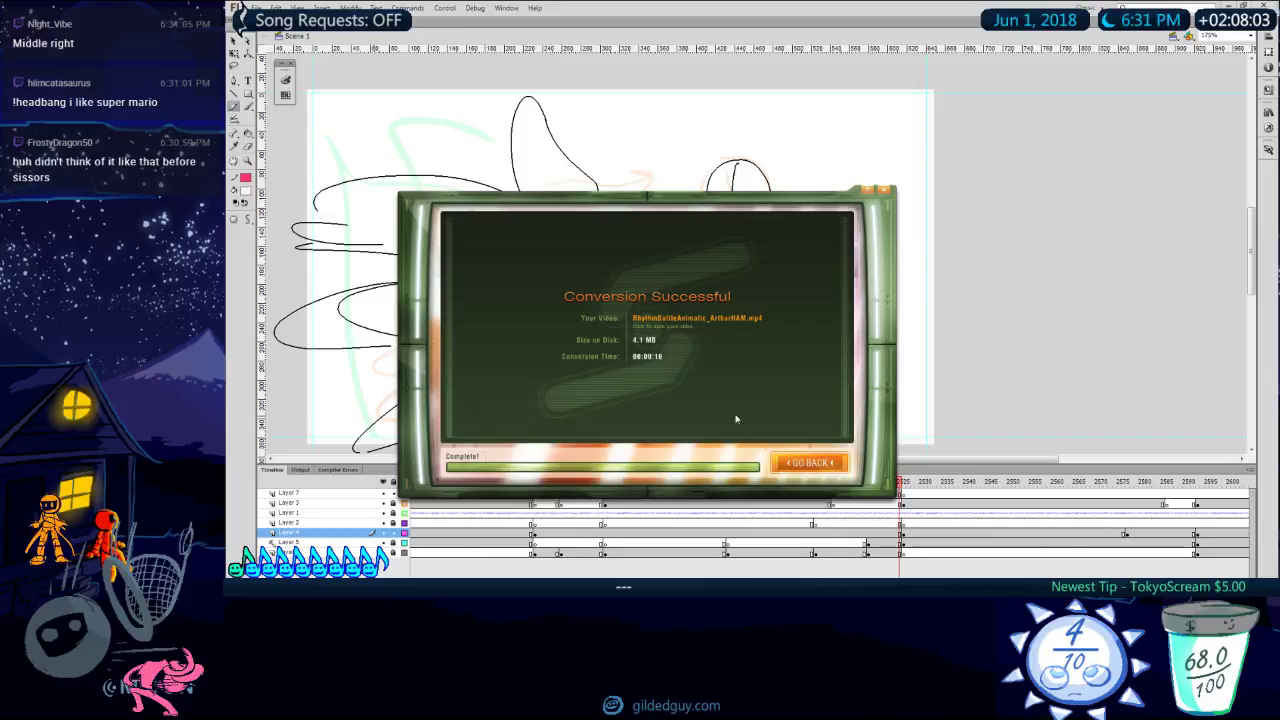
Step: Play the converted RhythmBattleAnimatic_ArthurHAM.mp4, close the player, and save the animation in Flash
{"action": "left_click", "coordinate": [754, 327]}
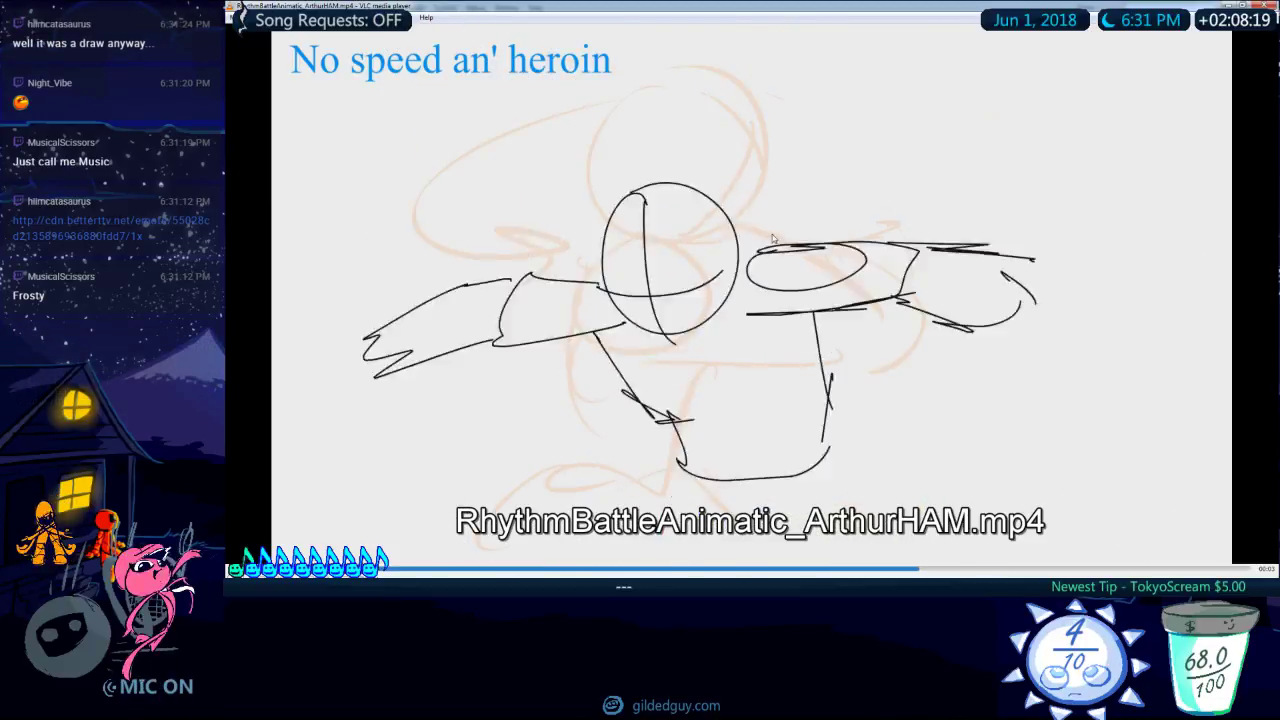
{"action": "key", "text": "alt+F4"}
{"action": "left_click", "coordinate": [741, 5]}
{"action": "key", "text": "ctrl+s"}
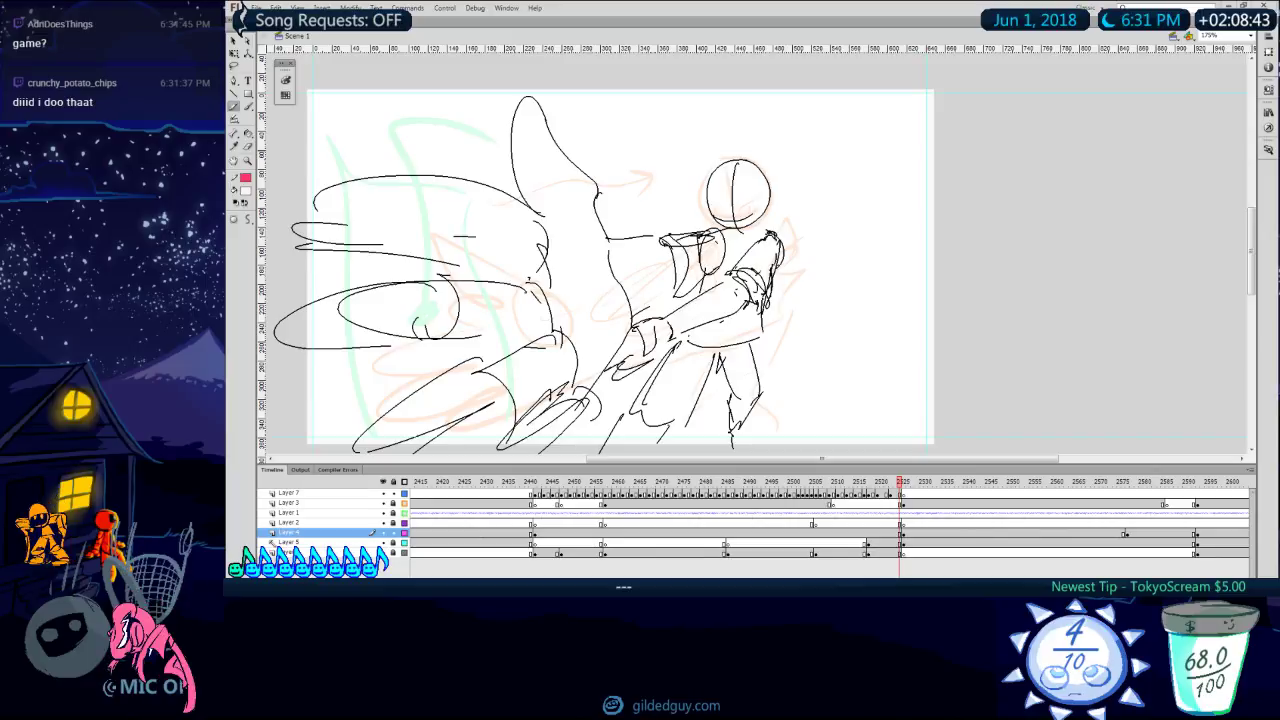
Step: Switch to Unity, open Scene9's Drafts folder, and bring RhythmBattleAnimatic_ArthurHAM.mp4 into it
{"action": "mouse_move", "coordinate": [228, 165]}
{"action": "left_mouse_down"}
{"action": "mouse_move", "coordinate": [600, 8]}
{"action": "mouse_move", "coordinate": [655, 3]}
{"action": "left_mouse_up"}
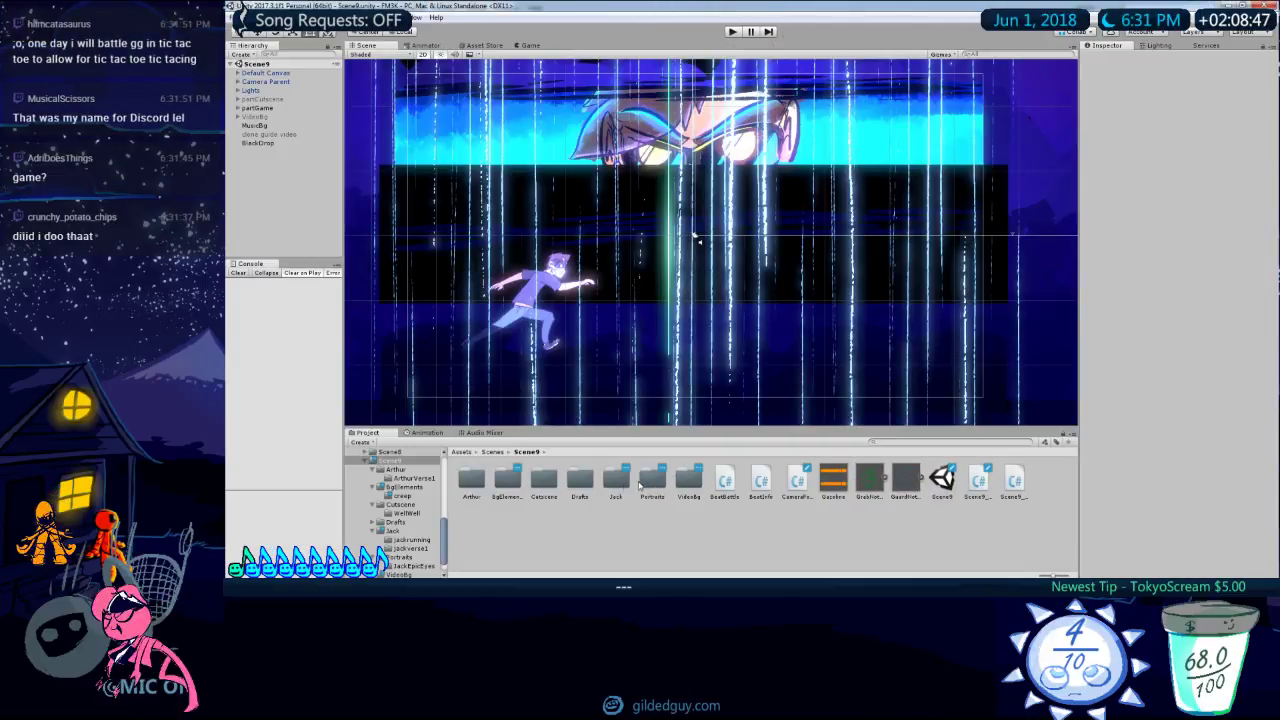
{"action": "double_click", "coordinate": [688, 480]}
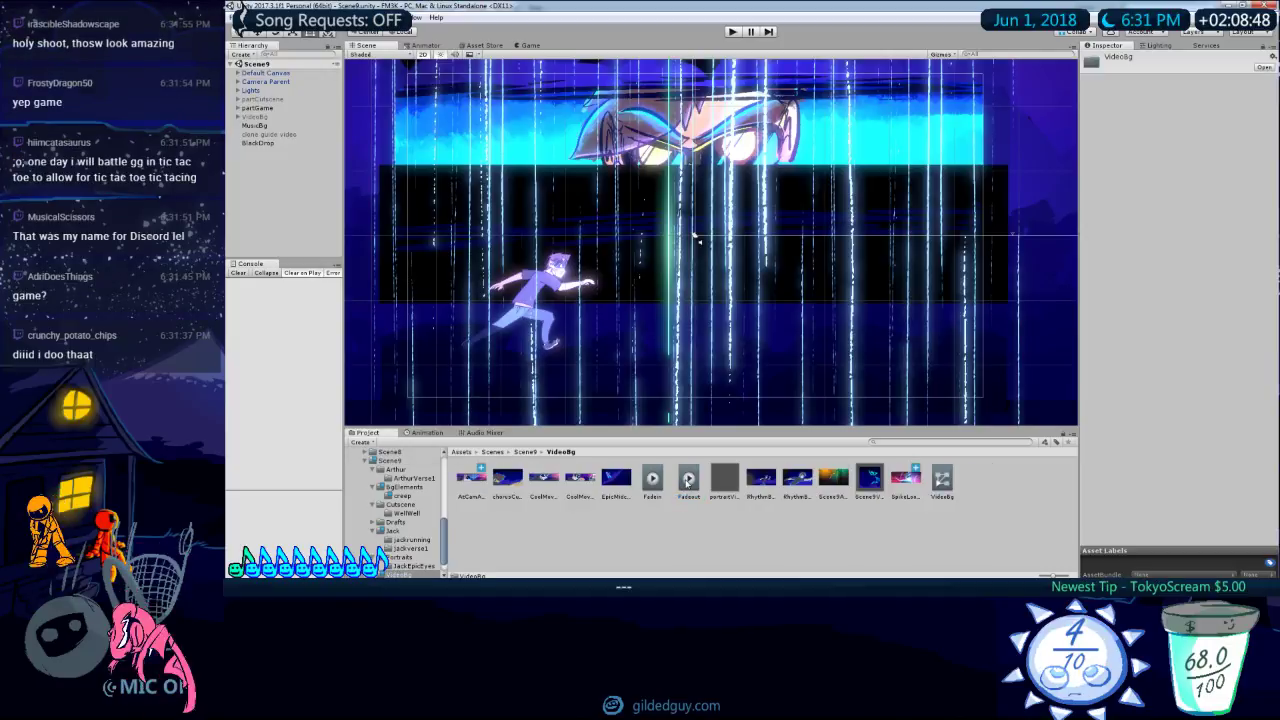
{"action": "left_click", "coordinate": [716, 541]}
{"action": "left_click", "coordinate": [527, 452]}
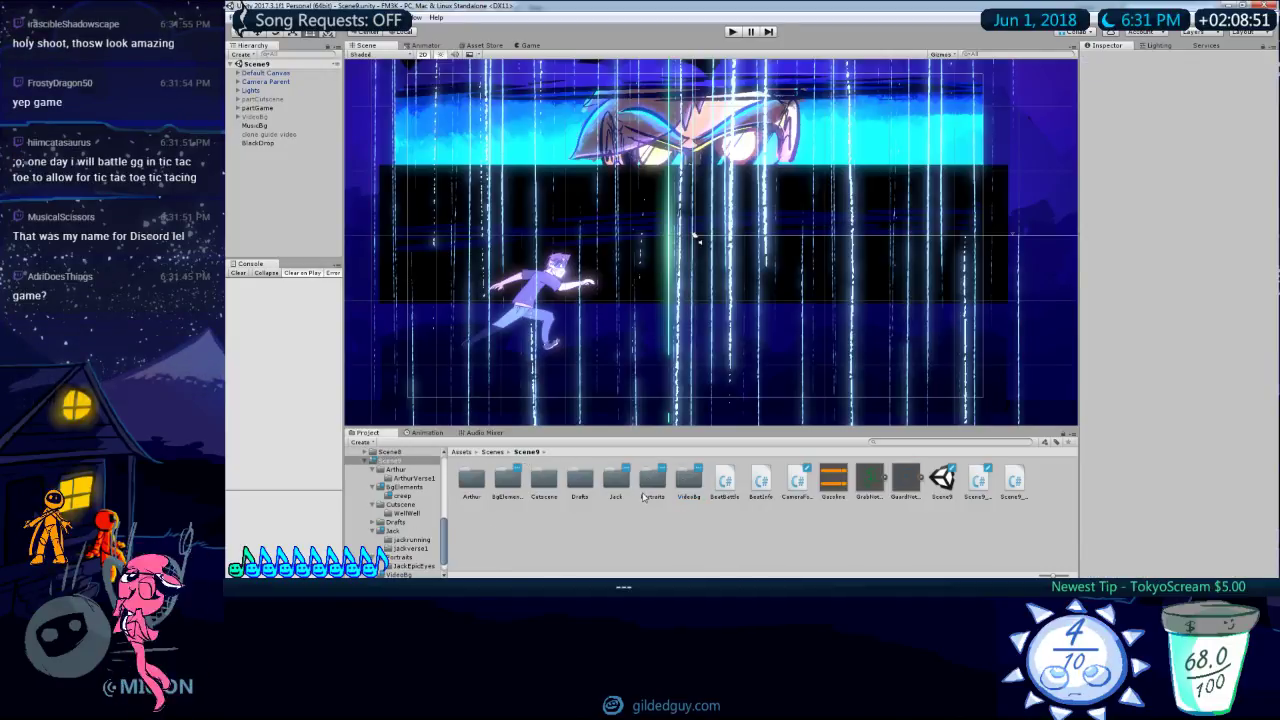
{"action": "double_click", "coordinate": [588, 492]}
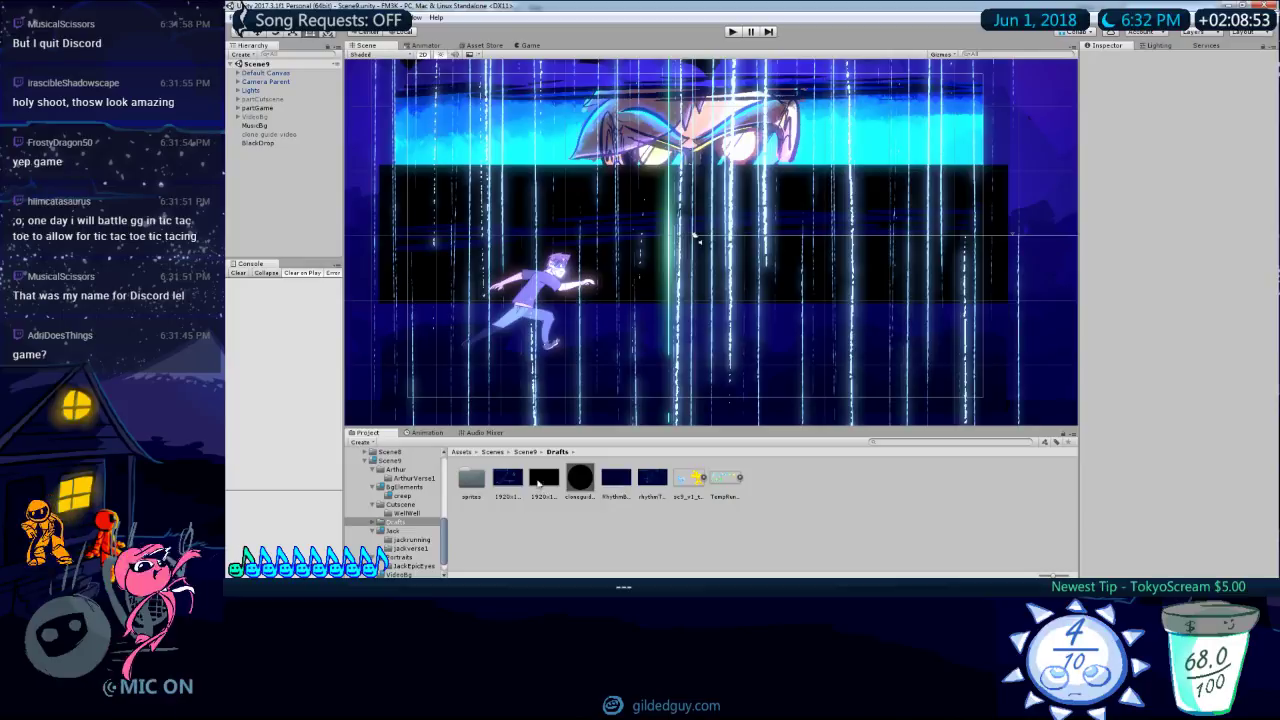
{"action": "key", "text": "alt+Tab"}
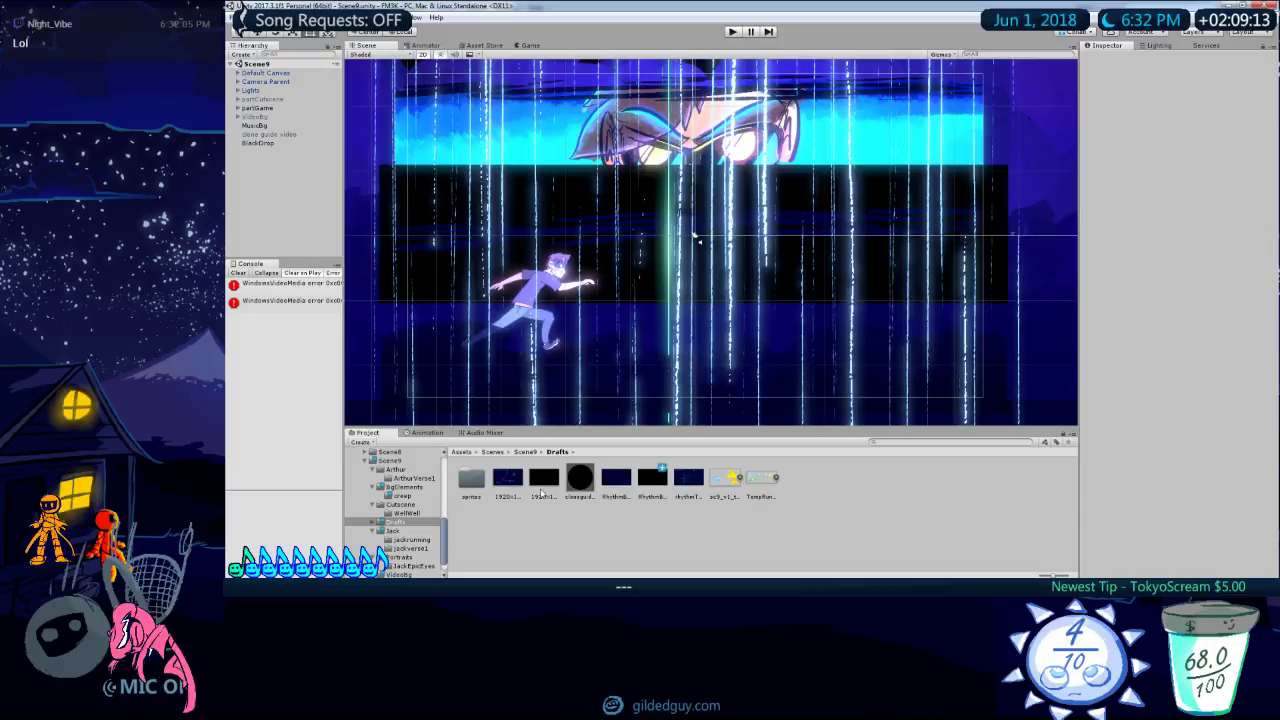
Step: Look through the assets in the Drafts folder and preview the RhythmBattleAnimatic_ArthurHAM video clip
{"action": "left_click", "coordinate": [546, 491]}
{"action": "left_click", "coordinate": [638, 488]}
{"action": "left_click", "coordinate": [623, 484]}
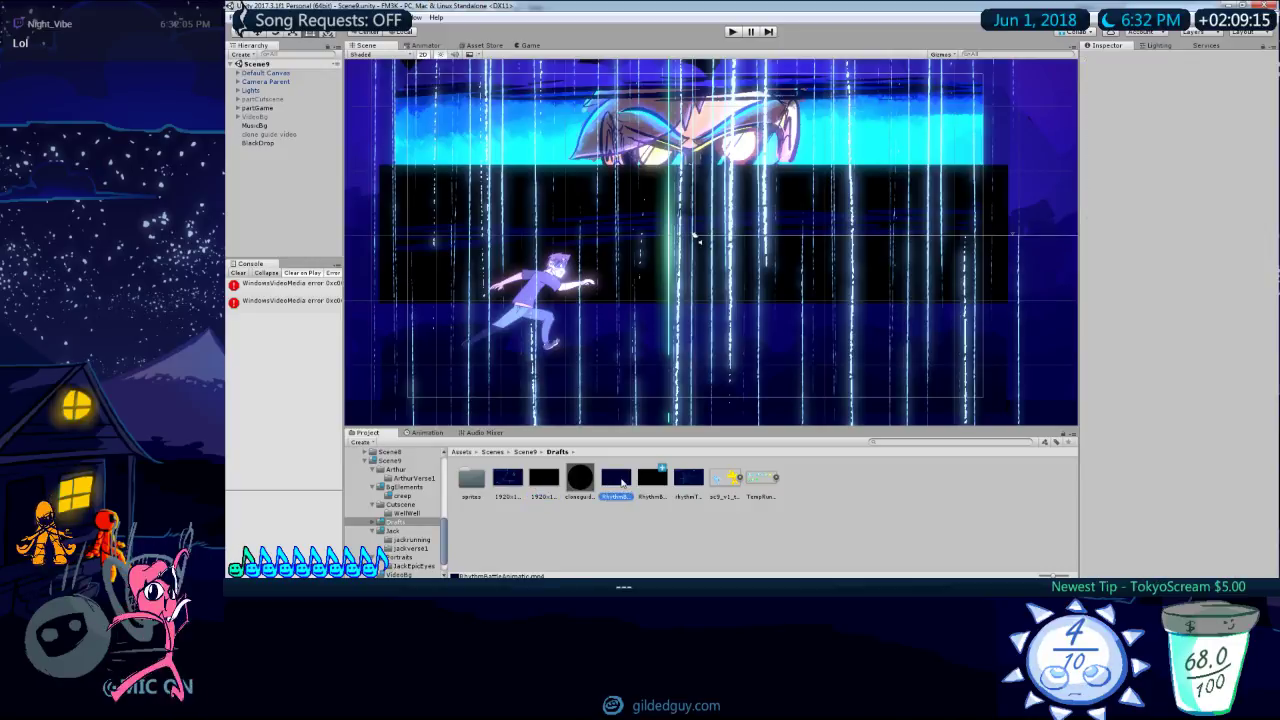
{"action": "left_click", "coordinate": [657, 485]}
{"action": "left_click", "coordinate": [691, 485]}
{"action": "left_click", "coordinate": [730, 486]}
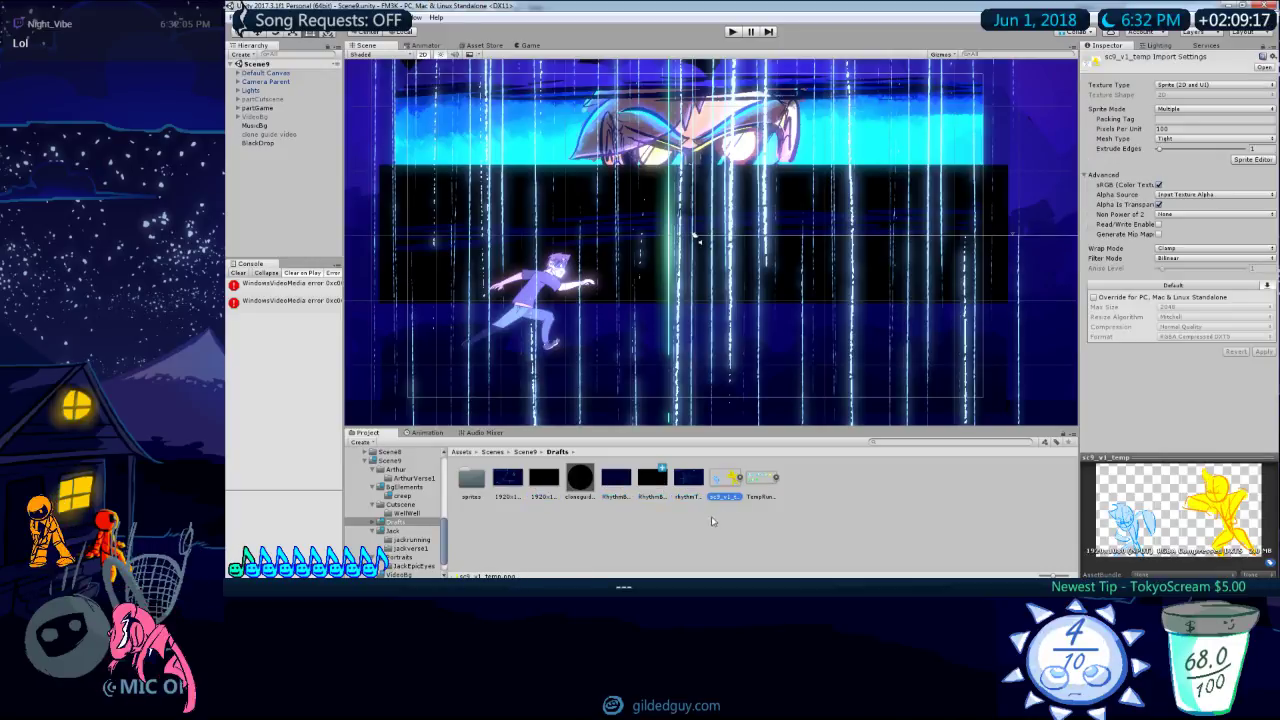
{"action": "left_click", "coordinate": [692, 534]}
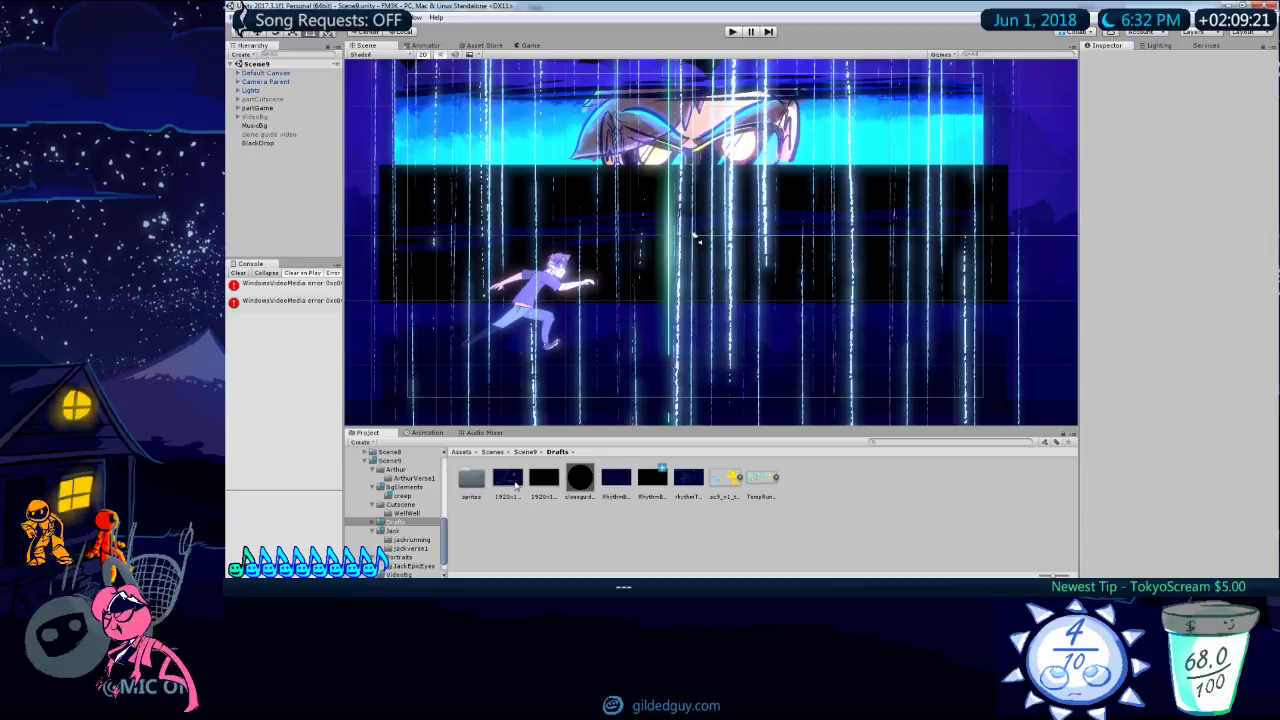
{"action": "left_click", "coordinate": [510, 484]}
{"action": "left_click", "coordinate": [616, 484]}
{"action": "left_click", "coordinate": [652, 484]}
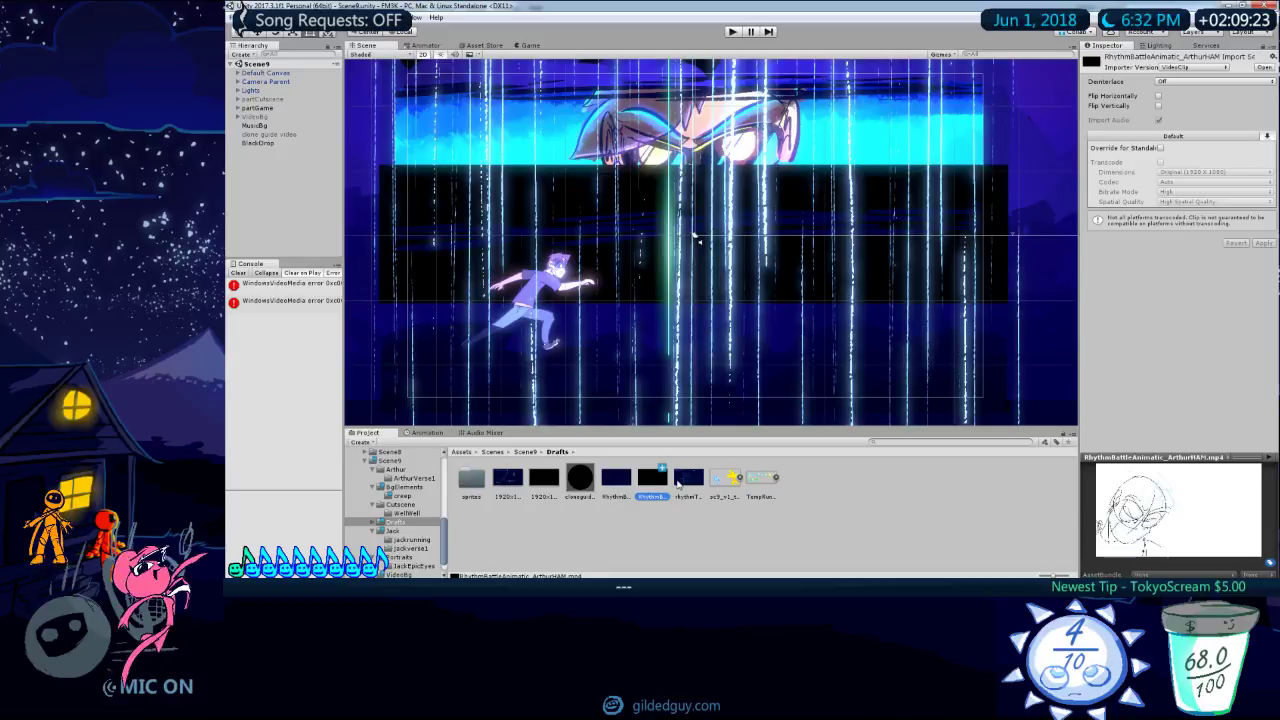
{"action": "left_click", "coordinate": [1271, 460]}
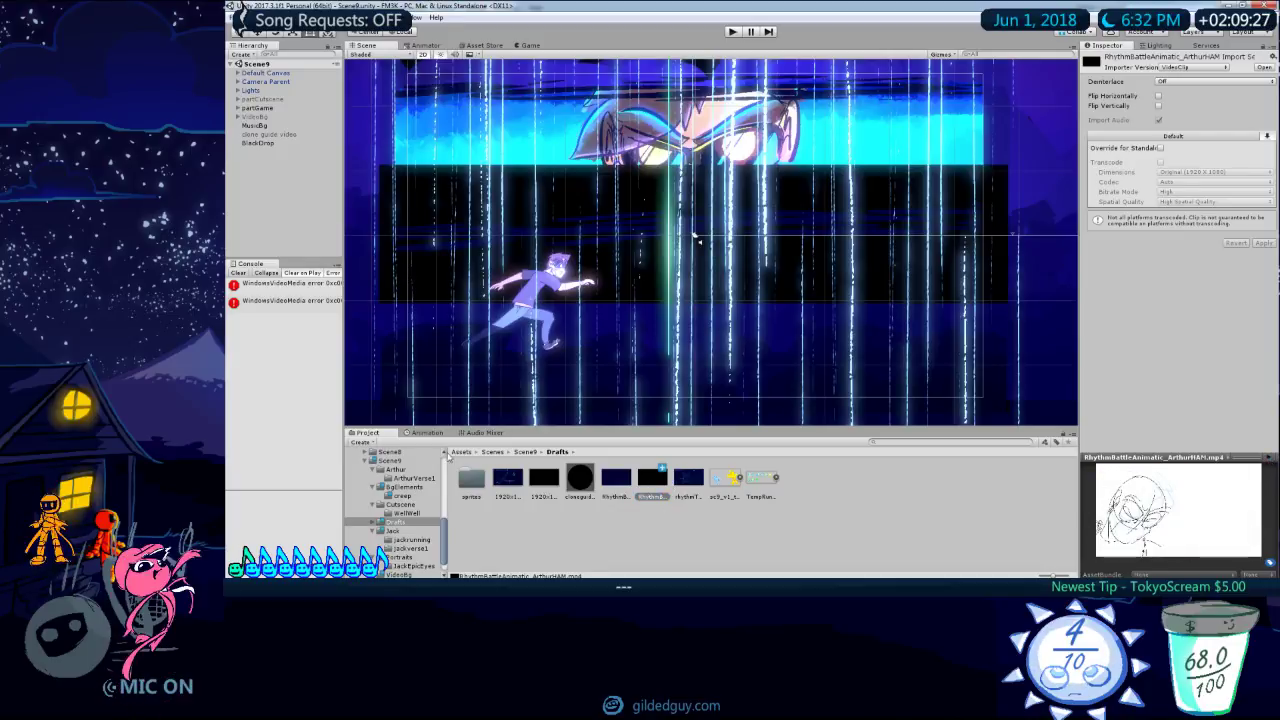
Step: Set the Video Clips size to 9 in the Default Canvas's Scene 9_Canvas Director script
{"action": "left_click", "coordinate": [272, 74]}
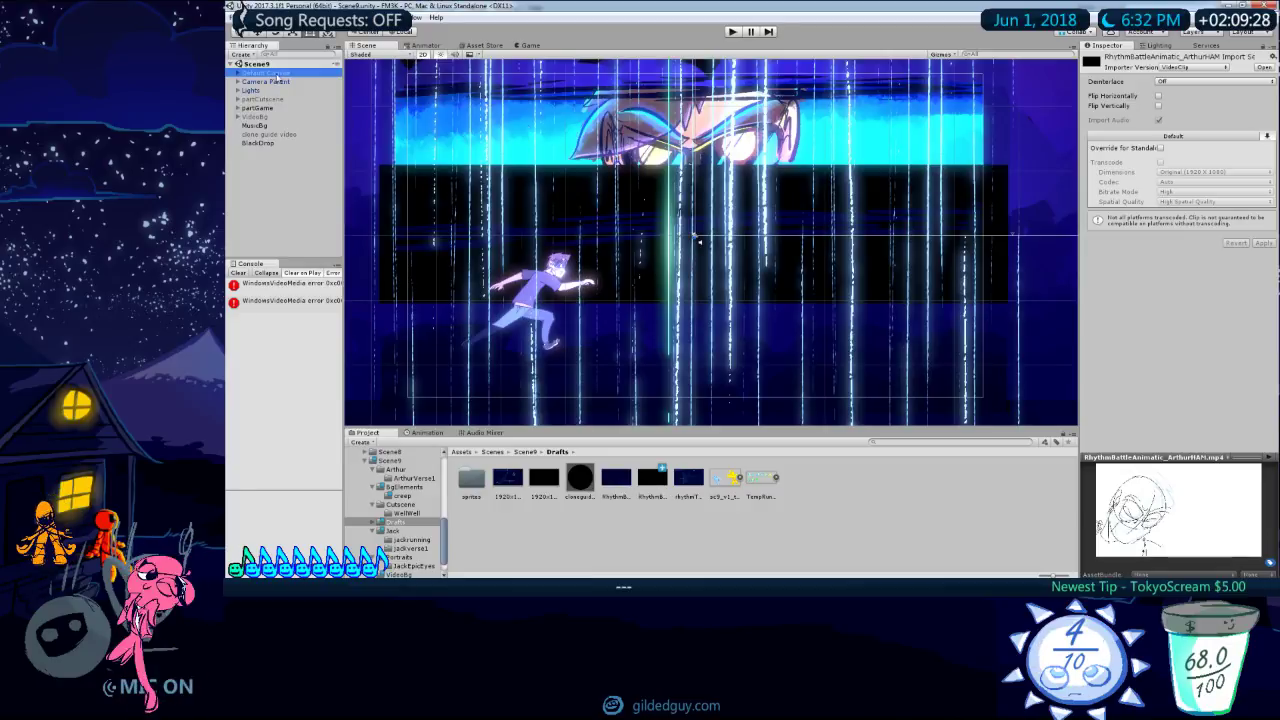
{"action": "scroll", "coordinate": [1220, 350], "scroll_direction": "down", "scroll_amount": 6}
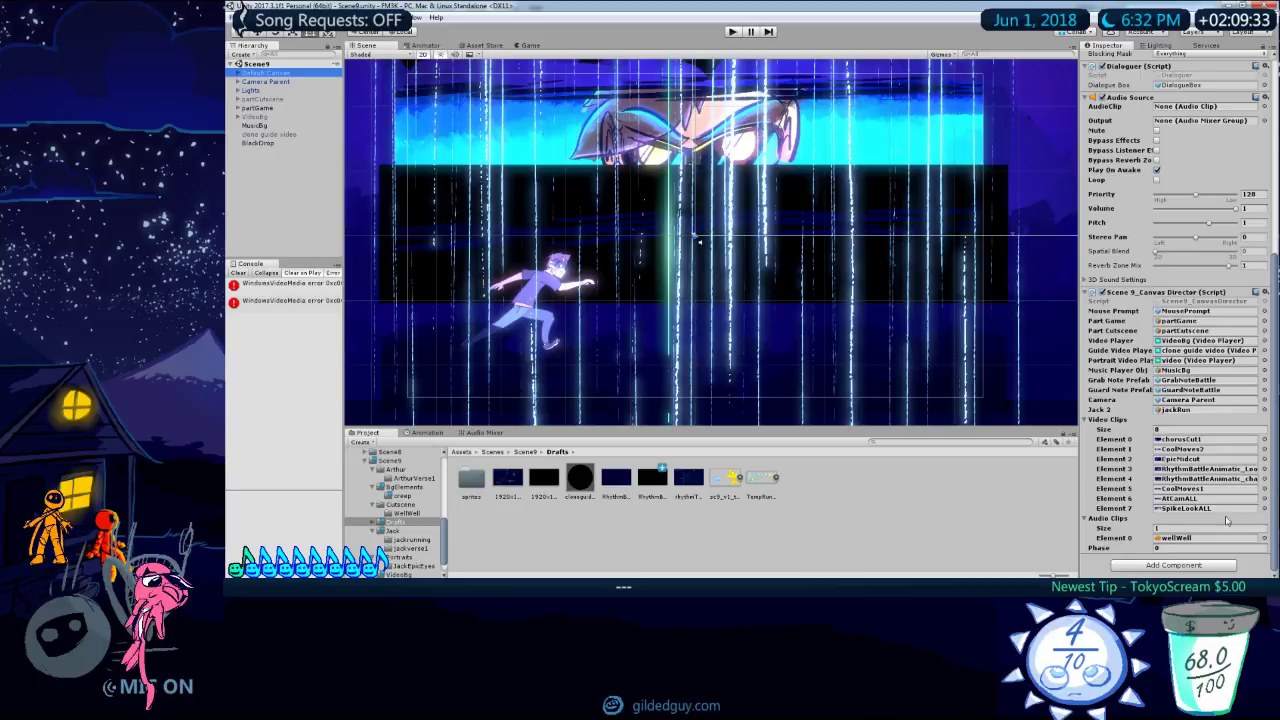
{"action": "left_click", "coordinate": [1176, 430]}
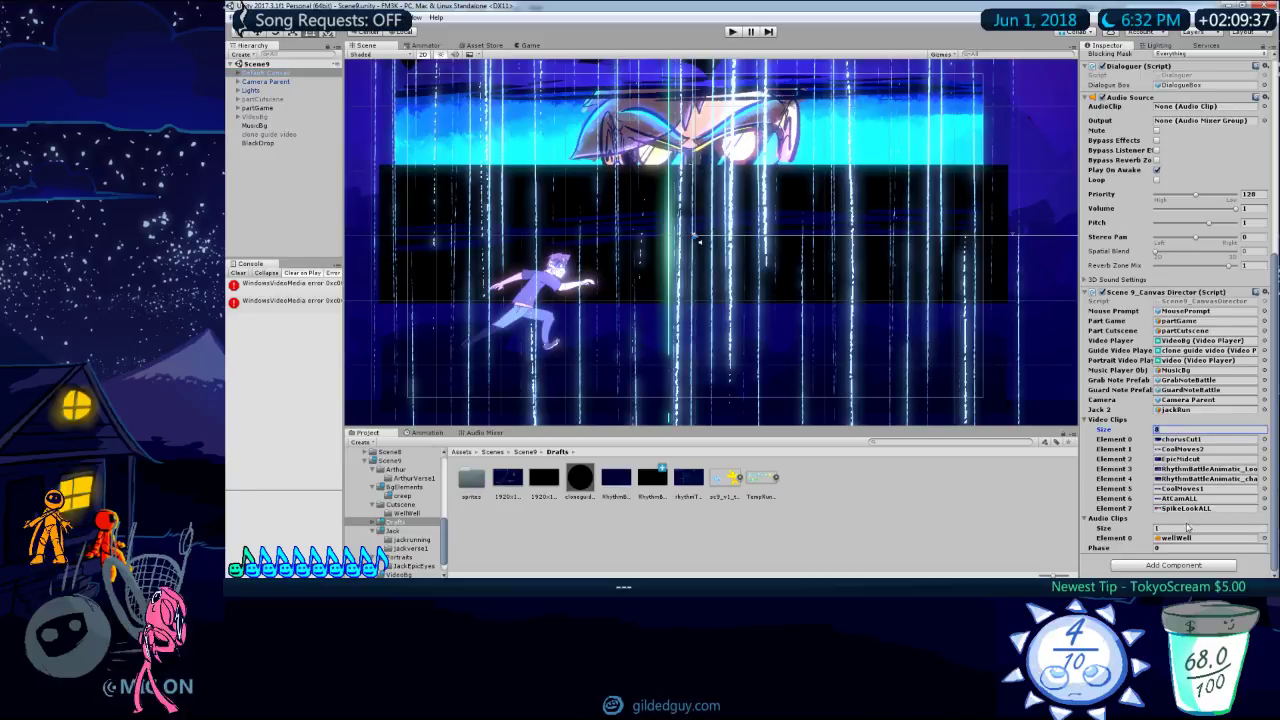
{"action": "type", "text": "9"}
{"action": "key", "text": "Return"}
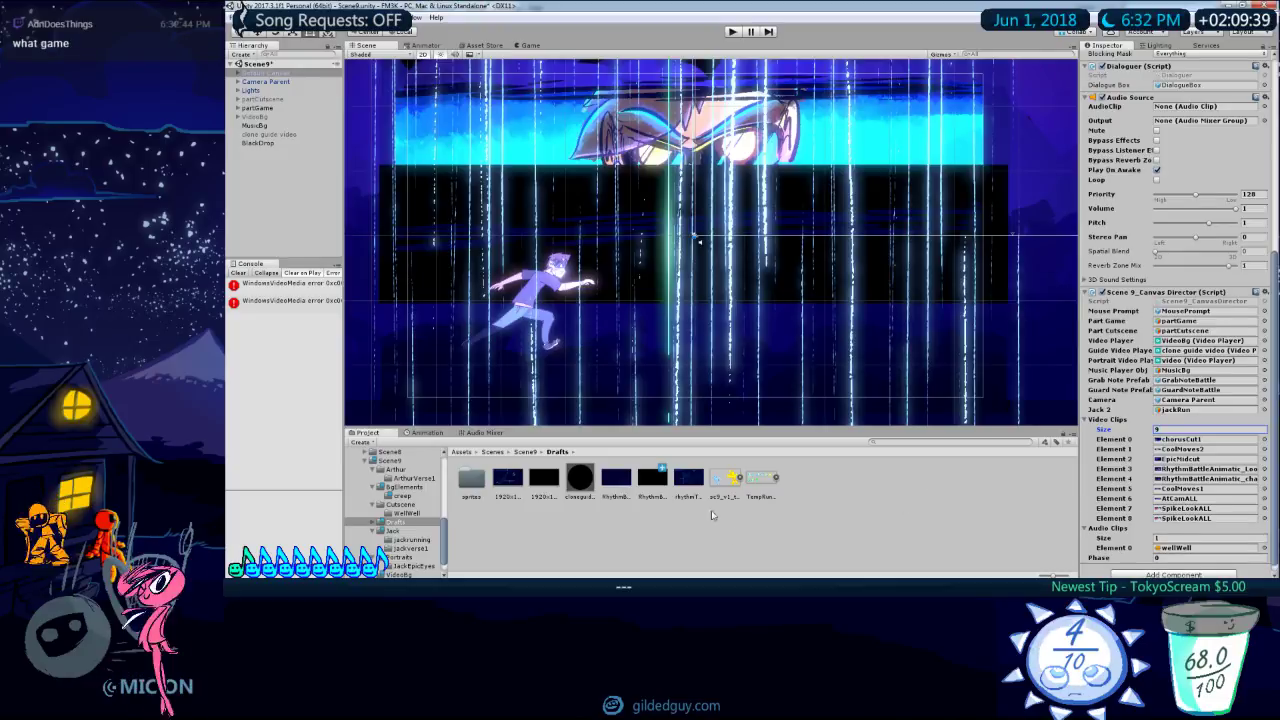
Step: Assign the RhythmBattleAnimatic_ArthurHAM clip to Element 8 of the Default Canvas's Video Clips list
{"action": "left_click", "coordinate": [652, 480]}
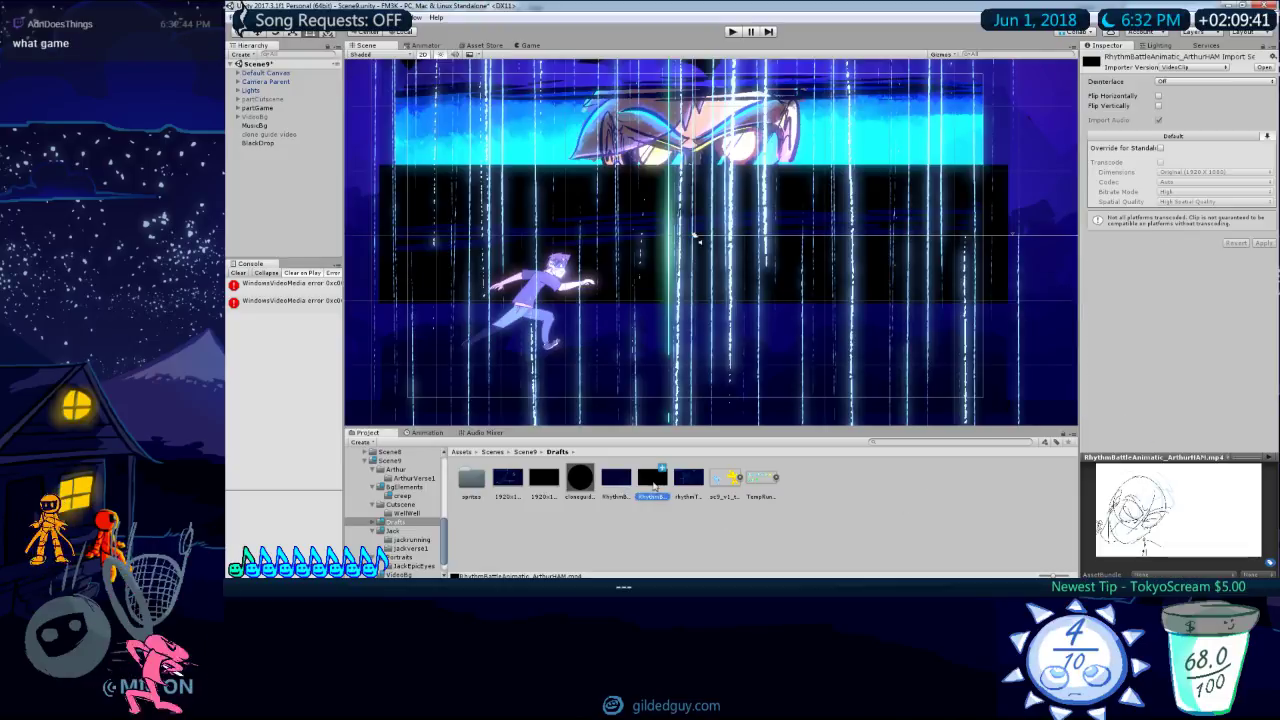
{"action": "left_click", "coordinate": [265, 73]}
{"action": "scroll", "coordinate": [1212, 487], "scroll_direction": "down", "scroll_amount": 10}
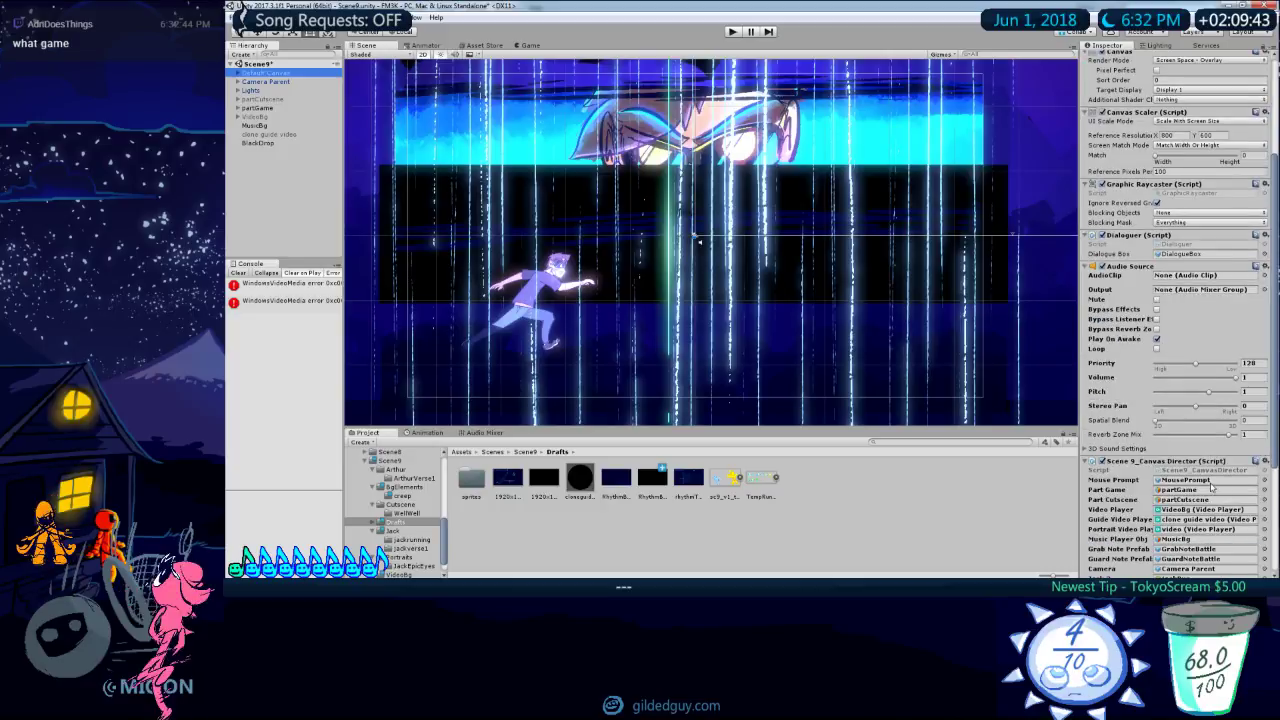
{"action": "scroll", "coordinate": [1212, 487], "scroll_direction": "down", "scroll_amount": 3}
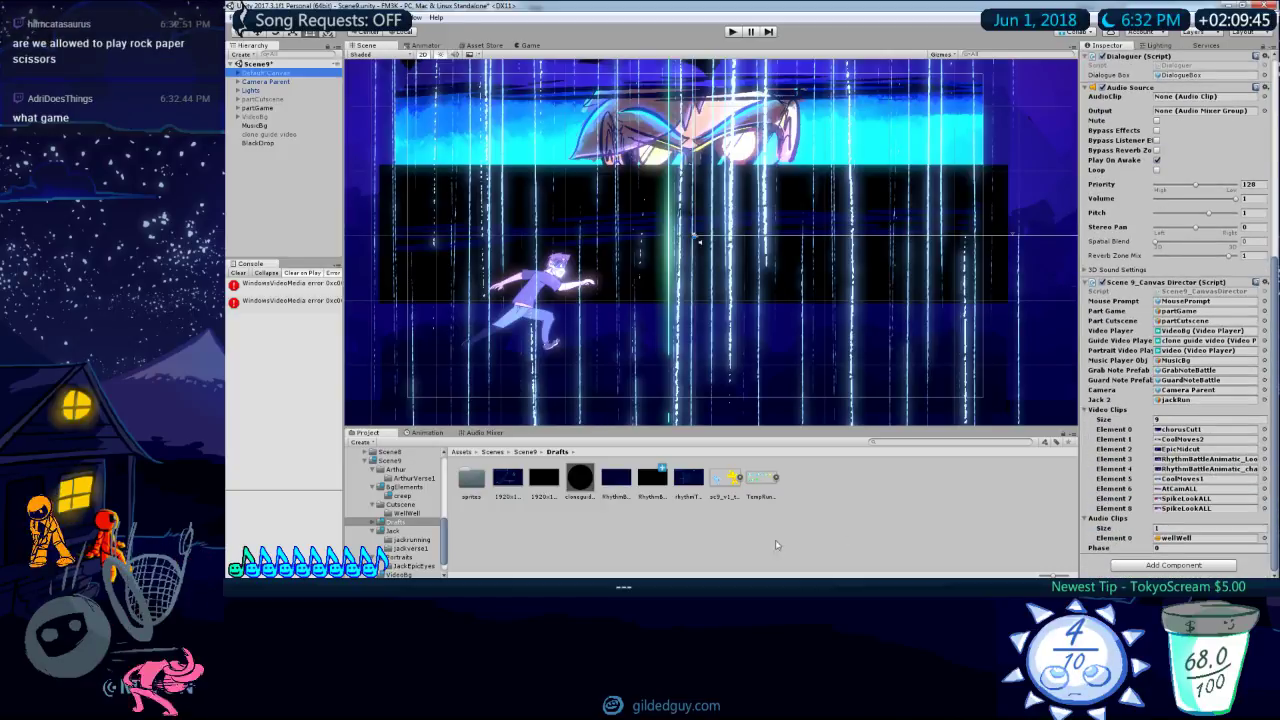
{"action": "left_click_drag", "start_coordinate": [652, 480], "coordinate": [1200, 508]}
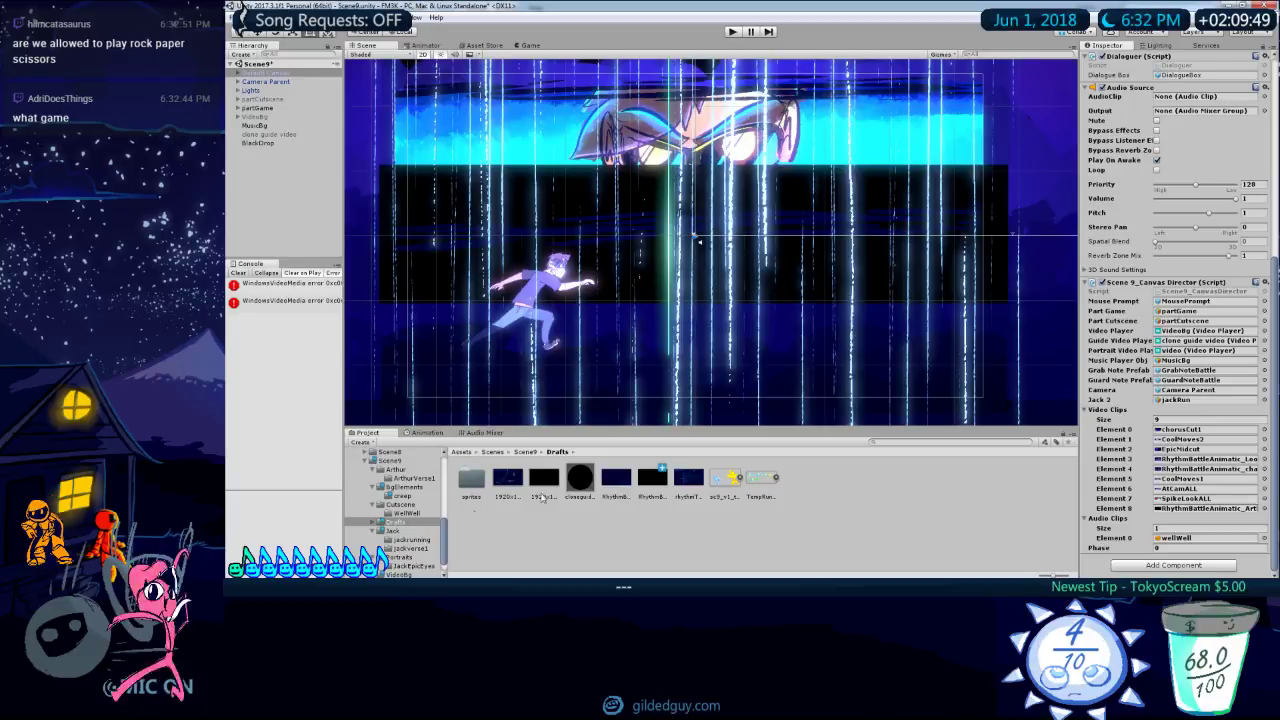
Step: Open the Scene9_CanvasDirector script from the Scene9 folder in MonoDevelop and look through its Verse1Sequence timings
{"action": "left_click", "coordinate": [525, 452]}
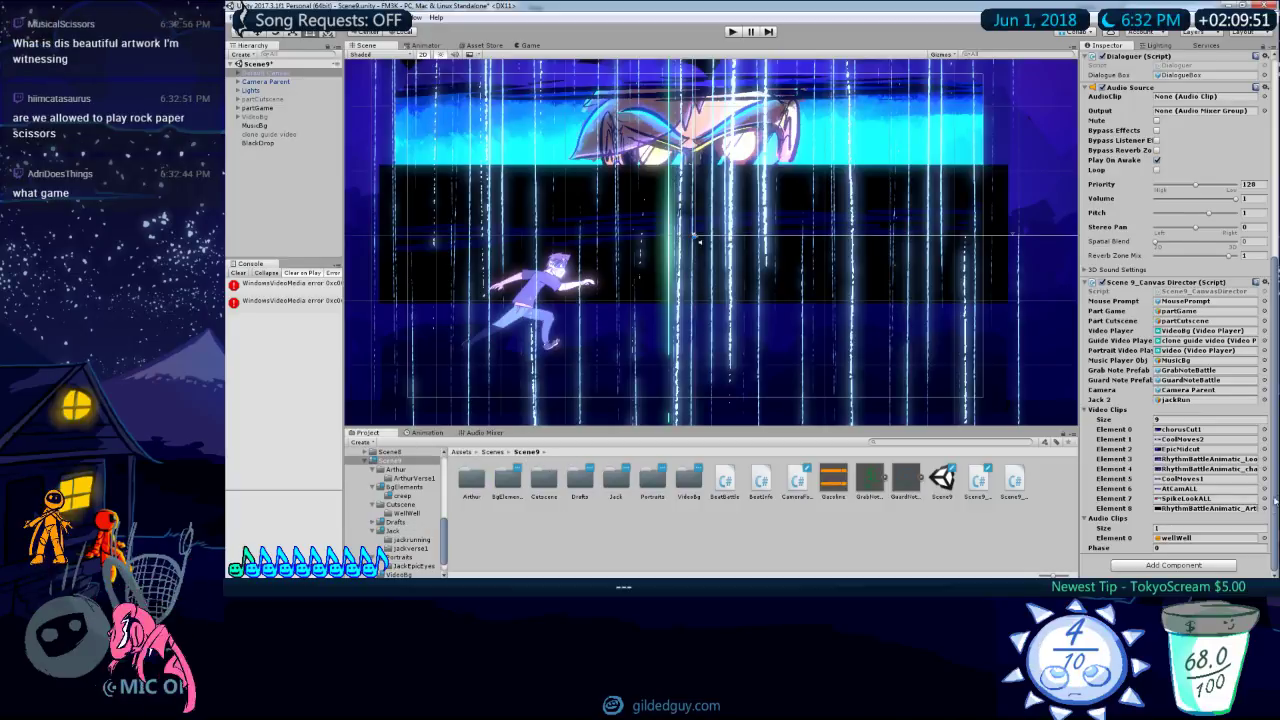
{"action": "left_click", "coordinate": [978, 484]}
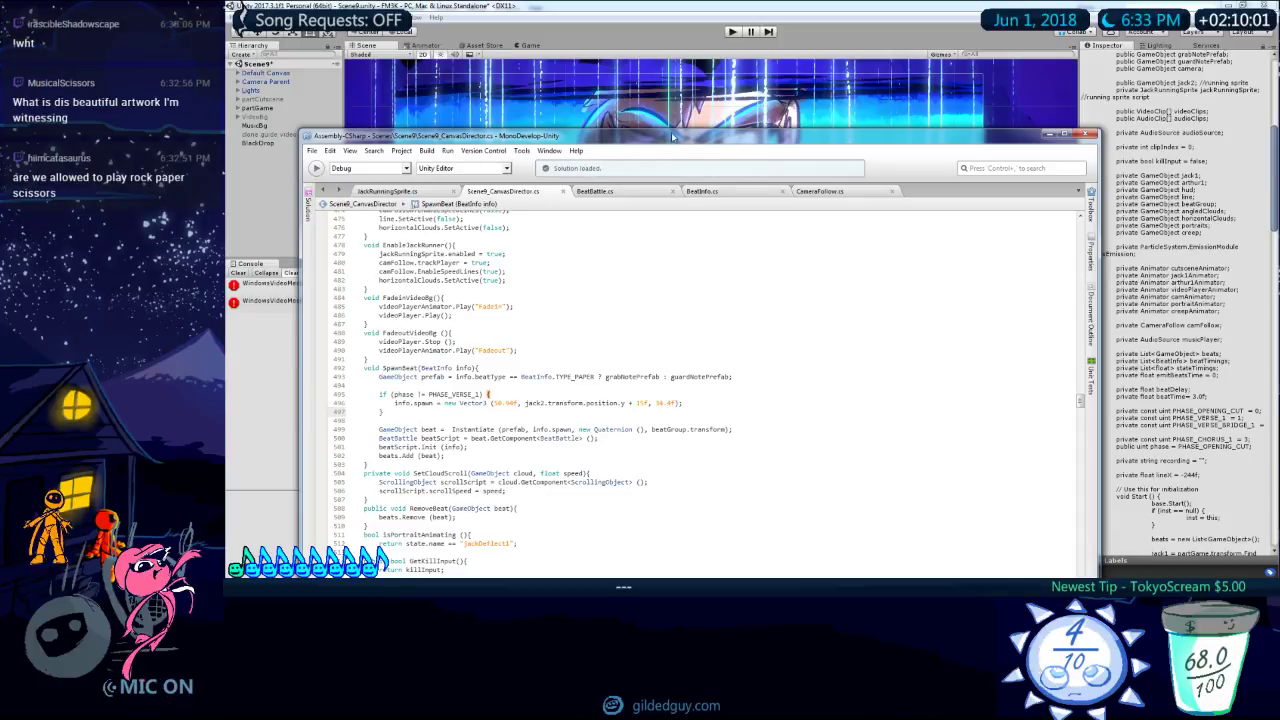
{"action": "left_click_drag", "start_coordinate": [661, 136], "coordinate": [735, 66]}
{"action": "left_click", "coordinate": [695, 283]}
{"action": "scroll", "coordinate": [698, 283], "scroll_direction": "down", "scroll_amount": 5}
{"action": "scroll", "coordinate": [698, 283], "scroll_direction": "down", "scroll_amount": 15}
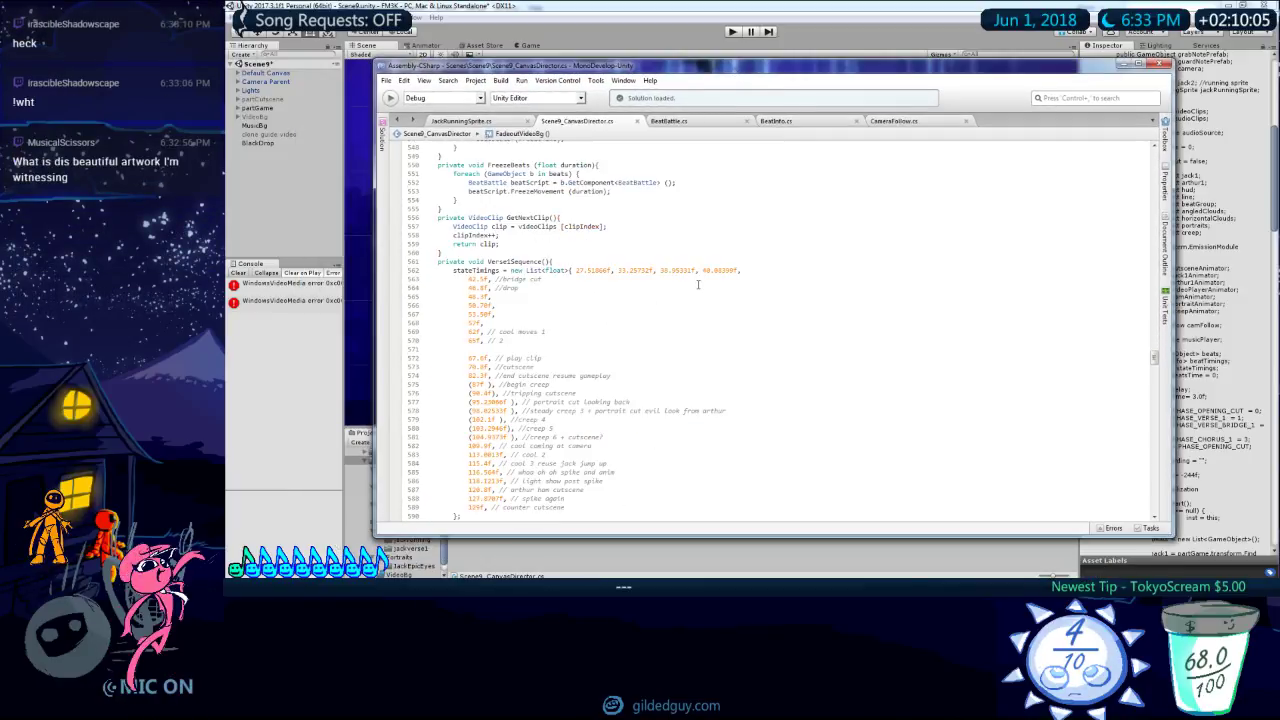
{"action": "scroll", "coordinate": [714, 294], "scroll_direction": "up", "scroll_amount": 5}
{"action": "scroll", "coordinate": [714, 294], "scroll_direction": "up", "scroll_amount": 20}
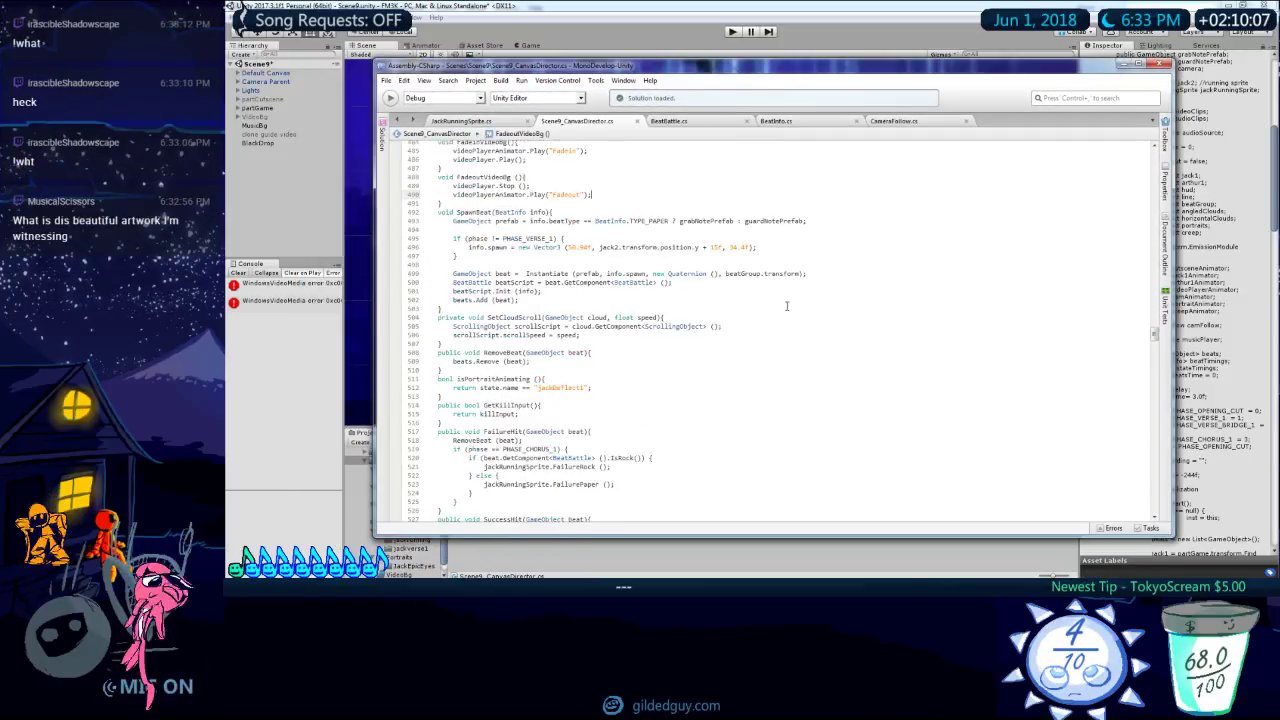
Step: In PopulateStateMethods, set the videoPlayer clip preloaded by the "nextState() fadeout" state to videoClips[8]
{"action": "left_click", "coordinate": [840, 308]}
{"action": "scroll", "coordinate": [840, 308], "scroll_direction": "down", "scroll_amount": 13}
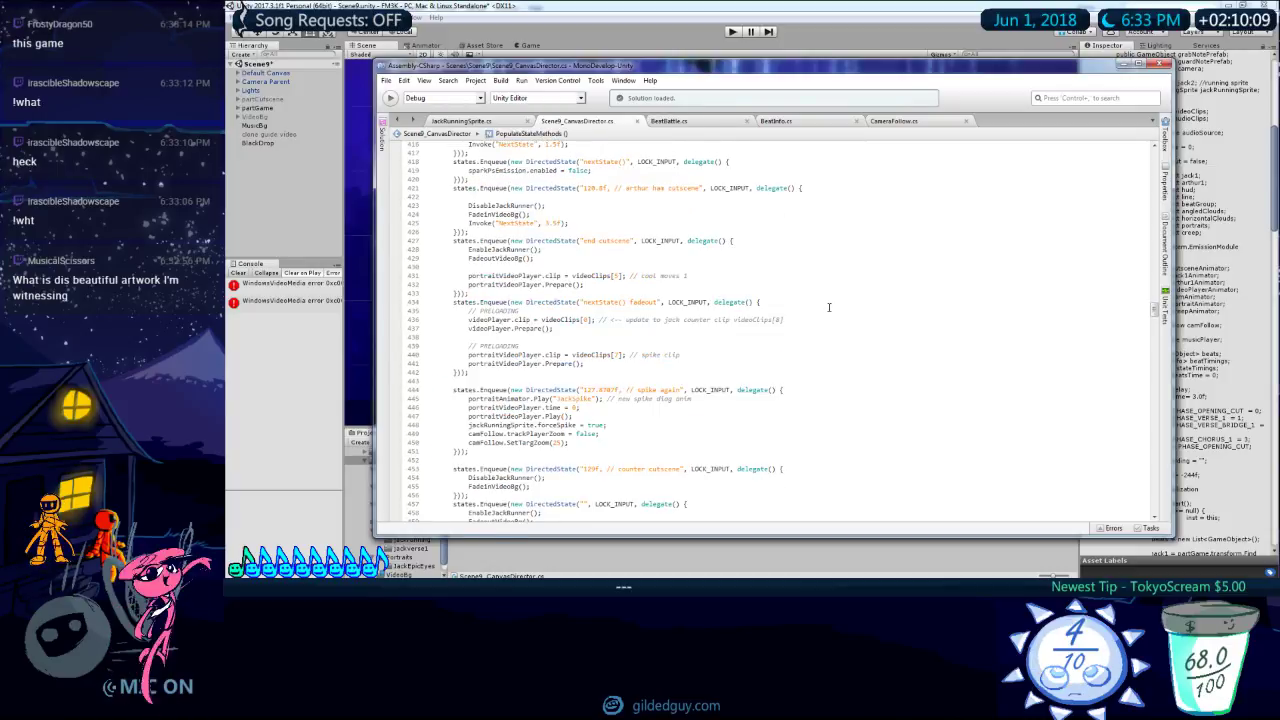
{"action": "left_click", "coordinate": [630, 282]}
{"action": "left_click", "coordinate": [556, 307]}
{"action": "scroll", "coordinate": [619, 265], "scroll_direction": "up", "scroll_amount": 3}
{"action": "left_click_drag", "start_coordinate": [626, 234], "coordinate": [792, 235]}
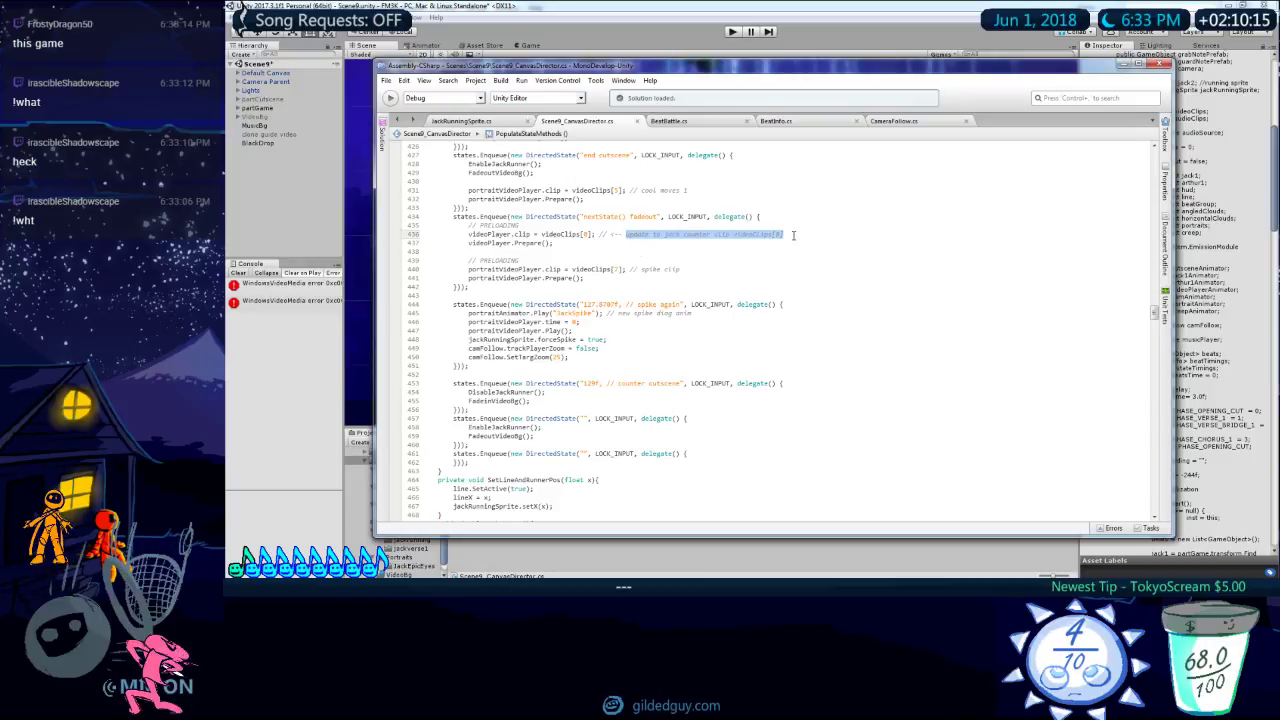
{"action": "left_click", "coordinate": [776, 234]}
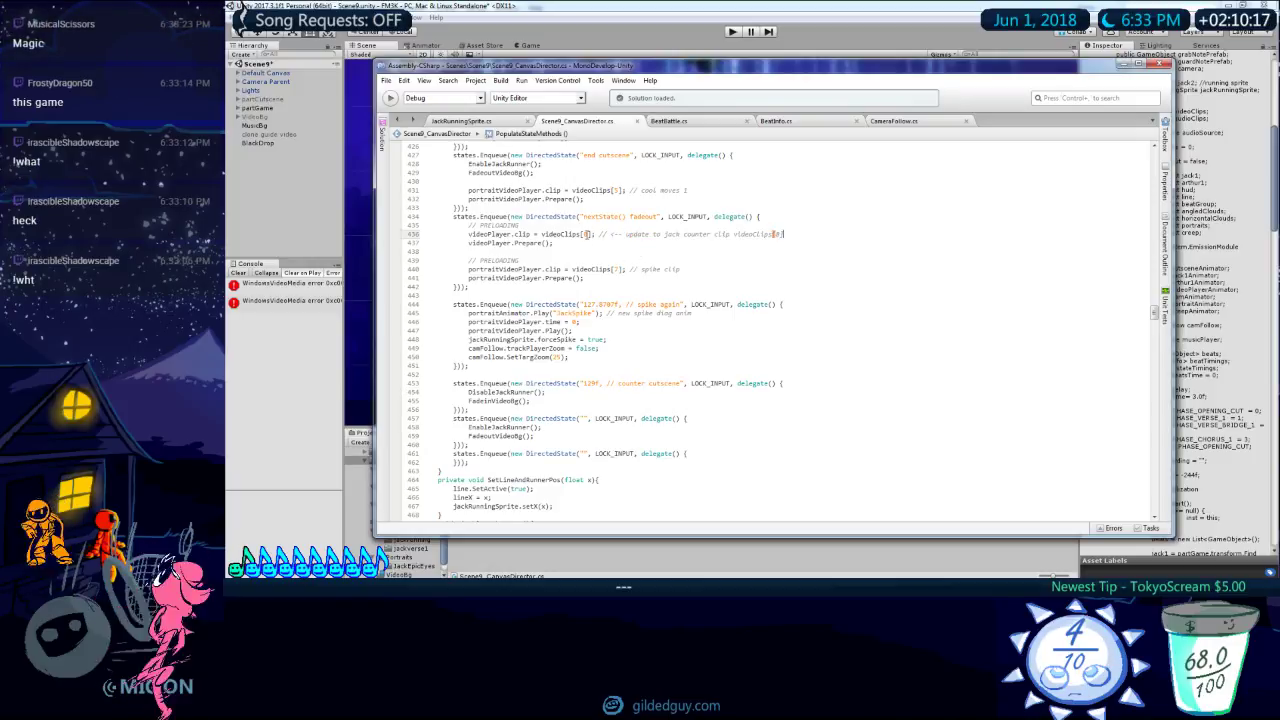
{"action": "type", "text": "8"}
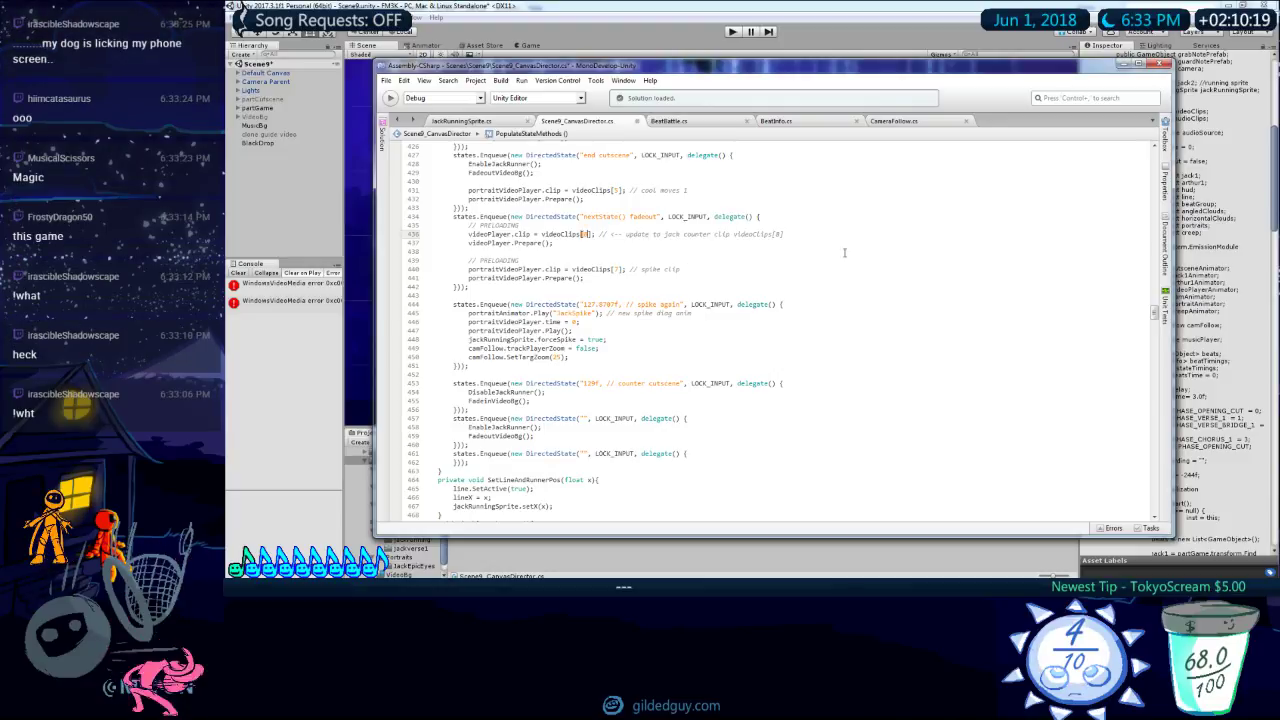
{"action": "left_click", "coordinate": [843, 253]}
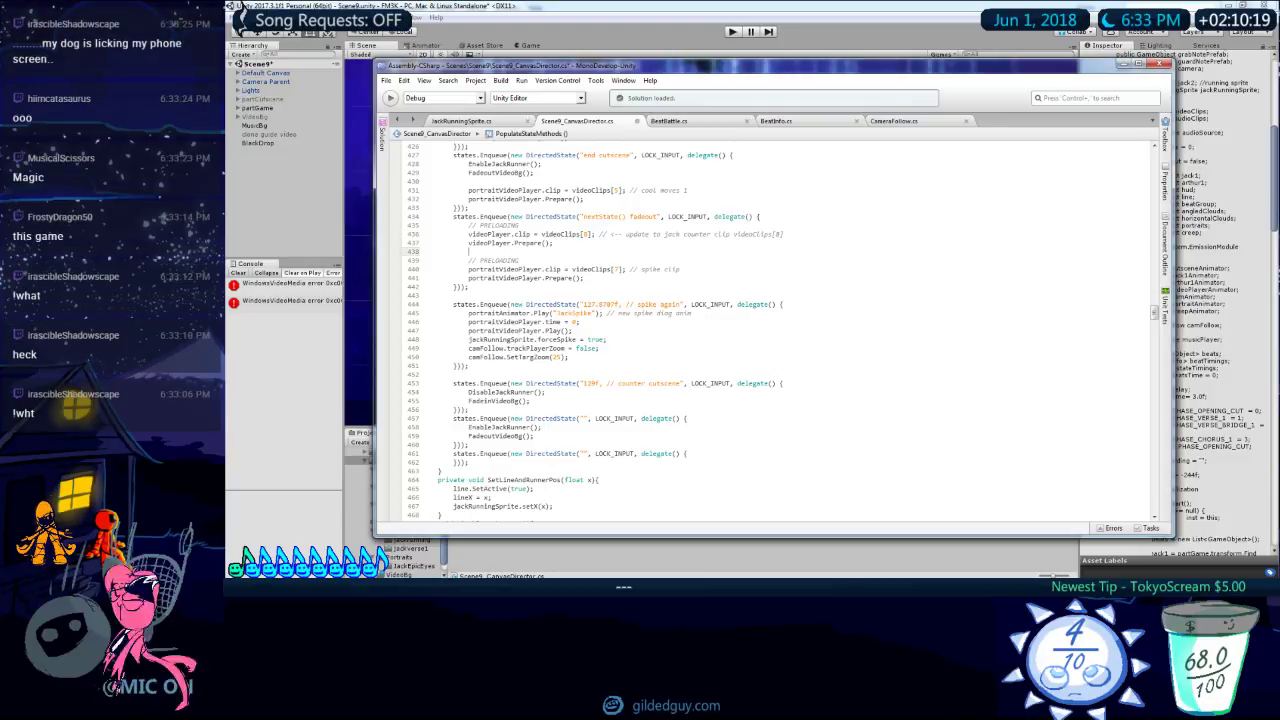
Step: Switch to Unity, play the scene to check the cutscene clip, and stop playback
{"action": "left_click", "coordinate": [807, 5]}
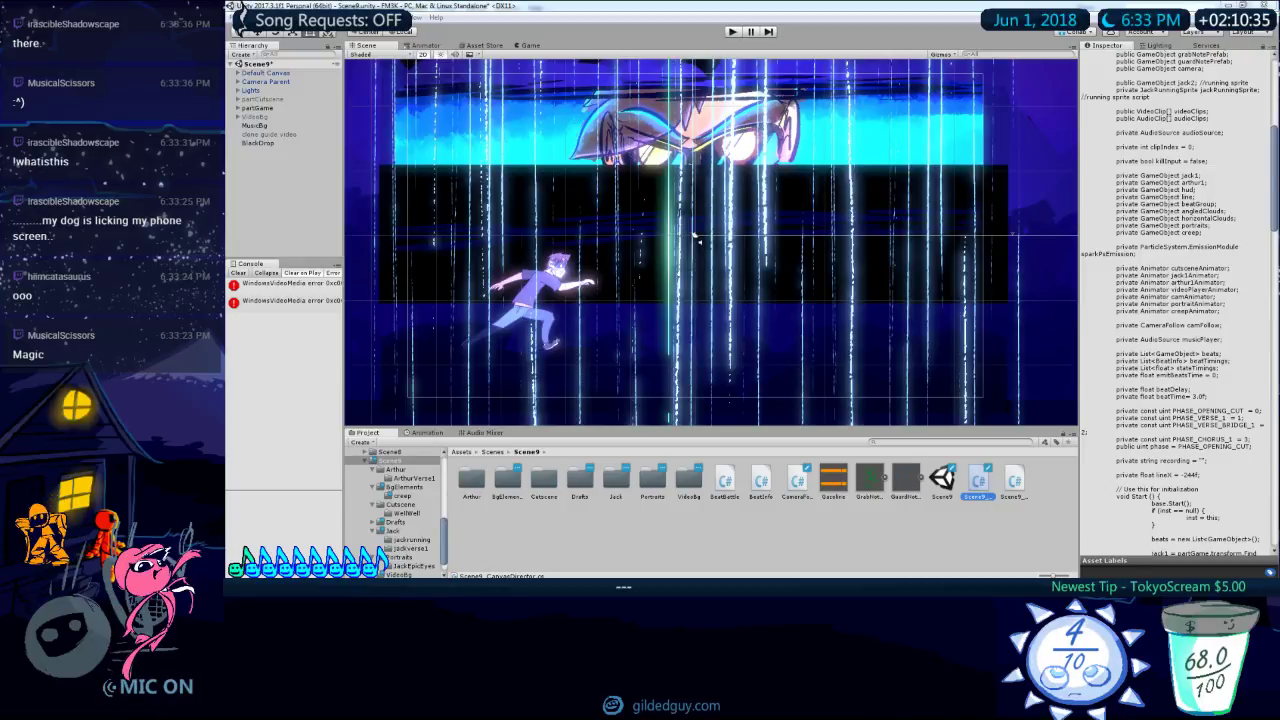
{"action": "left_click", "coordinate": [733, 32]}
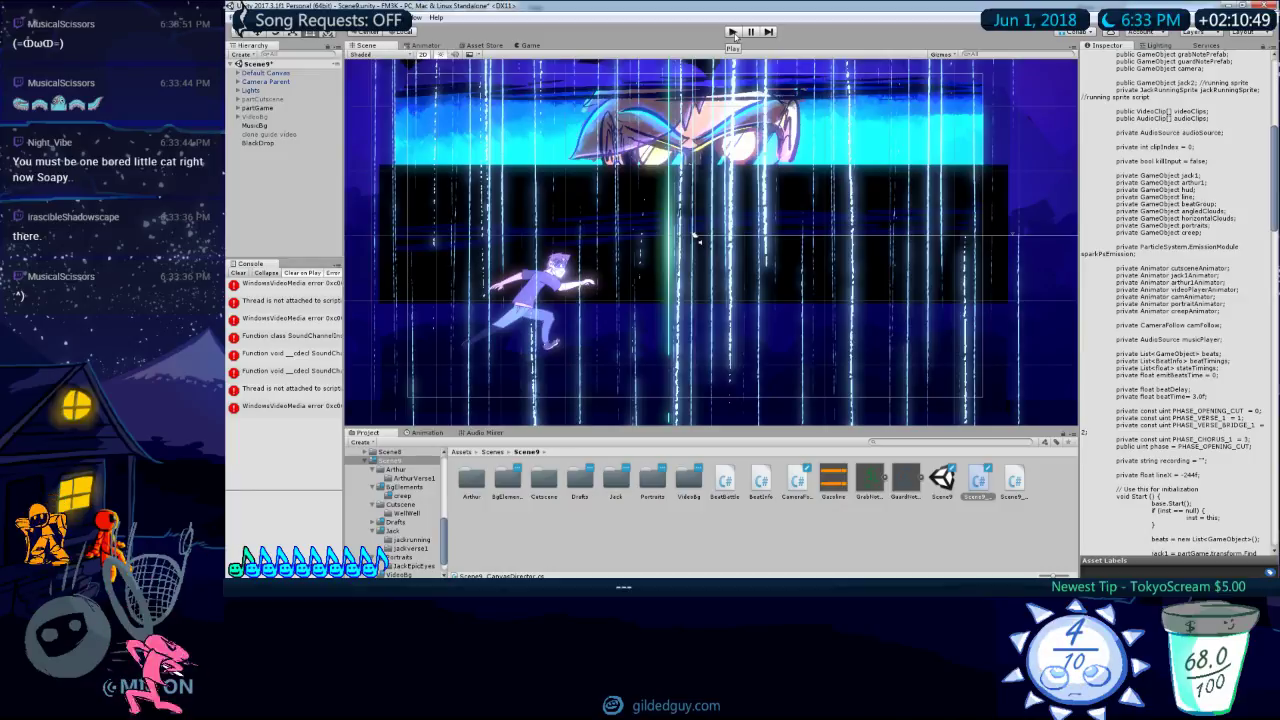
{"action": "left_click", "coordinate": [733, 32]}
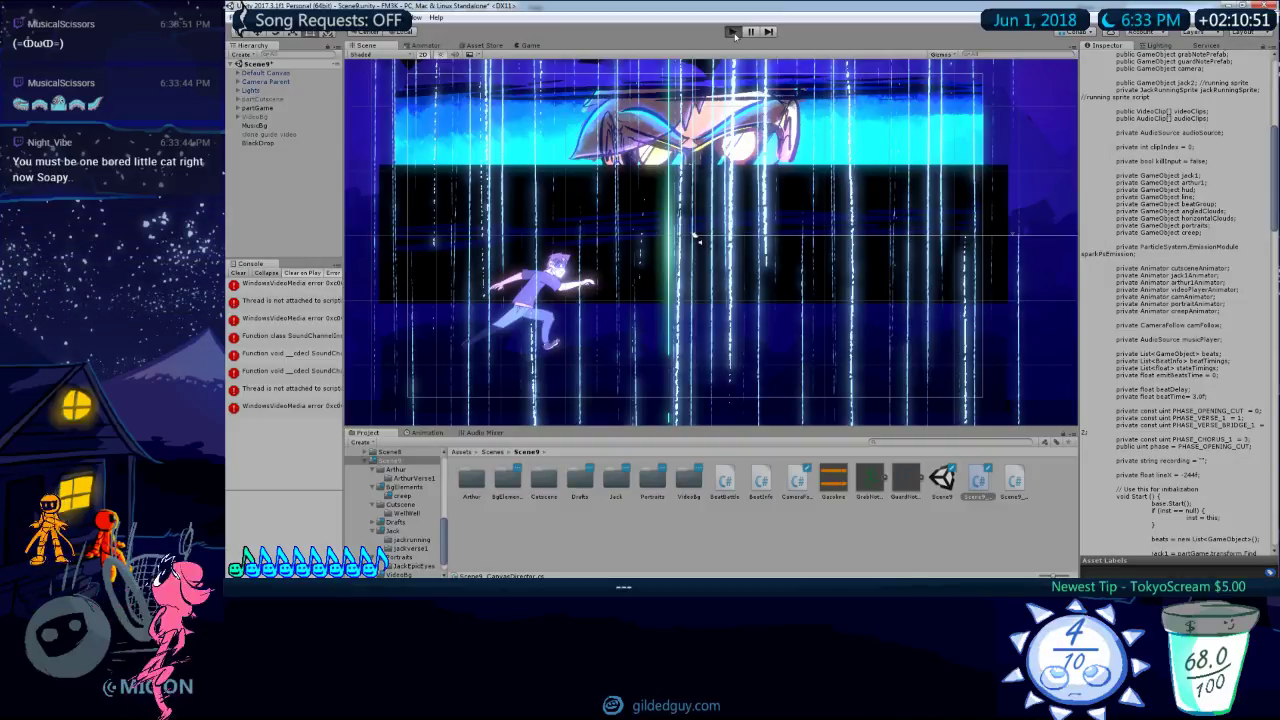
{"action": "left_click", "coordinate": [733, 32]}
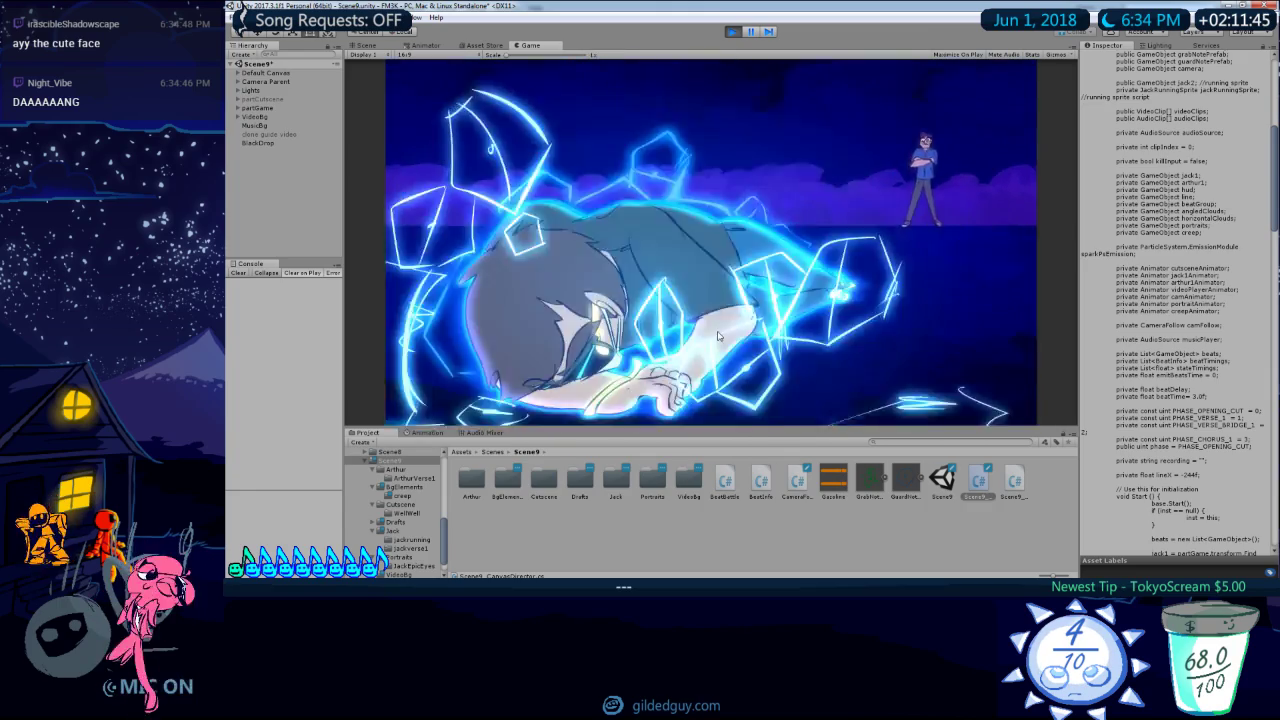
{"action": "left_click", "coordinate": [733, 32]}
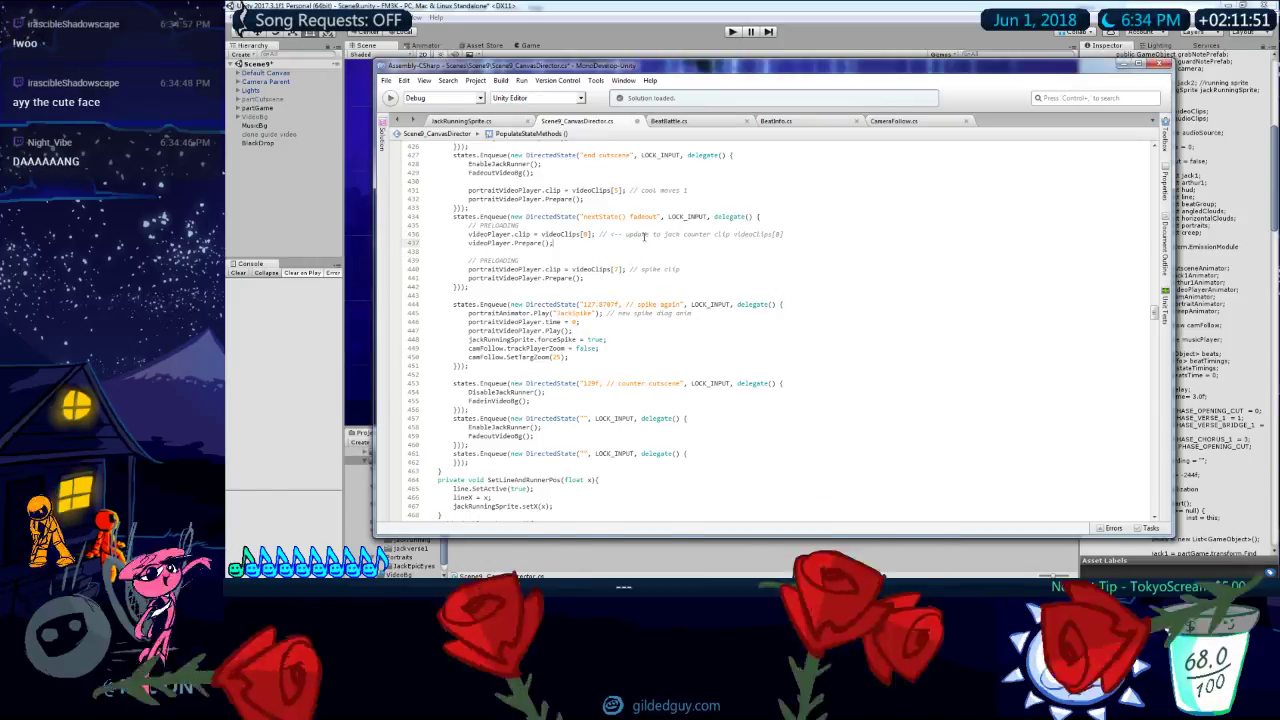
Step: In the script, set the clip preloaded before the "cool coming at camera" state to videoClips[8] and save
{"action": "scroll", "coordinate": [638, 250], "scroll_direction": "up", "scroll_amount": 7}
{"action": "scroll", "coordinate": [648, 244], "scroll_direction": "up", "scroll_amount": 5}
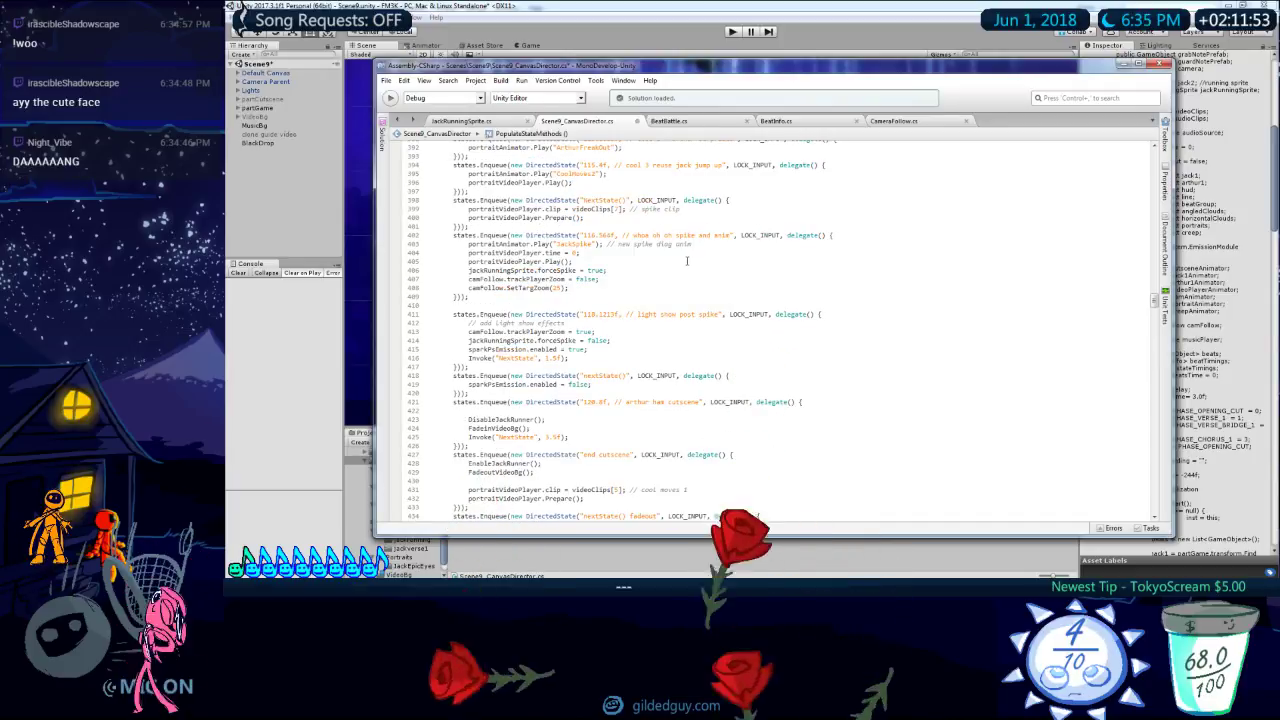
{"action": "left_click", "coordinate": [578, 252]}
{"action": "left_click_drag", "start_coordinate": [664, 210], "coordinate": [632, 209]}
{"action": "scroll", "coordinate": [662, 380], "scroll_direction": "down", "scroll_amount": 2}
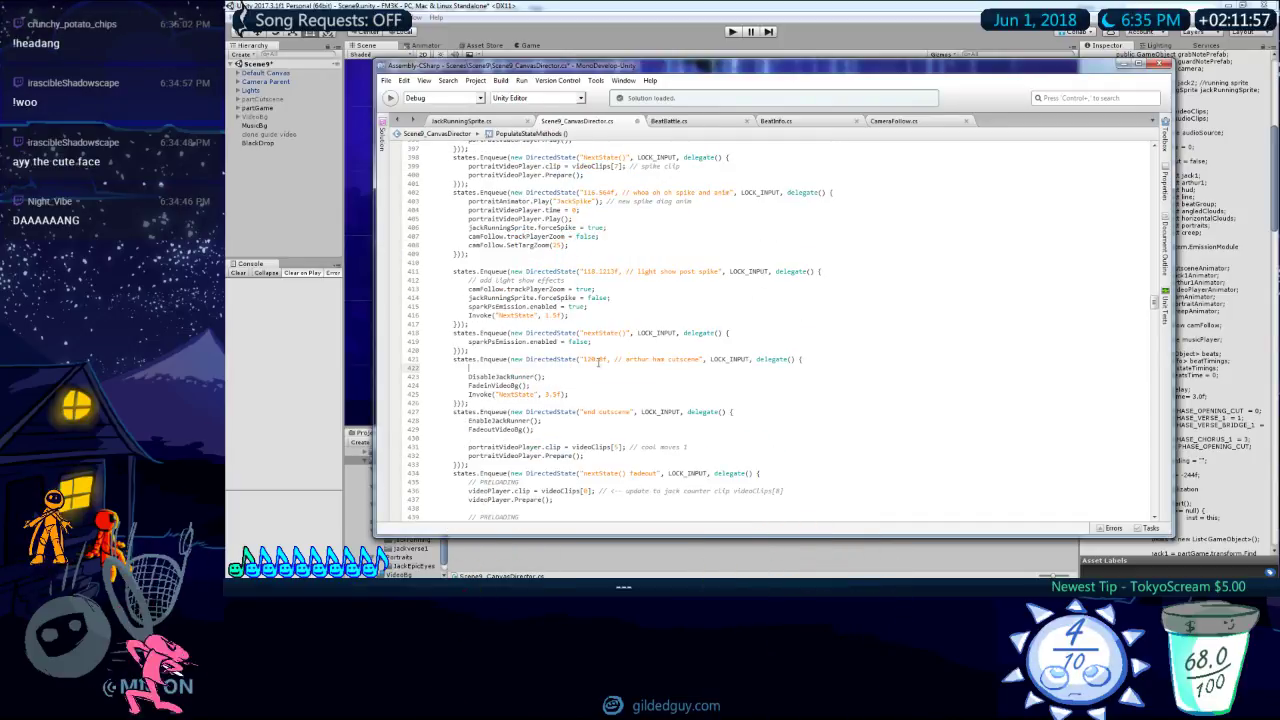
{"action": "scroll", "coordinate": [590, 364], "scroll_direction": "up", "scroll_amount": 5}
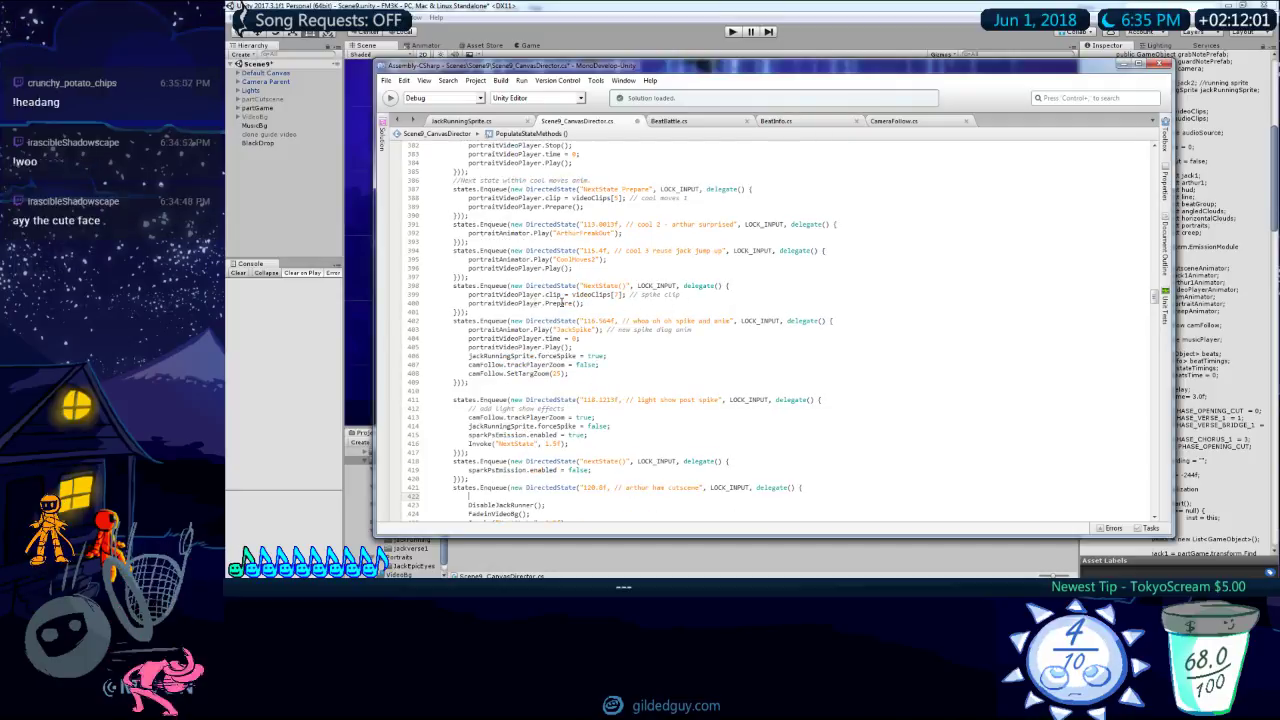
{"action": "scroll", "coordinate": [526, 286], "scroll_direction": "up", "scroll_amount": 3}
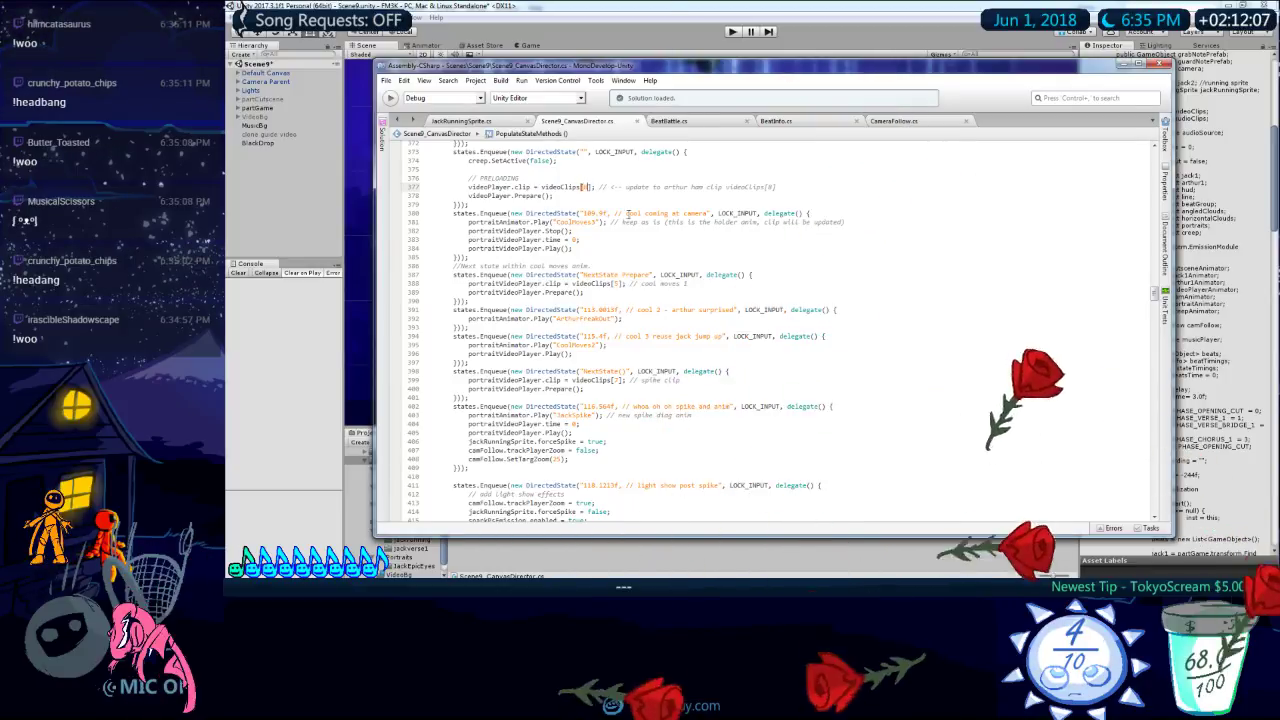
Step: Switch to Unity and play the battle scene twice to check when the Arthur ham cutscene appears
{"action": "key", "text": "alt+Tab"}
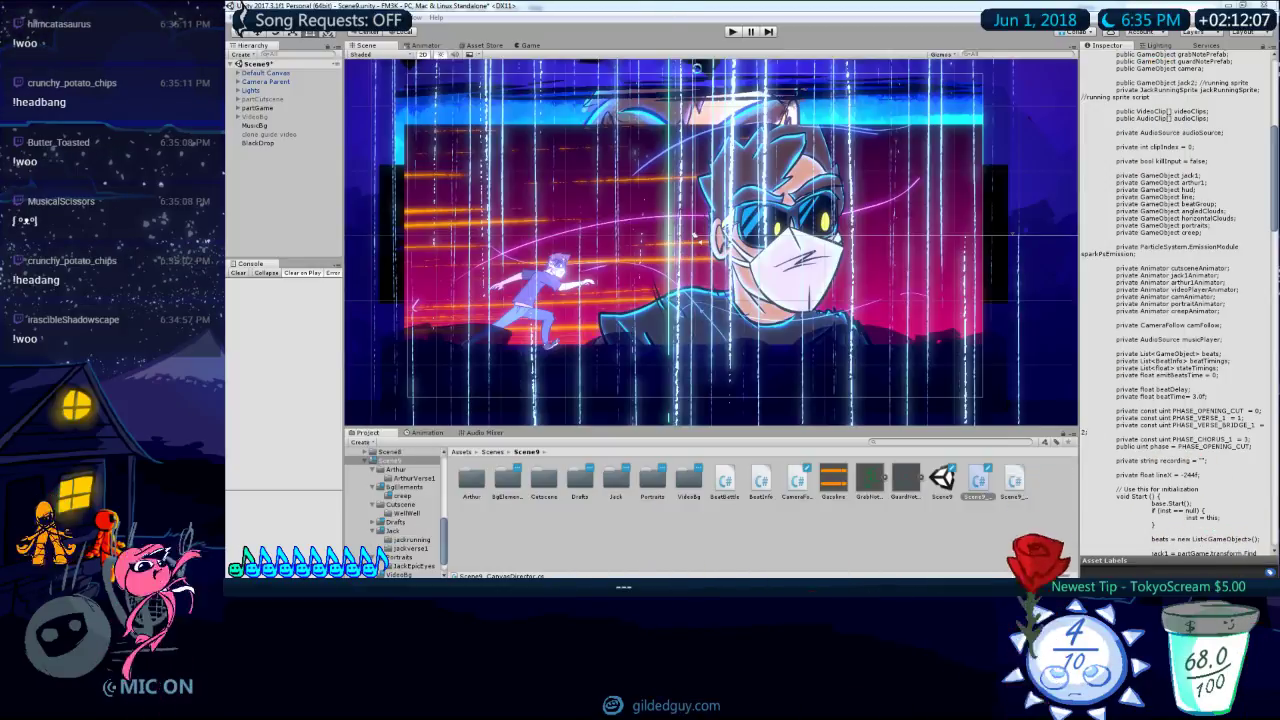
{"action": "left_click", "coordinate": [732, 32]}
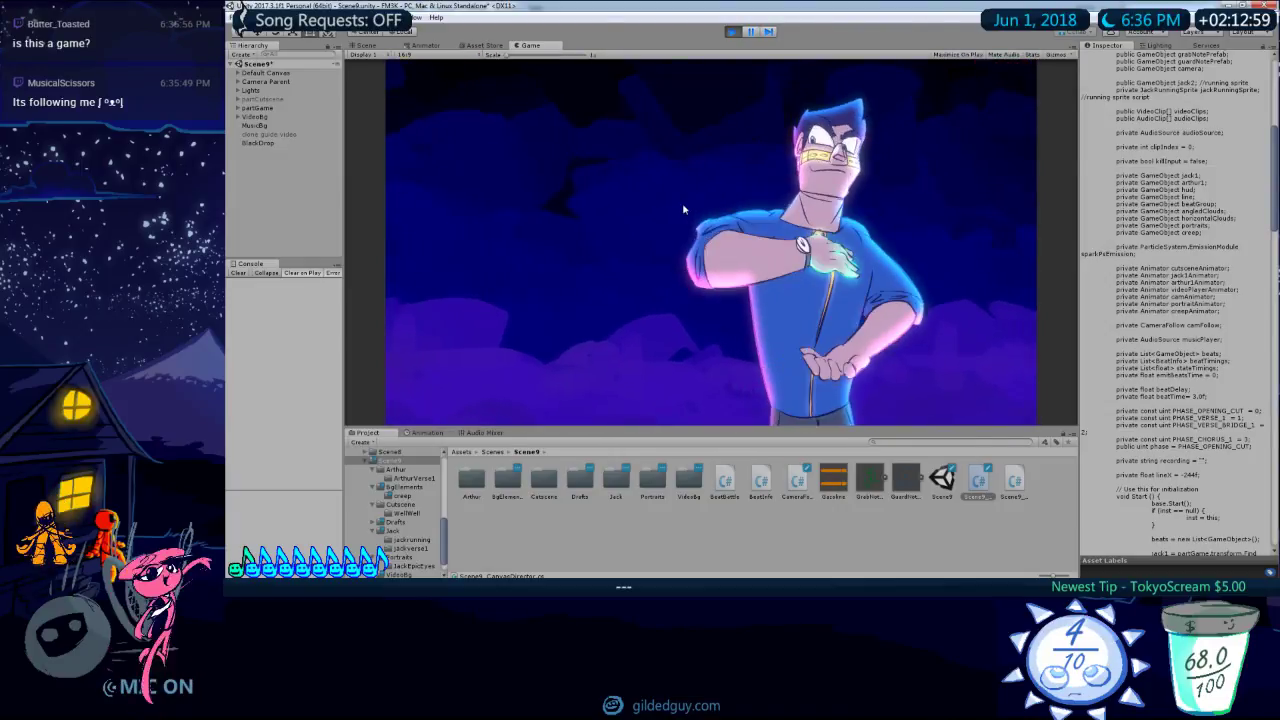
{"action": "left_click", "coordinate": [735, 32]}
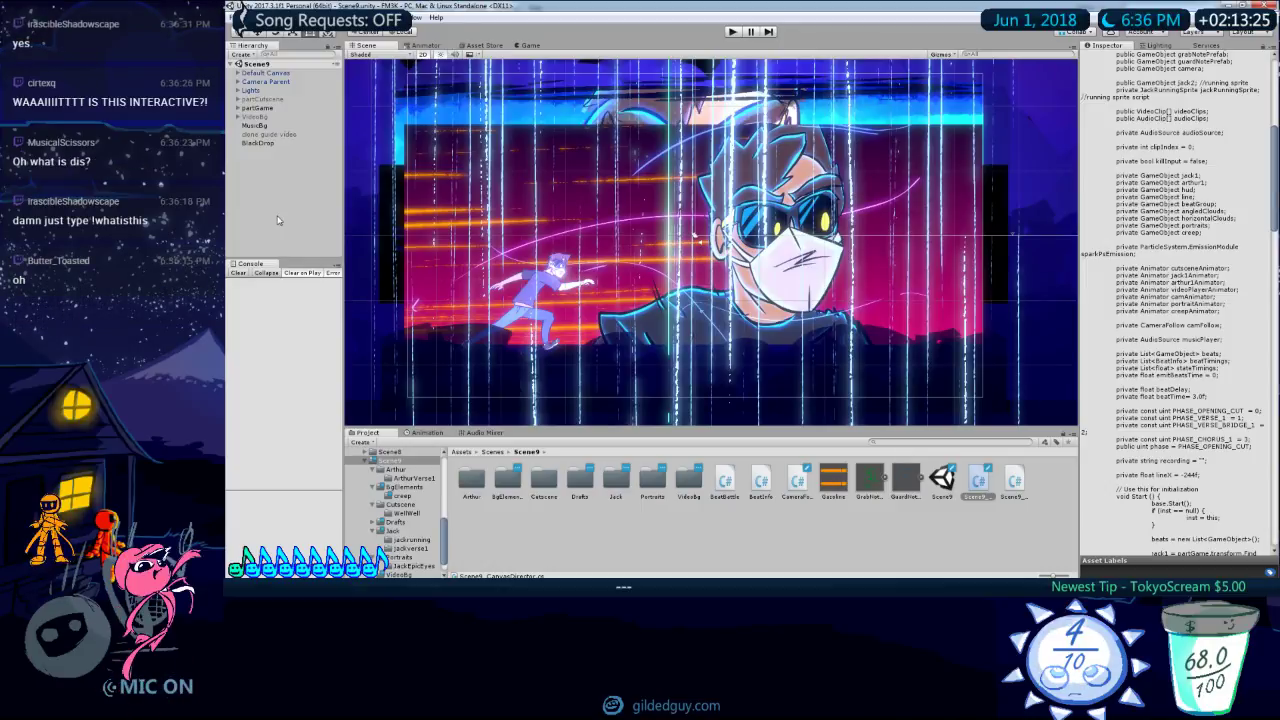
{"action": "left_click", "coordinate": [732, 32]}
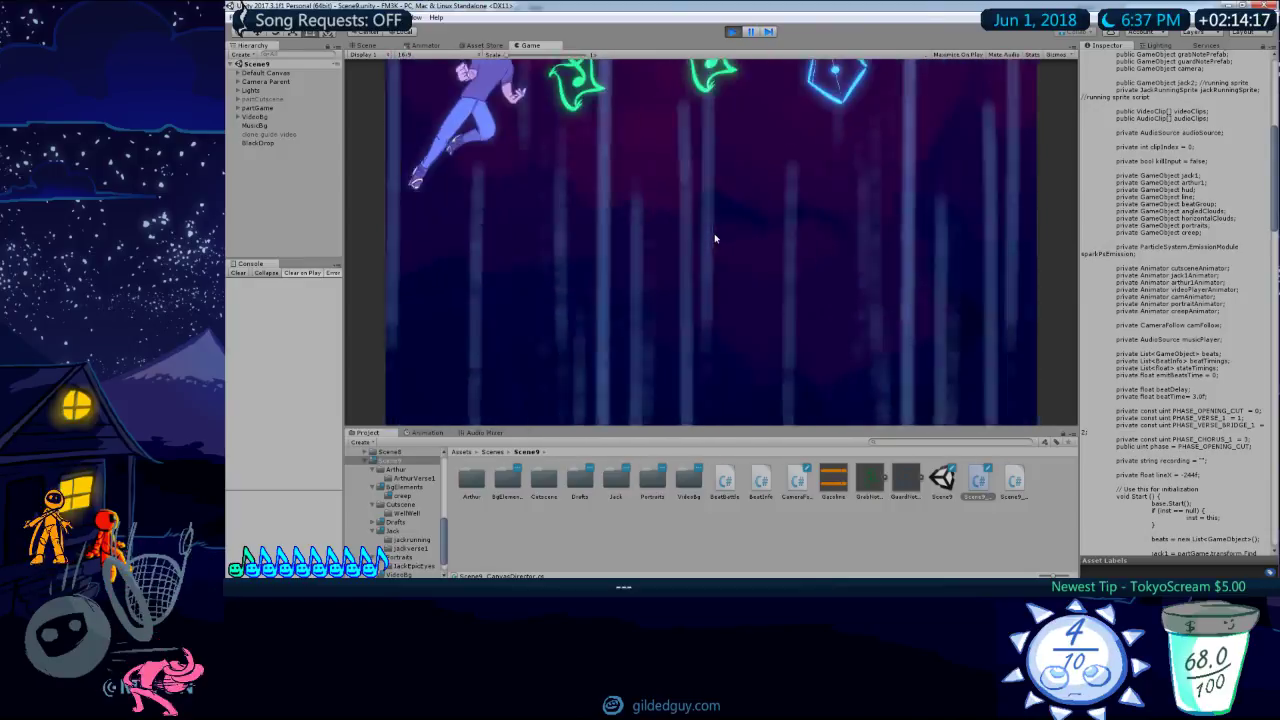
{"action": "key", "text": "ctrl+p"}
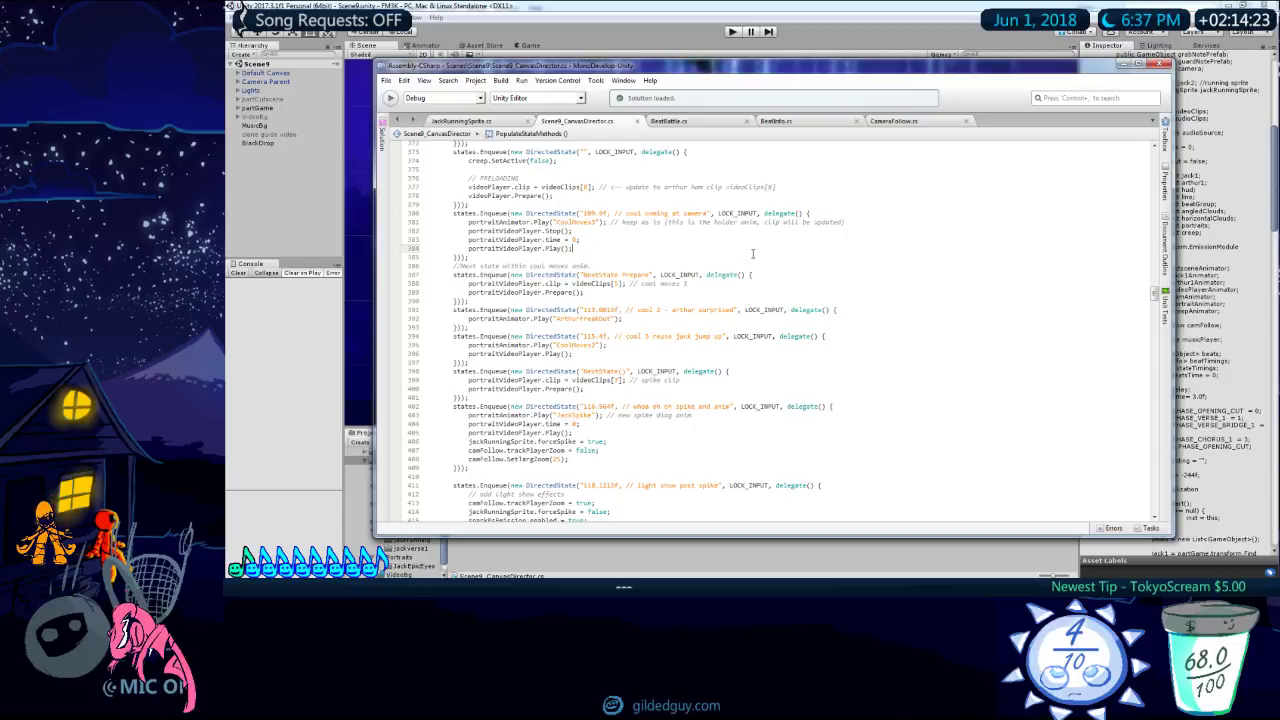
Step: Change the arthur ham cutscene timing to 121.4f in its DirectedState label and the Verse1Sequence list, and save the script
{"action": "scroll", "coordinate": [643, 281], "scroll_direction": "down", "scroll_amount": 2}
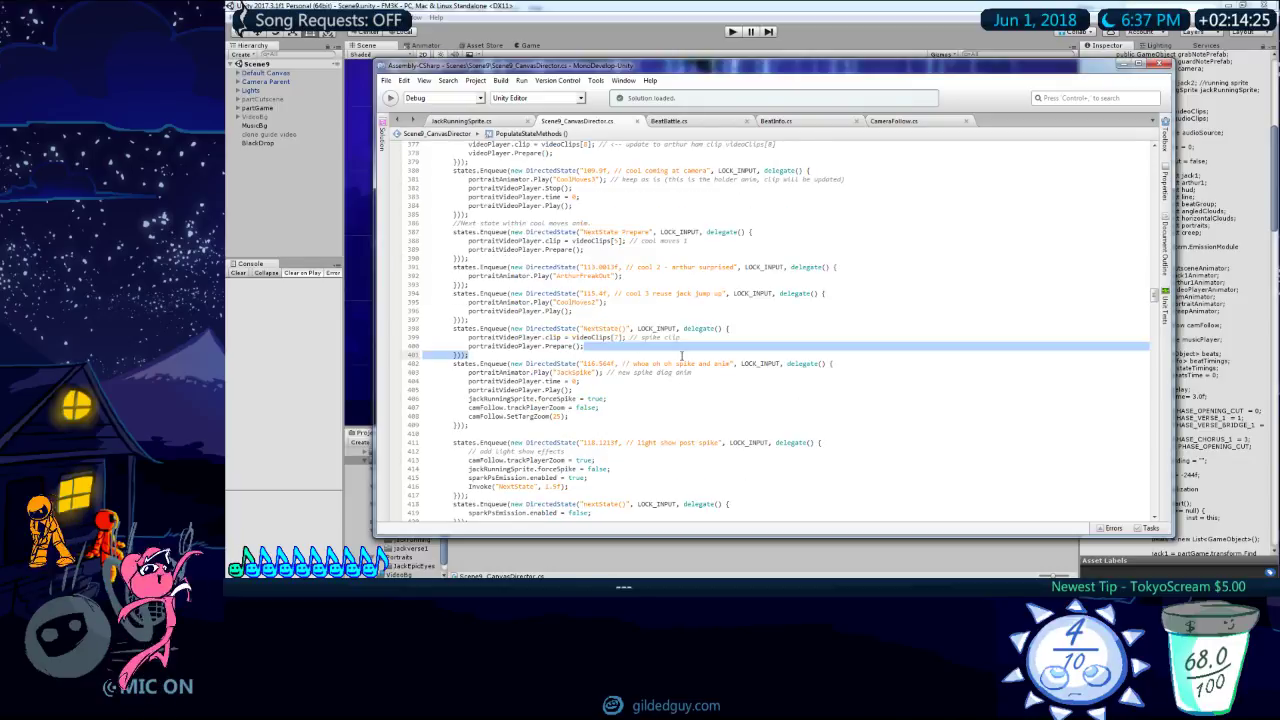
{"action": "scroll", "coordinate": [628, 400], "scroll_direction": "down", "scroll_amount": 3}
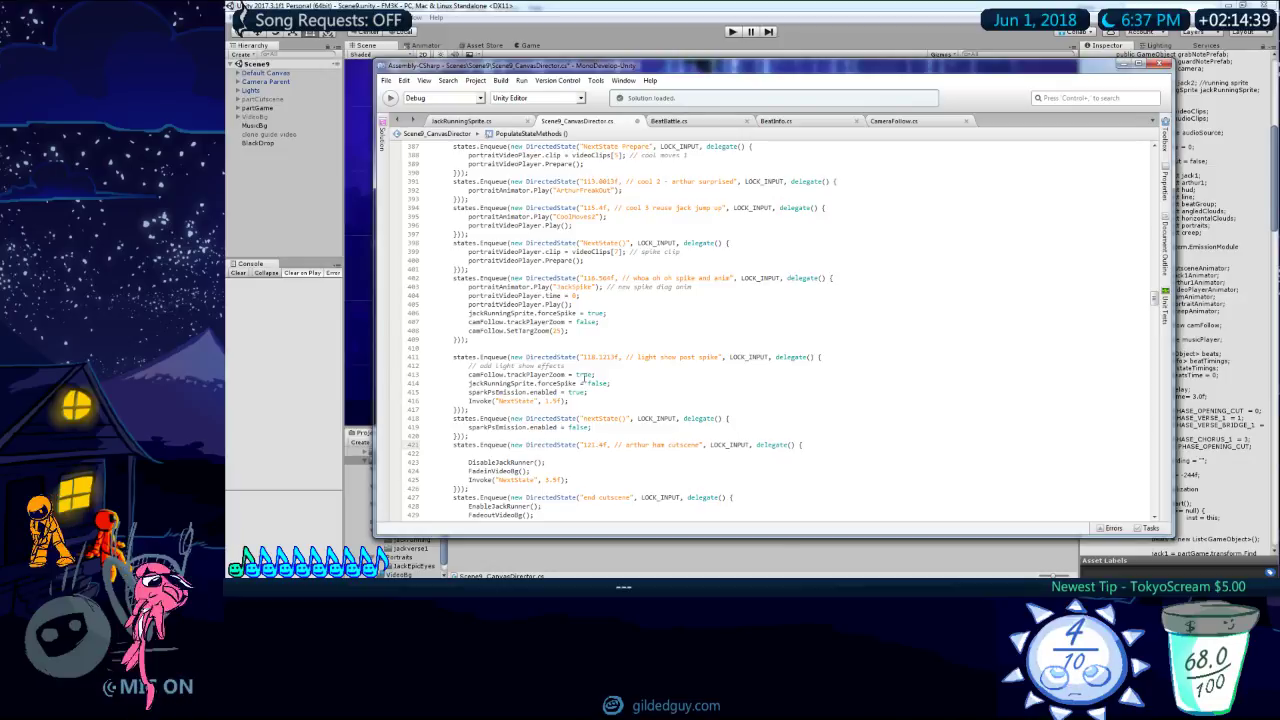
{"action": "key", "text": "ctrl+f"}
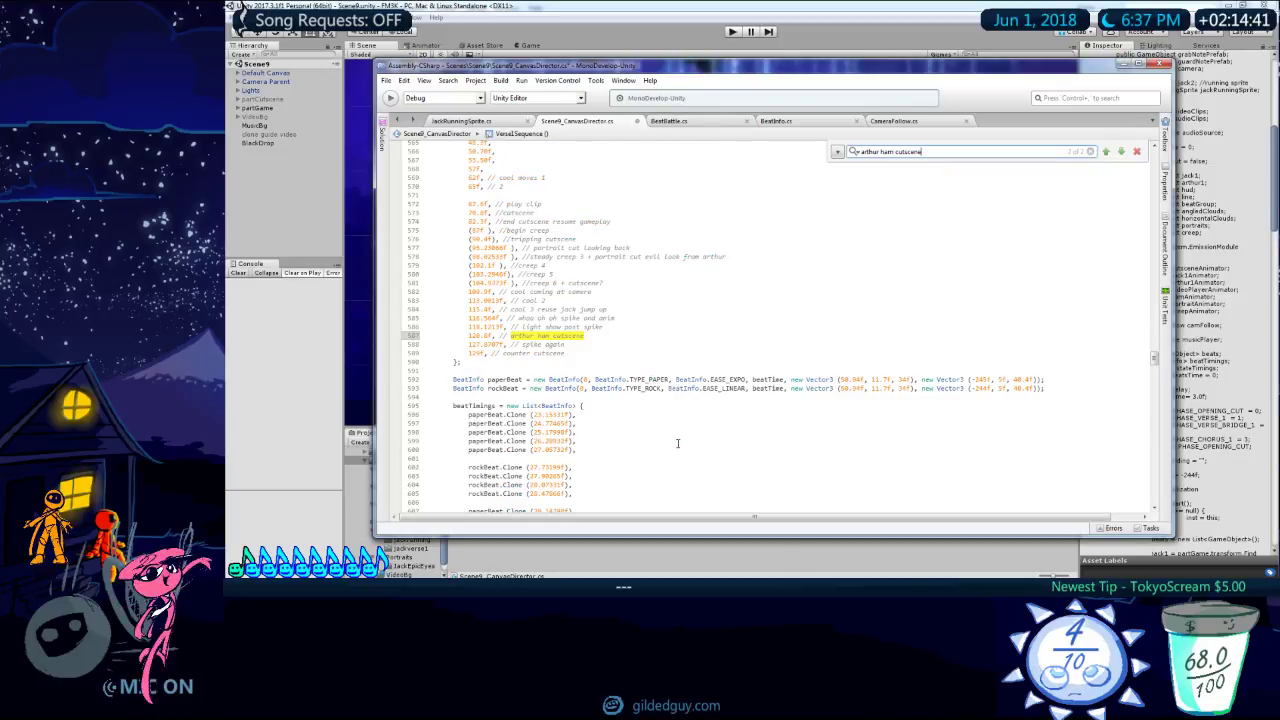
{"action": "left_click", "coordinate": [481, 336]}
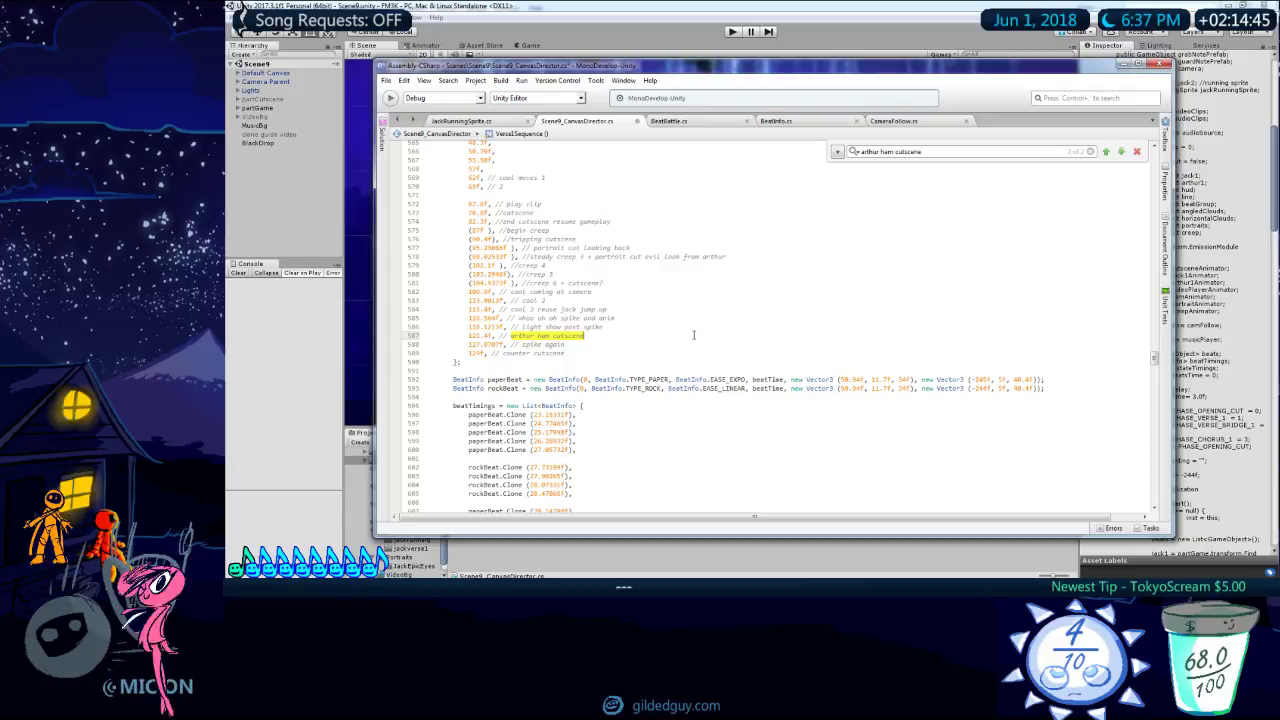
{"action": "left_click", "coordinate": [1136, 152]}
{"action": "left_click", "coordinate": [916, 317]}
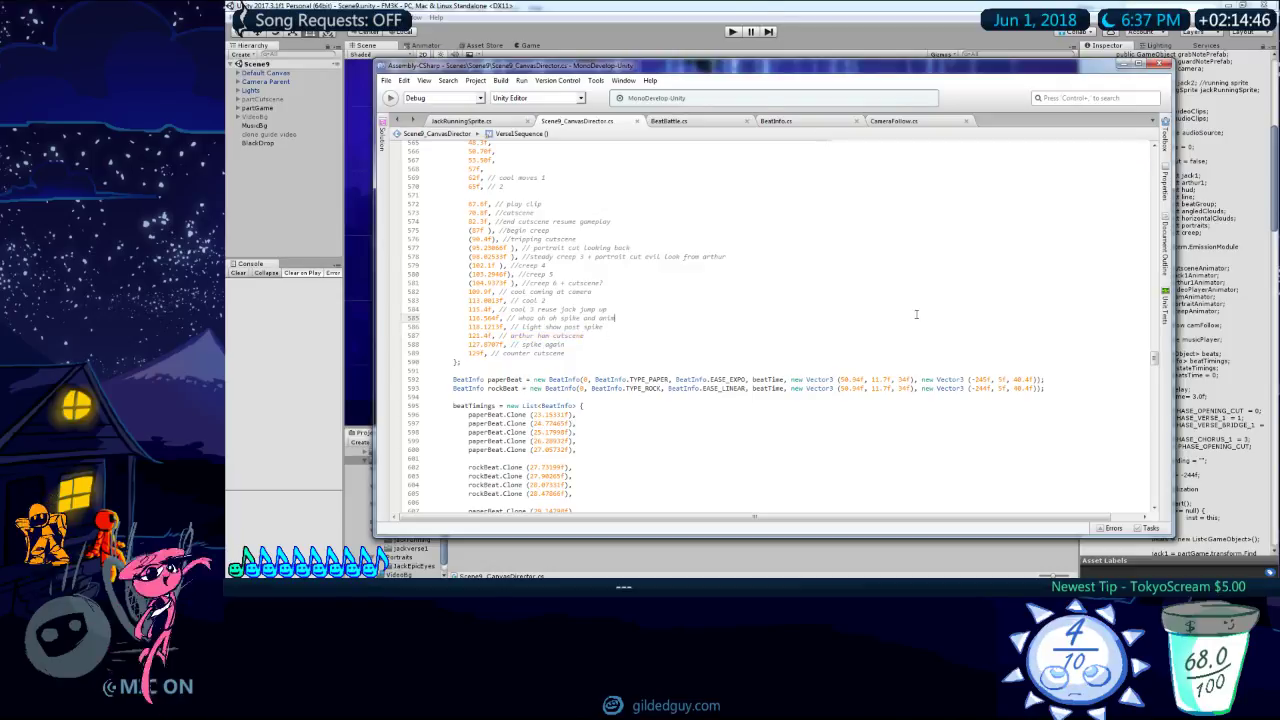
Step: Switch back to Unity and look over the scene's artwork in the Scene view
{"action": "left_click", "coordinate": [764, 10]}
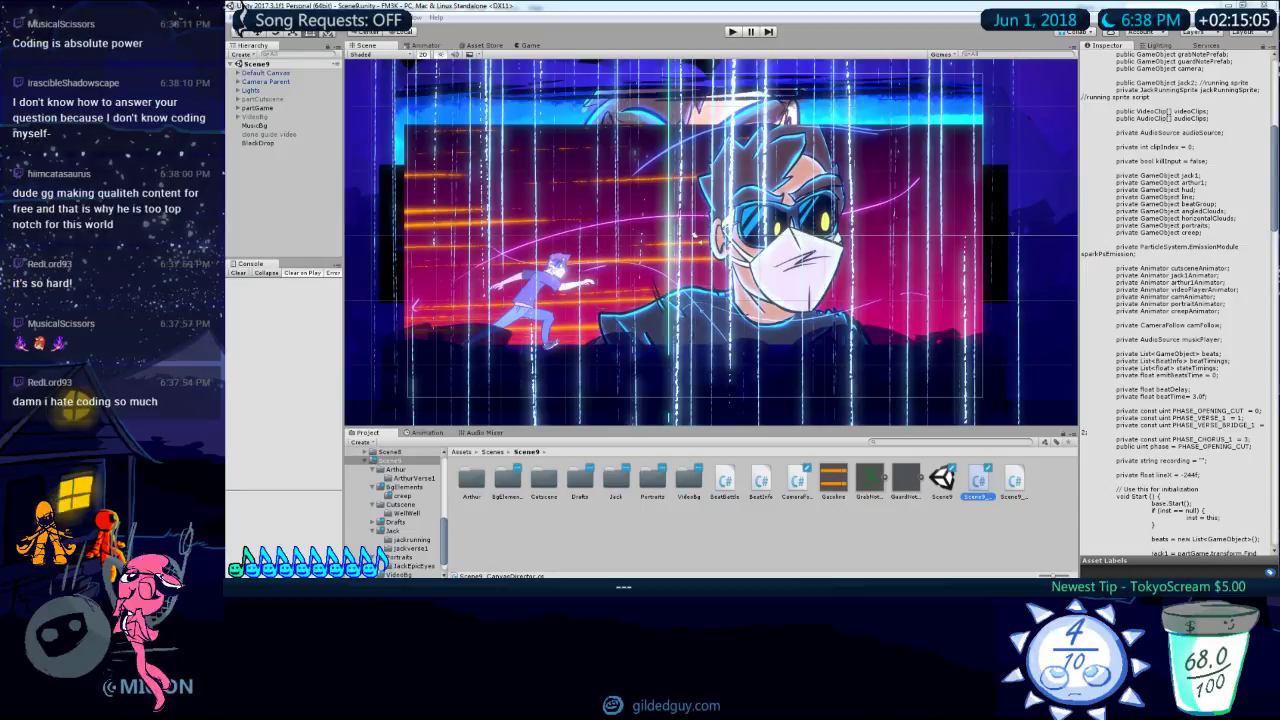
{"action": "left_click", "coordinate": [686, 5]}
{"action": "scroll", "coordinate": [740, 358], "scroll_direction": "down", "scroll_amount": 15}
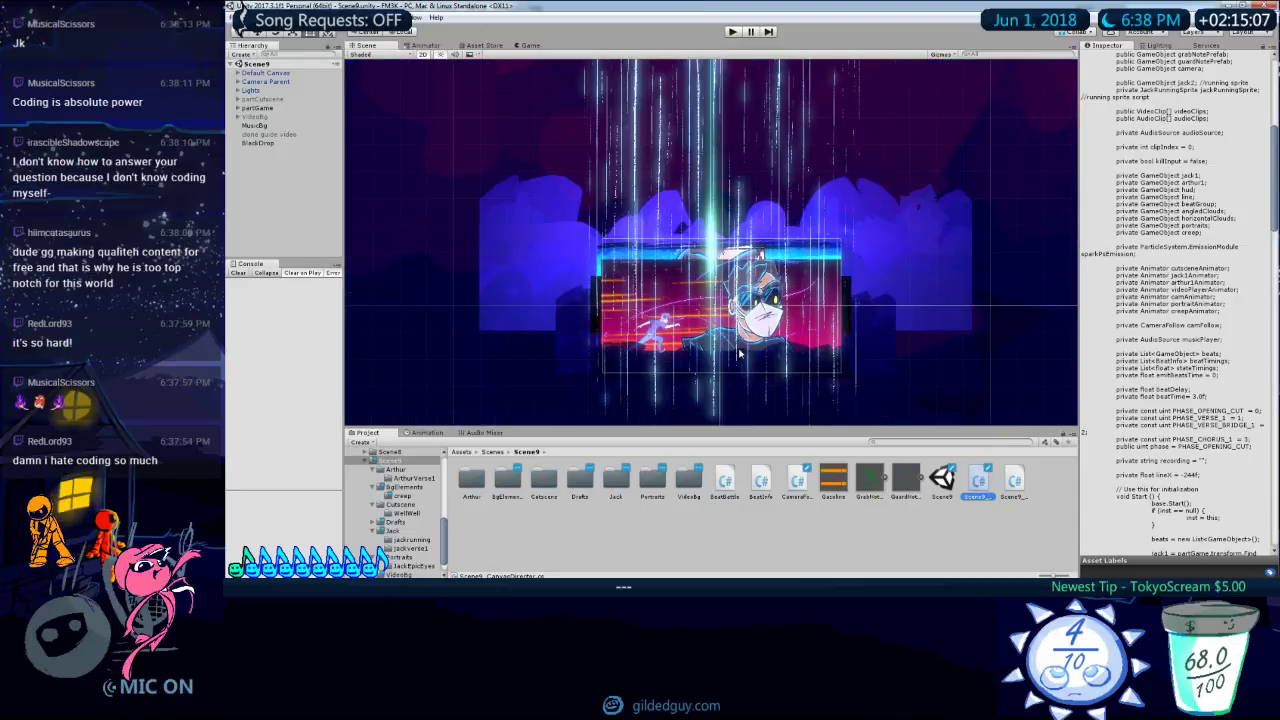
{"action": "left_click_drag", "start_coordinate": [740, 355], "coordinate": [740, 273]}
{"action": "scroll", "coordinate": [740, 277], "scroll_direction": "up", "scroll_amount": 8}
{"action": "scroll", "coordinate": [740, 277], "scroll_direction": "up", "scroll_amount": 6}
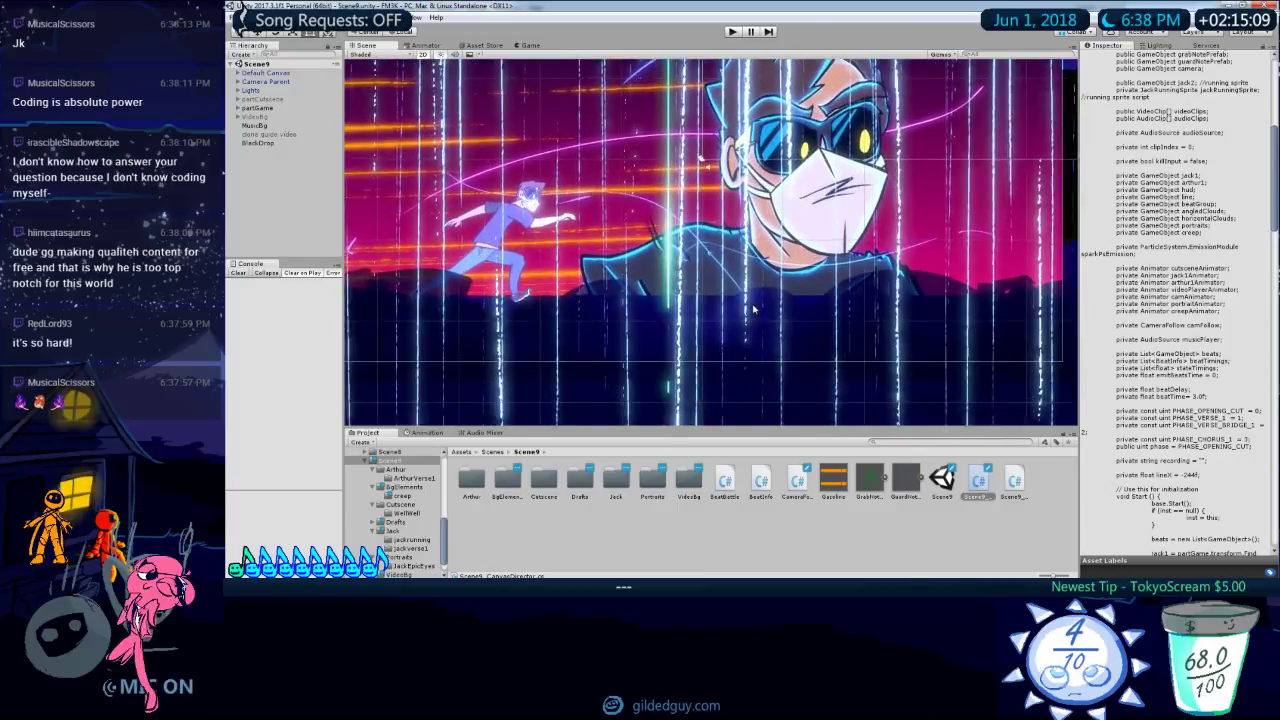
Step: Close the finished video converter window and switch to the rhythm-battle animatic in Adobe Flash
{"action": "scroll", "coordinate": [703, 268], "scroll_direction": "down", "scroll_amount": 8}
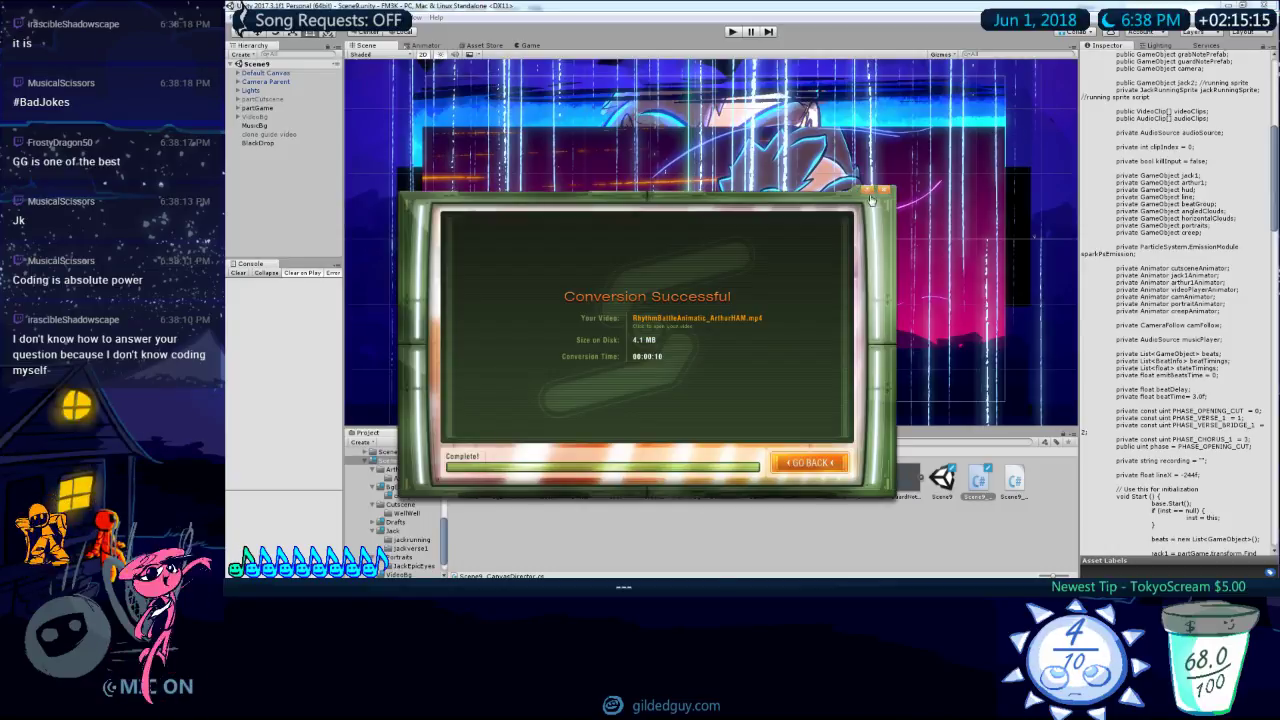
{"action": "left_click", "coordinate": [882, 191]}
{"action": "key", "text": "alt+Tab"}
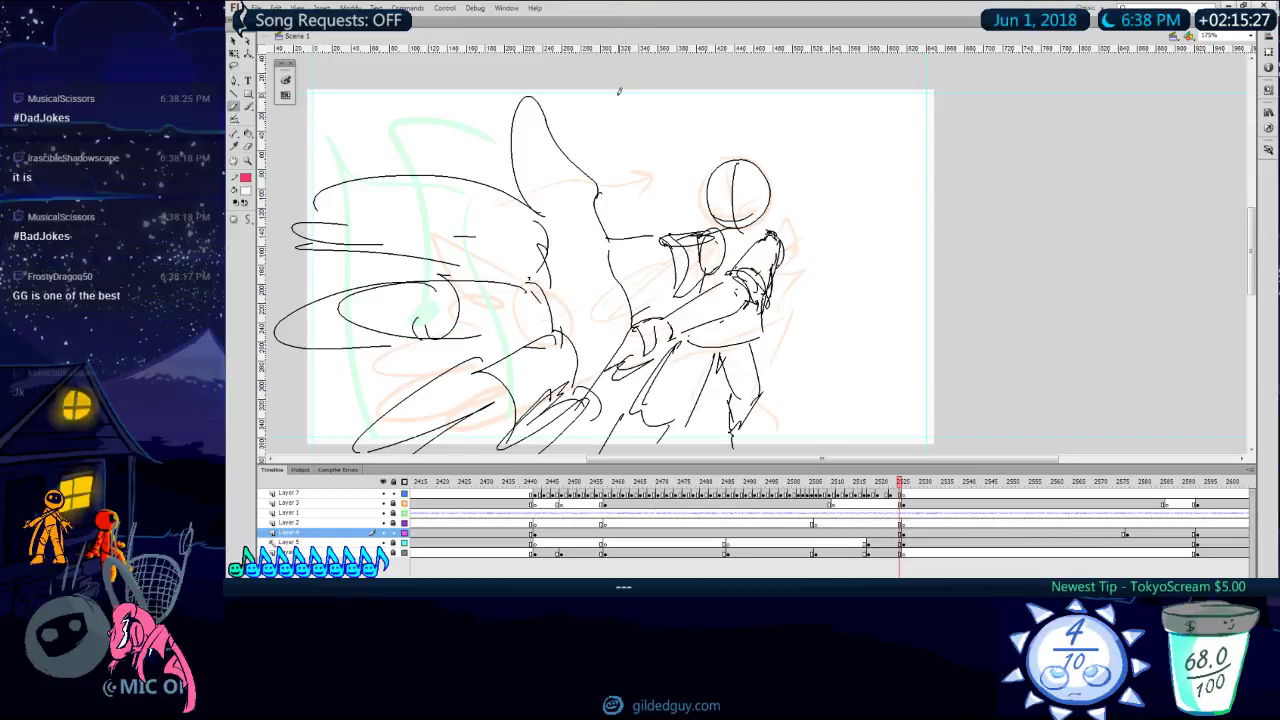
Step: Move the playhead back to about frame 2475 and play the animatic into the "No cocaine adrenaline" section
{"action": "left_click", "coordinate": [779, 484]}
{"action": "left_click_drag", "start_coordinate": [771, 486], "coordinate": [682, 485]}
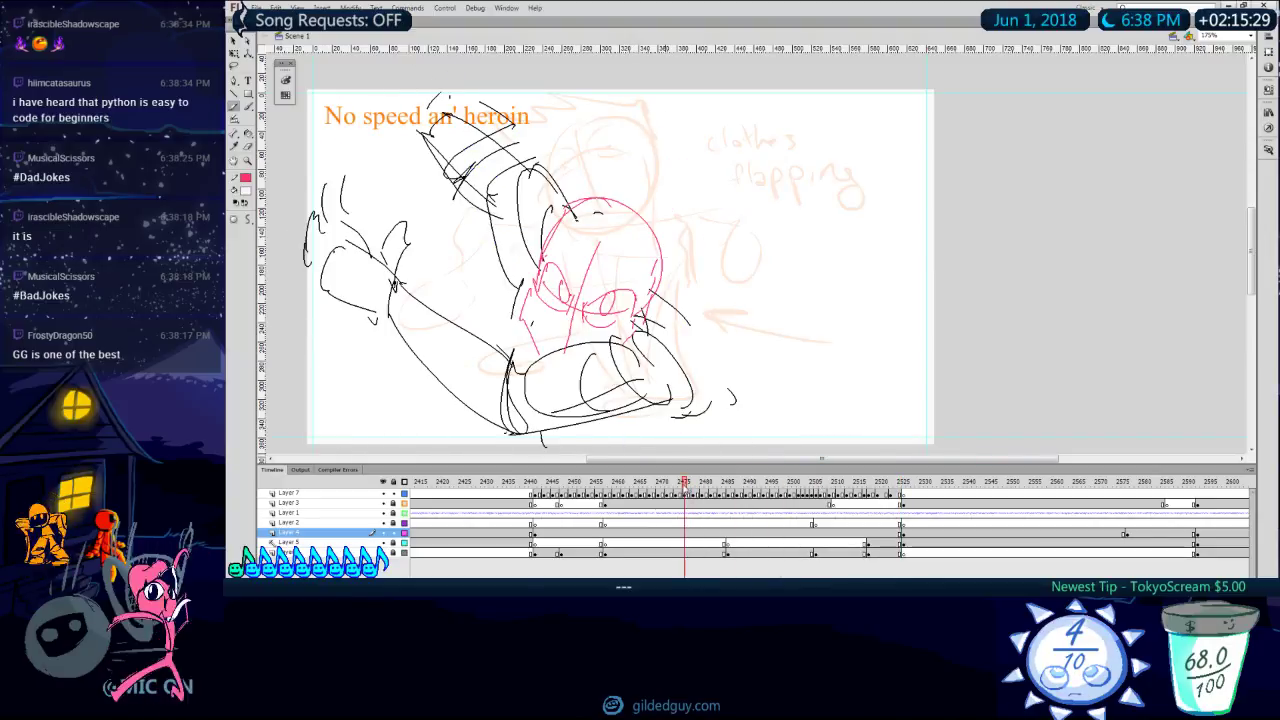
{"action": "key", "text": "Return"}
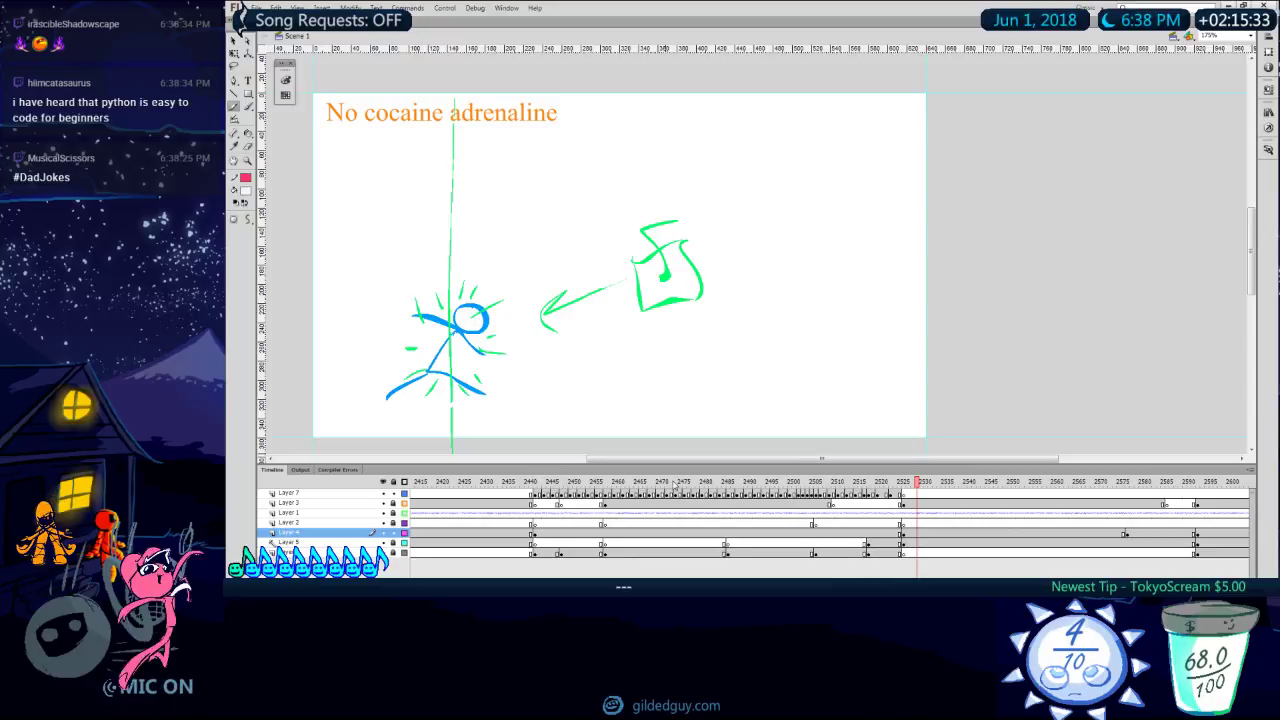
{"action": "scroll", "coordinate": [965, 221], "scroll_direction": "down", "scroll_amount": 3}
{"action": "scroll", "coordinate": [965, 221], "scroll_direction": "up", "scroll_amount": 3}
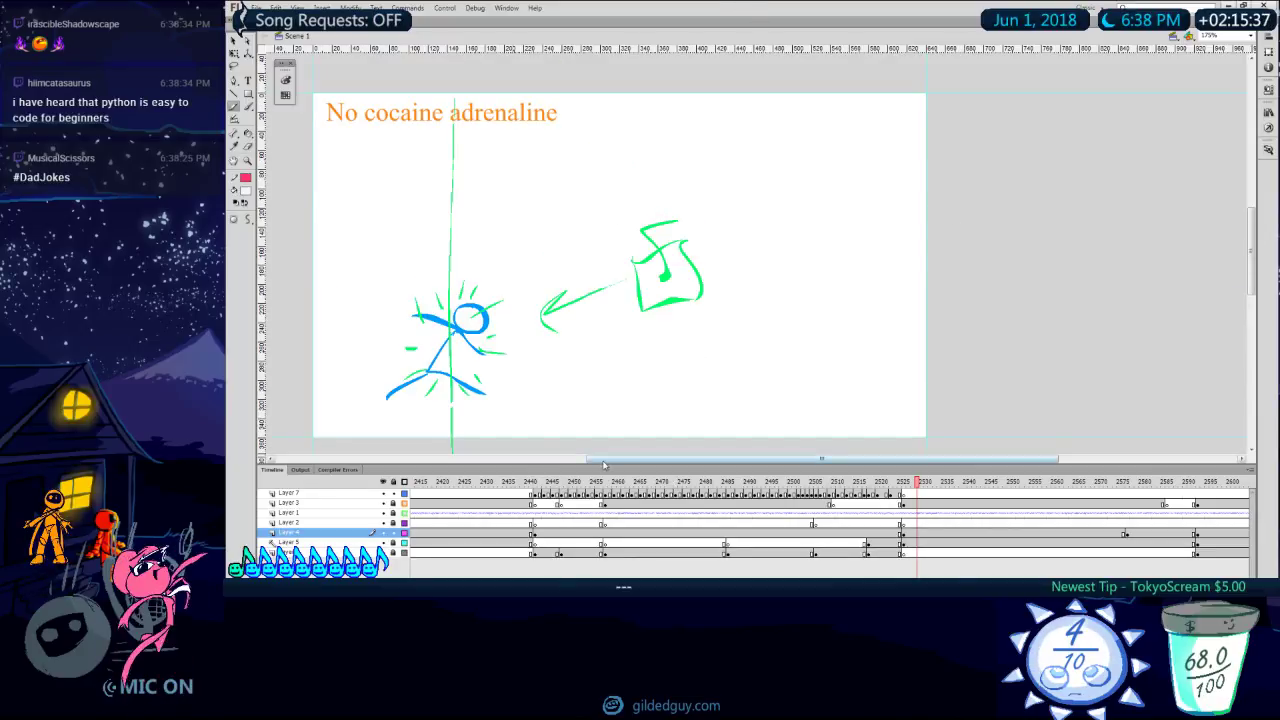
{"action": "left_click_drag", "start_coordinate": [625, 459], "coordinate": [571, 460]}
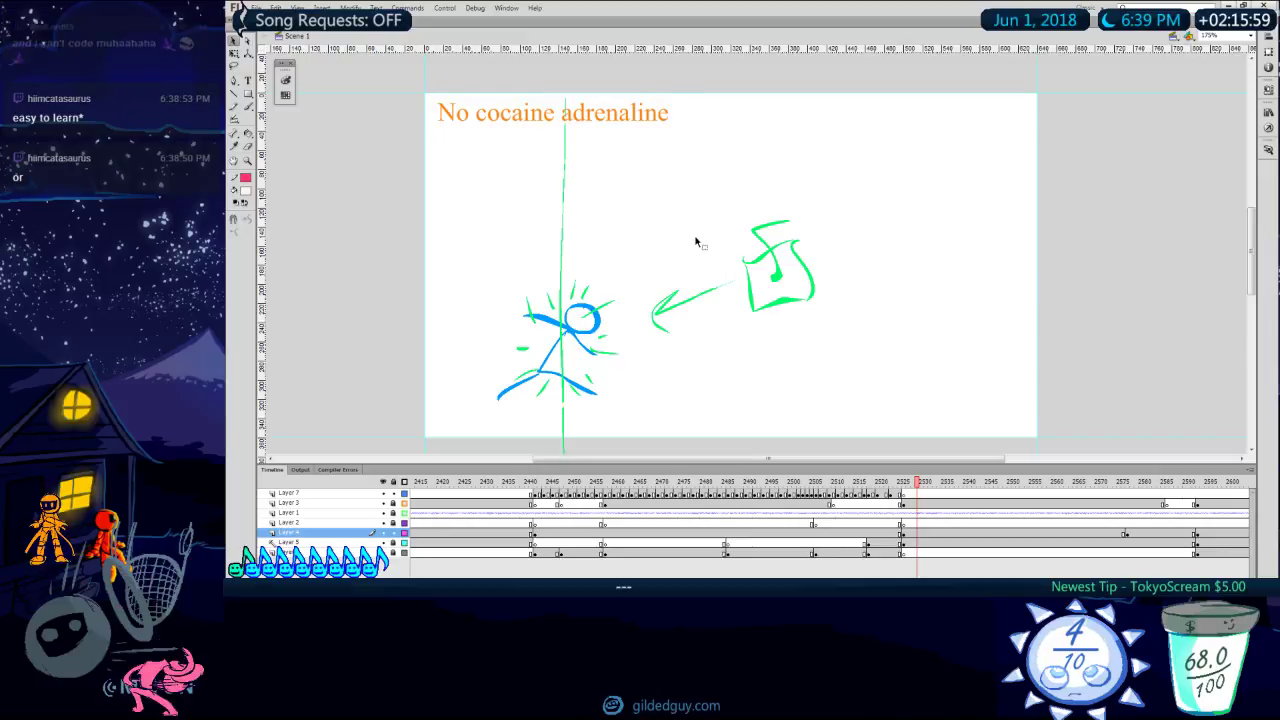
{"action": "scroll", "coordinate": [787, 262], "scroll_direction": "down", "scroll_amount": 2}
{"action": "scroll", "coordinate": [788, 272], "scroll_direction": "up", "scroll_amount": 2}
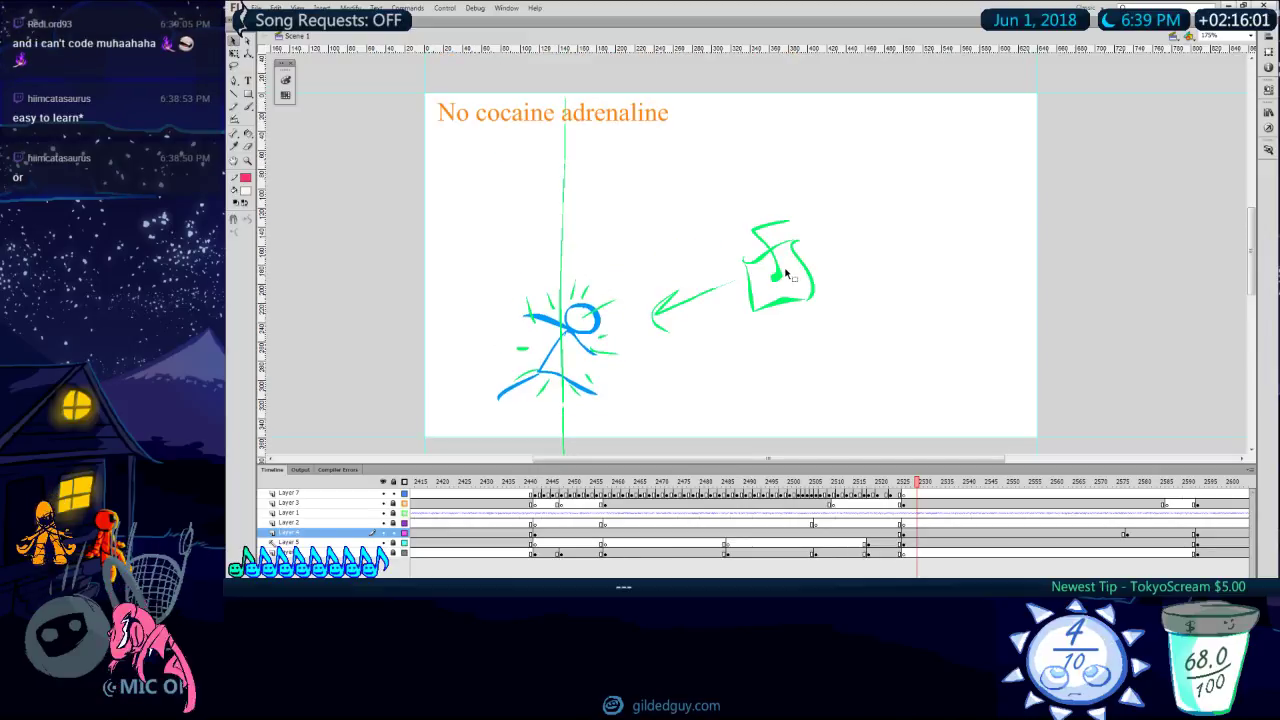
{"action": "scroll", "coordinate": [720, 281], "scroll_direction": "down", "scroll_amount": 8}
{"action": "scroll", "coordinate": [705, 278], "scroll_direction": "up", "scroll_amount": 10}
{"action": "scroll", "coordinate": [695, 285], "scroll_direction": "down", "scroll_amount": 6}
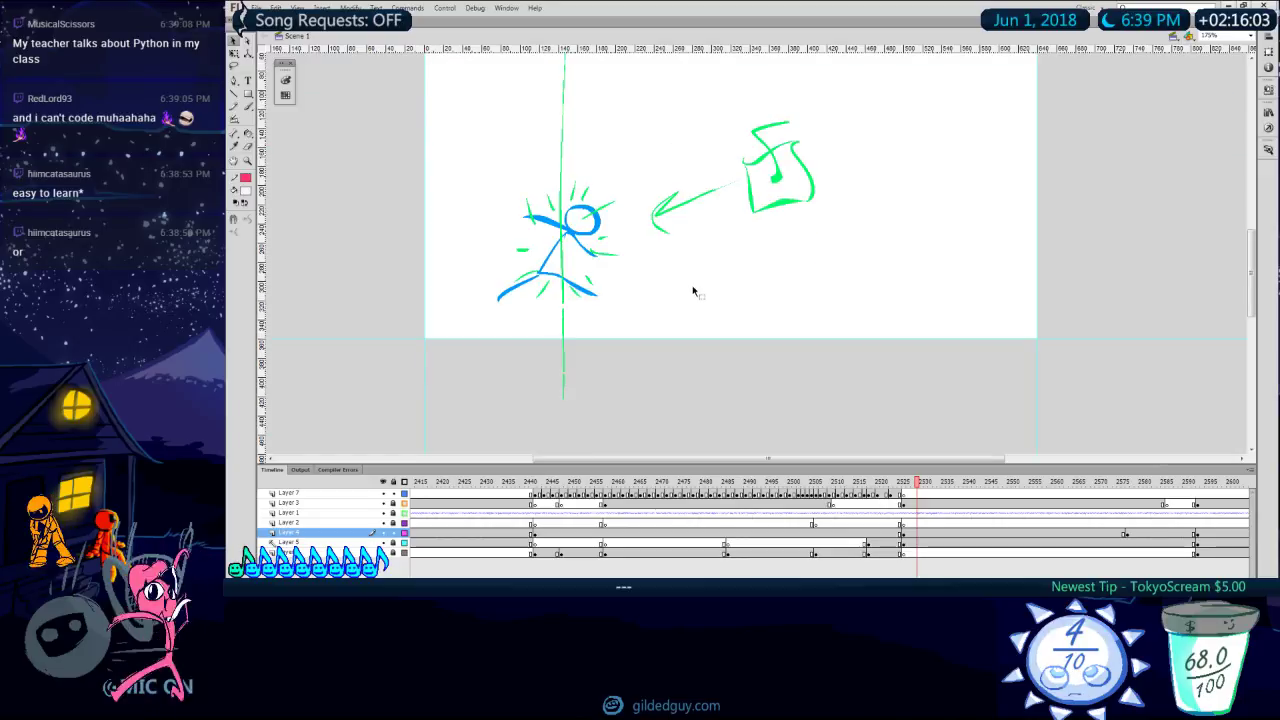